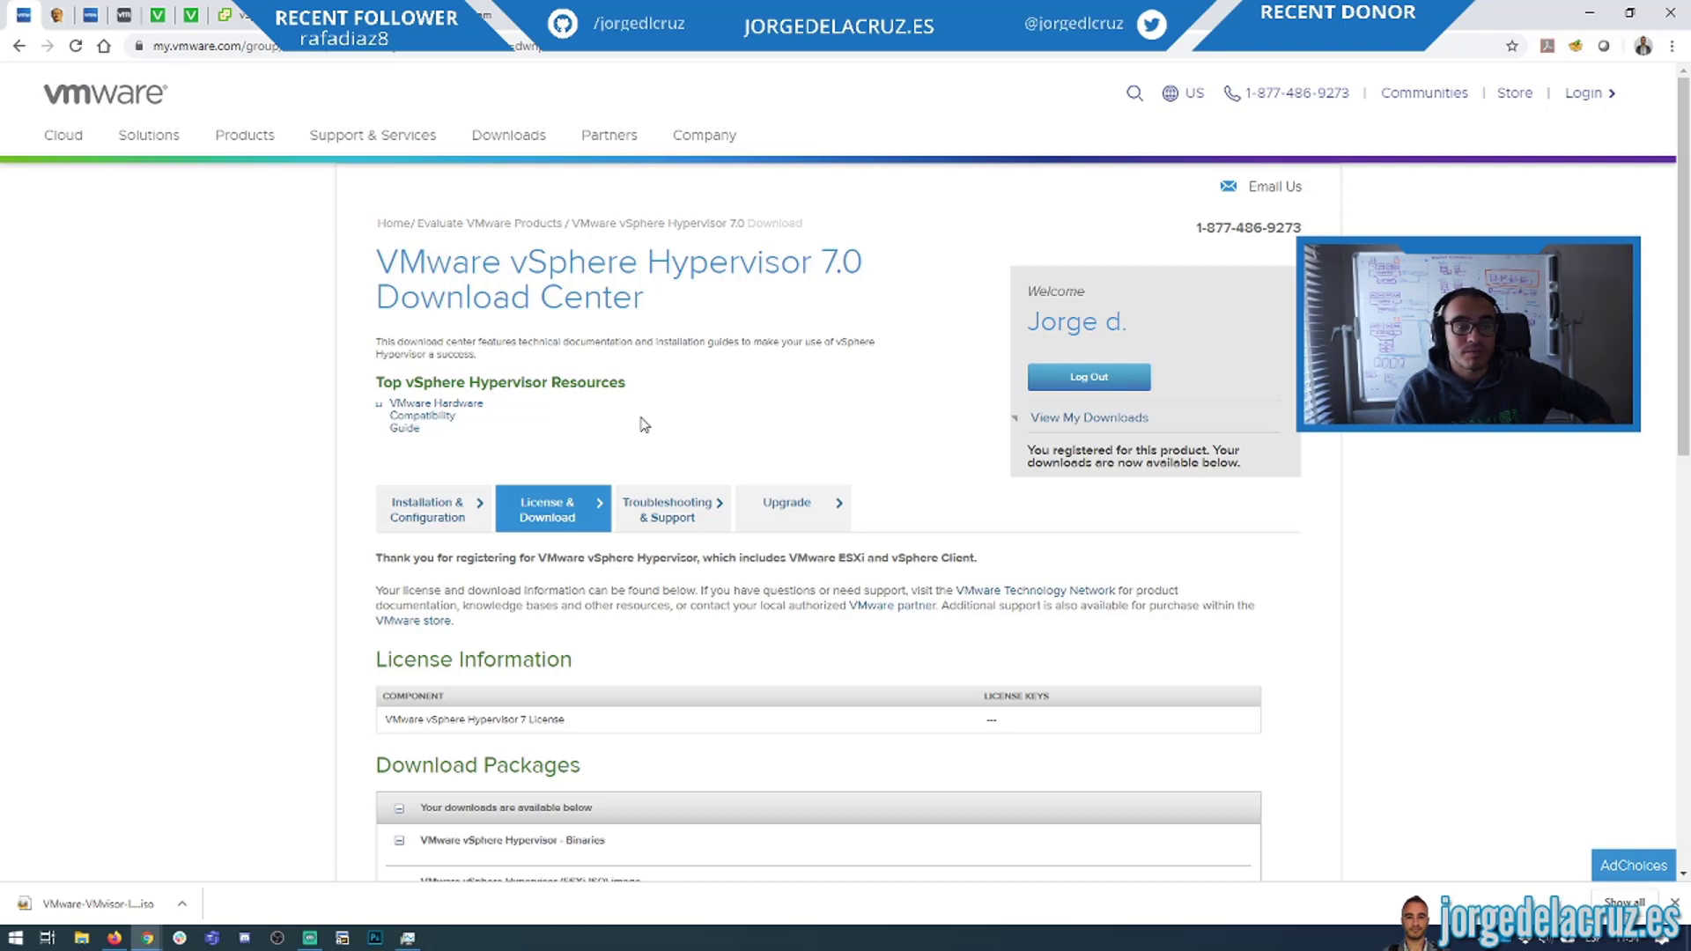
double_click(991, 720)
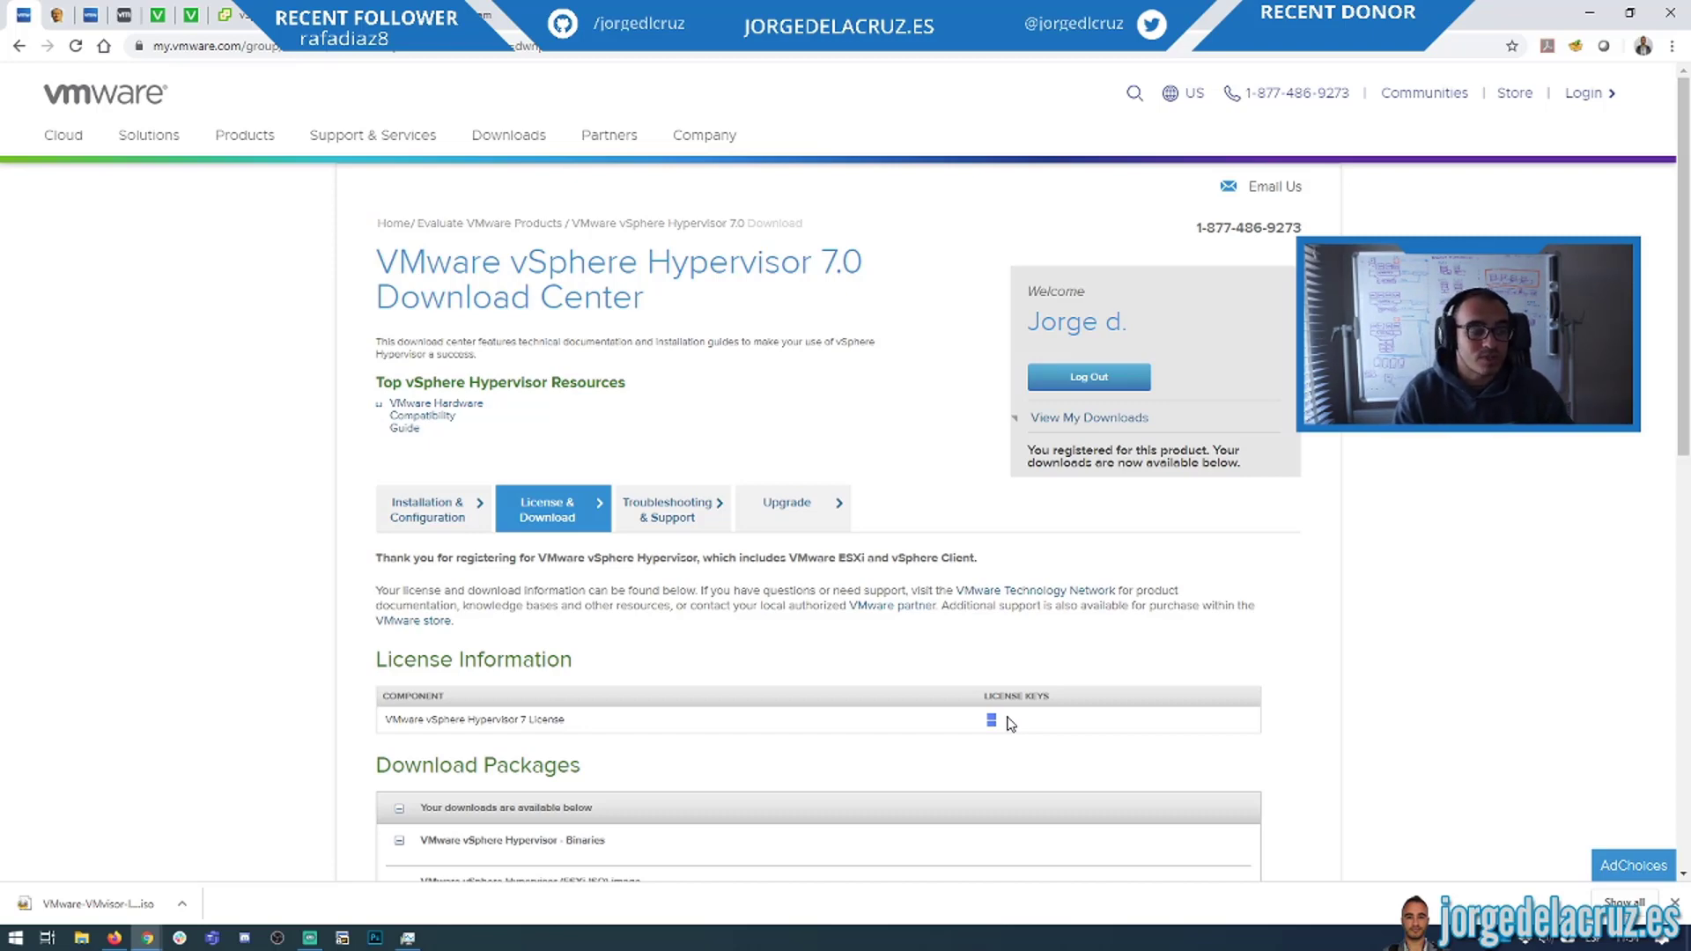
scroll(1013, 722, "down", 2)
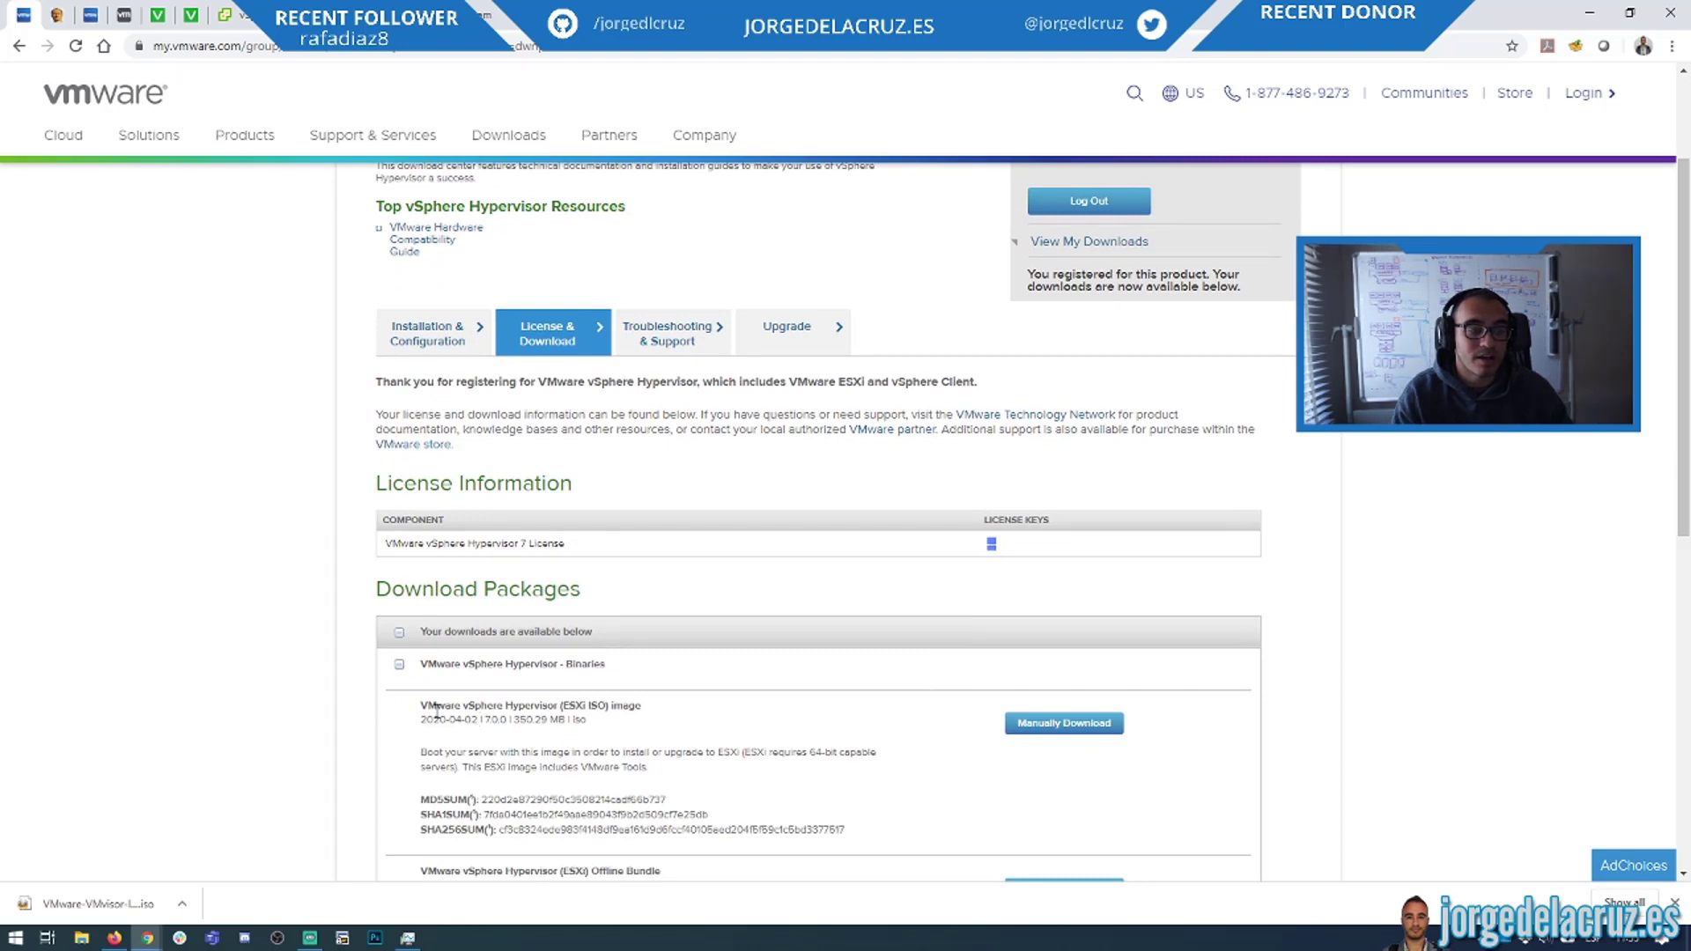
left_click_drag(421, 706, 608, 722)
left_click(563, 721)
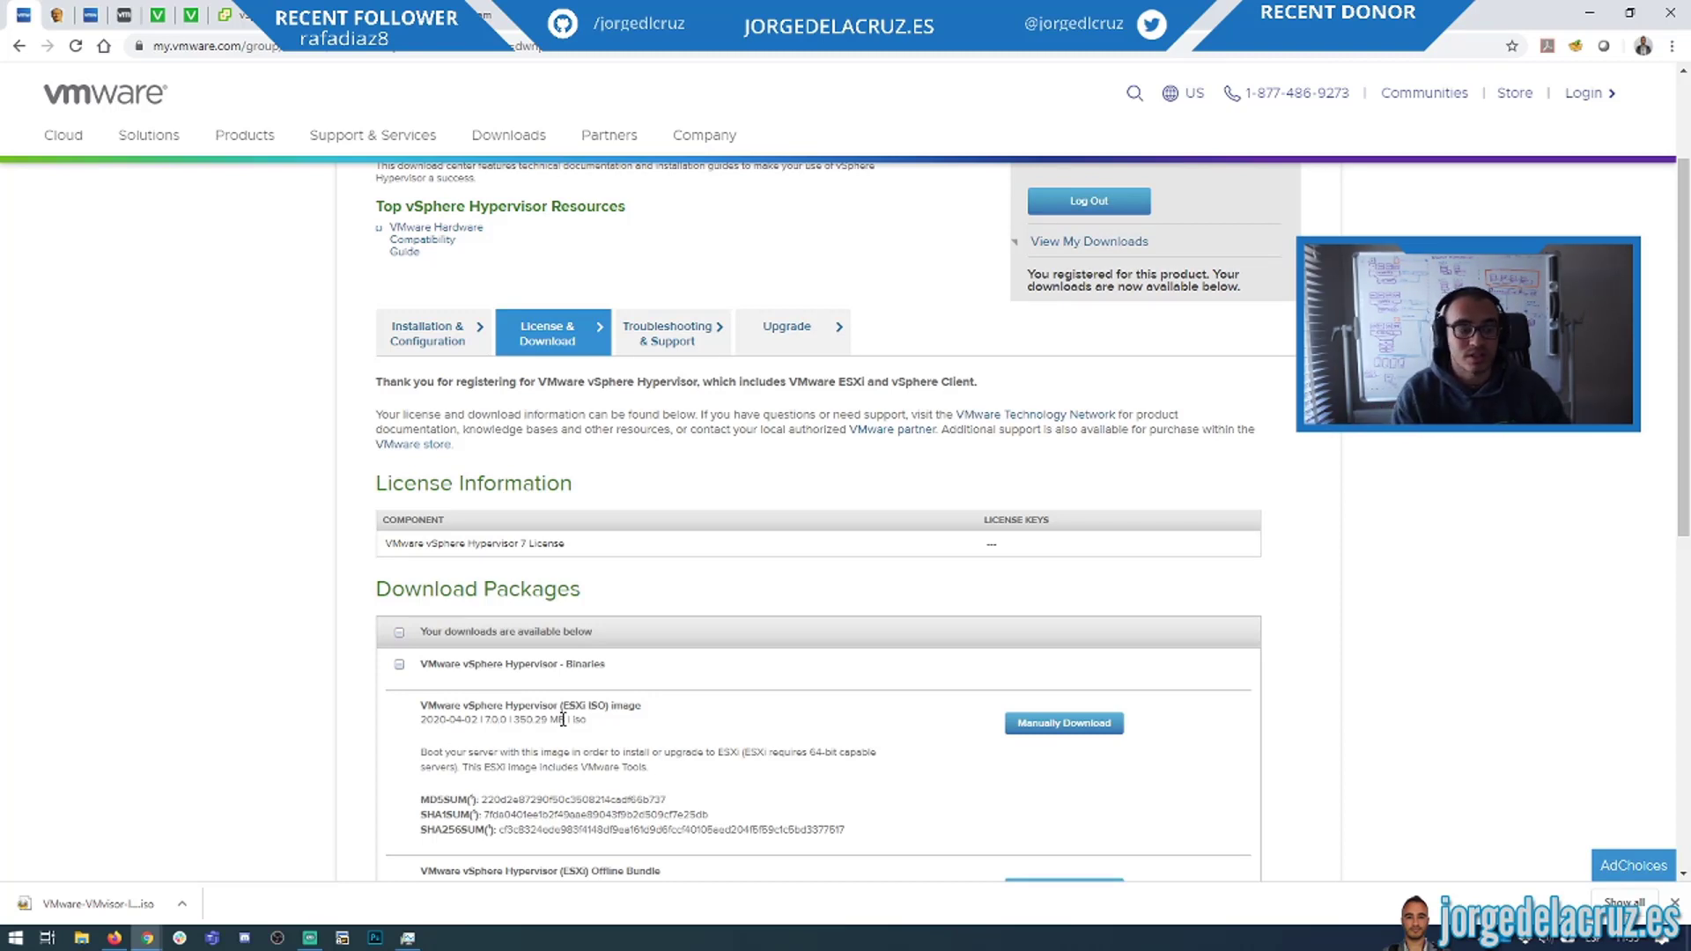
left_click_drag(564, 720, 512, 720)
left_click(520, 718)
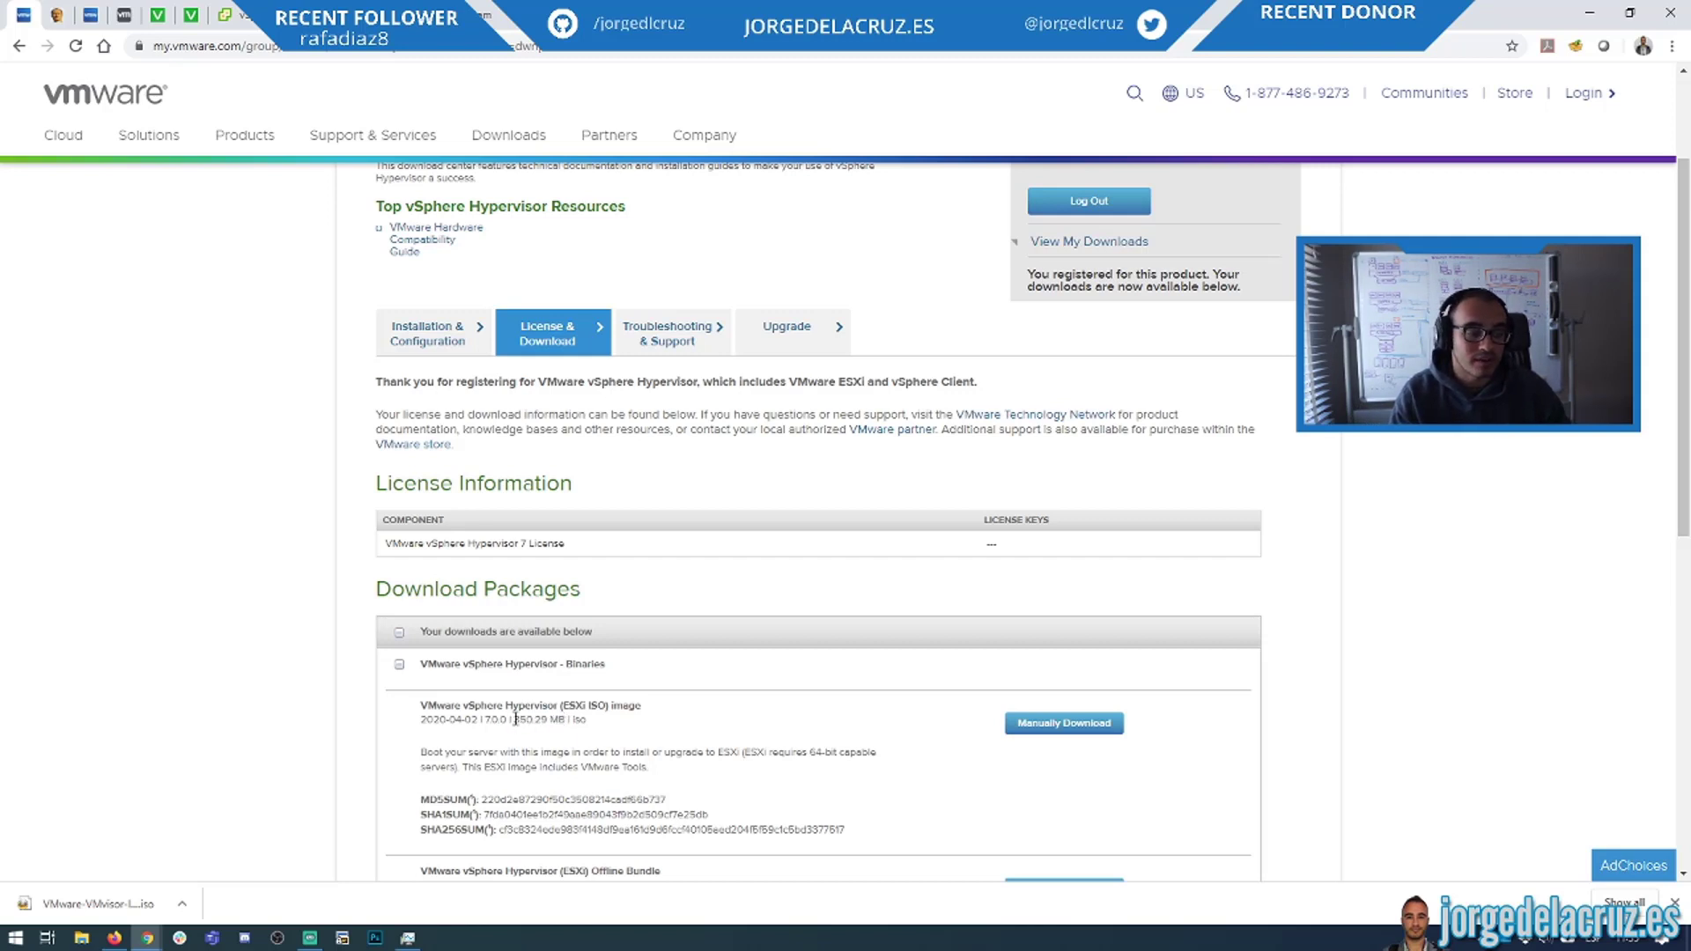
left_click_drag(512, 720, 555, 719)
left_click(555, 717)
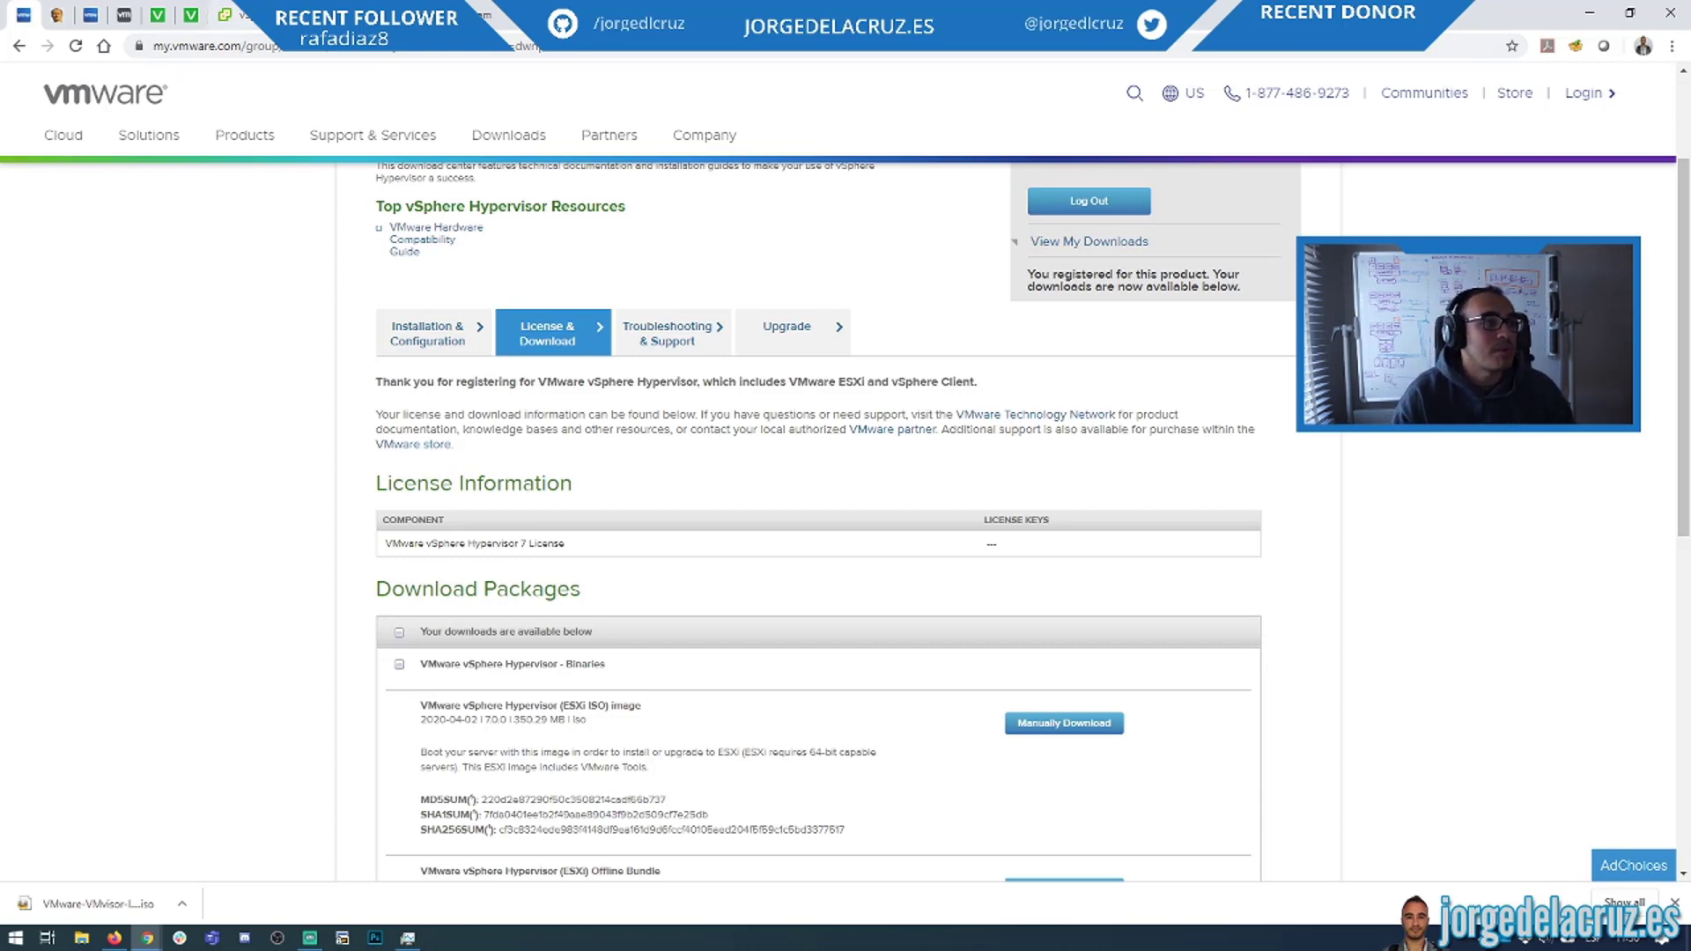
- In vSphere Client, open the ISOS-OS datastore's files and browse to VMWARE > vSphere 7.0
left_click(256, 15)
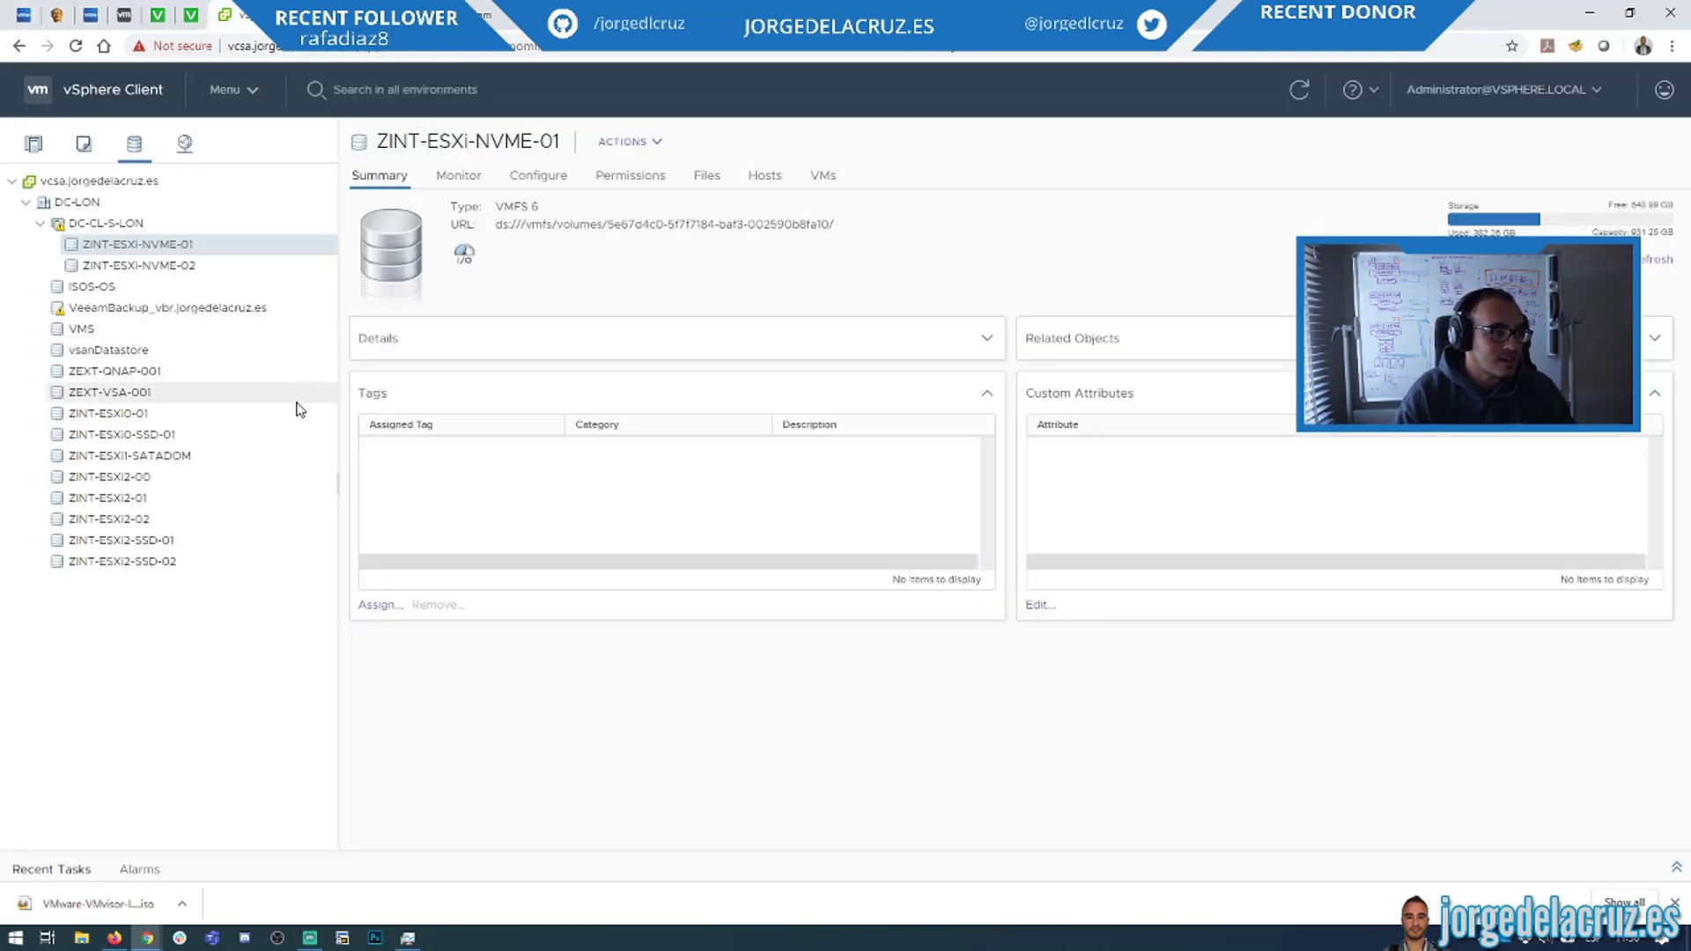
left_click(92, 287)
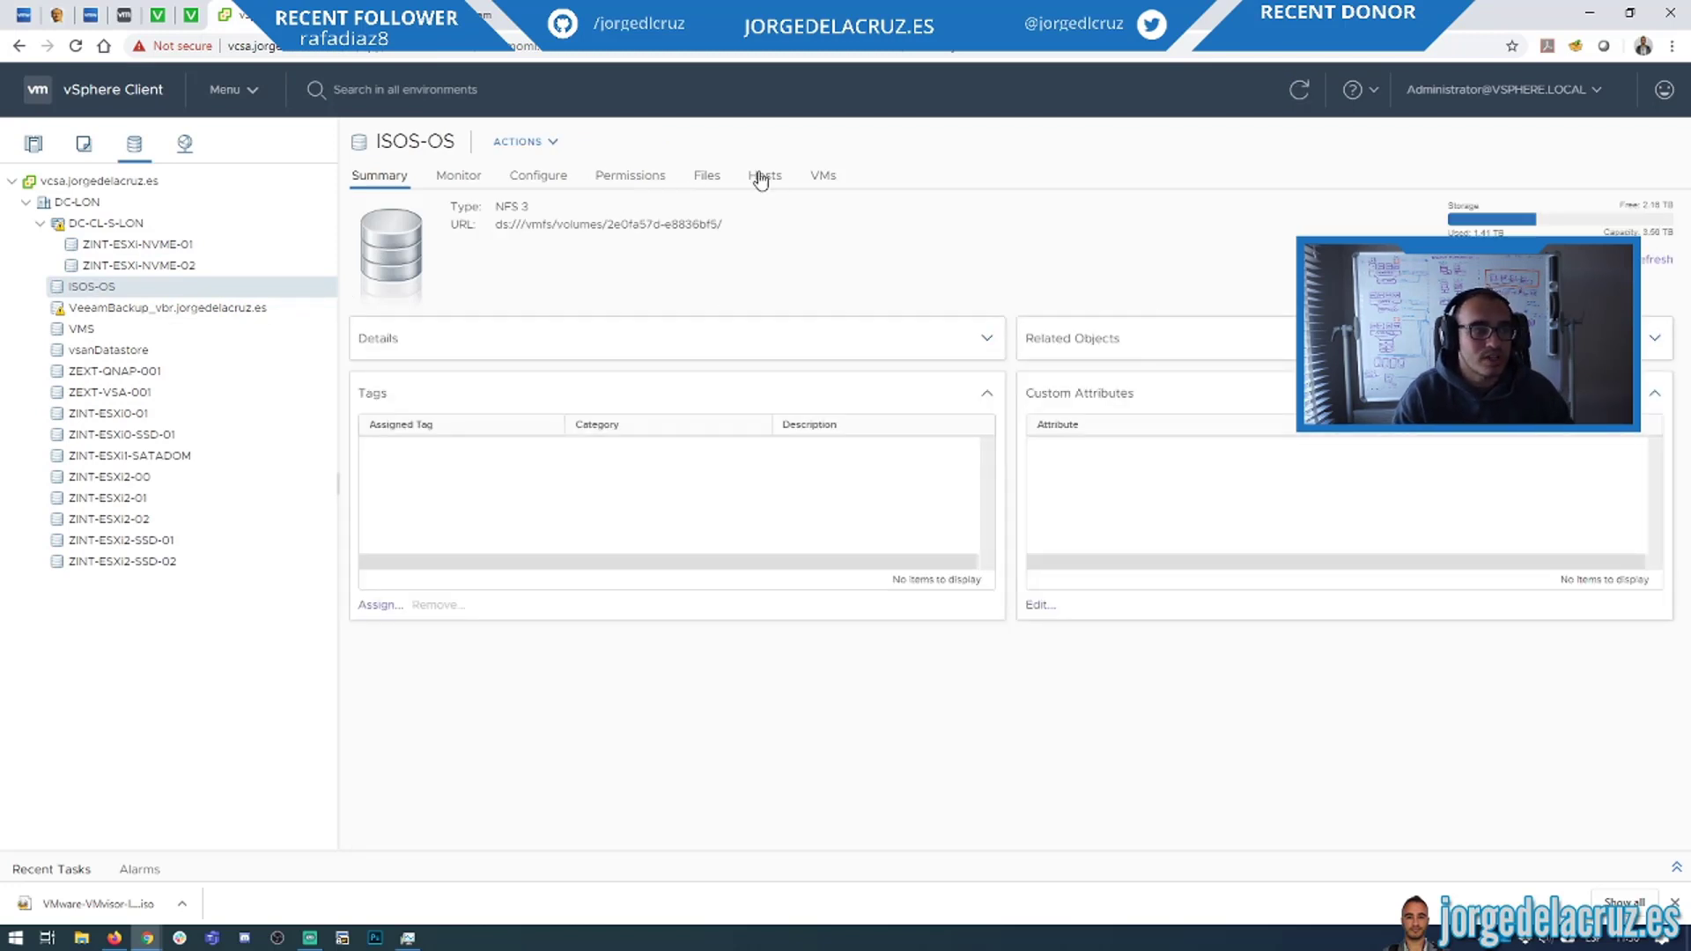
left_click(704, 176)
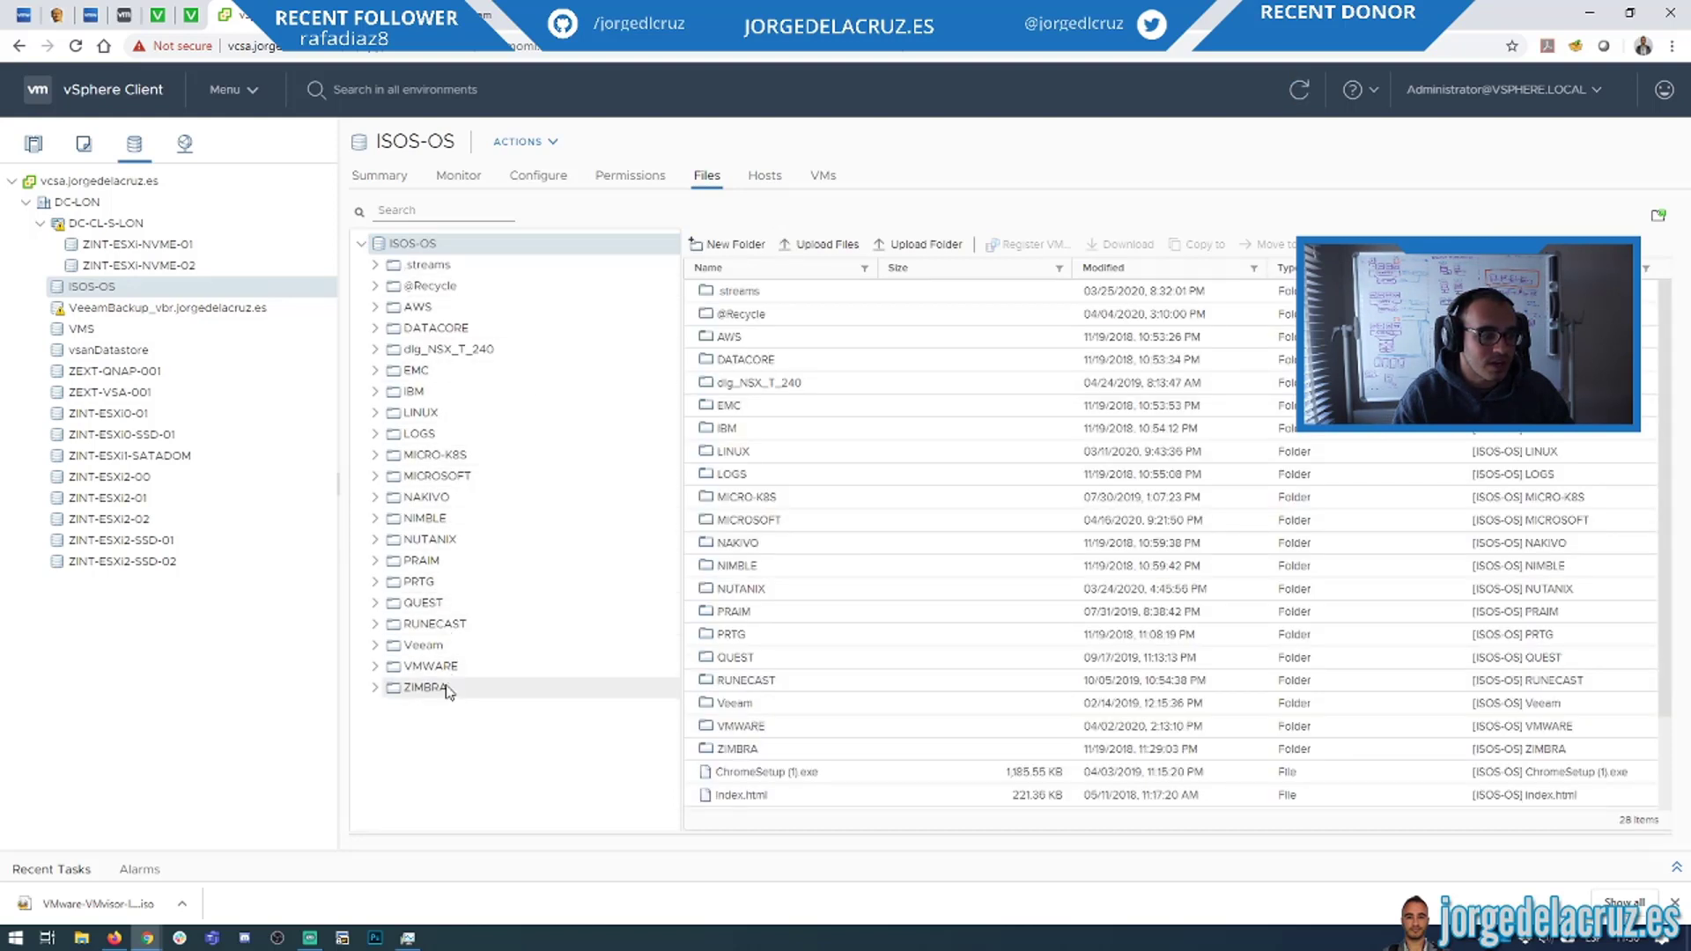
left_click(428, 667)
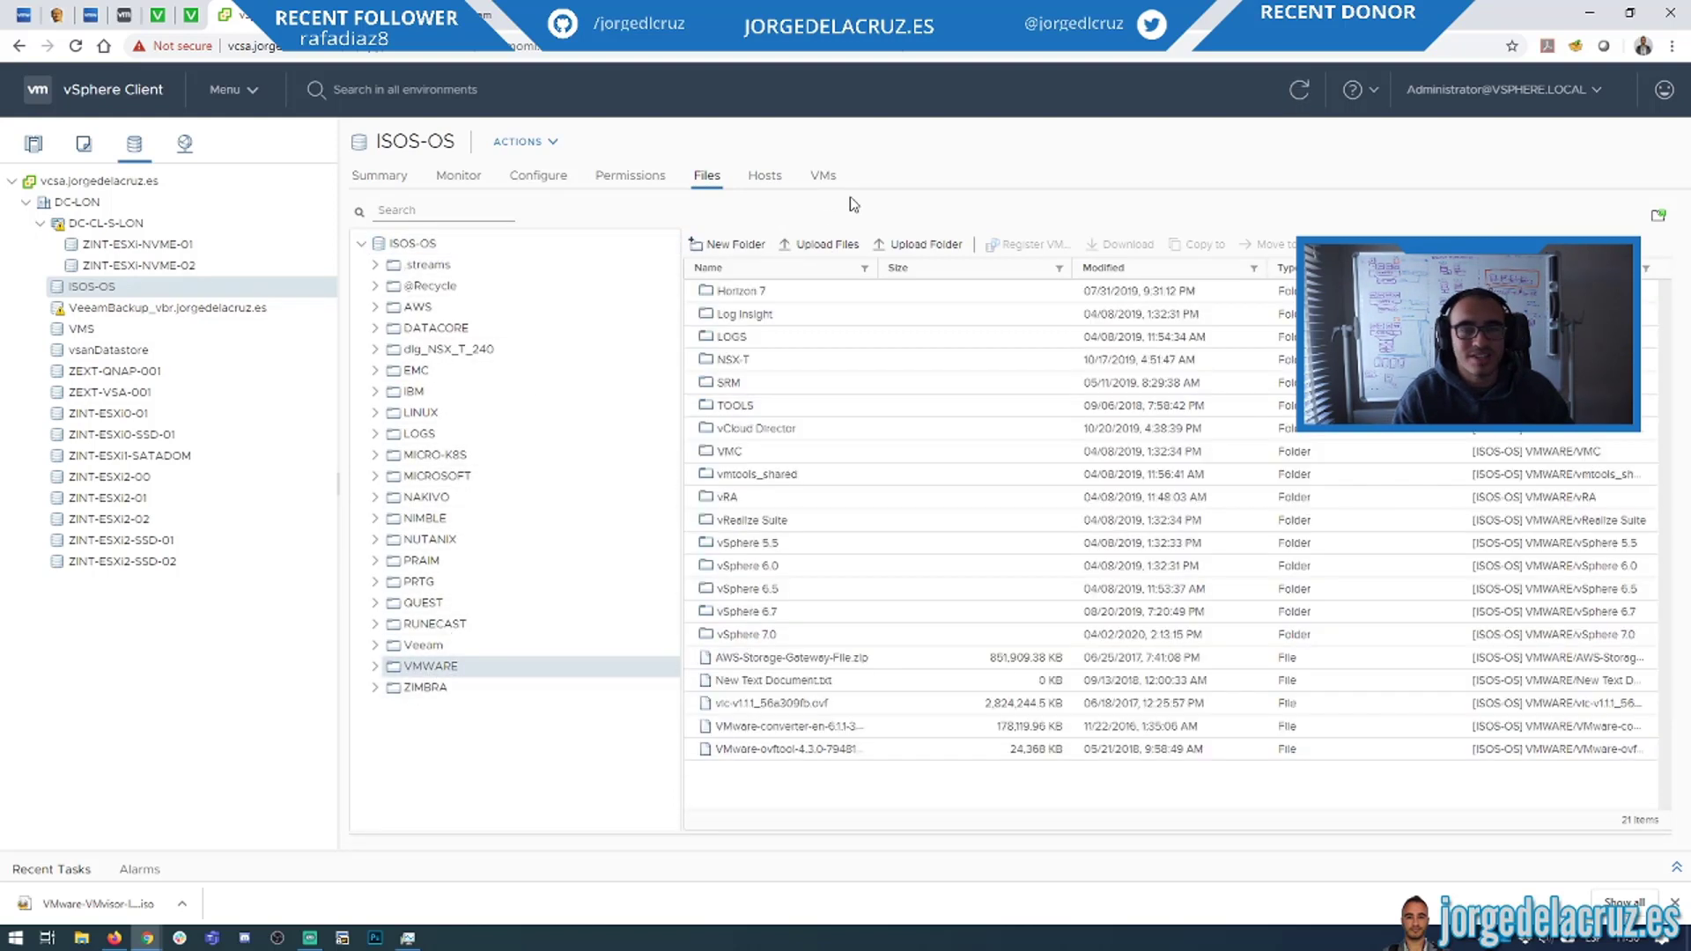
left_click(748, 636)
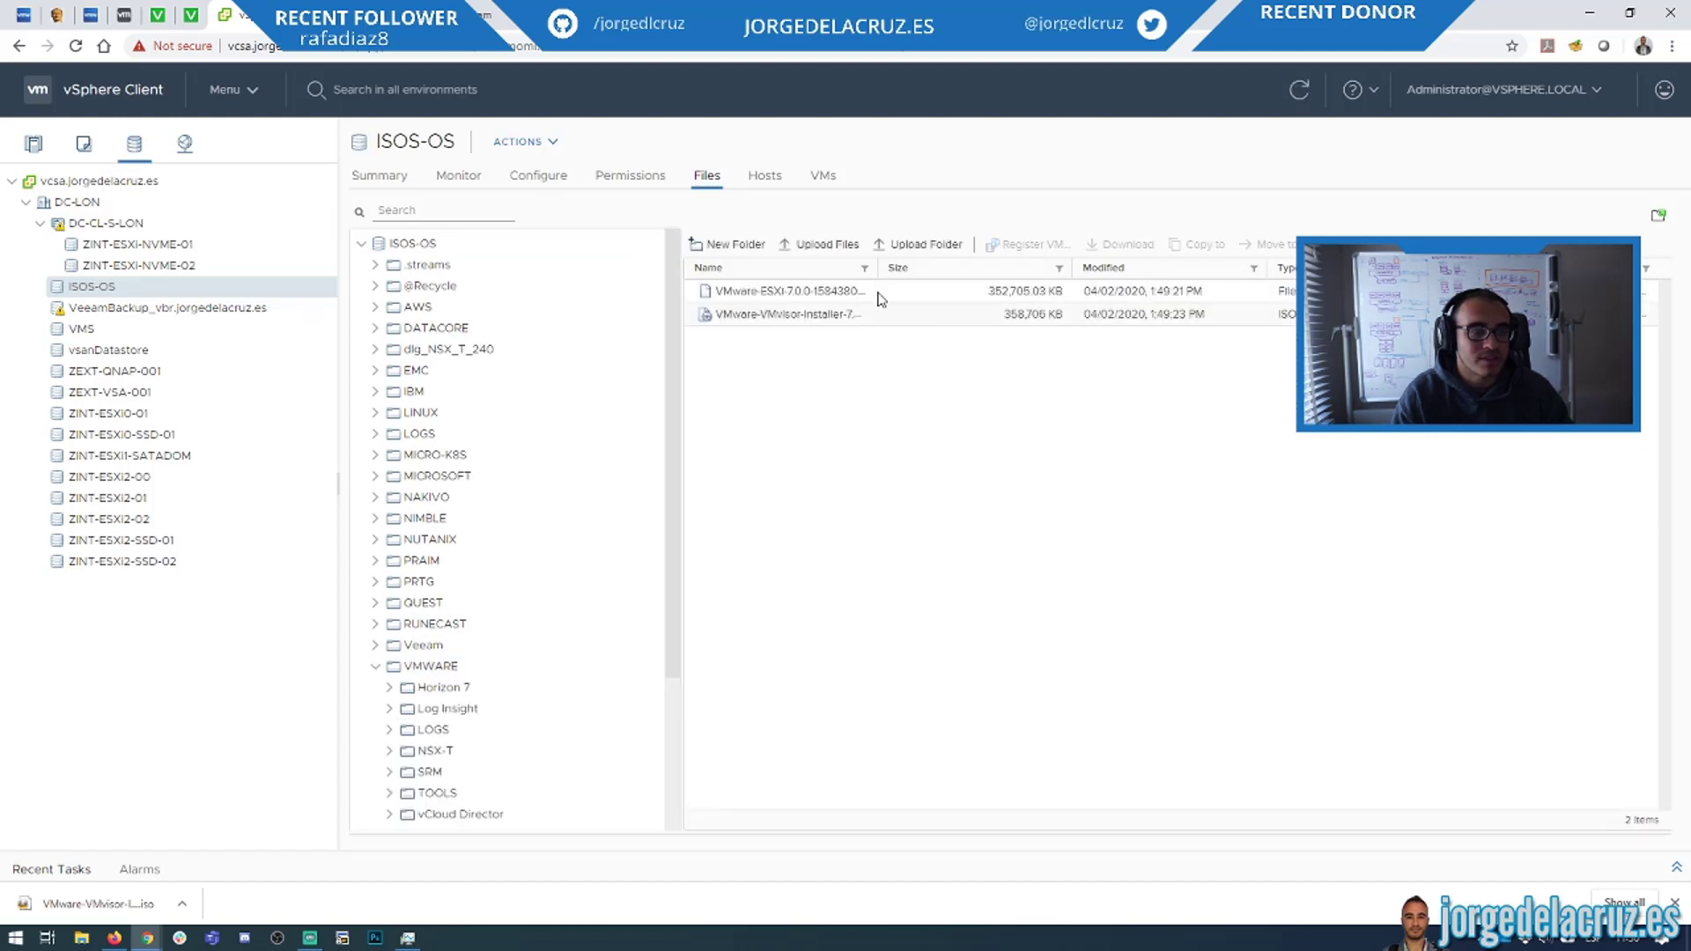
- Upload the ESXi installer ISO from Downloads, declining to replace the existing copy
left_click(819, 244)
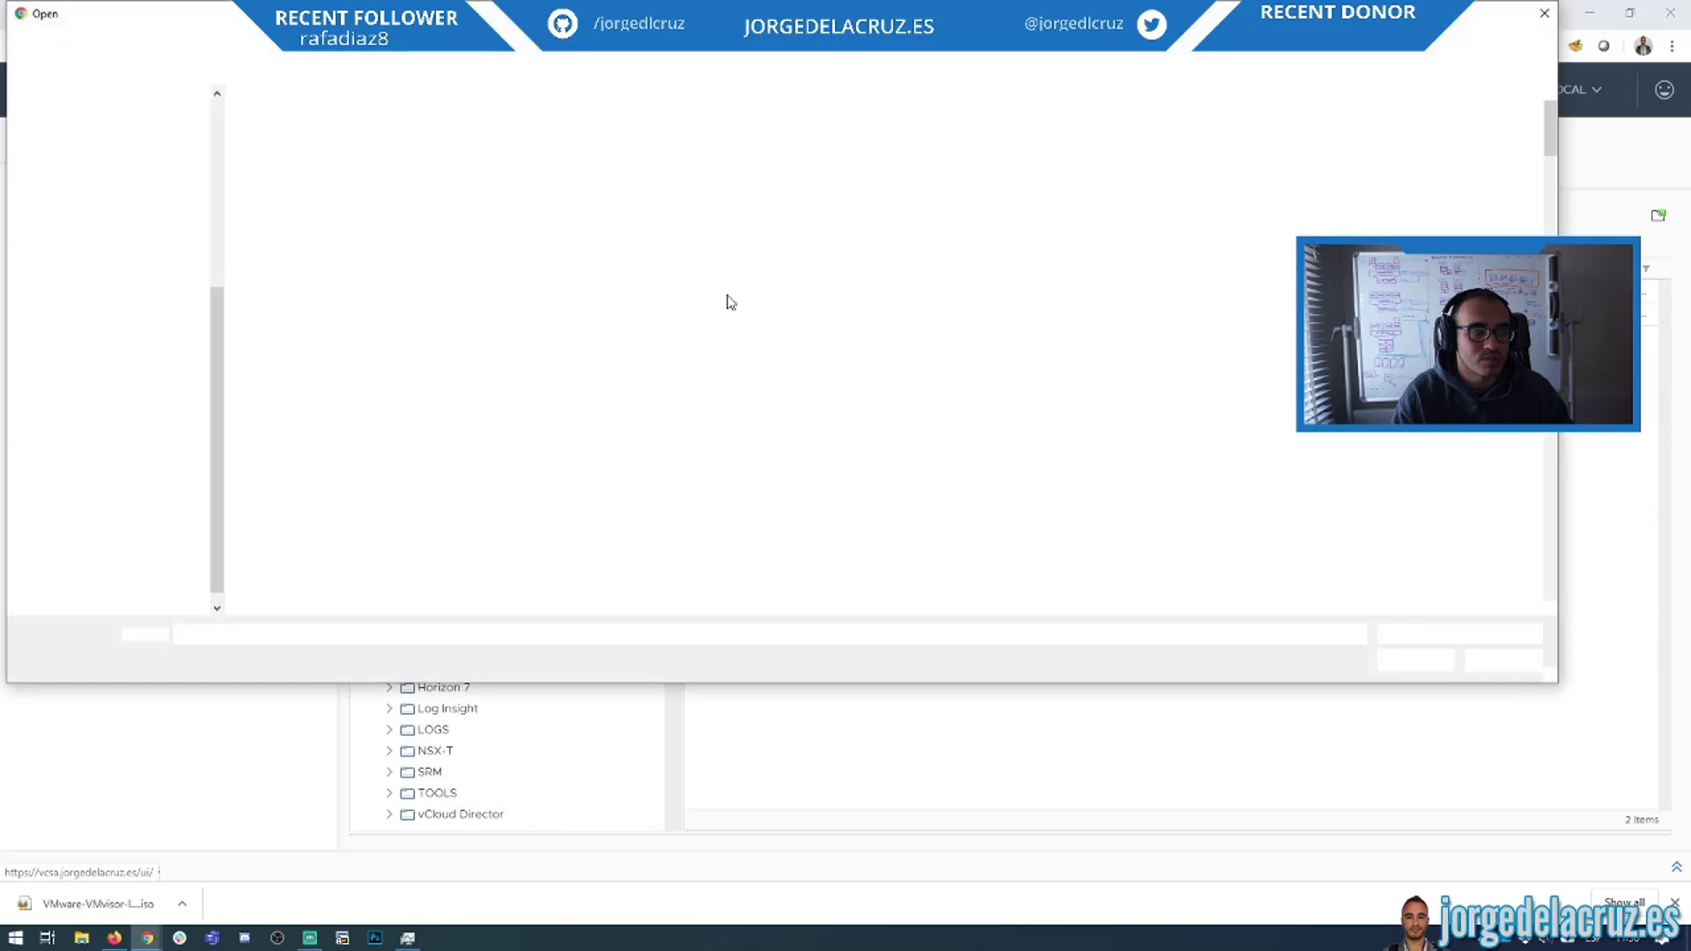
left_click(88, 125)
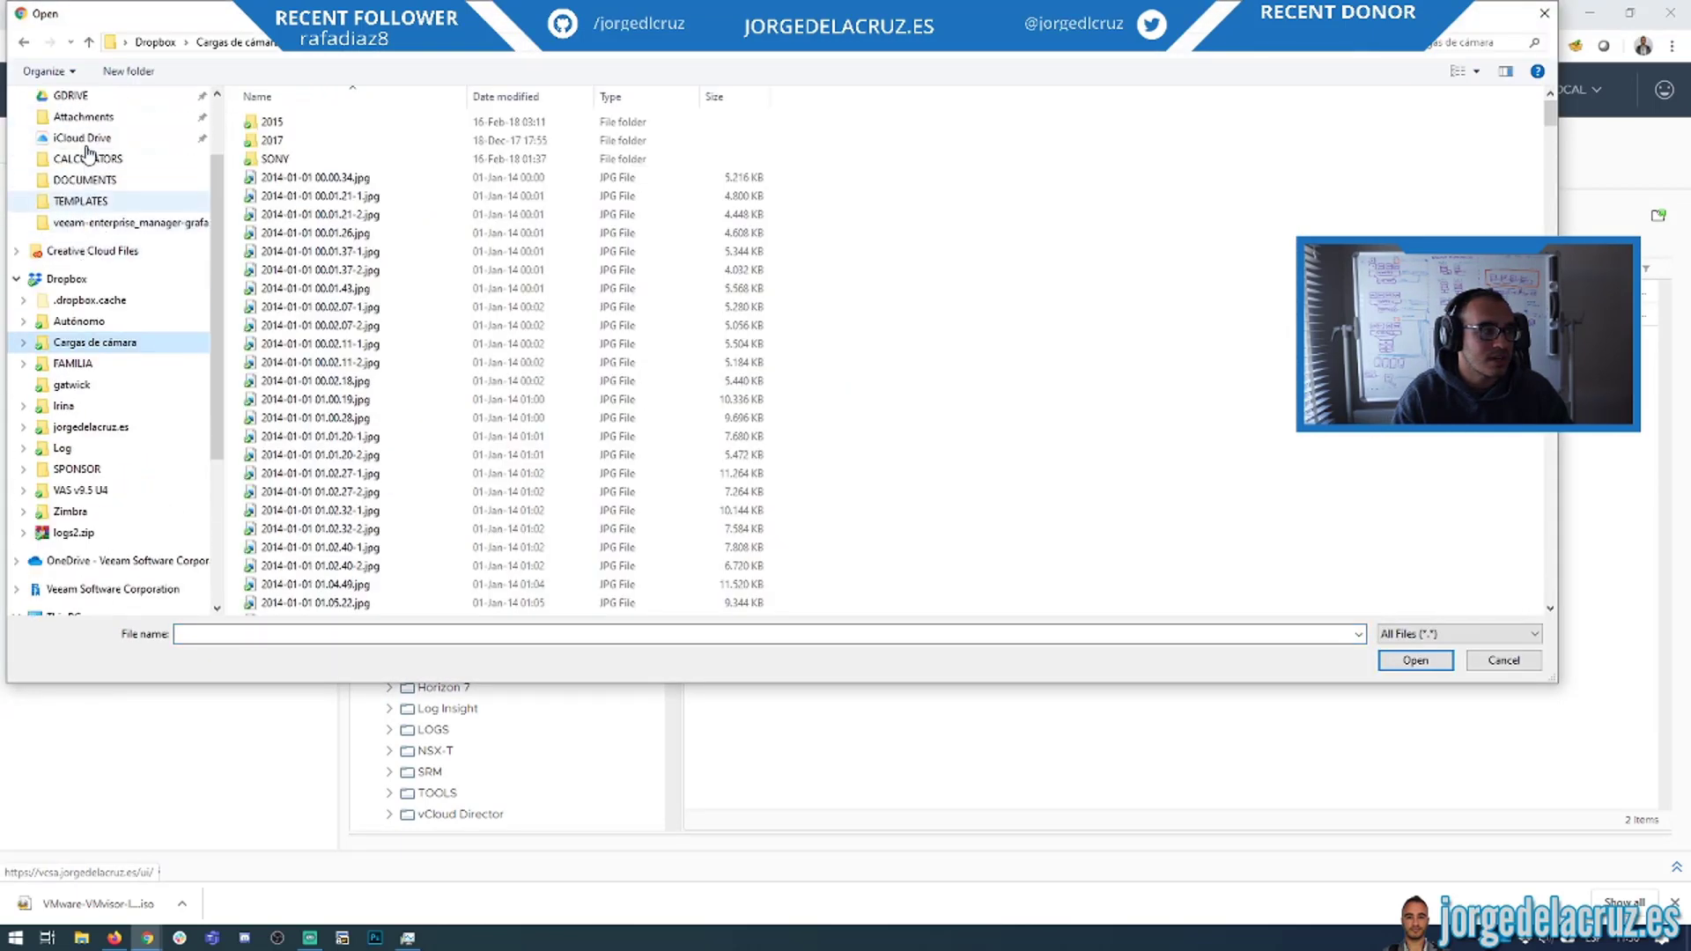
scroll(88, 153, "up", 2)
left_click(80, 152)
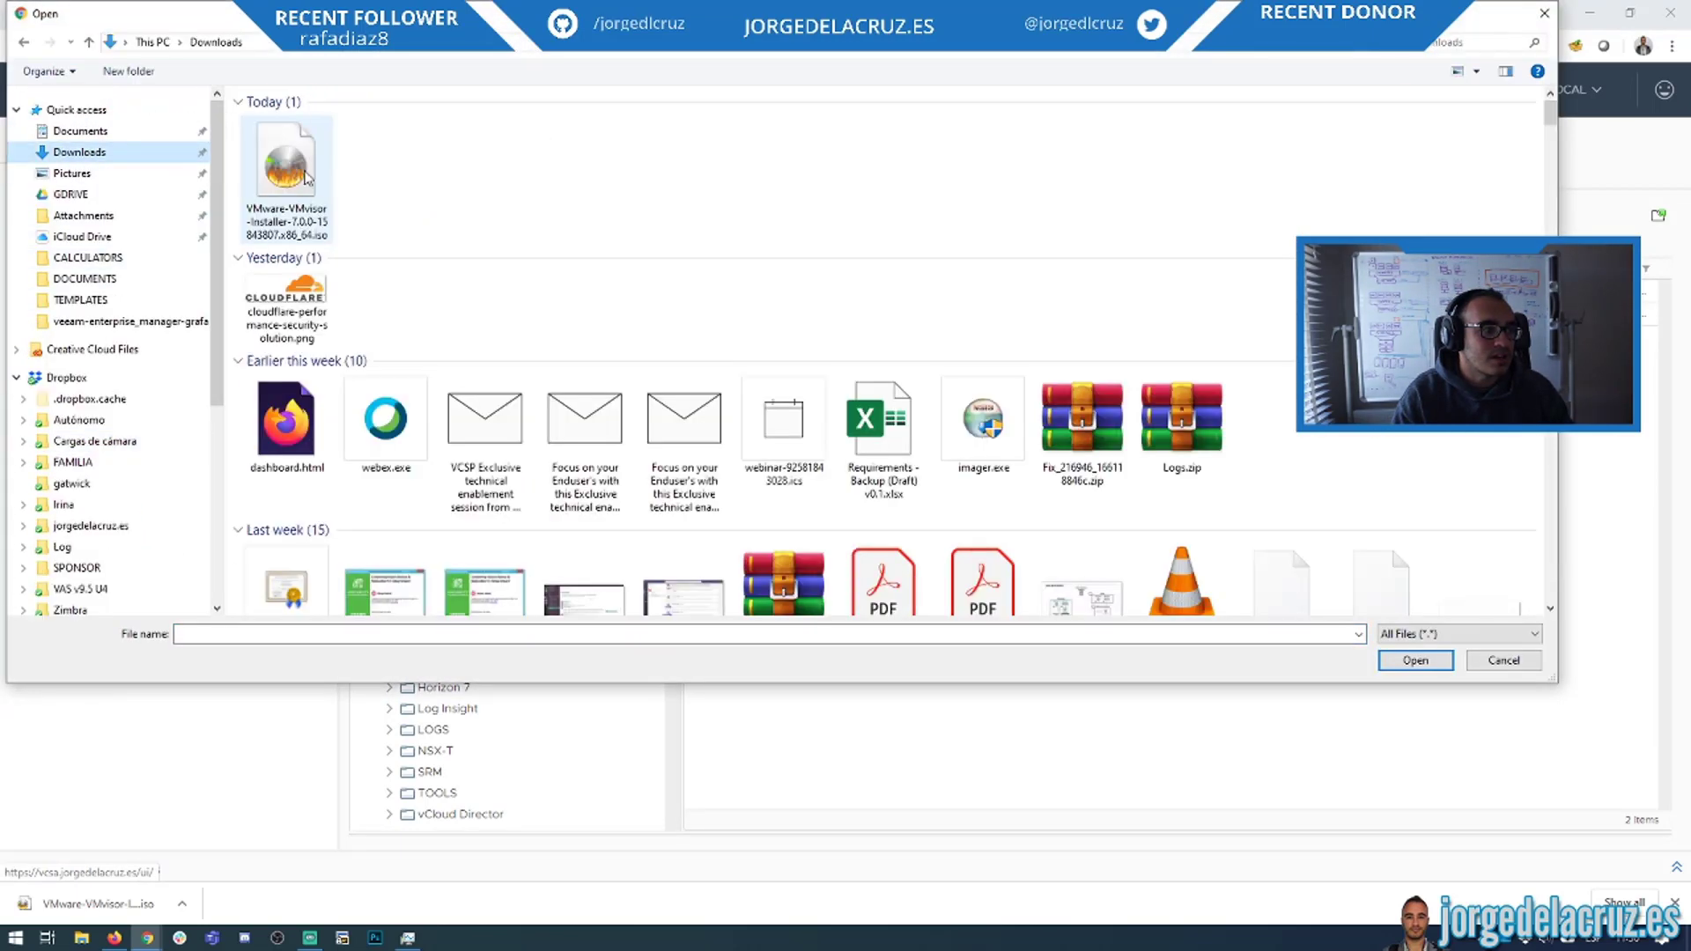
double_click(324, 187)
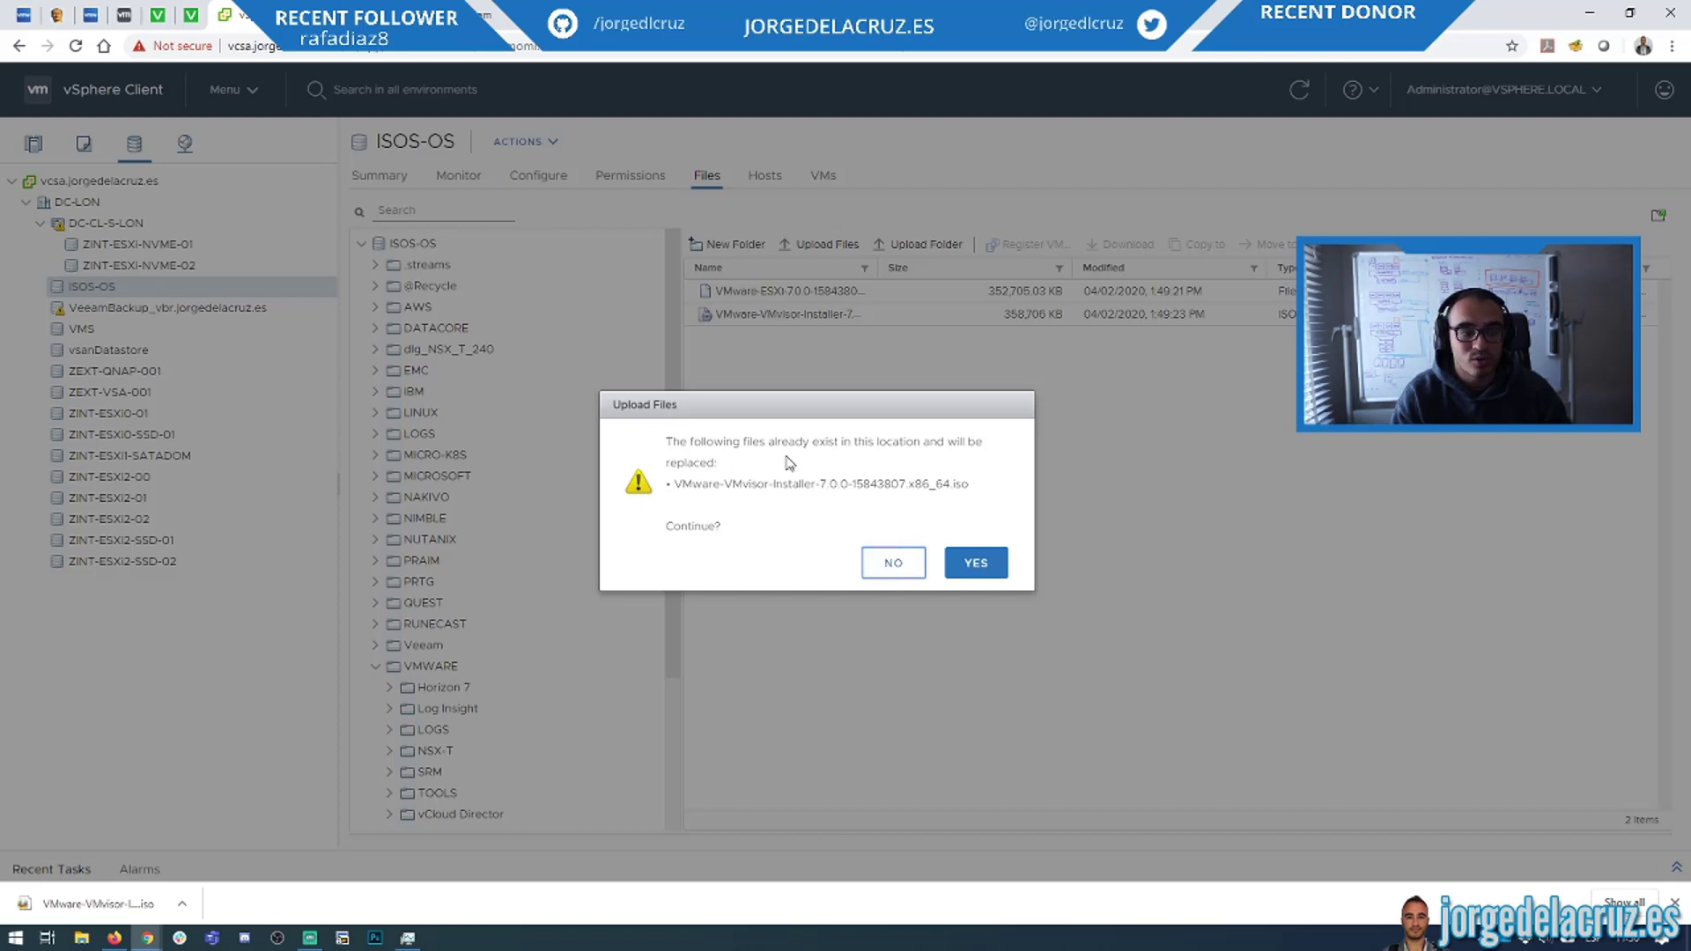
left_click(887, 569)
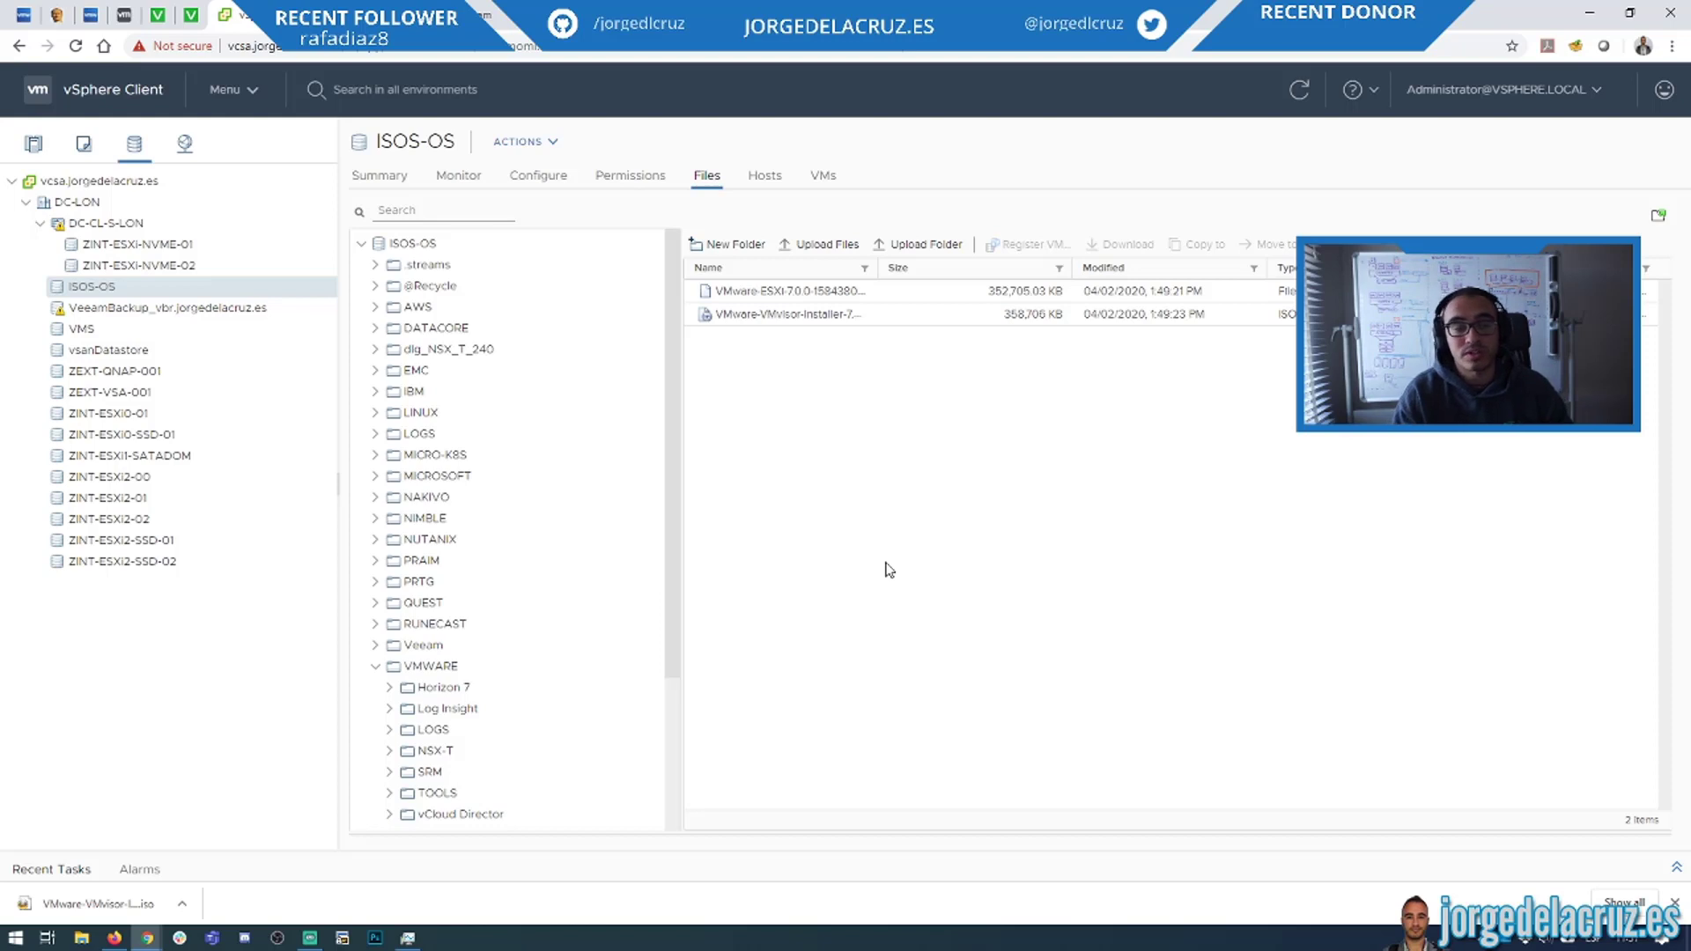
- Widen the Name column and return to the VMWARE folder's contents
left_click_drag(878, 266, 981, 276)
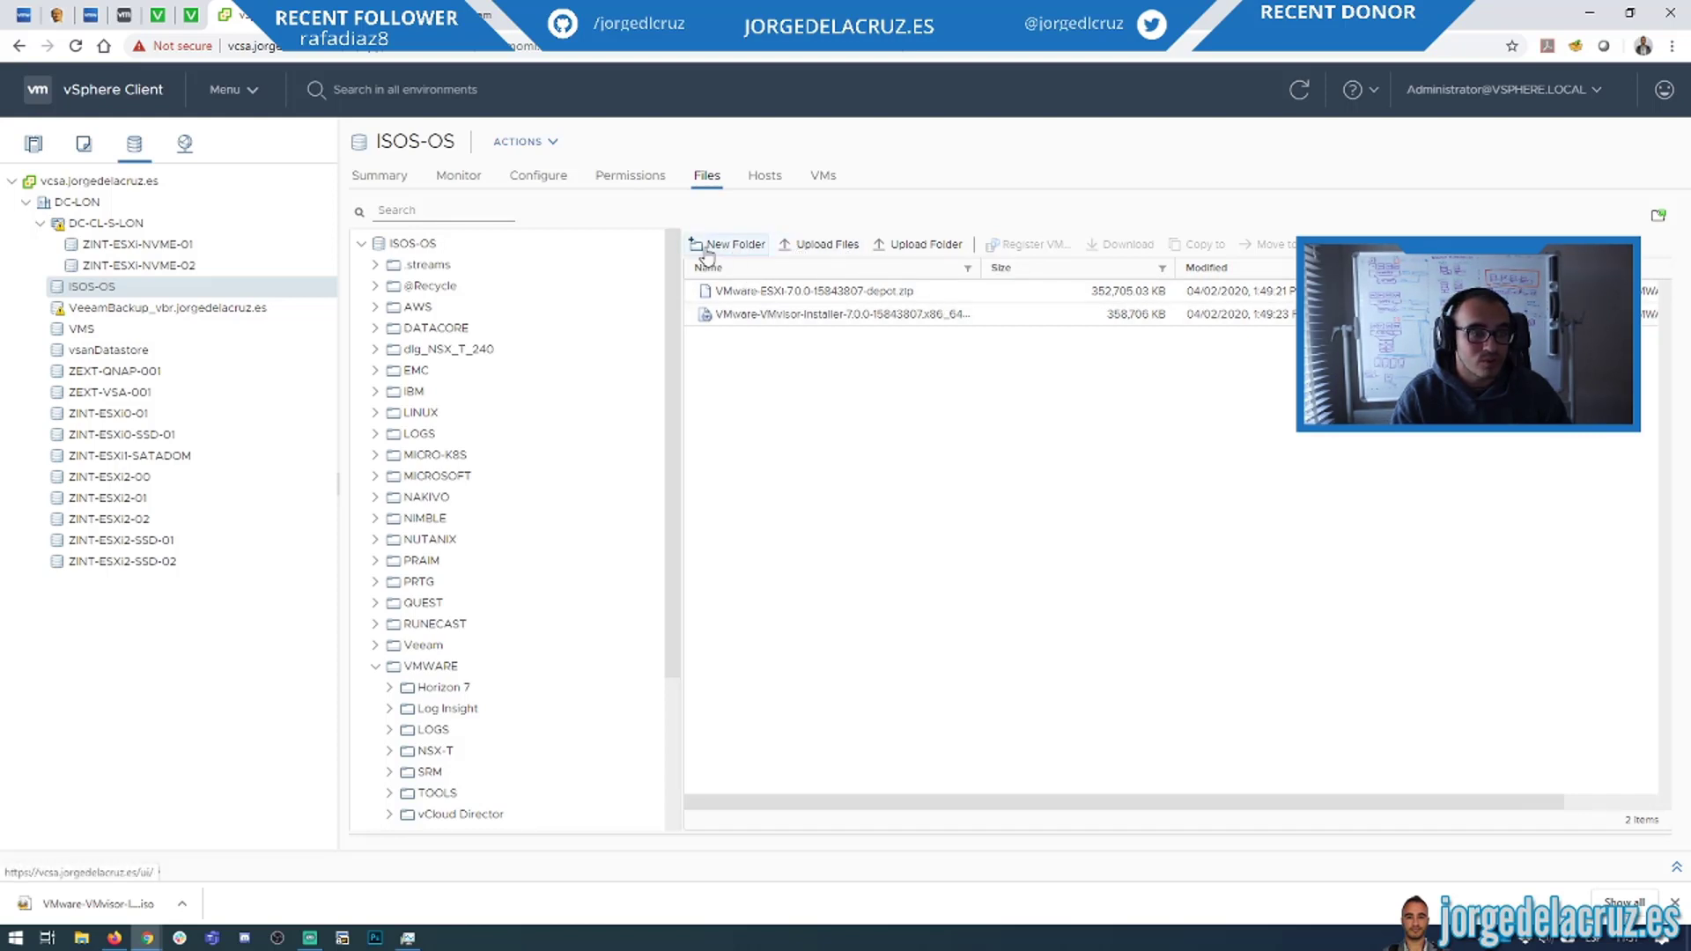
scroll(455, 708, "down", 5)
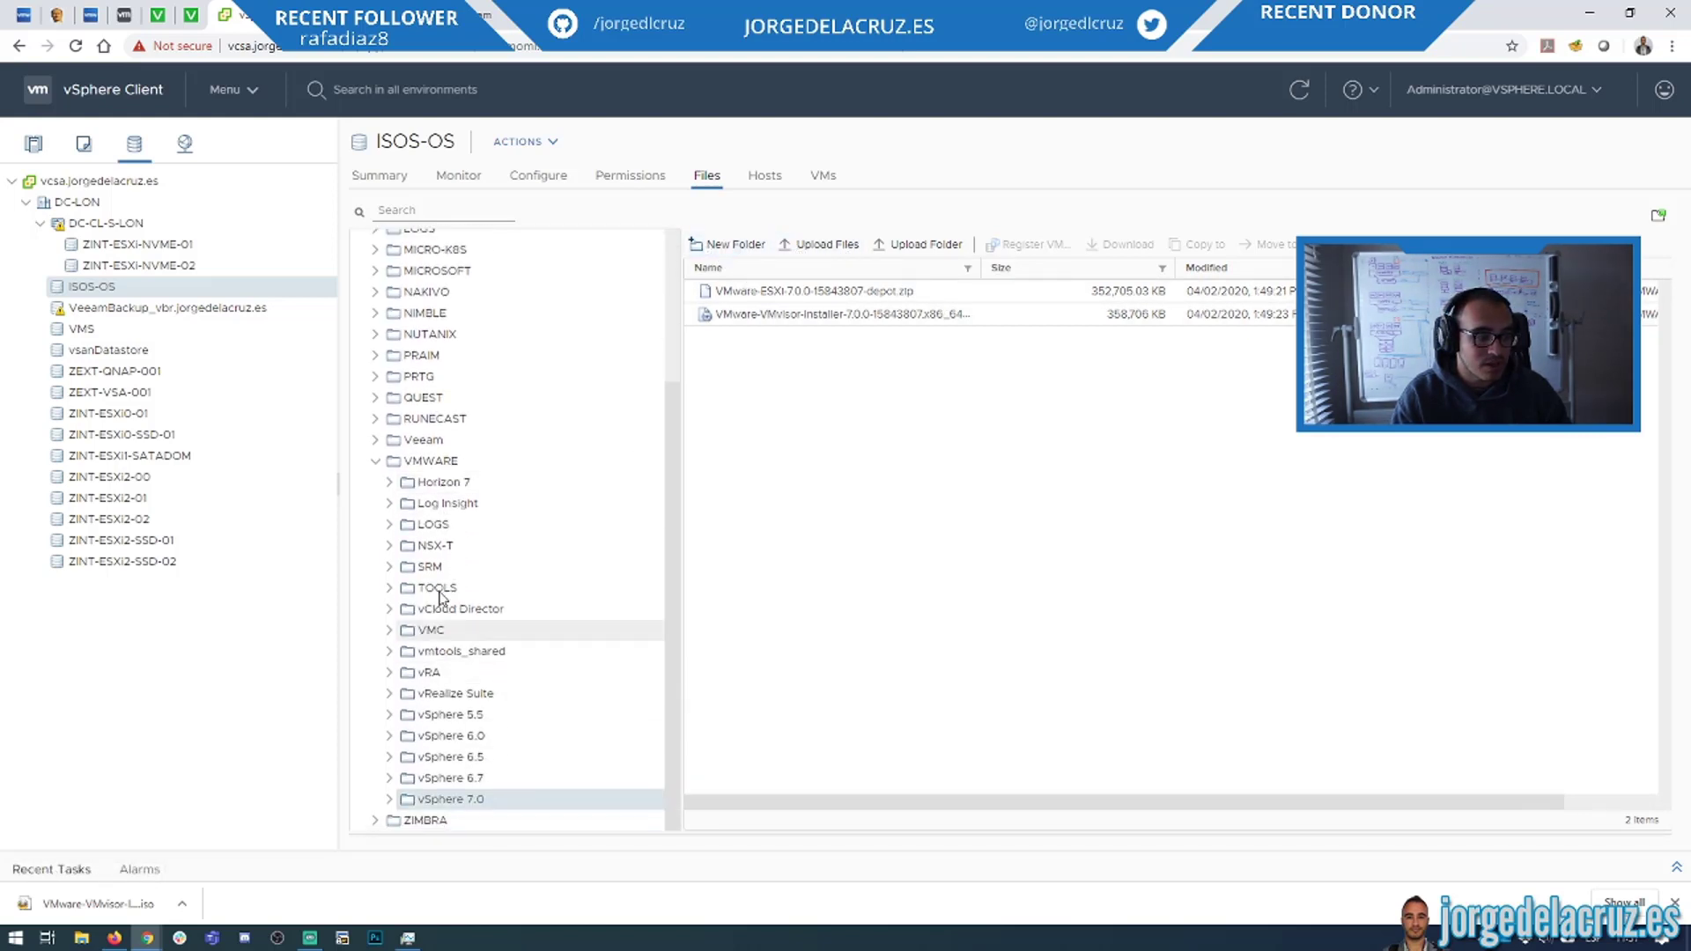
left_click(432, 460)
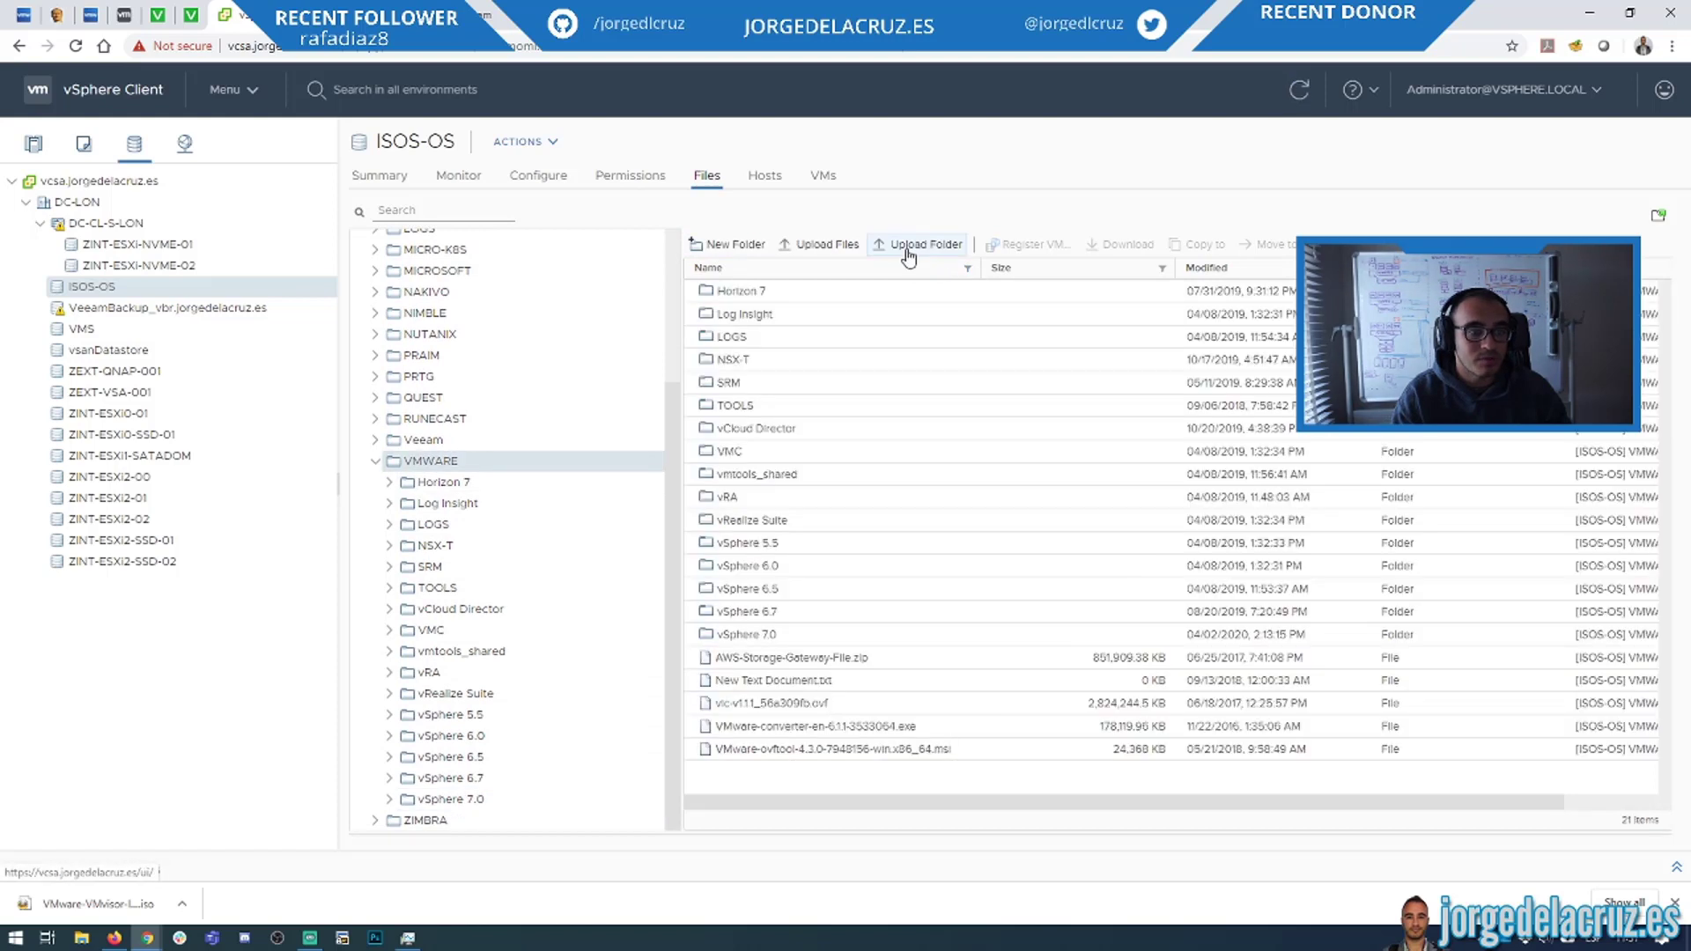
- Try uploading the VMvisor installer ISO into VMWARE and view the failure details
left_click(799, 251)
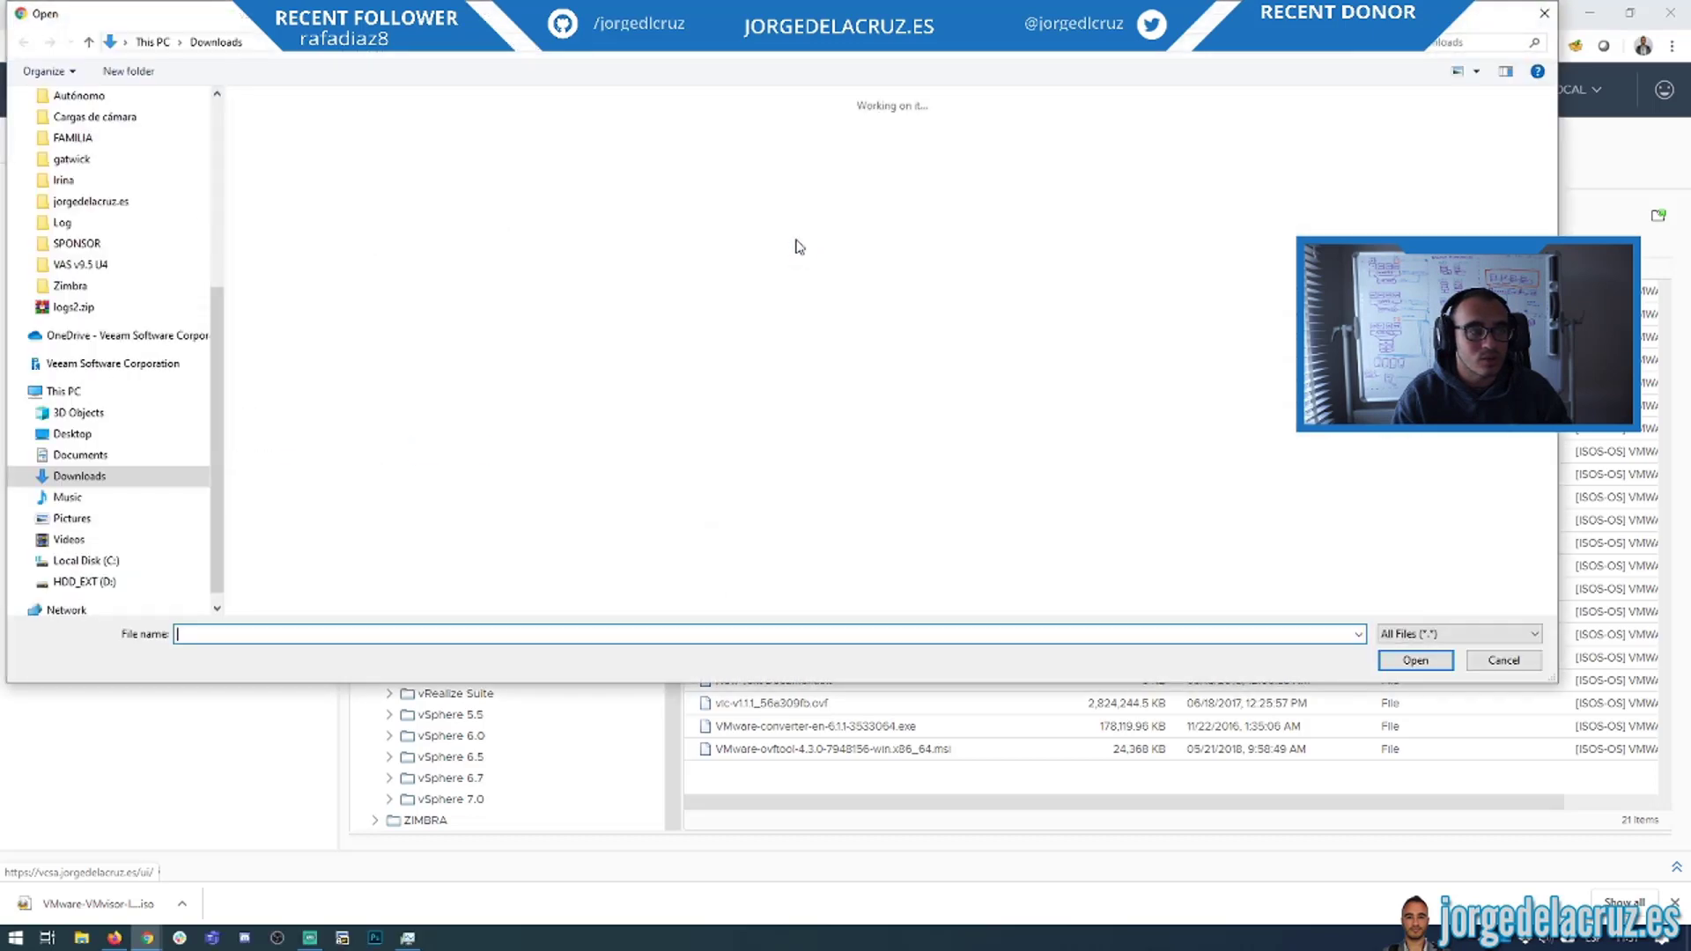
double_click(305, 176)
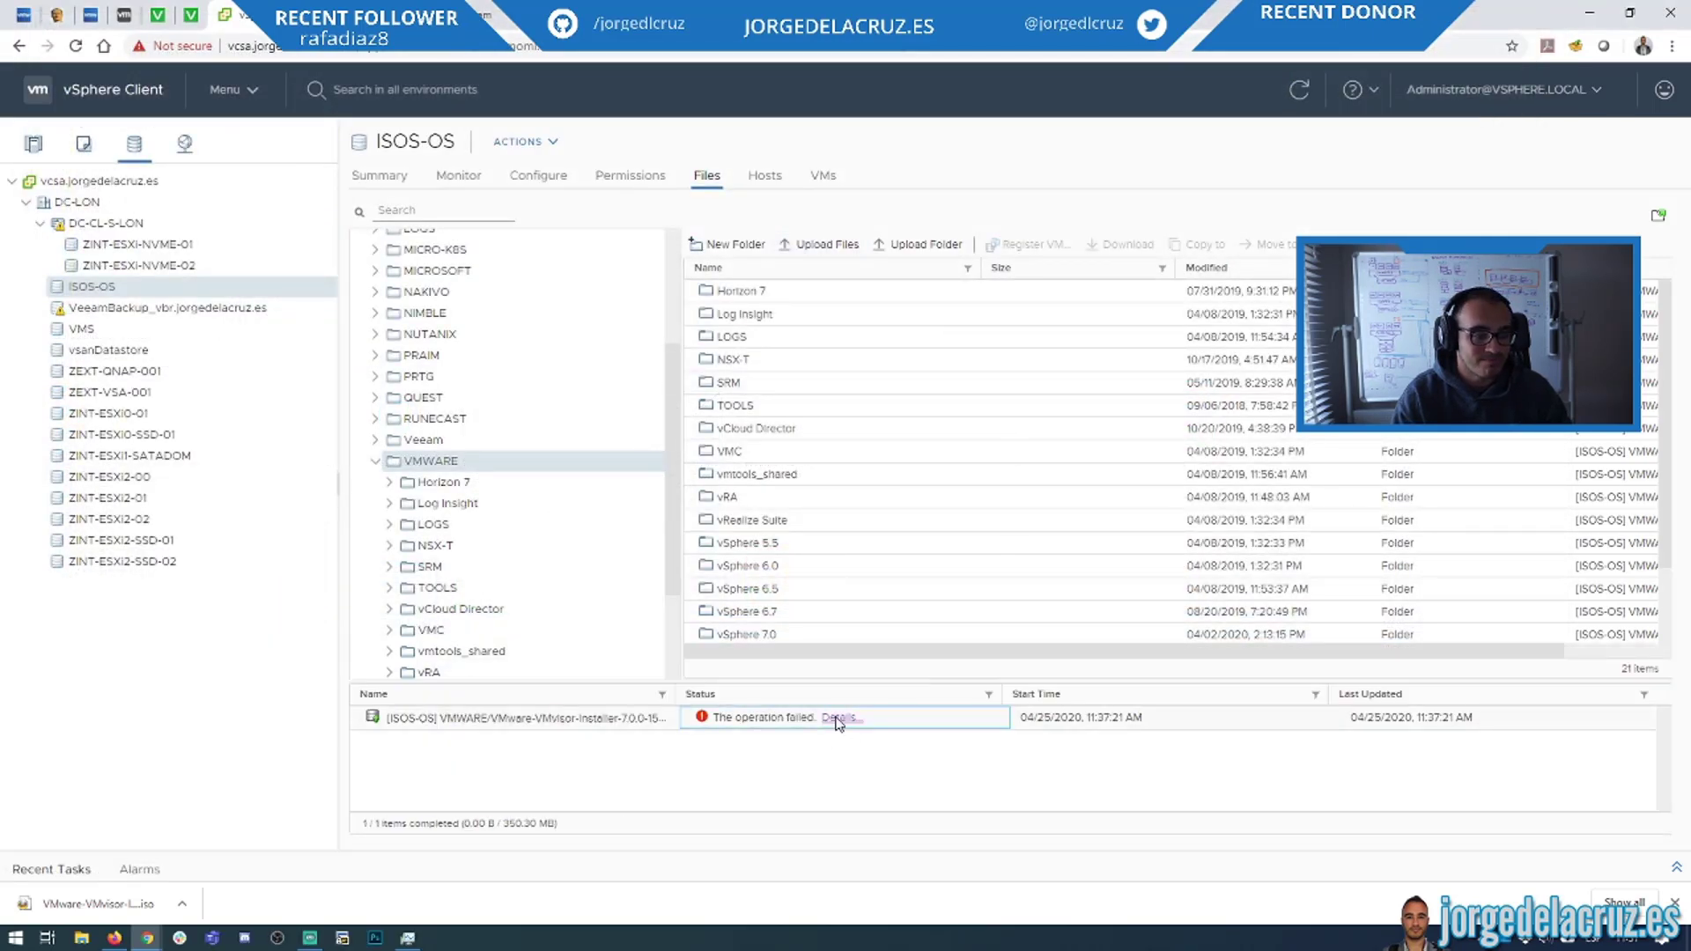
left_click(840, 718)
- Accept the ESXi host's untrusted certificate in a new tab, dismiss the error, and restart the upload
right_click(774, 486)
left_click(796, 499)
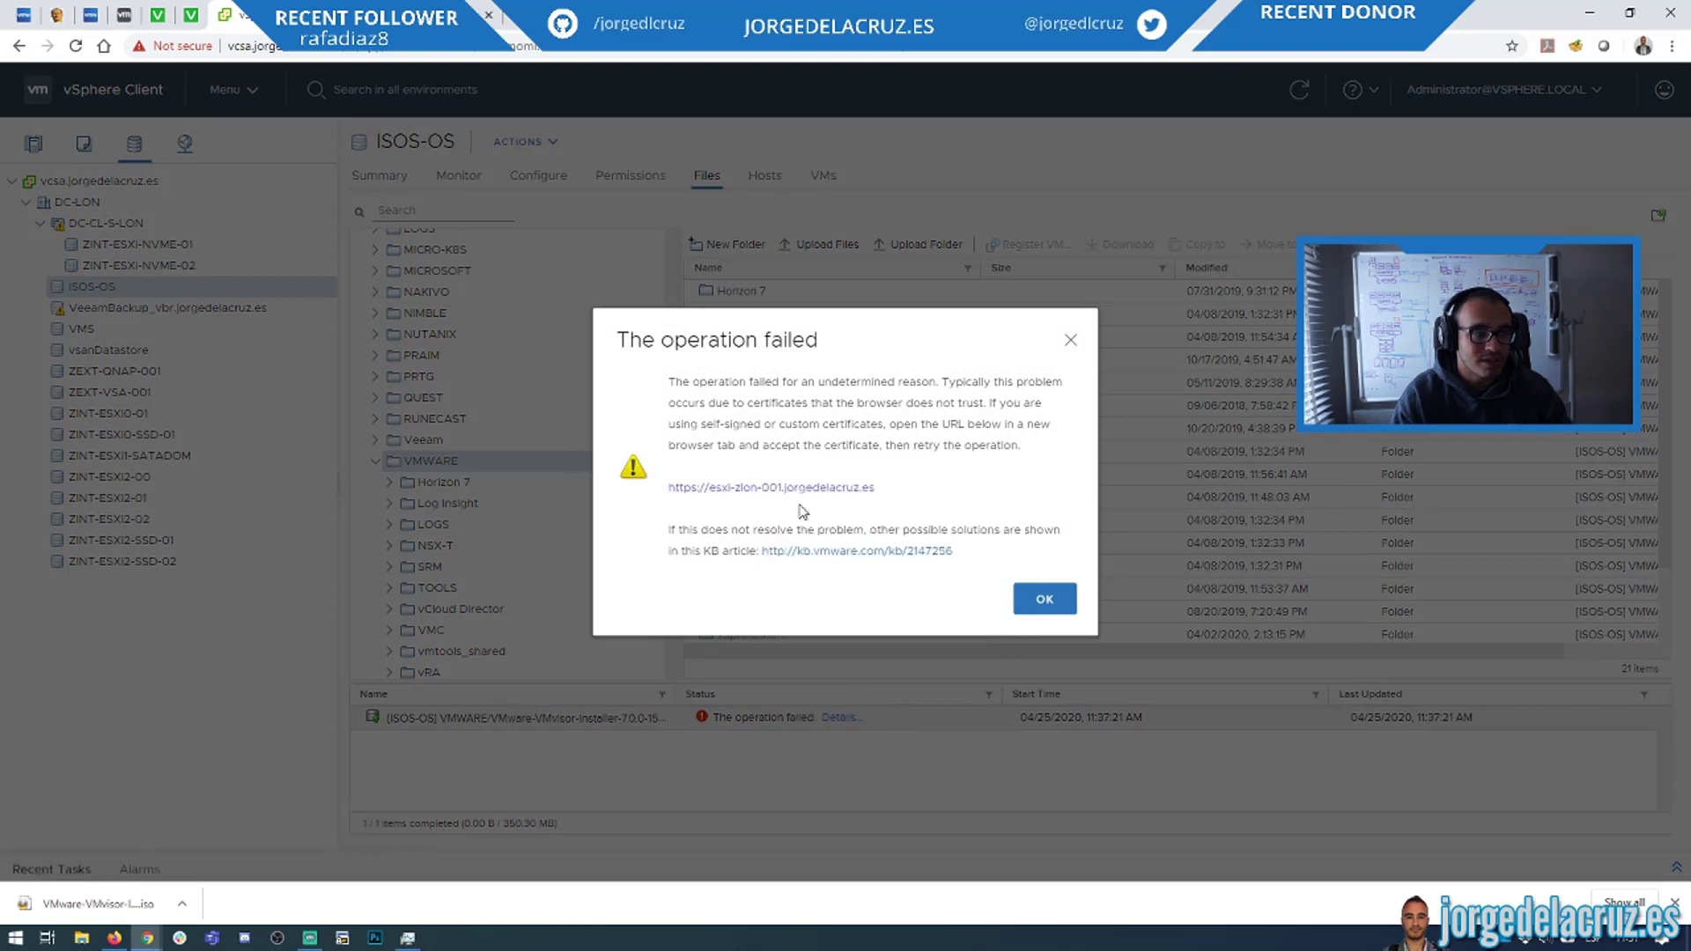
left_click(493, 16)
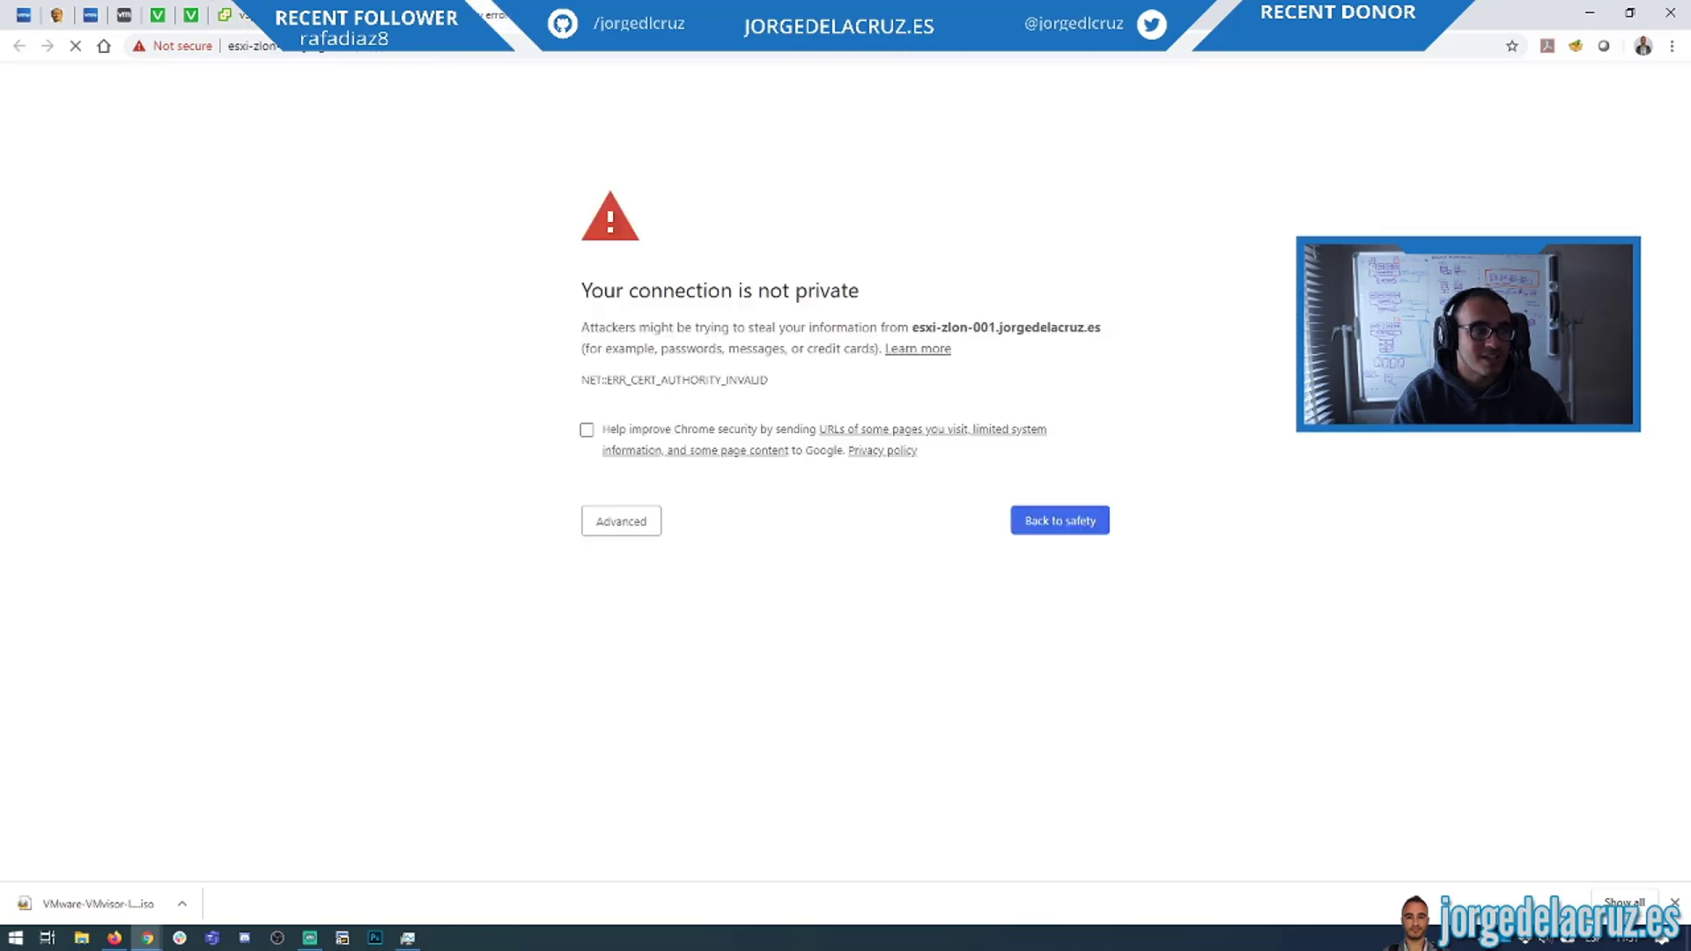
left_click(637, 529)
left_click(707, 656)
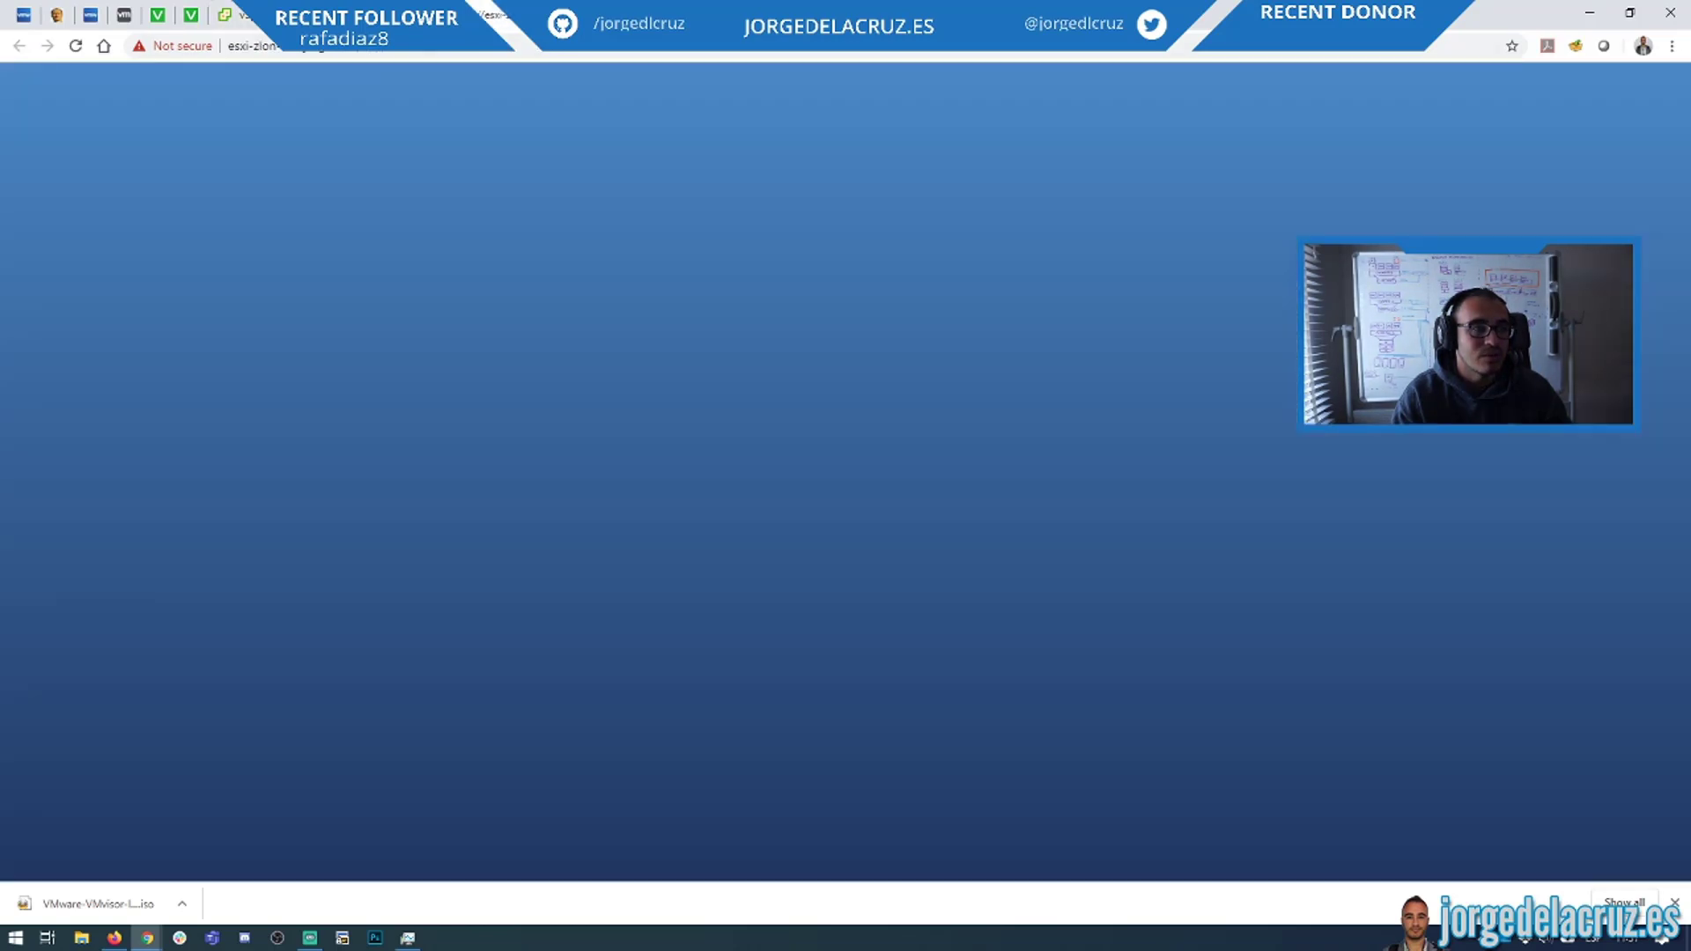
key("ctrl+w")
left_click(1039, 600)
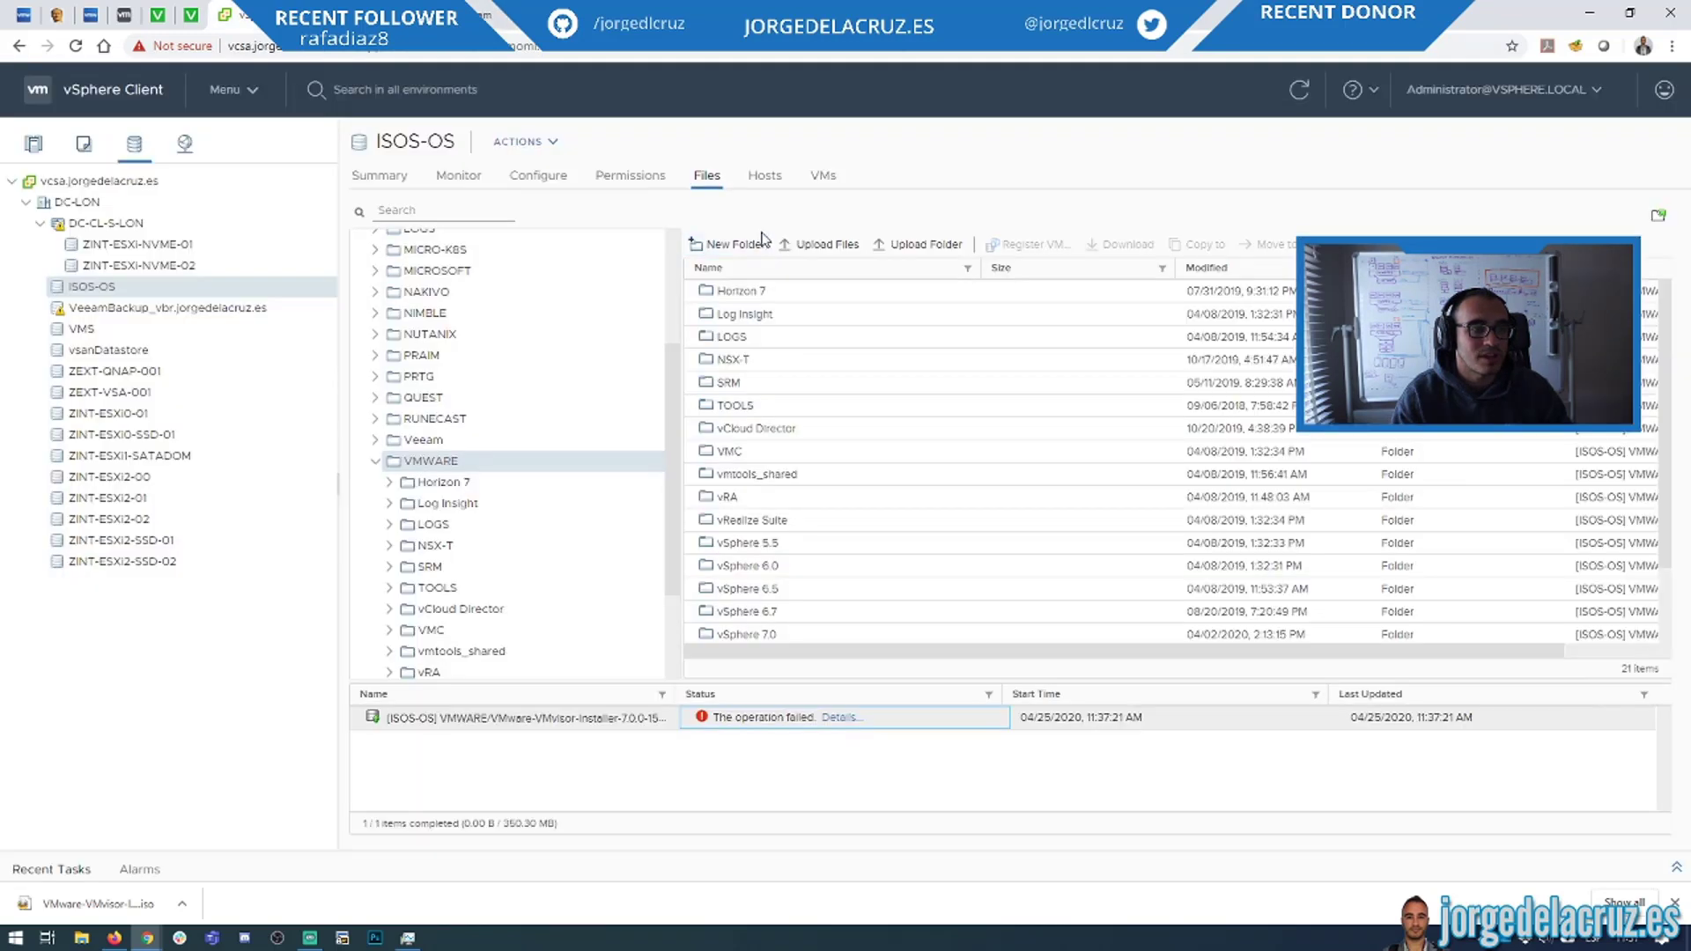
left_click(824, 249)
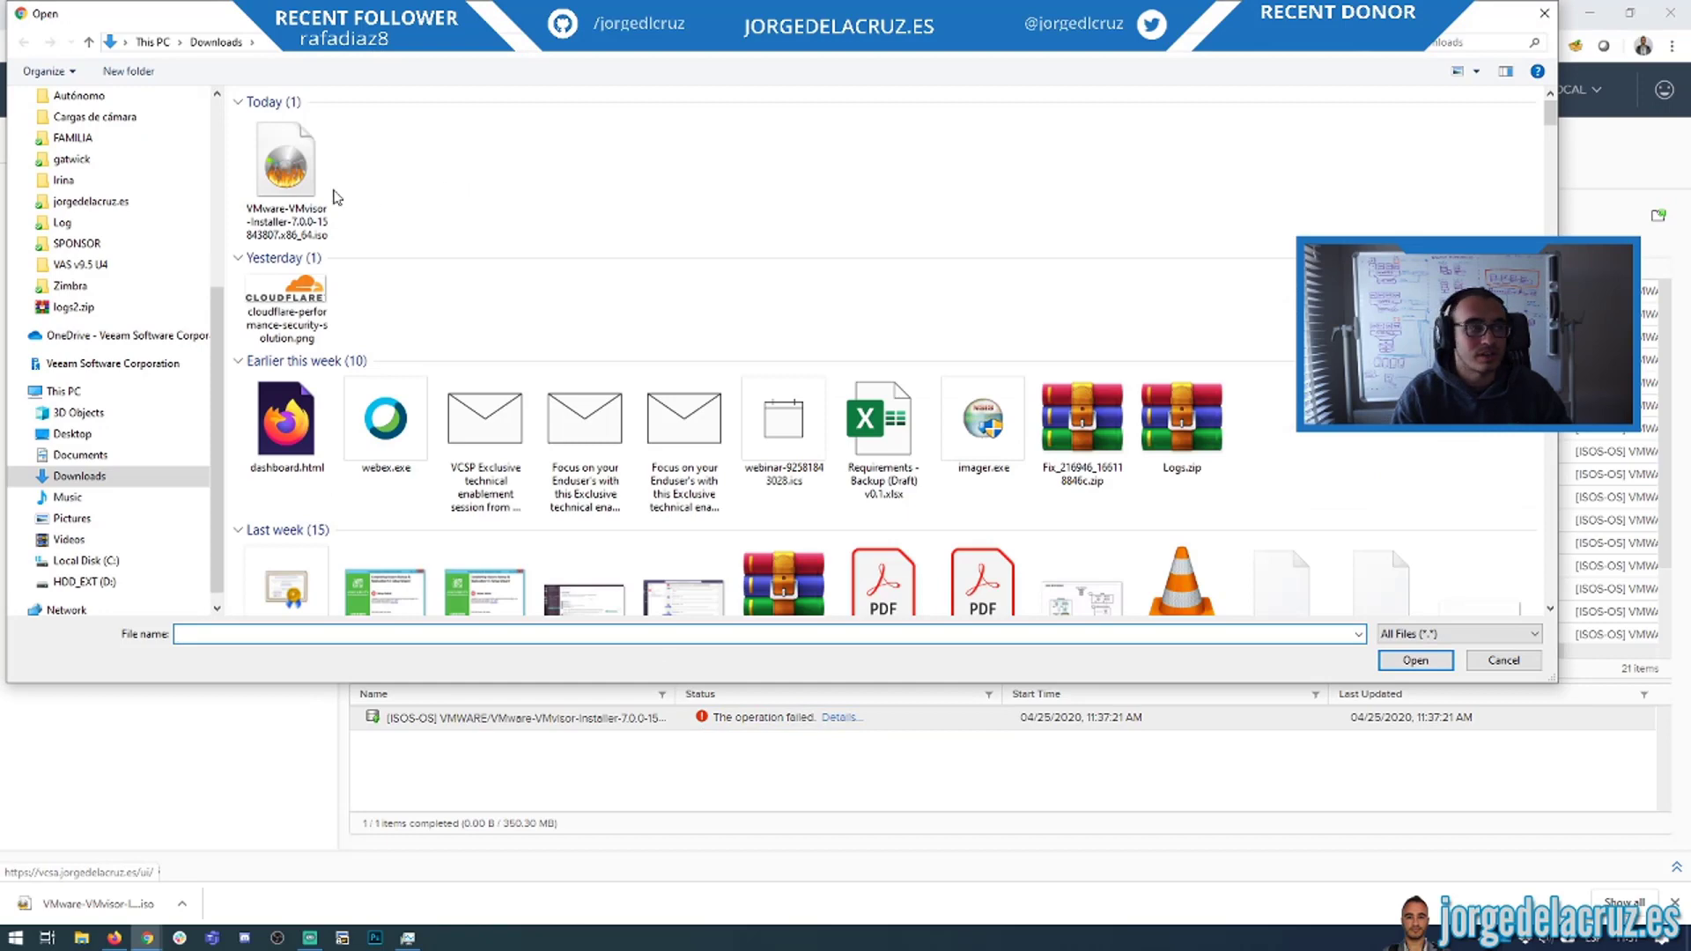
- Upload the 350.30 MB VMvisor installer ISO, then show the CL-LON cluster in Hosts and Clusters
double_click(299, 174)
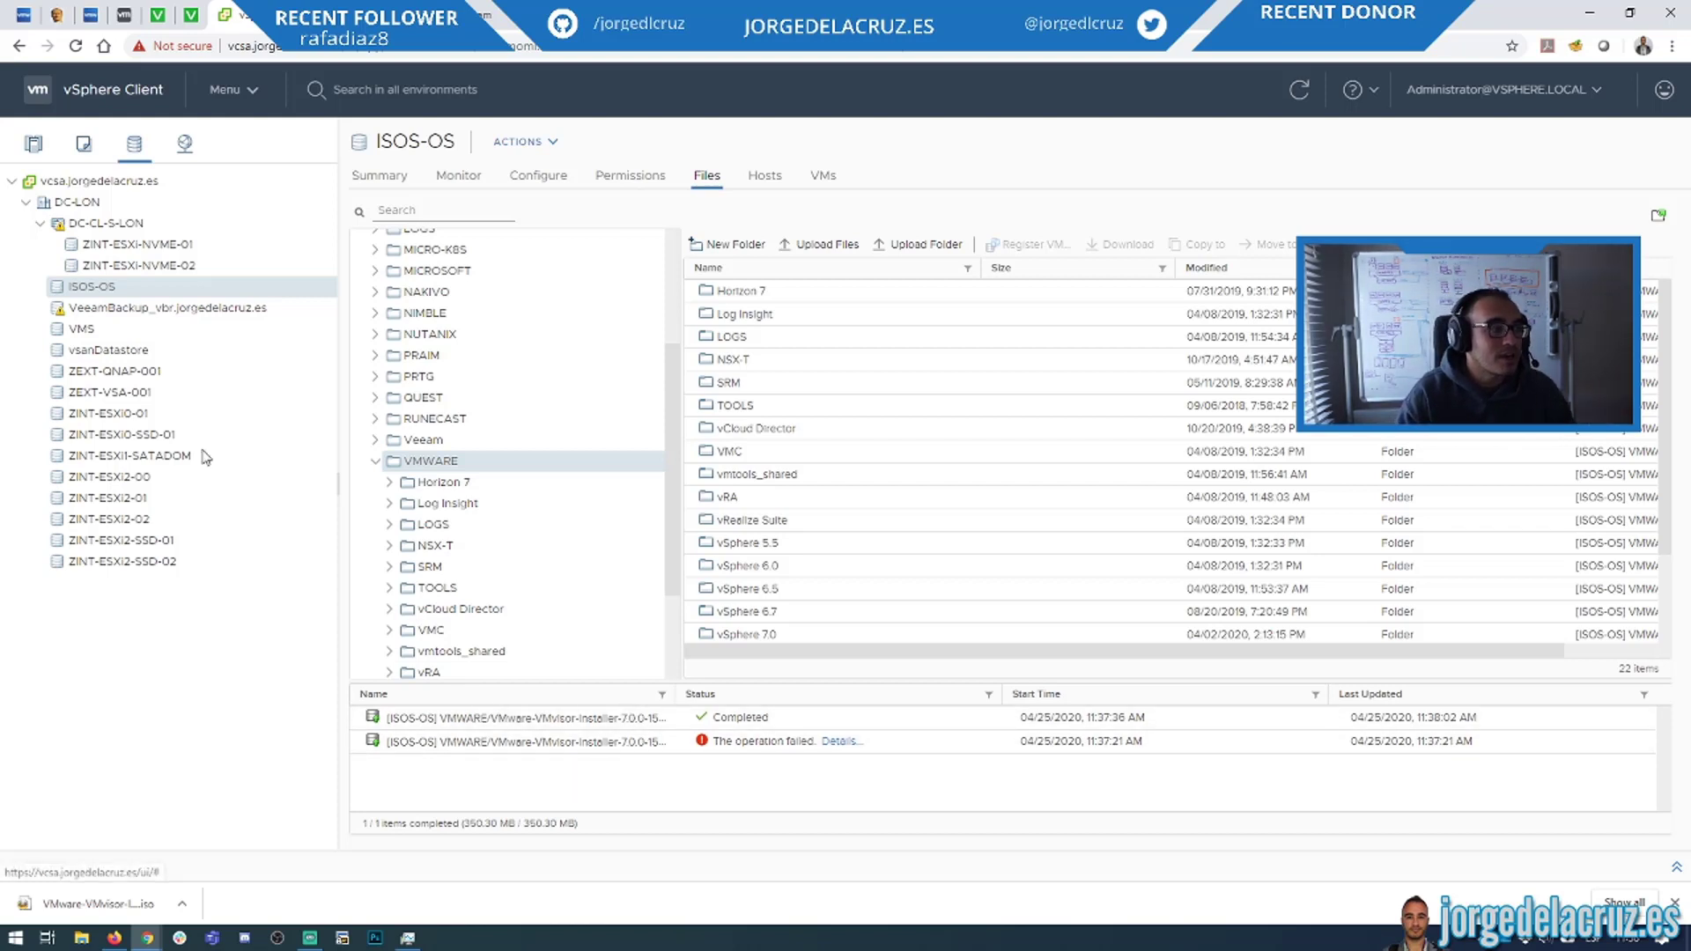
left_click(34, 145)
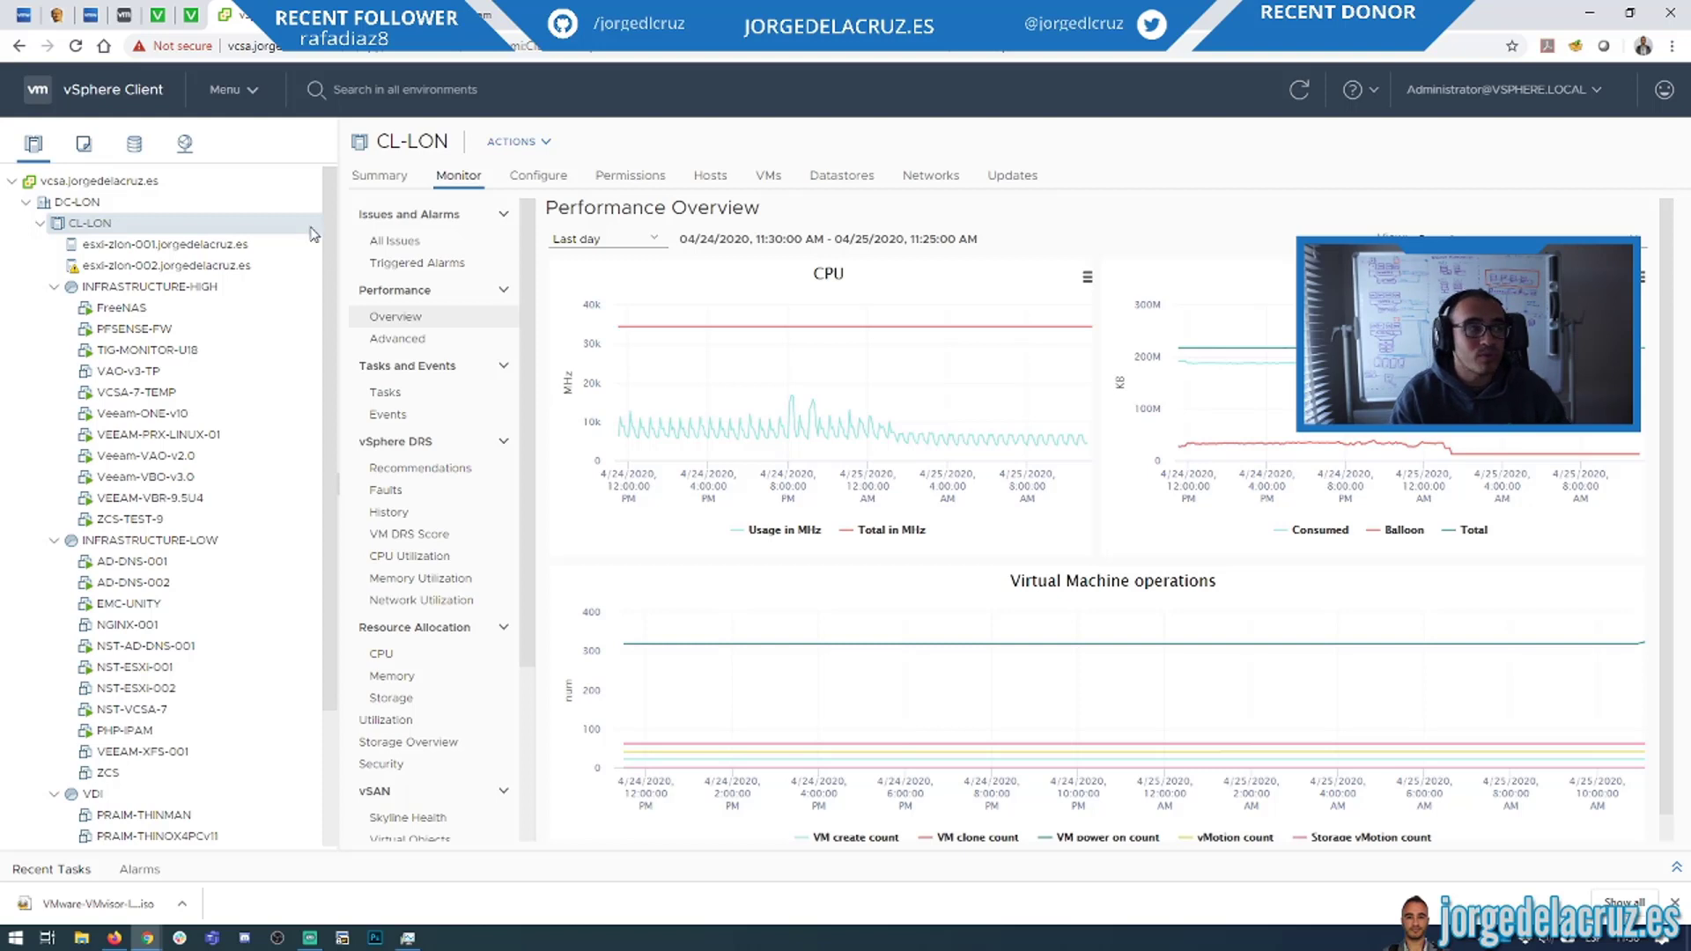
- On host esxi-zlon-001, set vSwitch0's Promiscuous mode security policy to Accept
left_click(155, 245)
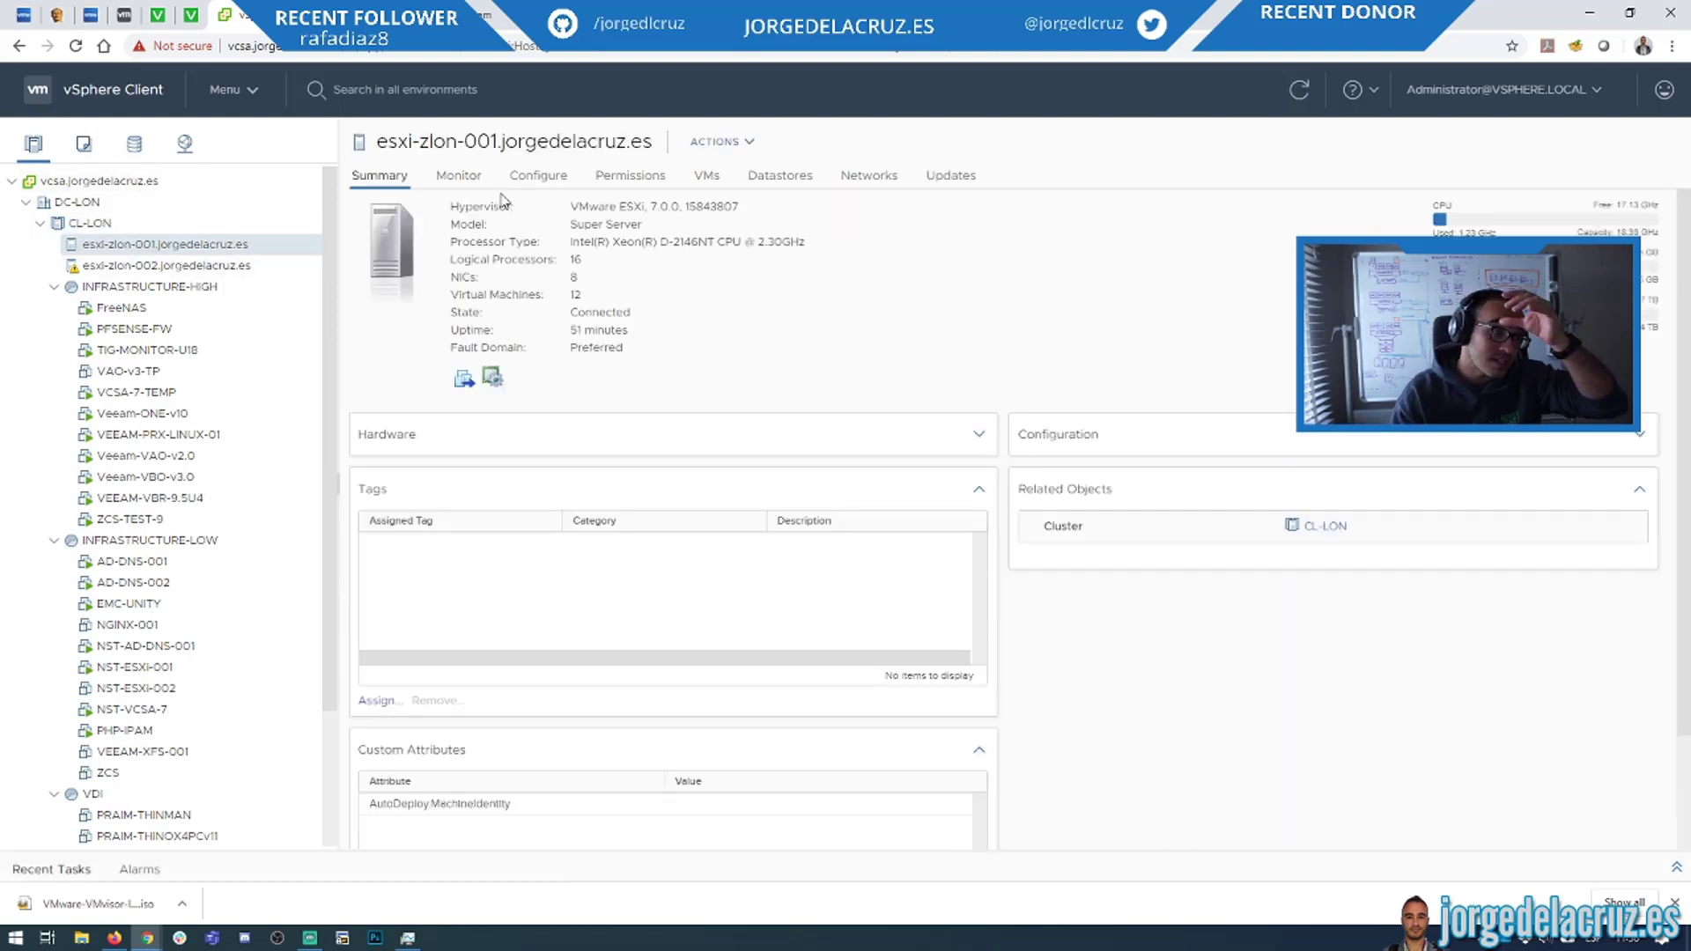
left_click(533, 175)
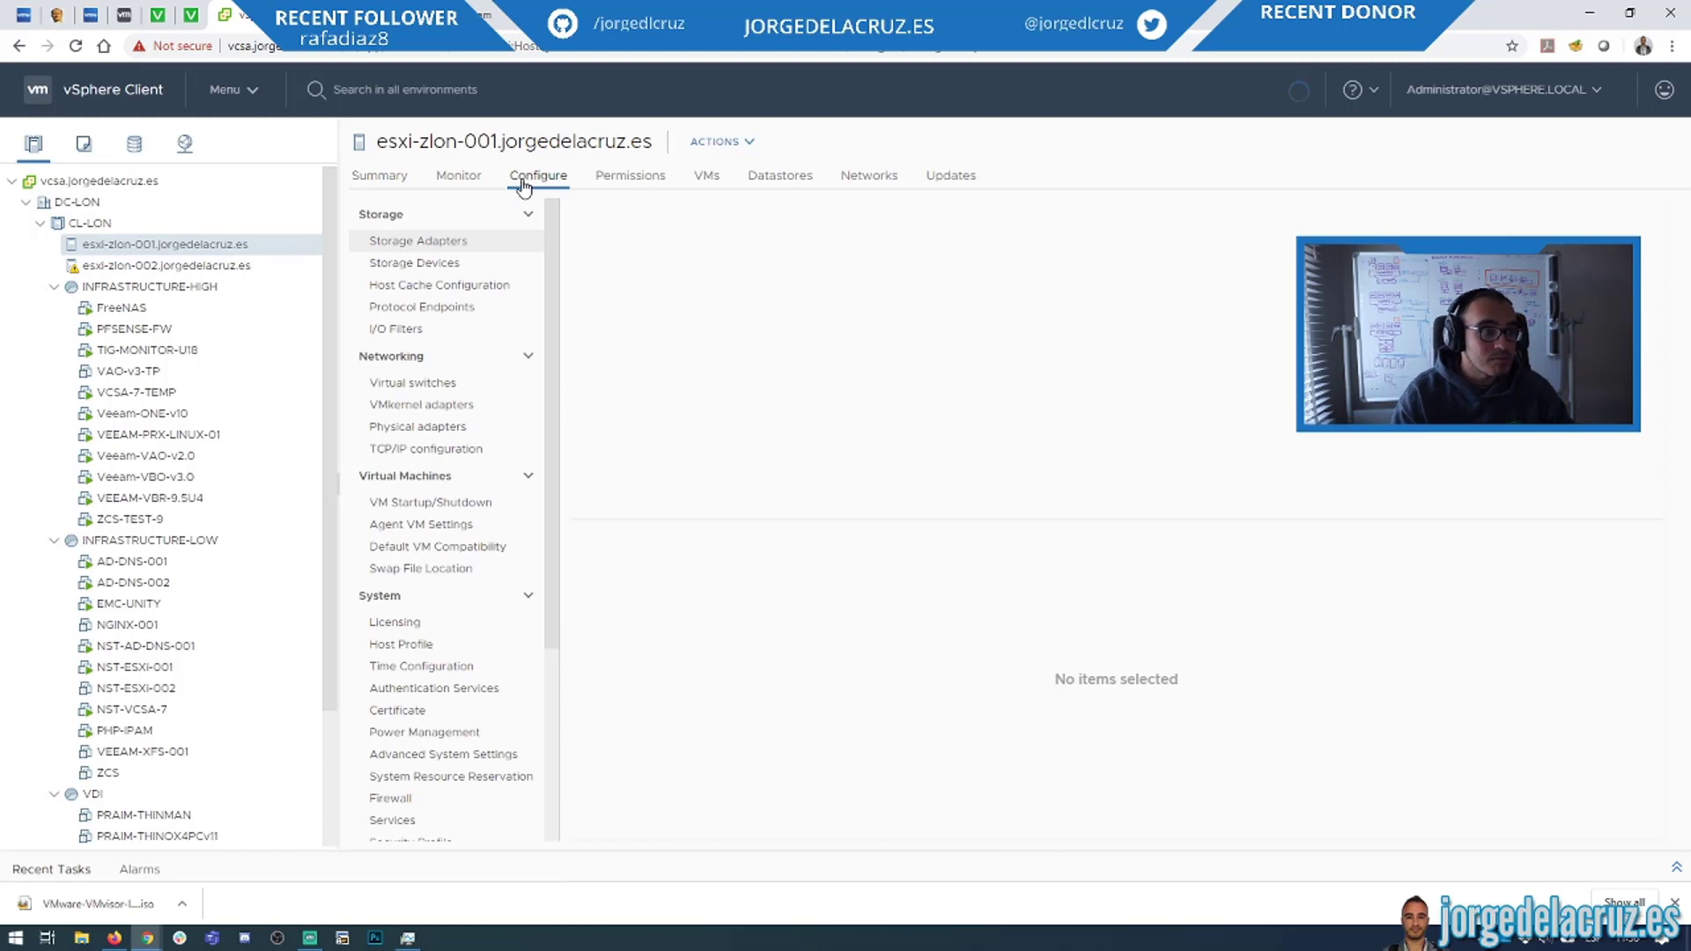
left_click(441, 382)
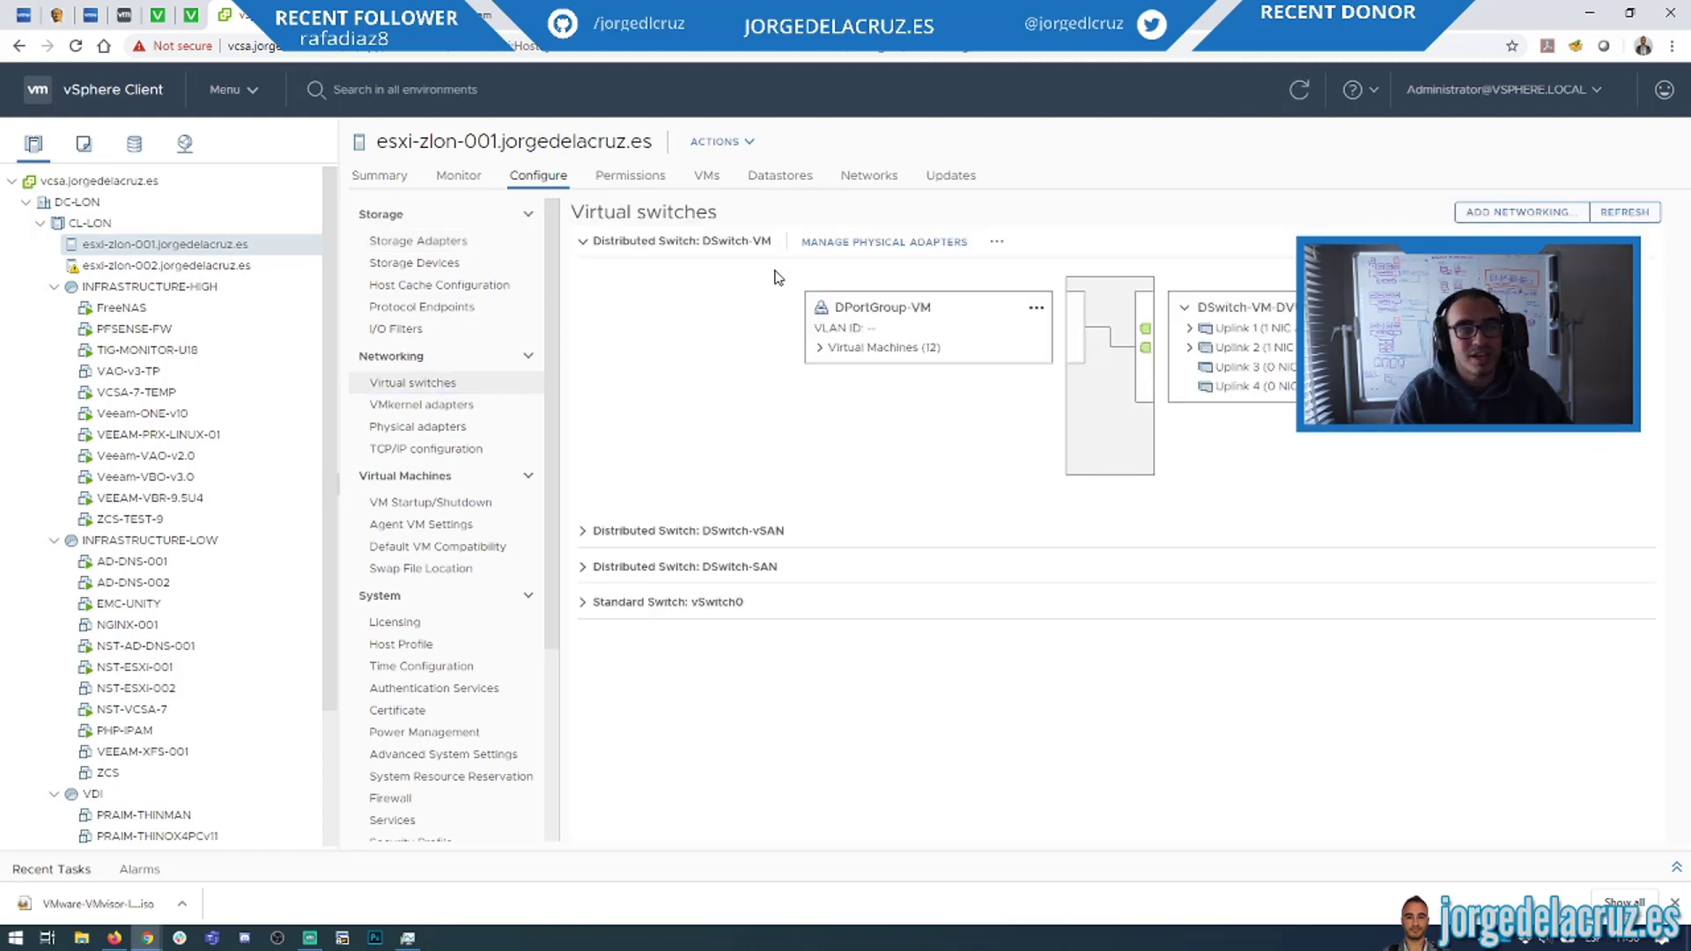
left_click(704, 604)
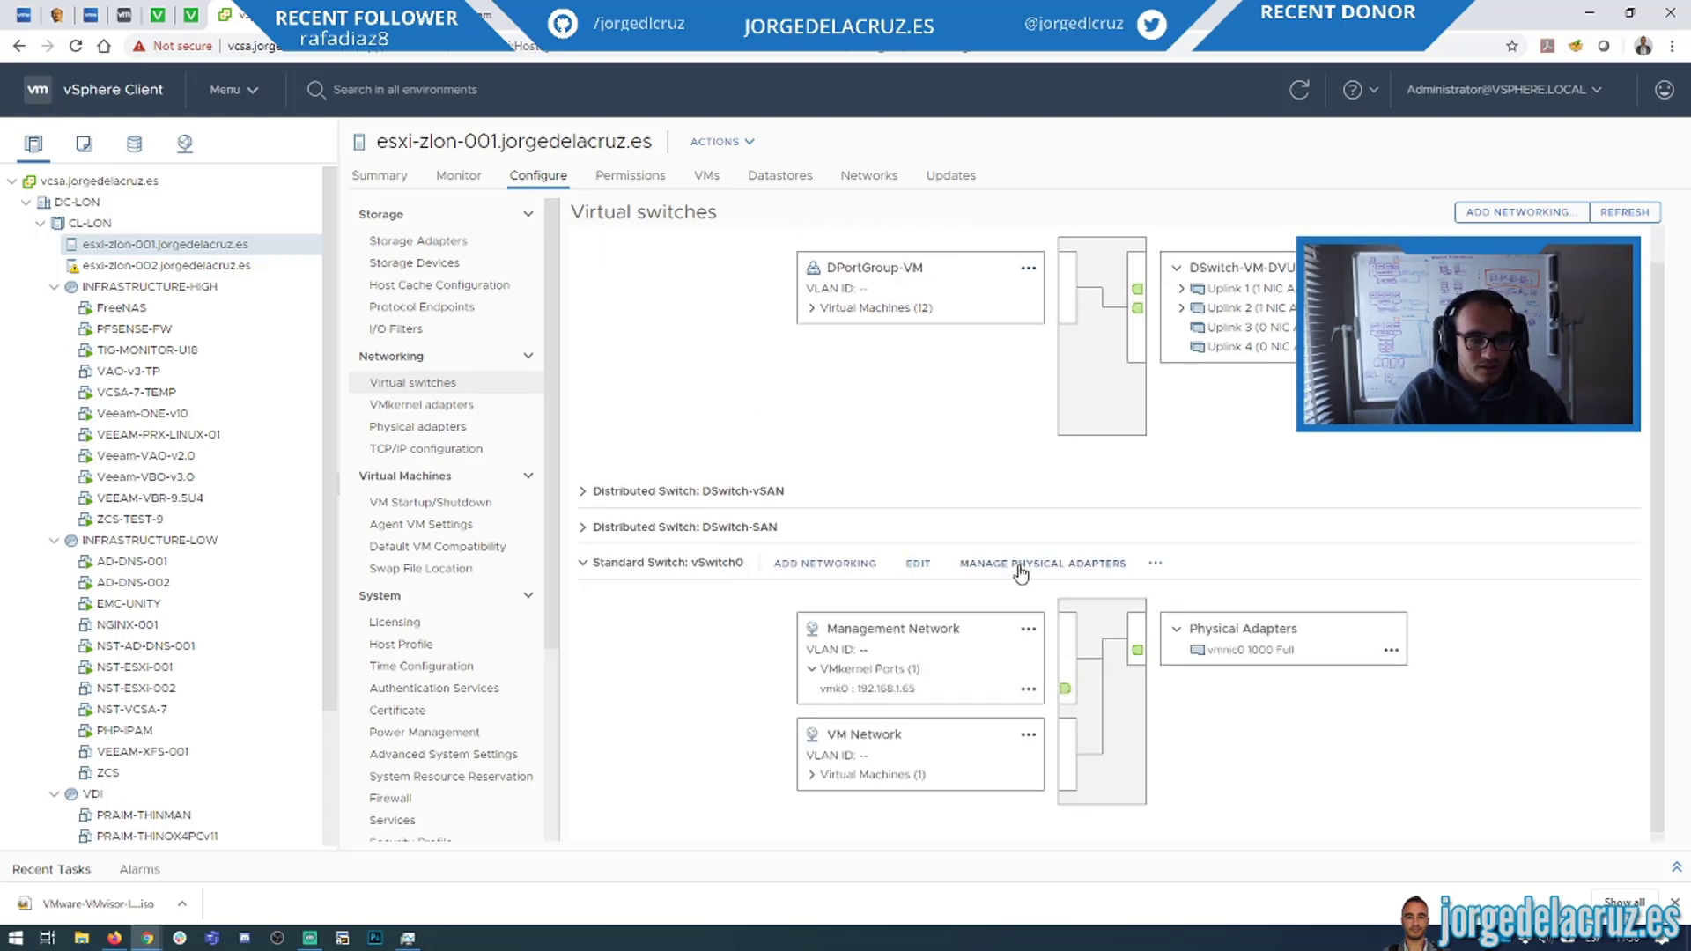
left_click(913, 570)
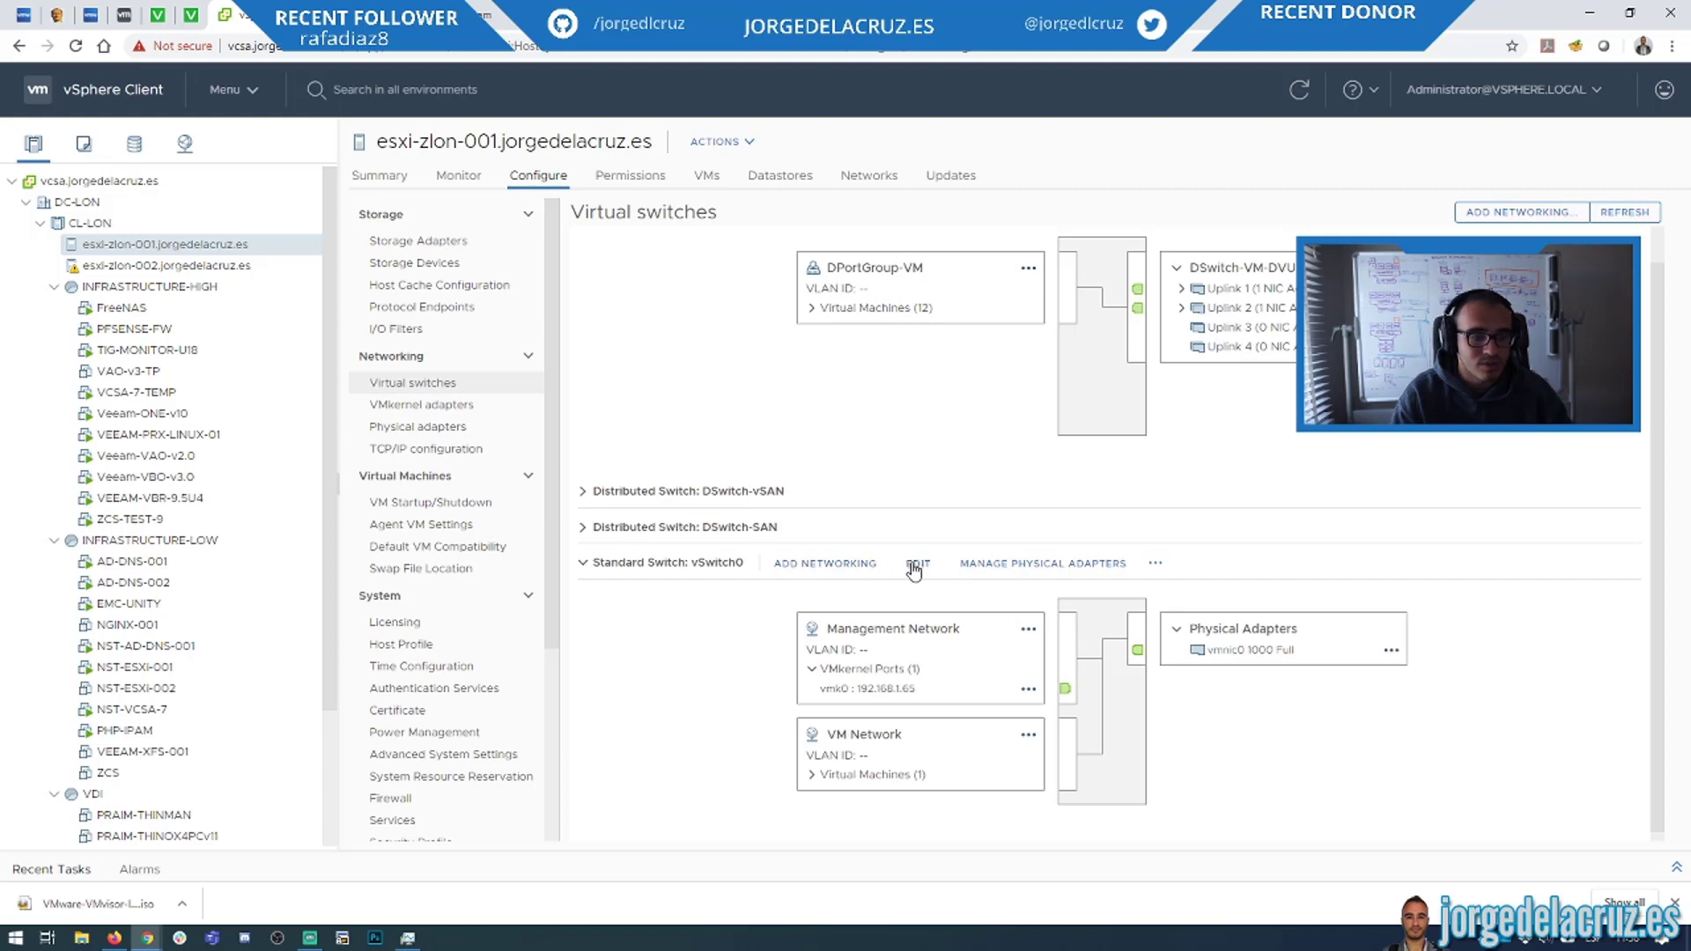
left_click(485, 272)
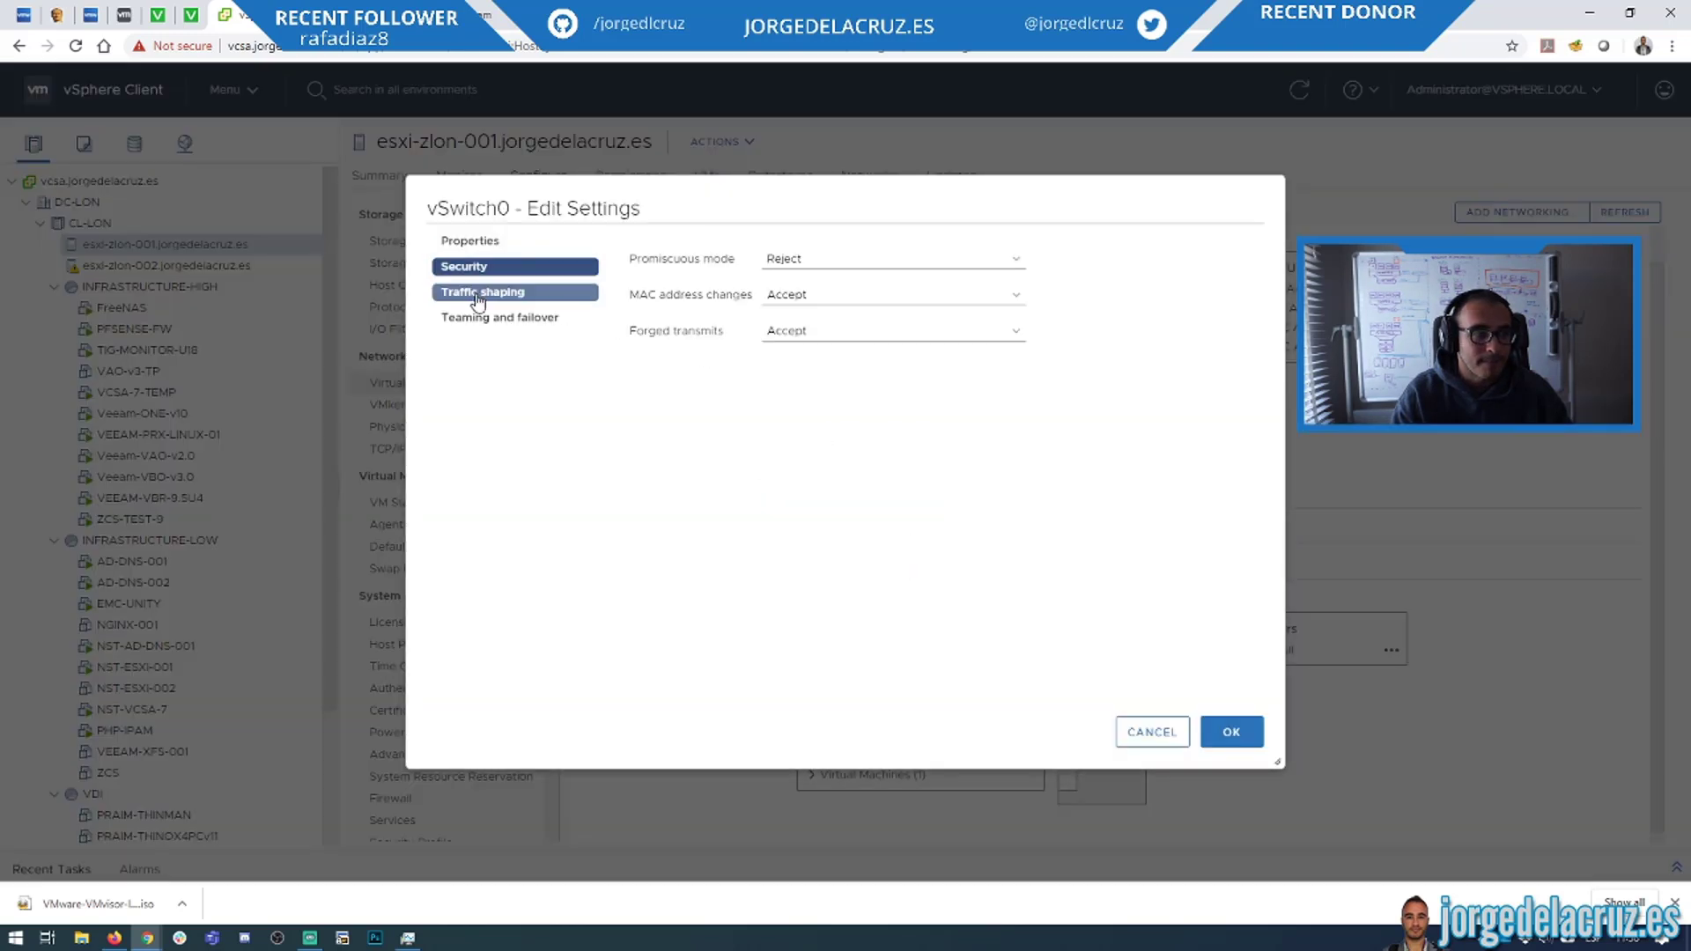
left_click(907, 258)
left_click(818, 277)
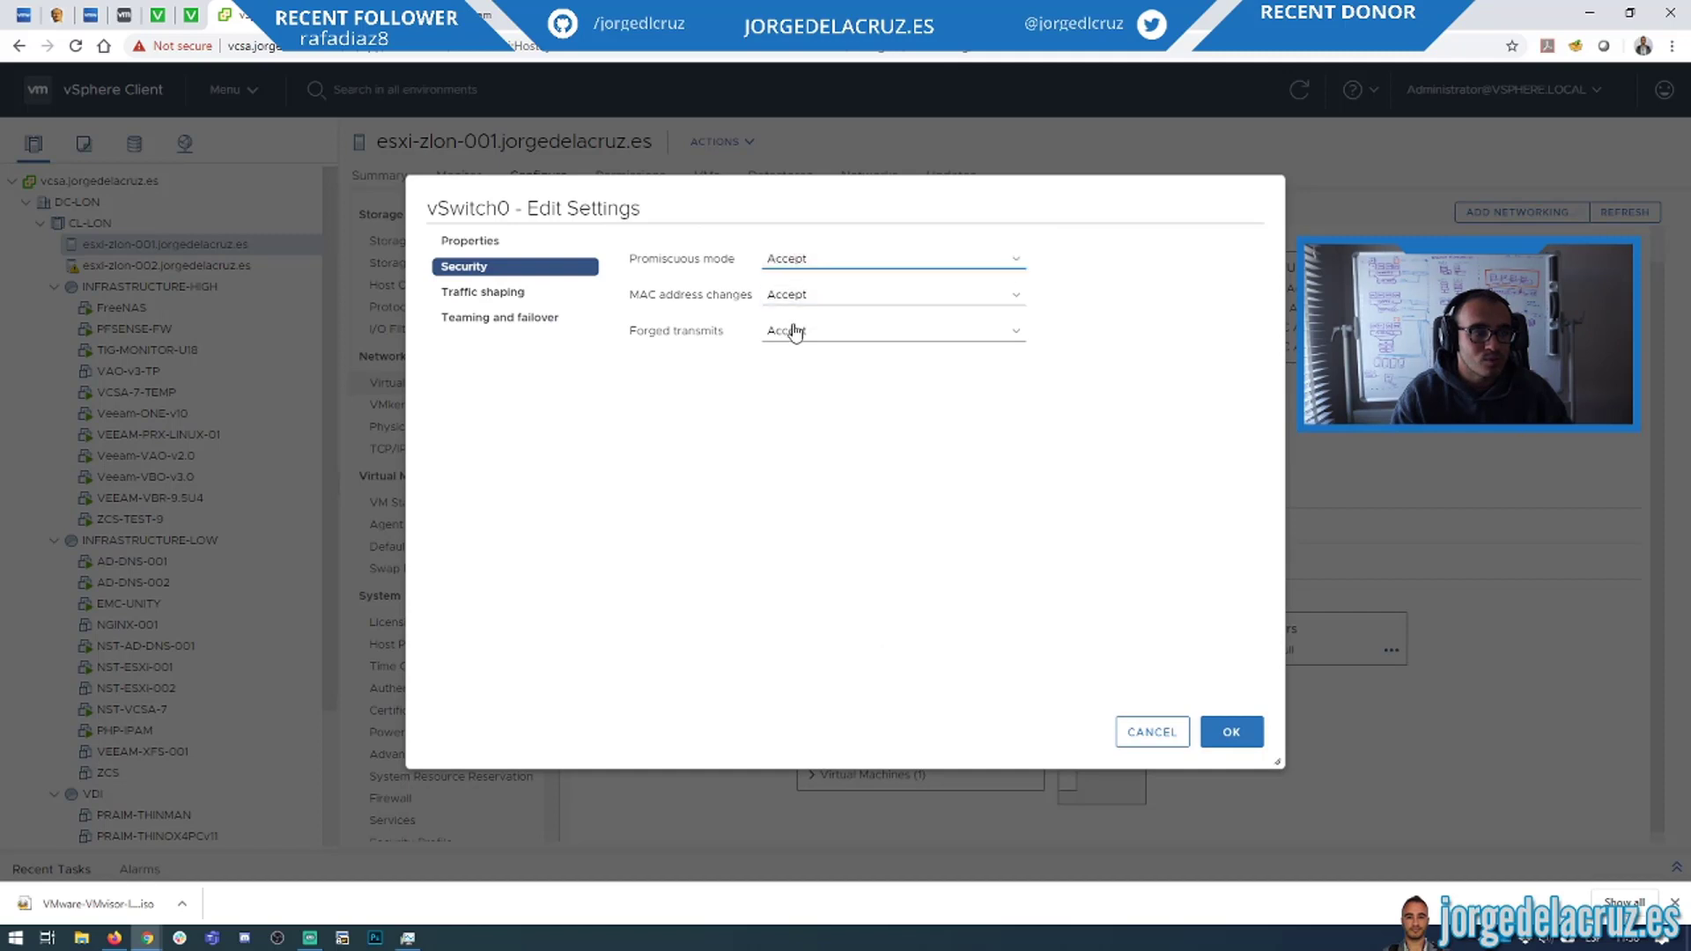
left_click(1250, 736)
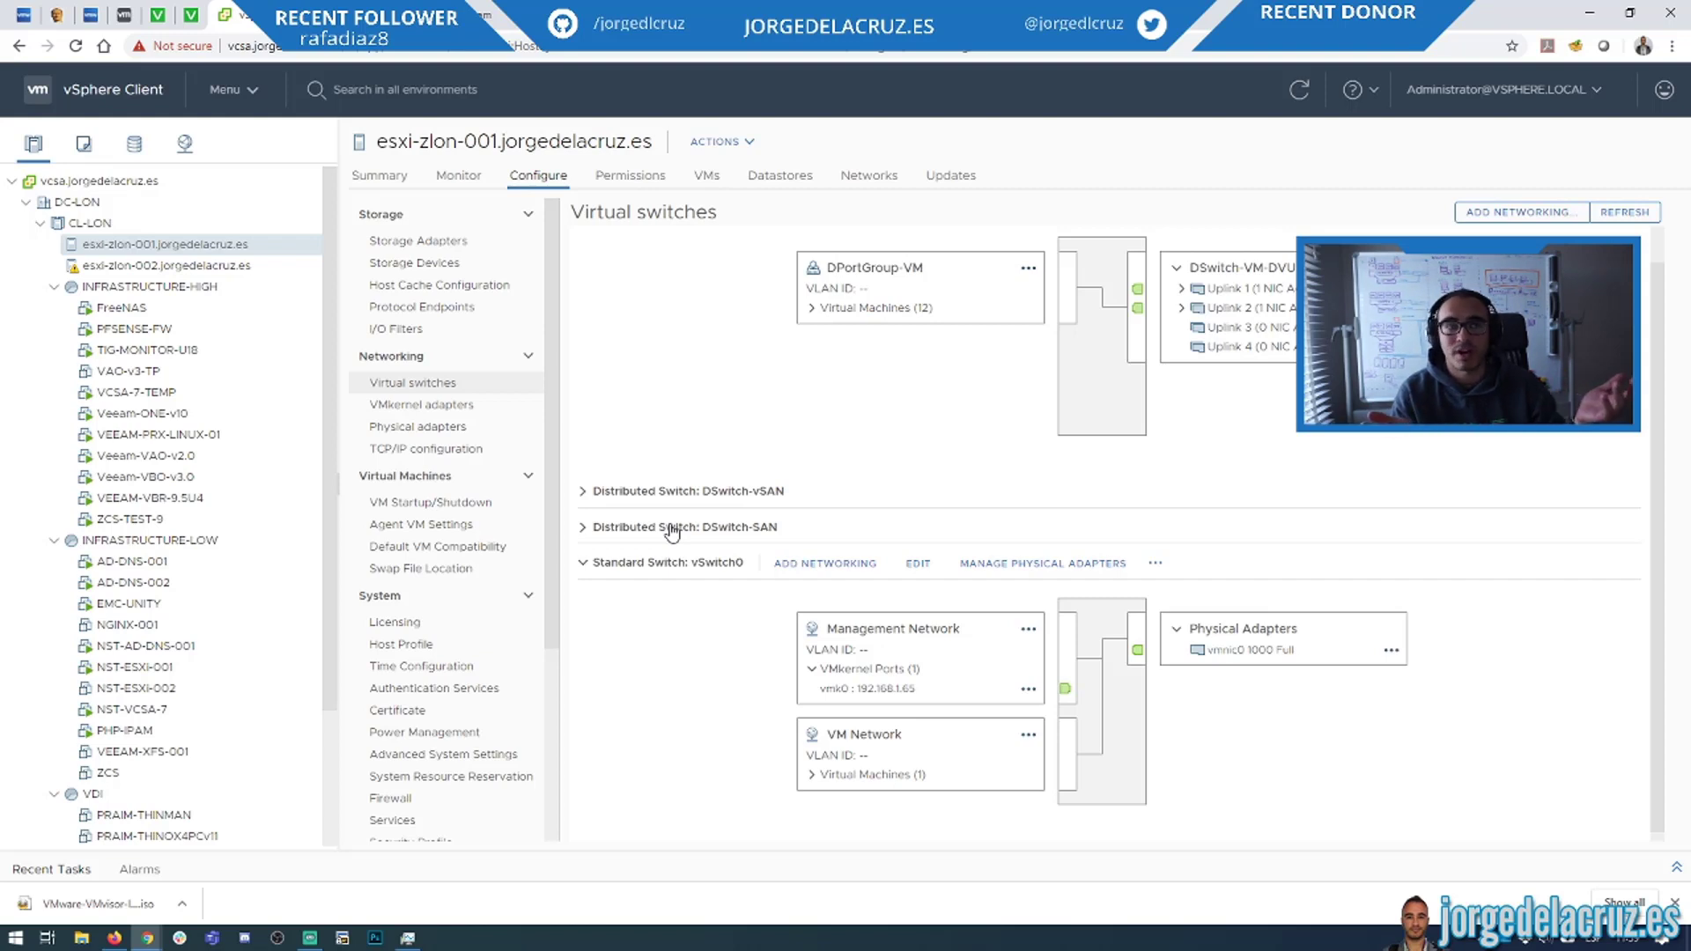
- Start a new virtual machine on esxi-zlon-001 named ESXi7-Free and advance to storage selection
right_click(220, 245)
left_click(268, 256)
left_click(680, 265)
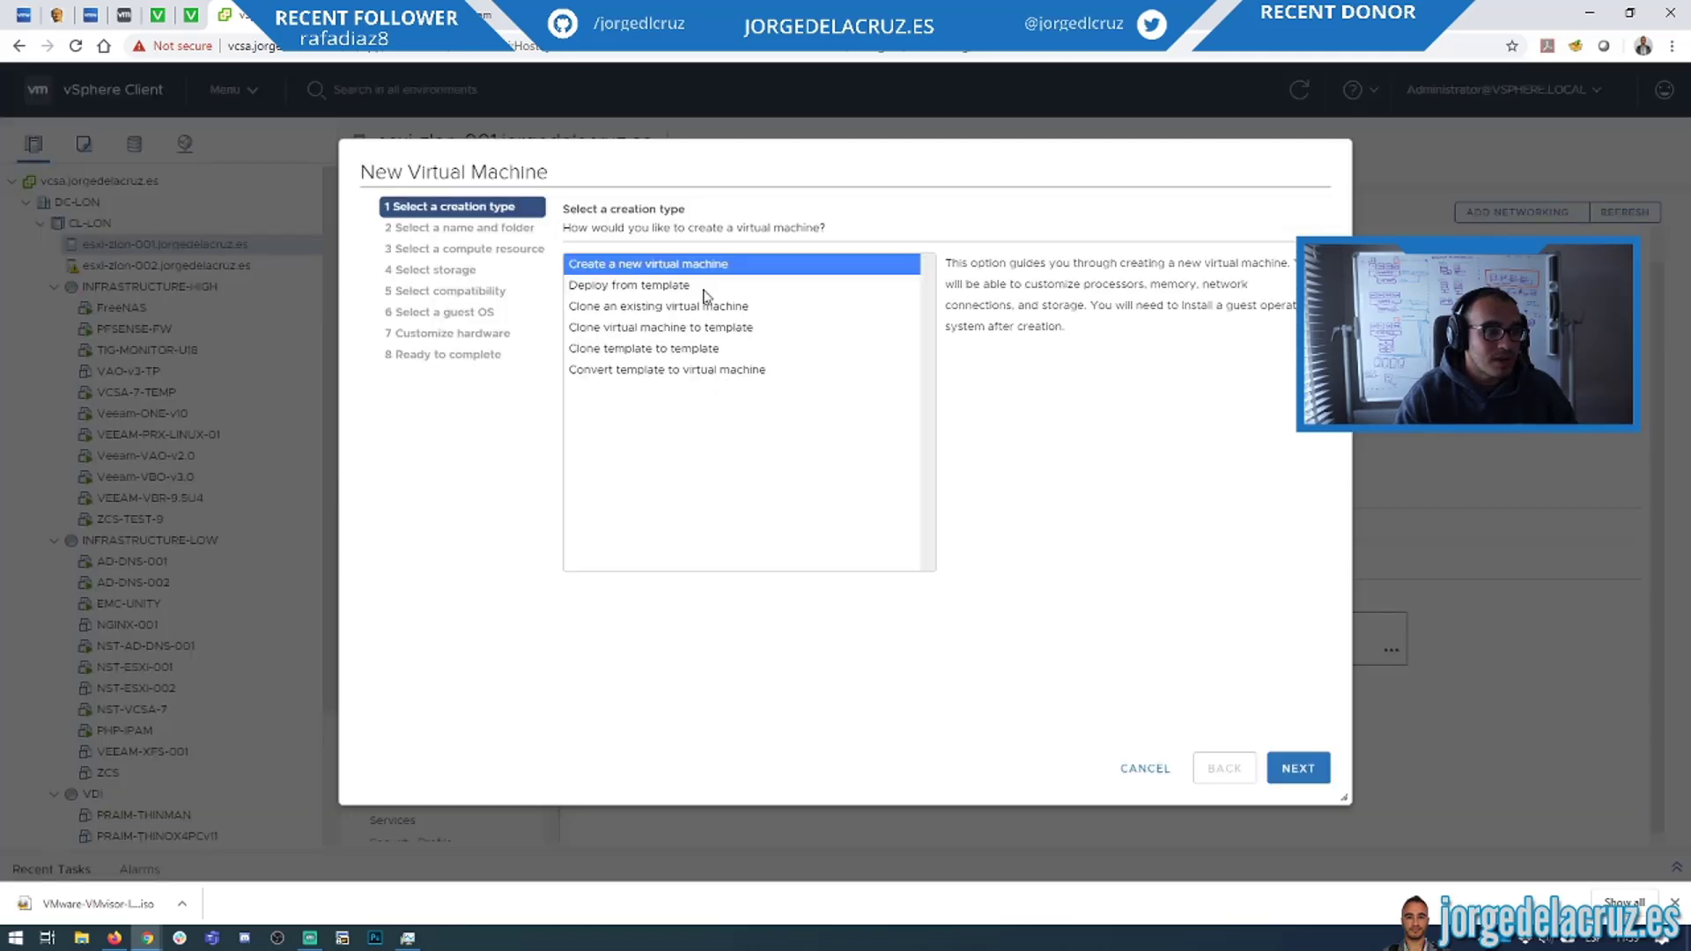
left_click(1297, 768)
left_click_drag(805, 263, 665, 266)
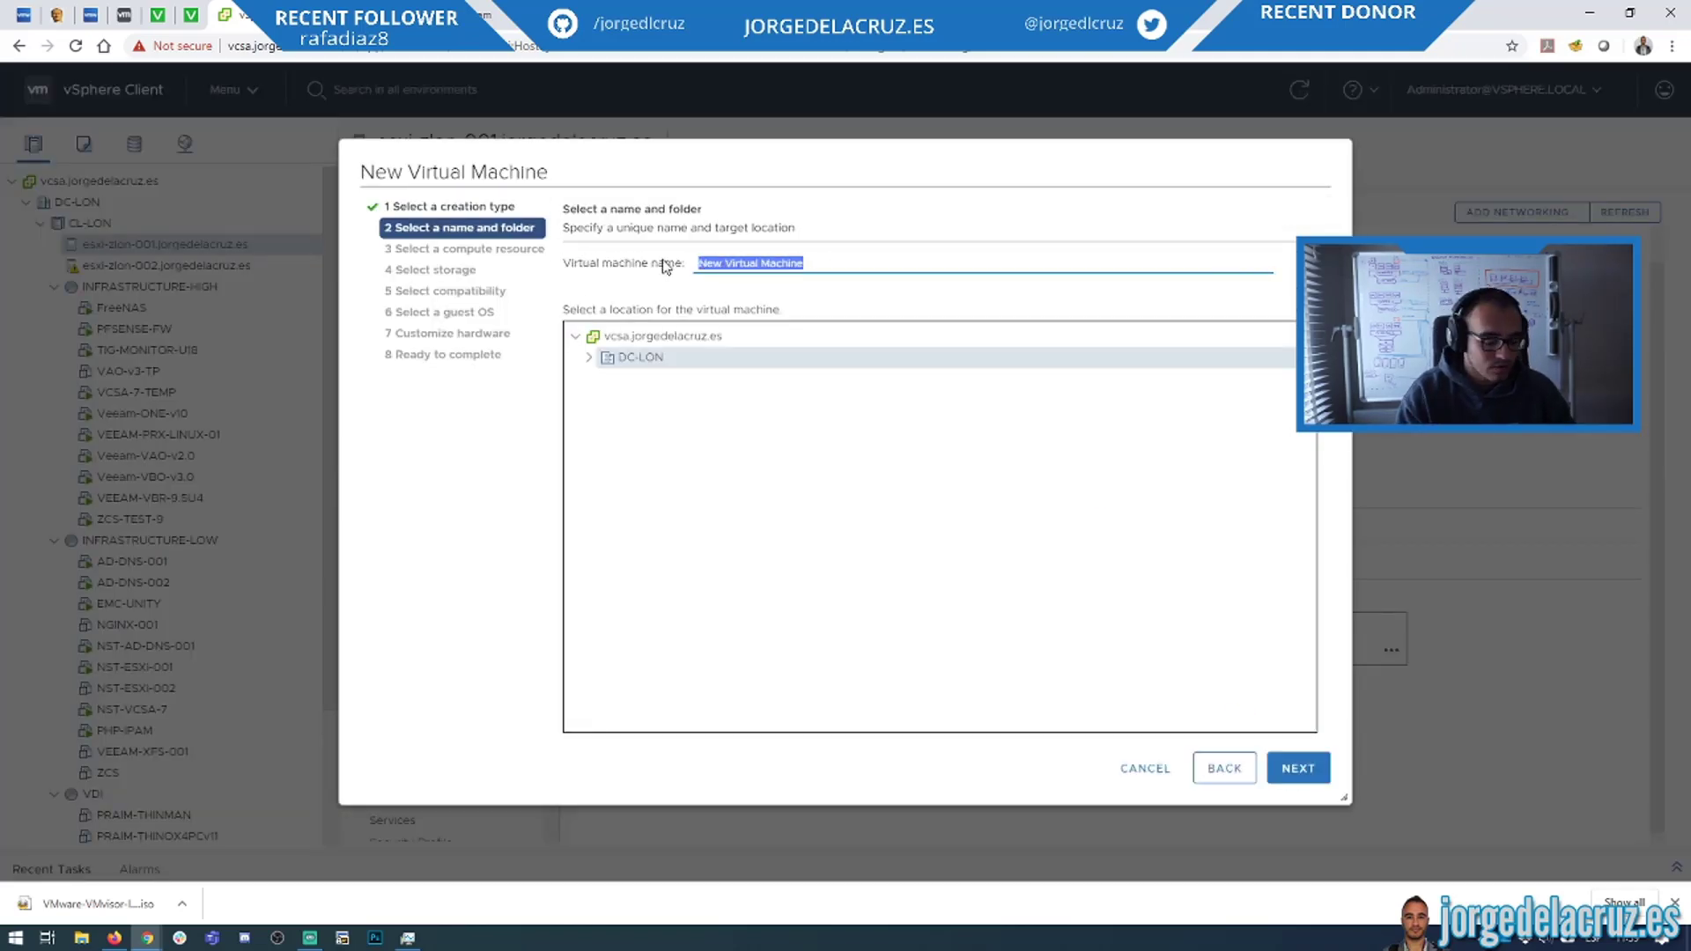
type("ESXi")
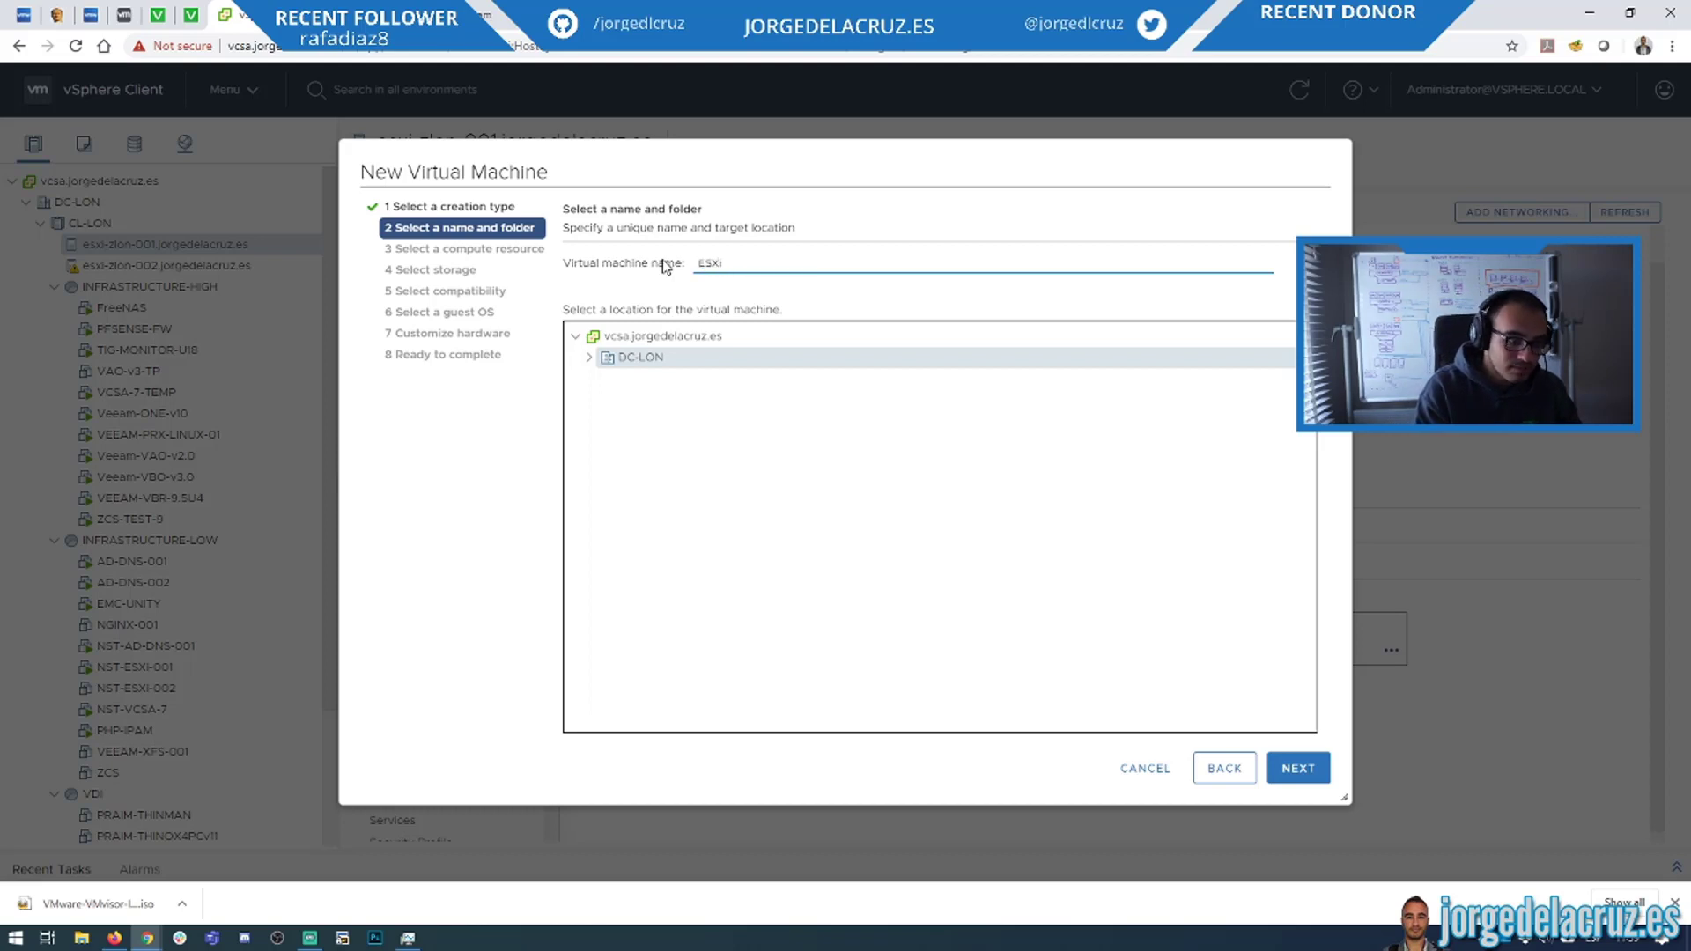
type("7")
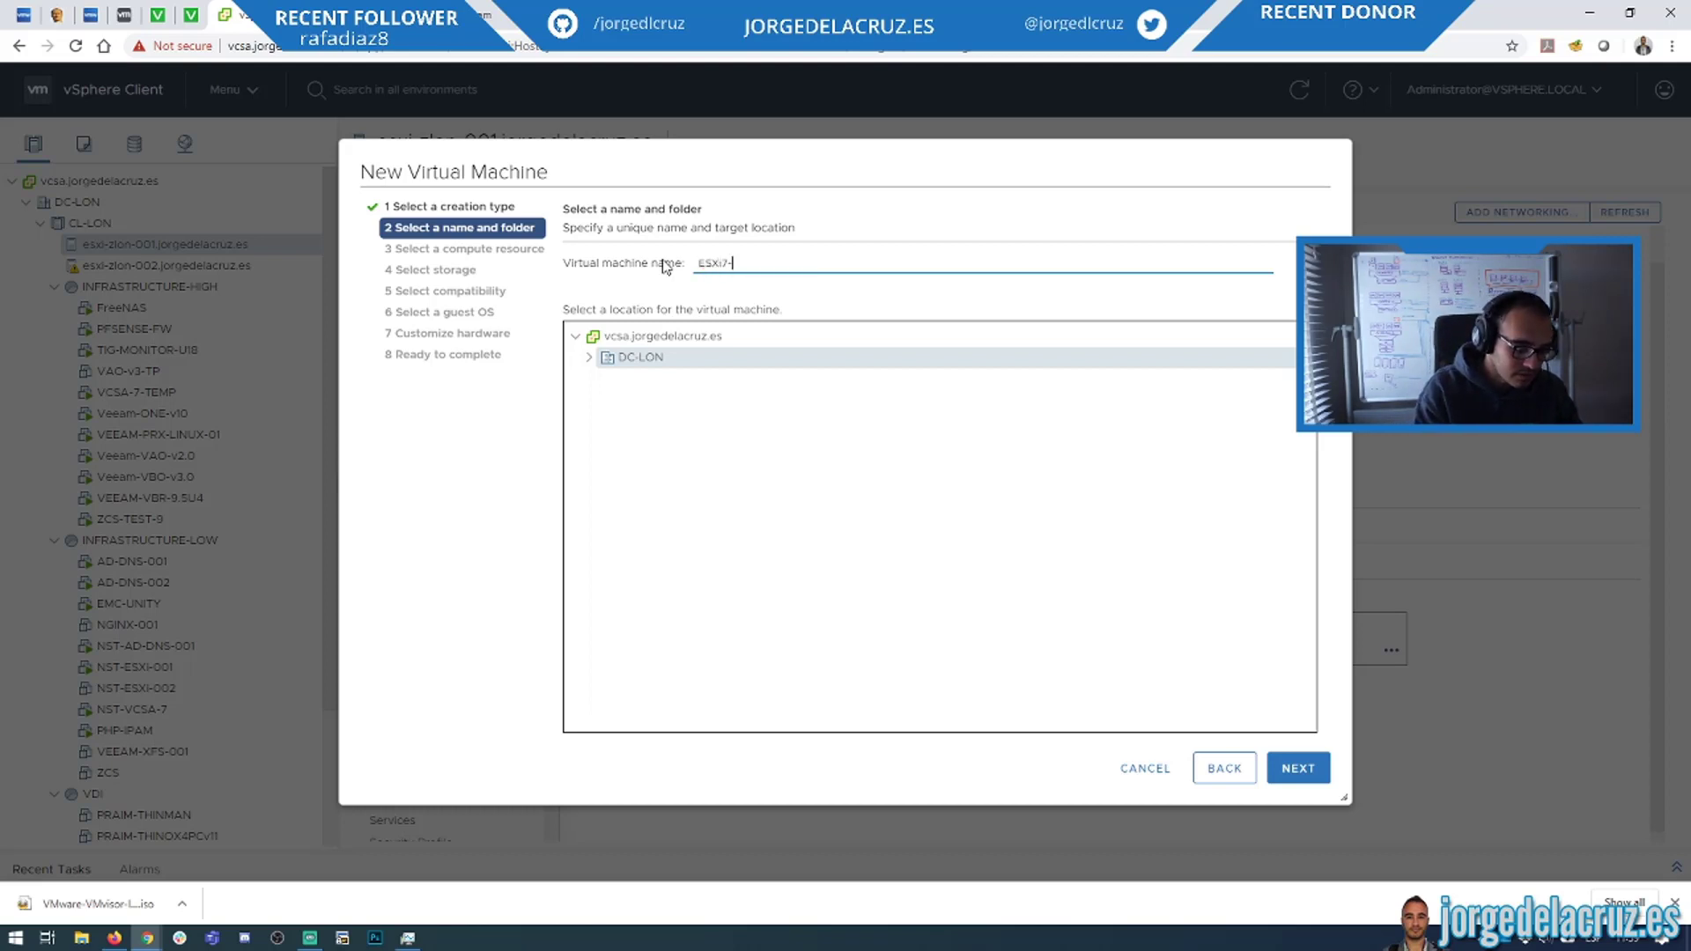
type("-Free")
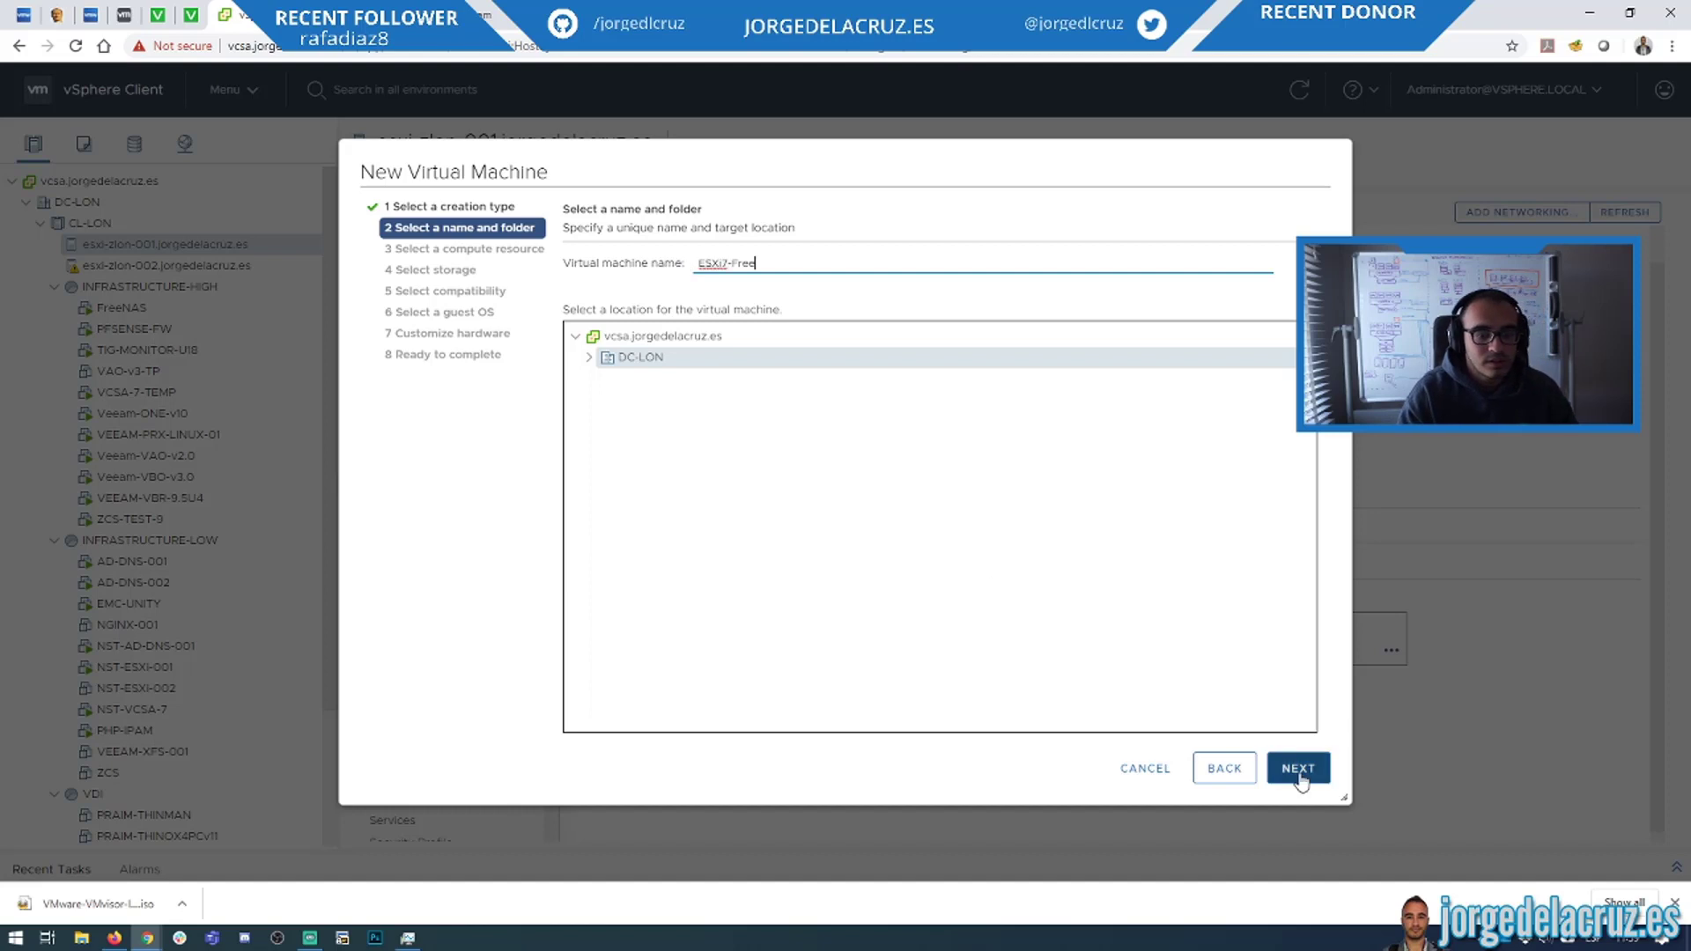
left_click(1297, 768)
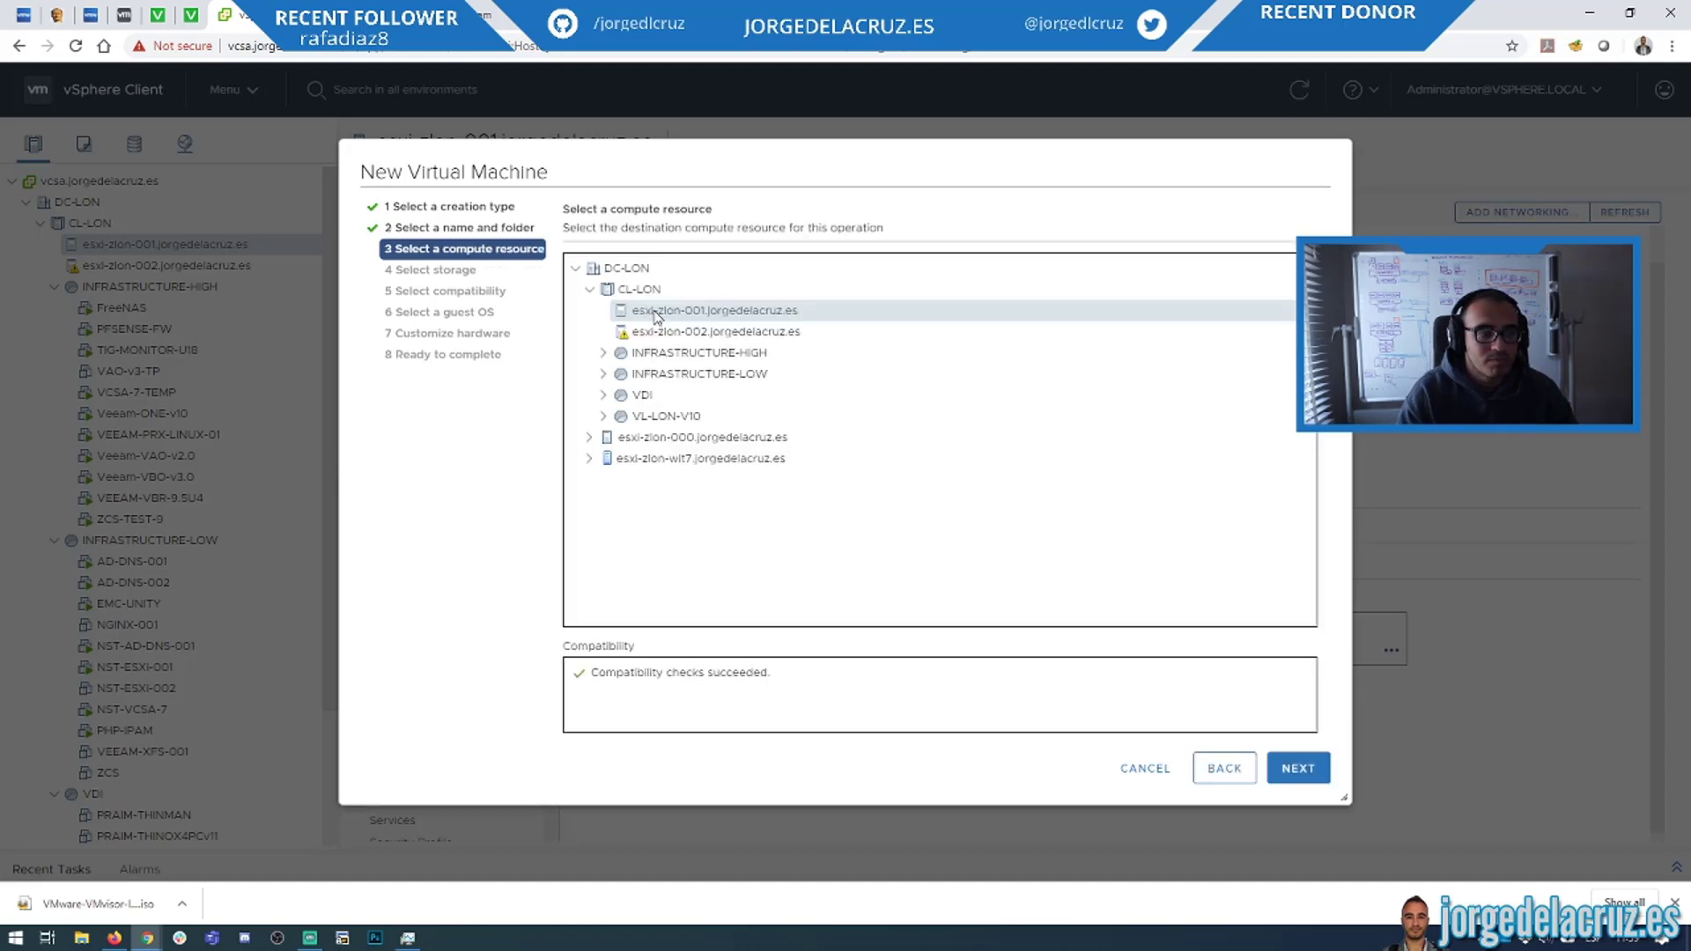
left_click(1297, 768)
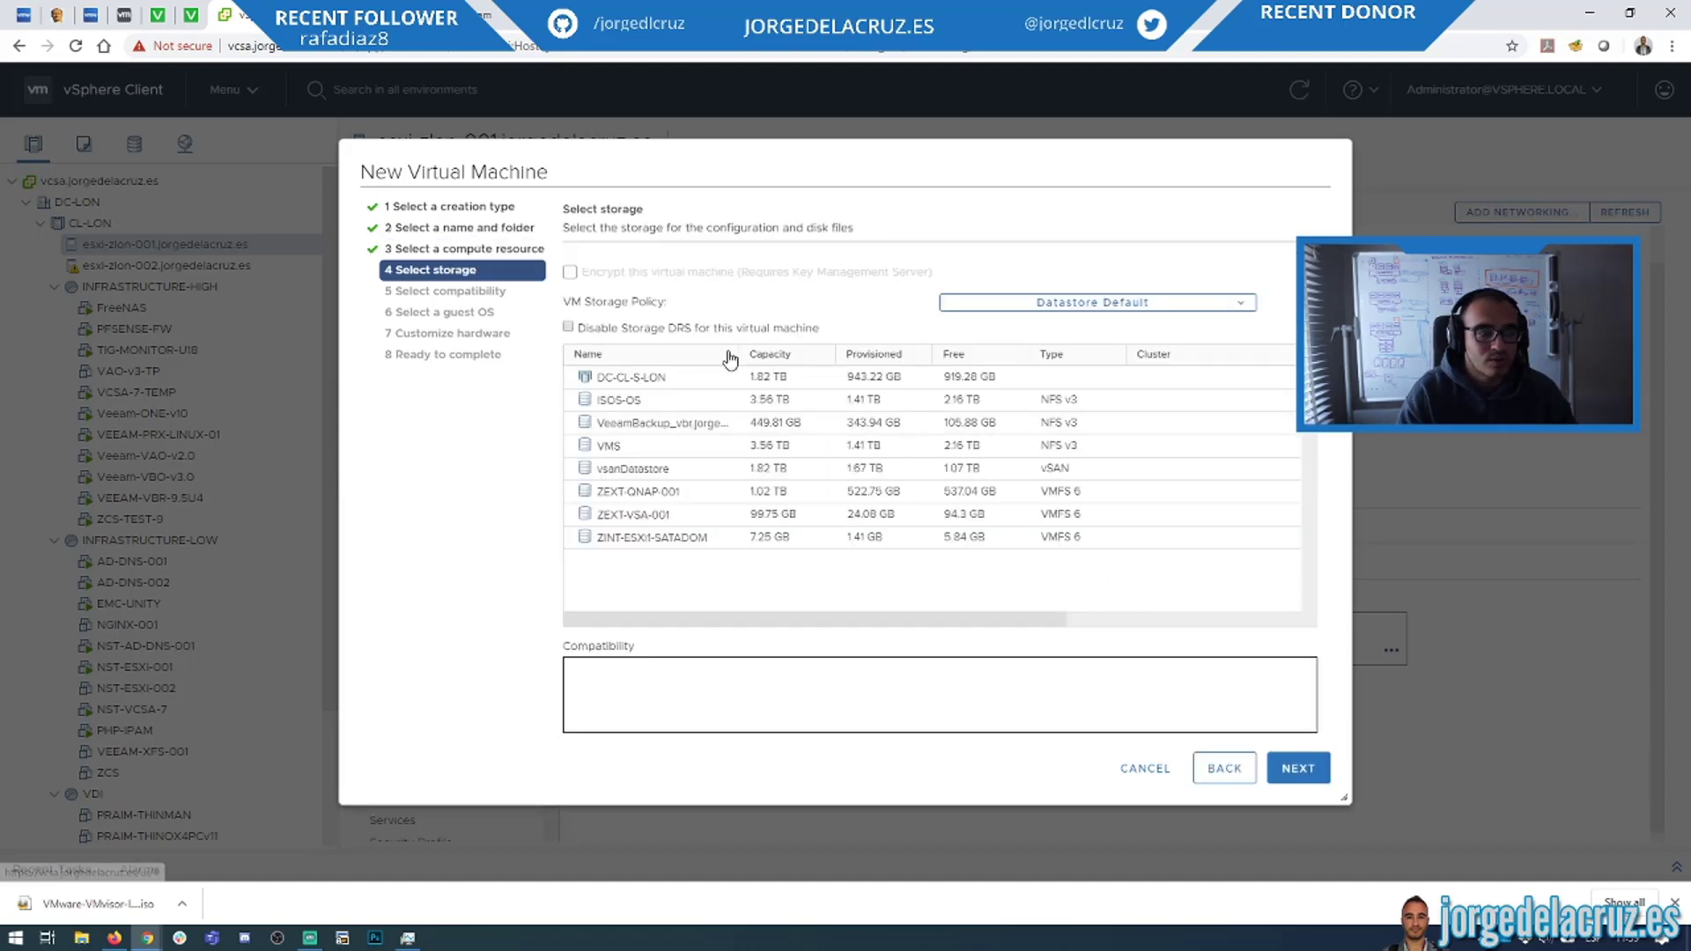
- Disable Storage DRS and place the VM on the ZINT-ESXI-NVME-02 datastore
left_click(648, 377)
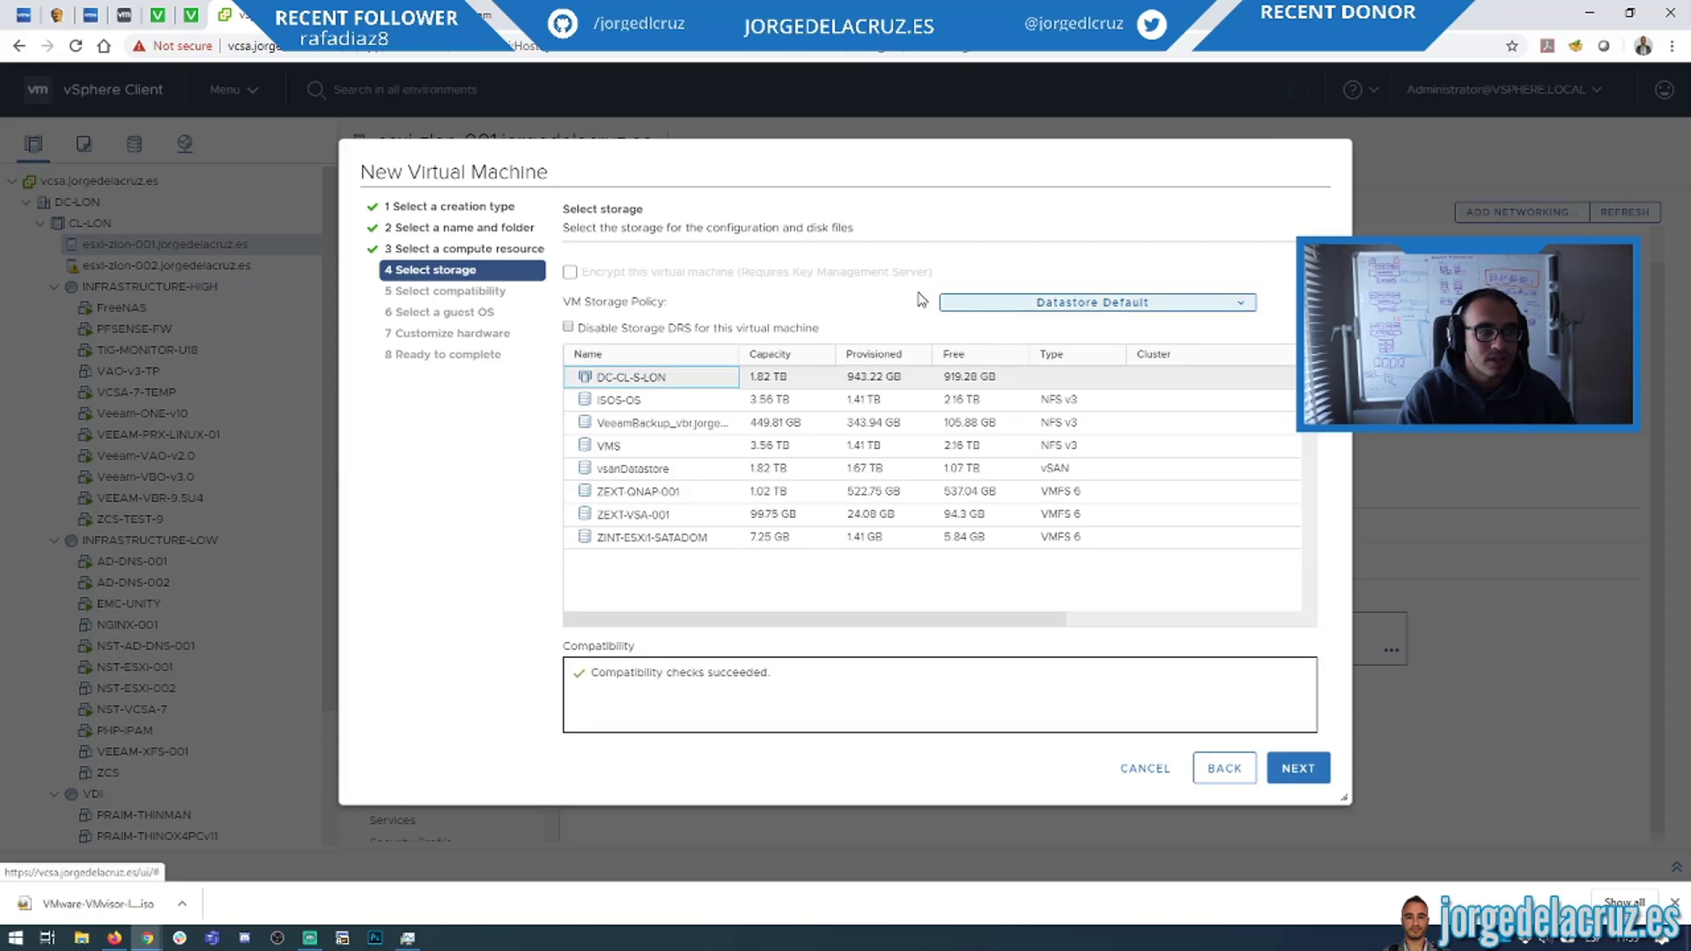
left_click(568, 327)
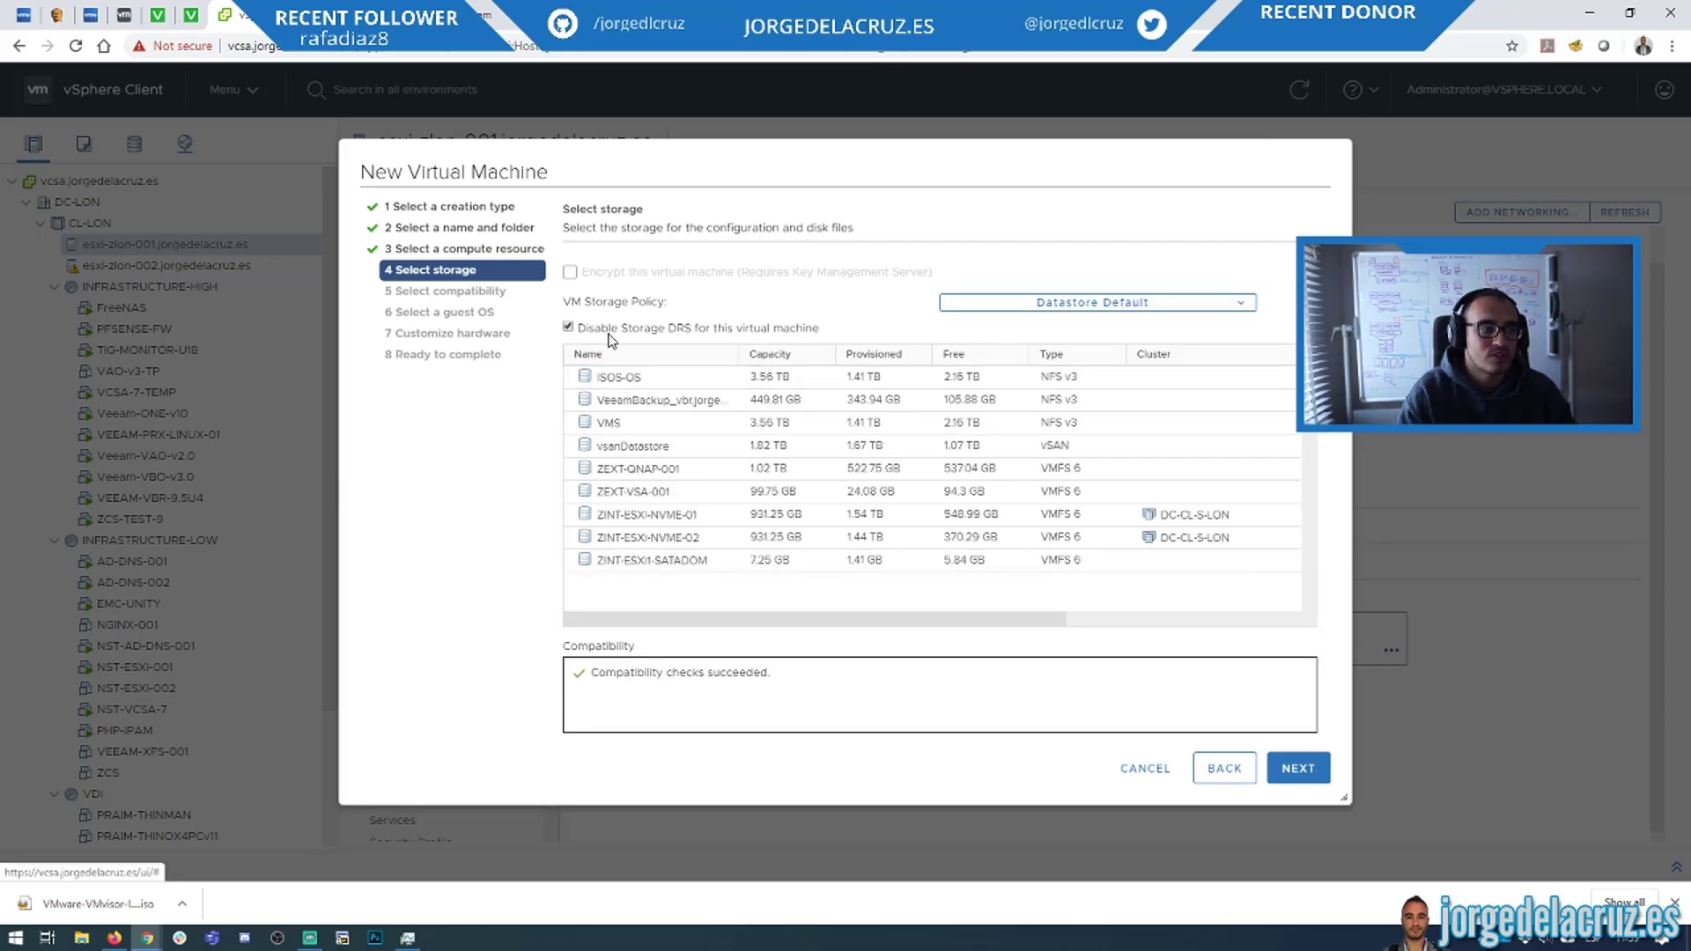
left_click(678, 518)
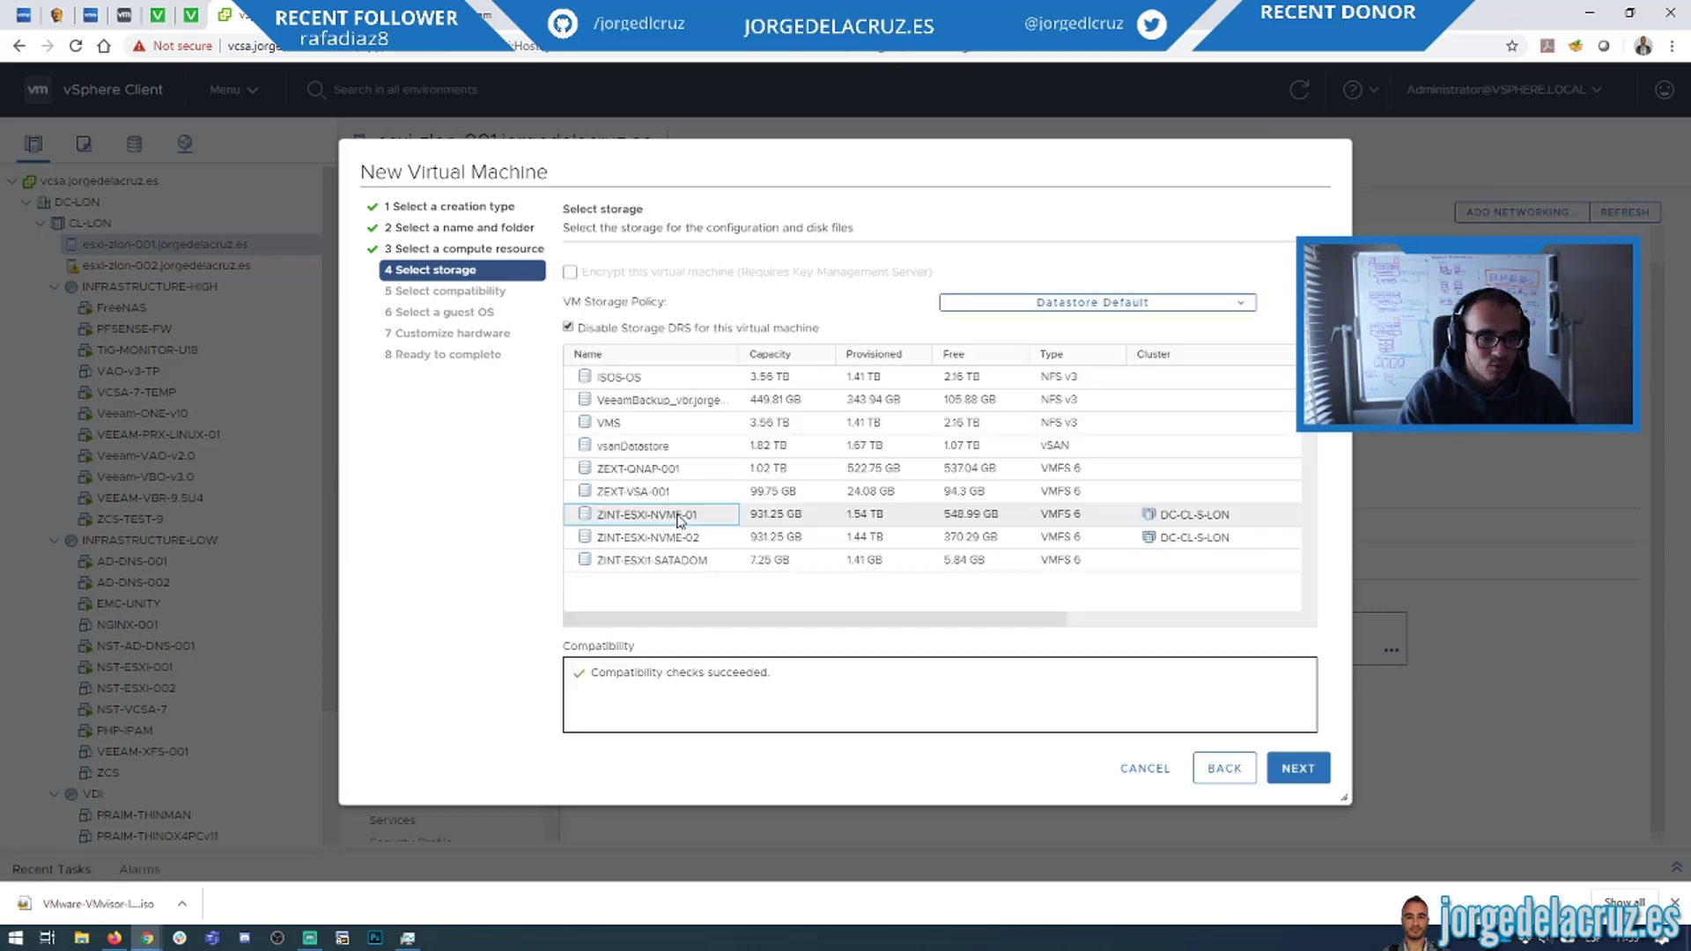
left_click(696, 538)
left_click(1298, 769)
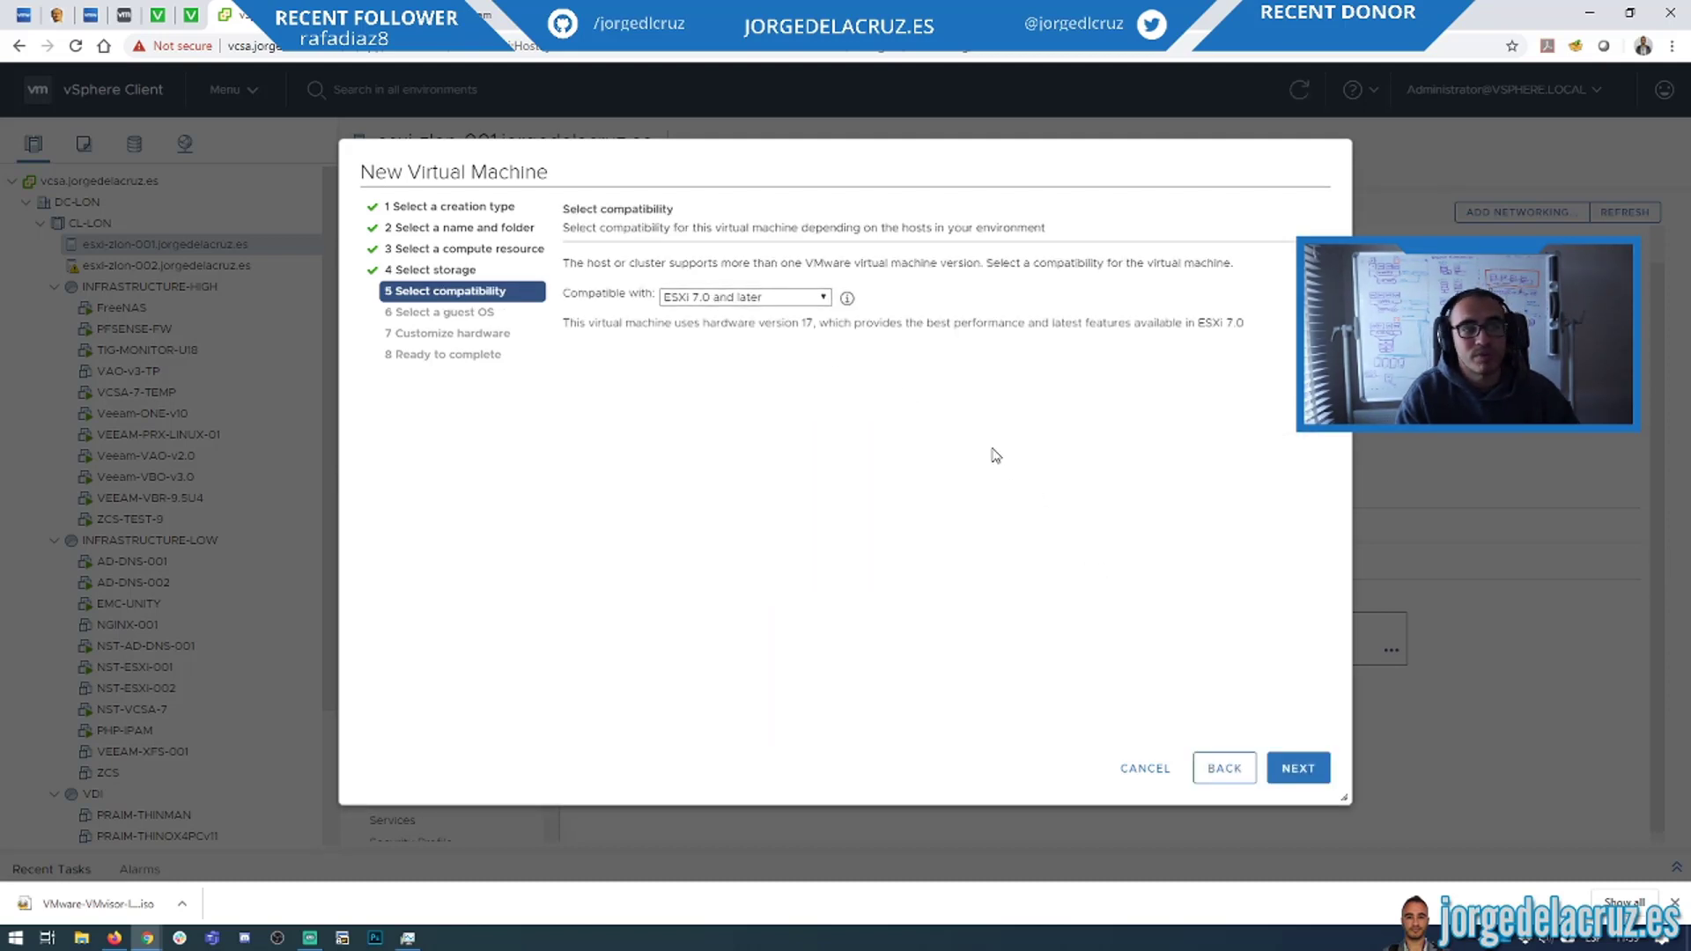
- Keep ESXi 7.0 and later compatibility and set the guest OS to Other / VMware ESXi 7.0 or later
left_click(1299, 770)
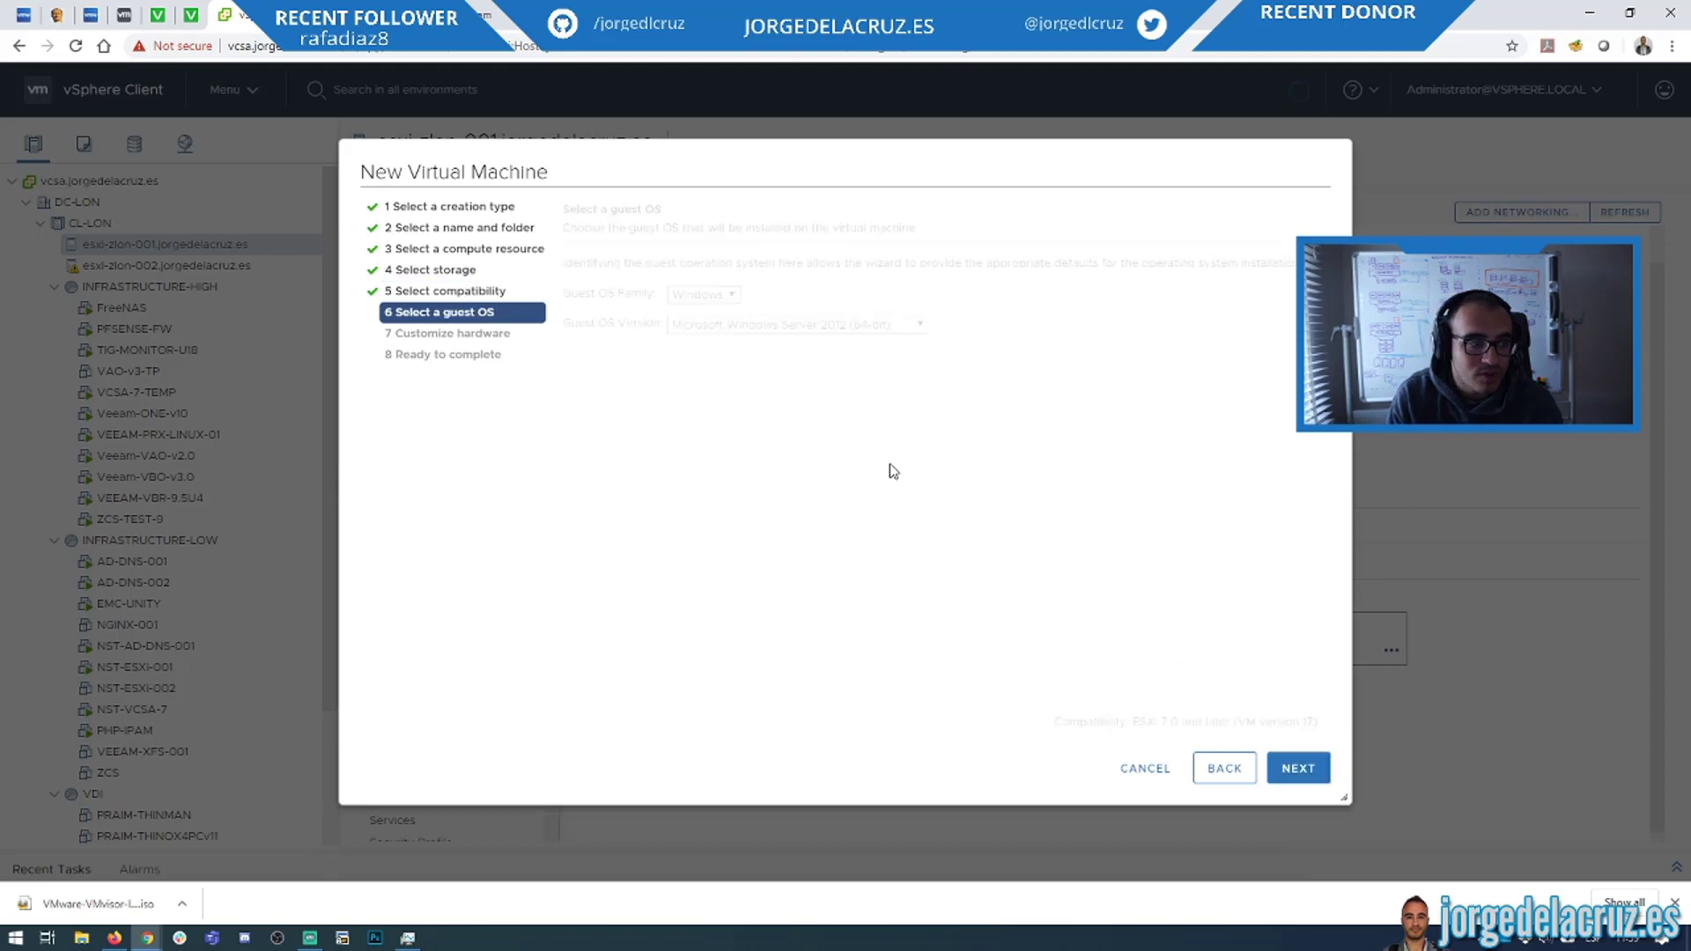
left_click(705, 294)
left_click(698, 340)
left_click(698, 328)
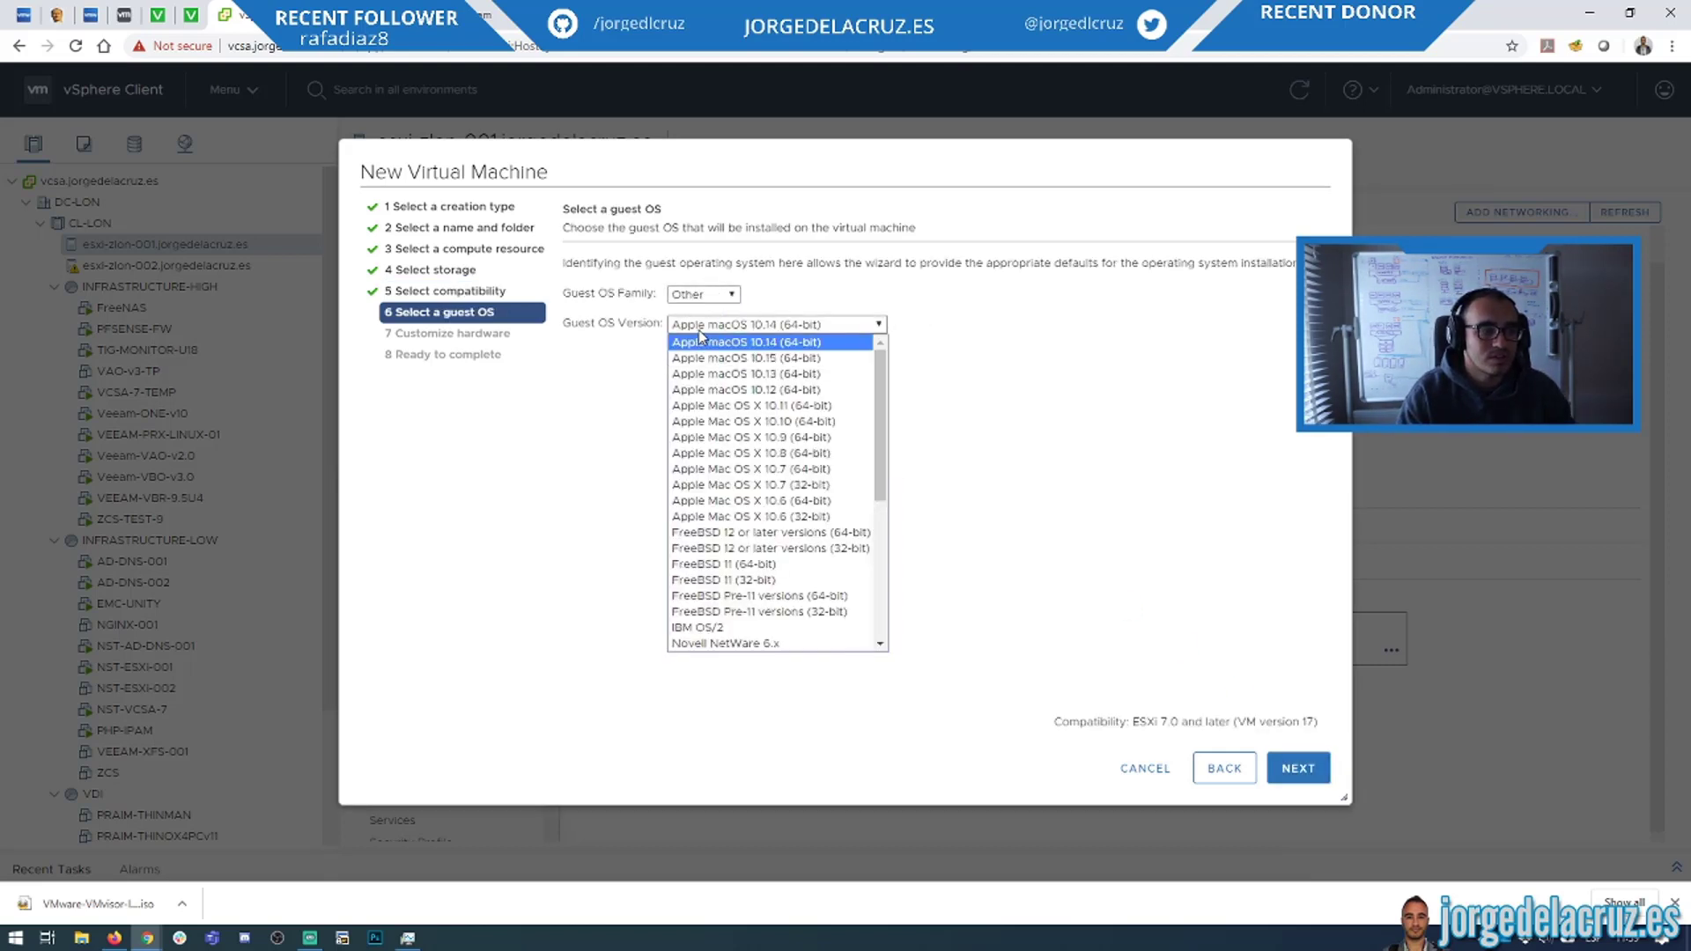
left_click_drag(883, 427, 869, 578)
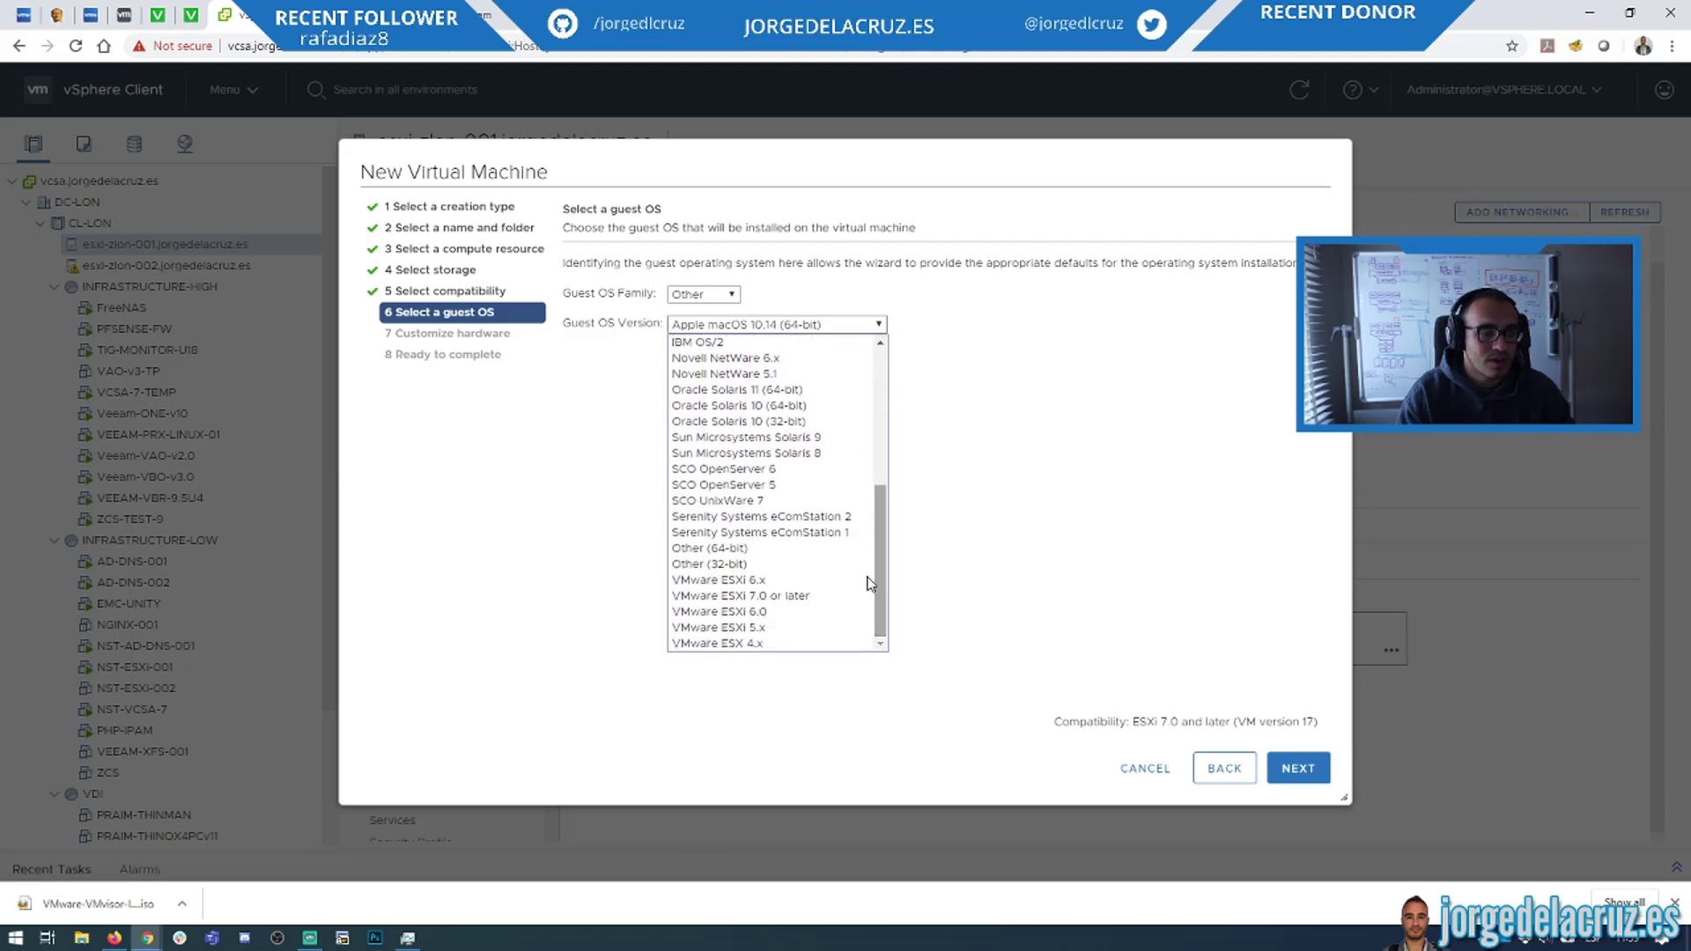
left_click(745, 597)
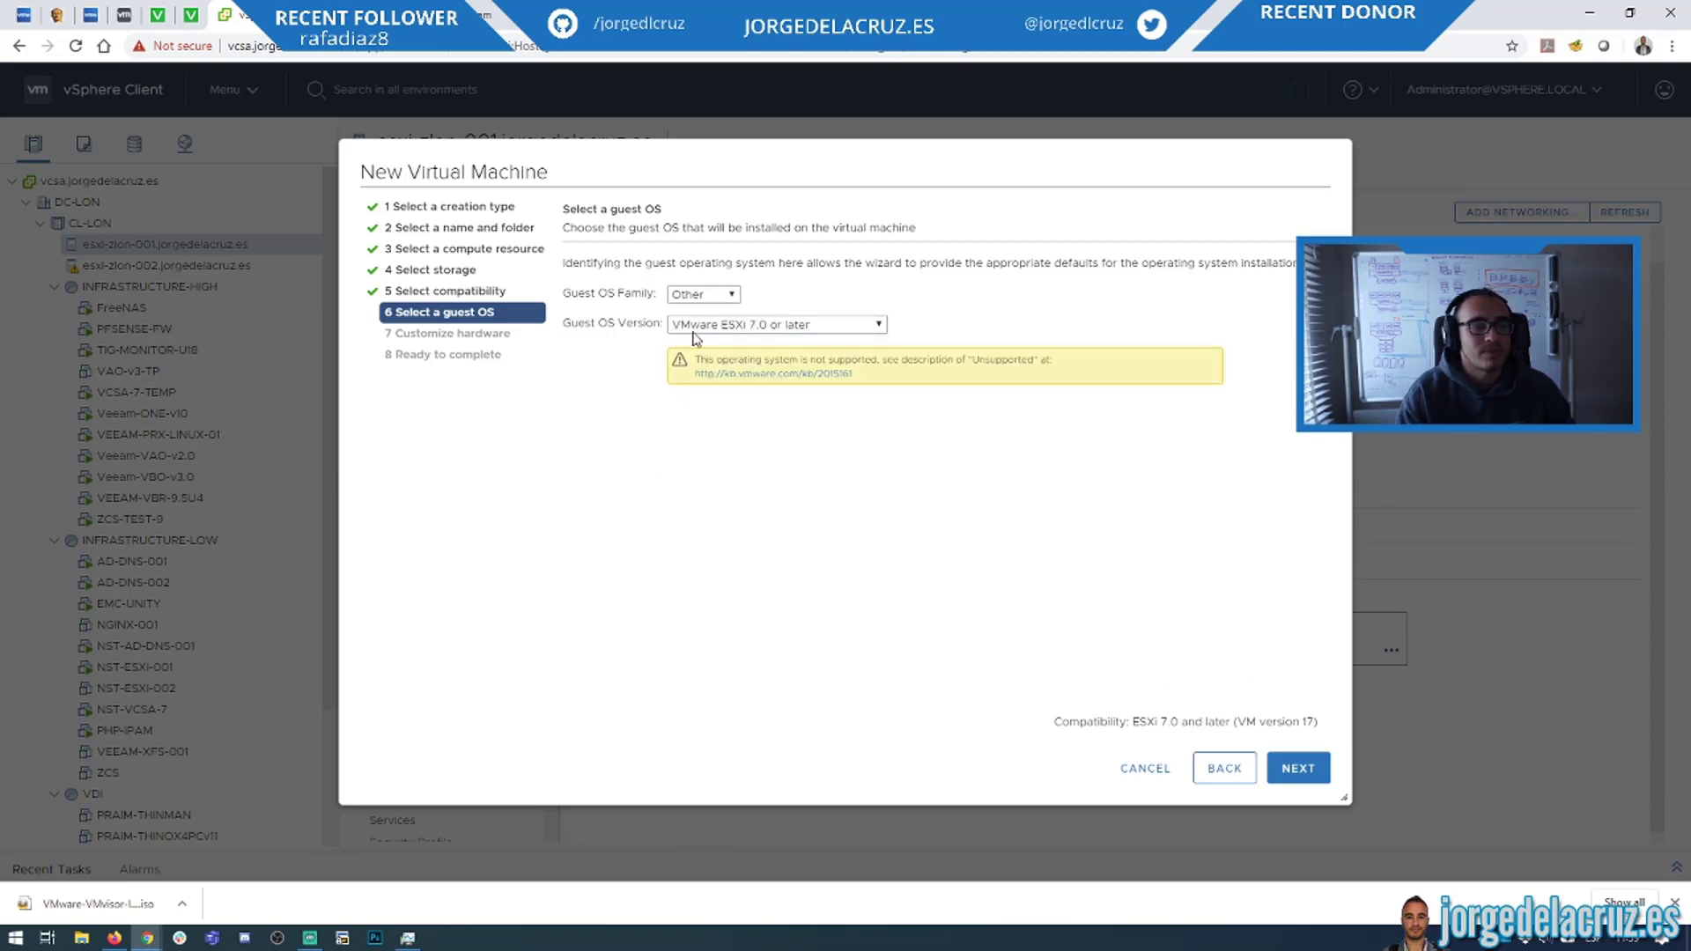
left_click(1300, 772)
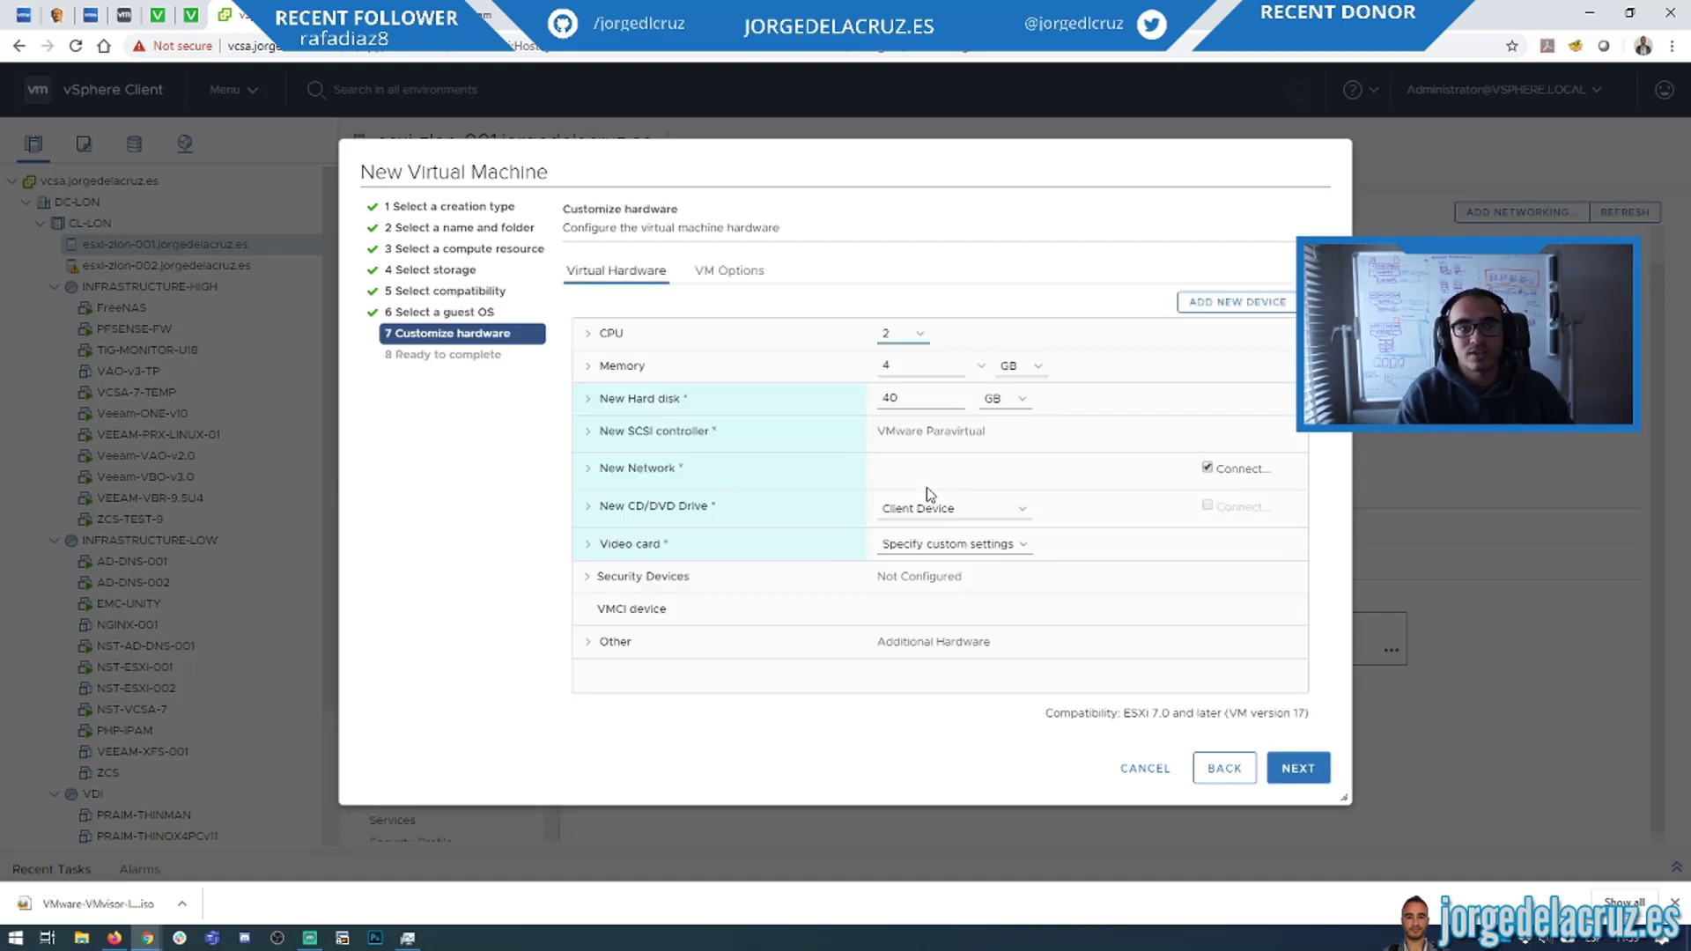
- Give the VM 6 CPUs in a single socket and 24 GB memory, keeping the 40 GB disk
left_click(897, 335)
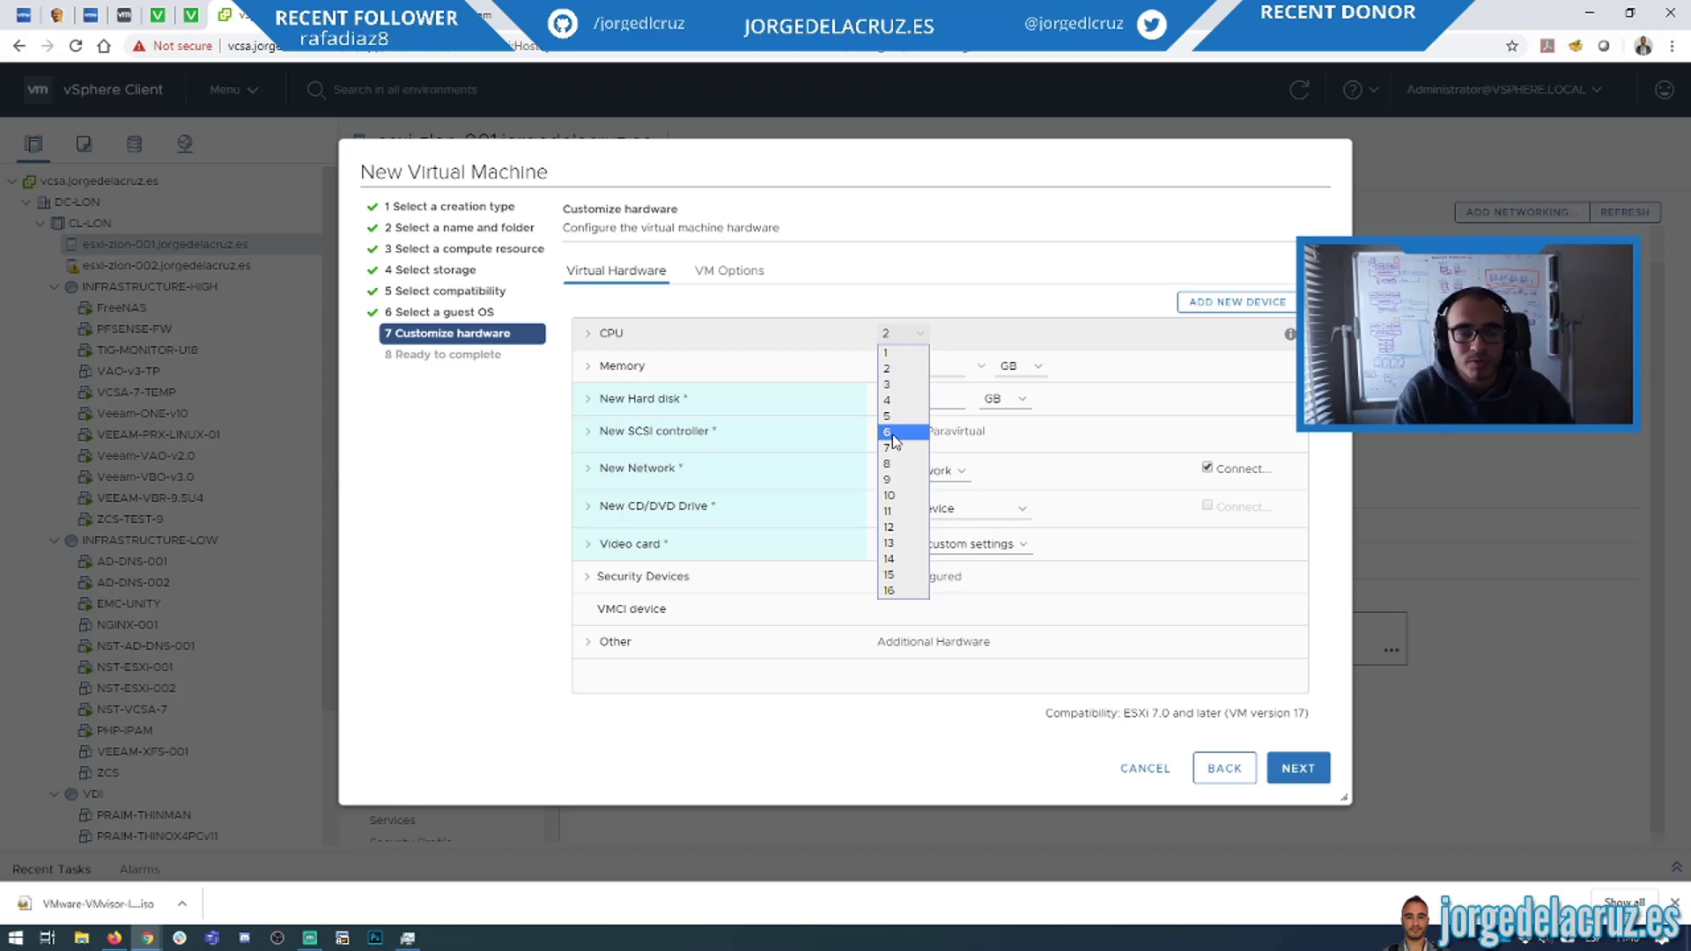
left_click(893, 440)
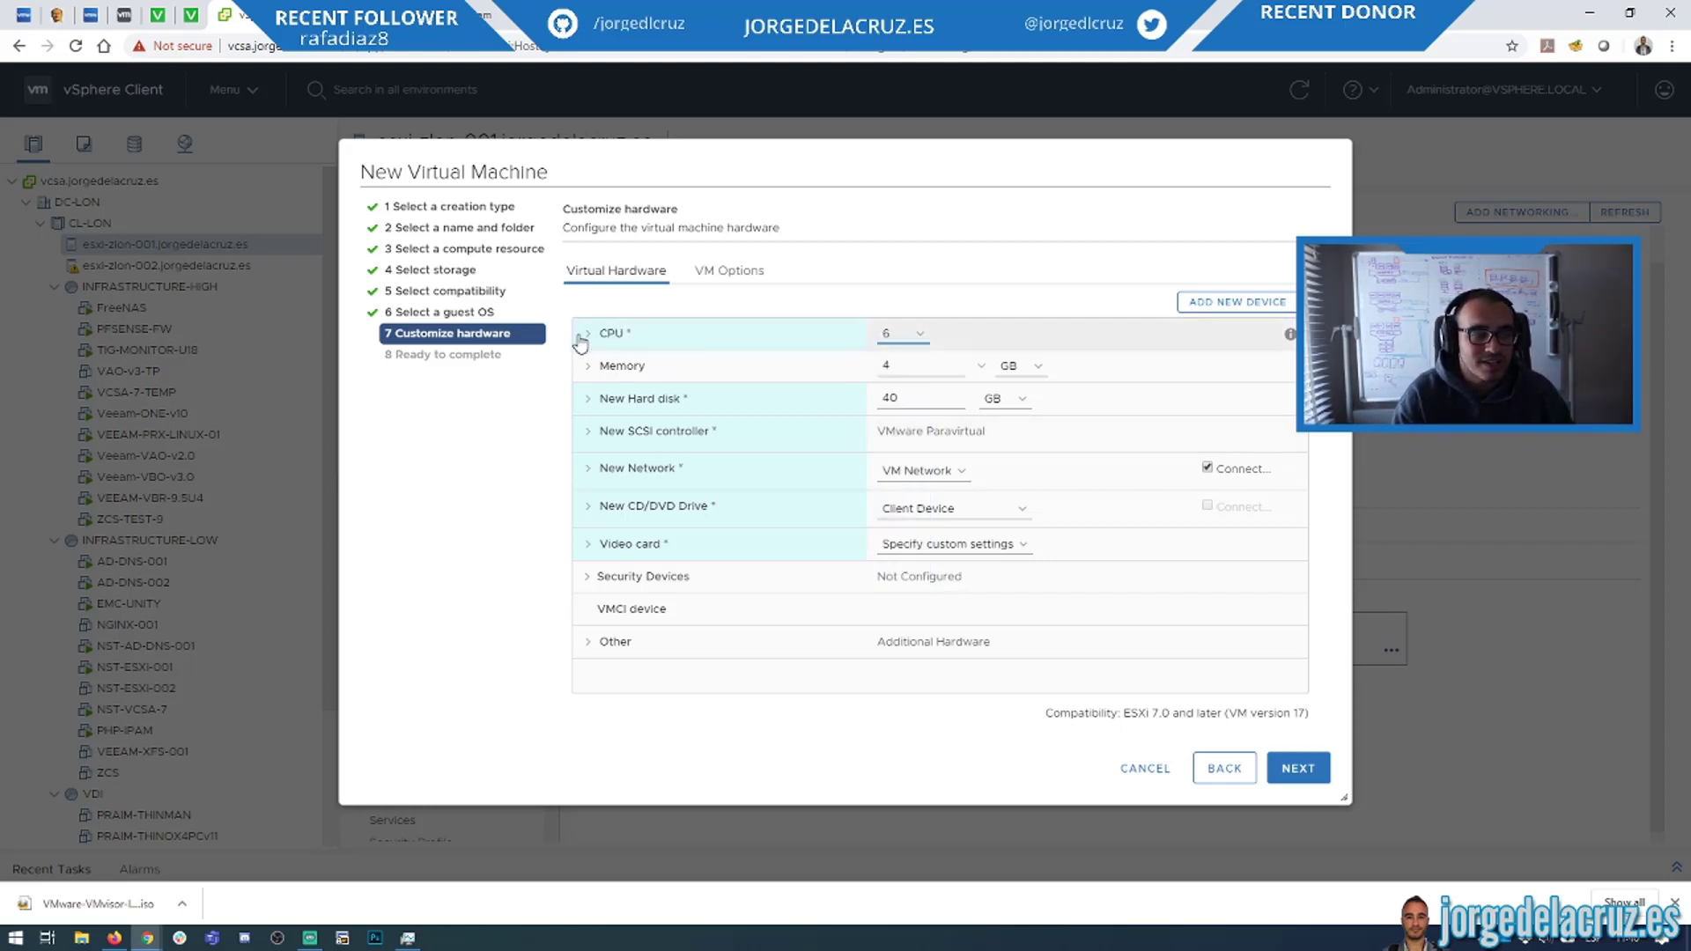
left_click(903, 377)
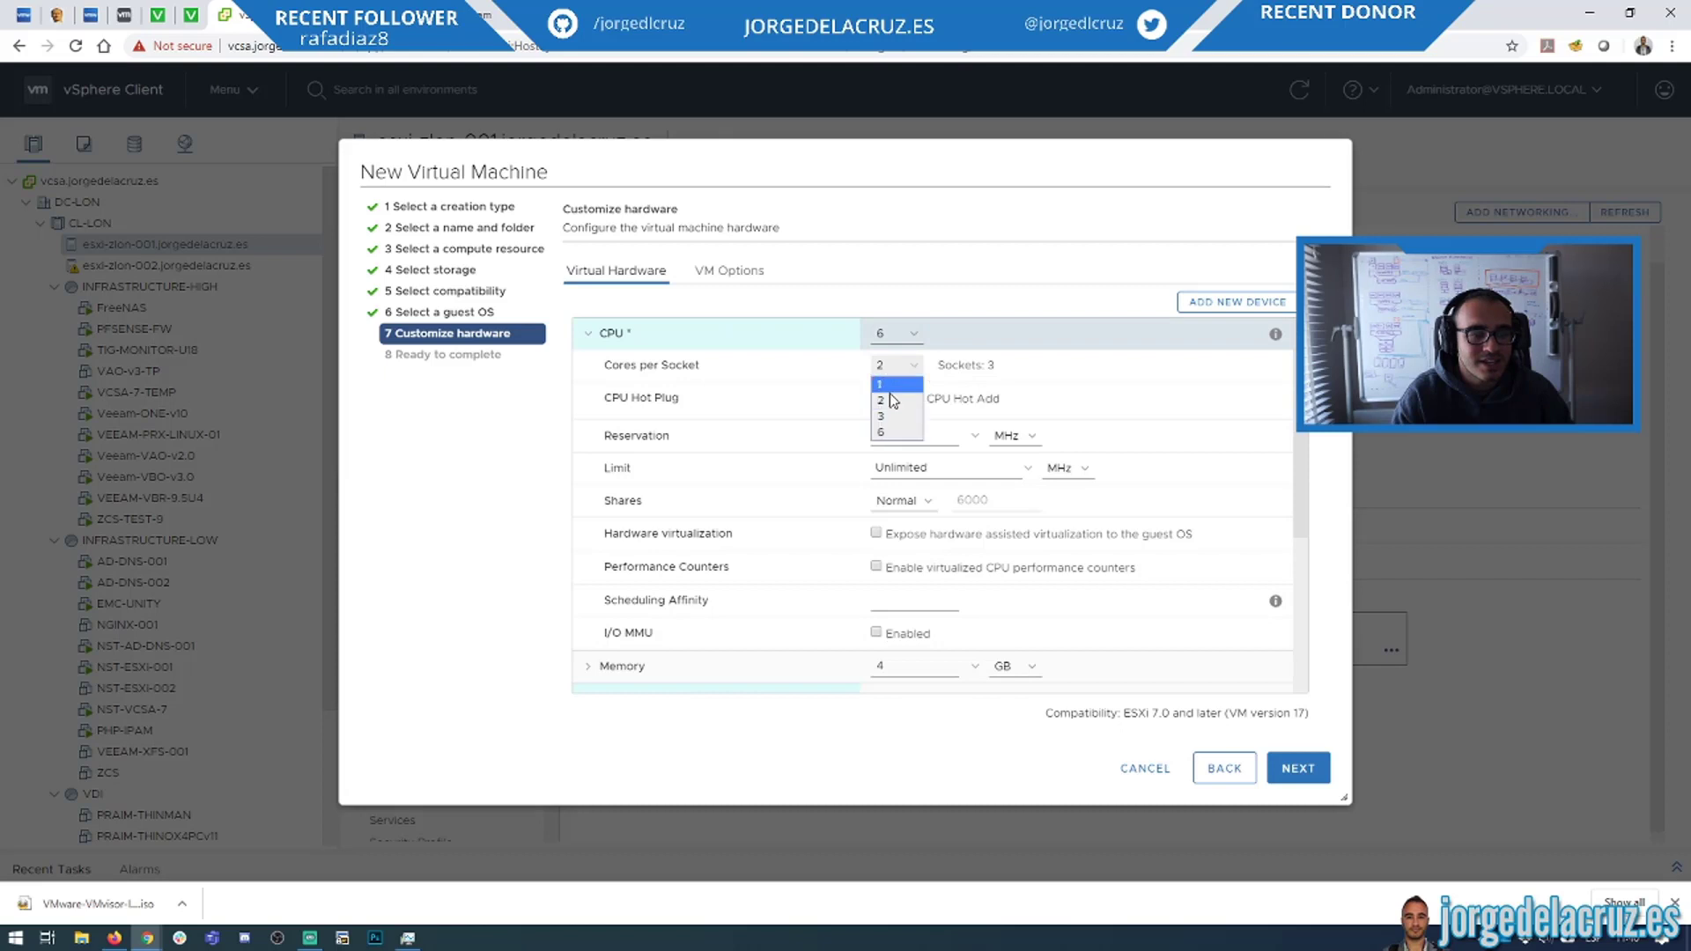
left_click(887, 434)
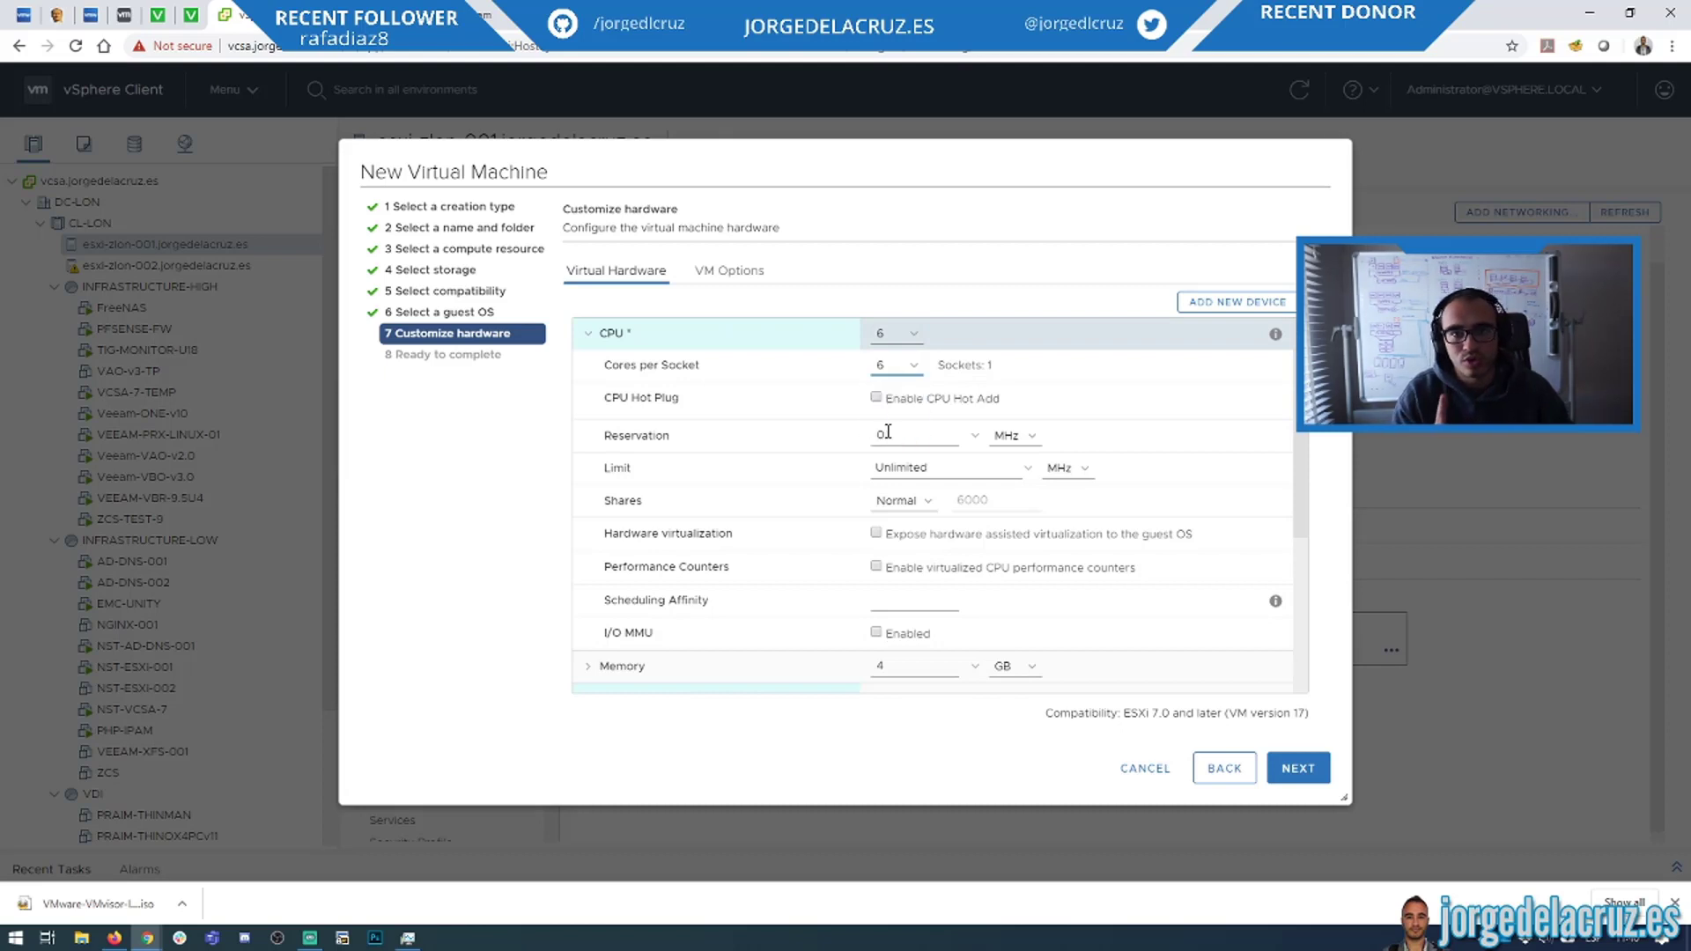
left_click(588, 333)
double_click(889, 370)
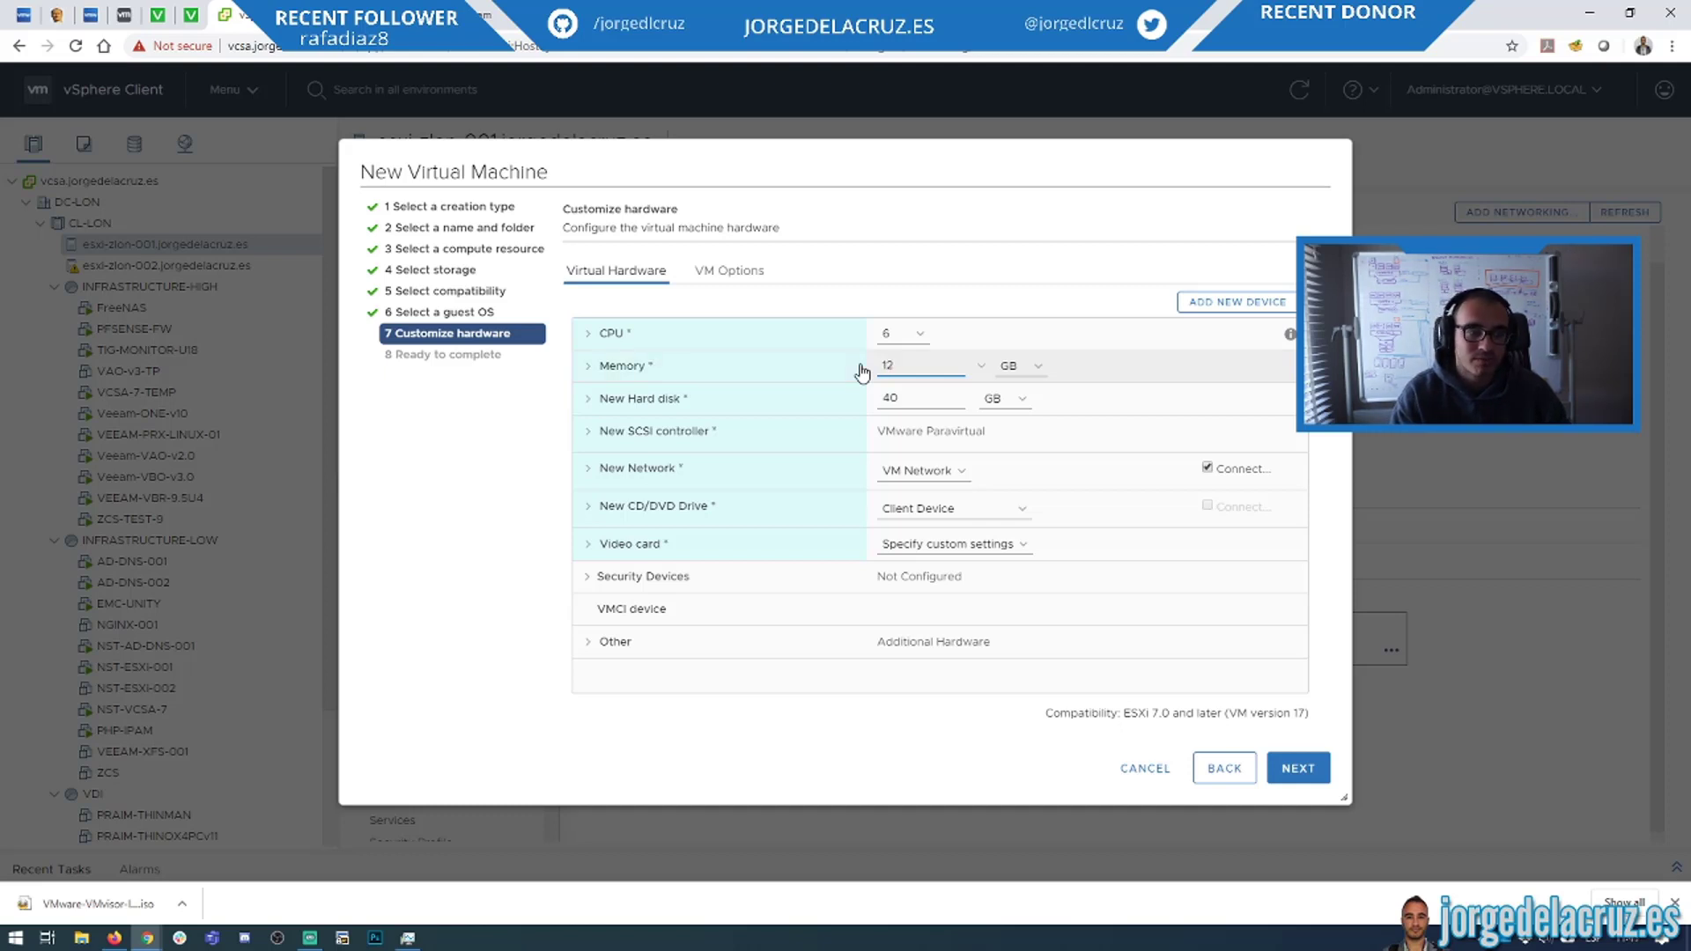
key("ctrl+a")
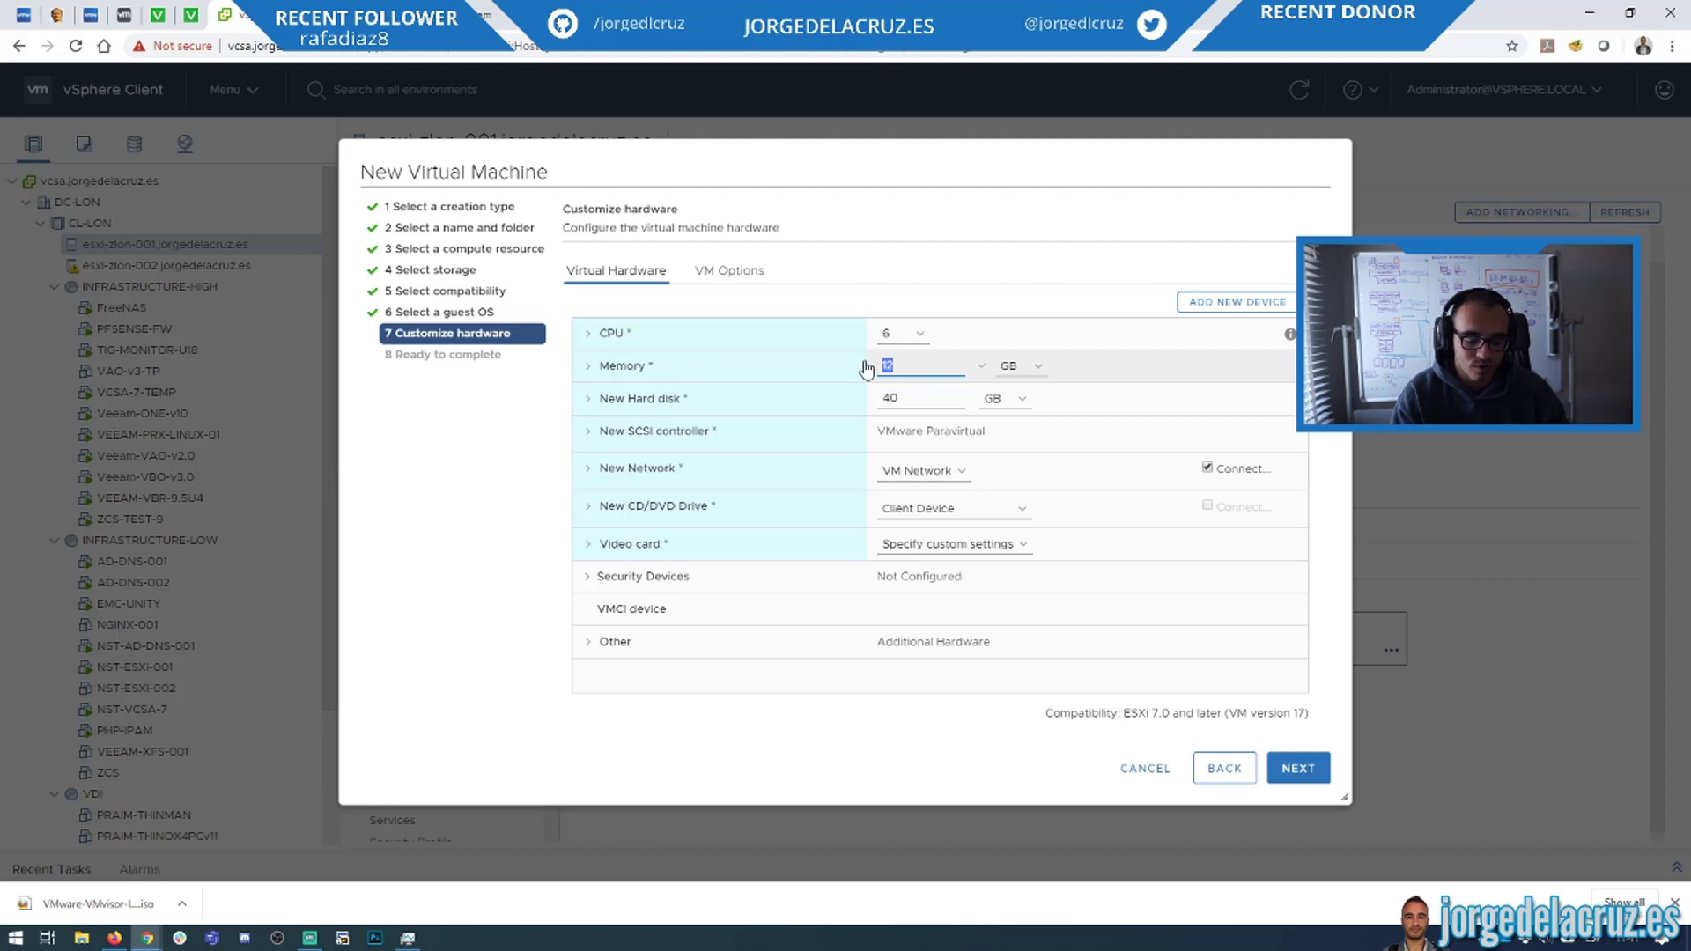
double_click(907, 398)
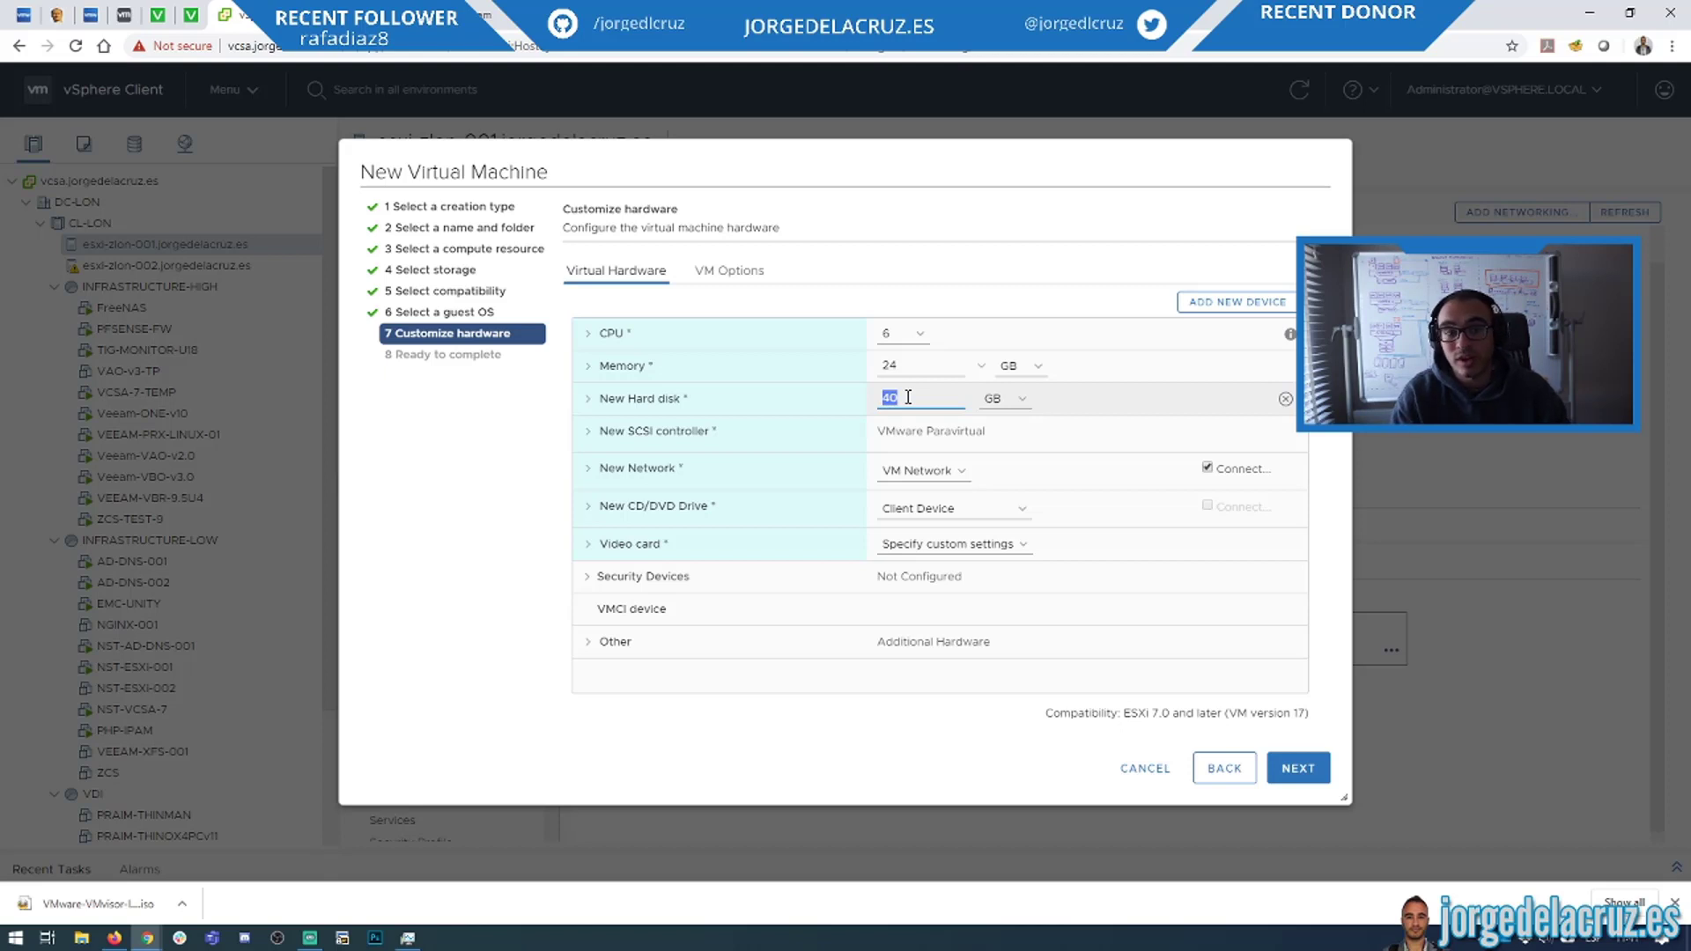
left_click(589, 432)
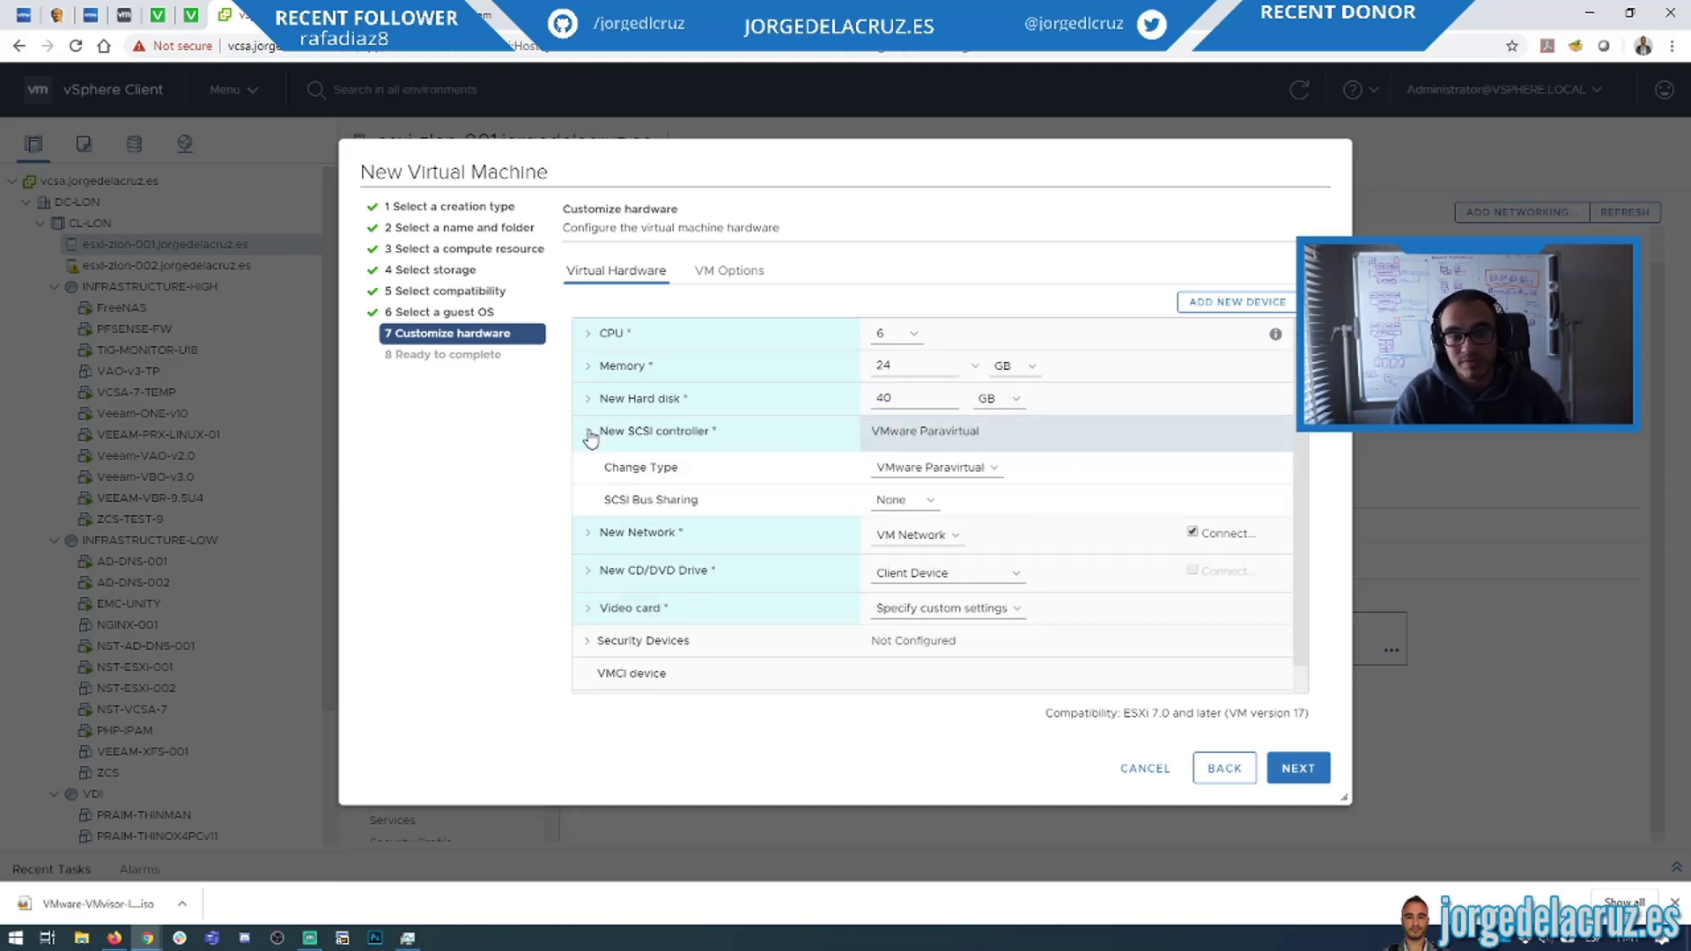
- Make the new 40 GB hard disk Thin Provision
left_click(590, 434)
left_click(585, 401)
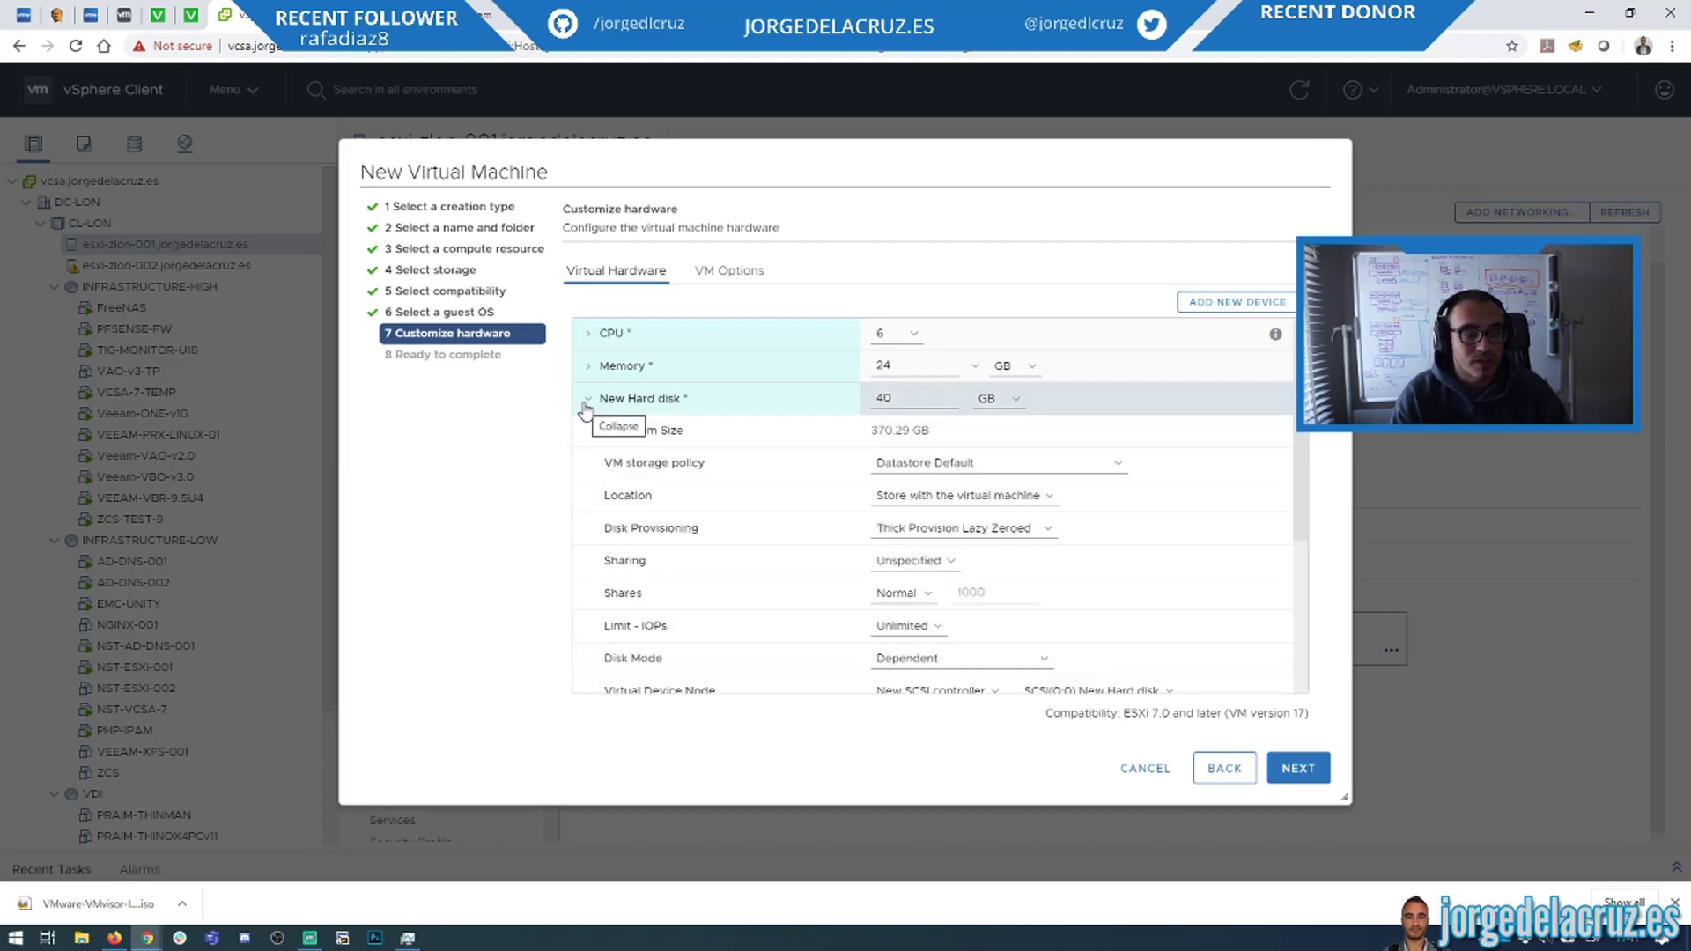
left_click(589, 408)
left_click(588, 407)
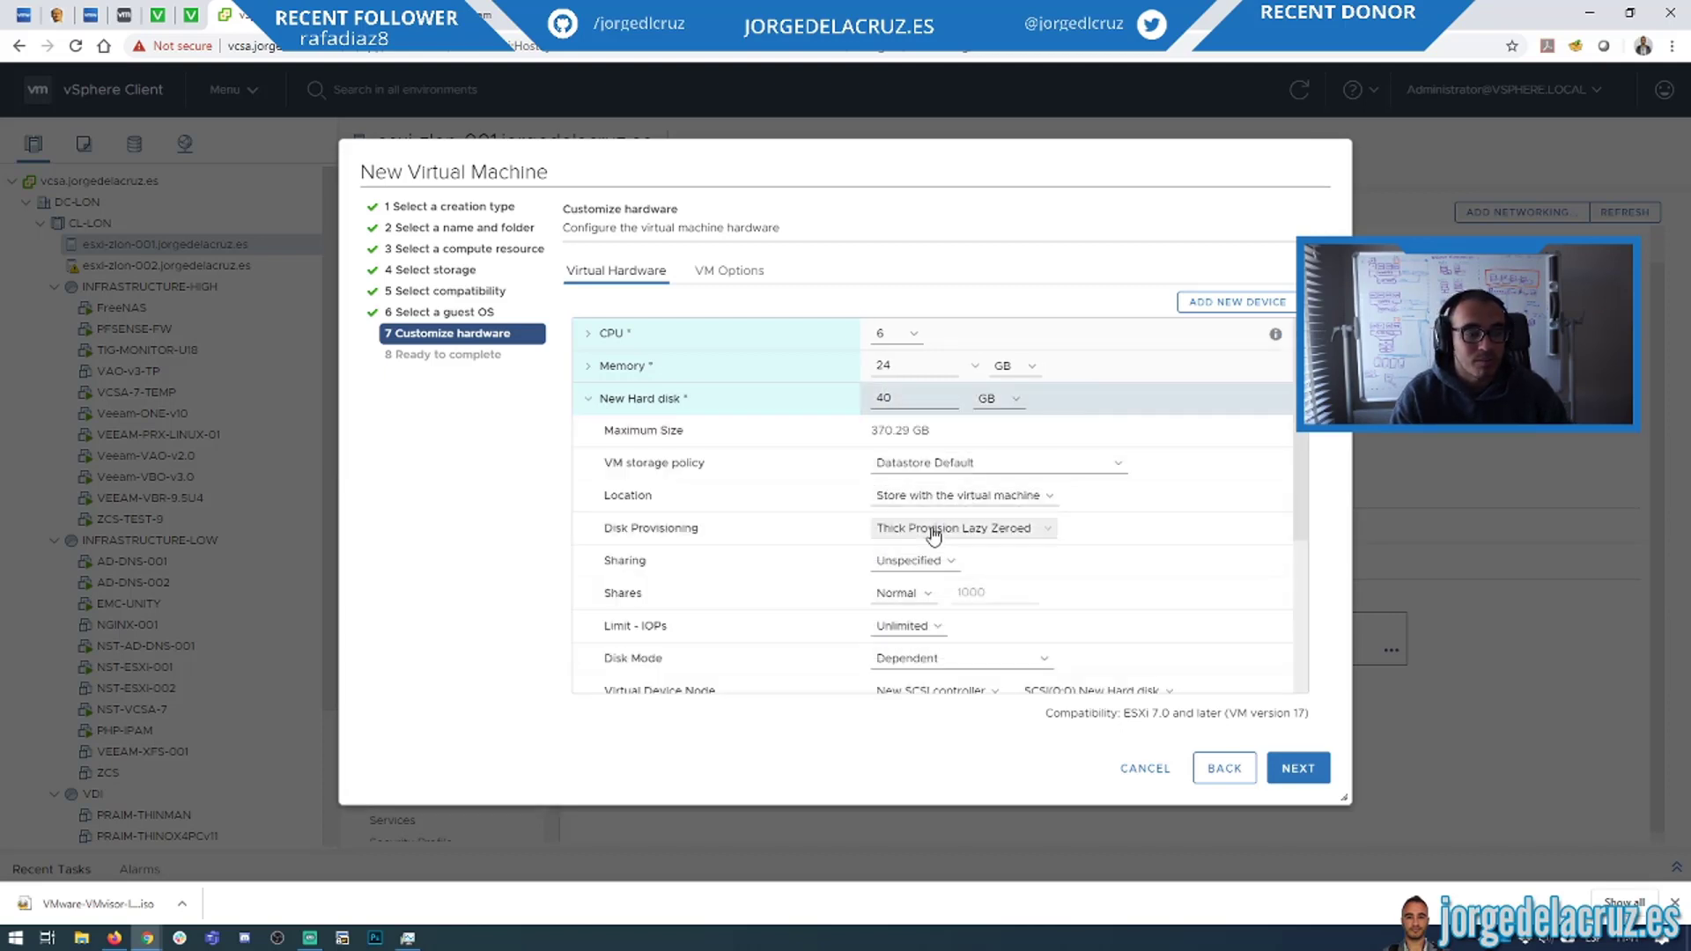
left_click(929, 530)
left_click(916, 579)
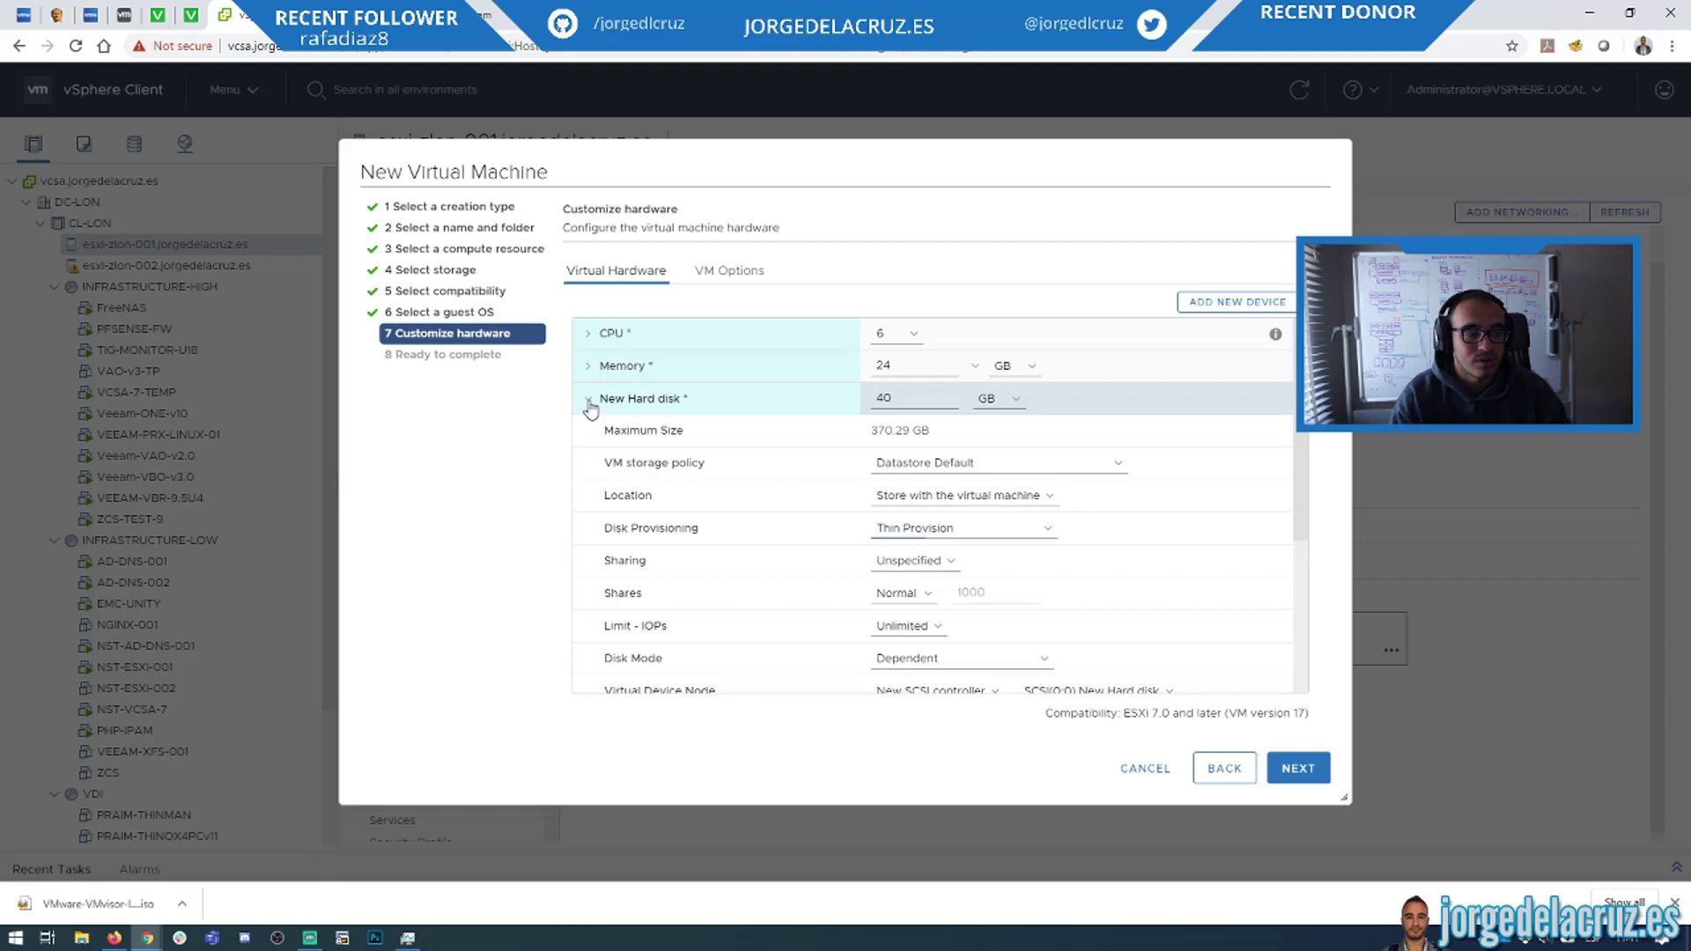
left_click(589, 401)
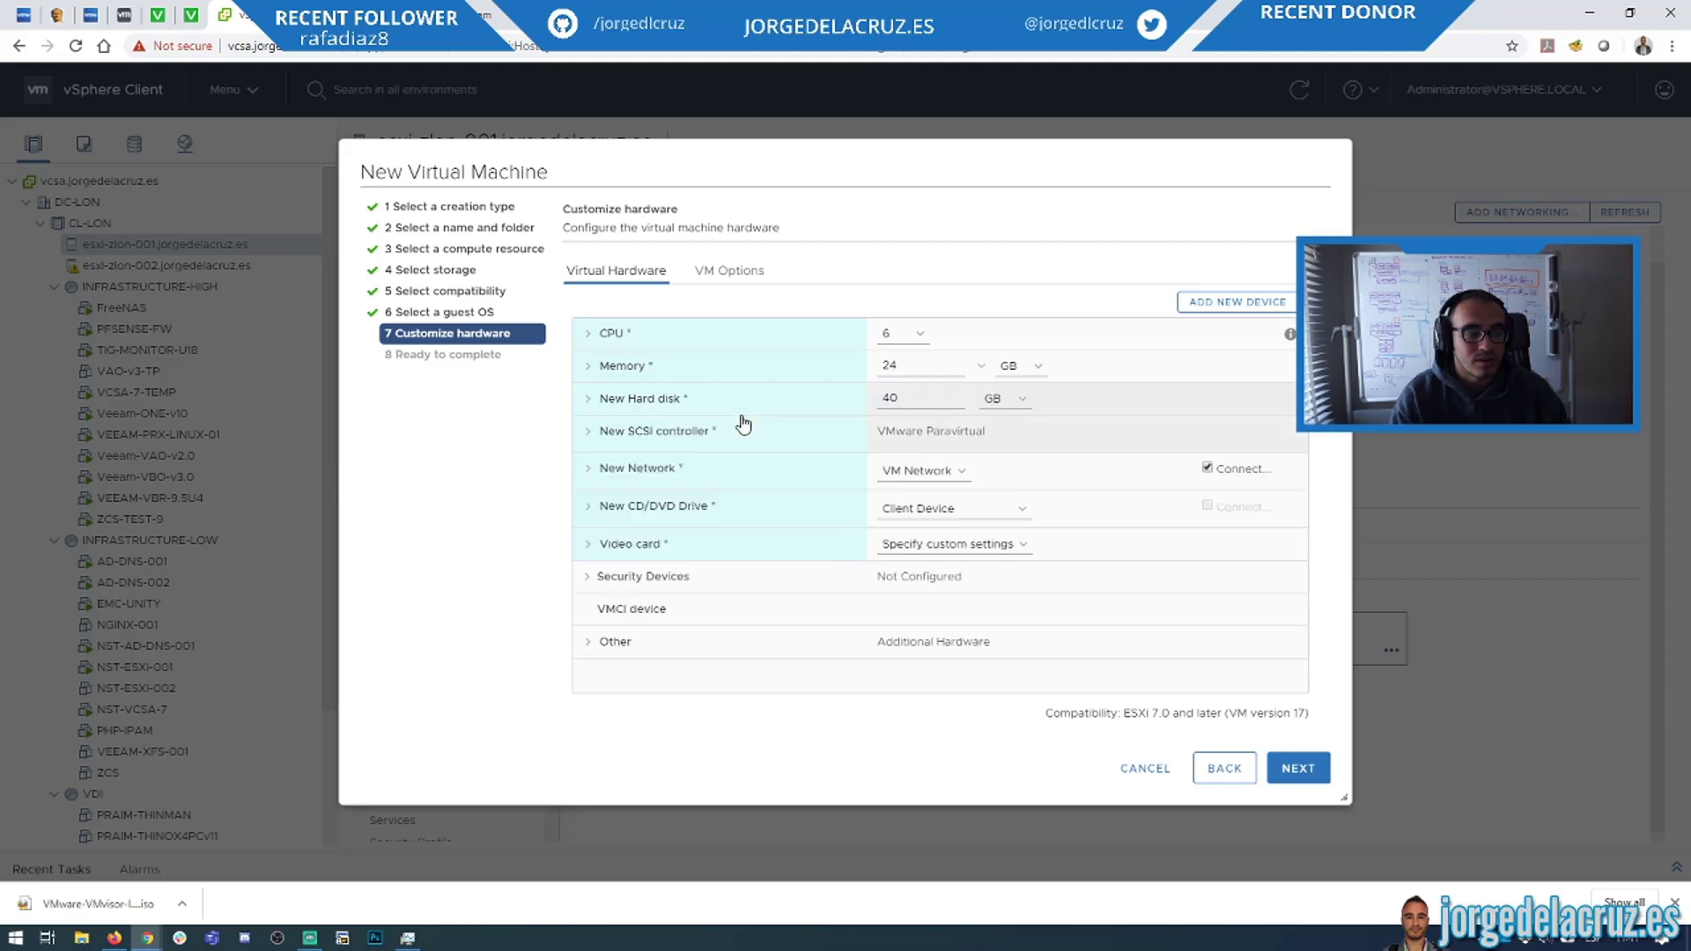
- Check the network adapter, then set the CD/DVD drive source to Datastore ISO File
left_click(588, 470)
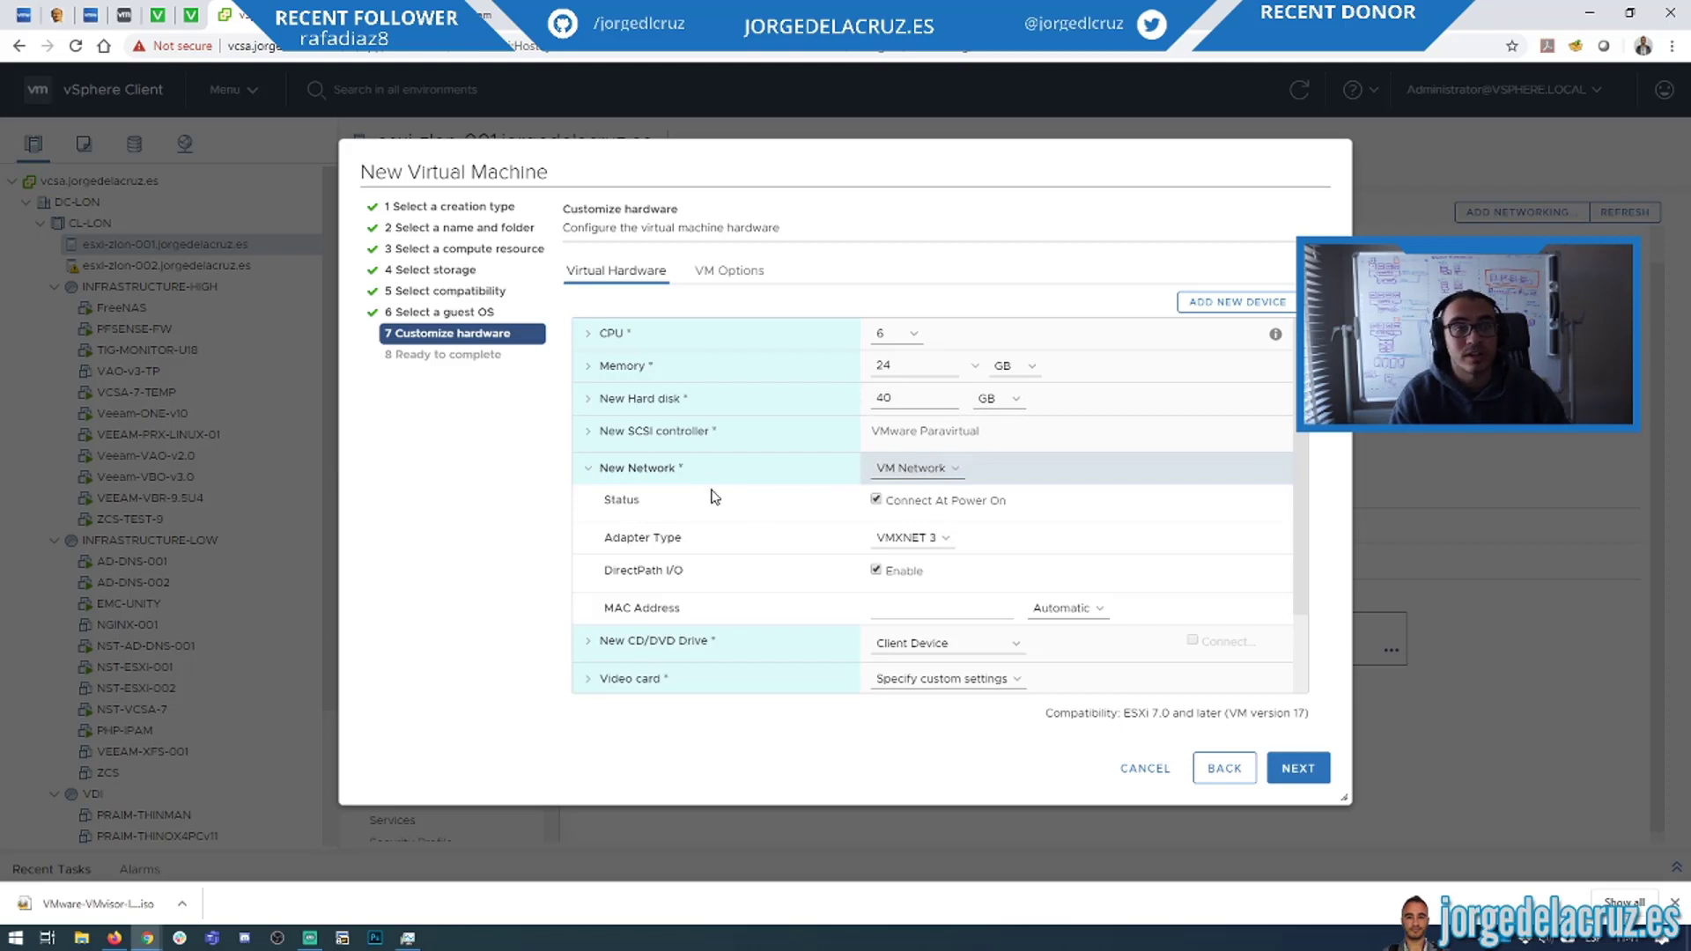
left_click(588, 469)
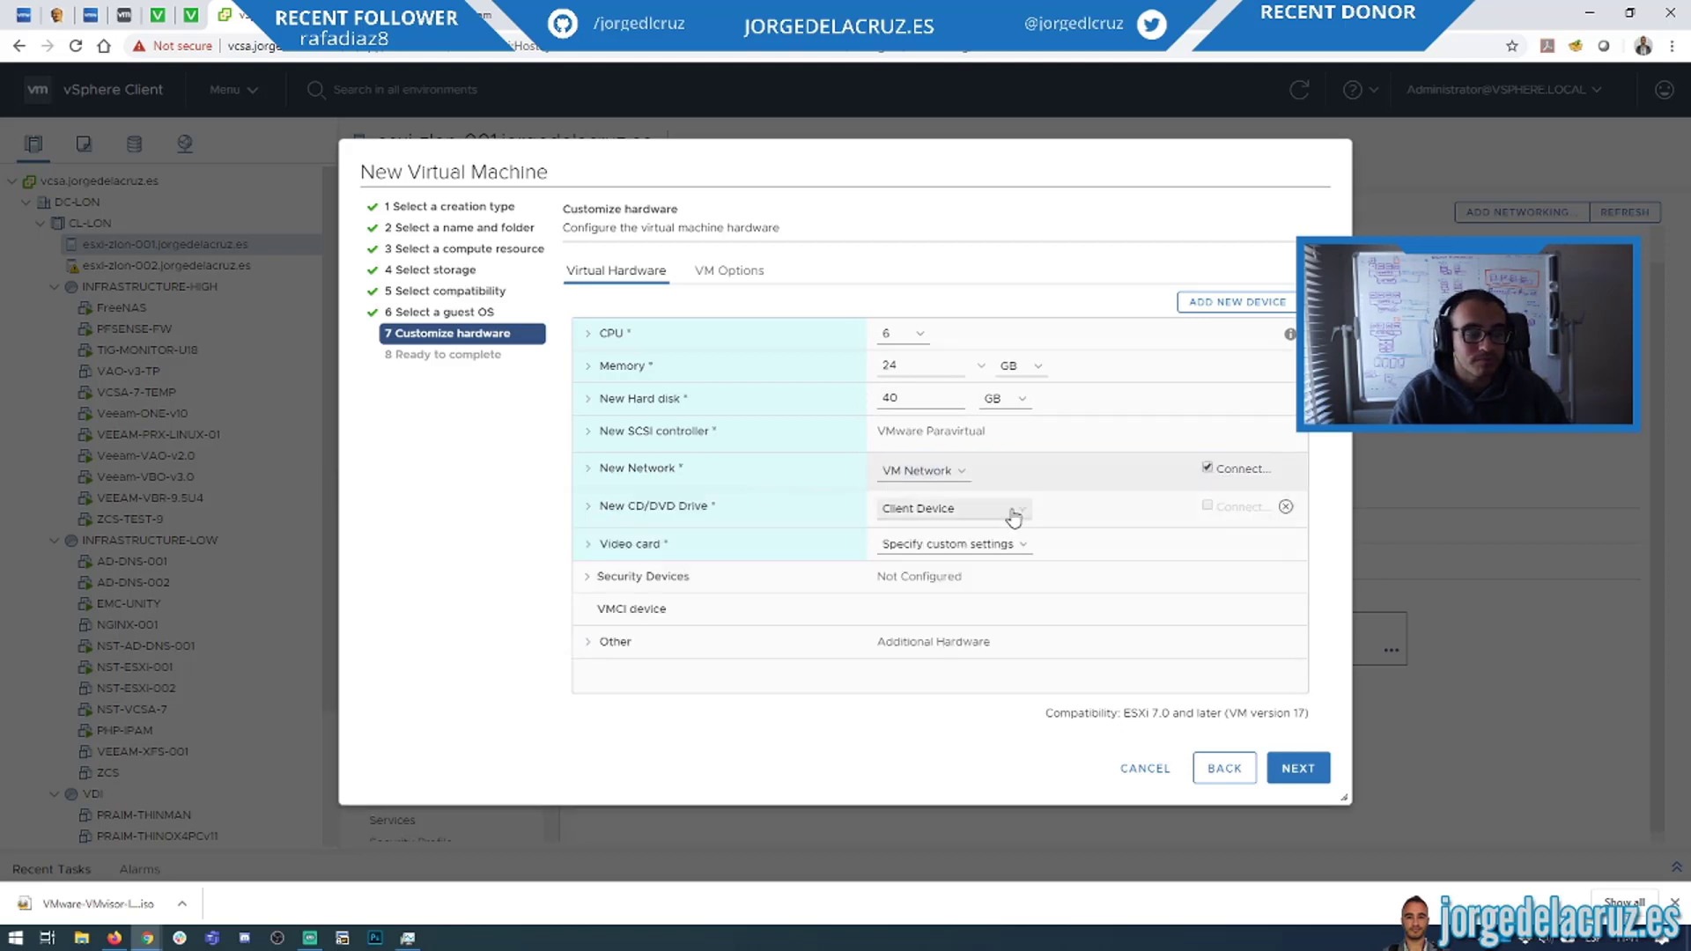
left_click(916, 509)
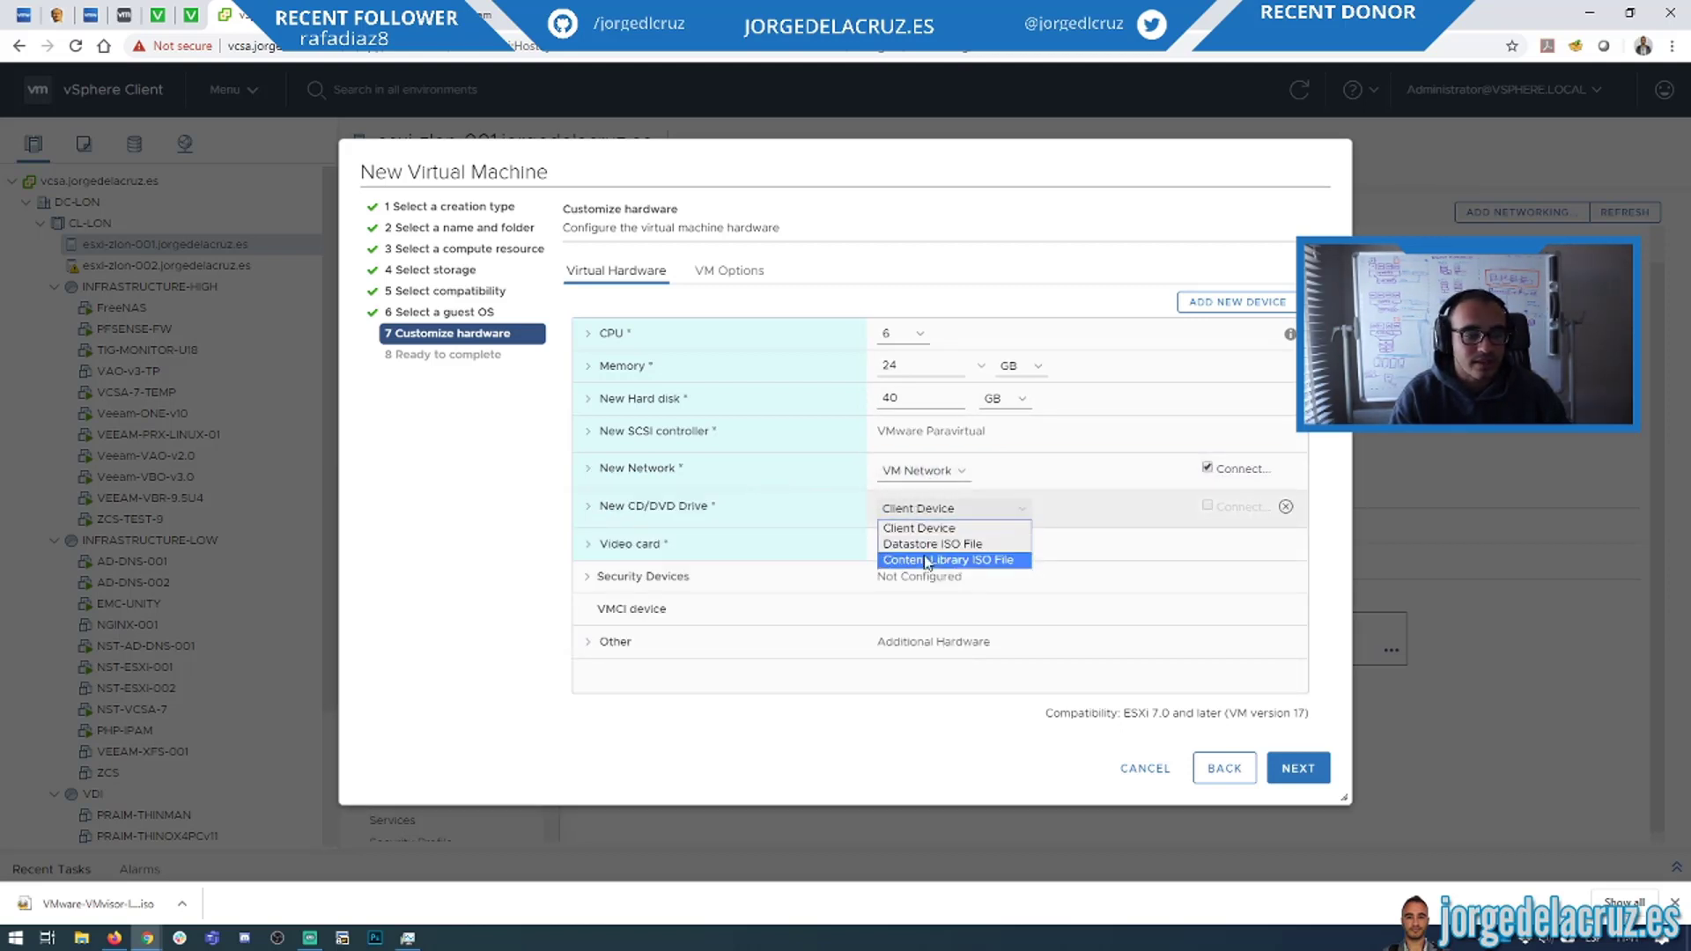
left_click(924, 544)
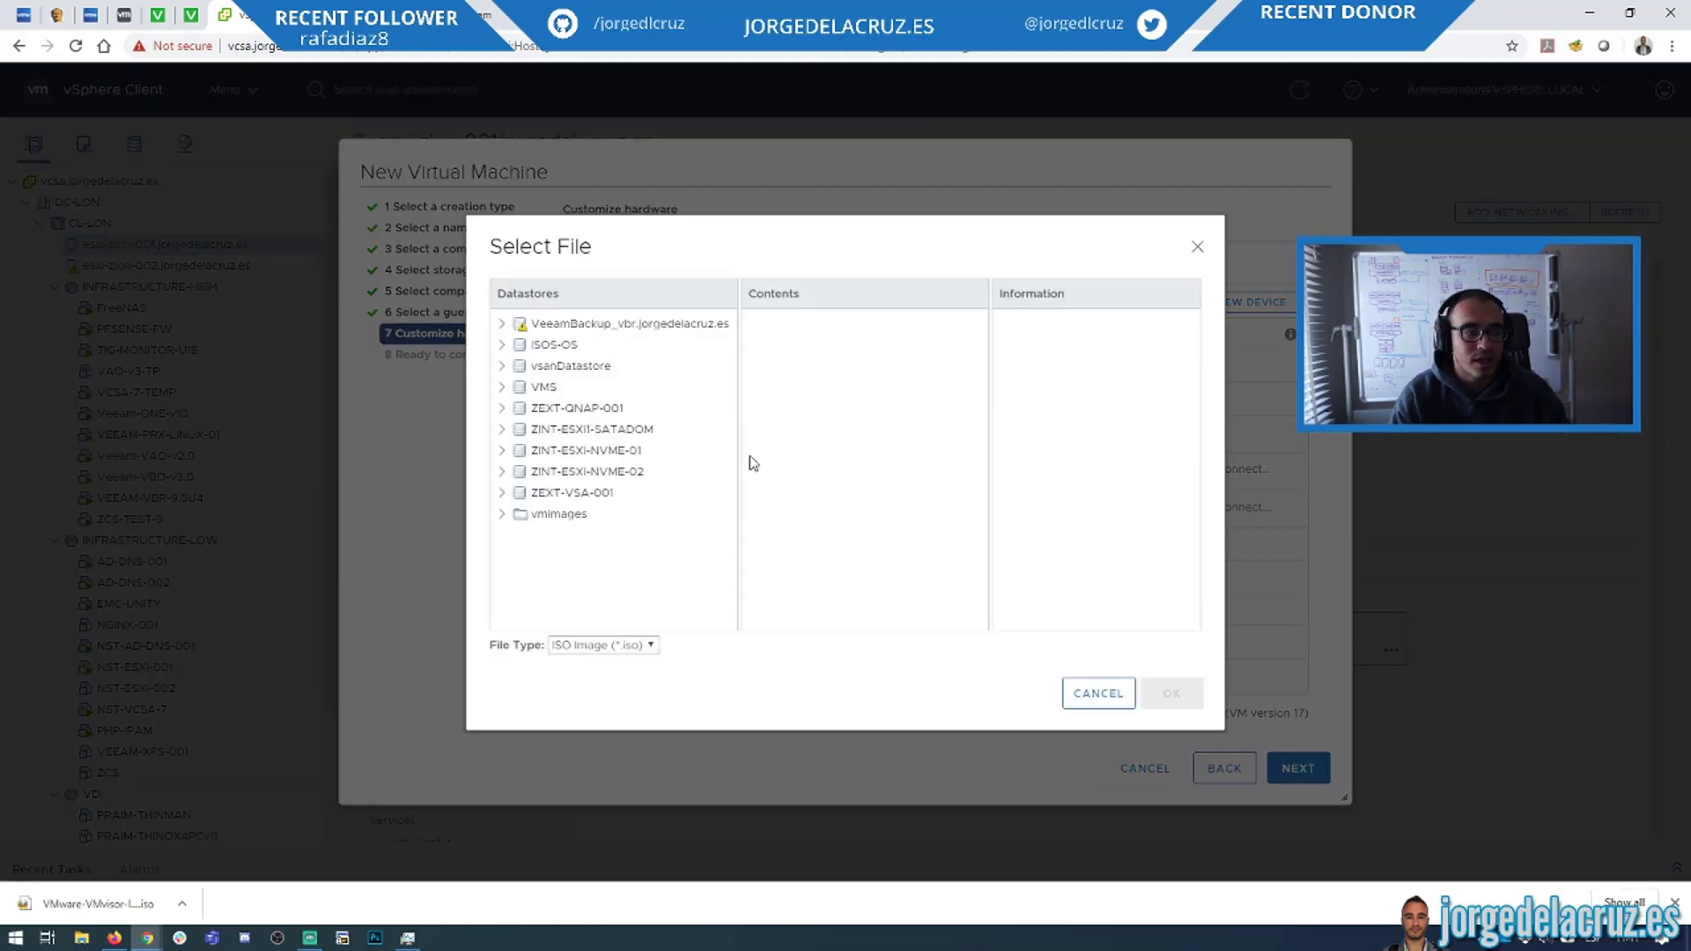
- Select the VMware-VMvisor-Installer-7.0.0 ISO from ISOS-OS > VMWARE for the CD/DVD drive
left_click(562, 351)
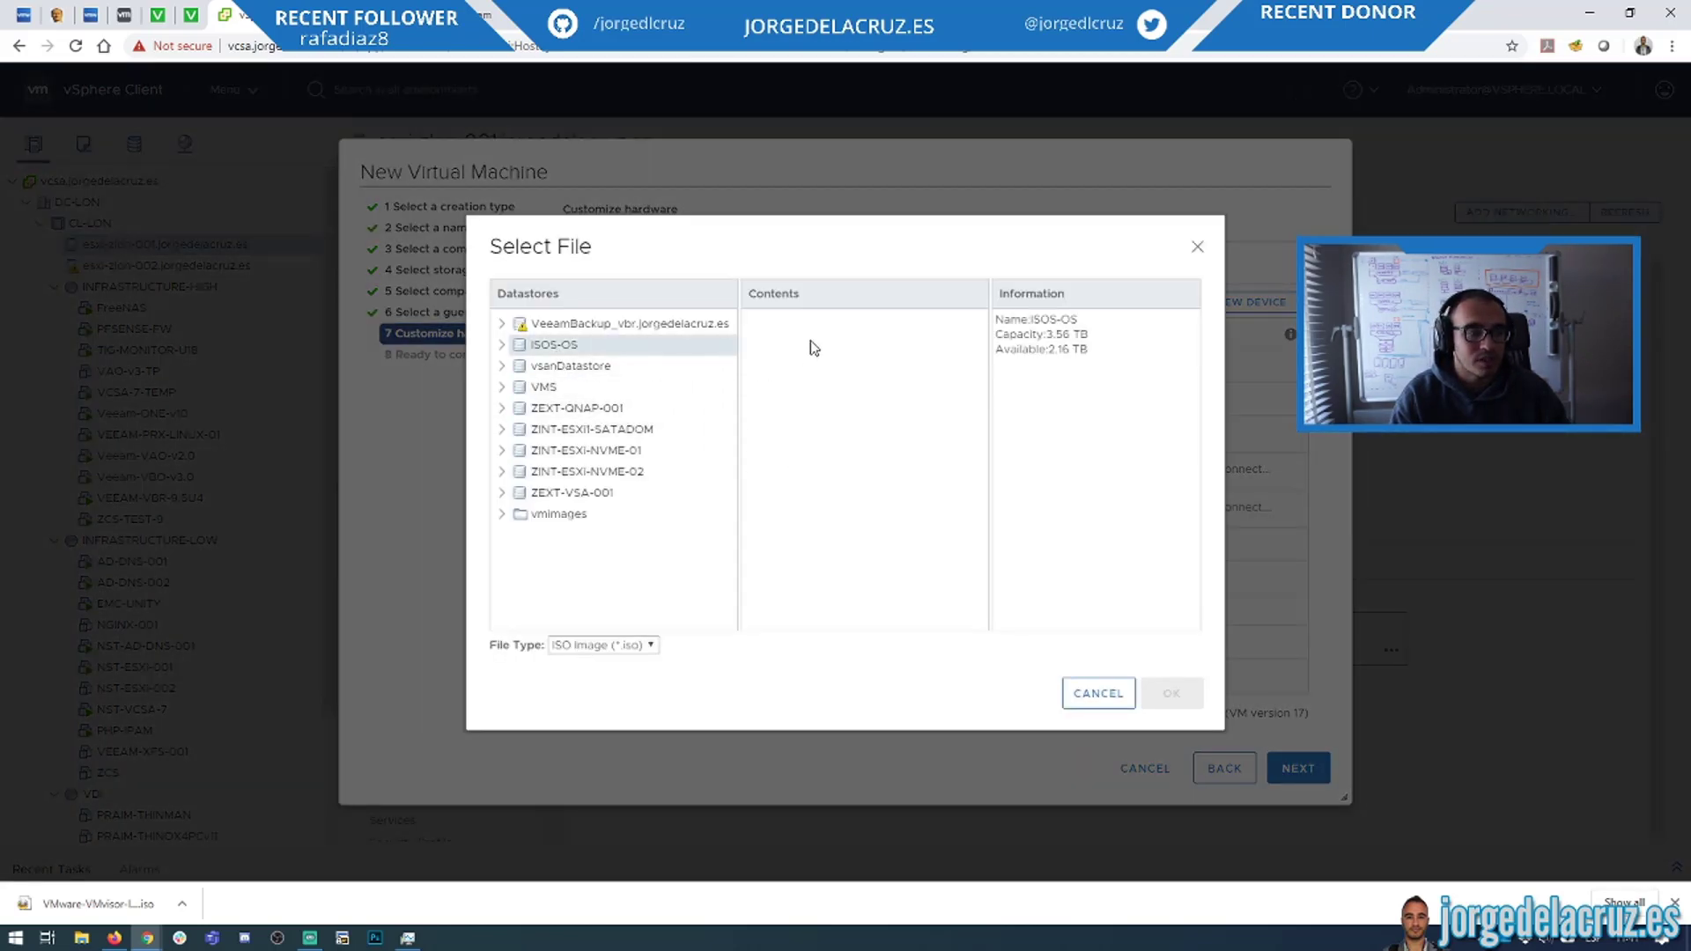
scroll(841, 515, "down", 3)
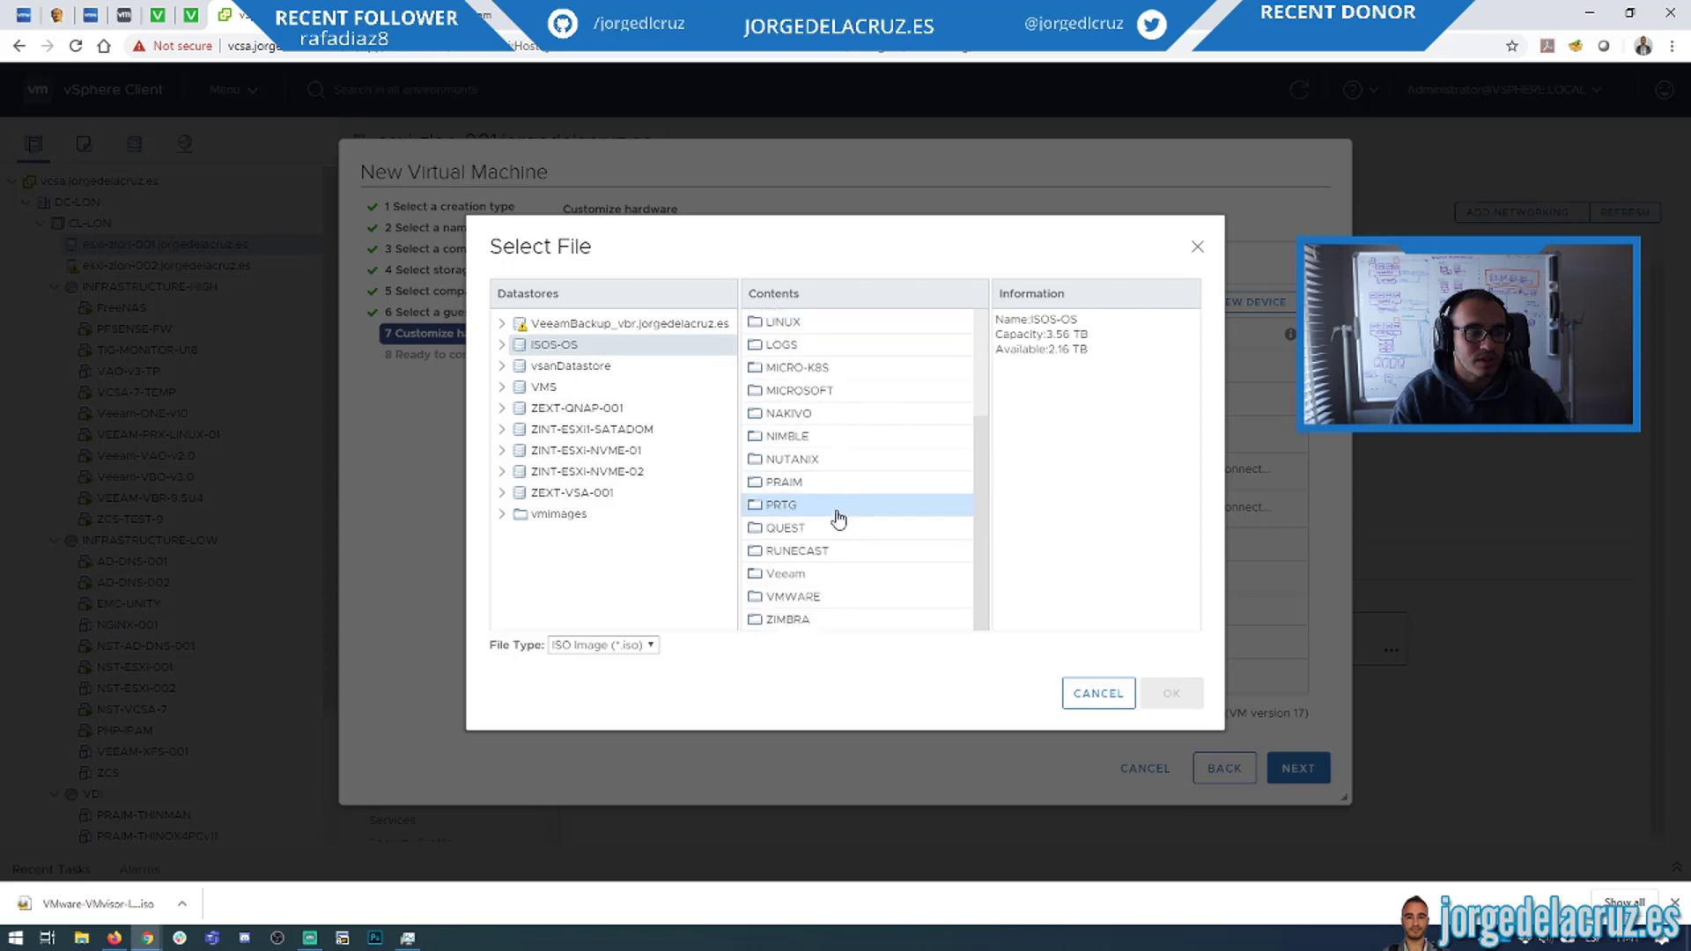
double_click(848, 588)
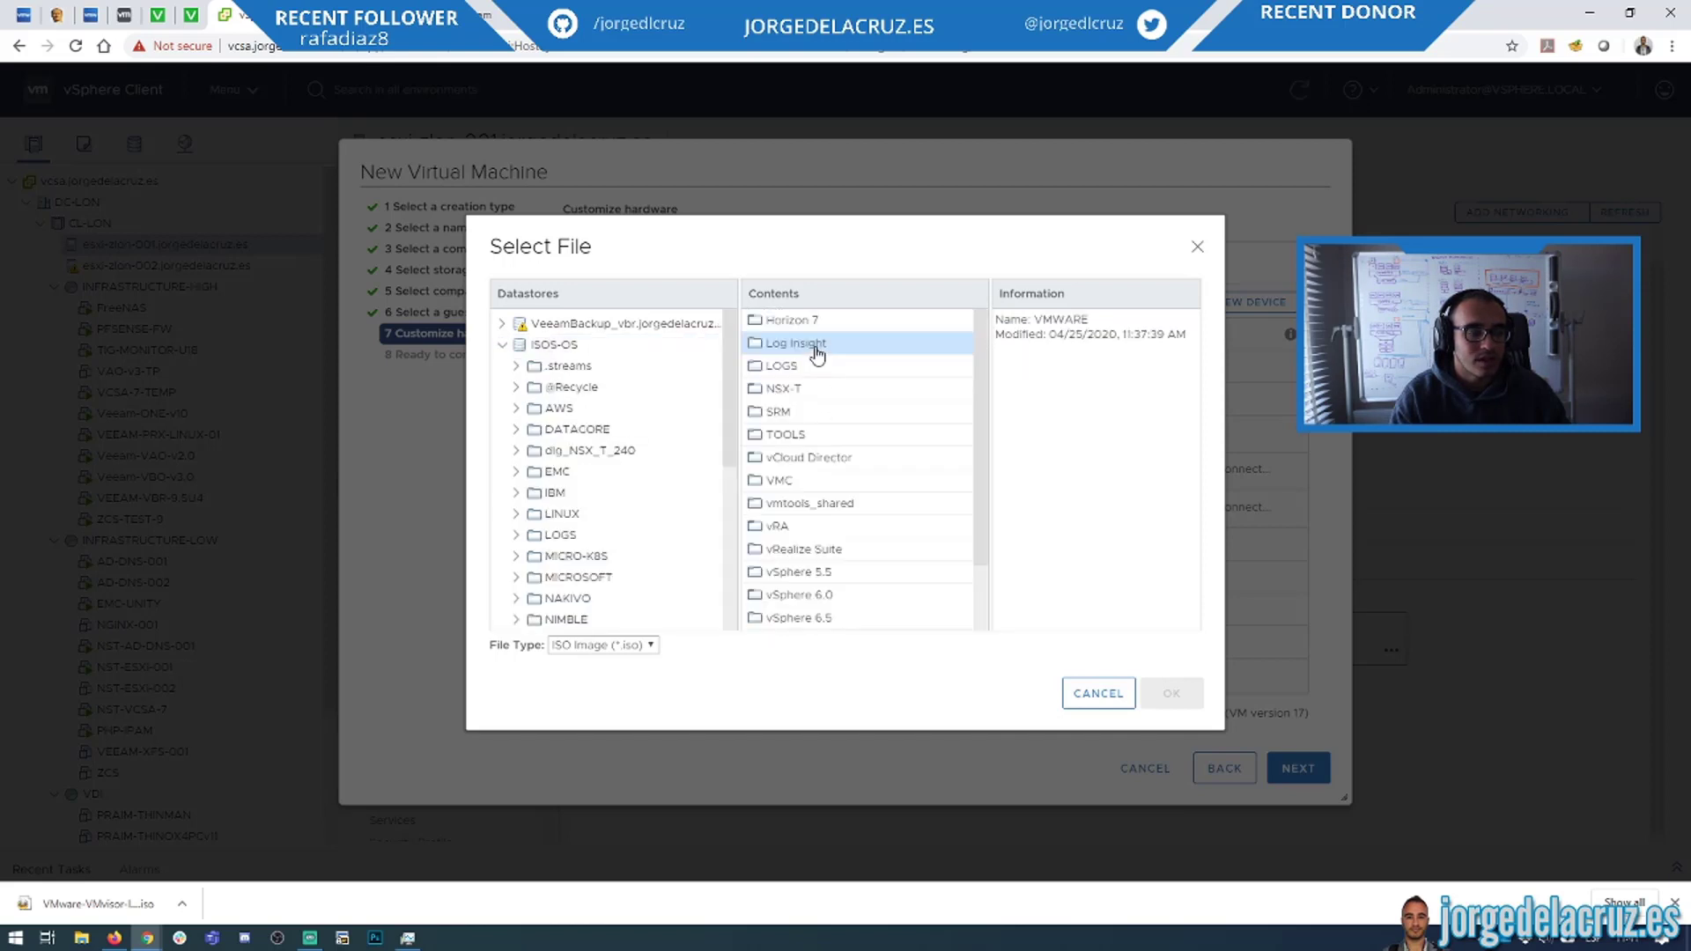
scroll(823, 472, "down", 2)
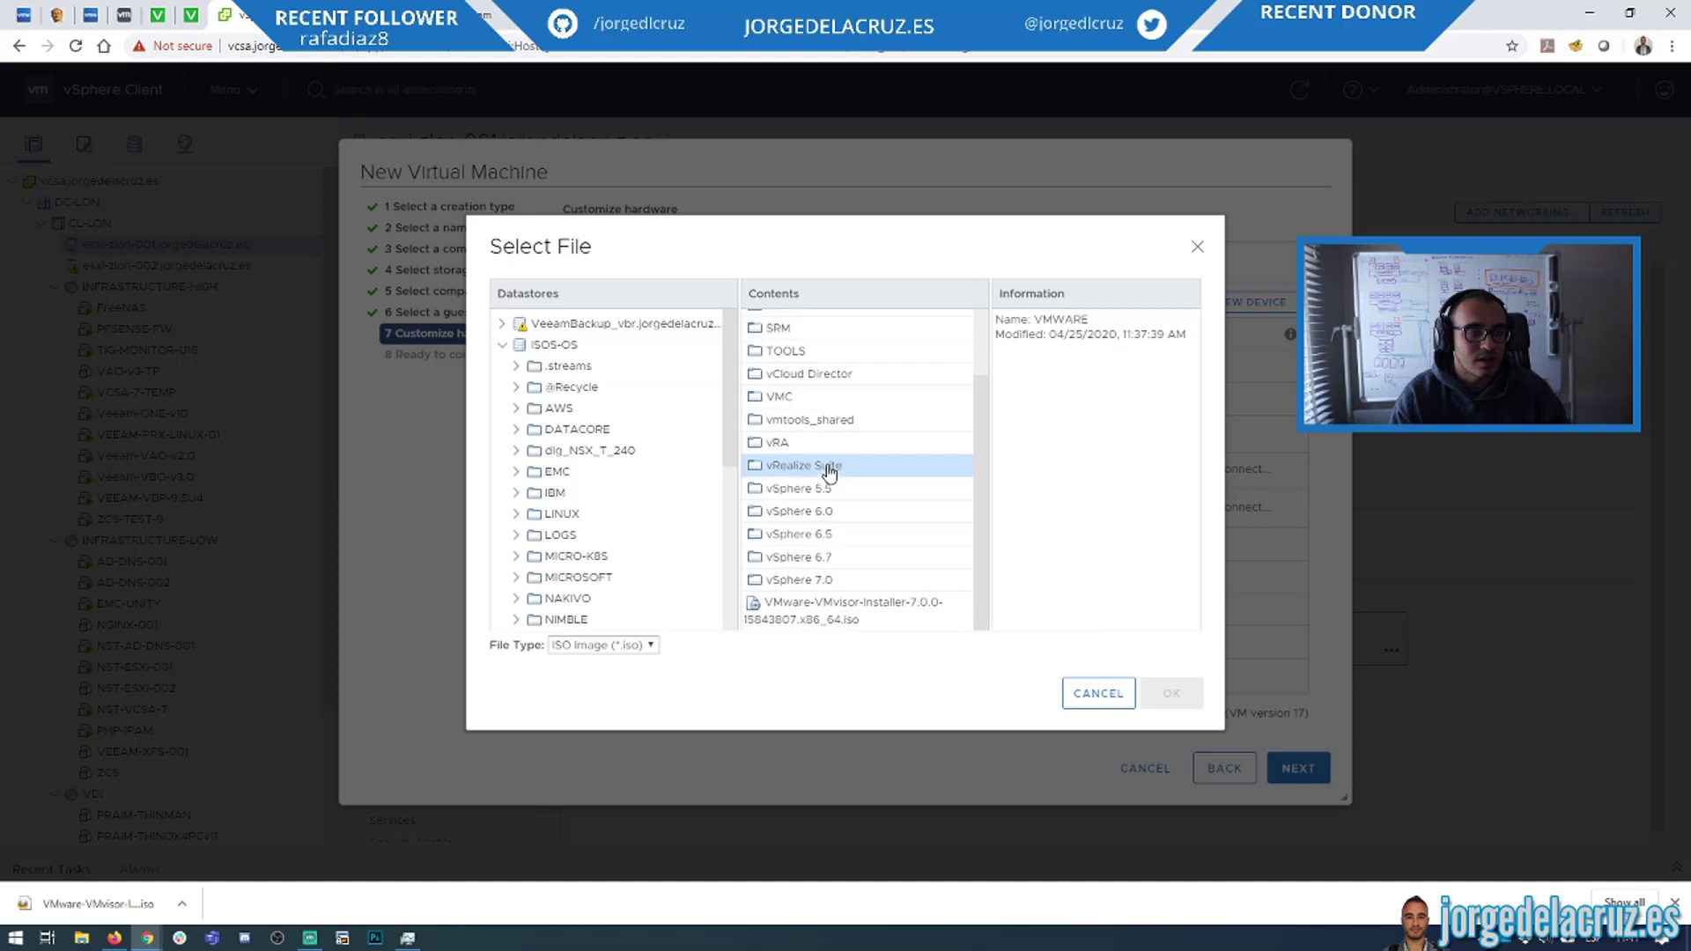
left_click(950, 626)
left_click(1173, 693)
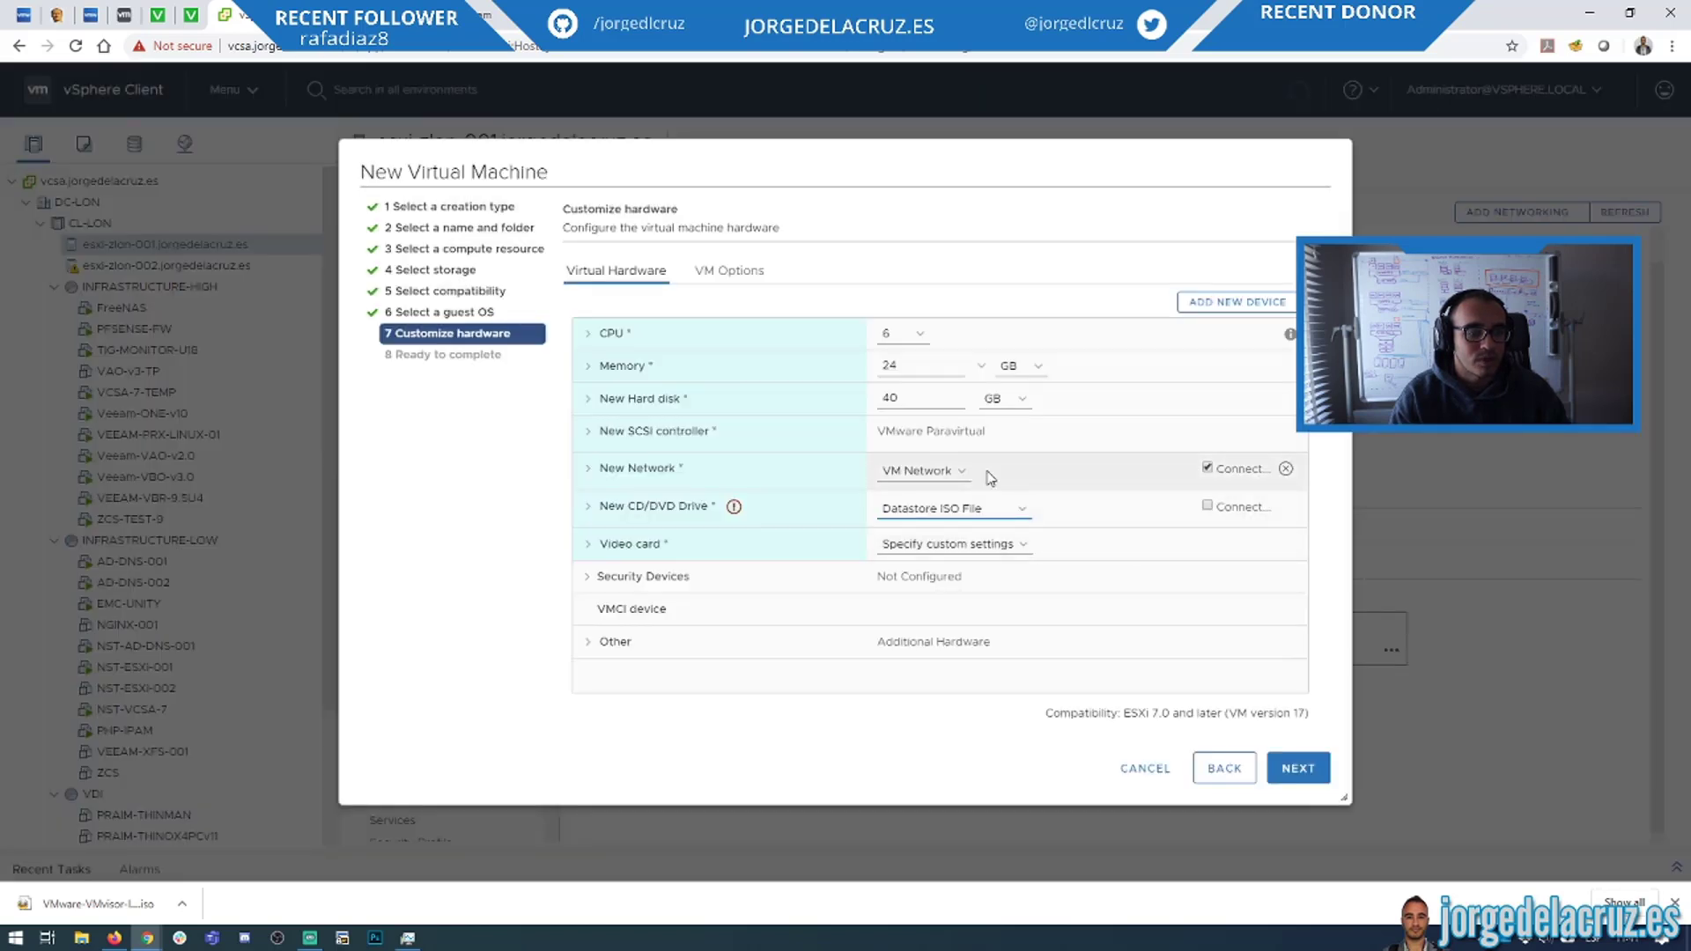
- Connect the new CD/DVD drive at power-on and finish creating ESXi7-Free (6 CPUs, 24 GB memory)
left_click(1207, 506)
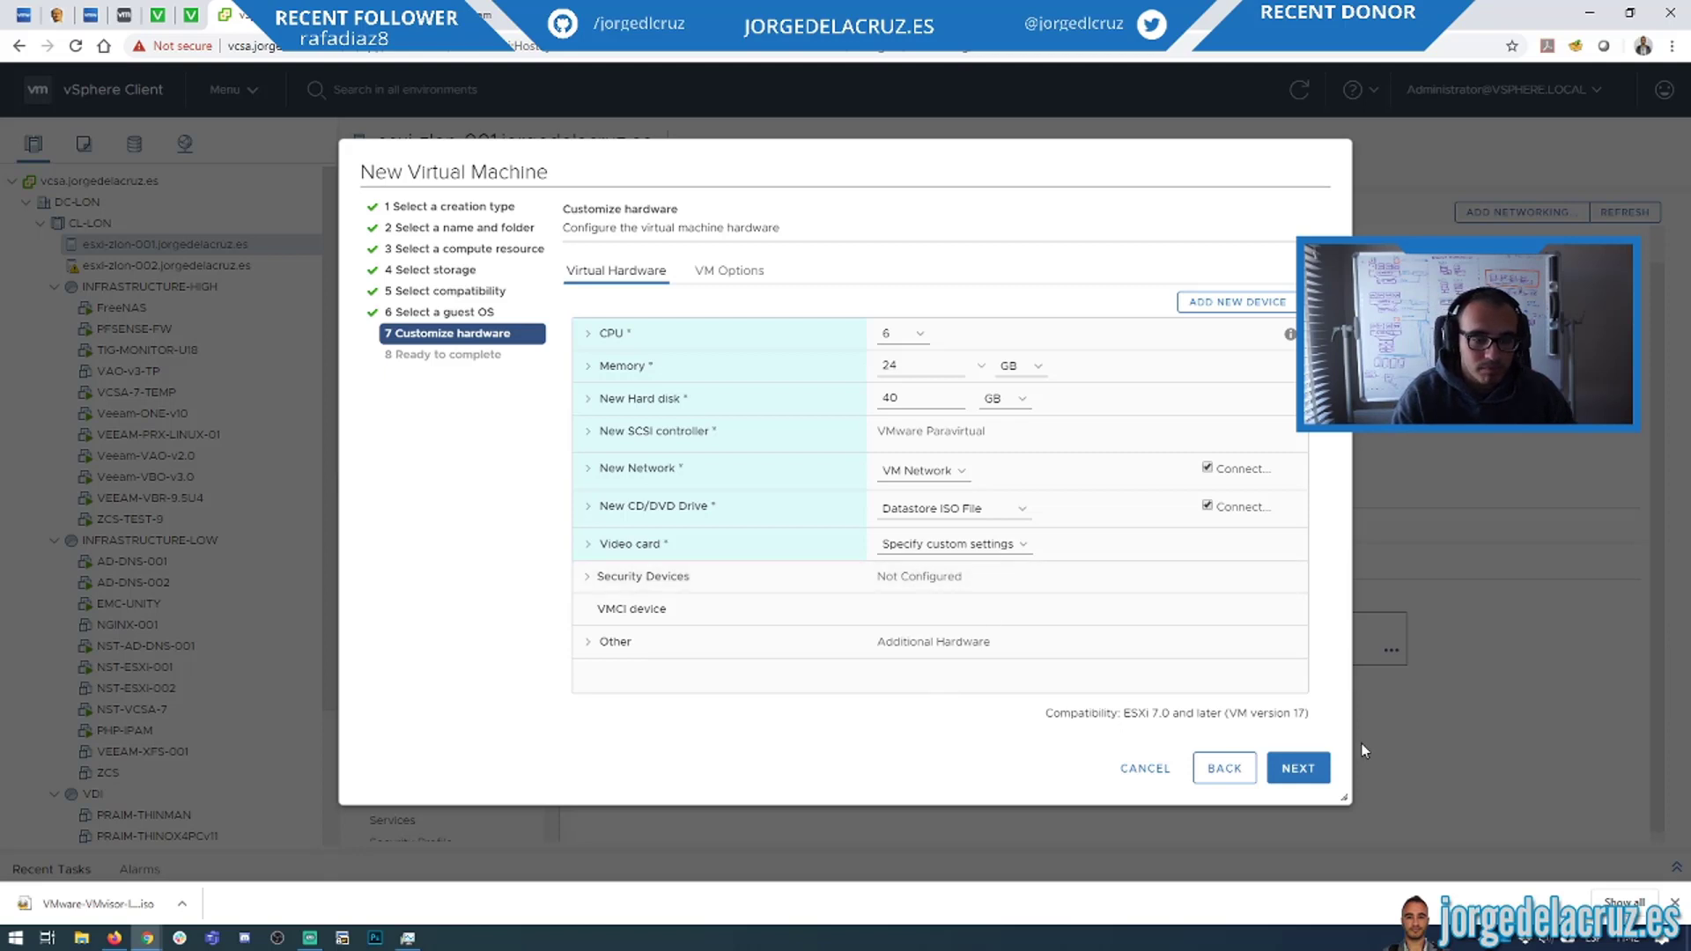
left_click(1296, 768)
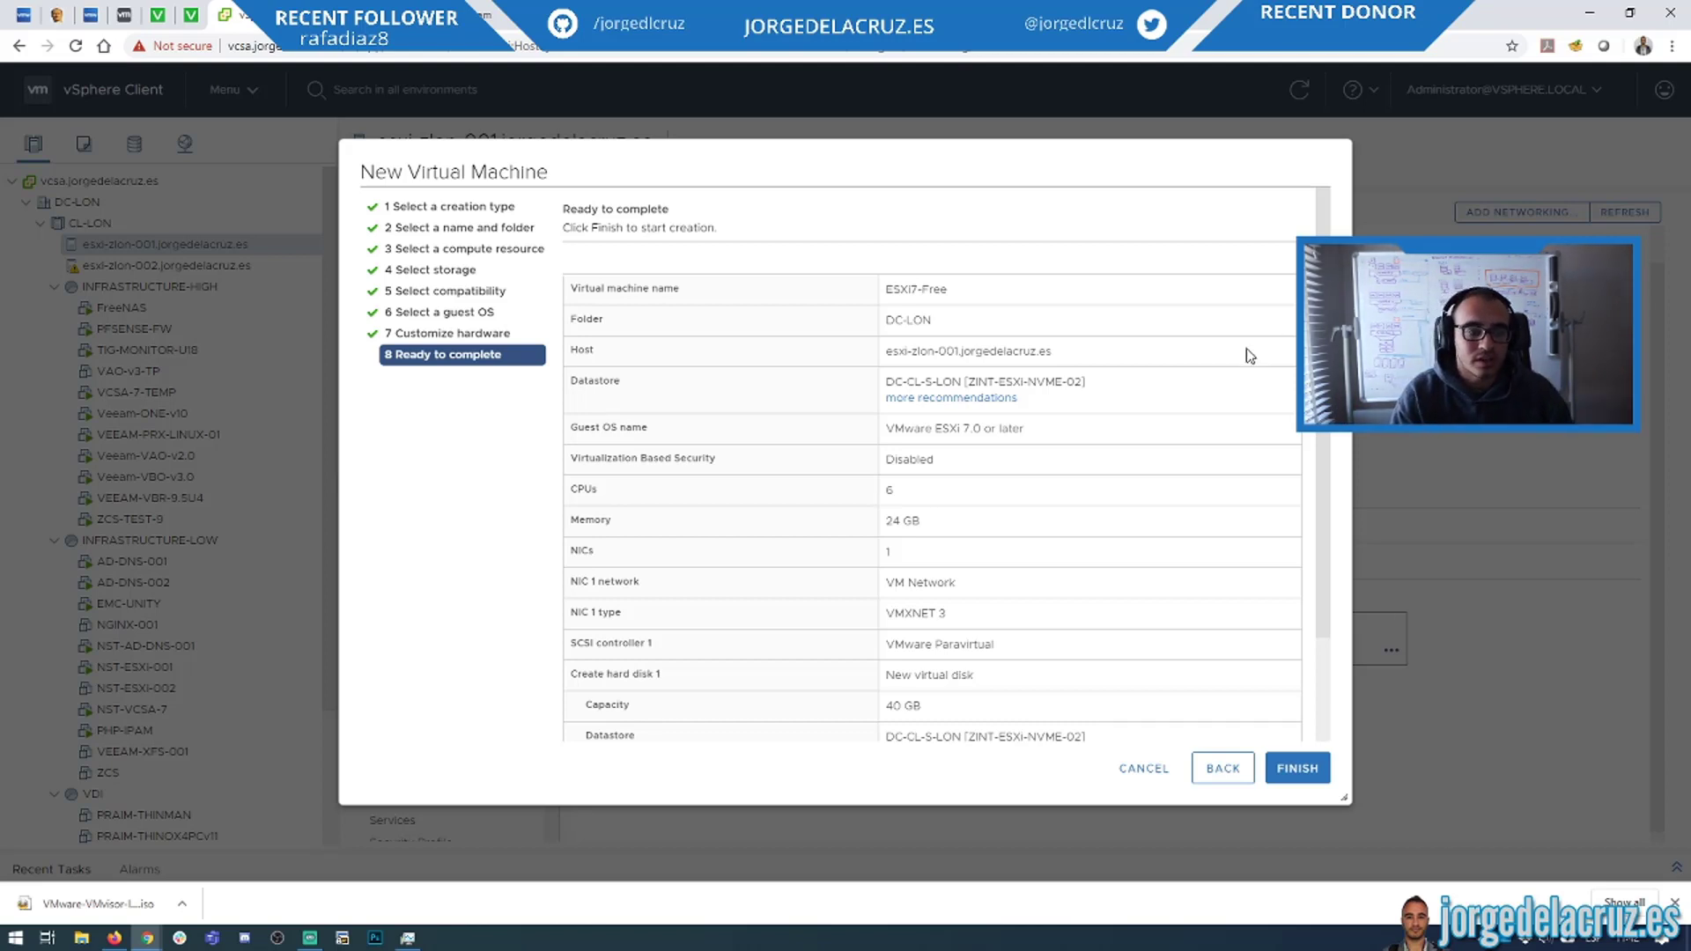
left_click(1313, 769)
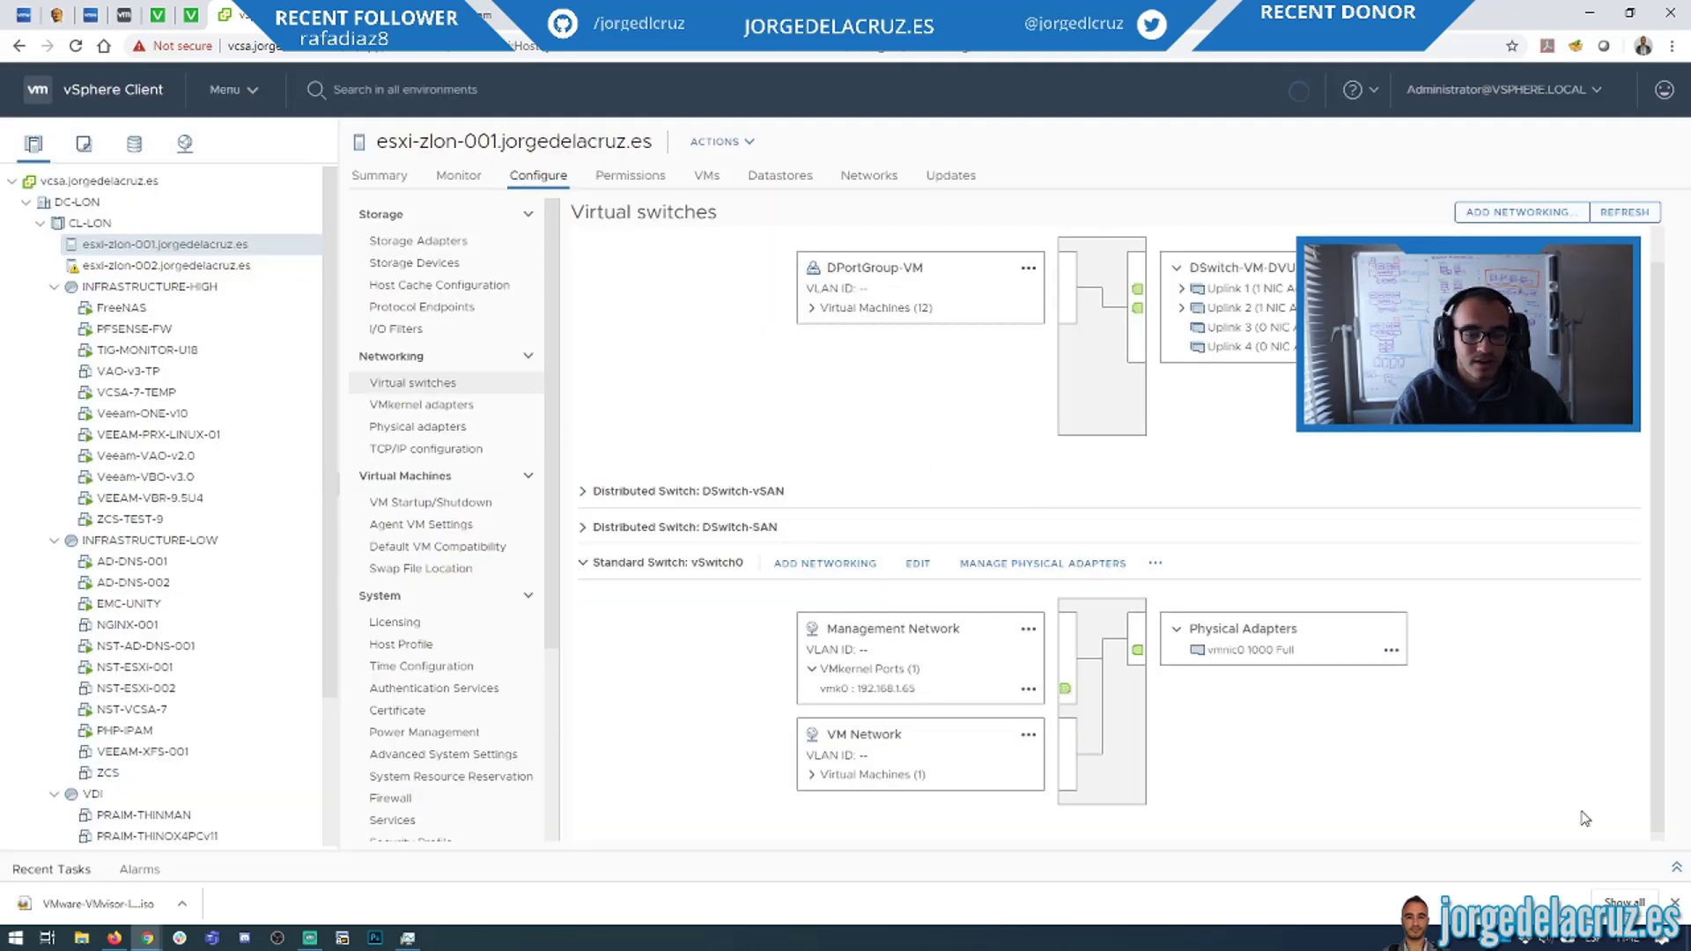
- Expand Recent Tasks, sort it by Completion time, and scroll the inventory down to ESXi7-Free
left_click(1676, 869)
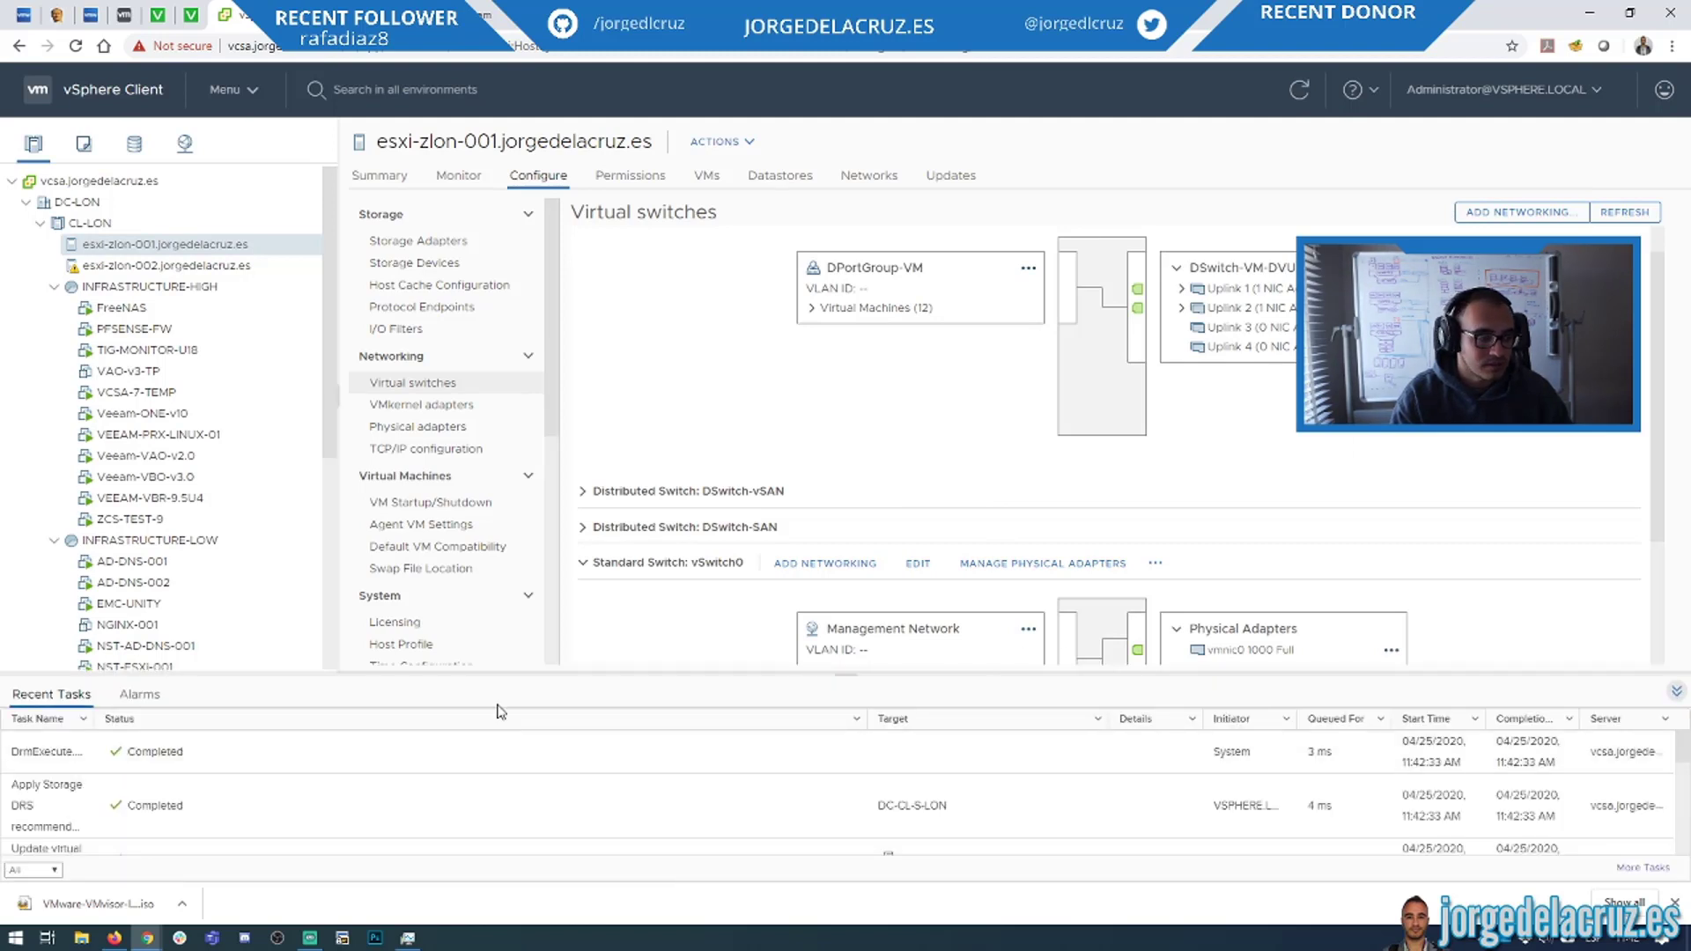
scroll(718, 792, "down", 2)
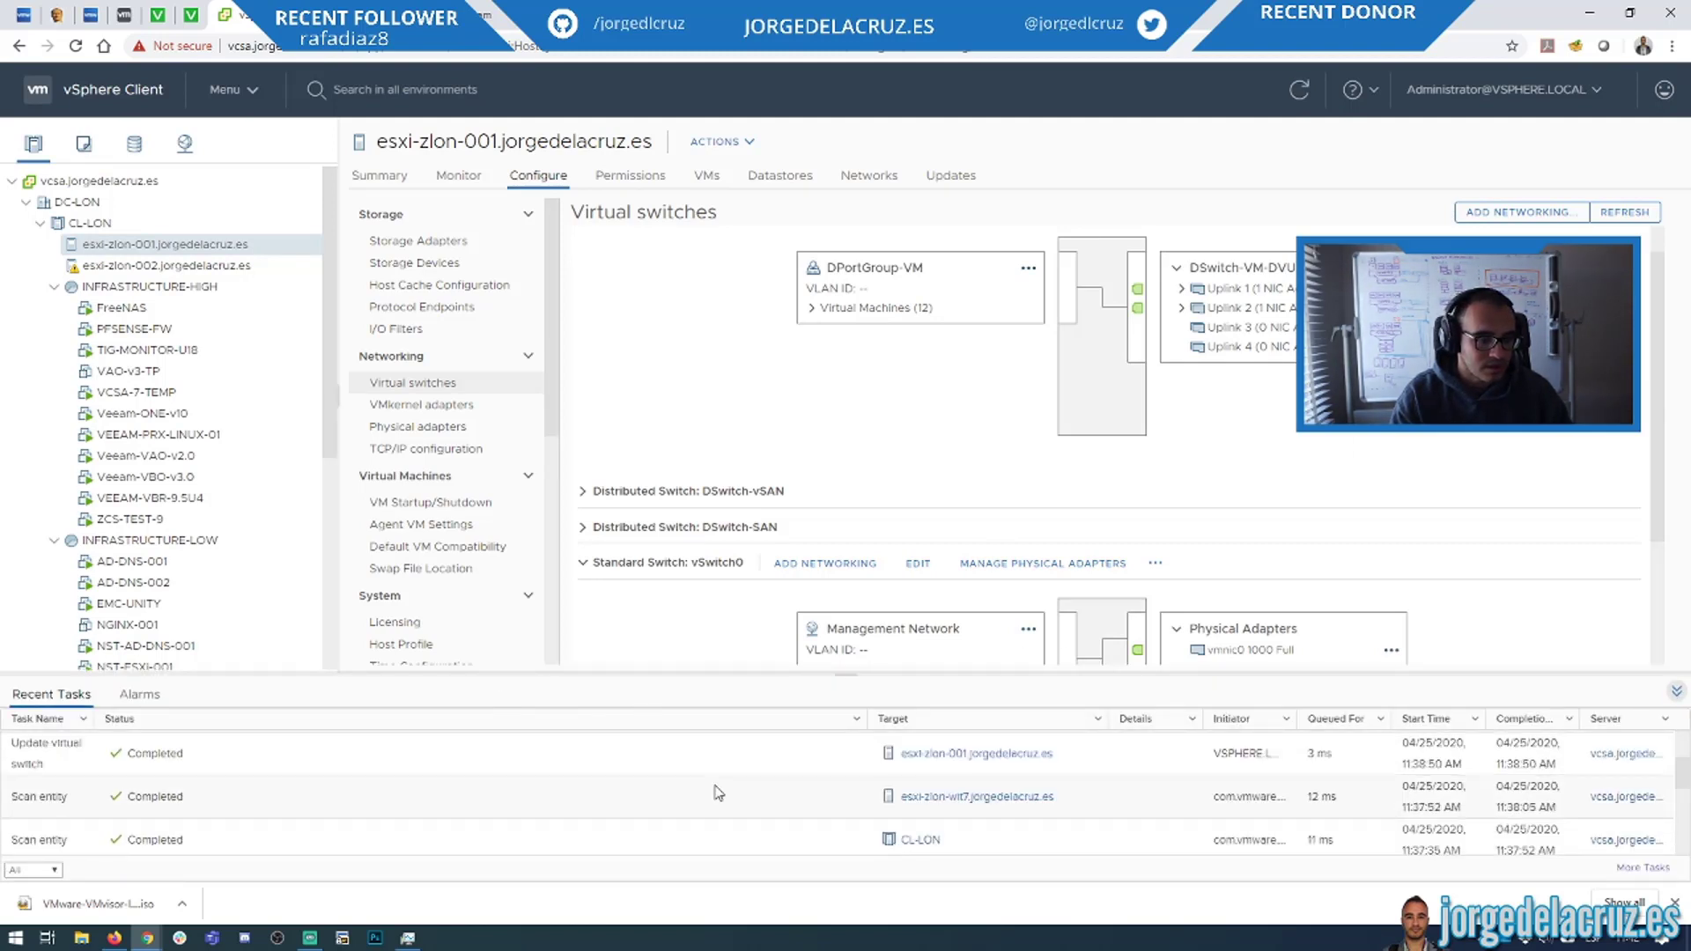
scroll(566, 780, "down", 2)
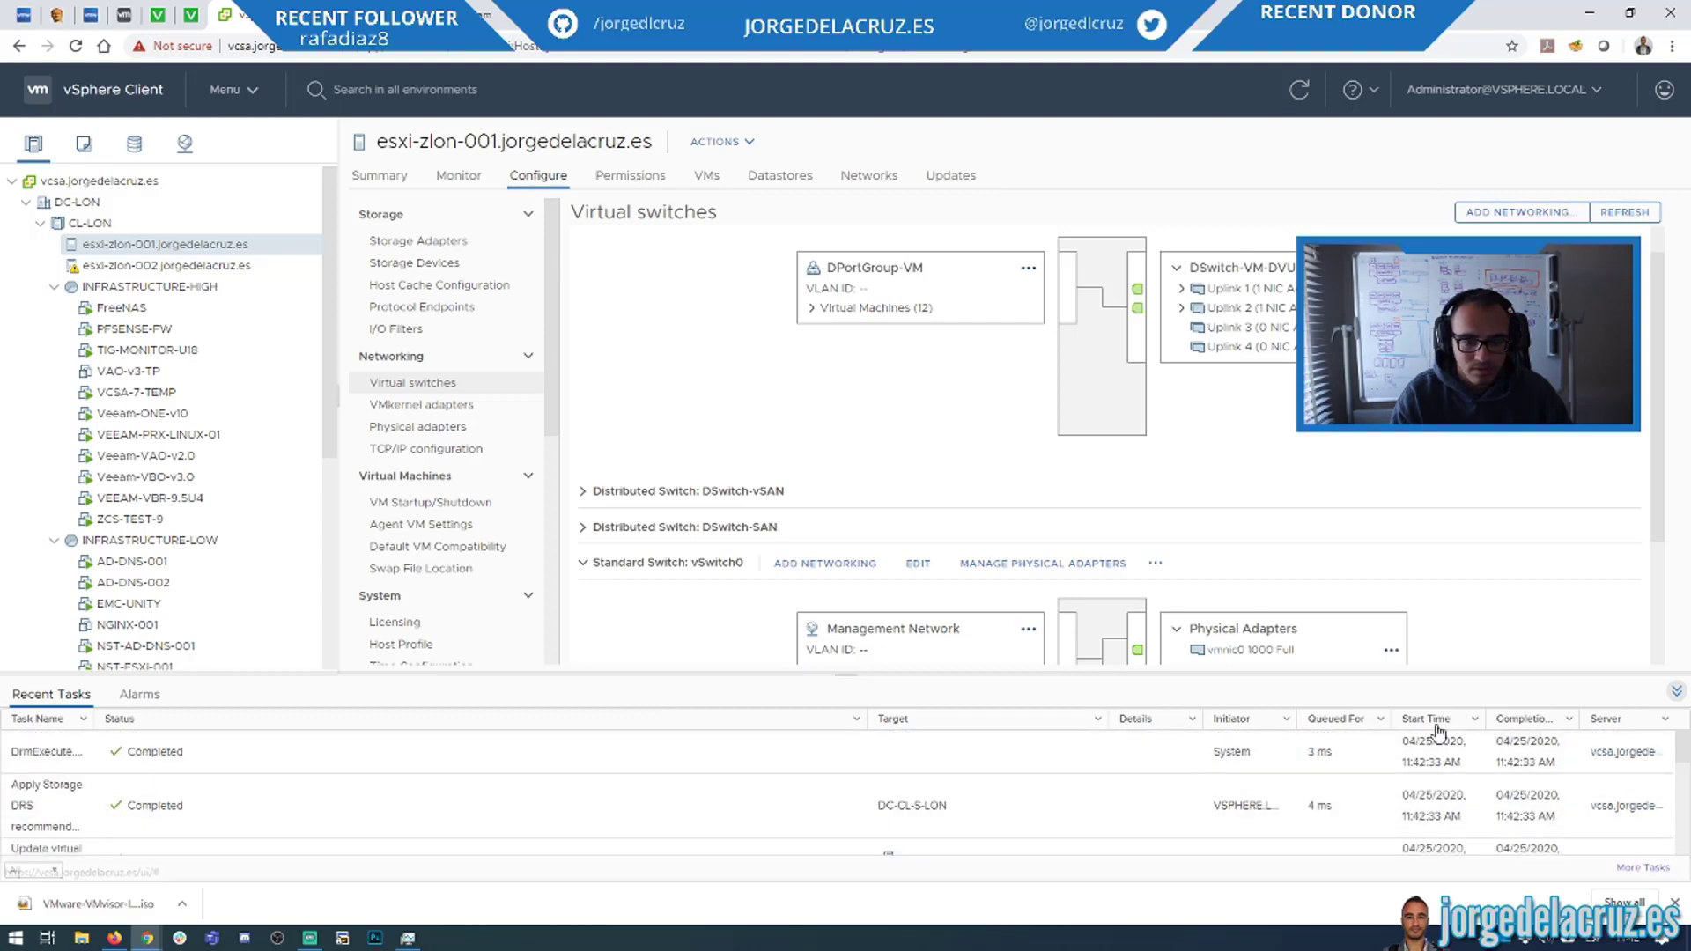
left_click(1520, 720)
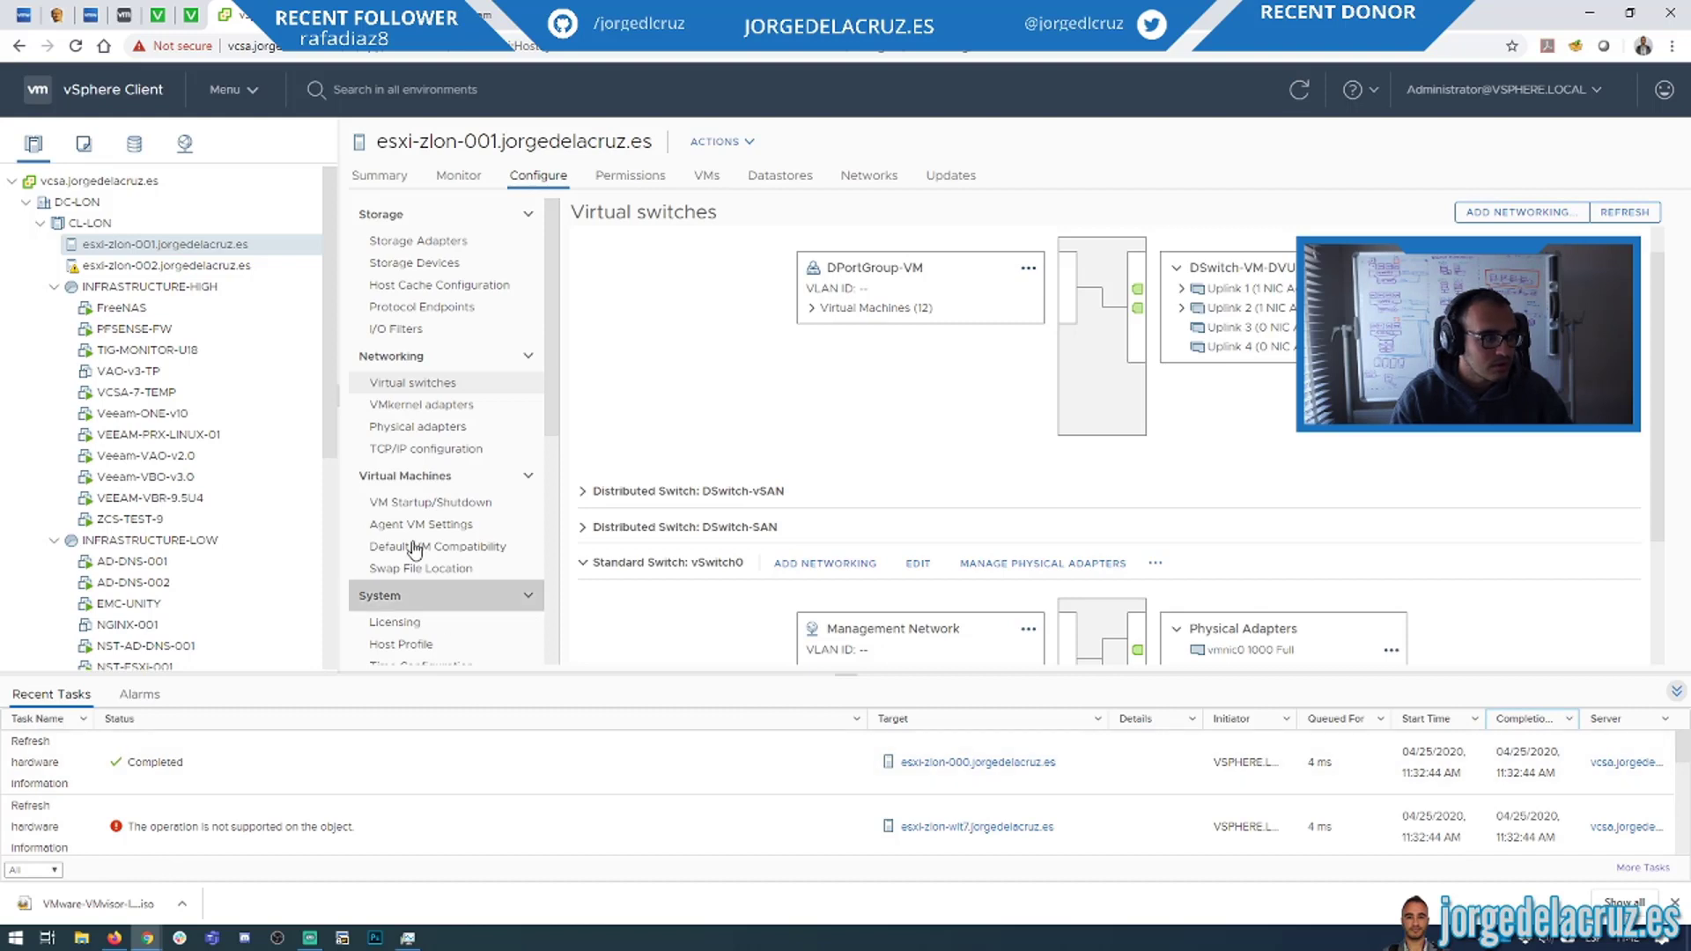
left_click_drag(331, 352, 345, 623)
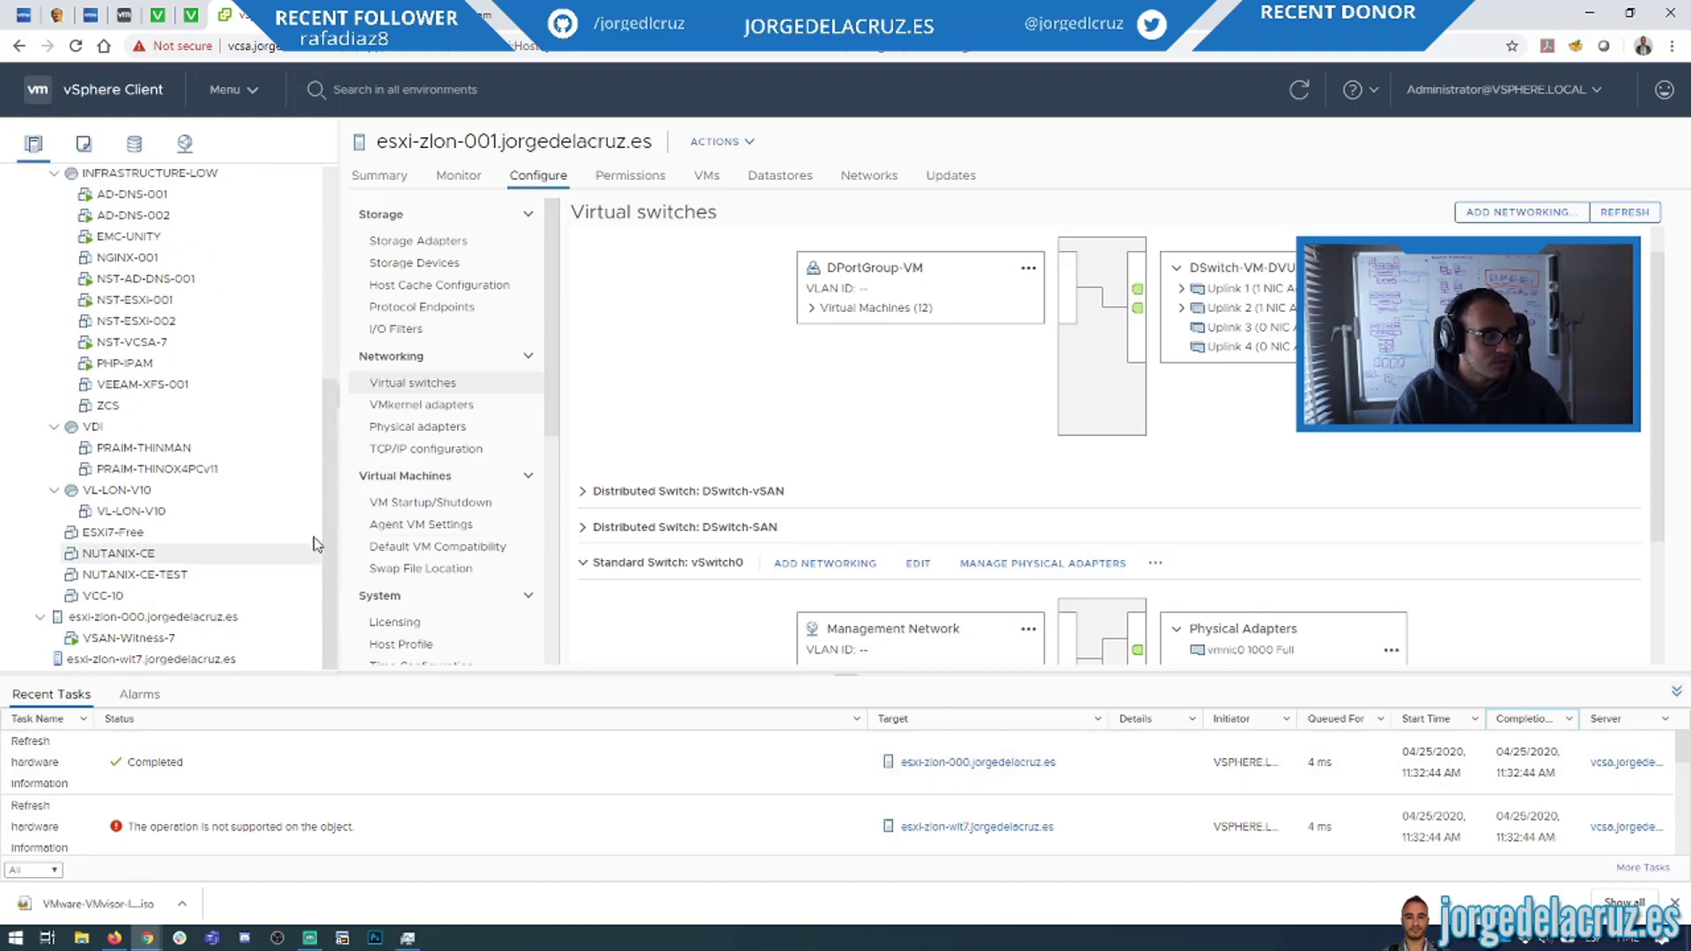
- Select the ESXi7-Free VM and power it on from its context menu
left_click(137, 540)
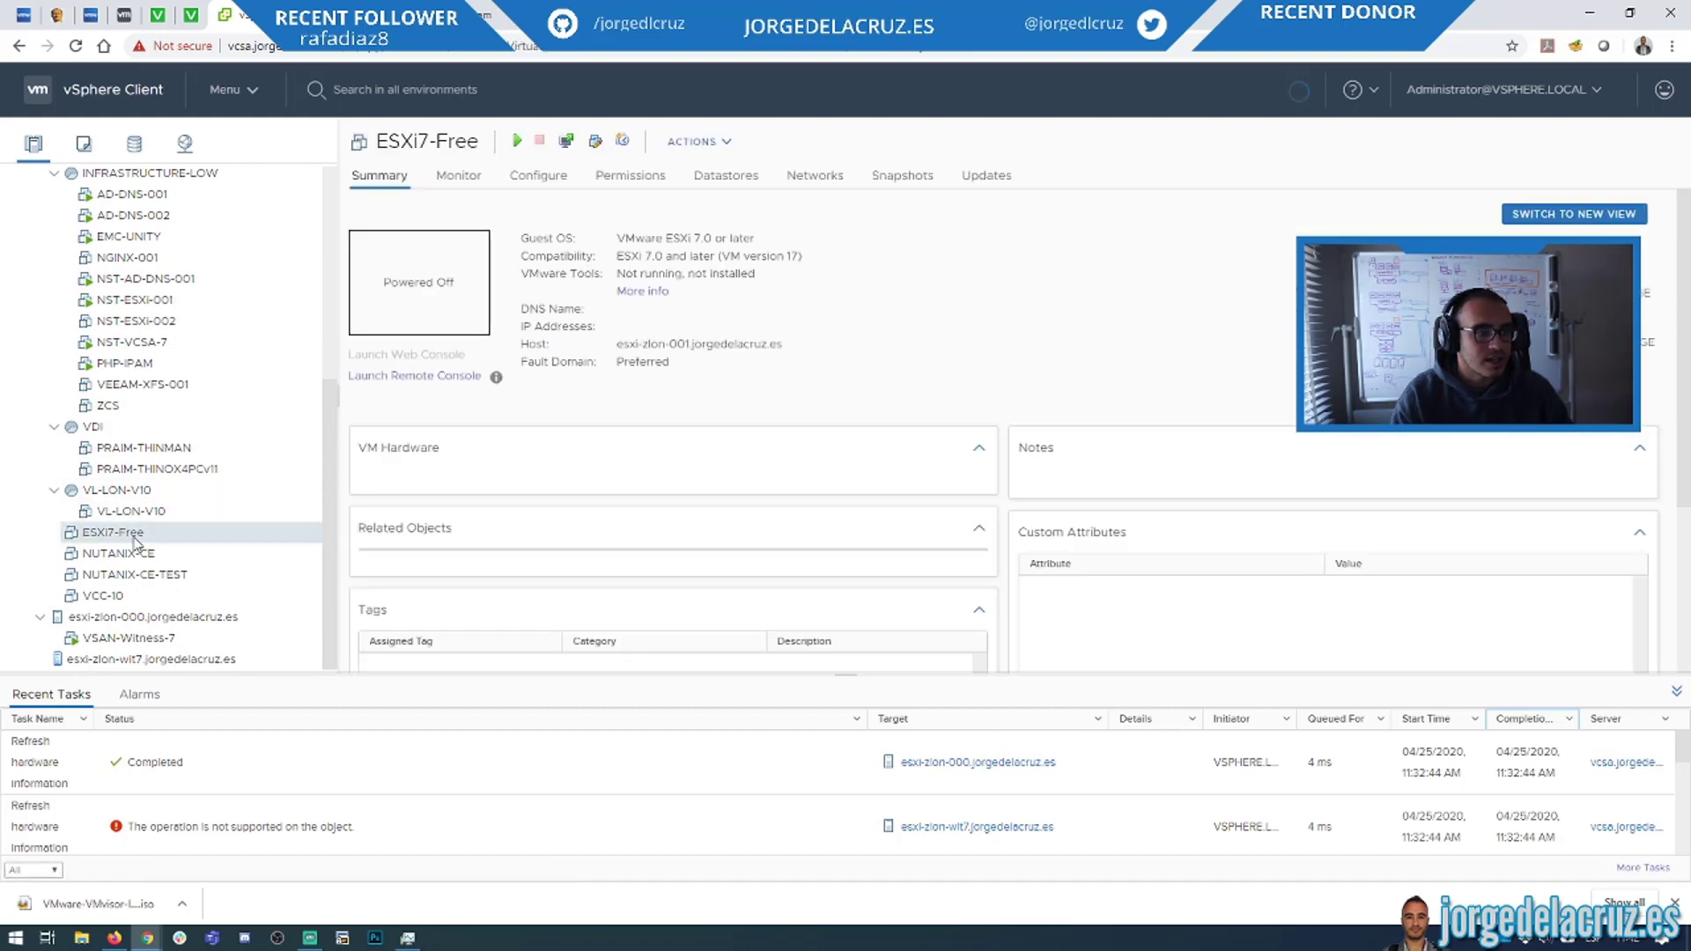
right_click(137, 540)
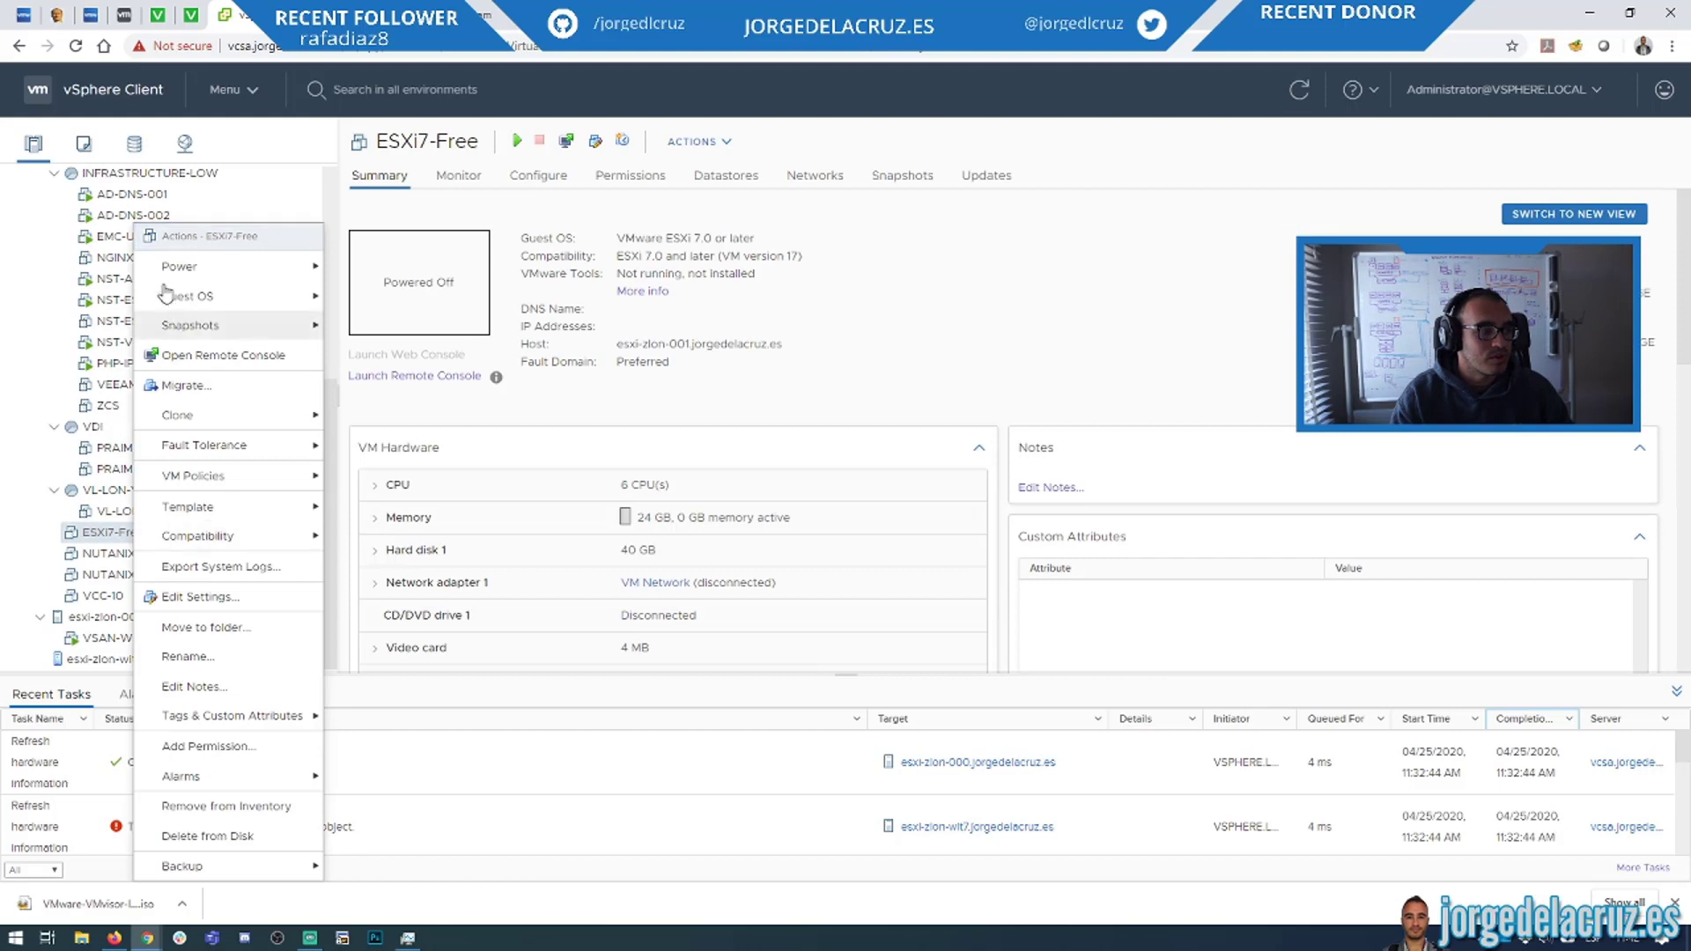
mouse_move(257, 277)
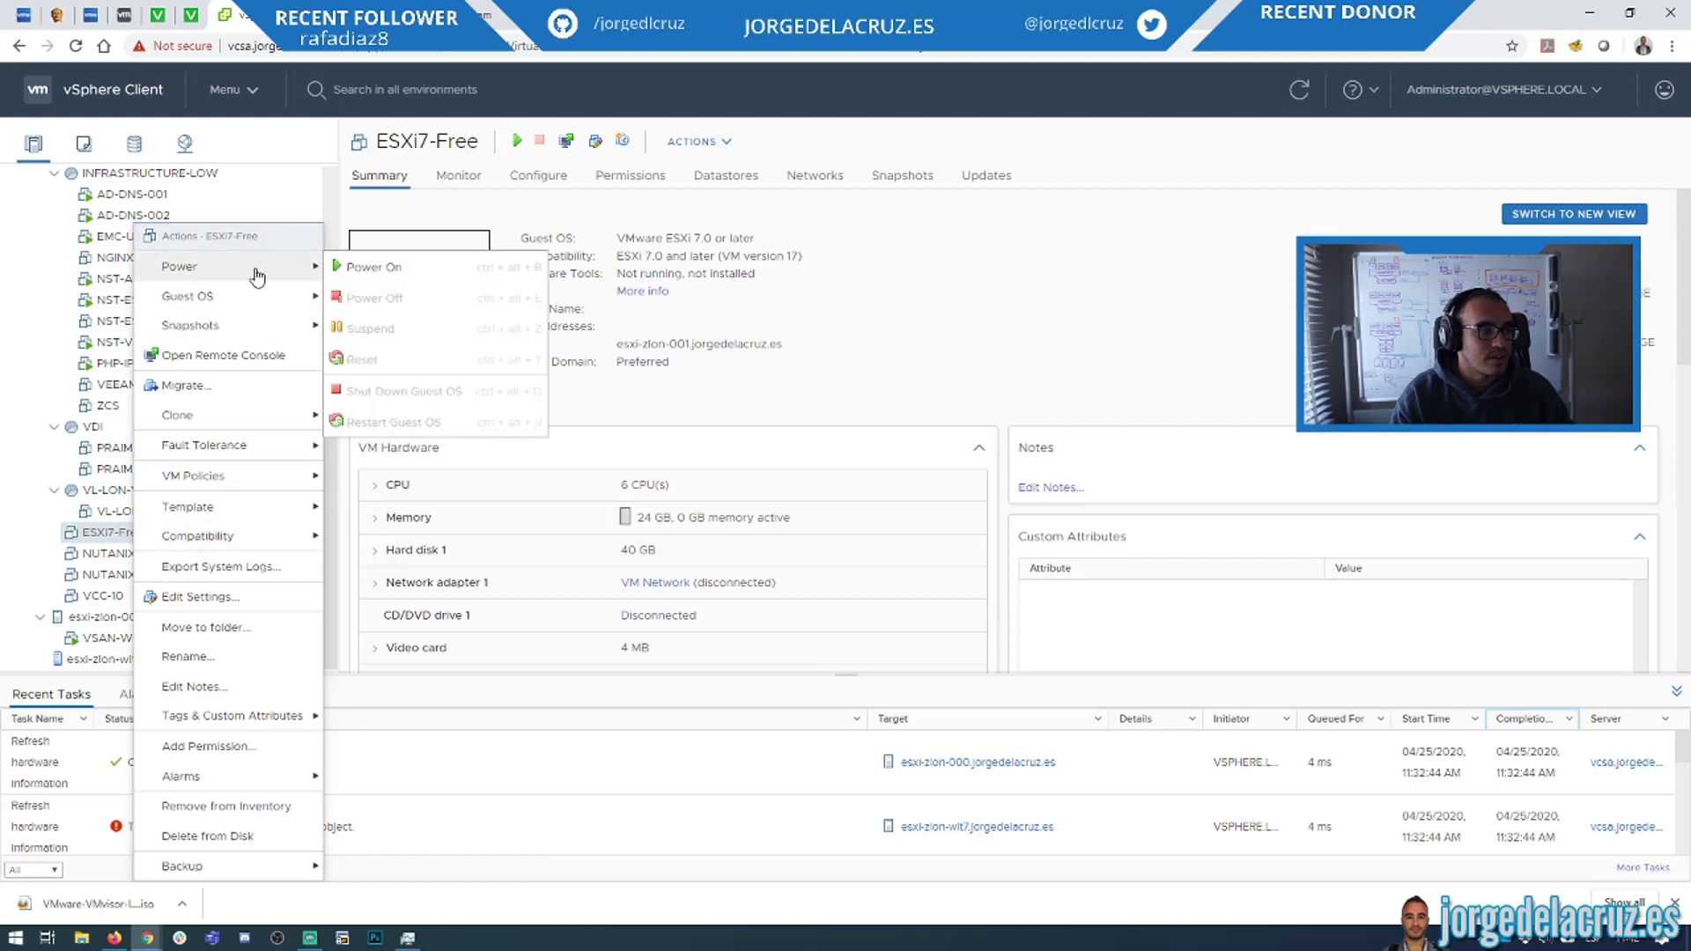
left_click(377, 268)
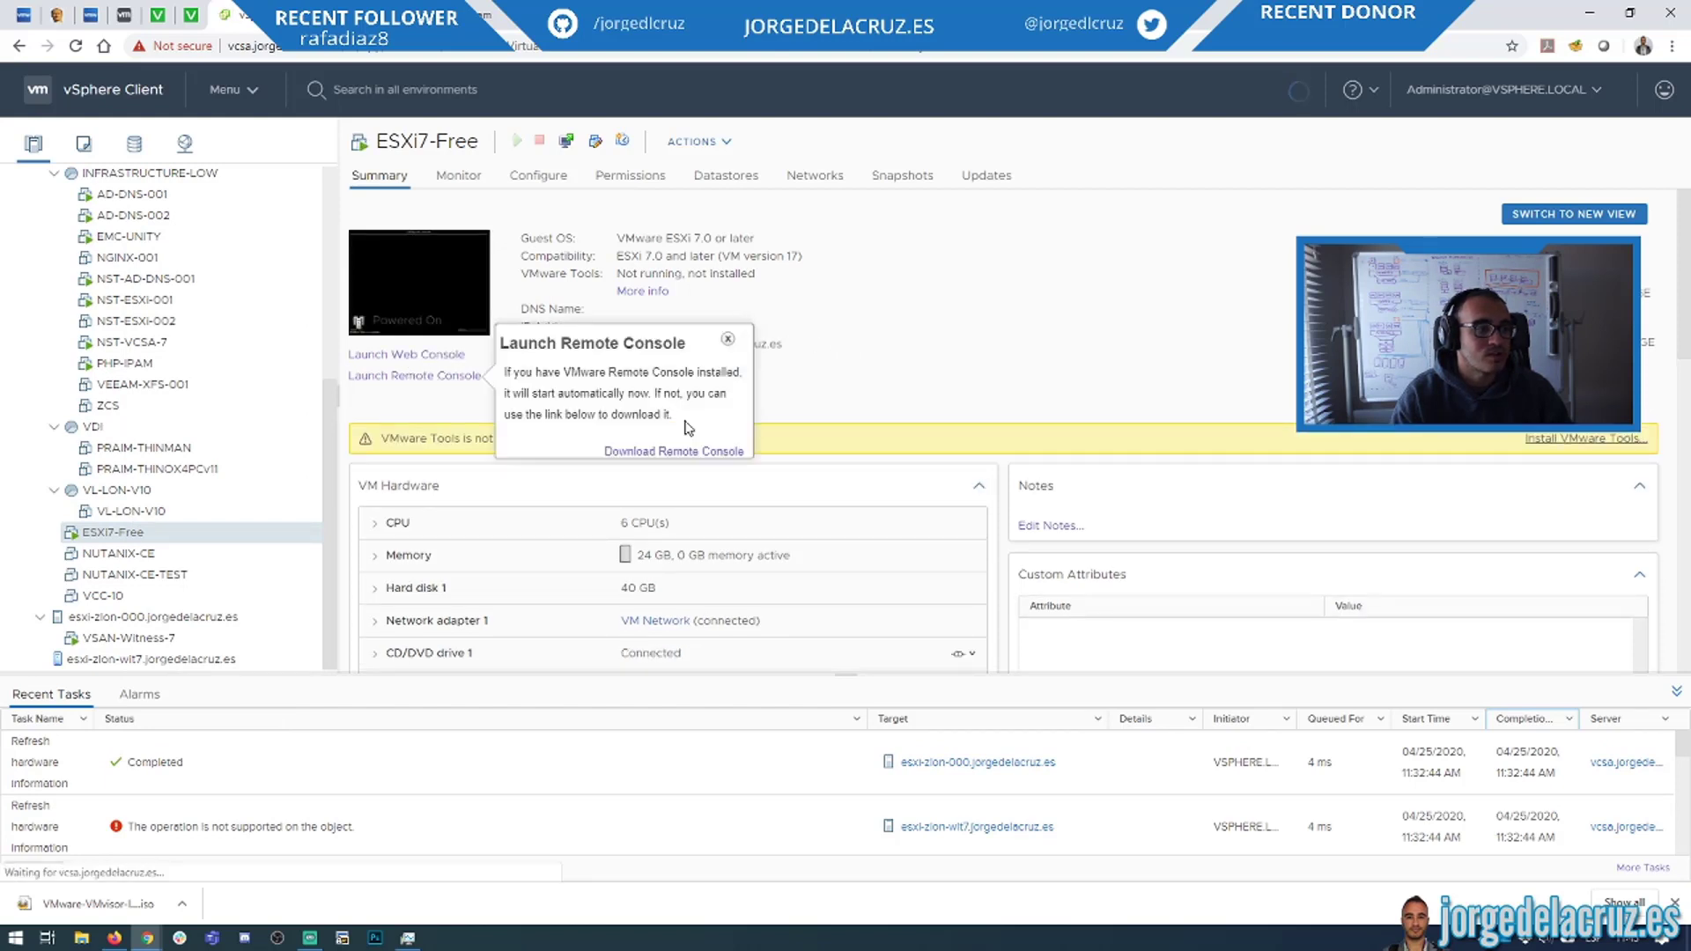
- Launch ESXi7-Free's remote console, then move and enlarge its window
left_click(426, 376)
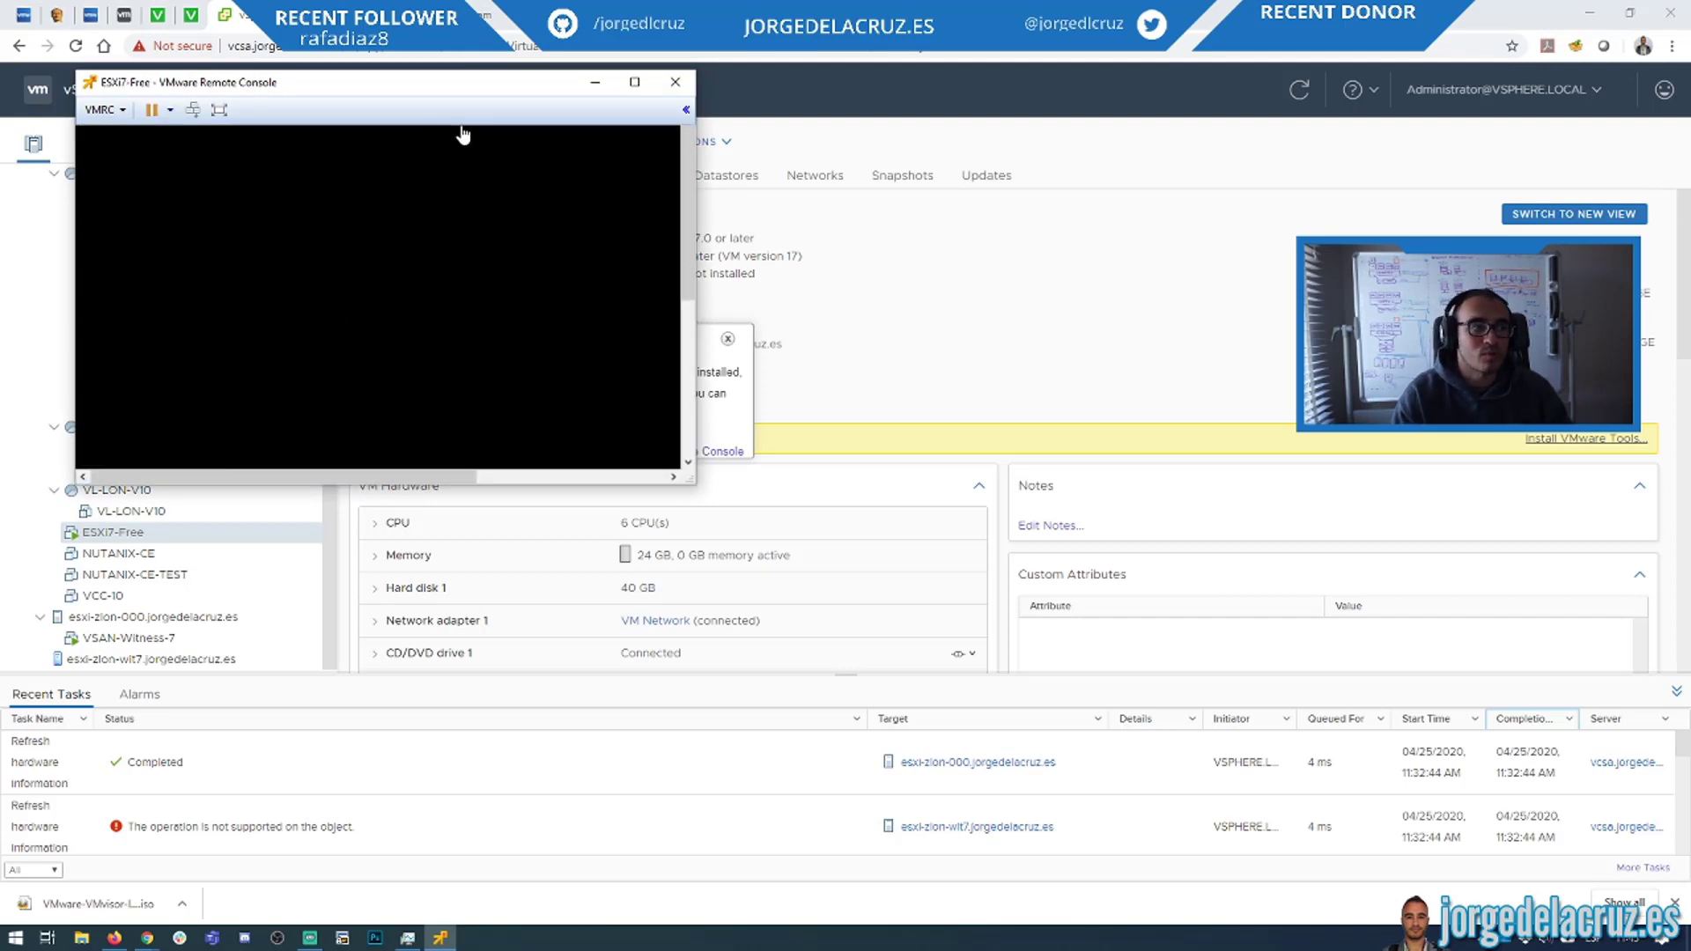
left_click_drag(393, 84, 1017, 91)
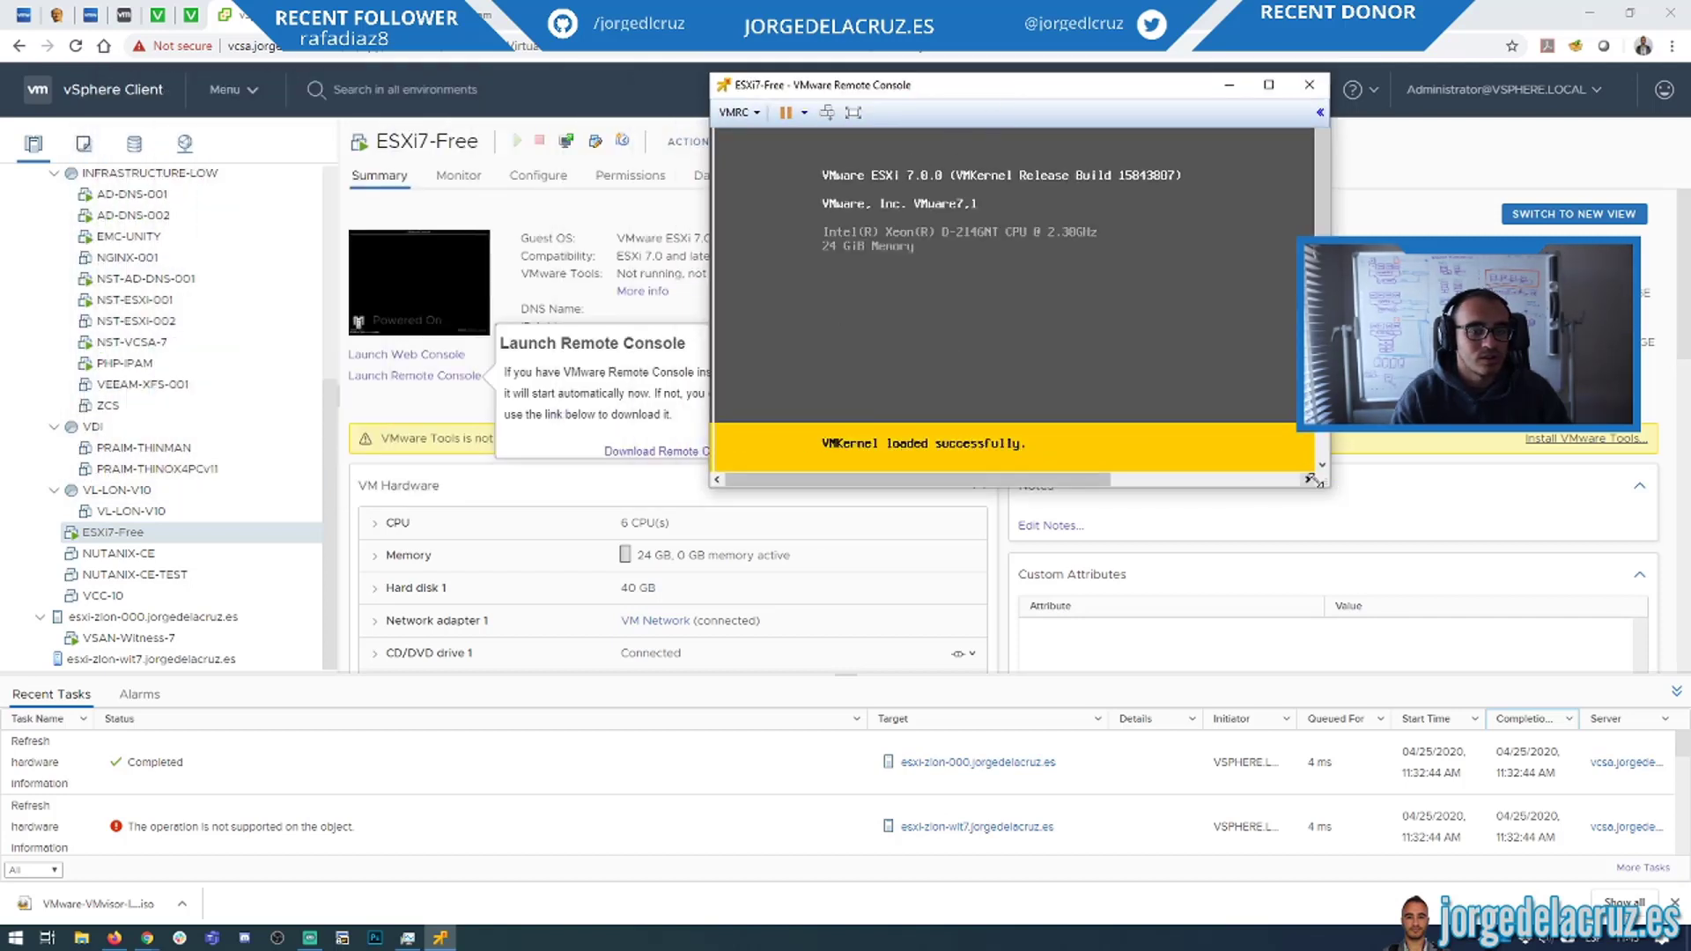
left_click_drag(1329, 486, 1628, 764)
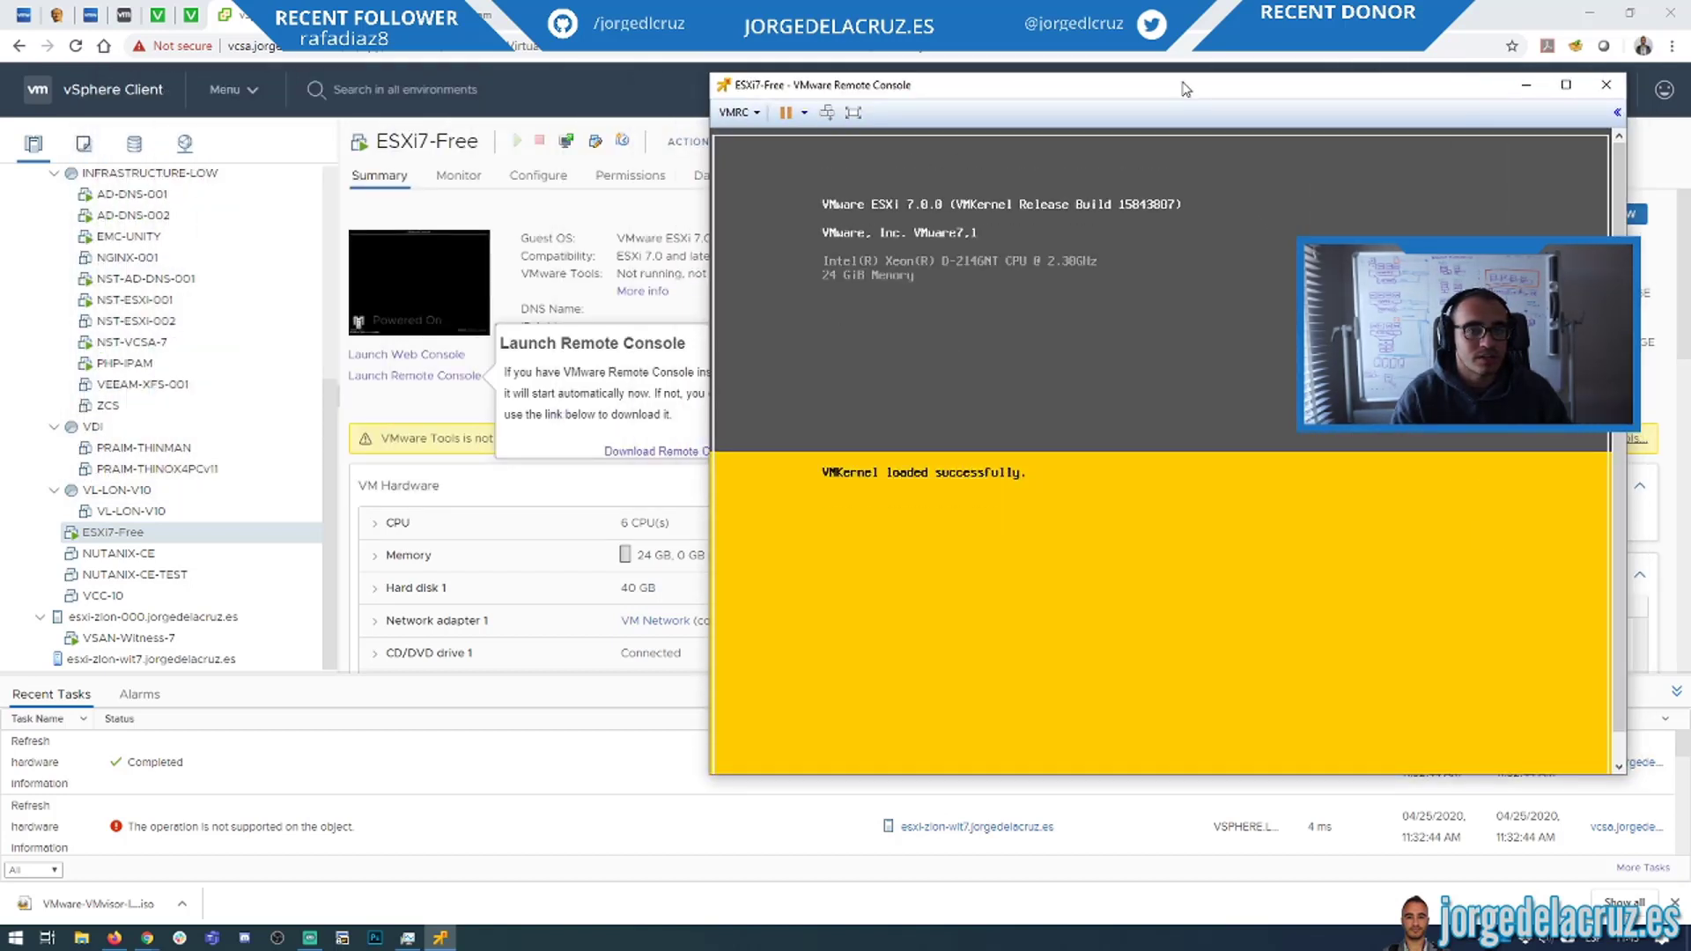
left_click_drag(1185, 84, 944, 54)
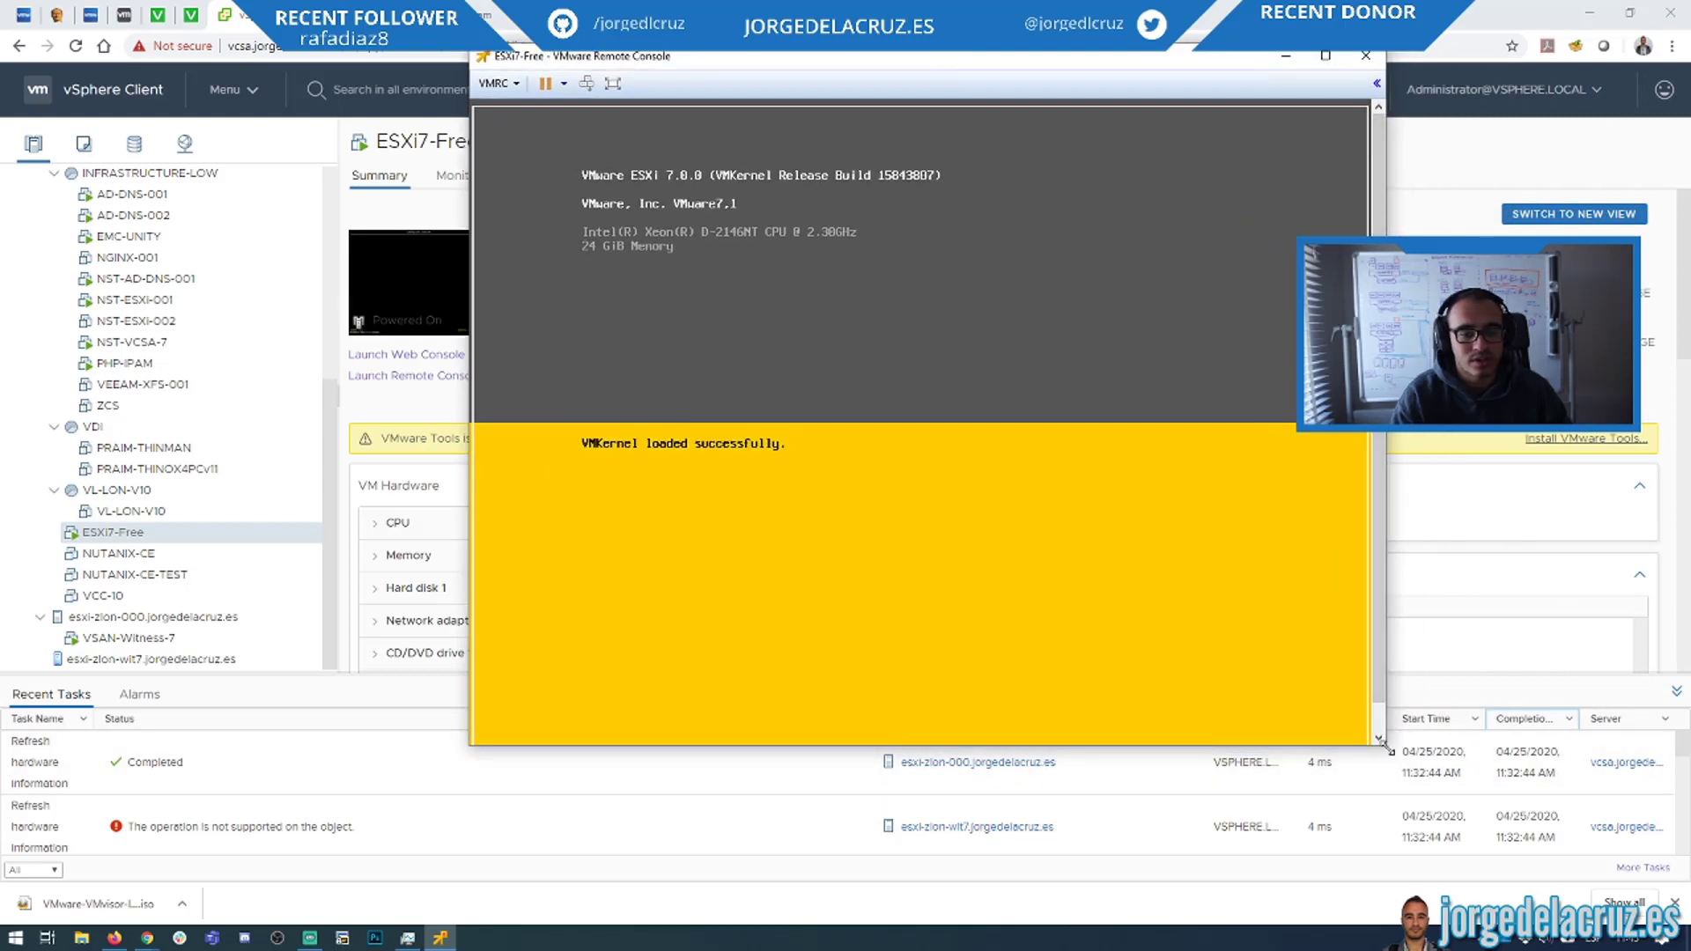
left_click_drag(1386, 749, 1470, 852)
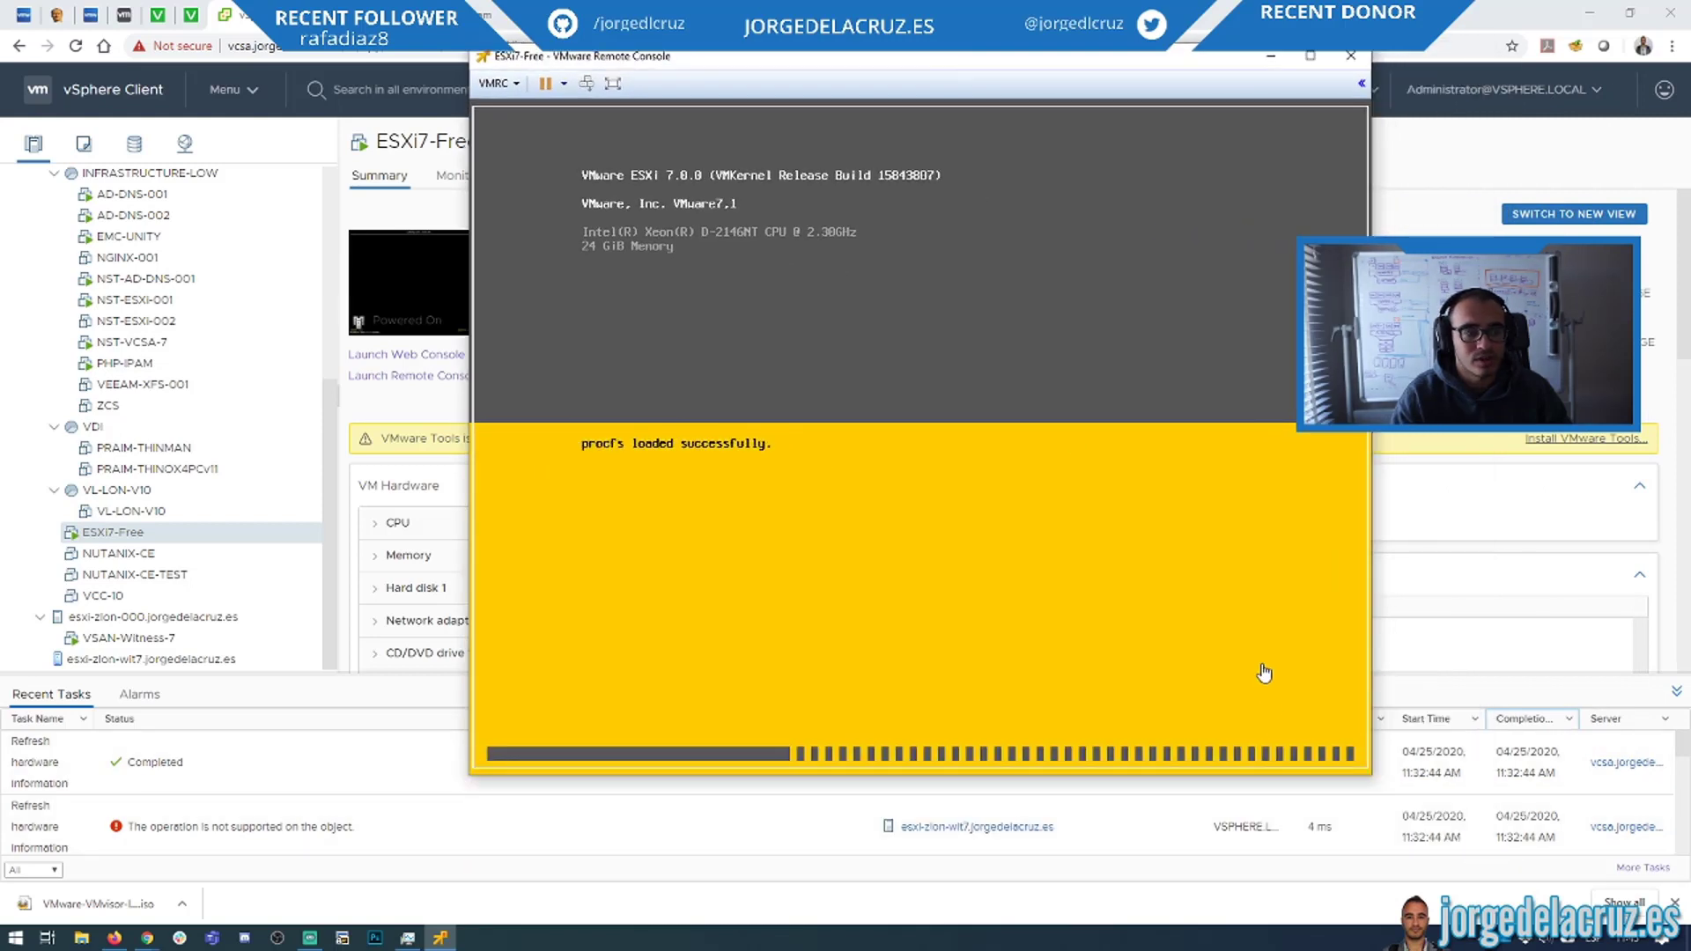
- Review ESXi7-Free's CPU settings, cancel without changes, and bring the remote console back
right_click(123, 534)
mouse_move(147, 520)
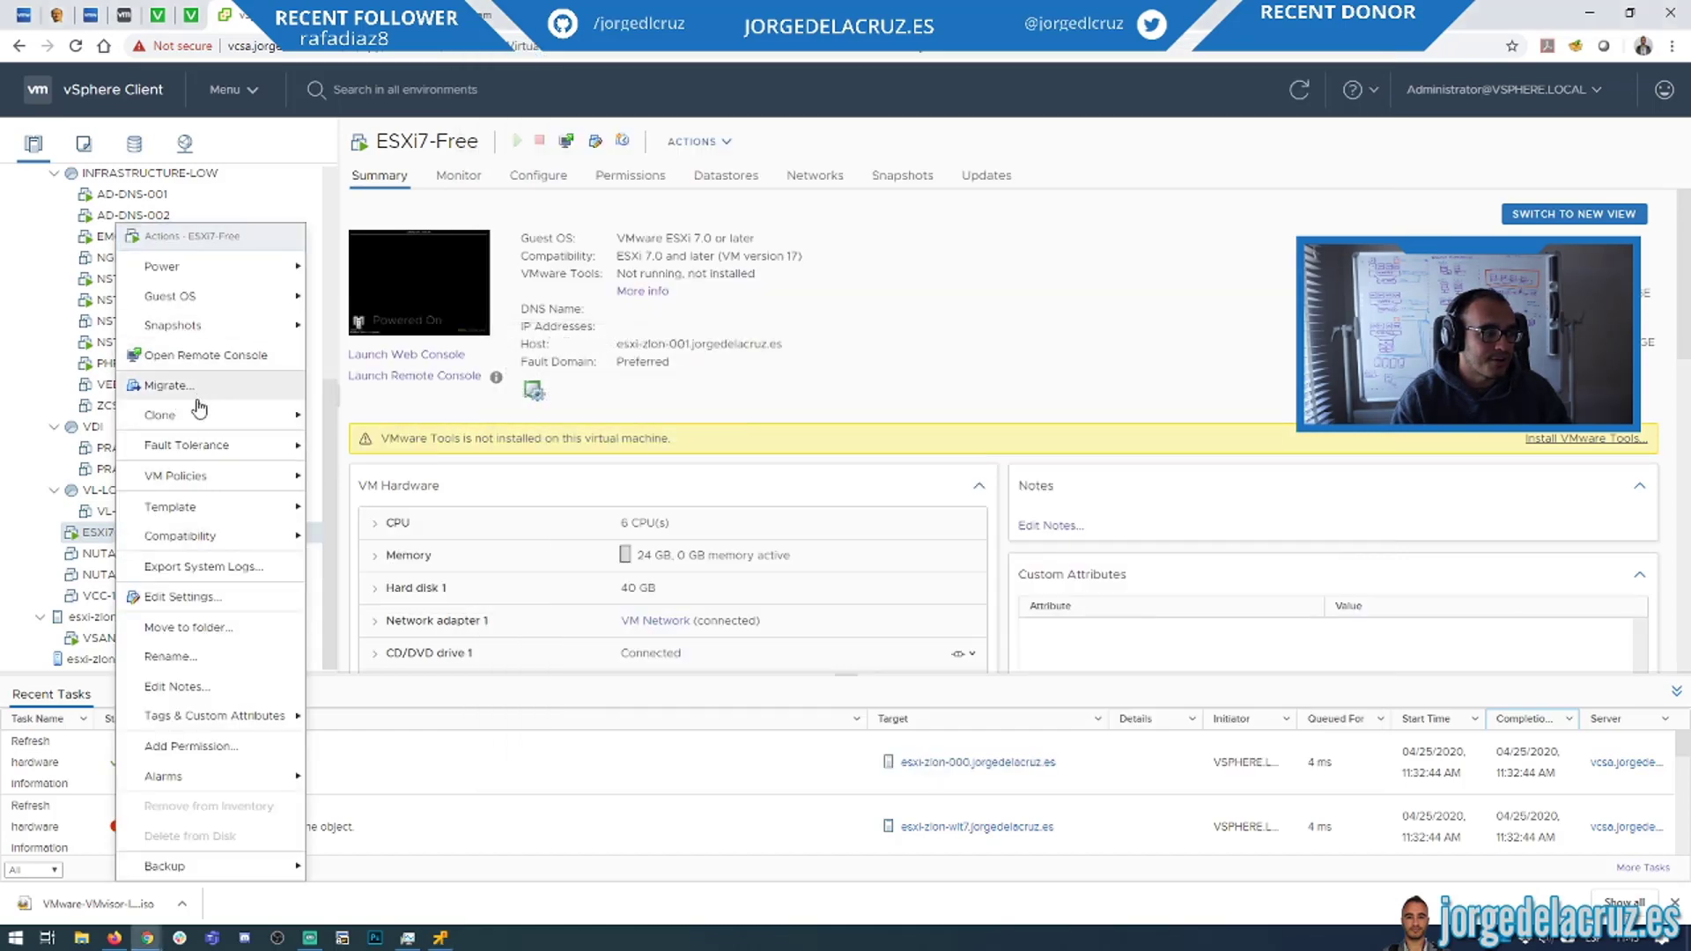
left_click(186, 599)
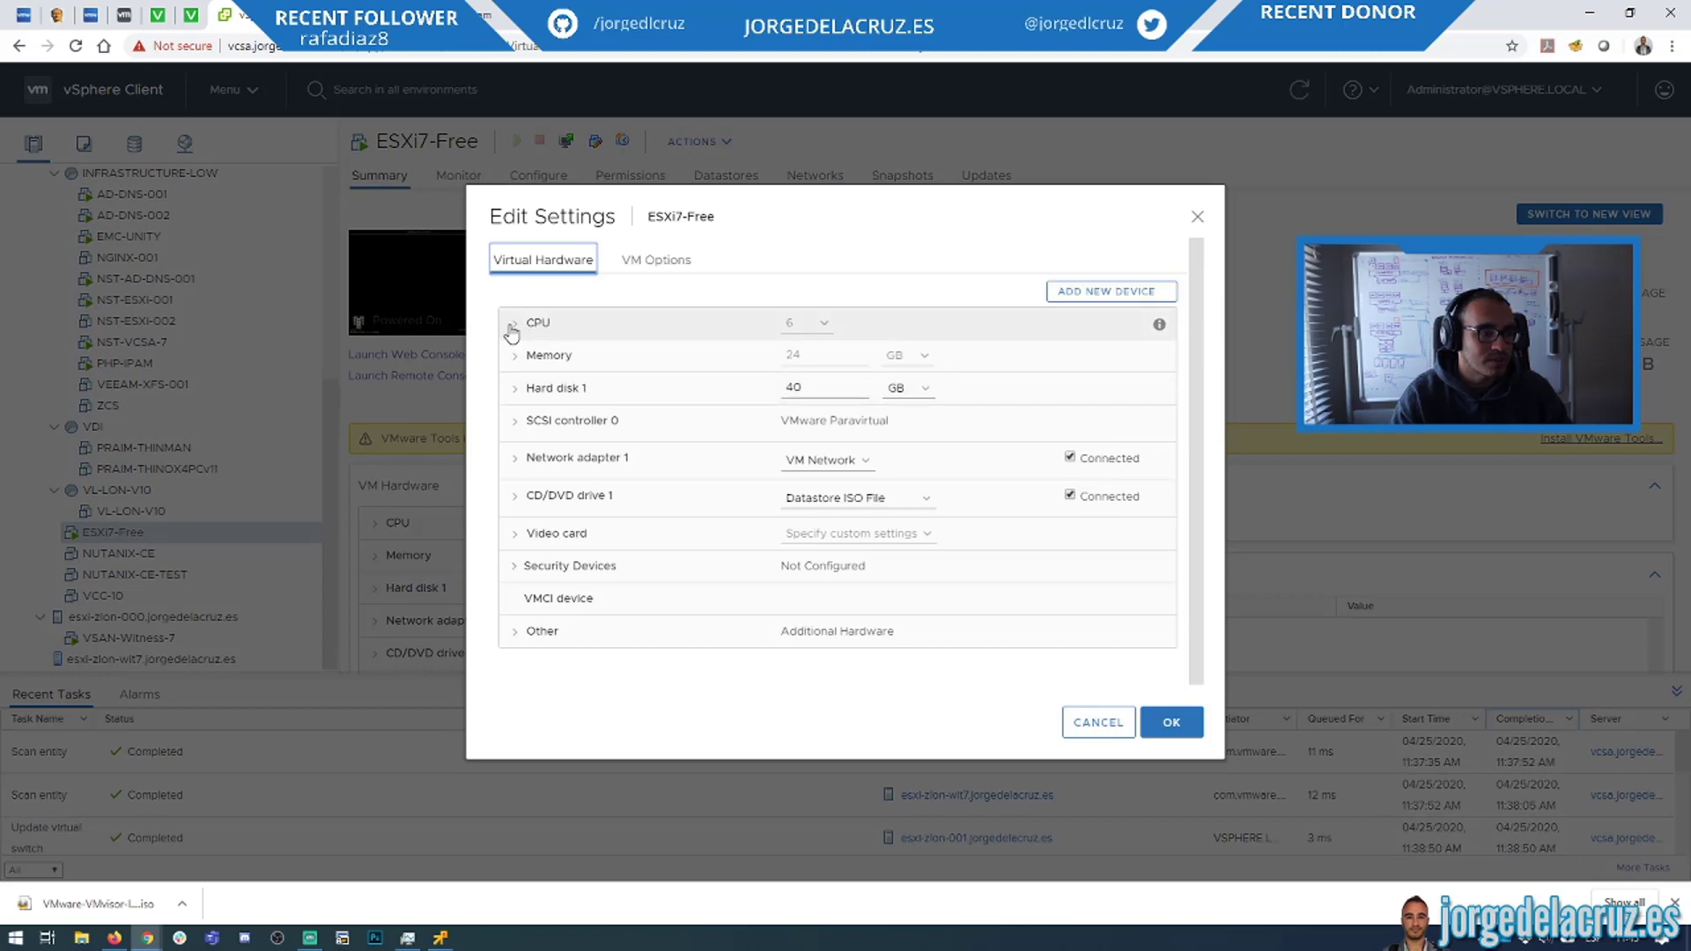
left_click(514, 326)
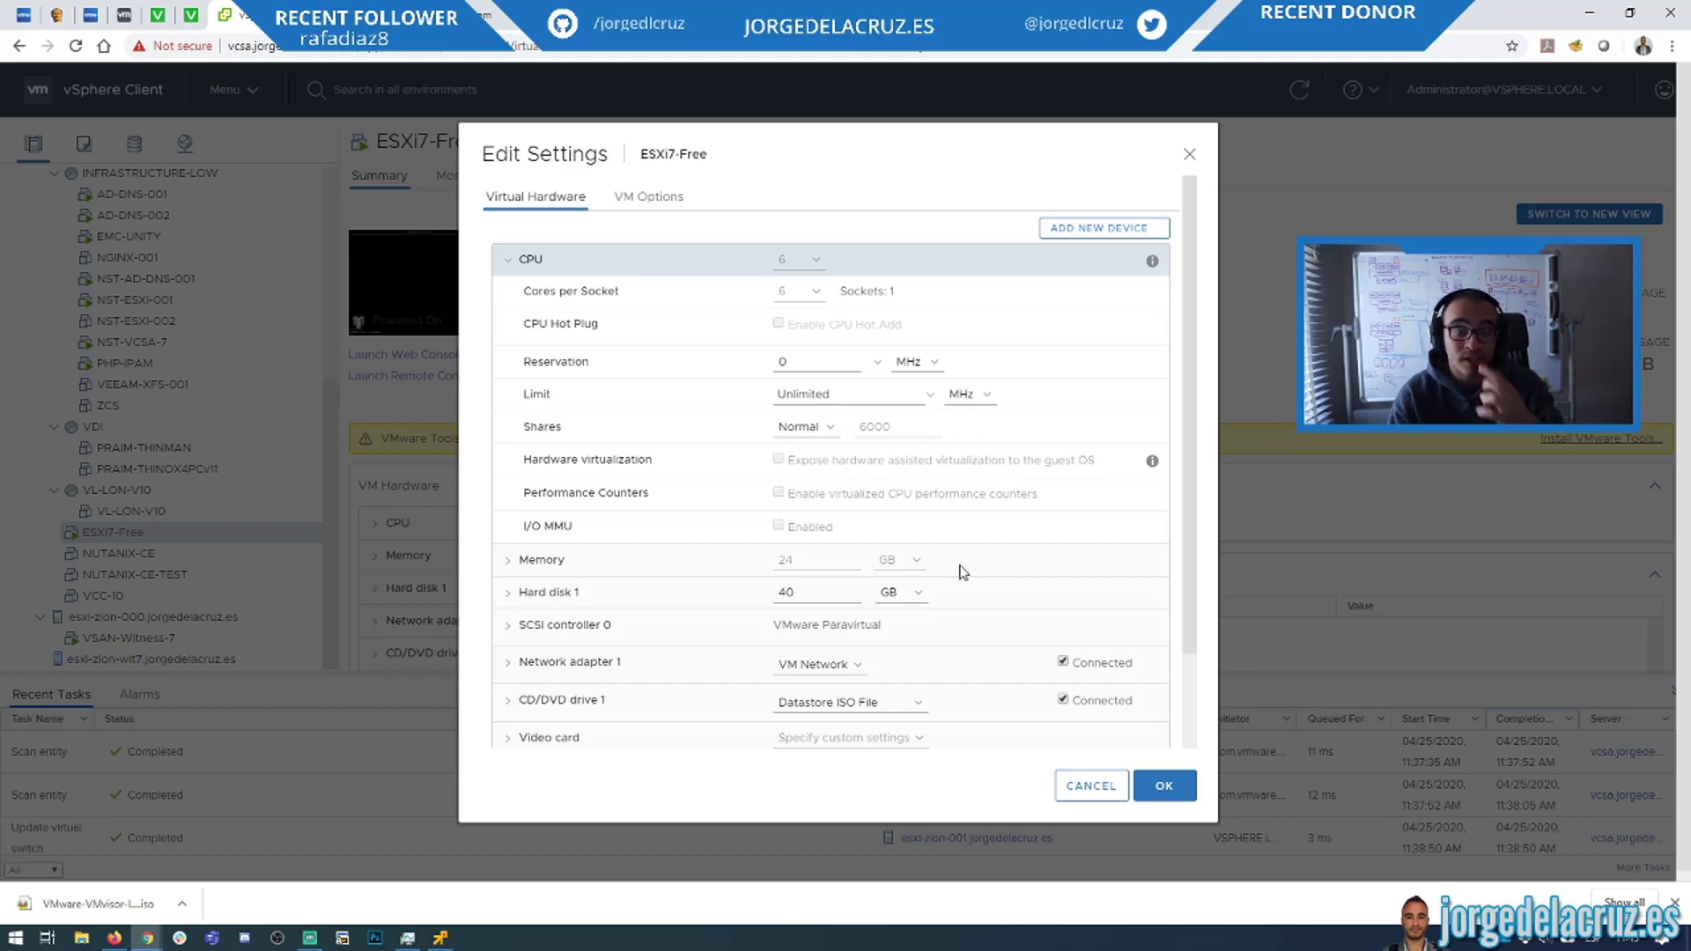
left_click(1089, 789)
left_click(440, 938)
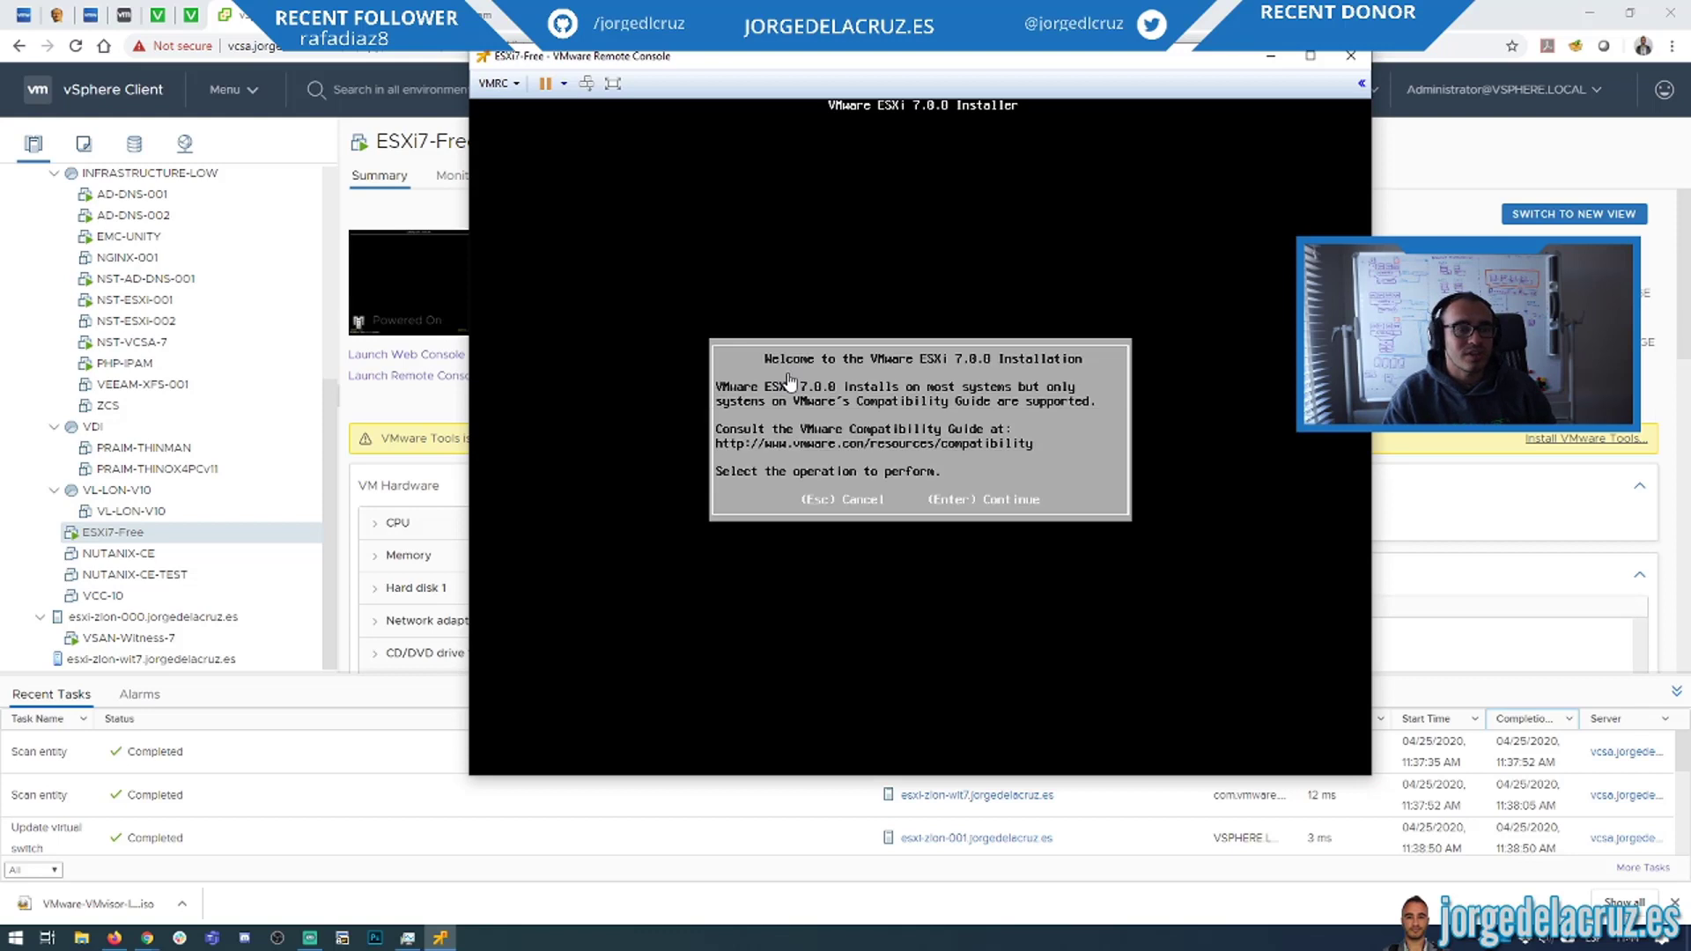
- Continue past the installer Welcome screen, then press Esc at the license agreement
left_click(790, 380)
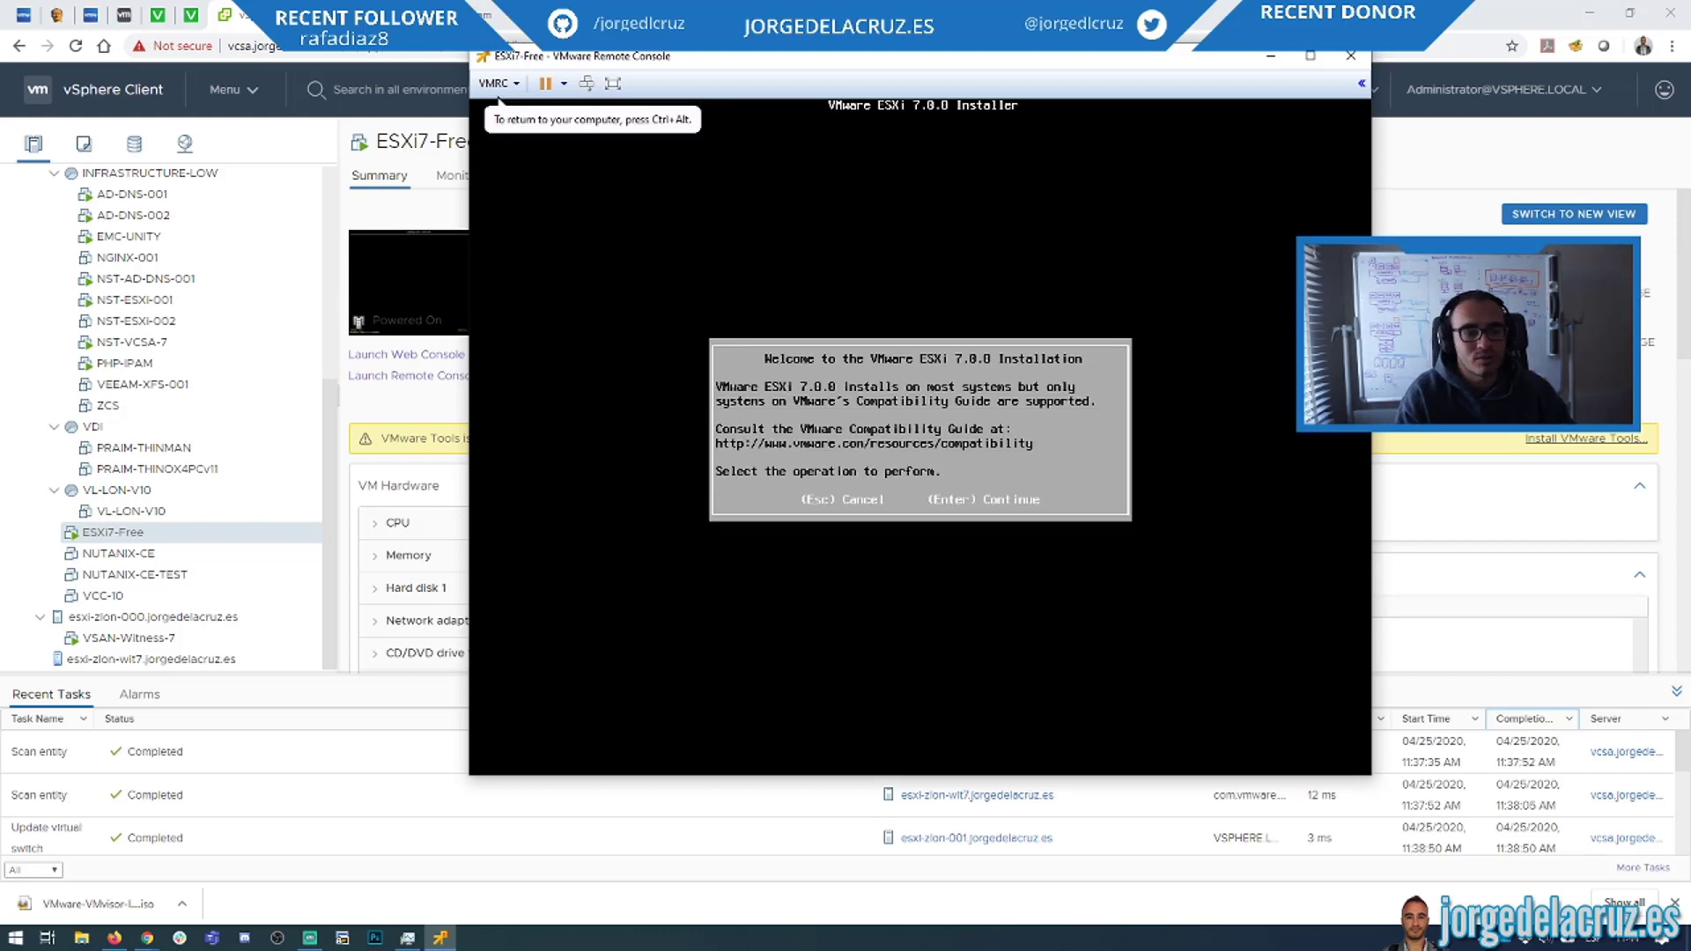
key("Return")
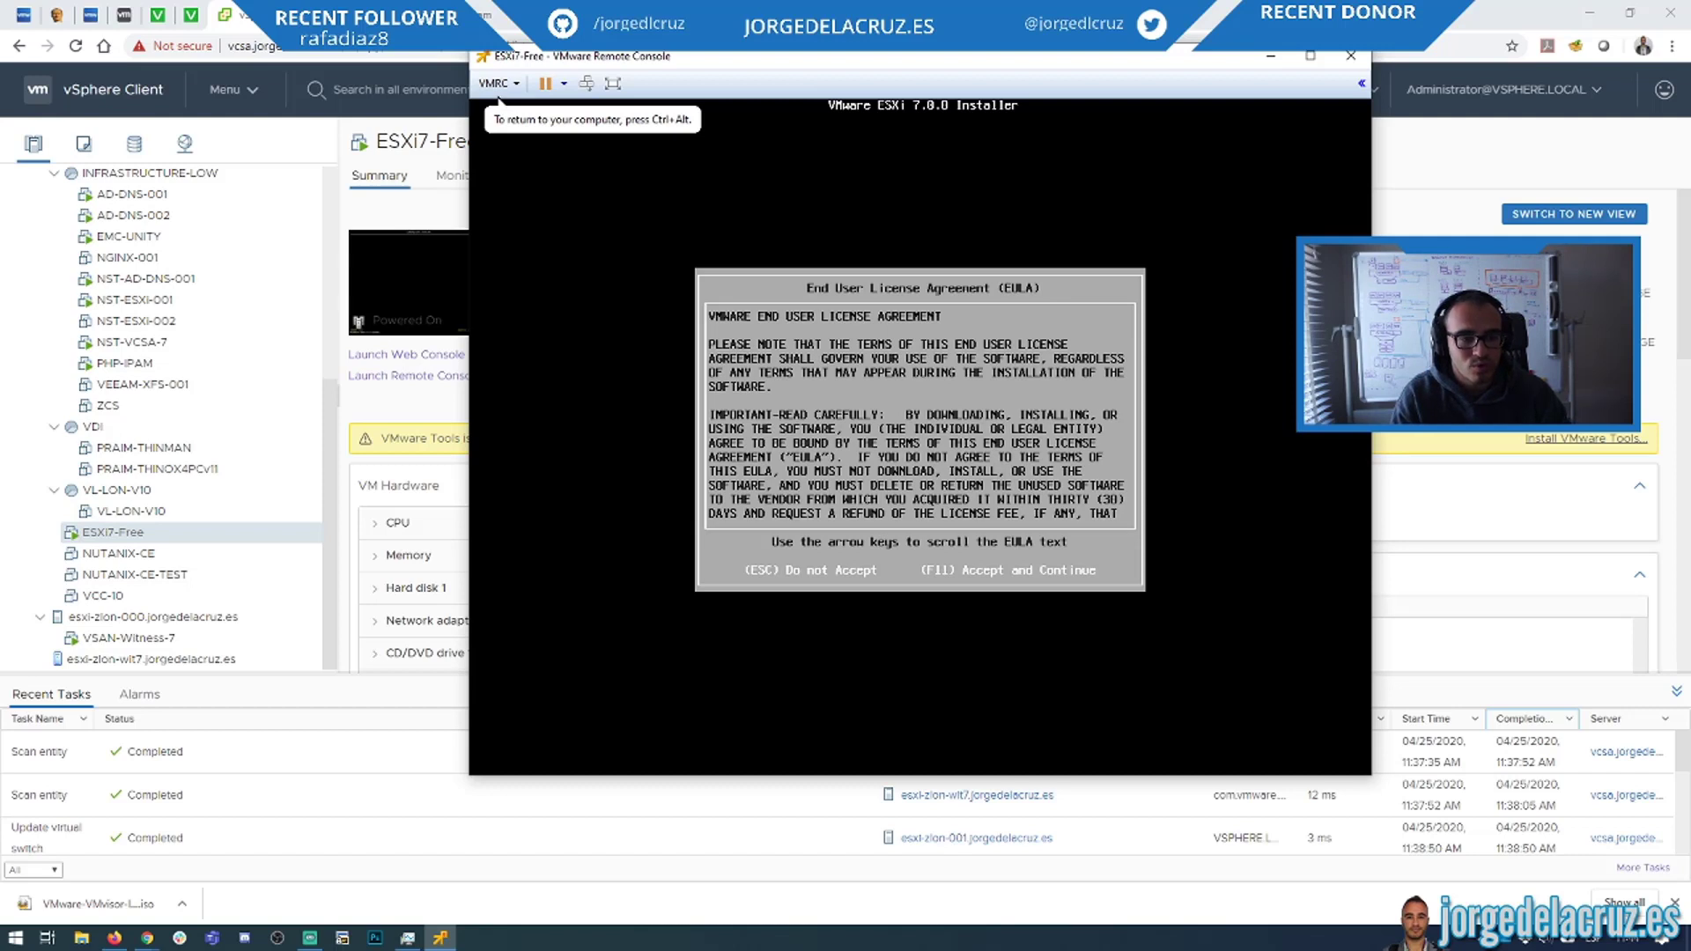
key("Escape")
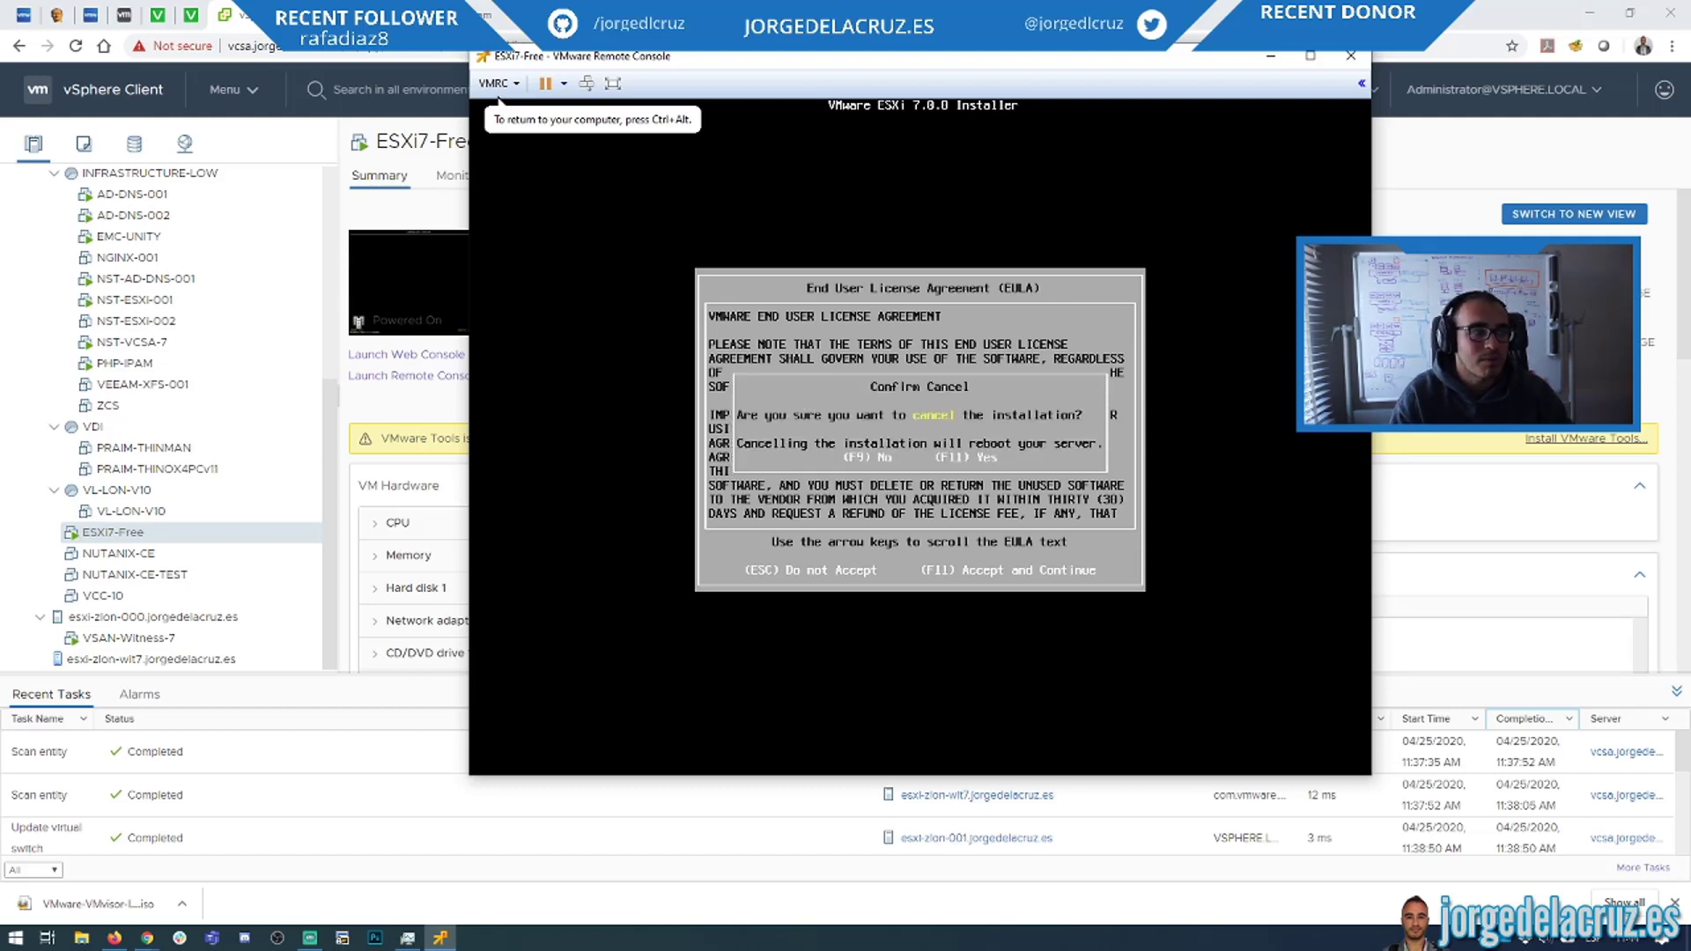
- Open and dismiss the VMRC power menu, then close the remote console window
left_click(564, 84)
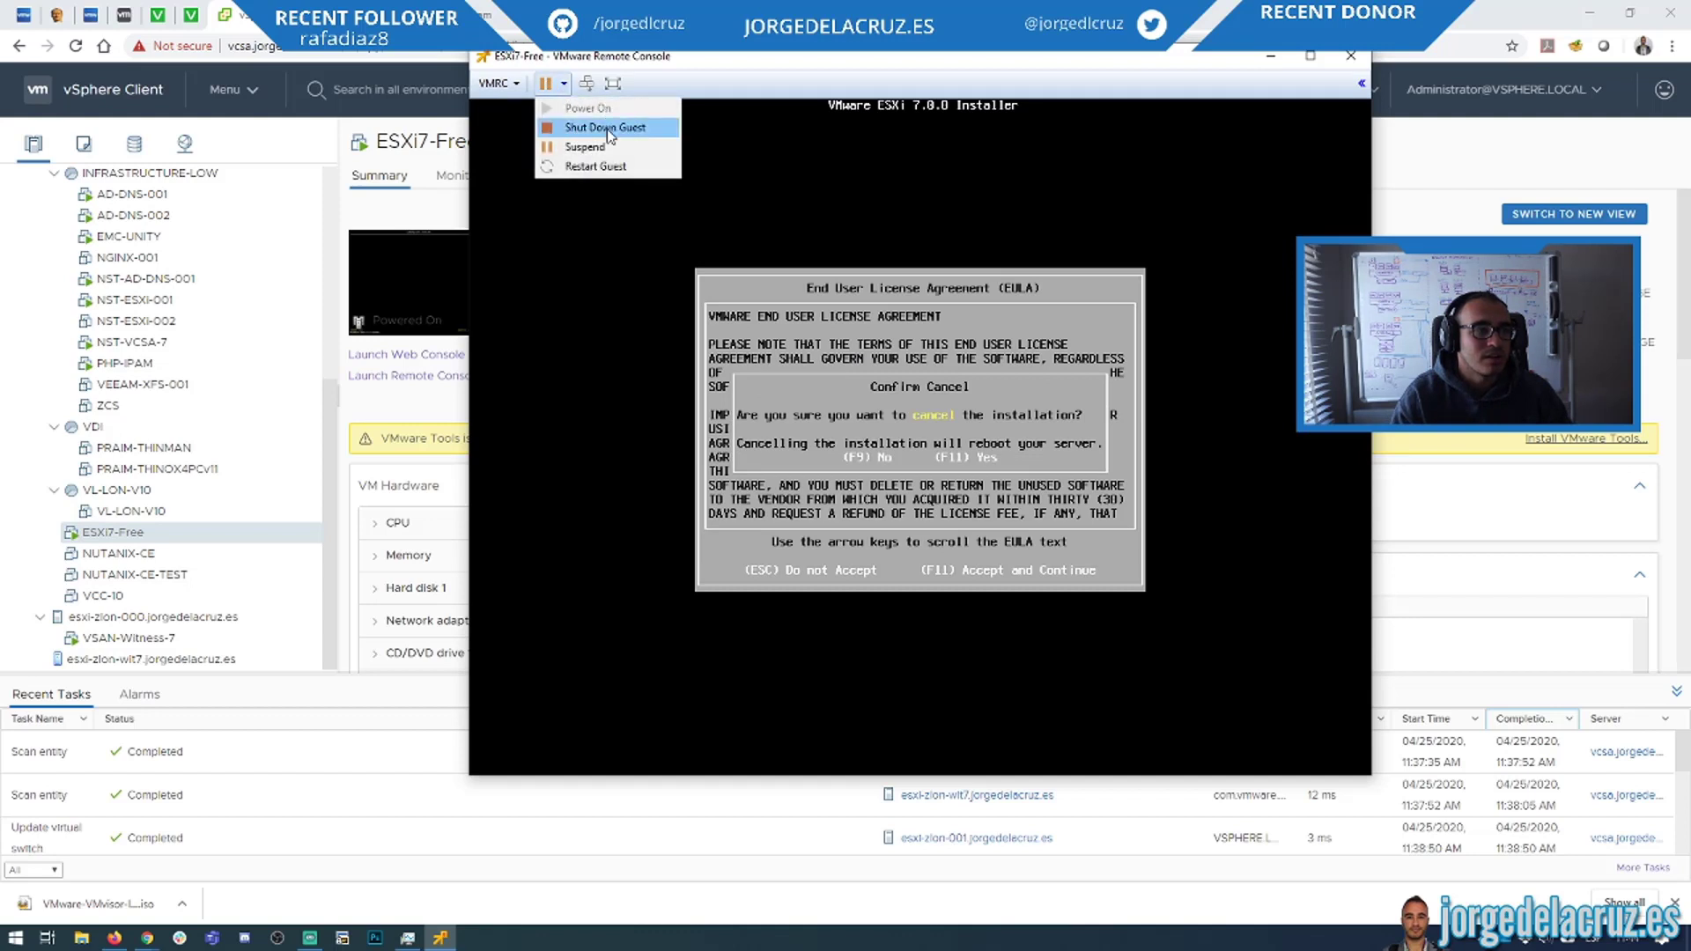
left_click(640, 128)
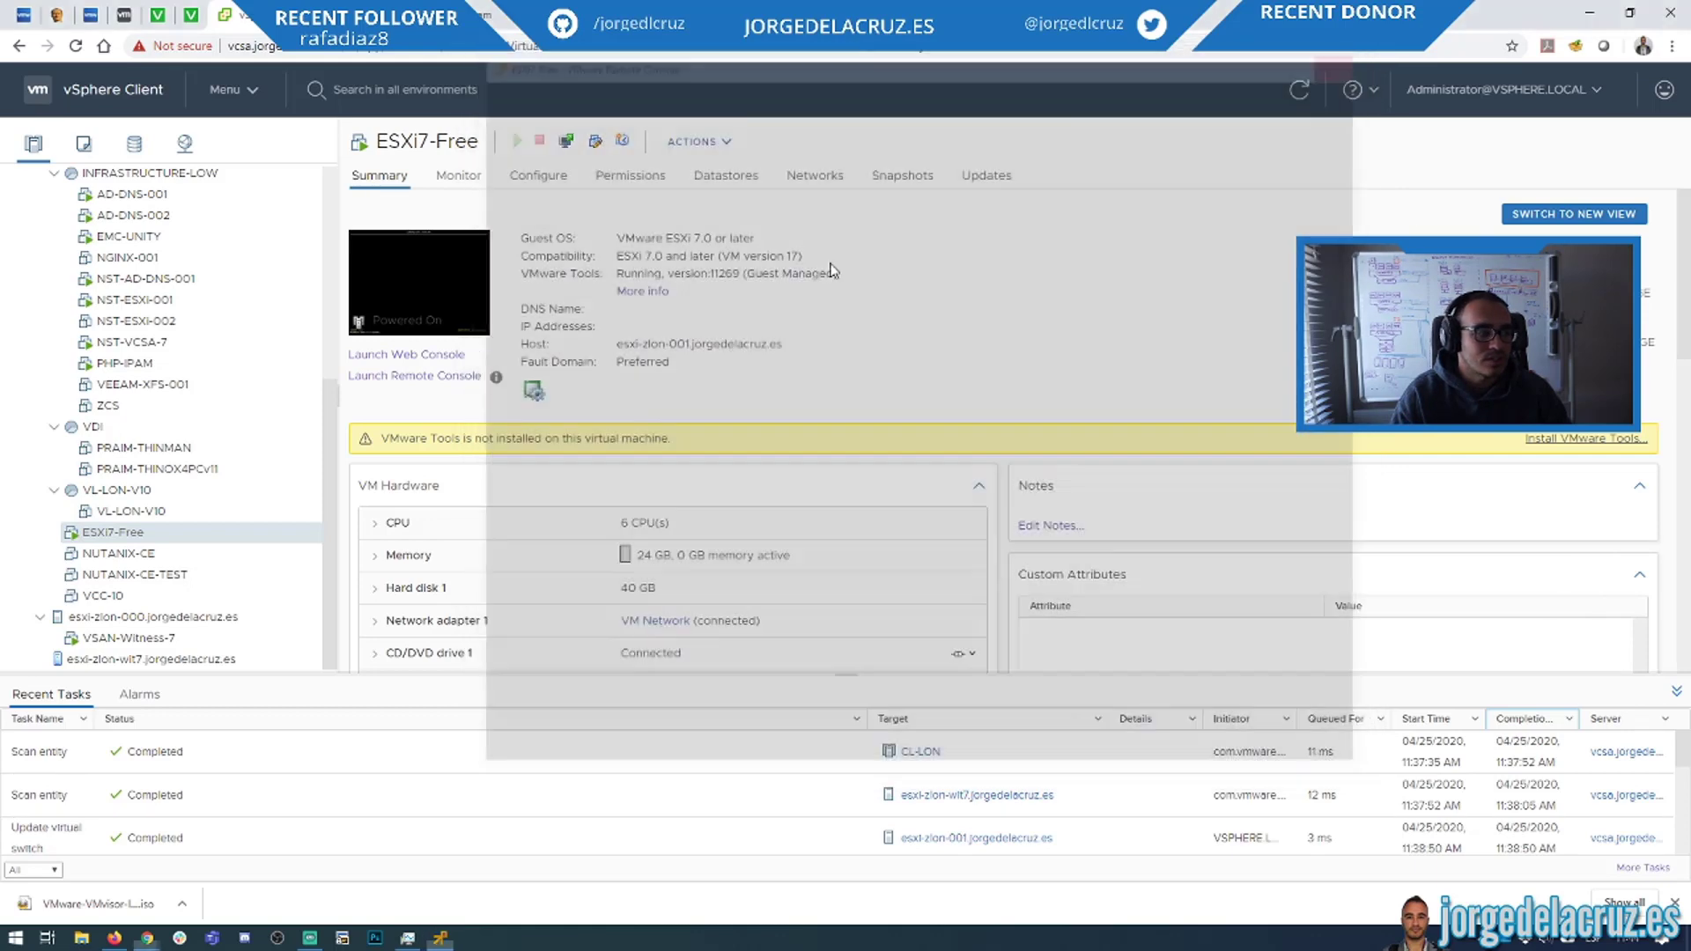
left_click(1353, 57)
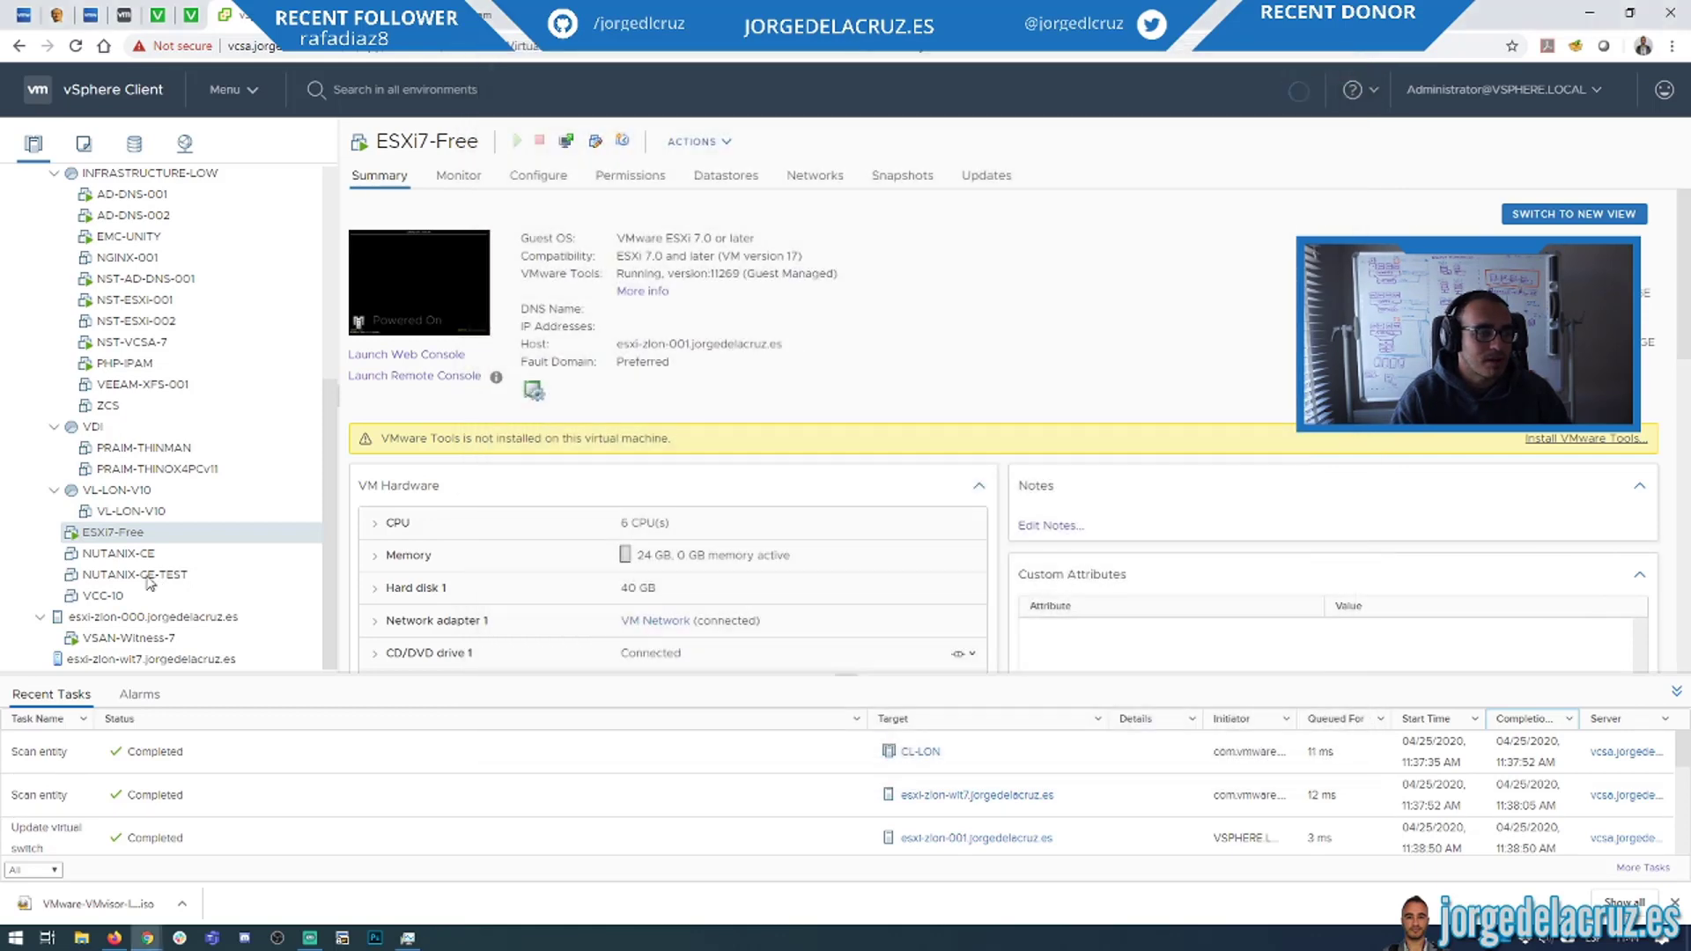
- Power off ESXi7-Free and confirm the power-off
right_click(110, 534)
mouse_move(188, 266)
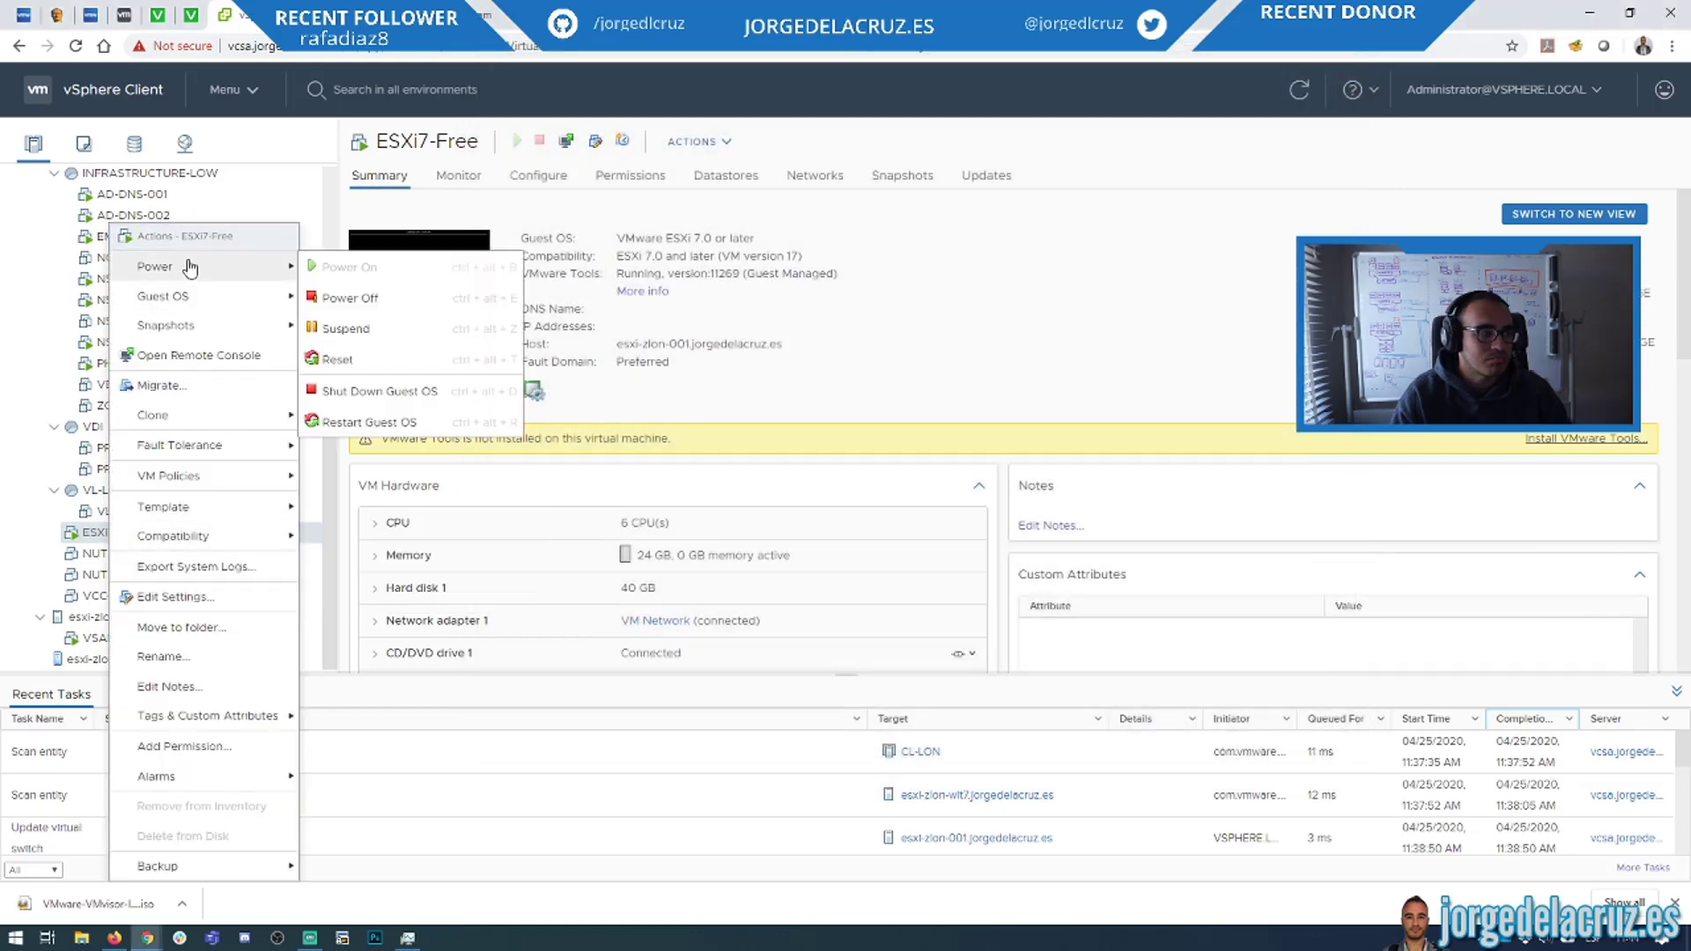
left_click(356, 300)
left_click(1039, 526)
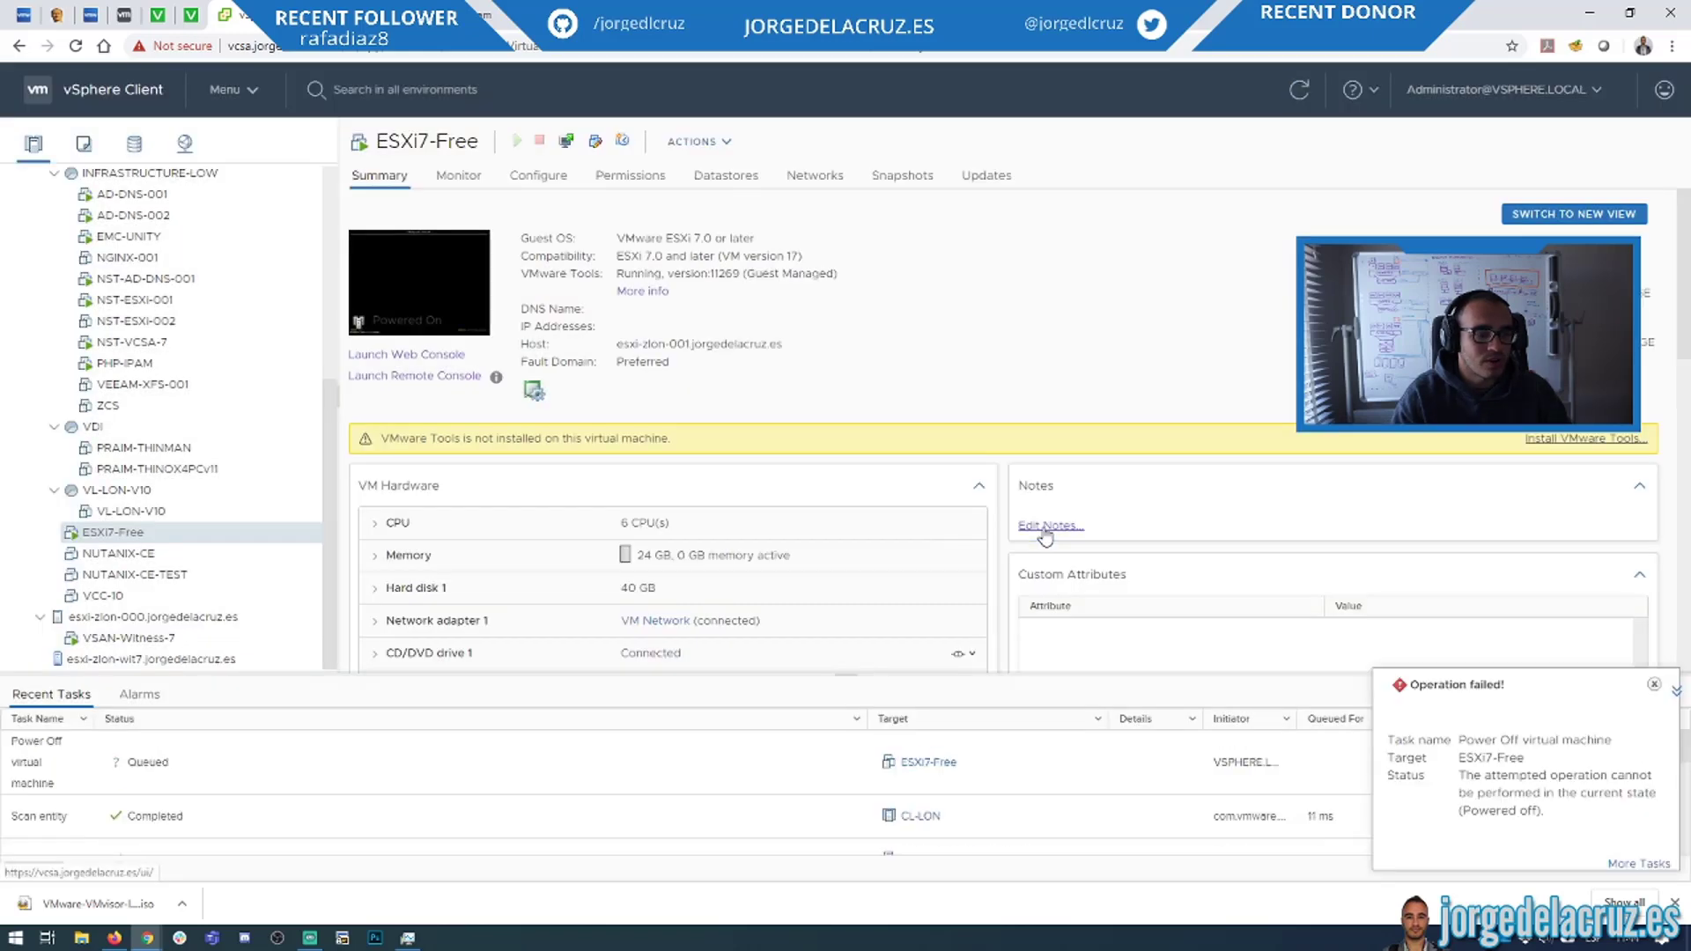
- Enable hardware-assisted virtualization in ESXi7-Free's CPU settings and save with OK
right_click(110, 532)
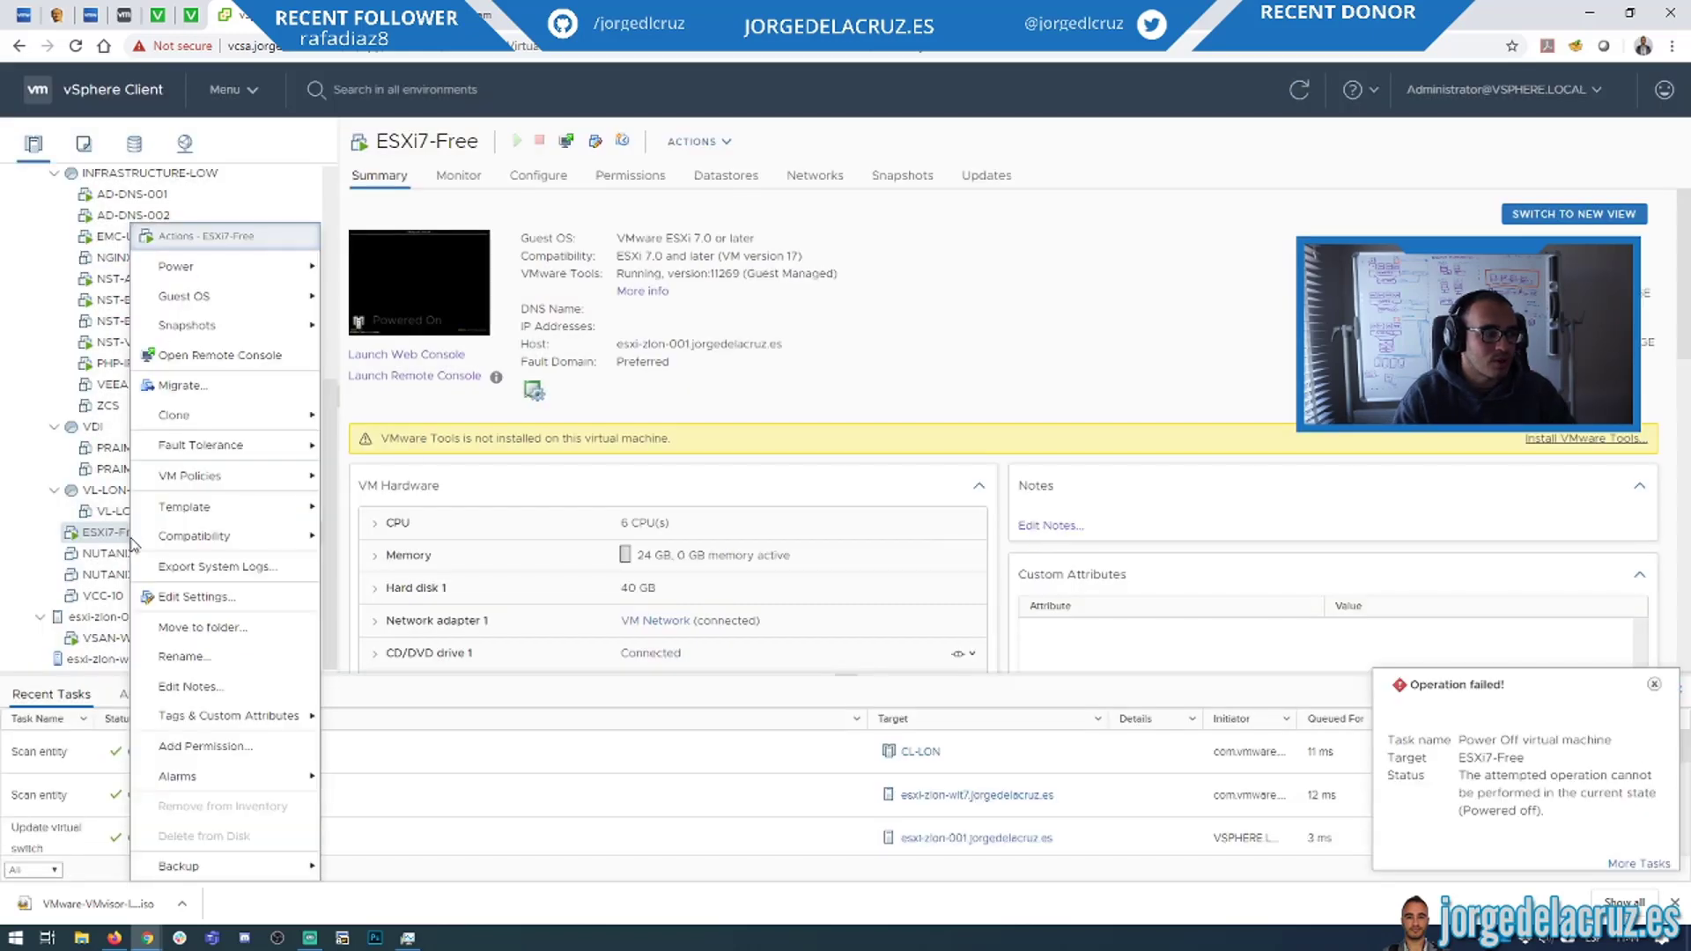
left_click(909, 377)
right_click(70, 533)
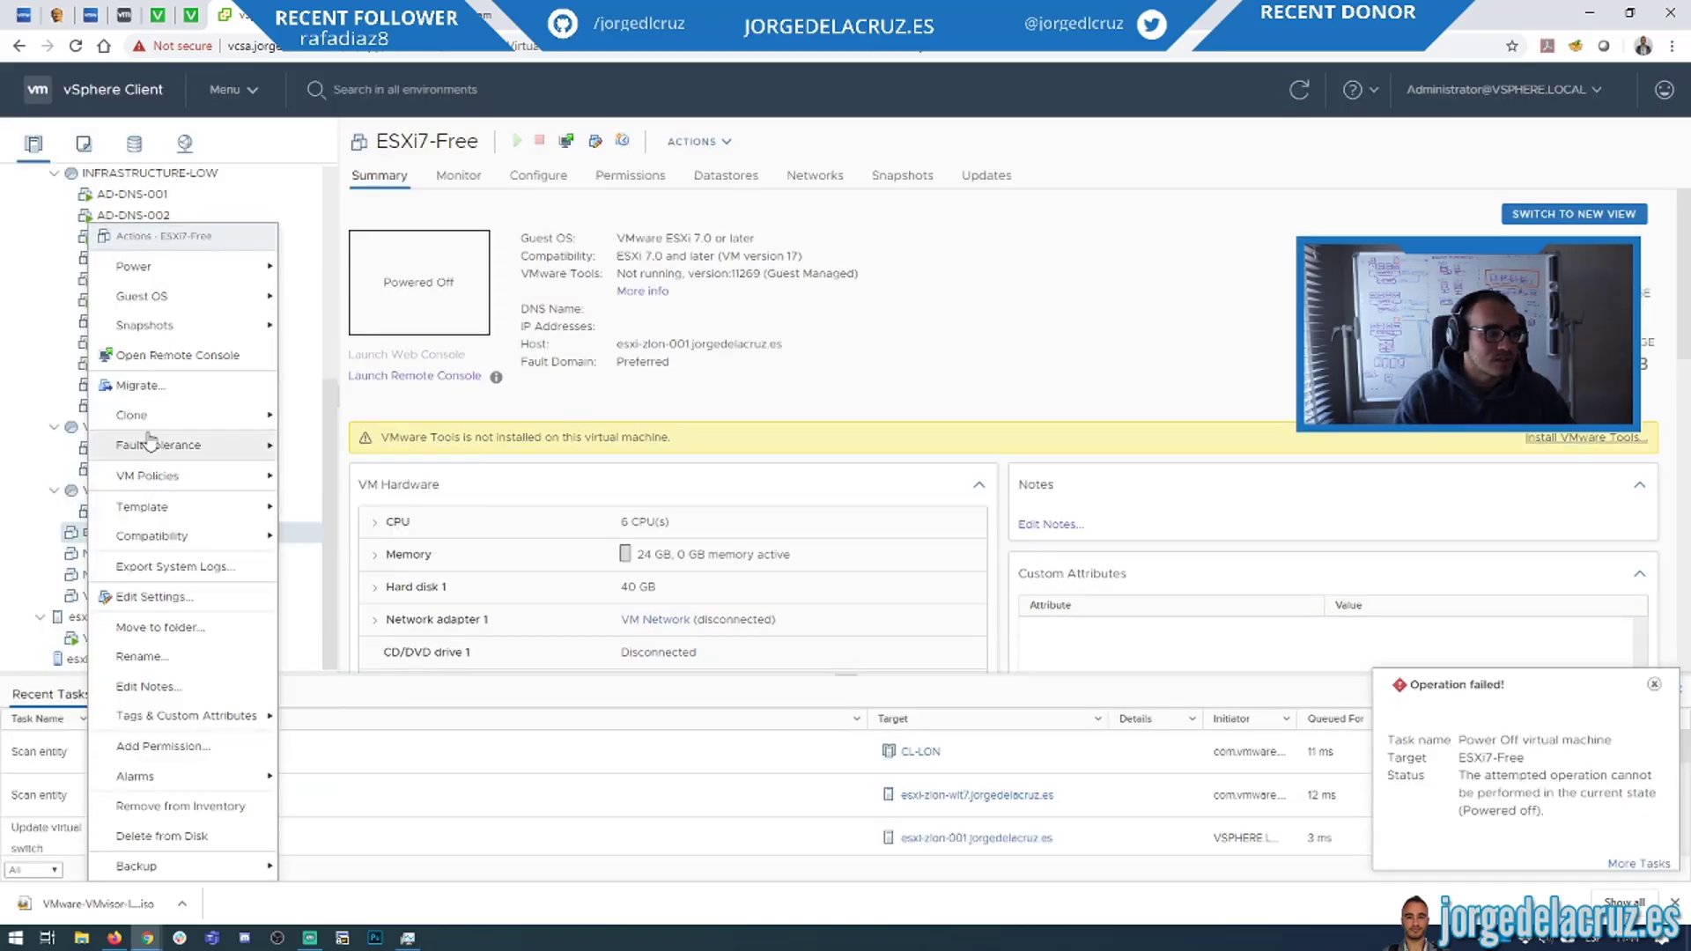
left_click(132, 596)
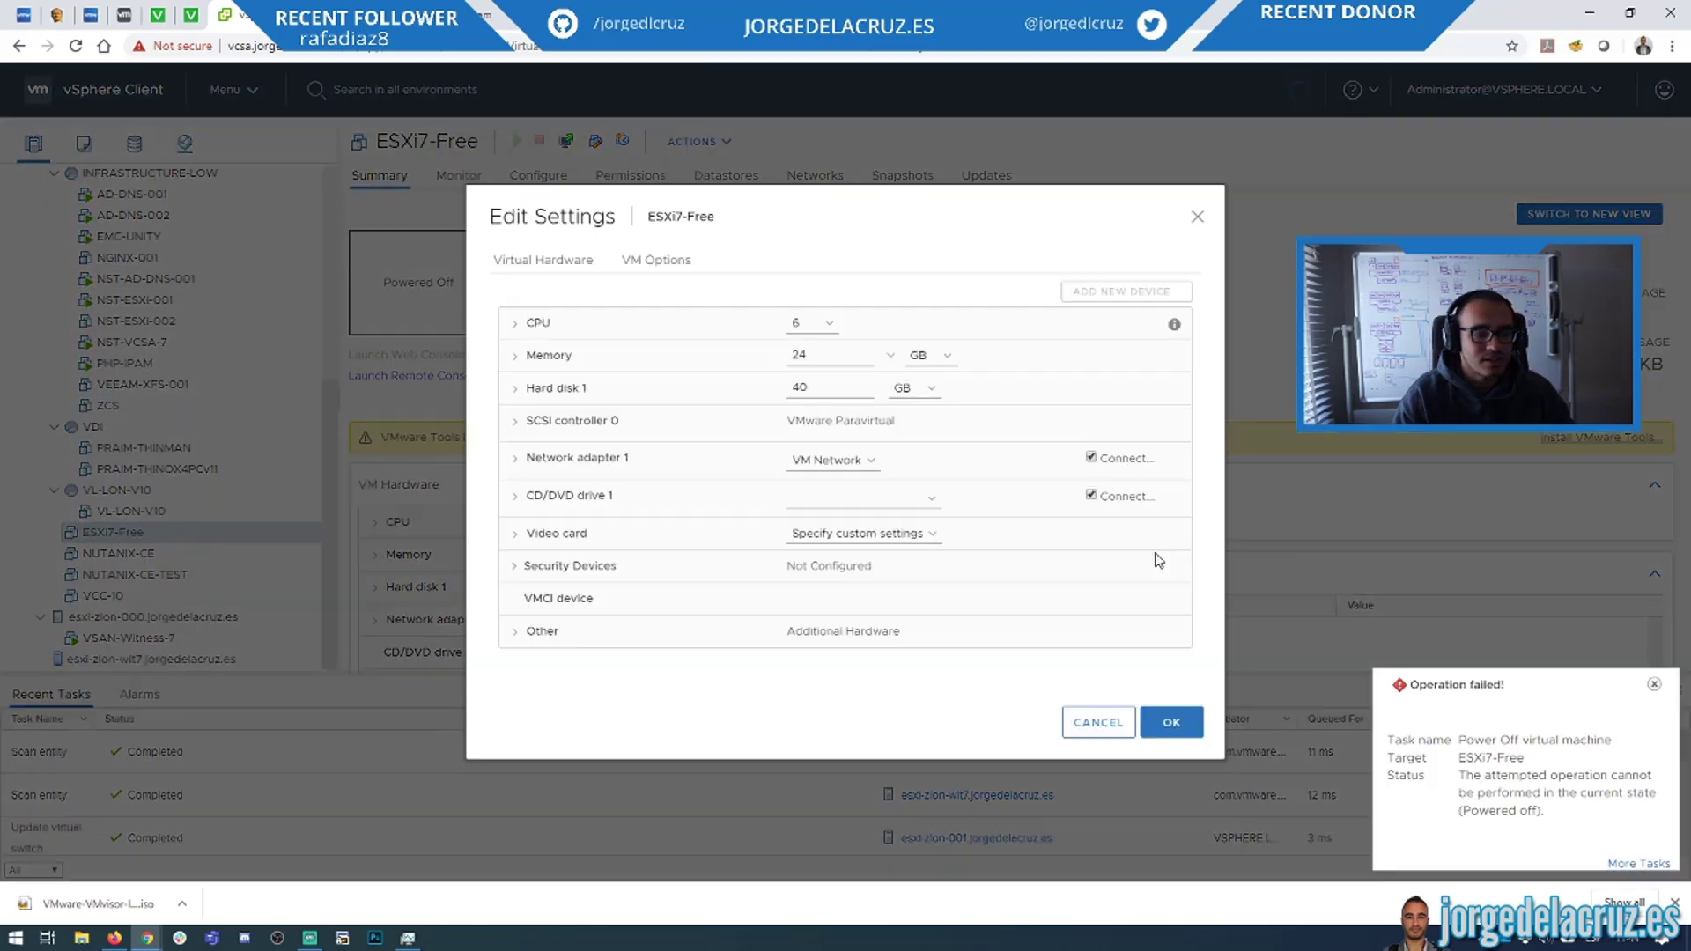
left_click(515, 325)
left_click(777, 459)
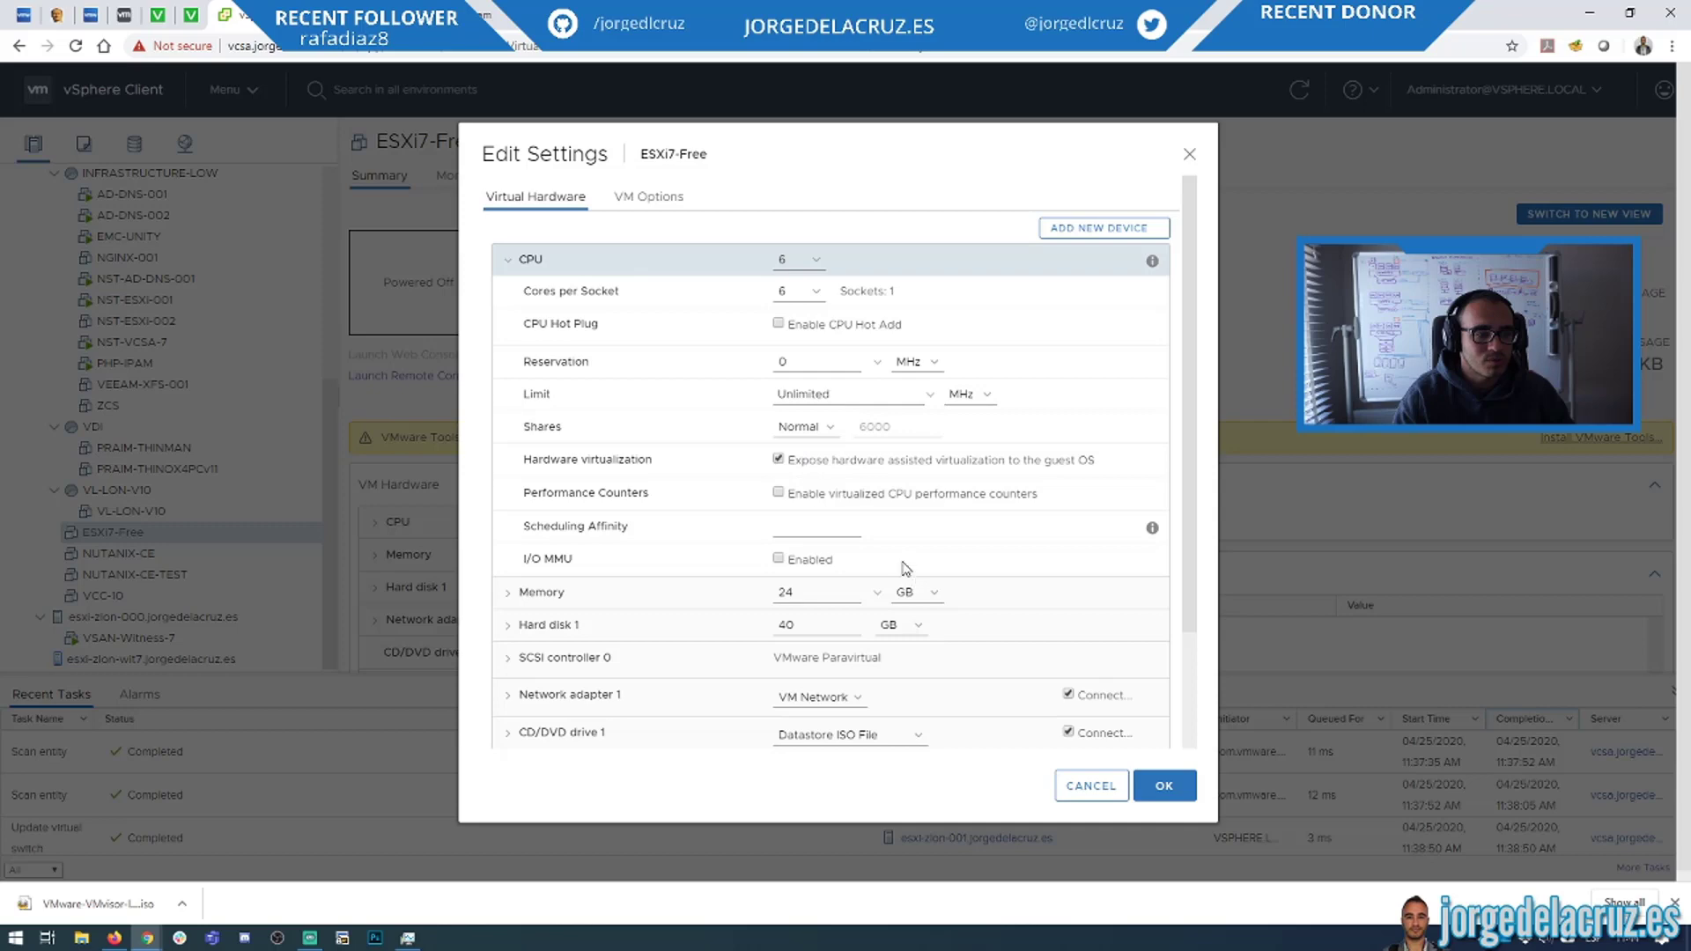
left_click(1161, 785)
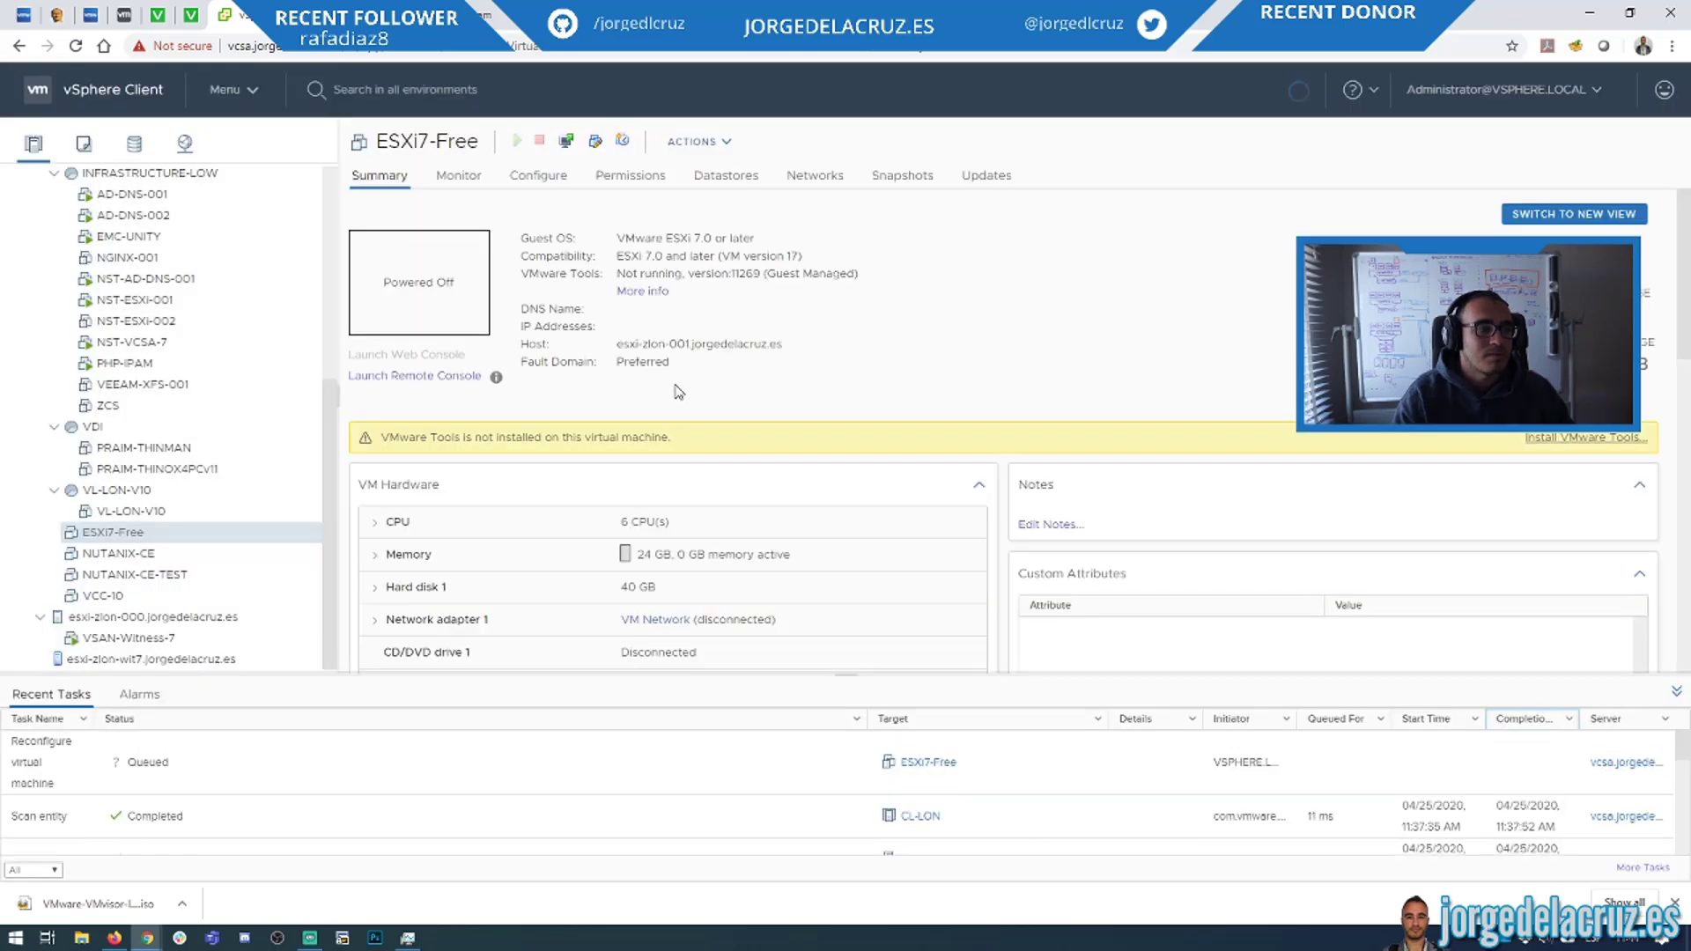
right_click(172, 550)
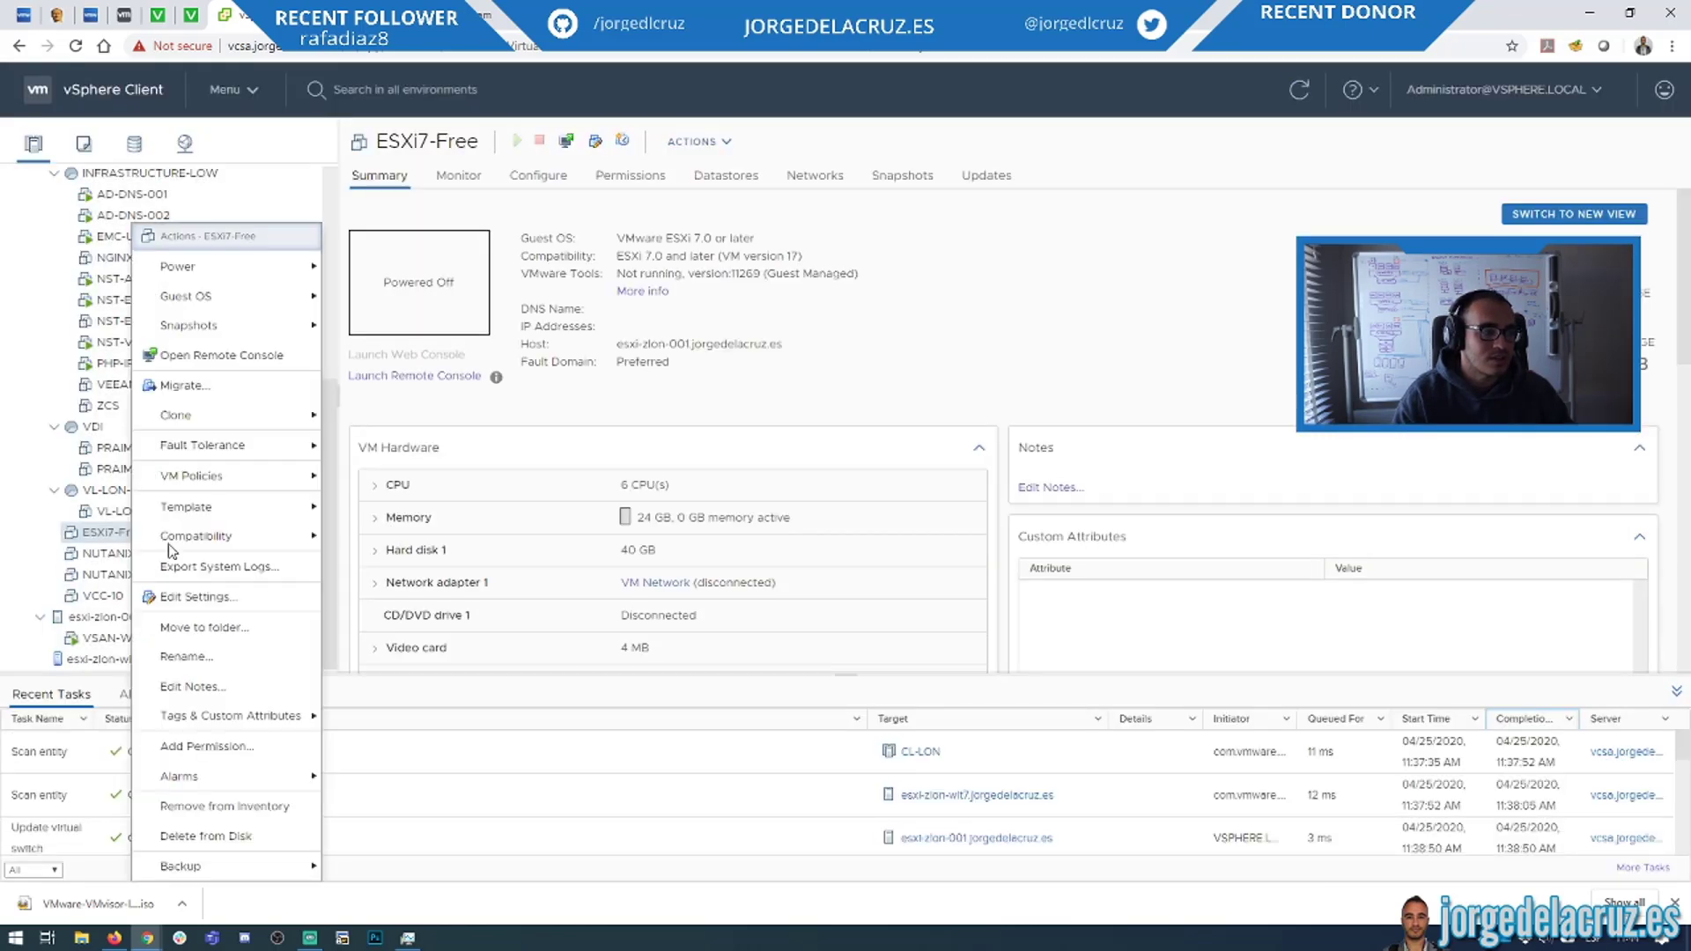
left_click(170, 546)
right_click(129, 539)
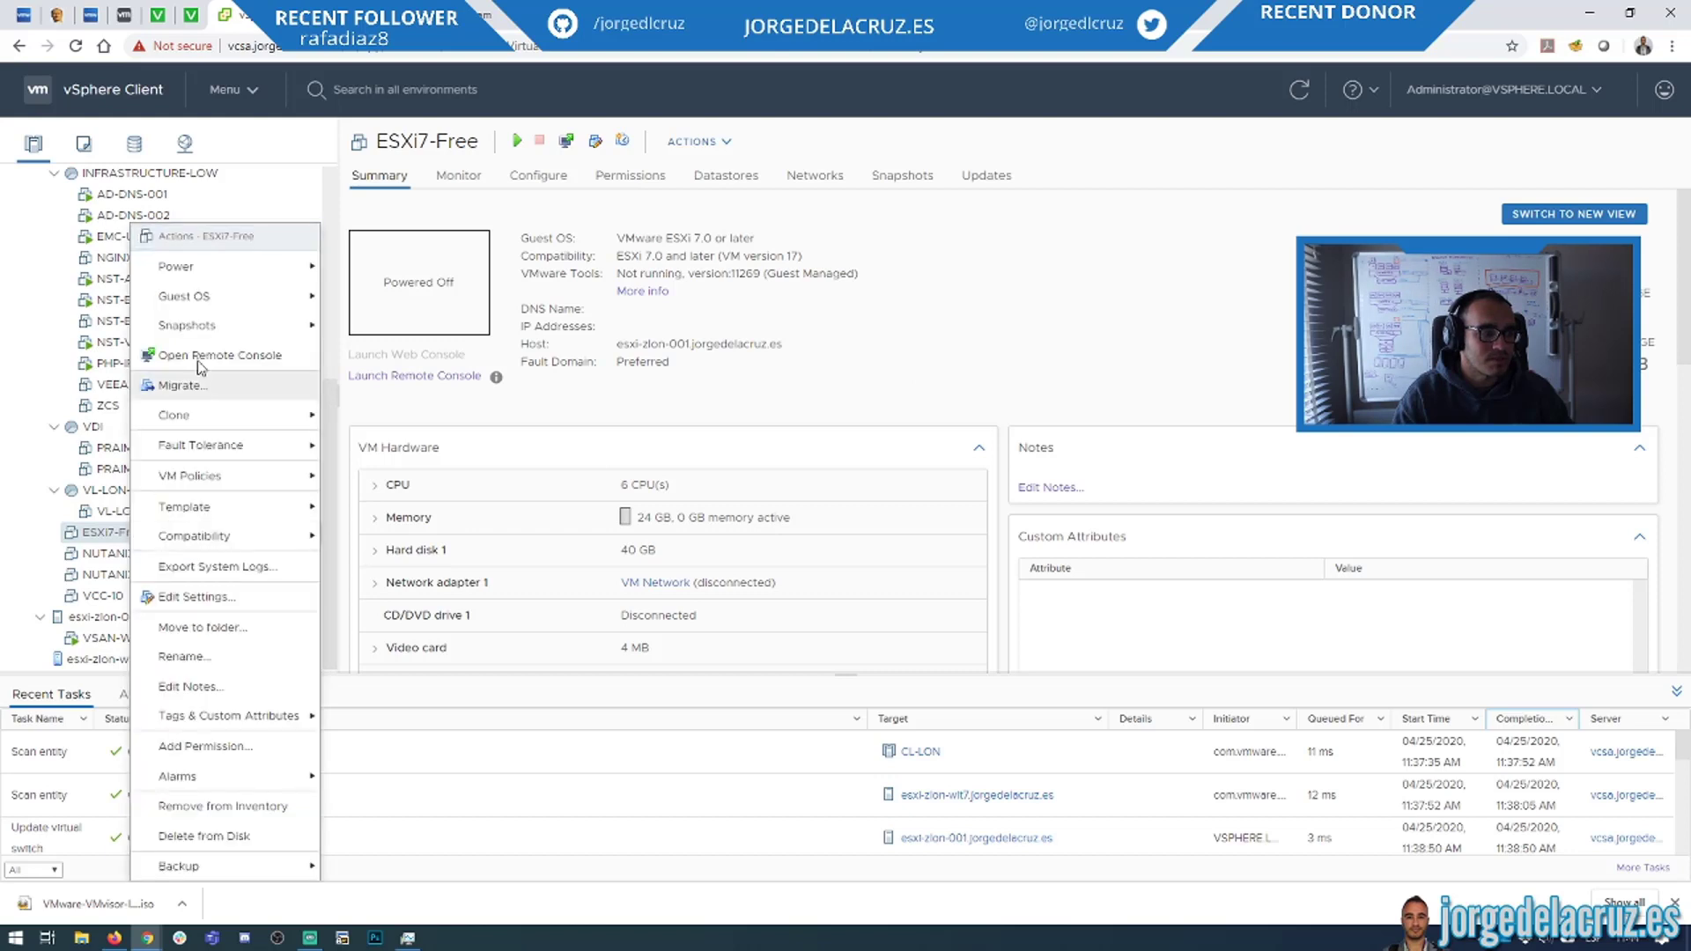
- Power ESXi7-Free back on and open its remote console, moving the window higher
mouse_move(189, 267)
left_click(363, 266)
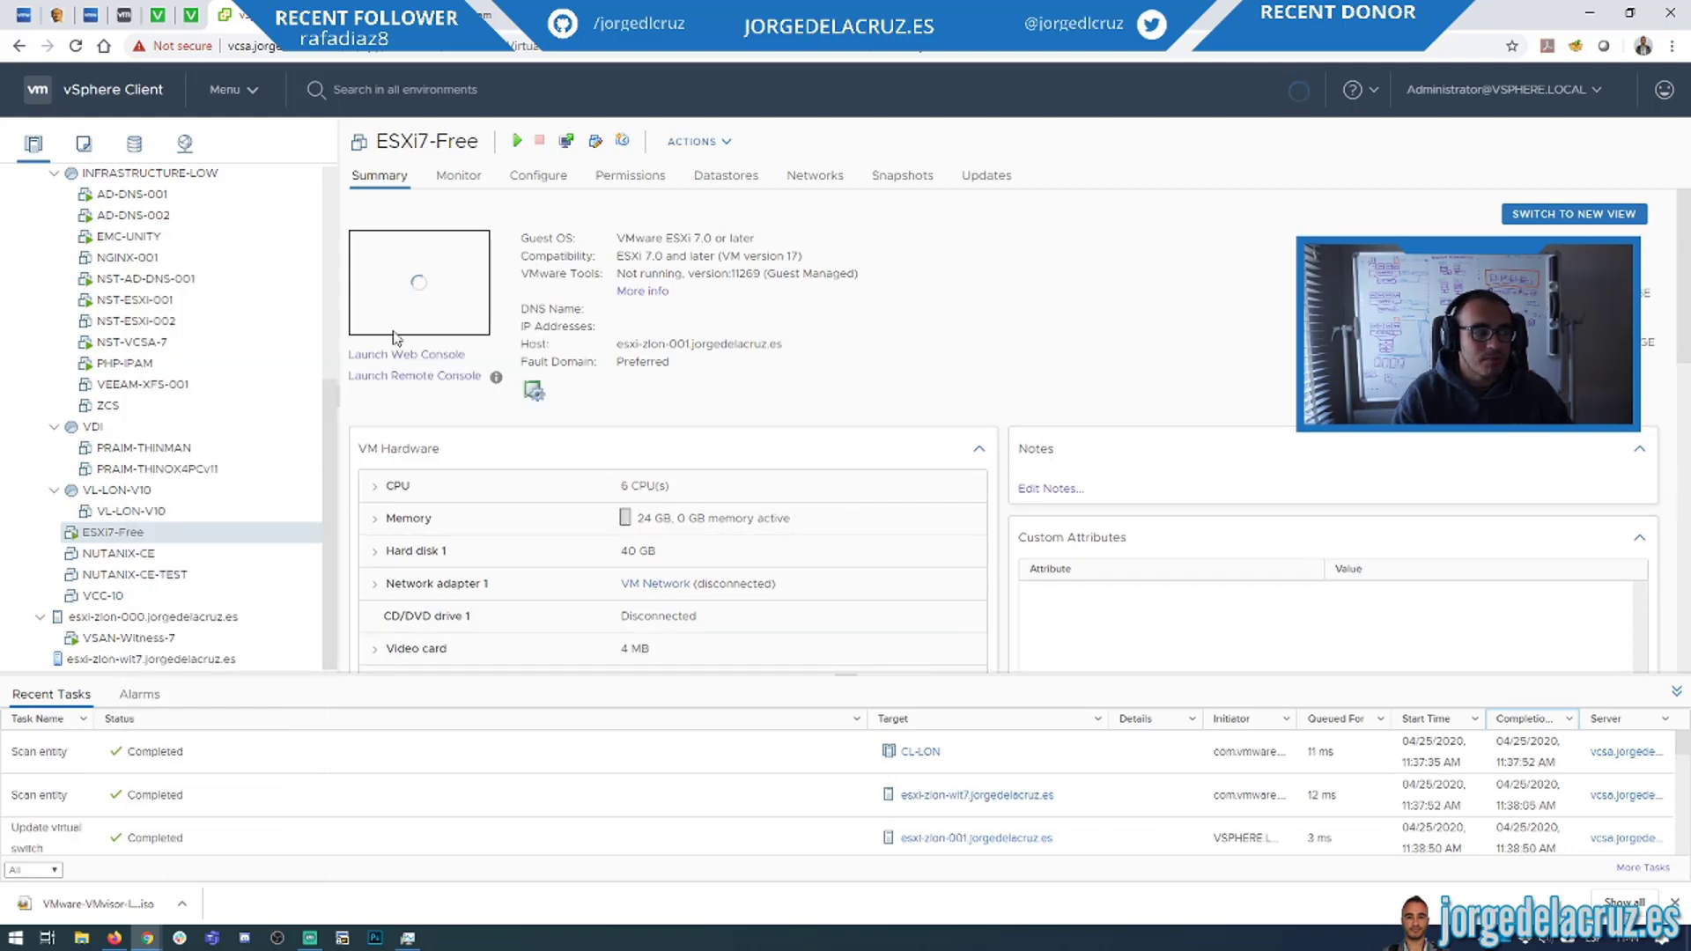
left_click(405, 377)
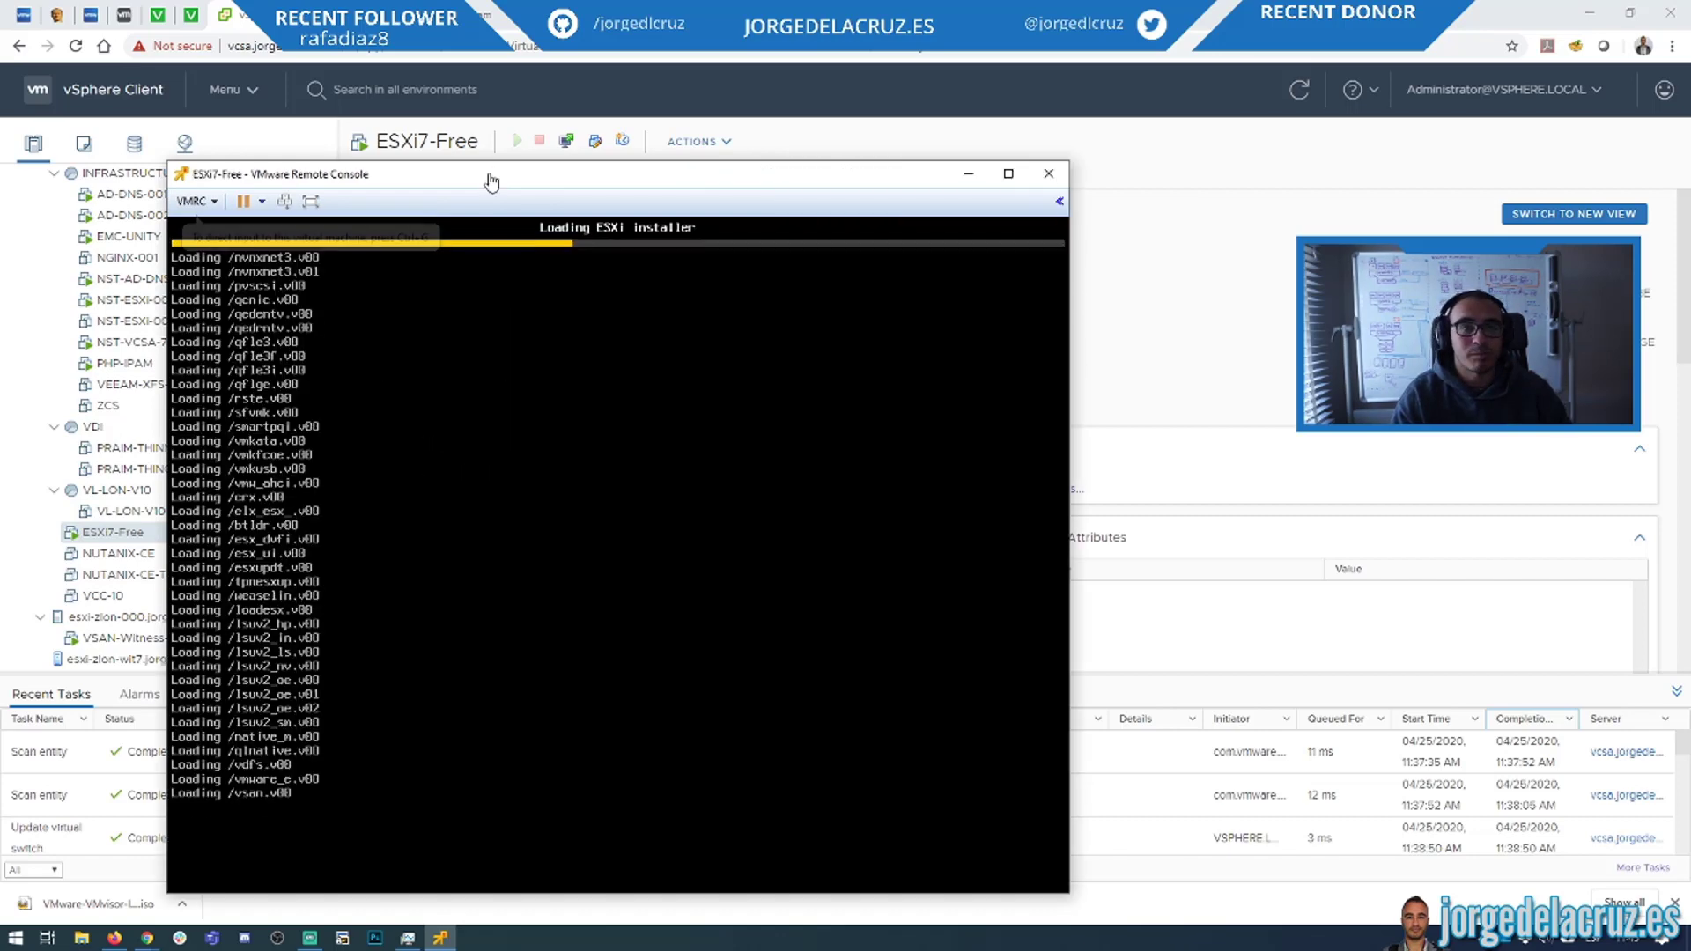
left_click_drag(491, 179, 532, 83)
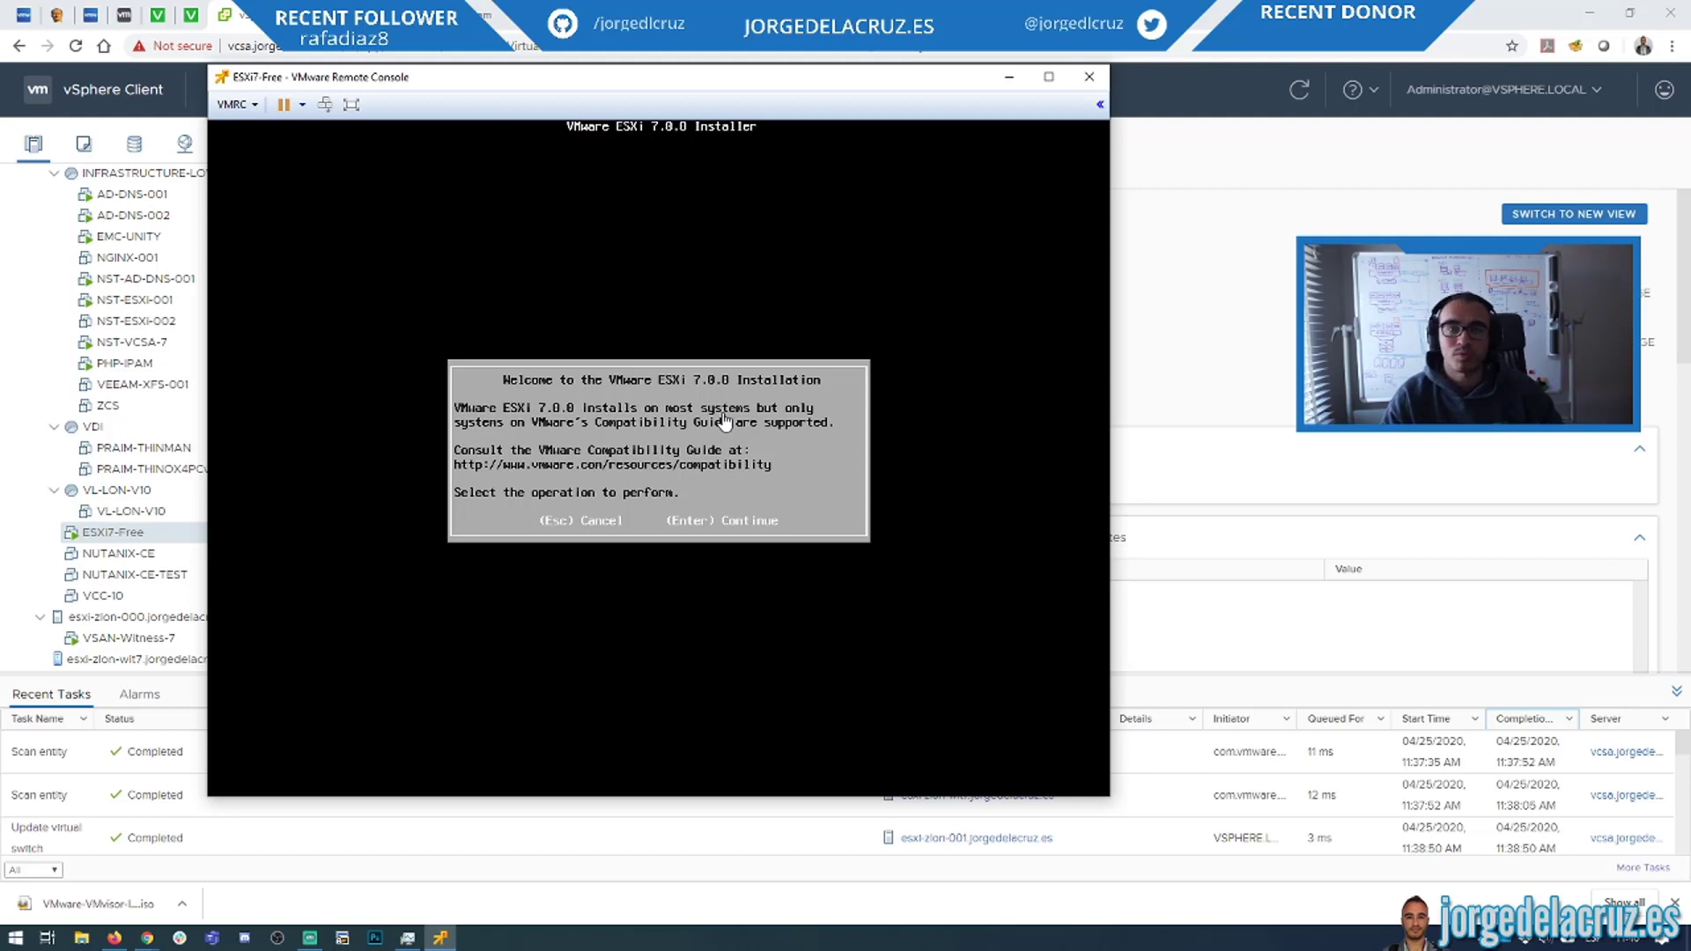
- Accept the ESXi license, install to the 40 GB disk, and keep the US Default keyboard
left_click(724, 422)
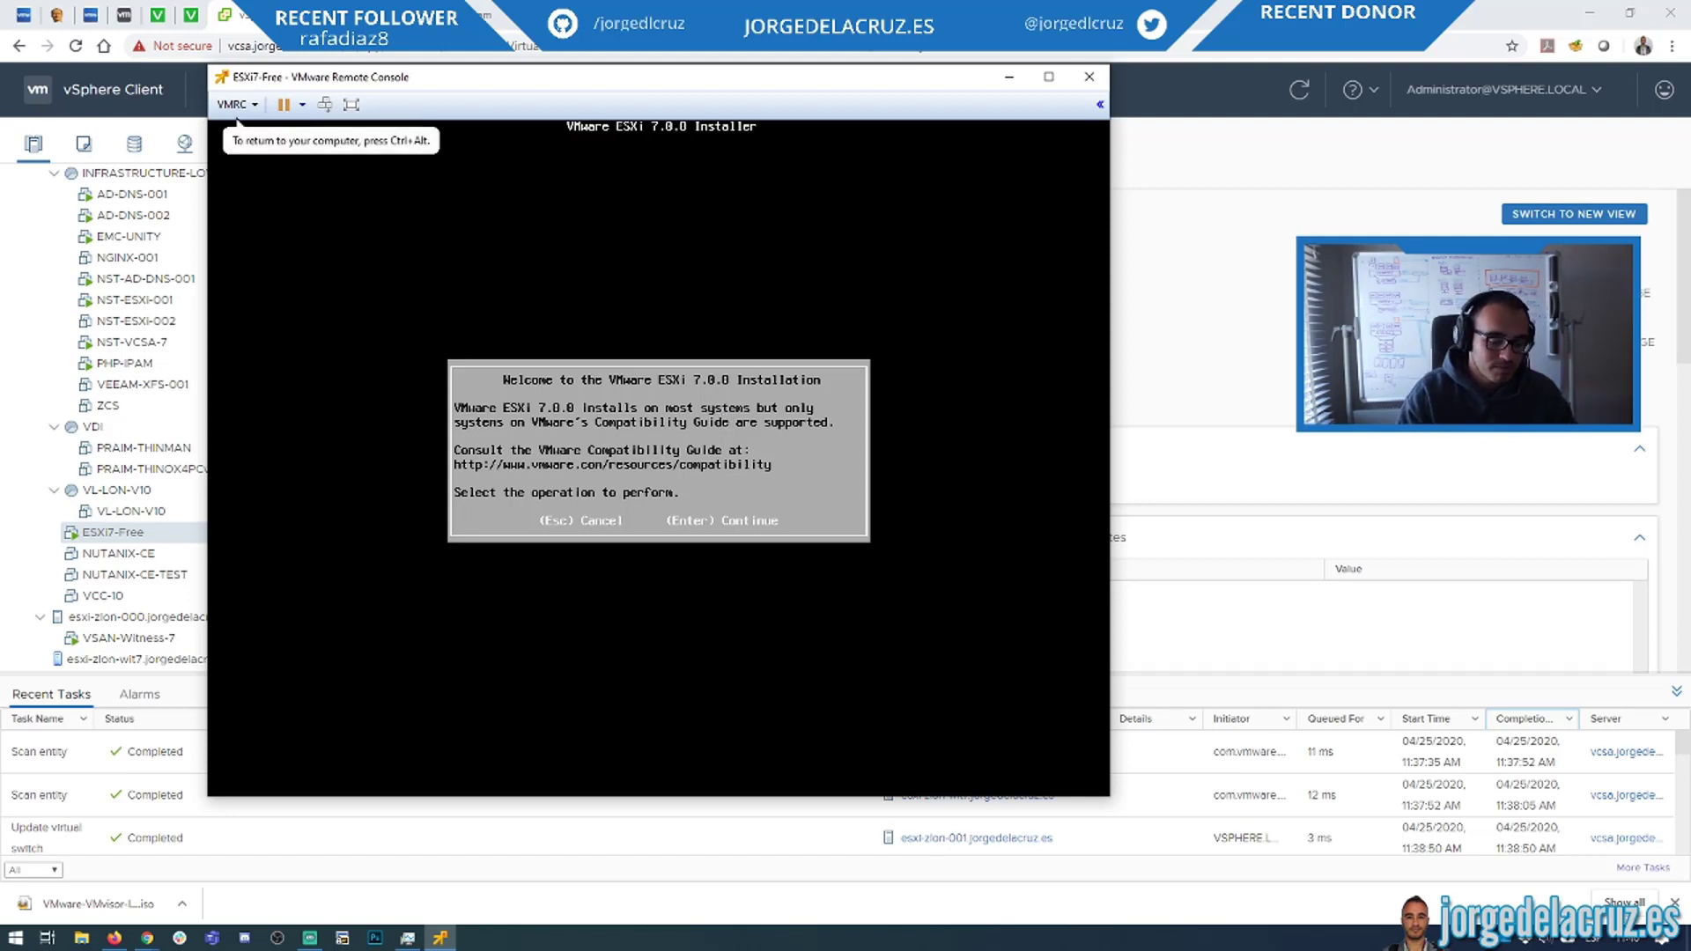
key("Return")
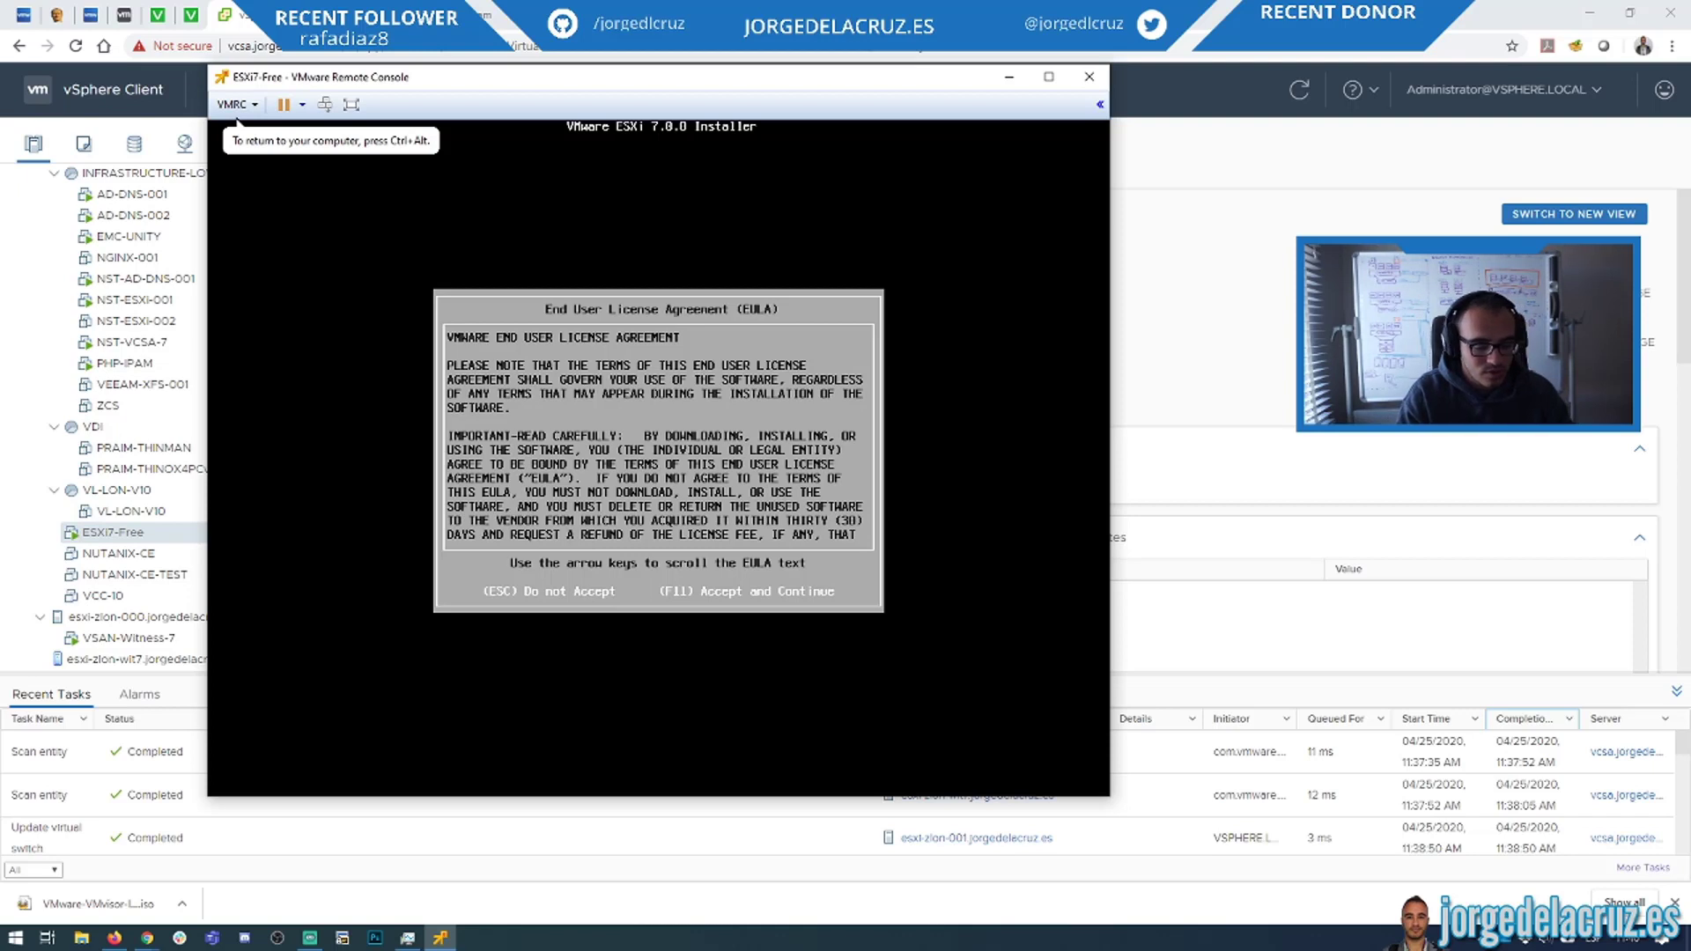
key("Down")
key("Down")
key("Down")
key("Down")
key("Down")
key("Down")
key("F11")
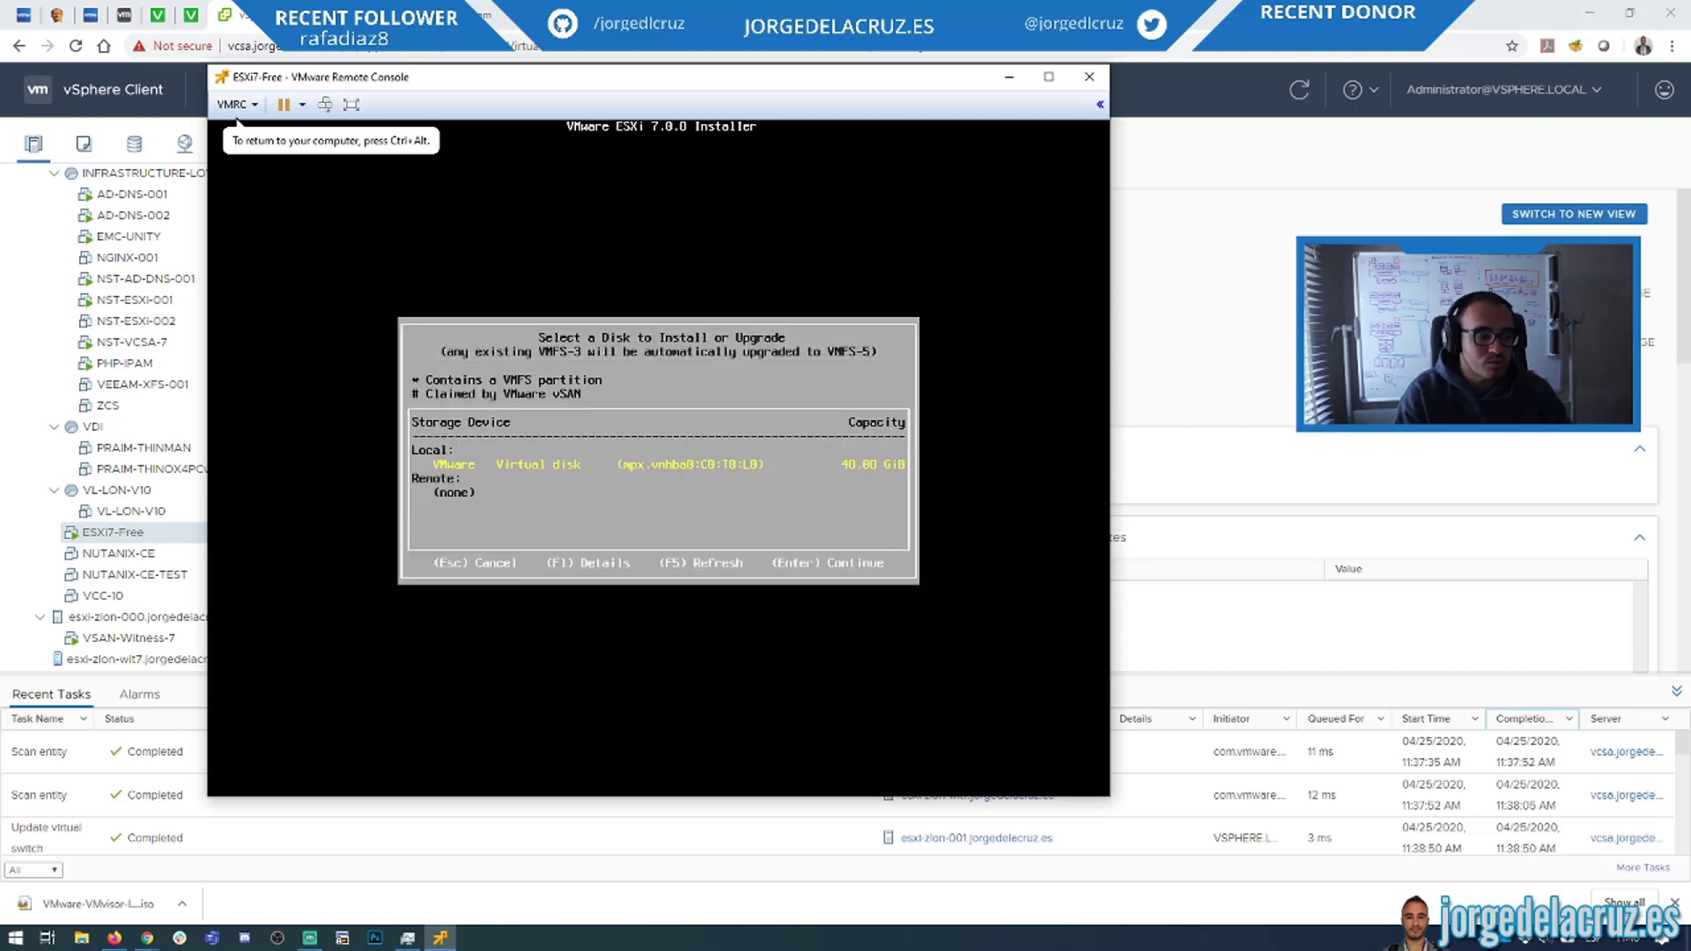
key("Return")
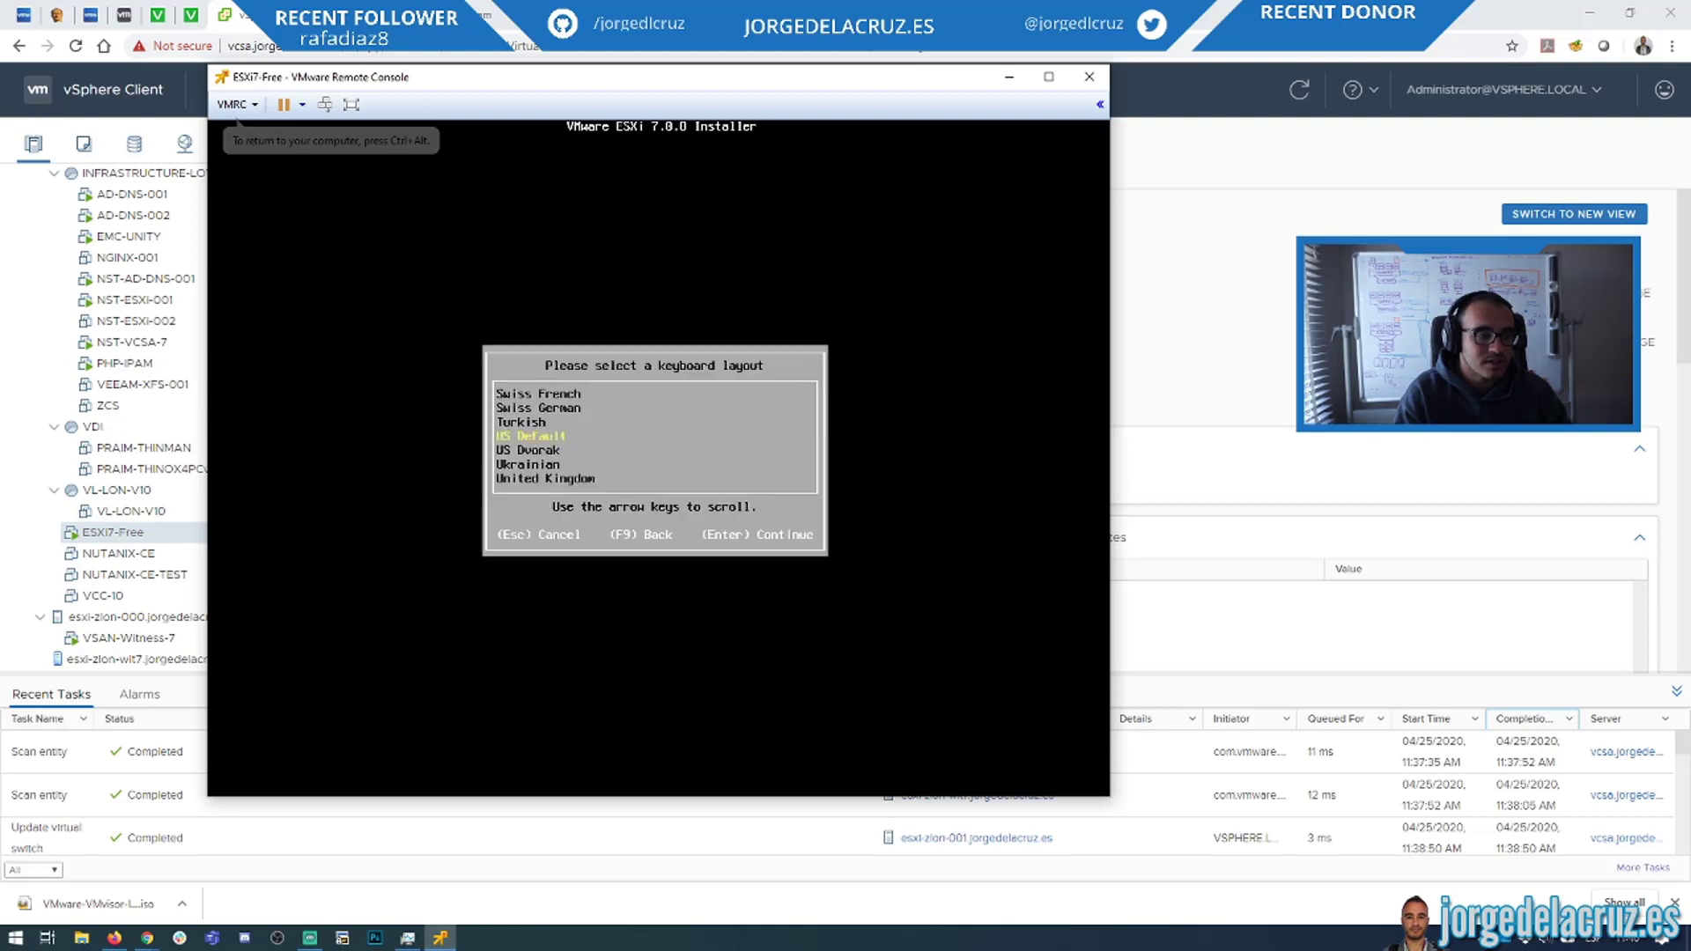
key("Return")
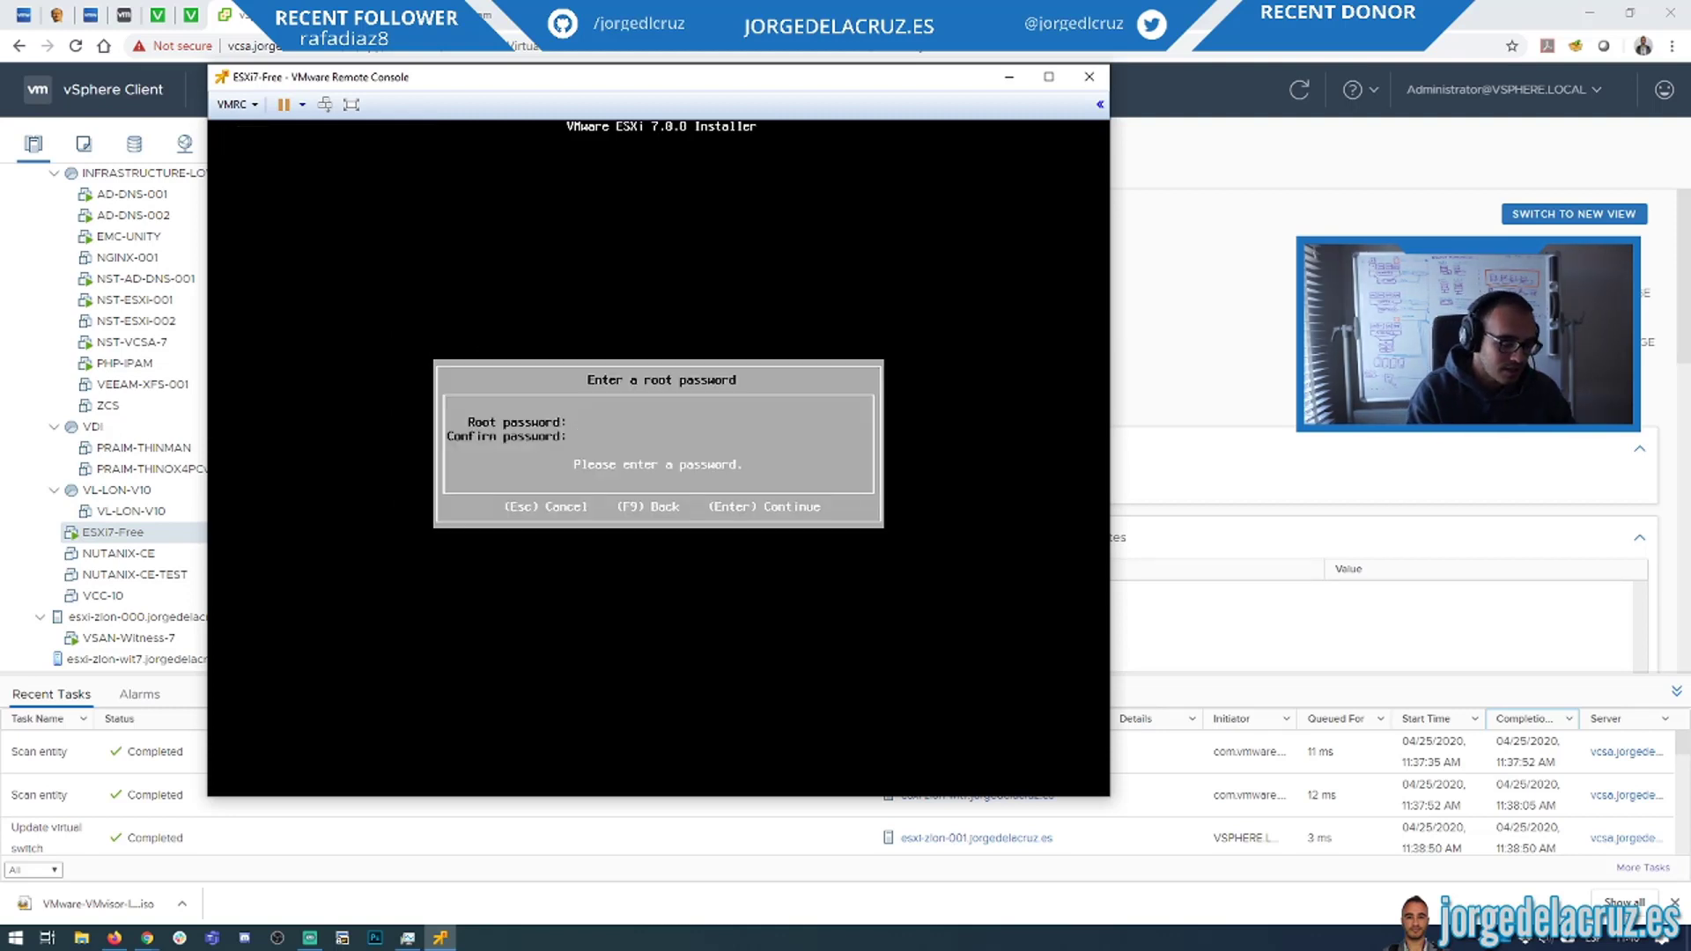
- Enter and confirm the root password, correcting a typo, and continue
type("********")
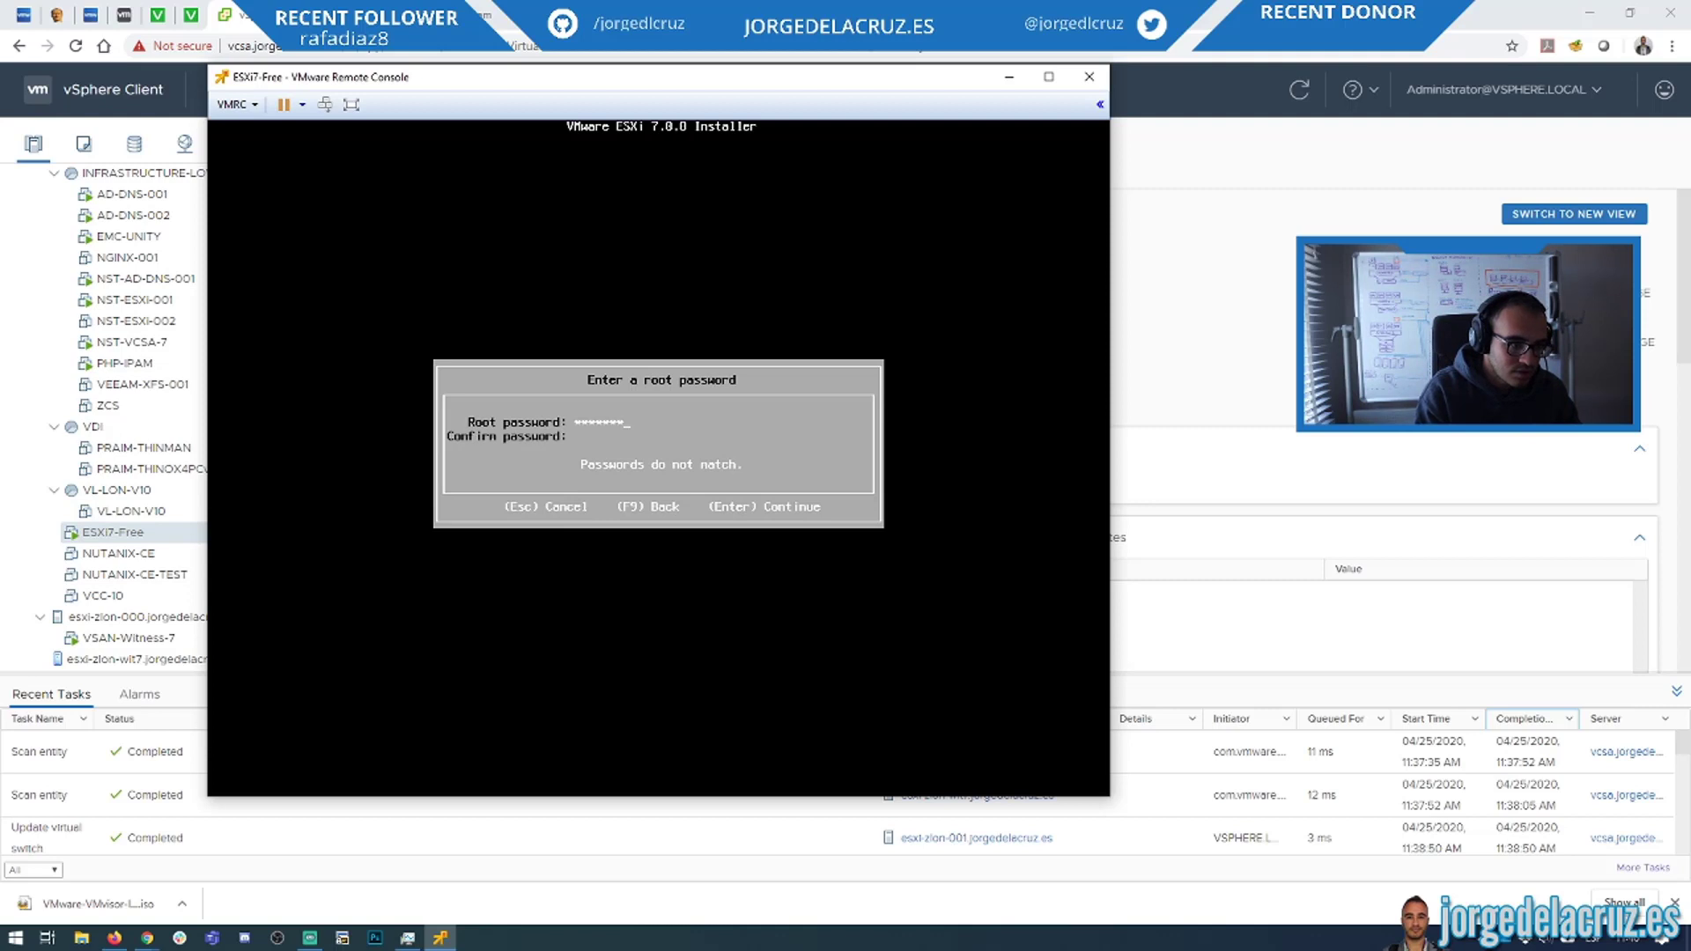
key("BackSpace")
key("BackSpace")
key("BackSpace")
key("BackSpace")
key("BackSpace")
key("BackSpace")
key("BackSpace")
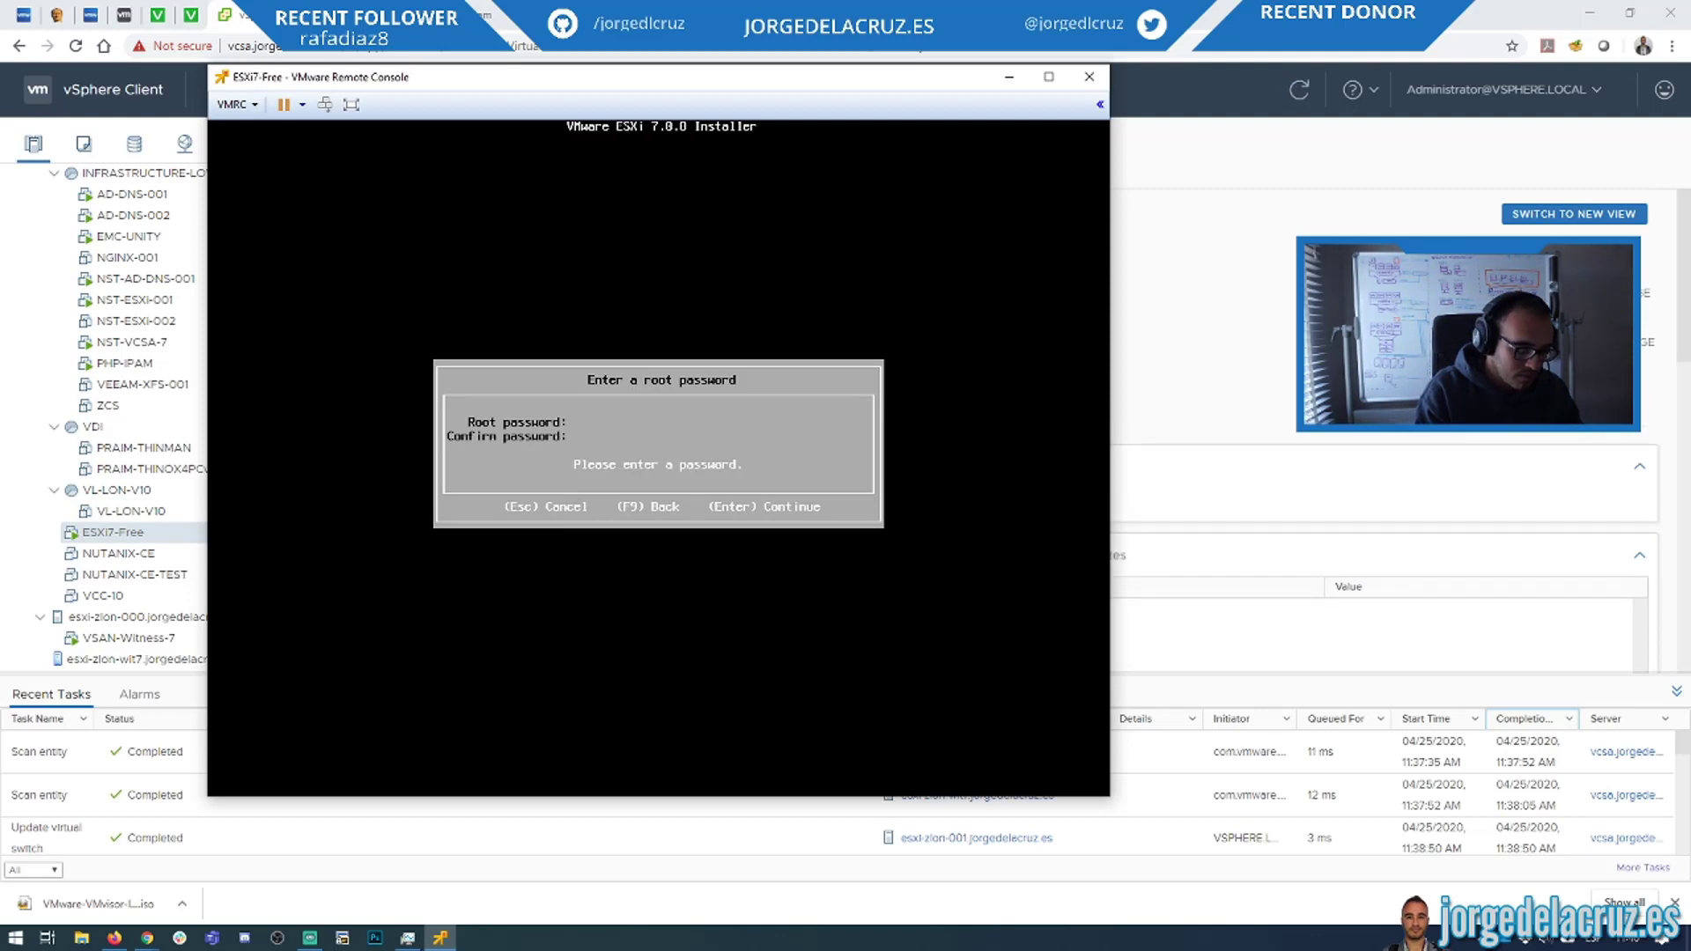
type("*******")
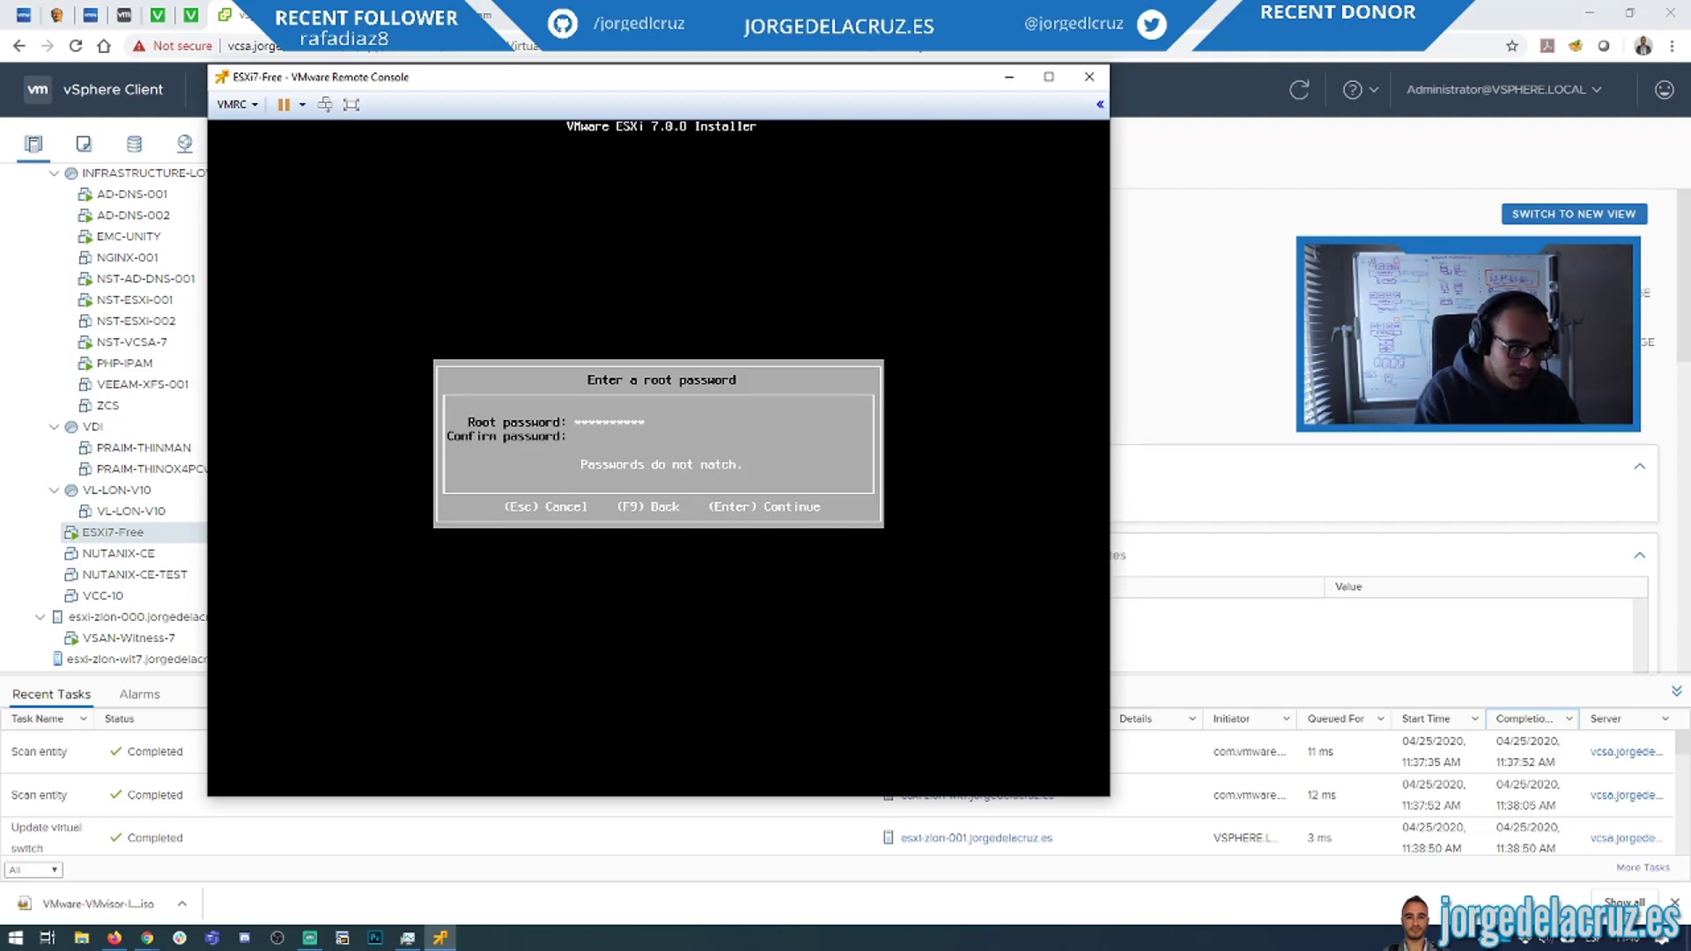
type("********")
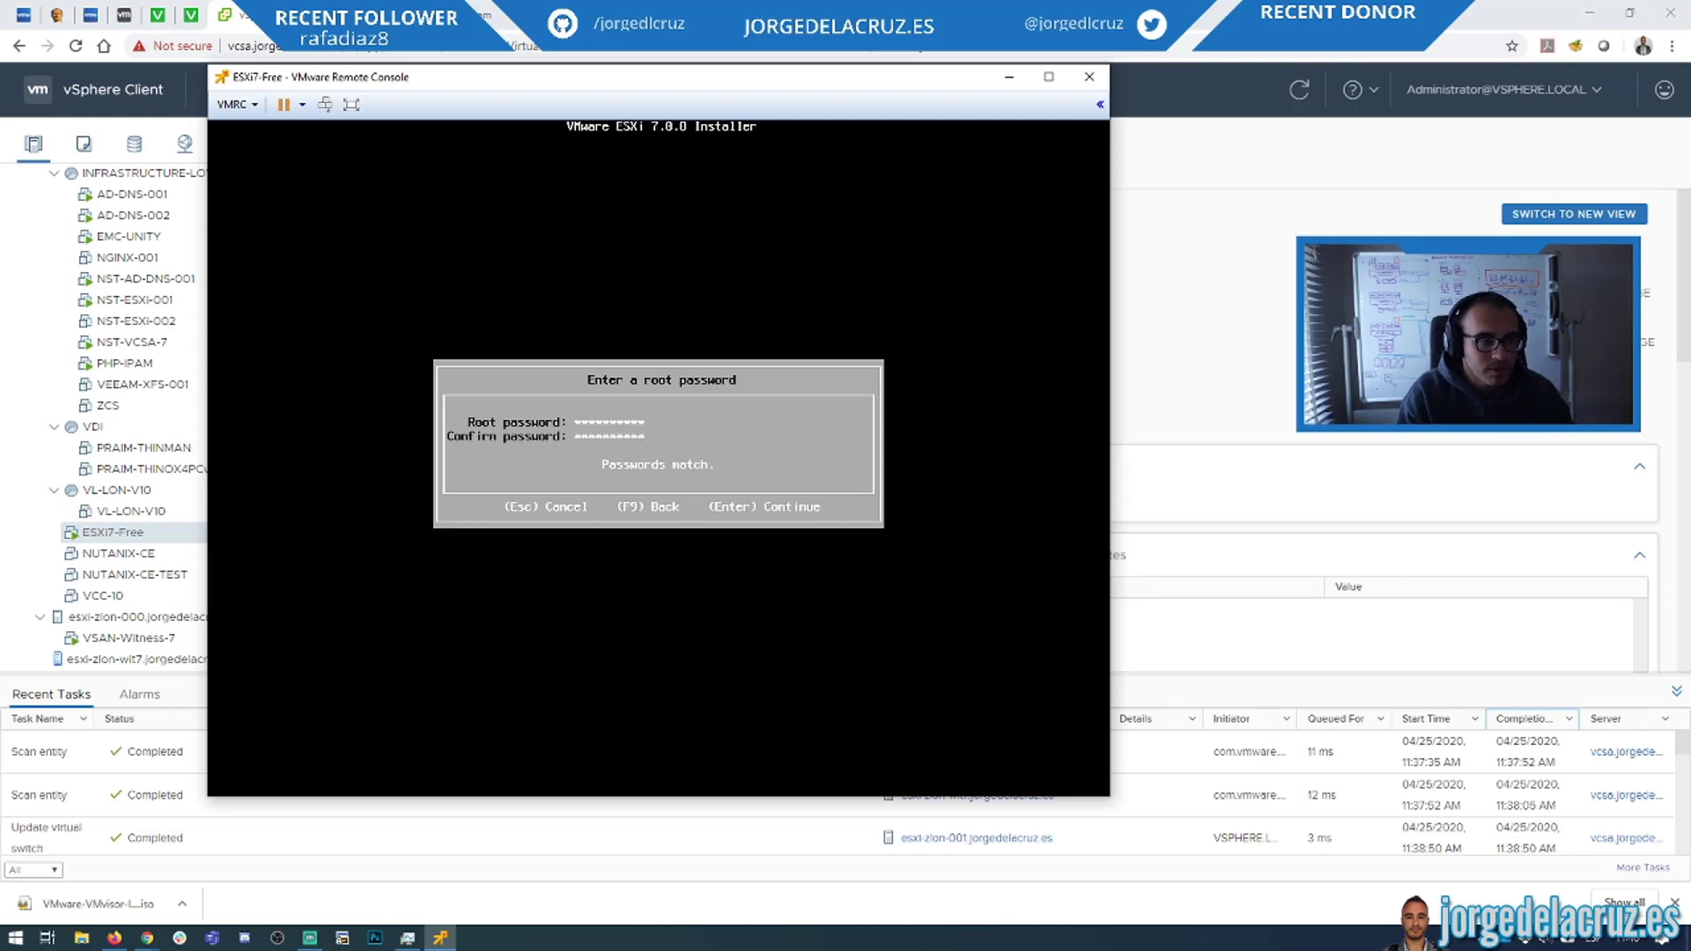
key("Return")
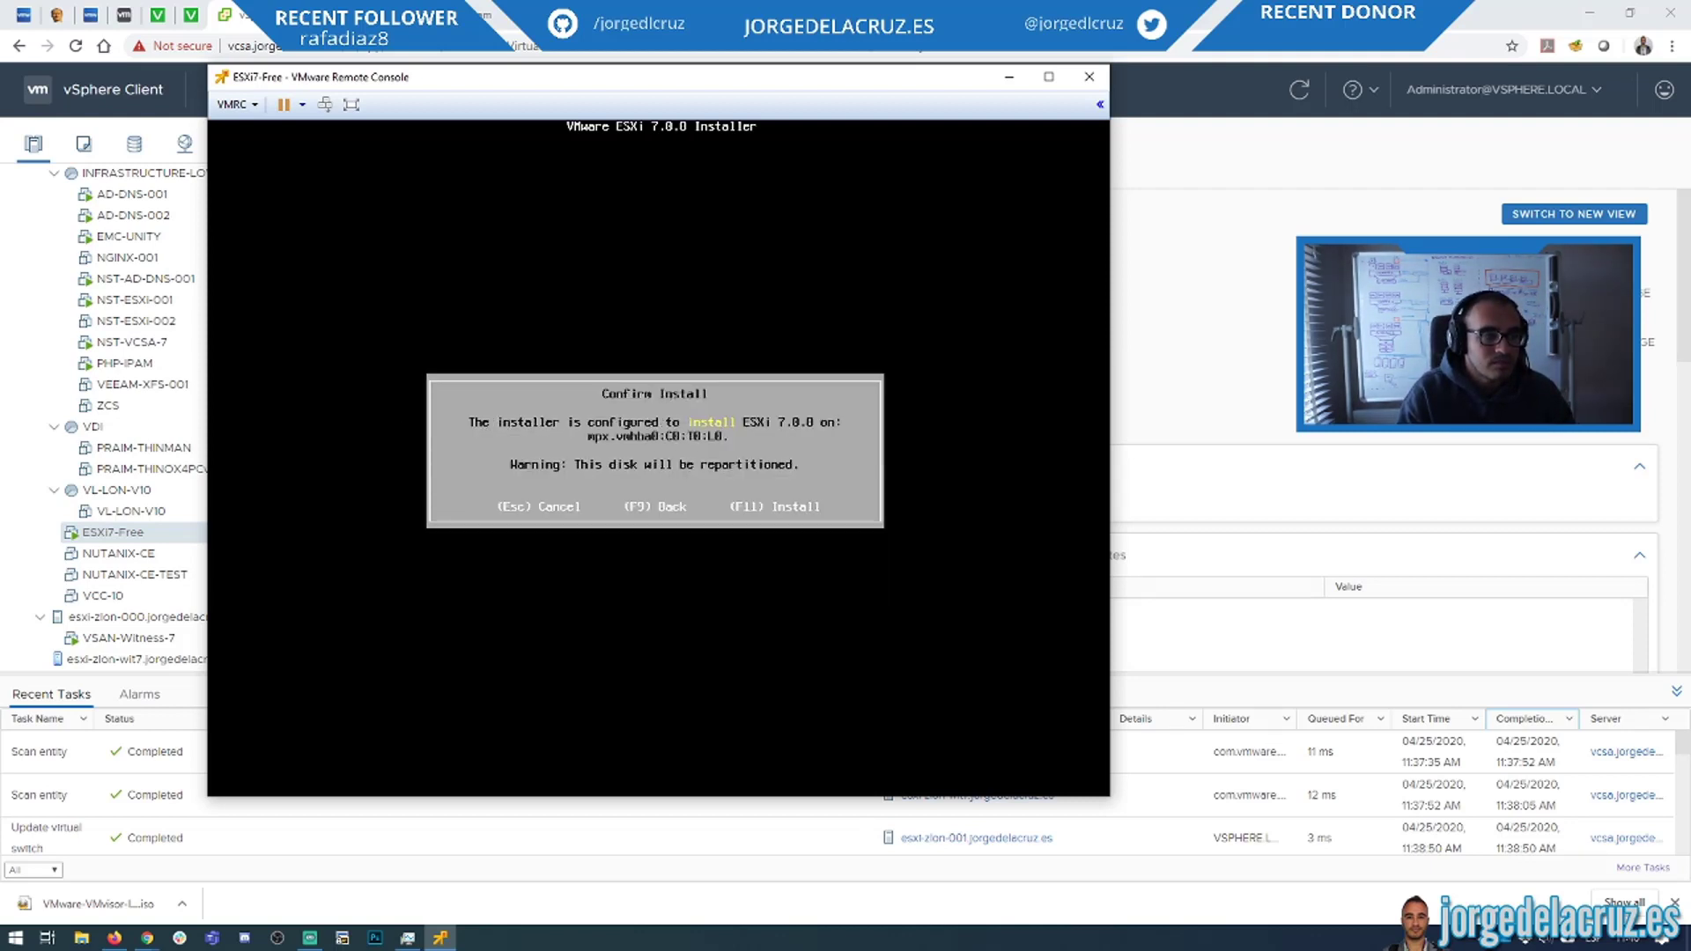
- Install ESXi 7.0.0 on the disk, reboot when finished, then open the VMRC power and main menus
key("F11")
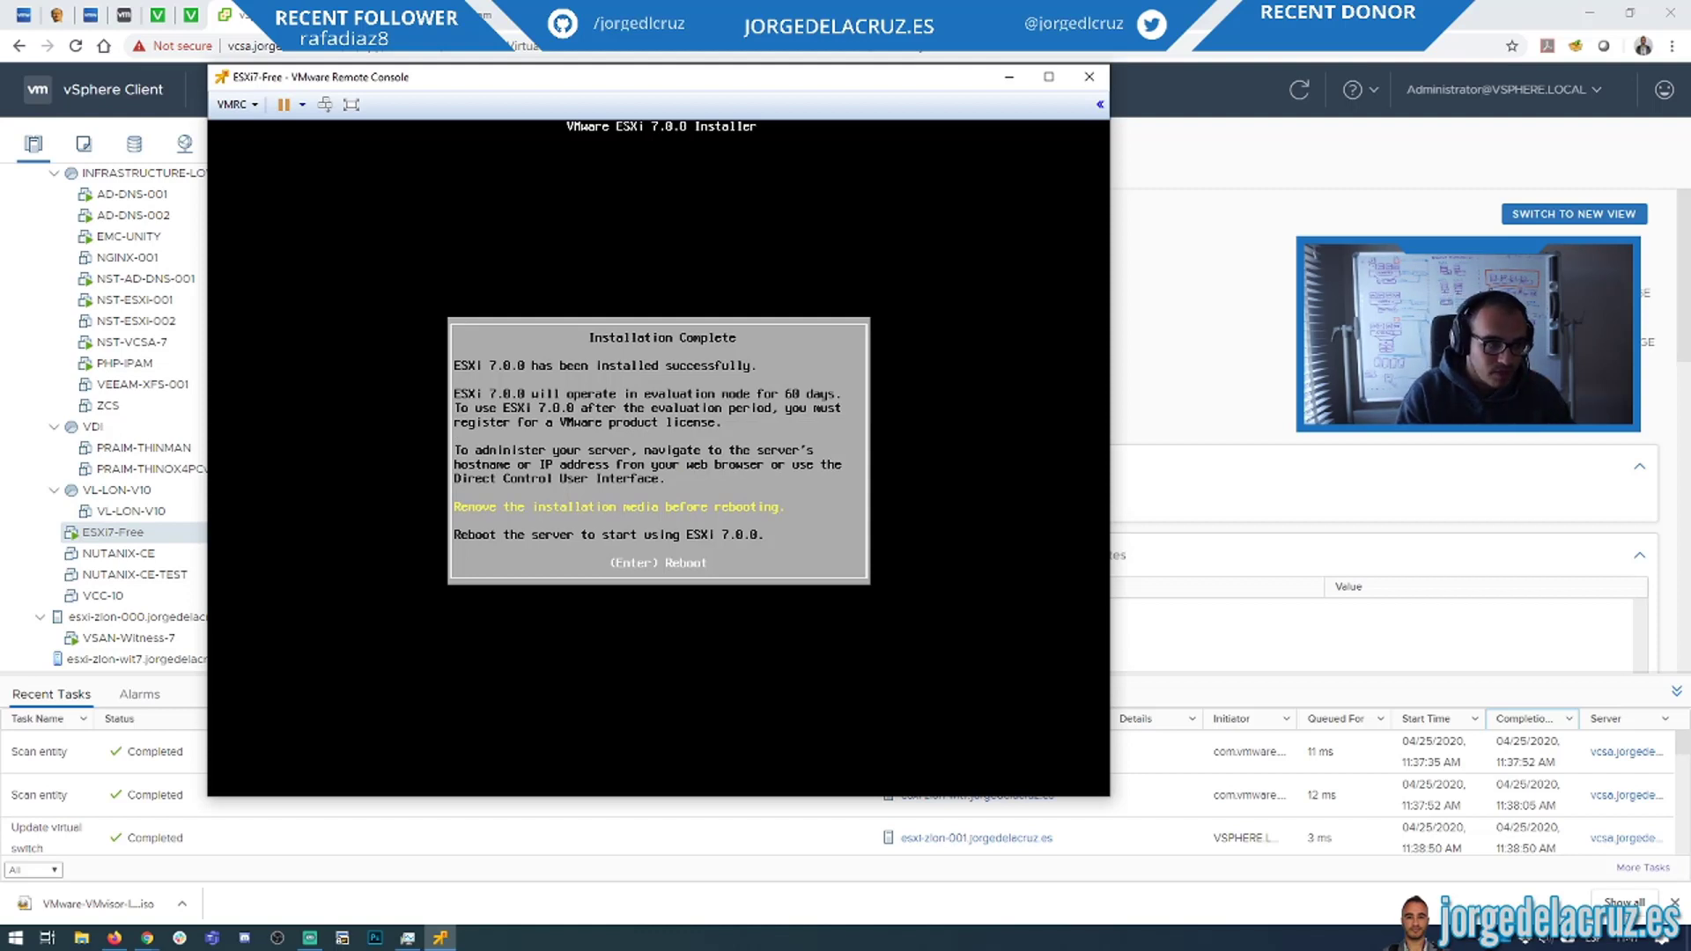
key("Return")
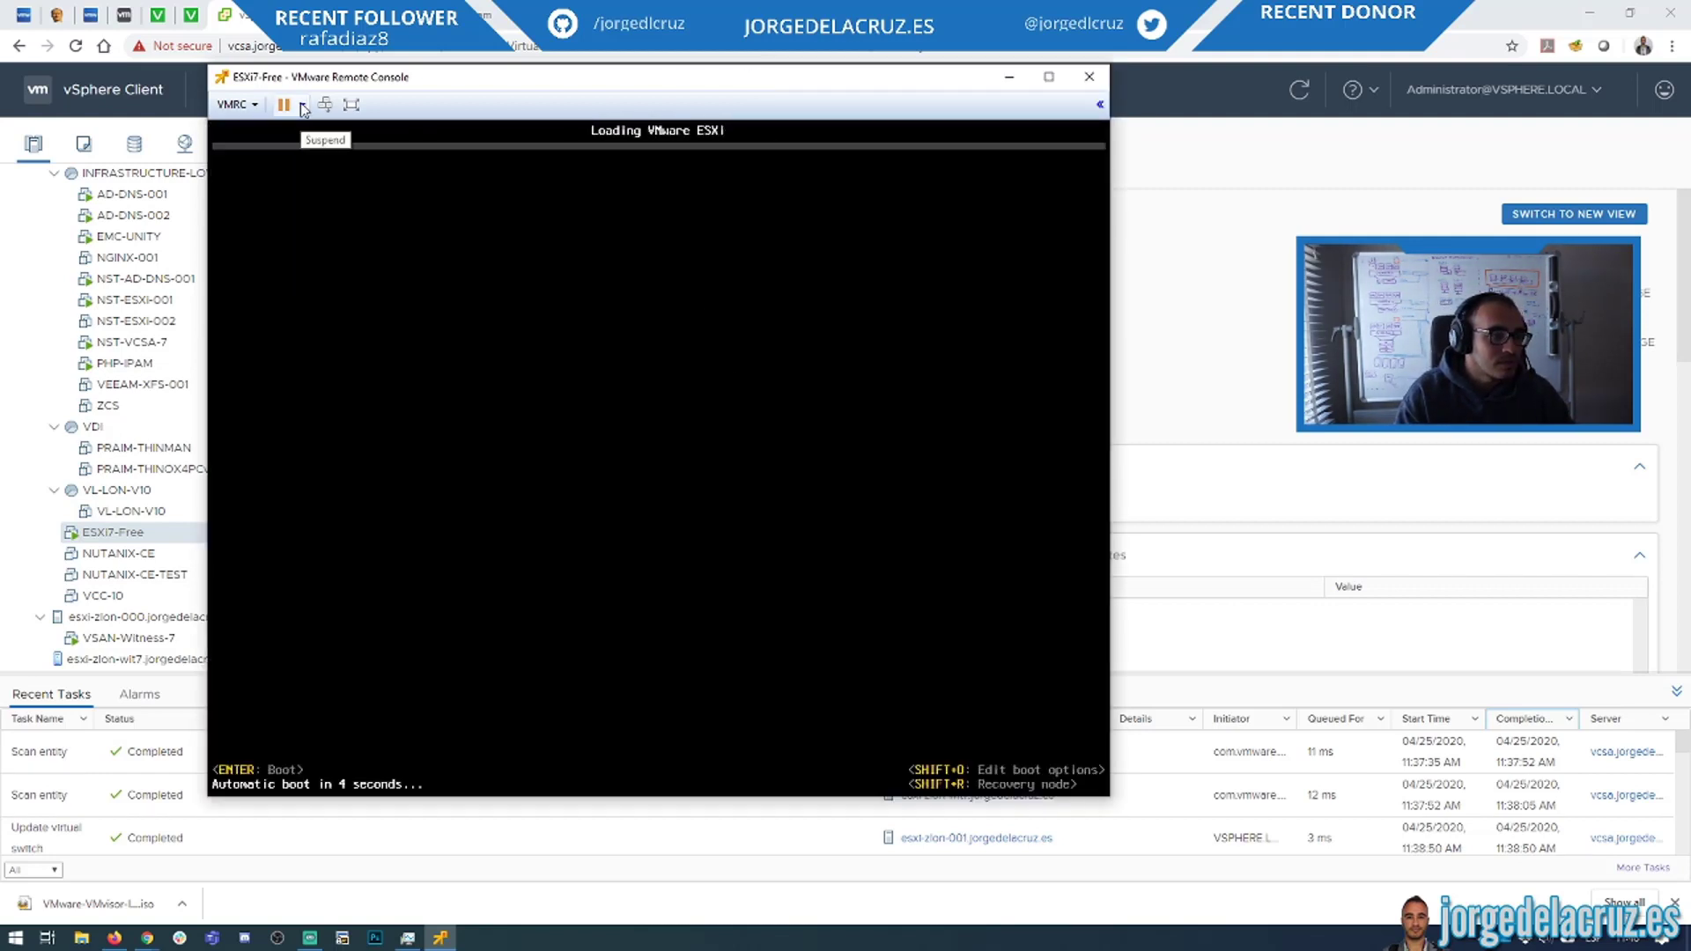
left_click(302, 106)
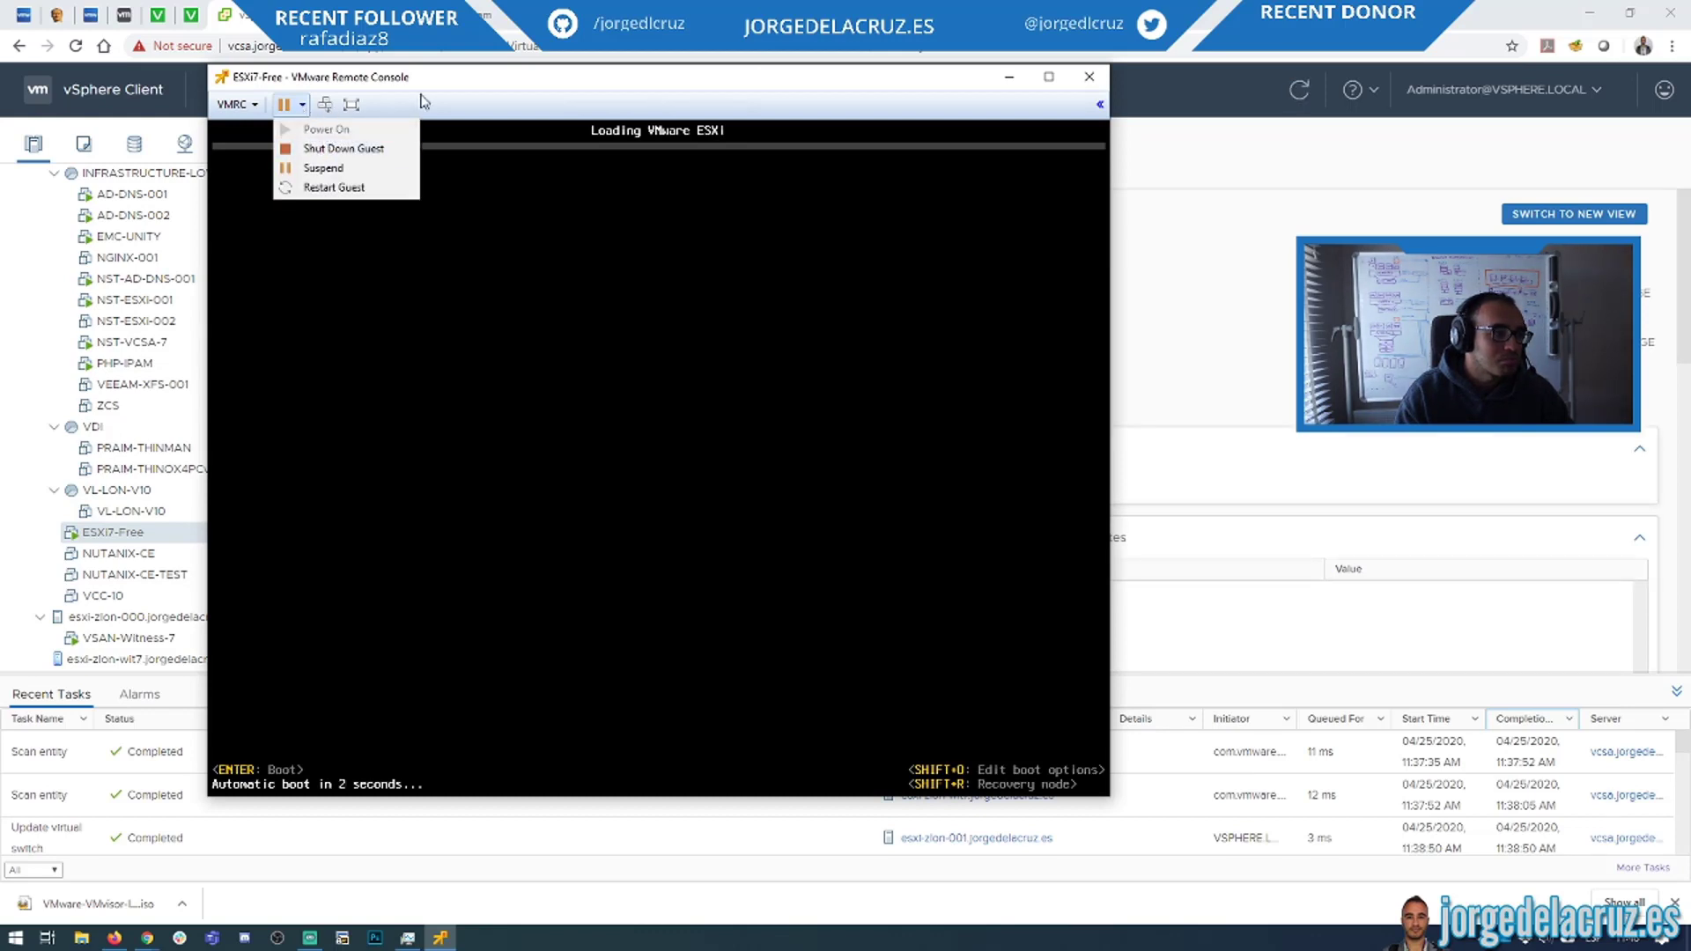
left_click(251, 109)
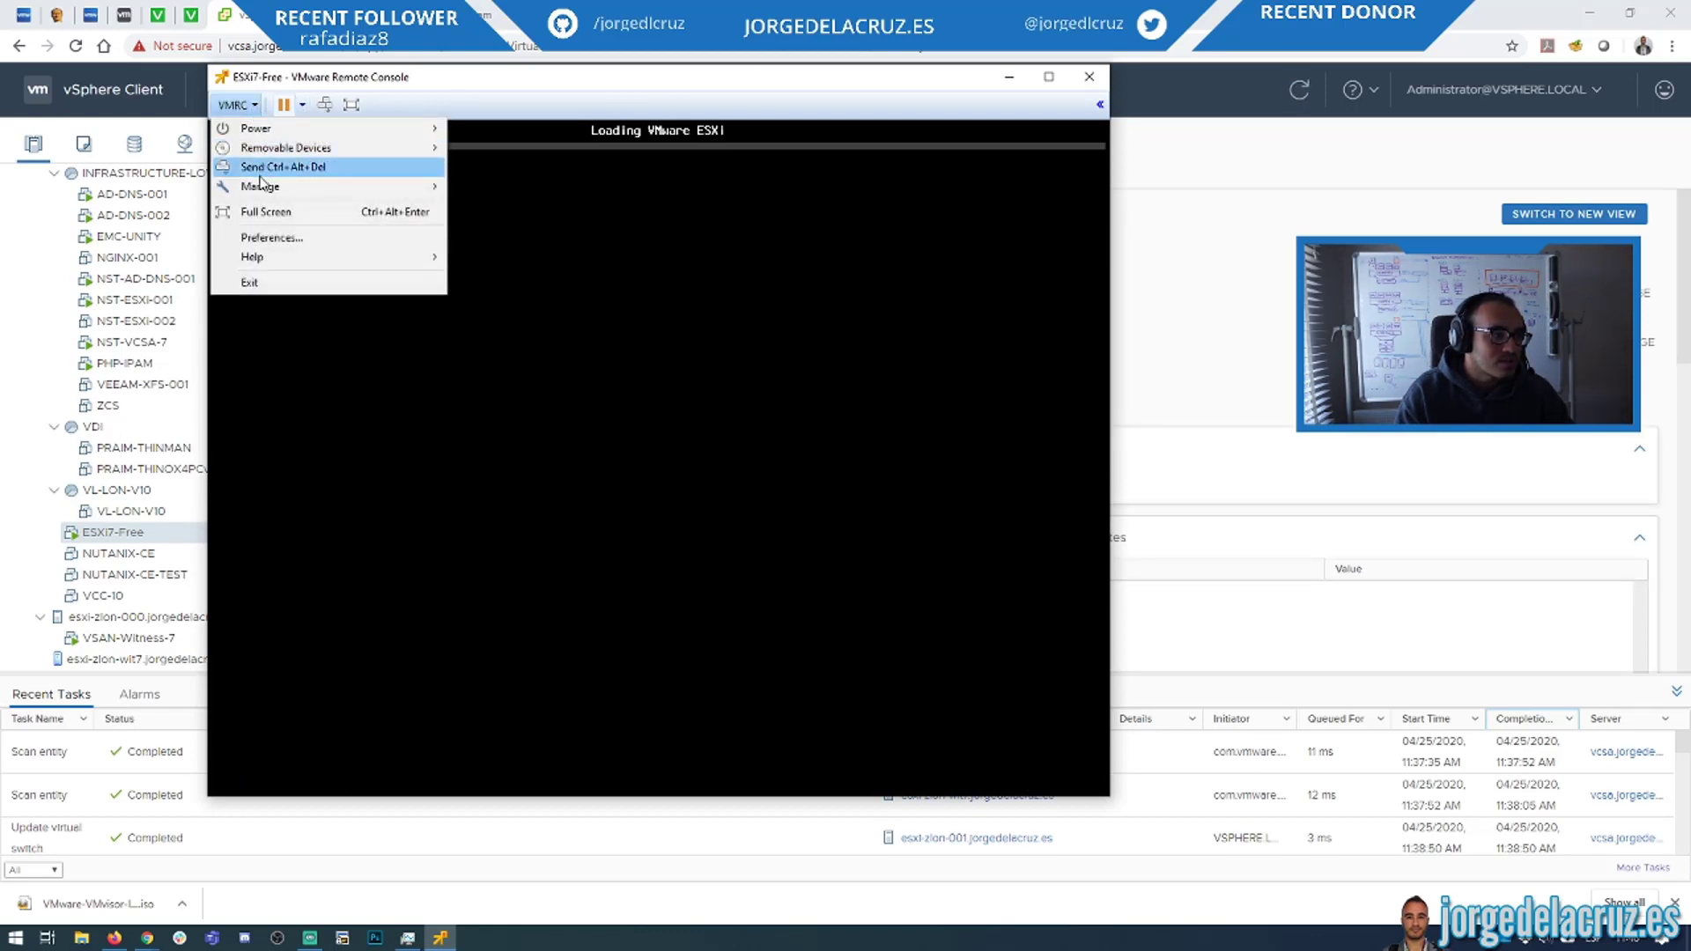
mouse_move(261, 192)
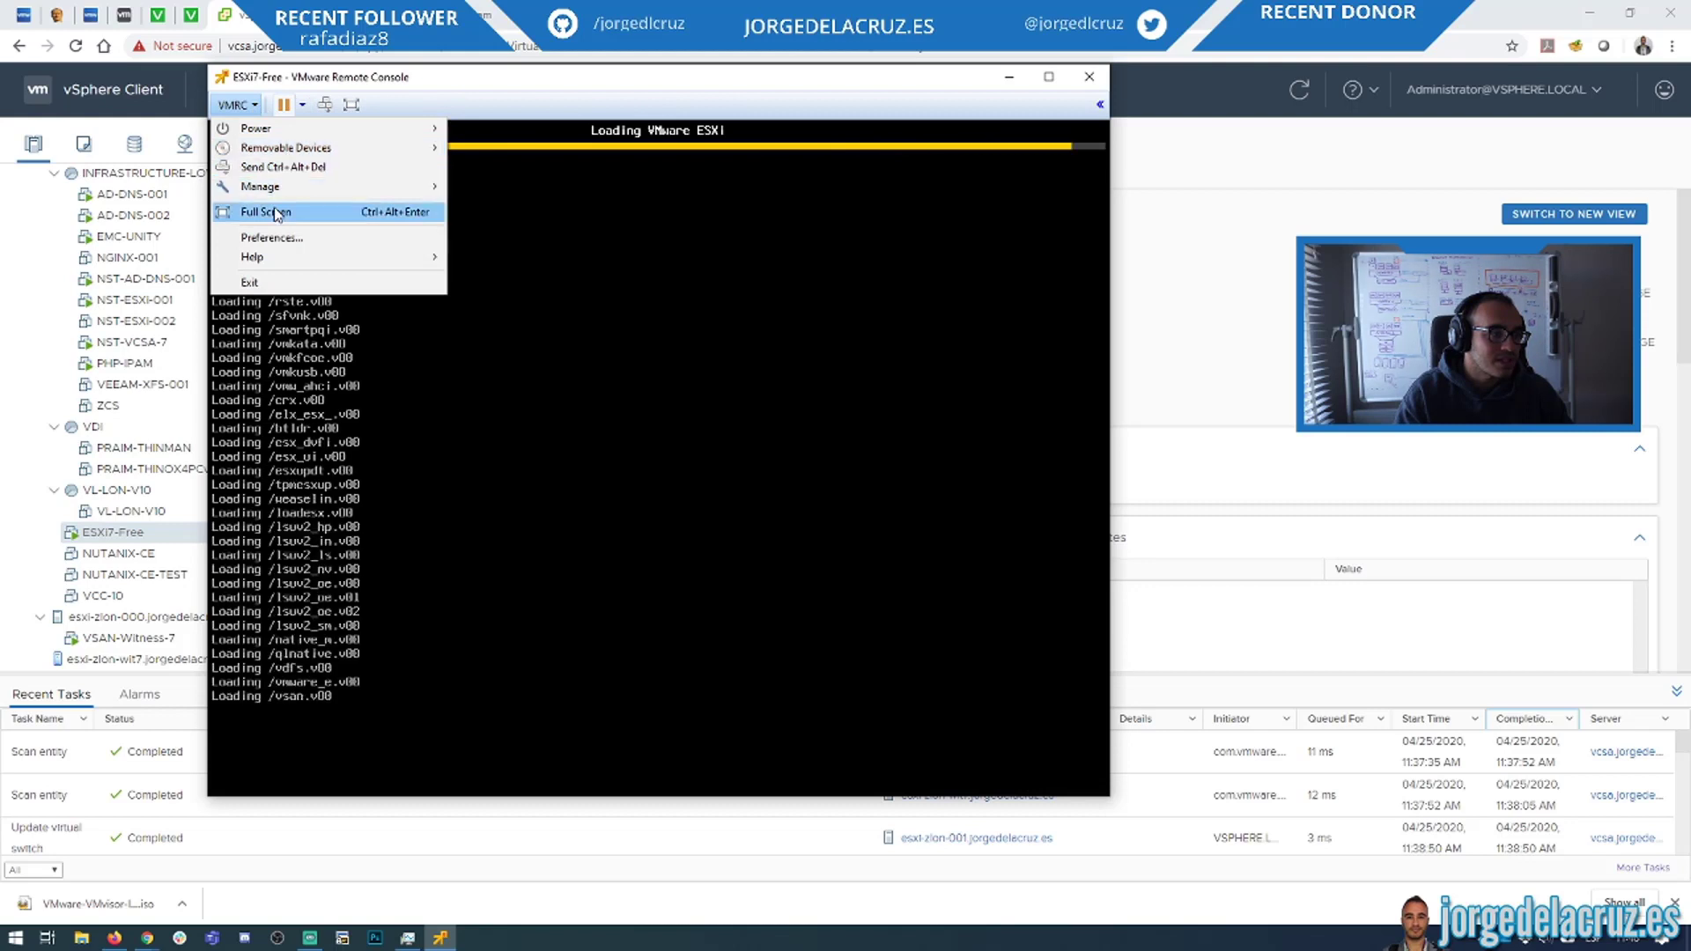
- Connect the VMRC CD/DVD drive 1 to the ESXi installer ISO on the server
mouse_move(291, 147)
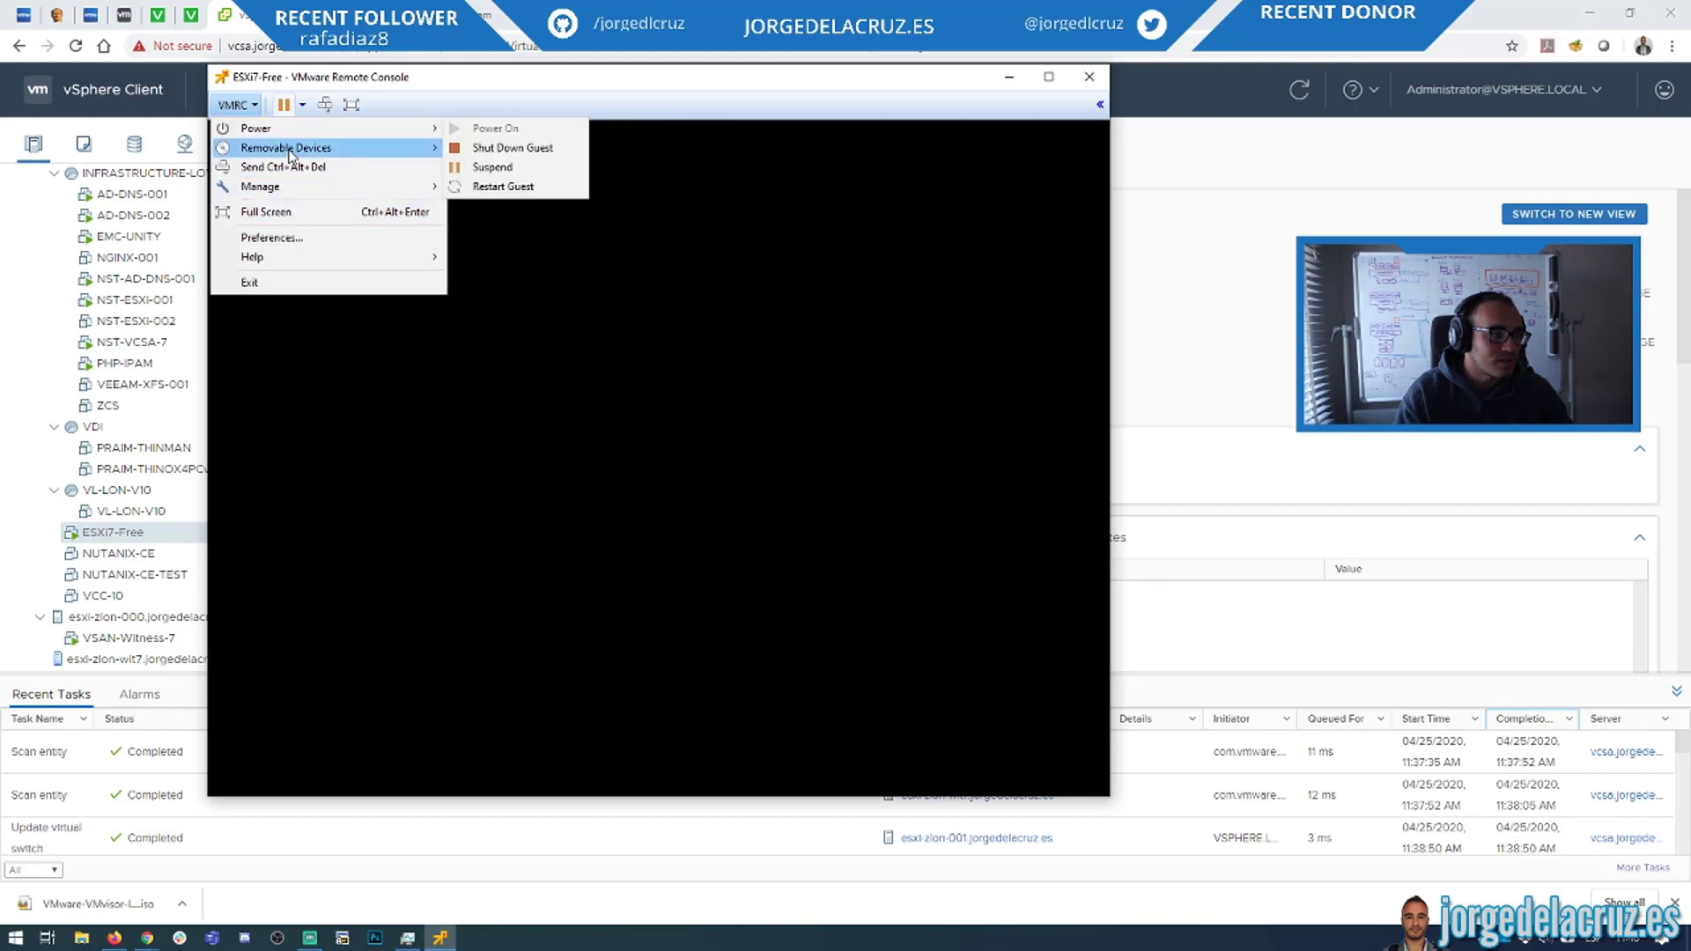
mouse_move(541, 157)
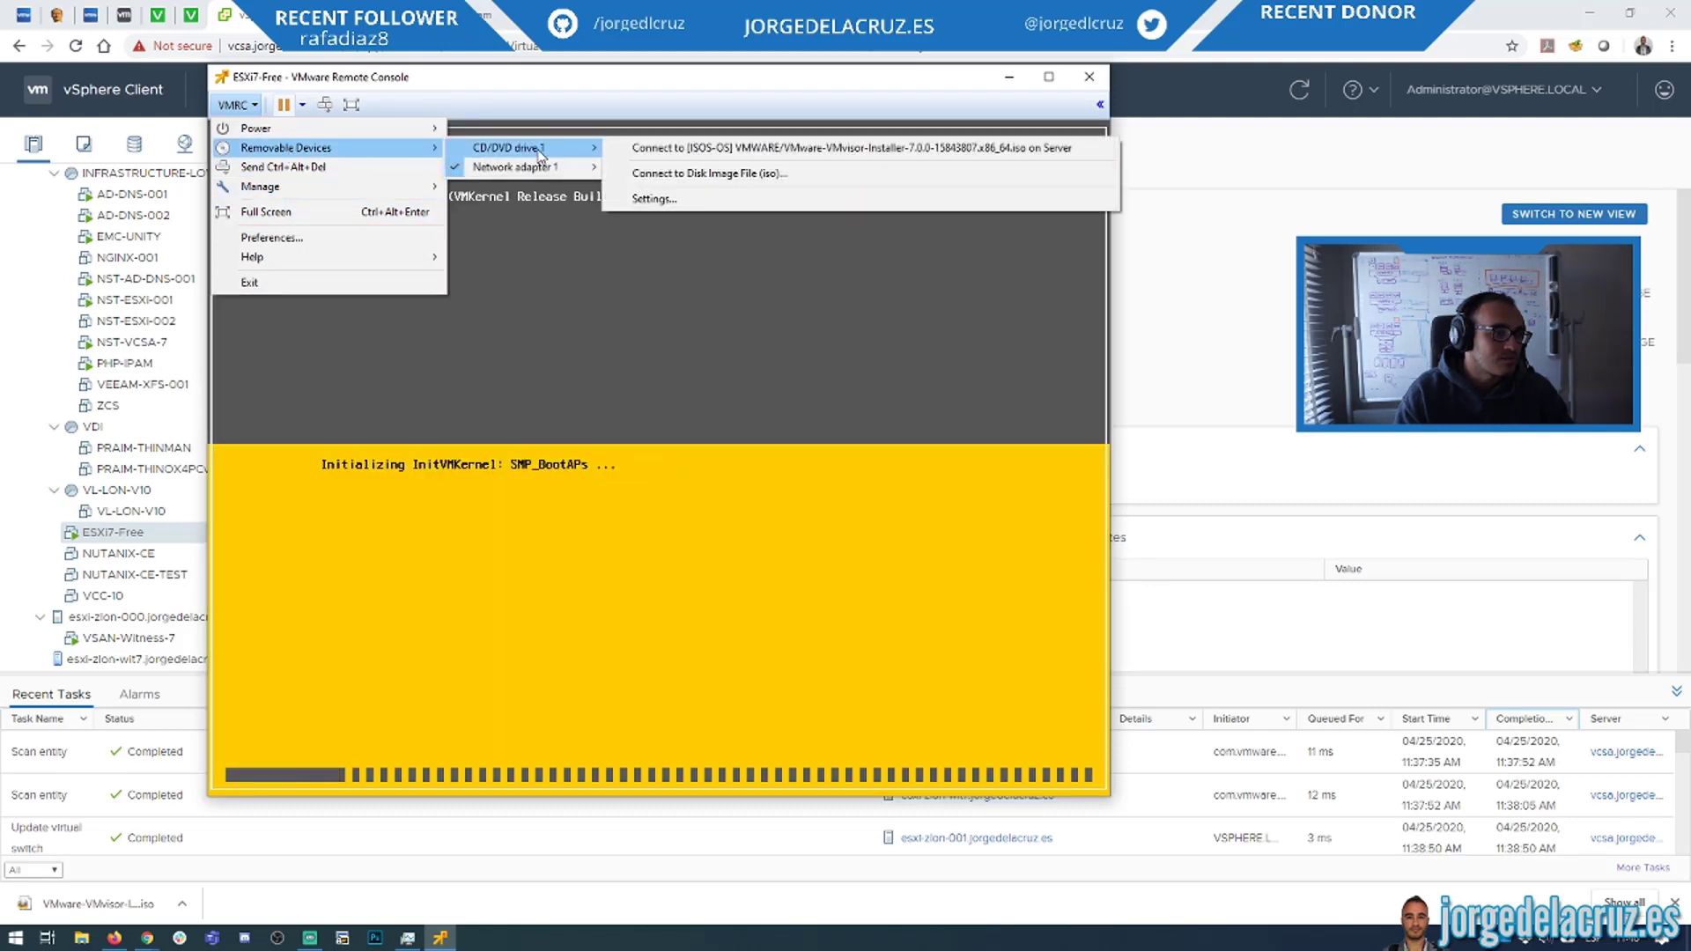
left_click(638, 152)
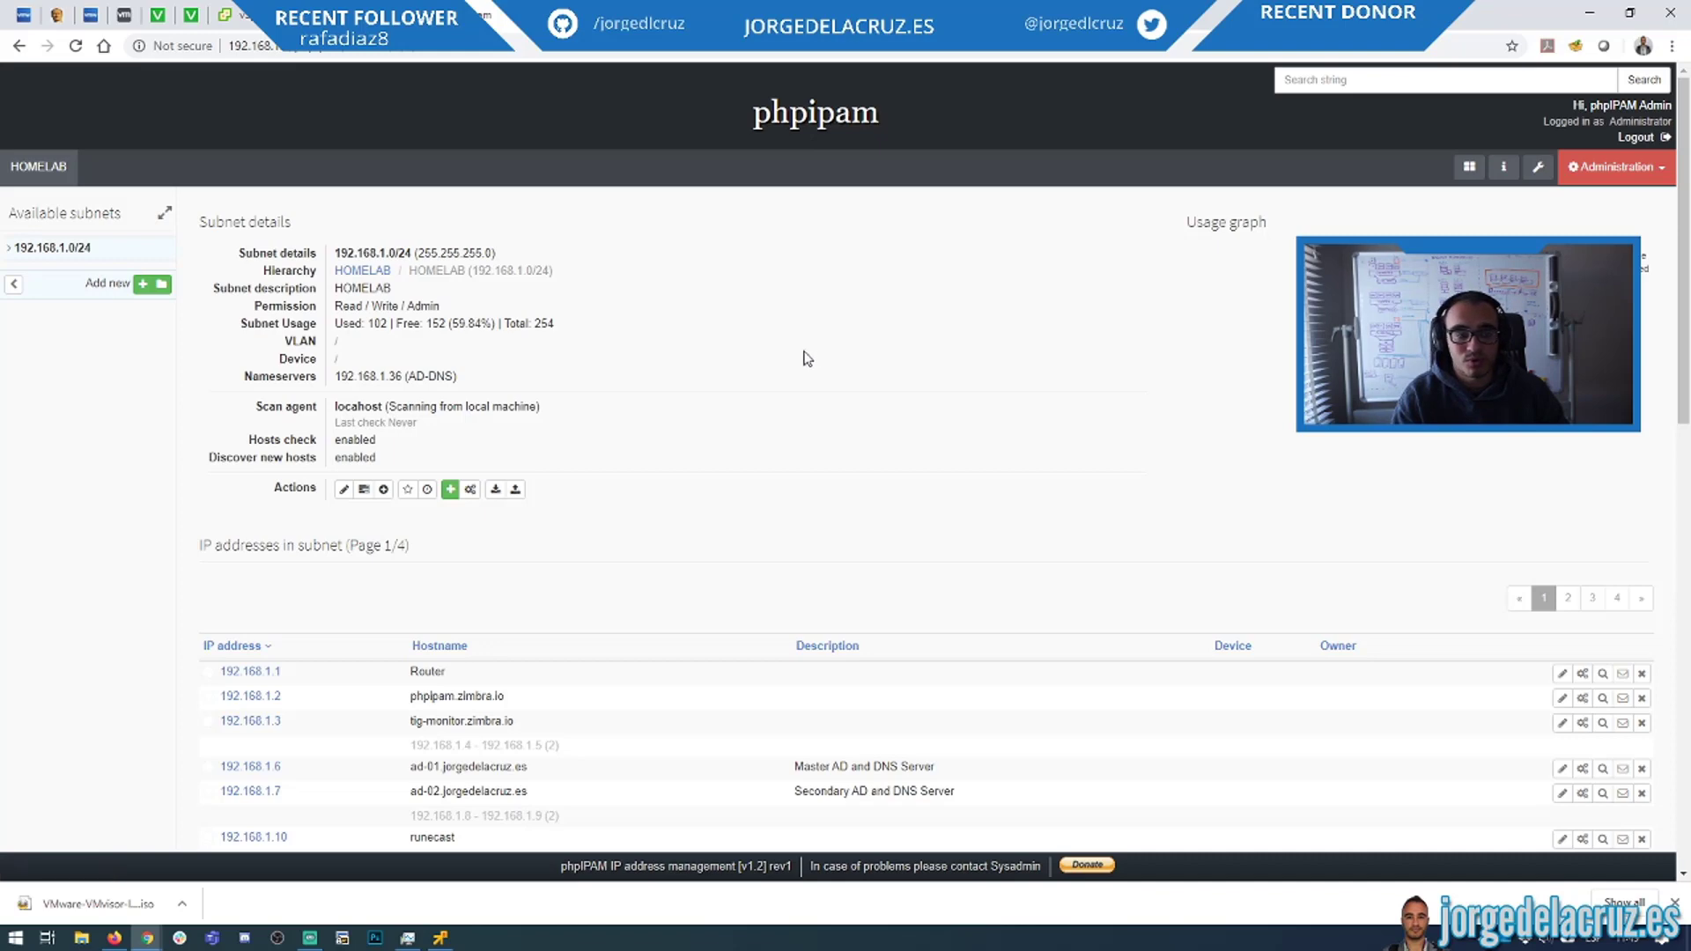
- In phpIPAM, scroll to the visual subnet display and pick address 192.168.1.73
scroll(755, 406, "down", 2)
scroll(755, 406, "down", 2)
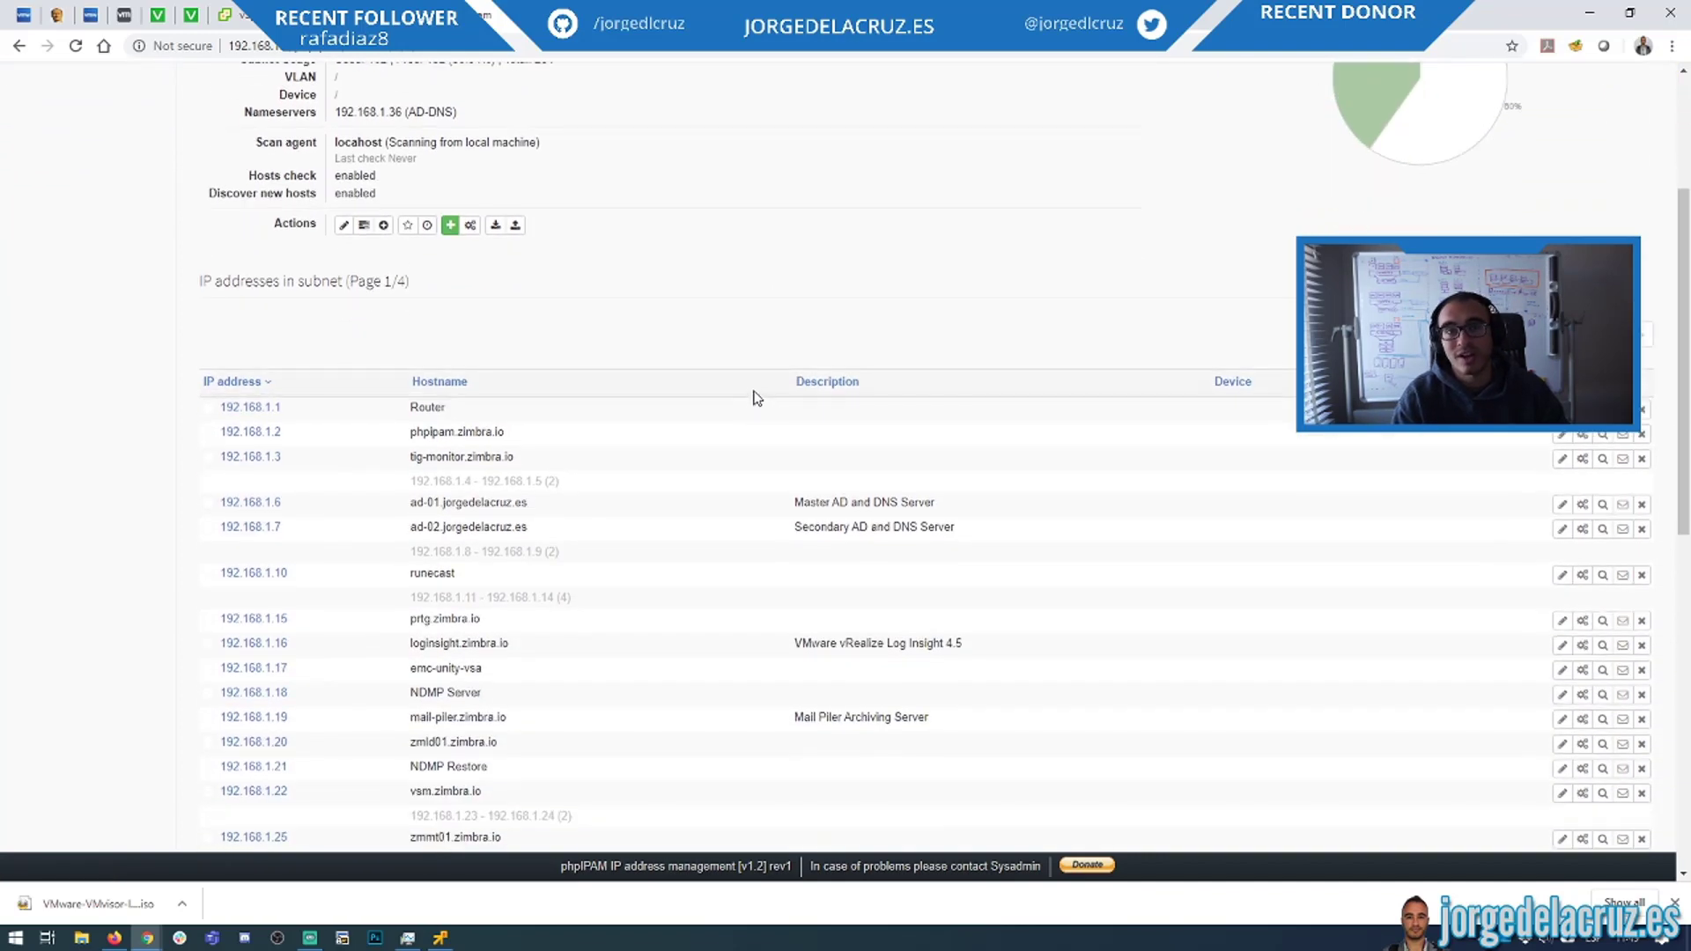
scroll(751, 407, "down", 2)
scroll(749, 410, "down", 6)
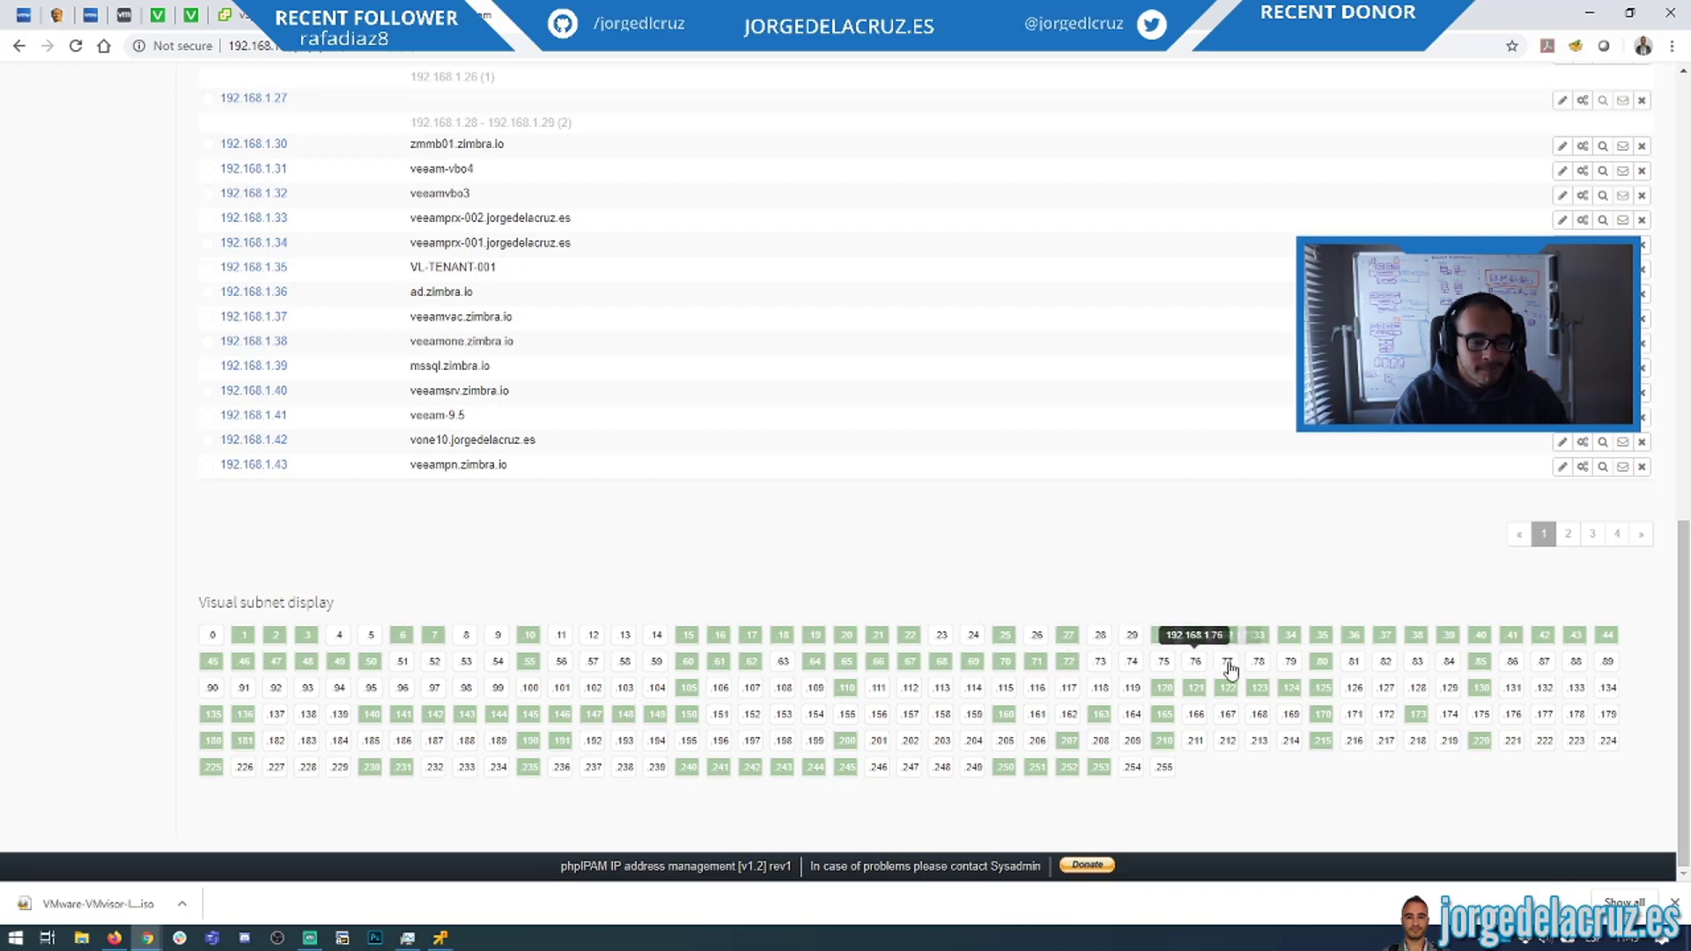
left_click(1099, 668)
- Save 192.168.1.73 with hostname esxi-free, then return to the ESXi console window
left_click(775, 238)
type("es")
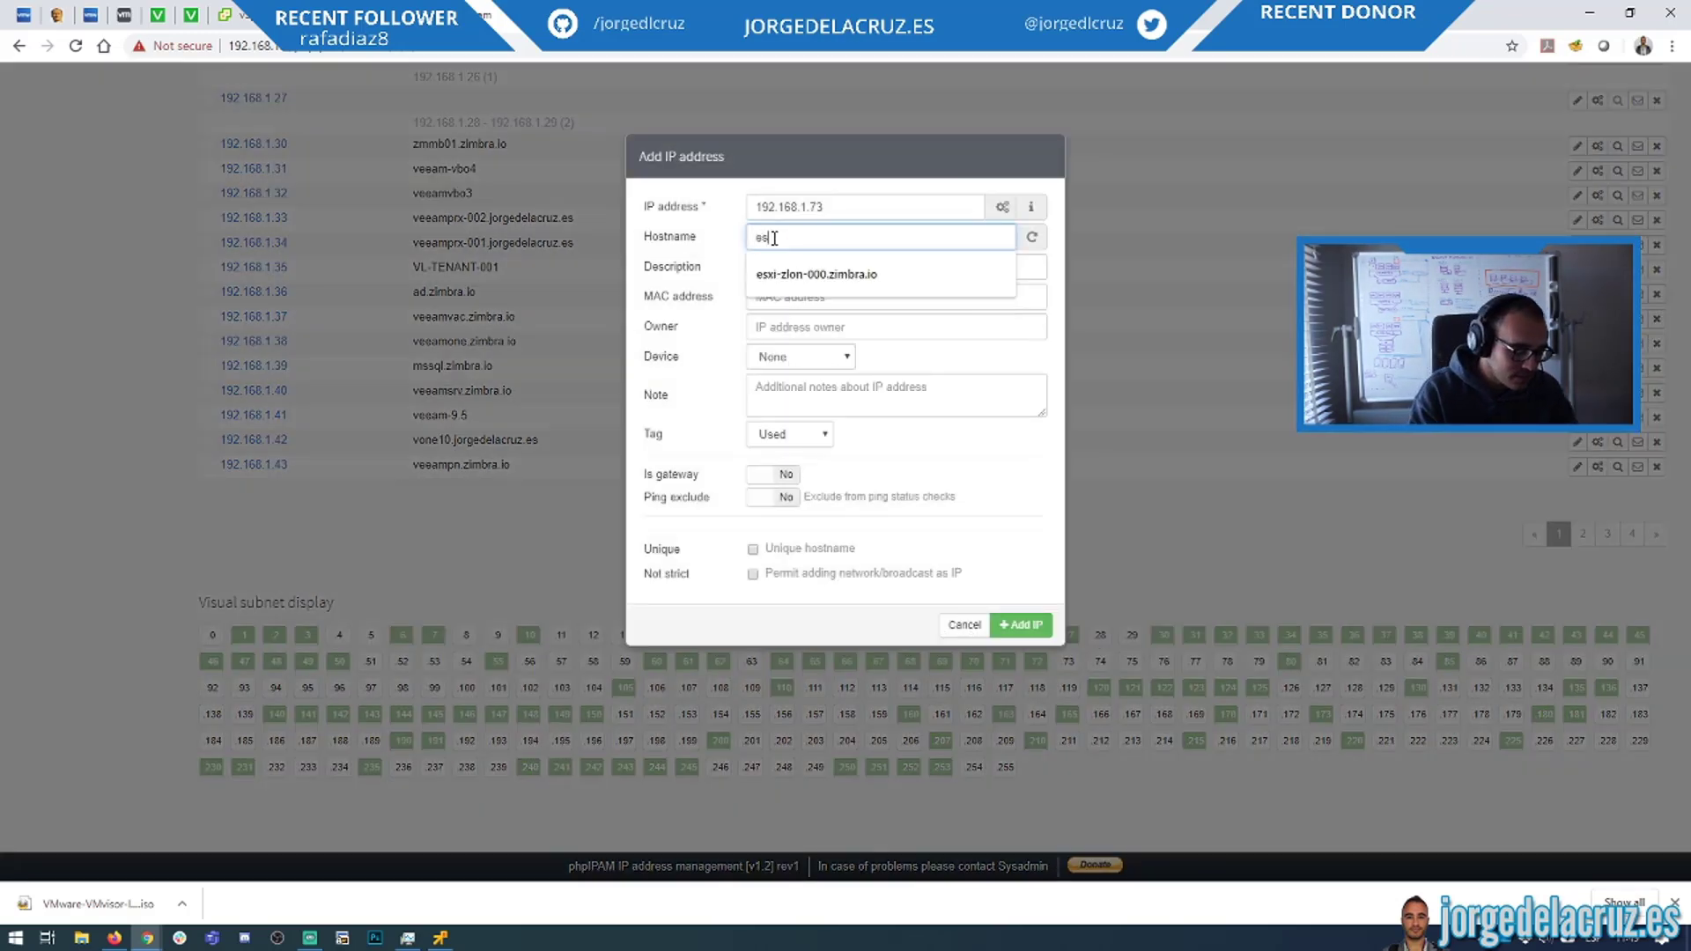
type("x")
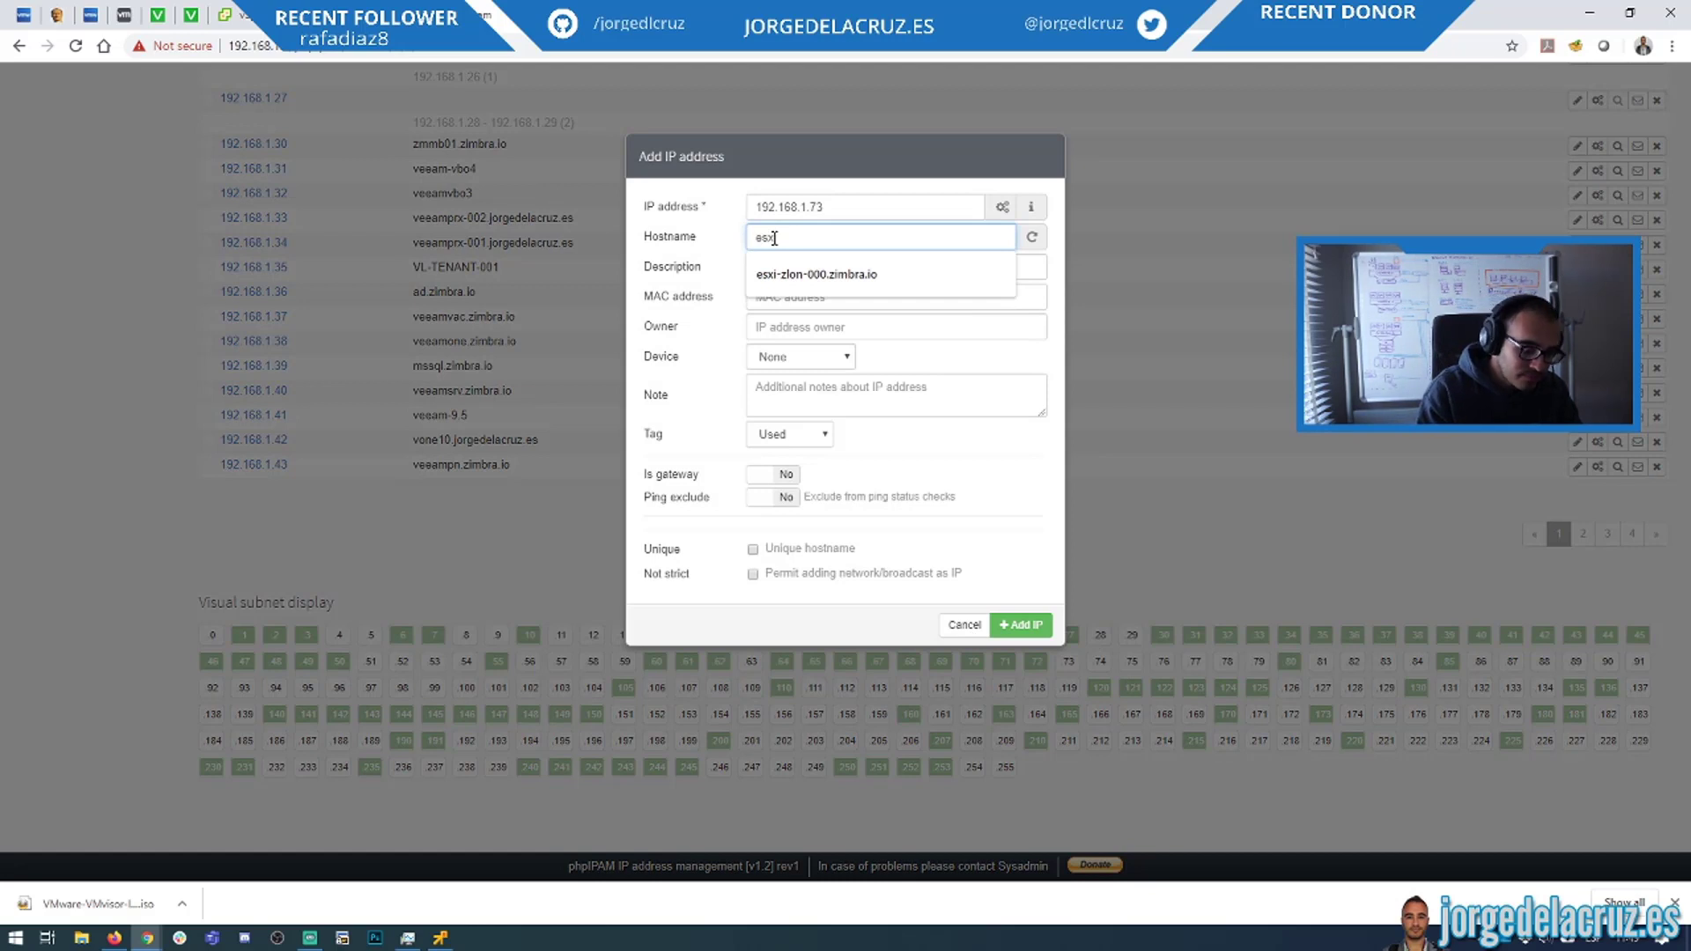
type("-free")
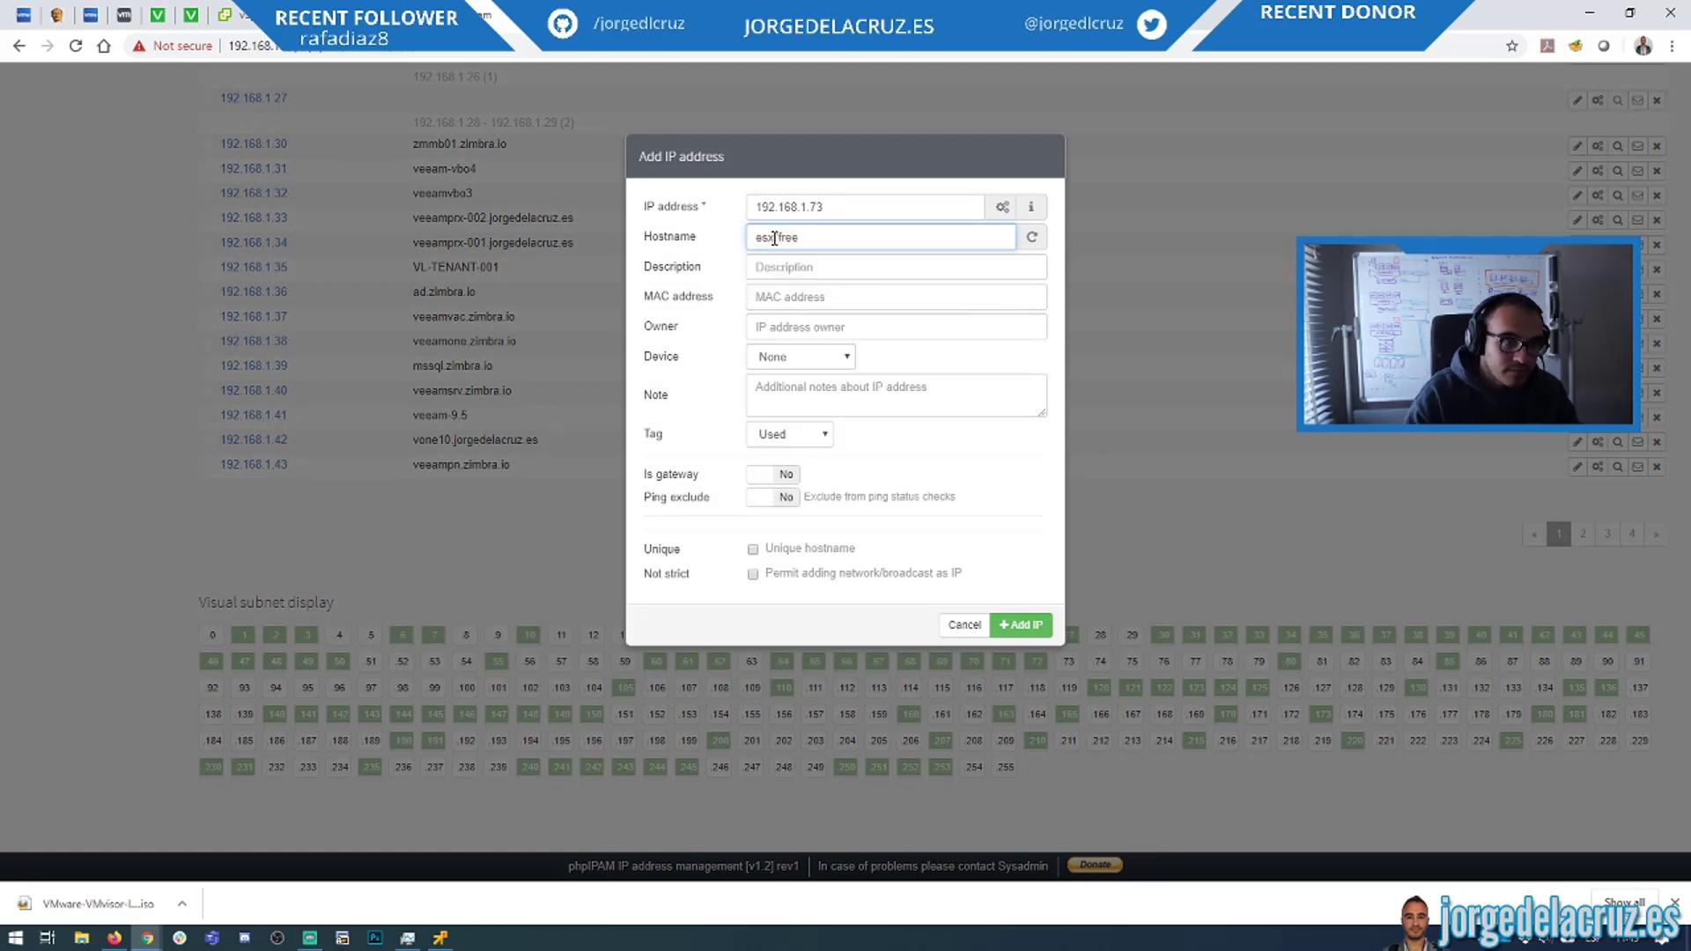
left_click(774, 238)
type("i")
key("Delete")
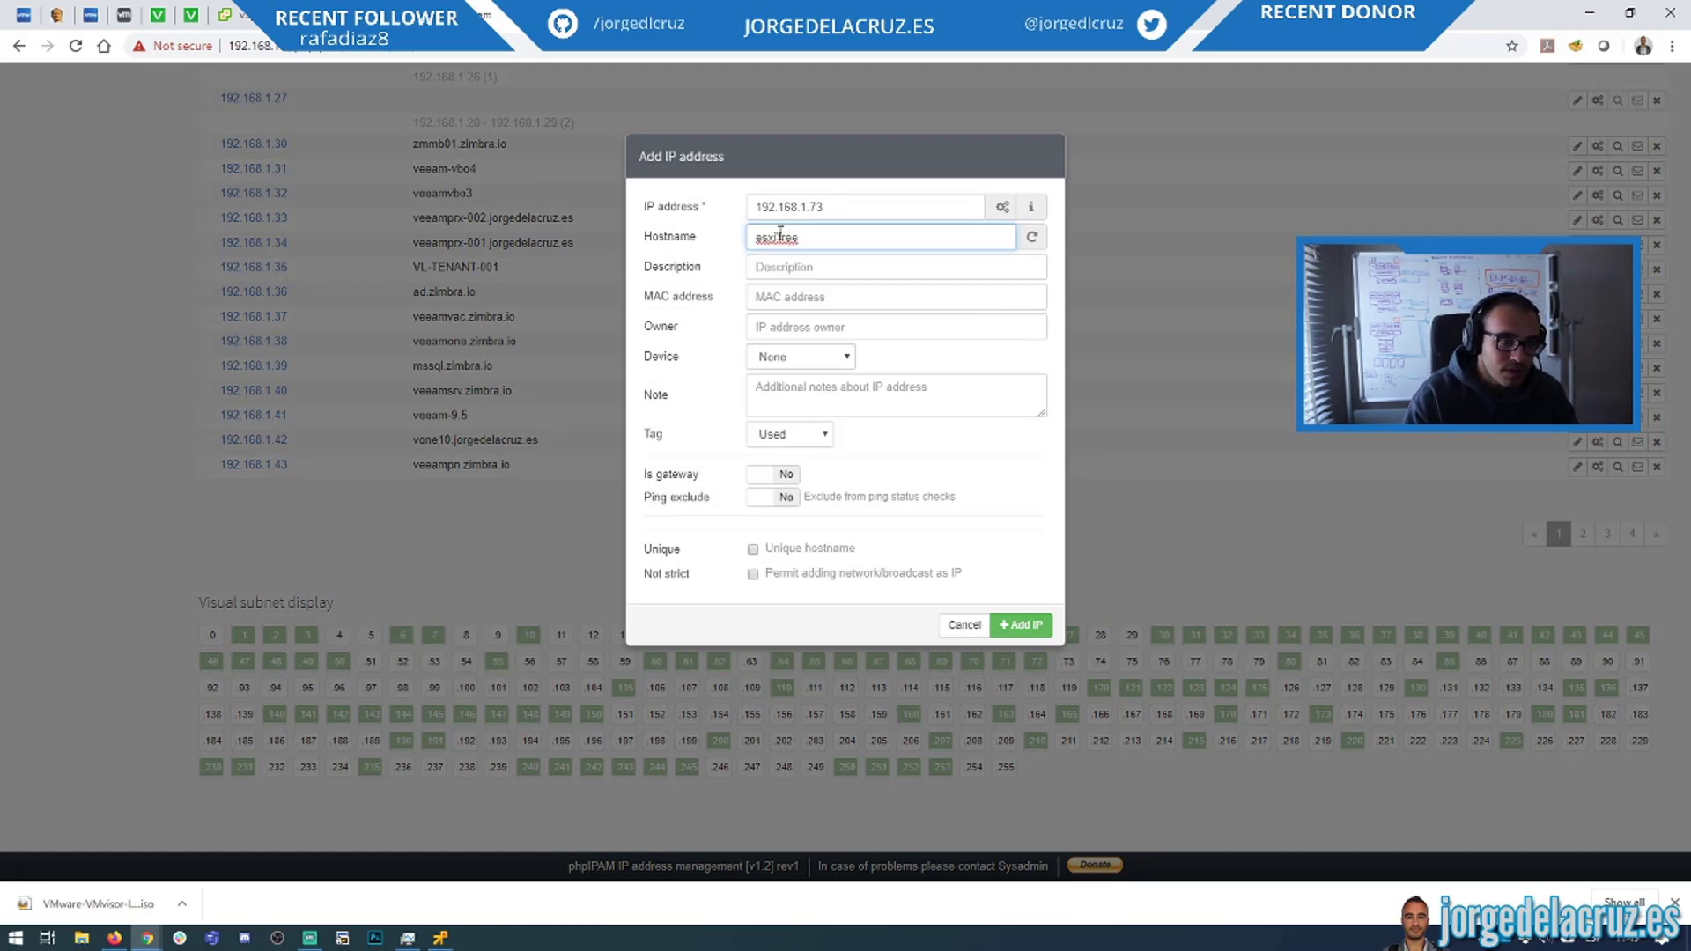
type("-")
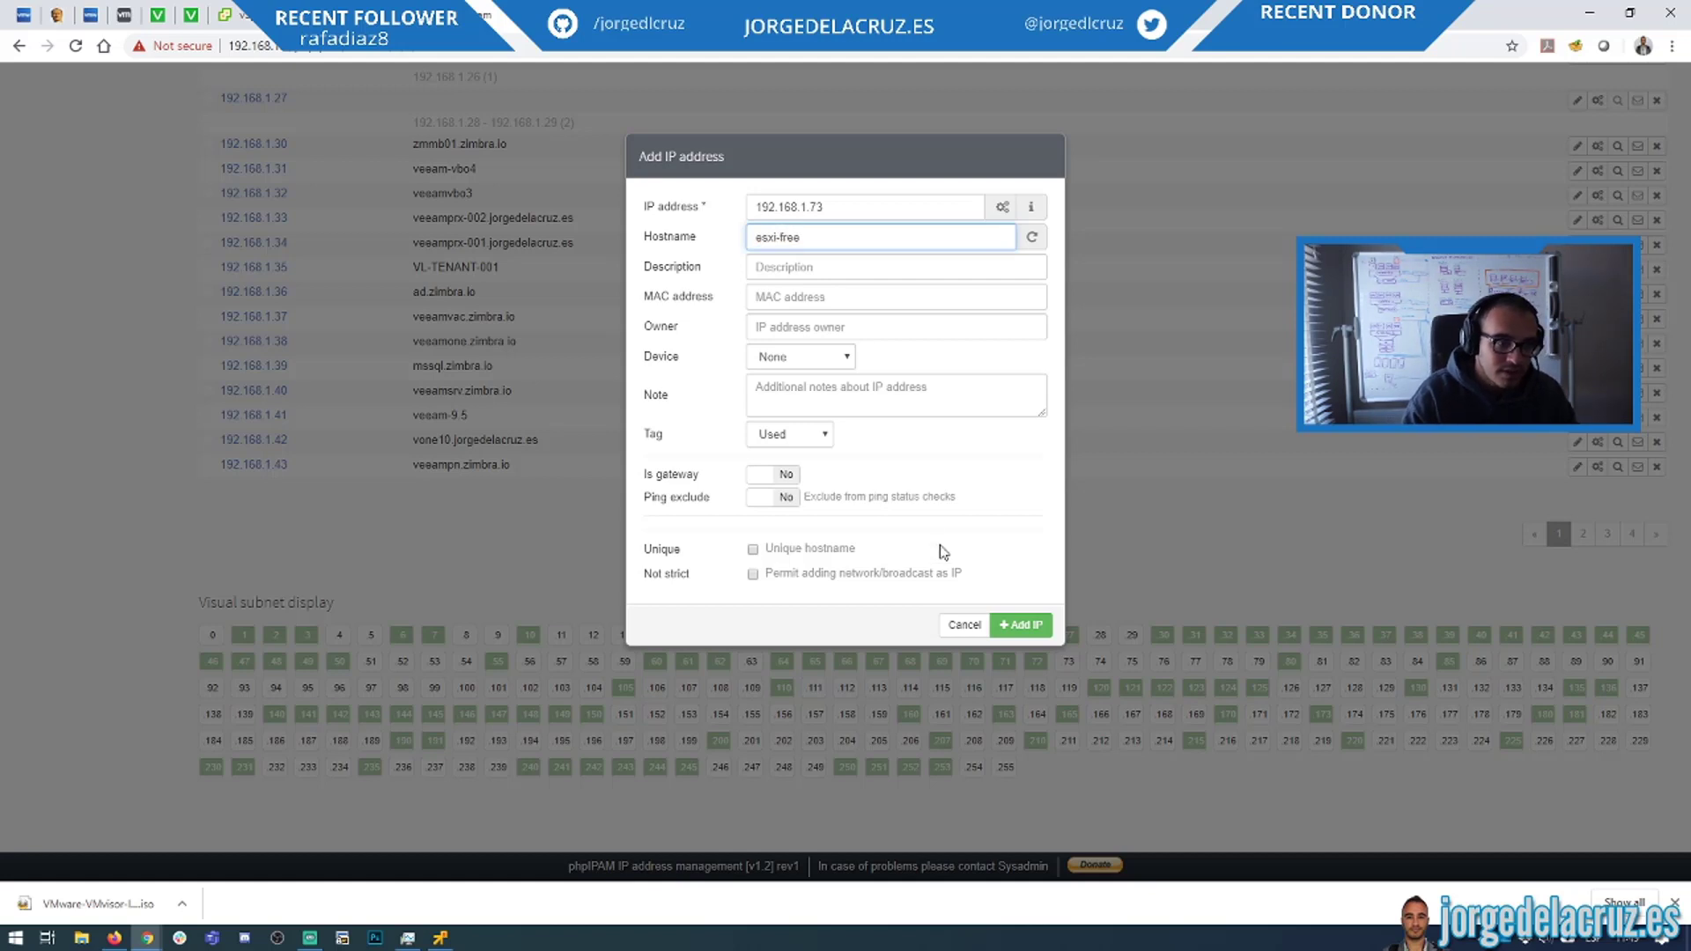
left_click(1022, 624)
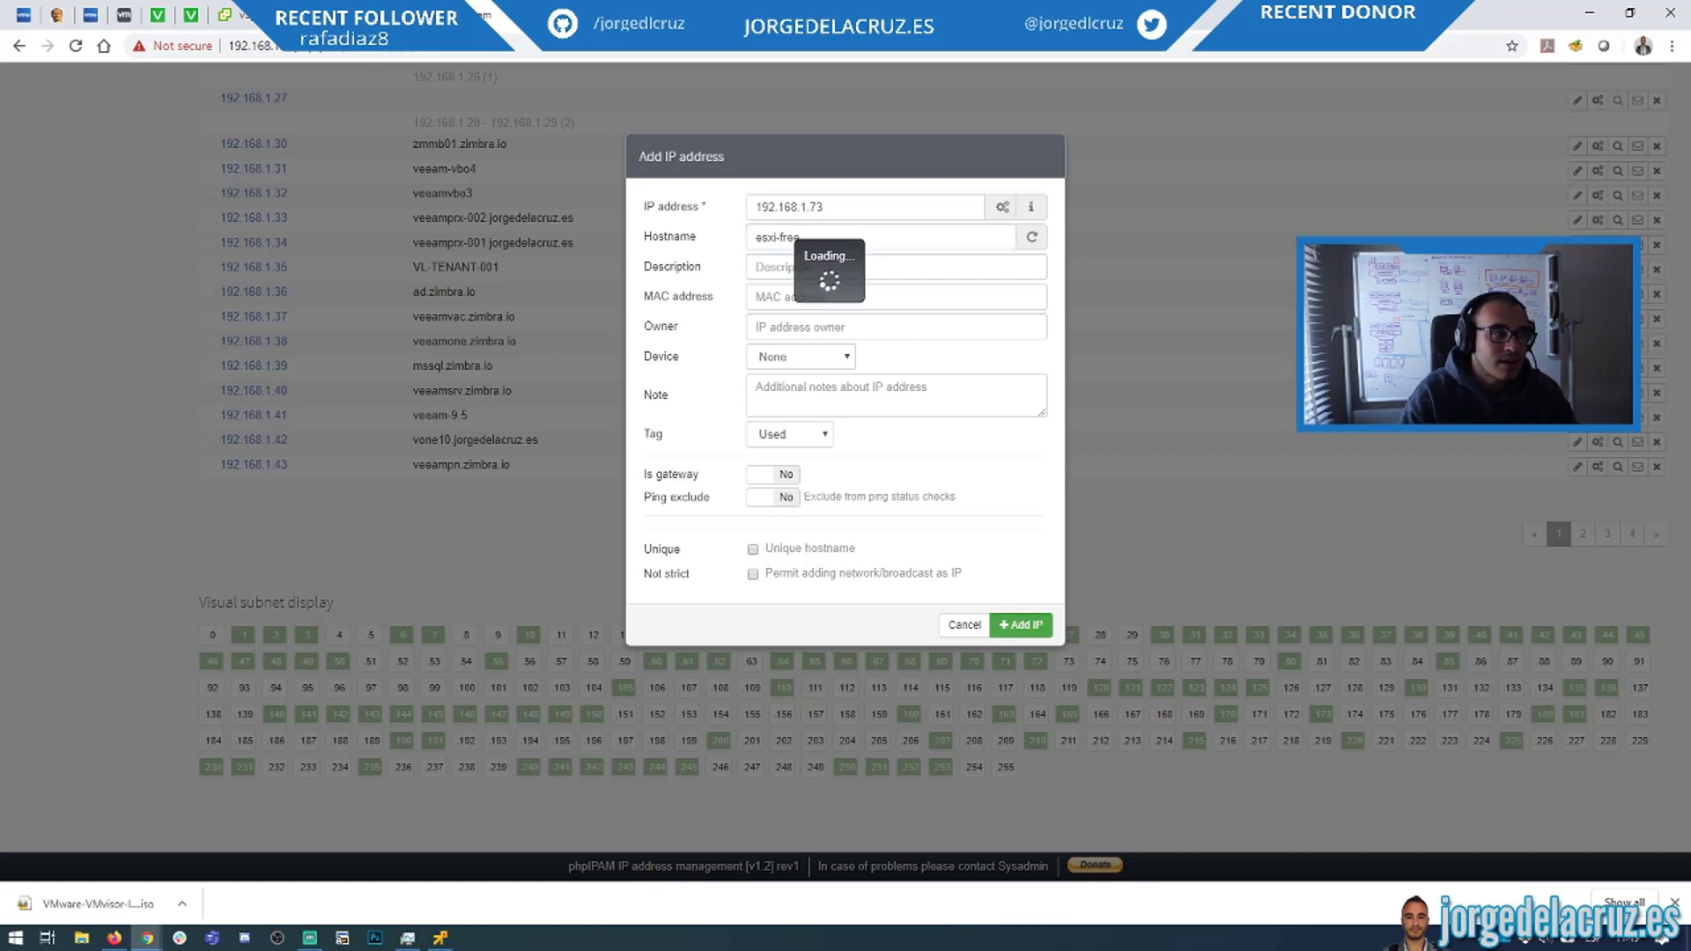
left_click(439, 937)
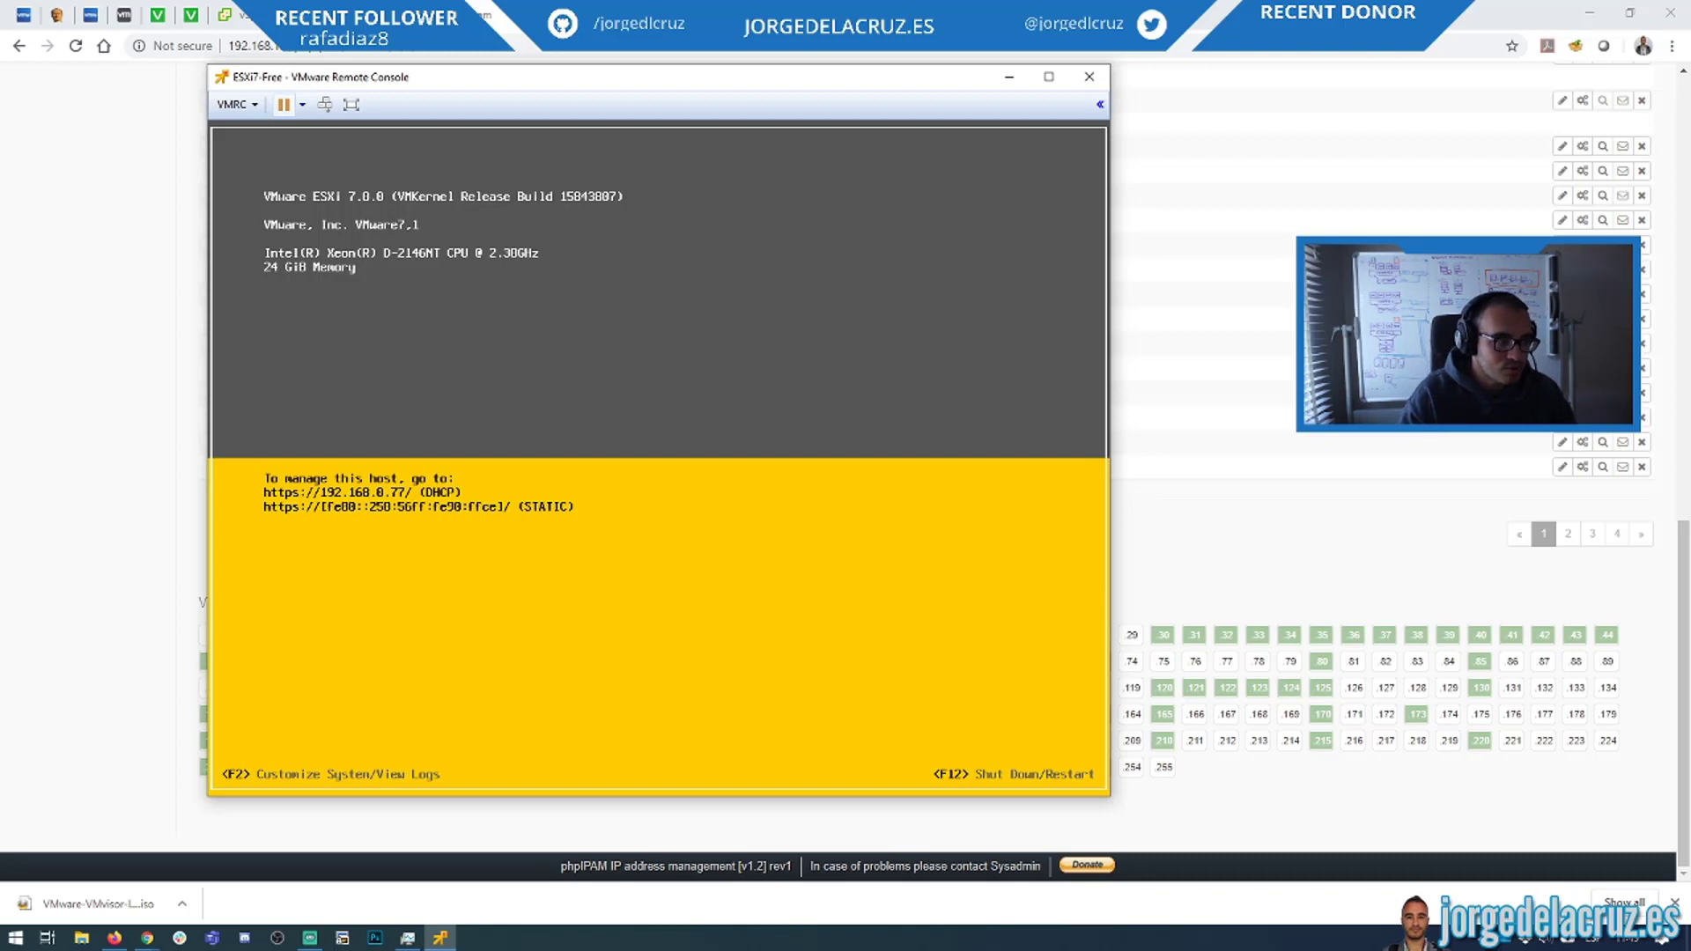
- Log in to the ESXi console as root, re-entering the password after the first attempt fails
key("F2")
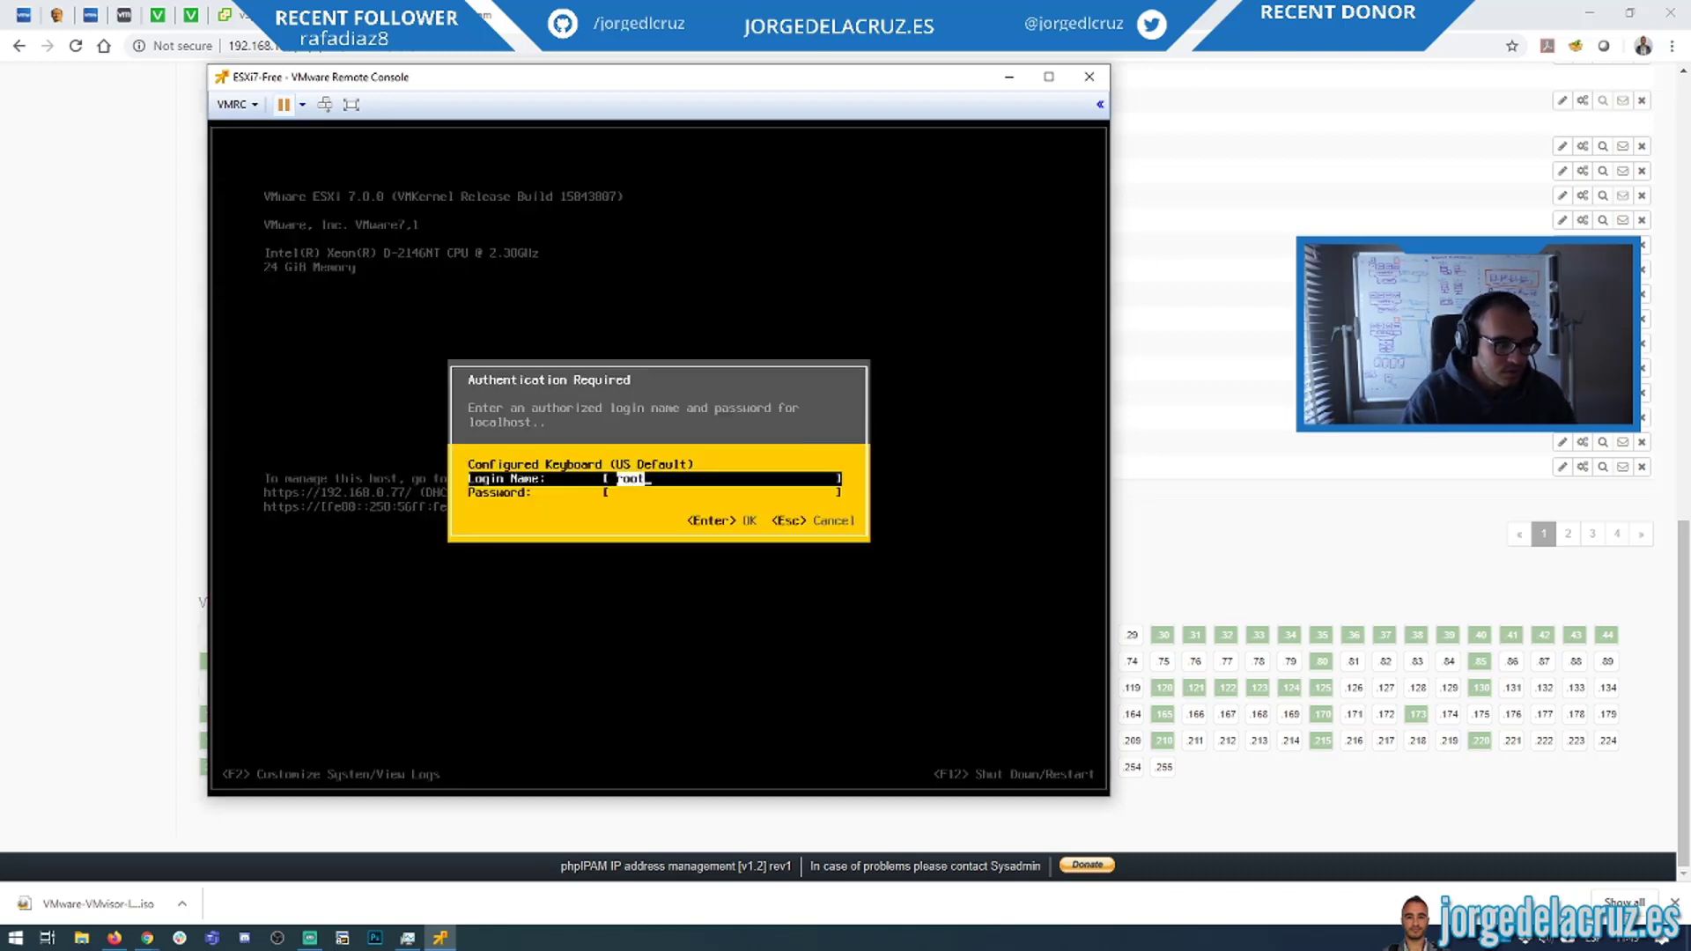
key("Tab")
type("**********")
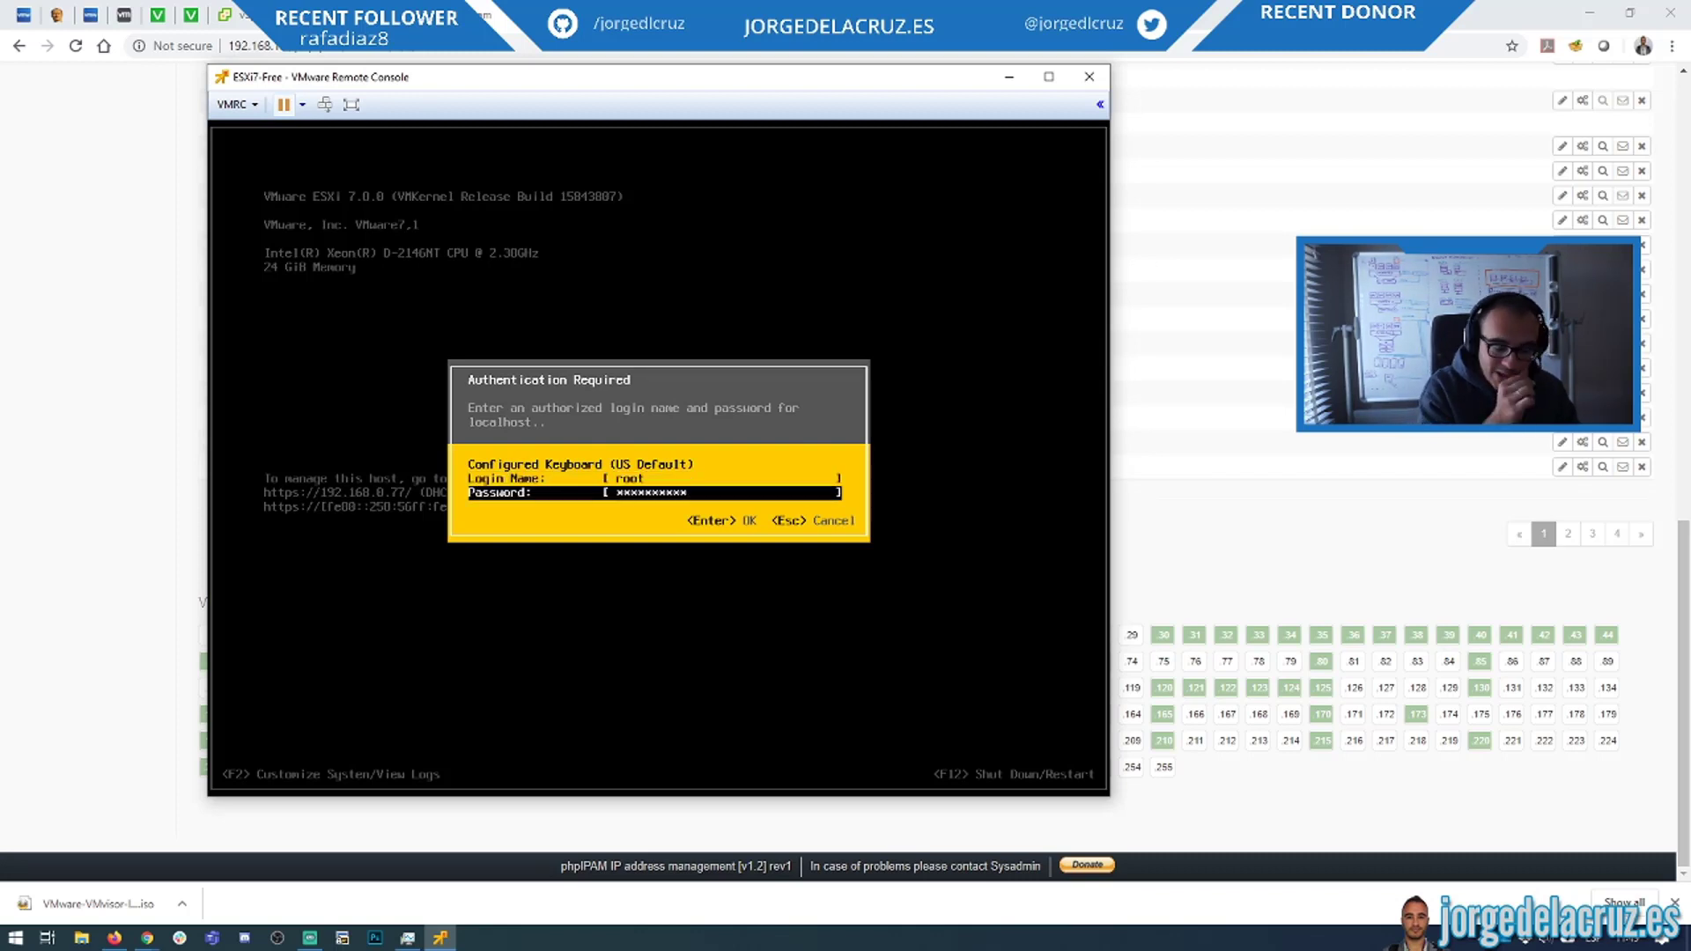
key("Return")
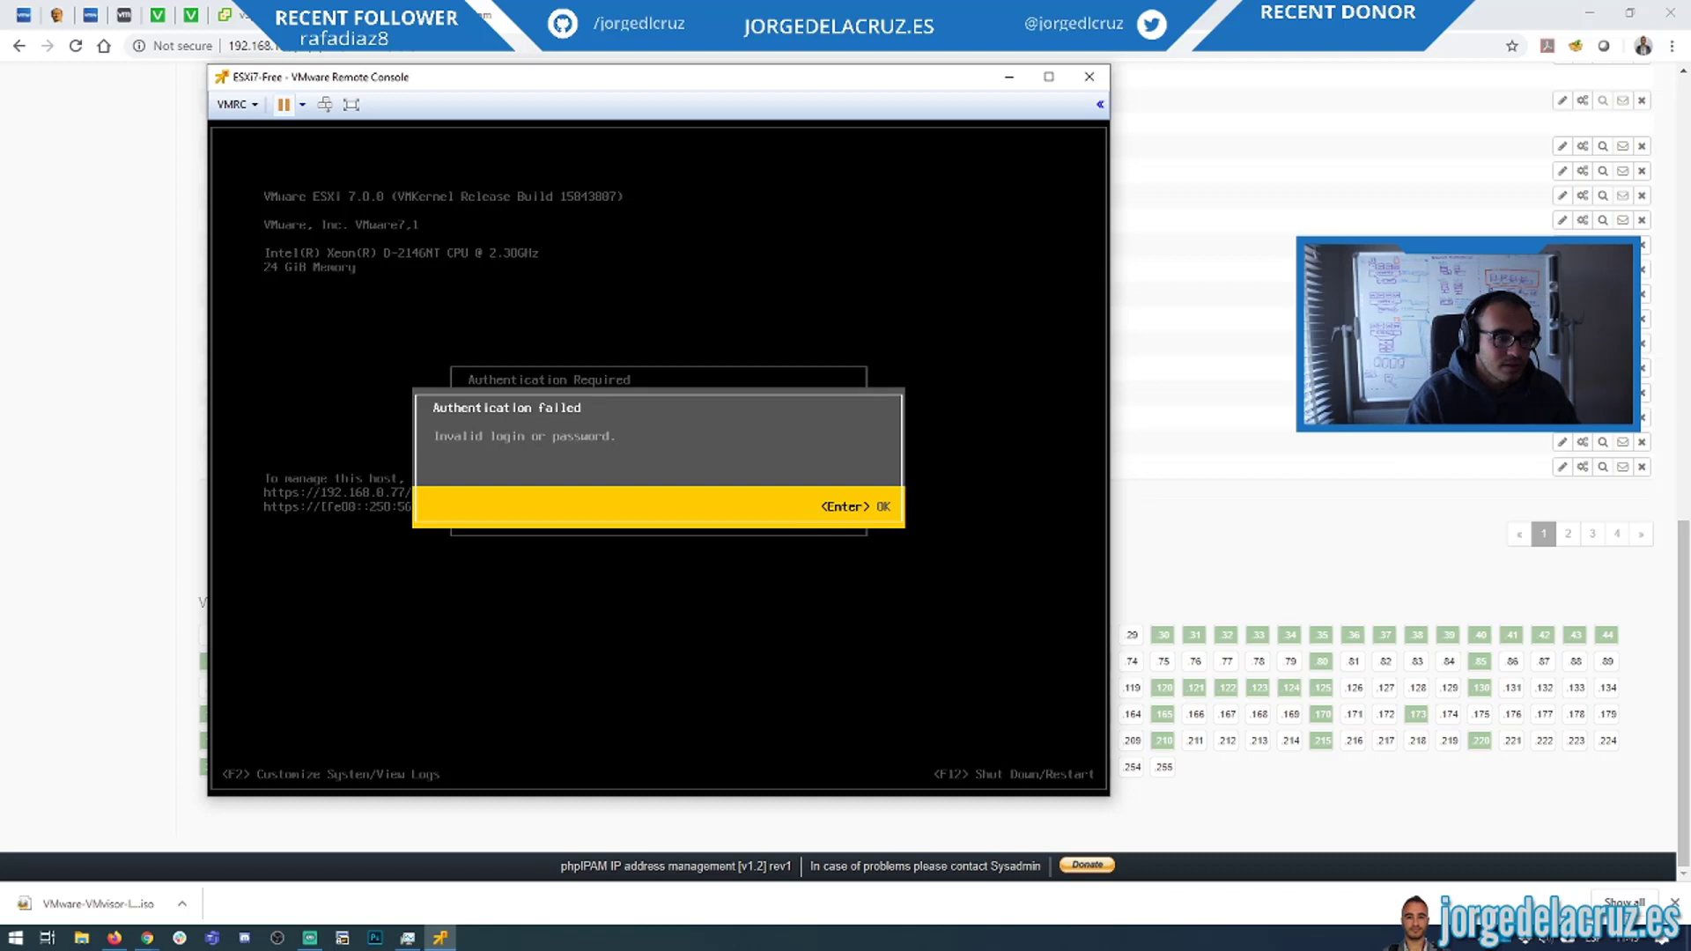
key("Return")
type("************")
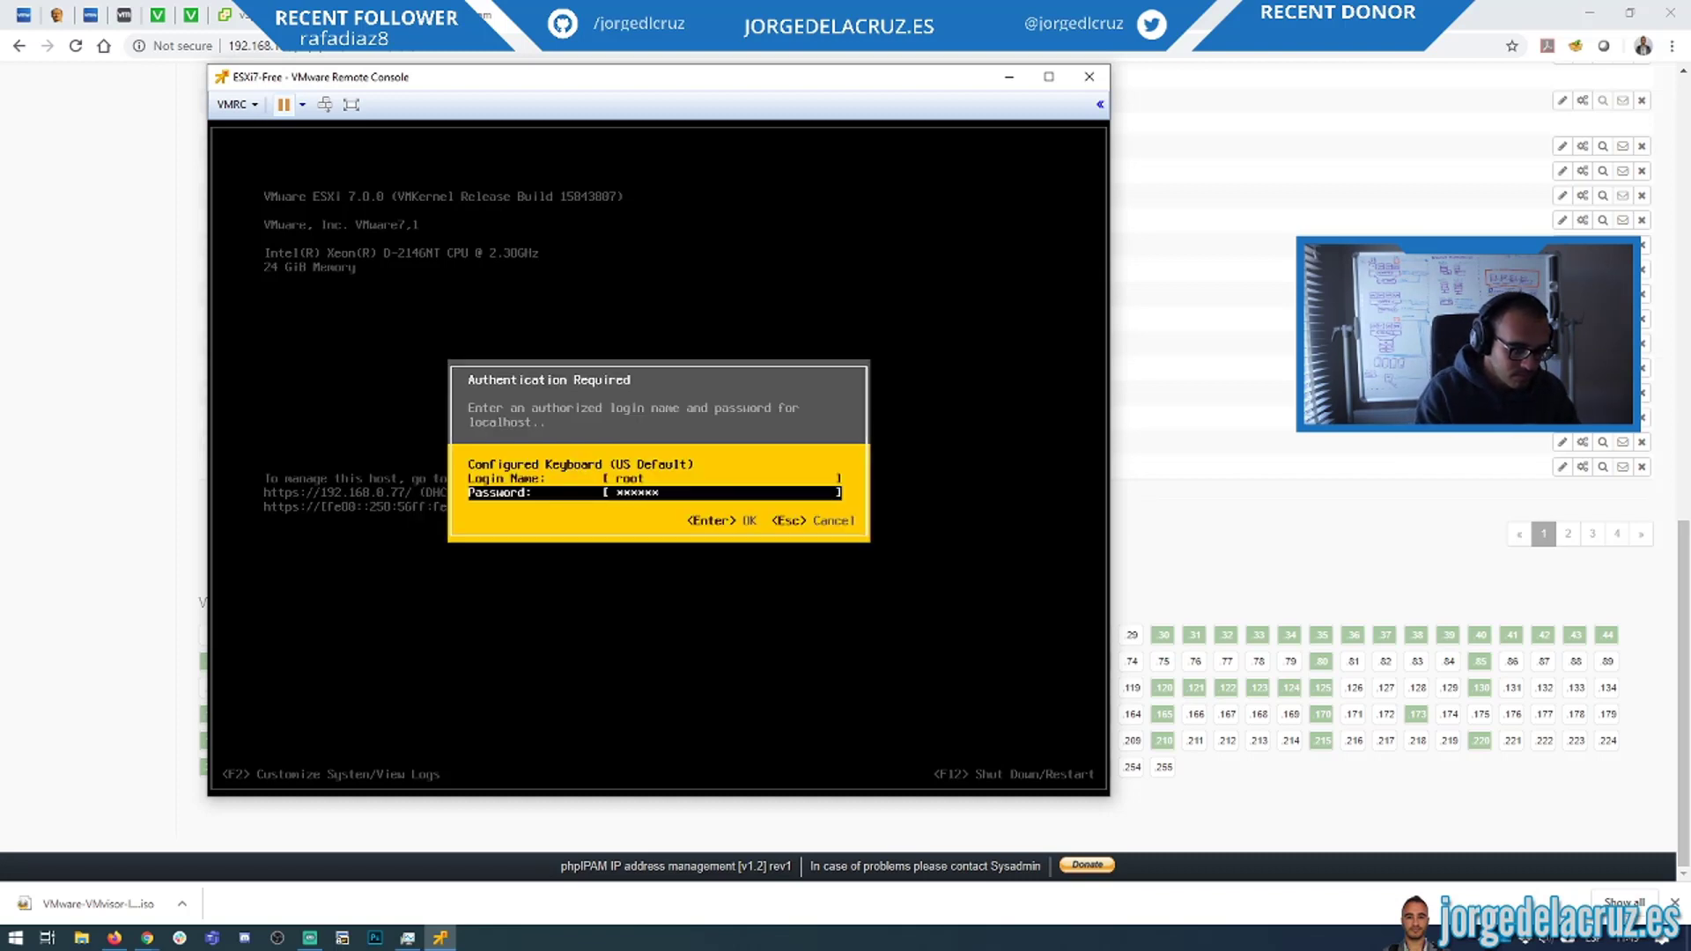
key("Return")
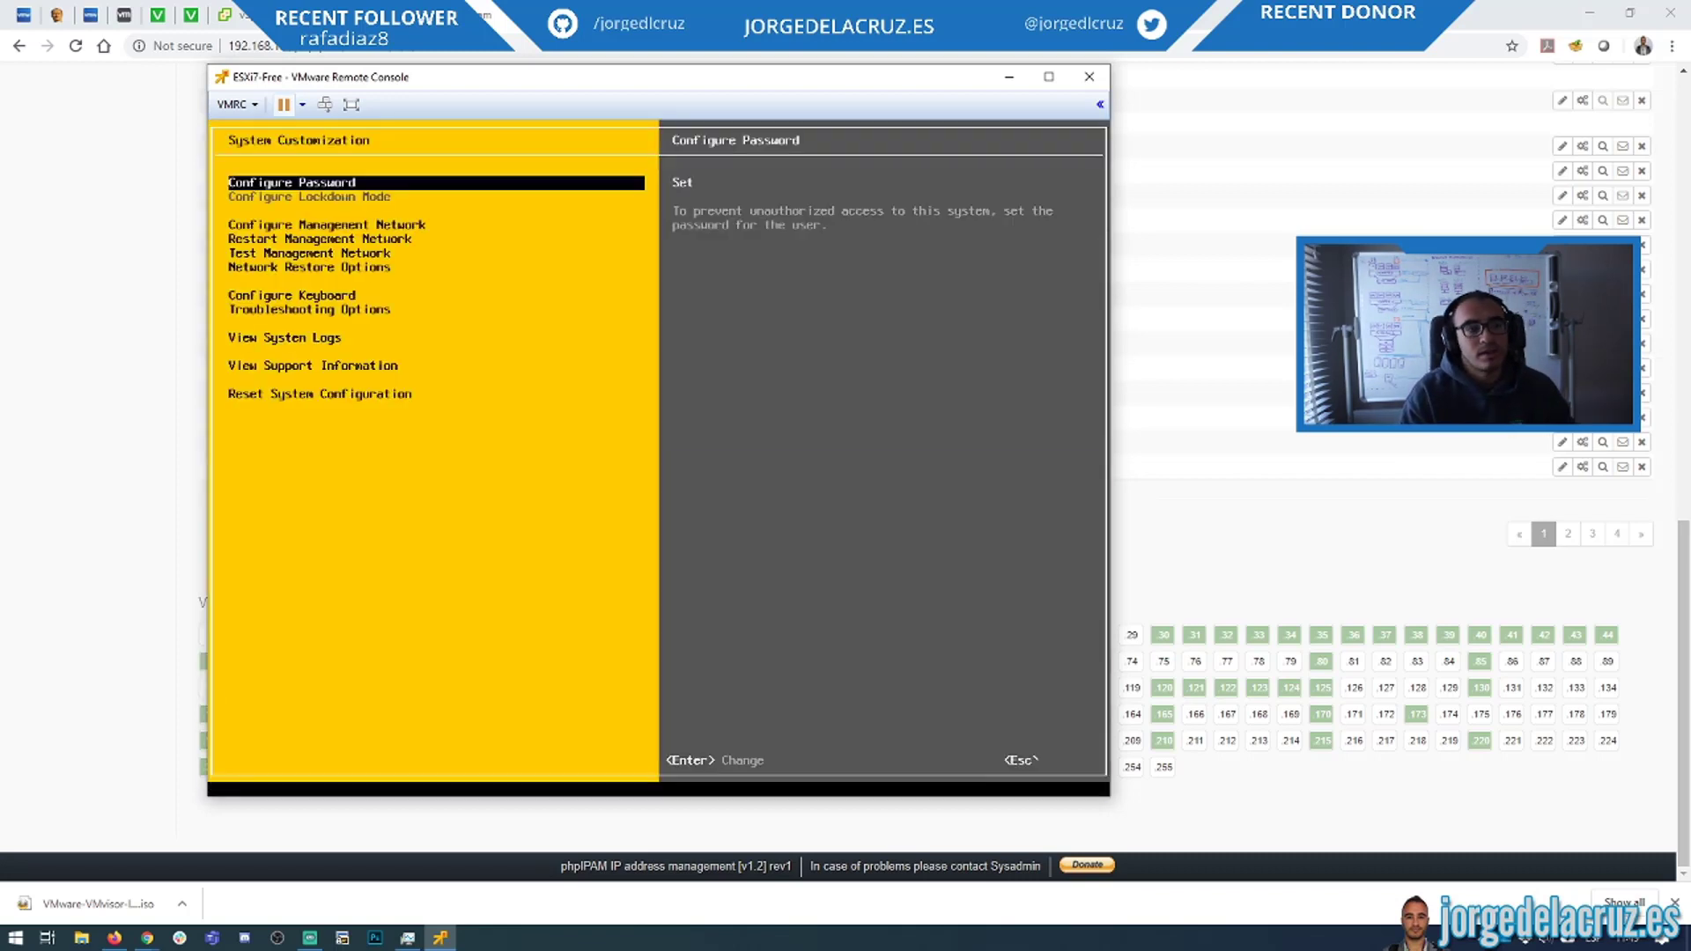
- Open Configure Management Network, review the network adapters, and enter IPv4 Configuration
key("Down")
key("Down")
key("Return")
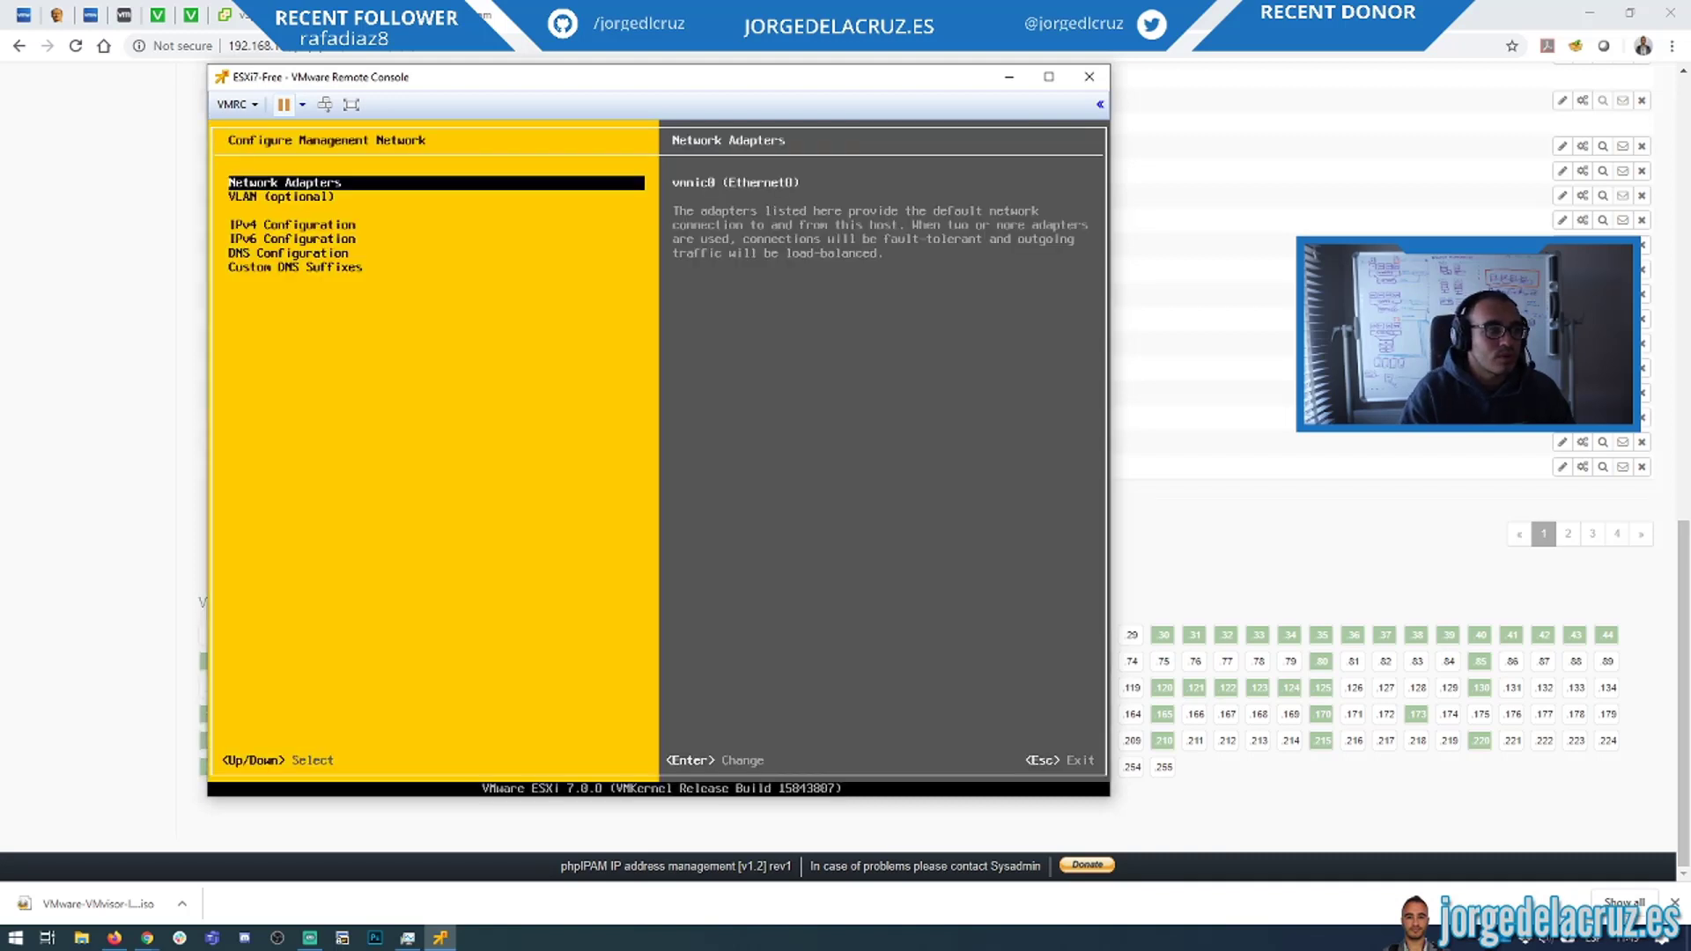
key("Down")
key("Up")
key("Return")
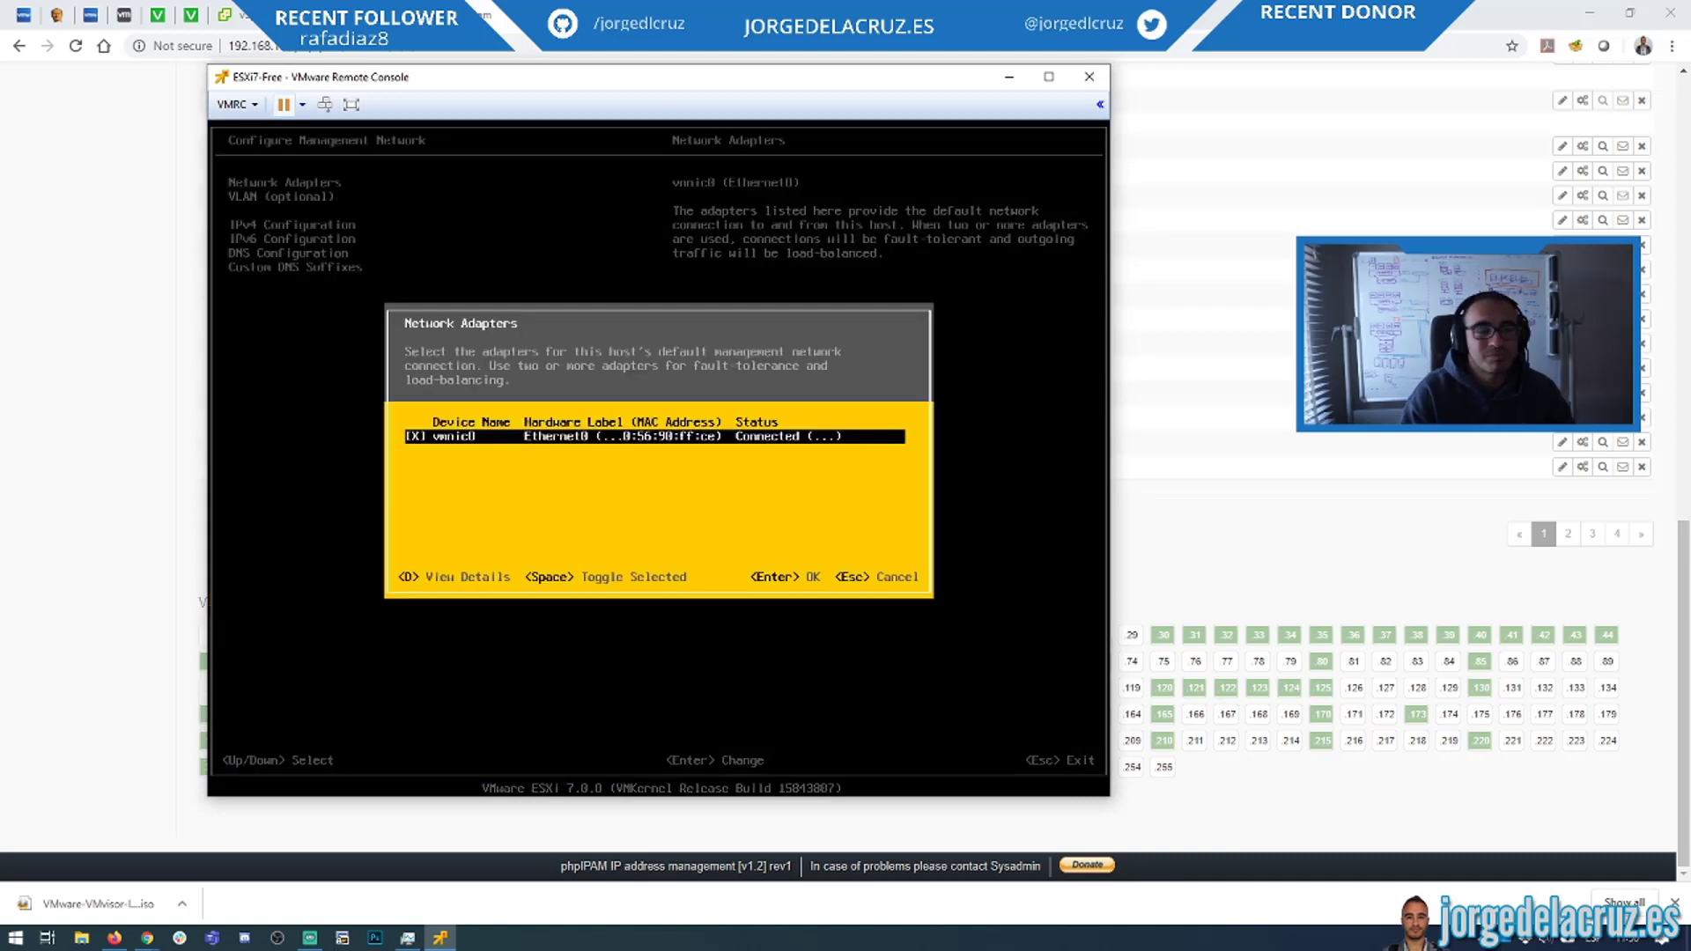
key("Escape")
key("Down")
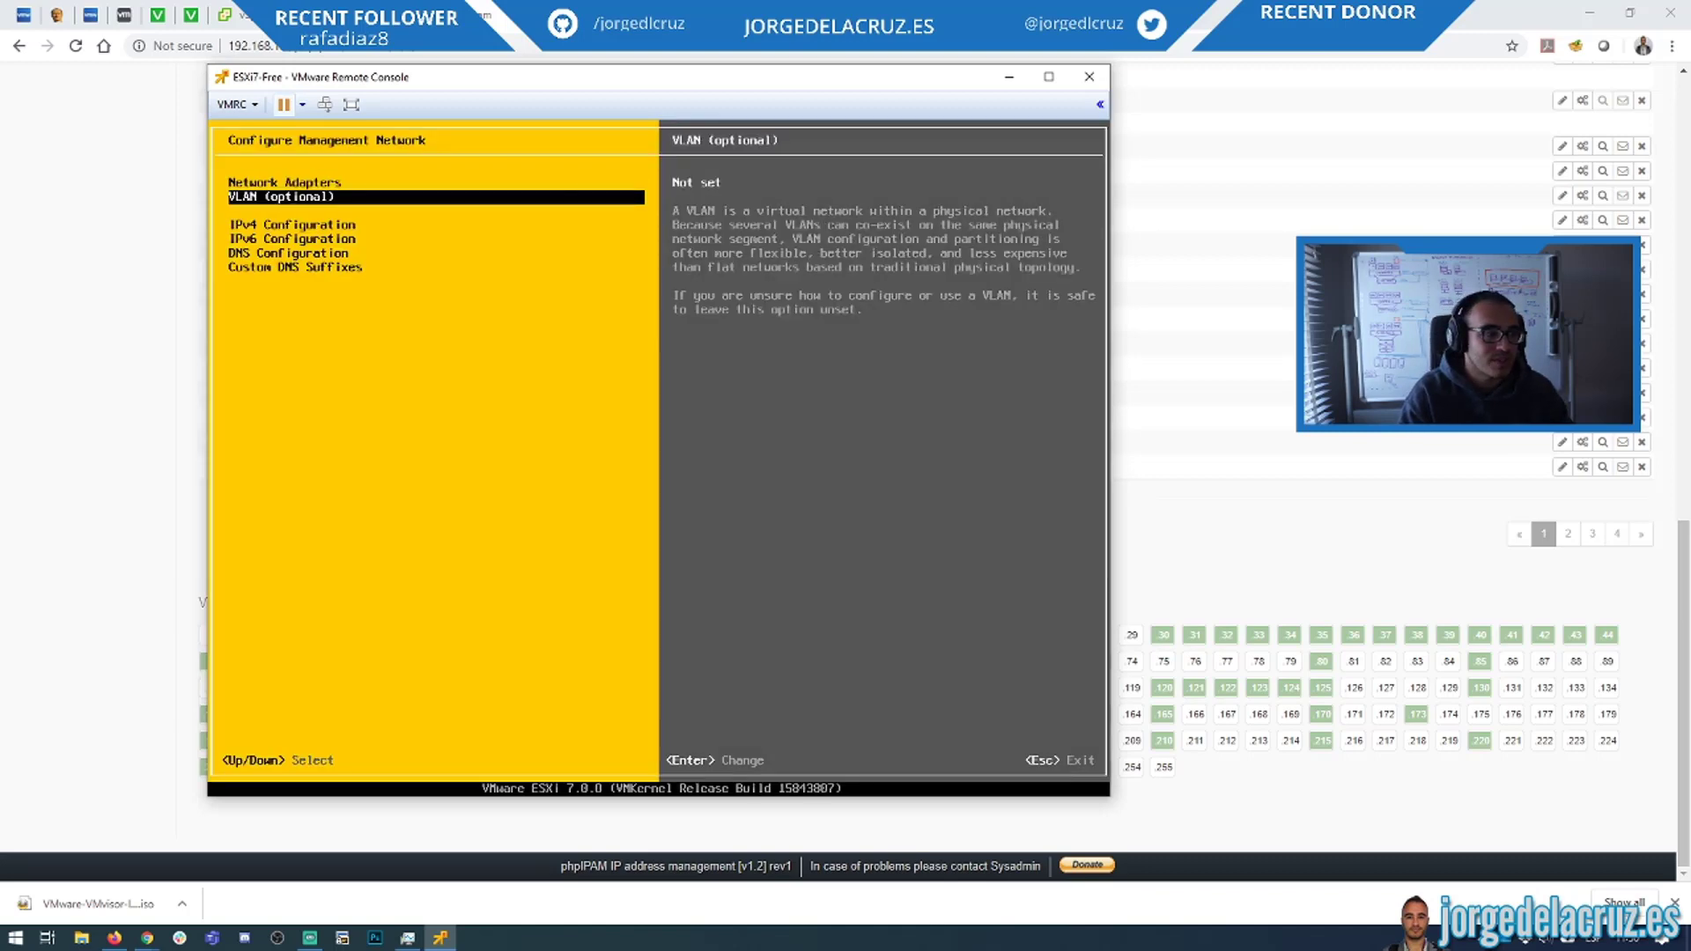
key("Down")
key("Return")
- Set static IPv4 192.168.1.73, mask 255.255.255.0 and gateway 192.168.1.1
key("Down")
key("Down")
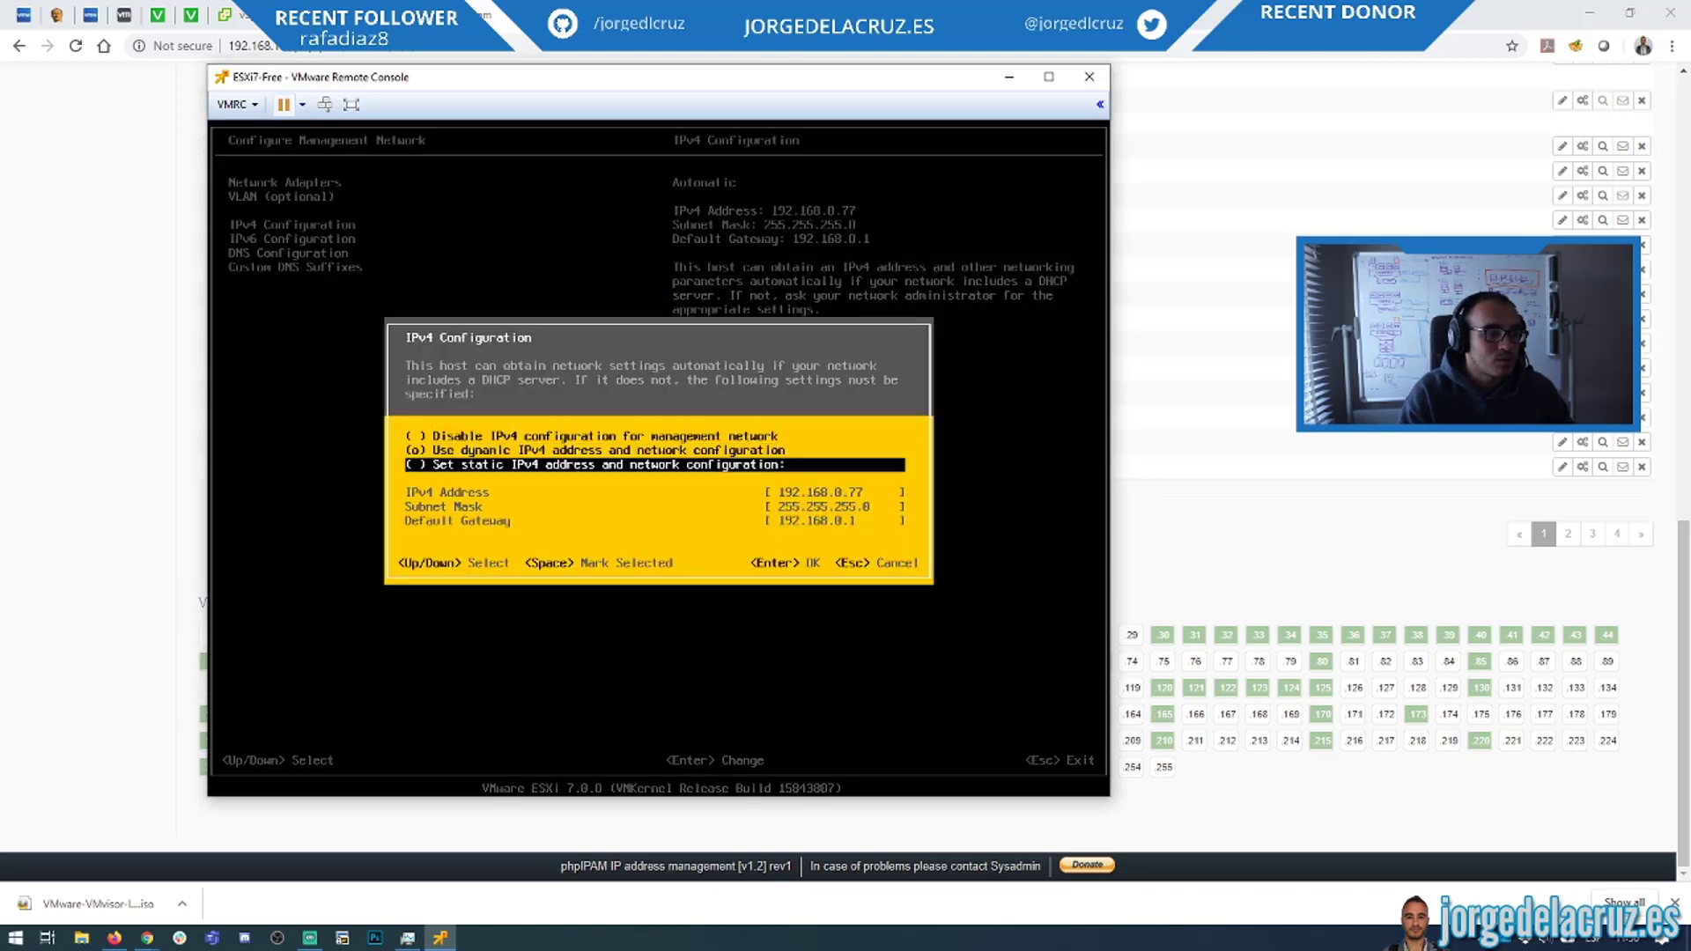
key("space")
key("Down")
key("BackSpace")
key("BackSpace")
key("BackSpace")
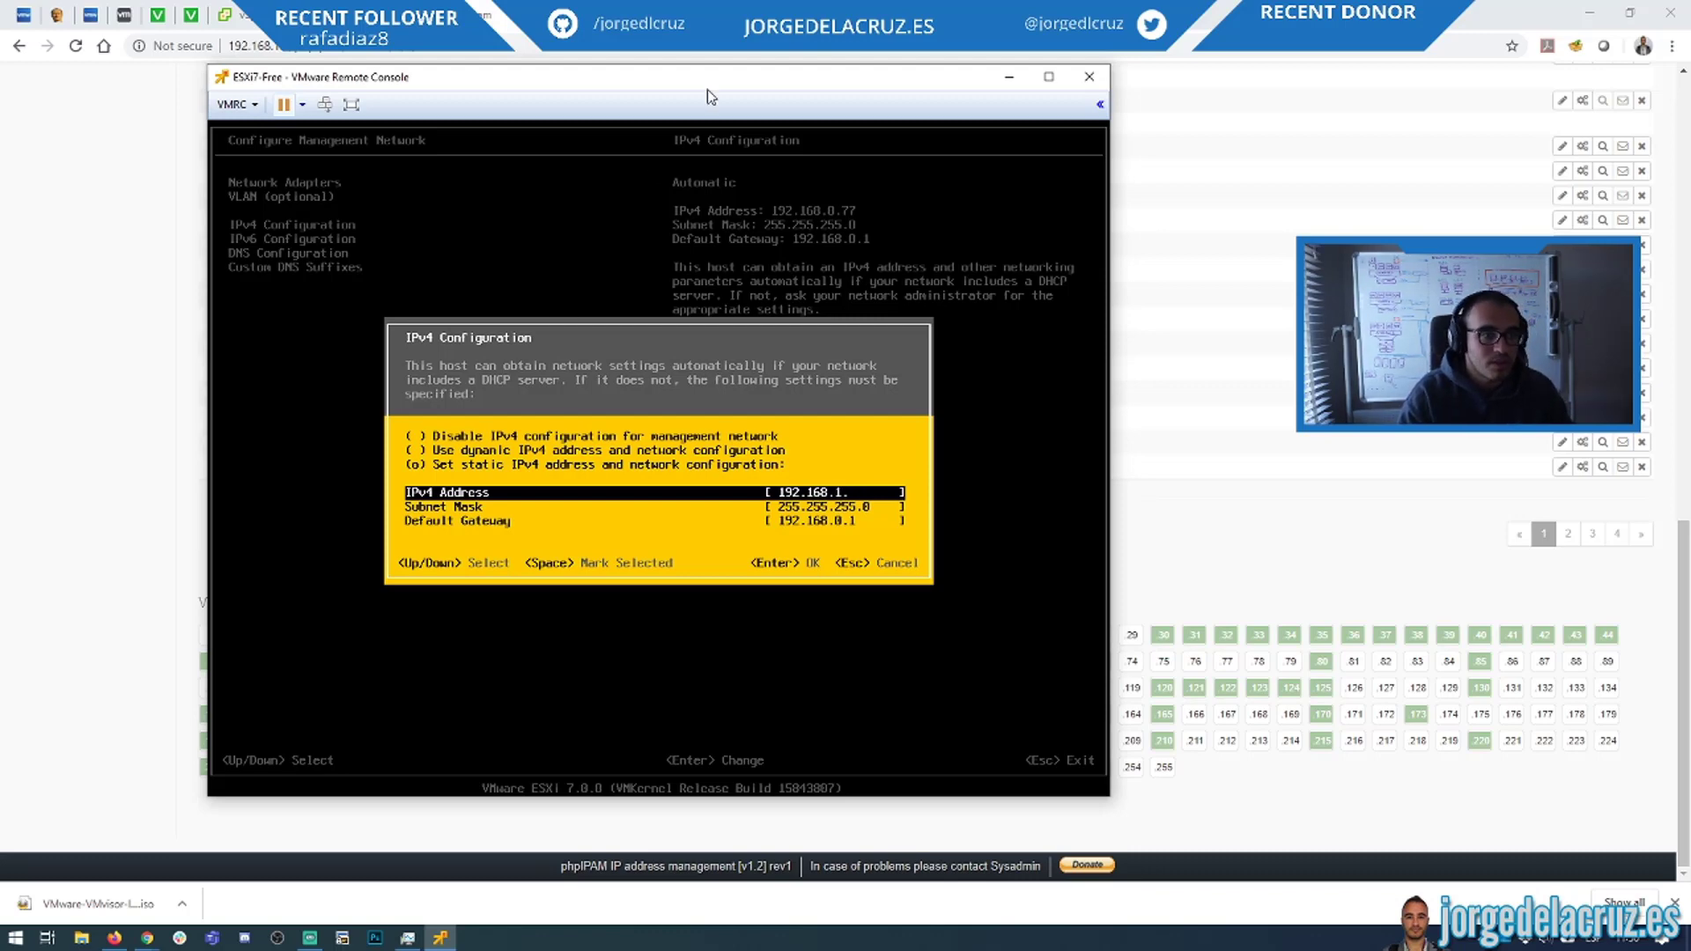
left_click_drag(707, 88, 512, 82)
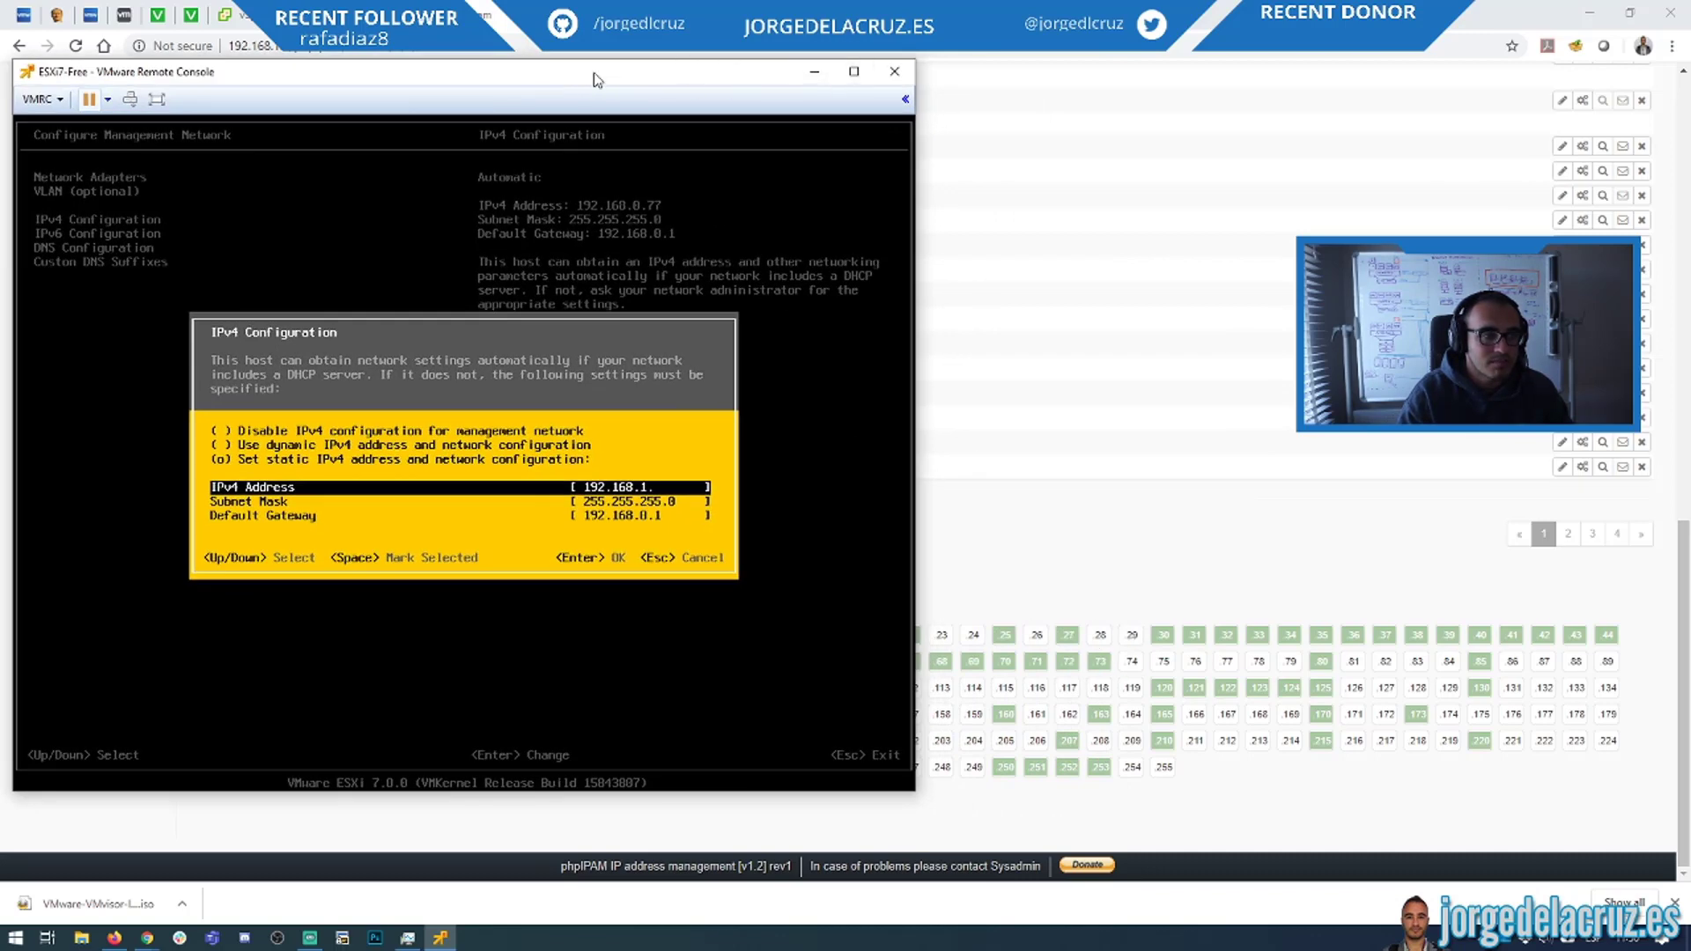
left_click_drag(594, 72, 790, 64)
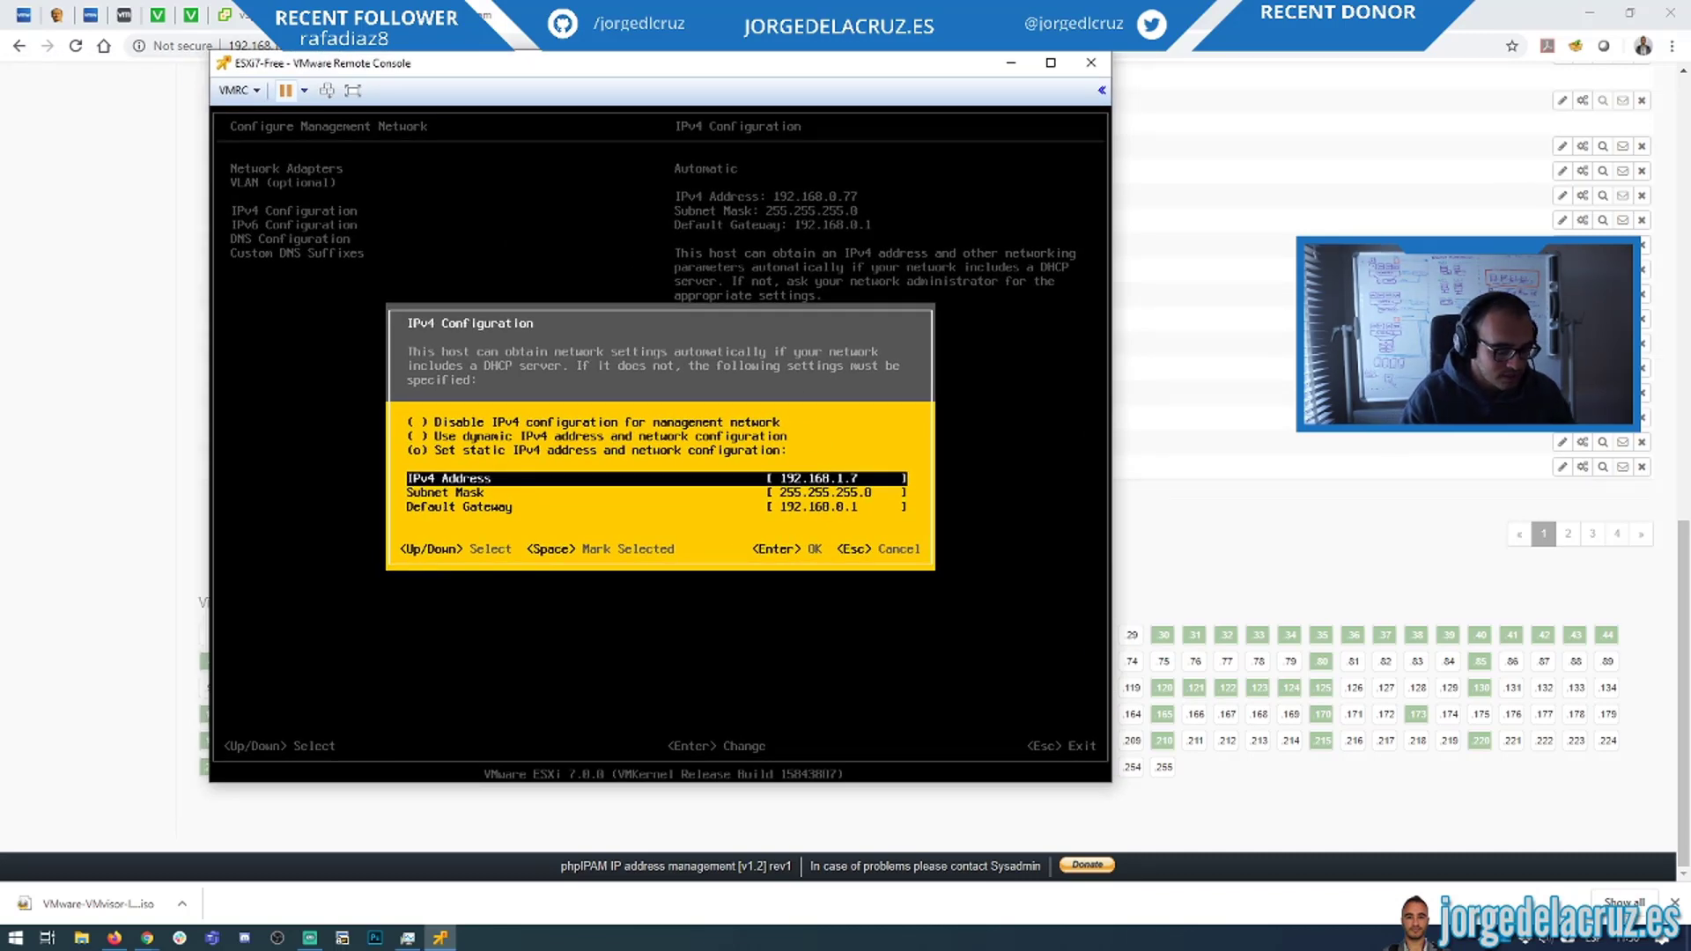
key("Down")
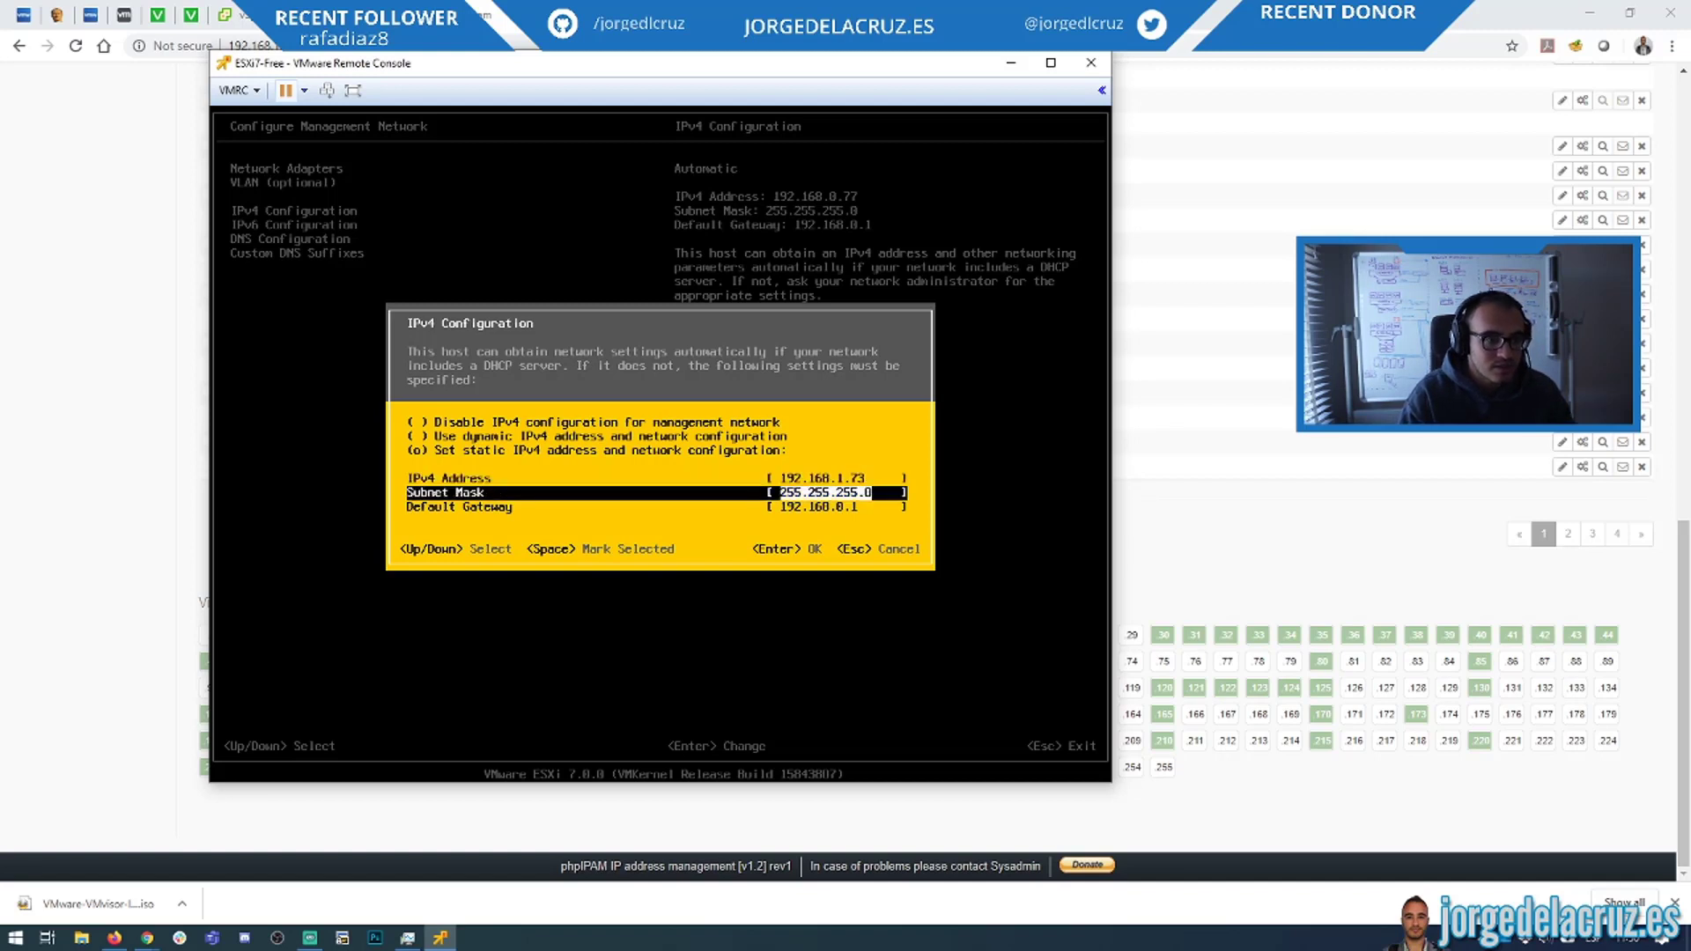
key("Down")
key("BackSpace")
key("BackSpace")
key("BackSpace")
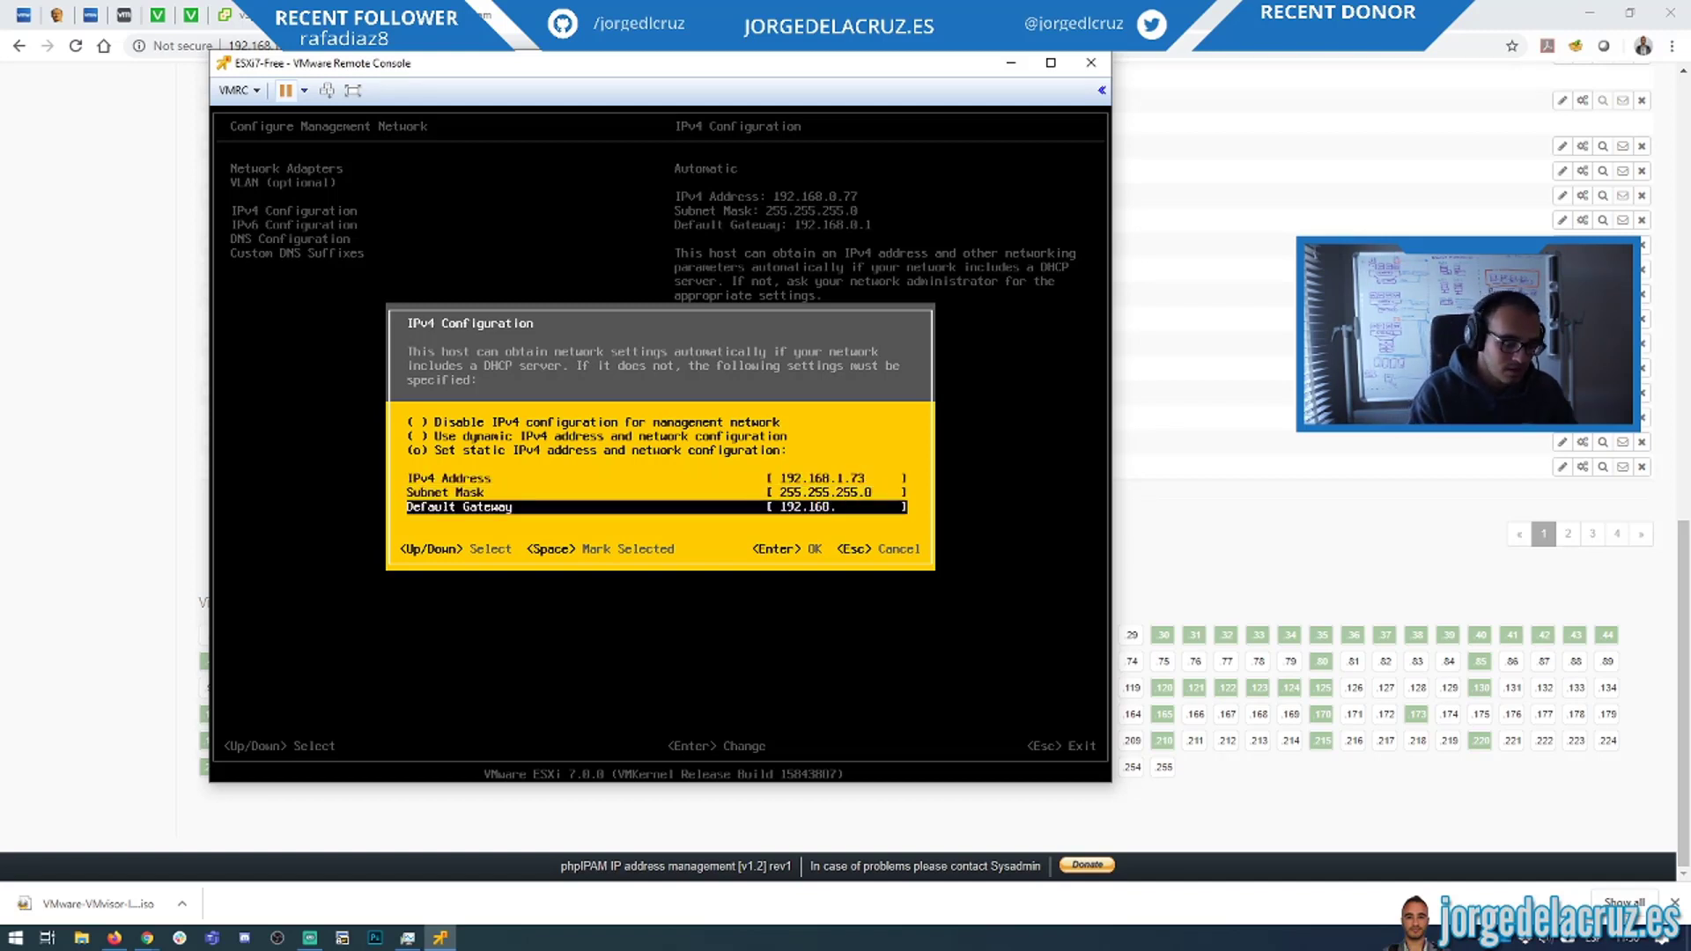
type("1.1")
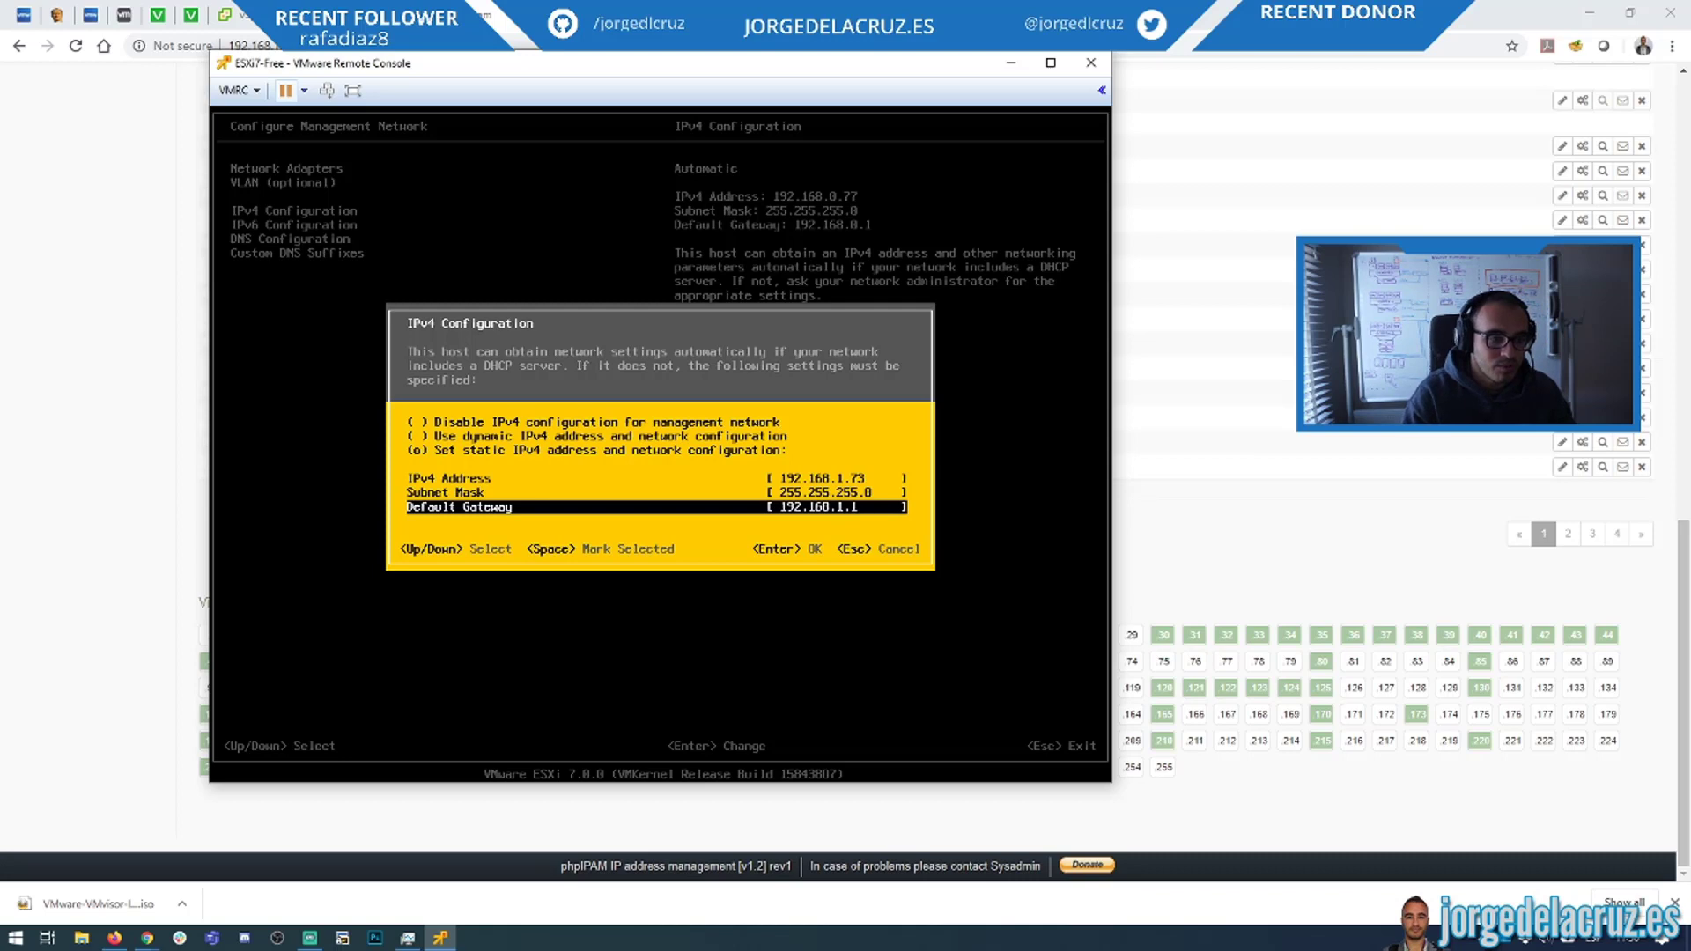
key("Return")
key("Down")
key("Down")
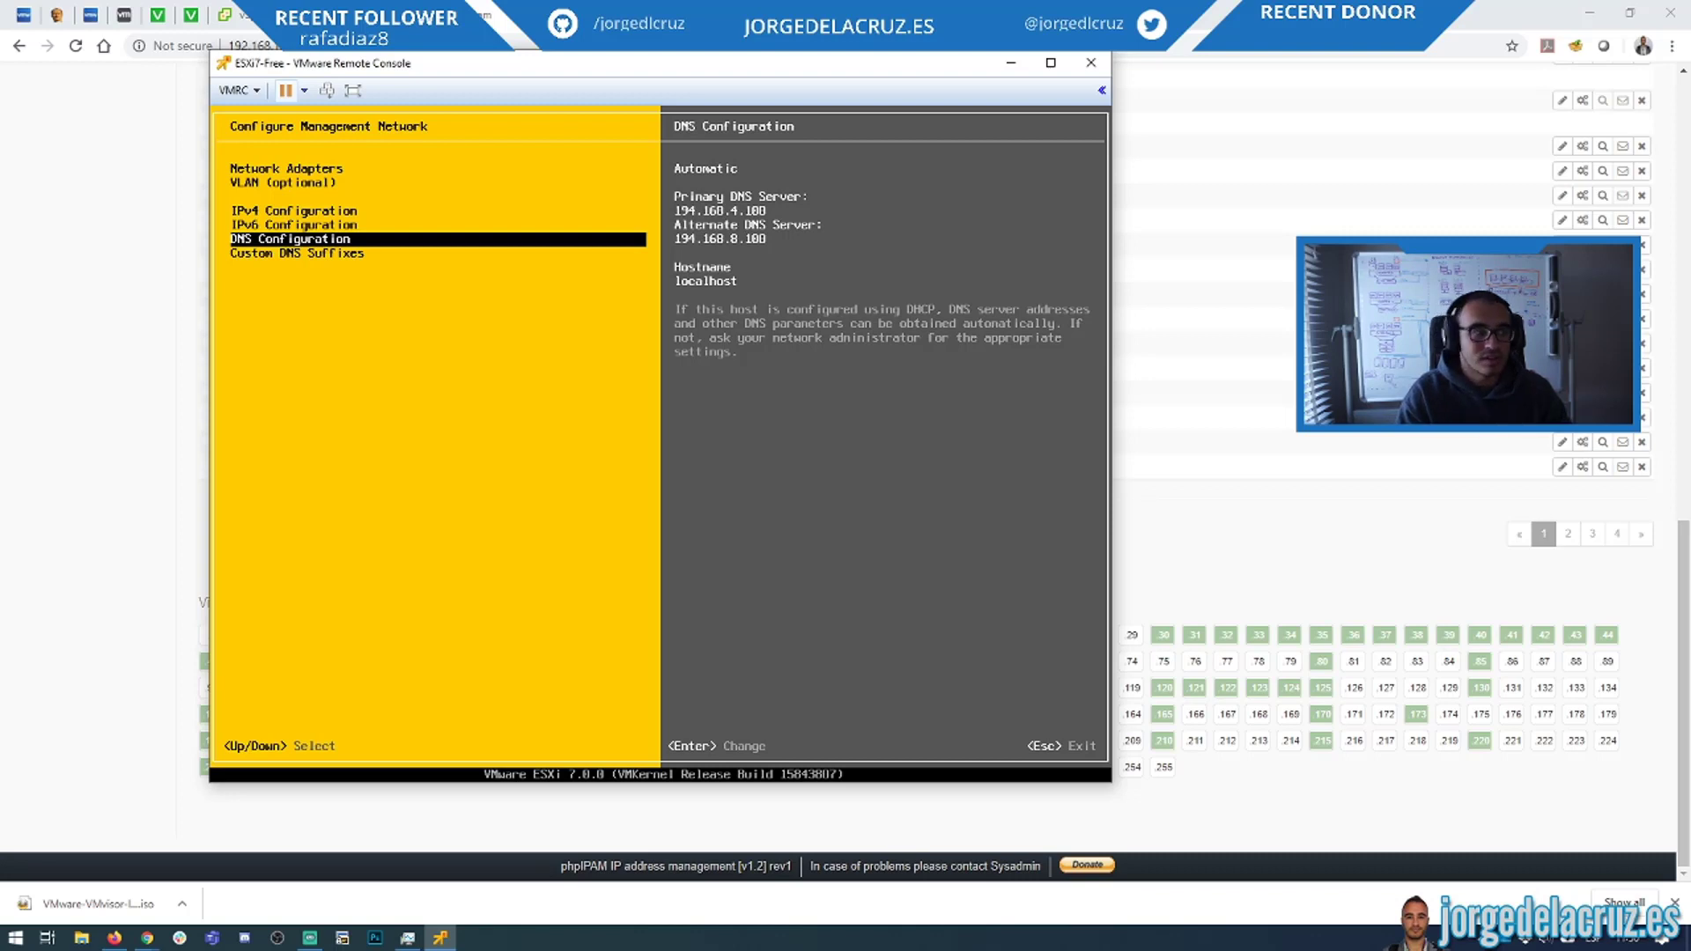
- Switch to manual DNS with primary server 1.1.1.1 and alternate 8.8.8.8
key("Return")
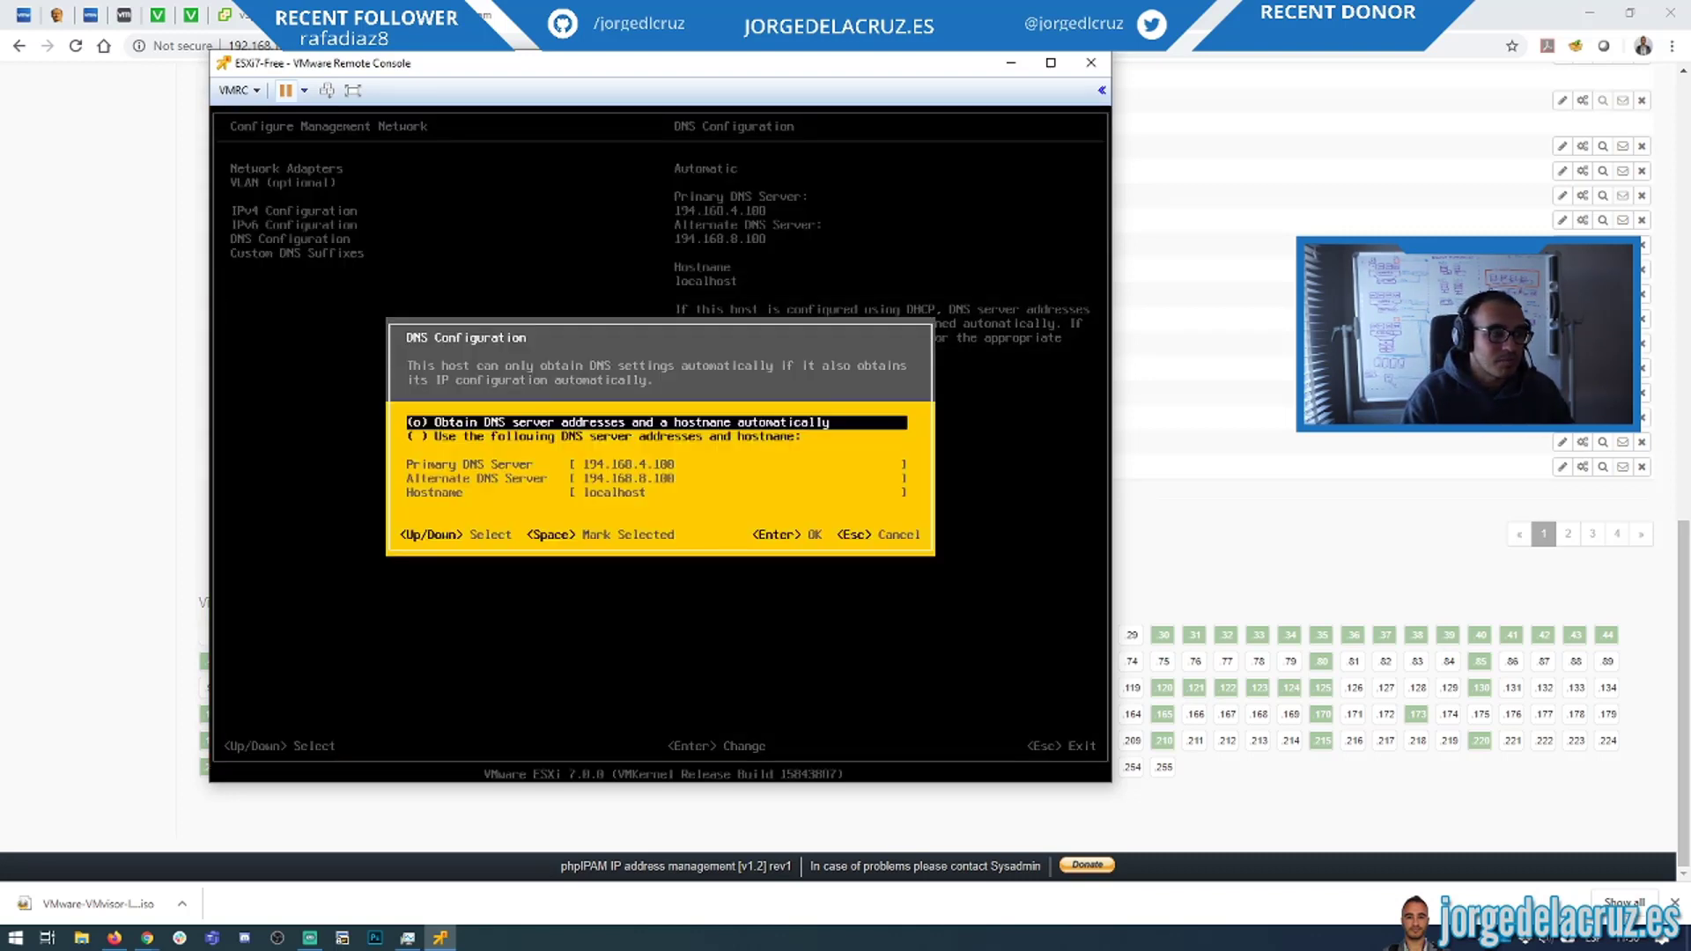
key("Down")
key("space")
key("Down")
key("BackSpace")
key("BackSpace")
key("BackSpace")
key("BackSpace")
key("BackSpace")
key("BackSpace")
key("BackSpace")
key("BackSpace")
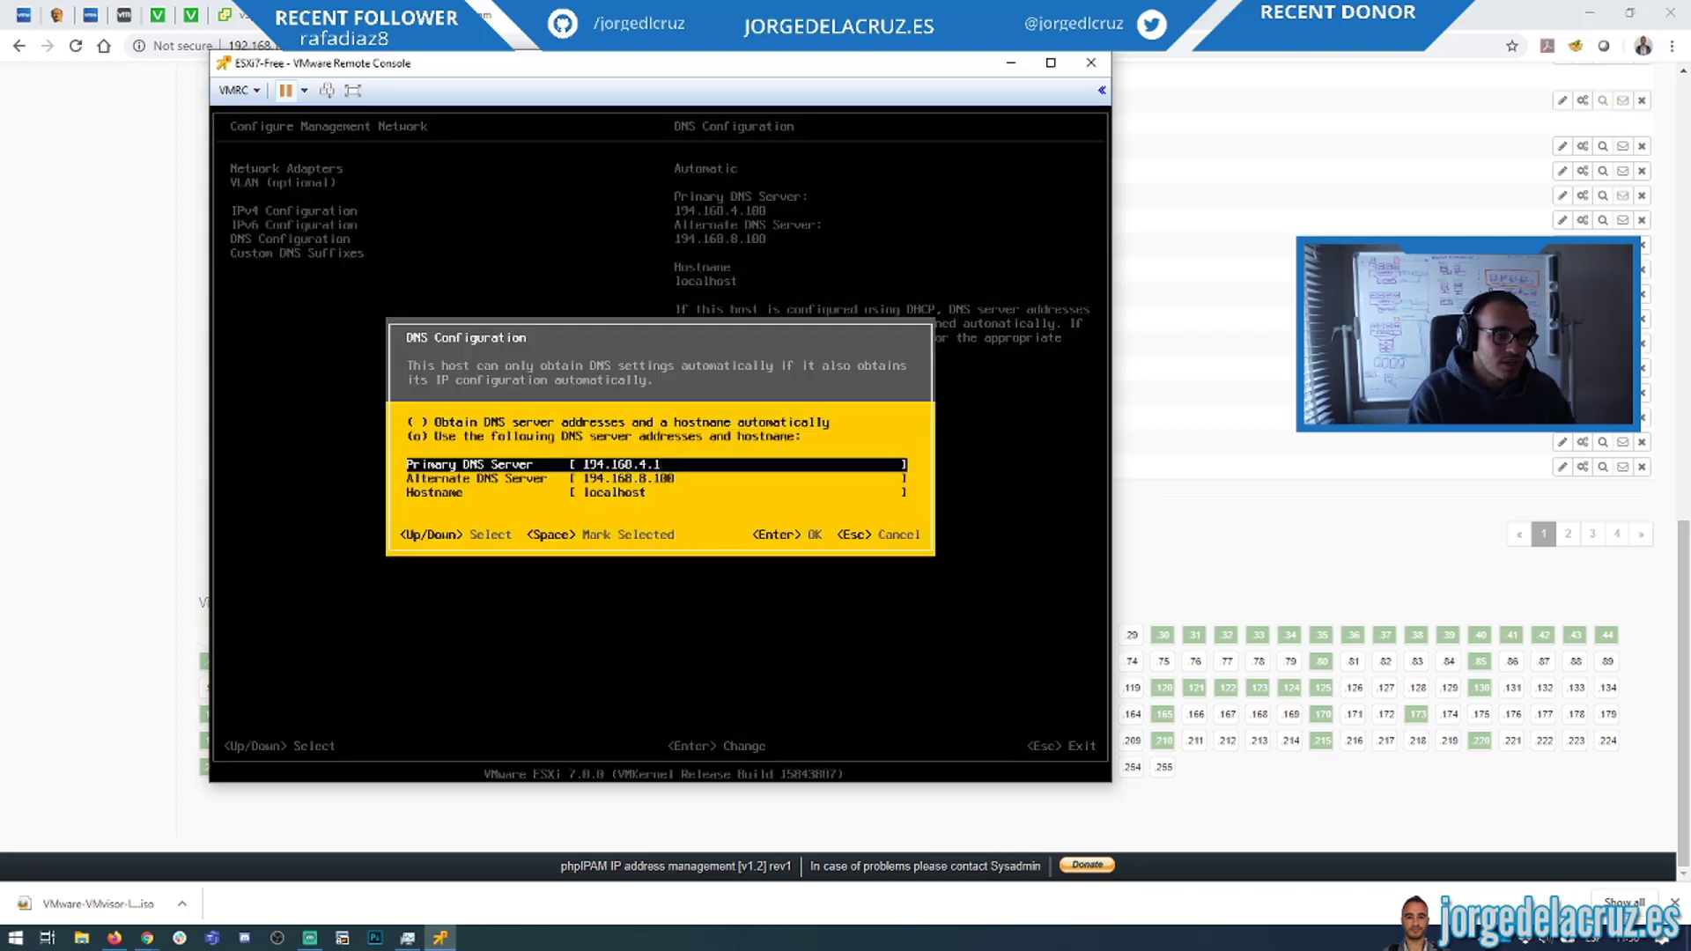
key("BackSpace")
key("BackSpace")
key("BackSpace")
key("BackSpace")
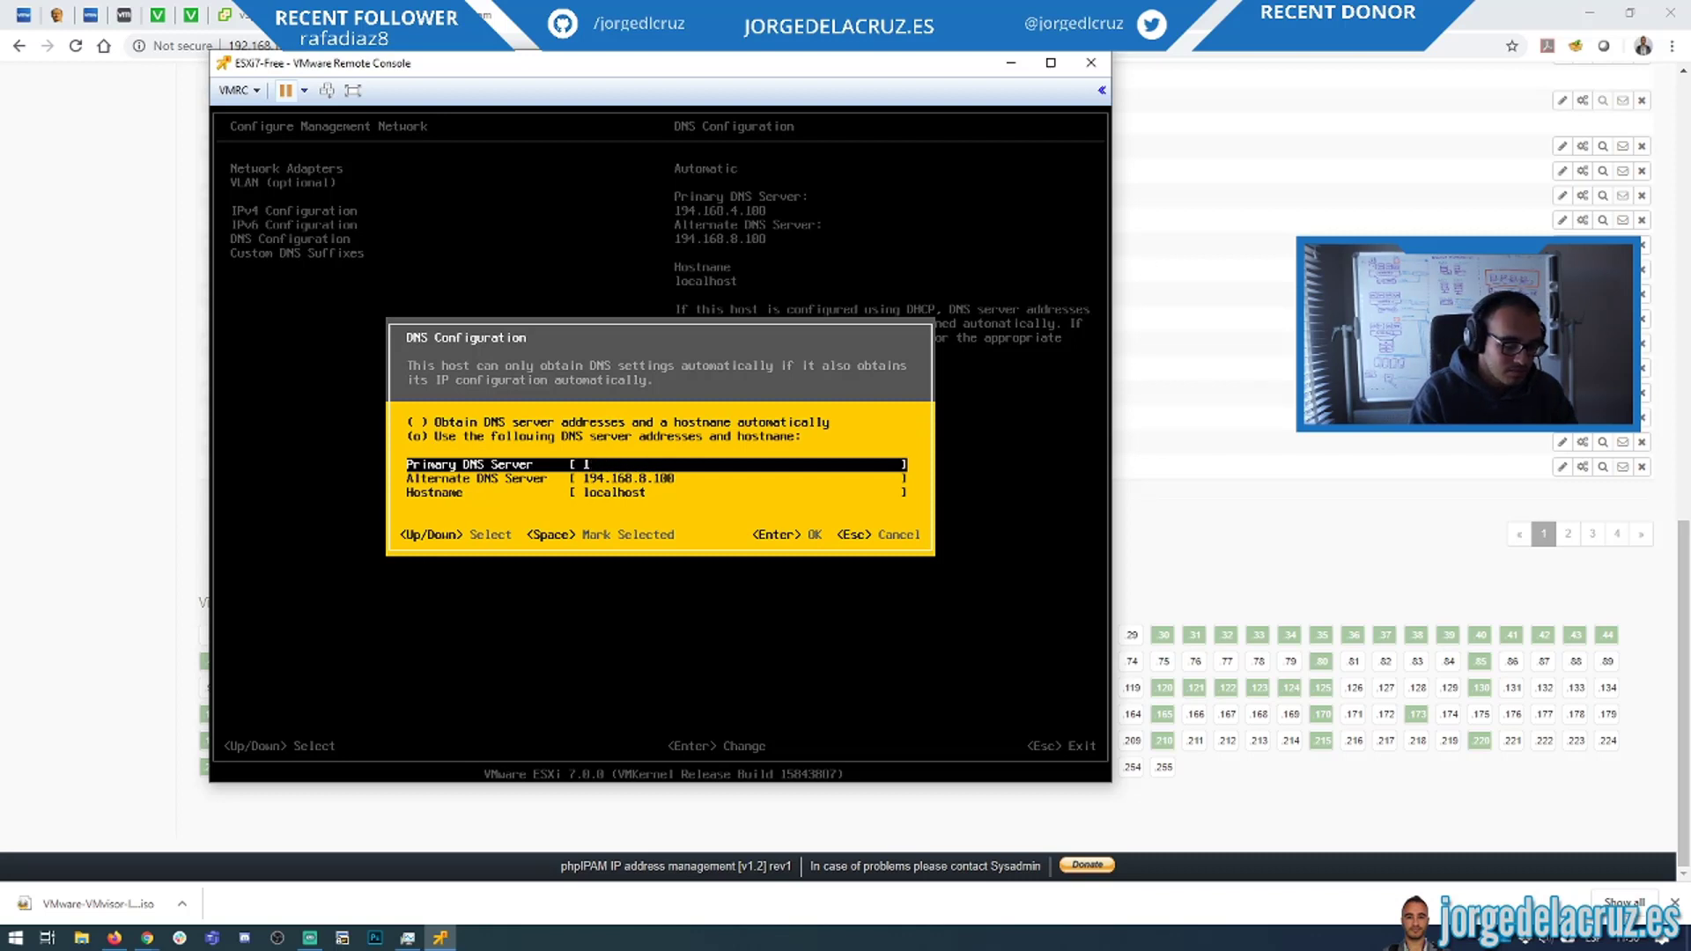
type(".1.1.1")
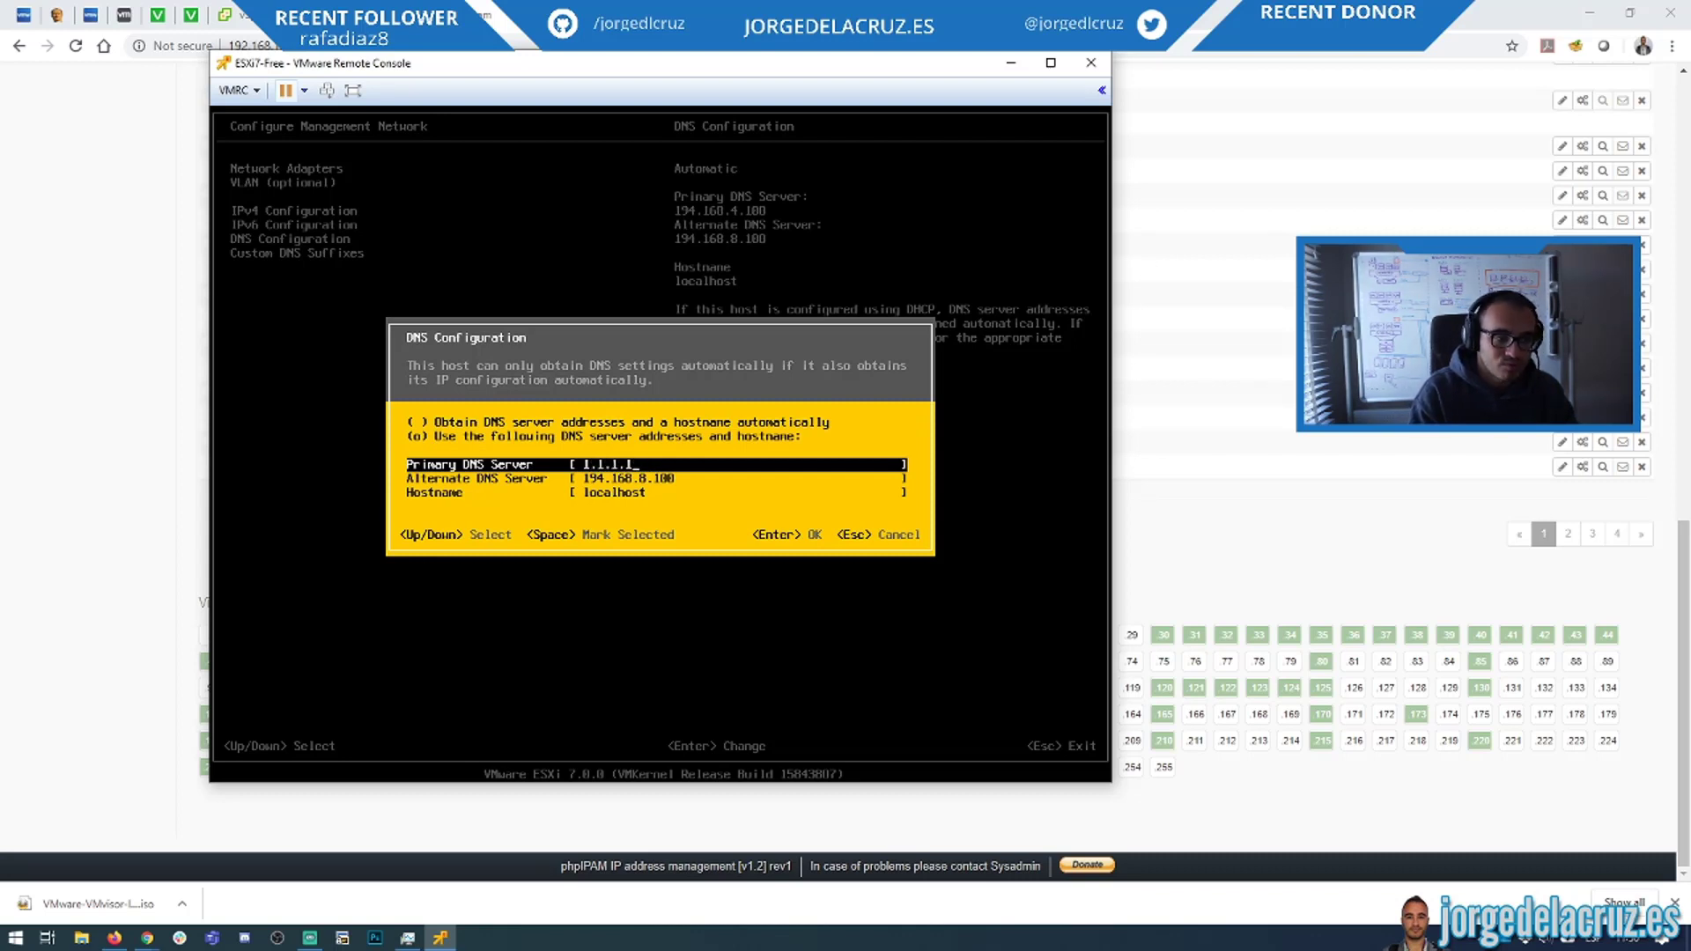
key("Down")
key("BackSpace")
key("BackSpace")
key("BackSpace")
key("BackSpace")
key("BackSpace")
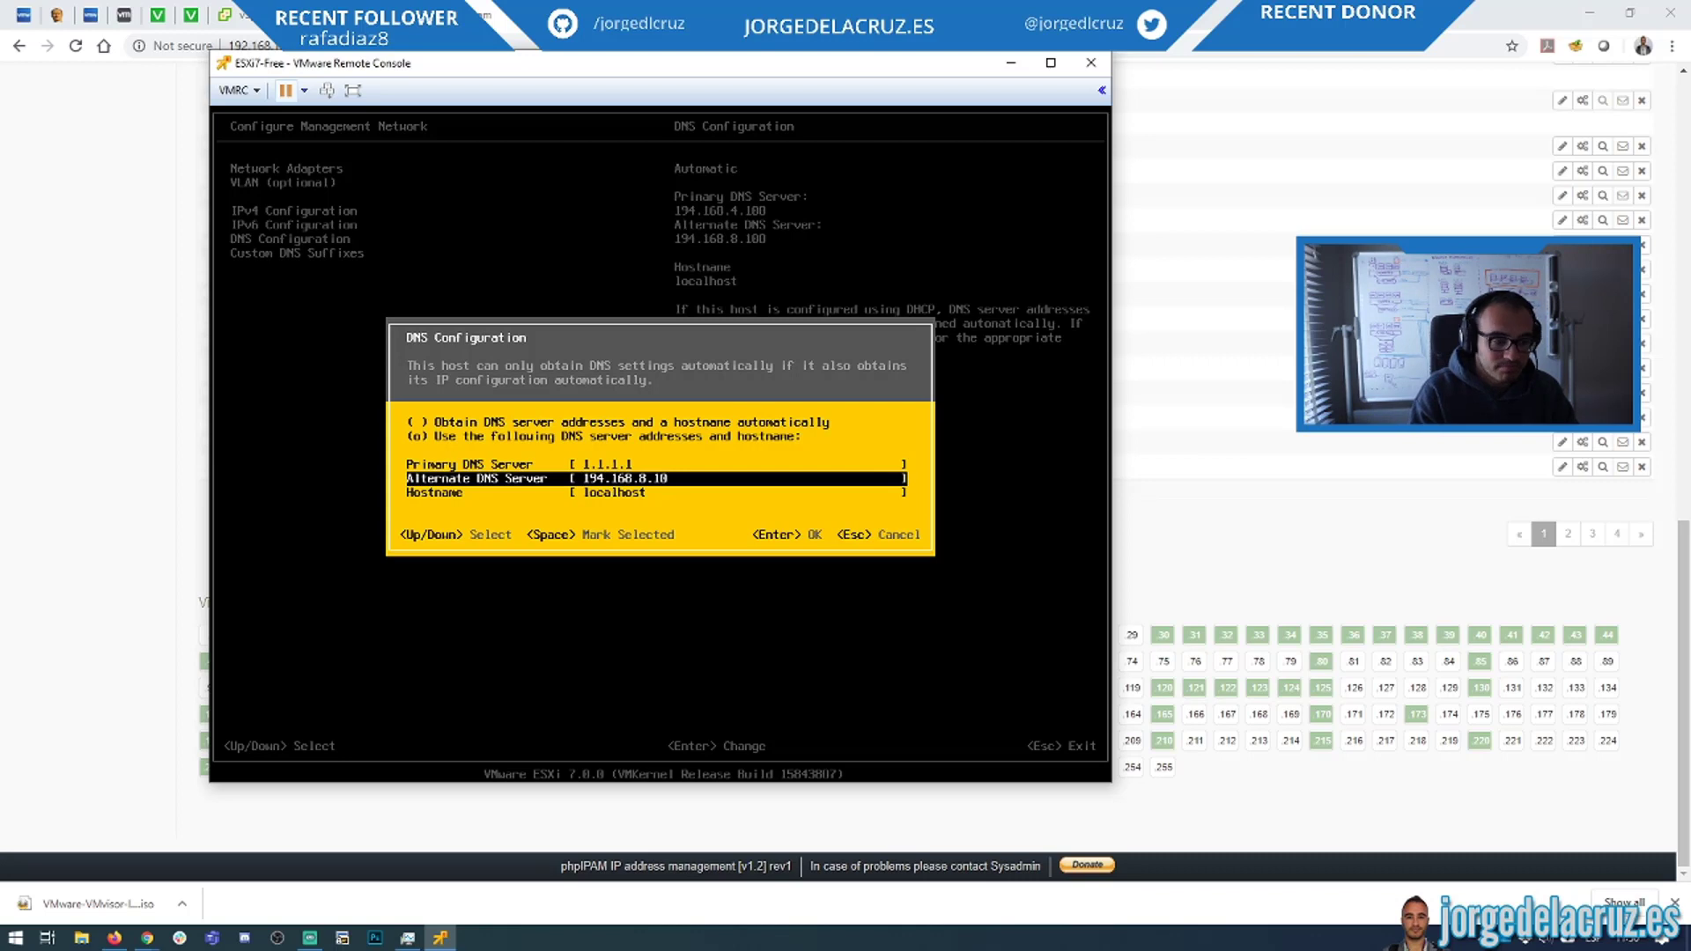
key("BackSpace")
key("BackSpace")
key("BackSpace")
key("BackSpace")
key("BackSpace")
key("BackSpace")
key("BackSpace")
key("BackSpace")
type("8.8.8.8")
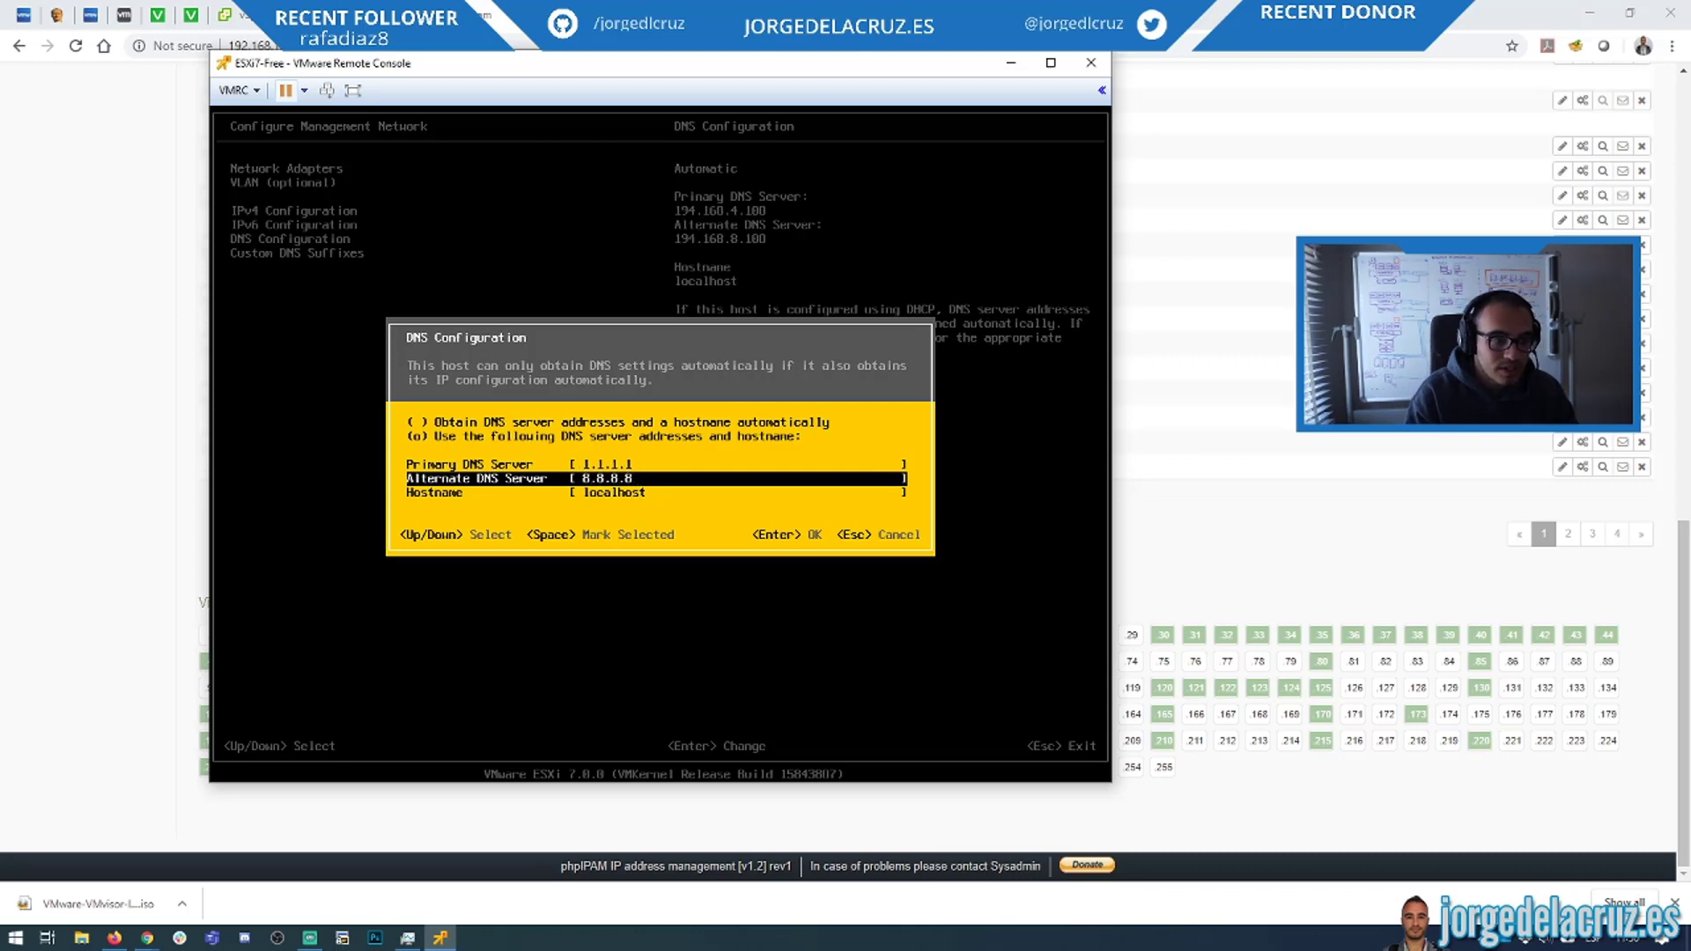
- Set hostname esxi-free, apply and restart the management network, back to System Customization
key("Down")
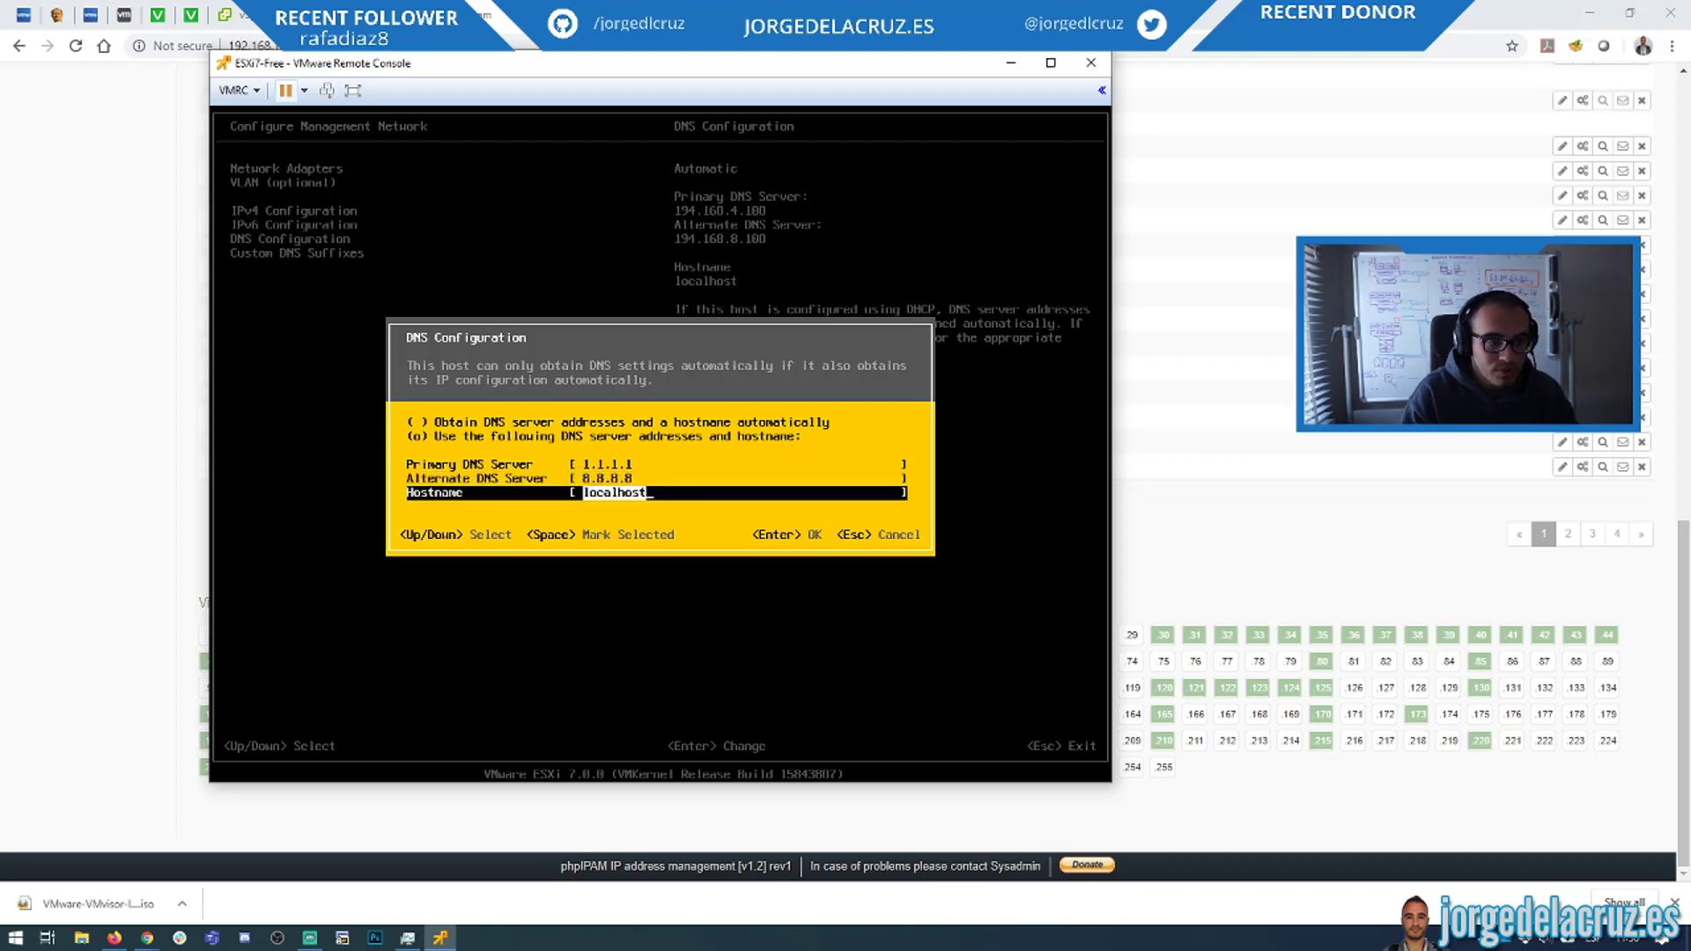
key("BackSpace")
key("BackSpace")
key("BackSpace")
key("BackSpace")
key("BackSpace")
key("BackSpace")
key("BackSpace")
key("BackSpace")
key("BackSpace")
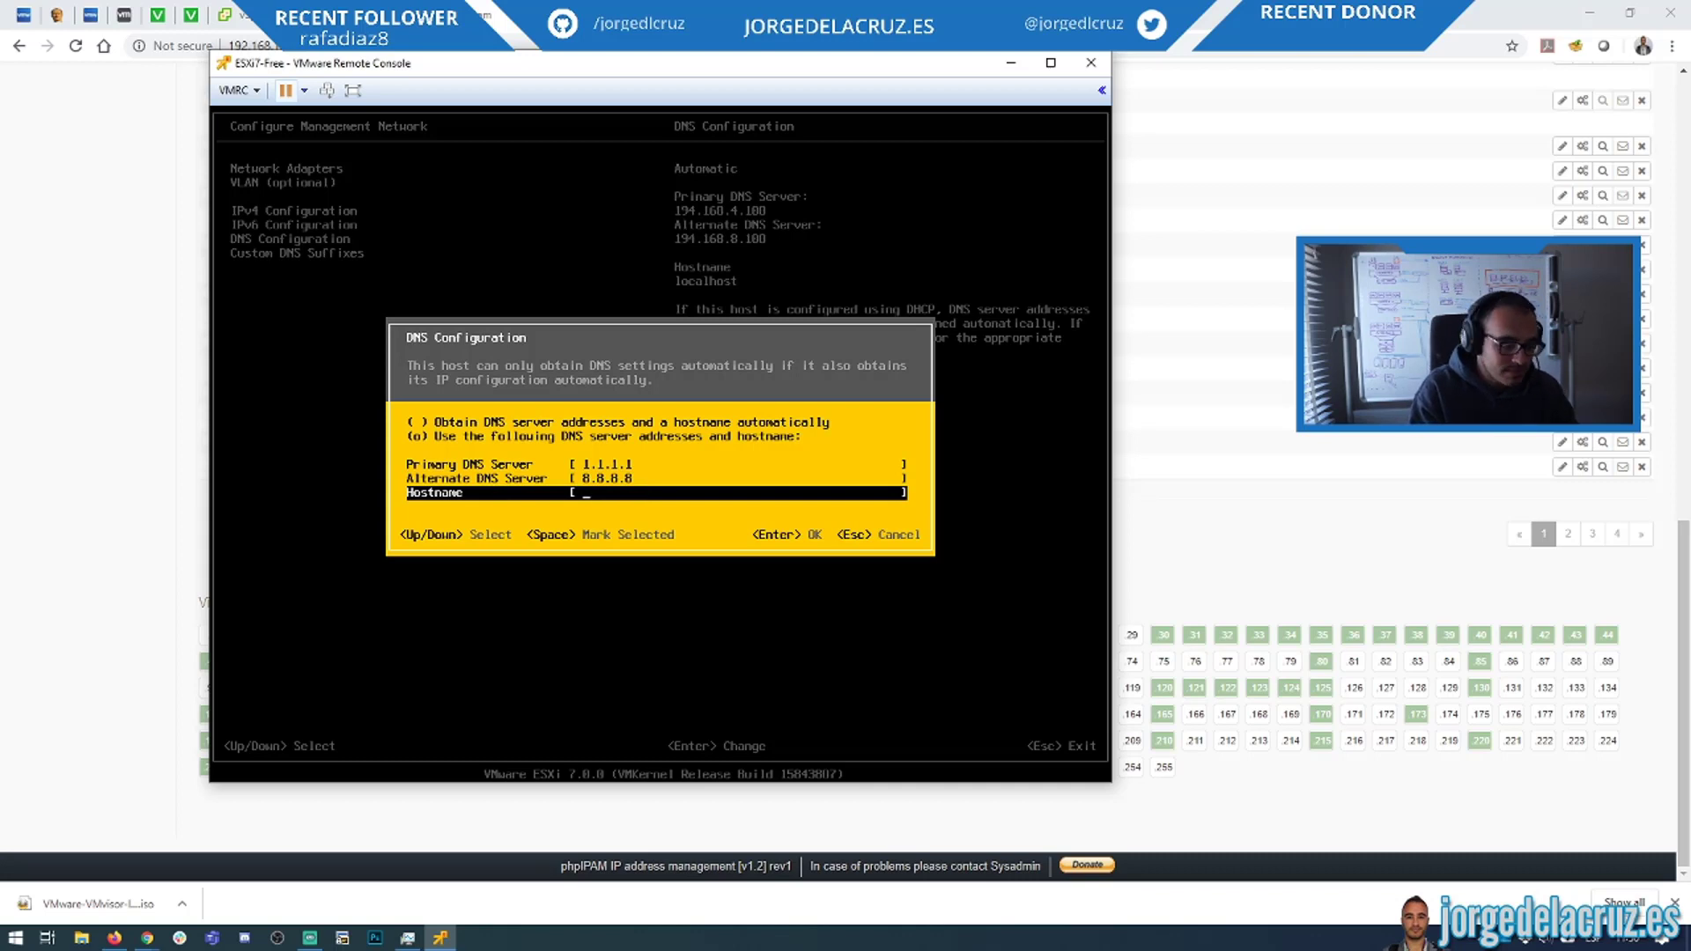
type("es")
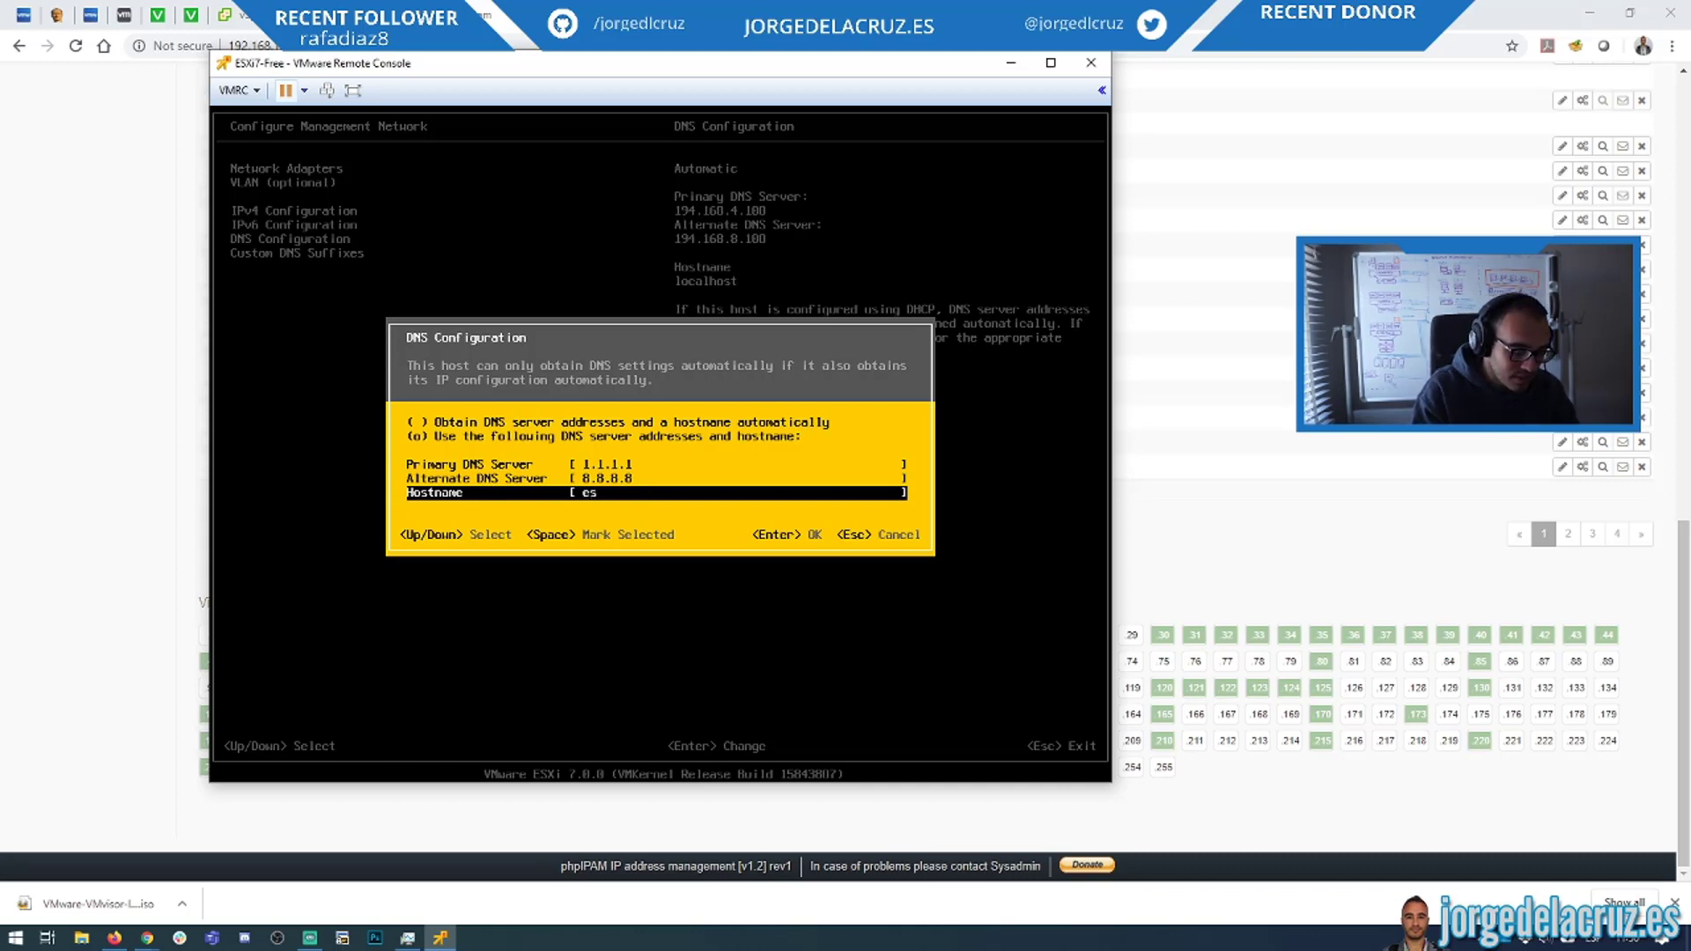
type("xi-free")
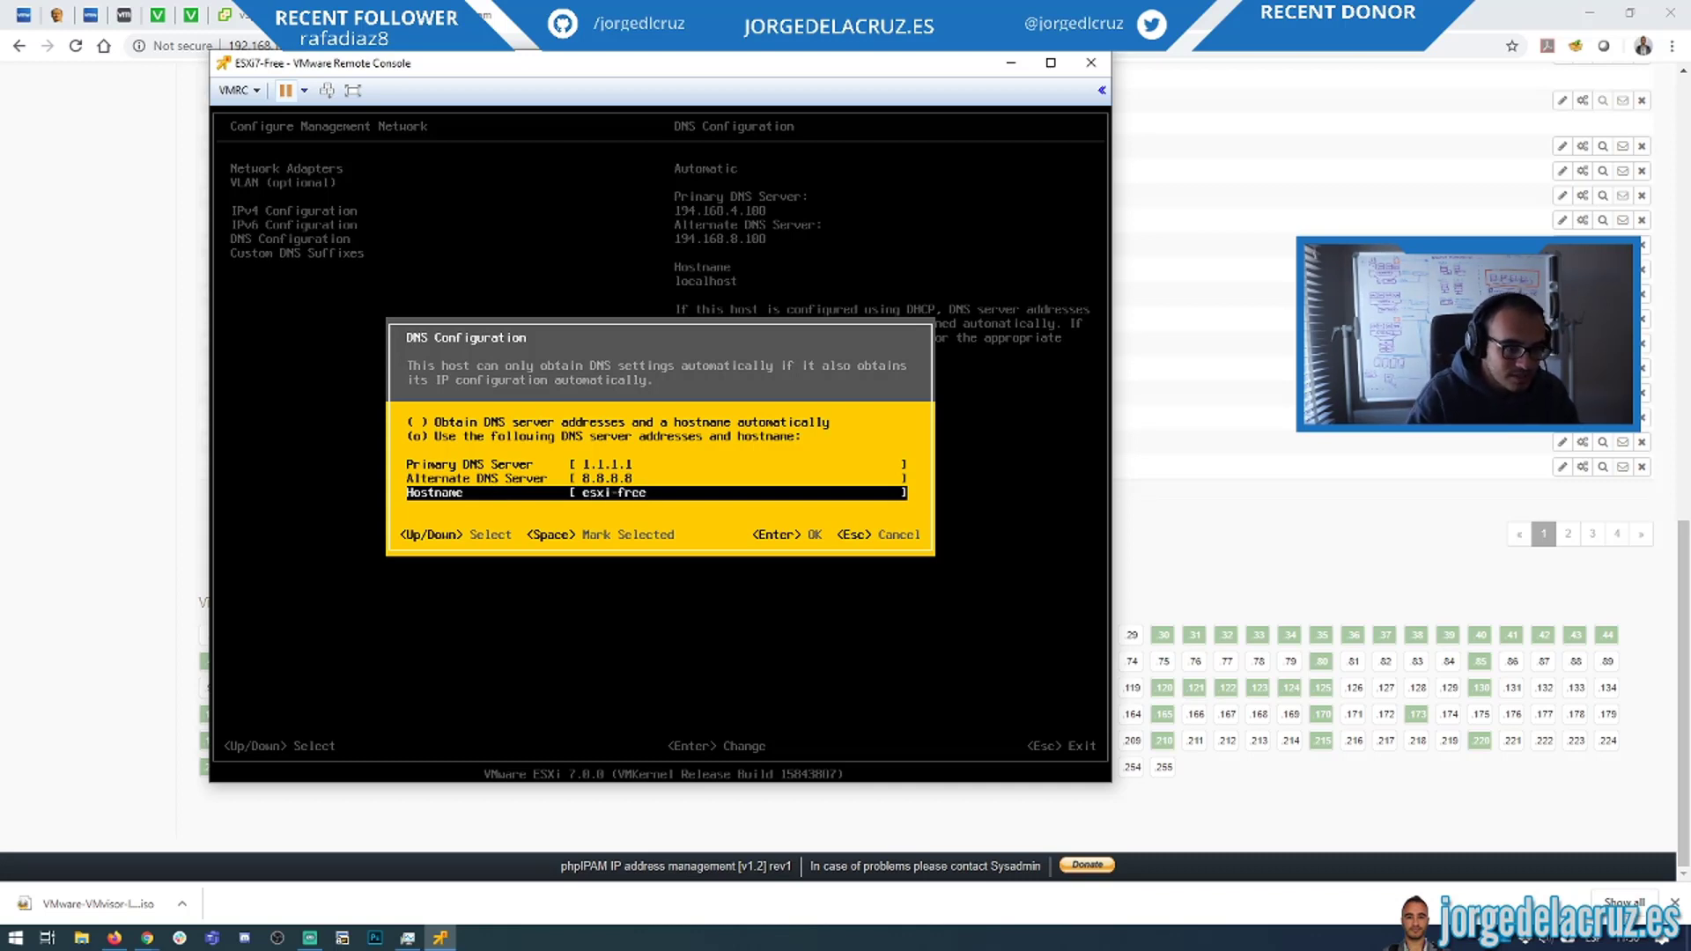
key("Return")
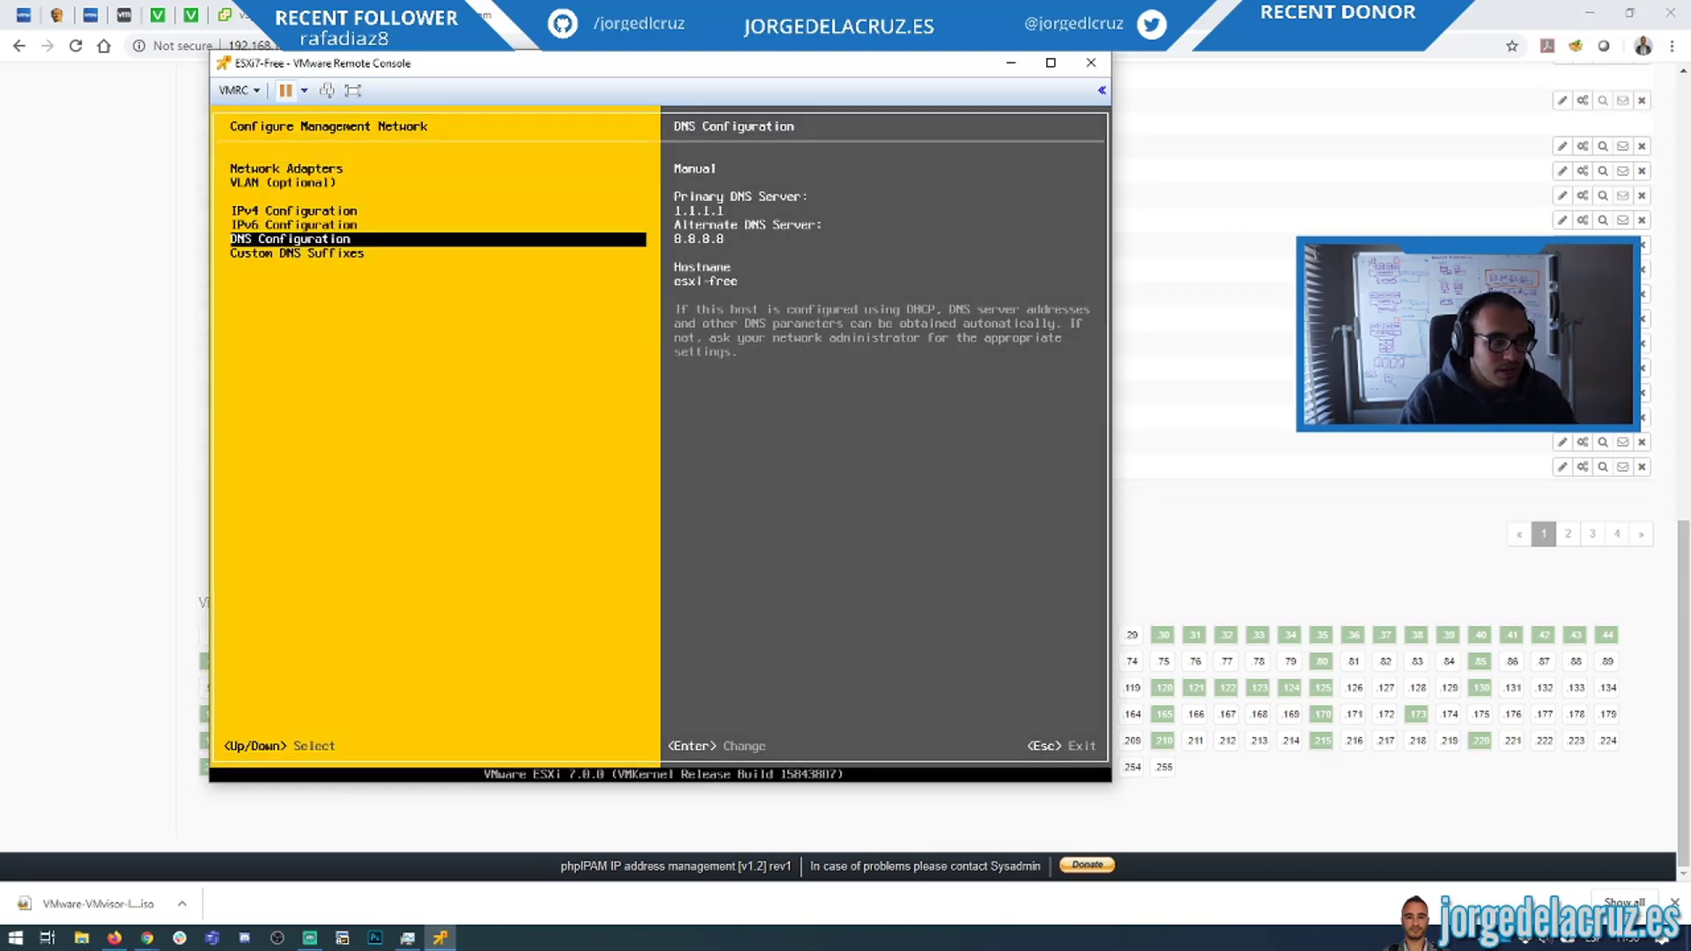
key("Escape")
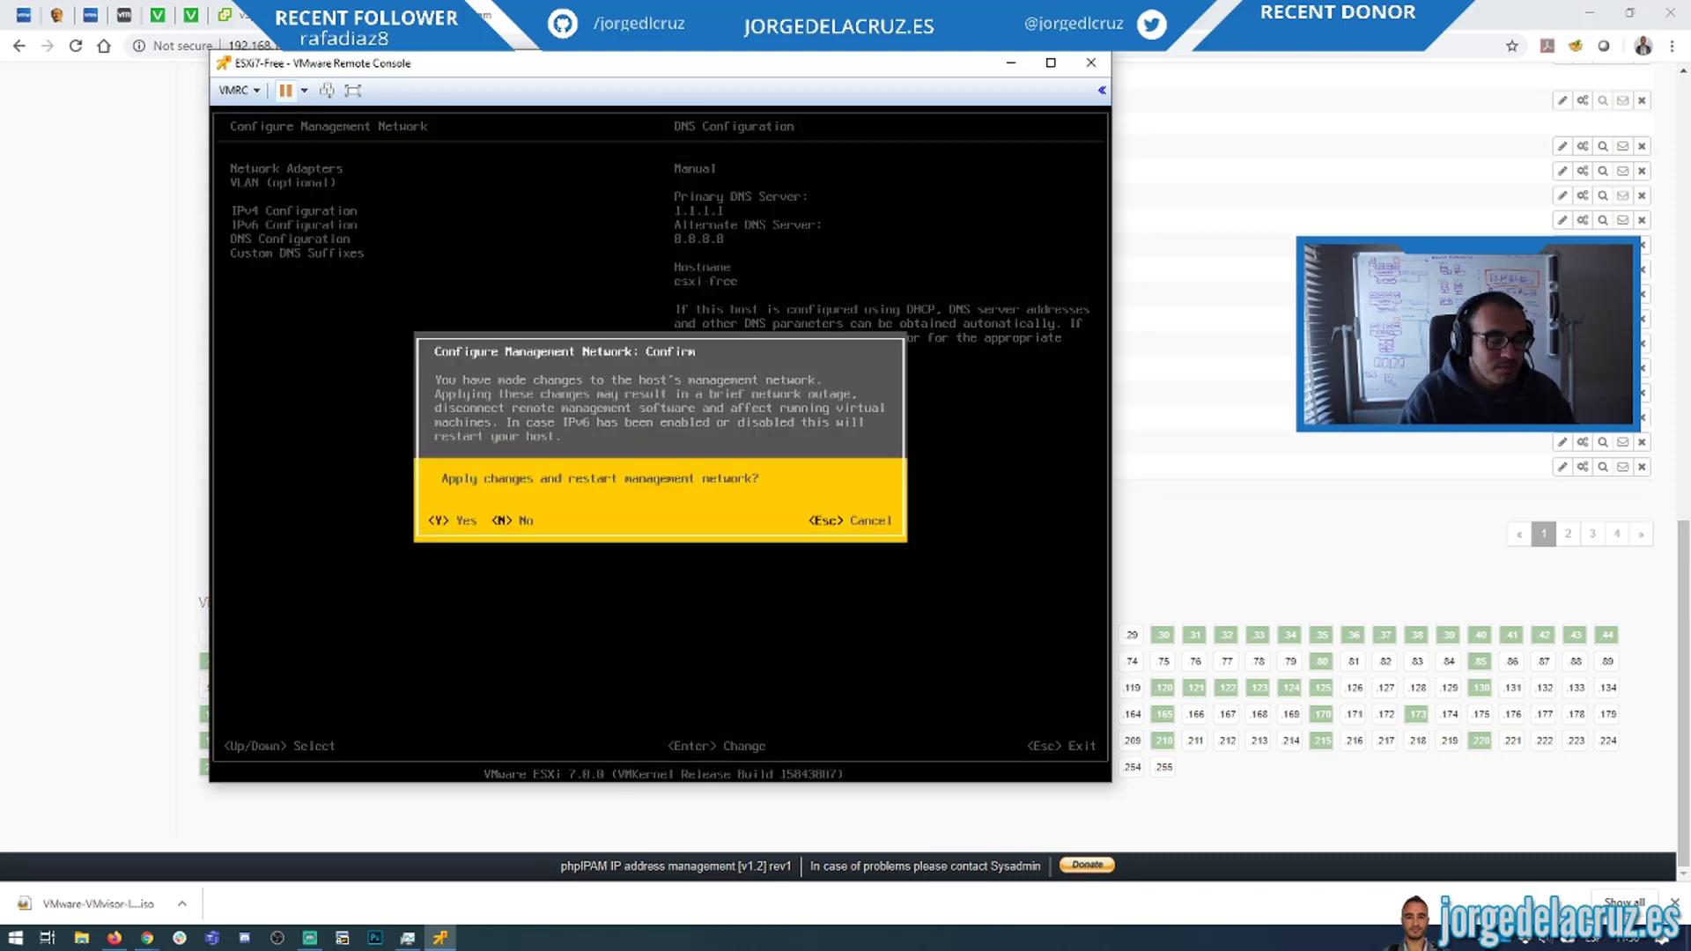
key("y")
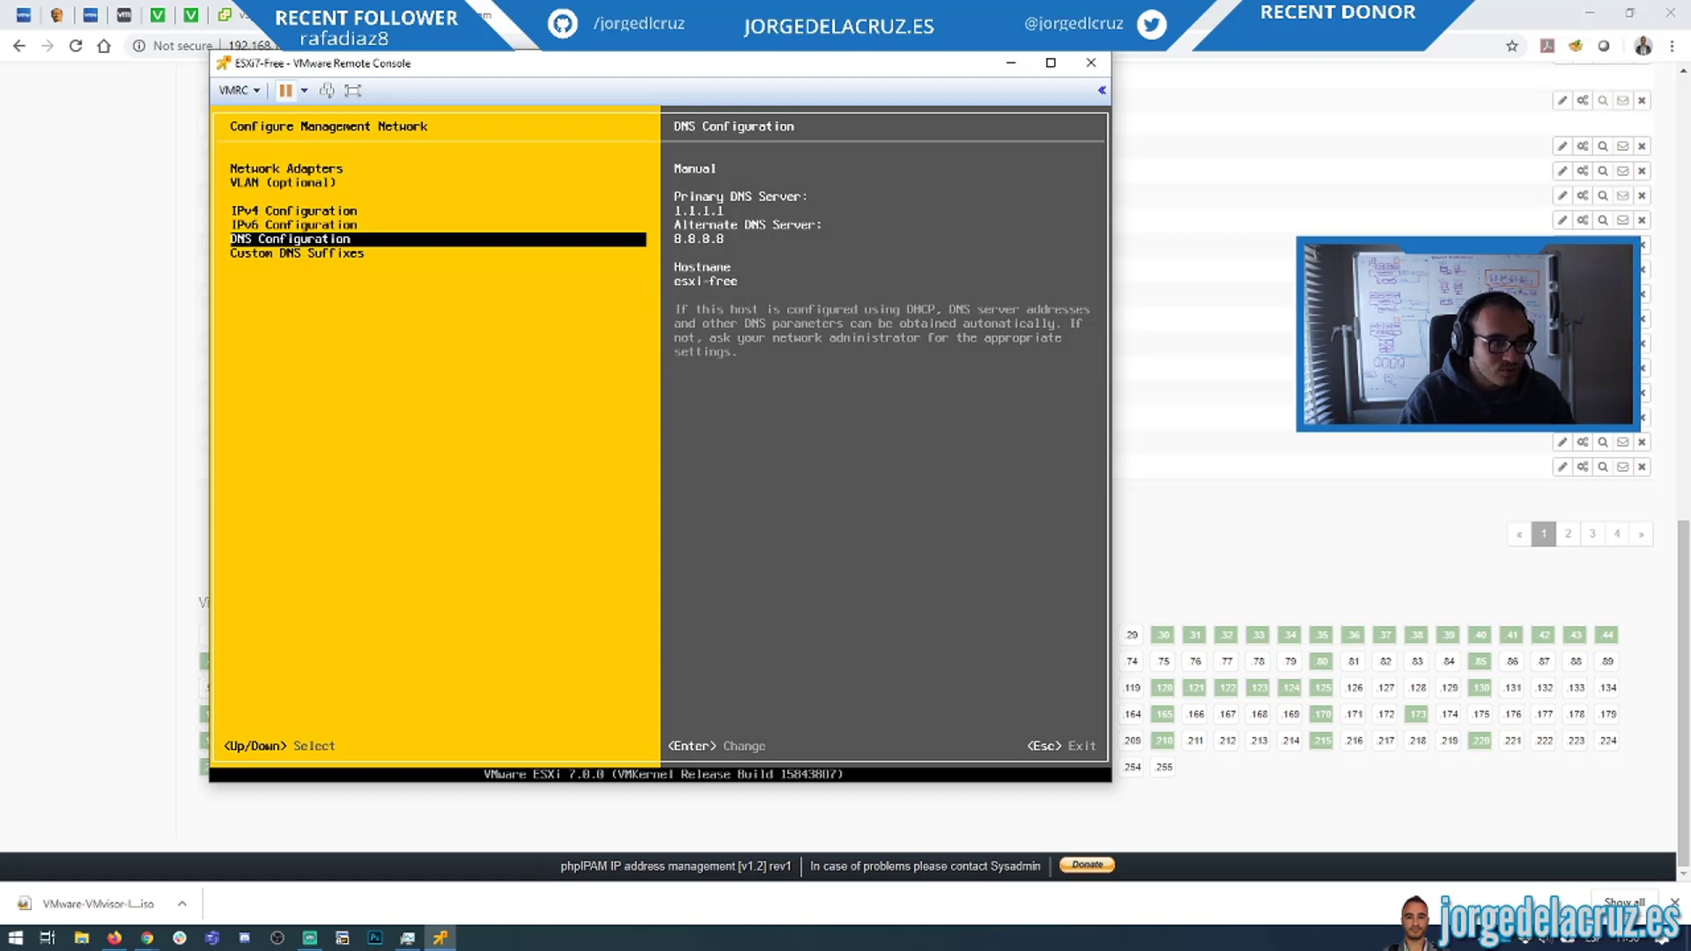
key("Escape")
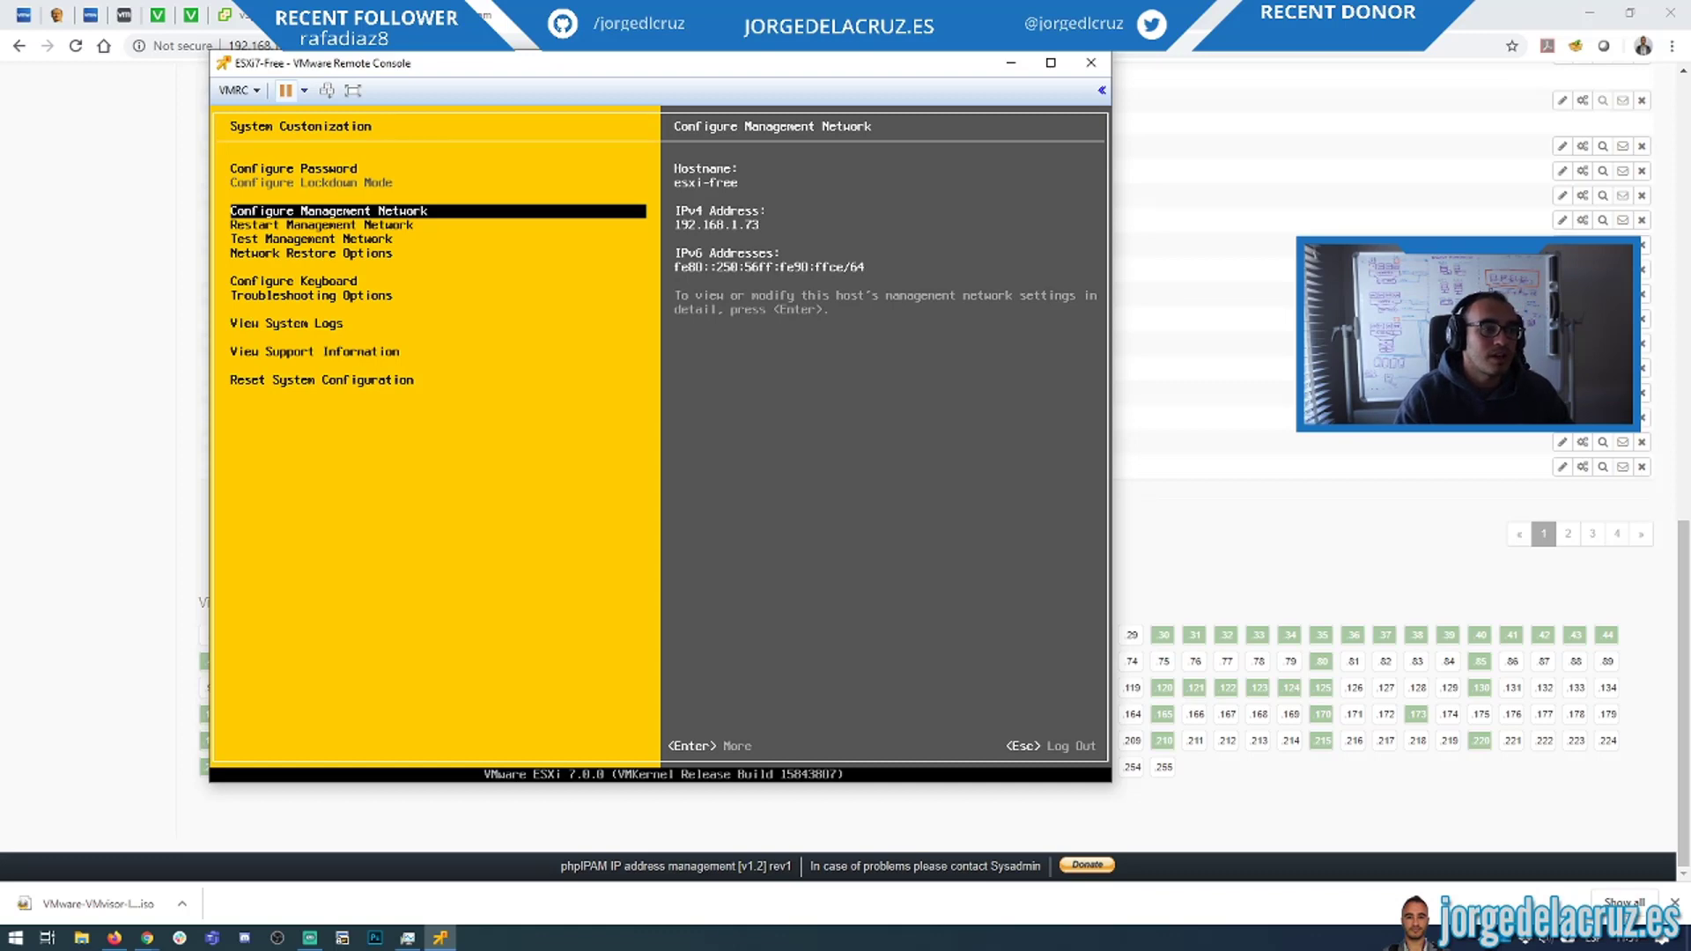
key("alt+Tab")
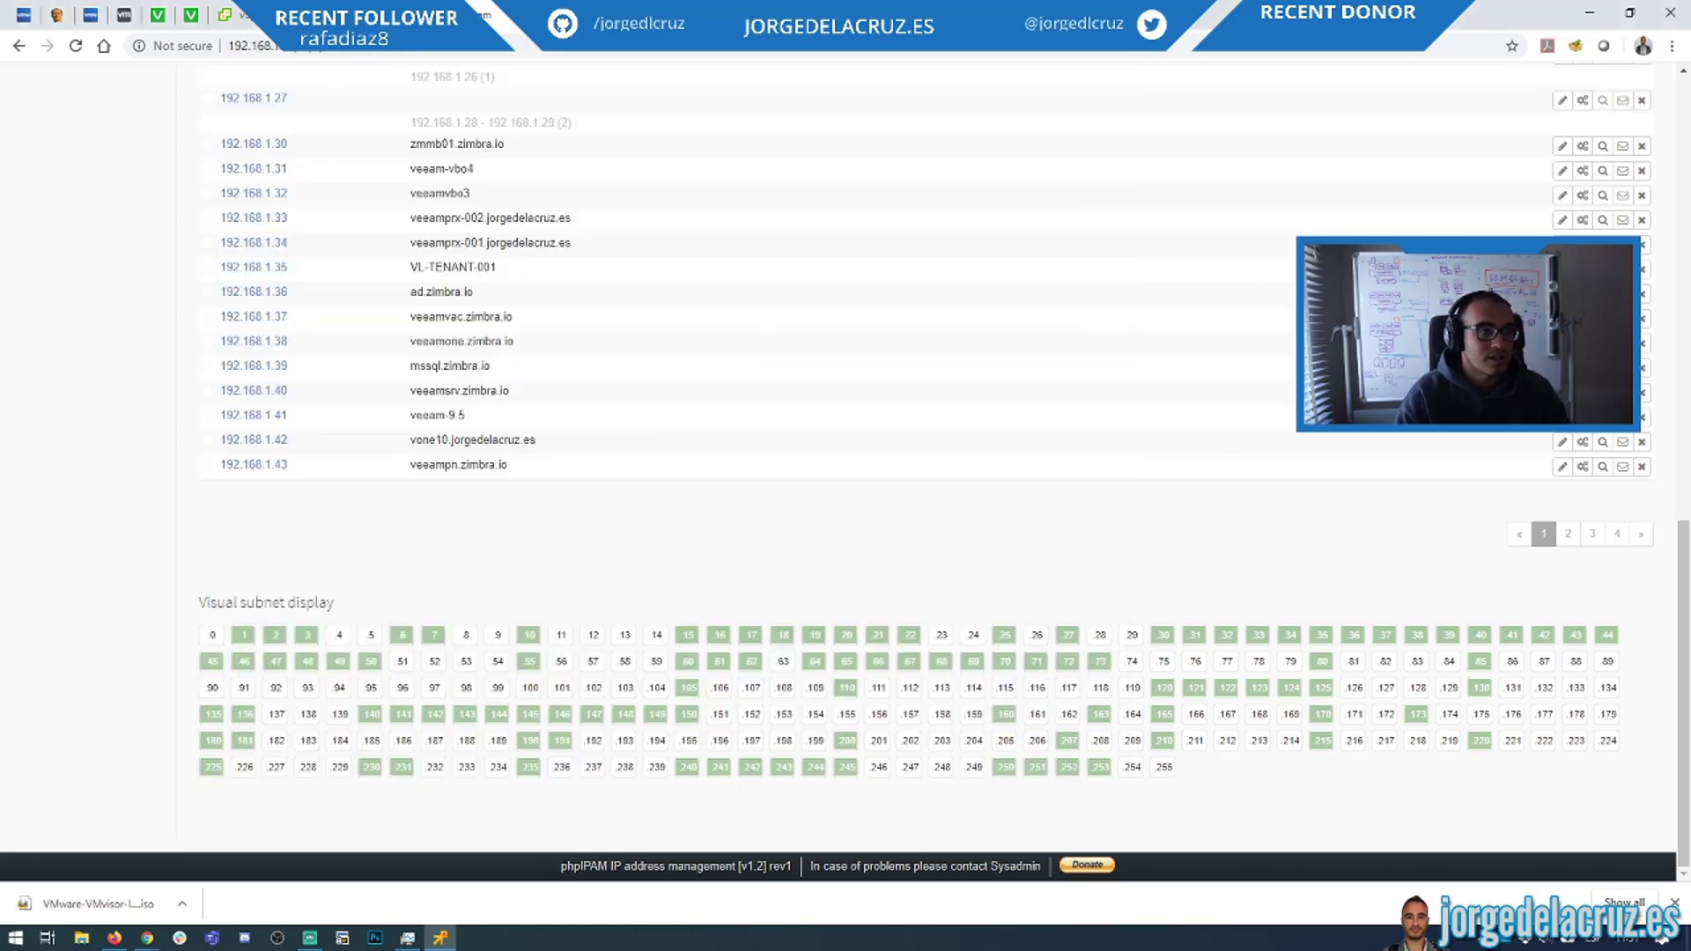
key("ctrl+t")
type("httP")
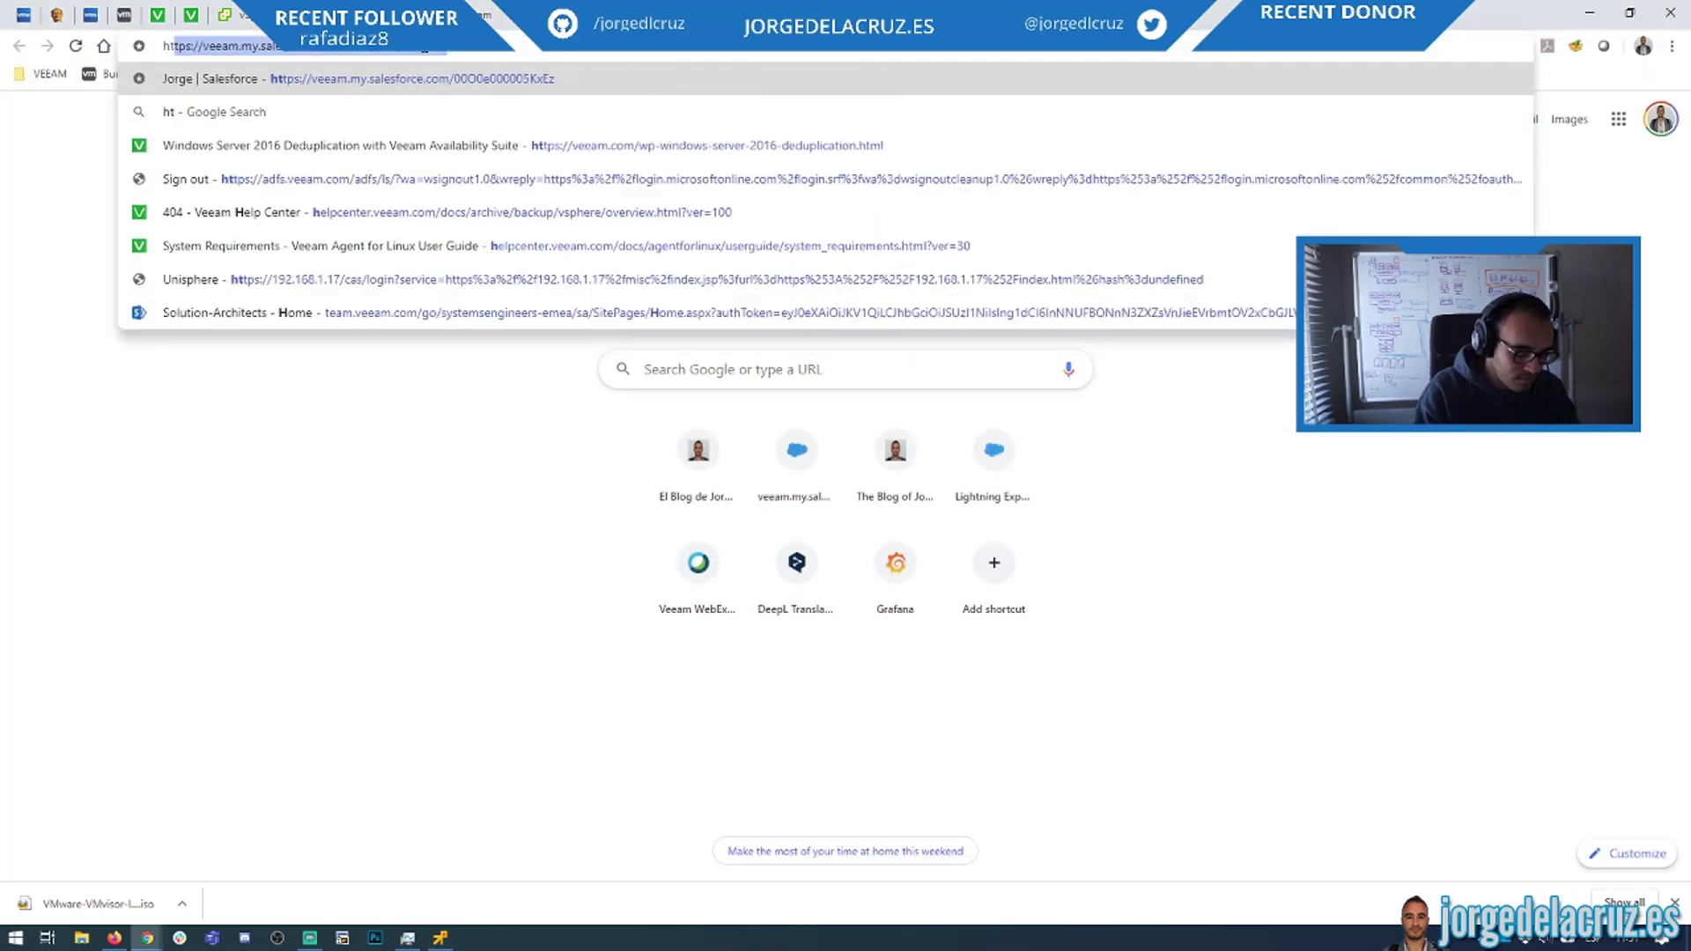
key("BackSpace")
key("BackSpace")
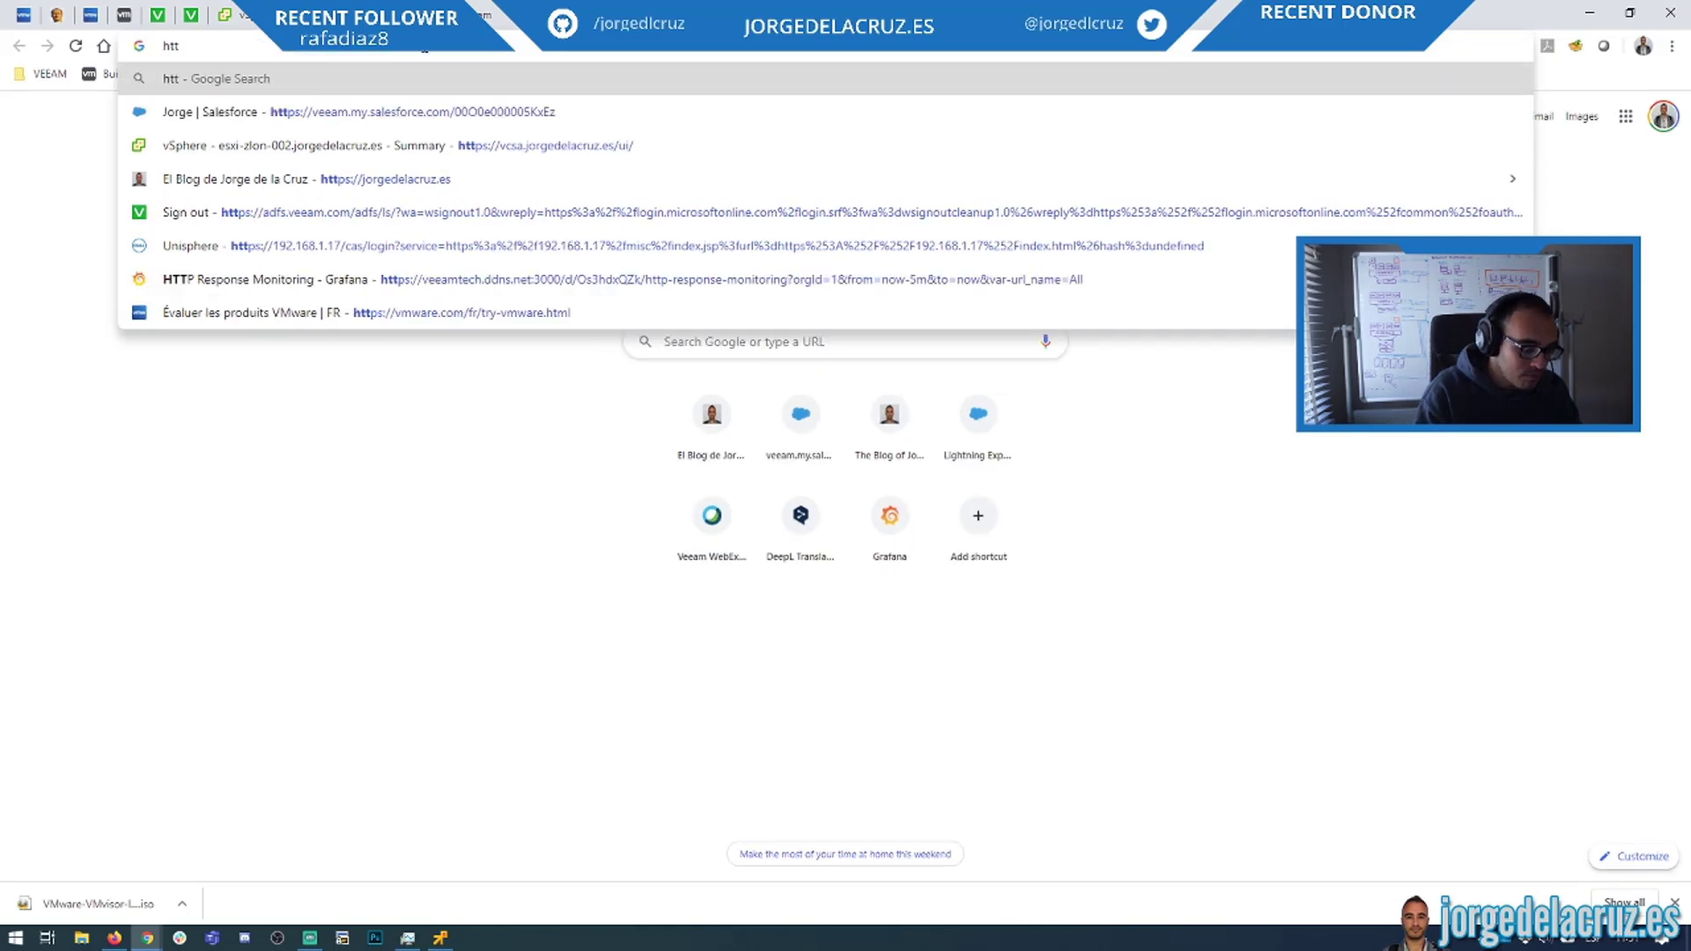
type("p")
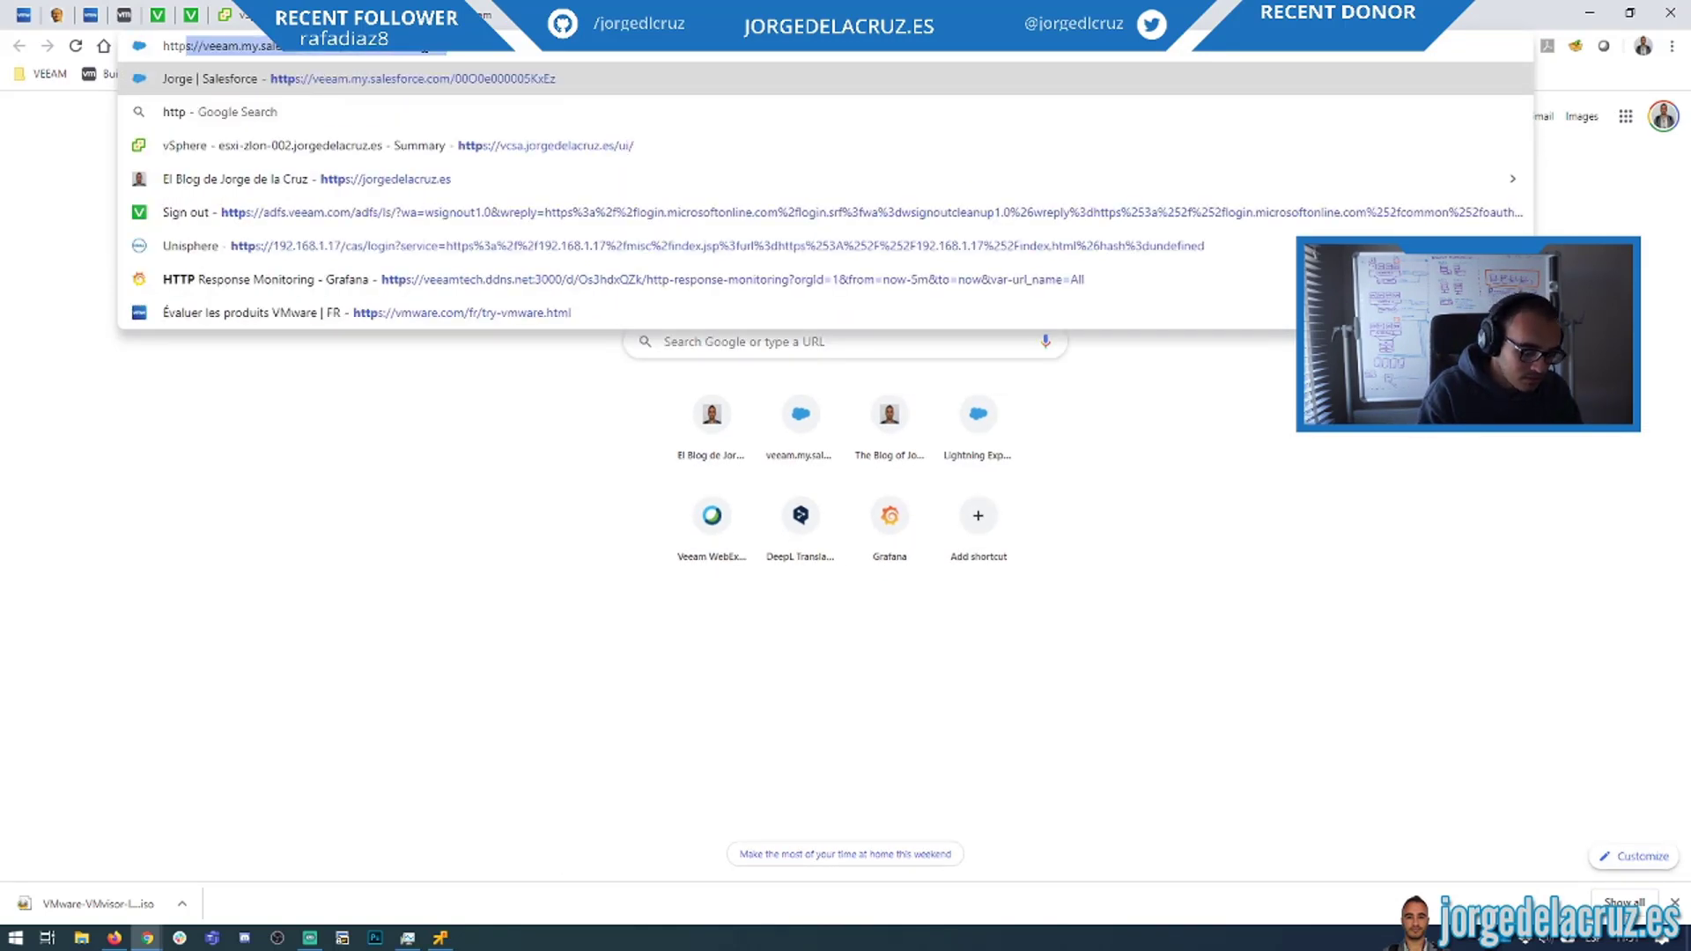
type("s:")
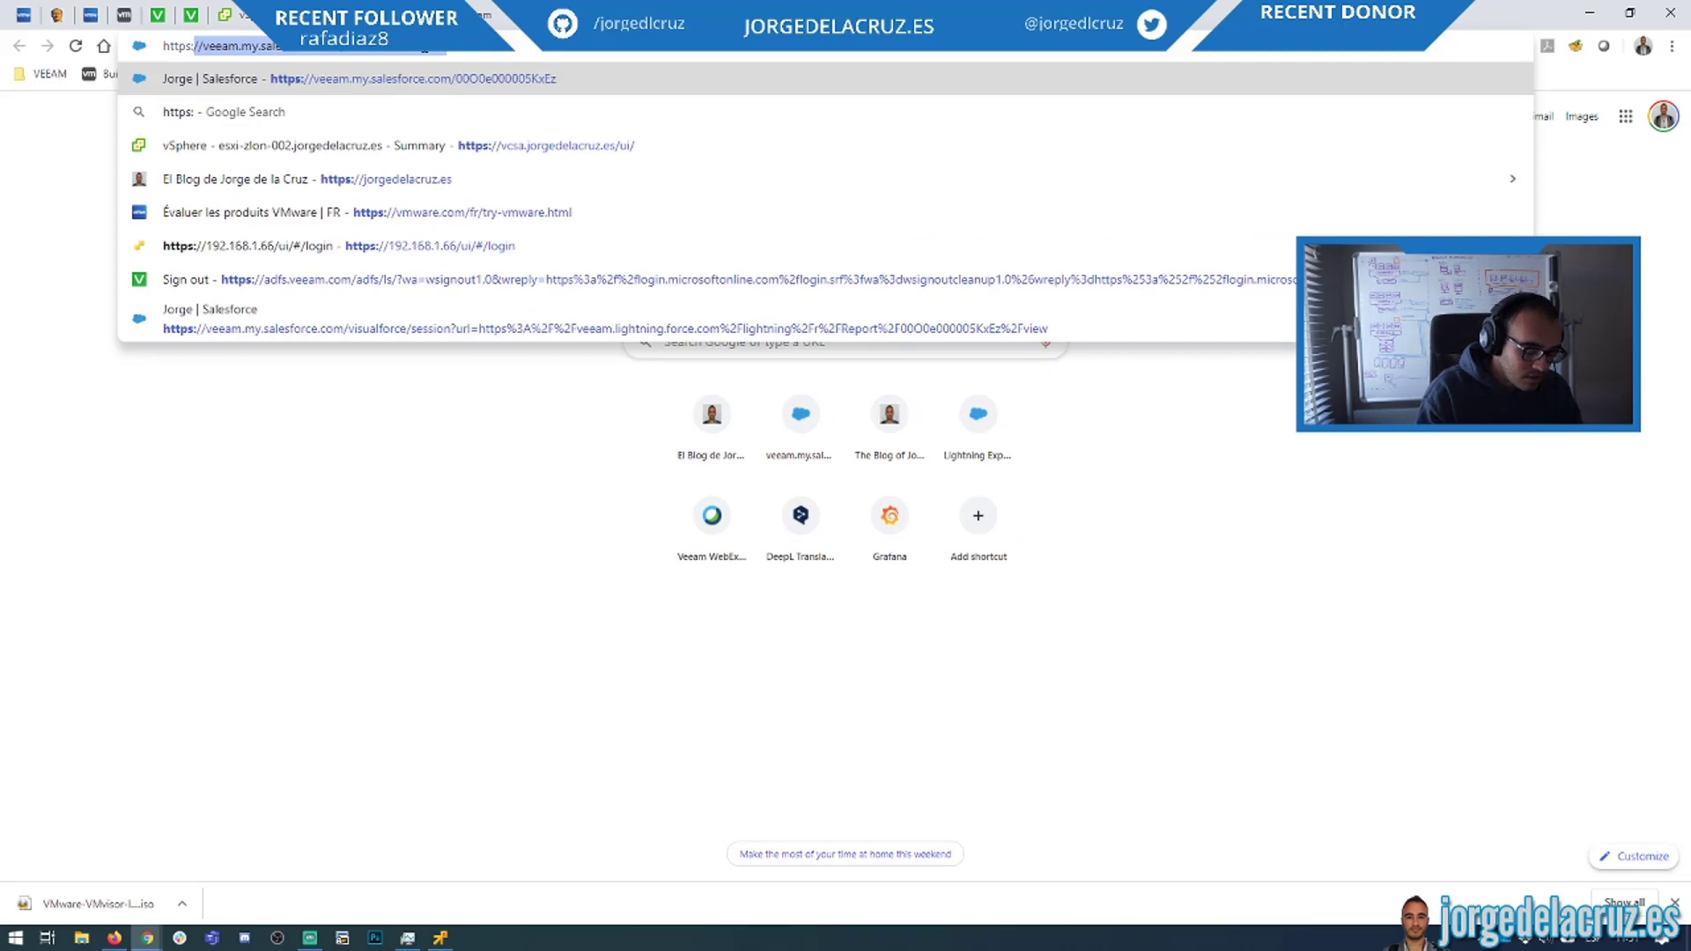
type("//")
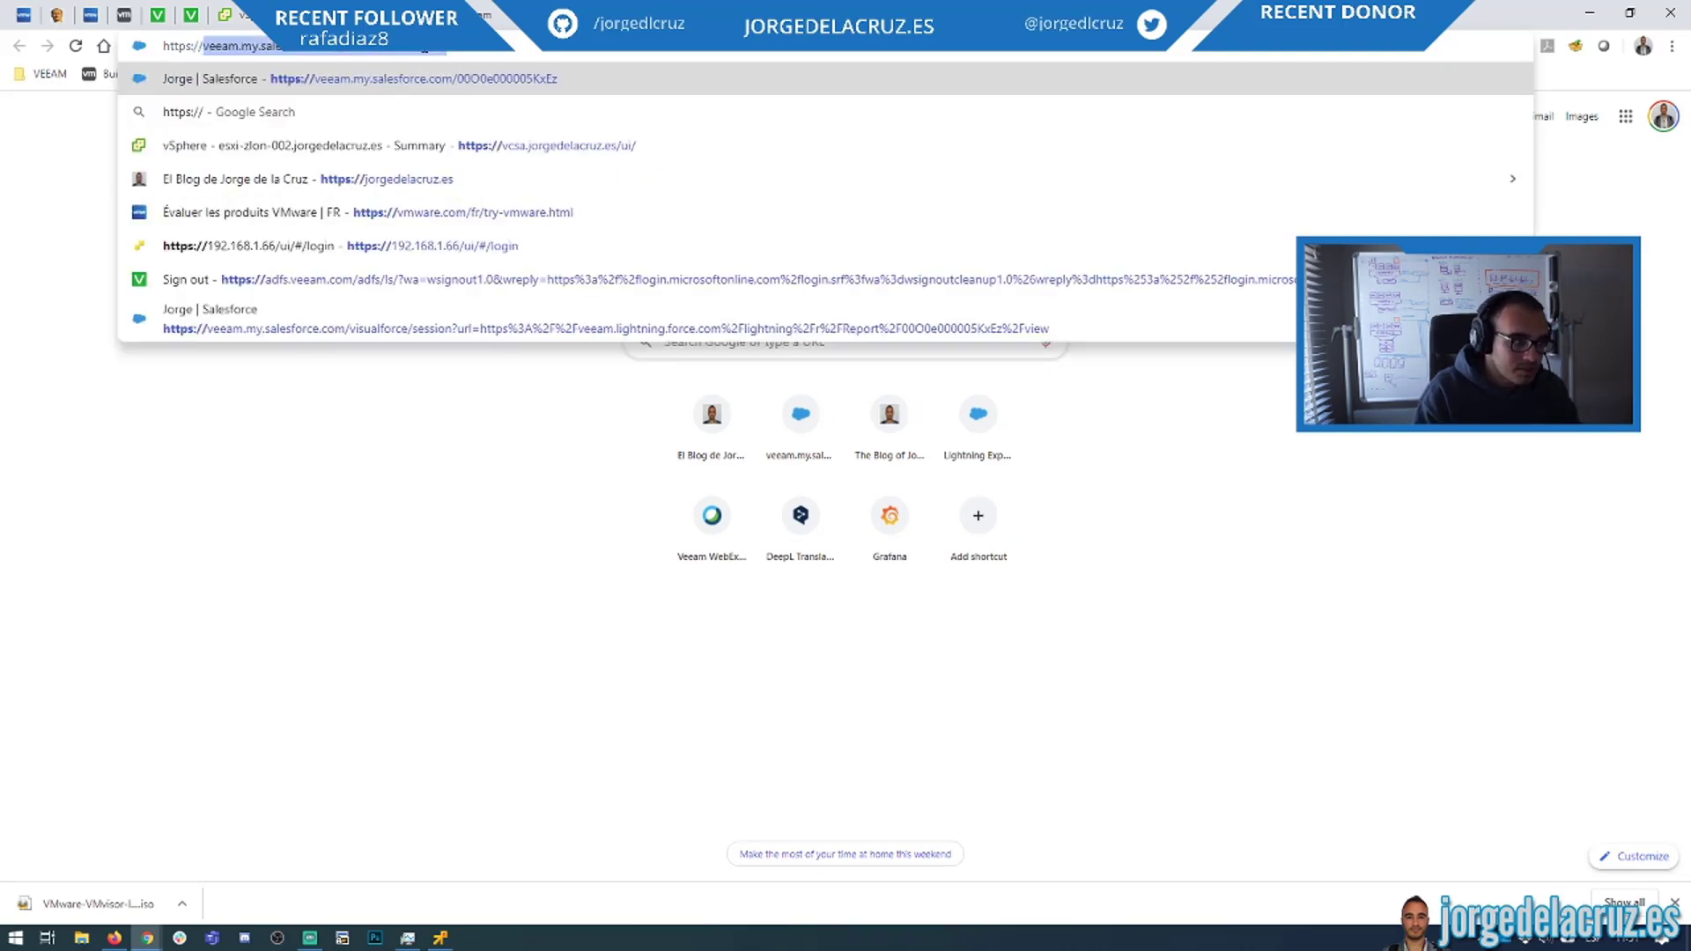
type("192.168")
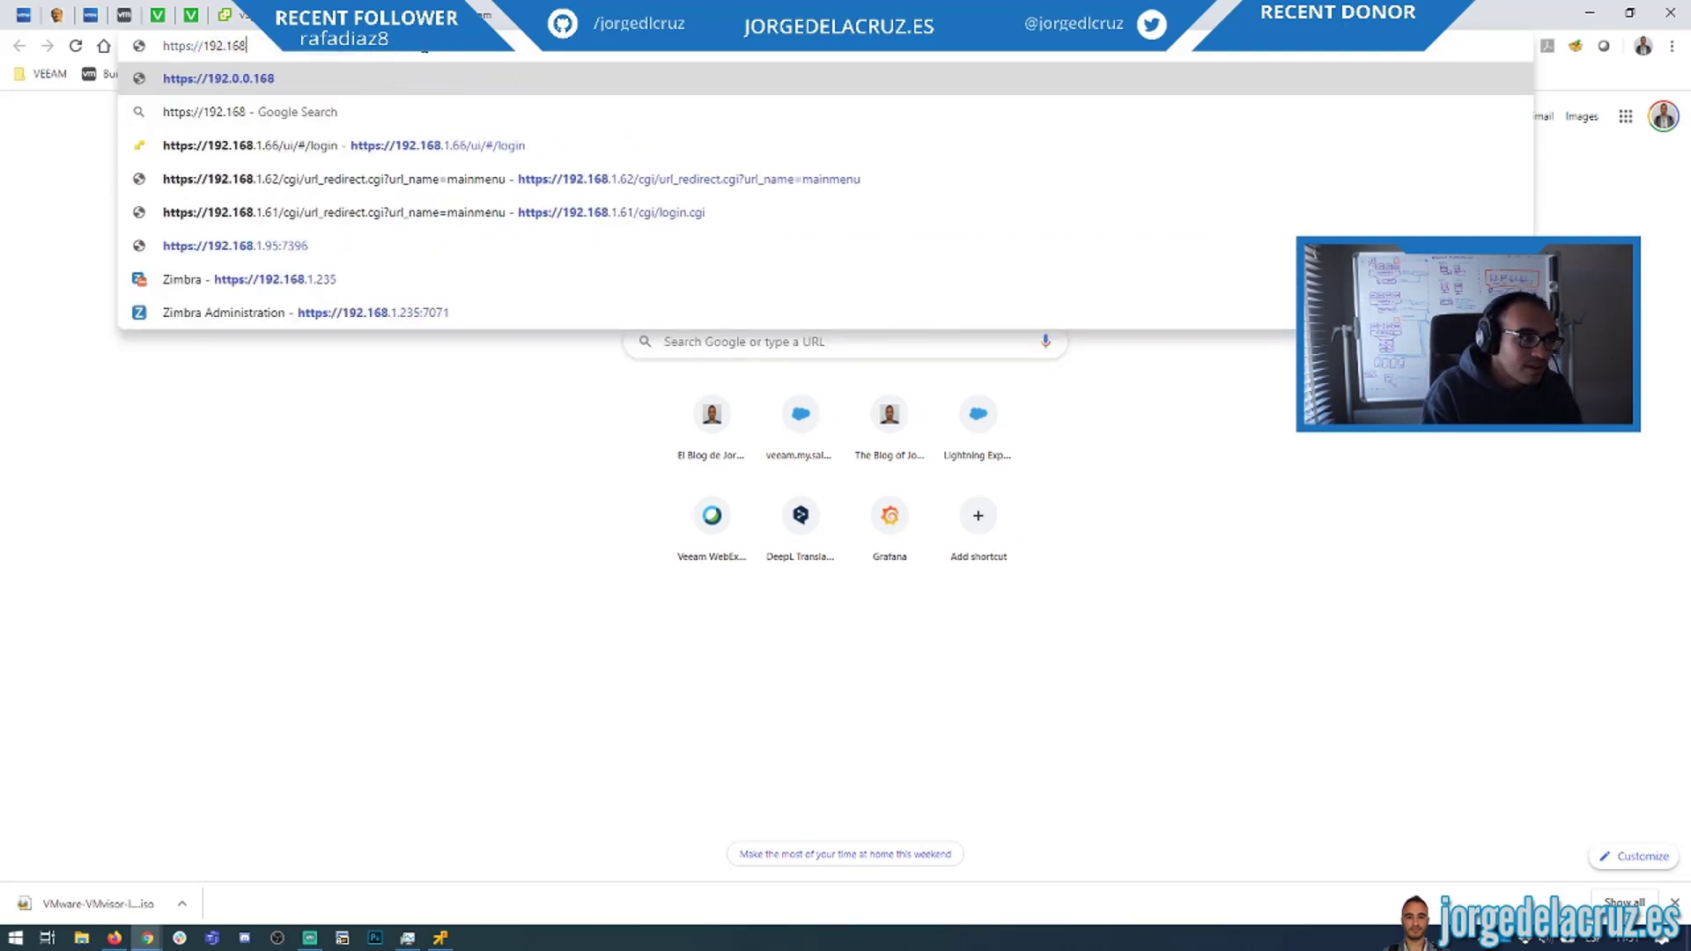
type(".1.73")
key("Return")
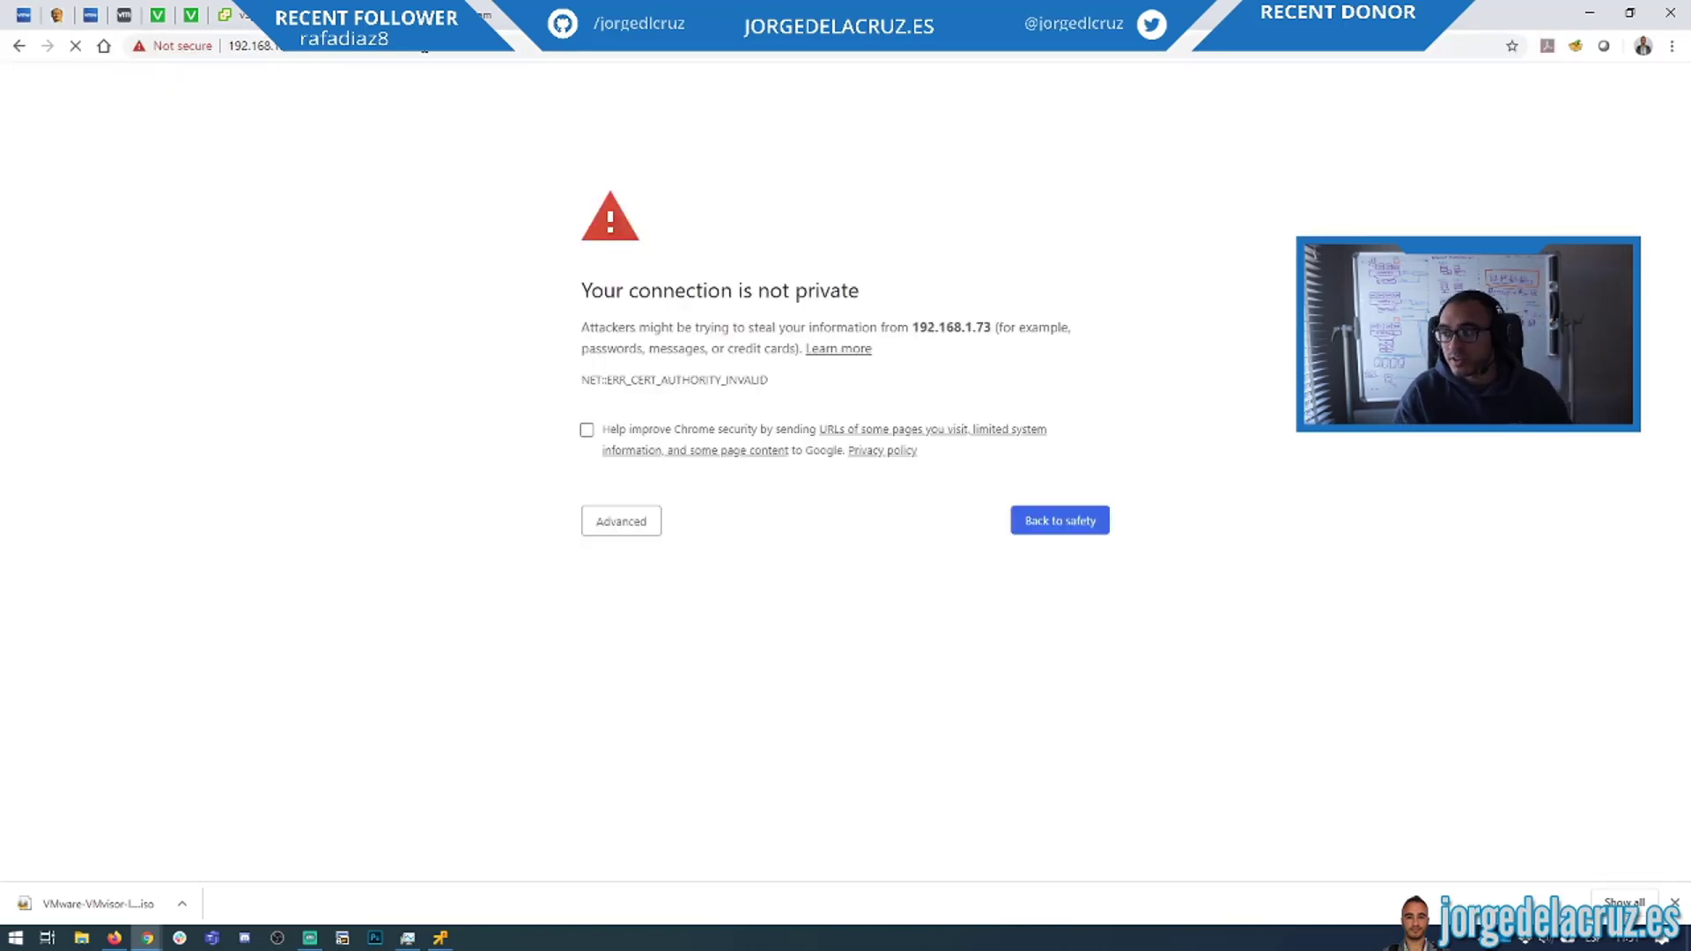
- Proceed past the certificate warning and log in to the ESXi Host Client as root
left_click(616, 522)
left_click(656, 657)
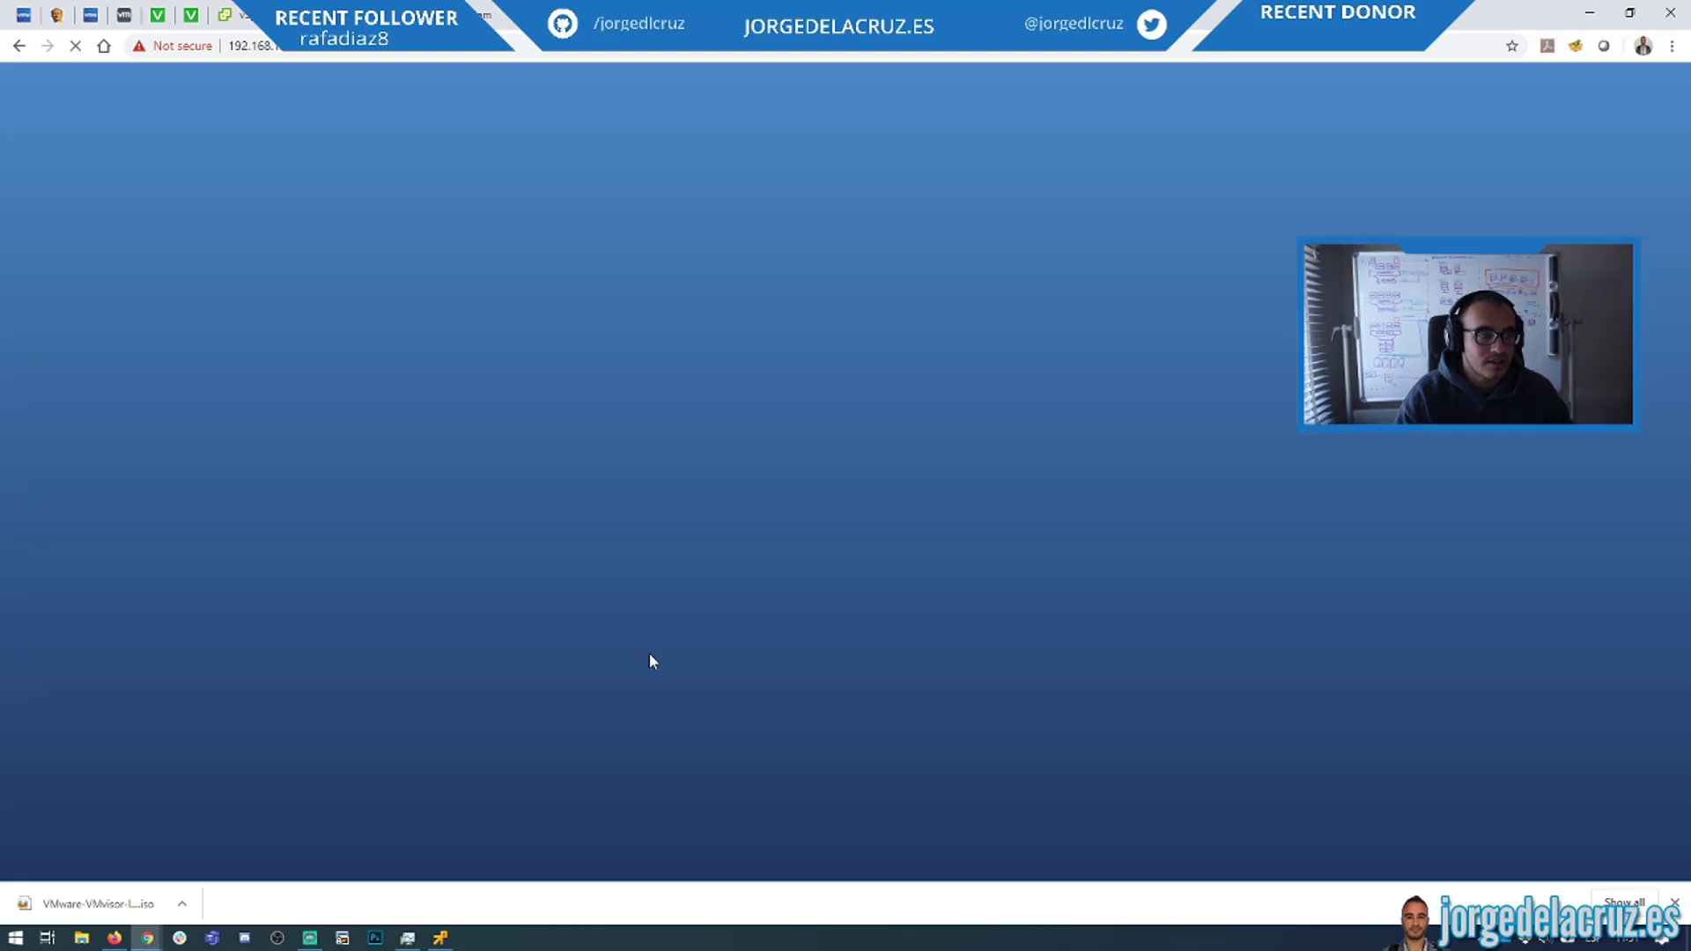
left_click(262, 365)
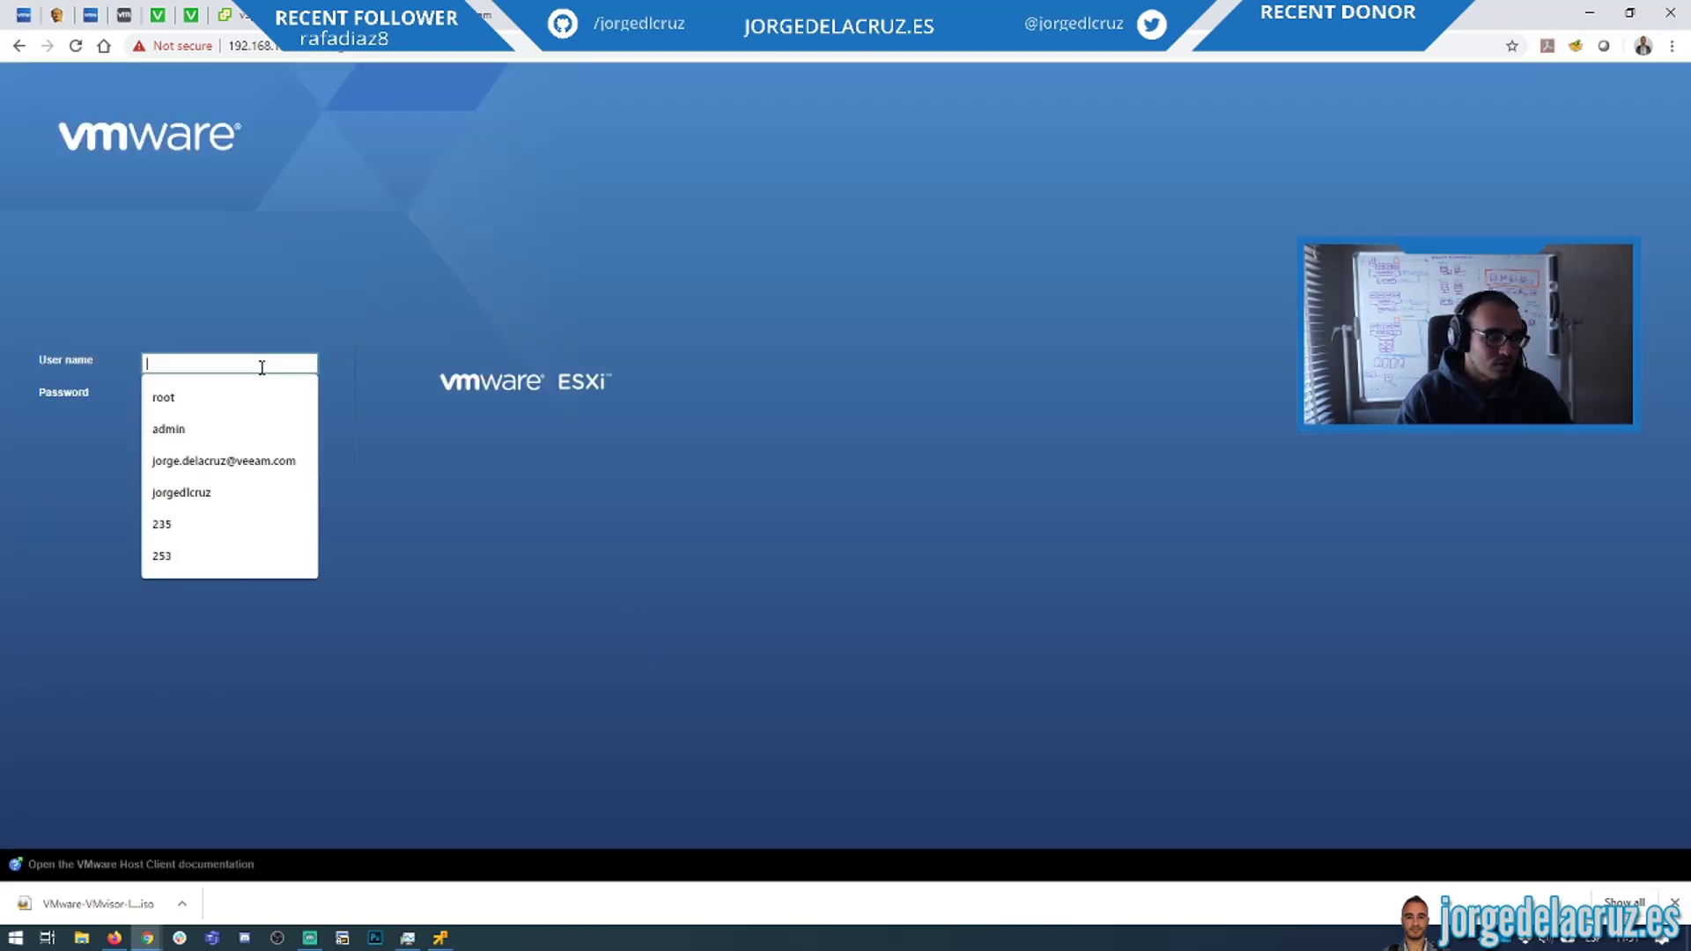
type("root")
key("Tab")
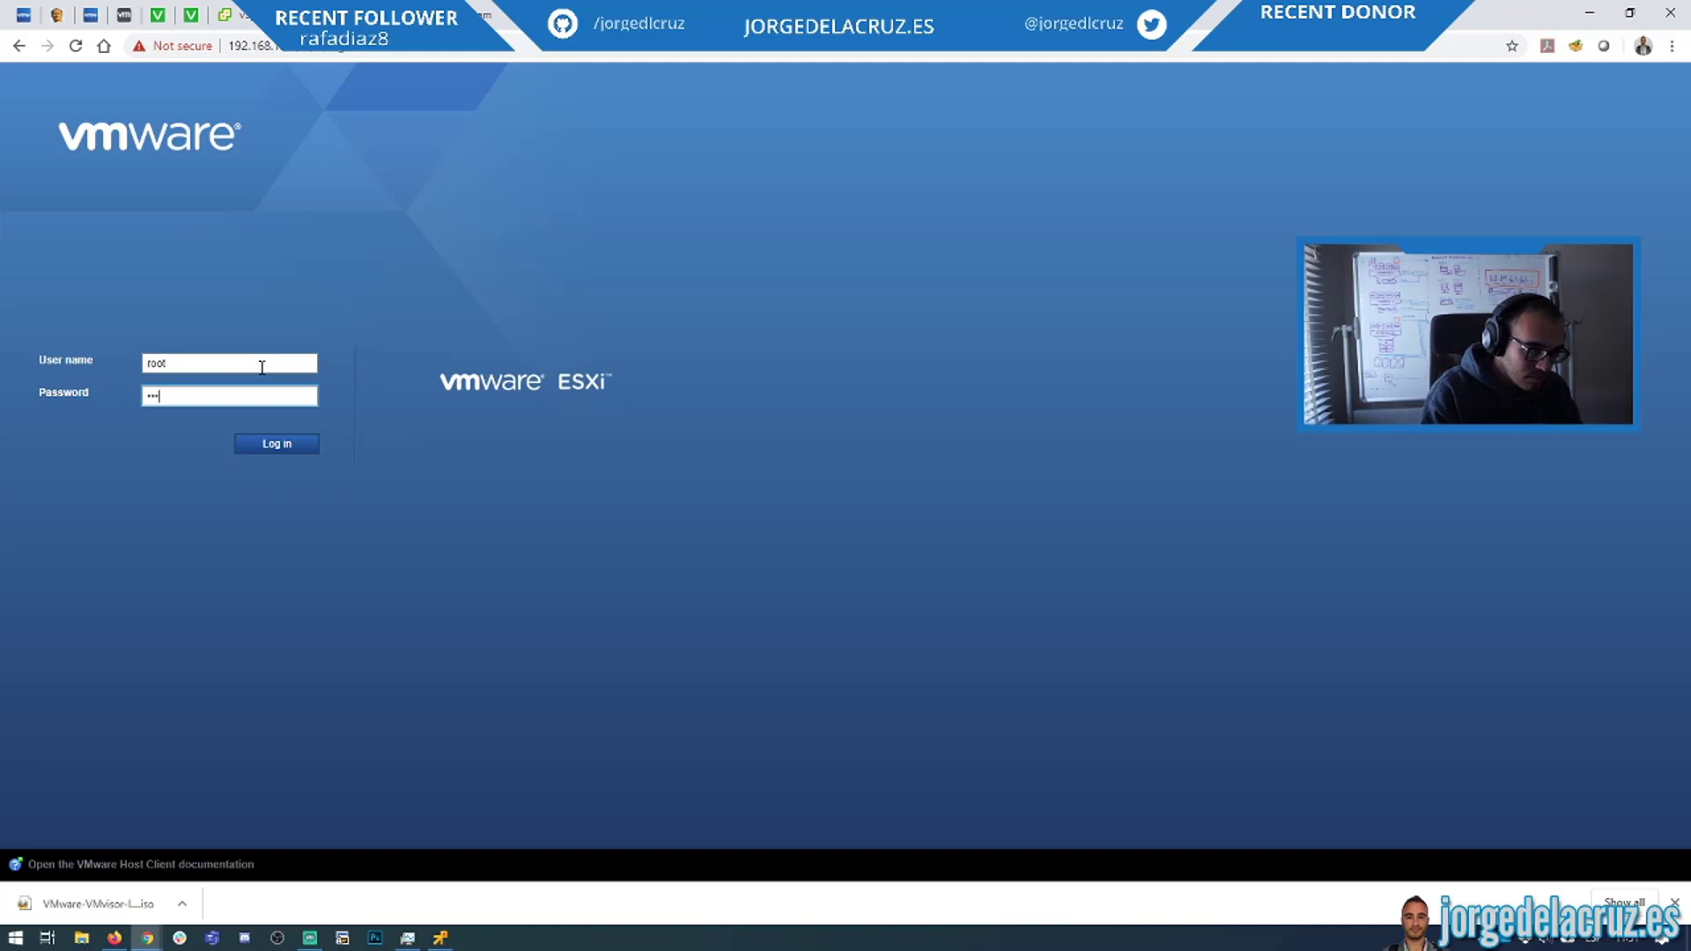
type("********")
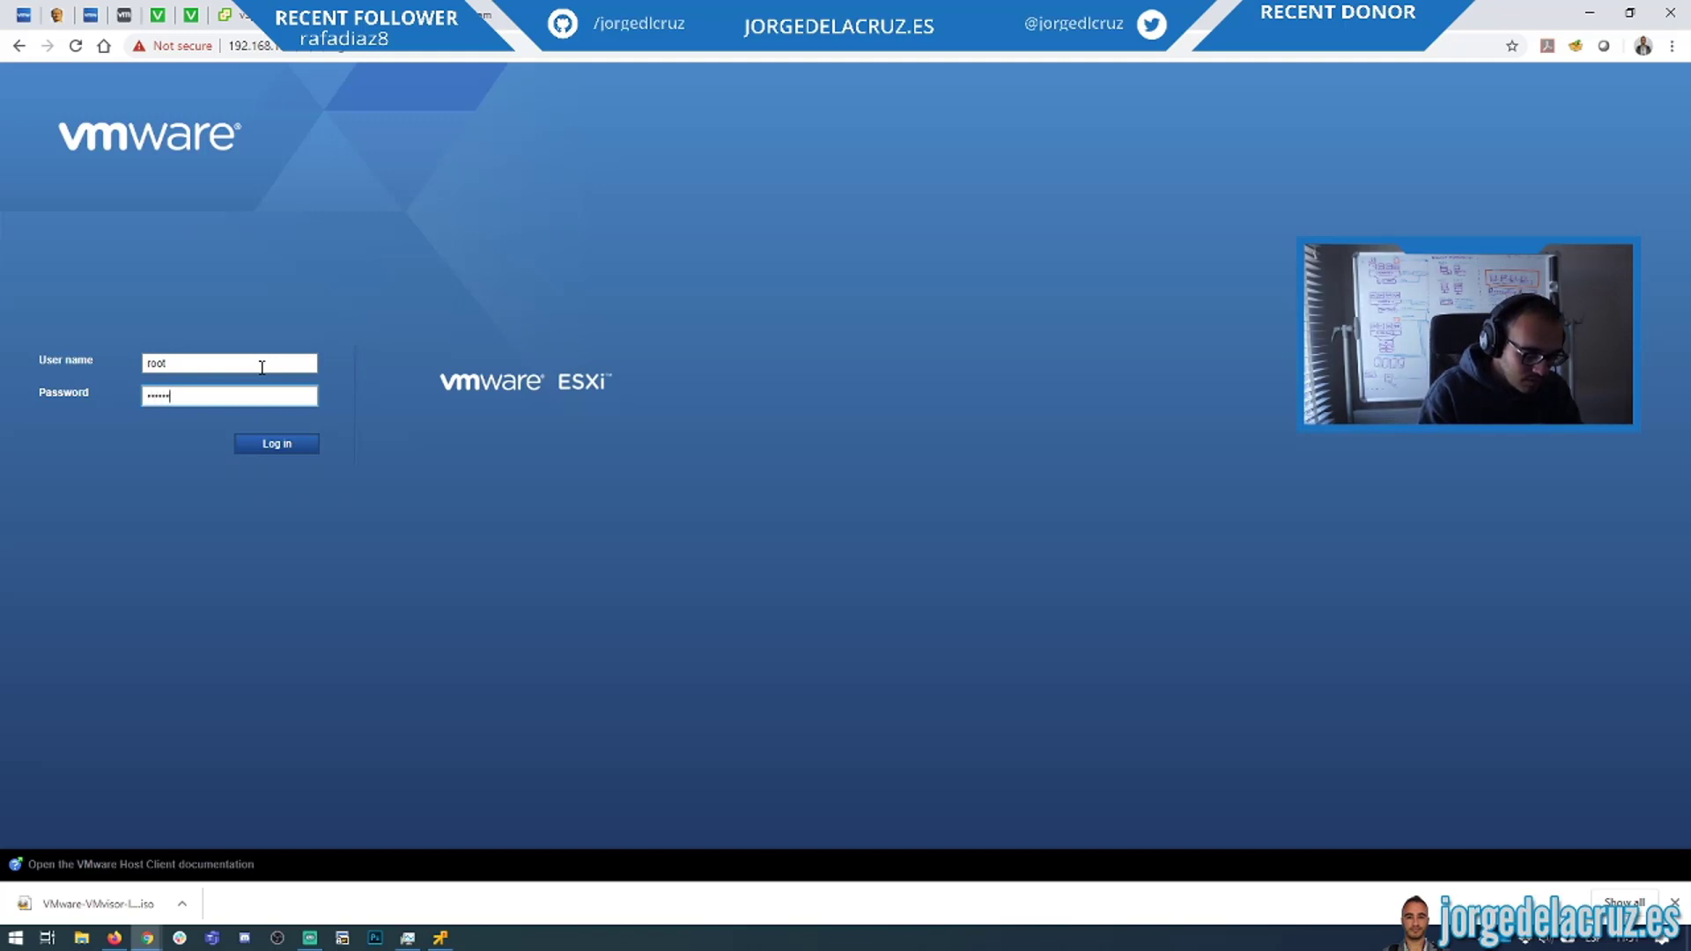
key("Return")
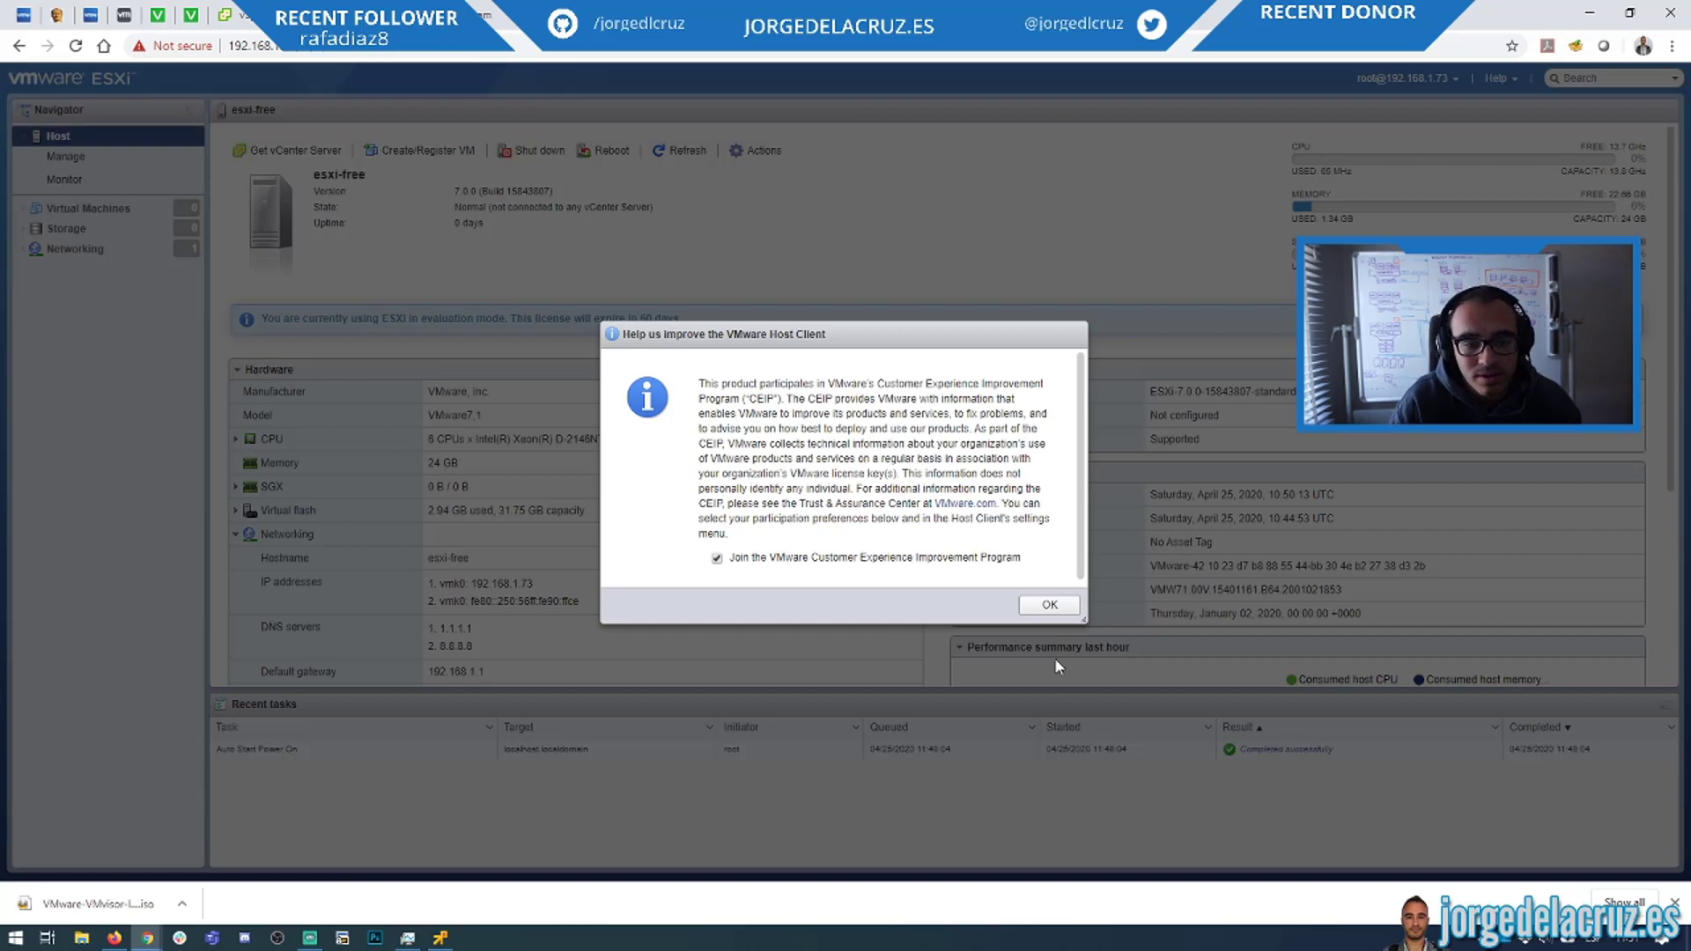
- Dismiss the CEIP prompt keeping participation, and check the evaluation-mode notice and download tab
left_click(1049, 605)
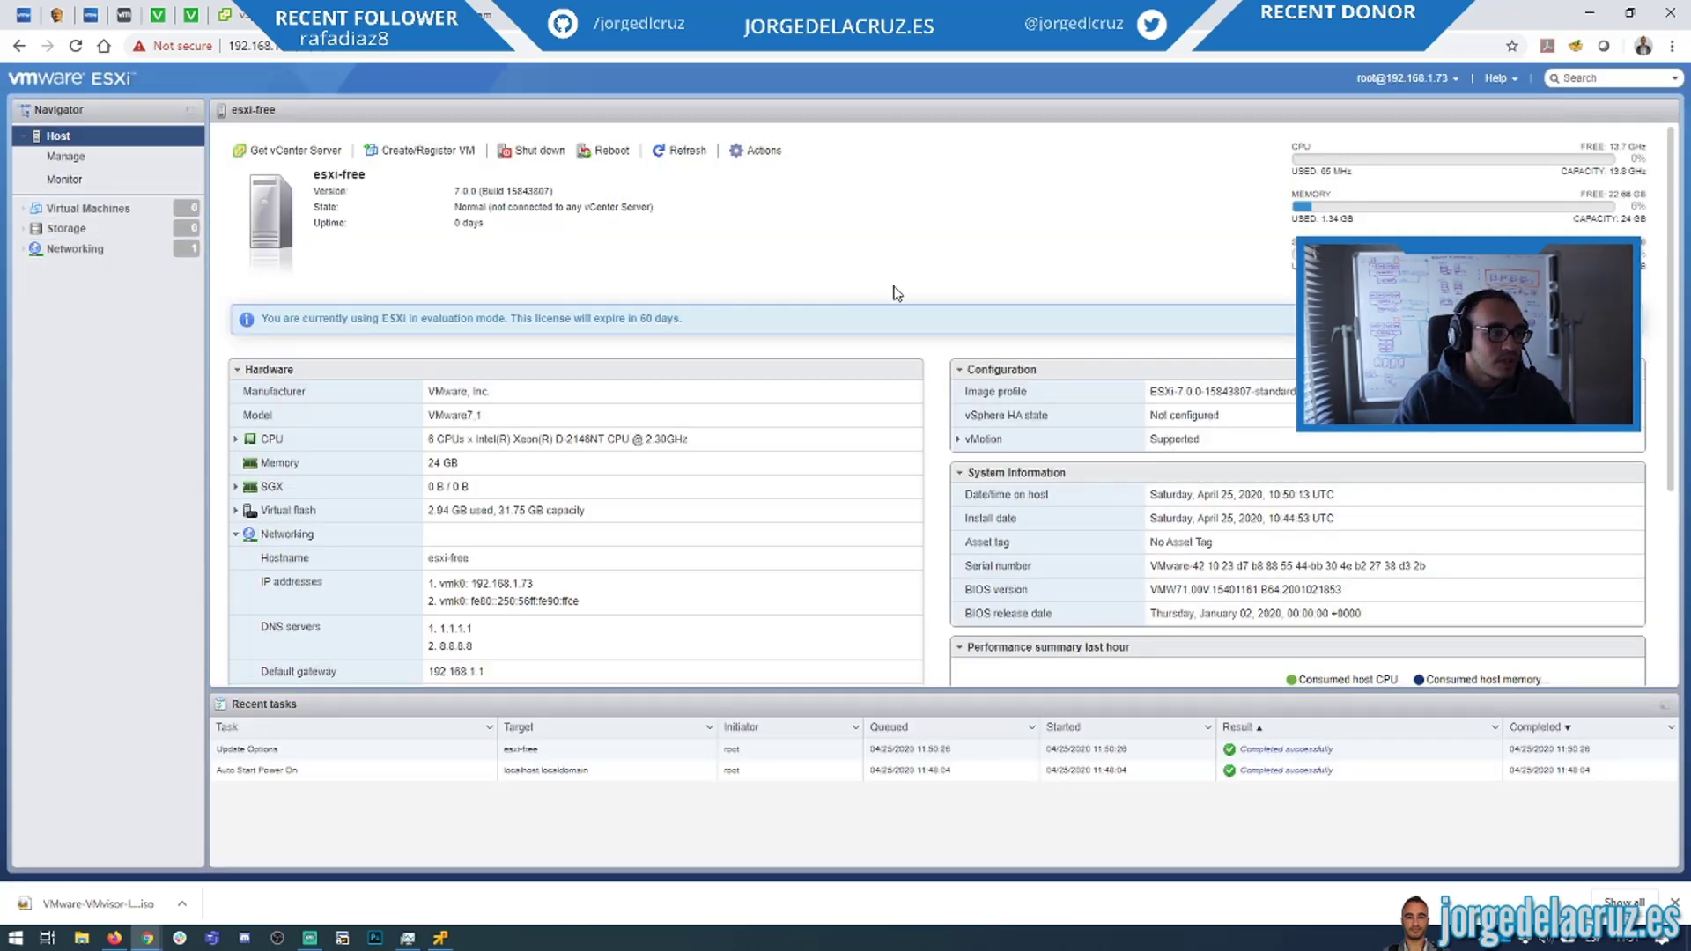
left_click_drag(266, 320, 687, 325)
left_click(721, 326)
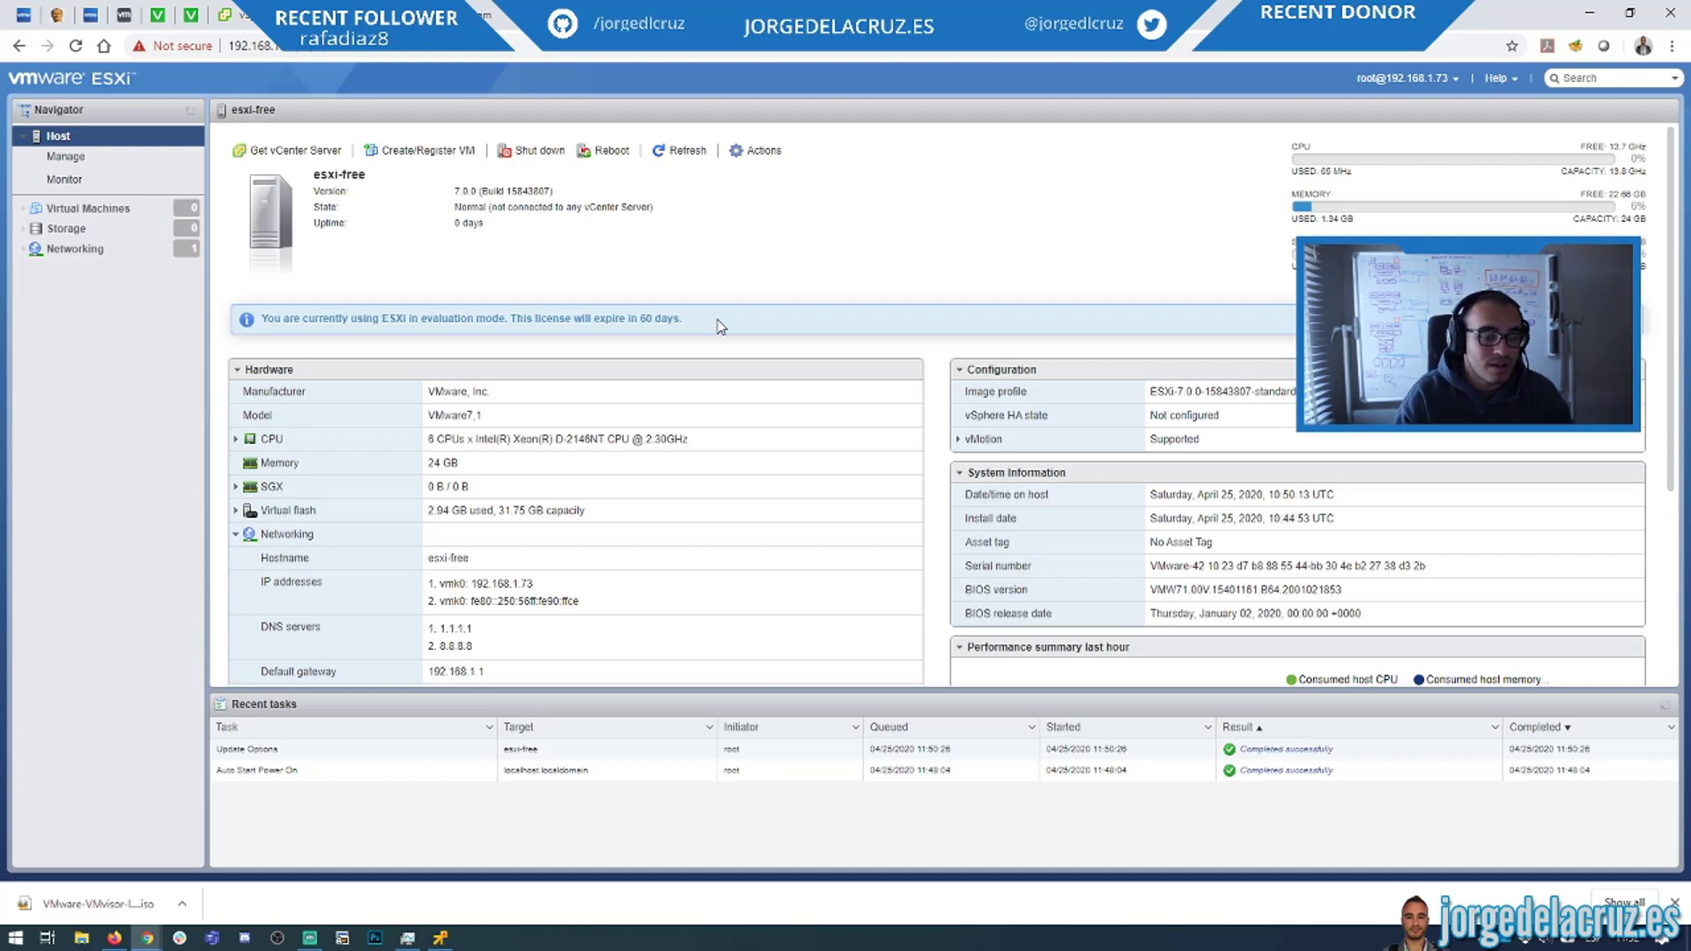
left_click(24, 15)
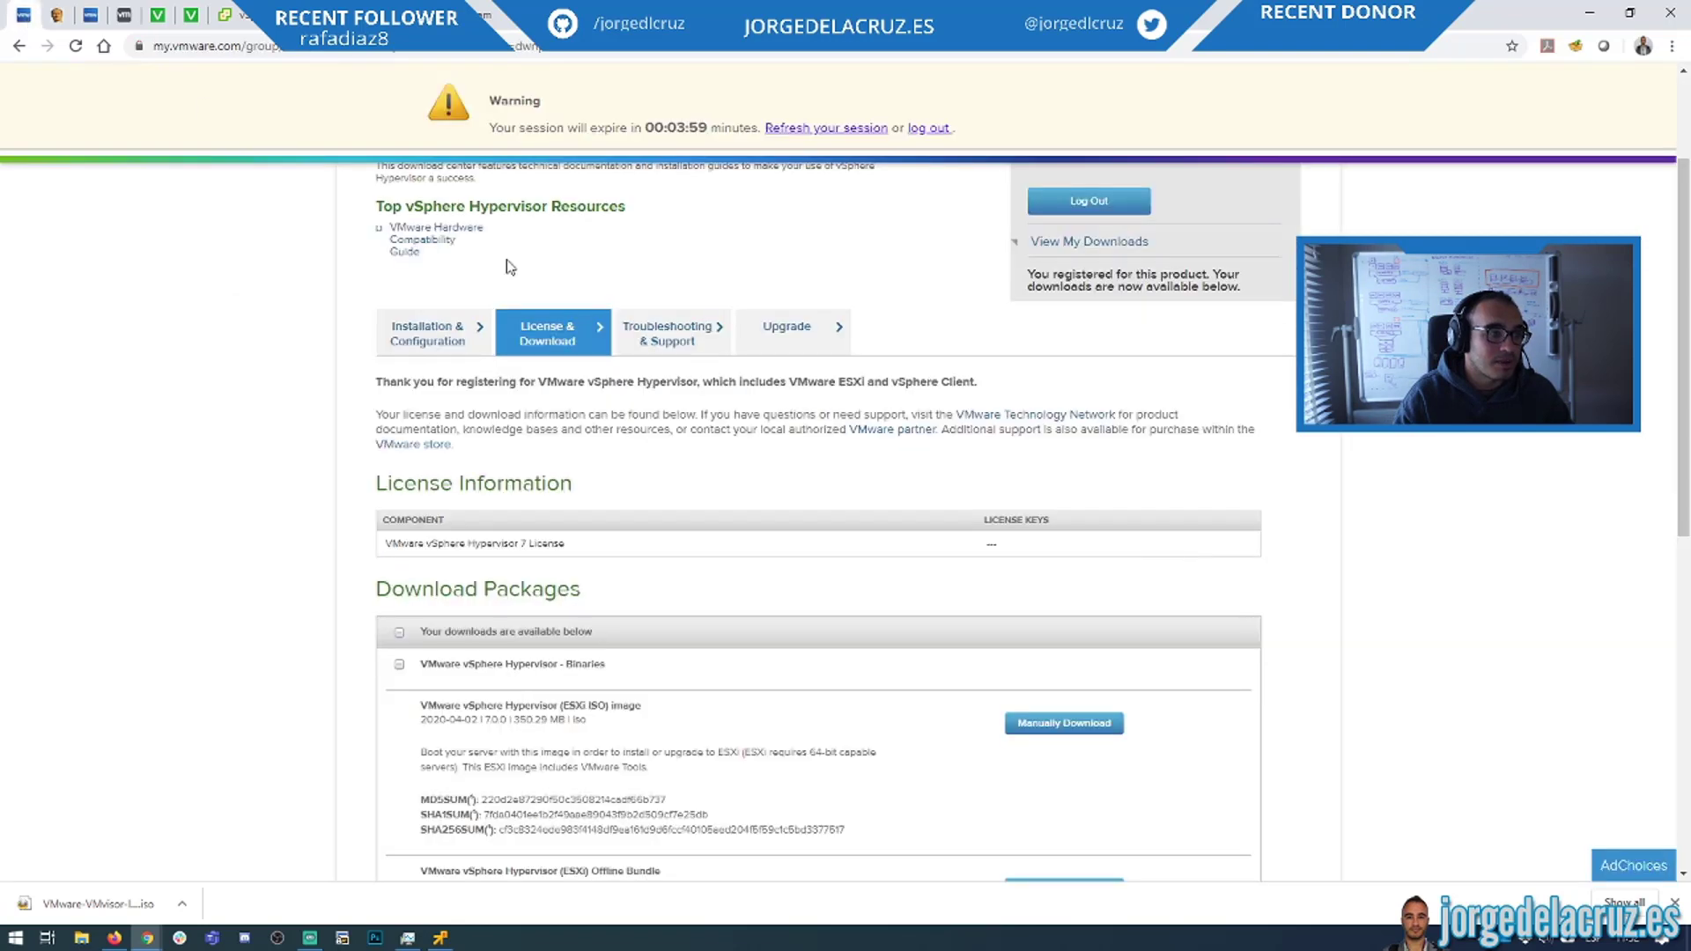
left_click(820, 129)
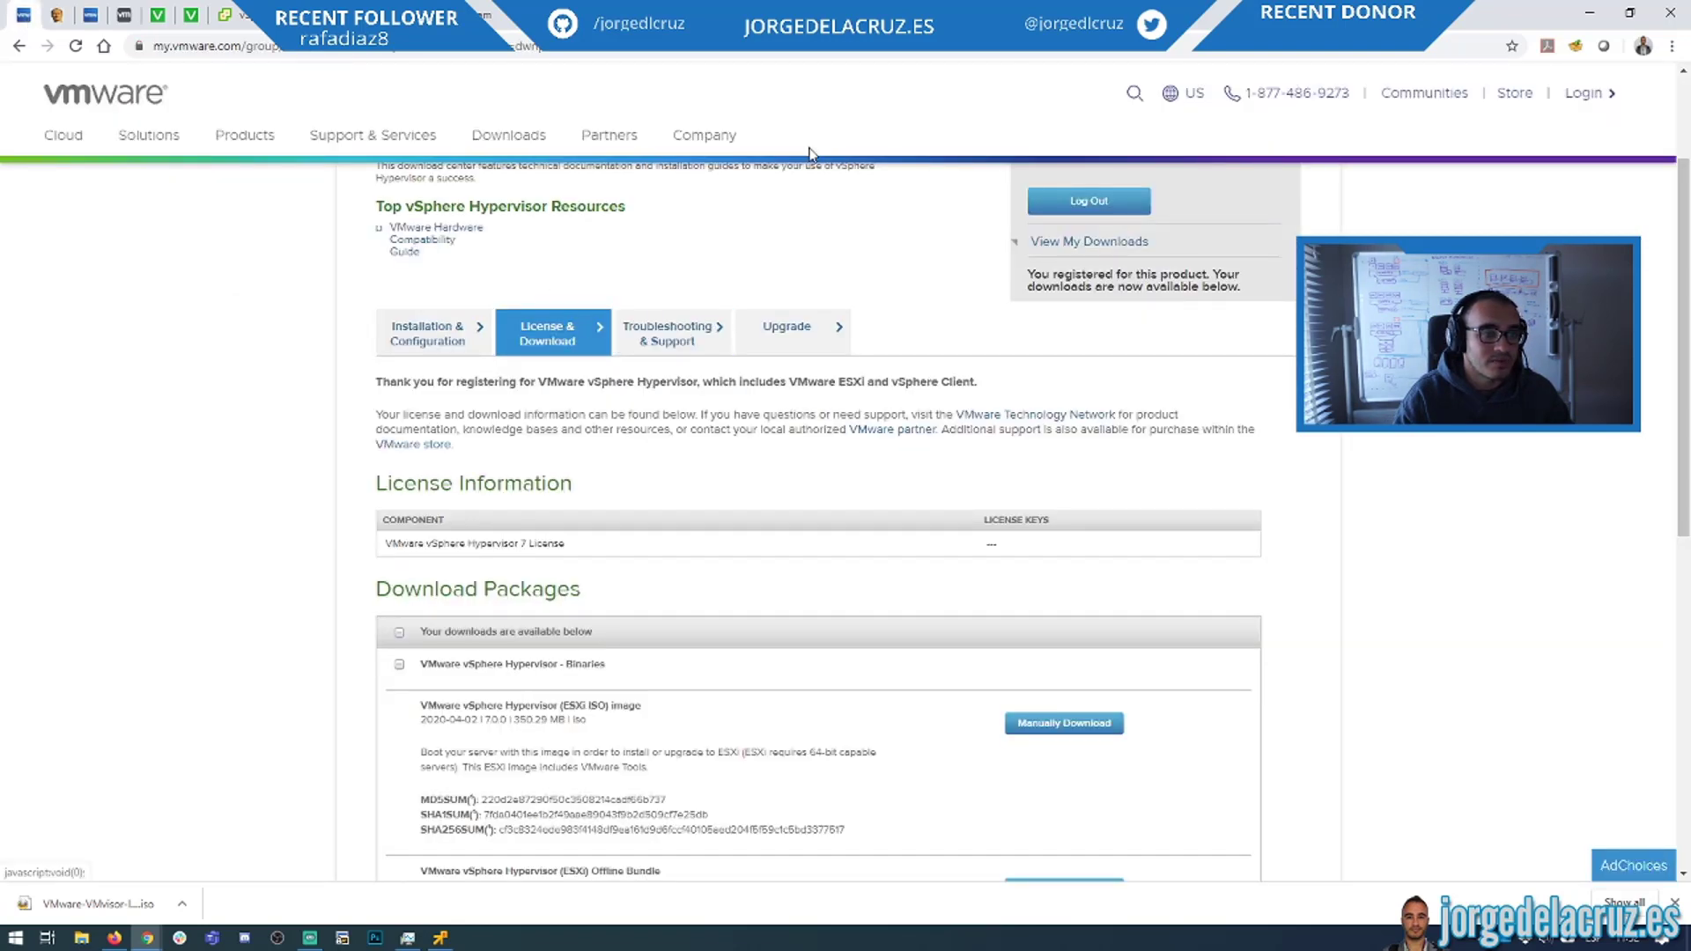
left_click(91, 15)
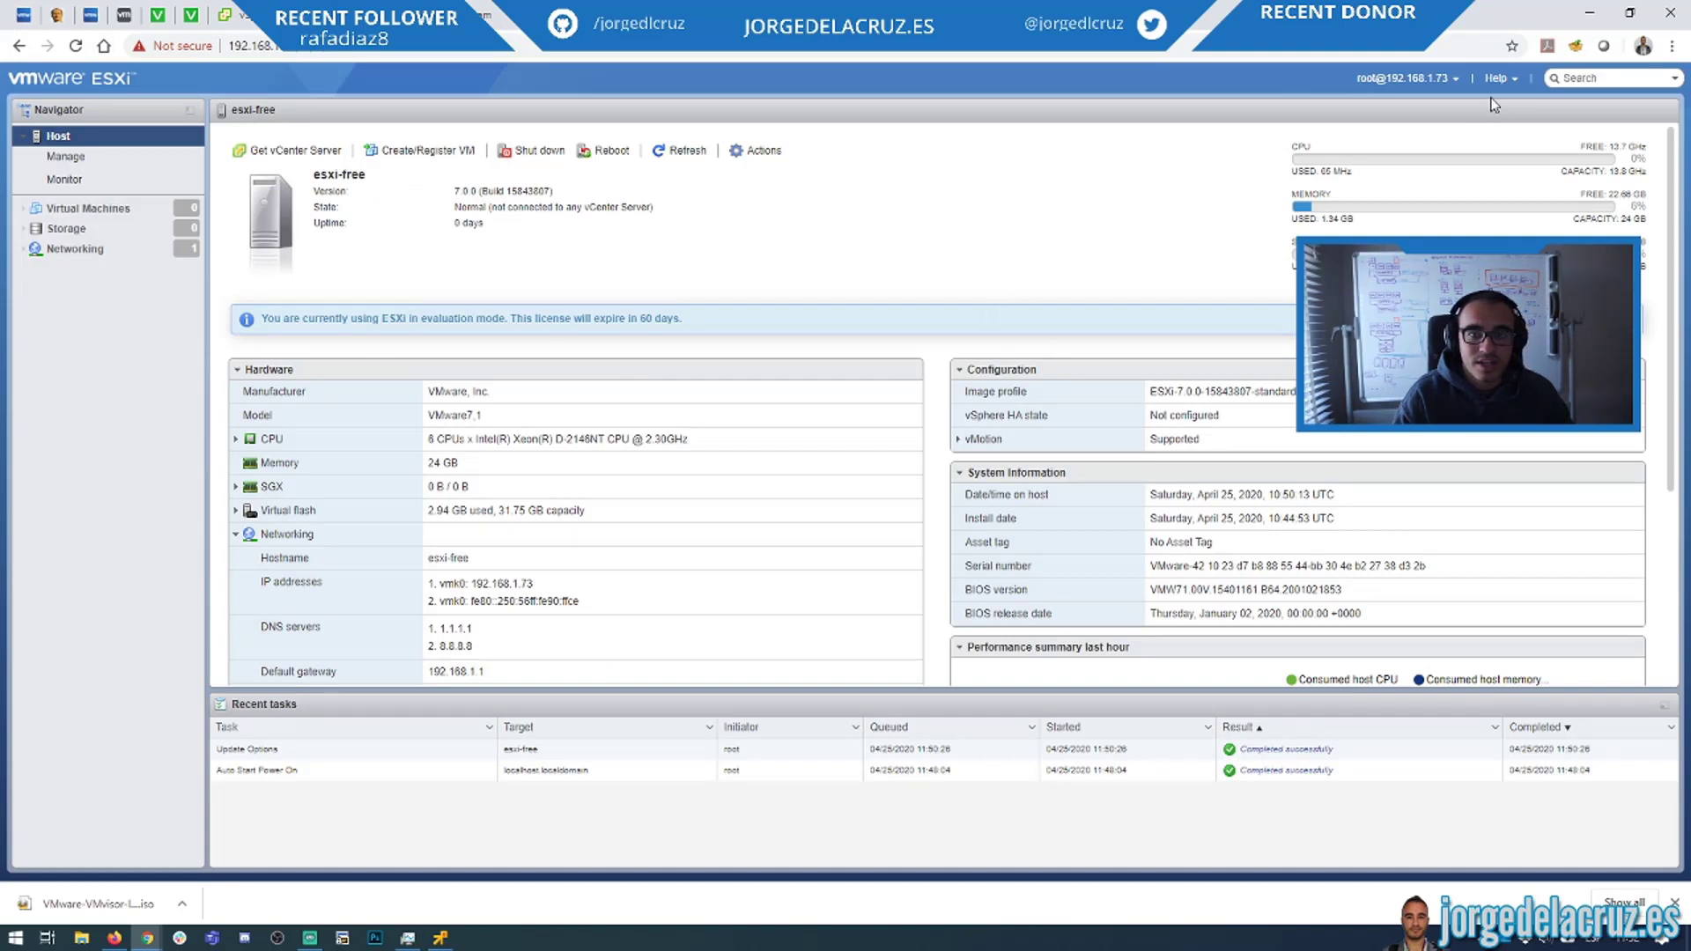
- Browse the user and Help menus, then open the host's Manage page
left_click(1457, 78)
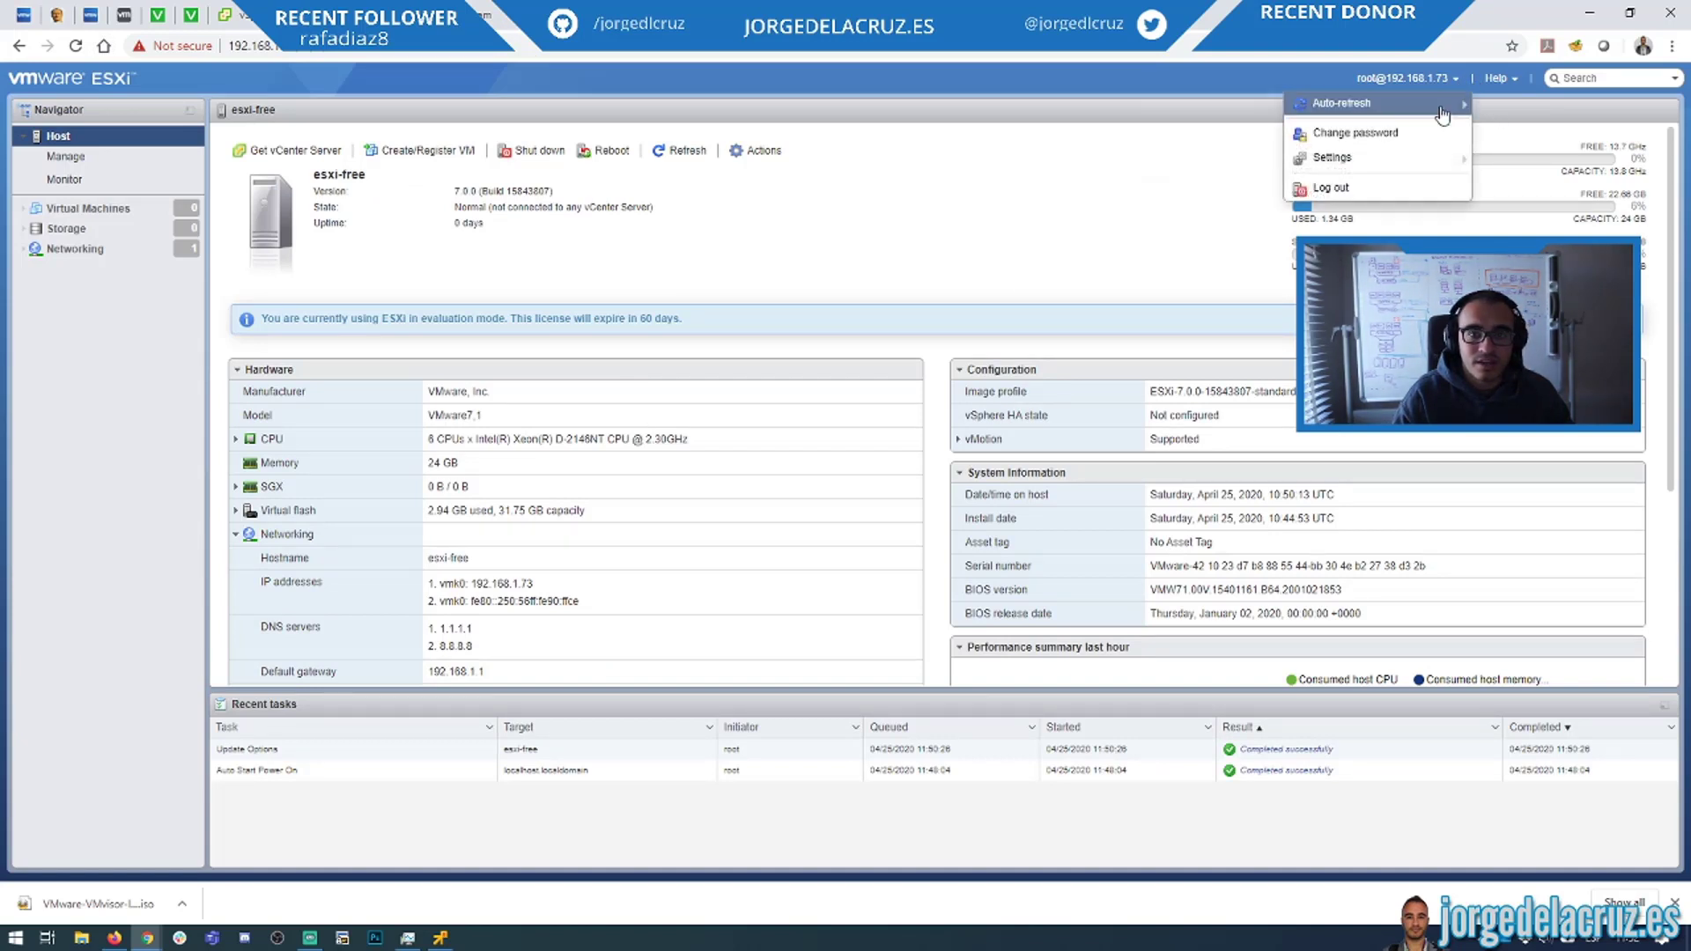
mouse_move(1352, 158)
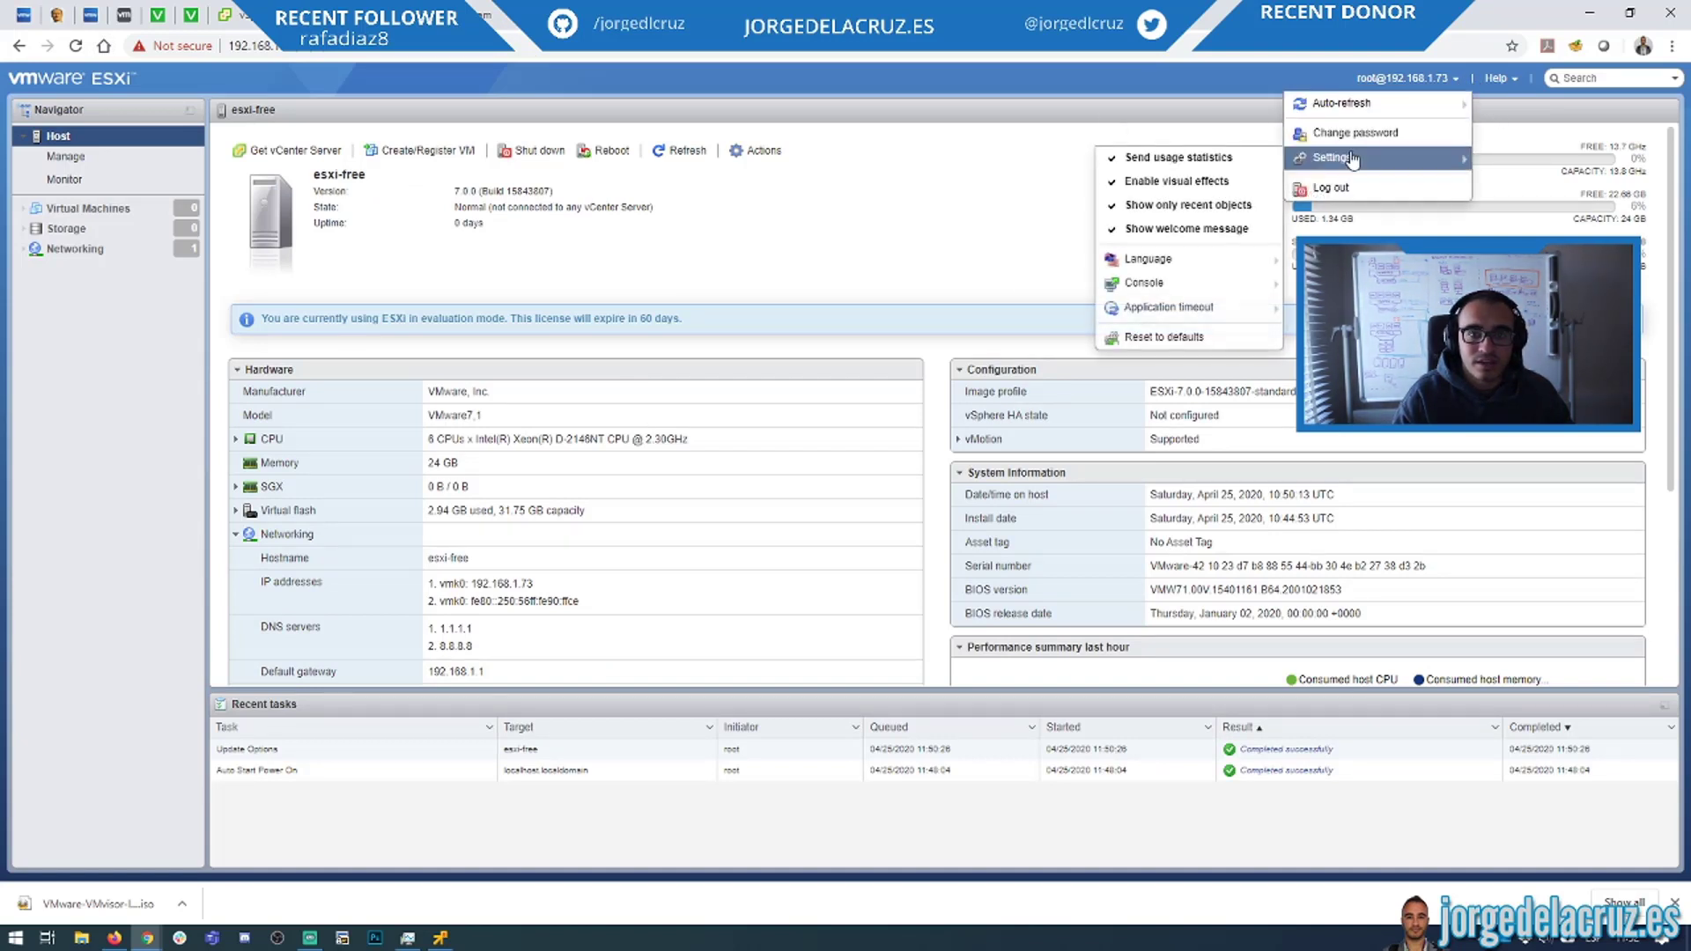
left_click(1517, 79)
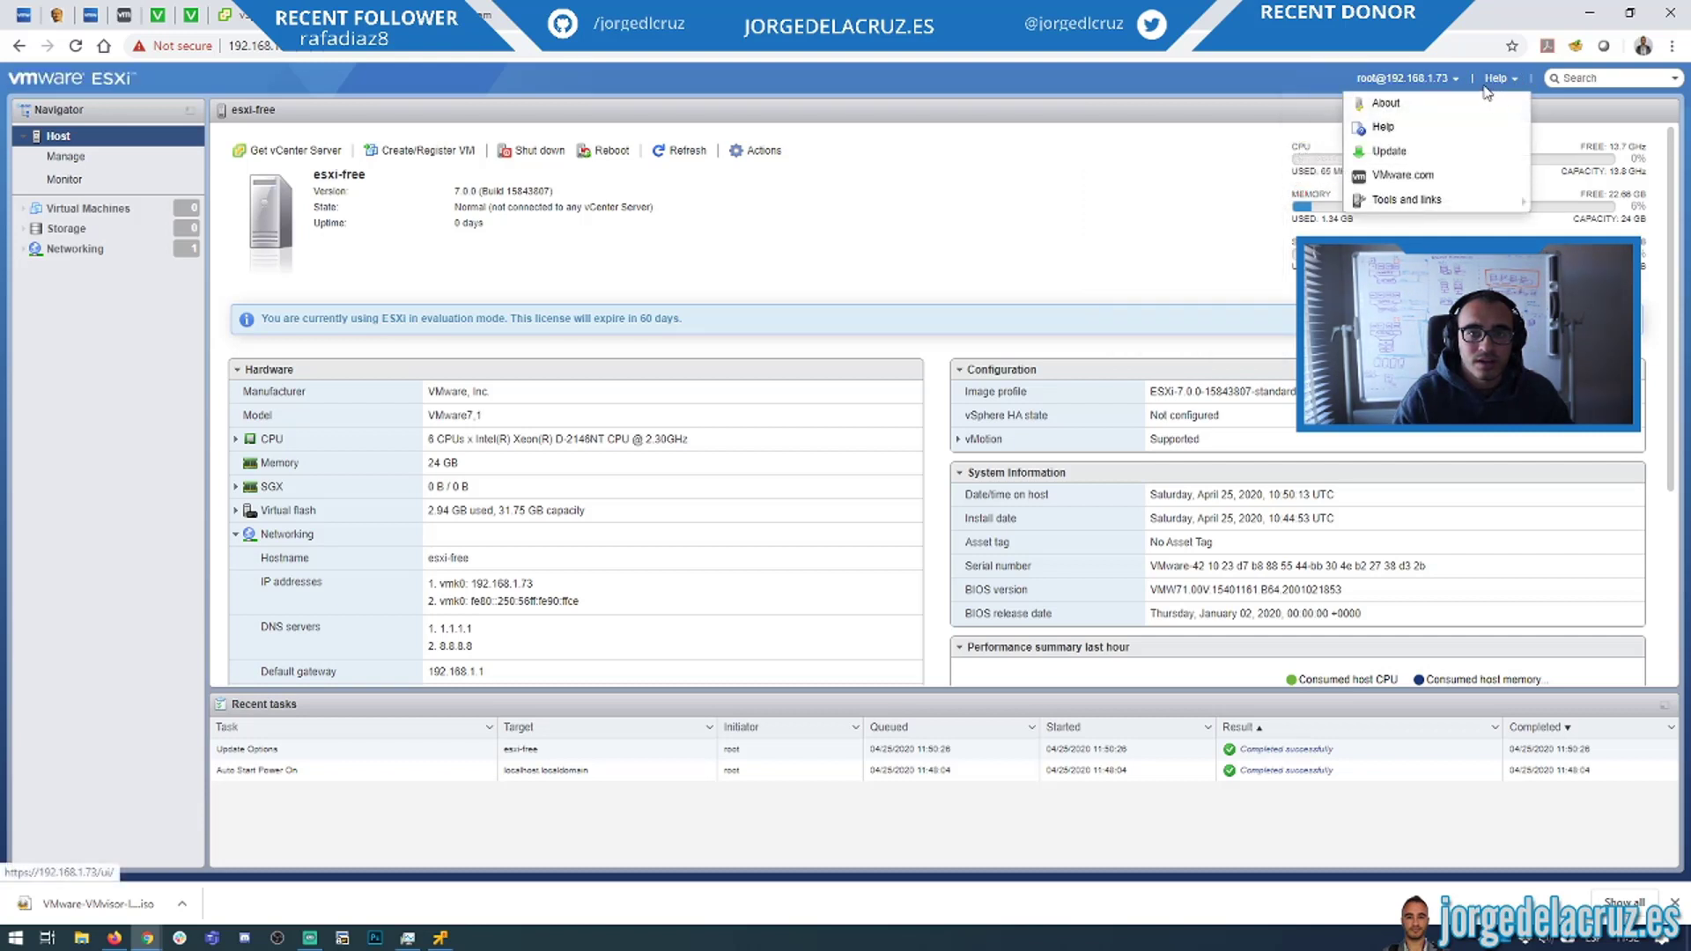
mouse_move(1423, 203)
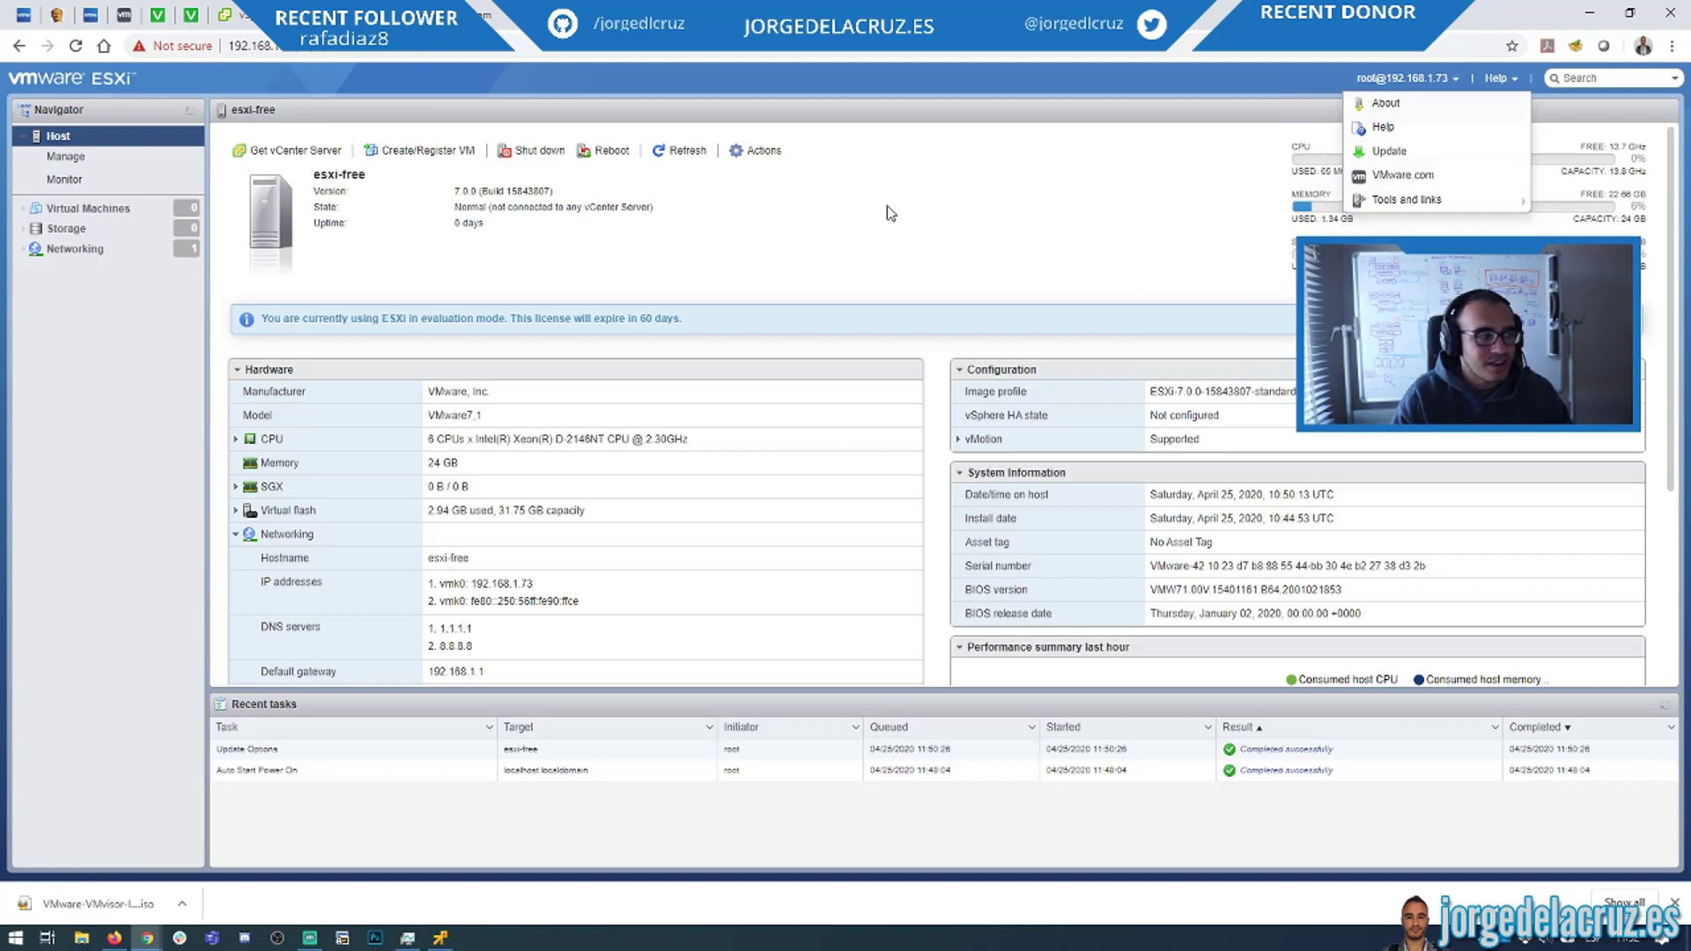
left_click(65, 156)
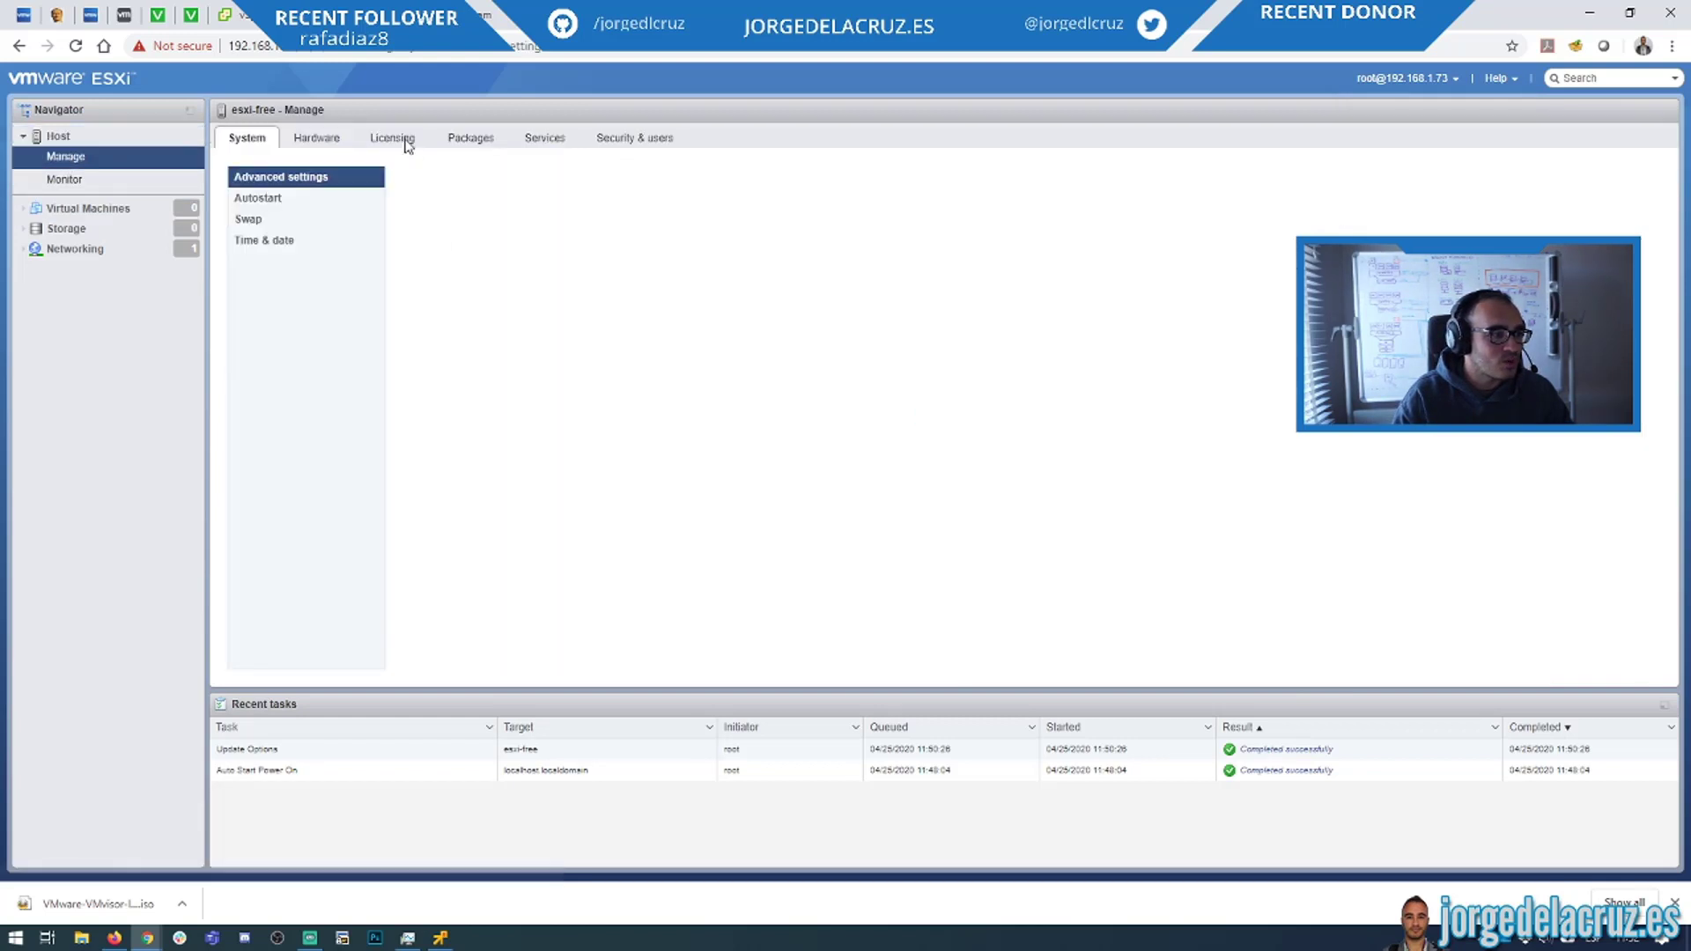
- Review the Licensing tab: Evaluation Mode expiring Wednesday, June 24, 2020, and its features
left_click(393, 140)
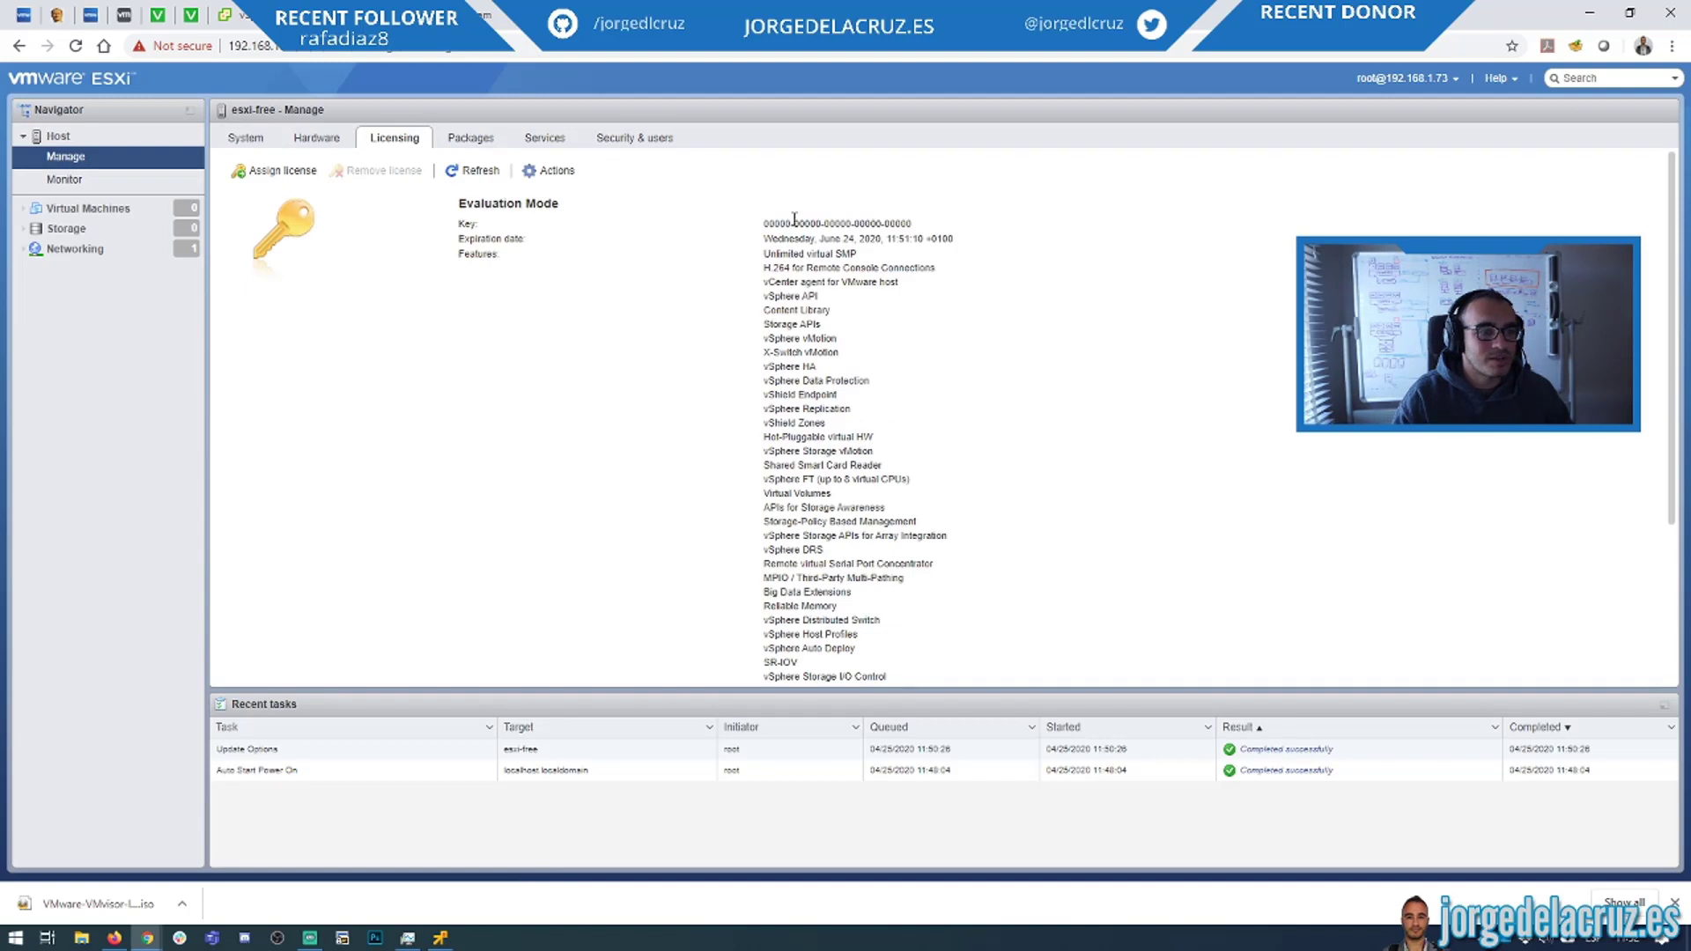
left_click_drag(787, 223, 816, 482)
left_click(816, 481)
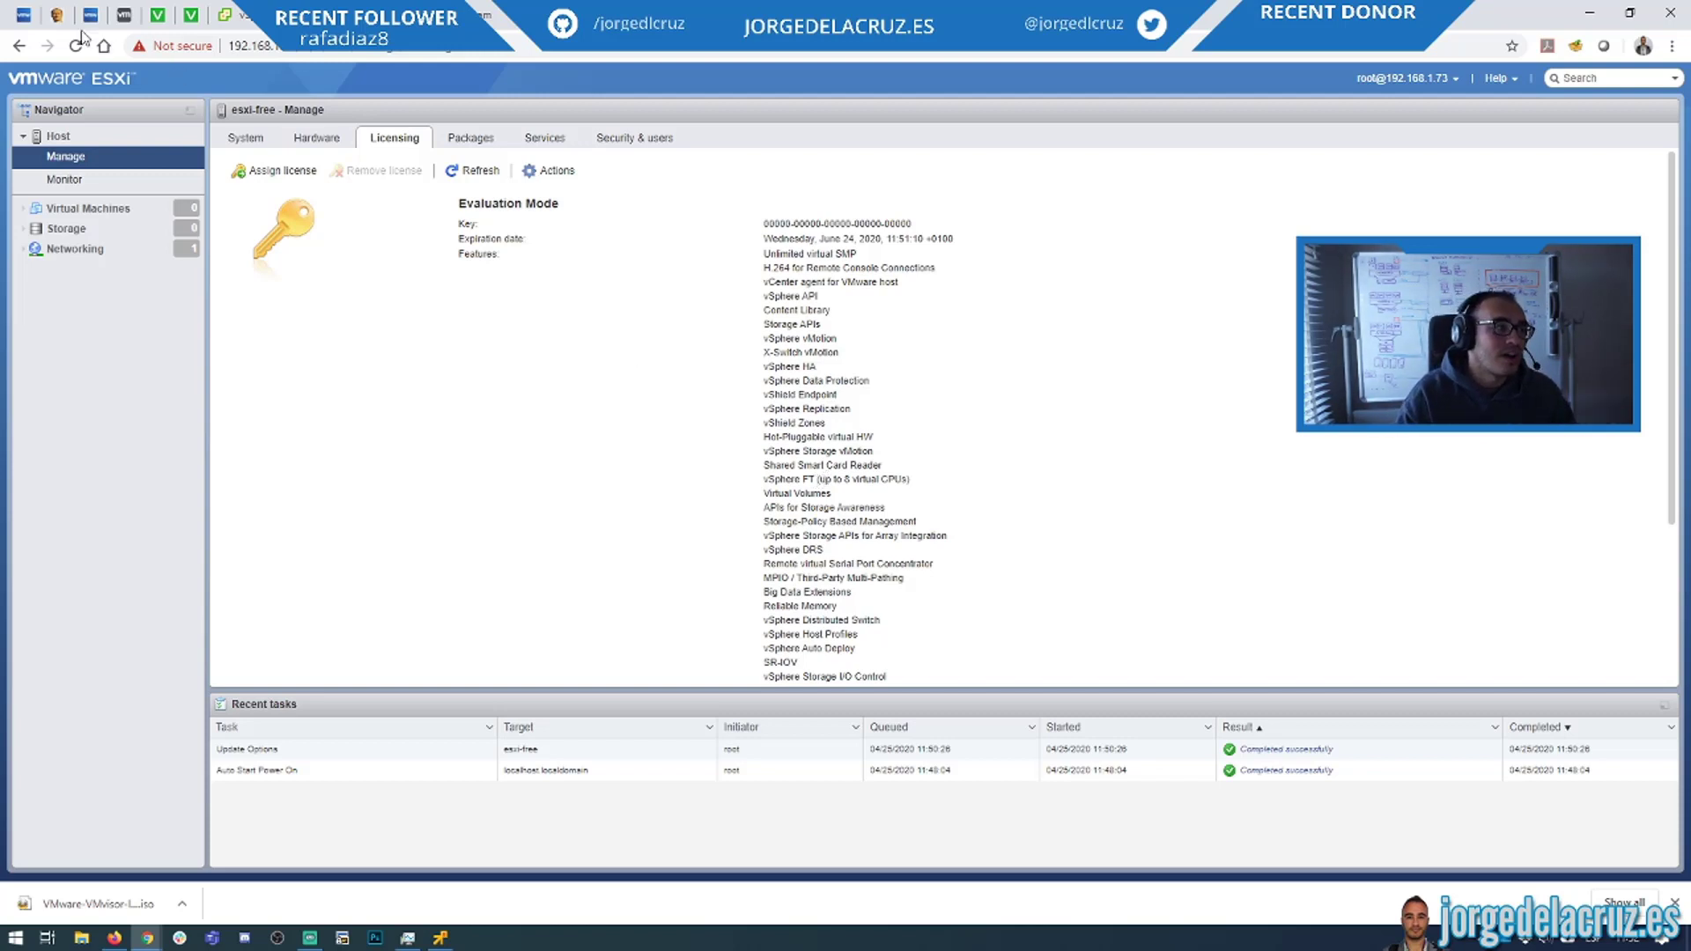
- Return to the vSphere Hypervisor download page and log in to the VMware account
left_click(23, 15)
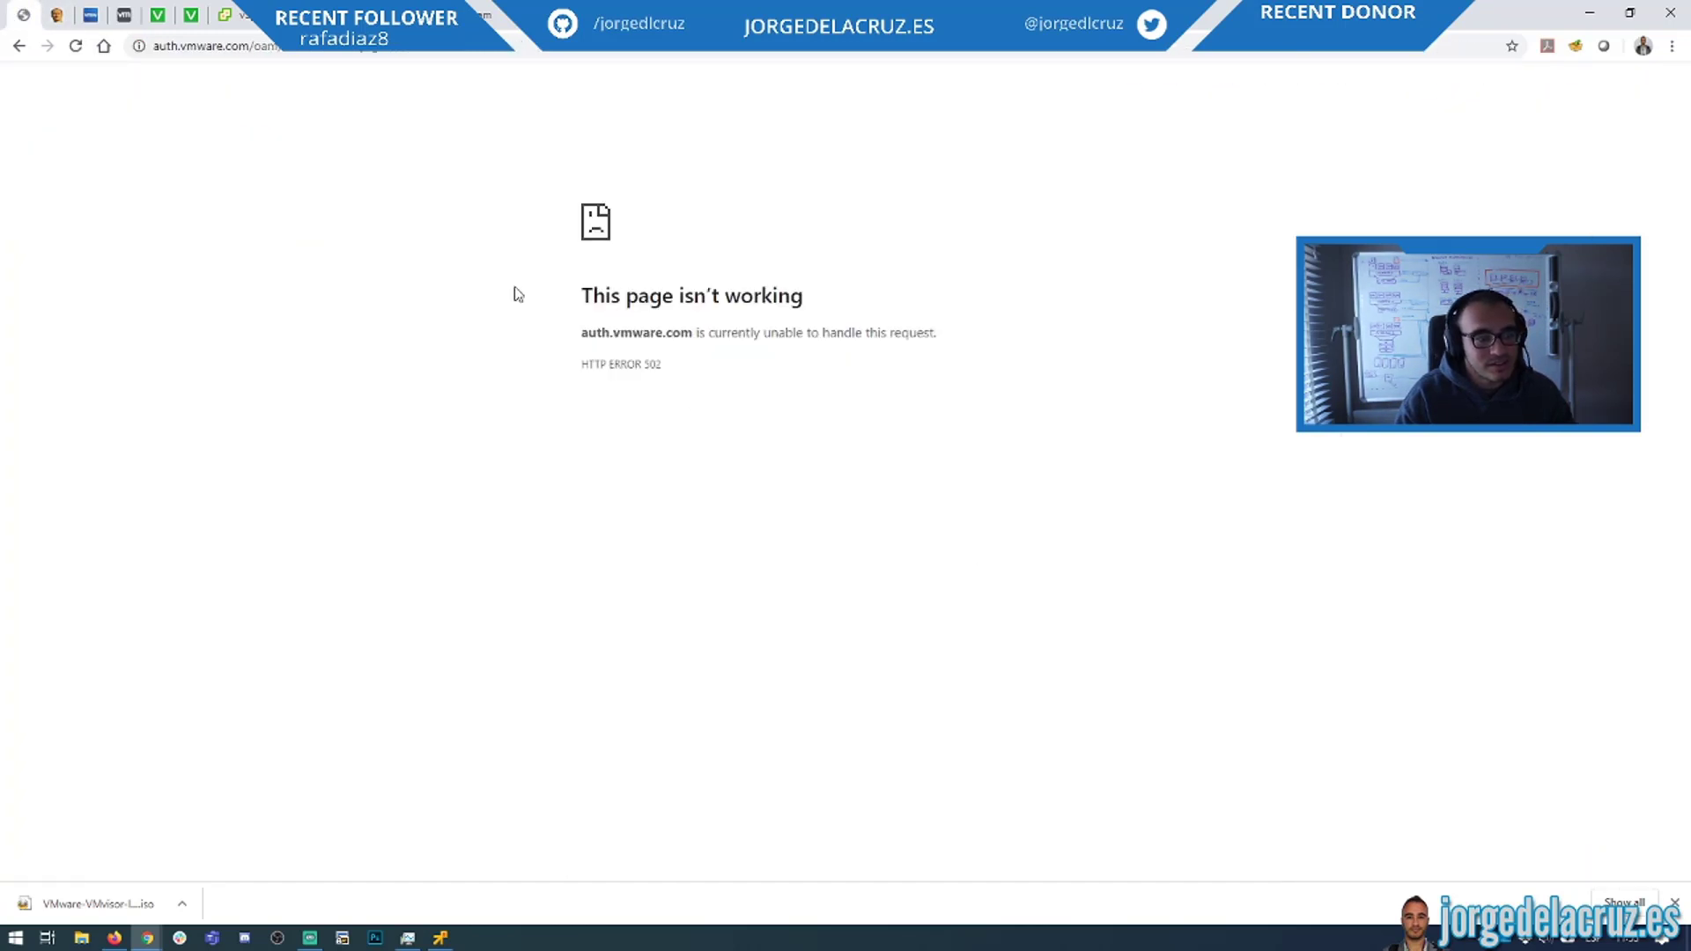
right_click(15, 47)
left_click(81, 113)
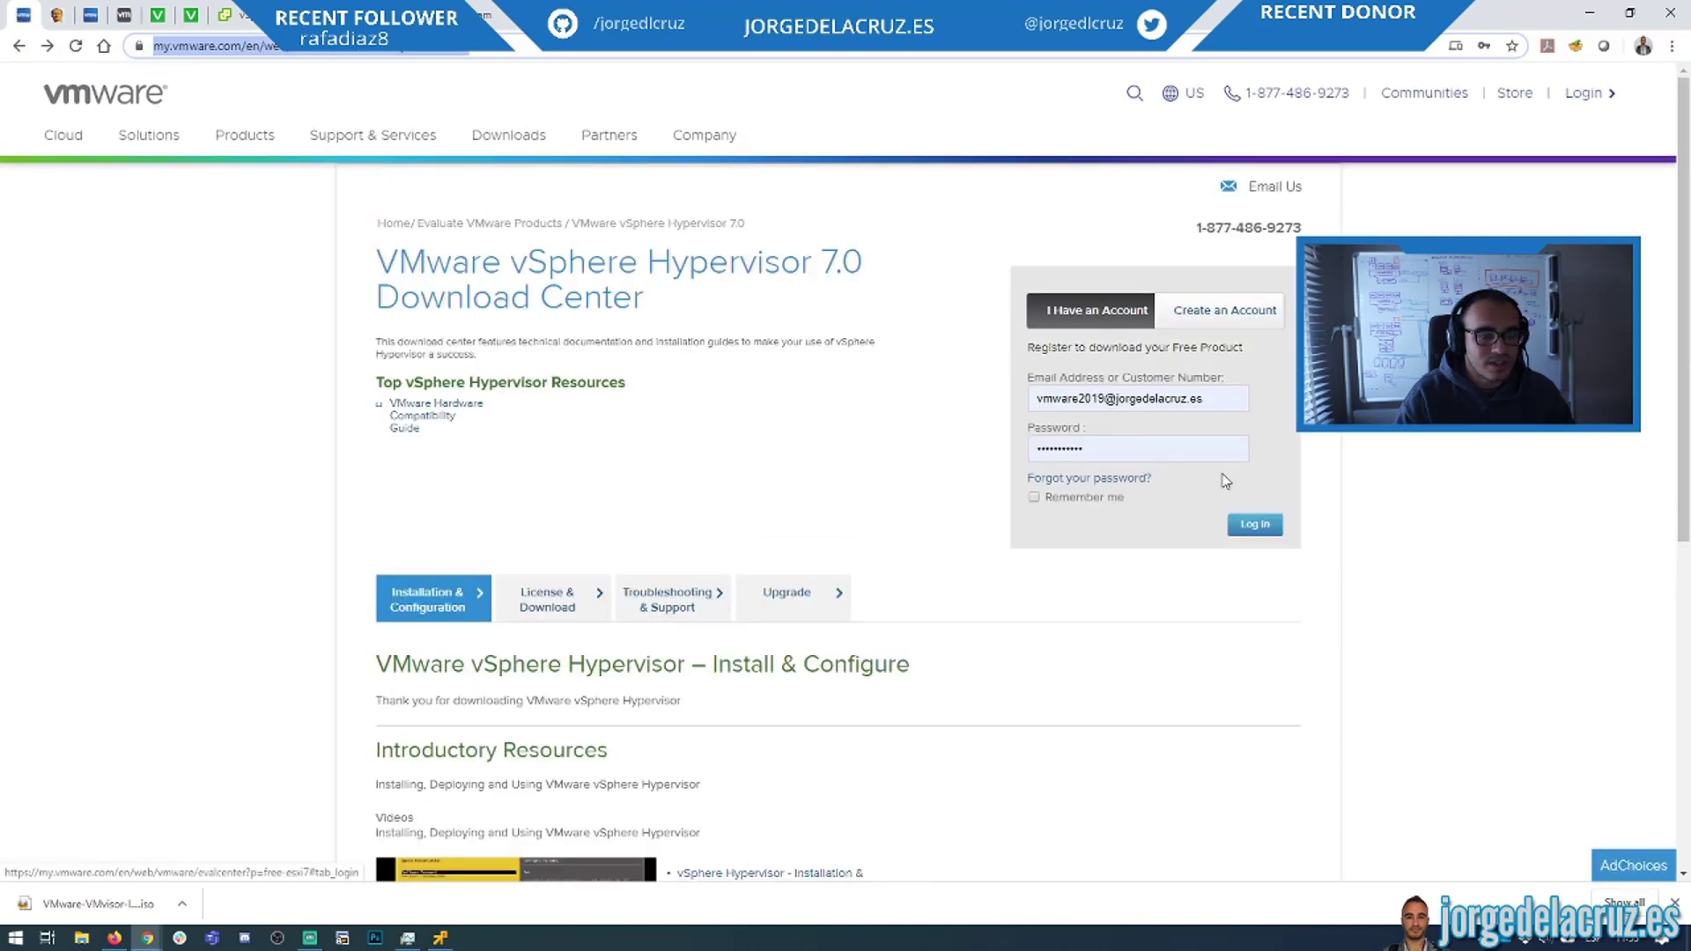
left_click(1254, 525)
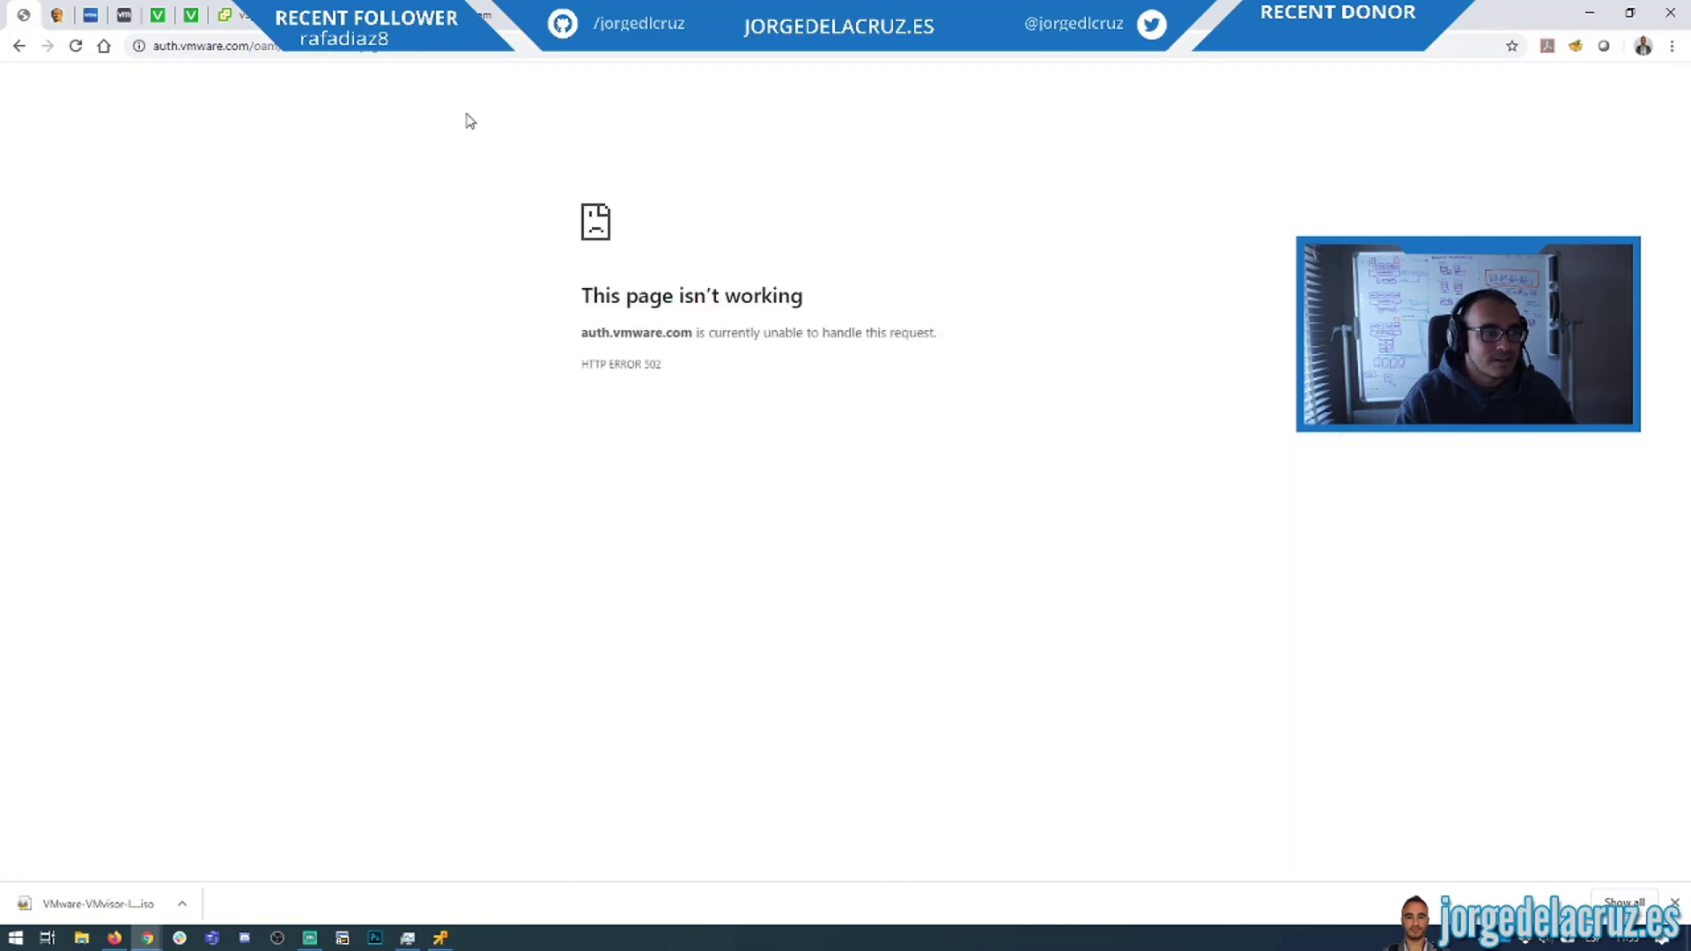
- Load my.vmware.com and repeatedly tick and accept the My VMware Terms of Use
left_click(418, 47)
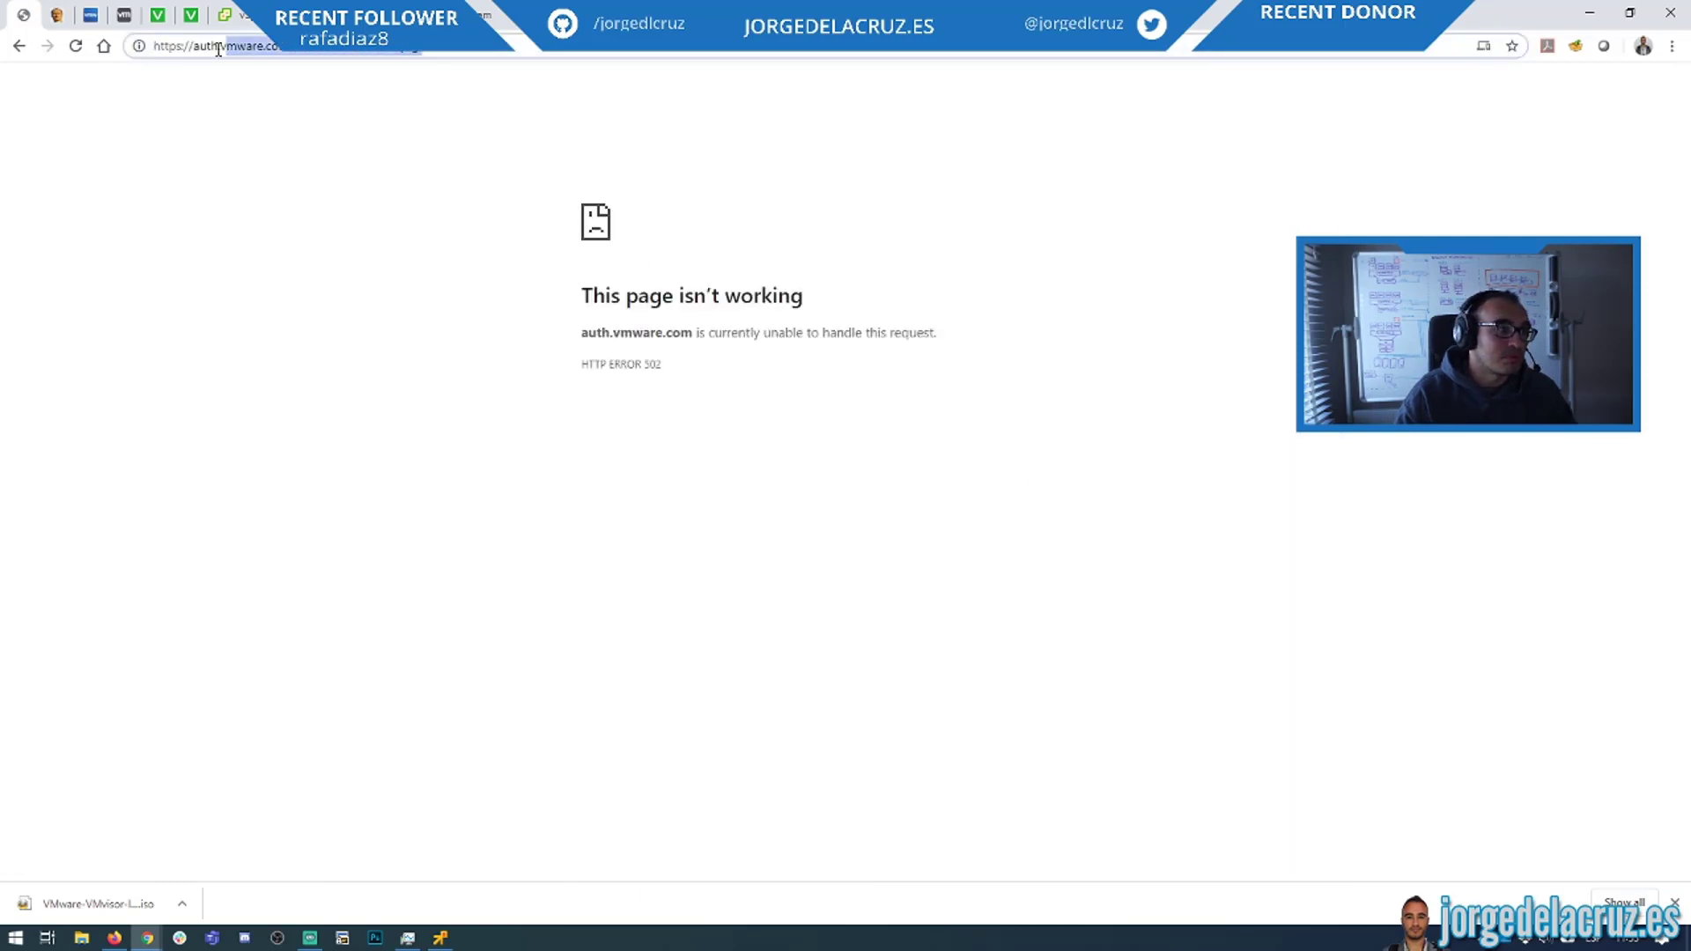
type("my.vmware.com")
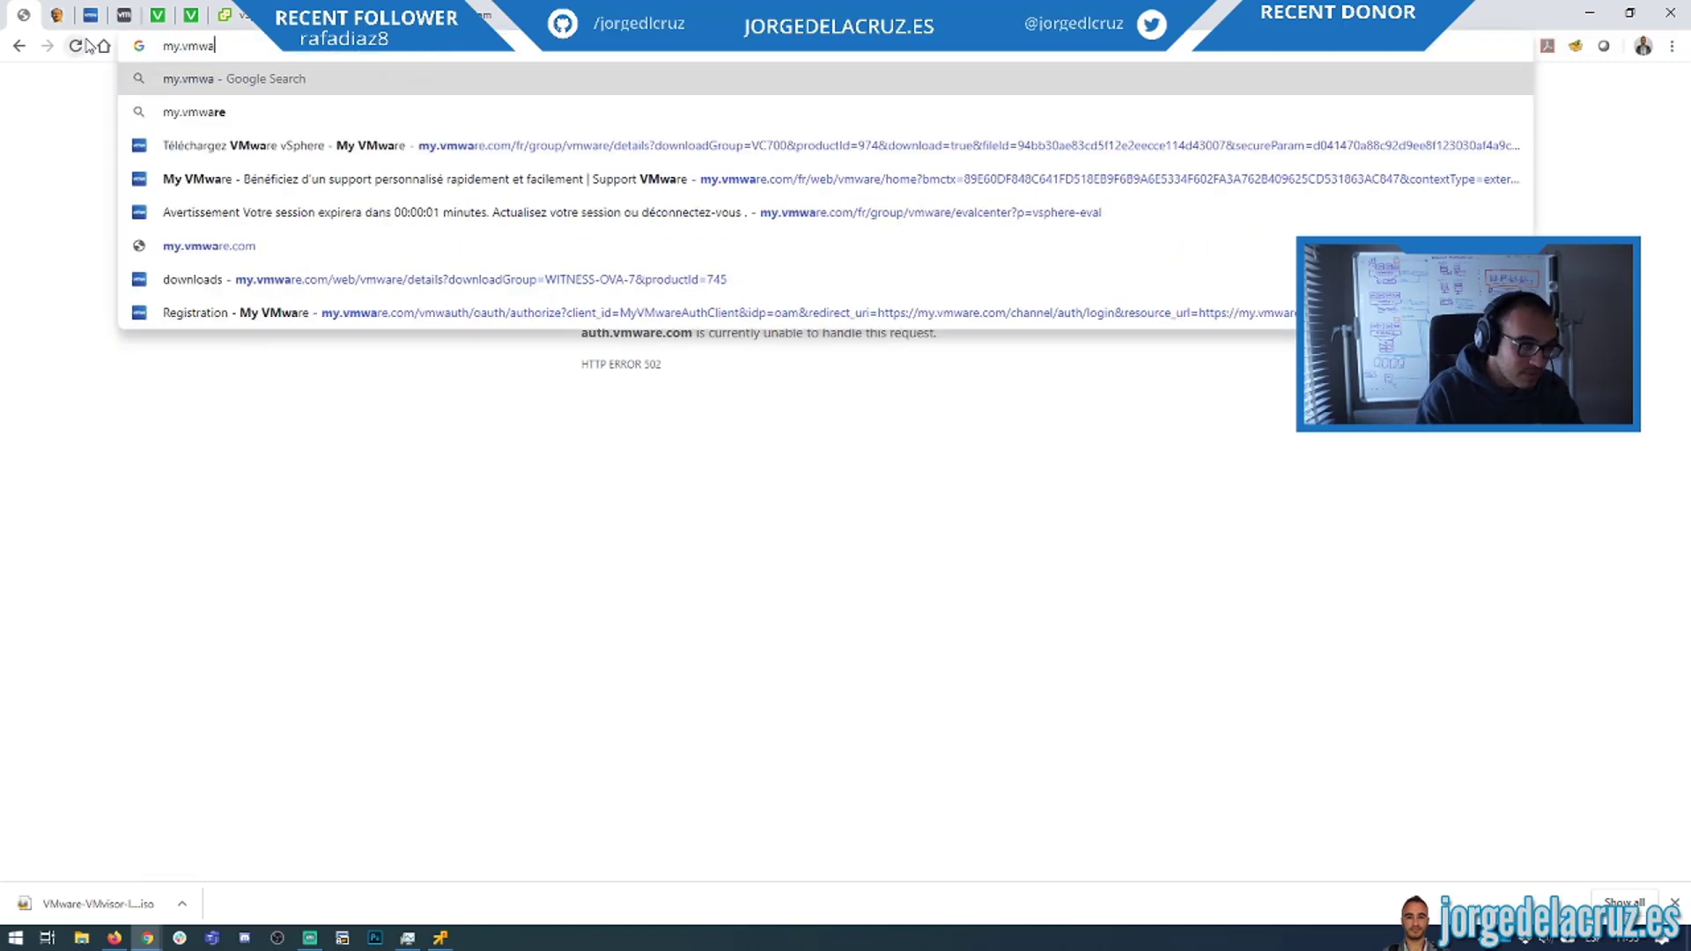
key("Return")
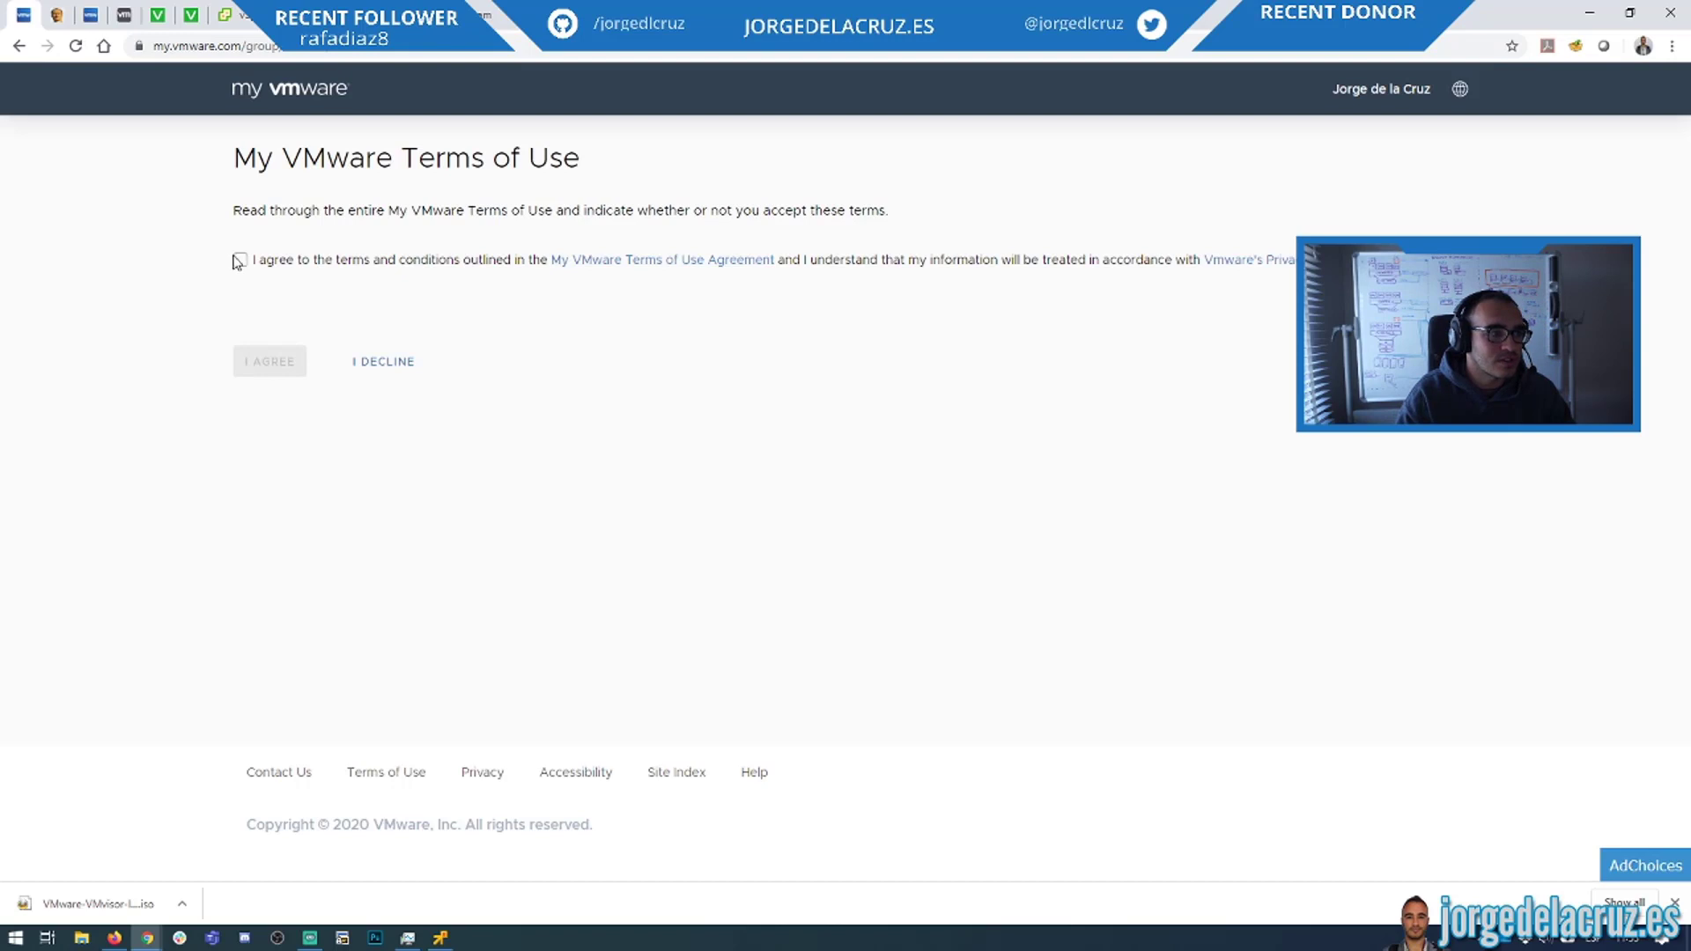
left_click(240, 259)
left_click(280, 361)
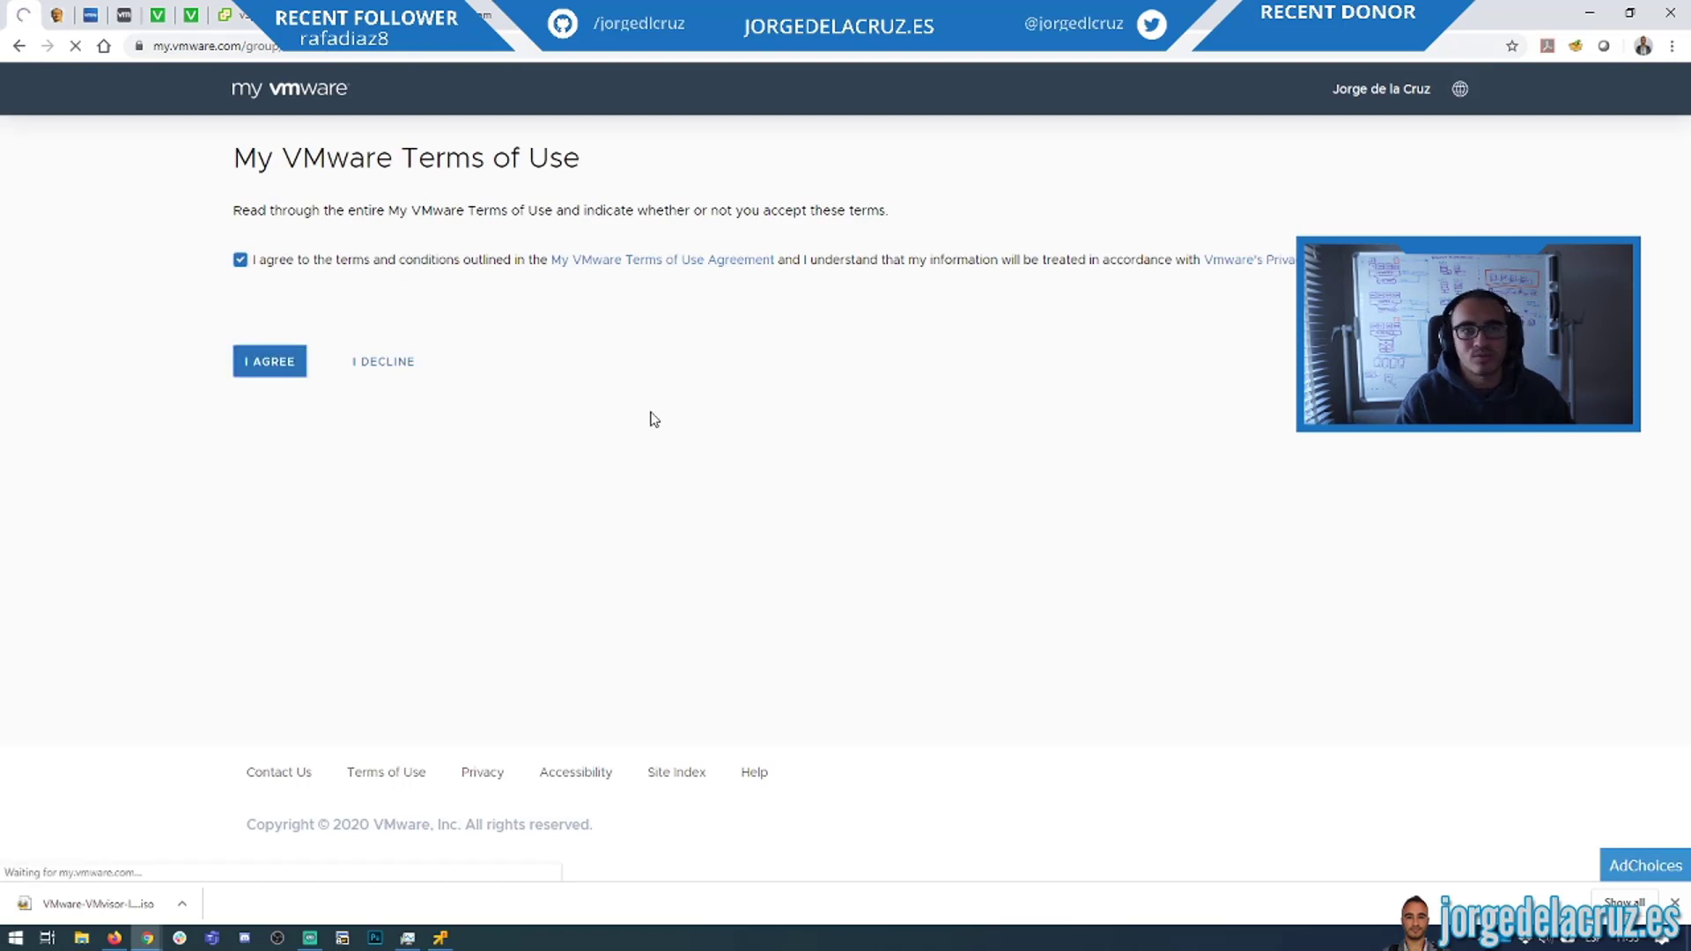
left_click(240, 260)
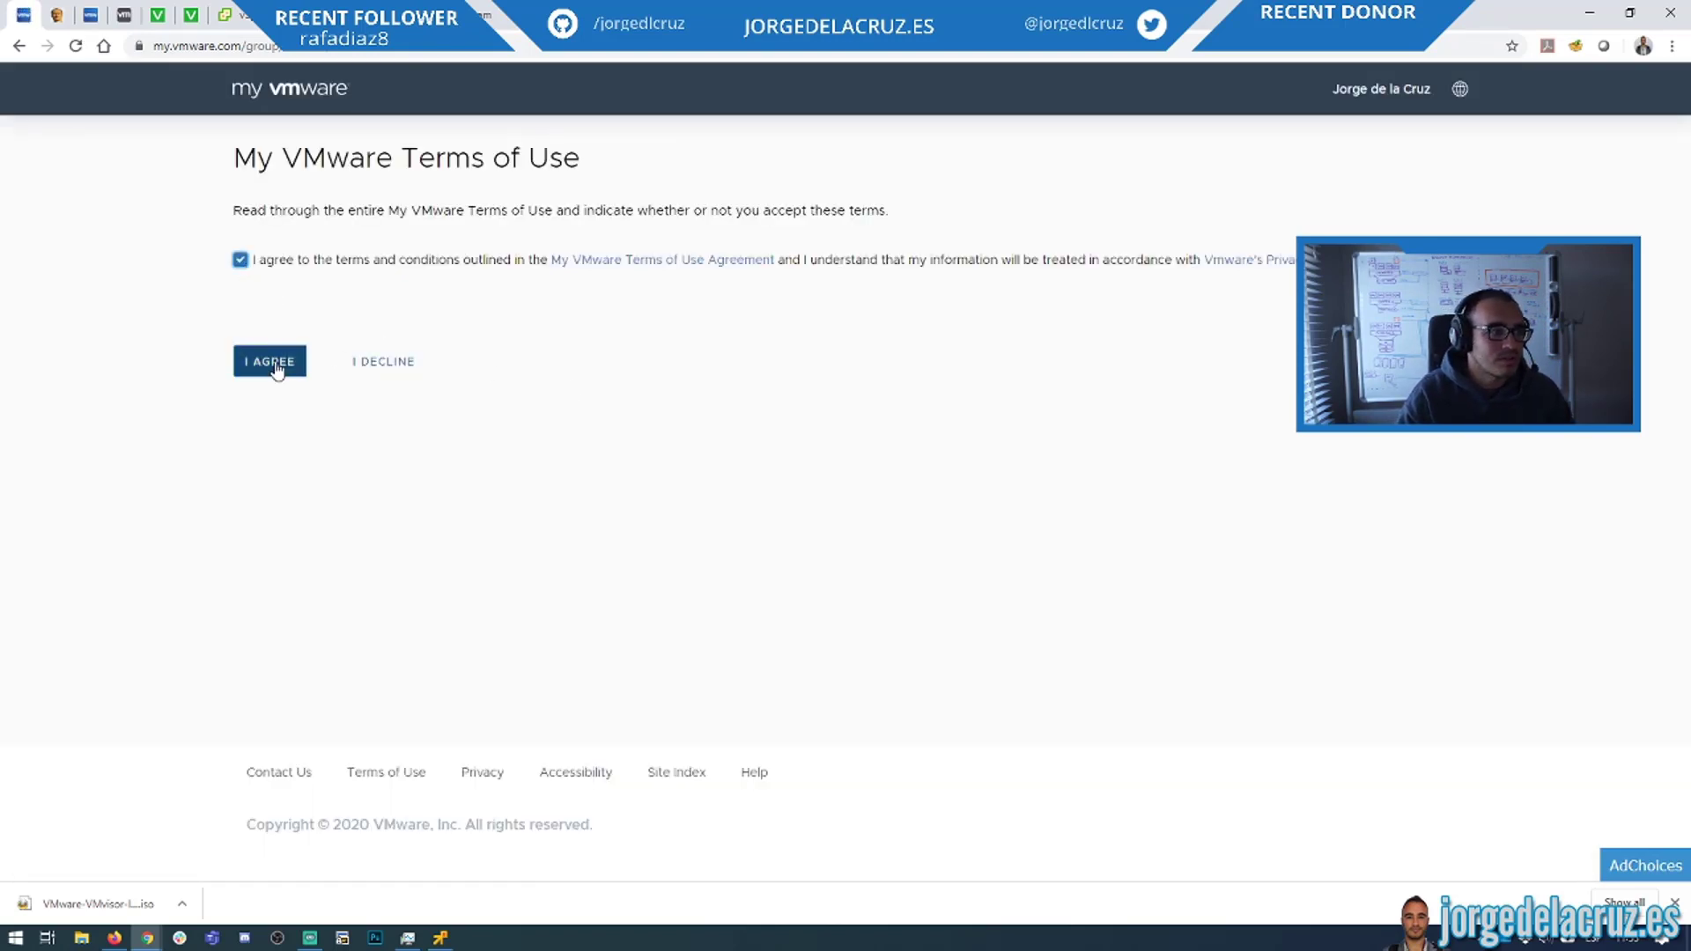
left_click(278, 364)
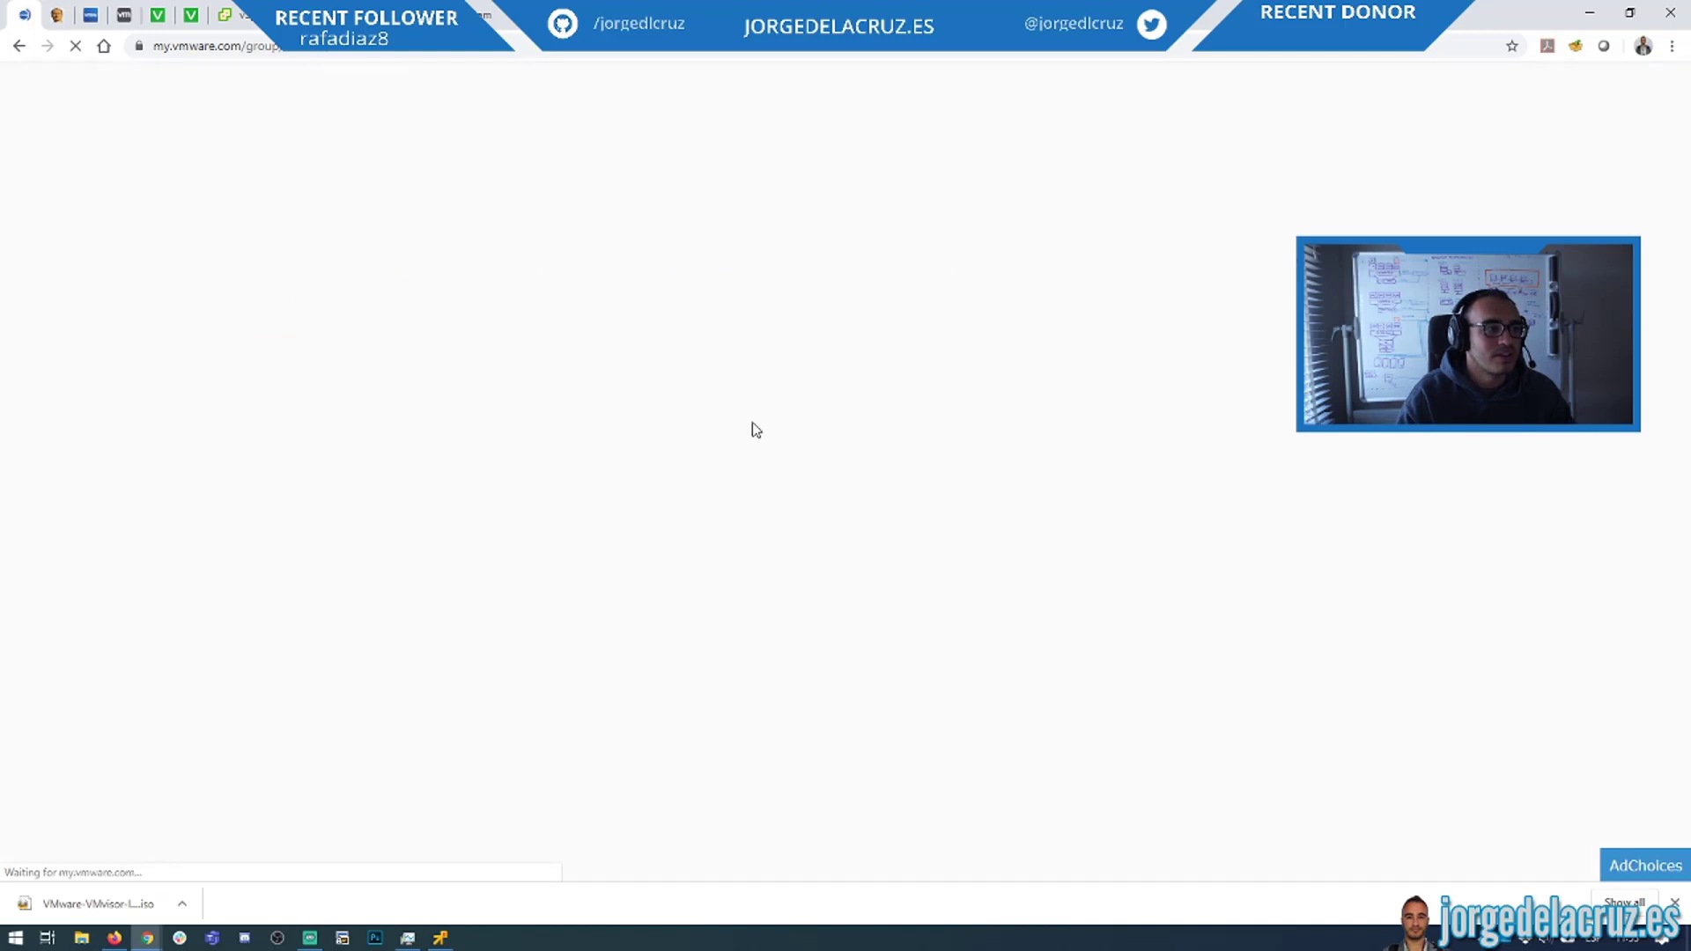
left_click(247, 263)
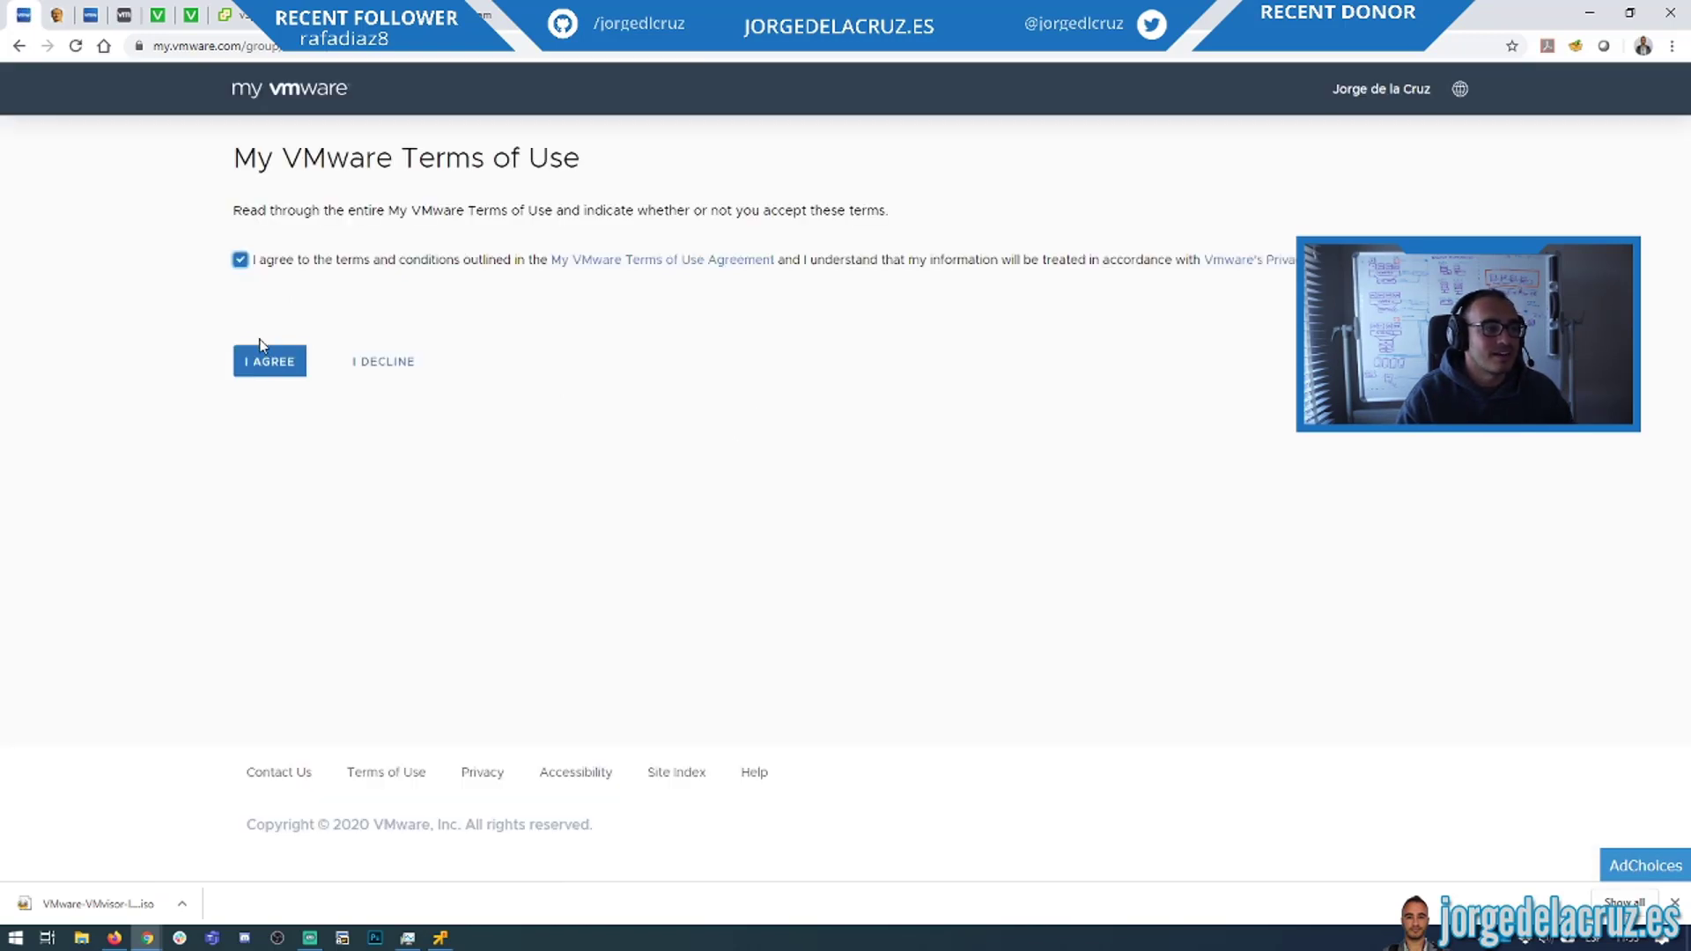
left_click(264, 360)
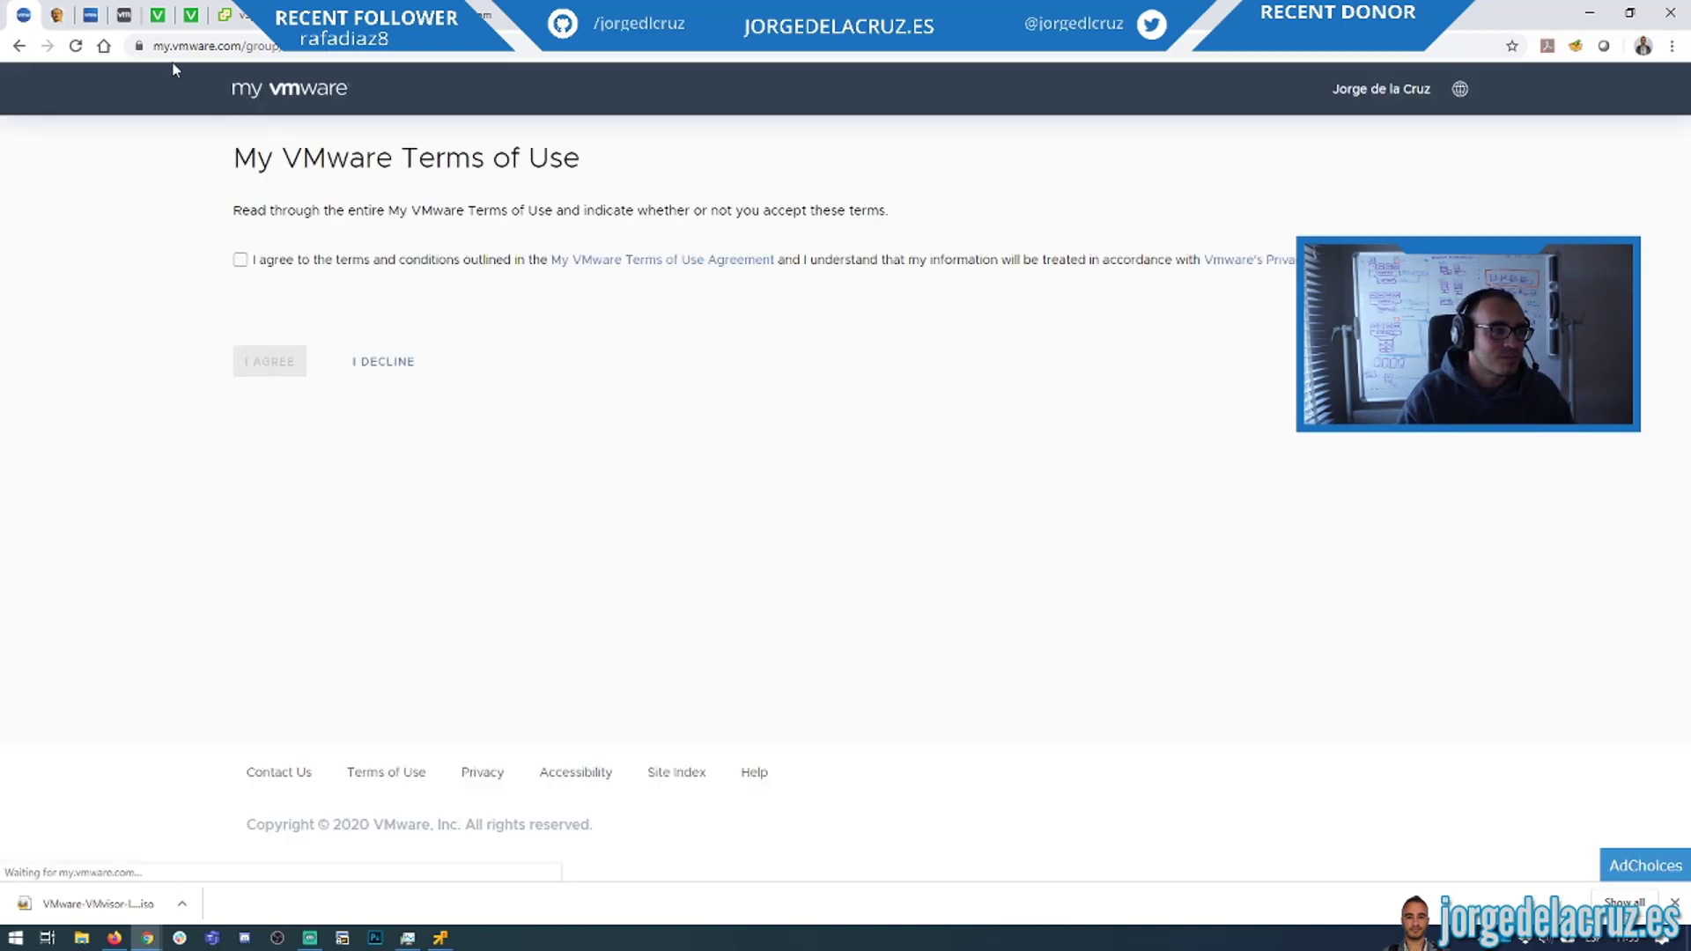
left_click(325, 48)
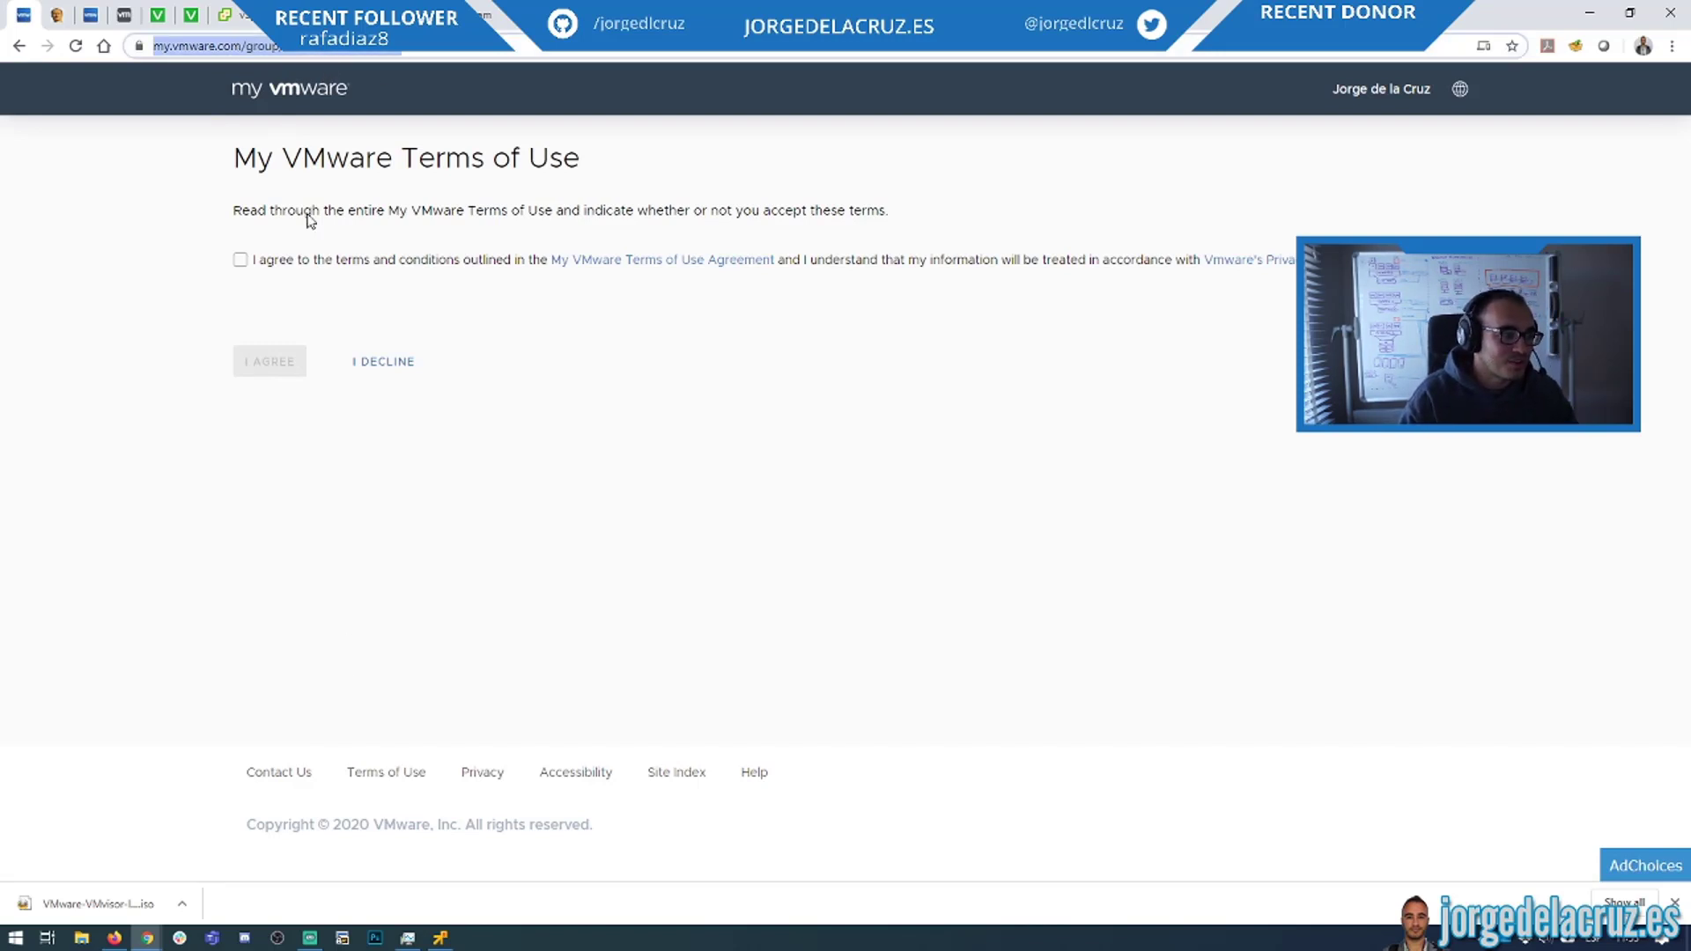
left_click(114, 938)
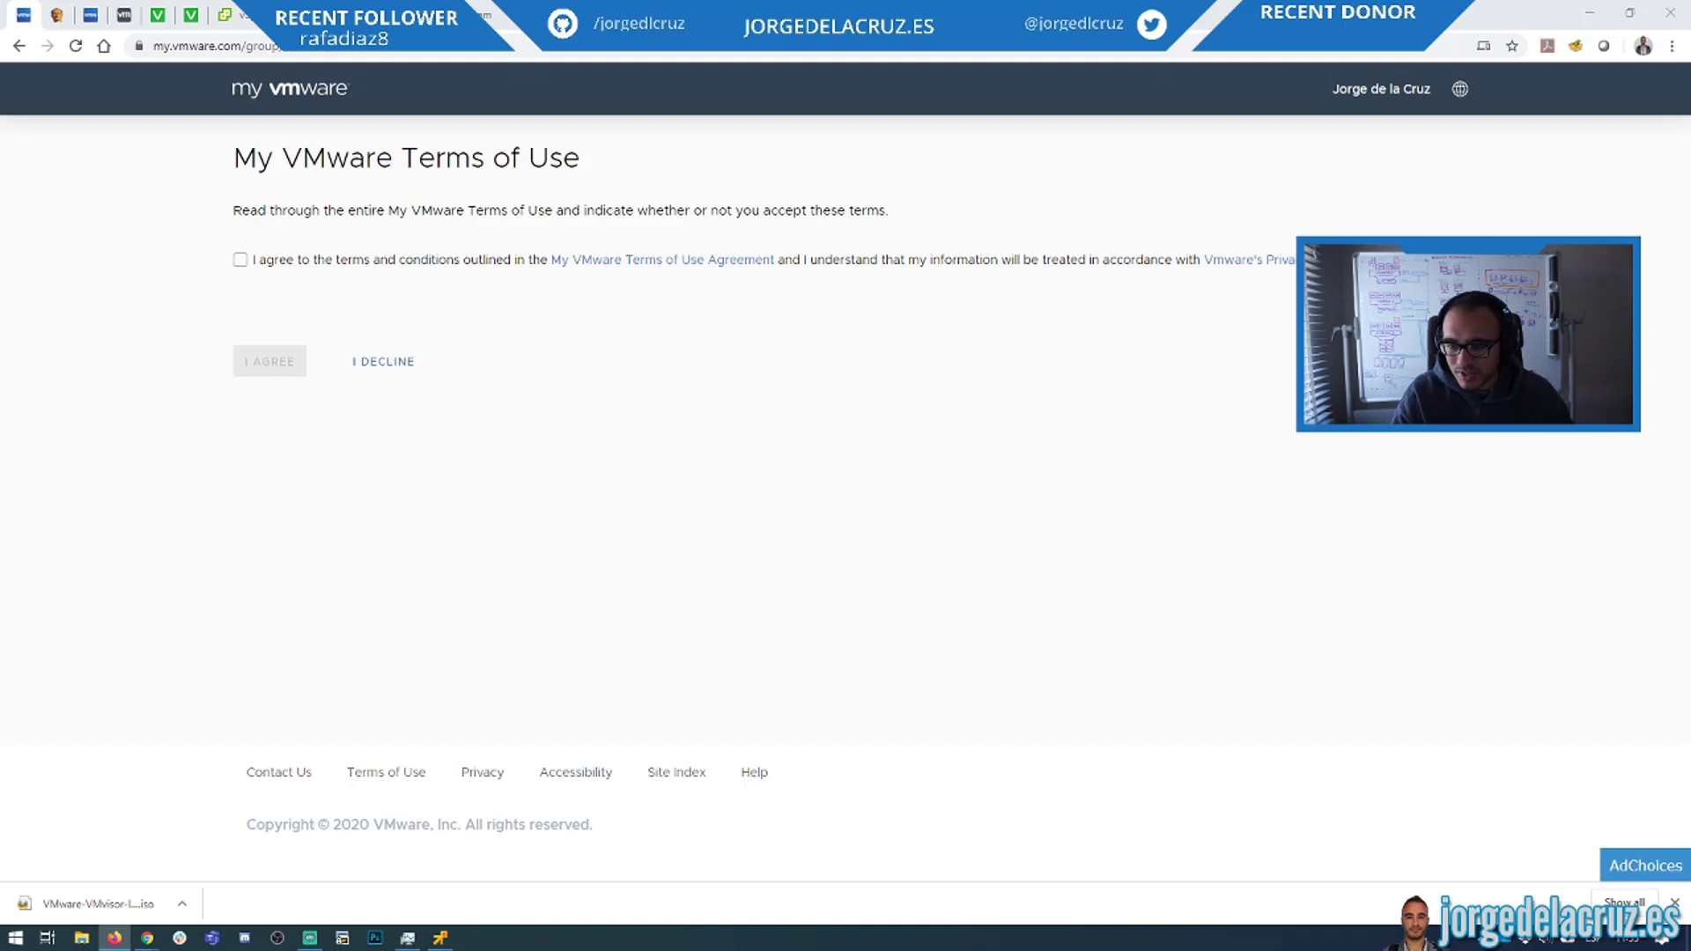
- Return to esxi-free's Licensing tab in the ESXi Host Client and start assigning a license
key("alt+Tab")
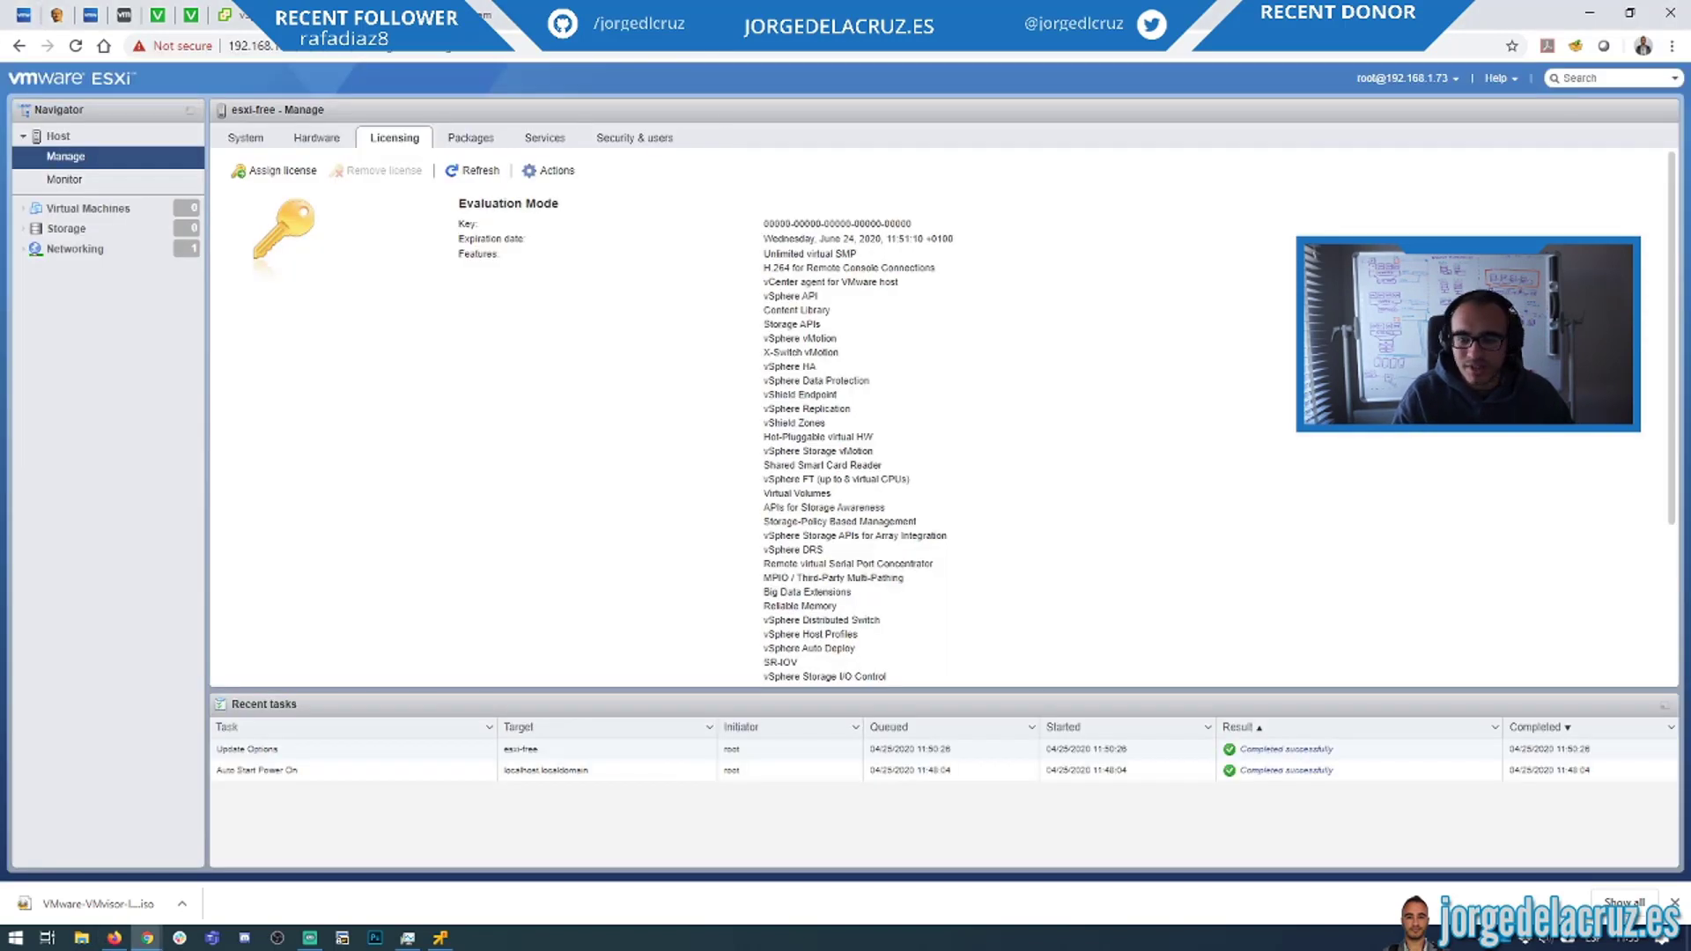
key("alt+Tab")
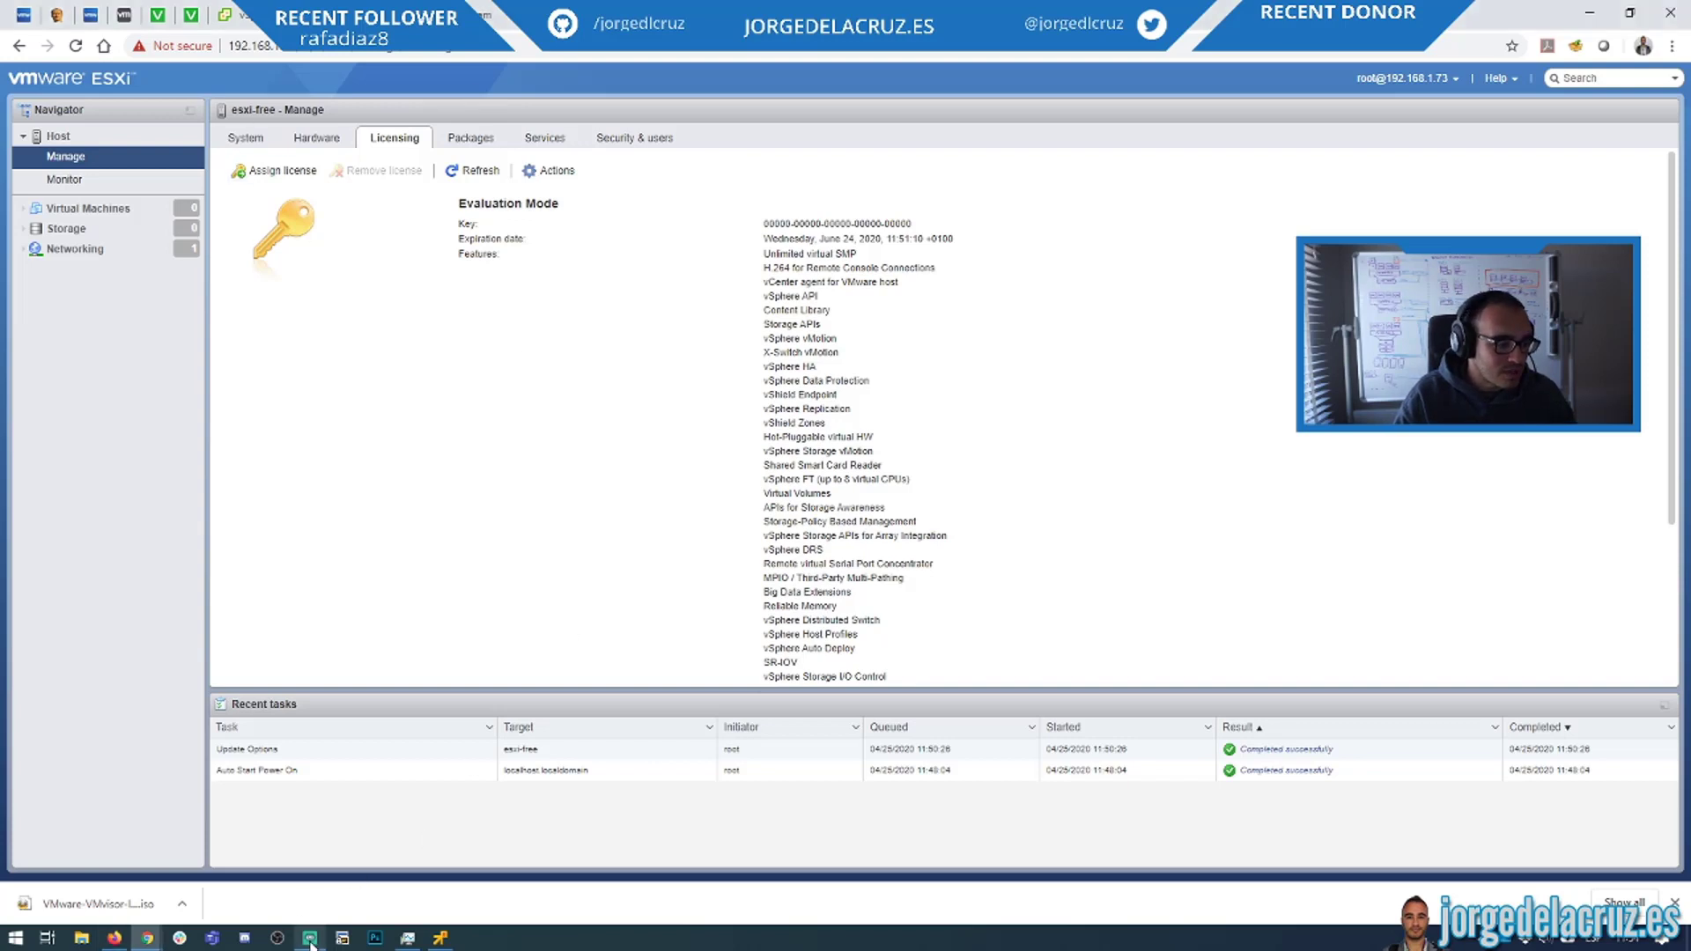
left_click(300, 172)
- Paste and validate the free license key, then assign it to esxi-free and check its Never expiration
left_click(908, 413)
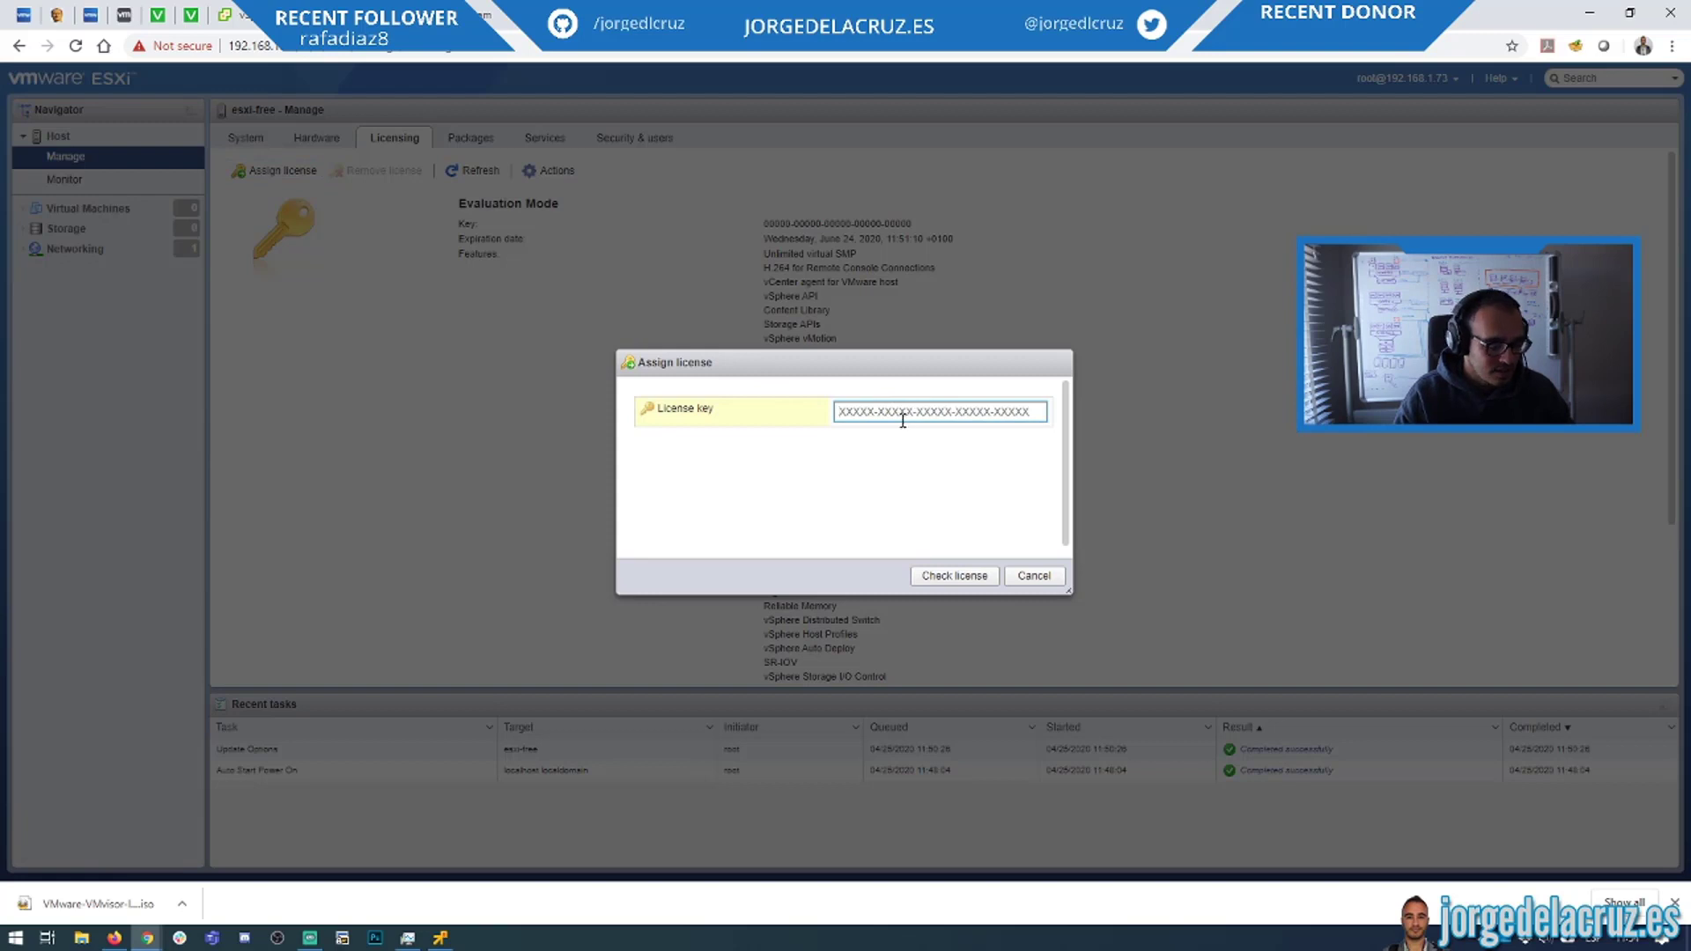
key("ctrl+v")
left_click(955, 576)
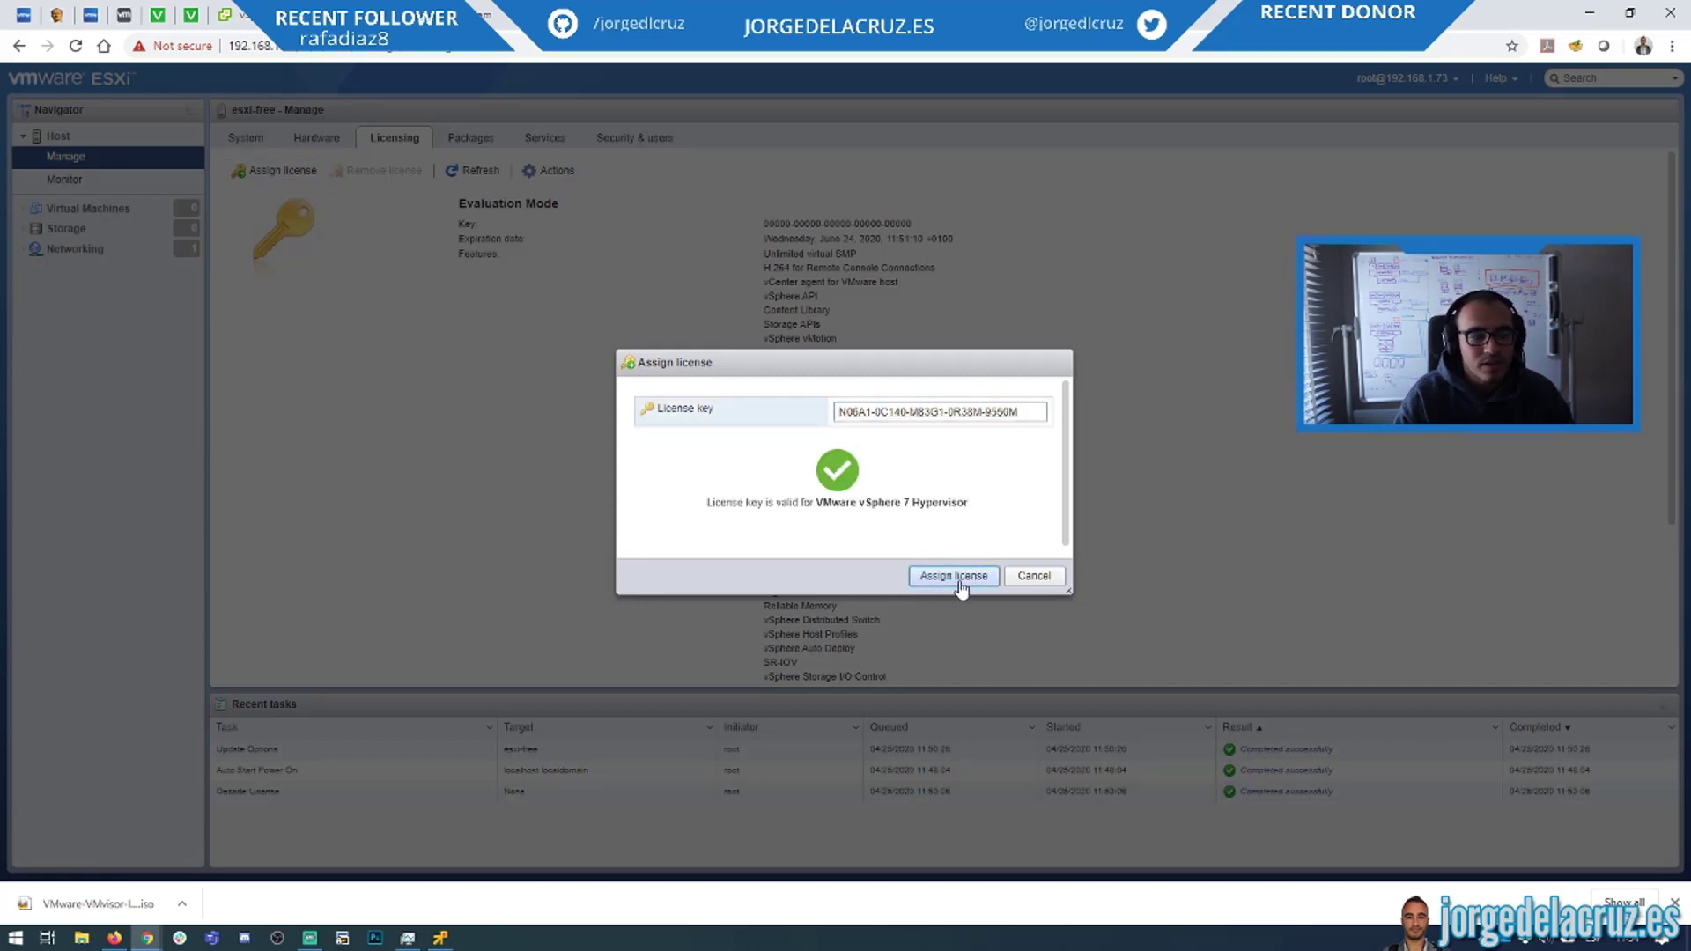
left_click(960, 585)
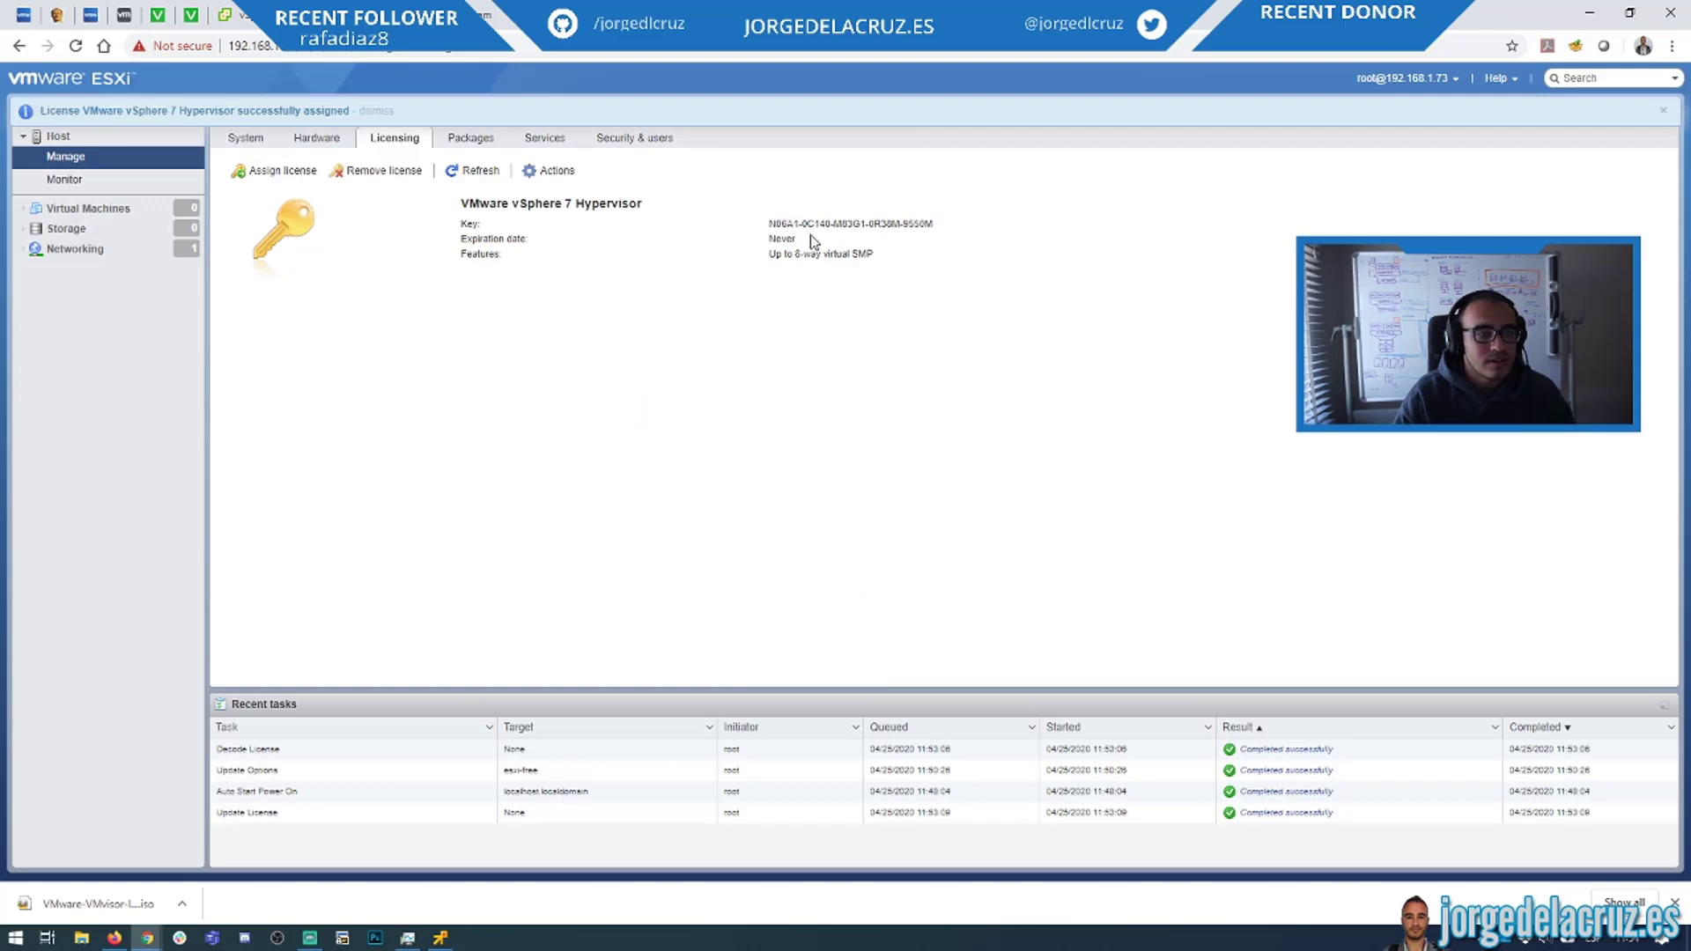
left_click_drag(804, 227, 768, 236)
left_click(869, 252)
left_click(810, 259)
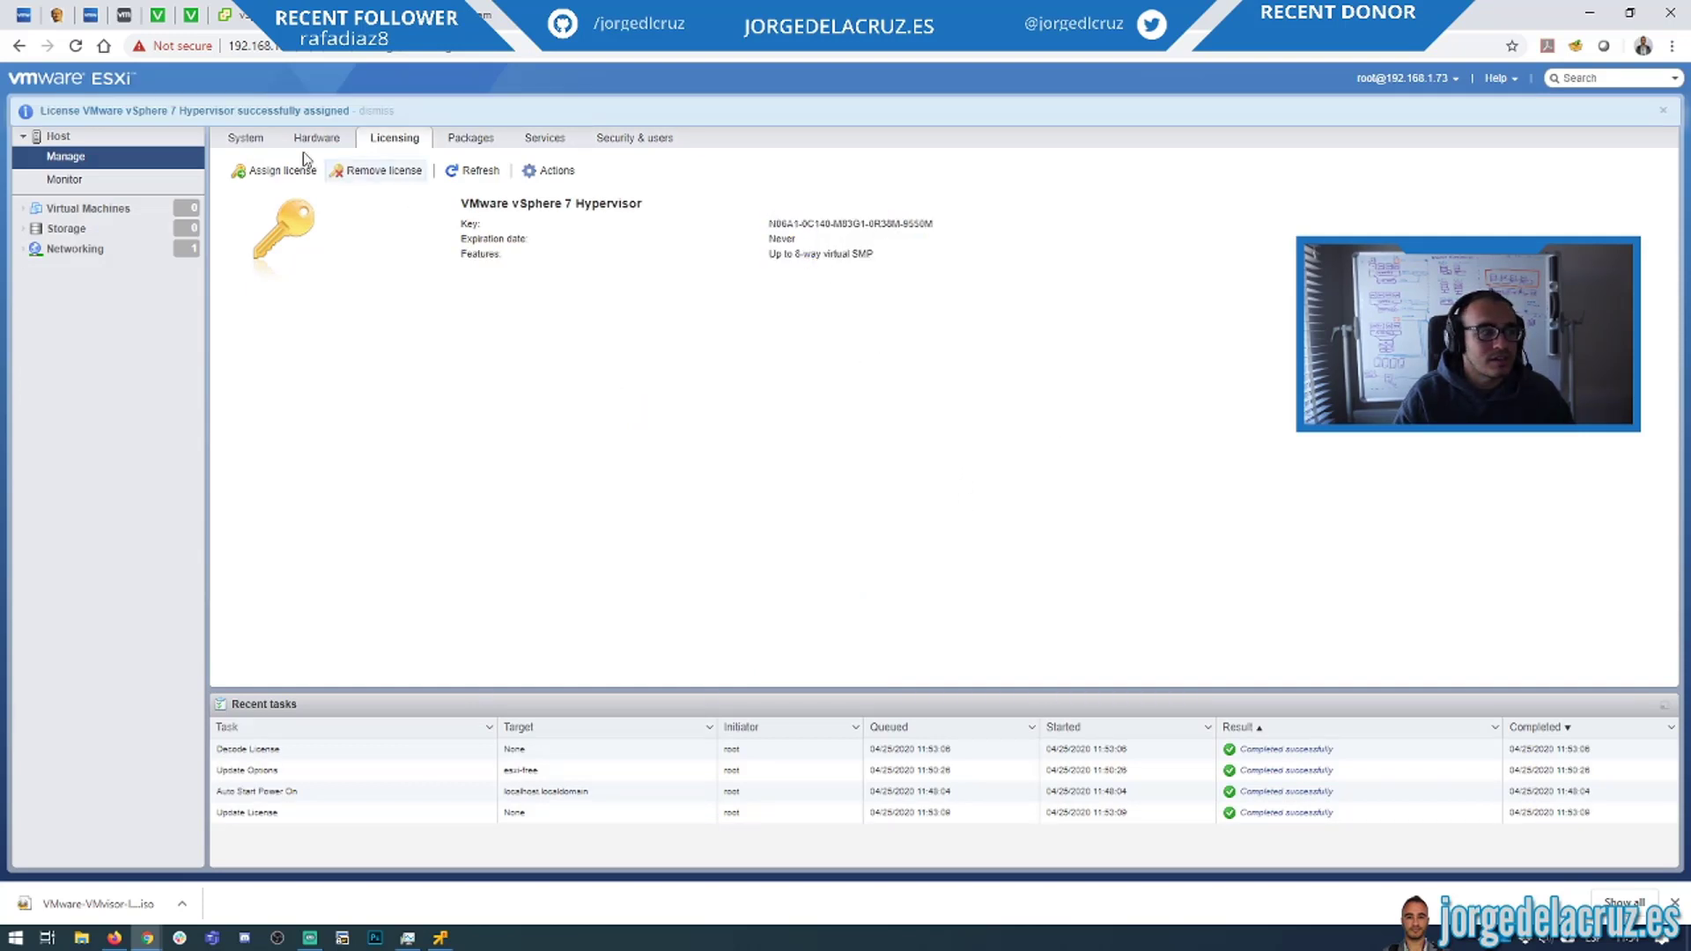
- Glance at the System tab, then review esxi-free's summary: version 7.0.0, 24 GB memory, networking
left_click(238, 141)
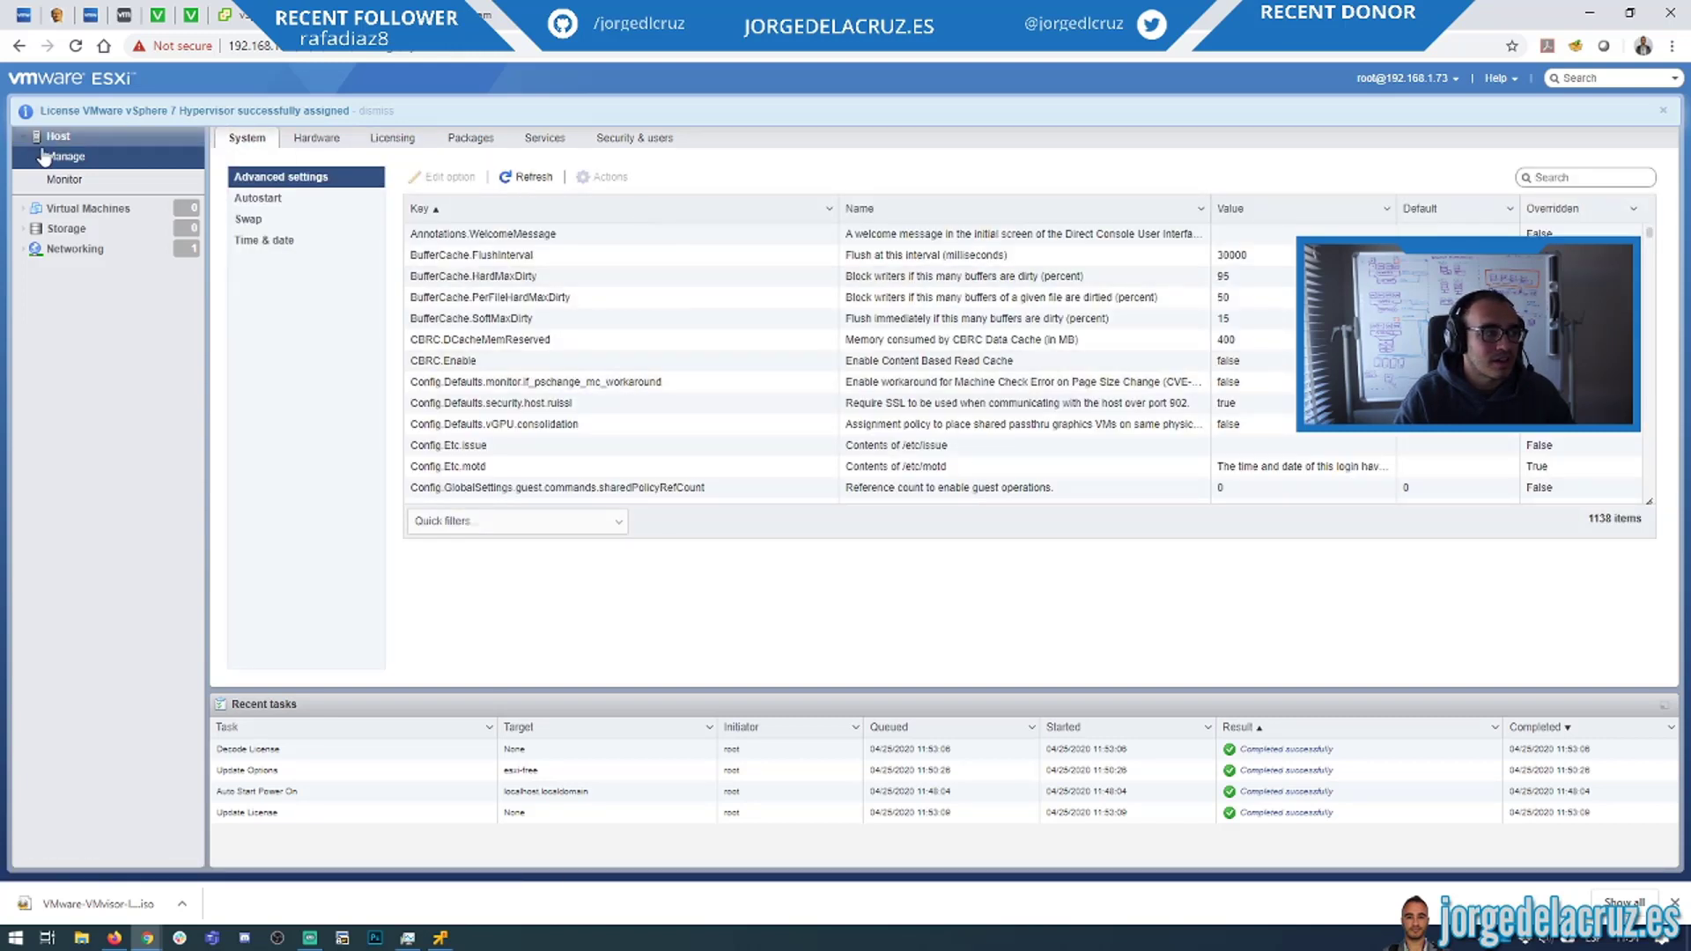
left_click(76, 136)
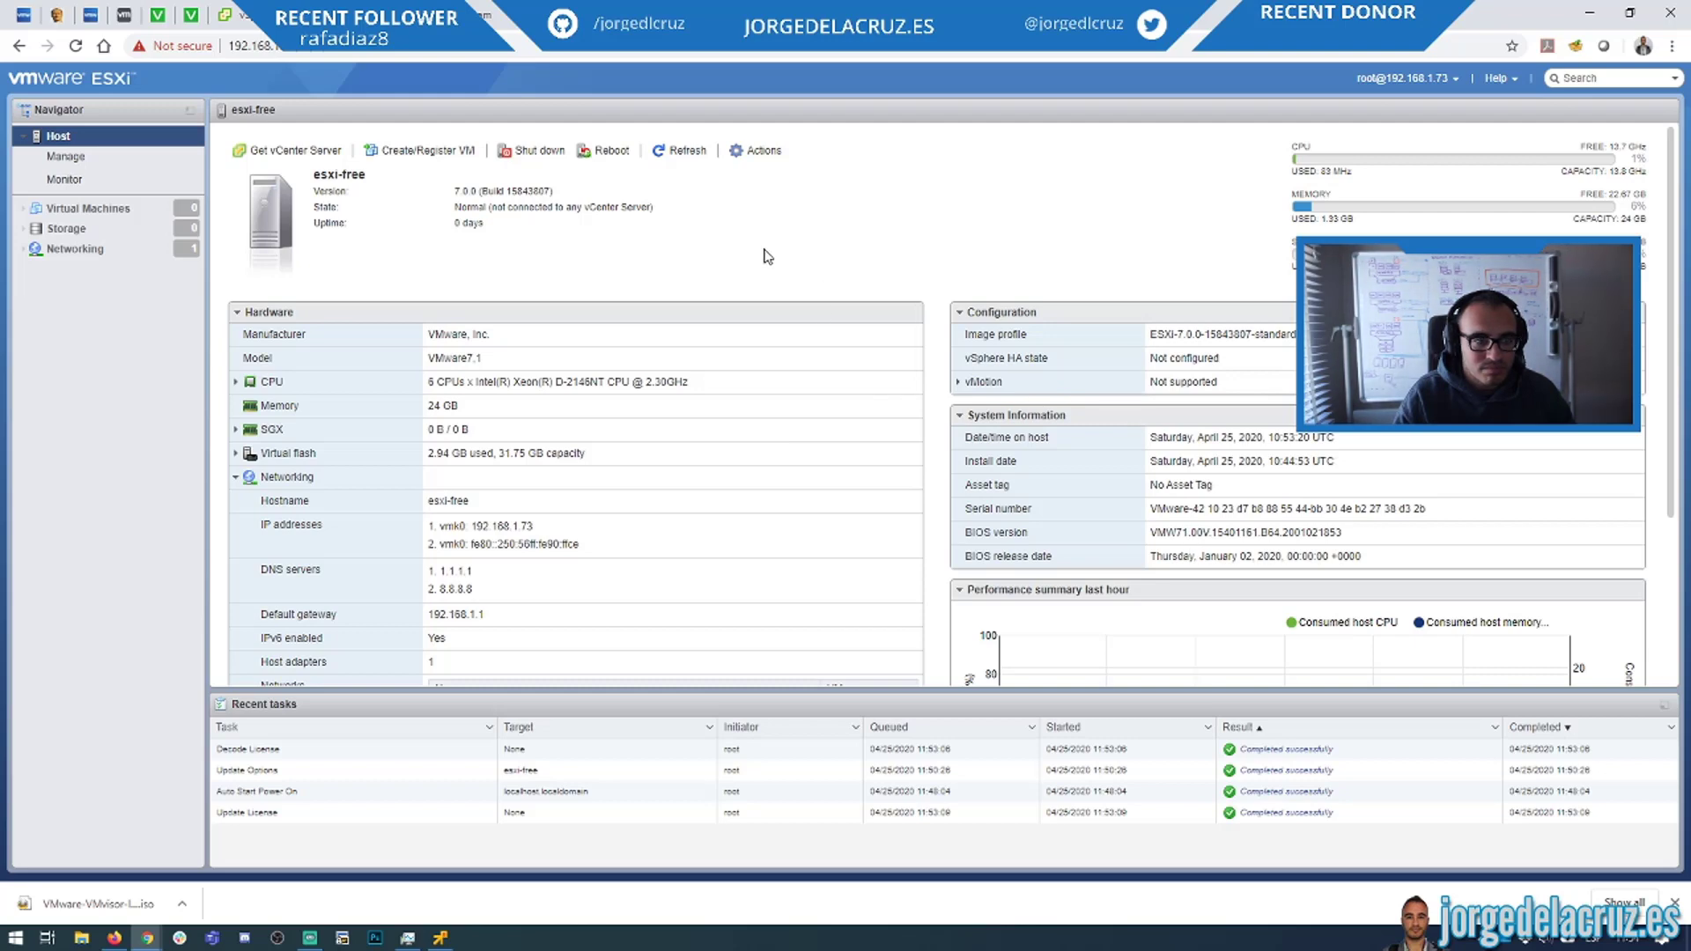
scroll(661, 423, "down", 3)
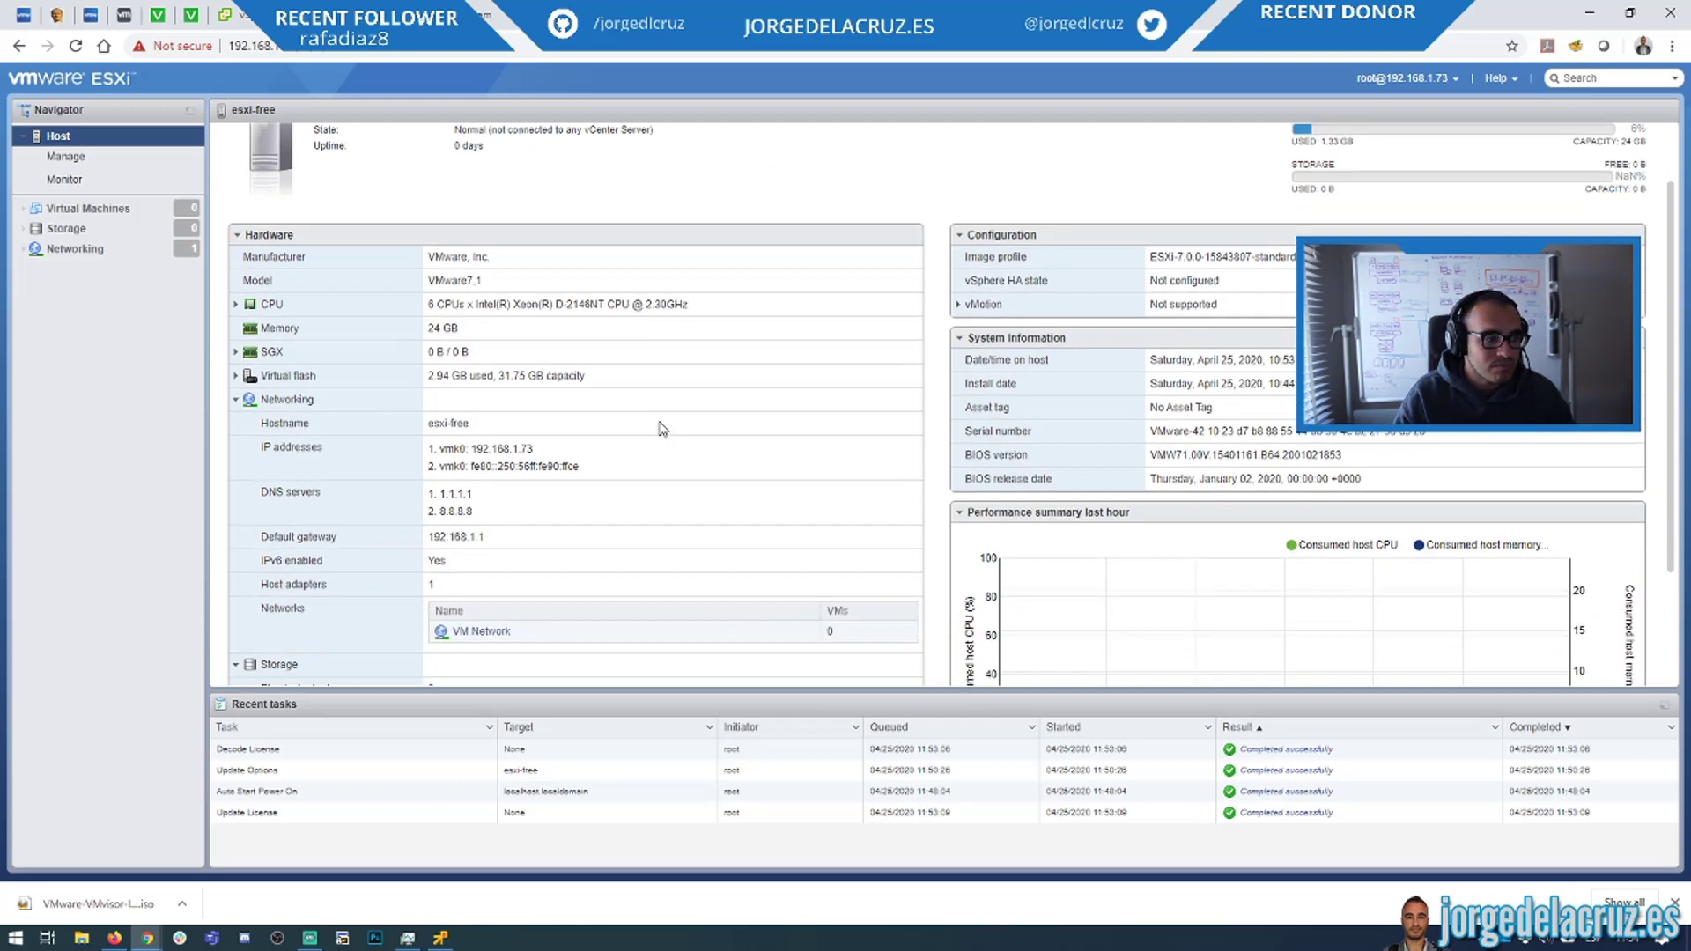
scroll(784, 590, "up", 3)
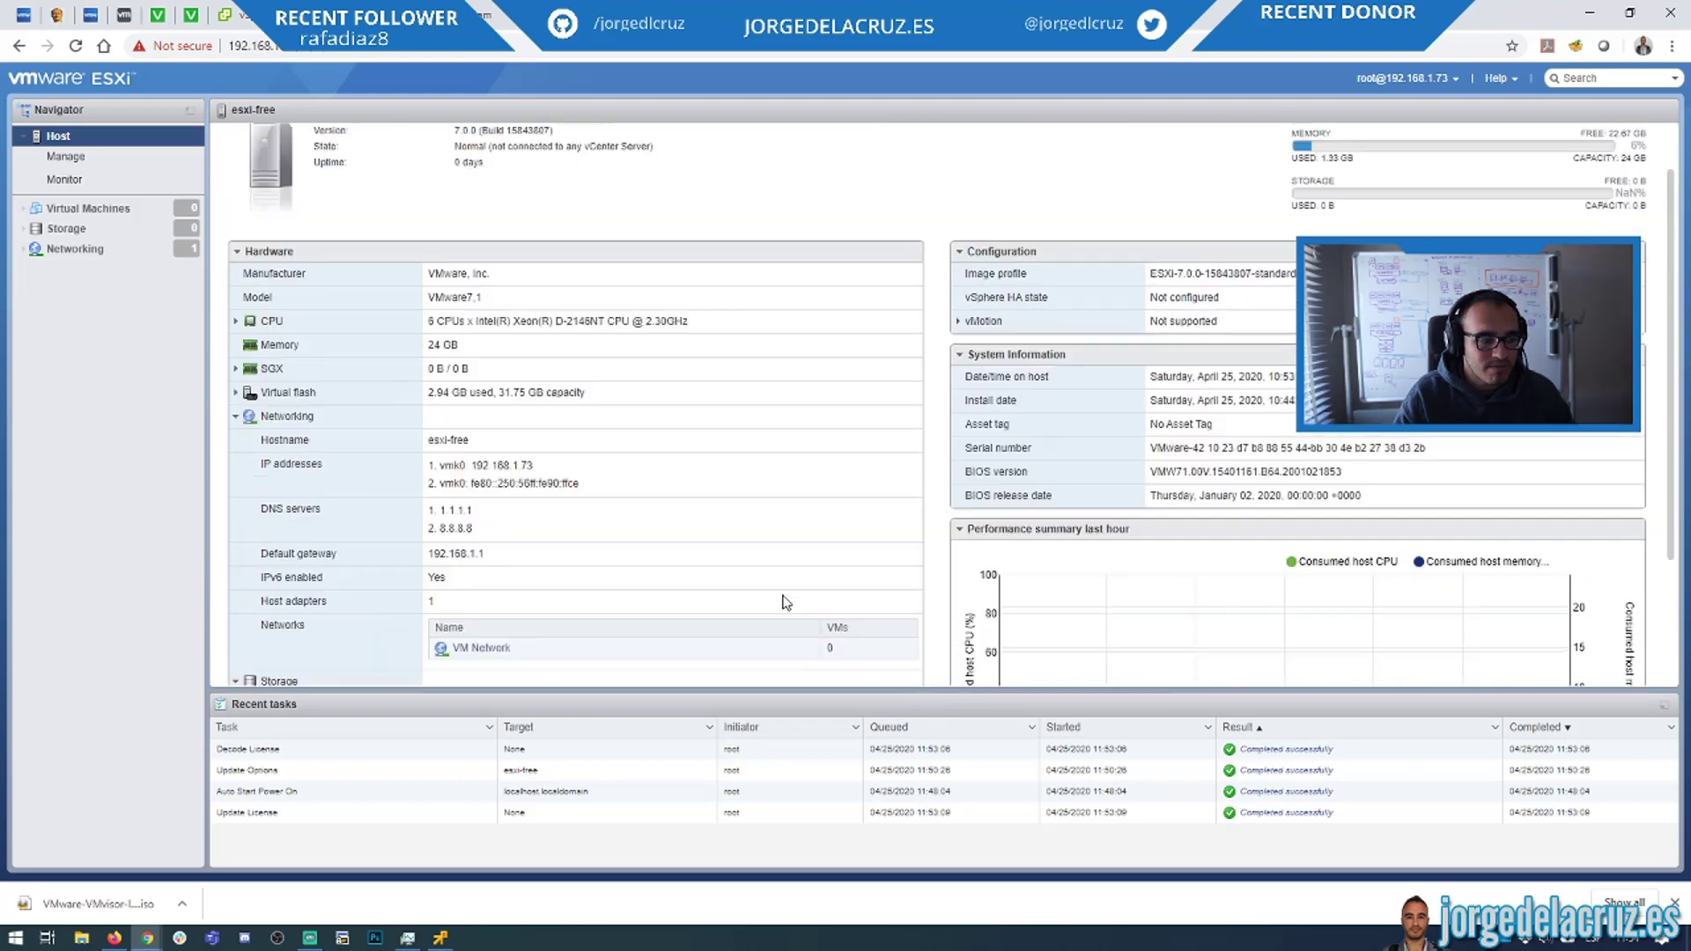
double_click(352, 175)
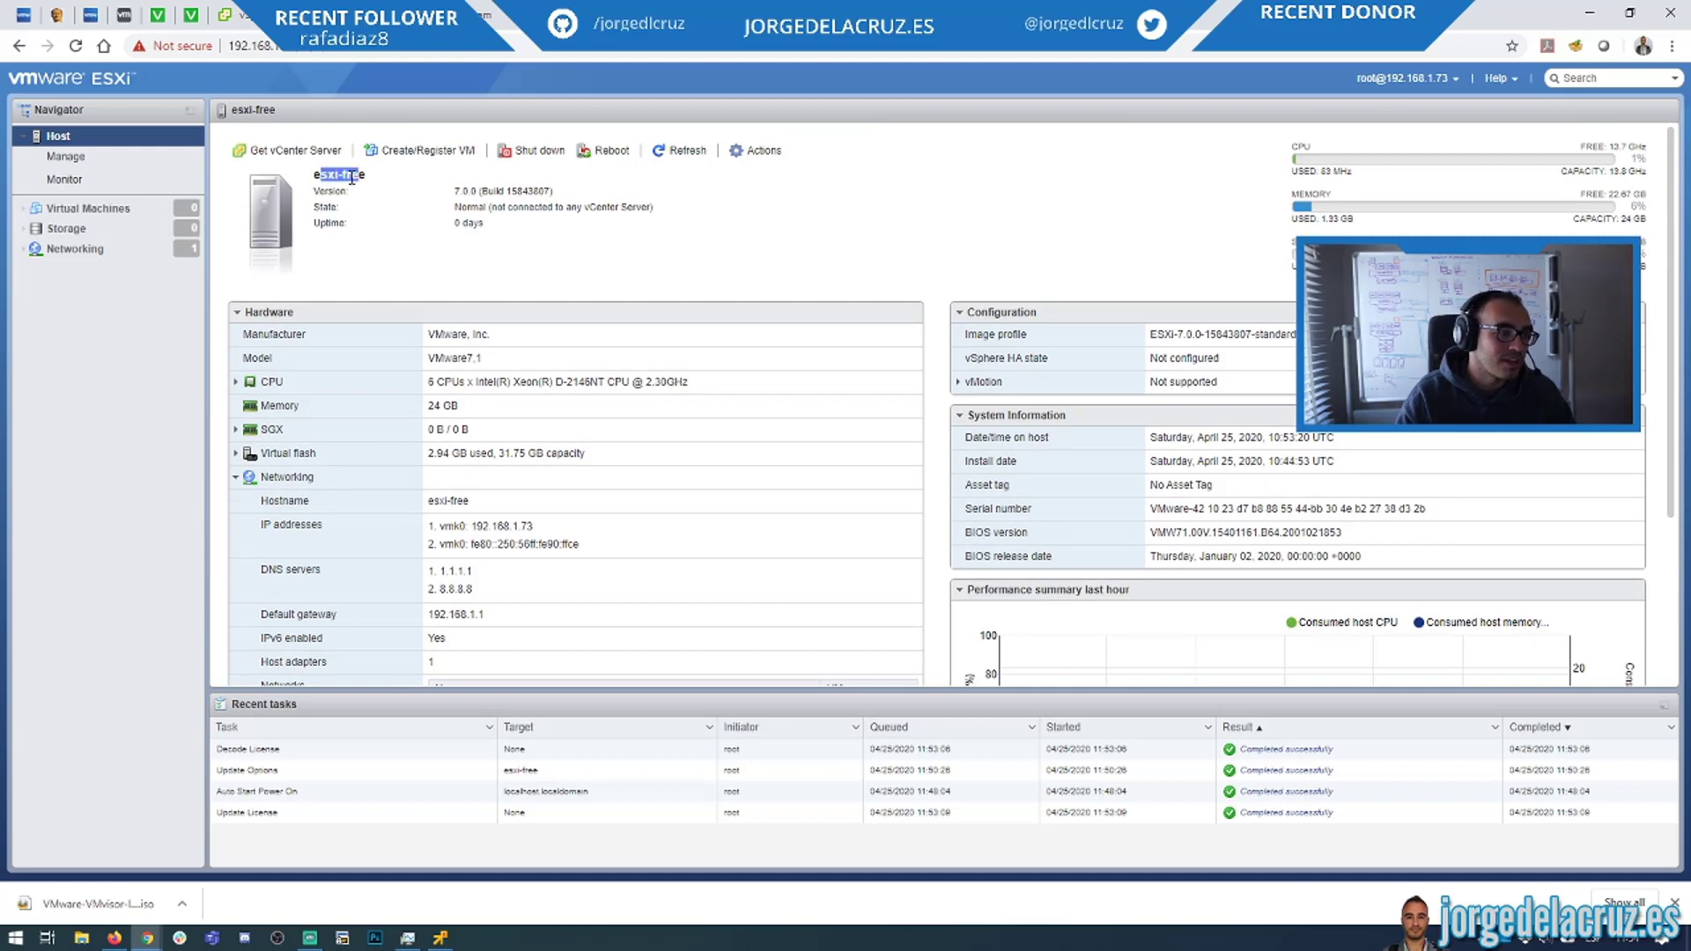
left_click(588, 297)
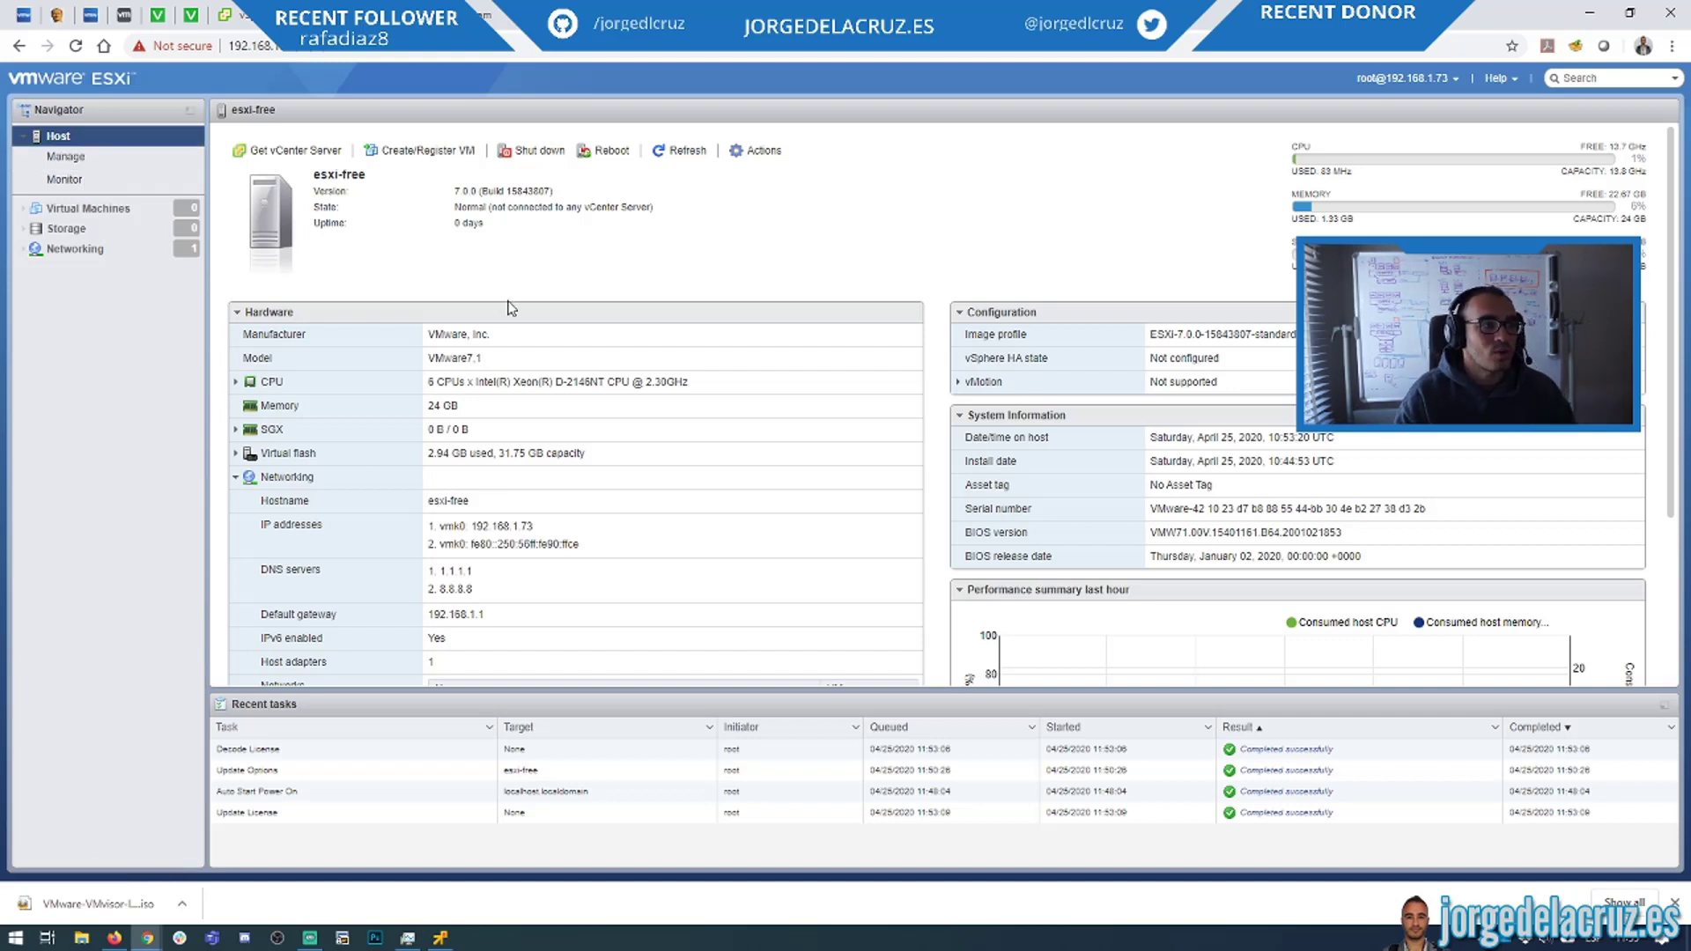
- Start a new datastore from the host's Storage list, choosing to mount an NFS datastore
left_click(71, 230)
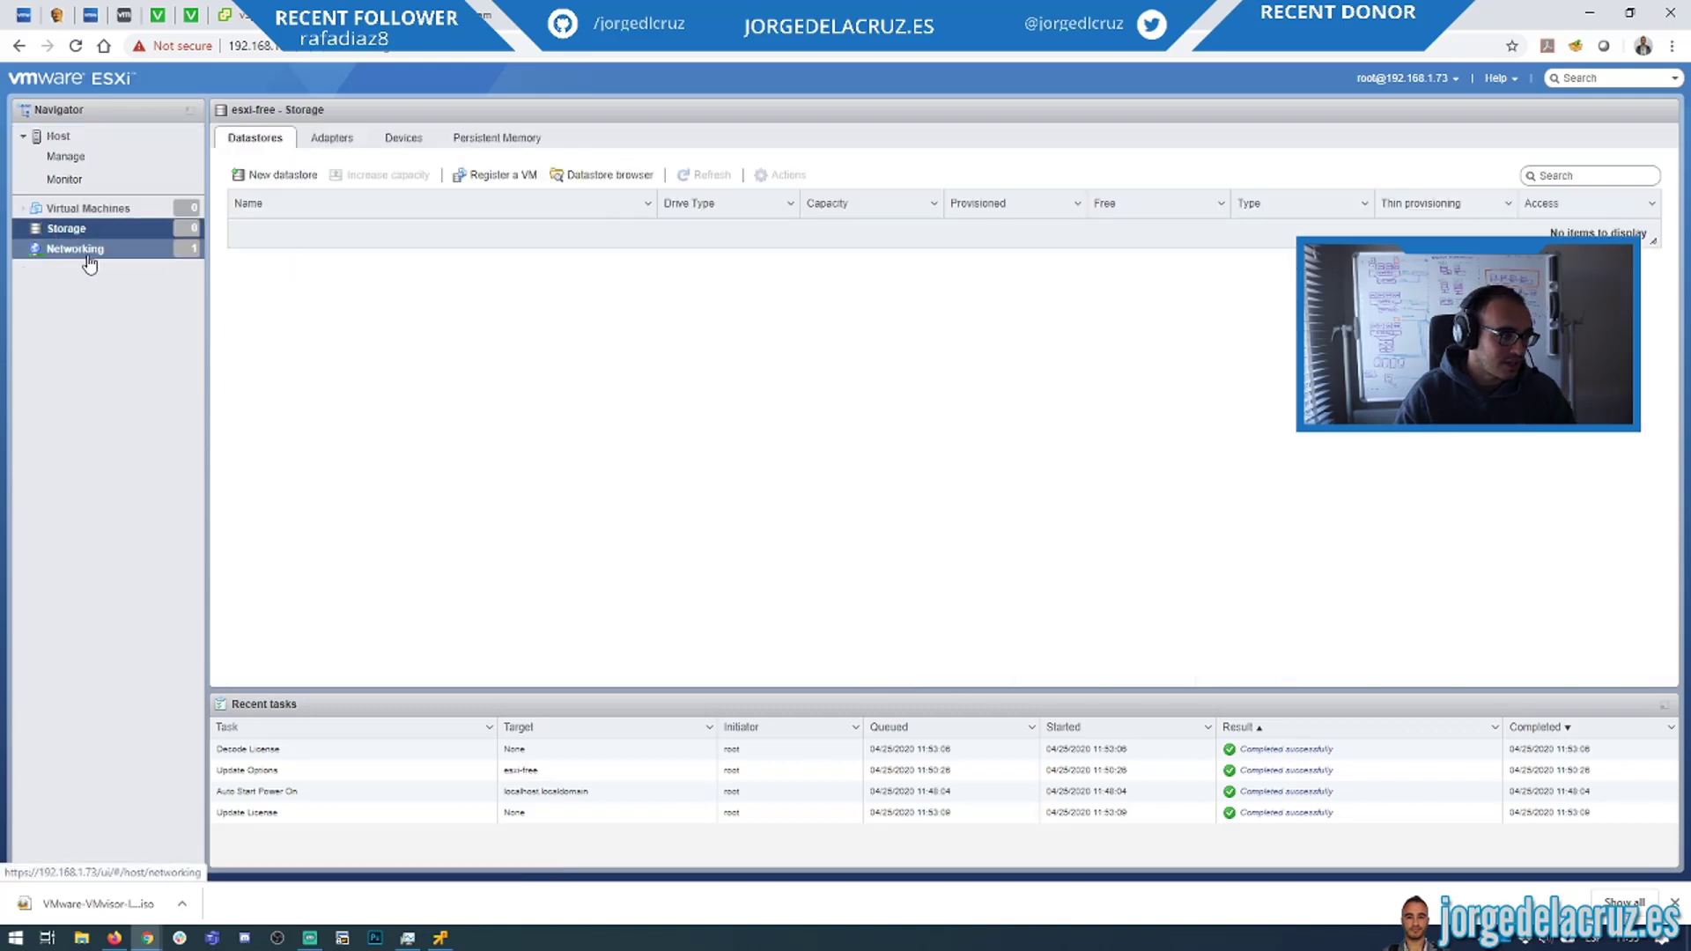
left_click(75, 249)
left_click(62, 229)
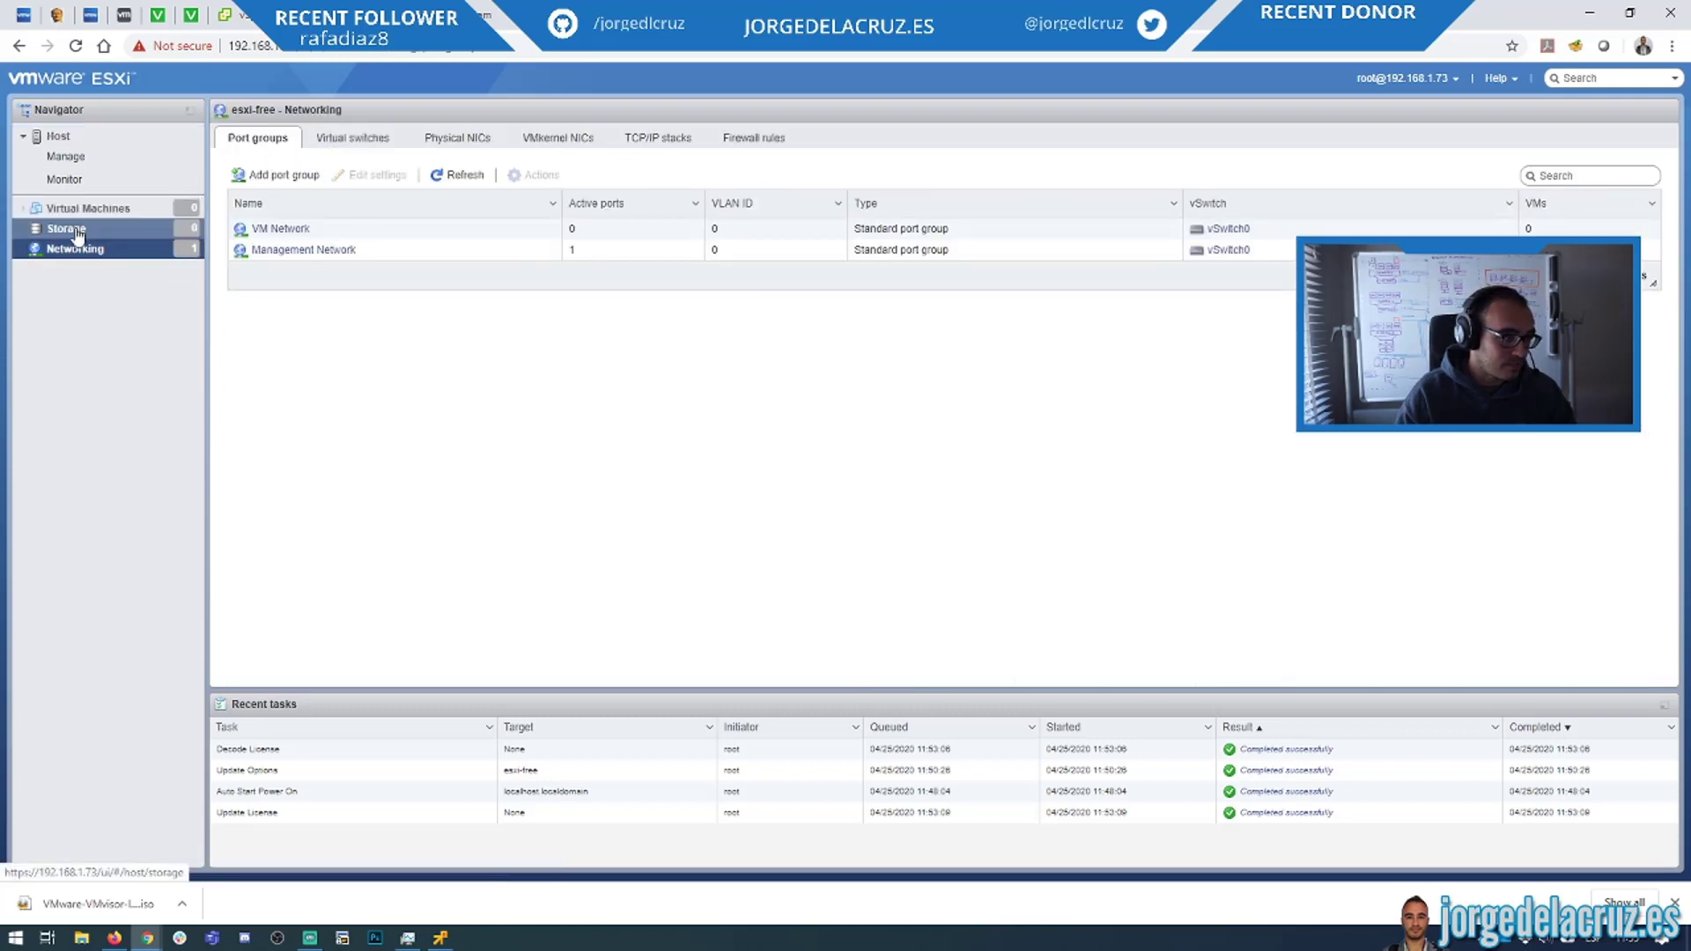
left_click(275, 174)
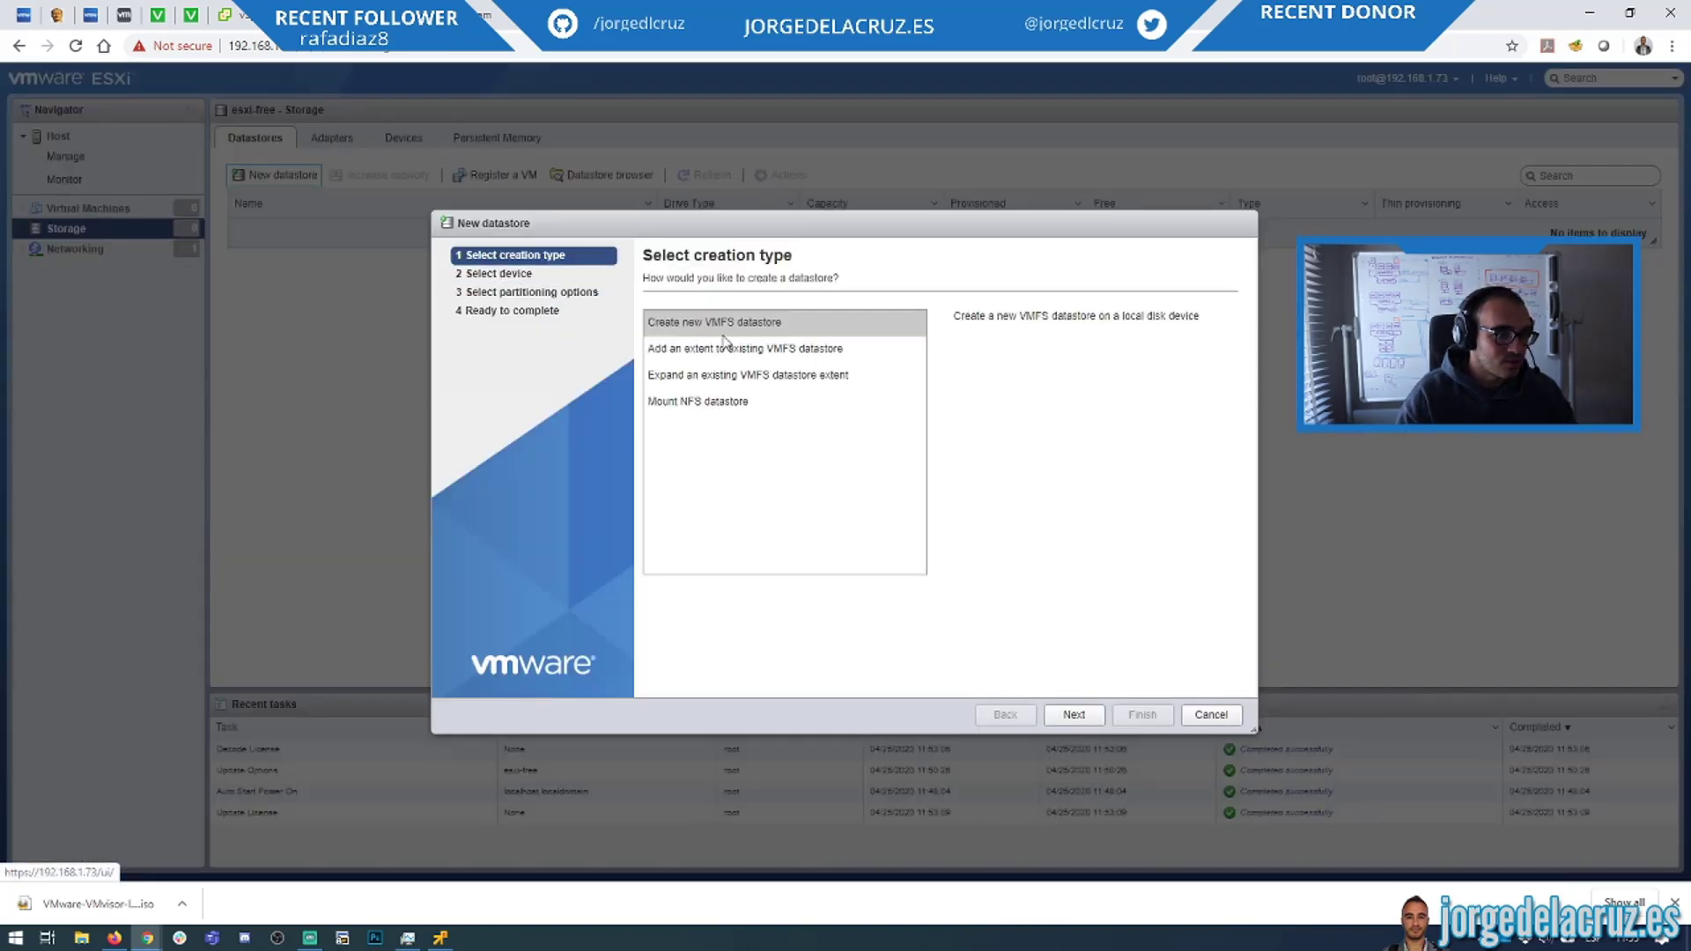
left_click(718, 402)
left_click(1074, 714)
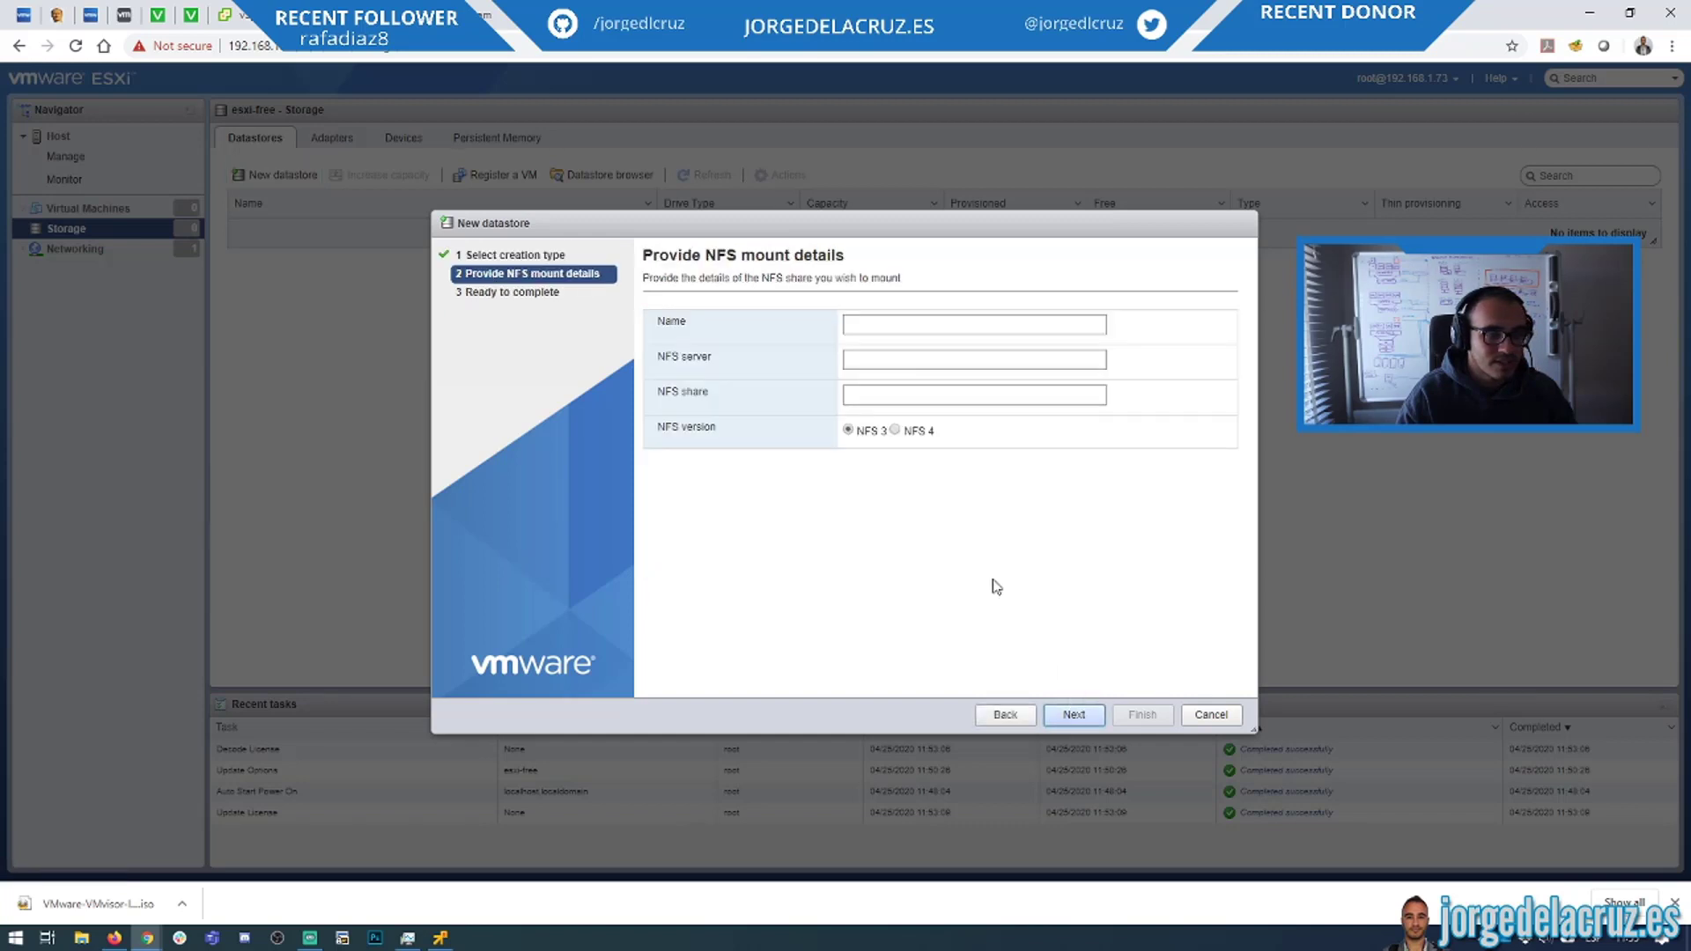
- Name the NFS datastore ISOS, then go to vSphere Client to look up the share path
left_click(851, 323)
type("ISOS")
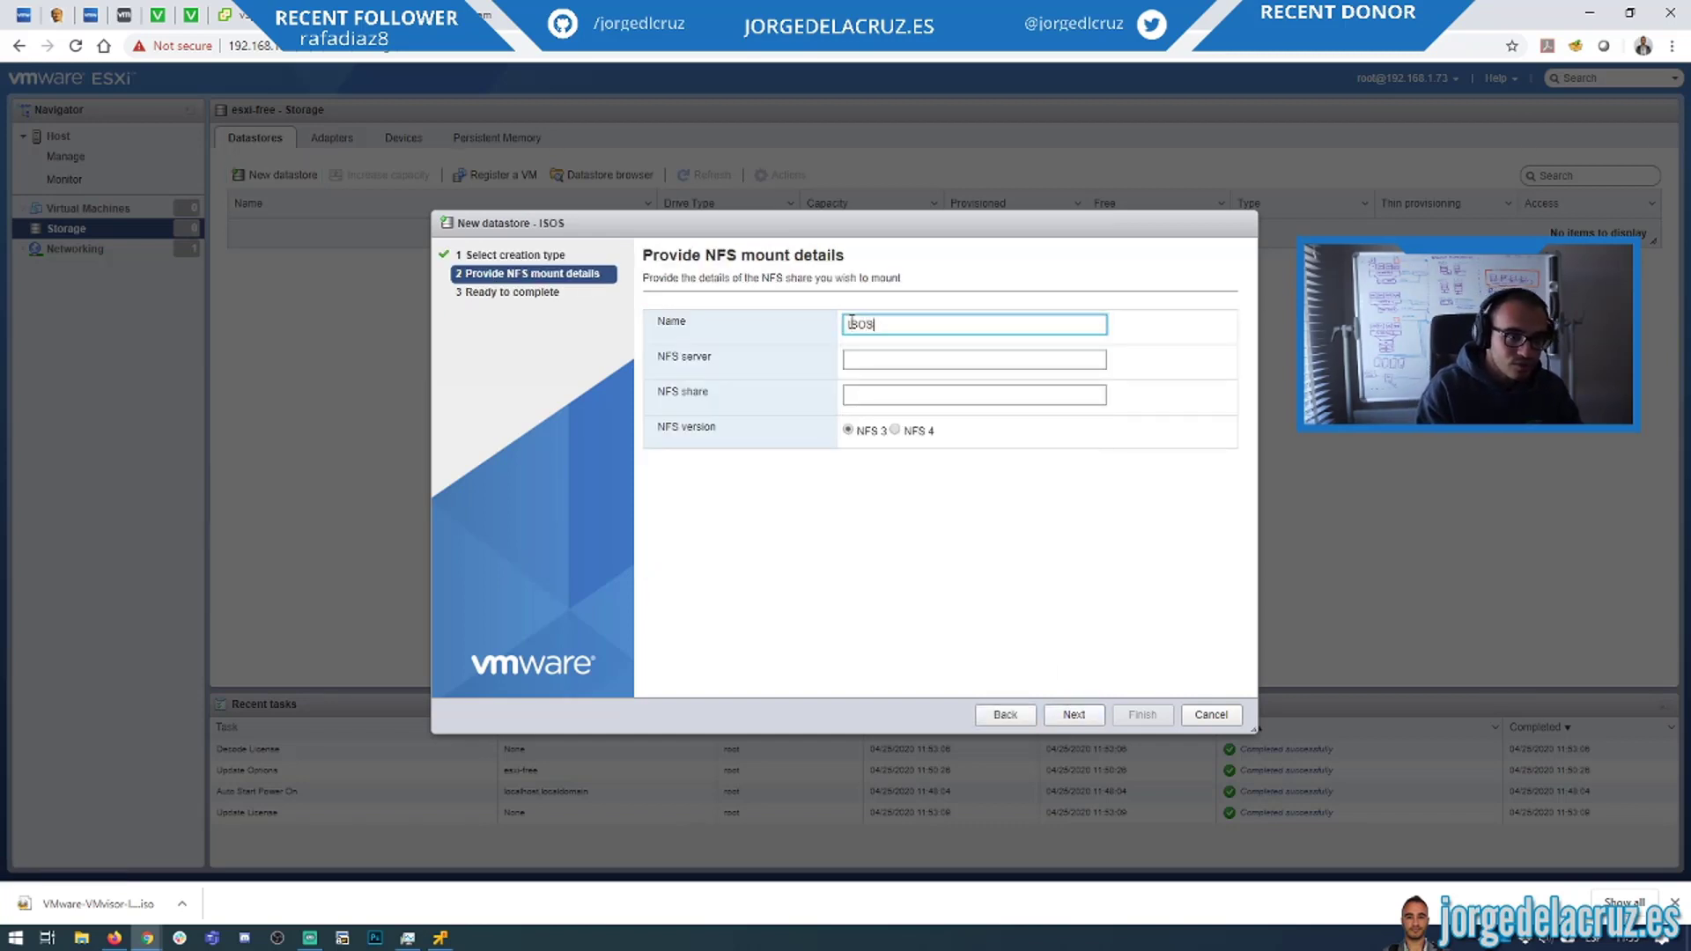
key("Tab")
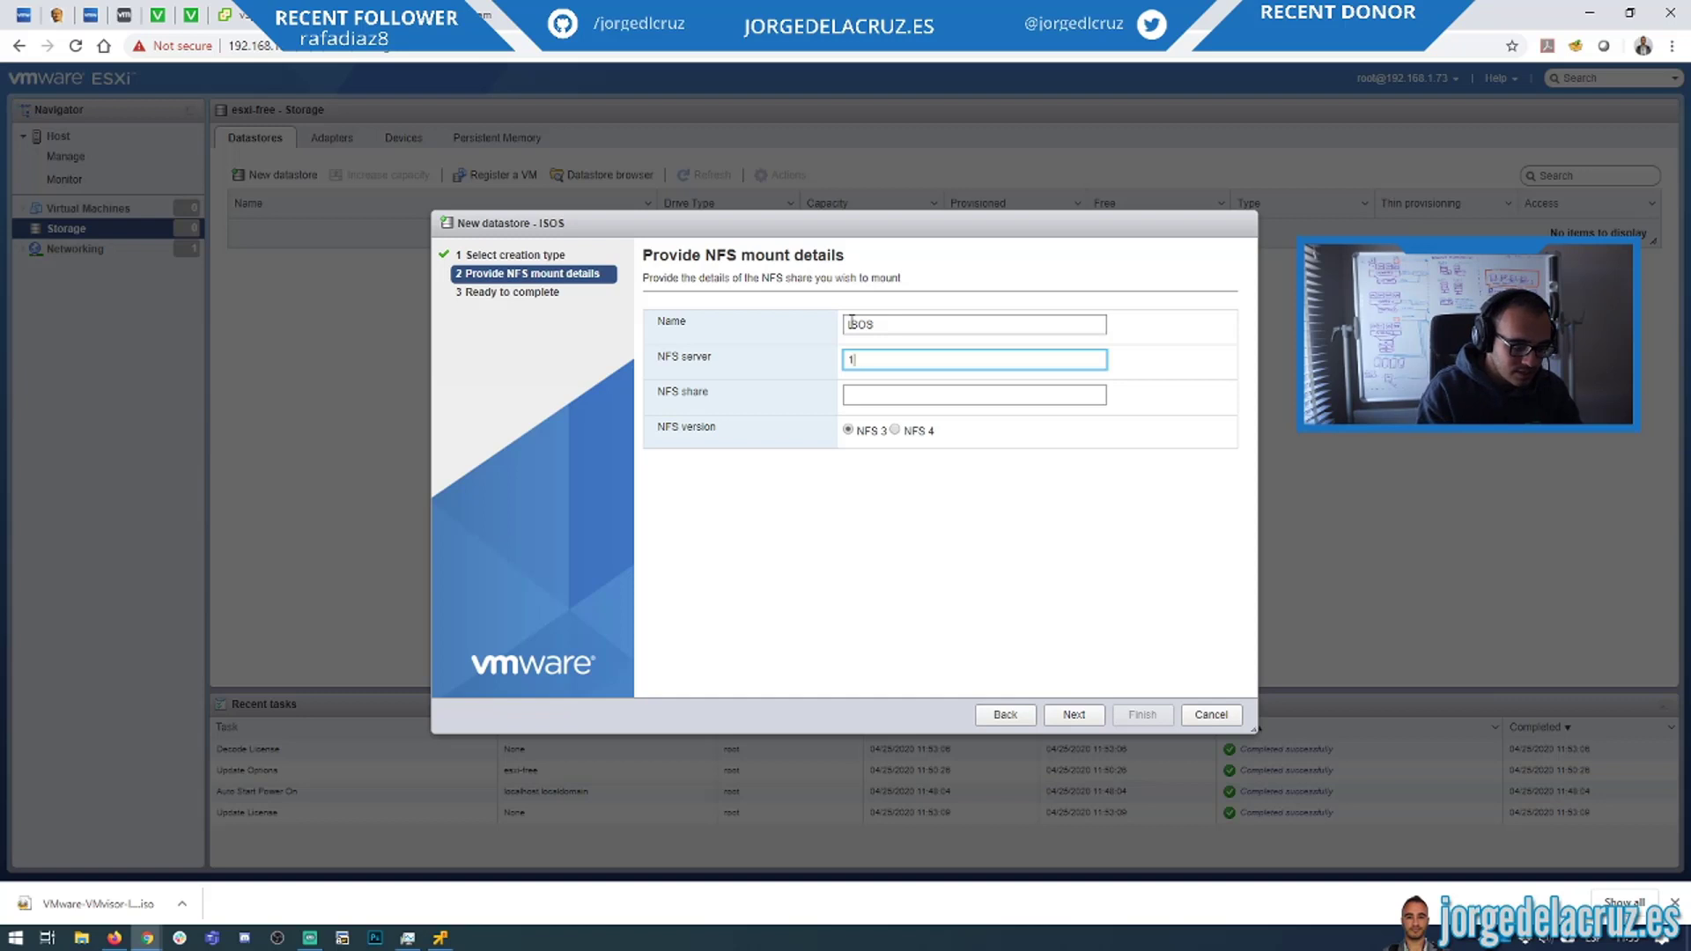
key("Tab")
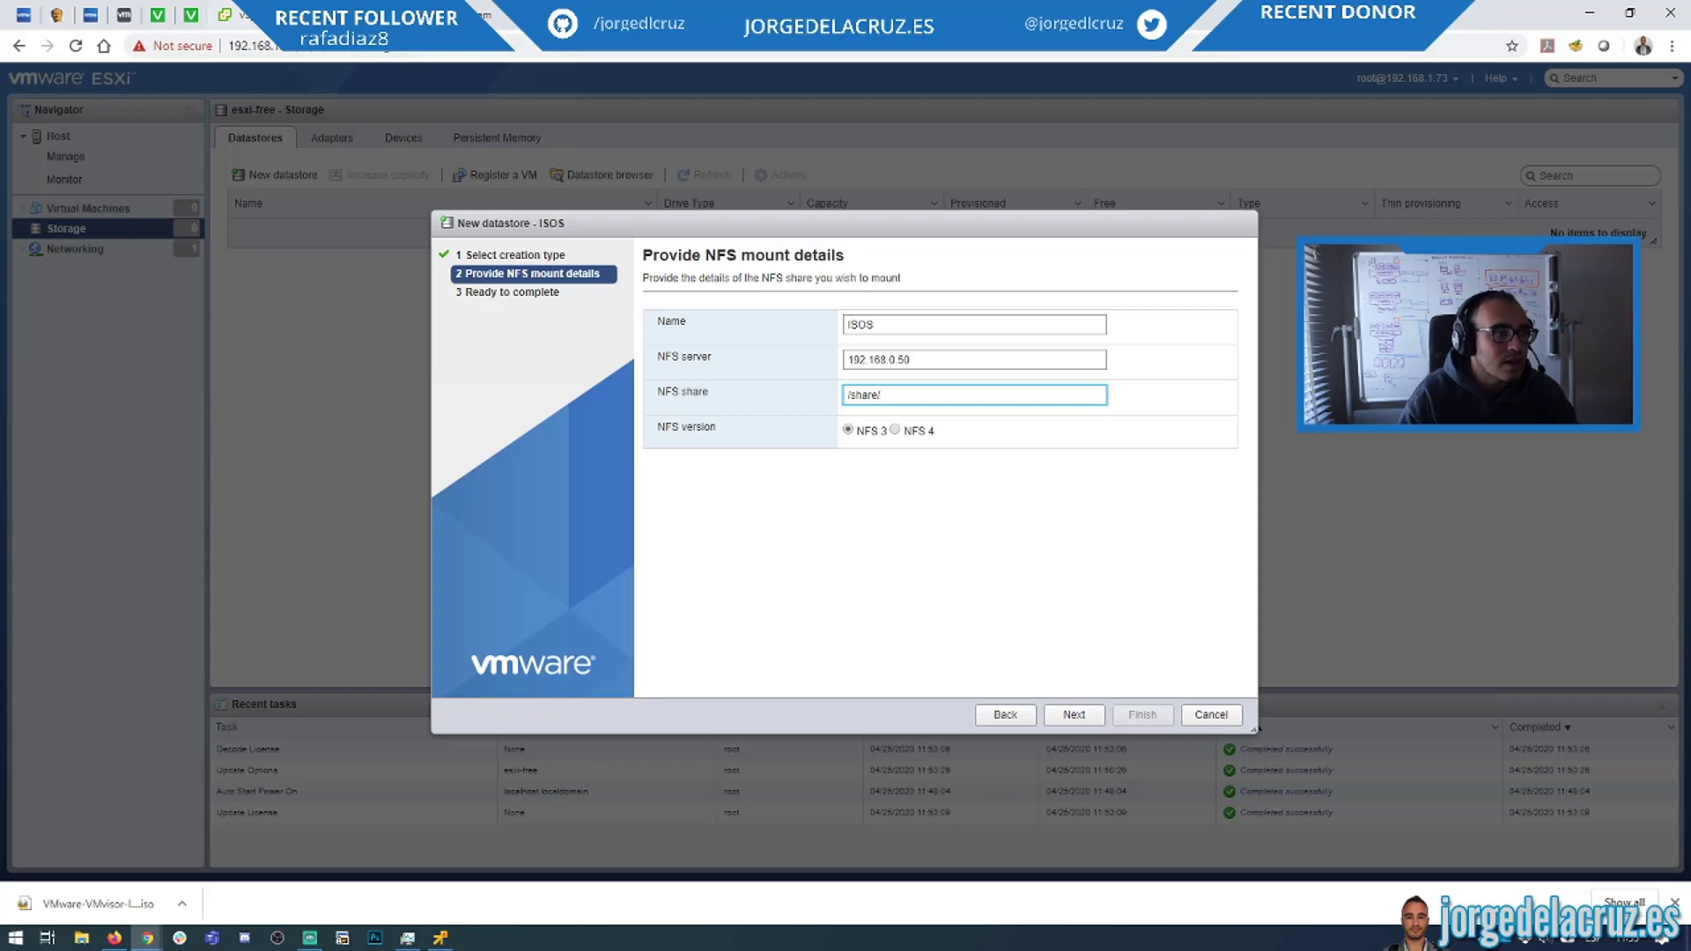
left_click(231, 15)
scroll(319, 251, "up", 5)
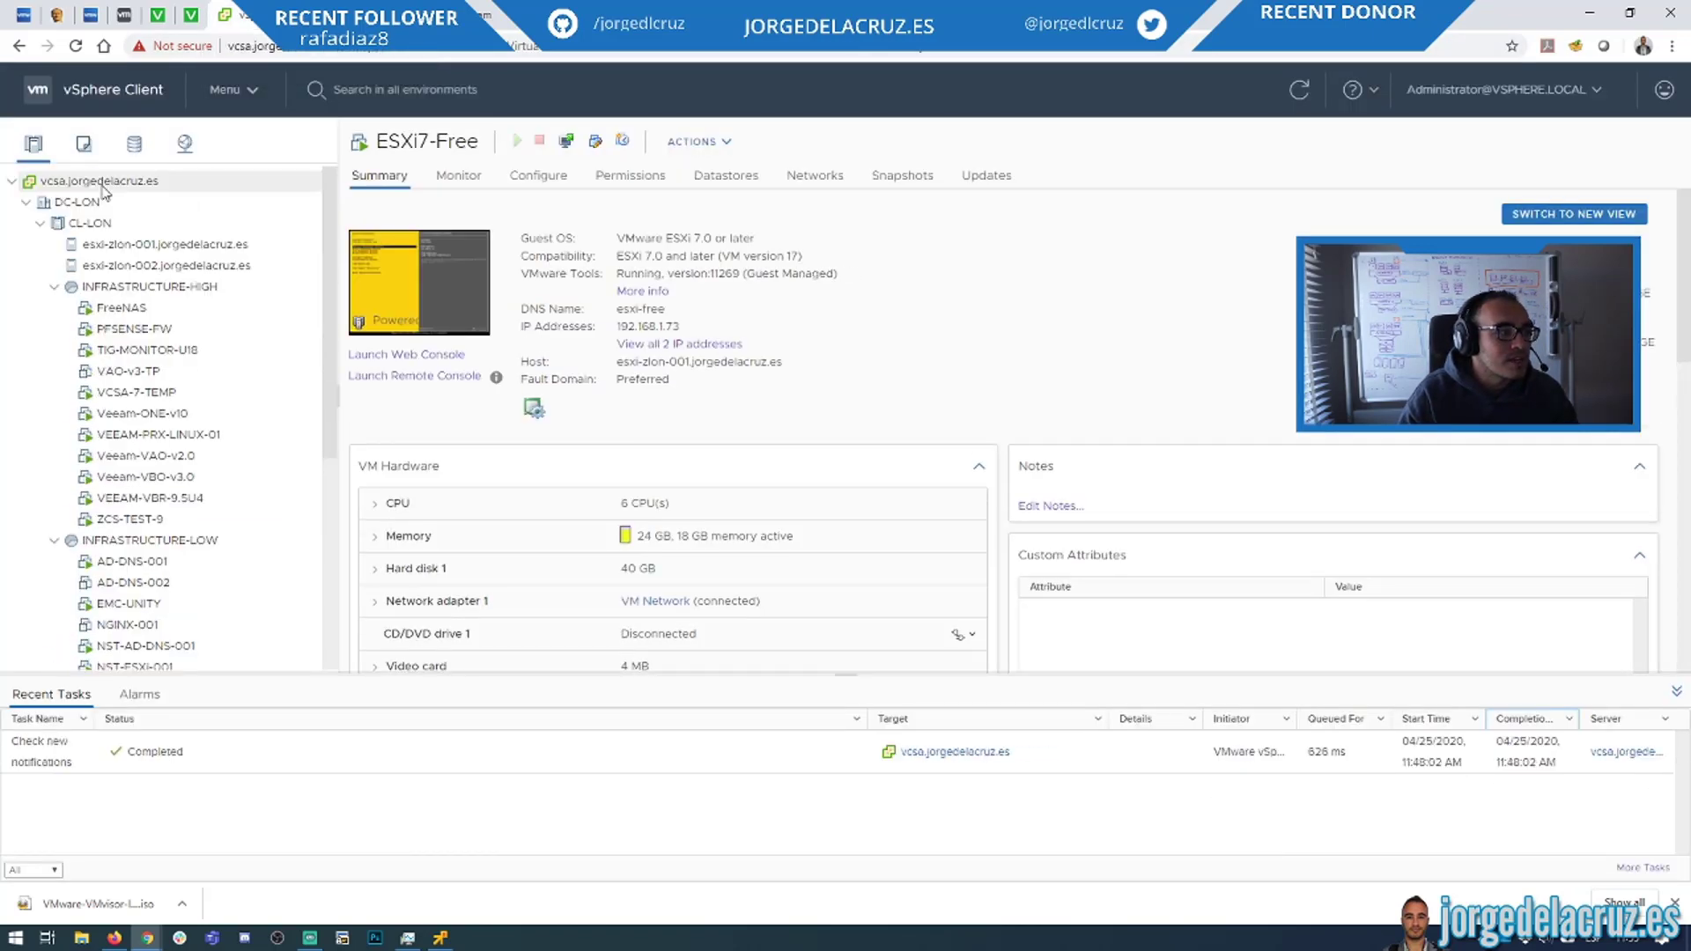
- Find the ISOS-OS datastore's Device Backing and select its folder path /share/ISOS_OS
left_click(132, 244)
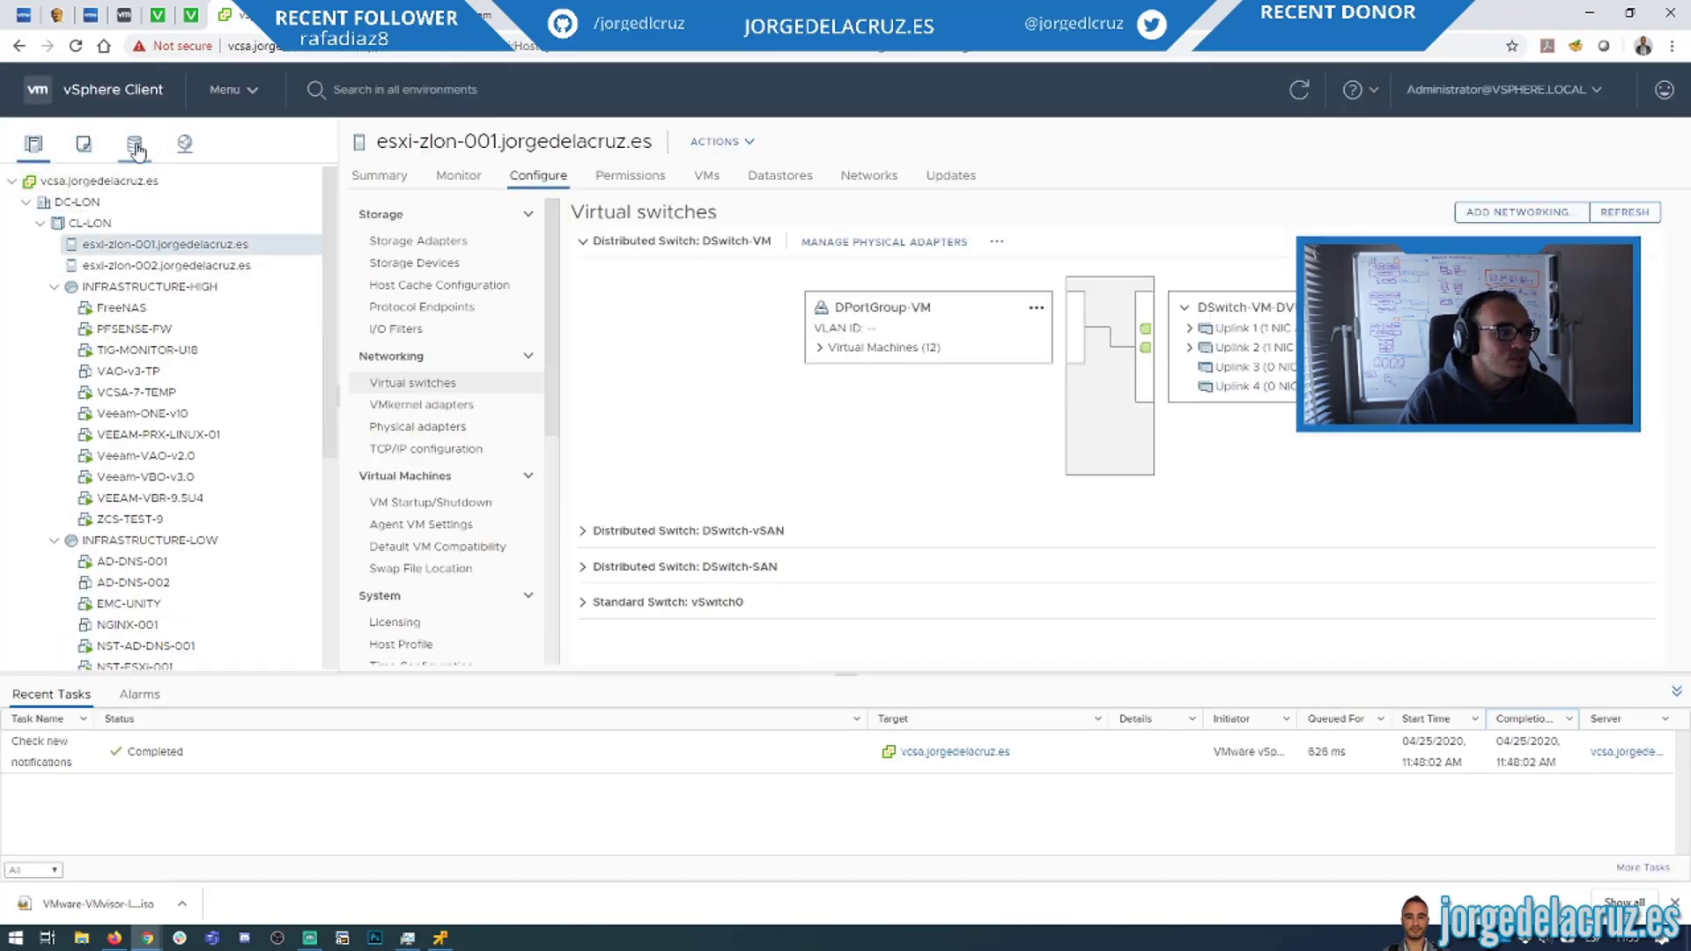
left_click(136, 145)
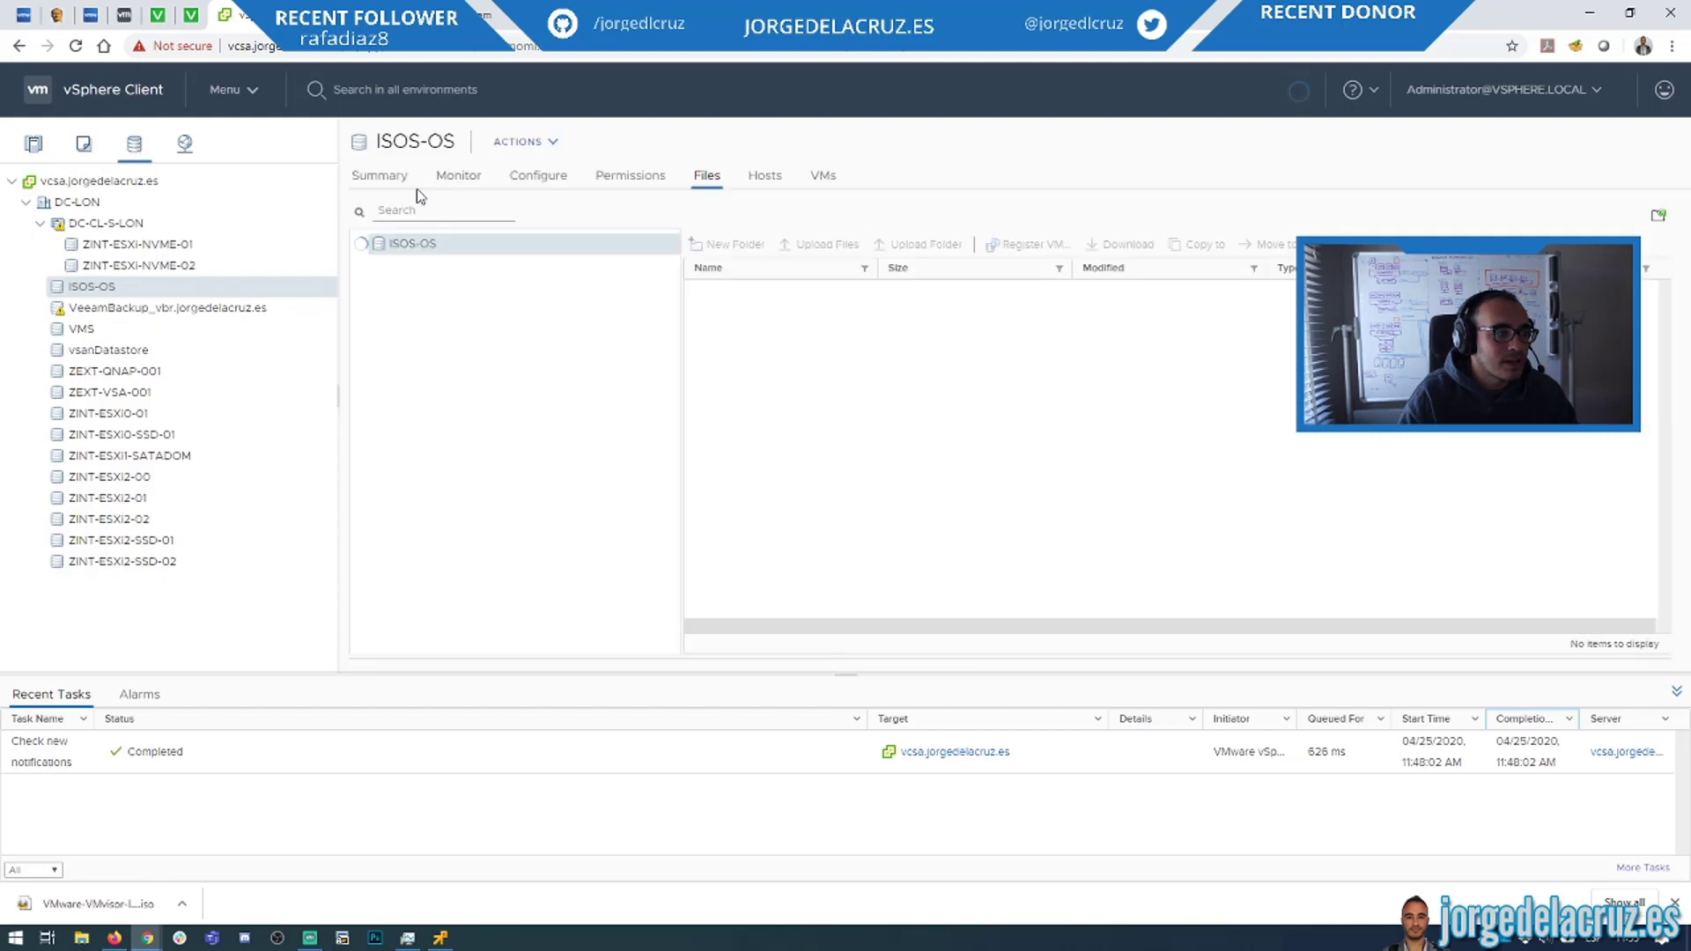
left_click(533, 181)
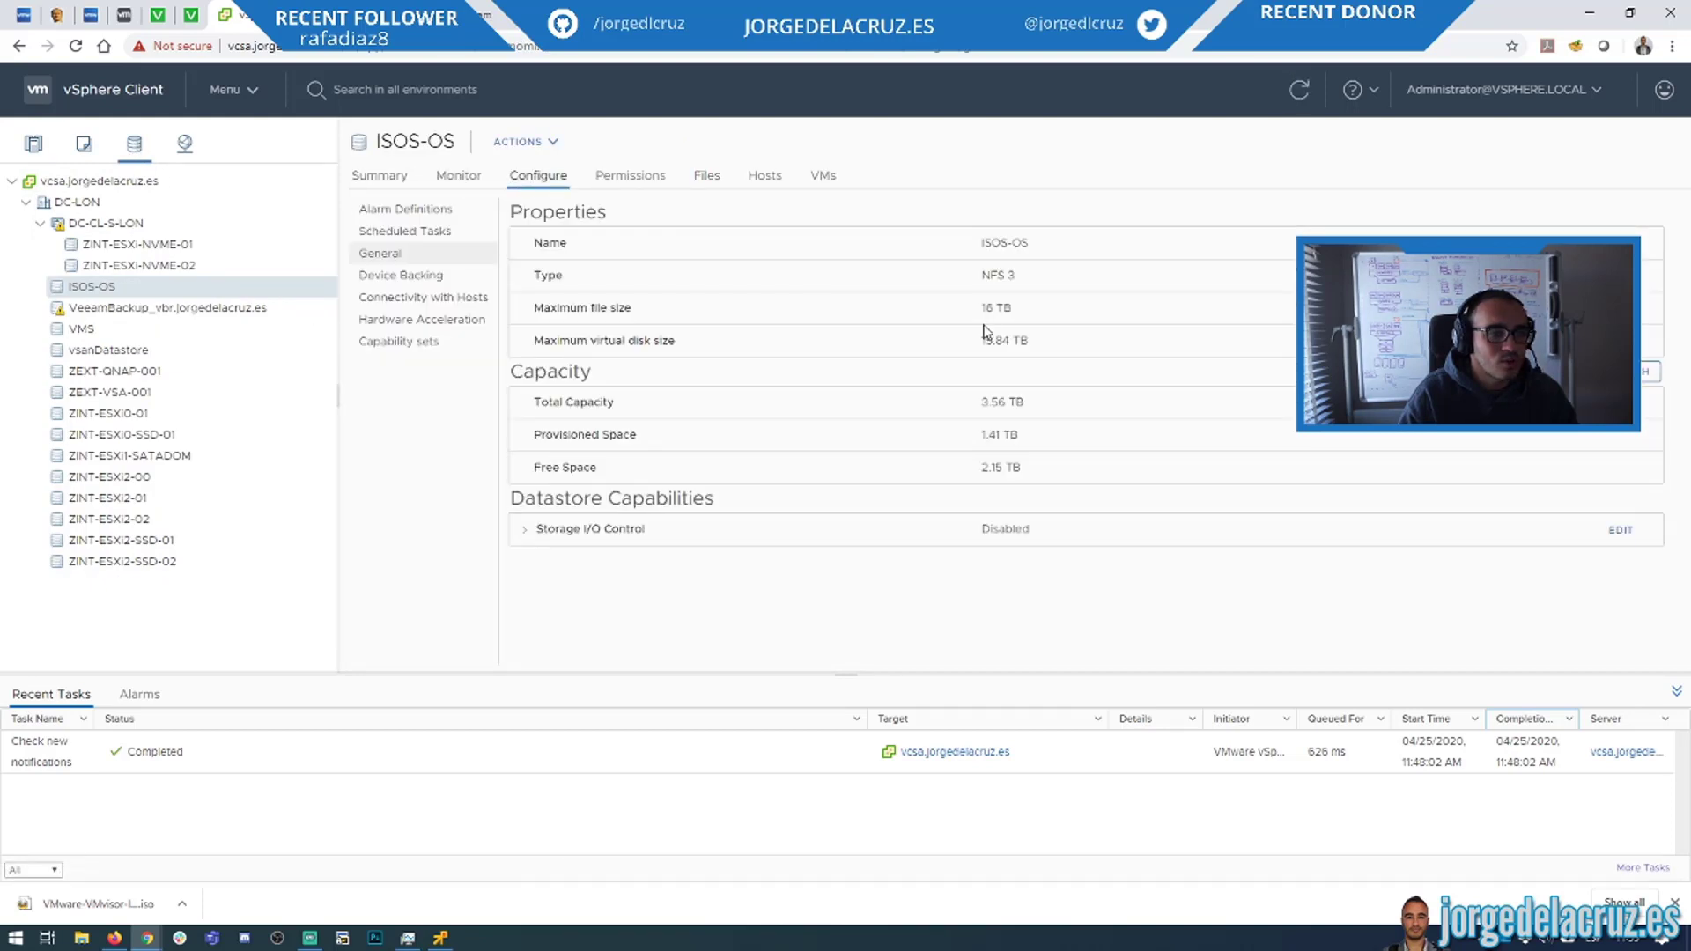
left_click(423, 275)
left_click(424, 298)
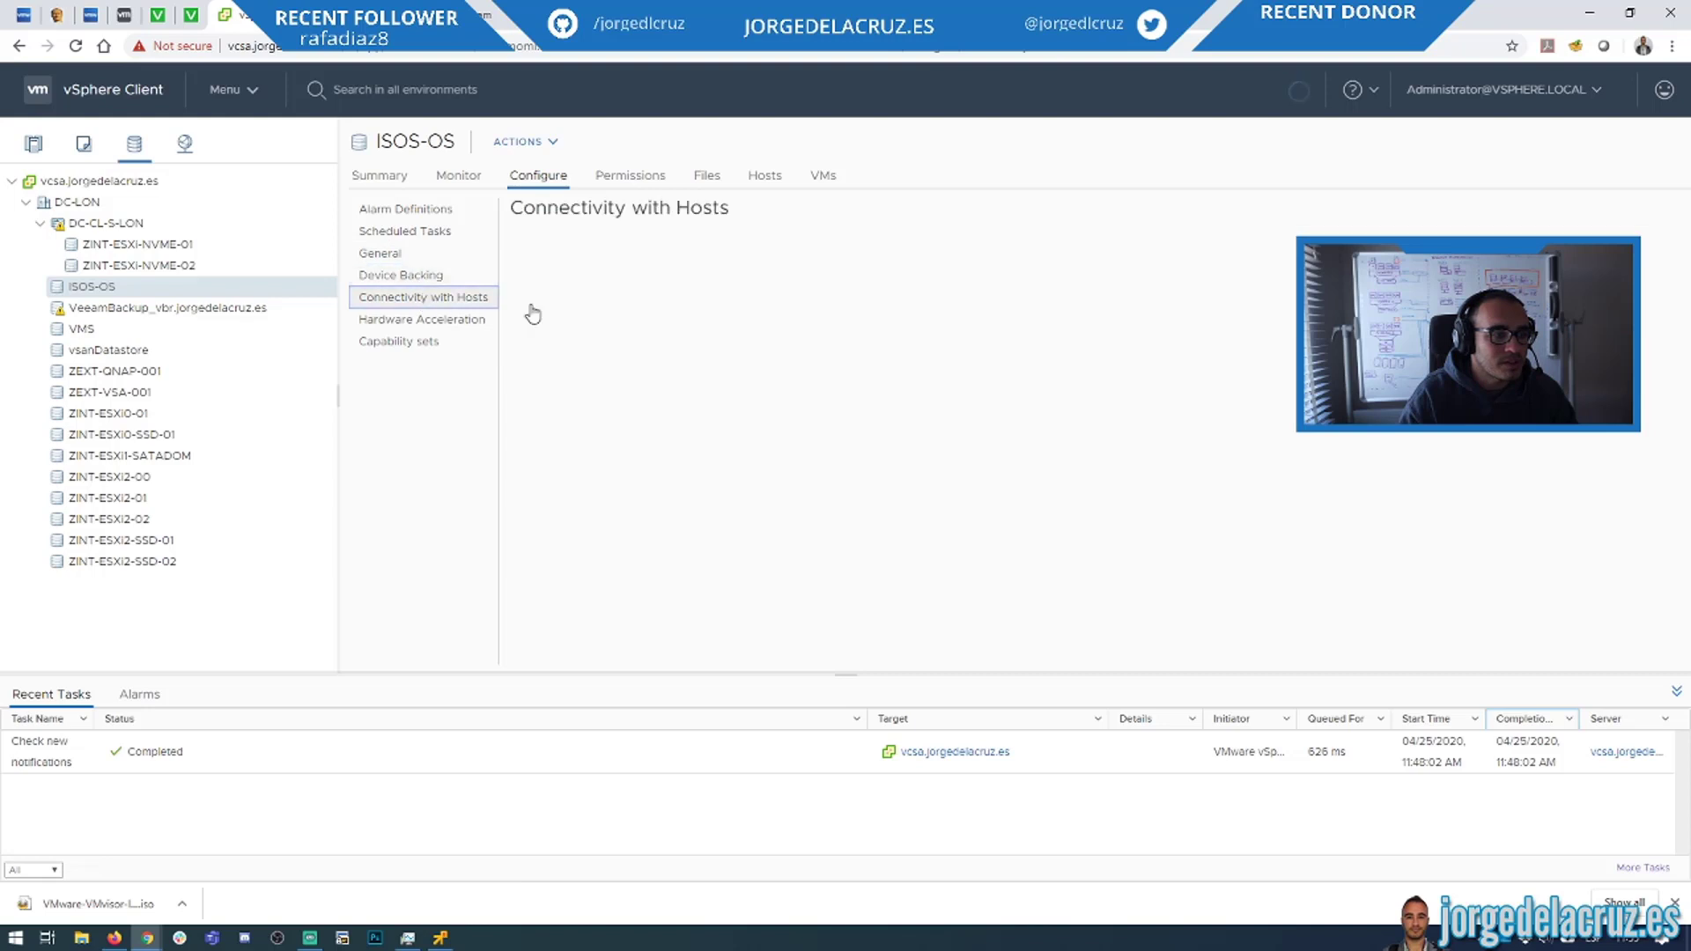
left_click(456, 276)
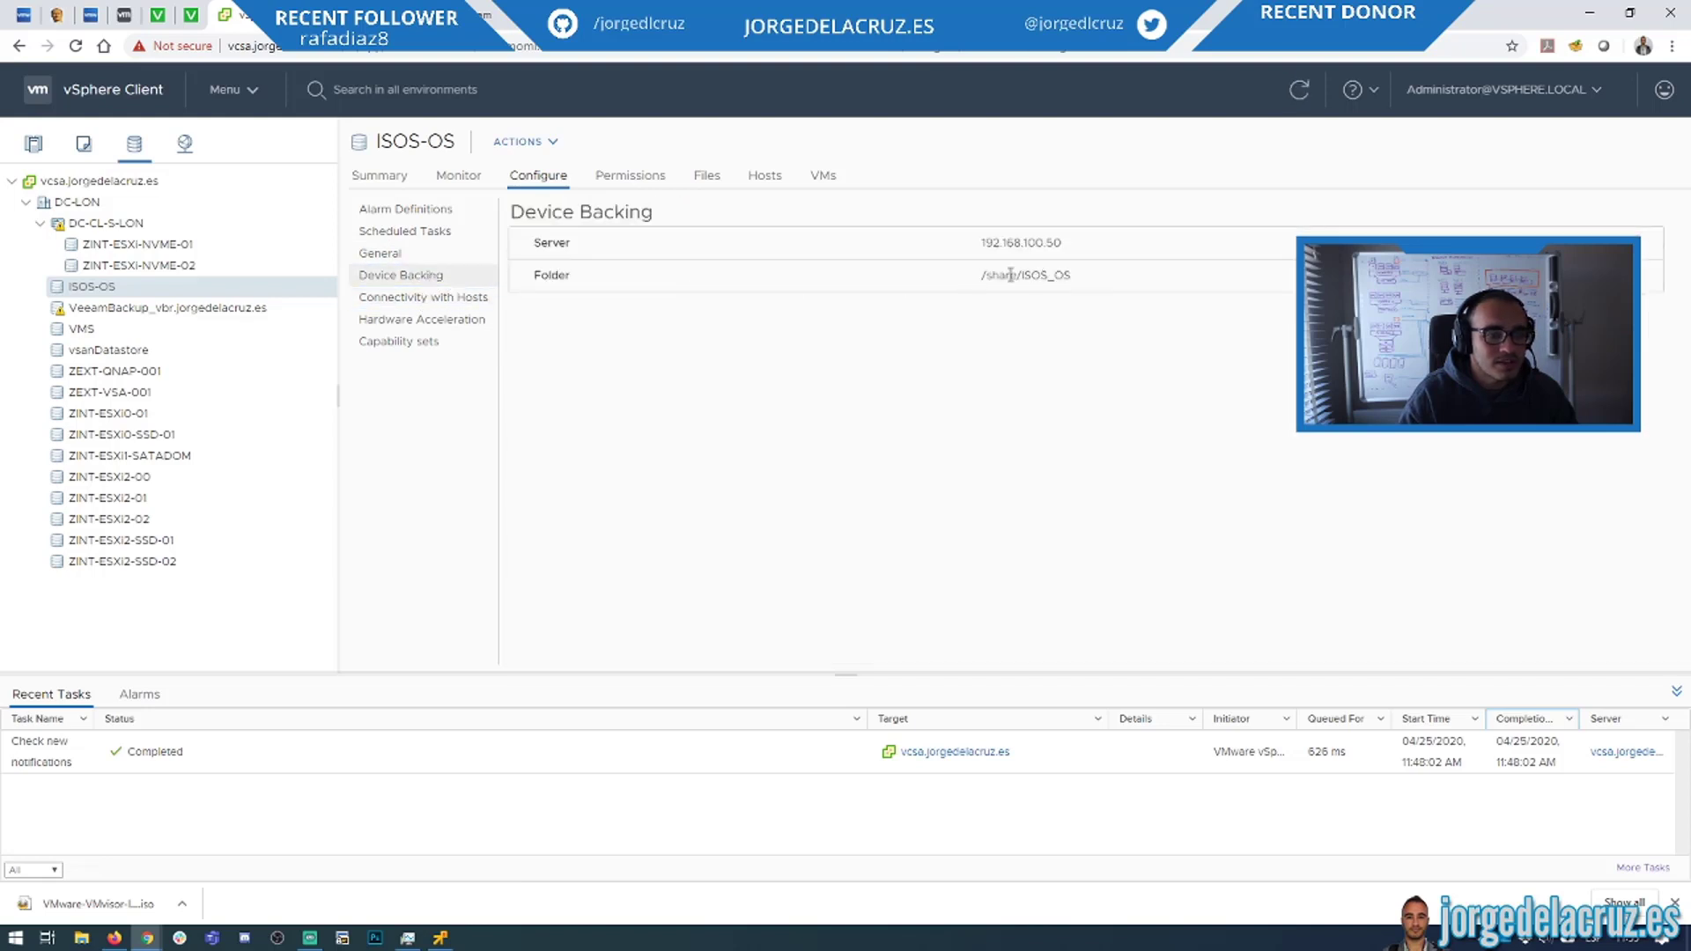
left_click_drag(979, 276, 1117, 276)
key("ctrl+c")
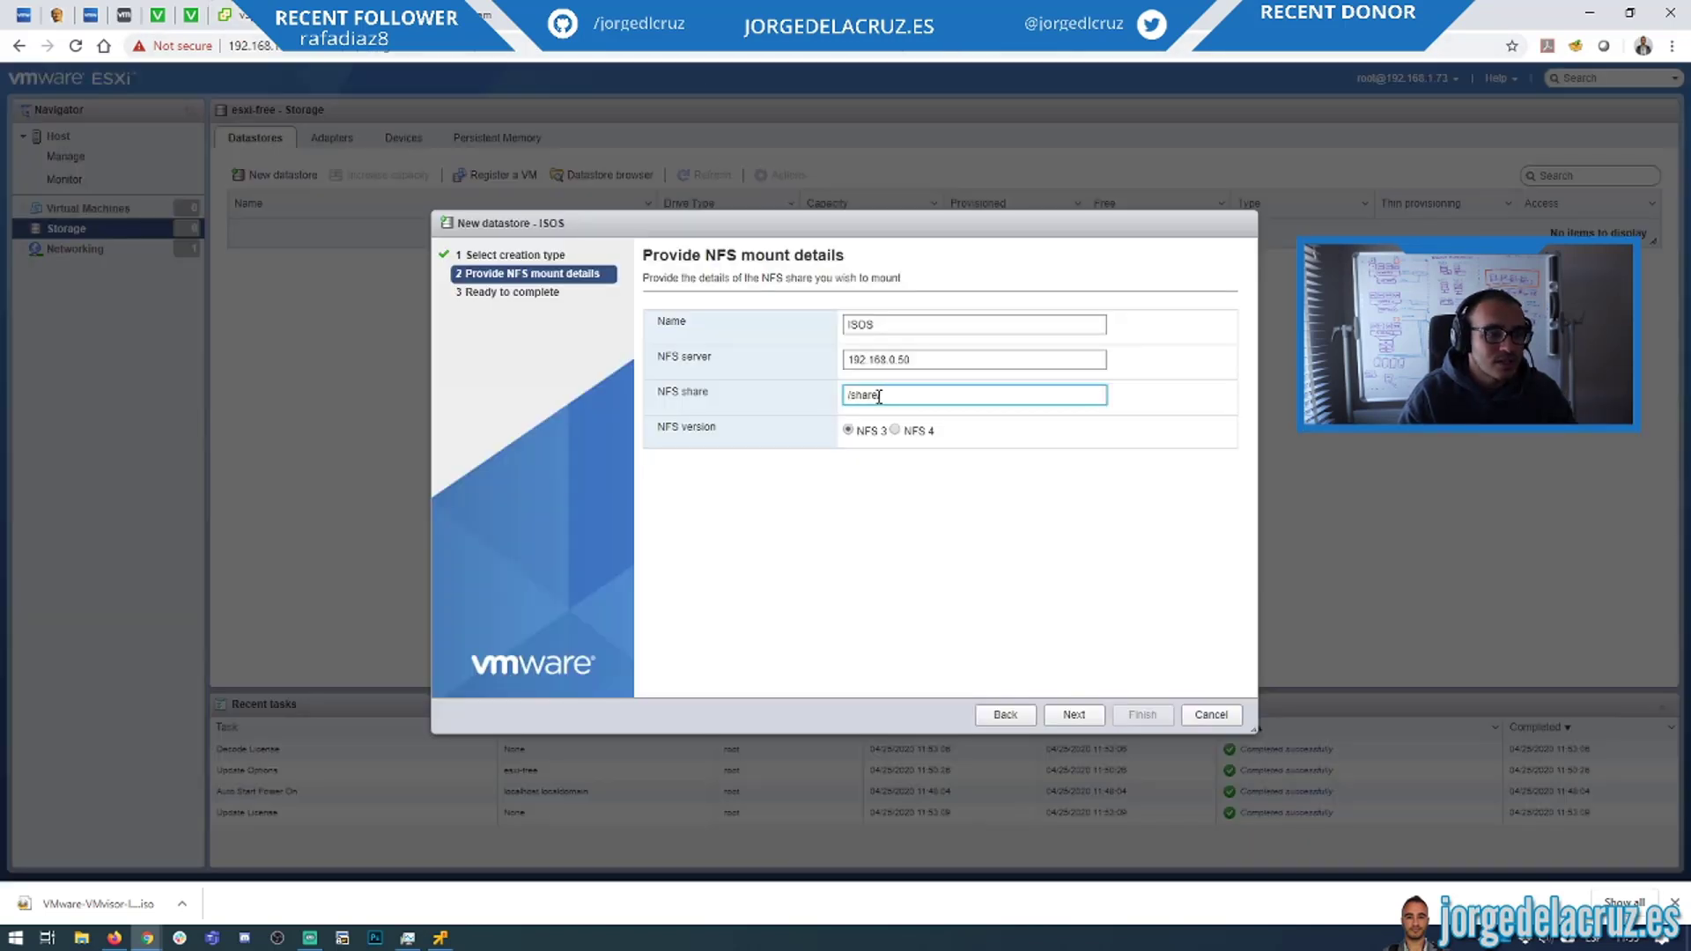
- Paste /share/ISOS_OS as the NFS share and finish mounting the ISOS datastore
key("ctrl+a")
key("ctrl+v")
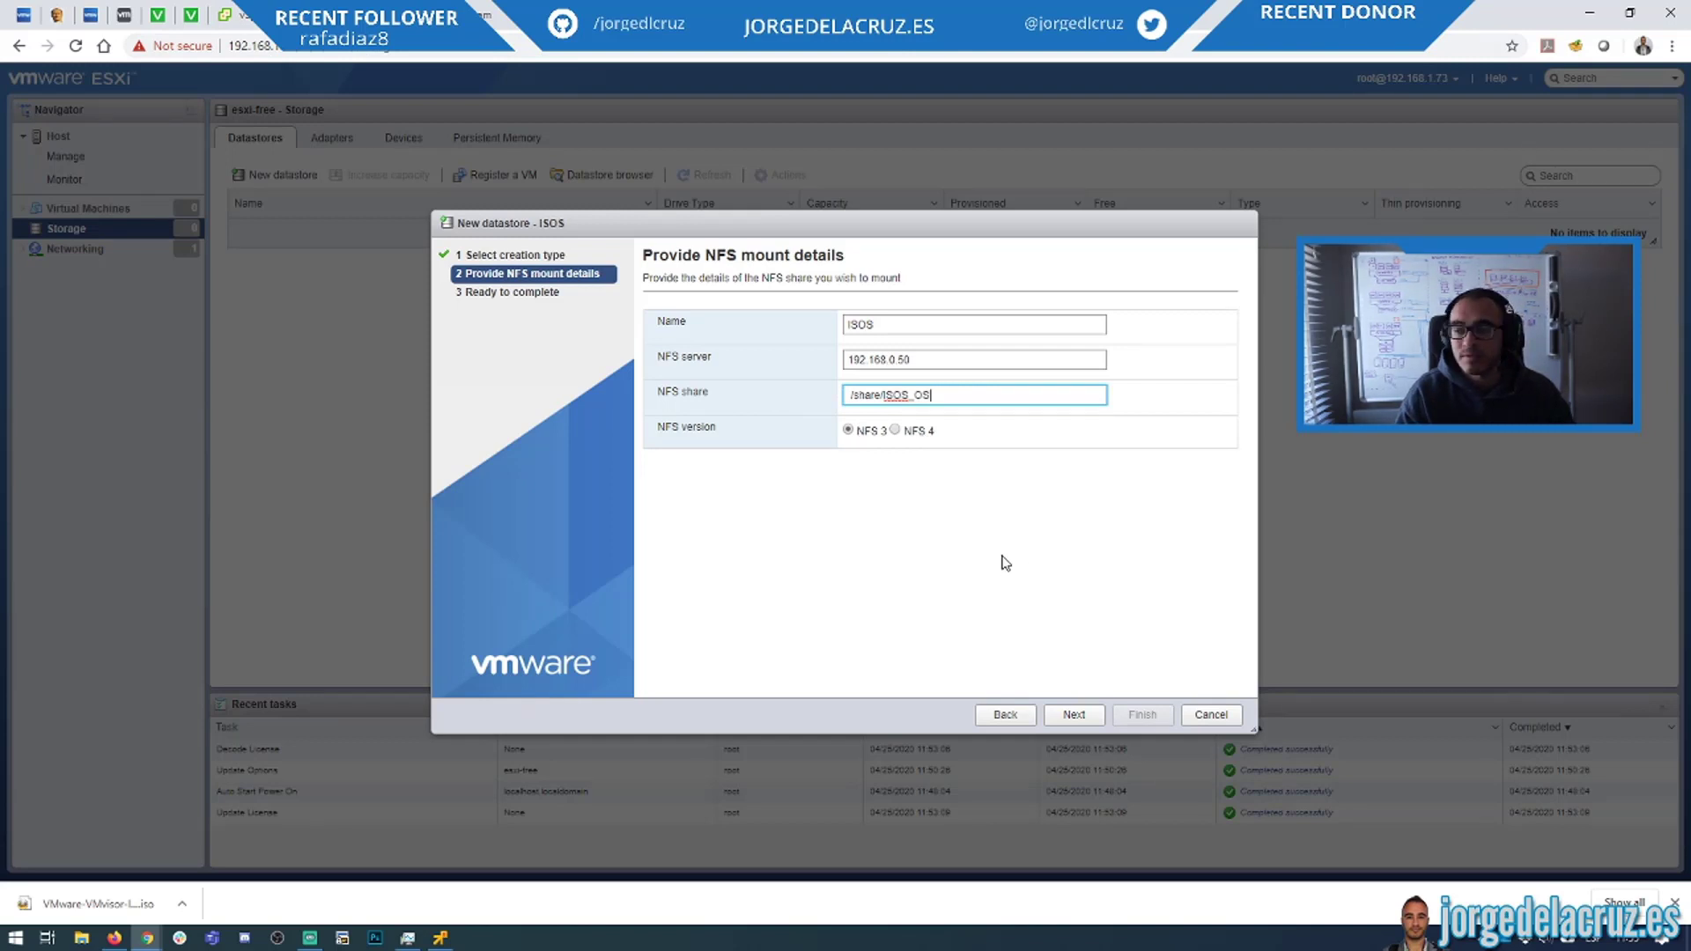
left_click(1071, 715)
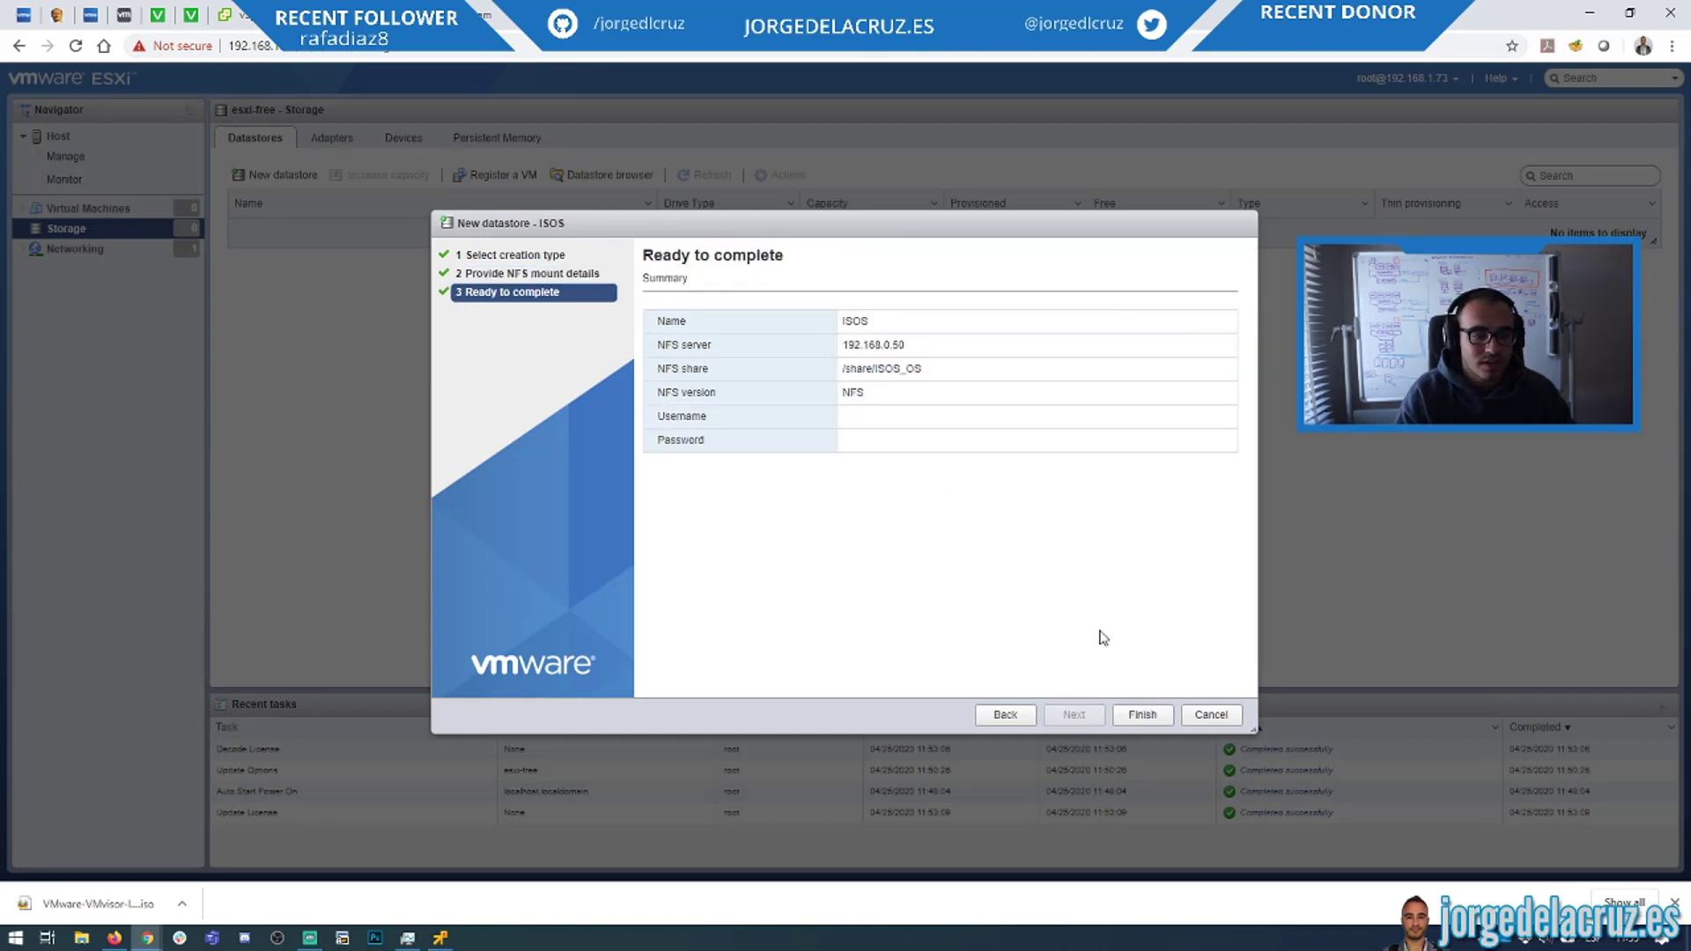
left_click(1142, 715)
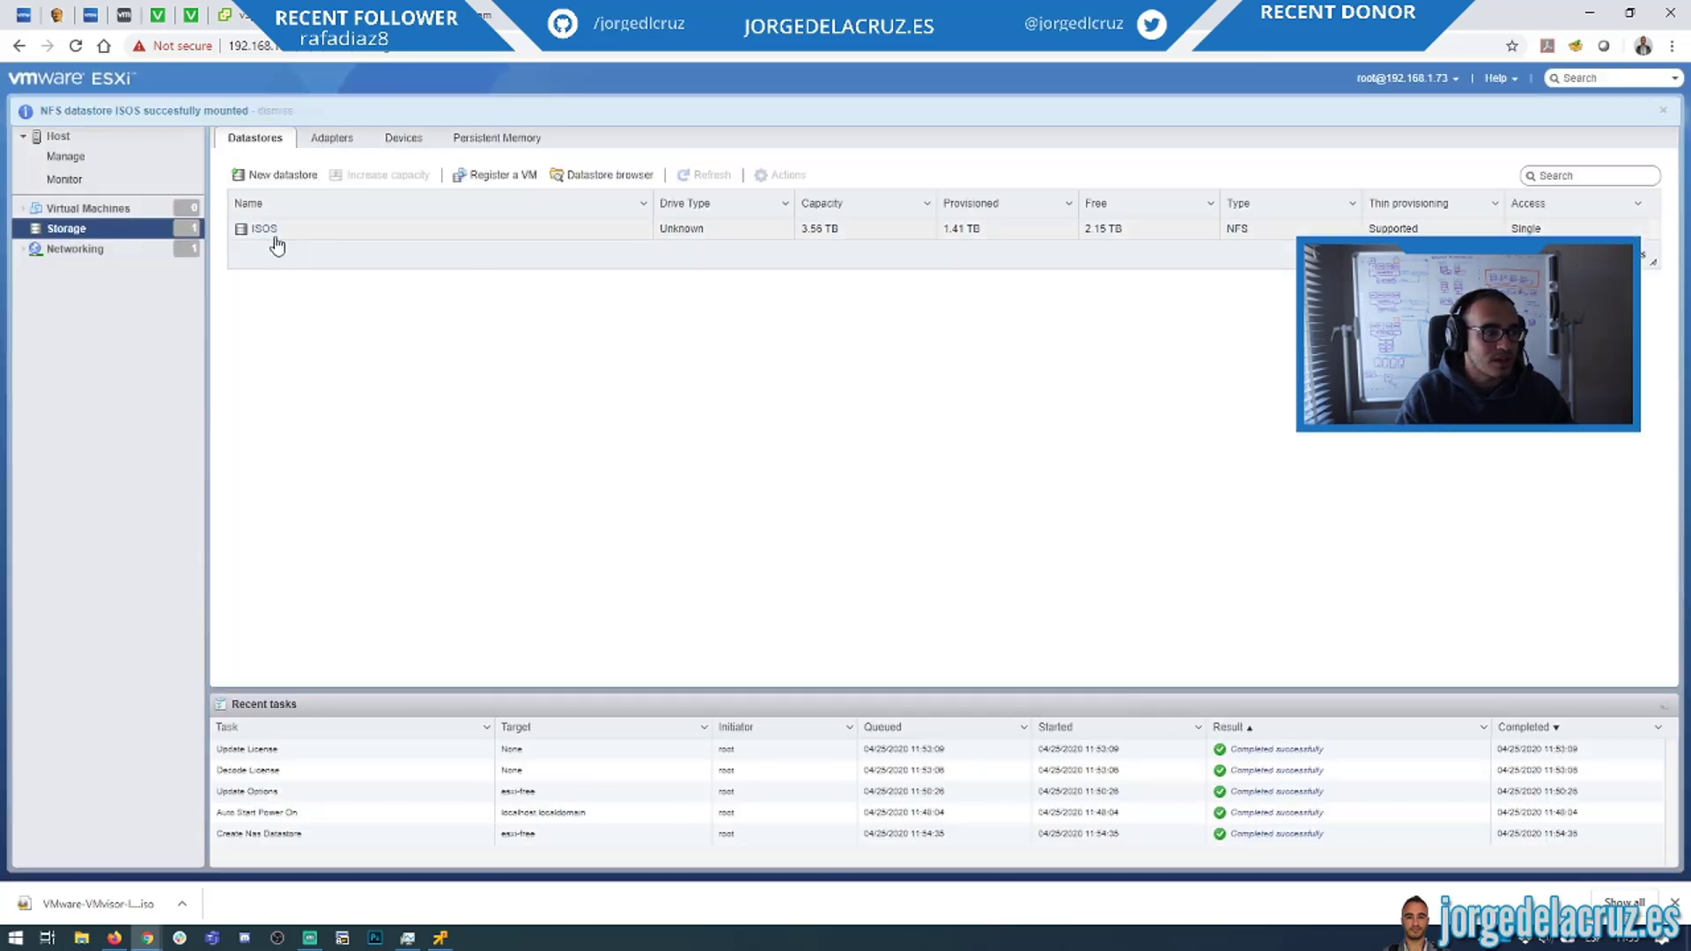
- Browse the files on the newly mounted ISOS datastore, then close the browser
left_click(269, 231)
left_click(382, 150)
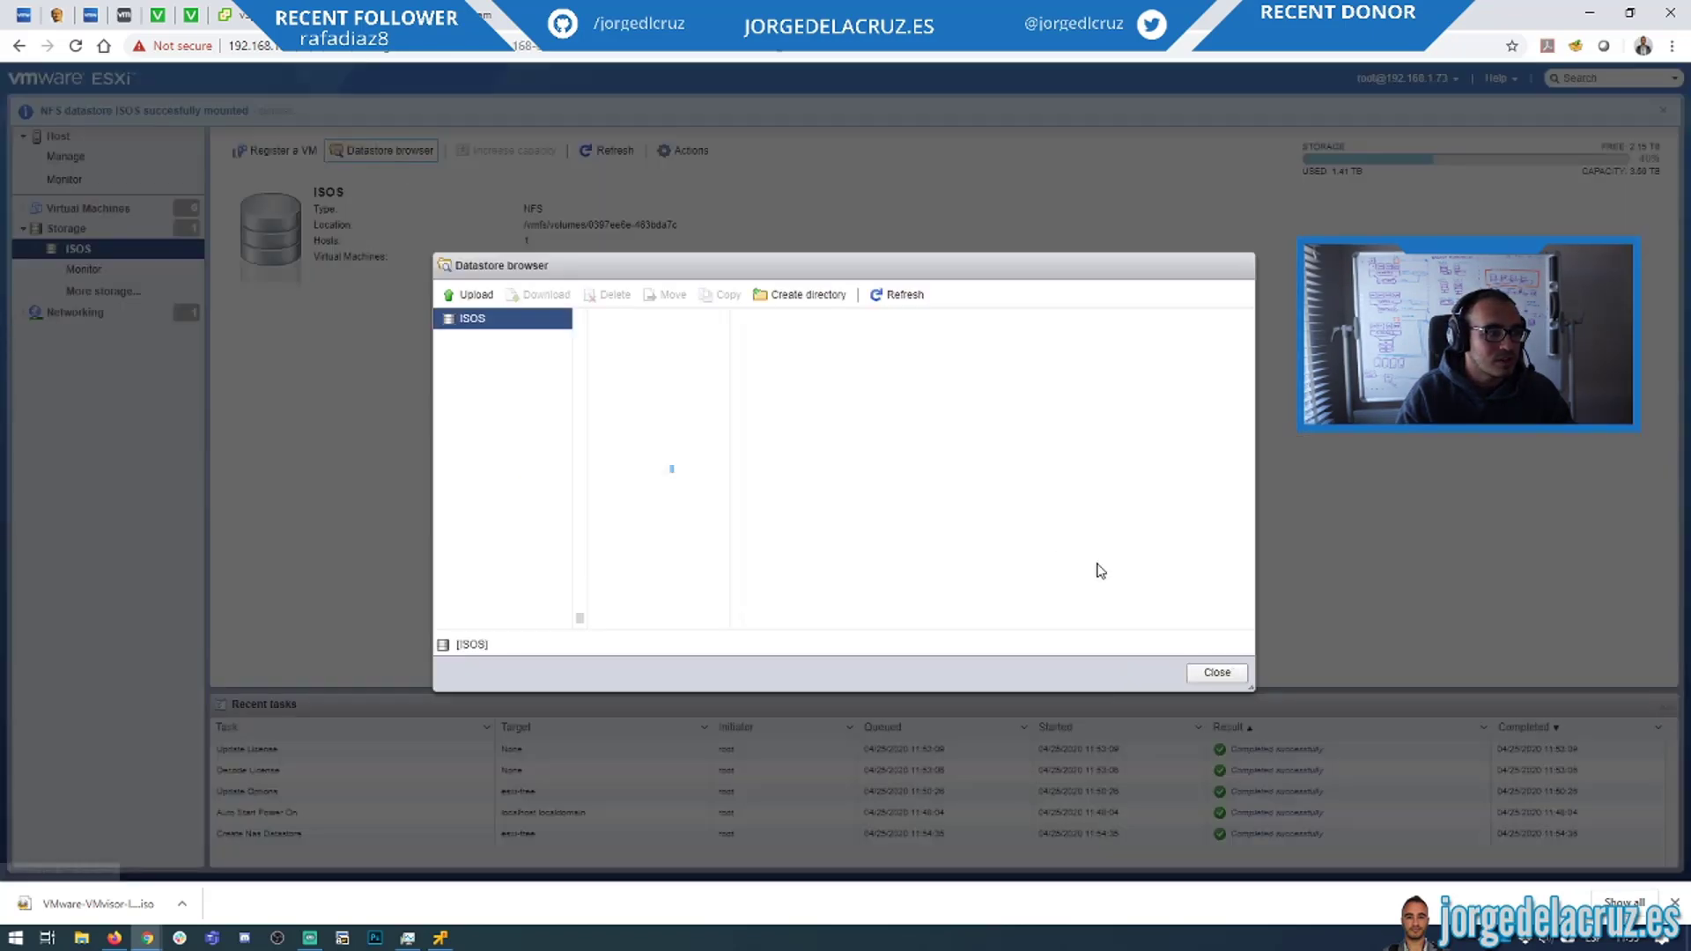
scroll(678, 510, "down", 5)
scroll(684, 456, "up", 5)
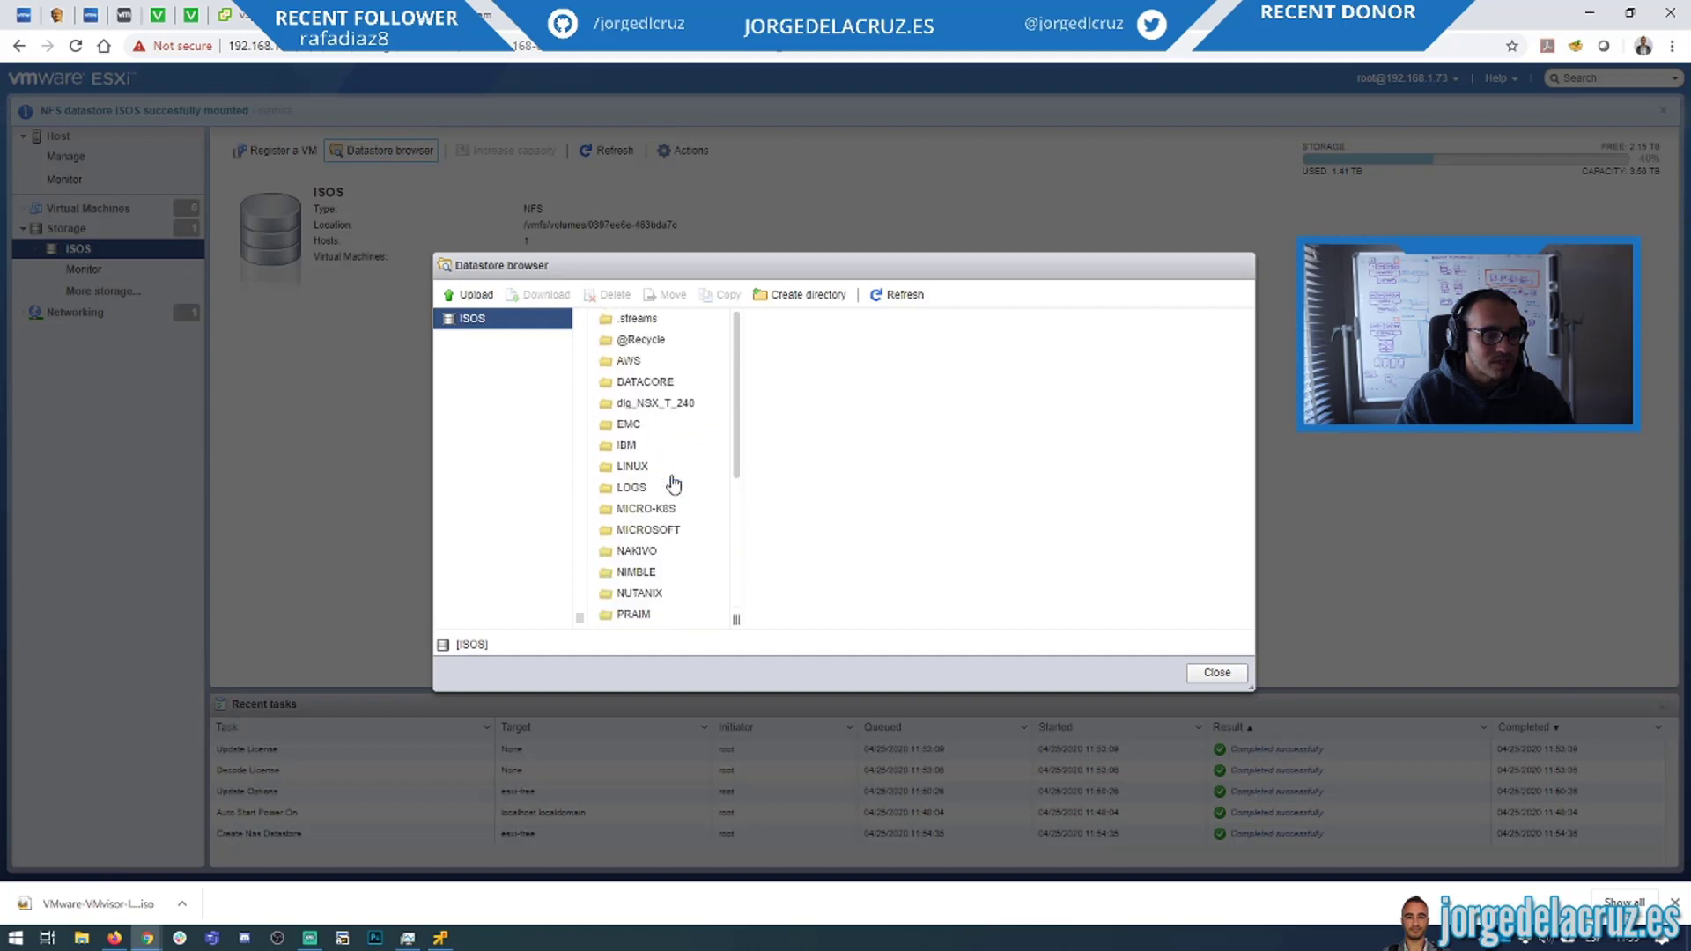
left_click(1216, 672)
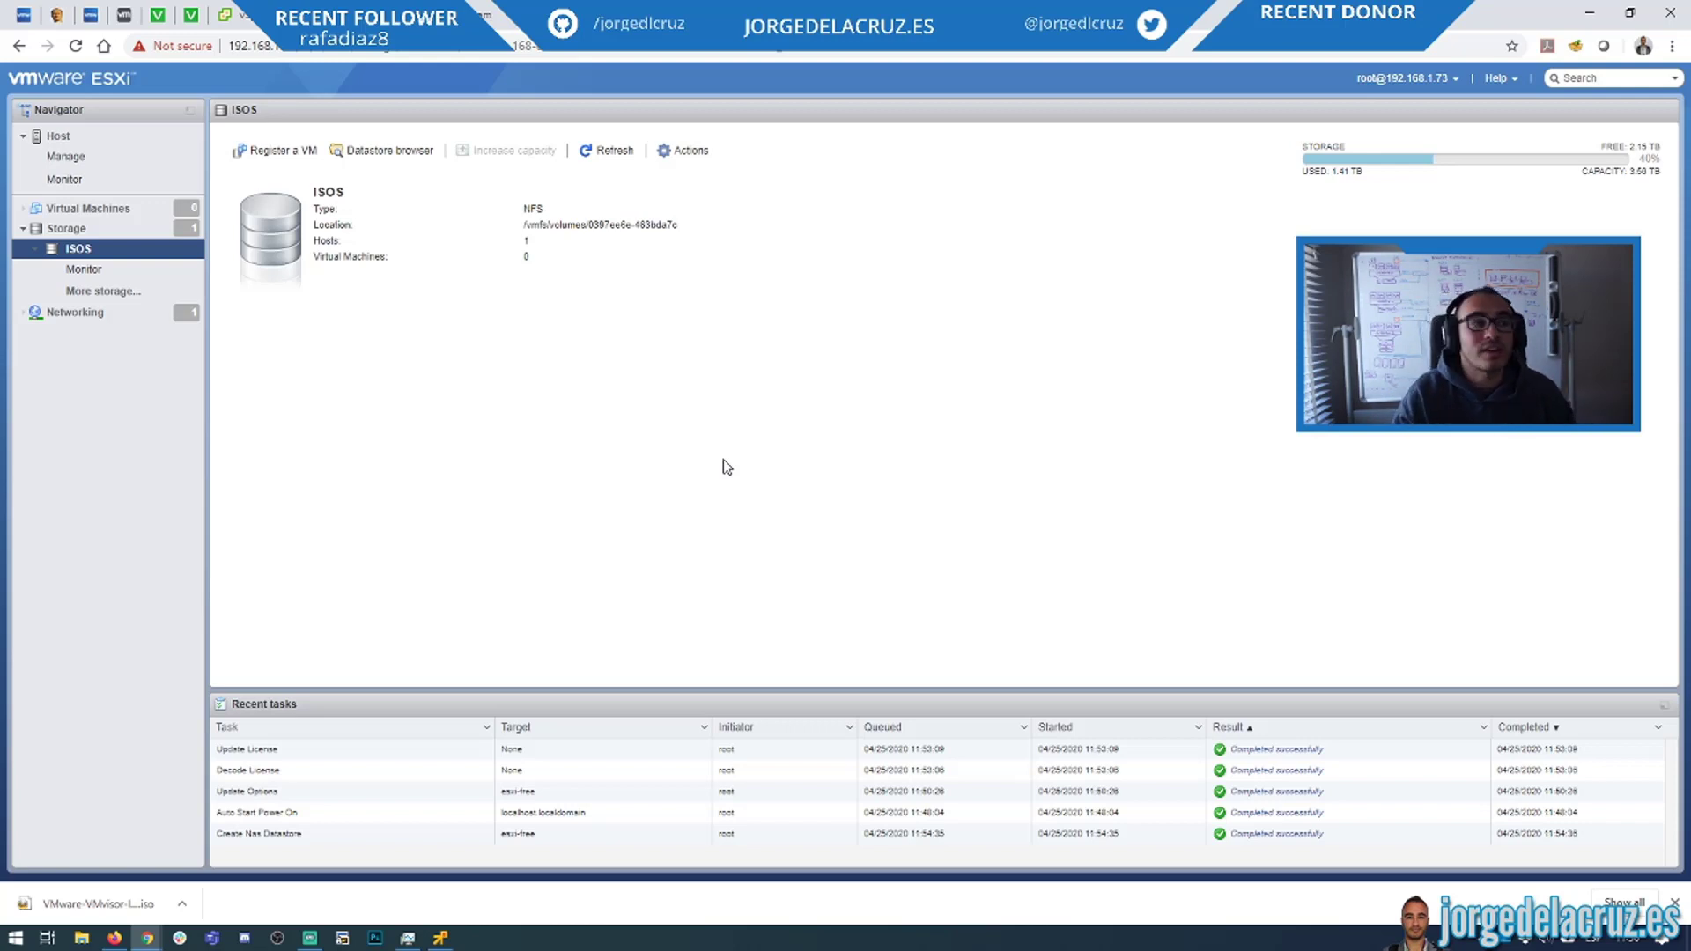
- Open ESXi7-Free's settings in vSphere Client and add a new hard disk
left_click(224, 15)
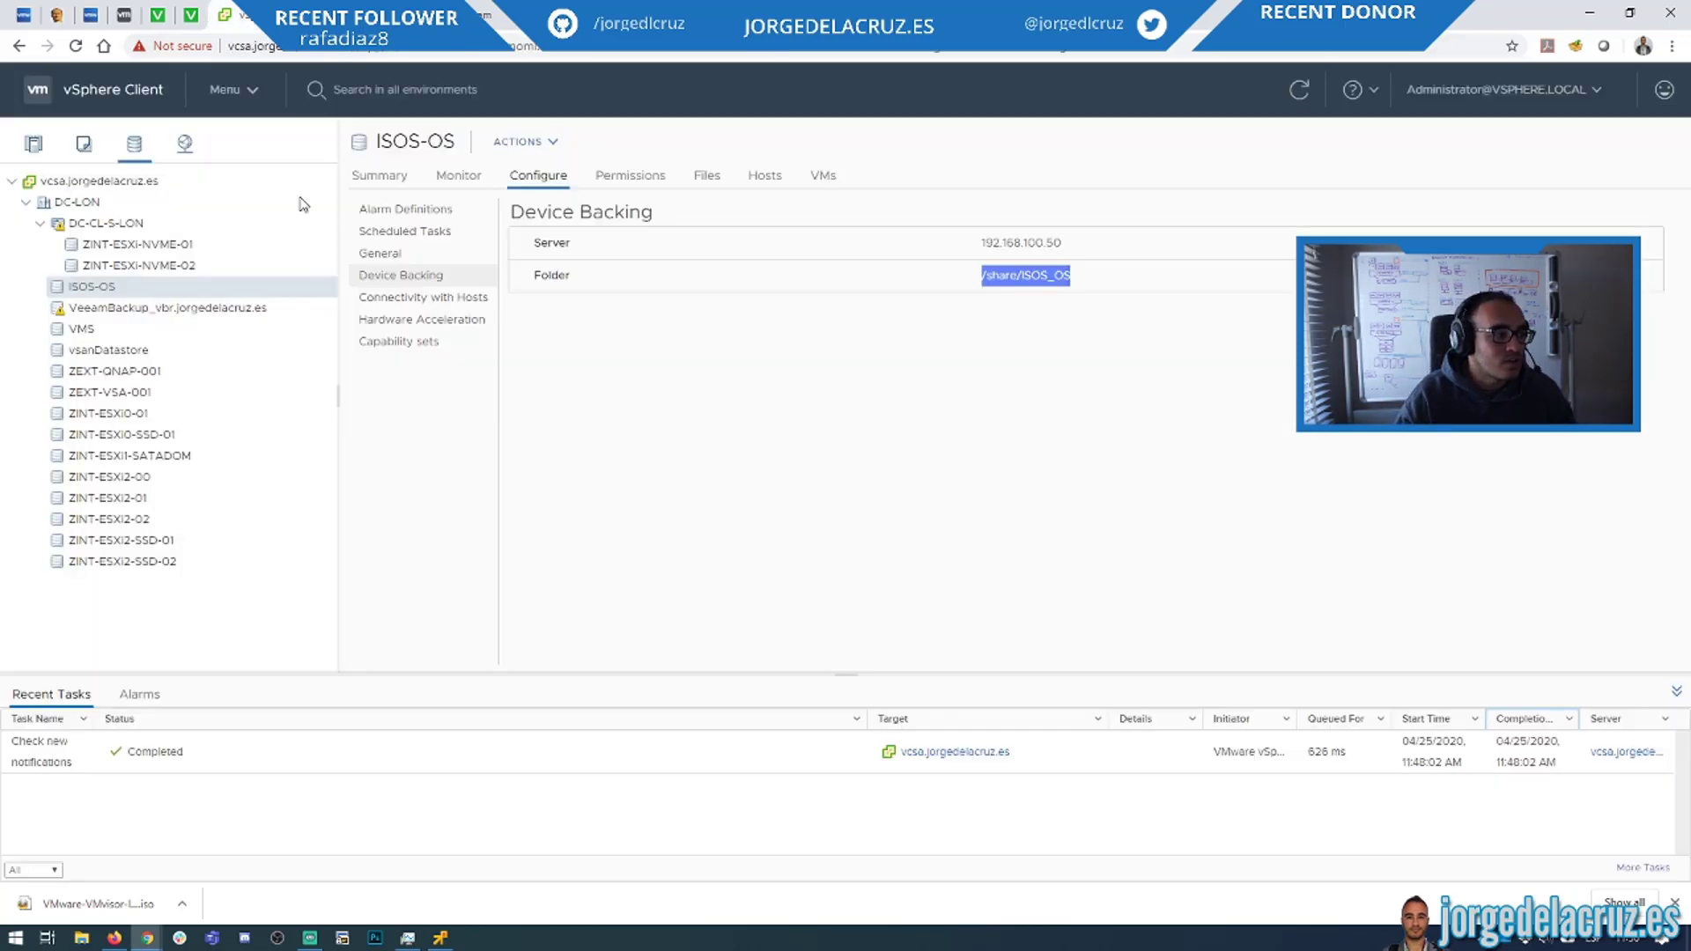
left_click(34, 143)
scroll(132, 528, "down", 5)
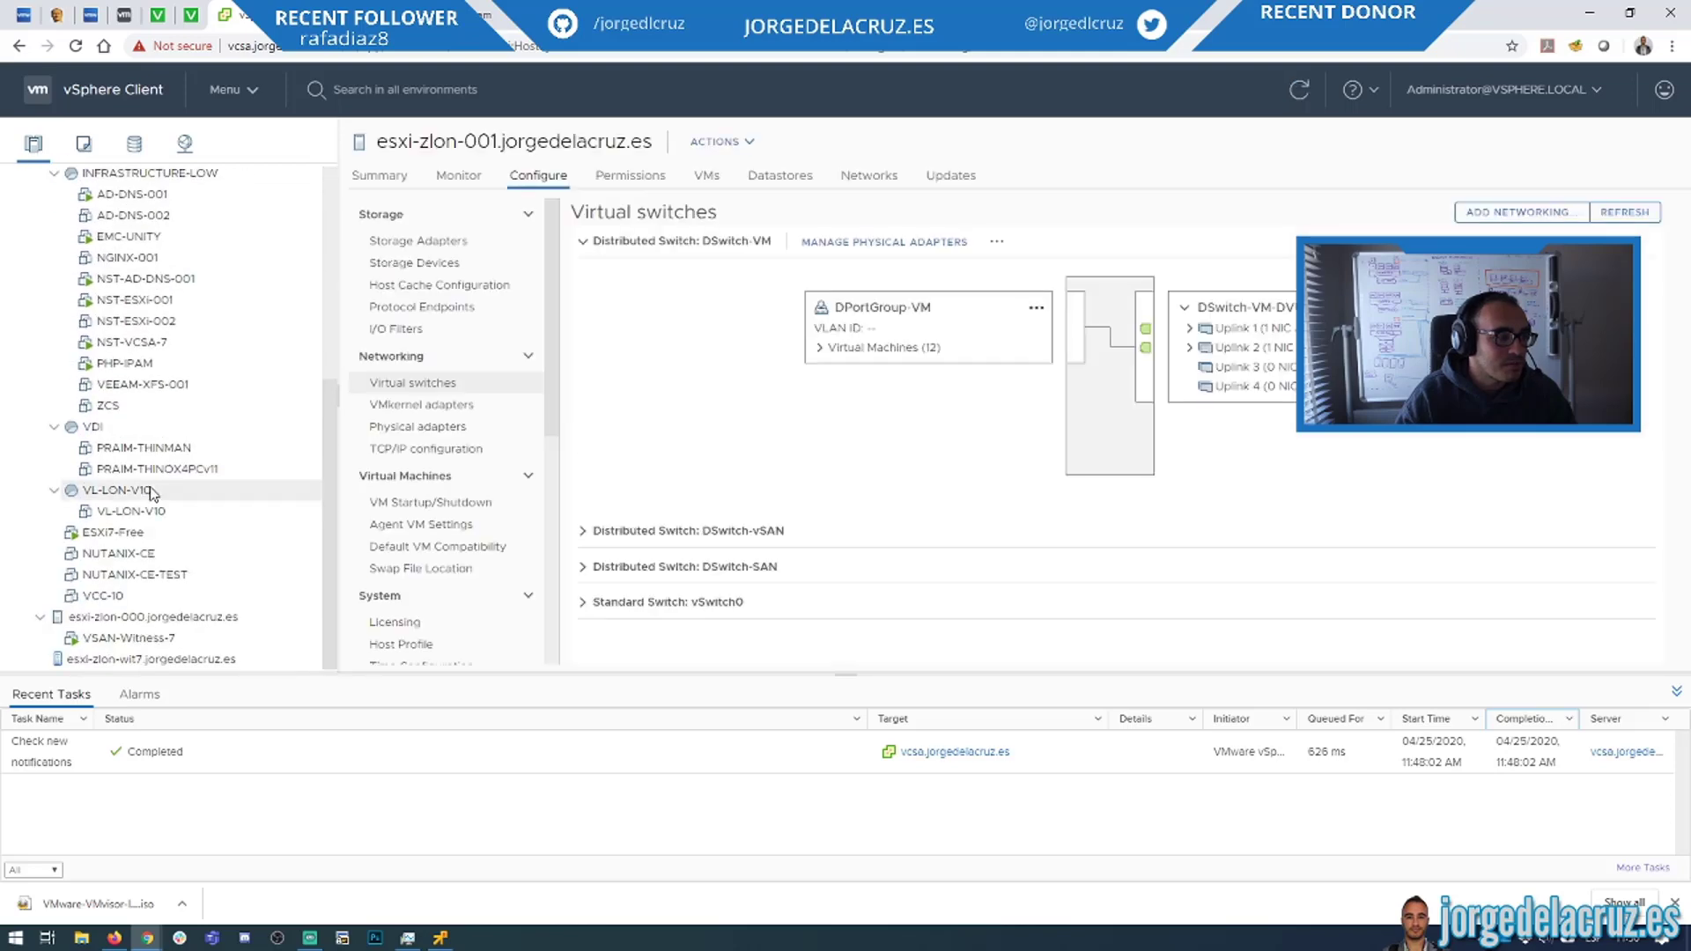
right_click(134, 539)
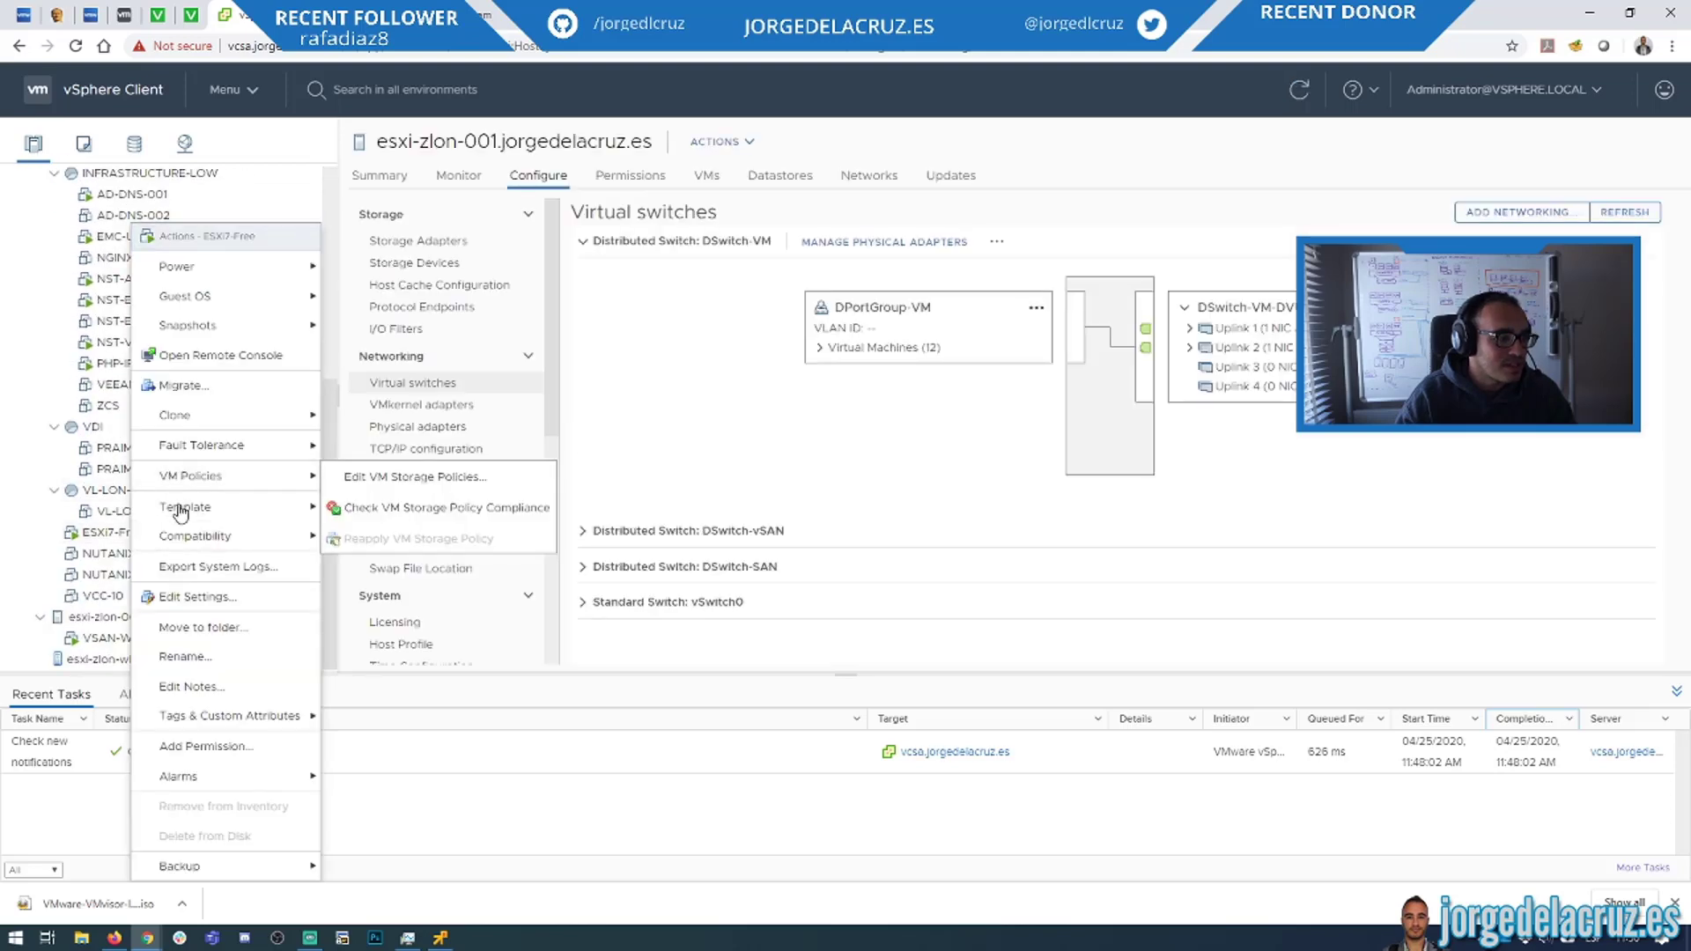
left_click(189, 604)
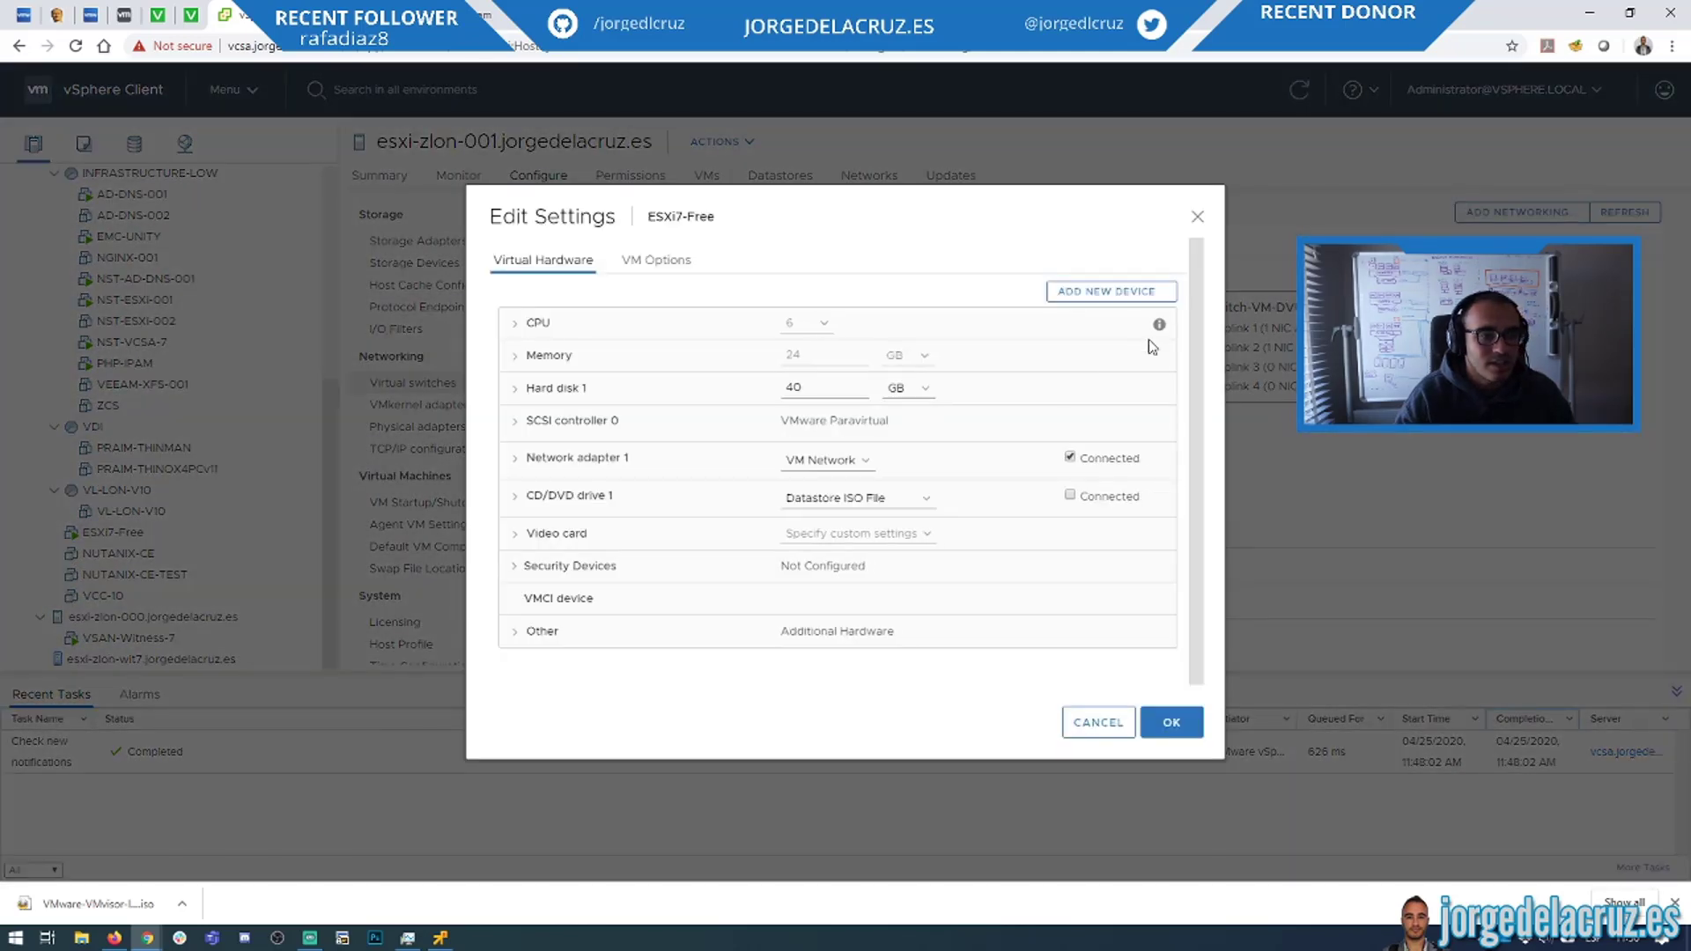
left_click(1093, 290)
left_click(1068, 343)
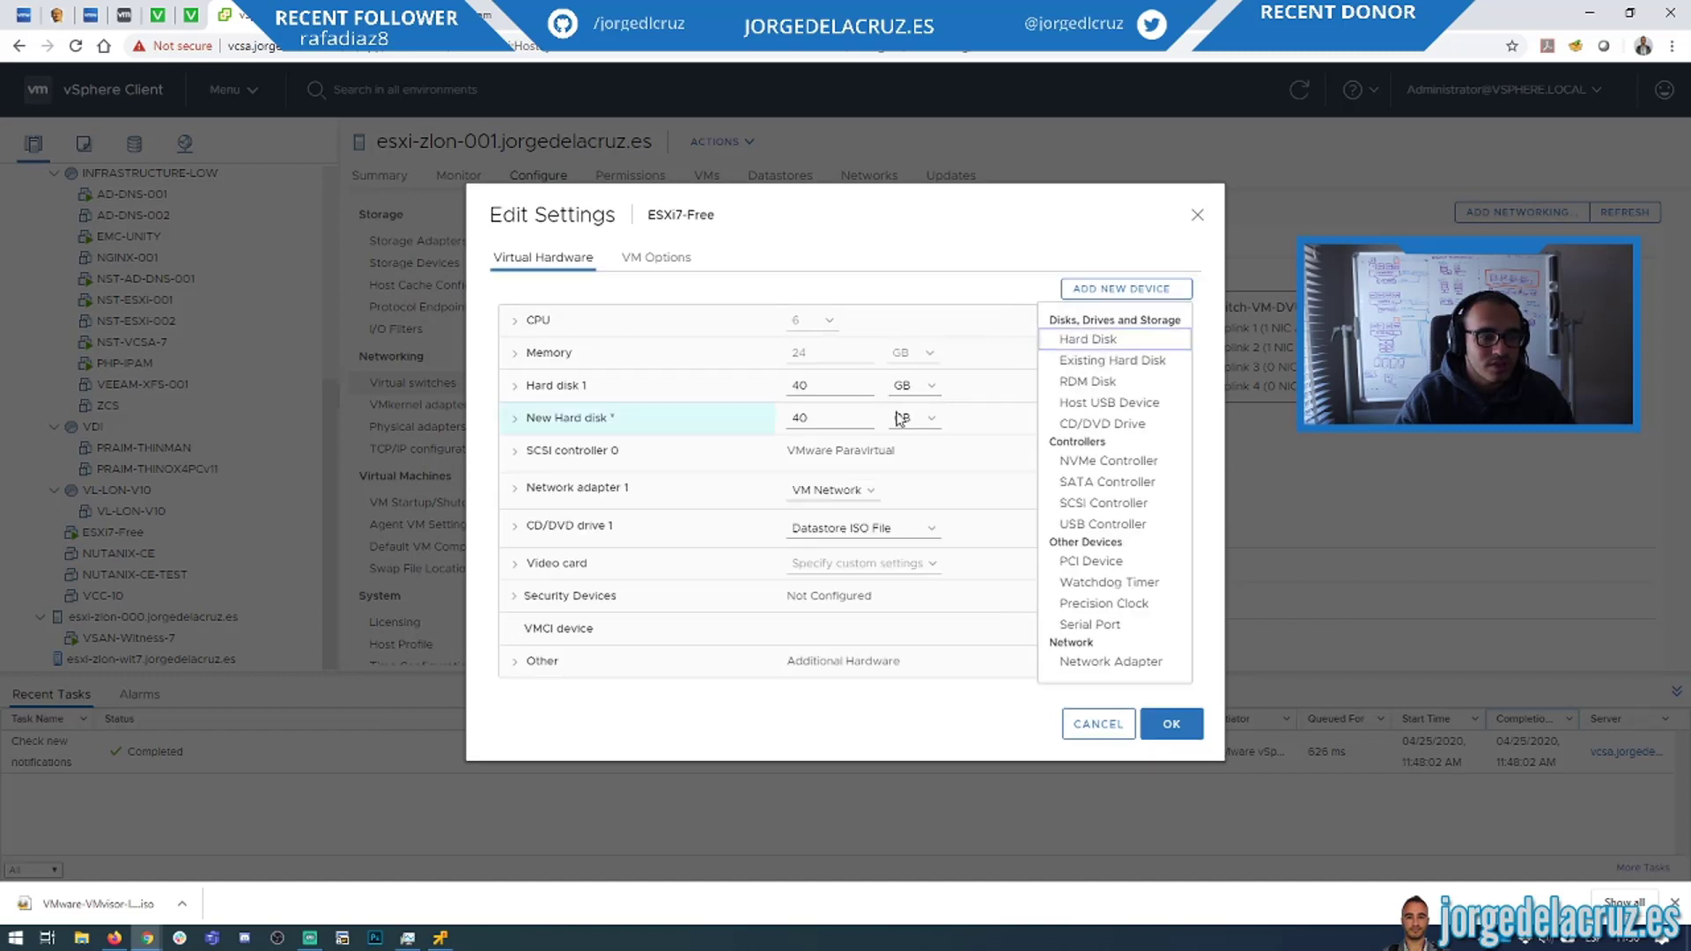
- Set the new disk to 150 GB with thin provisioning
double_click(800, 418)
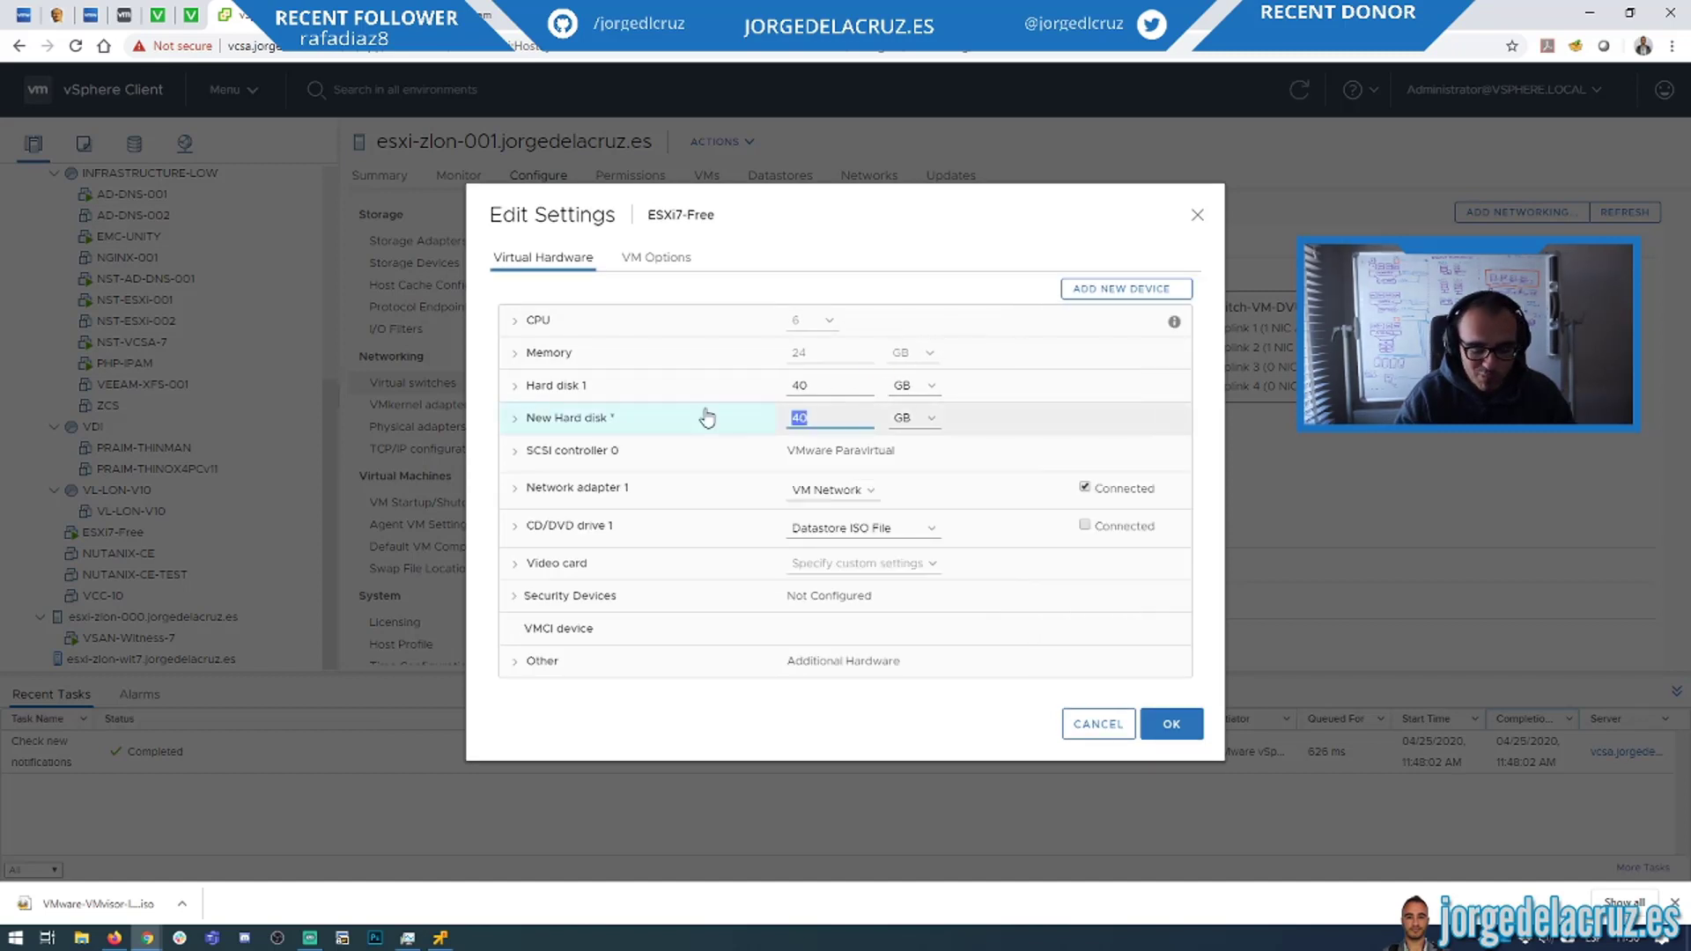
type("150")
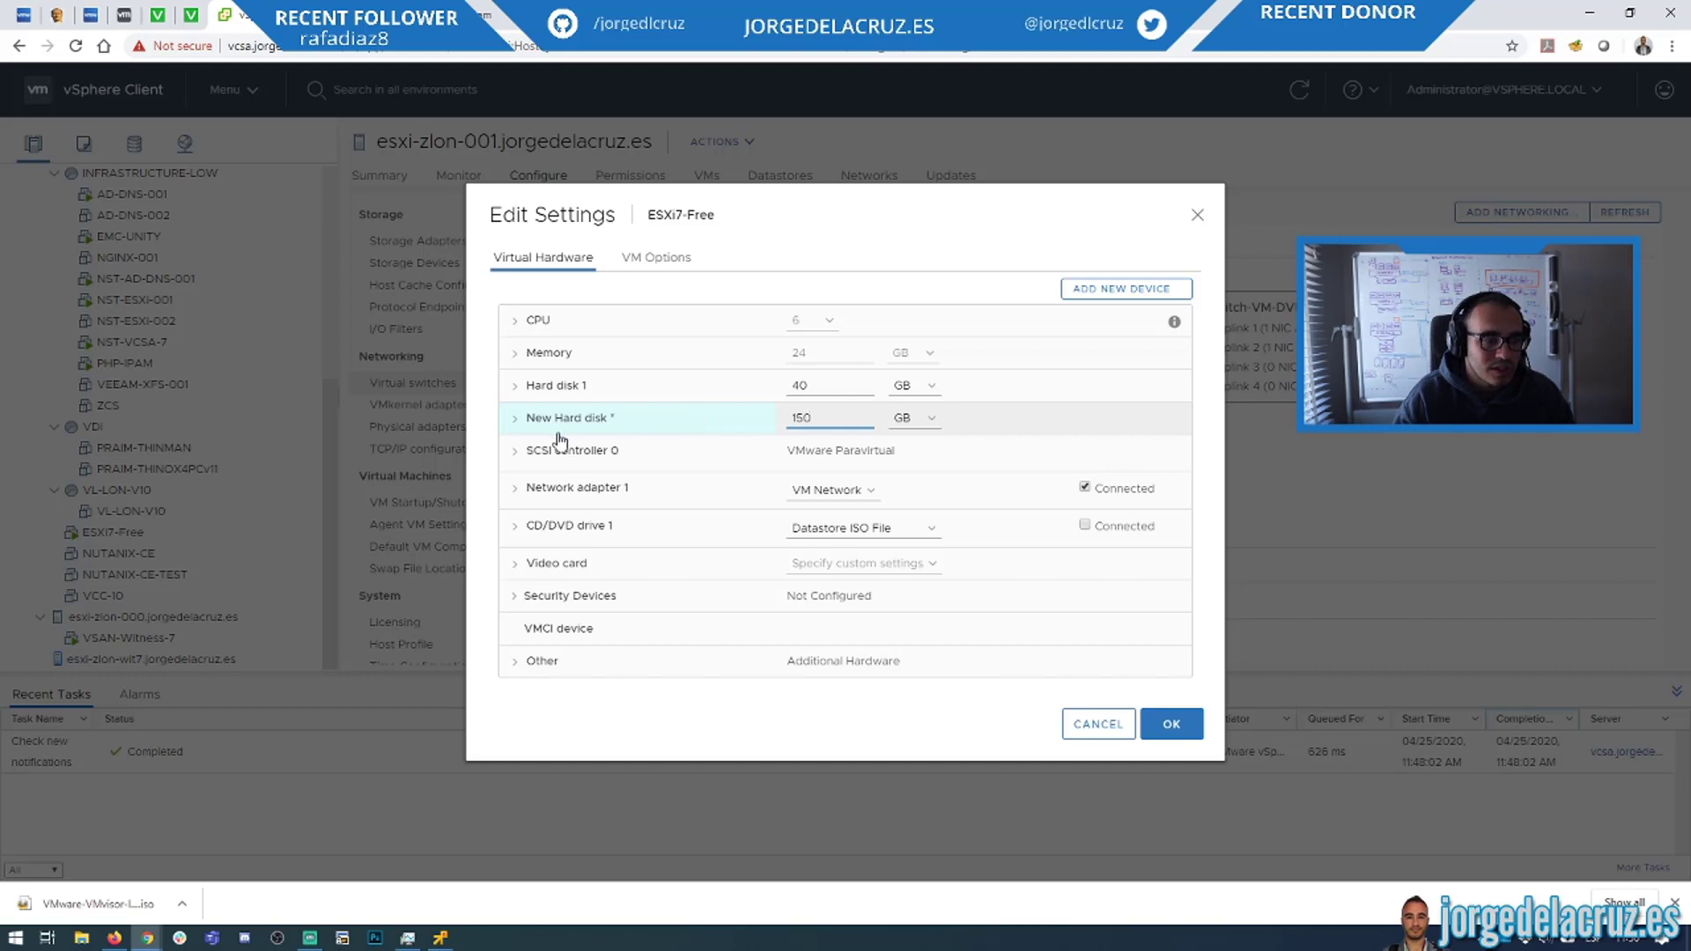
left_click(510, 421)
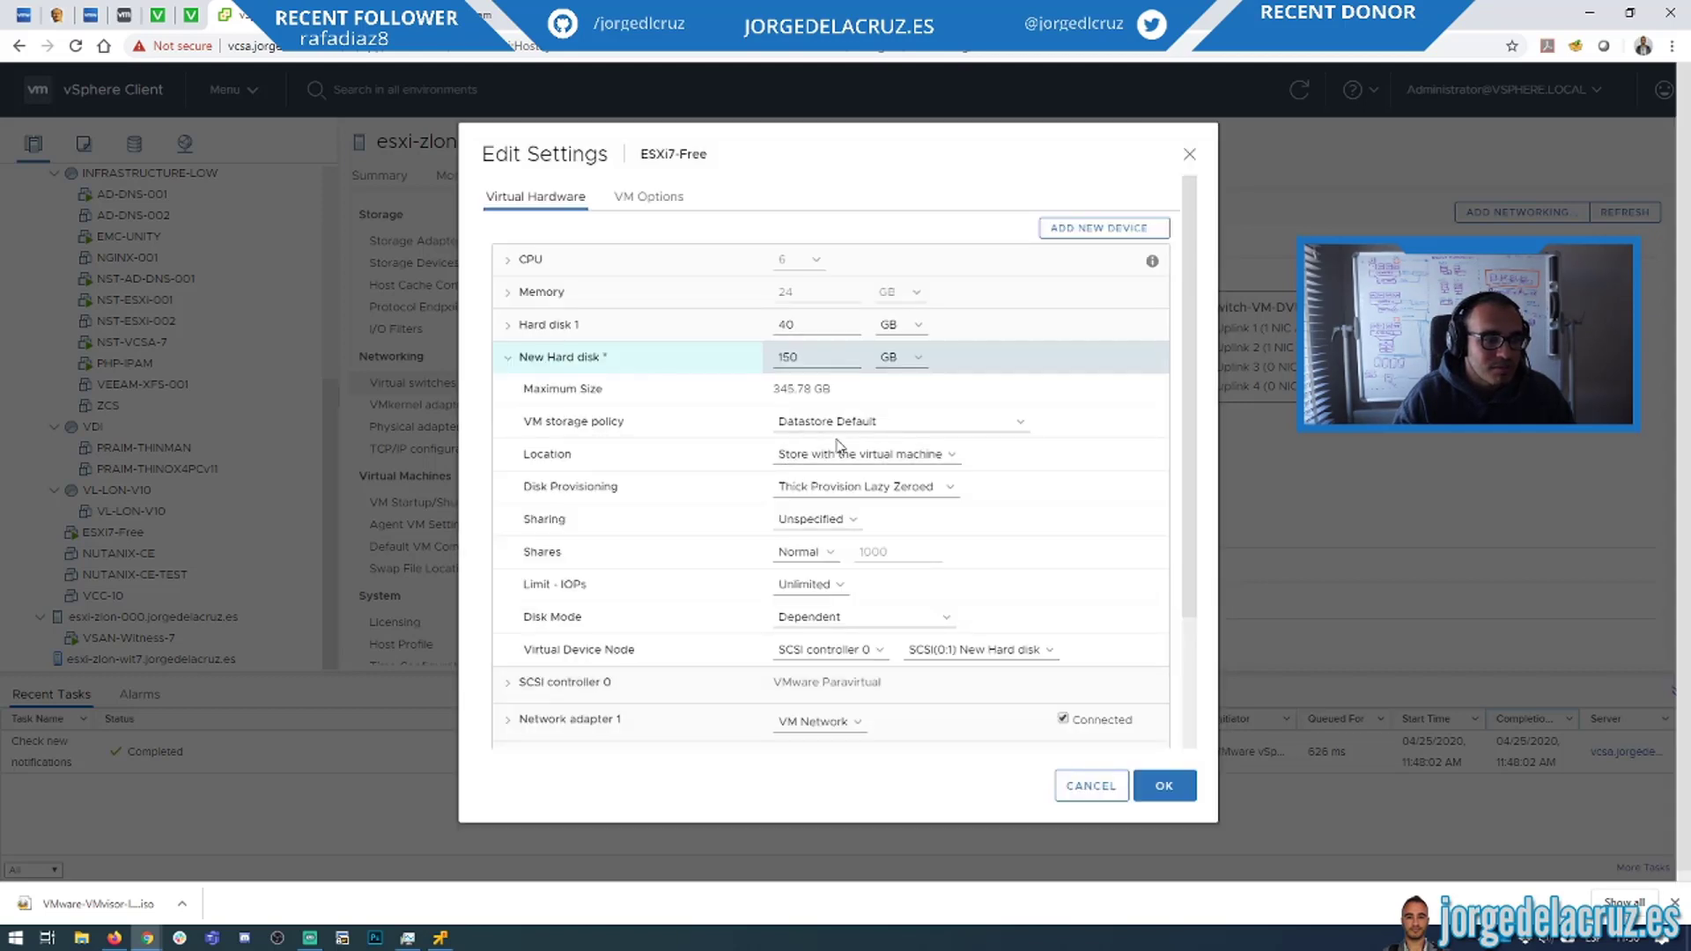
left_click(831, 488)
left_click(828, 537)
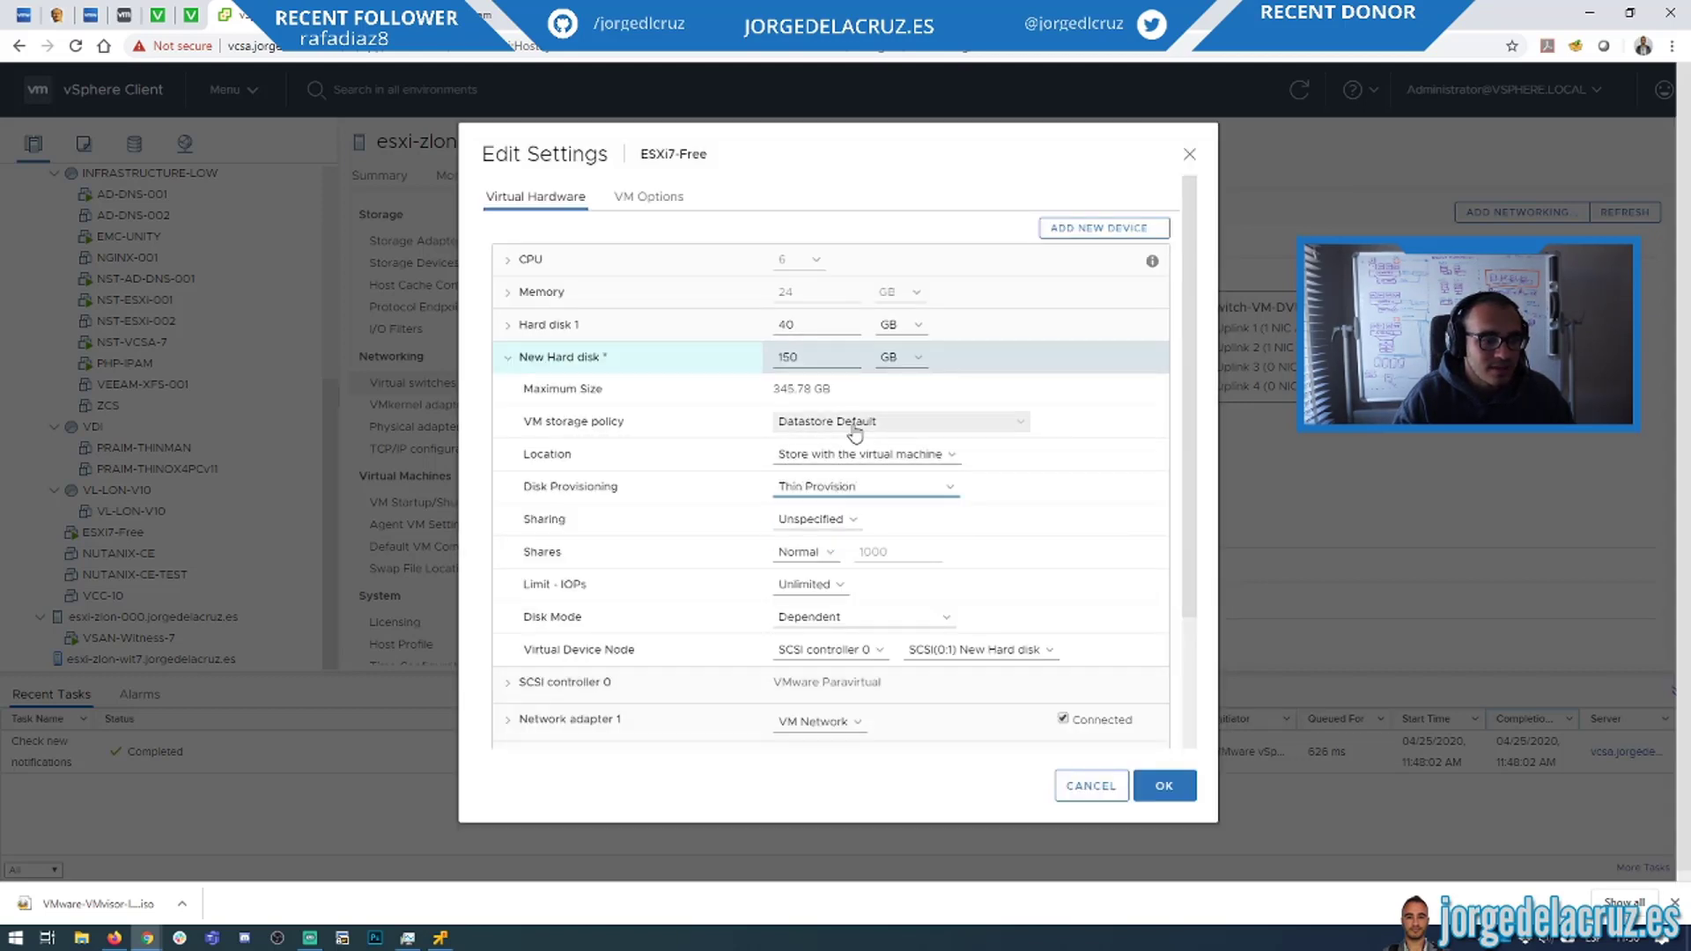
- Keep the Datastore Default policy and place the disk on ZINT-ESXI-NVME-01 with Storage DRS disabled
left_click(859, 421)
left_click(846, 437)
left_click(832, 455)
left_click(831, 458)
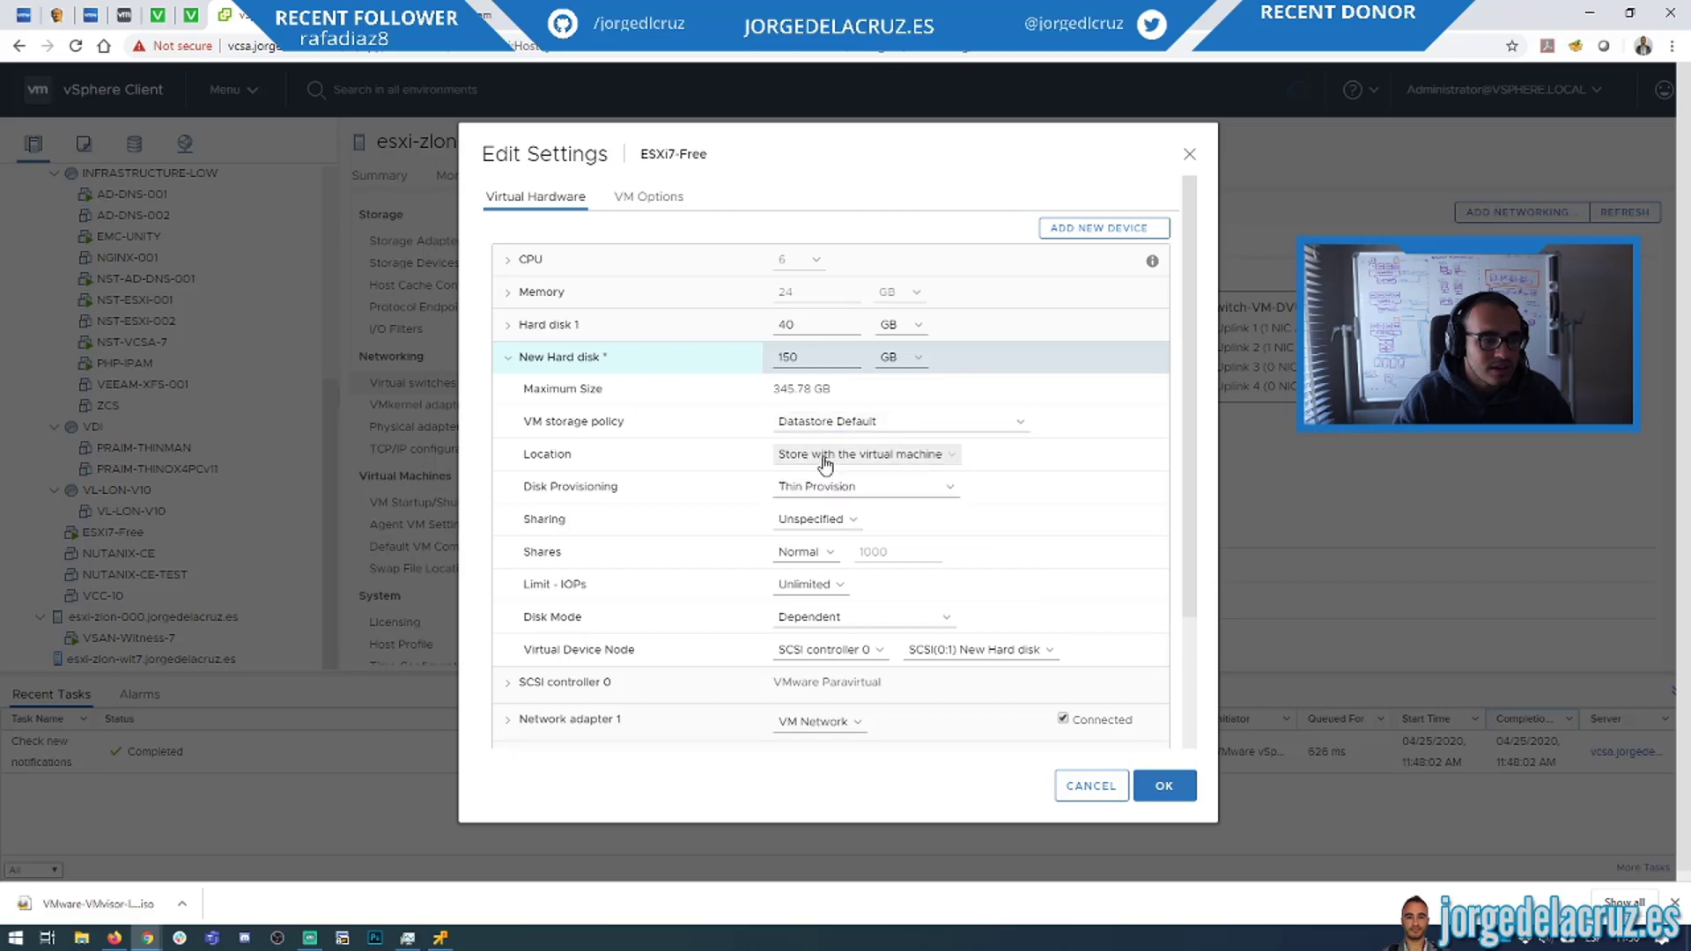
left_click(825, 458)
left_click(819, 492)
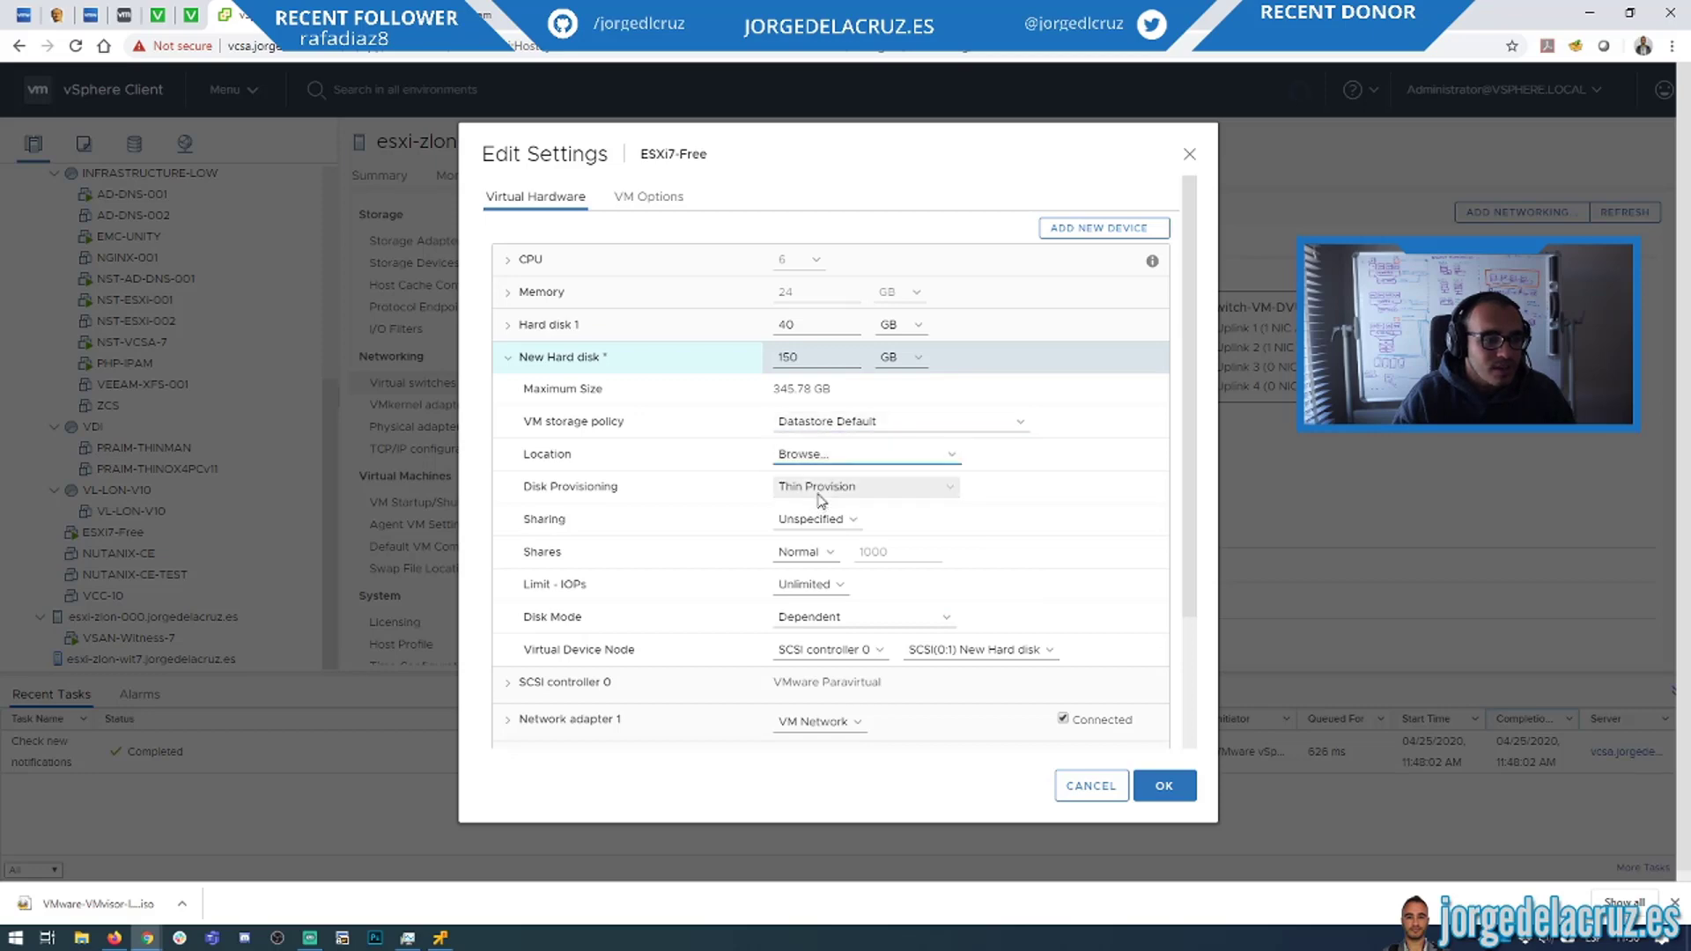
left_click(495, 348)
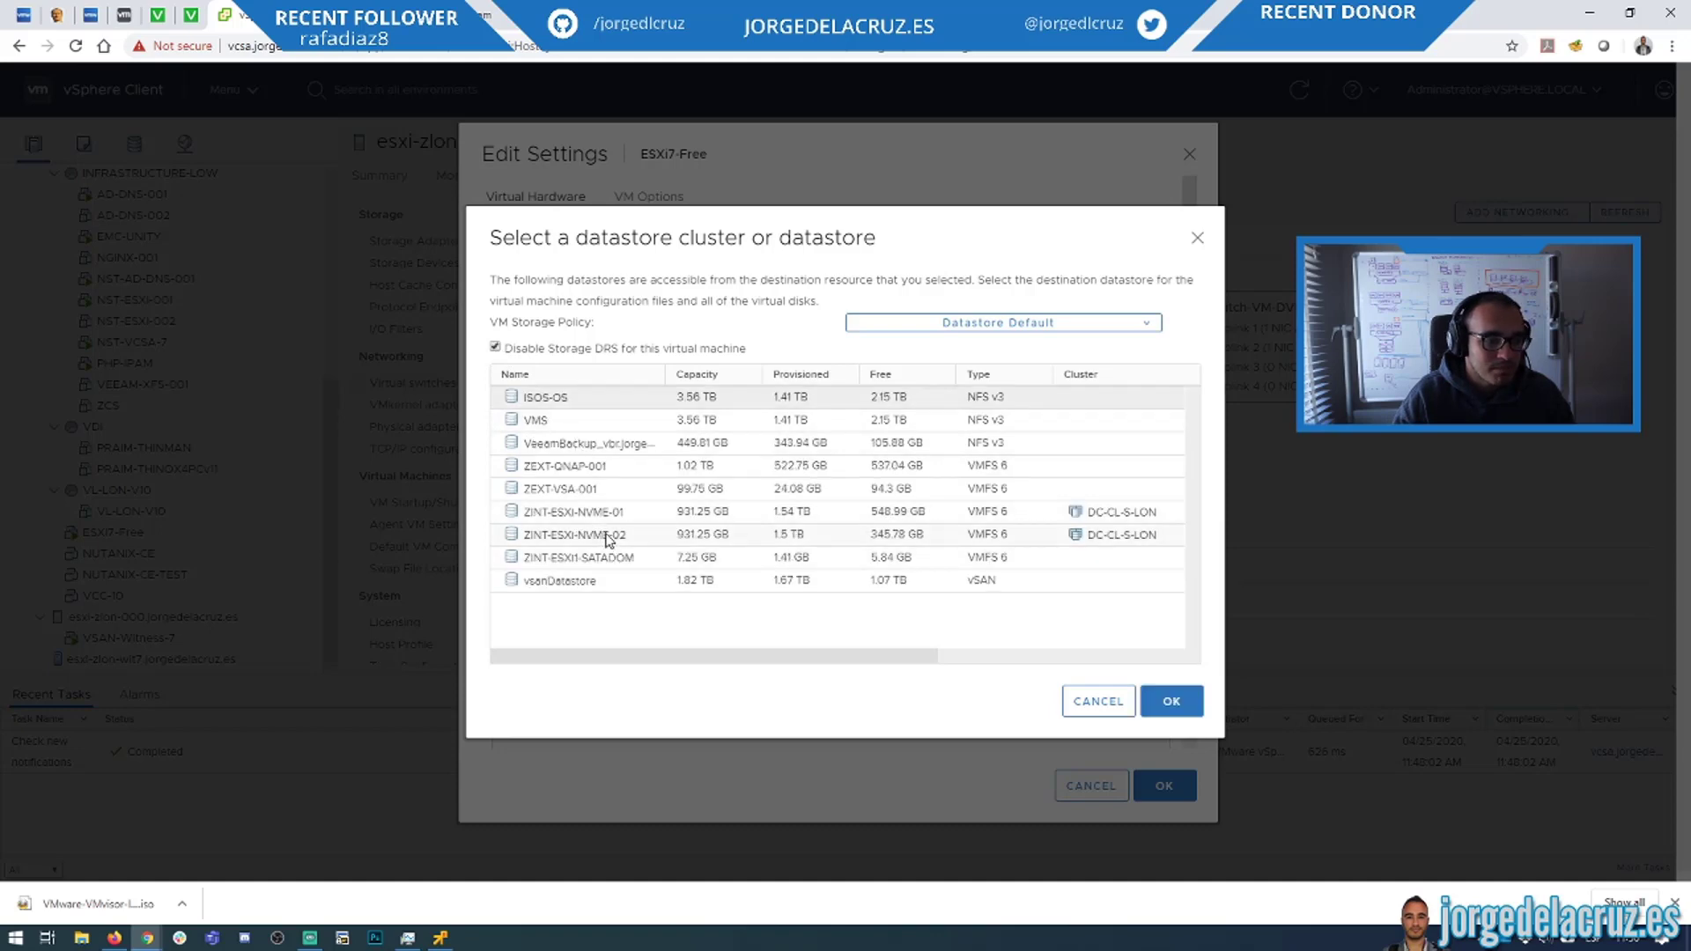
left_click(604, 534)
left_click(581, 512)
left_click(1172, 702)
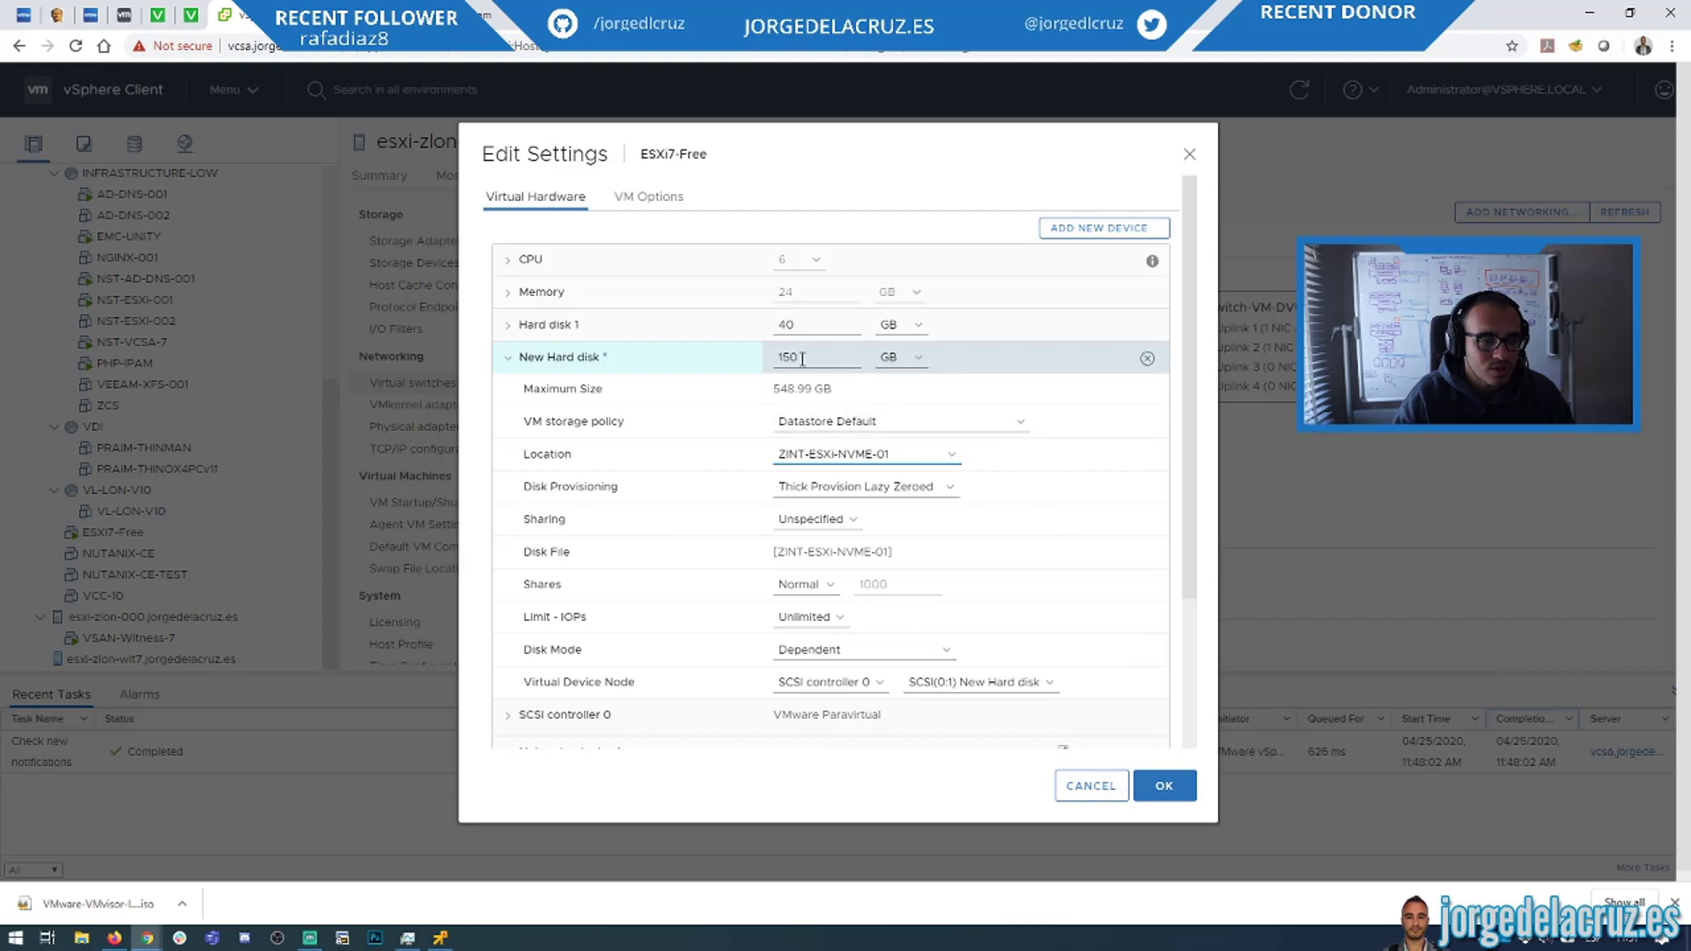
- Resize the new disk to 250 GB and reapply thin provisioning
left_click_drag(816, 359, 754, 359)
type("200")
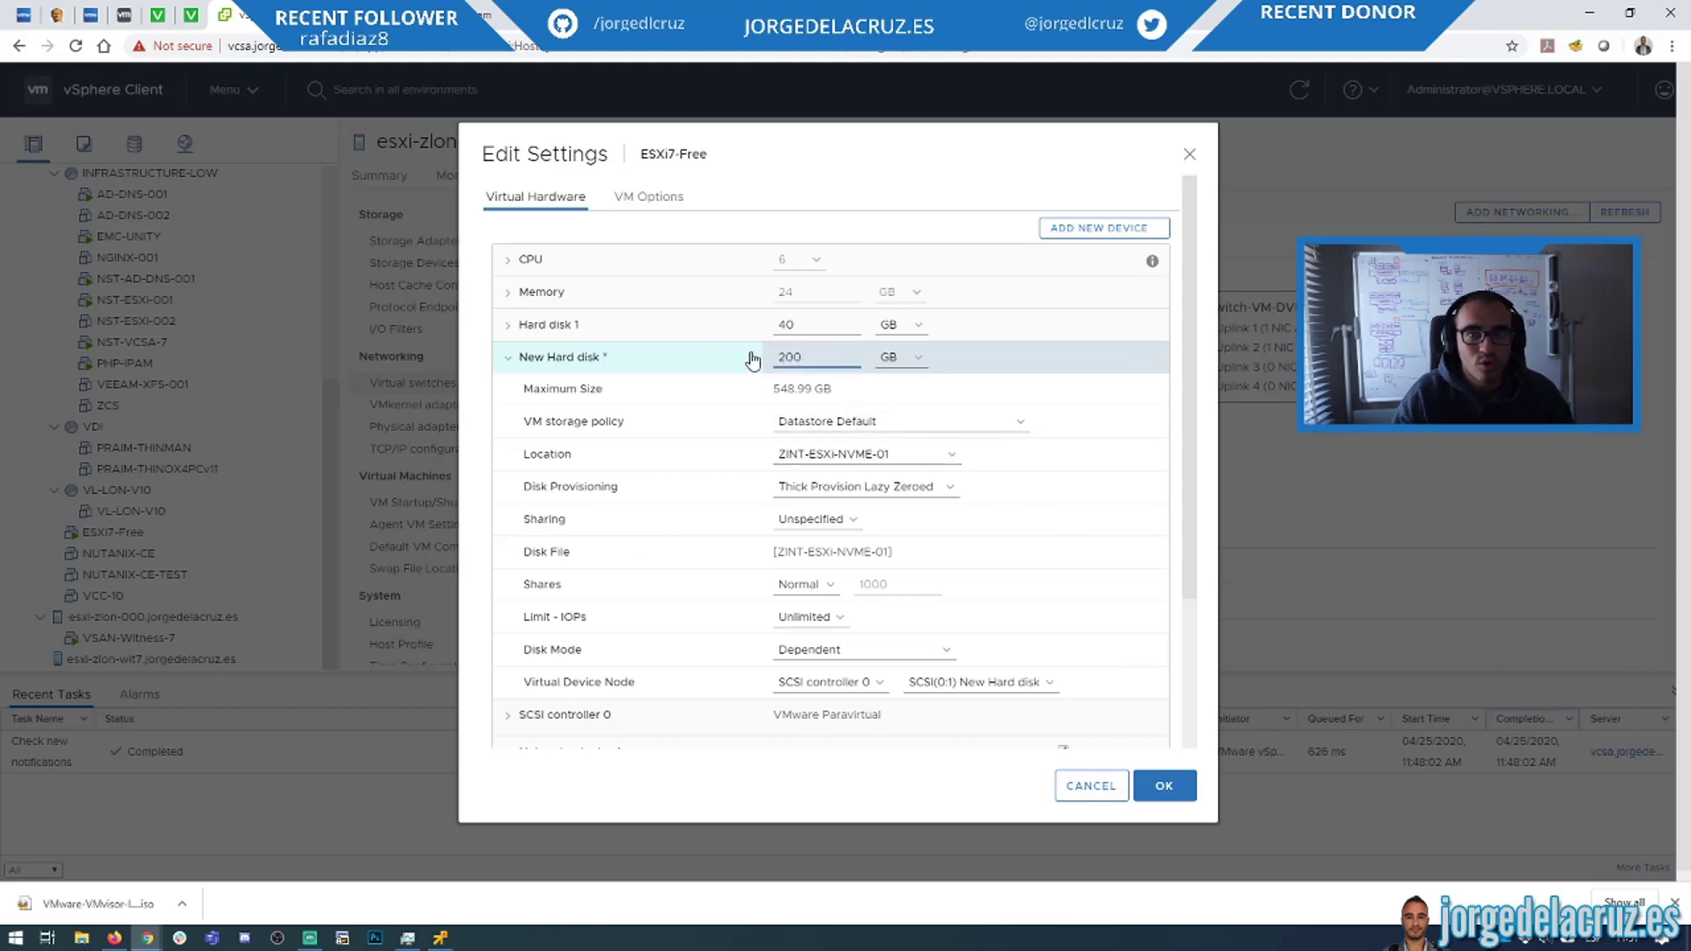
left_click_drag(824, 353, 747, 353)
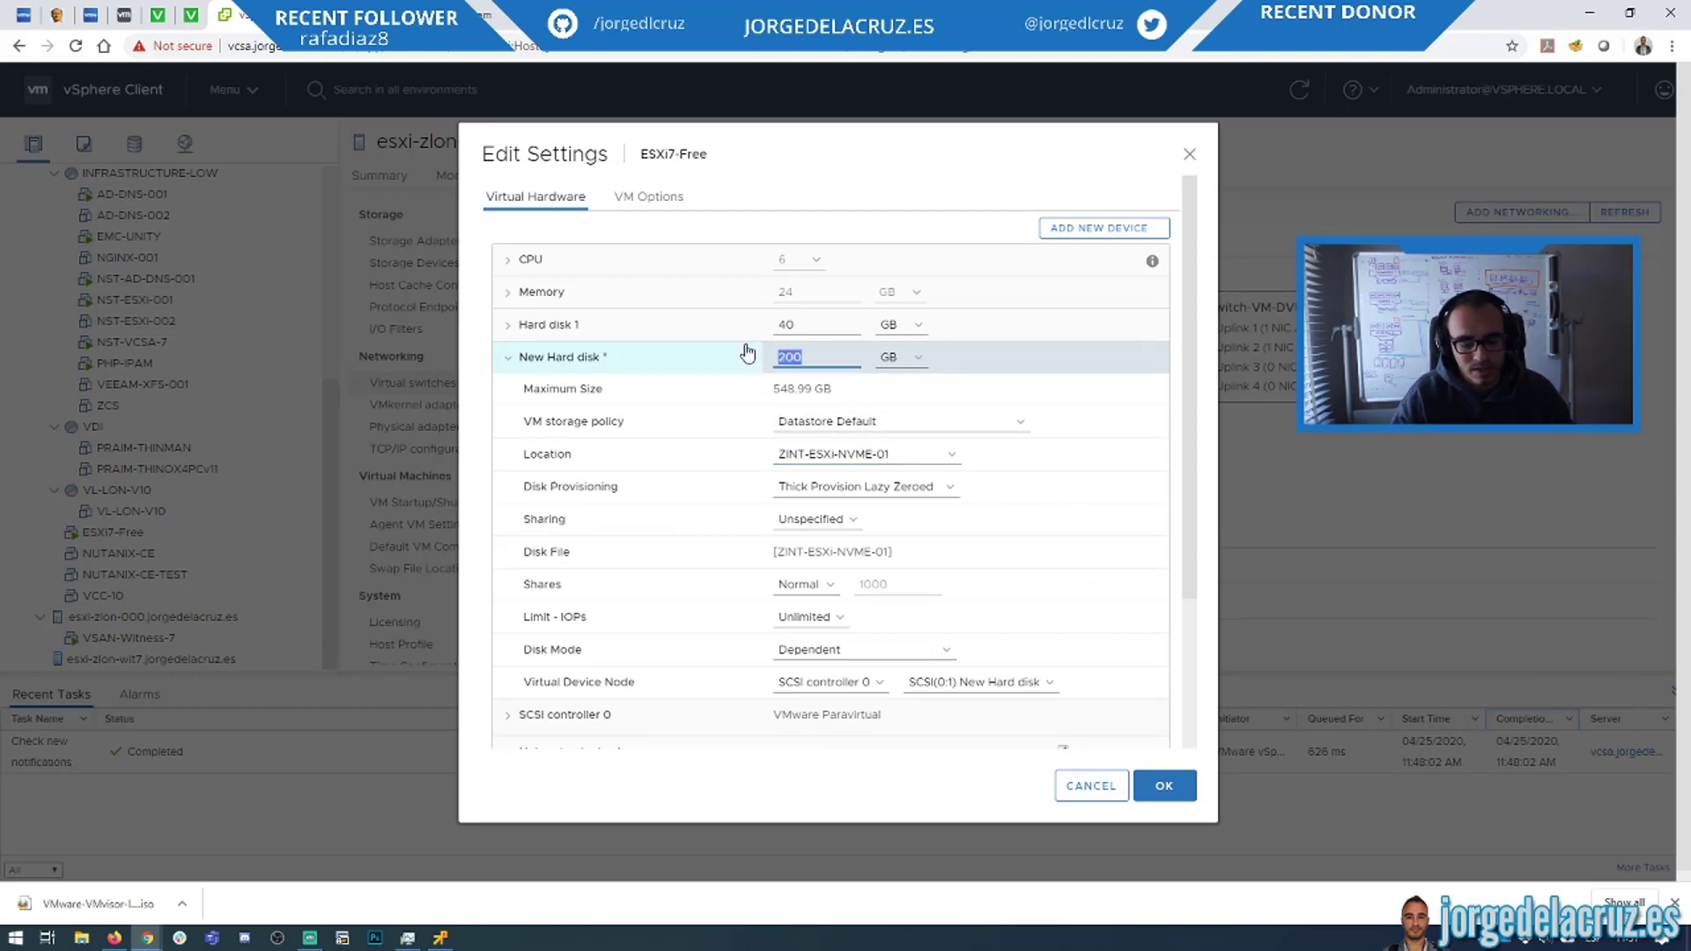
type("250")
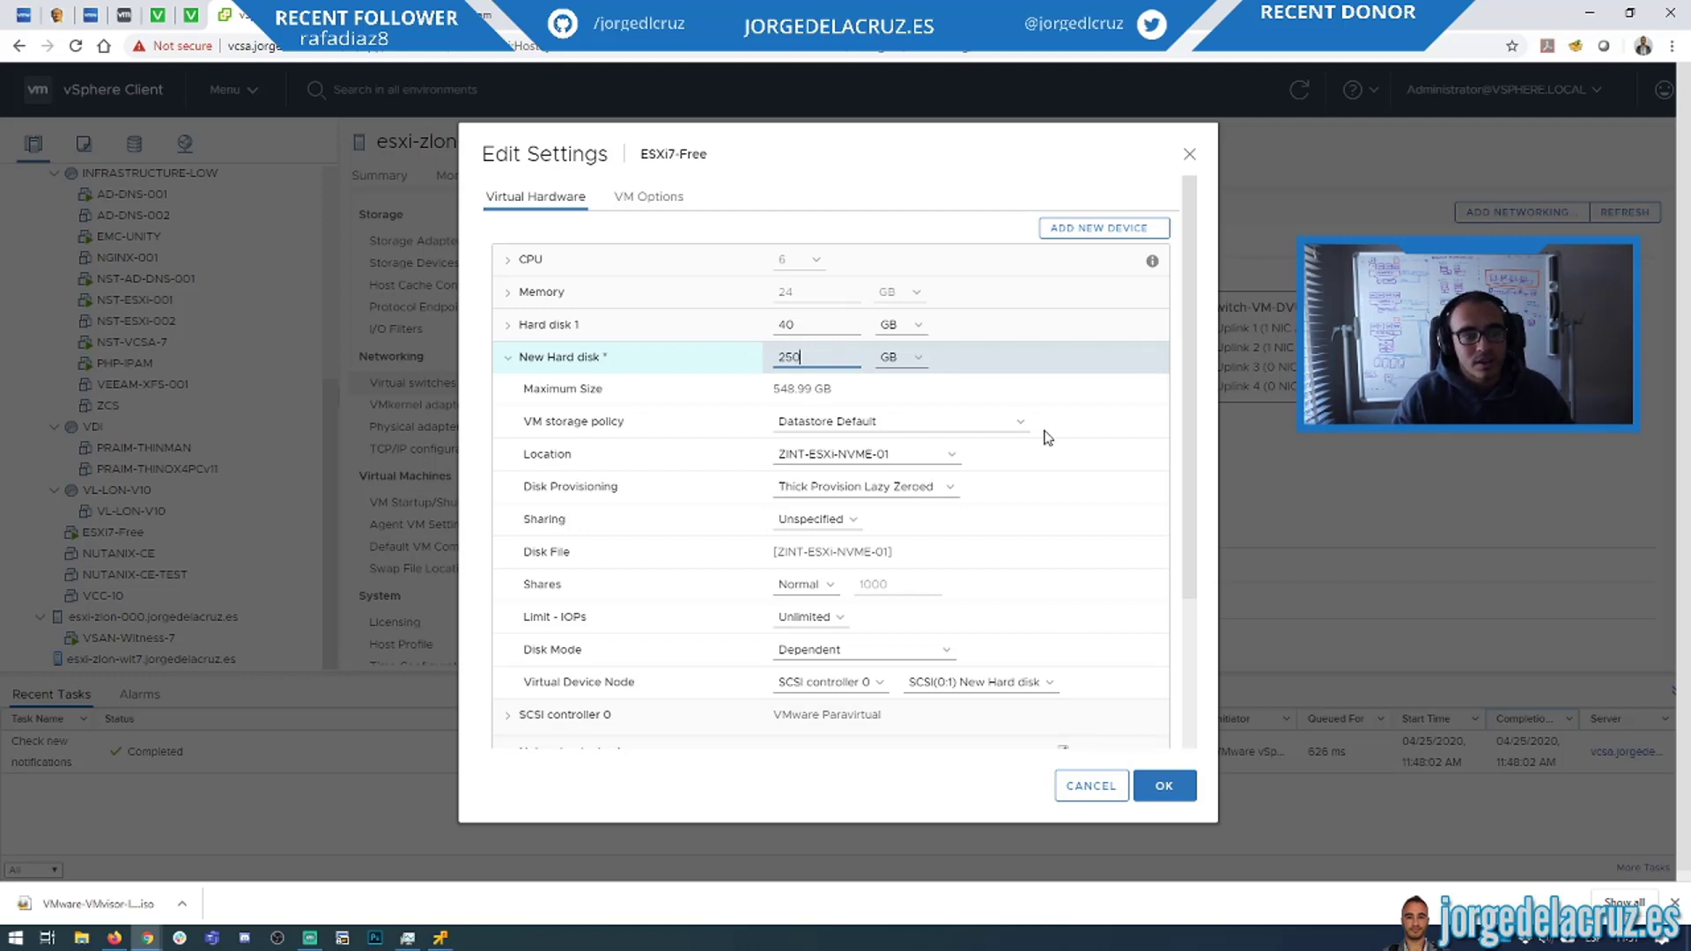
left_click(885, 487)
left_click(828, 538)
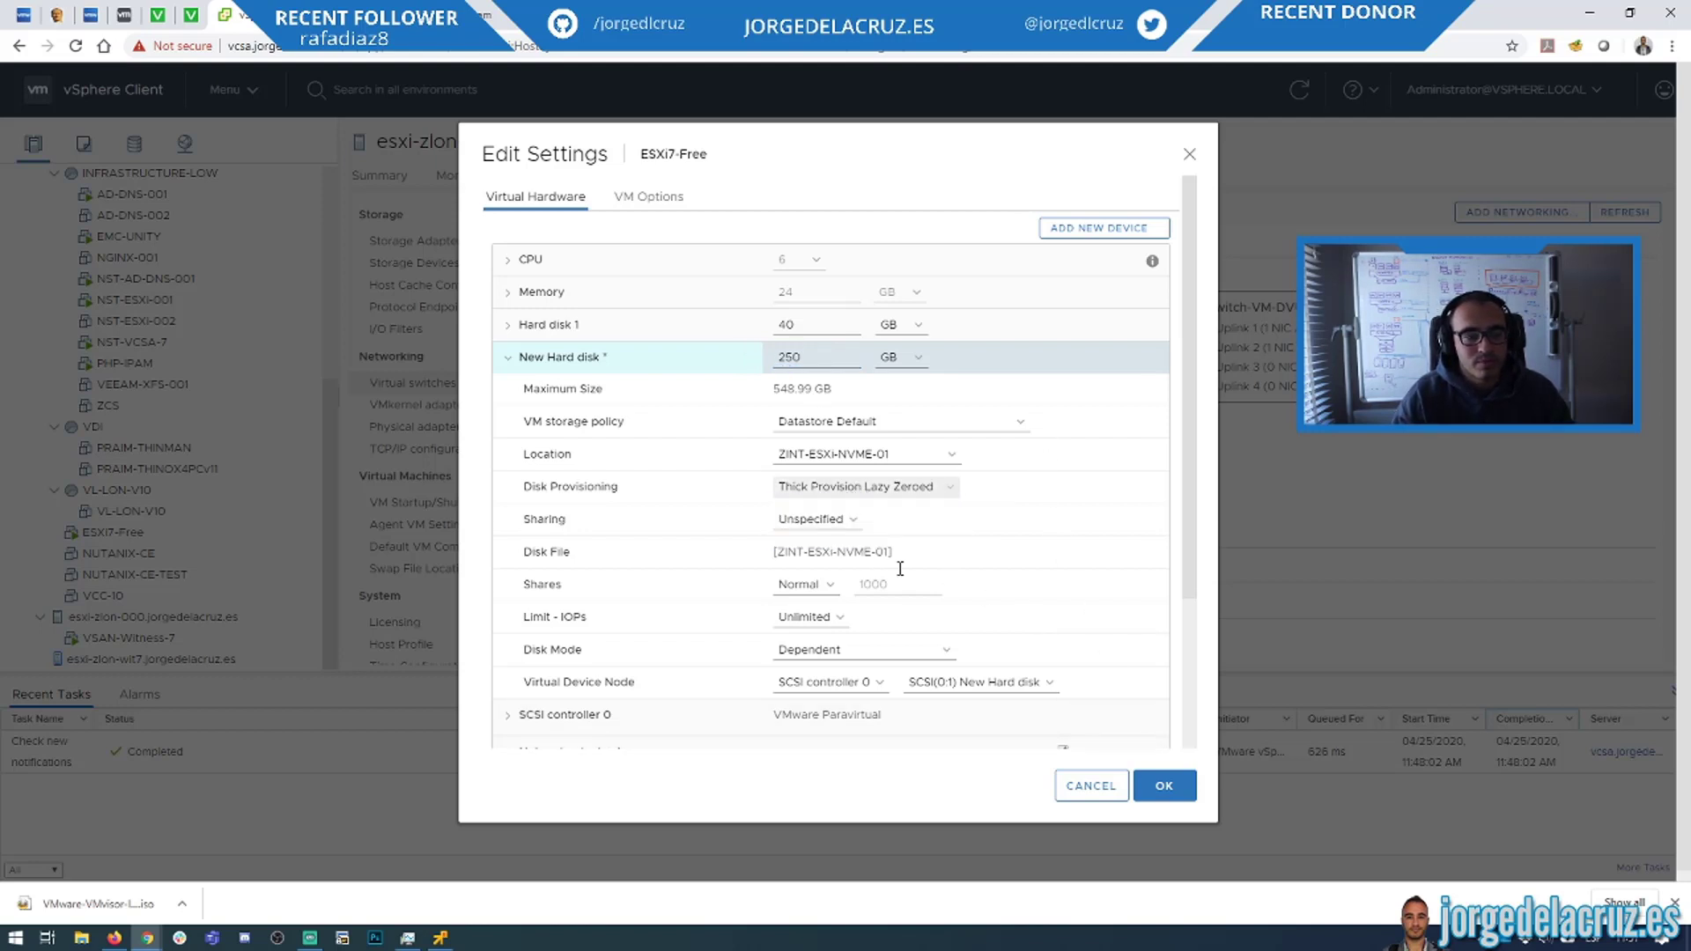
- Store the disk with the virtual machine, save, and accept the recommended datastore placement
left_click(1166, 786)
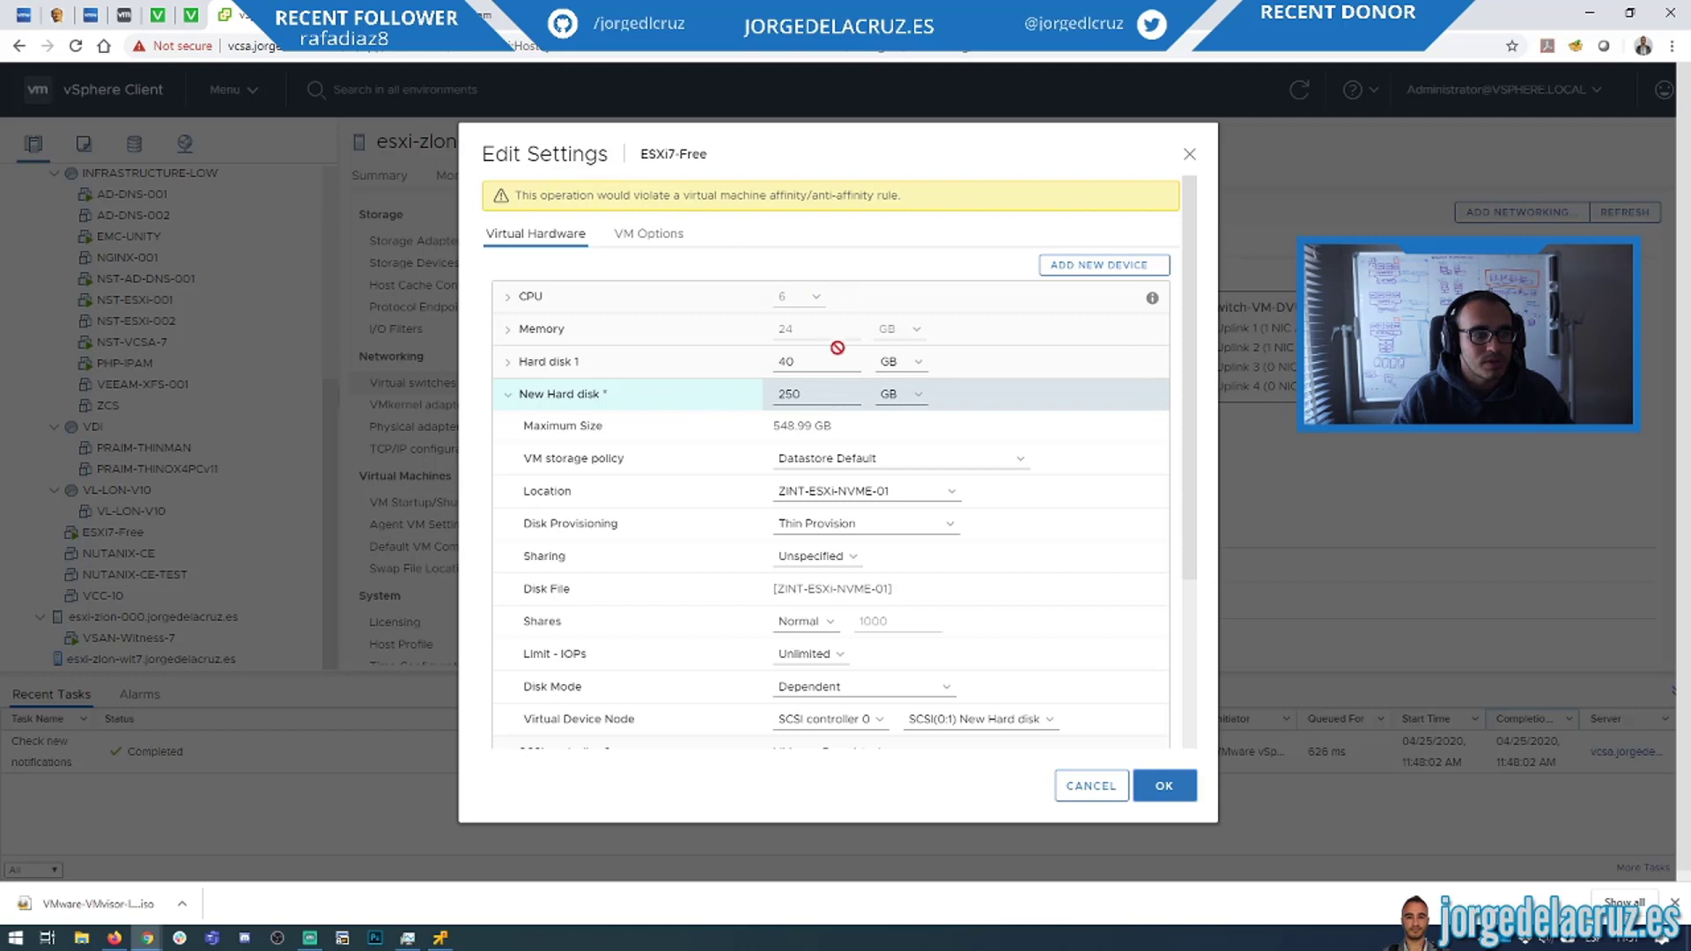
left_click(861, 459)
left_click(894, 462)
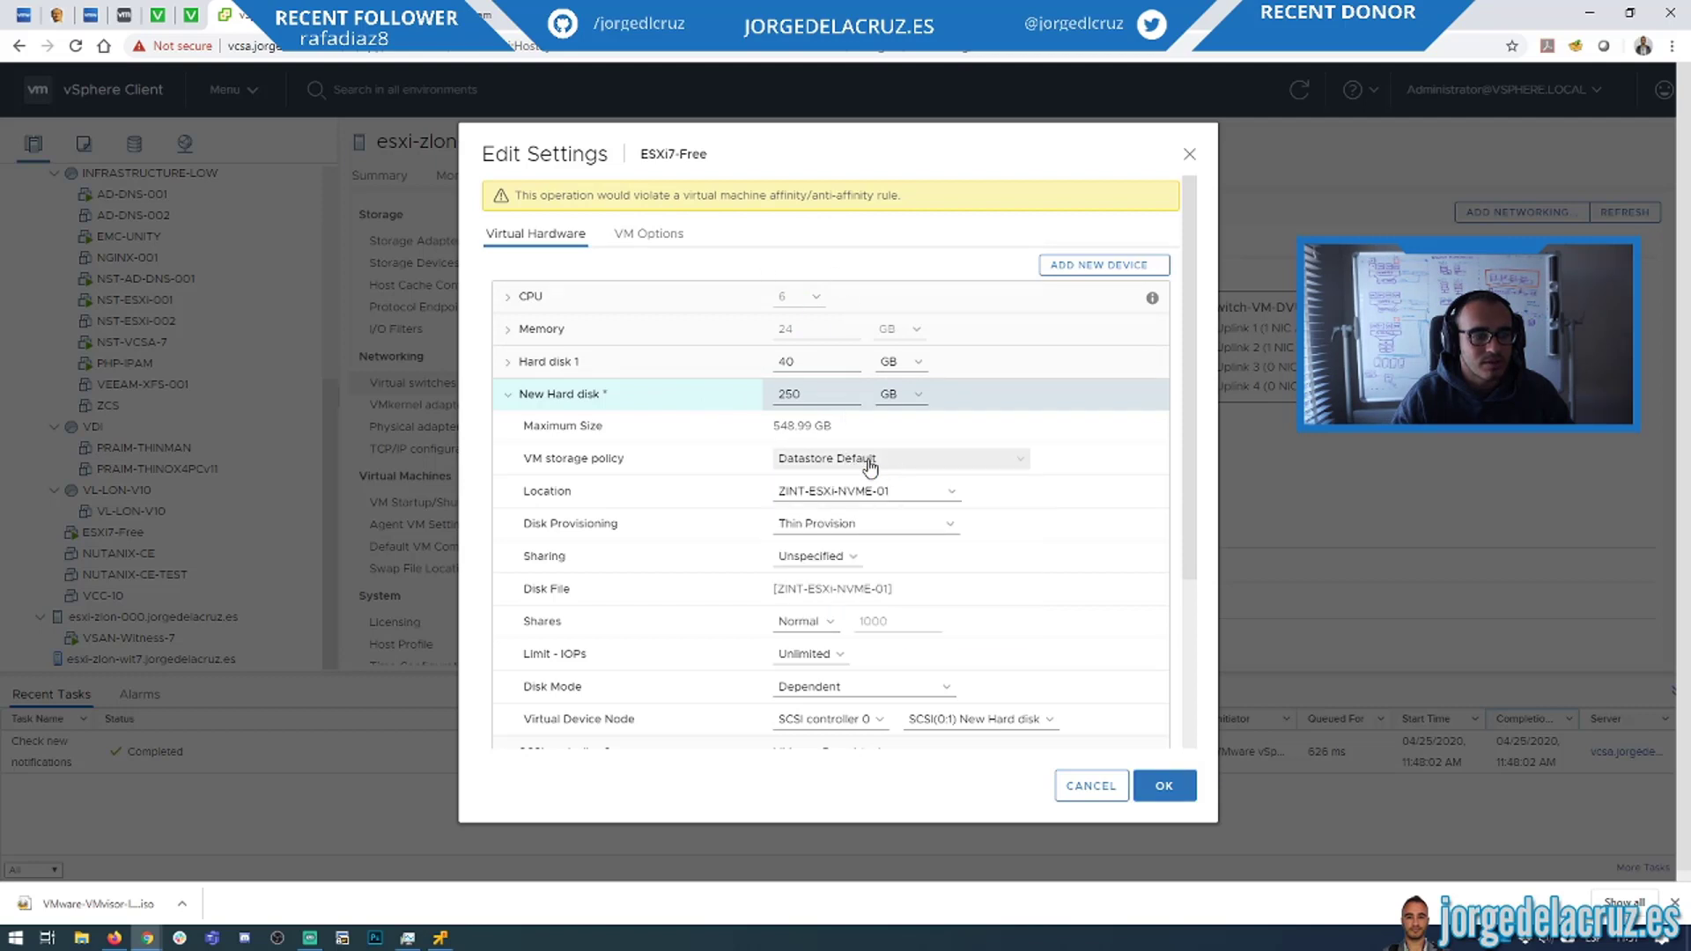
left_click(843, 493)
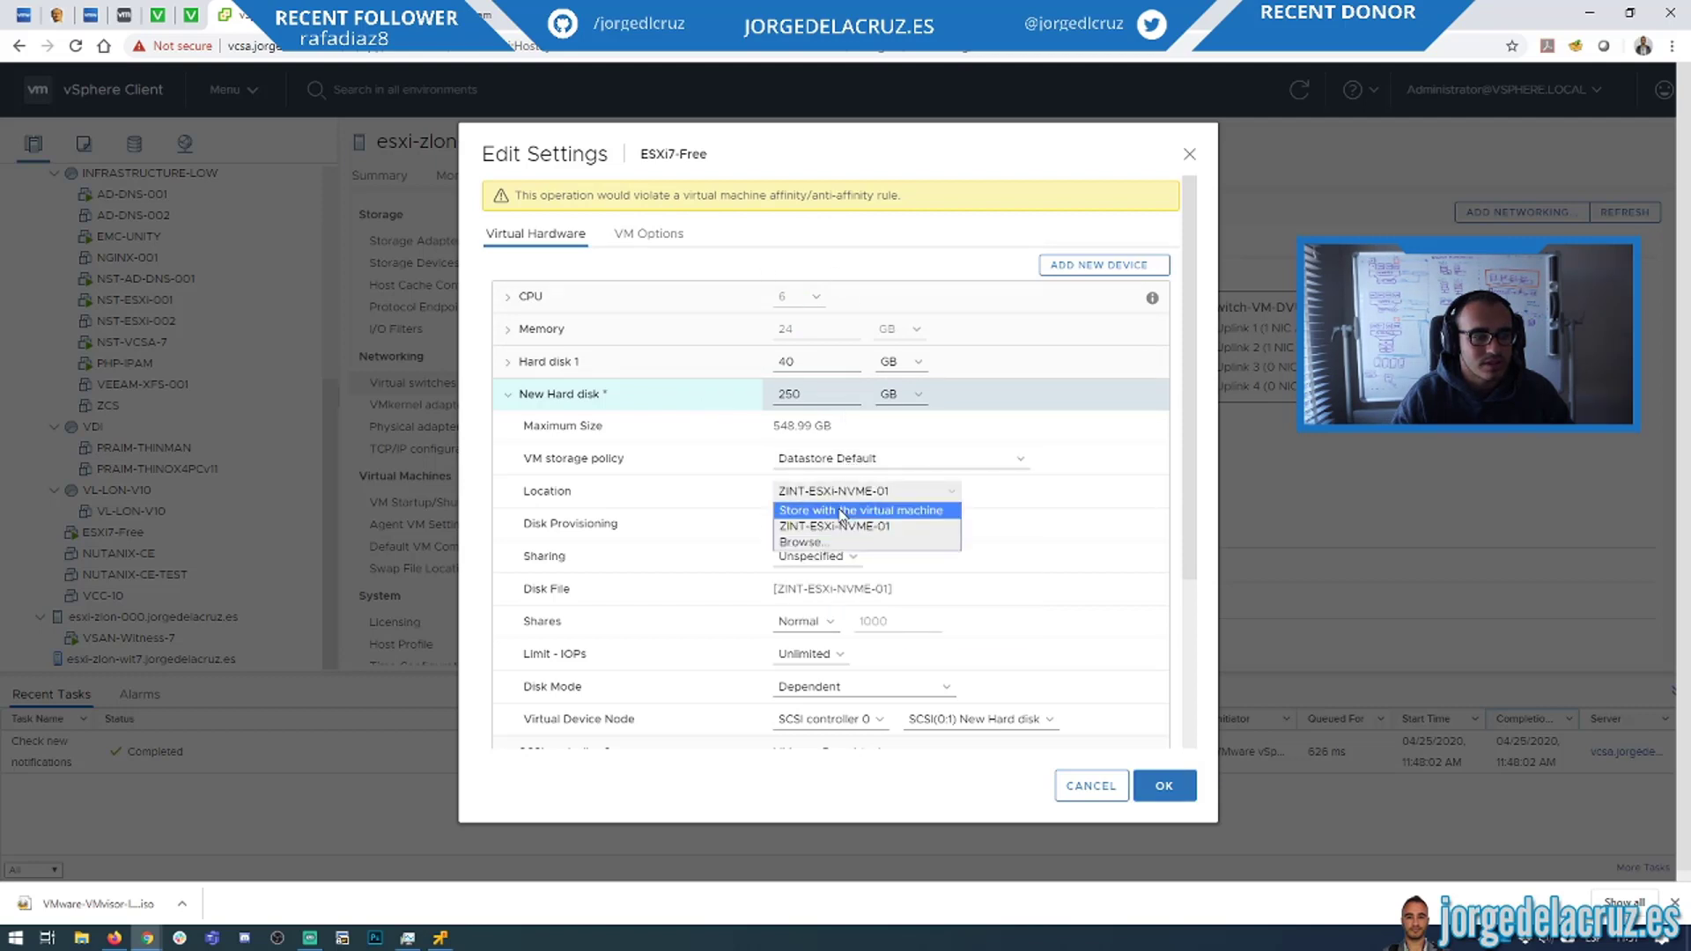
left_click(847, 510)
left_click(1164, 786)
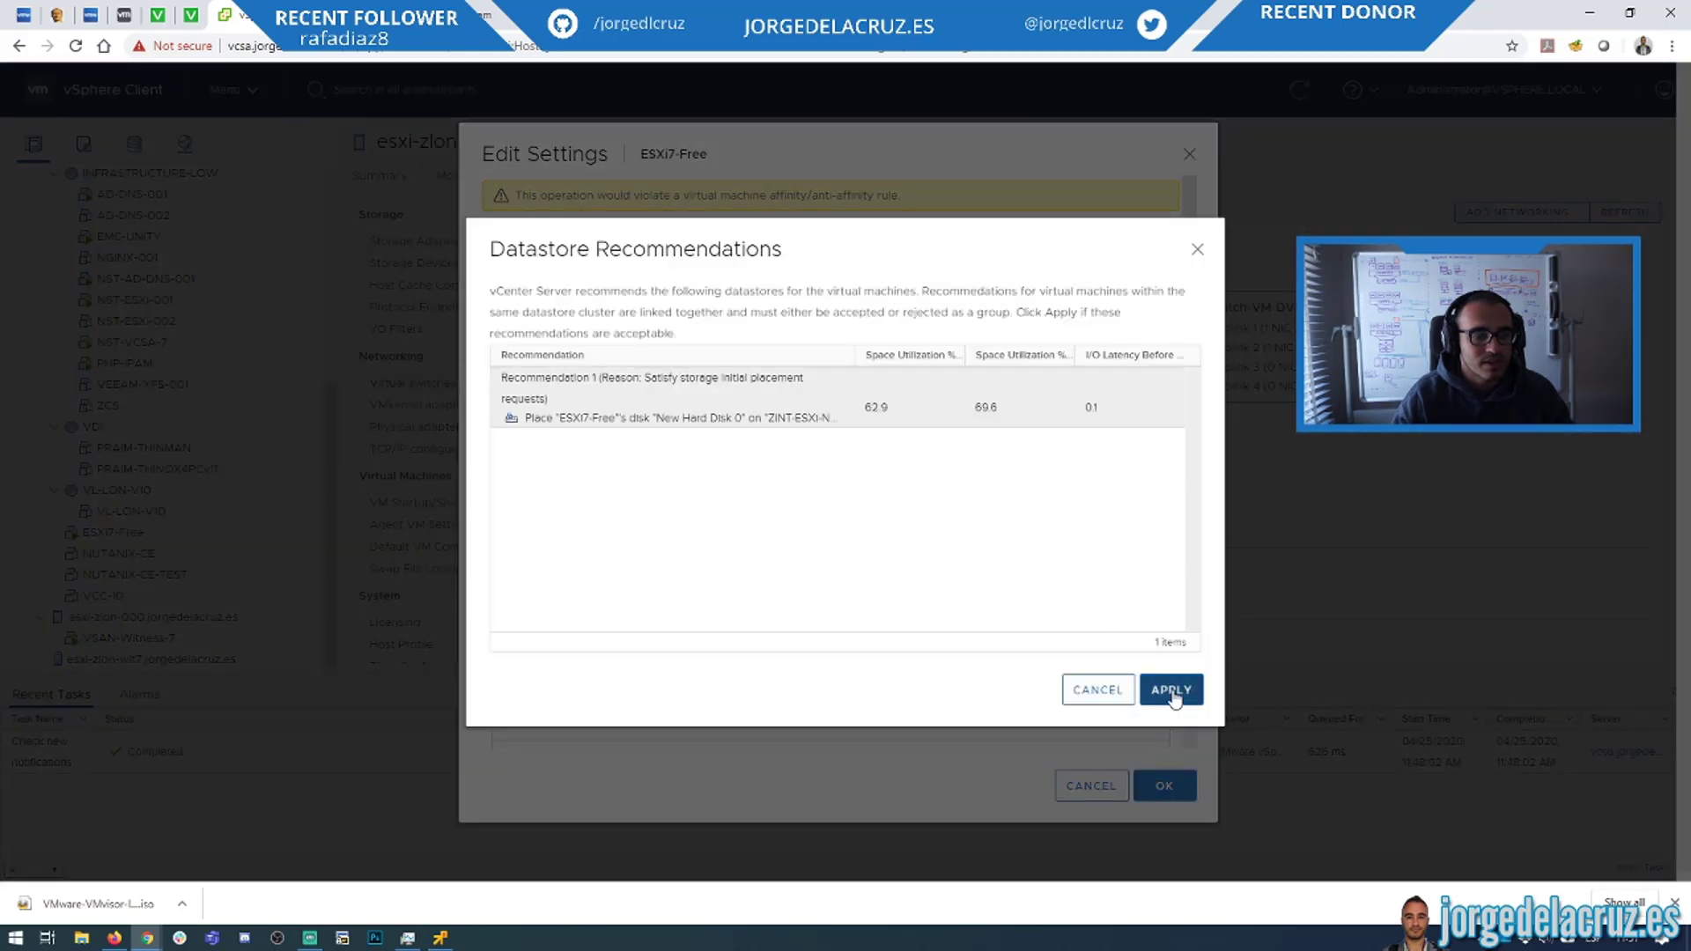
left_click(1172, 689)
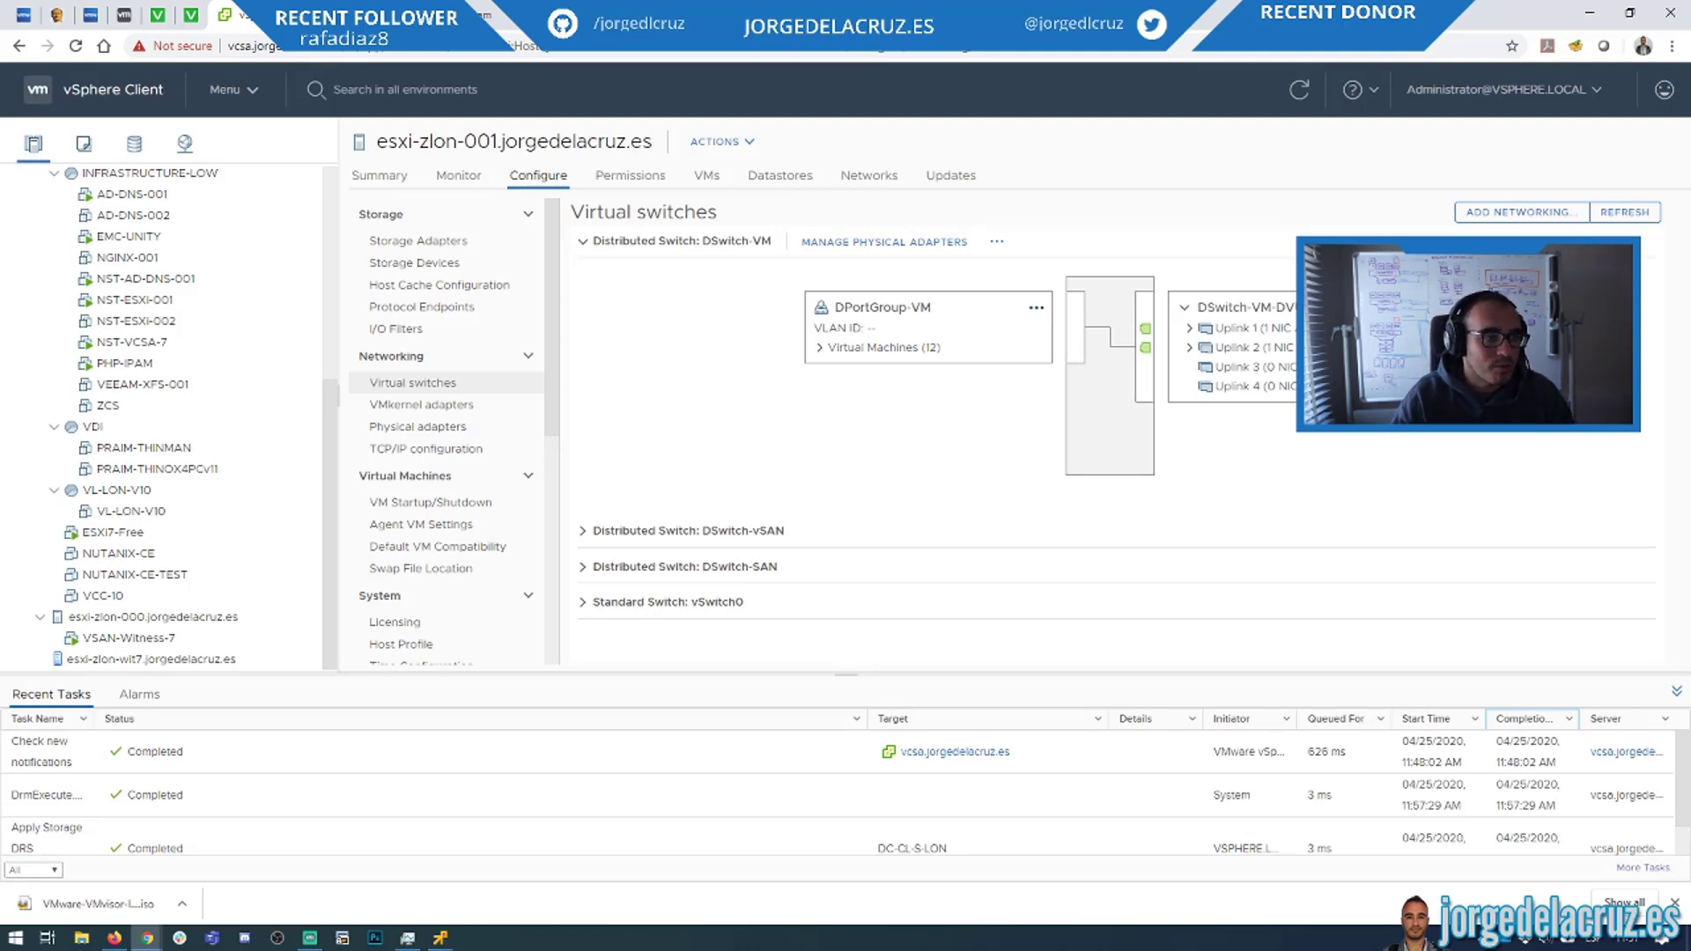
key("ctrl+Tab")
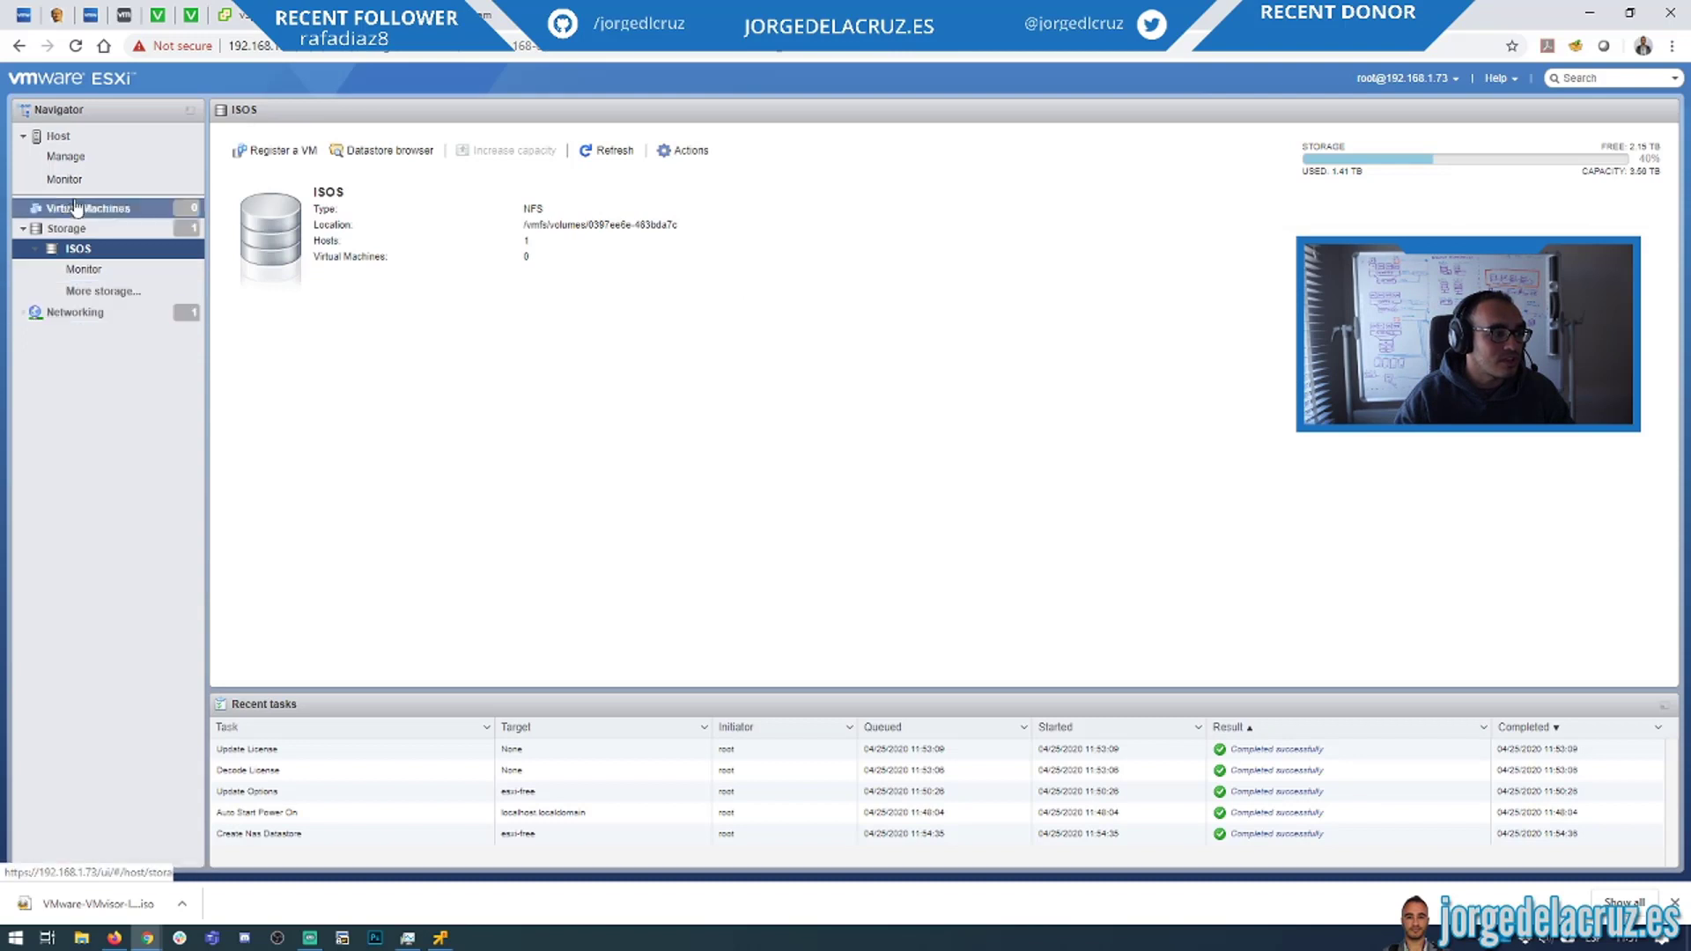
left_click(84, 230)
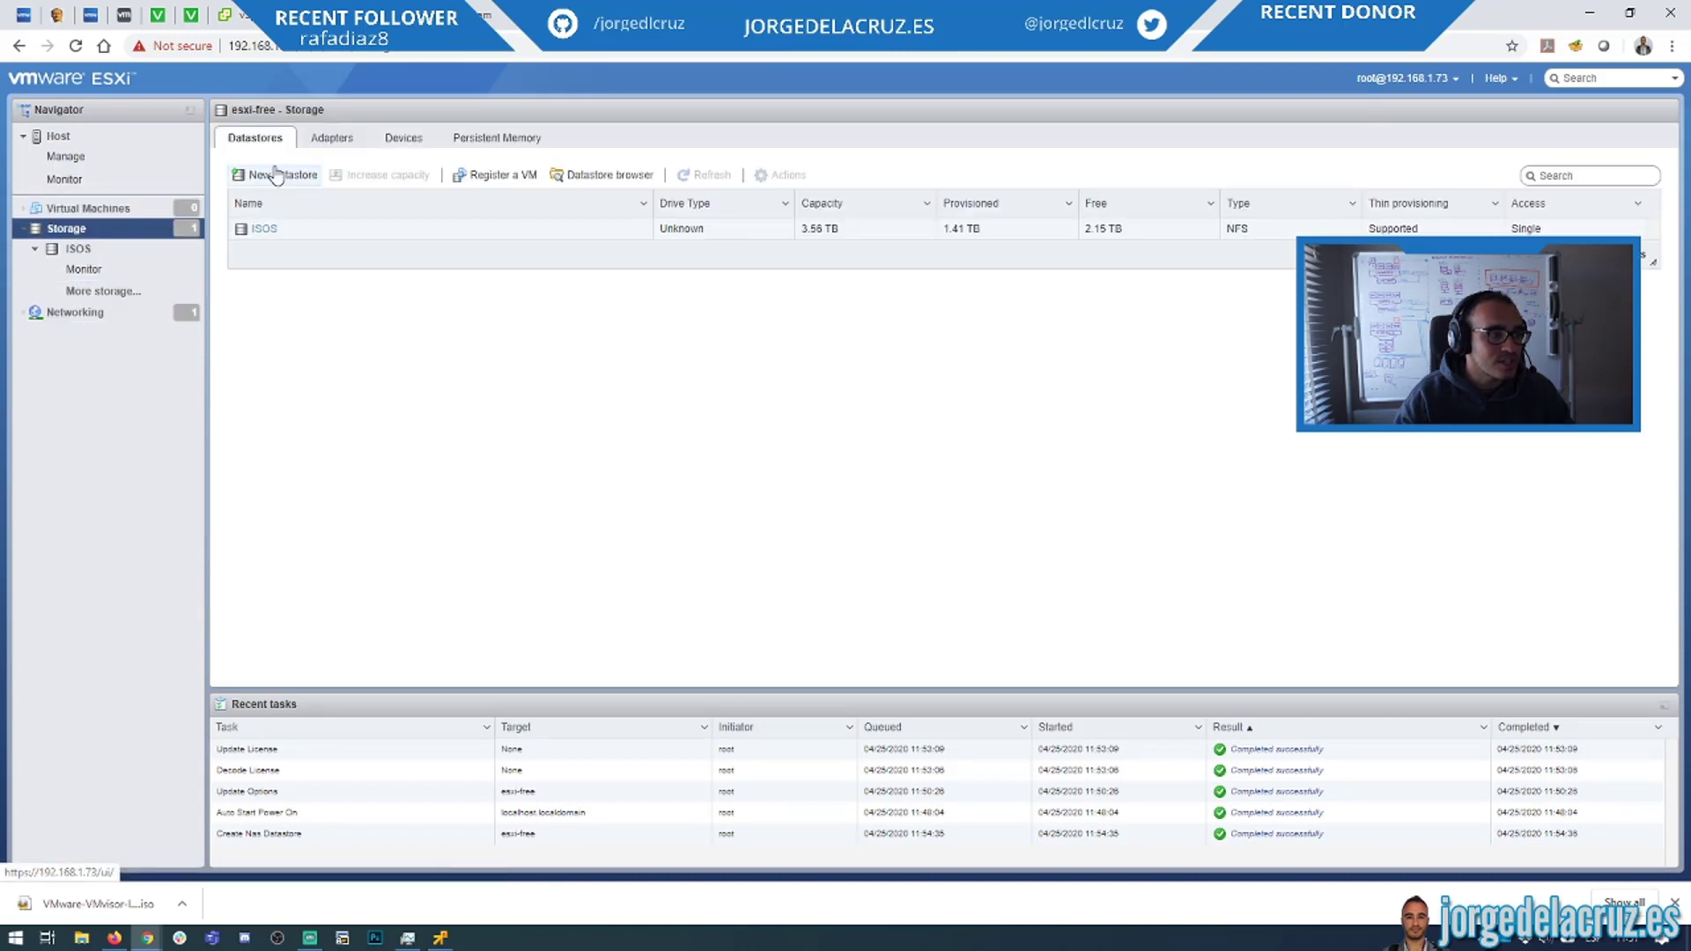
left_click(283, 176)
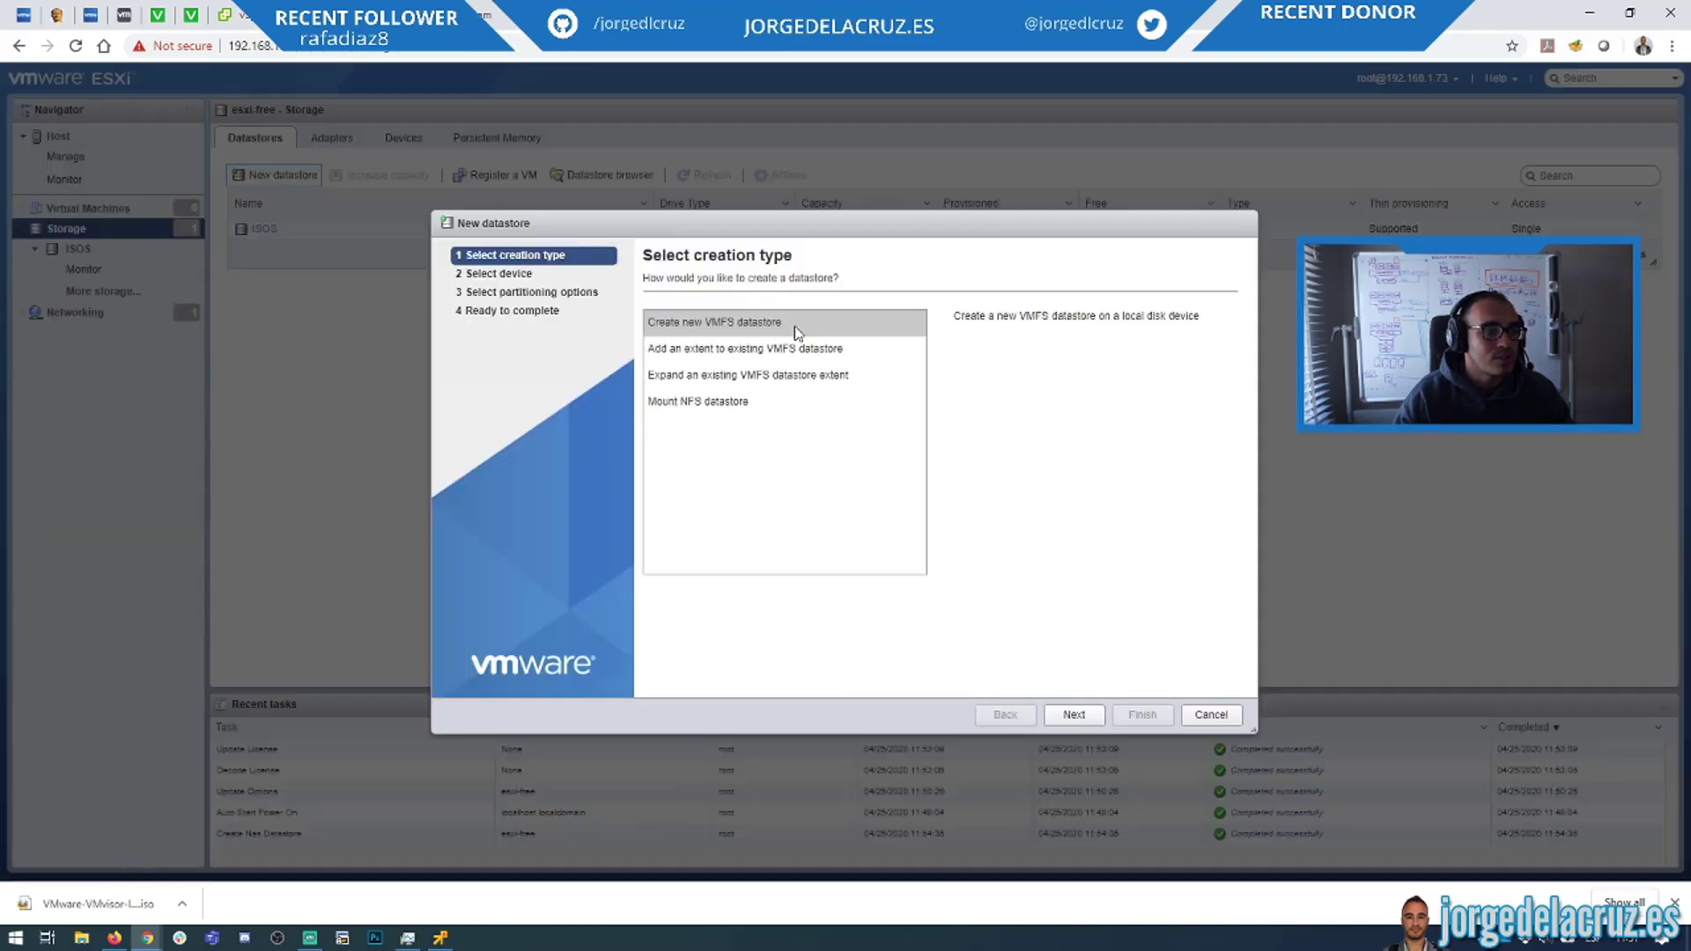
left_click(1074, 714)
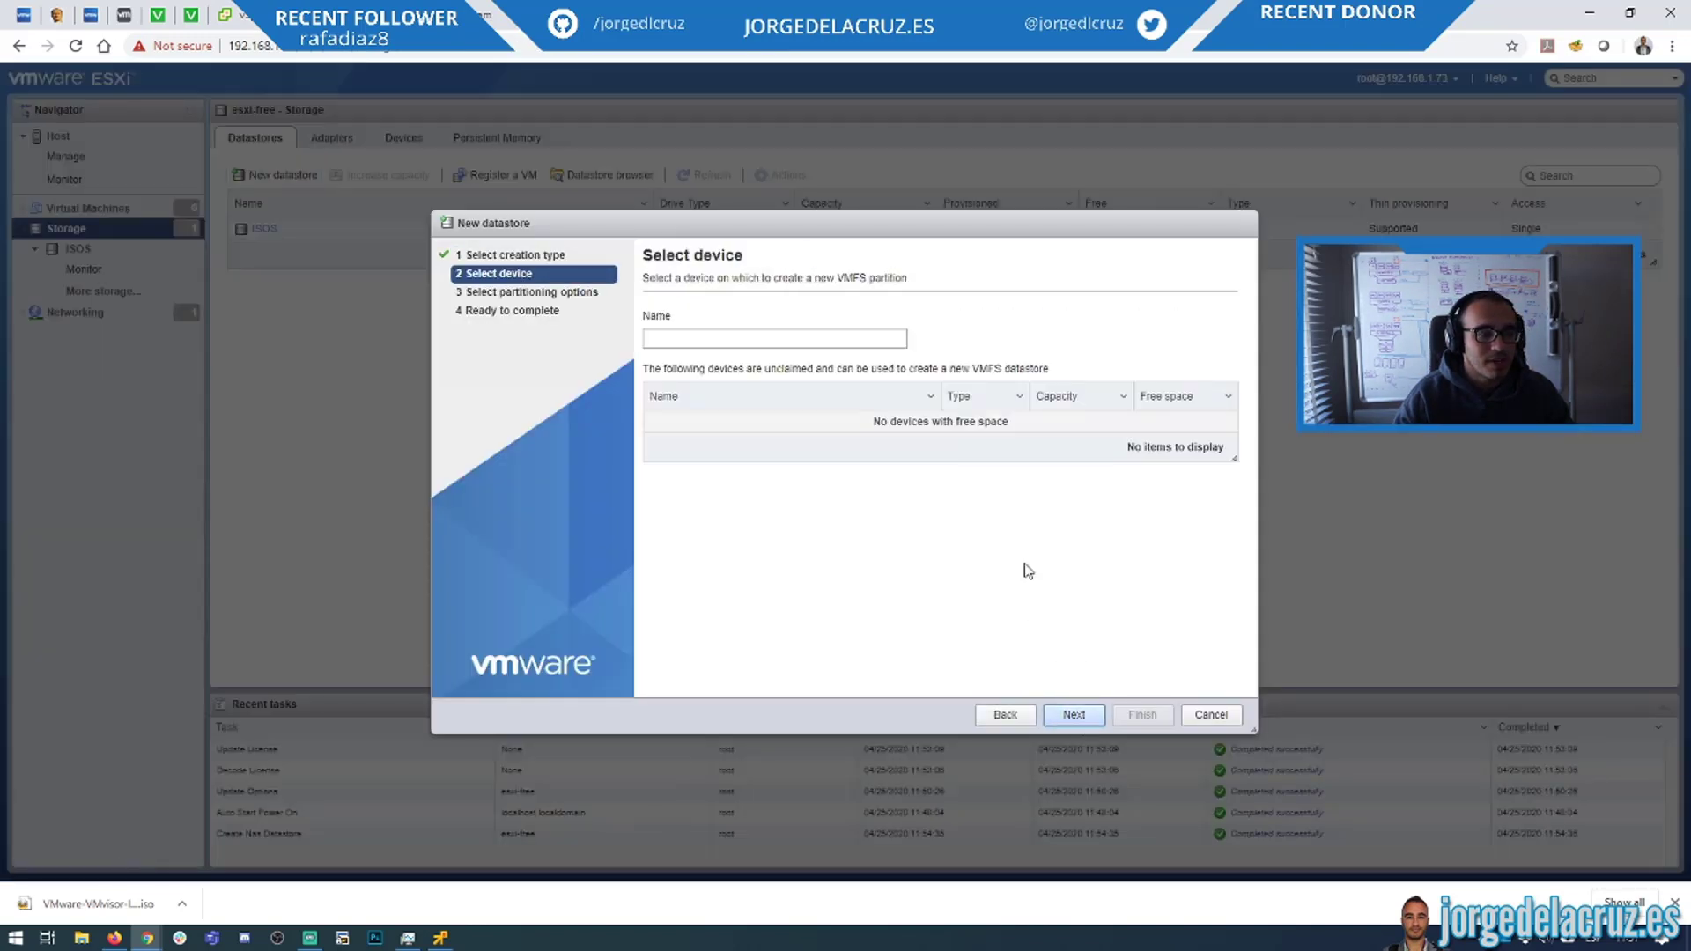
left_click(1005, 714)
left_click(1074, 714)
double_click(757, 431)
triple_click(757, 431)
left_click(826, 441)
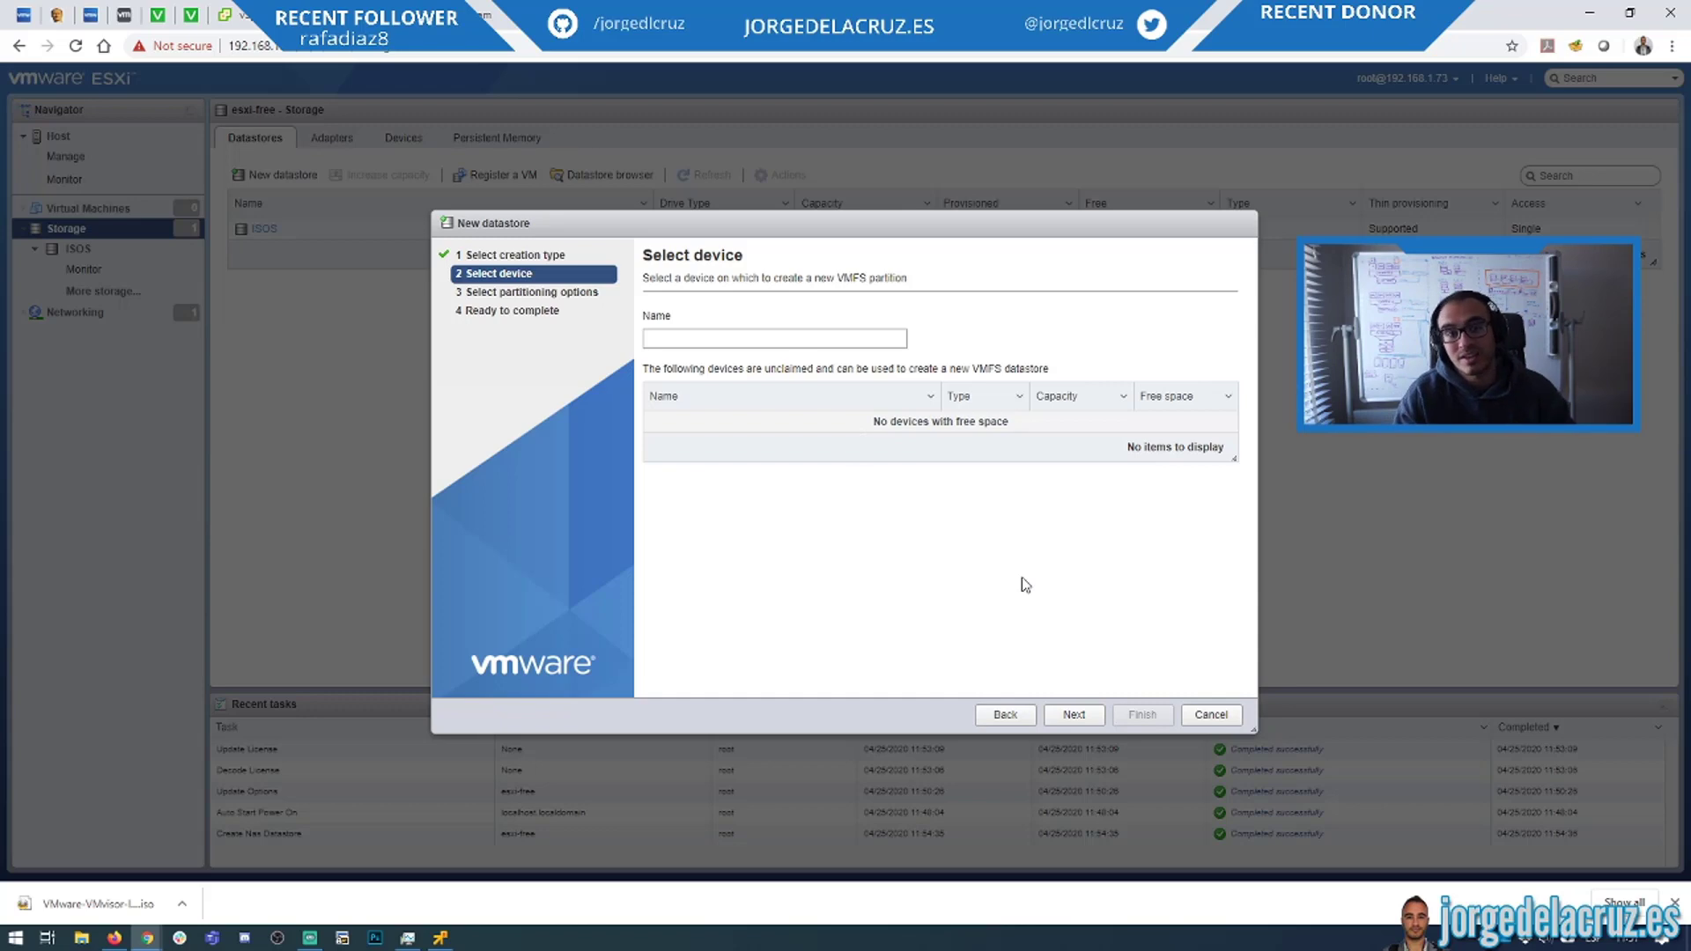
left_click(1212, 717)
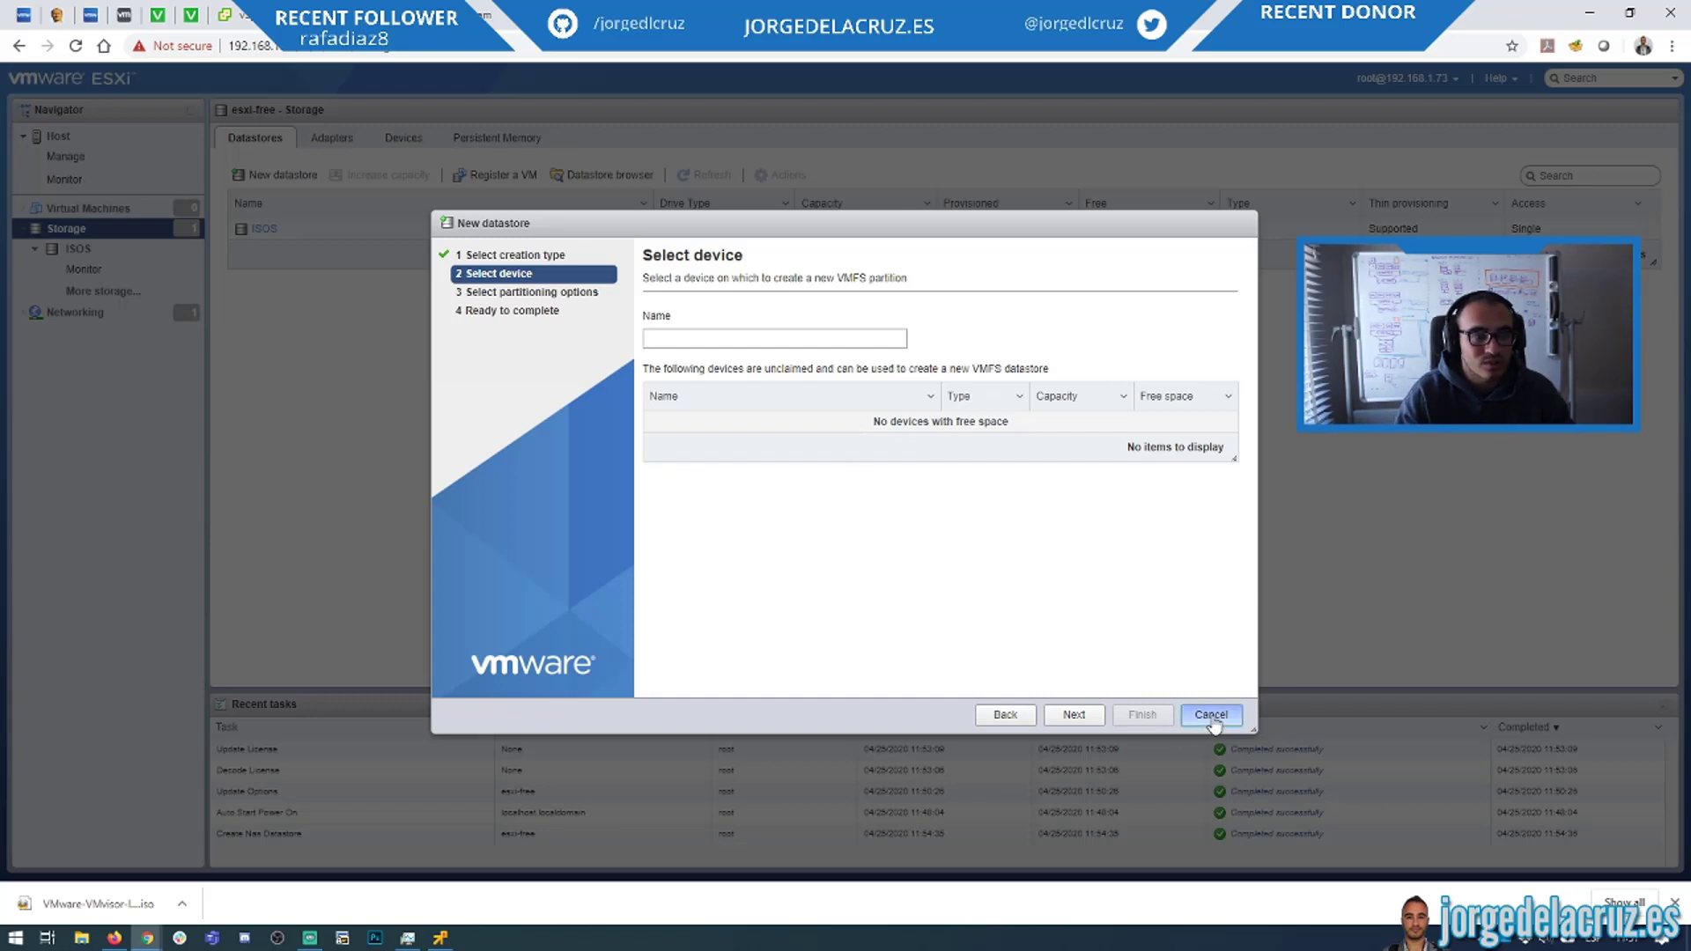
key("ctrl+Tab")
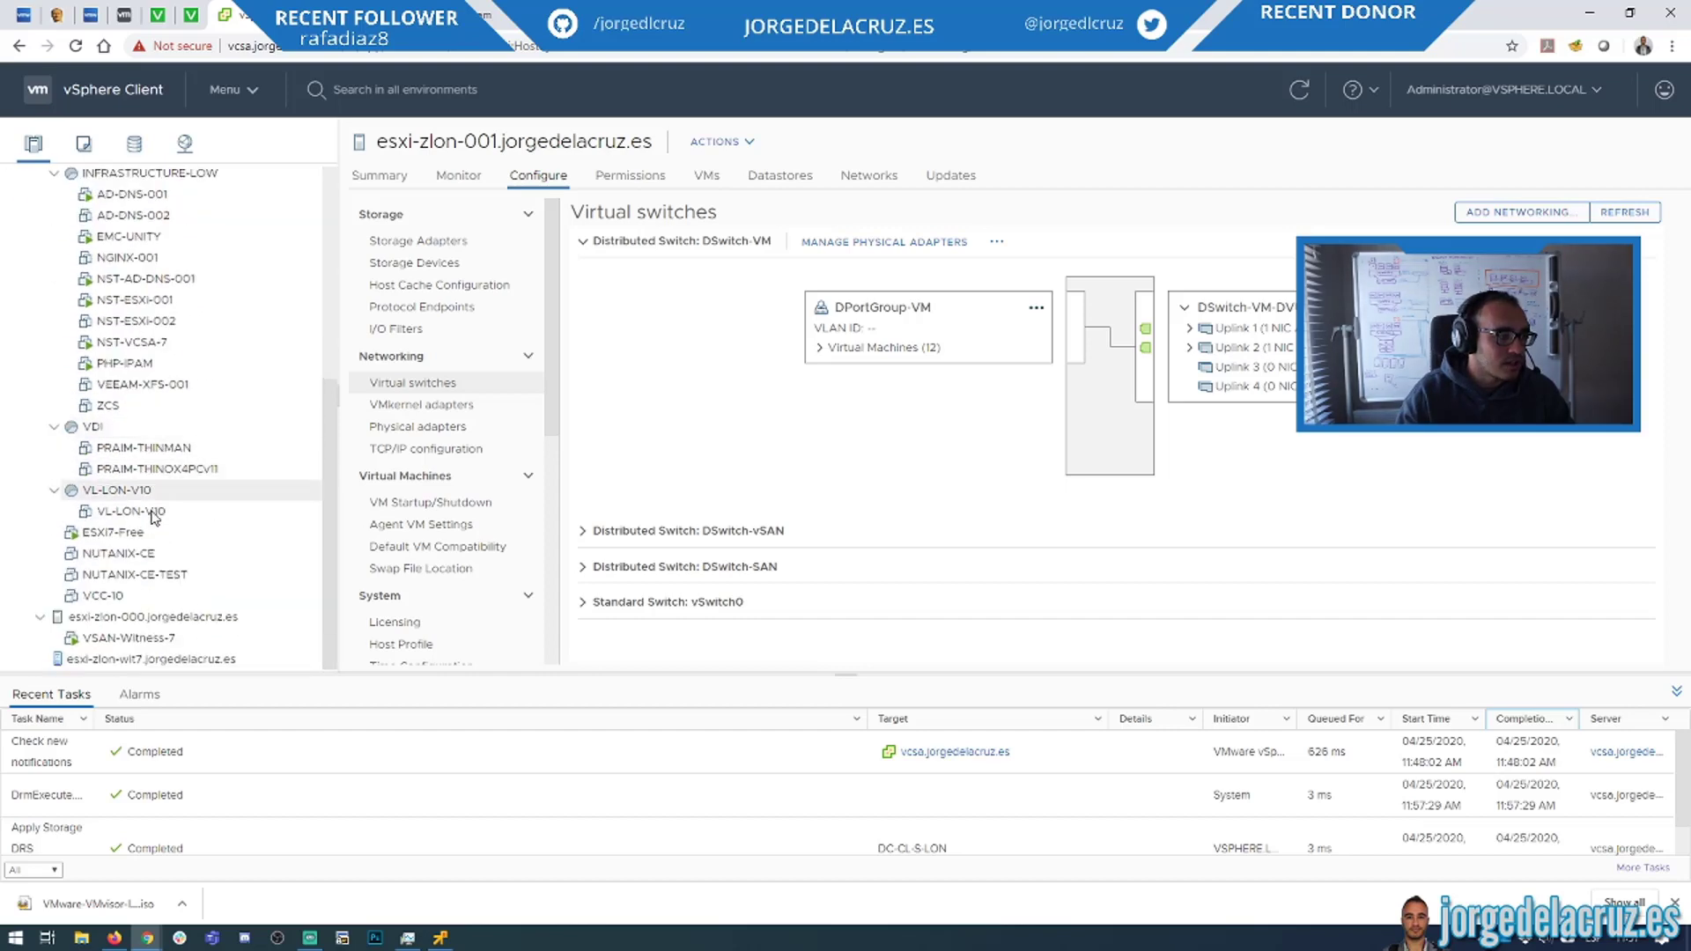
- Reboot the esxi-free host from the Host Client, confirming the maintenance-mode warning
left_click(130, 534)
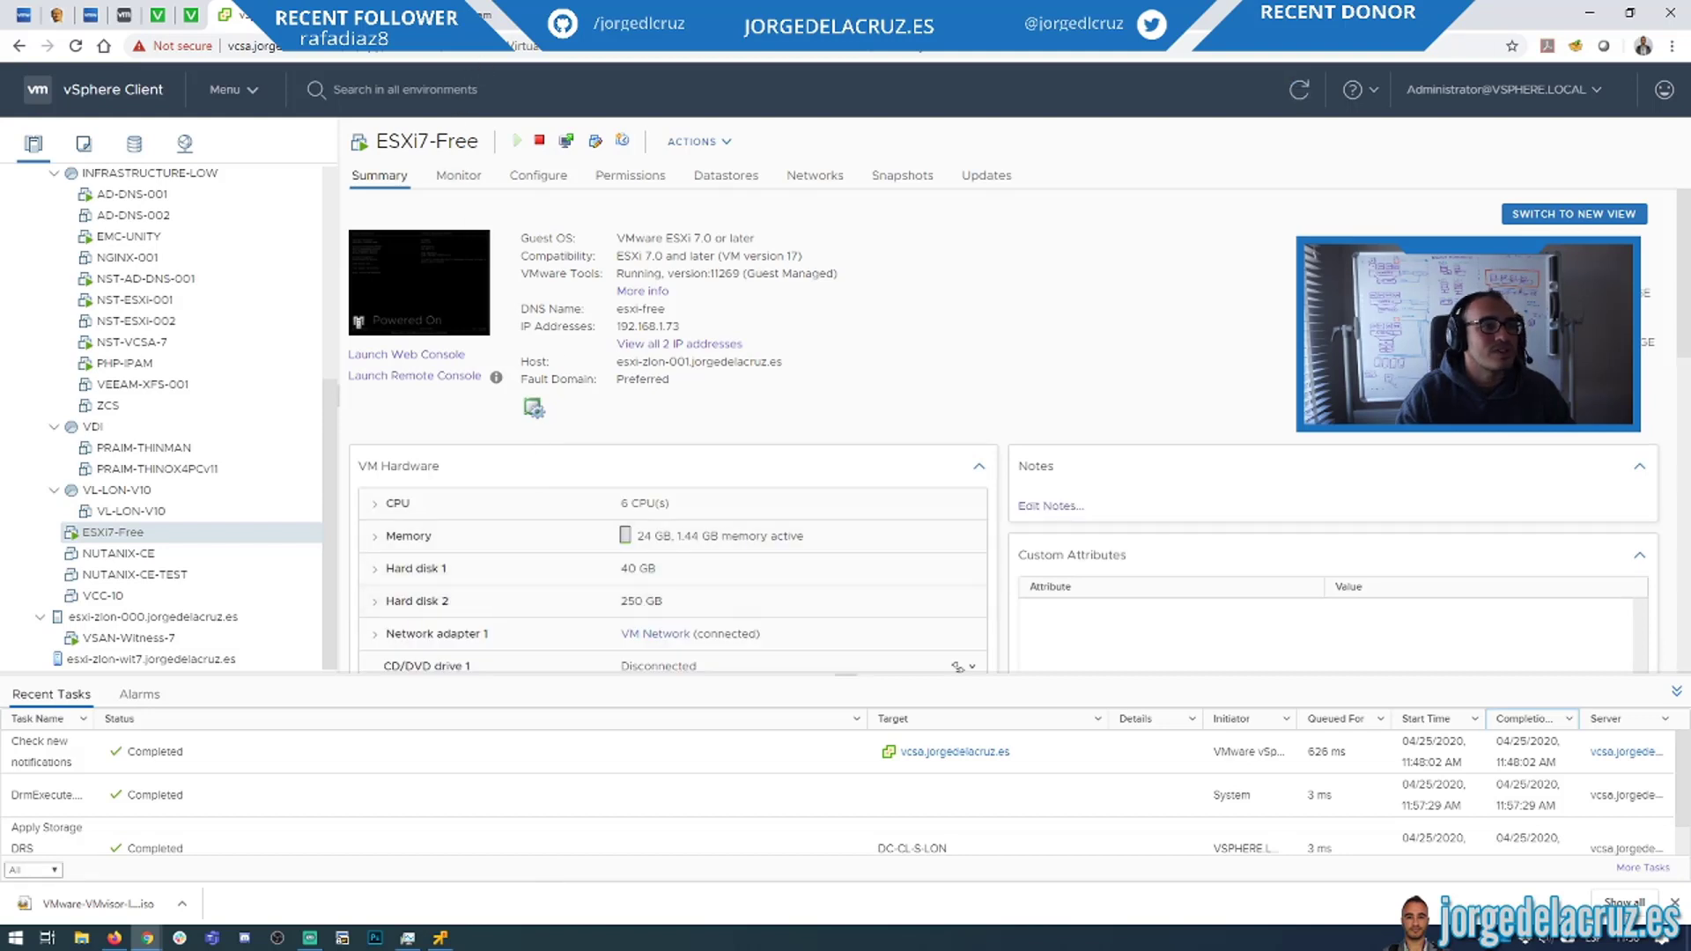
key("ctrl+Tab")
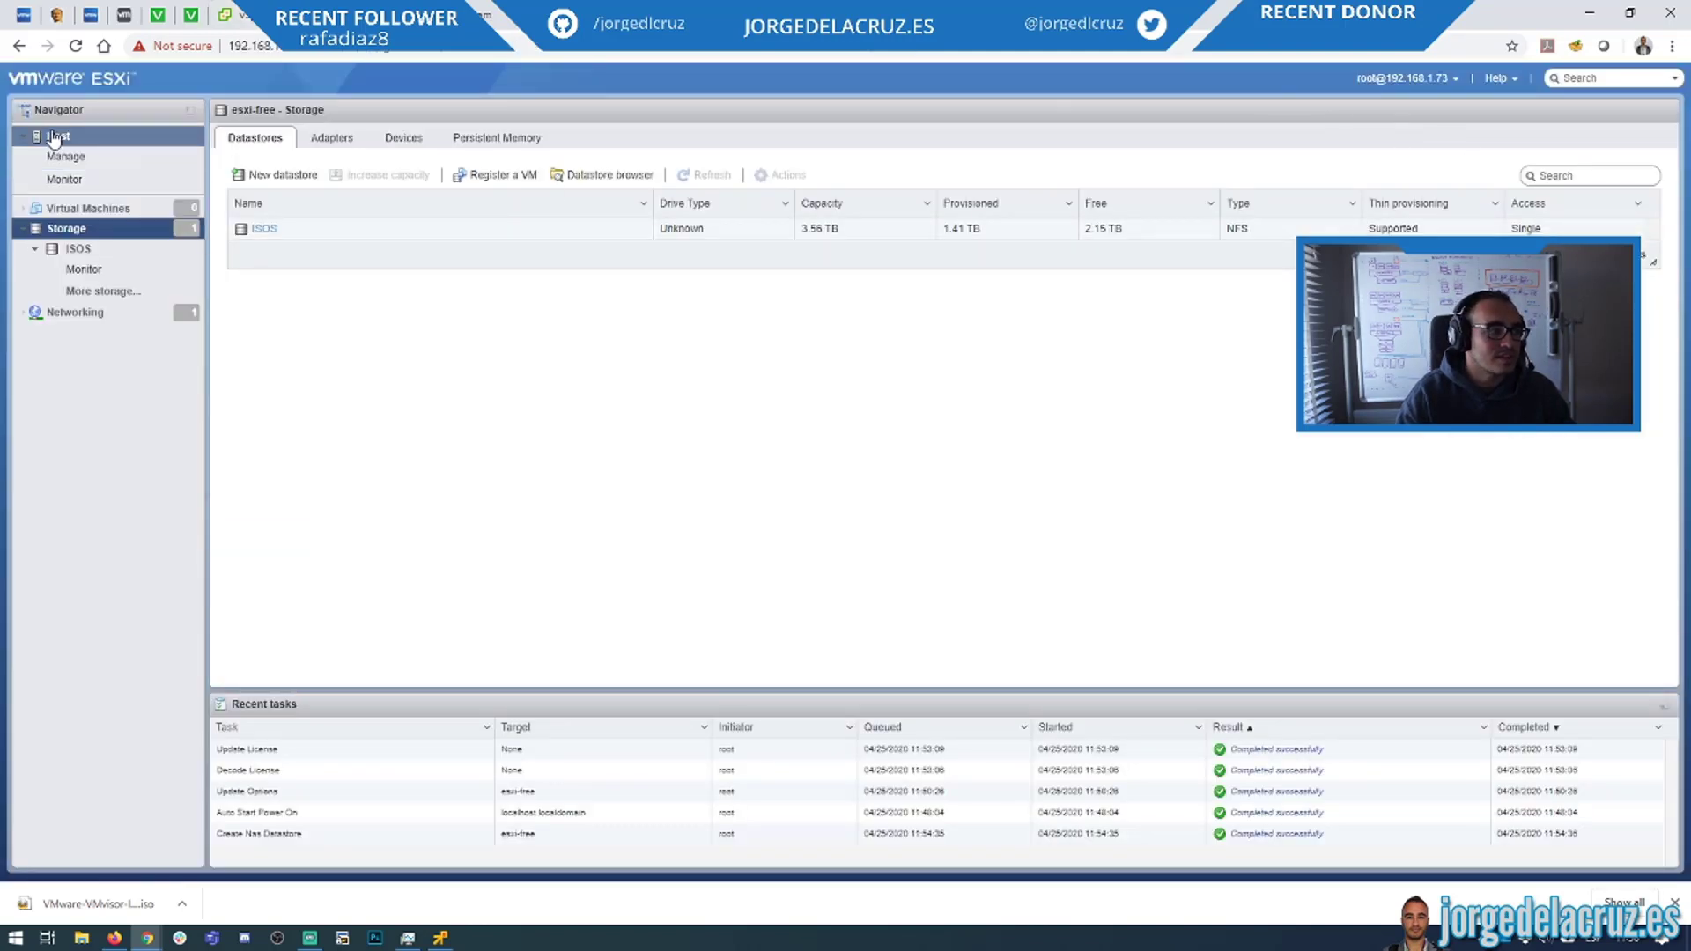
right_click(54, 139)
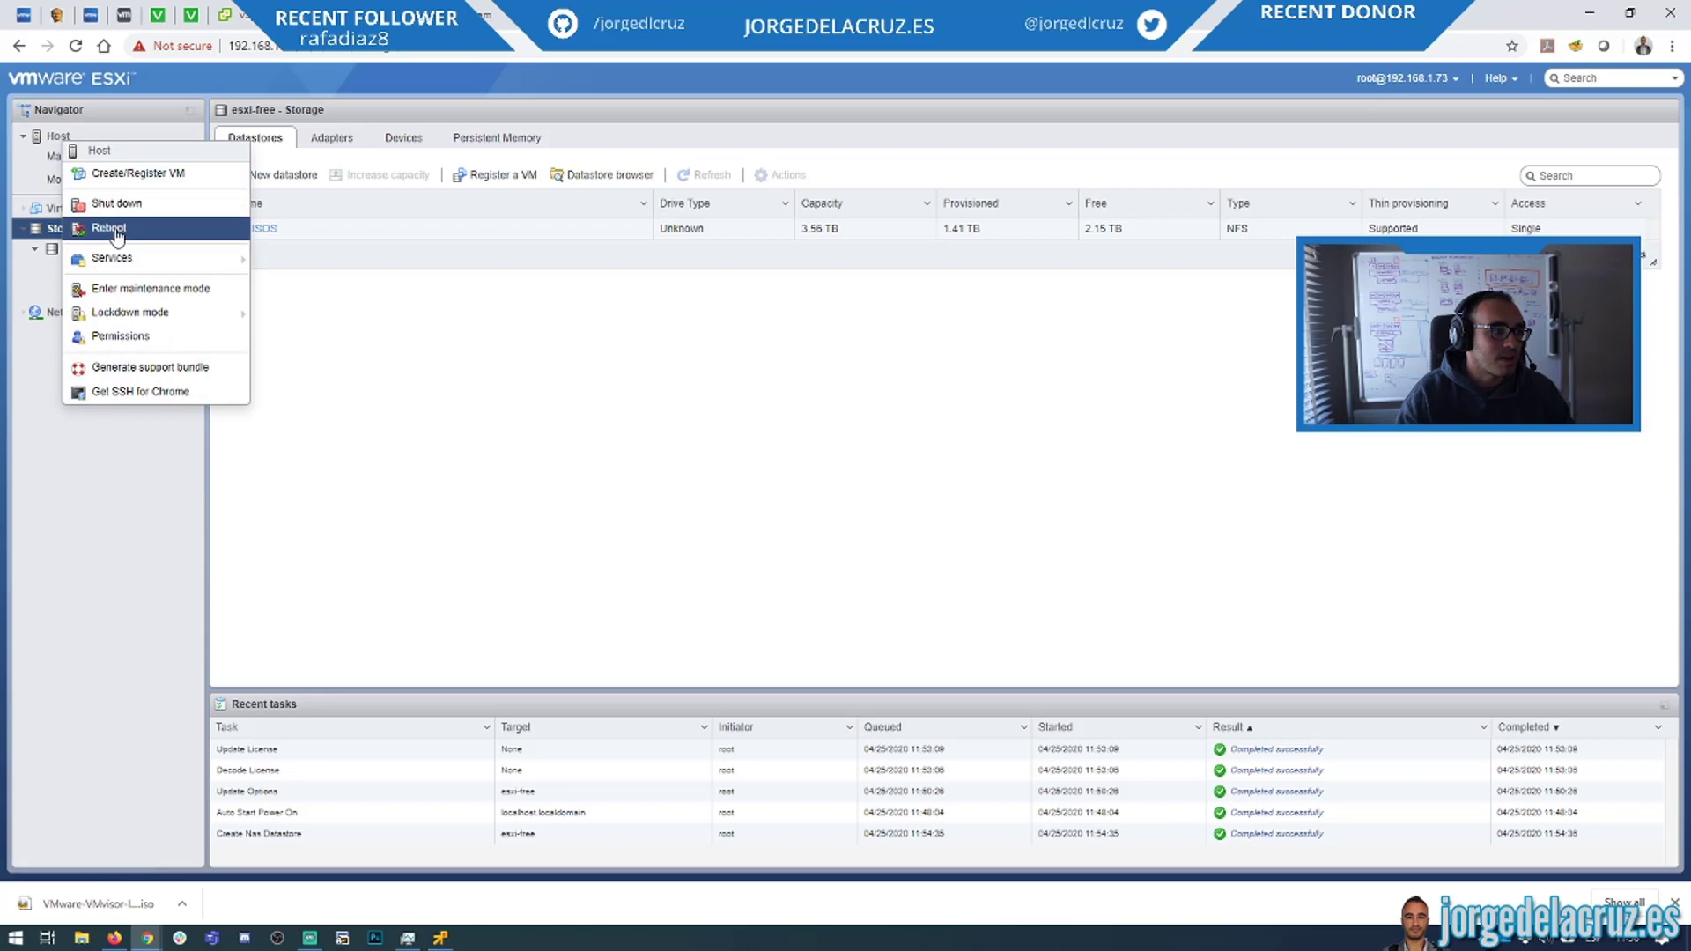
left_click(113, 230)
left_click(960, 565)
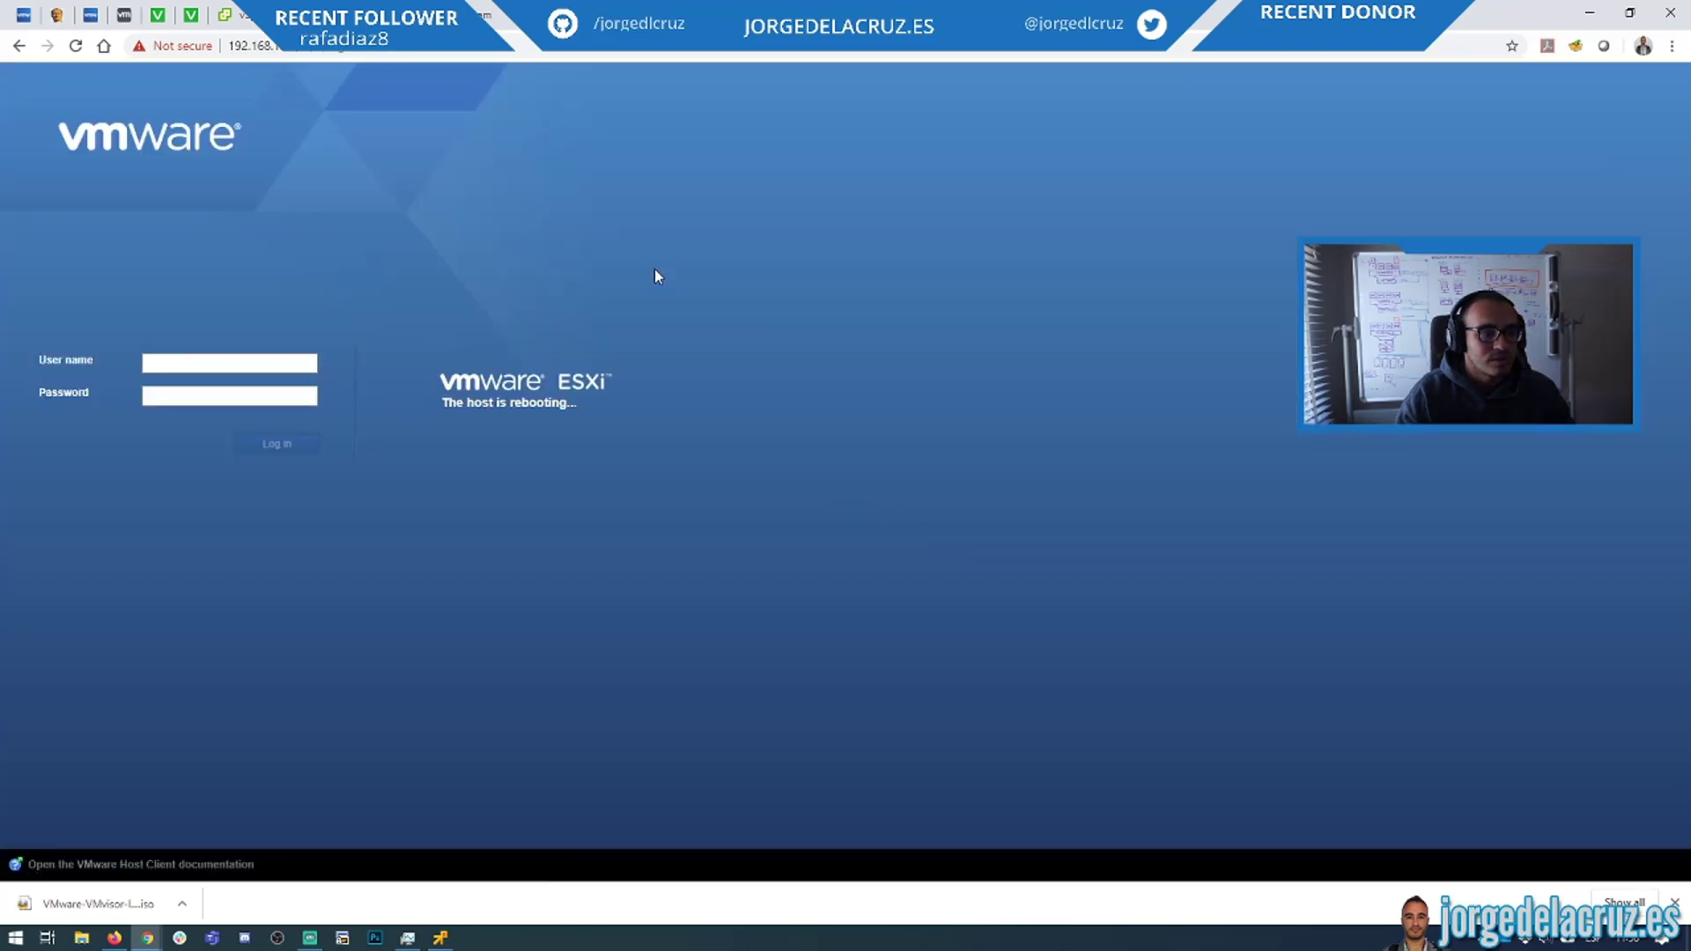
left_click(441, 938)
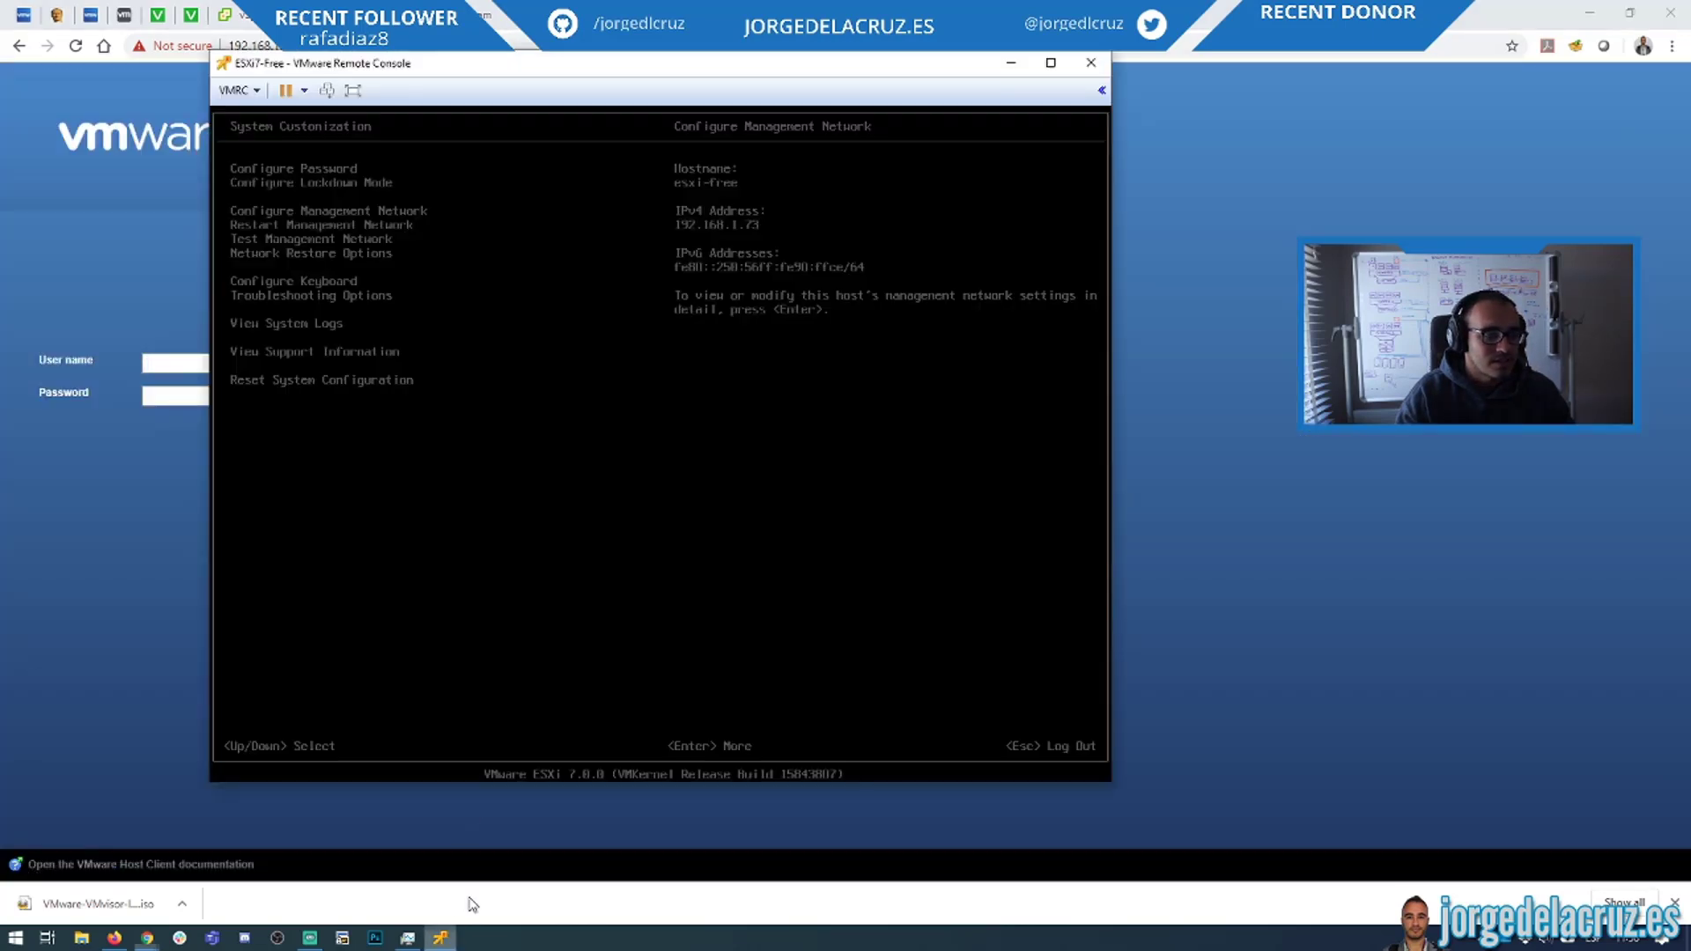
- Skip the ESXi boot countdown in the remote console, then turn to the ESXi Free vs Paid article
left_click_drag(608, 66, 909, 70)
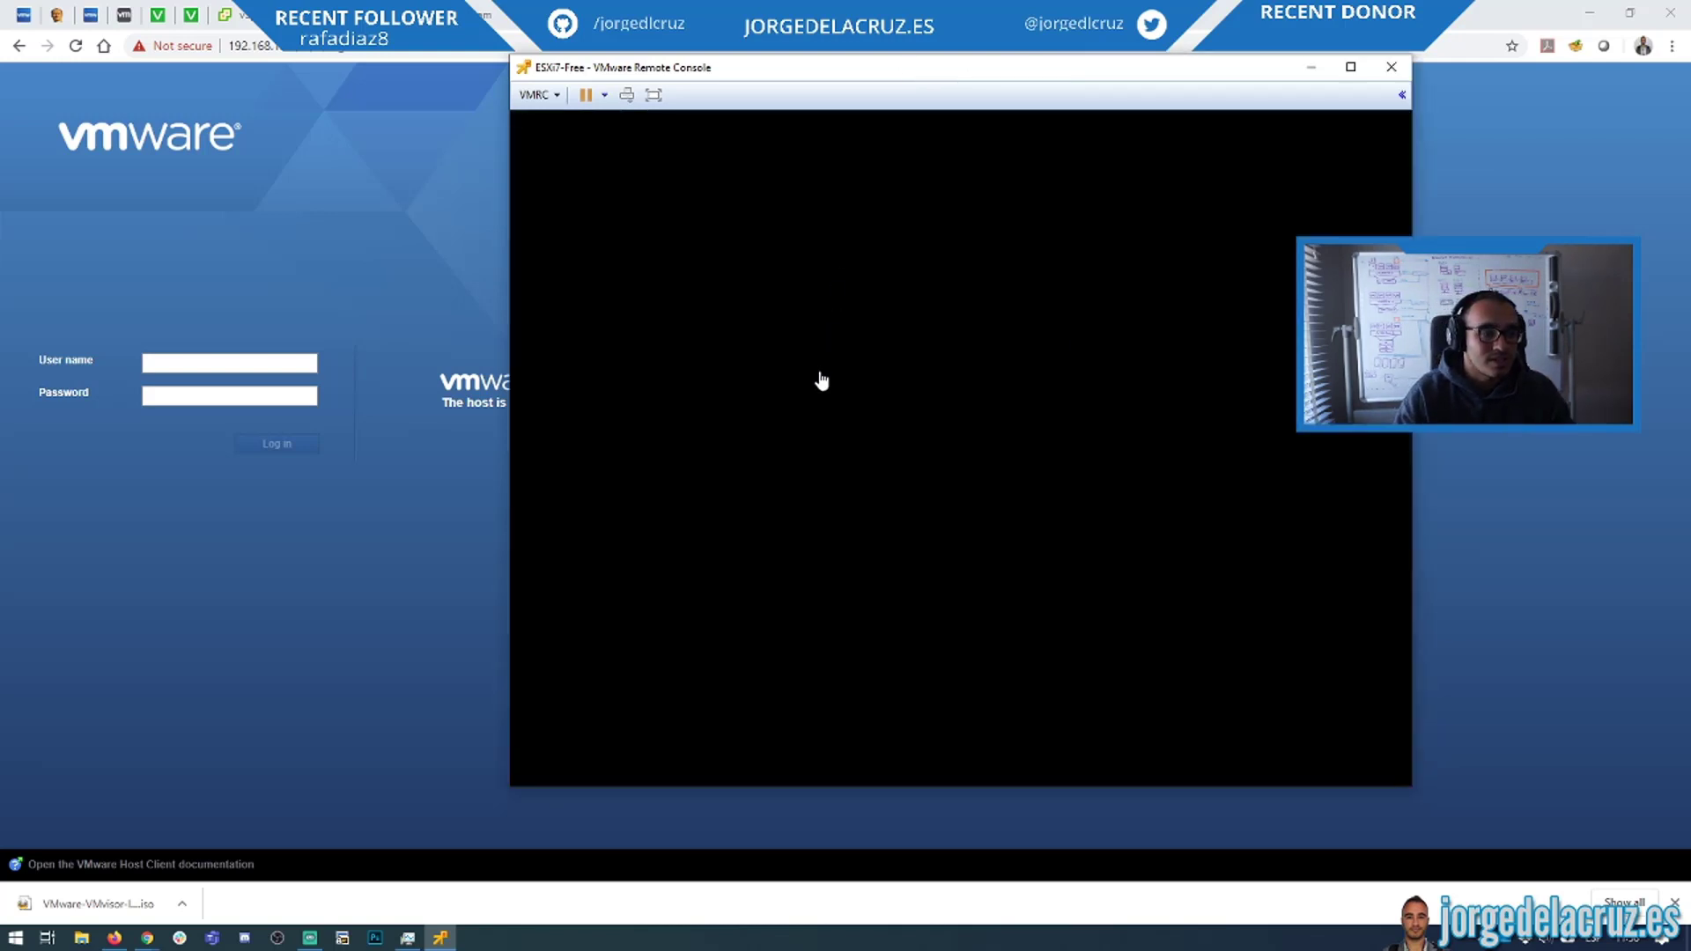
left_click(826, 349)
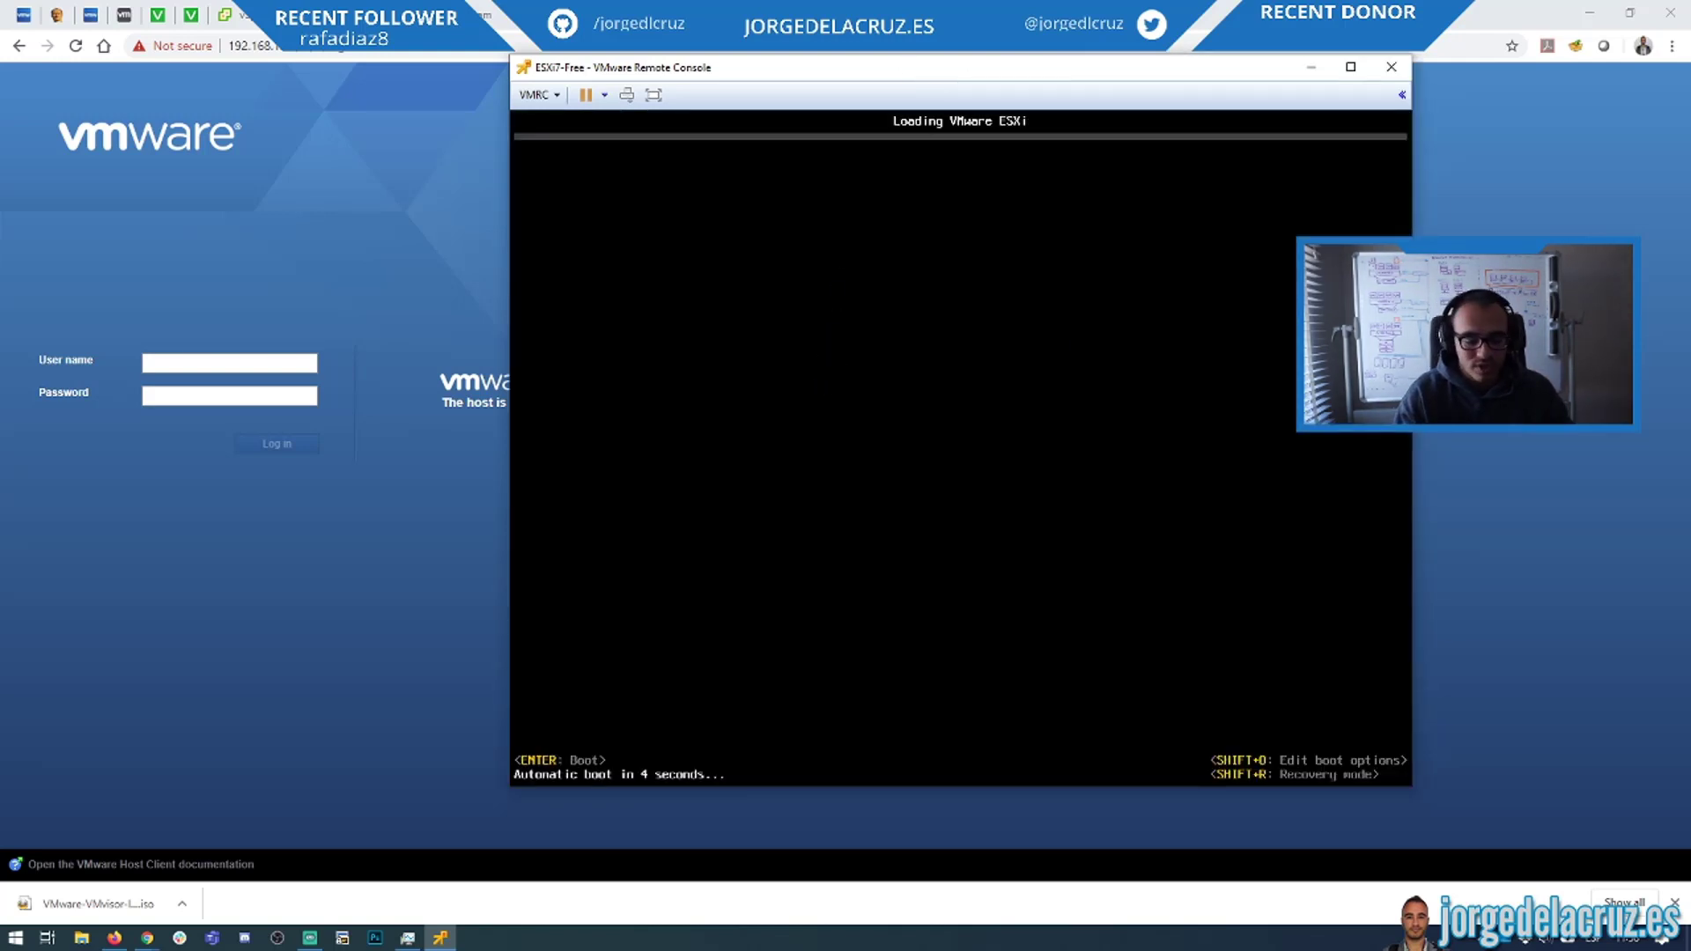
key("Return")
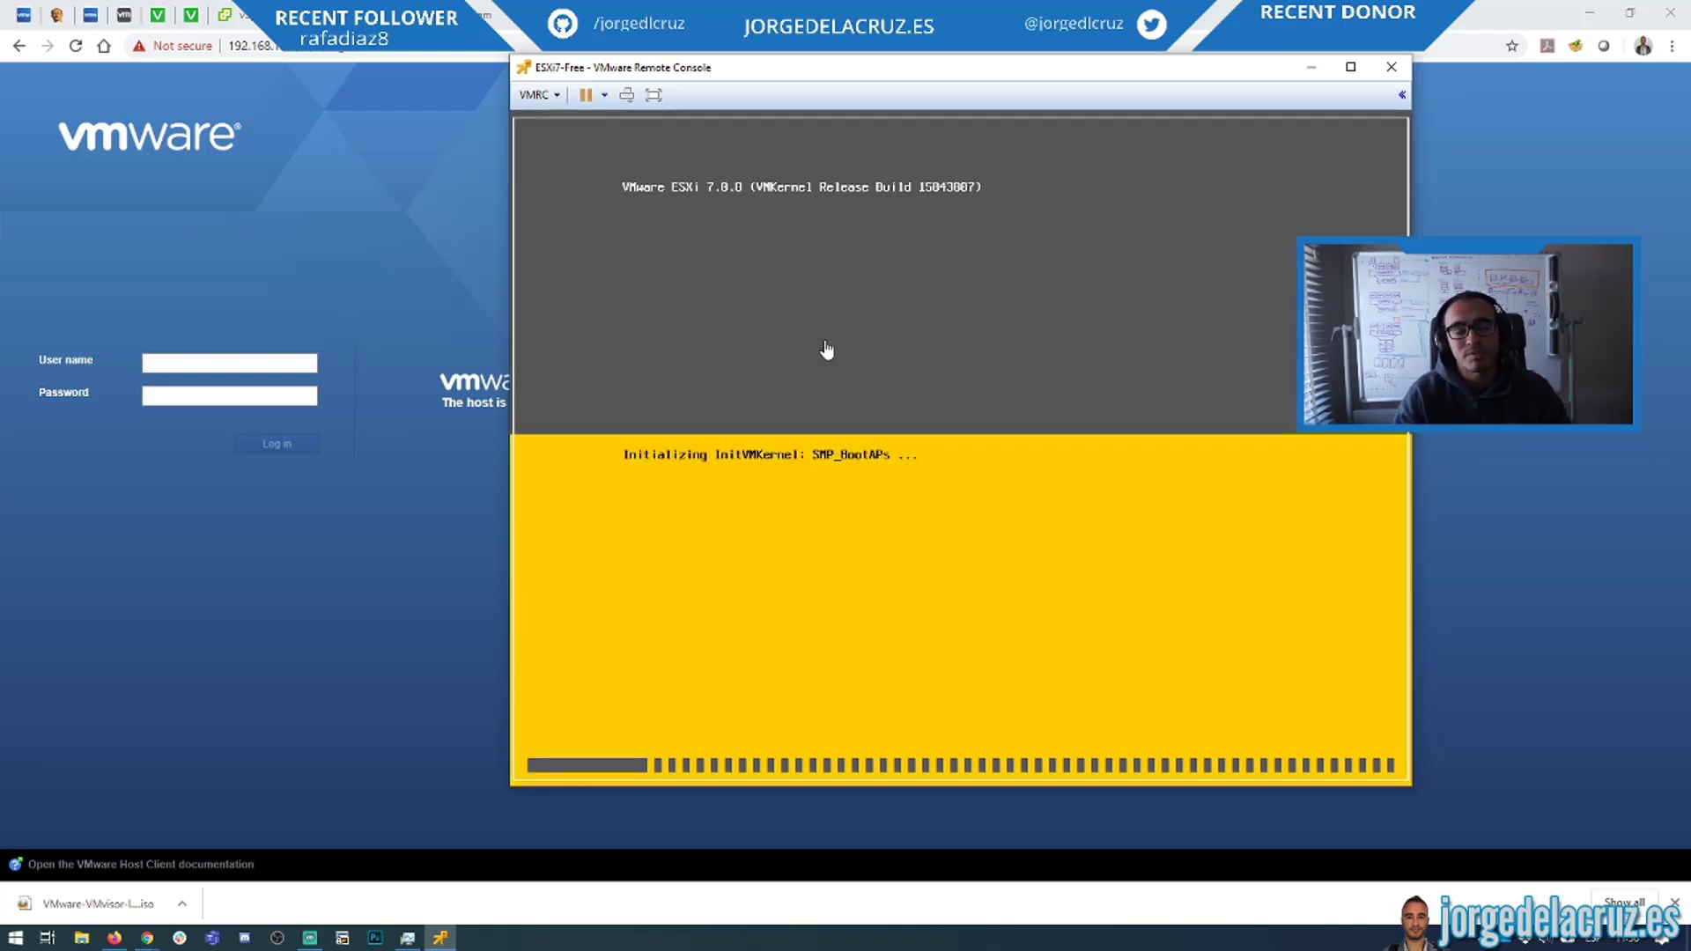
left_click(58, 17)
scroll(846, 520, "up", 20)
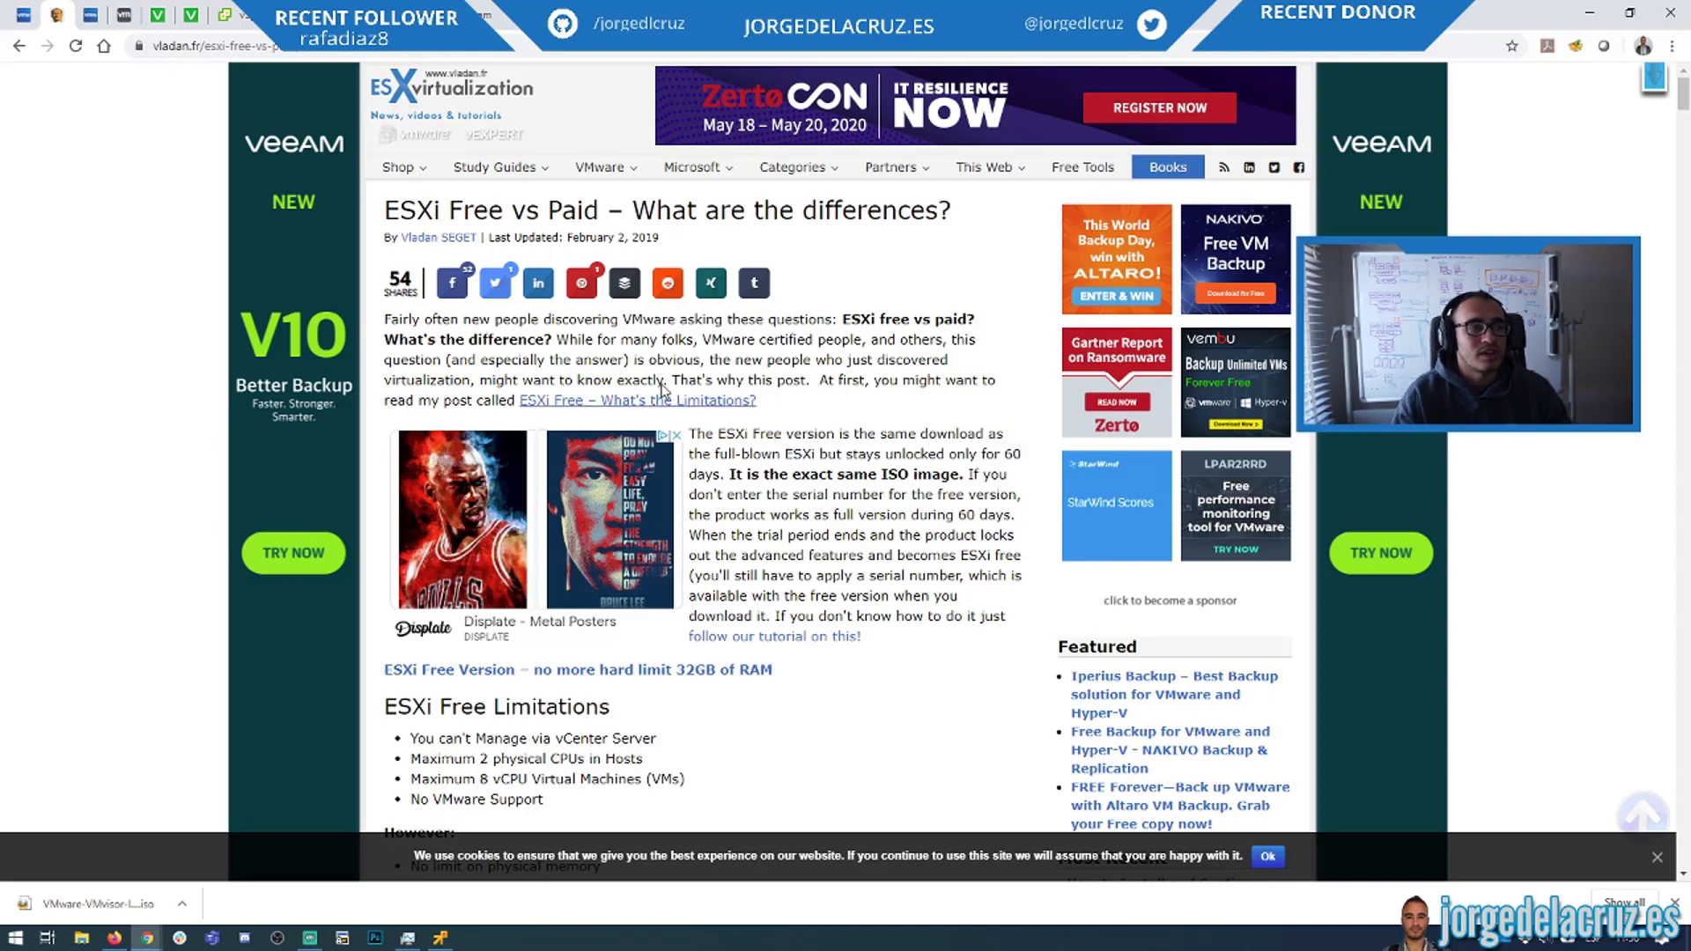
left_click_drag(417, 205, 600, 212)
left_click(779, 341)
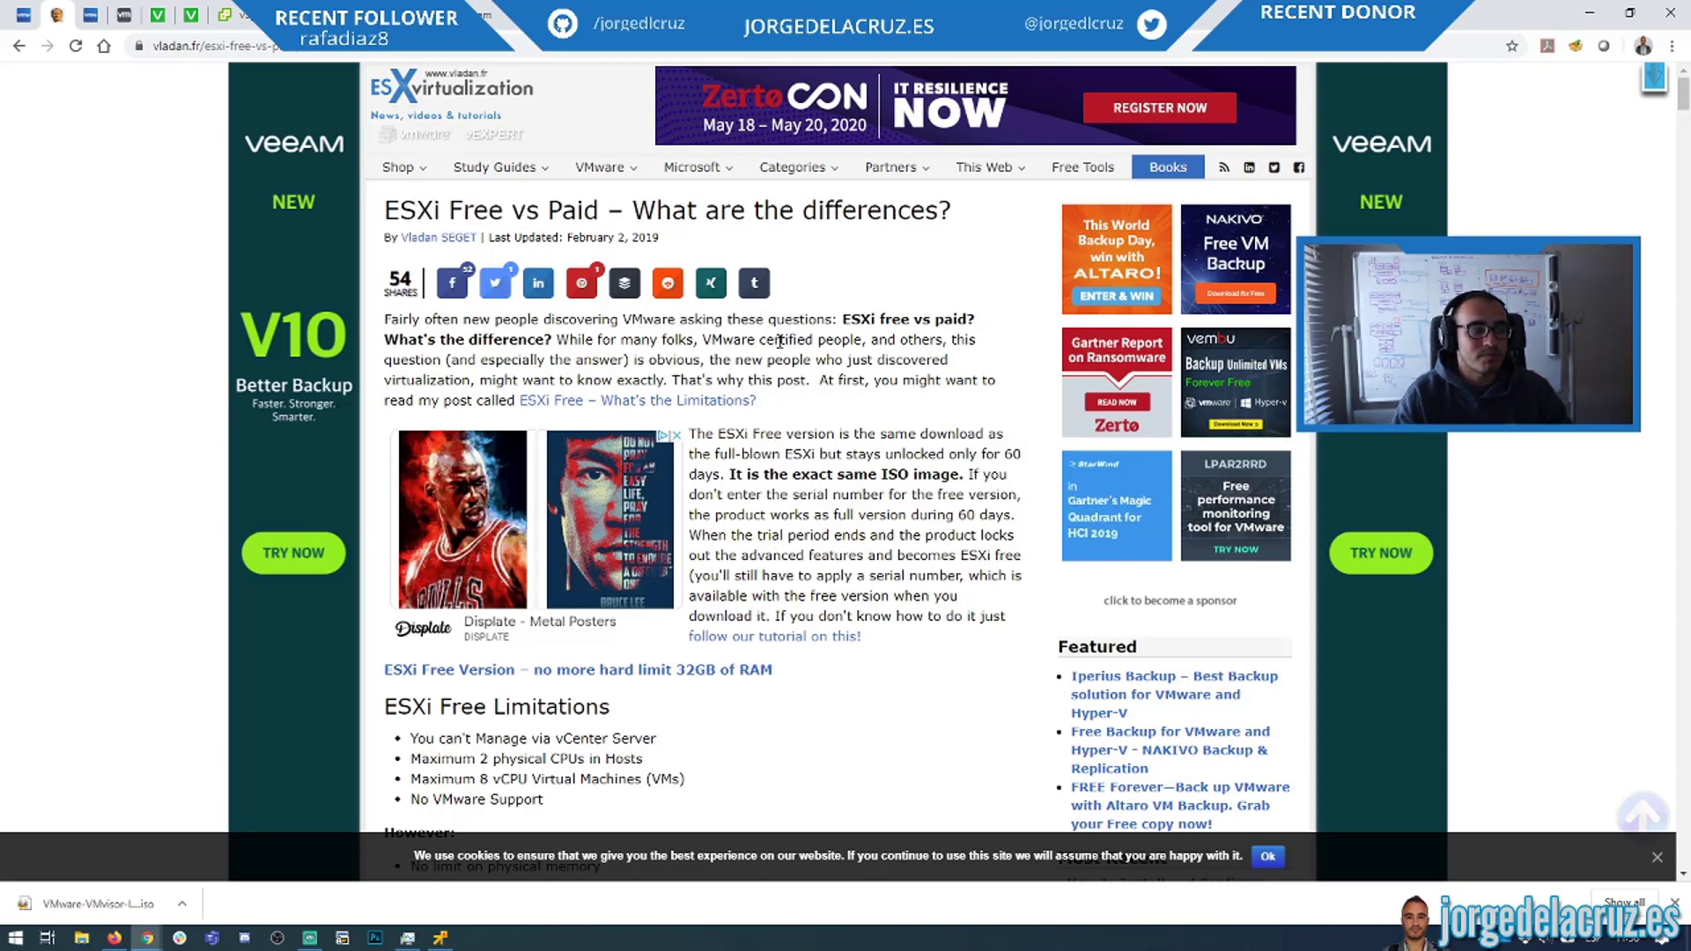
scroll(819, 535, "down", 4)
left_click_drag(408, 381, 647, 411)
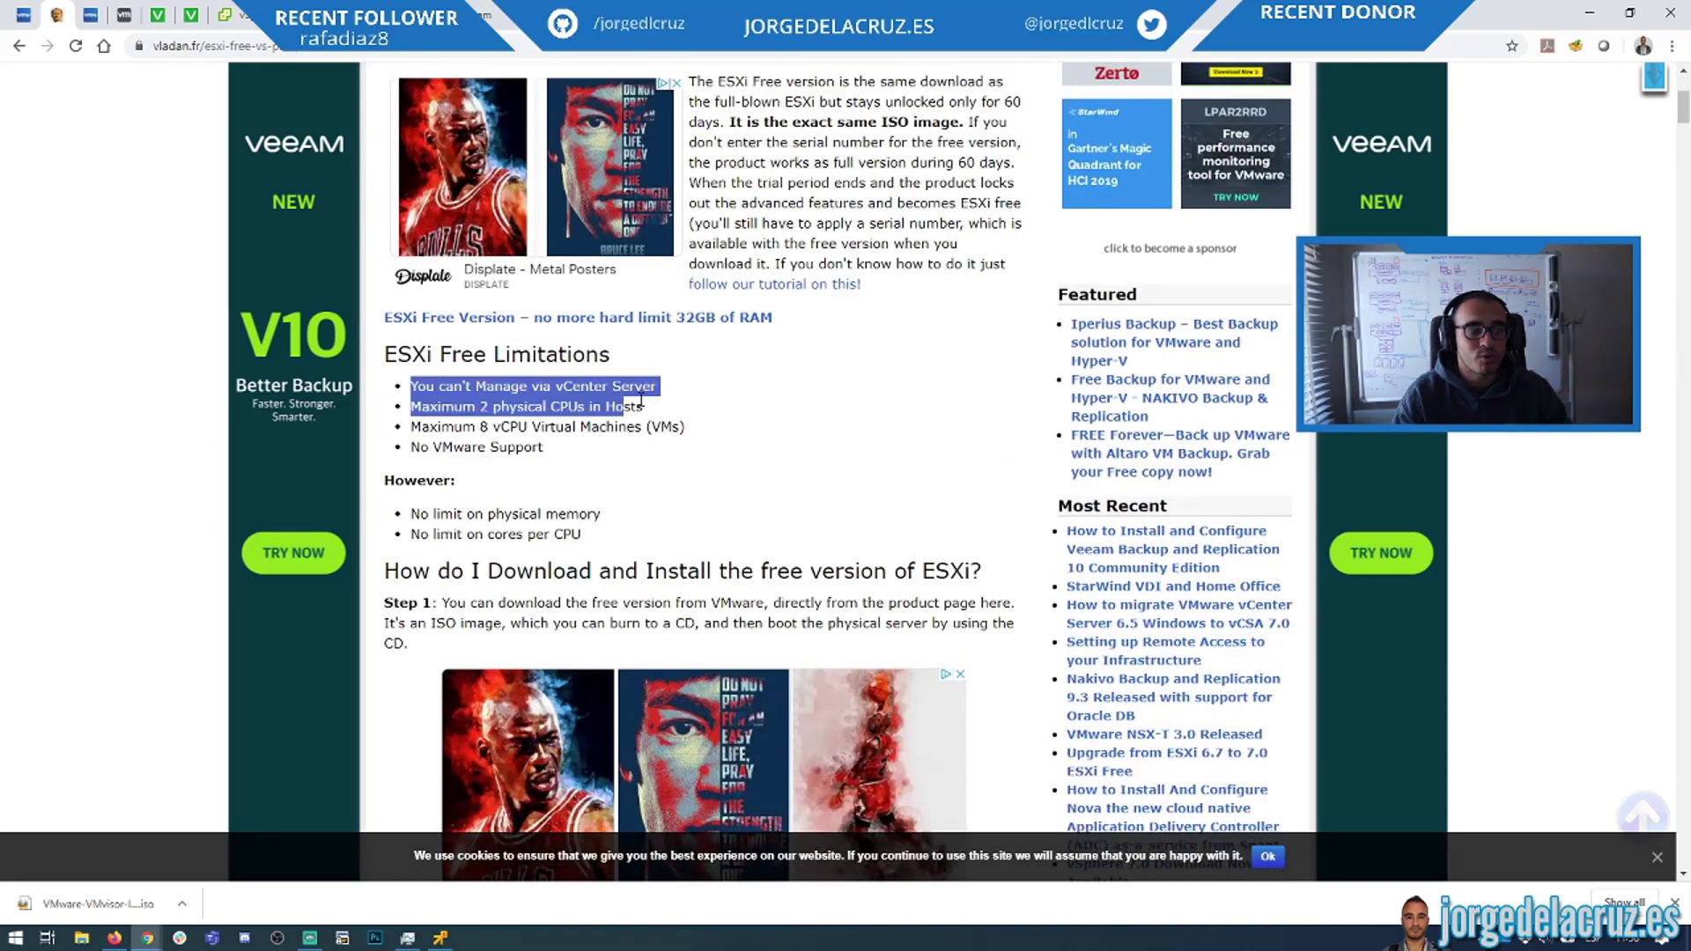
left_click(605, 385)
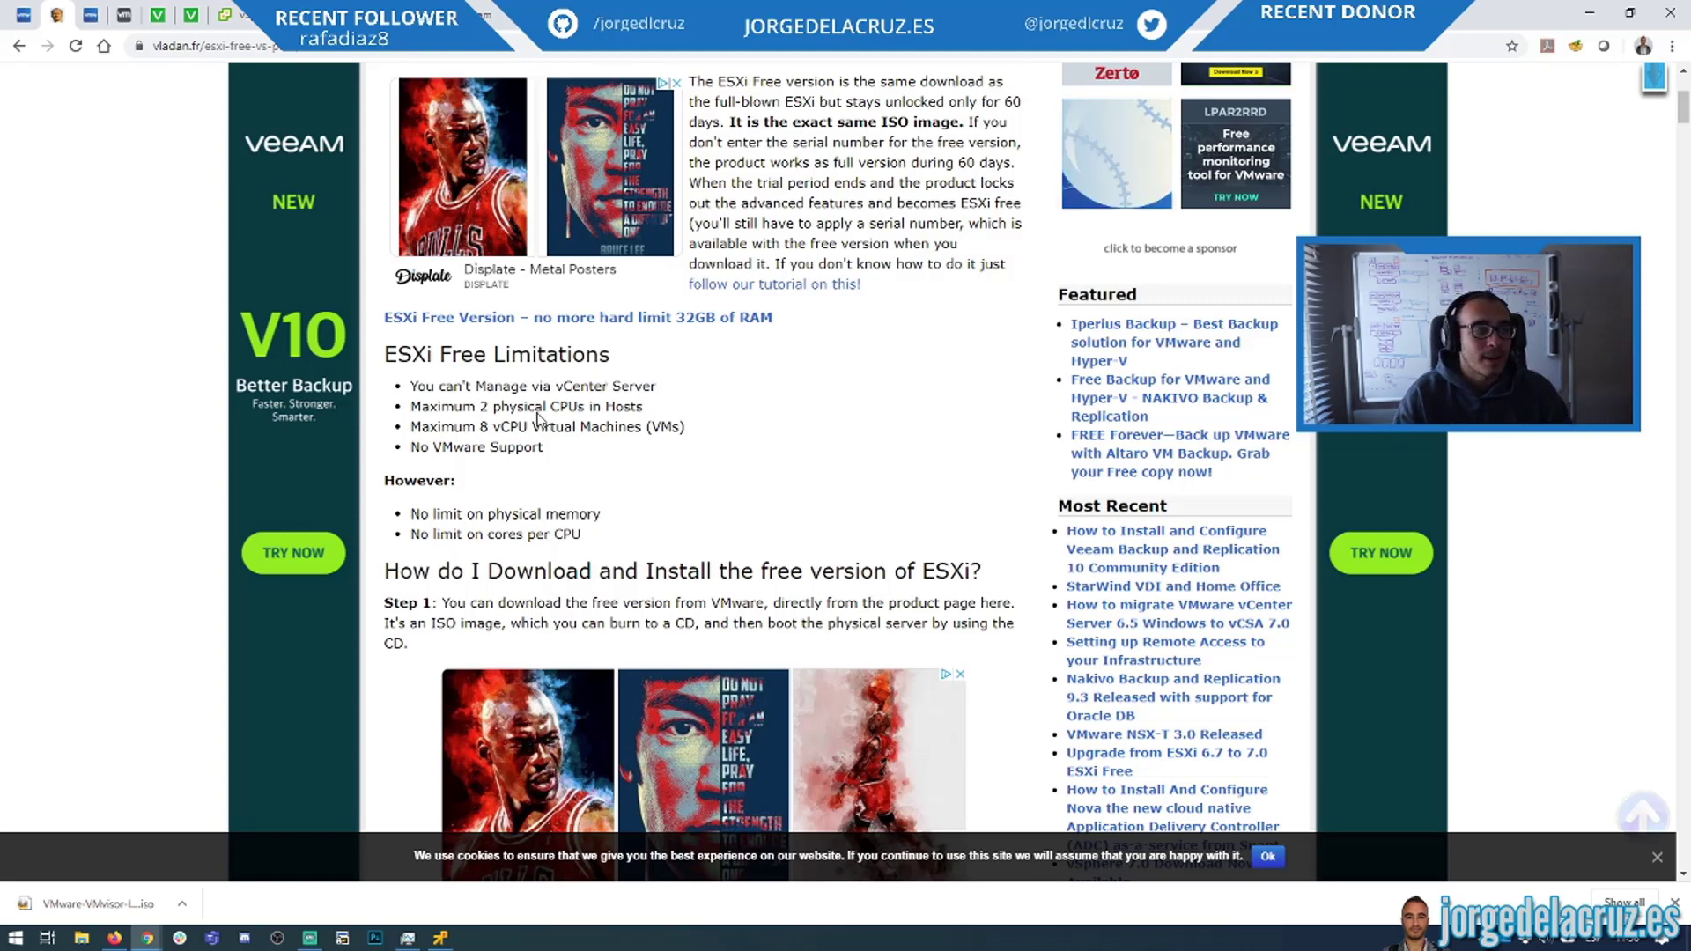
left_click_drag(430, 406, 595, 431)
left_click(598, 407)
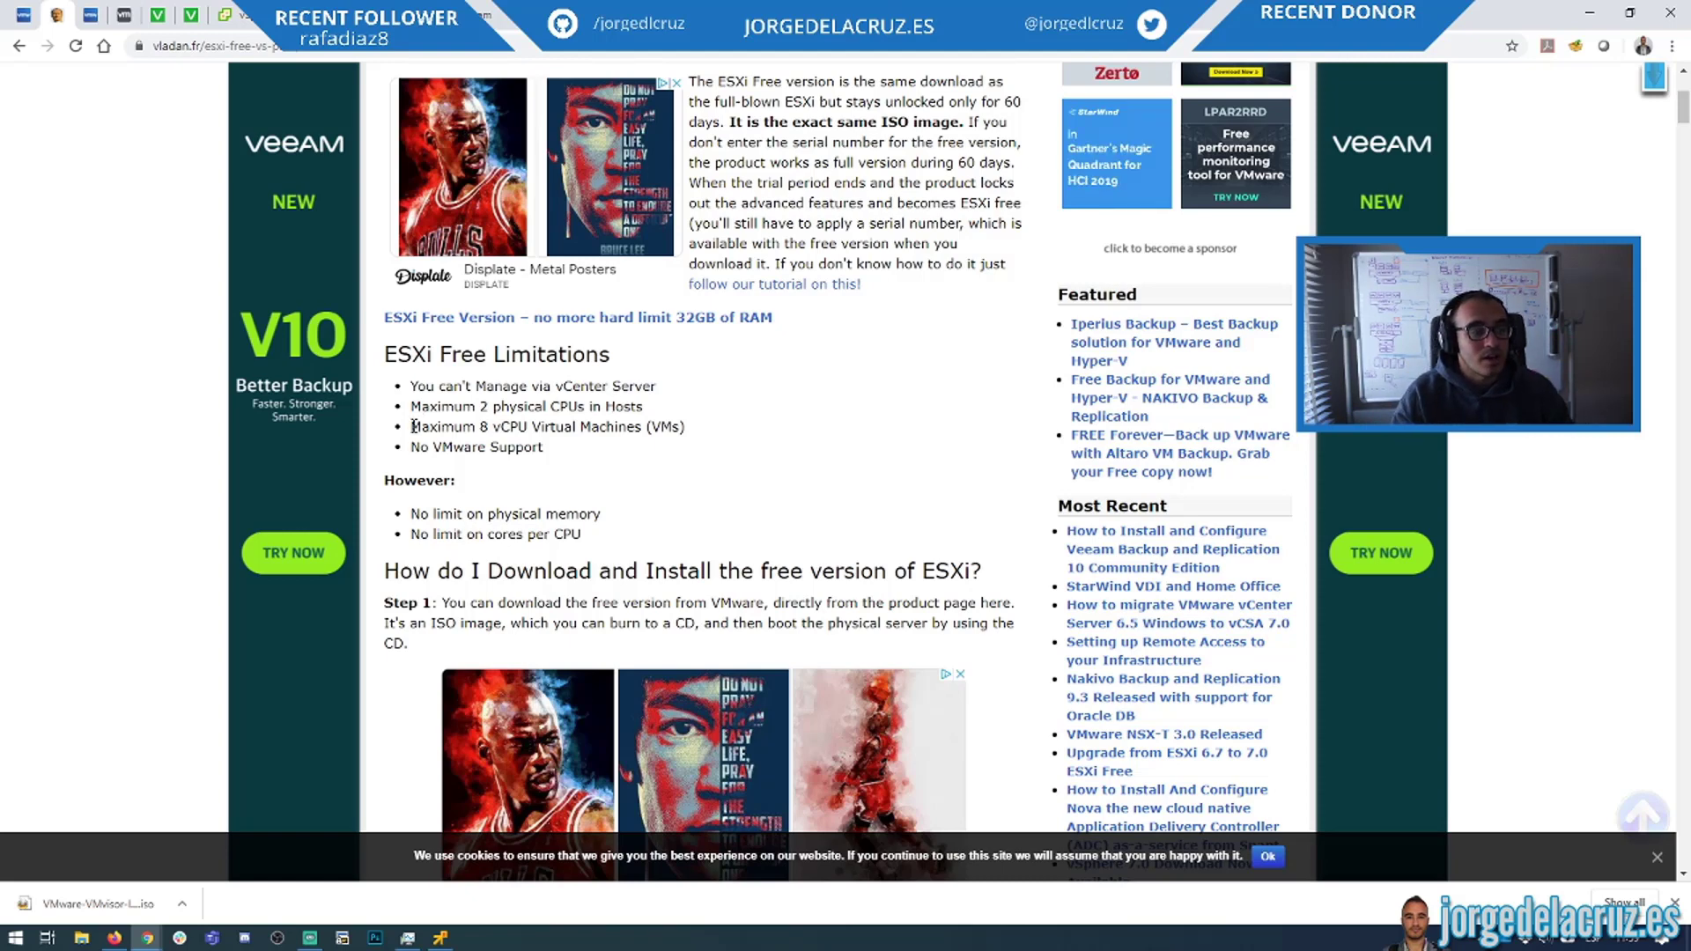
left_click_drag(414, 426, 601, 427)
left_click(612, 427)
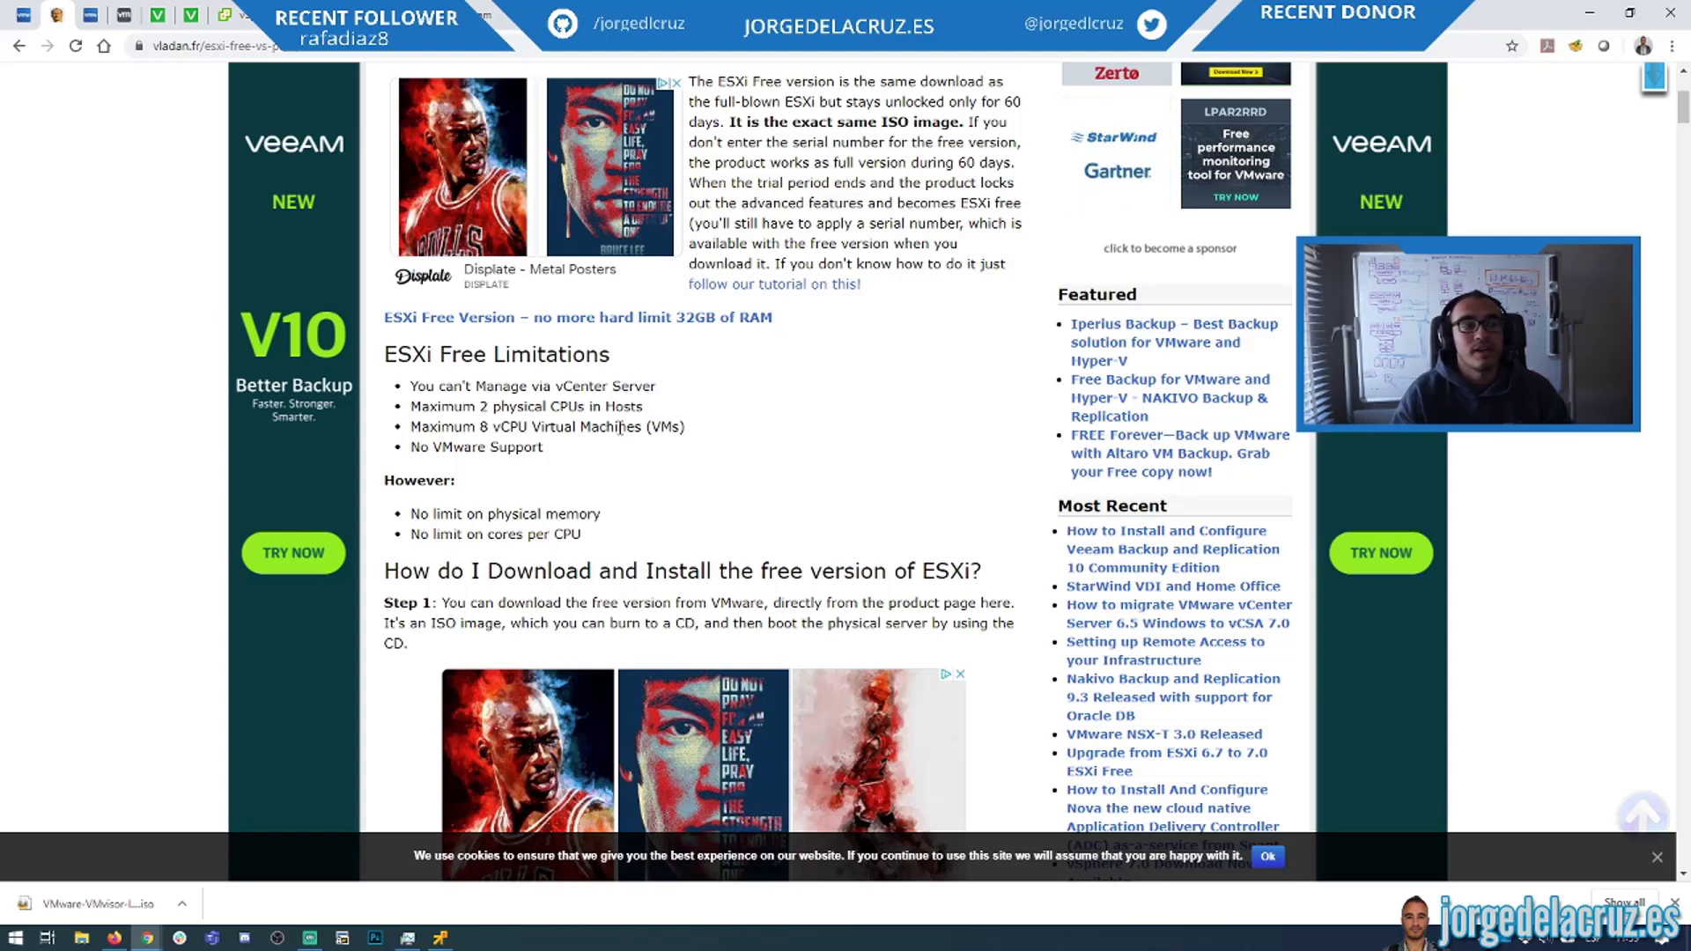
left_click_drag(548, 450, 390, 449)
left_click(414, 448)
scroll(433, 446, "down", 2)
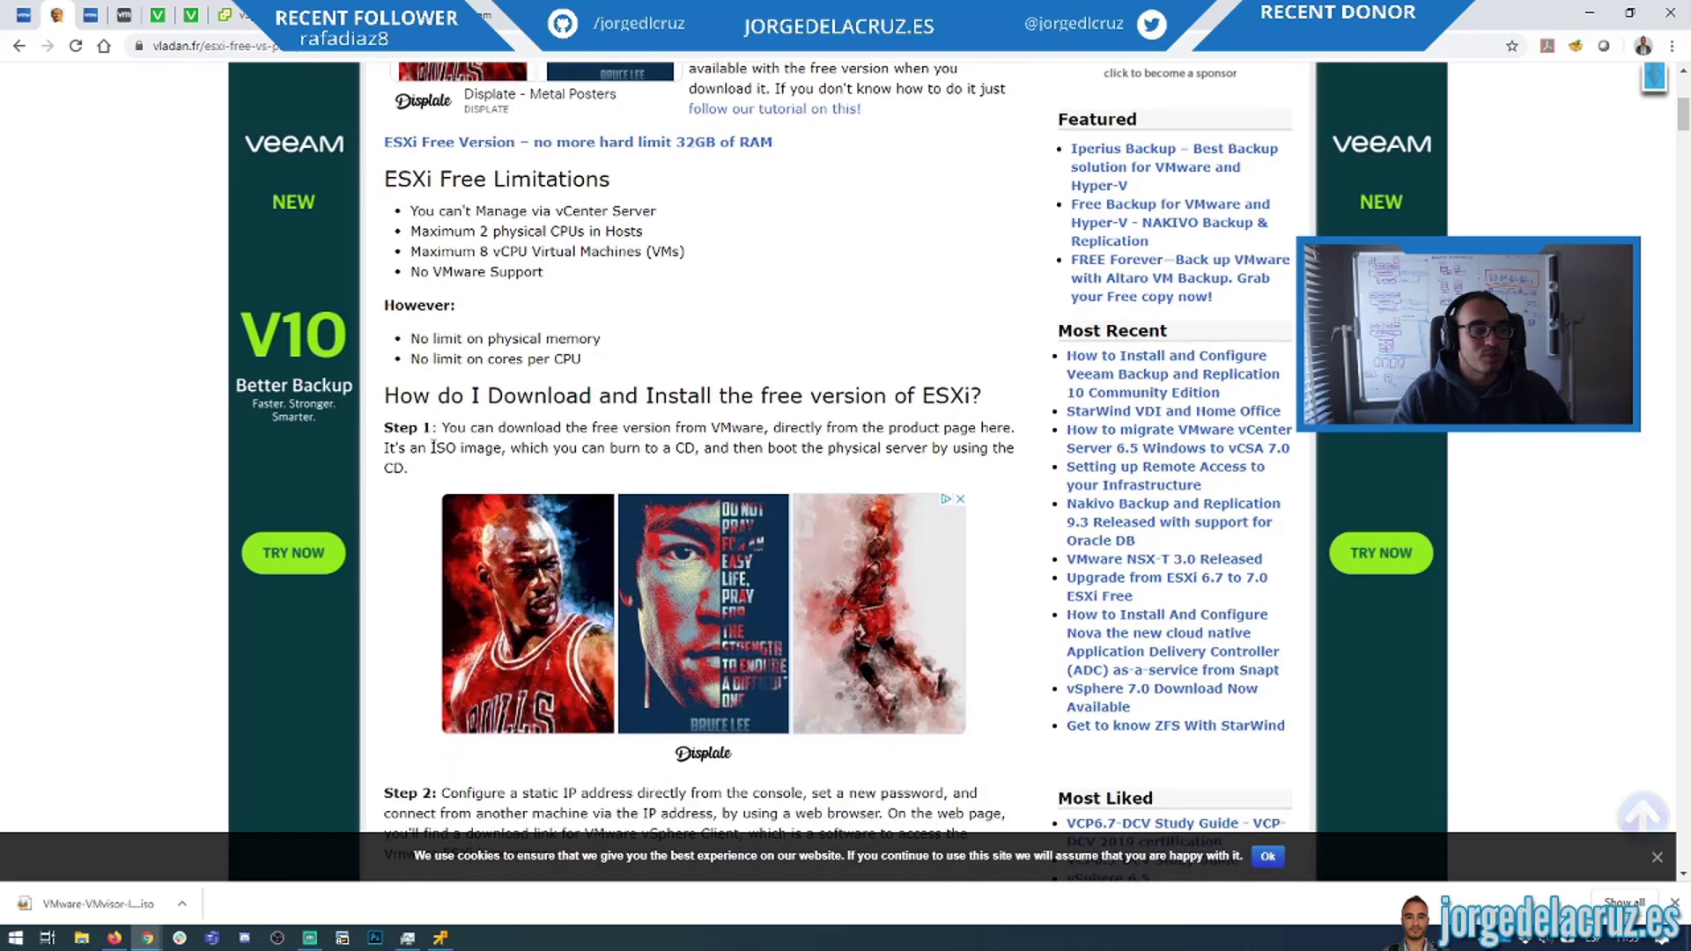
left_click_drag(408, 336, 571, 360)
left_click(566, 332)
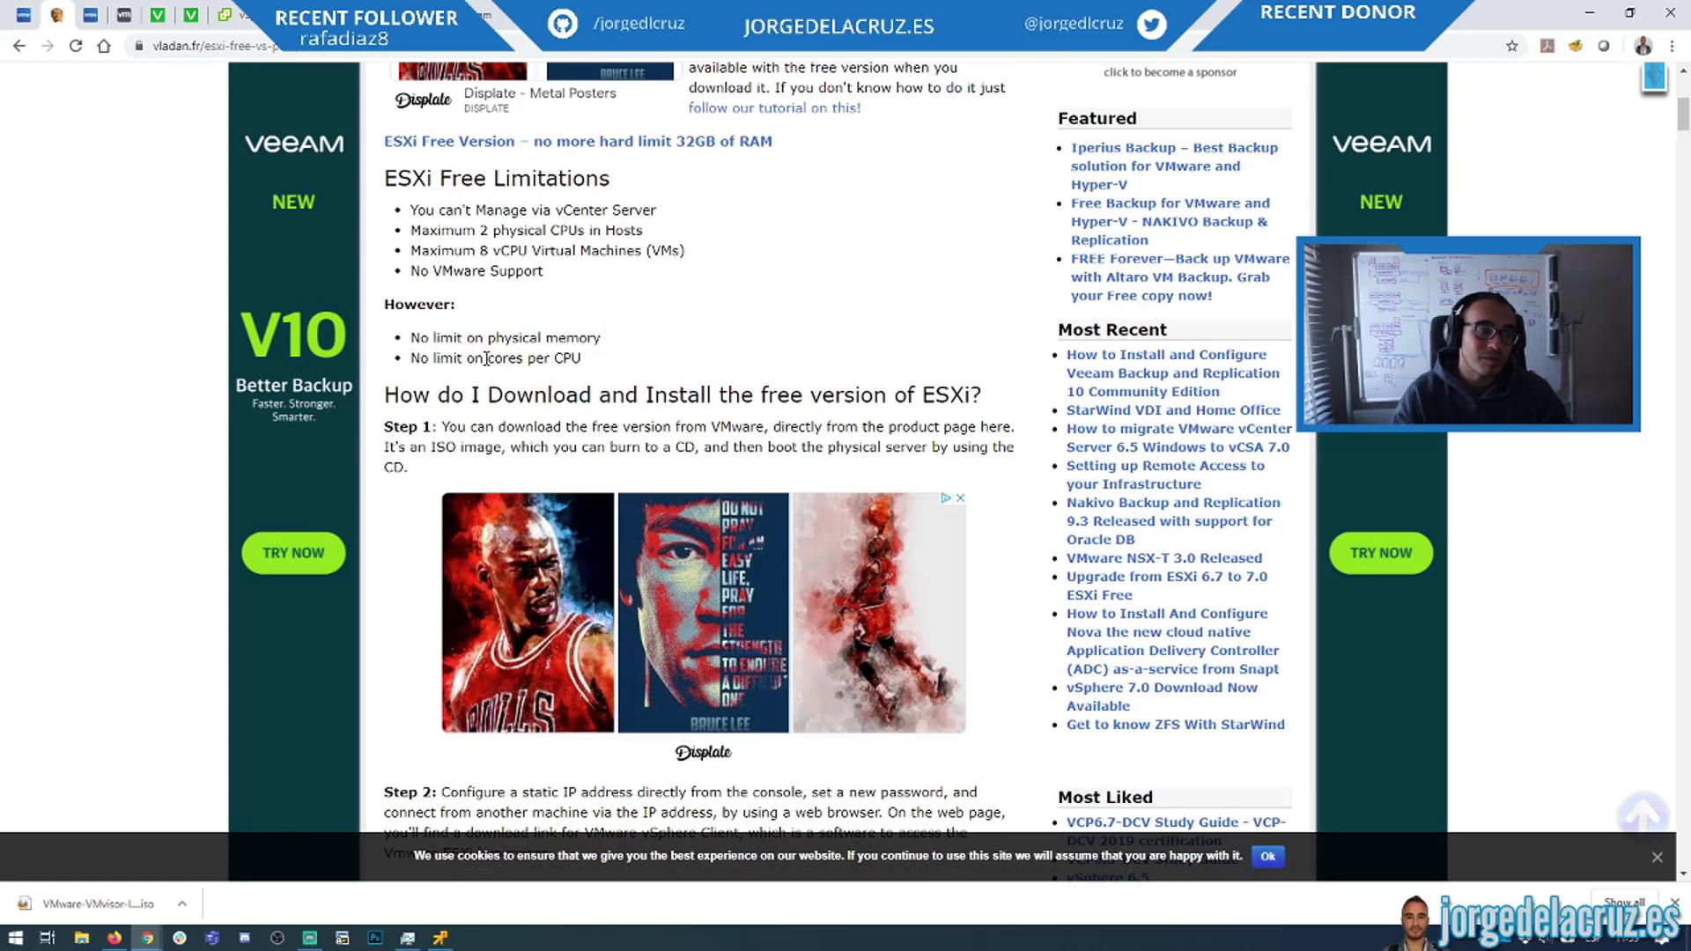
left_click_drag(486, 359, 580, 360)
left_click(516, 351)
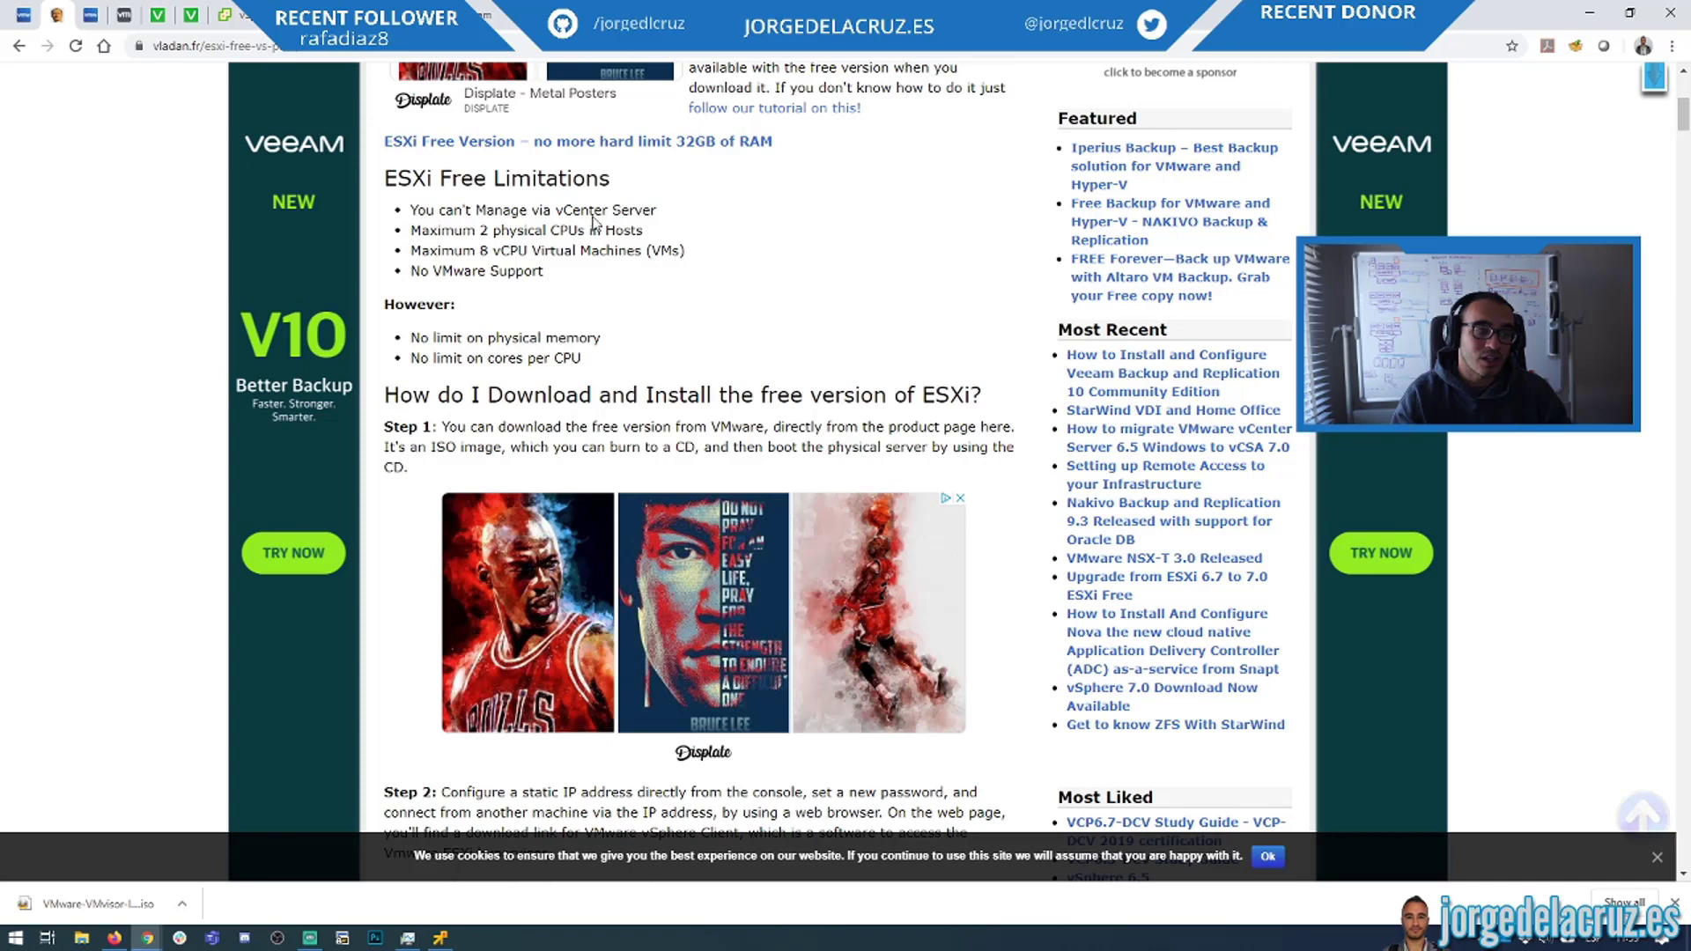
left_click_drag(564, 230, 517, 231)
left_click(531, 231)
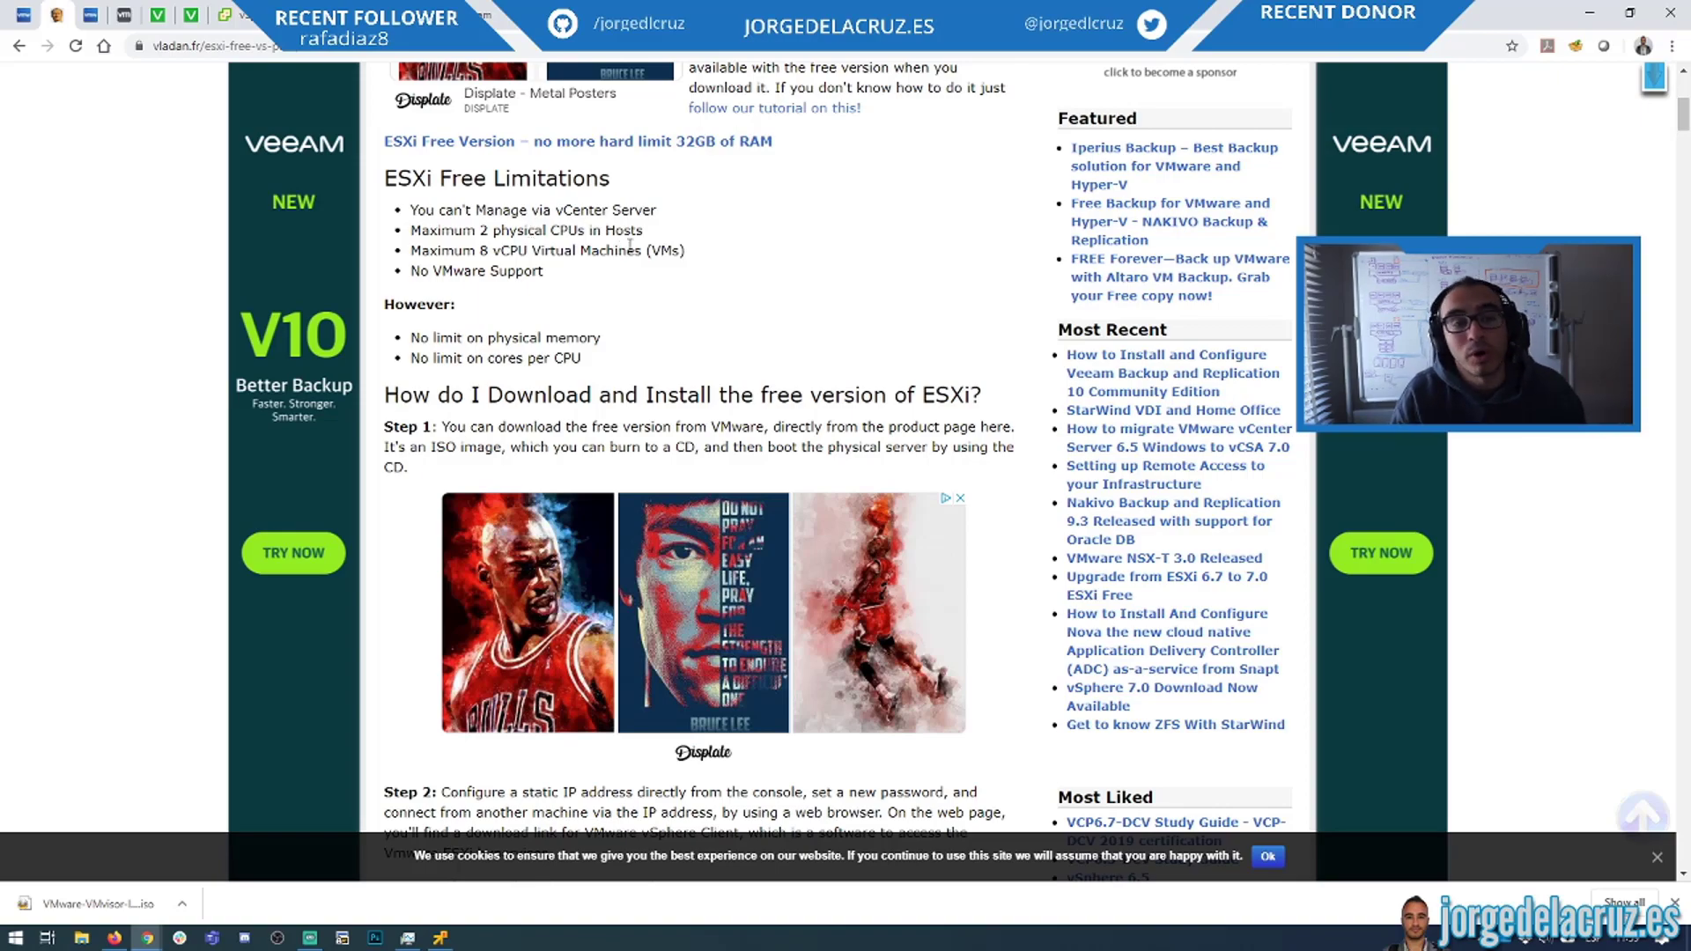
scroll(629, 245, "down", 12)
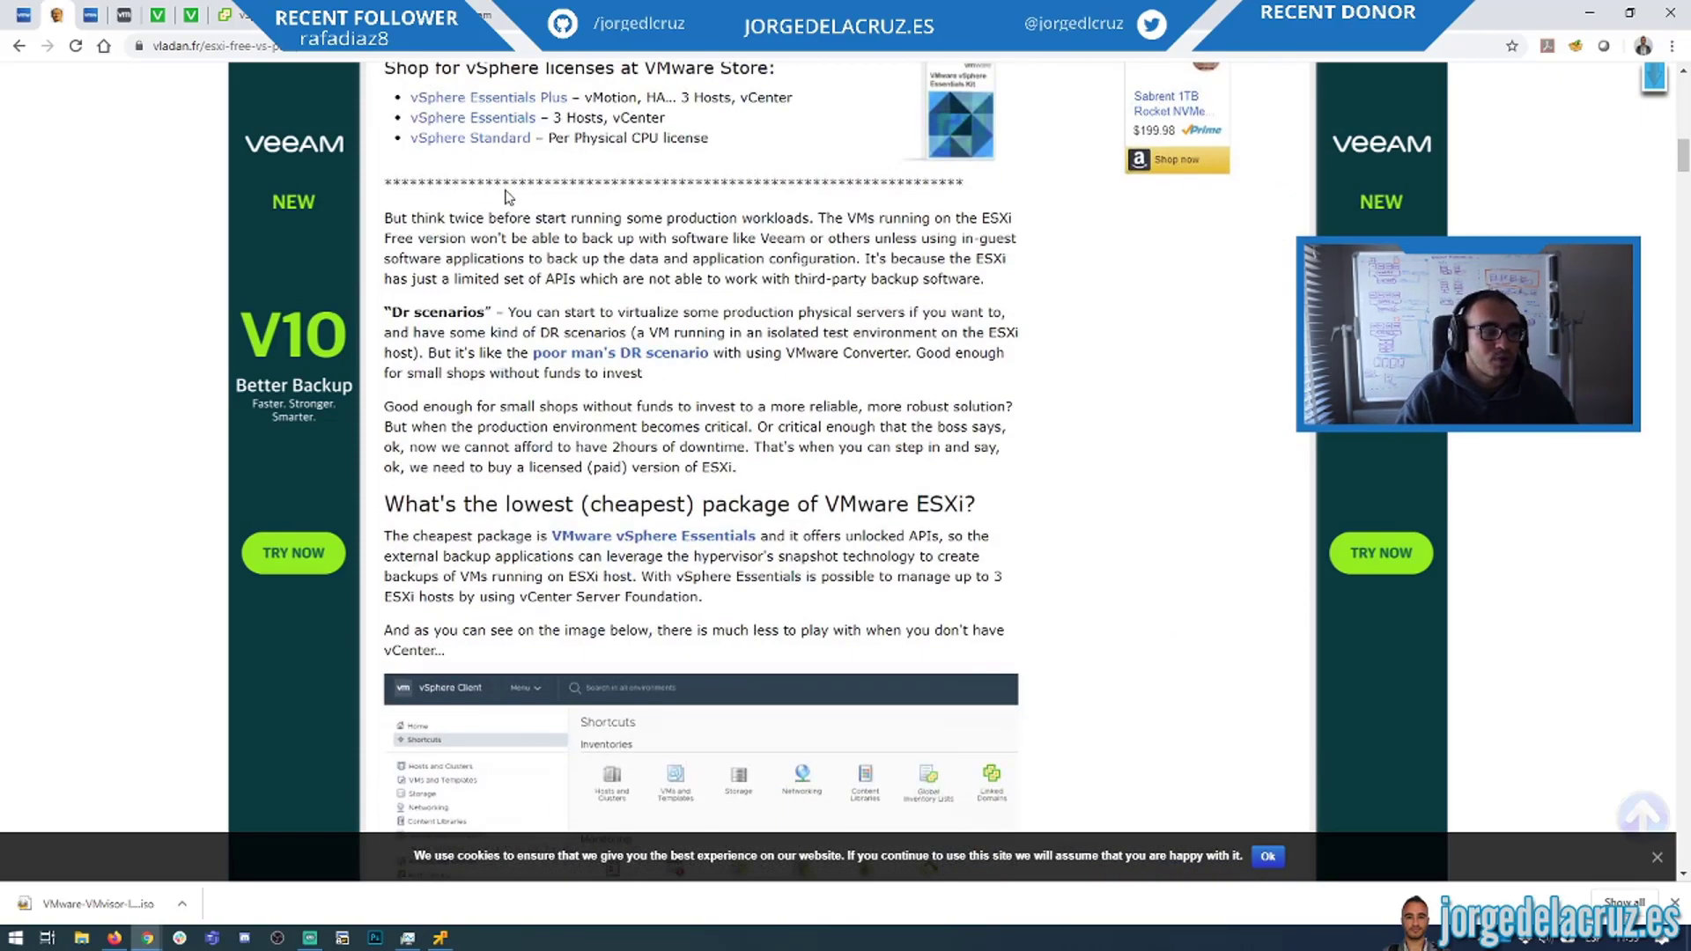
scroll(507, 195, "down", 12)
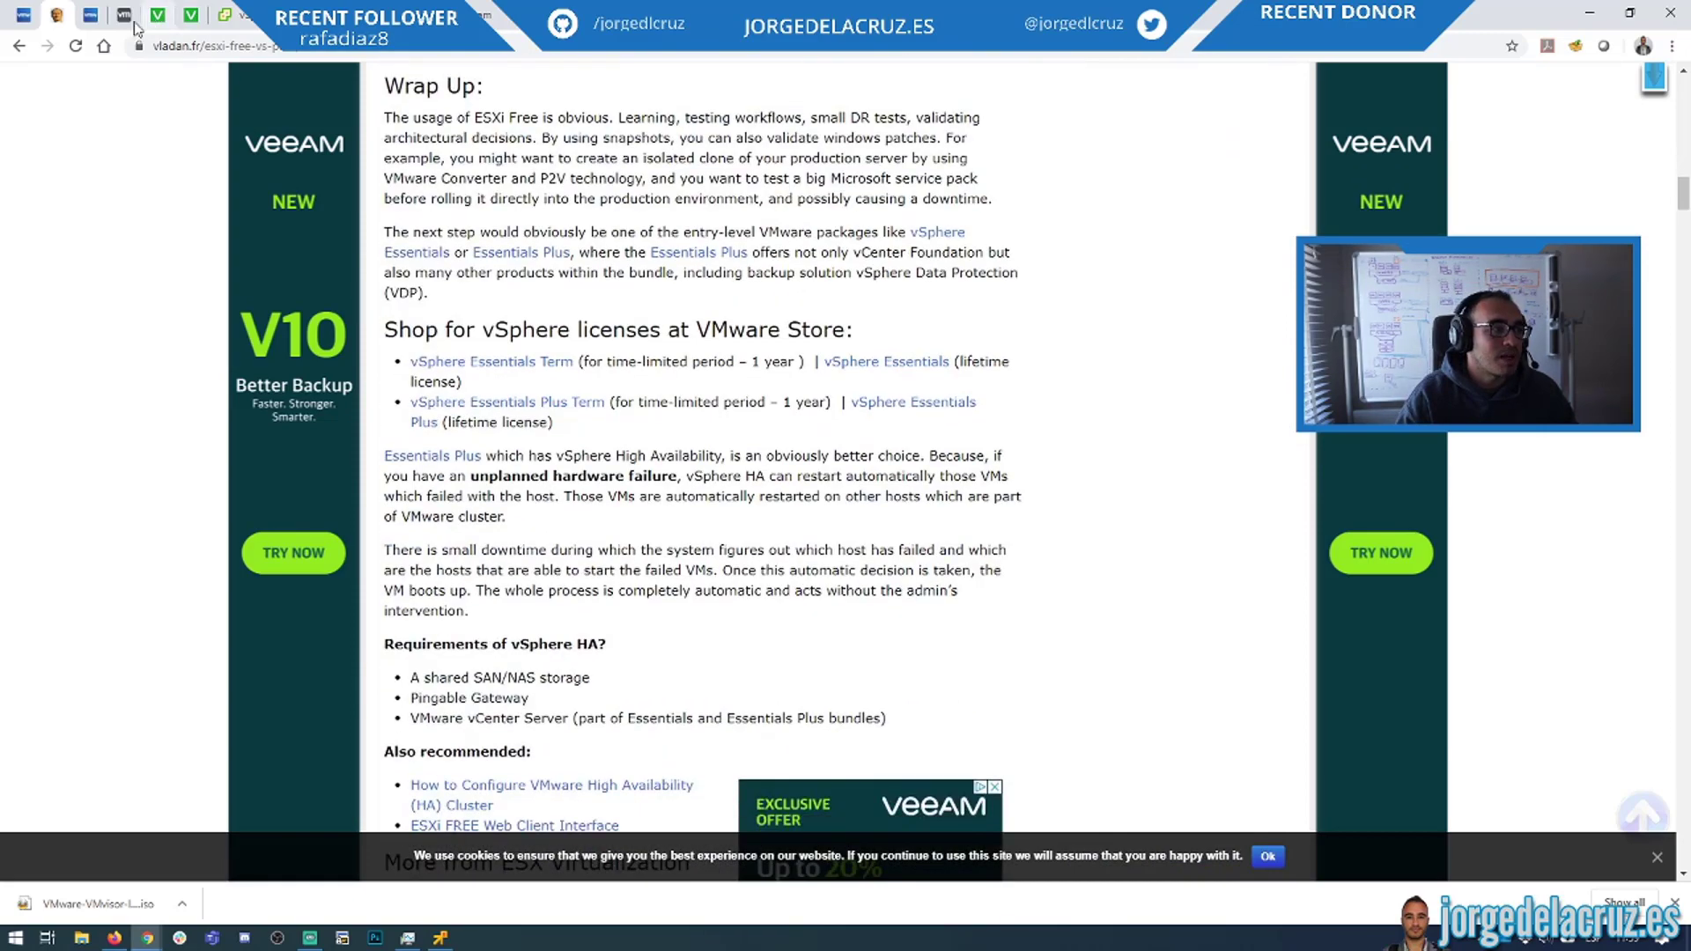
- Scroll through the Compare VMware vSphere Essentials Kits PDF table
left_click(90, 17)
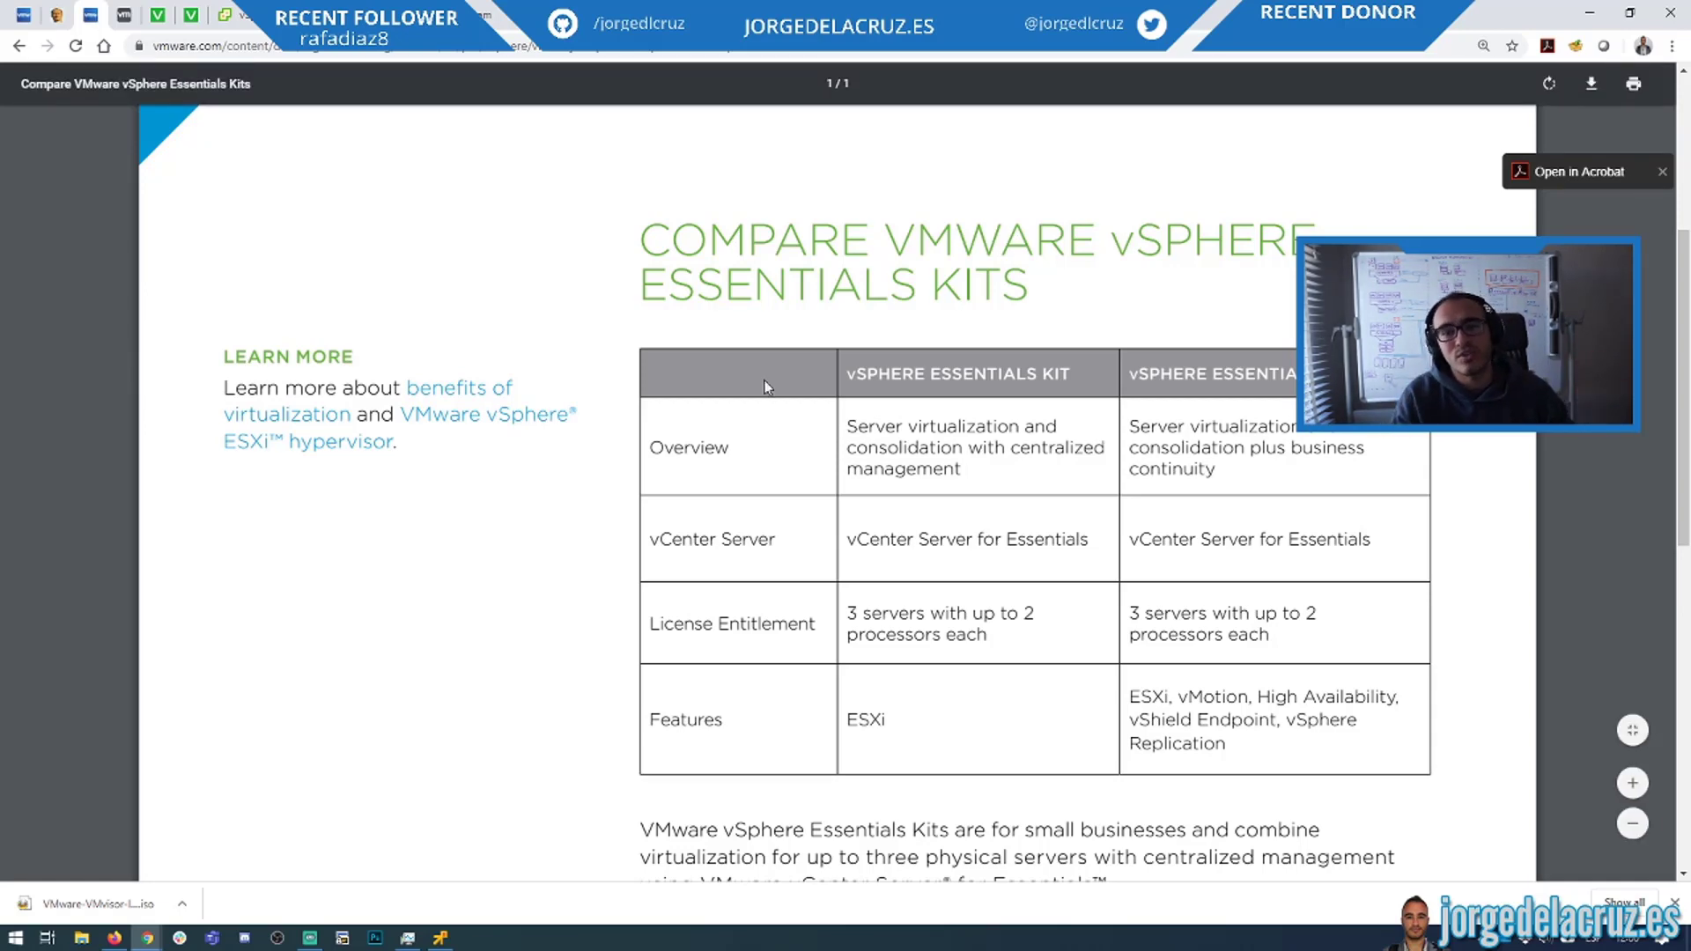
scroll(764, 386, "up", 5)
scroll(764, 386, "down", 14)
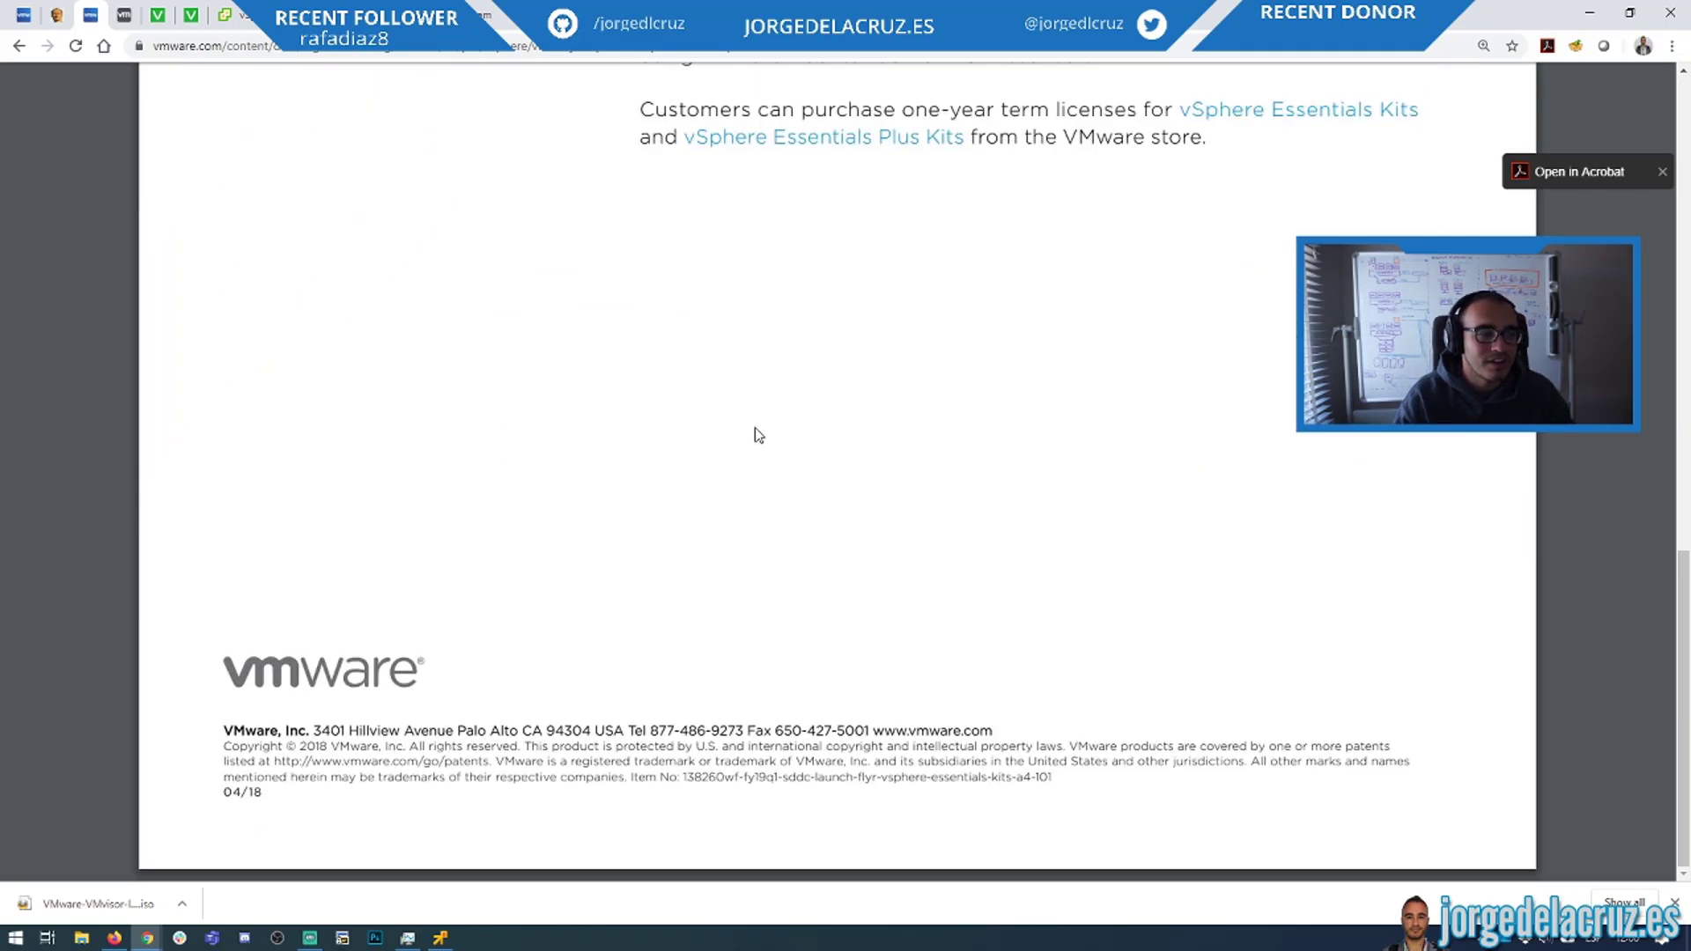
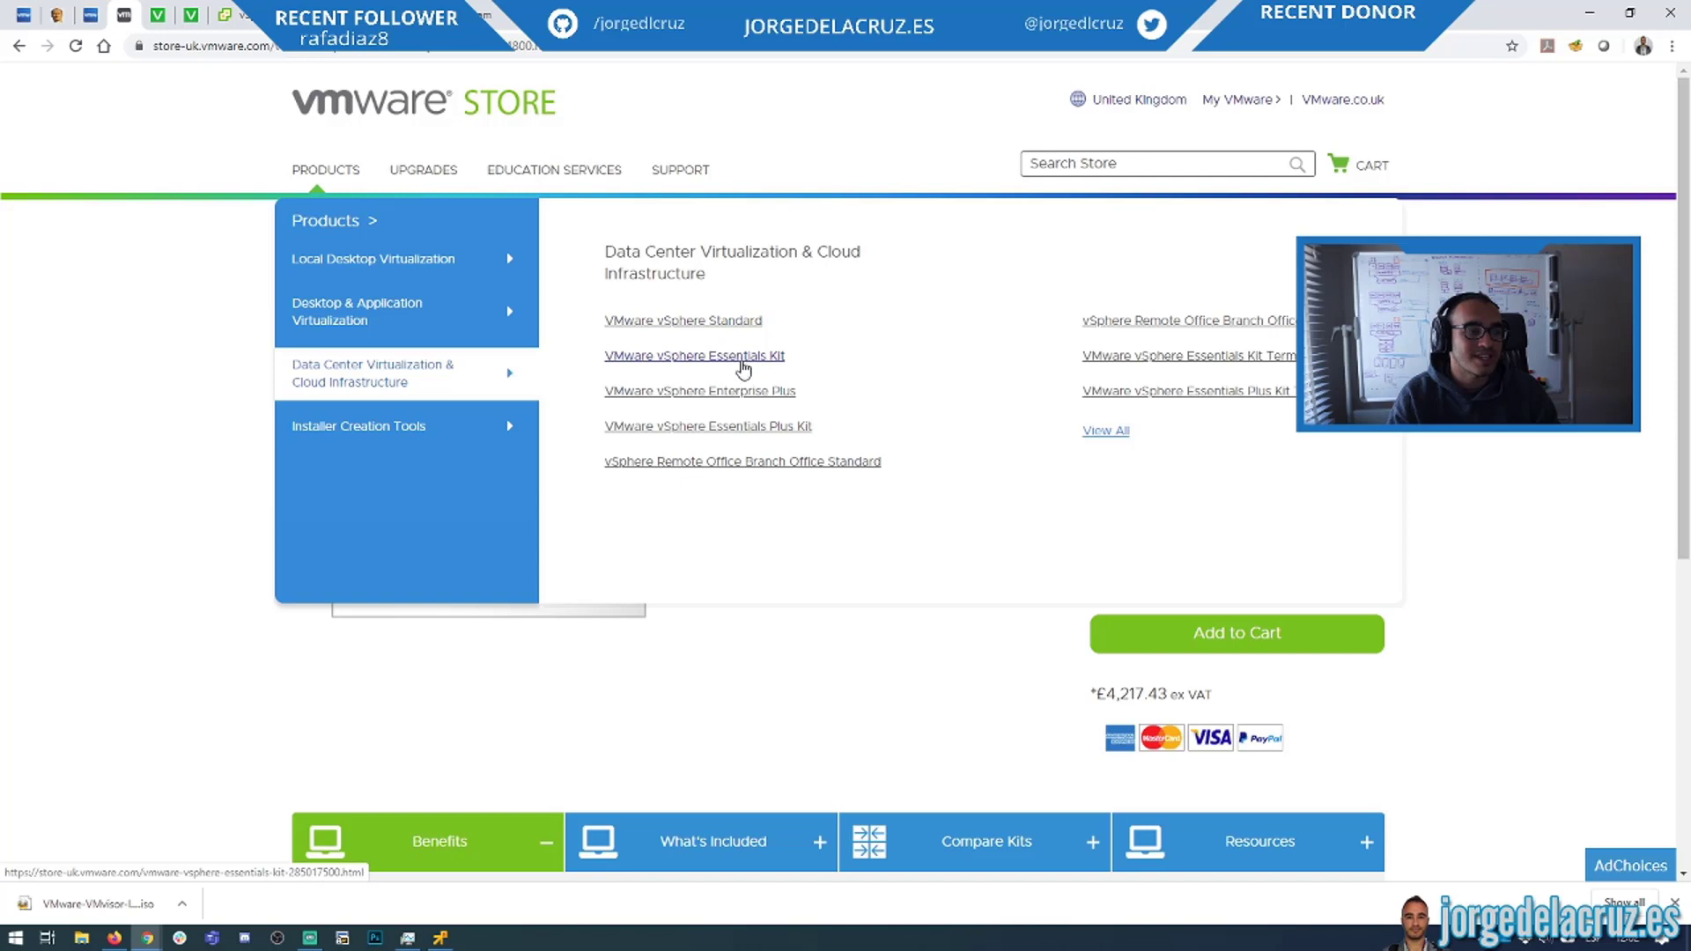
- Open the VMware vSphere Essentials Kit product page and check its £602.14 price
left_click(755, 361)
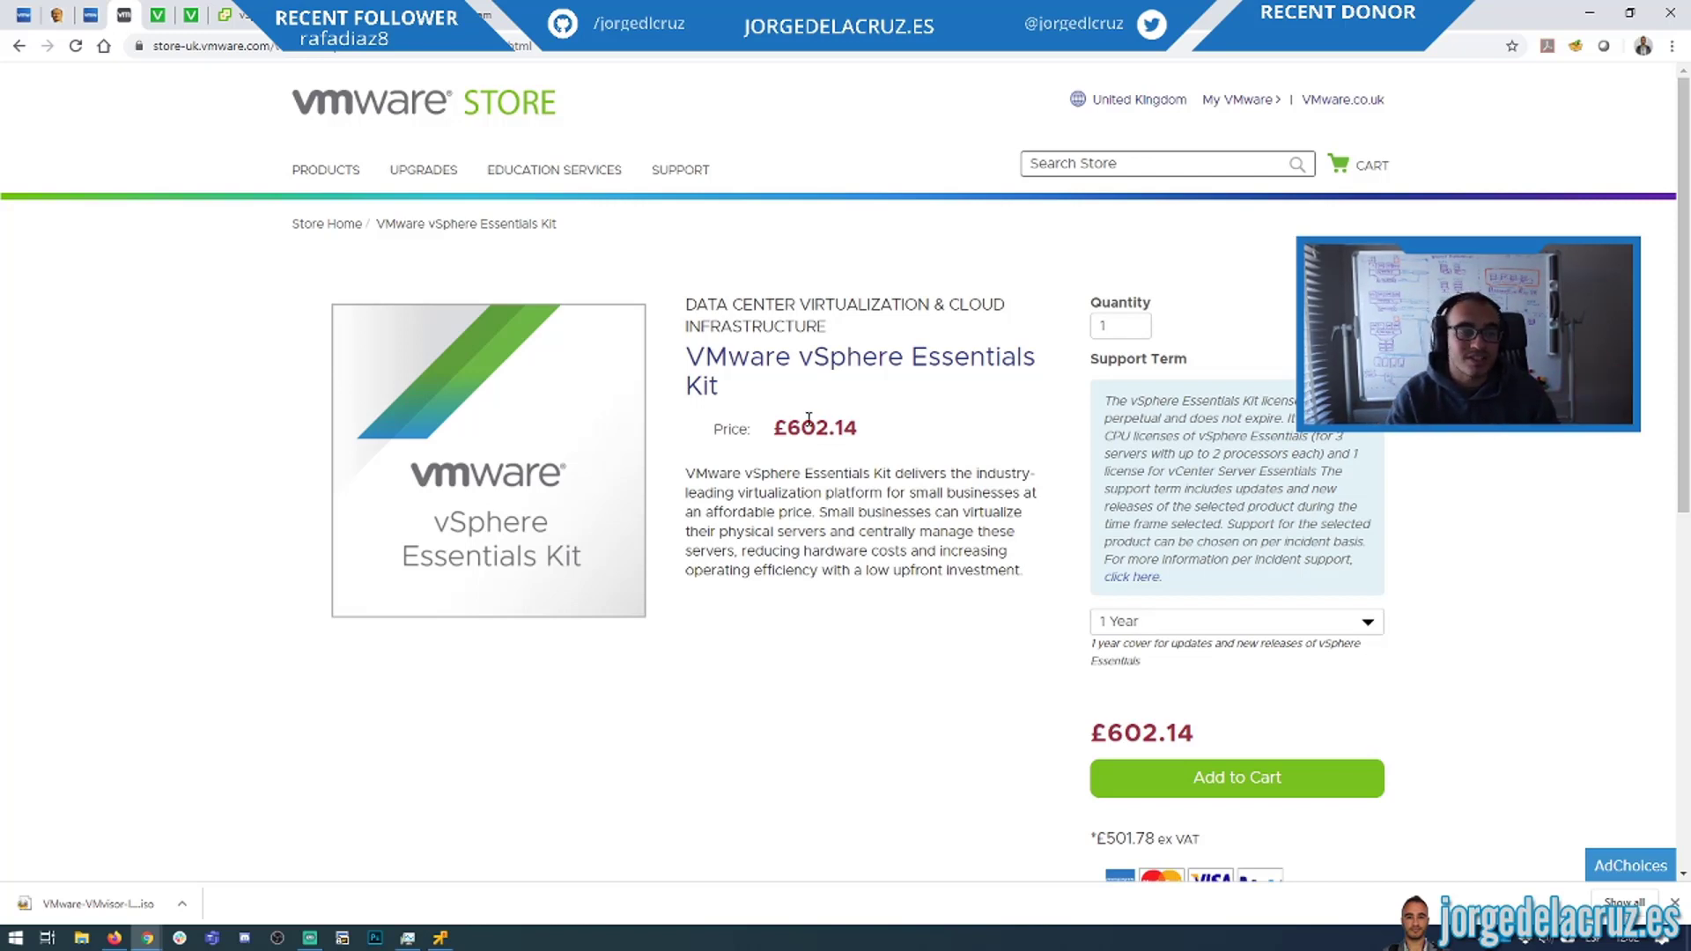
left_click_drag(773, 429, 808, 420)
double_click(809, 419)
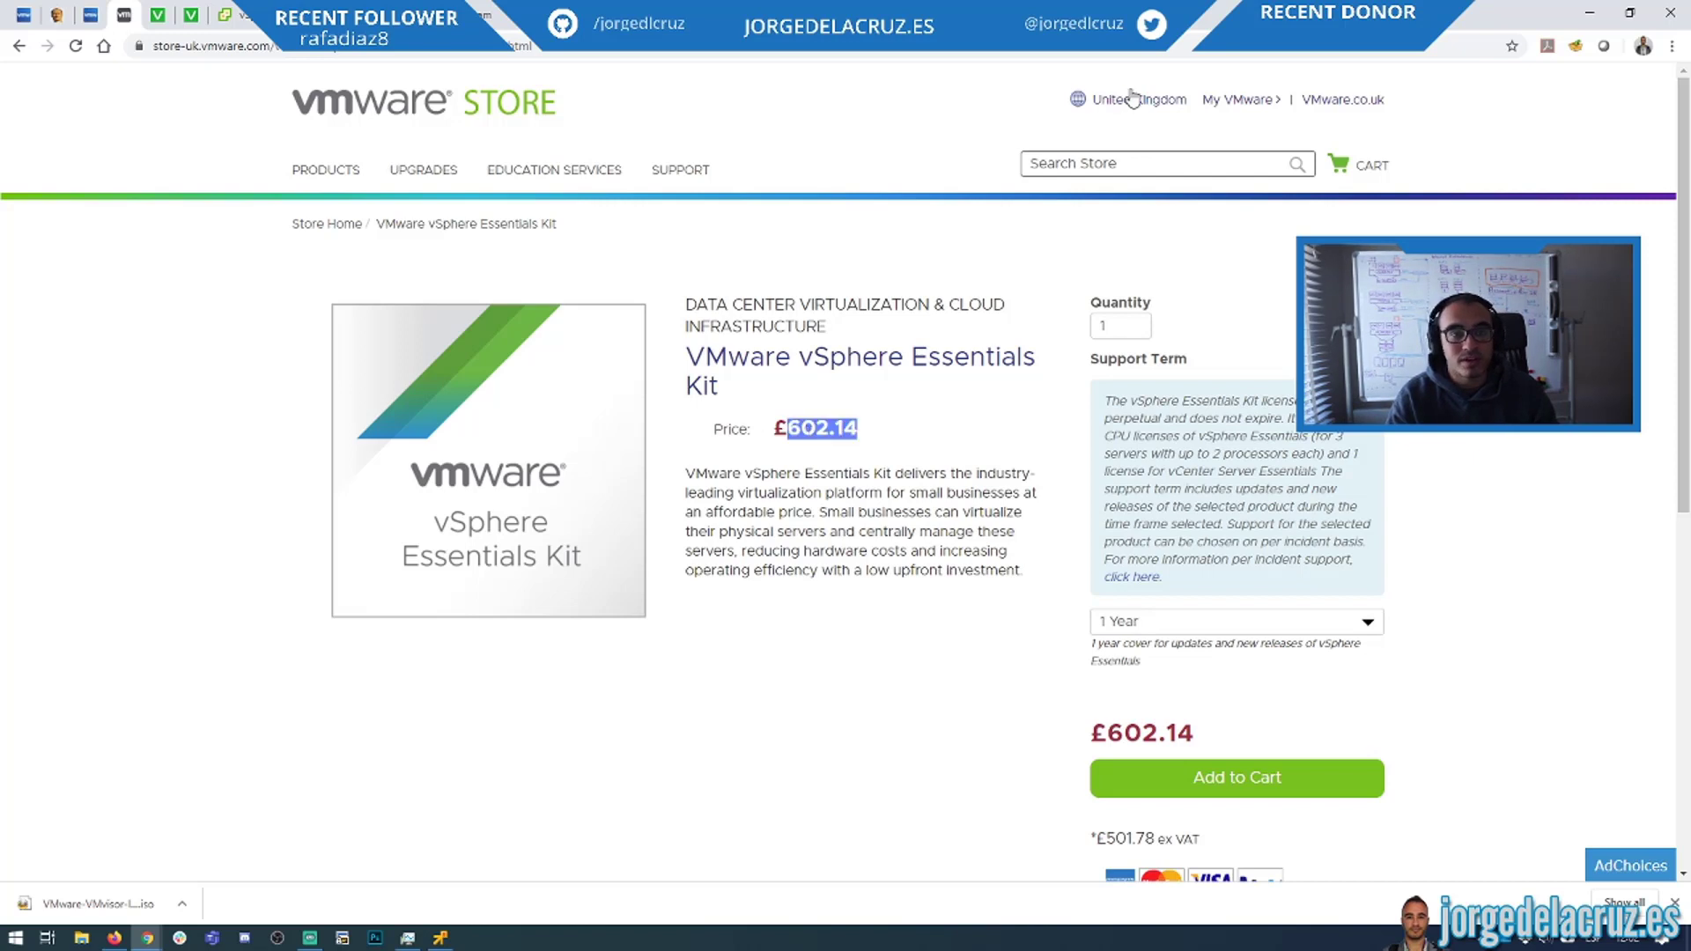
left_click(860, 431)
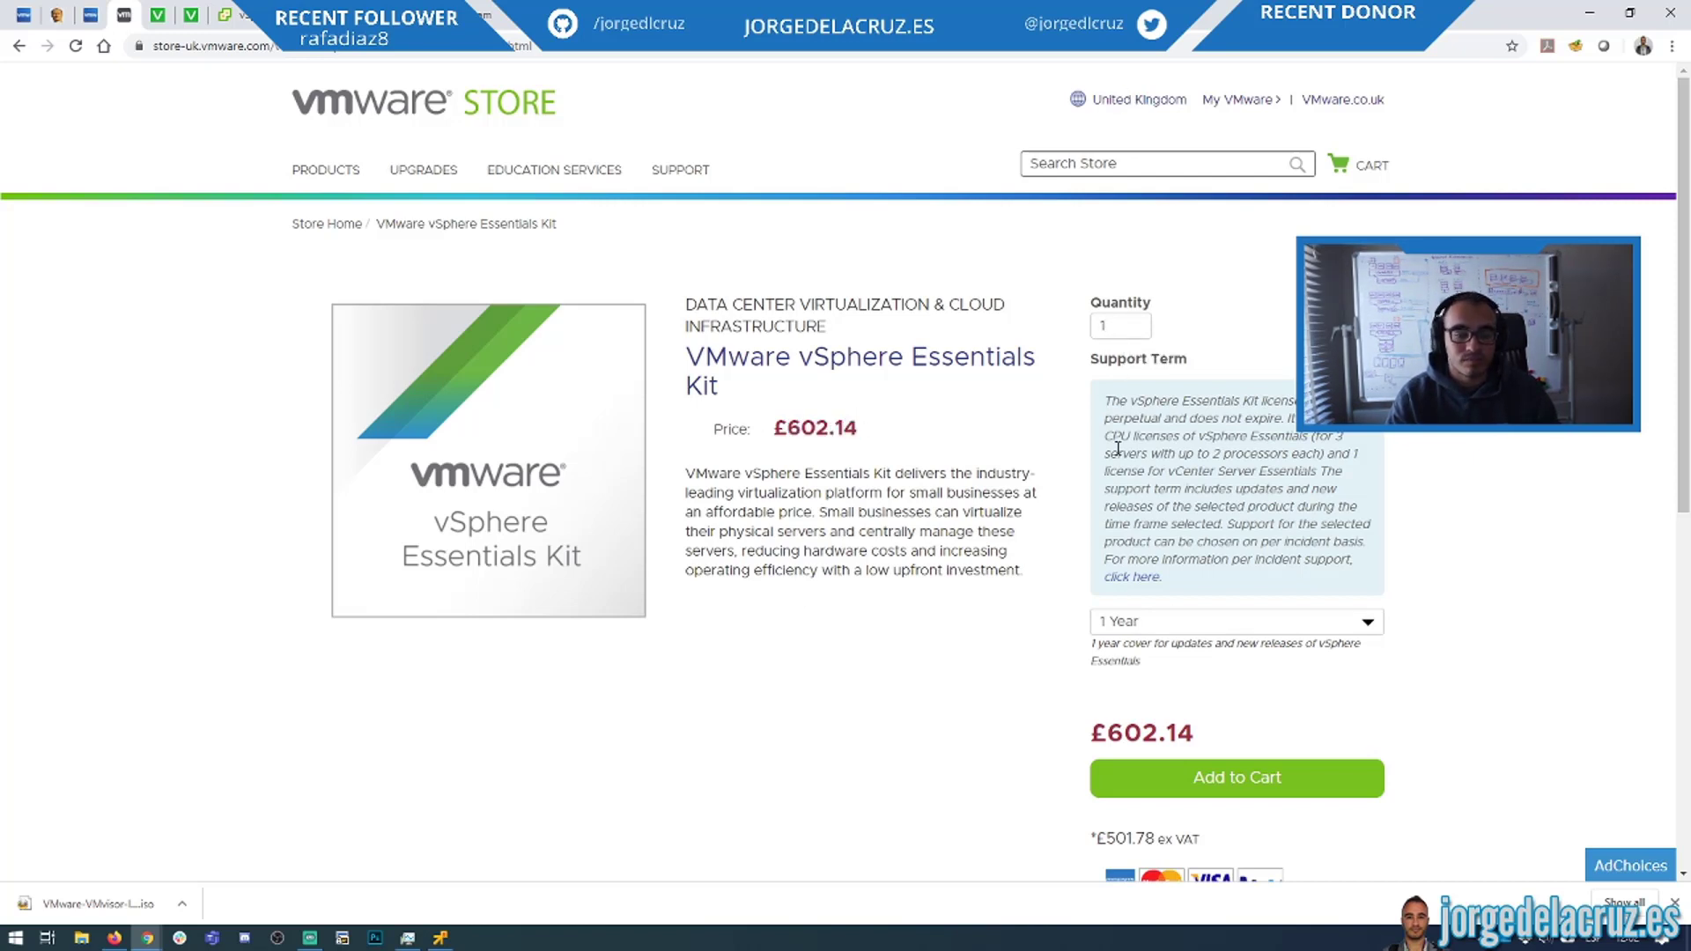
- Set the Support Term to 3 Year, raising the price to £716.81
left_click(1167, 627)
left_click(1145, 661)
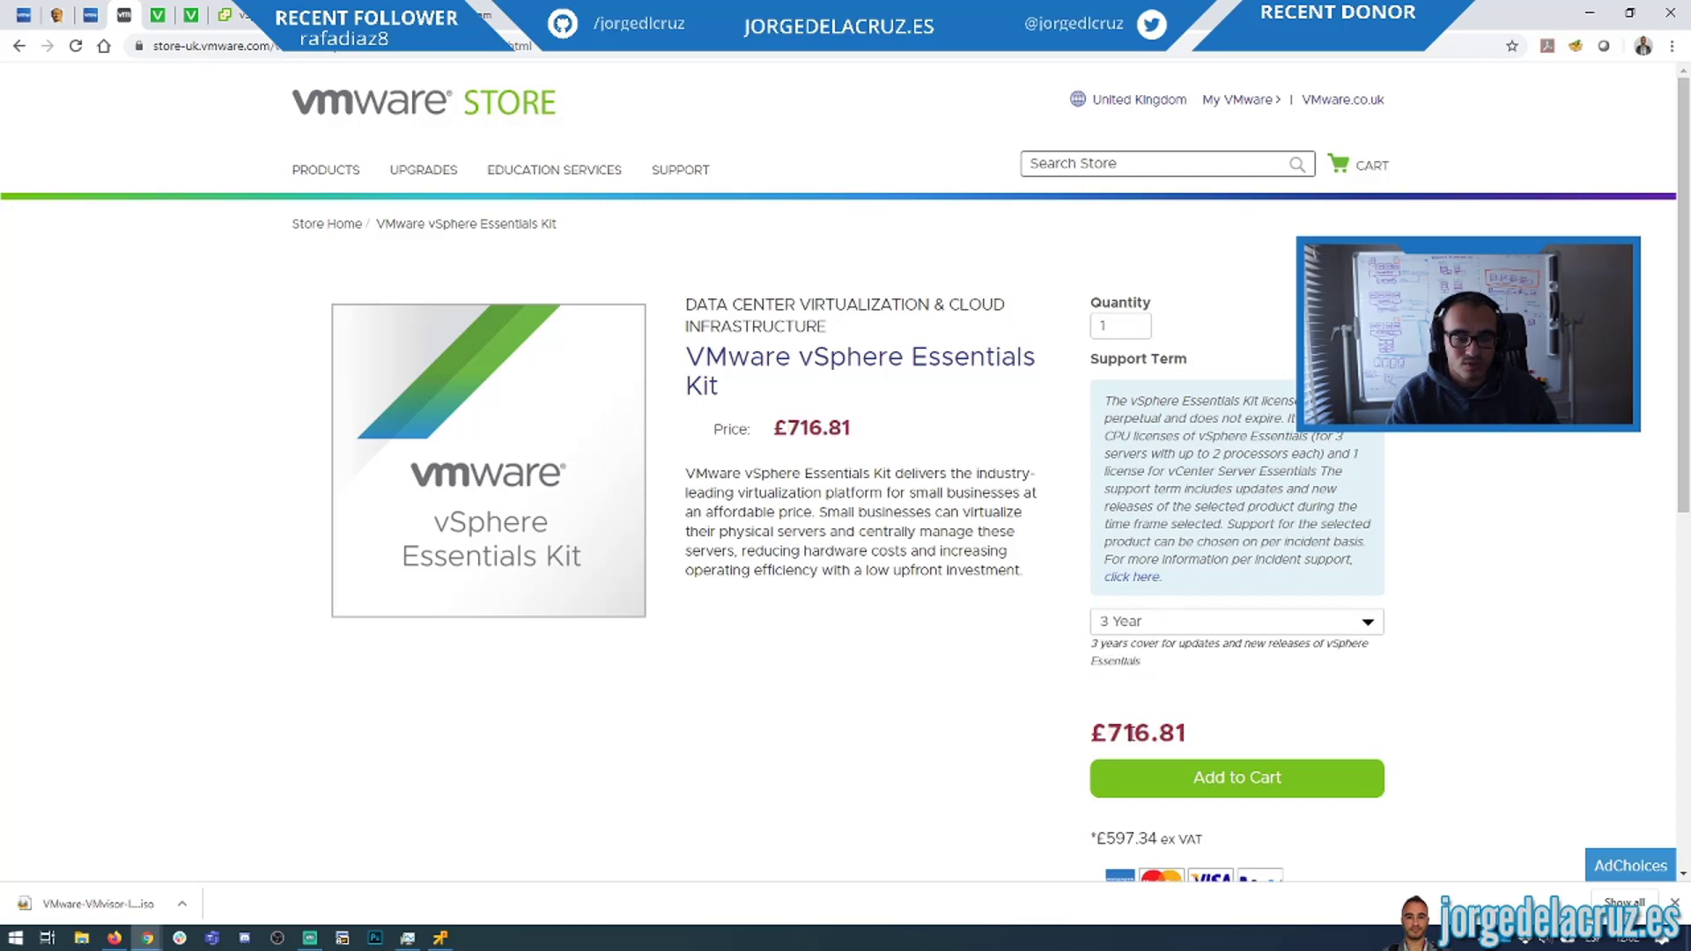
mouse_move(1112, 731)
left_mouse_down()
mouse_move(1194, 729)
mouse_move(1124, 733)
left_mouse_up()
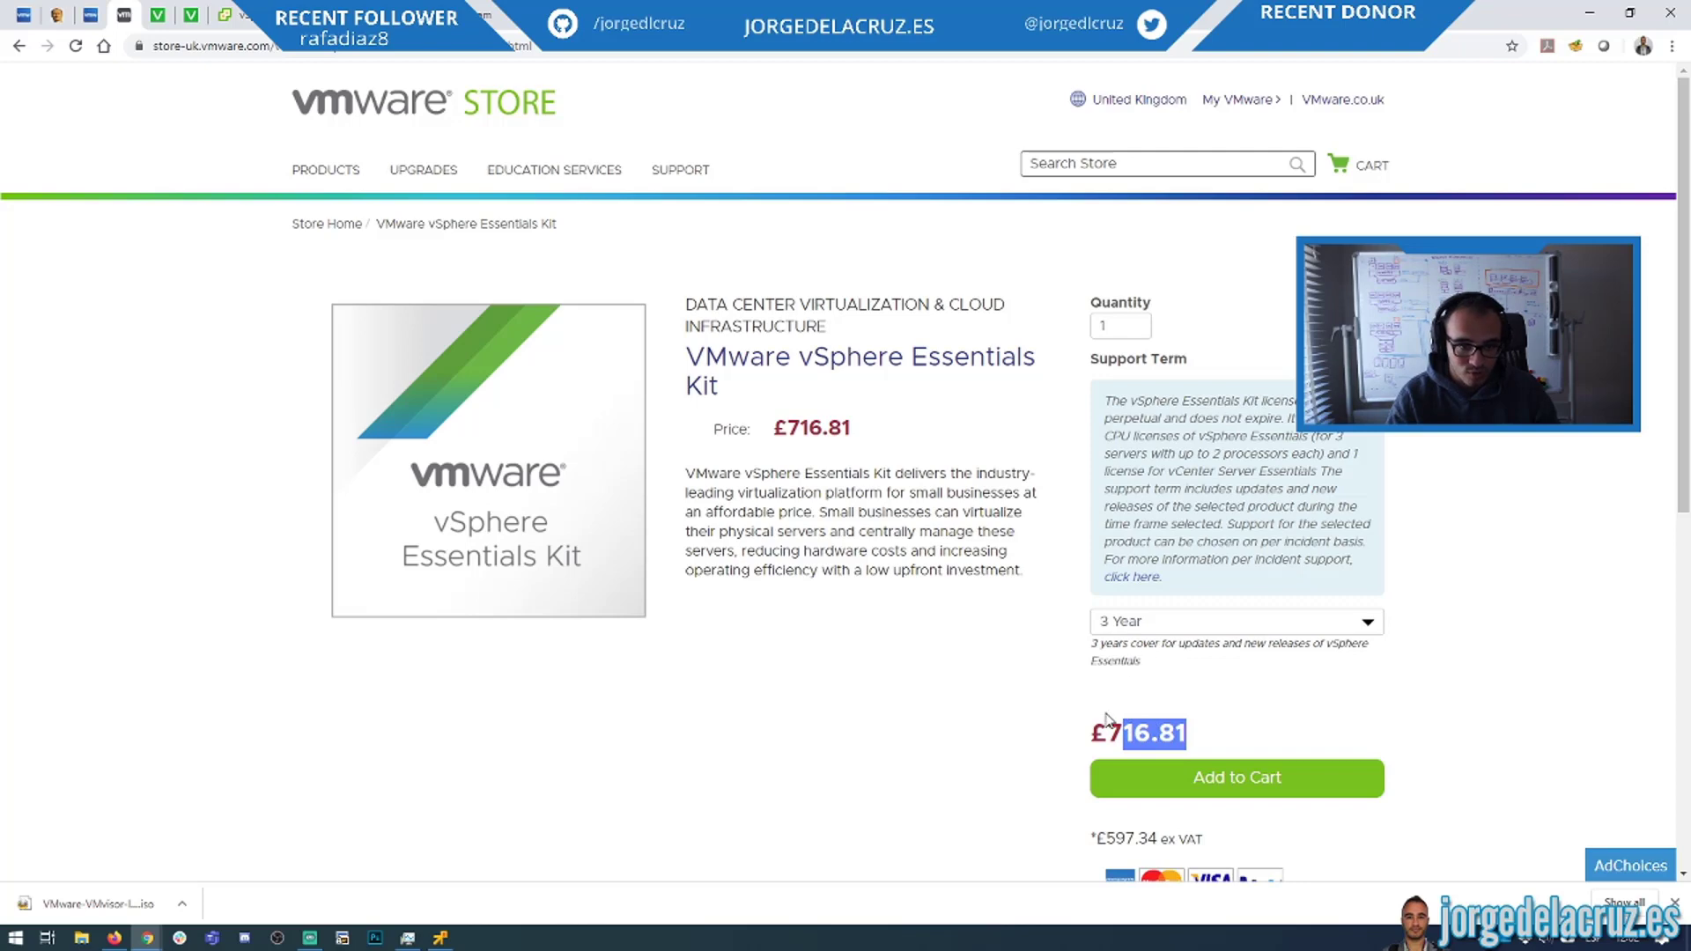
scroll(1117, 731, "down", 5)
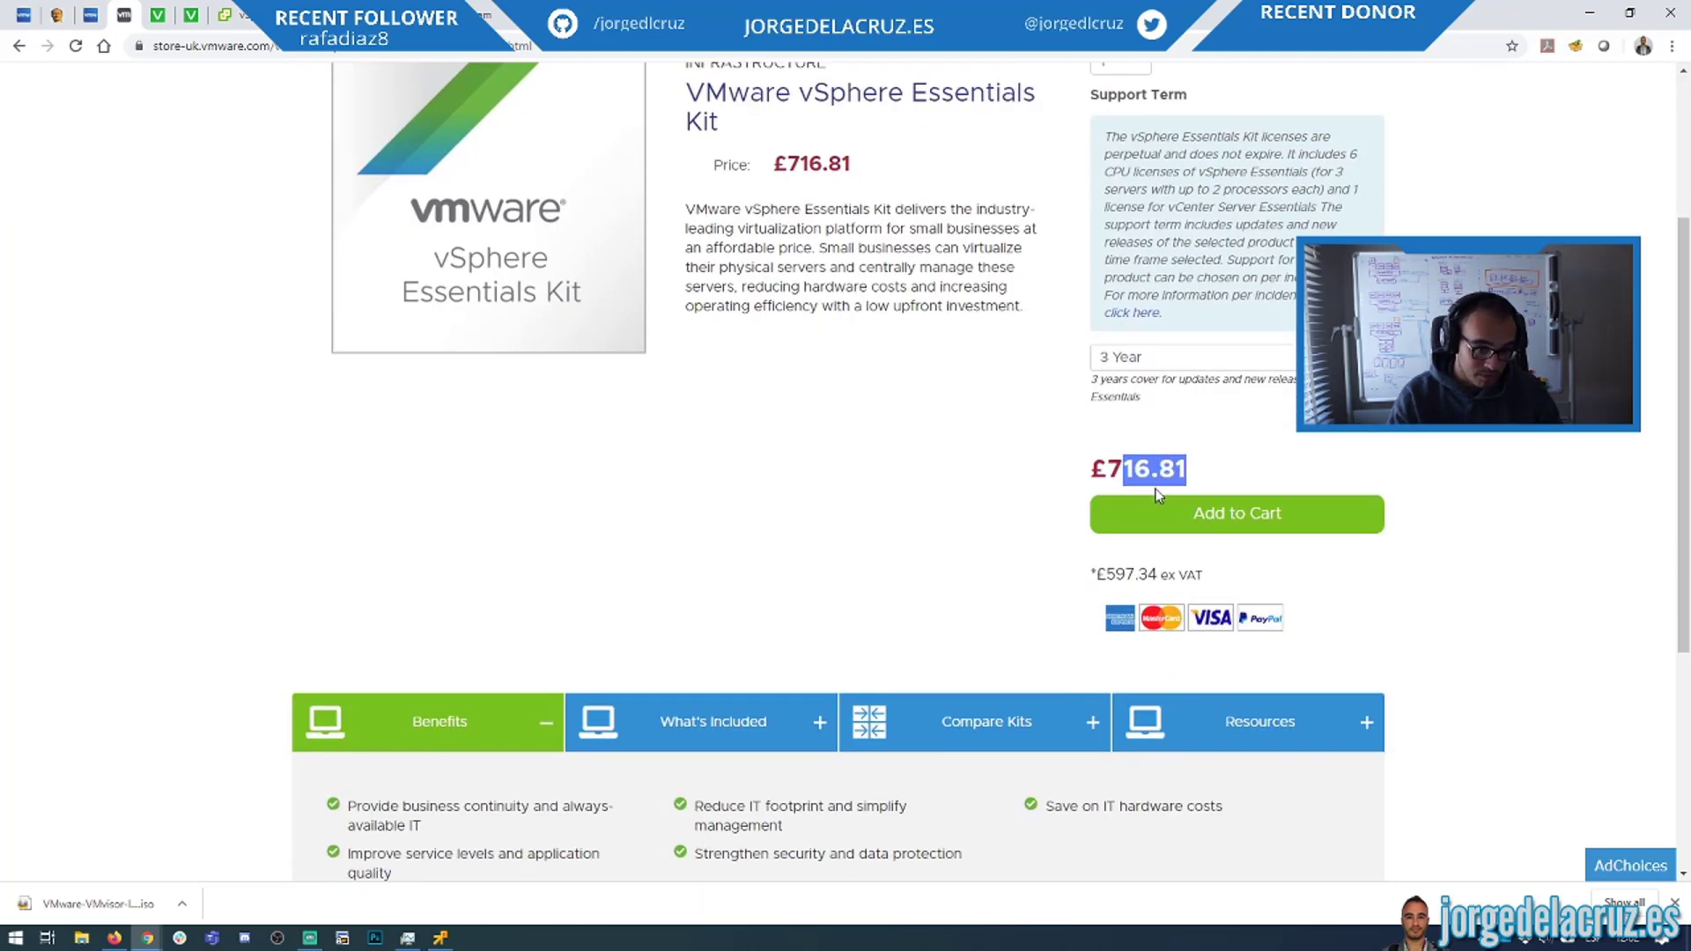
scroll(1058, 475, "down", 1)
scroll(1004, 502, "up", 6)
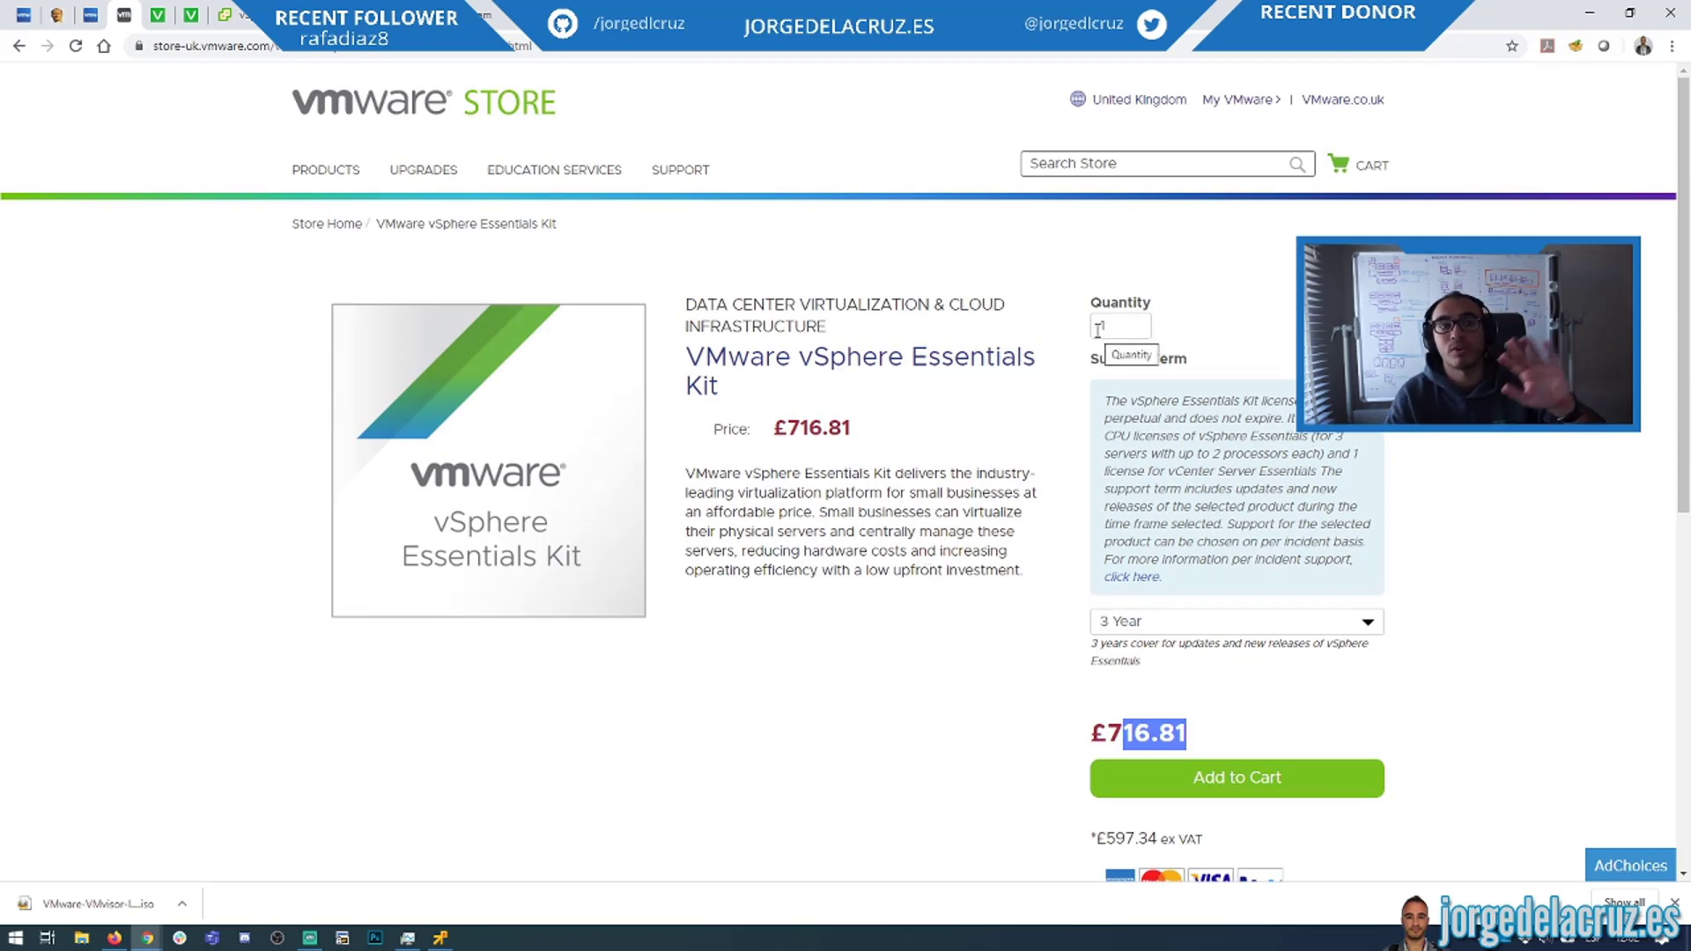
scroll(1142, 721, "down", 4)
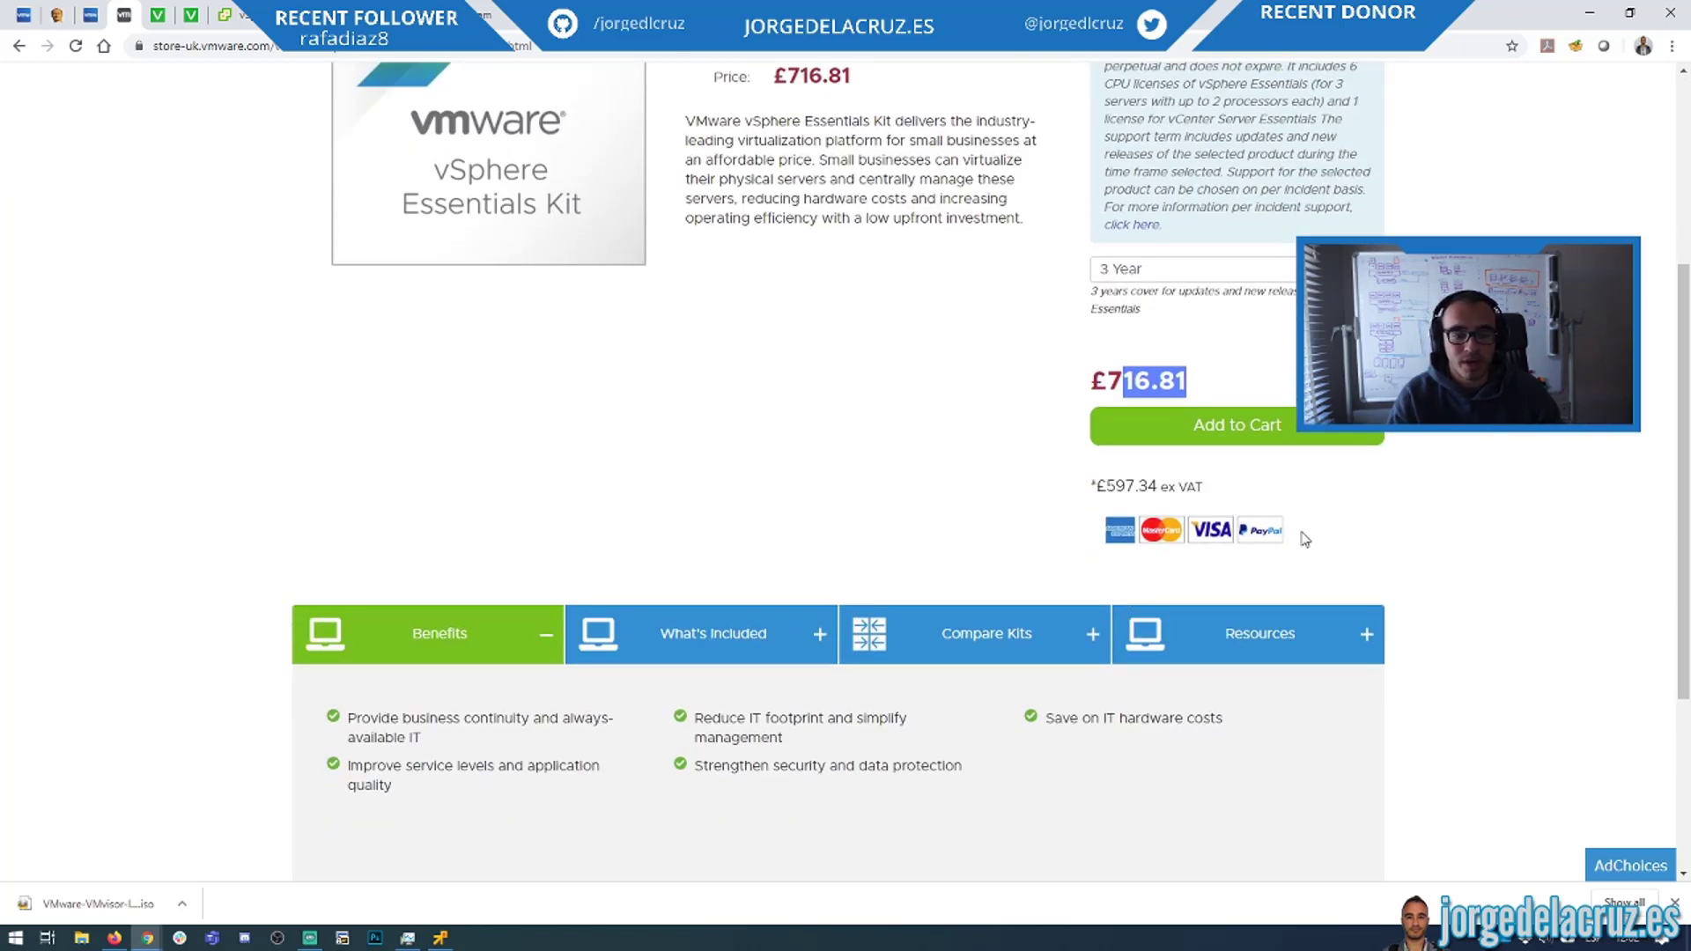
scroll(1016, 484, "up", 4)
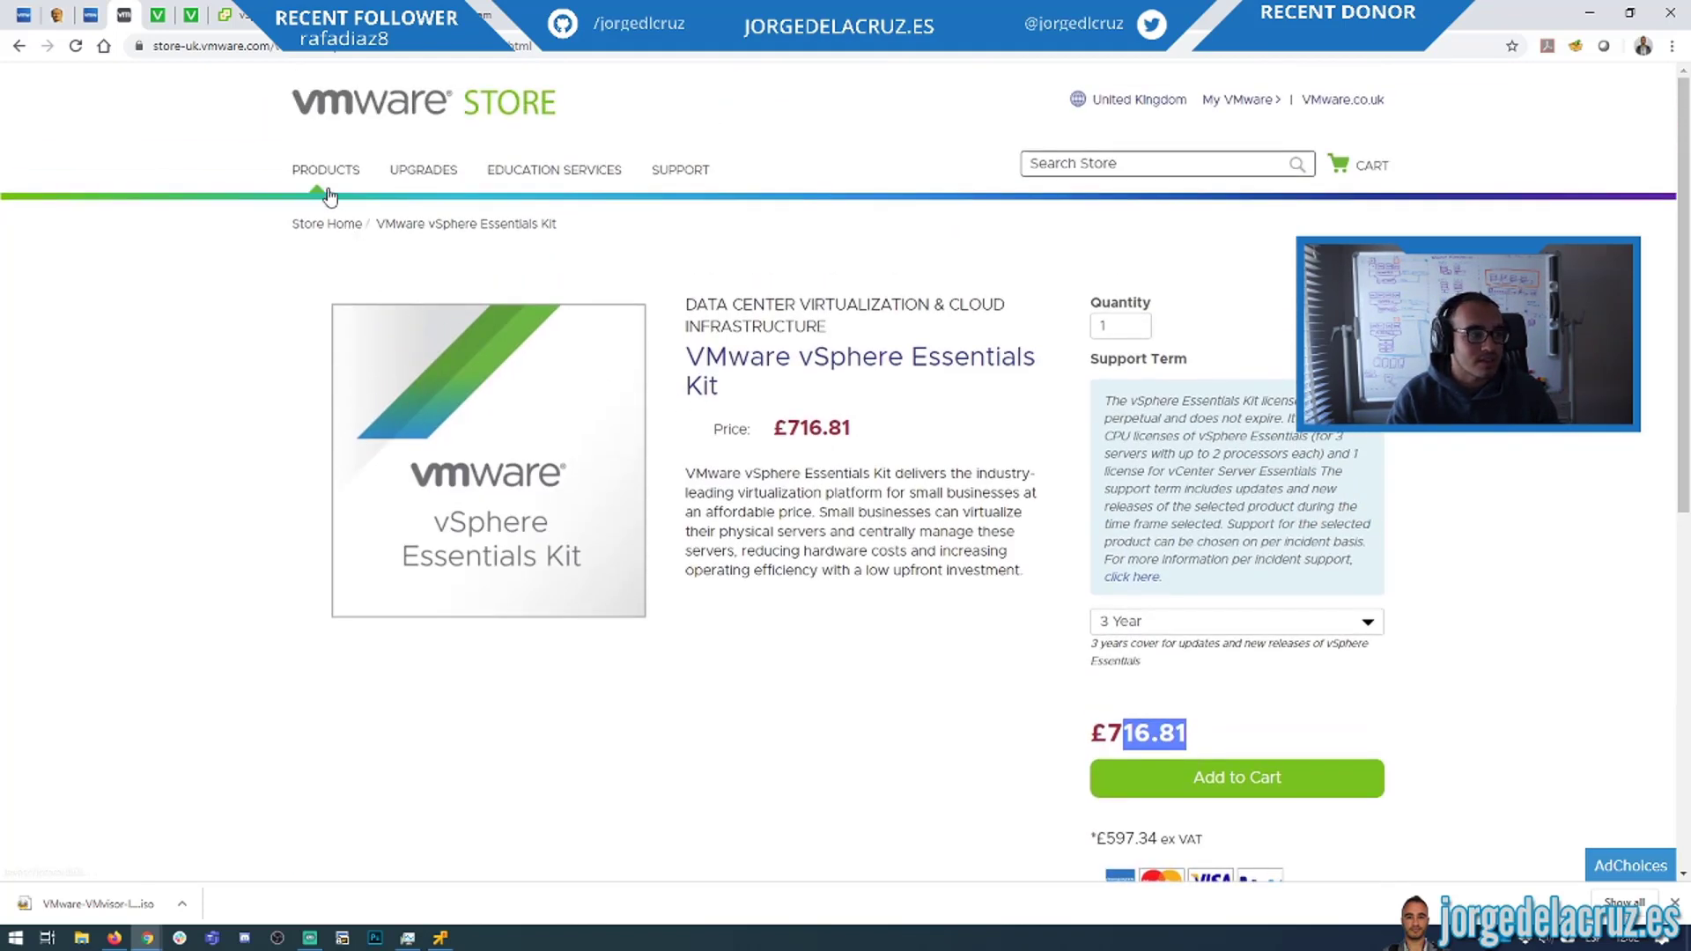
mouse_move(327, 196)
mouse_move(353, 383)
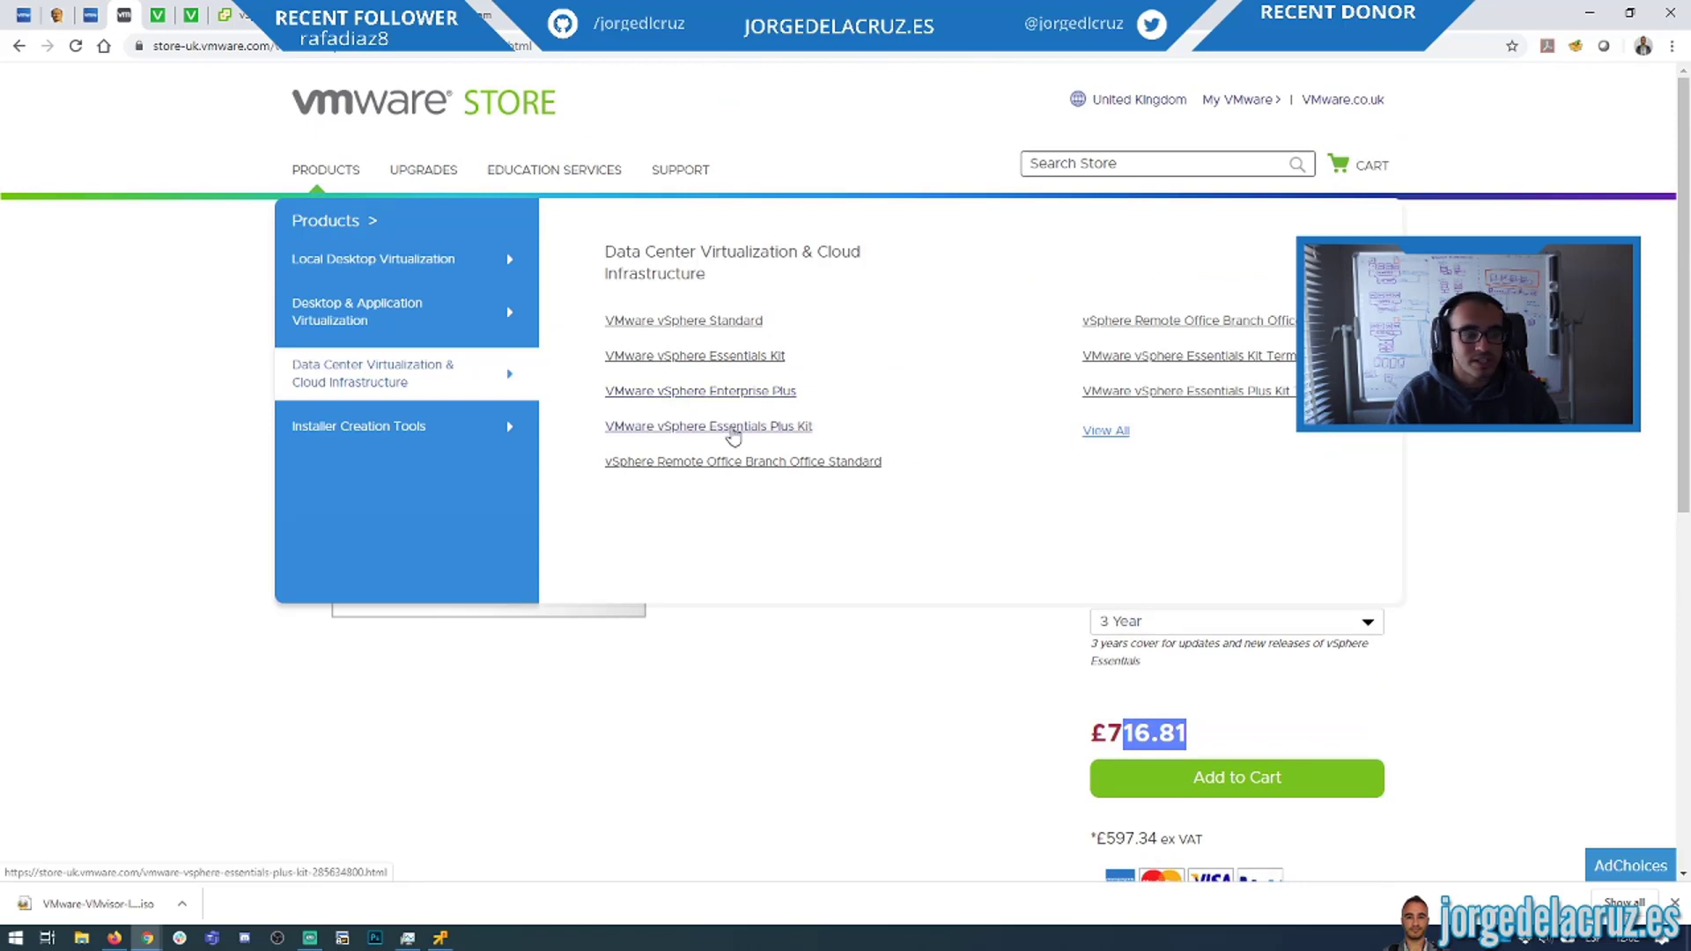
- Open the VMware vSphere Essentials Plus Kit page and check its 5,060.92 price
left_click(732, 429)
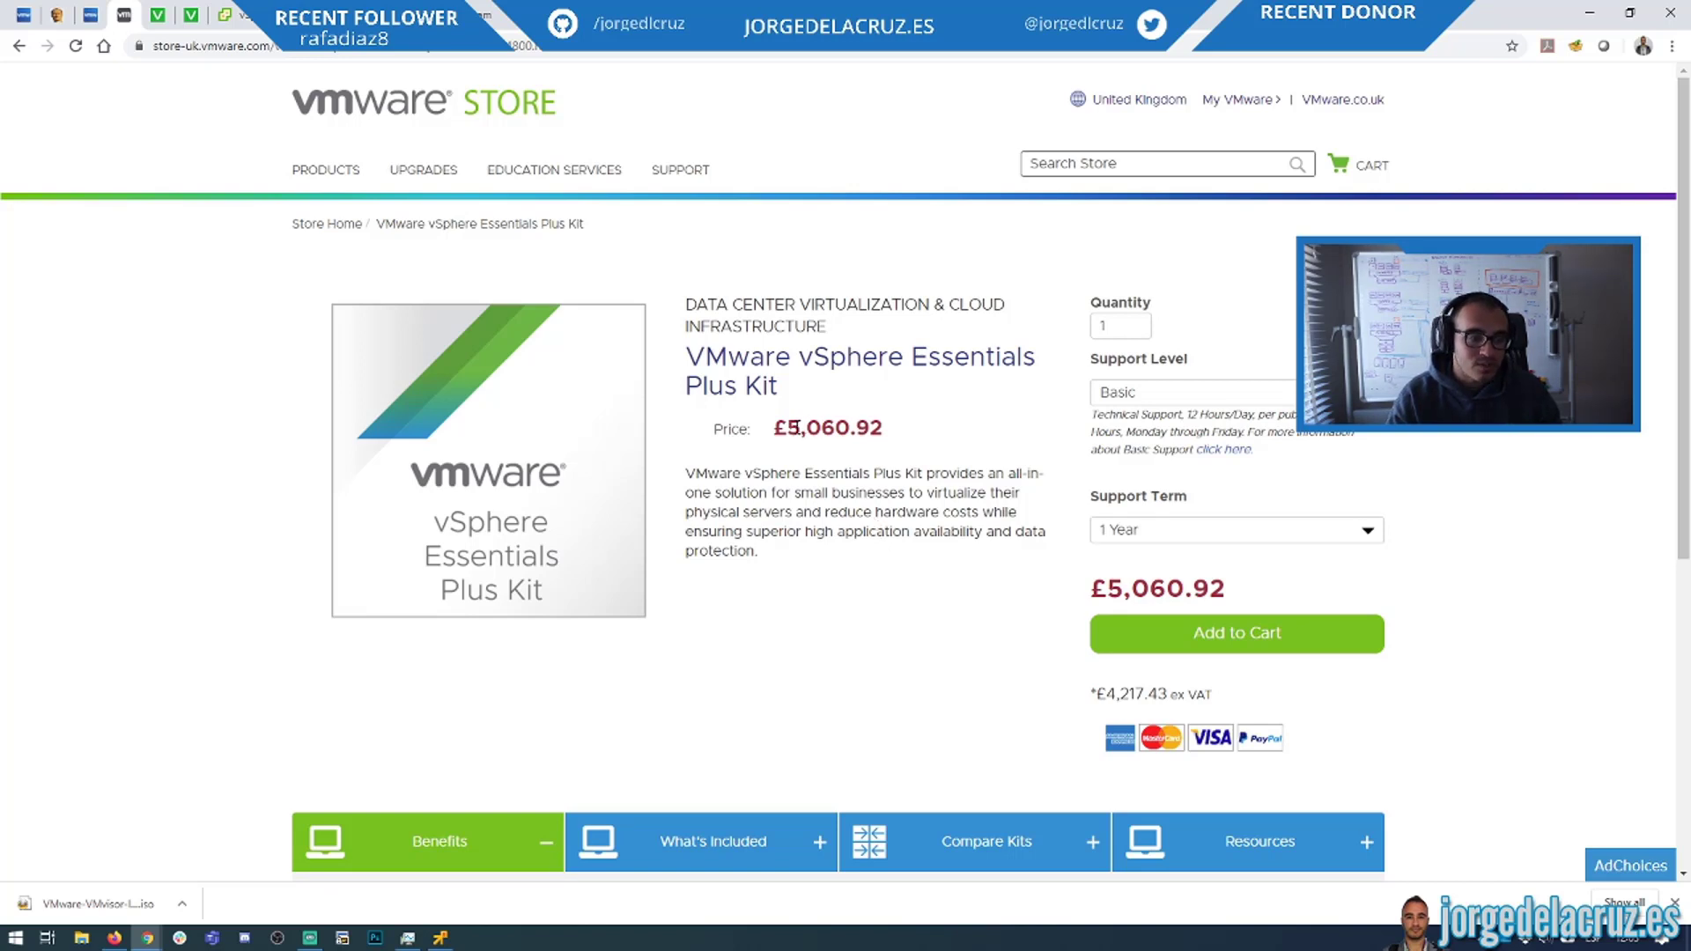
left_click_drag(783, 429, 898, 429)
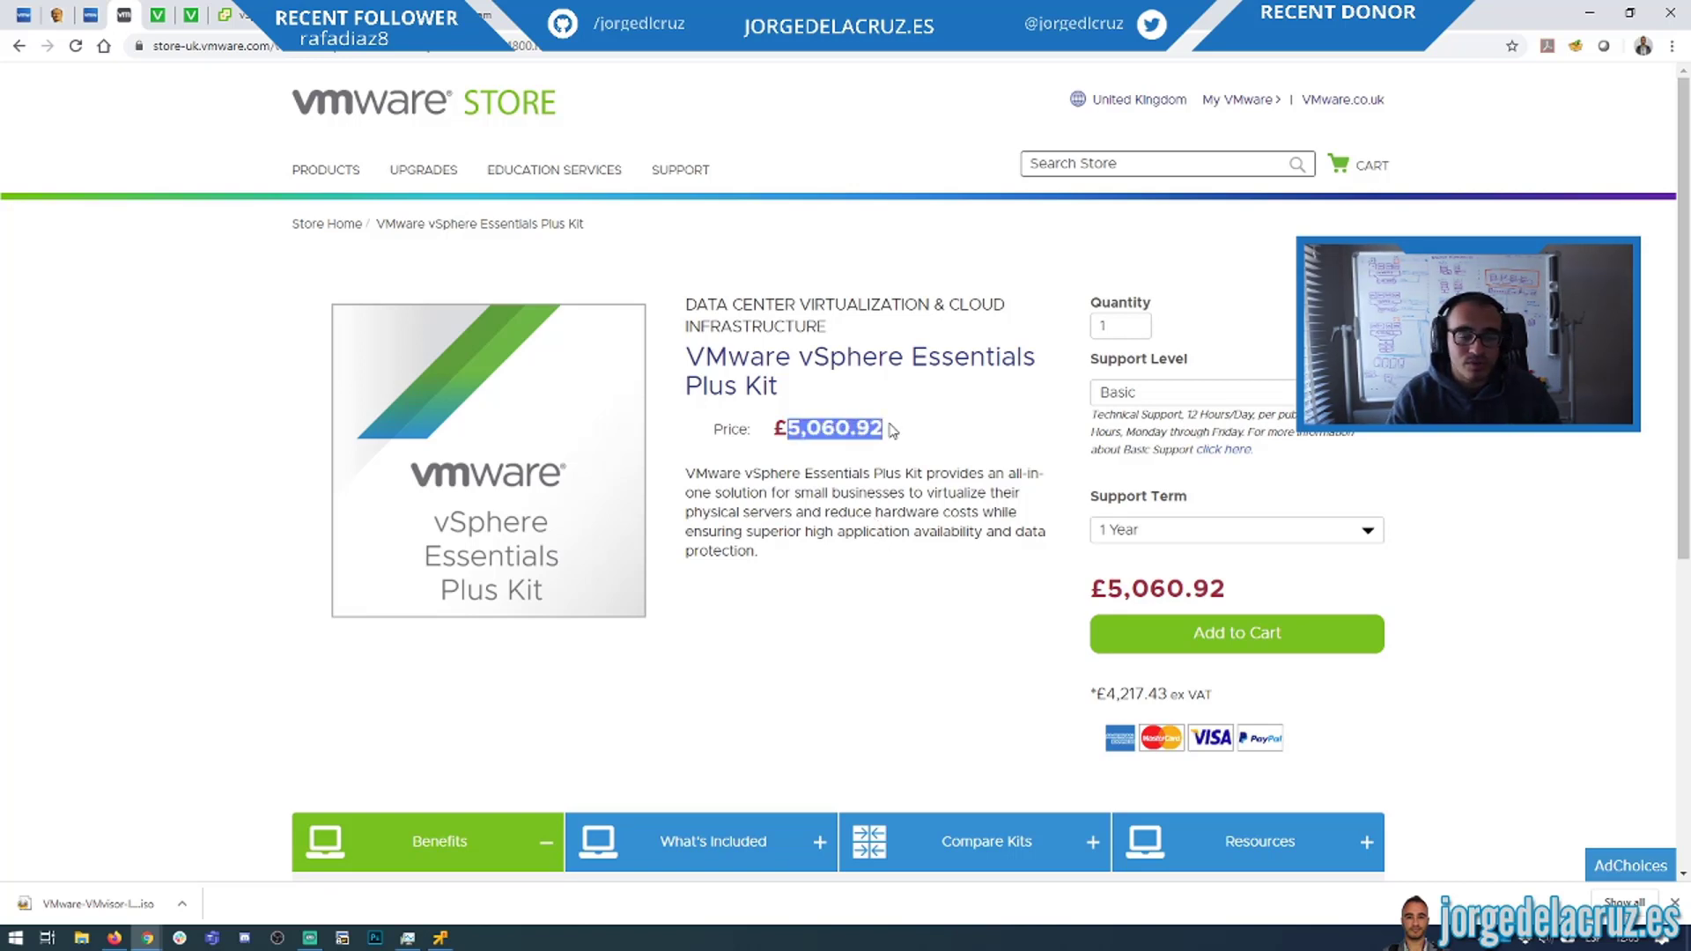
left_click(844, 423)
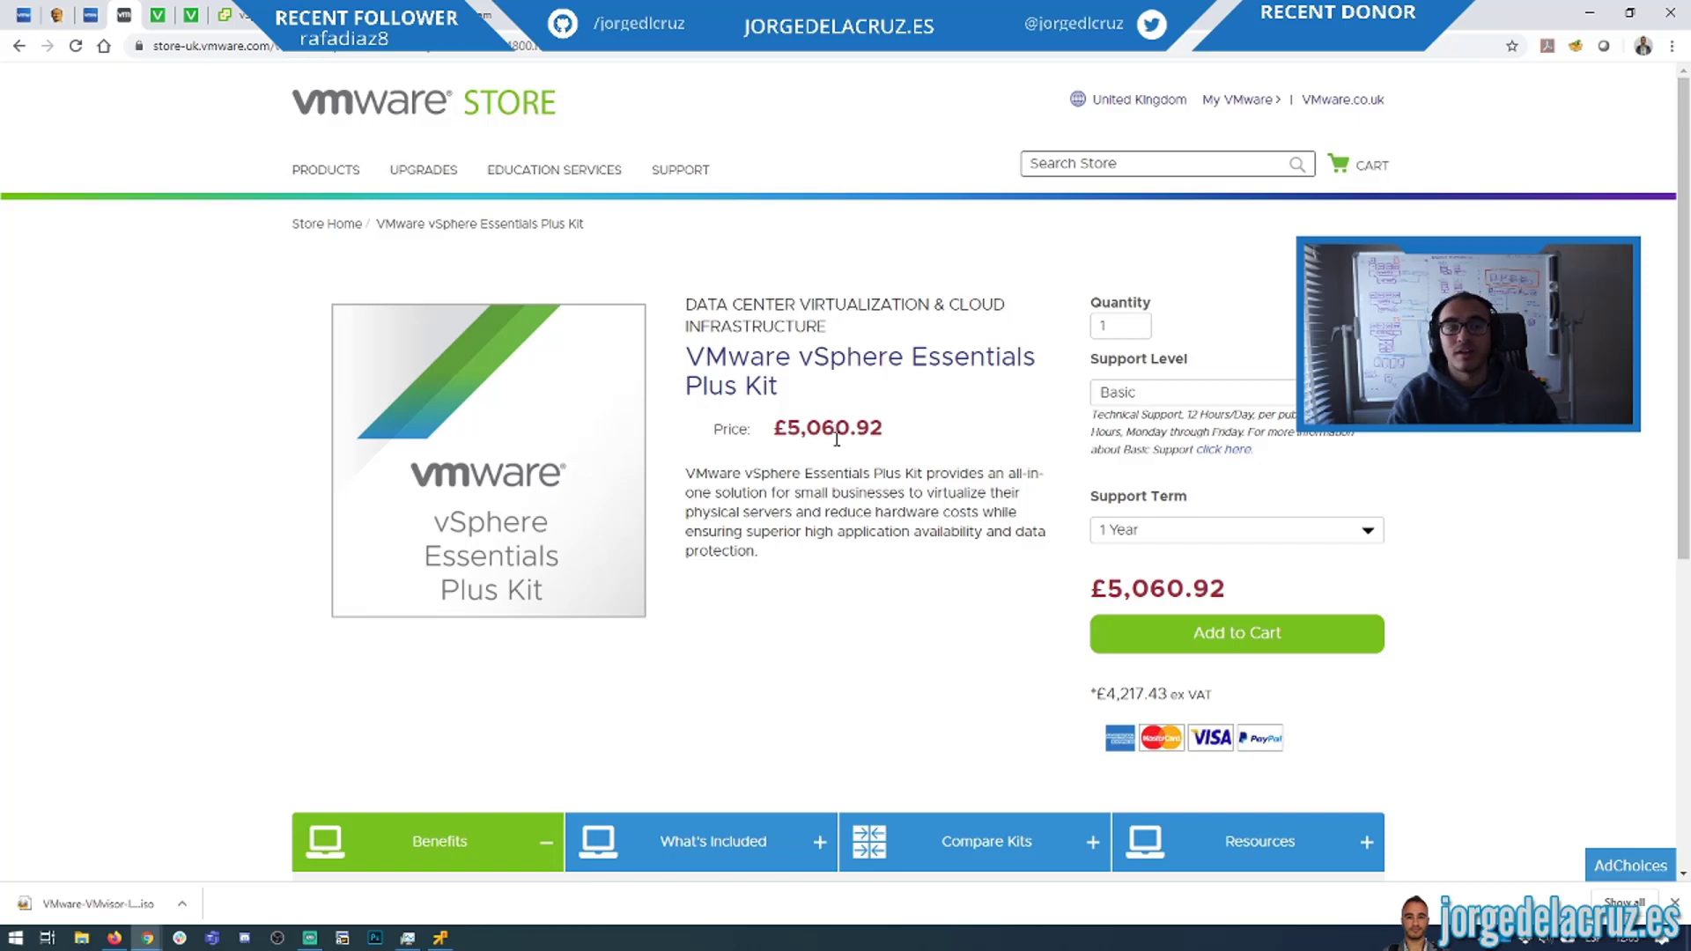
double_click(837, 431)
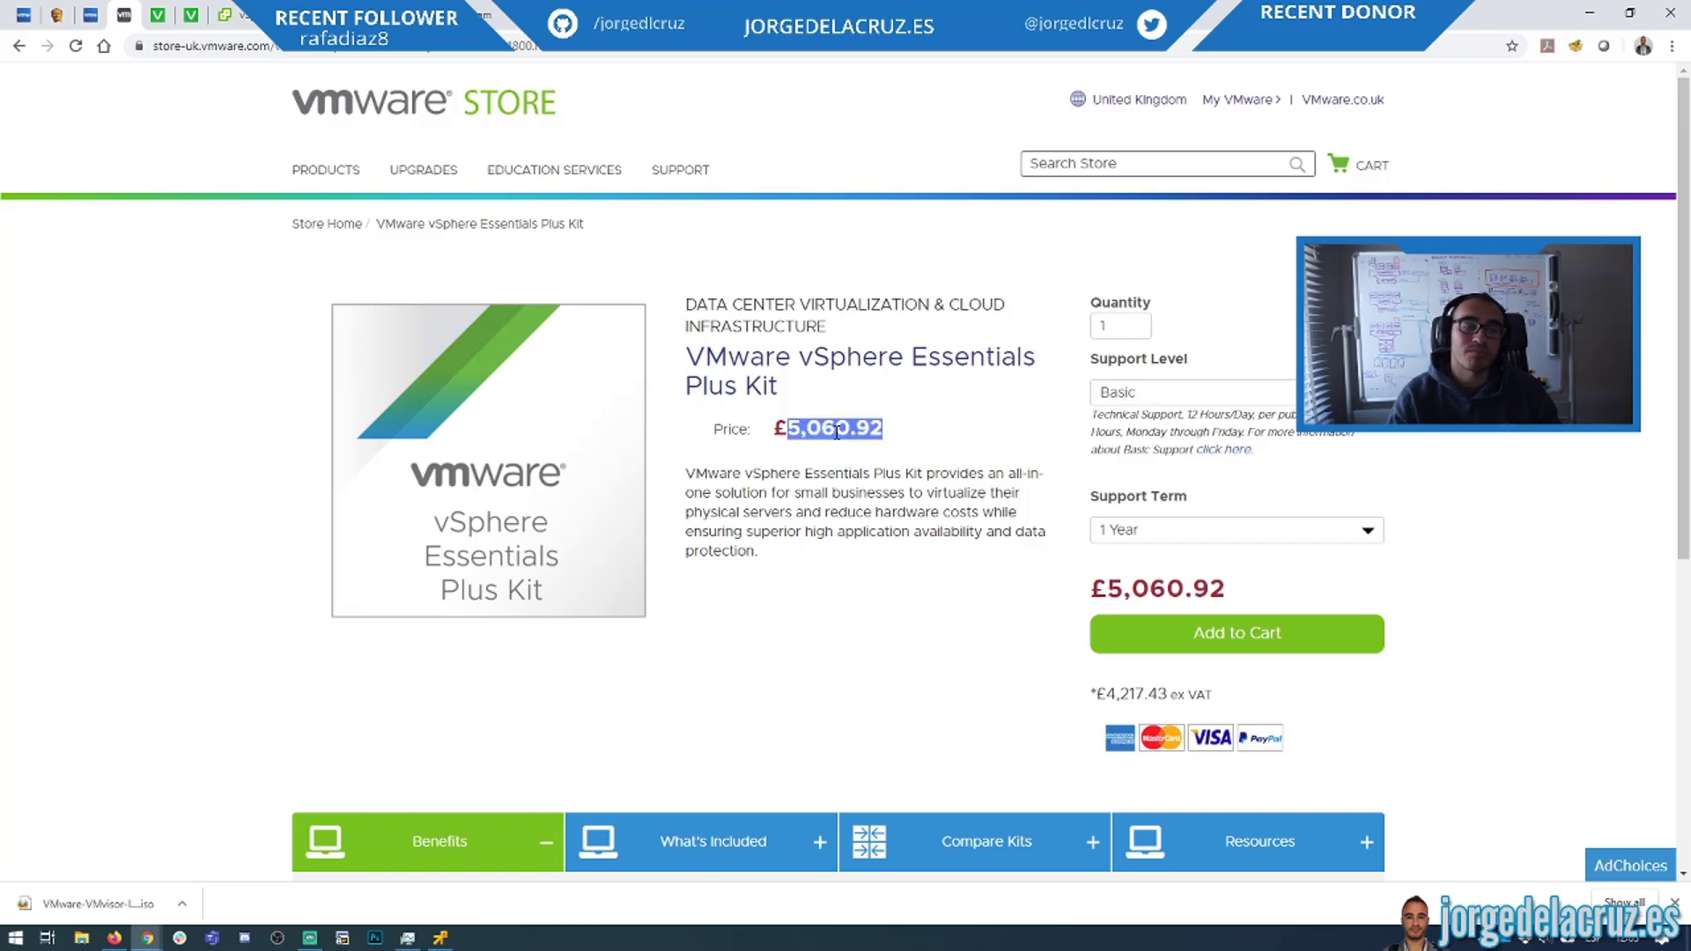
- Set the Support Level to Production after briefly comparing it with Basic
left_click(1198, 392)
left_click(1183, 429)
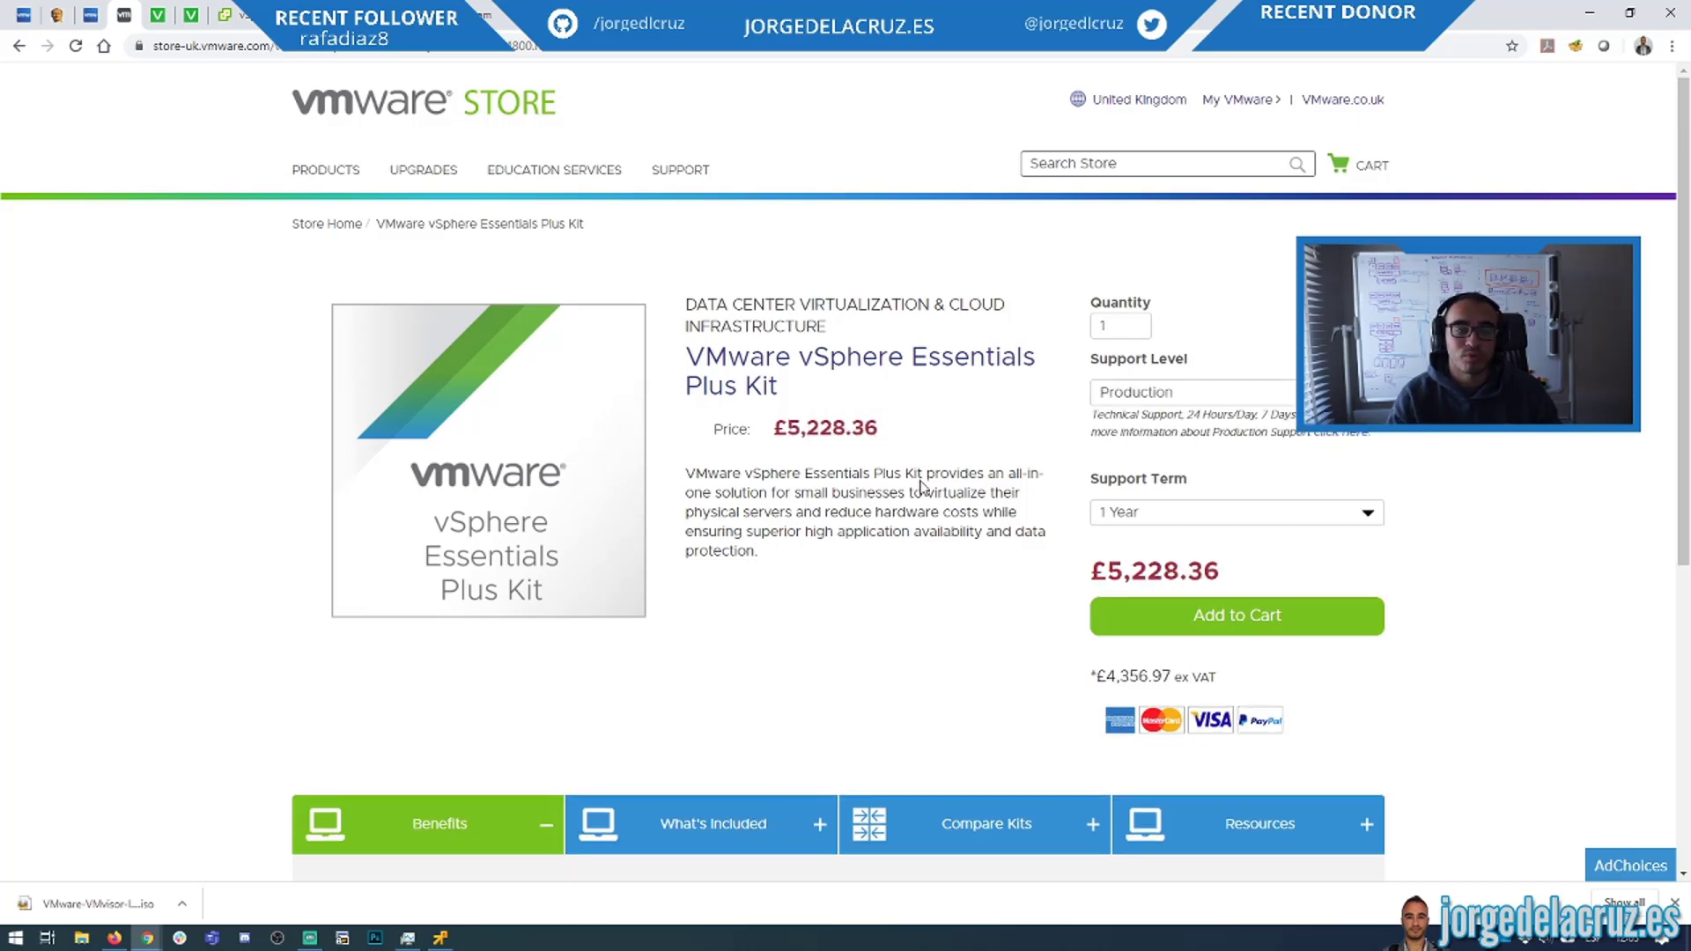
left_click(1134, 392)
left_click(1120, 412)
left_click(1143, 398)
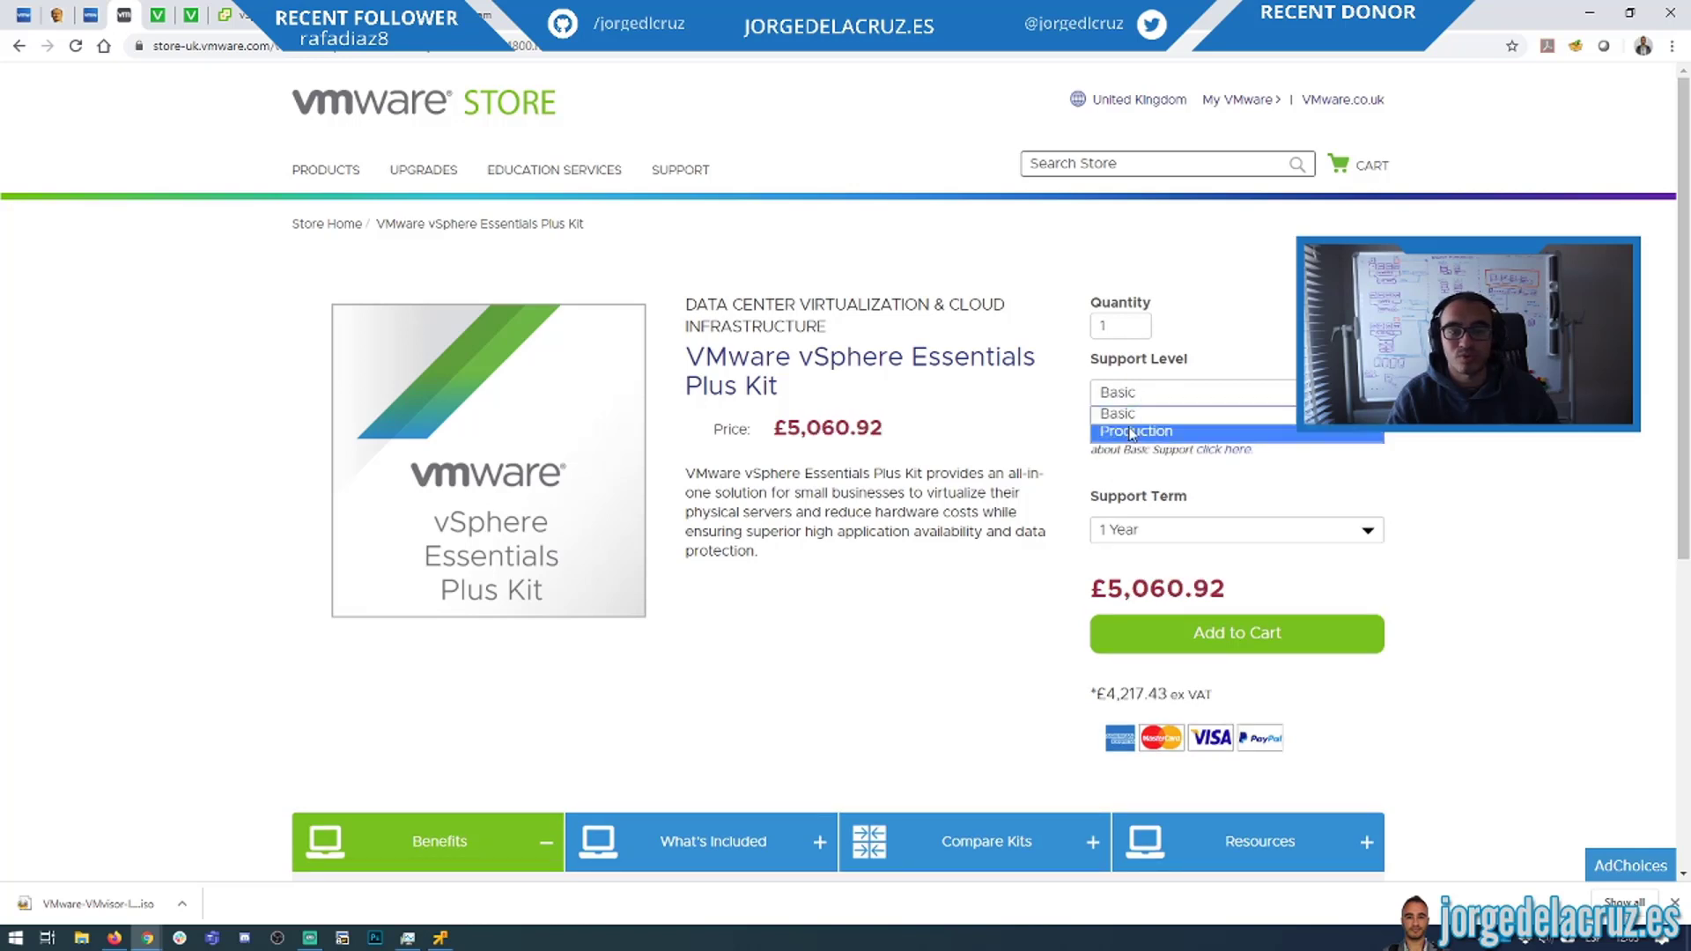
left_click(1130, 430)
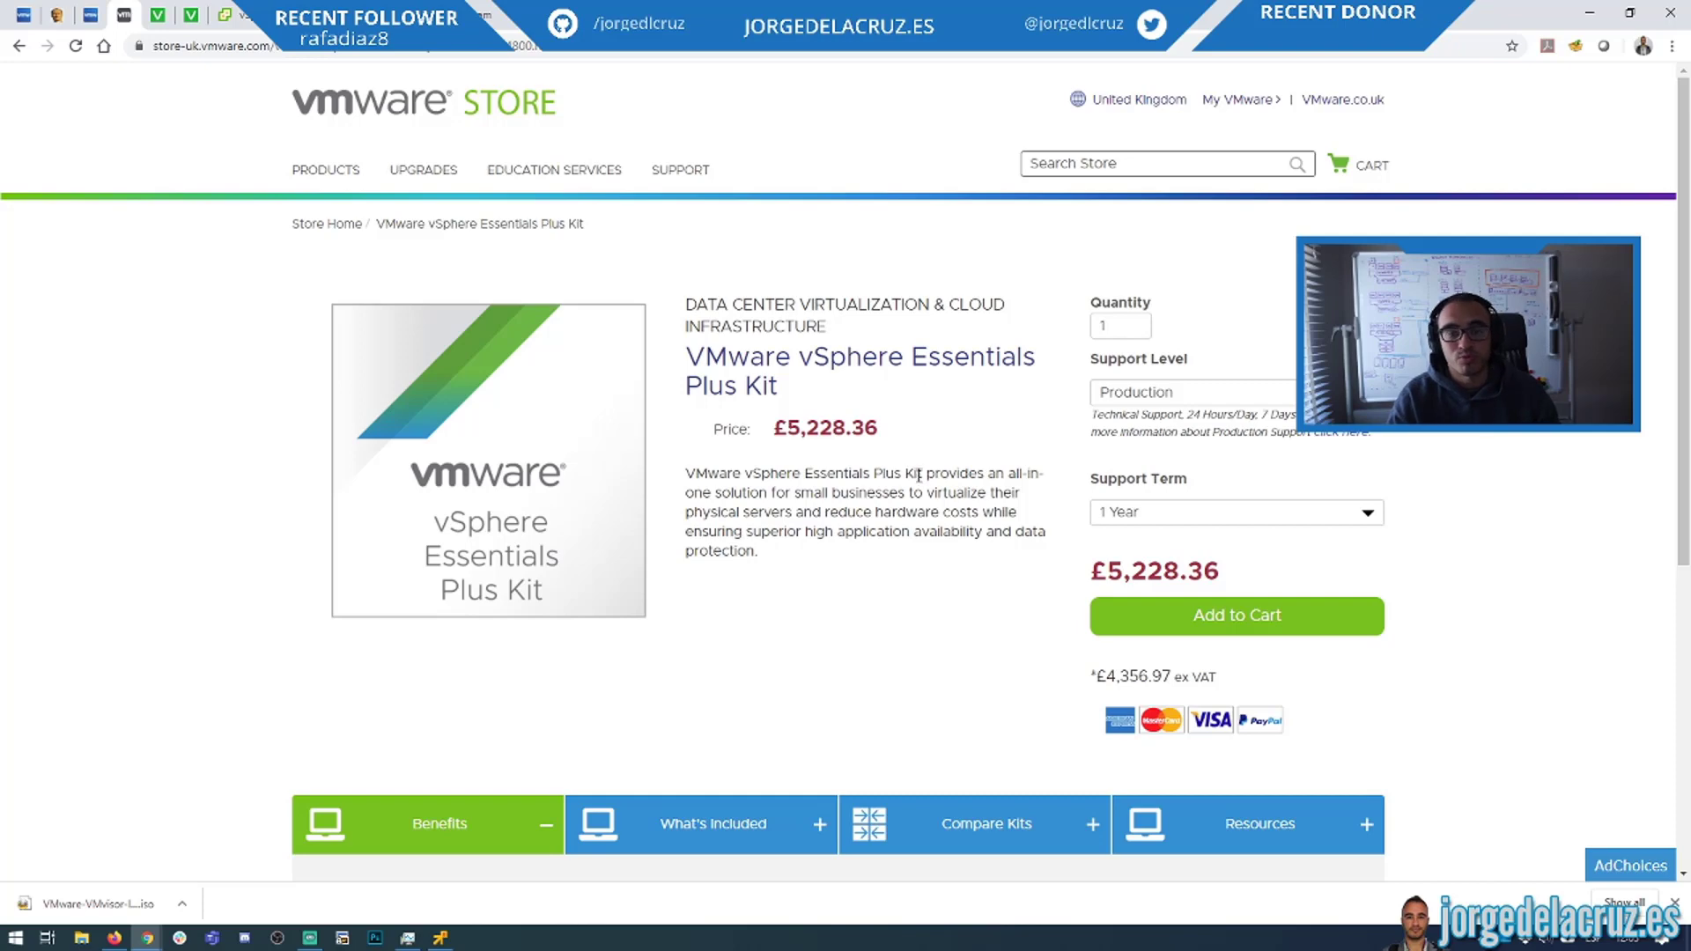
- Price a 3 Year term, then return the Support Term to 1 Year (£5,228.36)
left_click(1145, 513)
left_click(1143, 547)
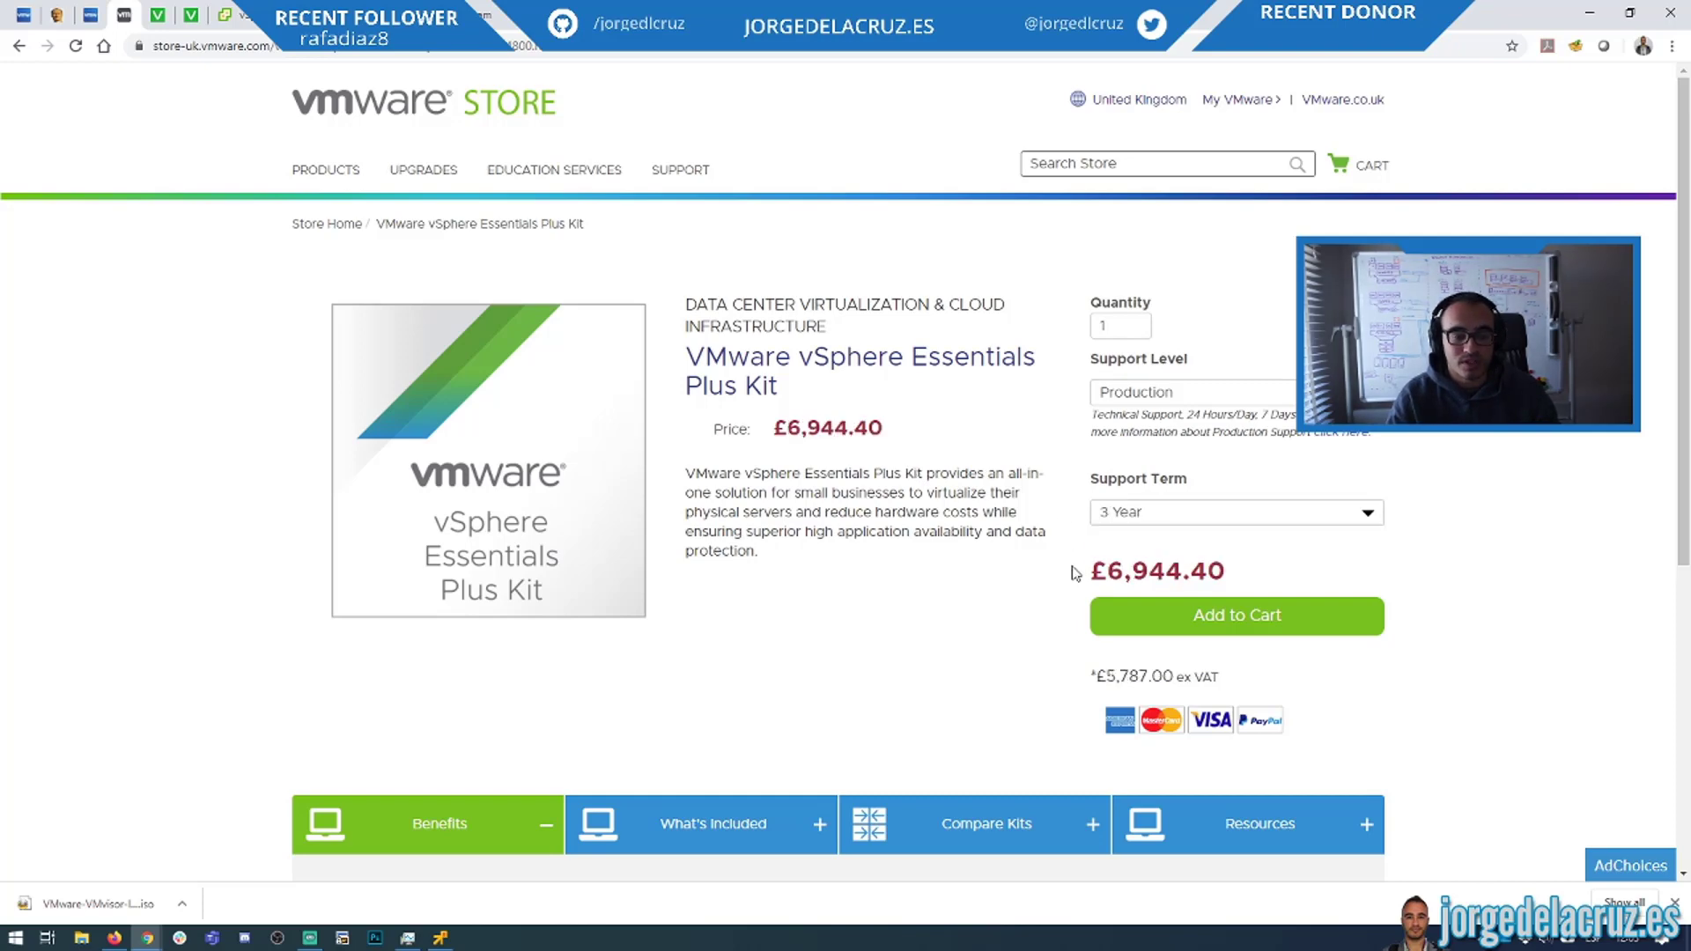
left_click(1136, 513)
left_click(1145, 532)
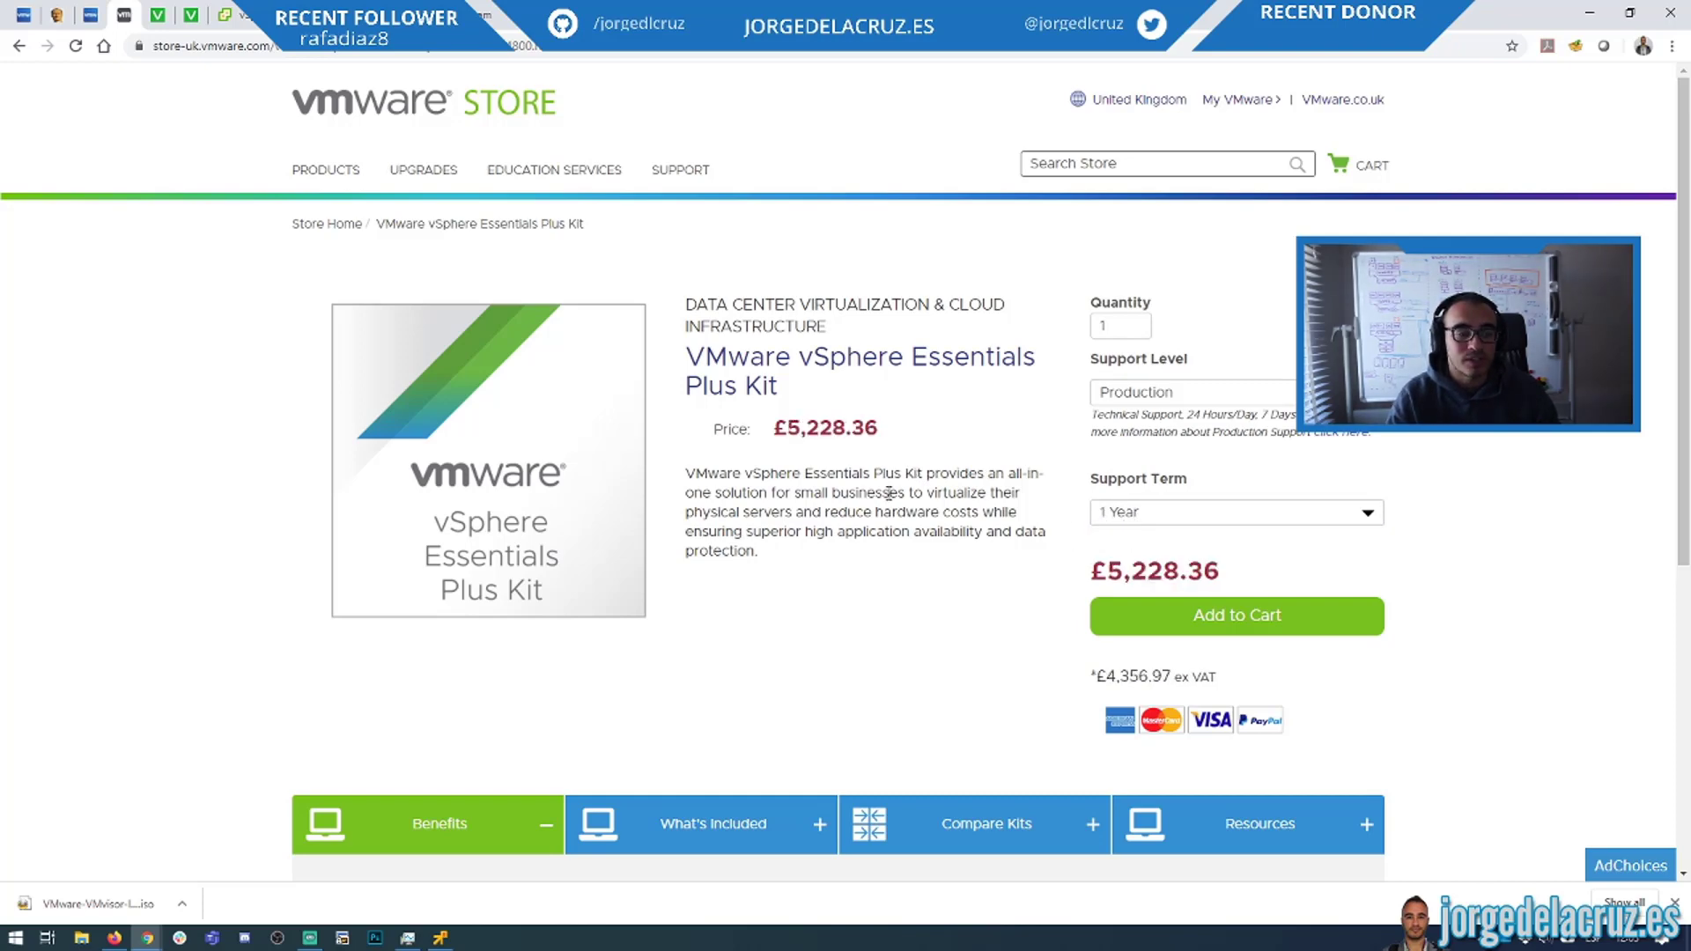
scroll(889, 493, "down", 6)
scroll(888, 495, "up", 6)
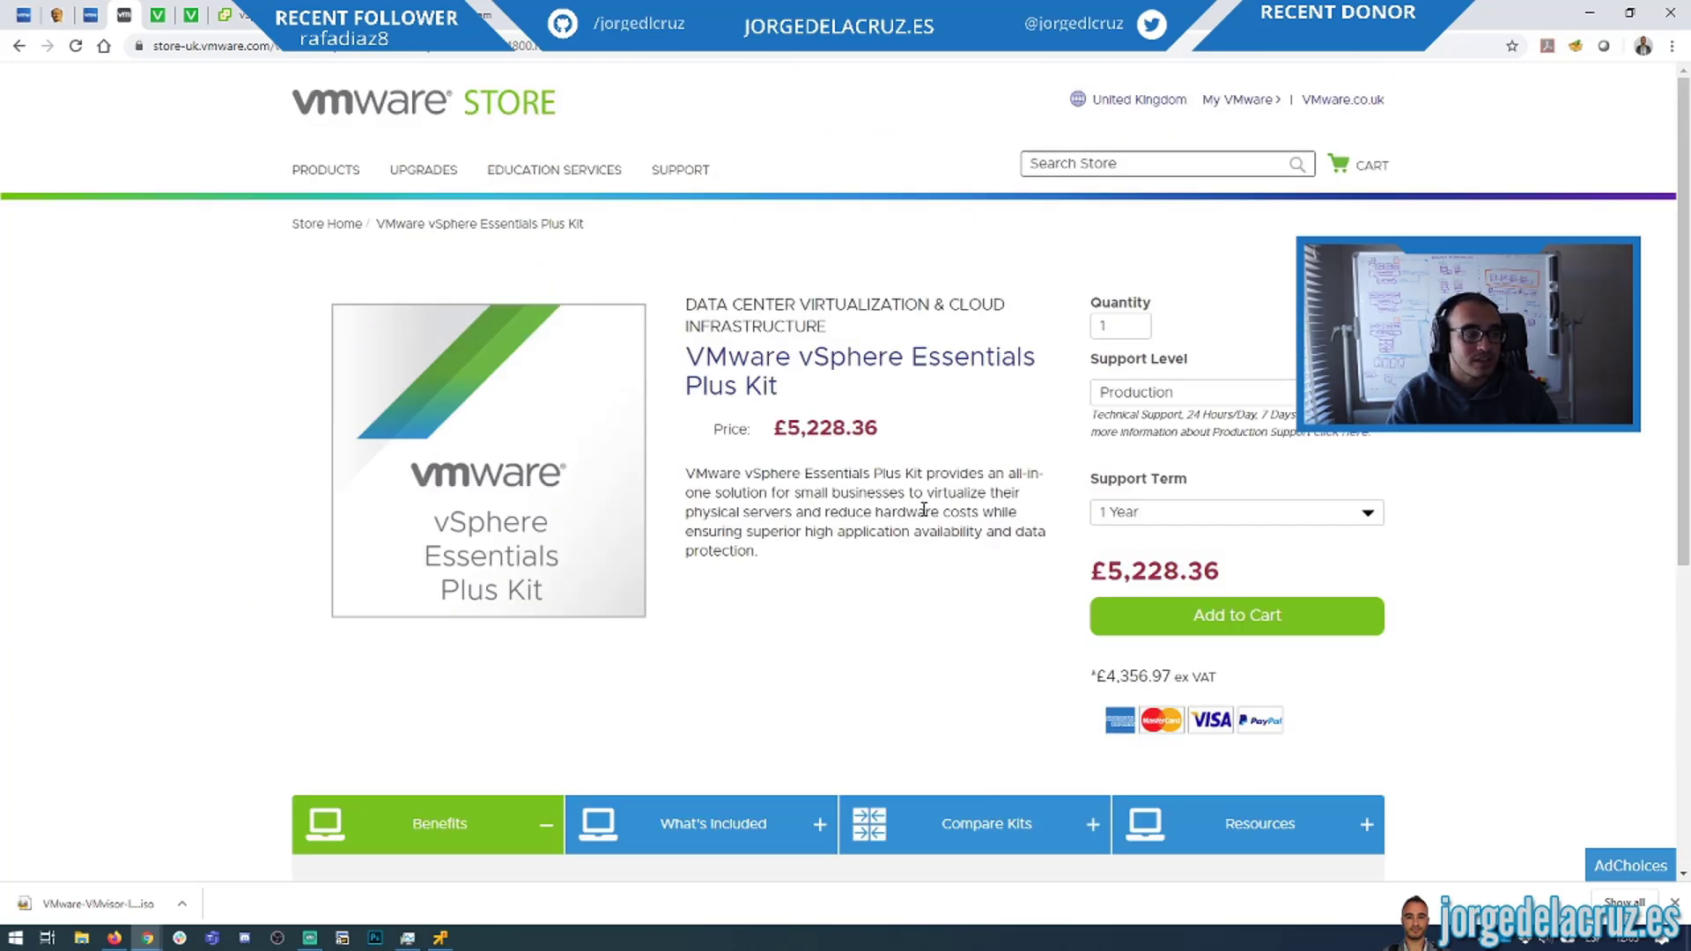
left_click(324, 170)
mouse_move(360, 361)
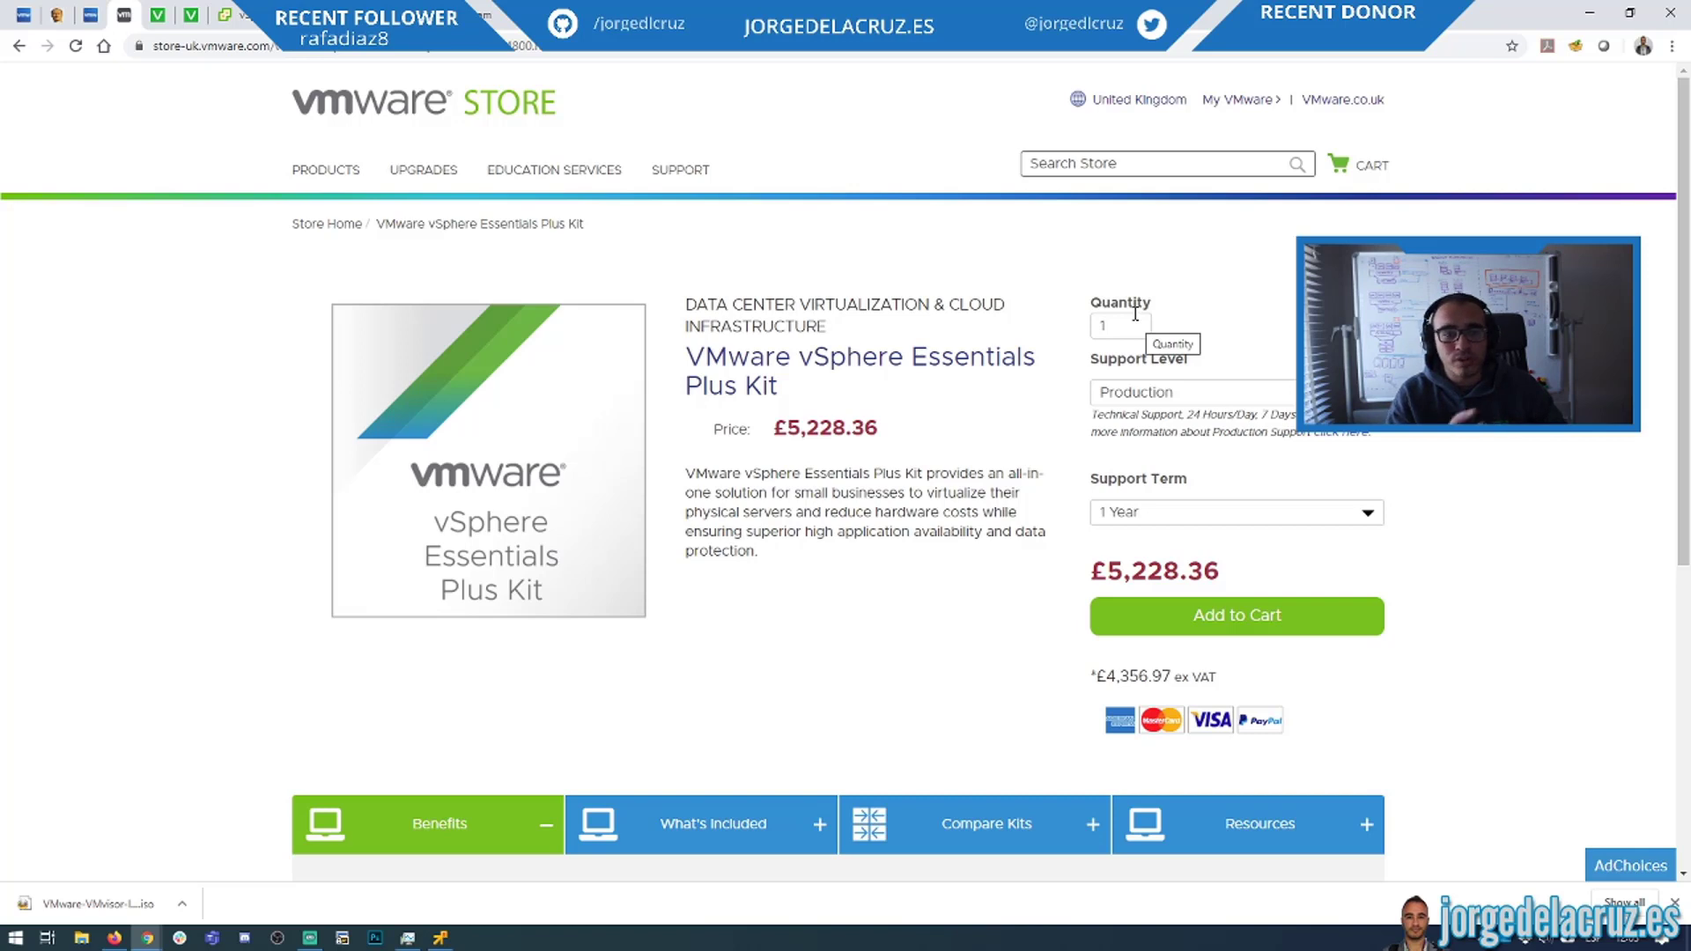
mouse_move(329, 170)
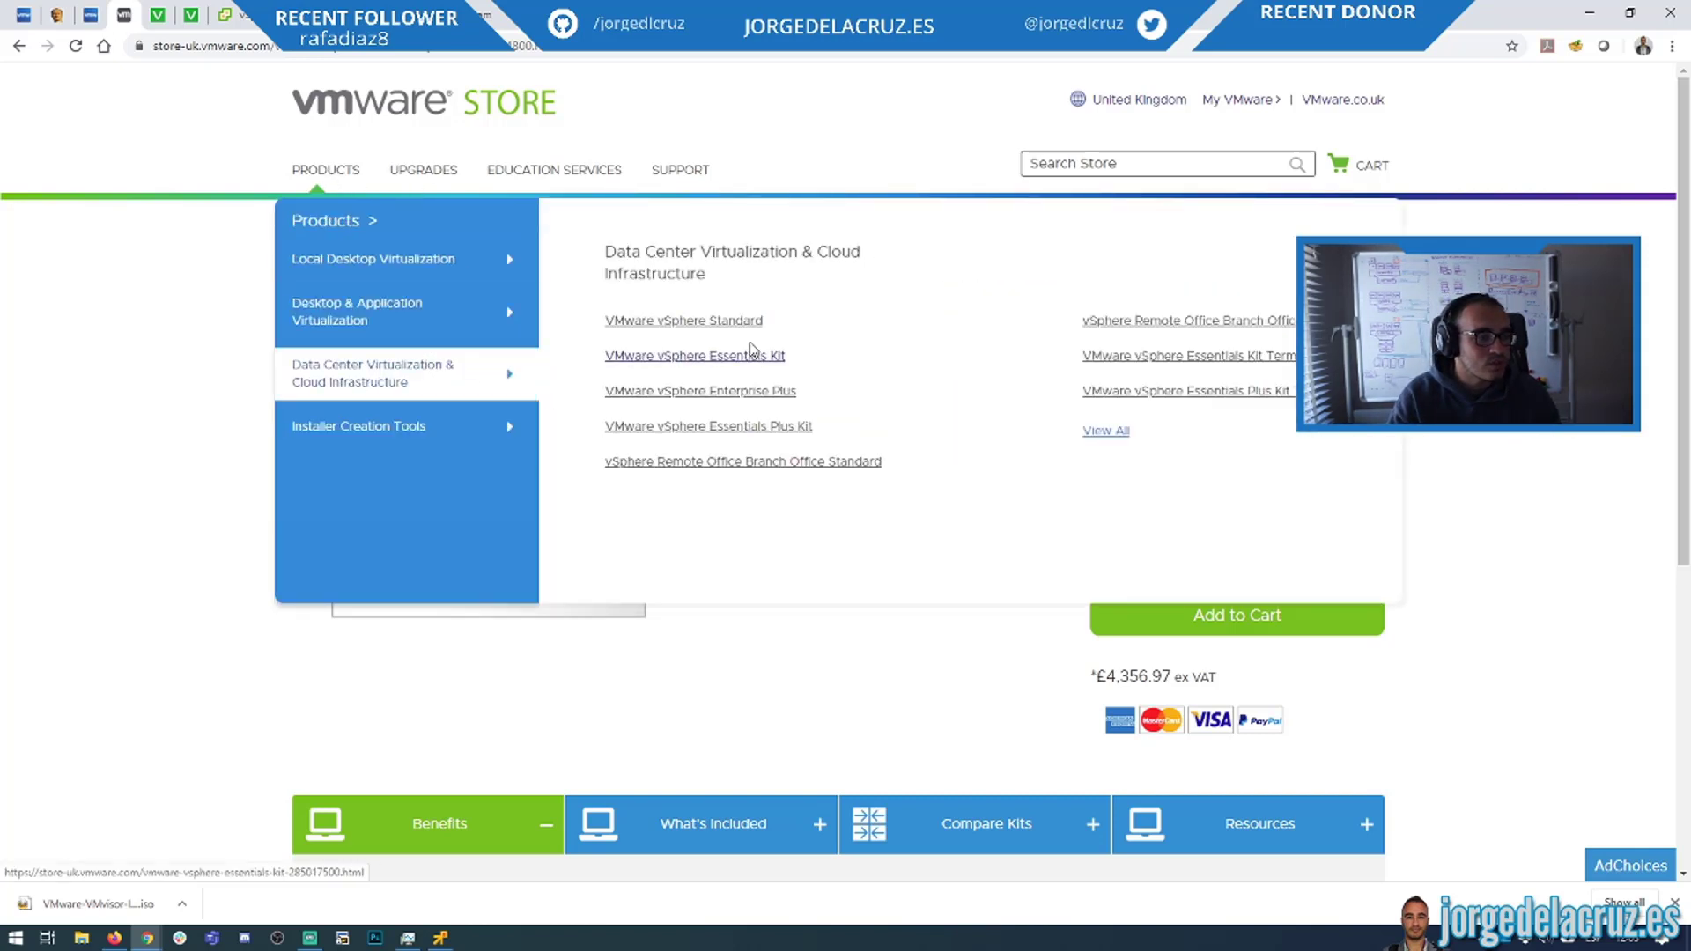
- View the vSphere ROBO Standard page and Essentials Kits comparison, then switch to the ESXi remote console
mouse_move(379, 443)
mouse_move(480, 387)
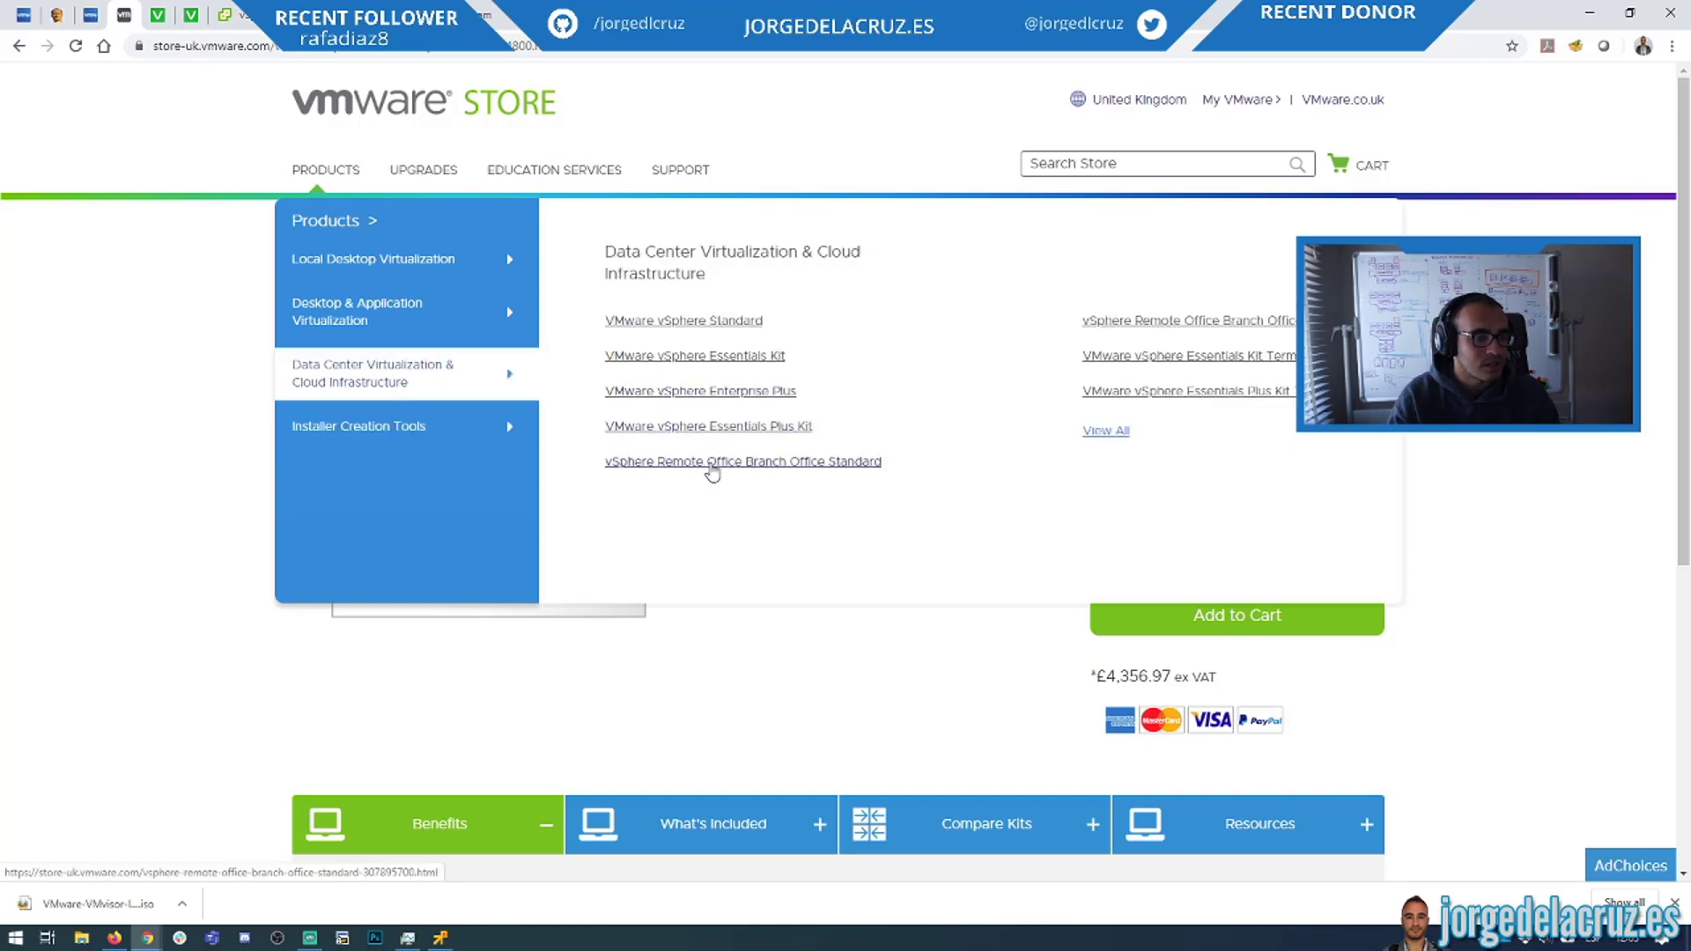
left_click(755, 472)
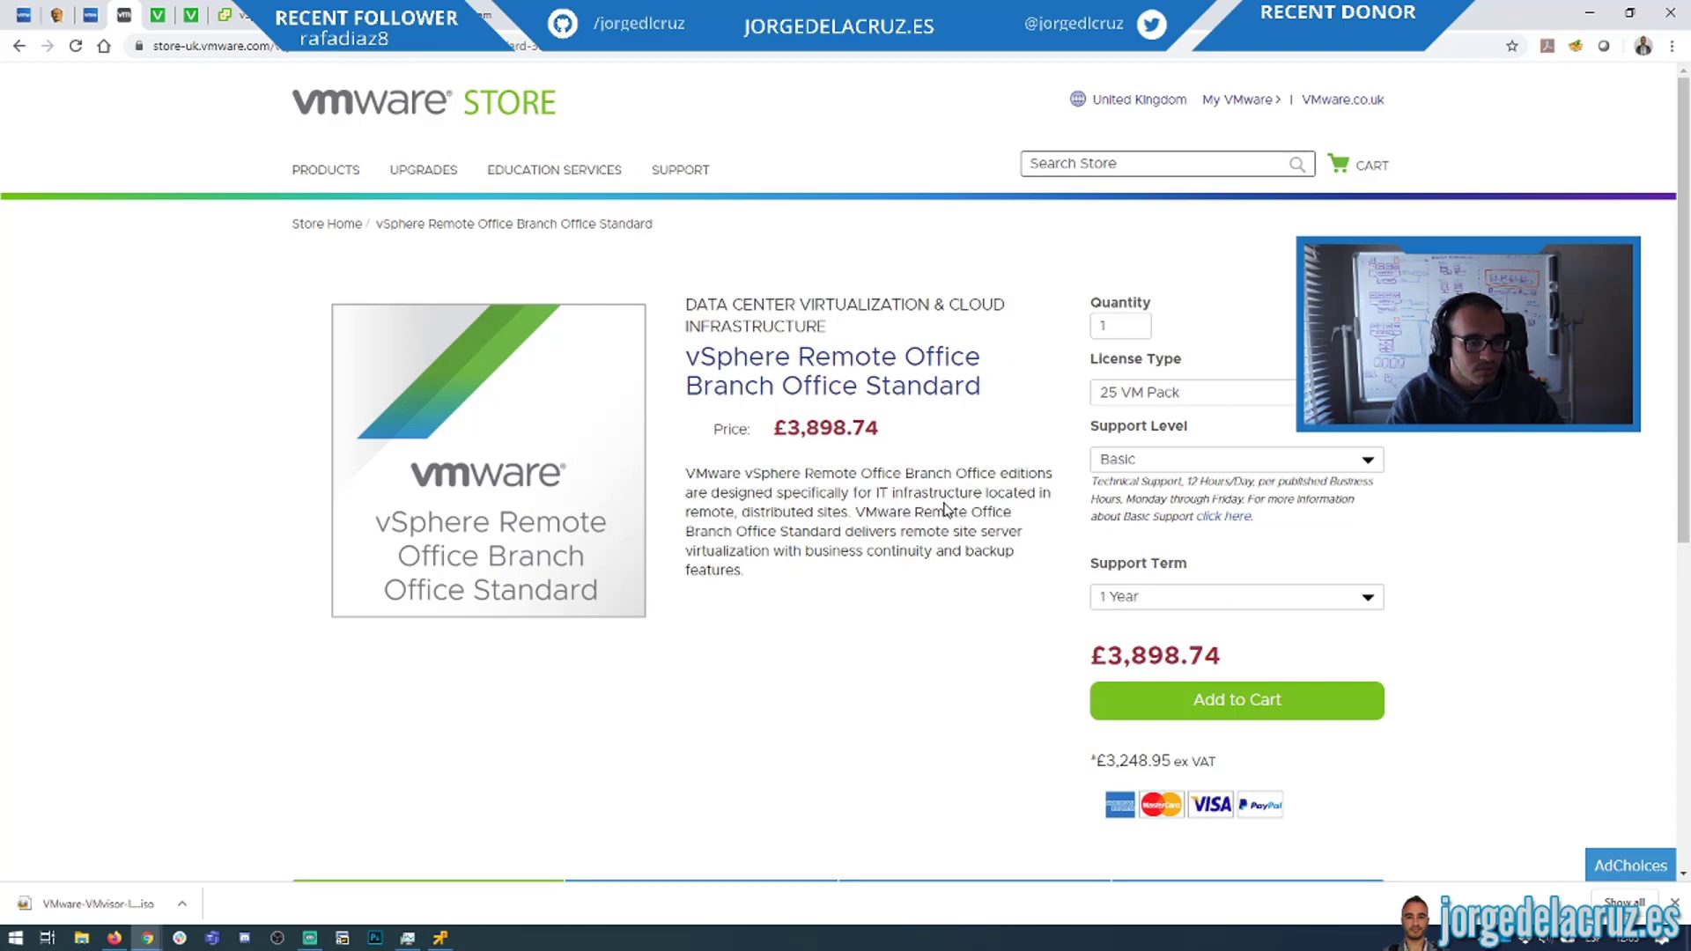
left_click(90, 15)
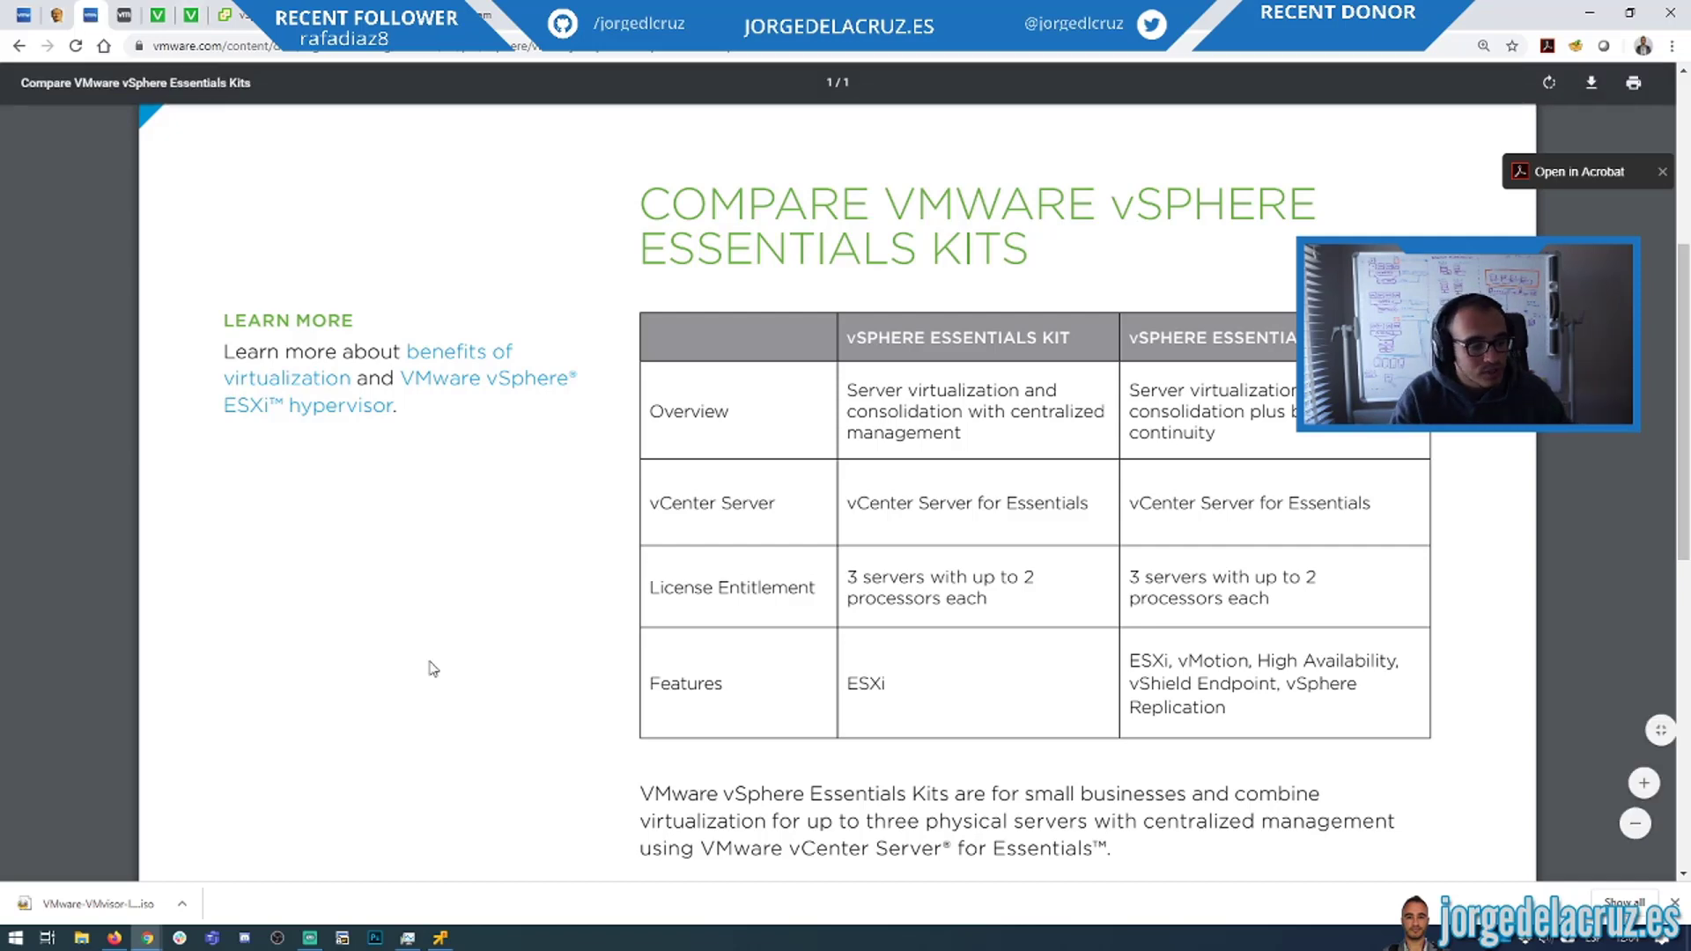
left_click(440, 938)
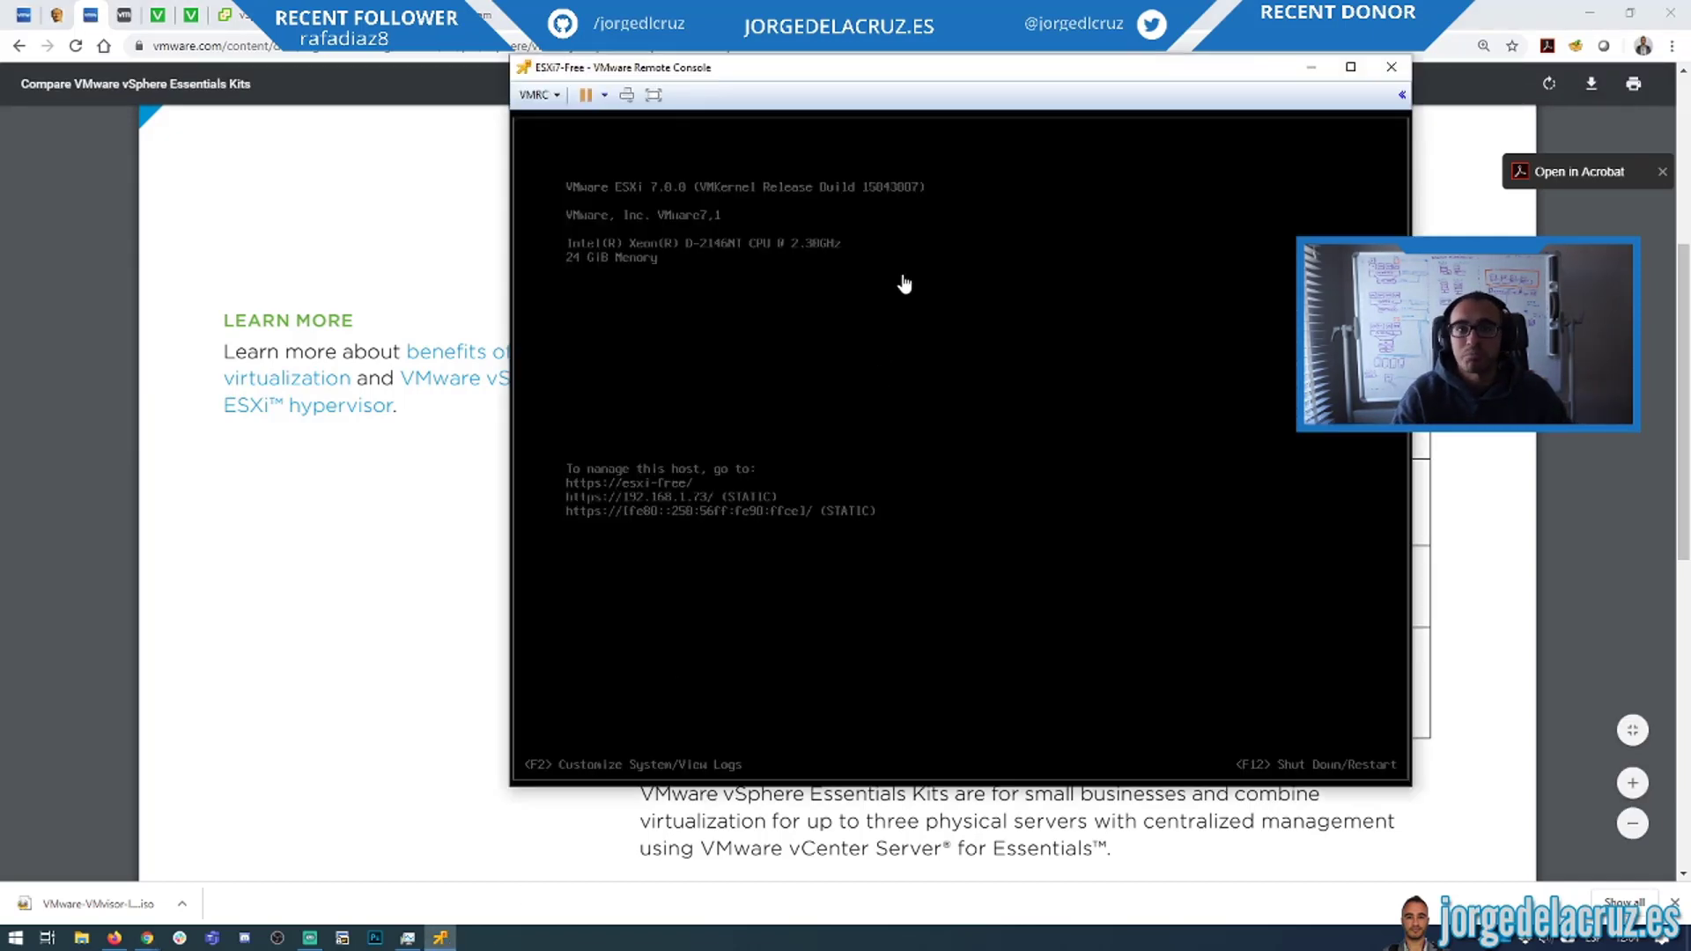
- Reload the ESXi login page, log in as root, and bring up the Storage actions
key("alt+Tab")
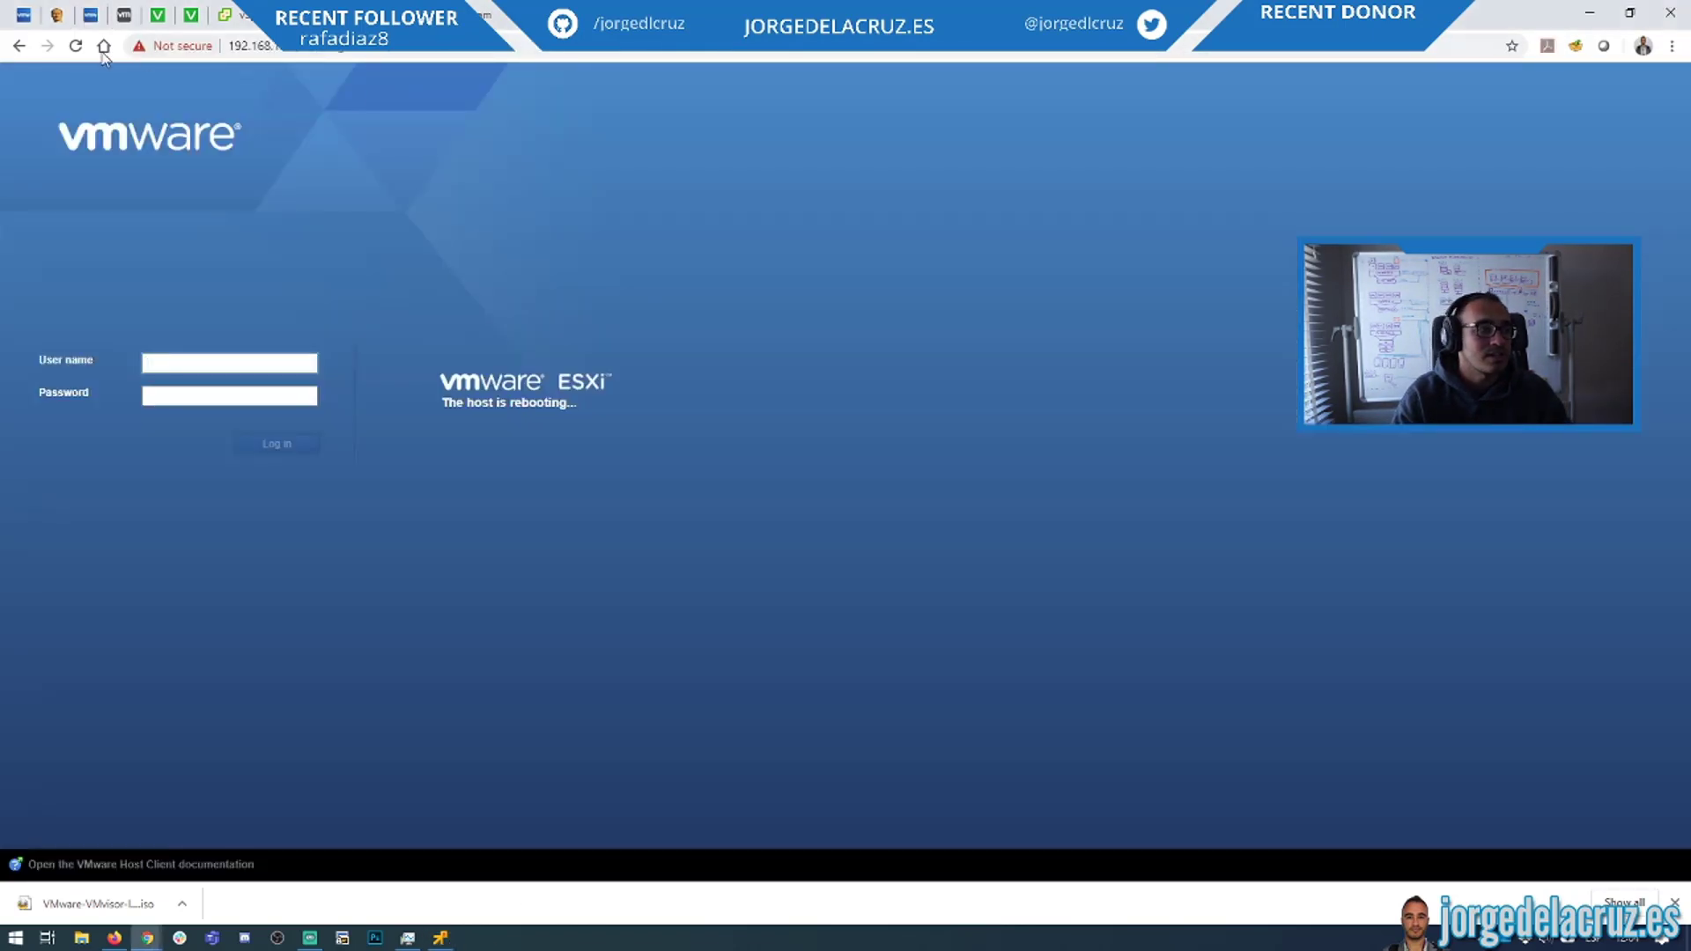
left_click(76, 46)
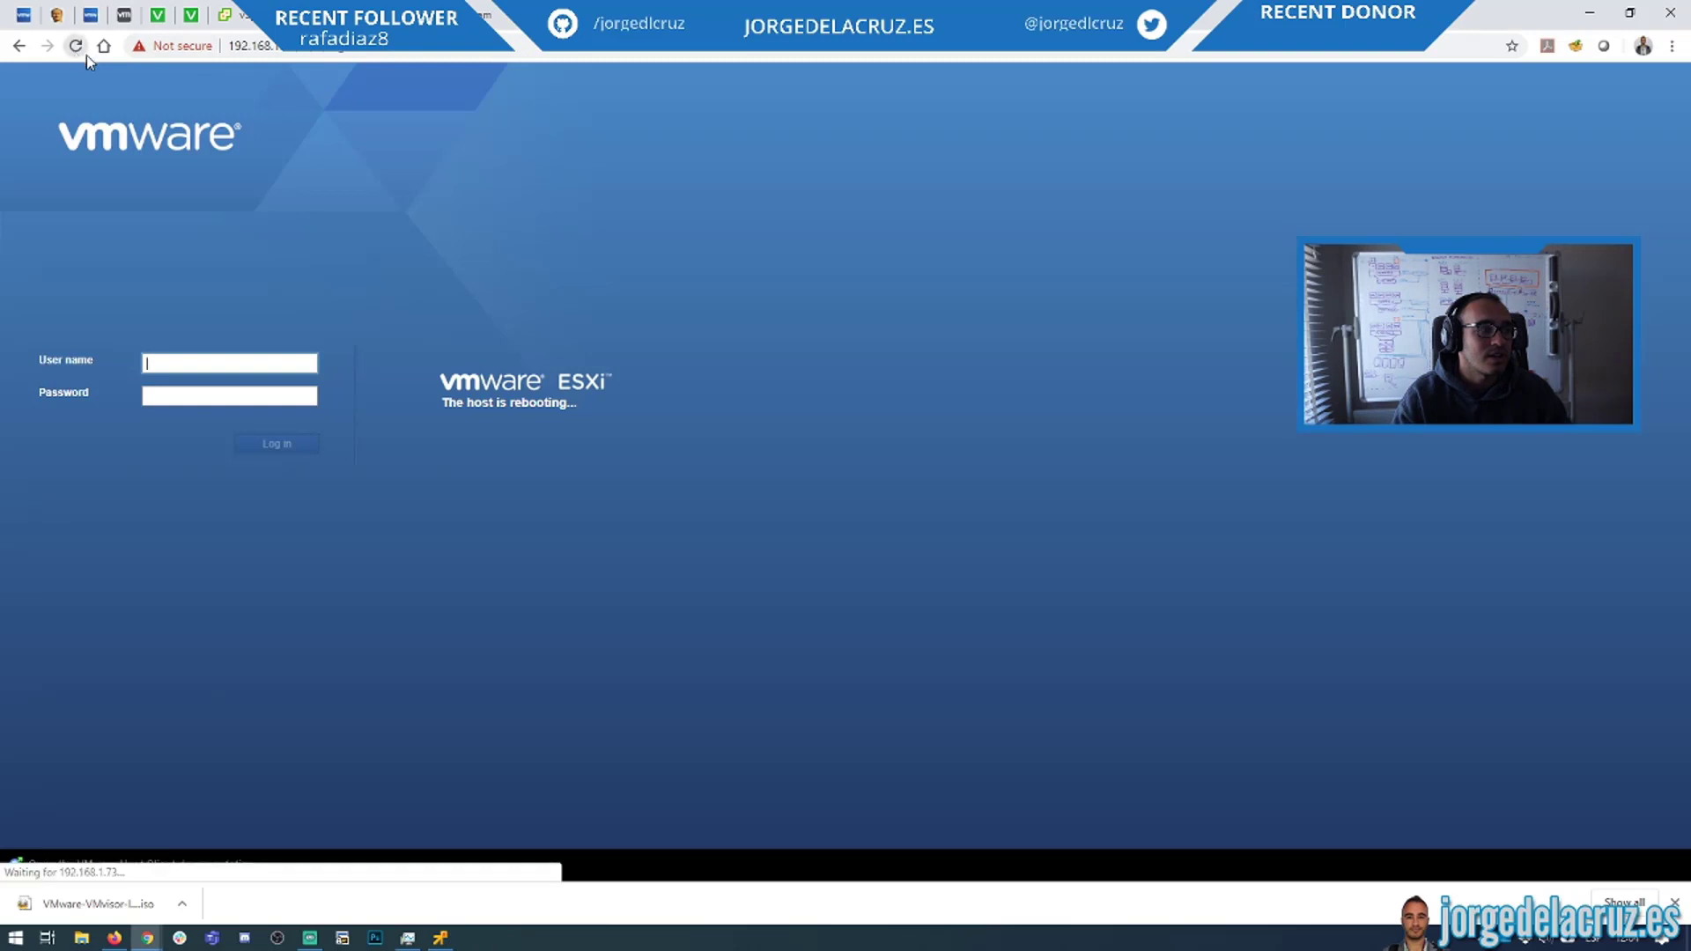
left_click(203, 356)
type("root")
key("Tab")
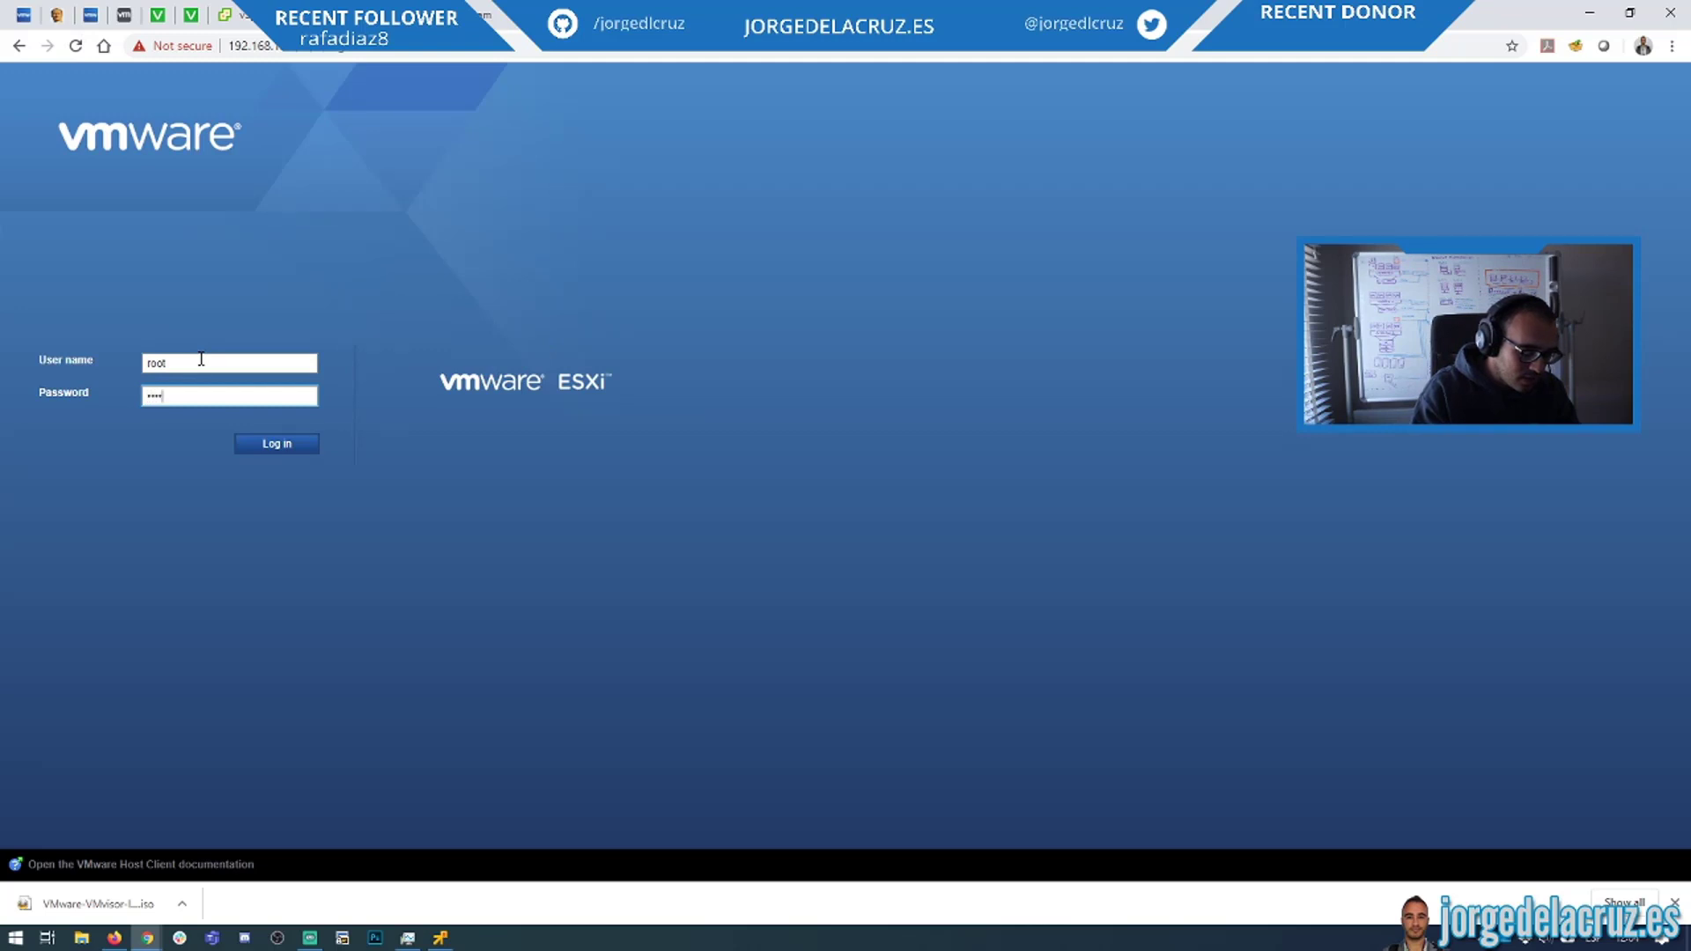
key("Return")
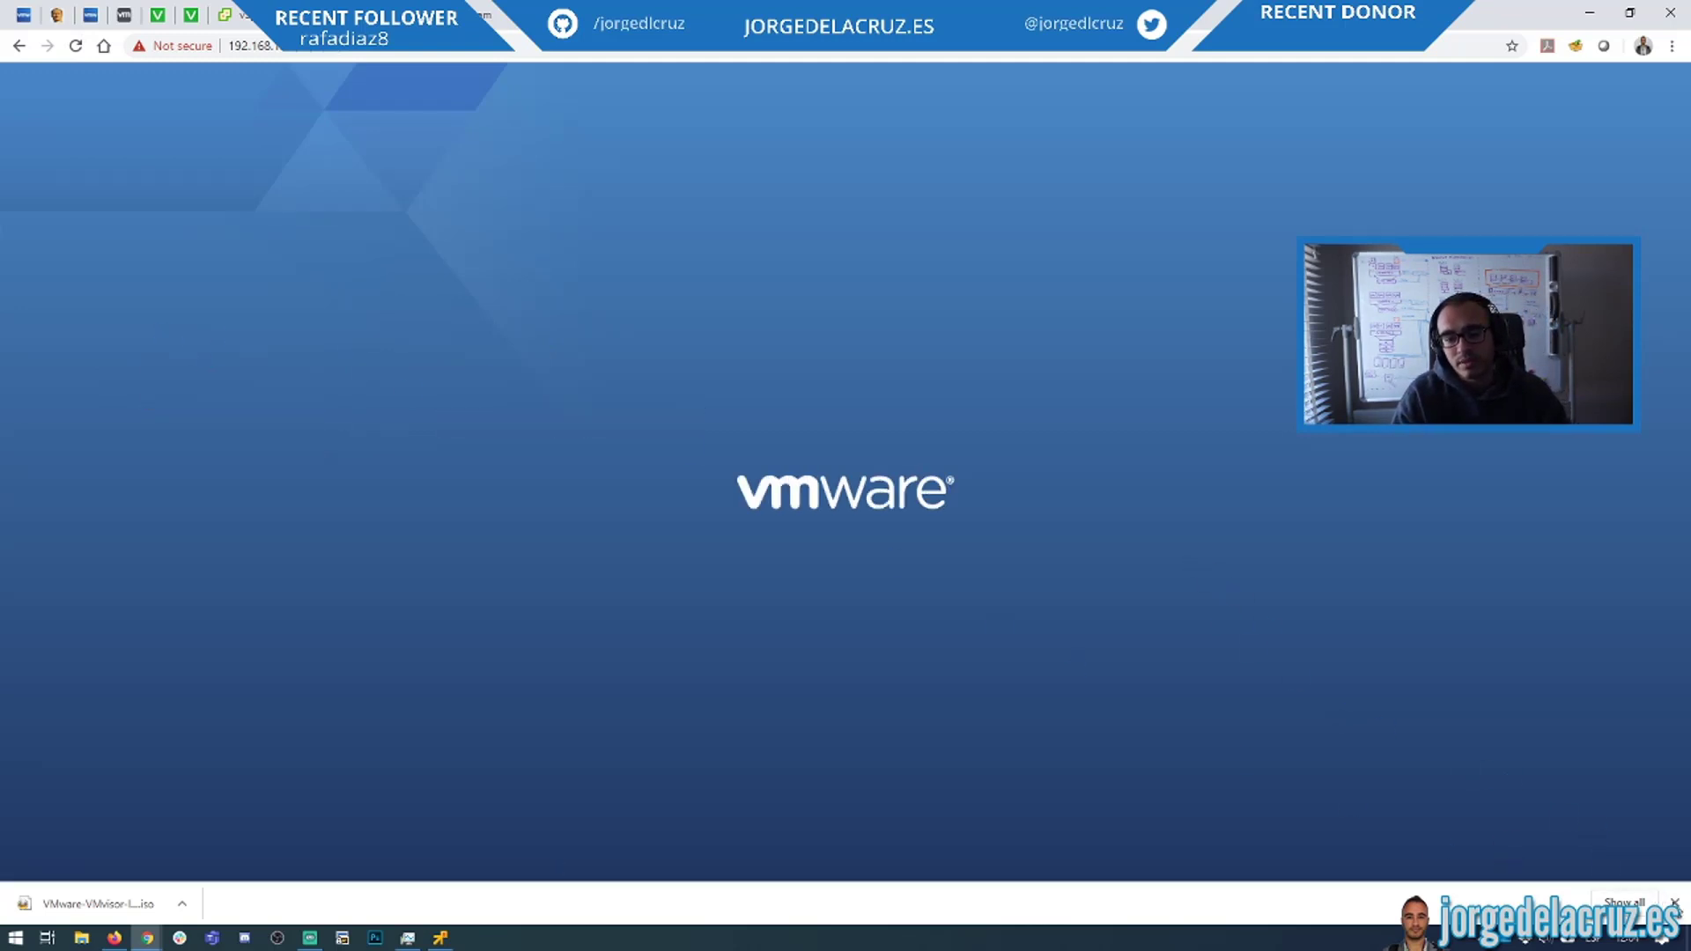
left_click(1674, 903)
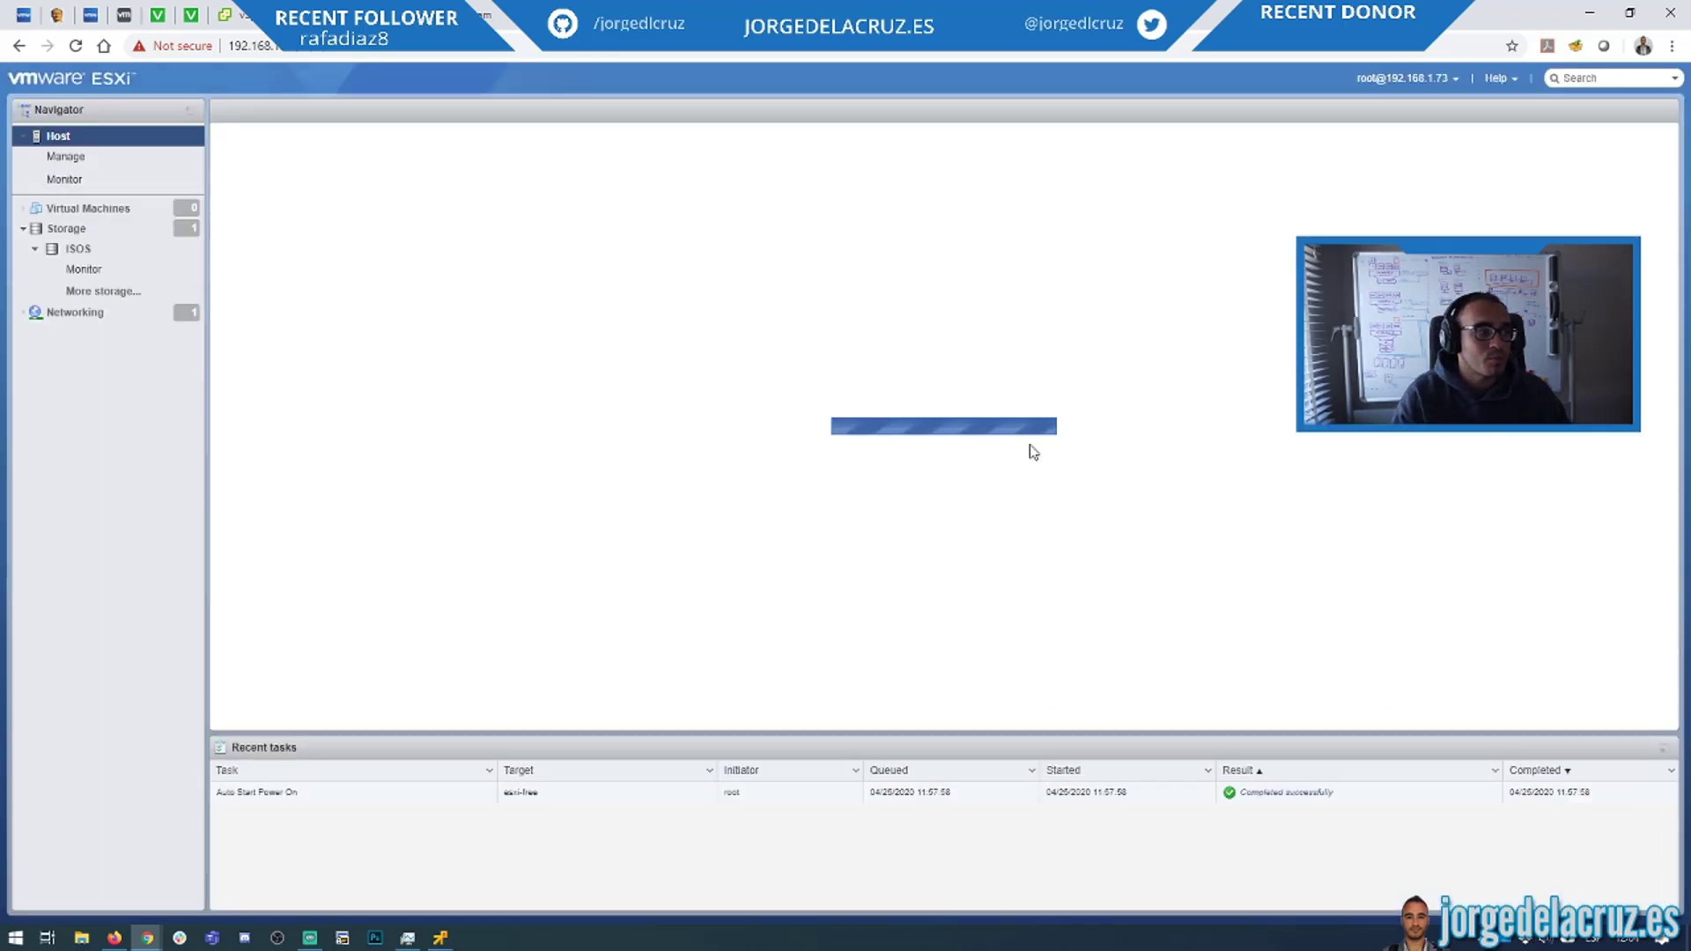
right_click(86, 231)
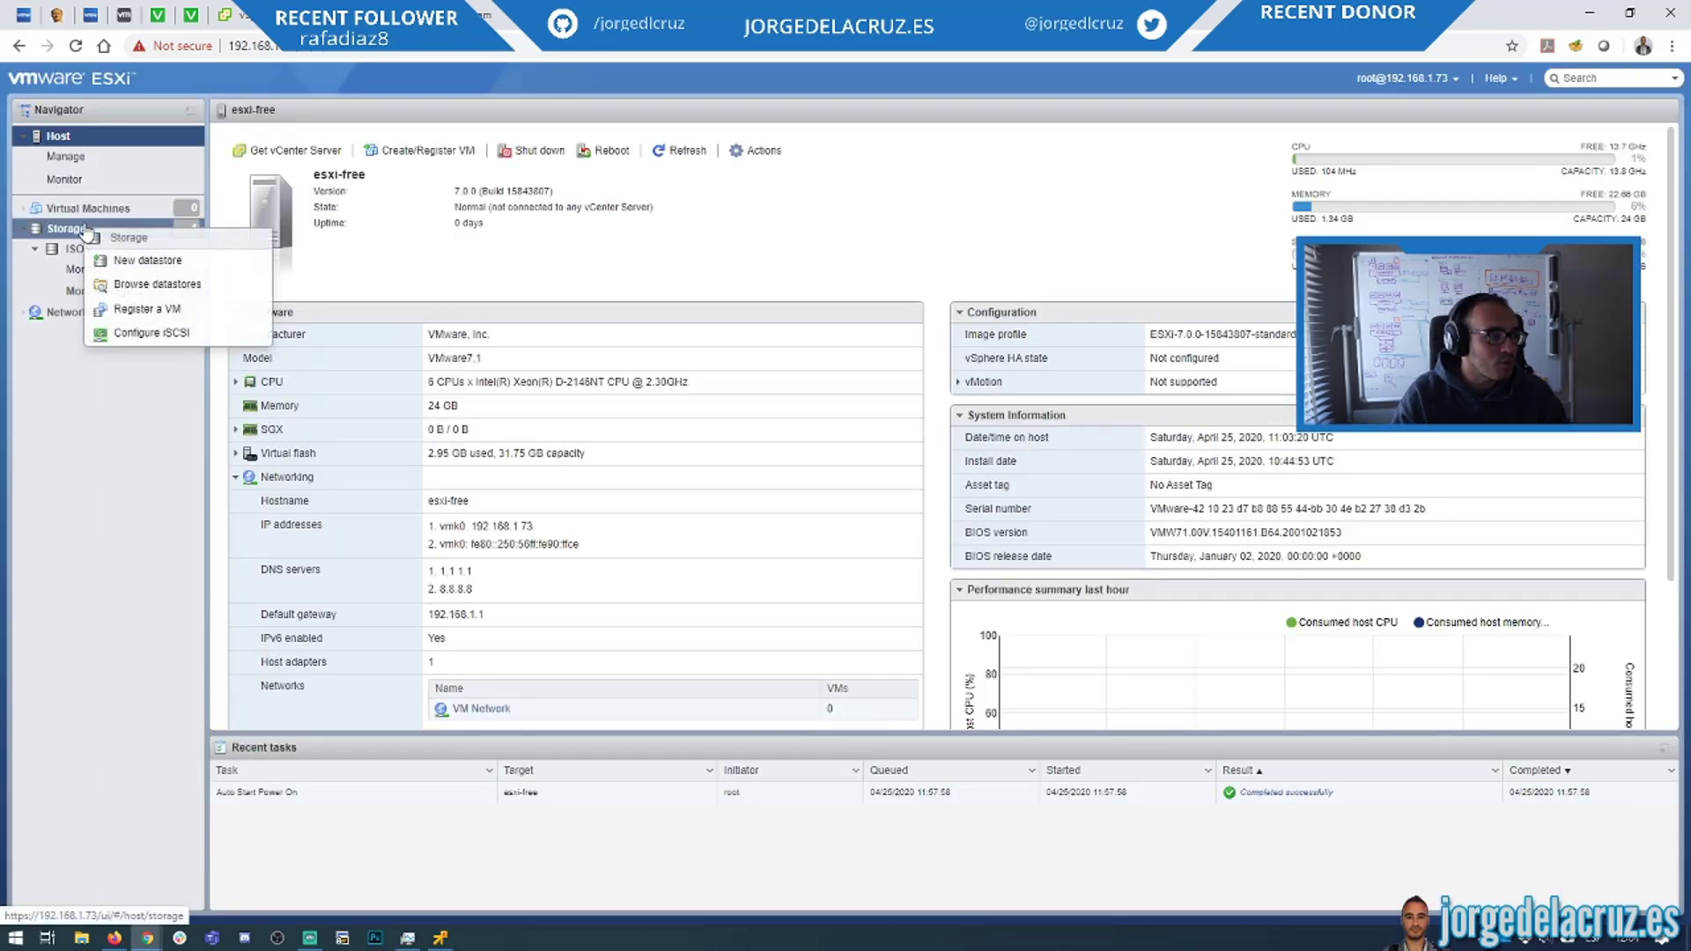
- Start a new VMFS datastore on the local disk and name it STORAGE
left_click(145, 260)
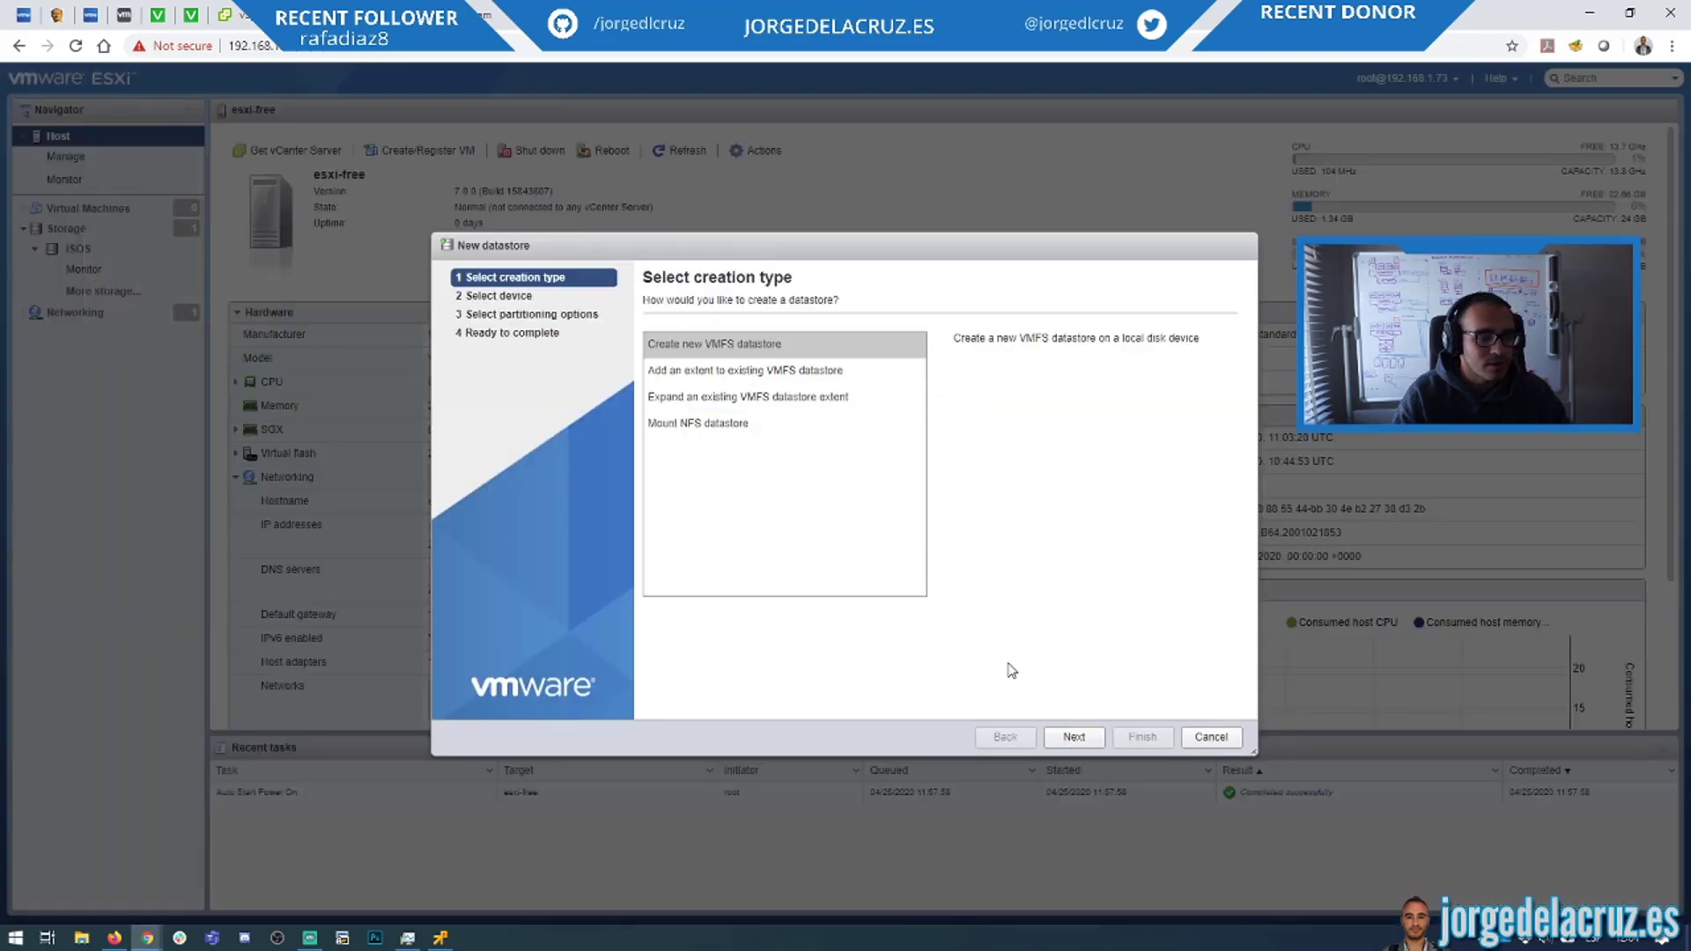
left_click(1074, 736)
left_click(823, 362)
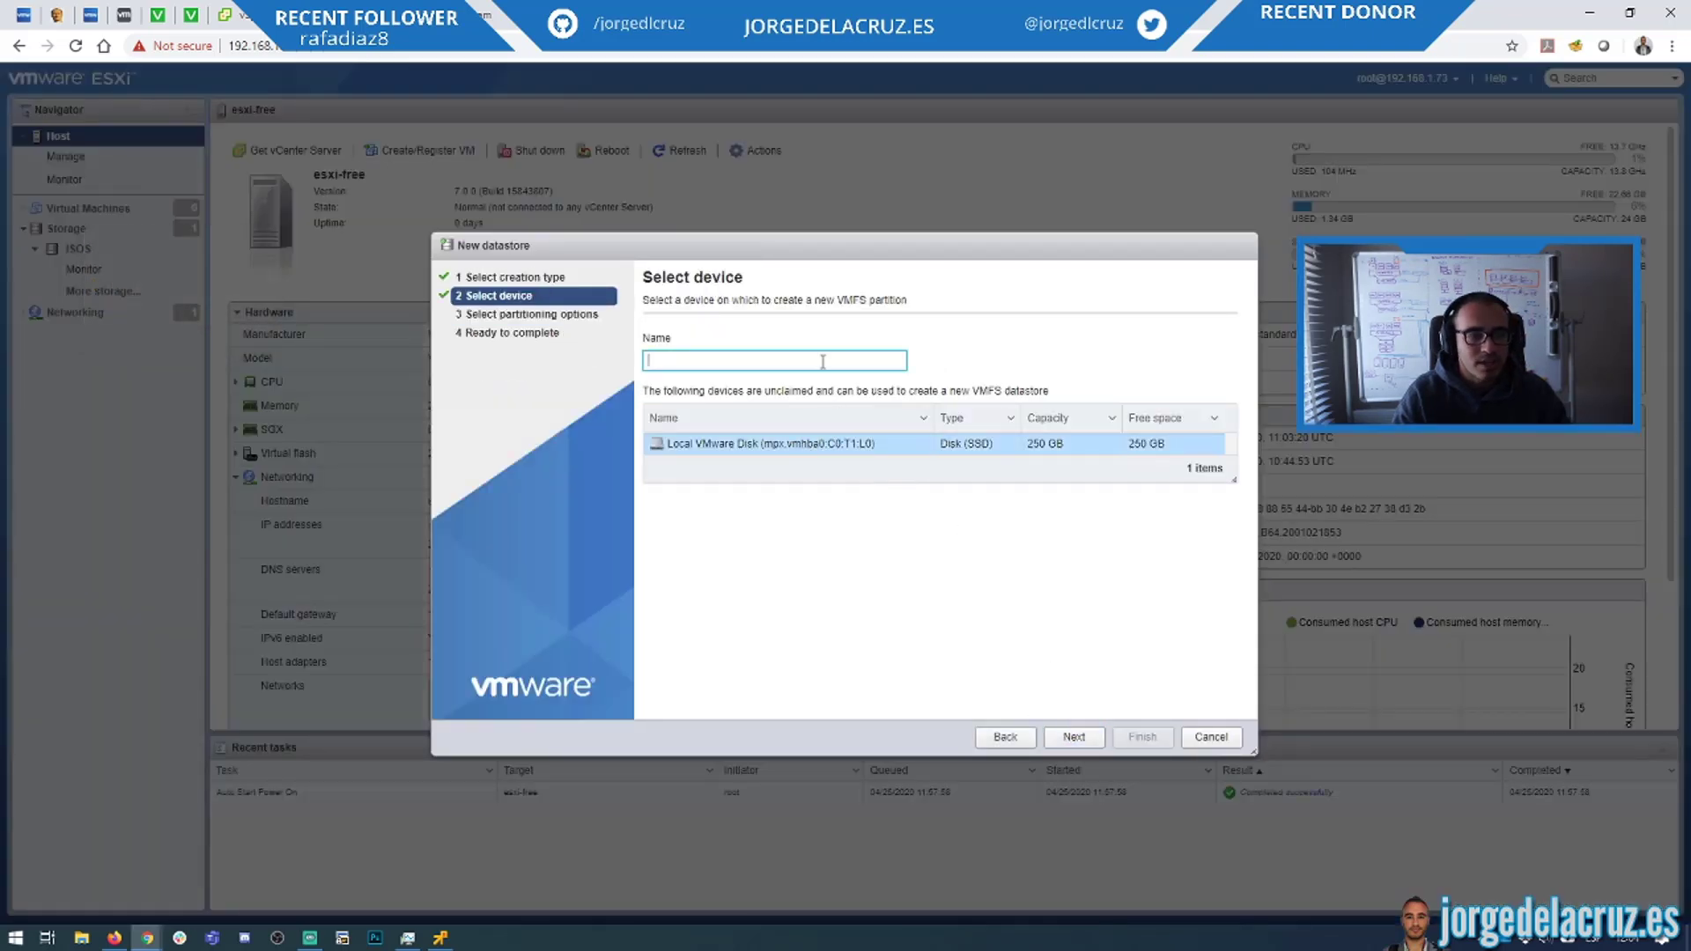
left_click(735, 350)
left_click(716, 364)
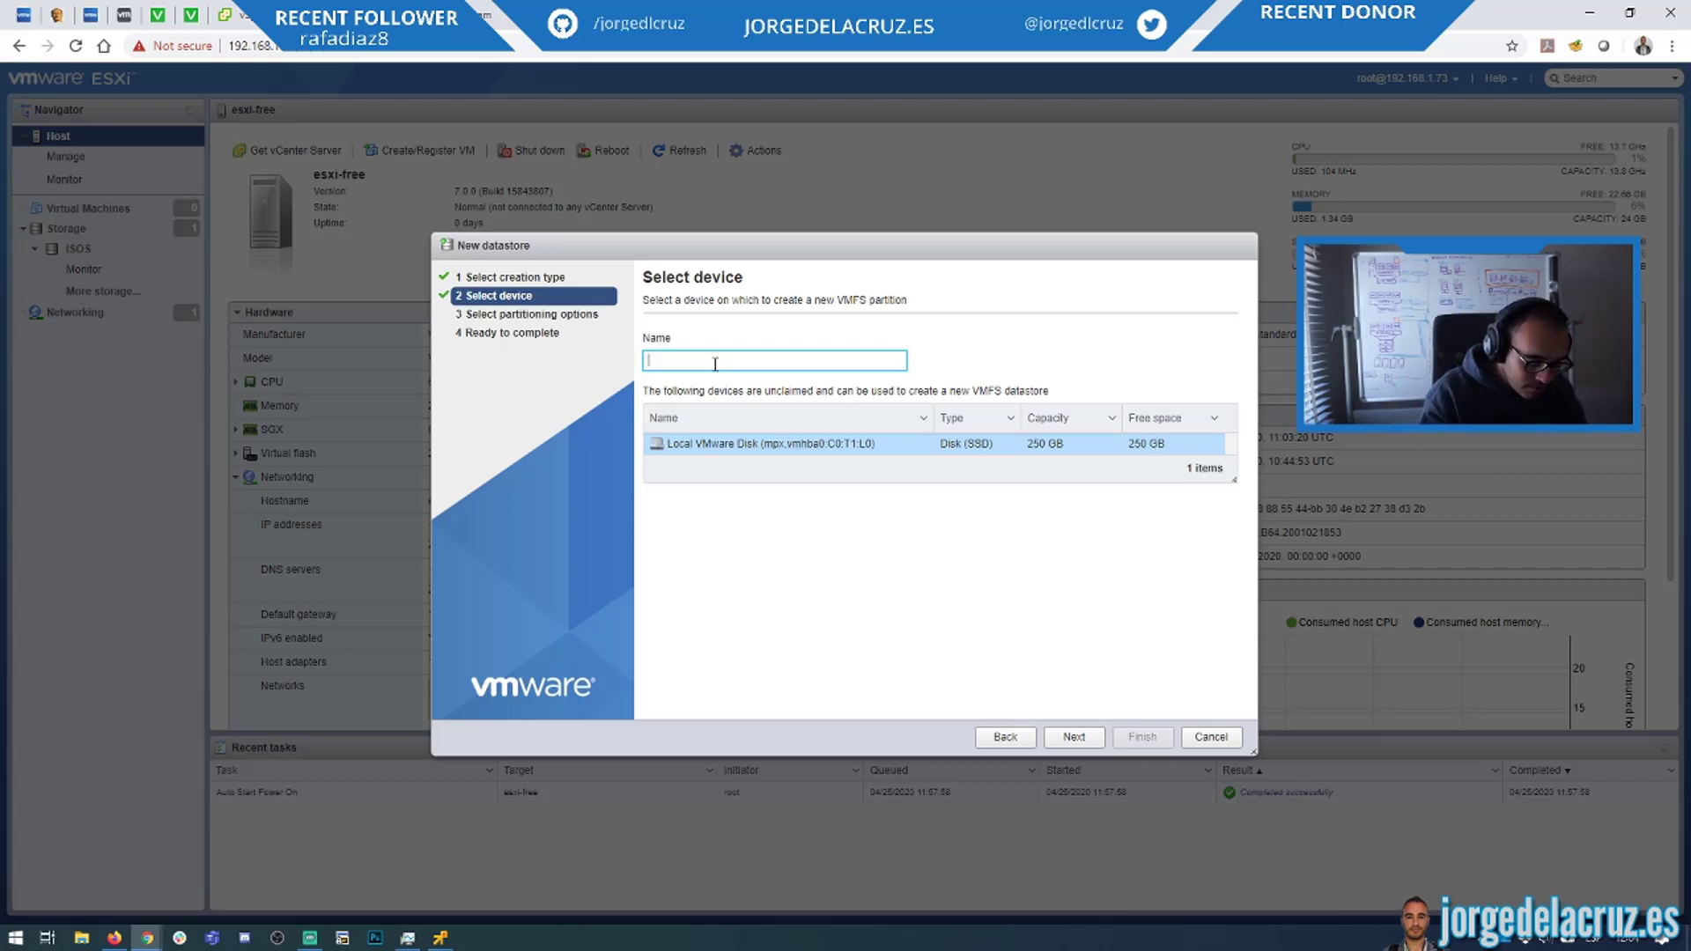
type("STORAGE")
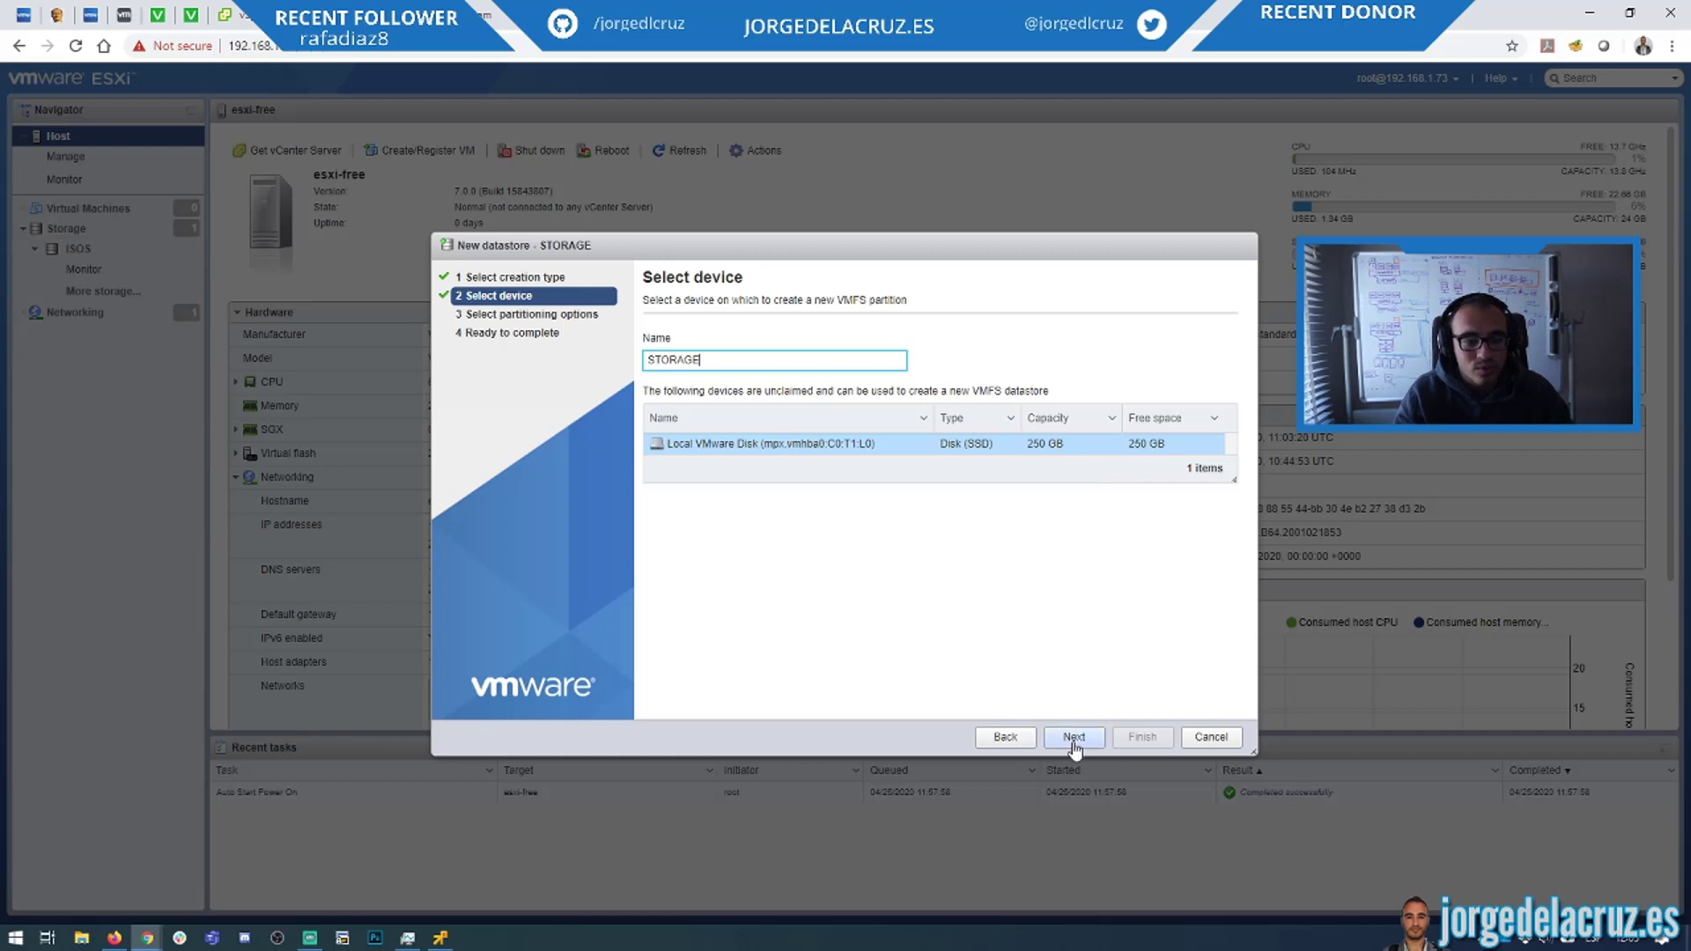
left_click(1073, 738)
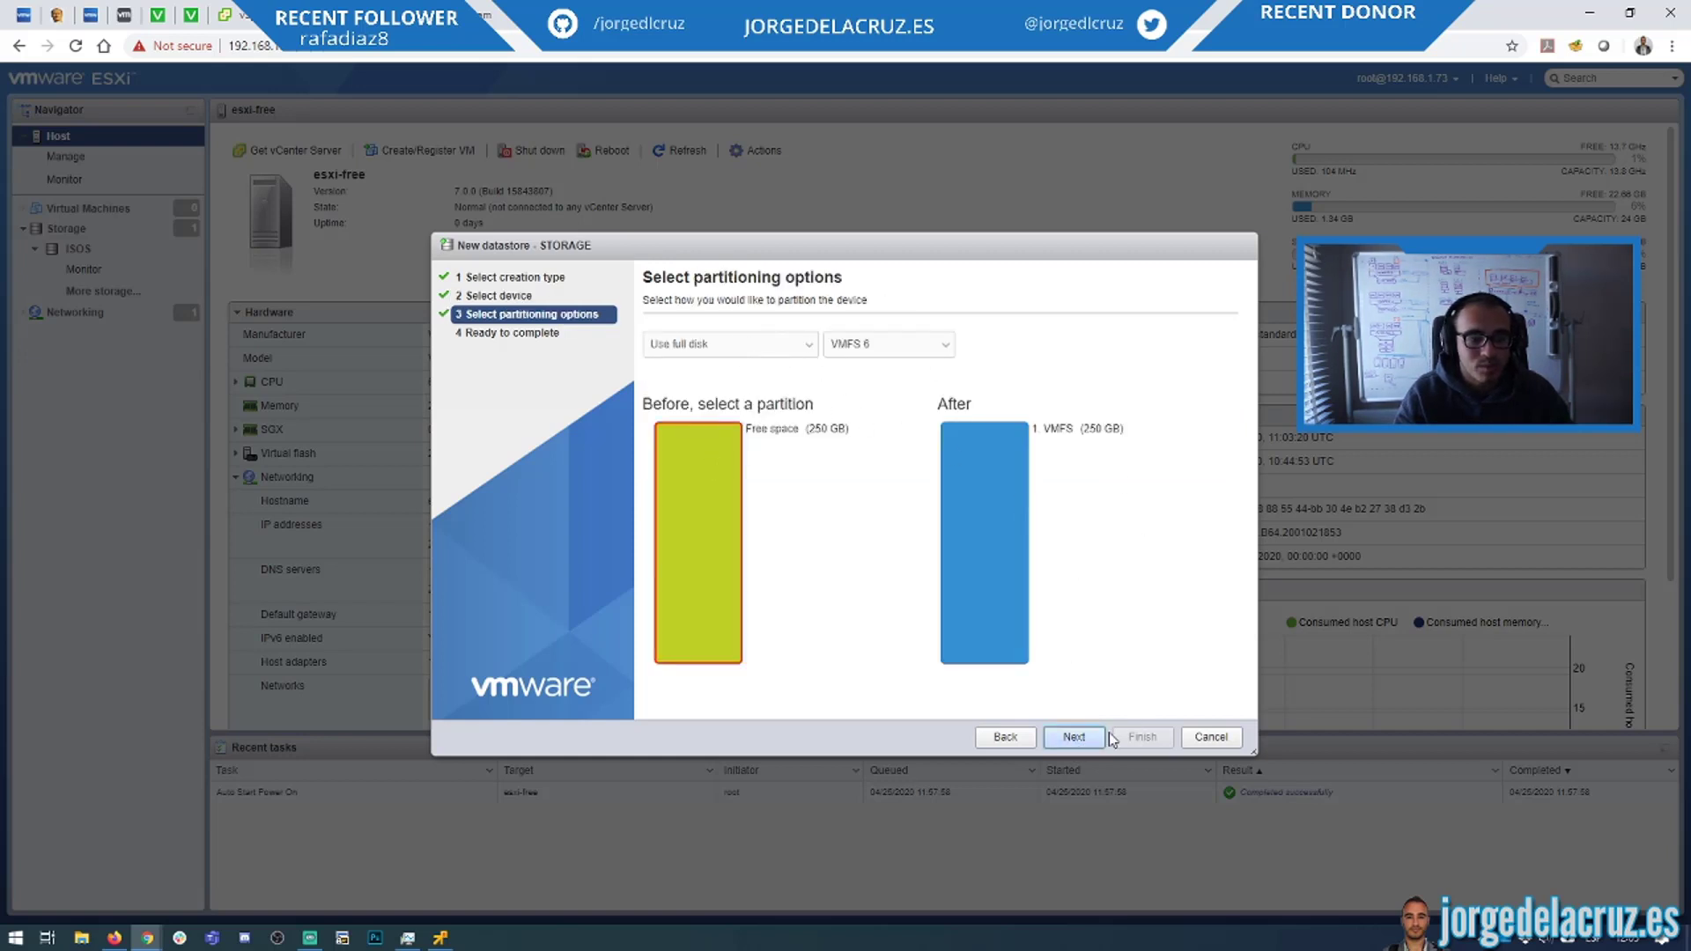
- Use the full disk with VMFS 6, finish, and confirm the disk erase
left_click(900, 346)
left_click(1073, 351)
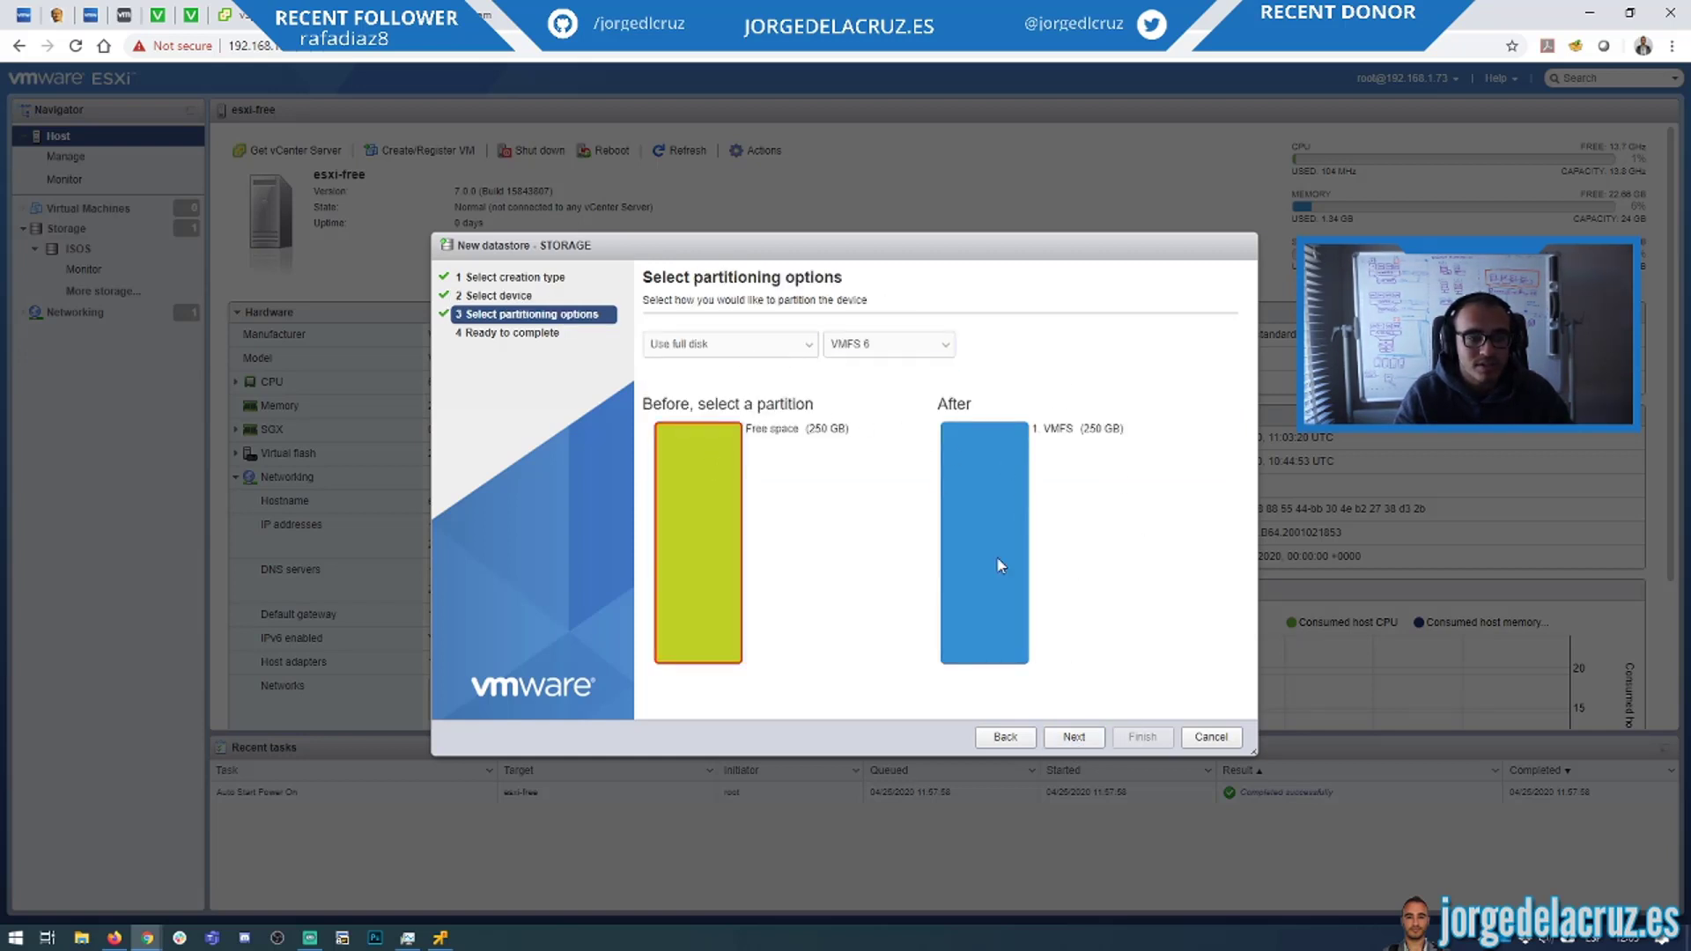
left_click(1072, 738)
left_click(1142, 737)
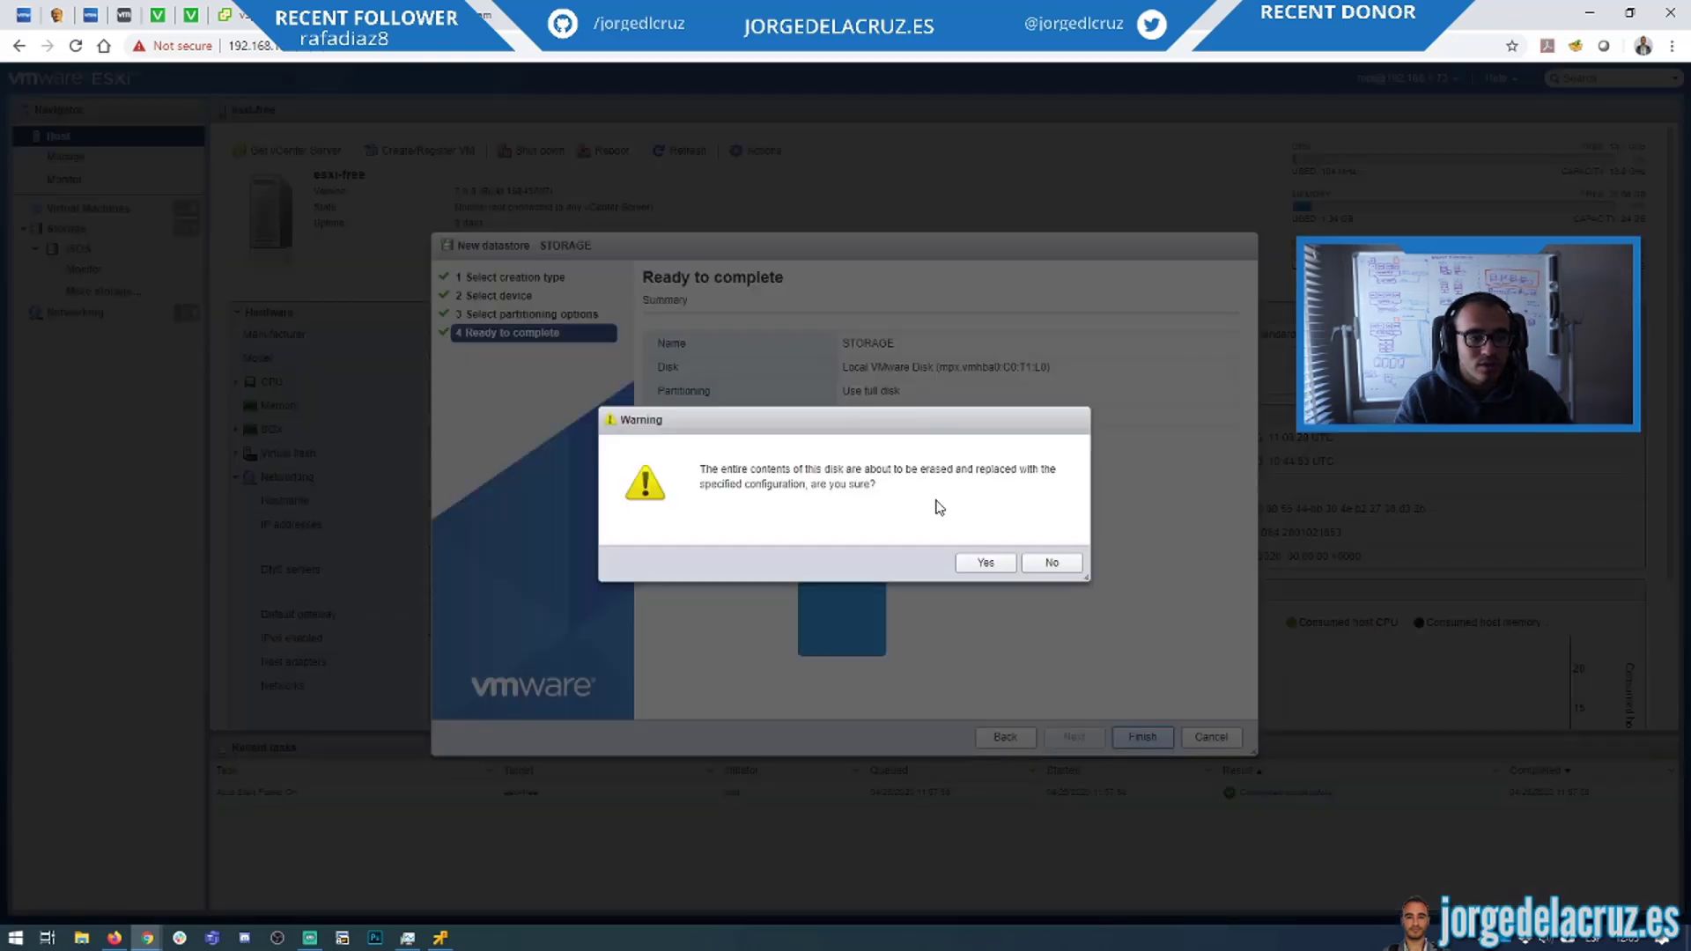
left_click(985, 564)
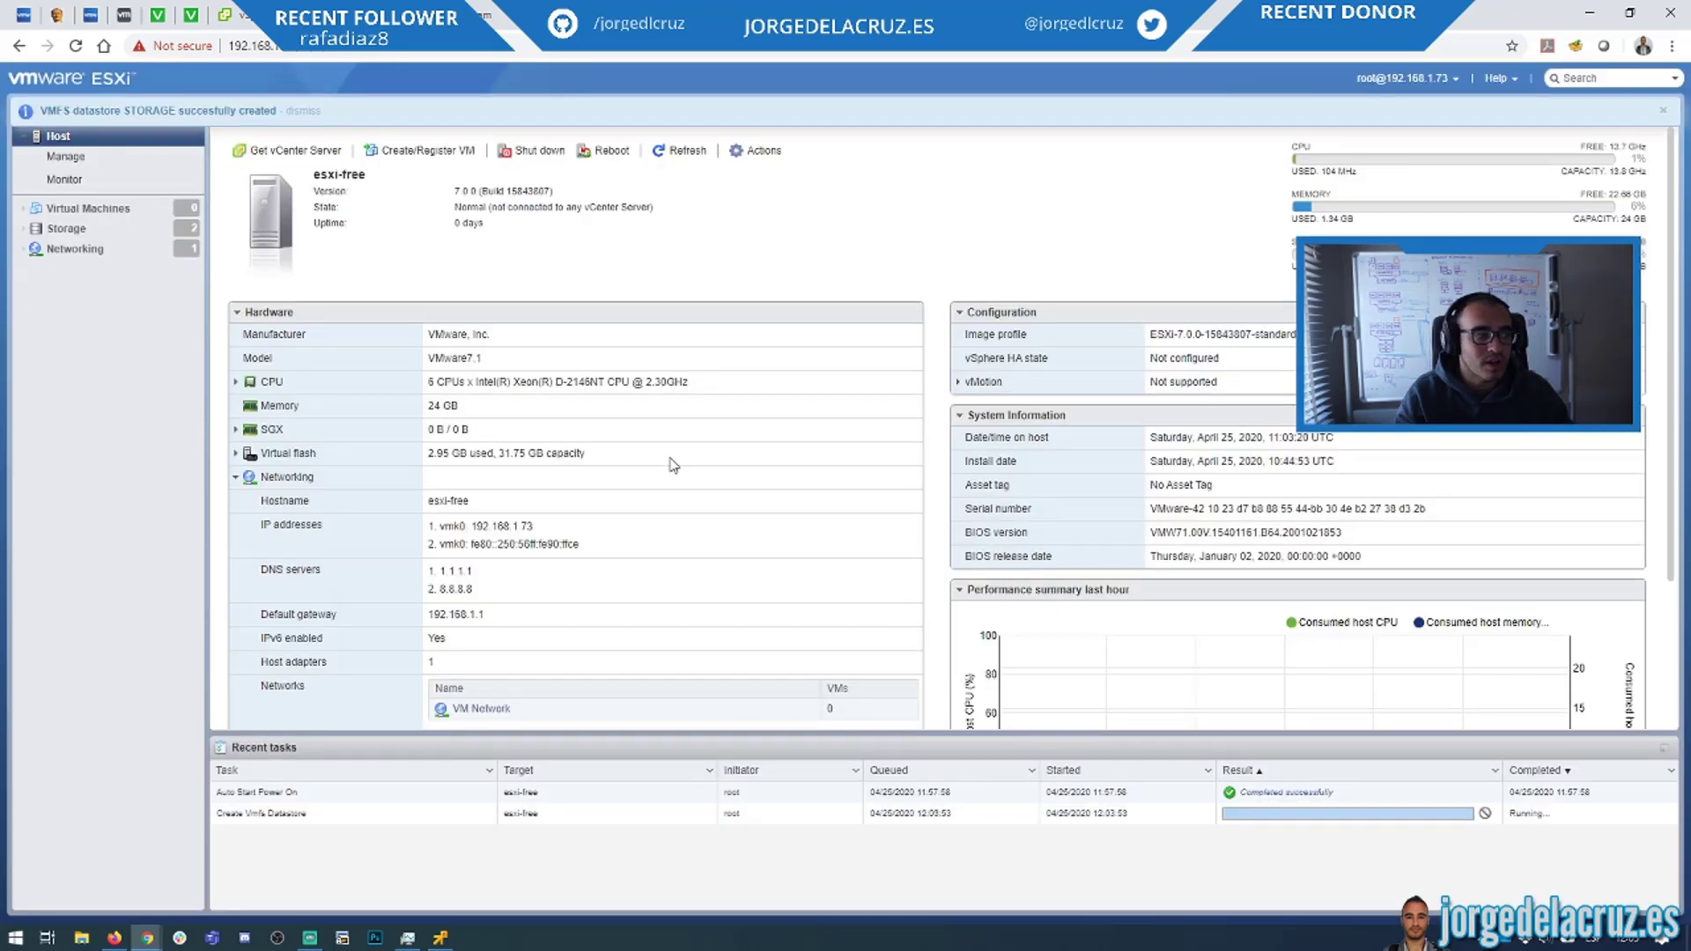
scroll(642, 485, "down", 2)
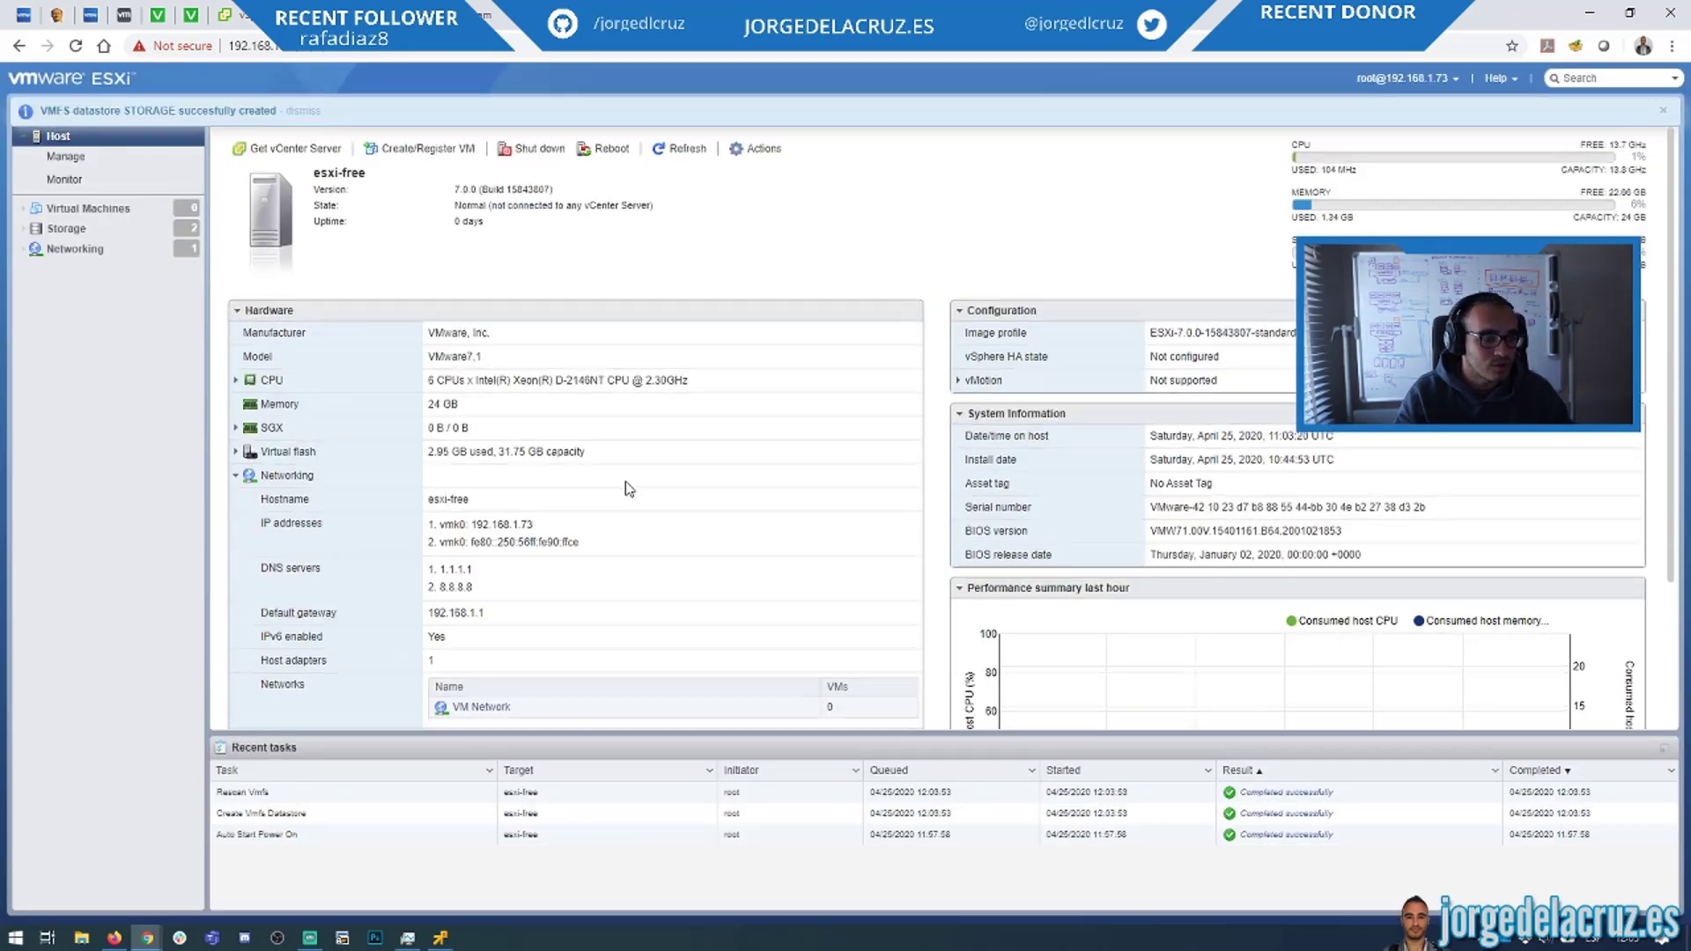
left_click(66, 228)
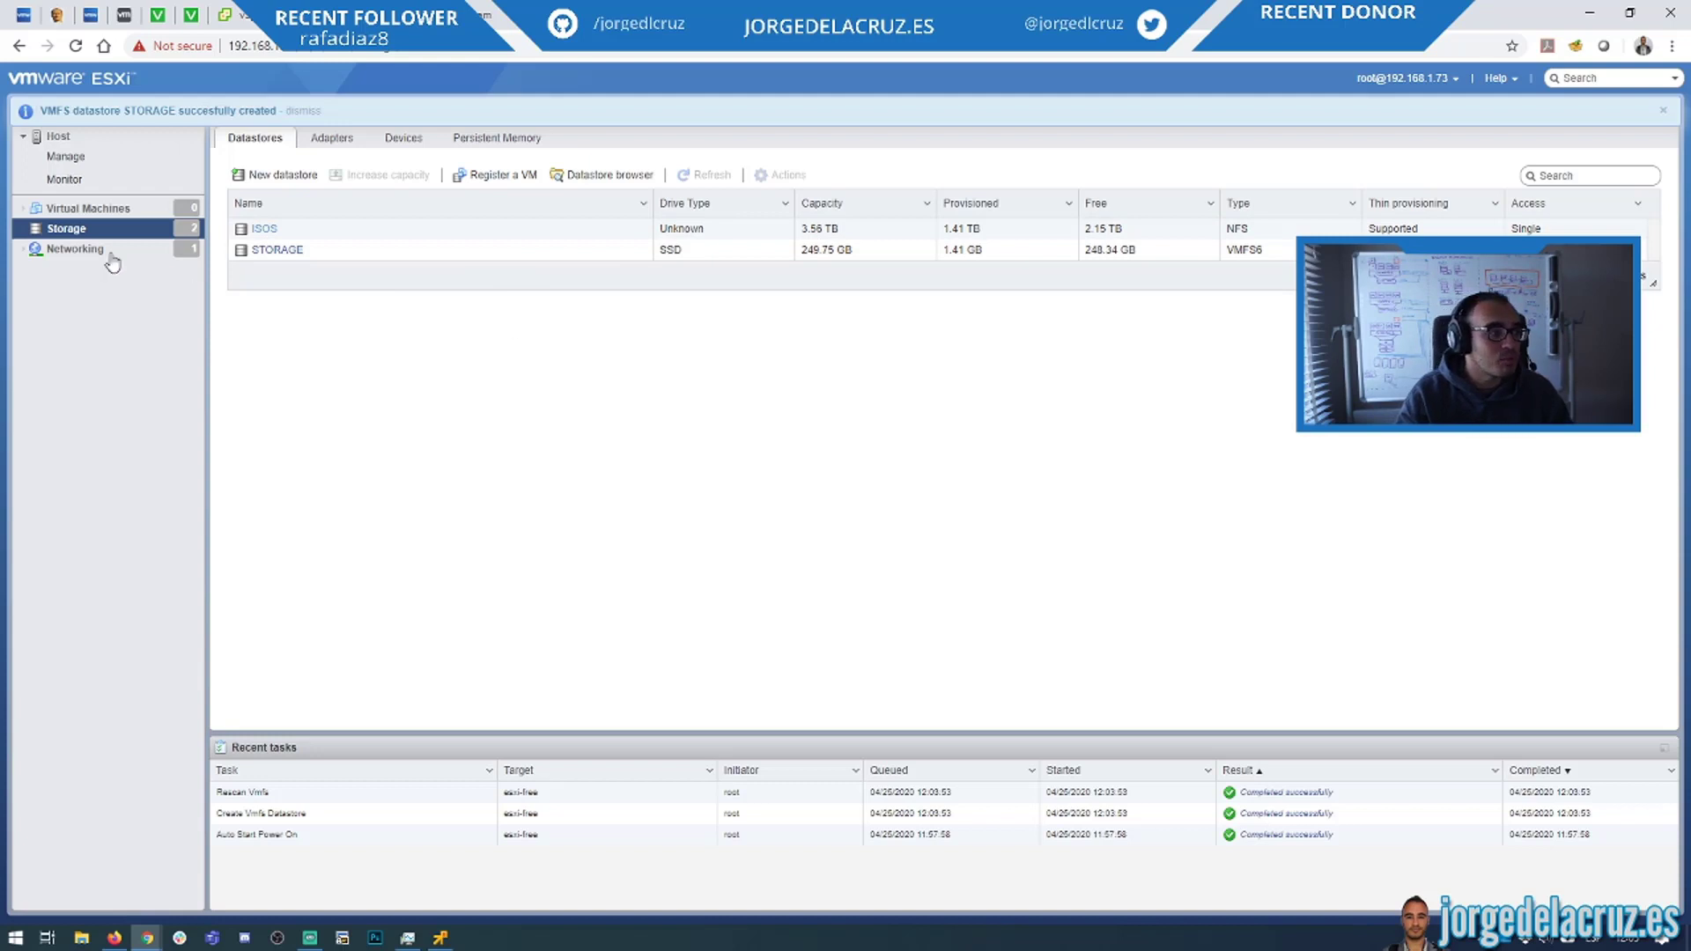
left_click(78, 209)
- Start the Create/Register VM wizard and name the machine Microsoft 2016
left_click(299, 152)
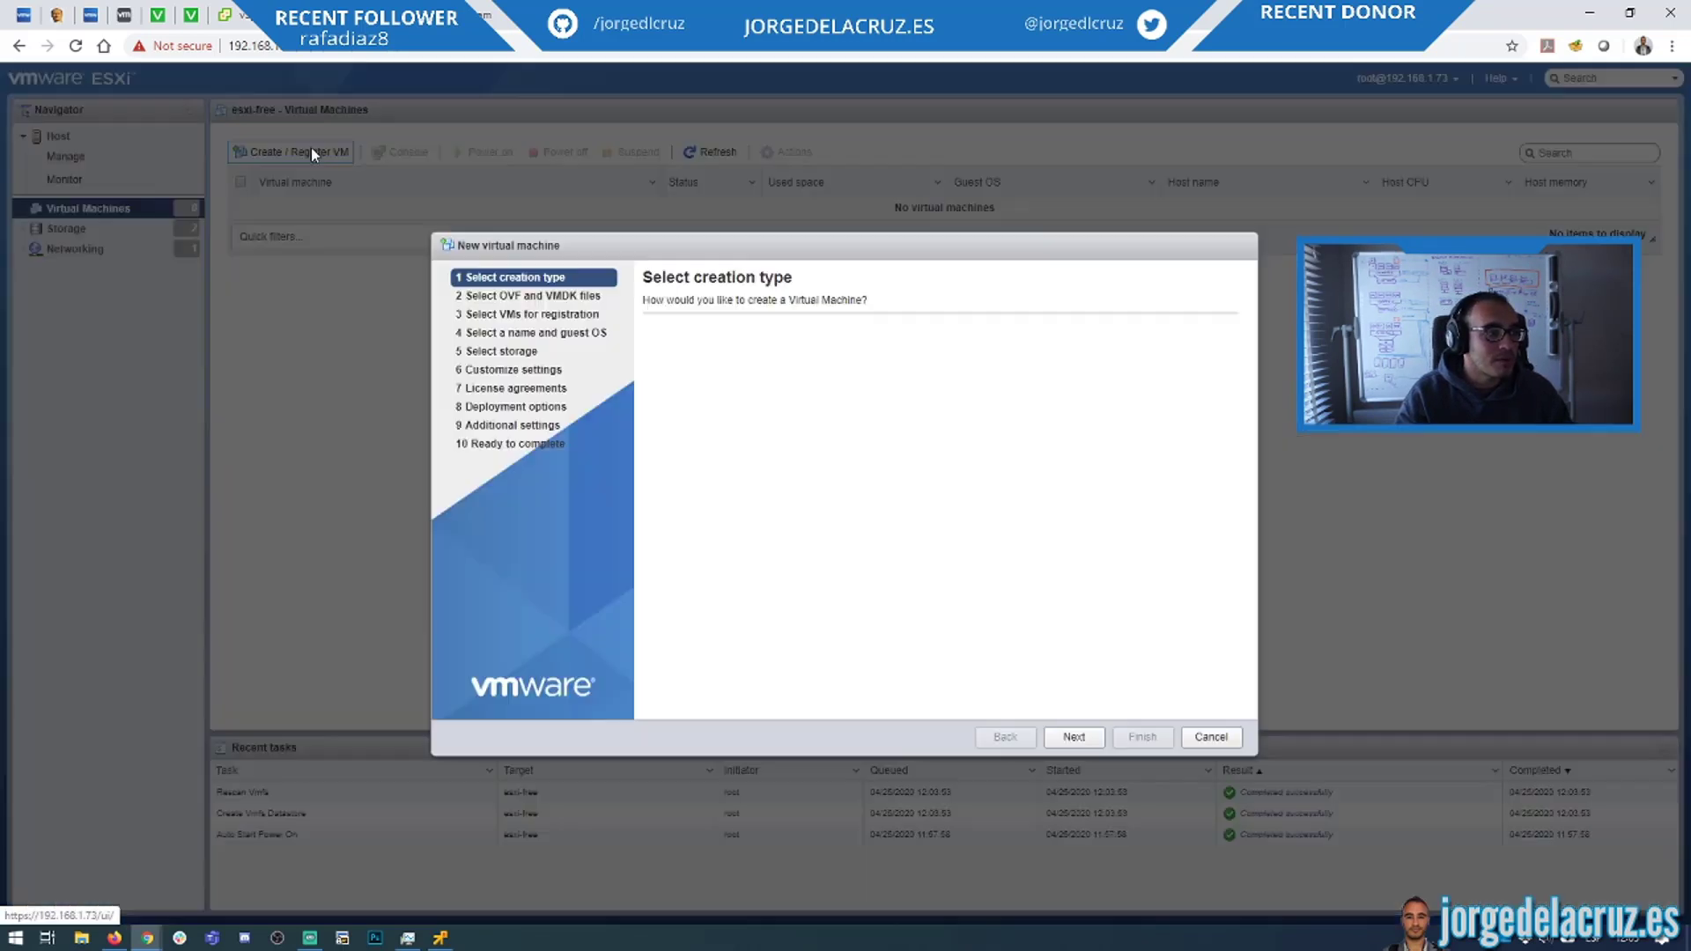
left_click(1074, 737)
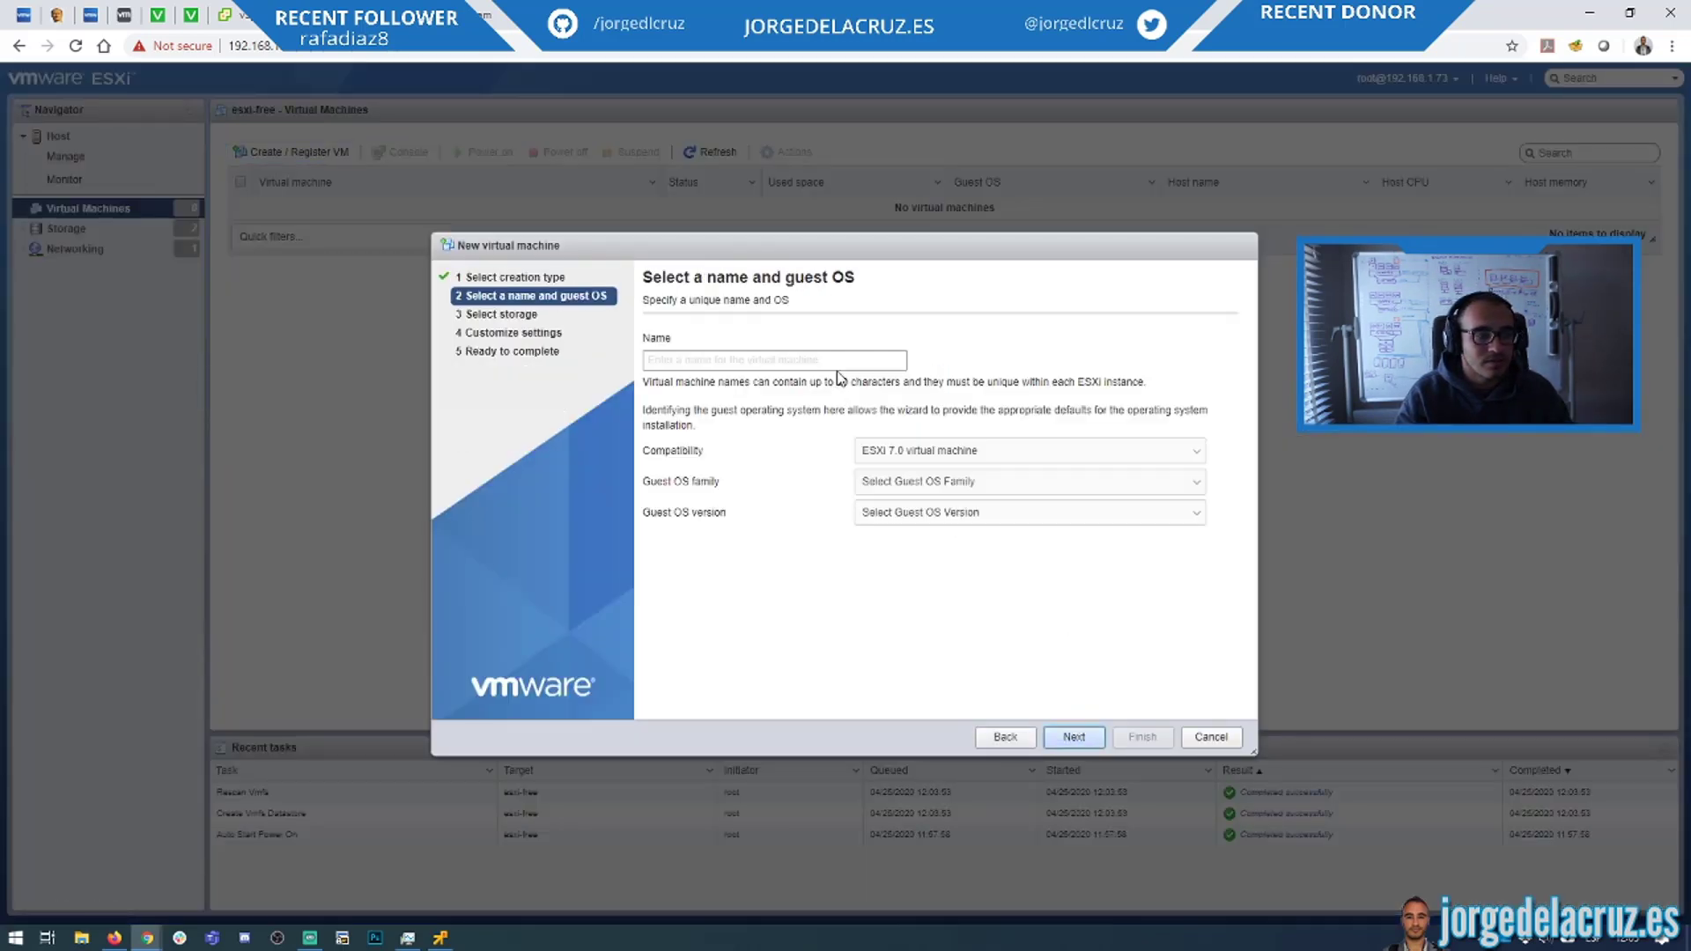
left_click(758, 361)
key("Escape")
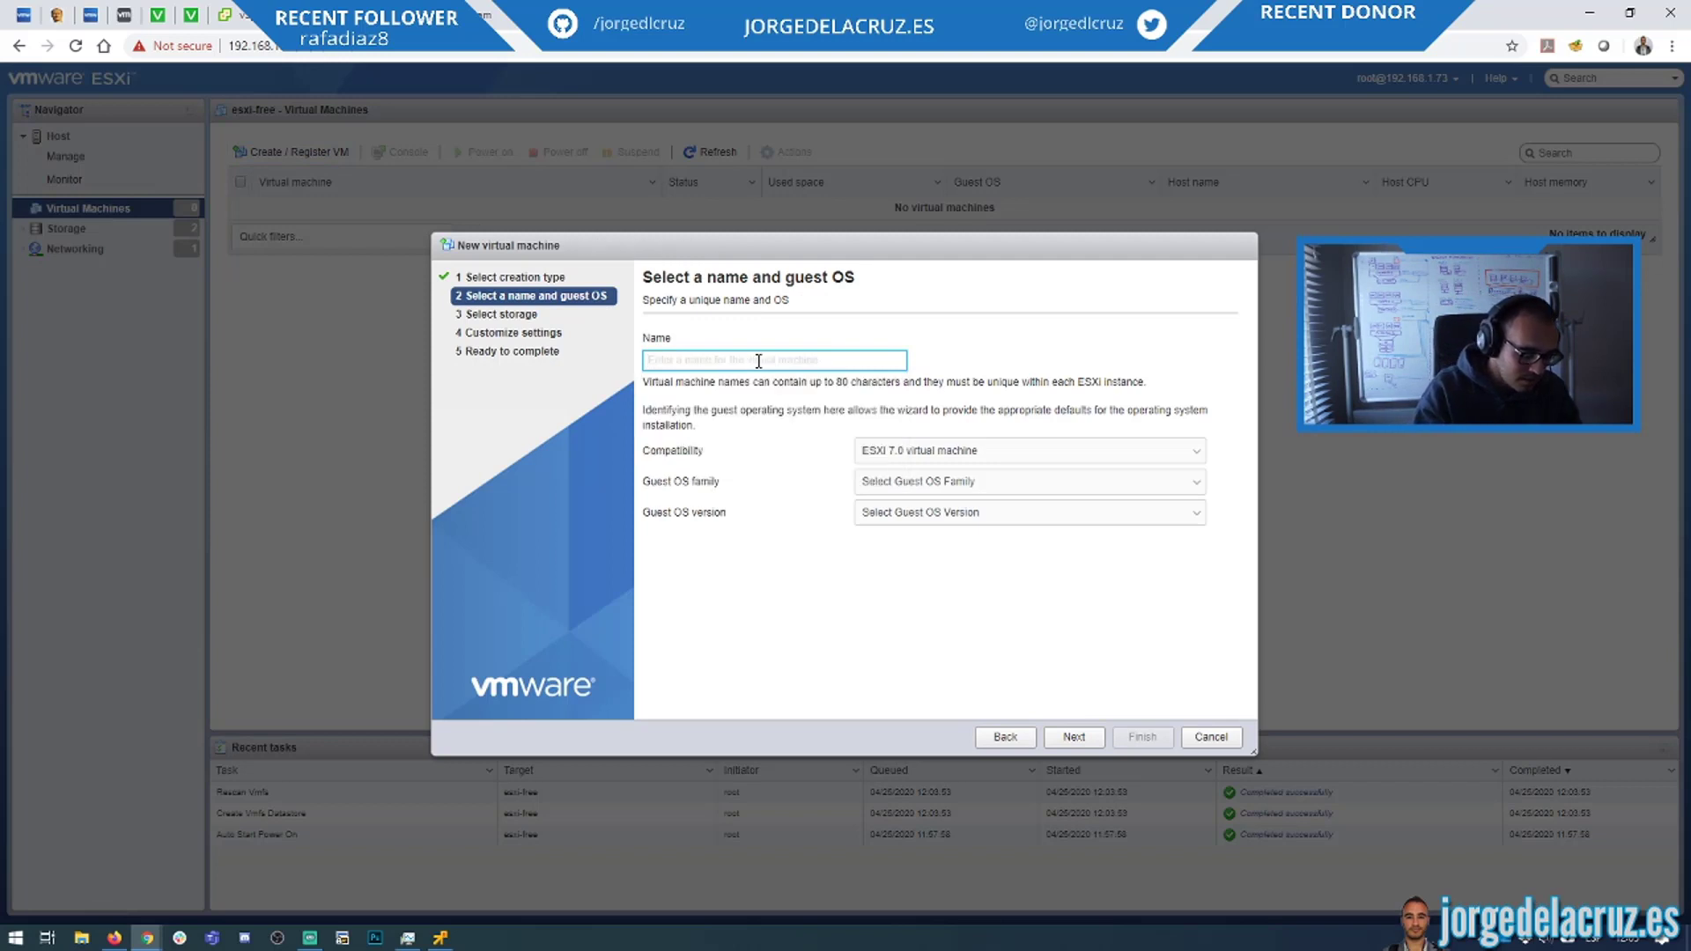
type("Microsof")
type("t 2016")
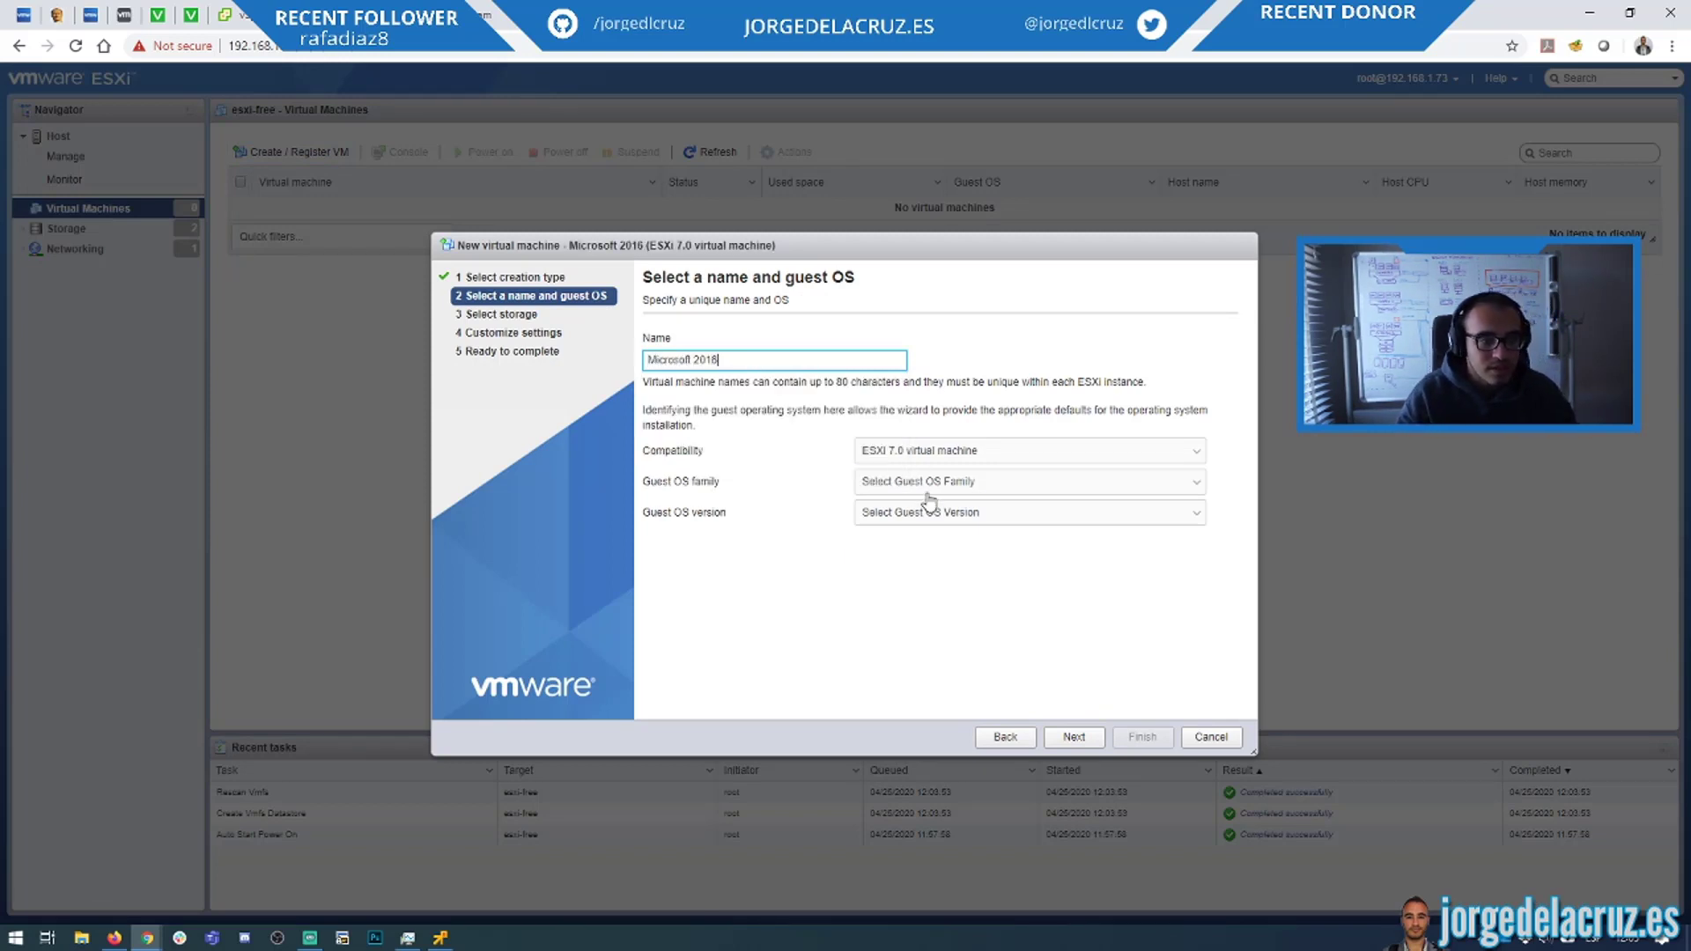
- Set the guest OS to Windows Server 2016 (64-bit) and select the STORAGE datastore
left_click(890, 482)
left_click(882, 558)
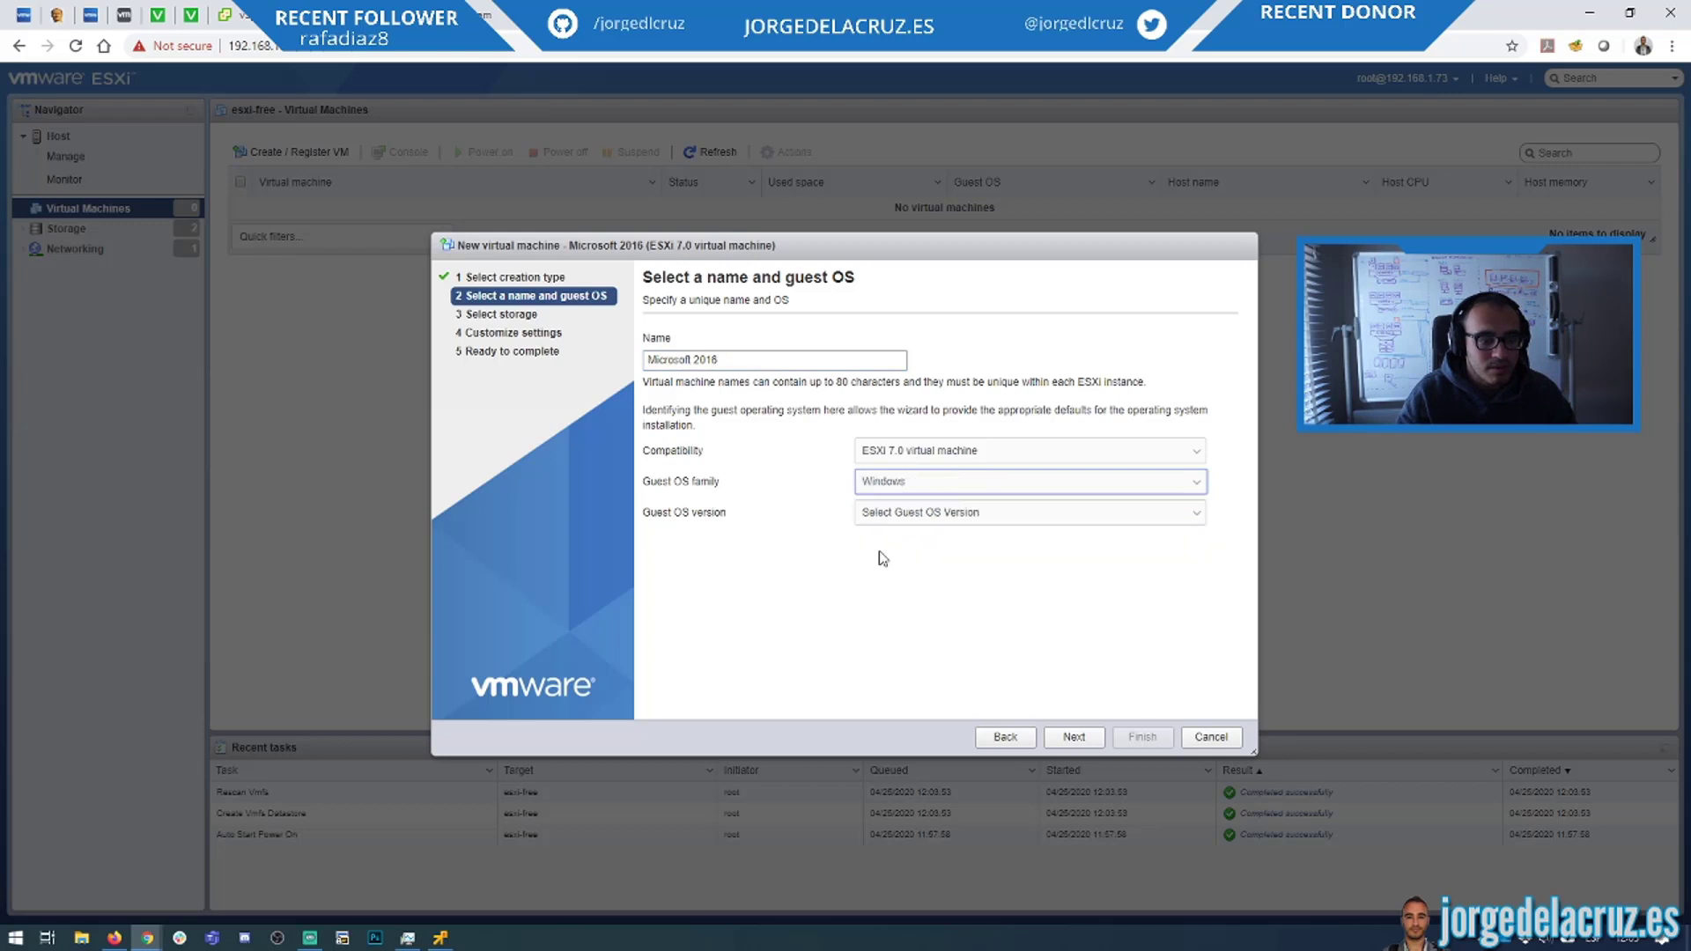
left_click(905, 514)
scroll(960, 652, "down", 5)
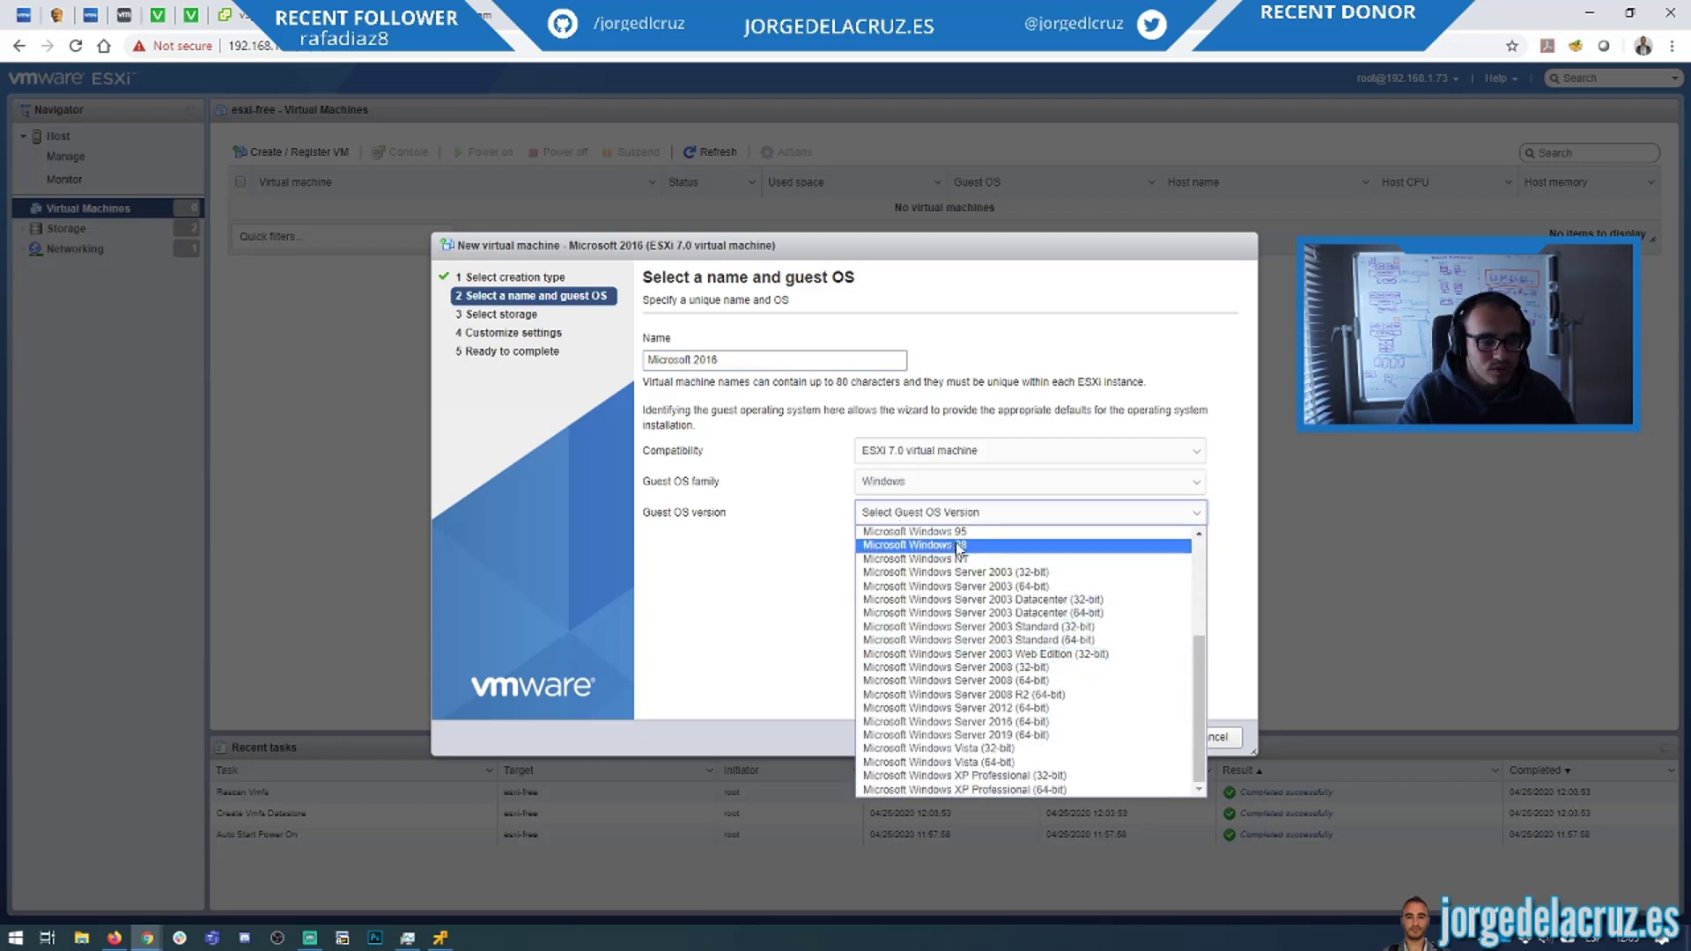
left_click(1026, 723)
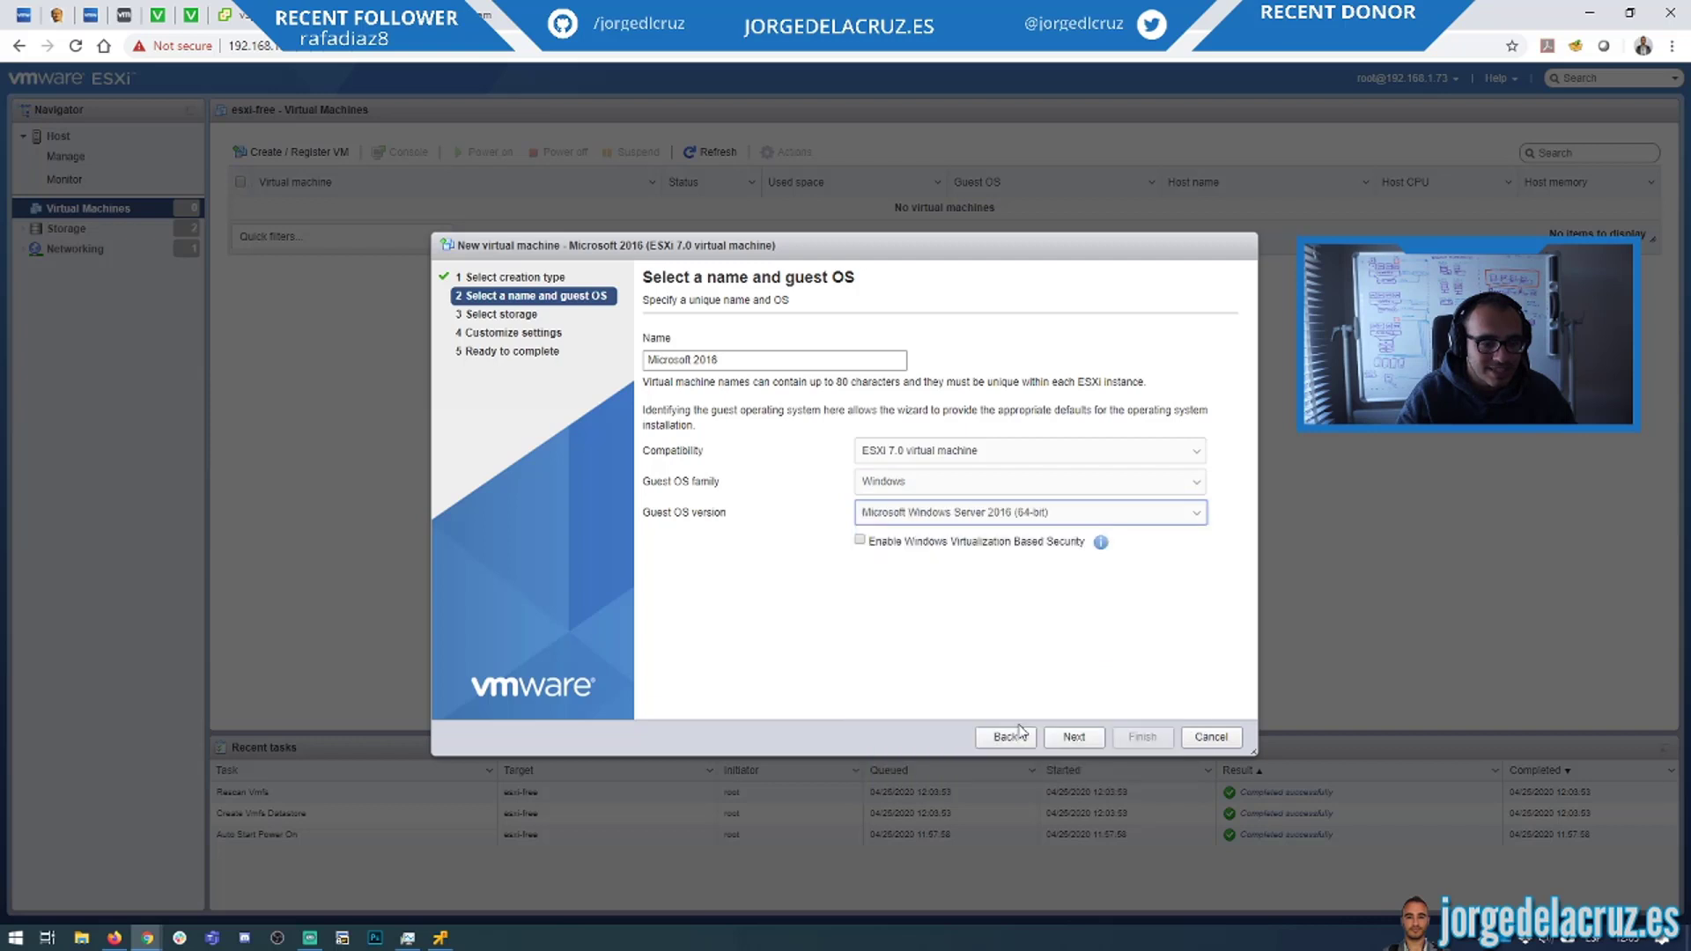
left_click(1074, 737)
left_click(659, 474)
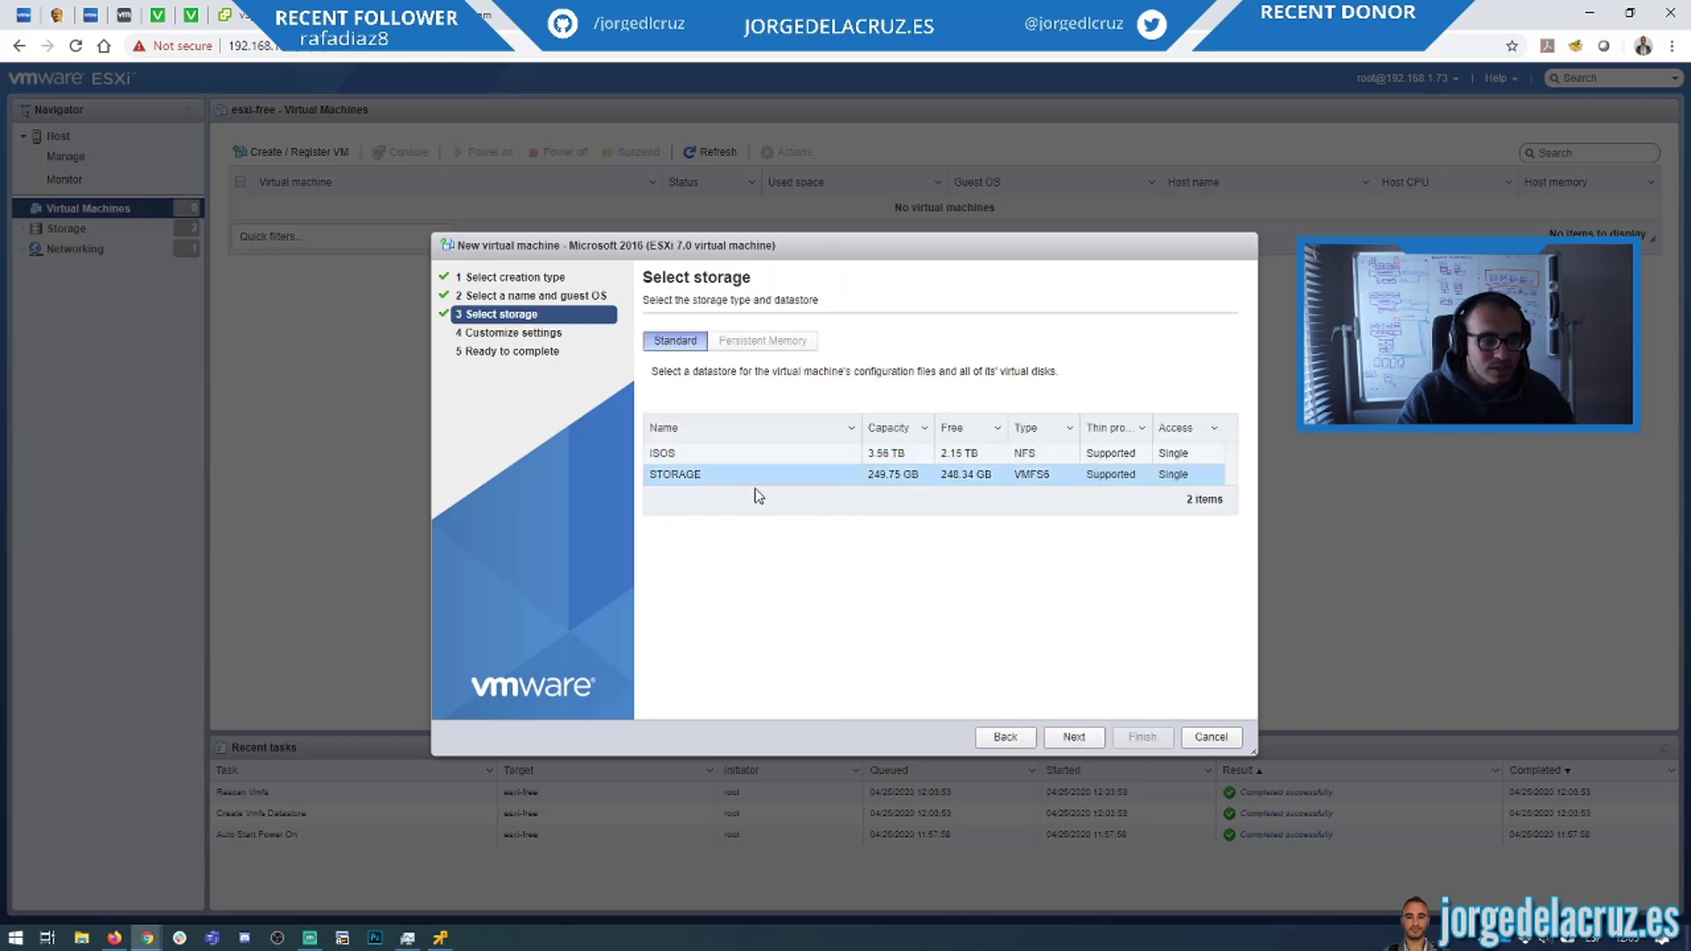
- In Customize settings, switch the memory unit to GB and enter 4
left_click(1074, 737)
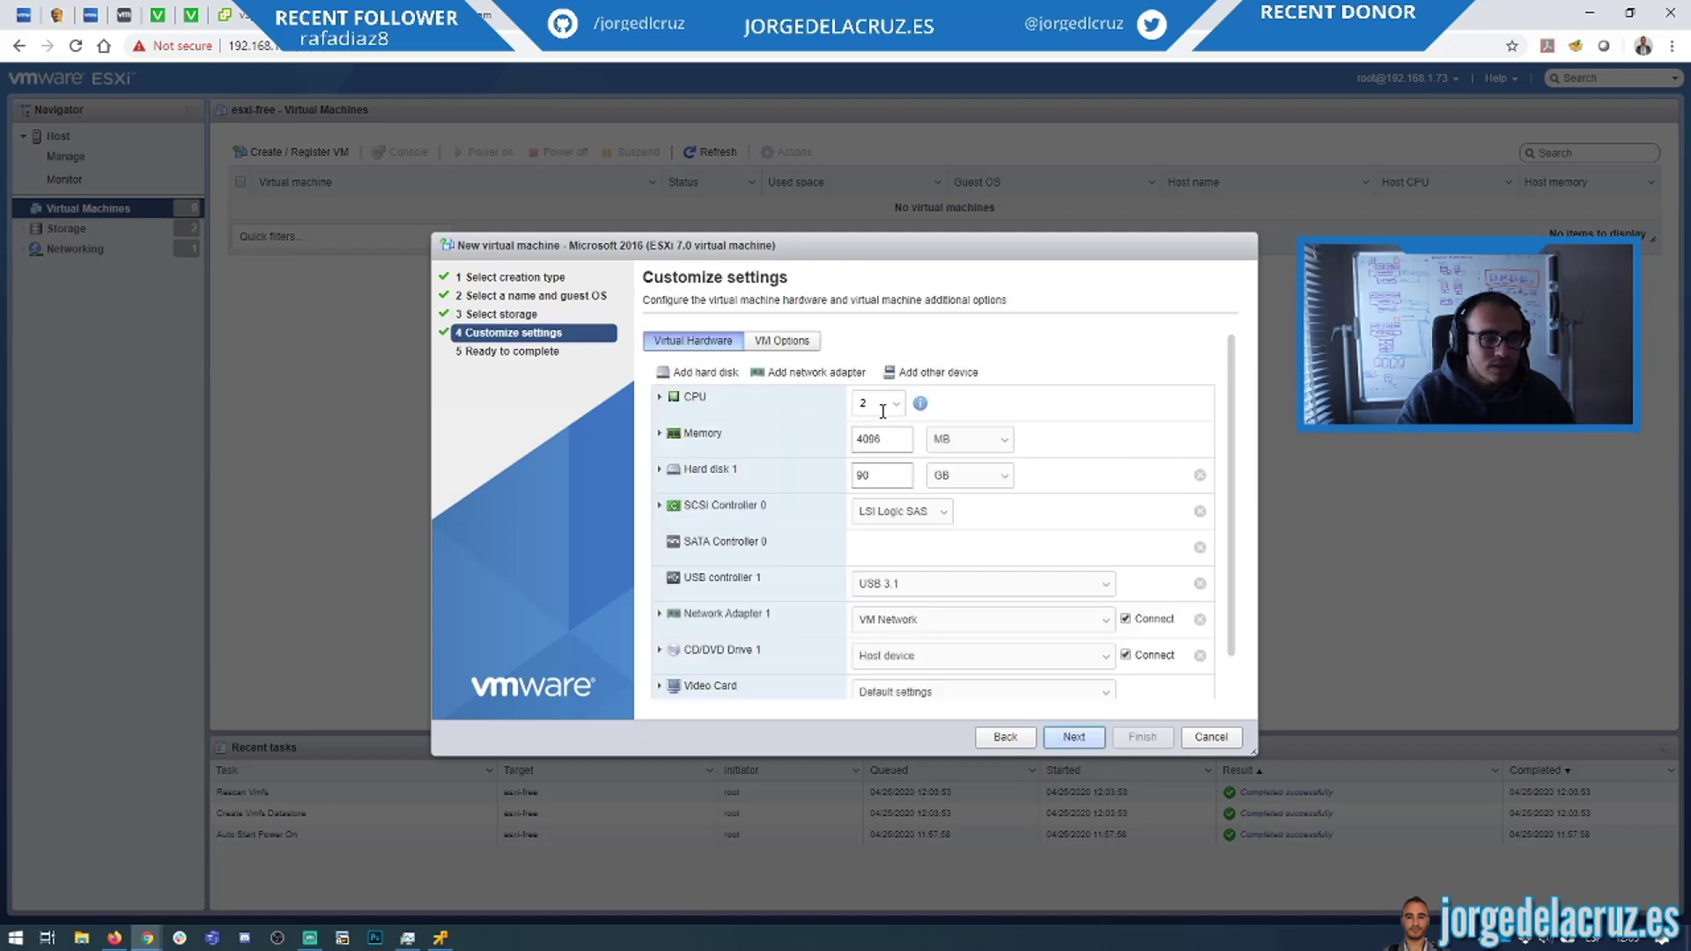
left_click(686, 404)
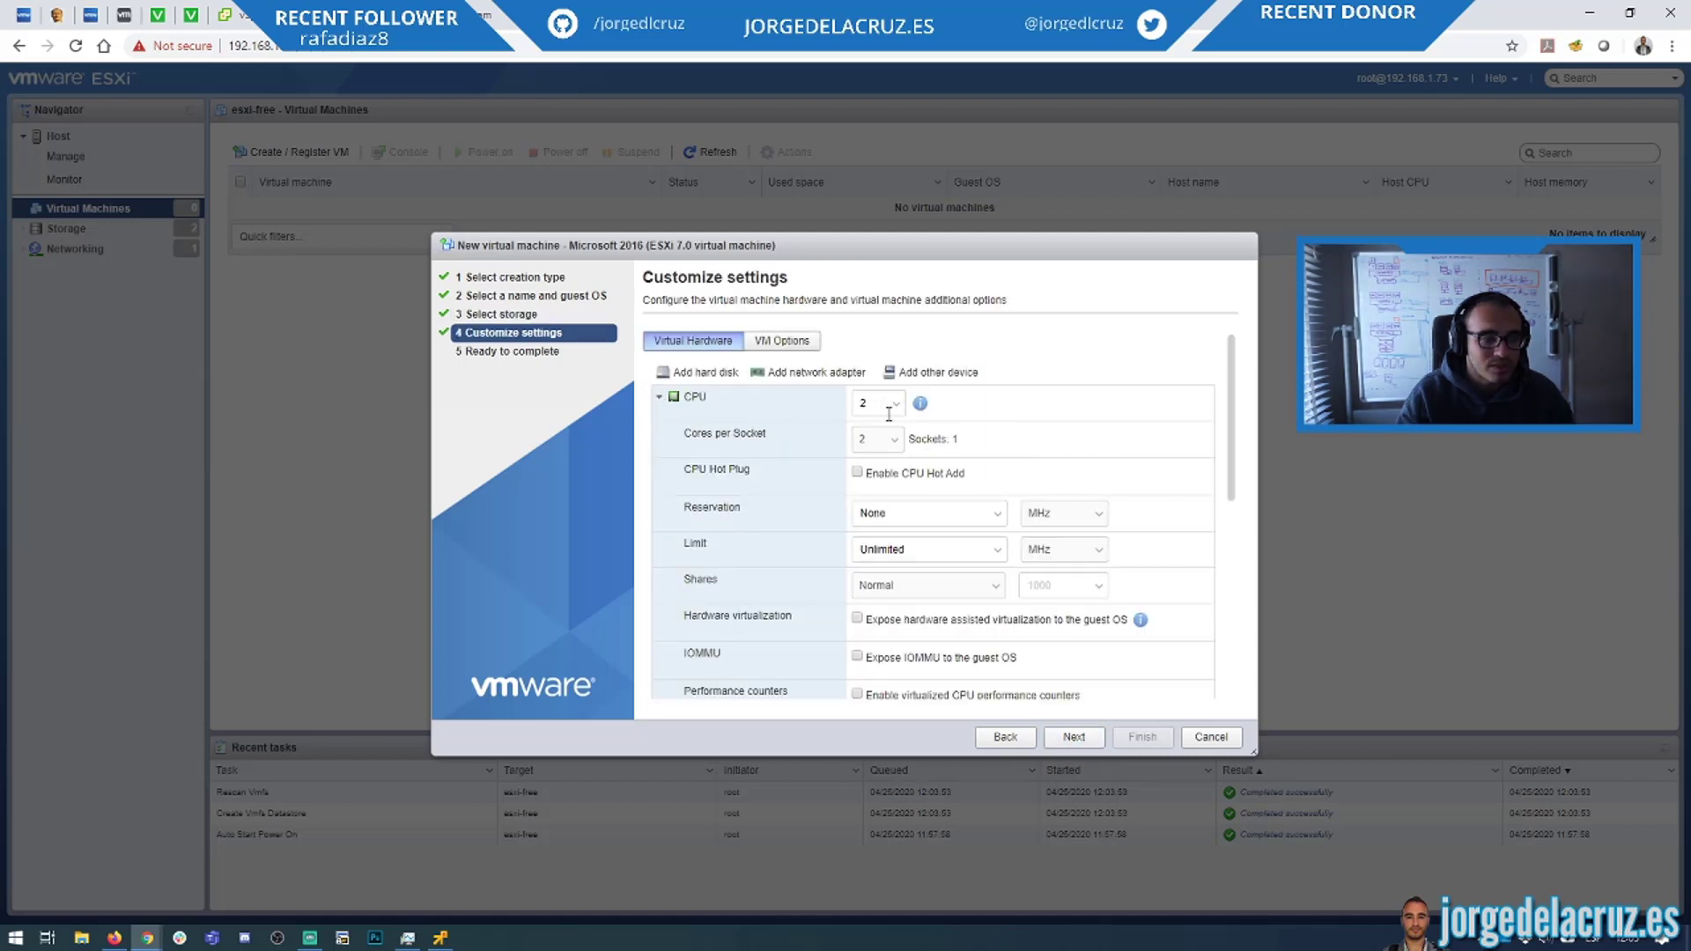
left_click(657, 404)
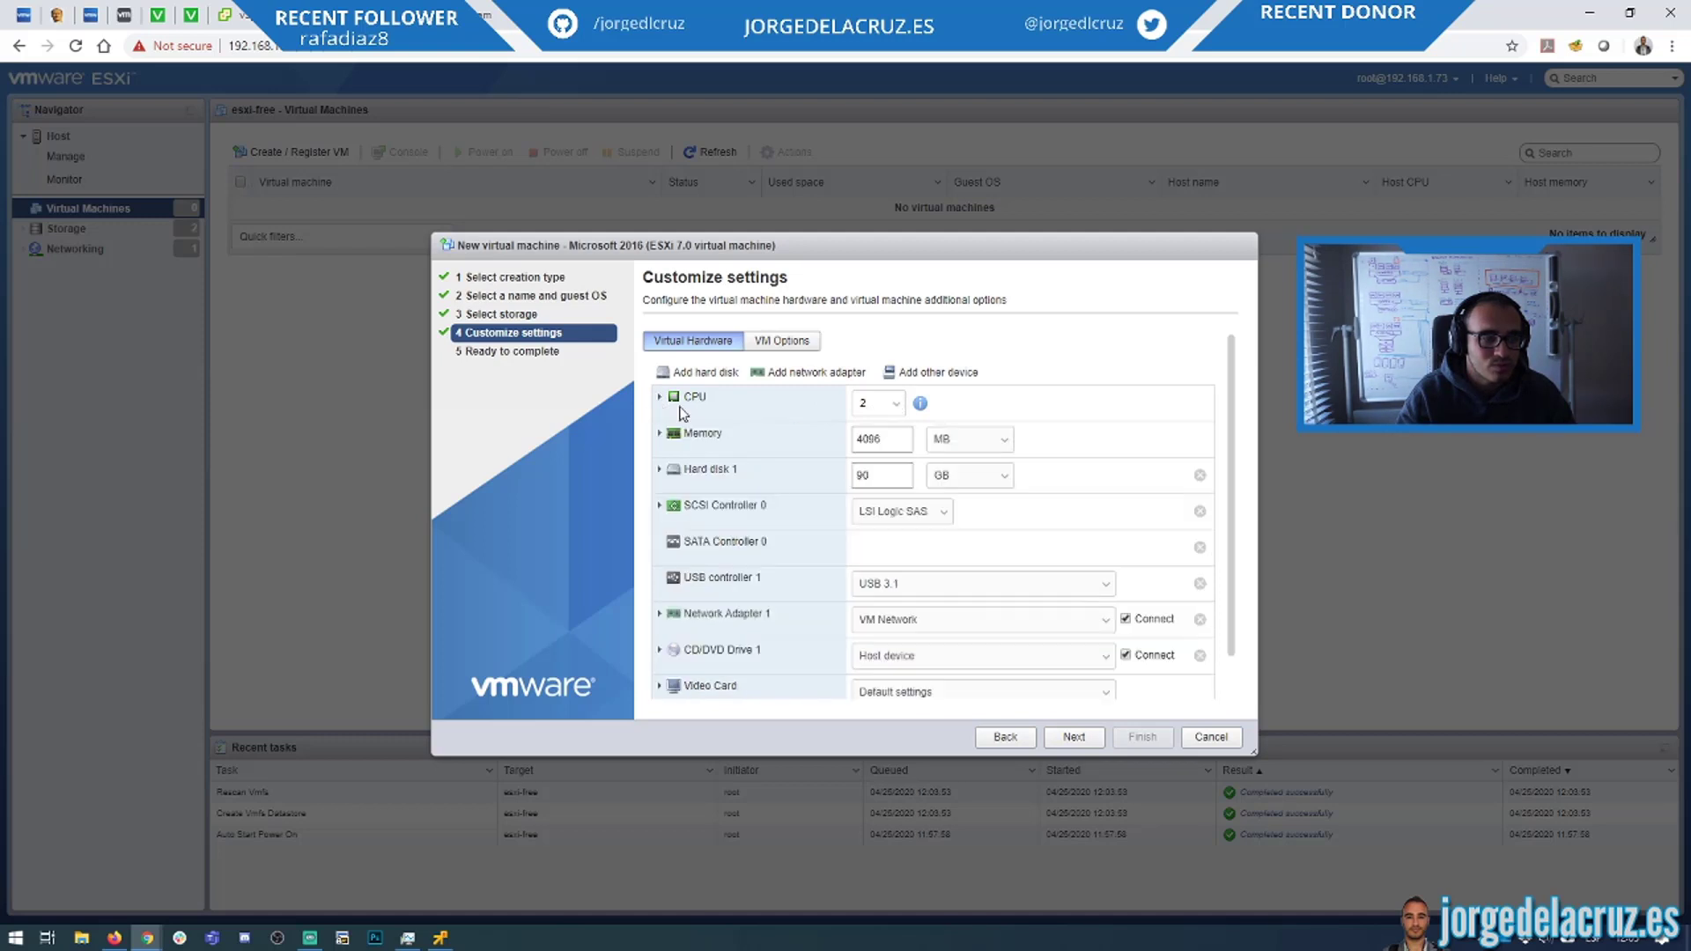
double_click(898, 447)
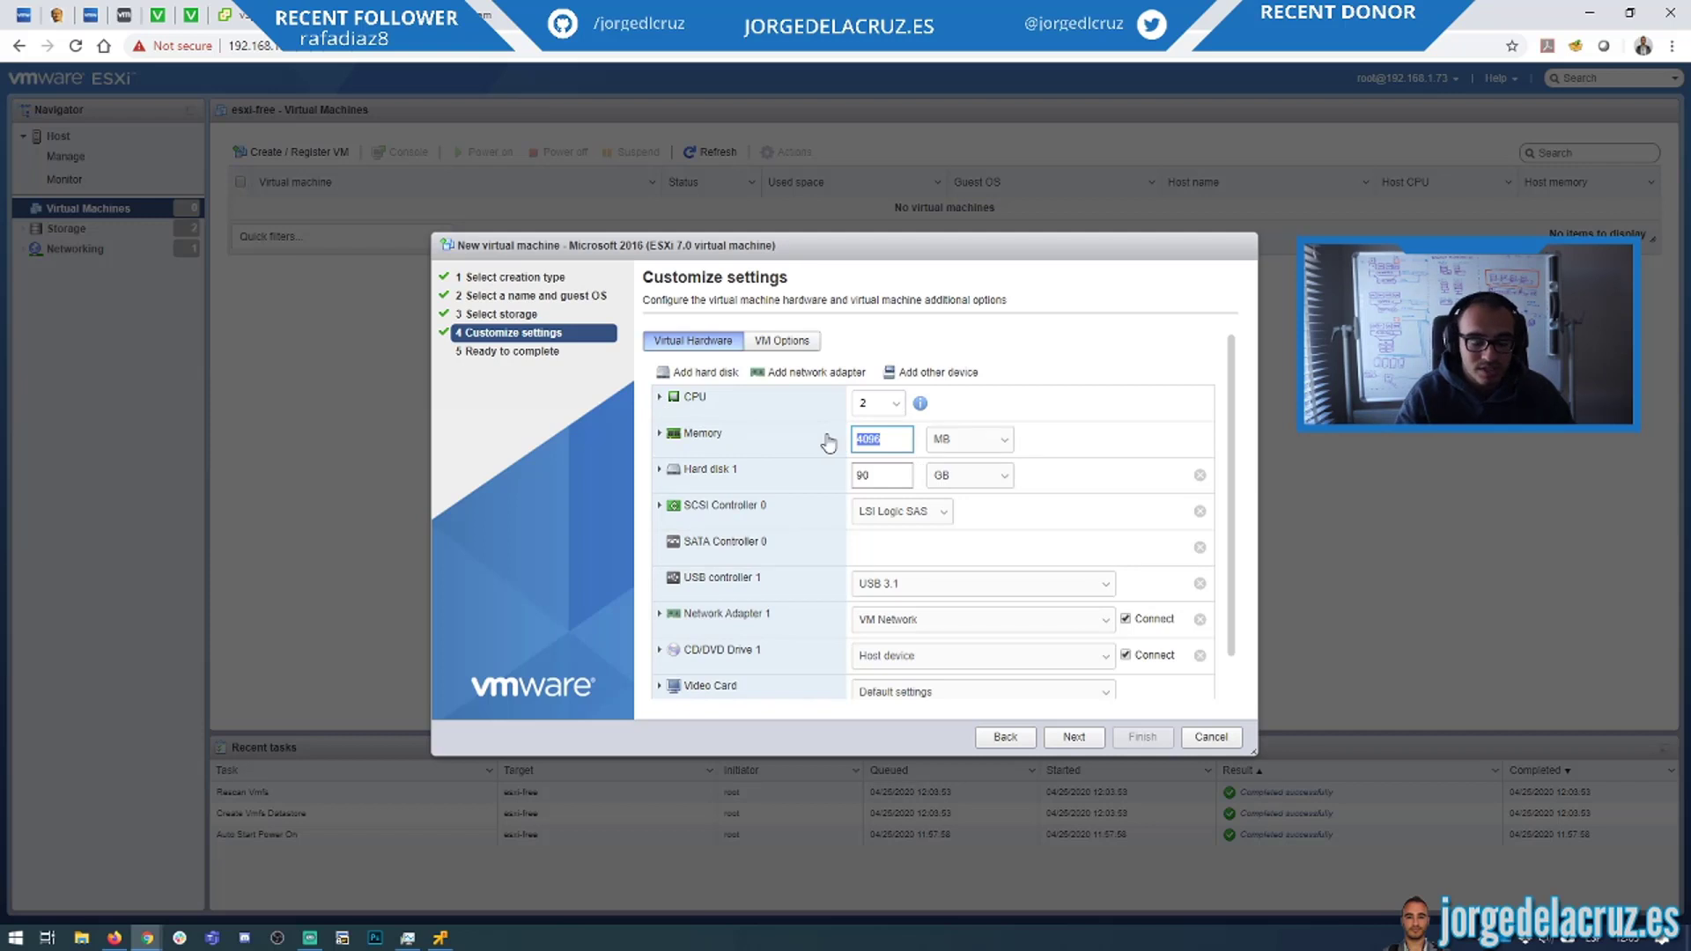
left_click(990, 446)
left_click(957, 476)
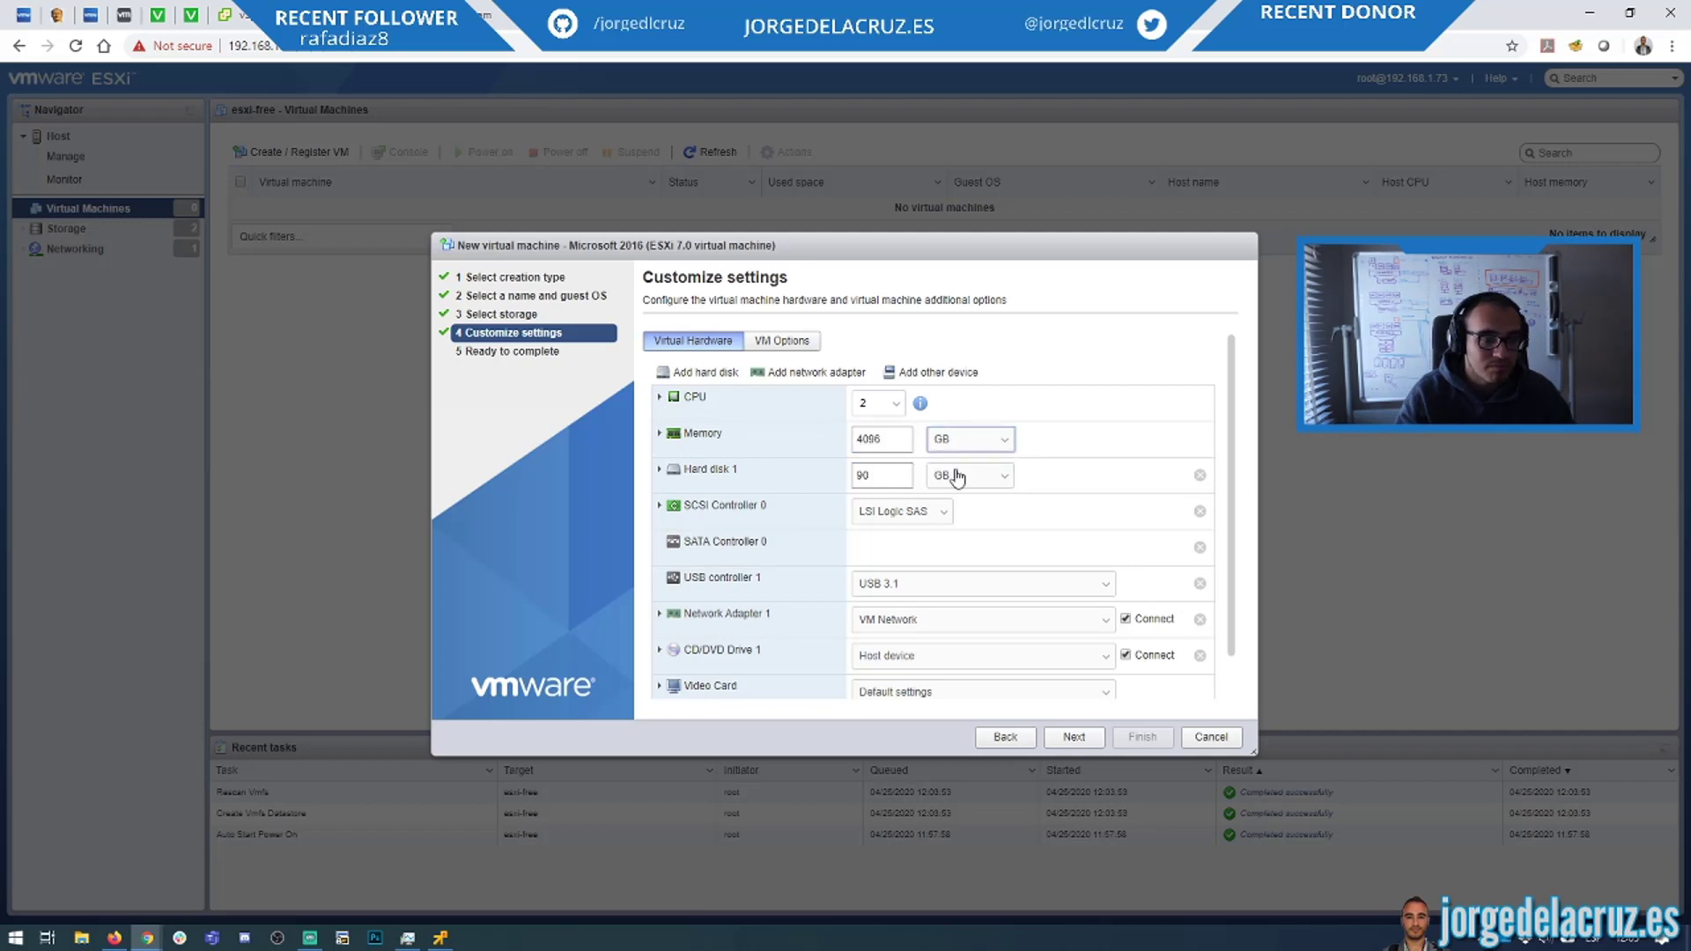
left_click(955, 447)
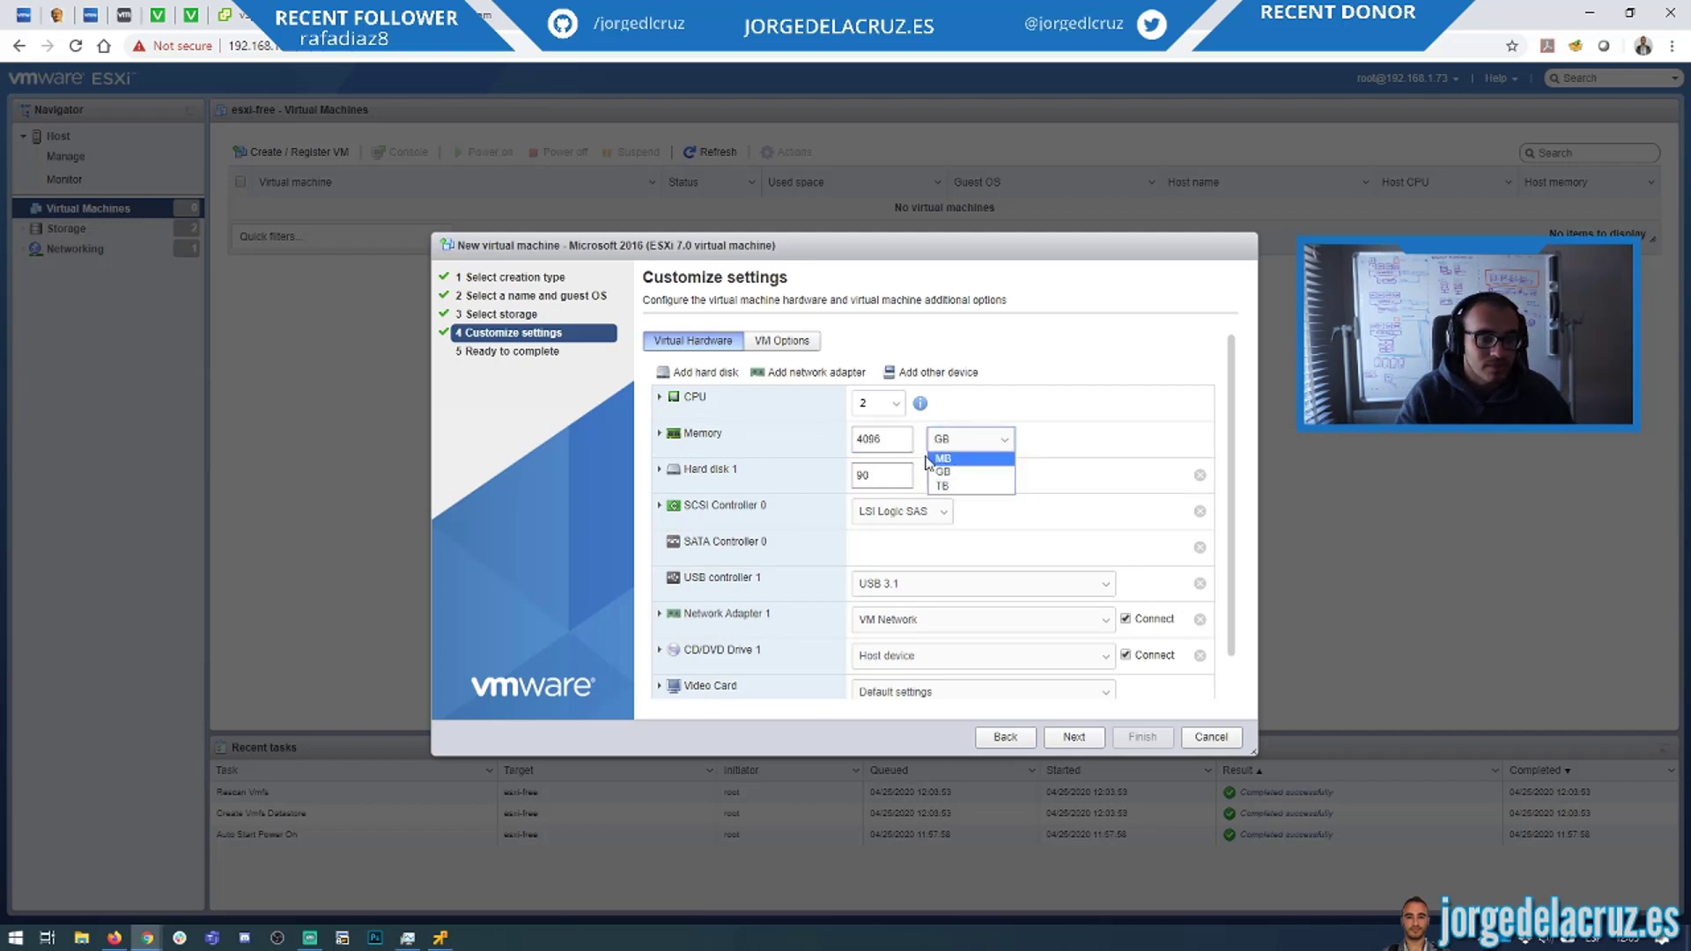
left_click(944, 474)
double_click(876, 439)
type("4")
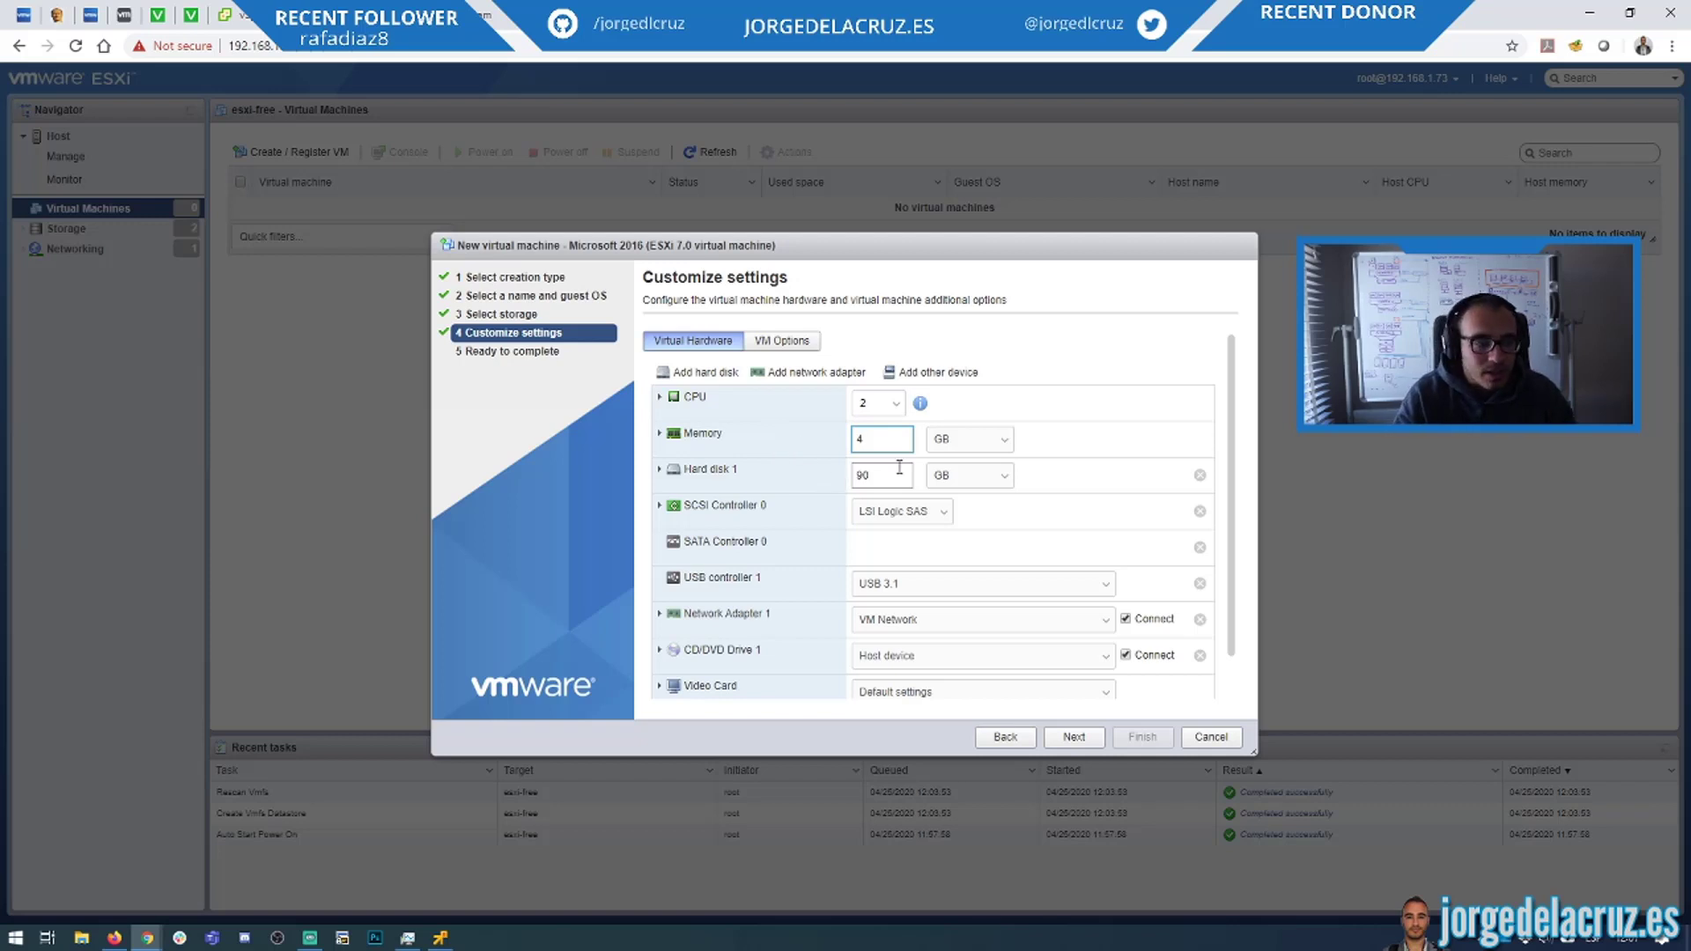
- Make Hard disk 1 thin provisioned and collapse its details
double_click(886, 475)
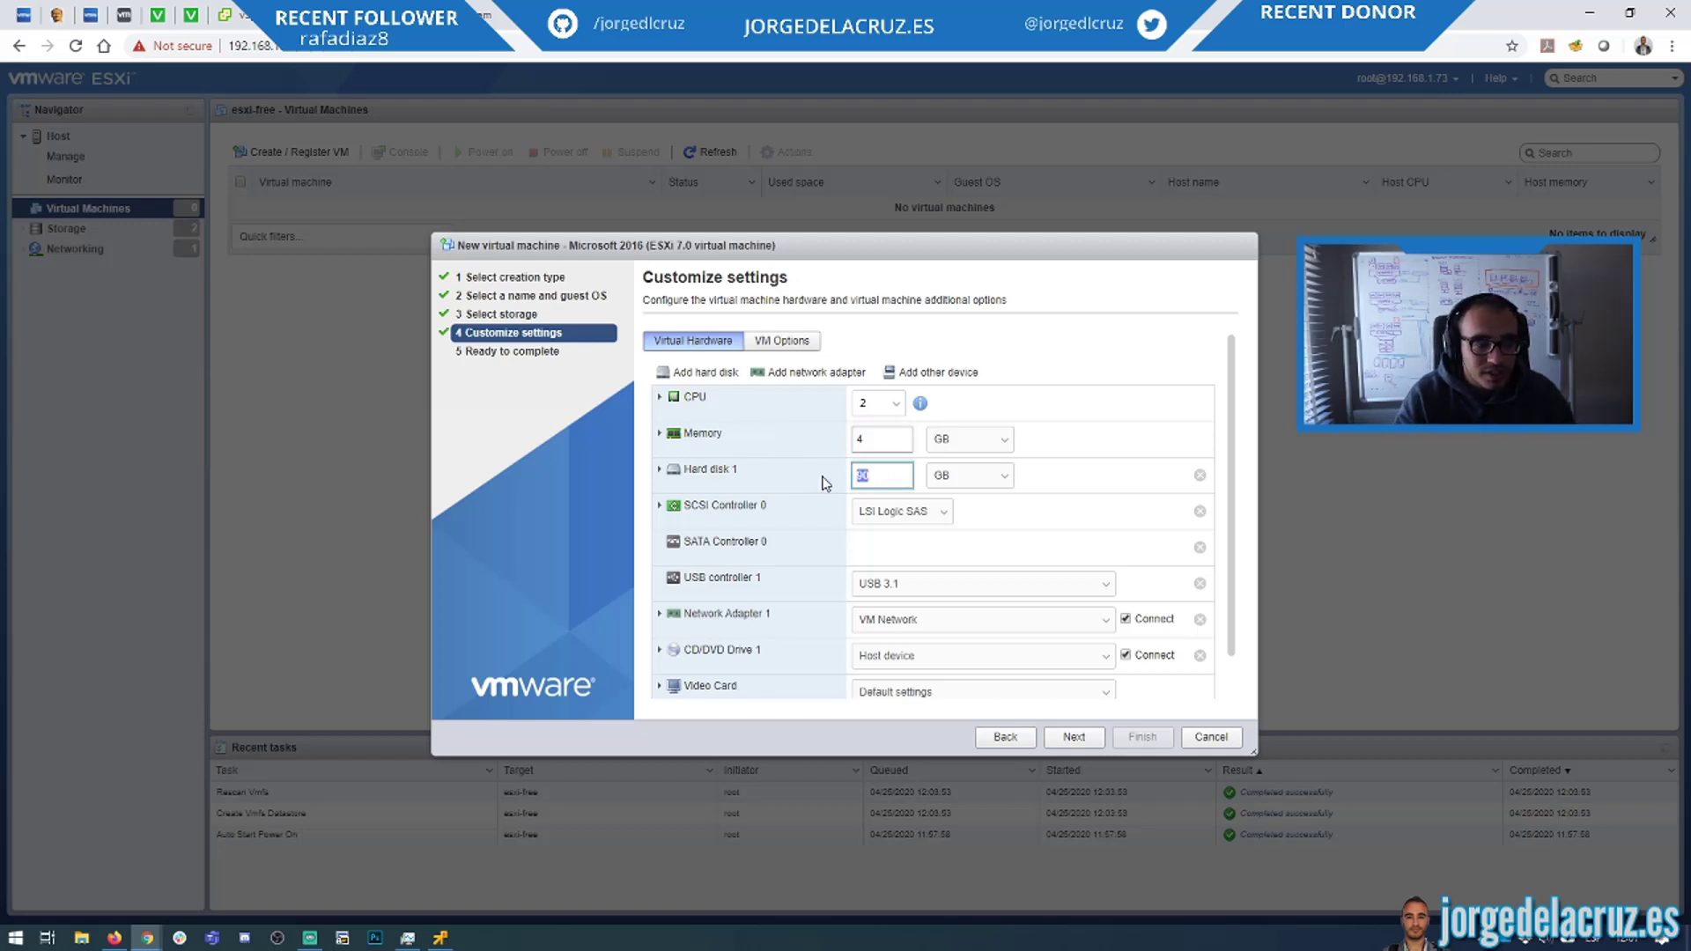
left_click(658, 470)
scroll(937, 567, "down", 1)
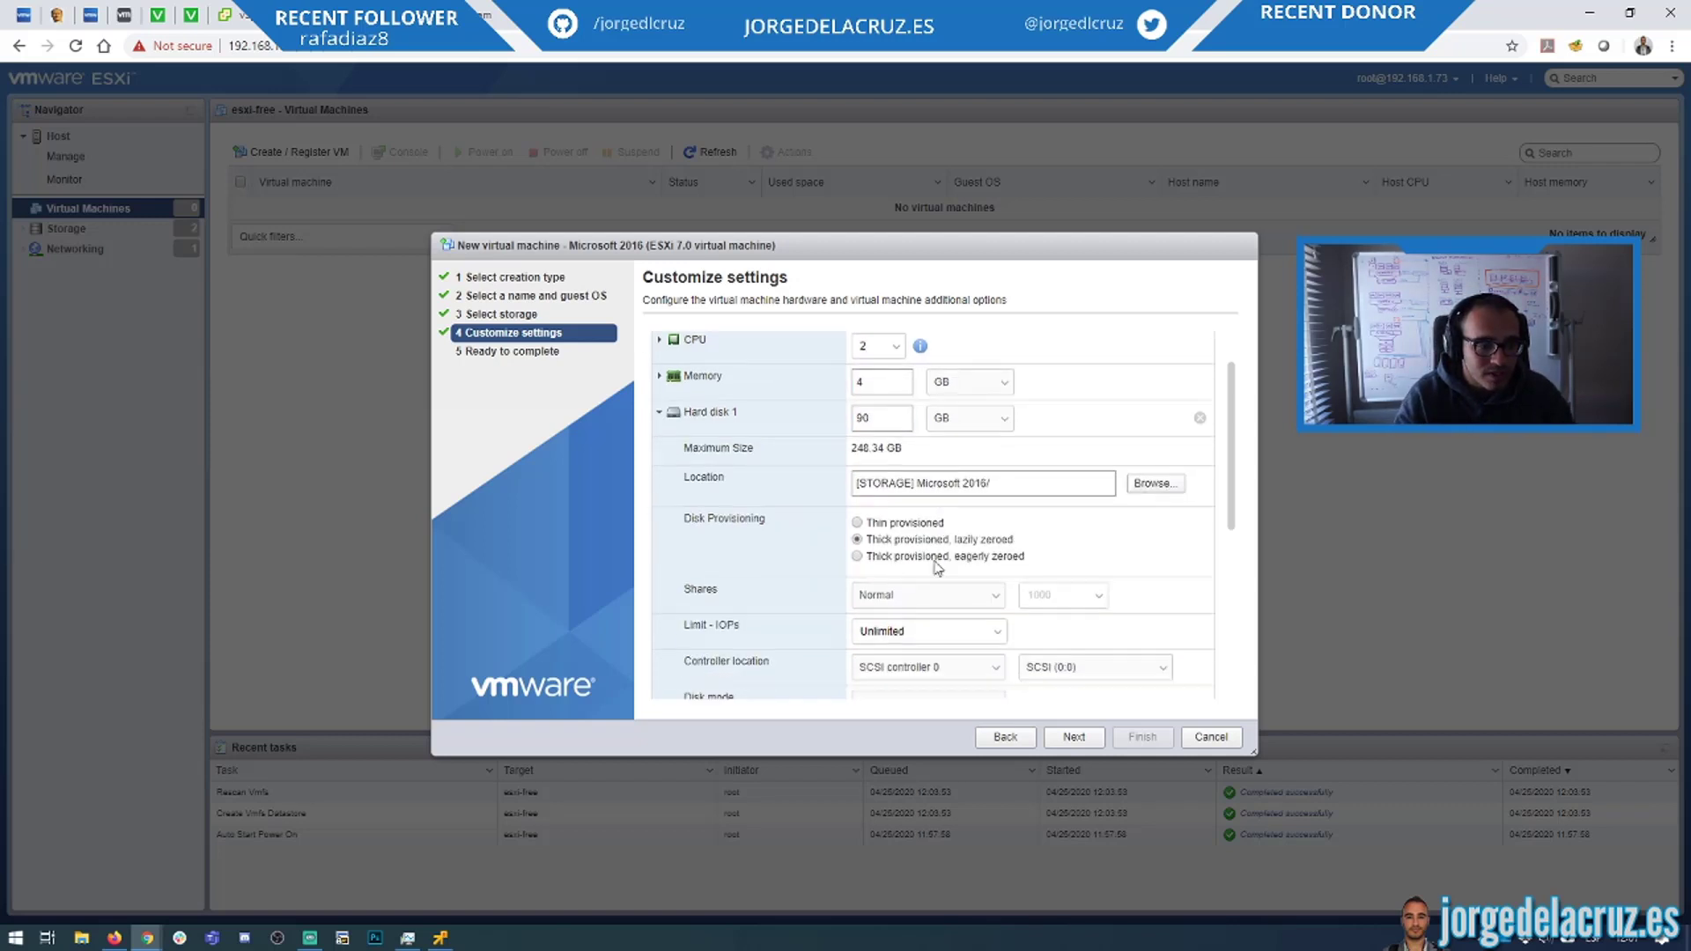
left_click(879, 494)
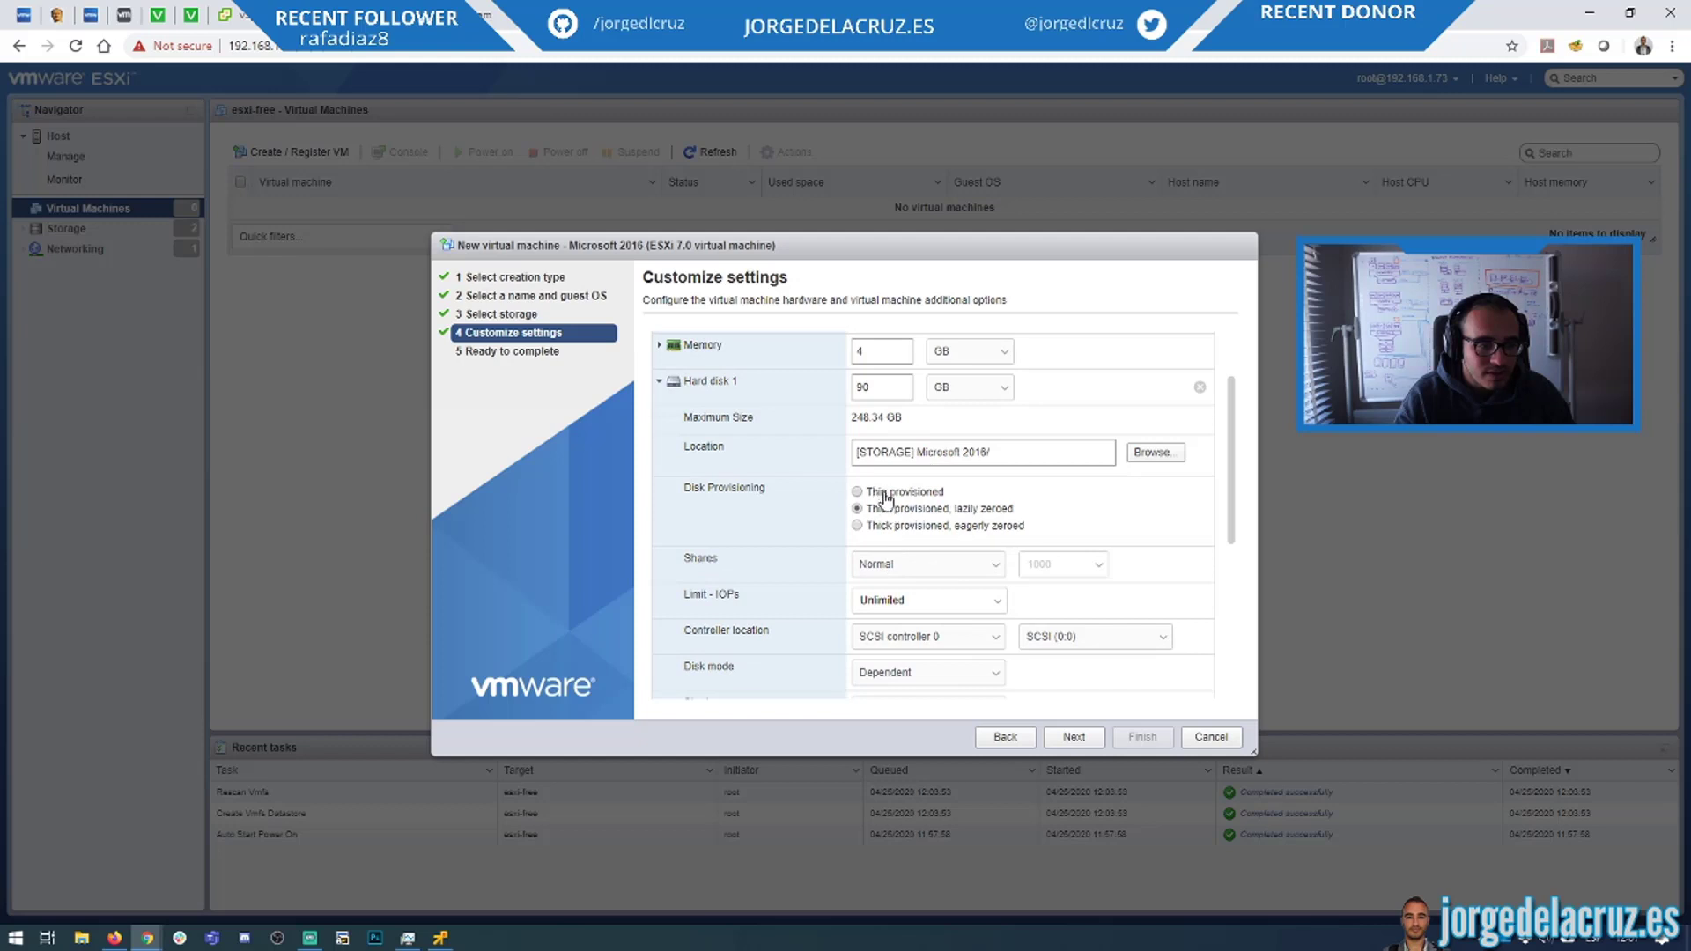
left_click(665, 387)
- Keep LSI Logic SAS and VM Network, and set CD/DVD Drive 1 to Datastore ISO file
left_click(902, 467)
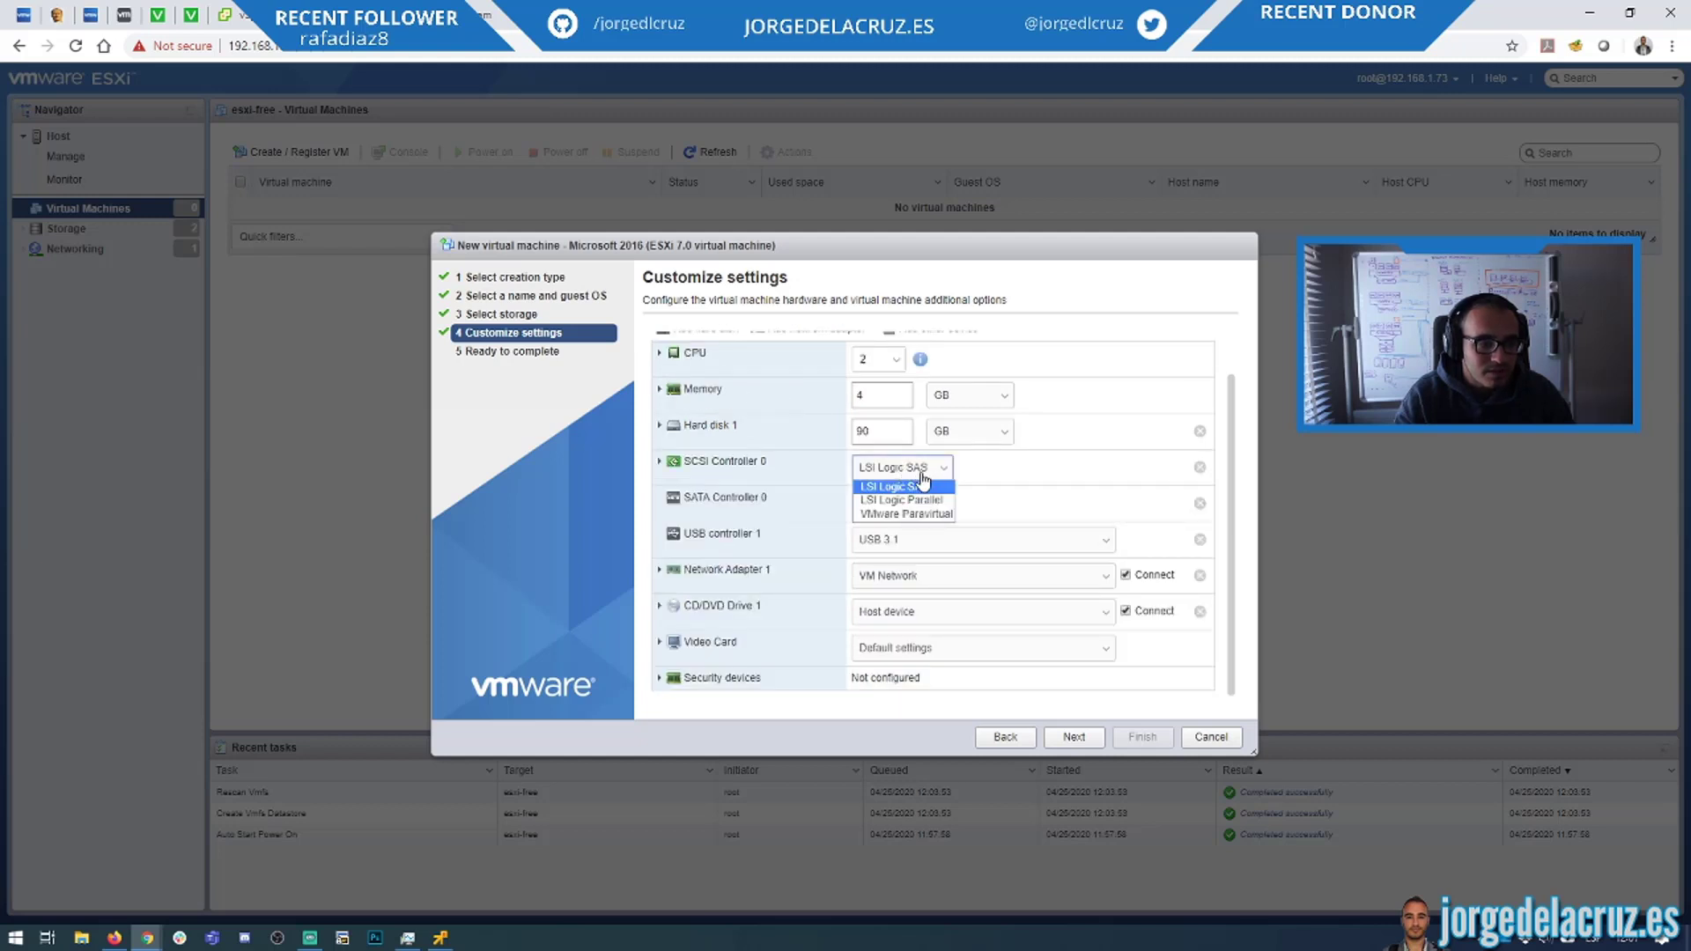
left_click(986, 486)
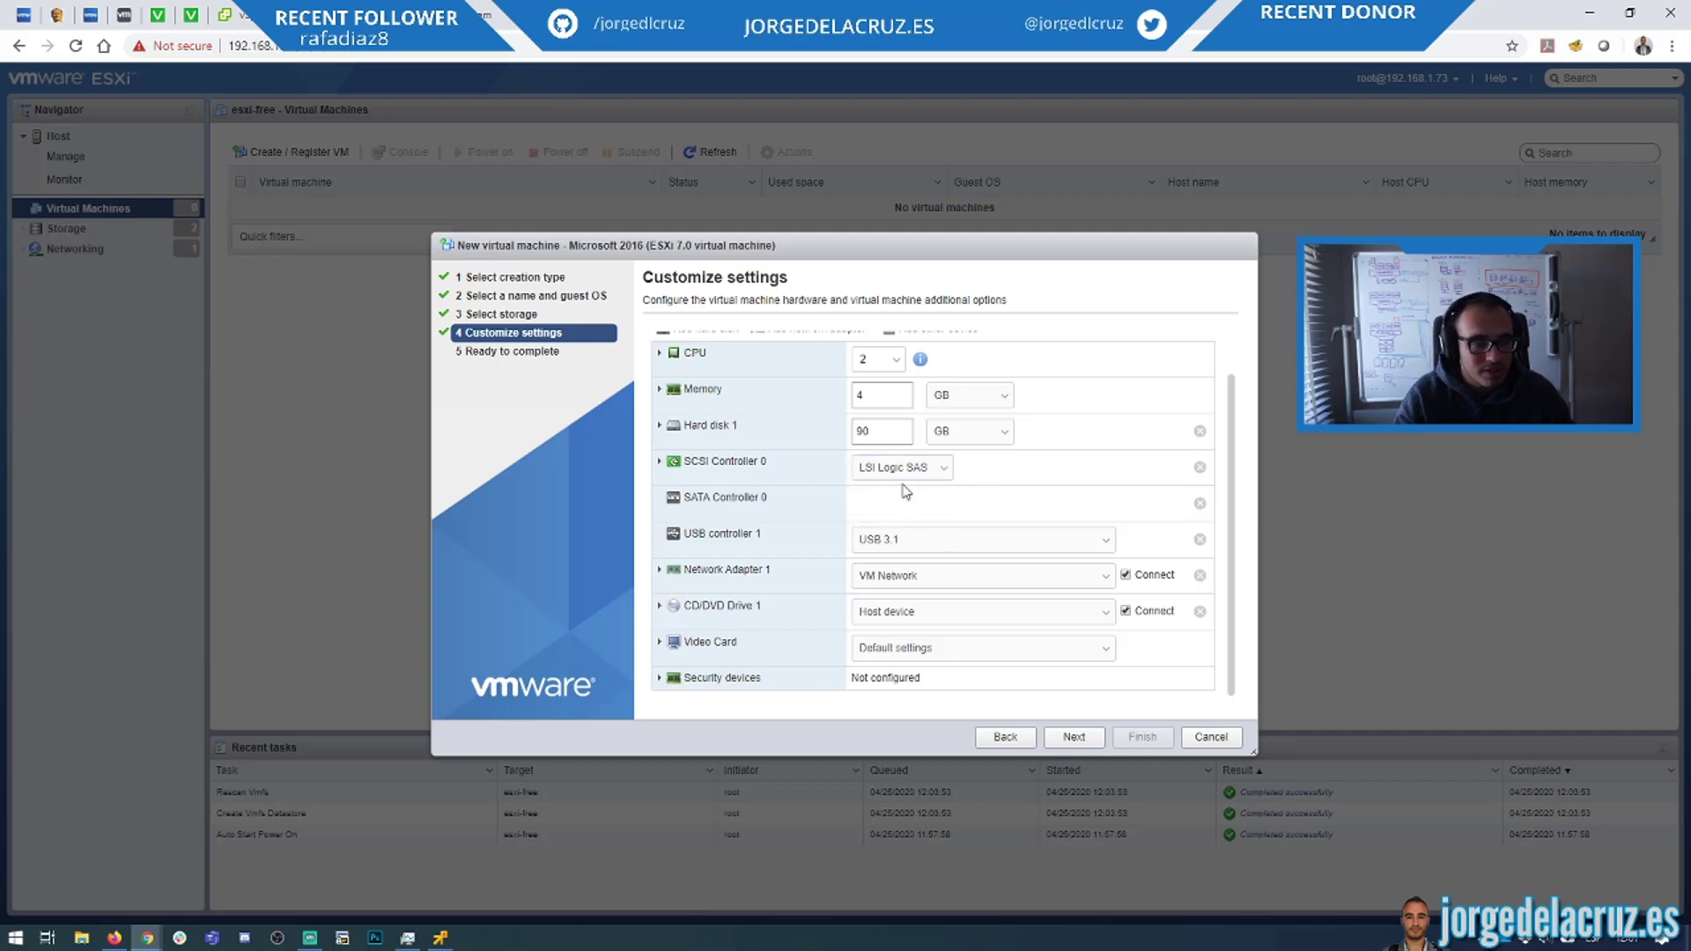
left_click(920, 578)
left_click(926, 581)
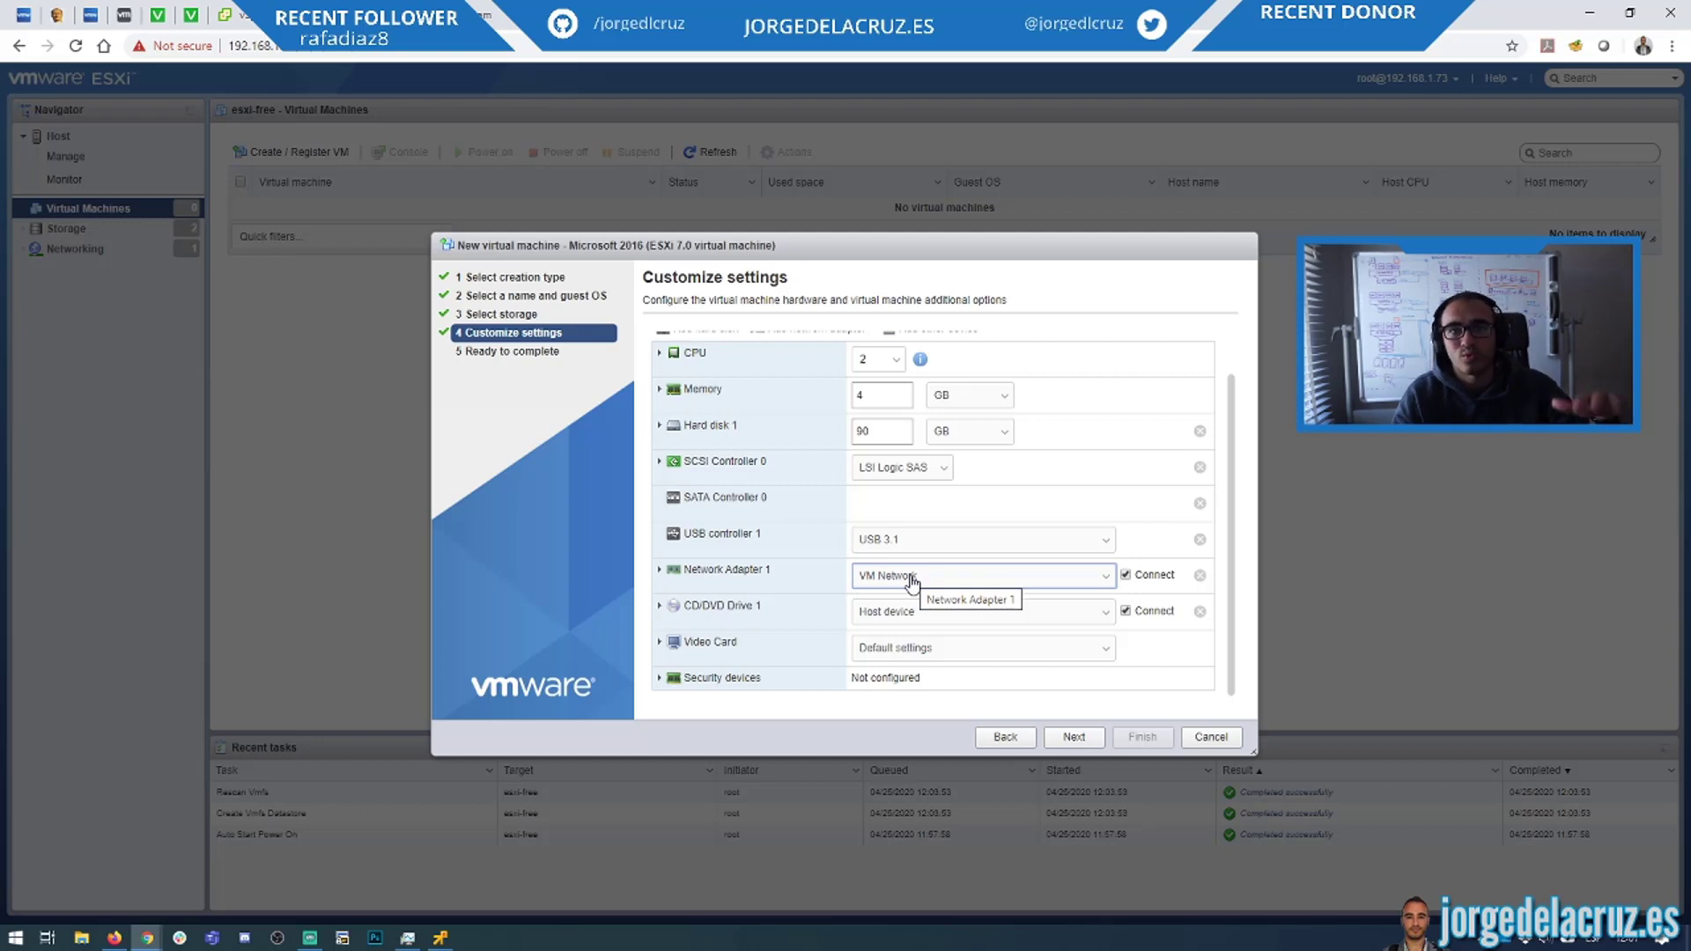
left_click(922, 614)
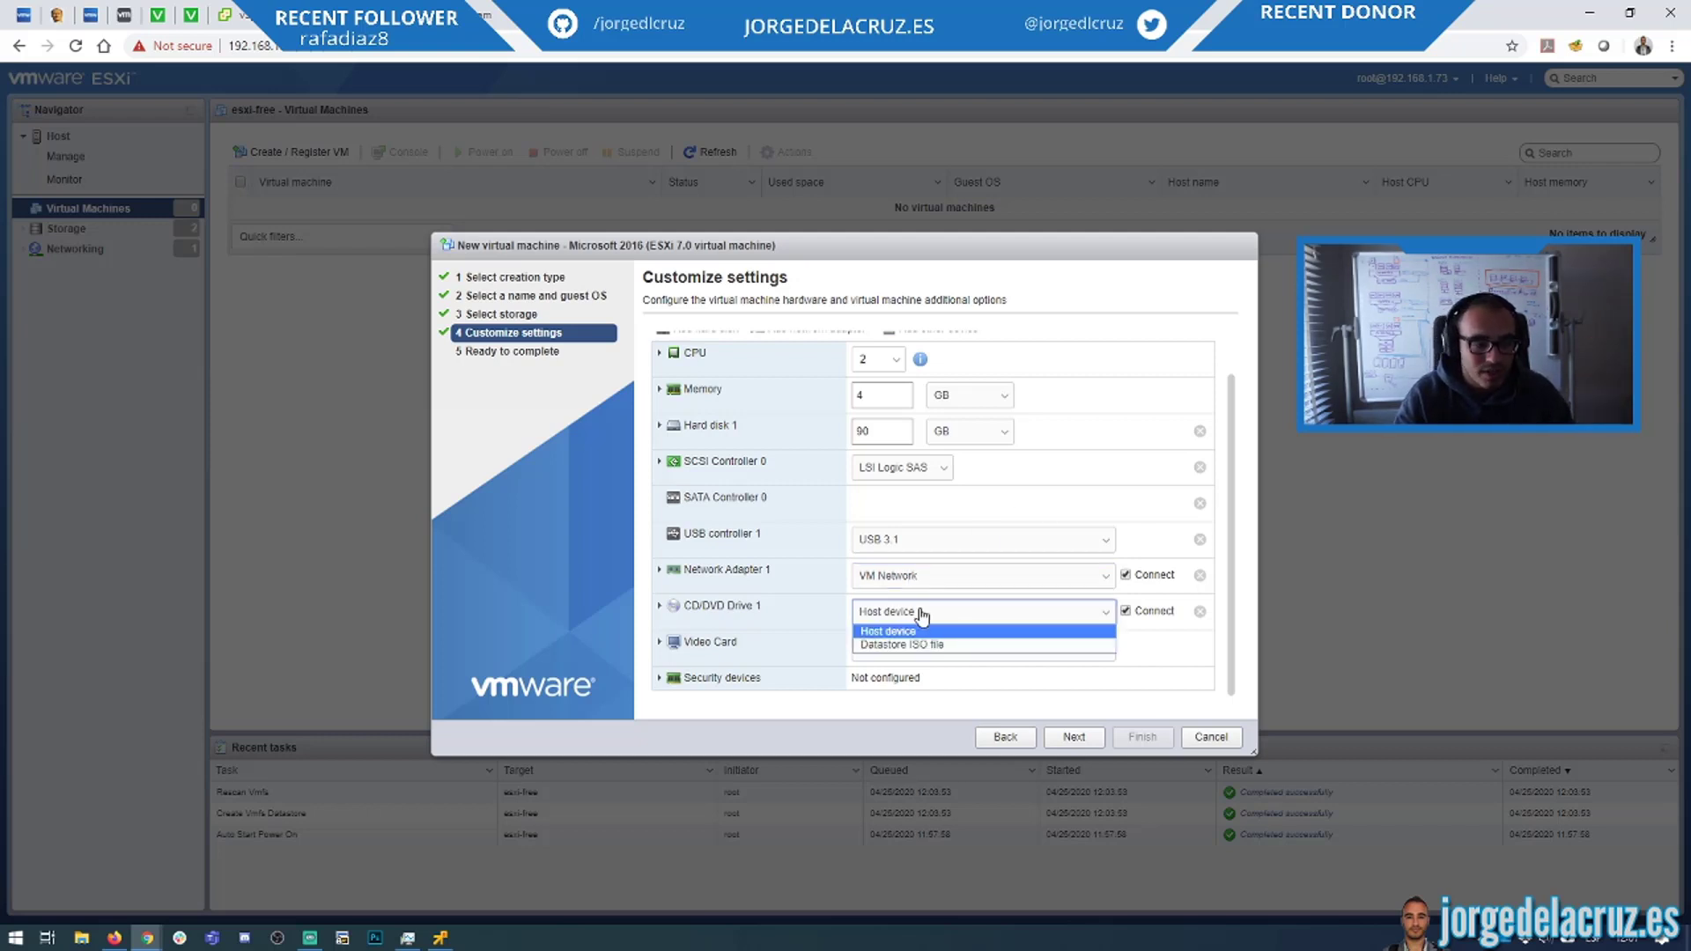
left_click(910, 650)
- Select the 14393.0.161119 ISO from ISOS > MICROSOFT for the CD/DVD drive and continue to the summary
left_click(569, 364)
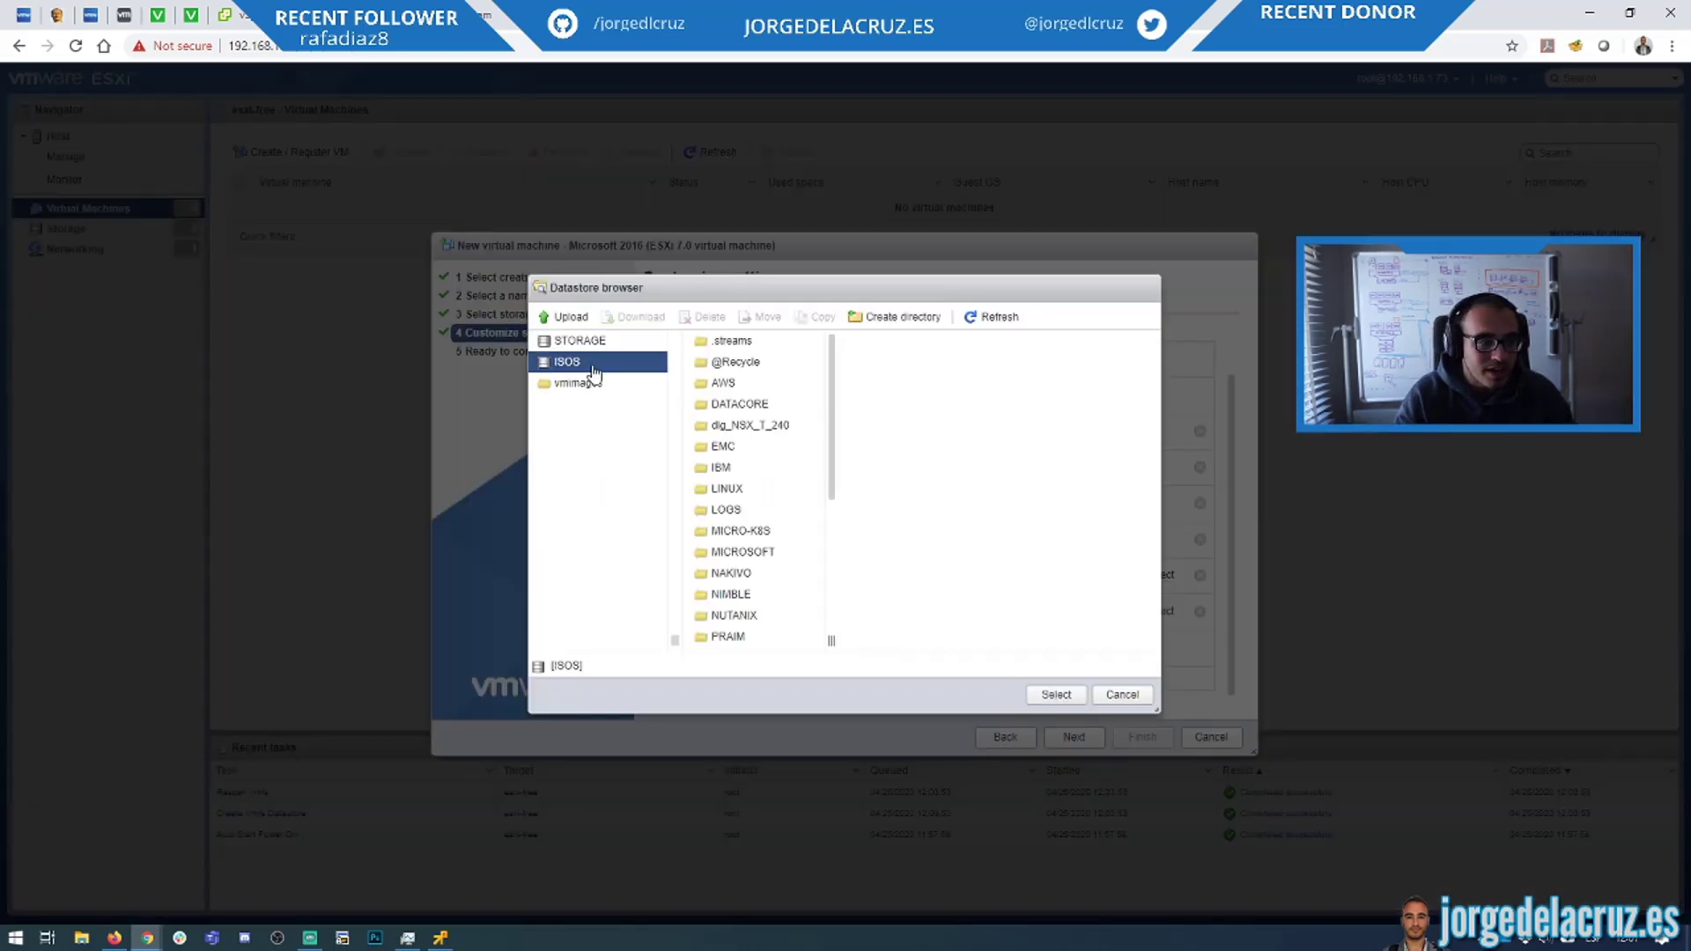
scroll(749, 493, "down", 3)
scroll(753, 498, "up", 3)
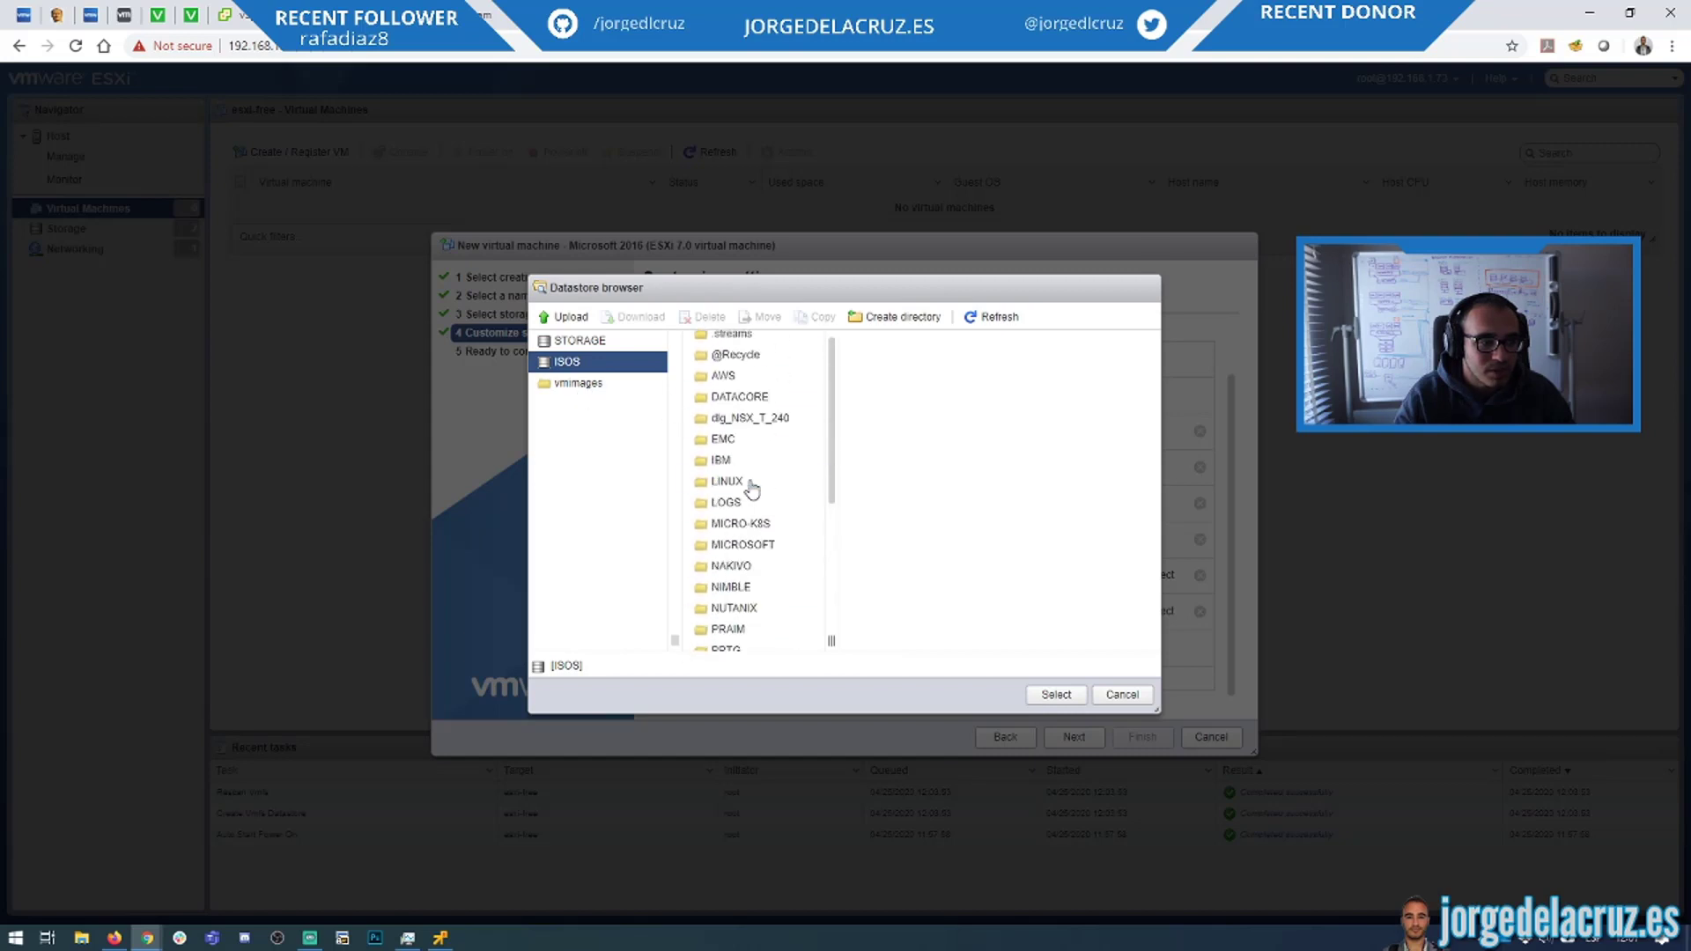
left_click(748, 543)
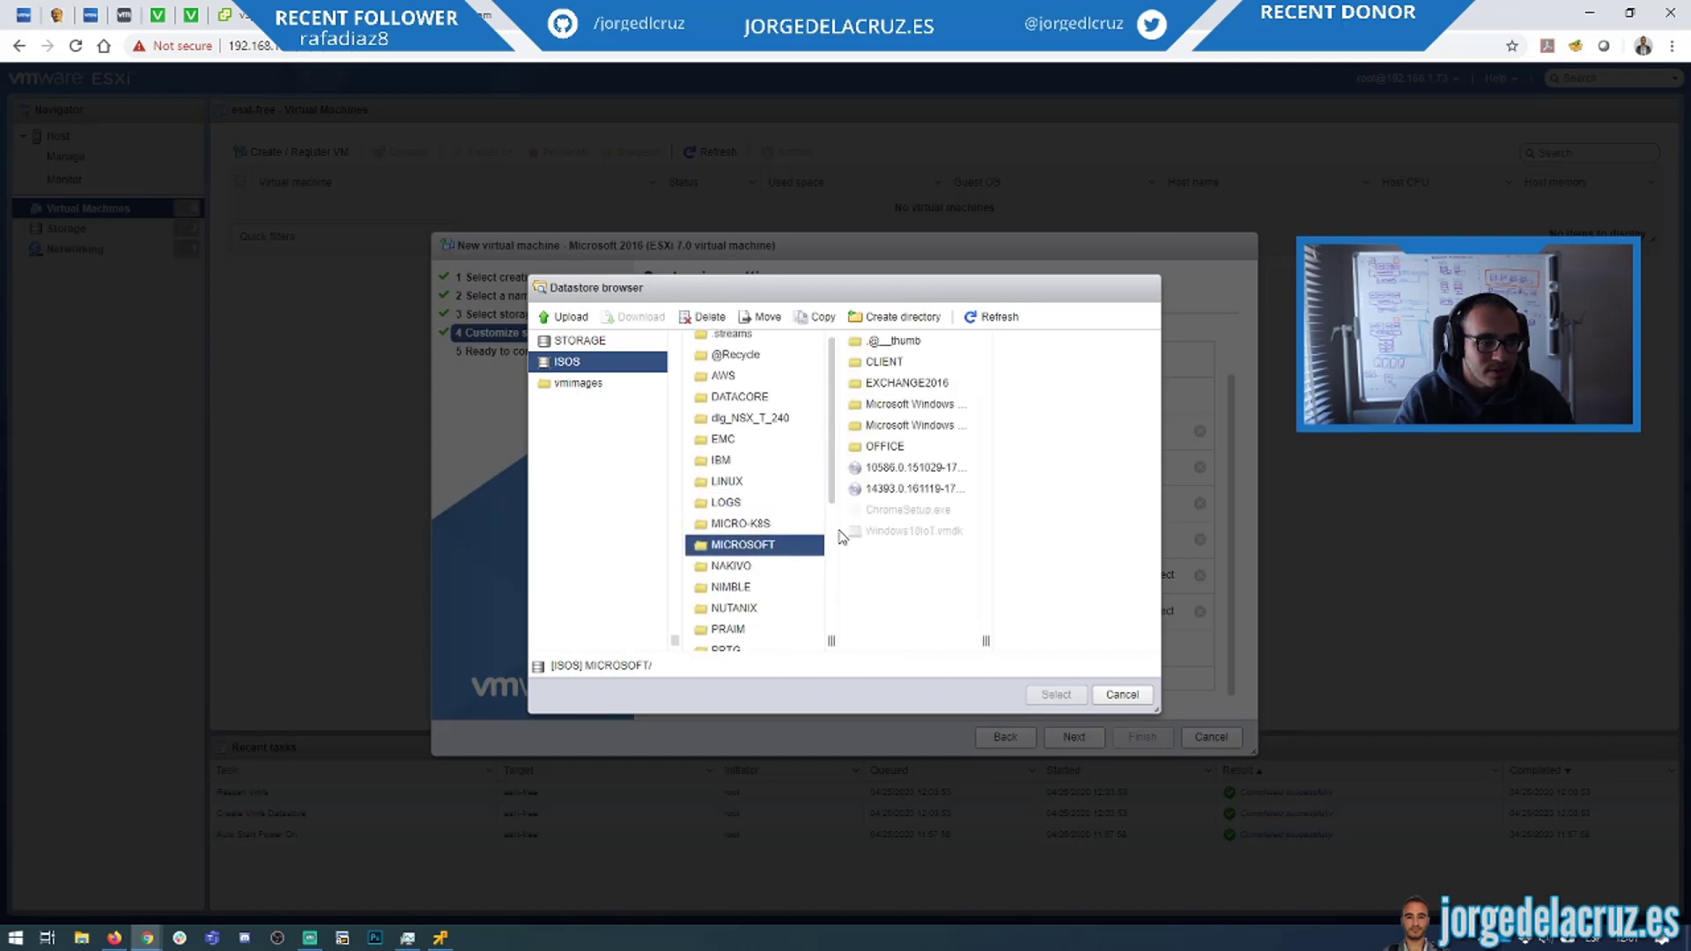
left_click(939, 494)
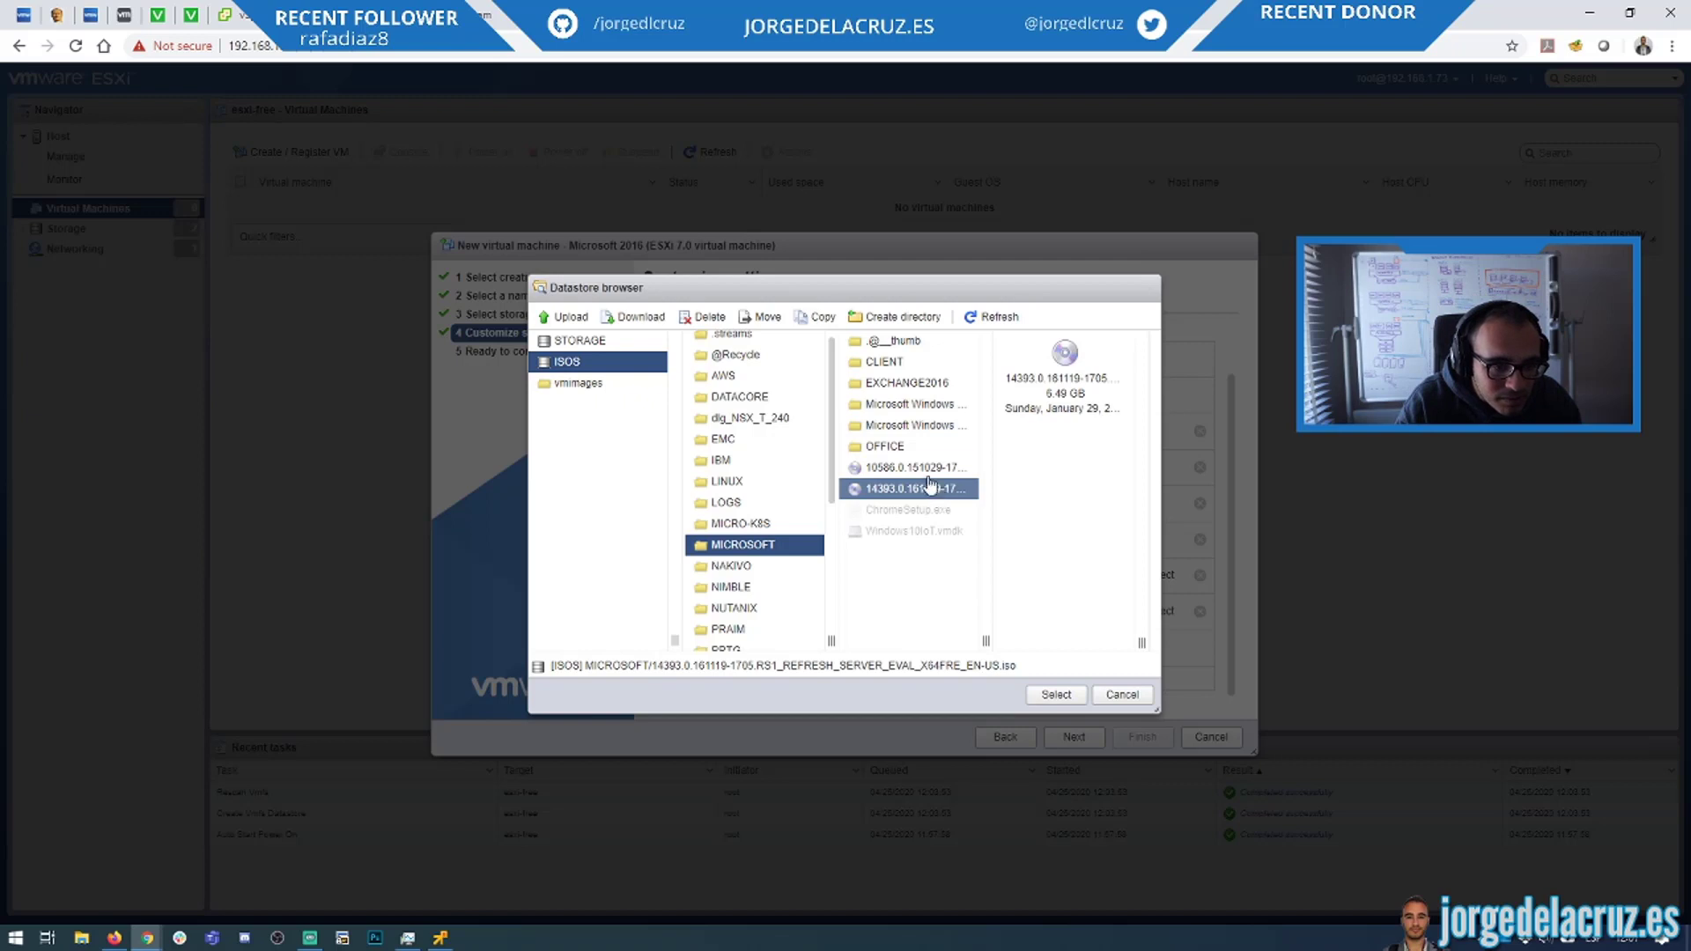
left_click(917, 469)
left_click(909, 489)
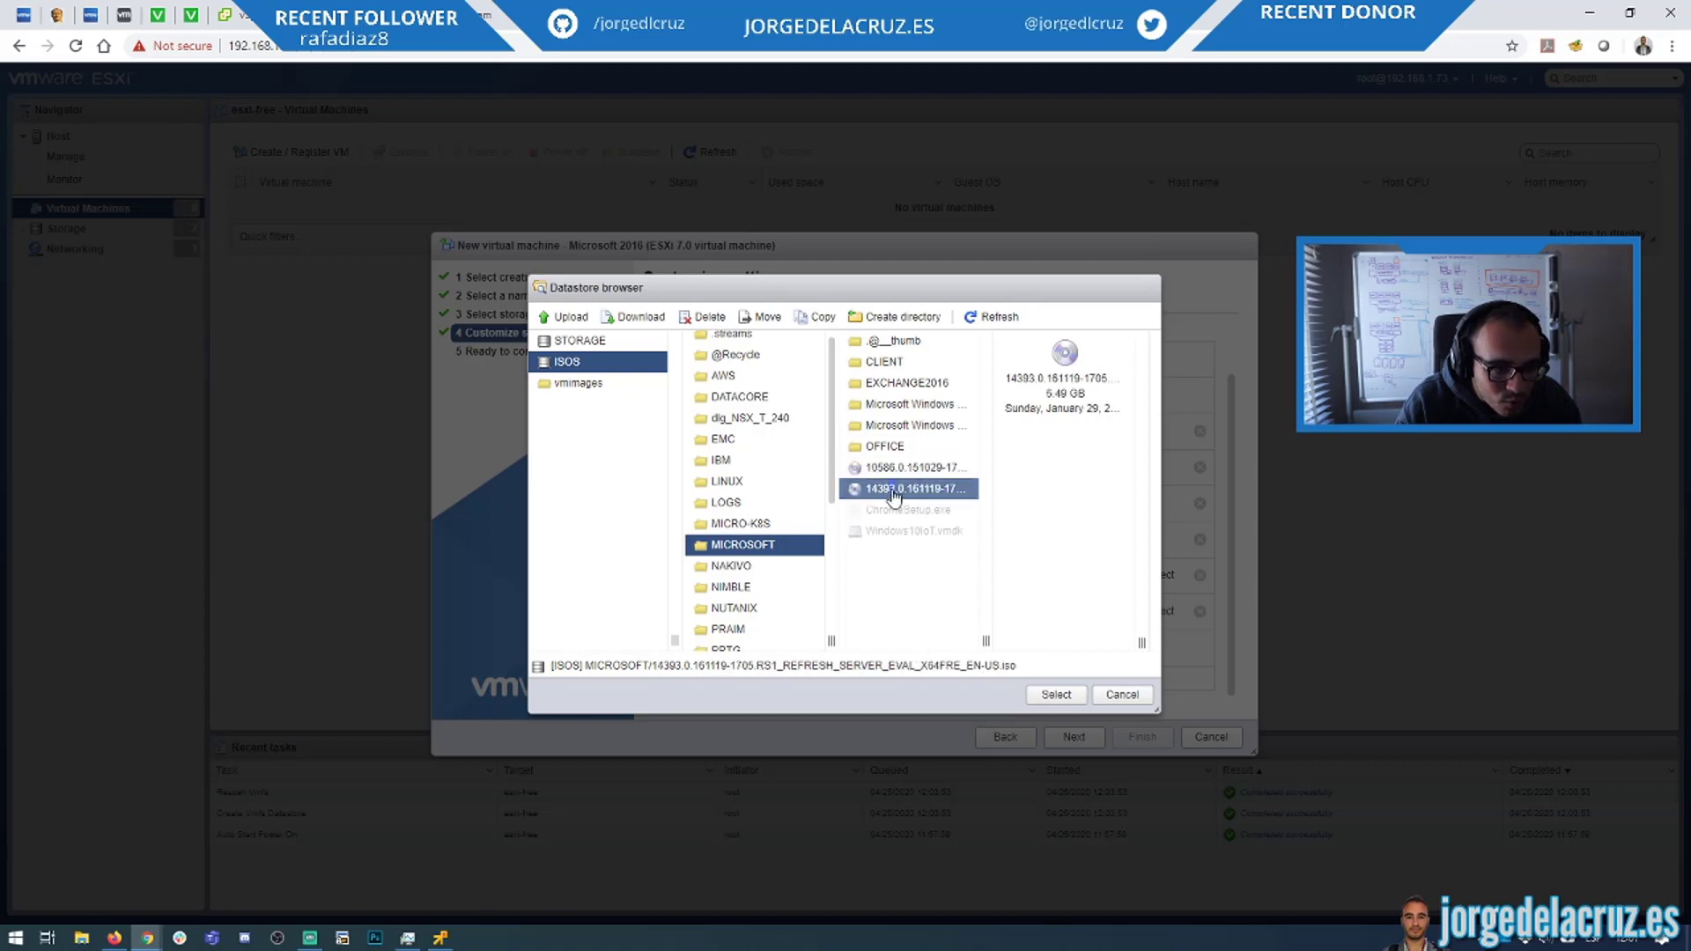
left_click(1056, 695)
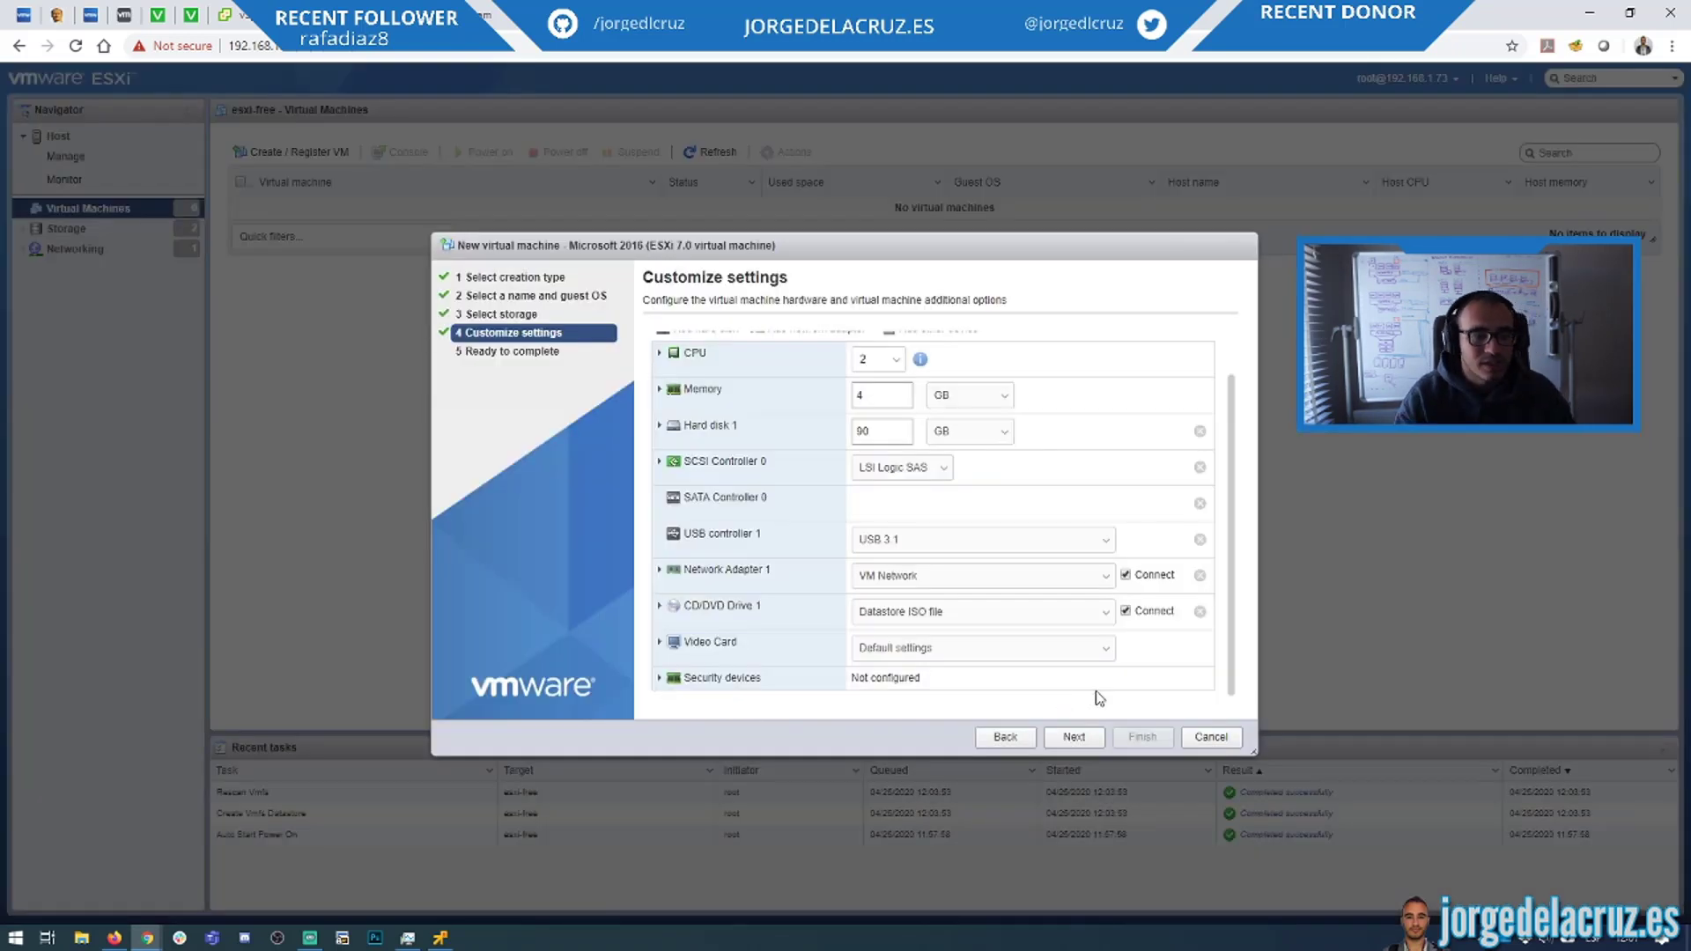
left_click(1074, 736)
- Finish creating Microsoft 2016, power it on via Power > Power on, and open its page
left_click(1142, 737)
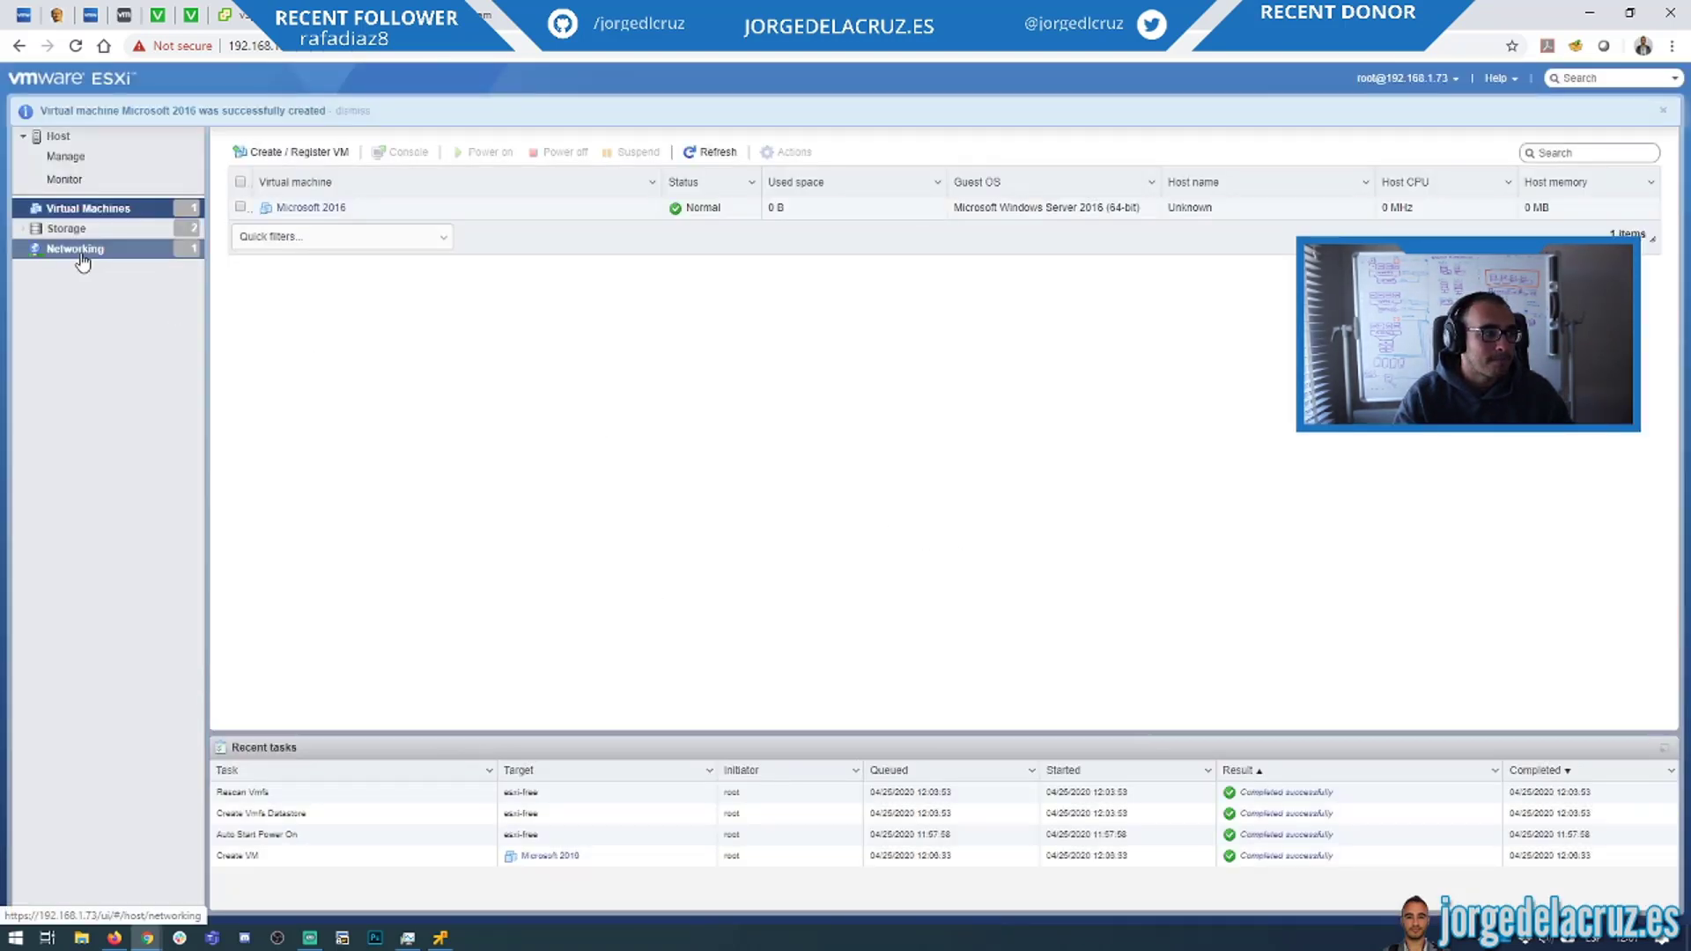
right_click(326, 214)
mouse_move(370, 246)
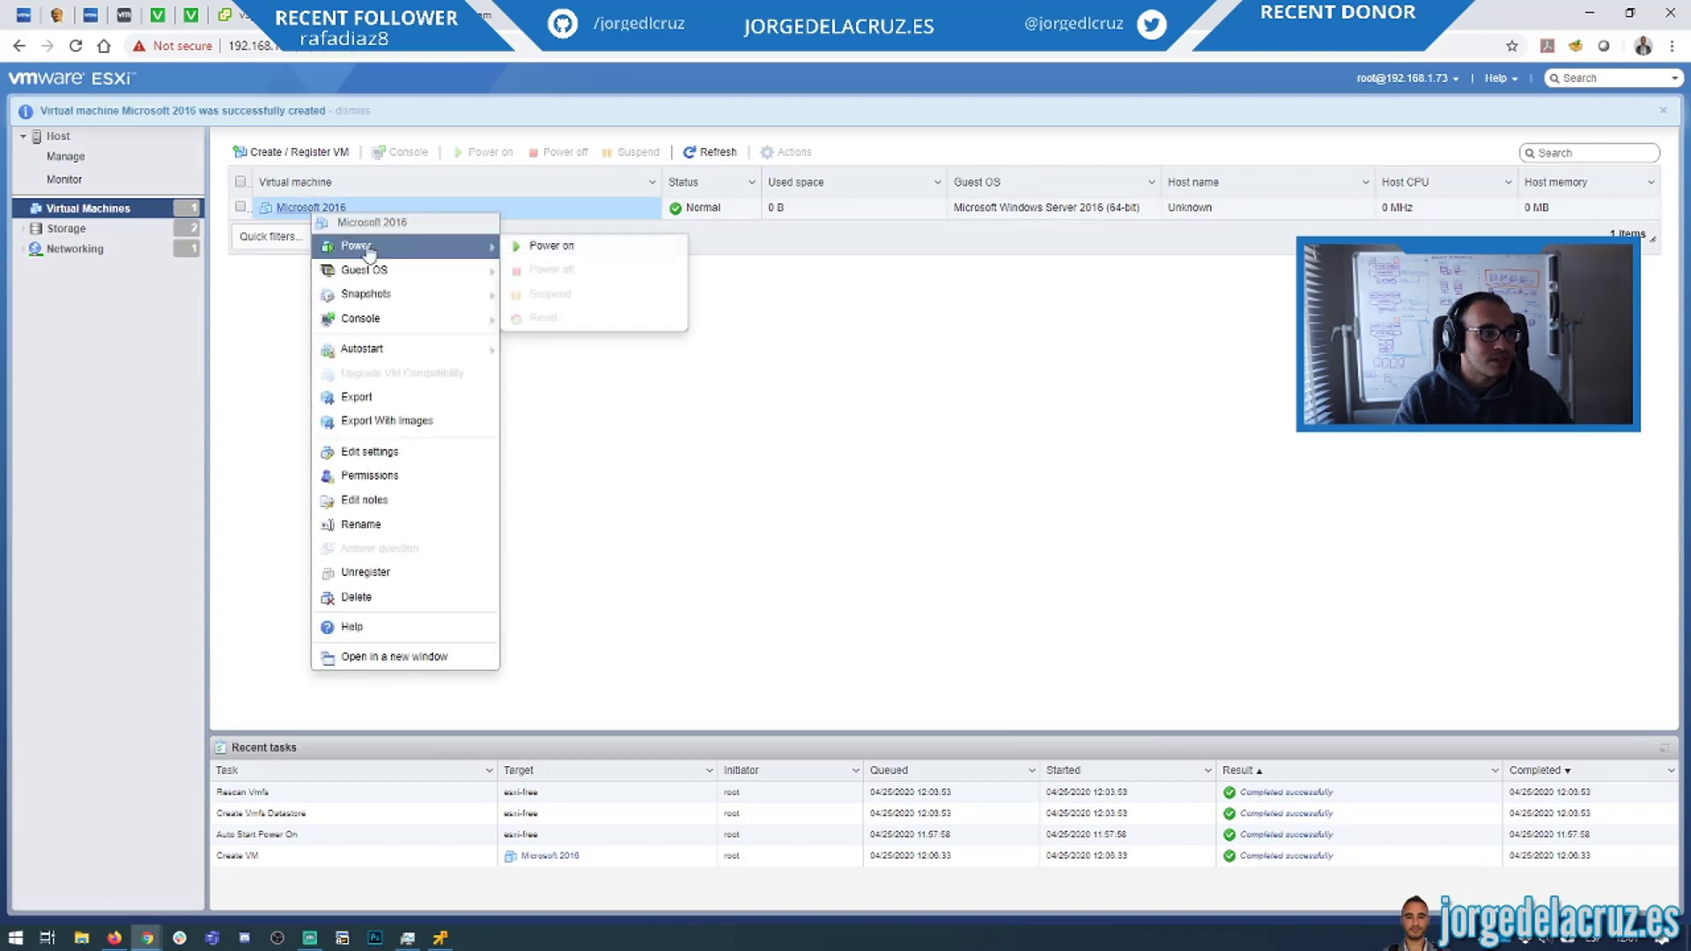
left_click(548, 251)
left_click(304, 207)
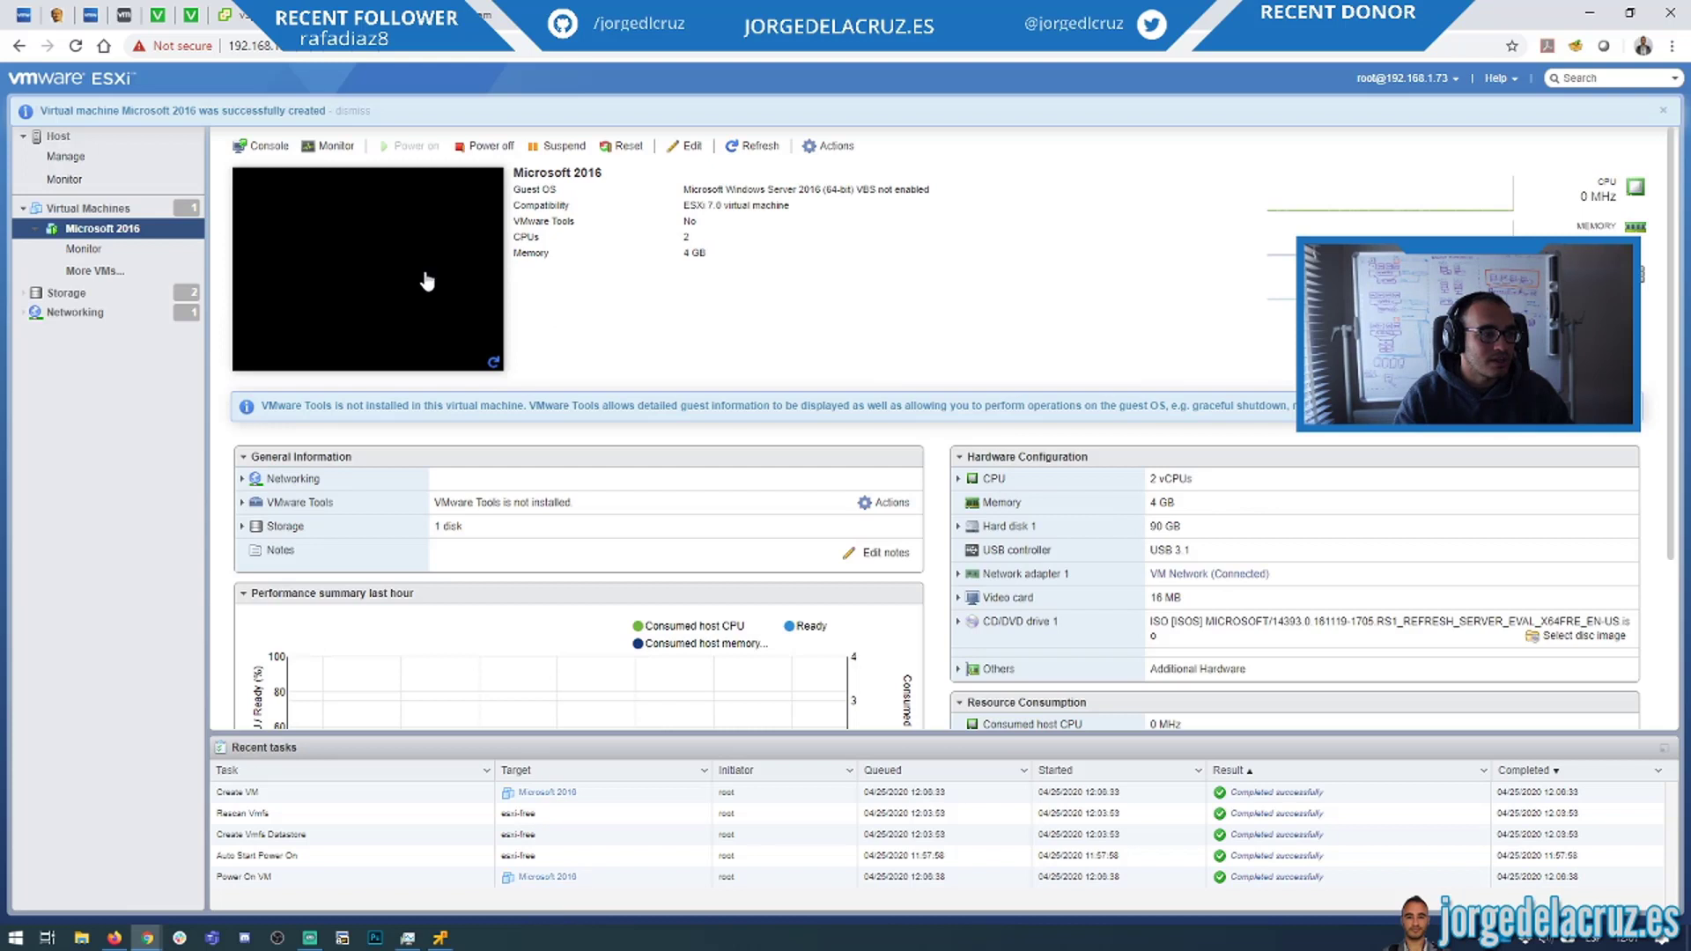
- Reboot the Microsoft 2016 VM with Guest OS Send keys and boot it from the Windows Server DVD
left_click(427, 264)
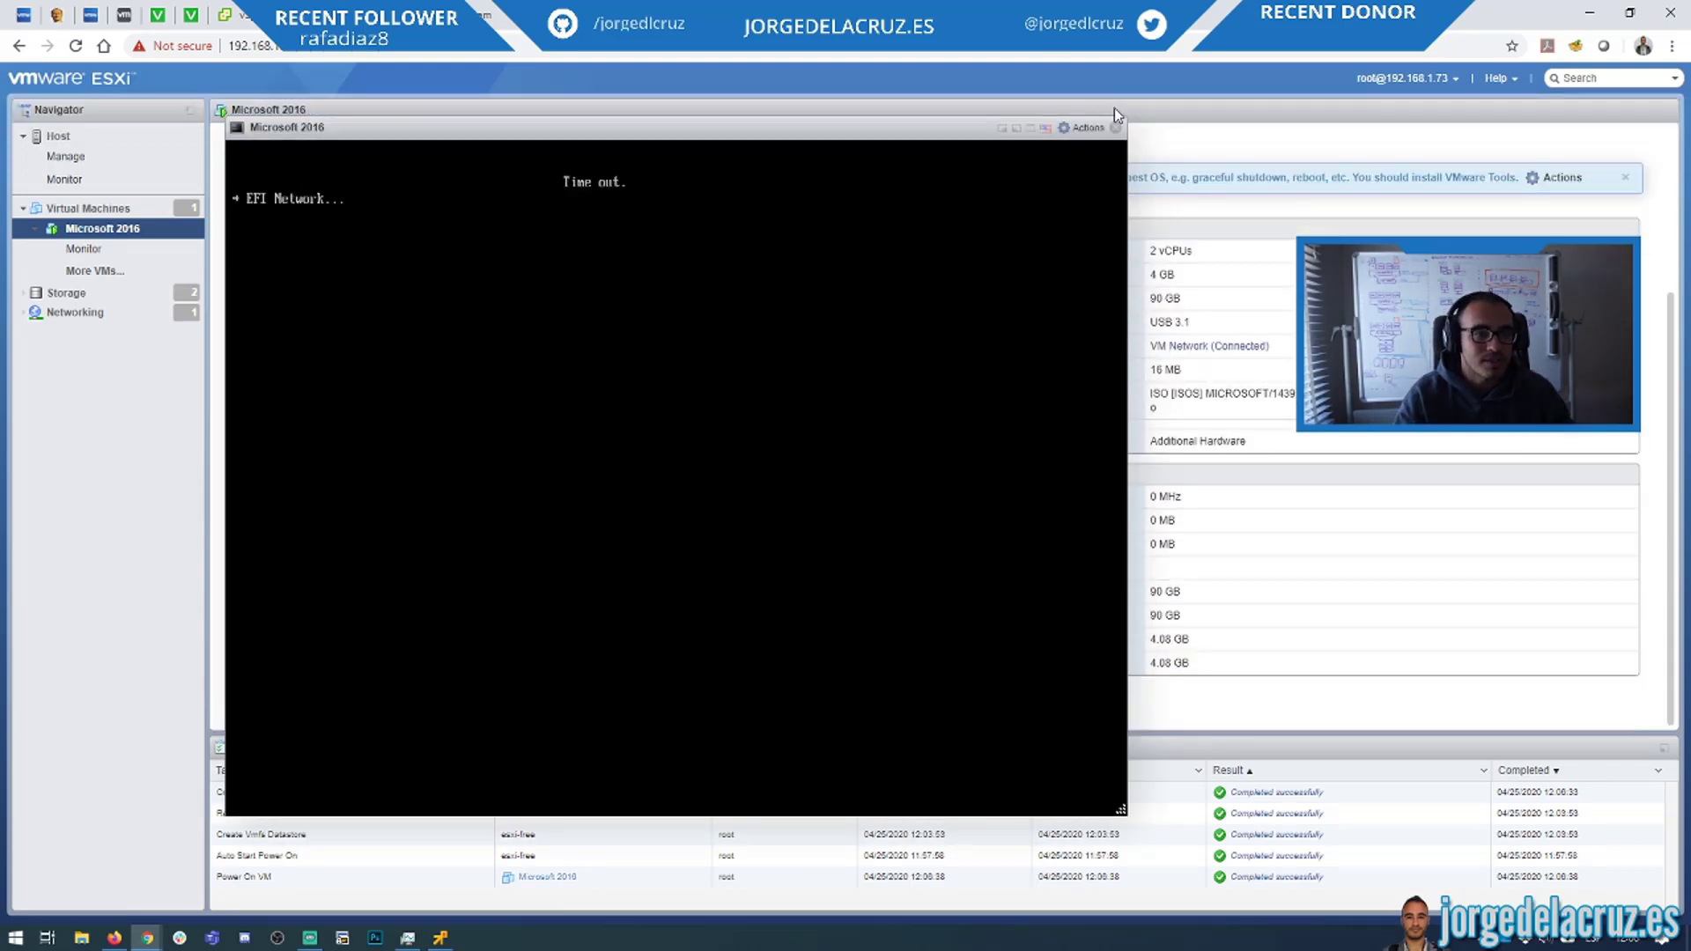
left_click(1083, 128)
mouse_move(1119, 256)
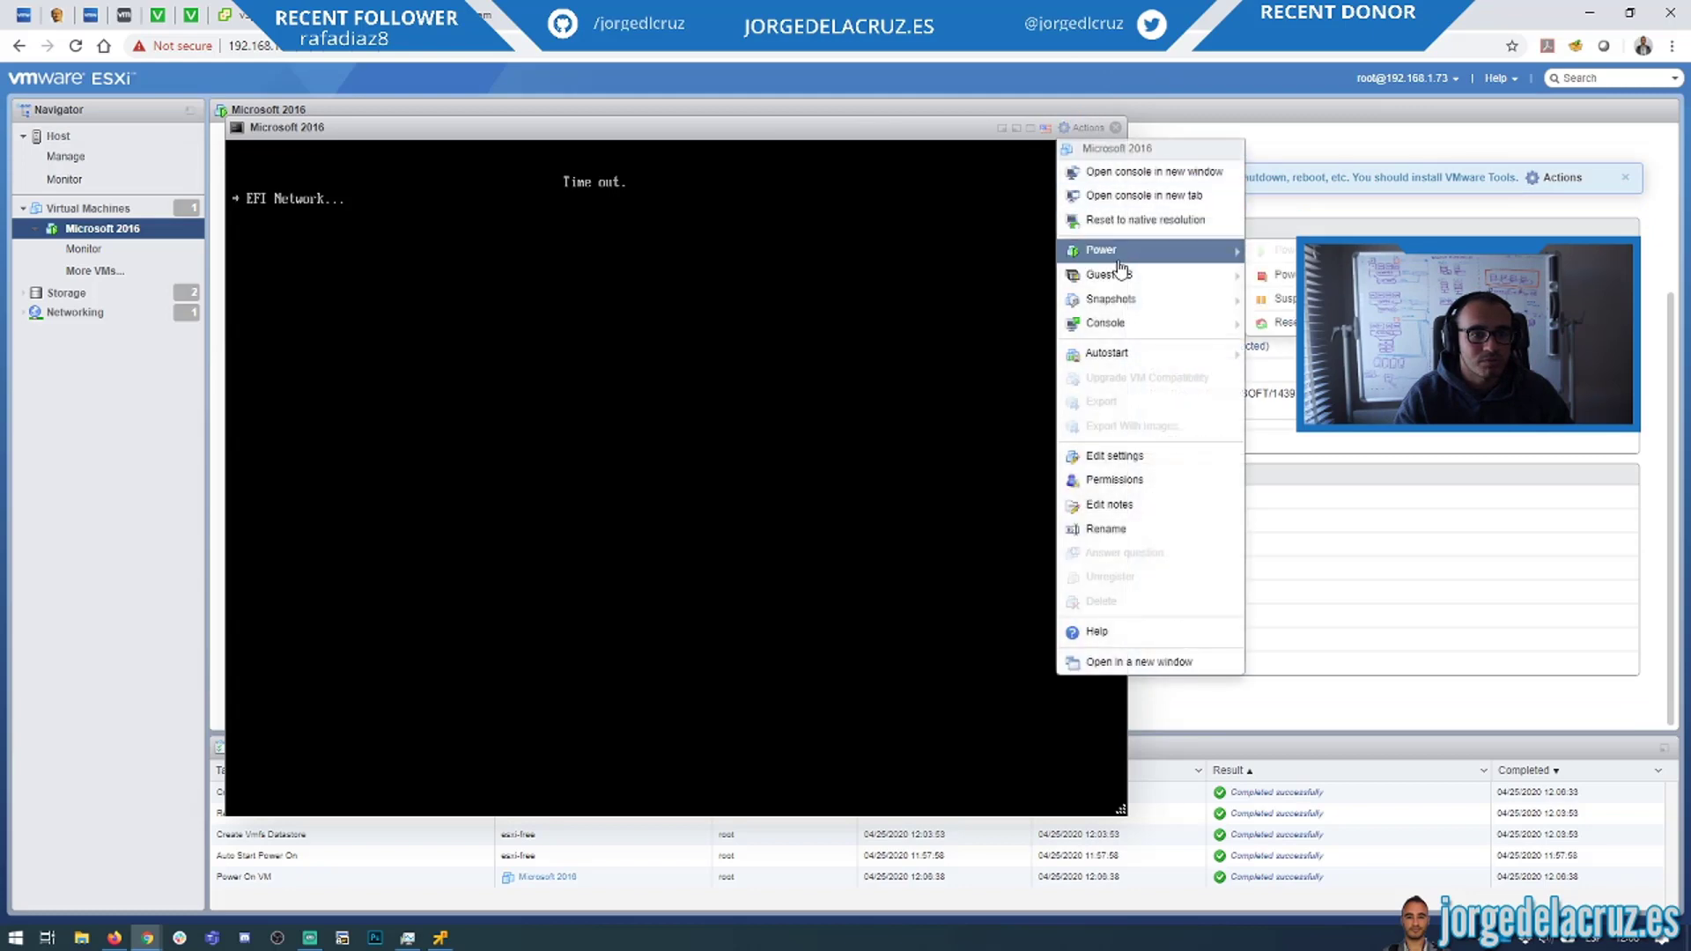
mouse_move(1282, 328)
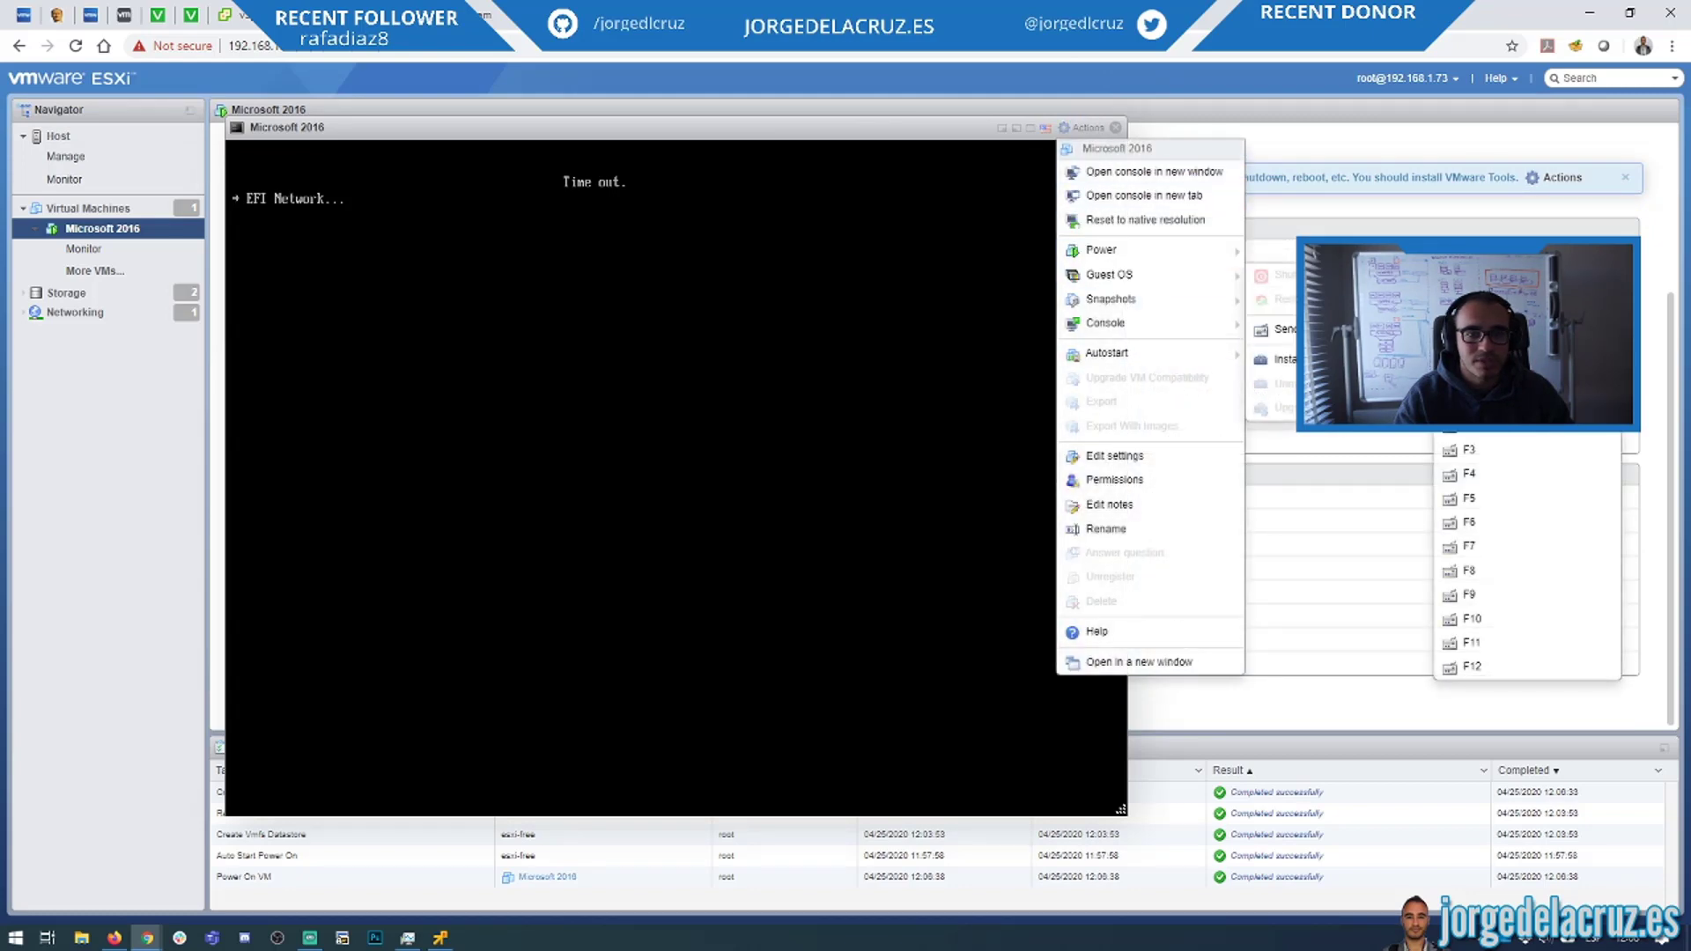
left_click(1489, 330)
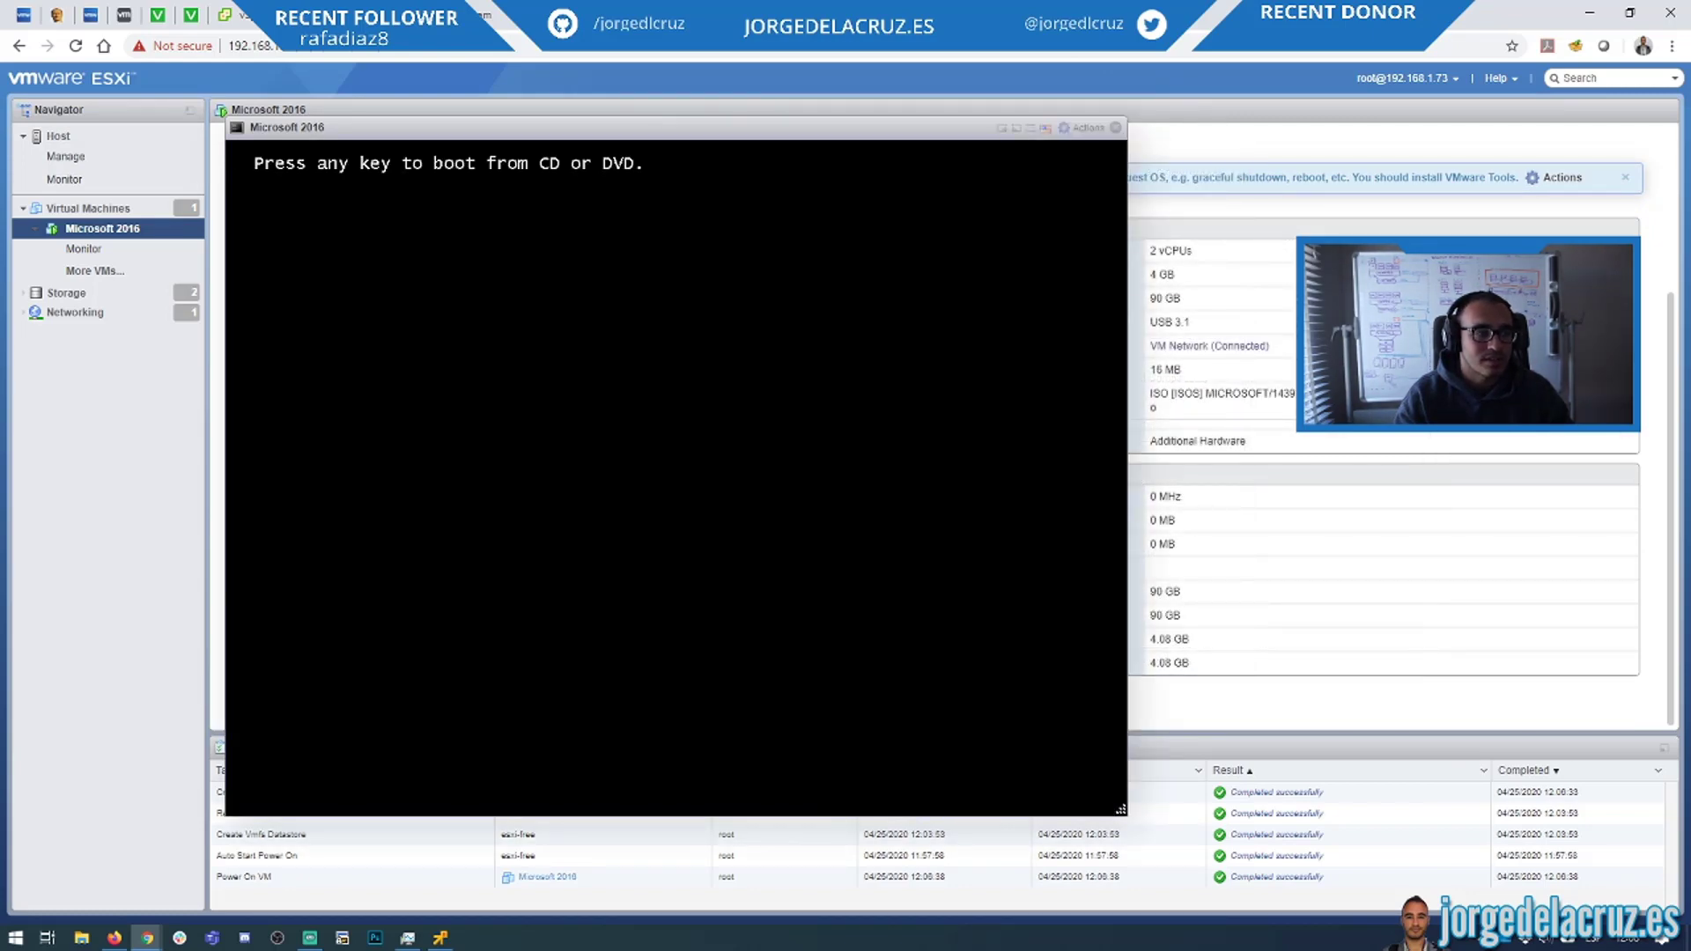
key("Return")
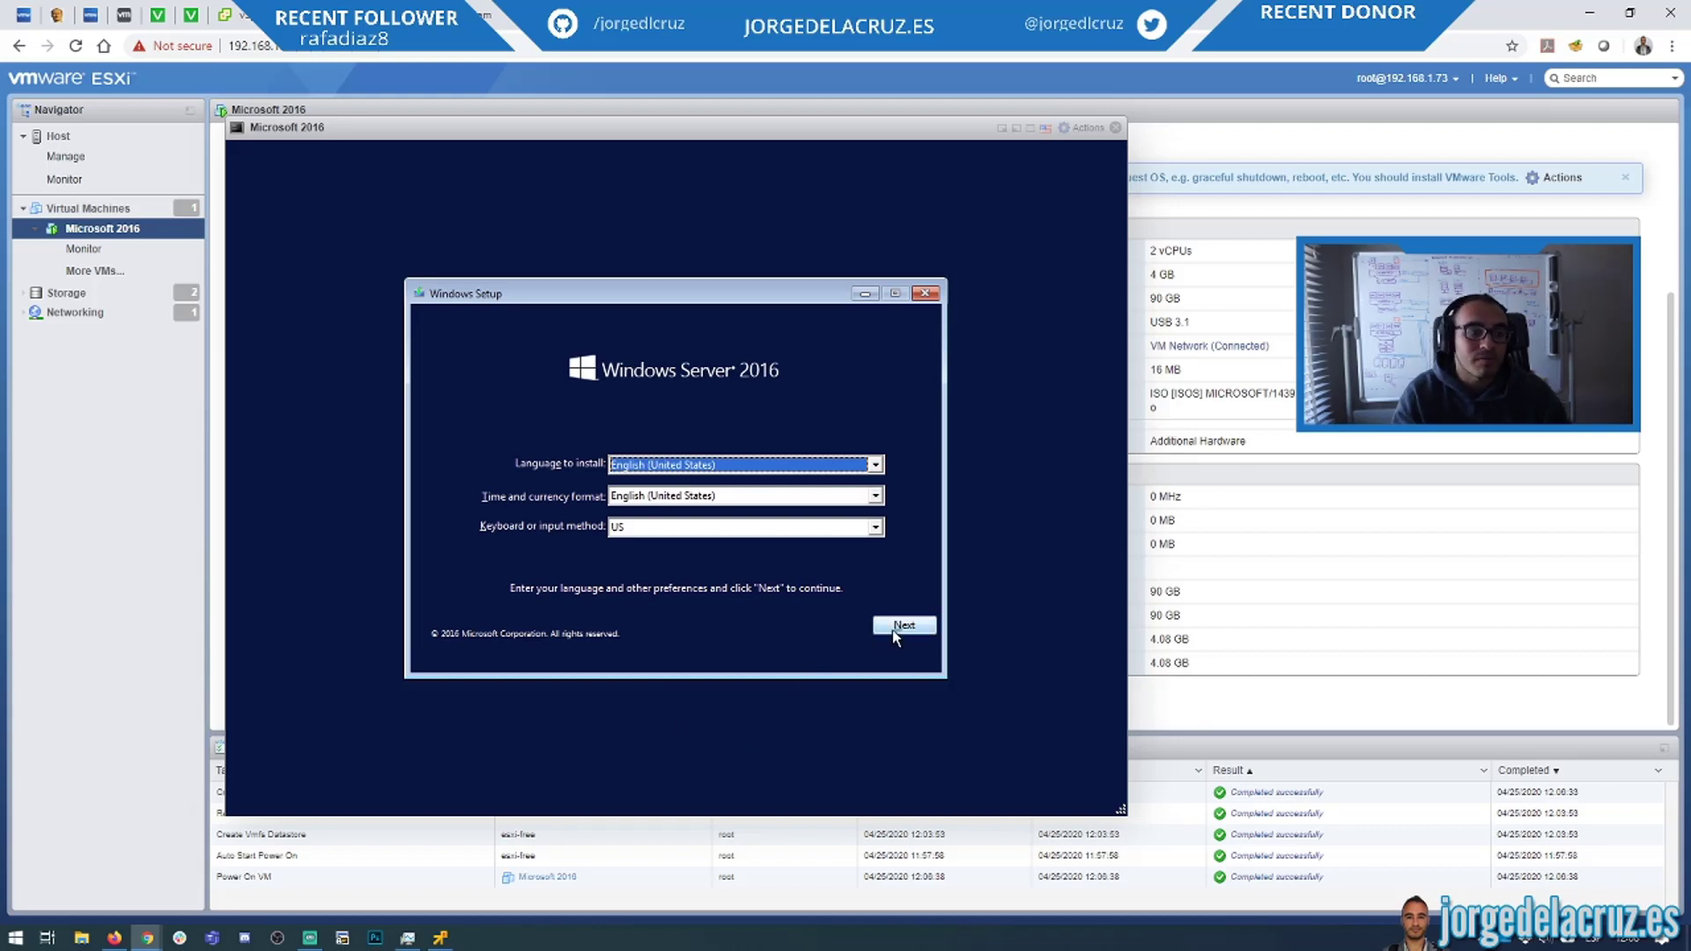
- Keep the English defaults and choose Windows Server 2016 Standard Evaluation (Desktop Experience)
left_click(891, 630)
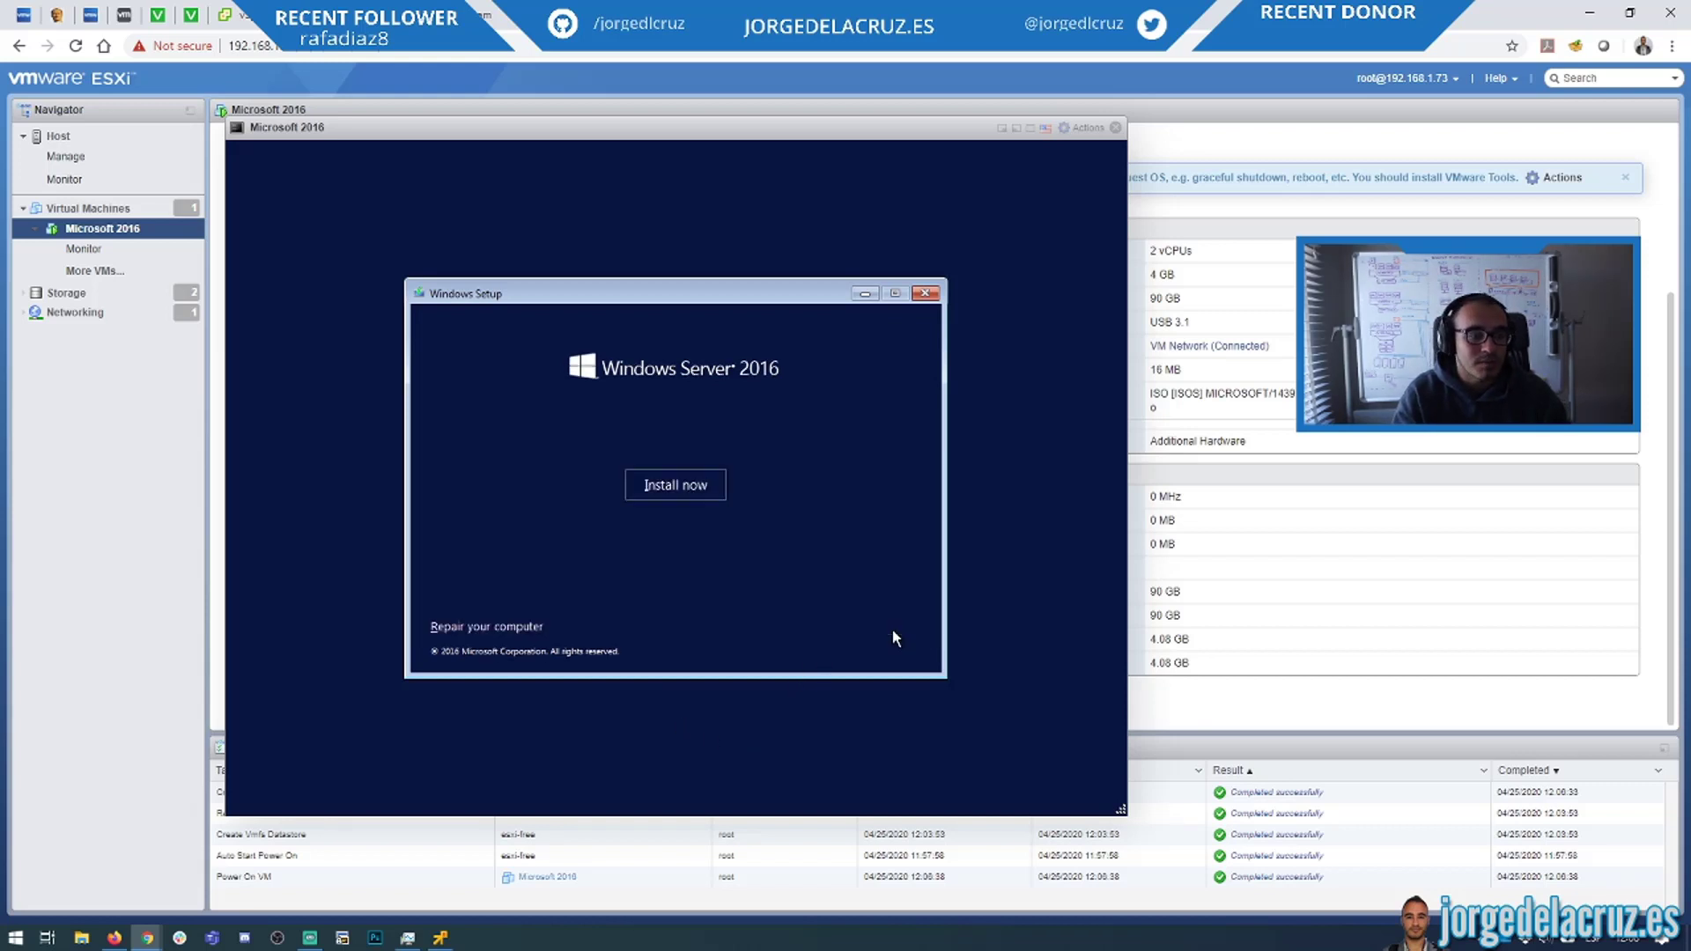
left_click(679, 487)
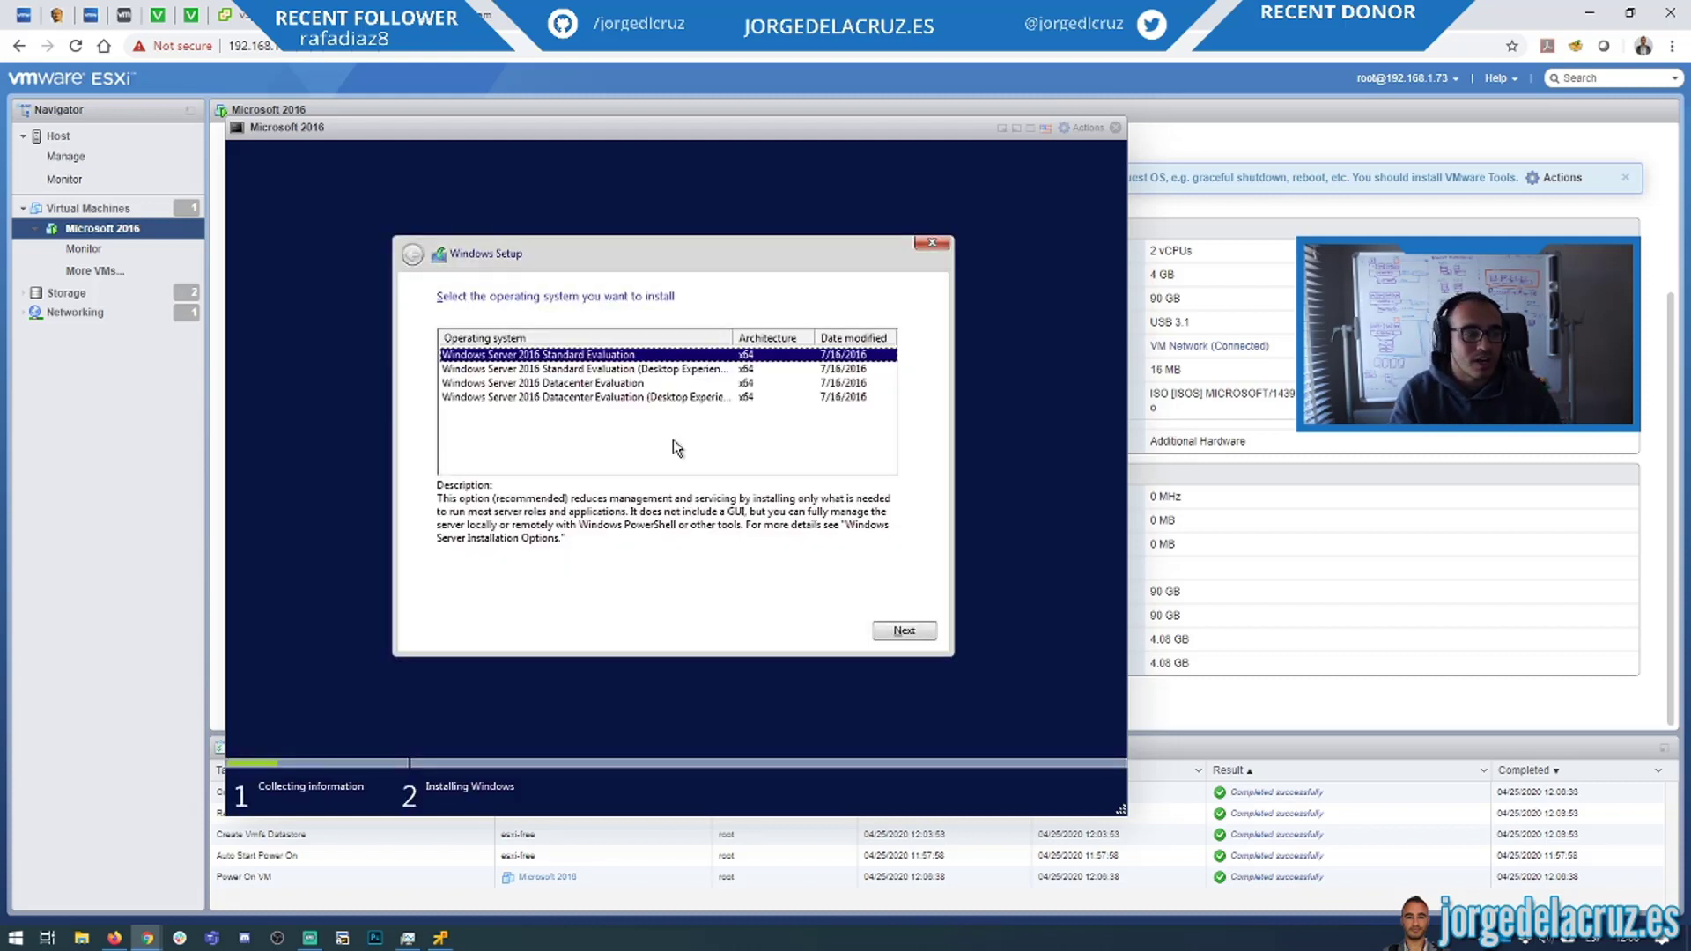
left_click(654, 370)
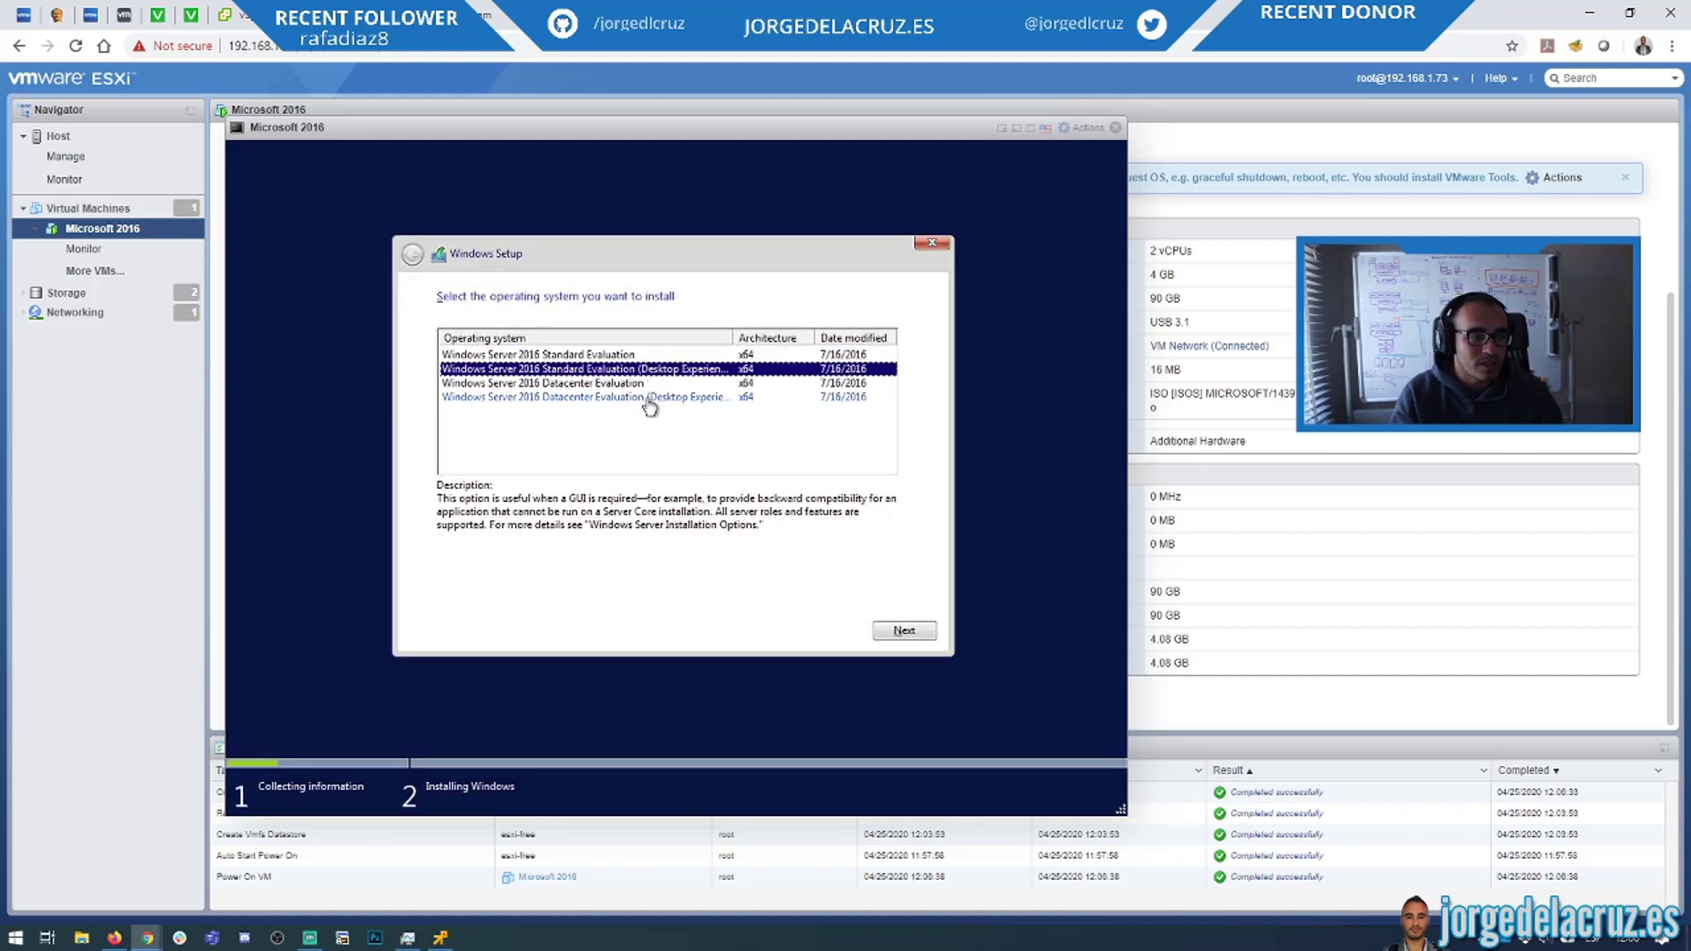
left_click(894, 632)
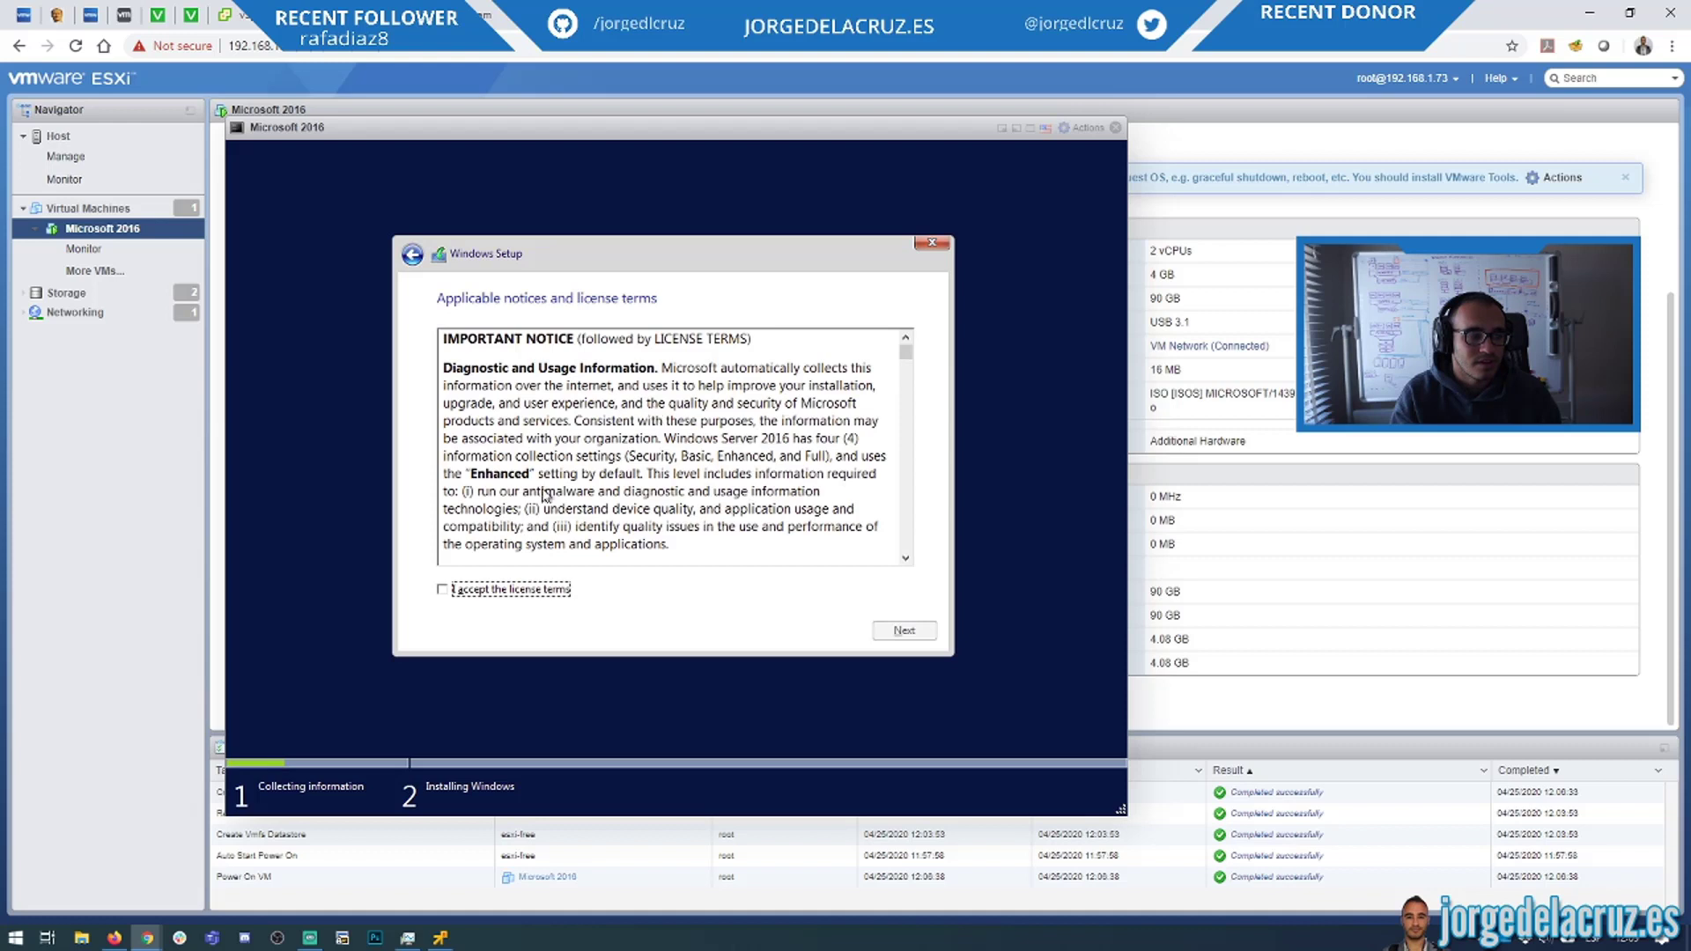
- Accept the license terms and run a Custom install onto the 90 GB unallocated Drive 0
left_click(485, 597)
left_click(916, 634)
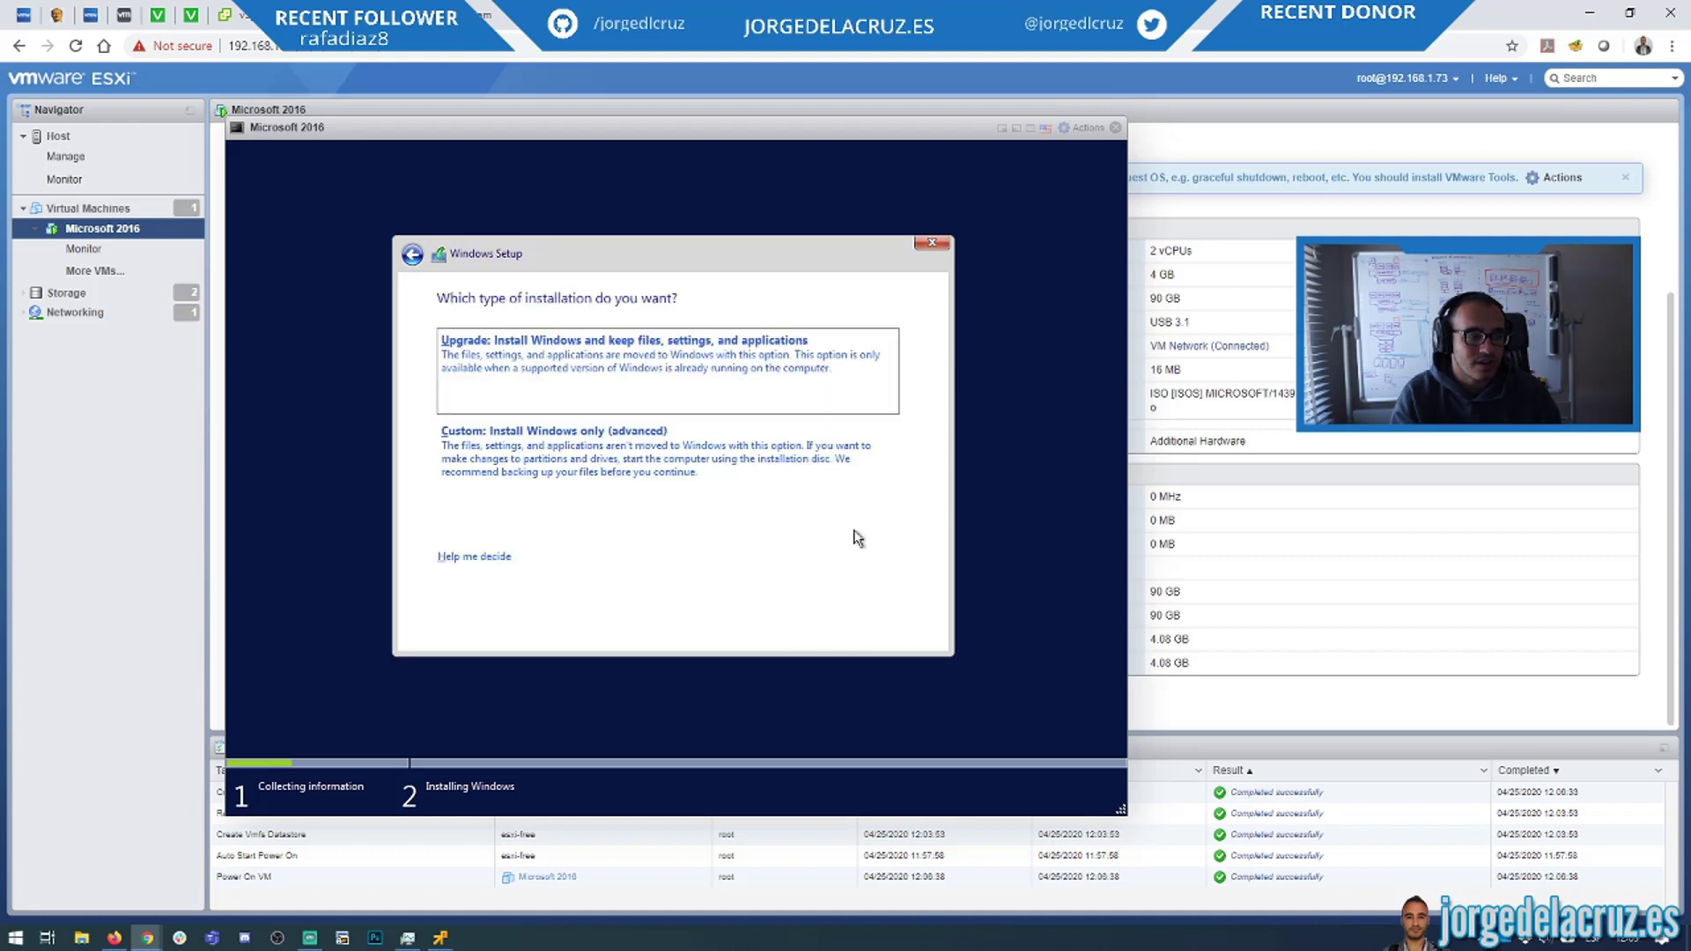
left_click(636, 432)
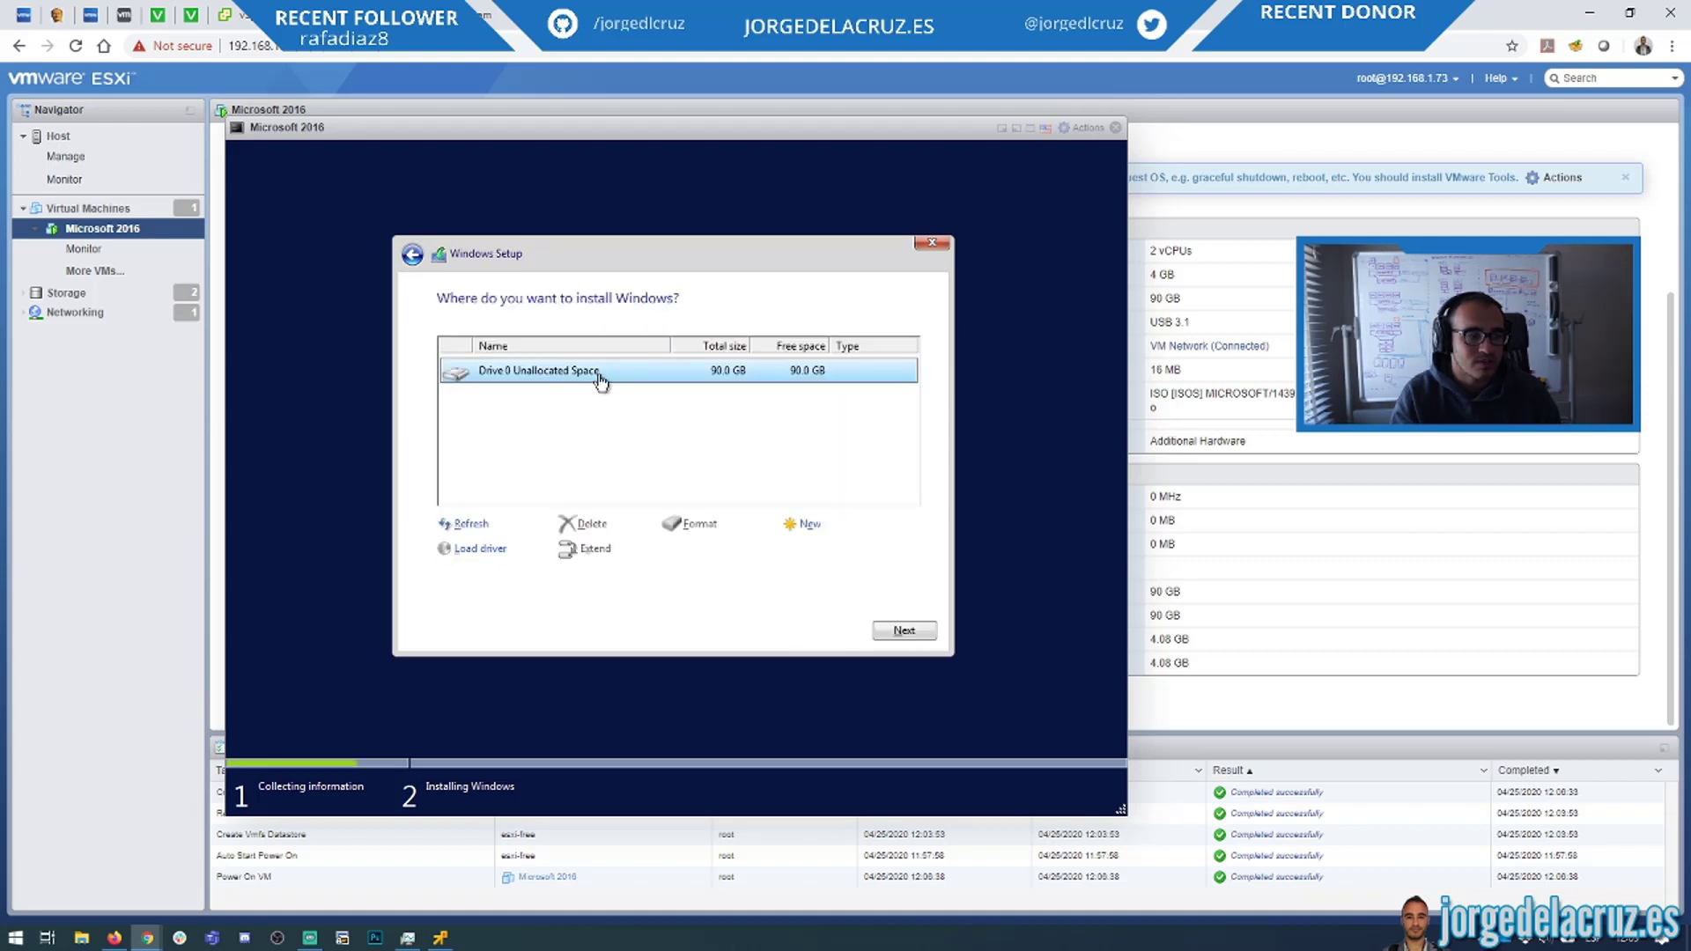
left_click(904, 630)
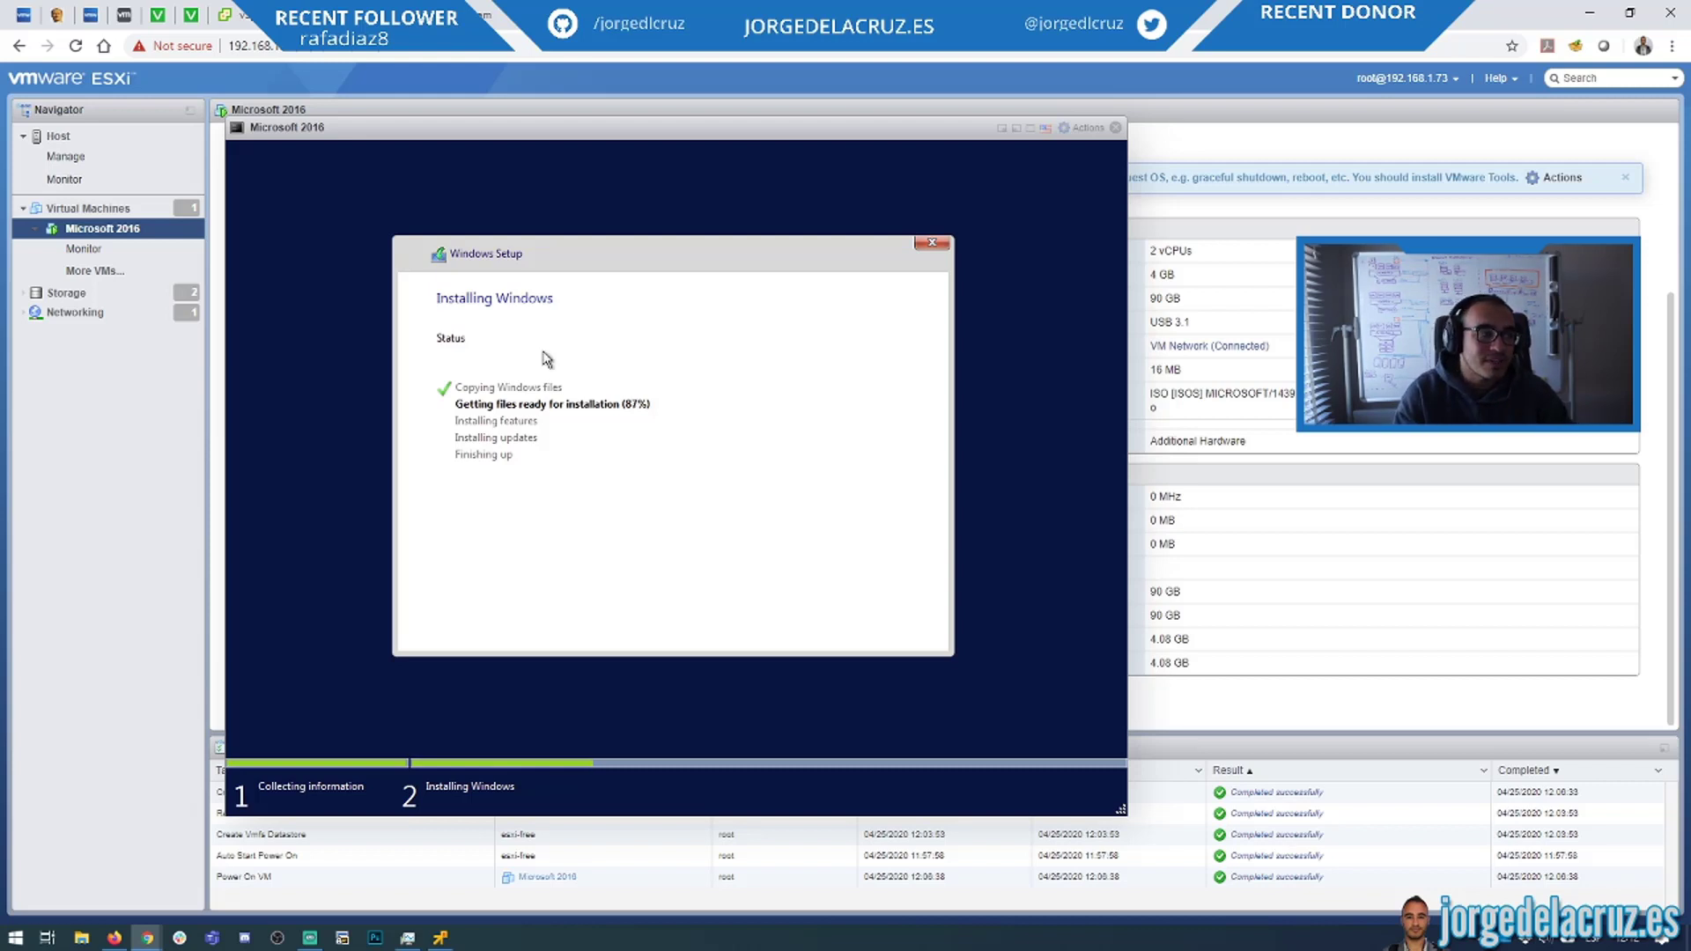
- Open and dismiss the Microsoft 2016 VM's context menu while Windows Setup finishes installing
left_click(123, 230)
right_click(126, 232)
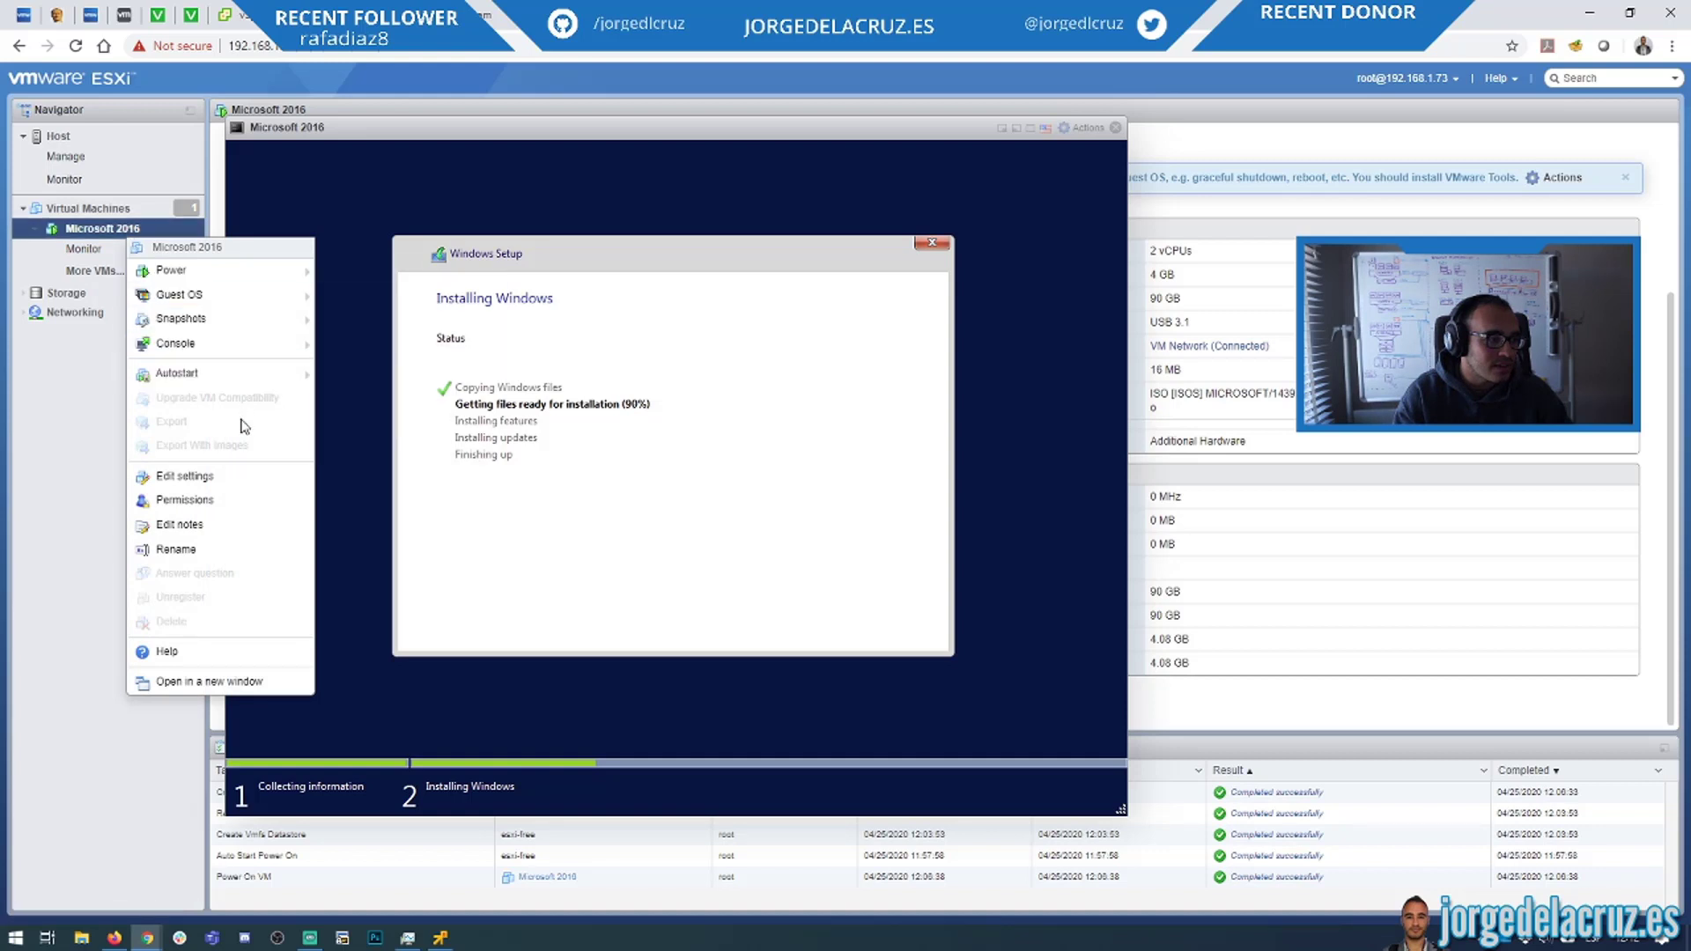
mouse_move(219, 372)
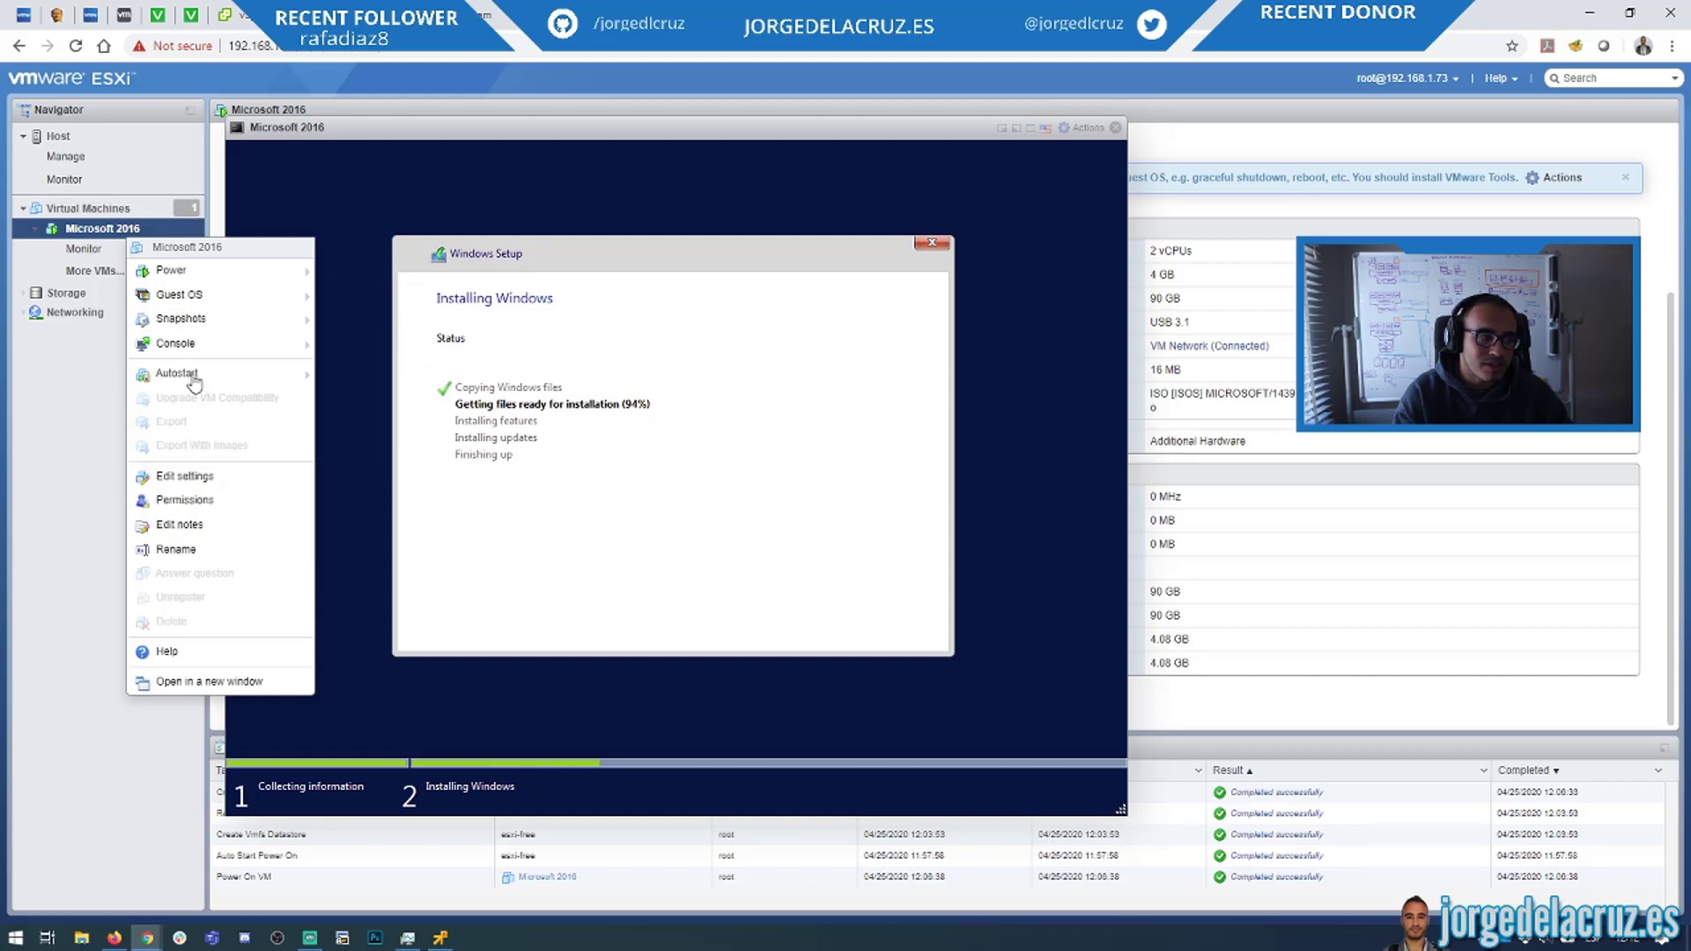
mouse_move(201, 280)
mouse_move(207, 344)
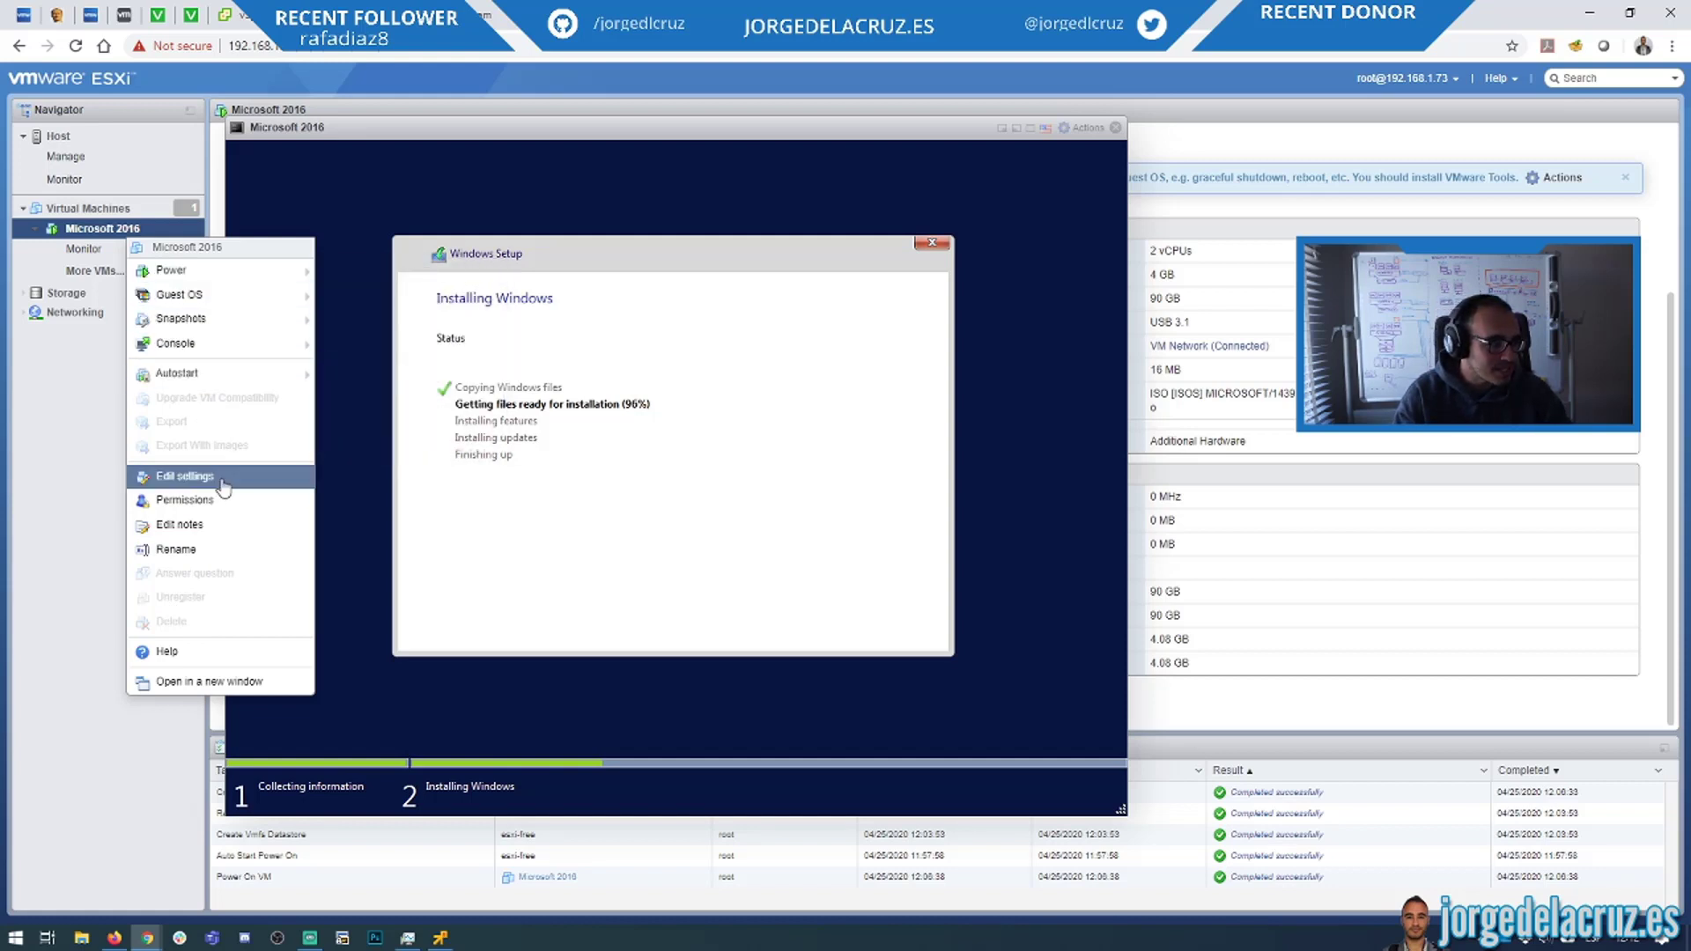
left_click(575, 142)
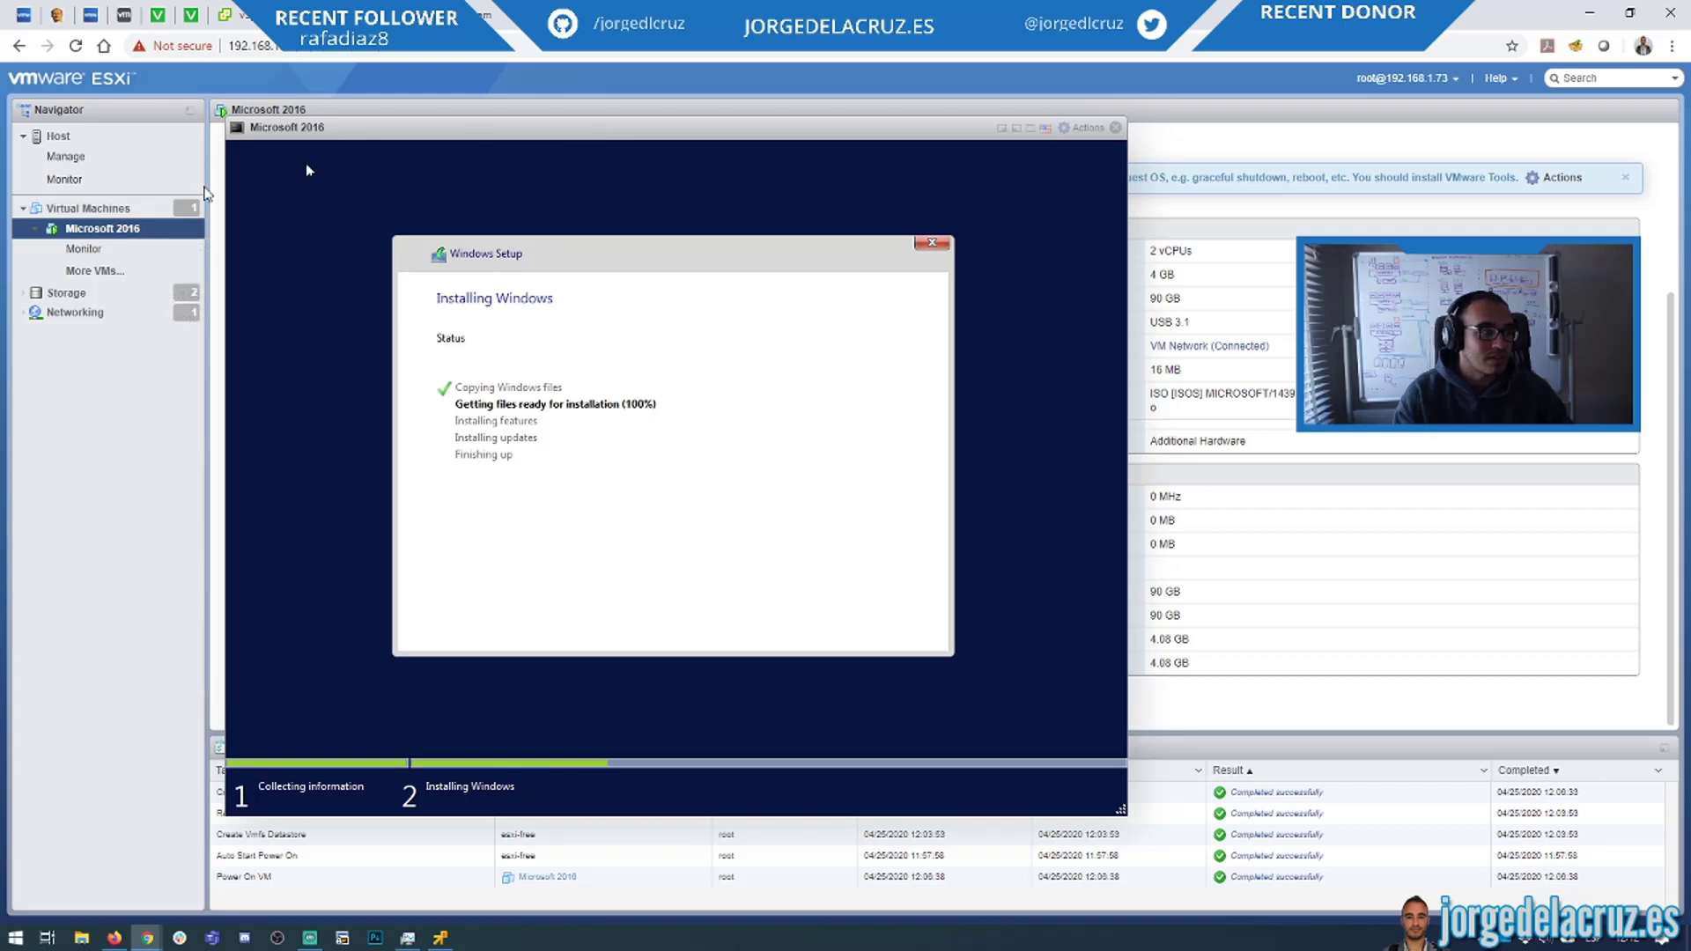
right_click(115, 234)
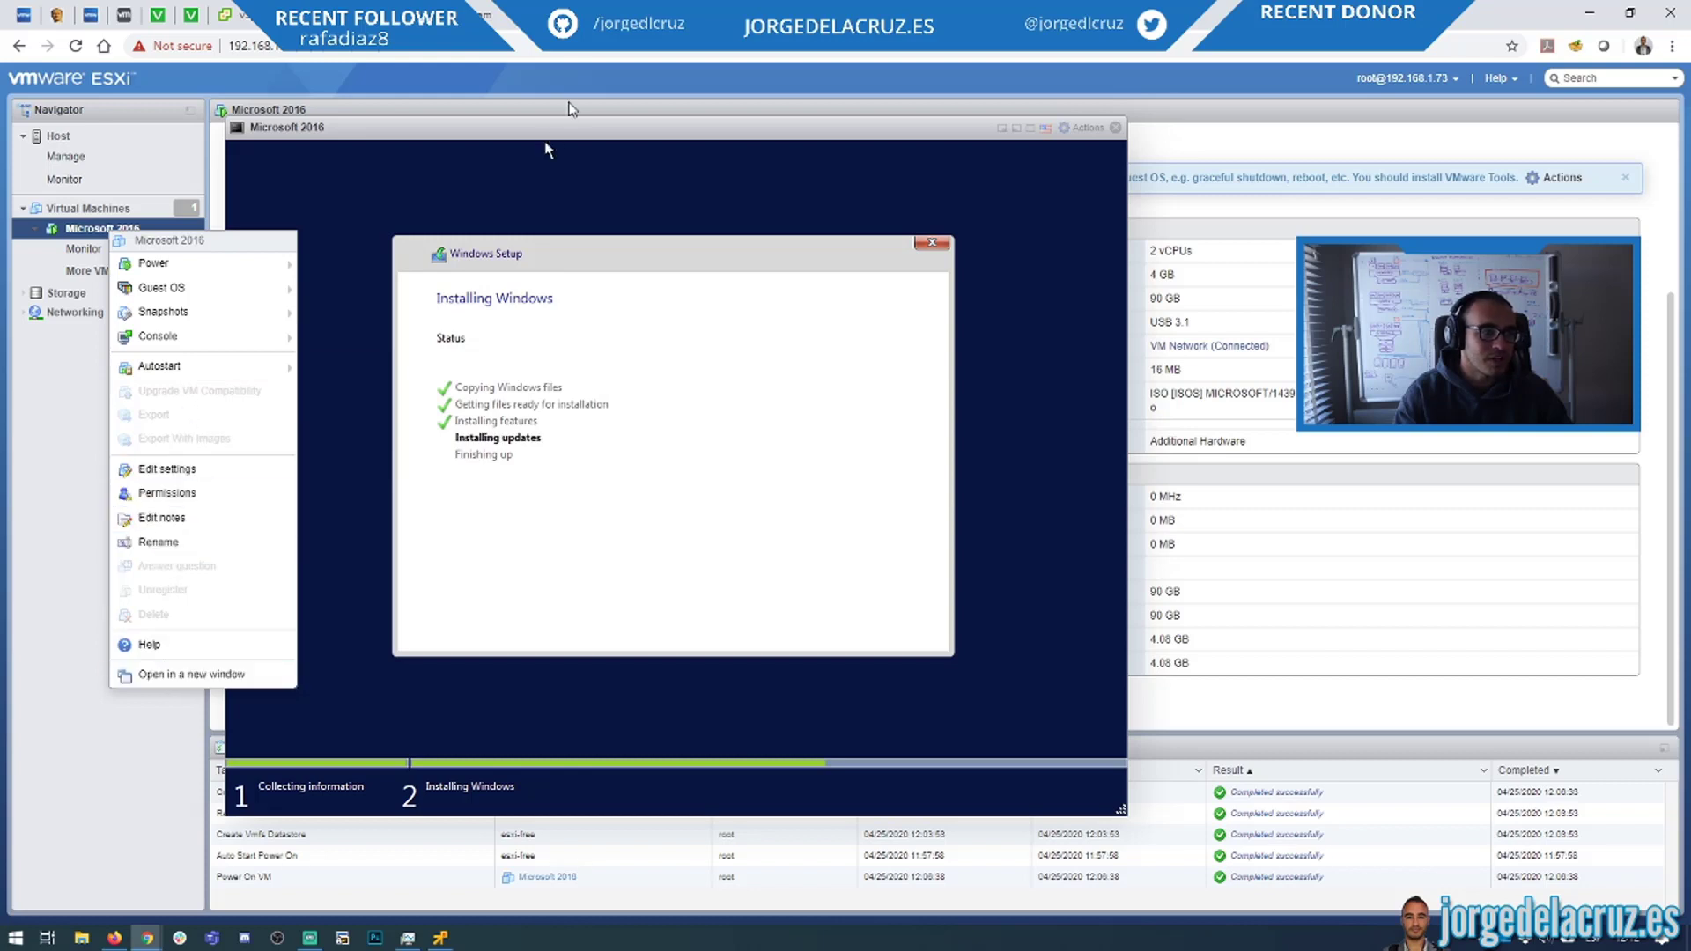
left_click(578, 132)
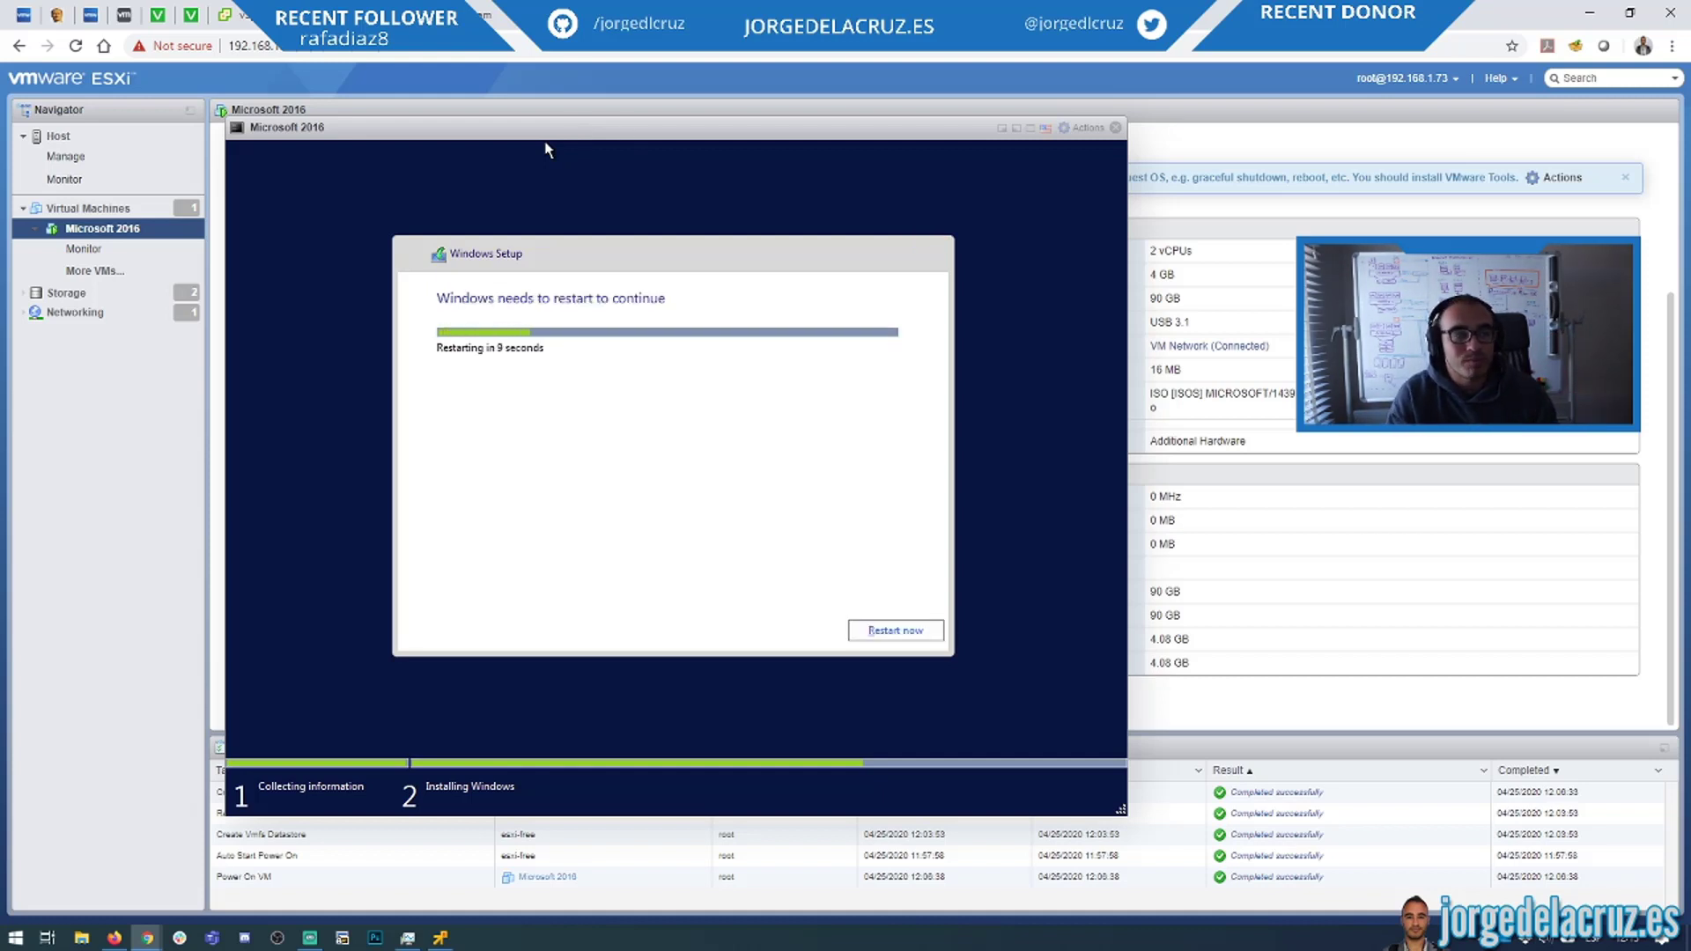
- Restart the VM from Windows Setup to reach the Customize settings screen
left_click(880, 630)
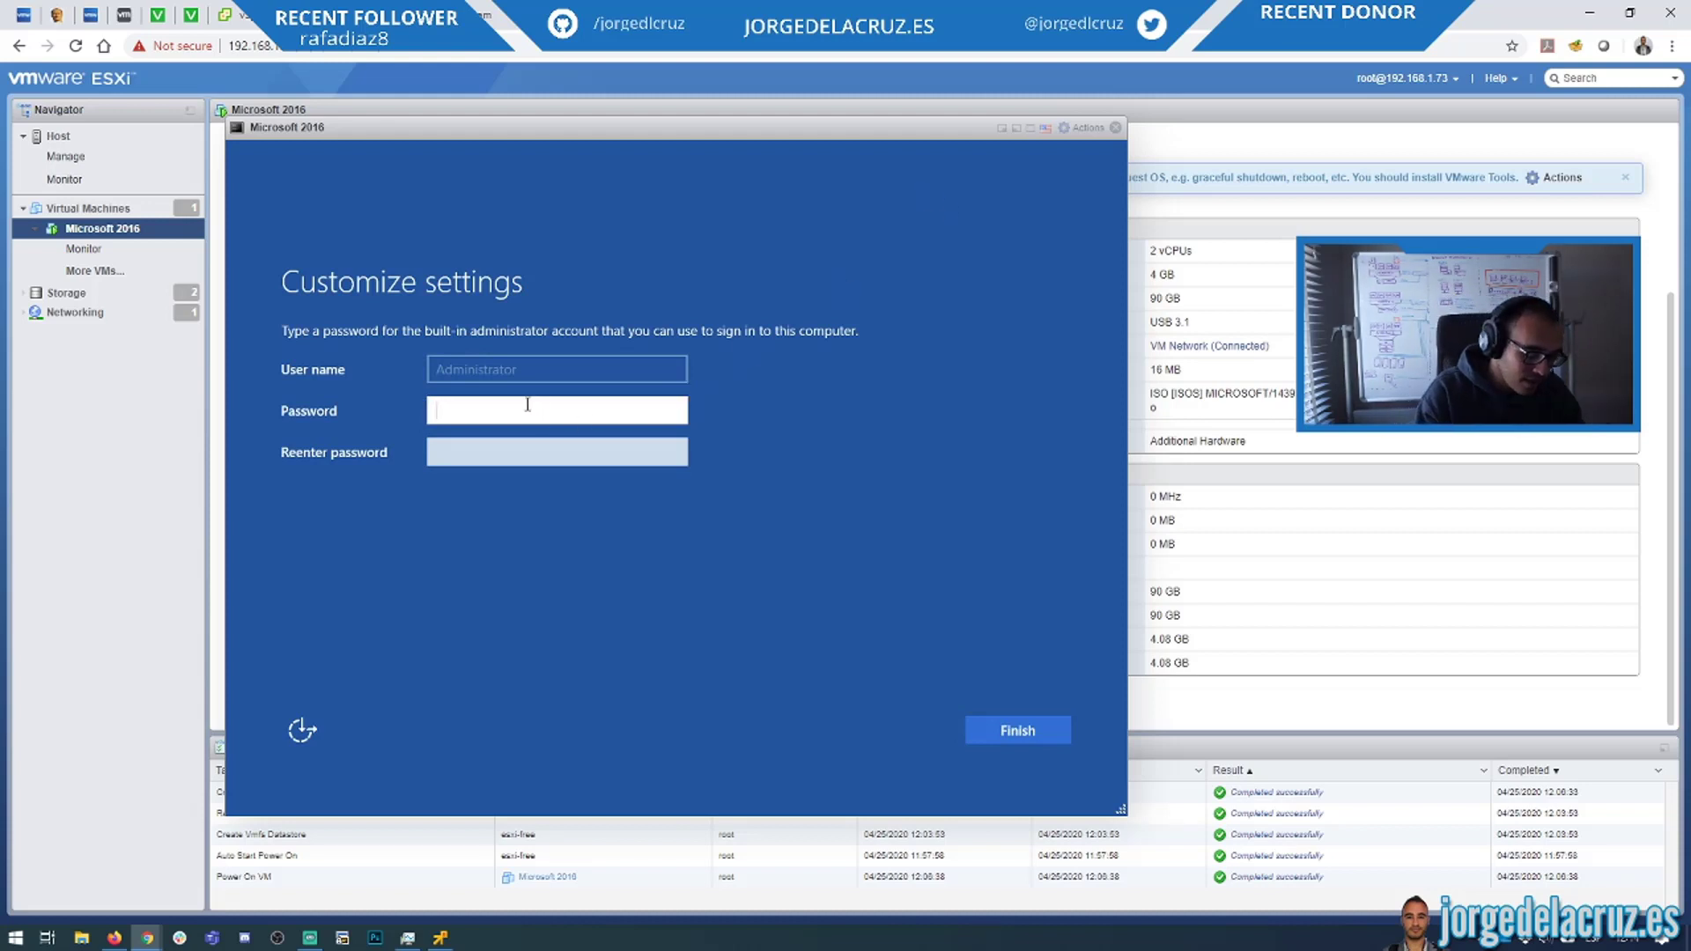
- Enter and confirm the built-in Administrator password, reveal both to verify, and finish setup
type("********")
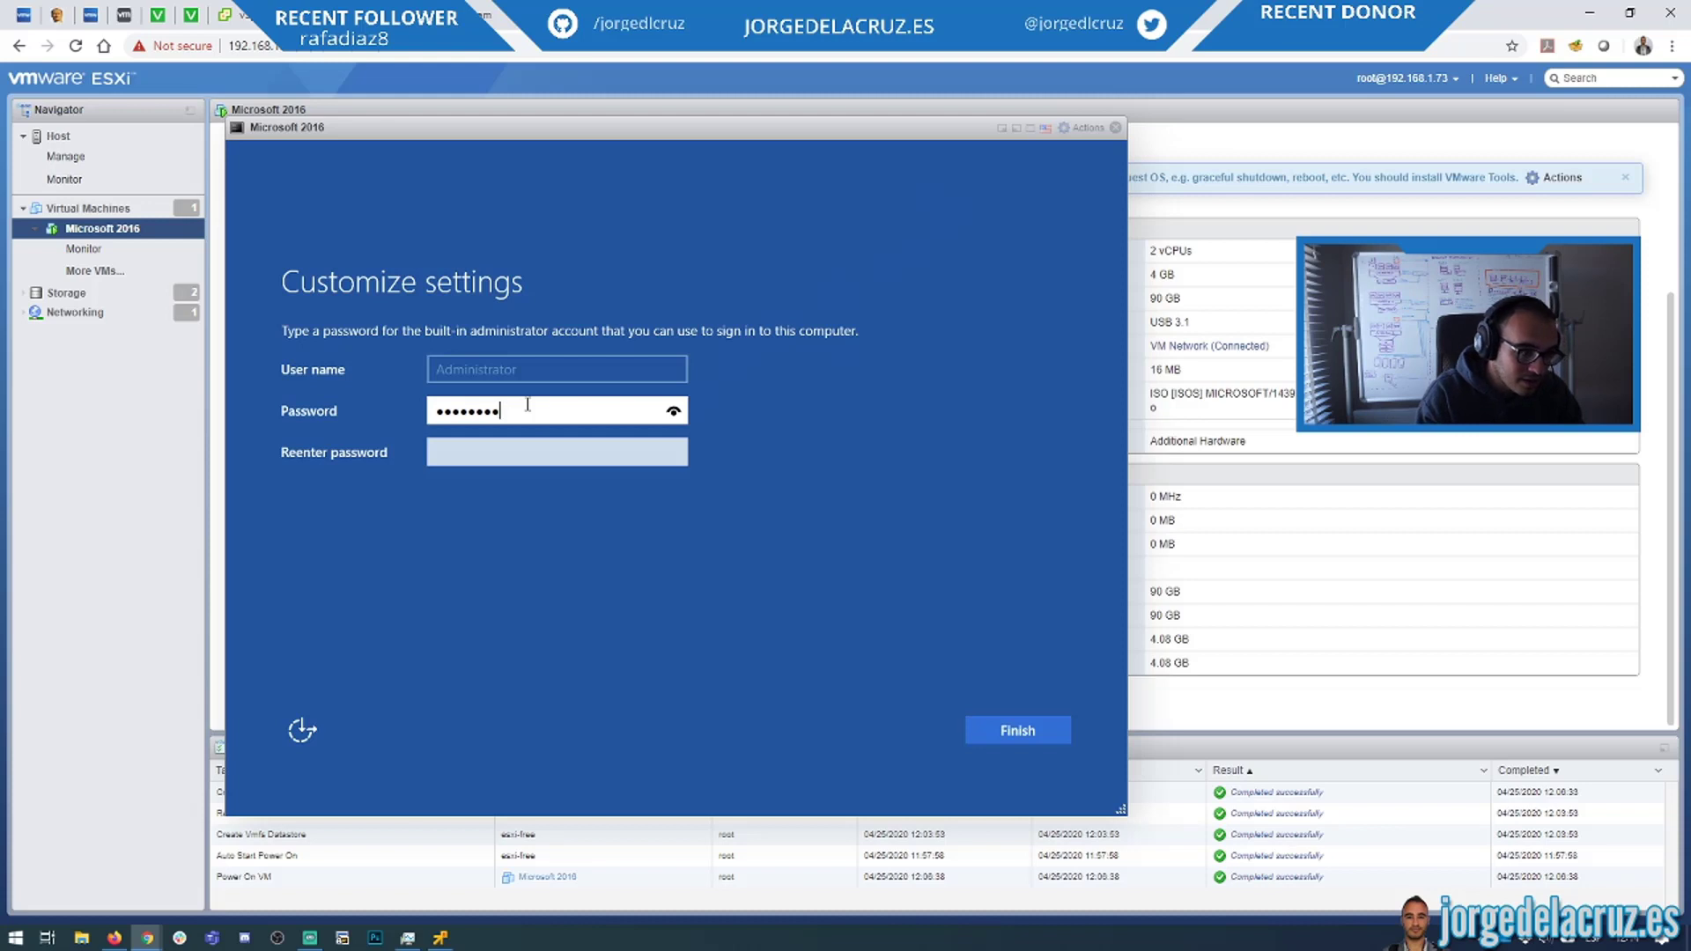
key("ctrl+a")
key("BackSpace")
type("******")
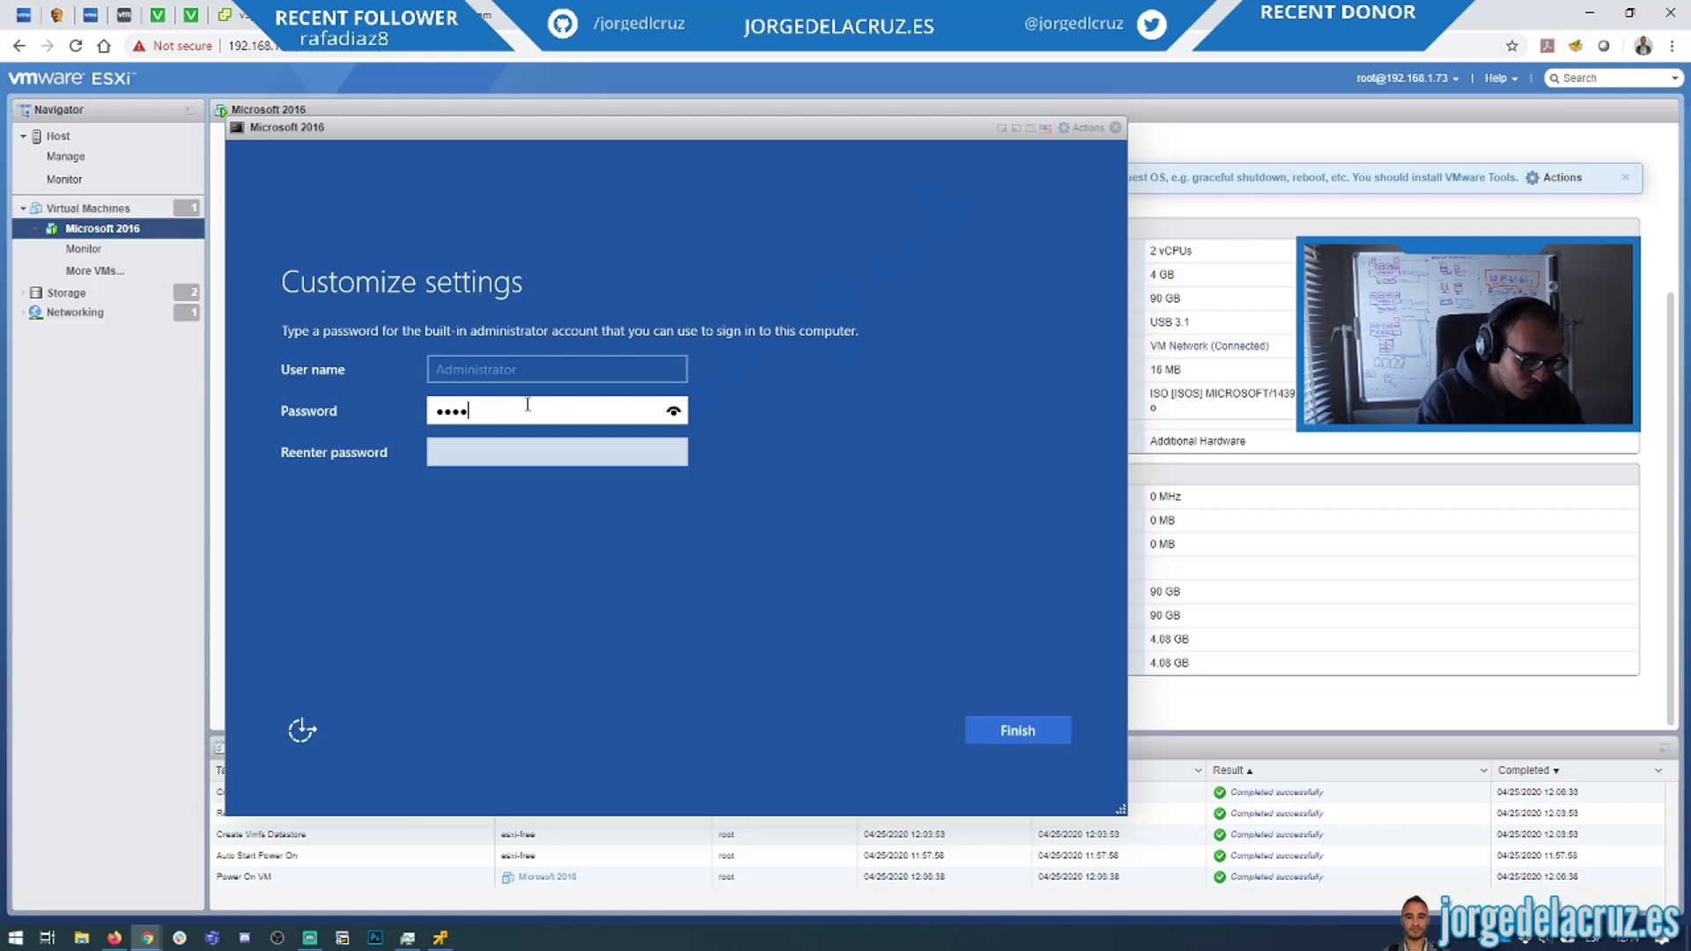
type("****")
key("Tab")
type("***")
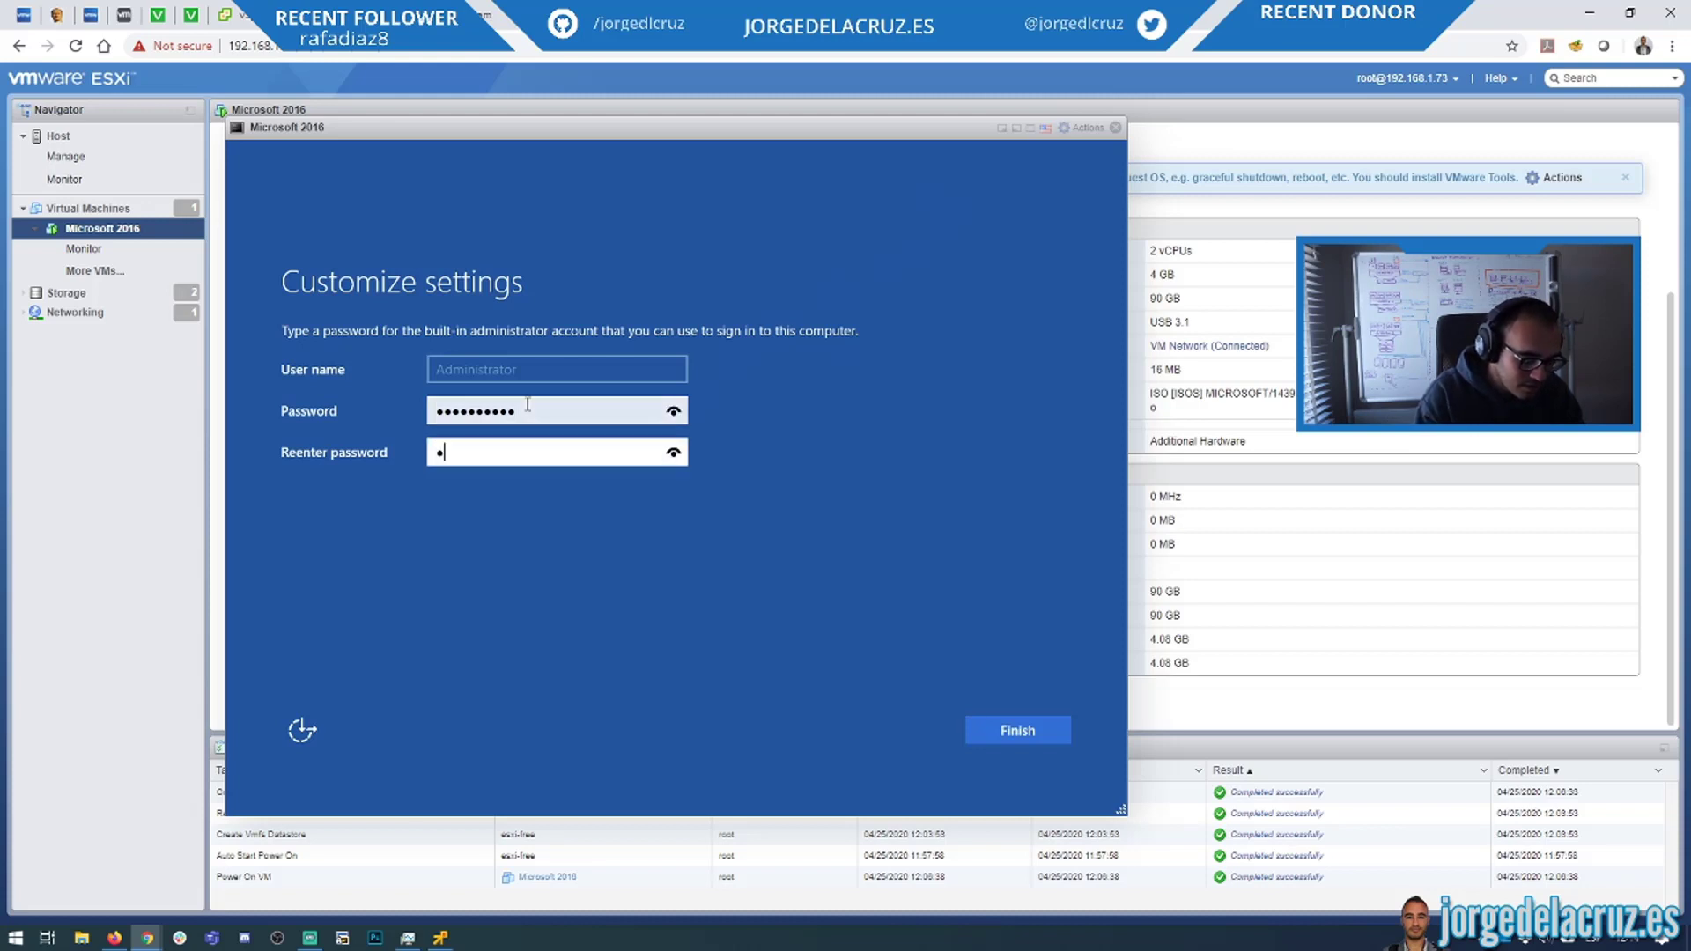
type("*******")
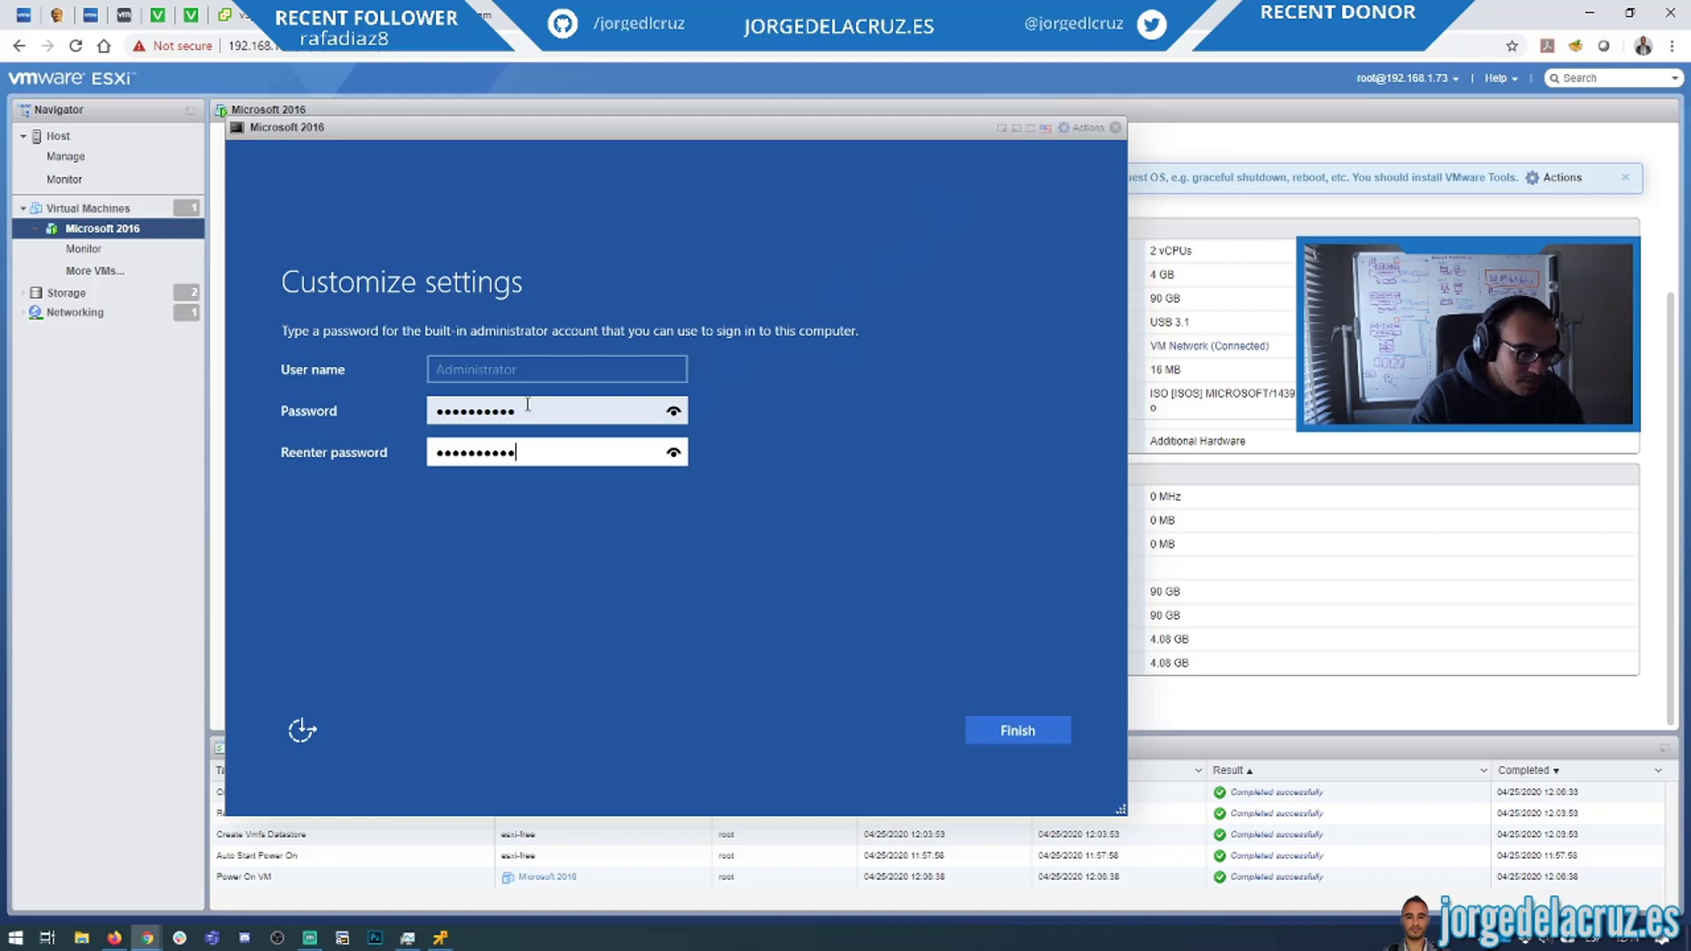
left_click(673, 410)
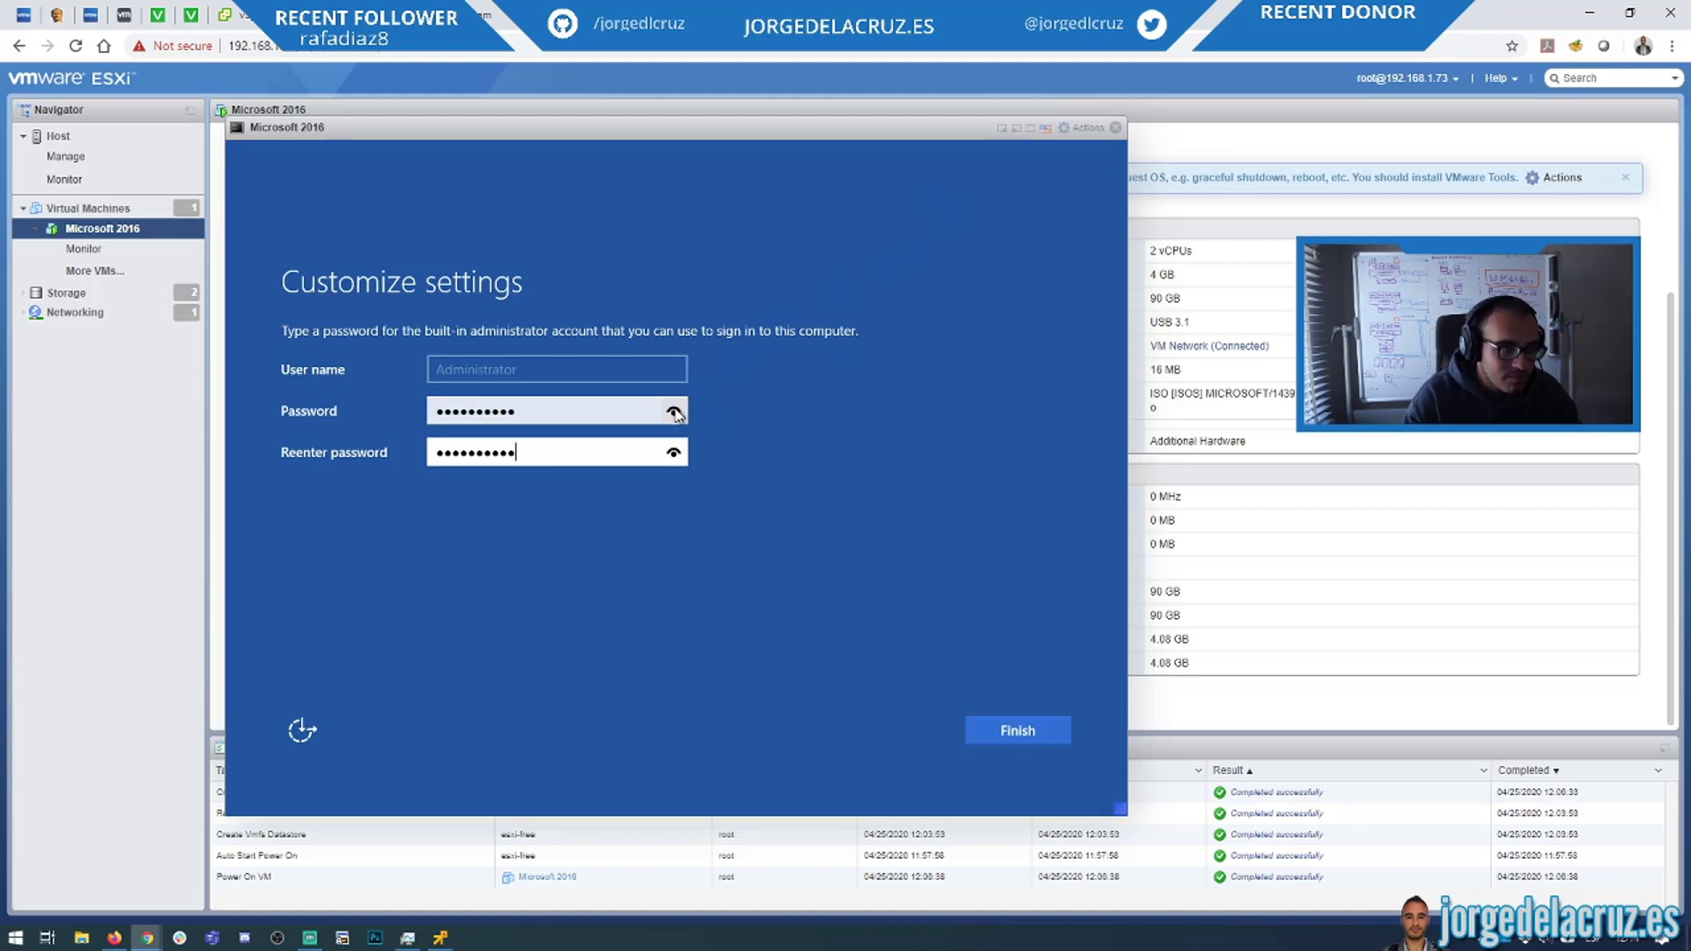
left_click(674, 451)
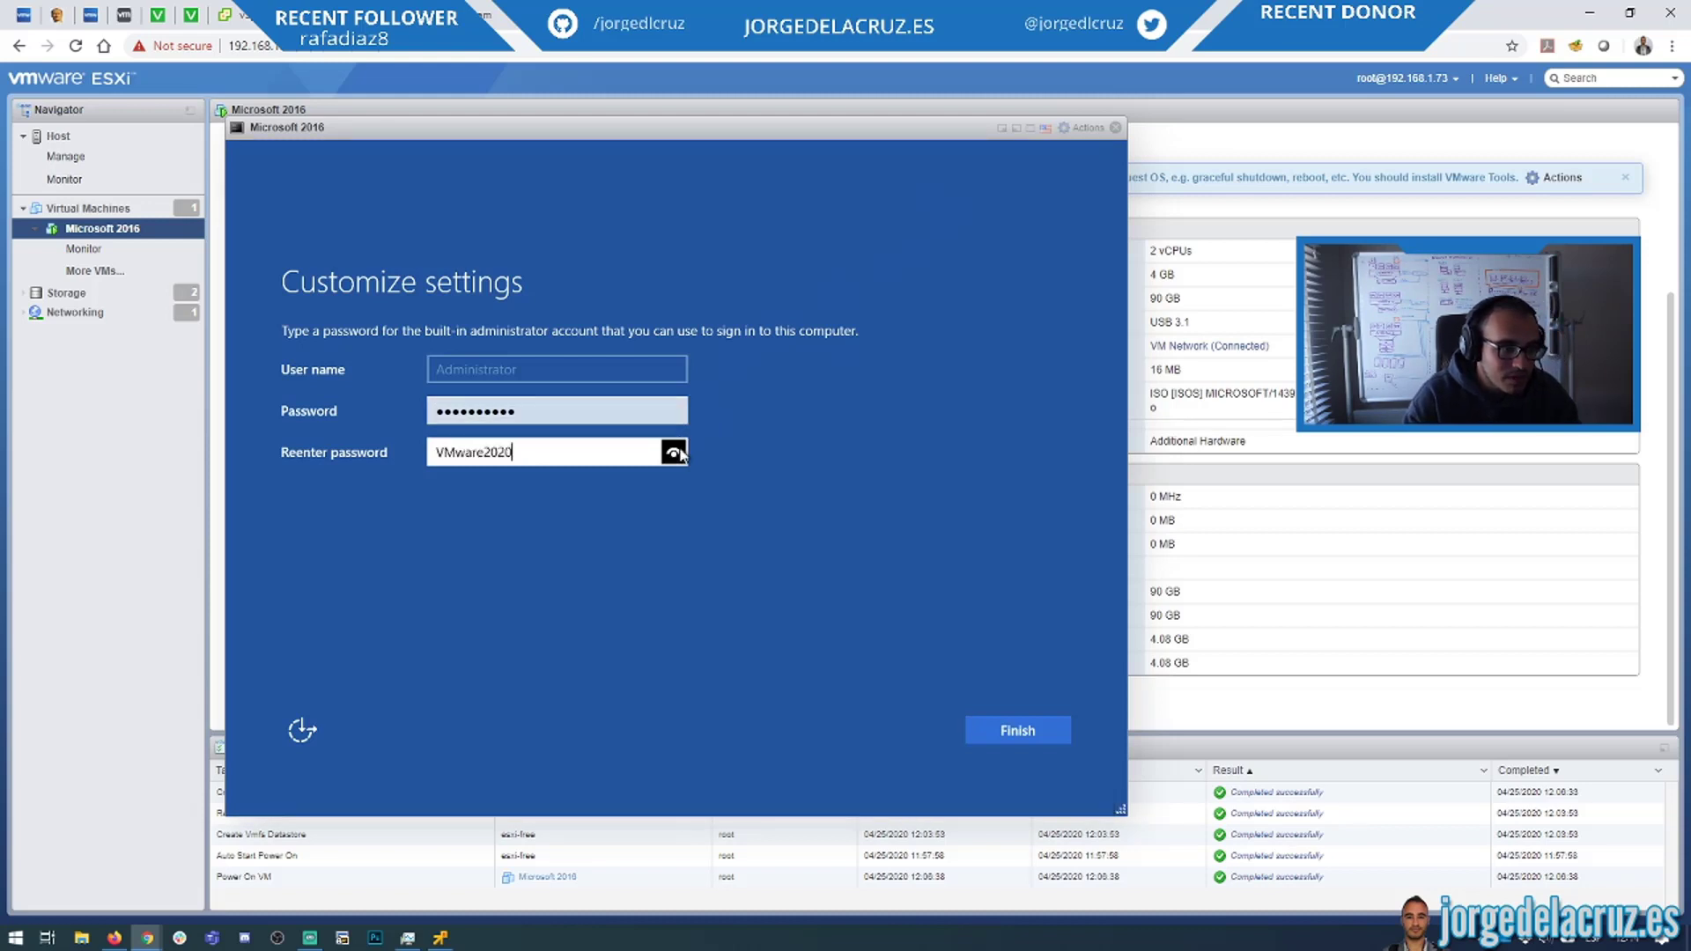
left_click(980, 727)
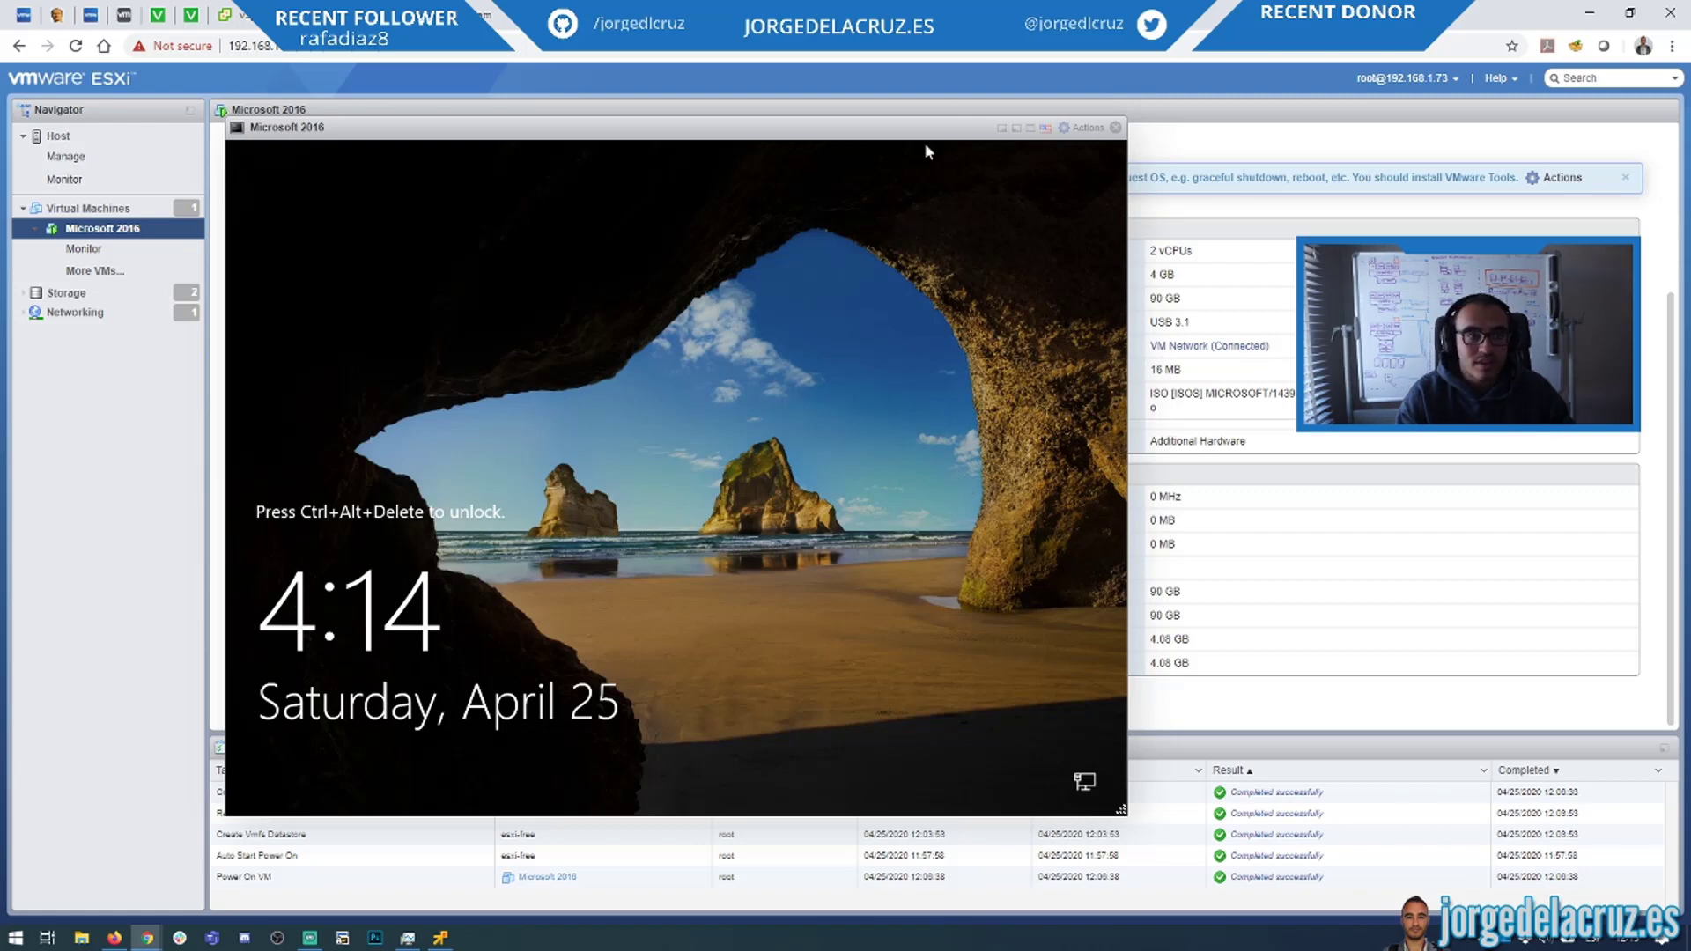
key("ctrl+t")
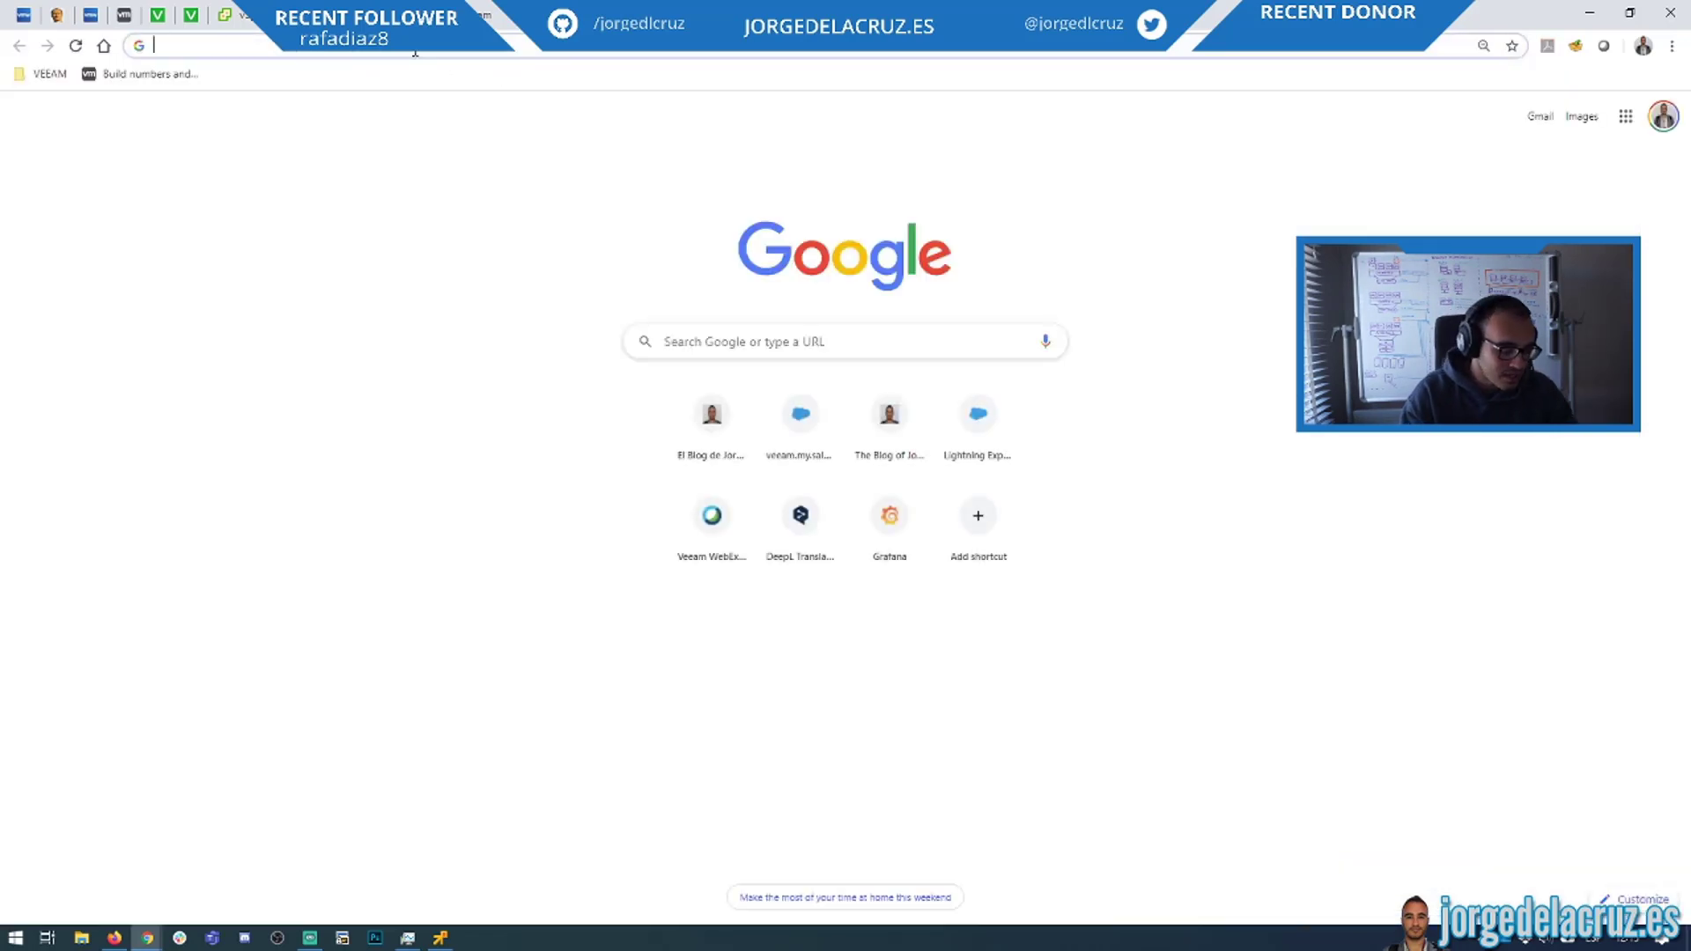
- Search Google for 'software geeks' and scroll through the results
type("software geeks")
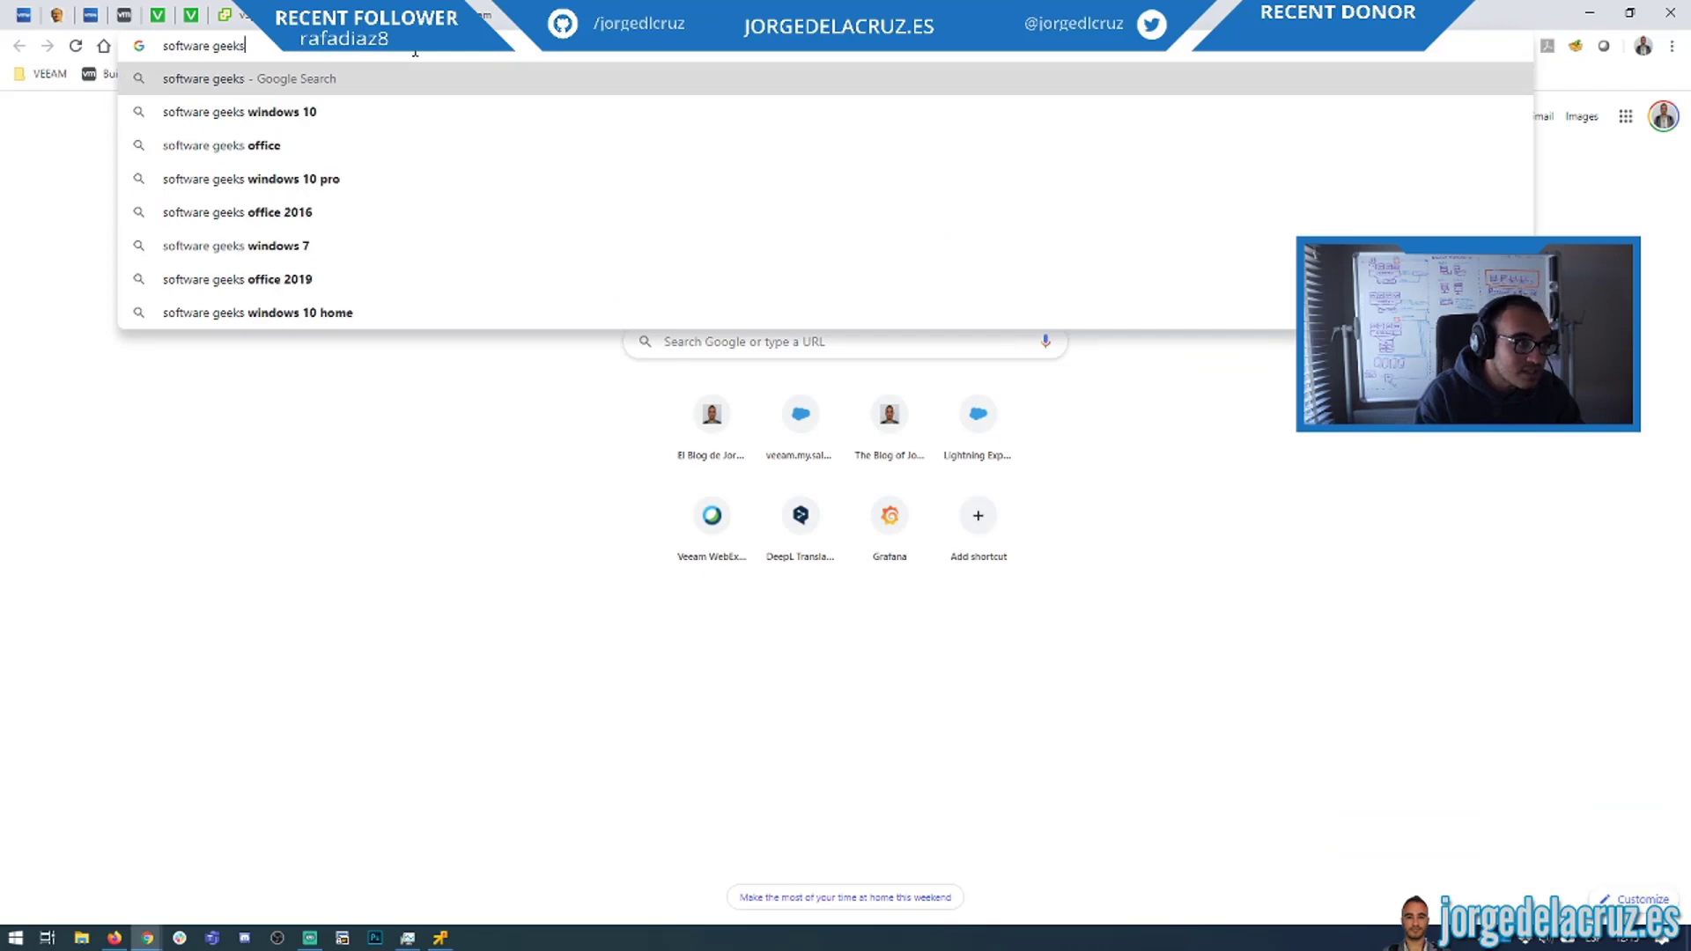
key("Return")
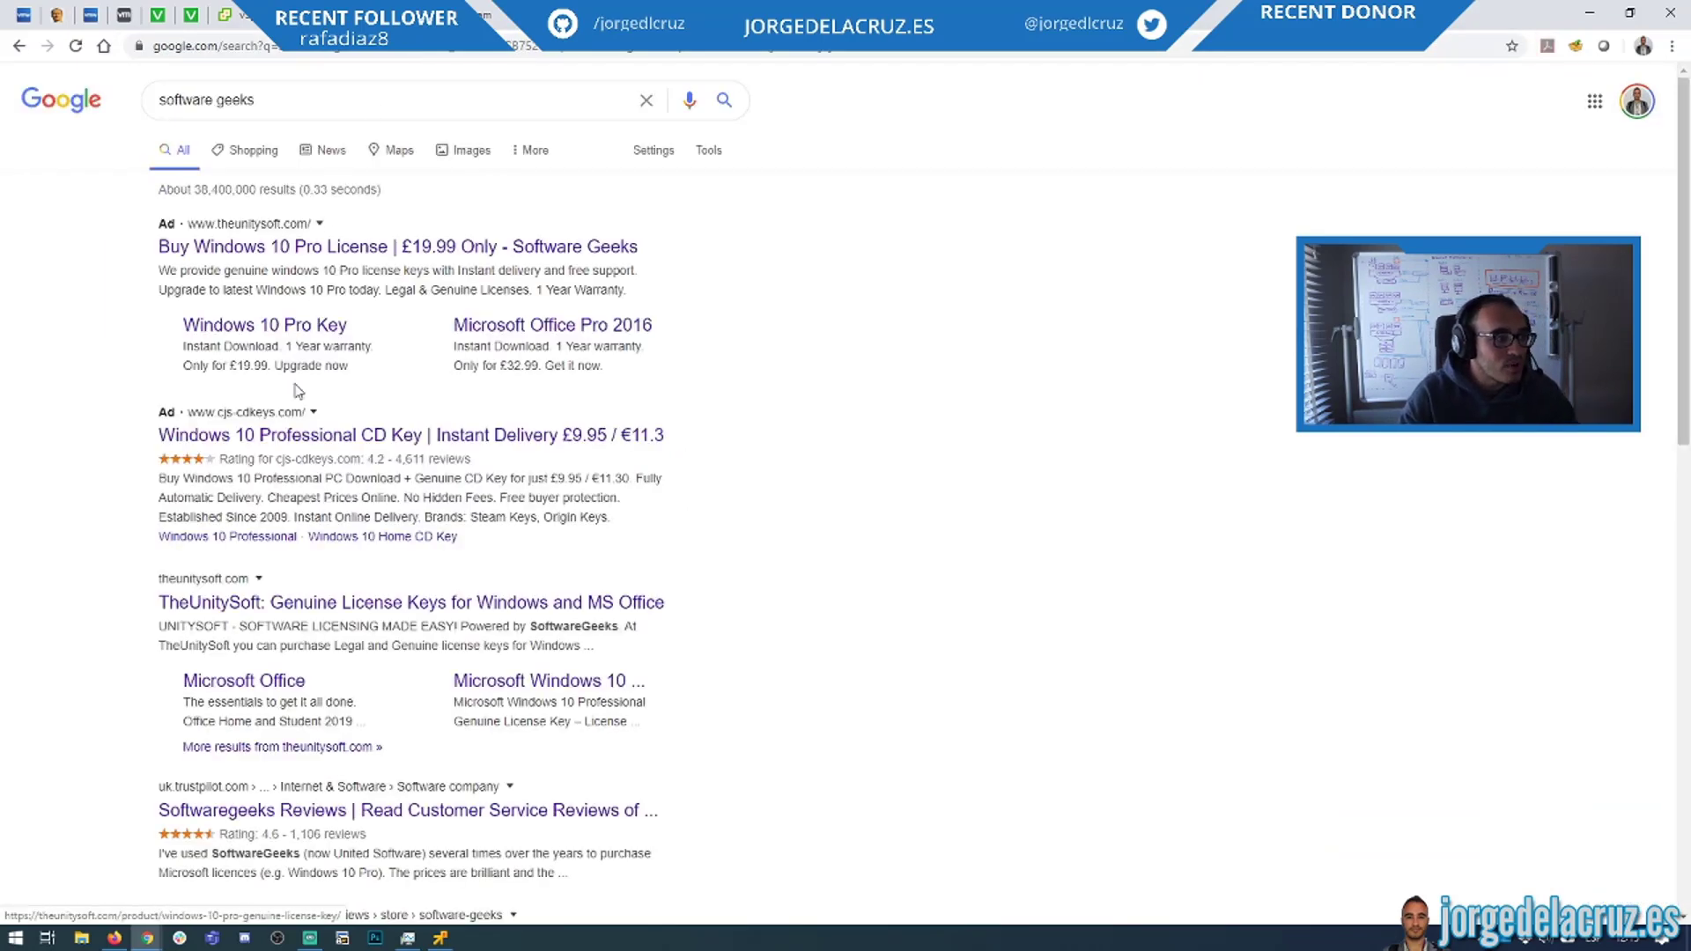
scroll(128, 553, "down", 4)
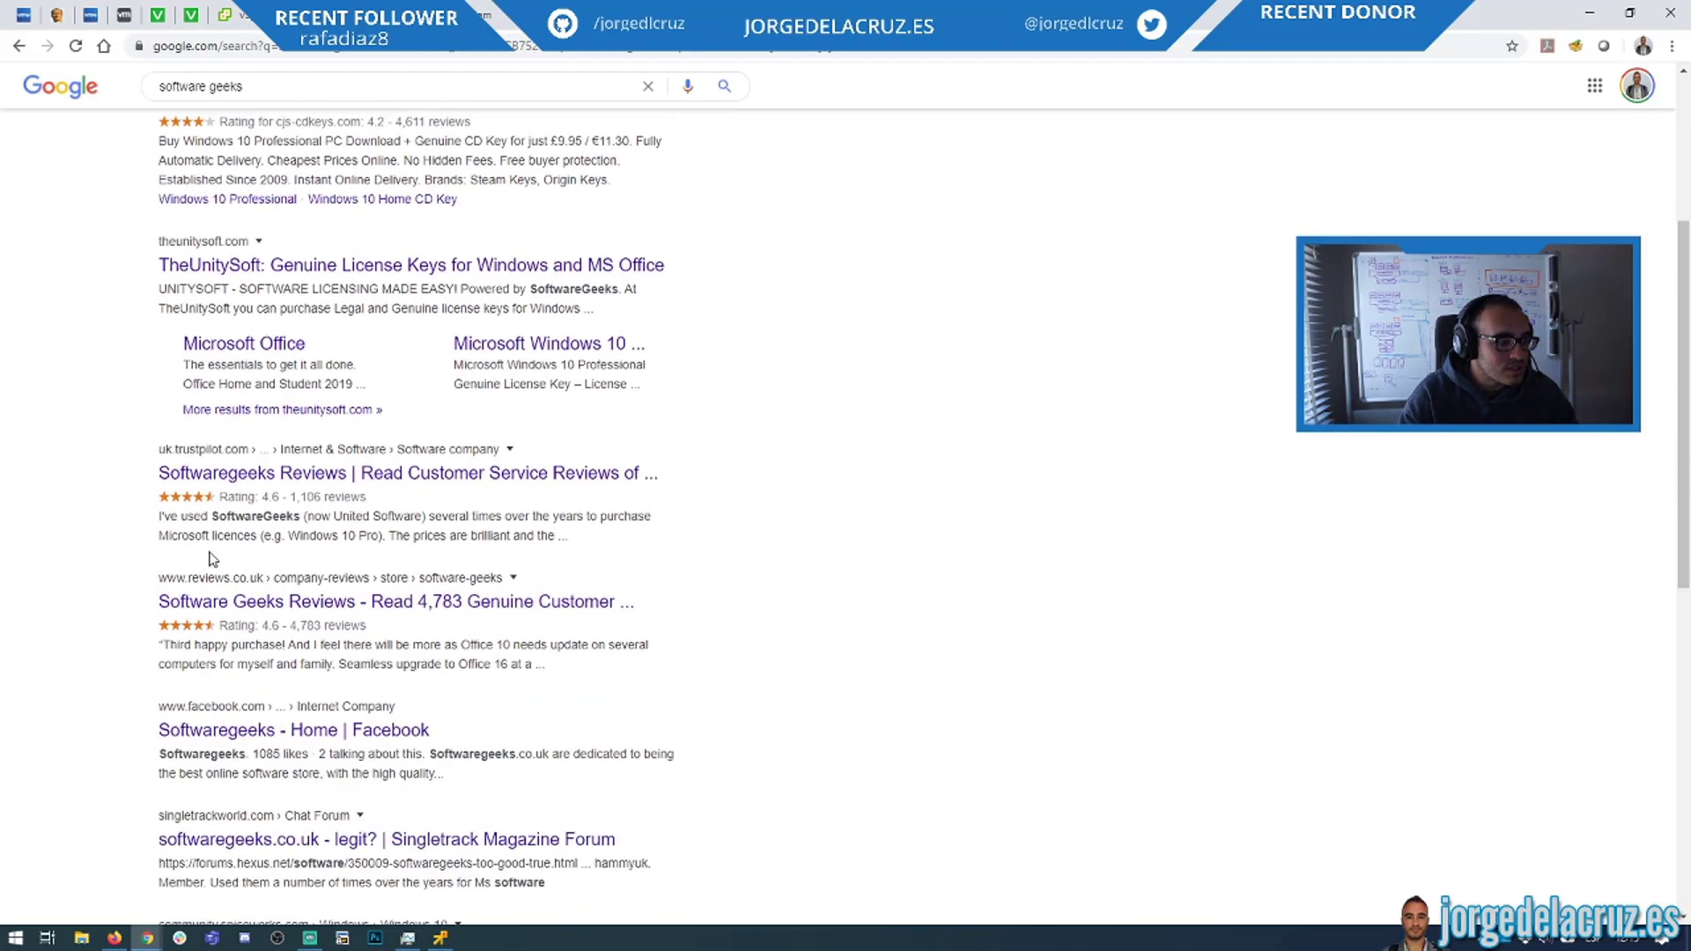
scroll(128, 553, "down", 3)
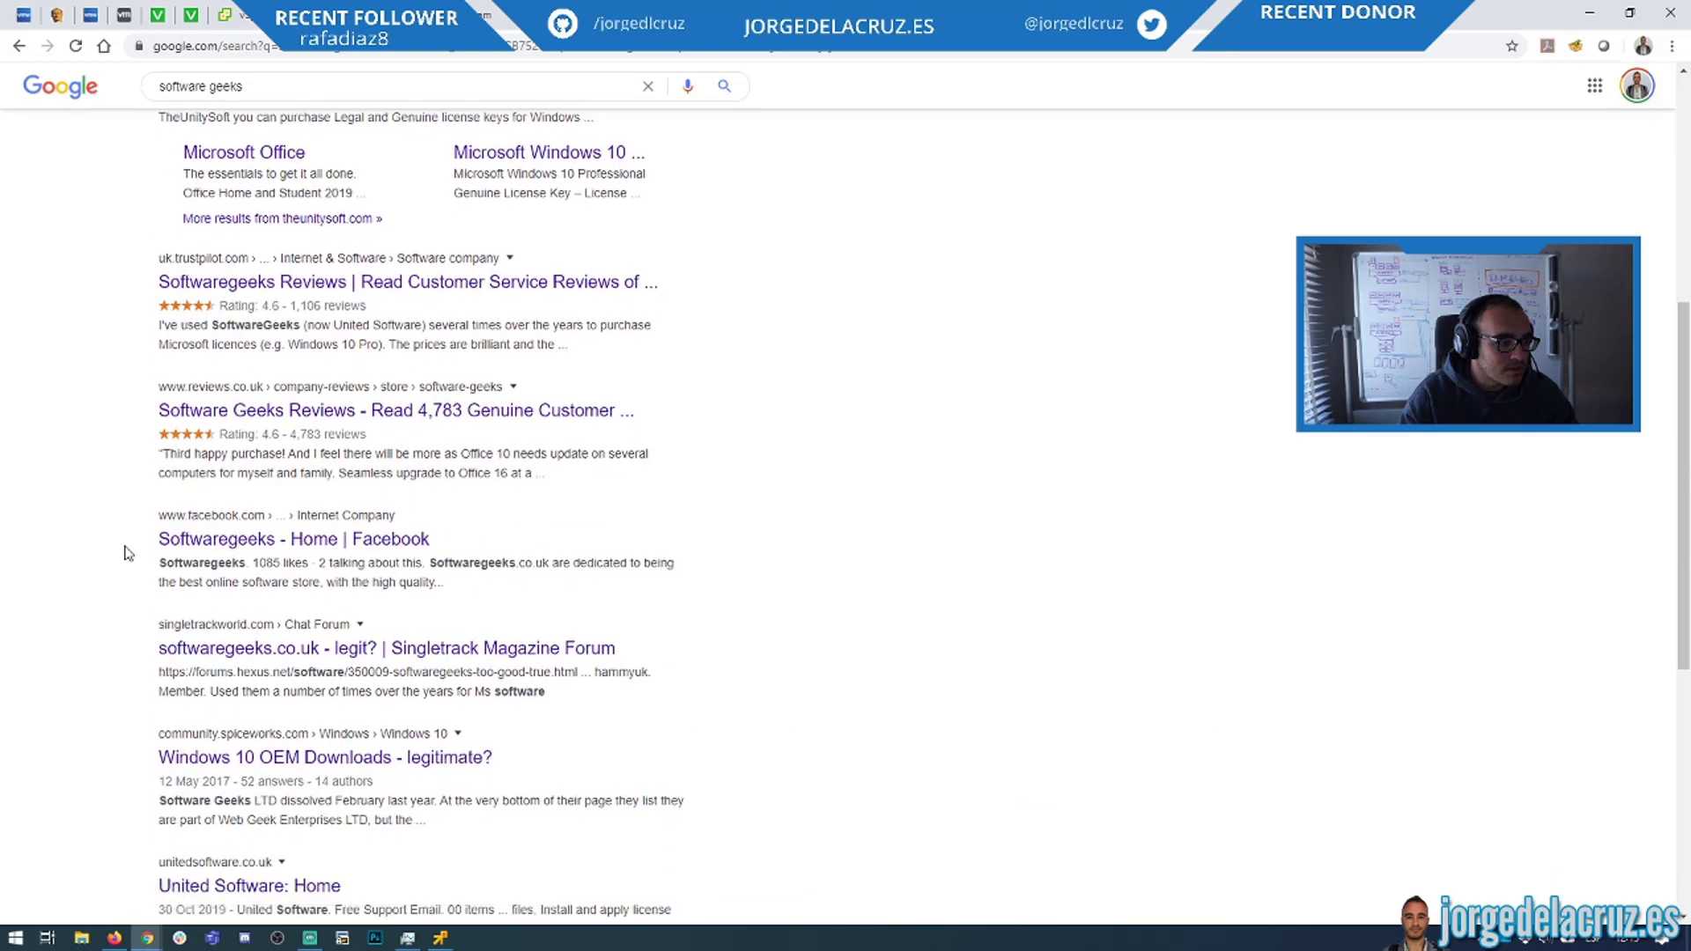
scroll(128, 553, "down", 1)
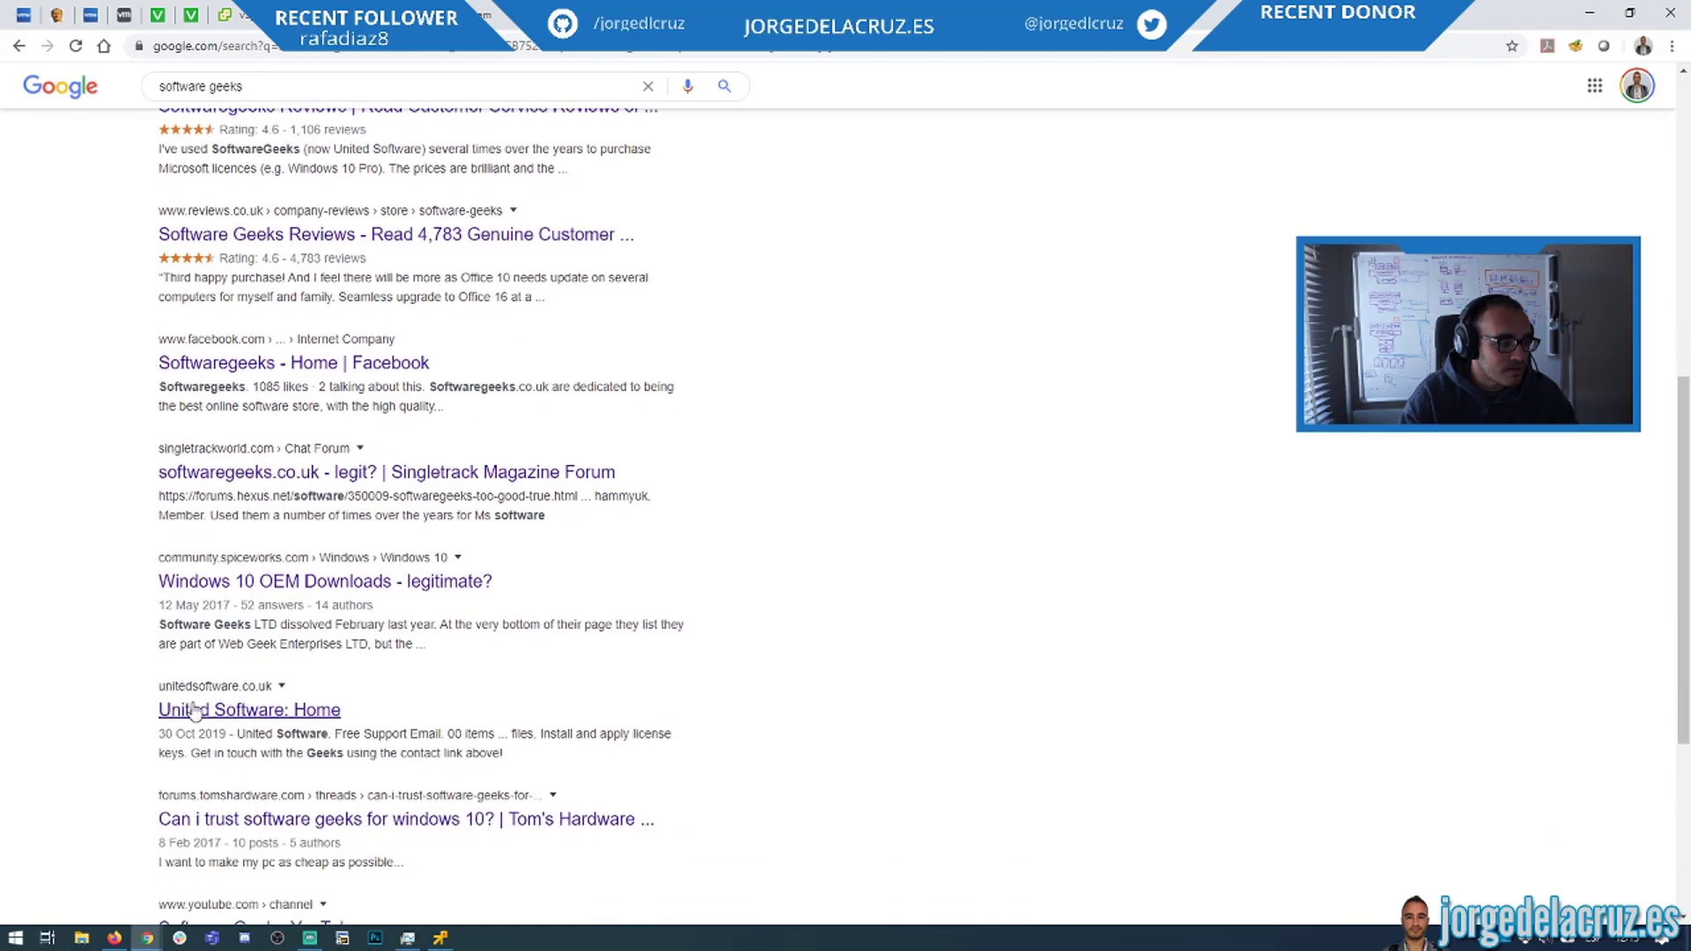
scroll(365, 705, "up", 8)
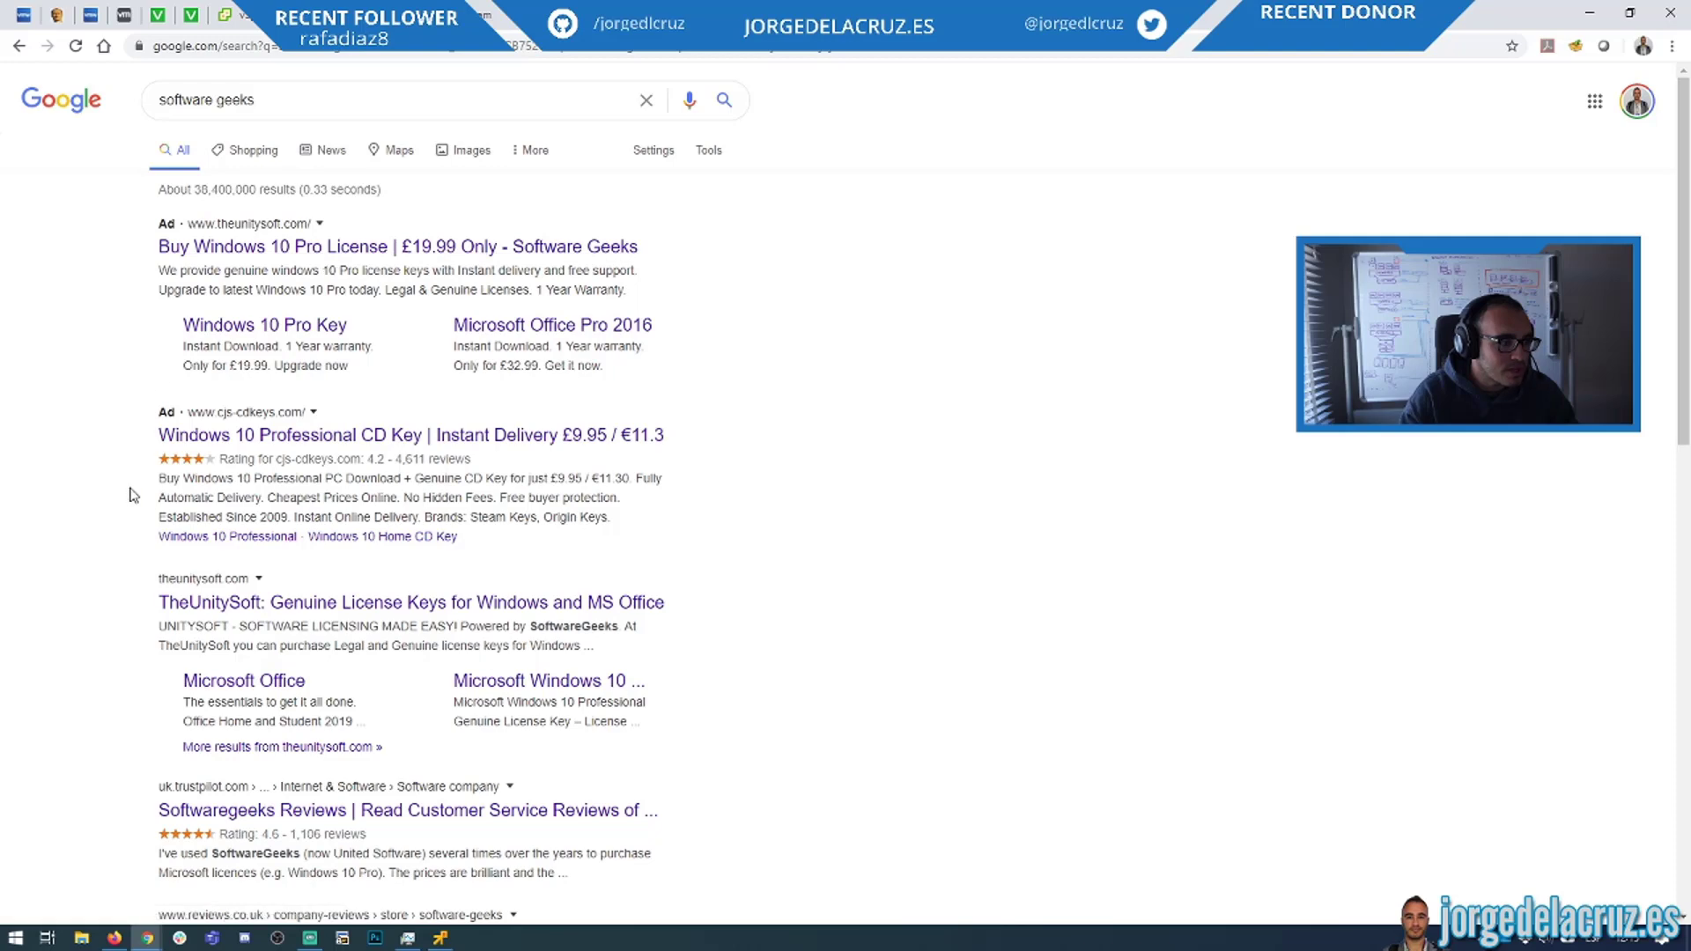
- Open TheUnitySoft from the results, close the sale popup, and browse the Microsoft Windows category
left_click(409, 603)
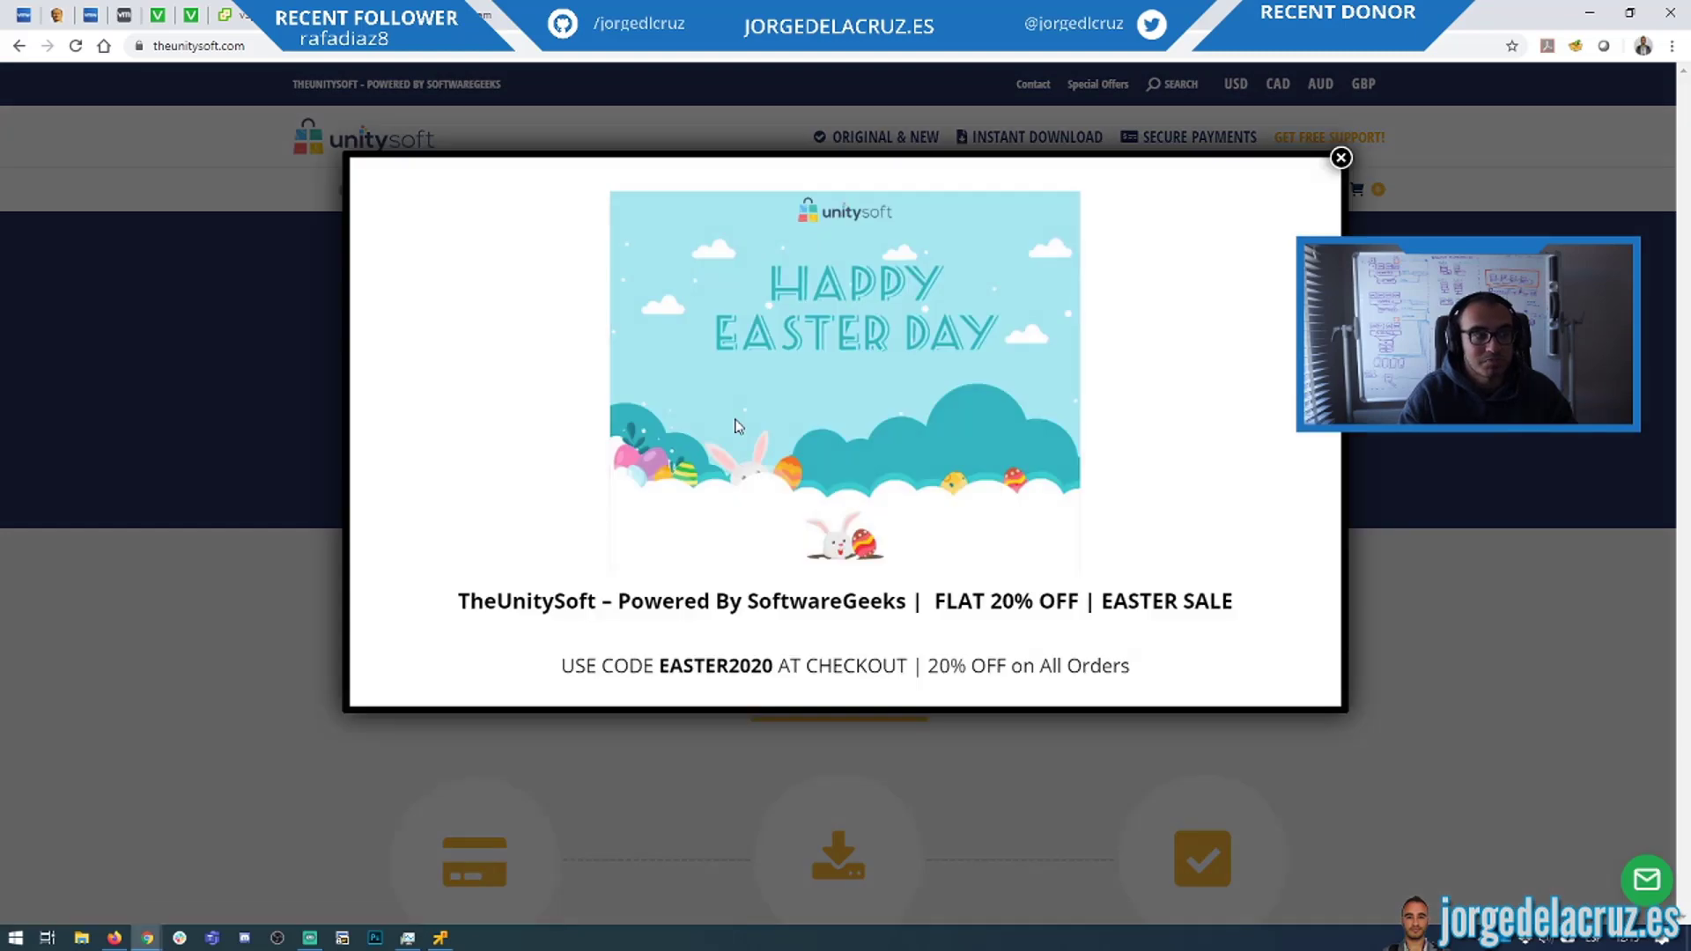
left_click(1340, 157)
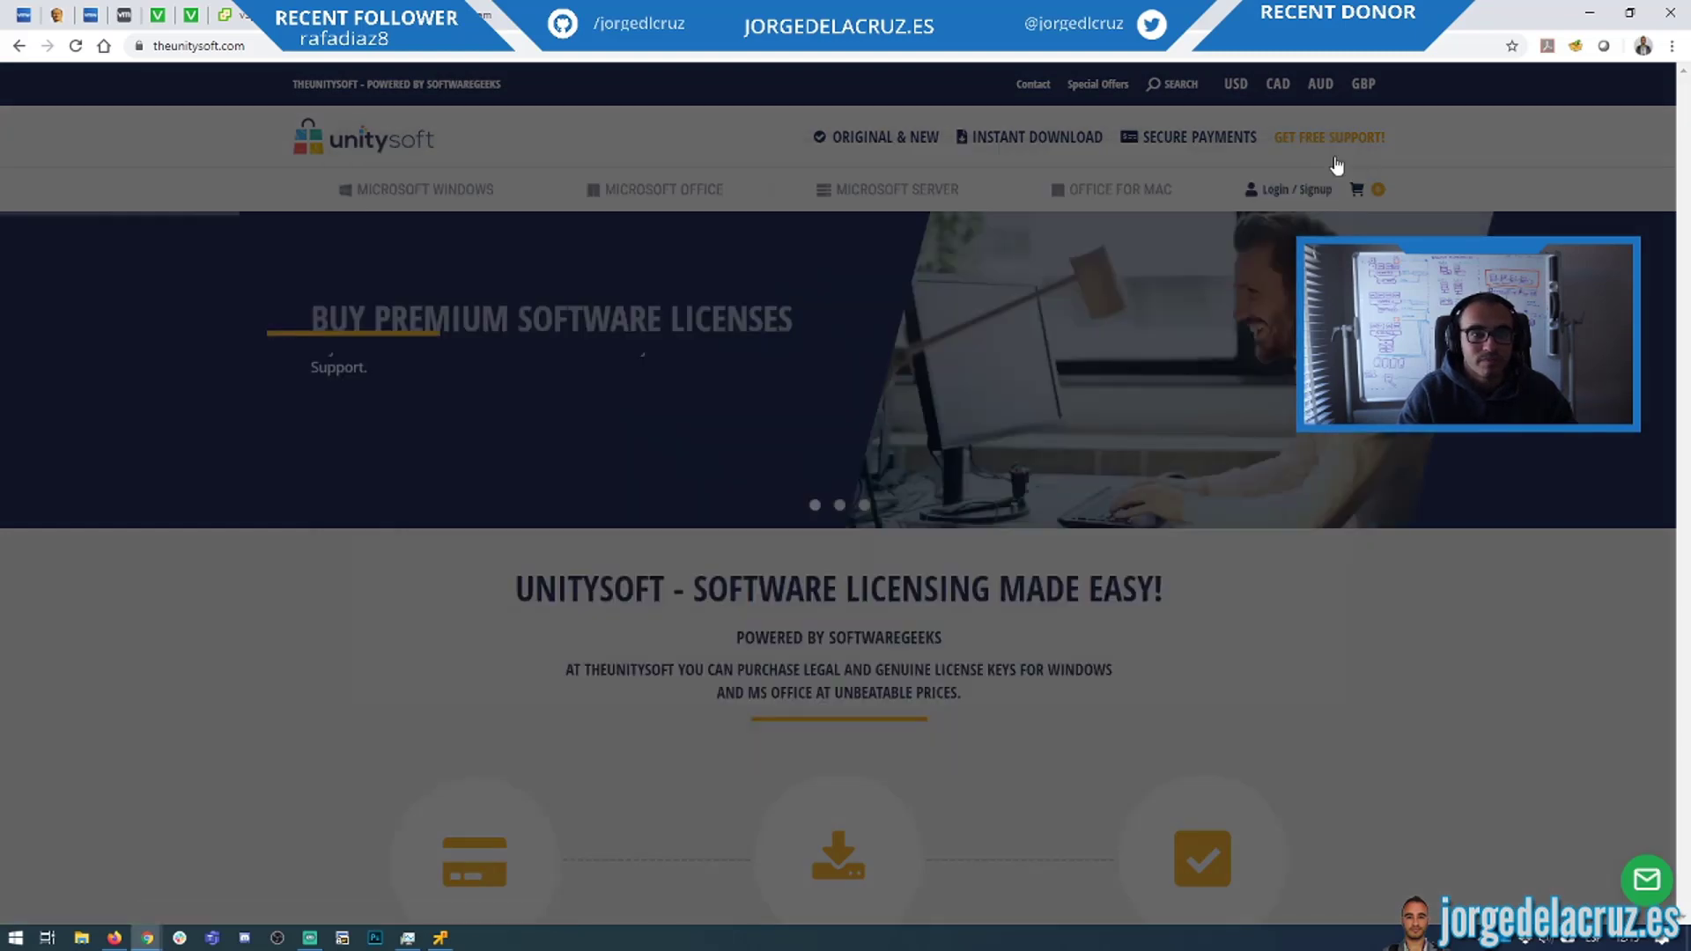
left_click(432, 189)
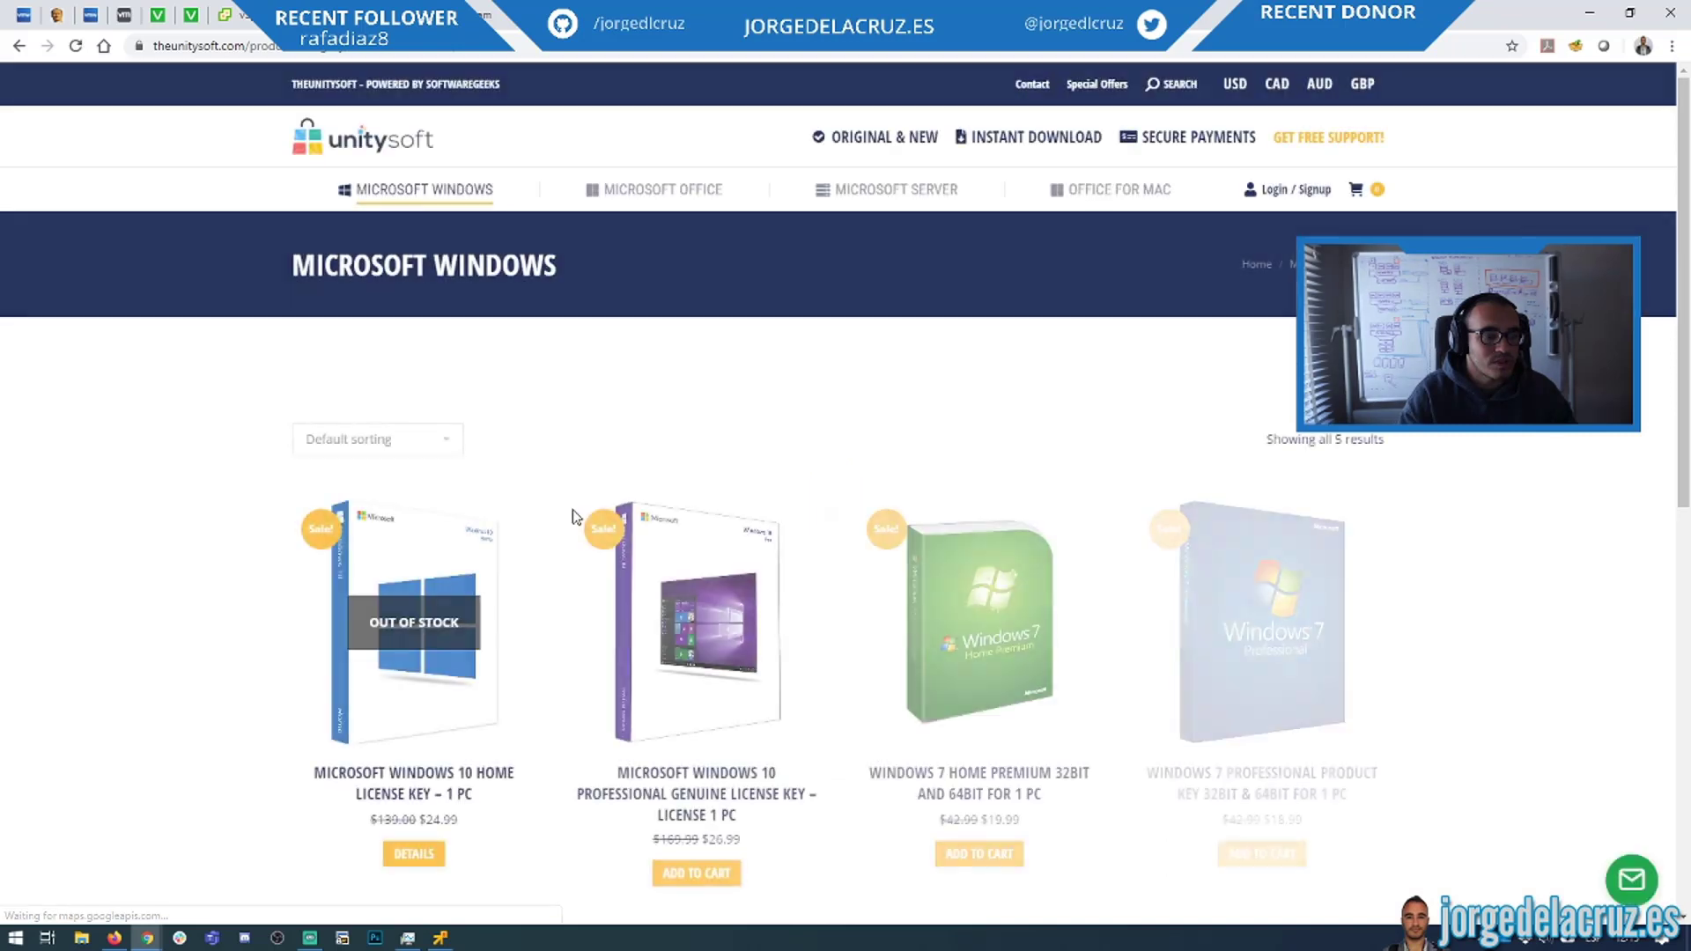
scroll(231, 453, "down", 2)
scroll(207, 501, "down", 2)
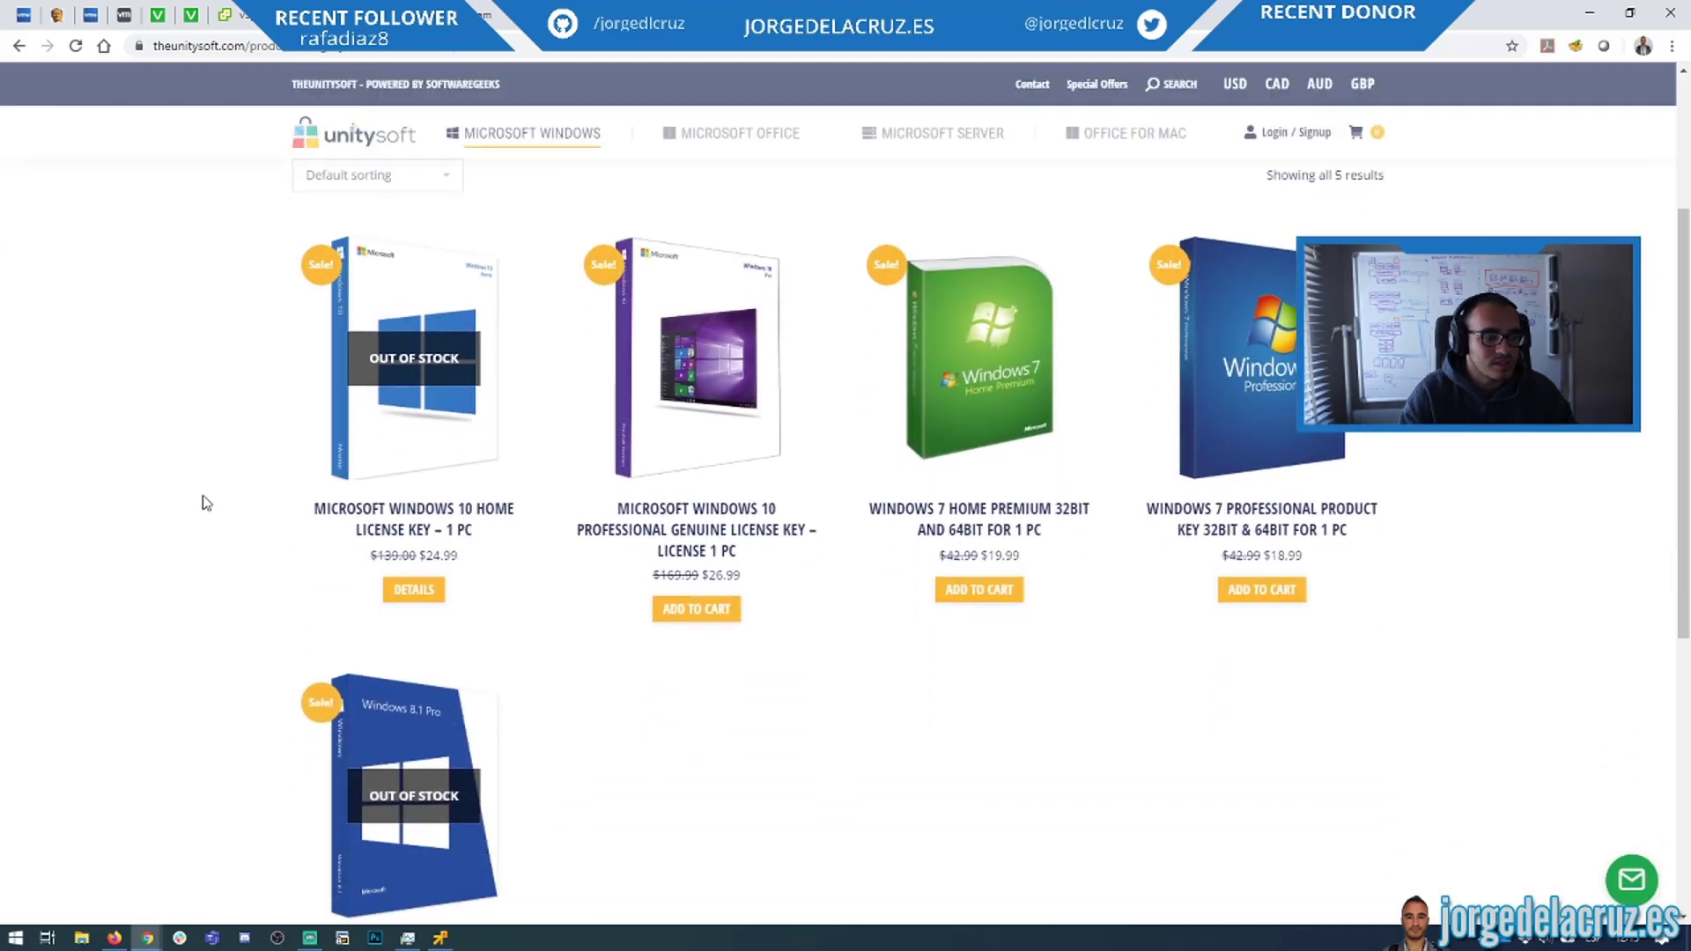
scroll(207, 502, "down", 2)
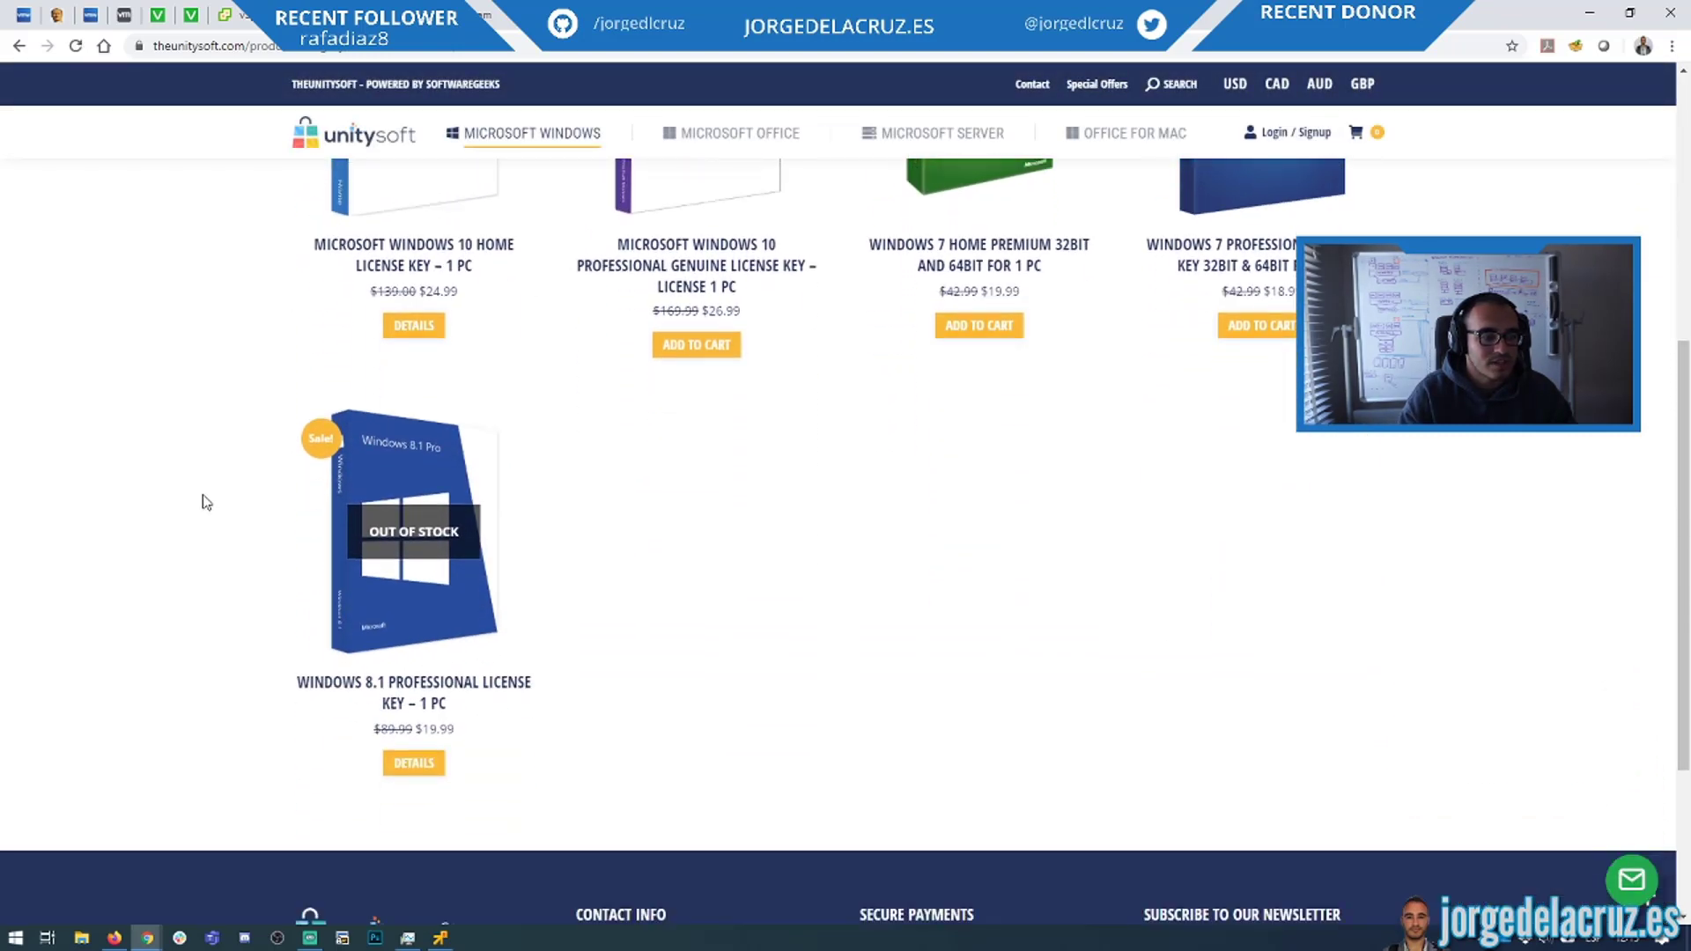
scroll(777, 566, "up", 6)
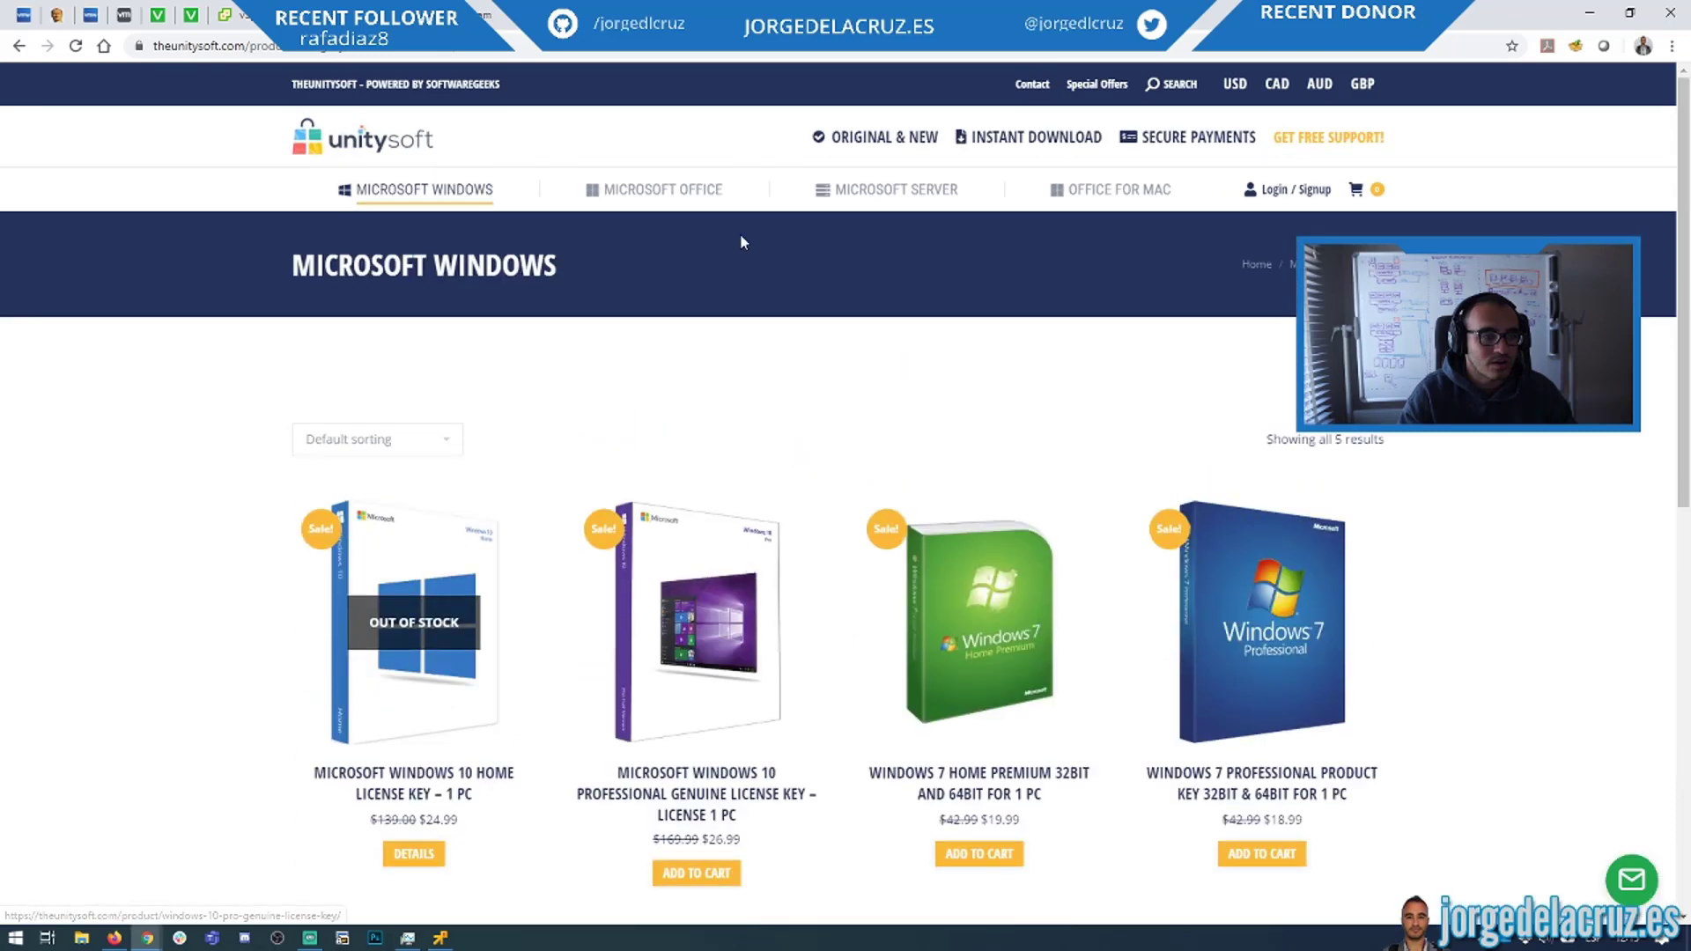
- Browse the Microsoft Server category and highlight the Windows Server 2016 Standard sale price
left_click(892, 202)
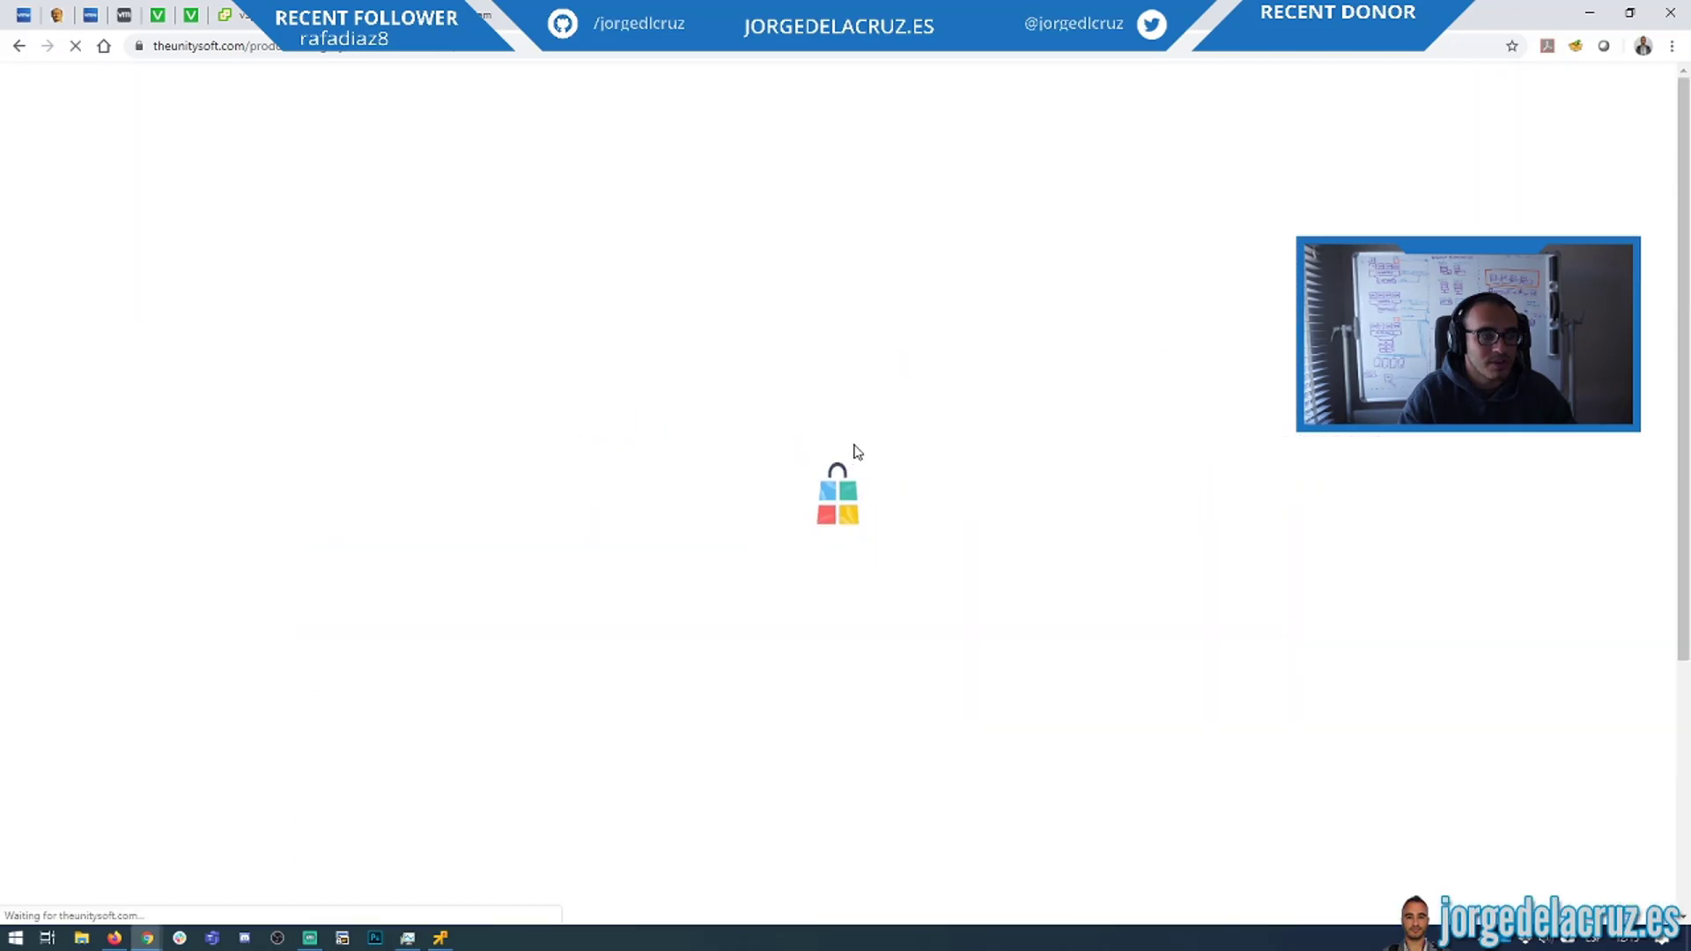
scroll(785, 415, "down", 1)
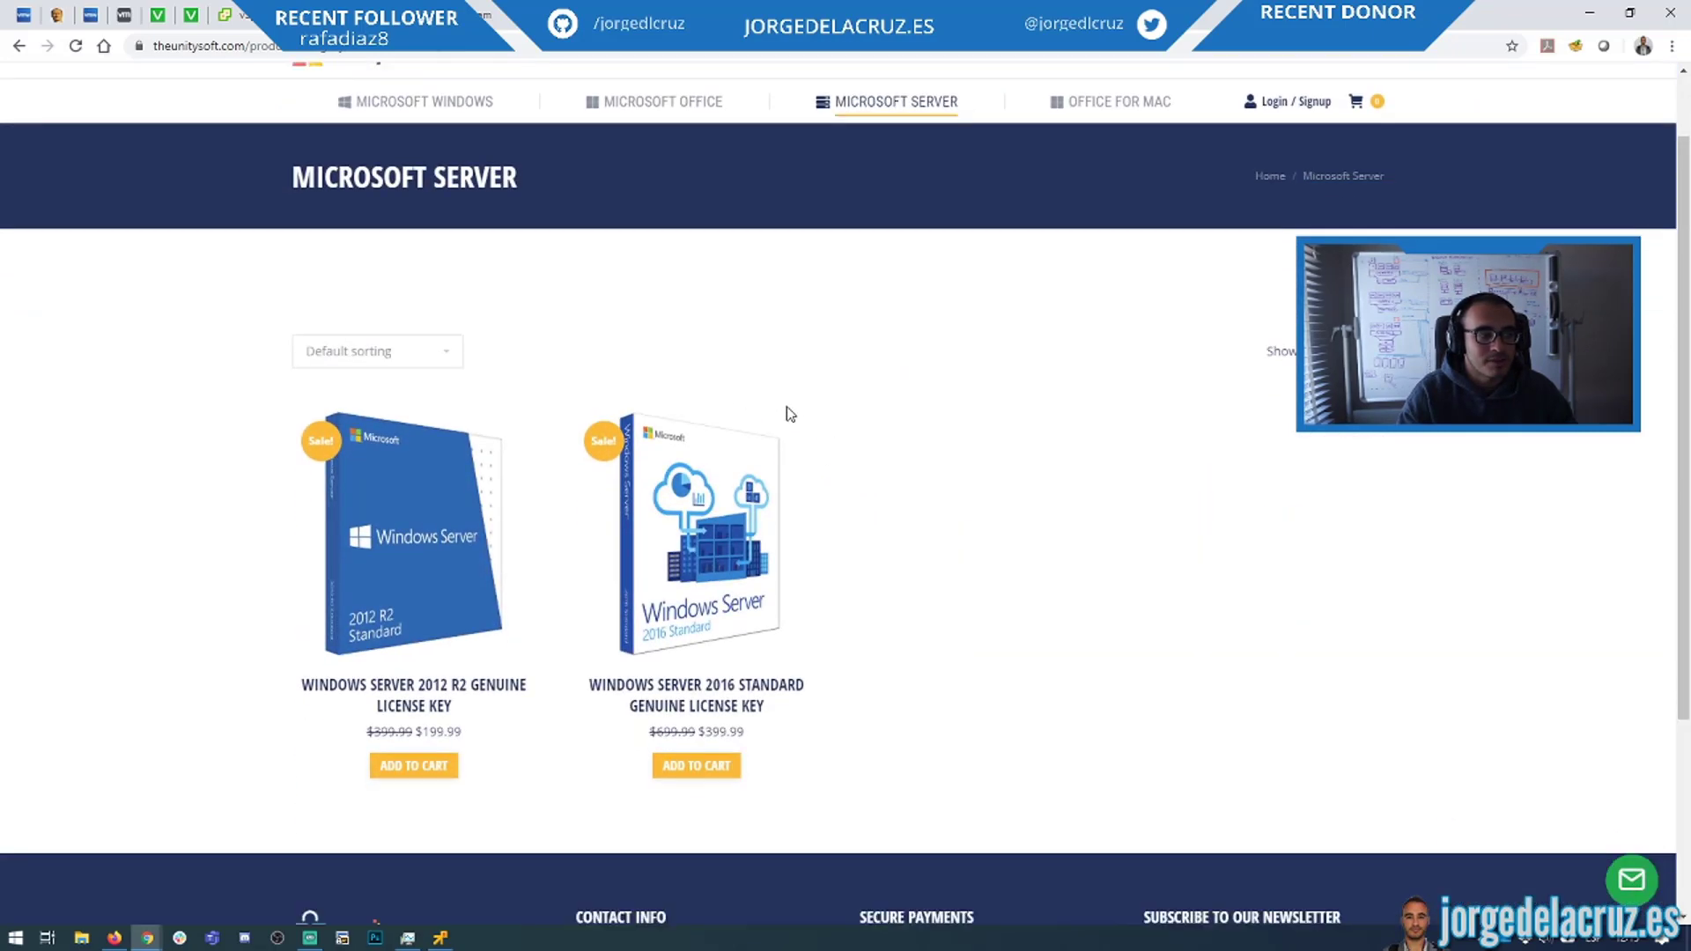
scroll(853, 387, "up", 1)
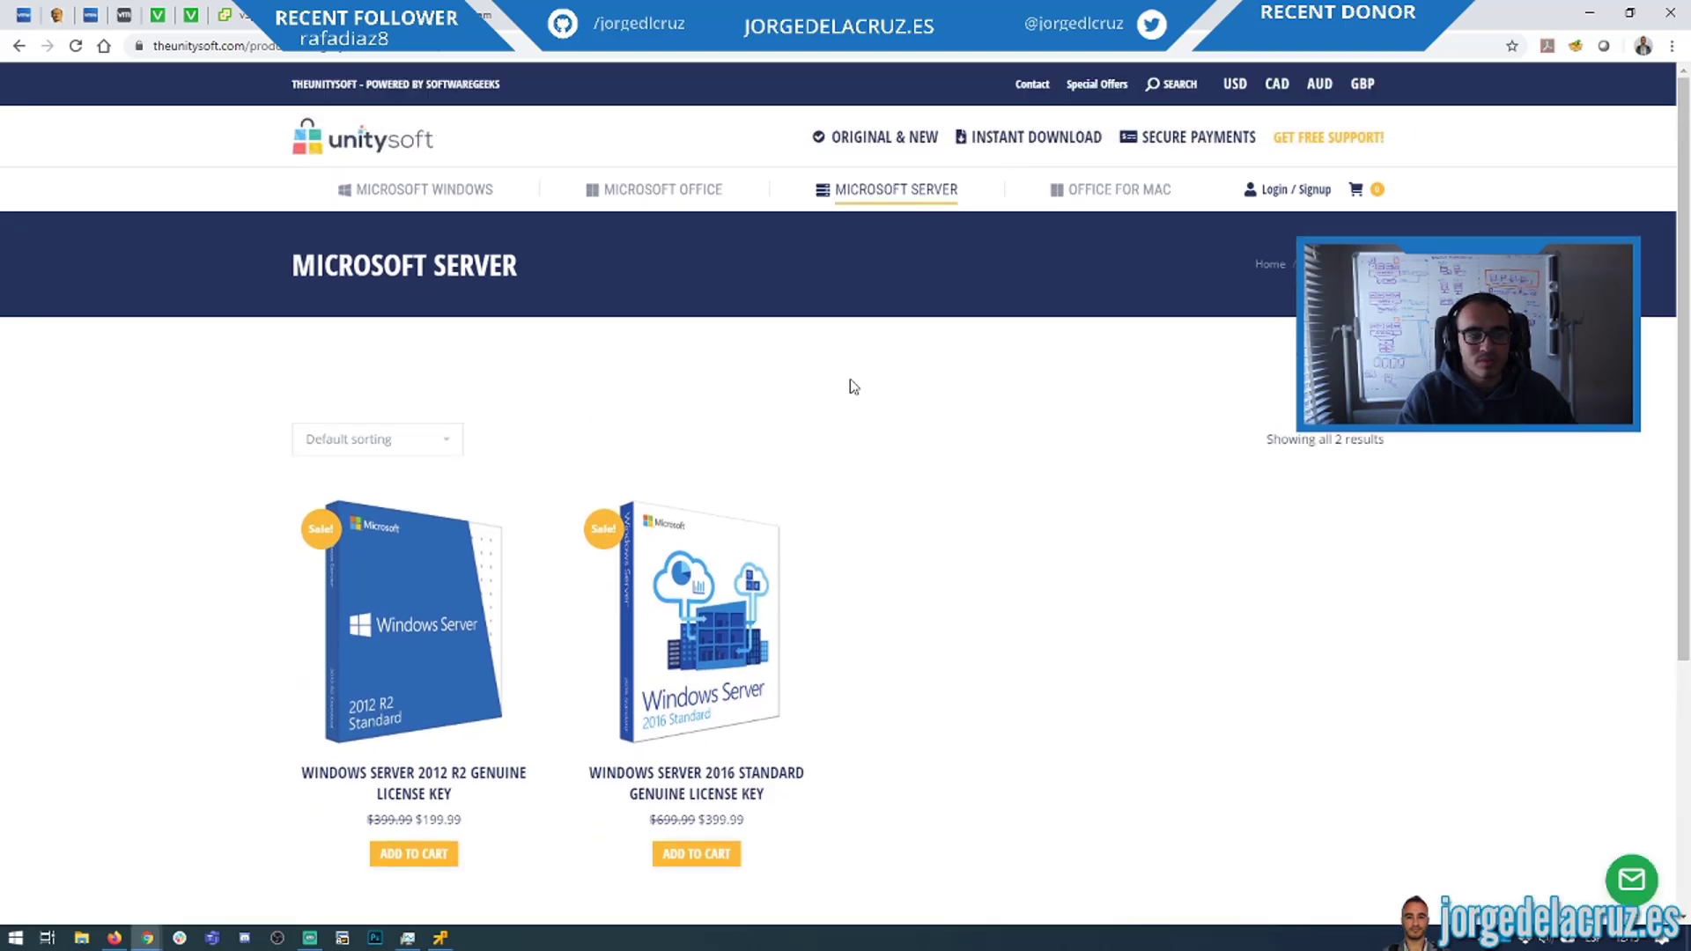
scroll(805, 347, "down", 2)
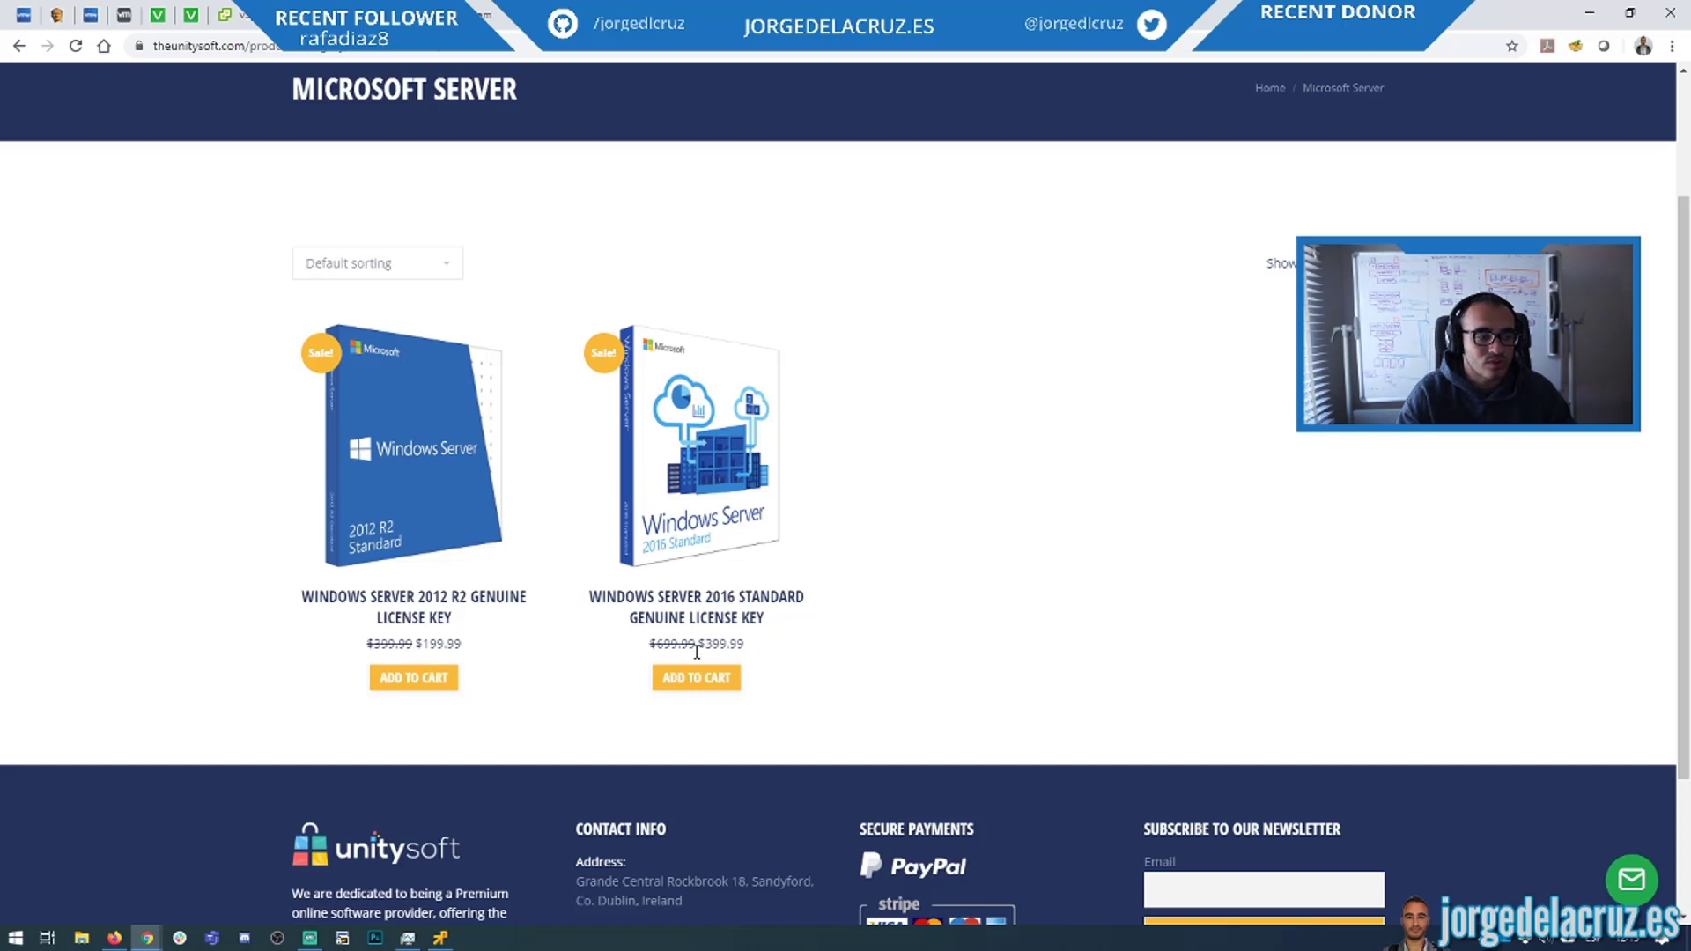
left_click_drag(757, 647, 701, 641)
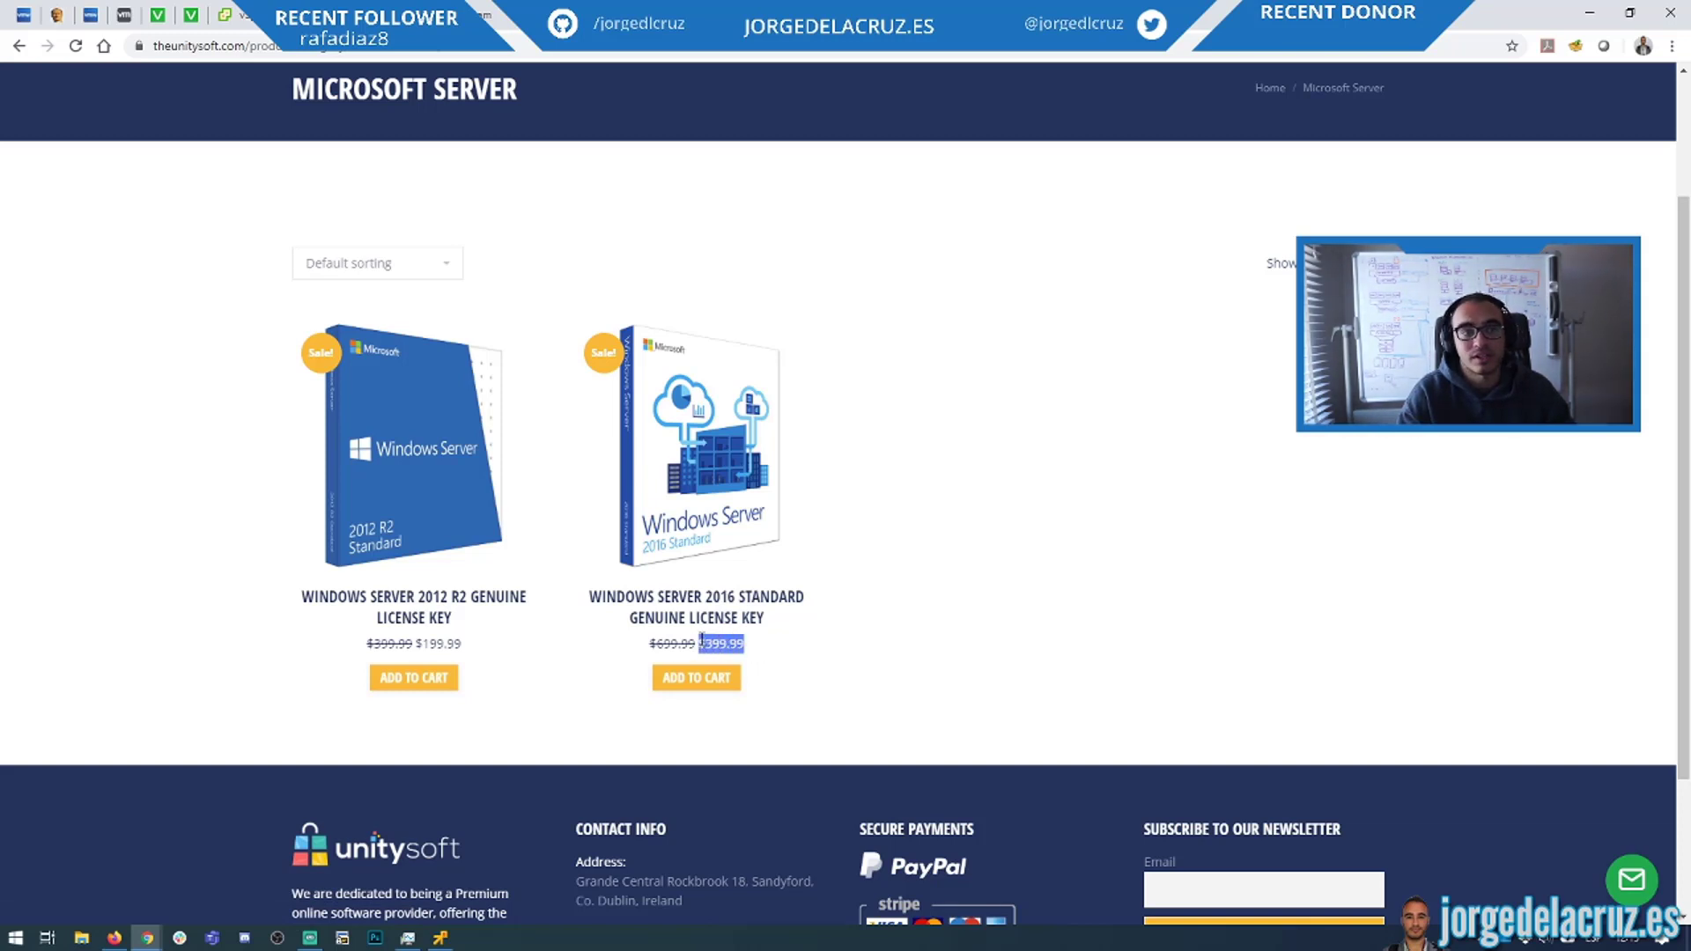
scroll(705, 643, "up", 2)
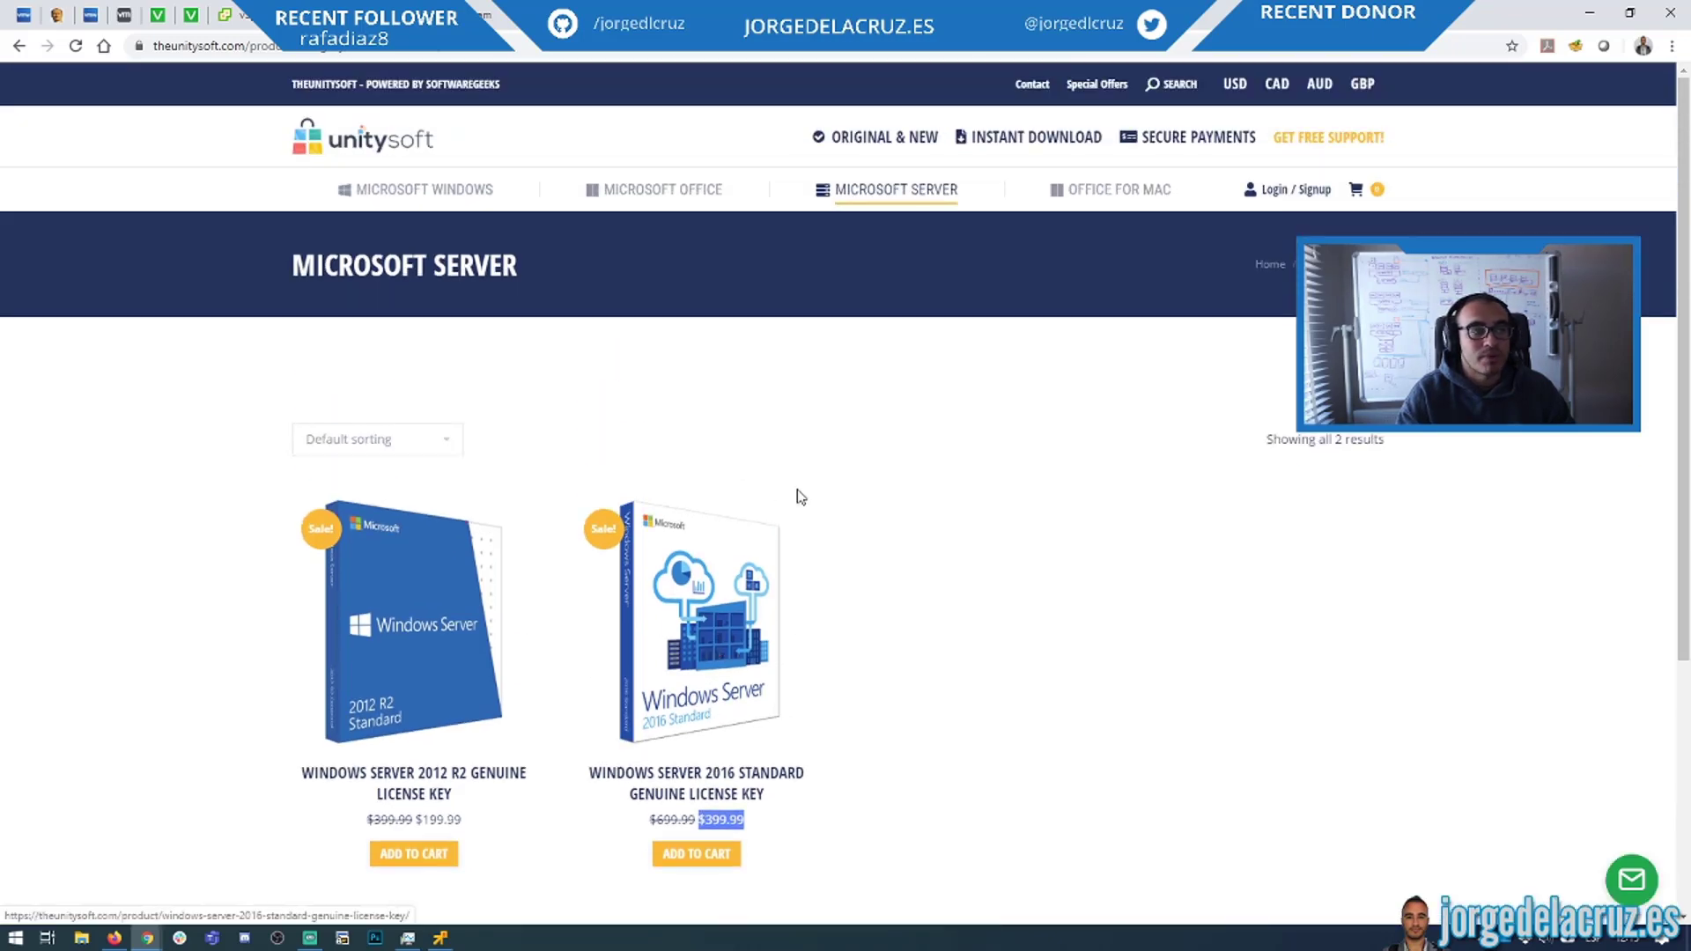
scroll(868, 441, "down", 2)
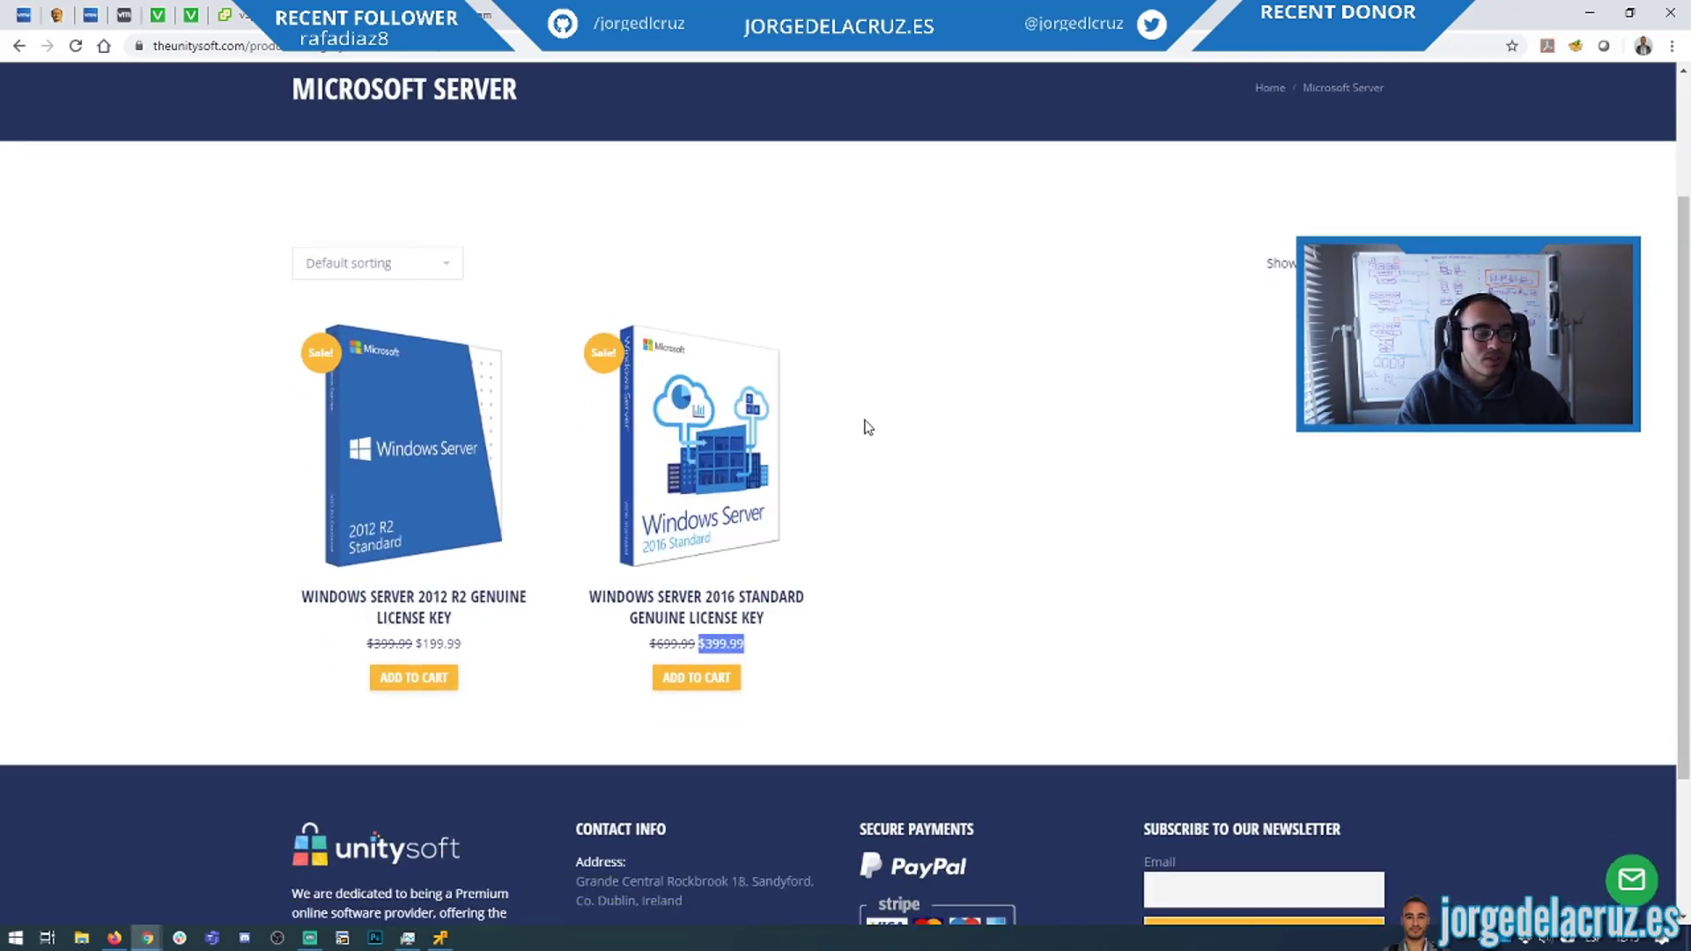
scroll(864, 423, "up", 2)
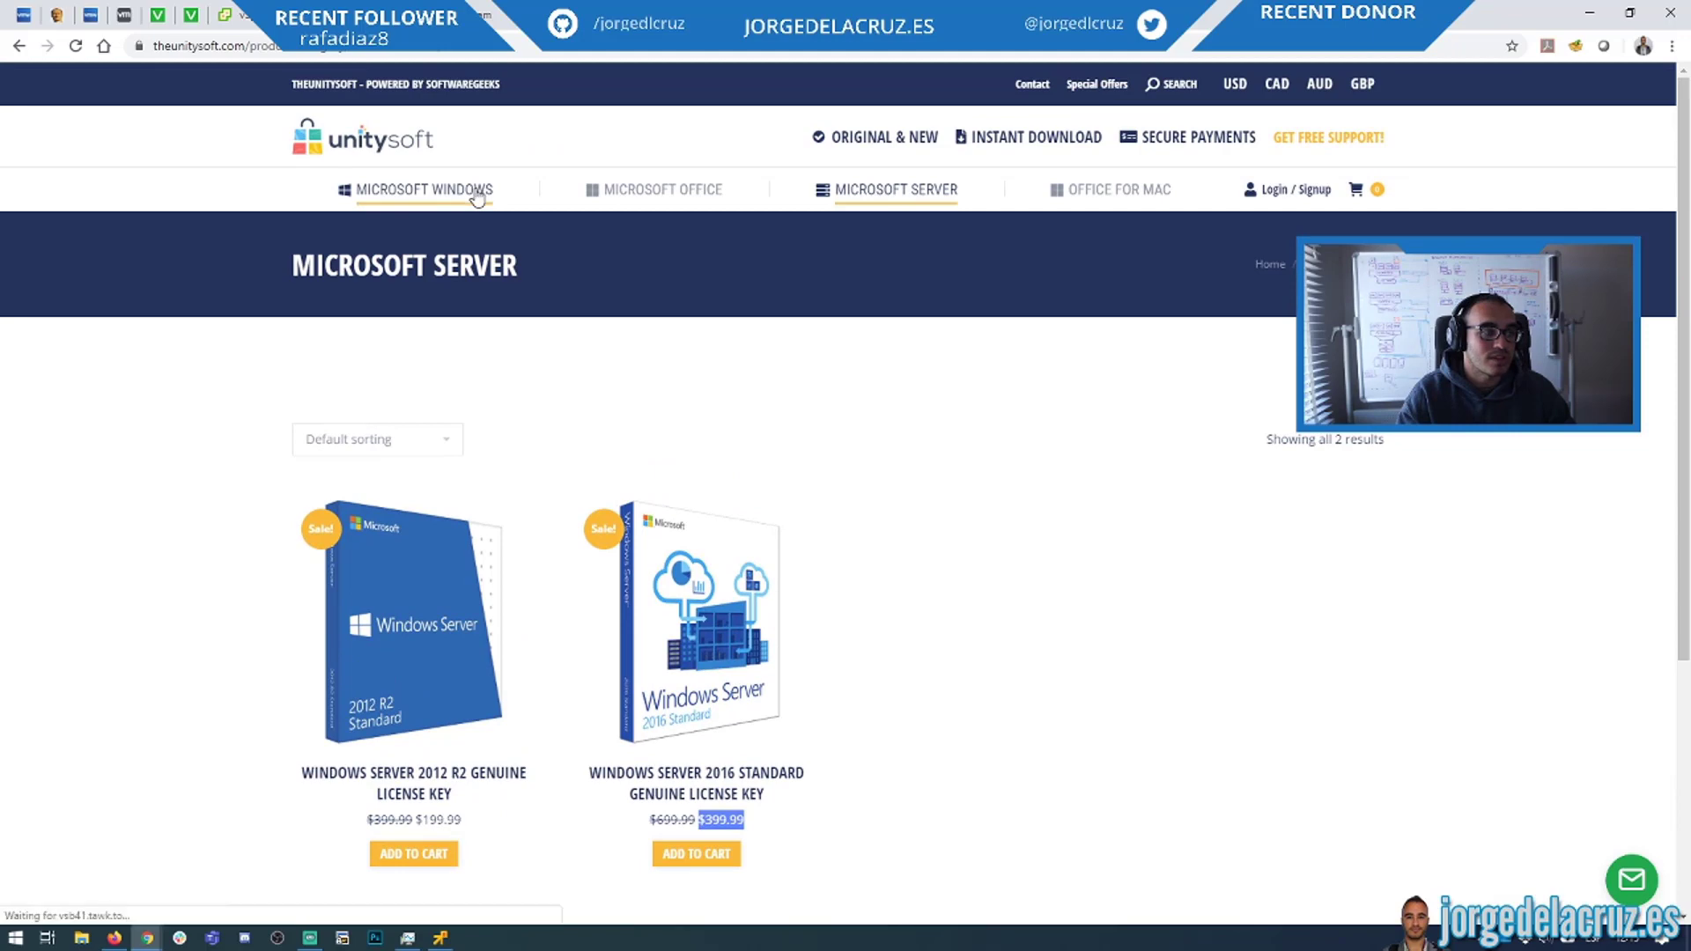
- Return to the Microsoft Windows category and scroll through its listings
left_click(476, 188)
scroll(642, 585, "down", 3)
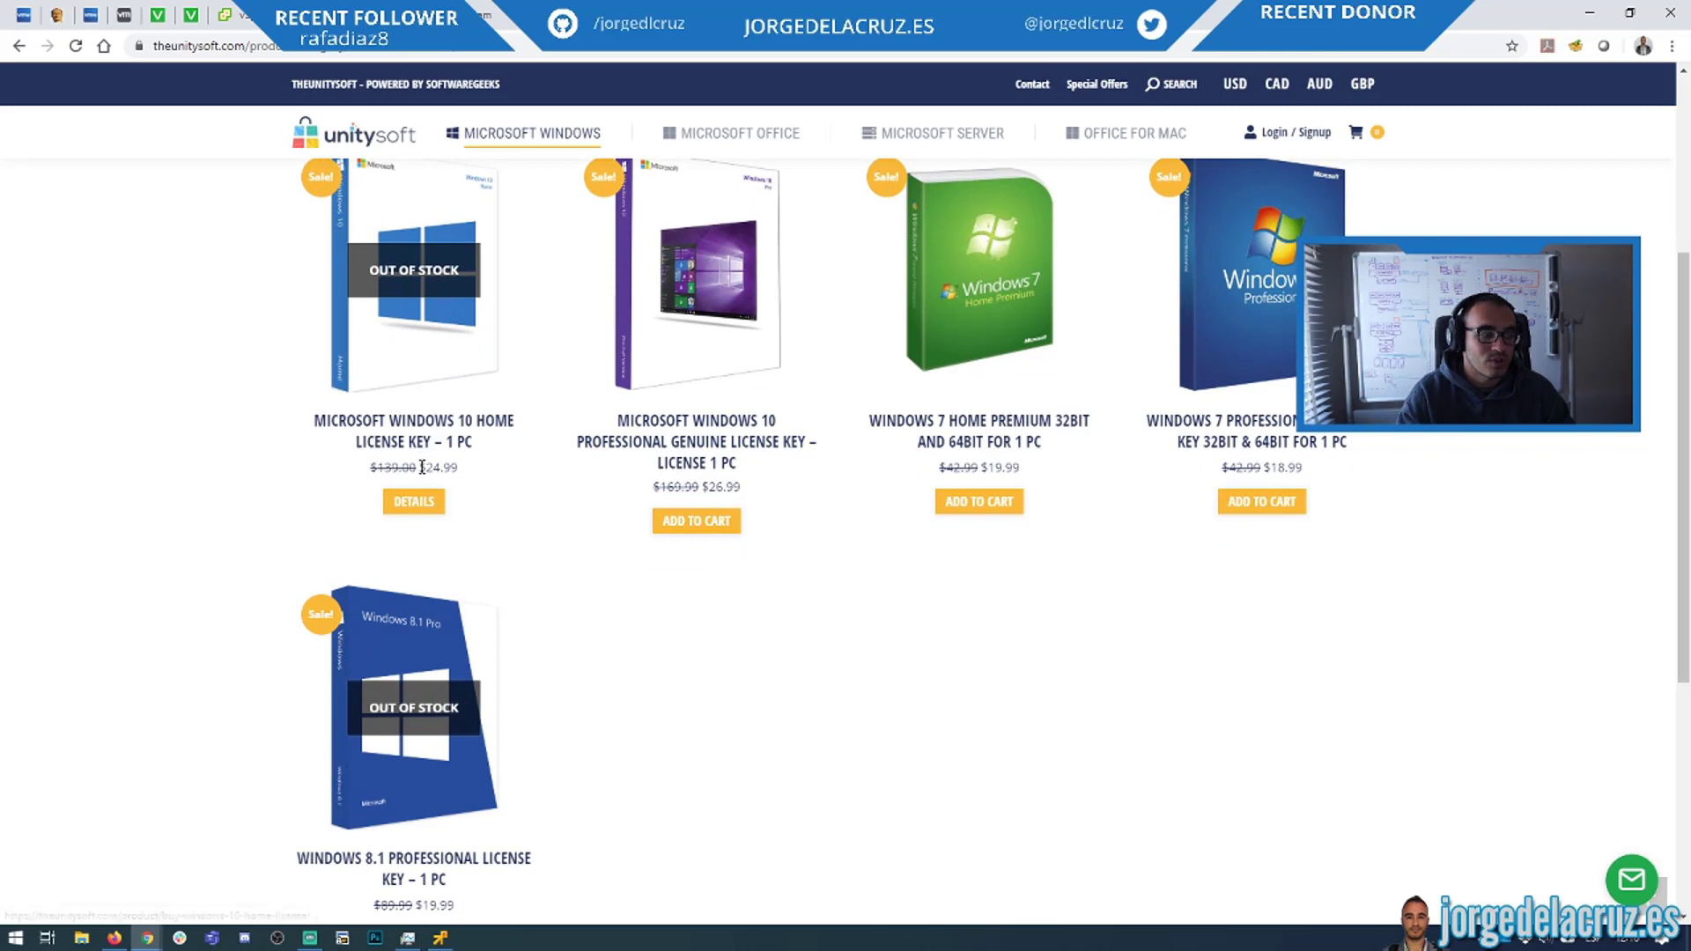
scroll(438, 381, "up", 2)
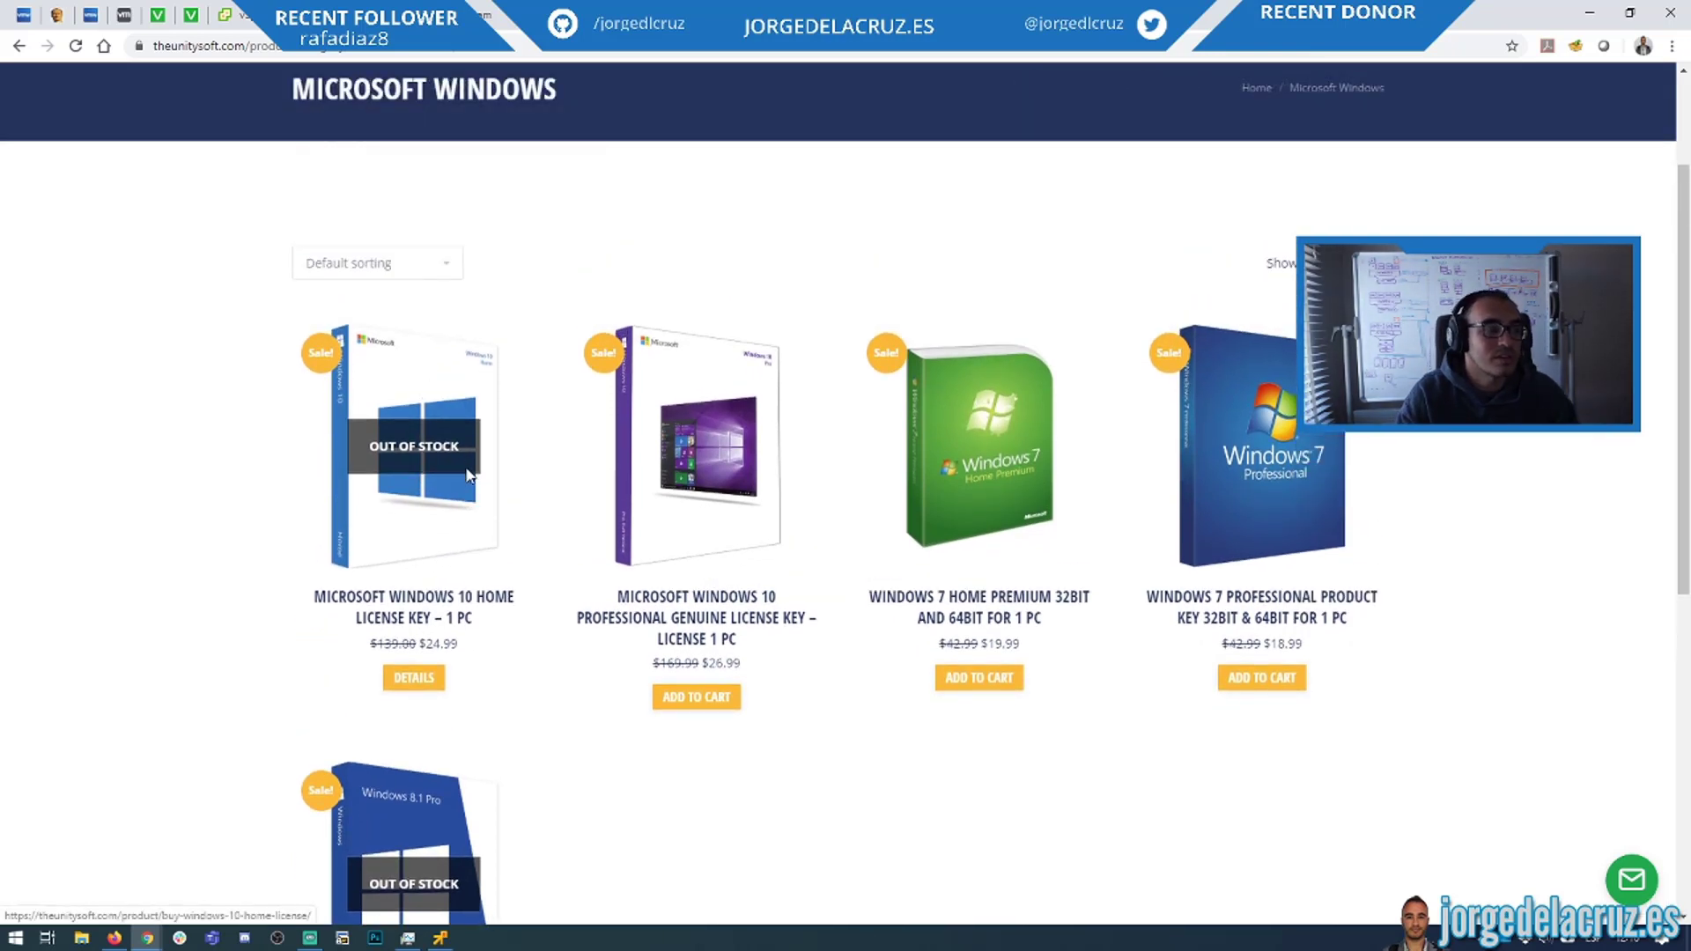
scroll(449, 471, "up", 2)
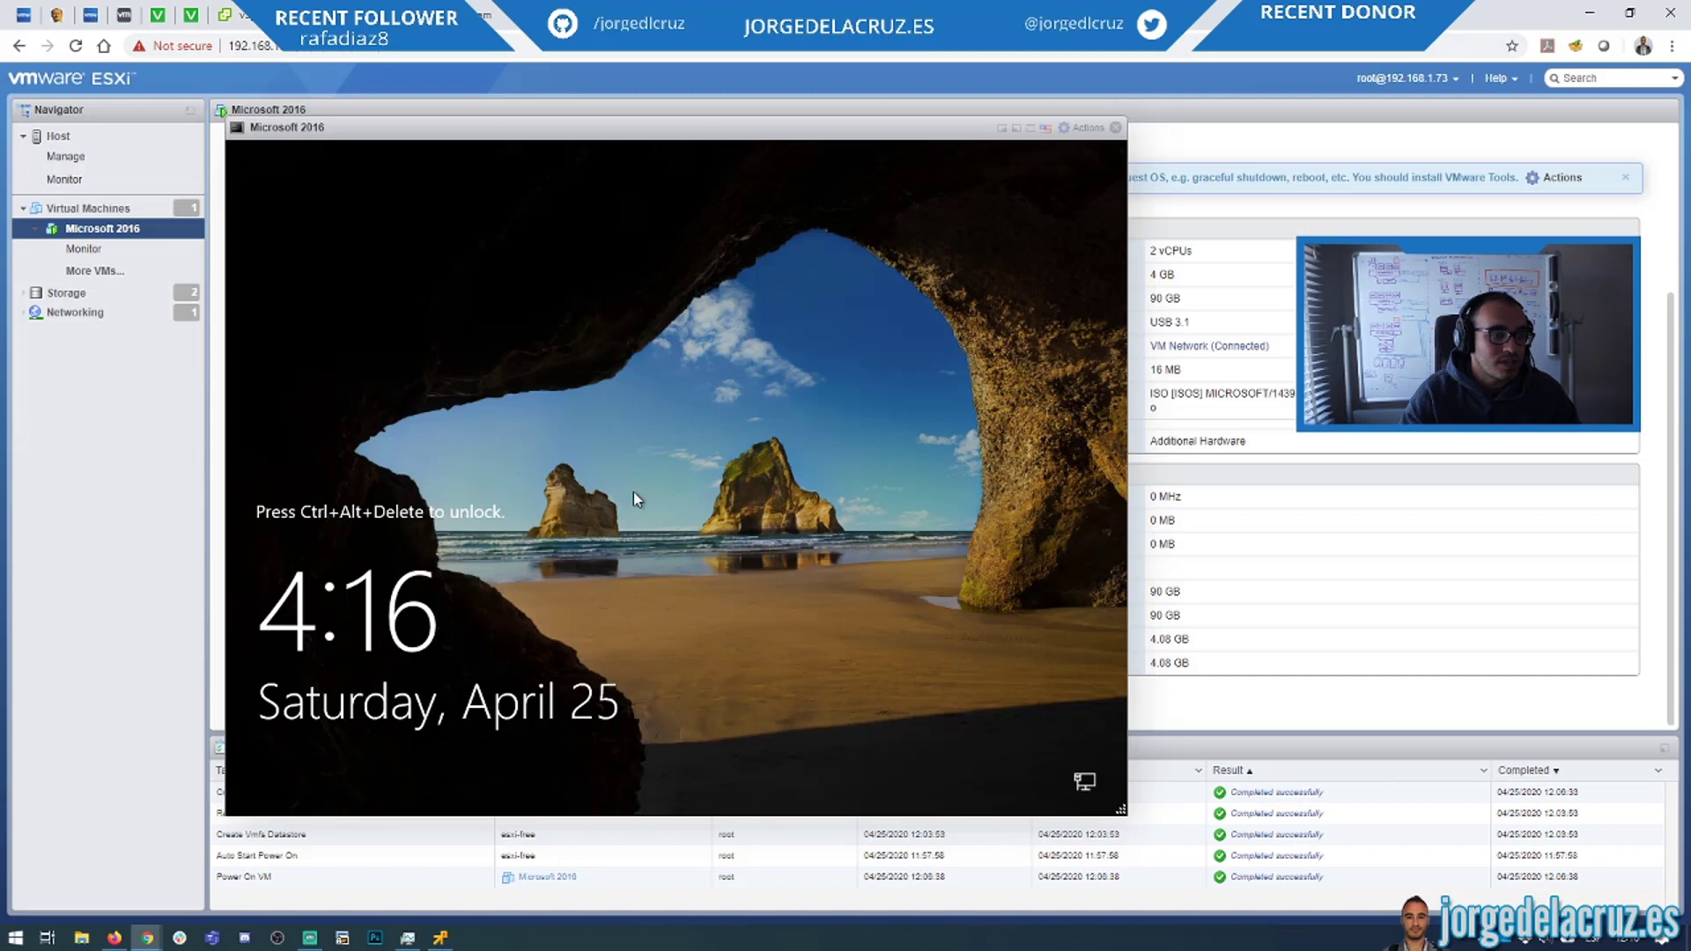
- Send Ctrl-Alt-Delete to the Microsoft 2016 VM through Guest OS Send keys
left_click(1078, 132)
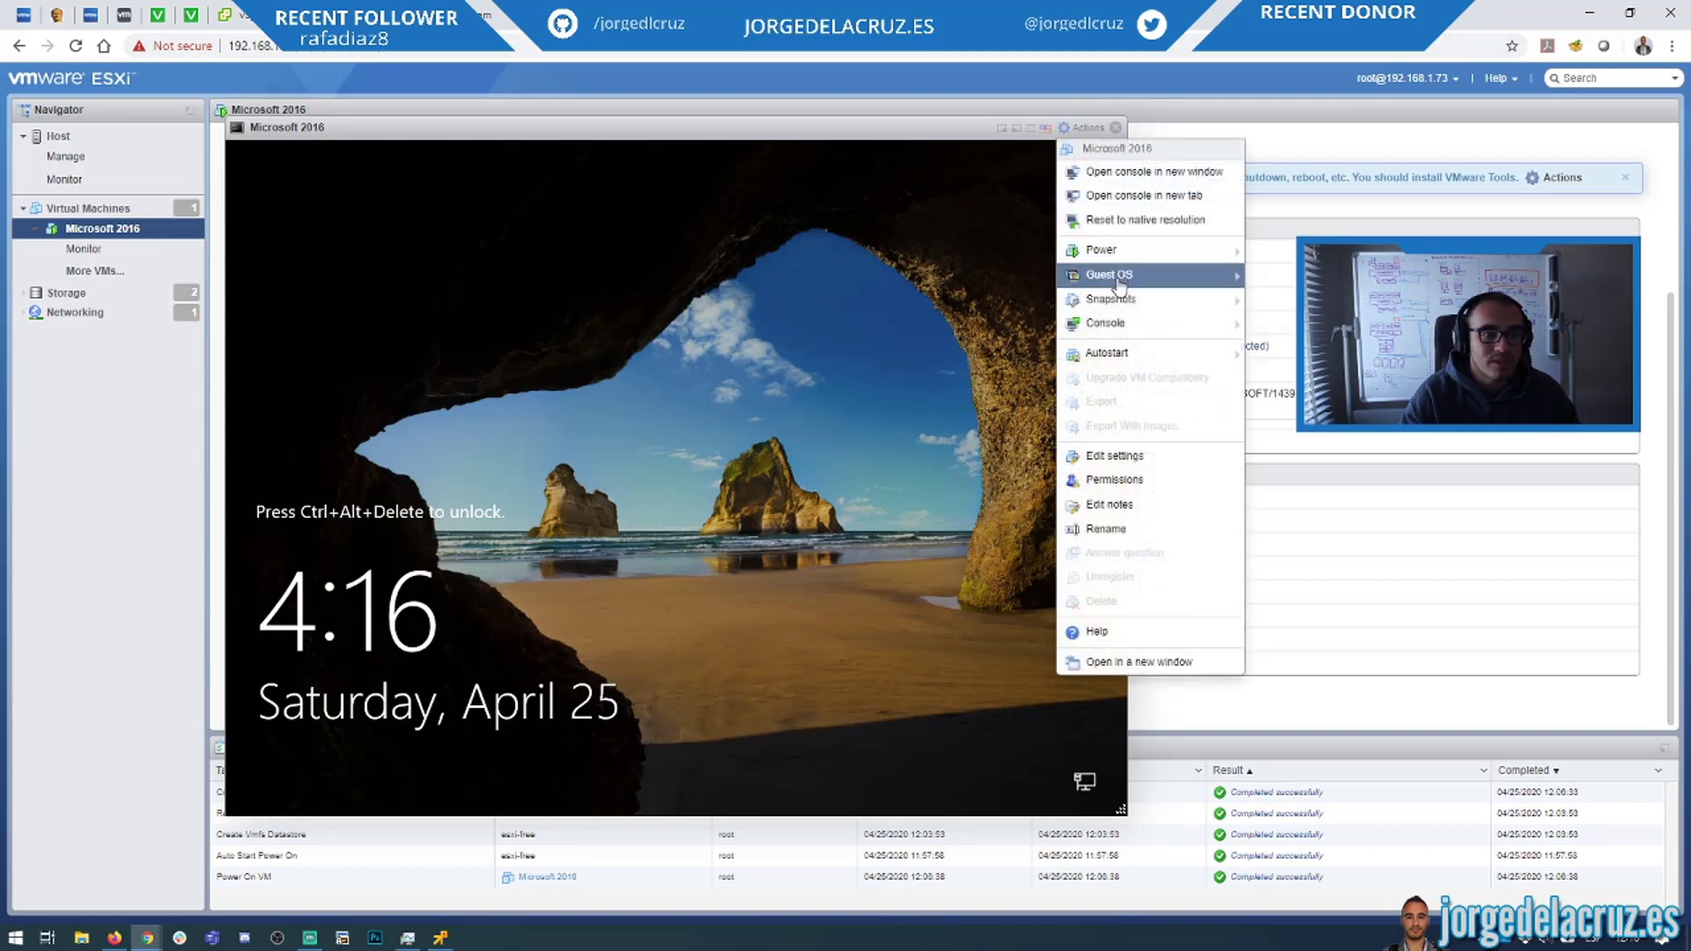
mouse_move(1120, 253)
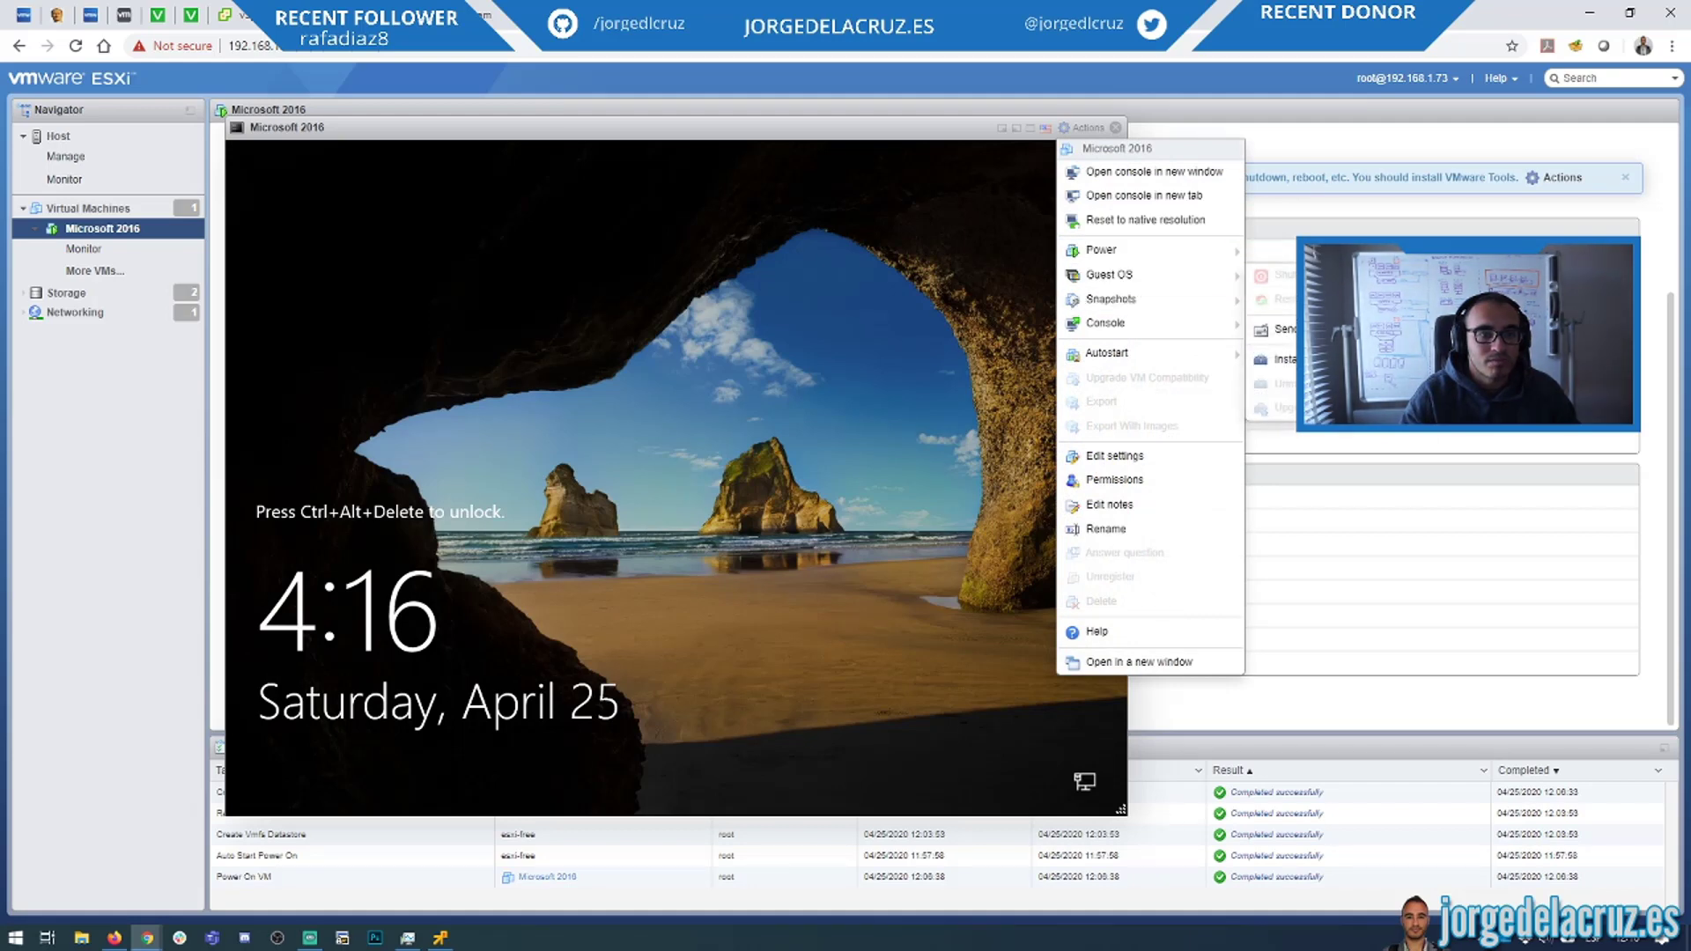
mouse_move(1284, 329)
left_click(1480, 333)
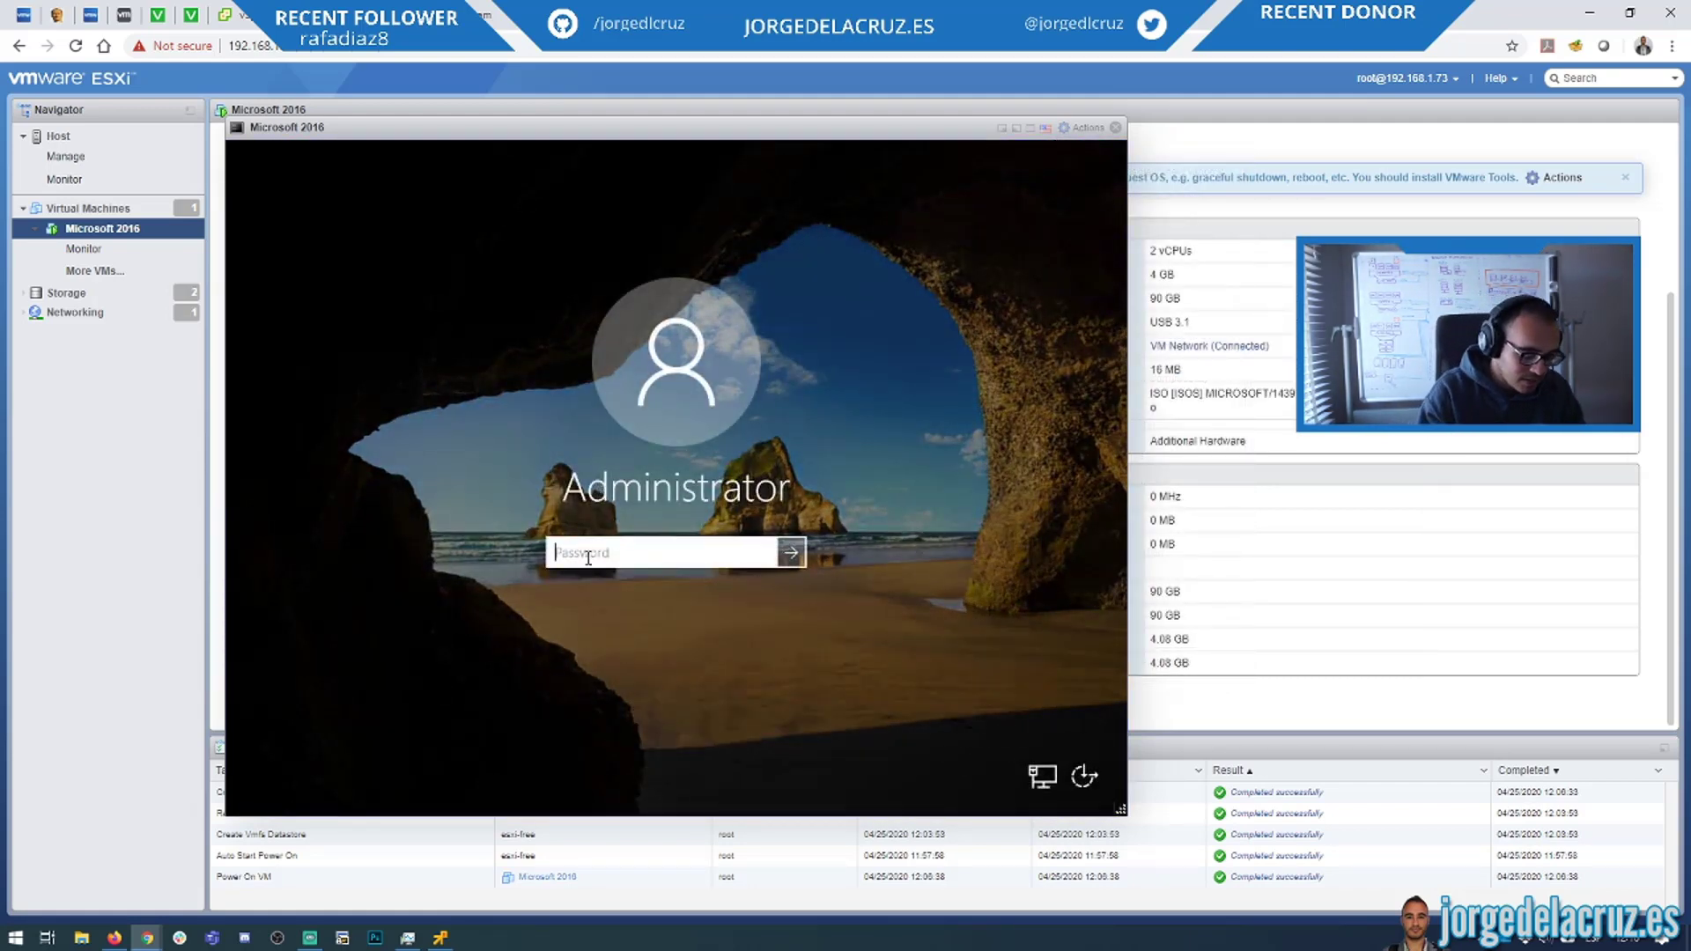
- Sign in as Administrator, retyping the password after the incorrect-password message
type("•••••••••••••")
key("Return")
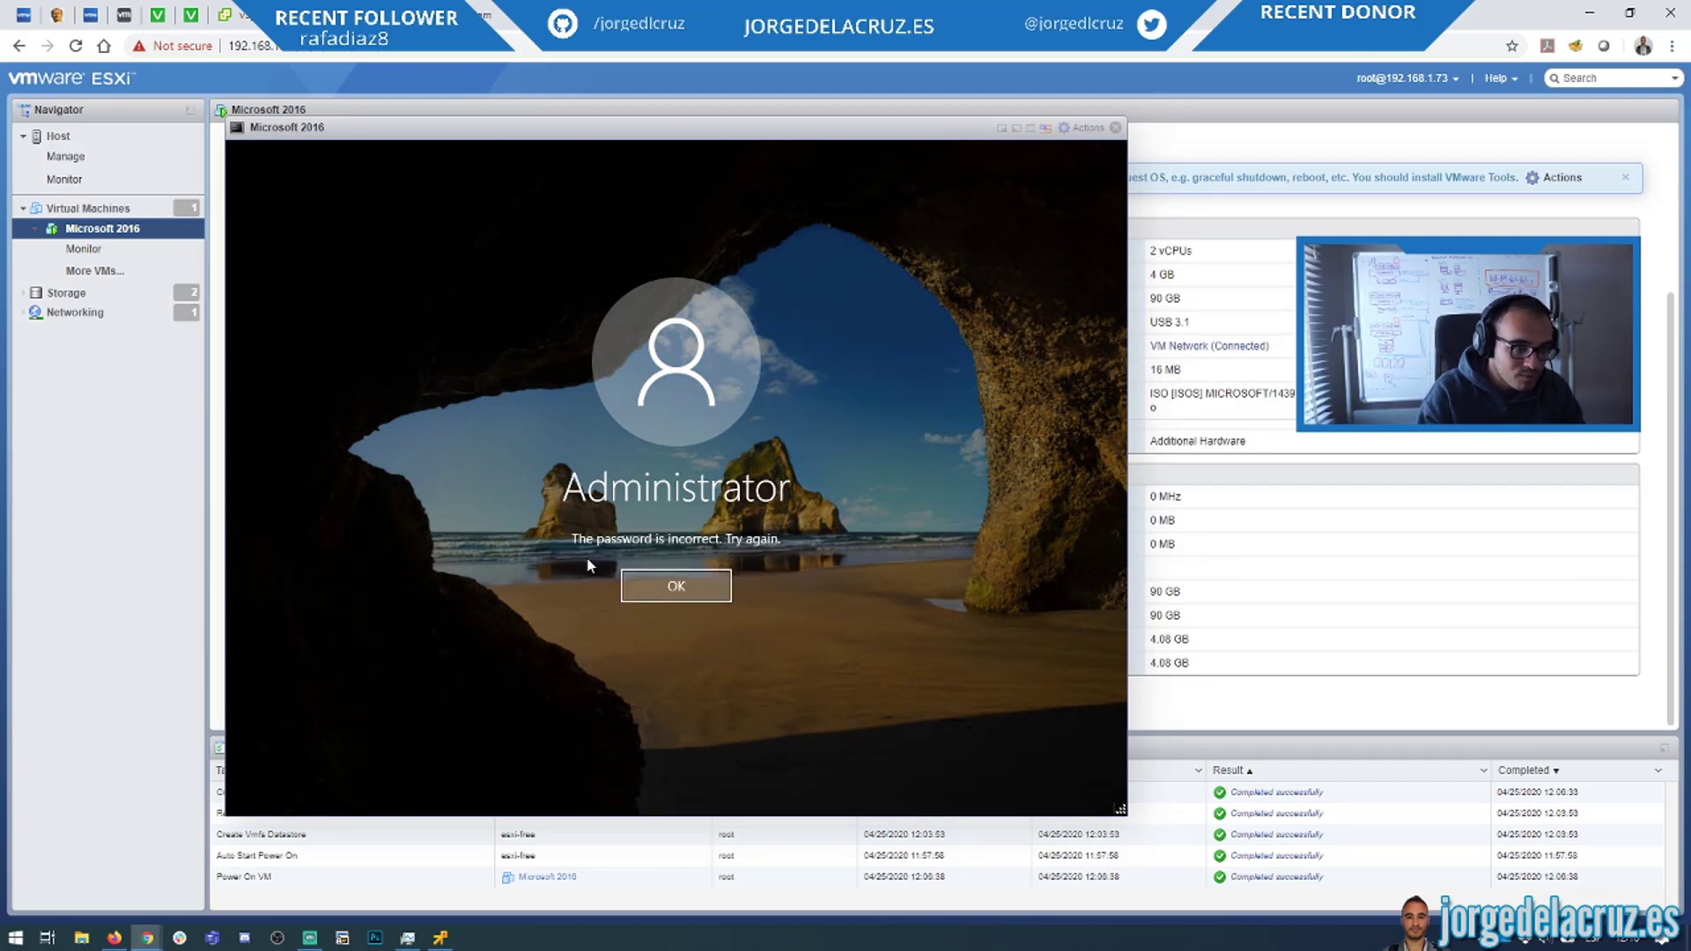
key("Return")
type("•••••••")
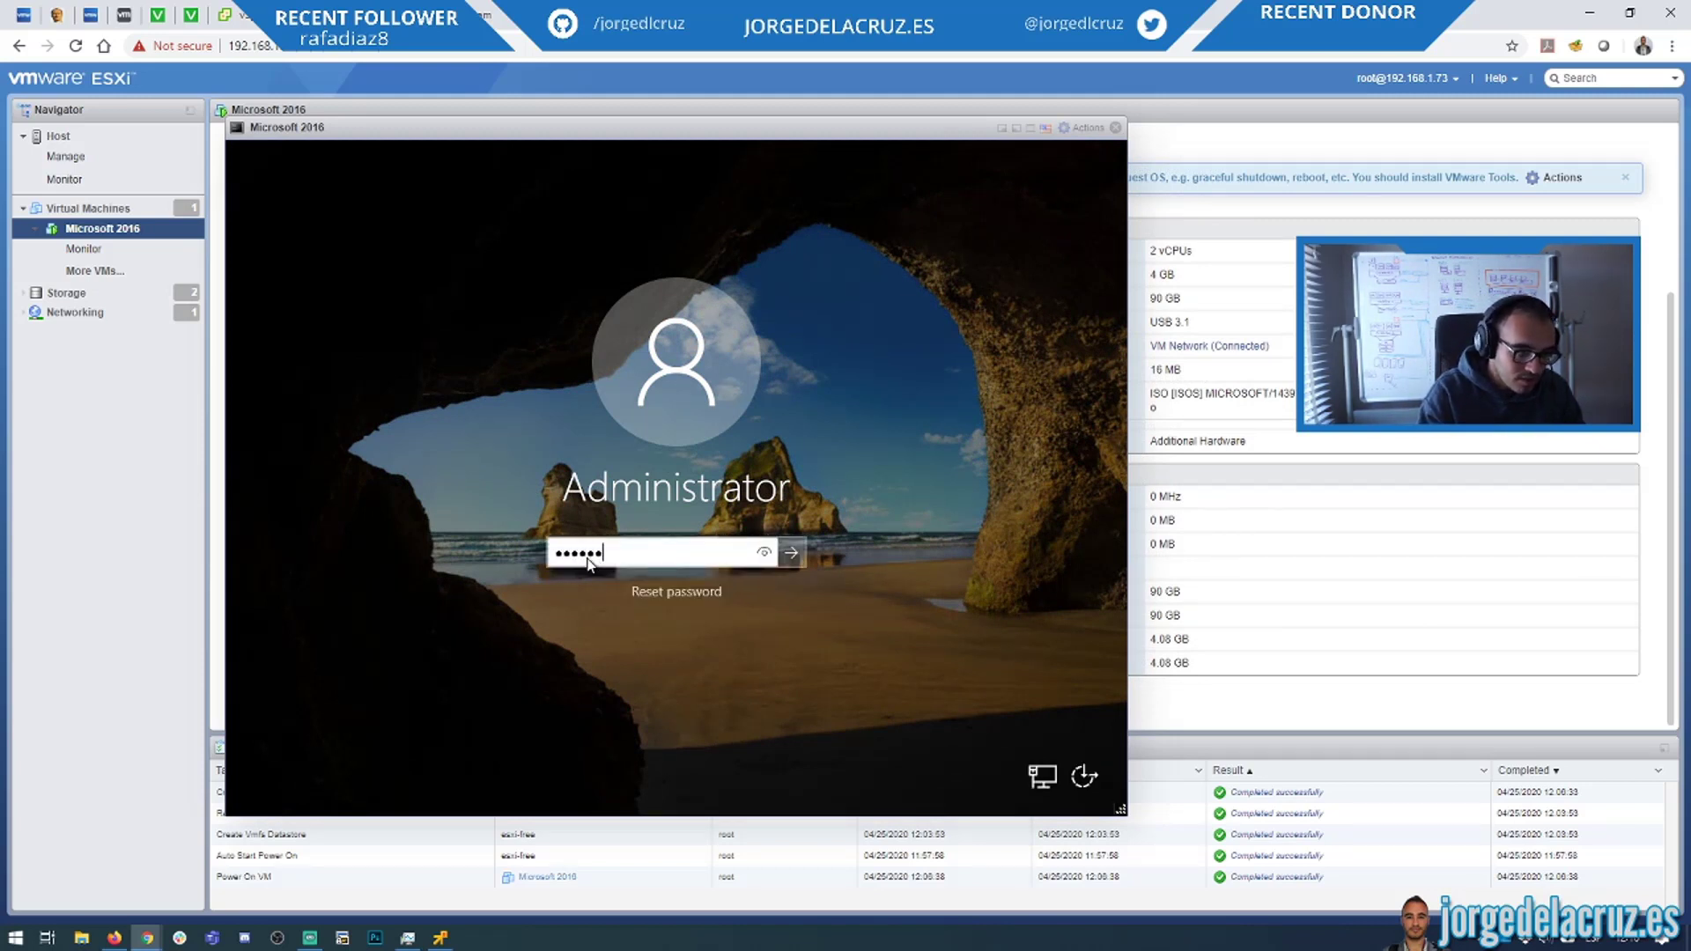
type("••••••")
key("Return")
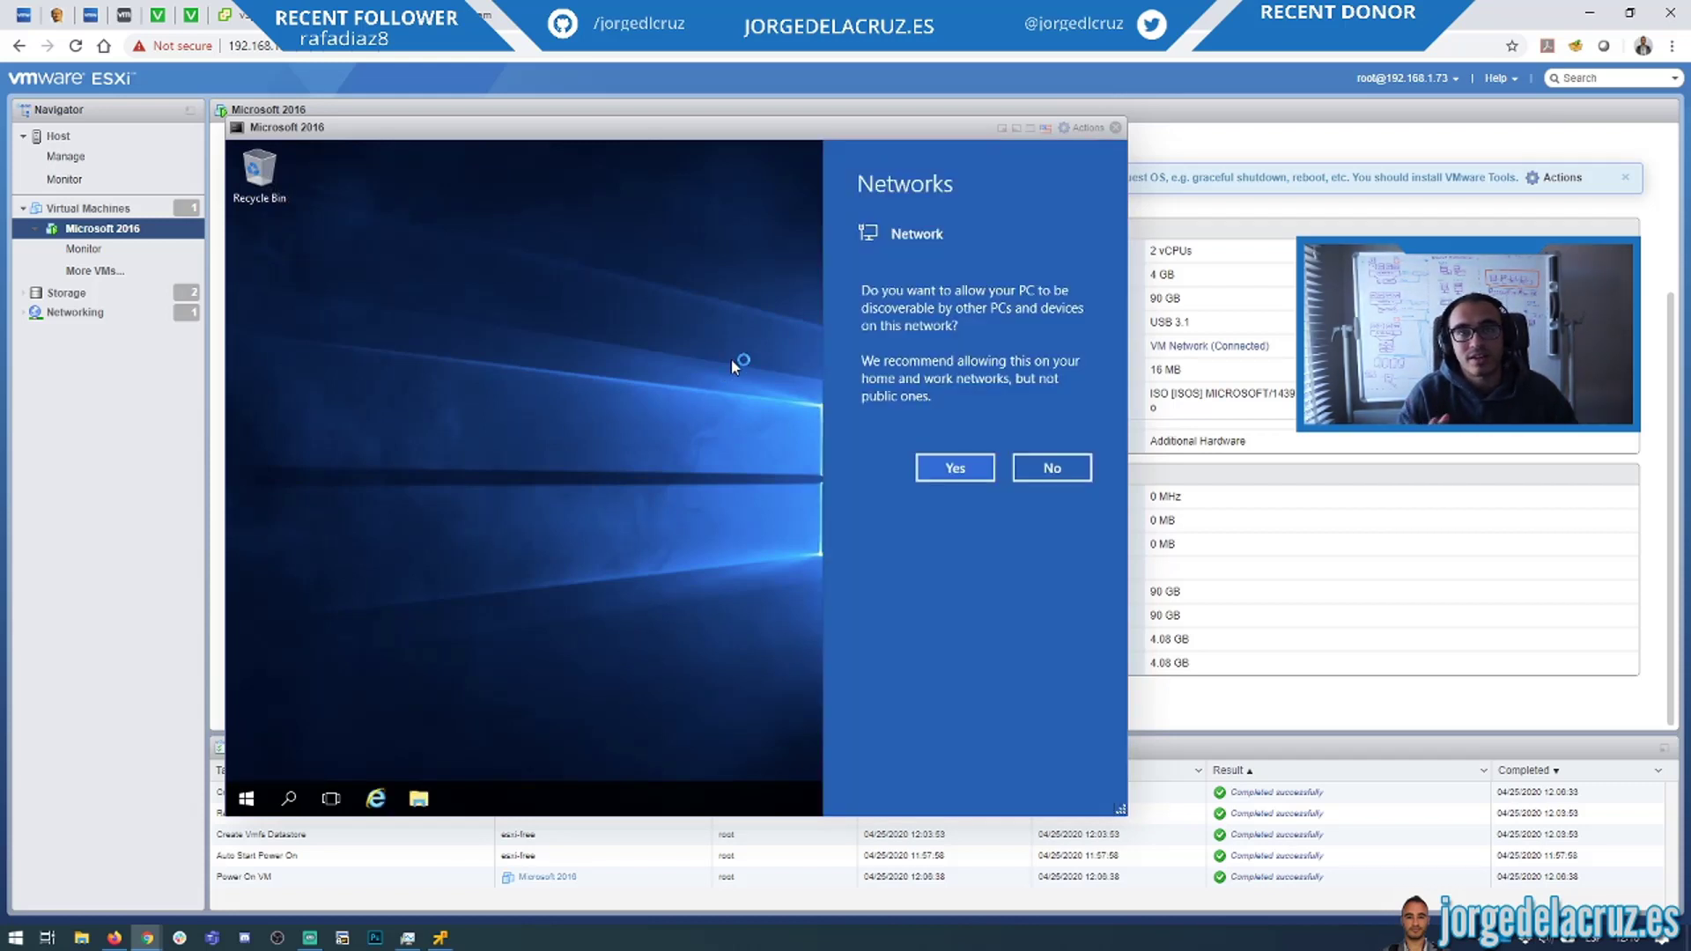
- Allow network discovery, mount VMware Tools, and run setup64.exe from the DVD notification
left_click(957, 467)
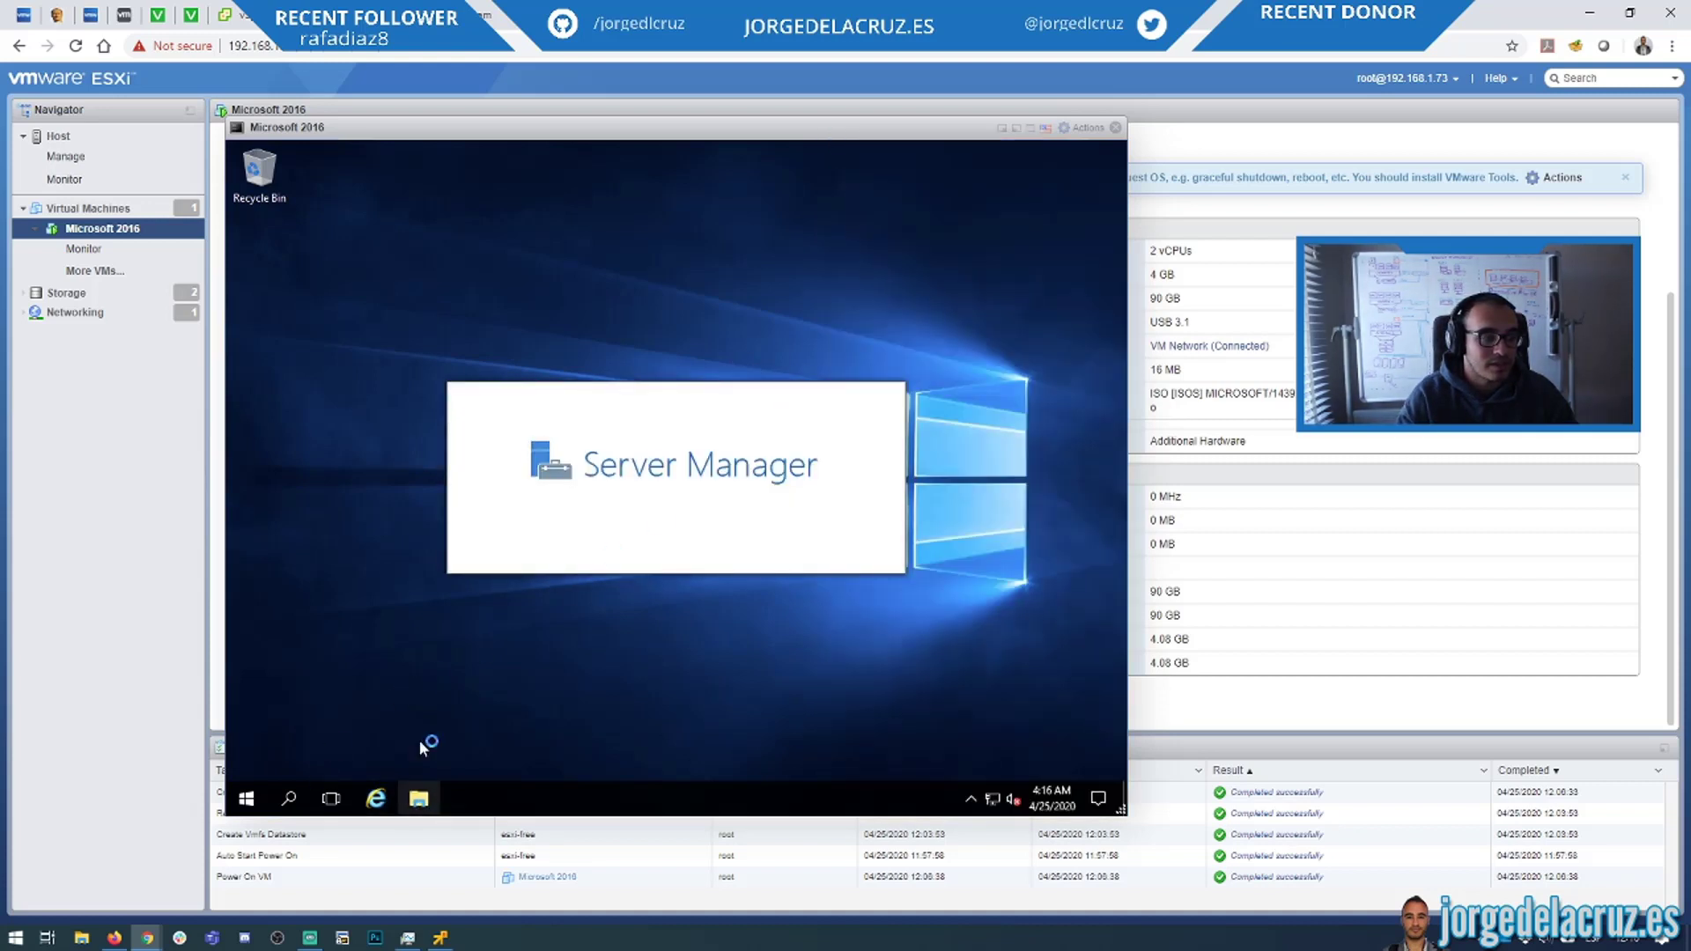
left_click(1084, 127)
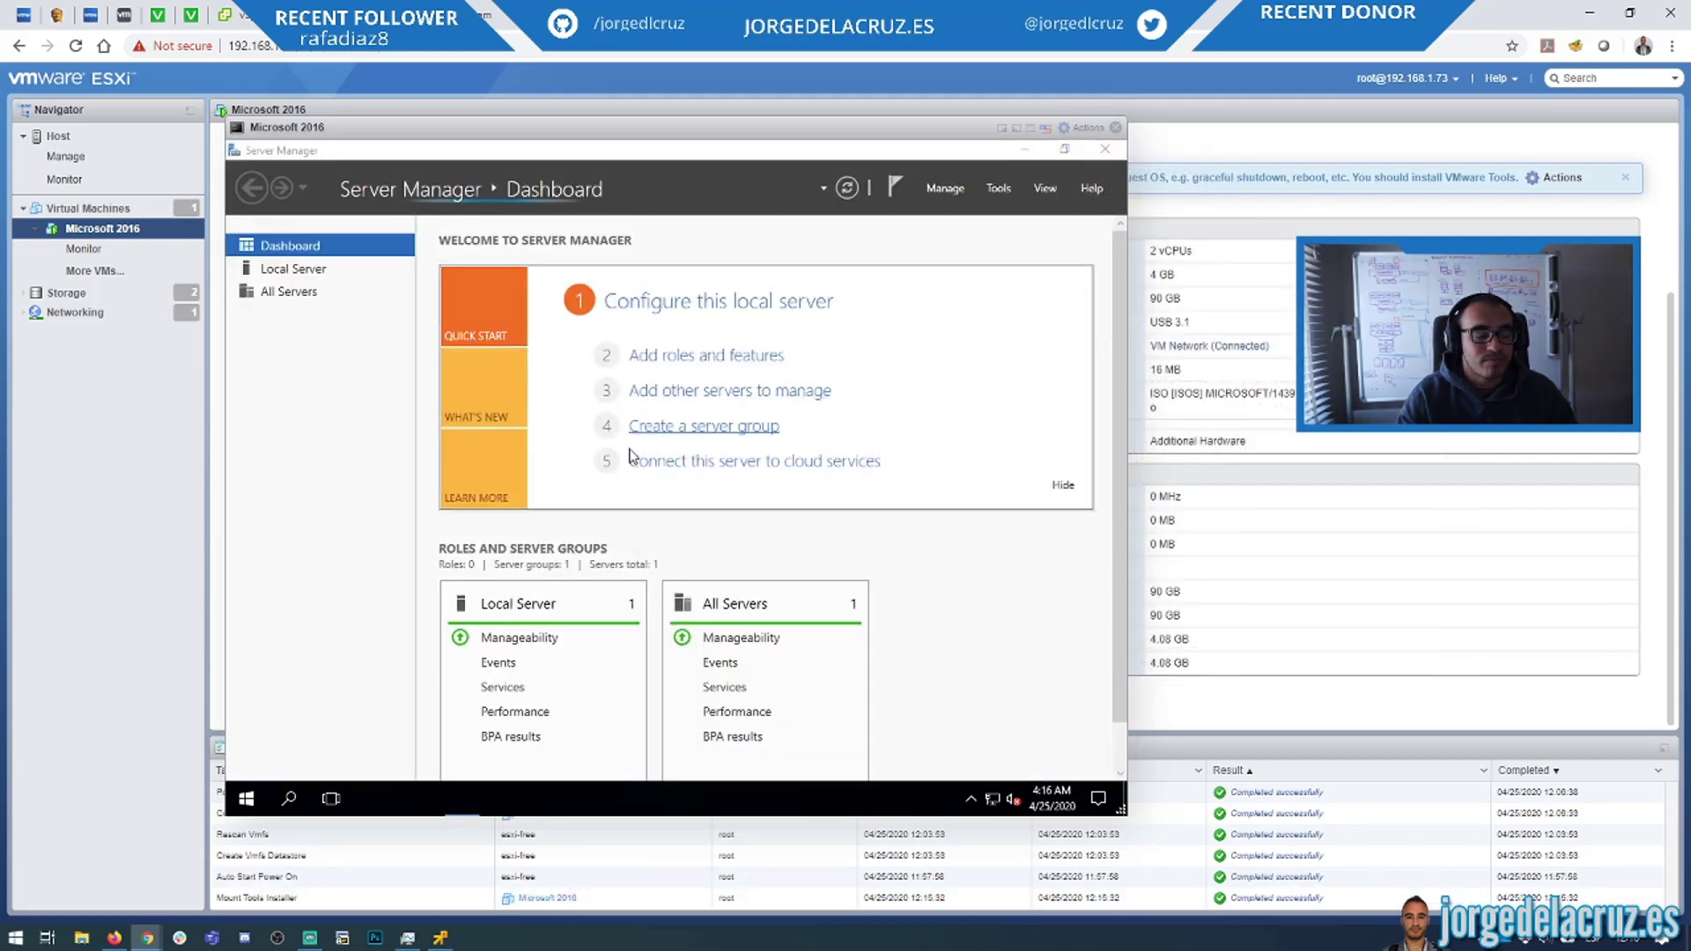
left_click(1024, 149)
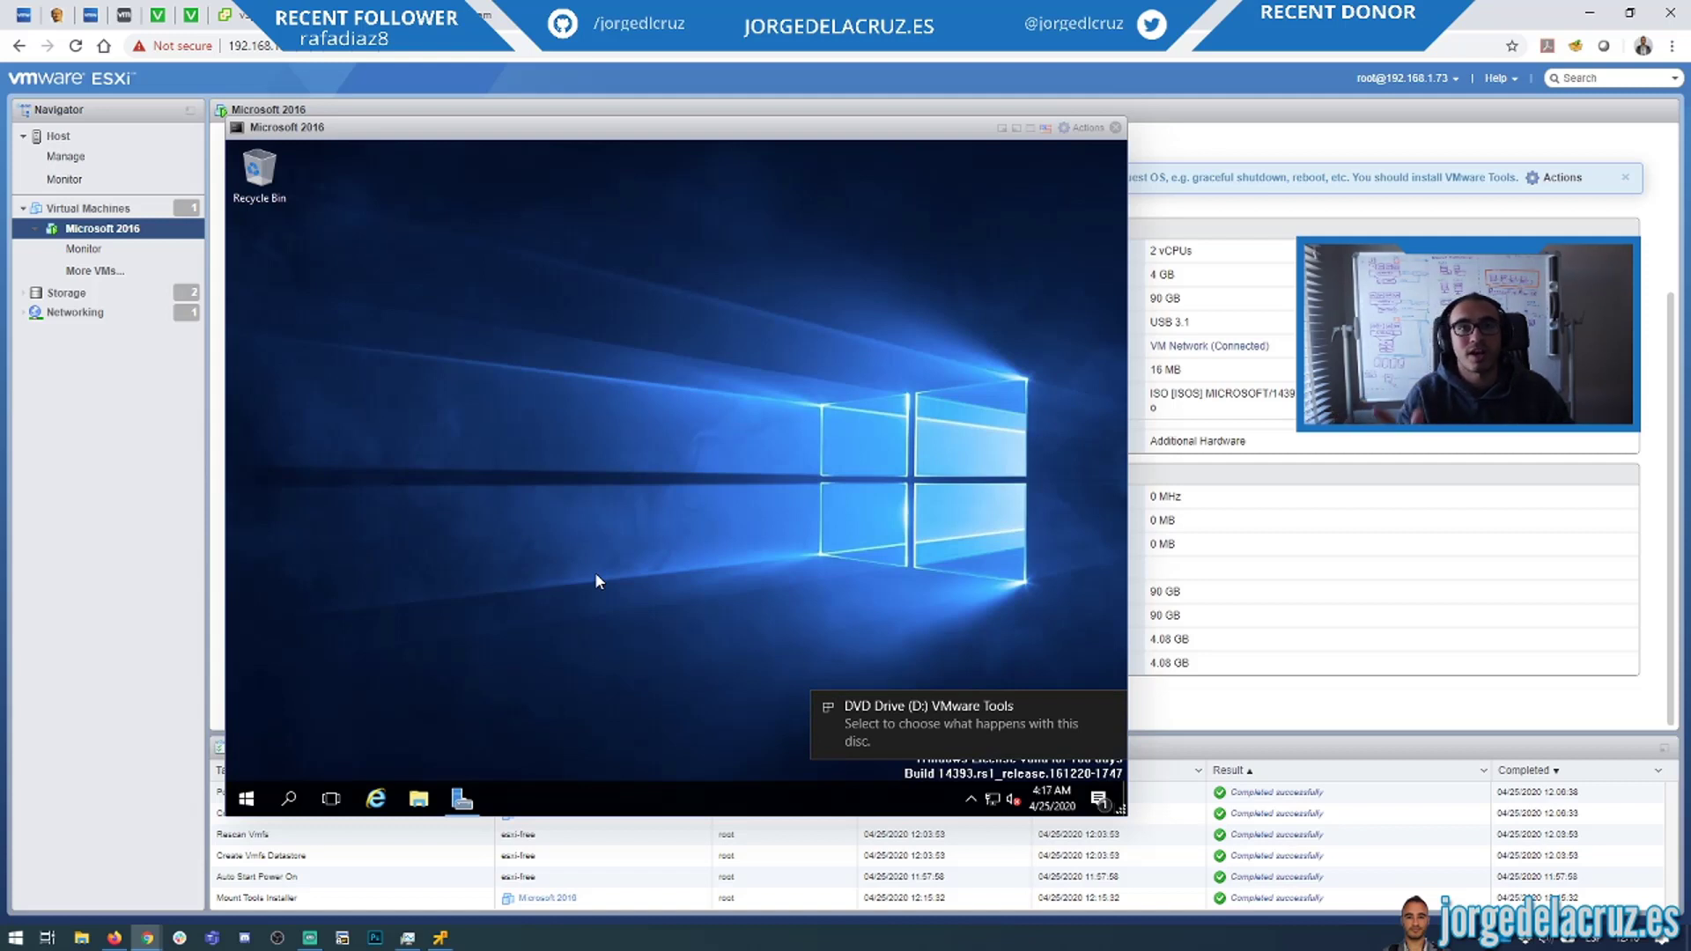
left_click(879, 716)
left_click(906, 298)
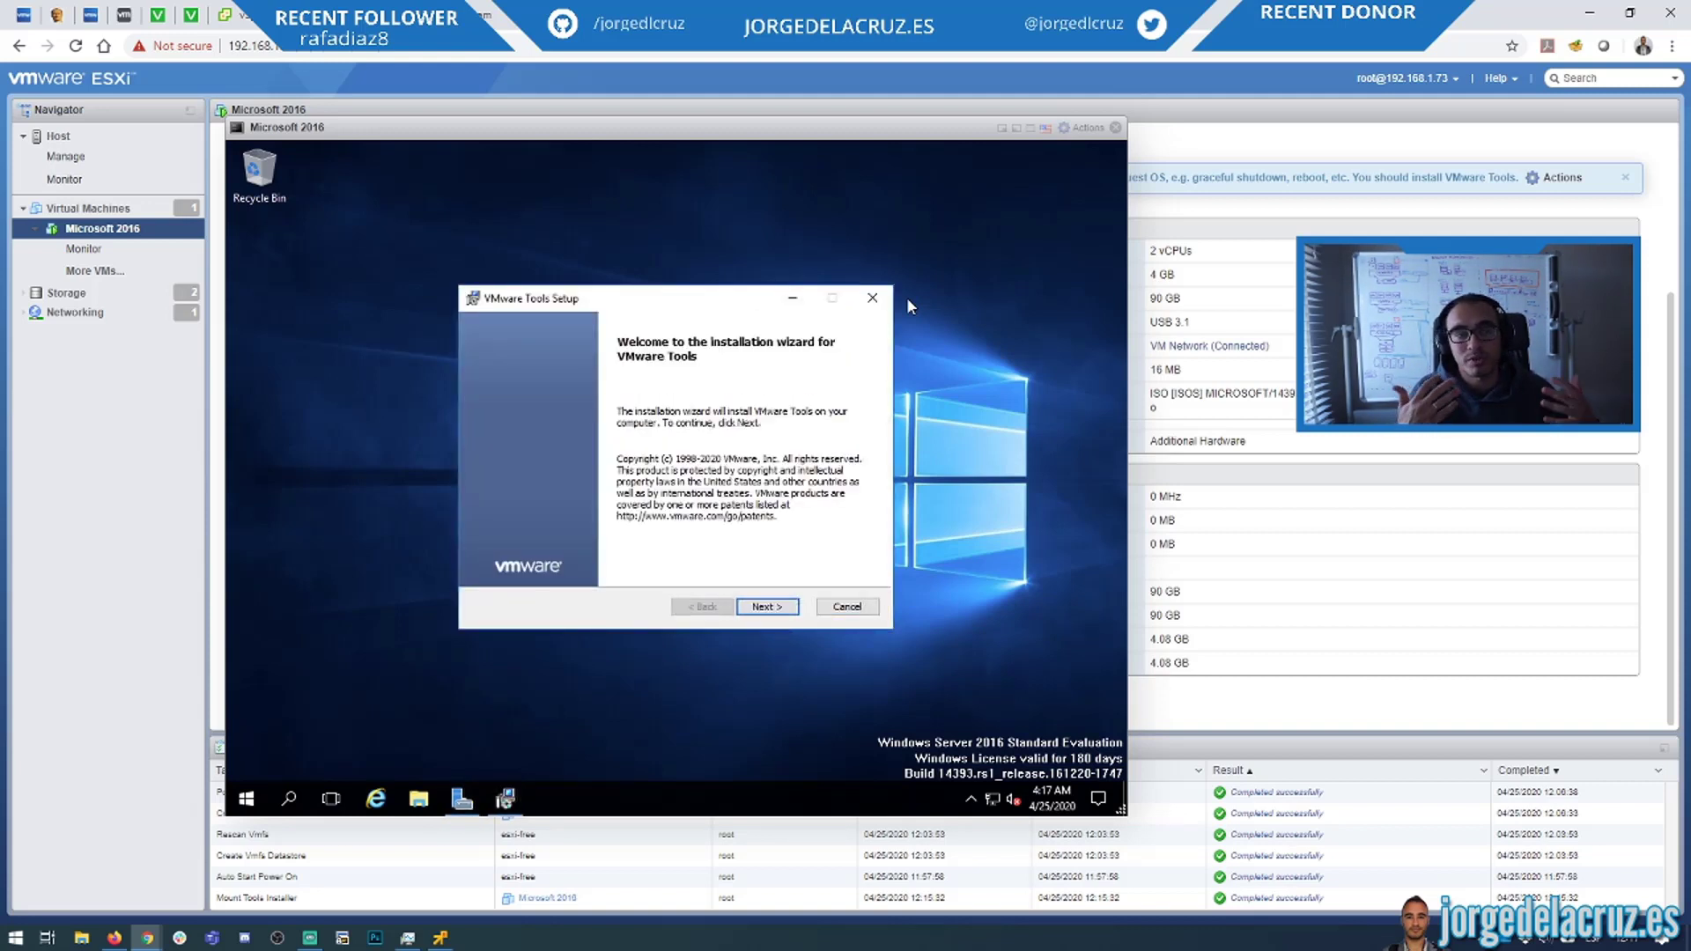
- Install VMware Tools with the Complete setup type and close the finished wizard
left_click(763, 608)
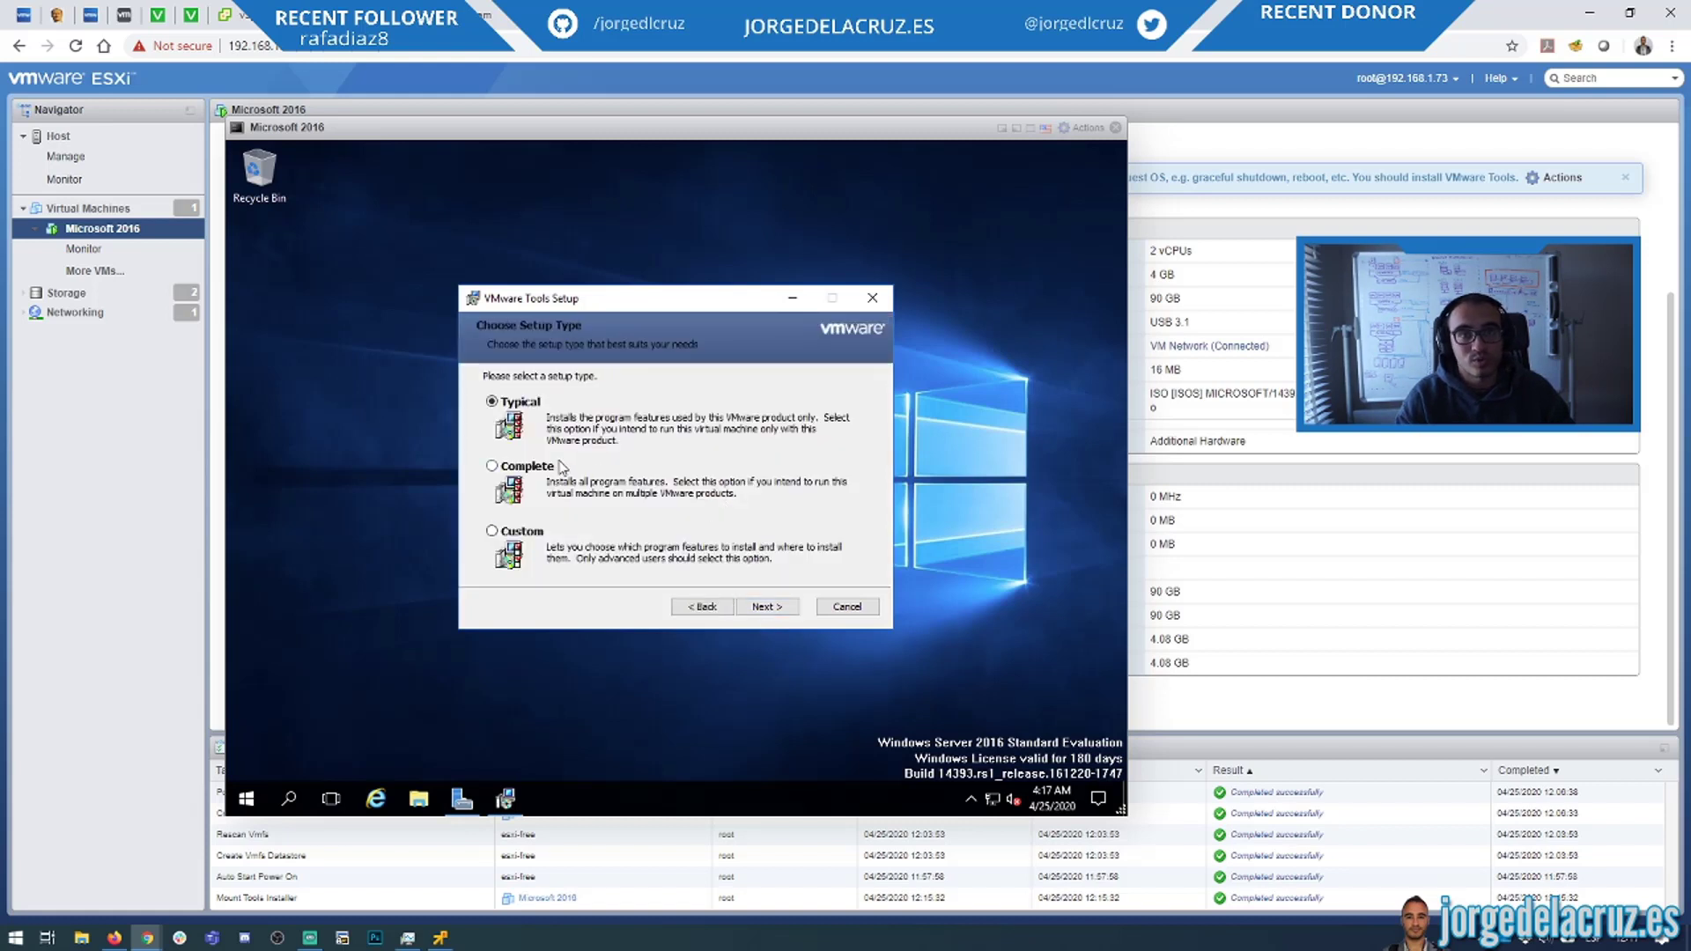
left_click(524, 466)
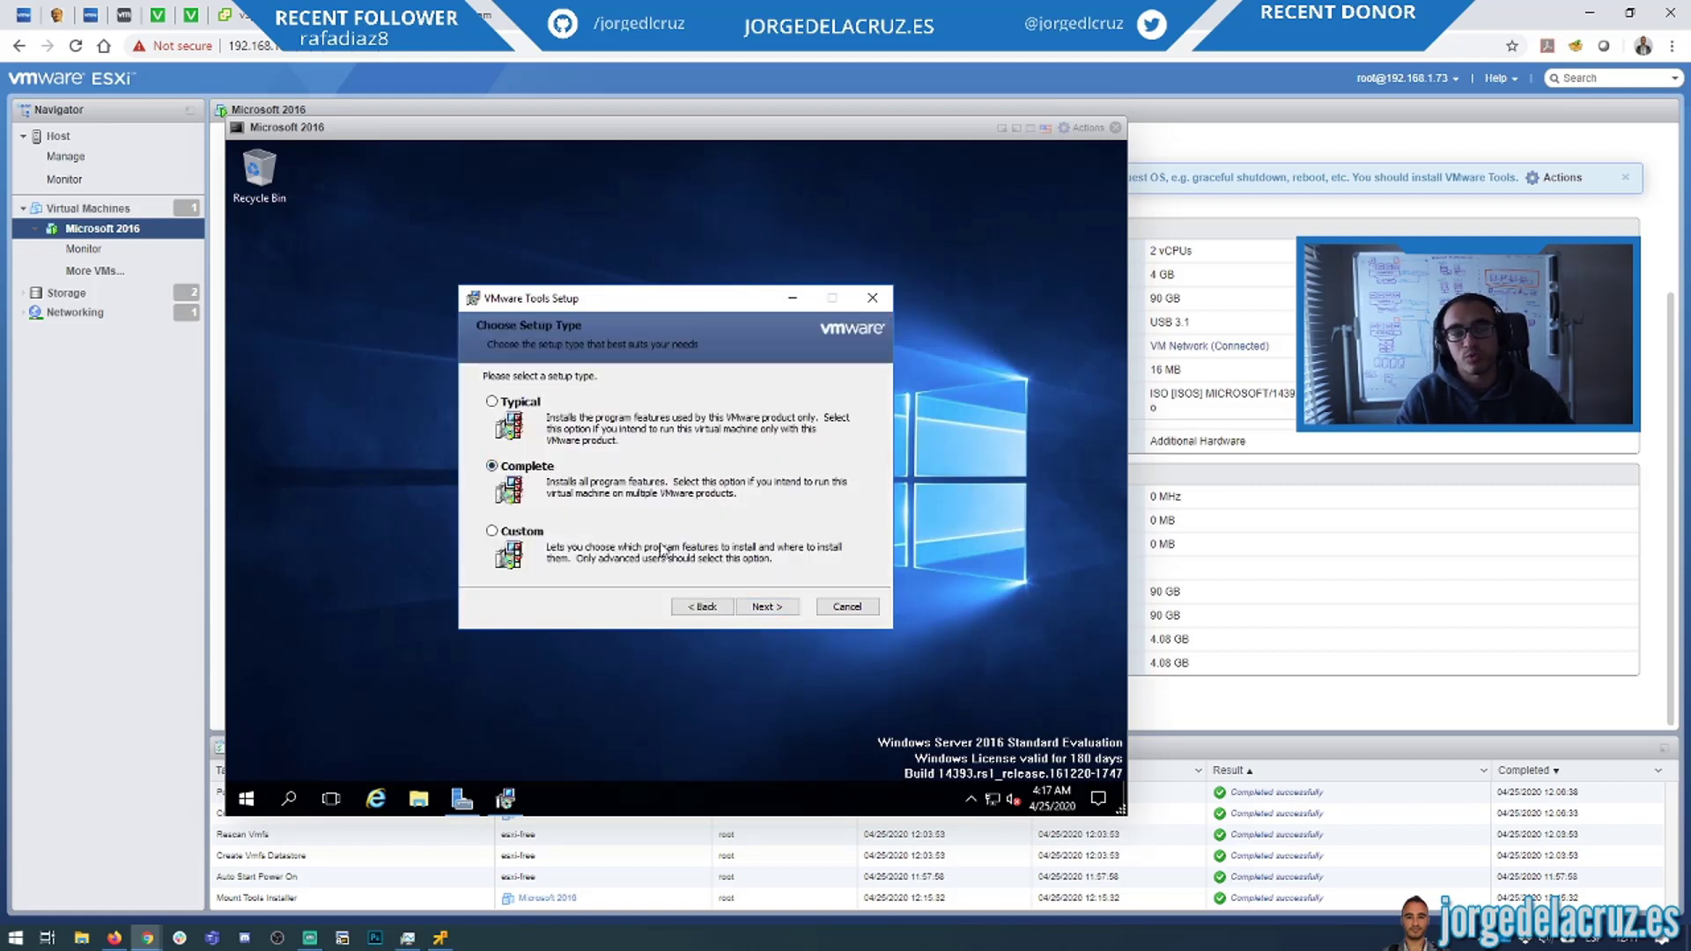
left_click(765, 607)
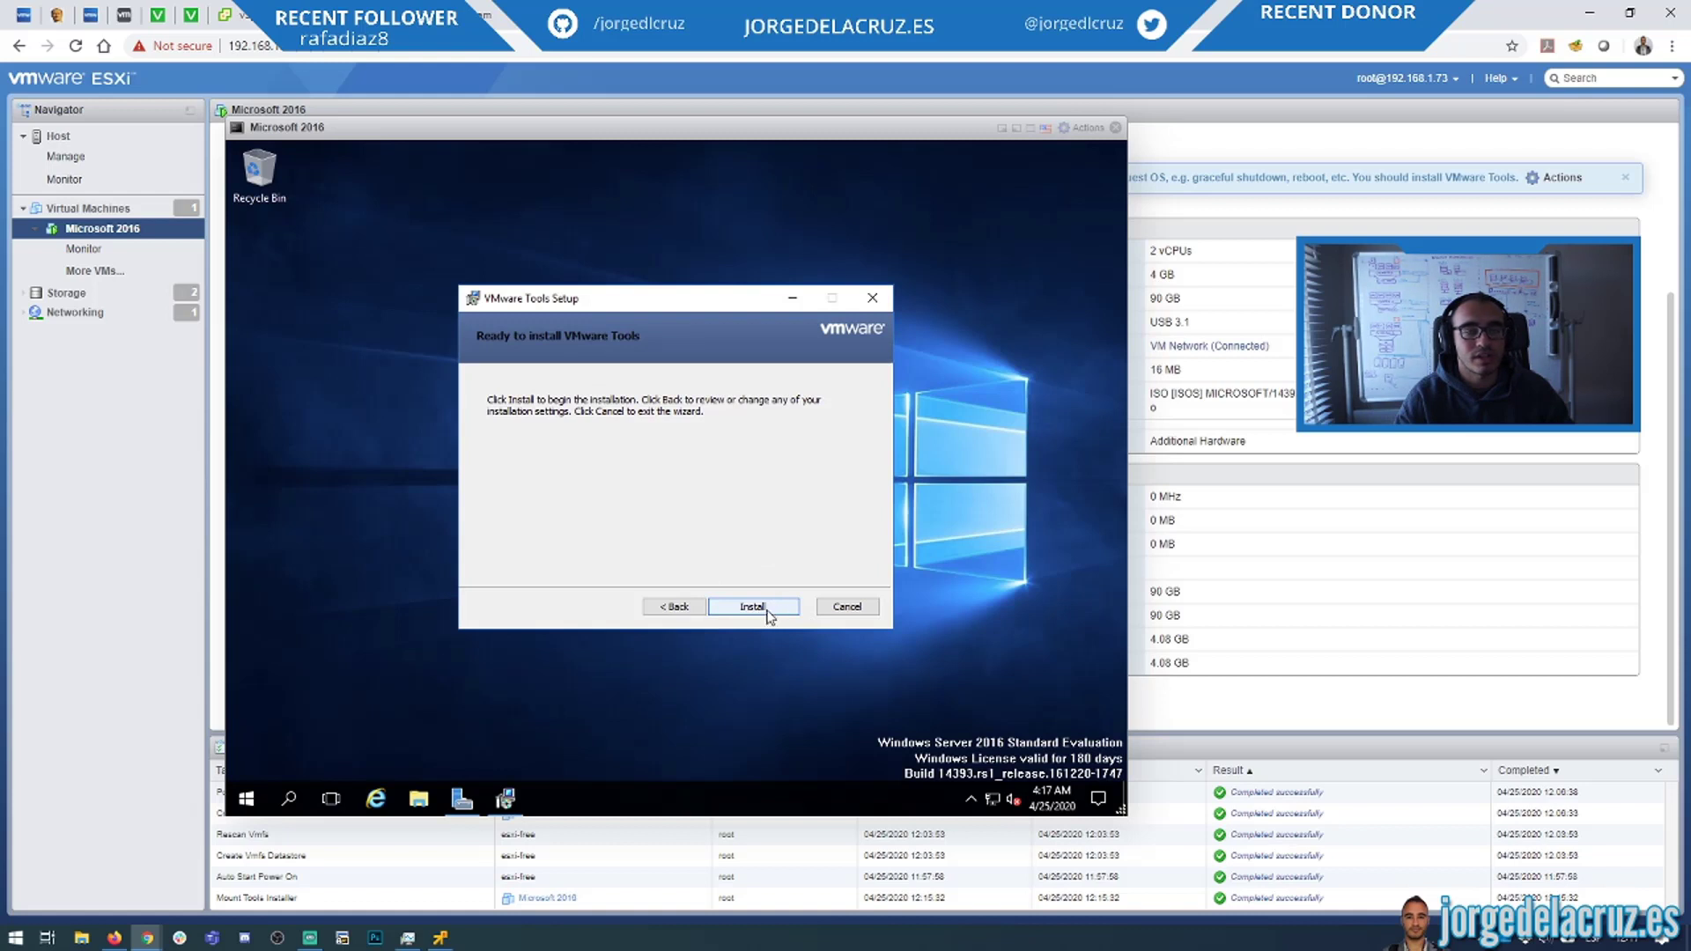
left_click(763, 607)
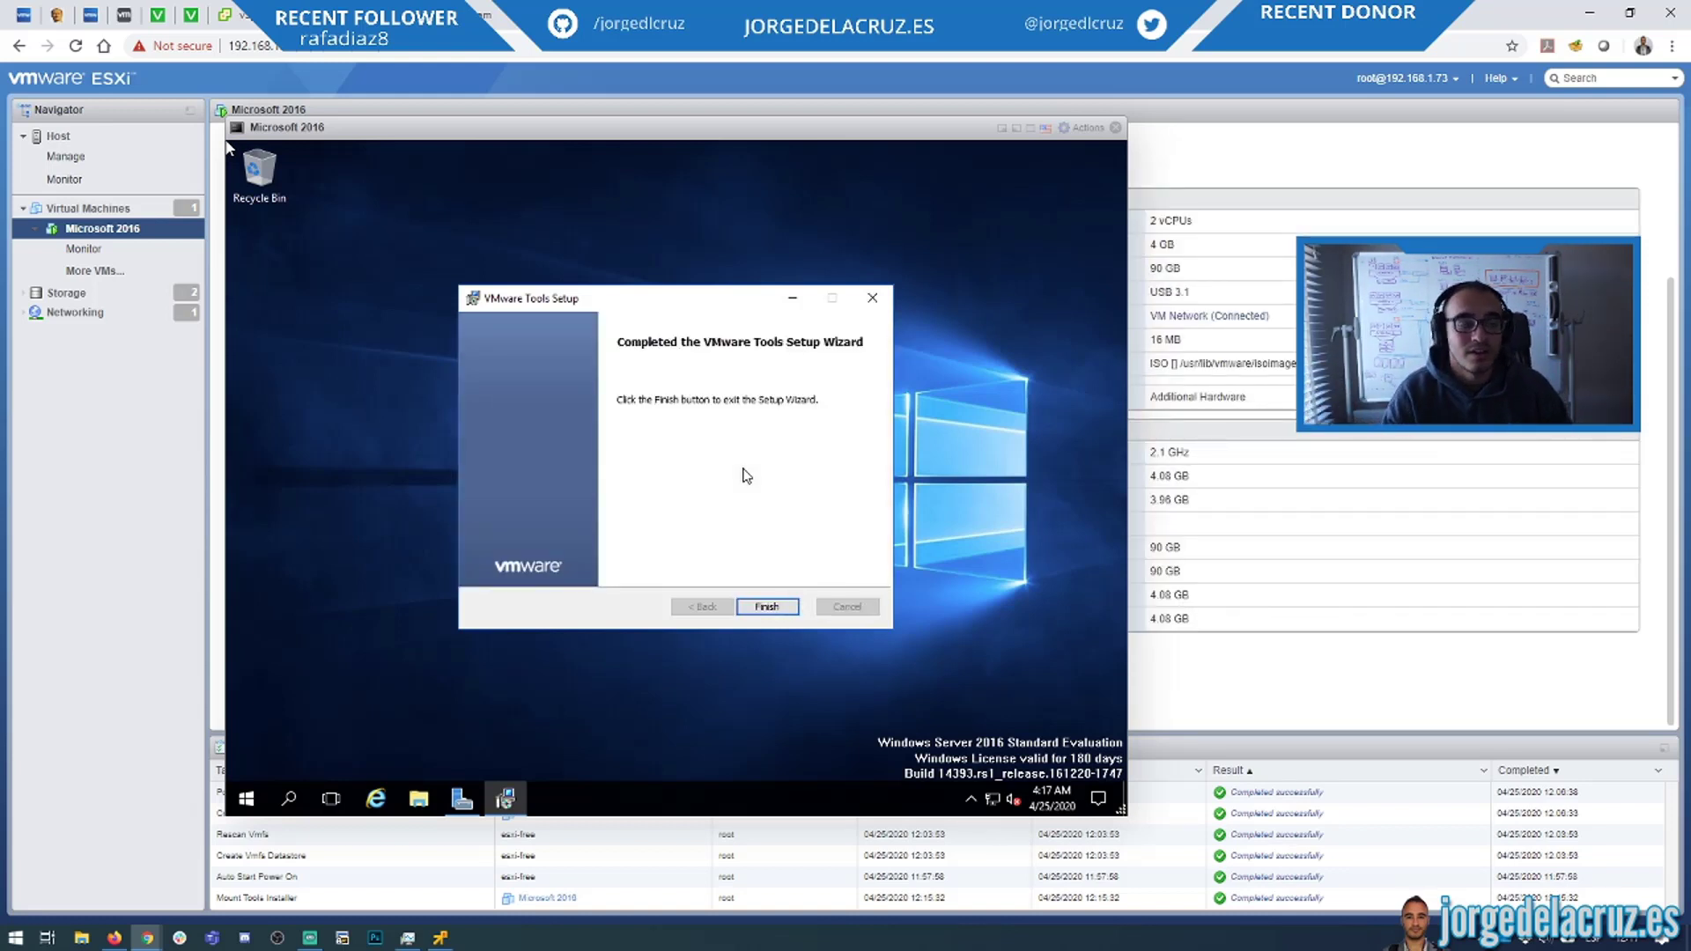
left_click(766, 607)
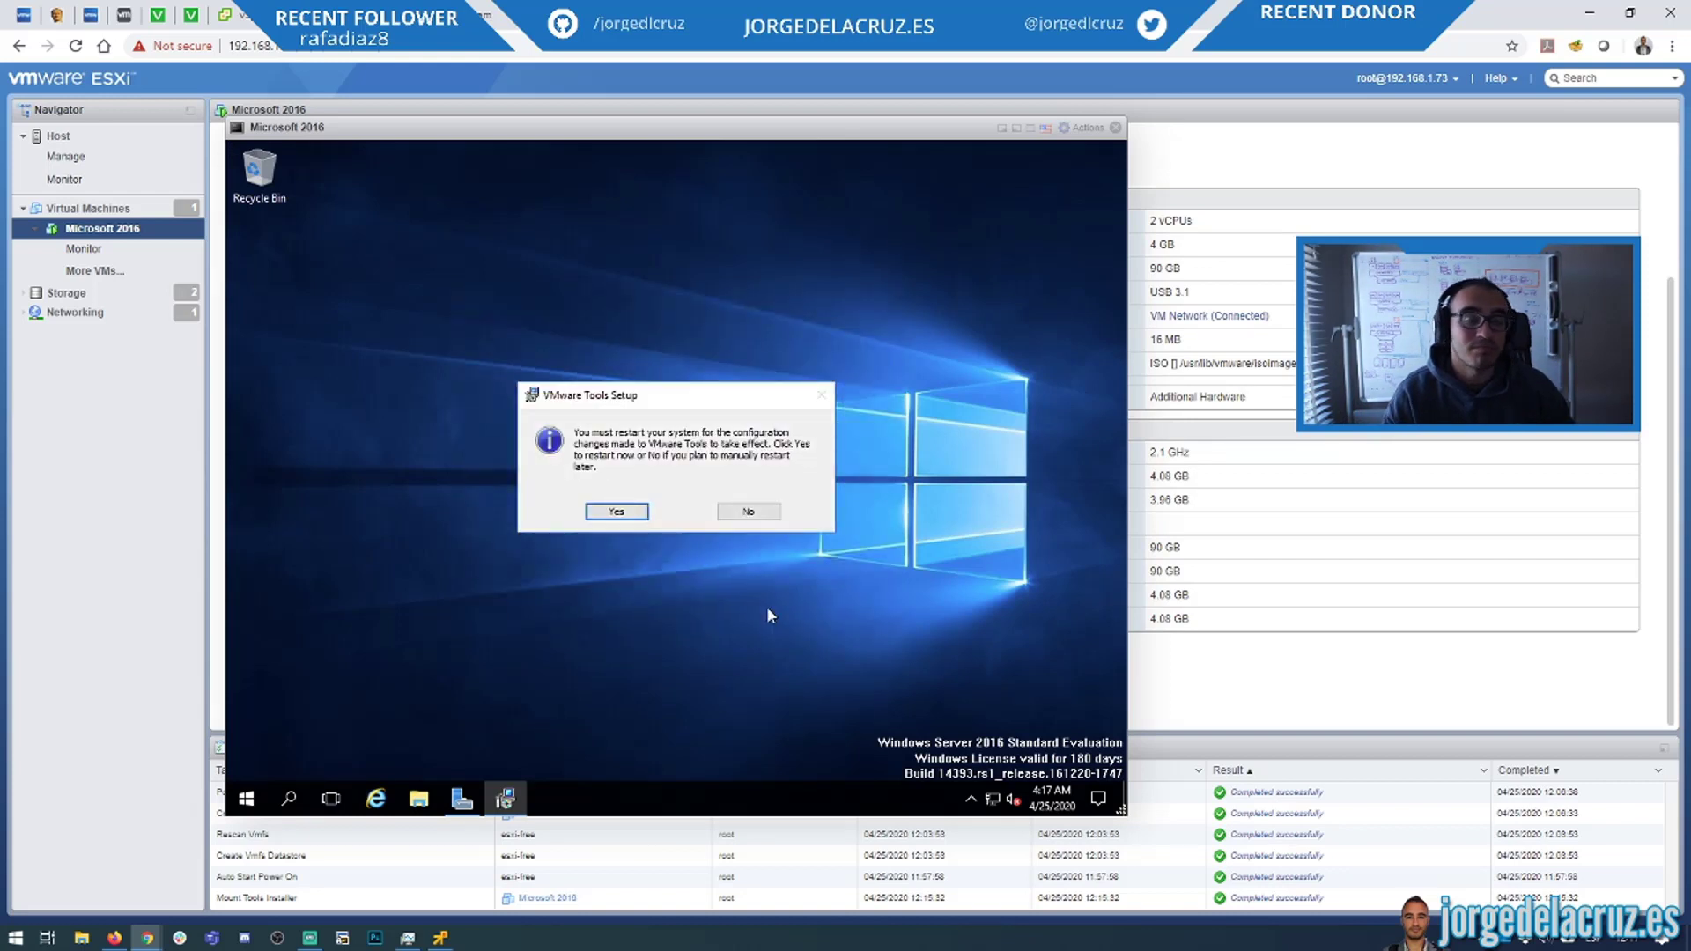
- Accept the VMware Tools restart prompt so the Microsoft 2016 VM reboots now
left_click(609, 512)
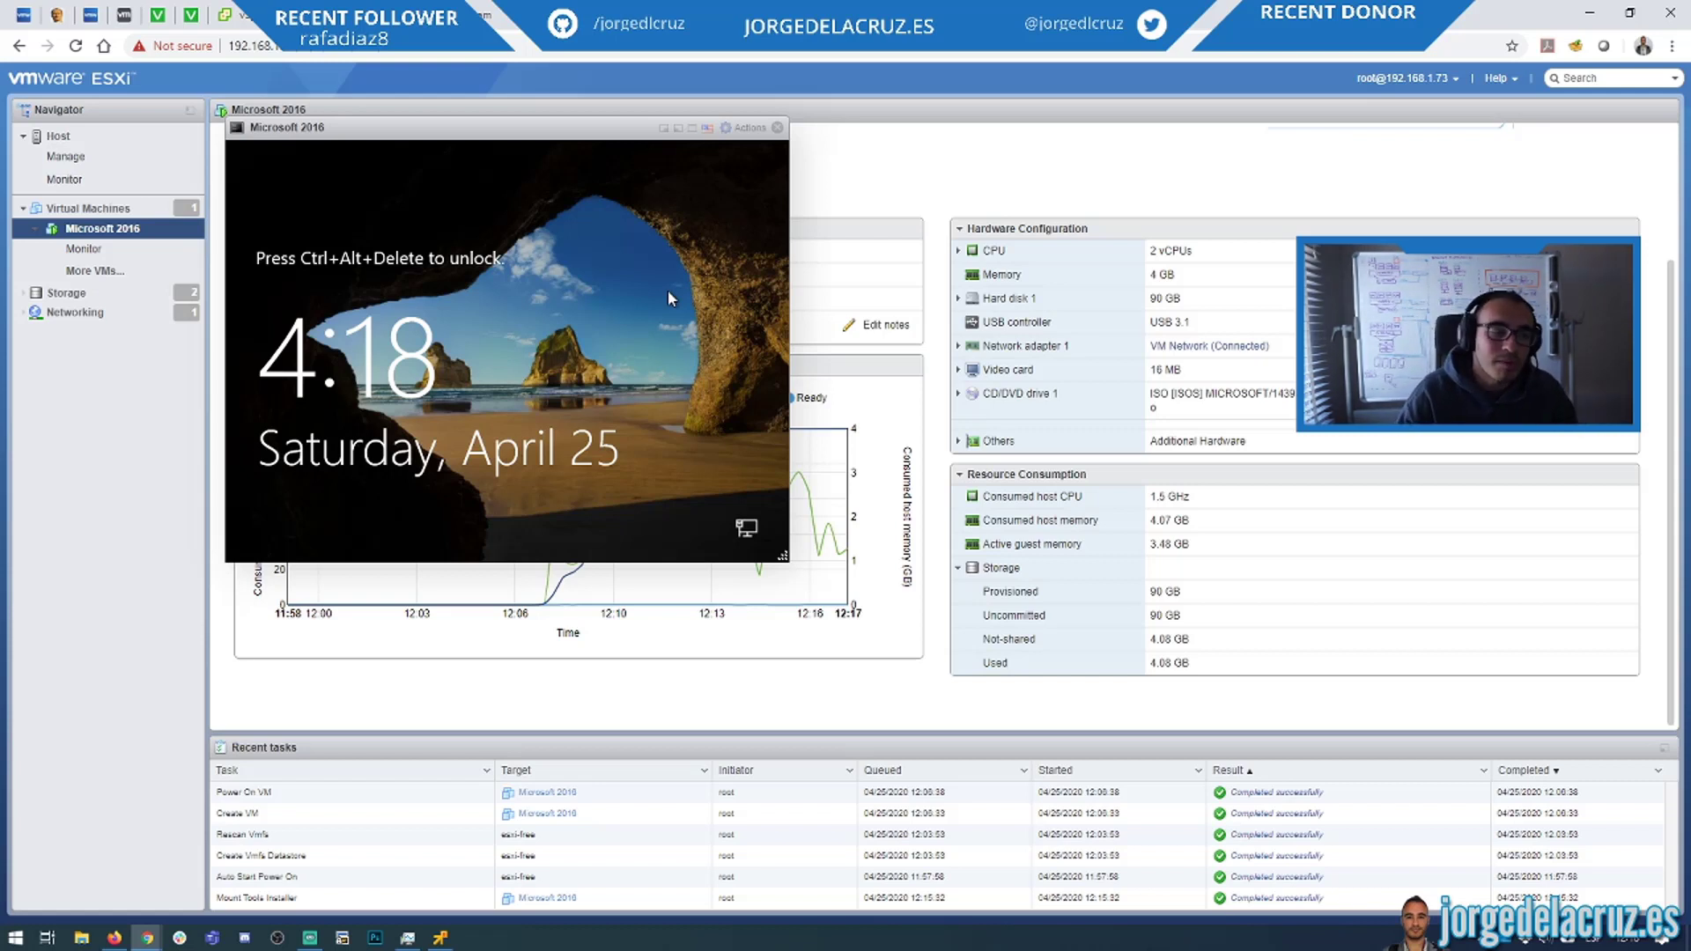
- Send Ctrl-Alt-Delete to the restarted VM and sign in as Administrator with the account password
left_click(745, 127)
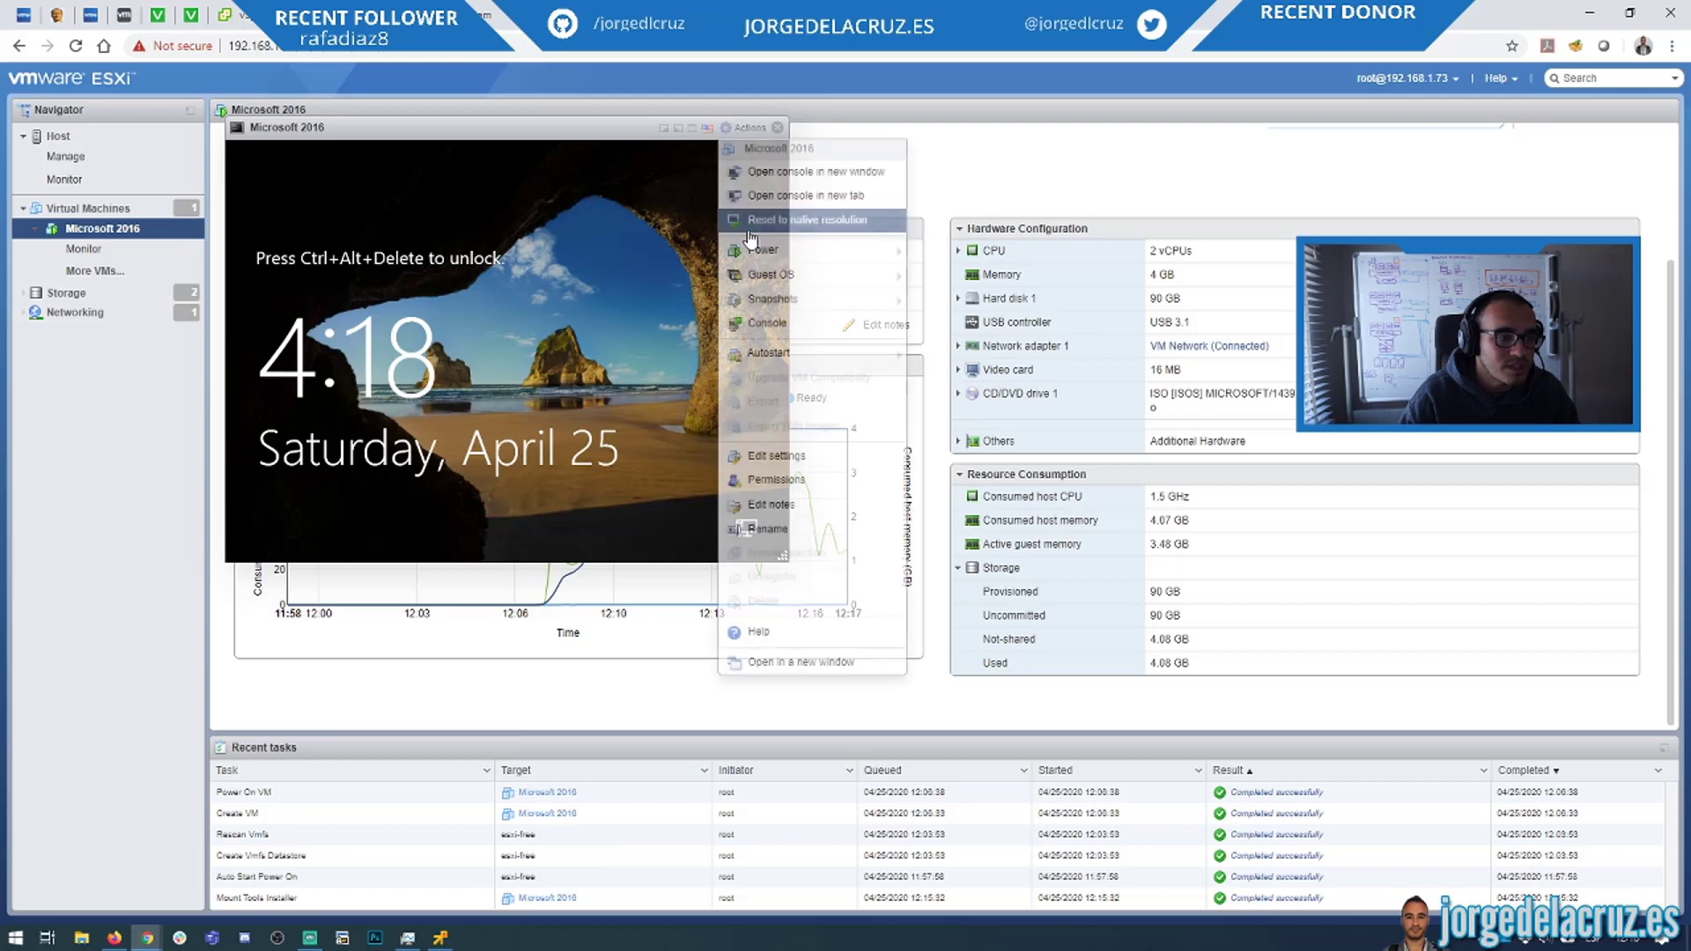
mouse_move(775, 274)
mouse_move(965, 328)
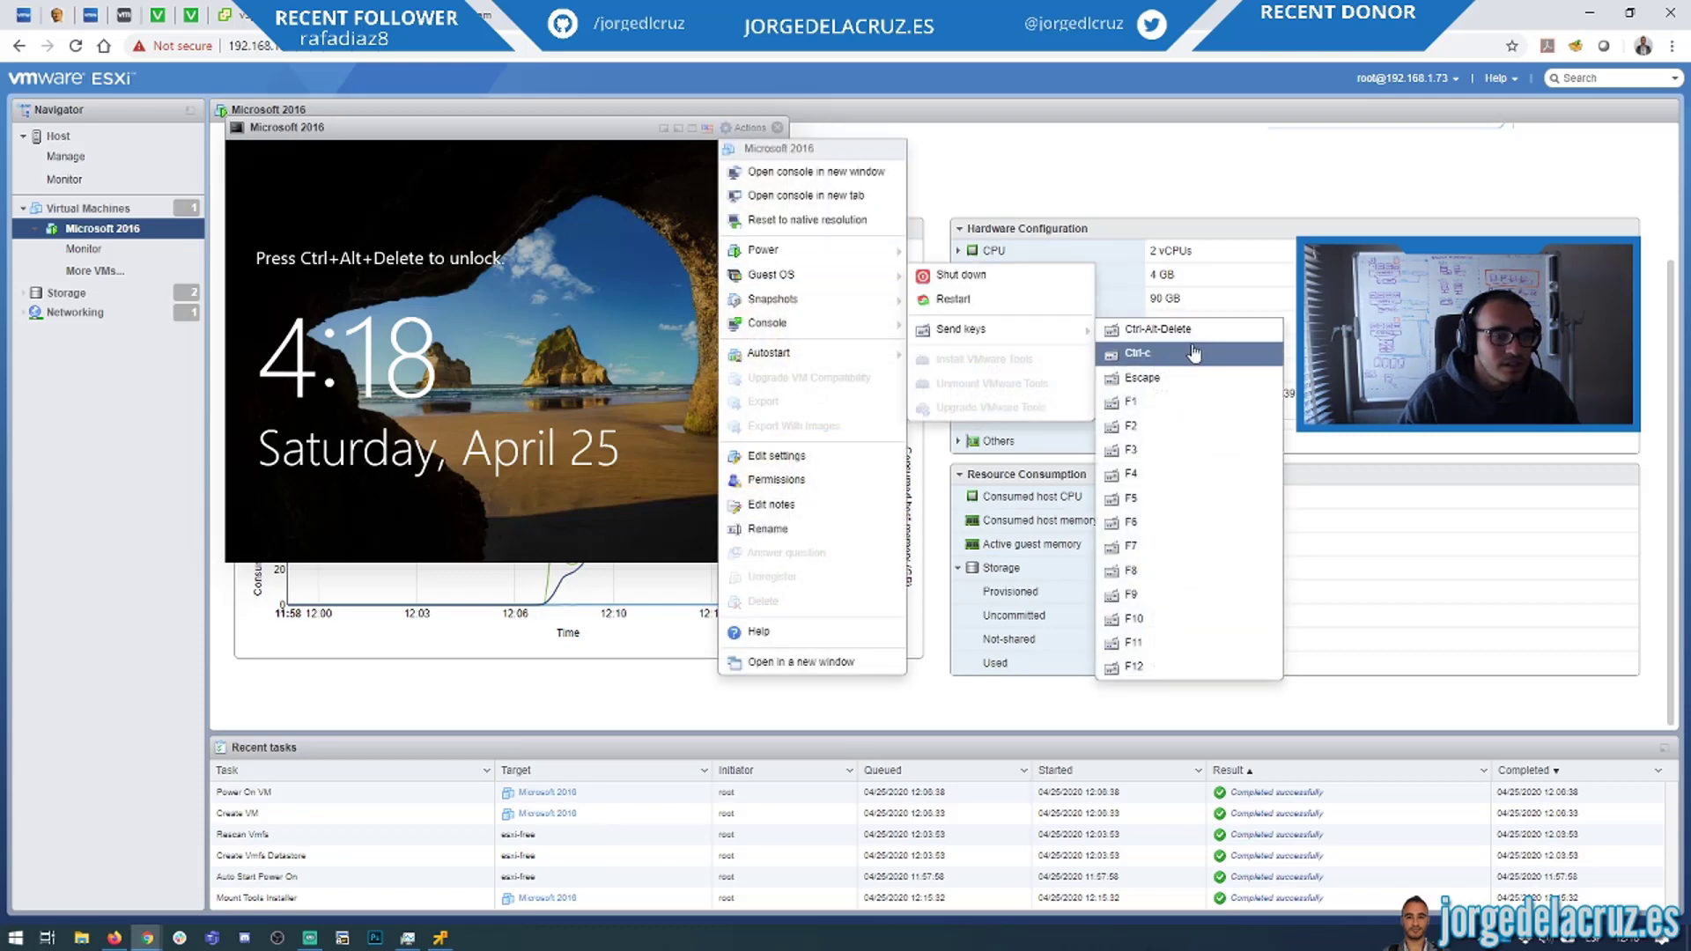
left_click(1171, 328)
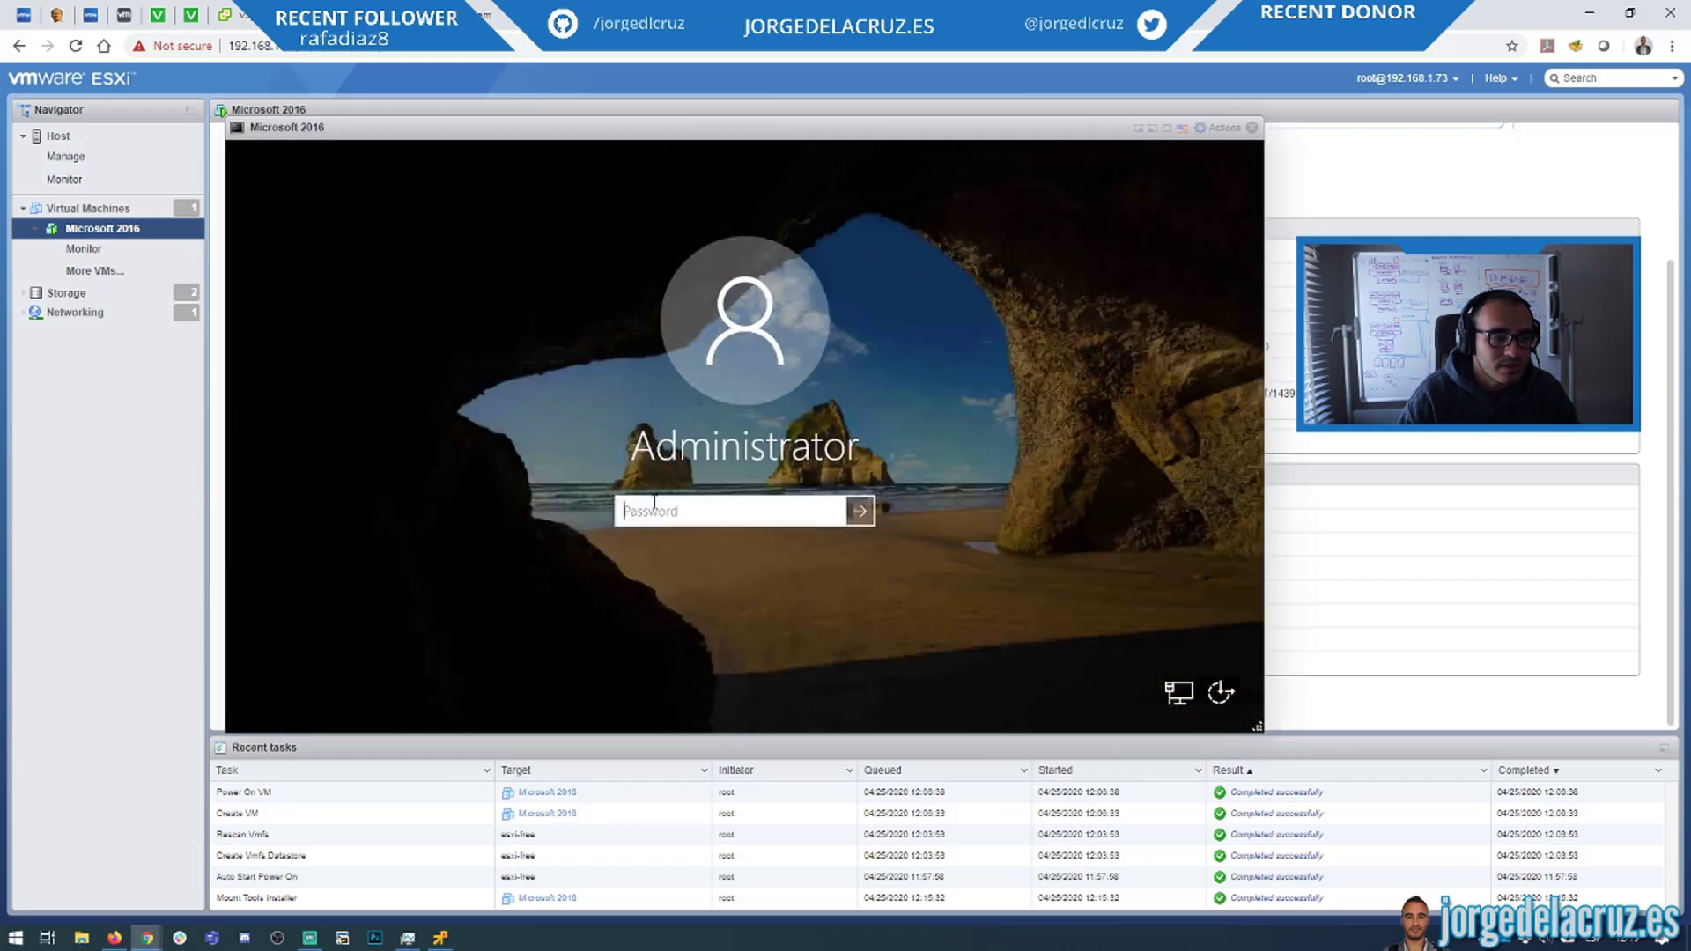
left_click(653, 515)
type("**********")
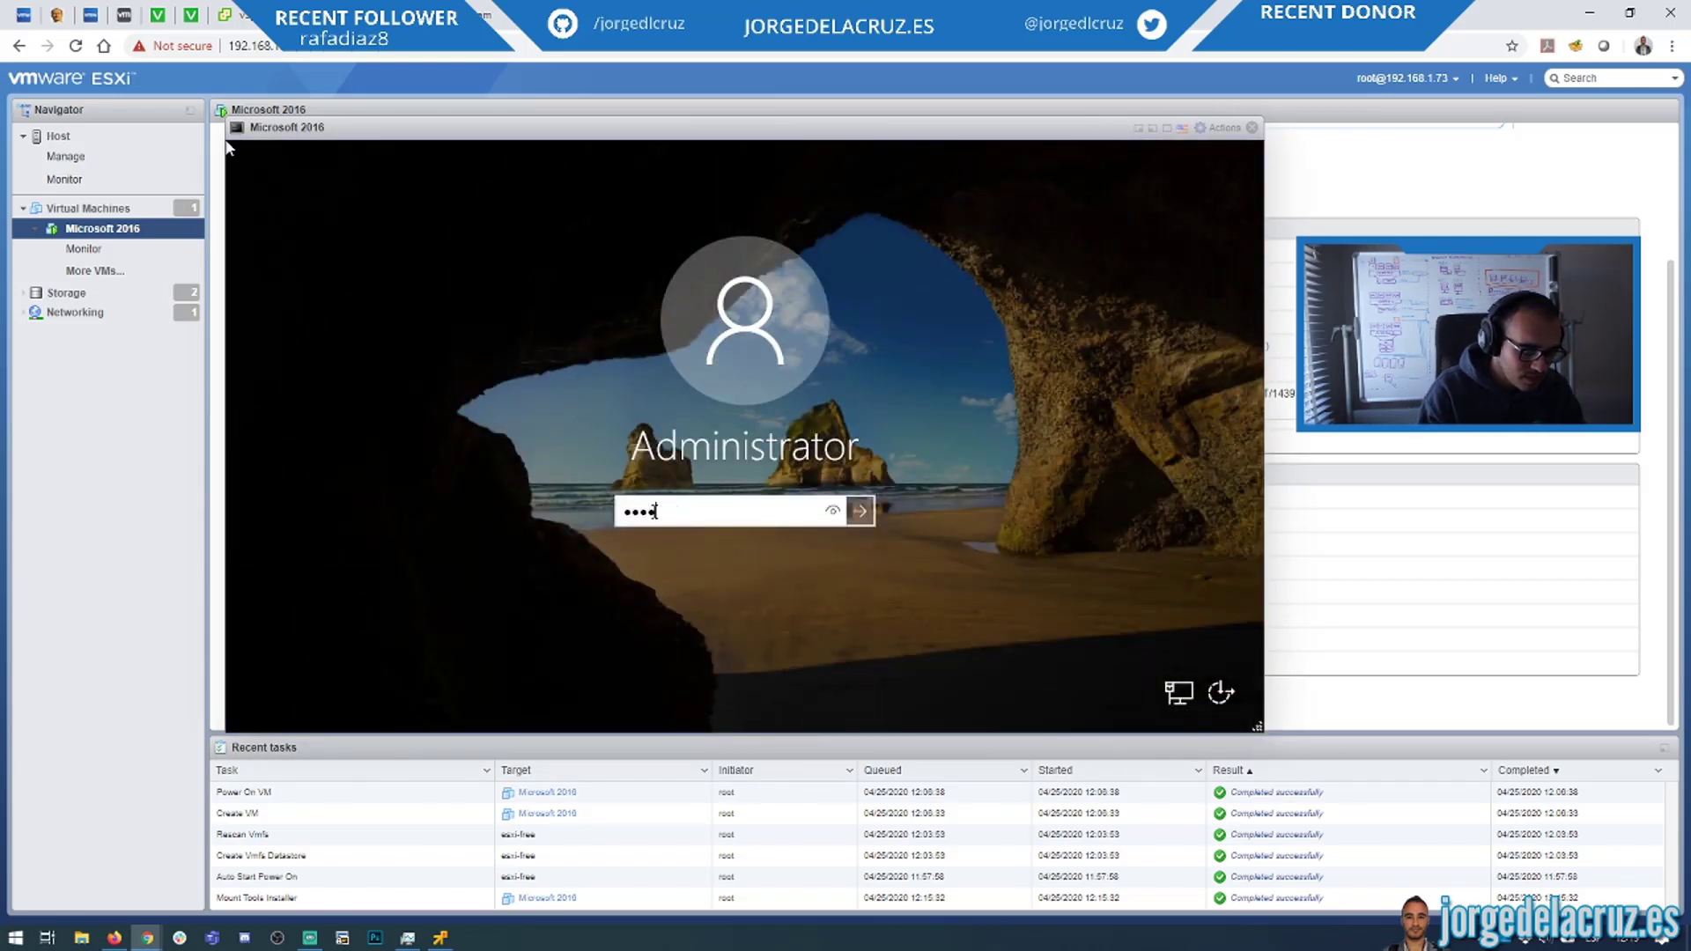
key("Return")
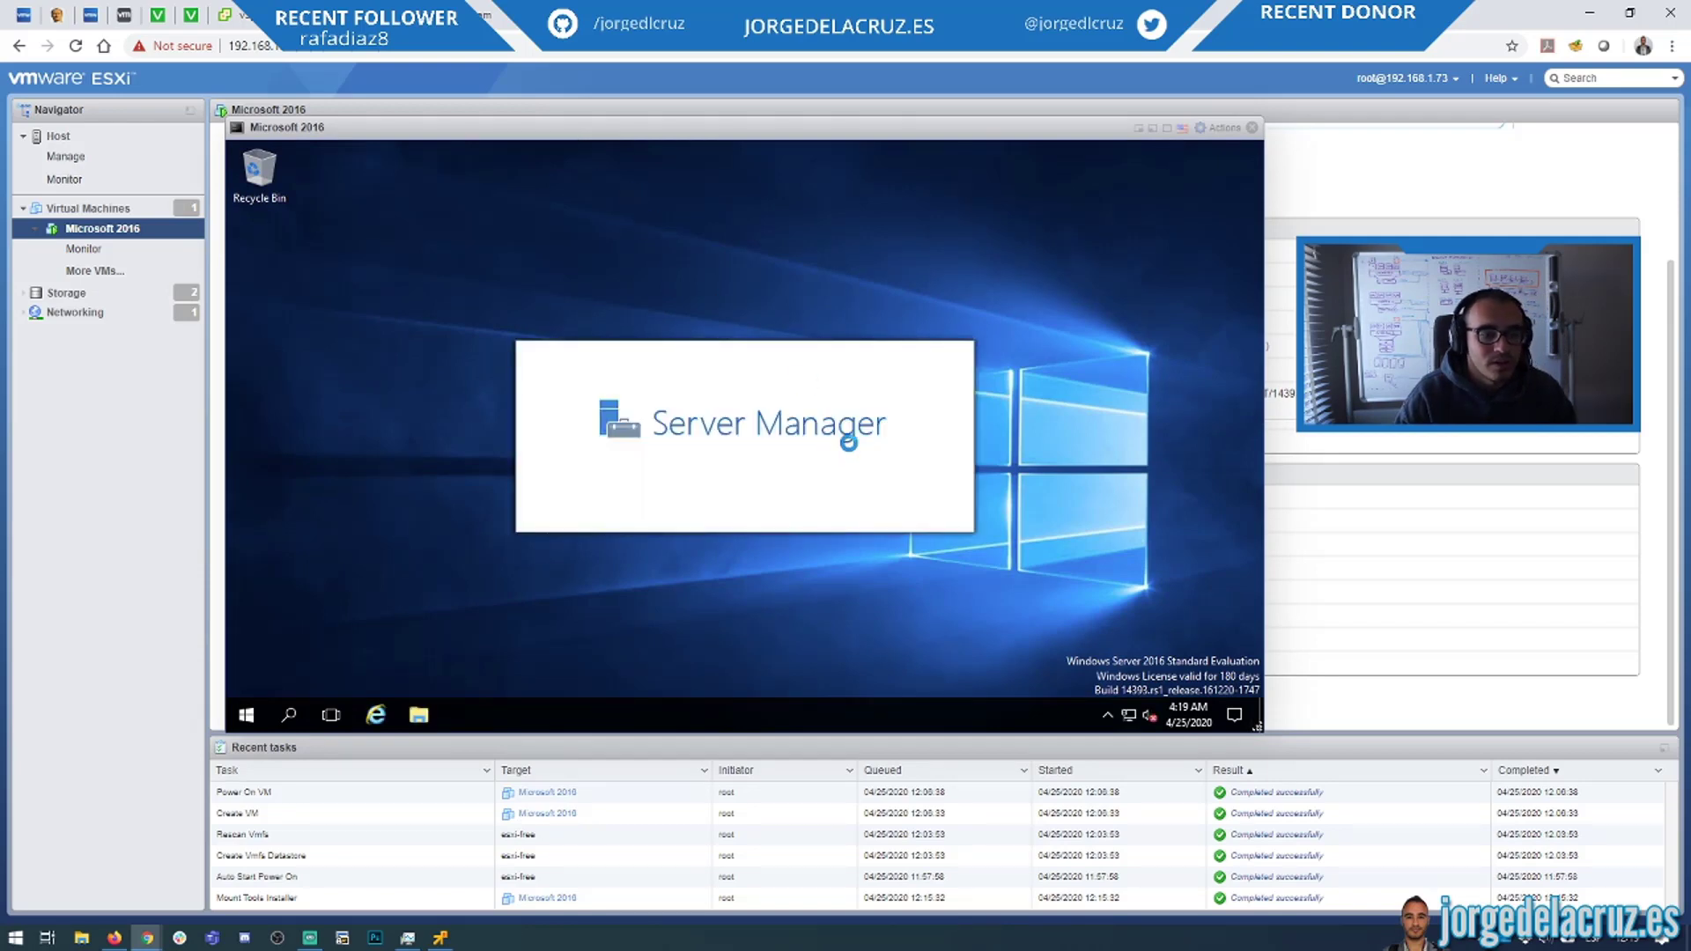
key("ctrl+Tab")
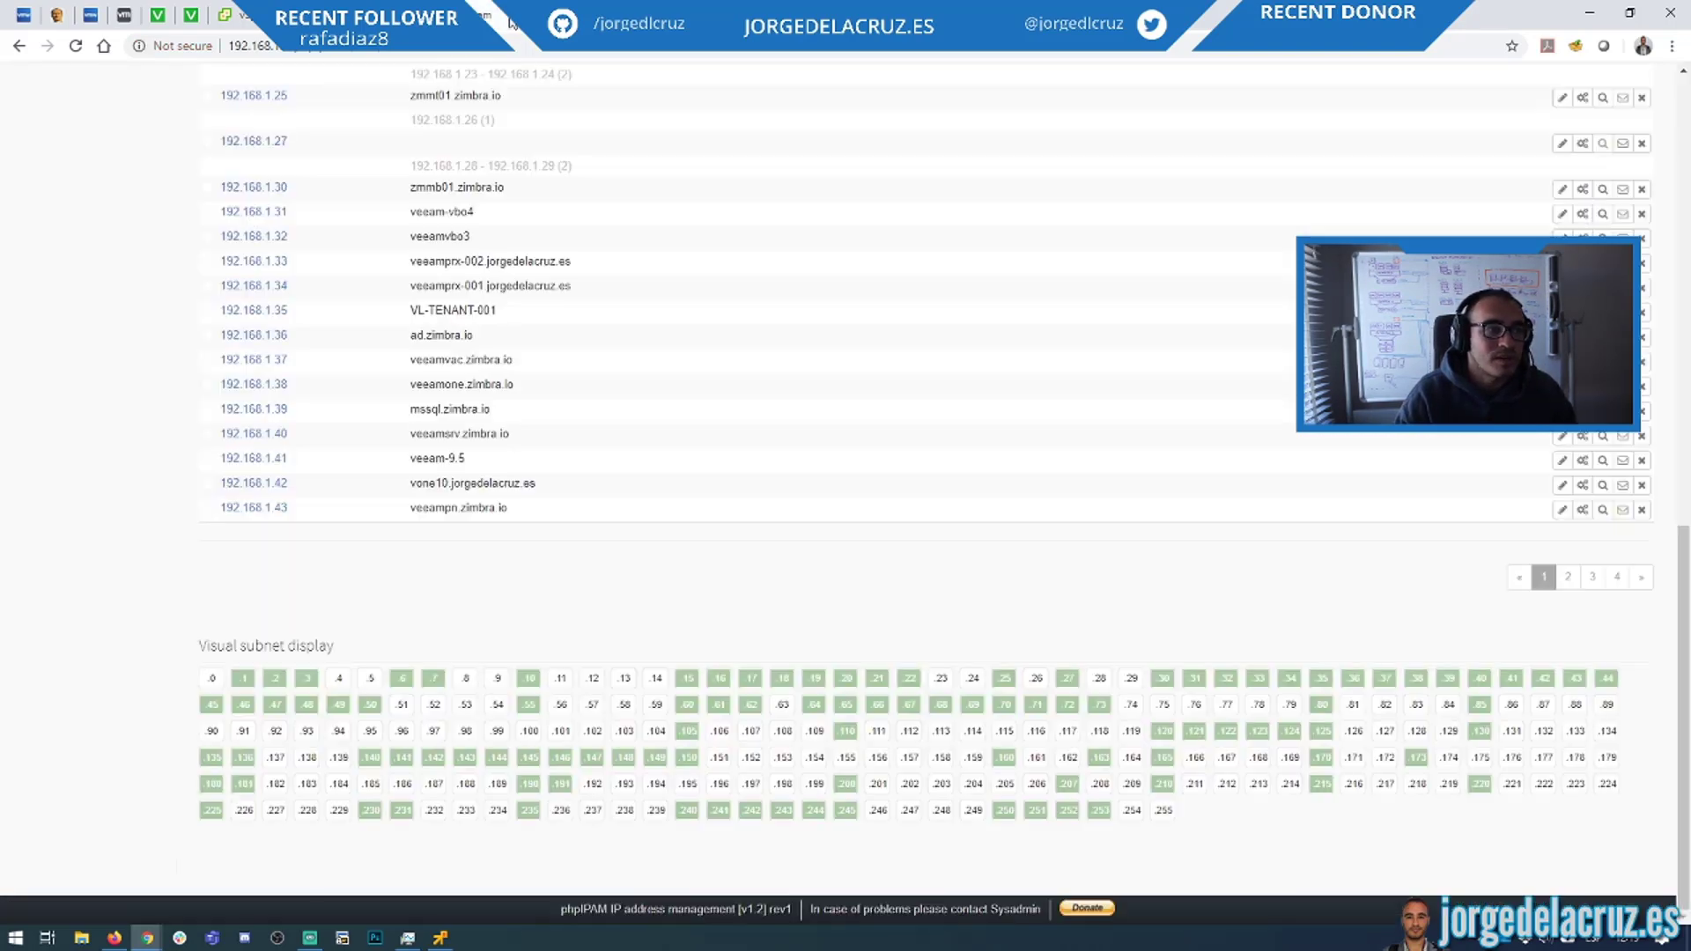
- Reserve 192.168.1.74 in phpIPAM with hostname 'veeam-free', then close Server Manager in the VM
left_click(1128, 704)
left_click(780, 237)
type("veeam'fre")
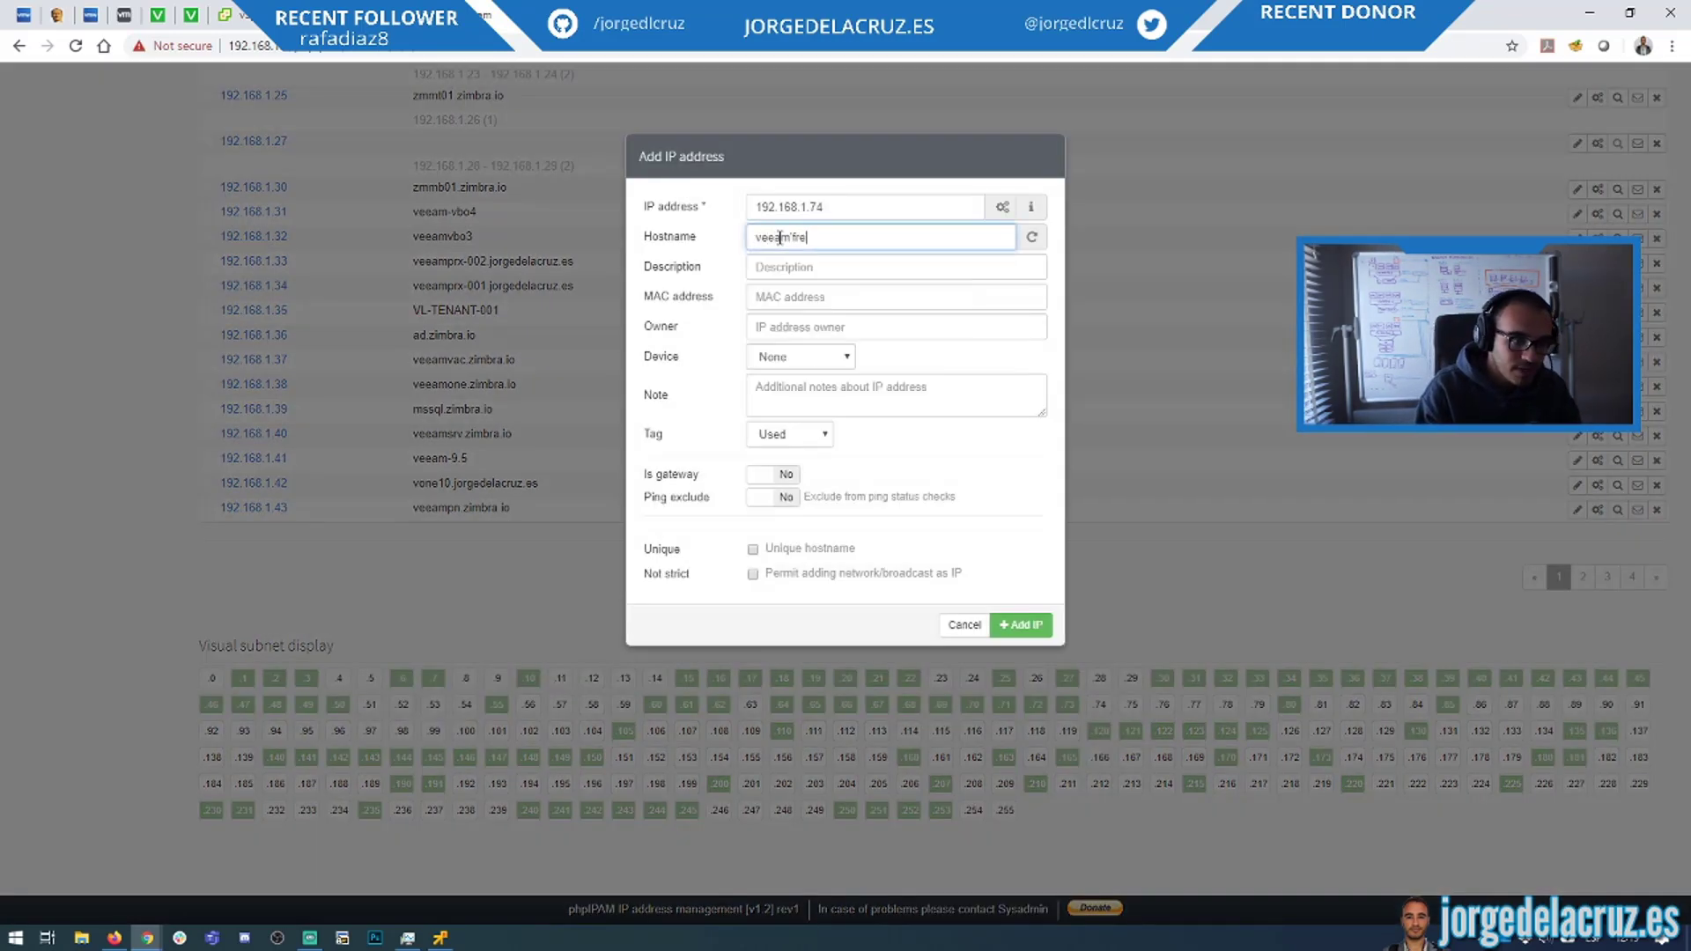
key("BackSpace")
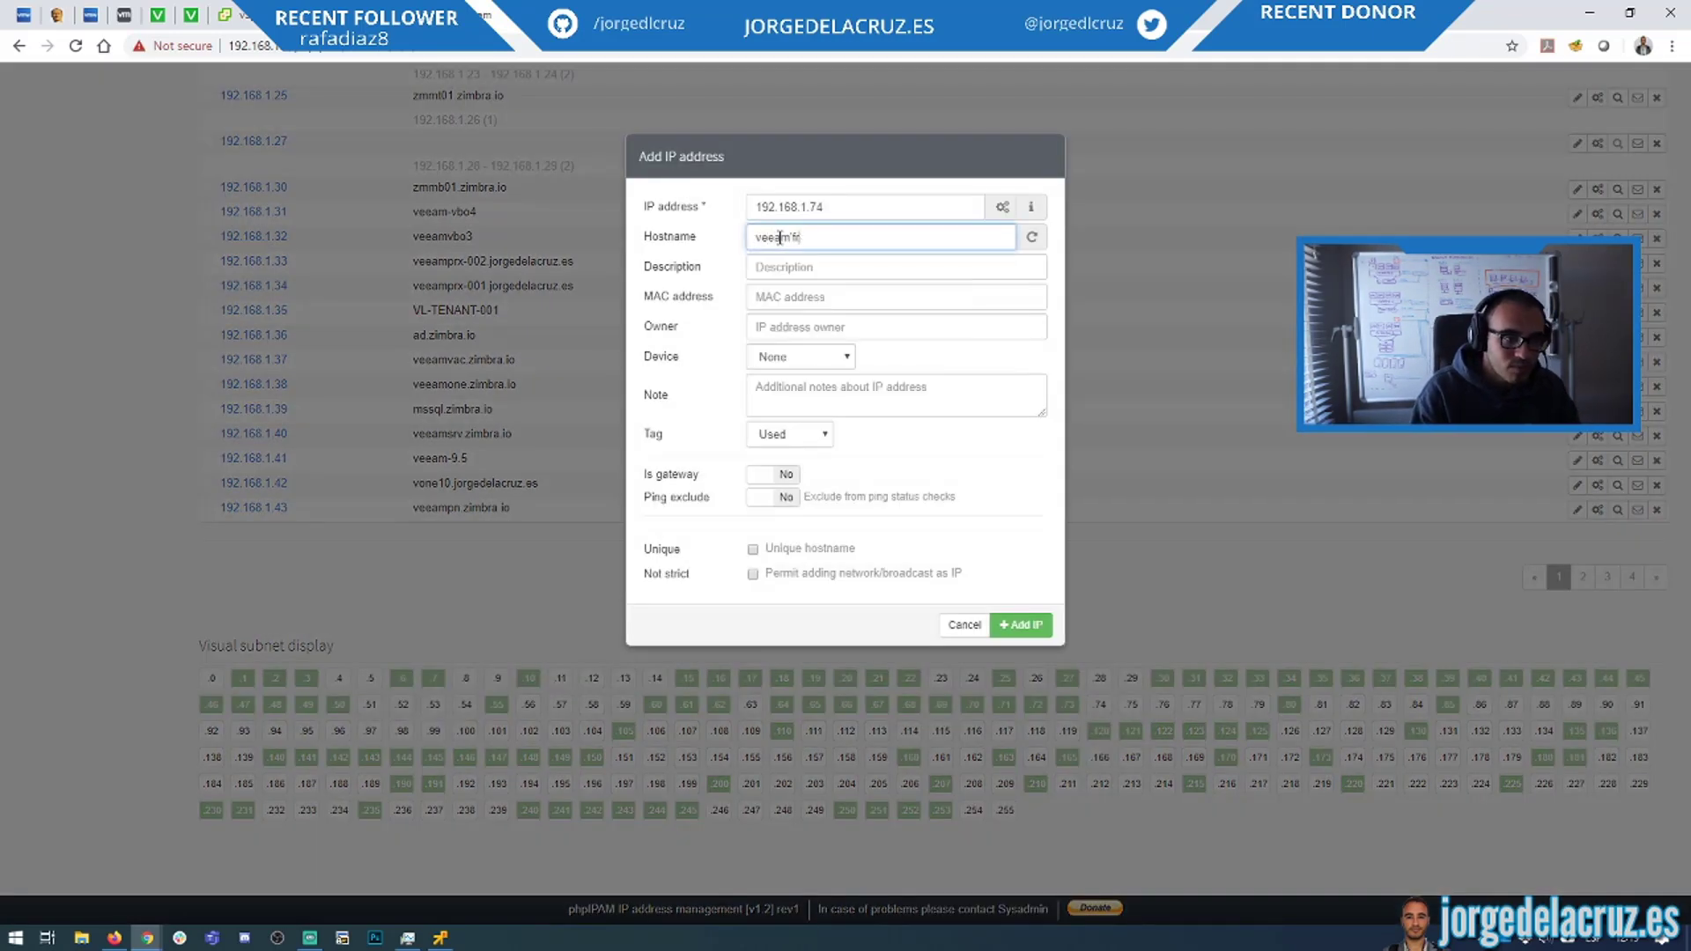
key("super")
key("super")
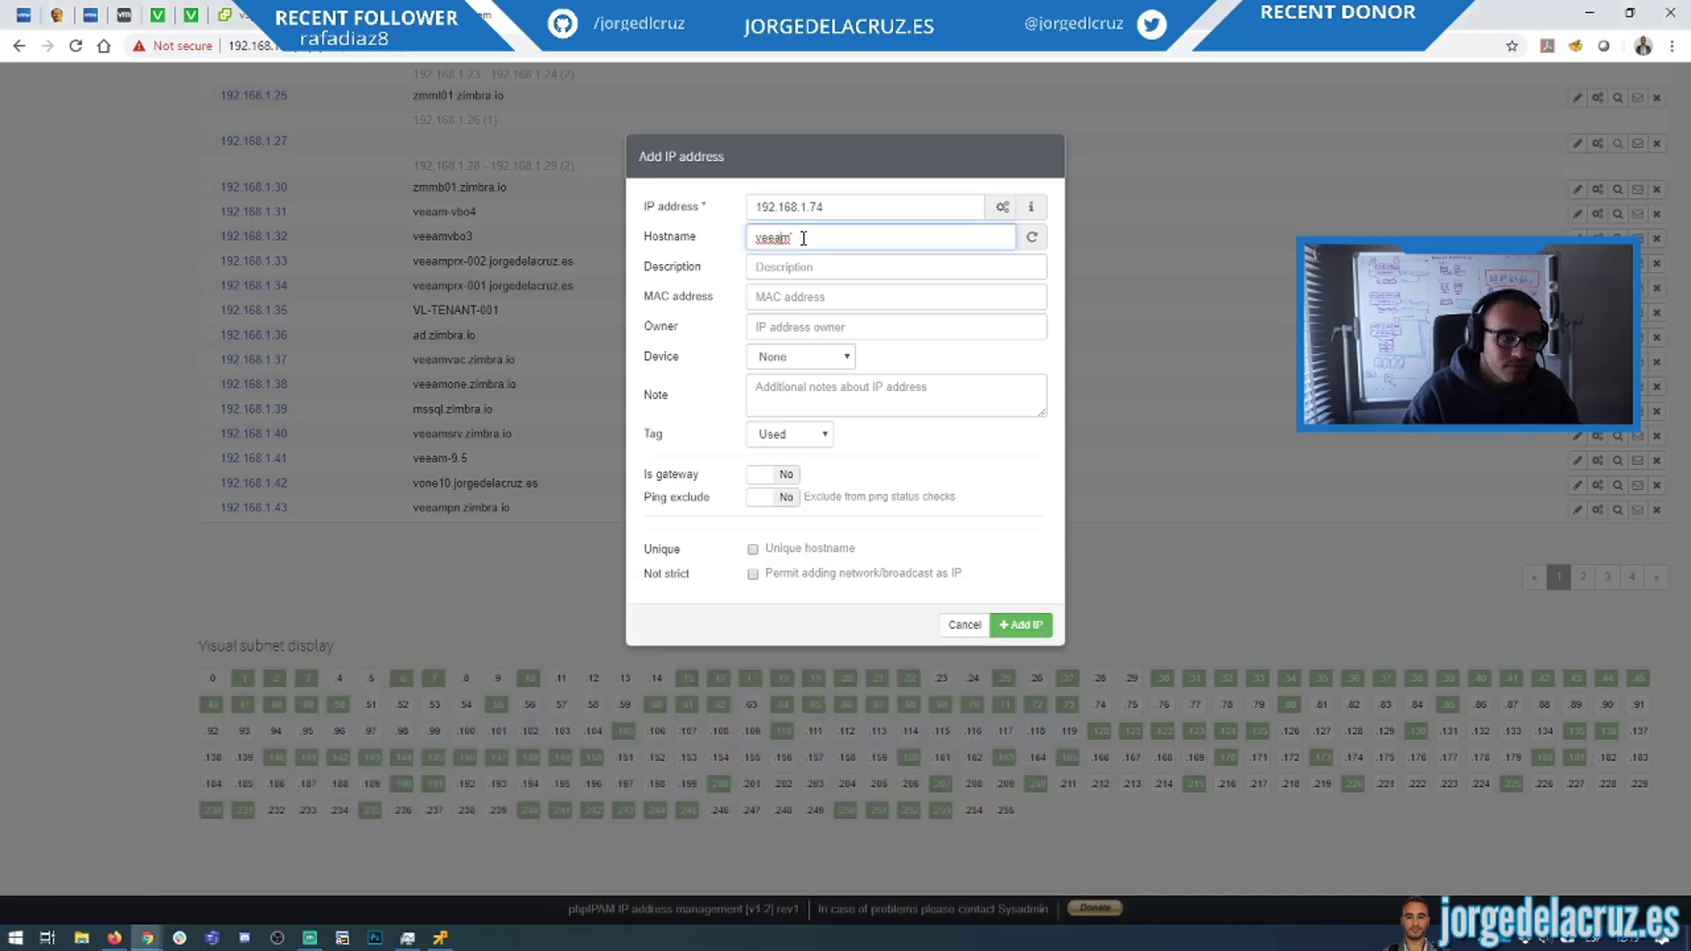
key("BackSpace")
type("-free")
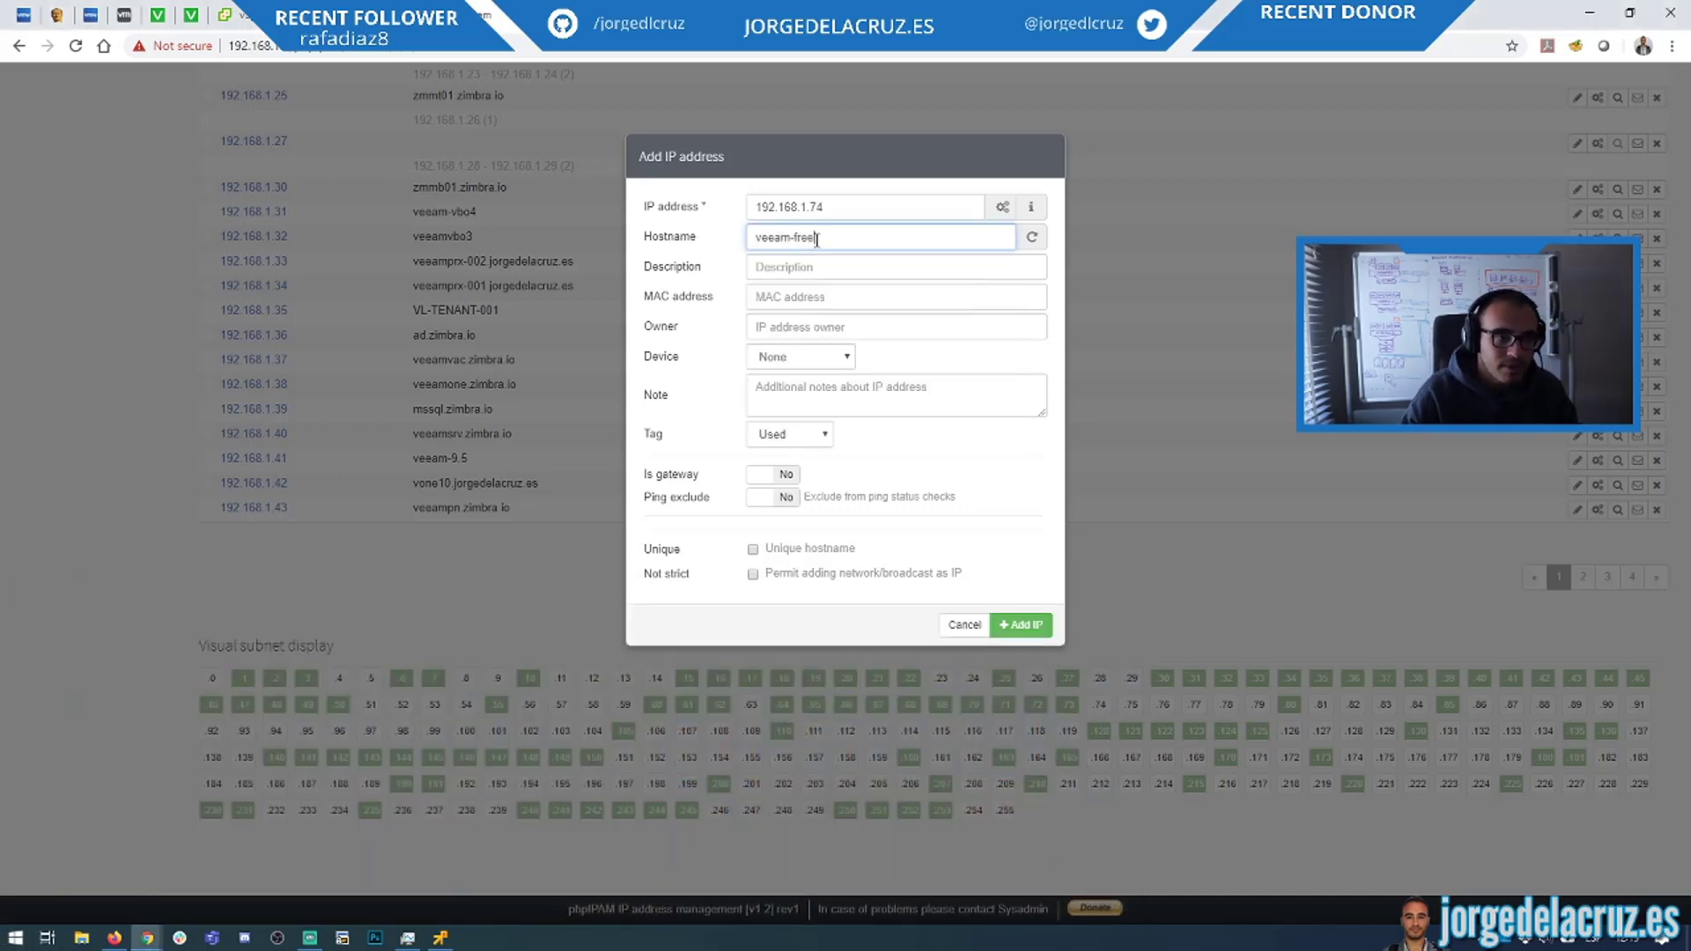
left_click(1018, 624)
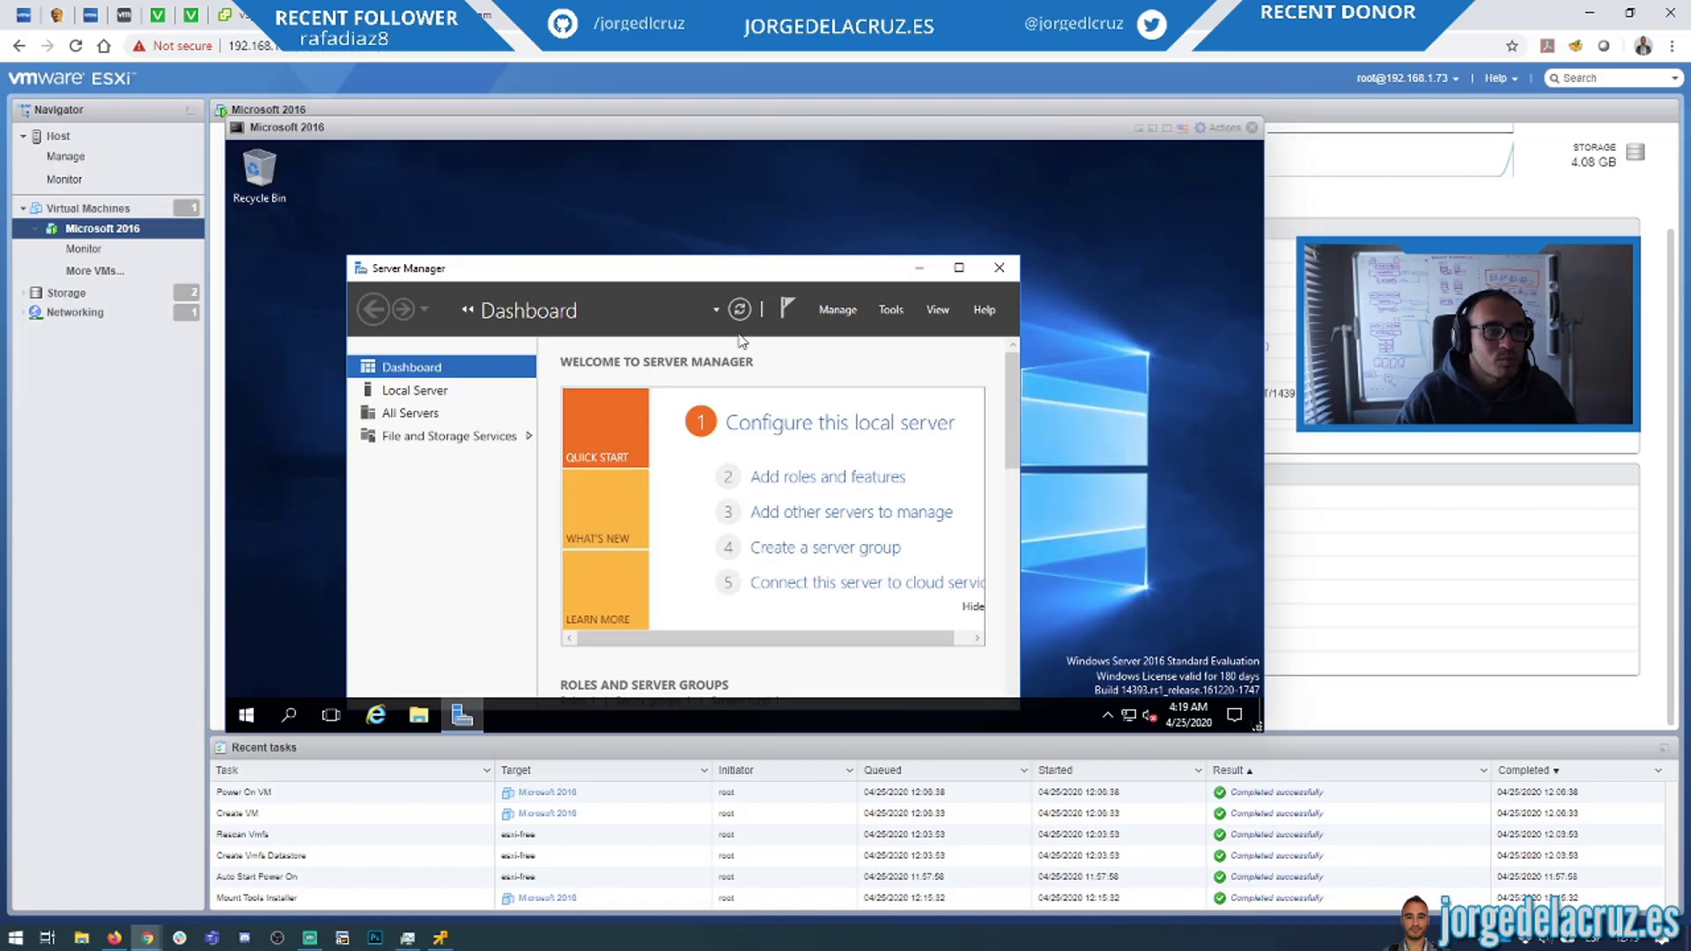
left_click(999, 268)
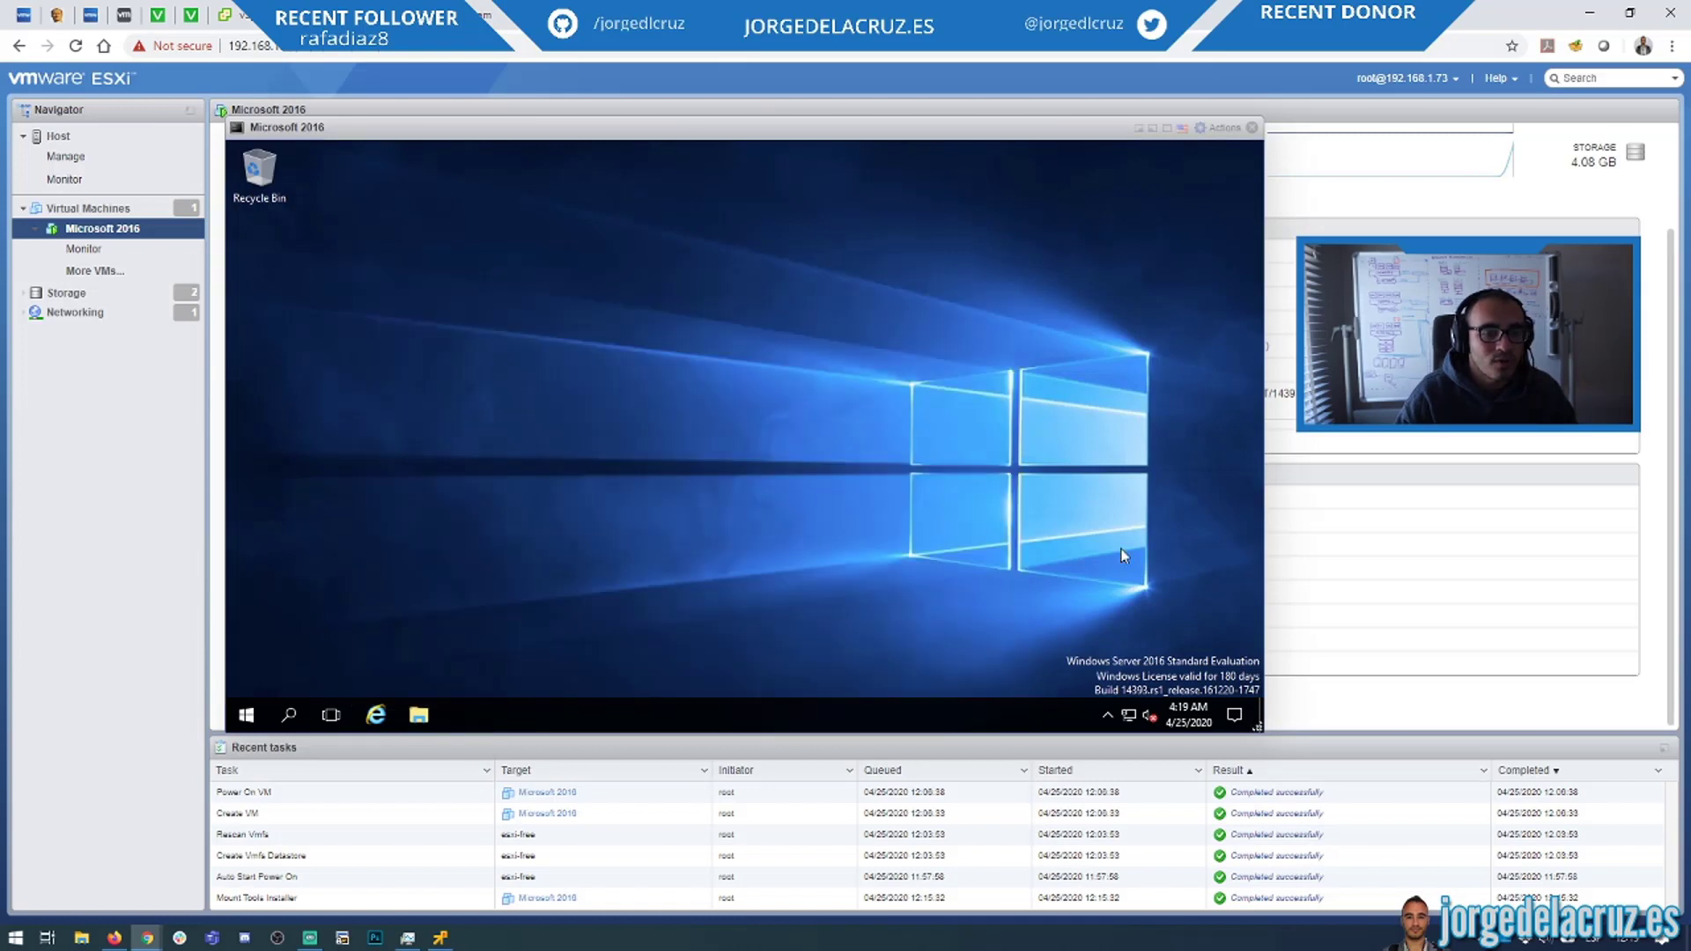
- Open Ethernet0's IPv4 properties via Network and Sharing Center's adapter settings
right_click(1127, 716)
left_click(1145, 699)
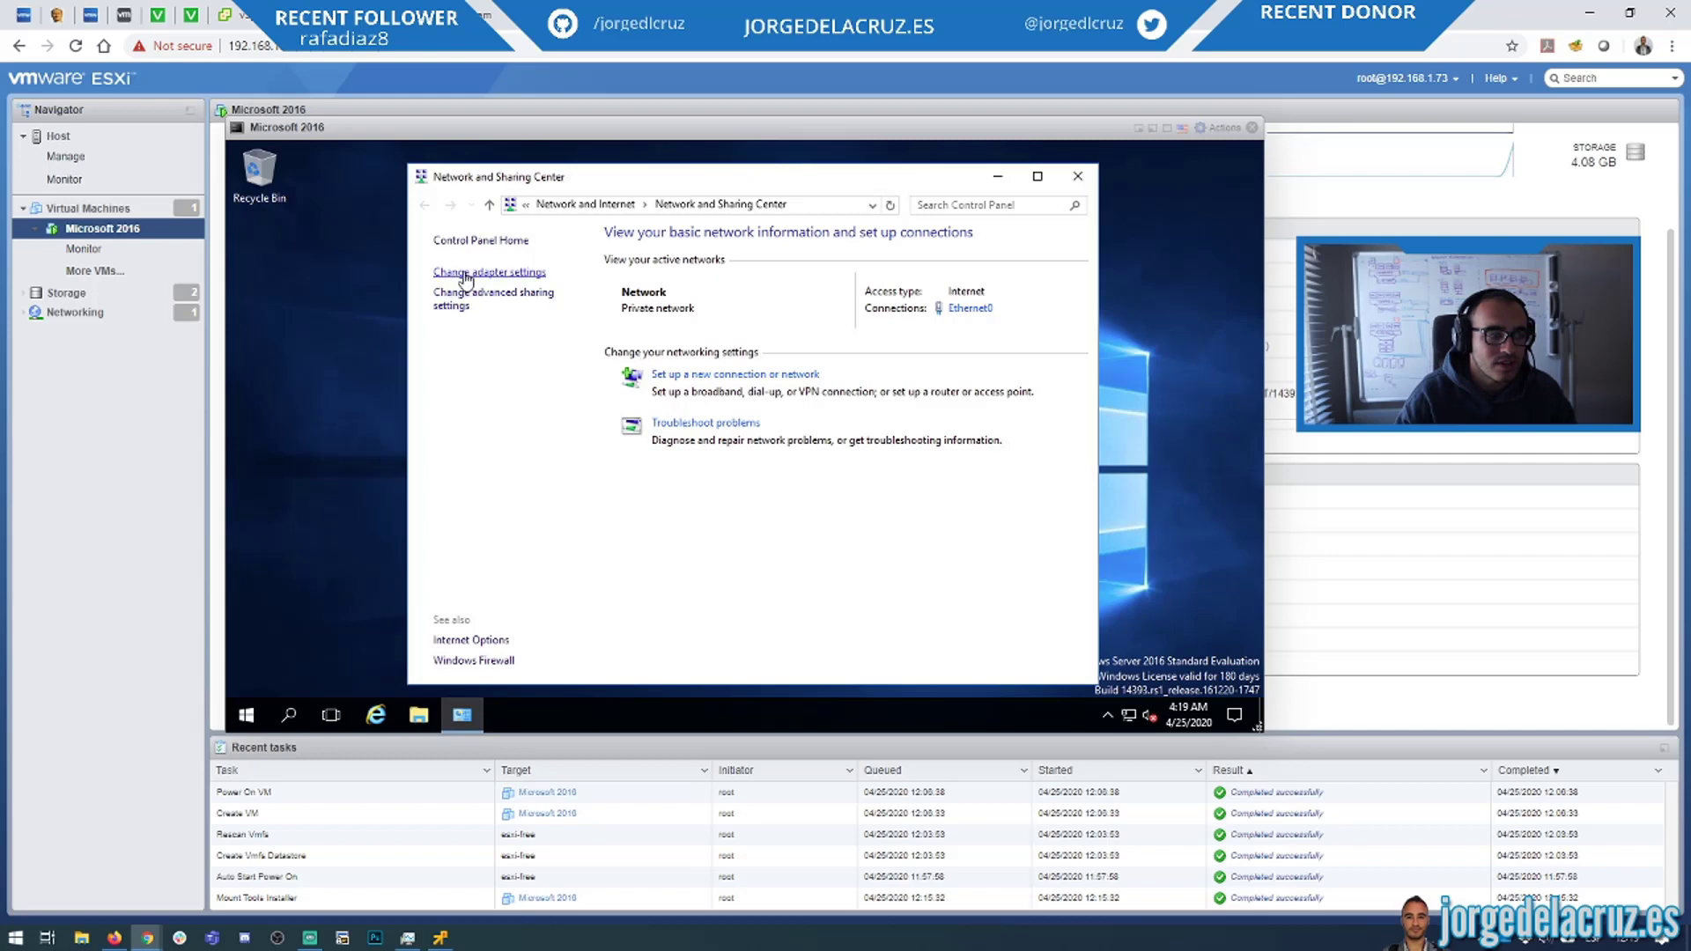
left_click(458, 273)
left_click_drag(1262, 730, 1541, 880)
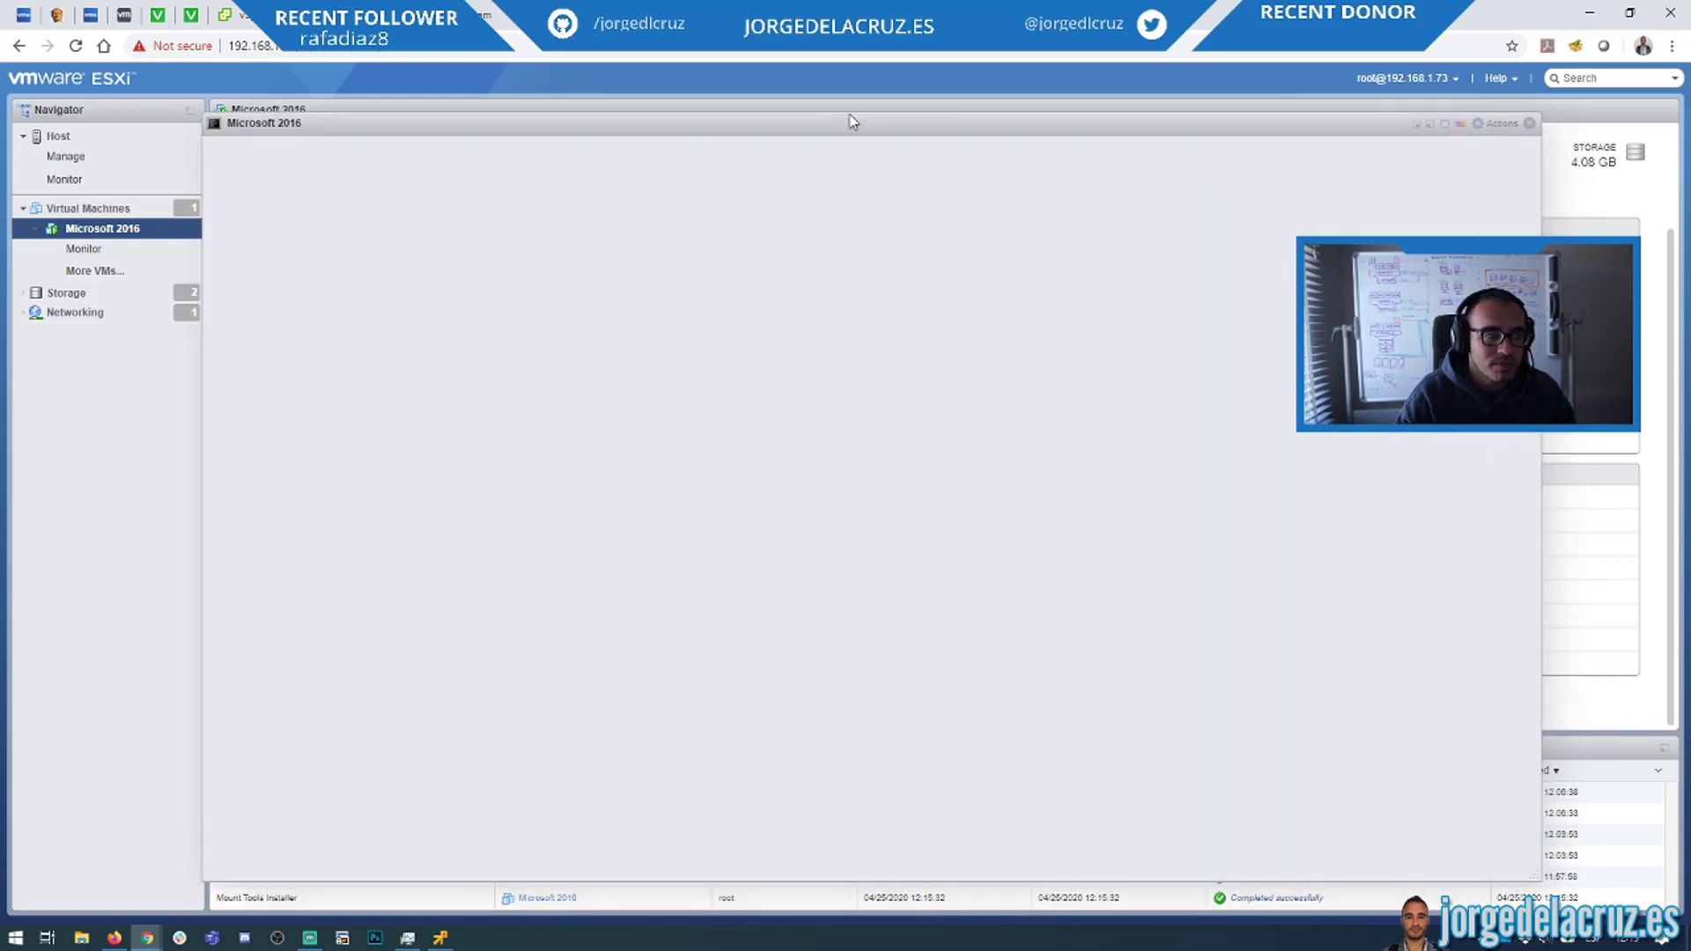
left_click_drag(852, 120, 689, 103)
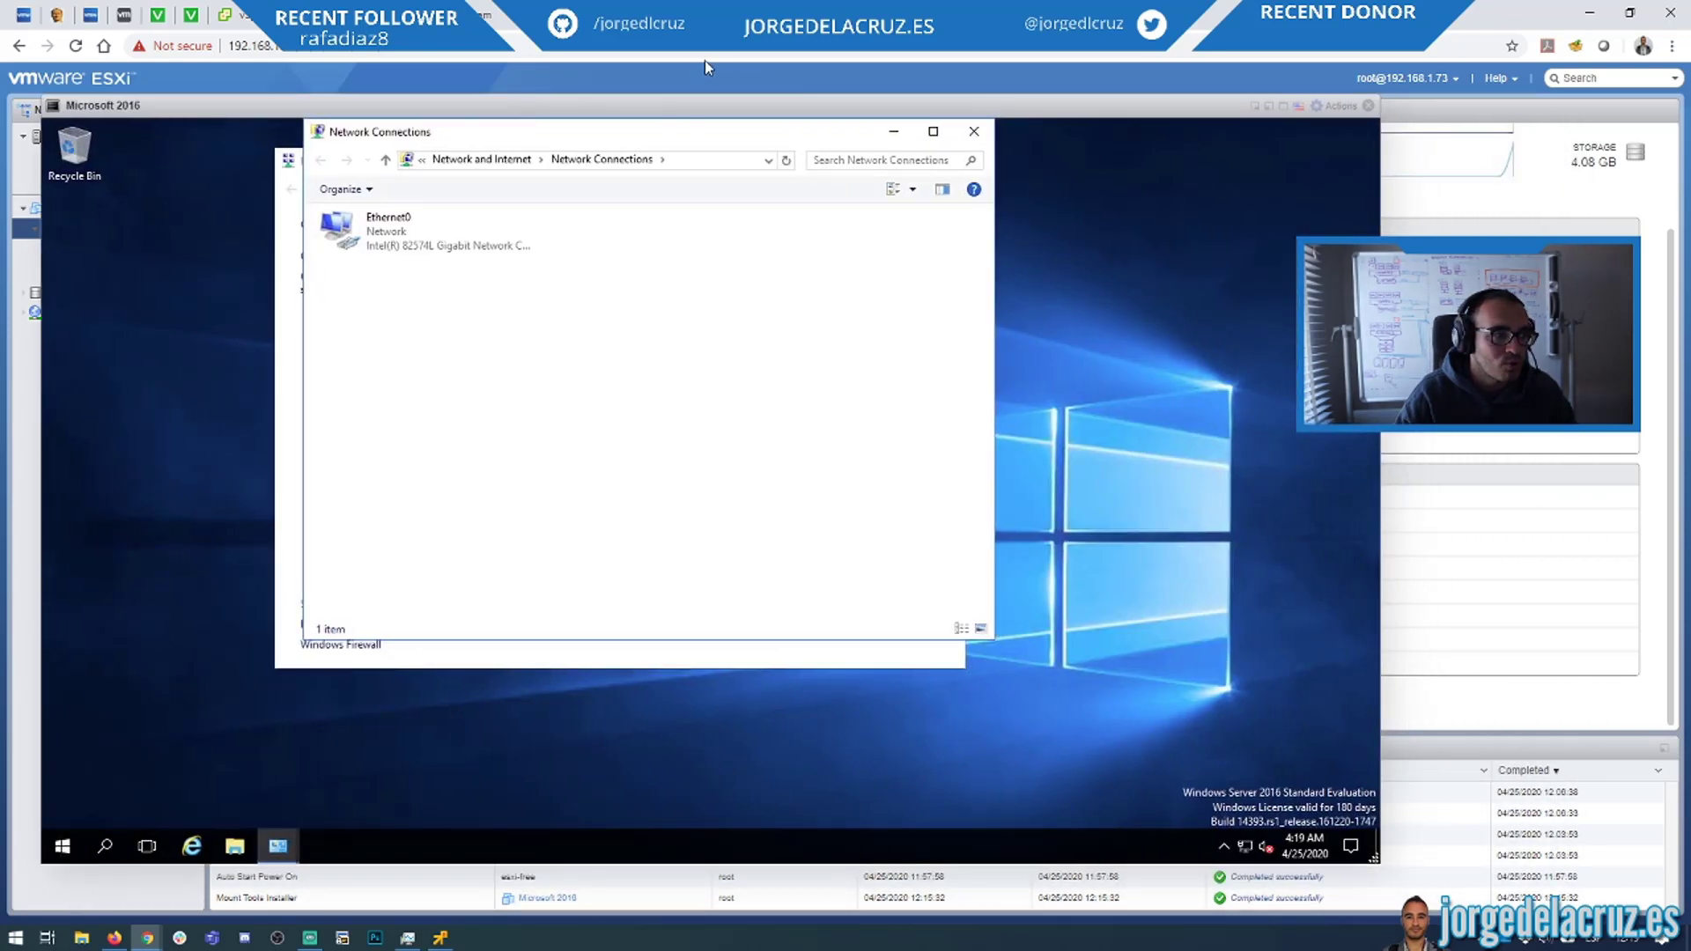
right_click(376, 218)
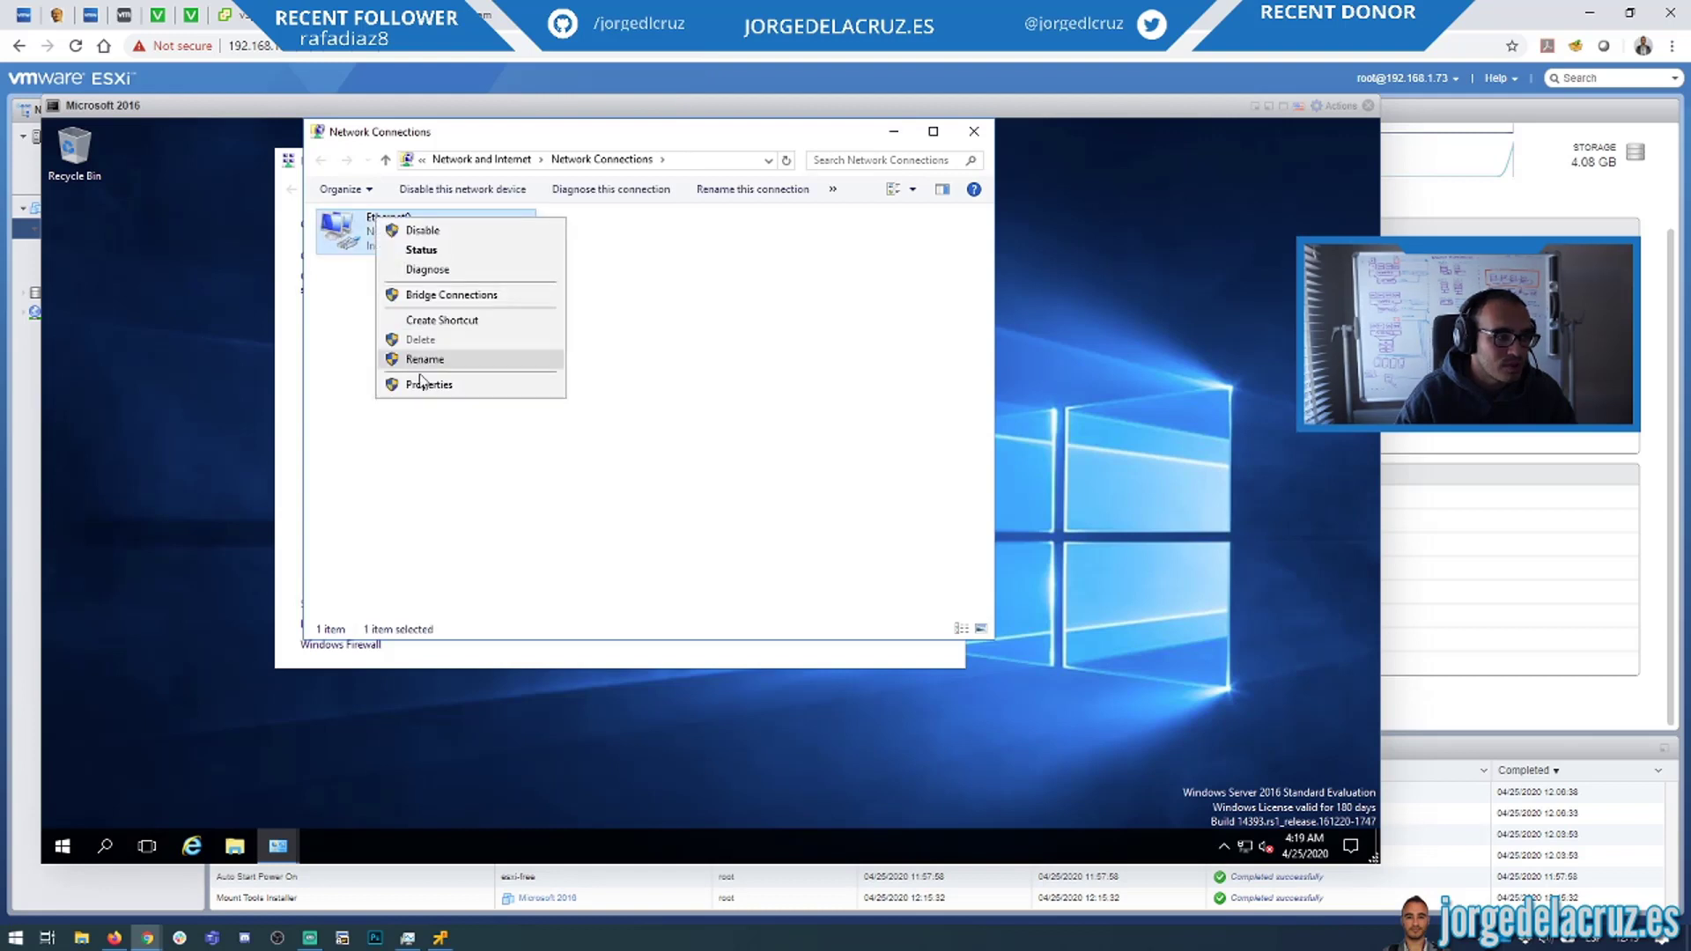
left_click(420, 387)
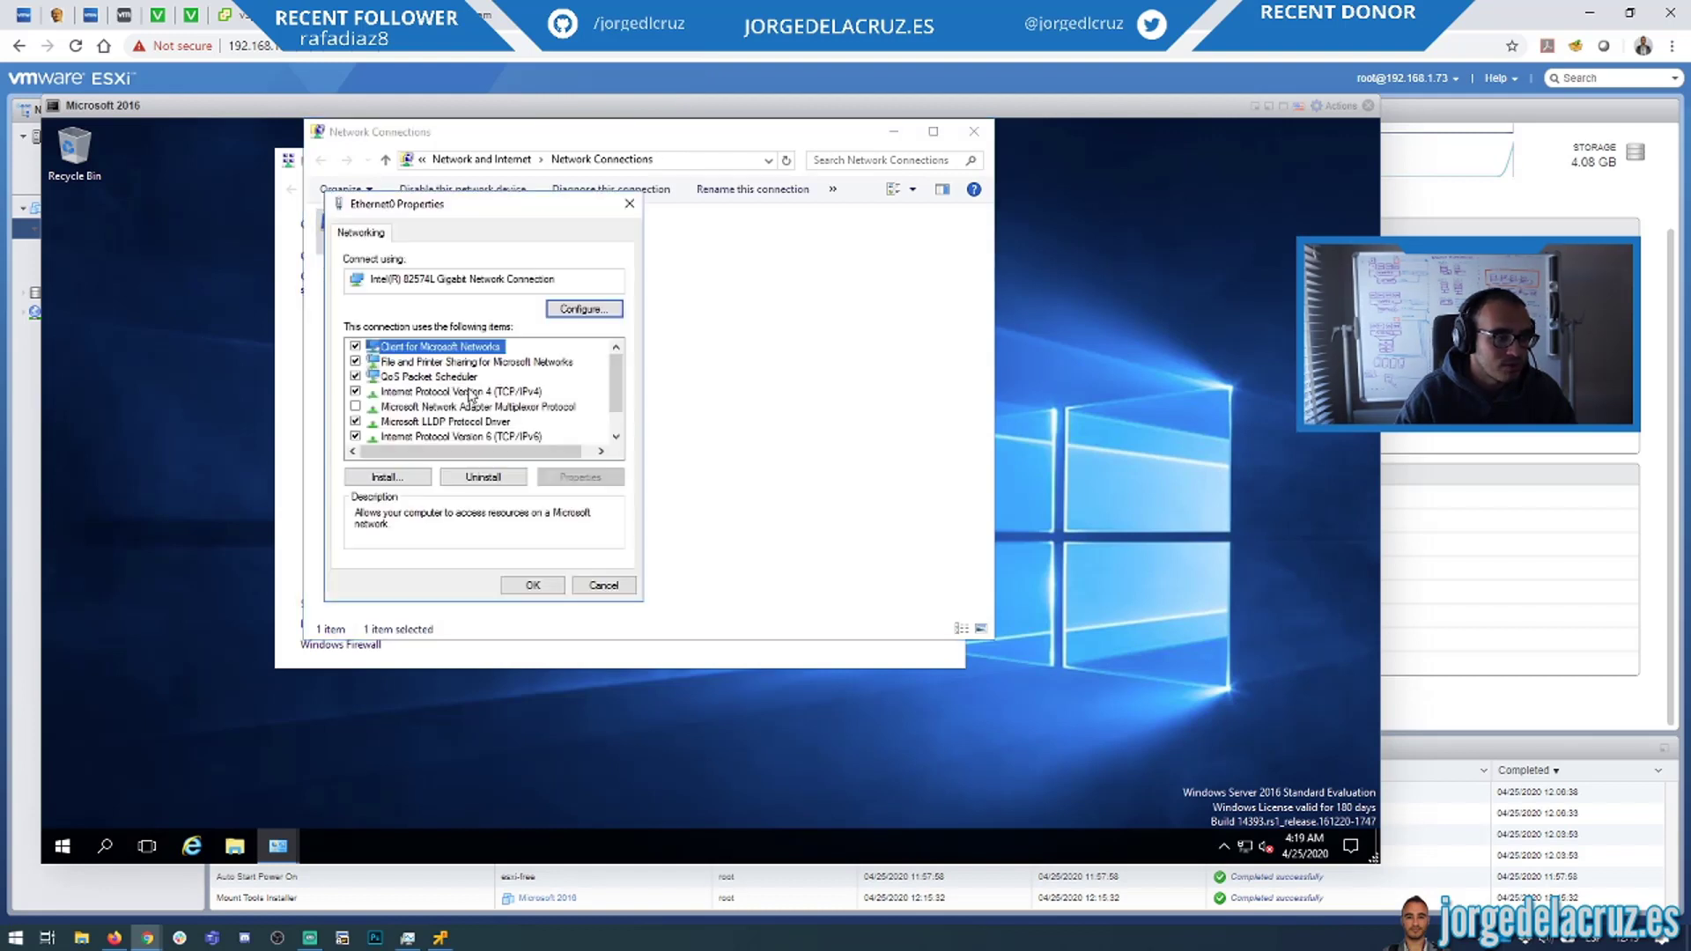
left_click(488, 392)
left_click(585, 476)
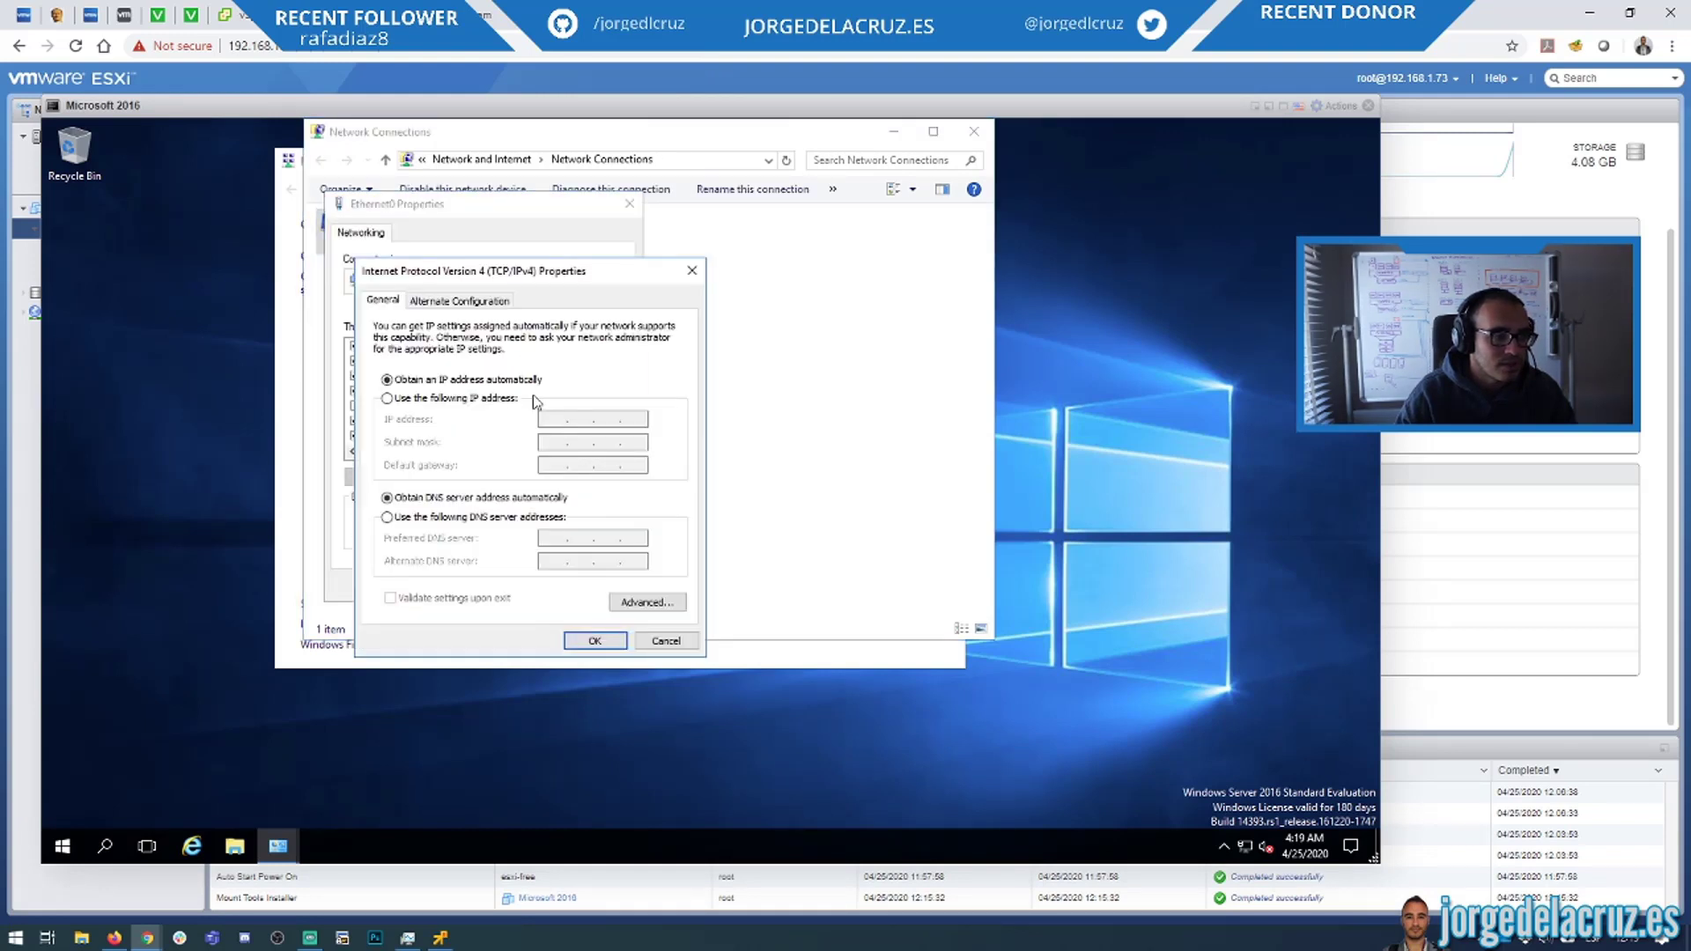
- Set static IP 192.168.1.74, mask 255.255.255.0, gateway 192.168.1.1 and DNS 1.1.1.1
left_click(388, 398)
left_click(554, 422)
type("192.168.1")
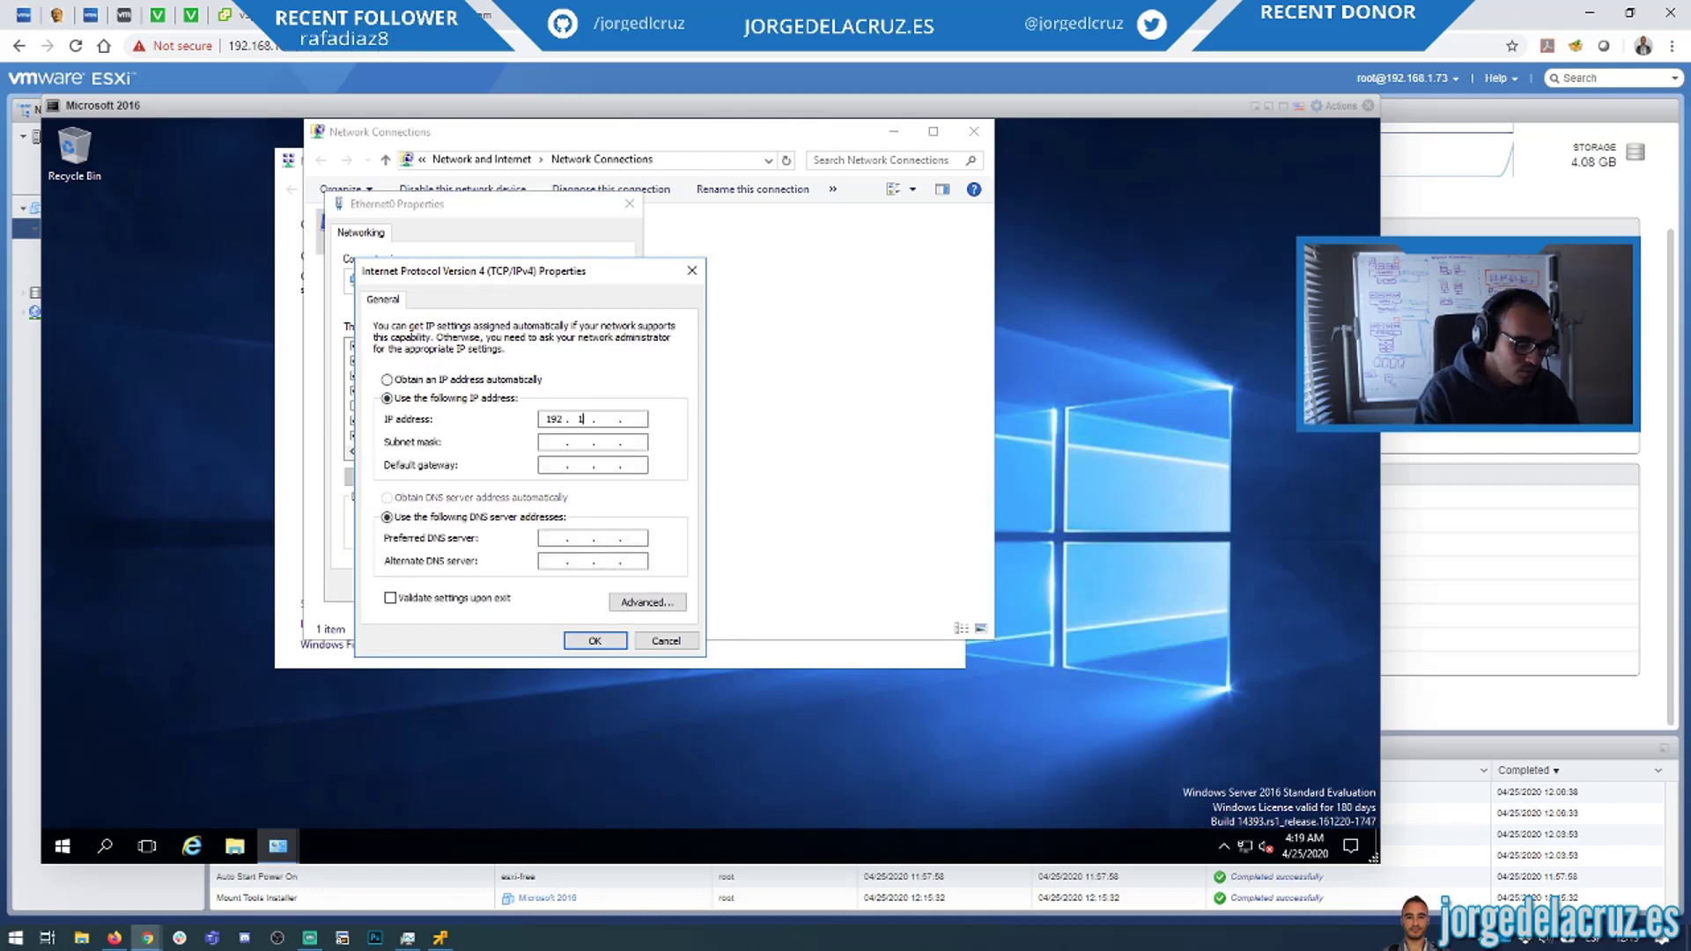
key("ctrl+Tab")
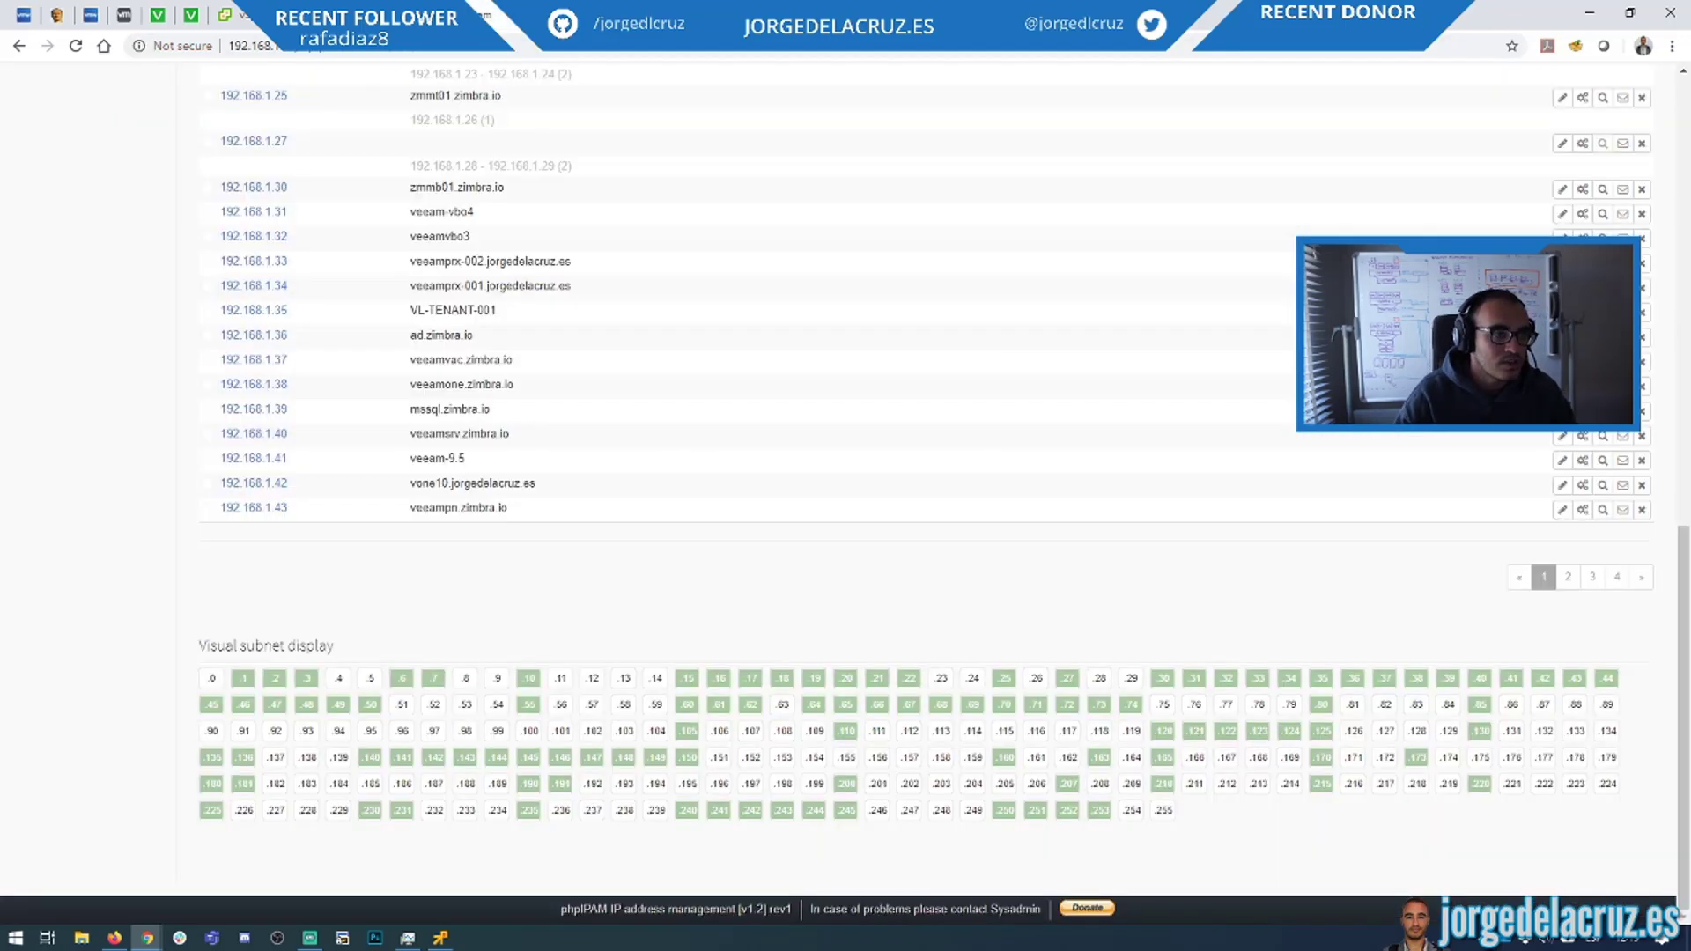
key("ctrl+shift+Tab")
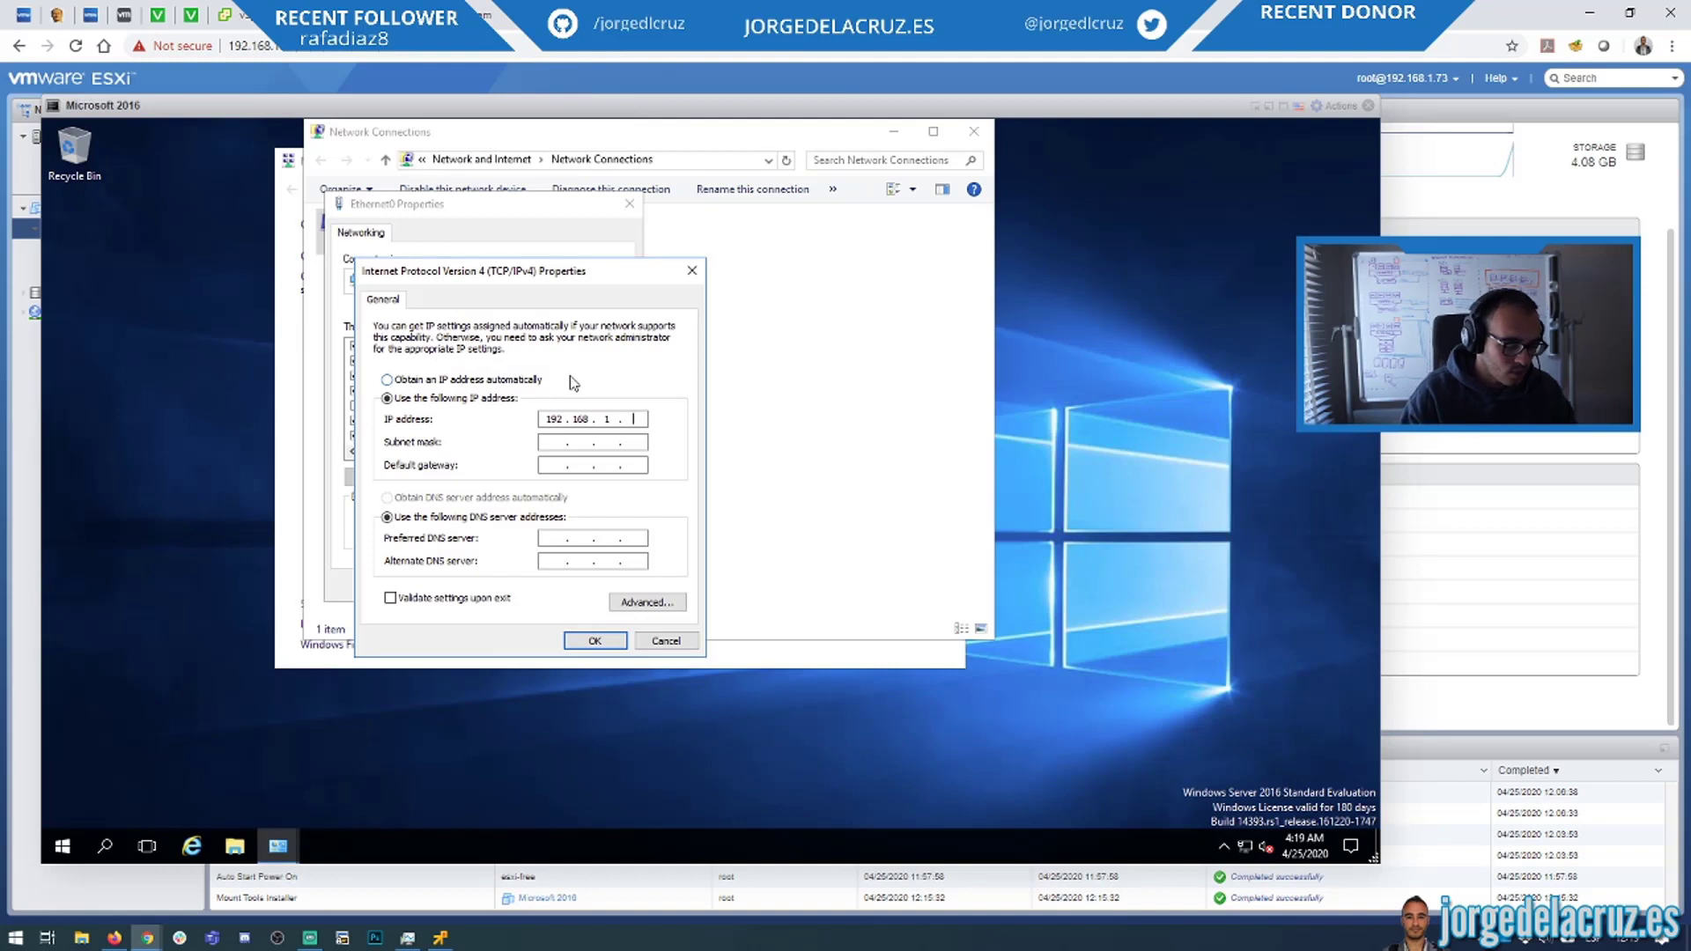
type("74")
key("Tab")
key("Tab")
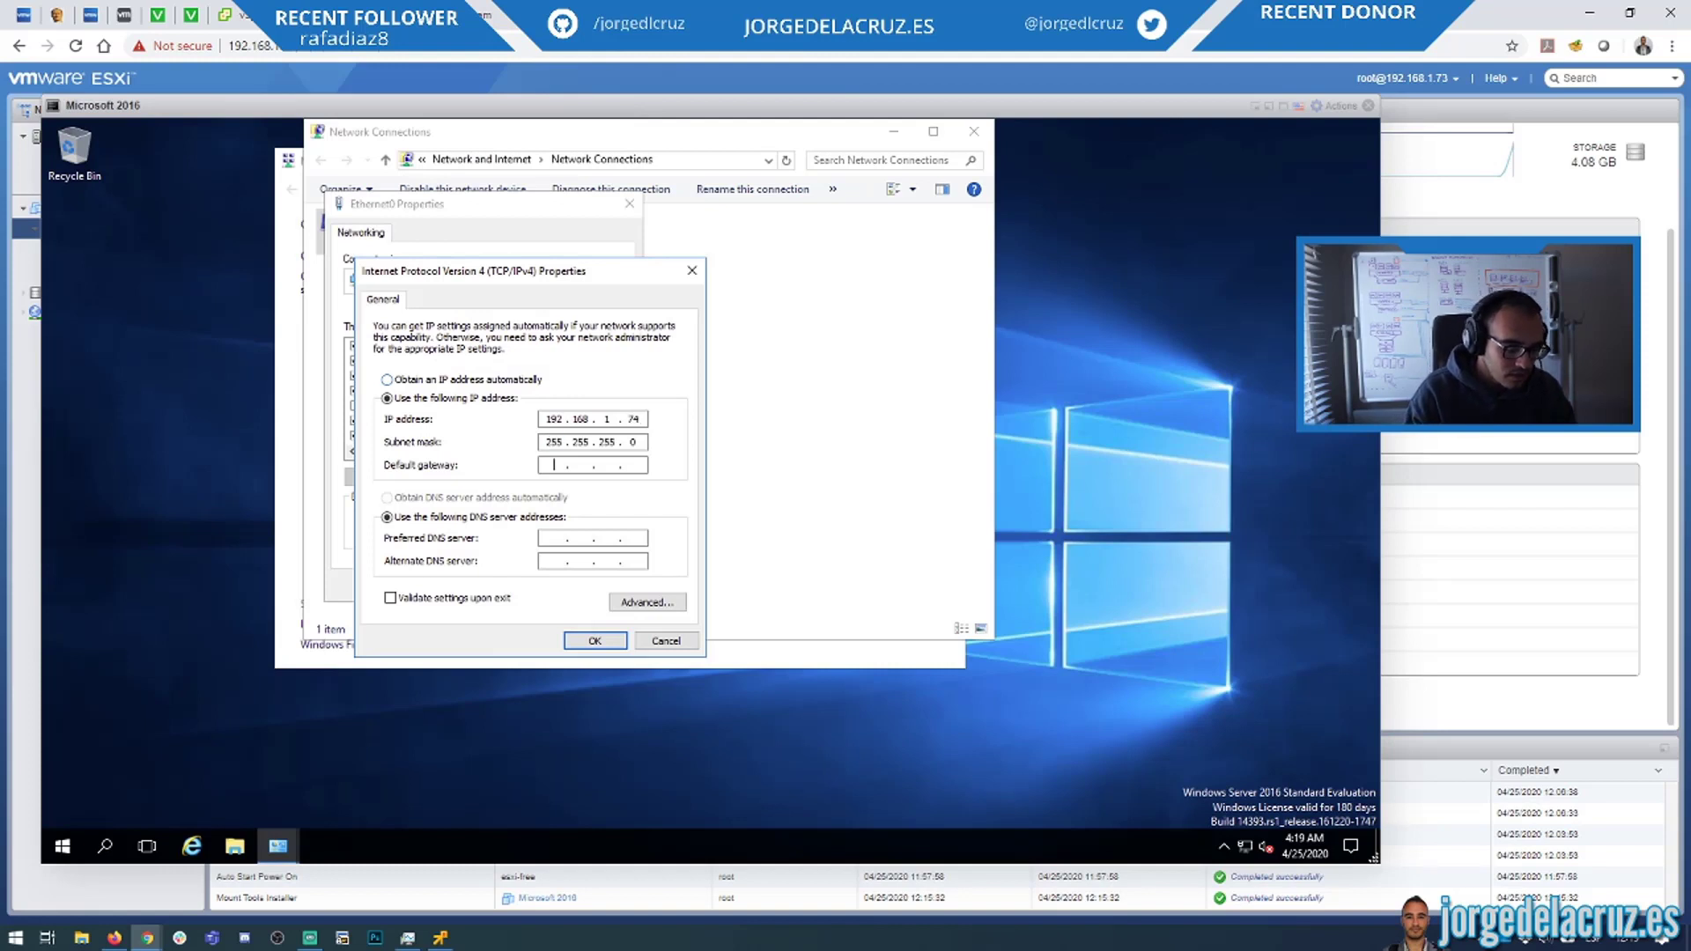
type("192 . 168 . 1 . 1")
key("Tab")
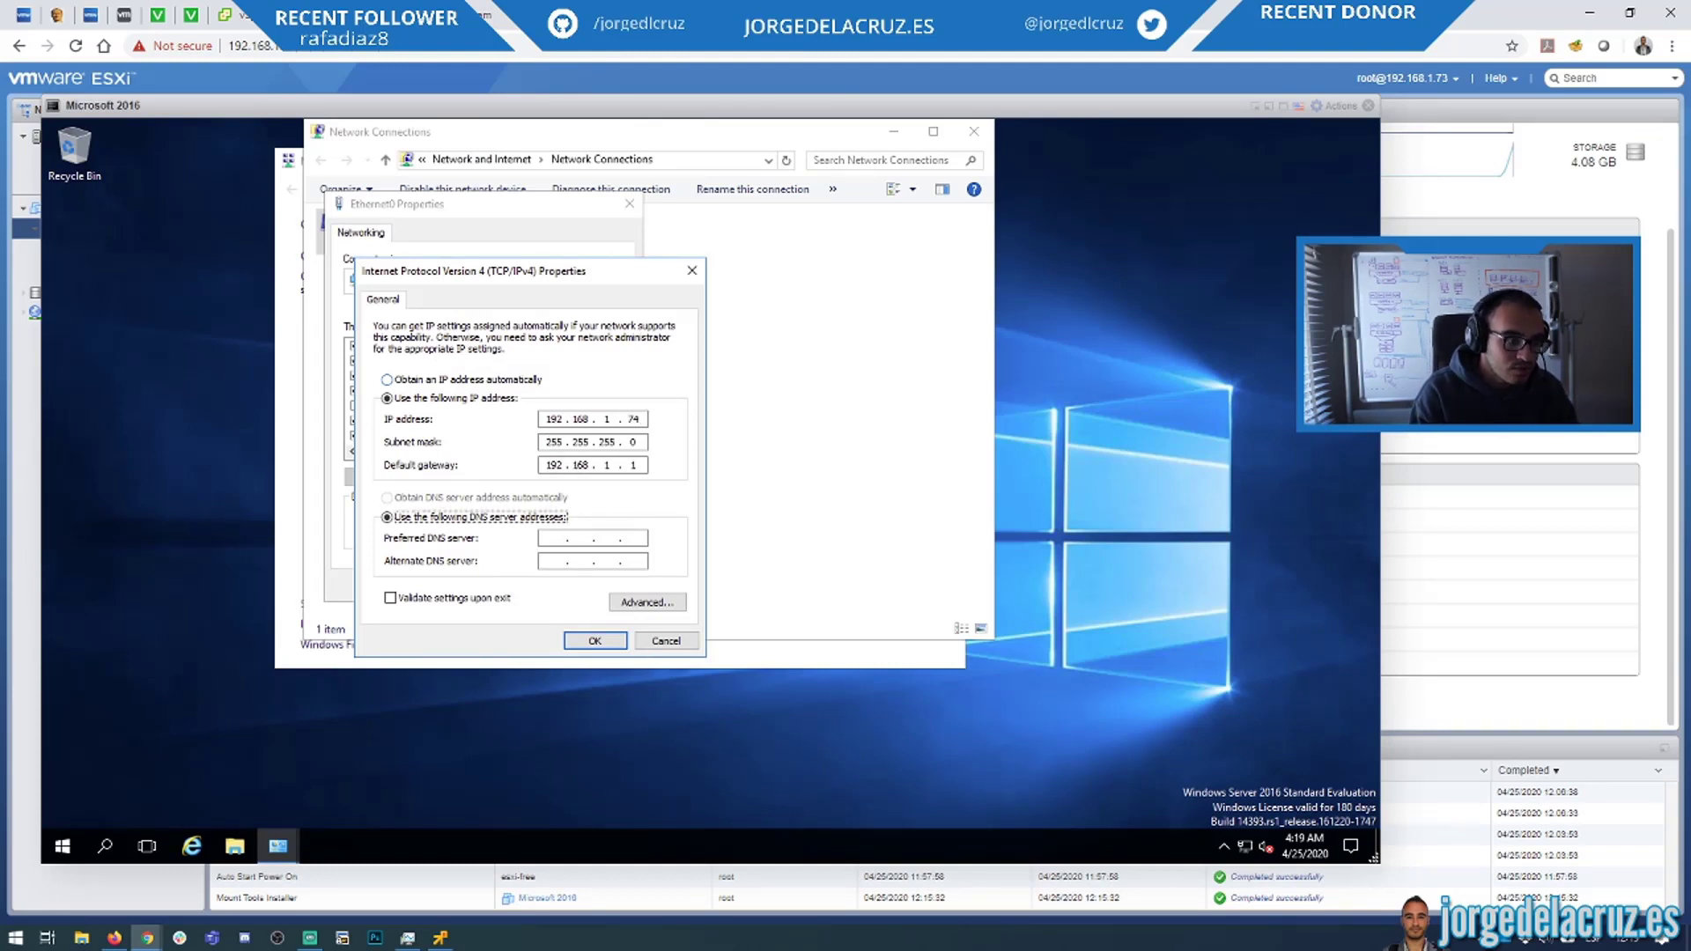
key("Tab")
type("1.1")
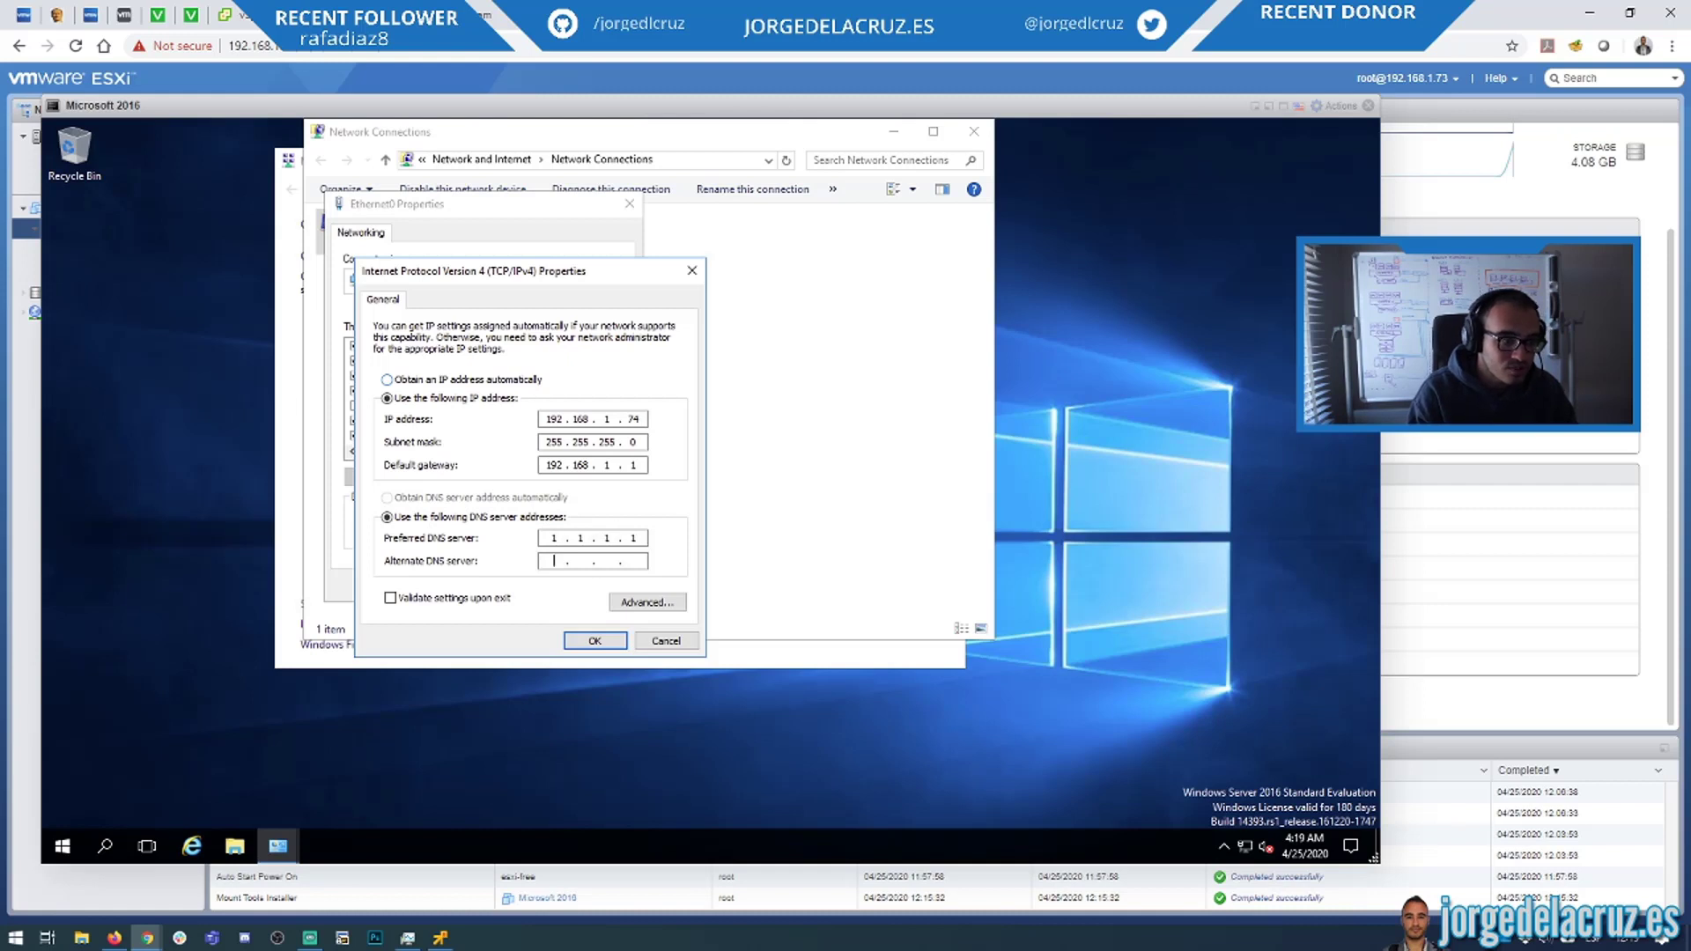
type("8.")
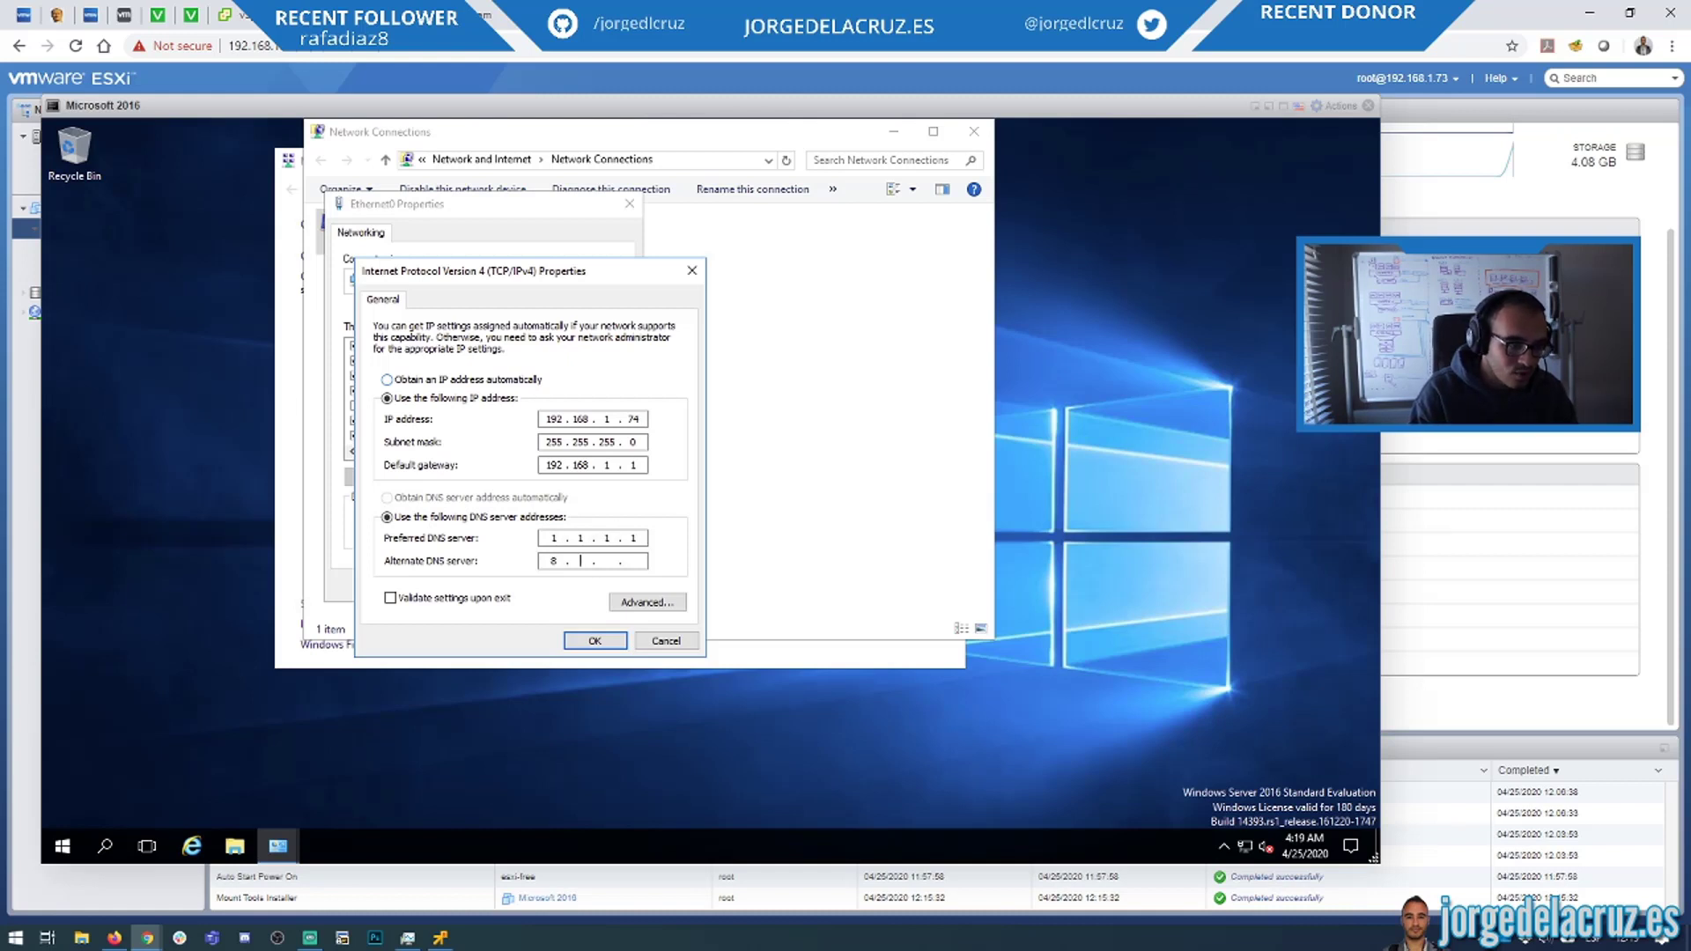
type("8.8.8")
left_click(595, 640)
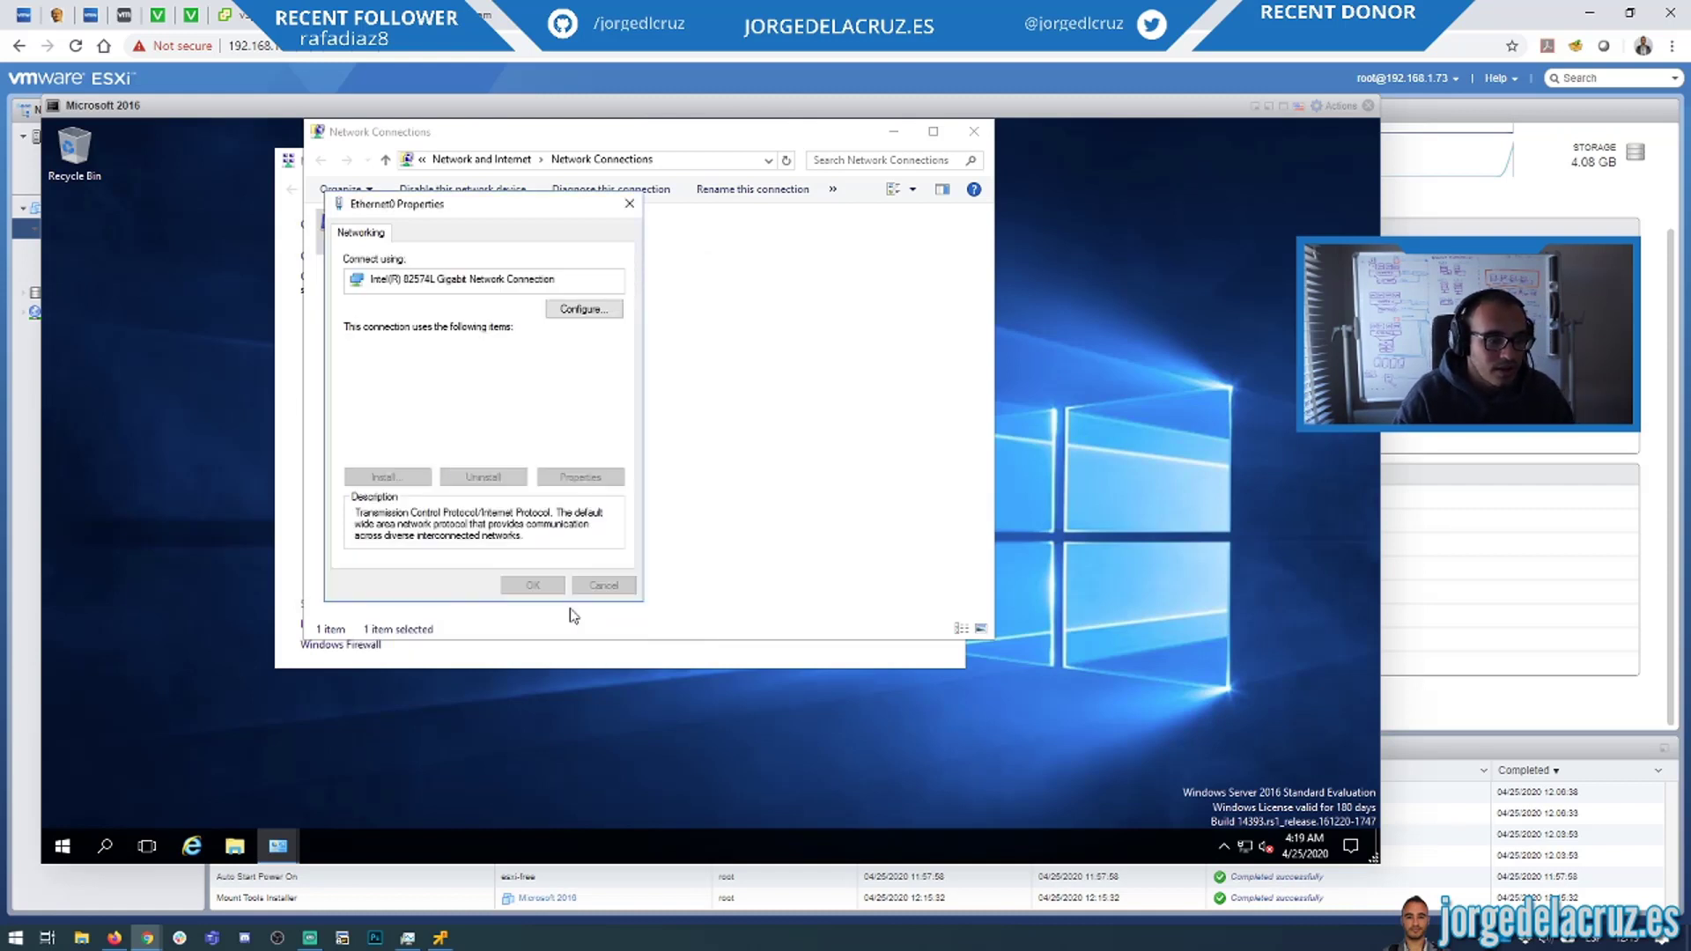
- Confirm Ethernet0 Properties, allow discovery on Network 2, and close Network Connections and Network and Sharing Center
left_click(534, 585)
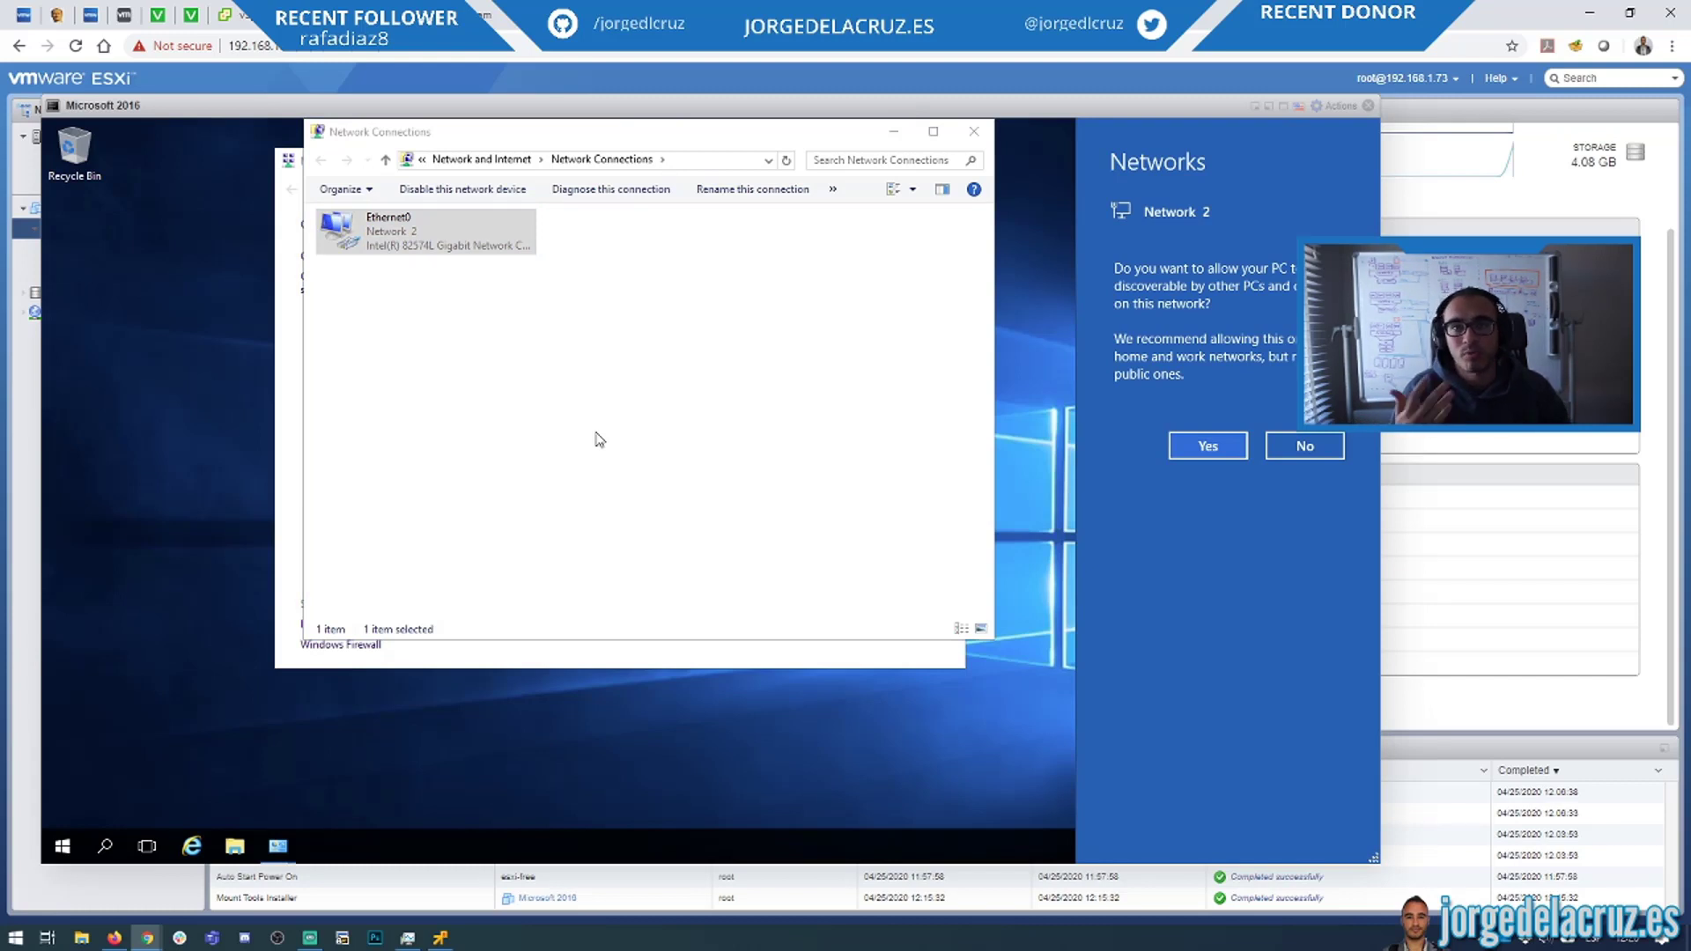
left_click(1208, 447)
left_click(623, 365)
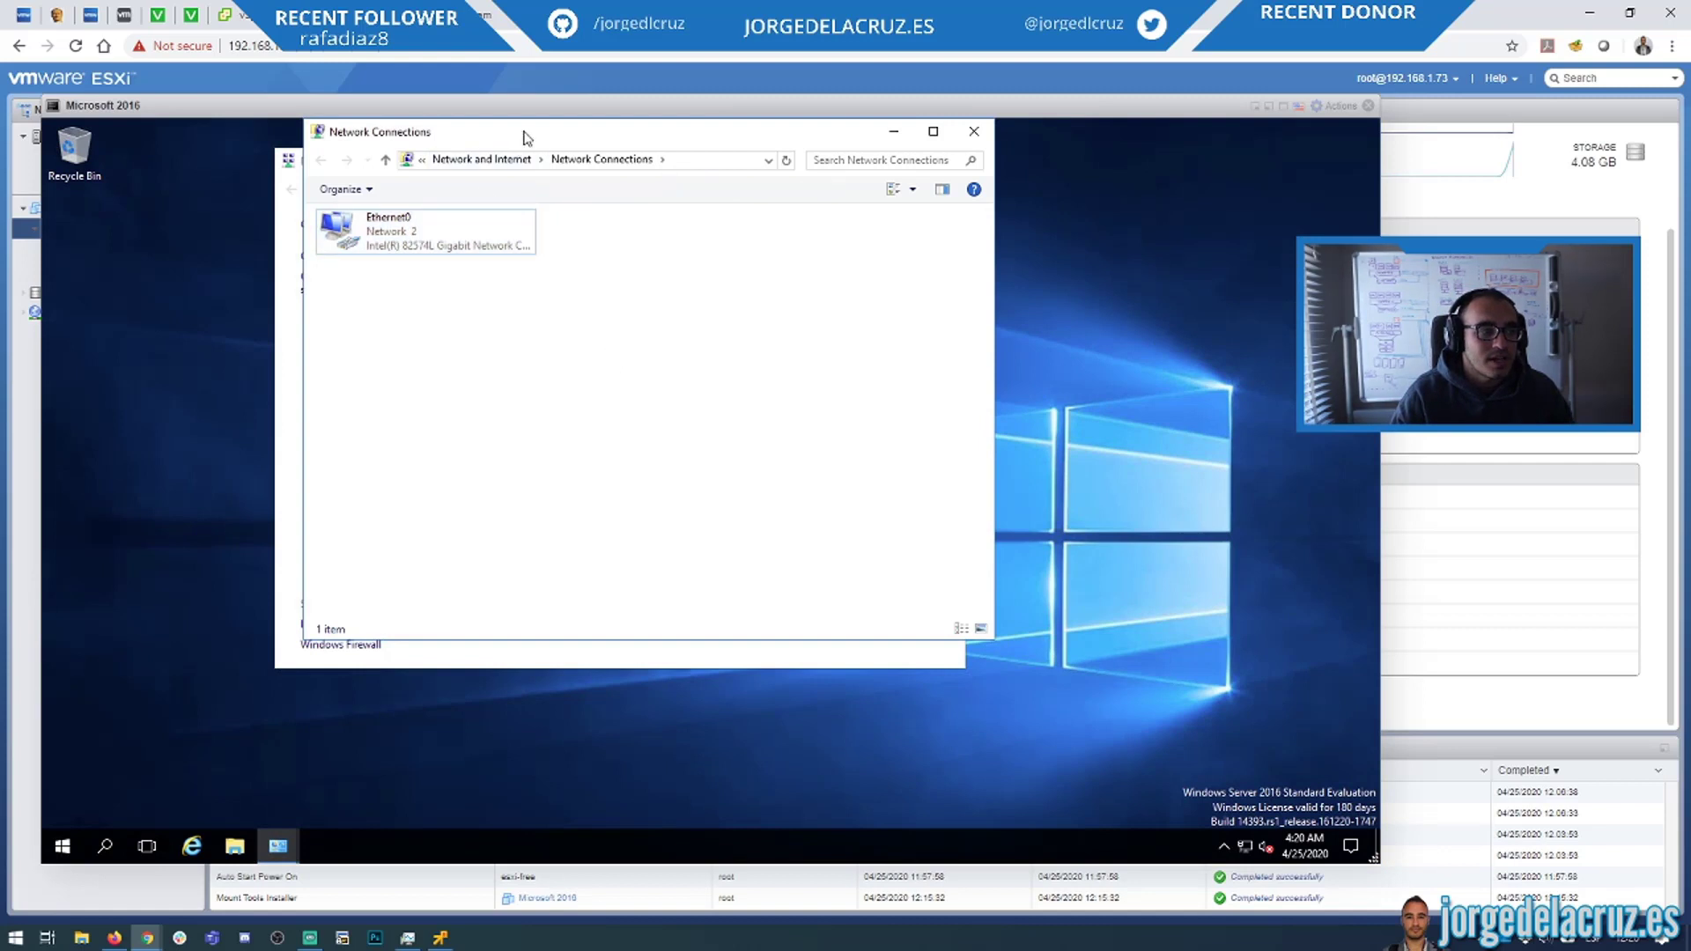
left_click_drag(522, 137, 583, 227)
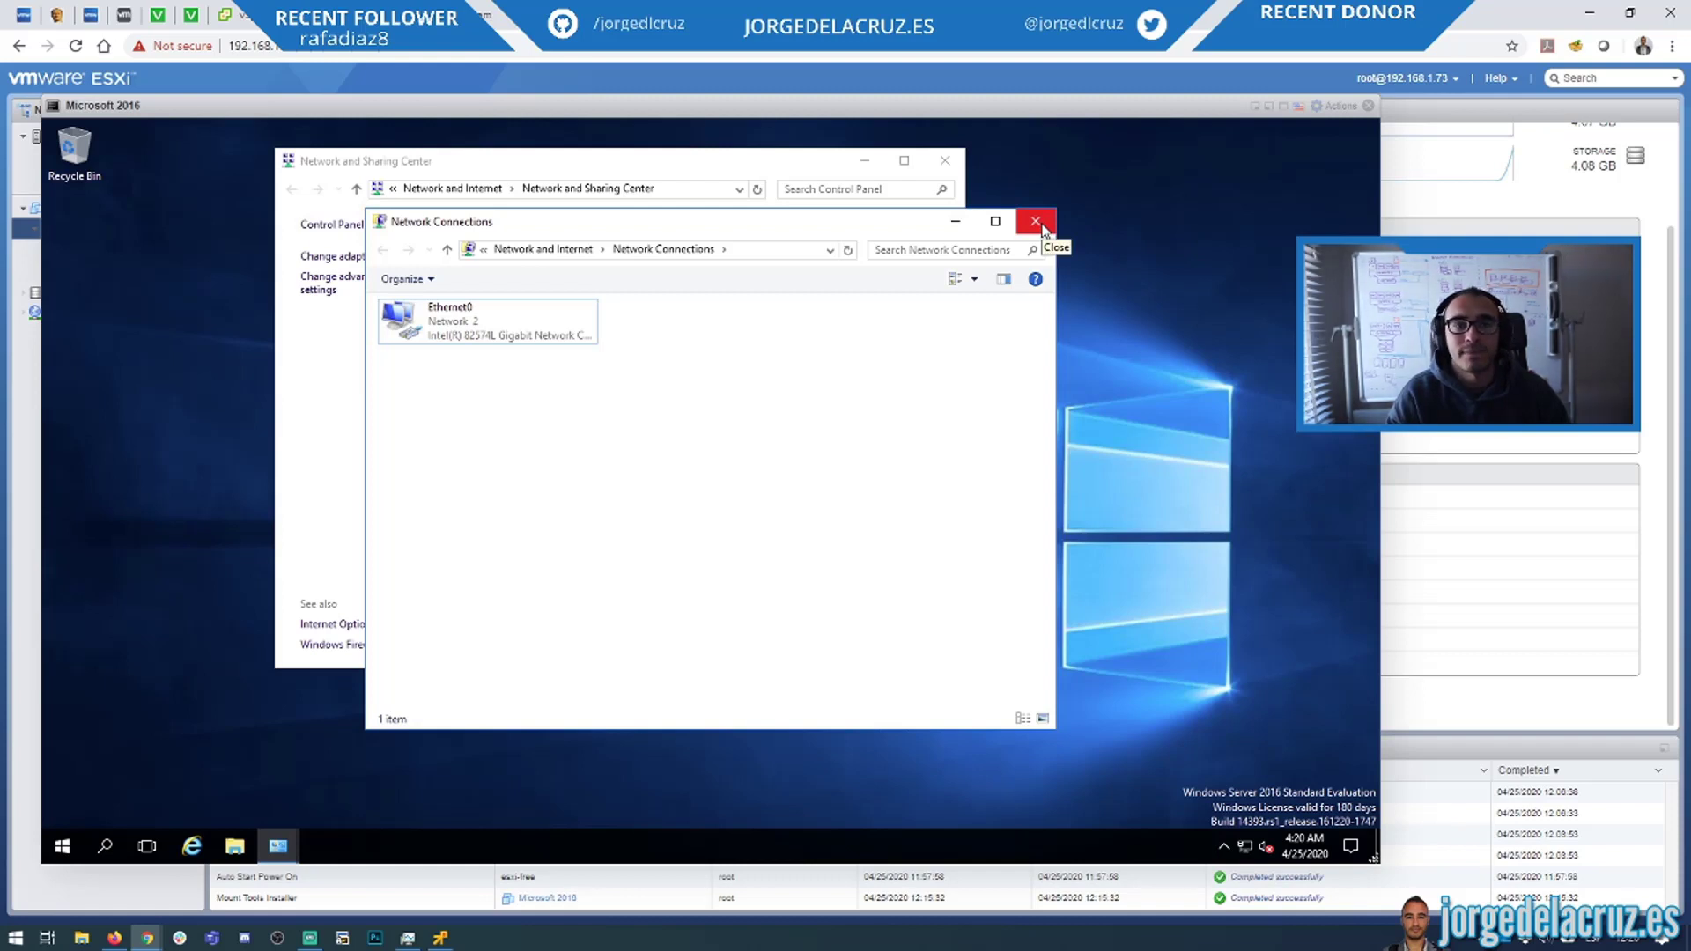
left_click(1035, 221)
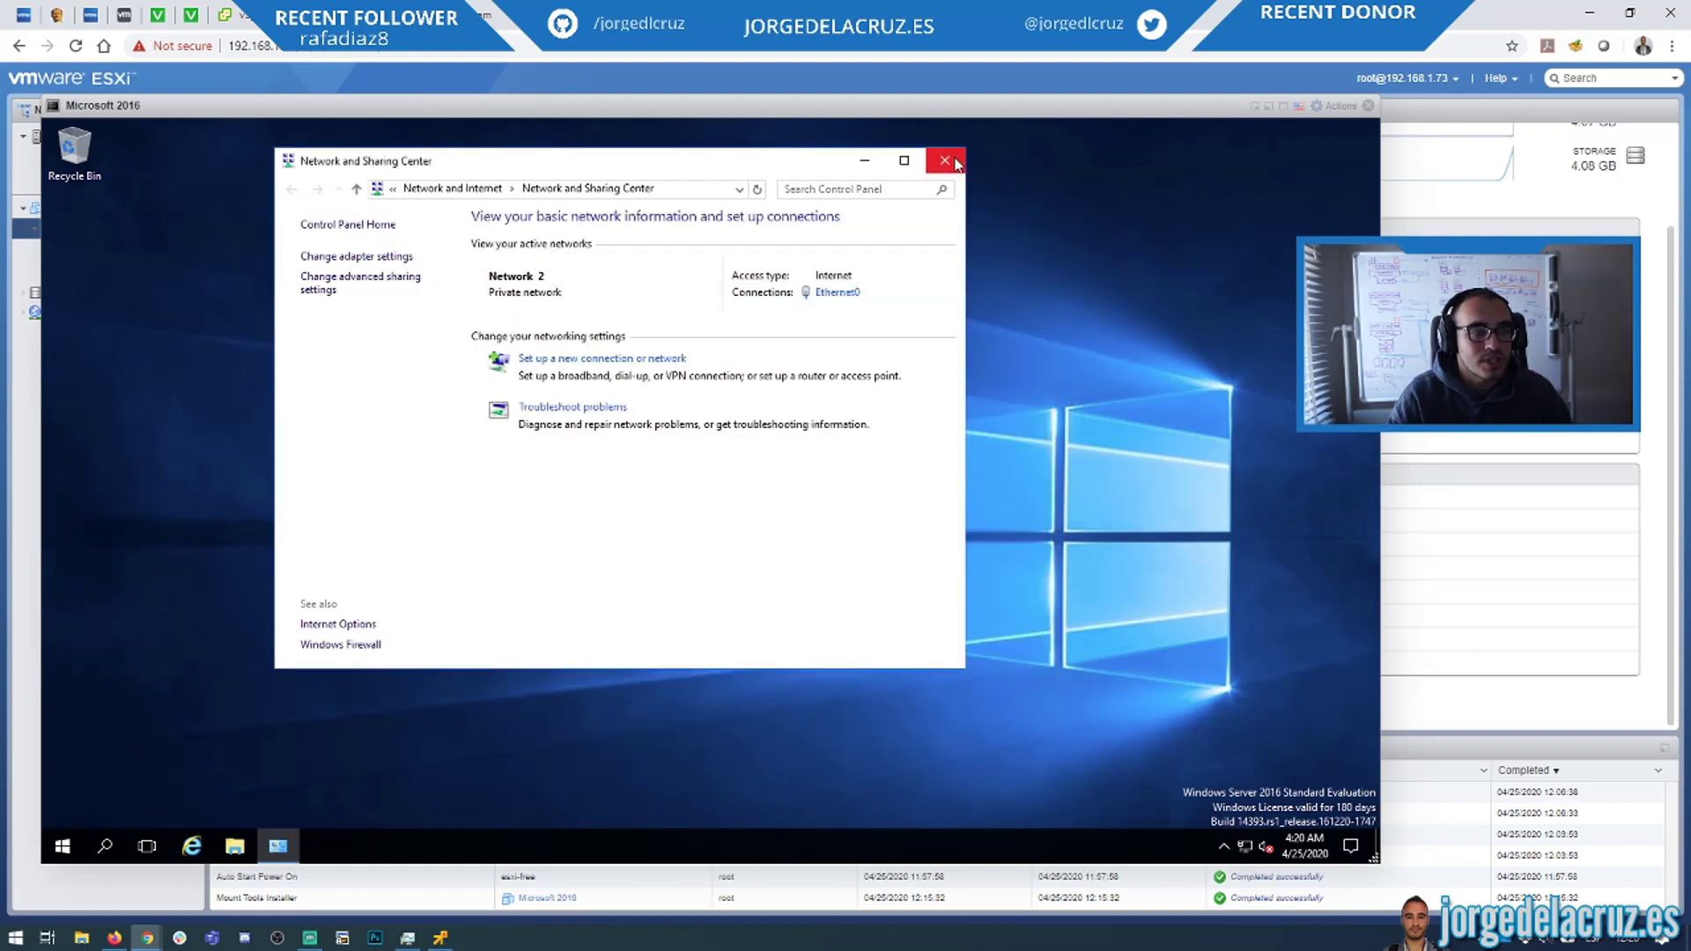
left_click(945, 161)
- Browse File Explorer to \\192.168.0.50 and open the isos_os share
left_click(234, 847)
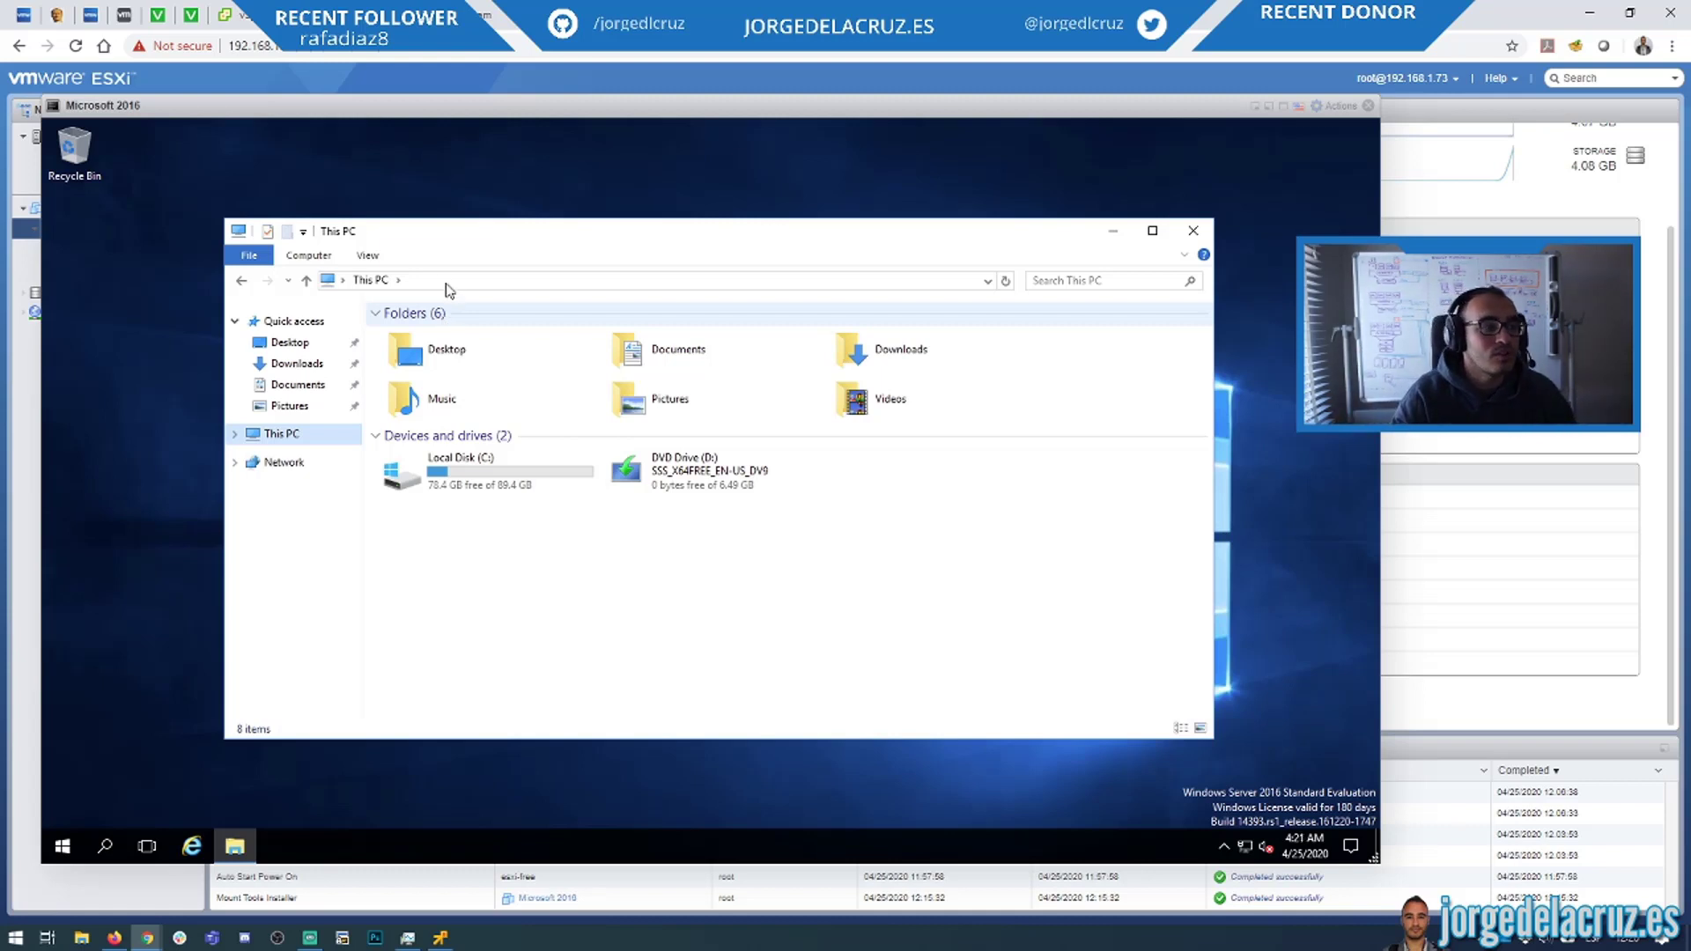
left_click(432, 278)
type("\\\\192.168.")
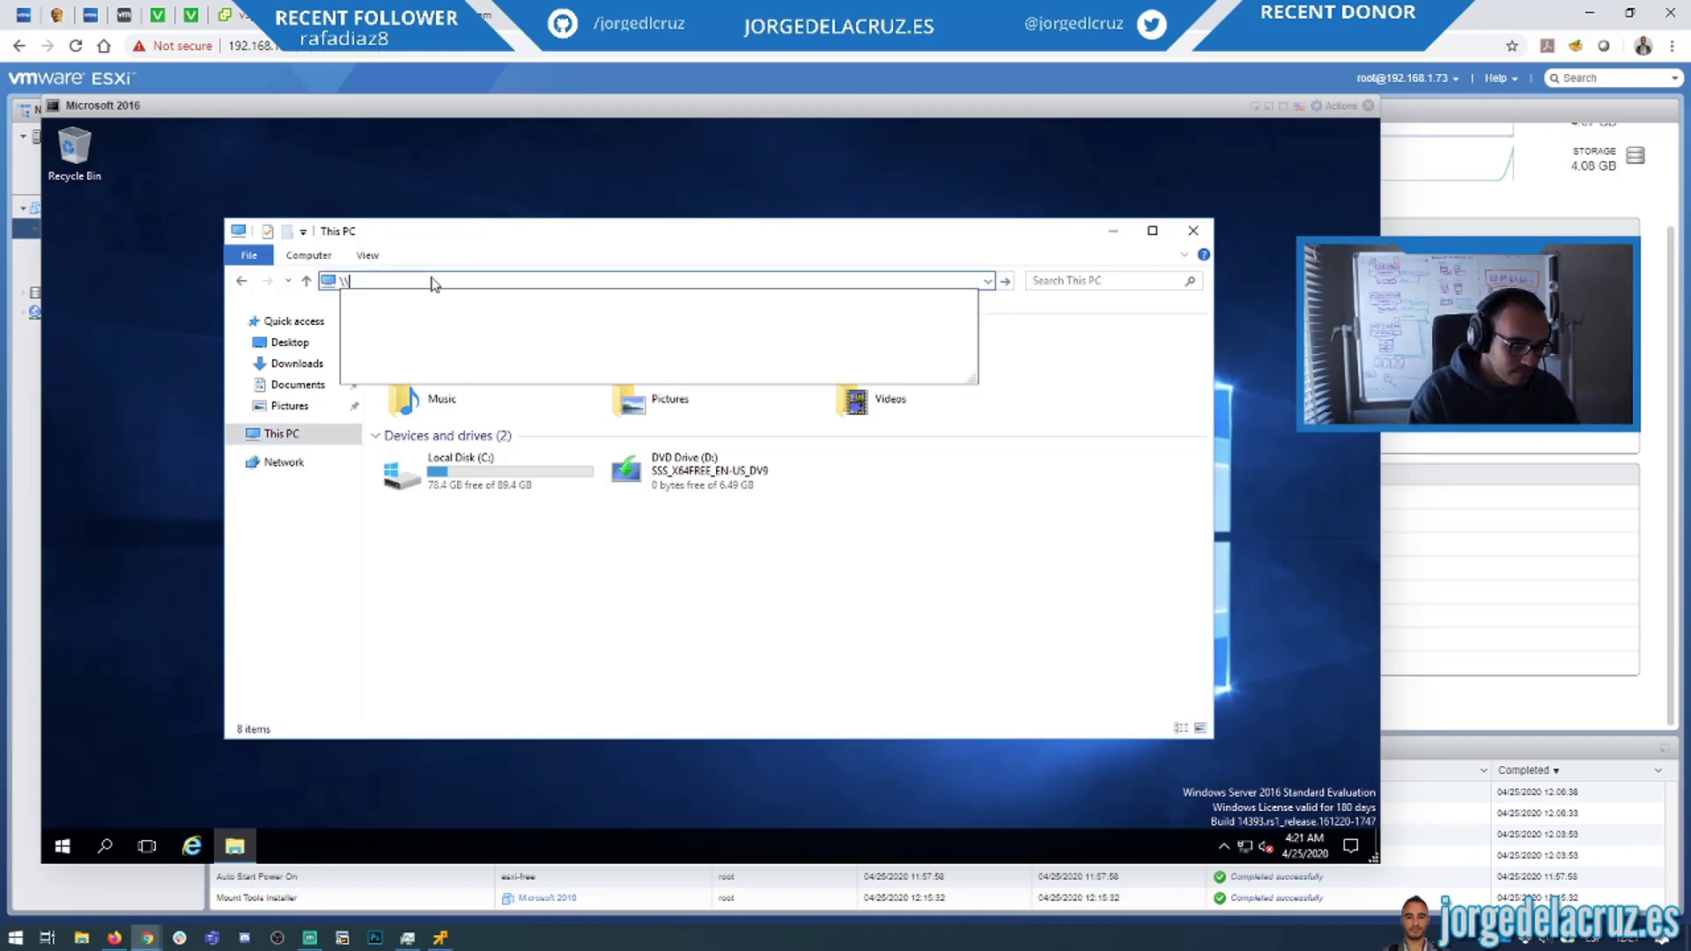
key("BackSpace")
key("BackSpace")
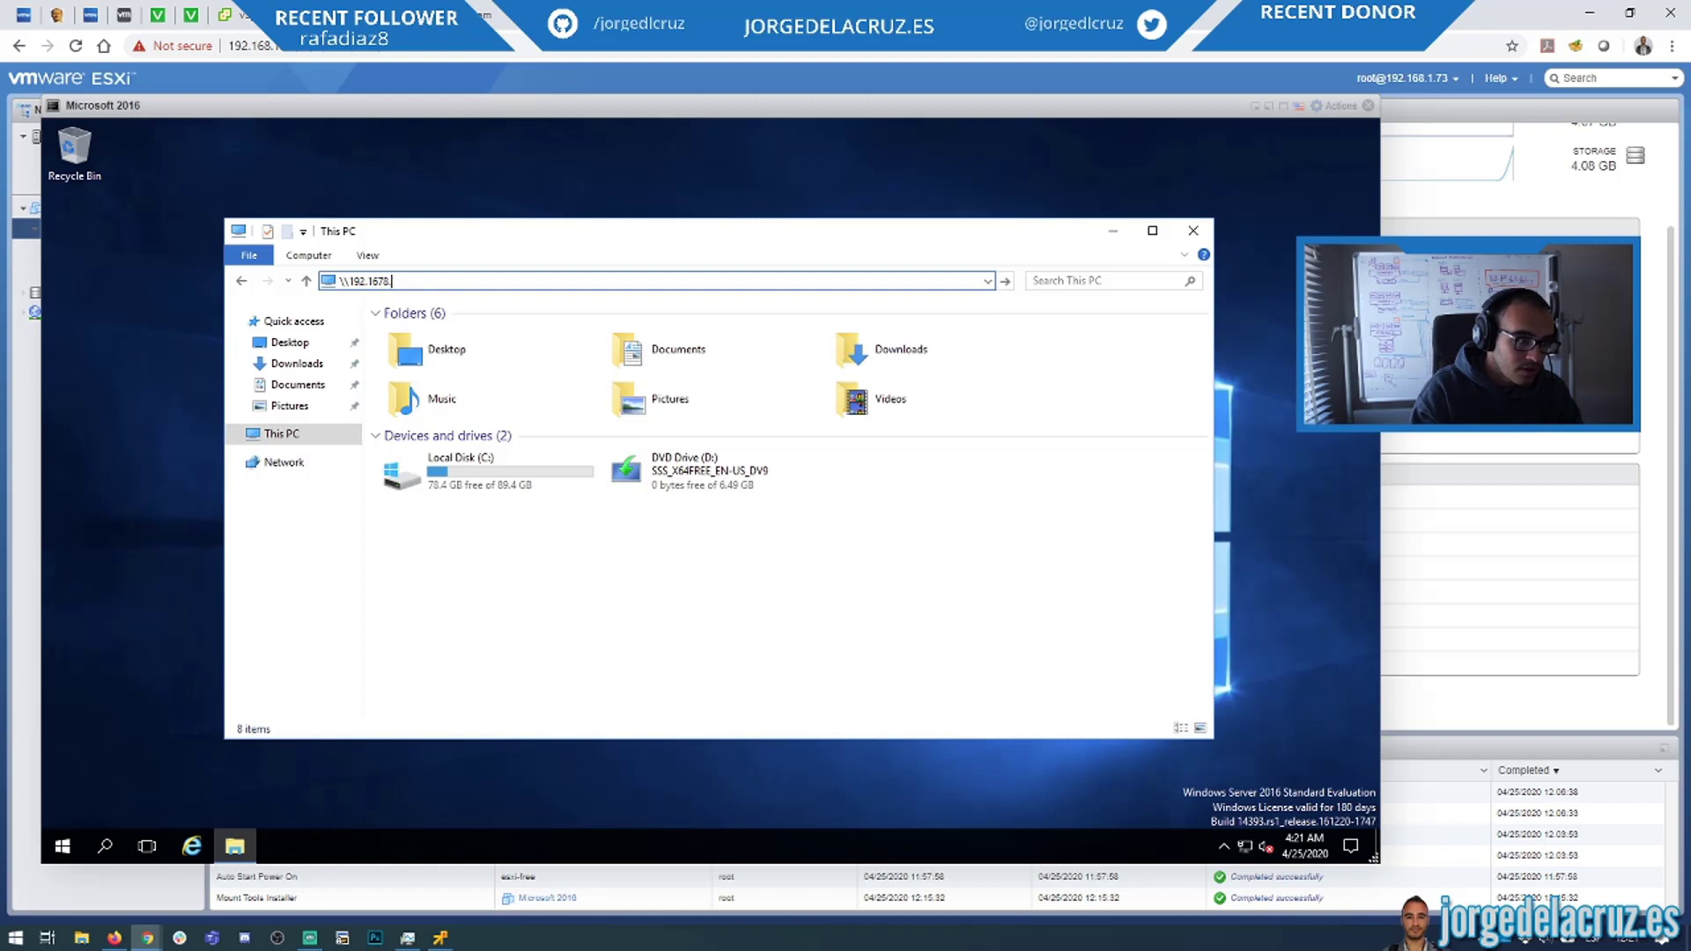
type("8.0.50")
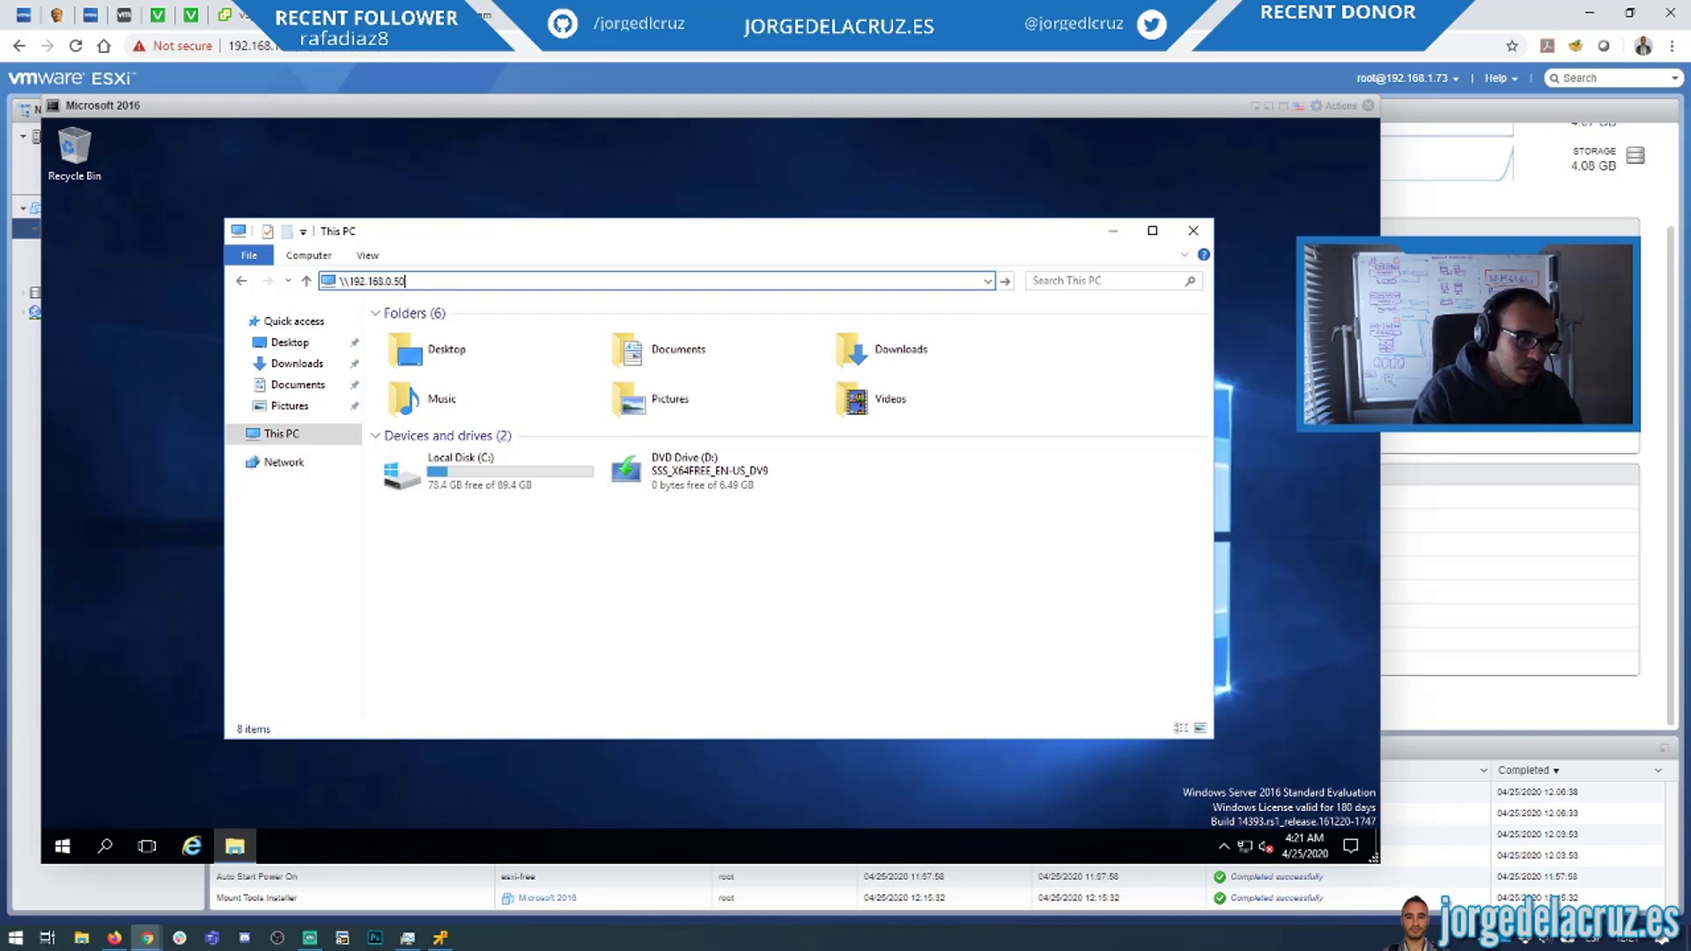
key("Return")
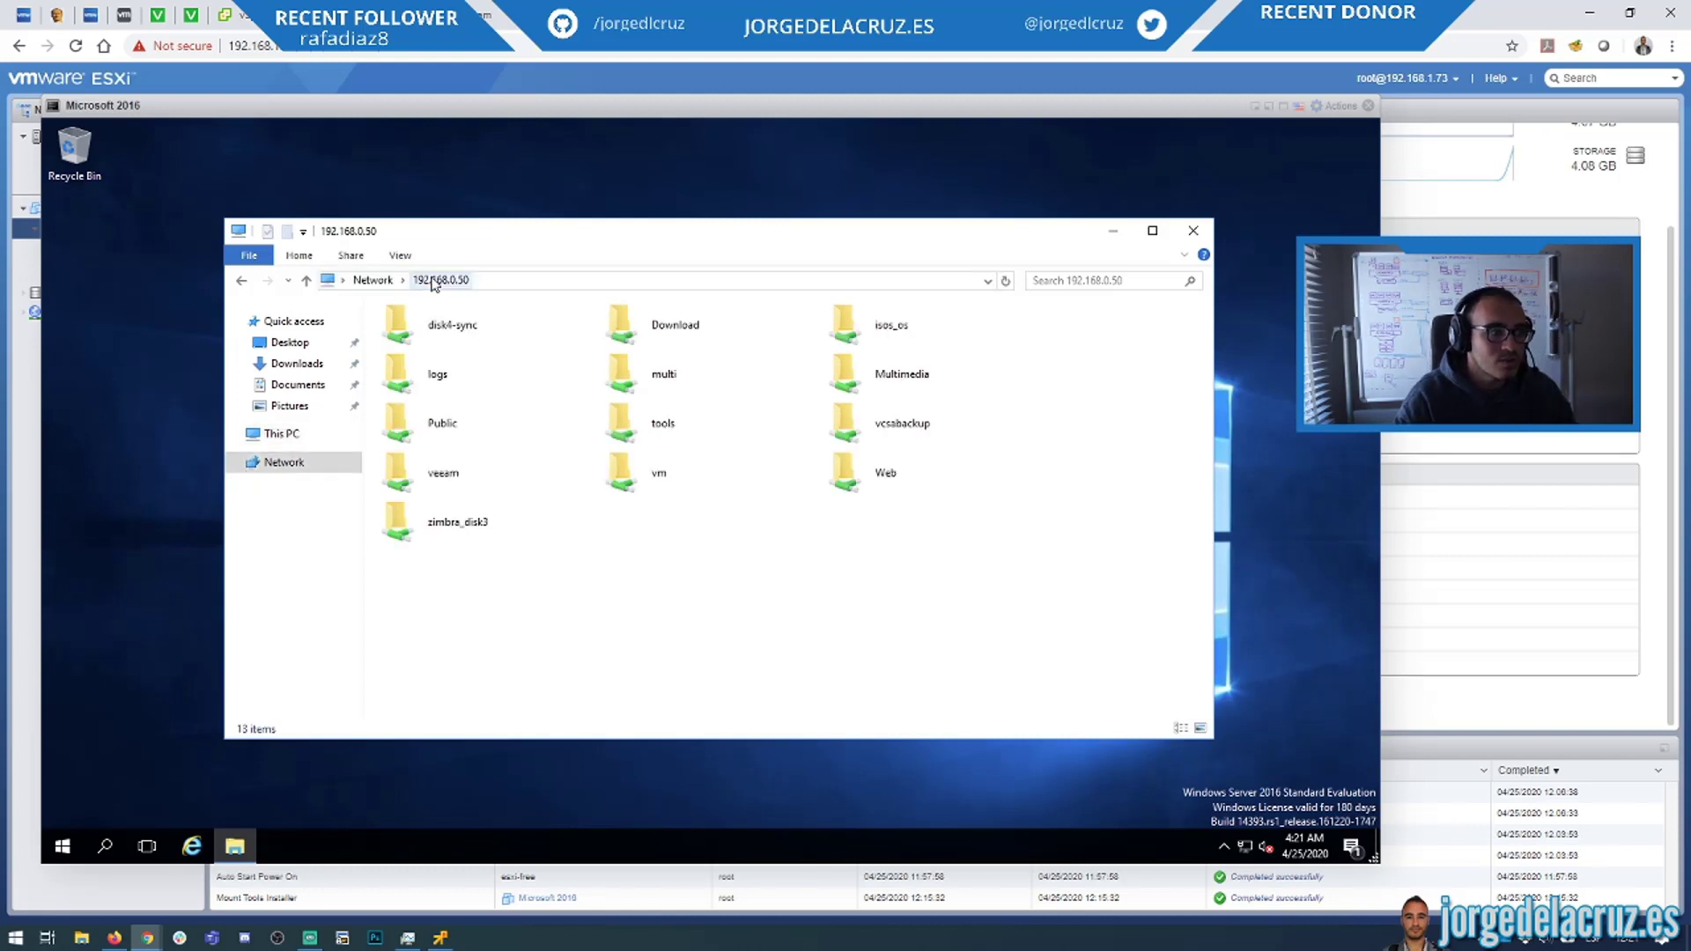
double_click(880, 329)
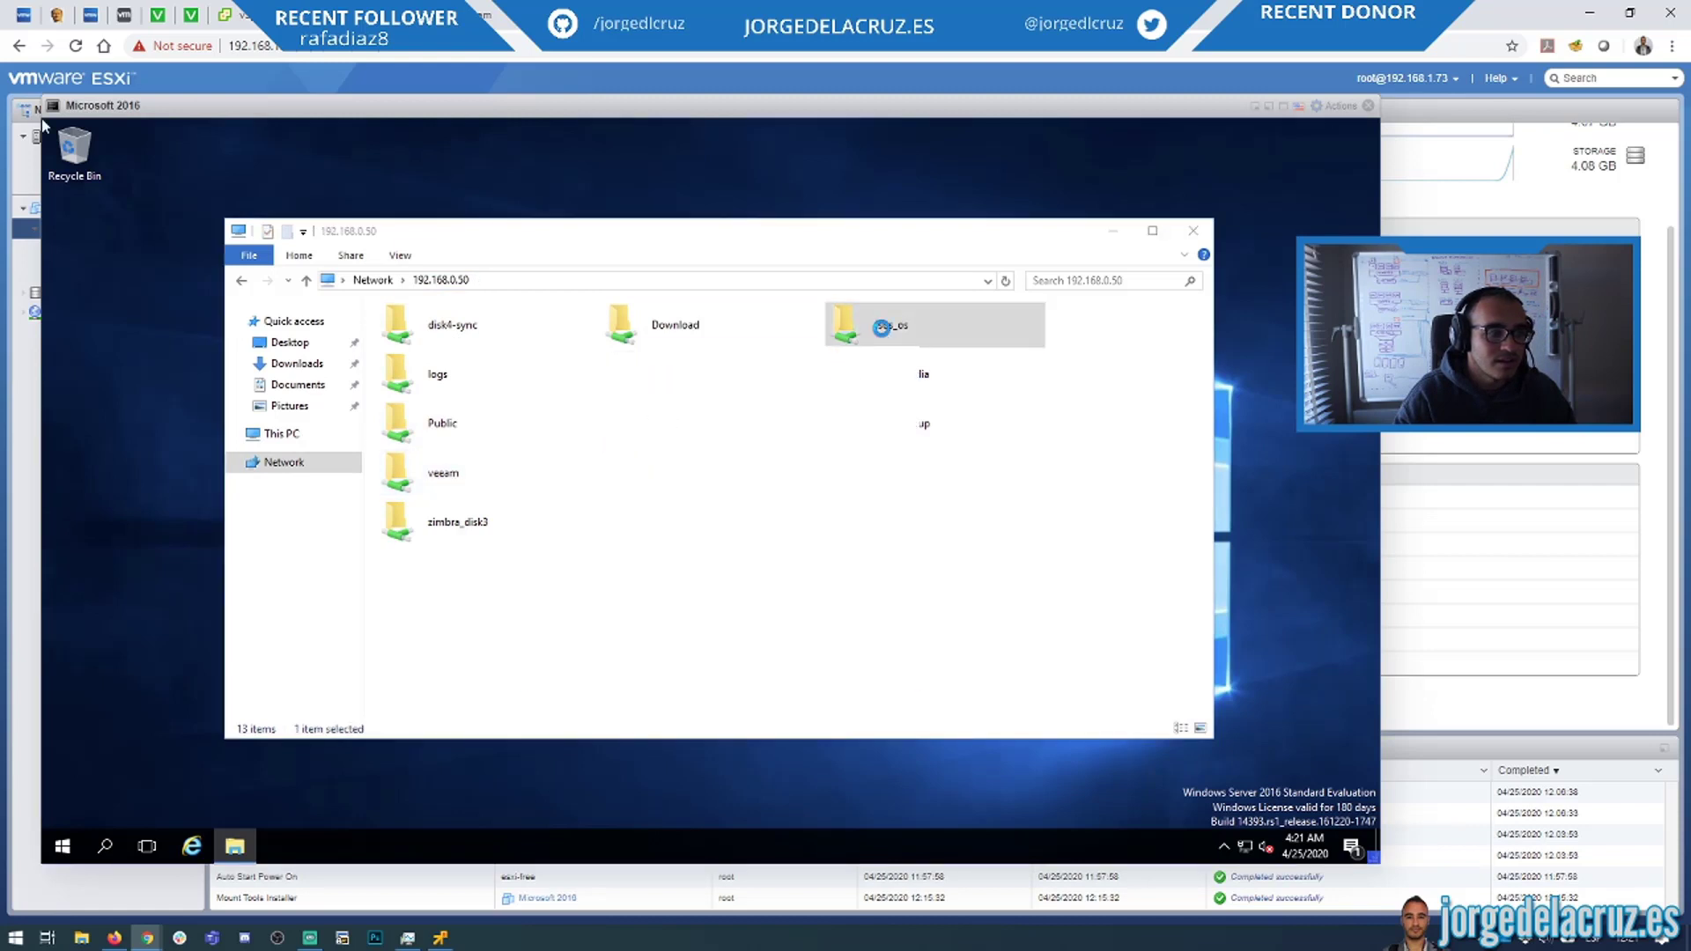
- Enter the share's network credentials: the admin user name and its password
type("ADMIN")
key("Tab")
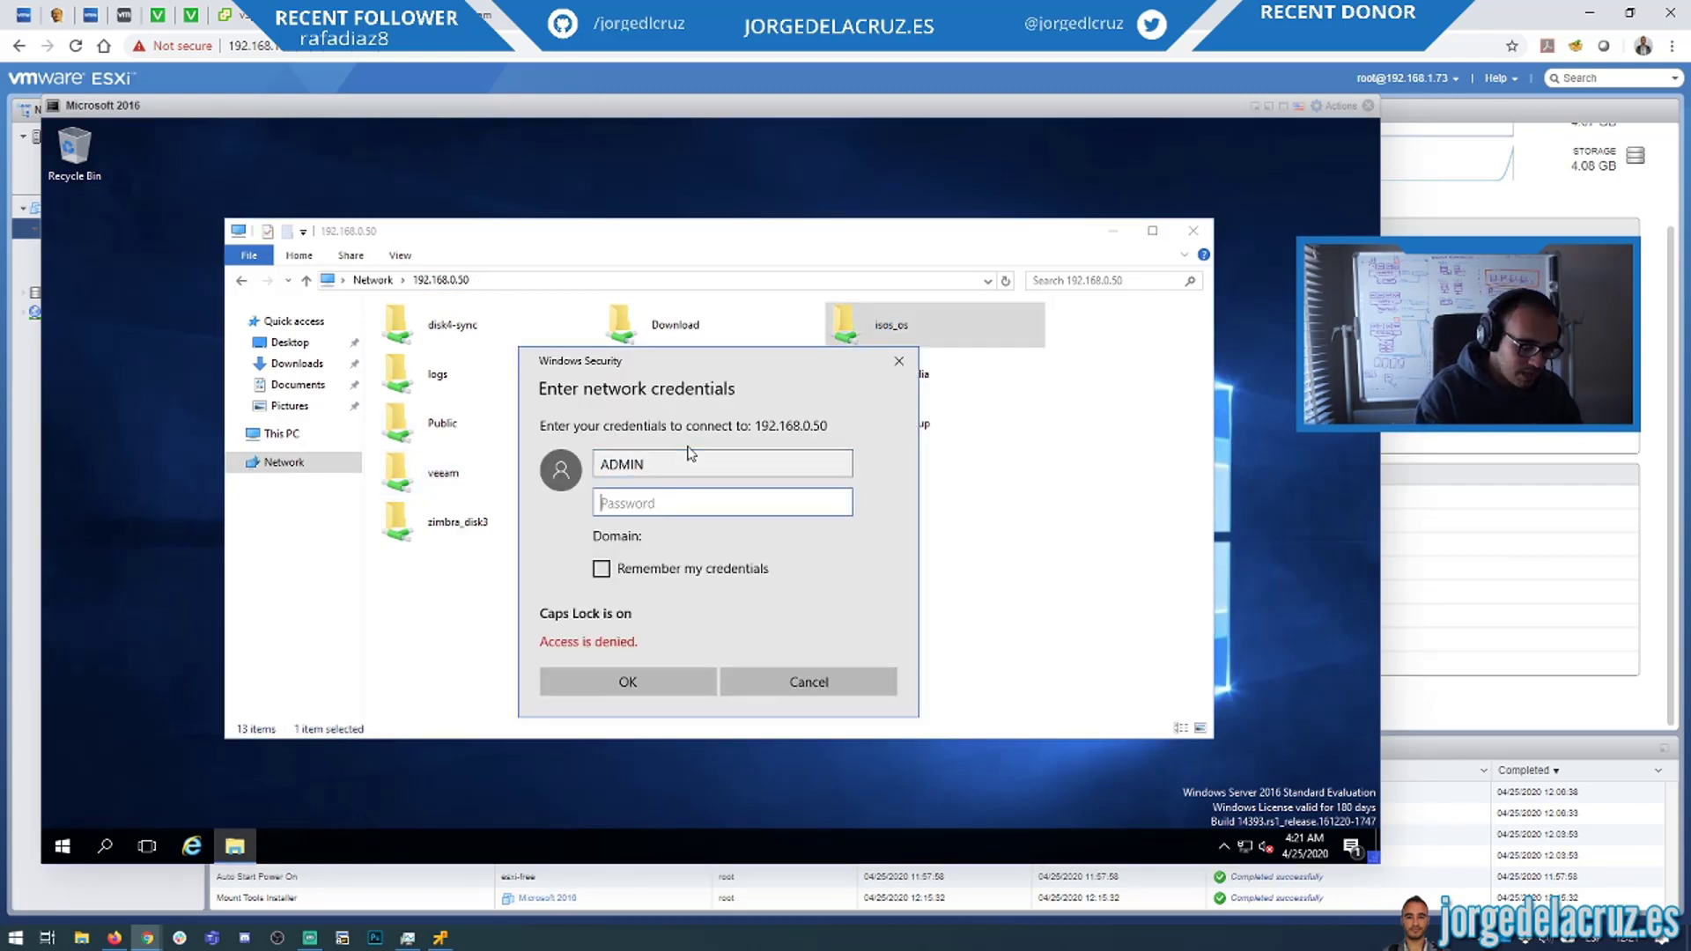
key("Caps_Lock")
left_click(689, 456)
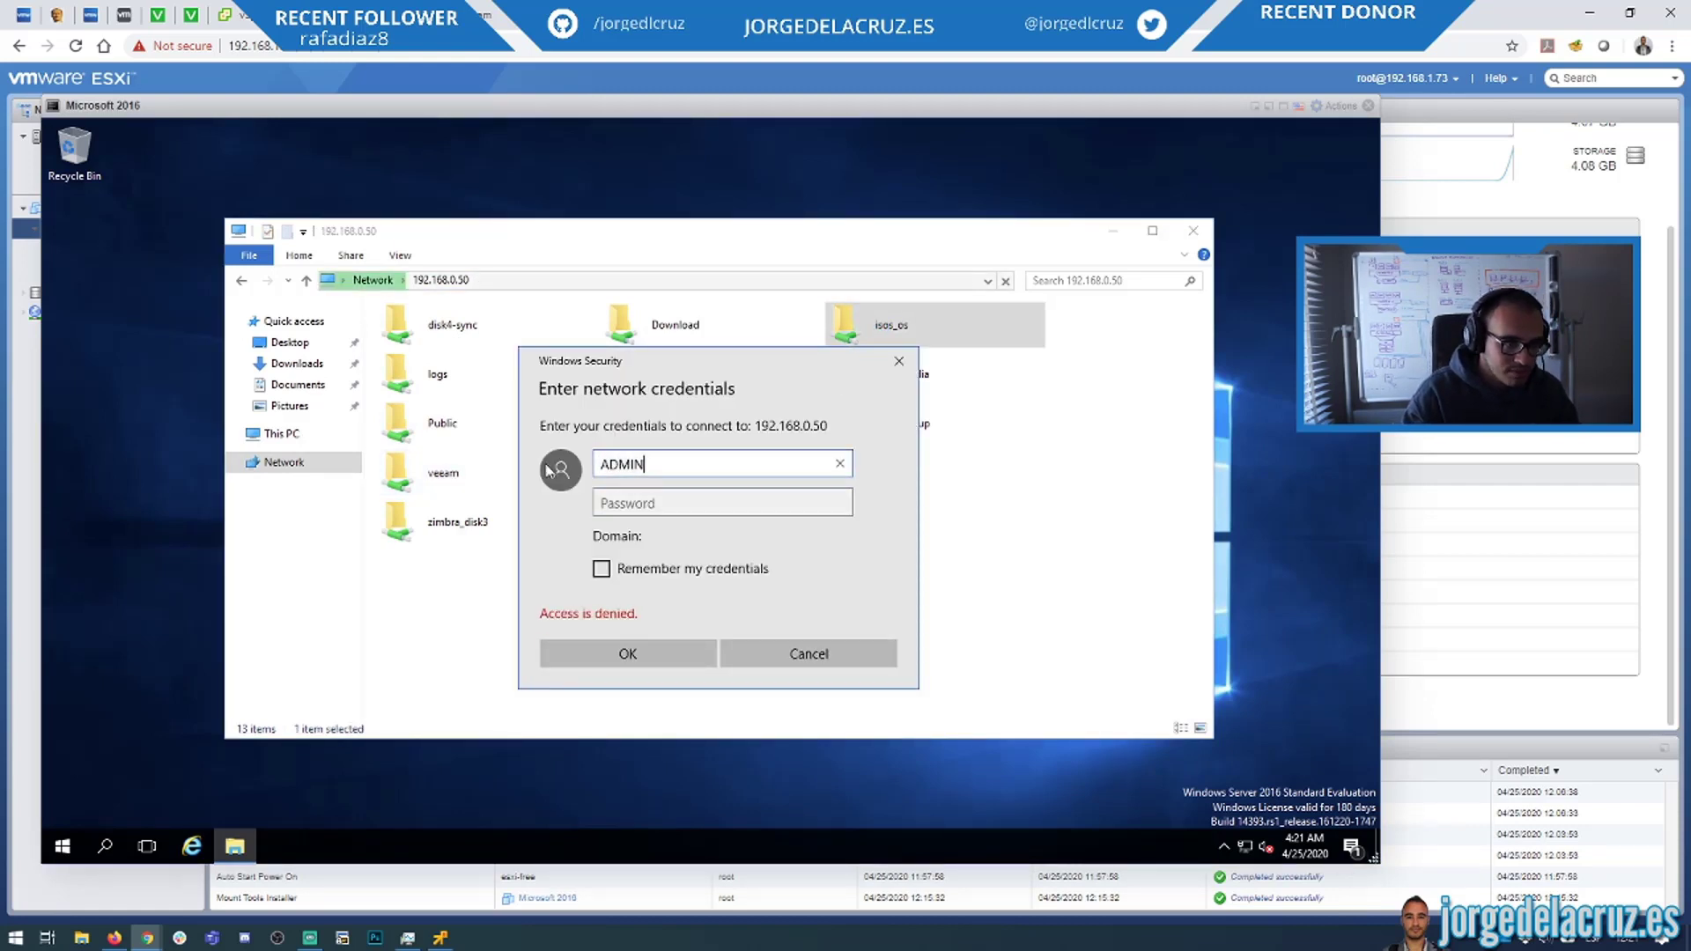
type("a")
key("BackSpace")
key("BackSpace")
key("BackSpace")
key("BackSpace")
key("BackSpace")
key("BackSpace")
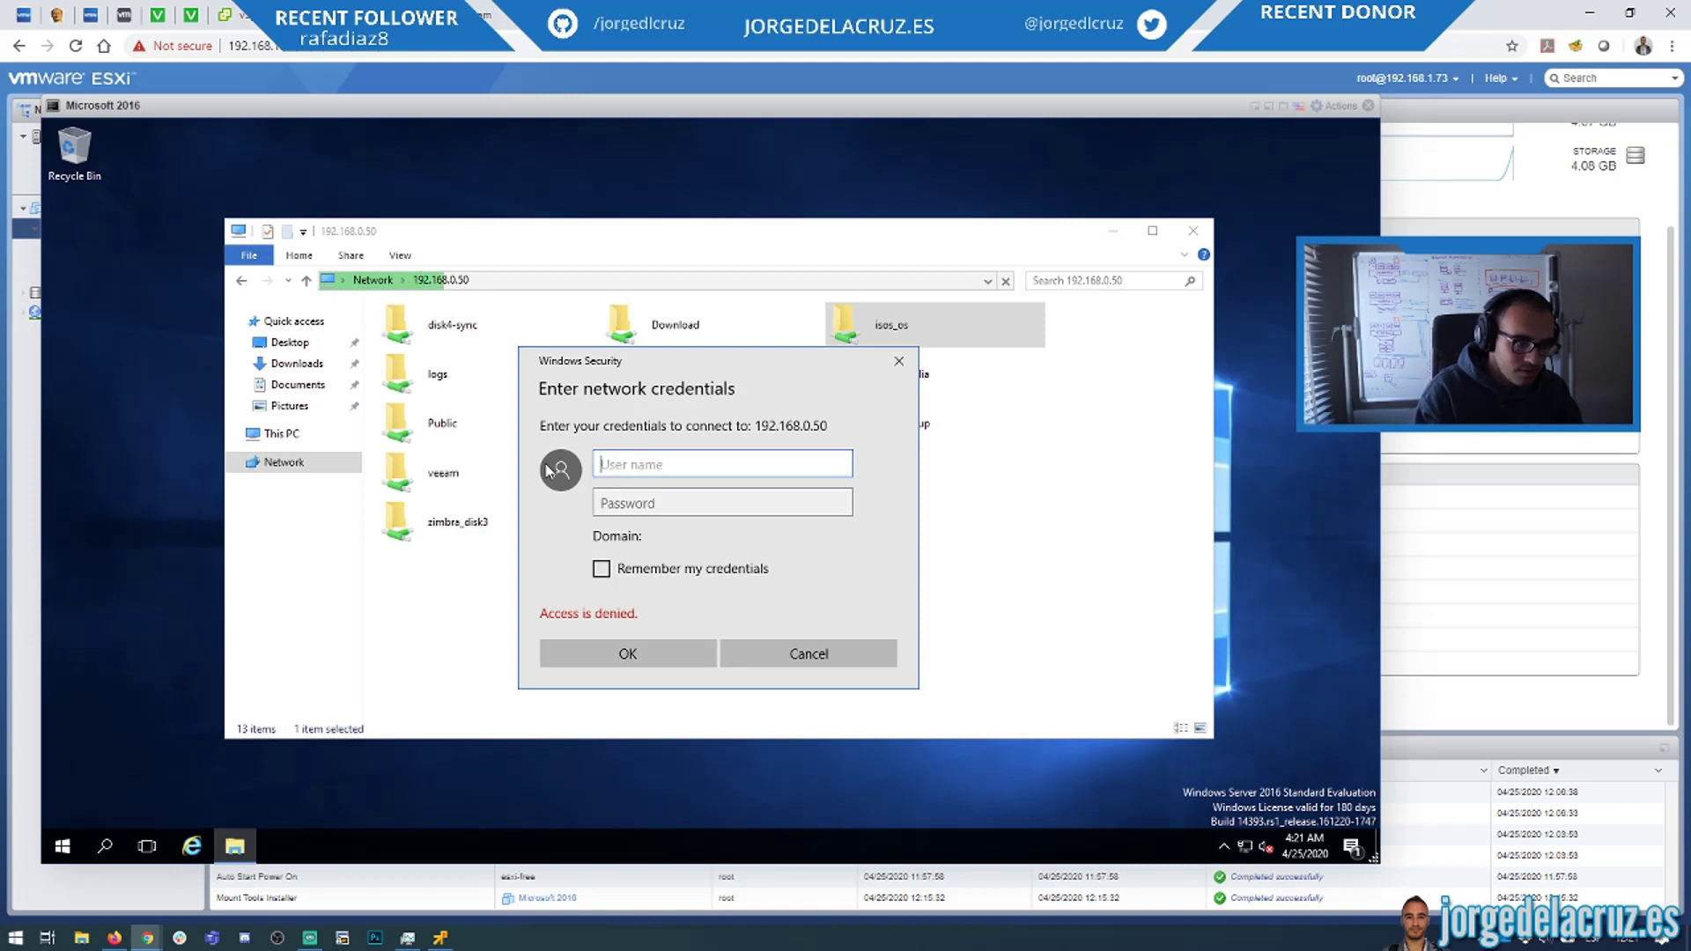
type("admin")
key("Tab")
type("password")
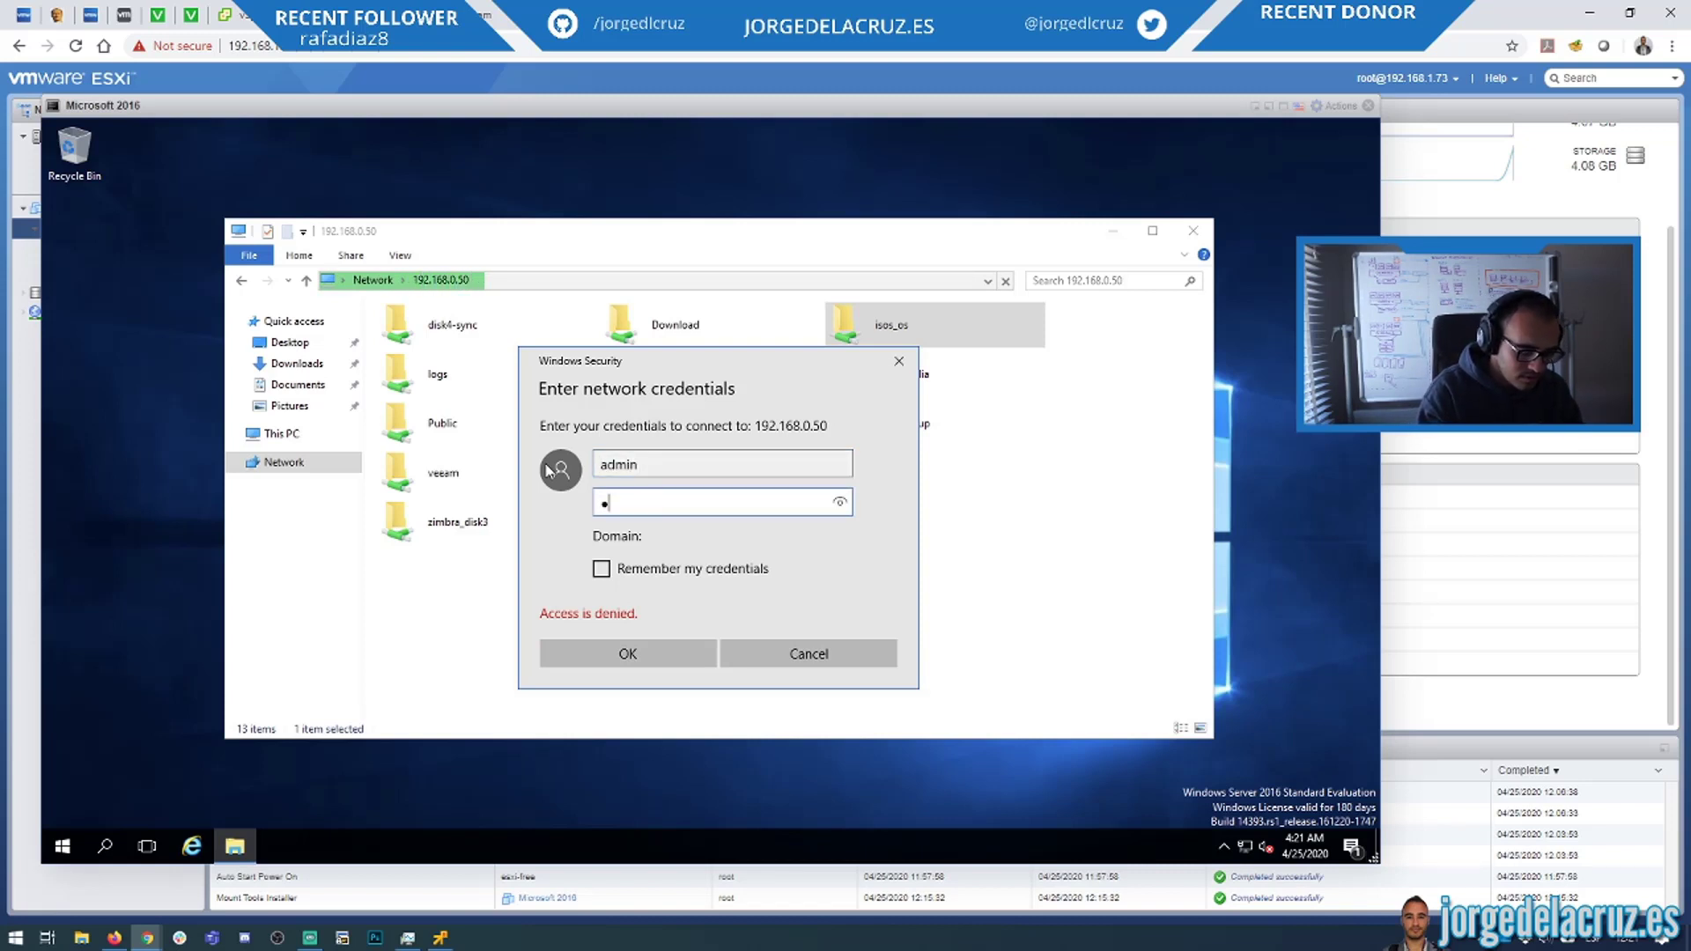
key("Return")
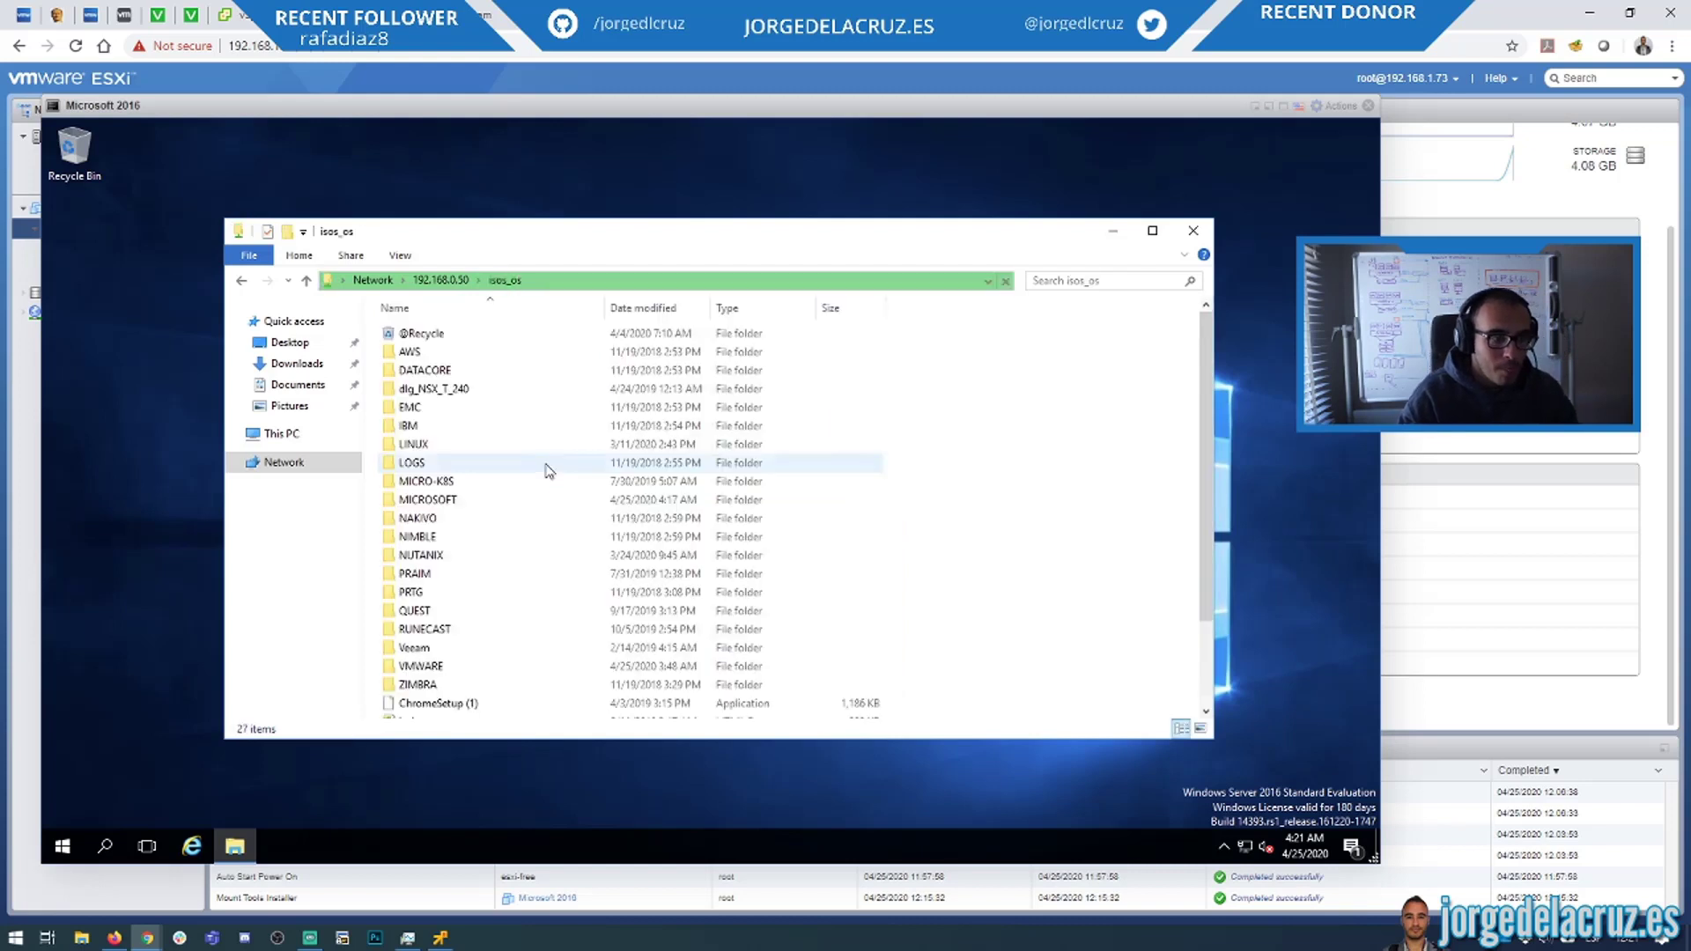
- Go to isos_os > Veeam > VBR > v10 > GA, mount the VeeamBackup&Replication ISO, and run Setup
left_click(451, 482)
key("v")
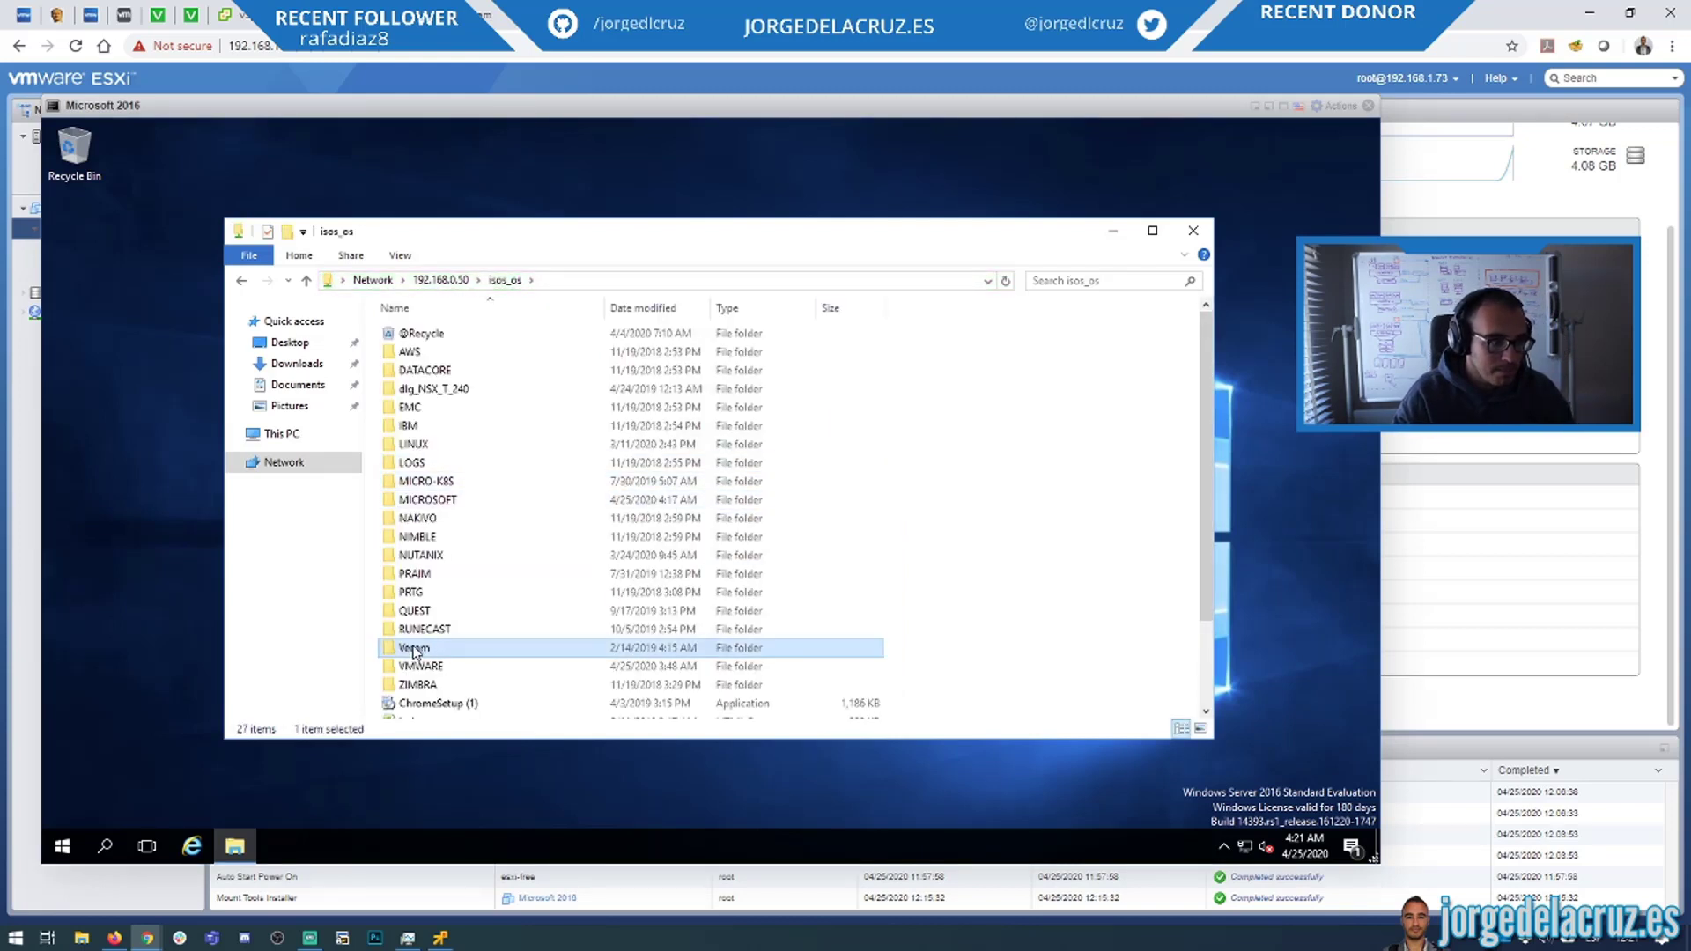
key("Return")
double_click(411, 443)
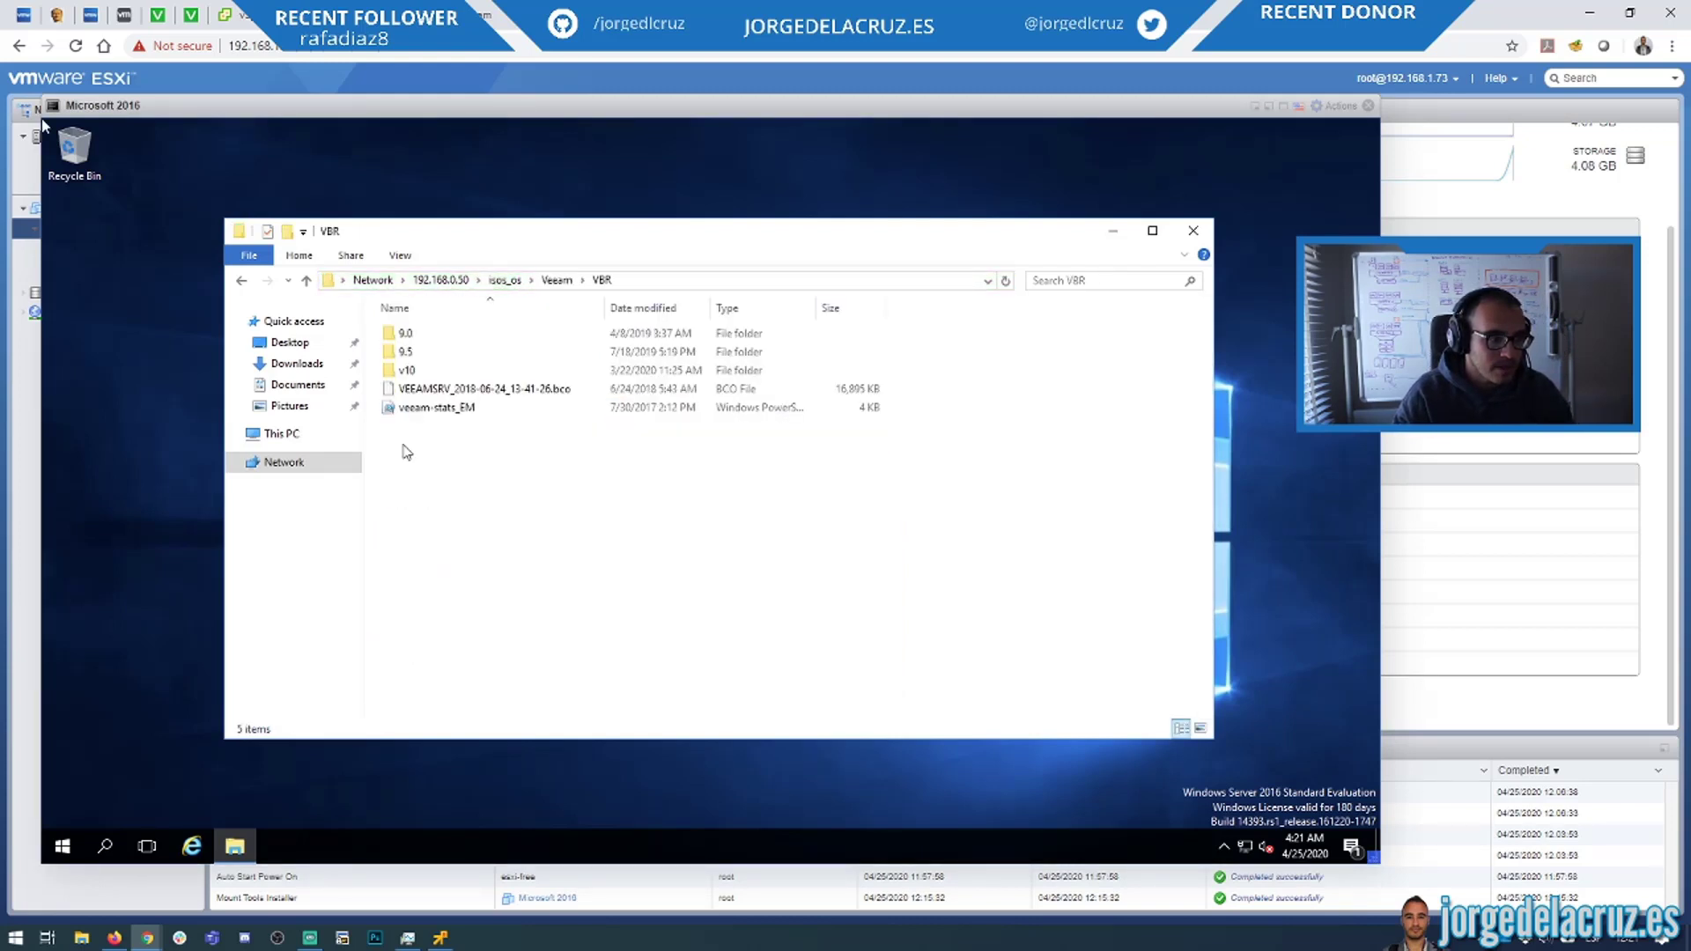
double_click(404, 374)
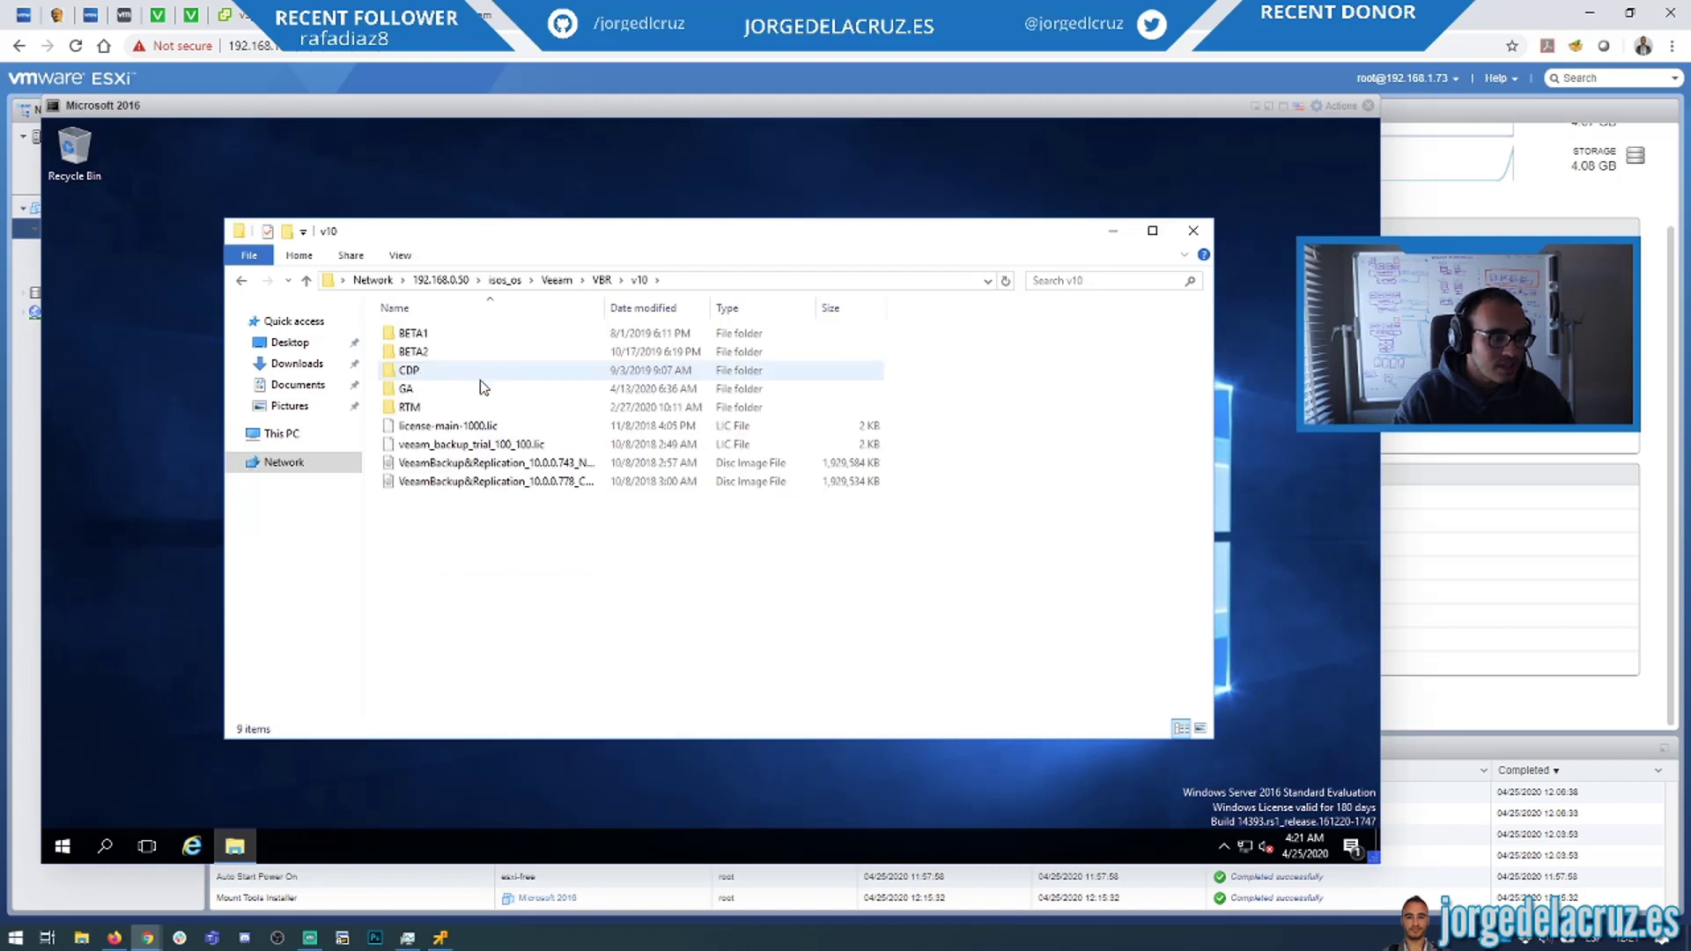
double_click(411, 389)
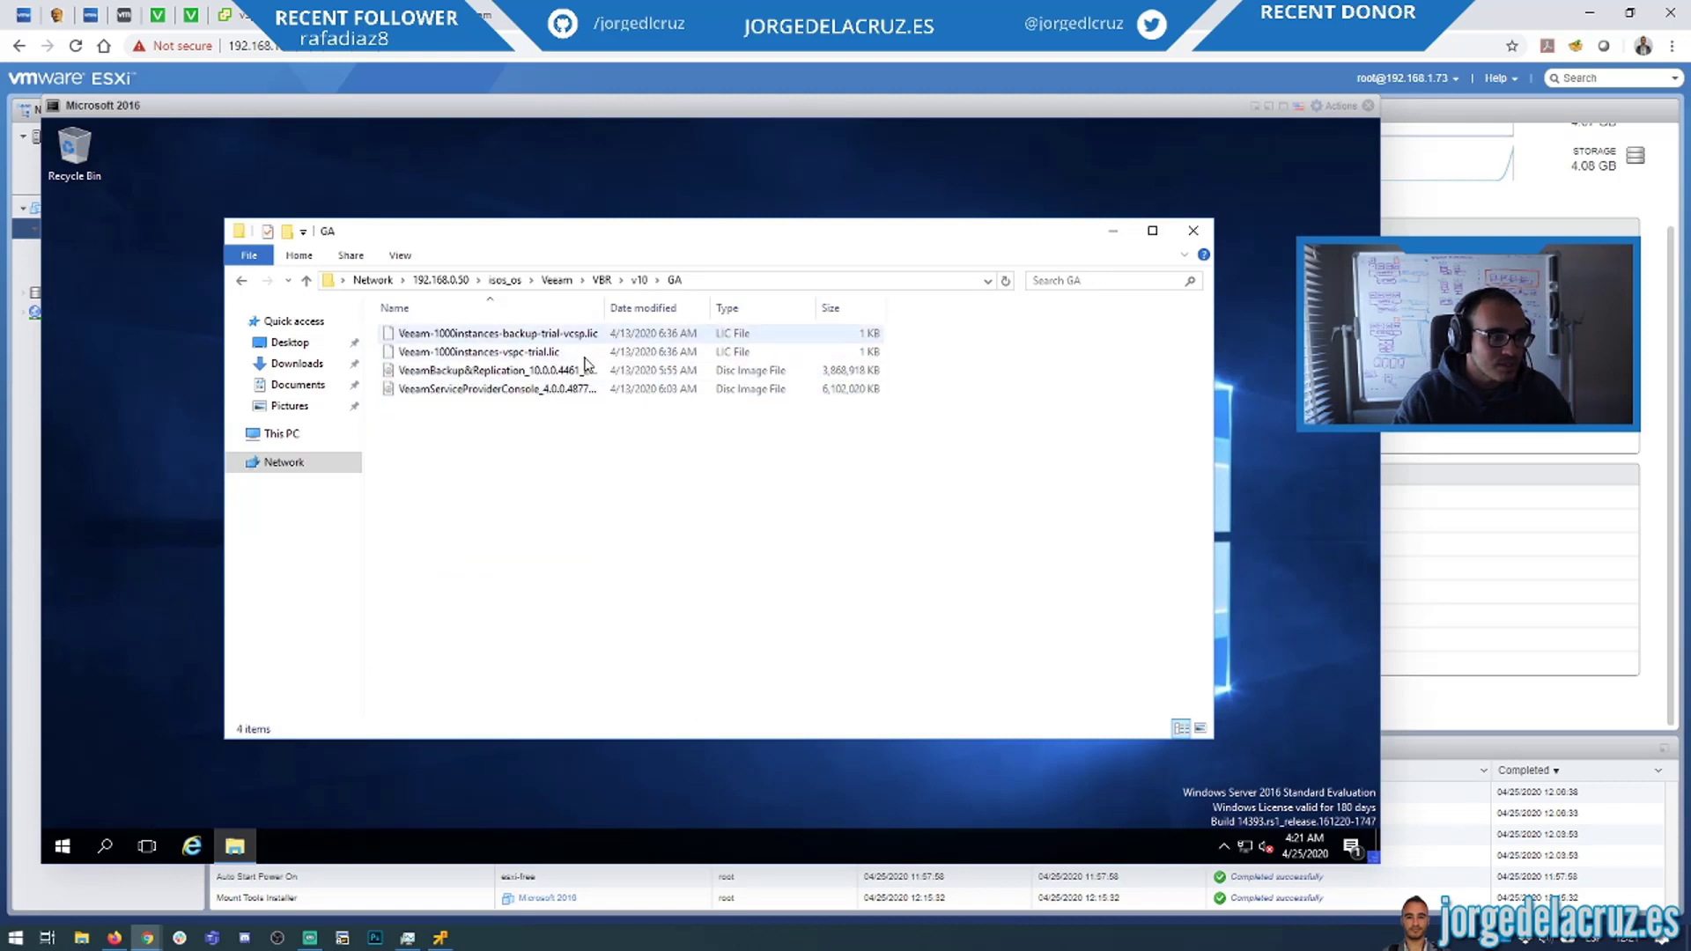
left_click(533, 371)
double_click(475, 374)
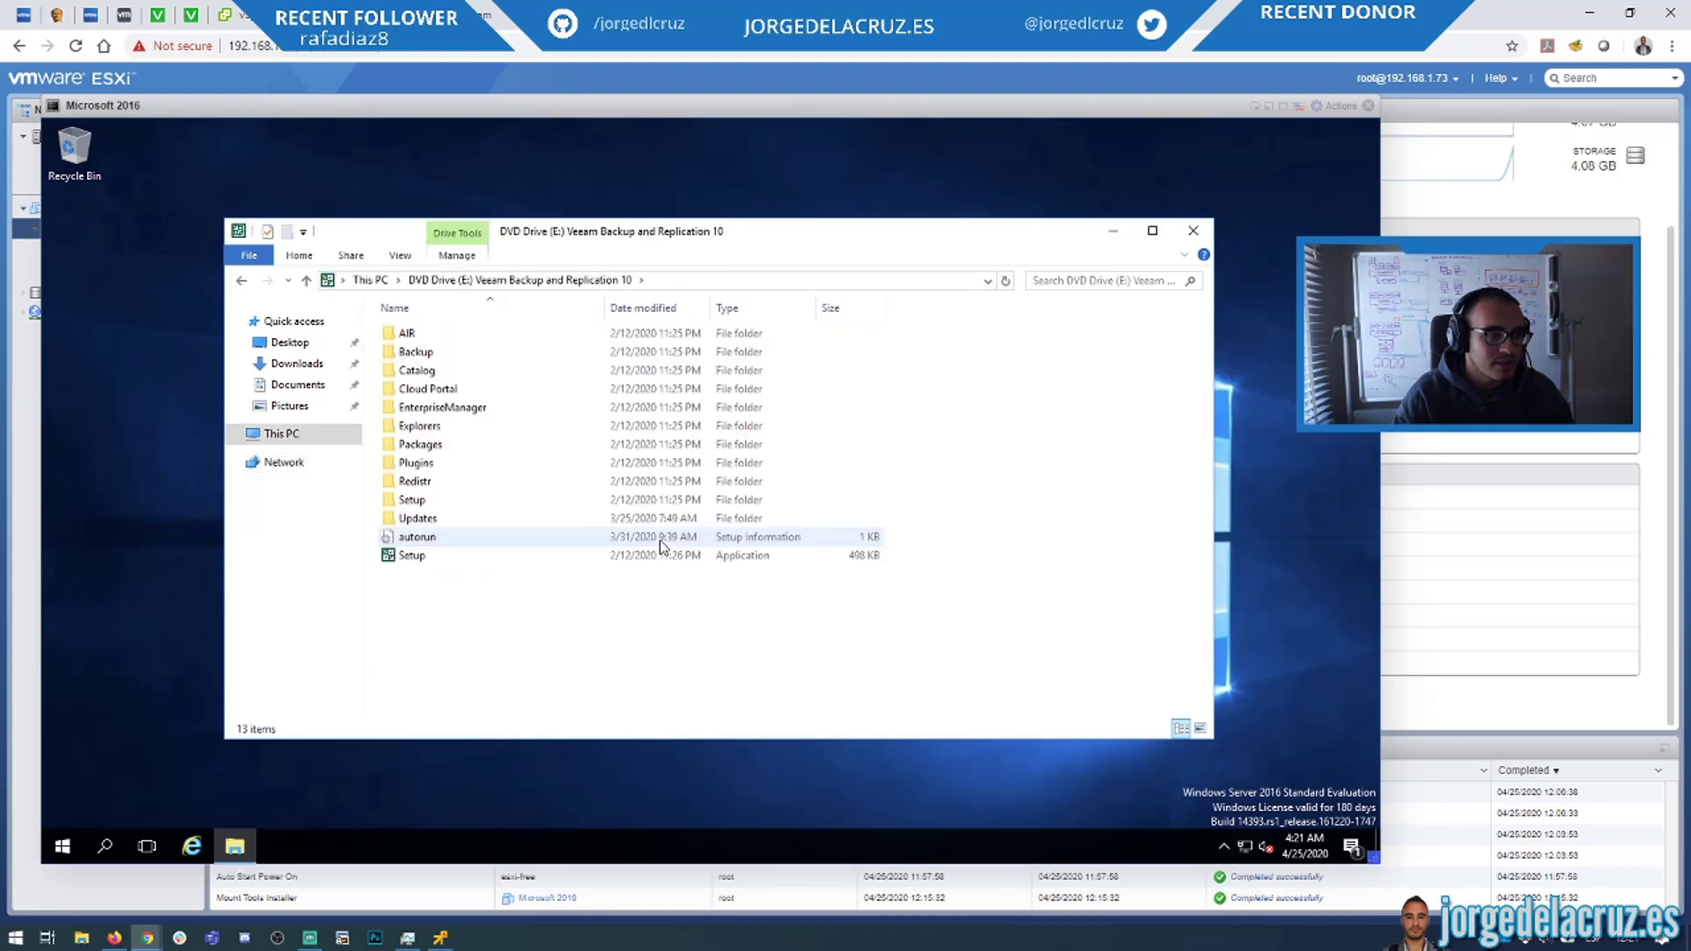
double_click(412, 556)
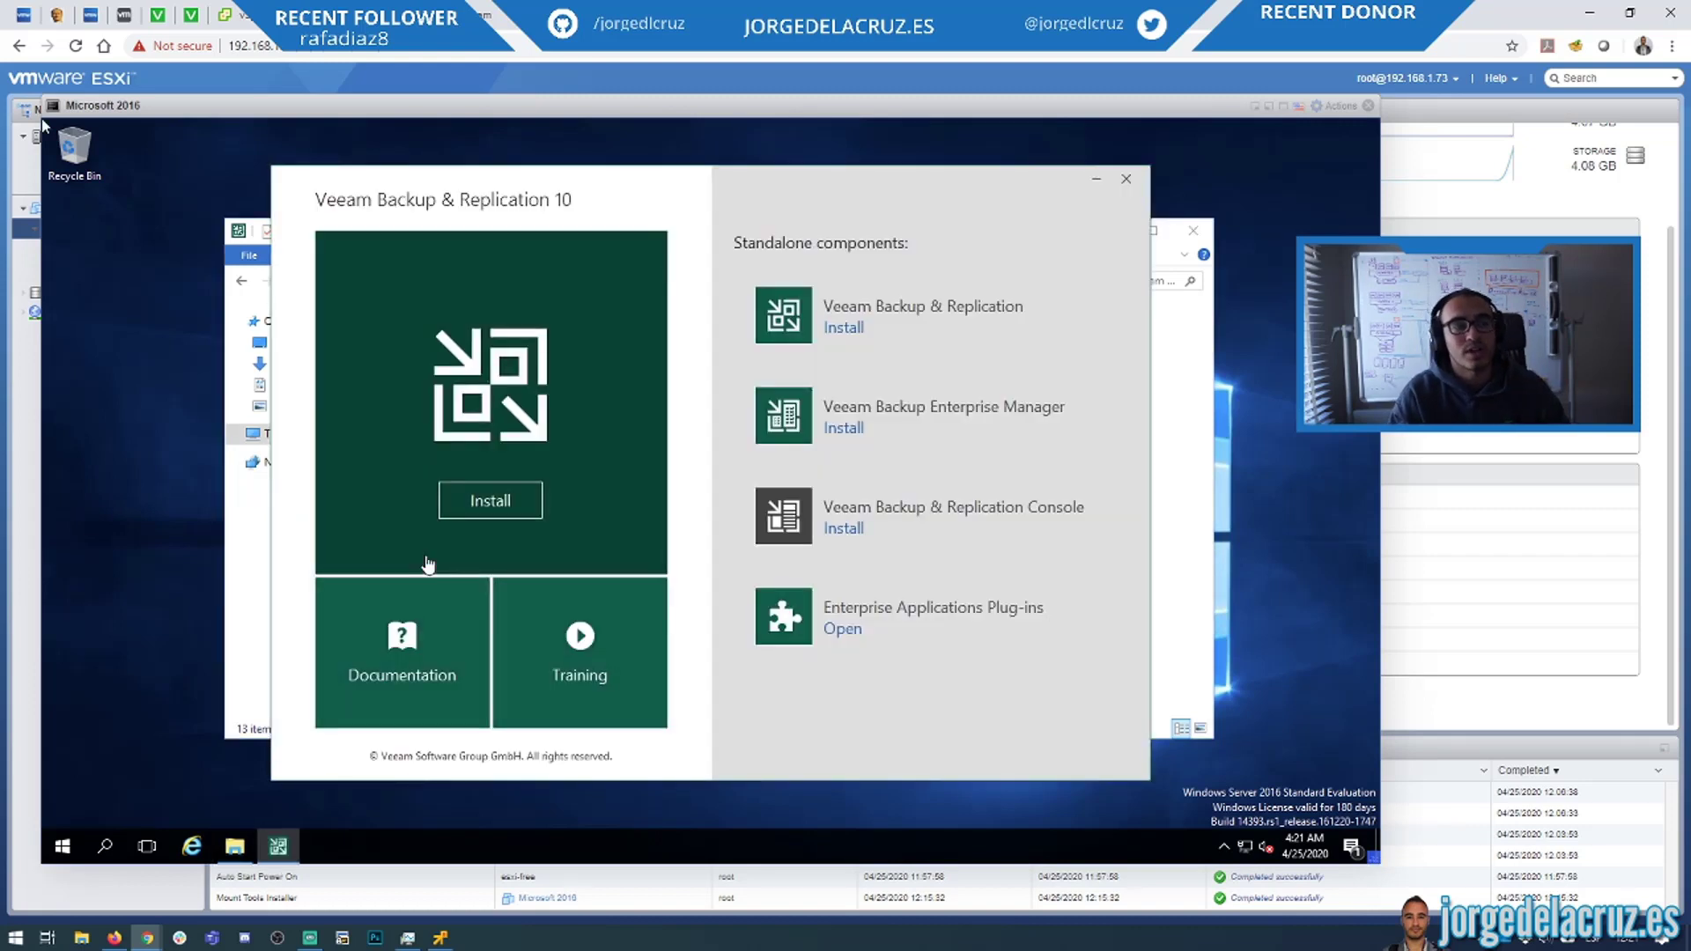
- Start the Veeam install, accept the .NET Framework 4.7.2 prerequisite, and bring up the Veeam download page
left_click(458, 522)
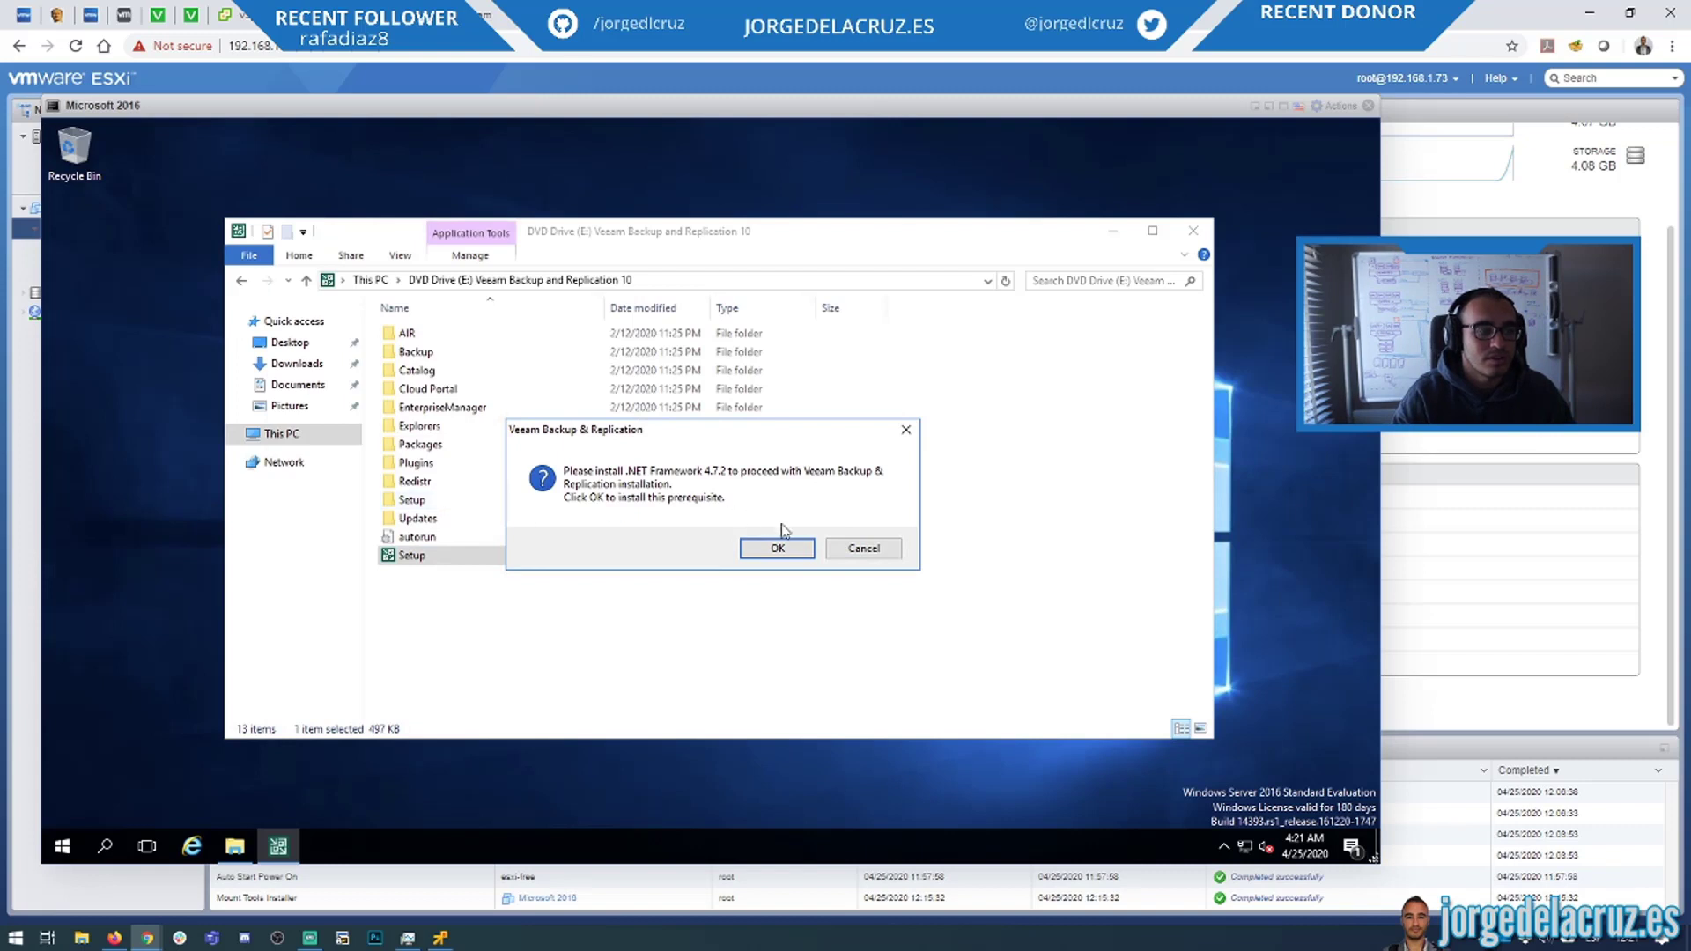
left_click(779, 546)
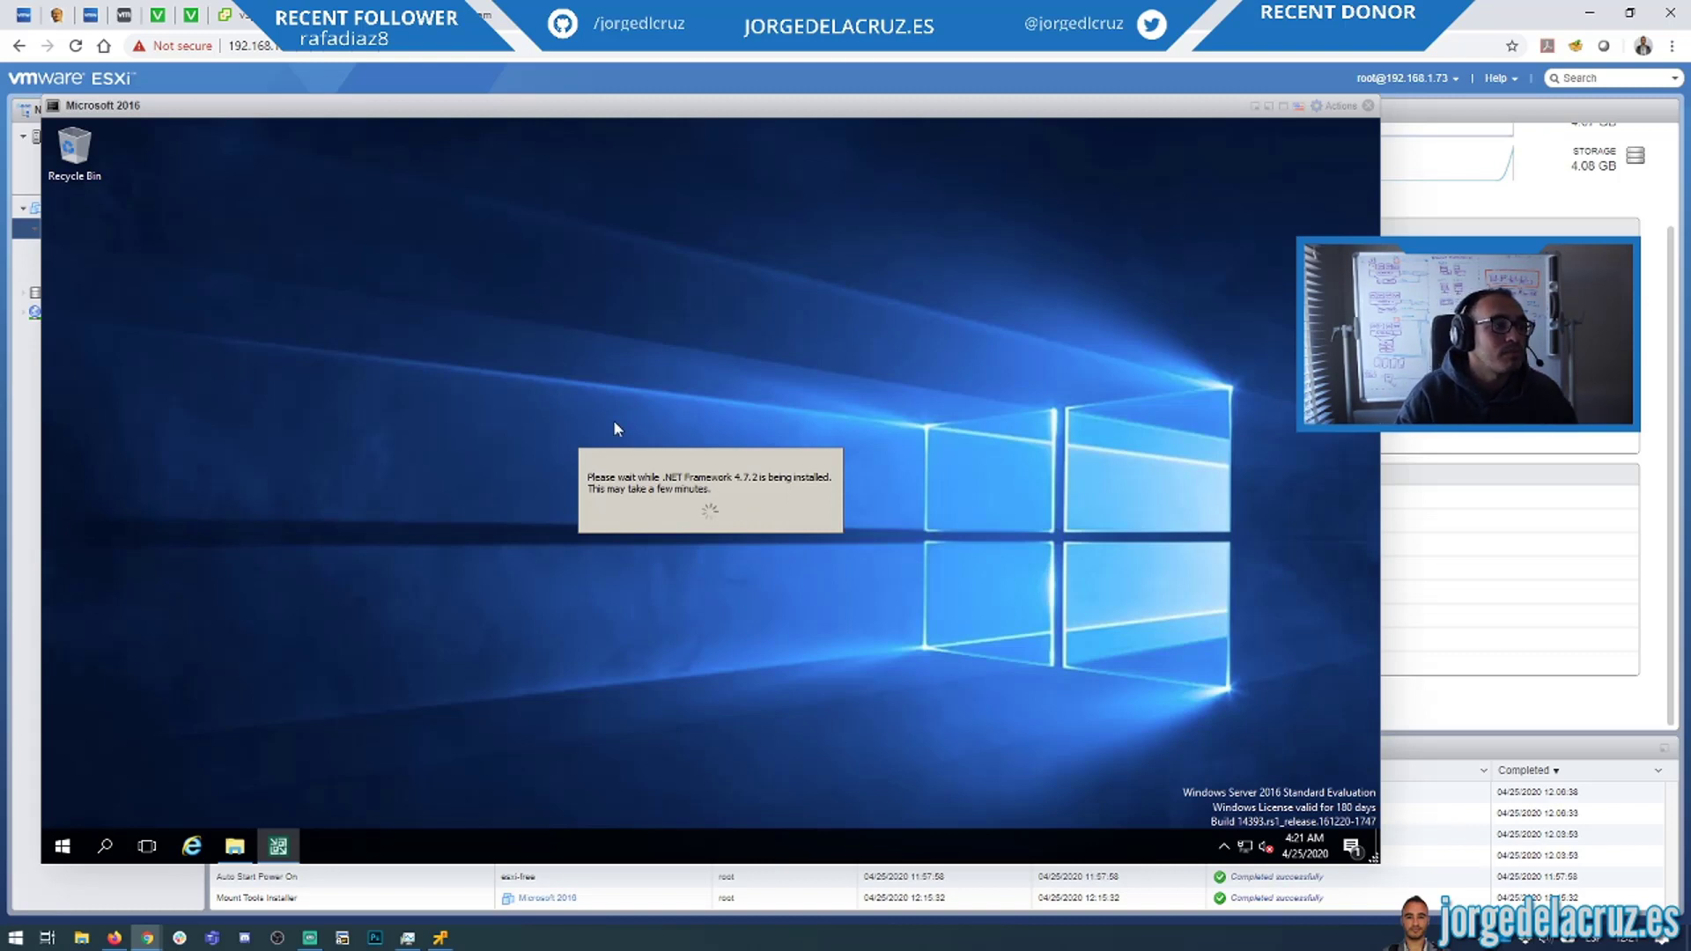
left_click(163, 16)
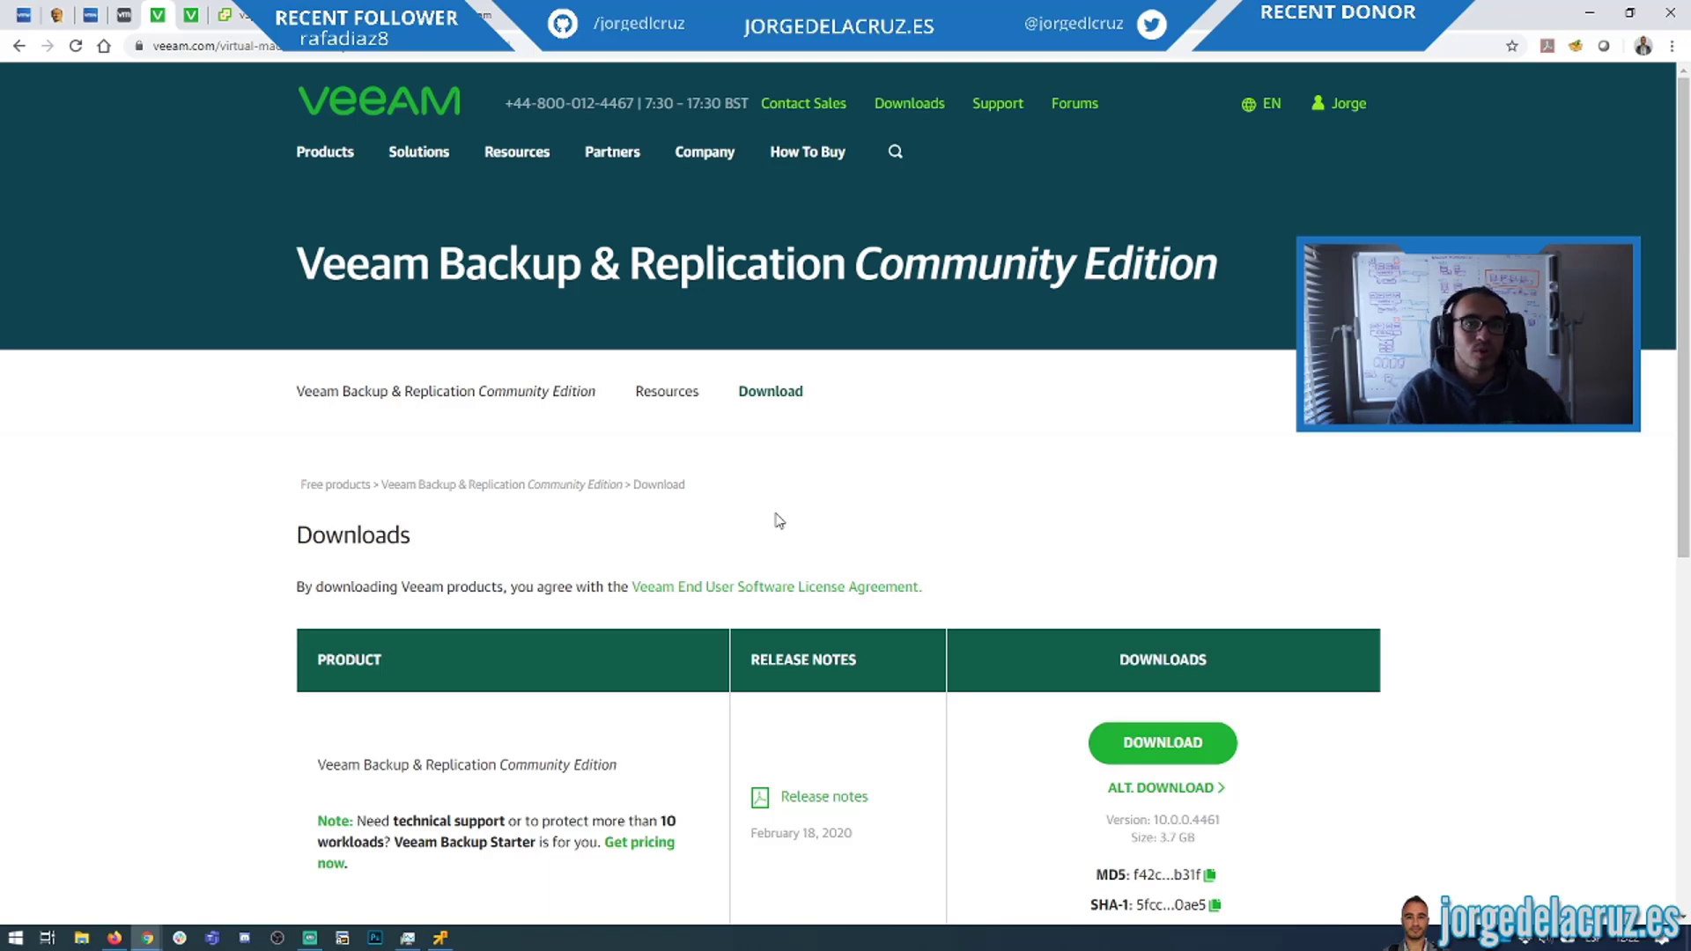
- Scroll the download page and highlight the Community Edition product name
scroll(778, 520, "down", 2)
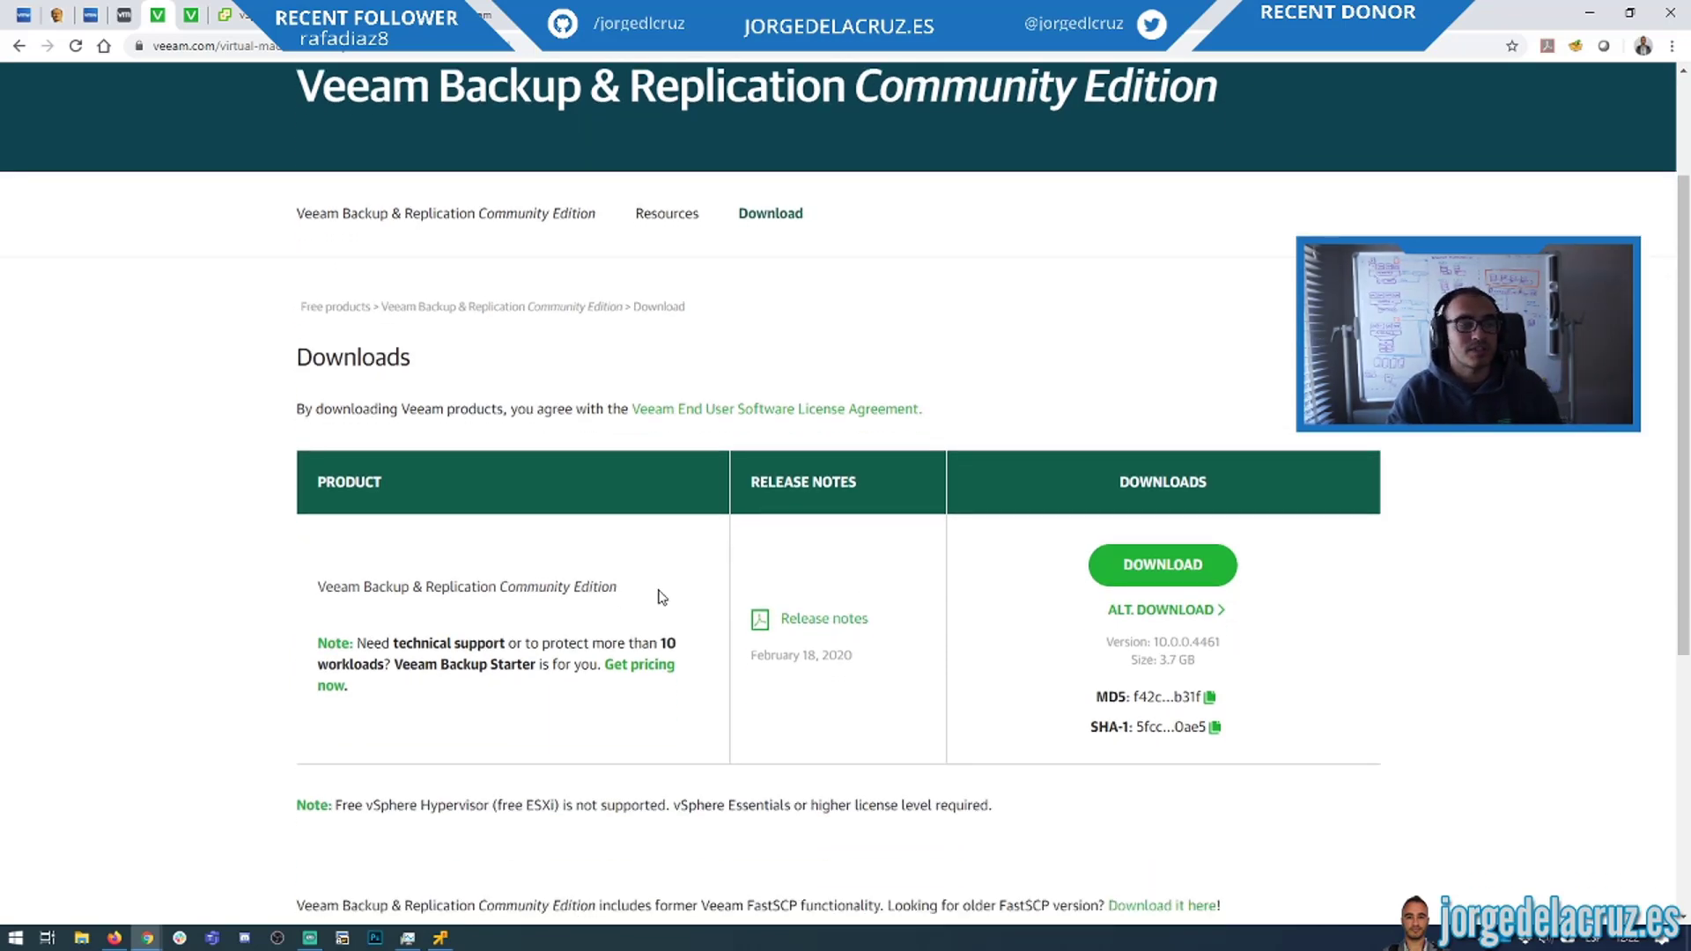
left_click_drag(642, 595, 313, 589)
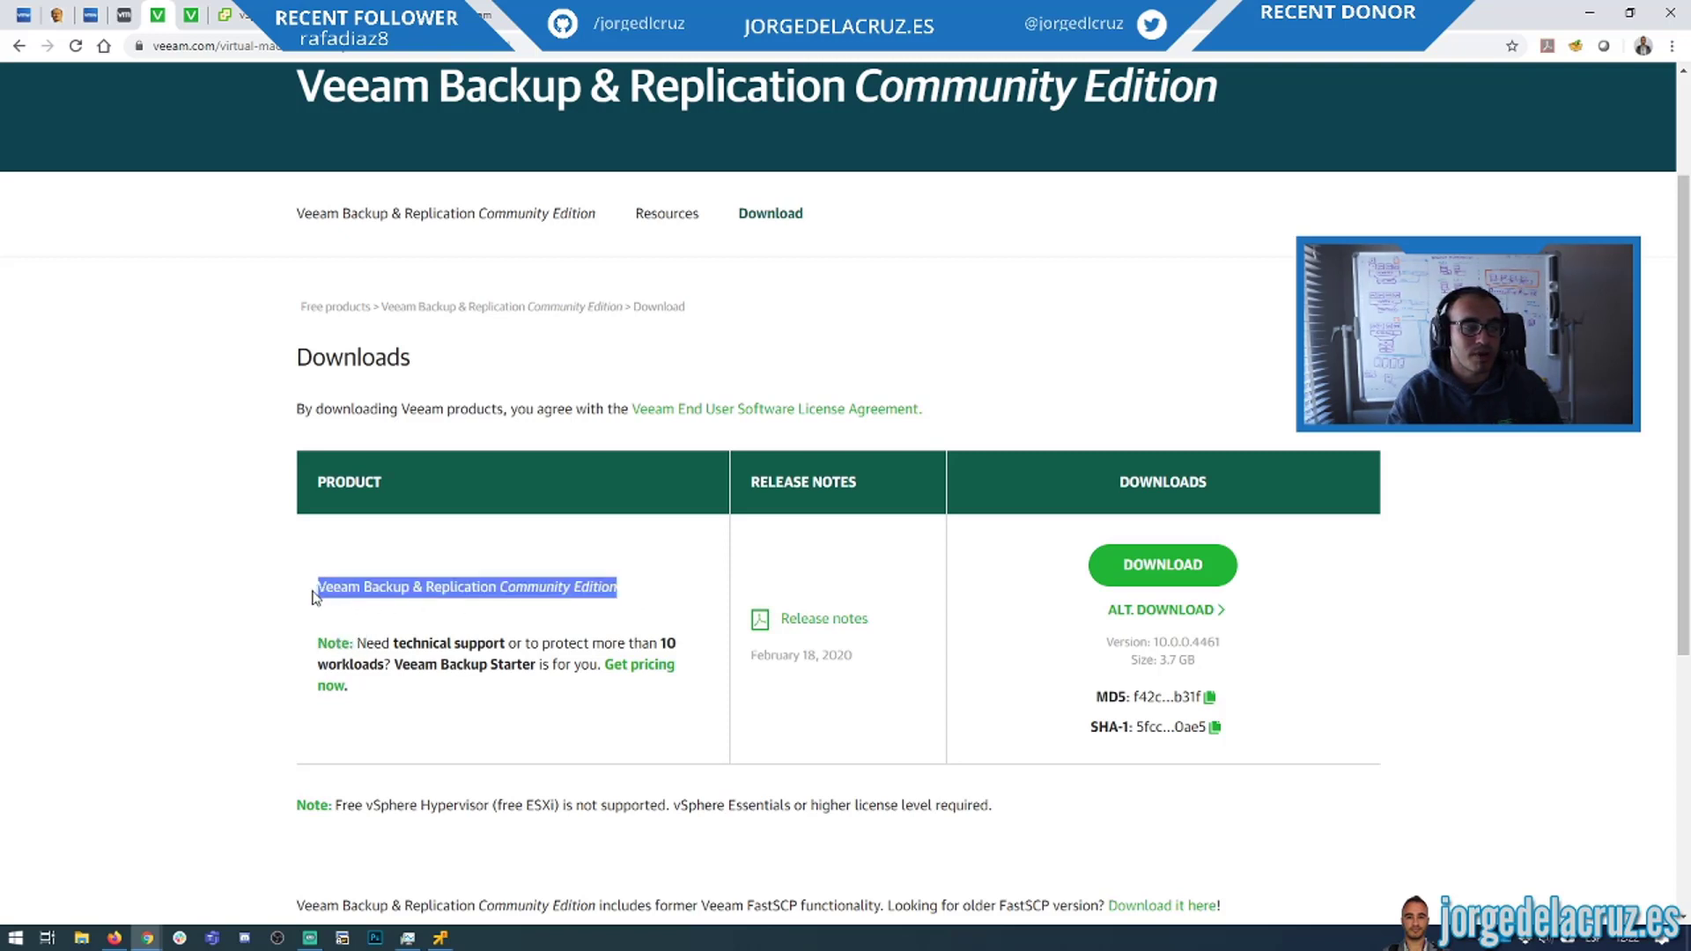
left_click_drag(473, 588, 594, 588)
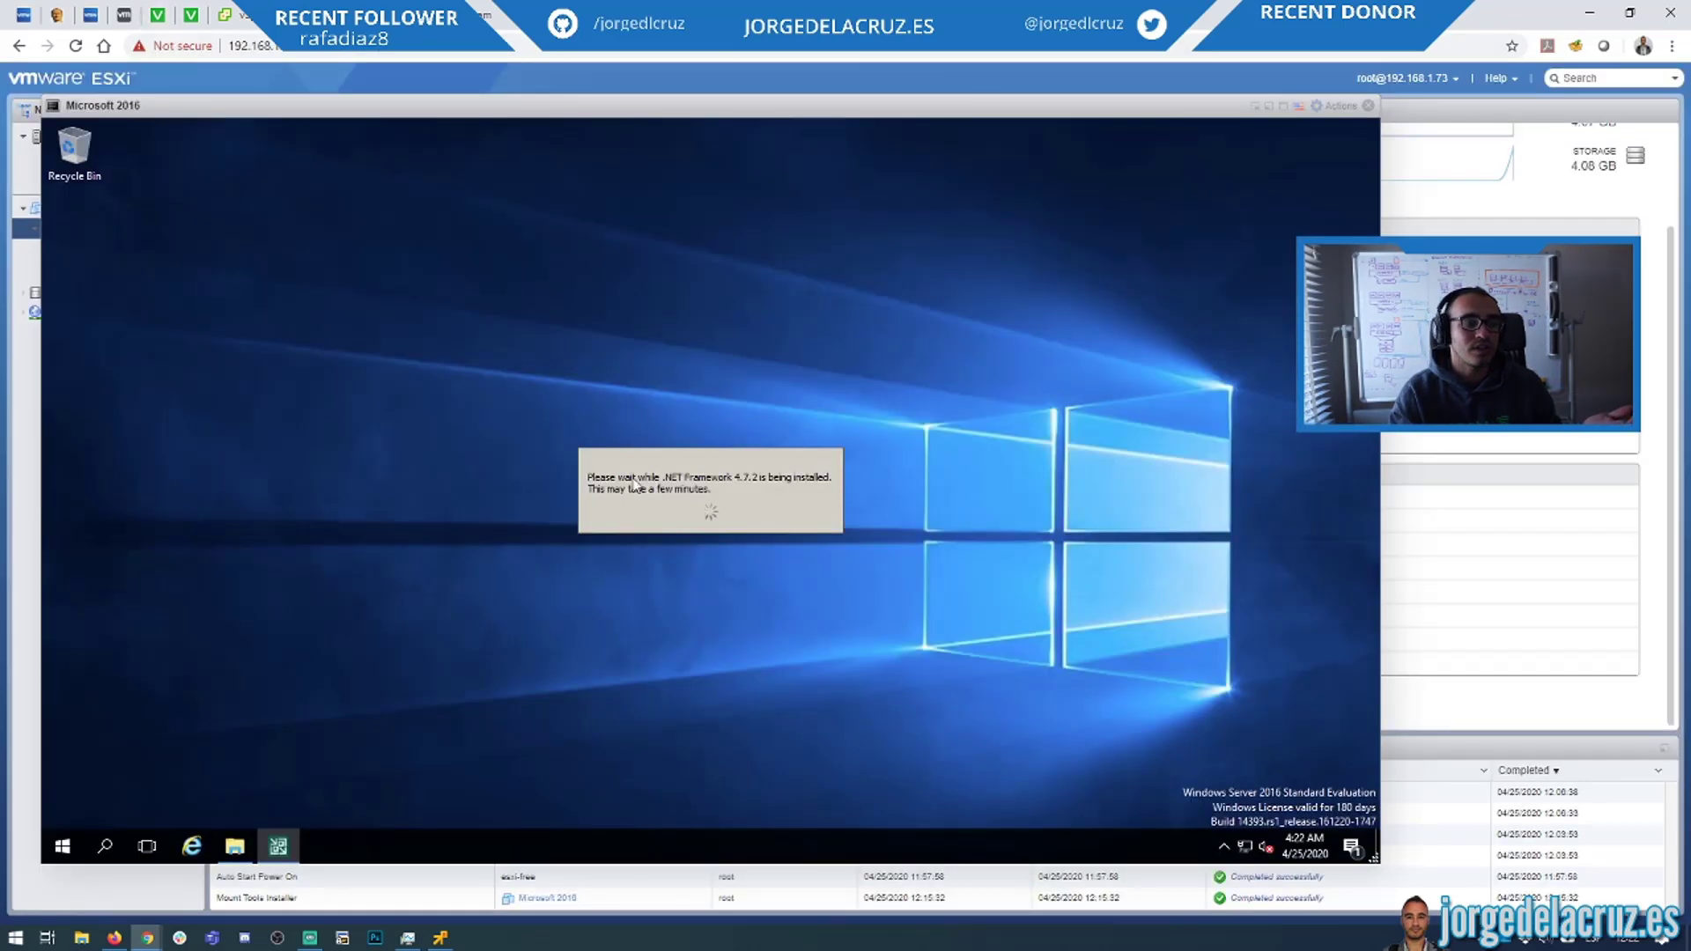
- Highlight the note that free ESXi is unsupported, then return to the VM console
left_click(162, 17)
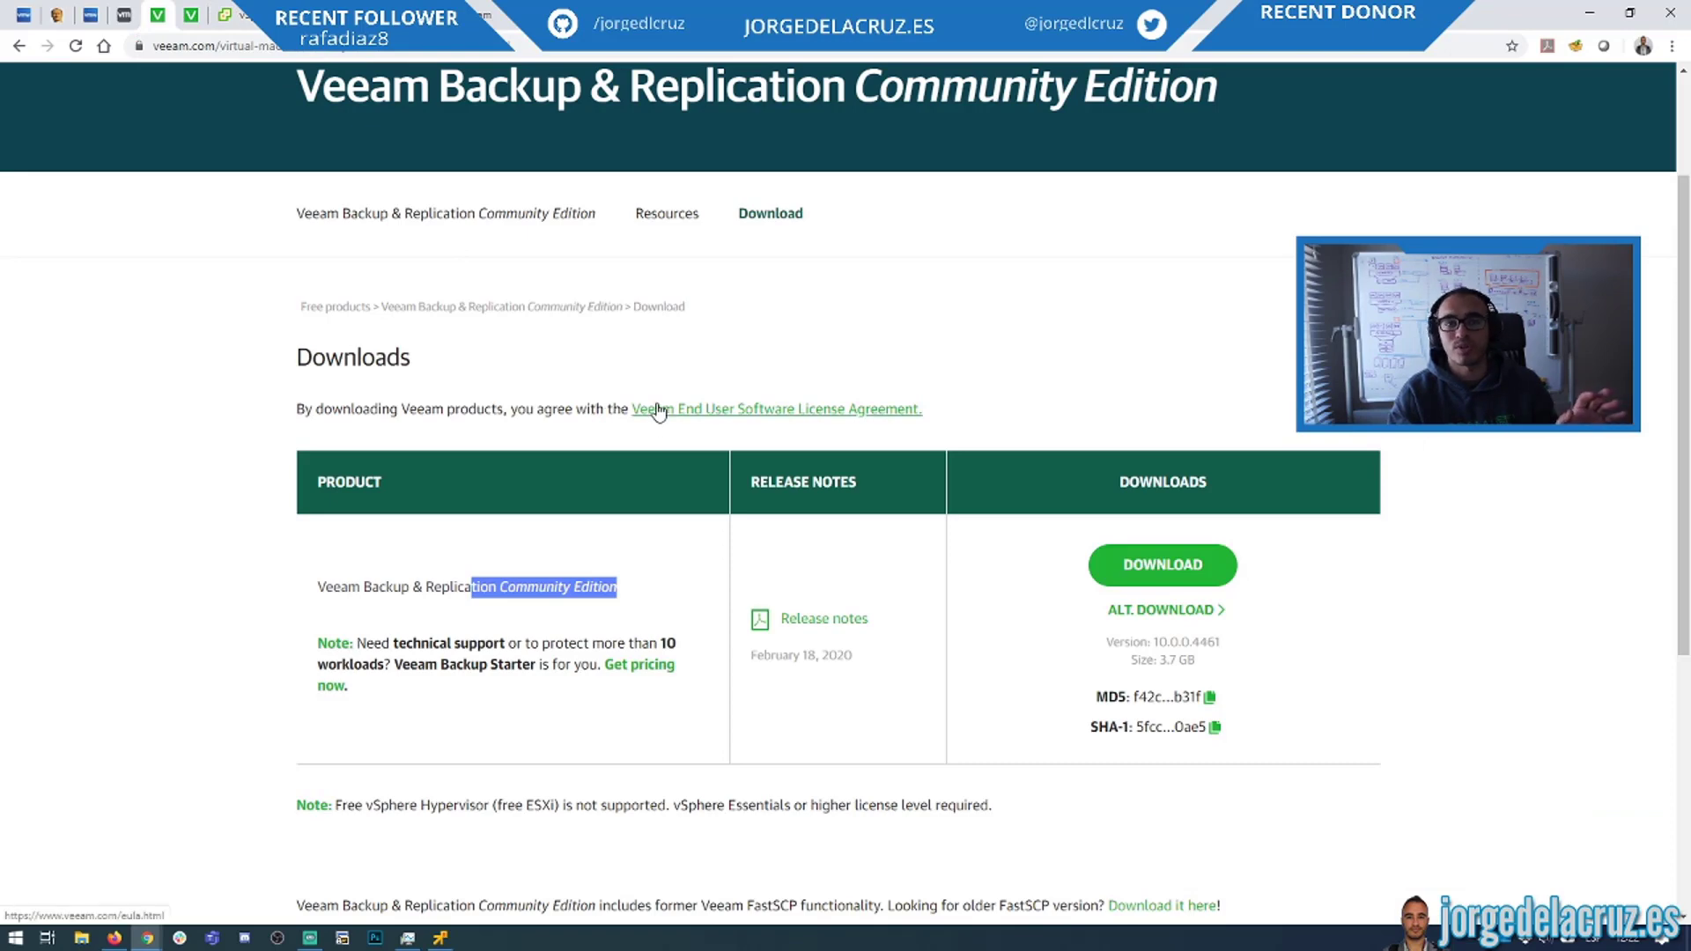
scroll(657, 409, "down", 4)
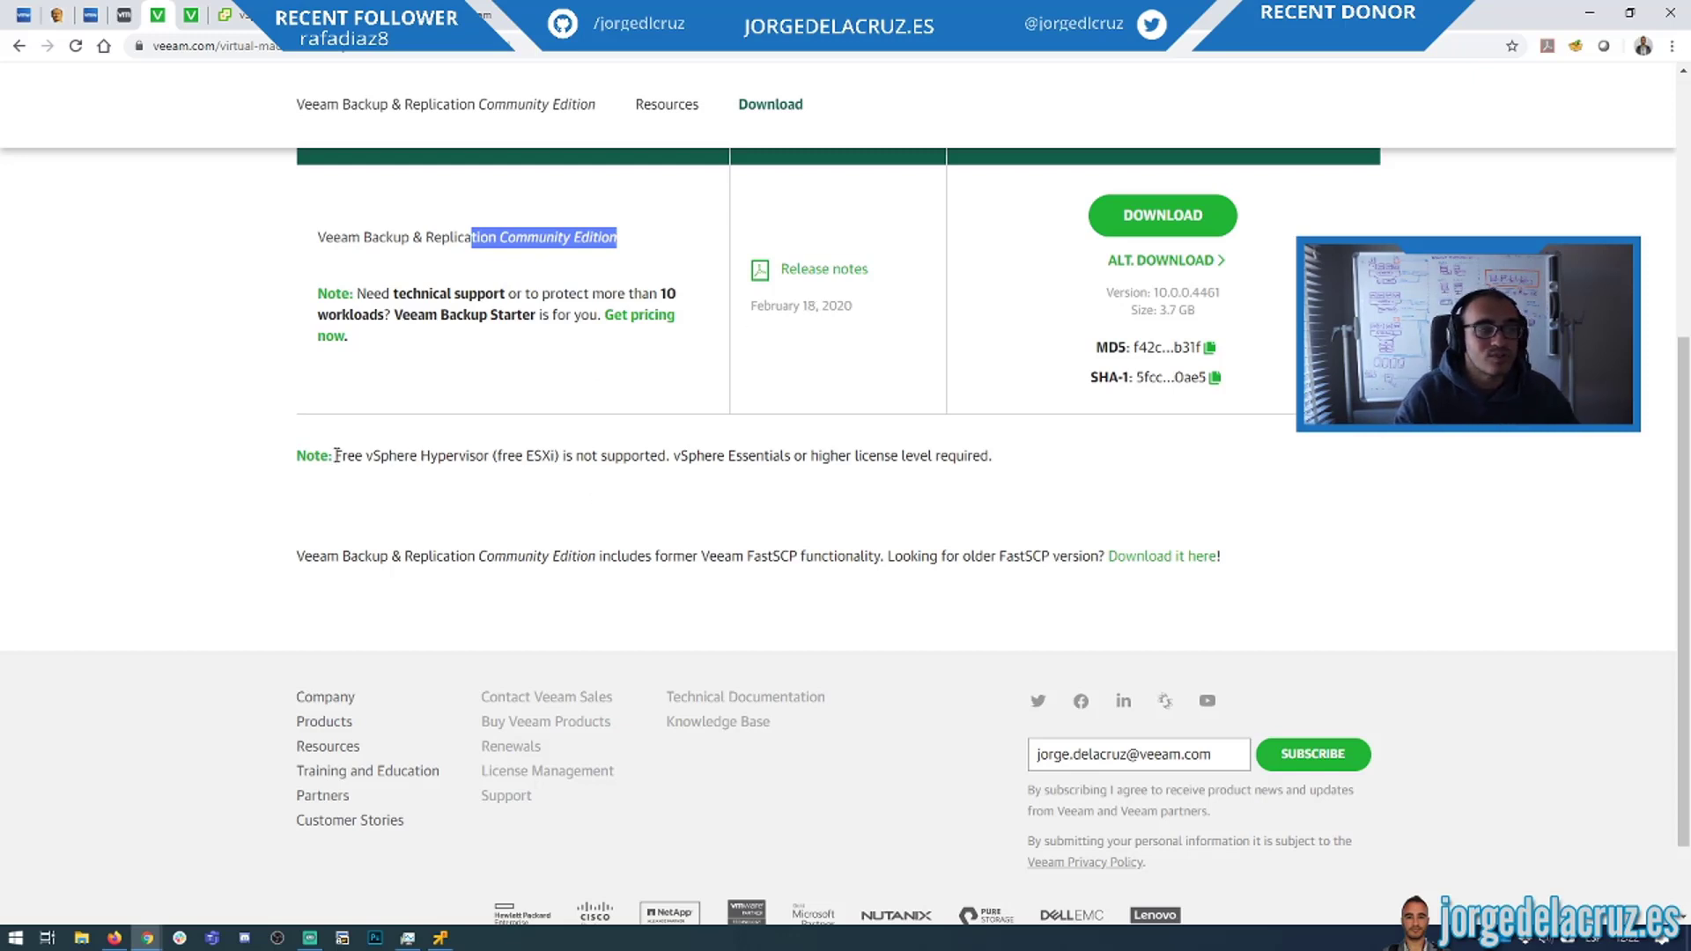
left_click_drag(335, 455, 809, 455)
left_click(819, 458)
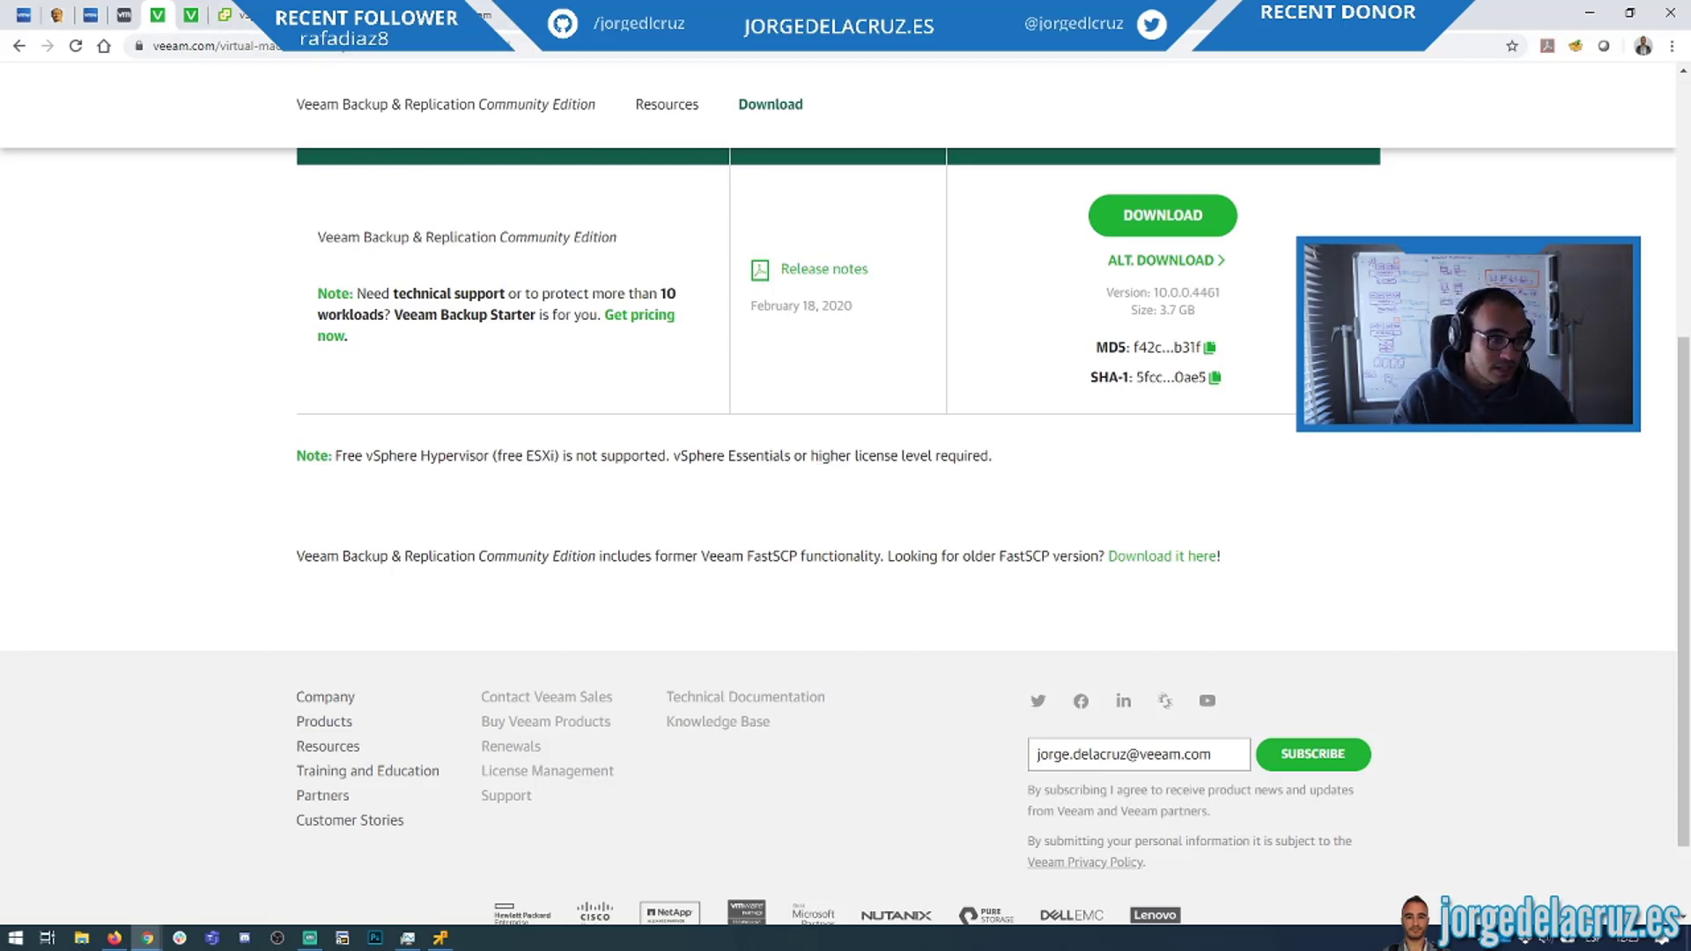
left_click(388, 17)
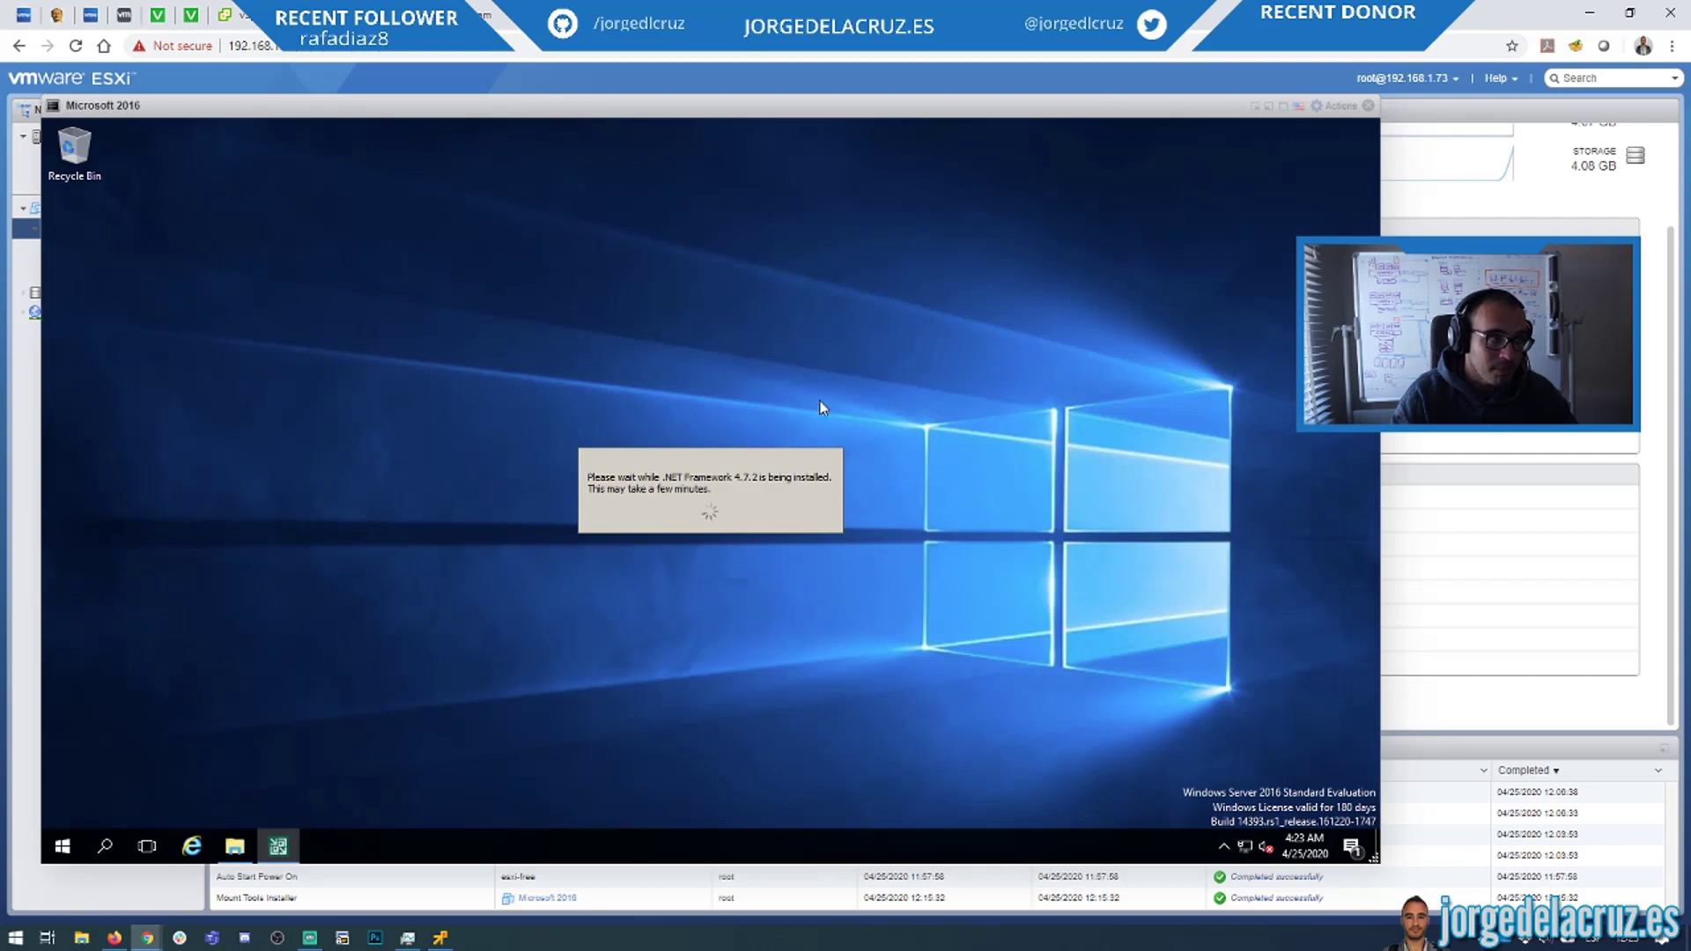
- Bring up Veeam's Pricing and Packaging page and scroll to its top
left_click(191, 14)
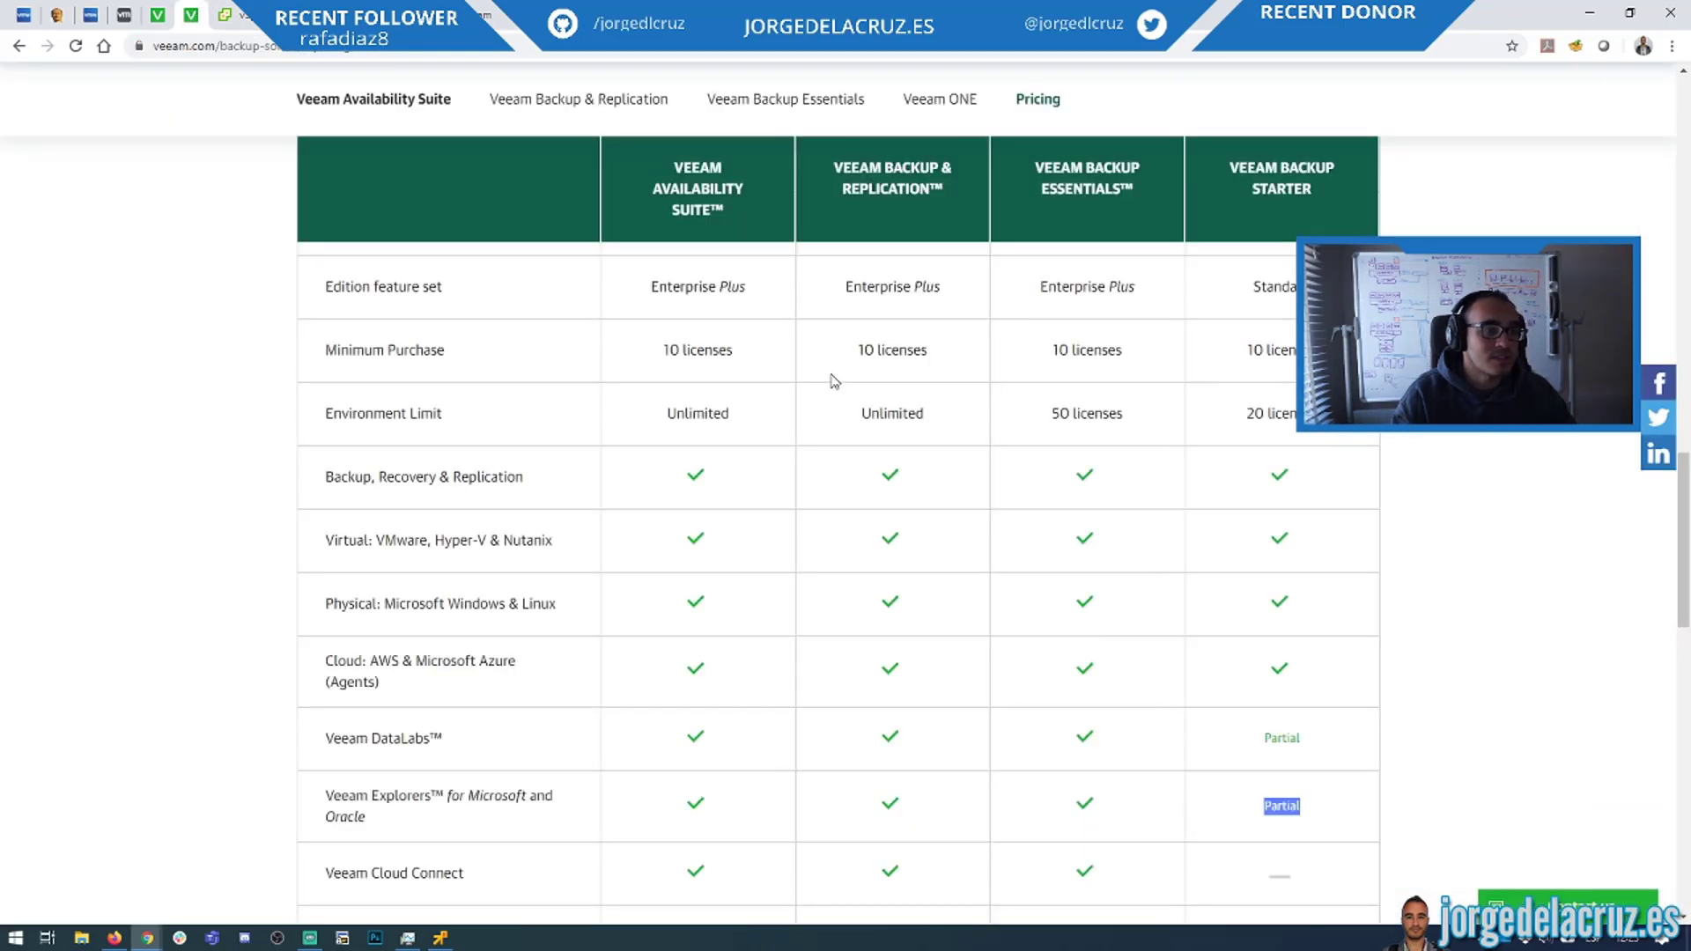
scroll(714, 479, "up", 5)
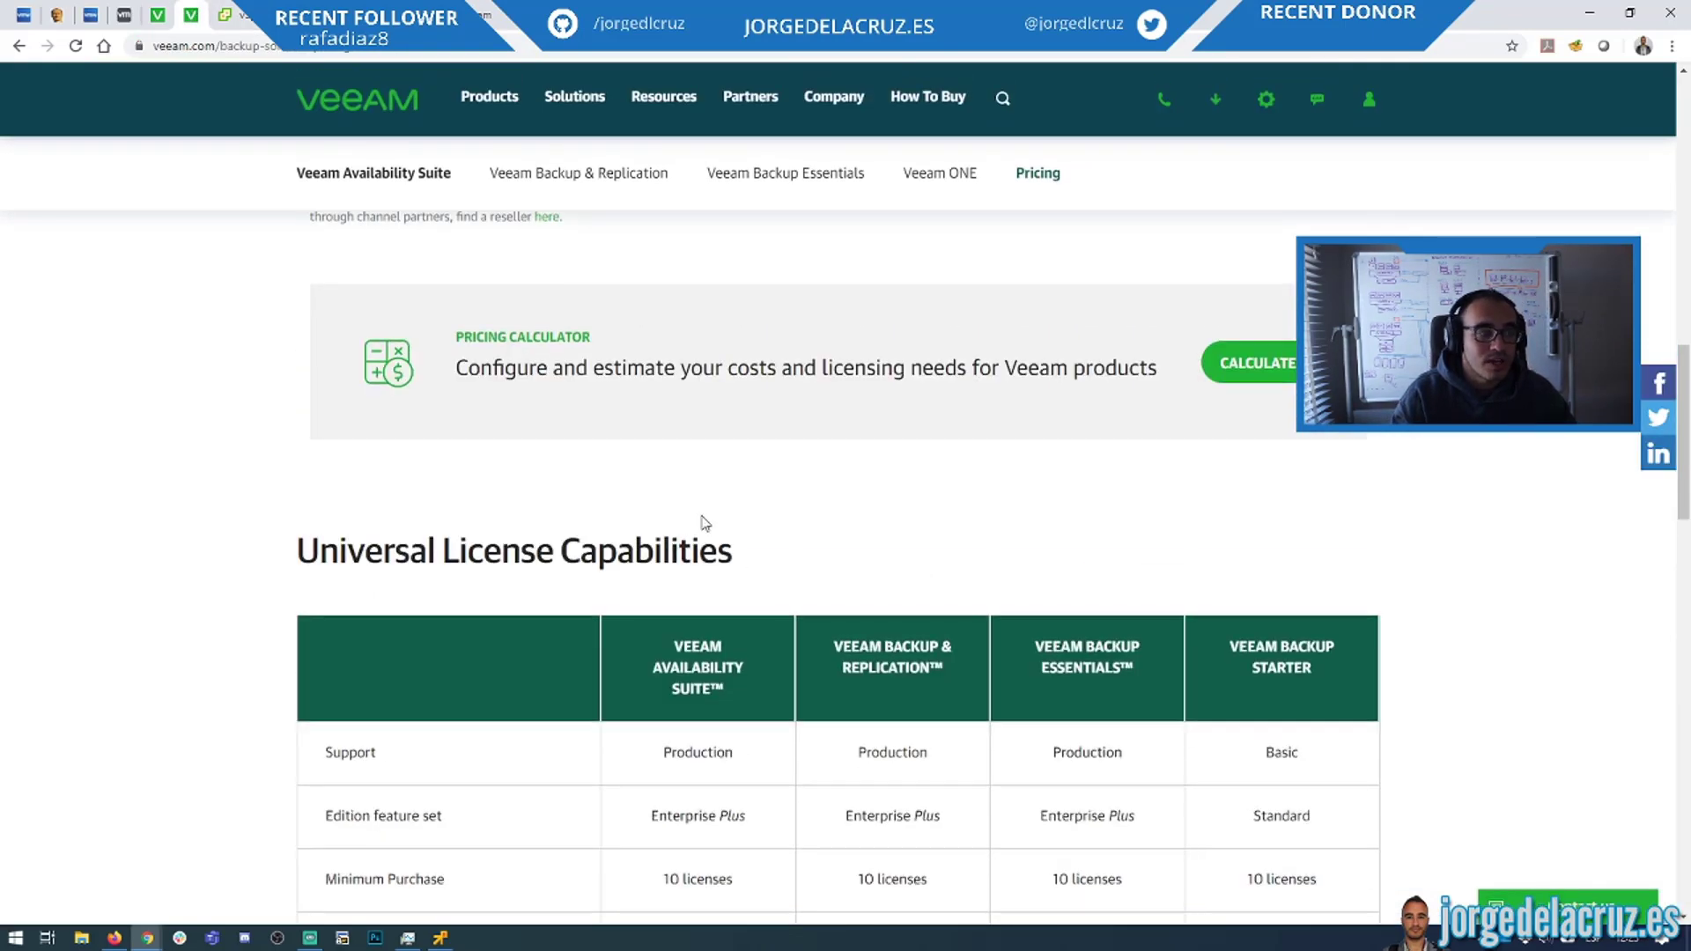
scroll(705, 523, "up", 10)
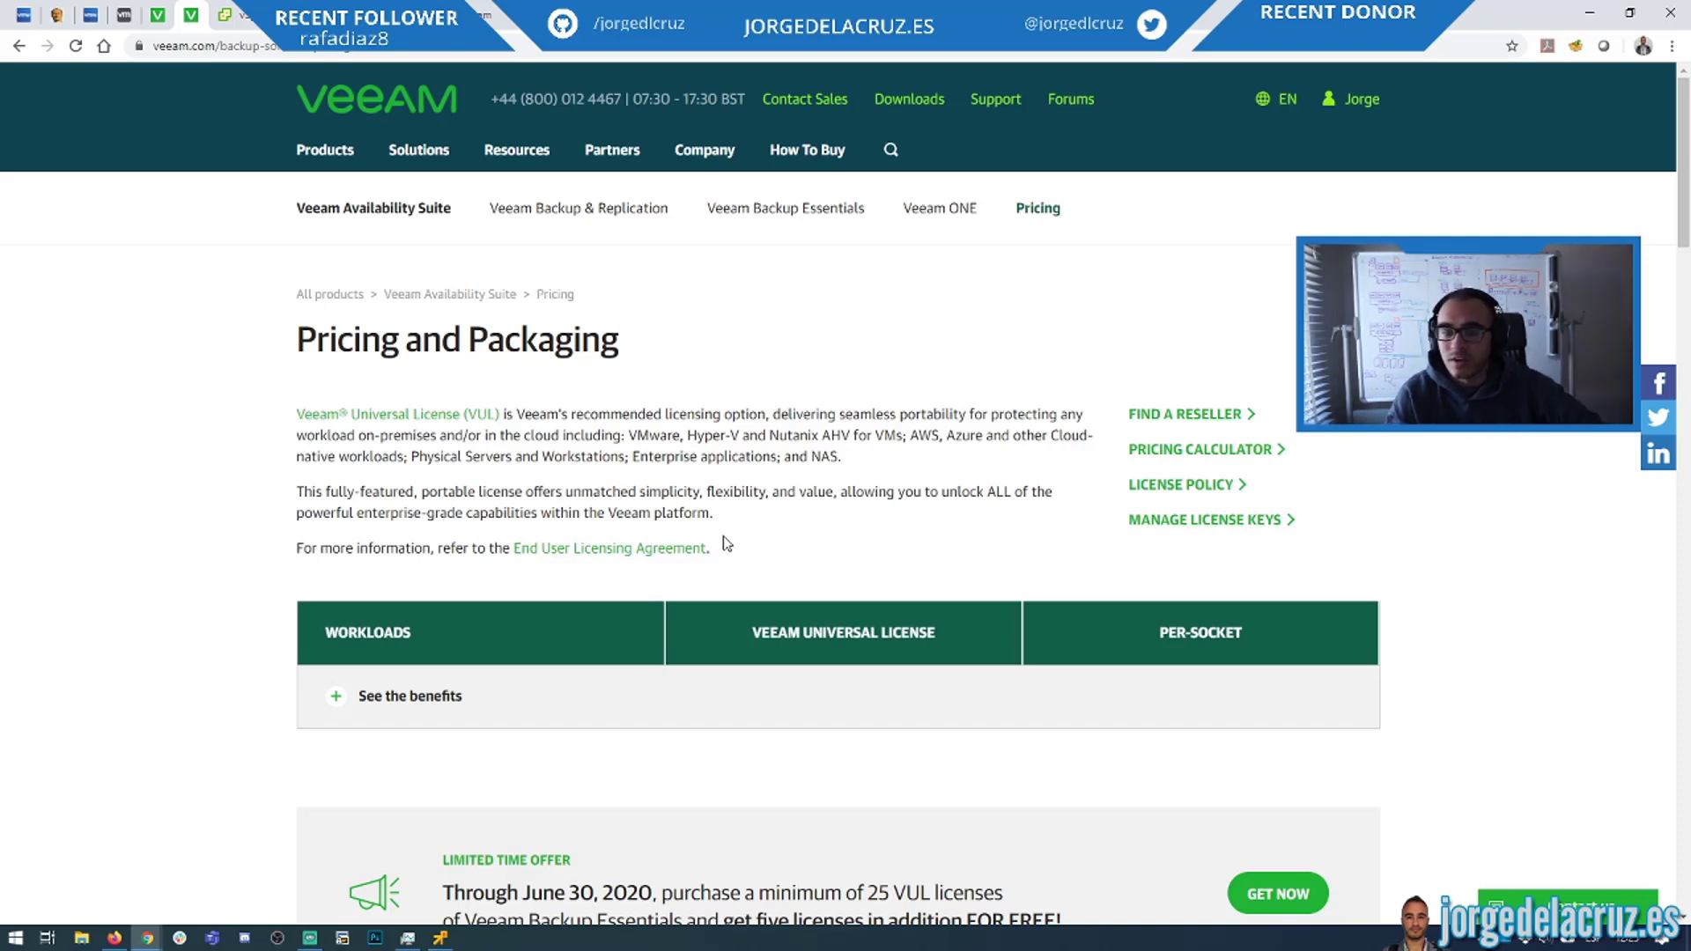
- Scroll to the pricing cards and highlight the Veeam Backup Starter price of 348 GBP
scroll(724, 539, "down", 7)
scroll(718, 493, "down", 3)
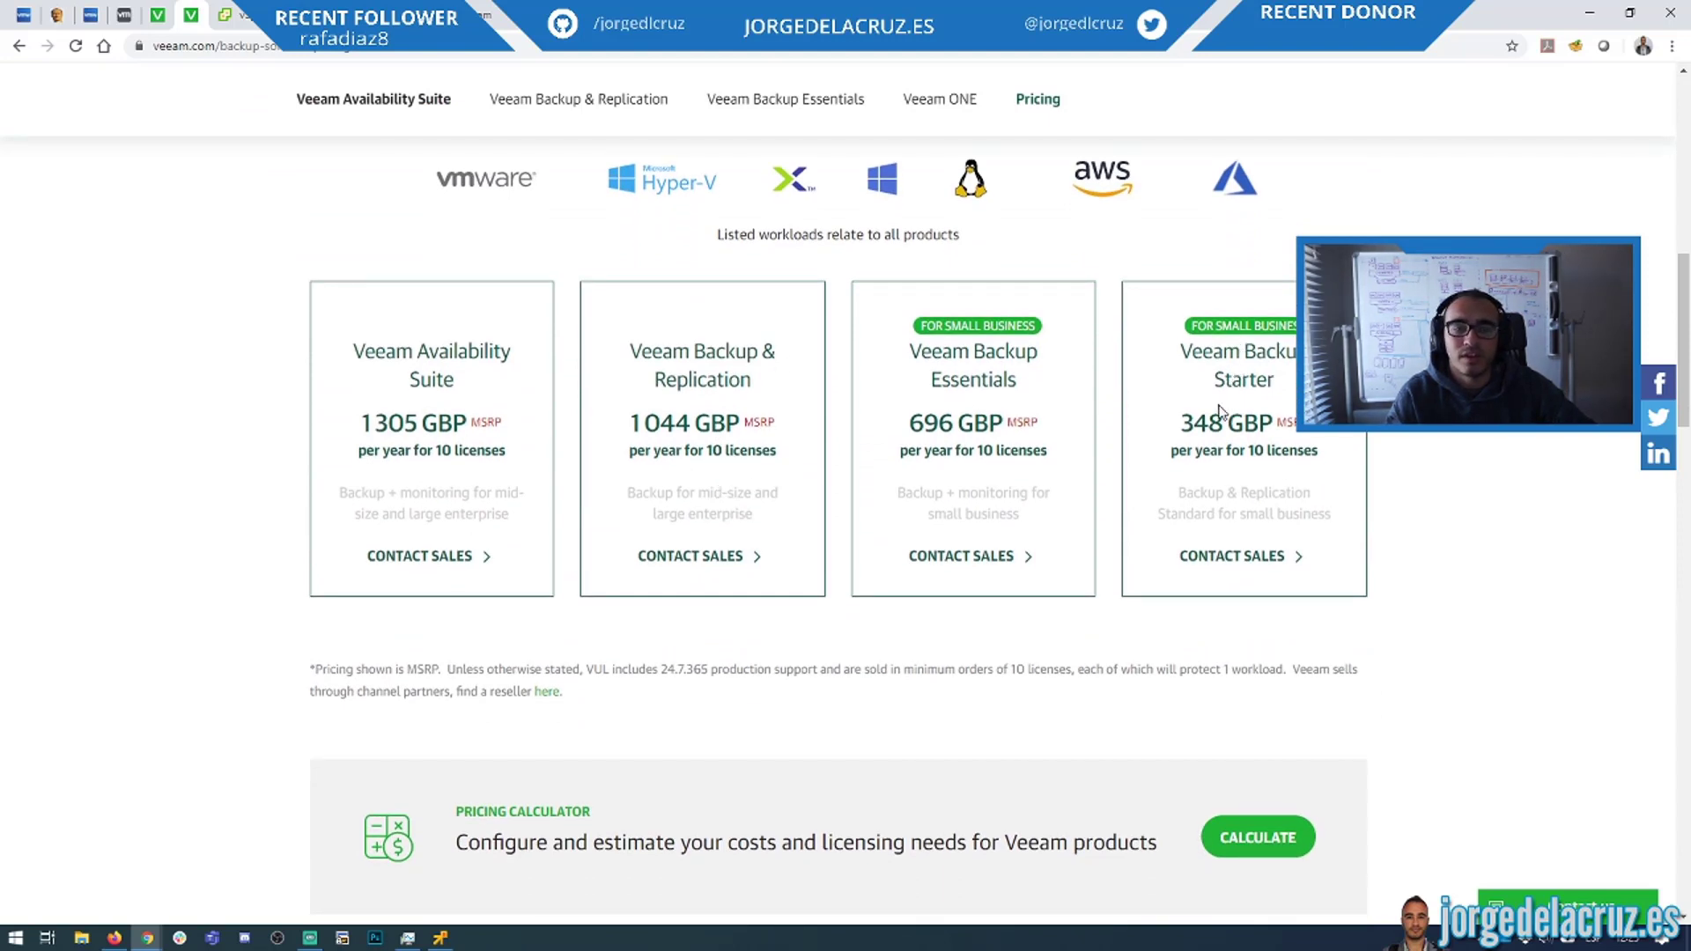
left_click_drag(1182, 351, 1188, 422)
left_click(1249, 381)
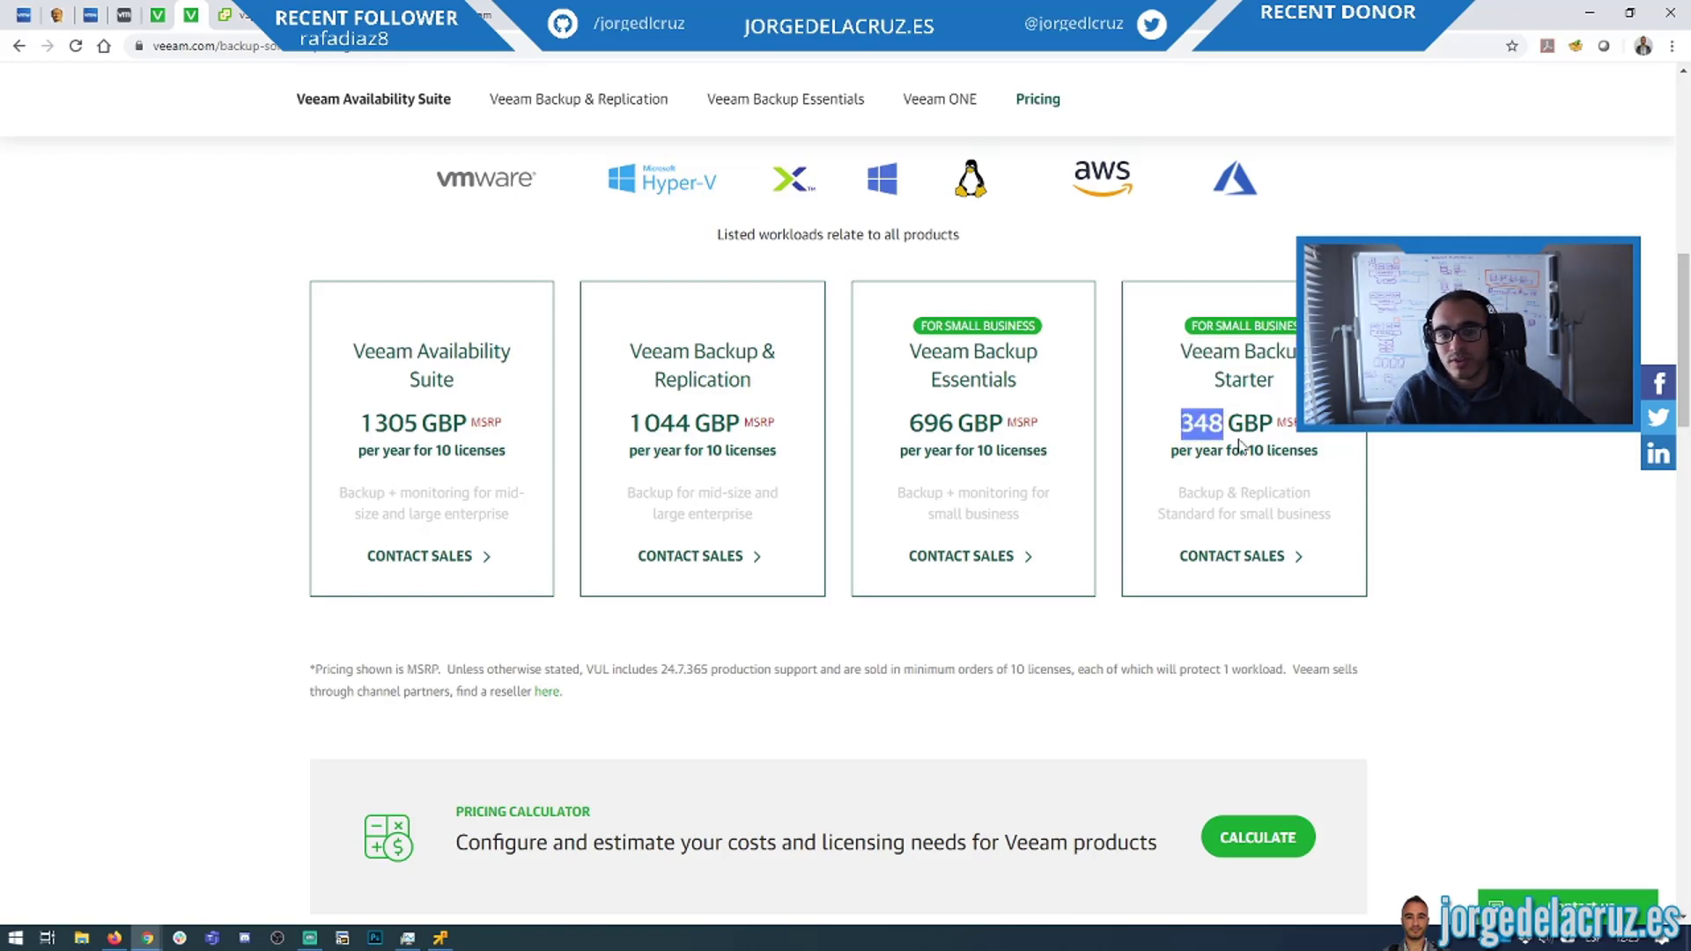
- Compare license limits: Starter capped at 20, Essentials at 50 with the Enterprise Plus feature set
scroll(1225, 436, "down", 5)
scroll(1226, 436, "down", 4)
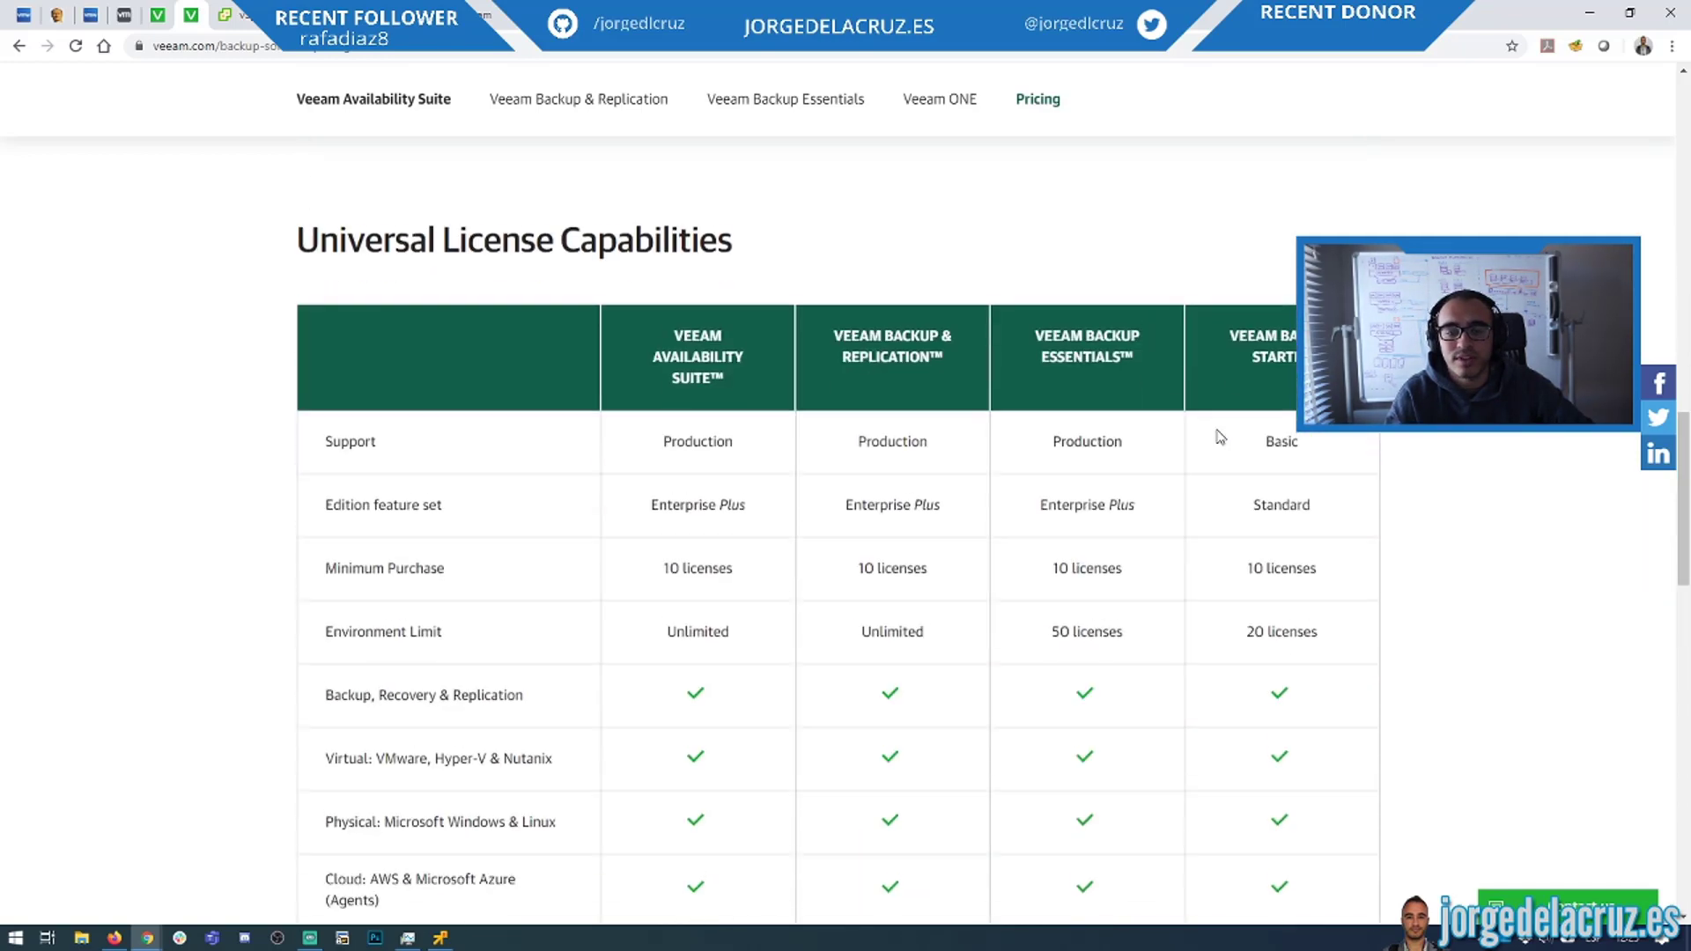
left_click_drag(1336, 627, 1243, 624)
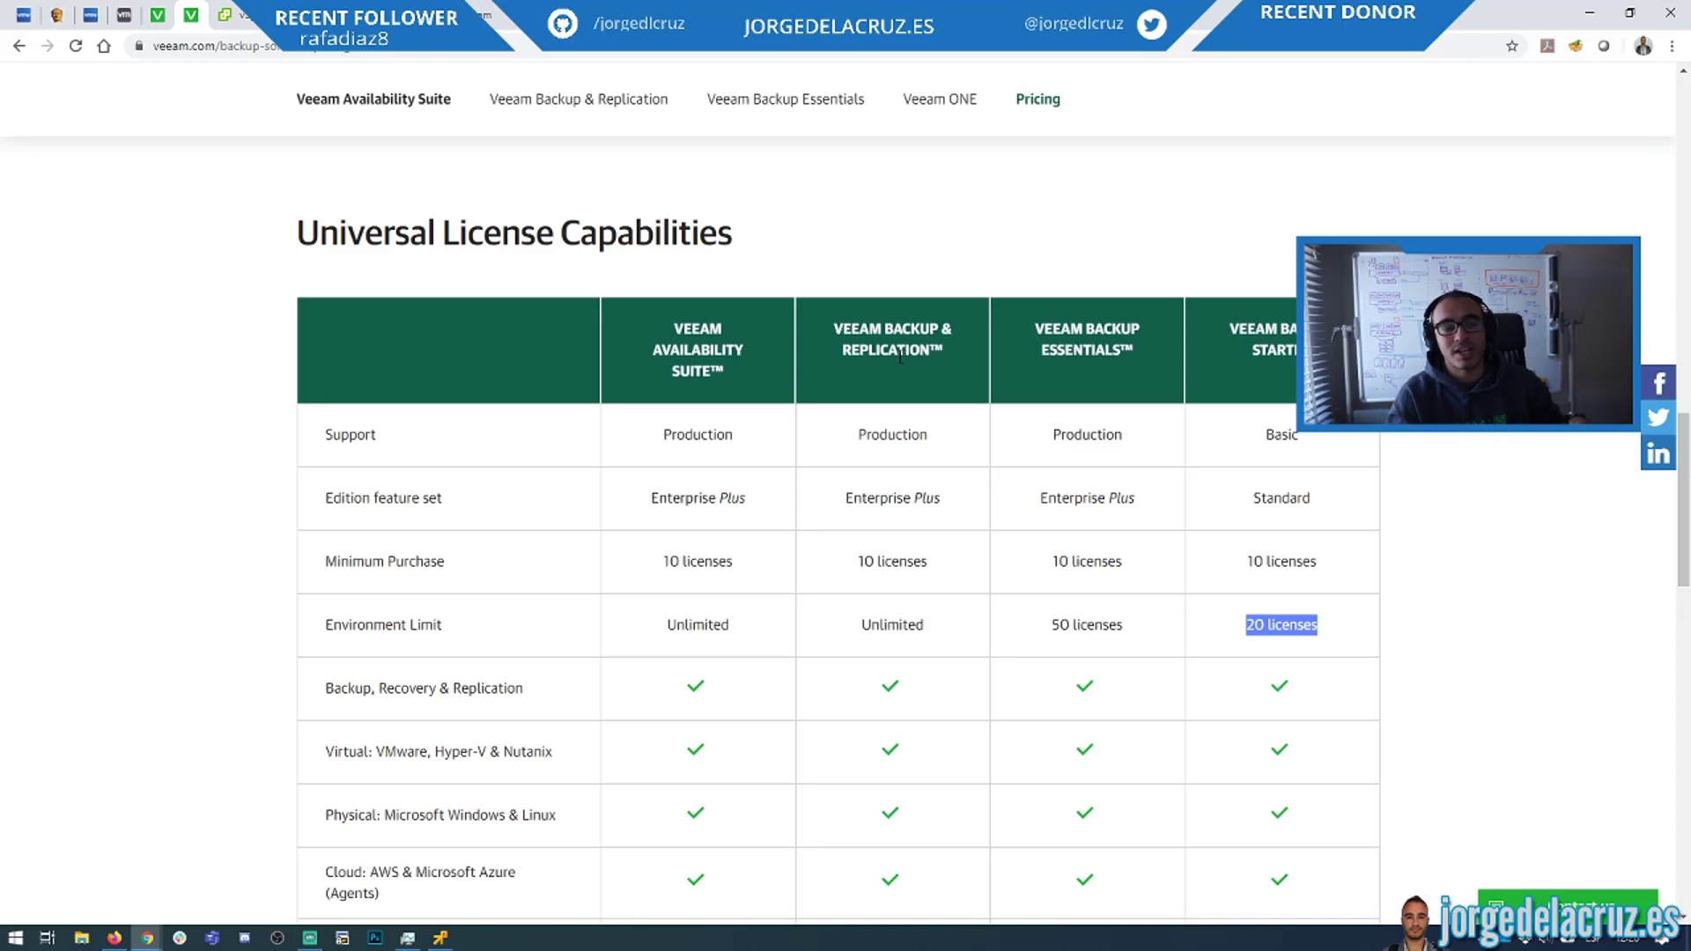
left_click_drag(1042, 635, 1142, 635)
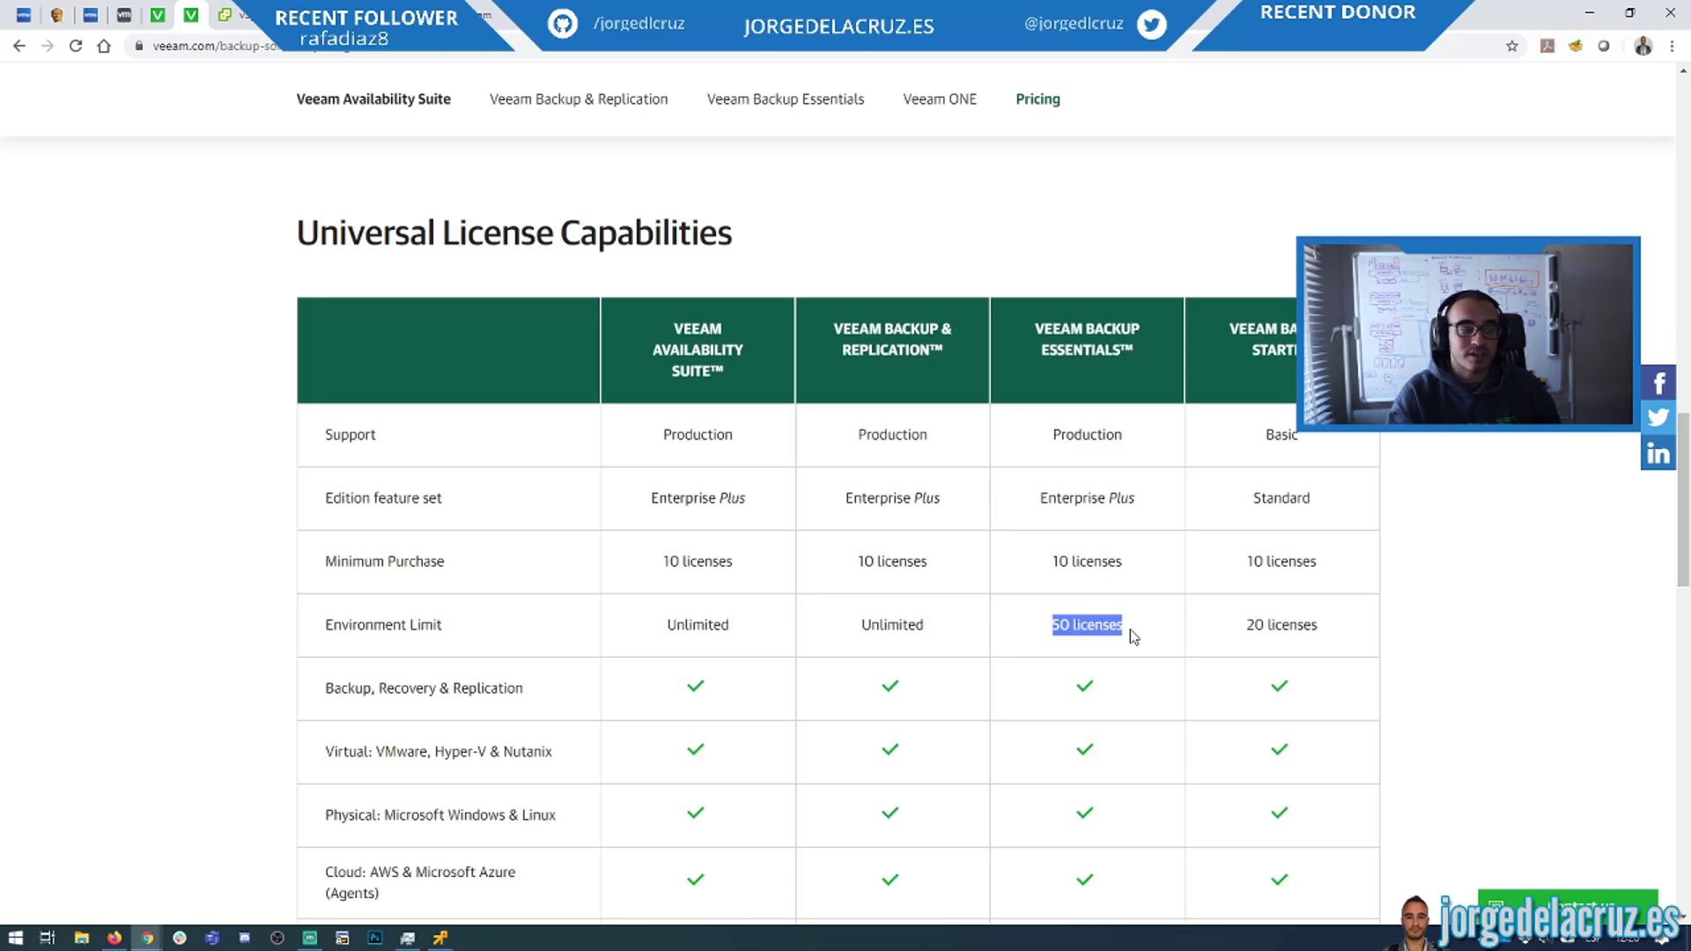
left_click_drag(1147, 499, 1049, 500)
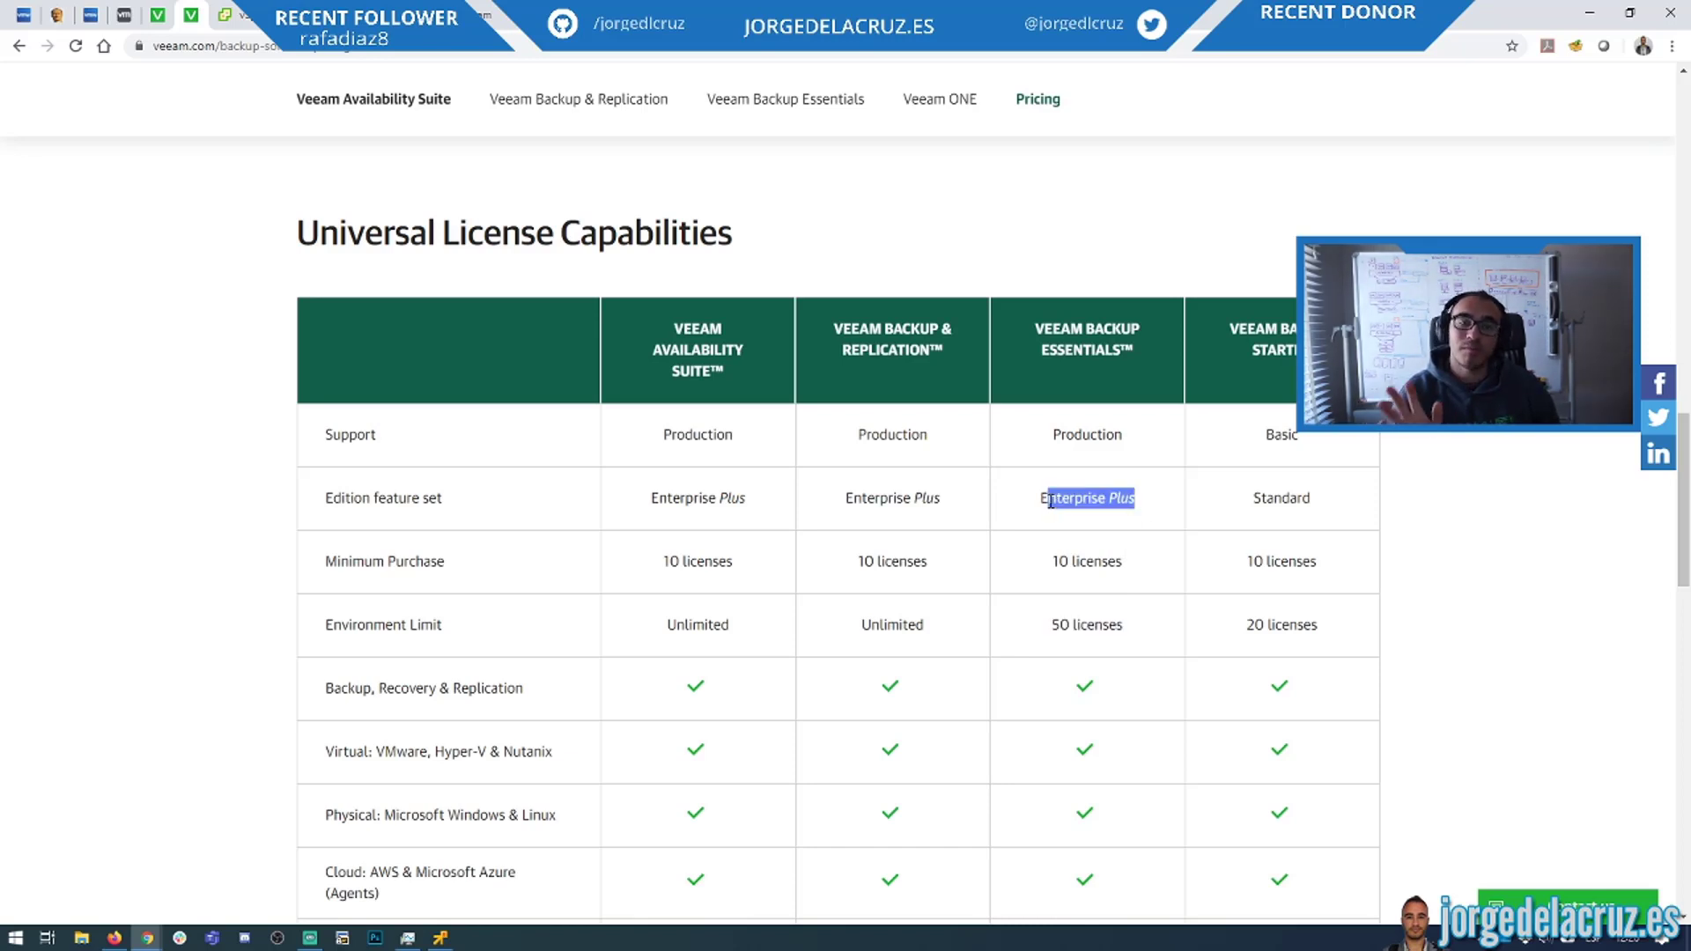
left_click_drag(1048, 622, 1149, 627)
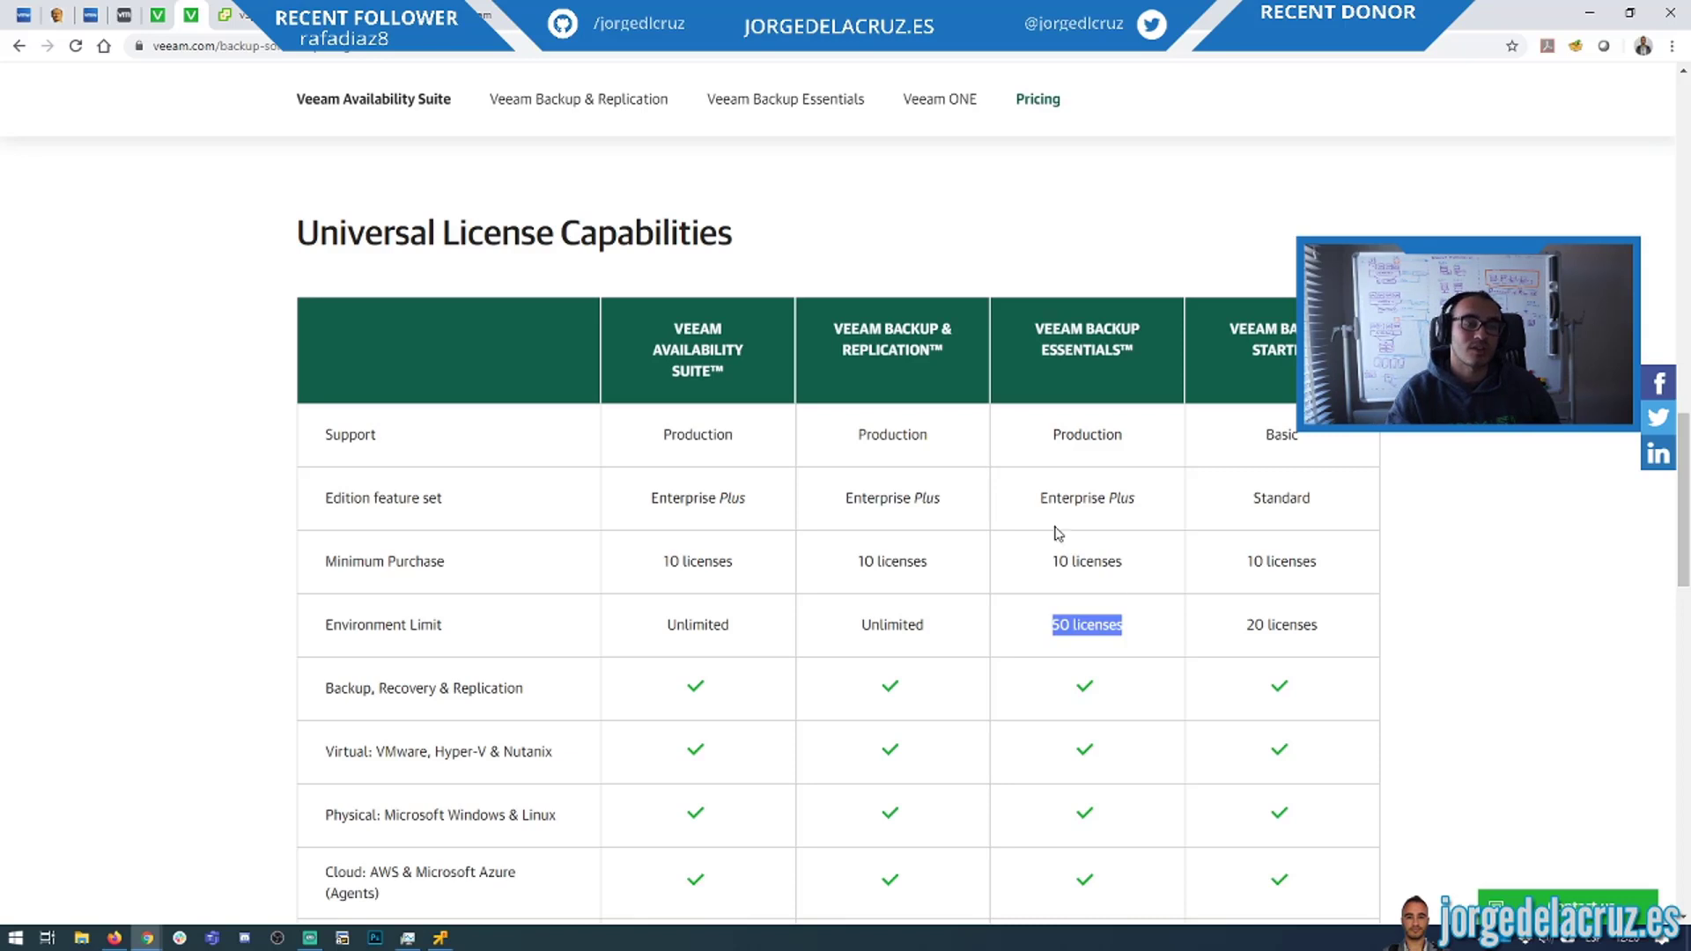
left_click_drag(823, 340, 916, 368)
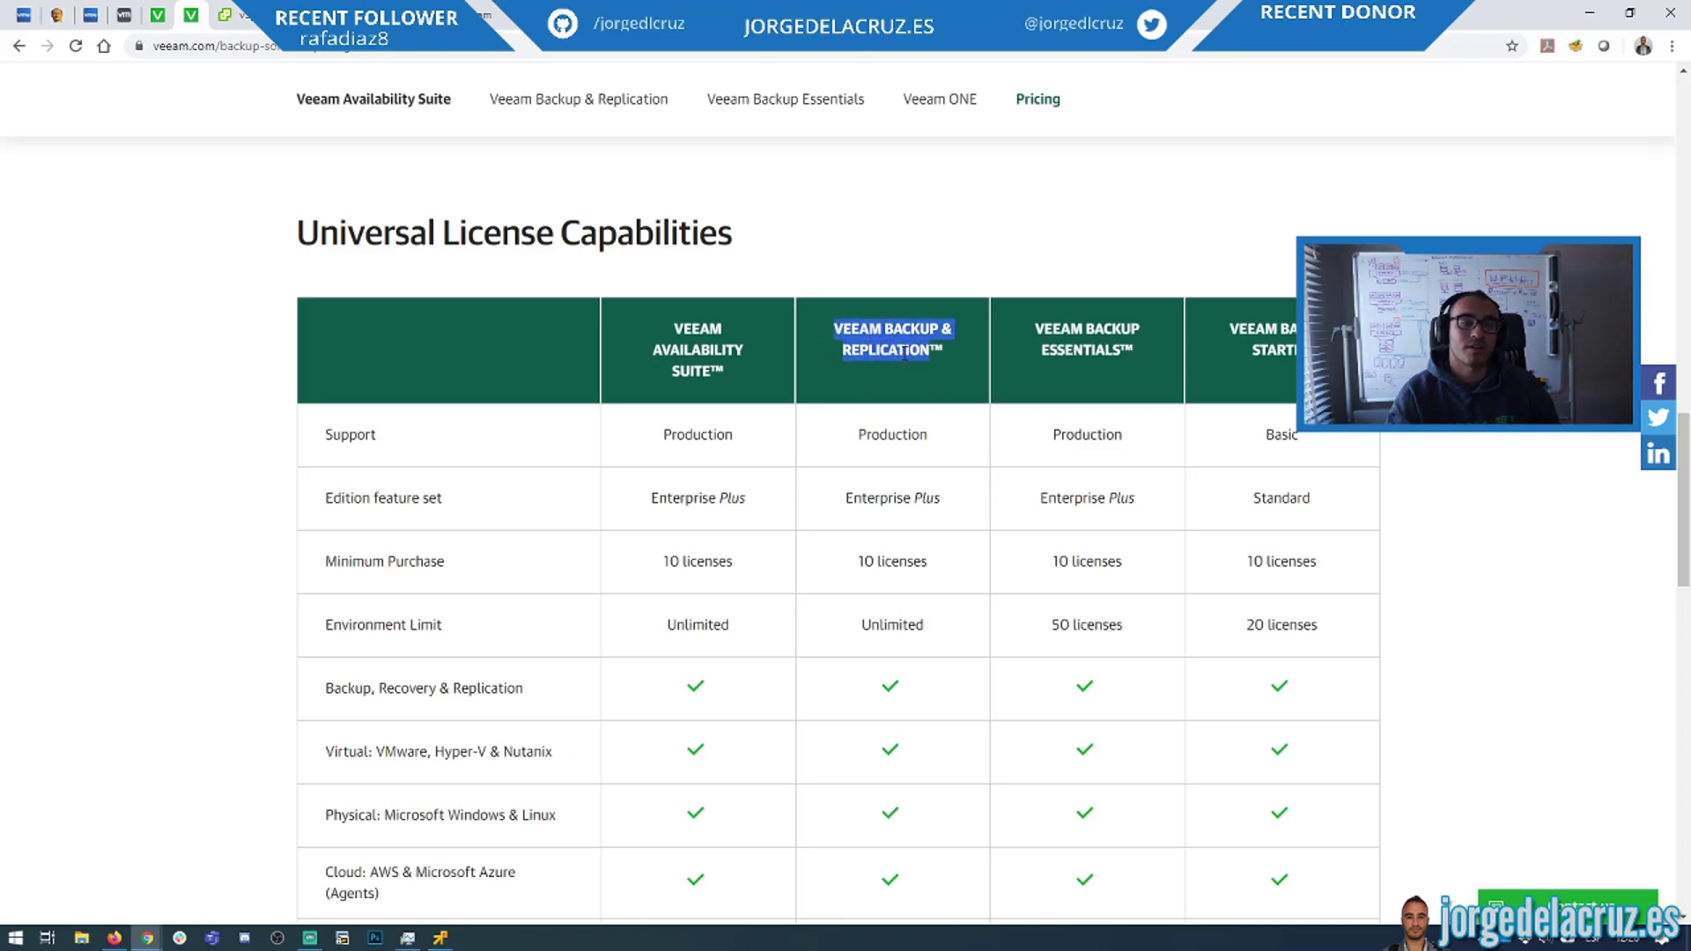
left_click(904, 355)
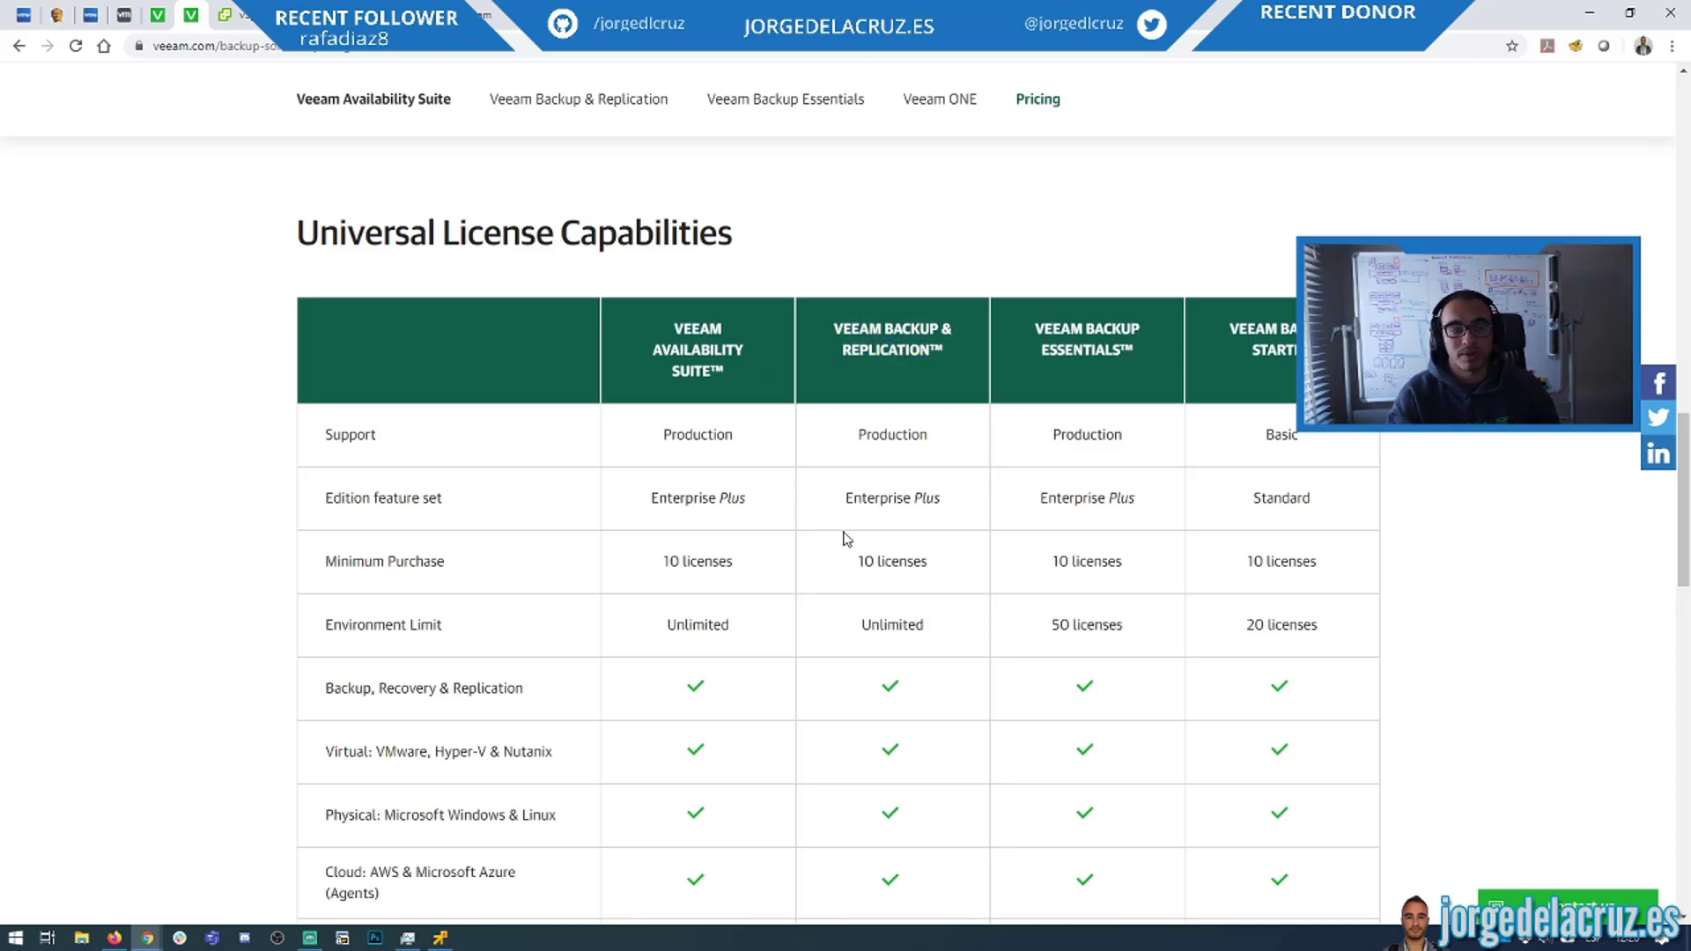
scroll(1075, 547, "down", 4)
scroll(1088, 543, "down", 2)
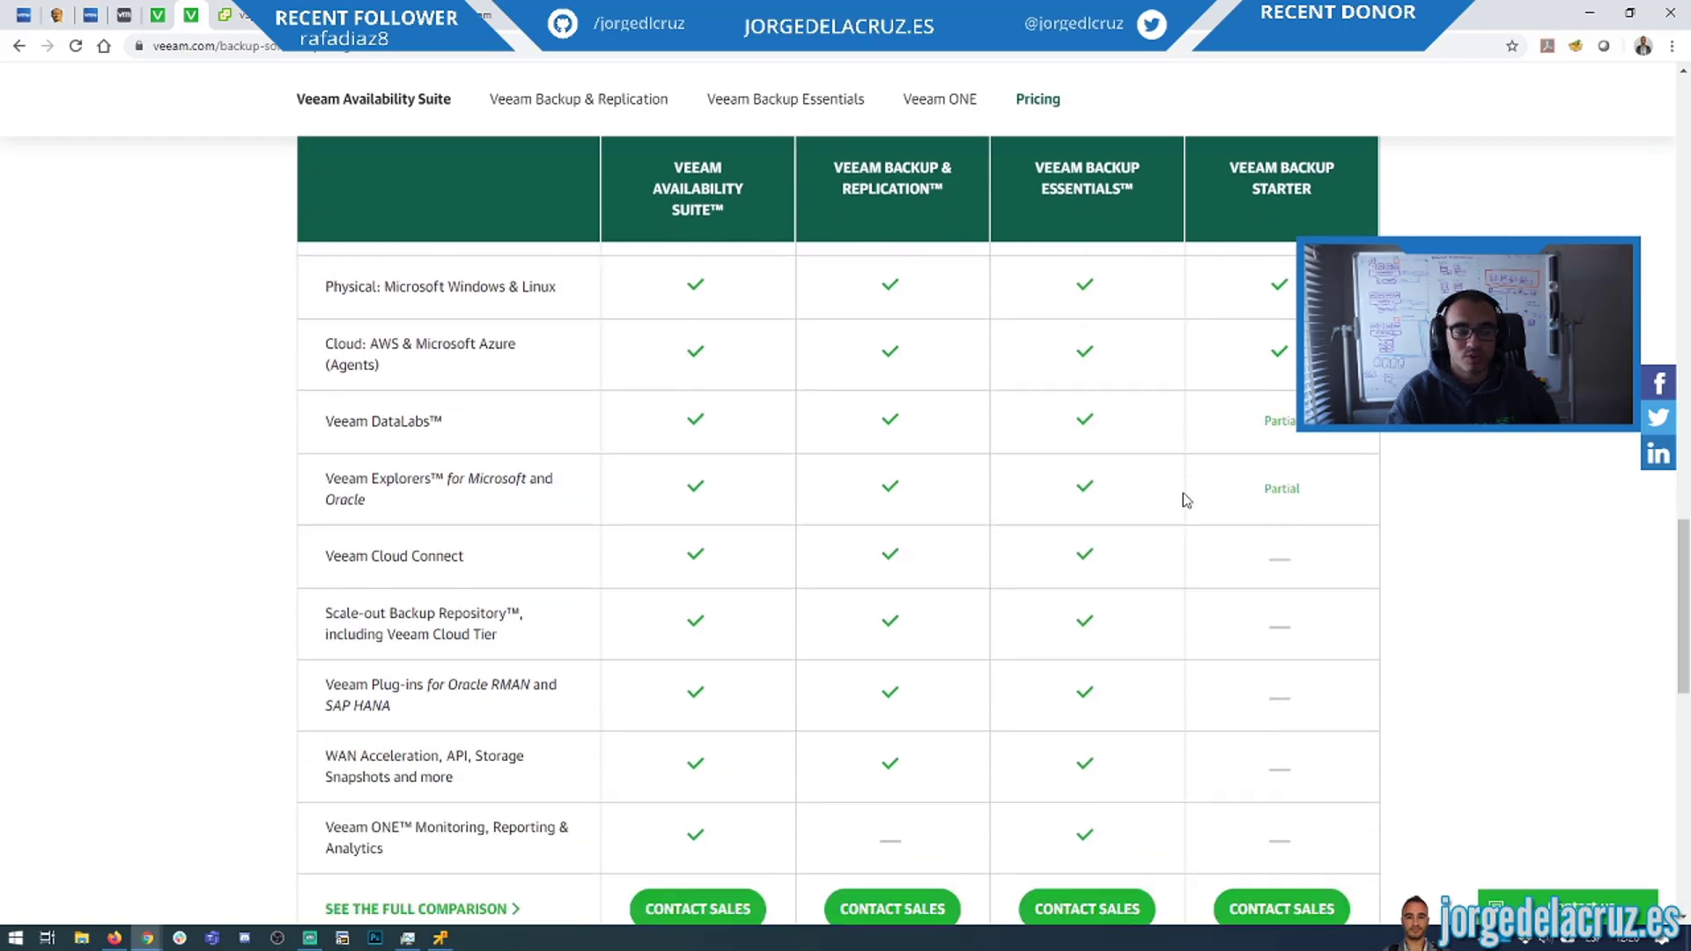
left_click_drag(1257, 569, 1307, 561)
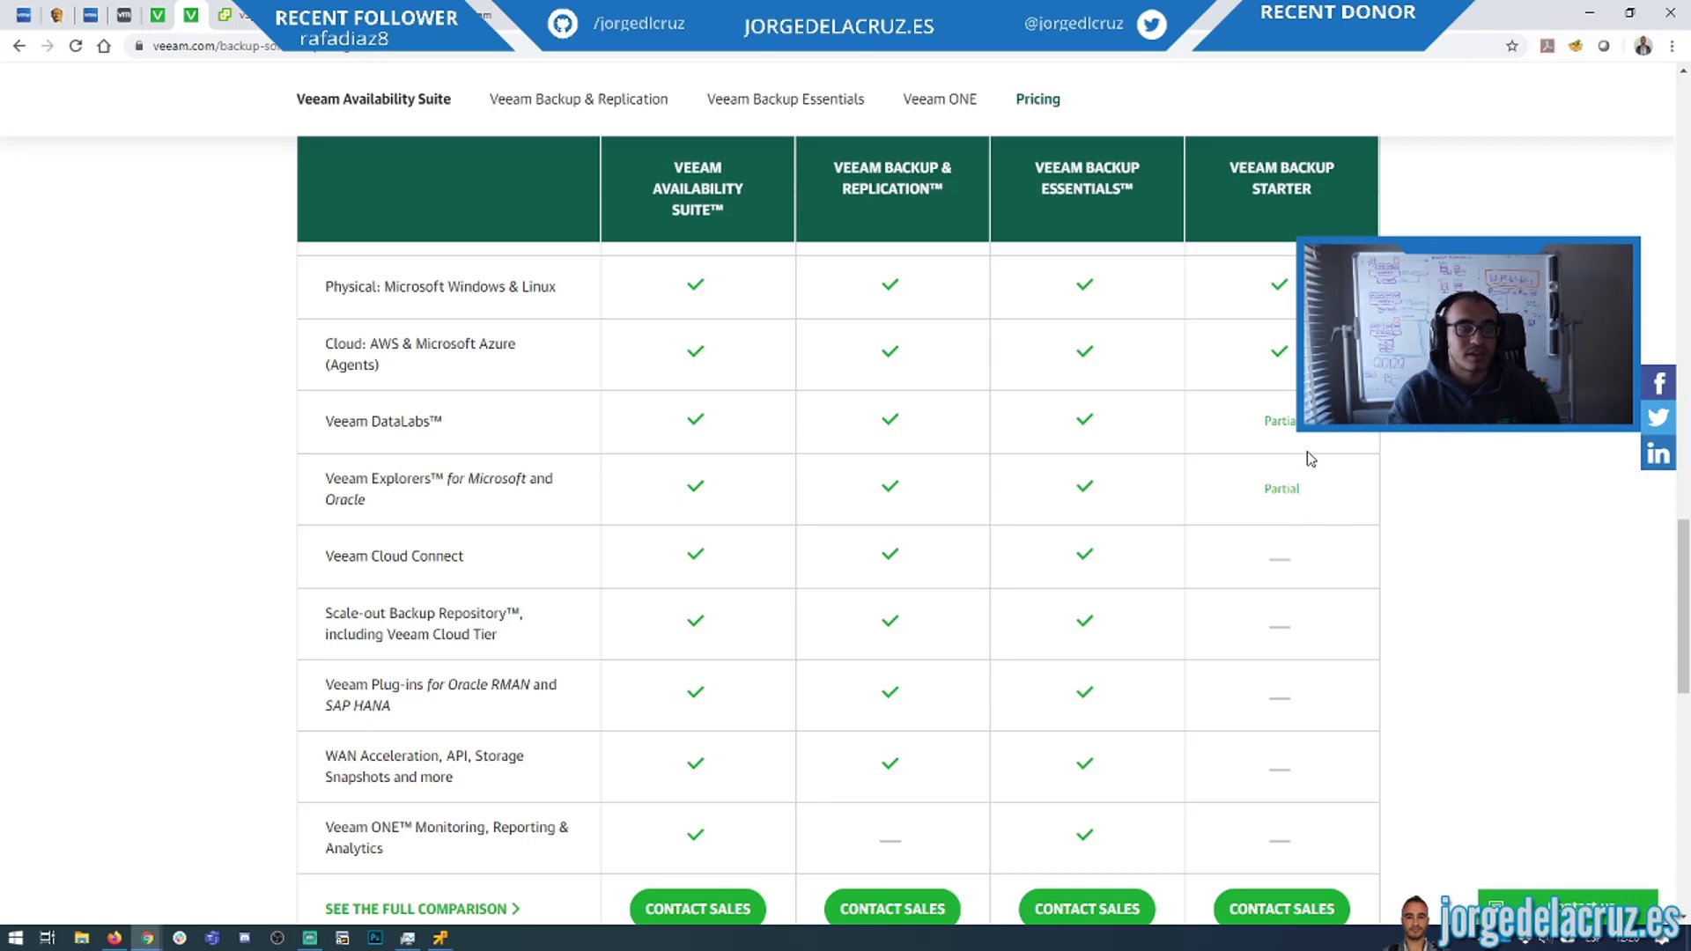
double_click(1281, 489)
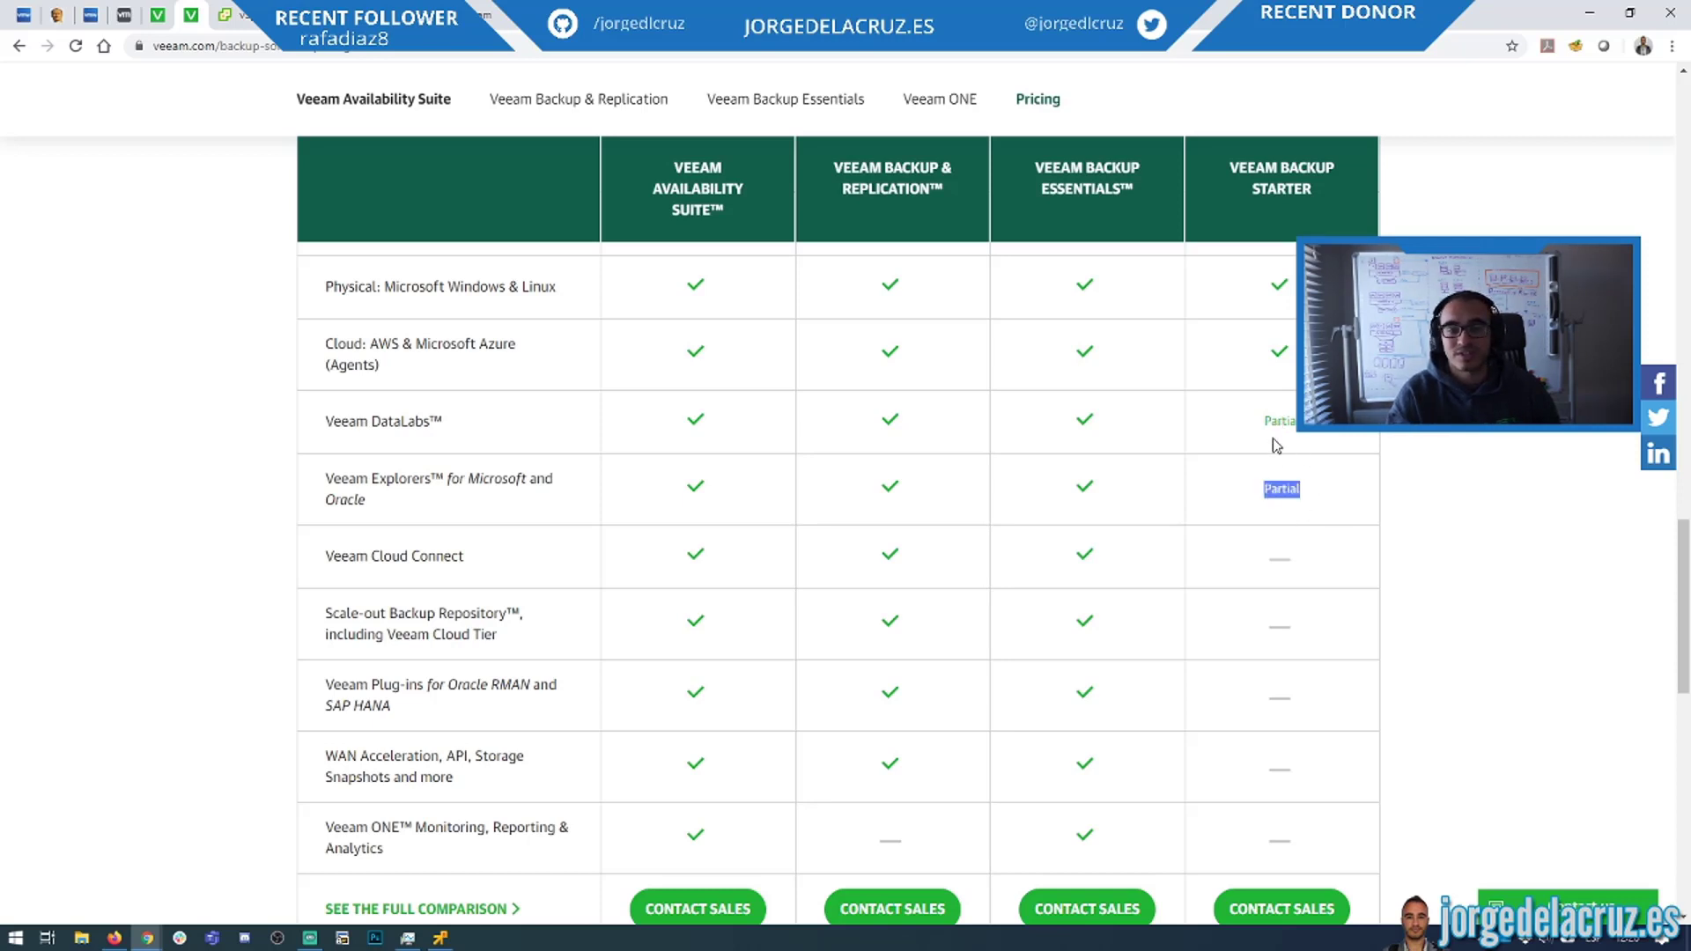
double_click(1277, 422)
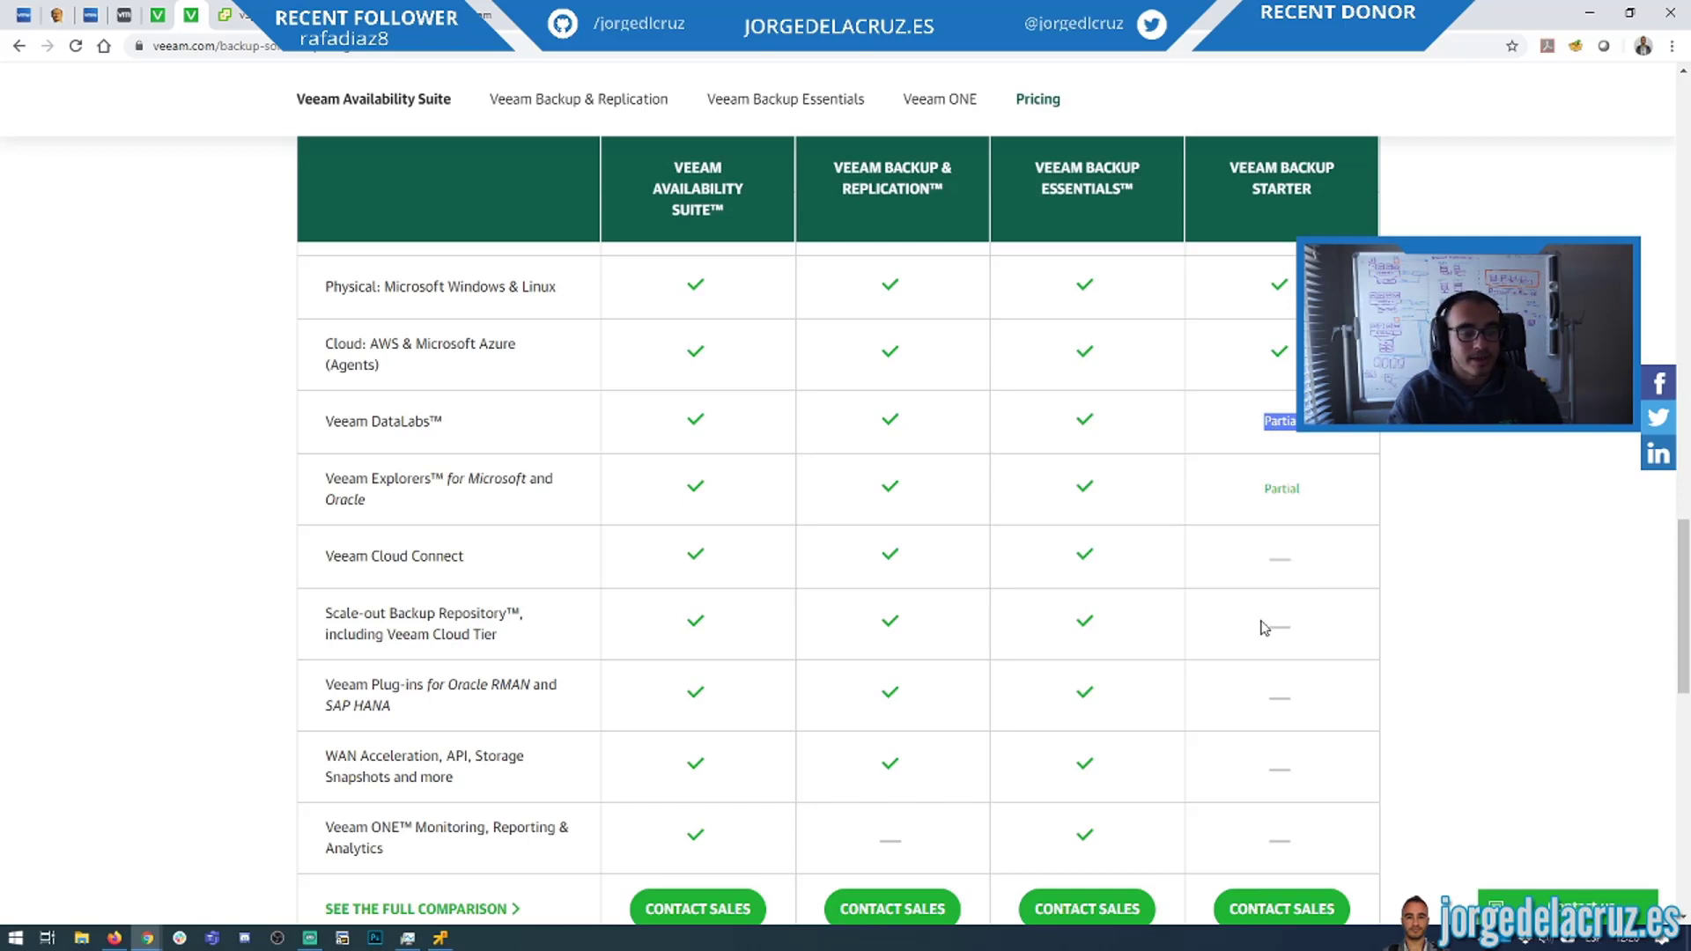
left_click_drag(1256, 620, 1310, 626)
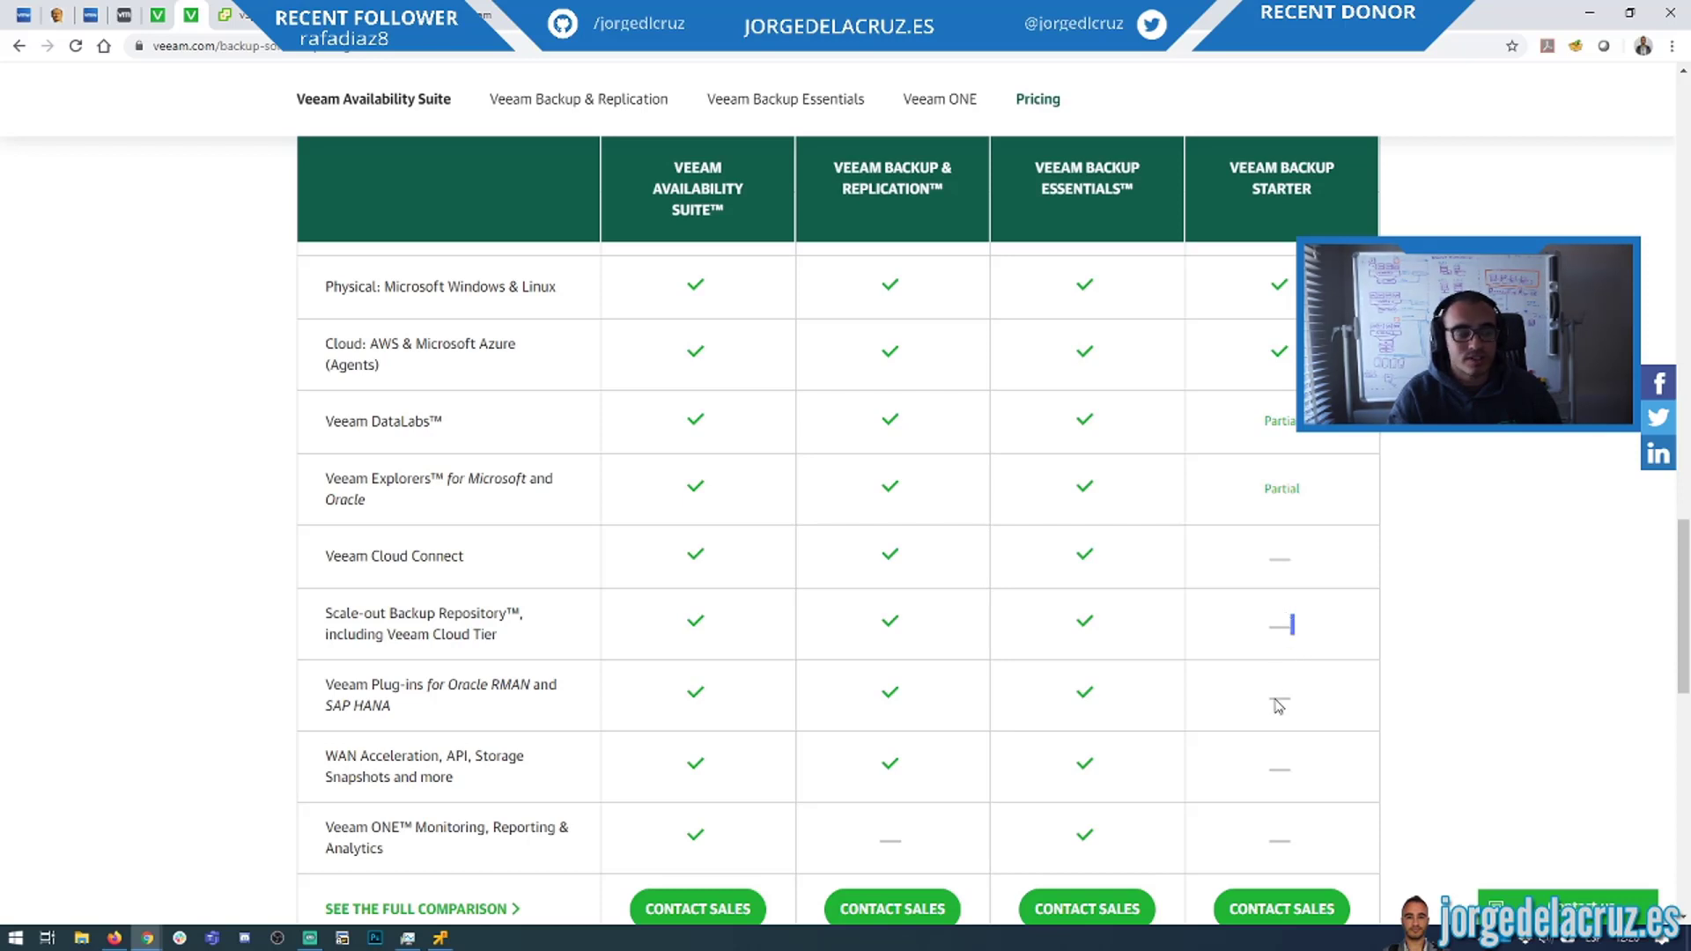
left_click_drag(1257, 702, 1302, 715)
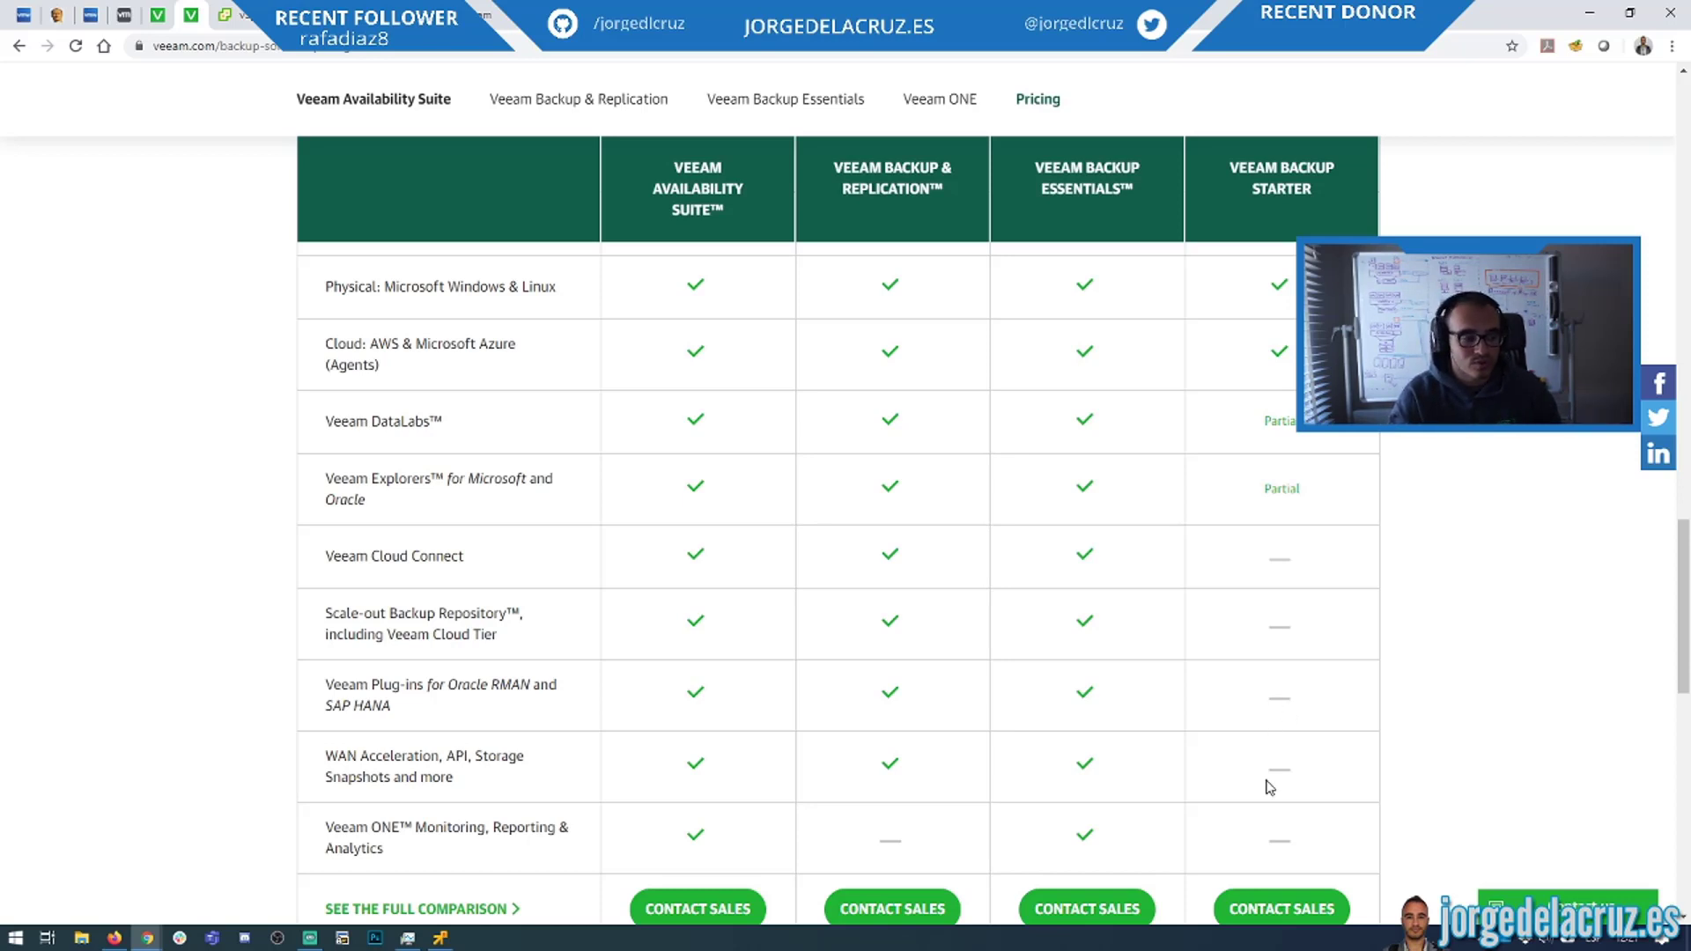
left_click_drag(1291, 774, 1314, 774)
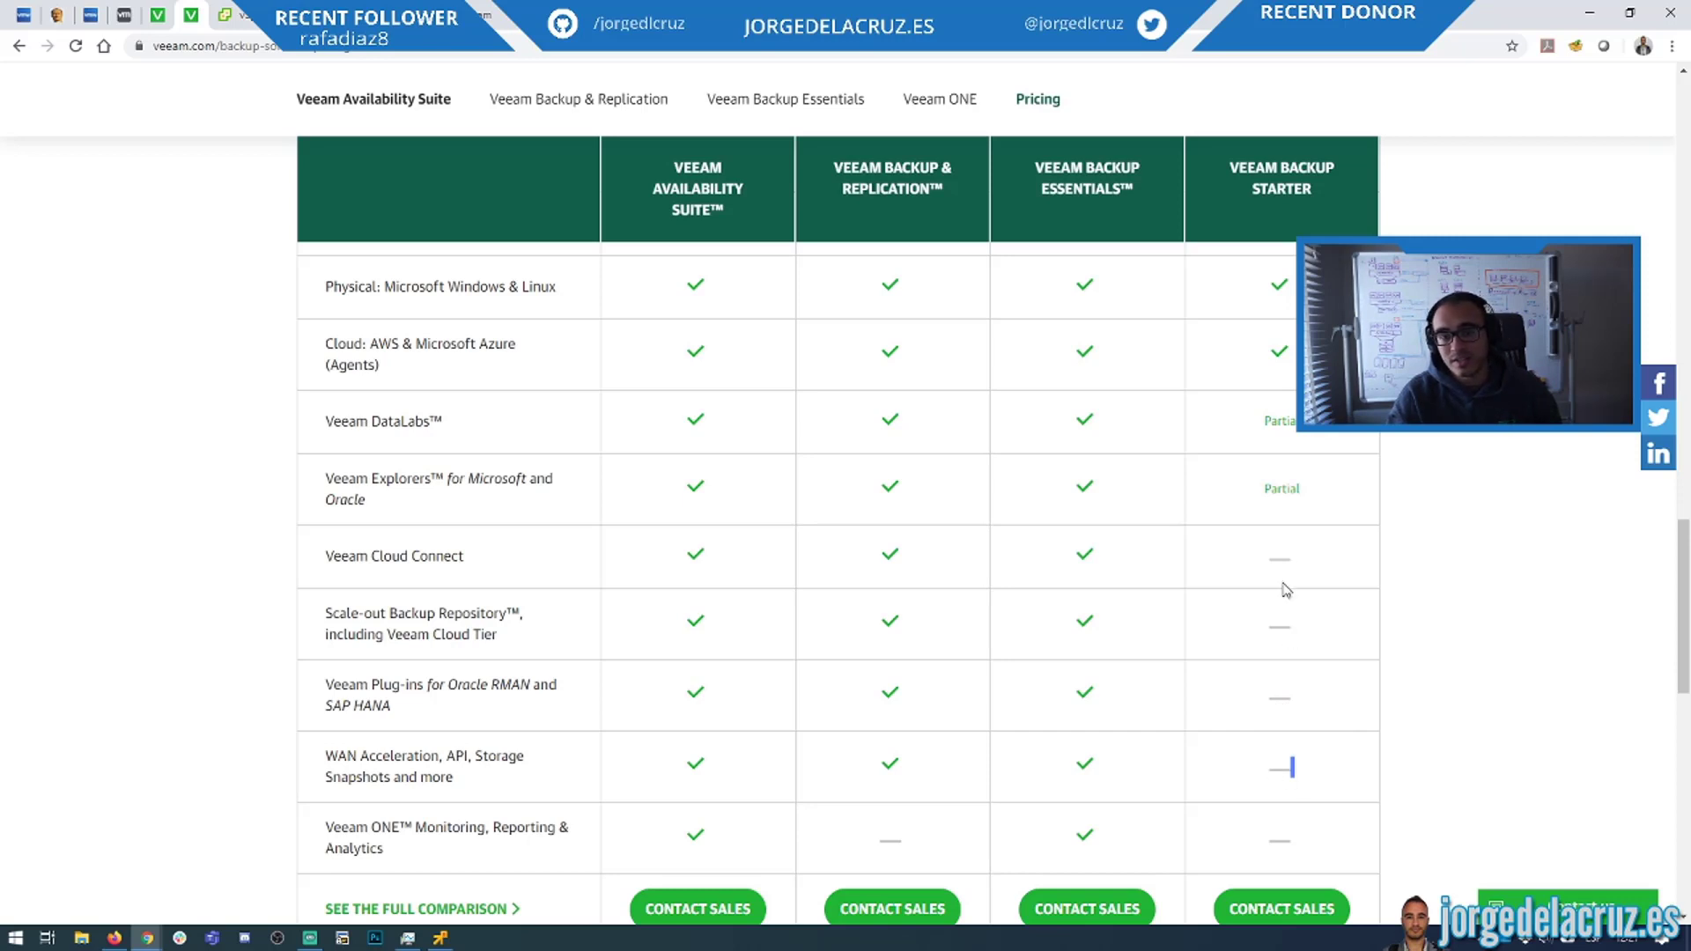
scroll(1284, 588, "down", 1)
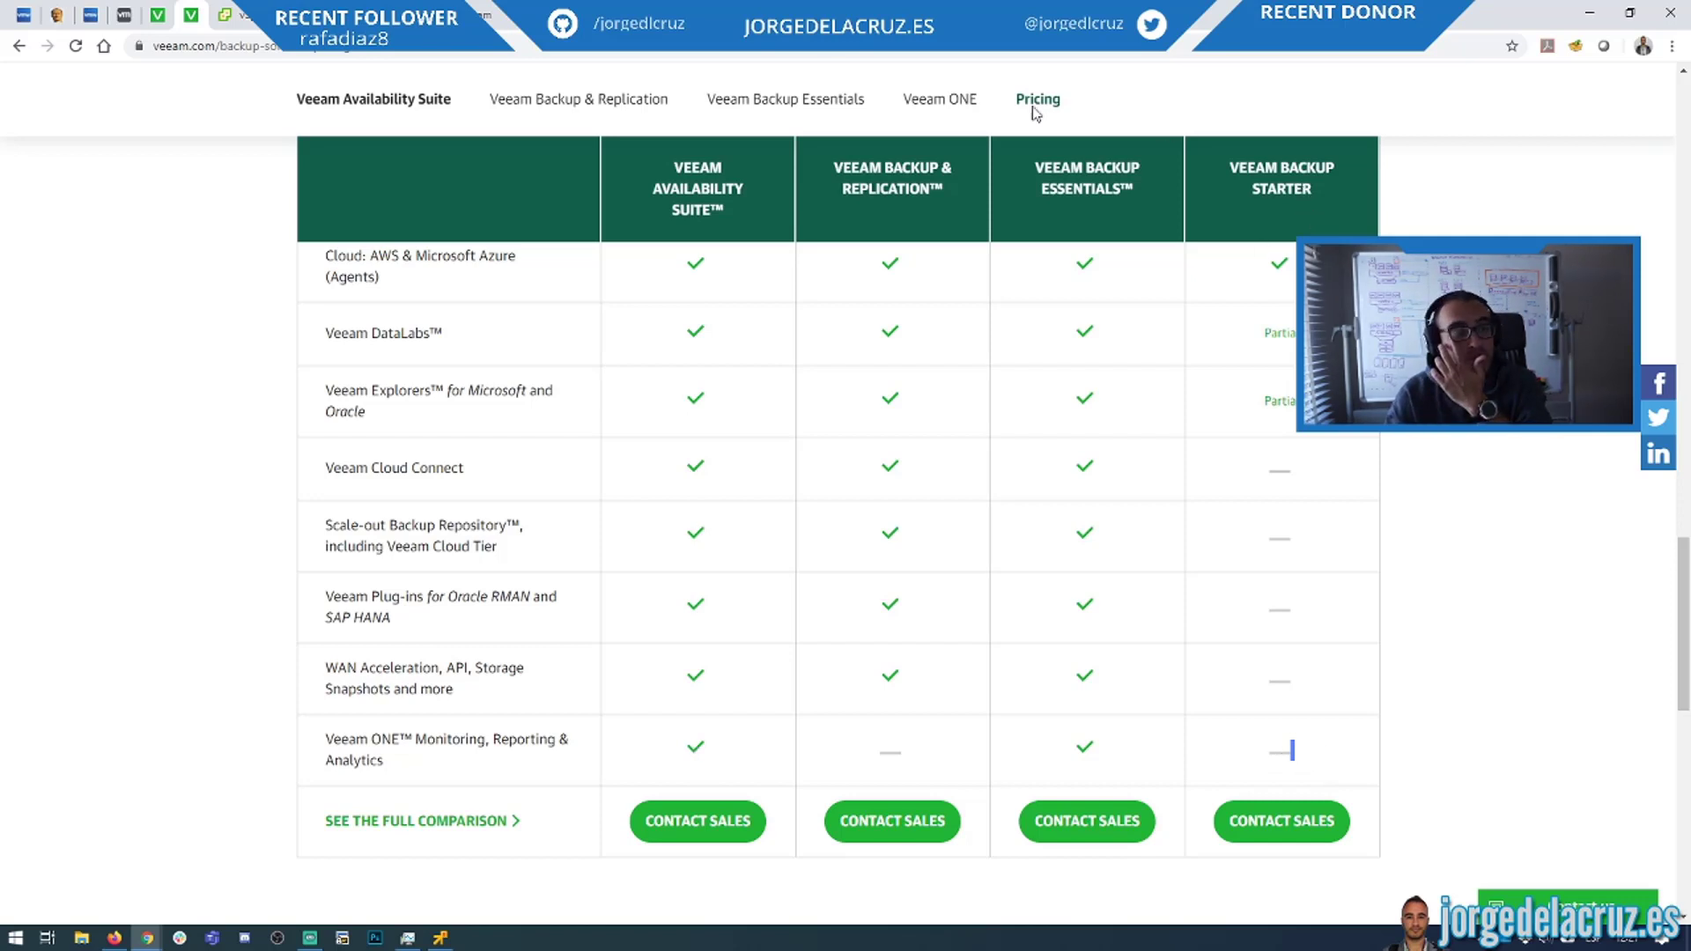
- Confirm the reboot in the Microsoft 2016 VM's Veeam setup and move its console aside
key("ctrl+Tab")
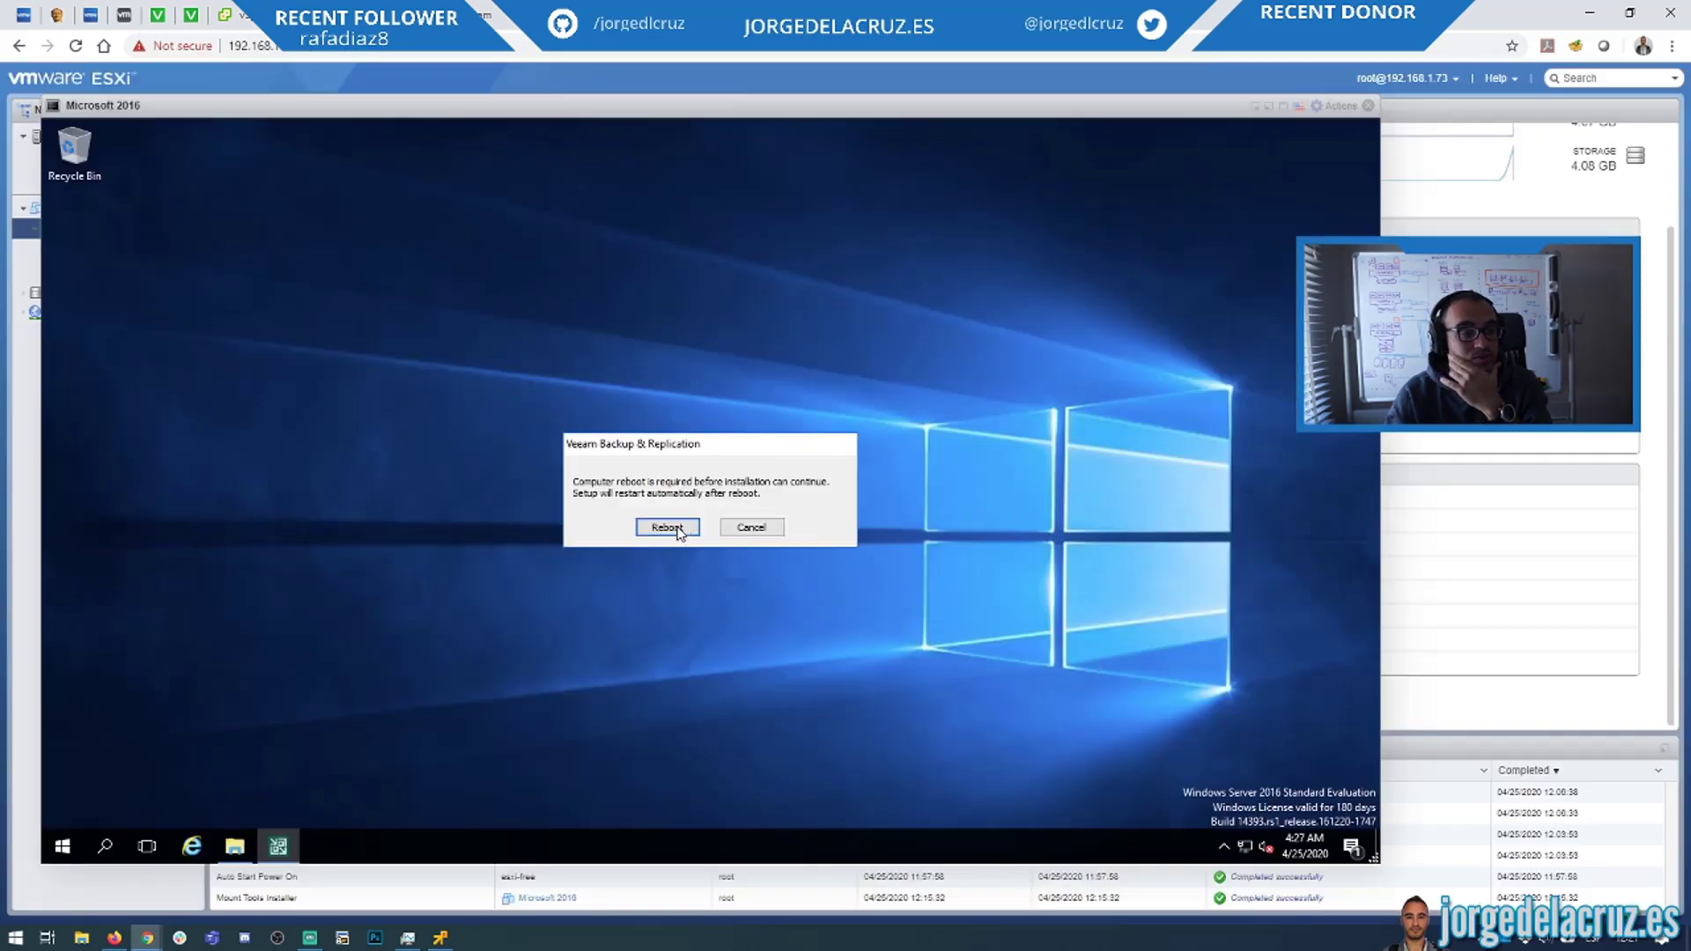
left_click(667, 527)
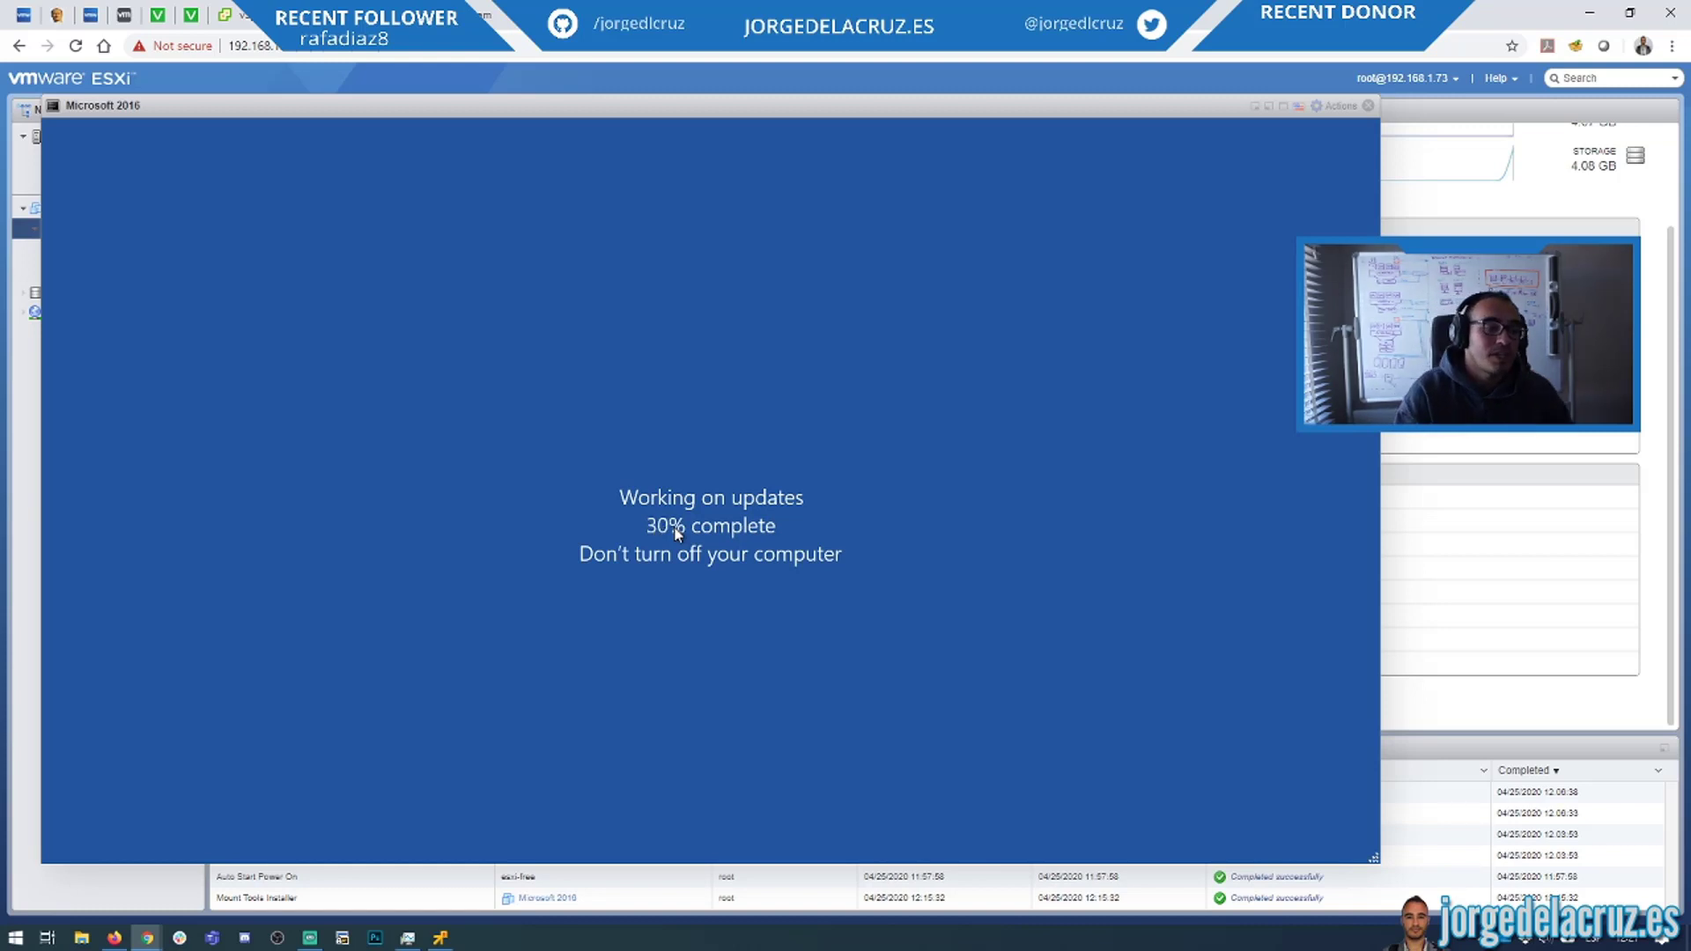
left_click_drag(377, 113, 661, 115)
- Start a new VM named 'Mi VM 2' with guest OS Windows Server 2016 (64-bit)
right_click(93, 208)
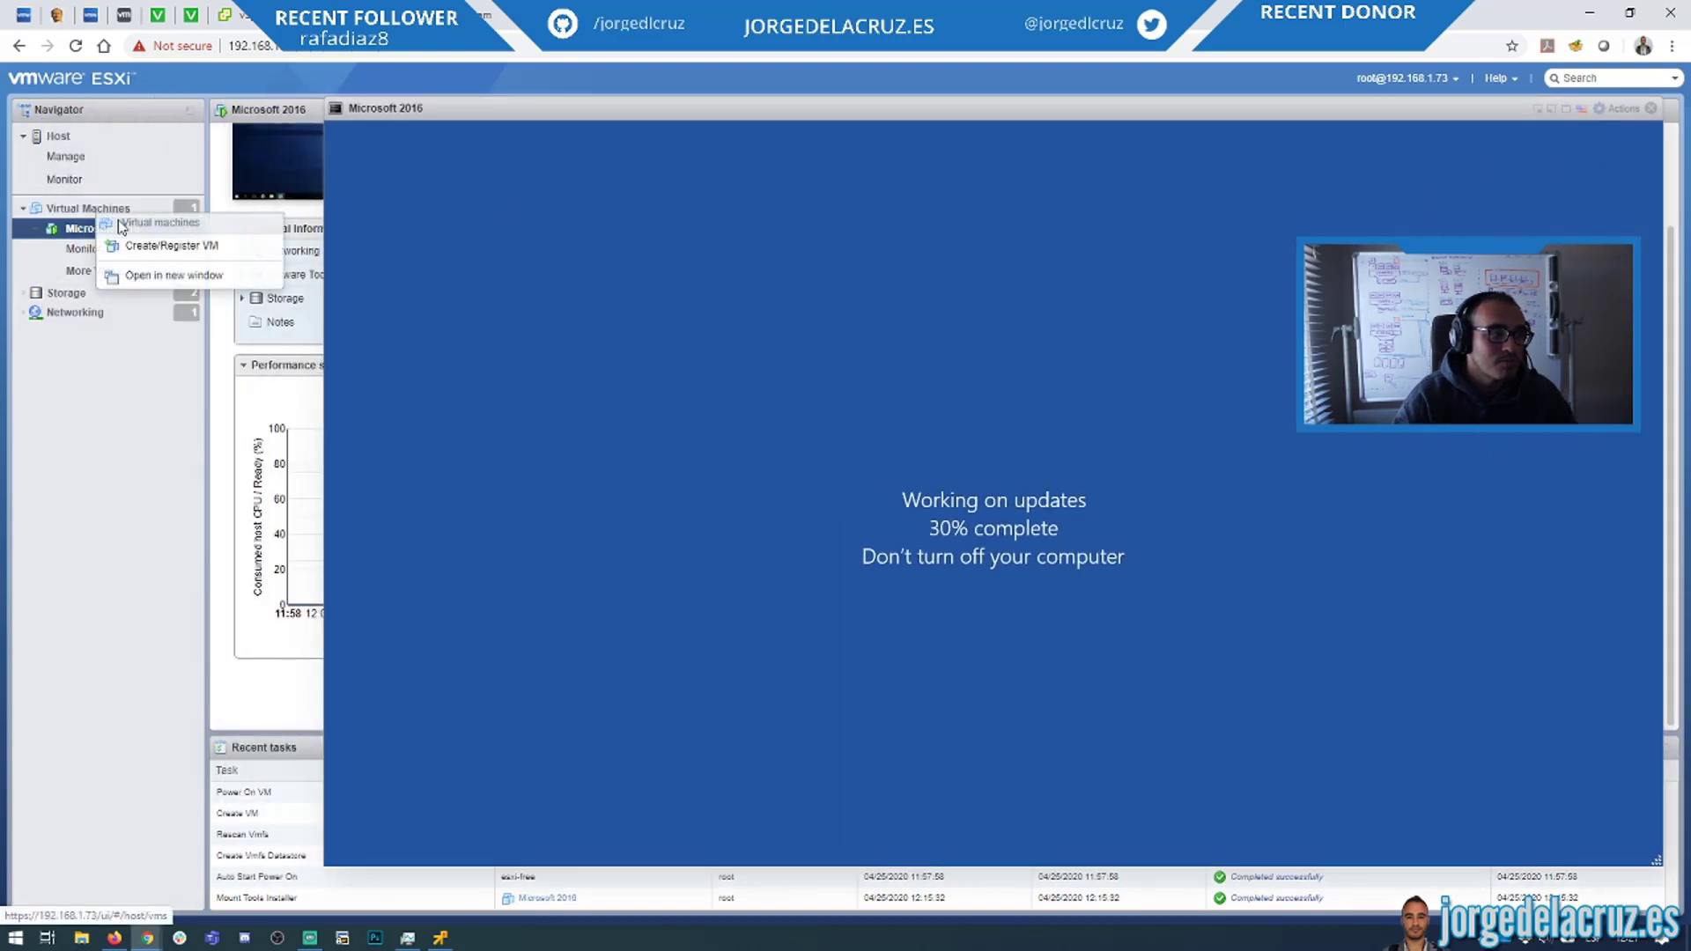
left_click(163, 244)
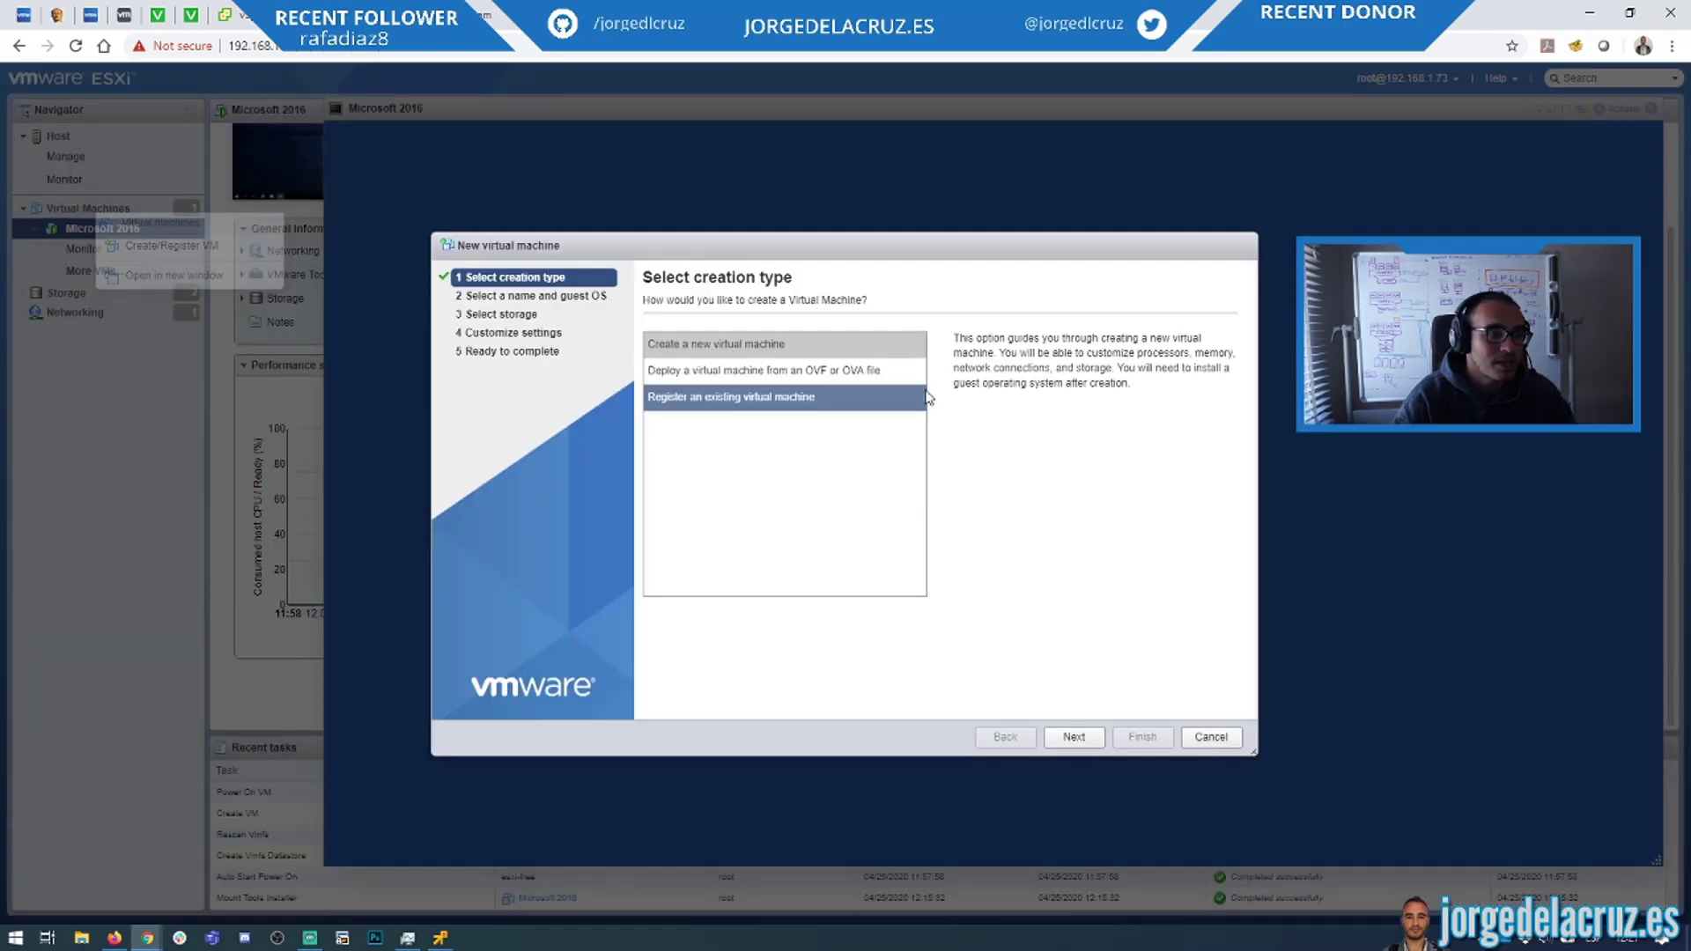
left_click(1073, 736)
left_click(769, 361)
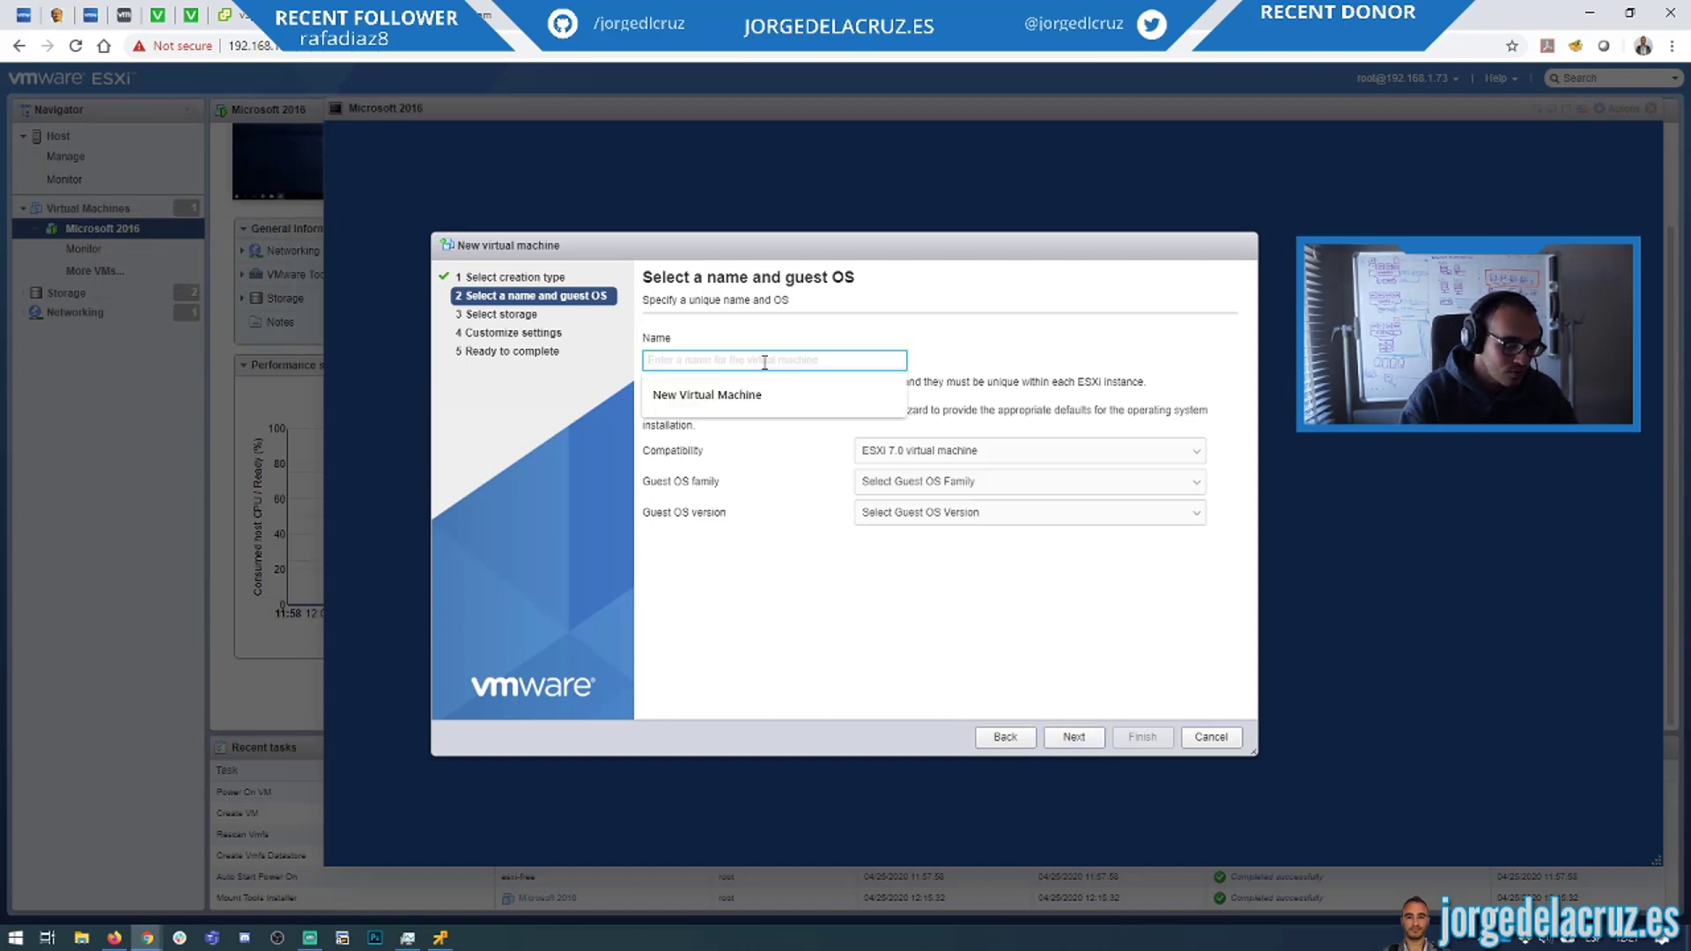
type("Mi VM 2")
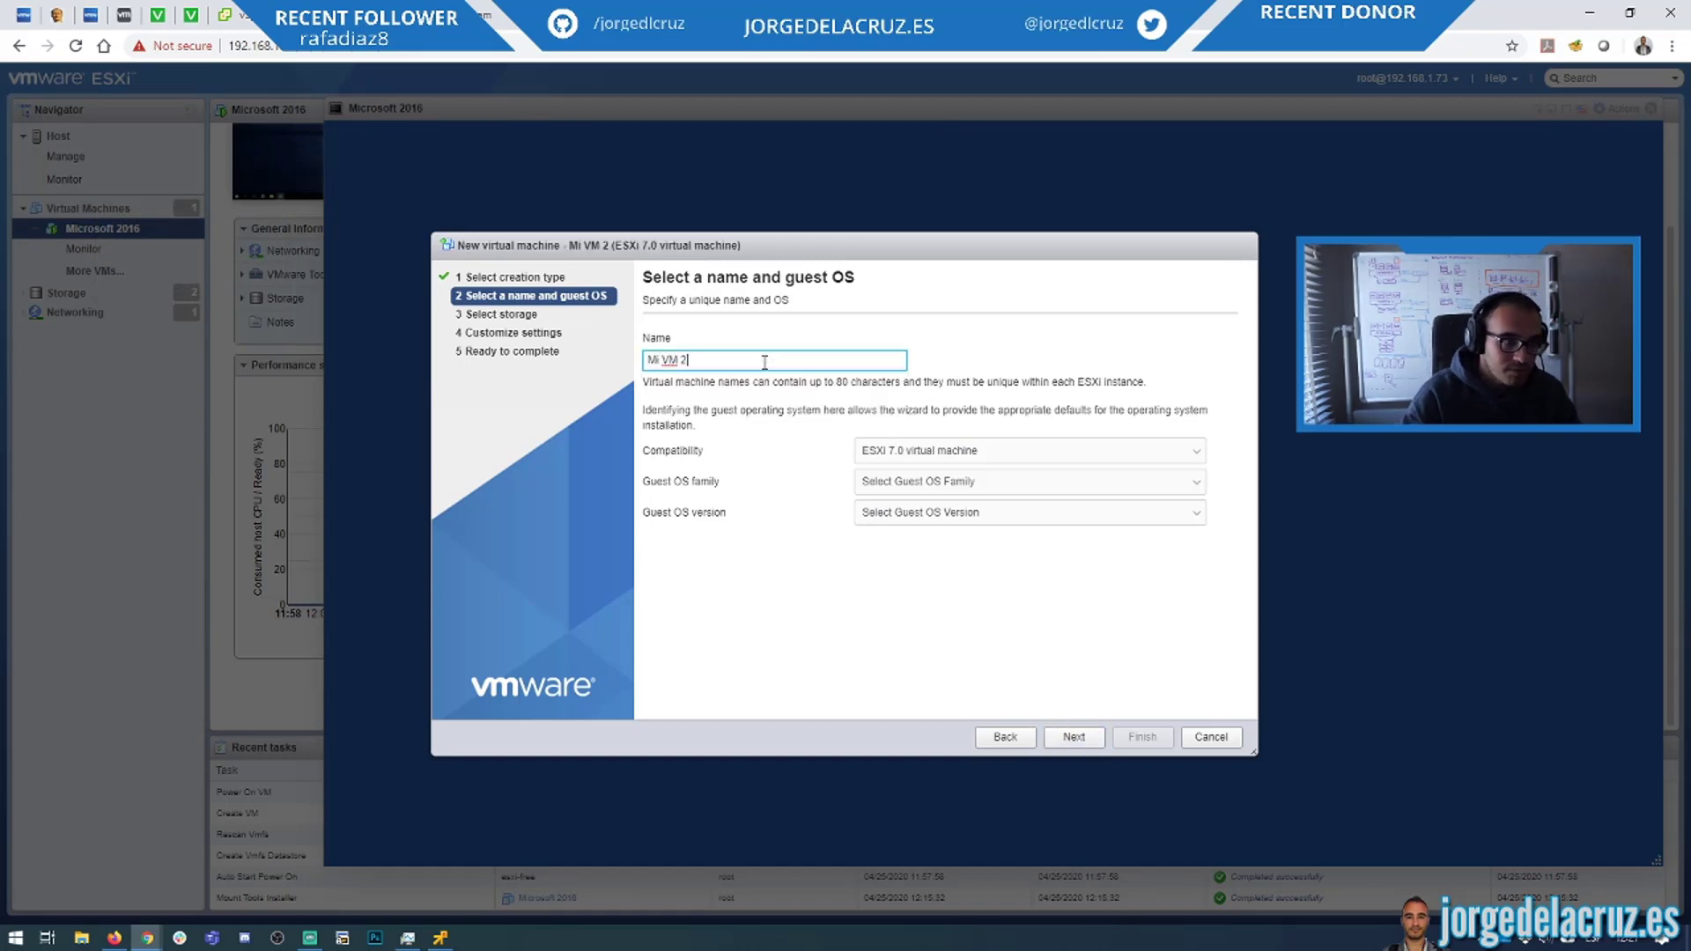
left_click(935, 483)
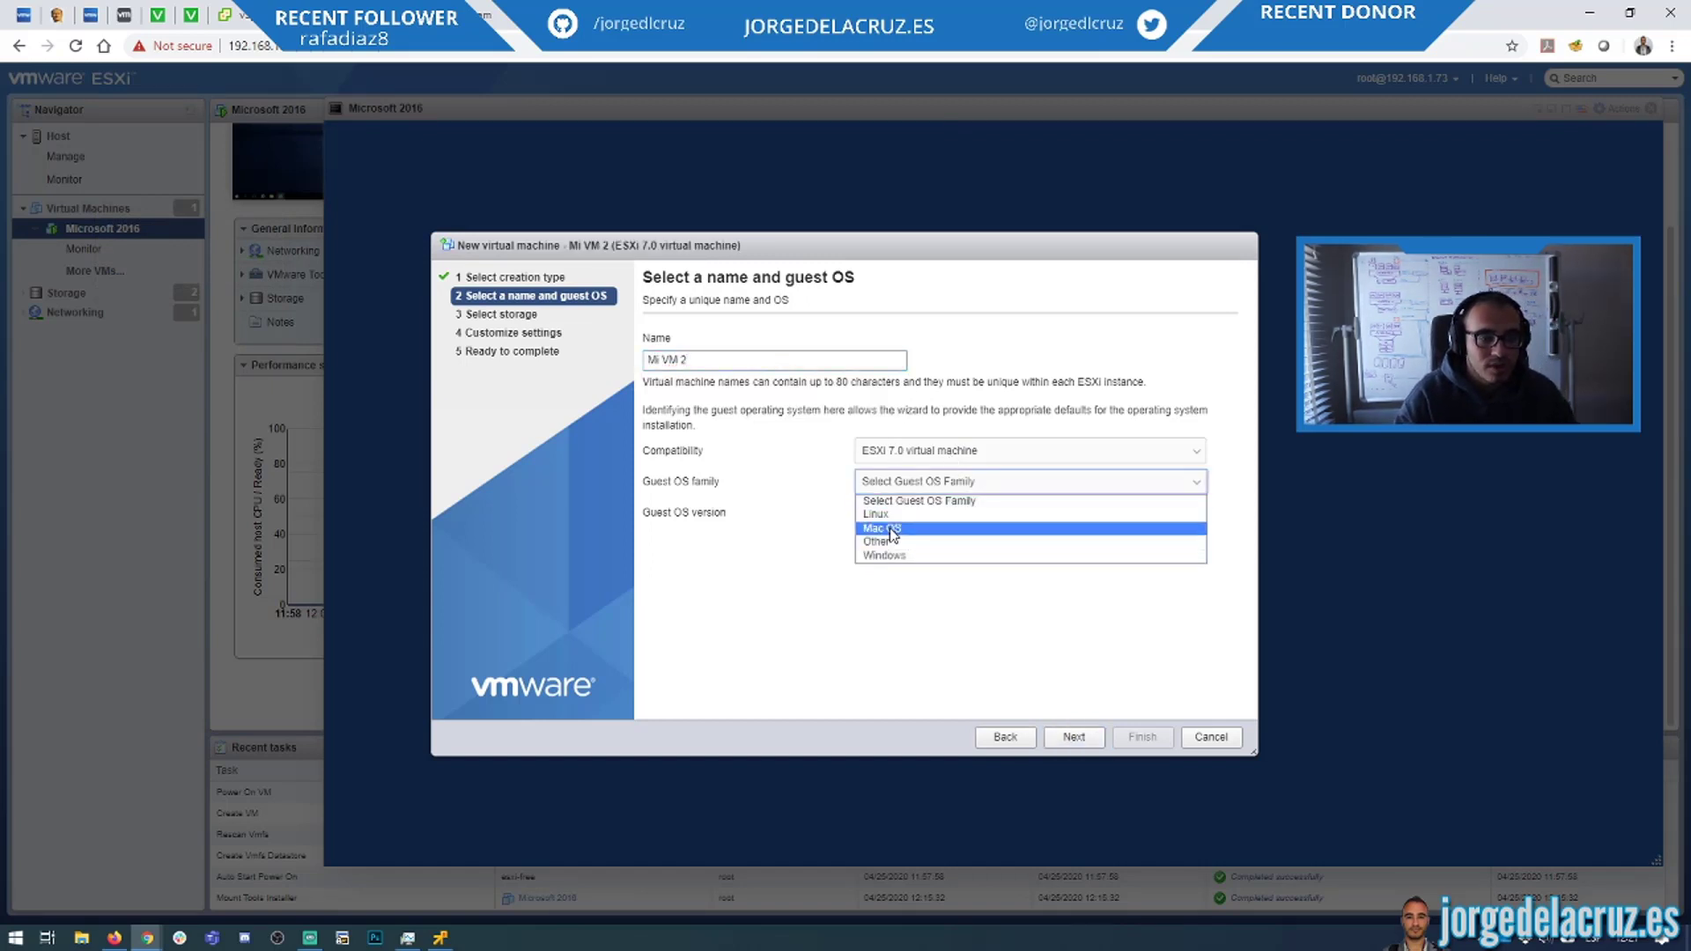
left_click(916, 555)
left_click(934, 512)
scroll(954, 619, "down", 3)
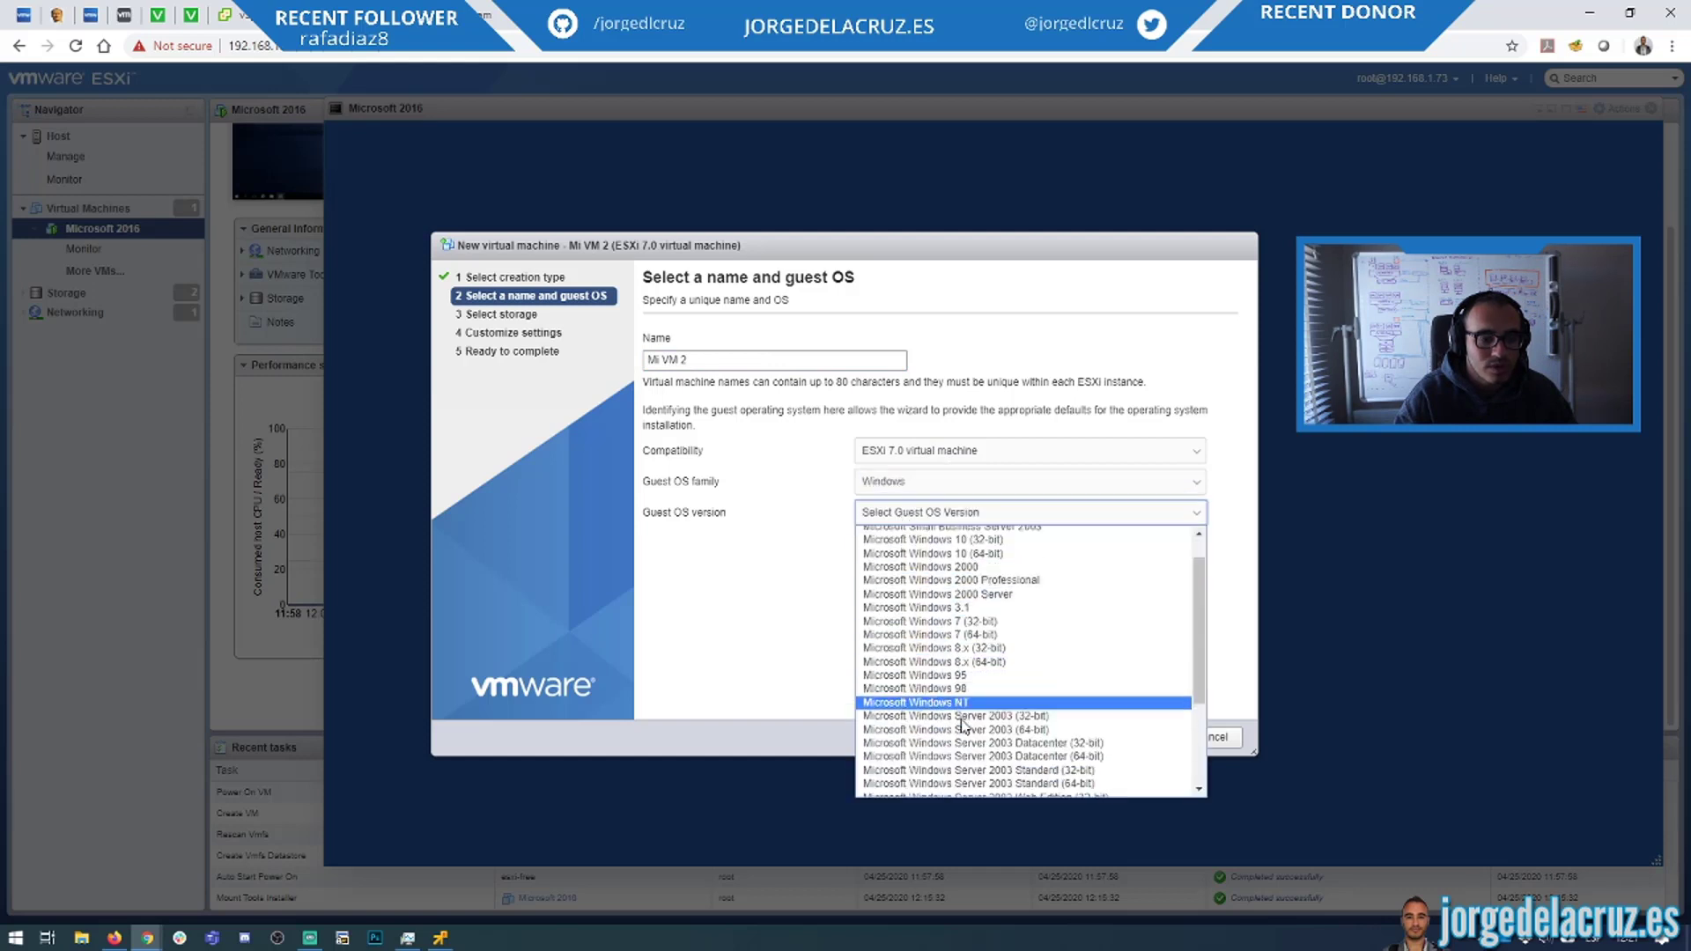
left_click(972, 722)
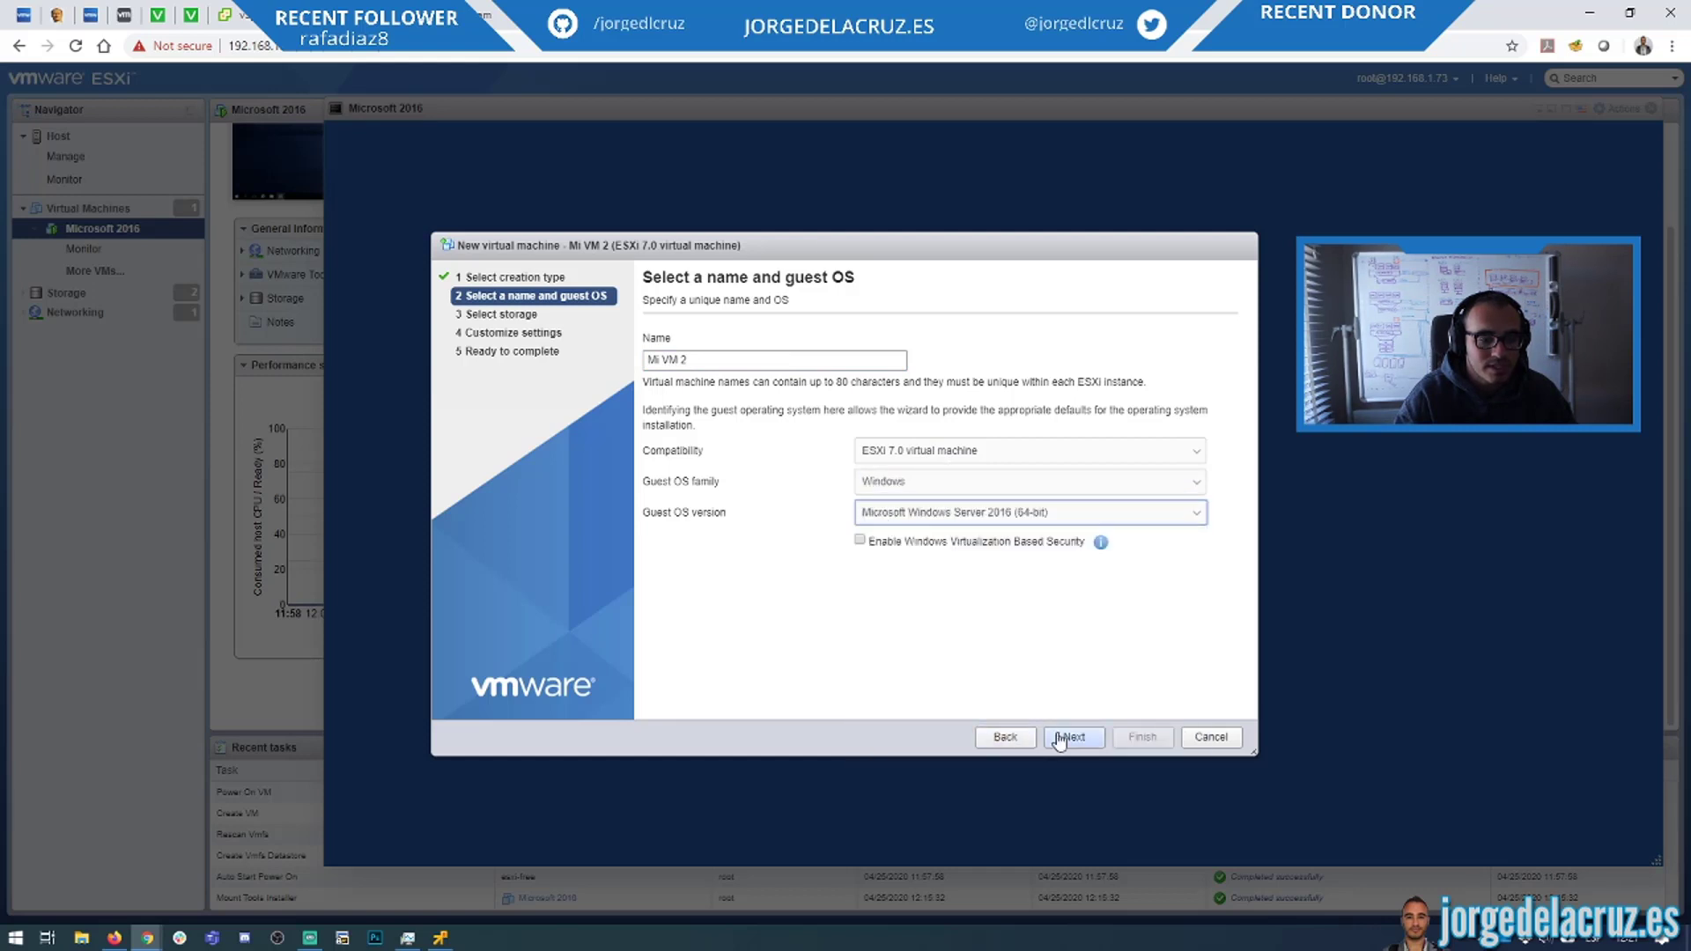
- Place the VM on the STORAGE datastore and make its 90 GB disk thin provisioned
left_click(1073, 736)
left_click(838, 474)
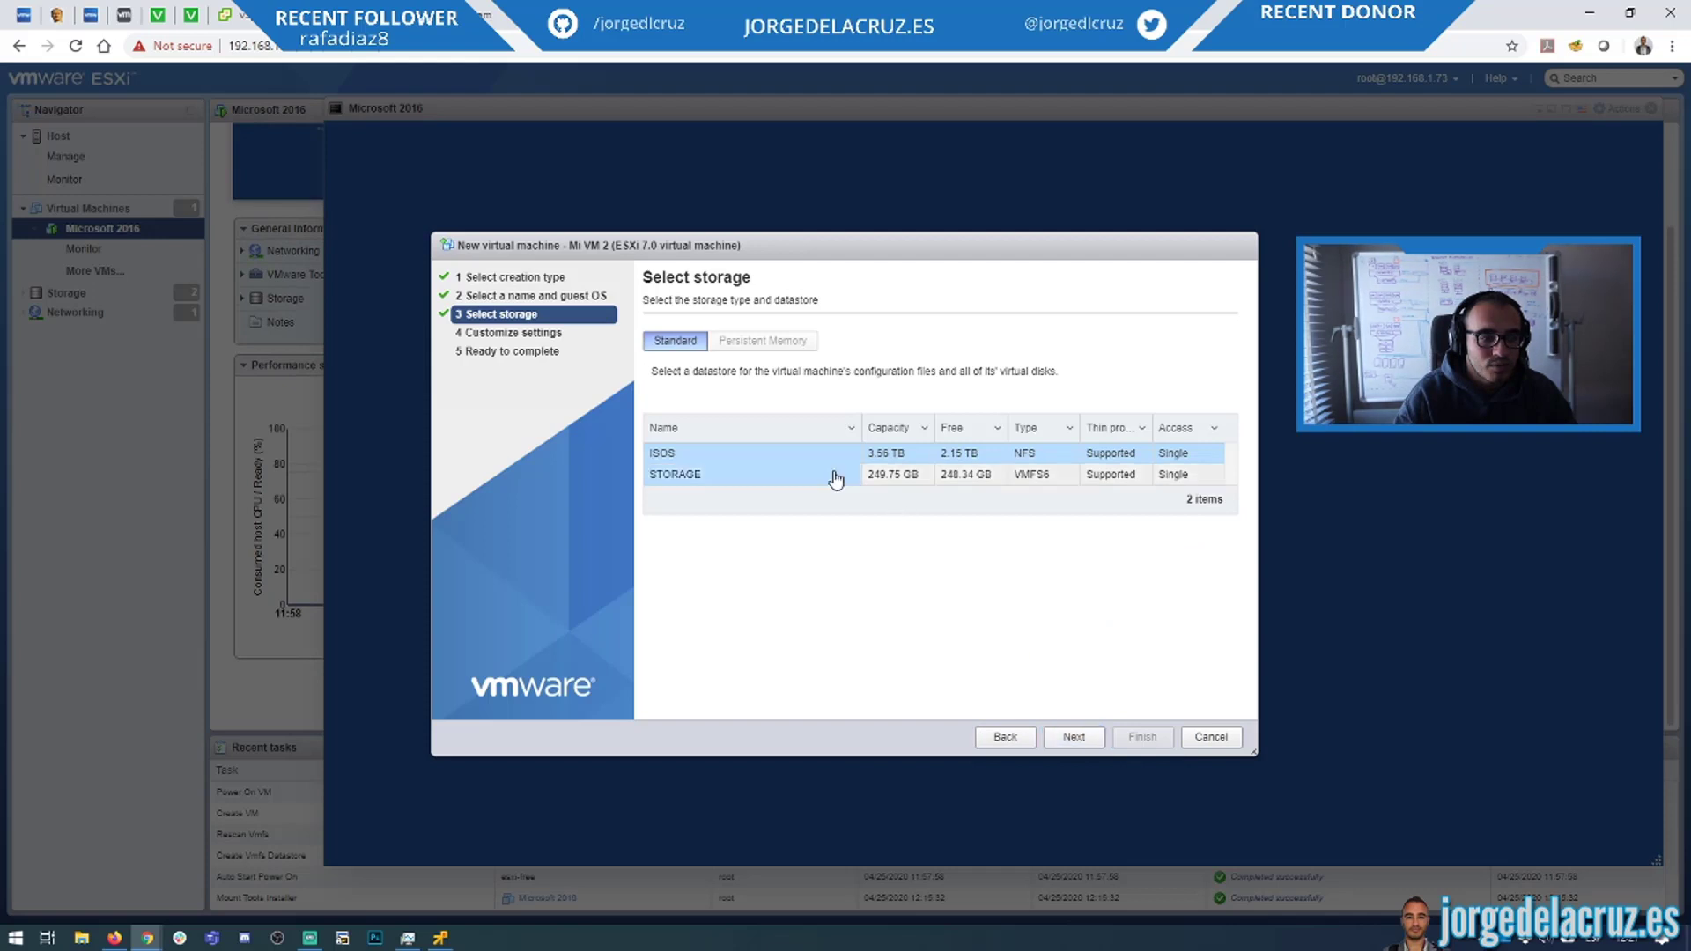
left_click(1069, 736)
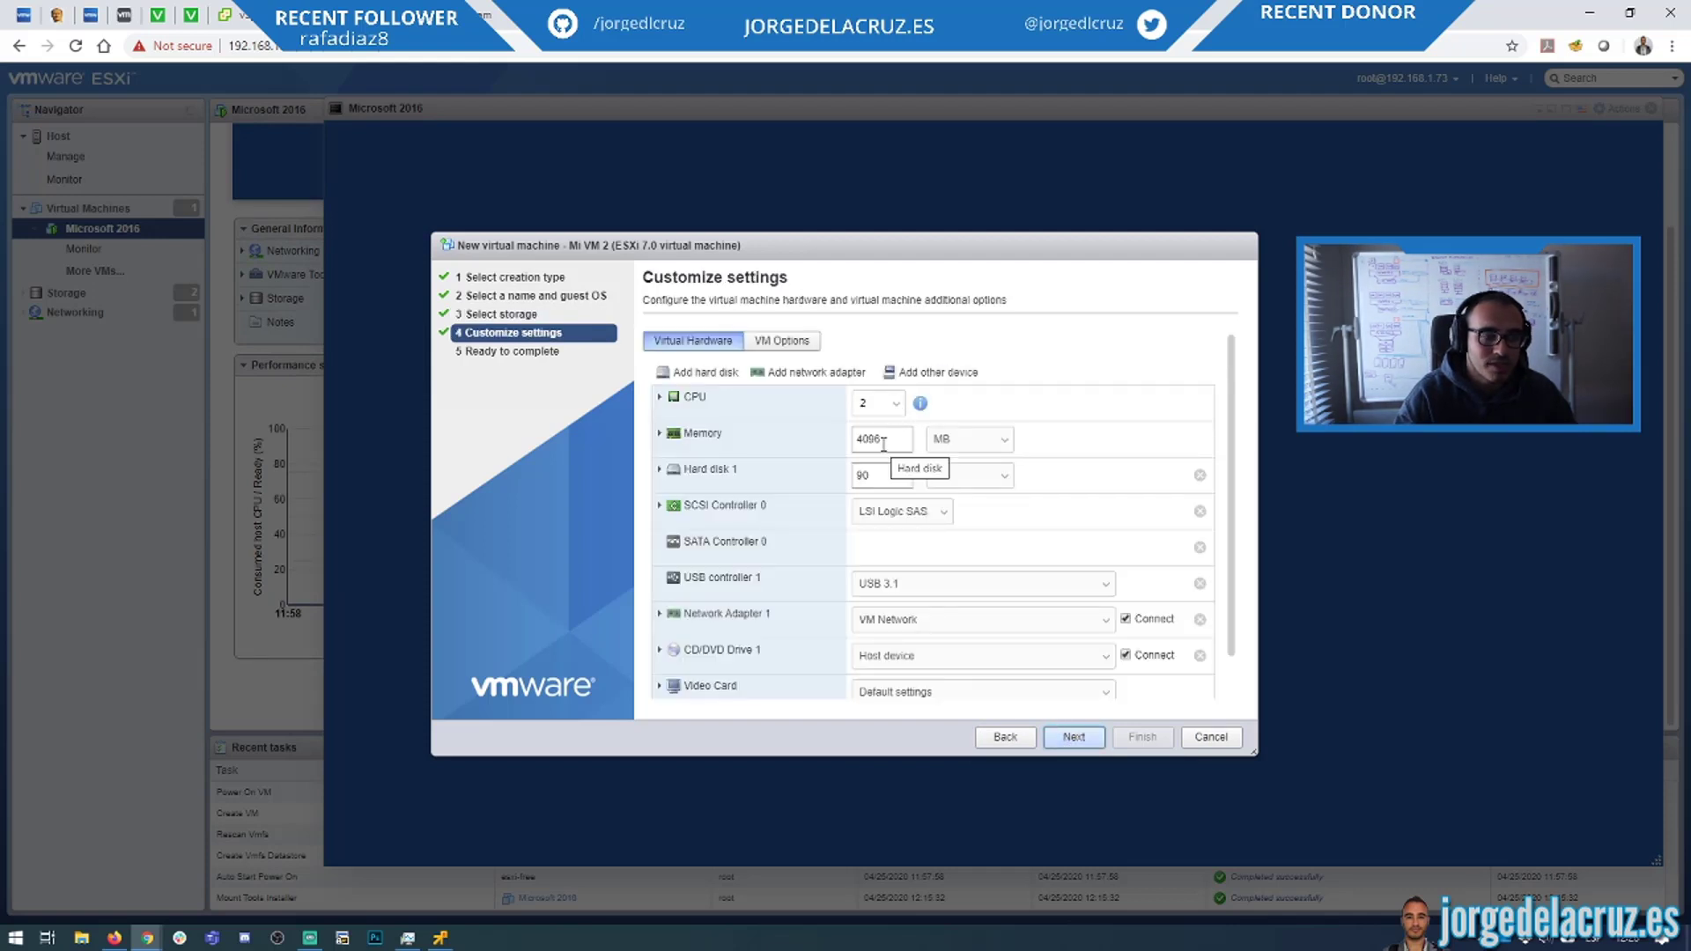
left_click(880, 440)
left_click(875, 476)
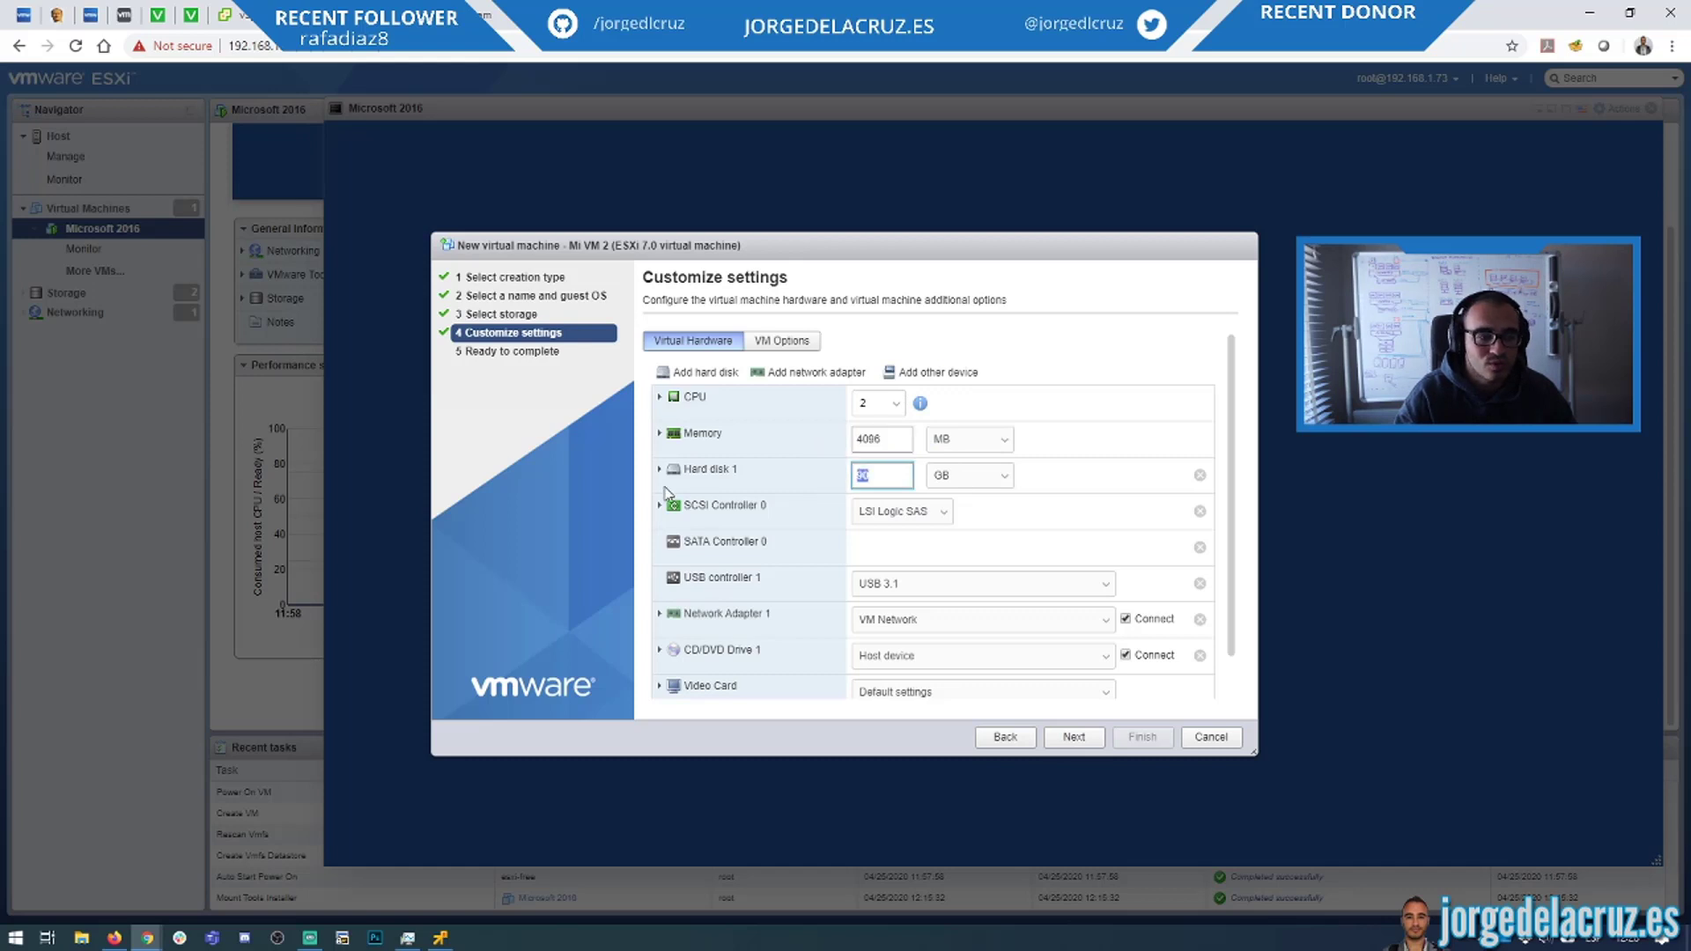
left_click(659, 469)
left_click(876, 583)
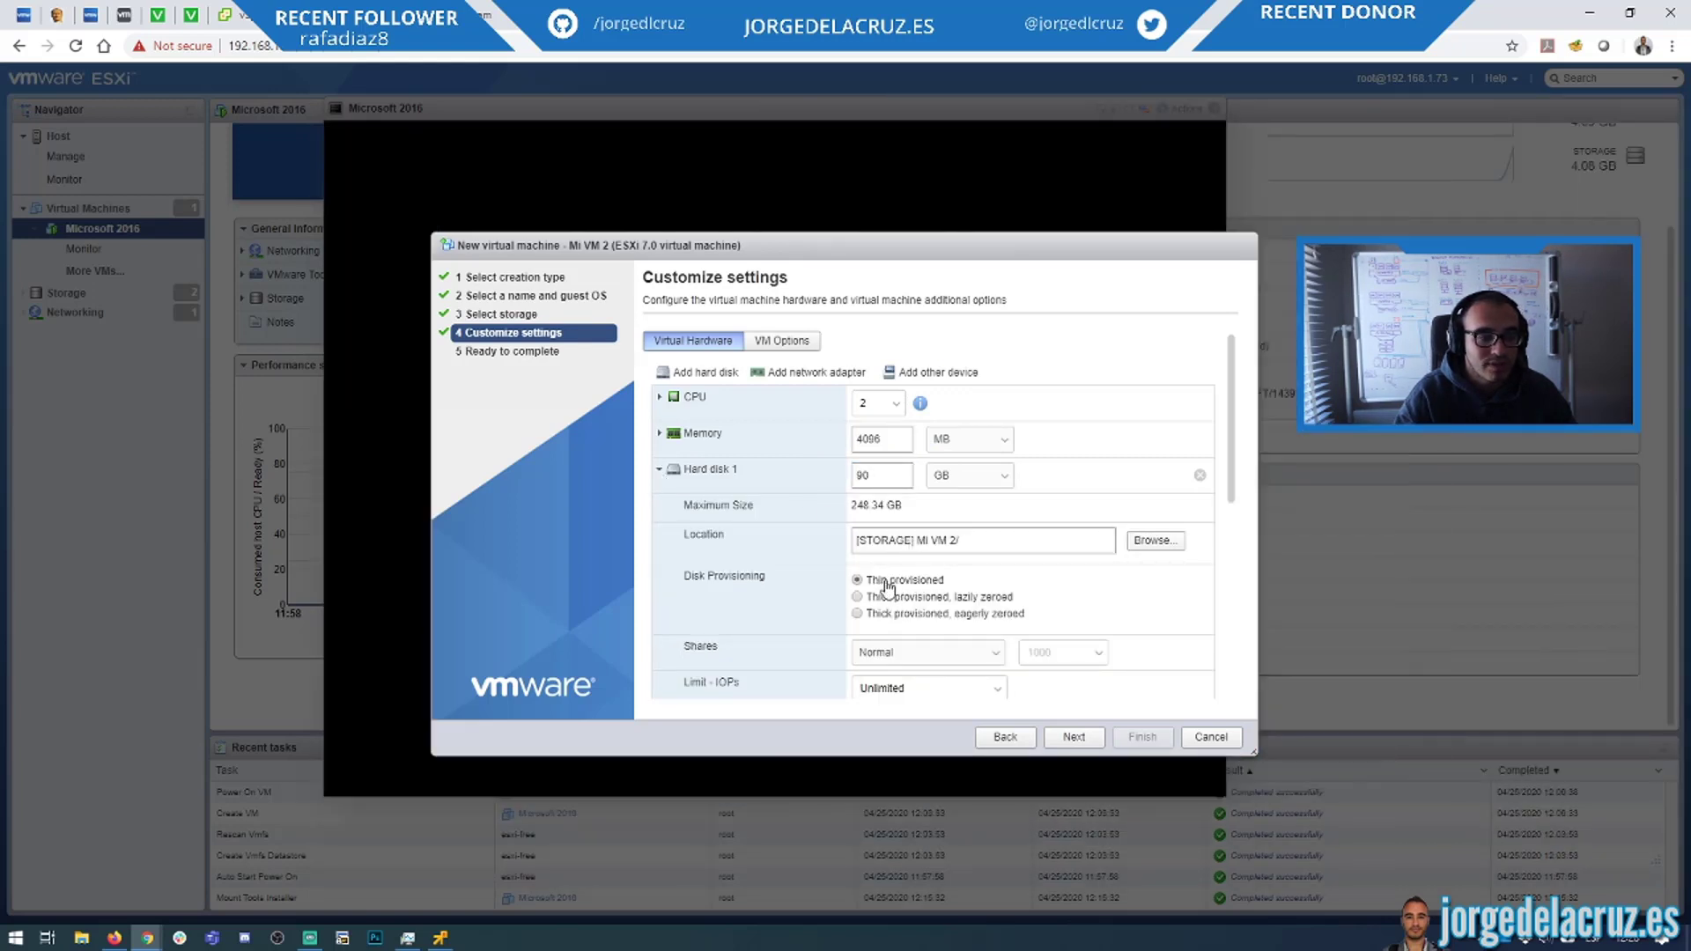
left_click(658, 469)
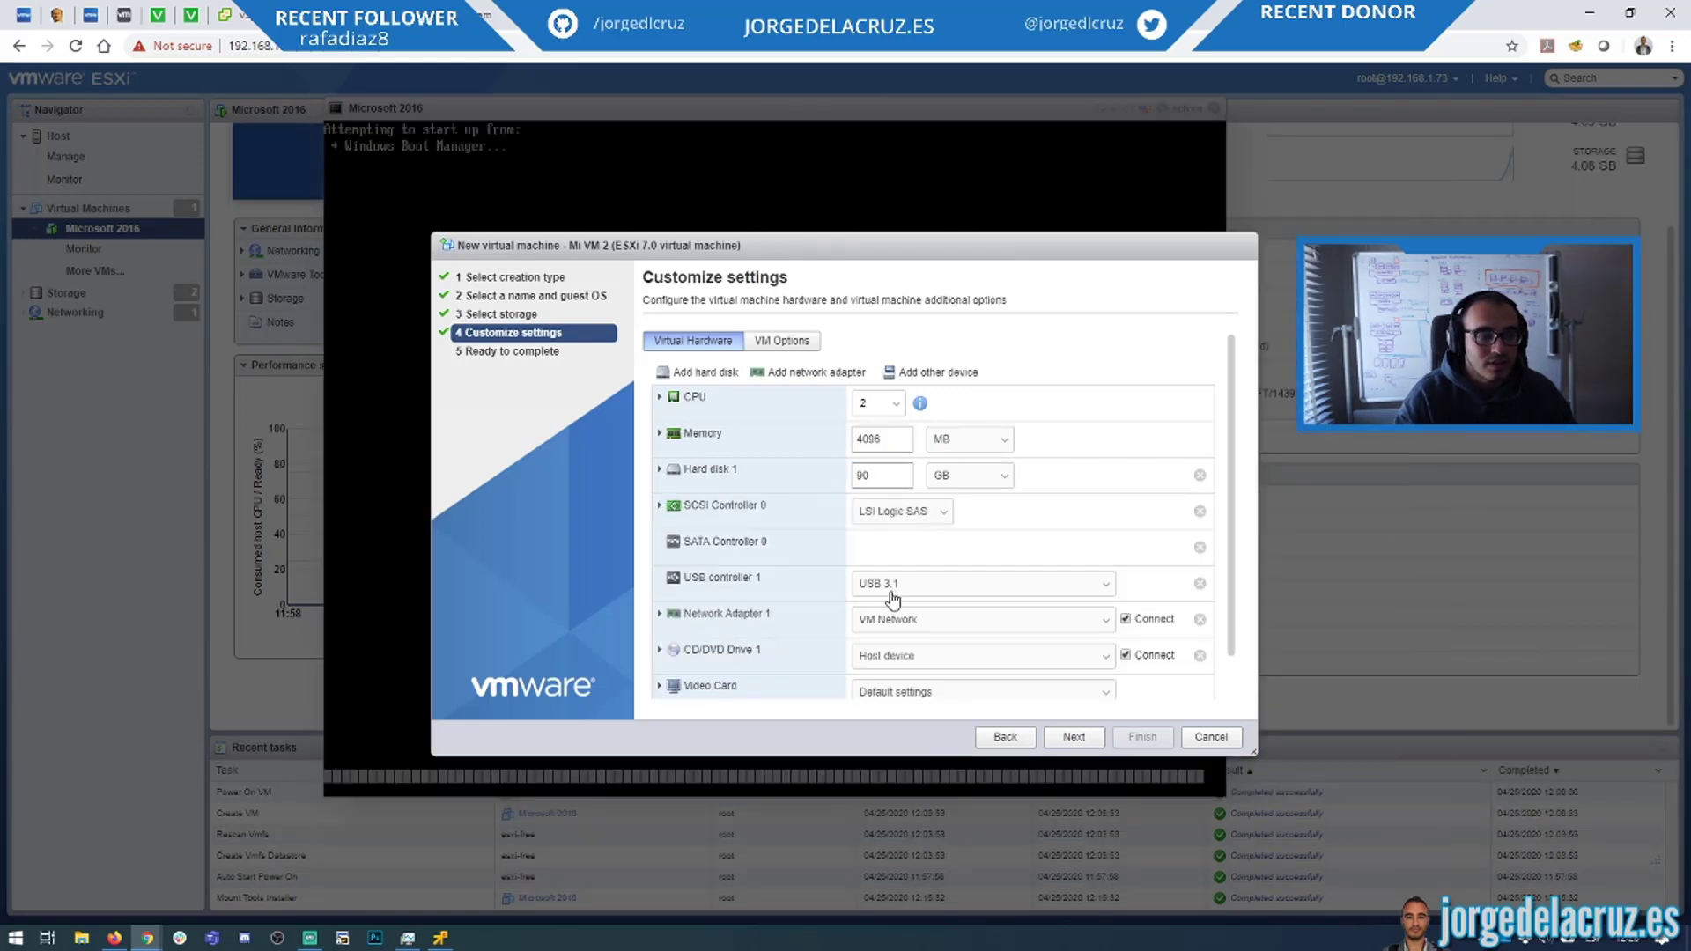
- Attach the Windows Server 2016 evaluation ISO from ISOS/MICROSOFT to the CD/DVD drive
left_click(942, 662)
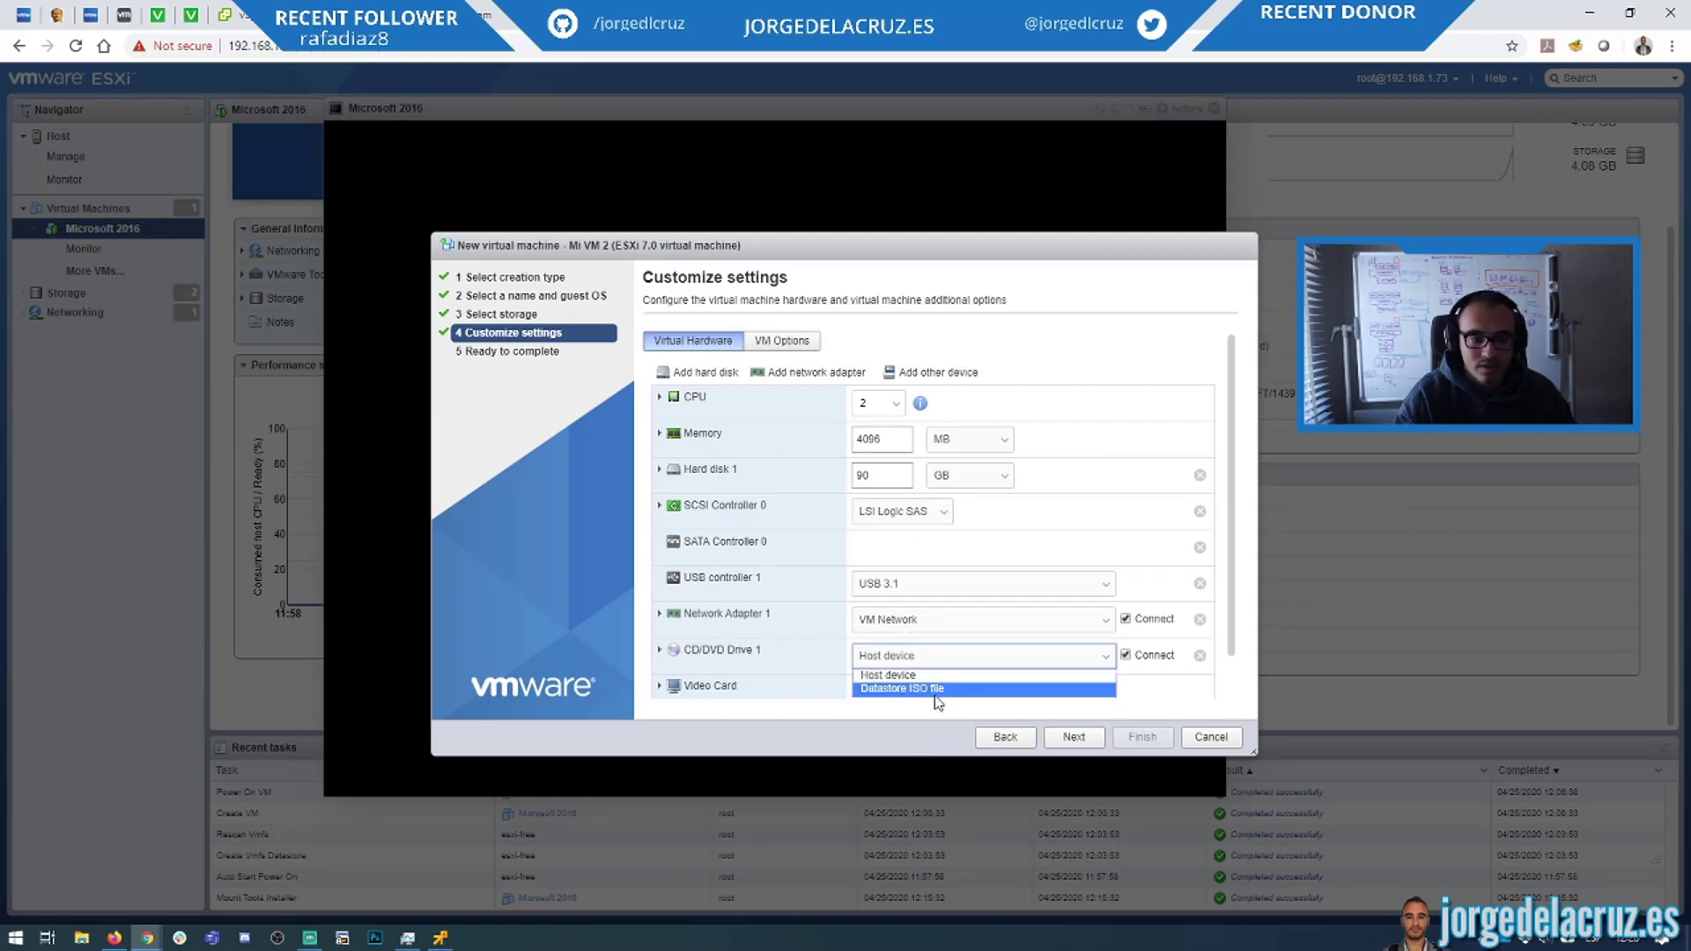
left_click(940, 694)
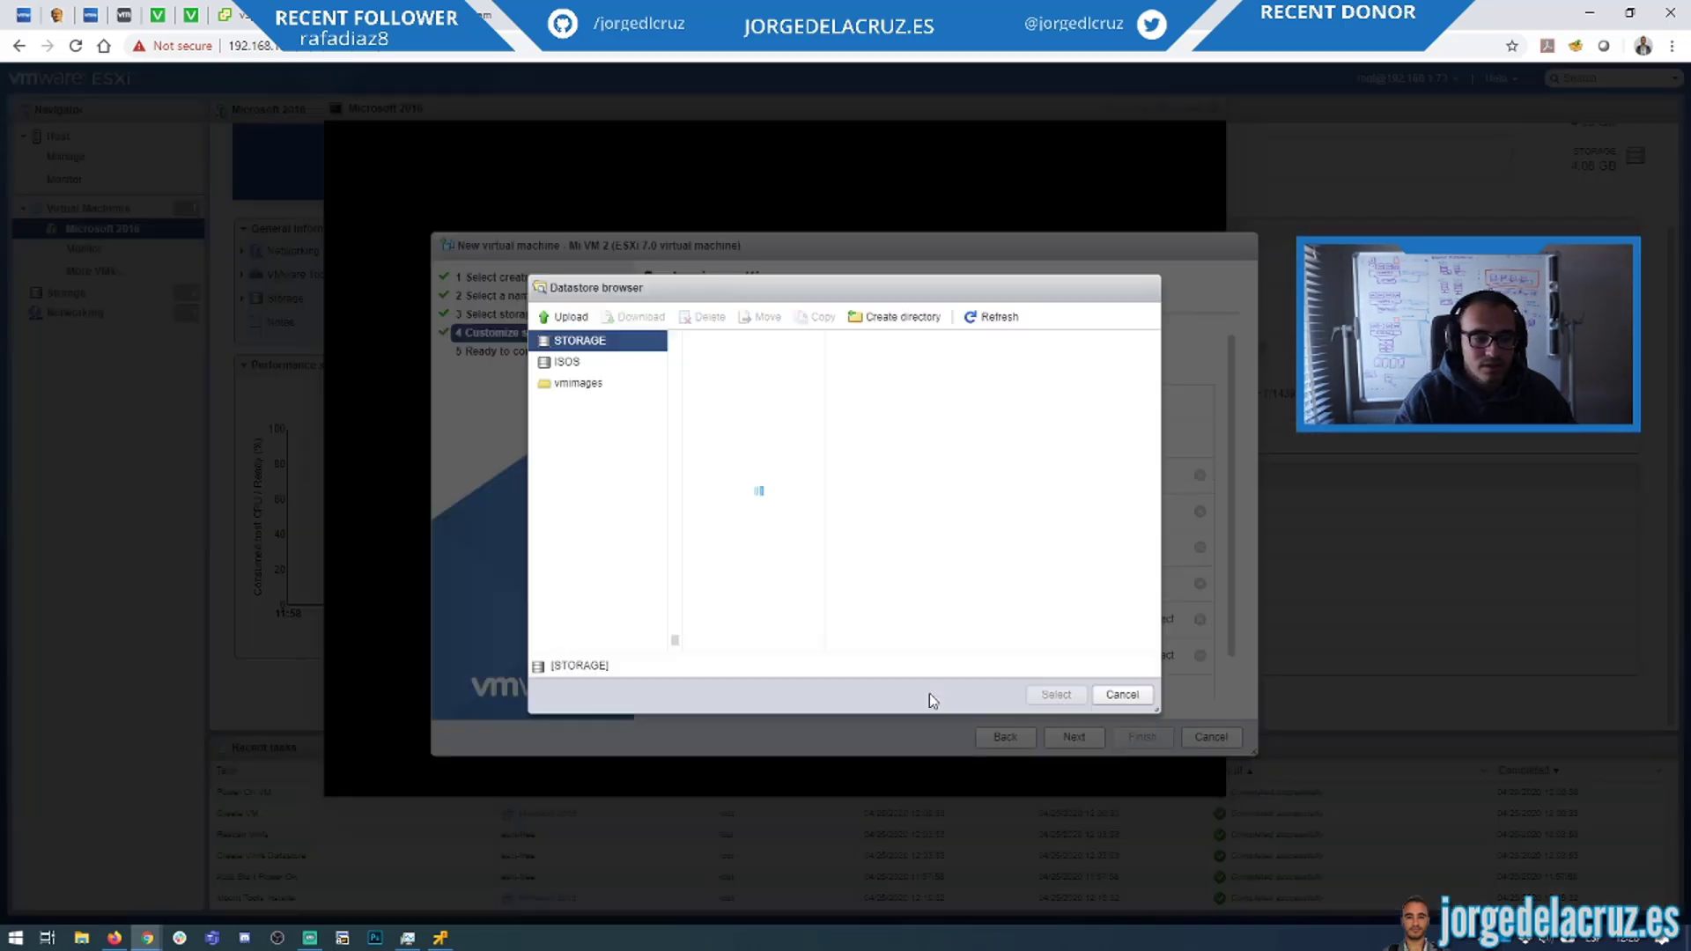
left_click(566, 362)
scroll(766, 502, "down", 3)
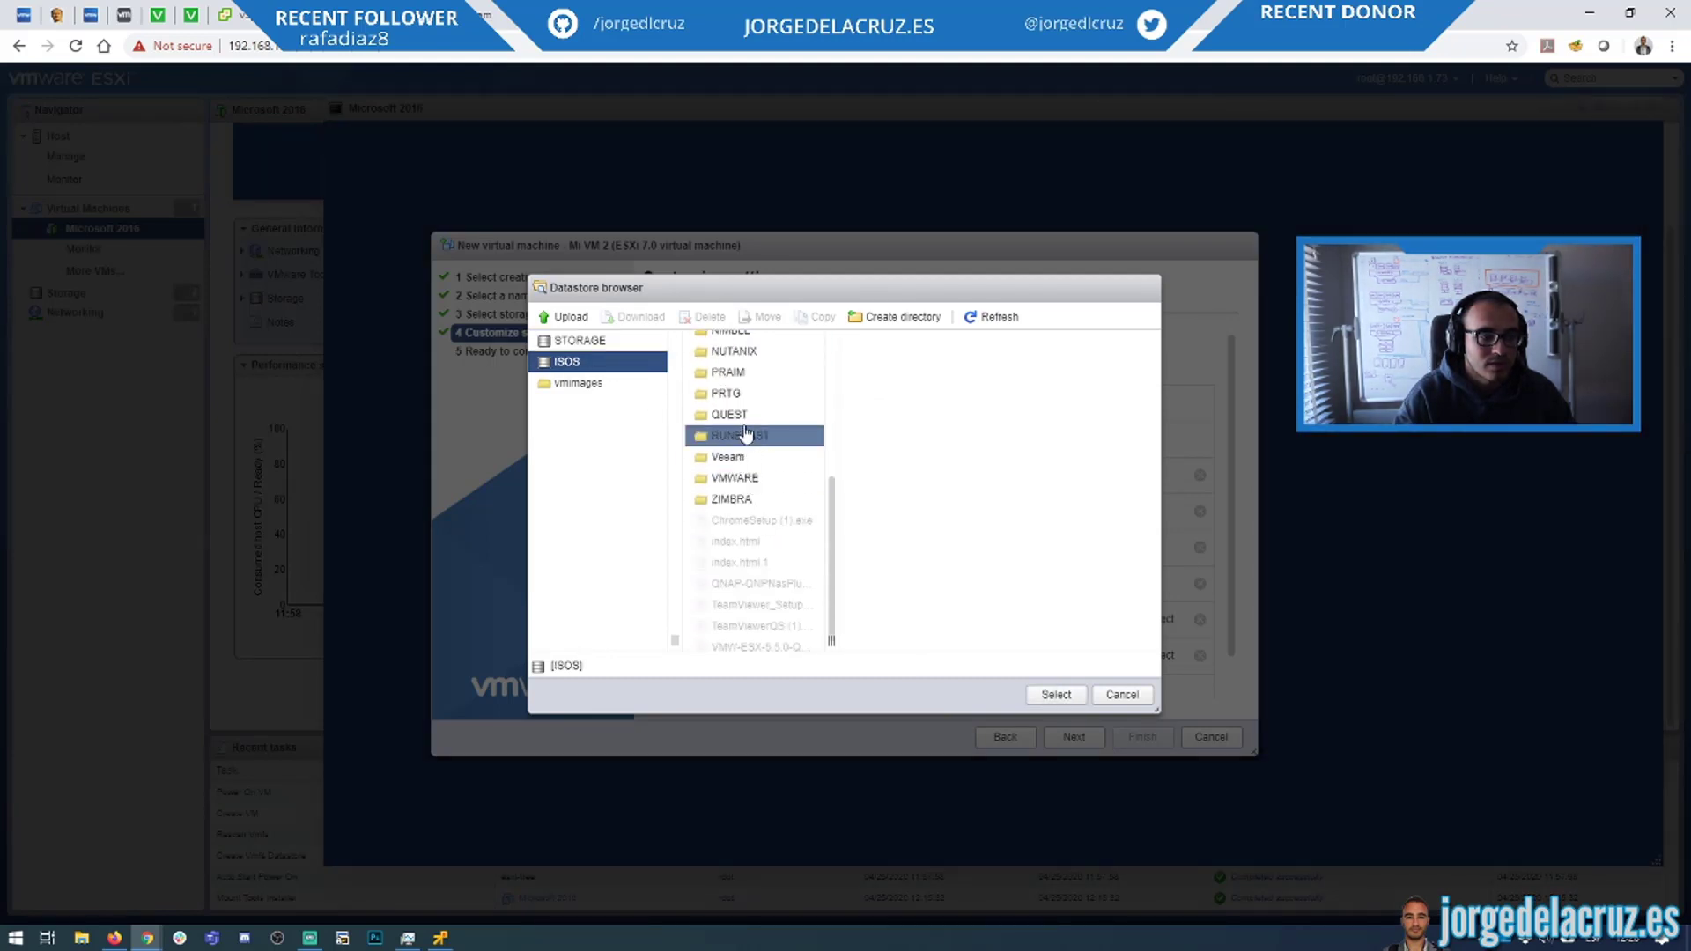
left_click(748, 458)
scroll(748, 458, "up", 3)
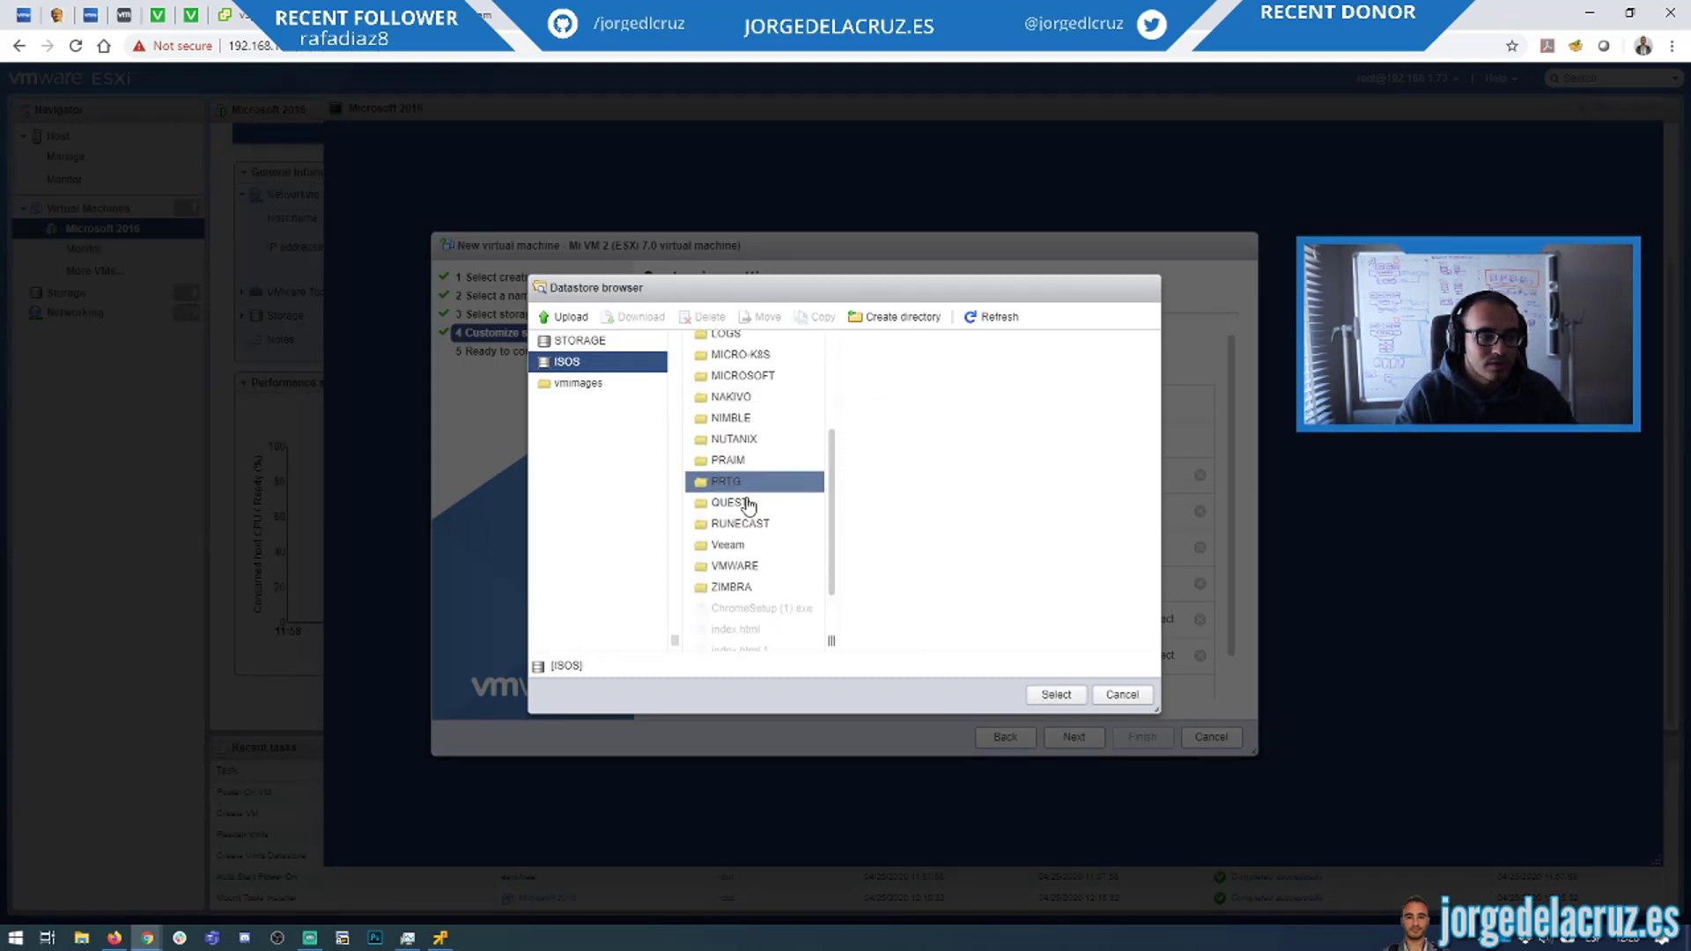
left_click(729, 379)
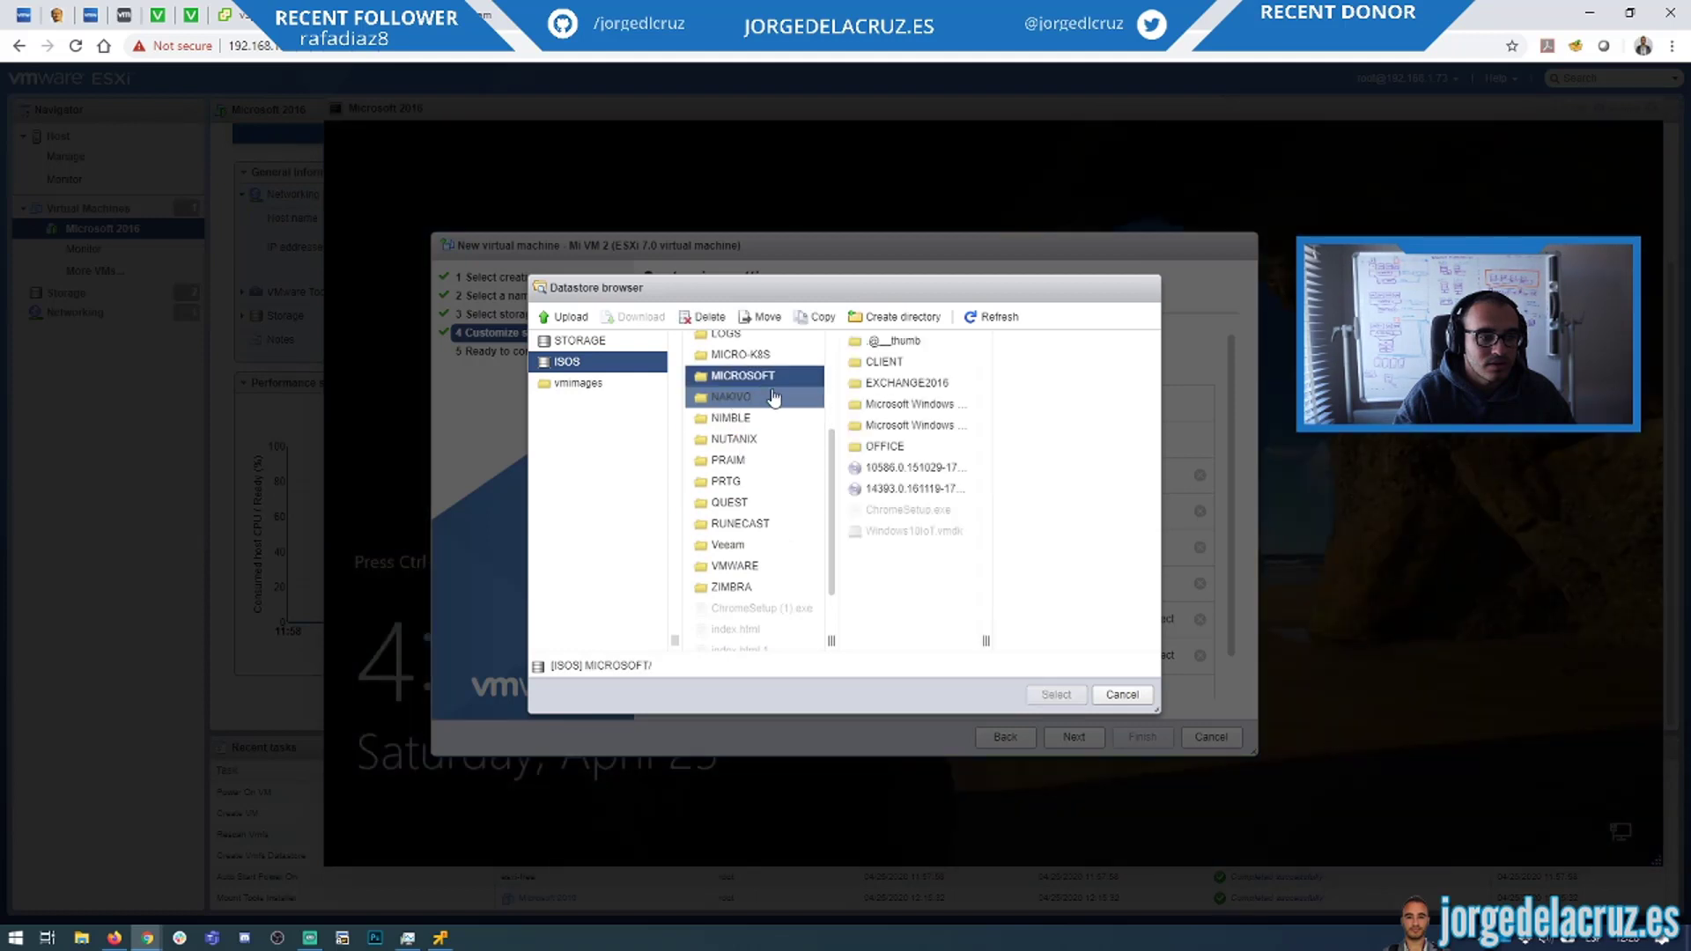
left_click(907, 488)
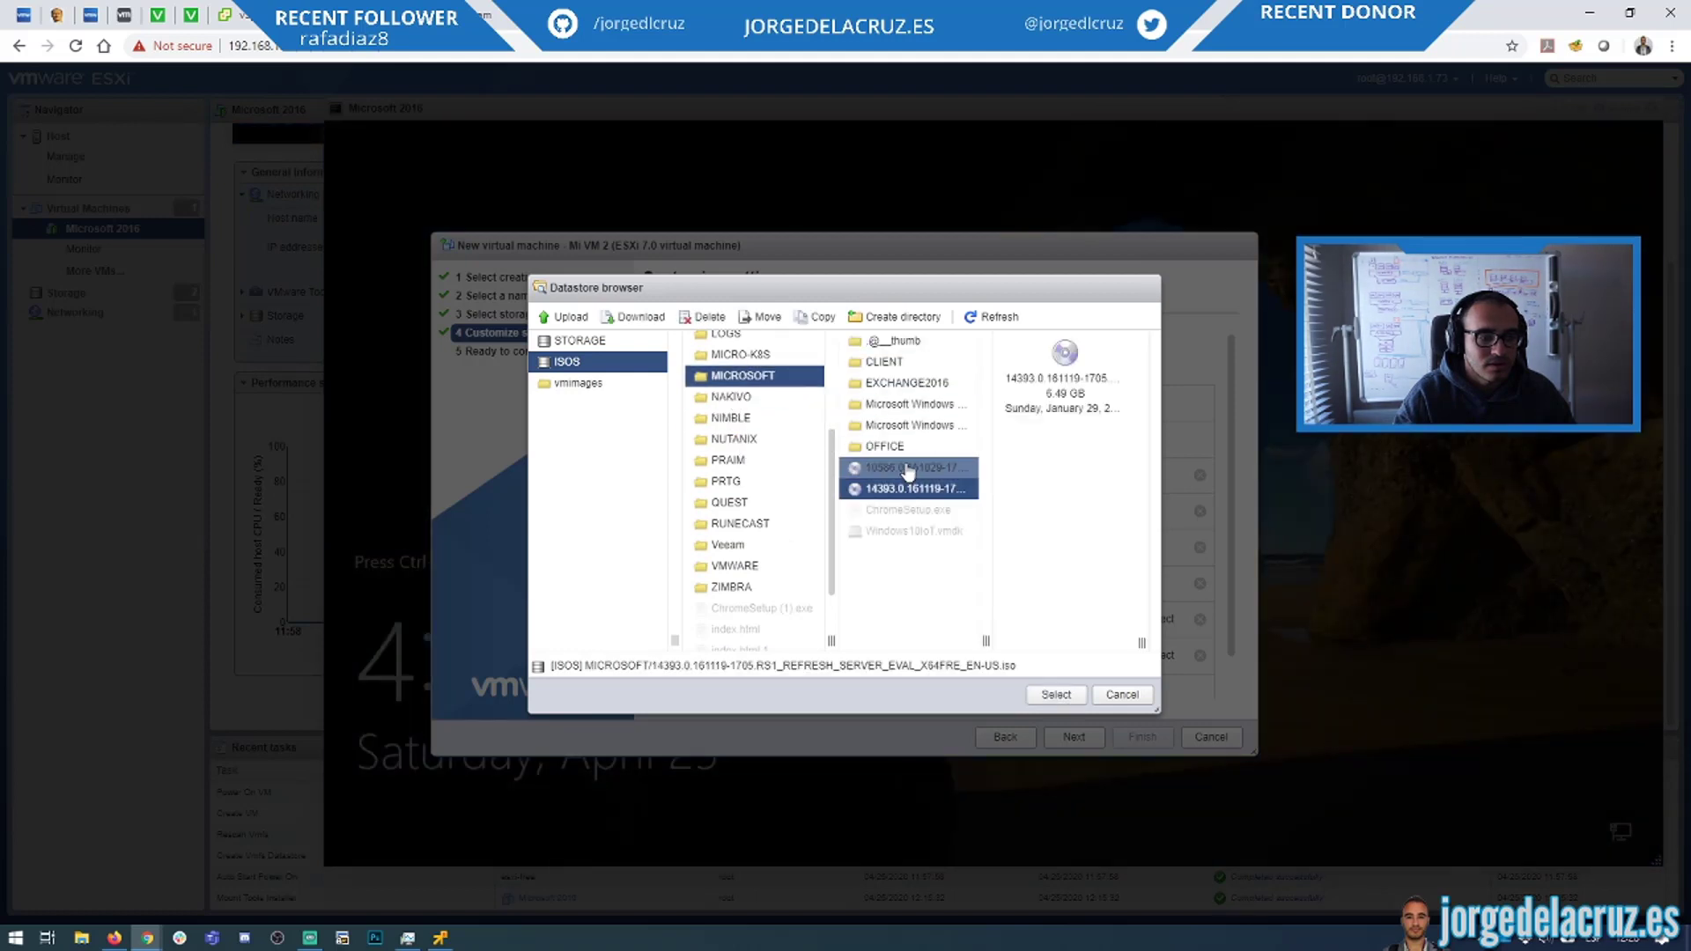
left_click(1056, 694)
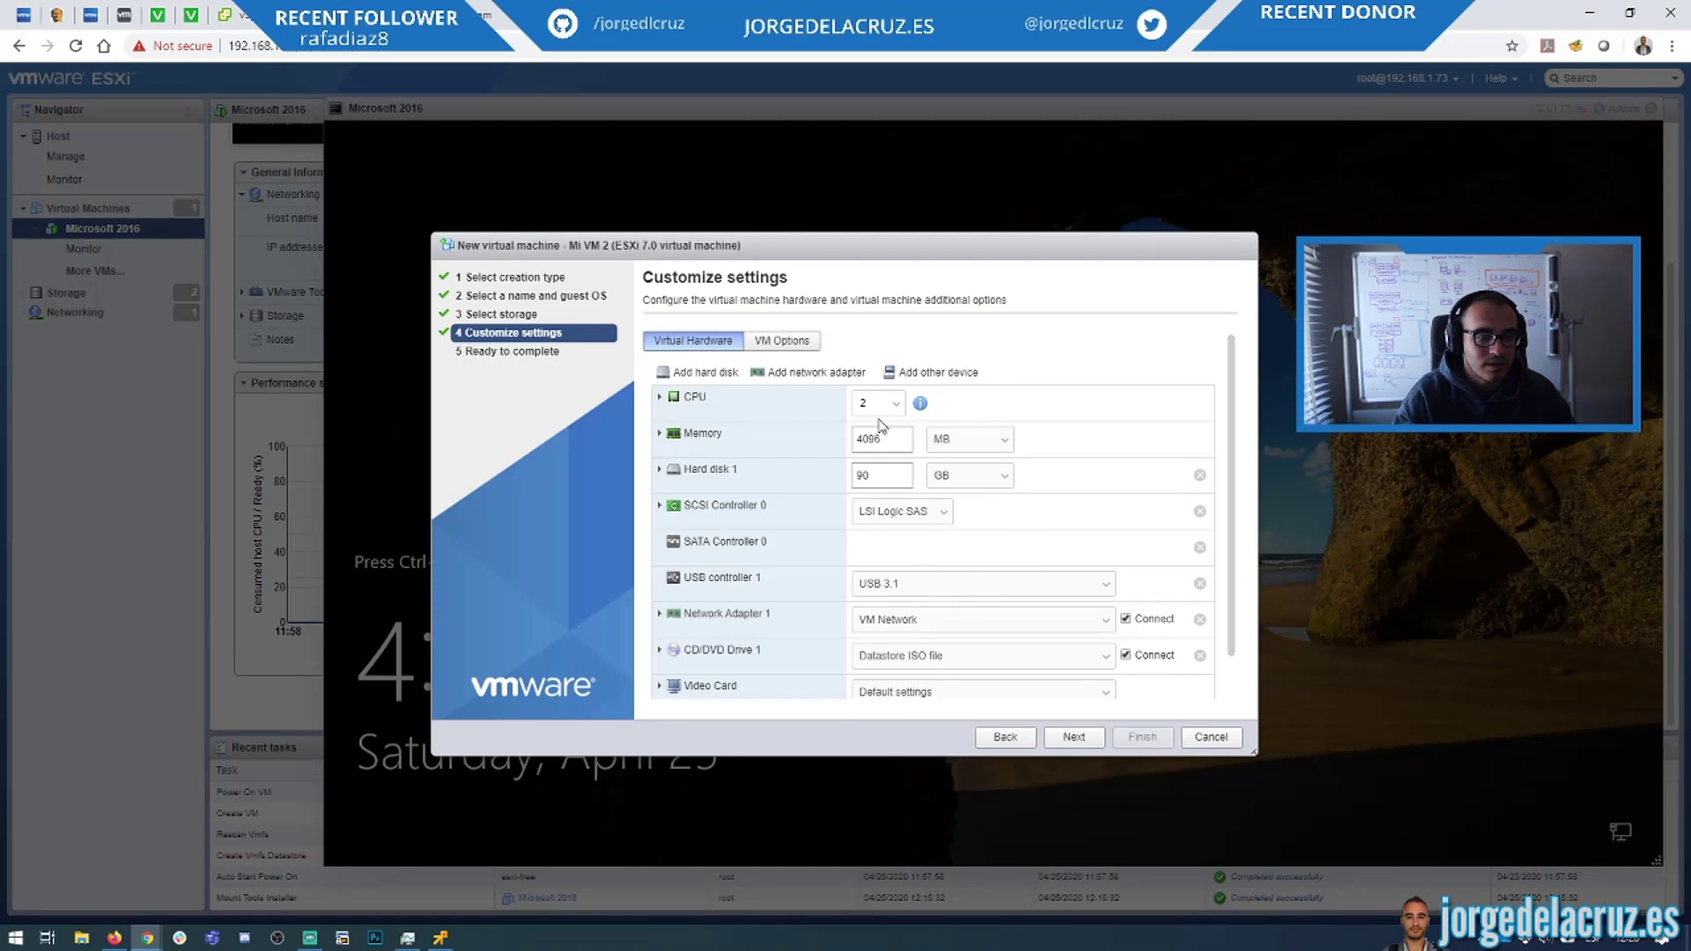
- Review the CPU settings and summary, then finish creating Mi VM 2
left_click(661, 399)
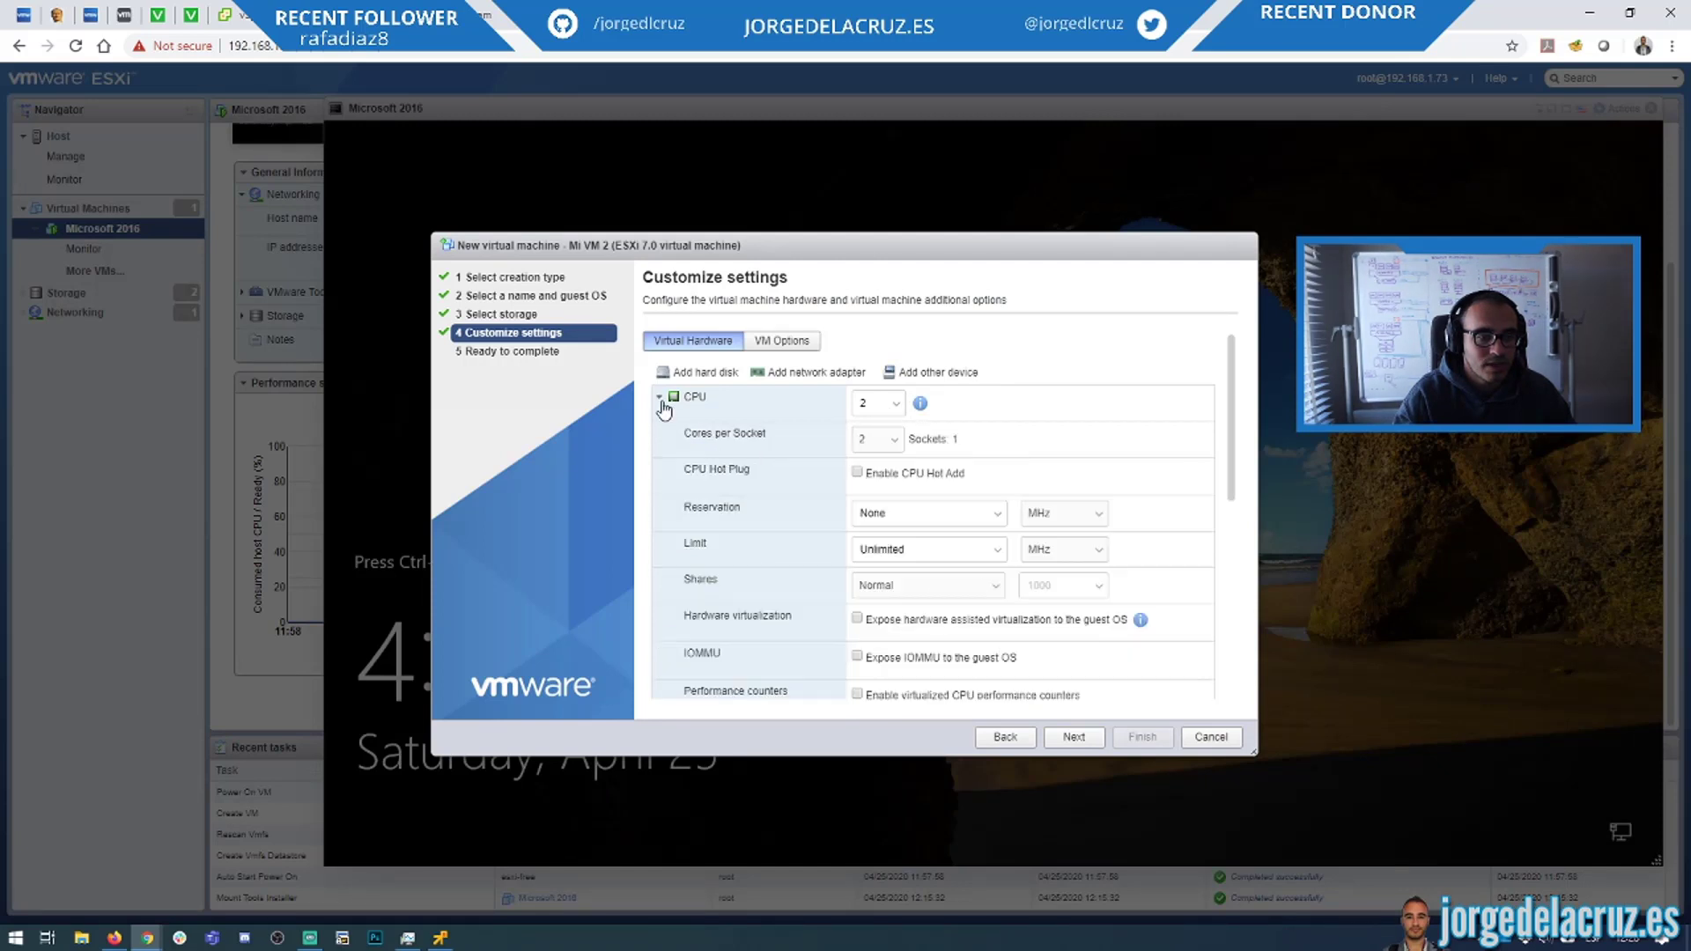
left_click(660, 399)
left_click(1073, 736)
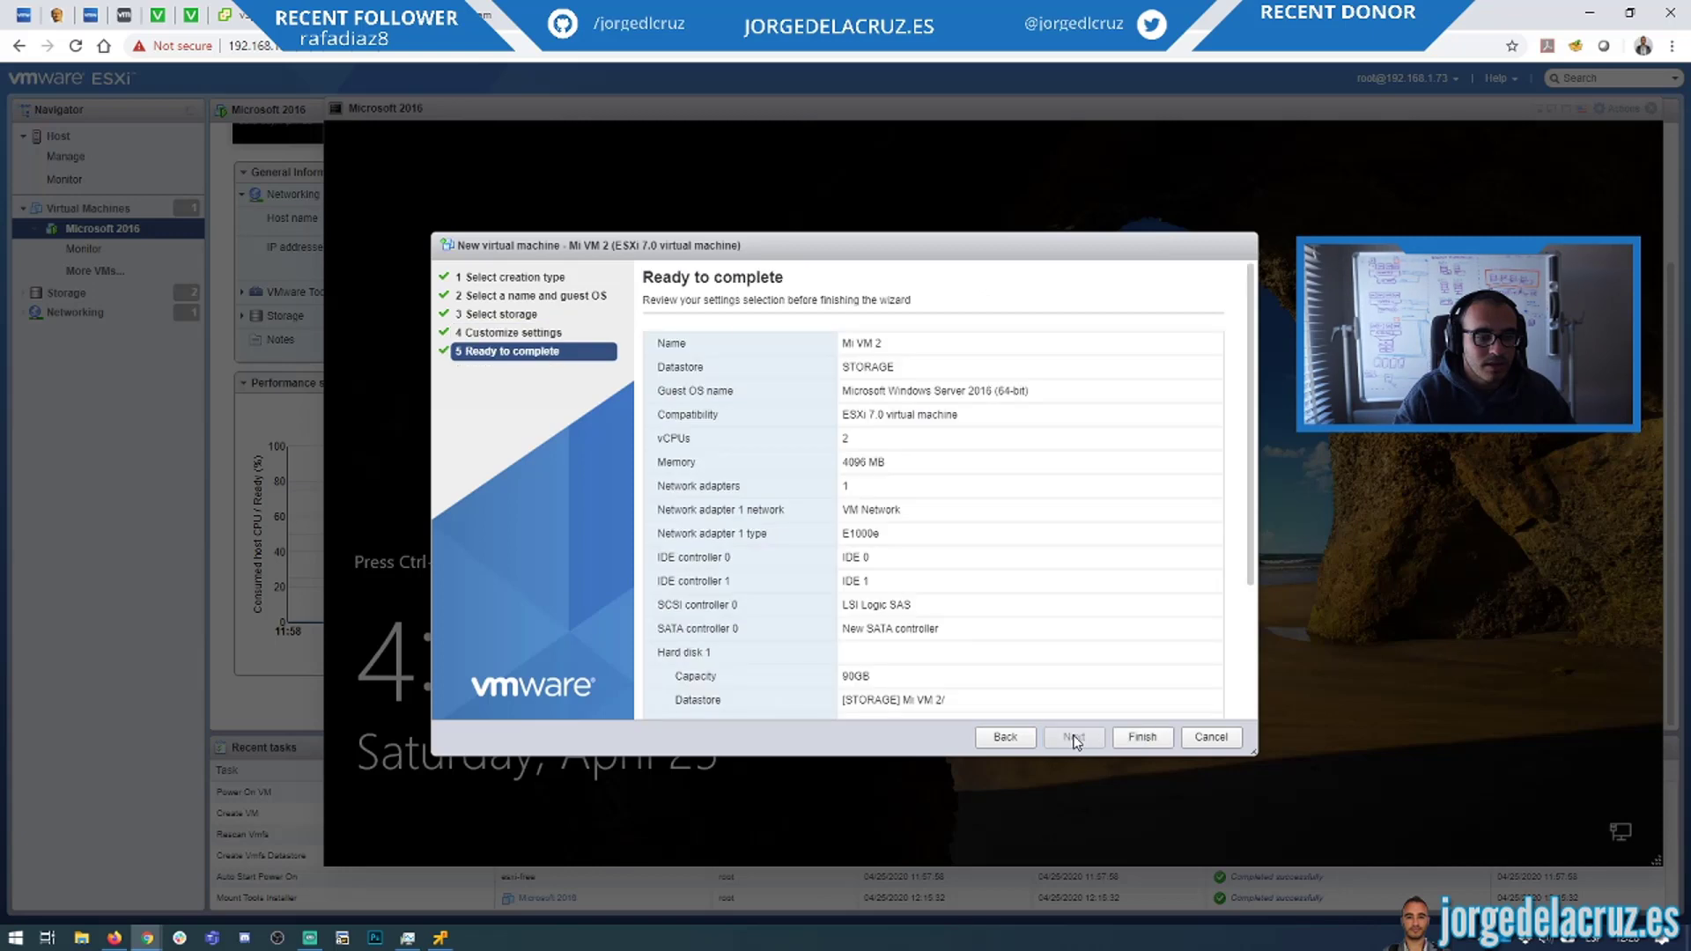
left_click(1142, 737)
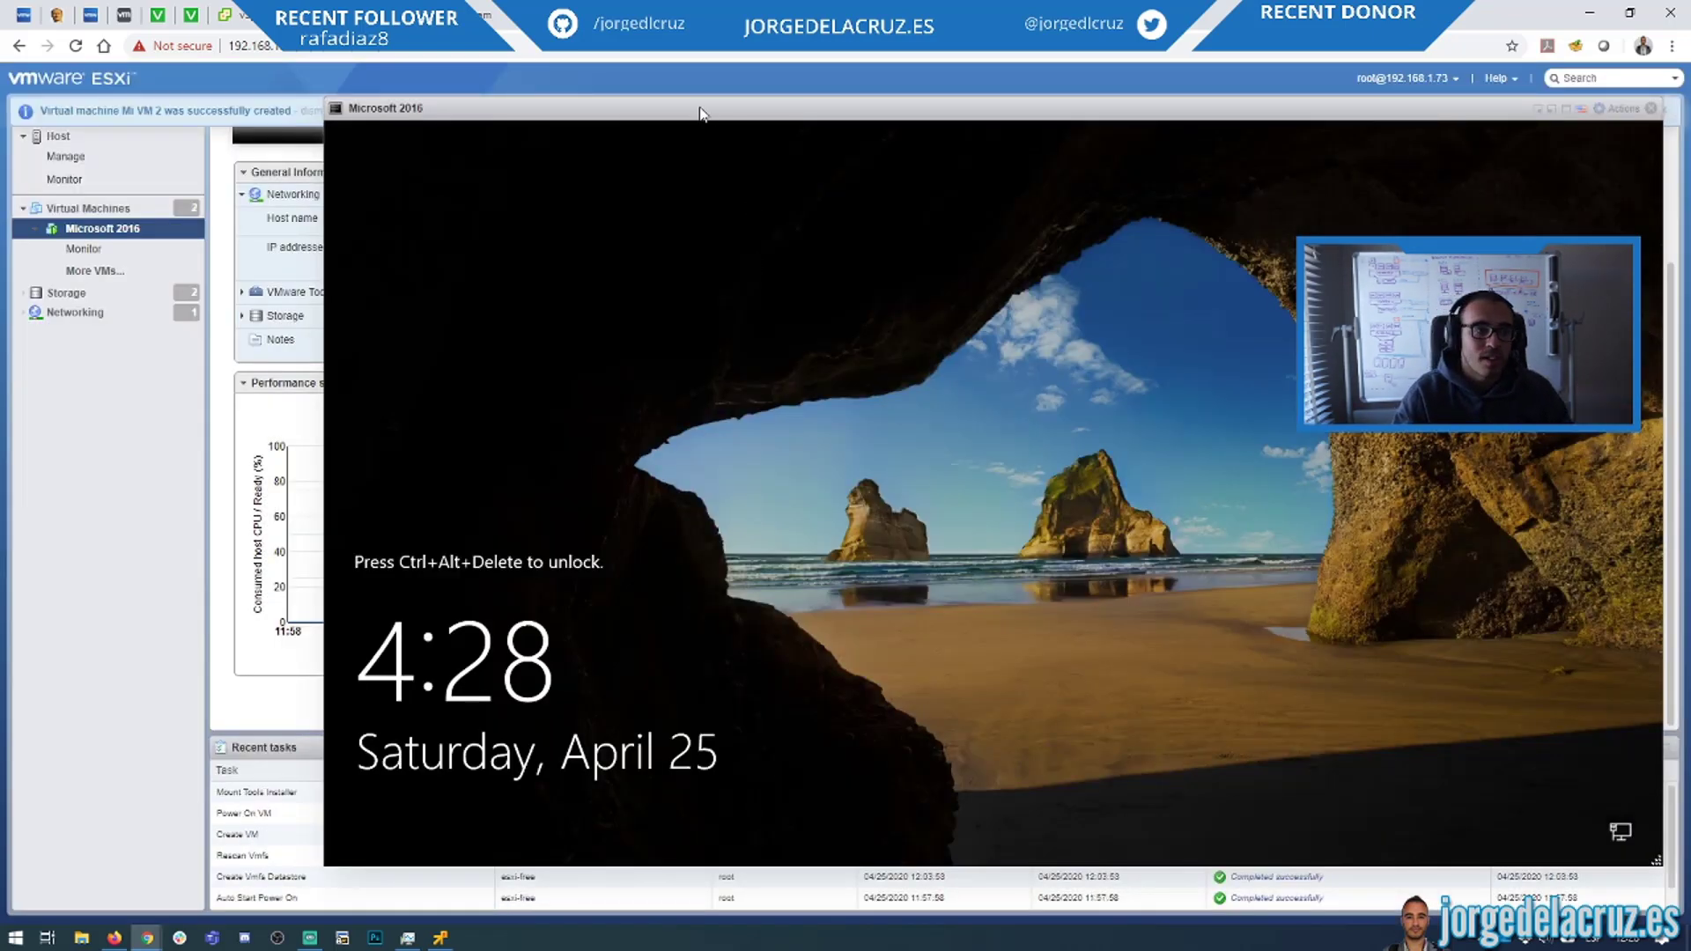
- Send Ctrl-Alt-Delete to the Microsoft 2016 VM and sign in with the Administrator password
left_click_drag(704, 108, 535, 83)
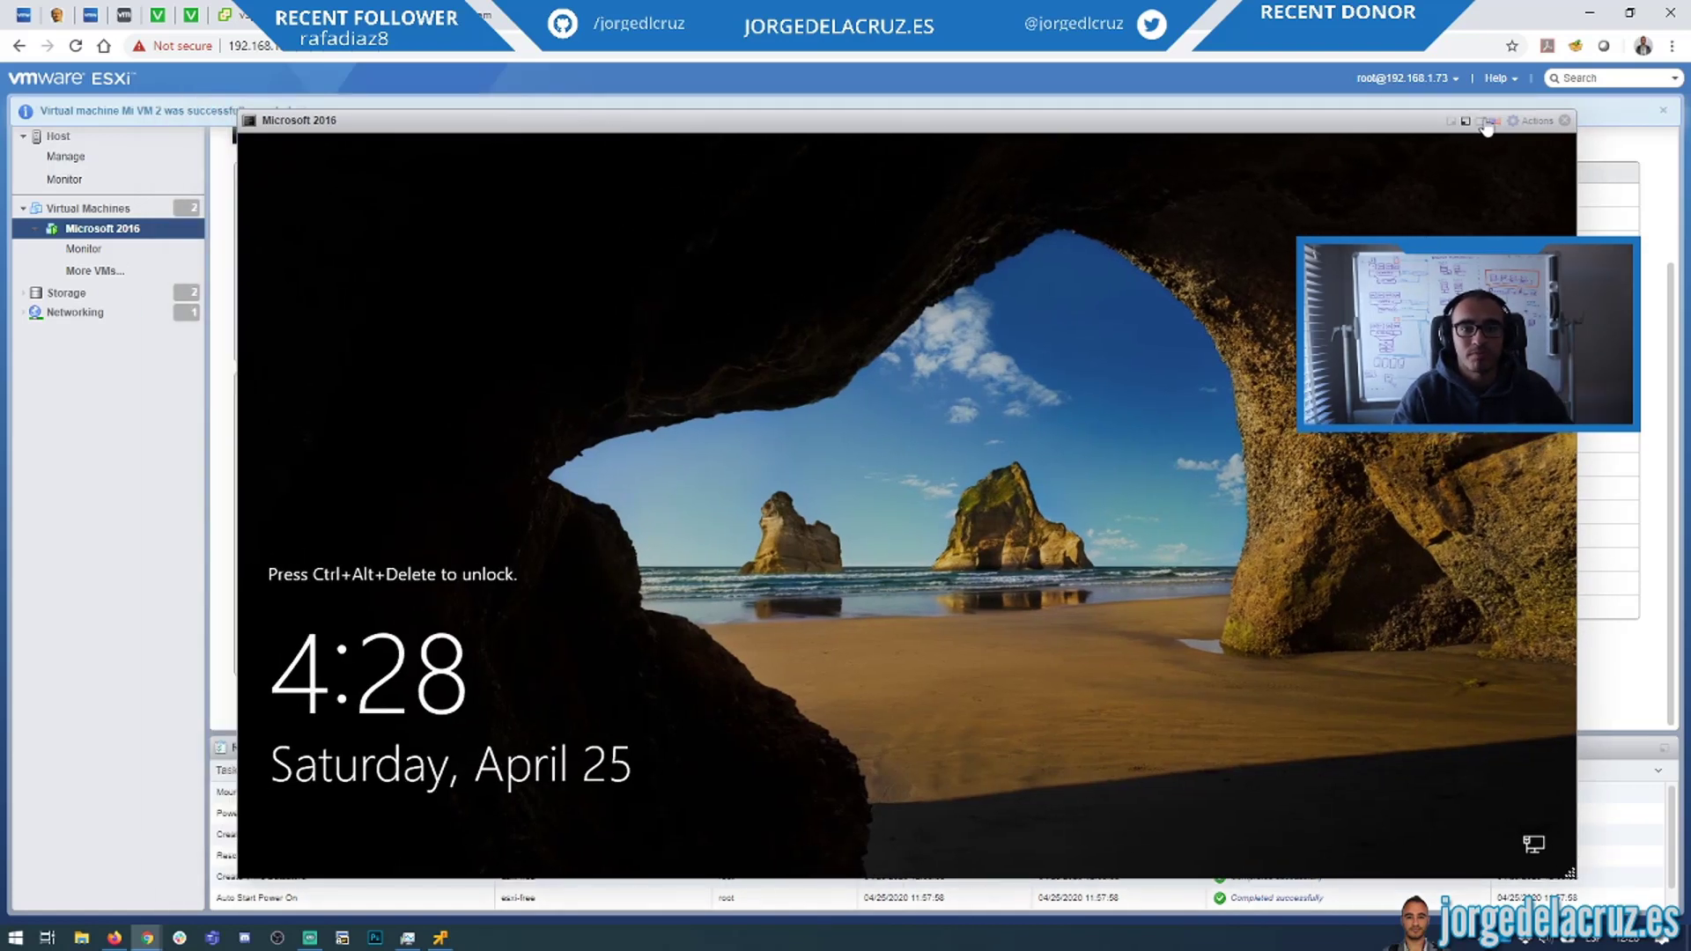
left_click(1515, 122)
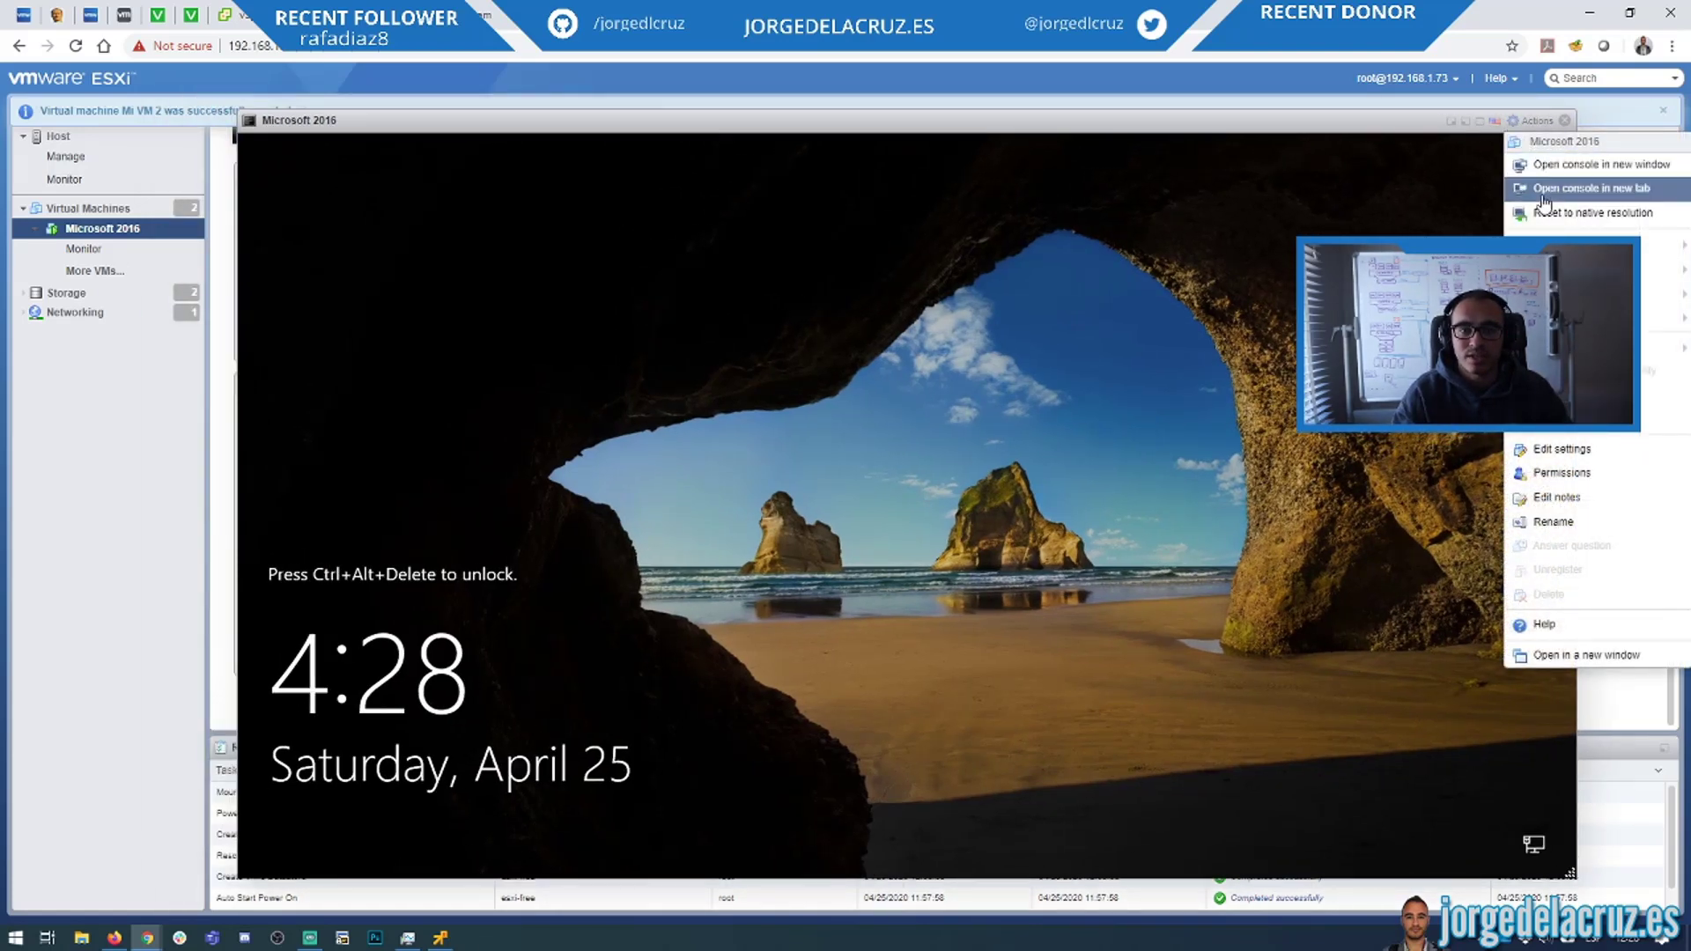
mouse_move(1550, 319)
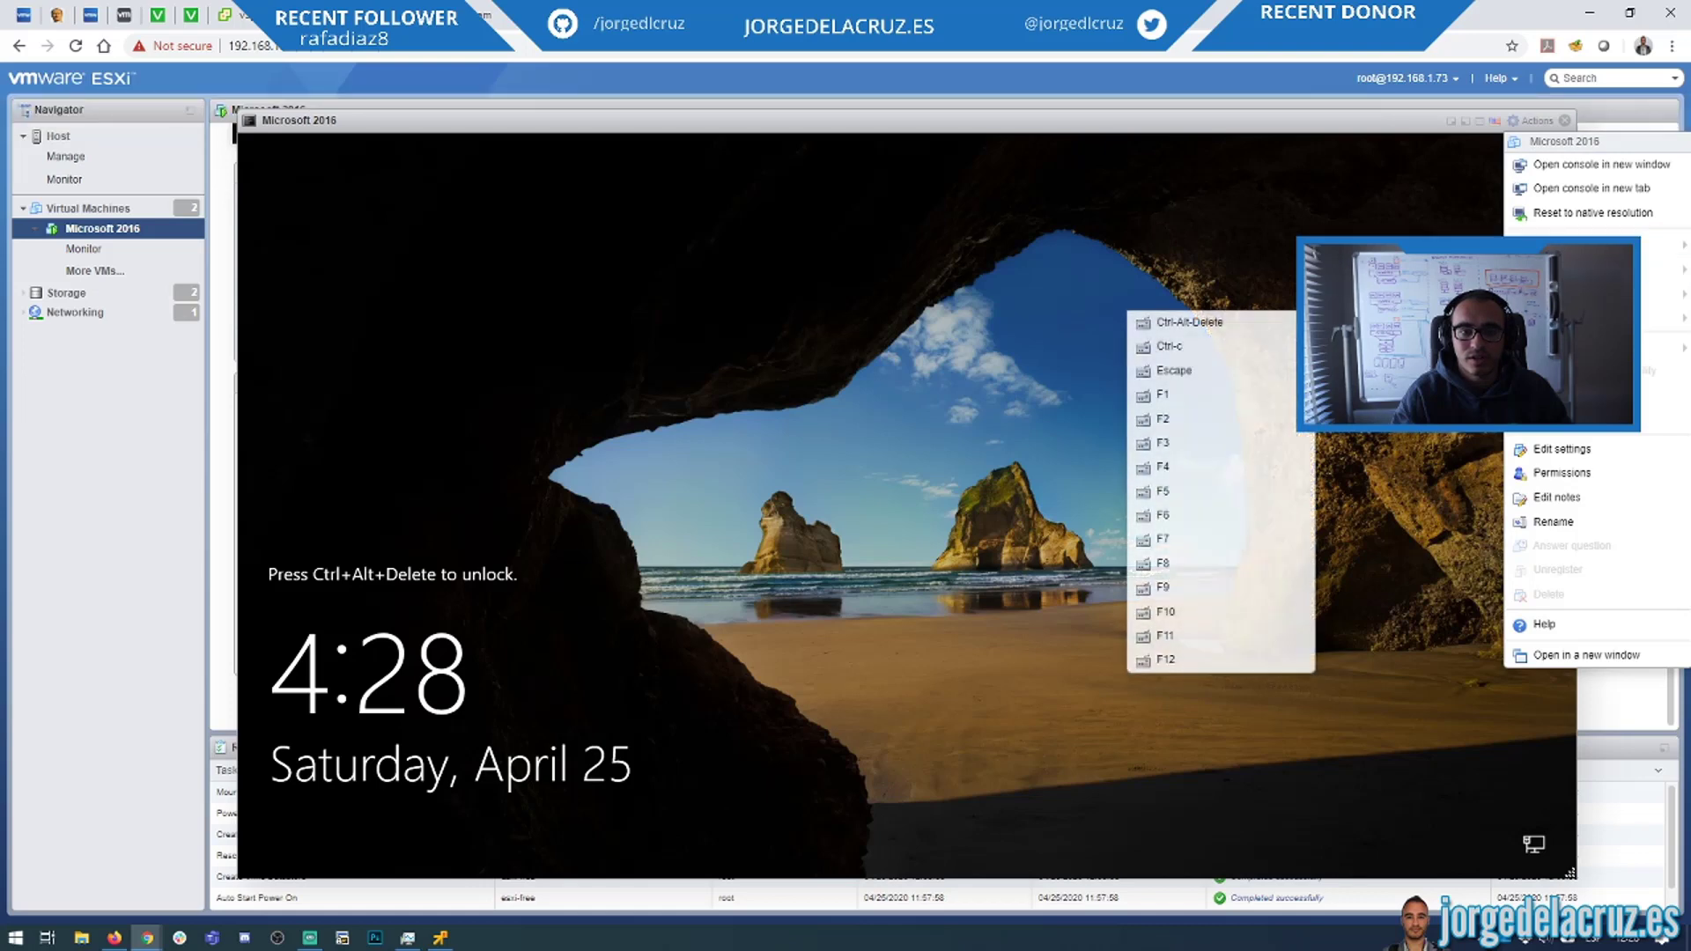
left_click(1185, 327)
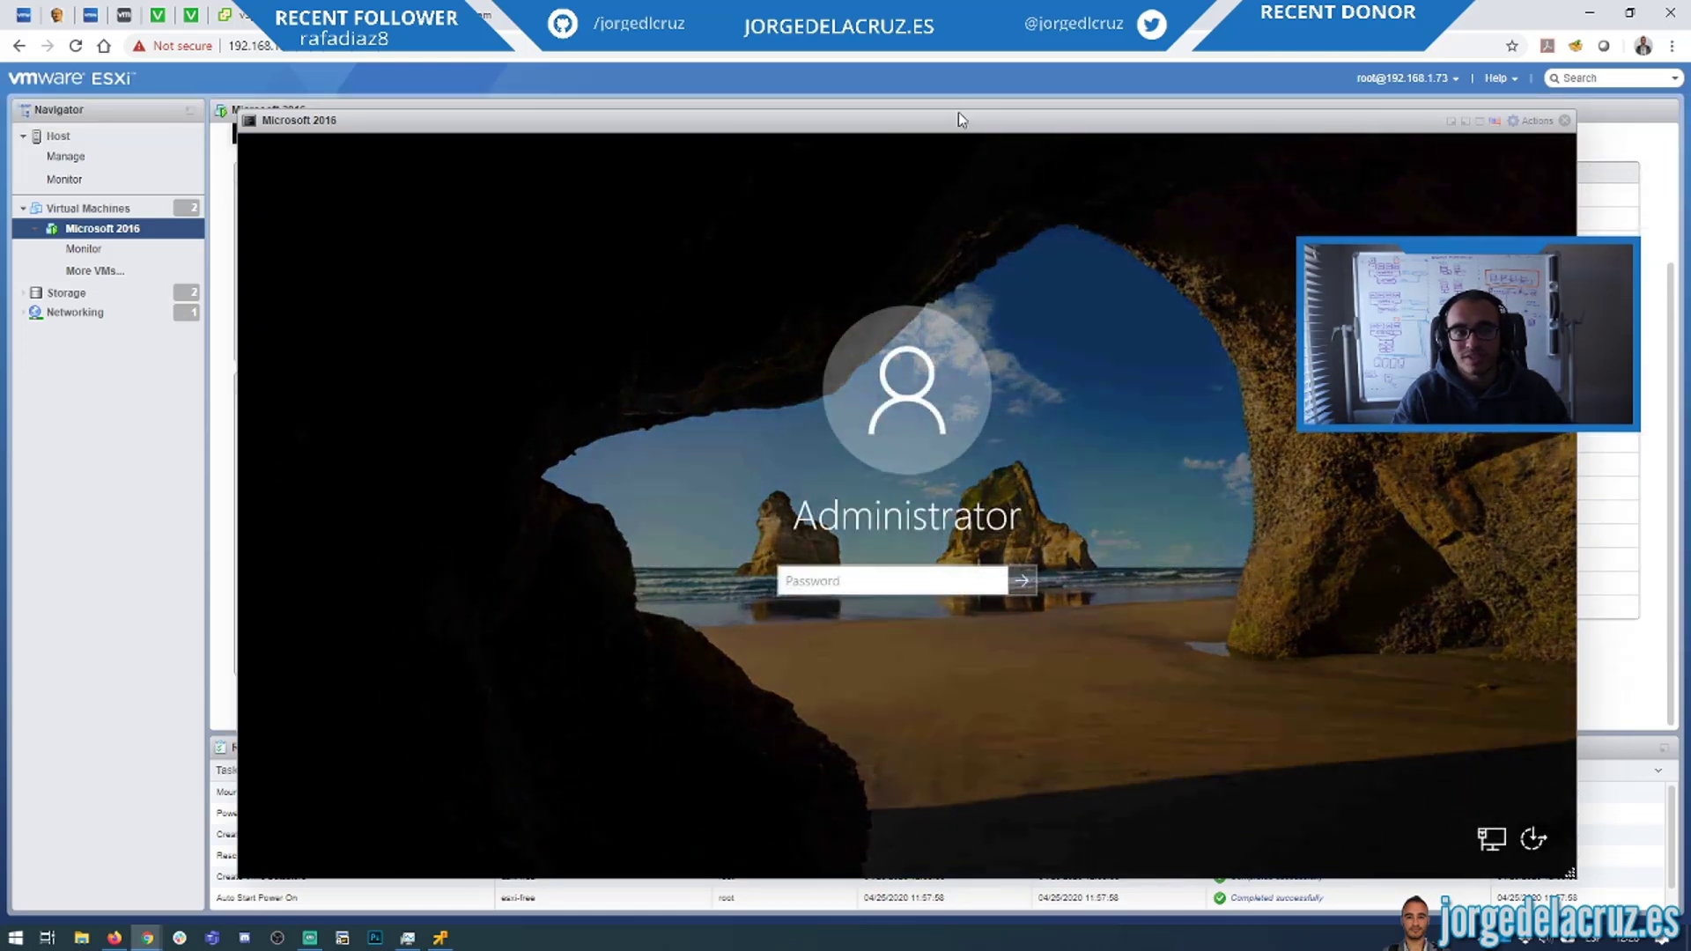
left_click_drag(943, 126, 847, 76)
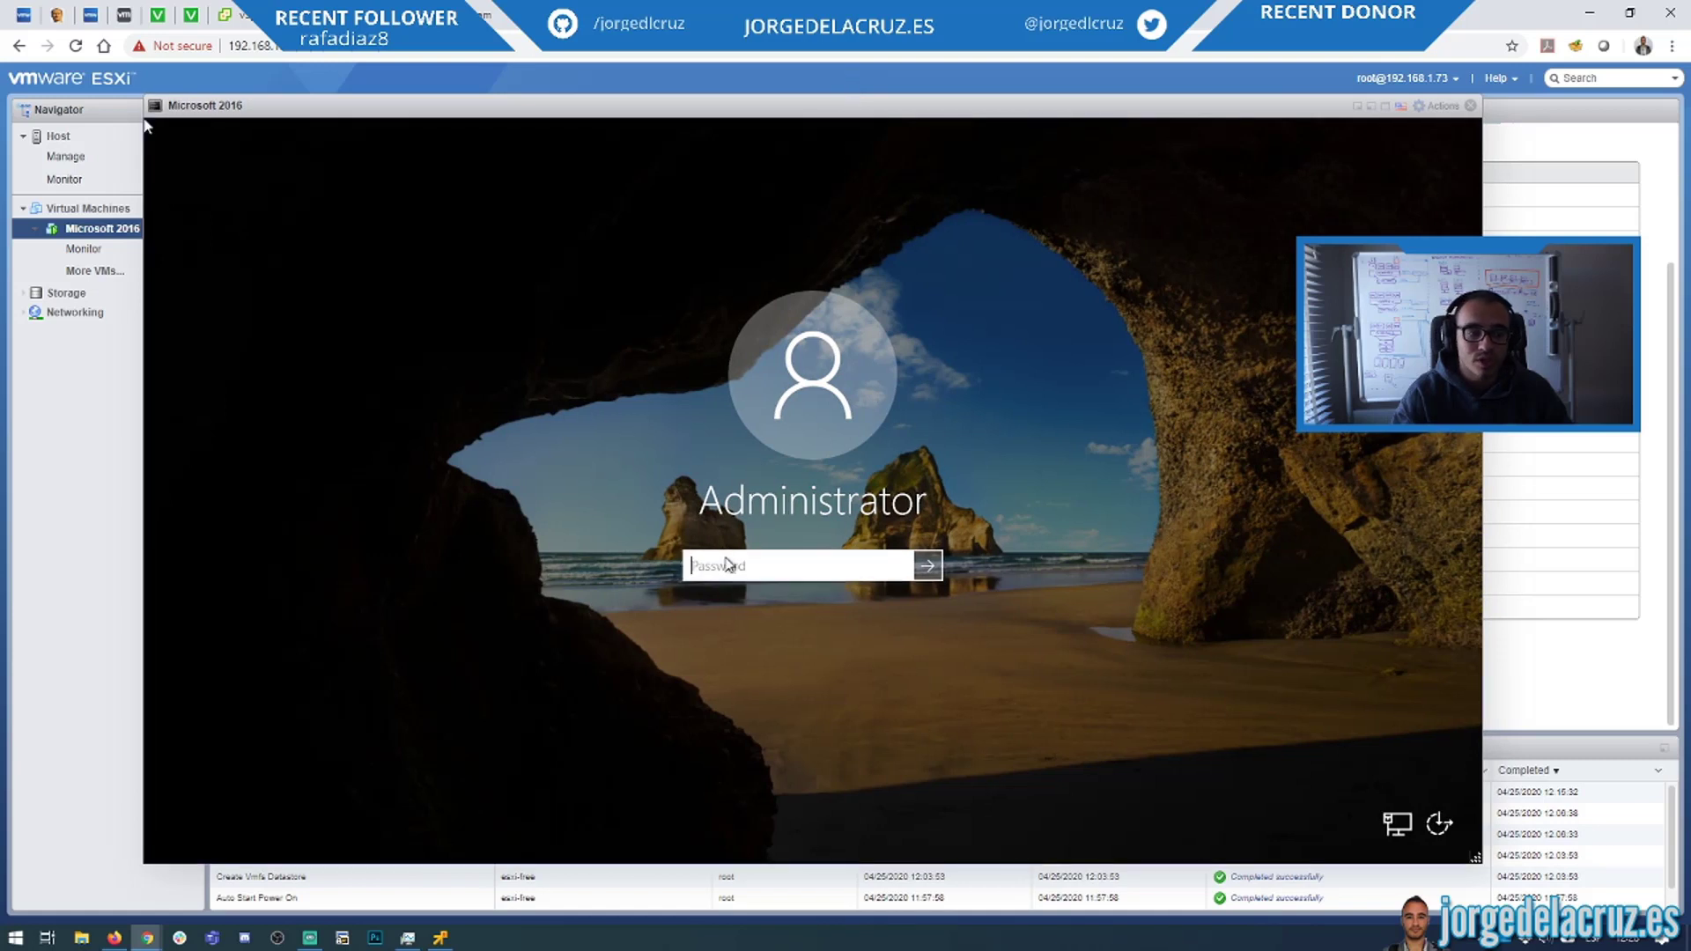
type("*******")
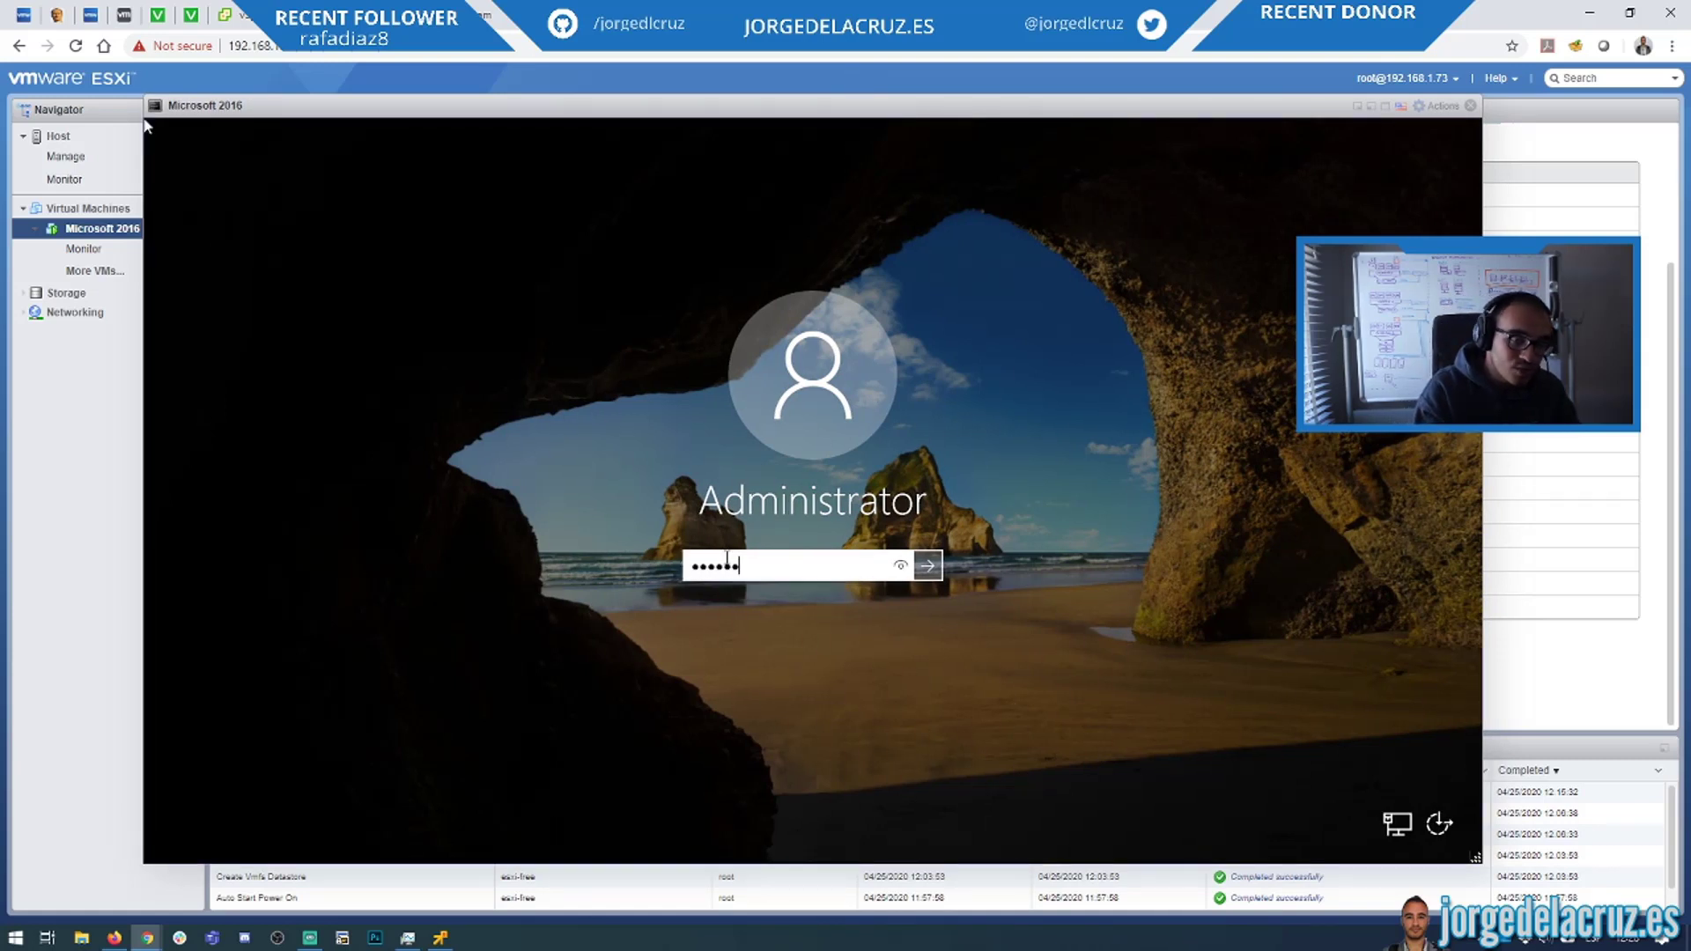
type("***")
key("Return")
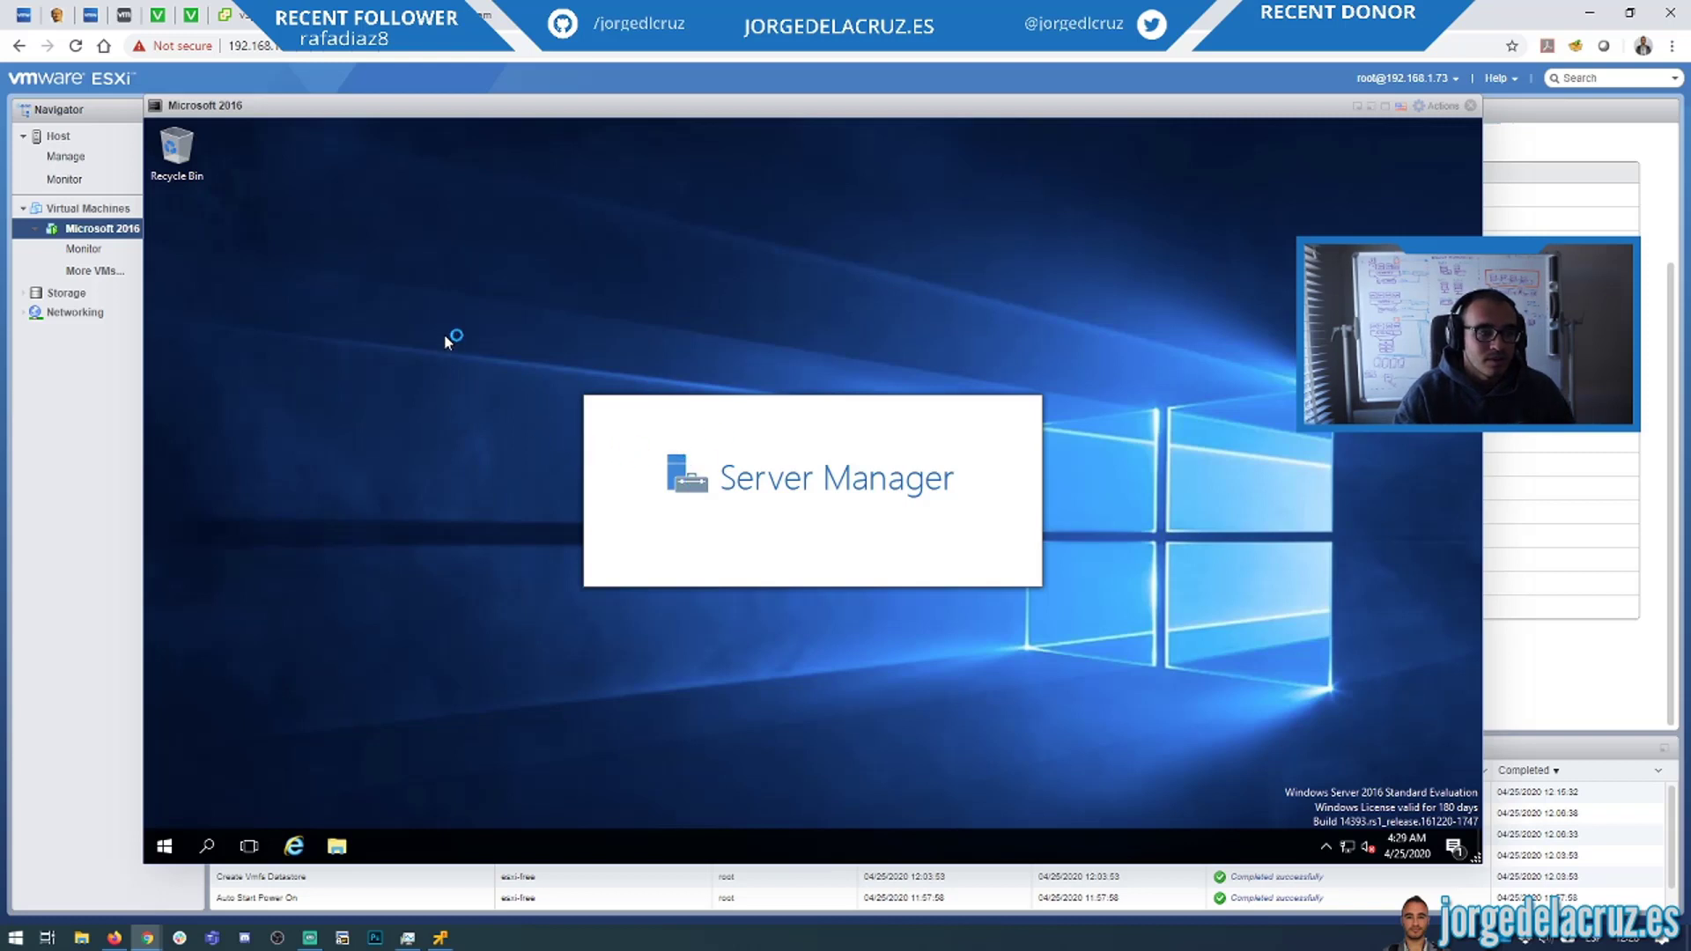
- Open File Explorer and try the recent Veeam disc image, dismissing the mount error
left_click(333, 851)
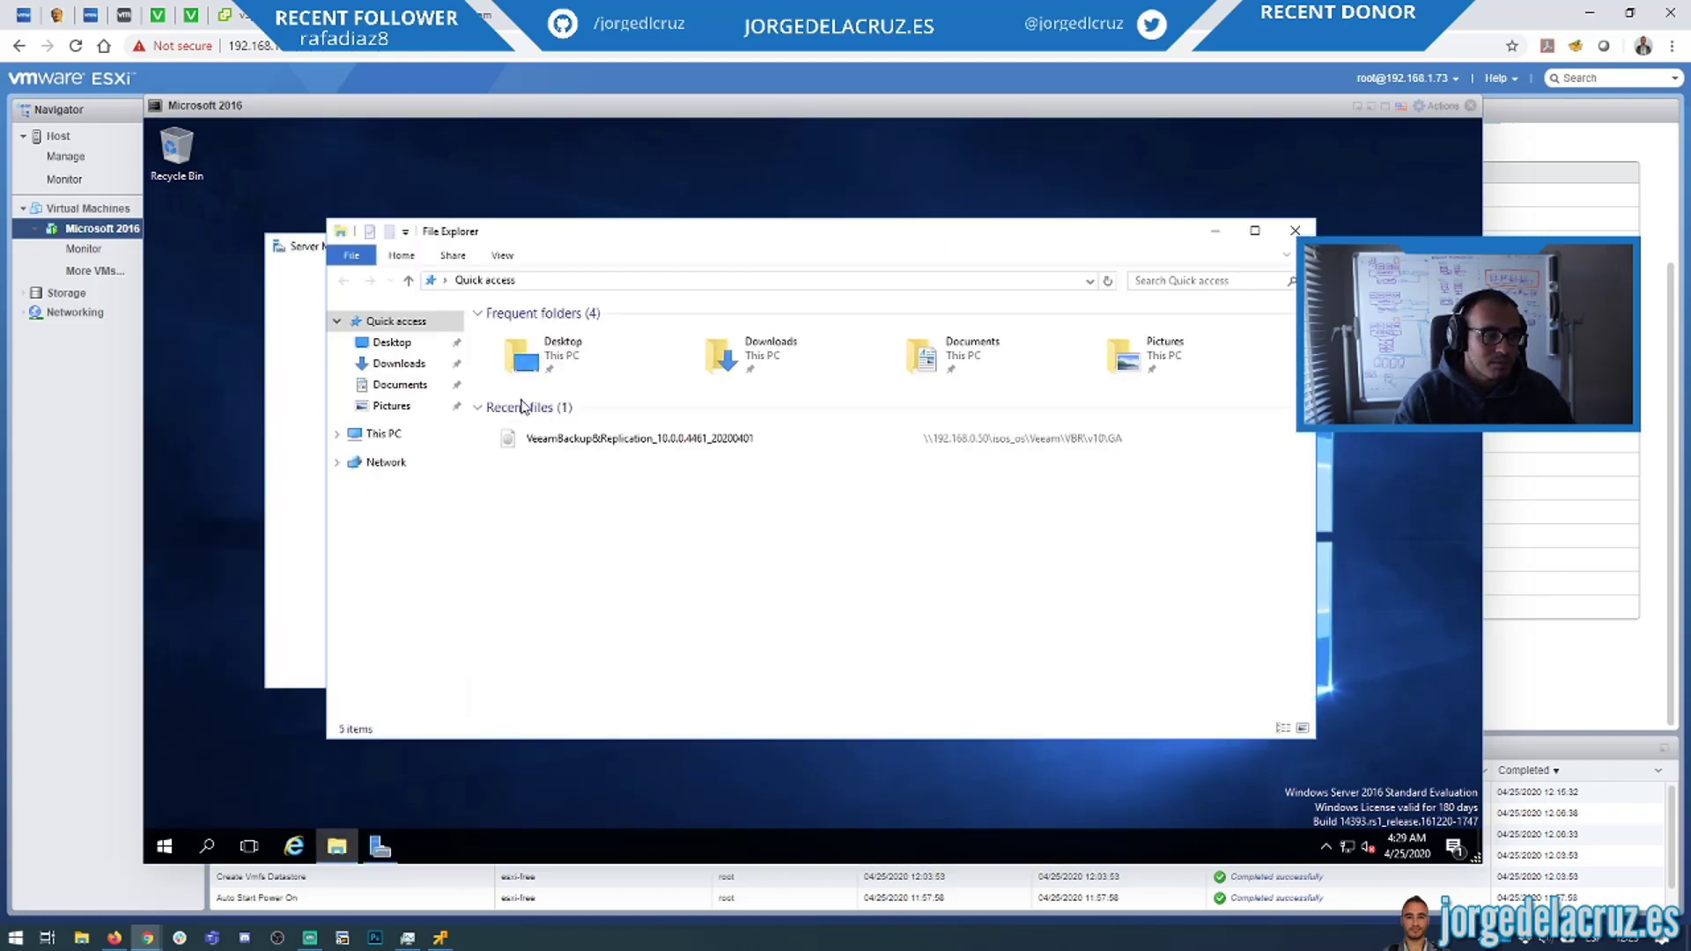
double_click(596, 445)
left_click(927, 483)
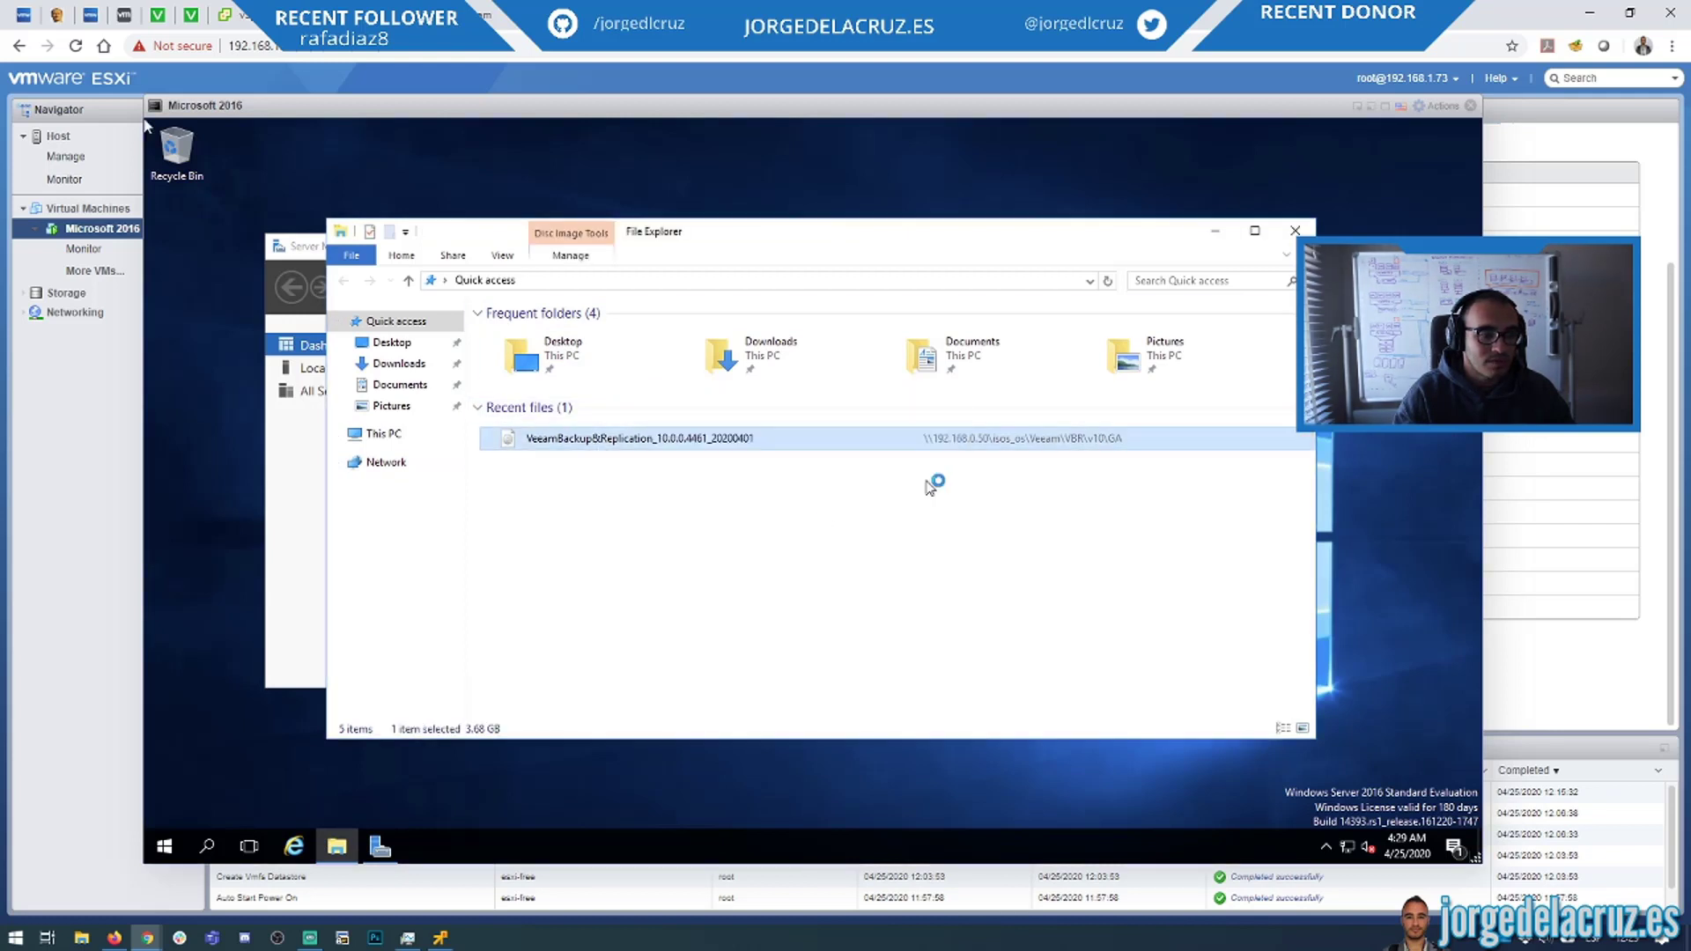
- Go to \\192.168.0.50 and open the isos_os share with remembered network credentials
left_click(619, 281)
type("\\\\192.16")
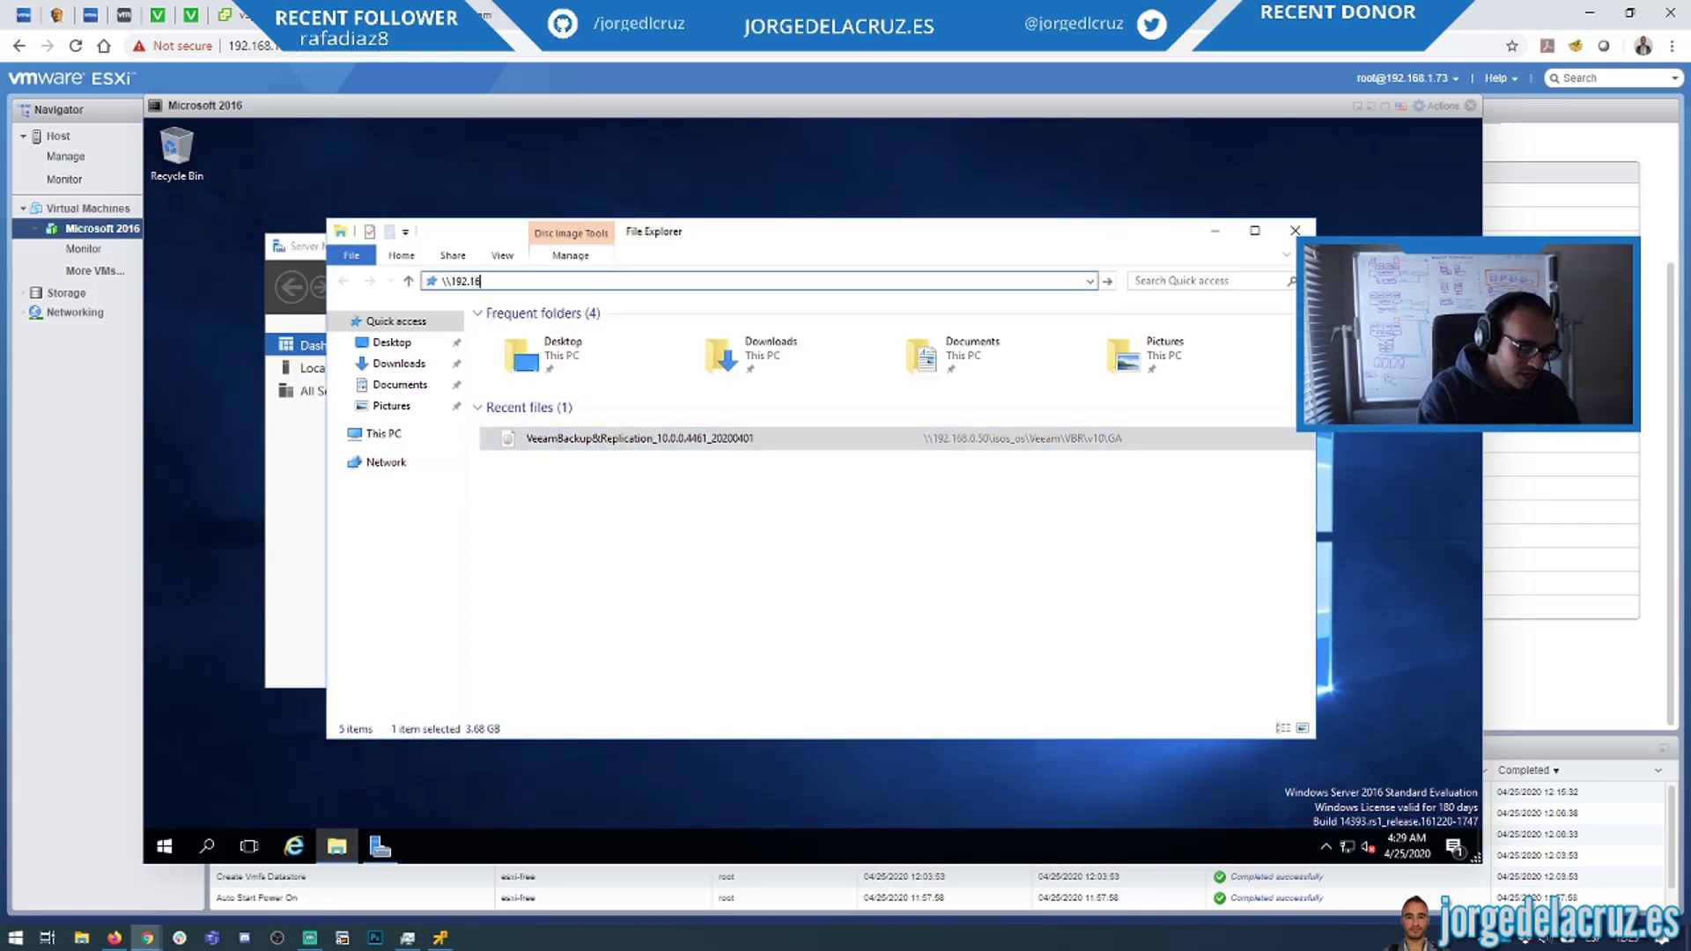
type("8.0.50")
key("Return")
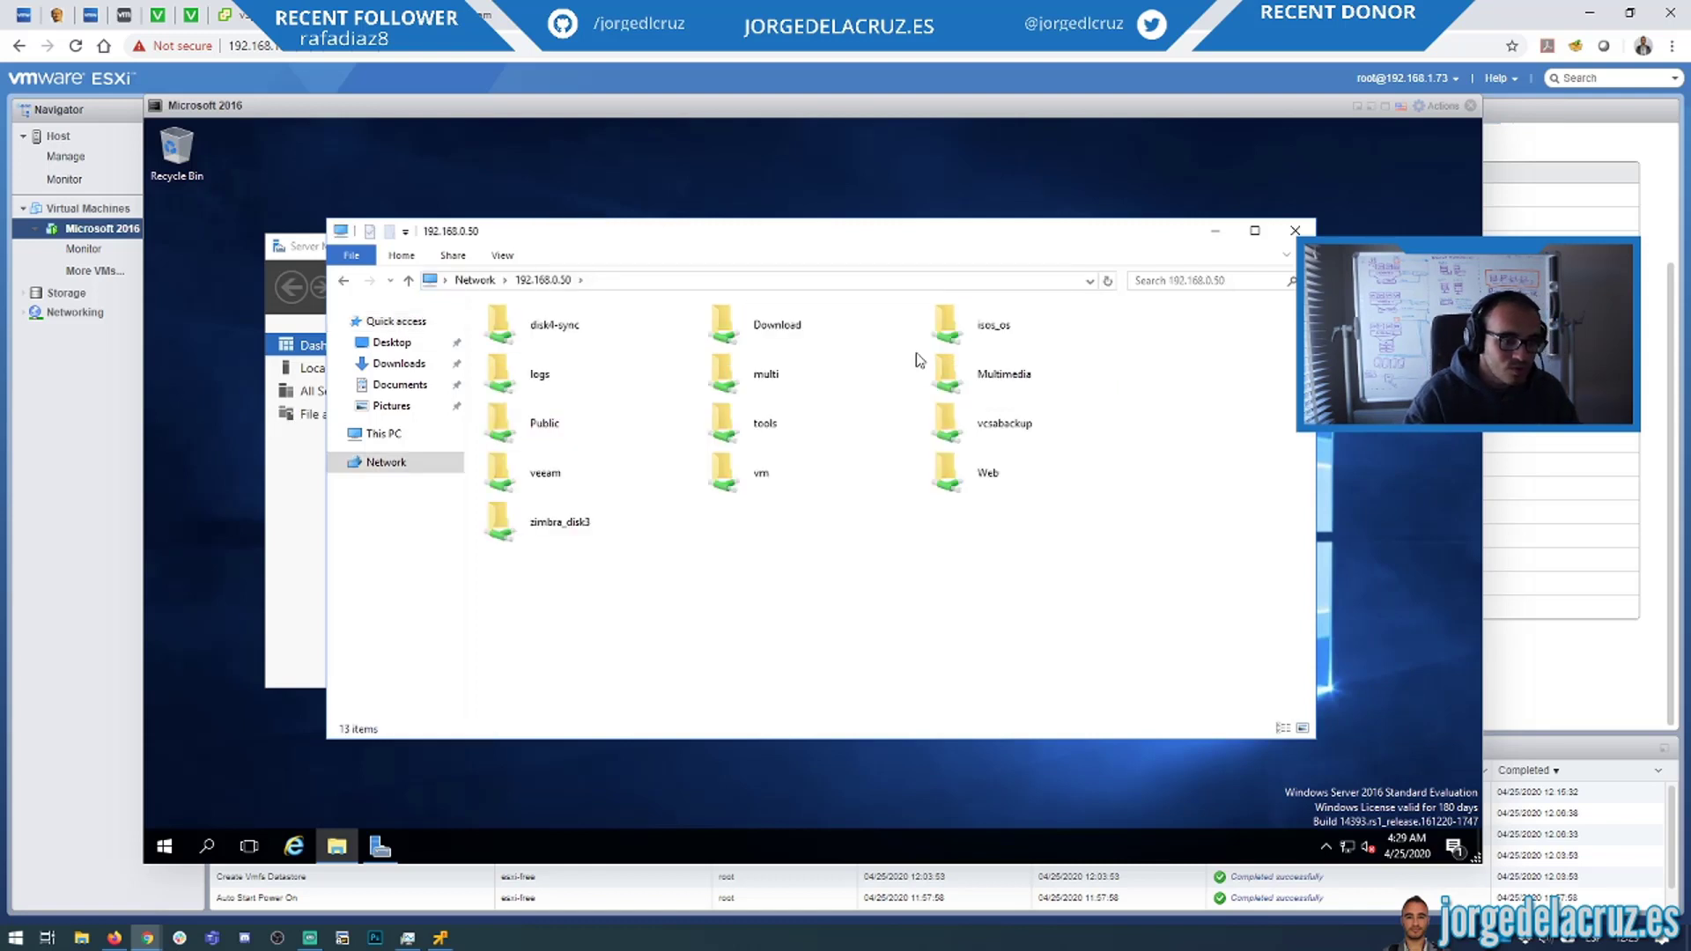
double_click(947, 326)
type("admin")
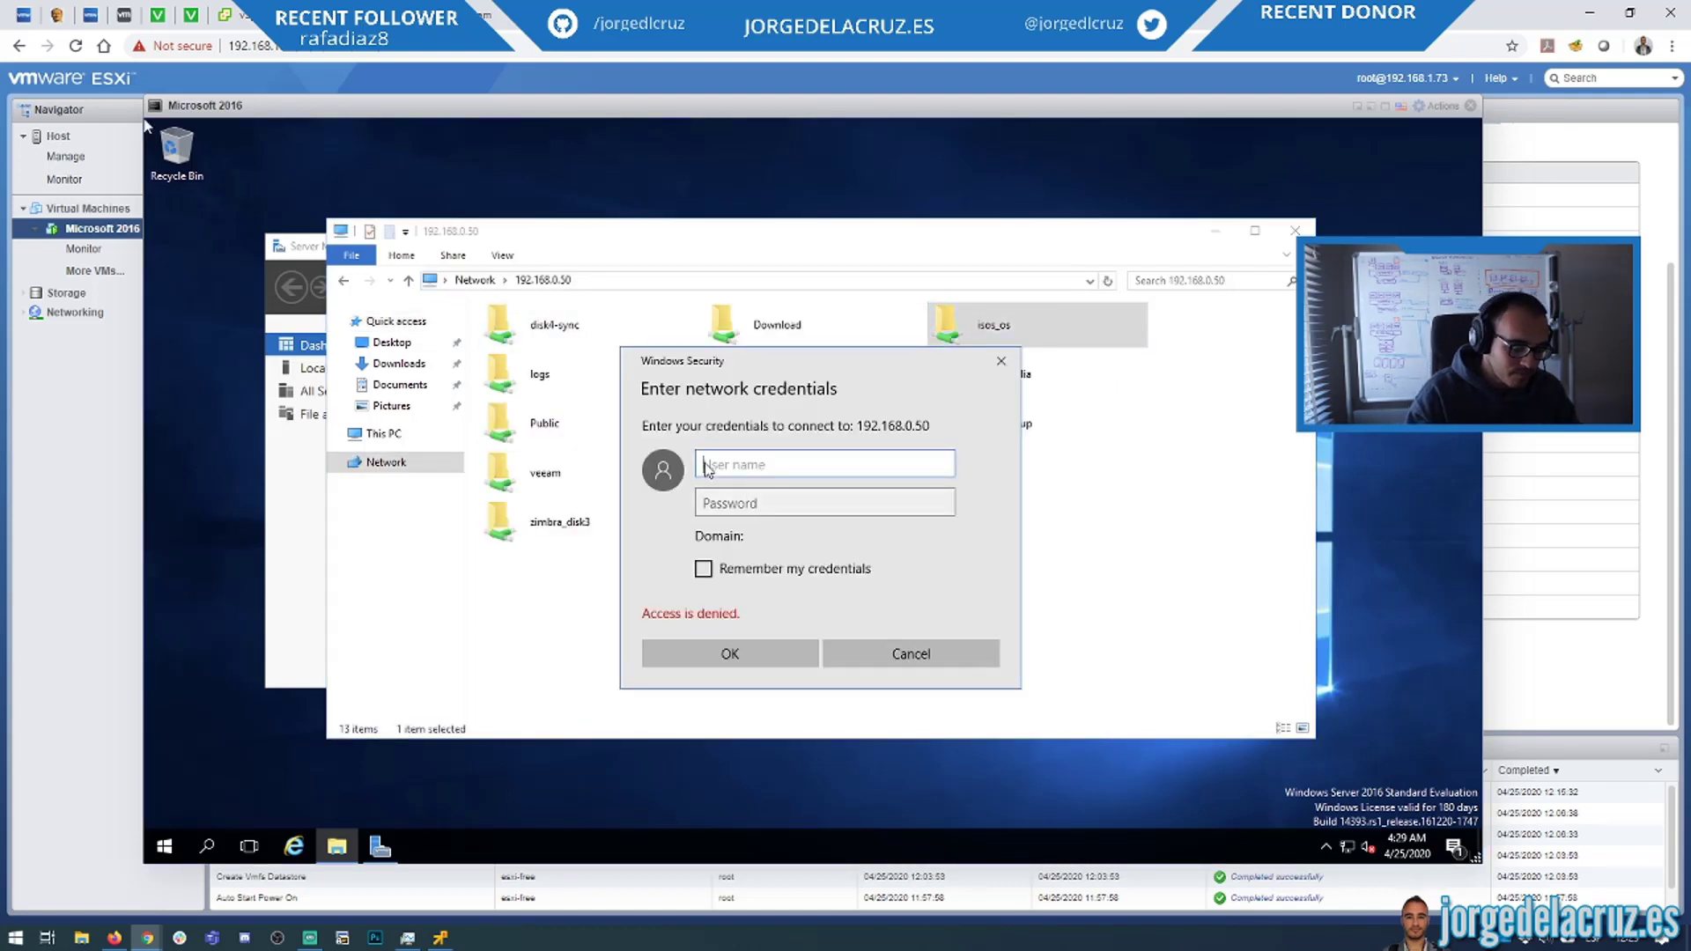
key("Tab")
type("••••••••••")
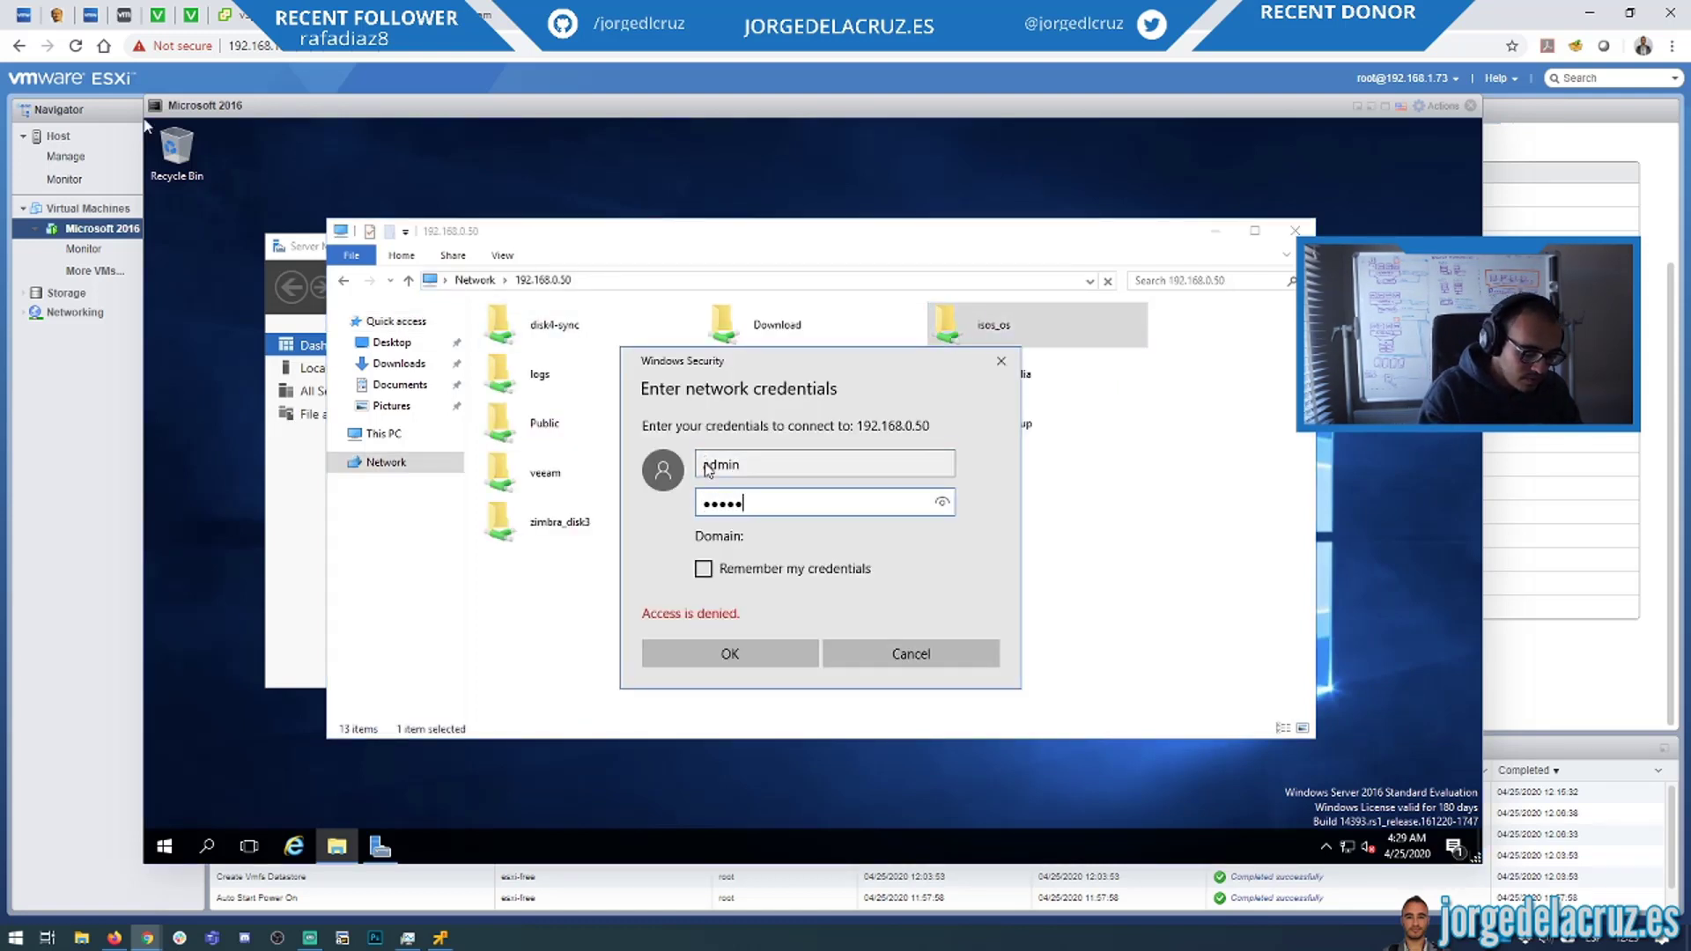
left_click(702, 568)
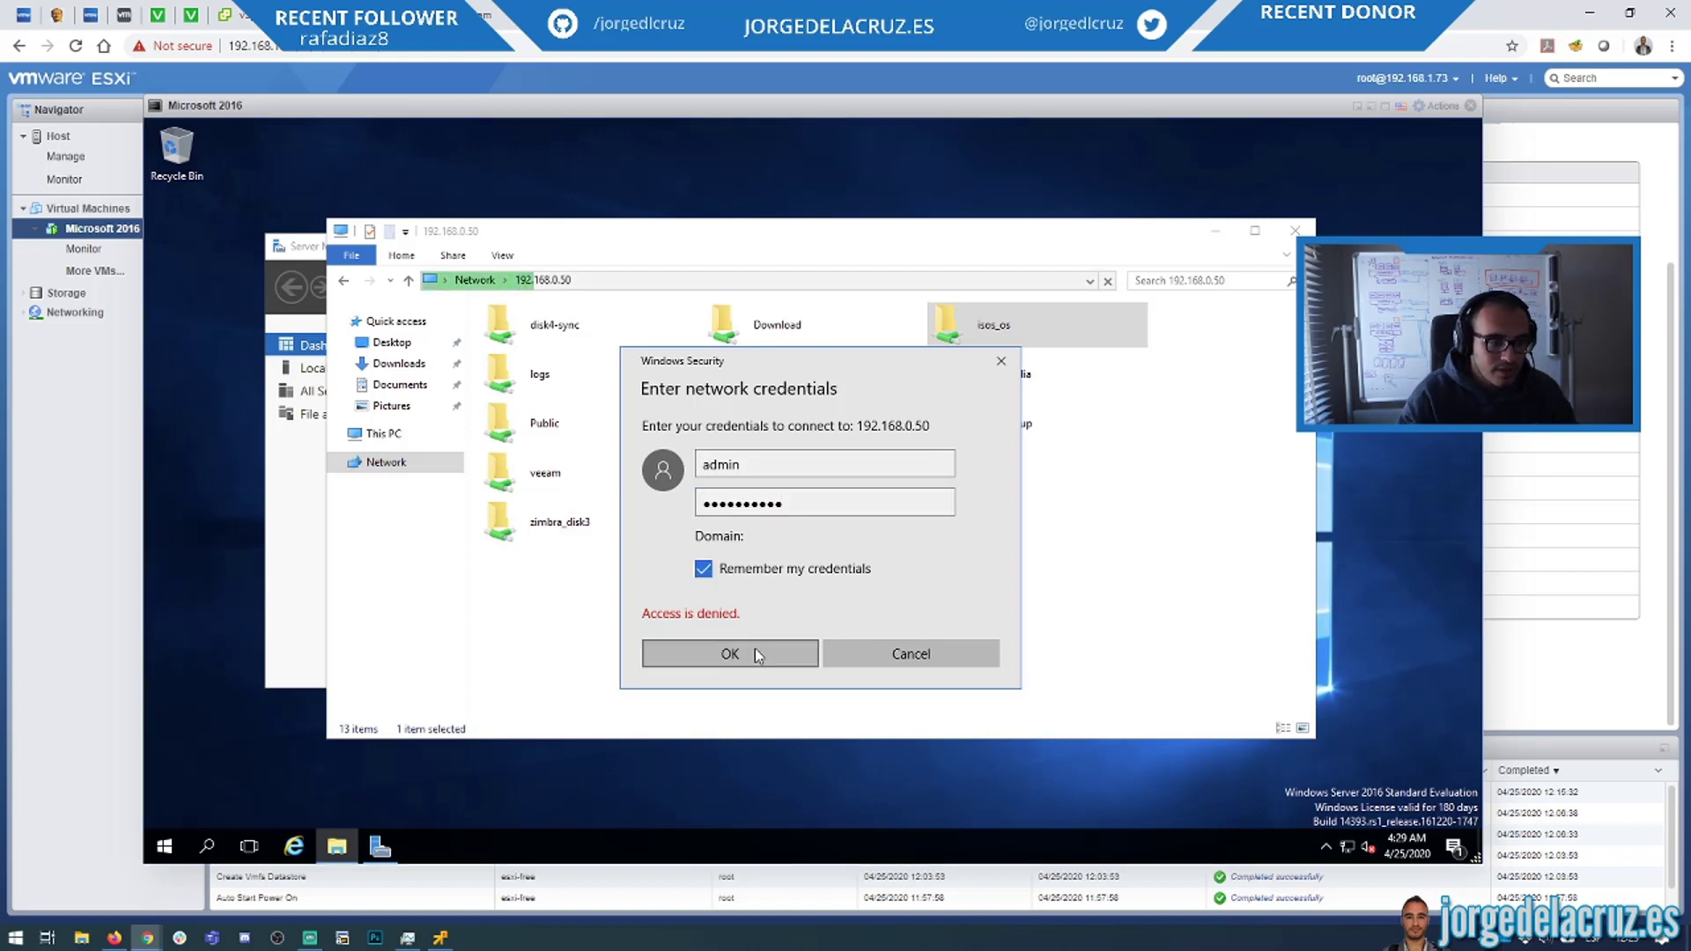
left_click(749, 654)
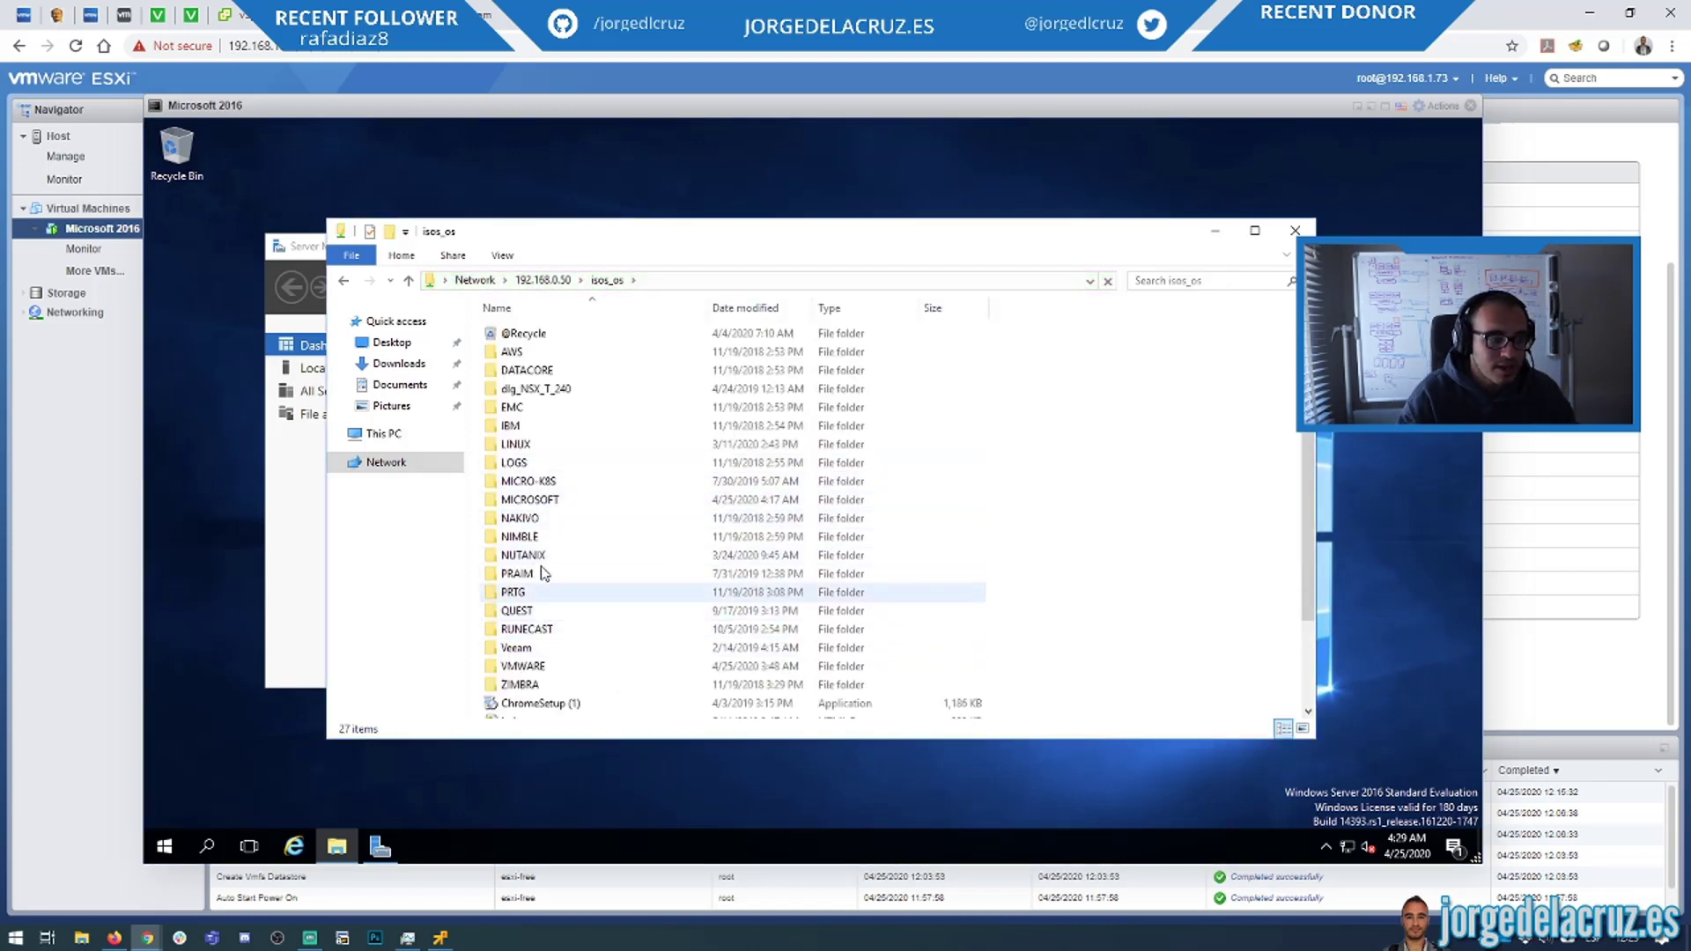
- Browse Veeam > VBR > v10 > GA and select the 10.0.0.4461 disc image
double_click(517, 649)
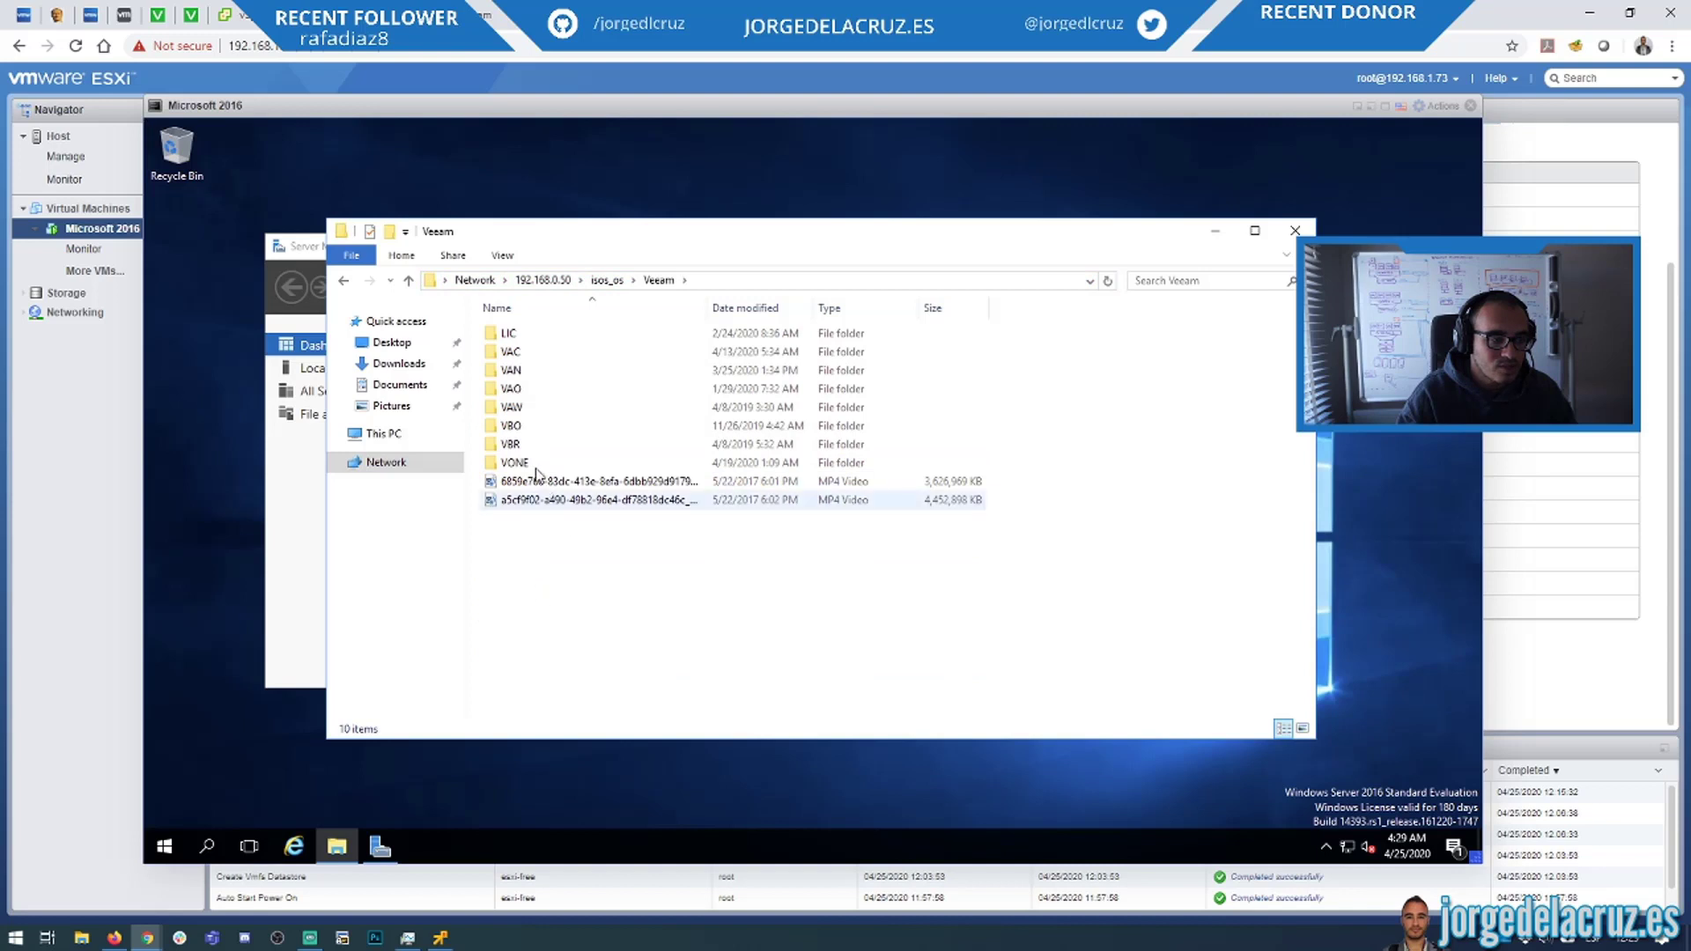
double_click(519, 451)
double_click(509, 370)
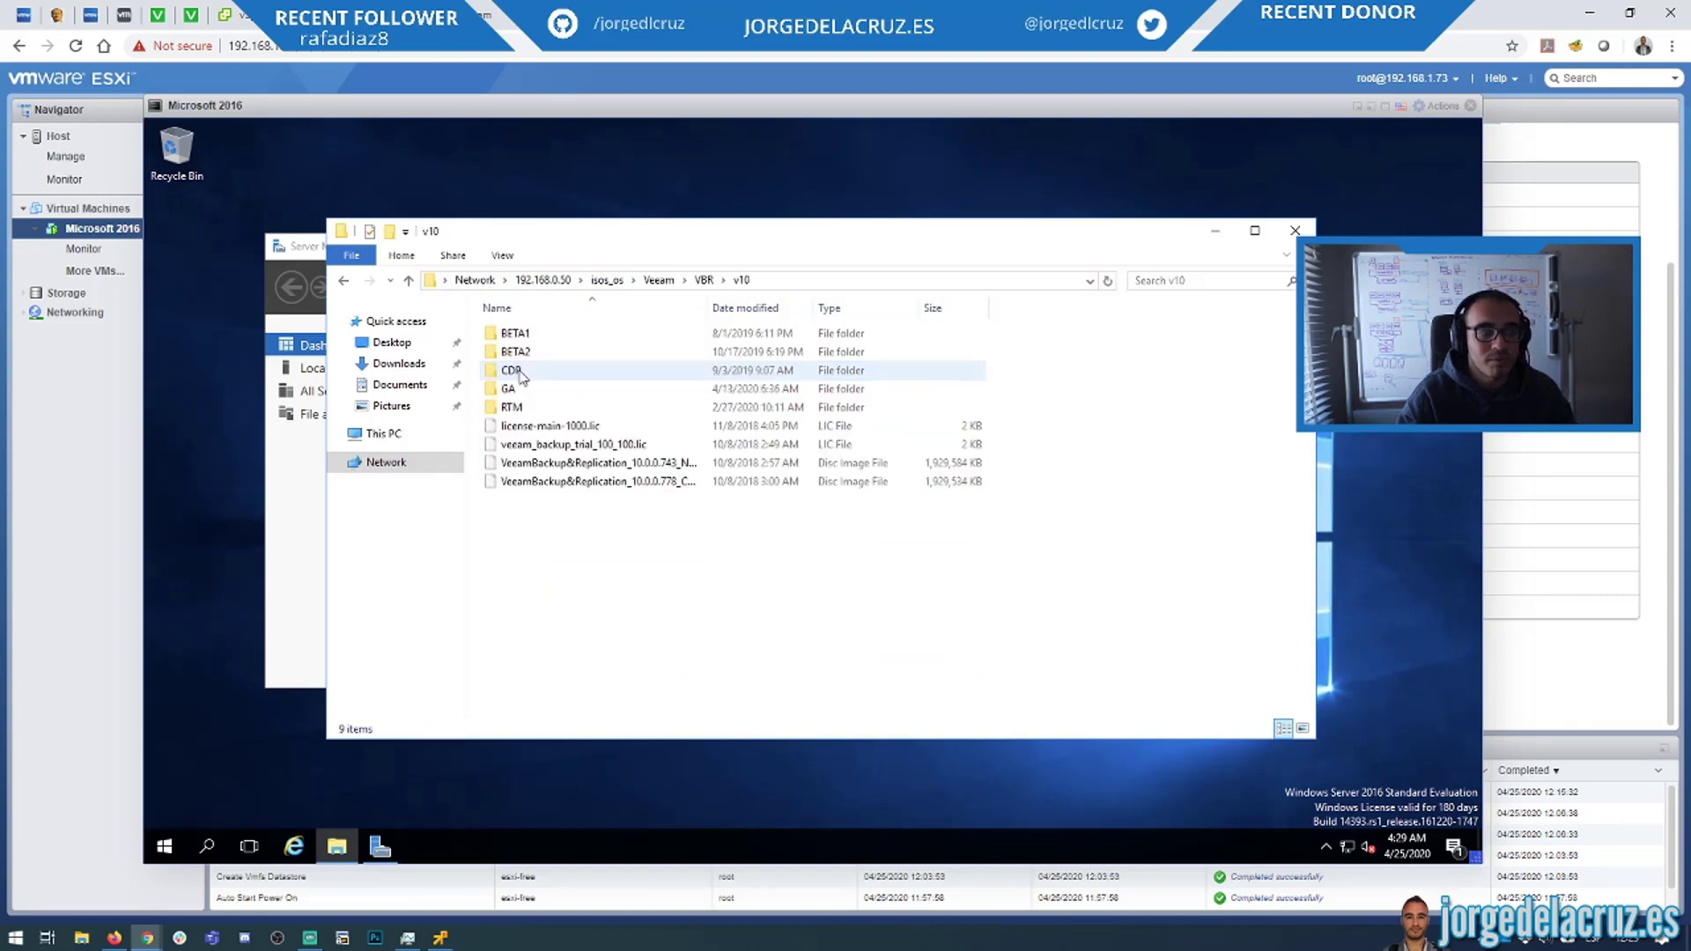
left_click(595, 464)
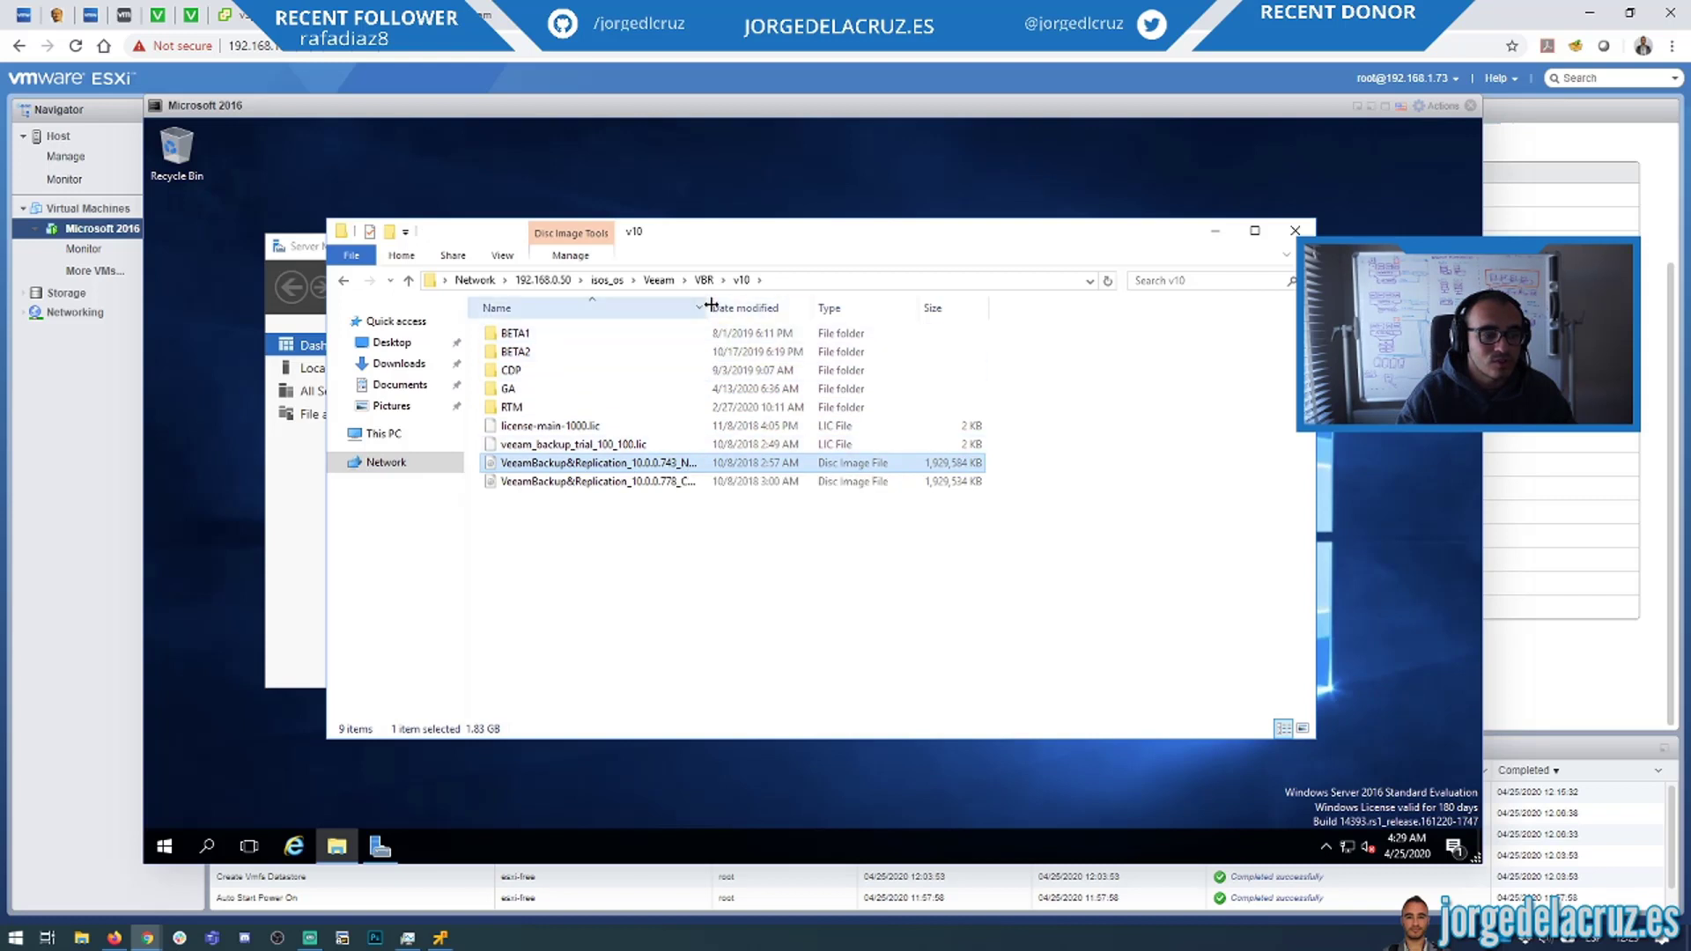
double_click(510, 390)
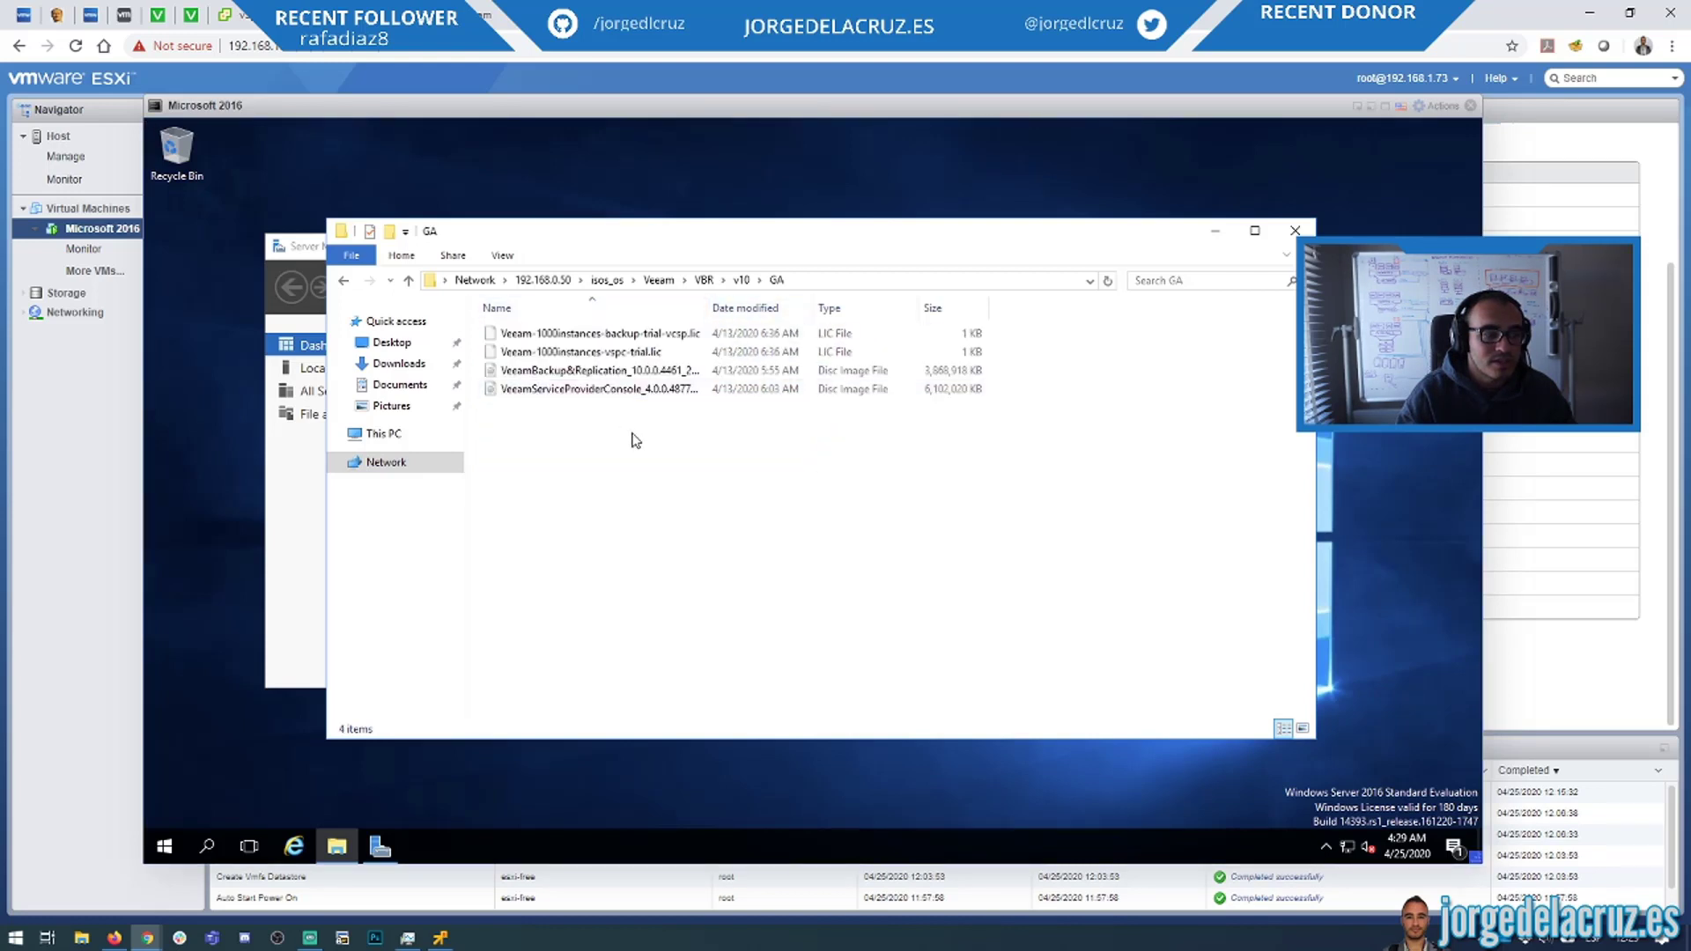
left_click(653, 370)
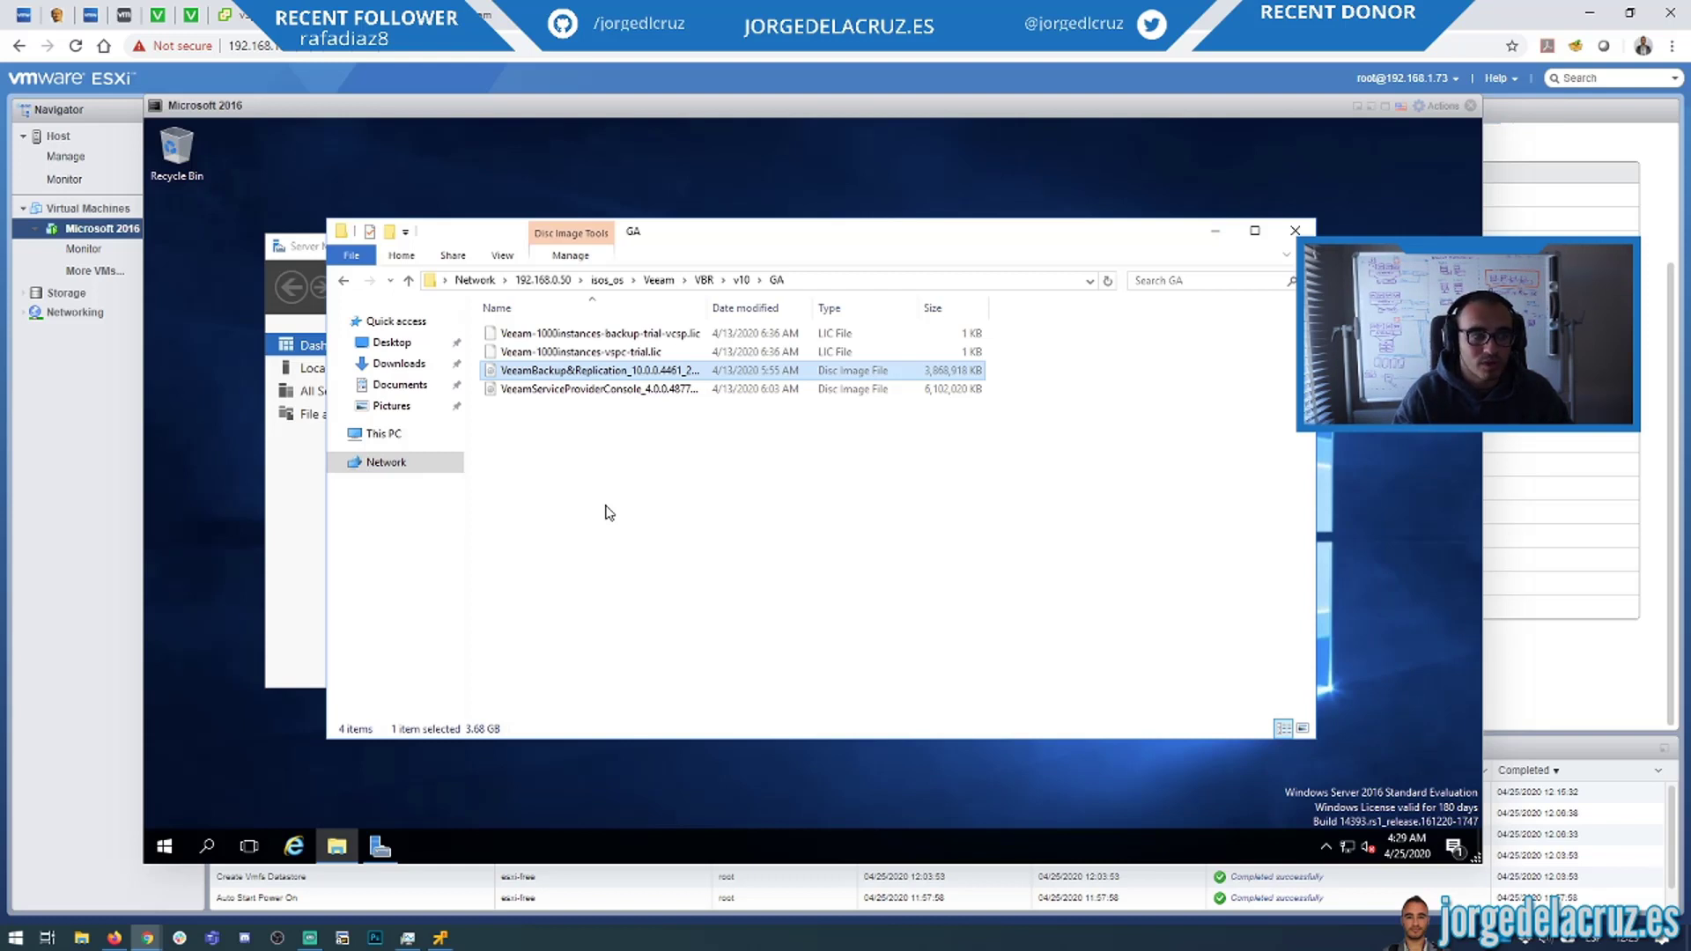
left_click_drag(706, 243, 800, 242)
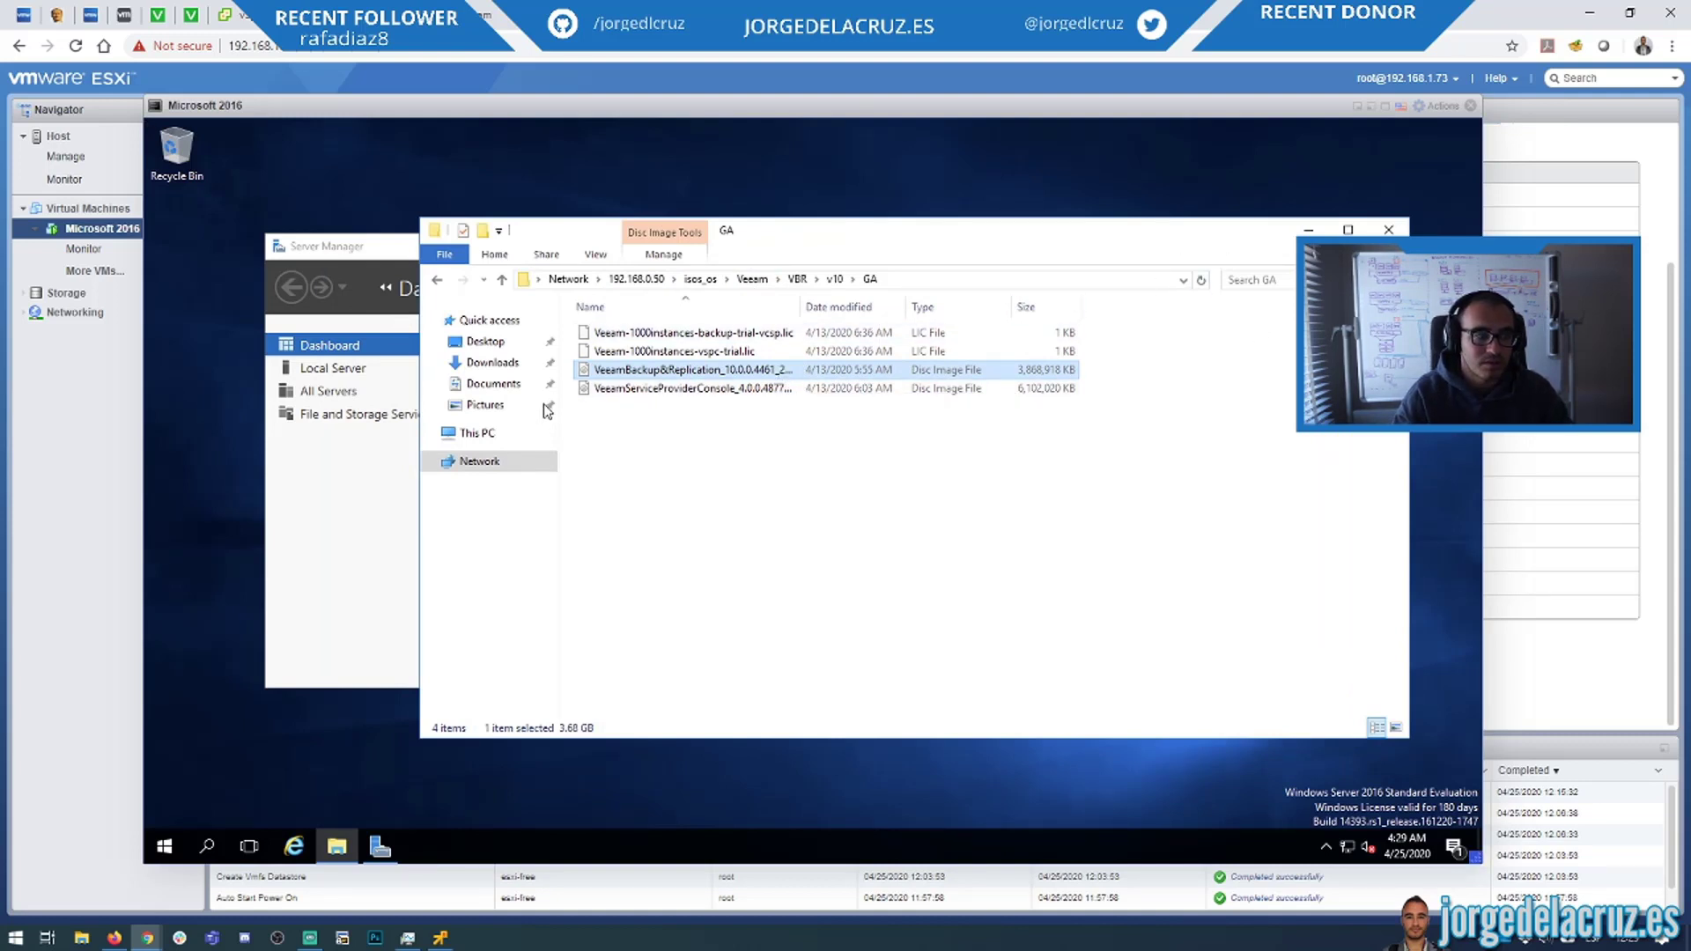
- Show the drives under This PC and close Server Manager
left_click(488, 435)
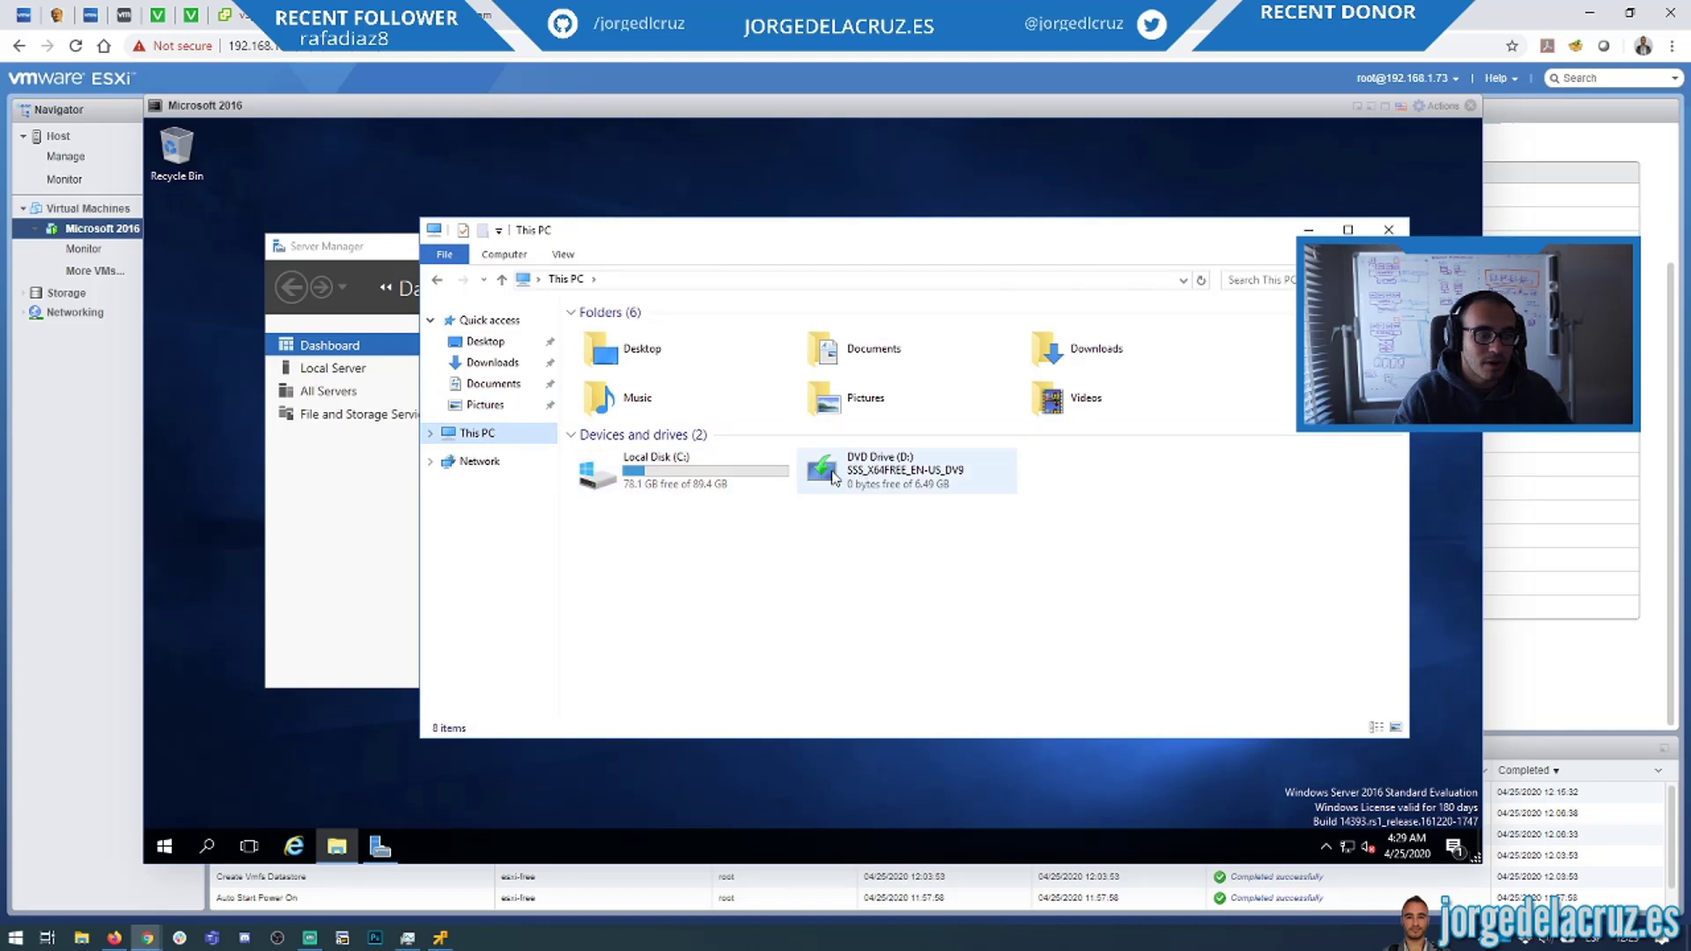
left_click(815, 474)
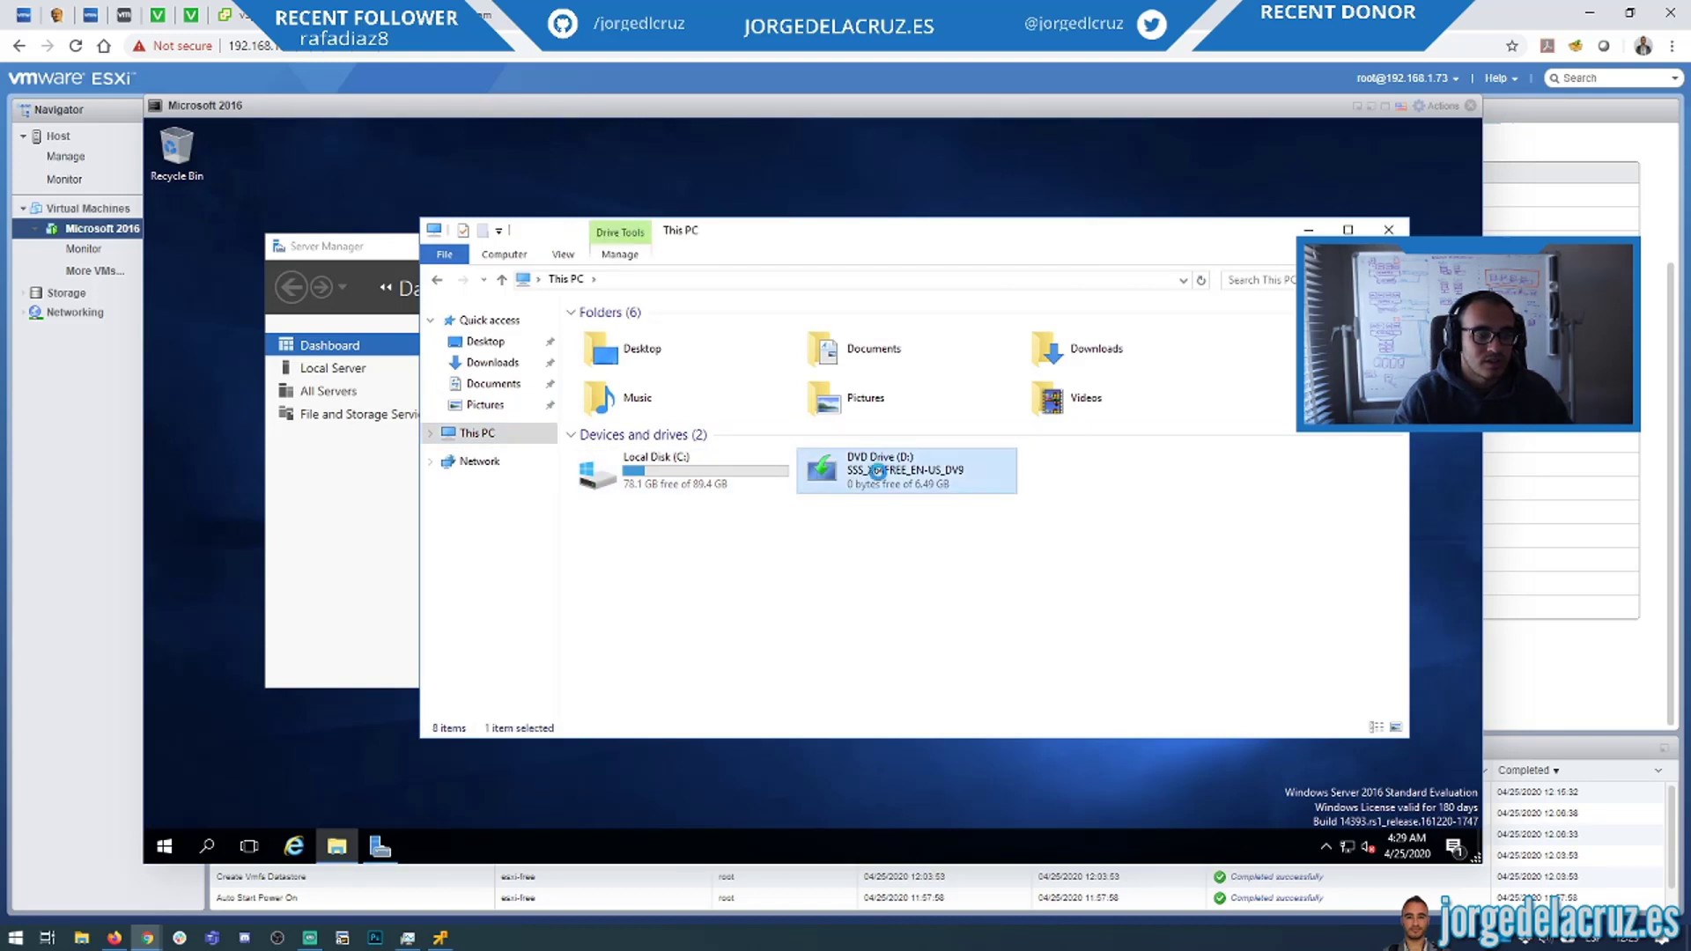
left_click(384, 255)
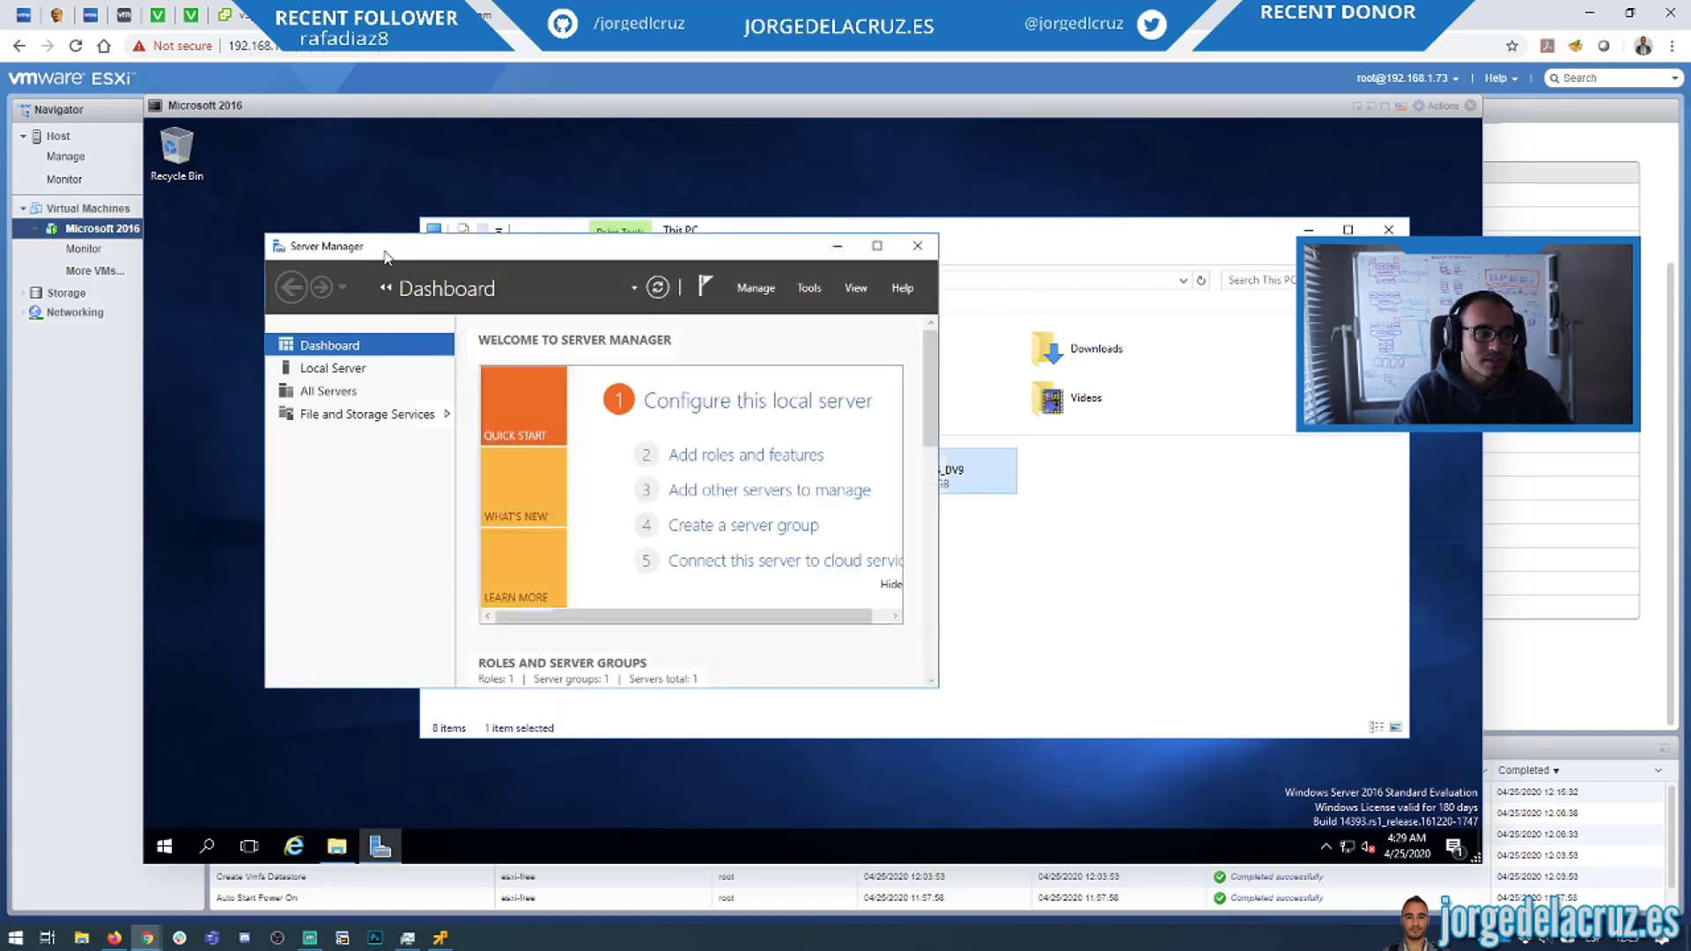
left_click(917, 246)
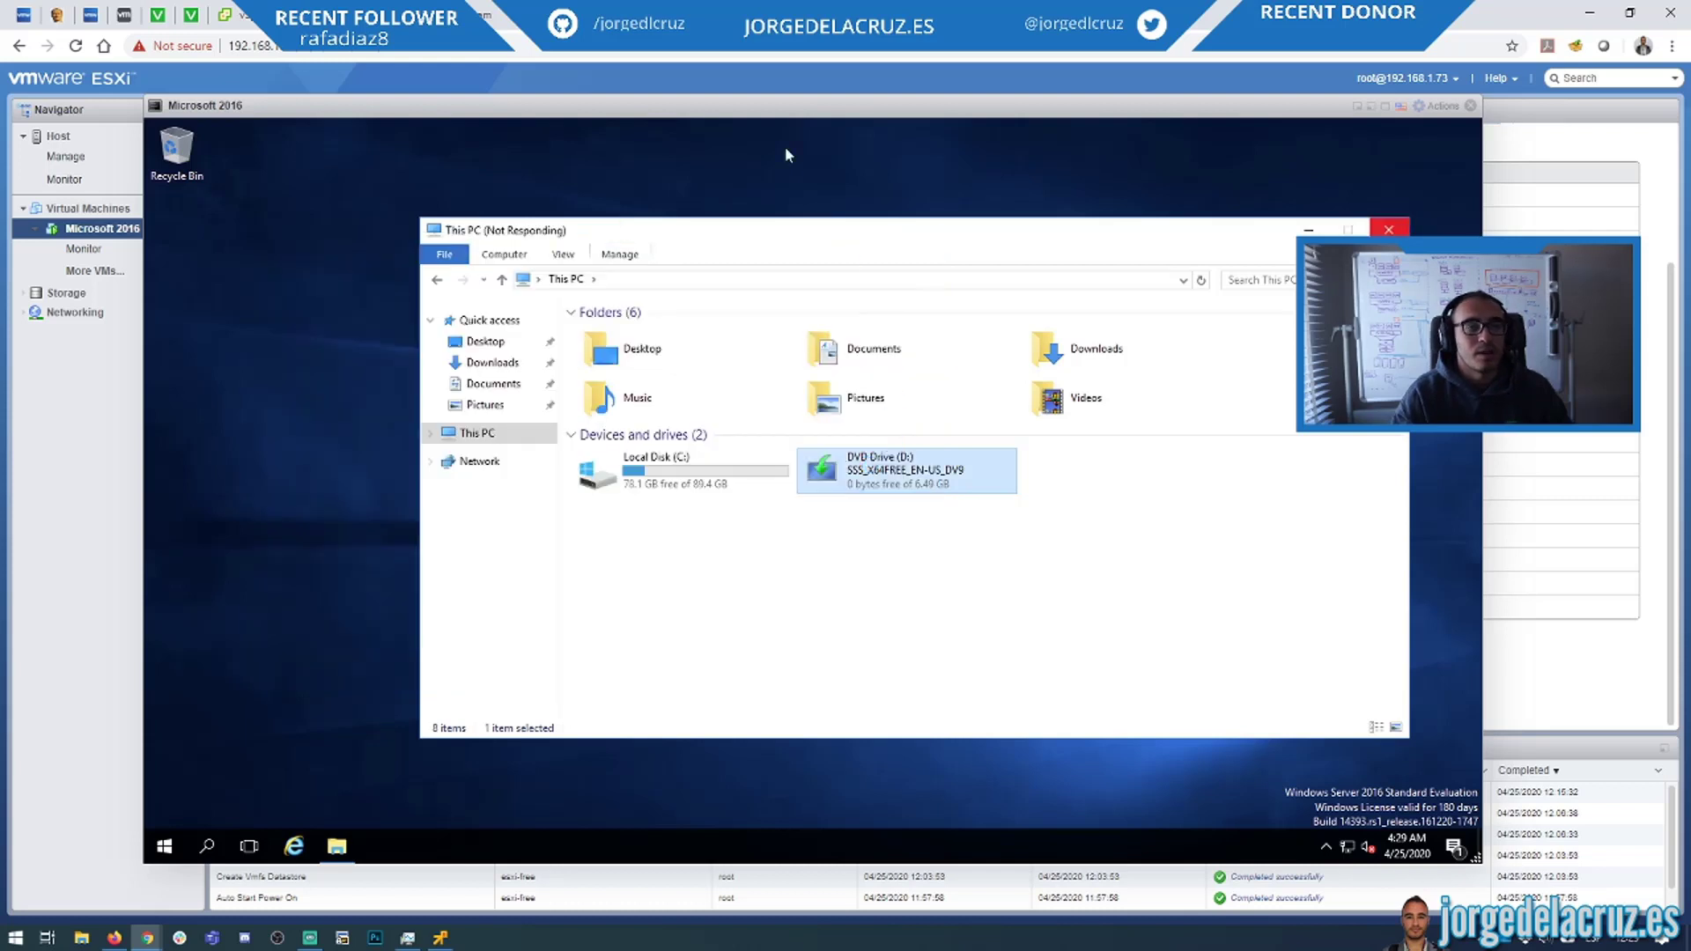
- Open the Veeam Backup and Replication 10 disc, run Setup, and choose Install
right_click(825, 476)
left_click(867, 526)
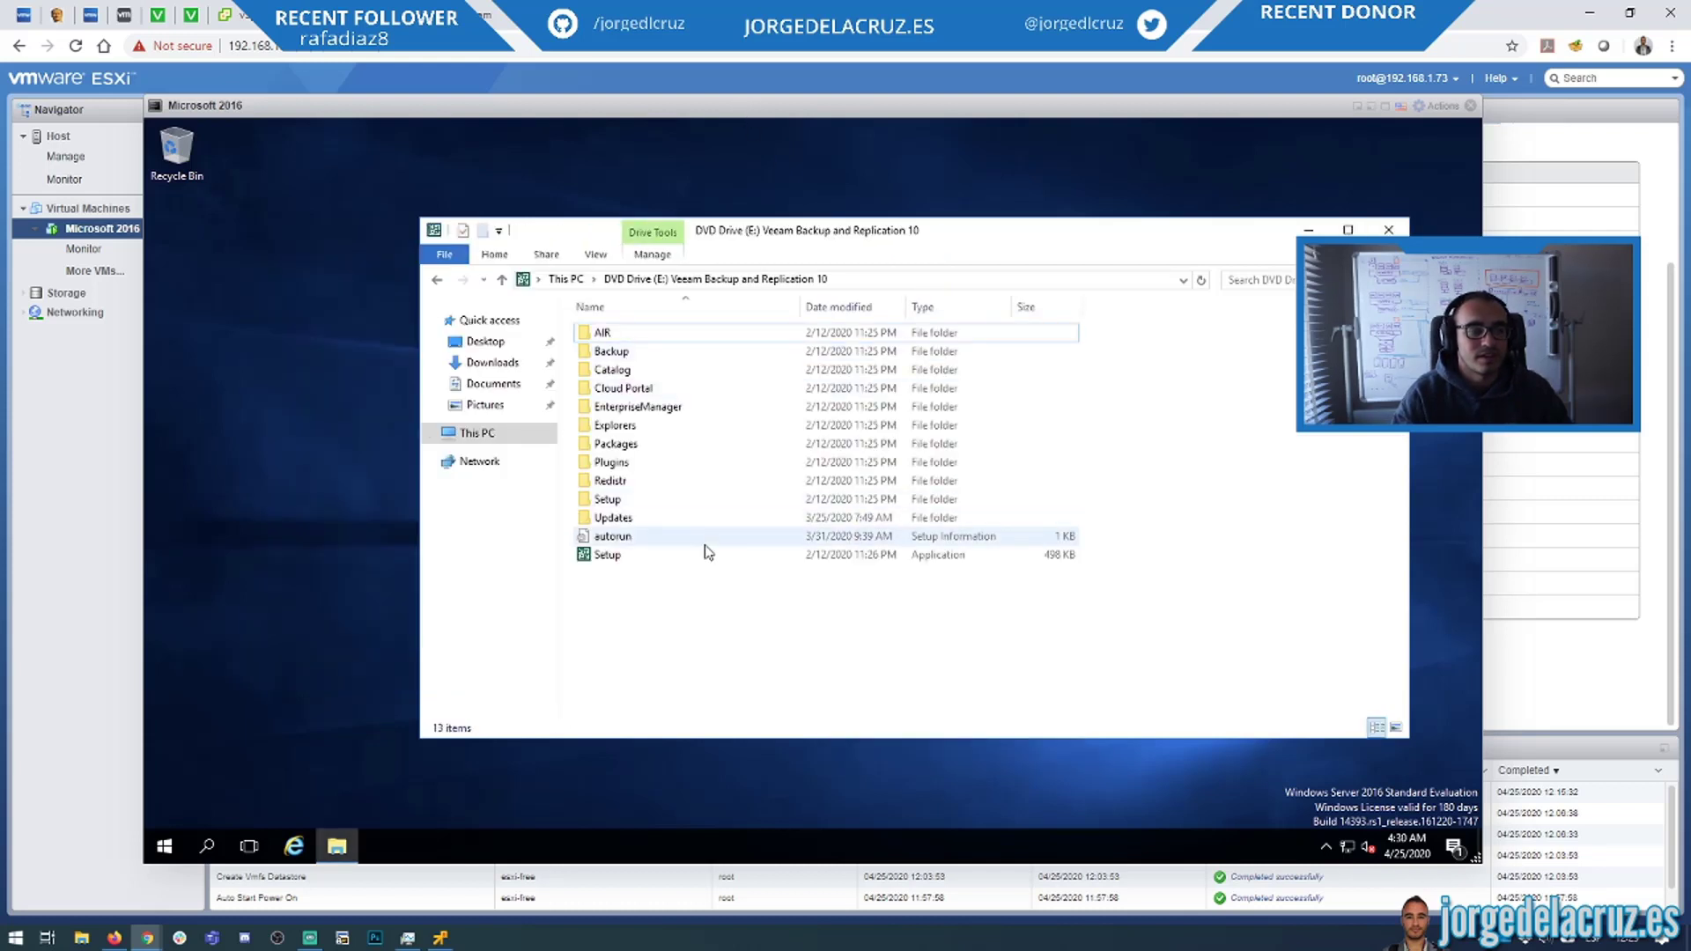
double_click(617, 557)
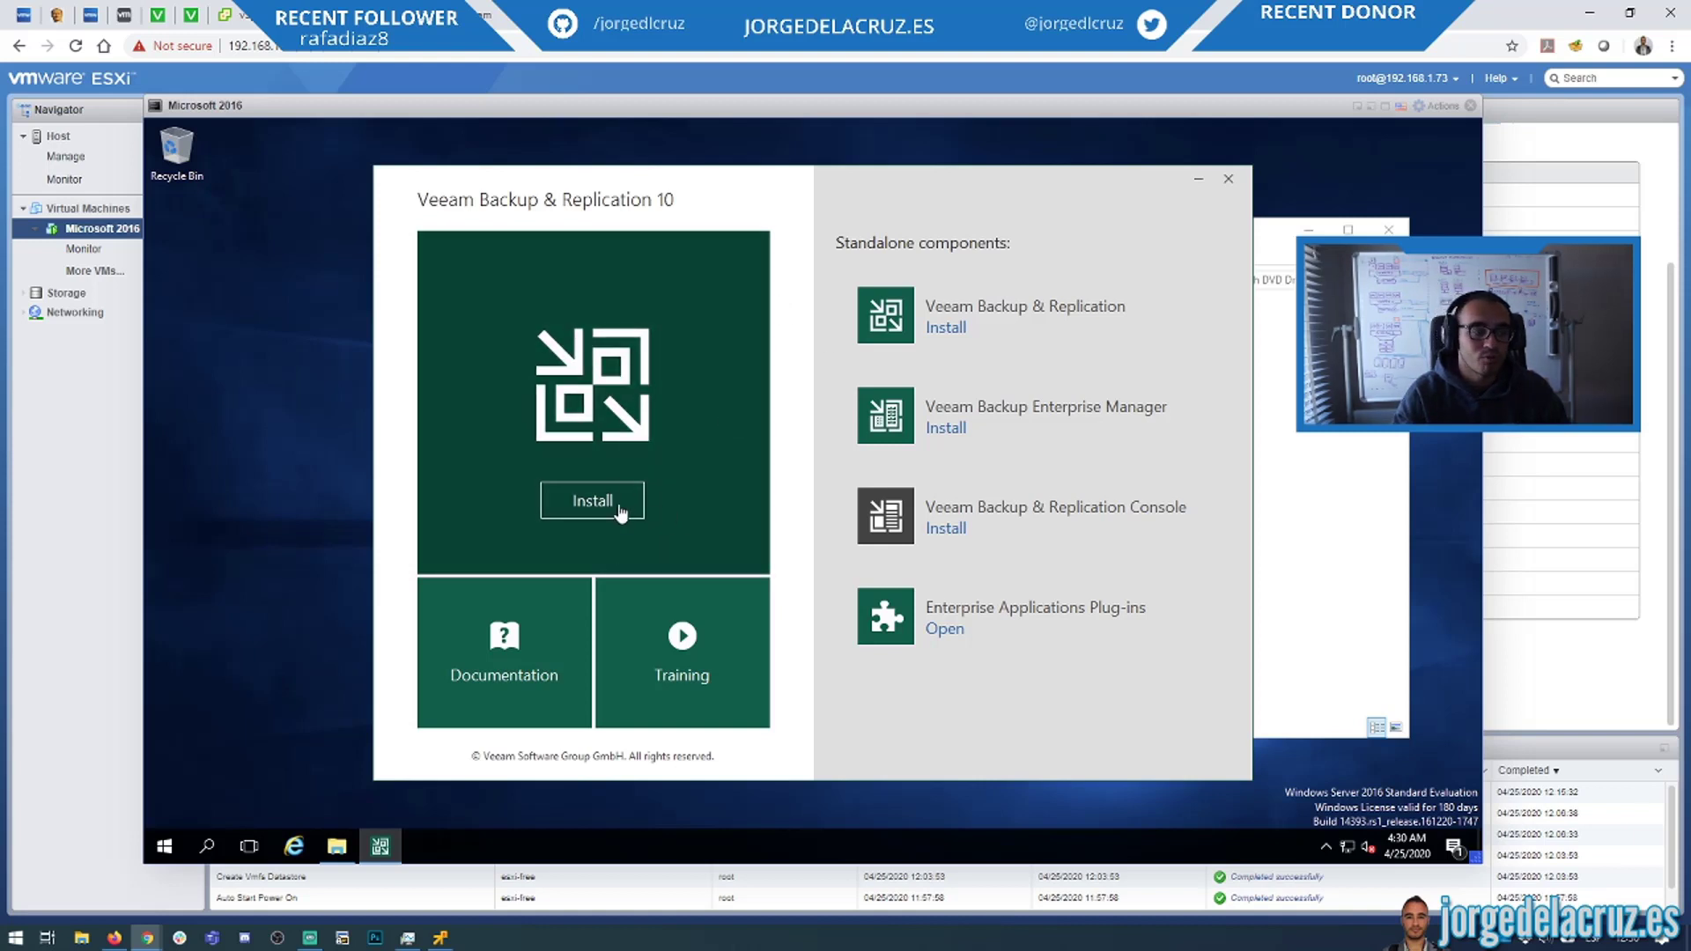
left_click(948, 329)
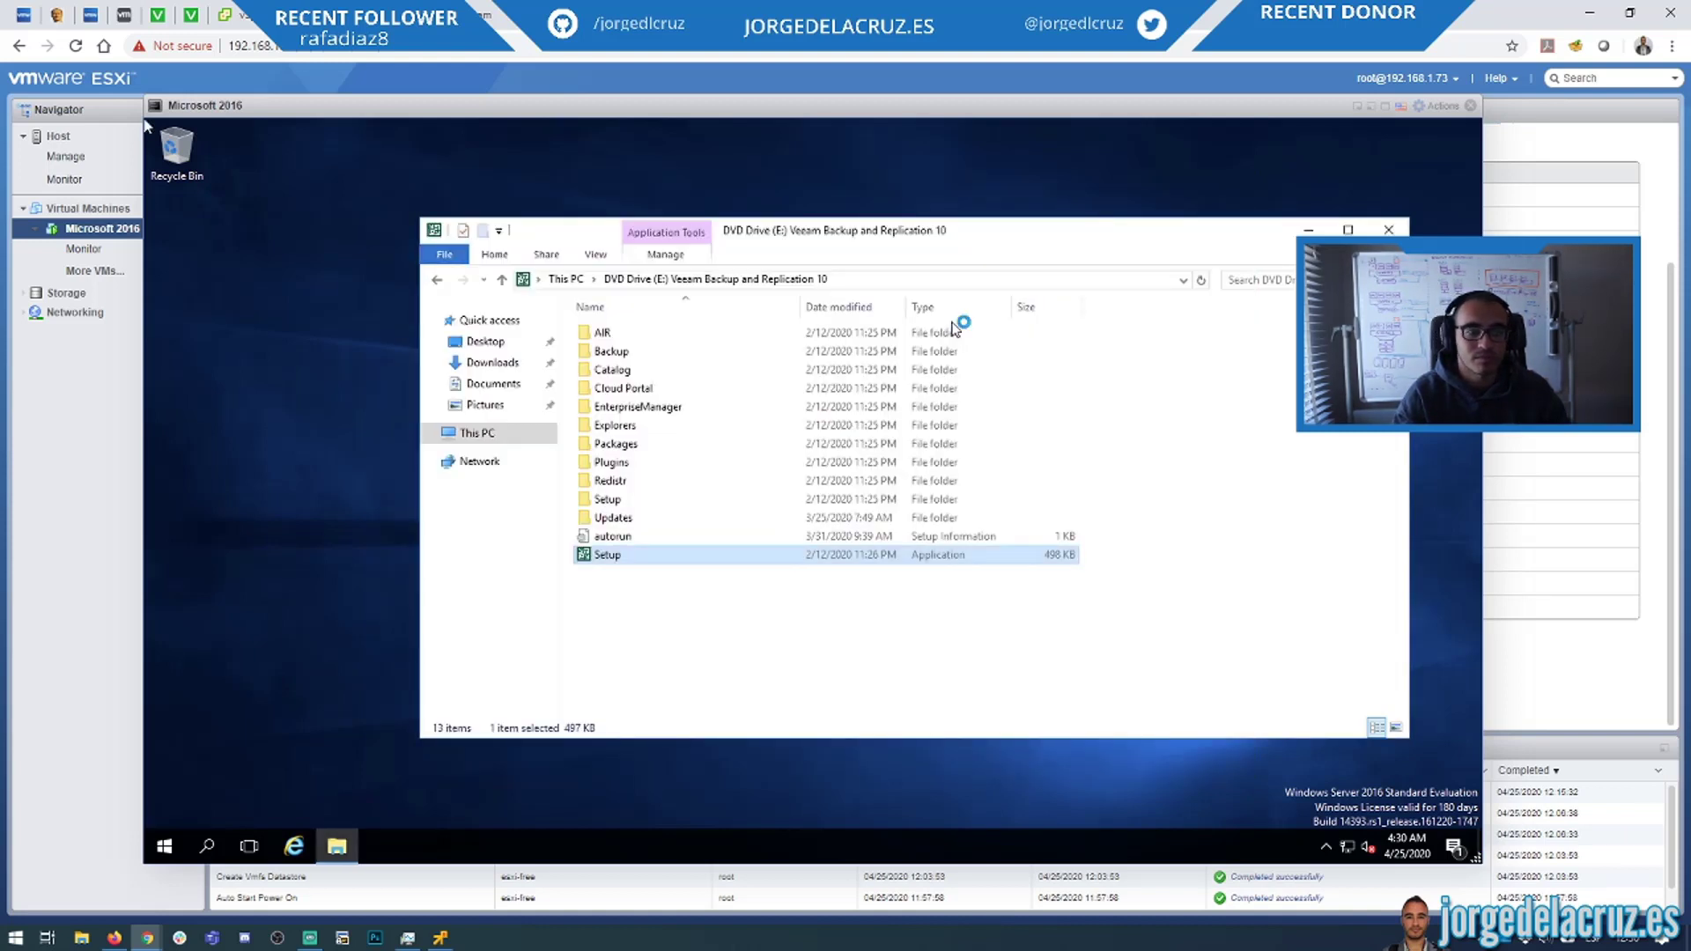
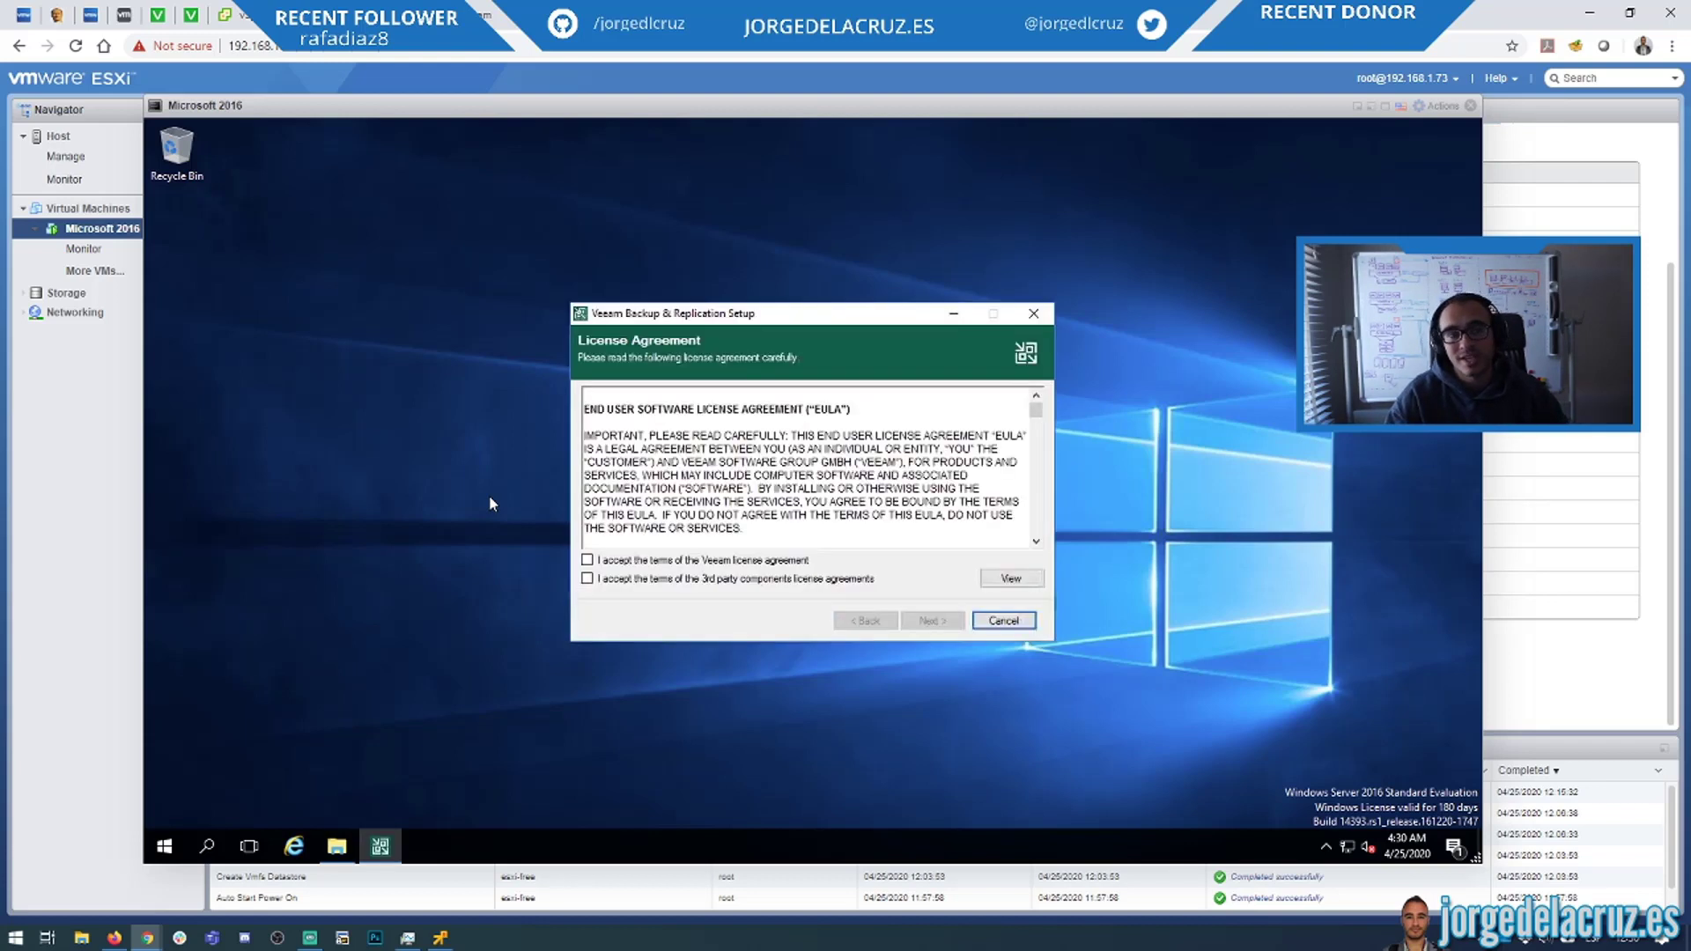
- Accept the Veeam and third-party licence terms, then continue as Community Edition with default program features
left_click(587, 560)
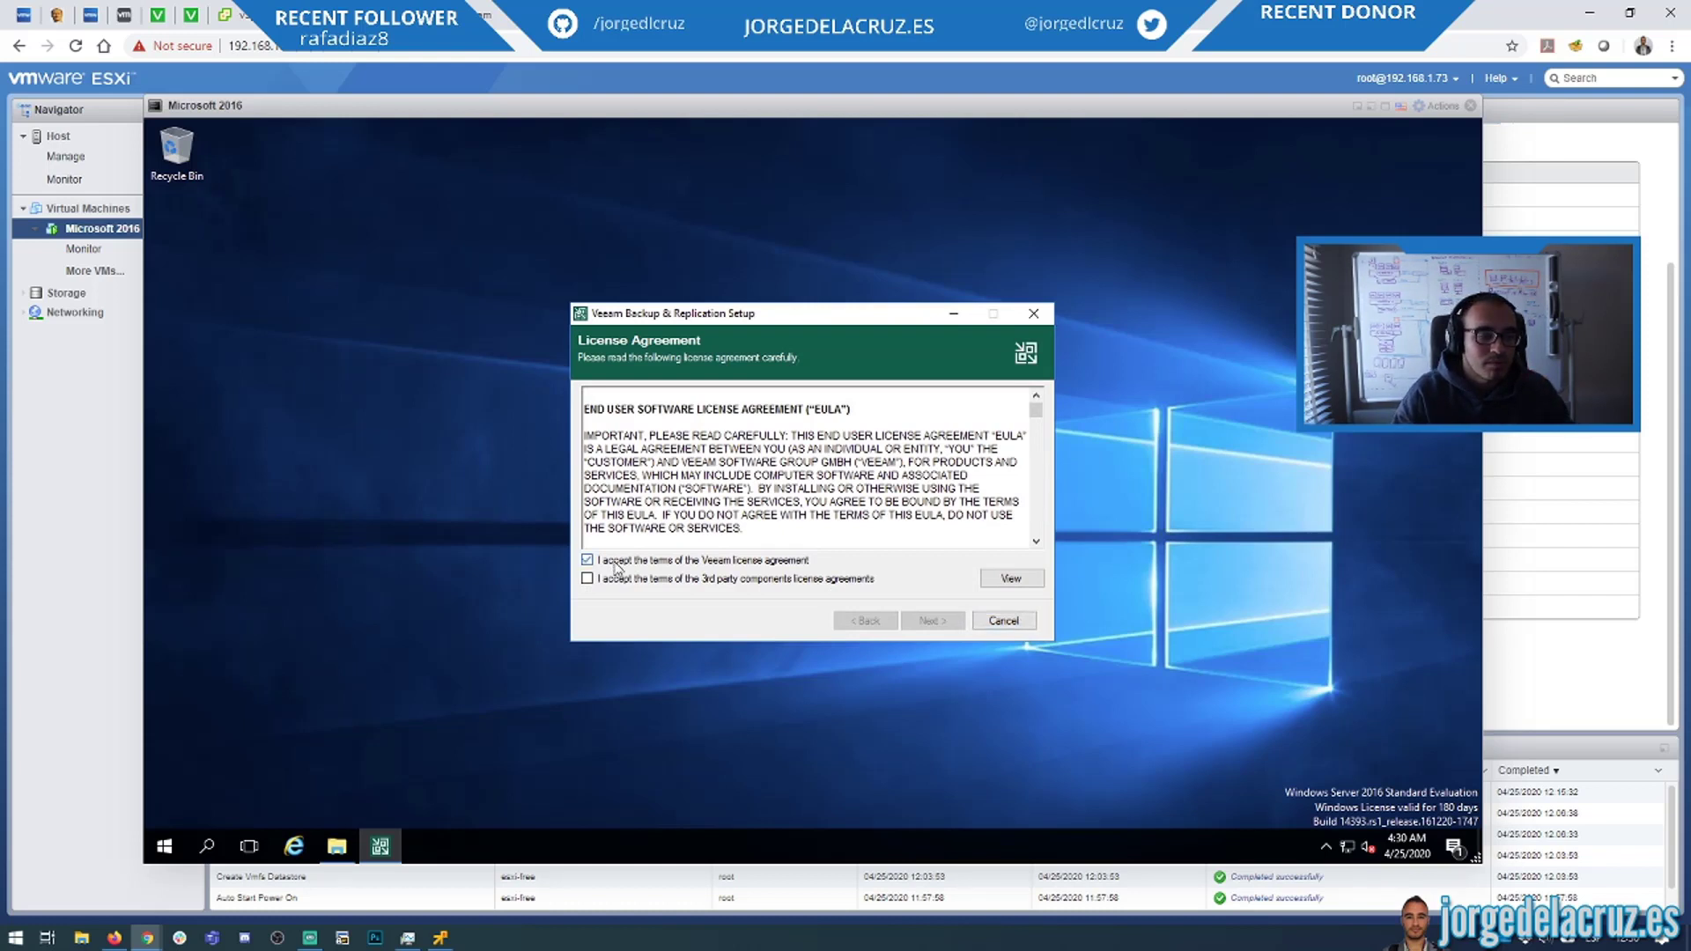
left_click(614, 581)
left_click(961, 622)
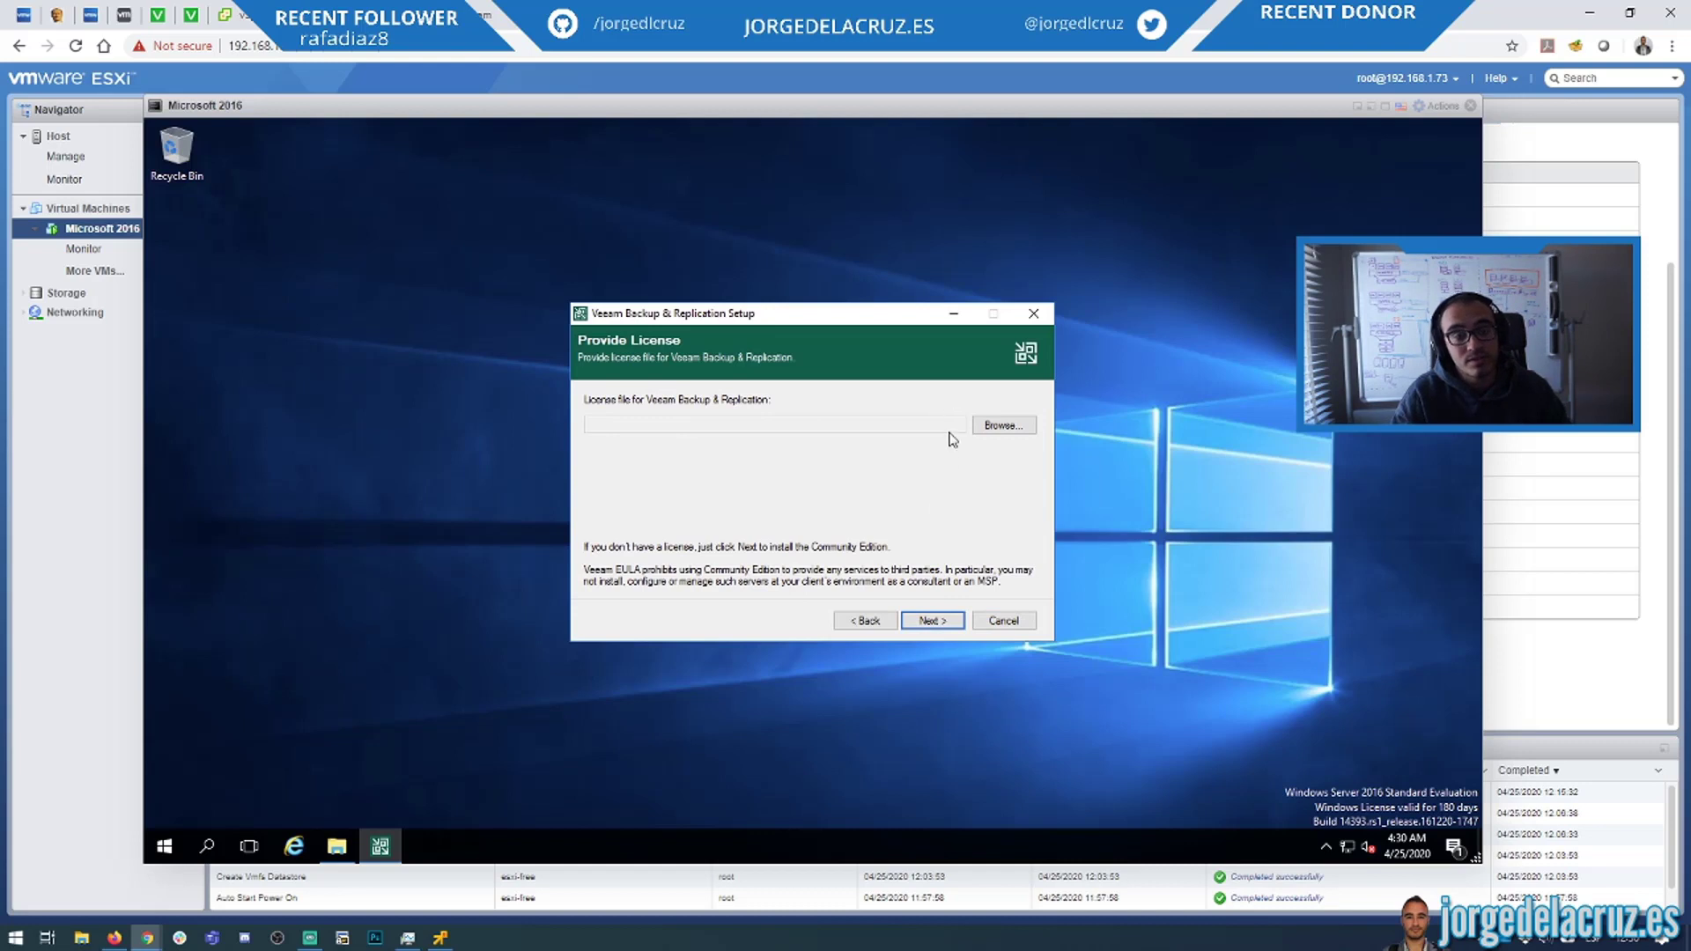
left_click(934, 621)
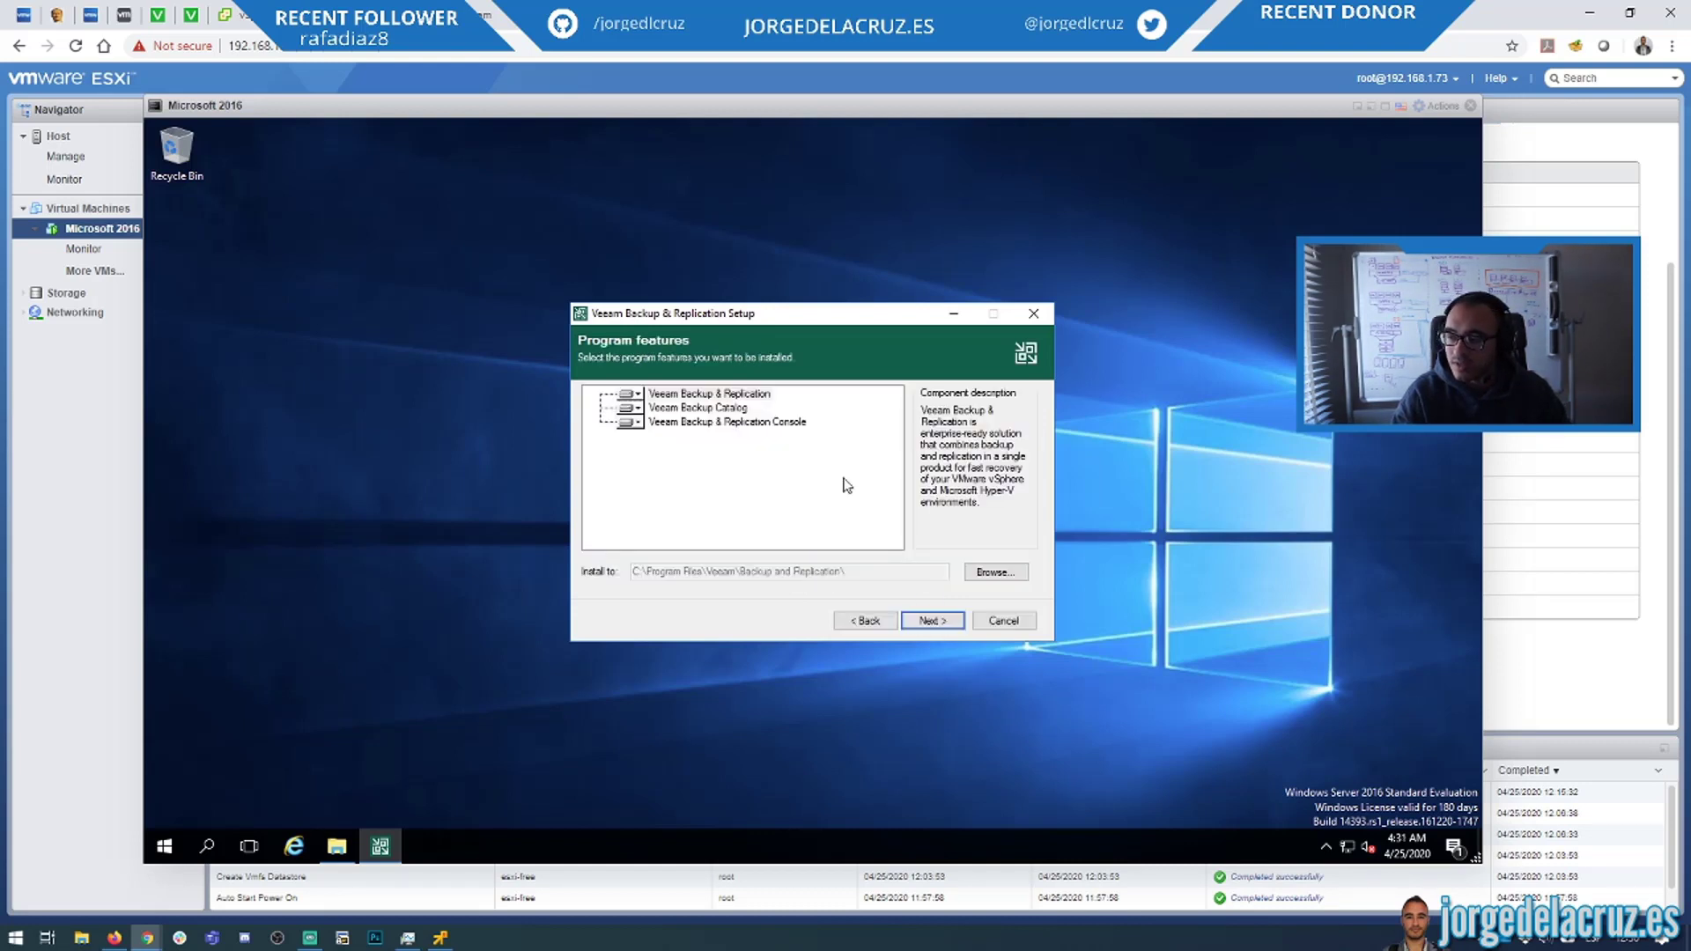
left_click(956, 622)
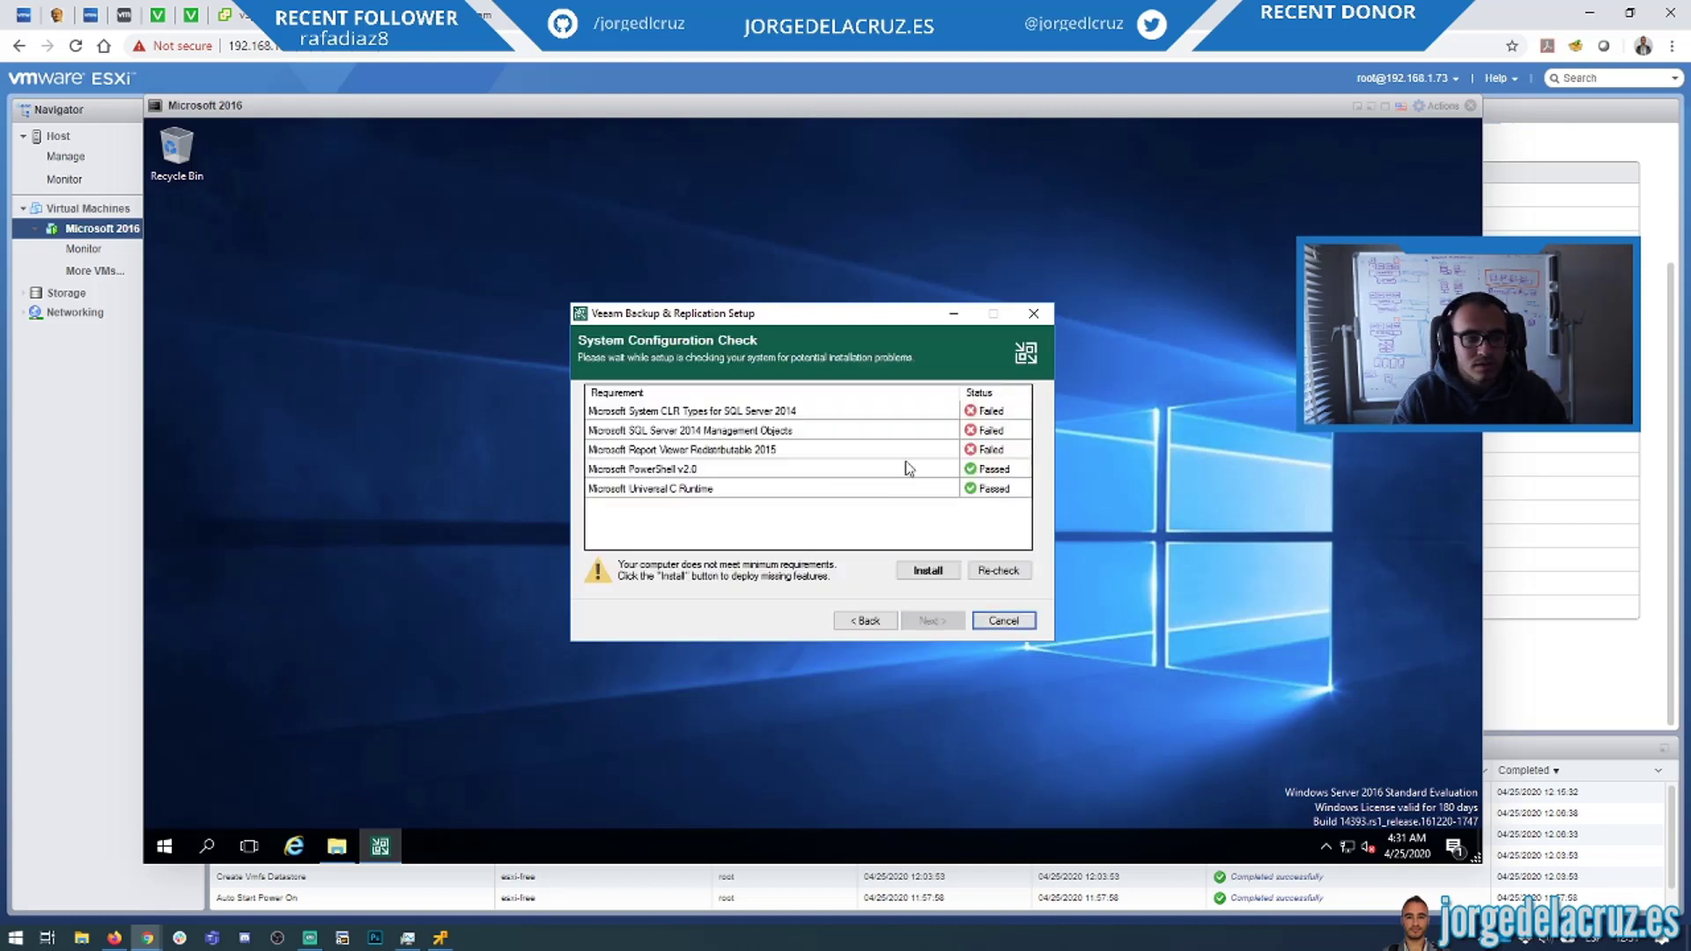
- Install the missing SQL Server prerequisites, select Mi VM 2 in the host's VM list, and continue
left_click(928, 571)
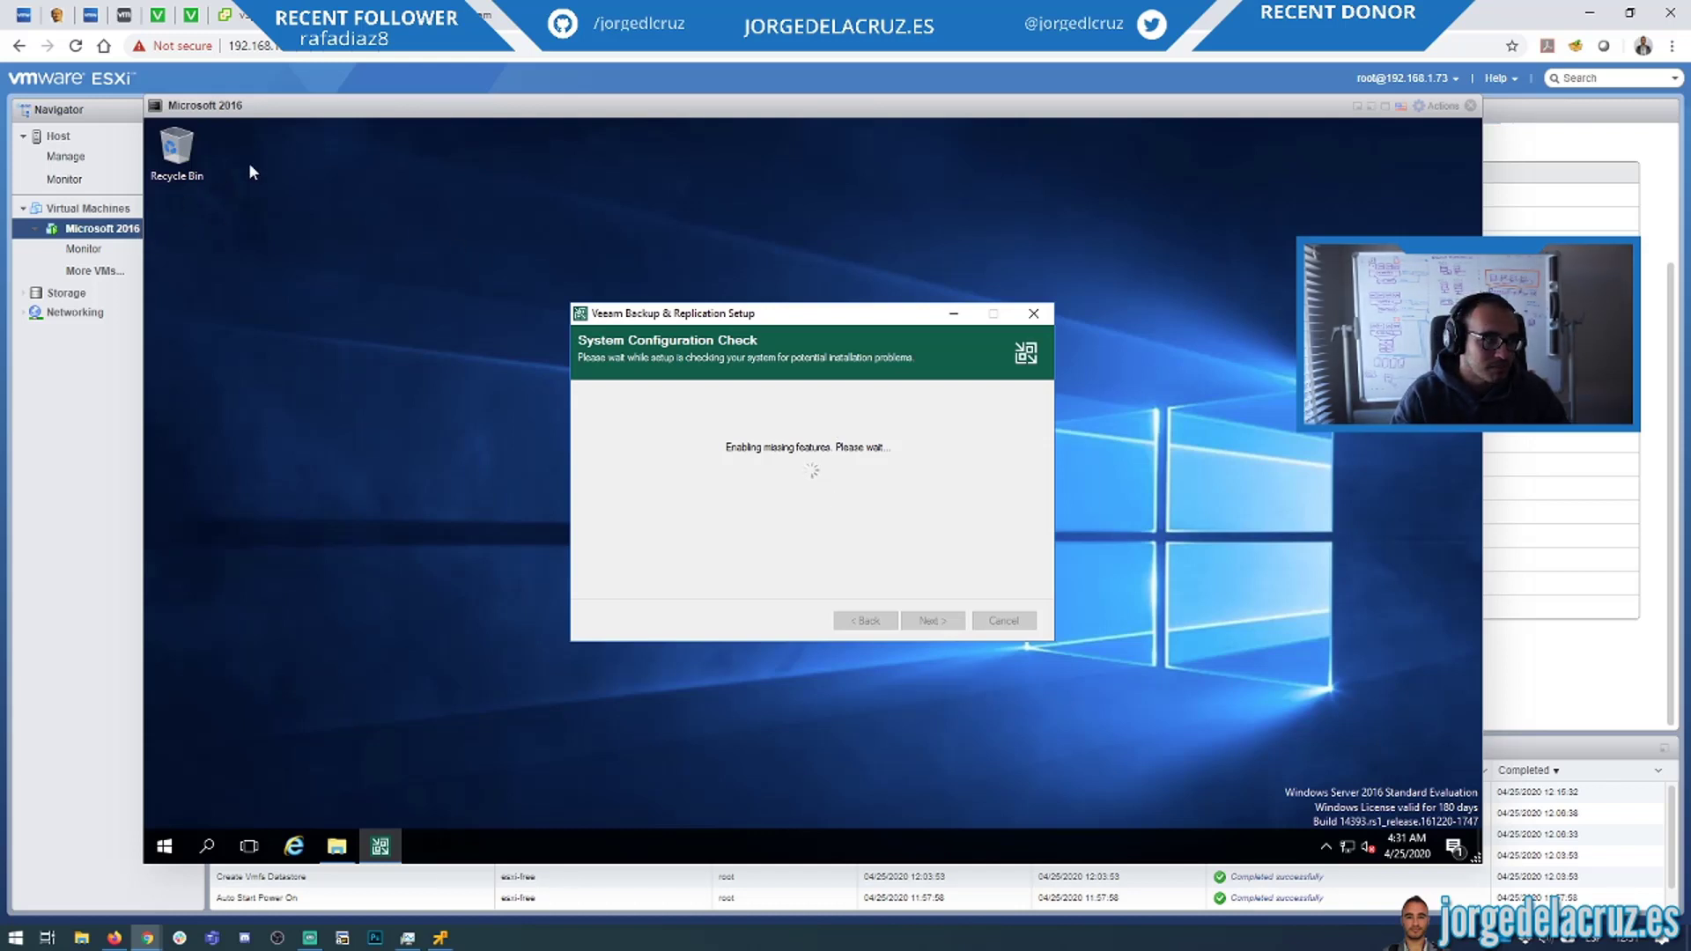
left_click_drag(325, 117, 622, 111)
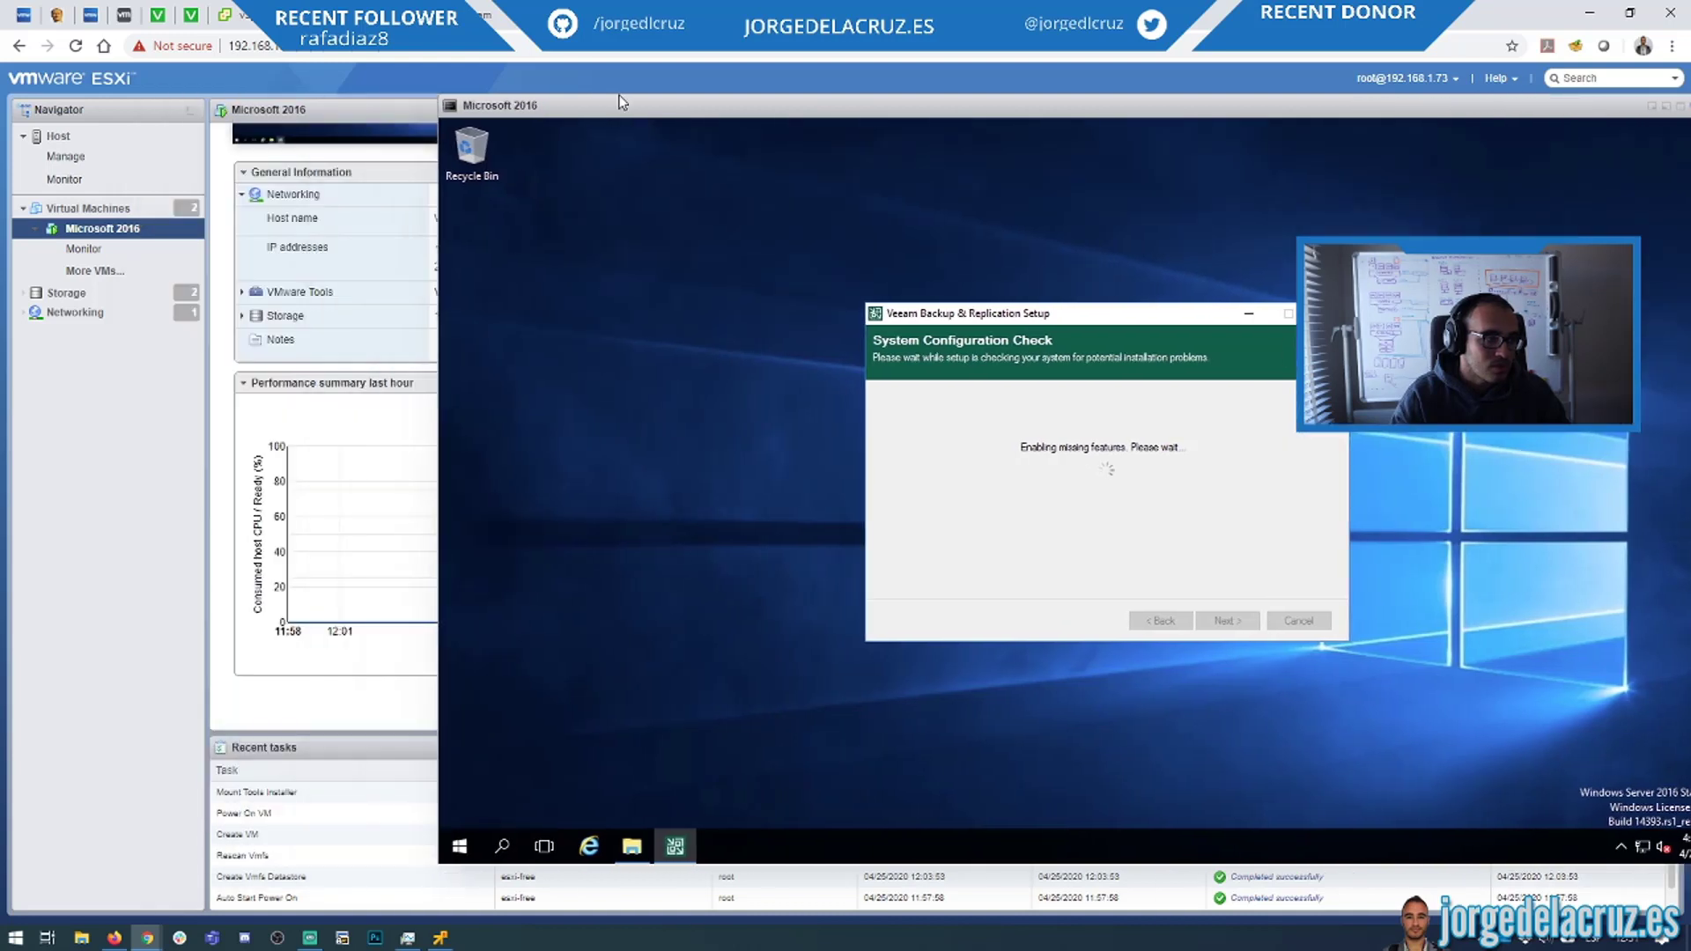
left_click(87, 271)
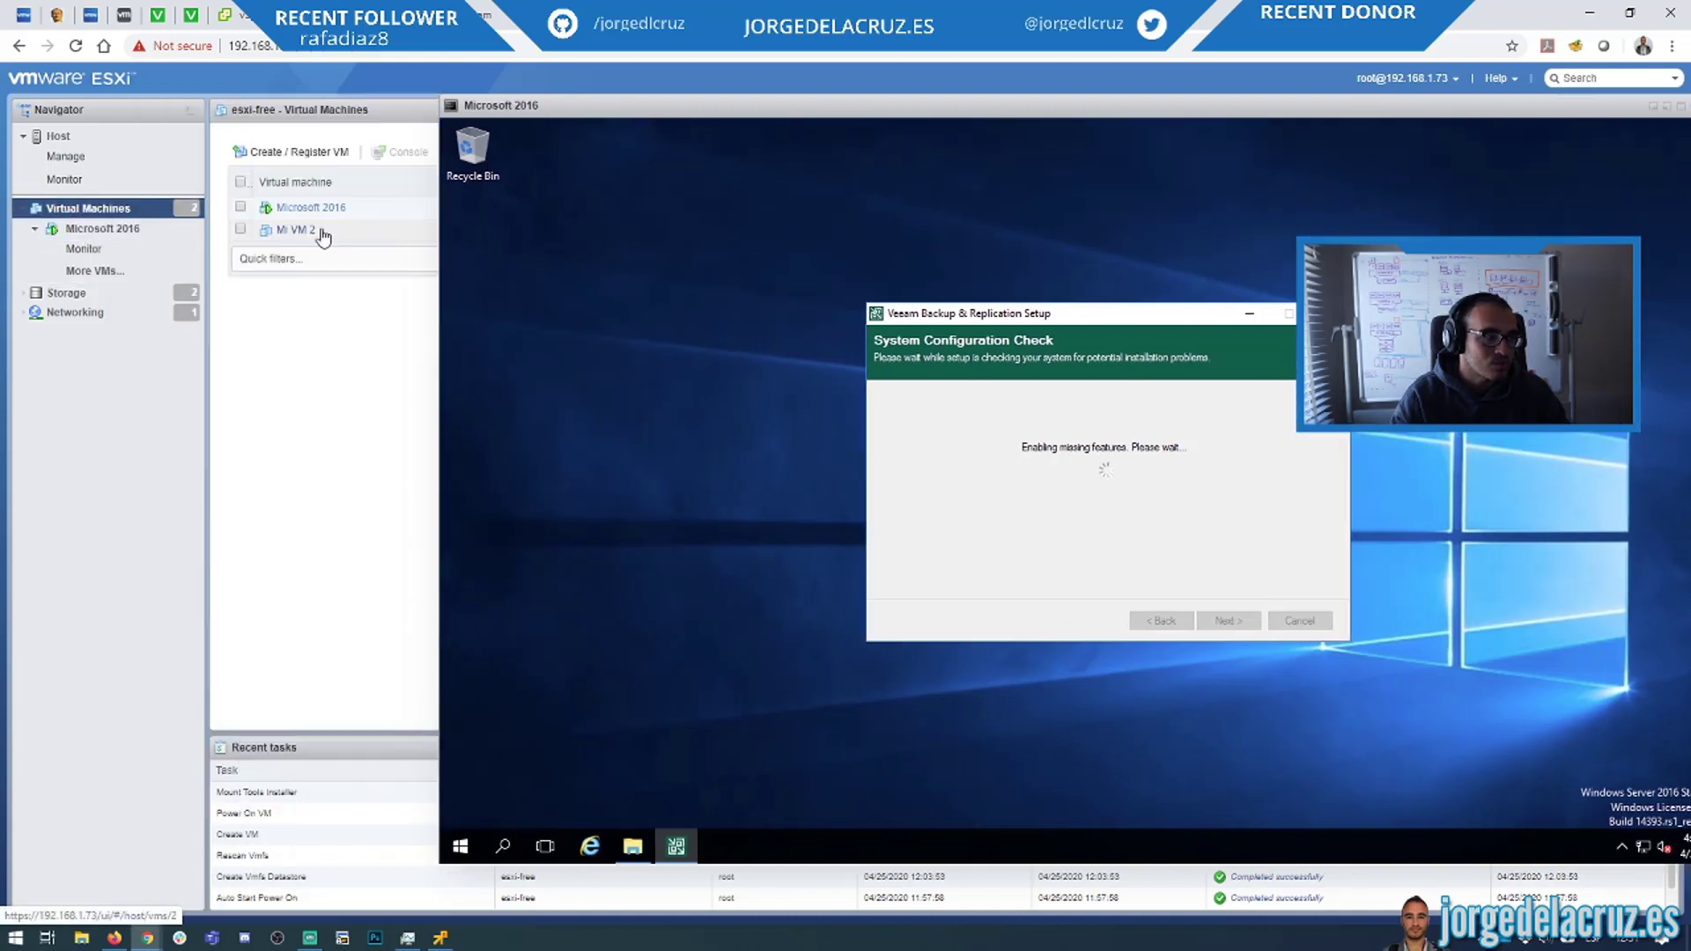
left_click(240, 229)
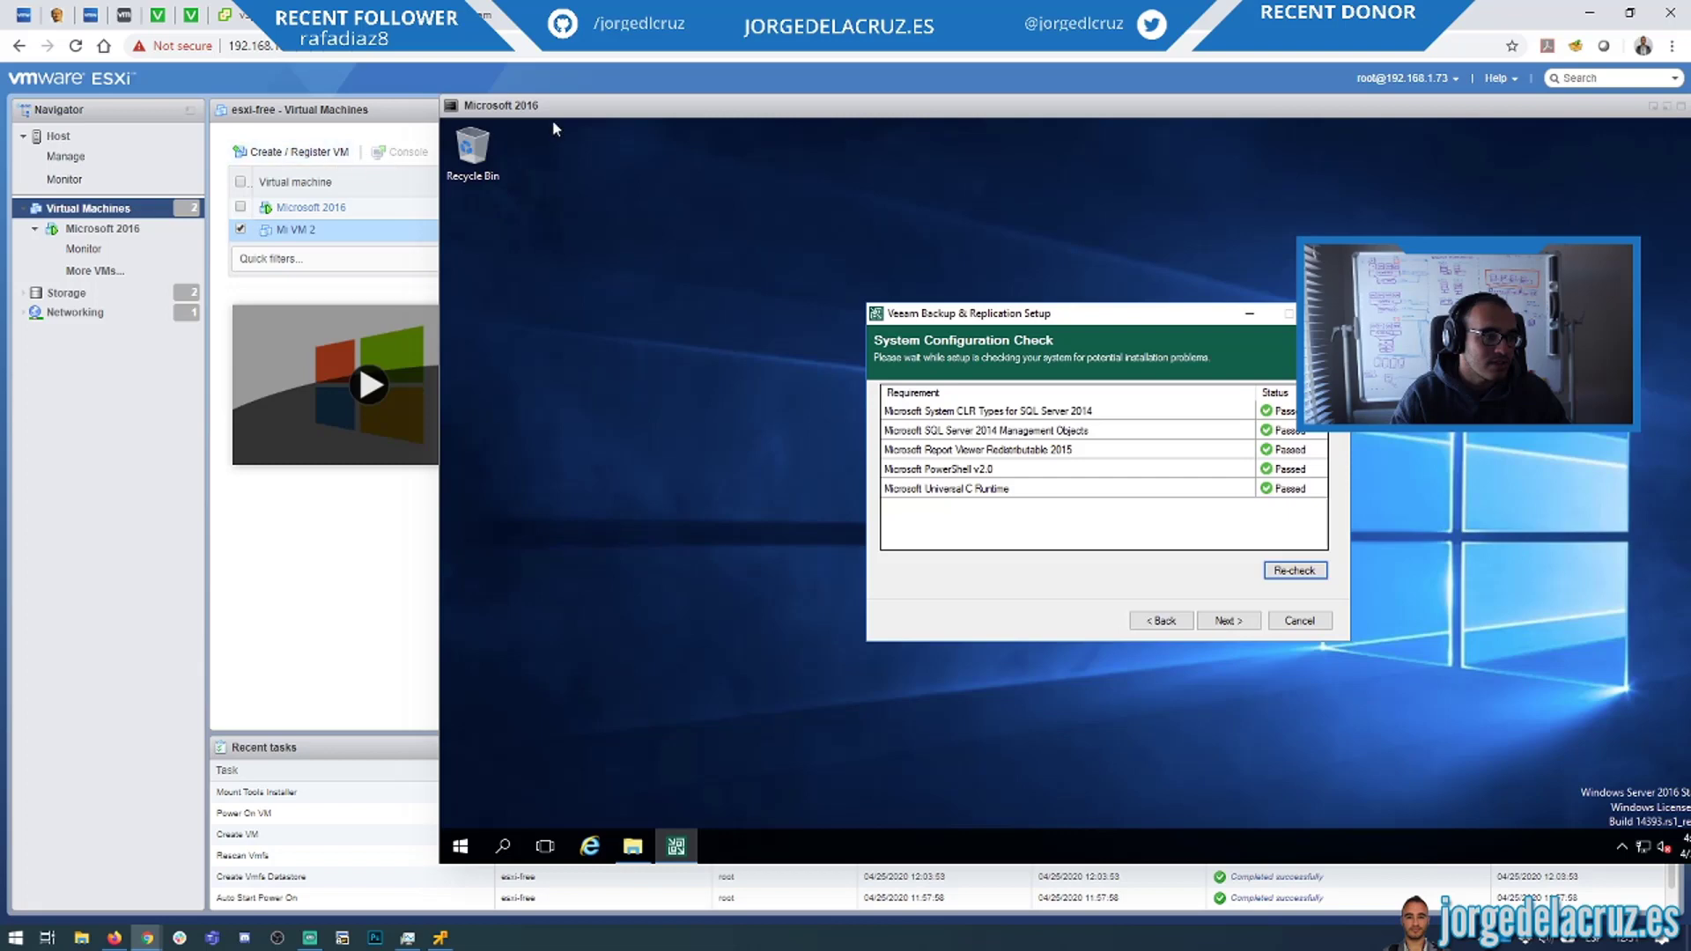
left_click_drag(1005, 121, 741, 98)
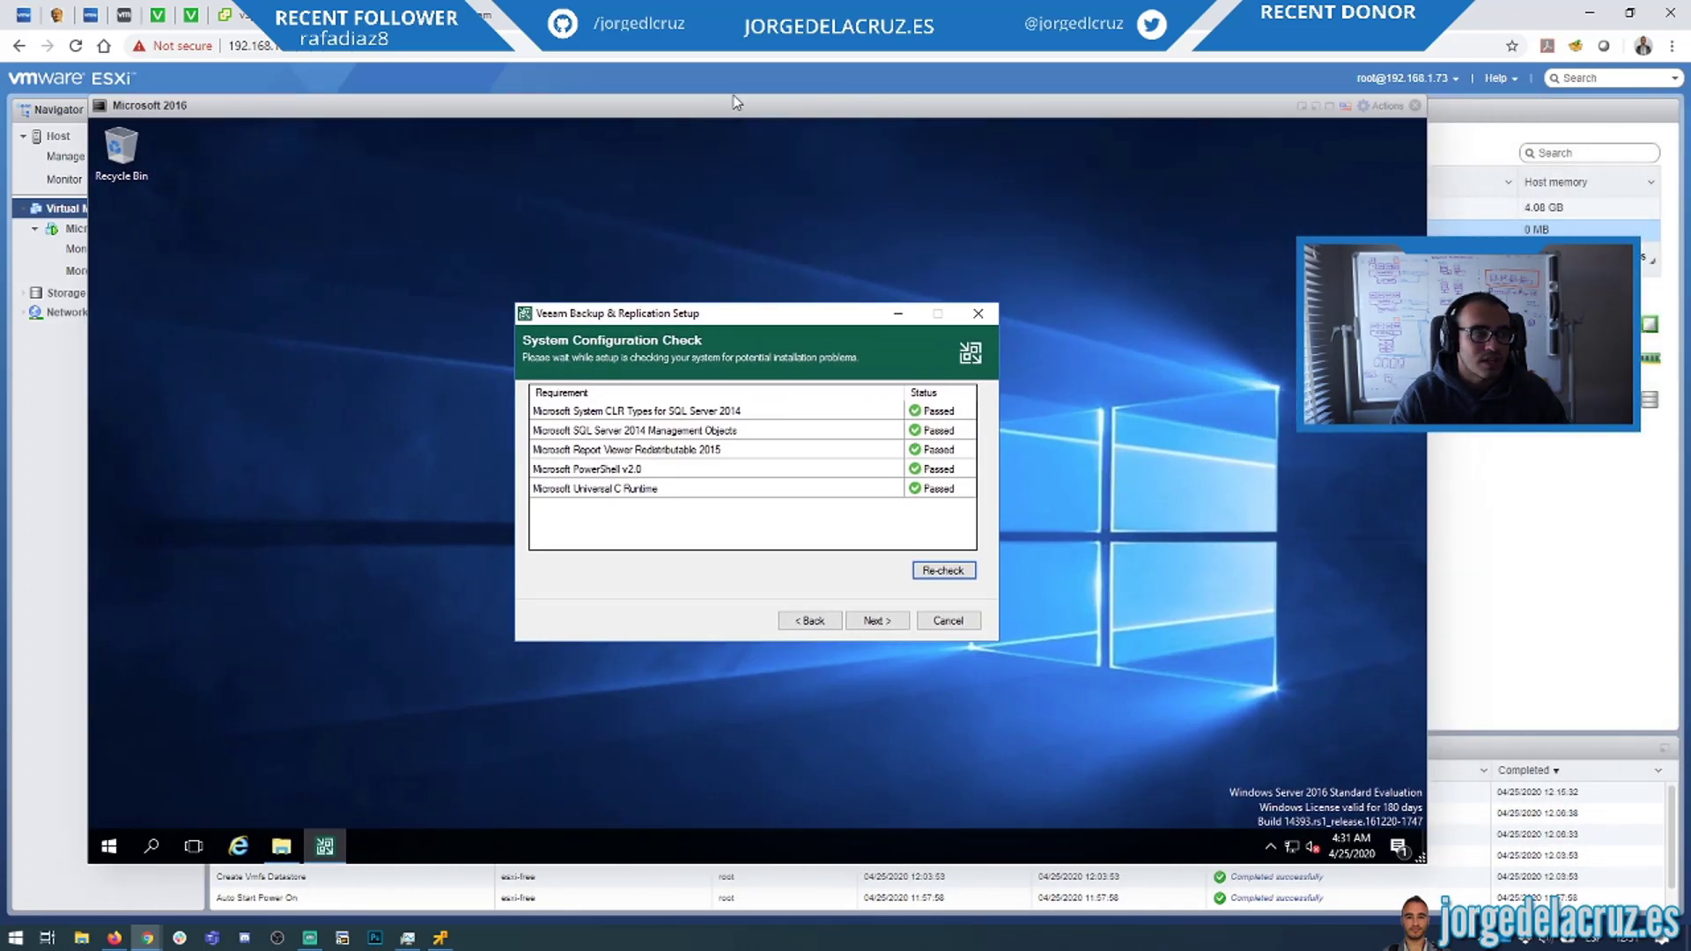
left_click(877, 620)
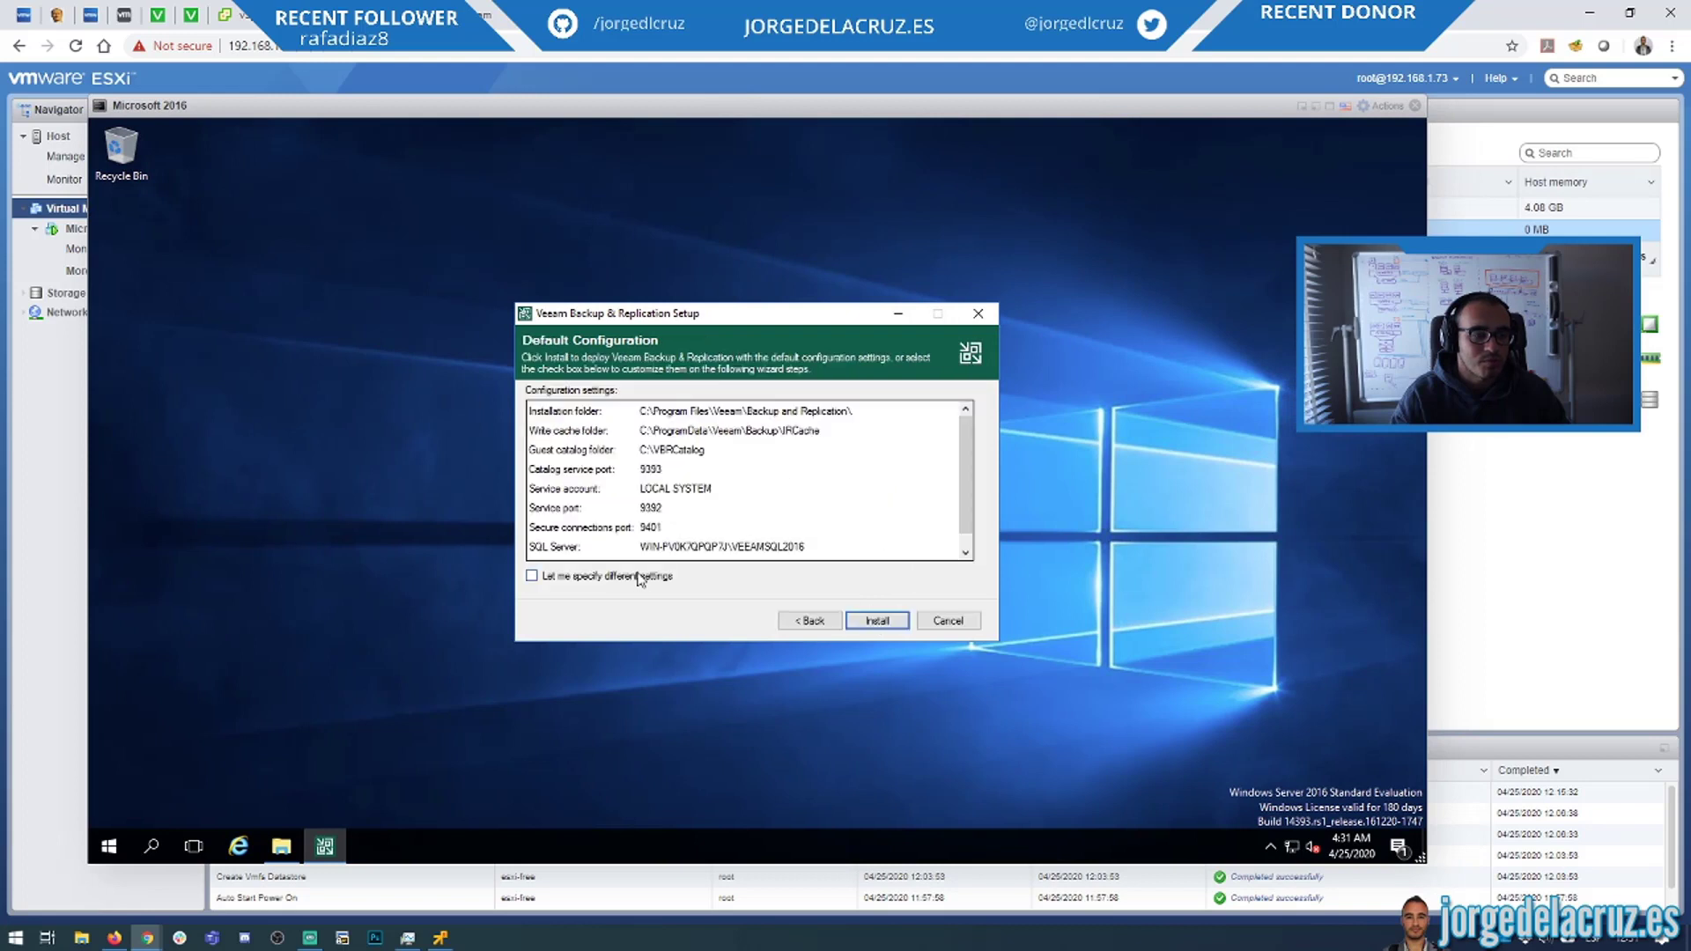
- Begin the Veeam install with the default configuration, starting SQL Server 2016 SP2 Express
left_click_drag(972, 438, 980, 381)
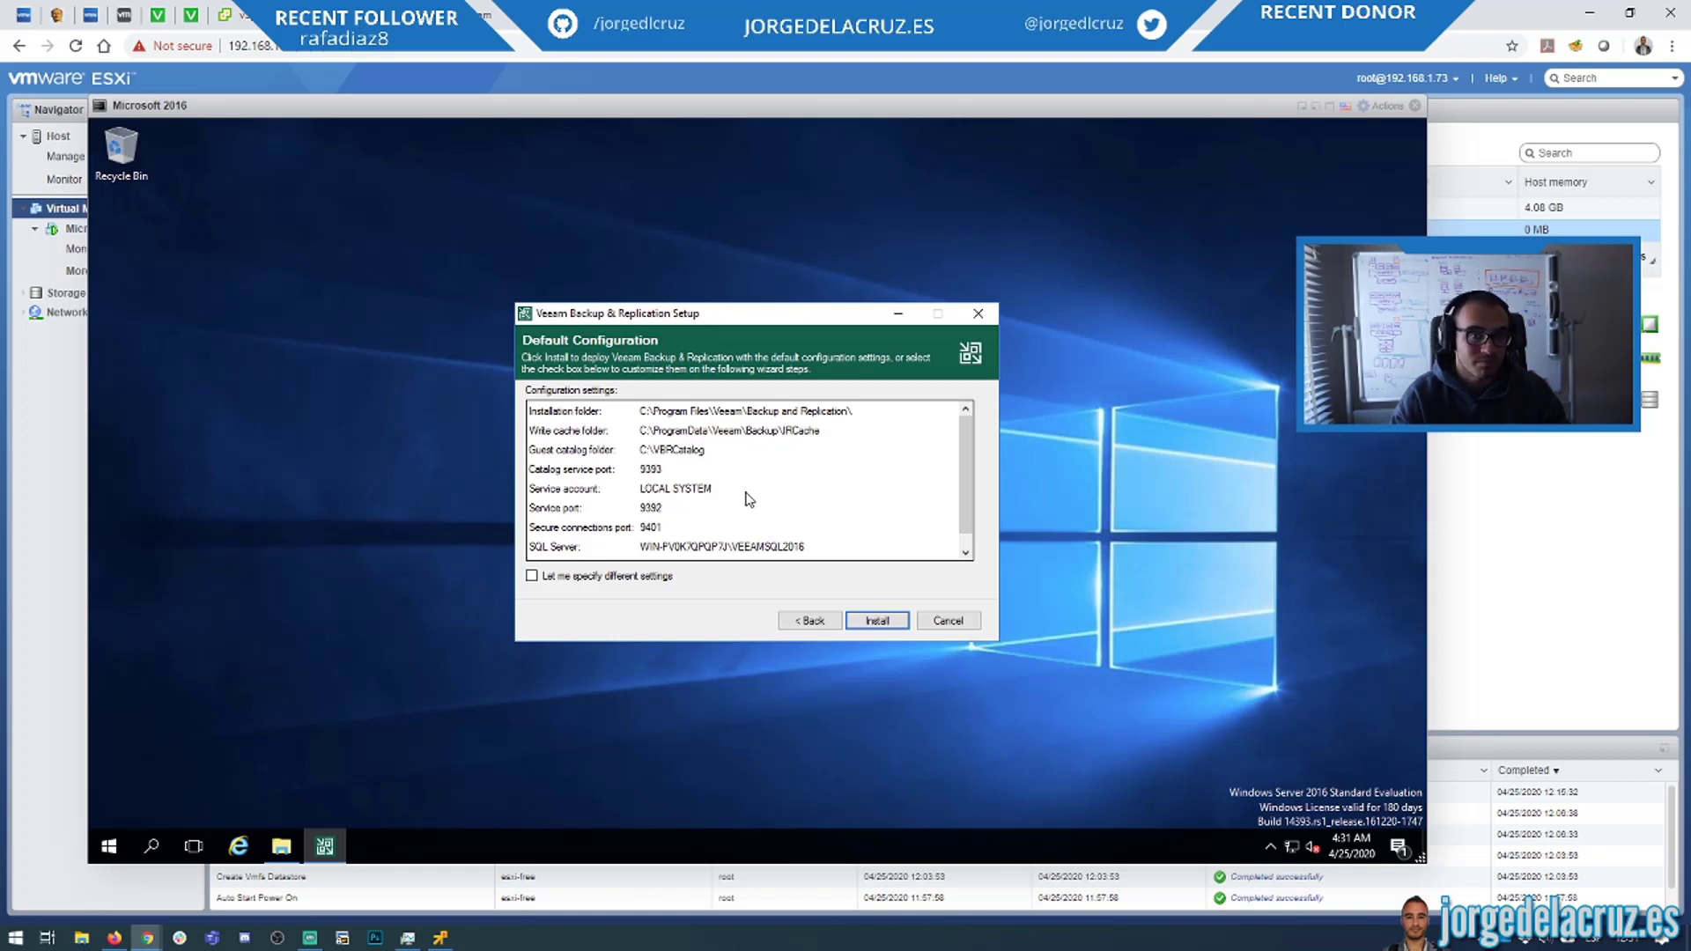
left_click(885, 622)
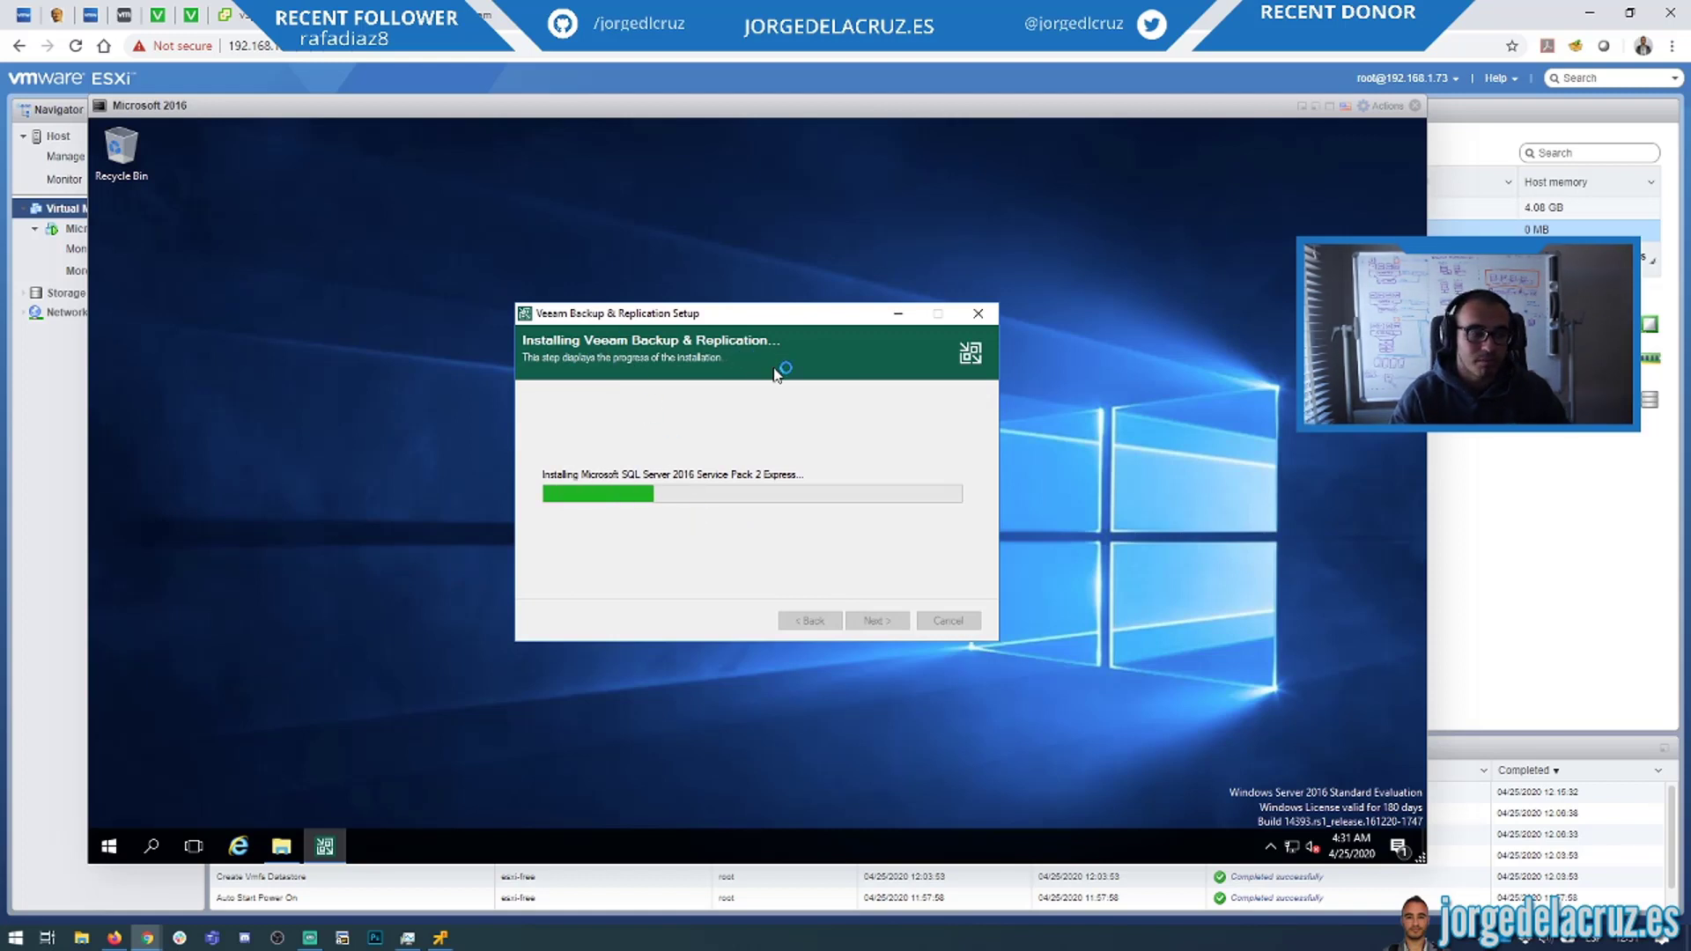
left_click_drag(331, 117, 680, 122)
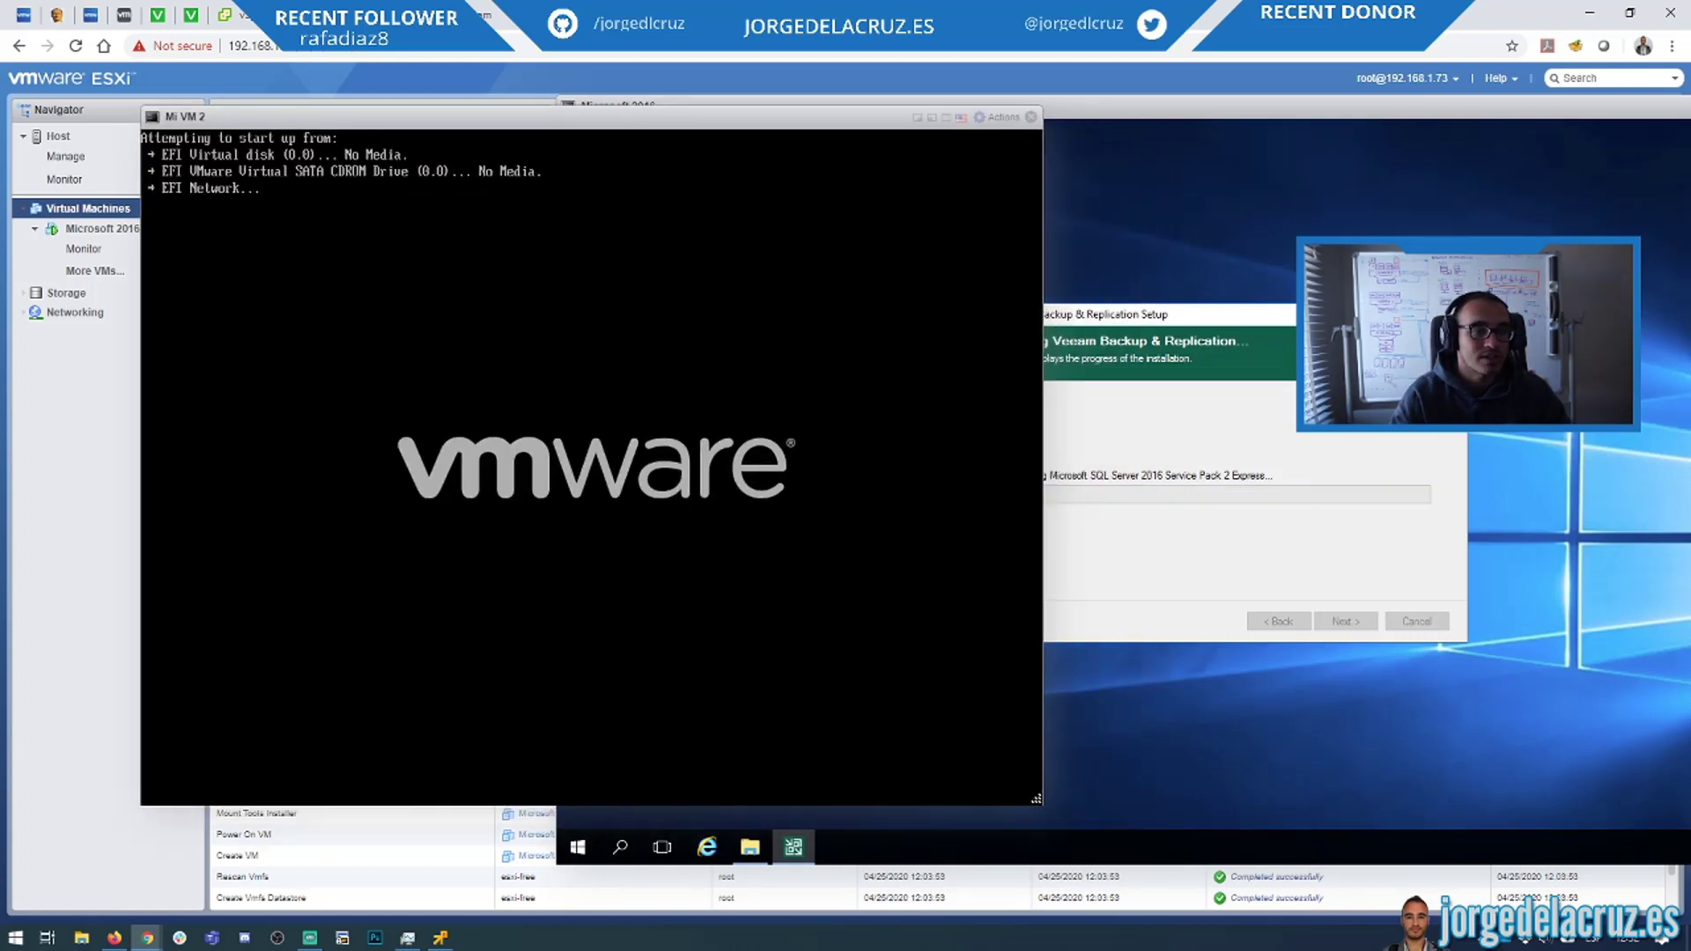
- Send a key combination to Mi VM 2 from its Actions menu
left_click(1001, 118)
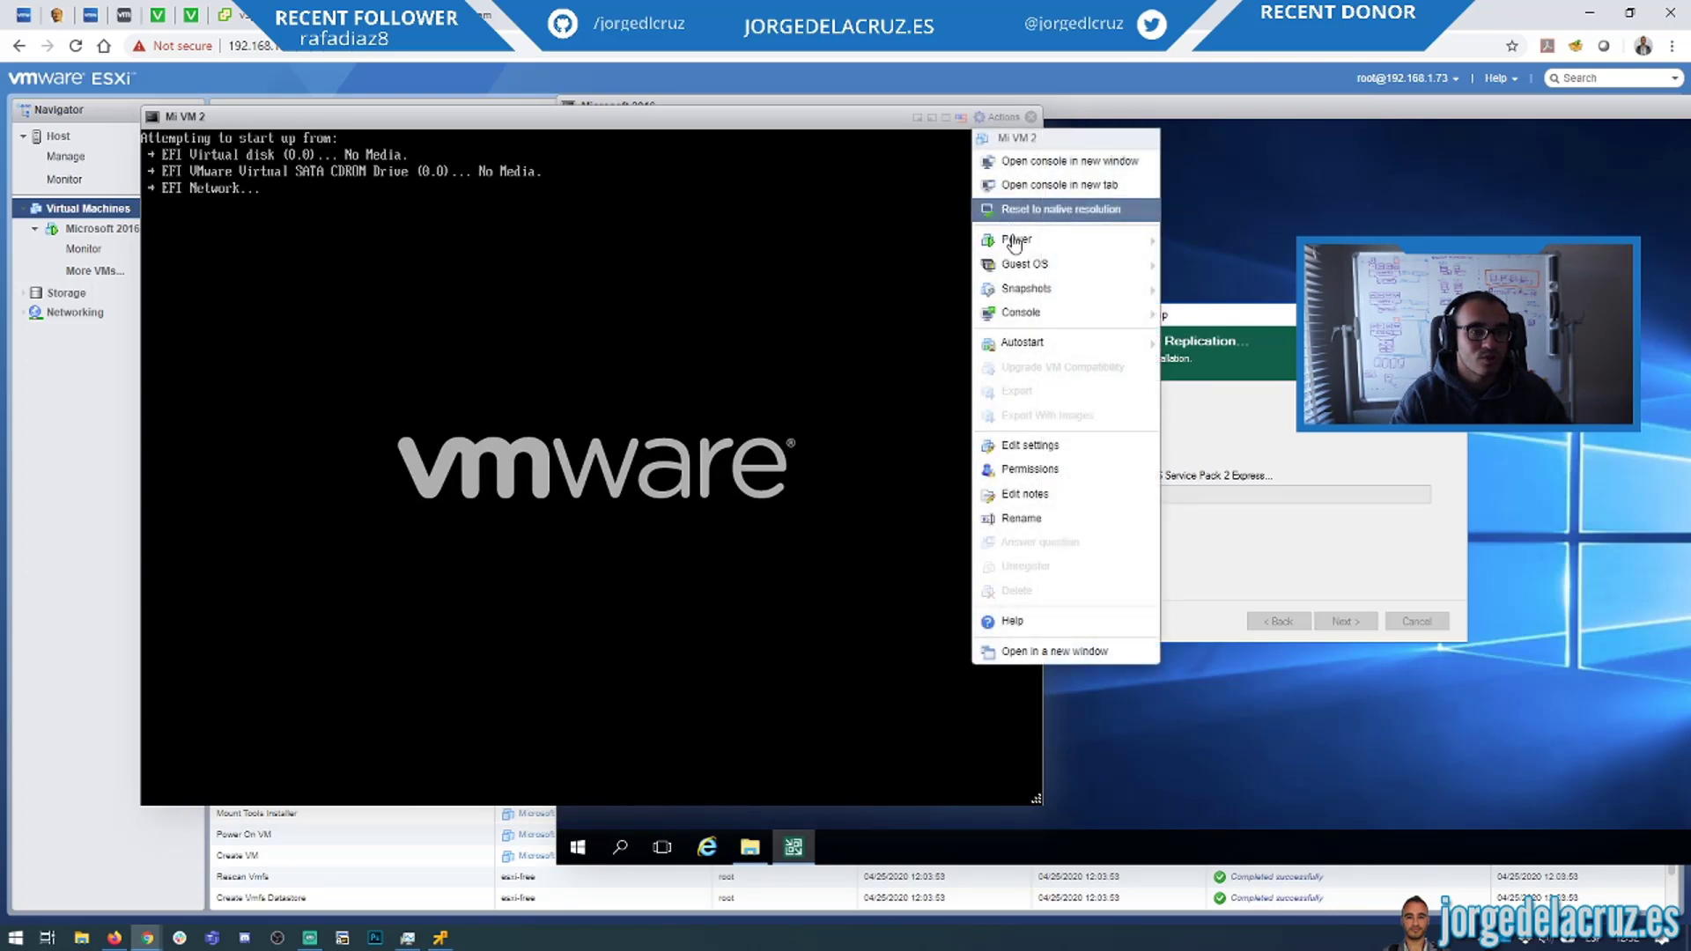
mouse_move(1020, 268)
mouse_move(1214, 317)
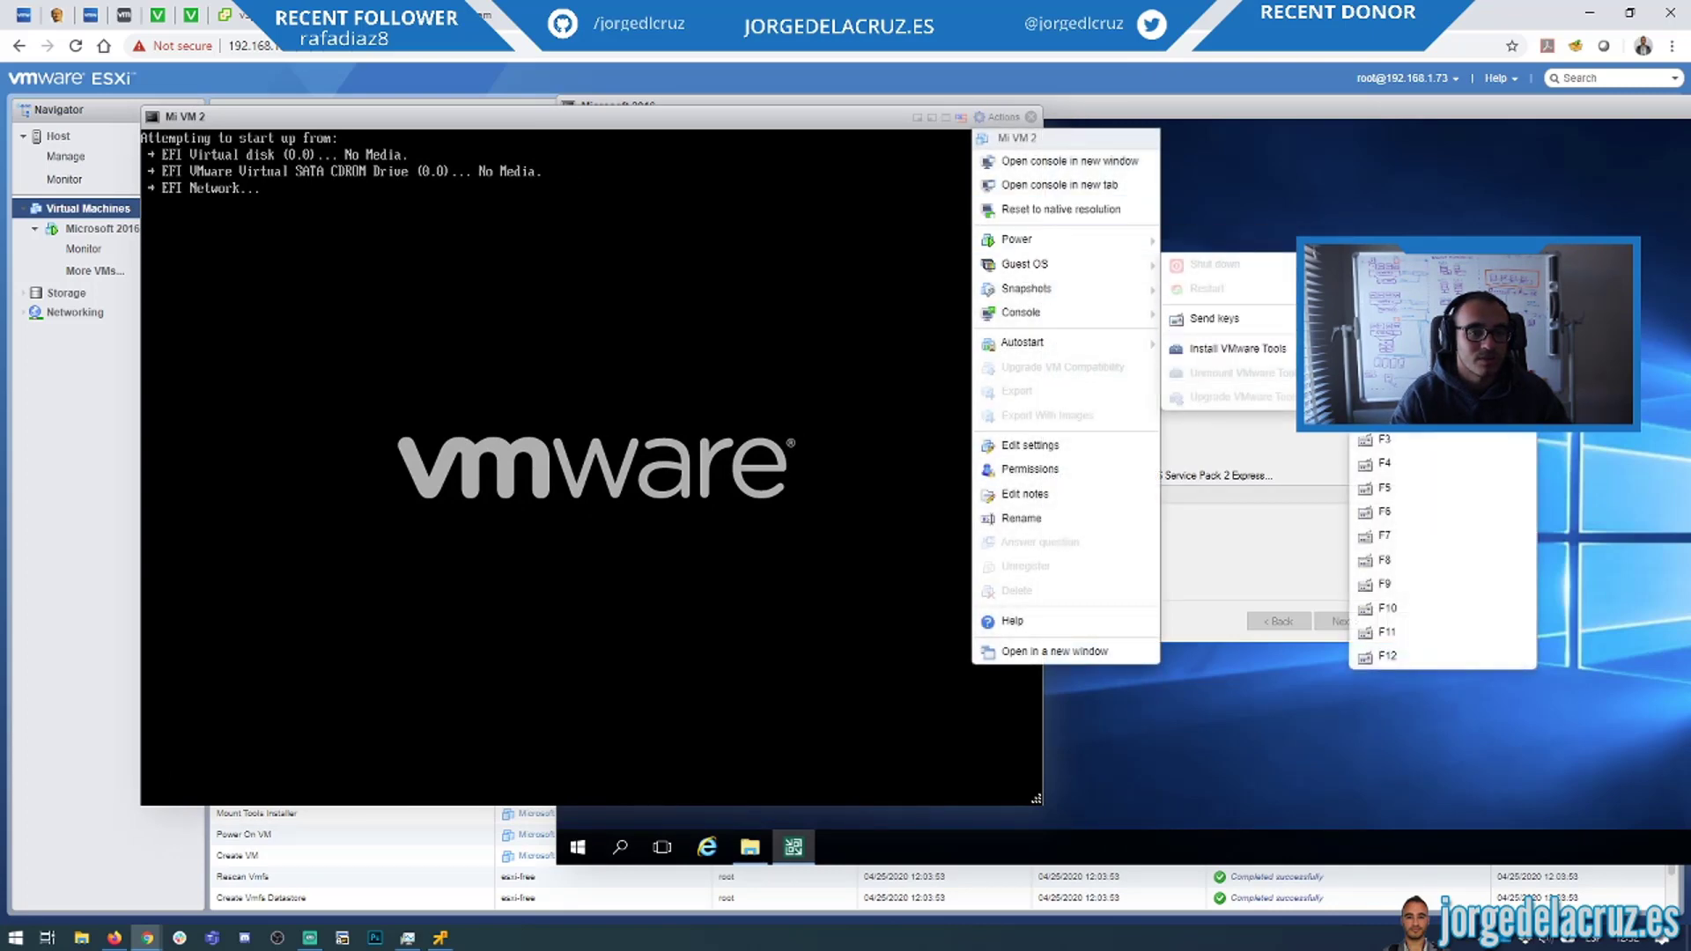
left_click(1410, 319)
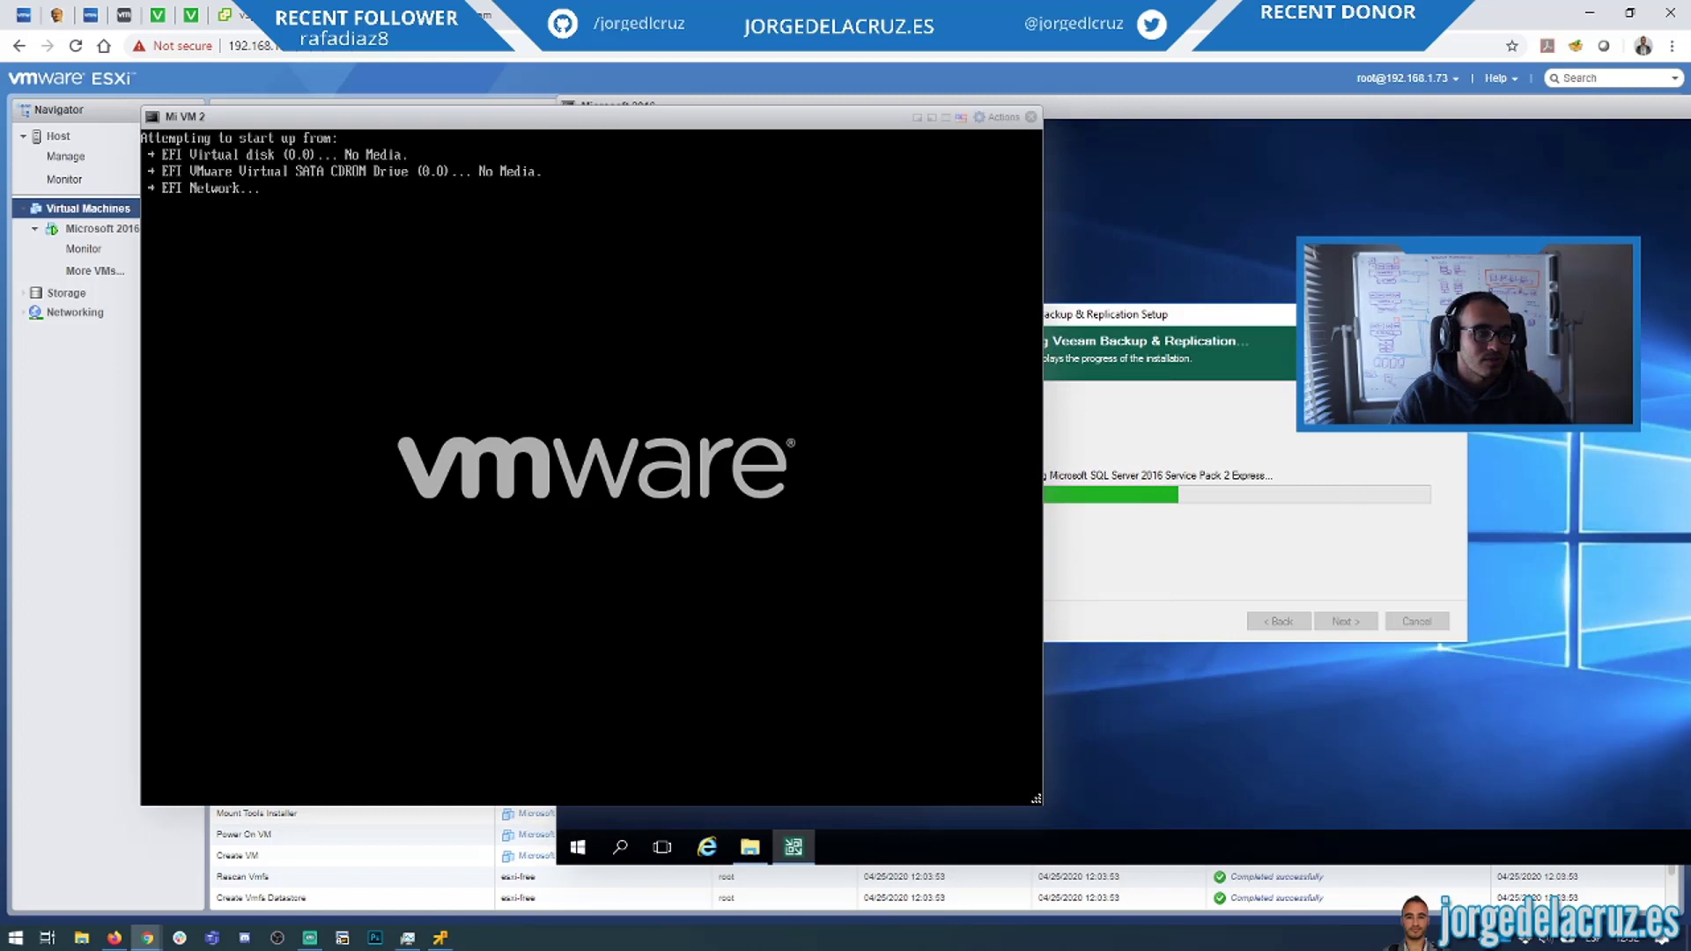
- Connect Mi VM 2's CD/DVD drive and save its hardware settings
left_click(998, 117)
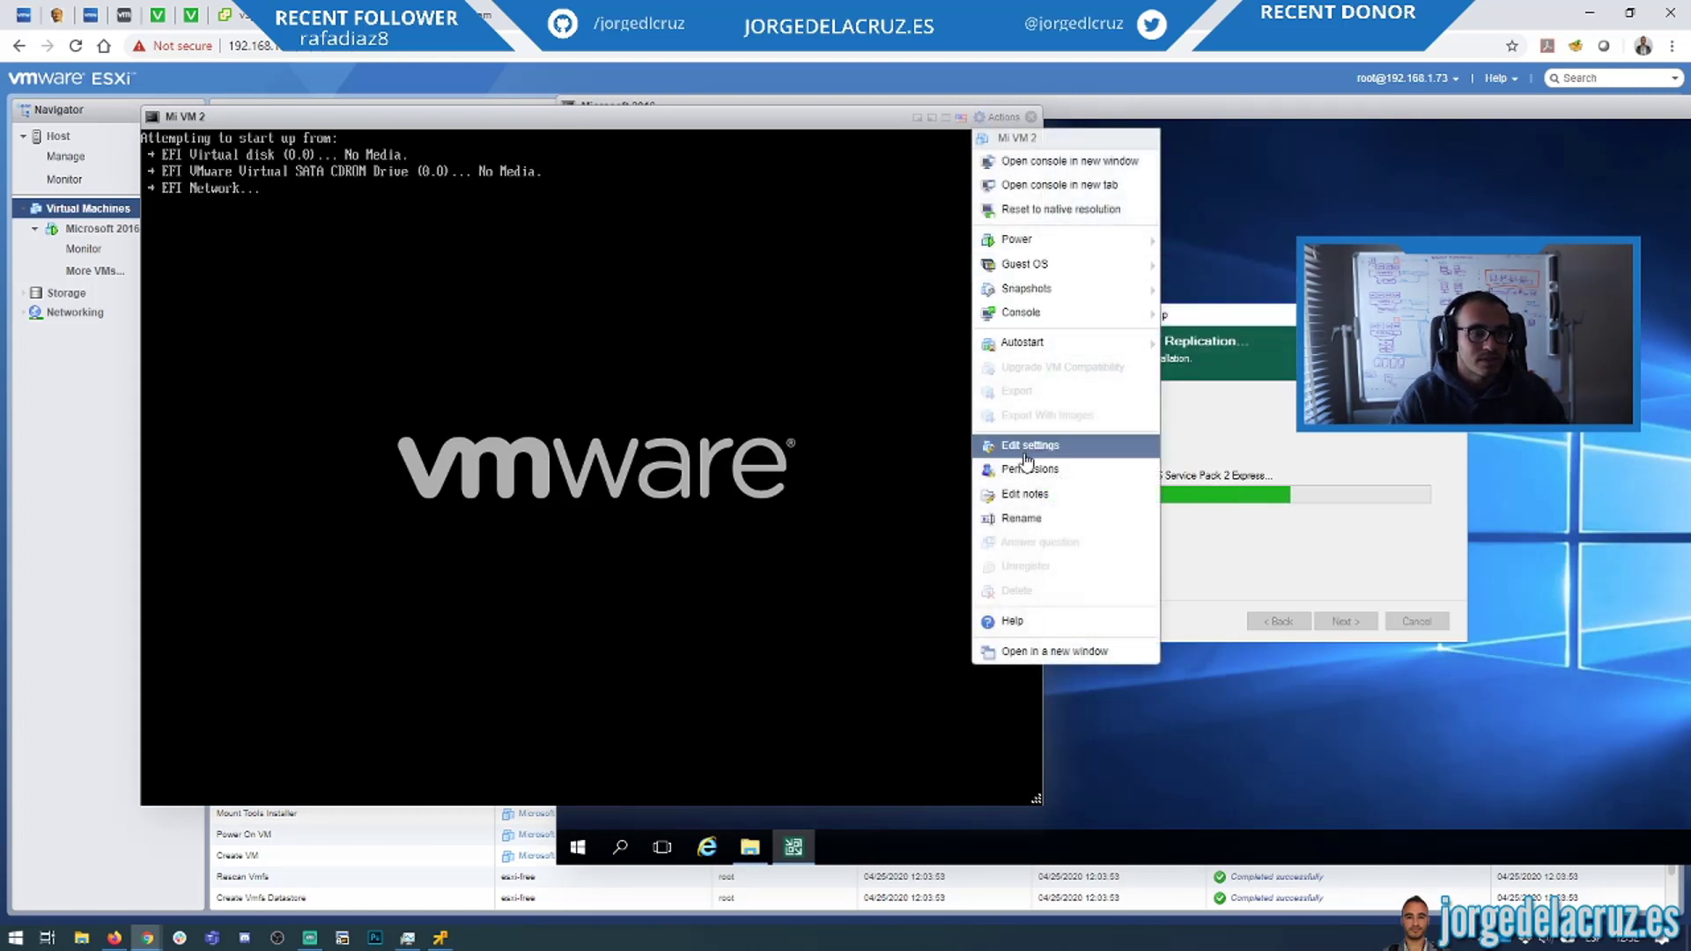
left_click(1026, 447)
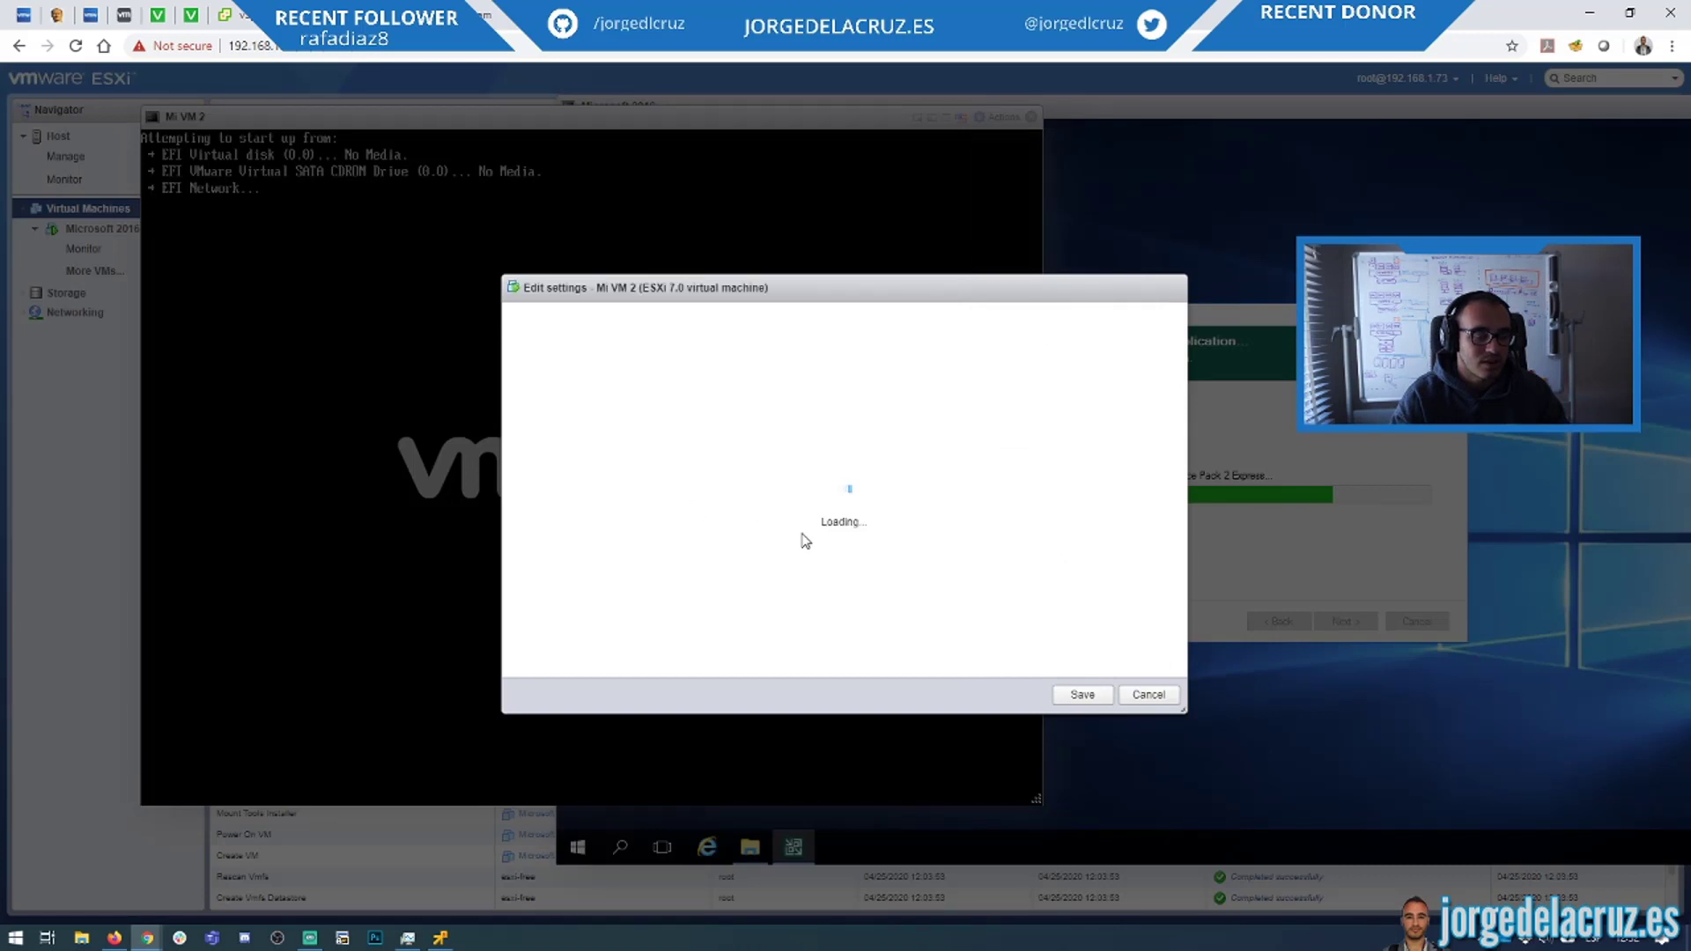
scroll(792, 541, "down", 1)
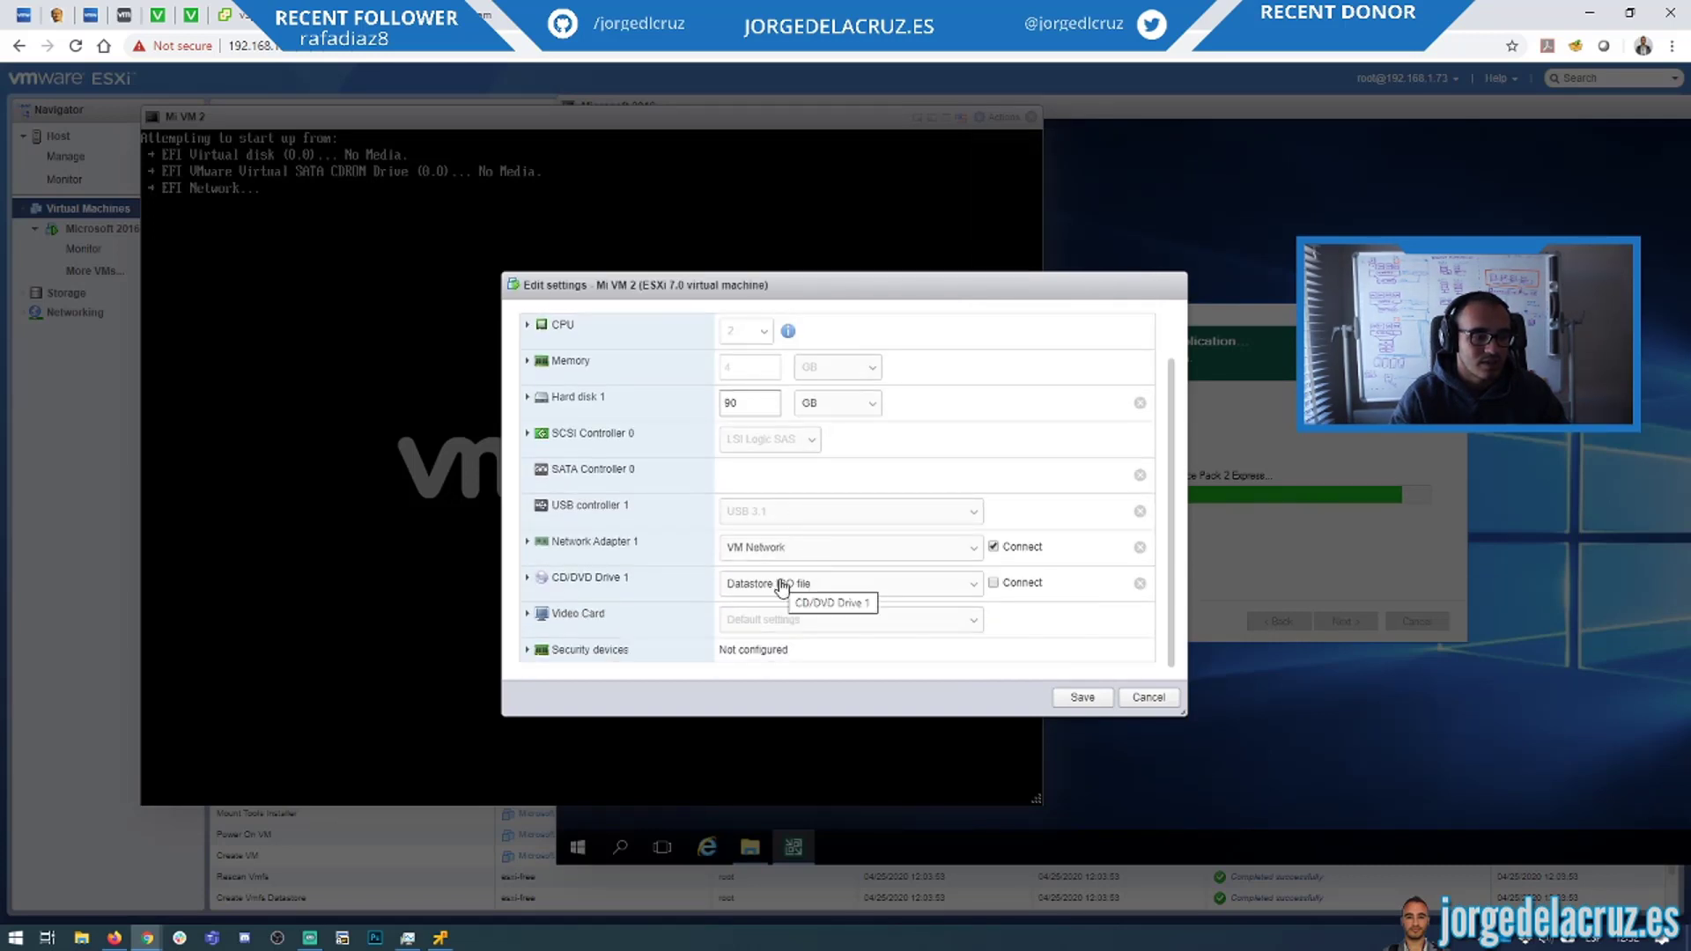
left_click(994, 583)
left_click(1083, 697)
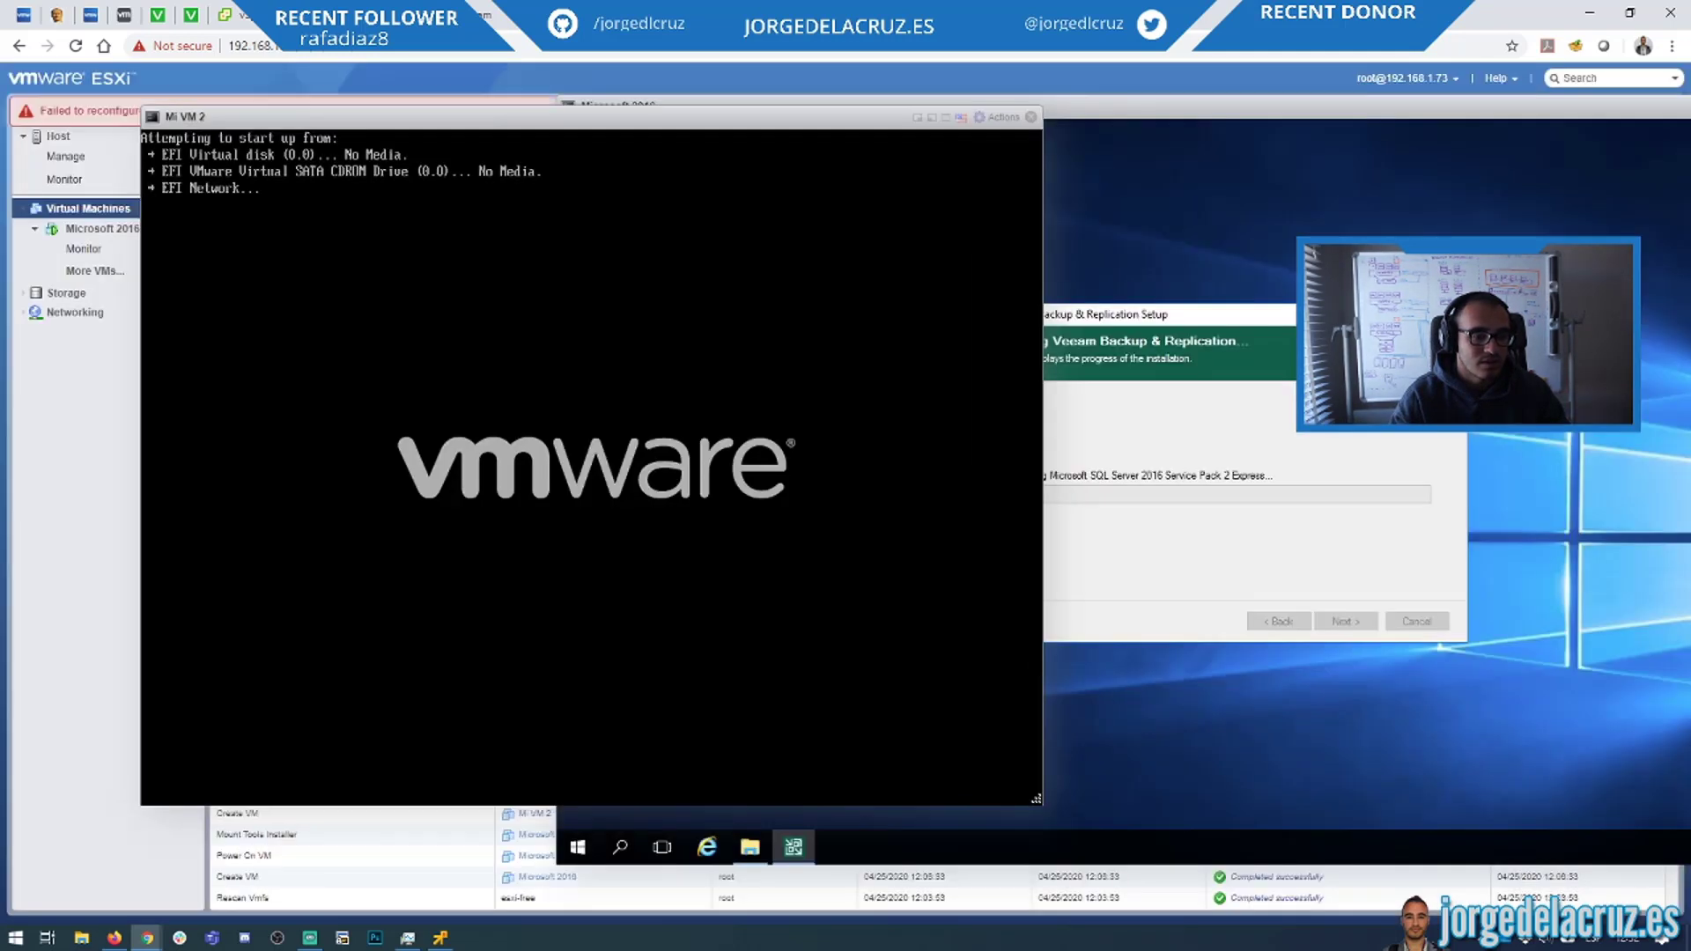
- Send a key combination to reboot Mi VM 2
left_click(995, 117)
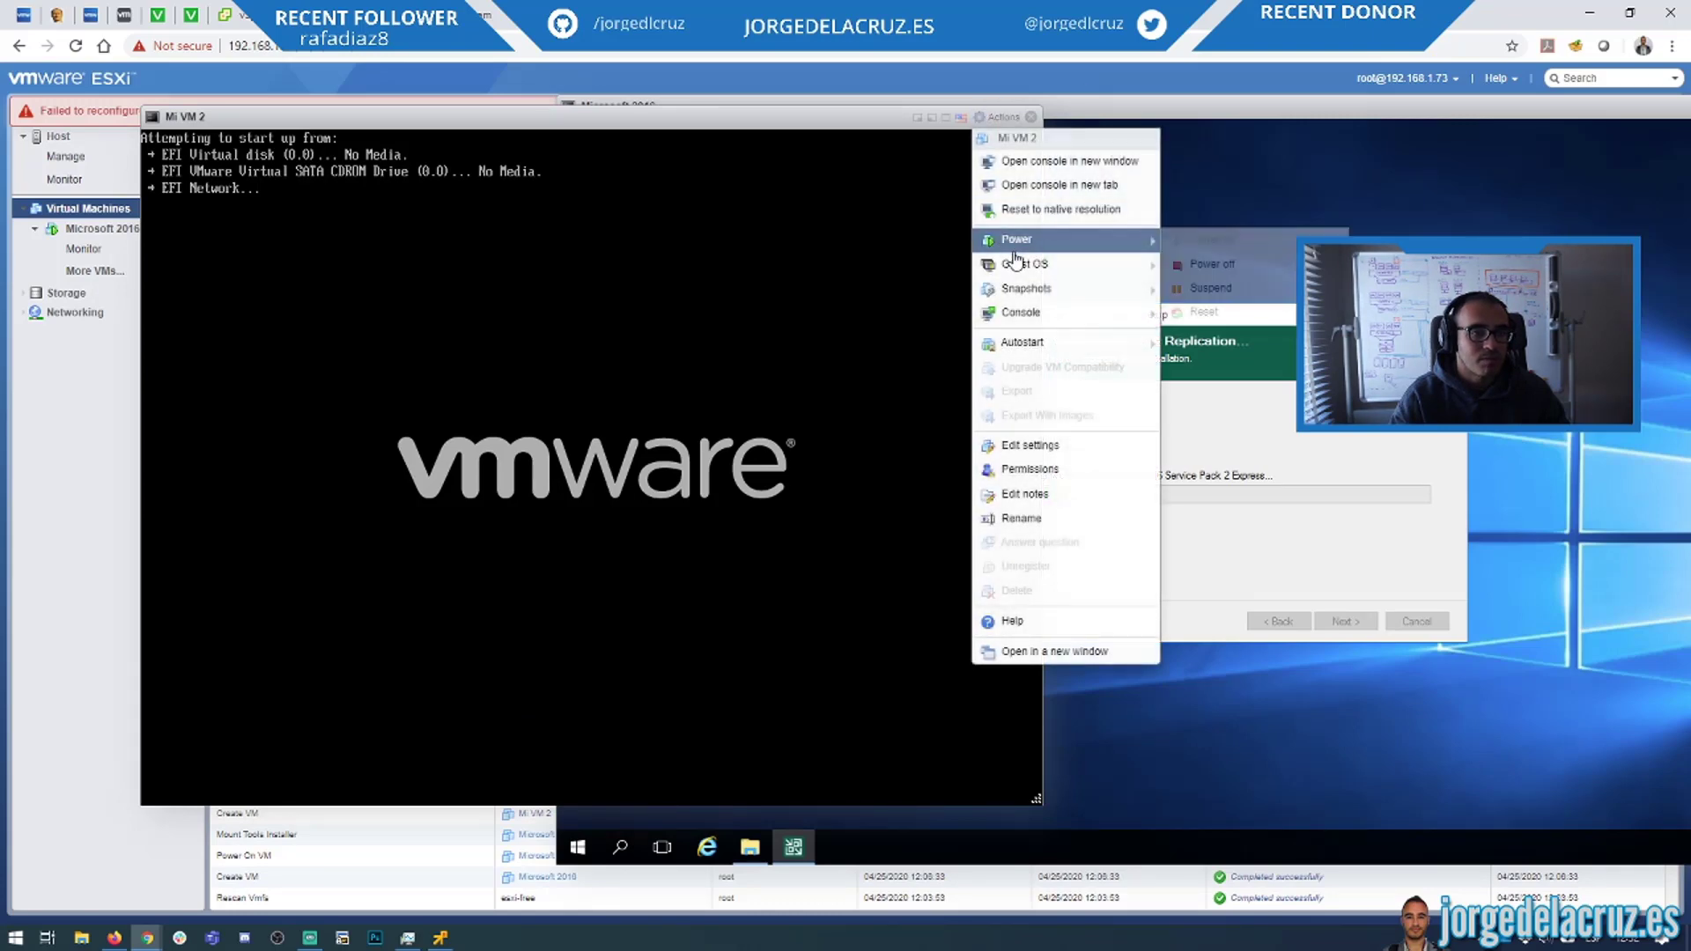
mouse_move(1106, 273)
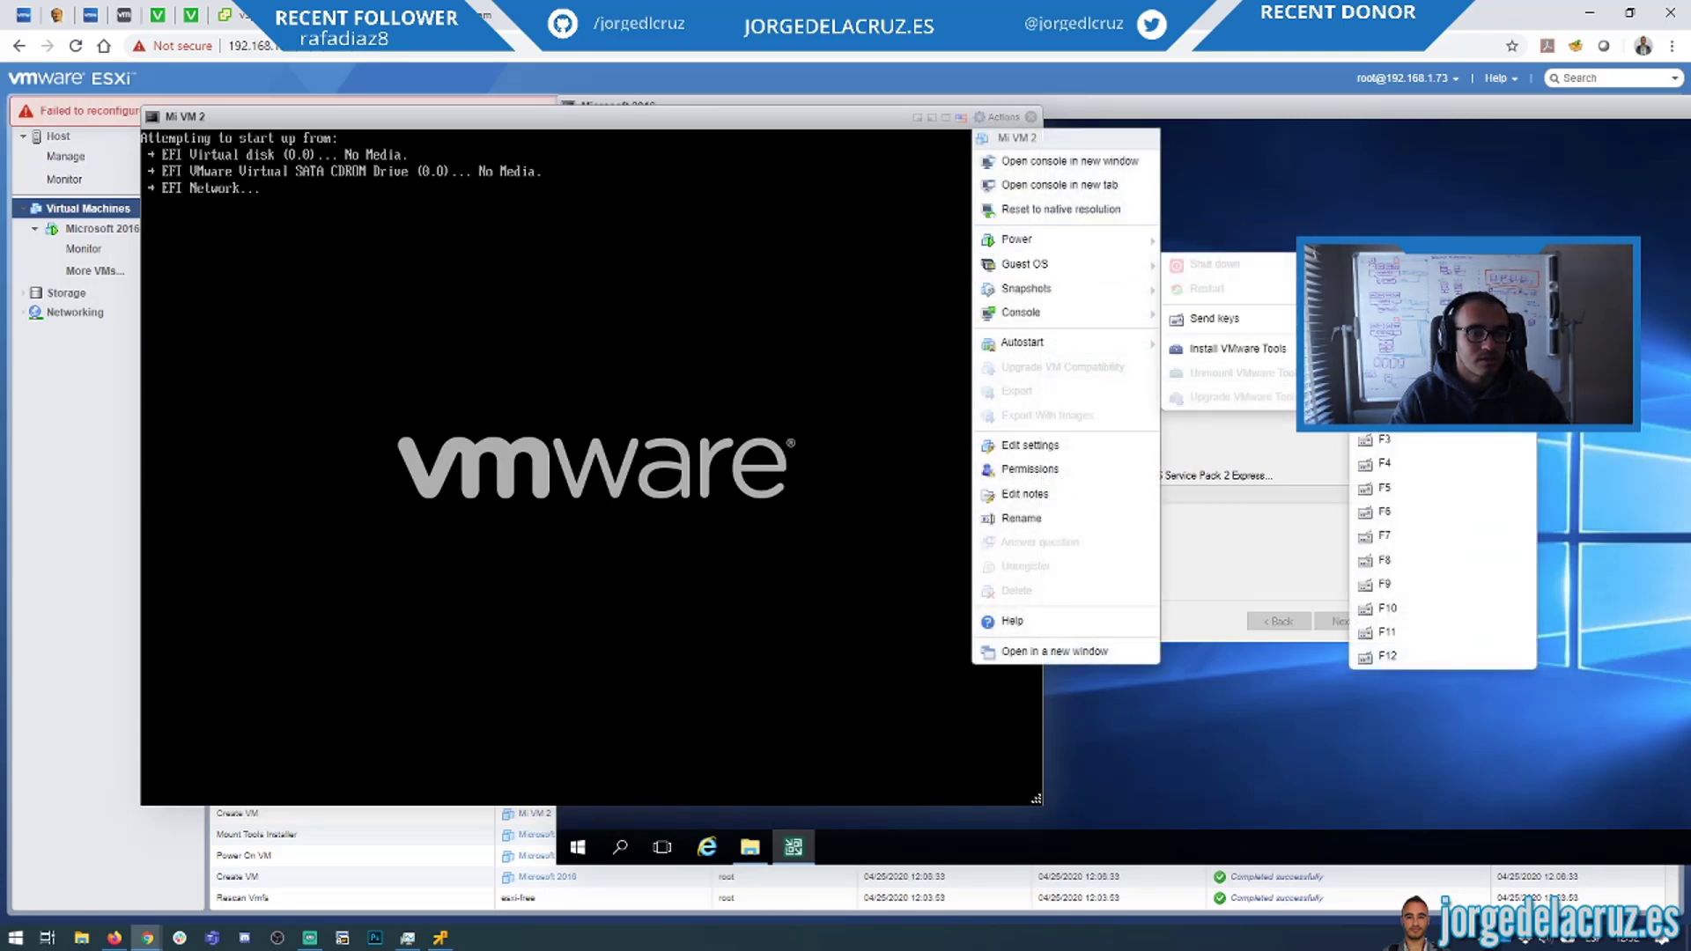
left_click(1316, 321)
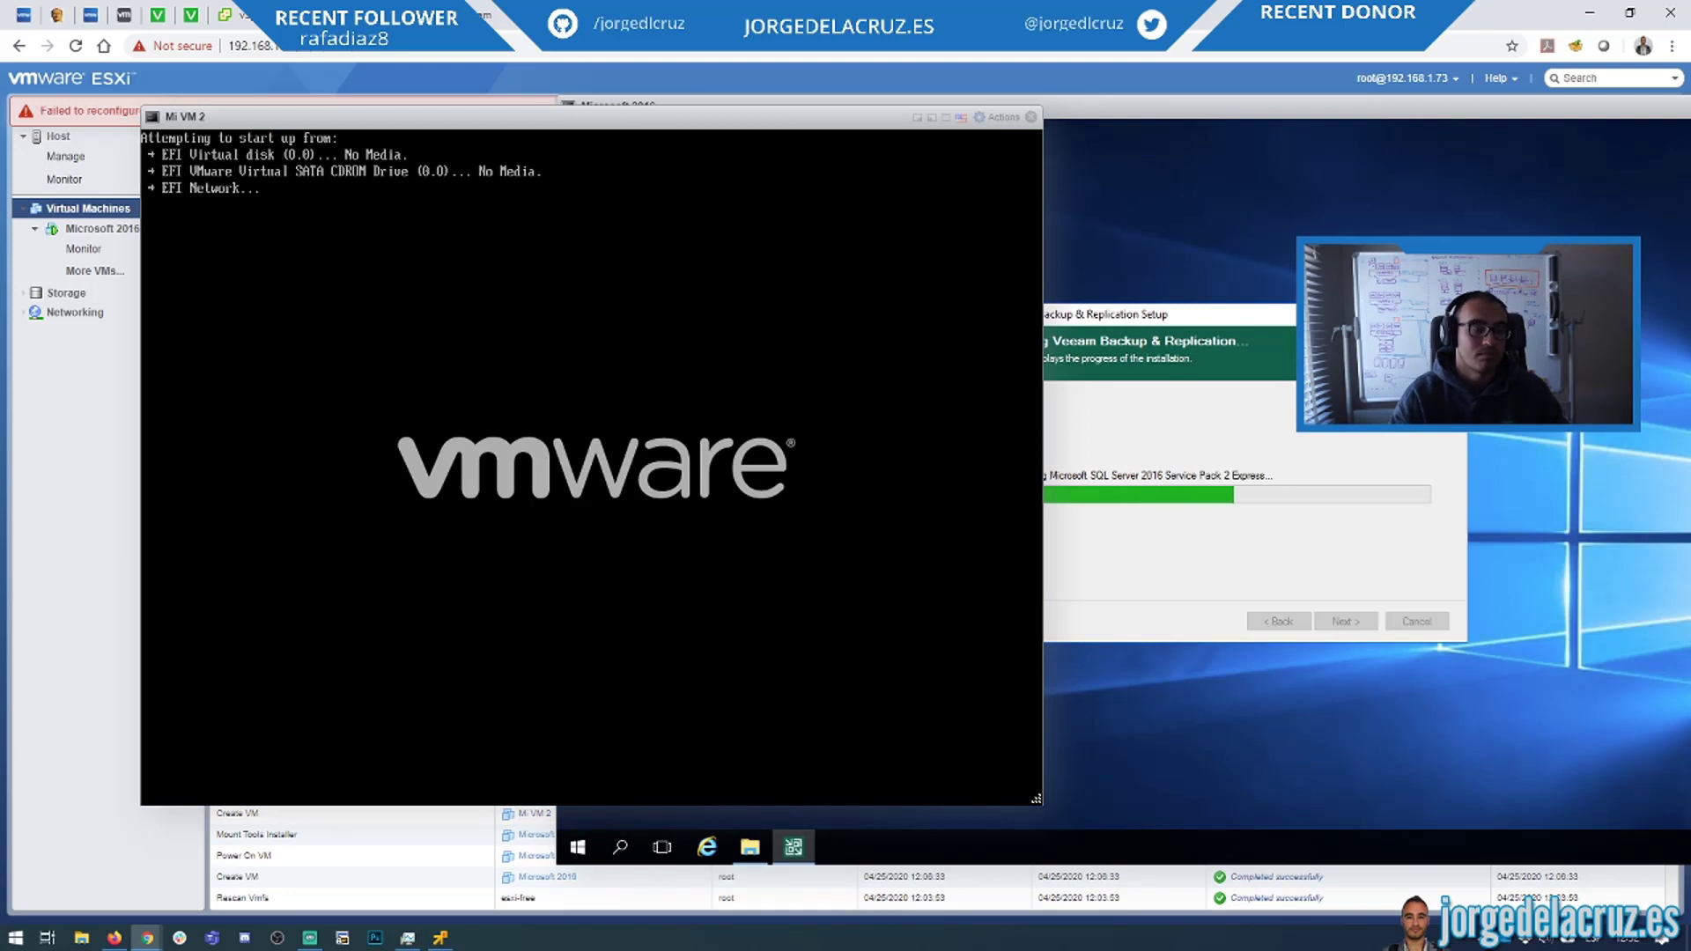
- Set Mi VM 2's CD/DVD Drive 1 to the Microsoft 14393 datastore ISO, connected, and save
left_click(997, 118)
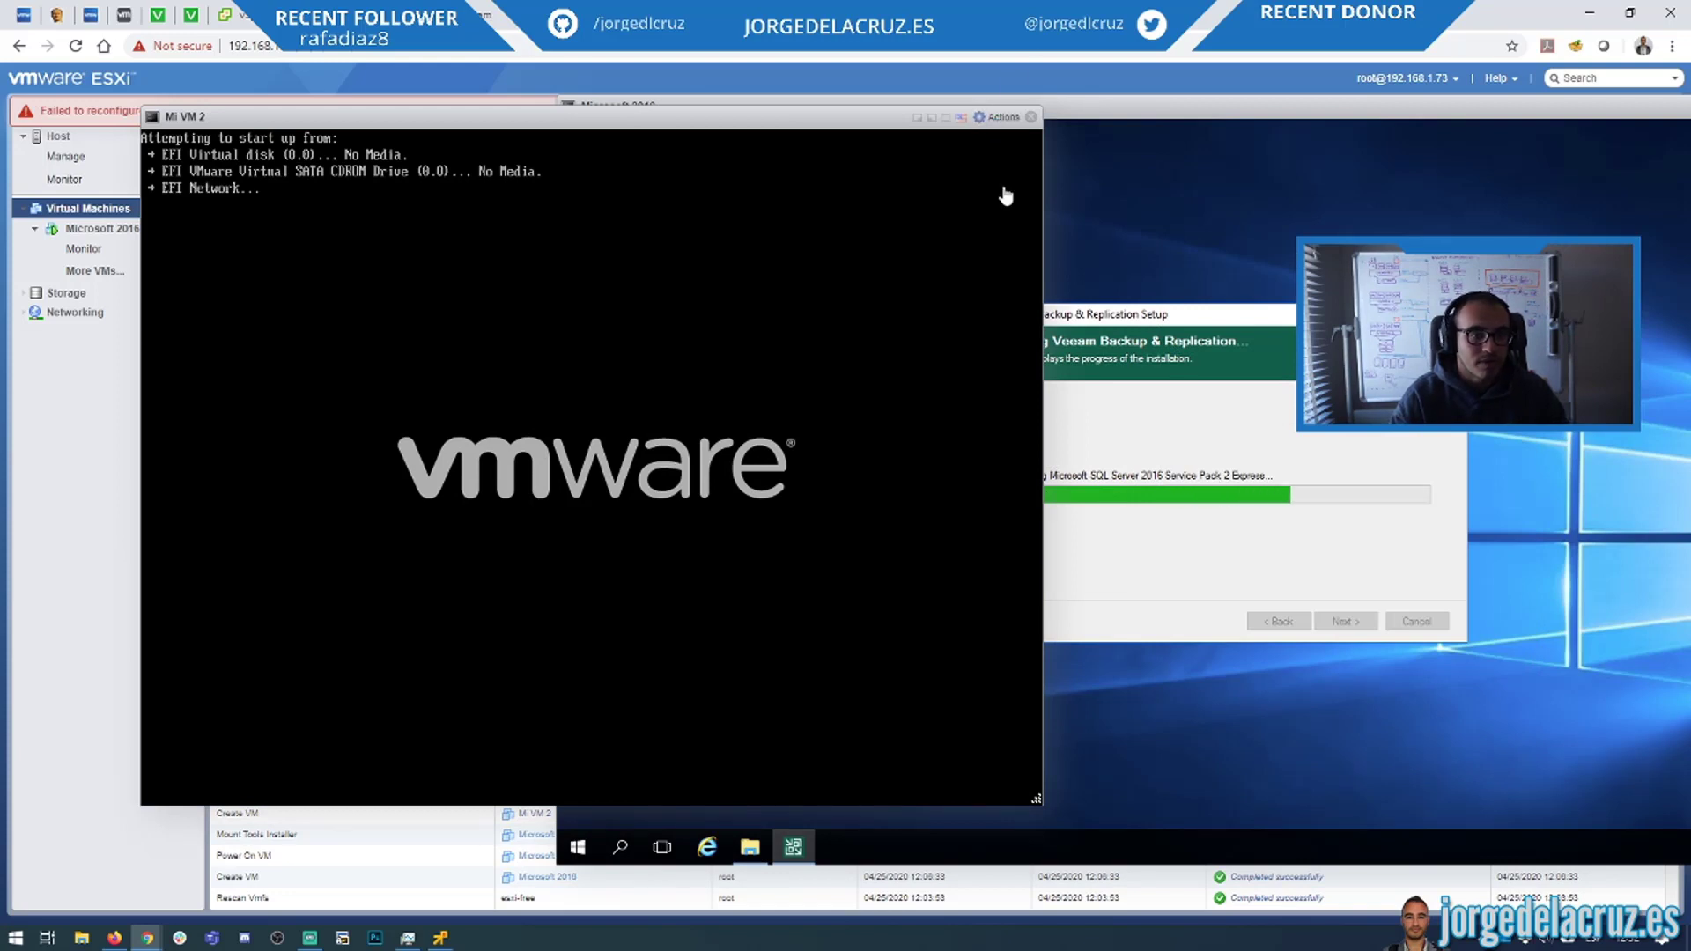
left_click(1026, 449)
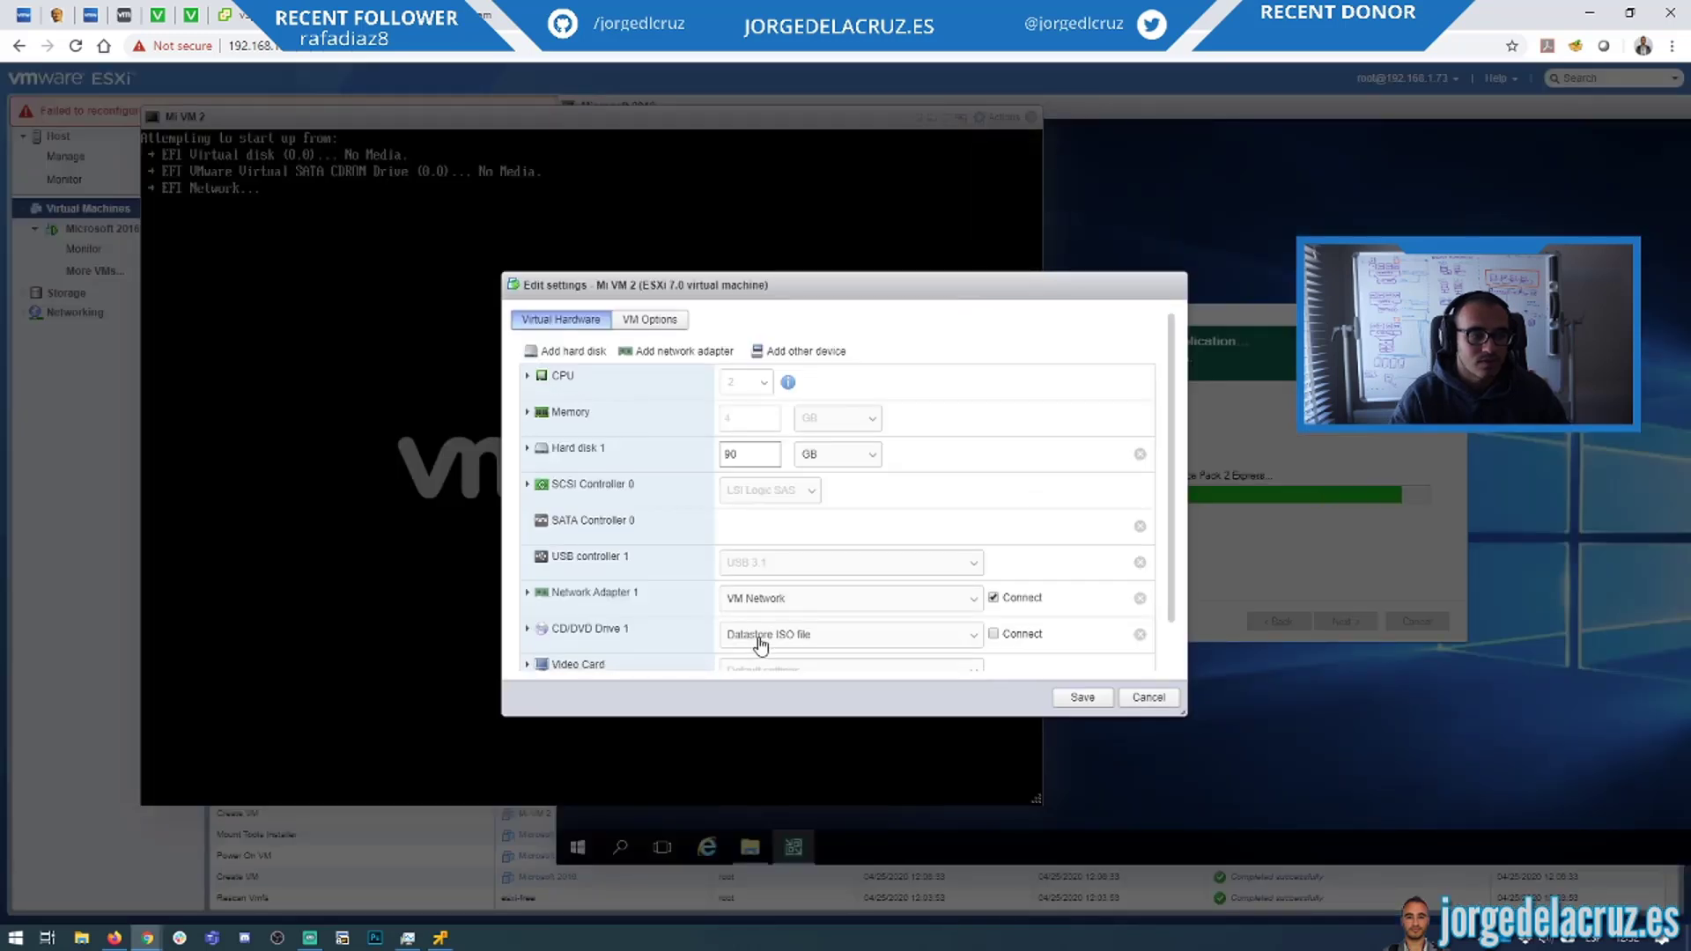
left_click(753, 637)
left_click(773, 668)
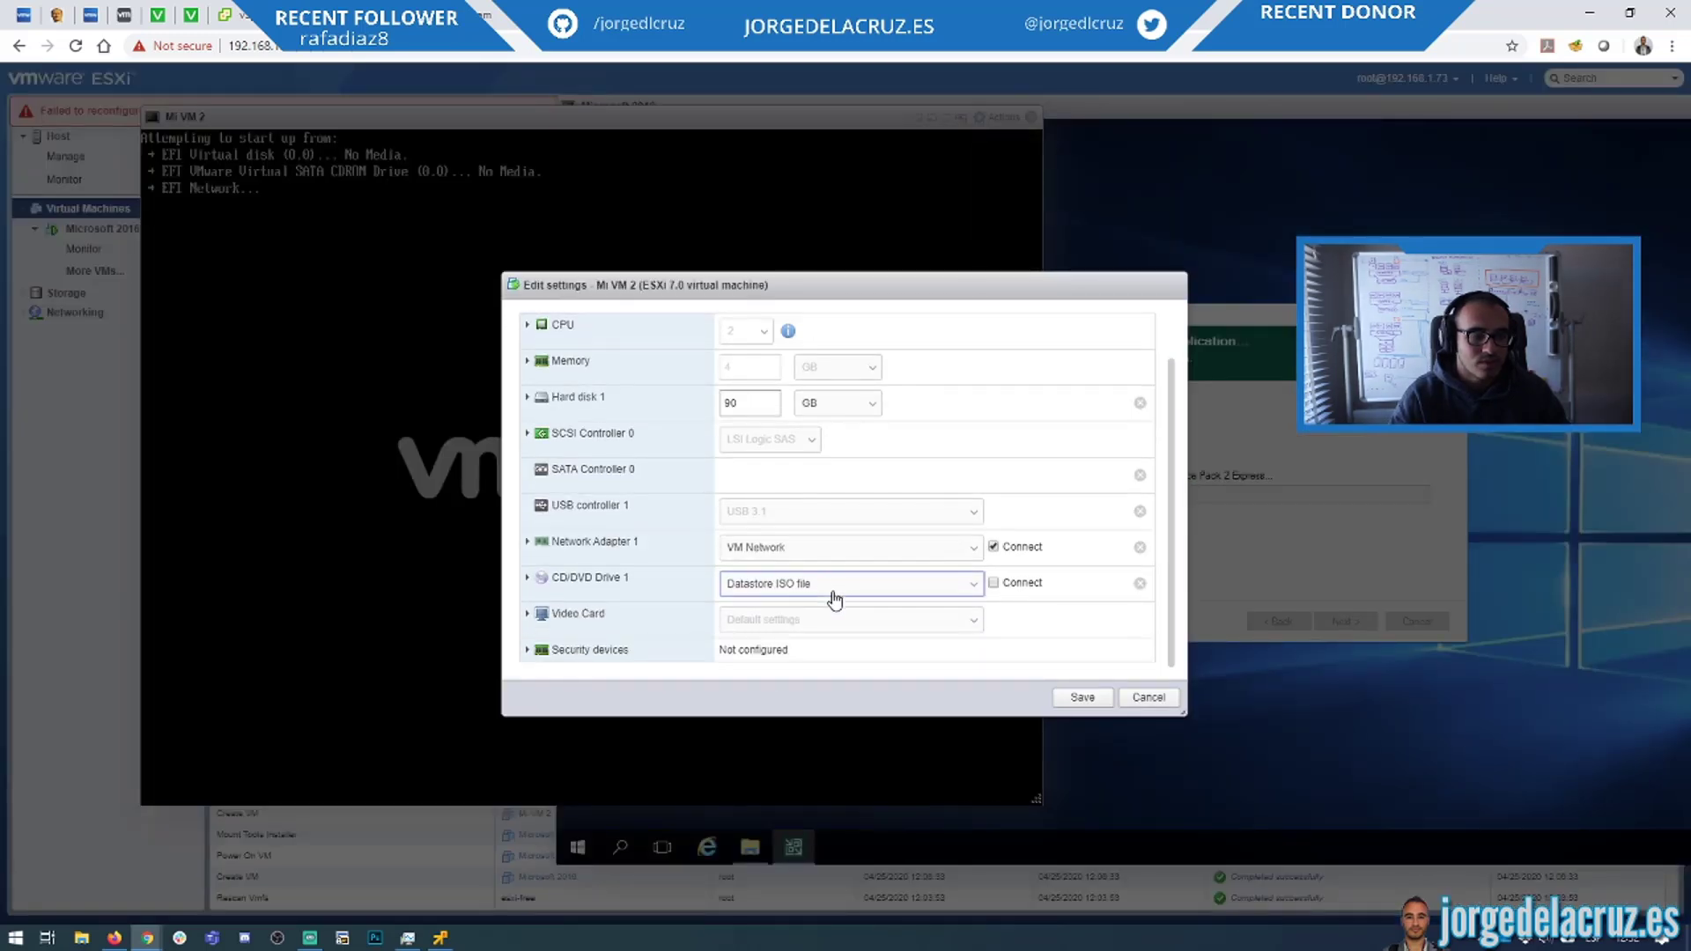
scroll(781, 552, "down", 2)
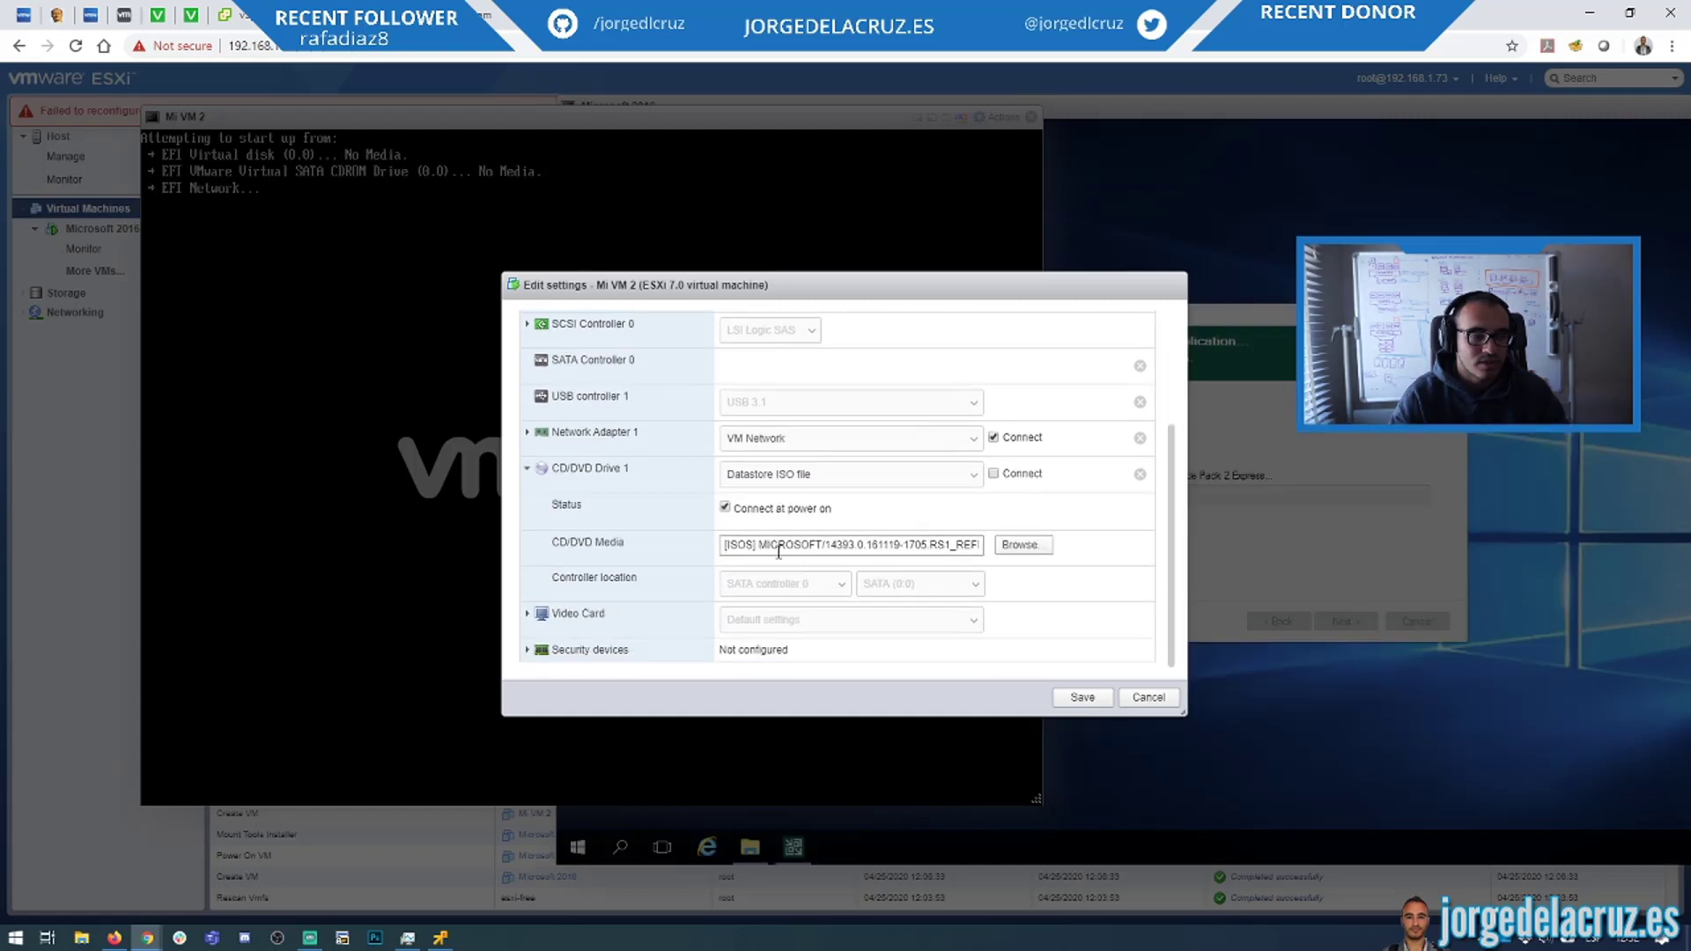
left_click_drag(784, 546, 1068, 555)
left_click(994, 474)
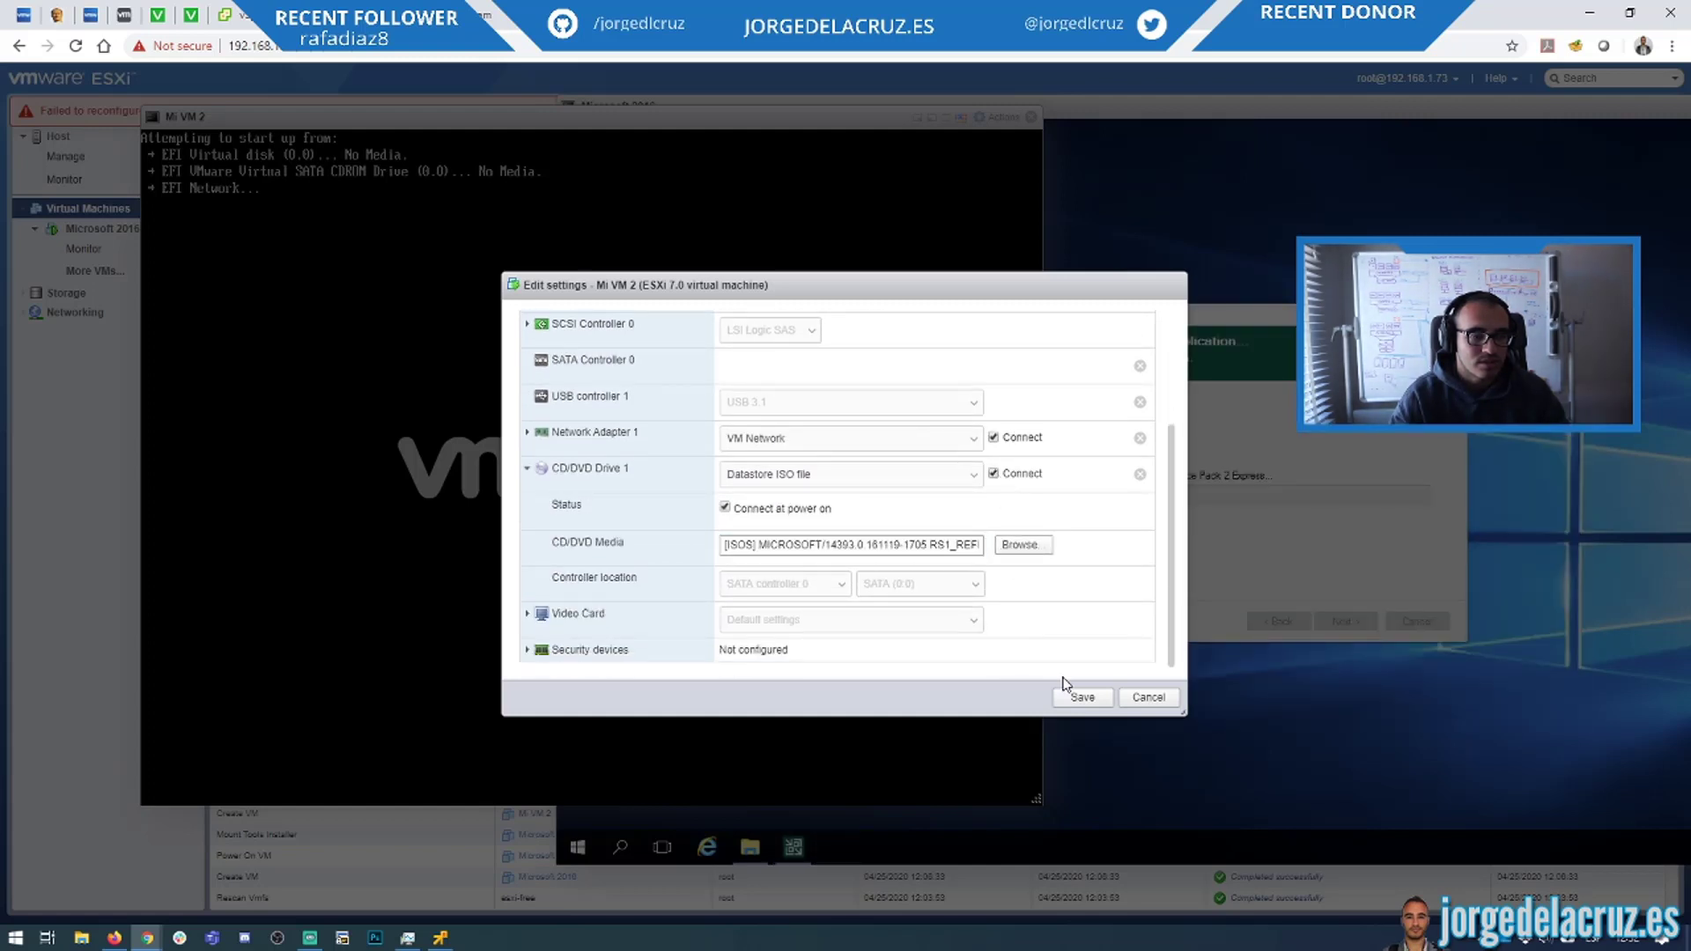
left_click(1082, 697)
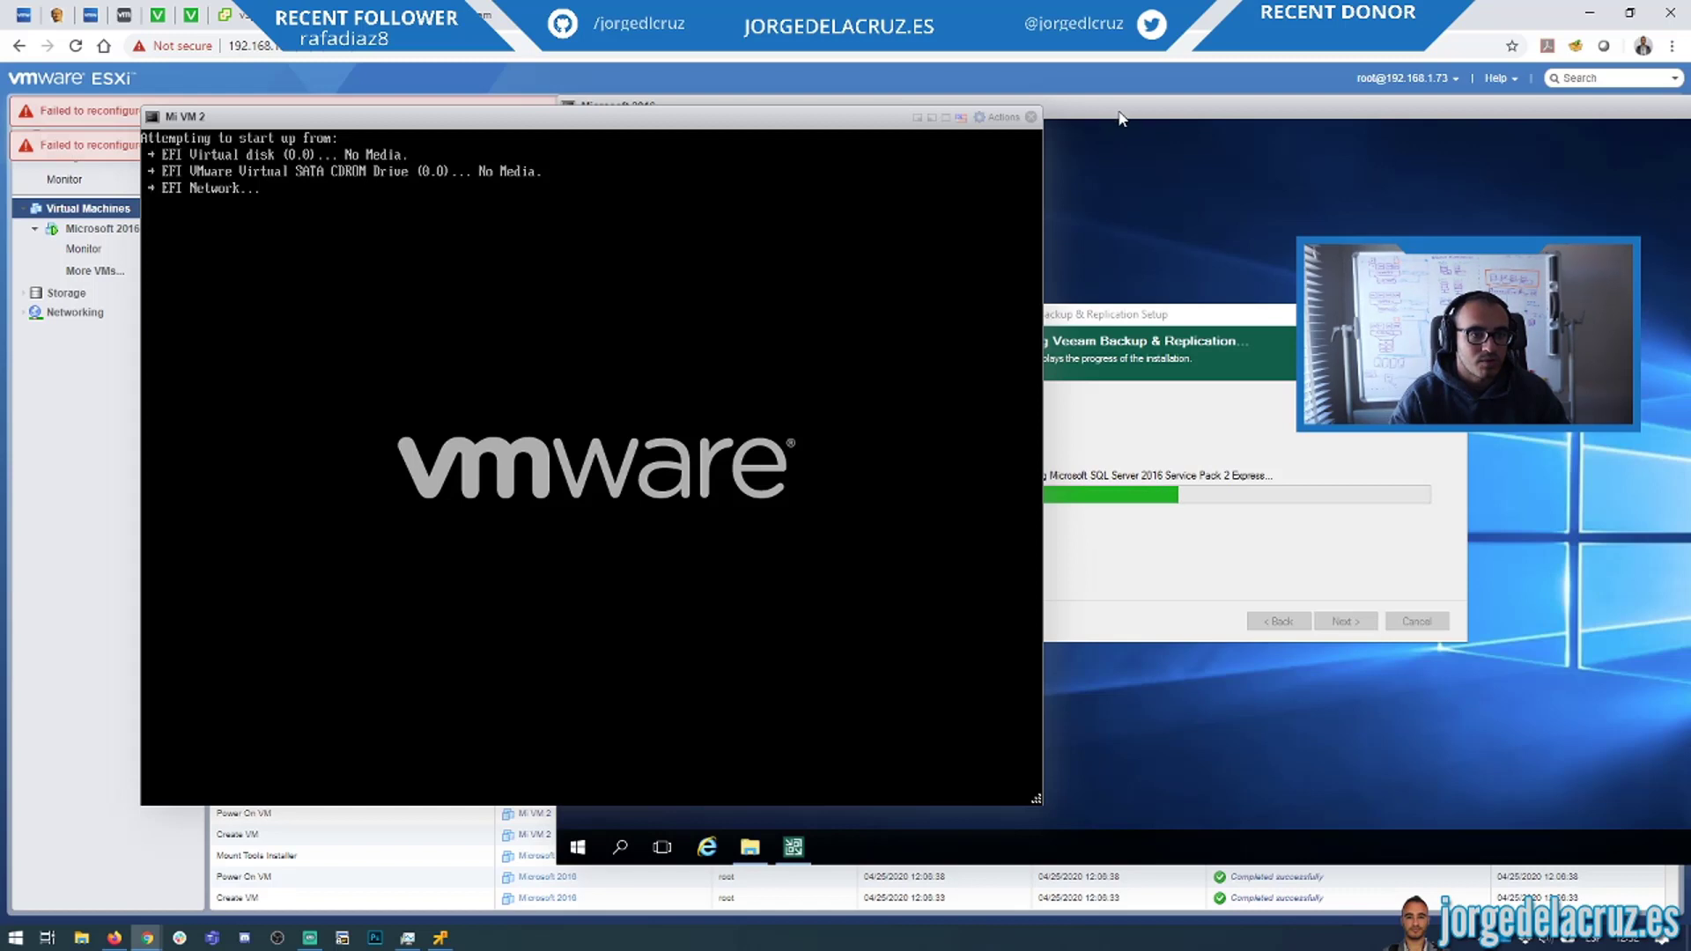
- Switch Microsoft 2016's CD/DVD Drive 1 to Host device, disconnected, and save; then show Mi VM 2
left_click(1126, 112)
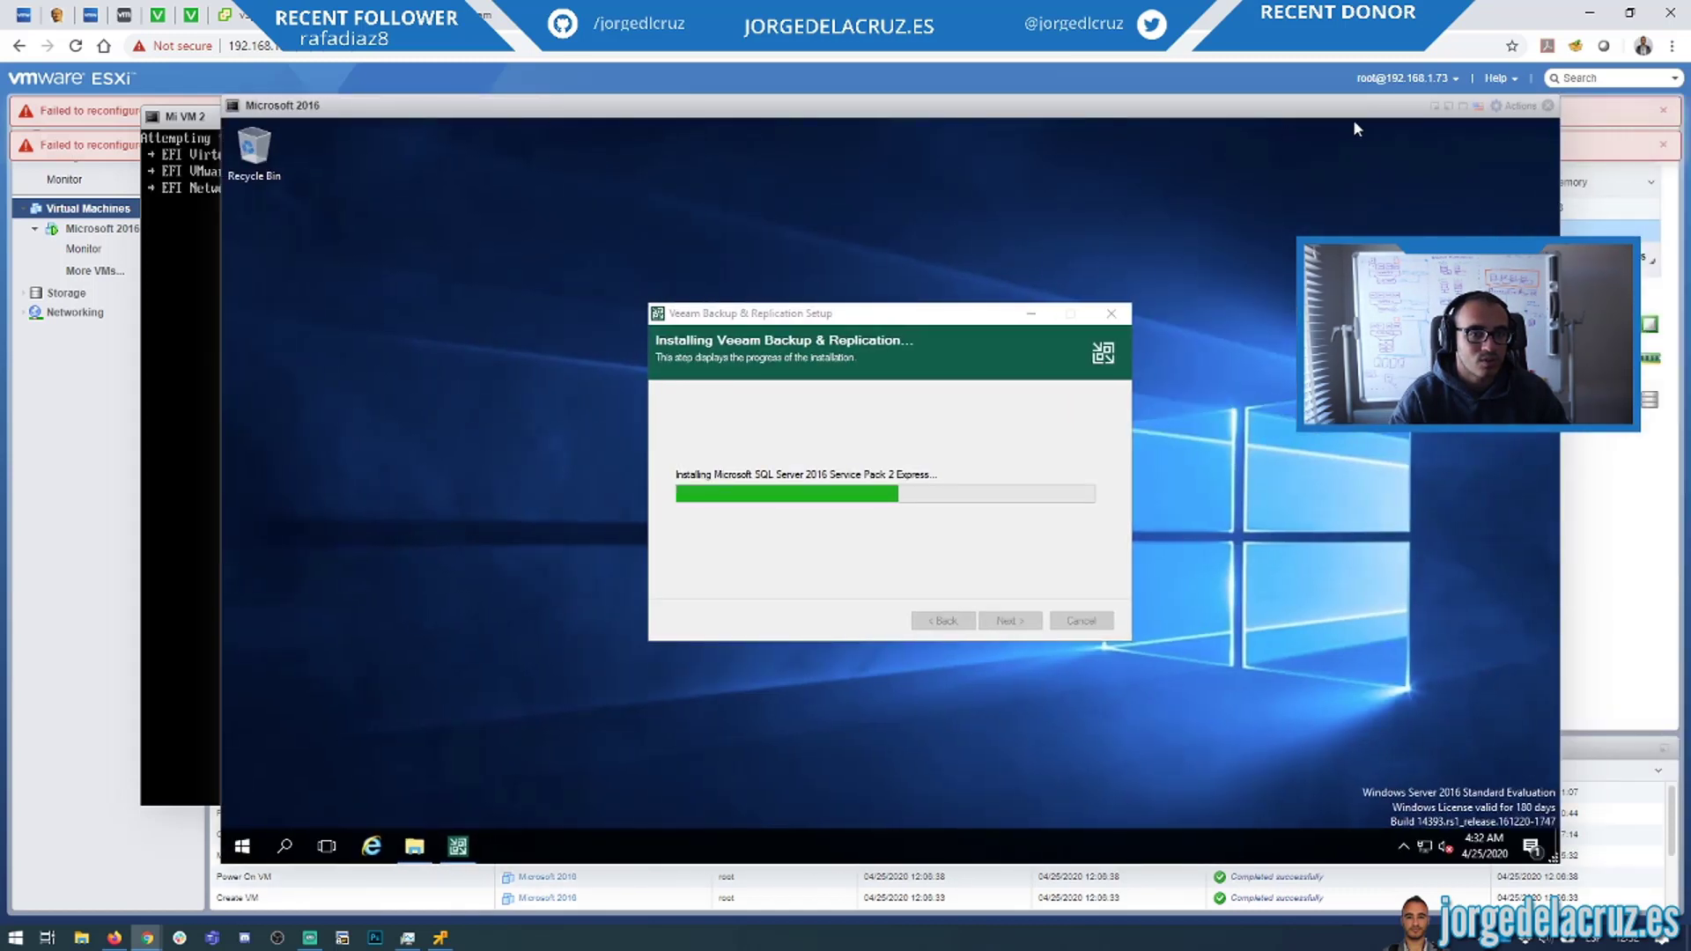
left_click(1518, 106)
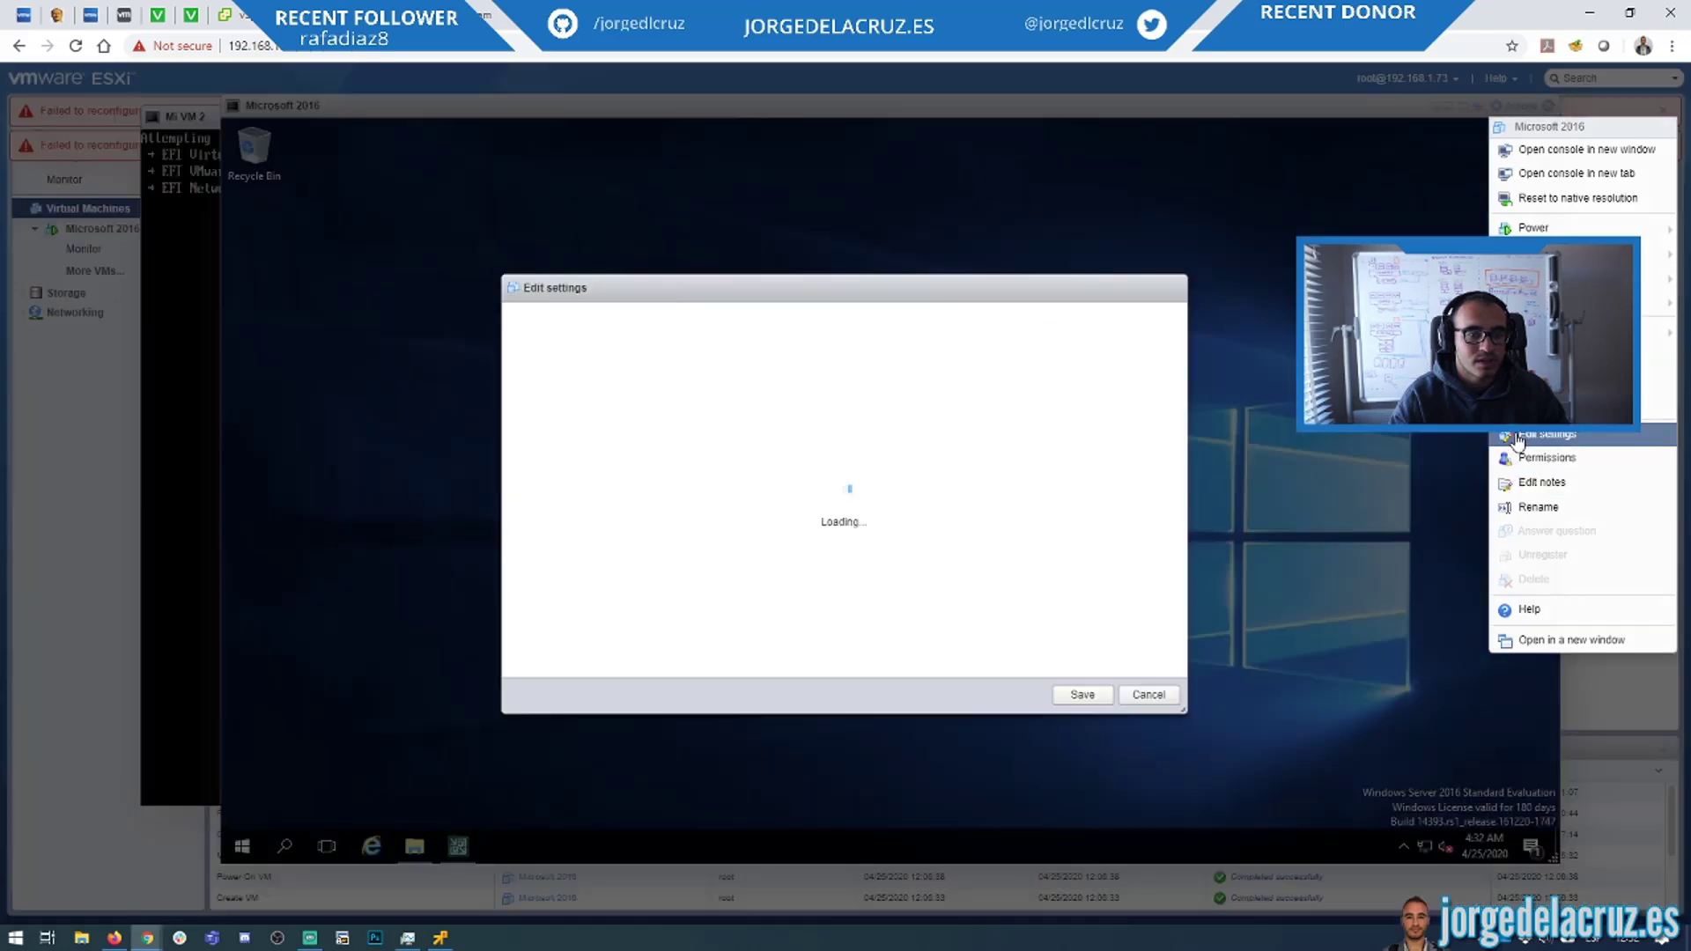
left_click(1551, 435)
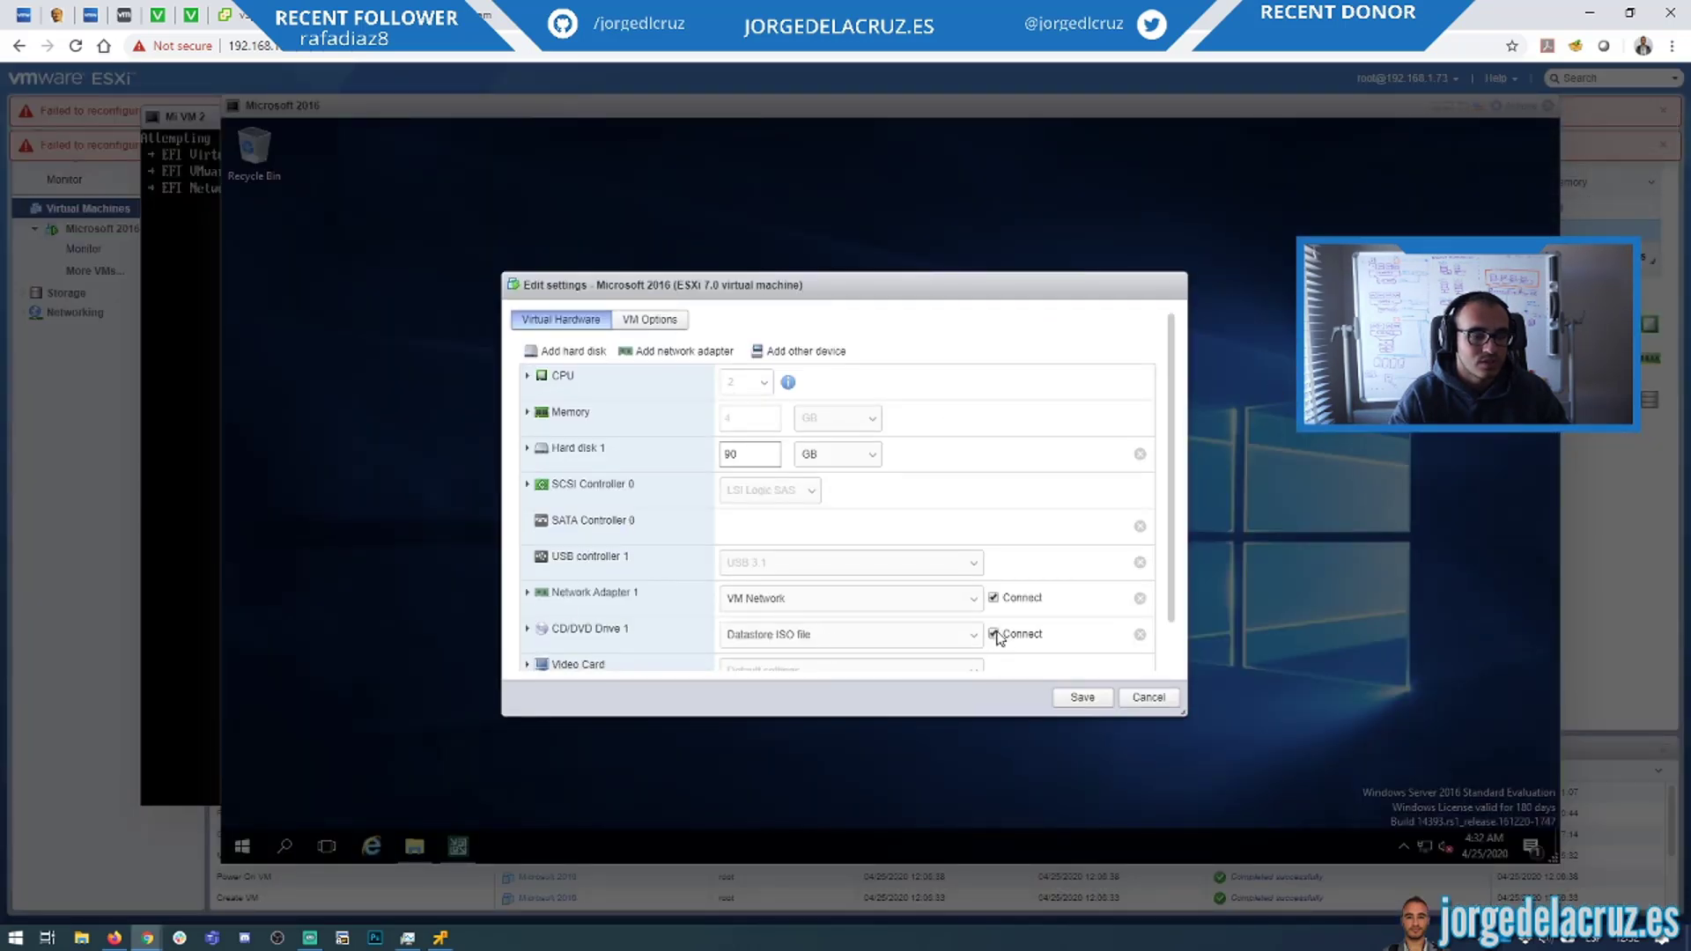
left_click(925, 635)
left_click(771, 655)
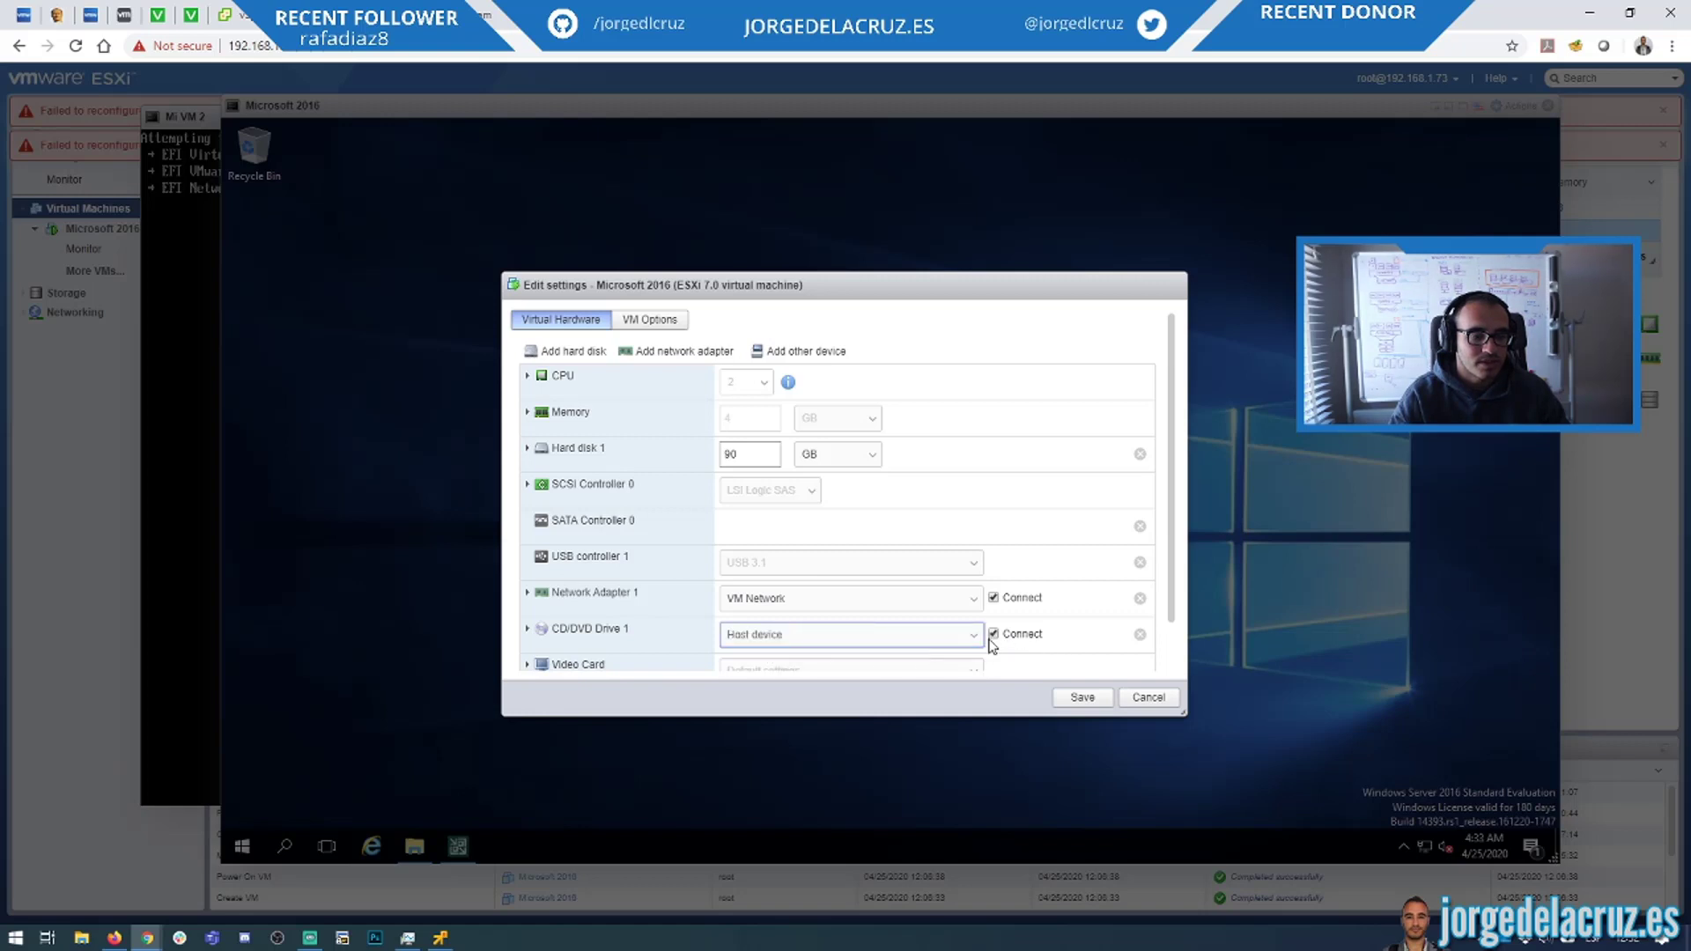
left_click(994, 634)
left_click(1077, 697)
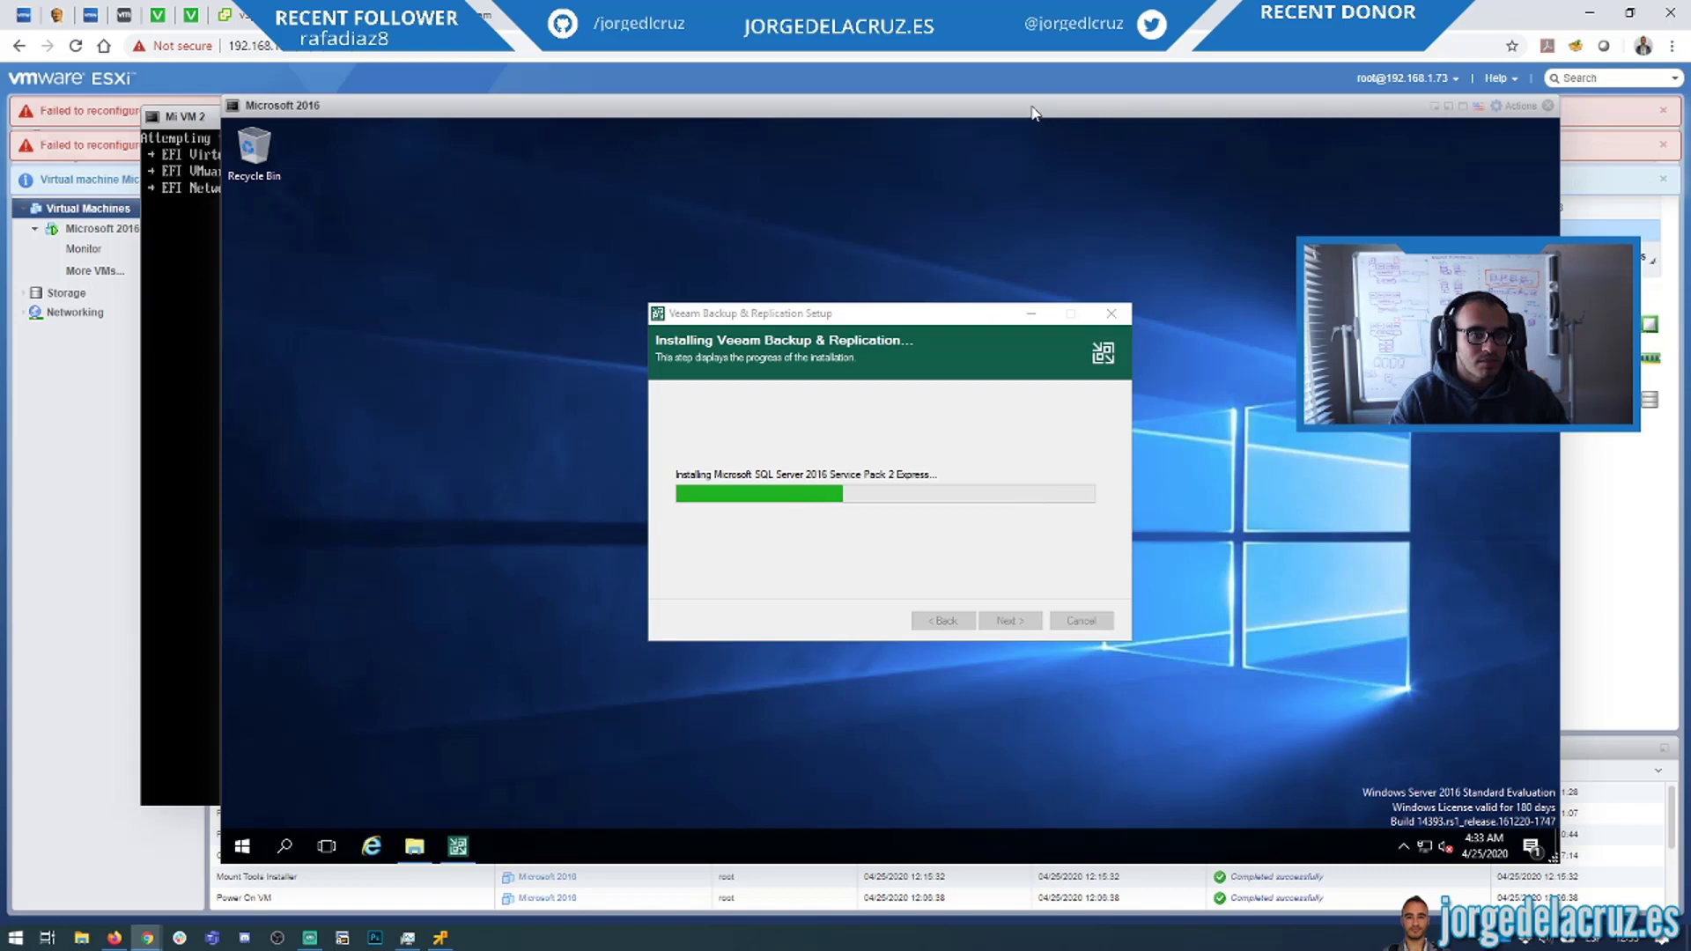
left_click_drag(1057, 107, 1081, 116)
left_click(207, 117)
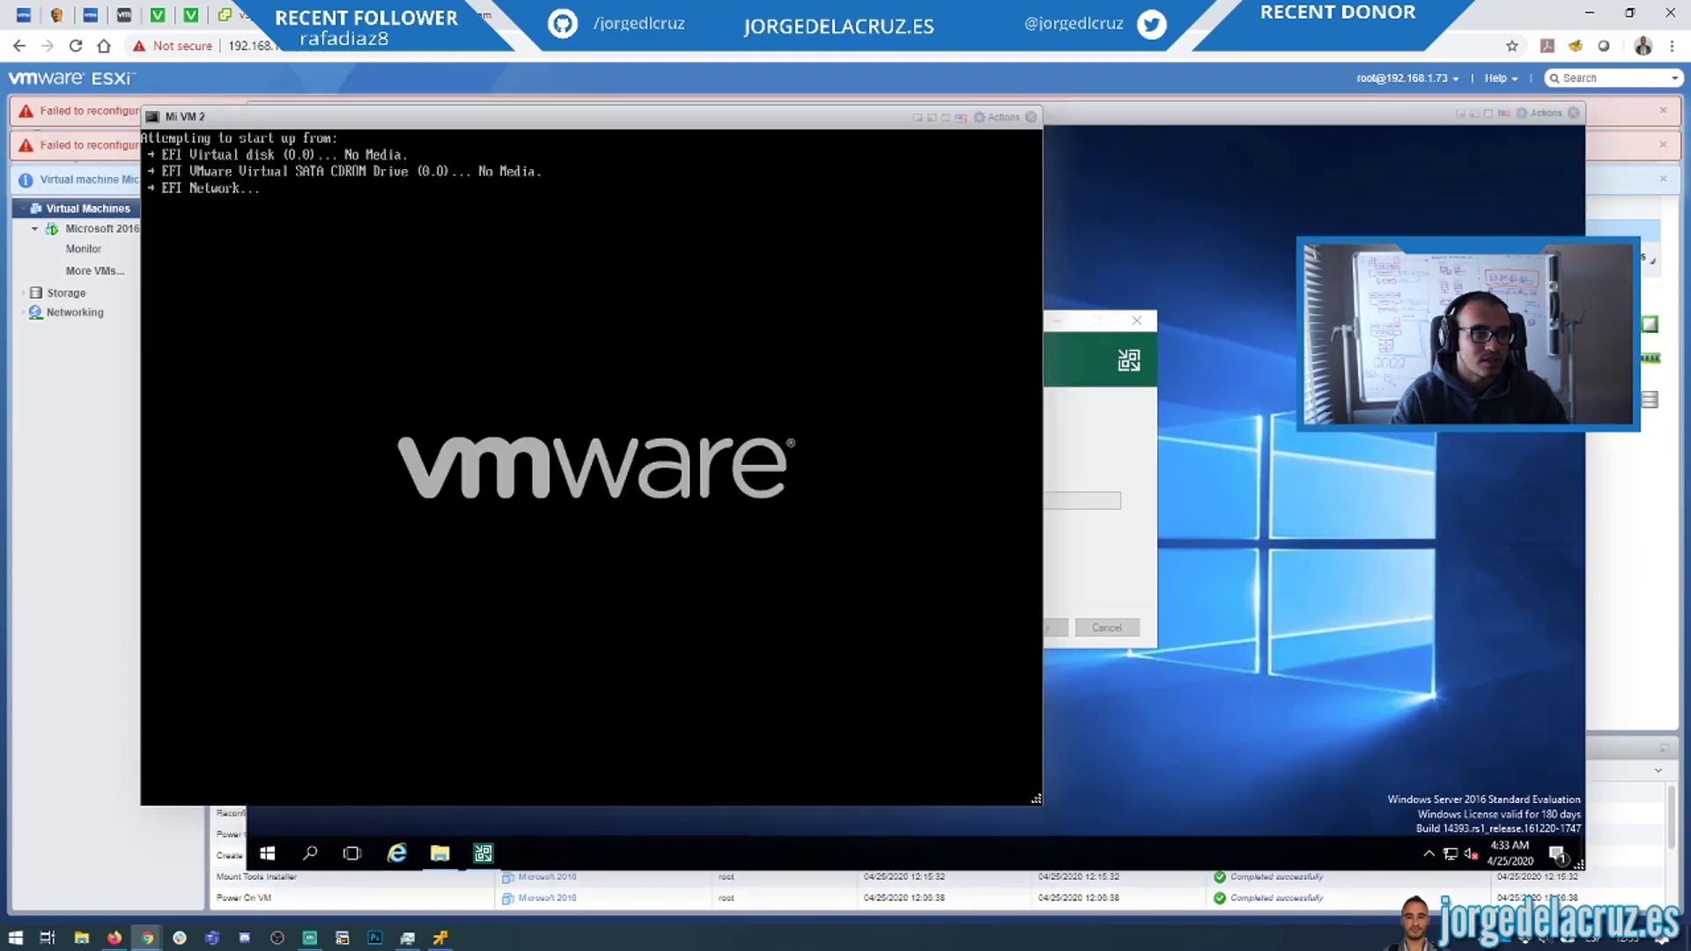
- Connect Mi VM 2's CD/DVD drive and save its hardware settings
left_click(998, 117)
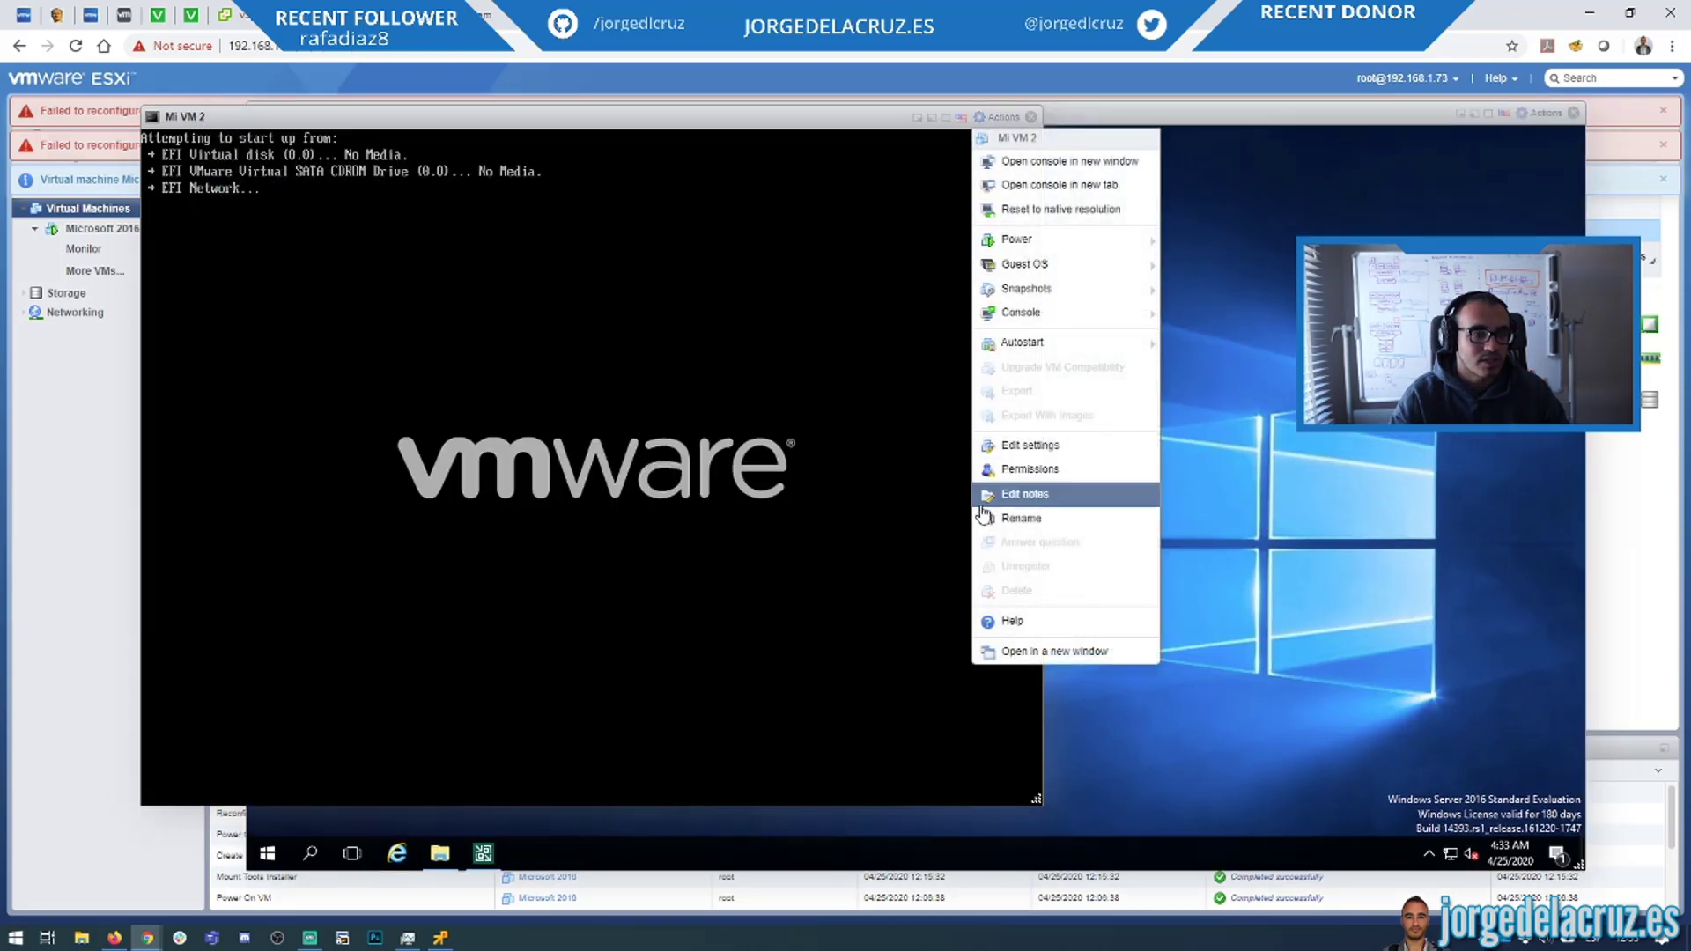
left_click(1000, 451)
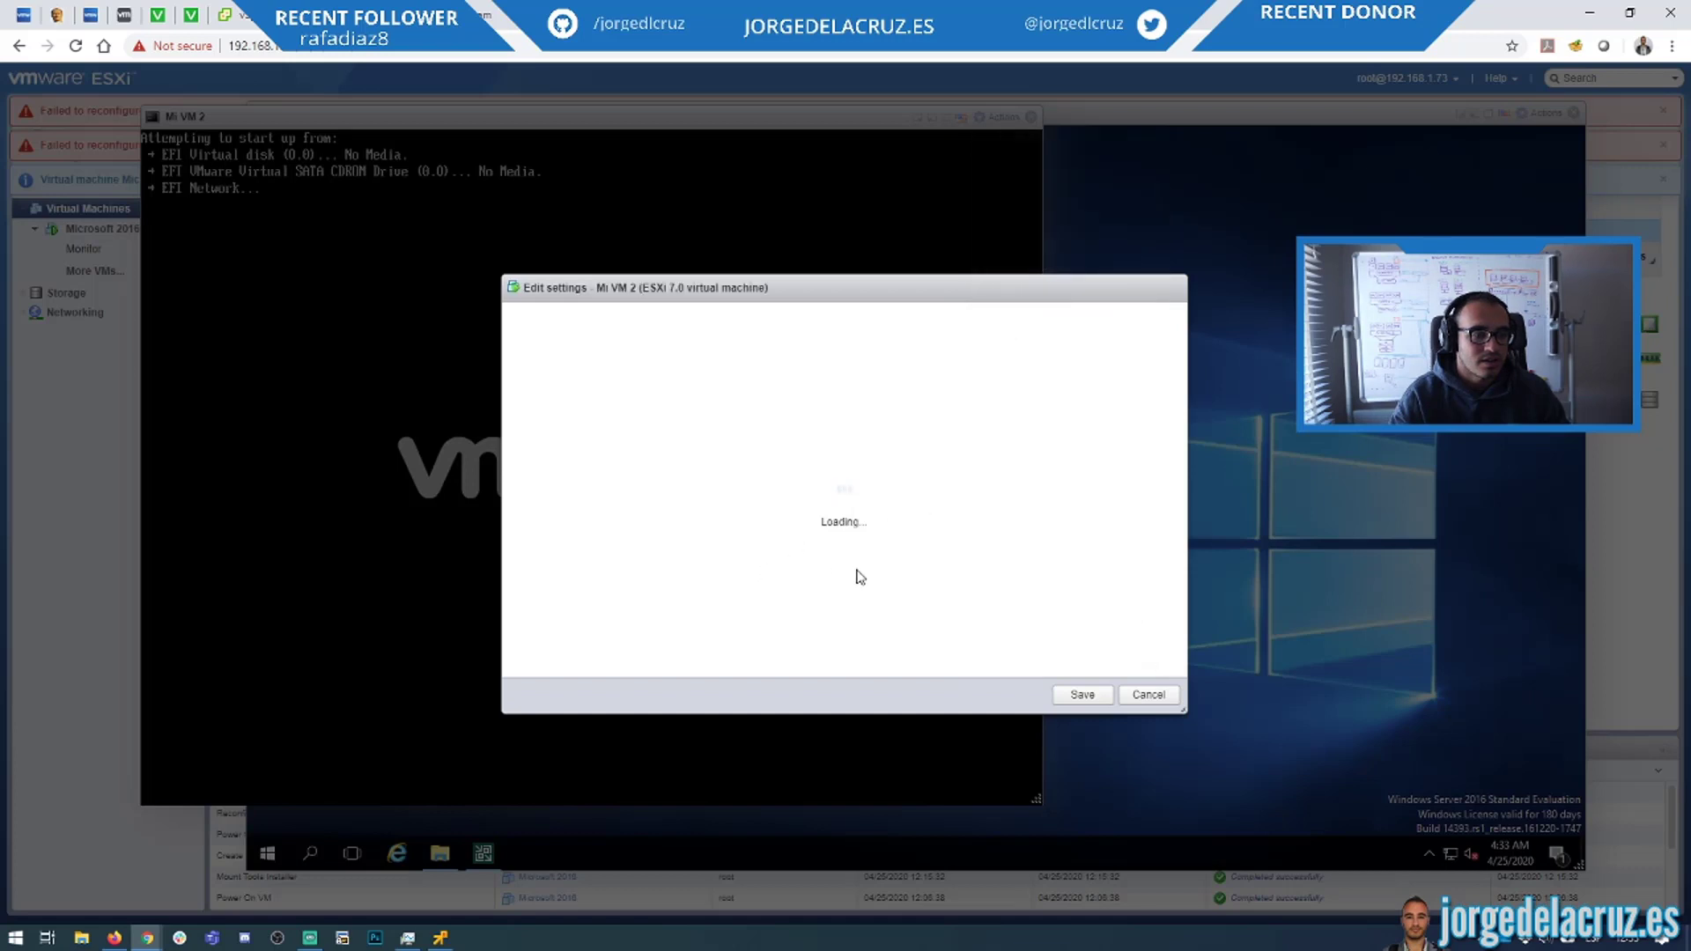
left_click(993, 636)
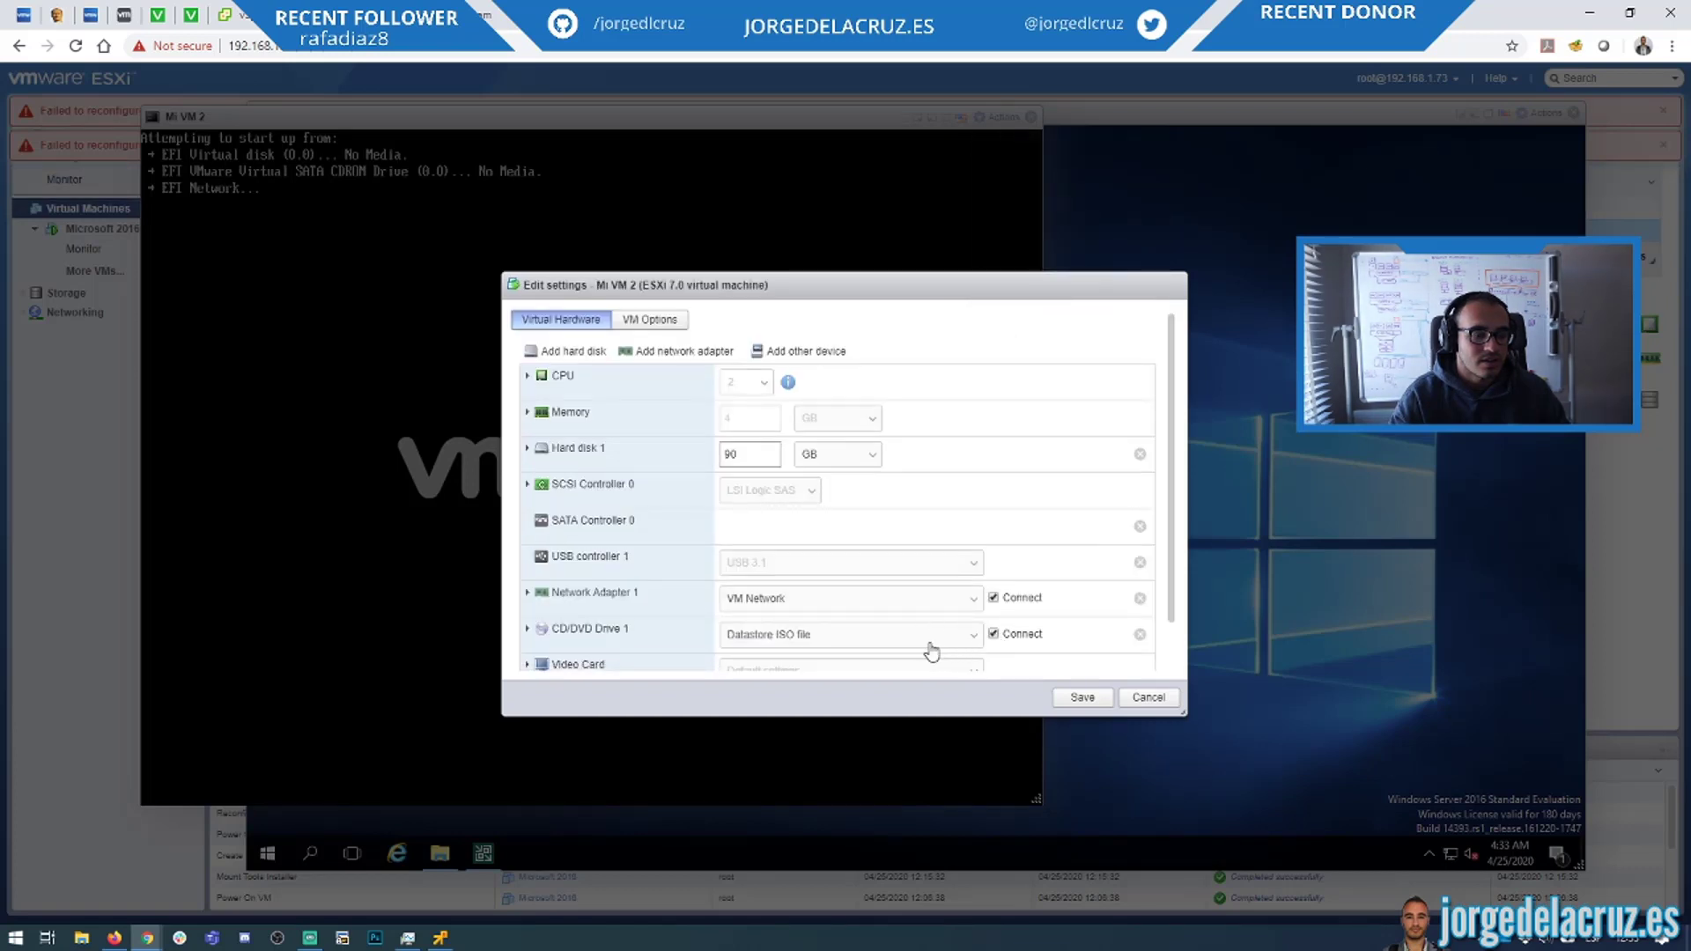
left_click(1079, 696)
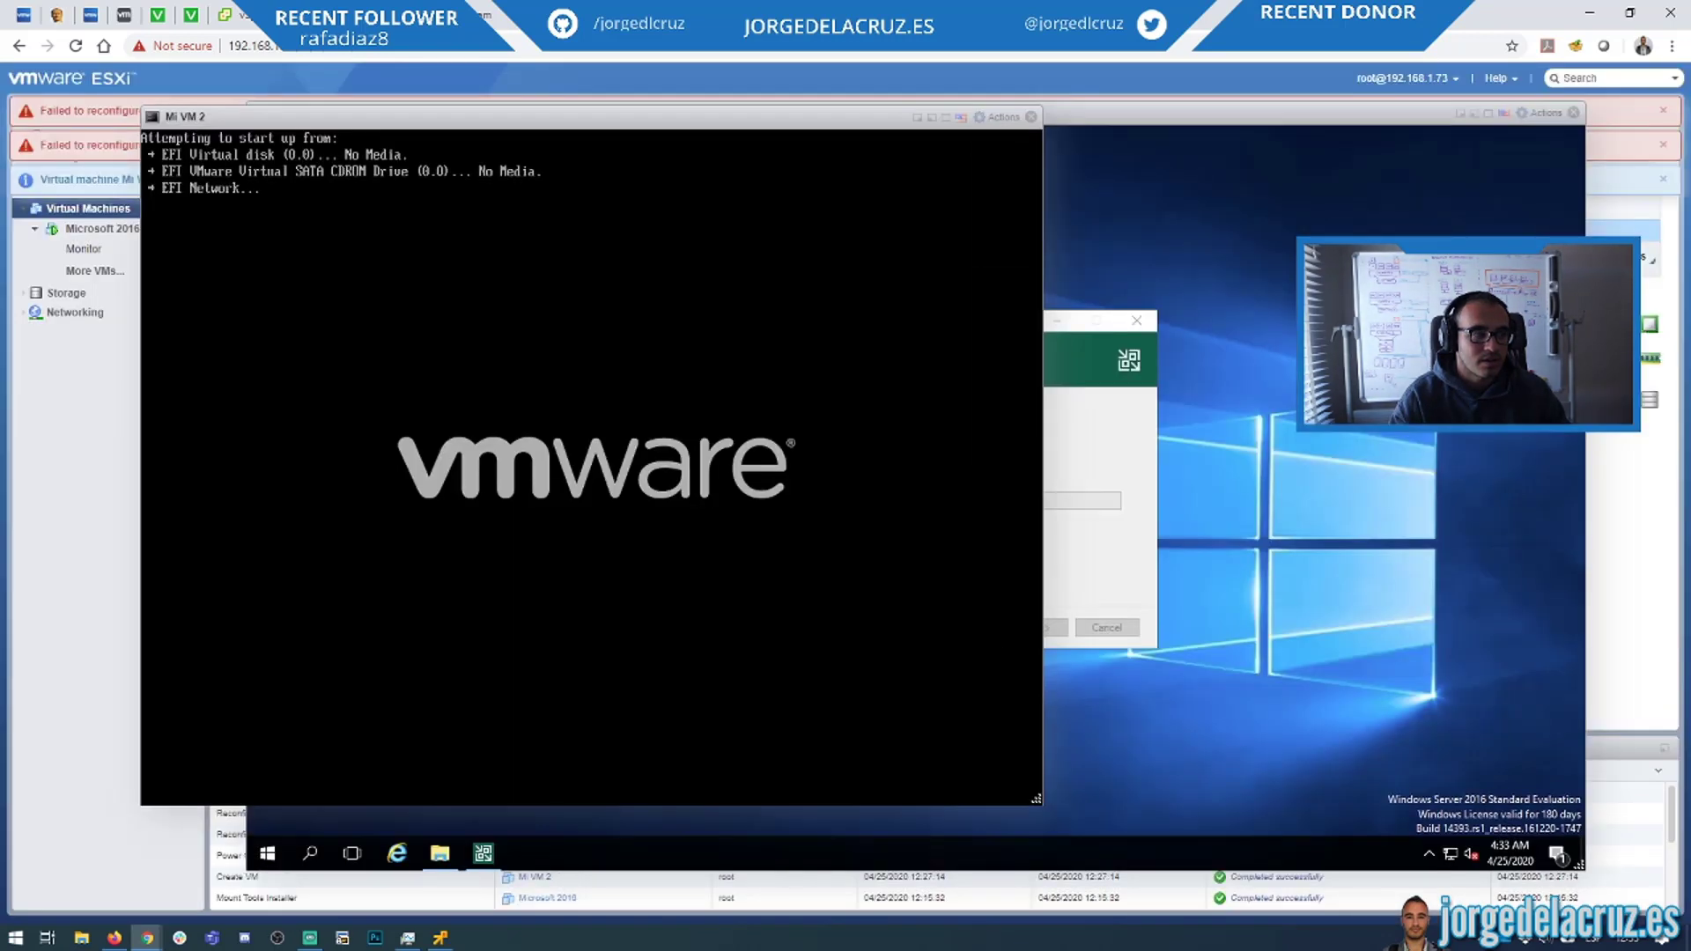
- Answer the boot prompt with Enter so Mi VM 2 boots from the installation disc
left_click(996, 117)
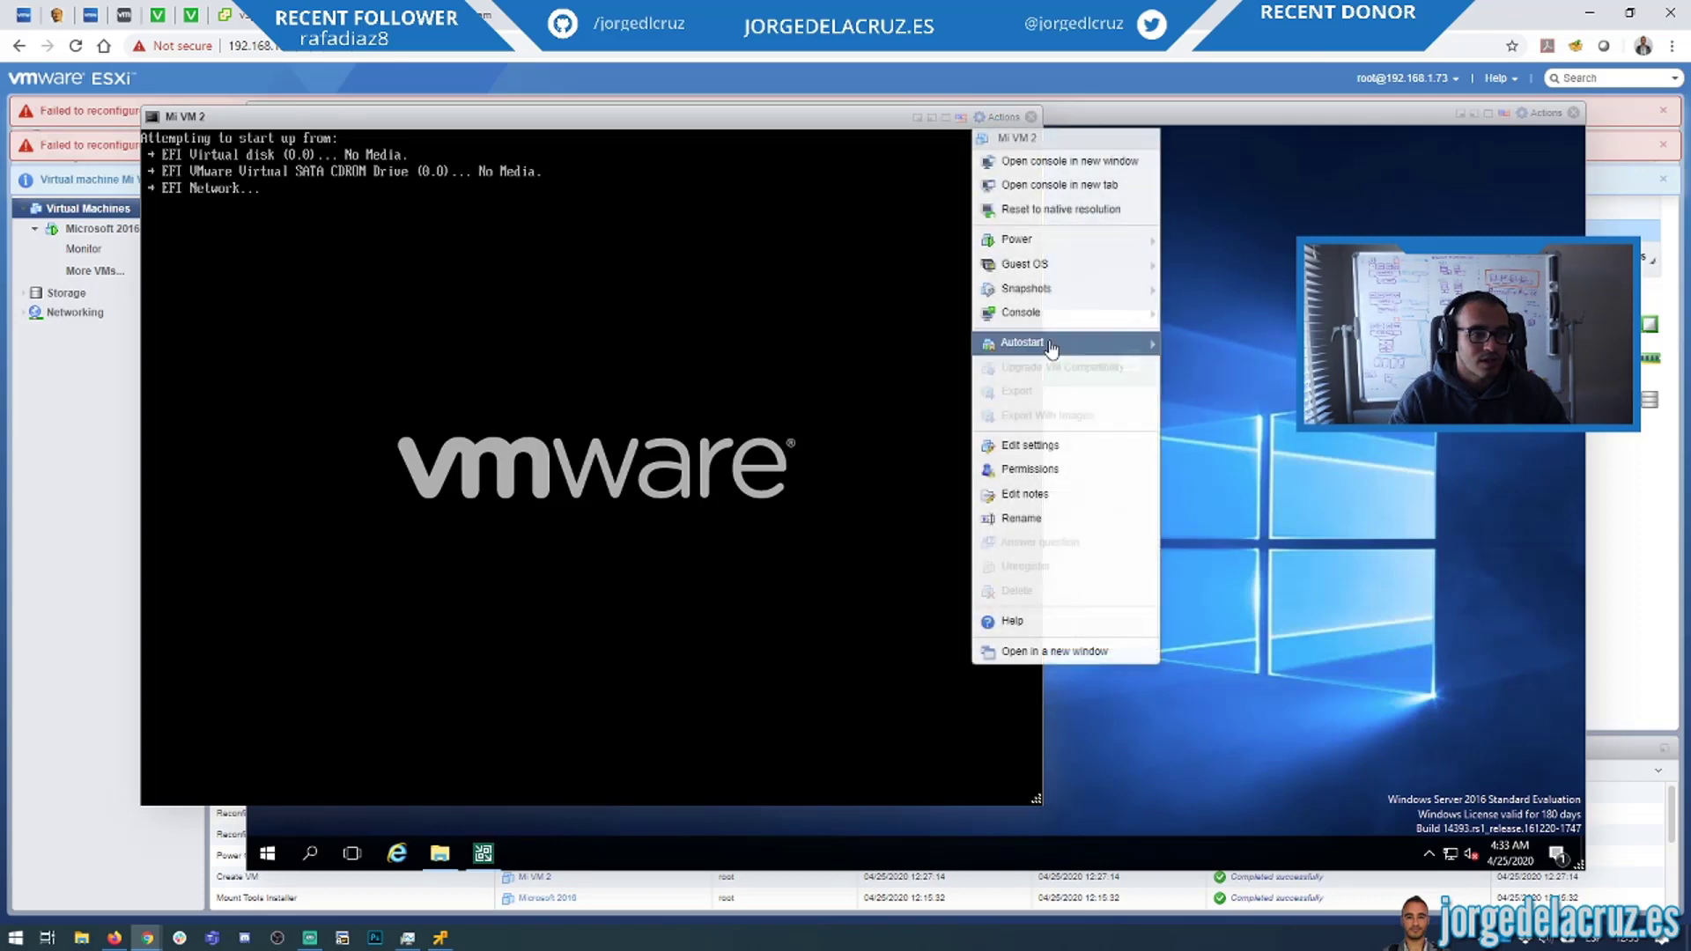
mouse_move(1039, 264)
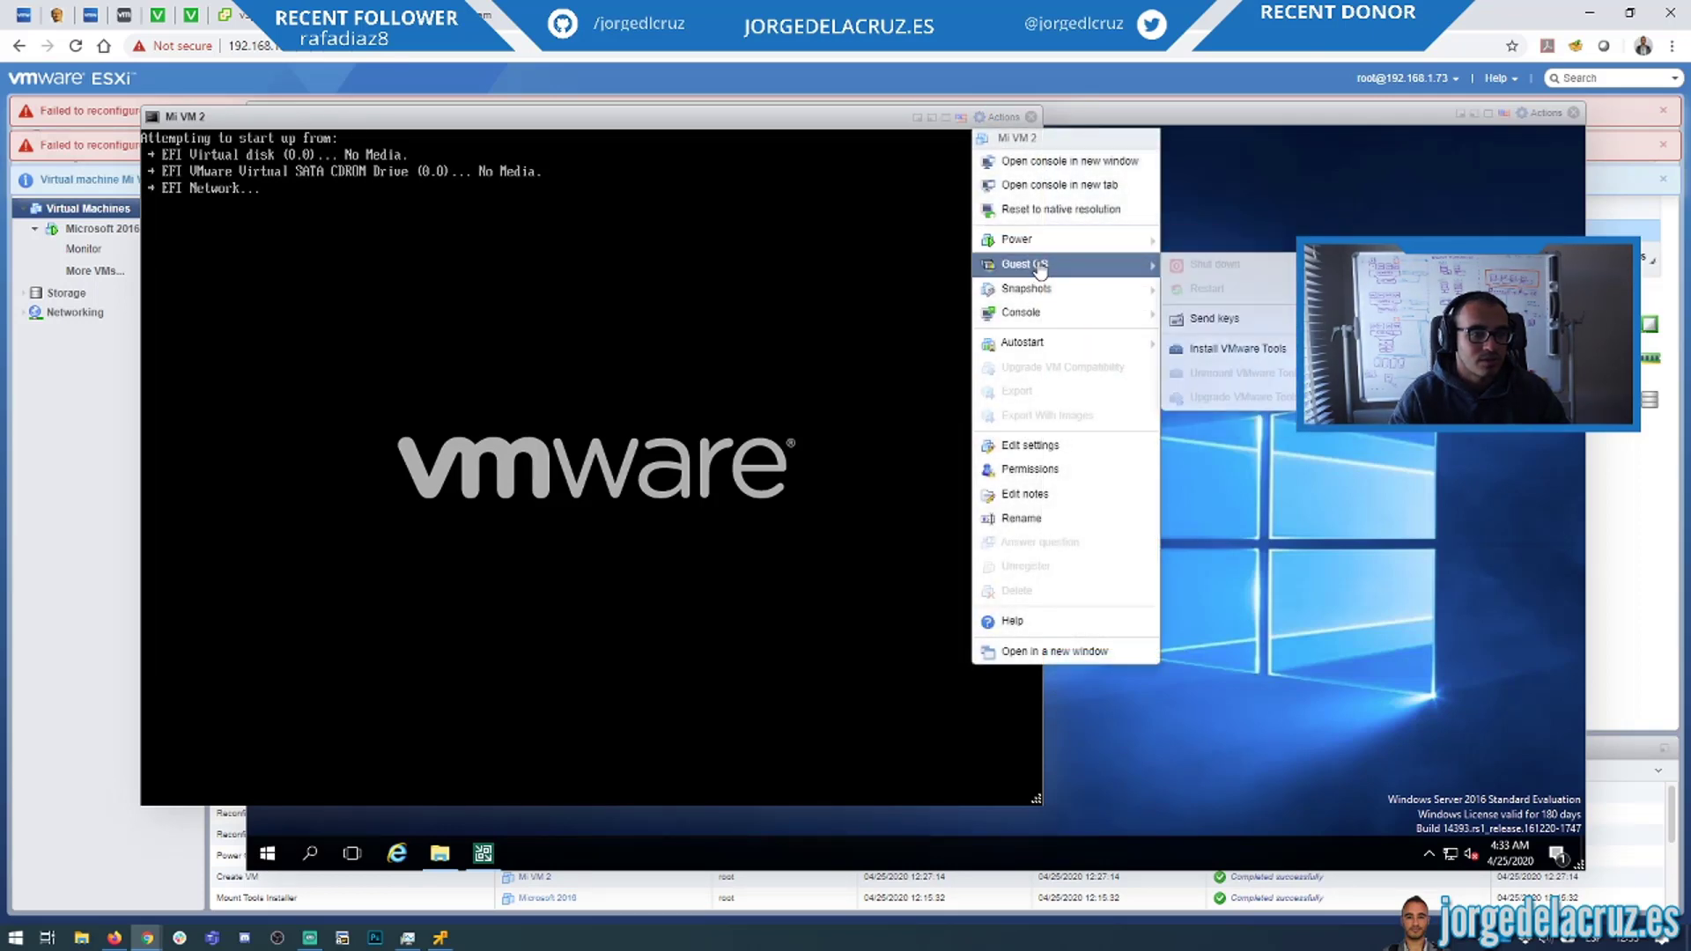
mouse_move(1222, 335)
left_click(813, 288)
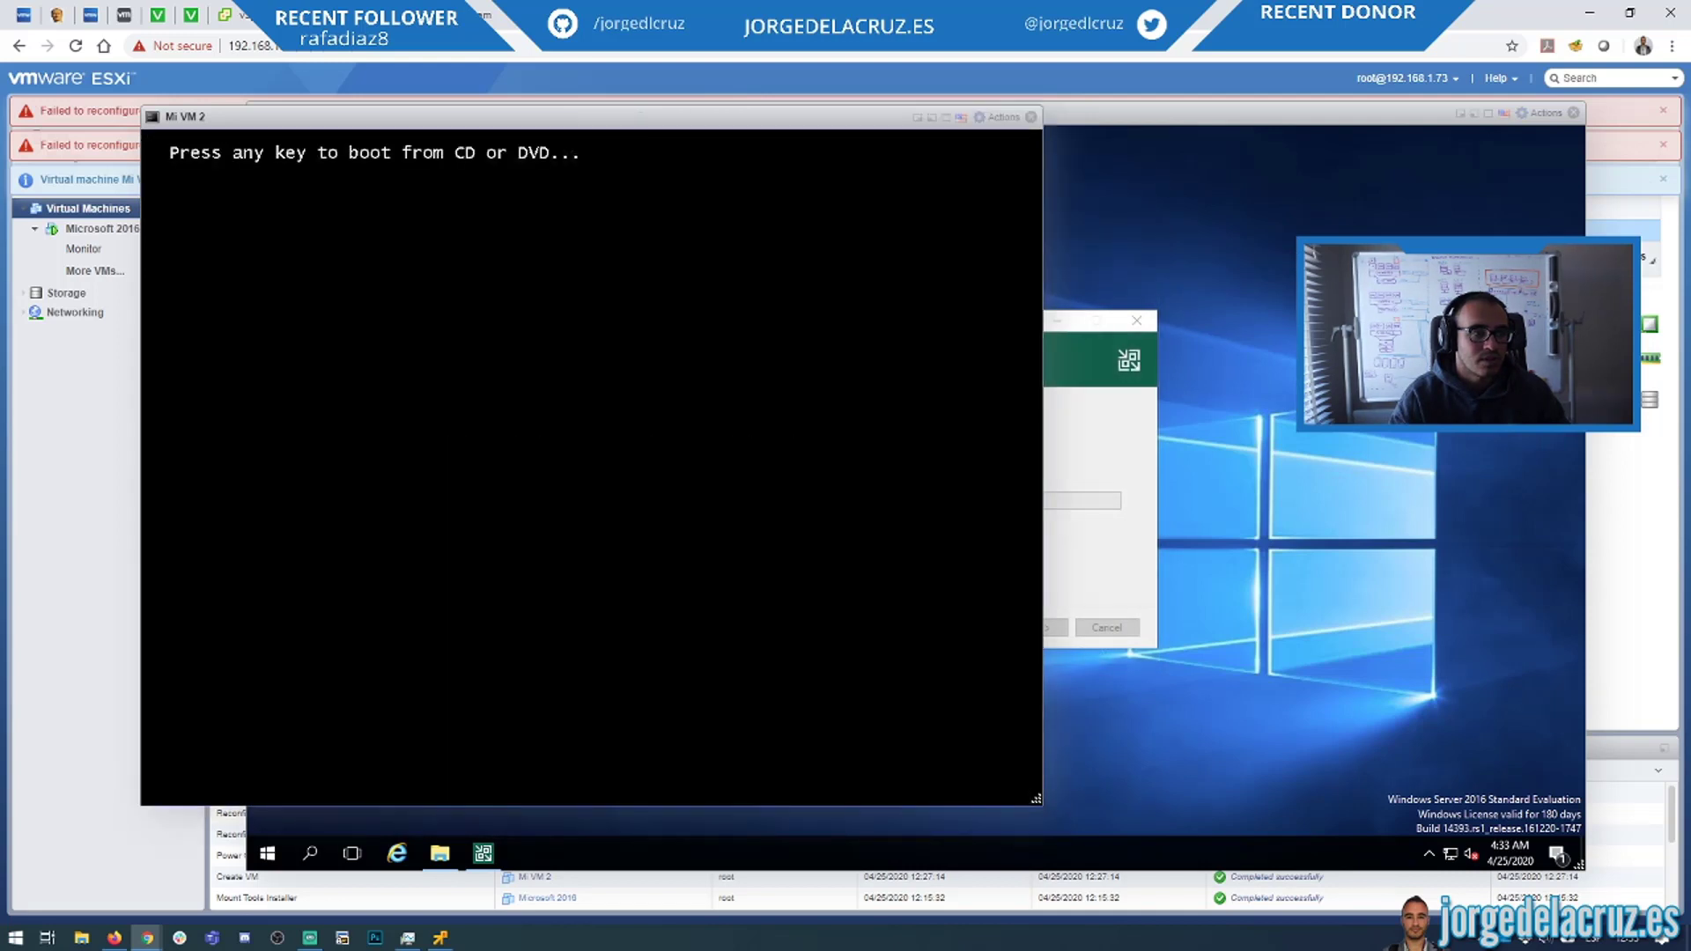
key("Return")
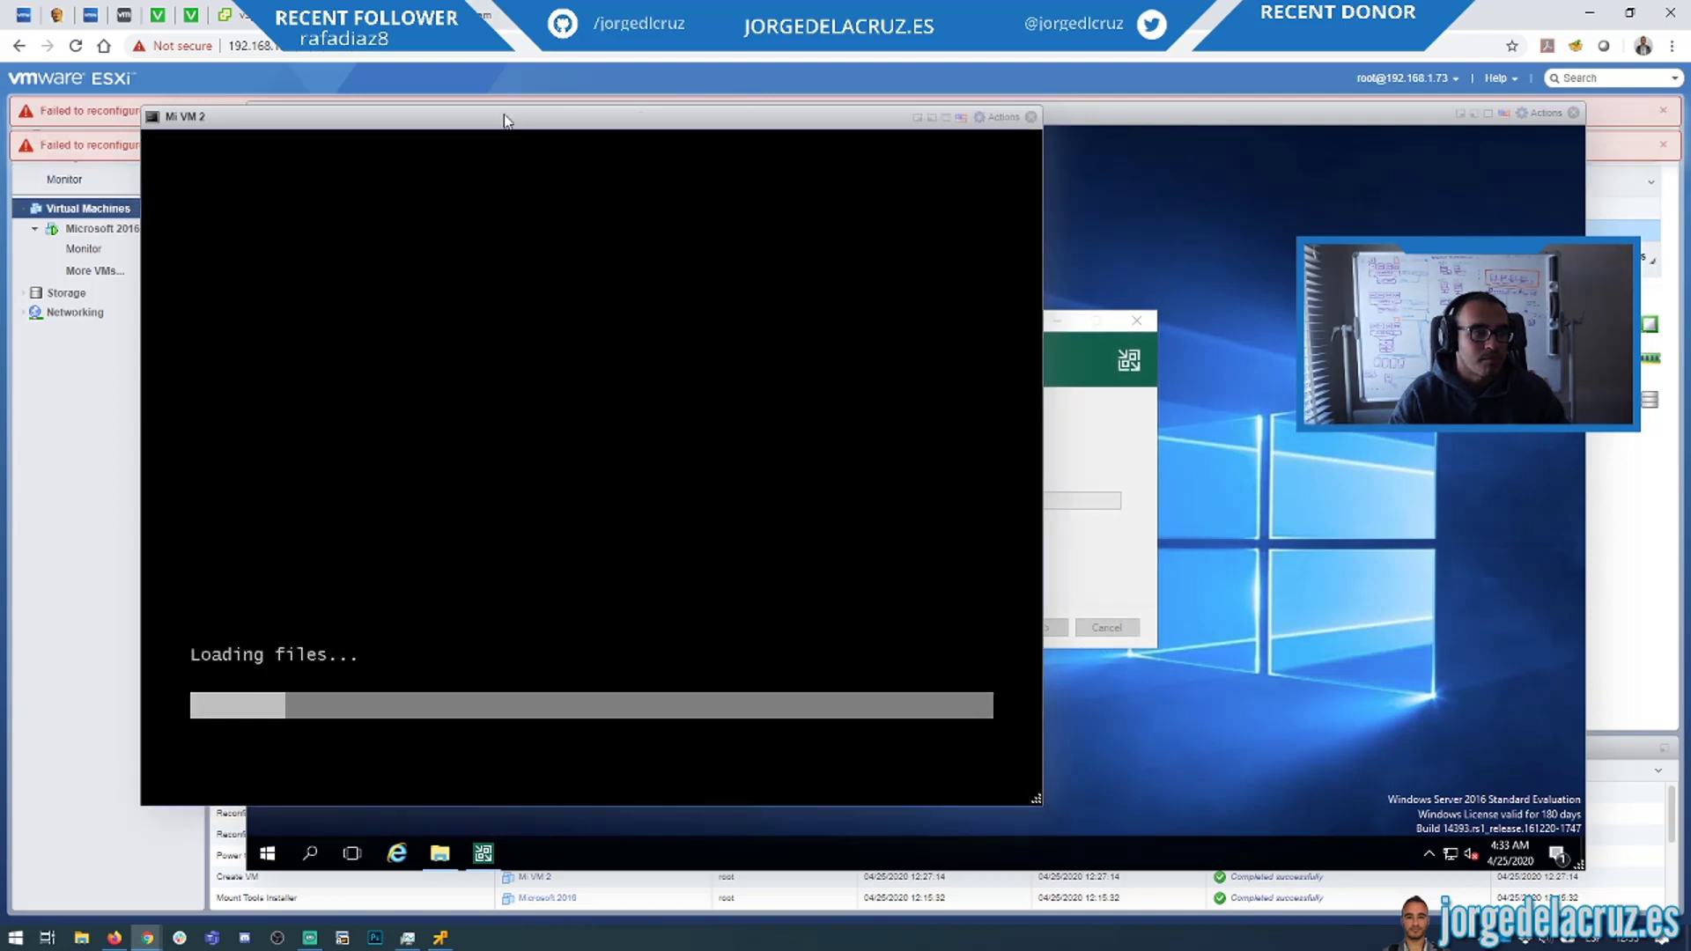
left_click_drag(505, 120, 350, 120)
left_click(954, 117)
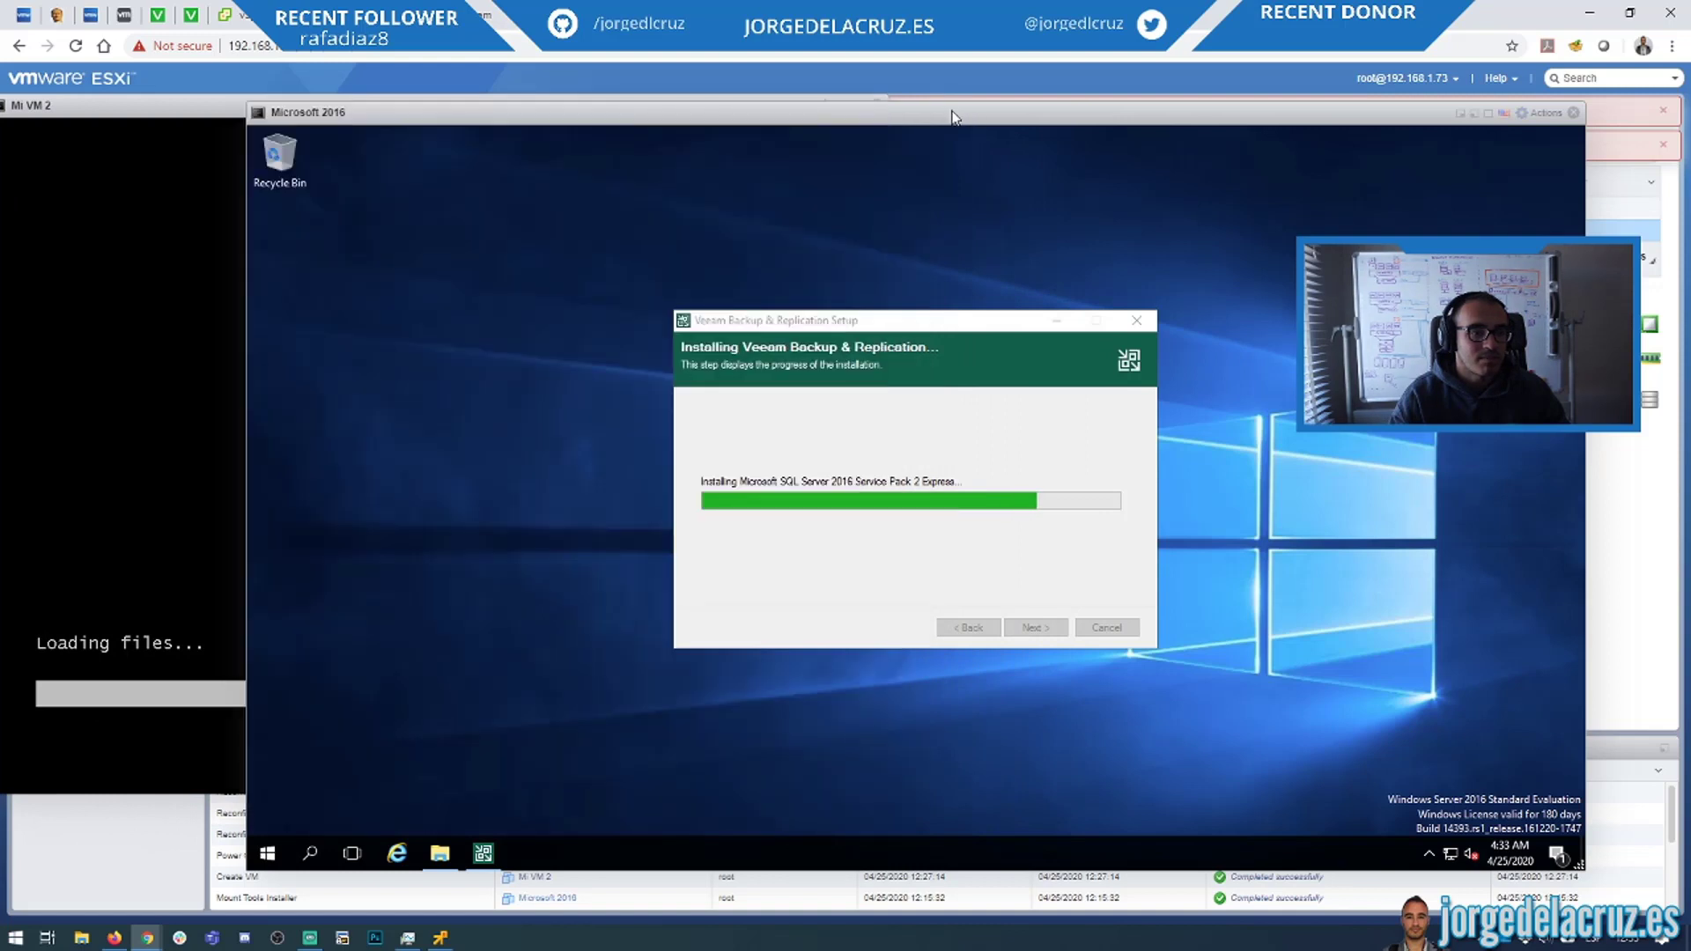
mouse_move(951, 117)
left_mouse_down()
mouse_move(954, 96)
mouse_move(982, 110)
left_mouse_up()
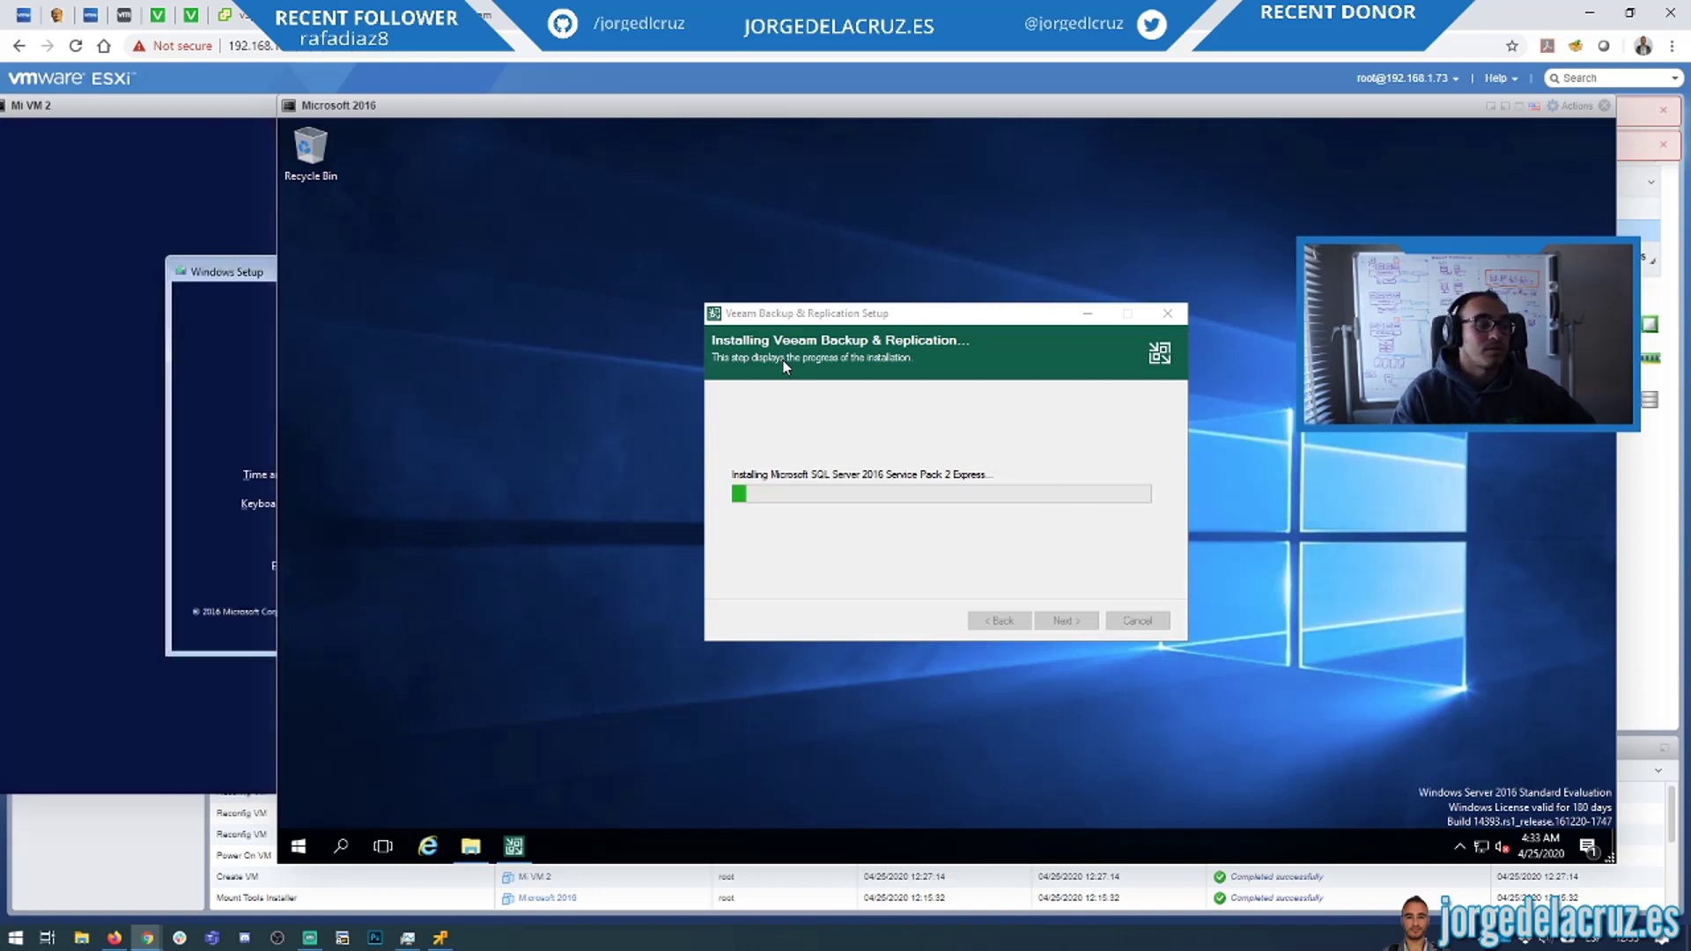
- Keep the default language and keyboard settings and start the Windows Server installation on Mi VM 2
left_click(239, 276)
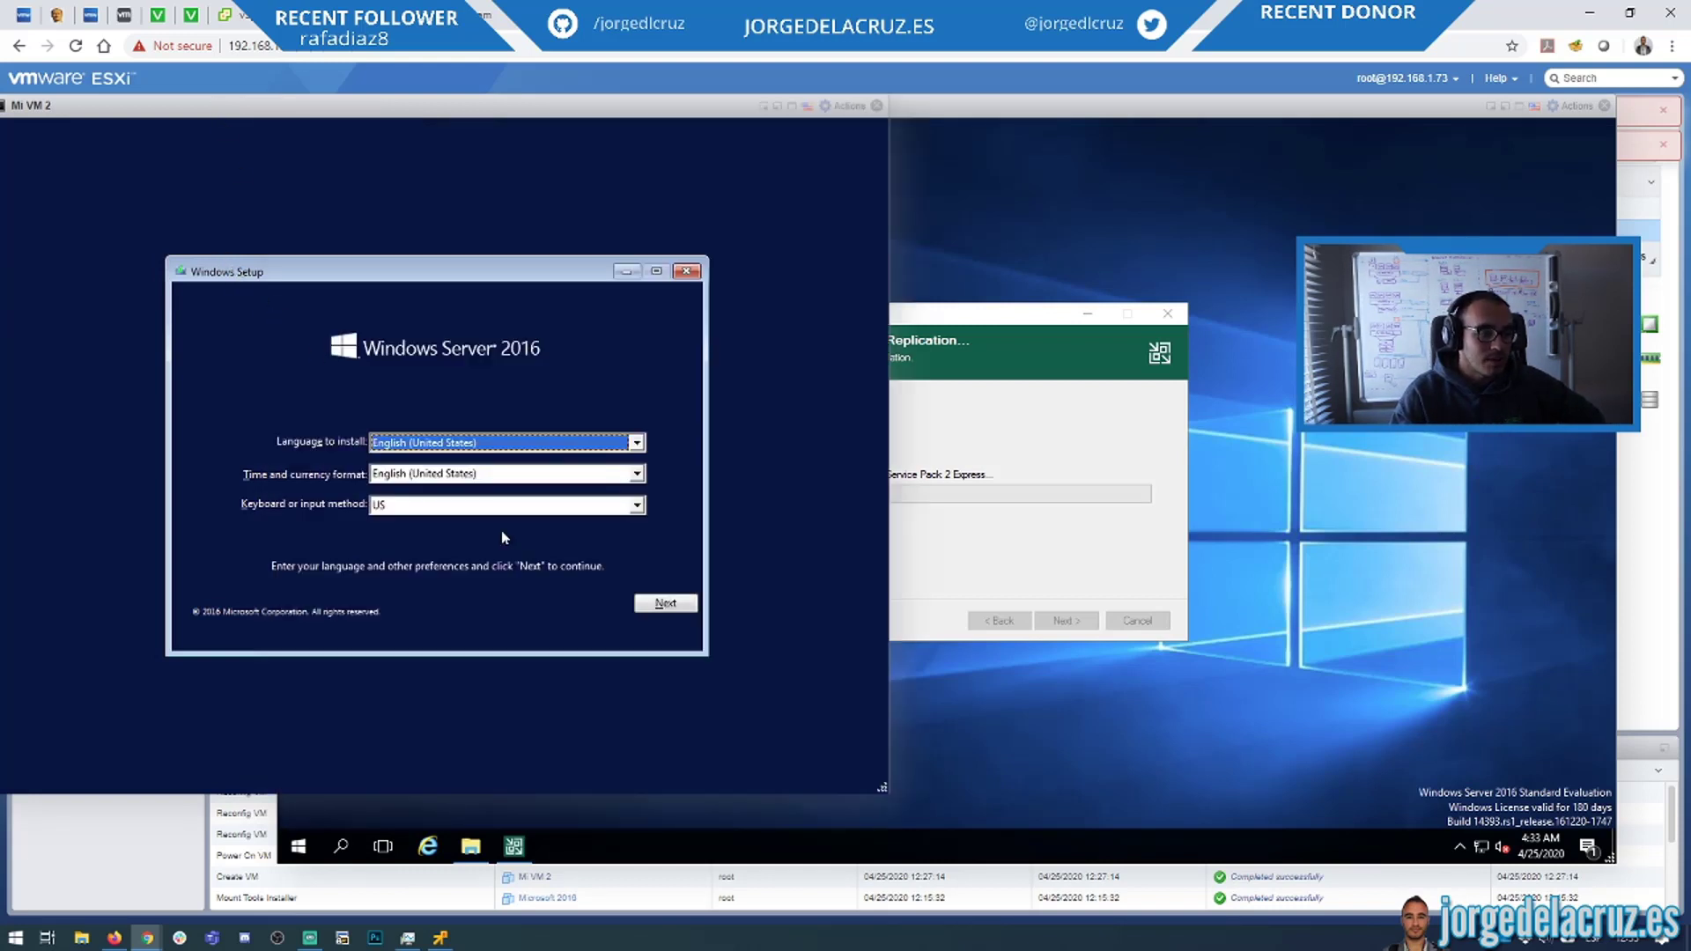
left_click(653, 604)
left_click(419, 465)
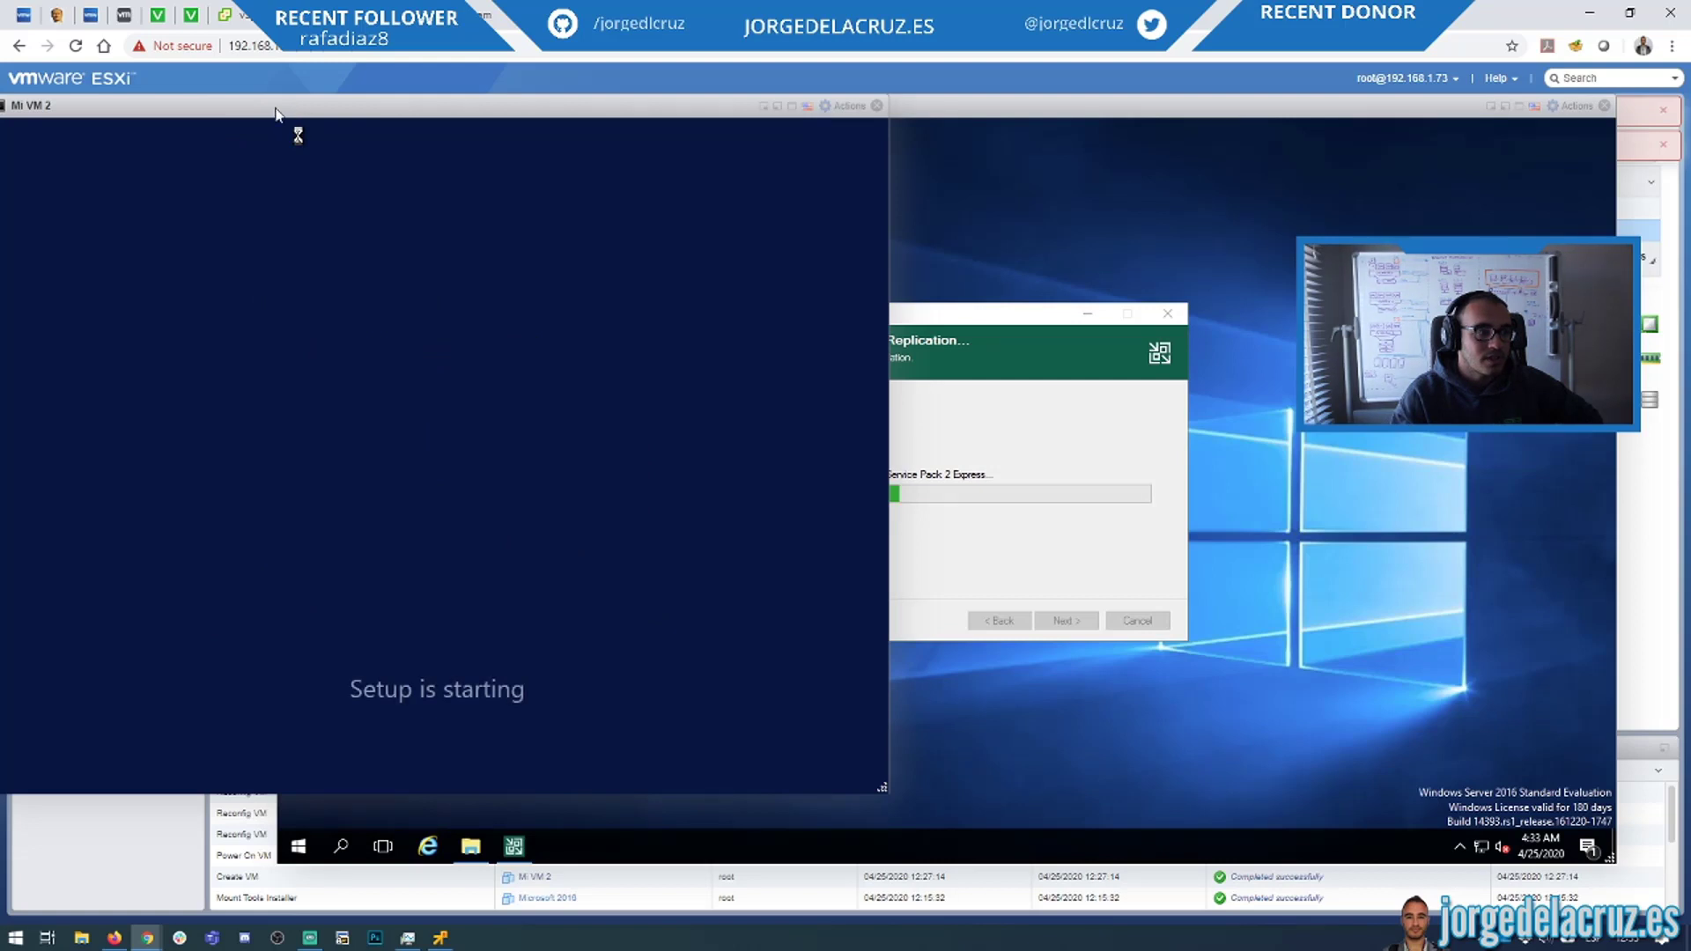
left_click_drag(280, 108, 85, 109)
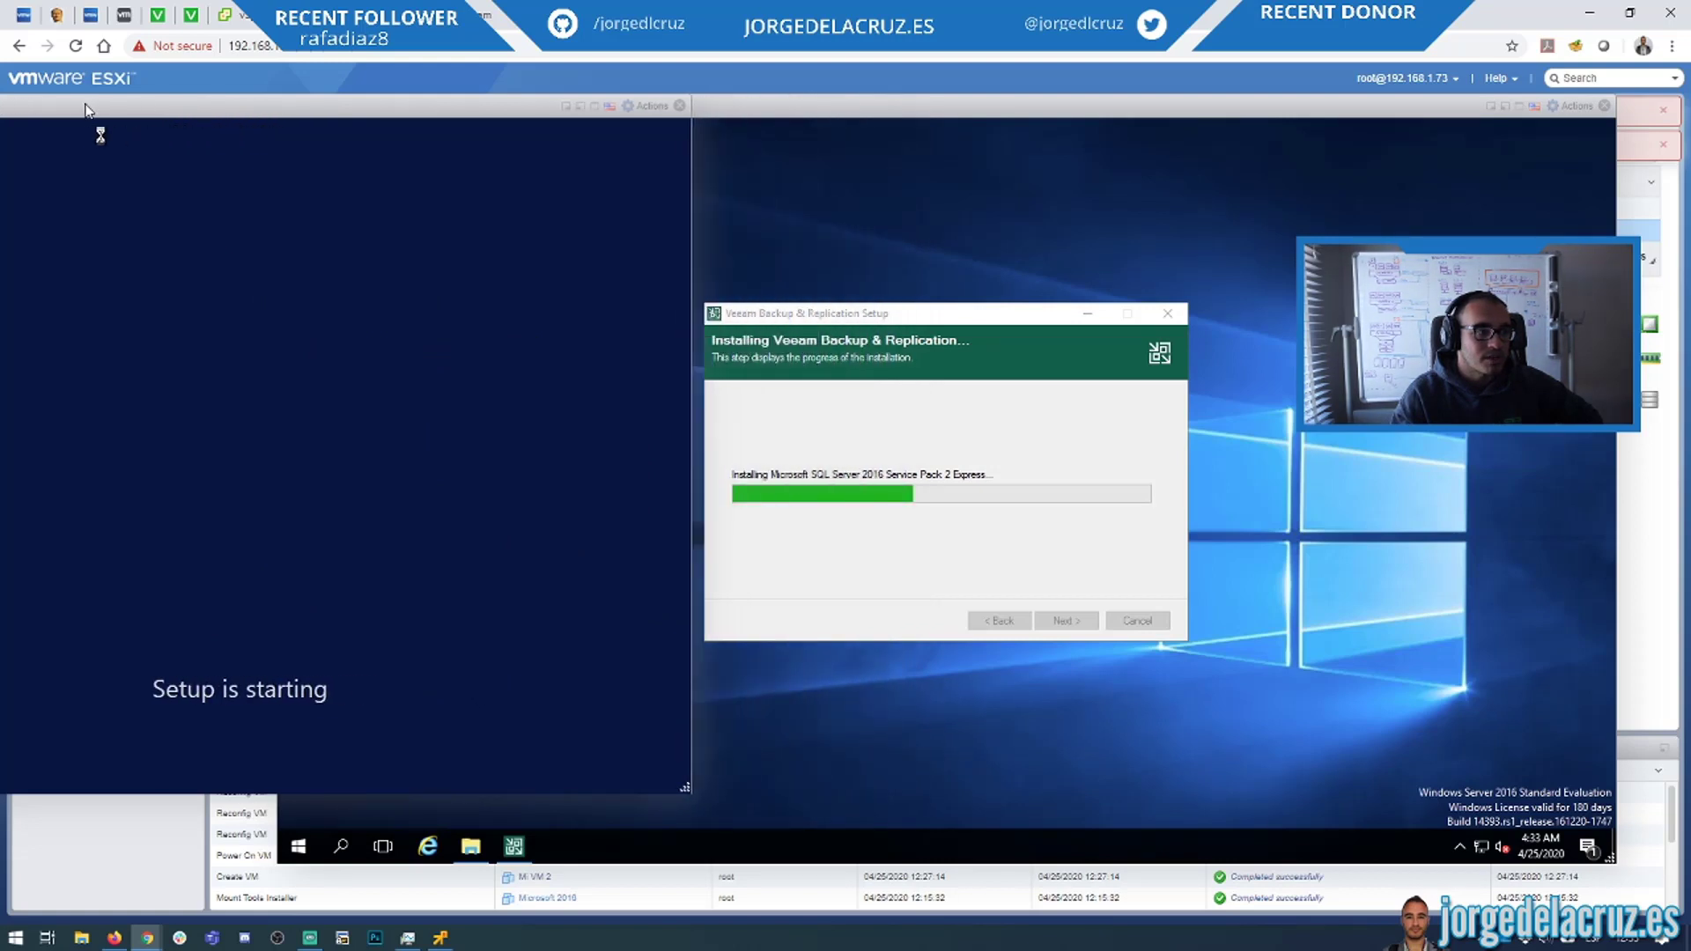
left_click(815, 107)
left_click_drag(779, 114, 731, 110)
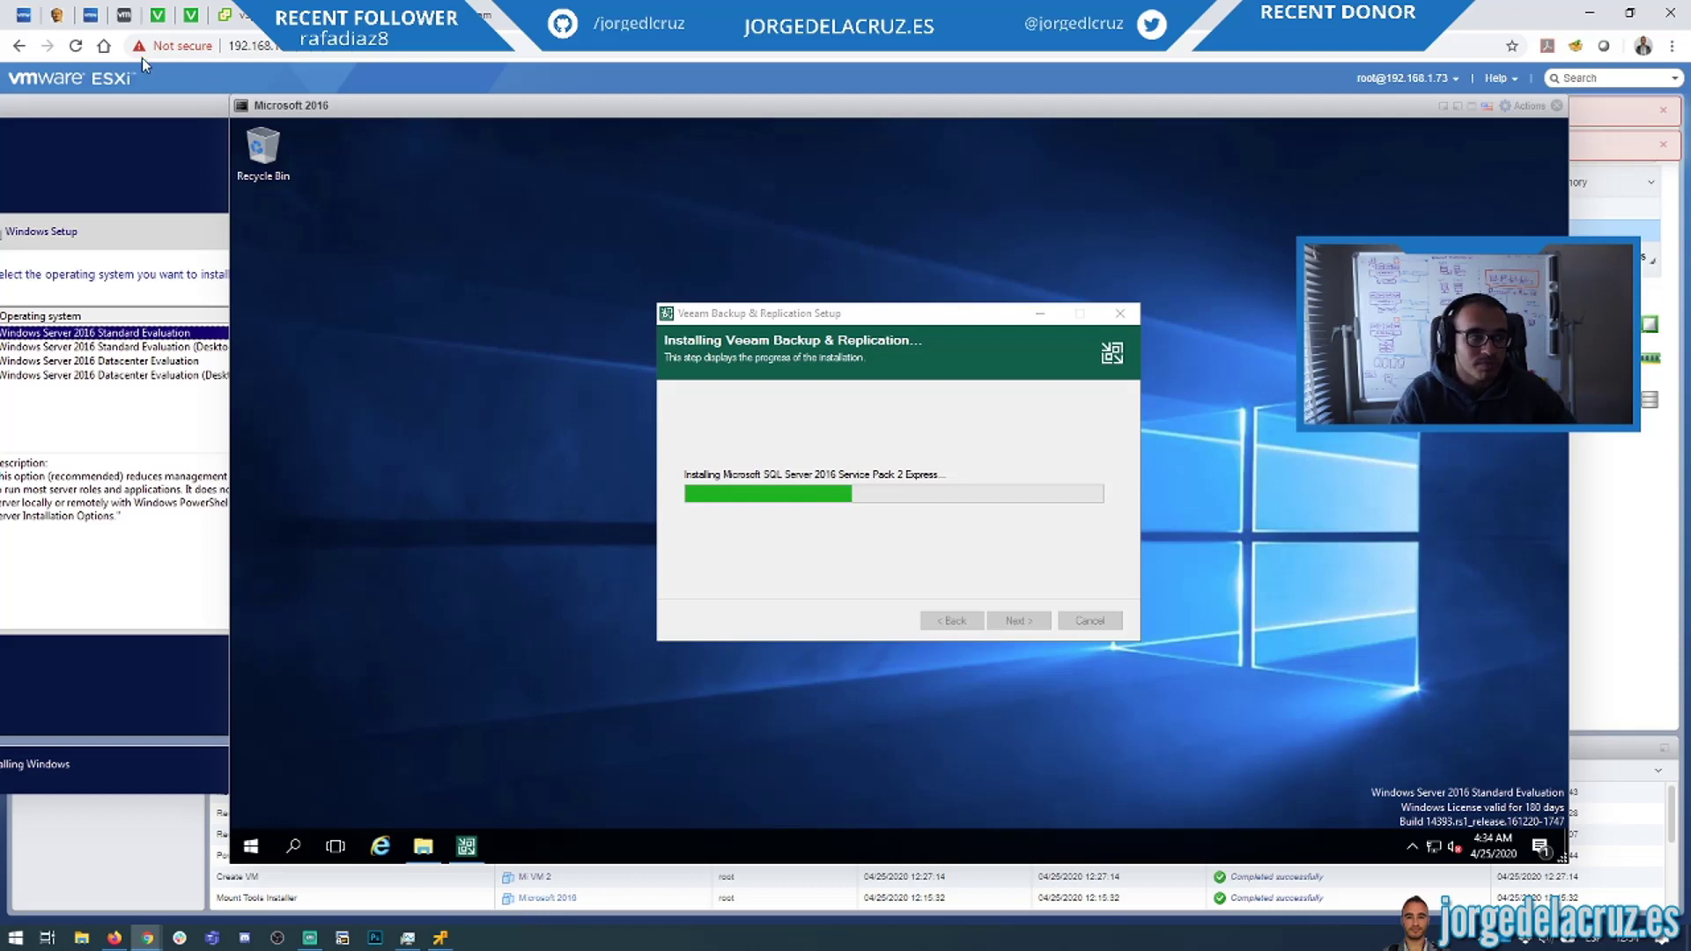
left_click(145, 107)
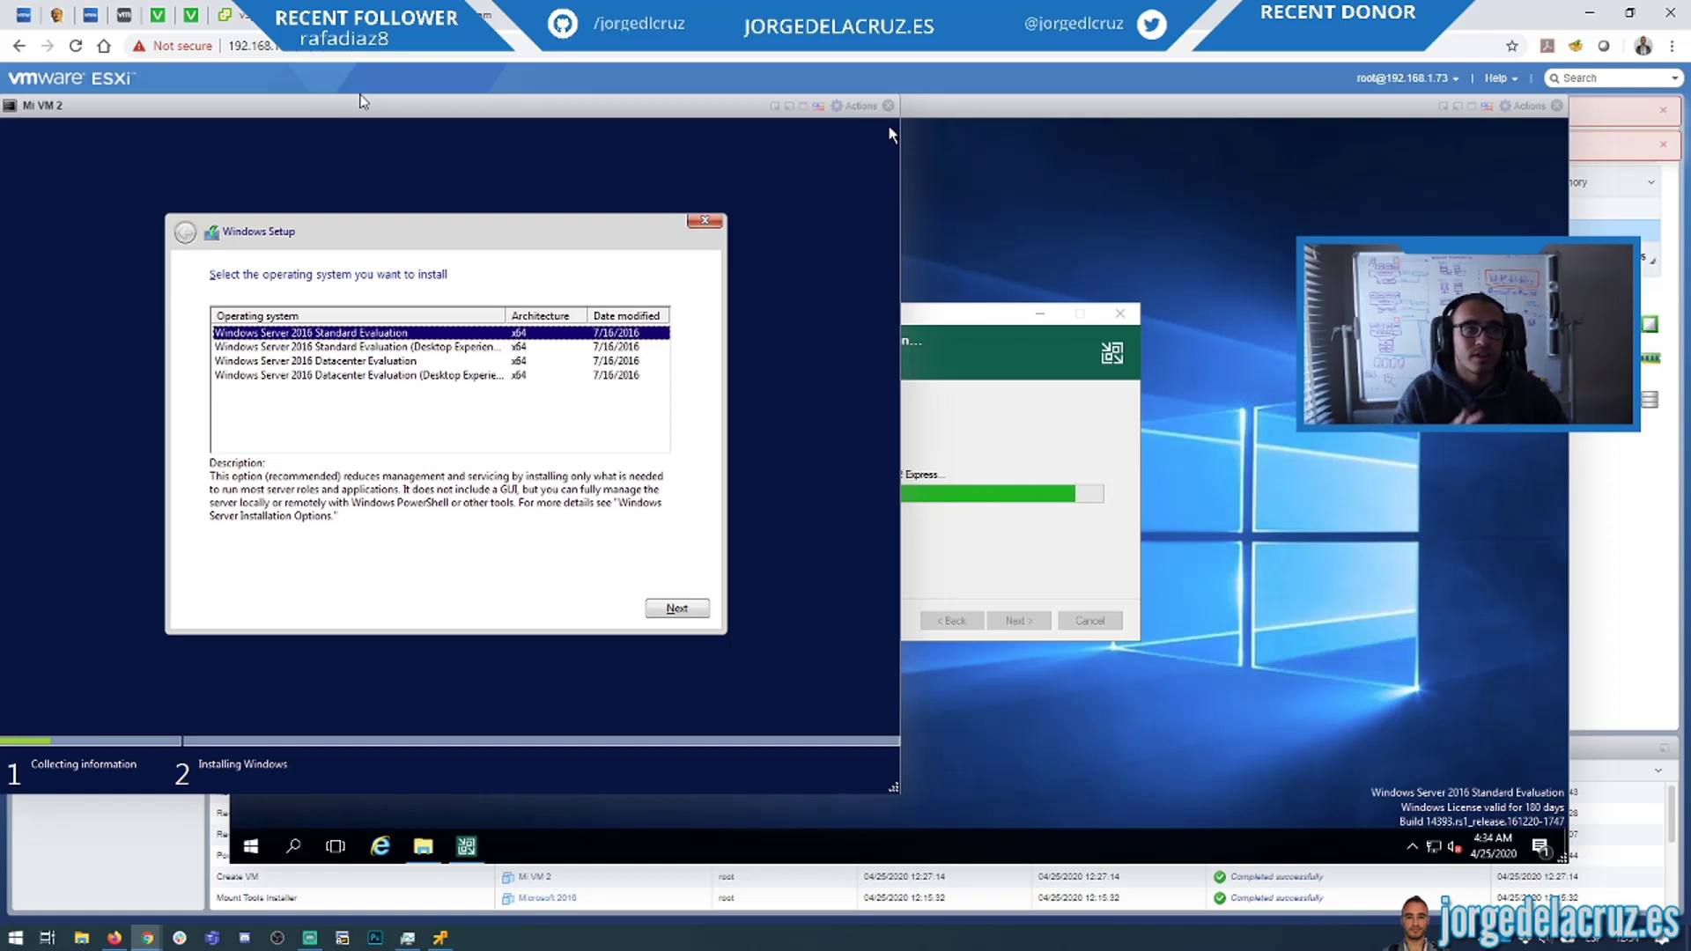
- Choose Standard Evaluation (Desktop Experience), accept the licence, and custom-install onto Drive 0's unallocated space
left_click(388, 347)
left_click(673, 611)
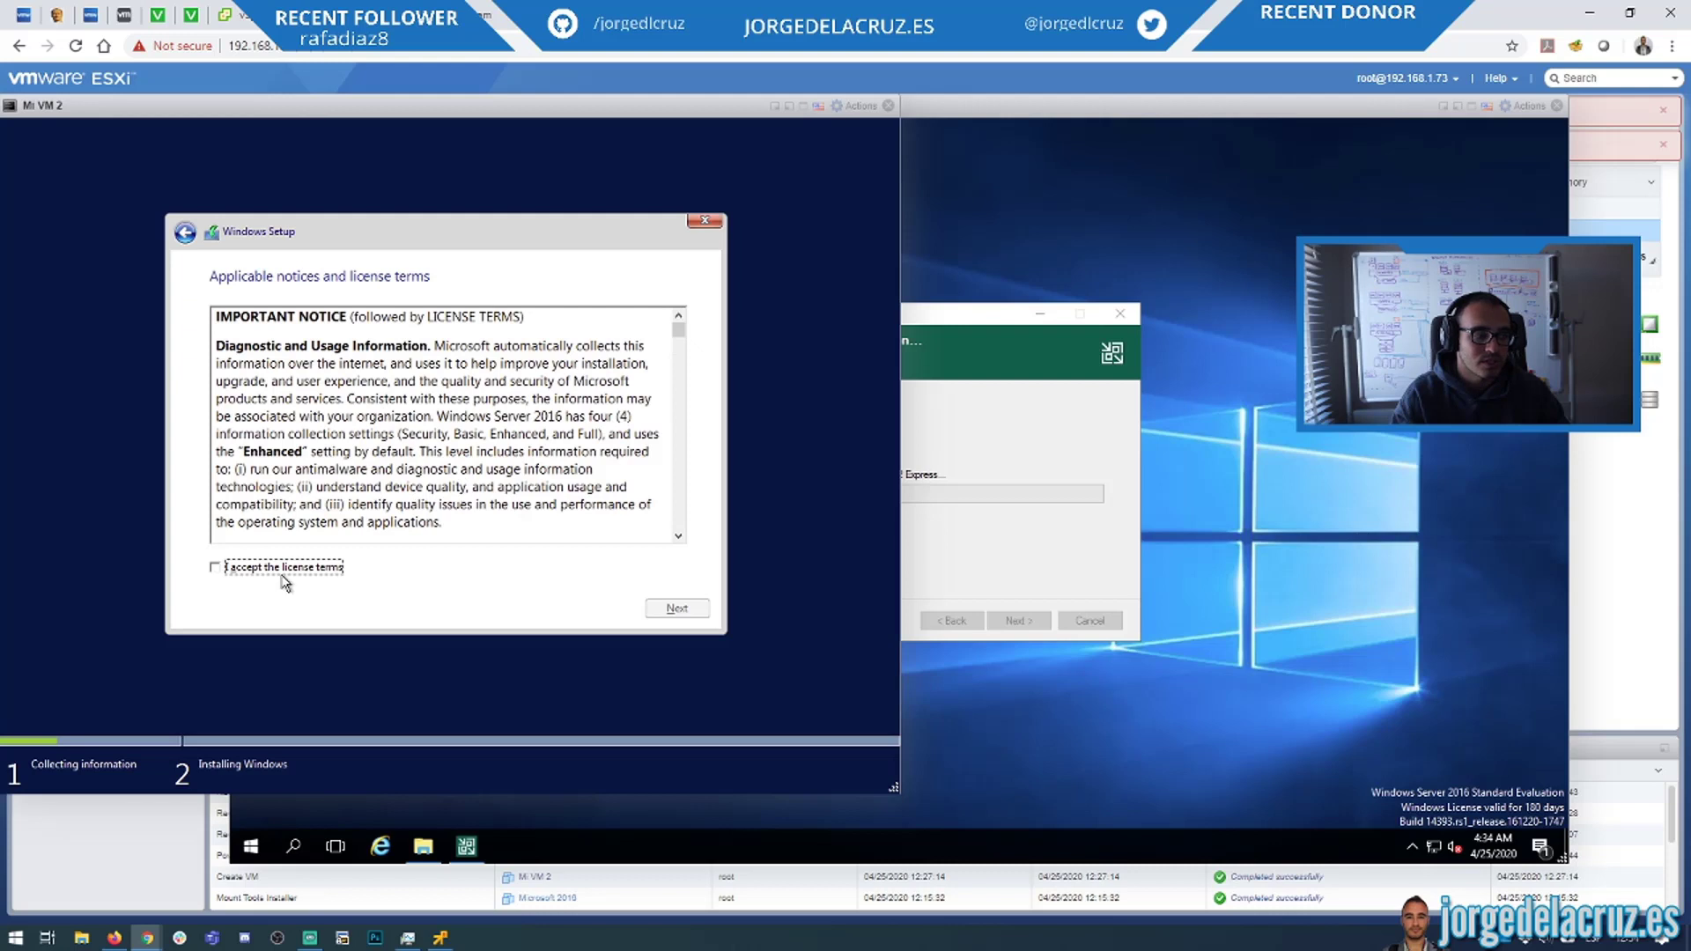
left_click(302, 572)
left_click(697, 610)
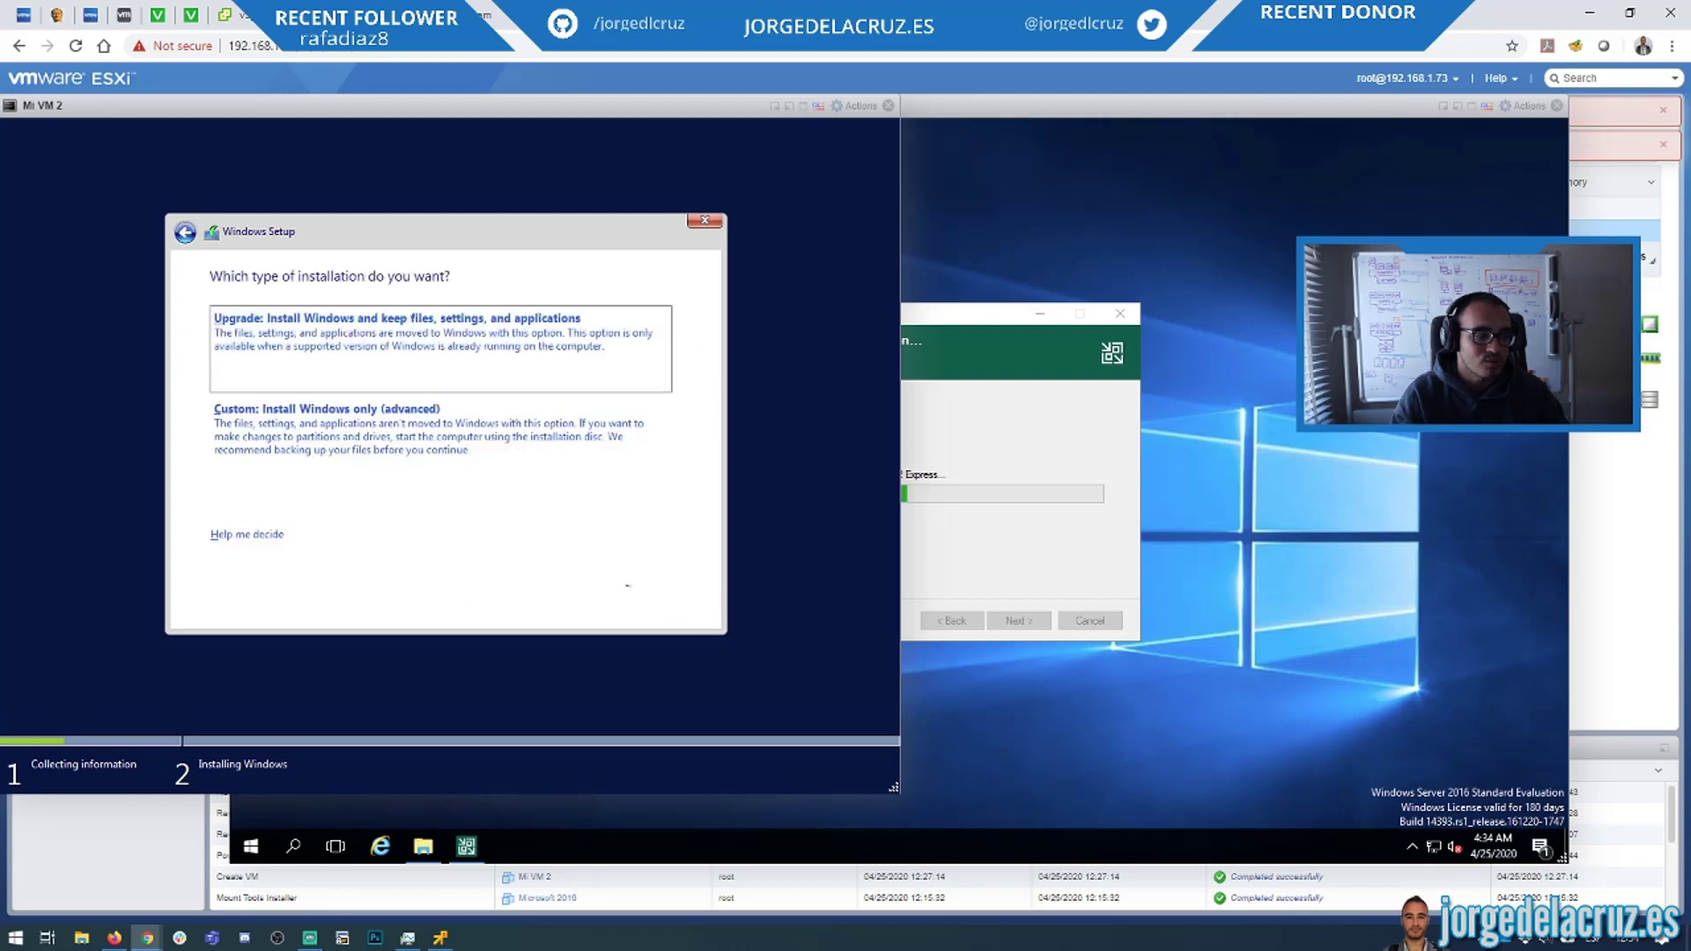
left_click(369, 445)
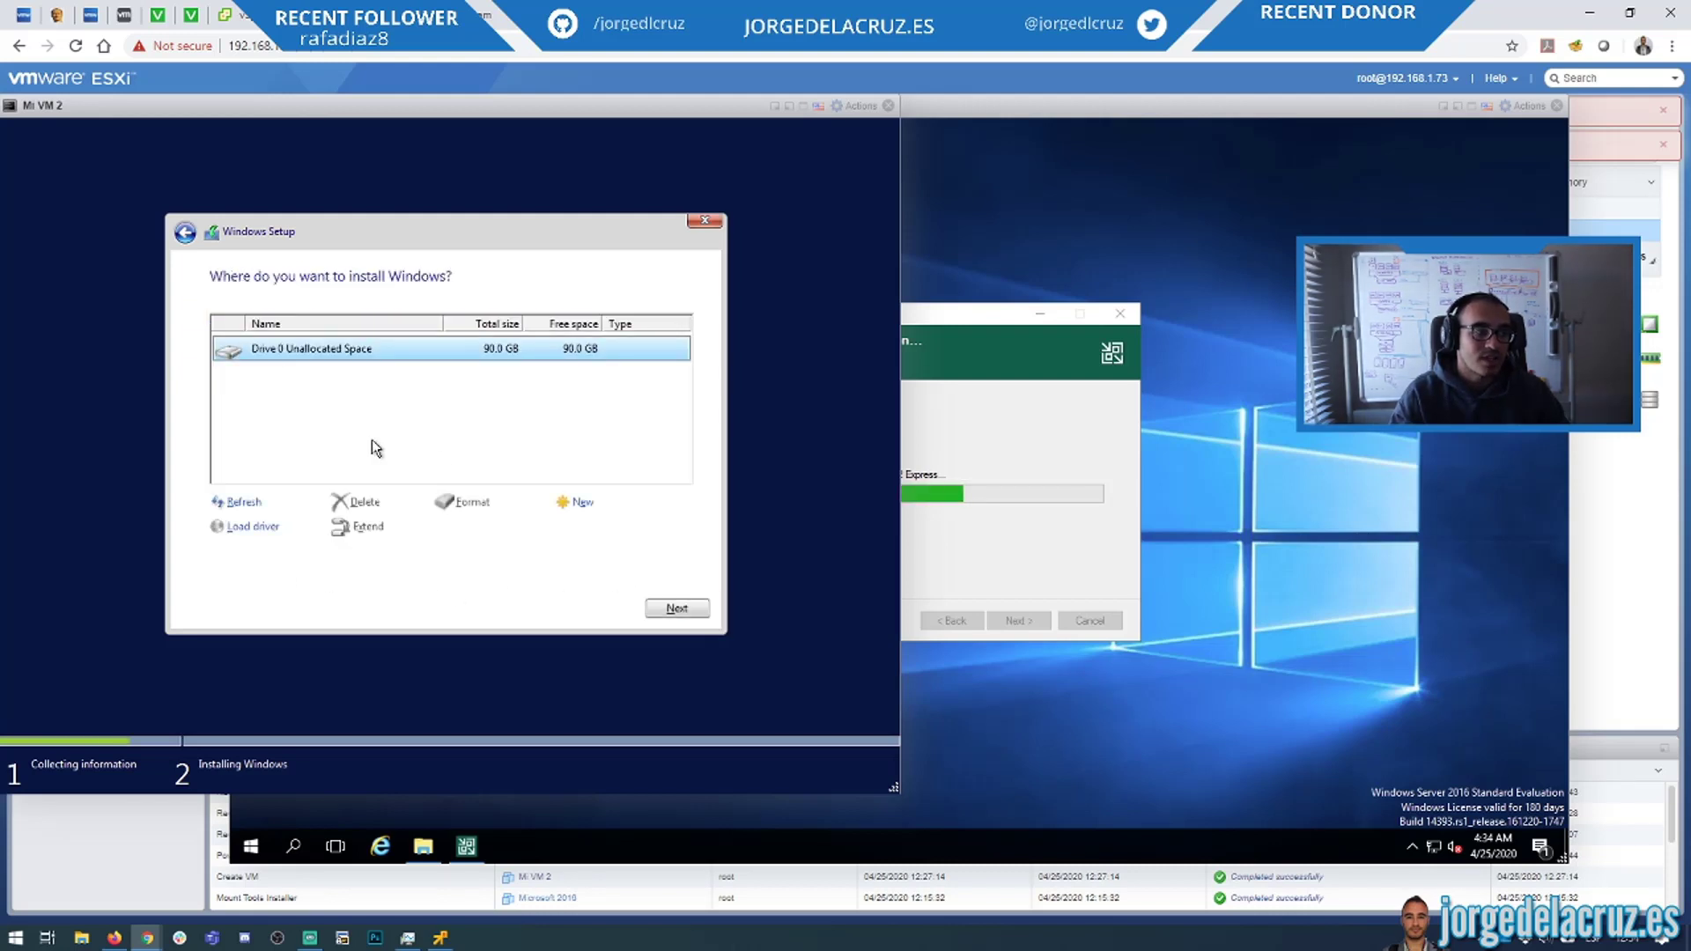
left_click(675, 607)
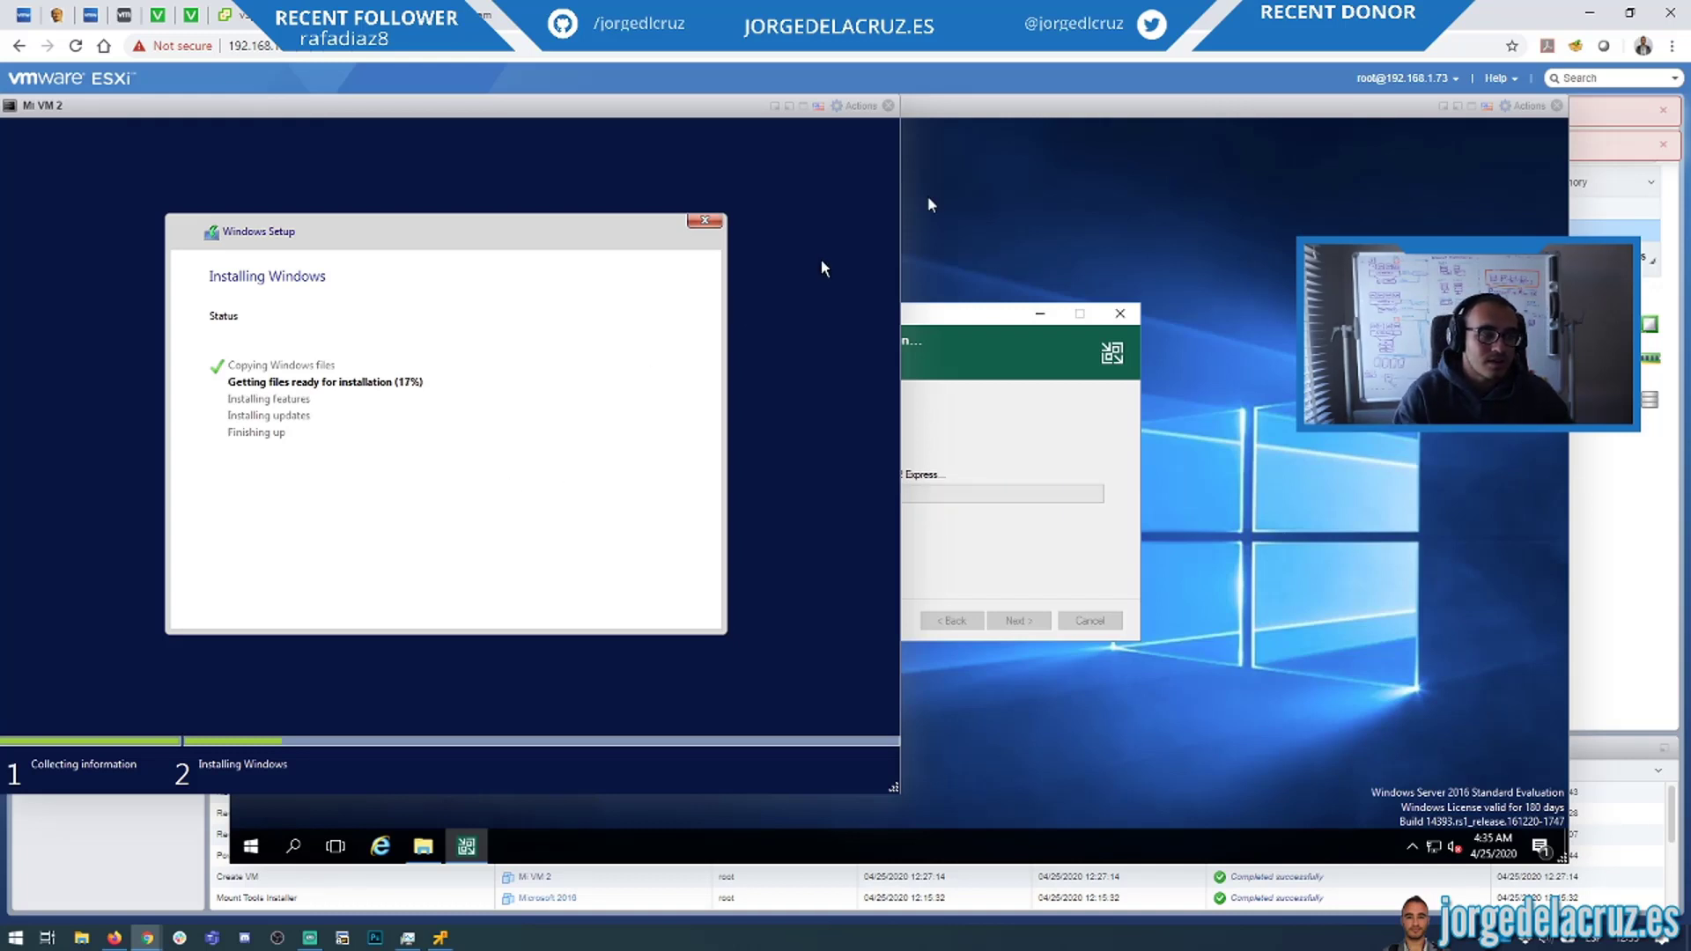
left_click(981, 112)
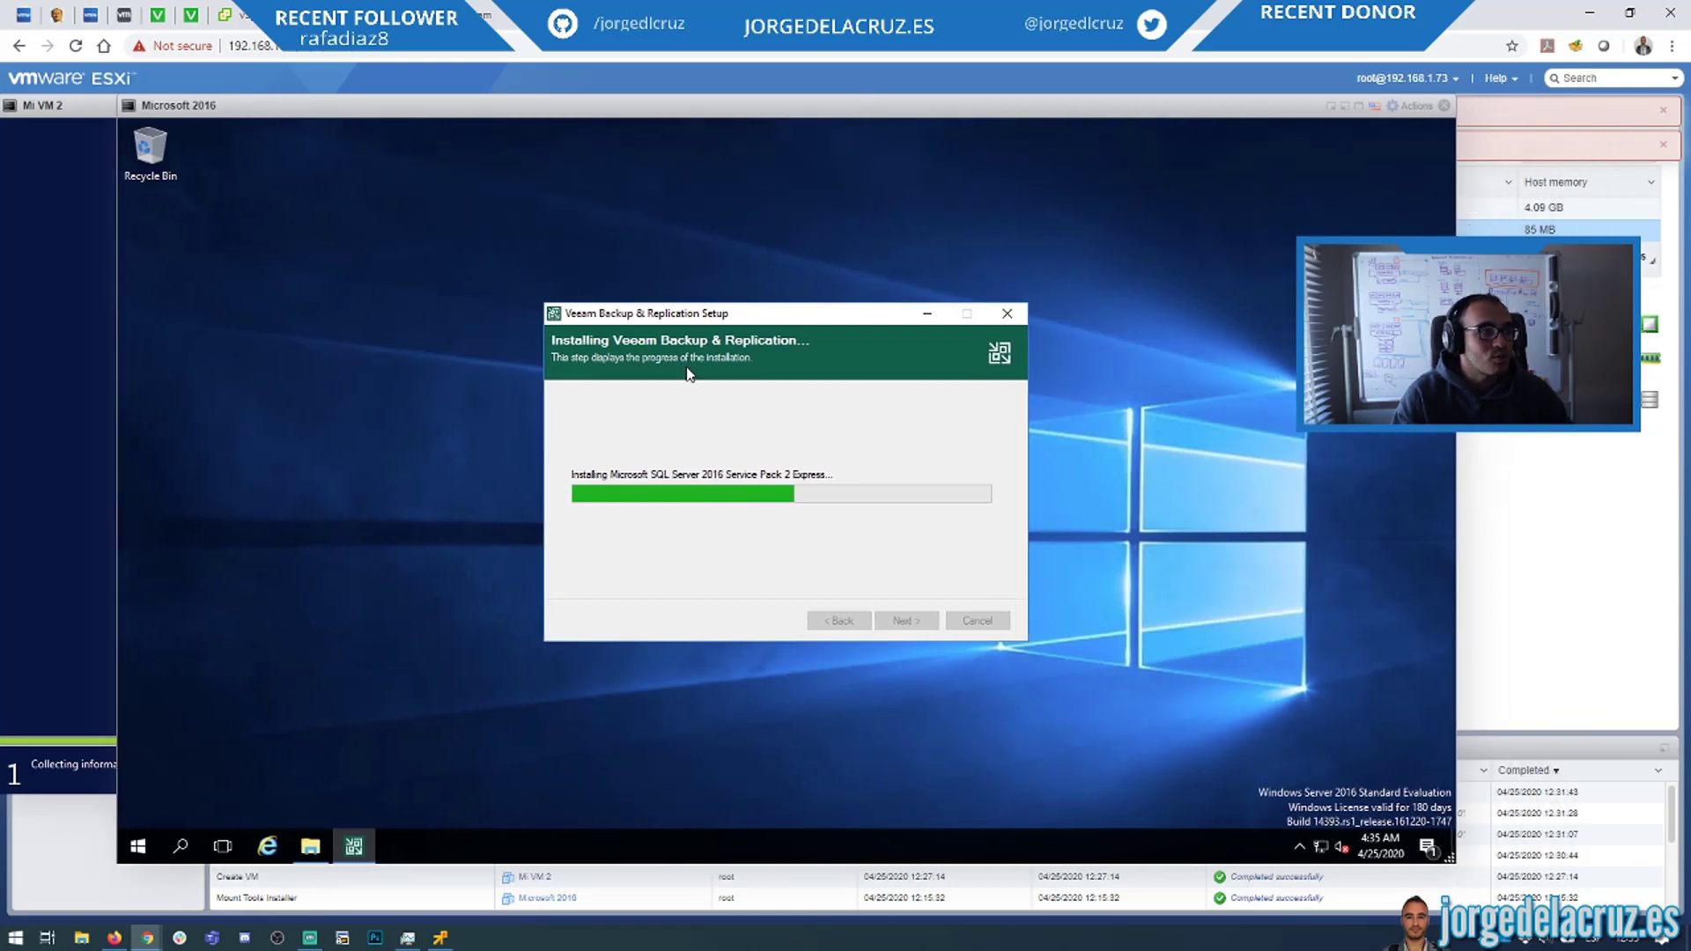
- Open the Veeam pricing comparison page and scroll through the editions
left_click(158, 15)
scroll(564, 476, "up", 7)
scroll(558, 469, "down", 8)
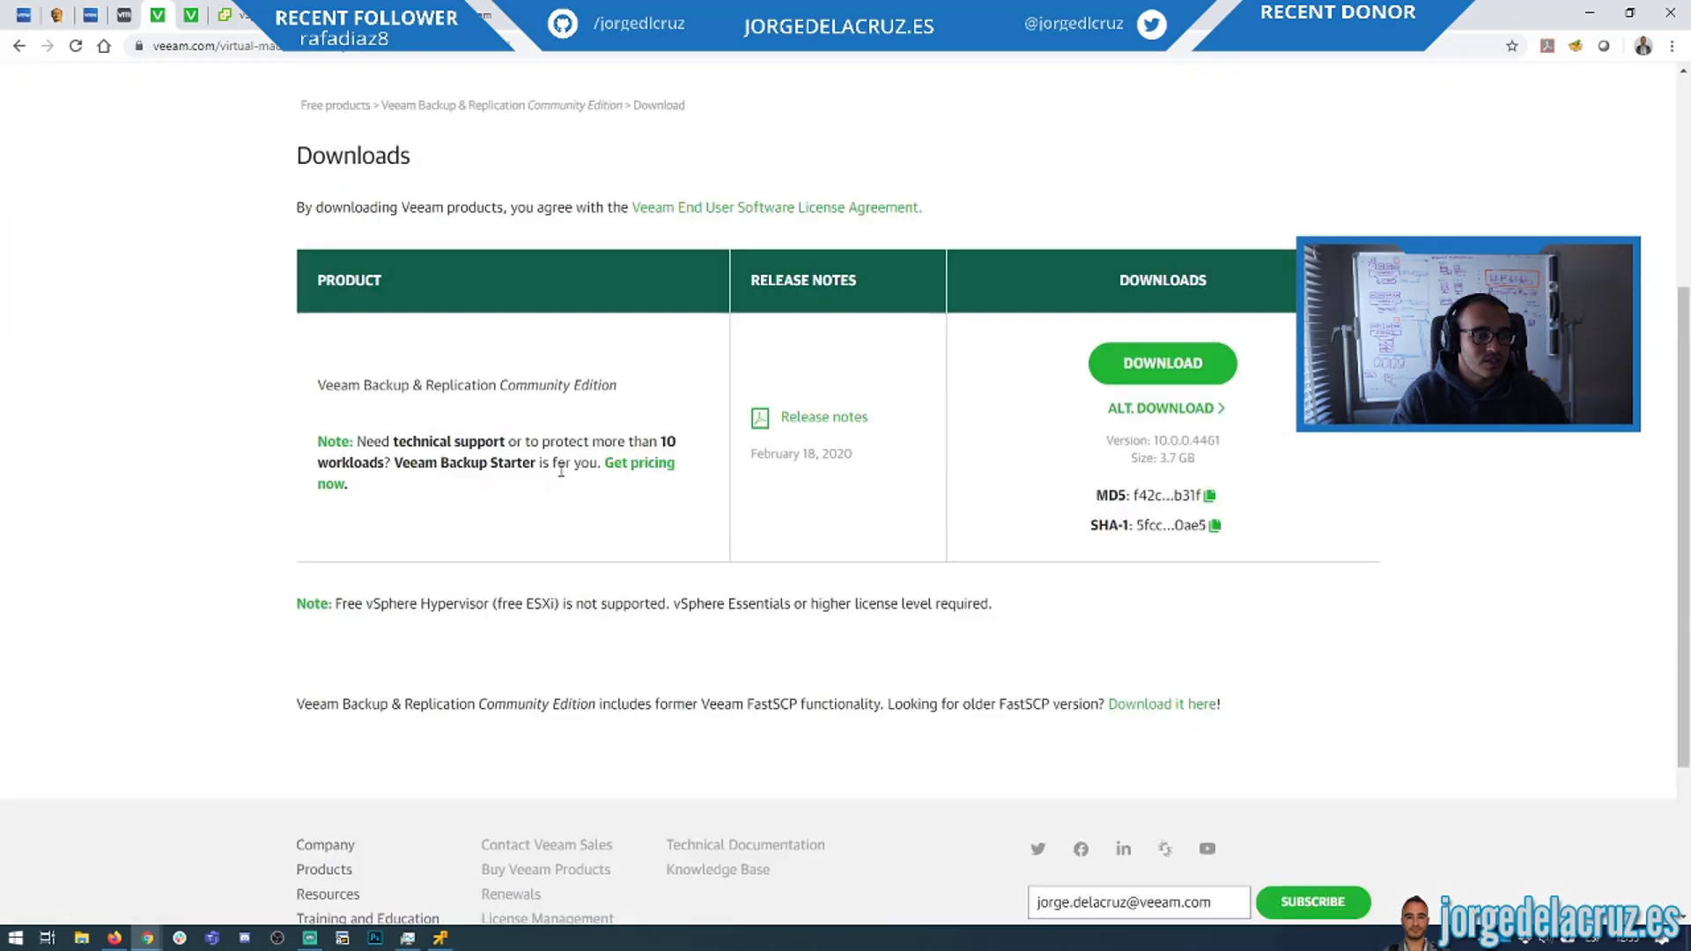
left_click(193, 20)
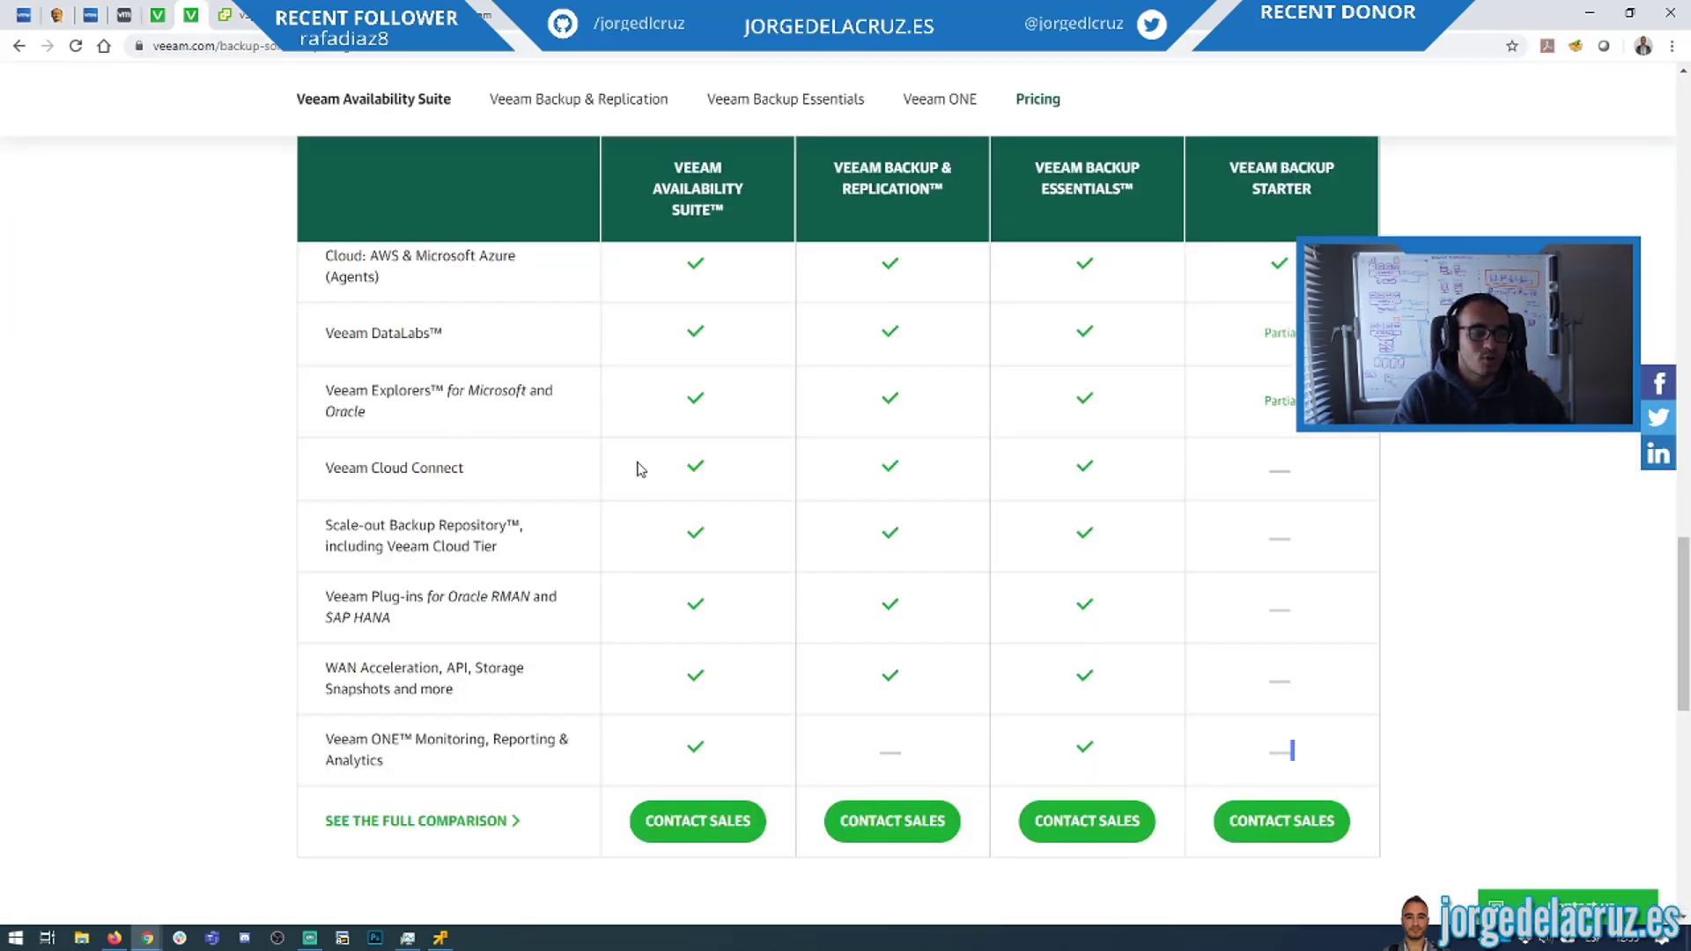
scroll(634, 476, "down", 10)
scroll(639, 473, "up", 20)
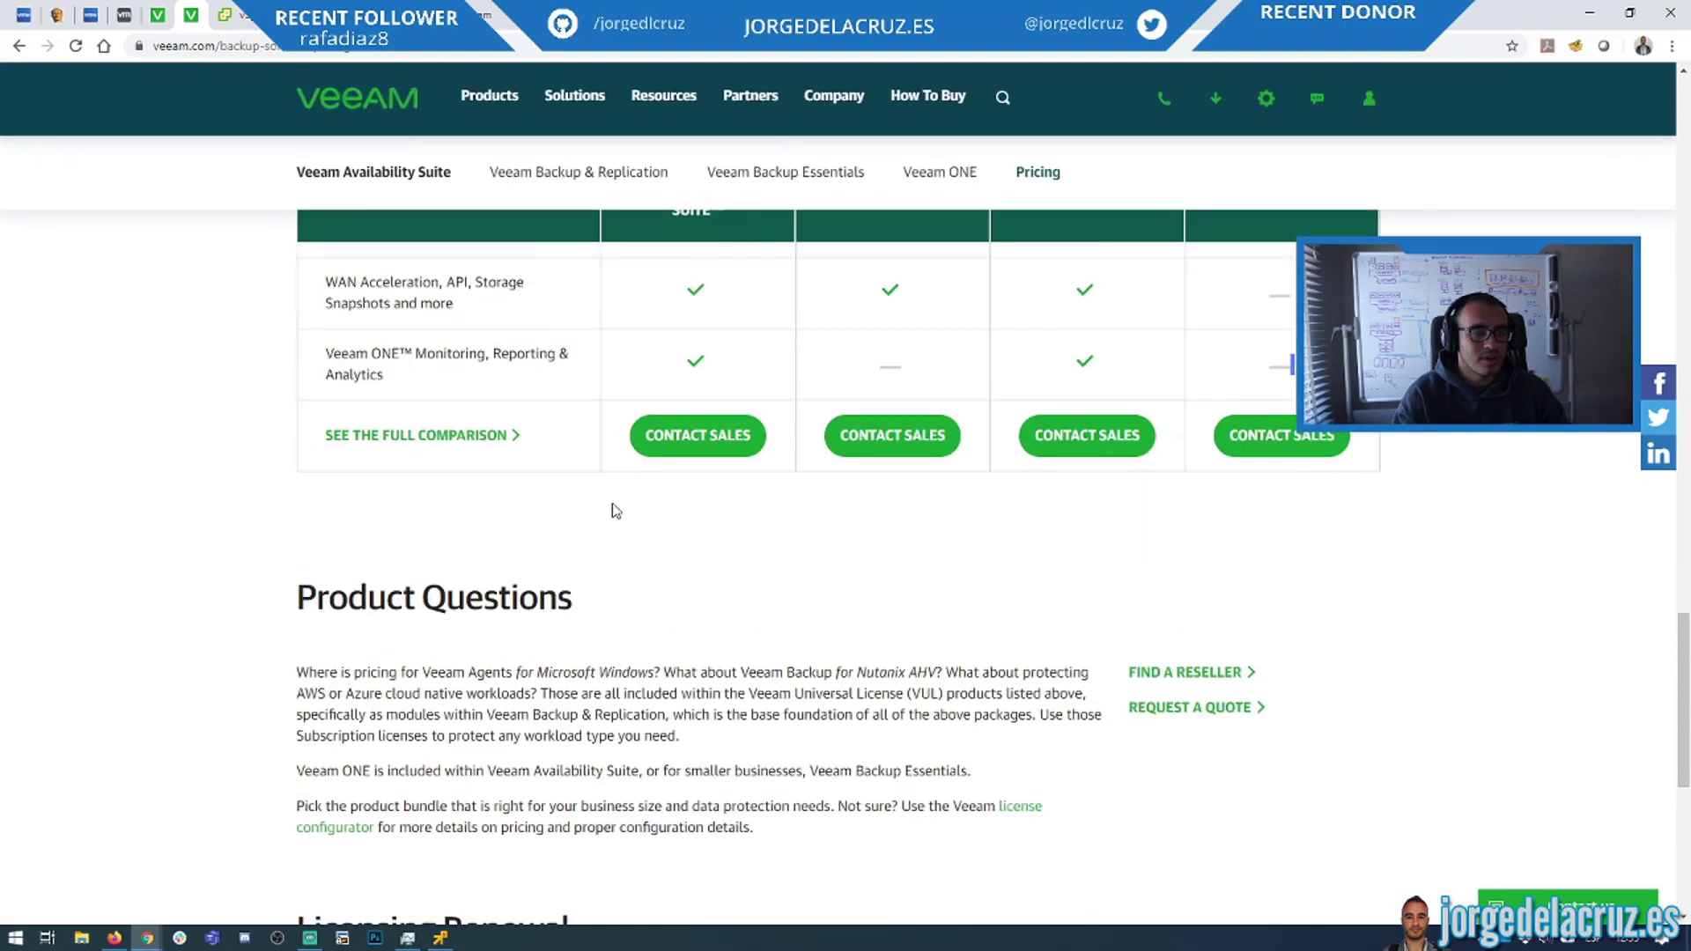
scroll(594, 516, "up", 10)
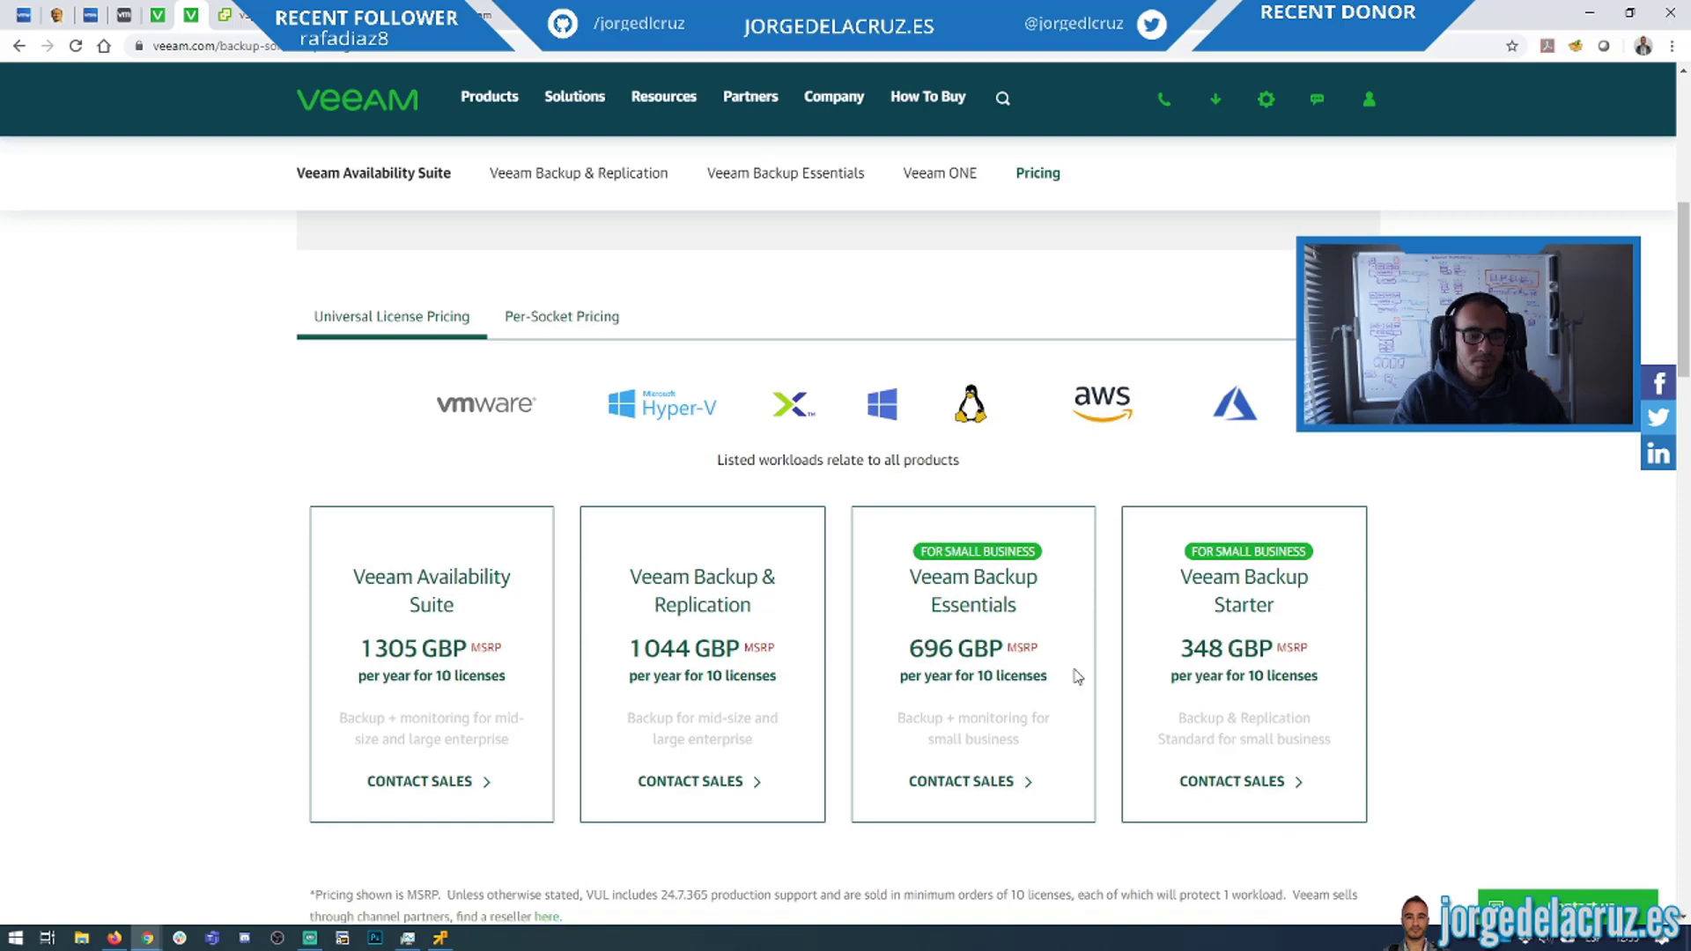
scroll(1076, 677, "down", 1)
scroll(1076, 673, "up", 10)
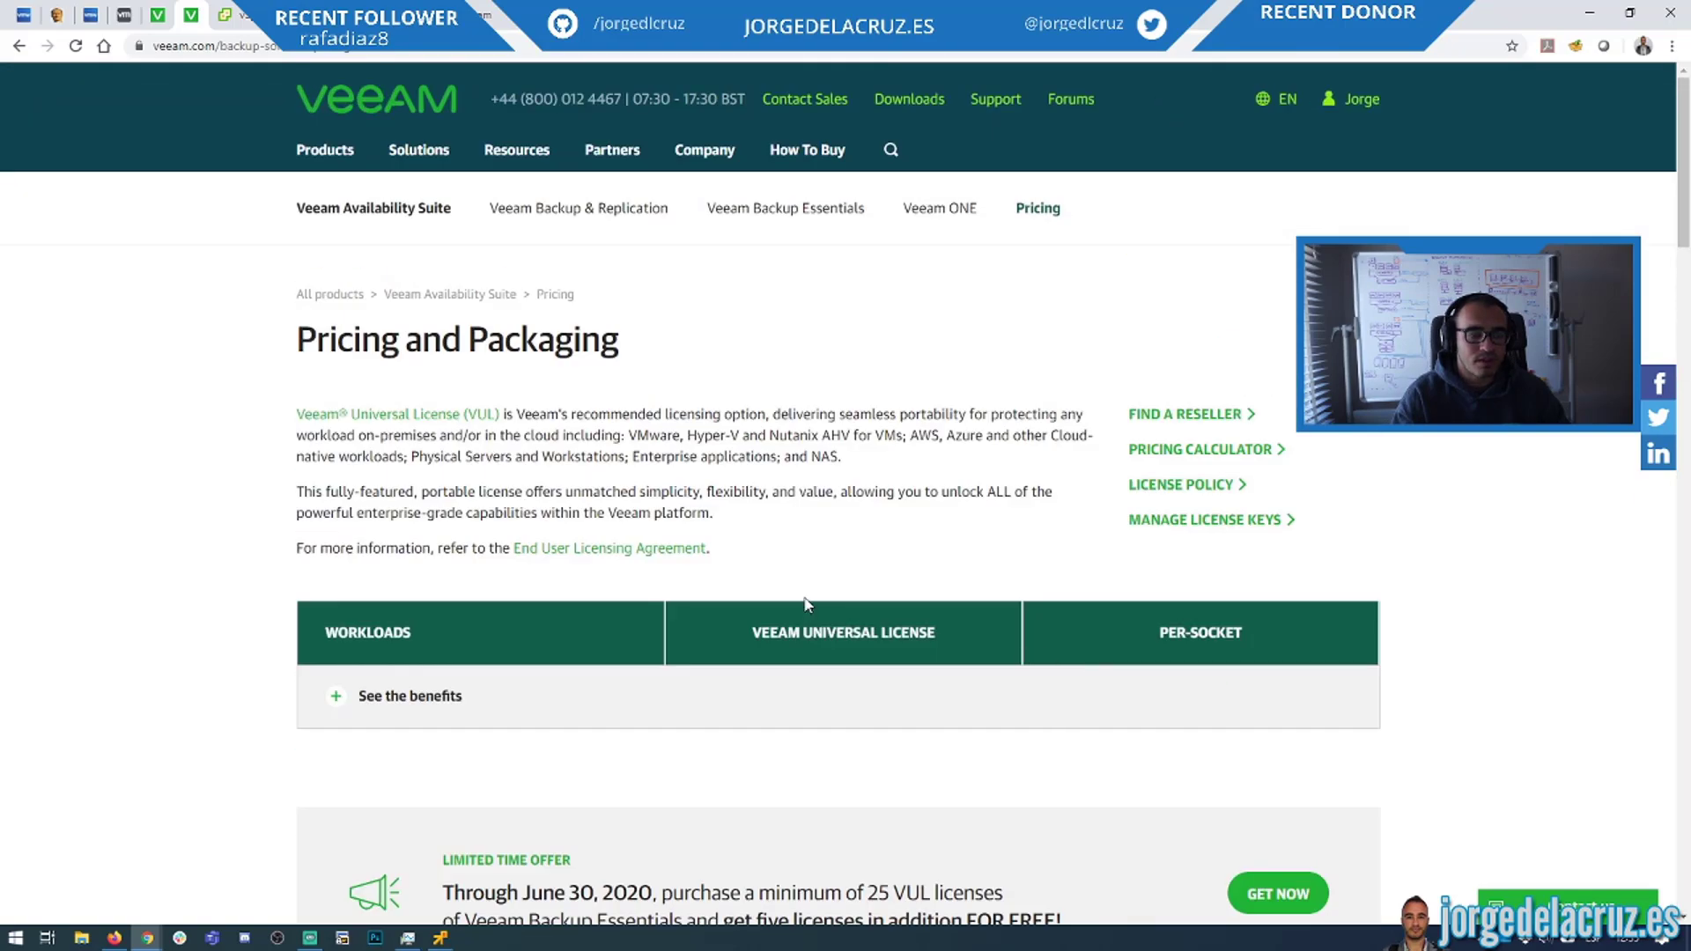
scroll(815, 586, "down", 14)
scroll(827, 546, "down", 8)
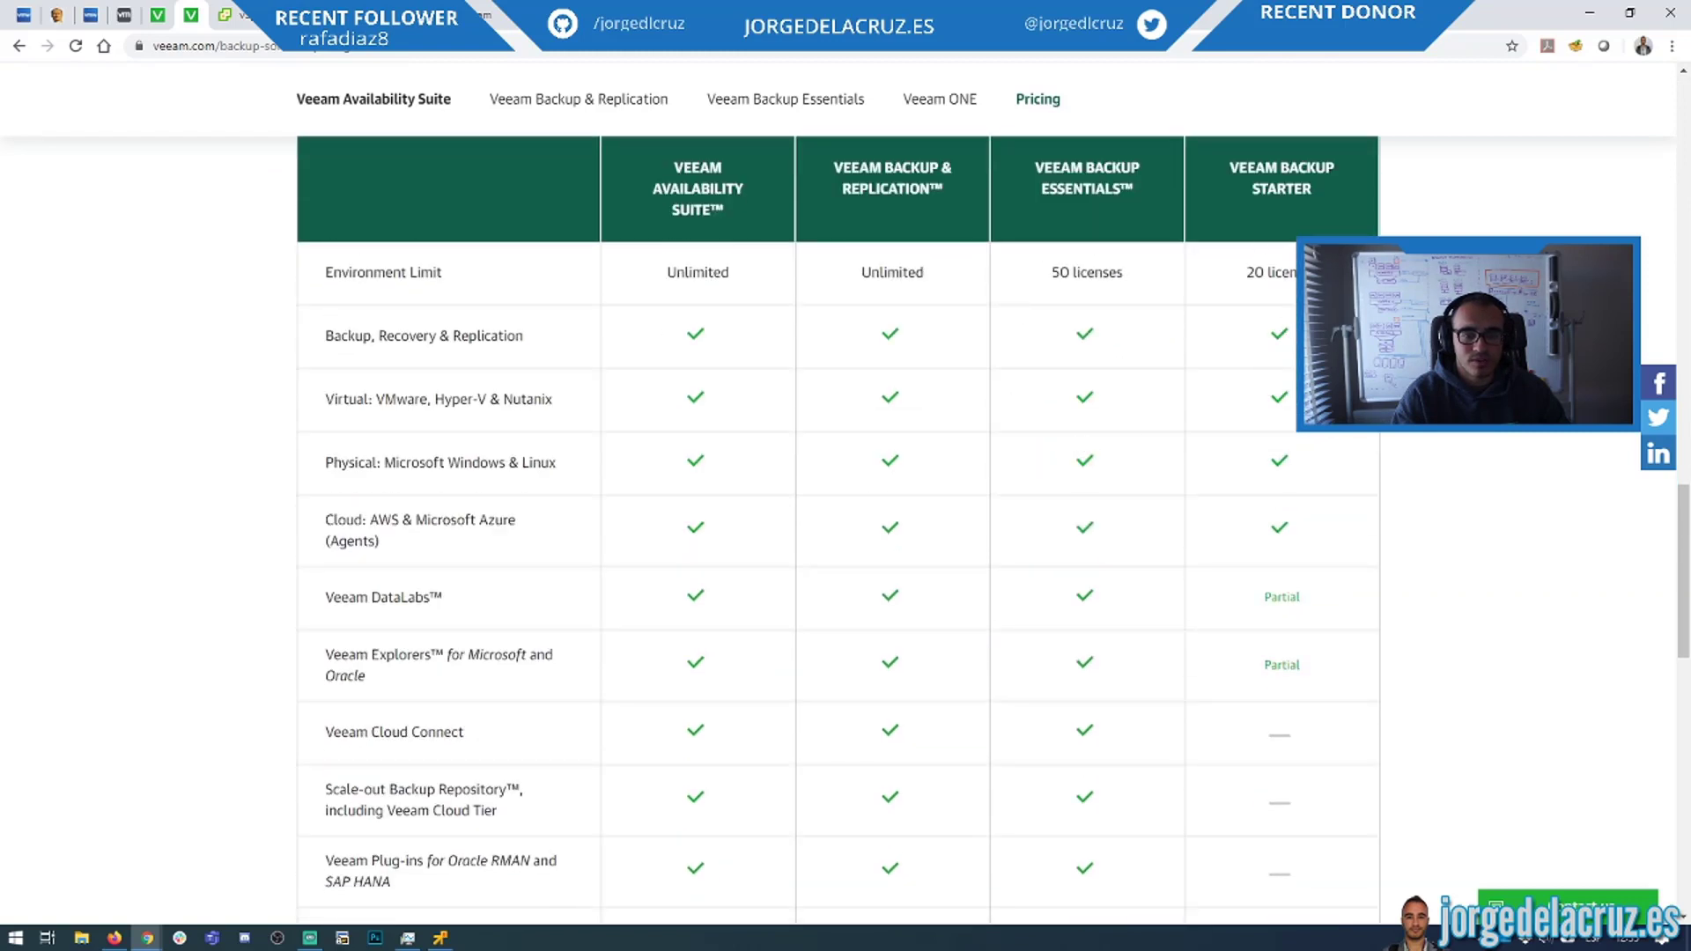
- Highlight the Starter edition's 20-licence limit and 348 GBP price
triple_click(1222, 272)
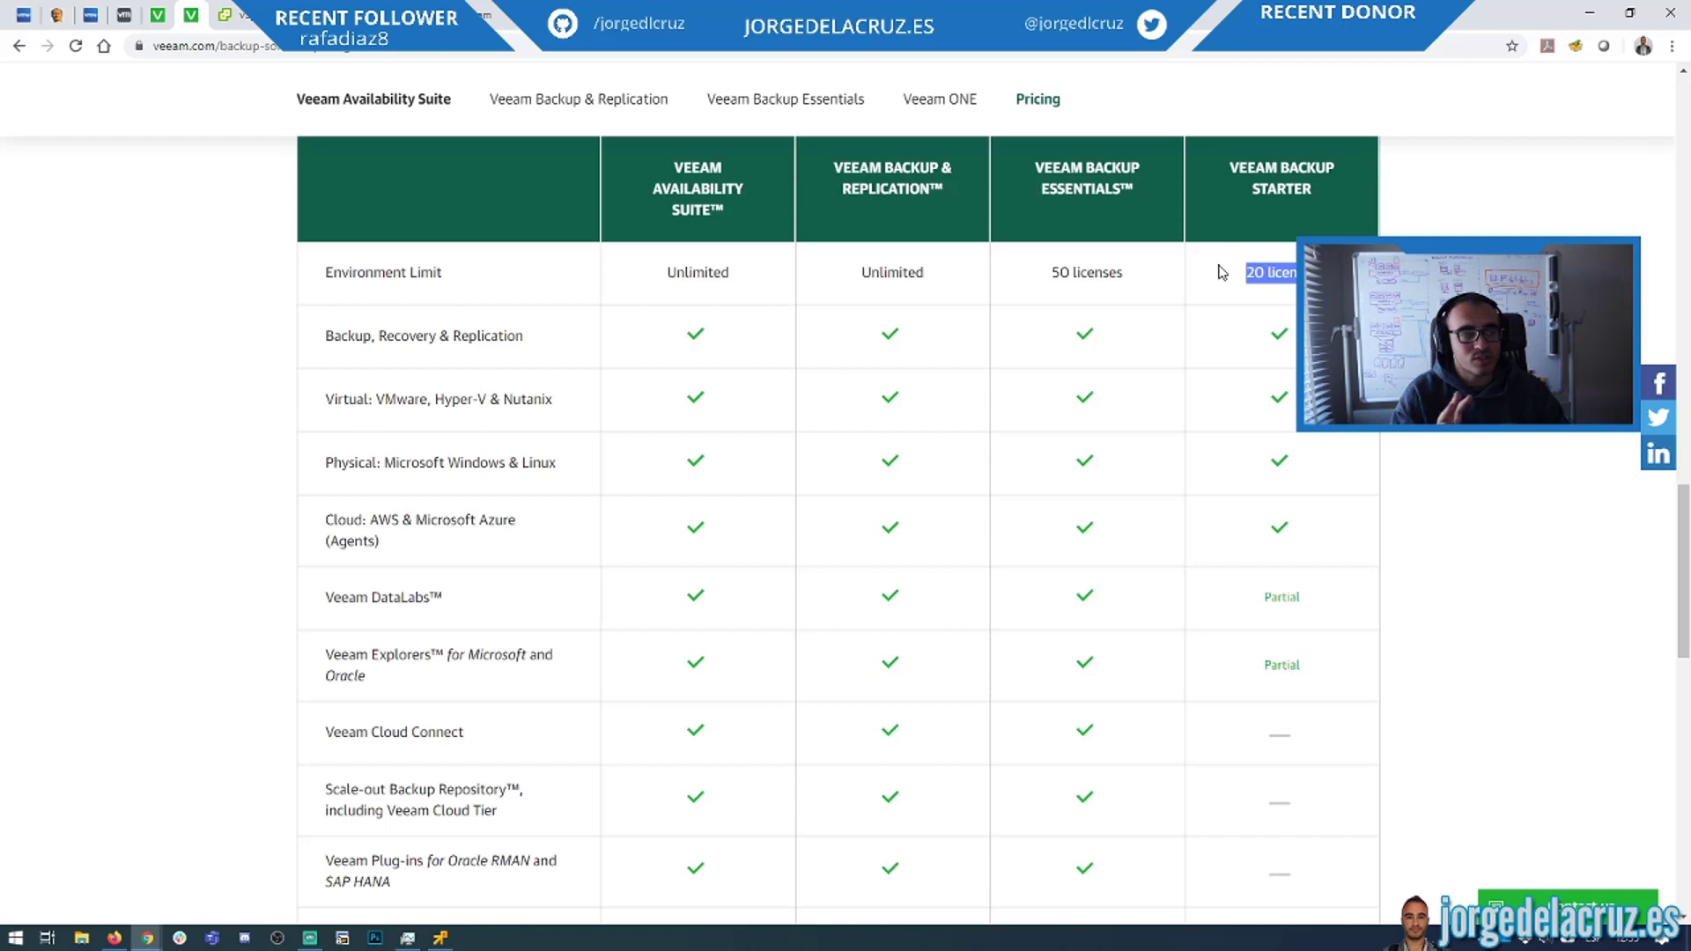
scroll(1221, 273, "up", 2)
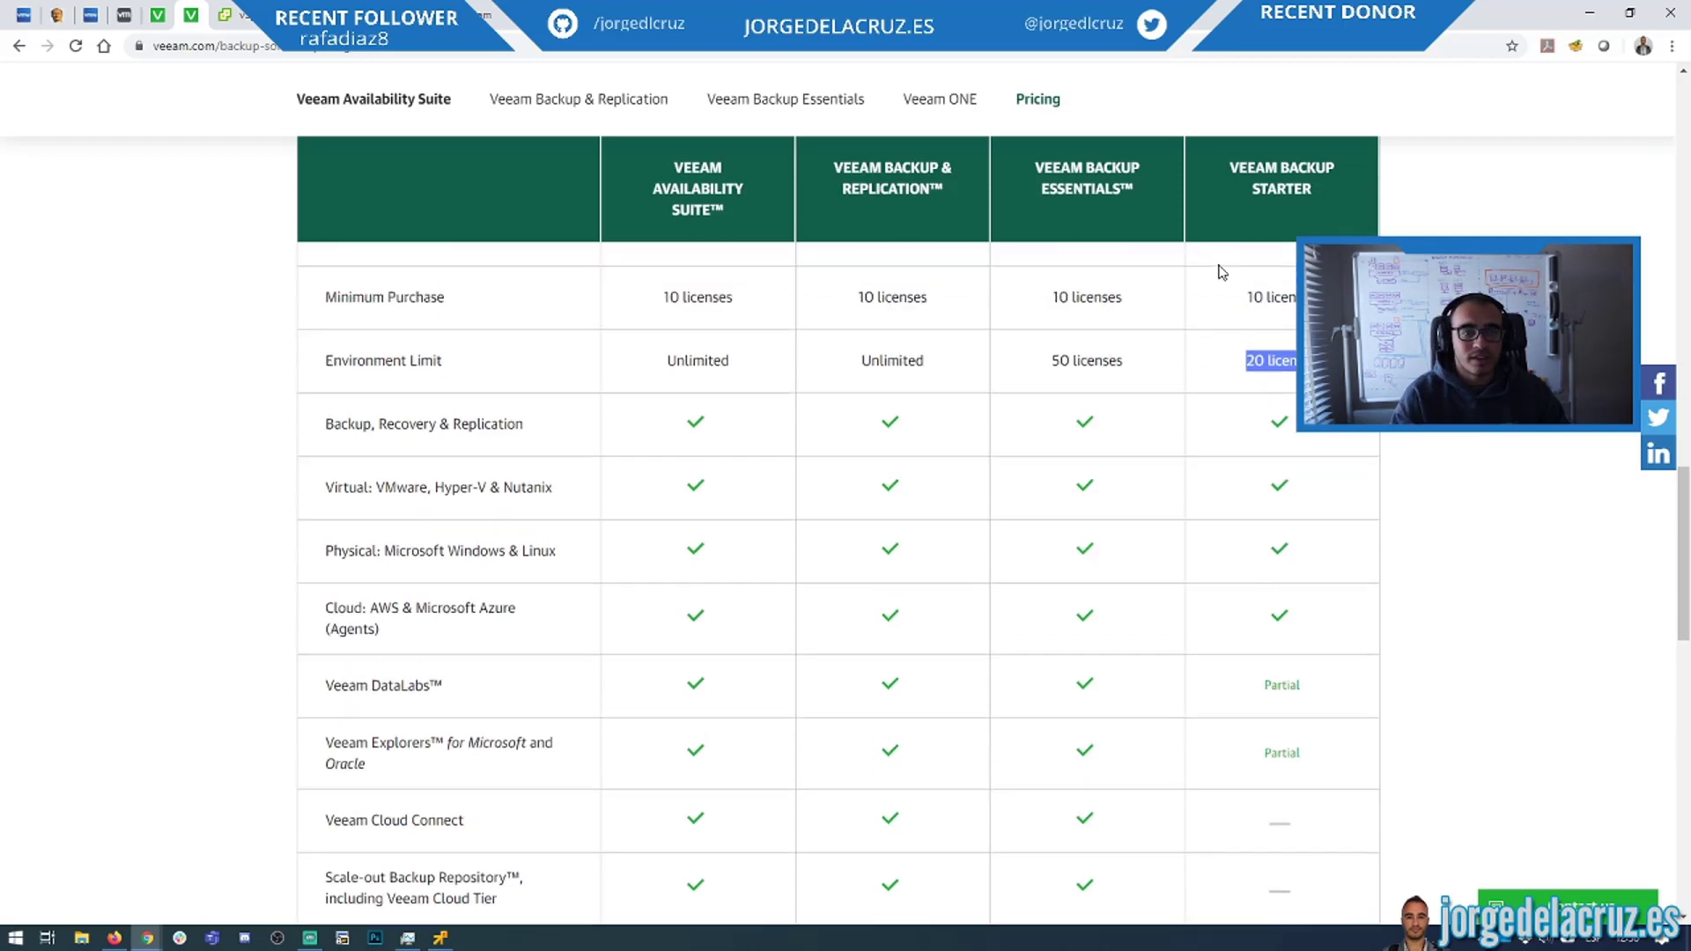
scroll(1222, 272, "up", 2)
left_click(1256, 642)
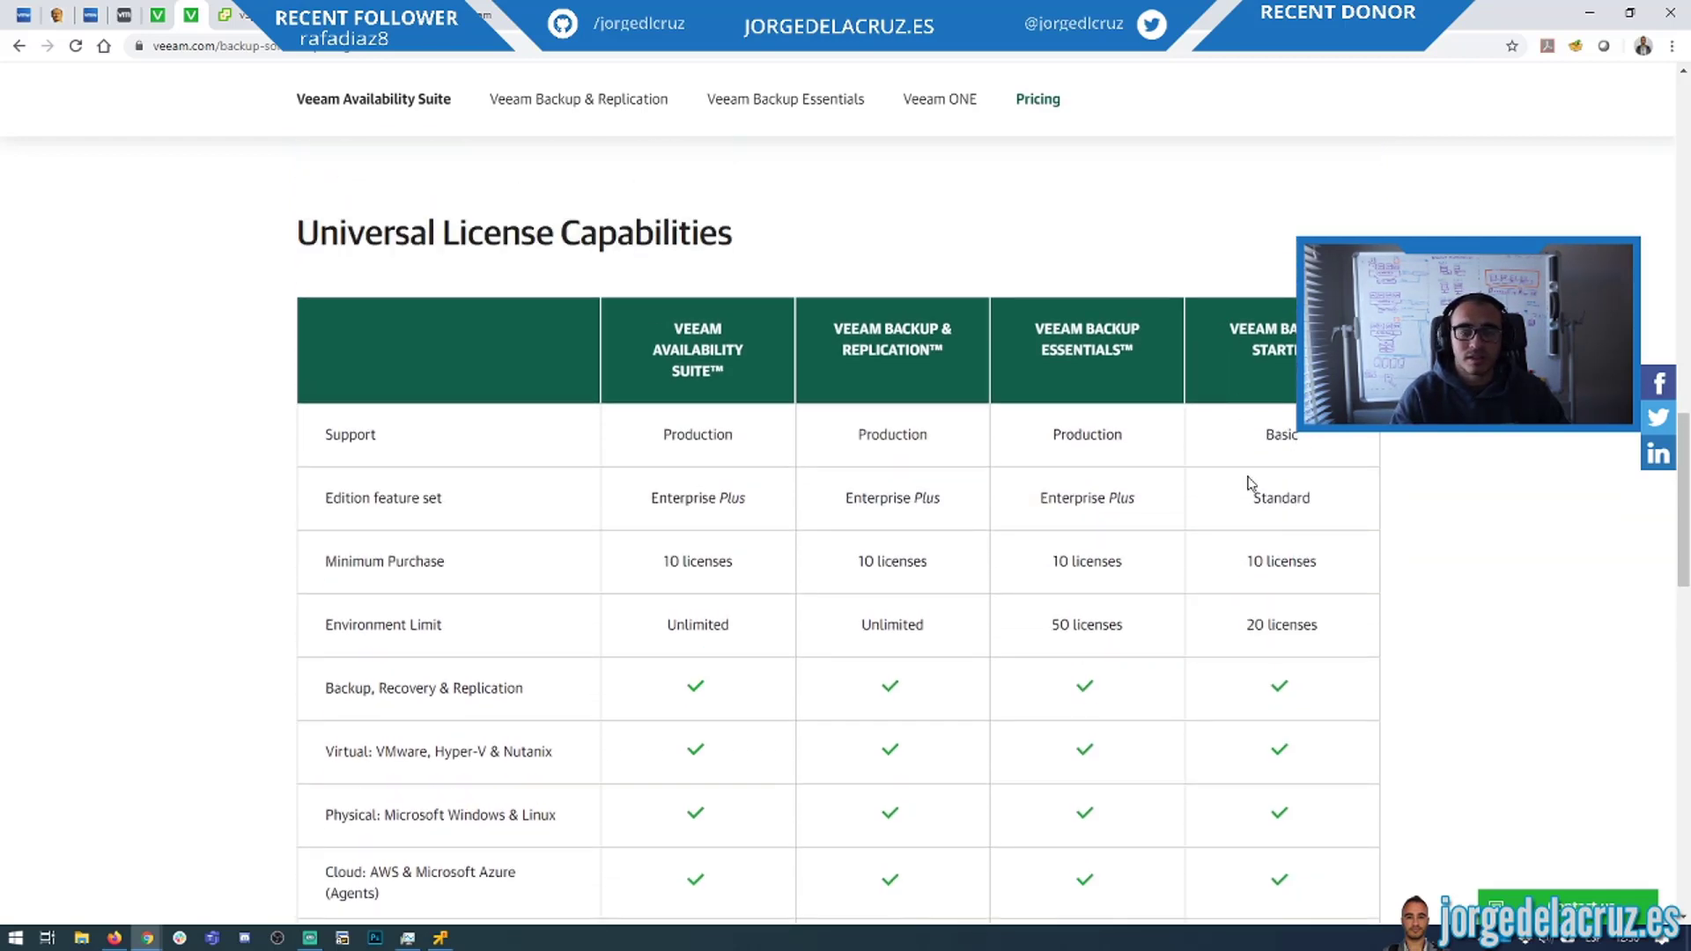
left_click_drag(1238, 635, 1313, 642)
left_click(1257, 617)
scroll(1229, 617, "up", 10)
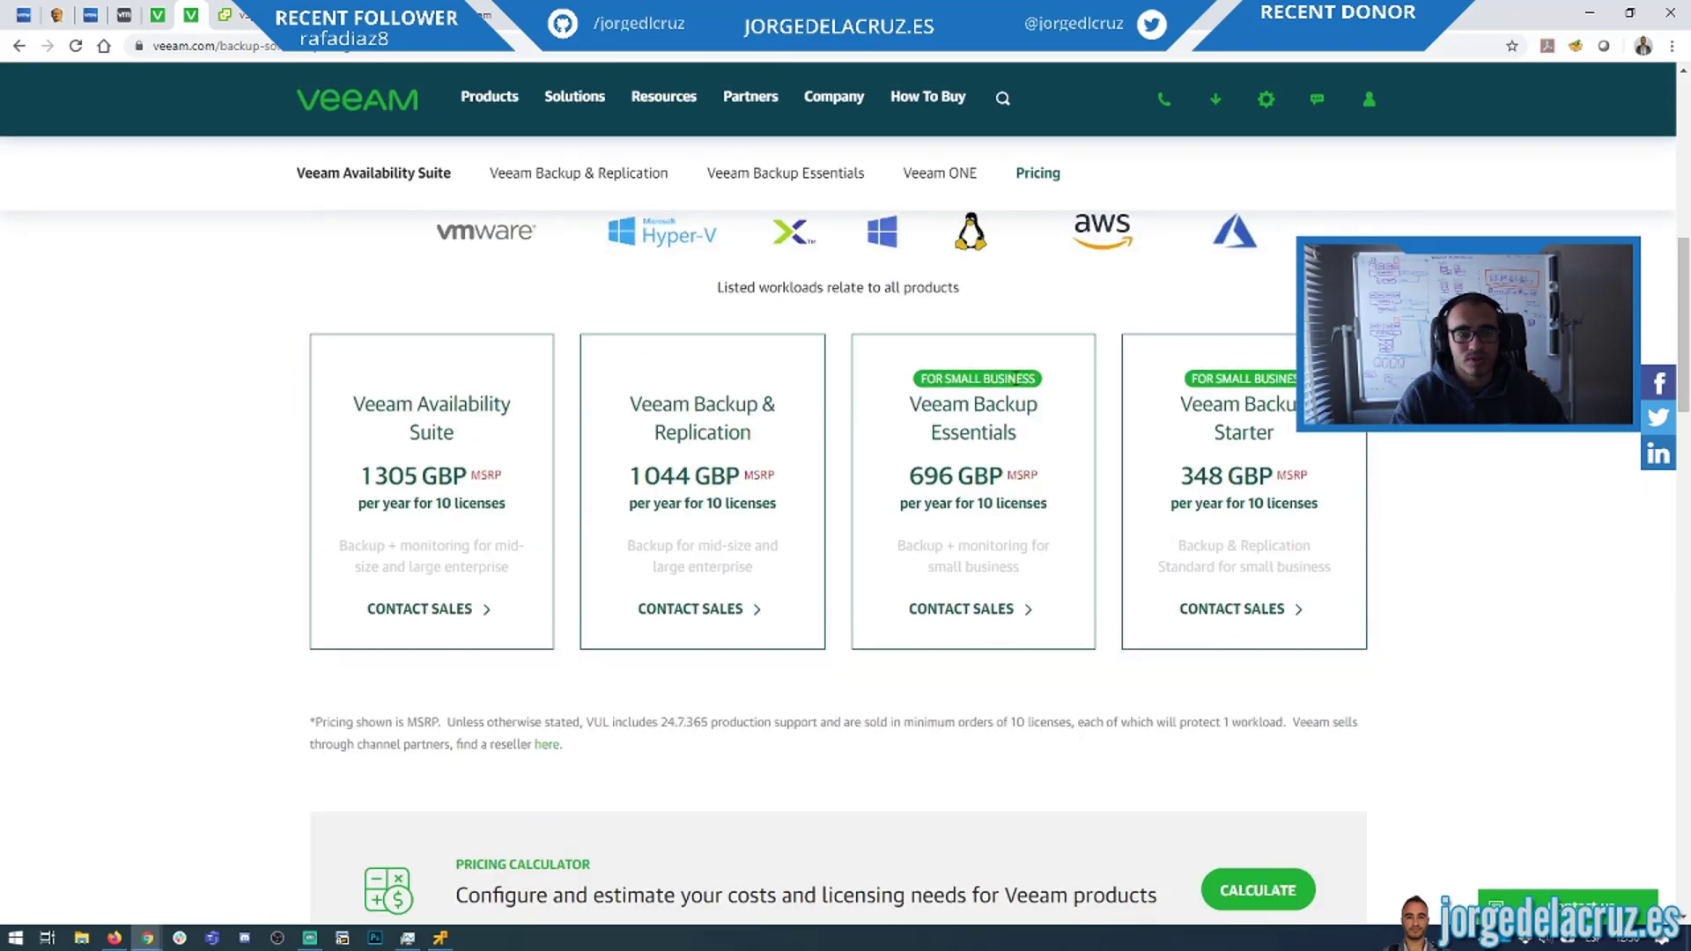
left_click_drag(1180, 480, 1273, 480)
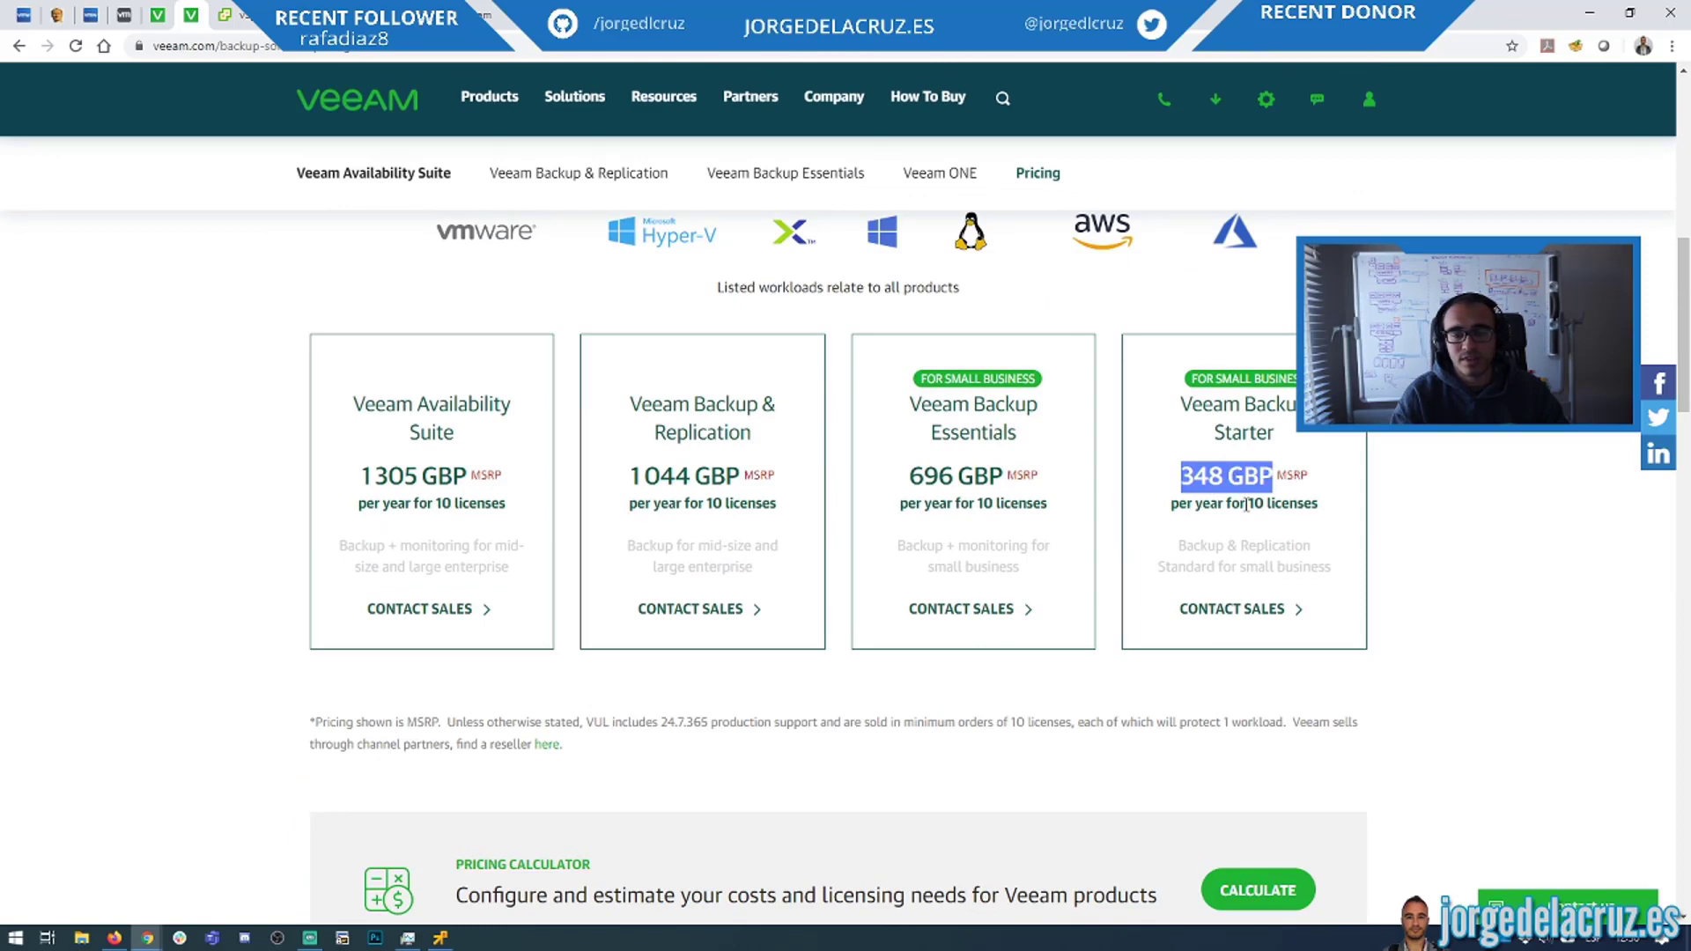
scroll(1247, 504, "down", 3)
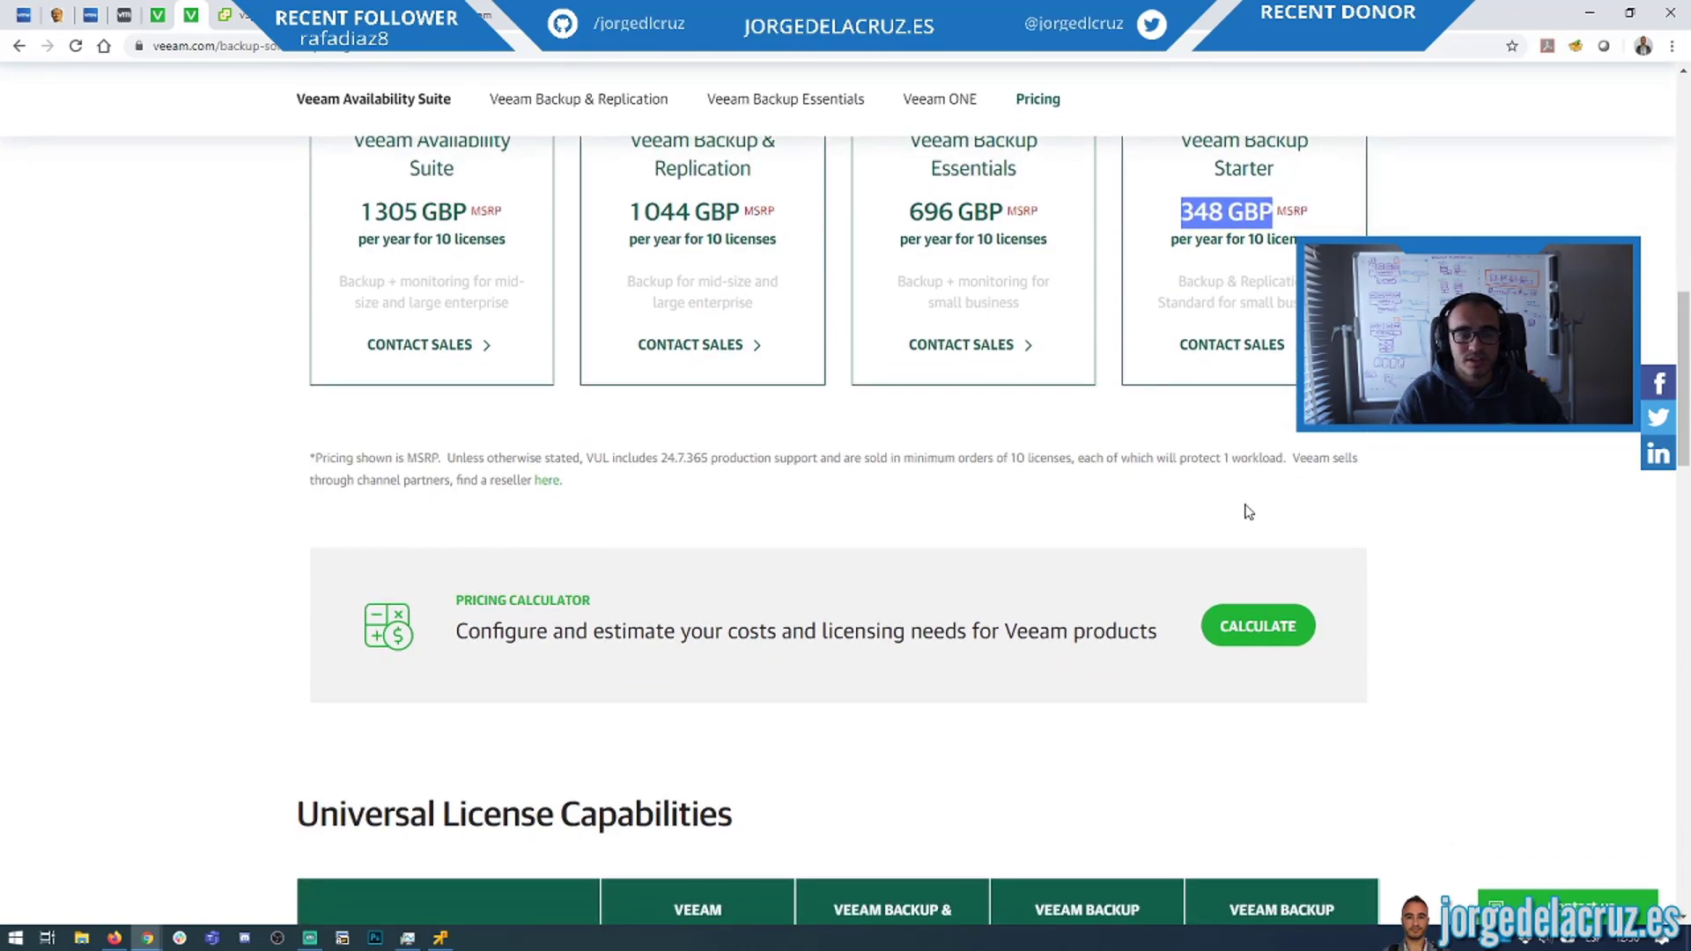
scroll(1245, 505, "down", 5)
scroll(1222, 509, "up", 6)
scroll(1172, 470, "down", 7)
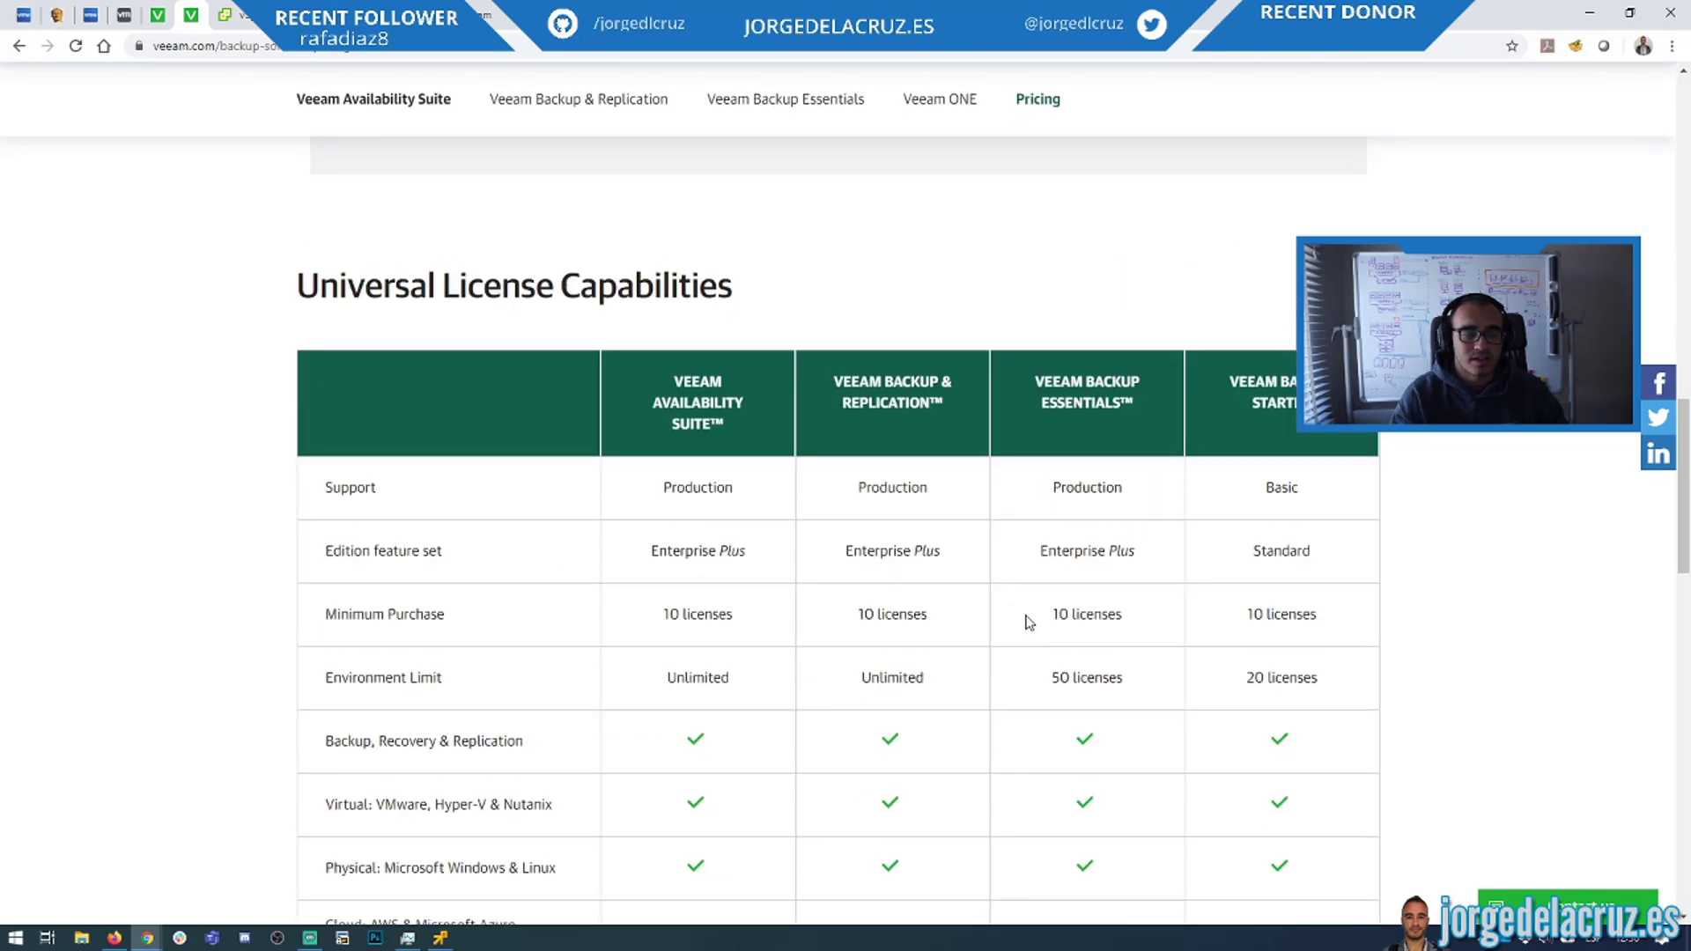
- Highlight the Essentials 10-licence minimum and 50-licence limit, then return to the ESXi tab
left_click_drag(1027, 621, 1138, 616)
scroll(1101, 546, "up", 6)
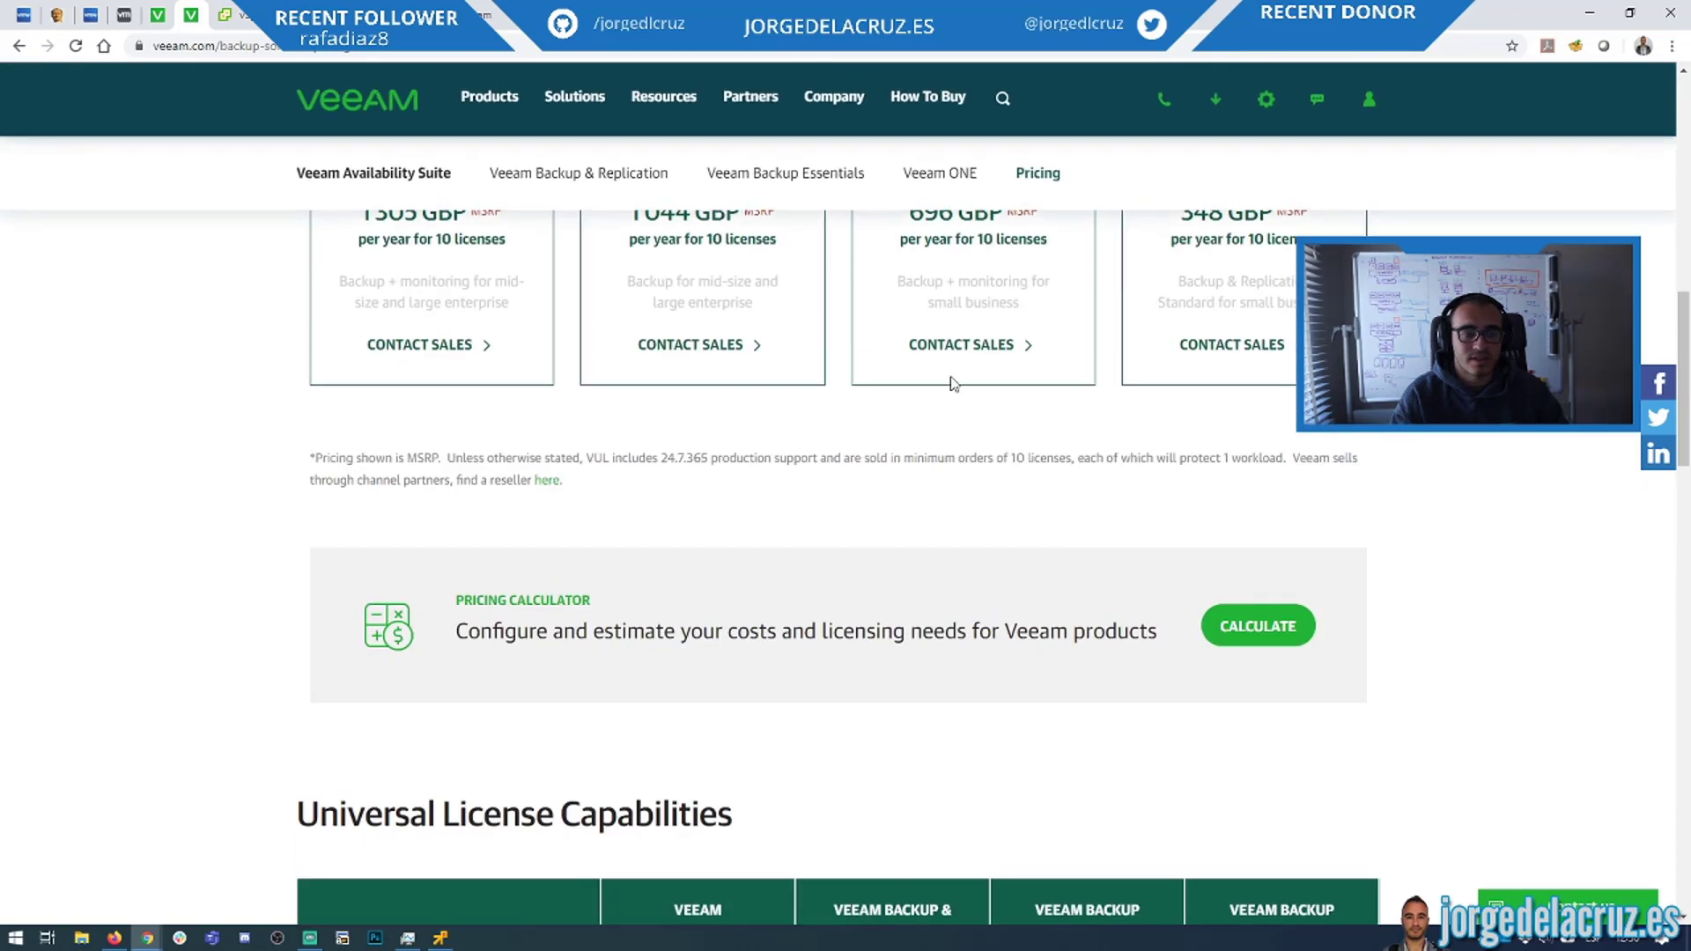
scroll(950, 384, "up", 1)
scroll(958, 457, "down", 6)
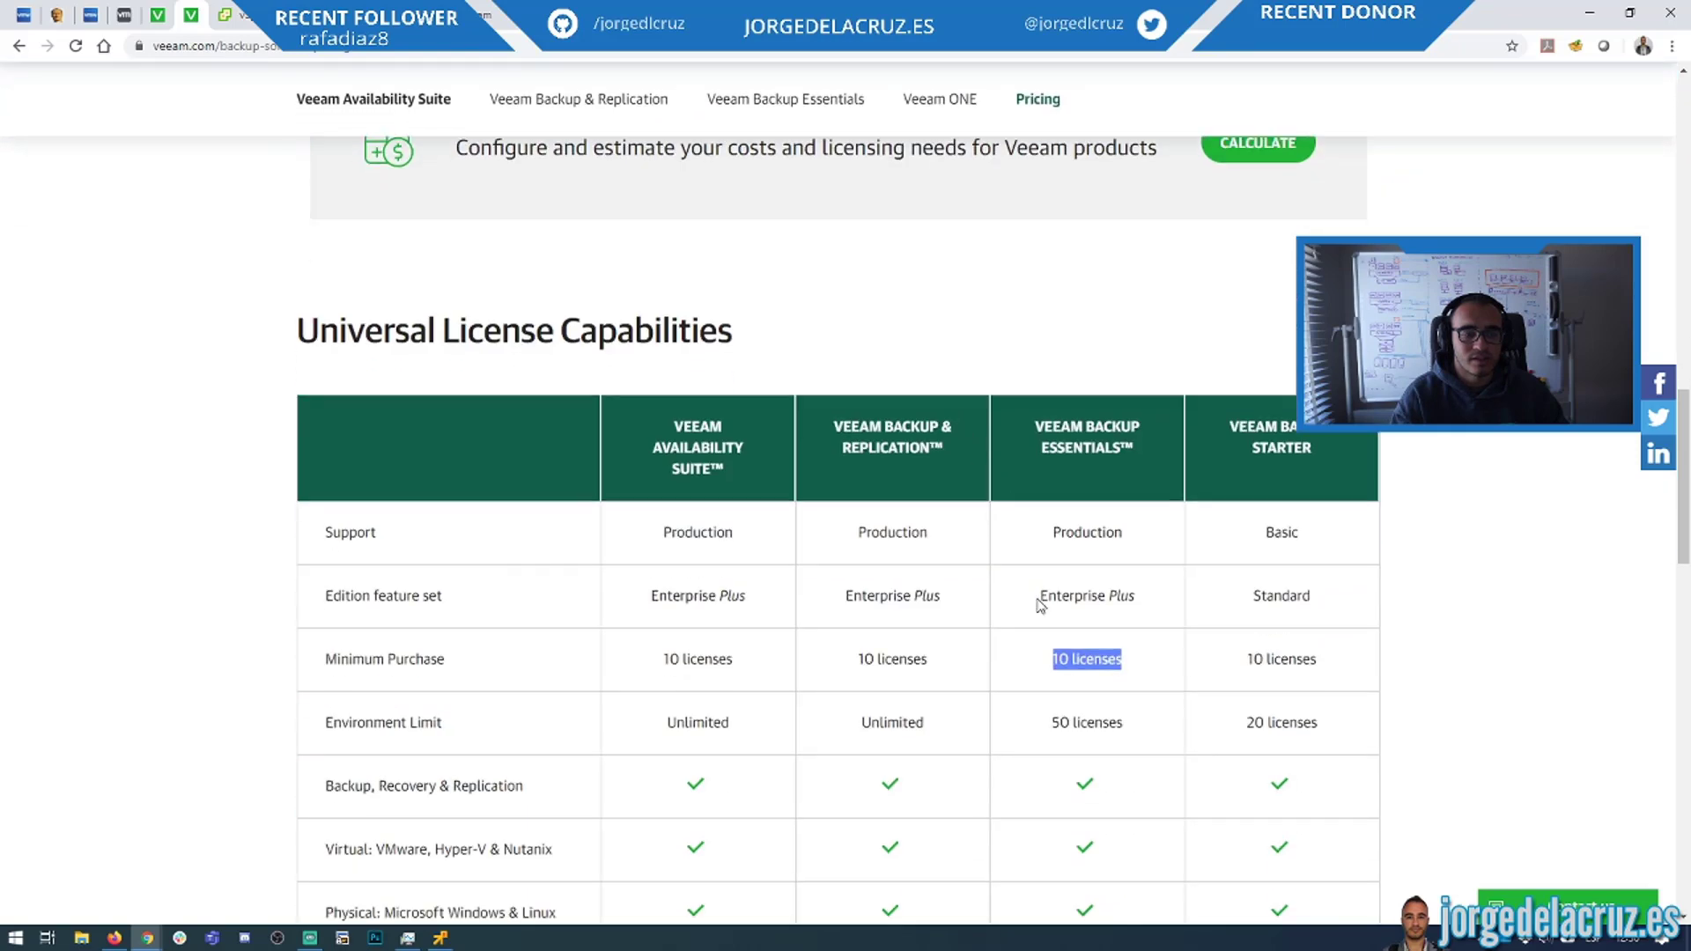
scroll(1039, 603, "down", 2)
left_click_drag(1040, 375, 1154, 369)
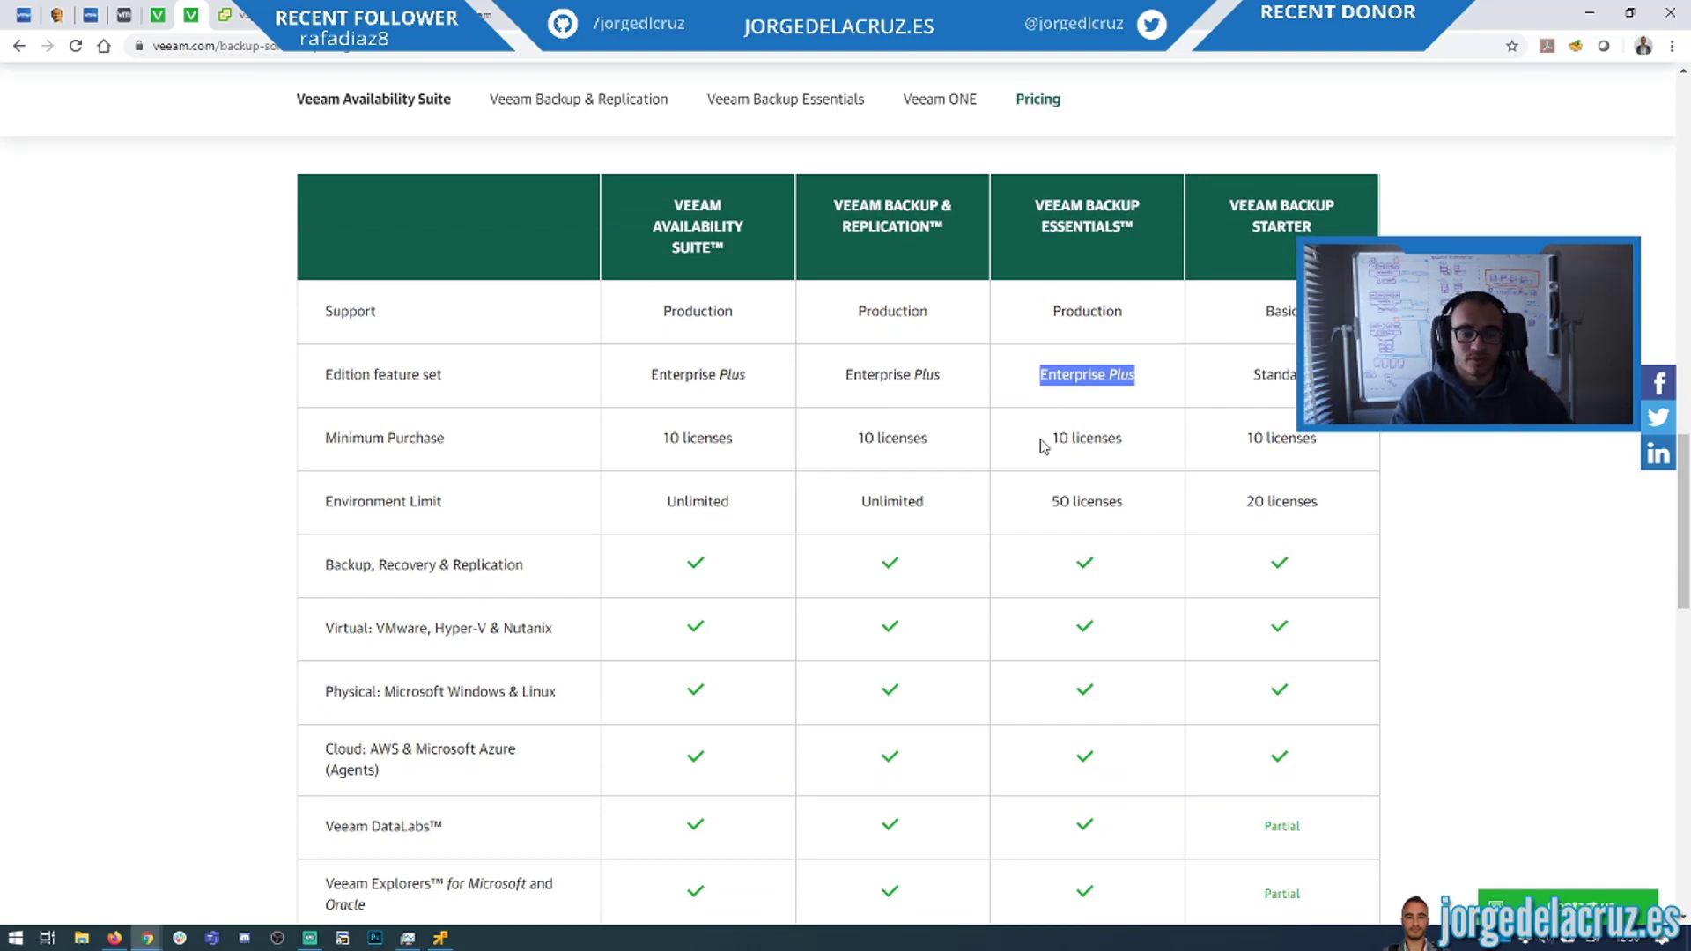
left_click_drag(1042, 440, 1144, 438)
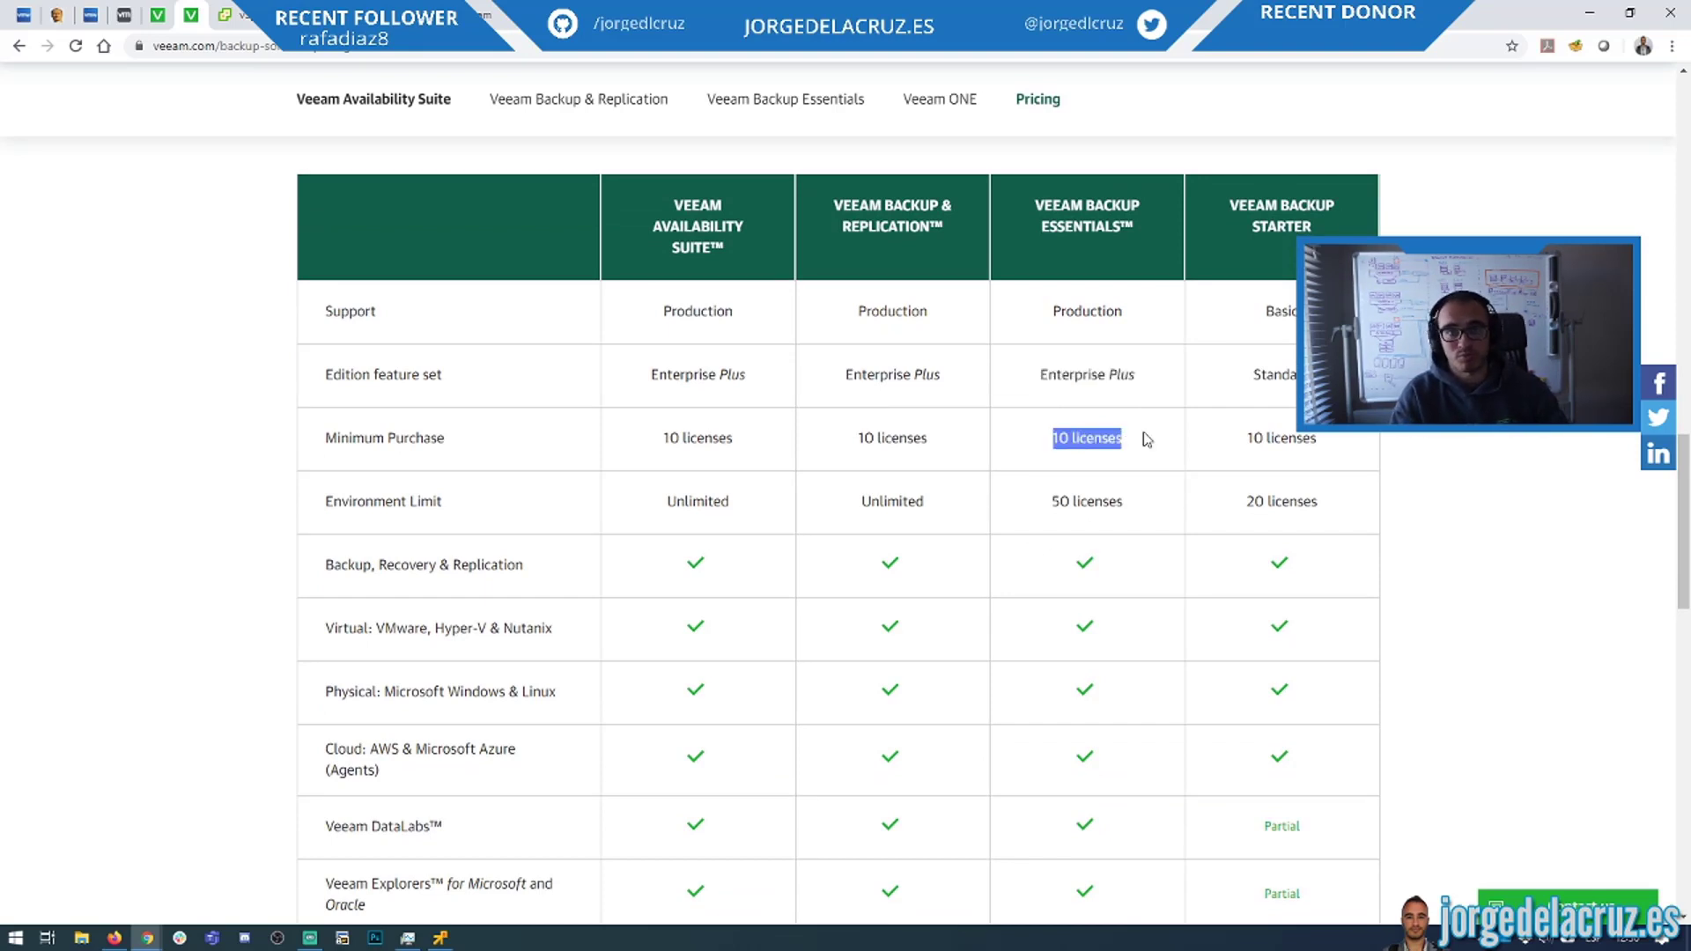
left_click_drag(1143, 498, 1042, 500)
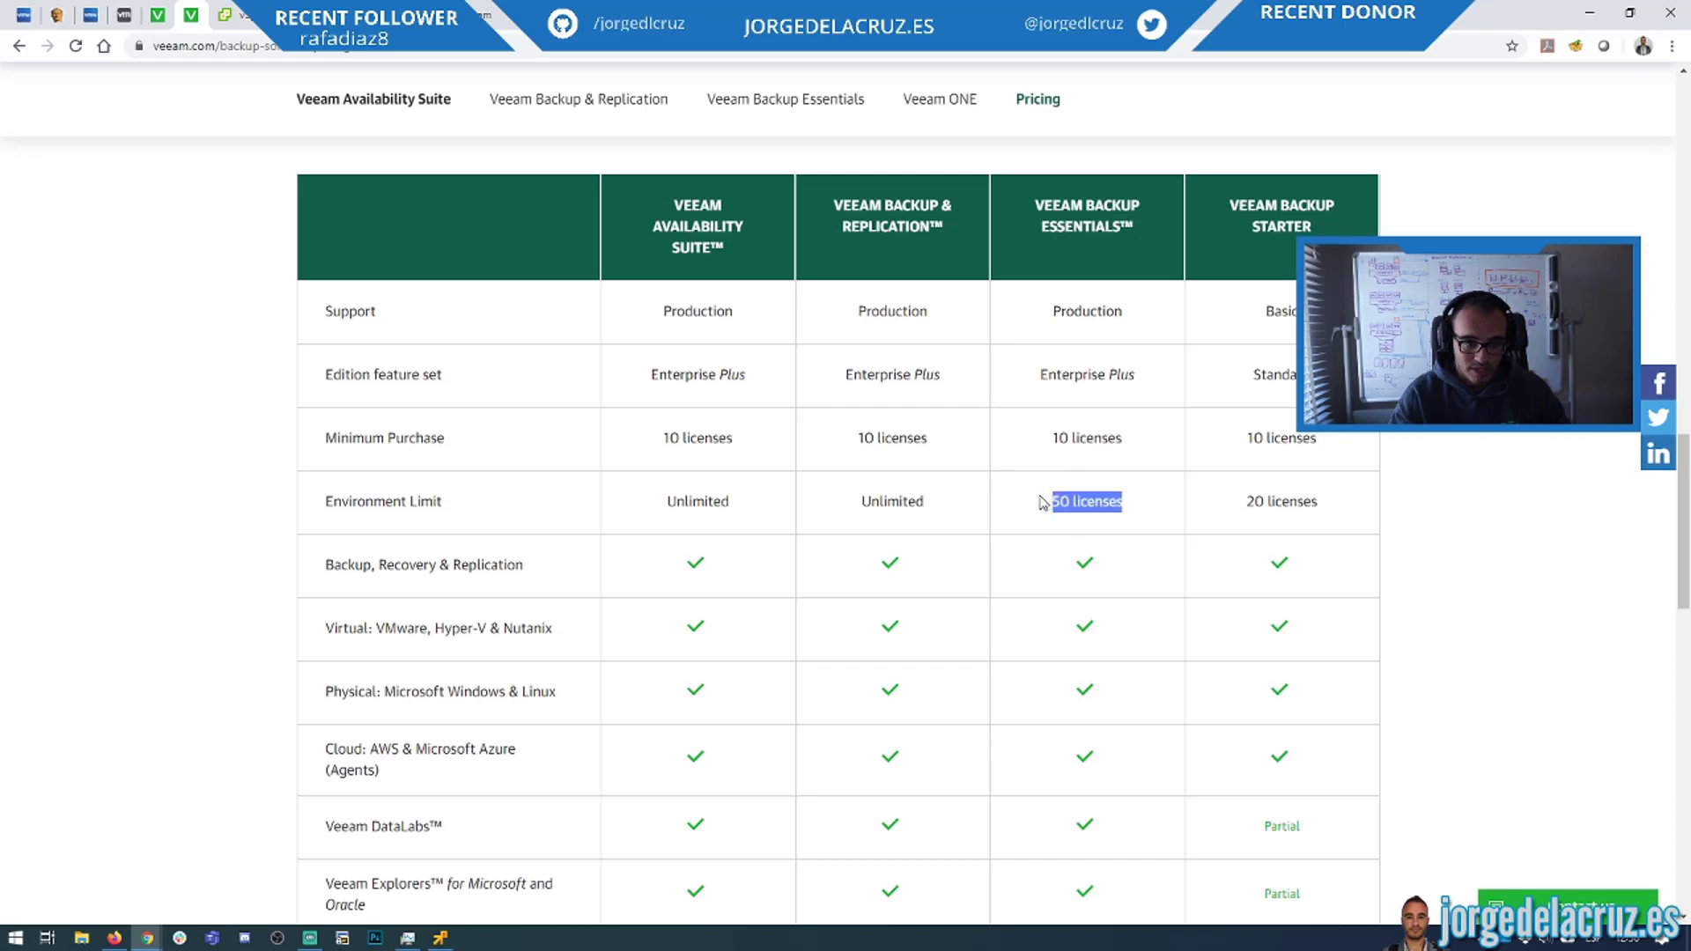
left_click(1053, 488)
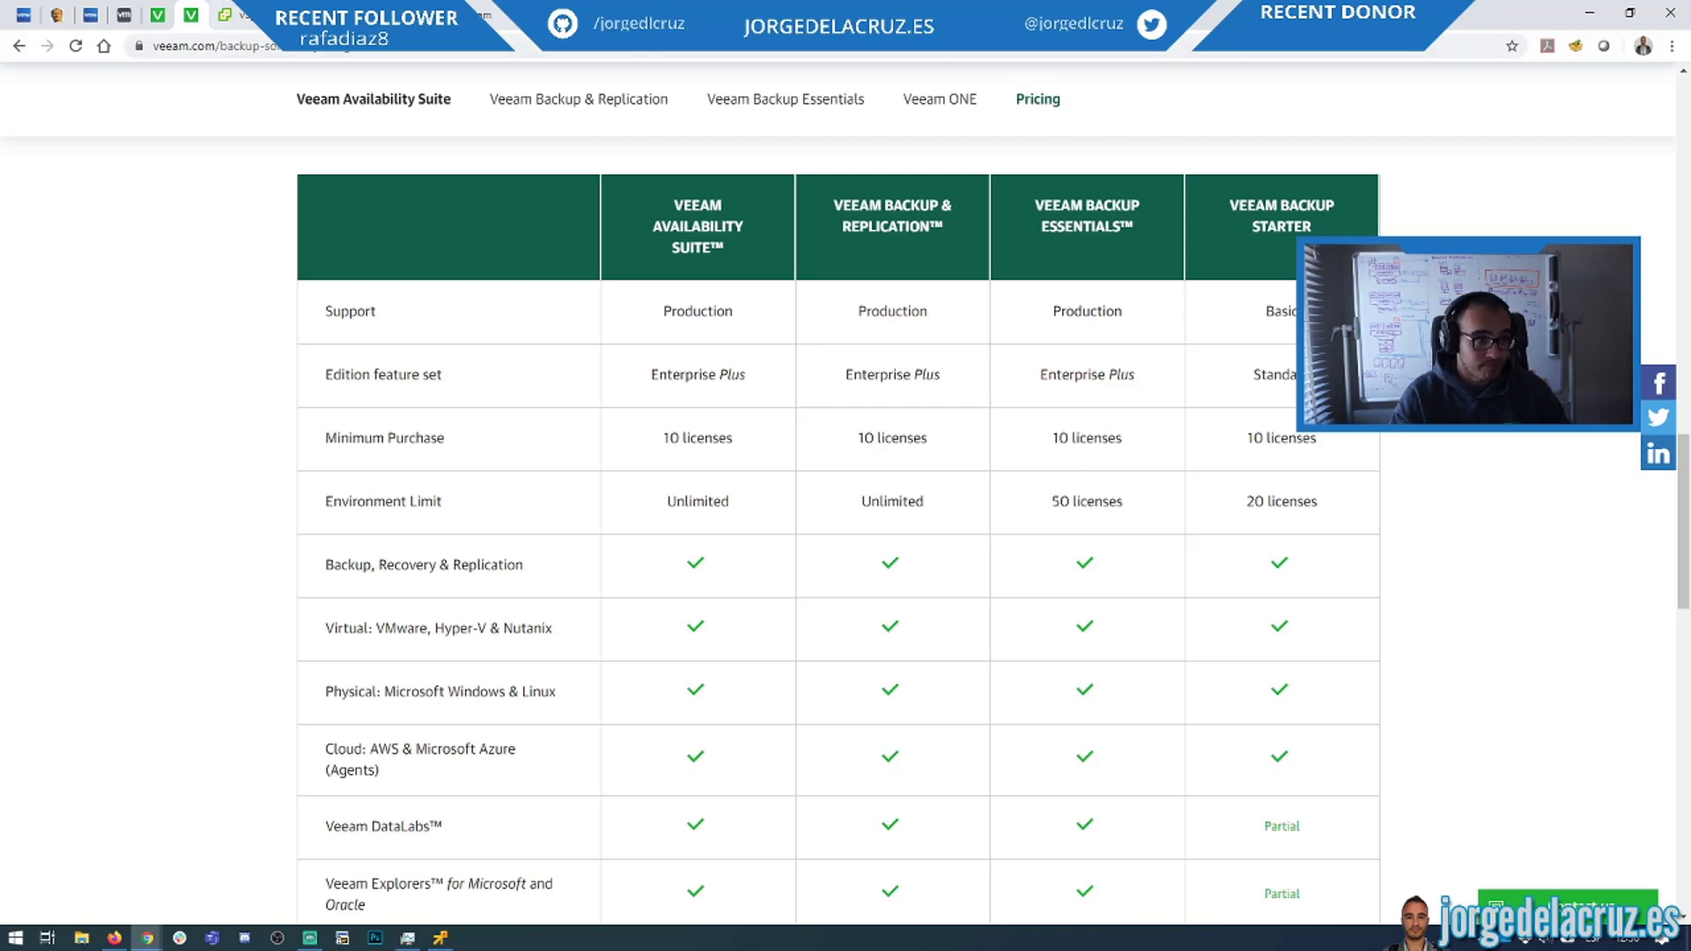
key("ctrl+Tab")
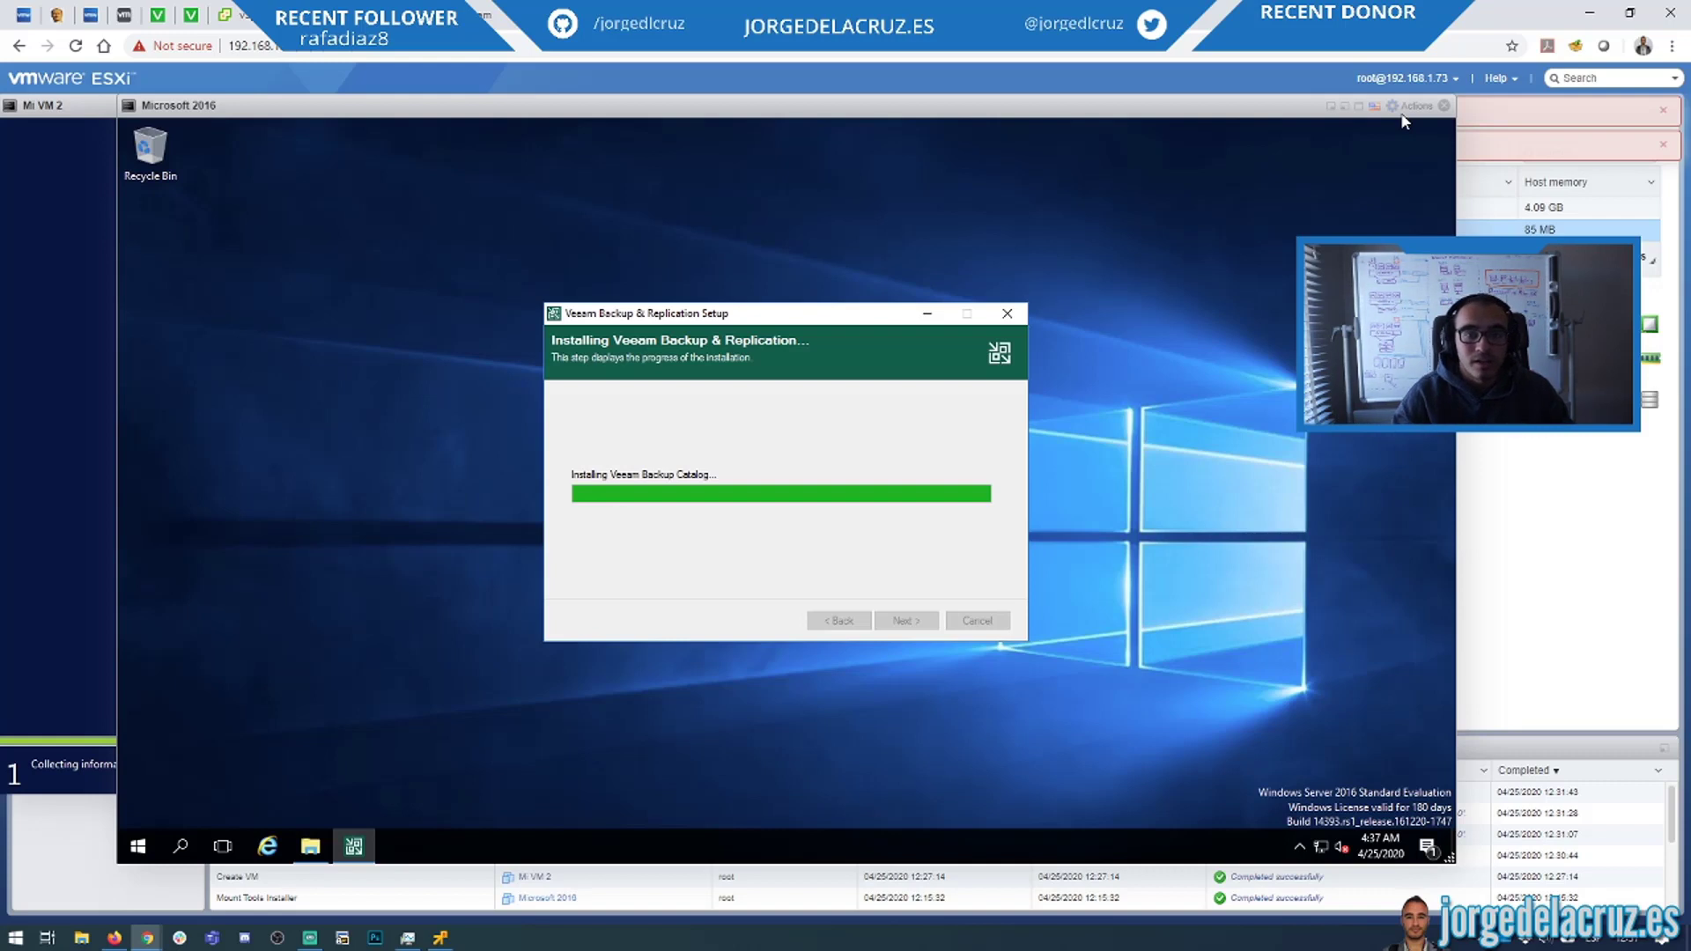
- Open the Actions menu on the Microsoft 2016 VM console
left_click(1412, 106)
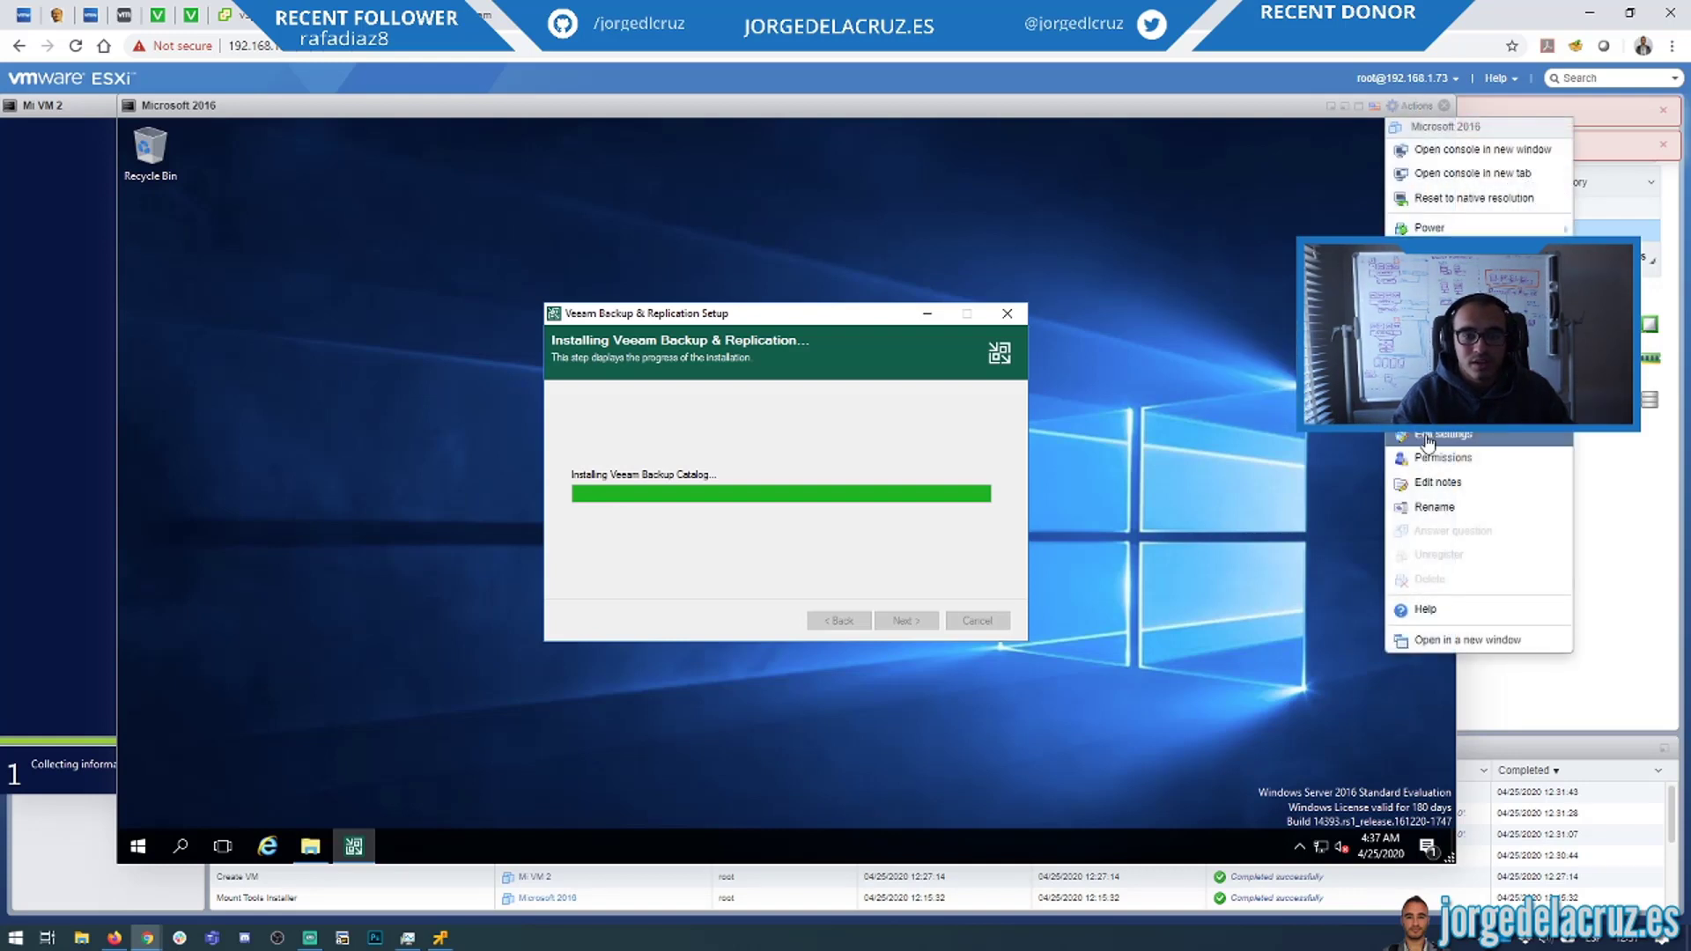
- Add a new 150 GB thin-provisioned standard hard disk in the Microsoft 2016 VM's settings
left_click(1429, 440)
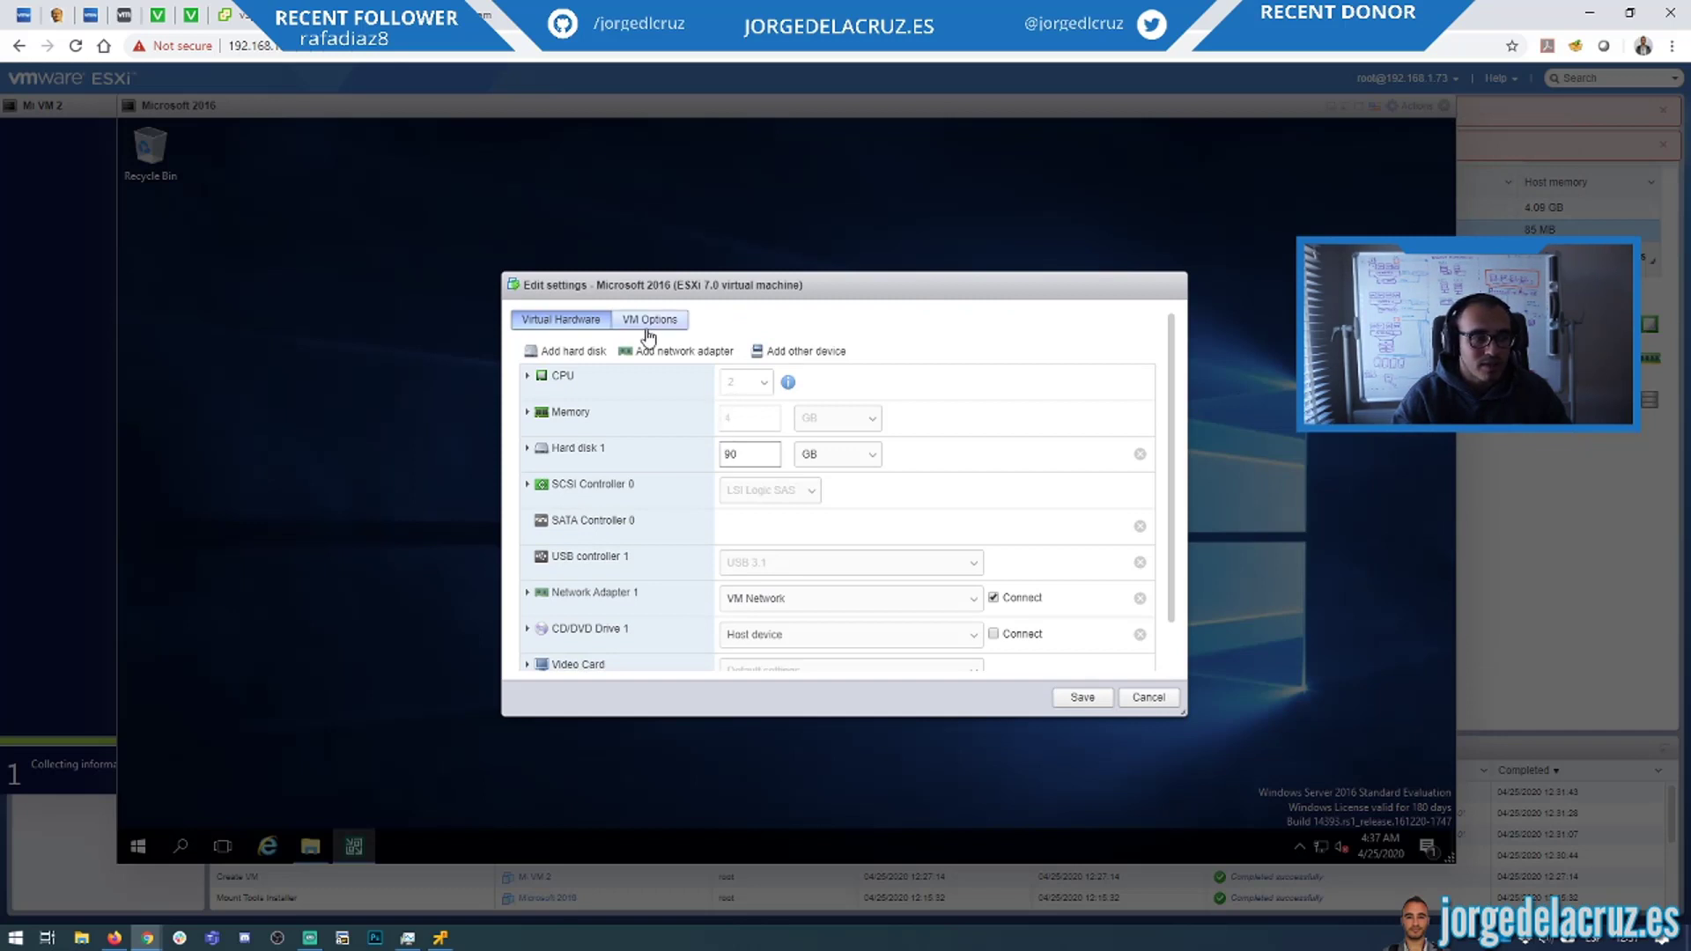
left_click(568, 352)
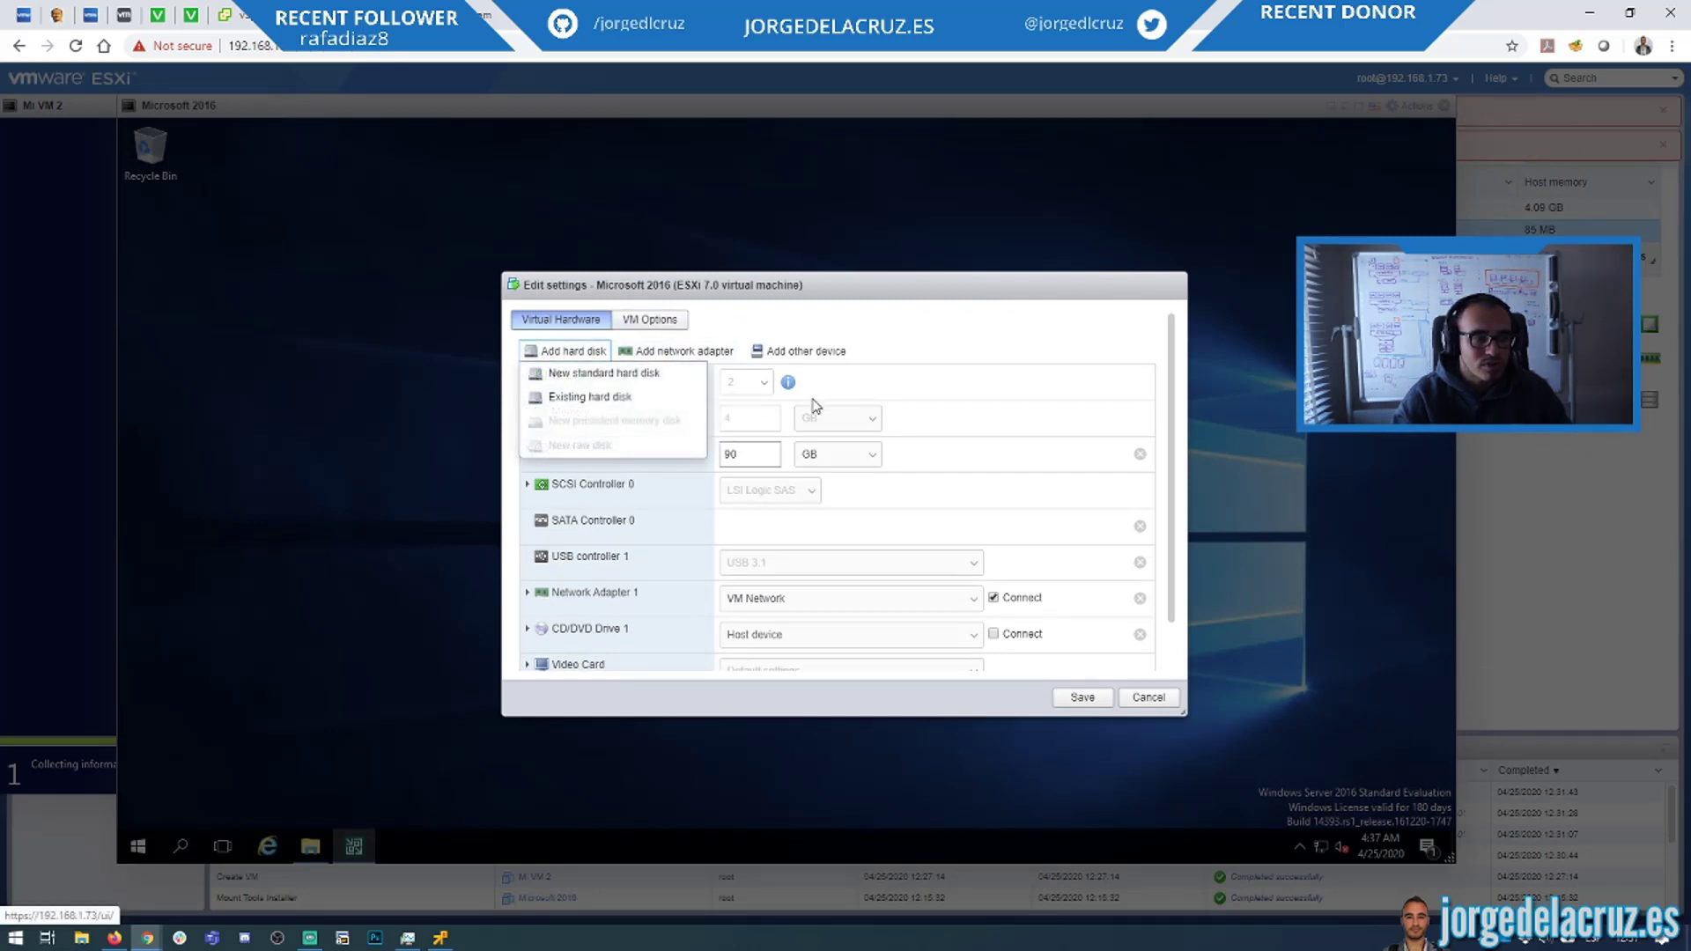
left_click(599, 374)
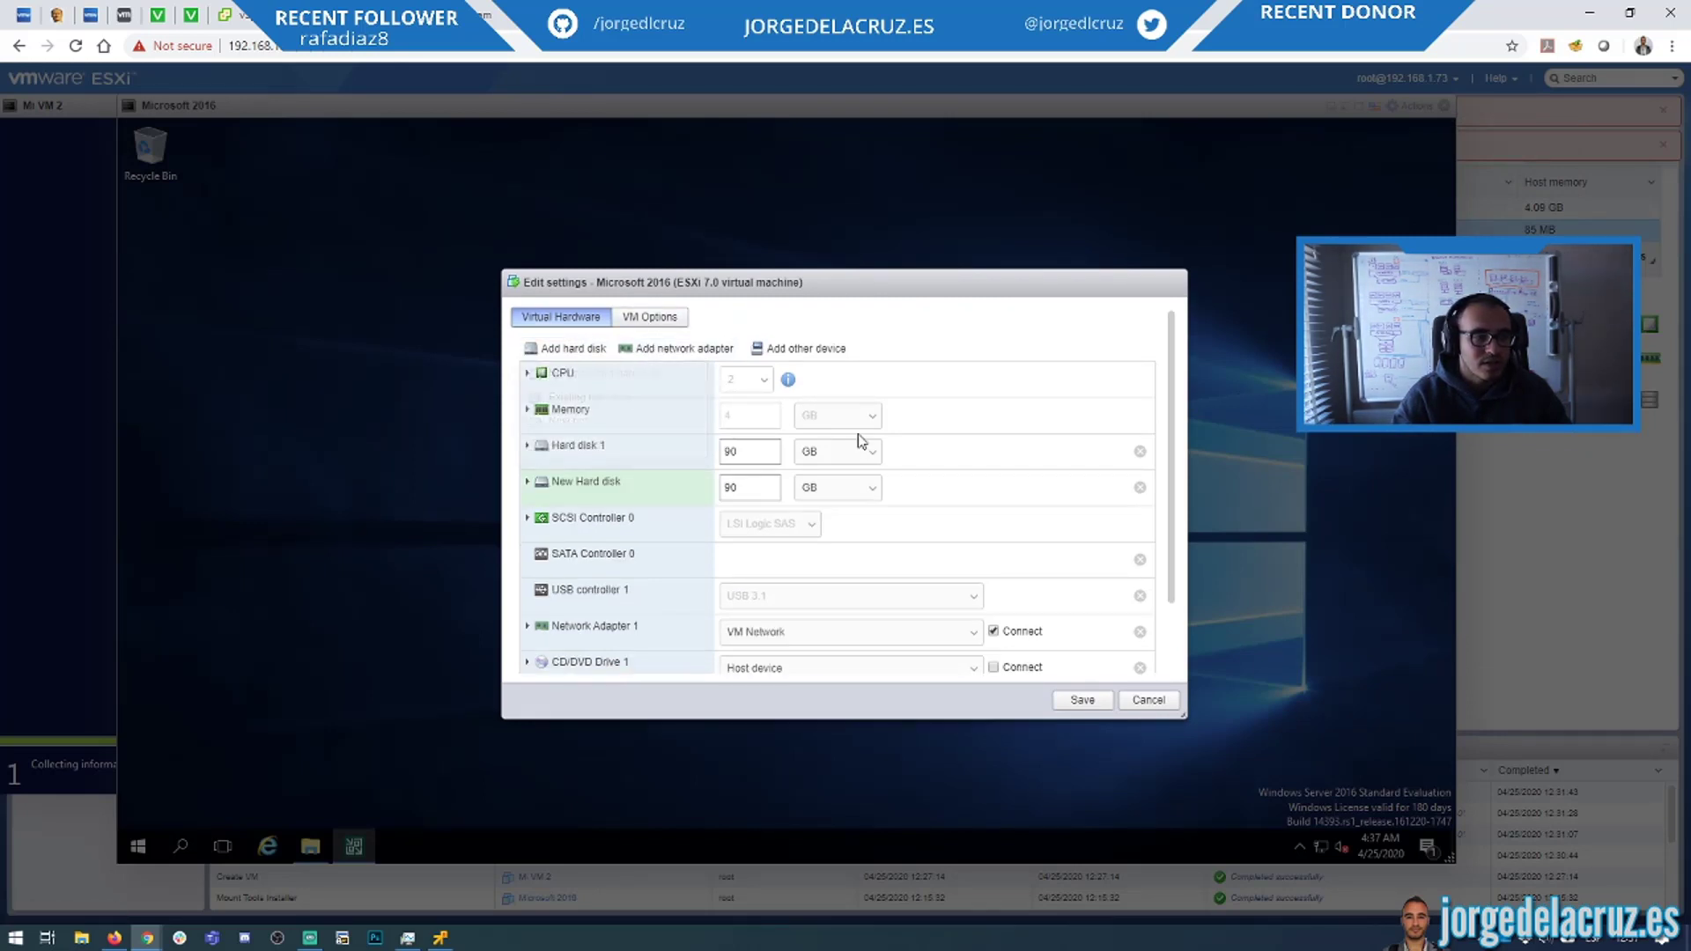
double_click(764, 486)
type("1")
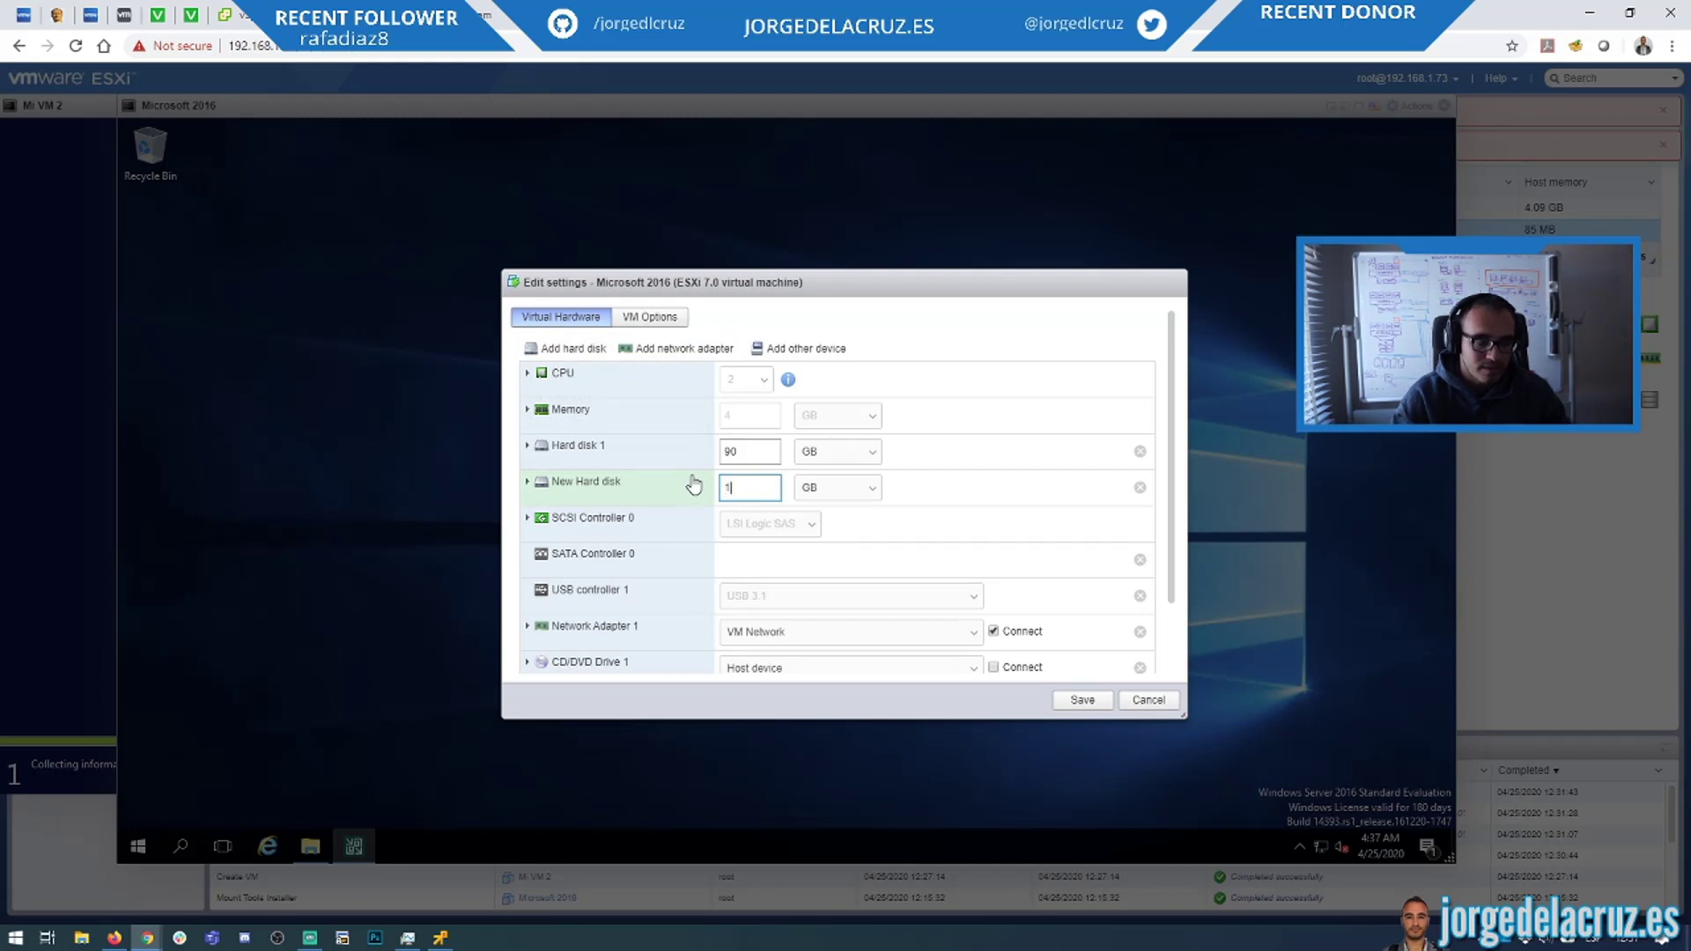
type("50")
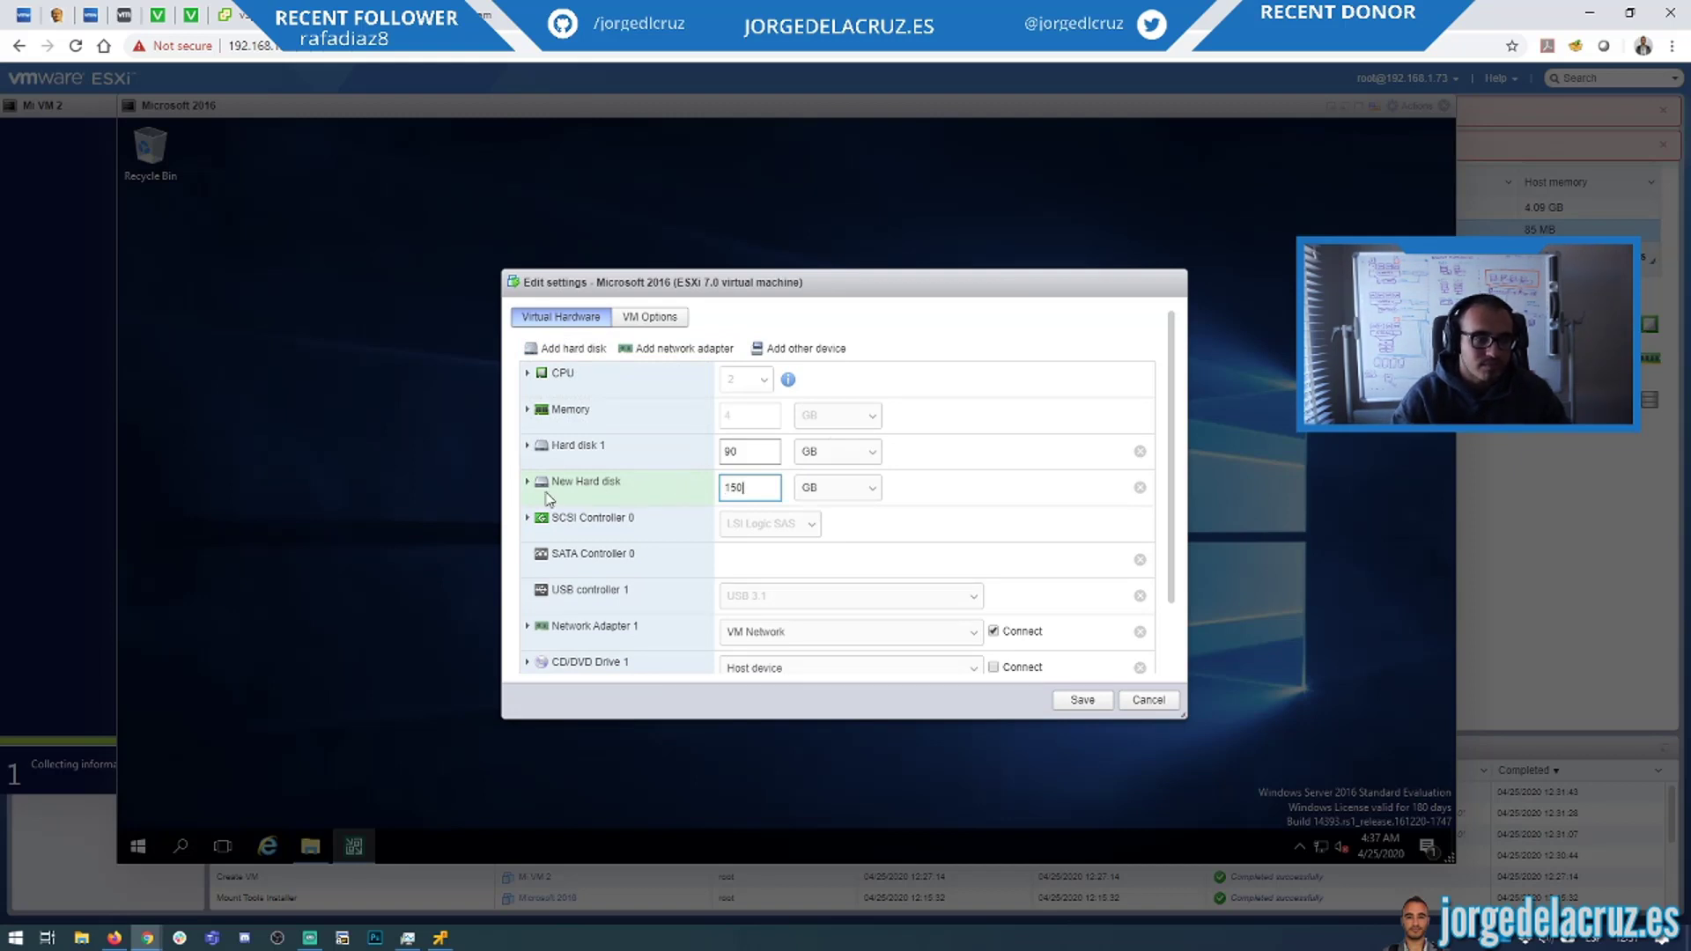
left_click(526, 481)
scroll(634, 497, "down", 2)
left_click(725, 504)
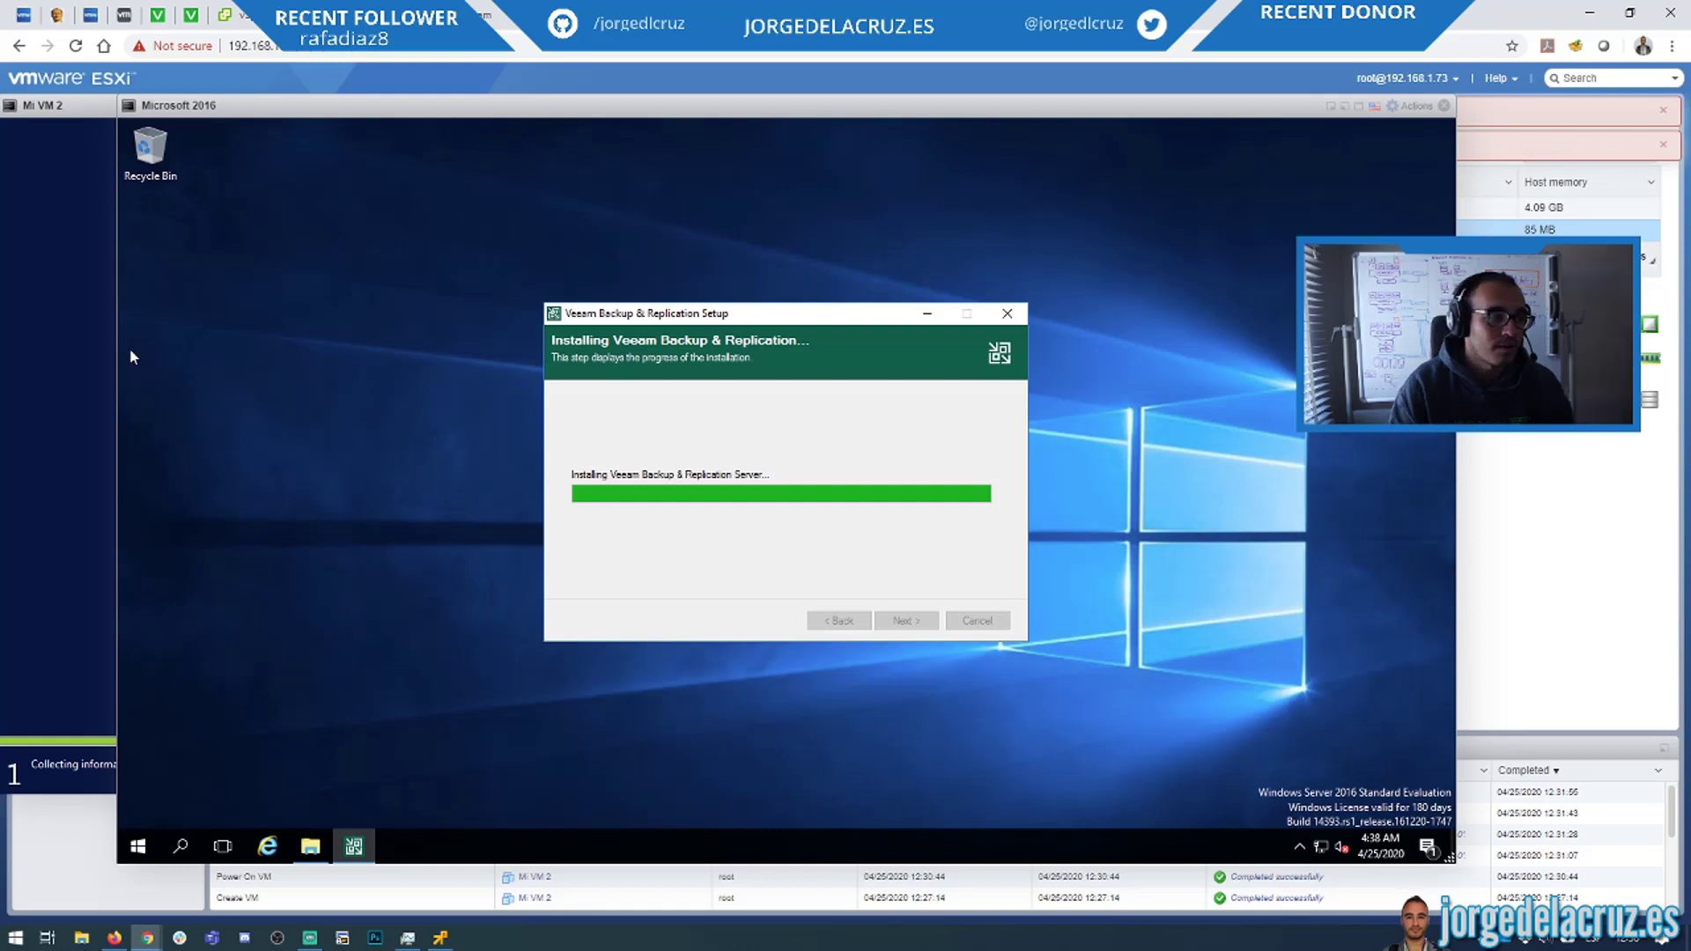
left_click(76, 344)
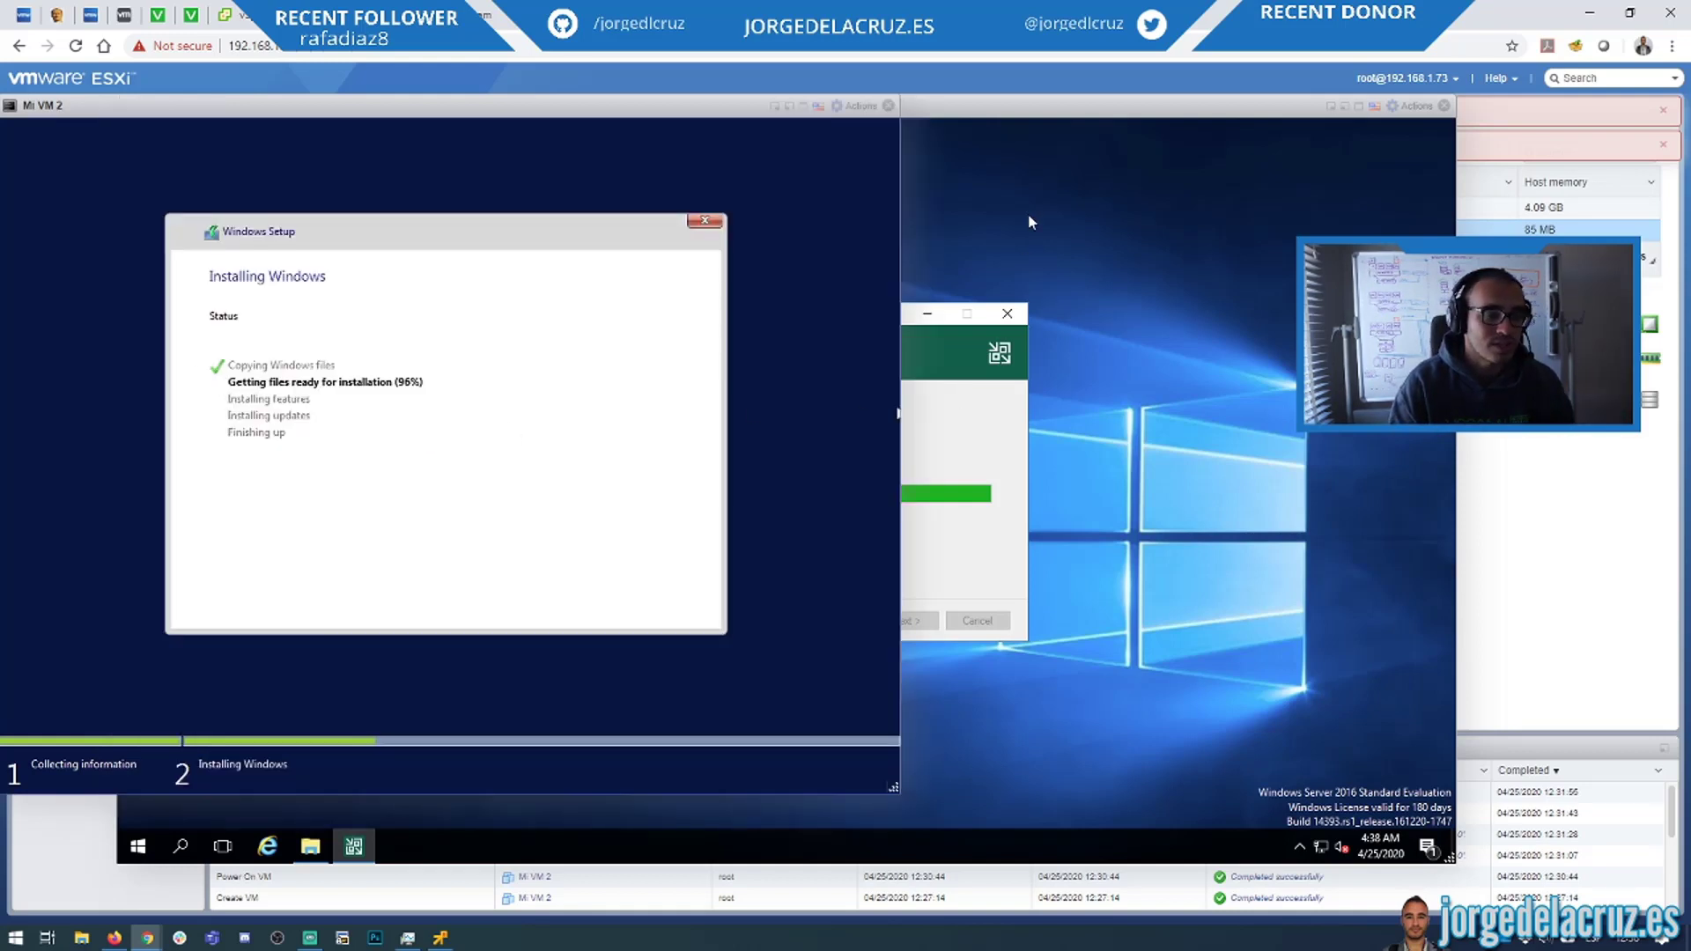
left_click(1044, 110)
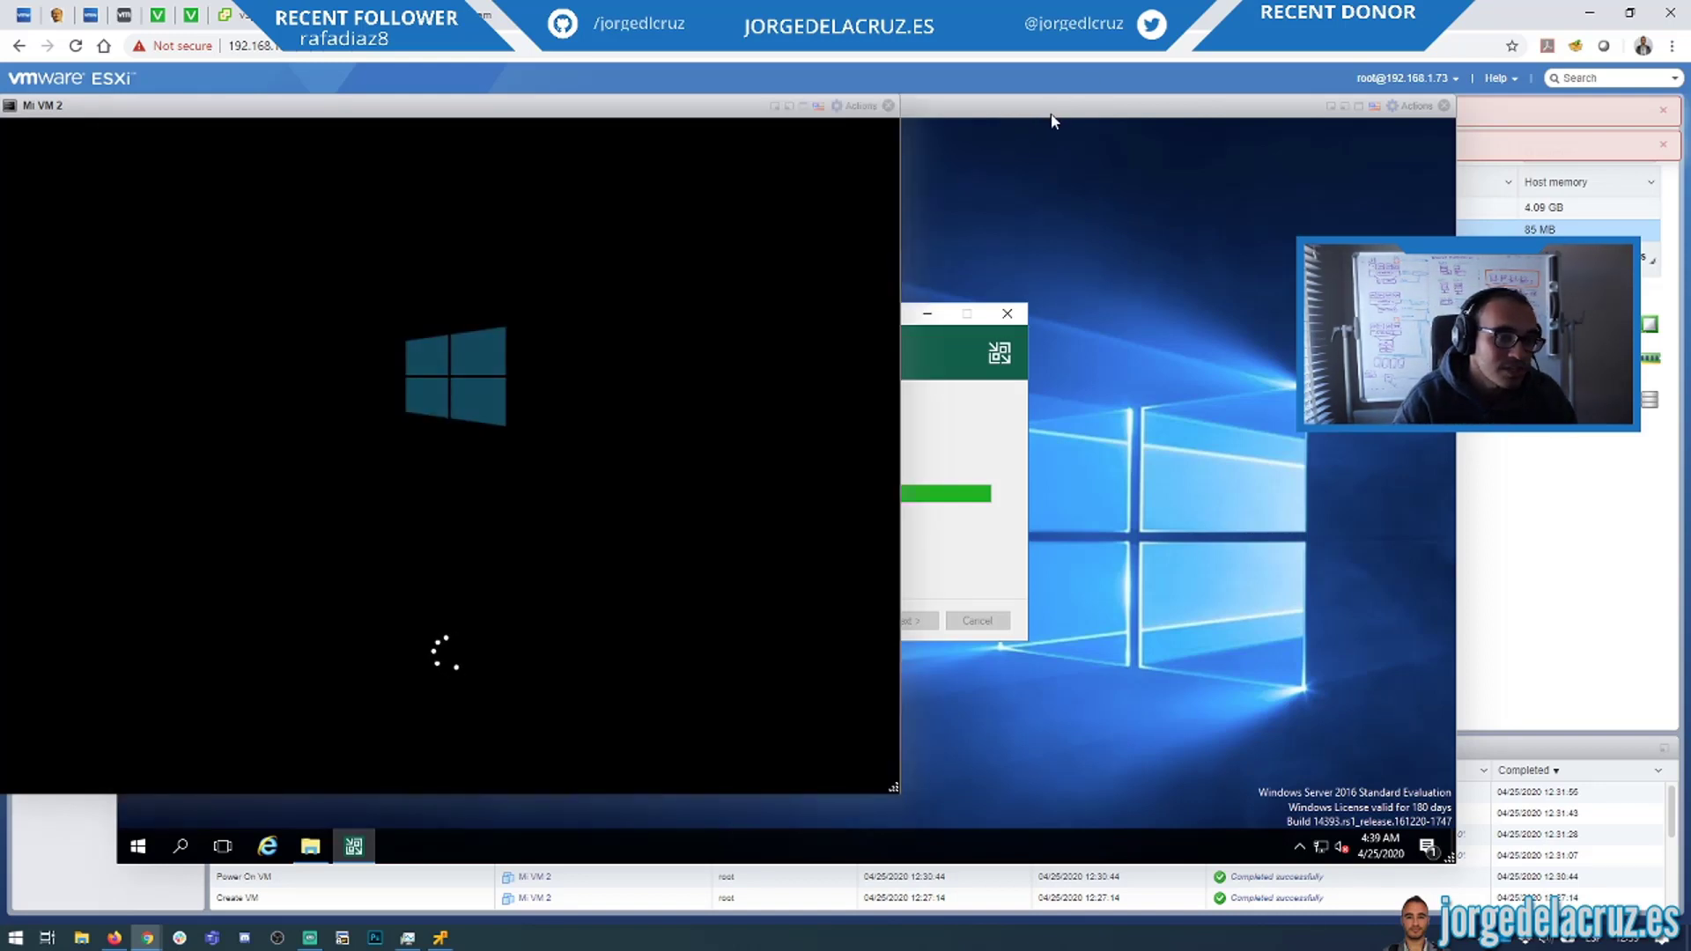
left_click(1051, 120)
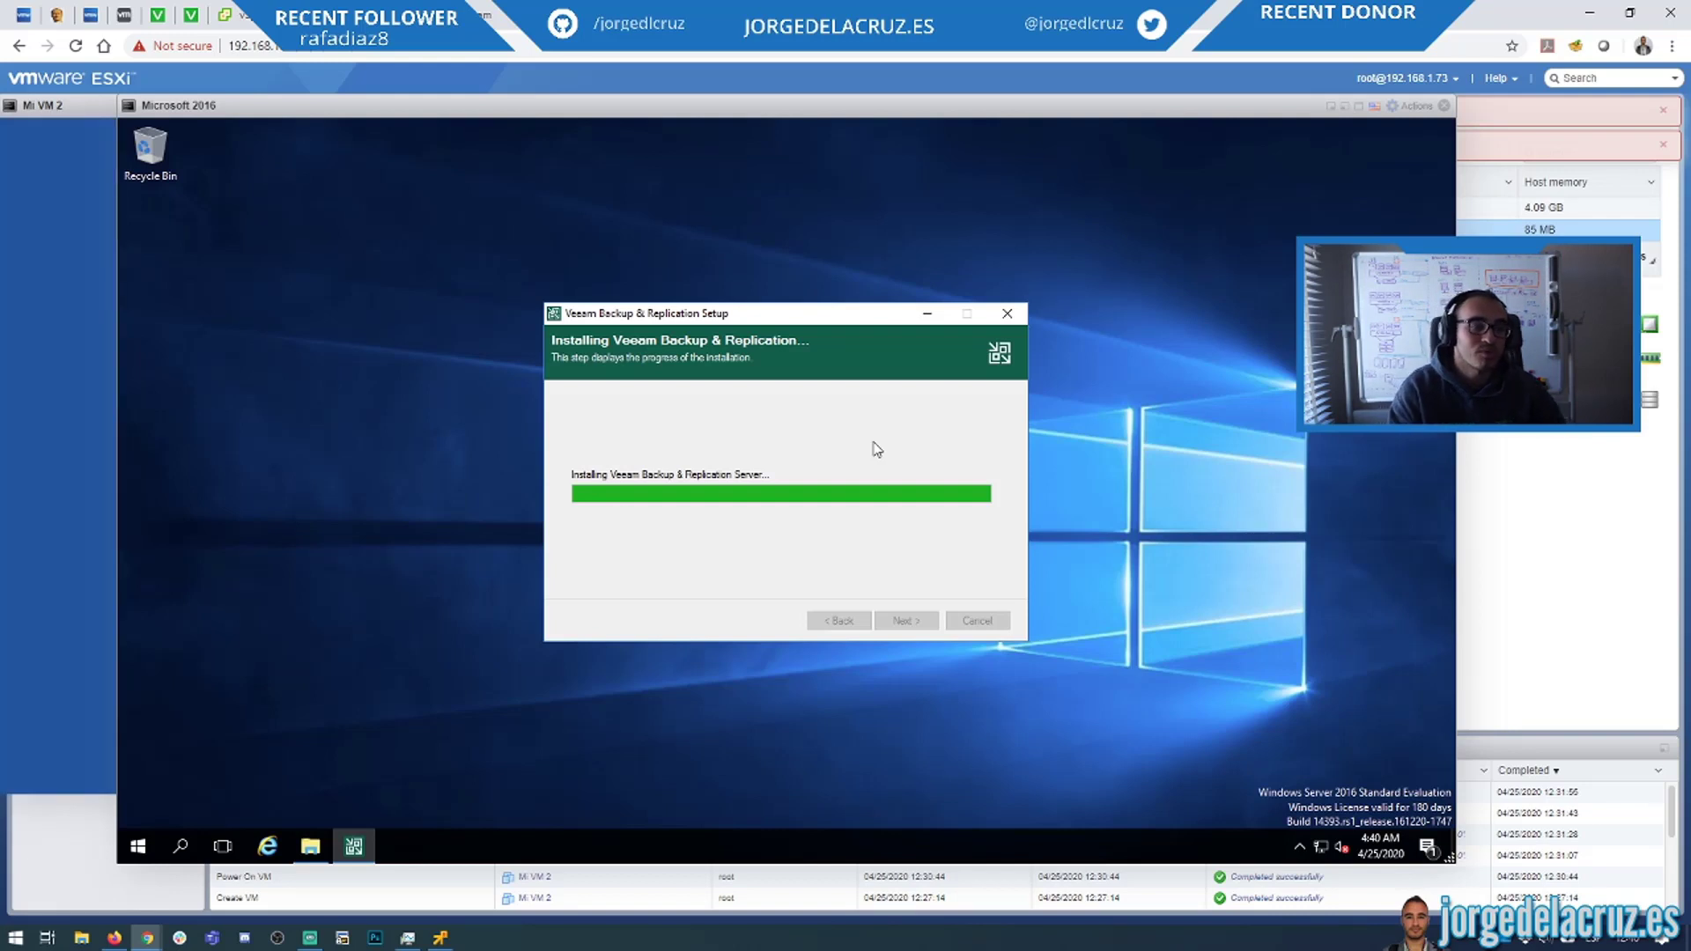
- Enter and confirm the Administrator password on Mi VM 2 to complete Windows setup
left_click(69, 359)
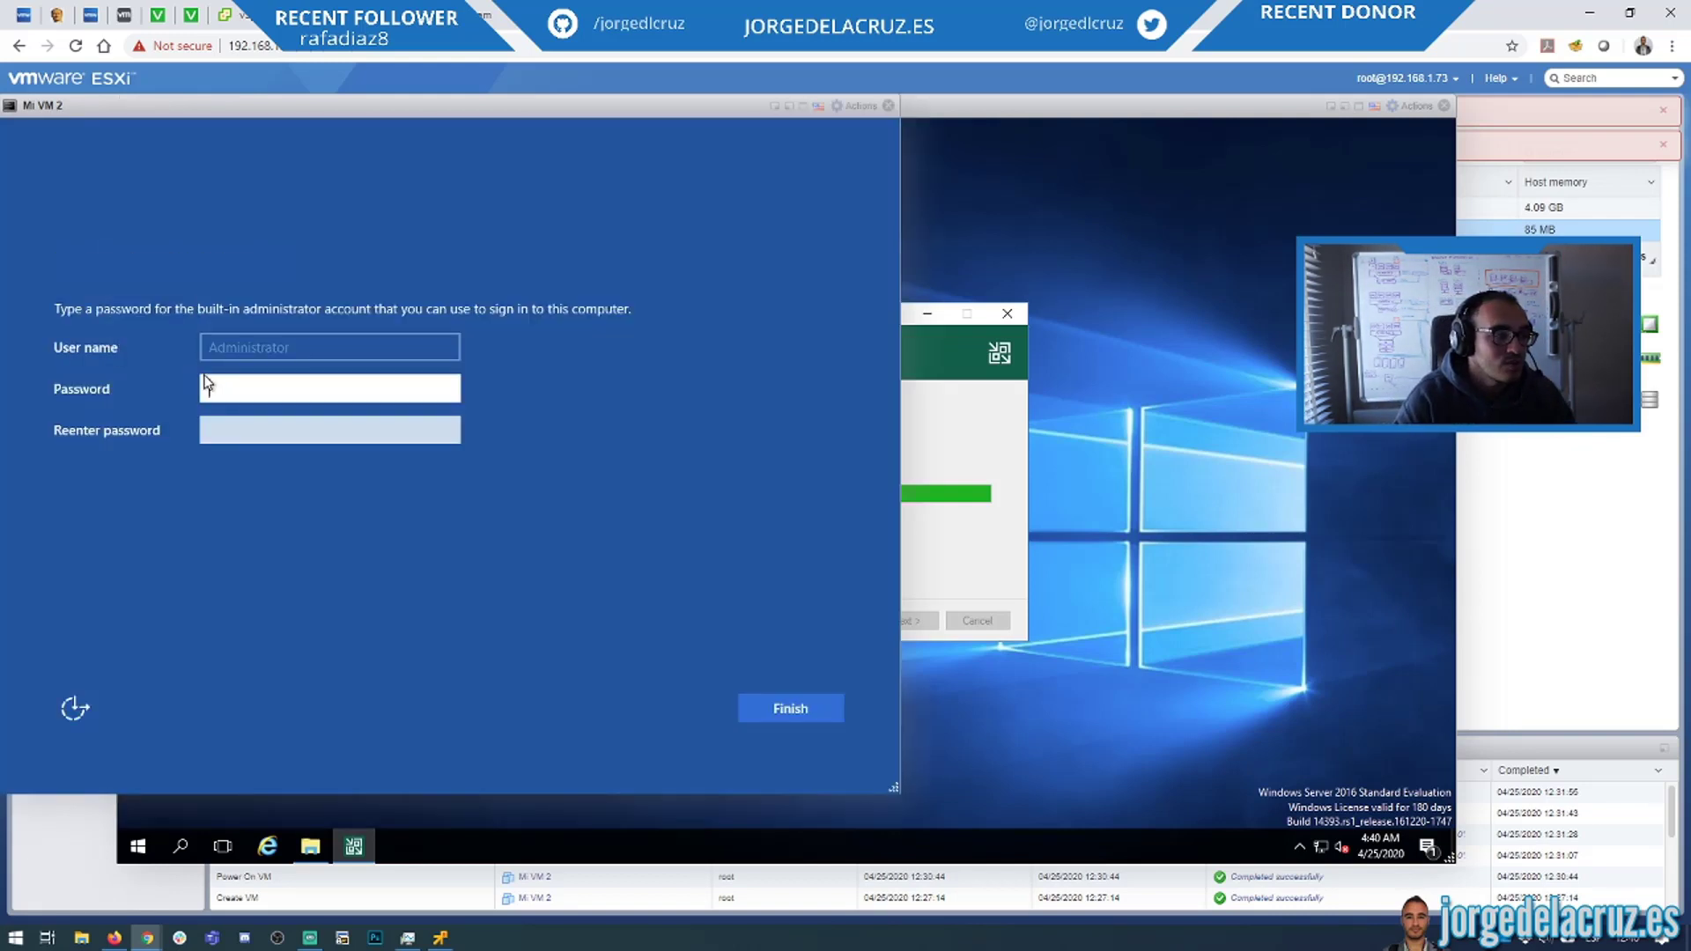
type("•••••••")
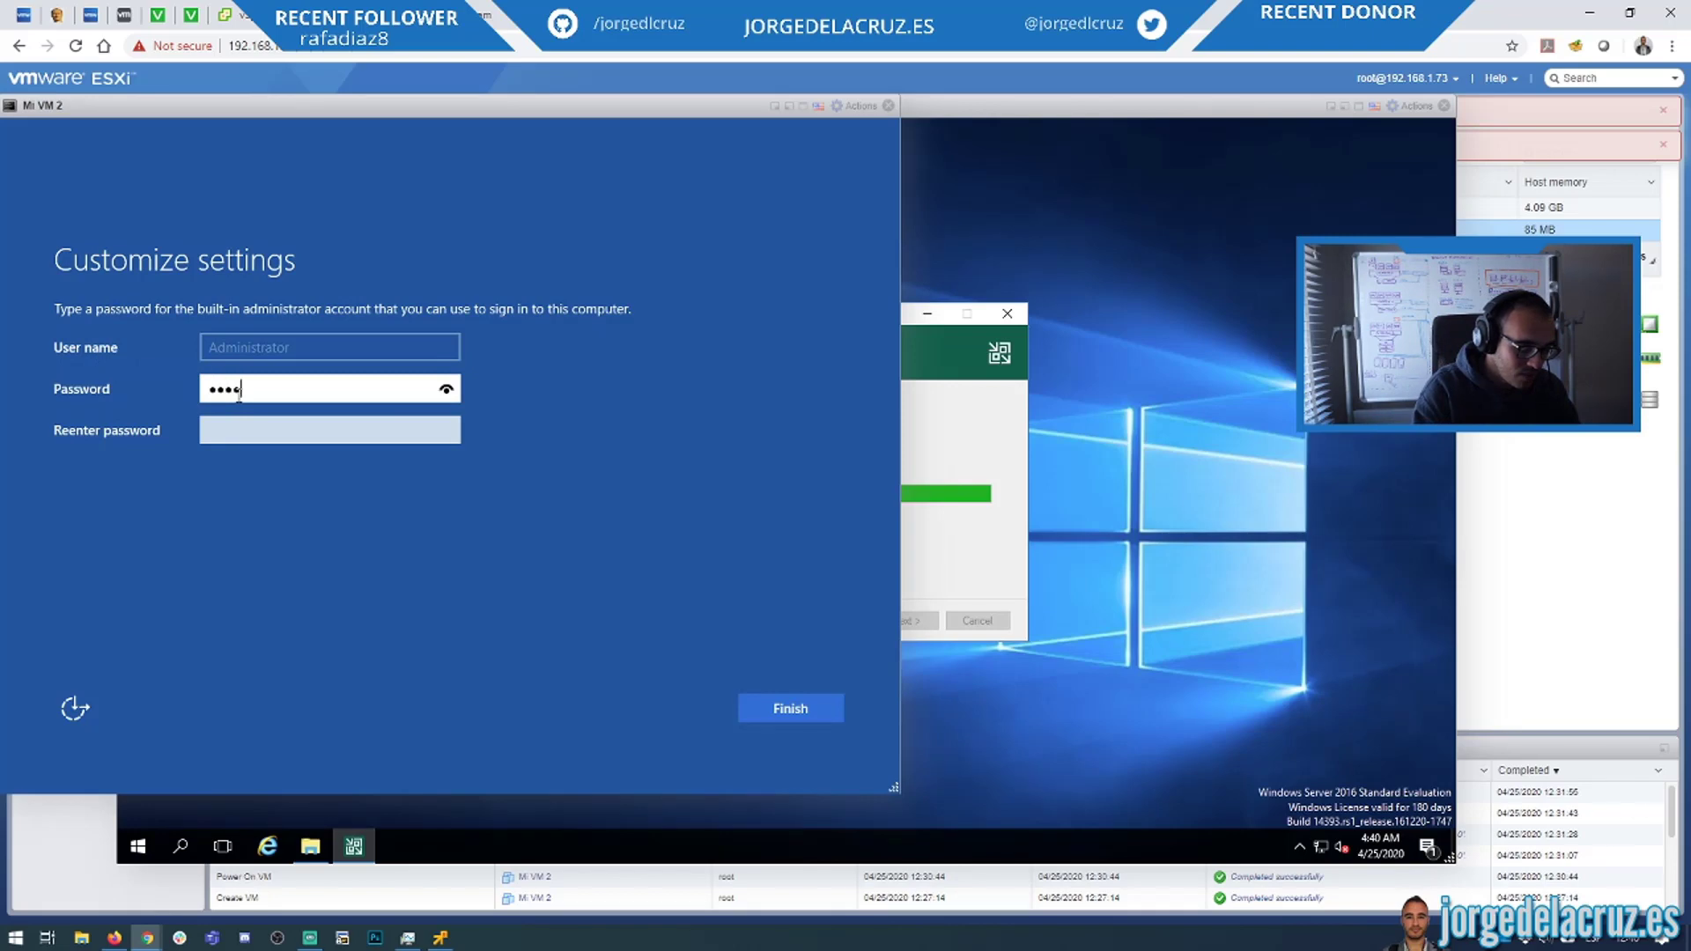
type("••••")
key("Tab")
type("•••••••••")
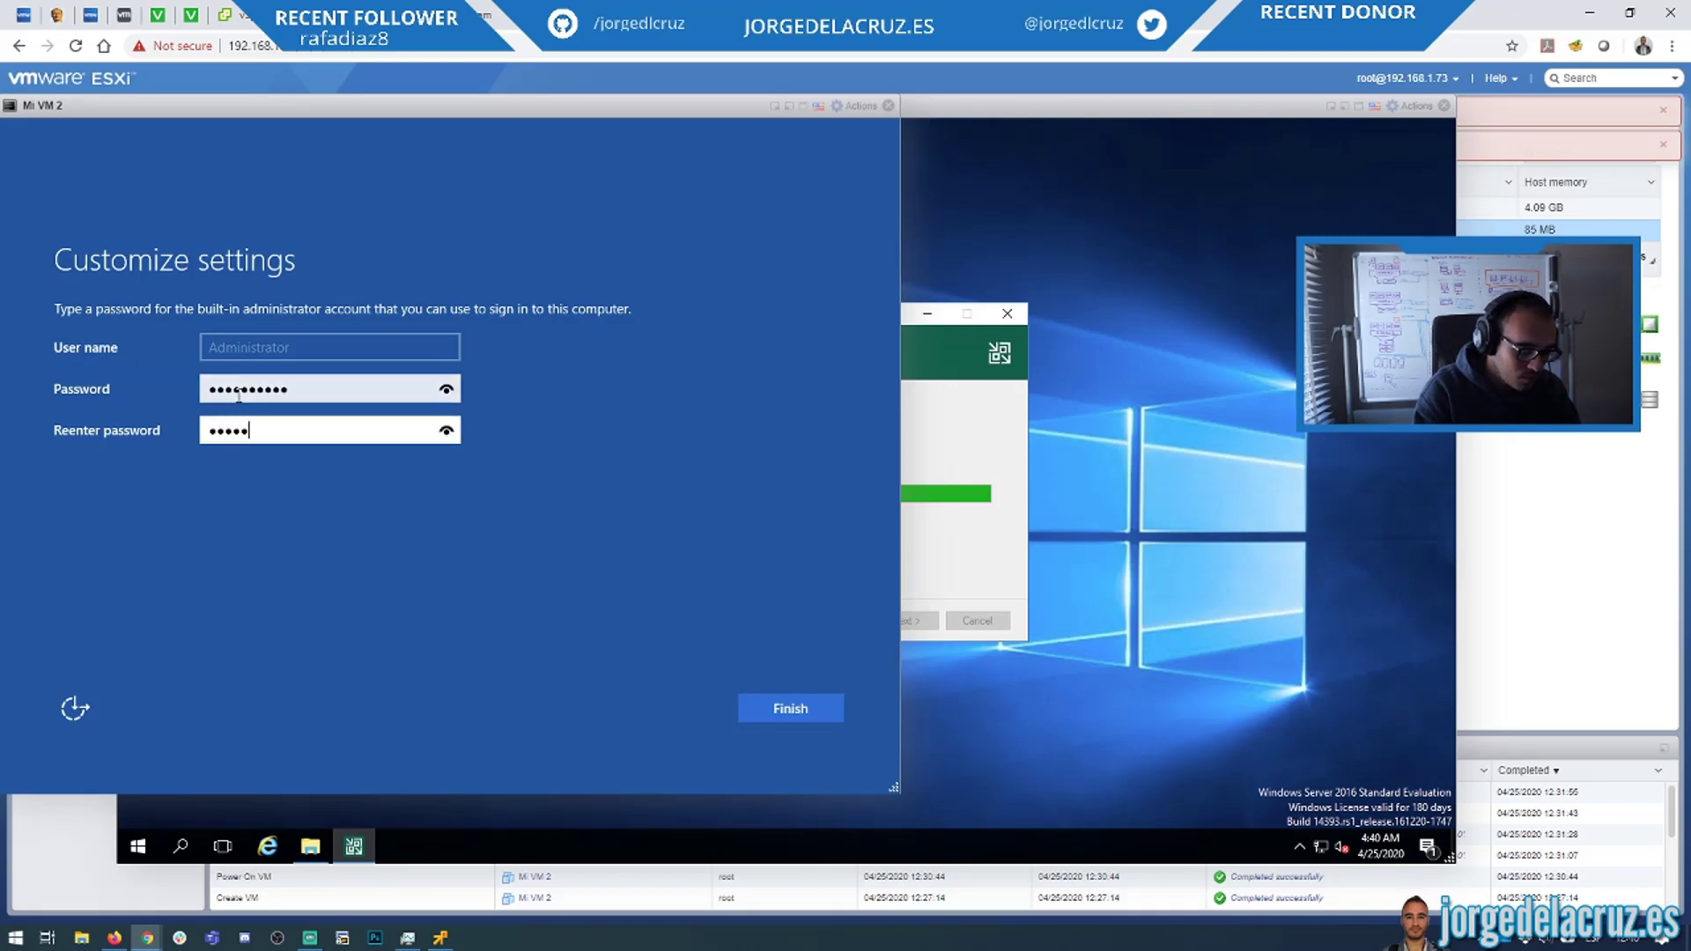
type("•")
key("Return")
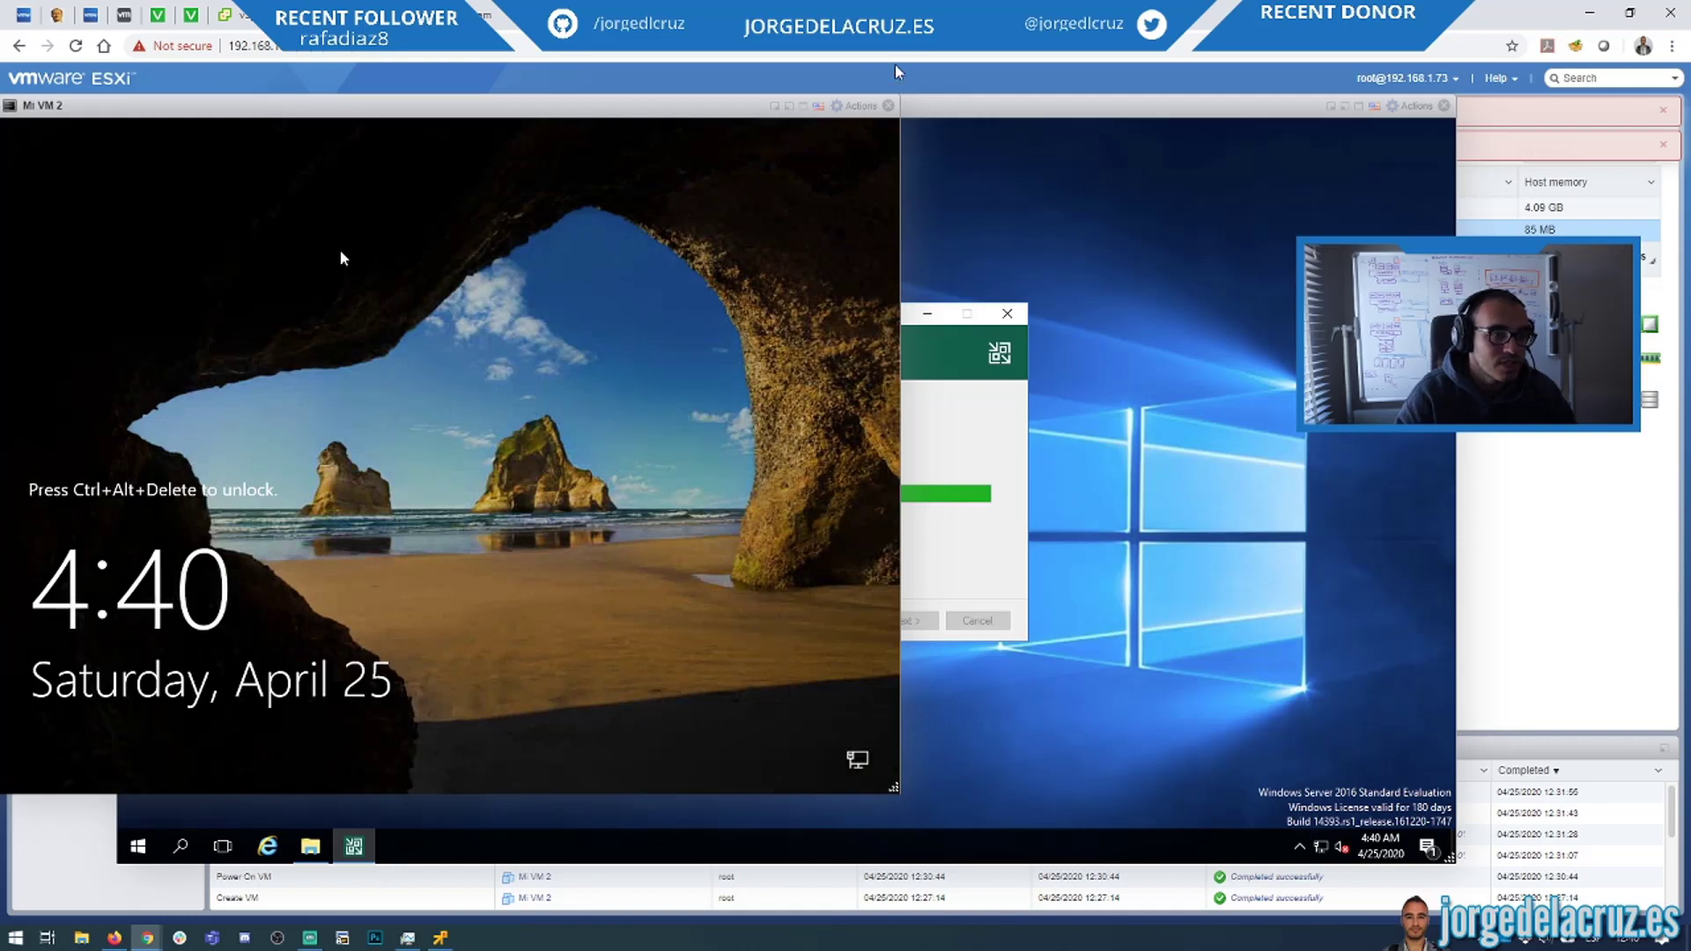
- Send Ctrl-Alt-Delete to Mi VM 2, sign in as Administrator, then open its Actions menu
left_click(849, 109)
mouse_move(1005, 254)
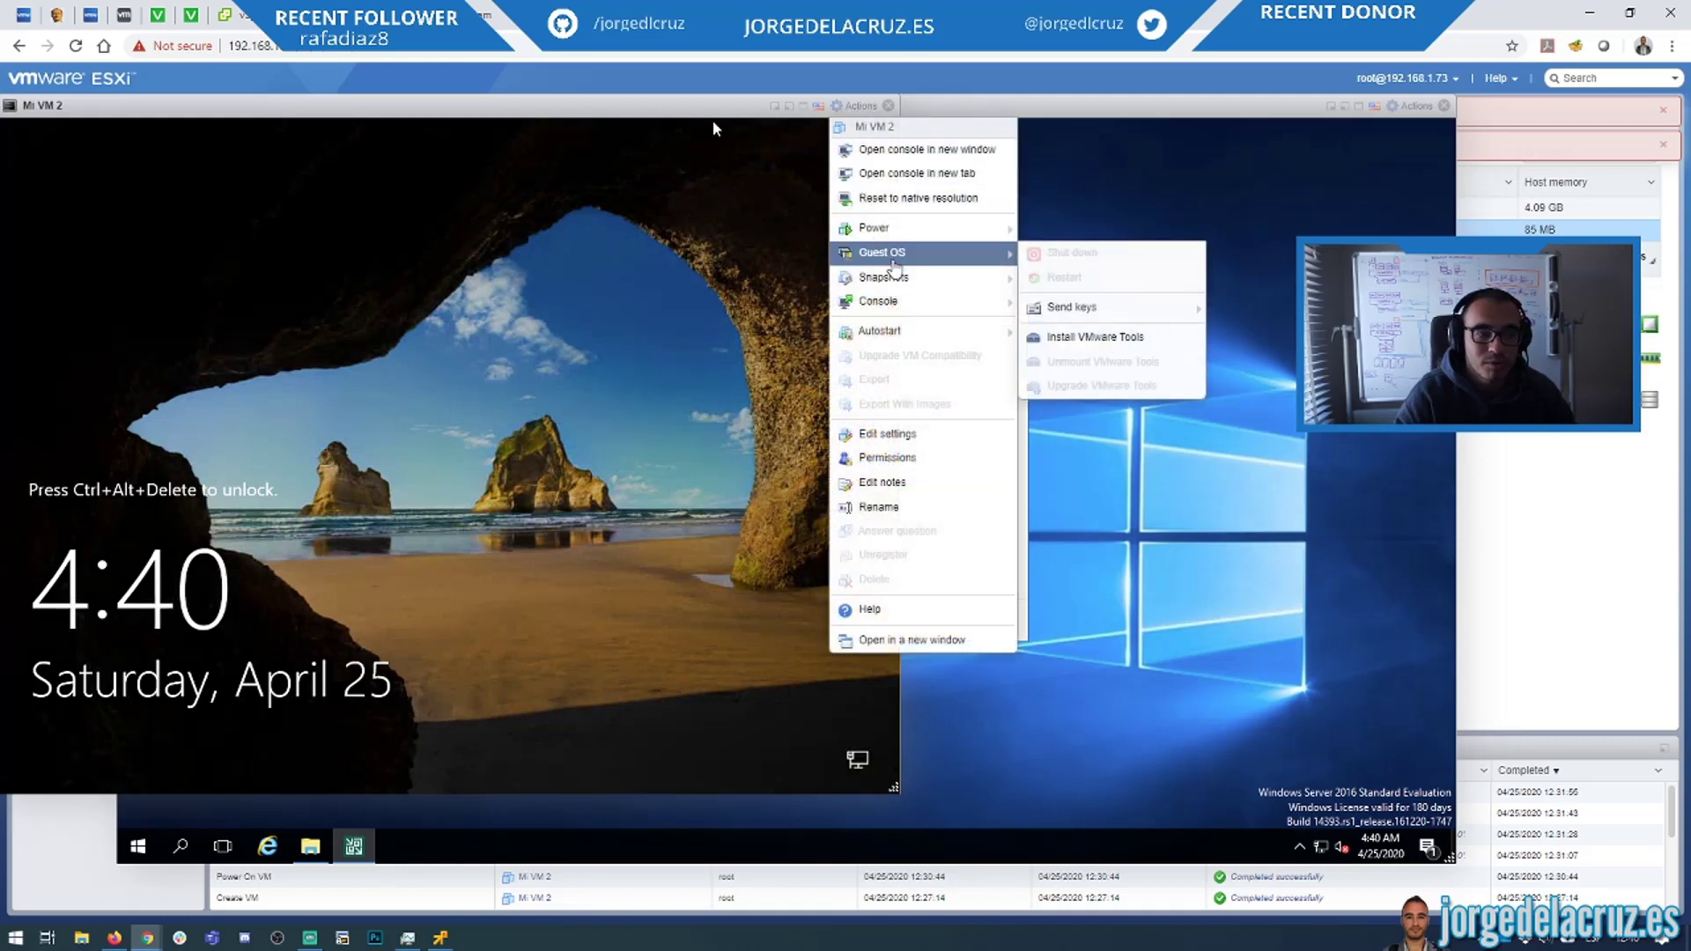
mouse_move(1072, 307)
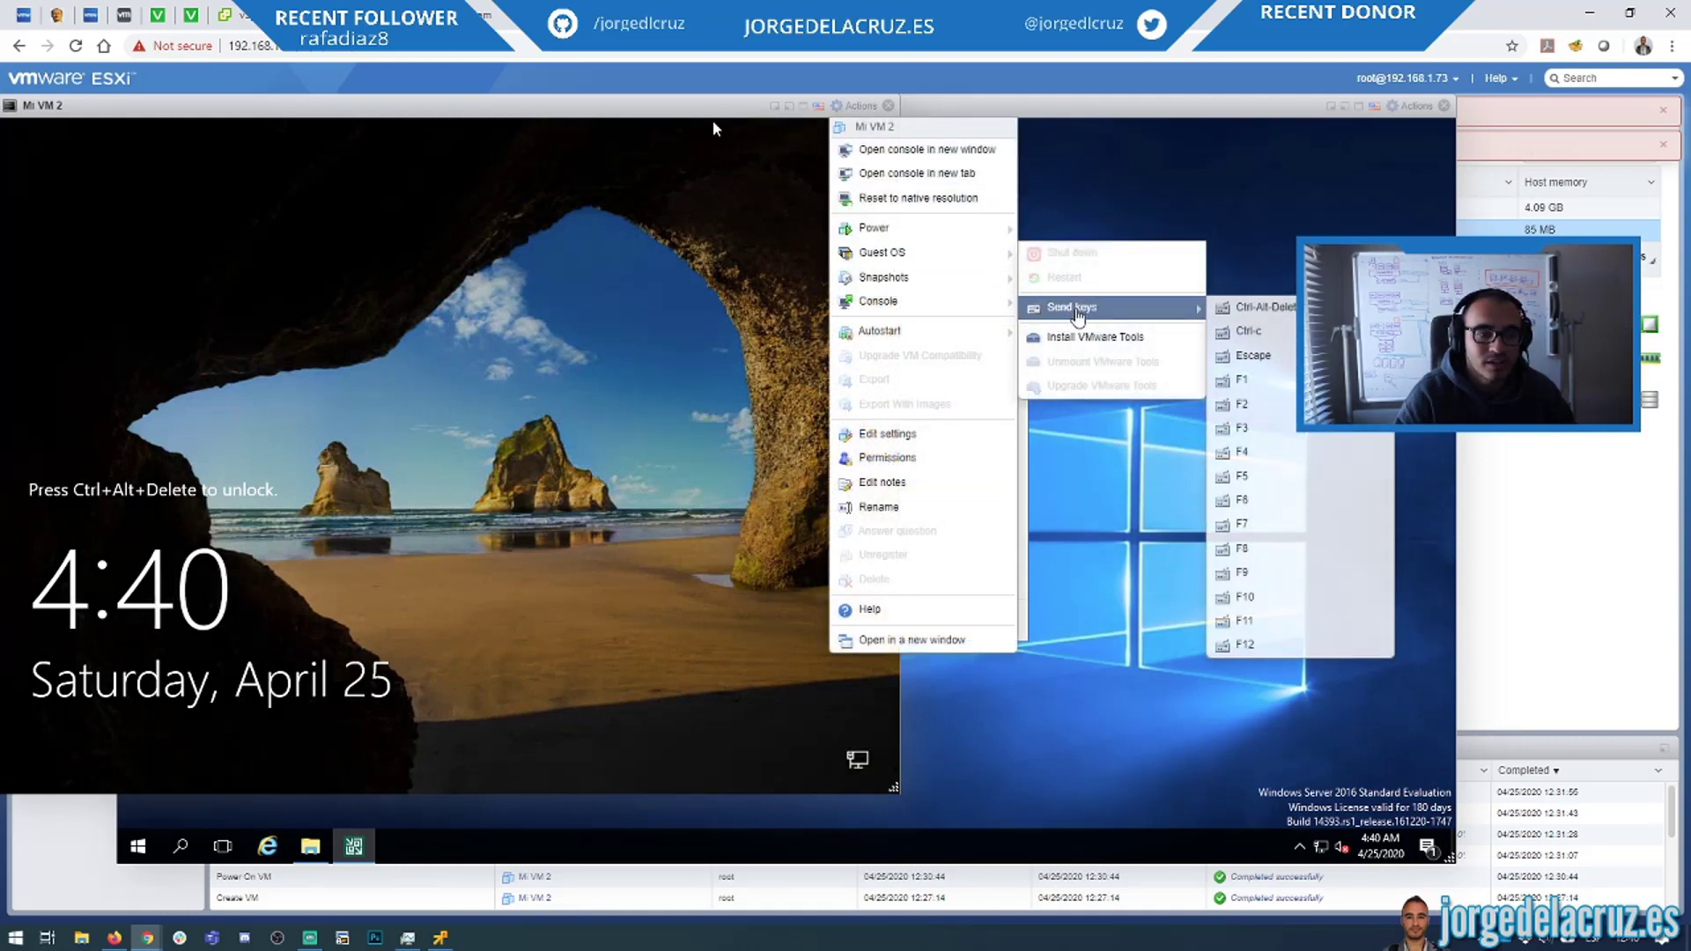
left_click(1264, 308)
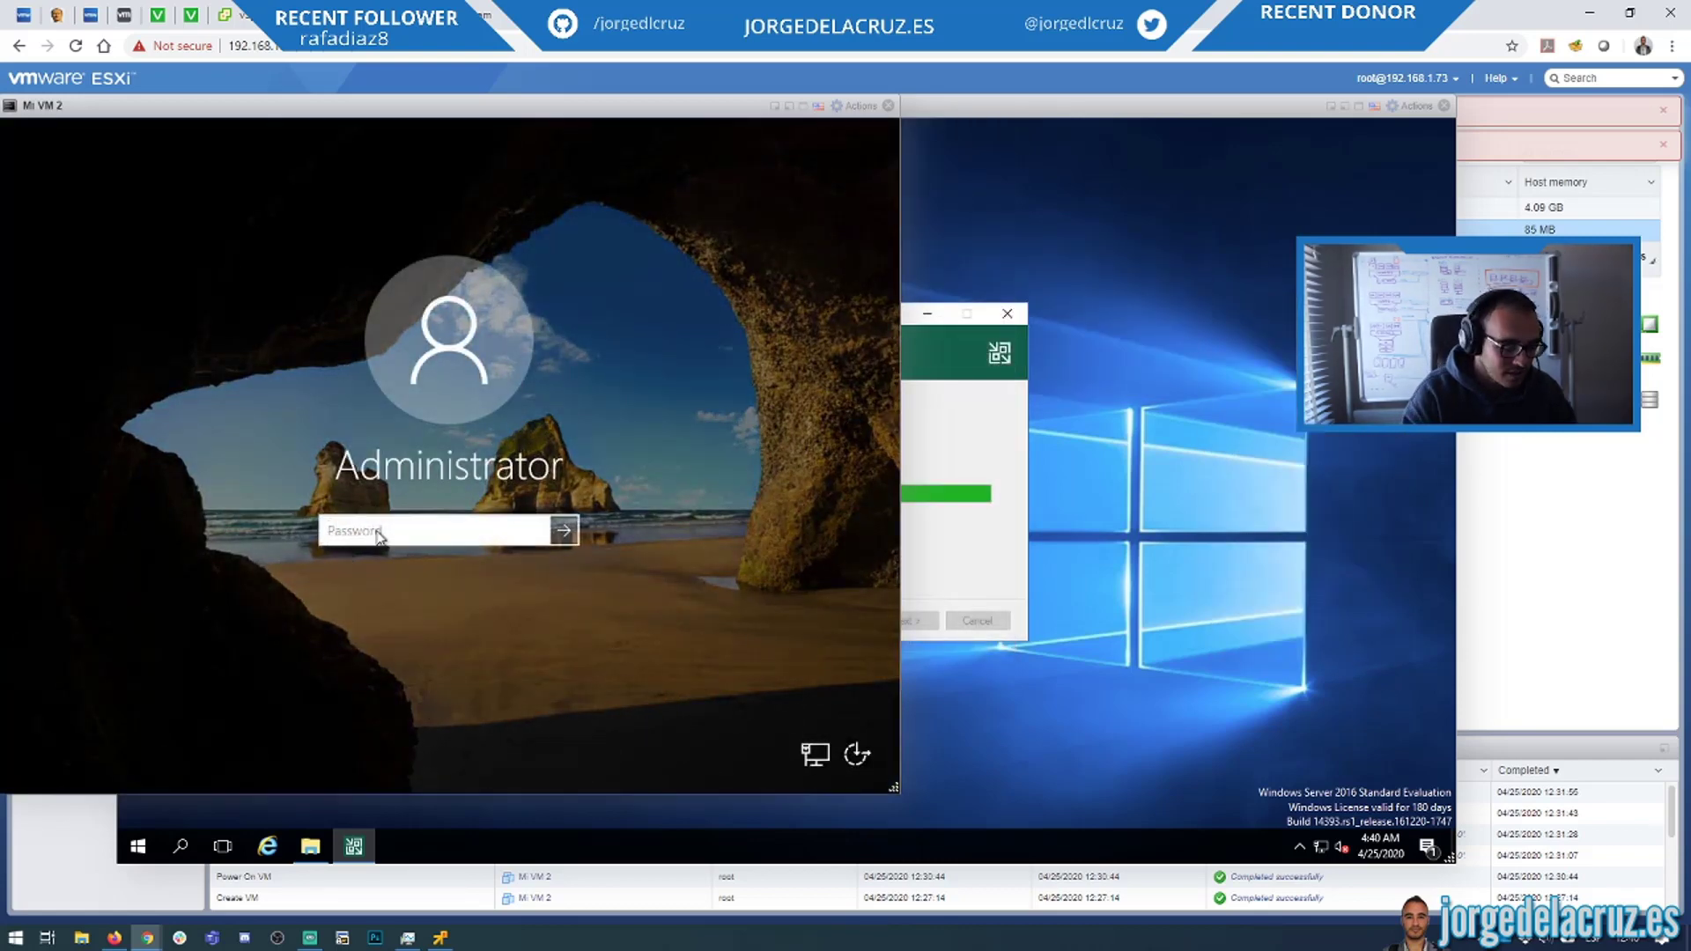
type("••••••••••")
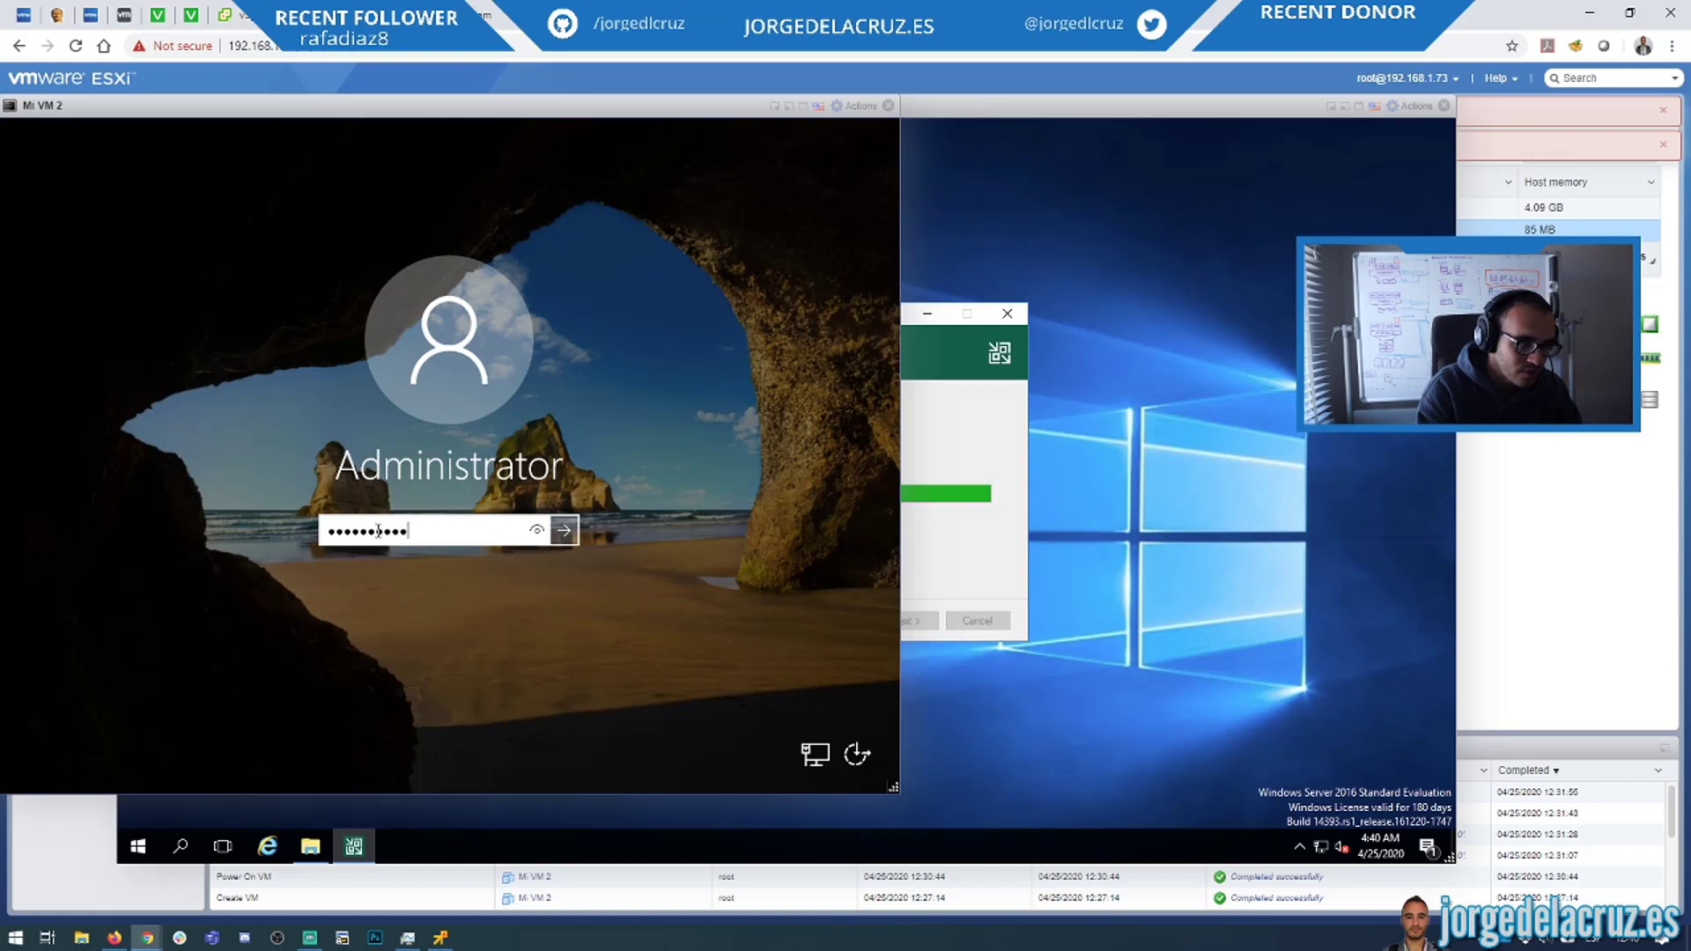
key("Return")
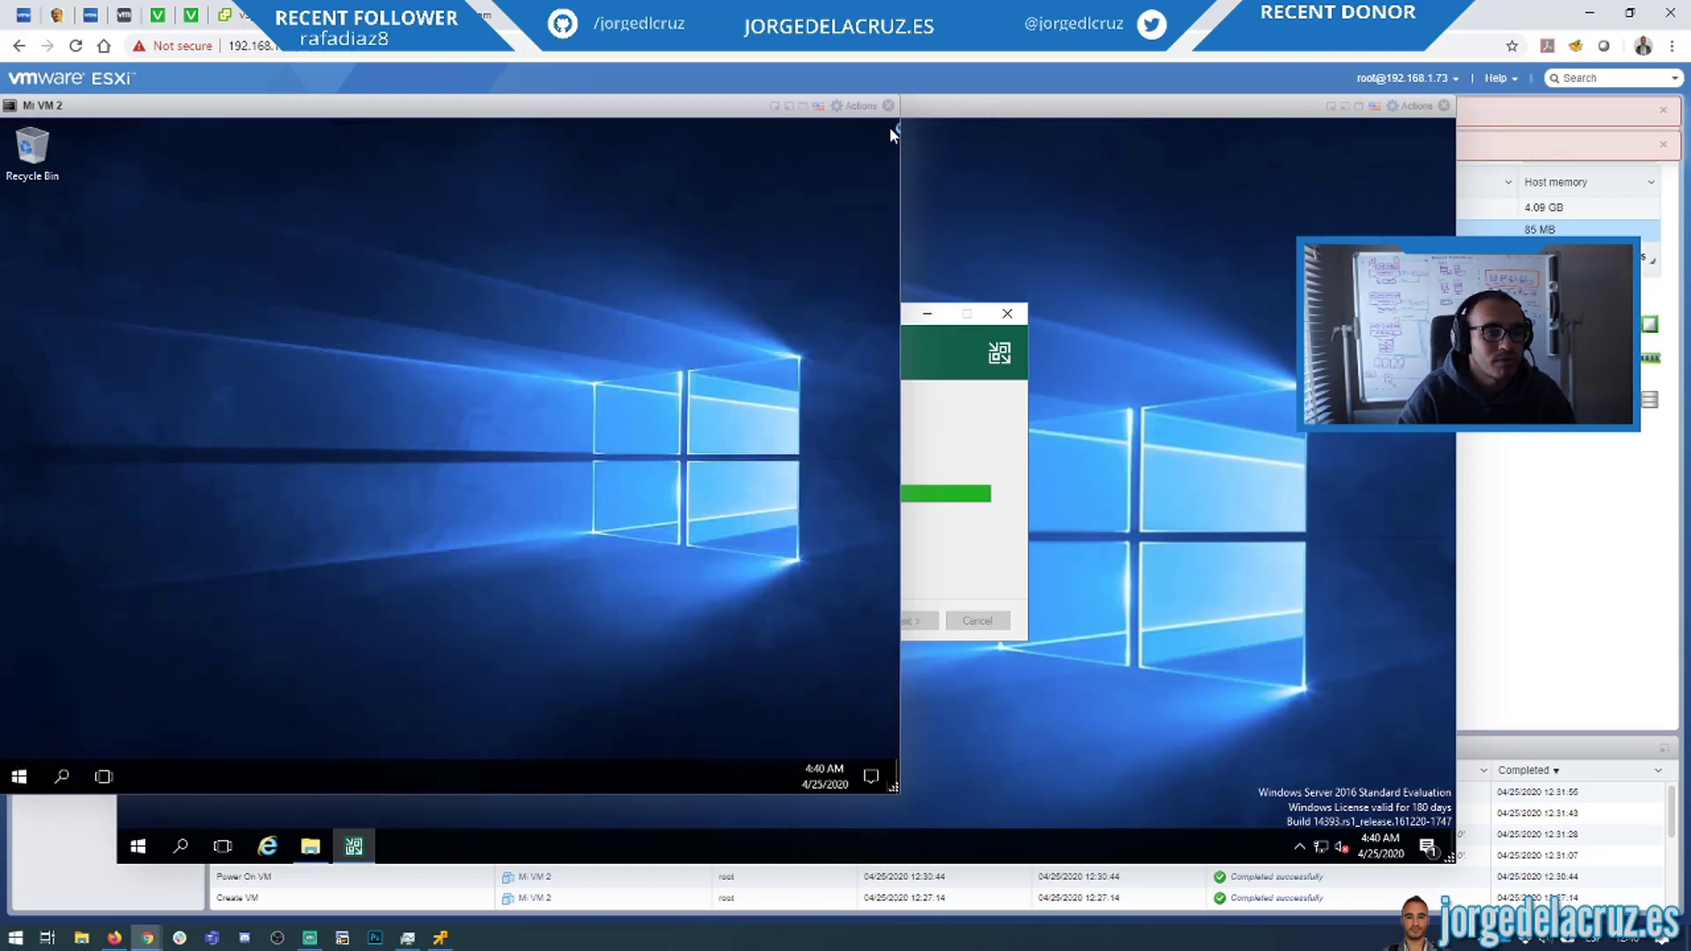
left_click(850, 106)
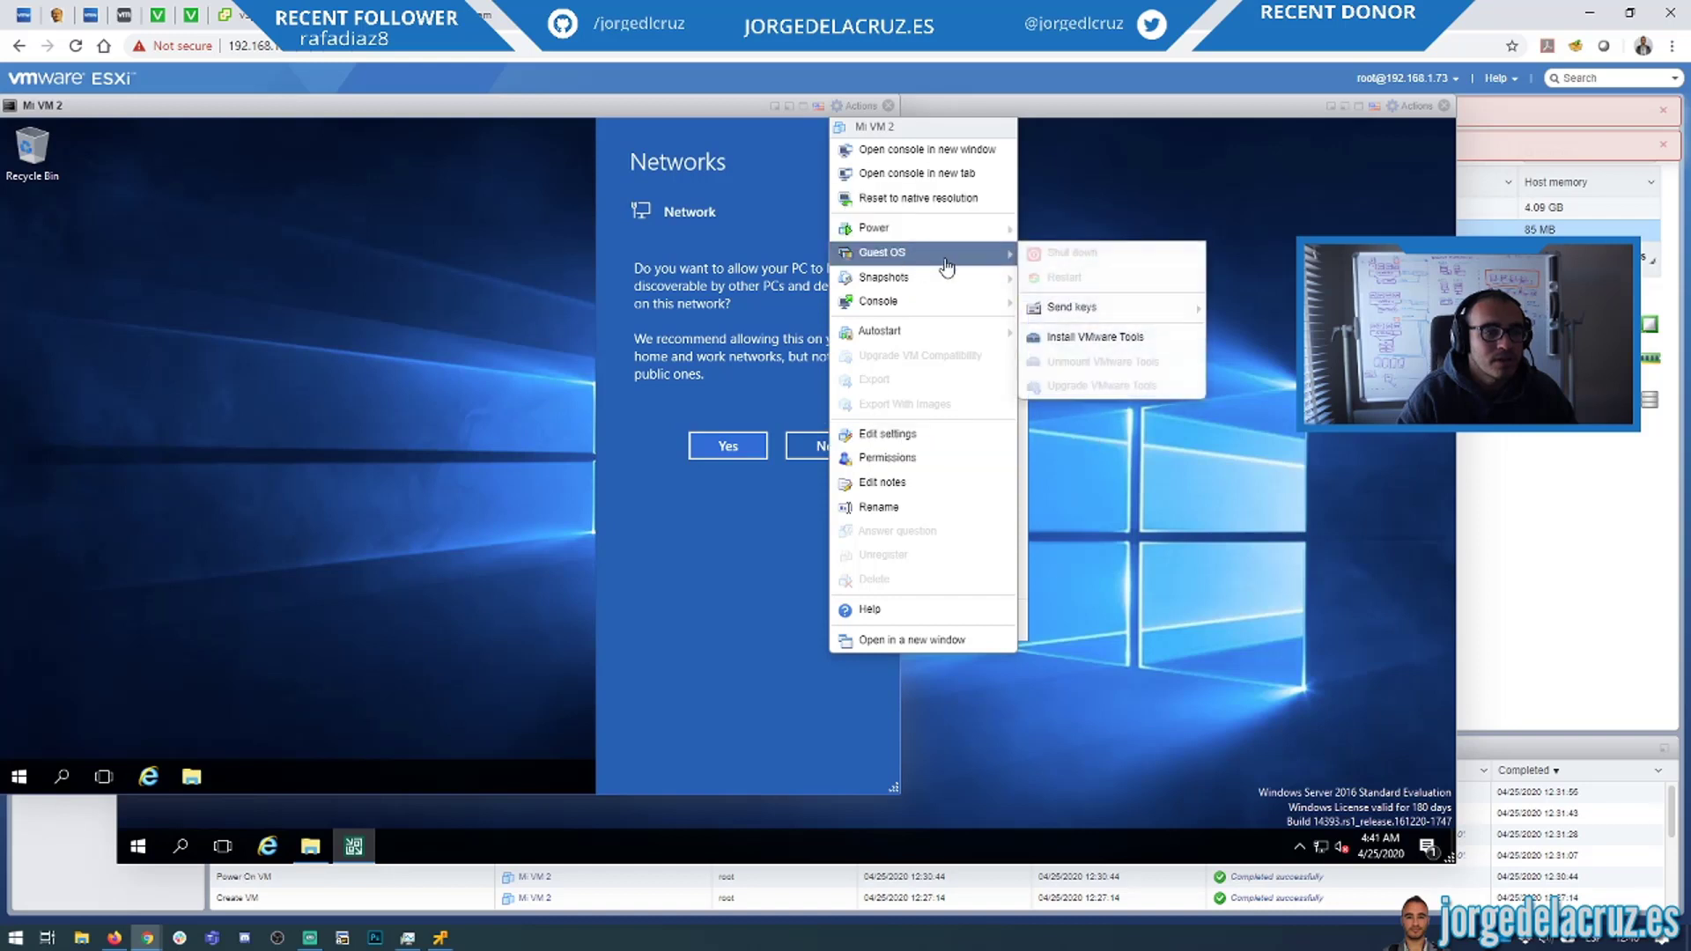
- Choose Guest OS > Install VMware Tools, allow network discovery, and close Server Manager
mouse_move(990, 255)
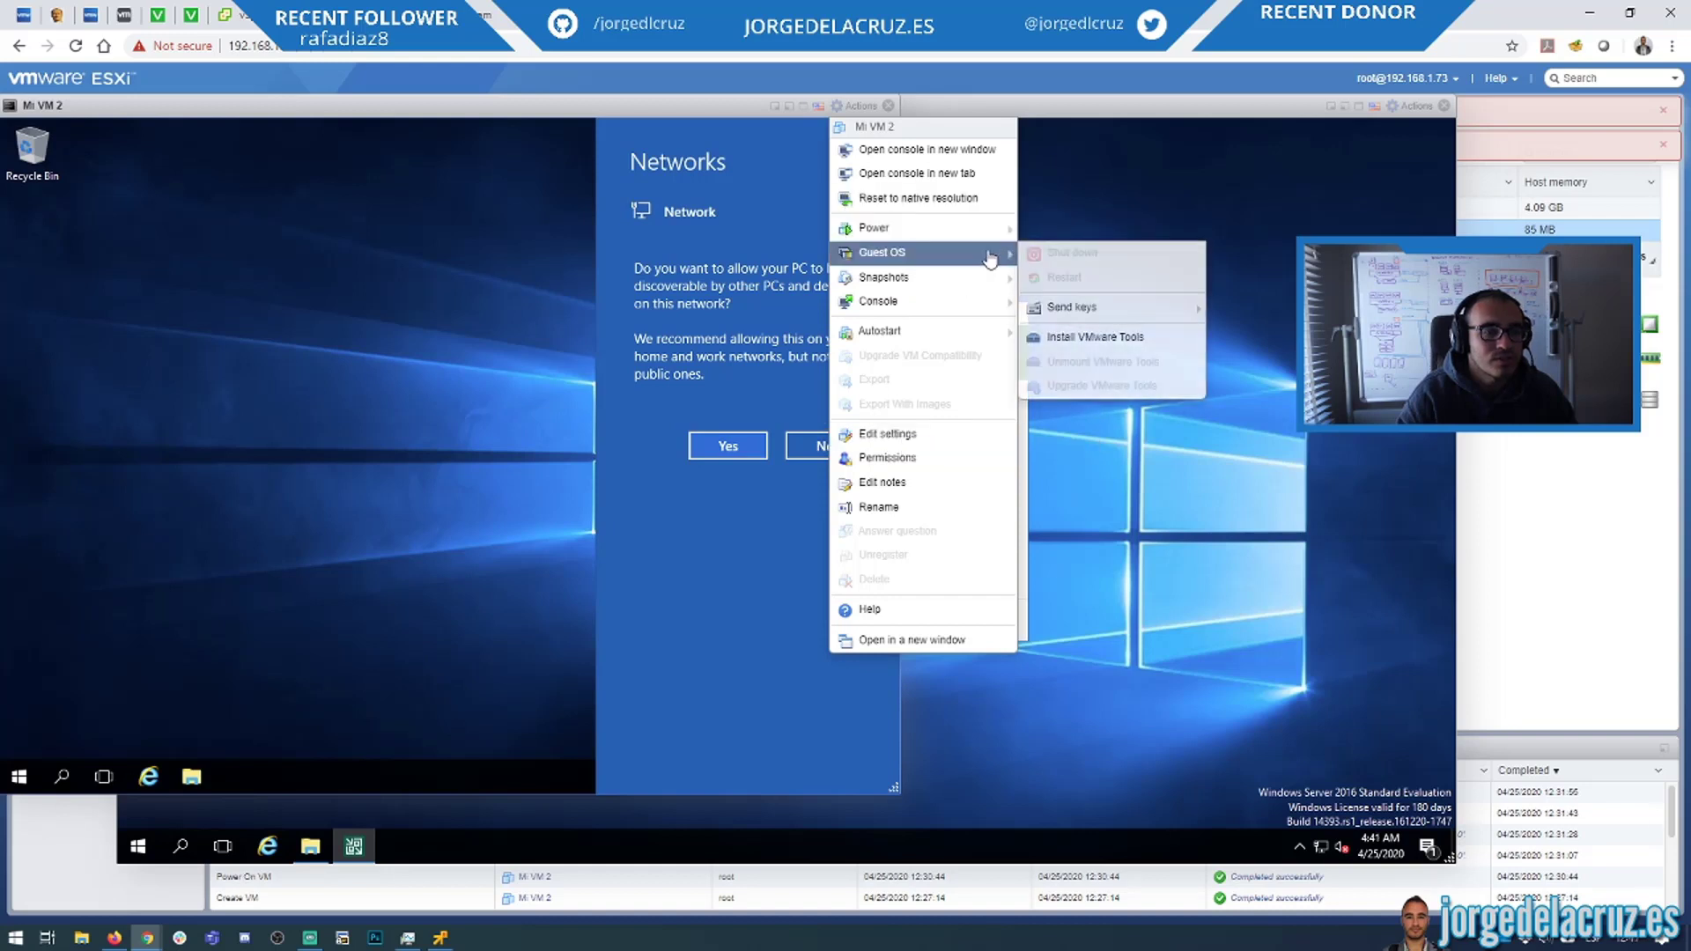
left_click(1094, 336)
left_click(710, 446)
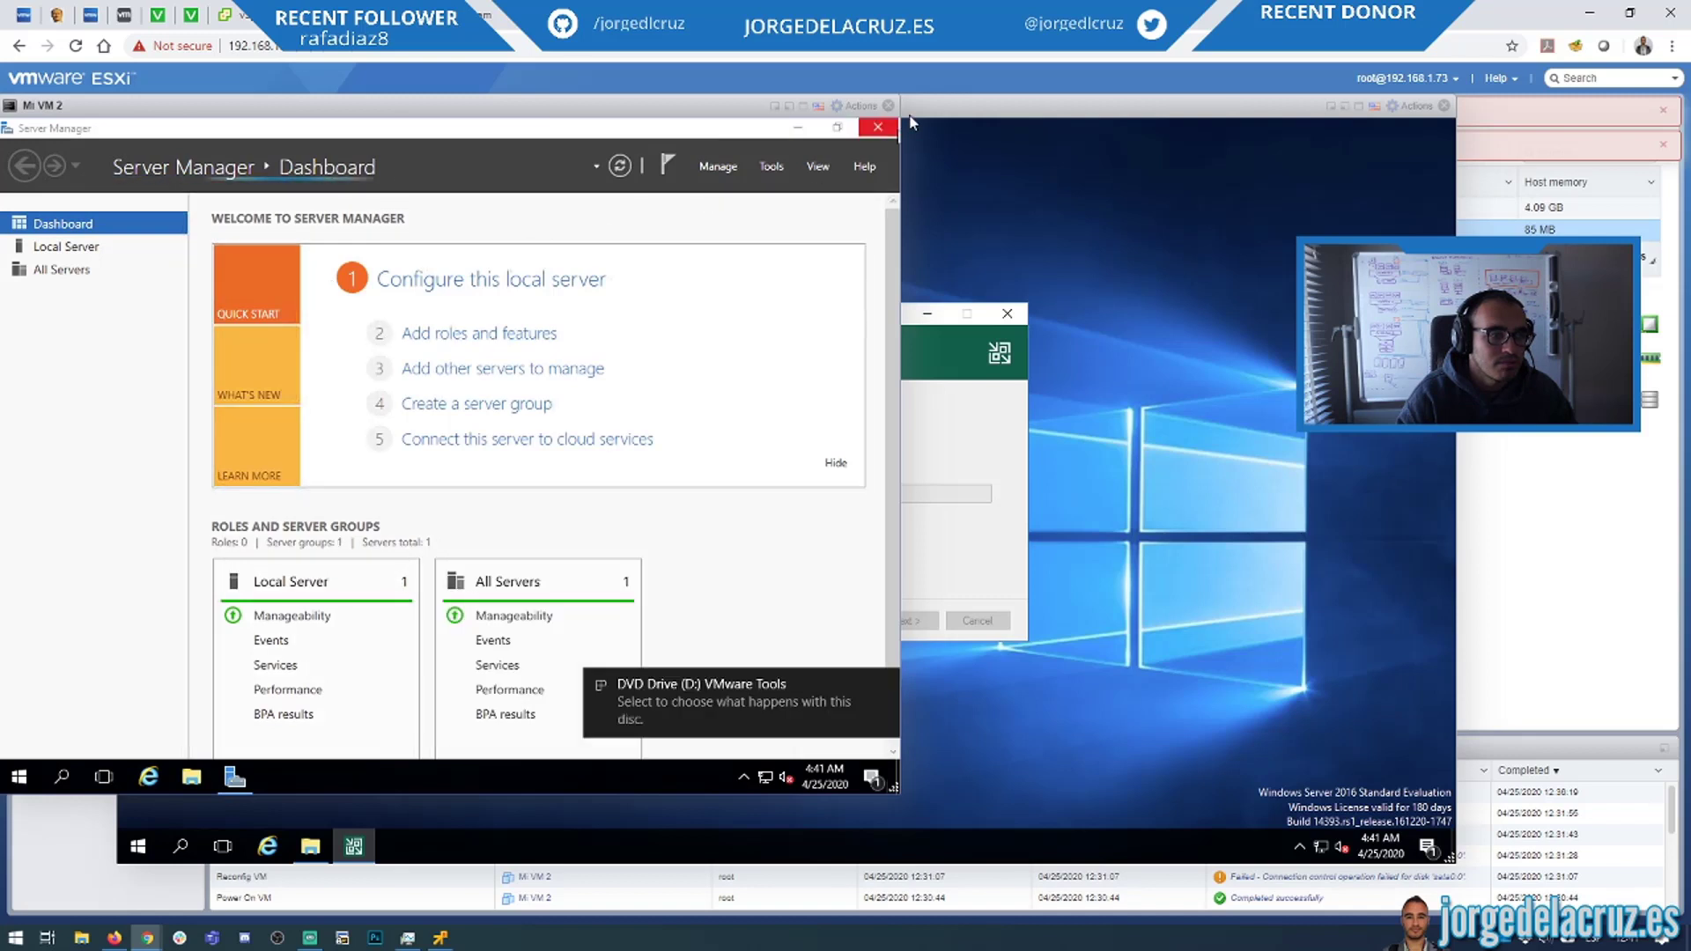
left_click(878, 128)
- Run setup64.exe from the VMware Tools disc and move past the wizard's welcome page
left_click(662, 710)
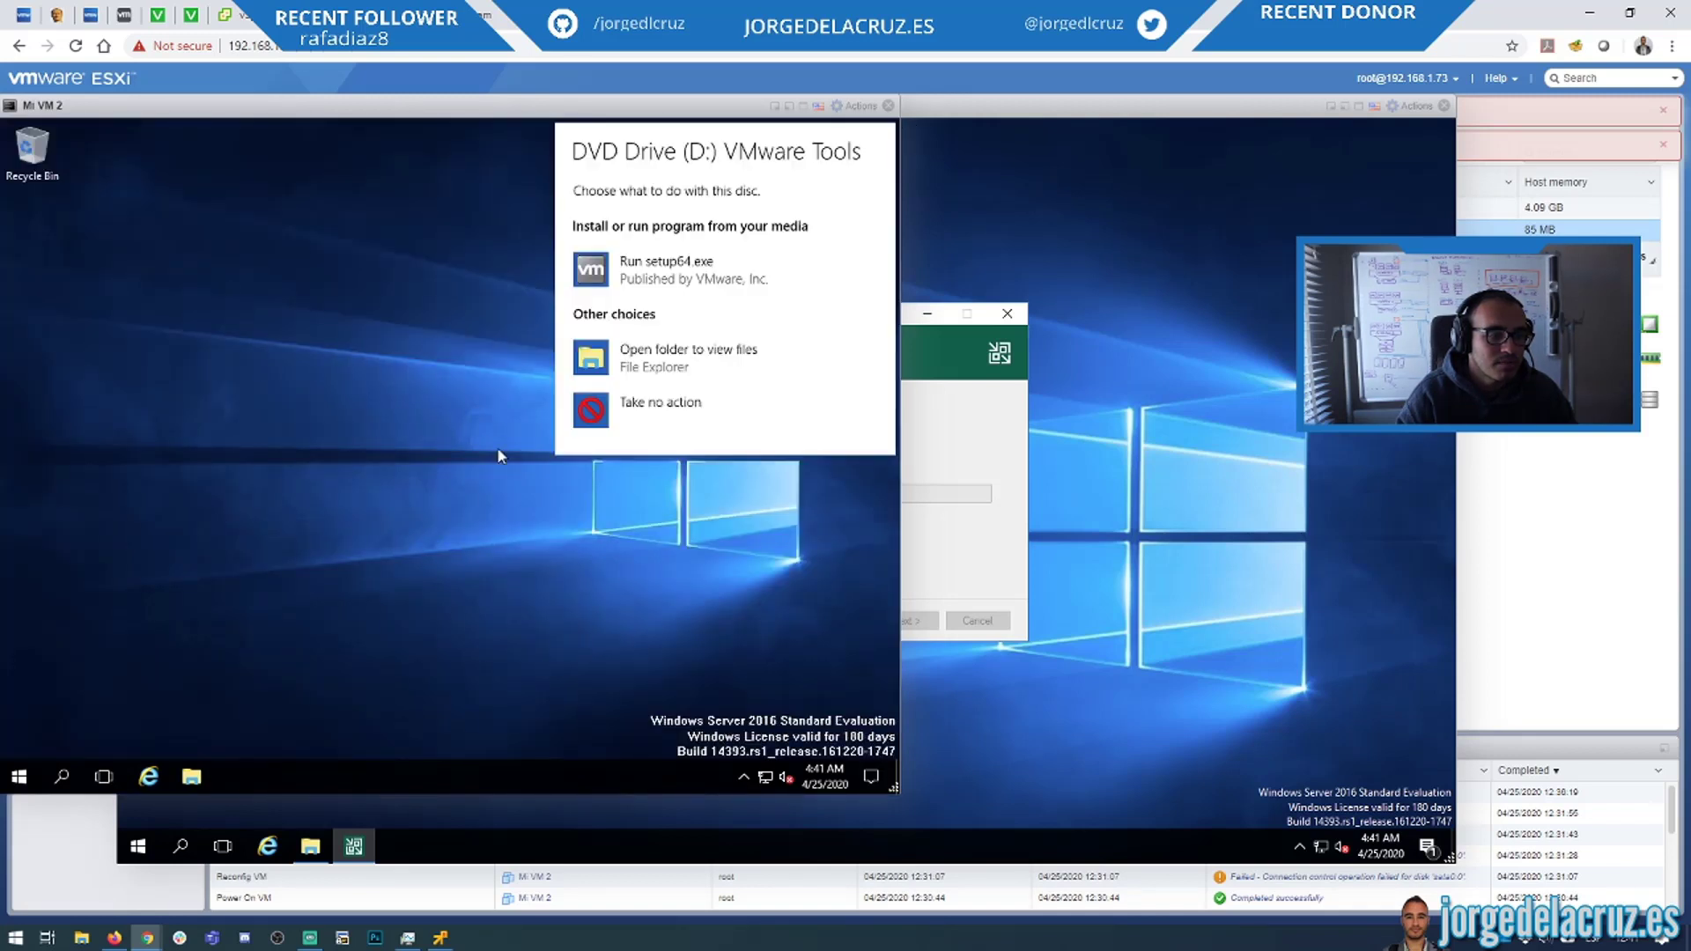
left_click(663, 260)
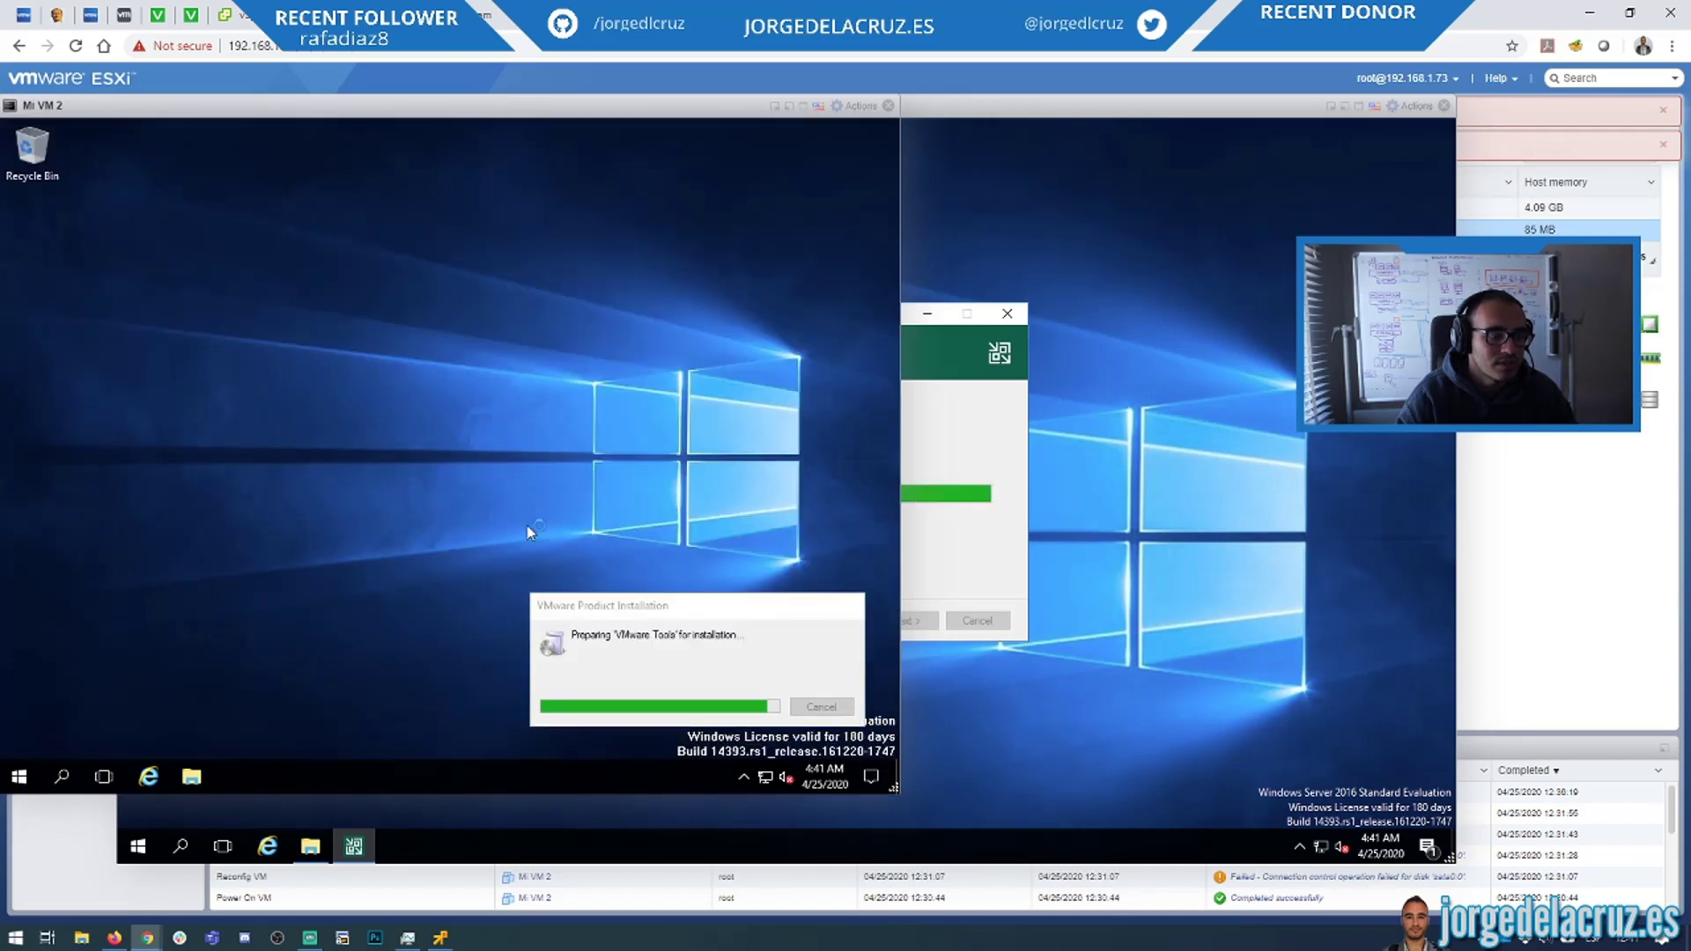
left_click(1056, 112)
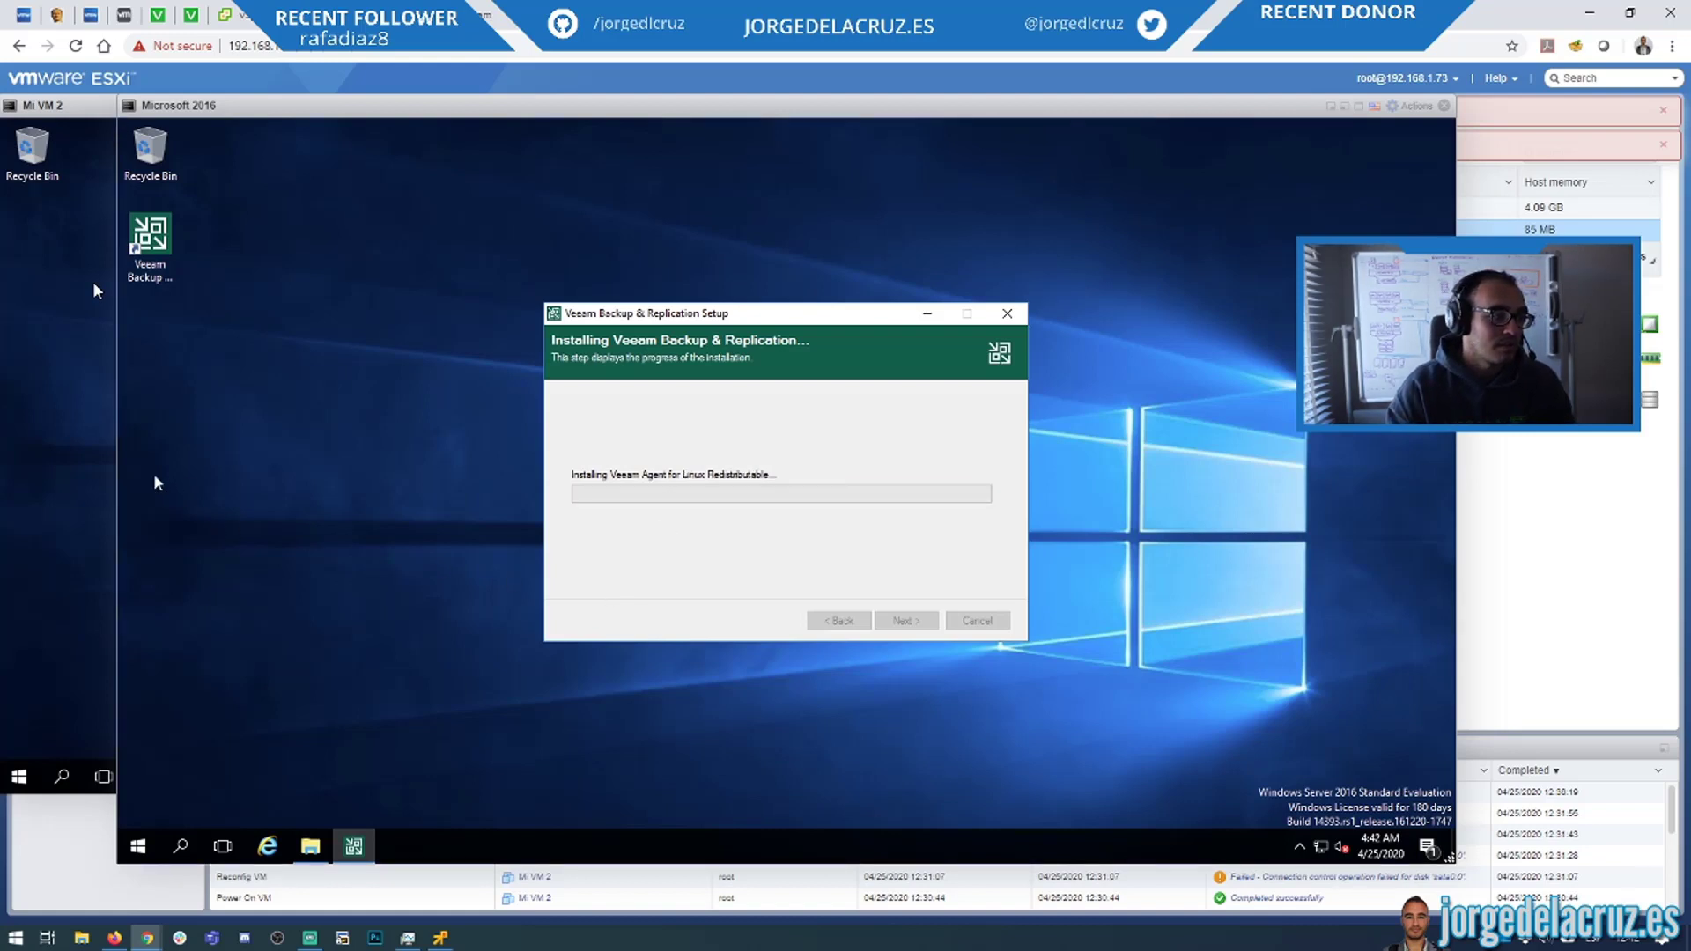
left_click(45, 452)
left_click(540, 585)
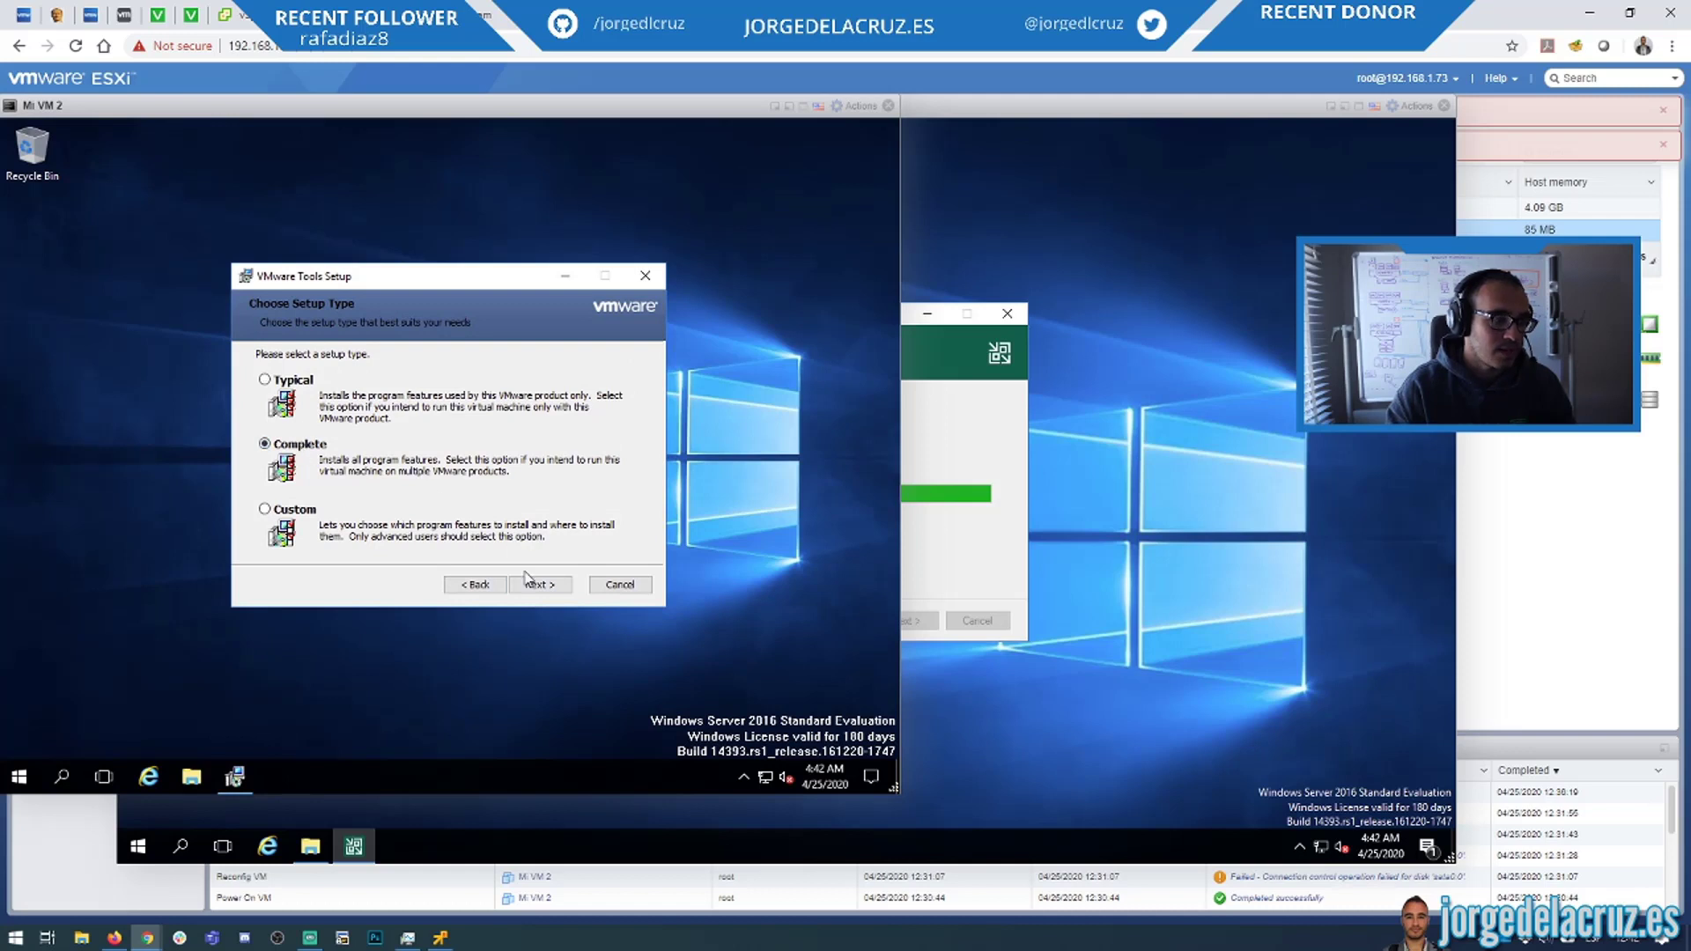
- Accept the Complete setup type, install VMware Tools on Mi VM 2, and finish the wizard
left_click(539, 587)
left_click(528, 586)
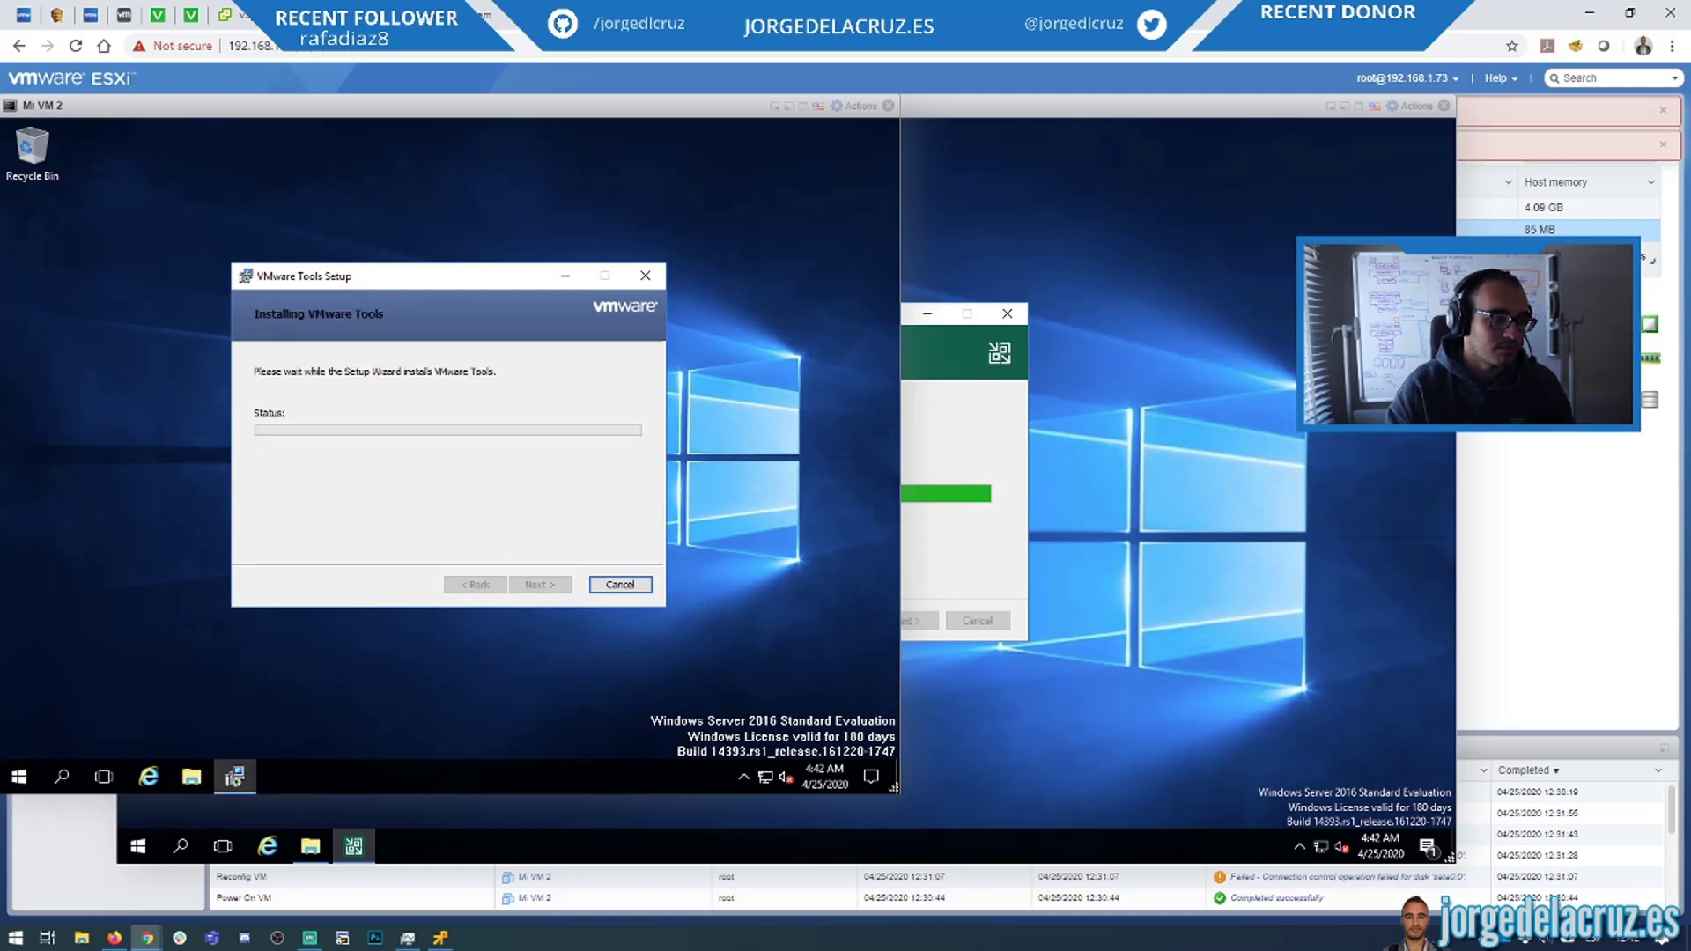
left_click(1031, 113)
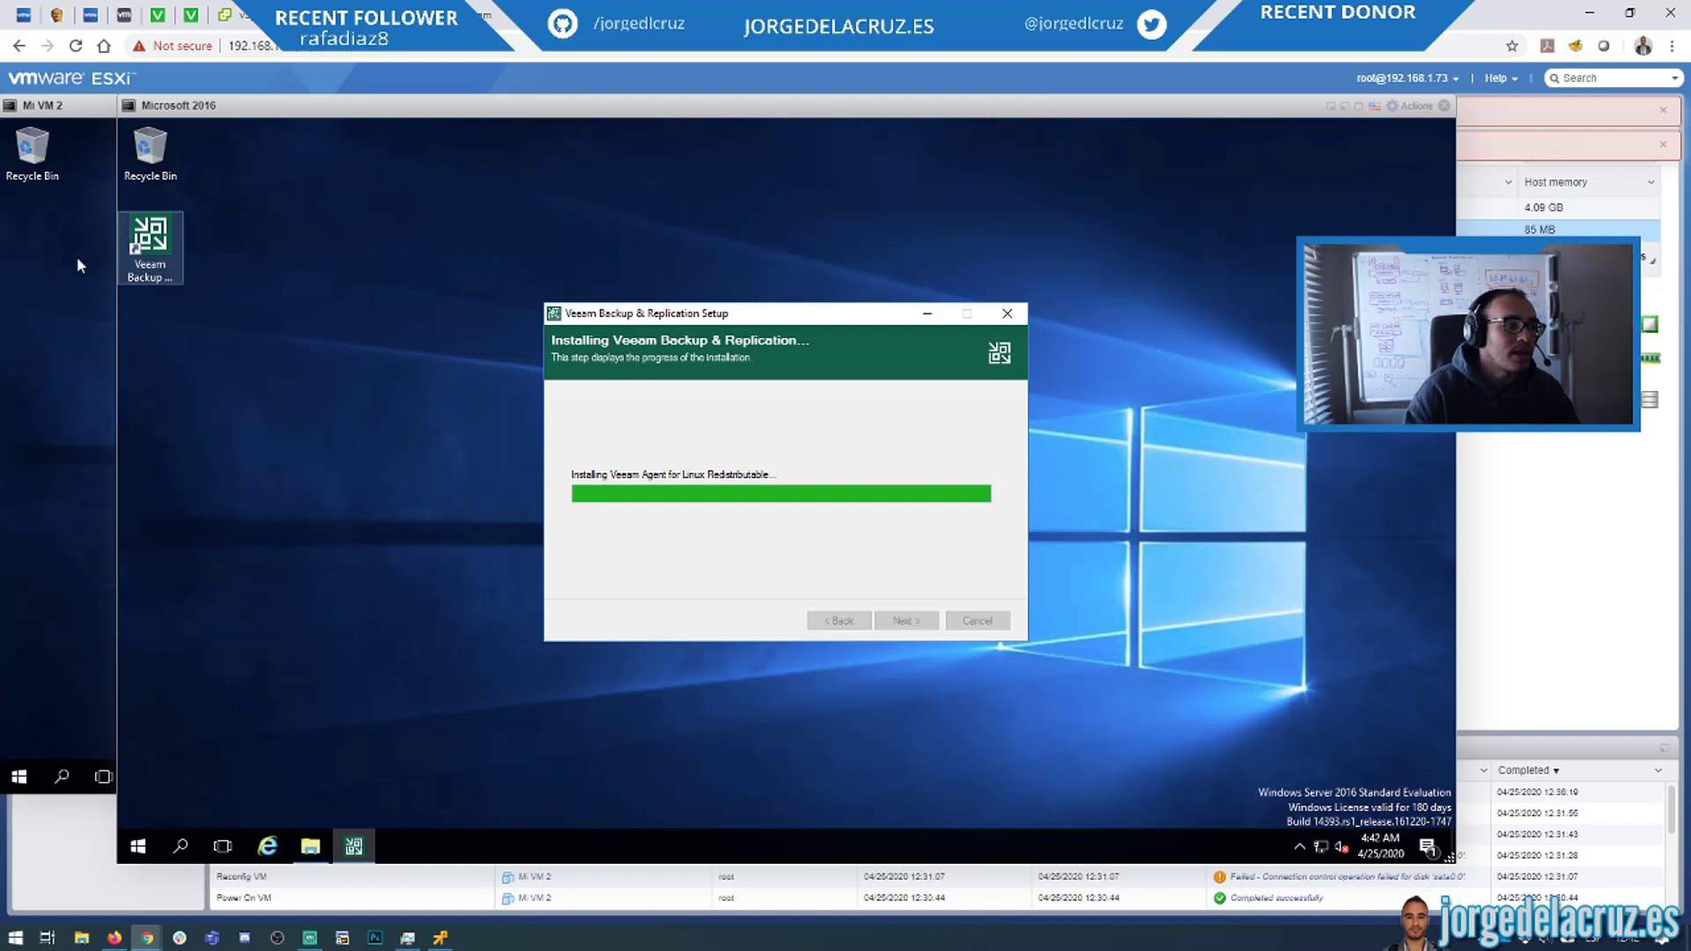
left_click(45, 268)
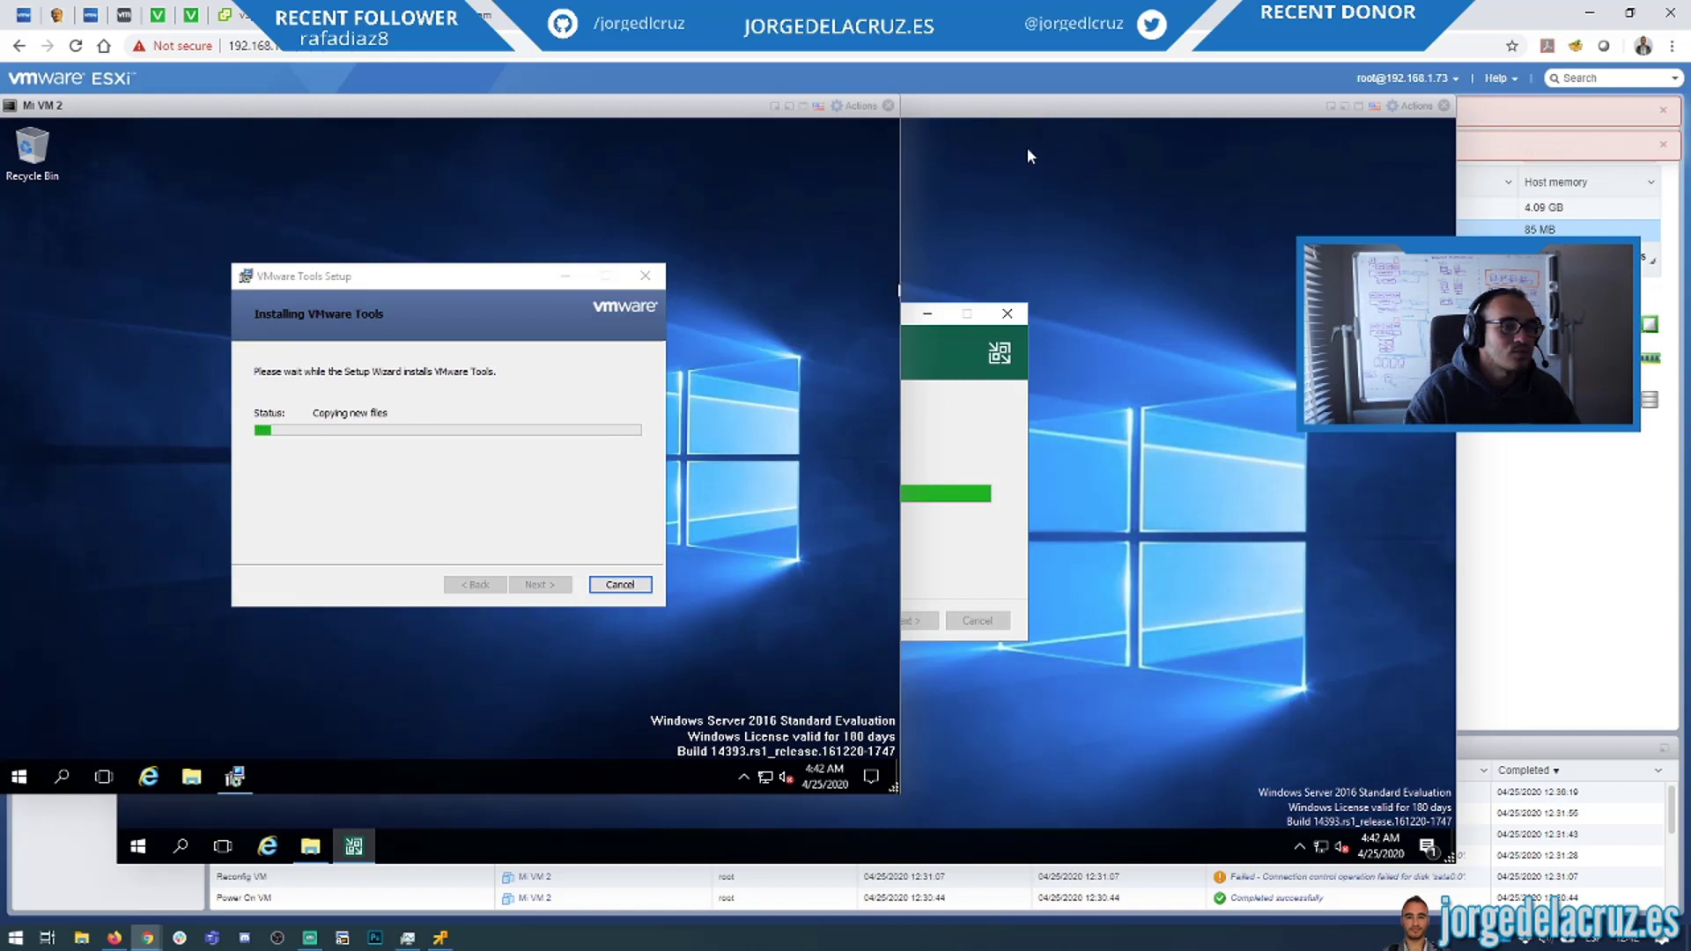
left_click(1036, 117)
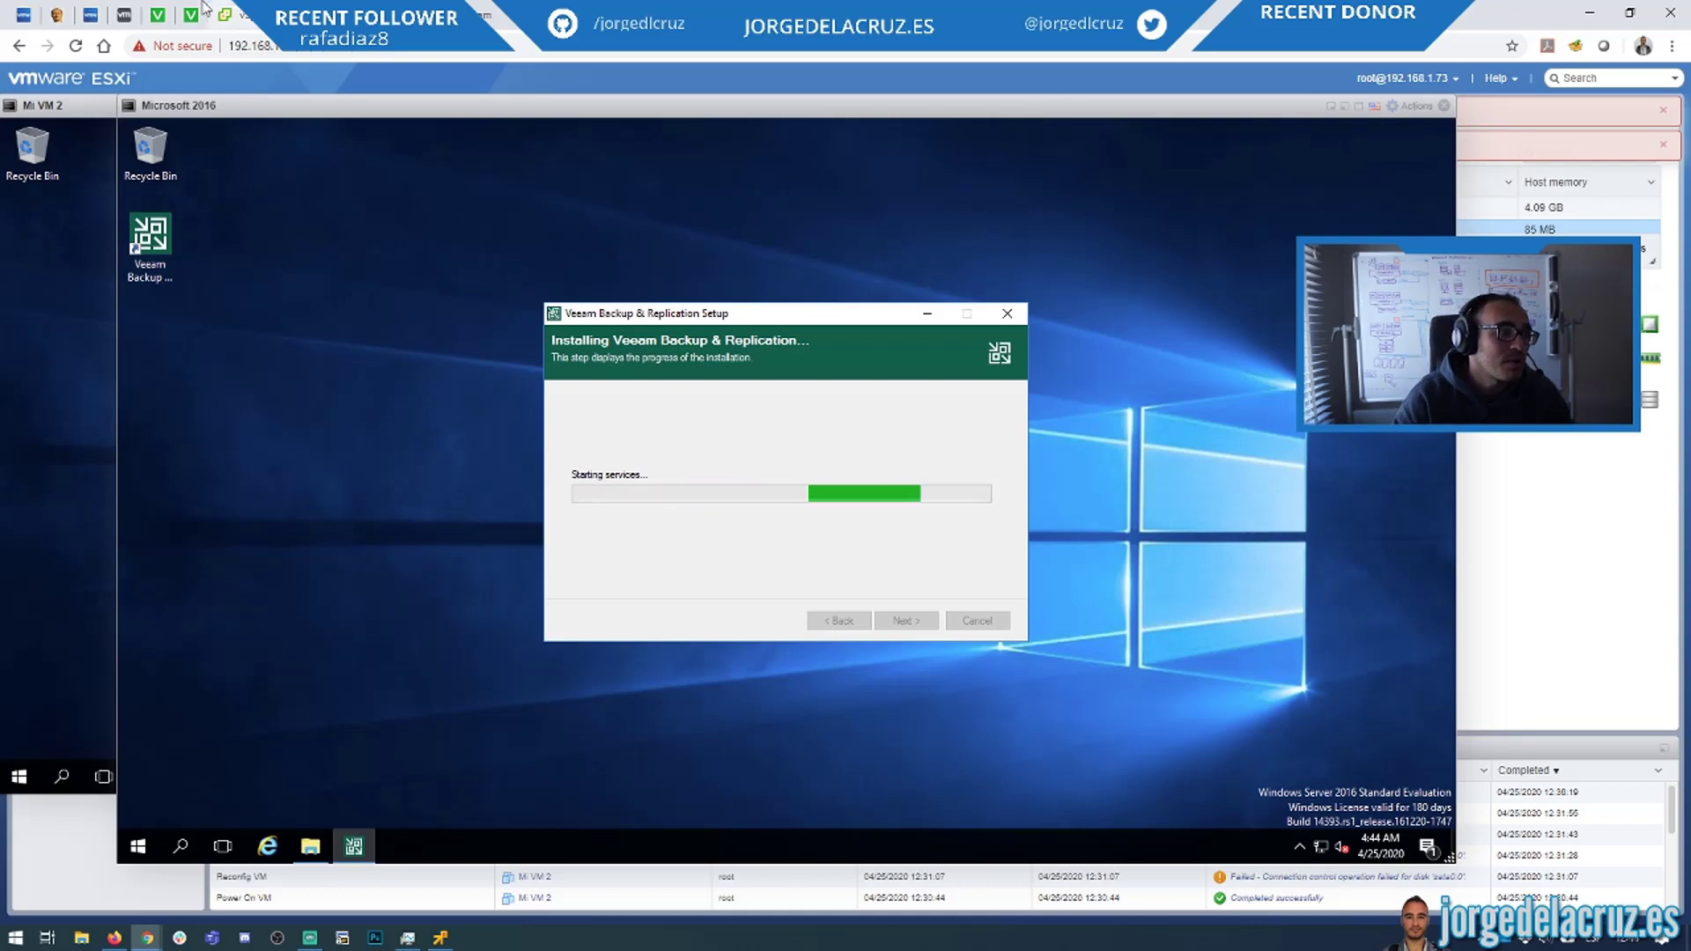
left_click(159, 17)
scroll(581, 407, "up", 6)
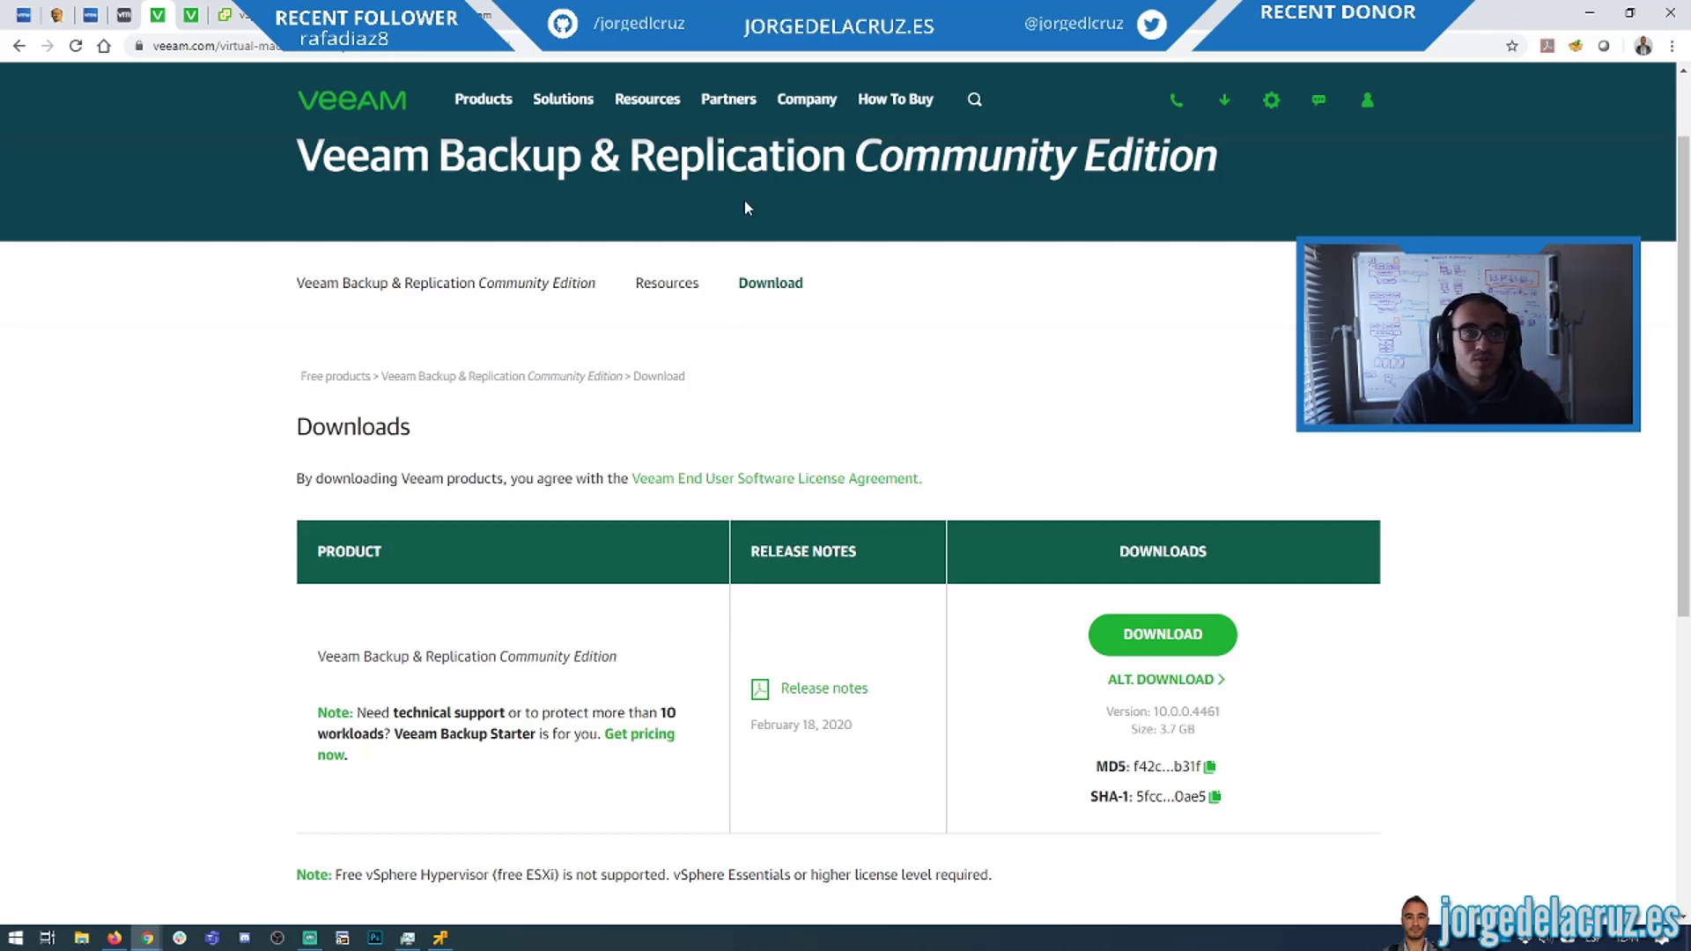
key("ctrl+shift+Tab")
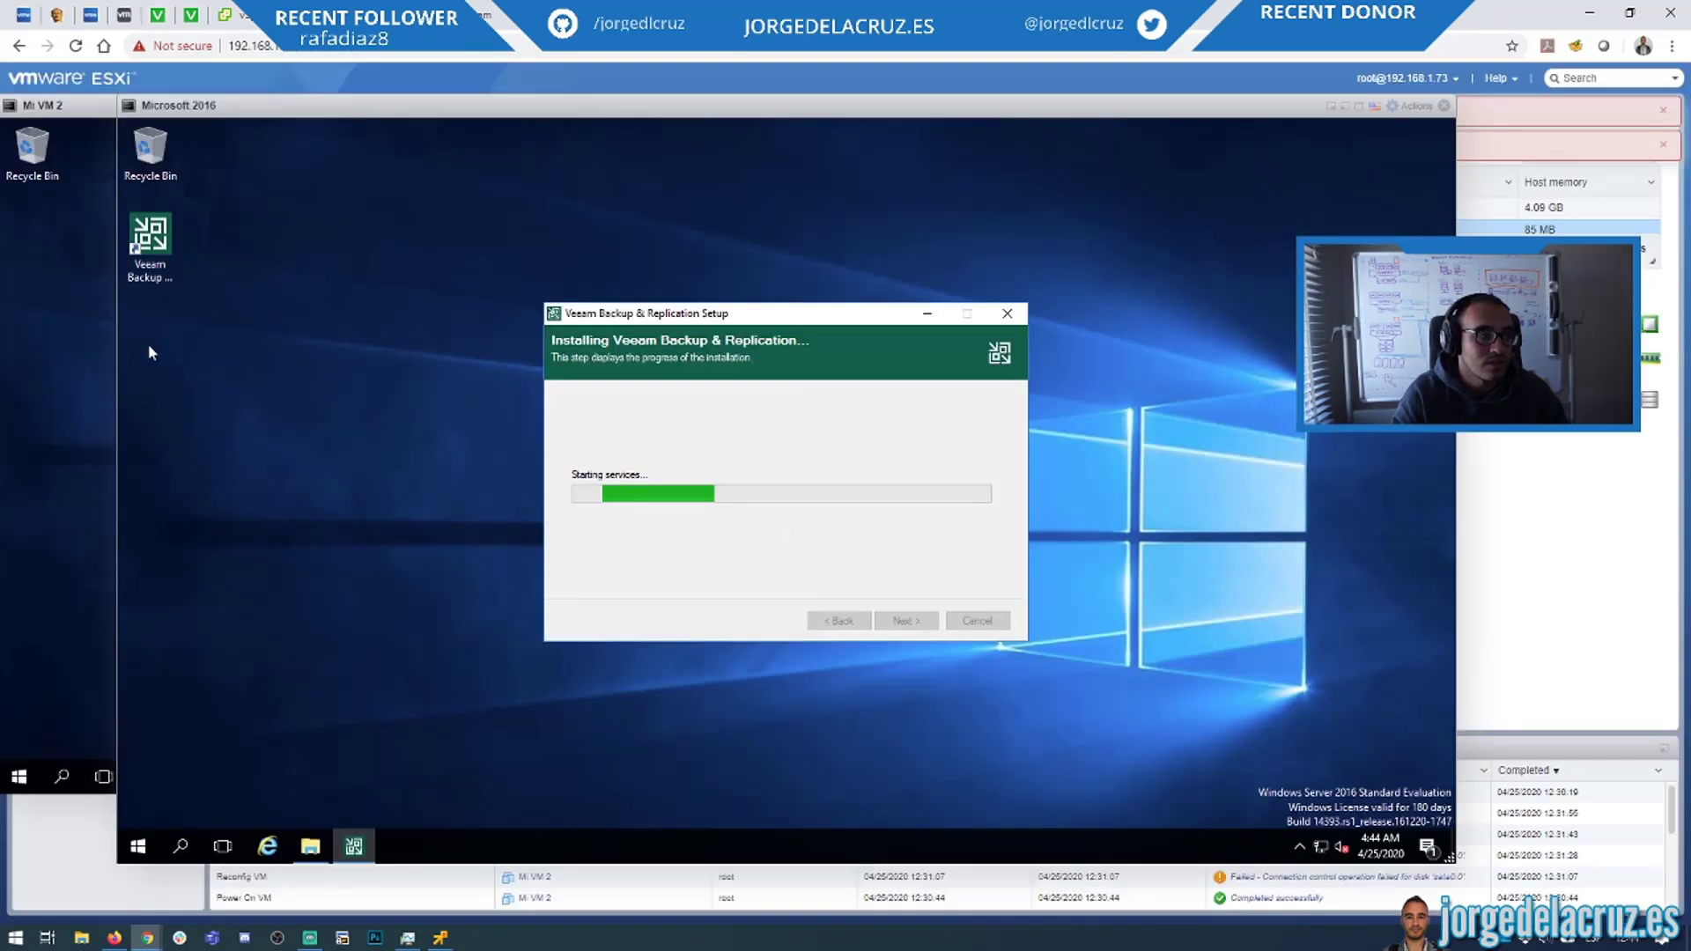
left_click(92, 336)
left_click(531, 585)
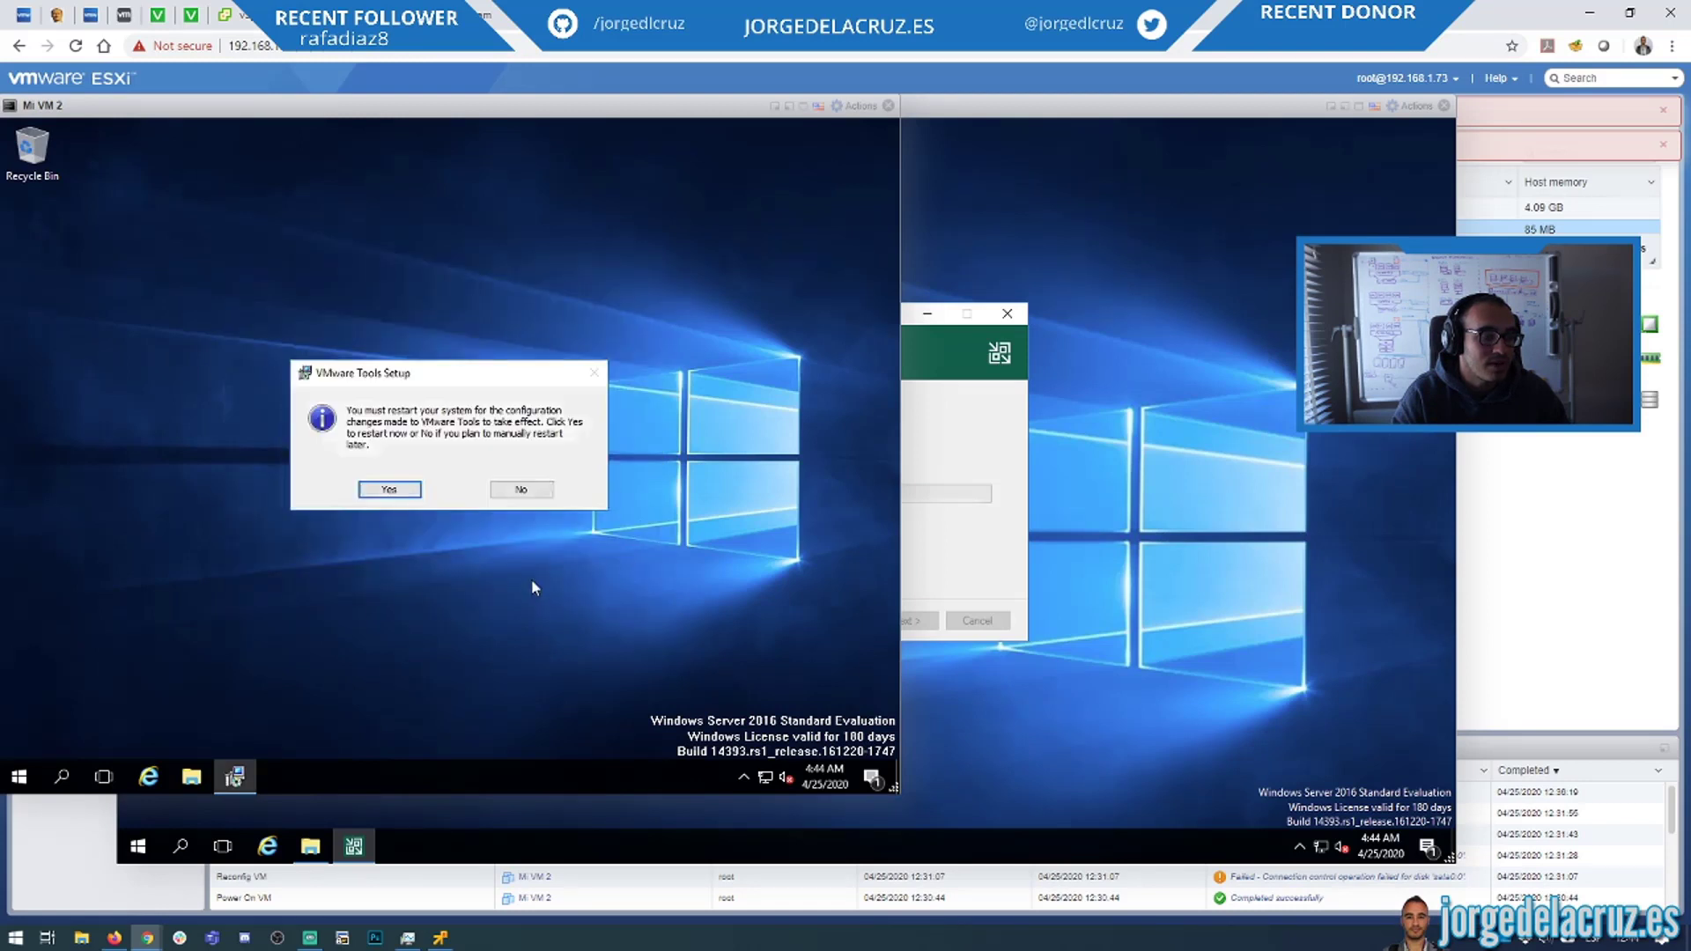
- Restart Mi VM 2 now, dismiss the explorer.exe error, and bring the Microsoft 2016 console forward
left_click(391, 490)
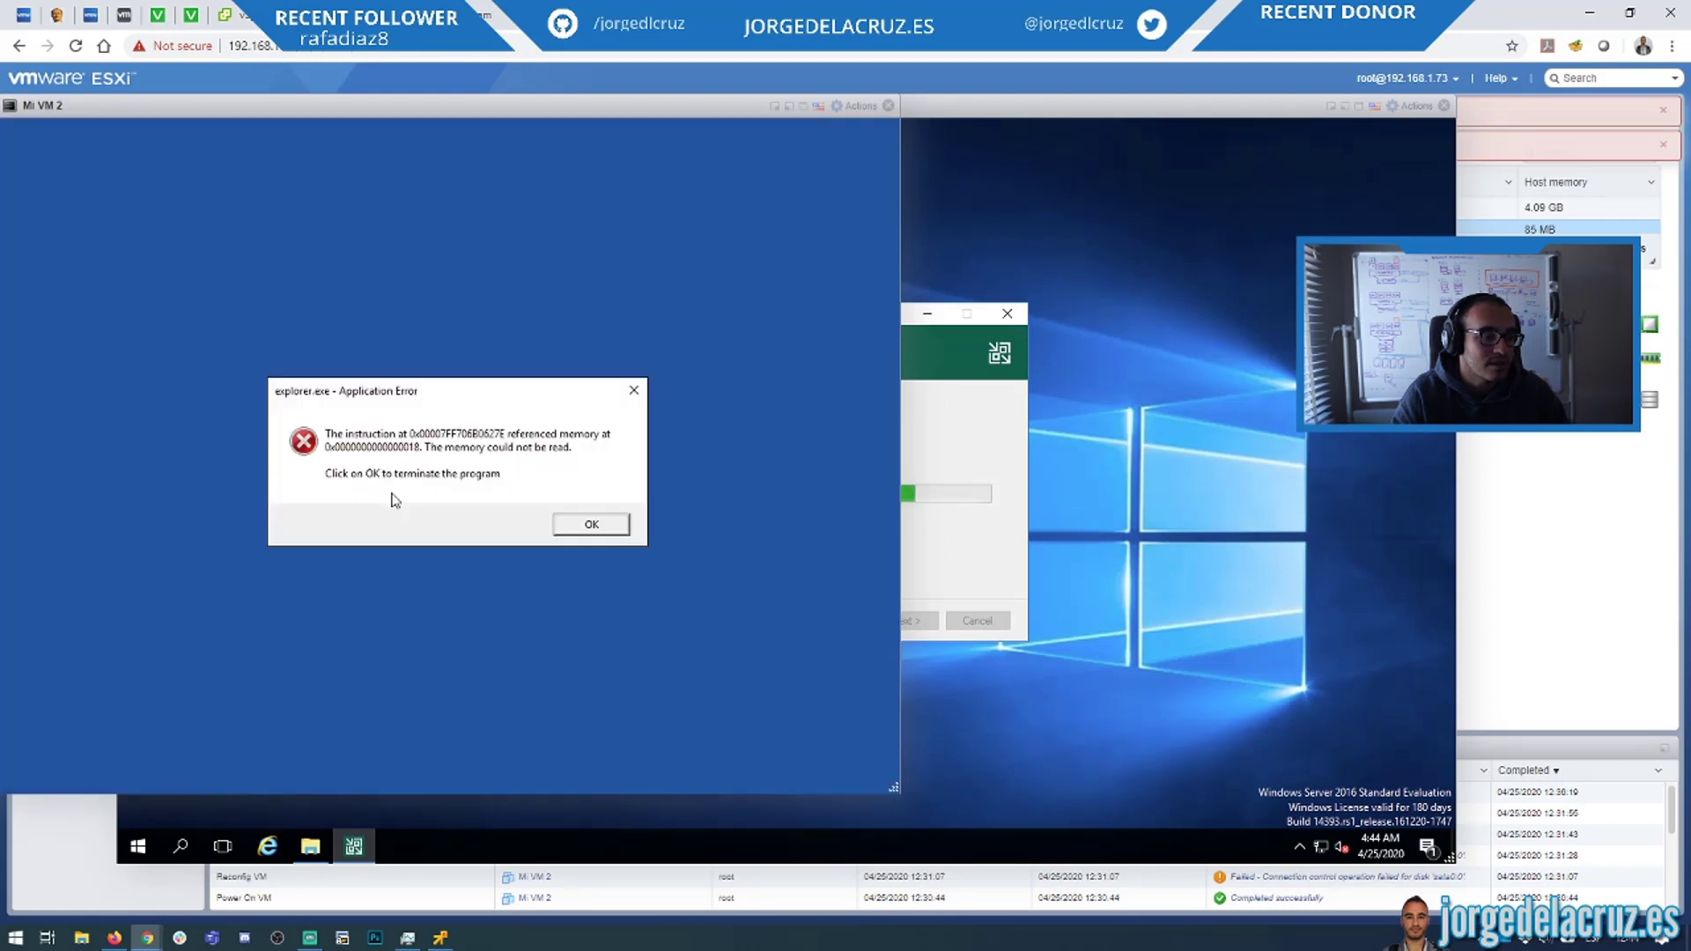
left_click(600, 526)
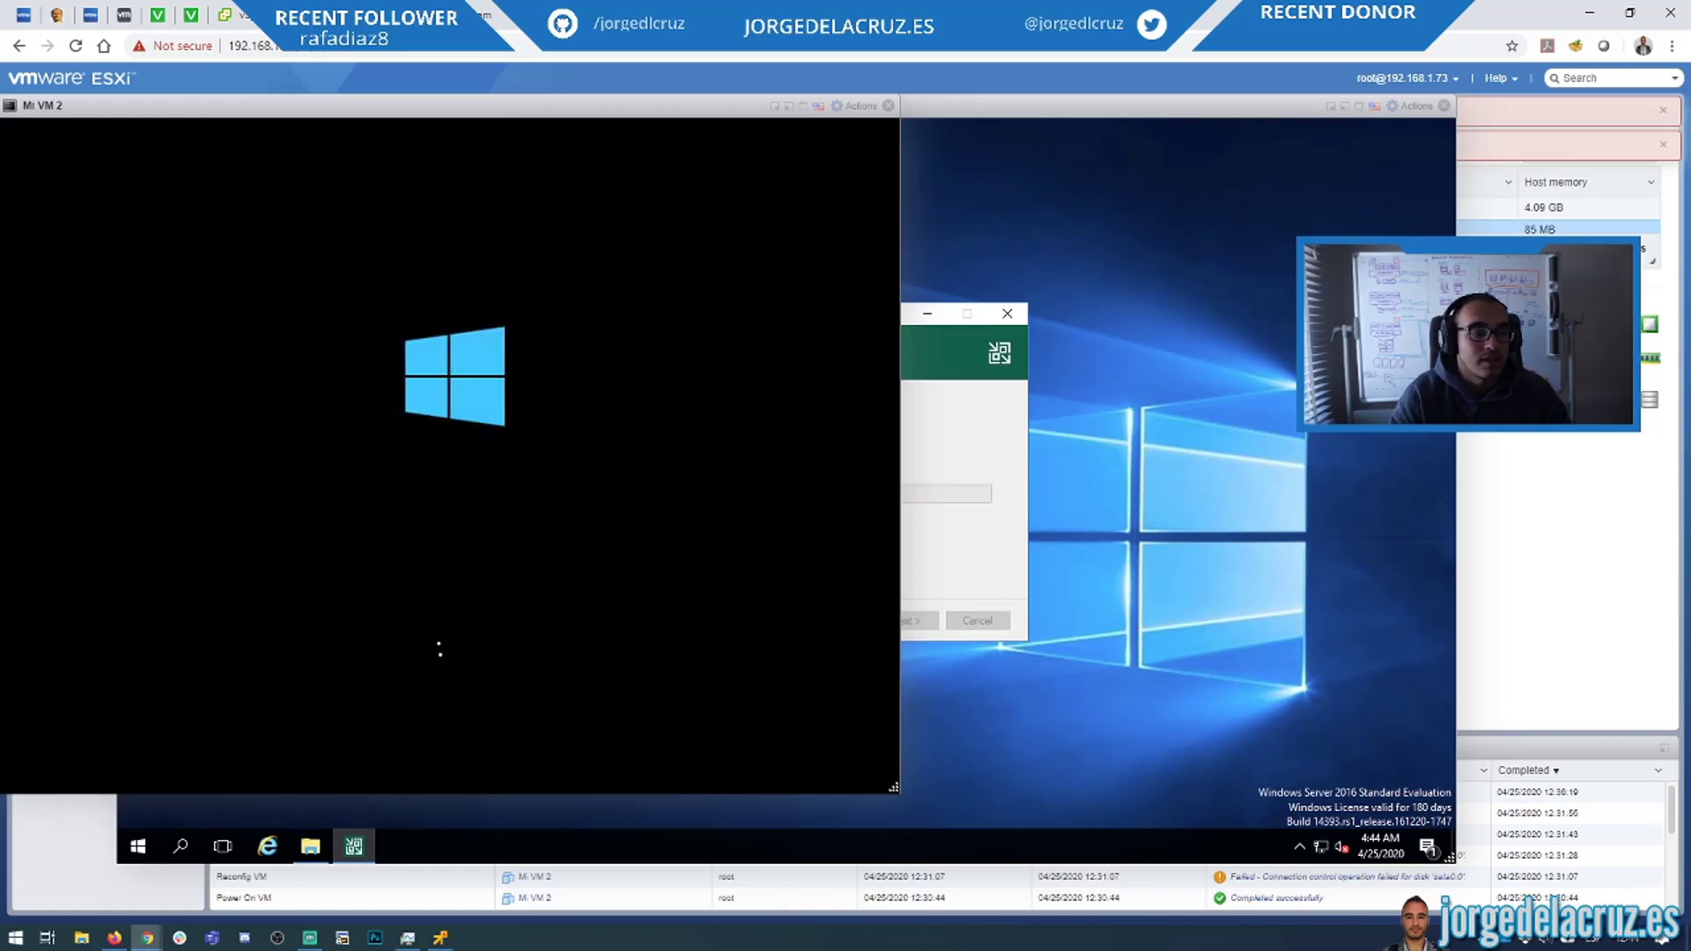
left_click(1037, 110)
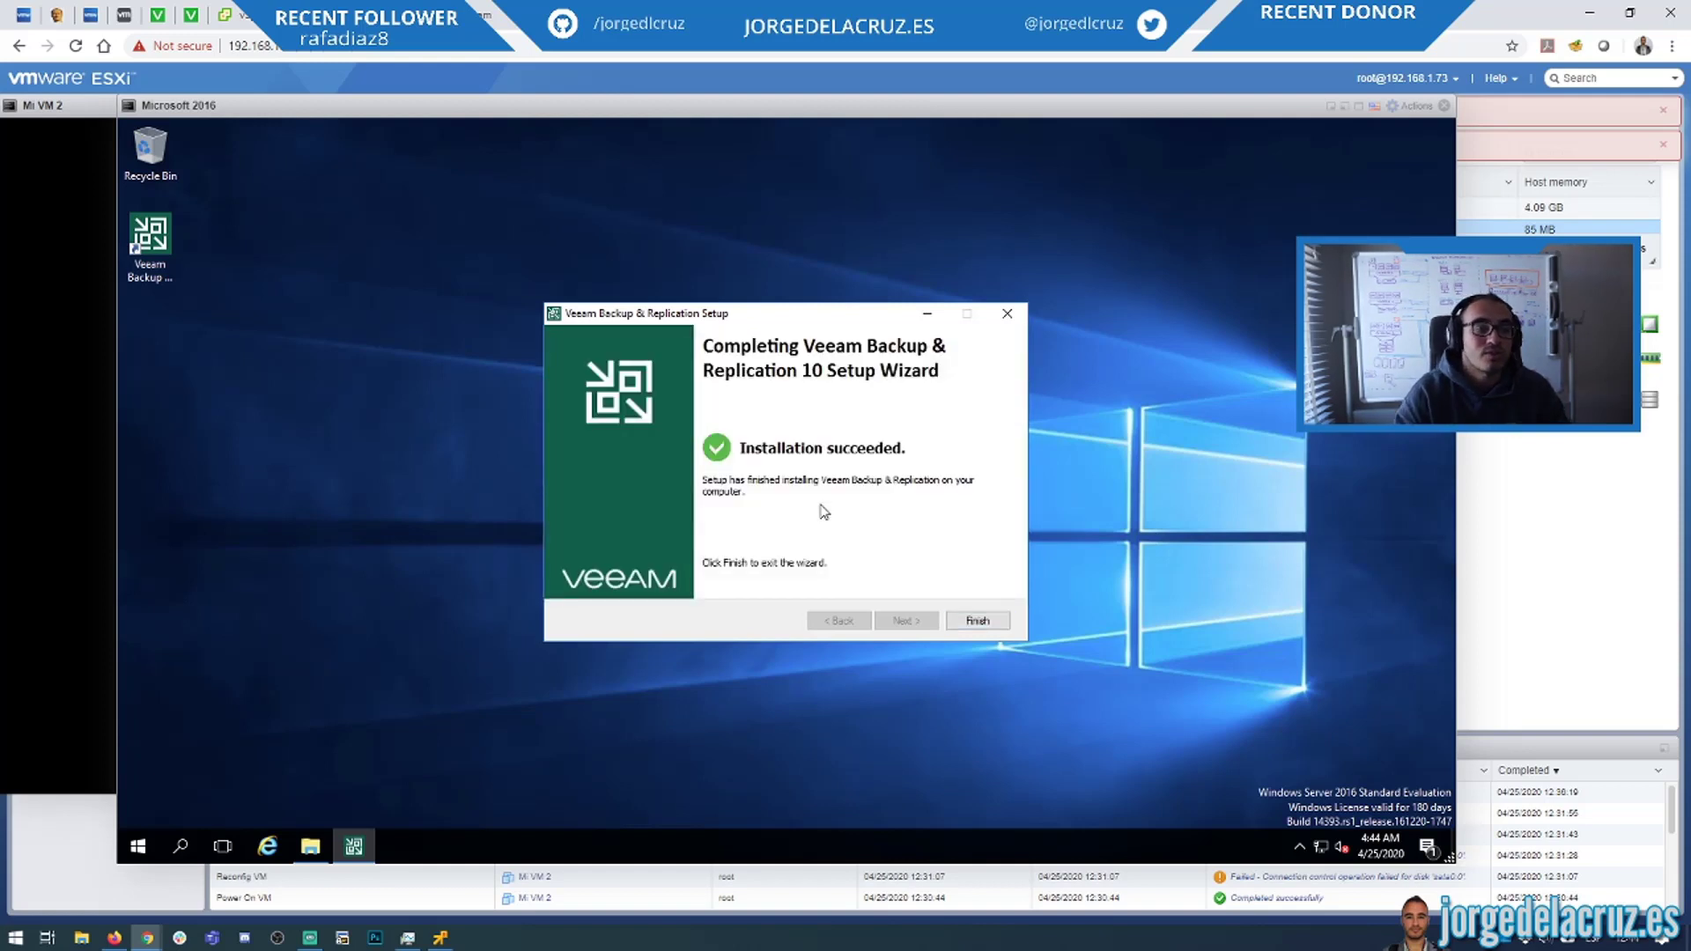
- Close the finished Veeam setup and its launcher, then open Disk Management from the Start context menu
left_click(969, 621)
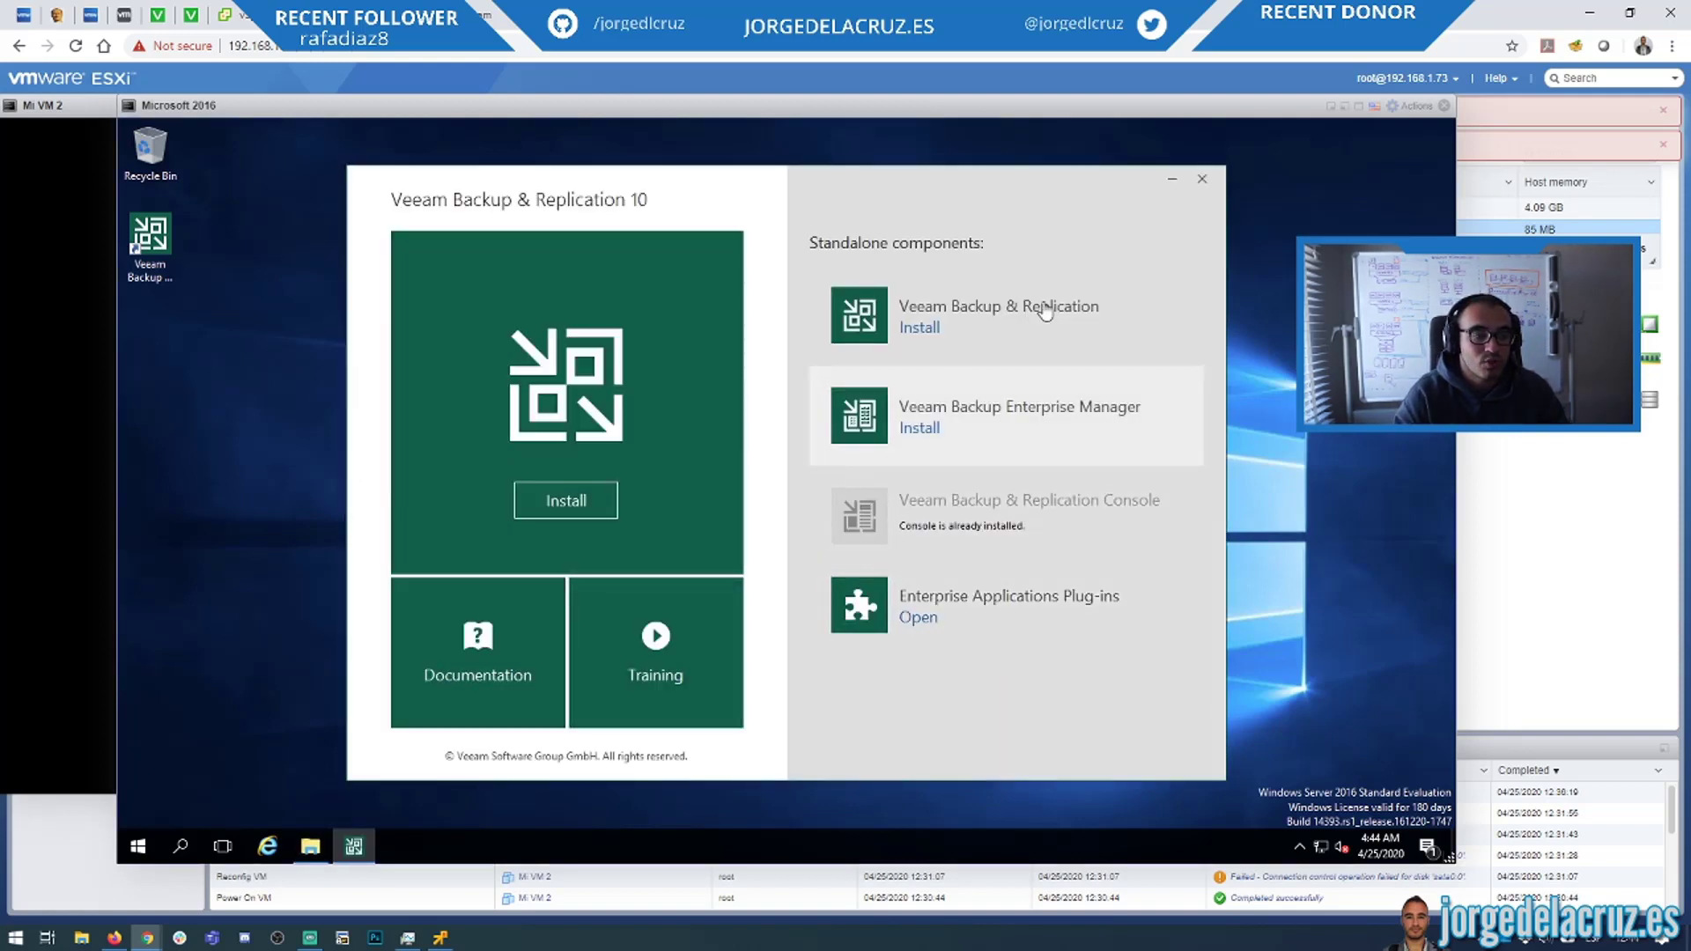
left_click(1202, 181)
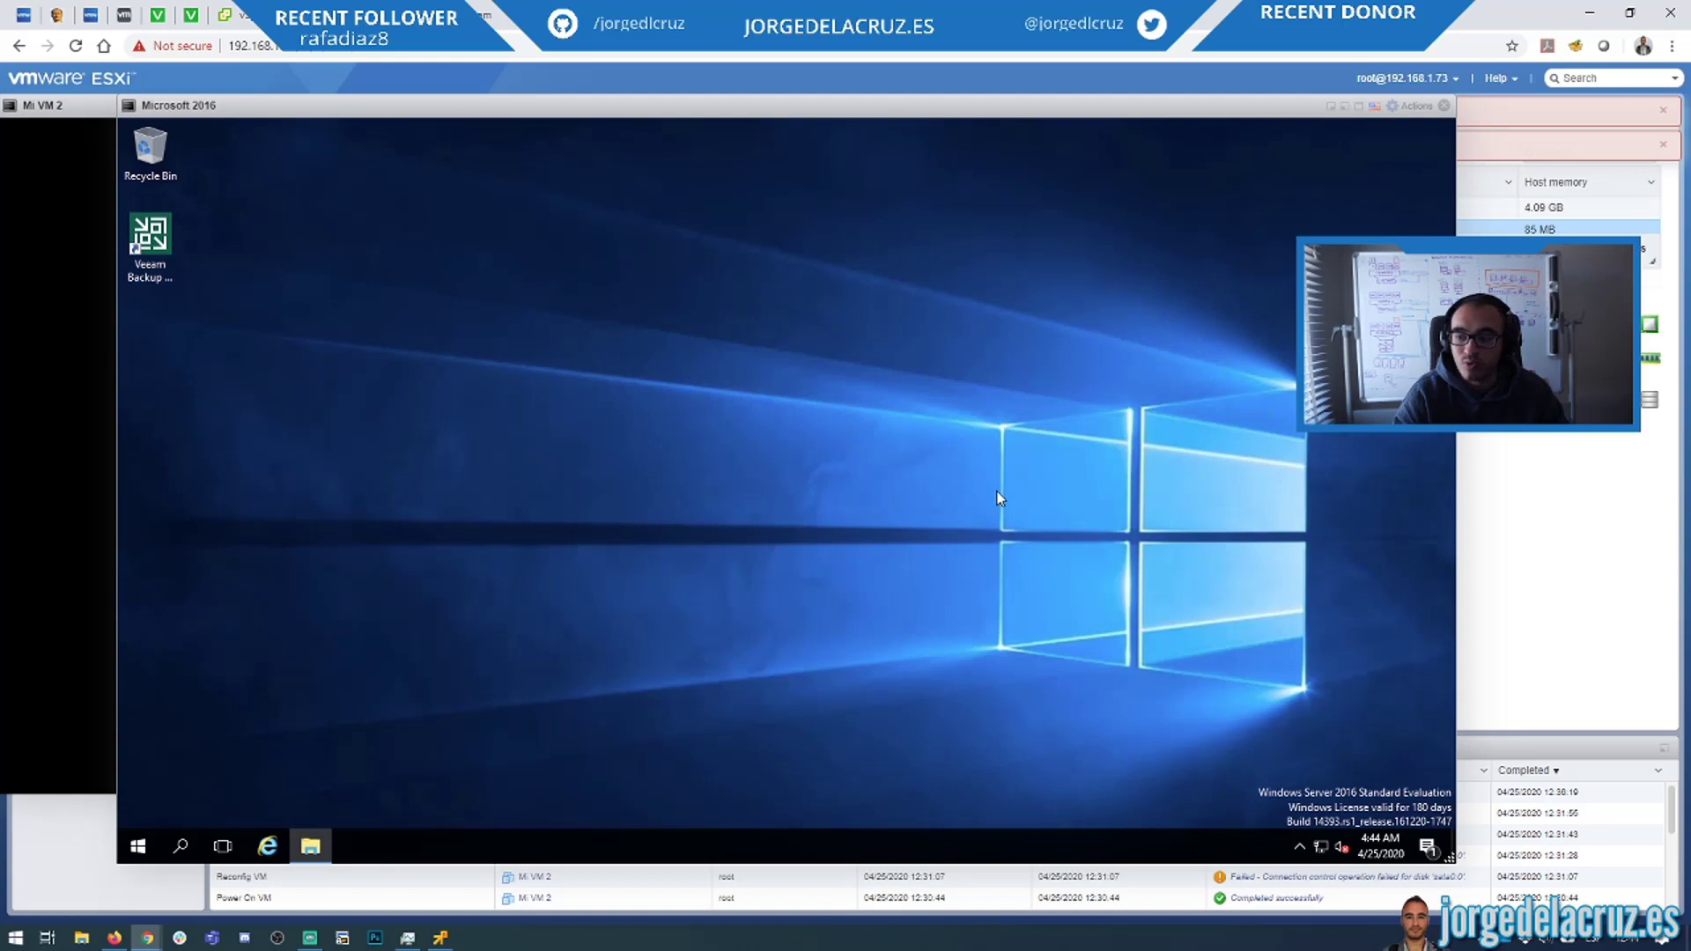
right_click(139, 846)
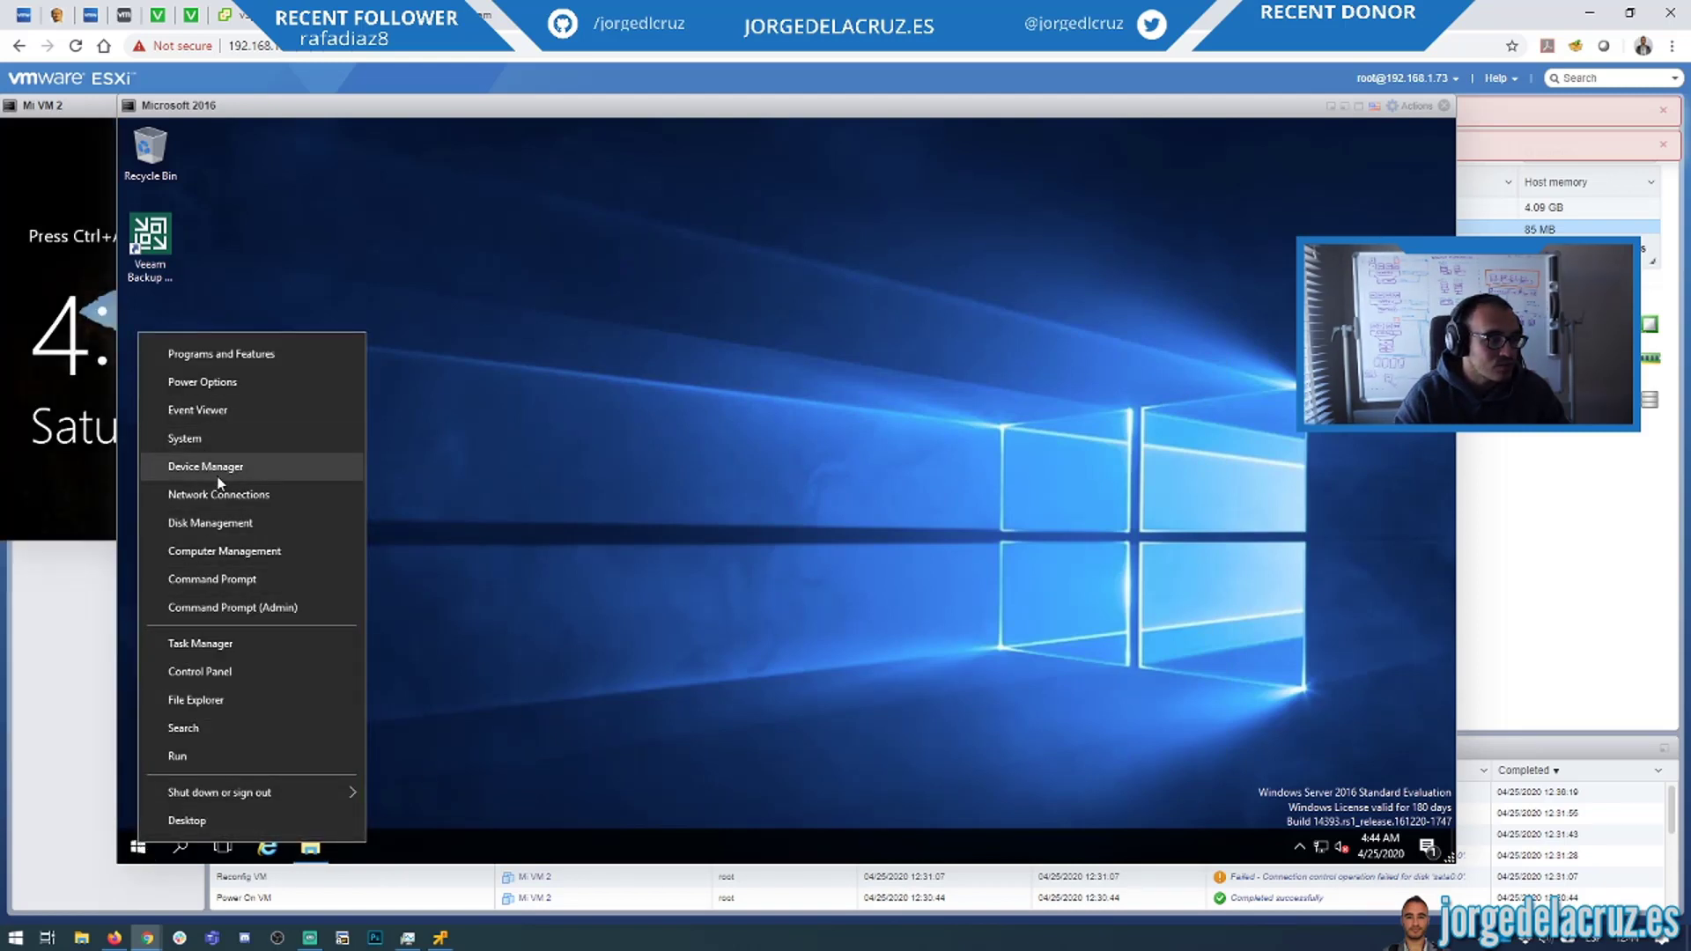
left_click(212, 518)
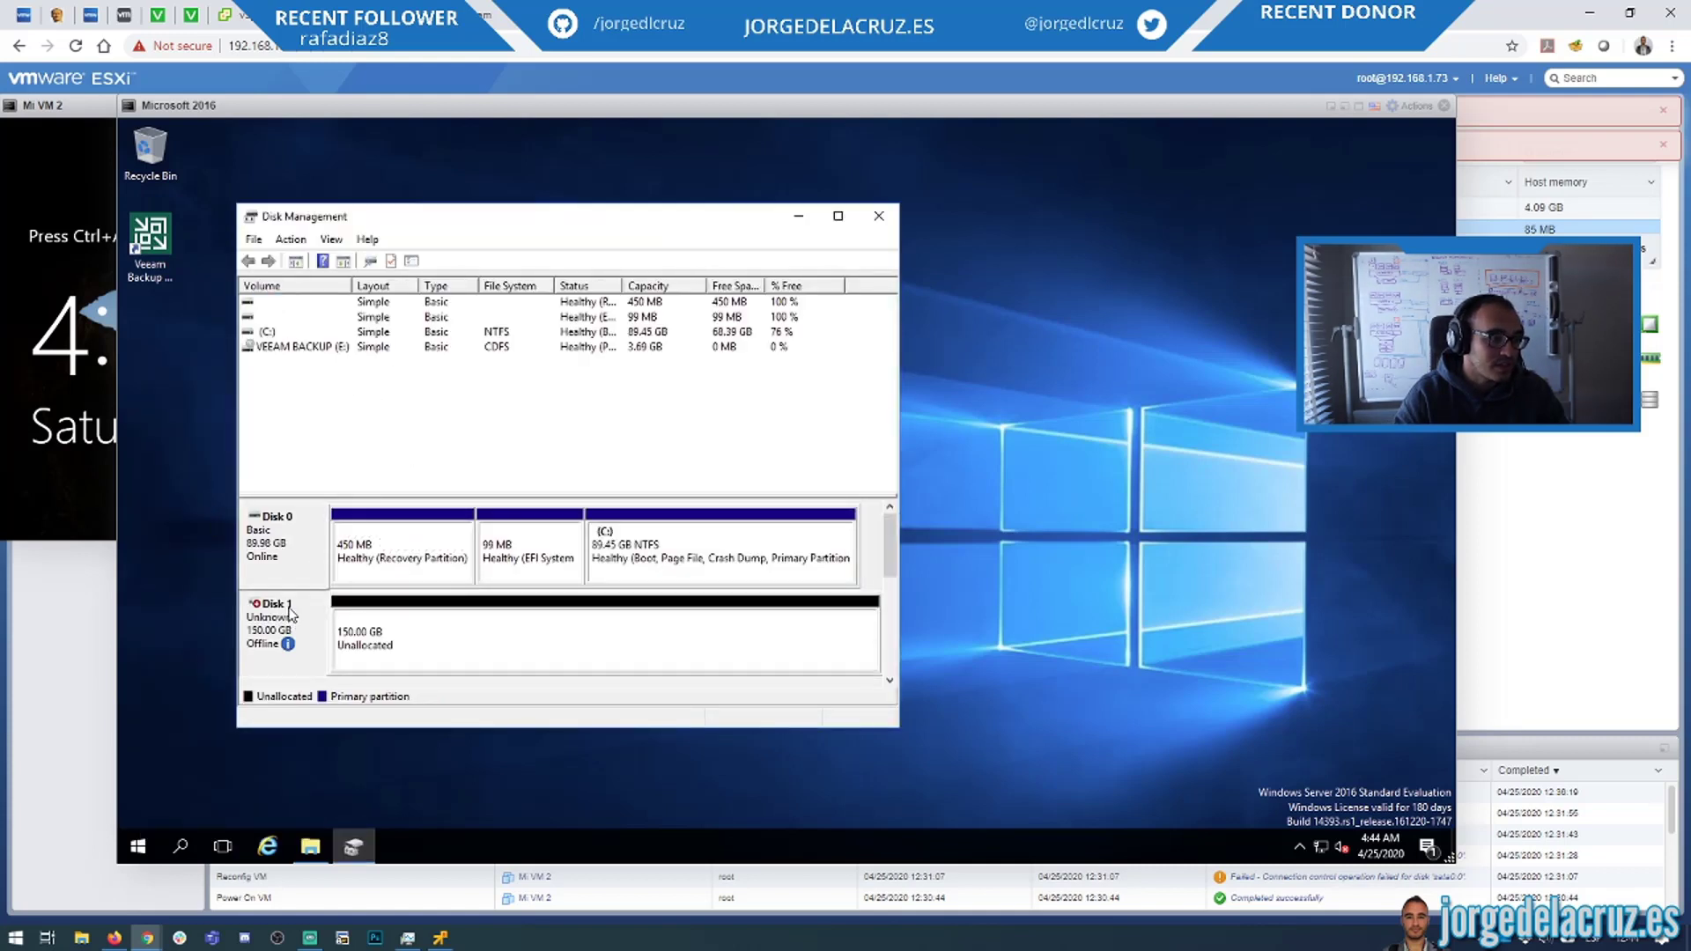
- Bring Disk 1 online and initialize it with the MBR partition style
right_click(288, 608)
left_click(326, 619)
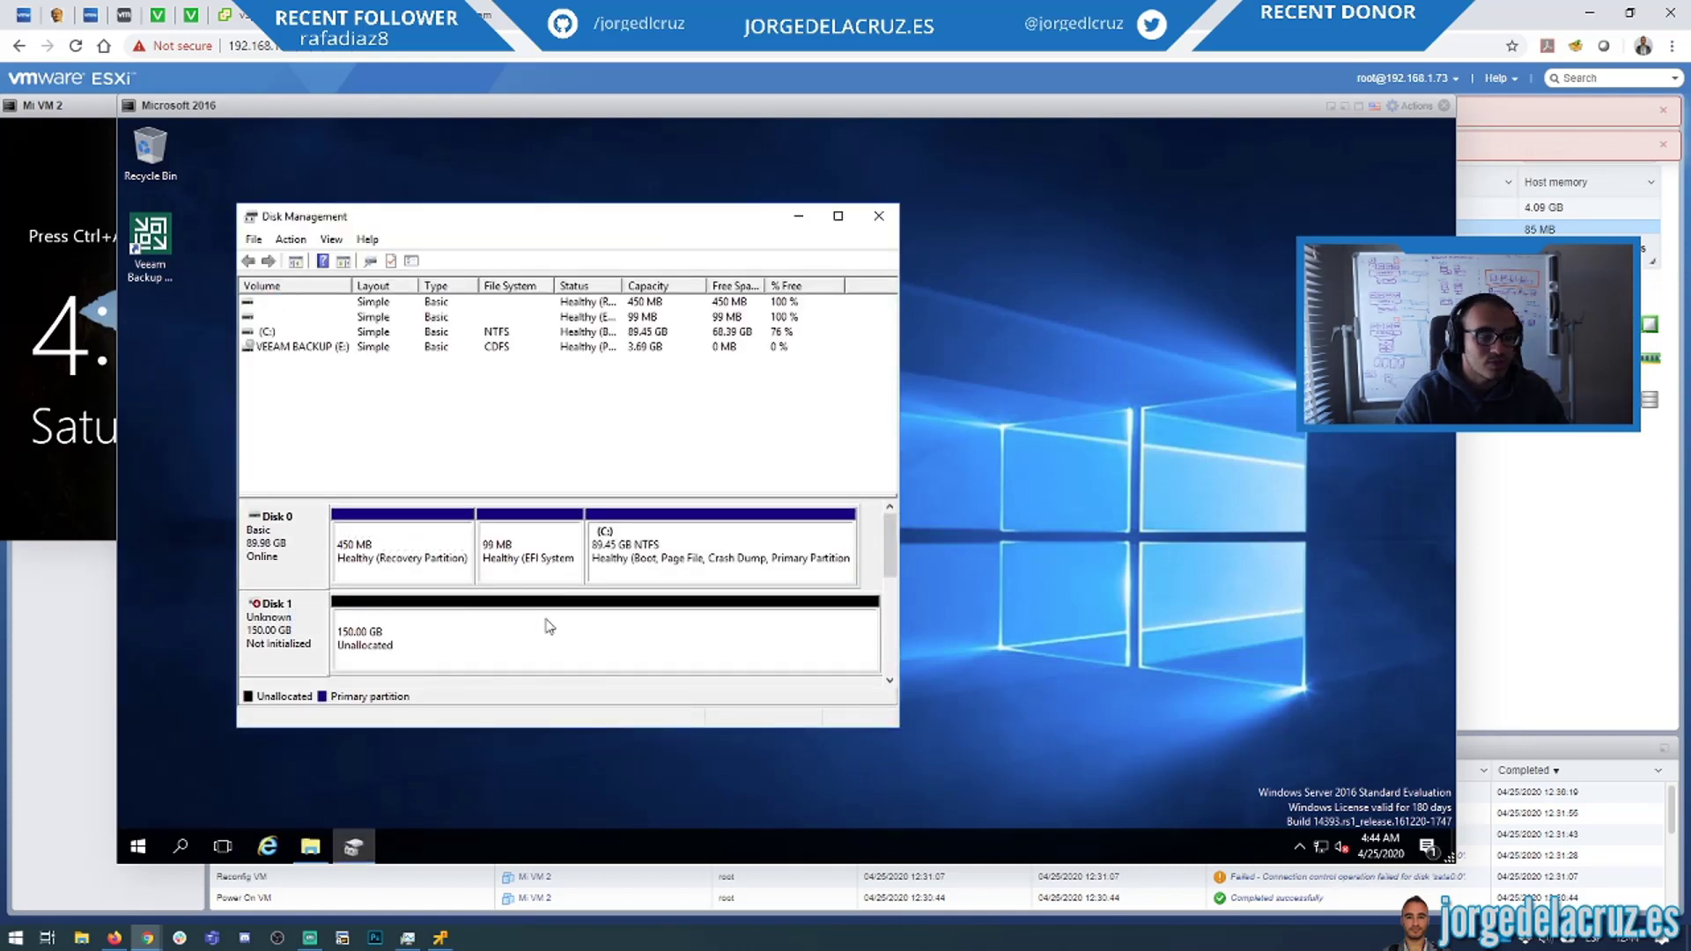
right_click(307, 625)
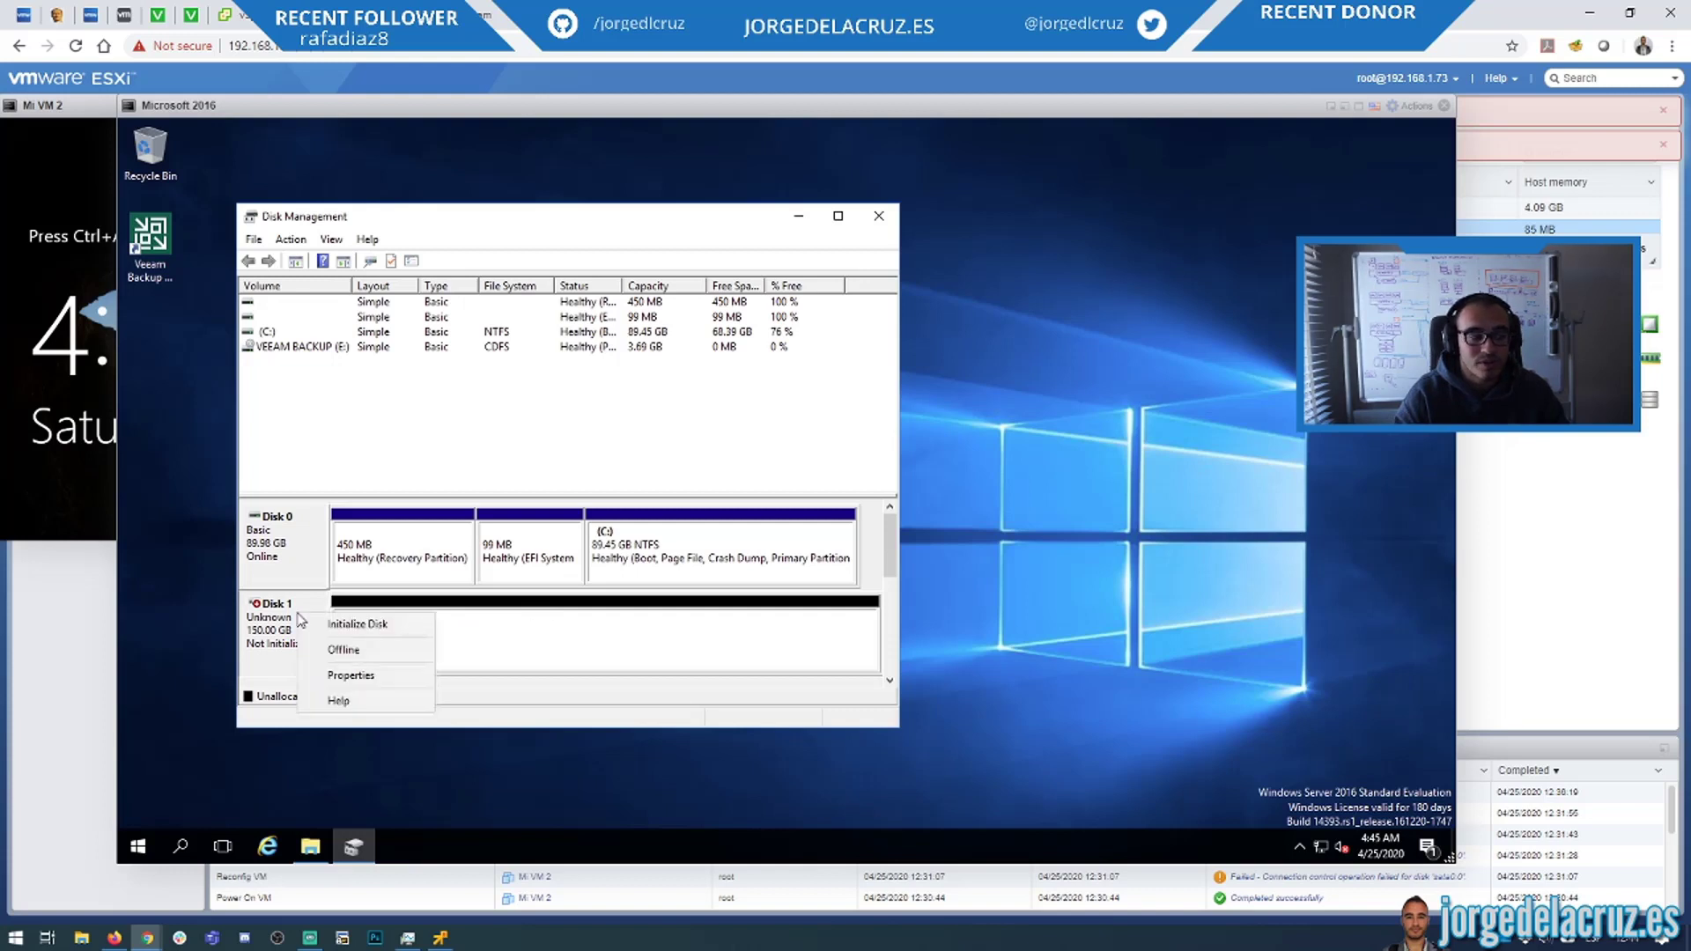
left_click(322, 626)
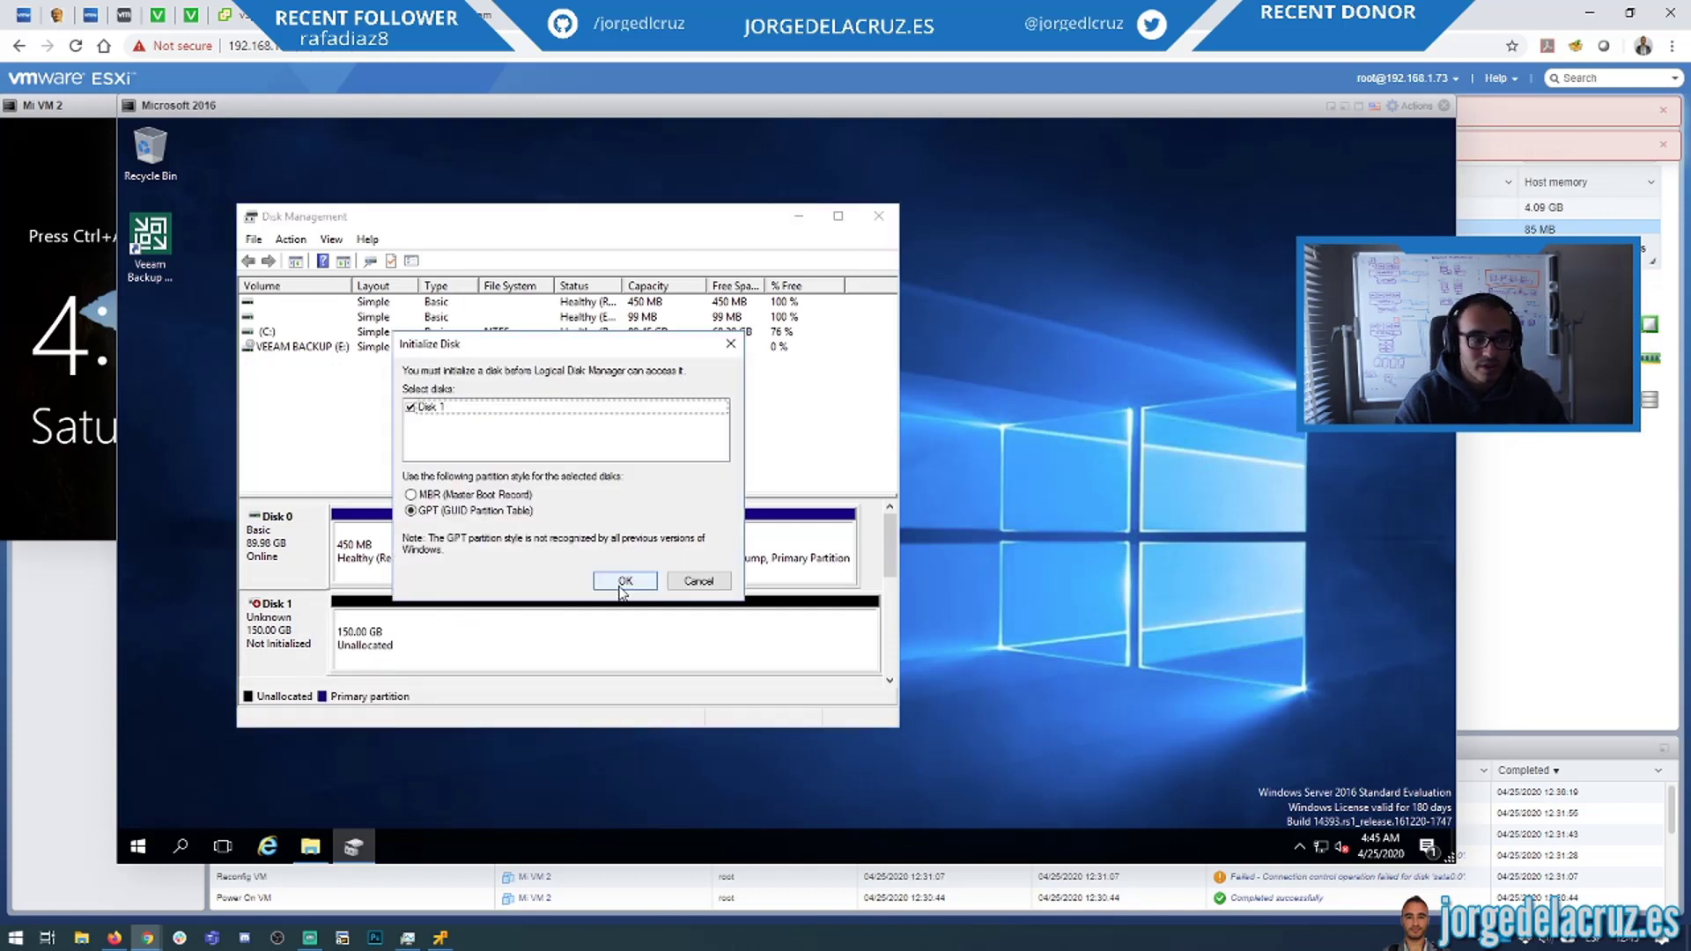
left_click(438, 496)
left_click(625, 581)
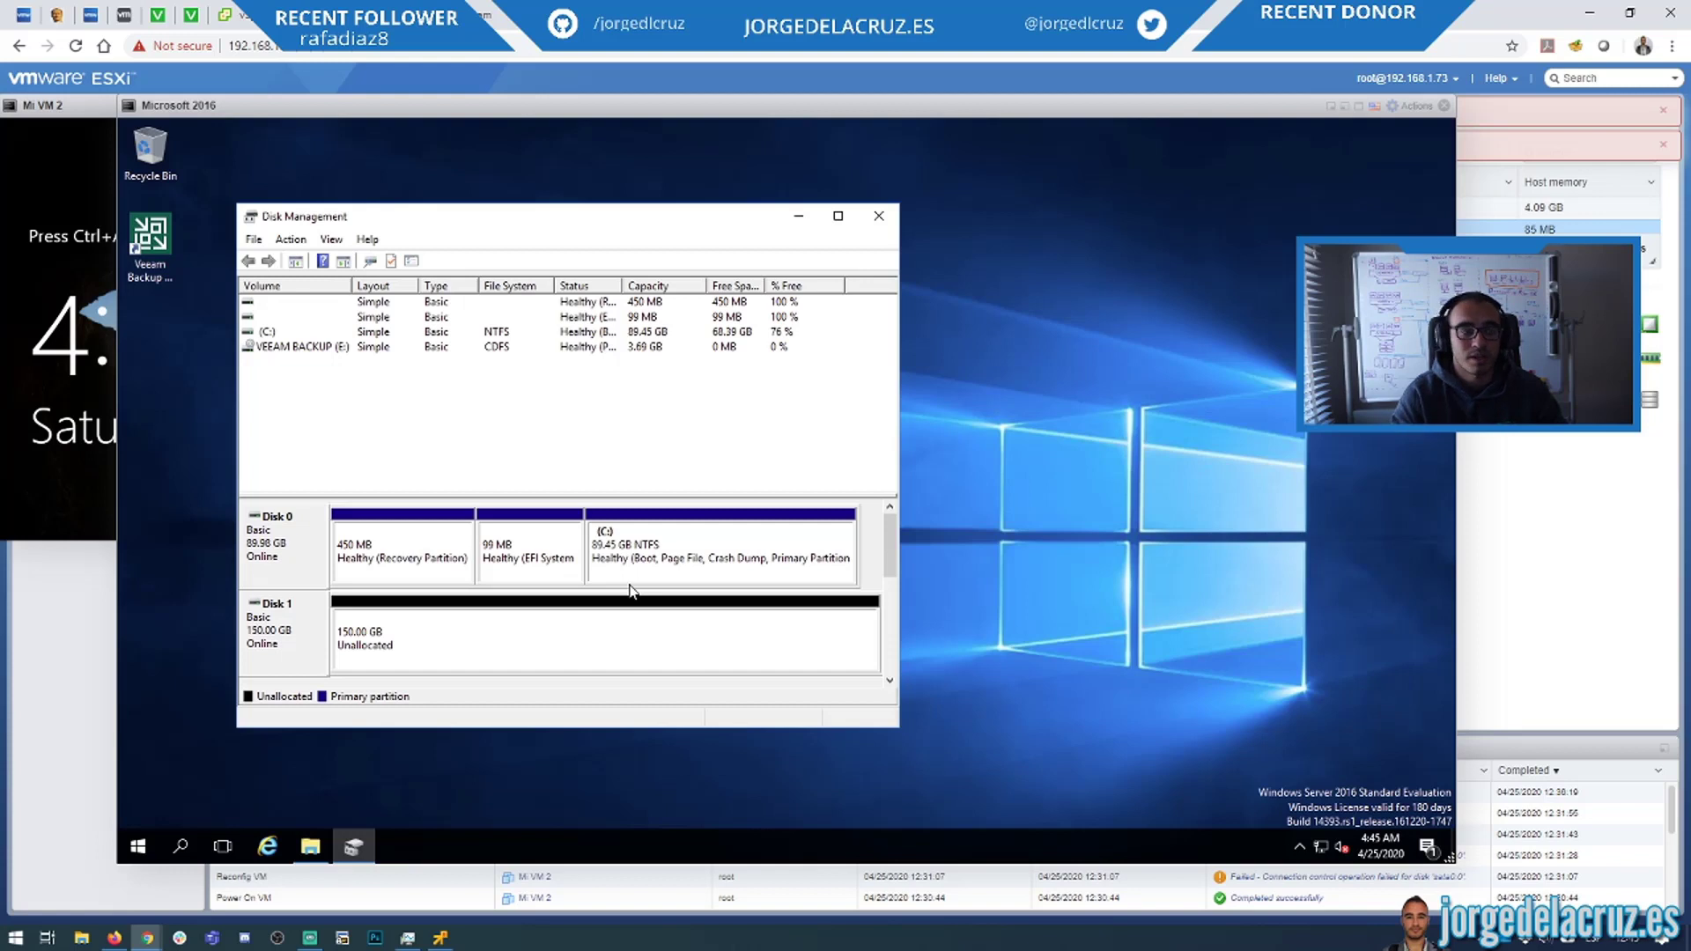
- Start a new simple volume on Disk 1 with the default size and drive letter F
right_click(551, 631)
left_click(568, 642)
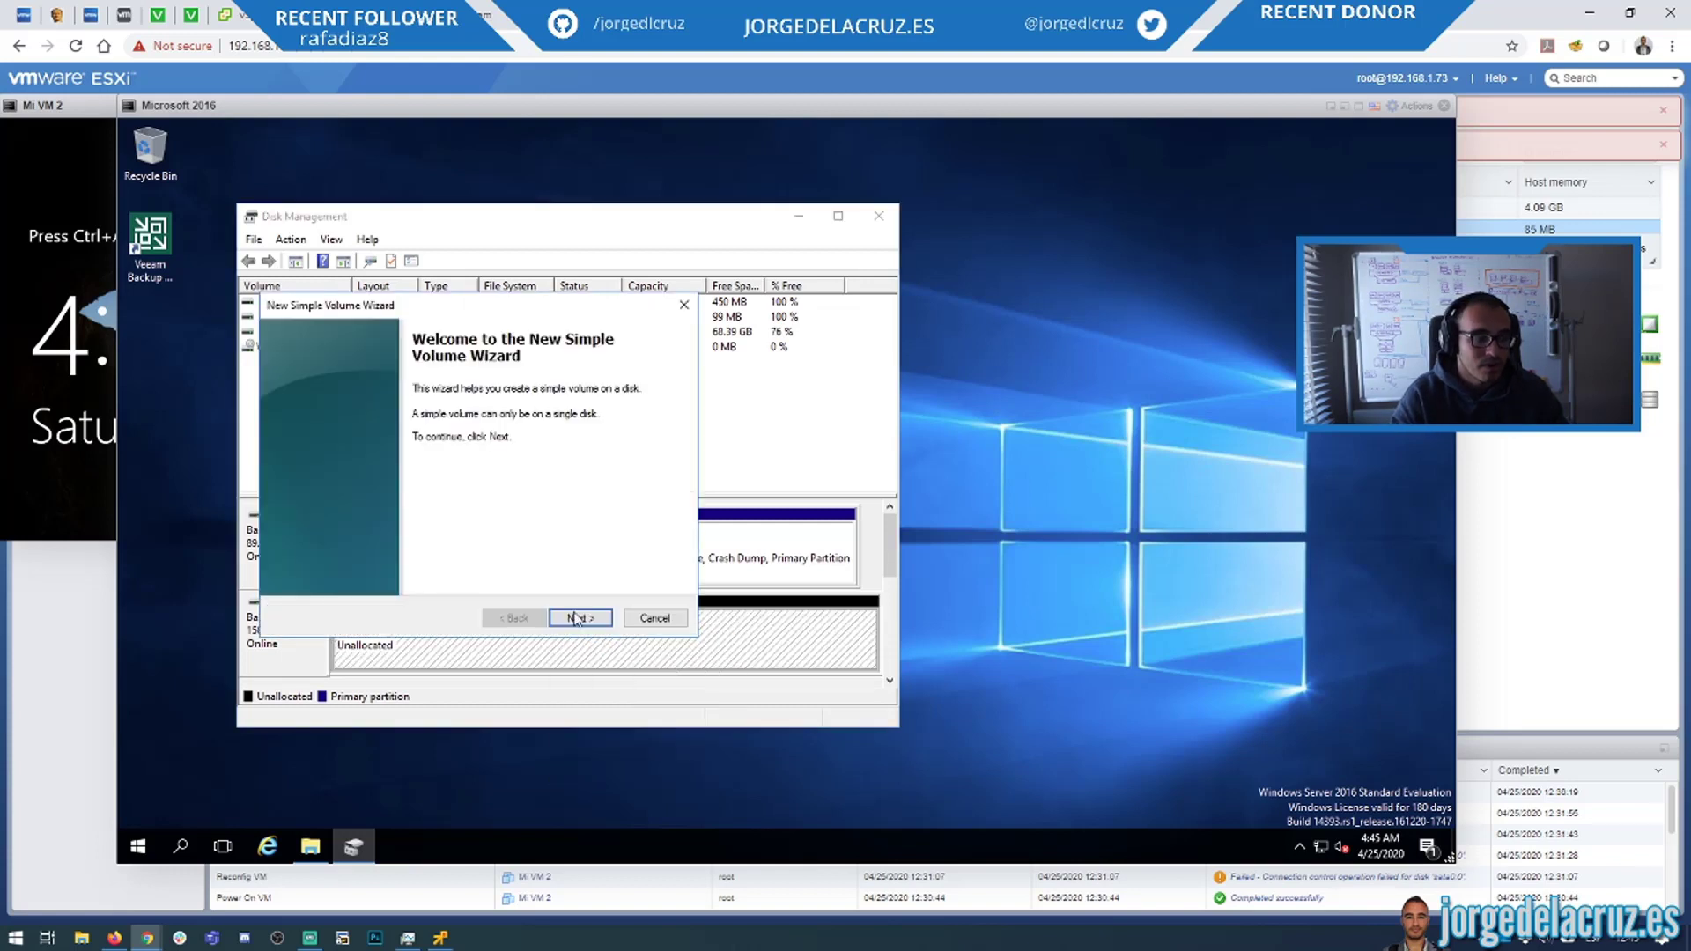
left_click(585, 622)
left_click(583, 619)
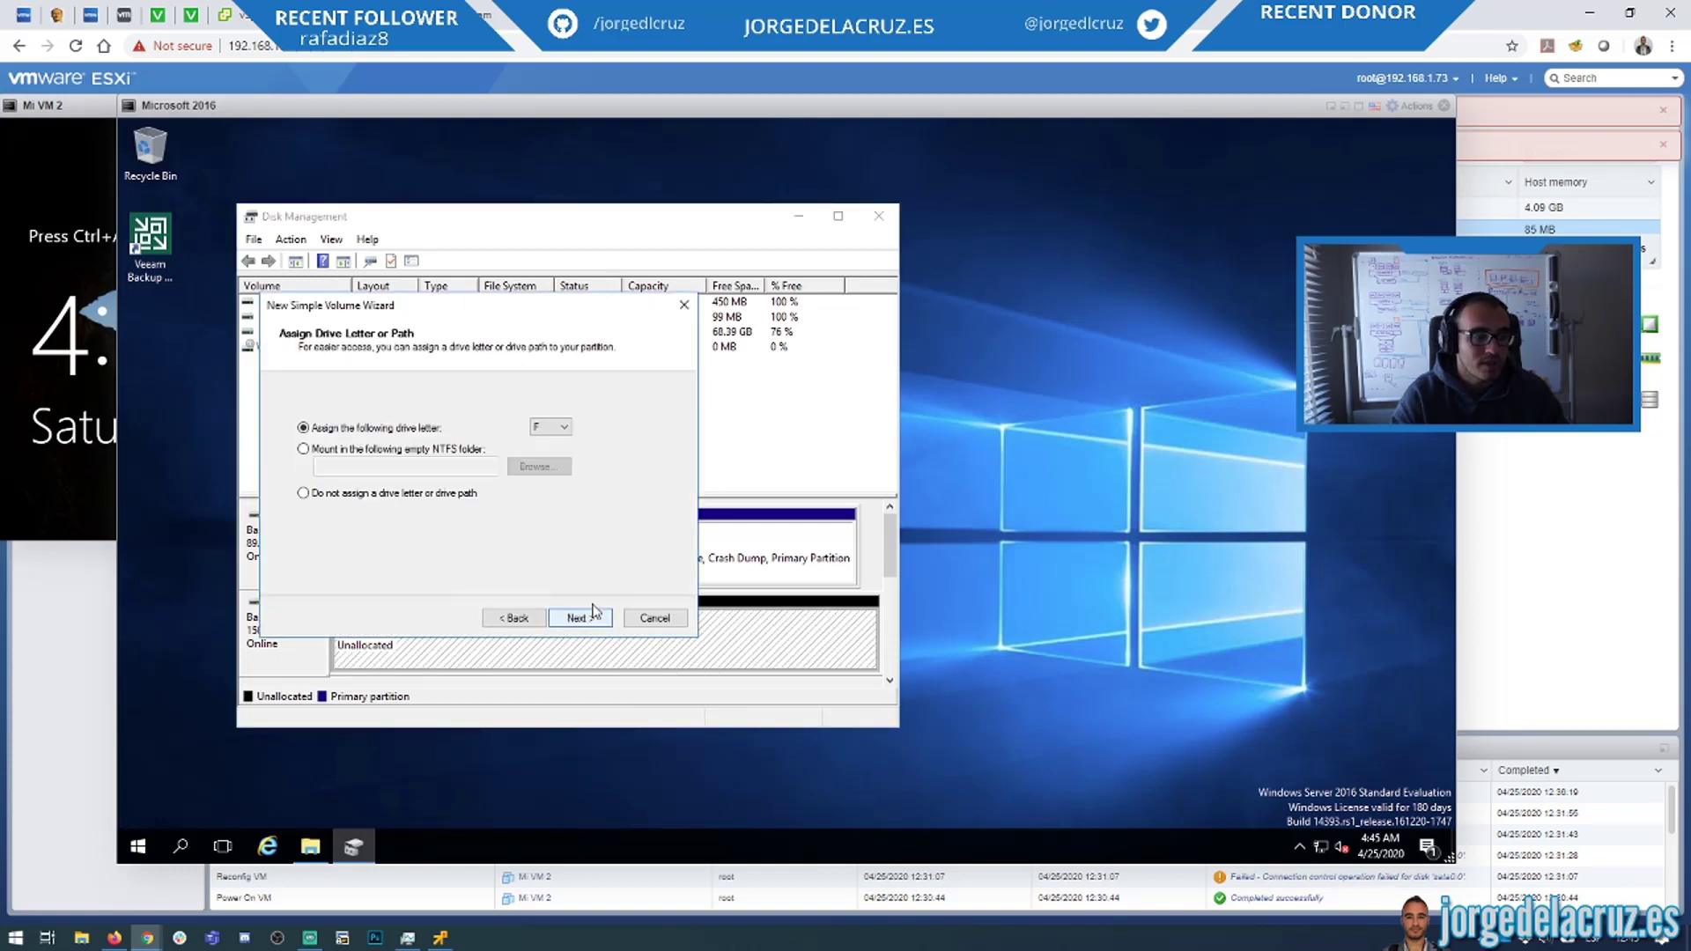
left_click(582, 617)
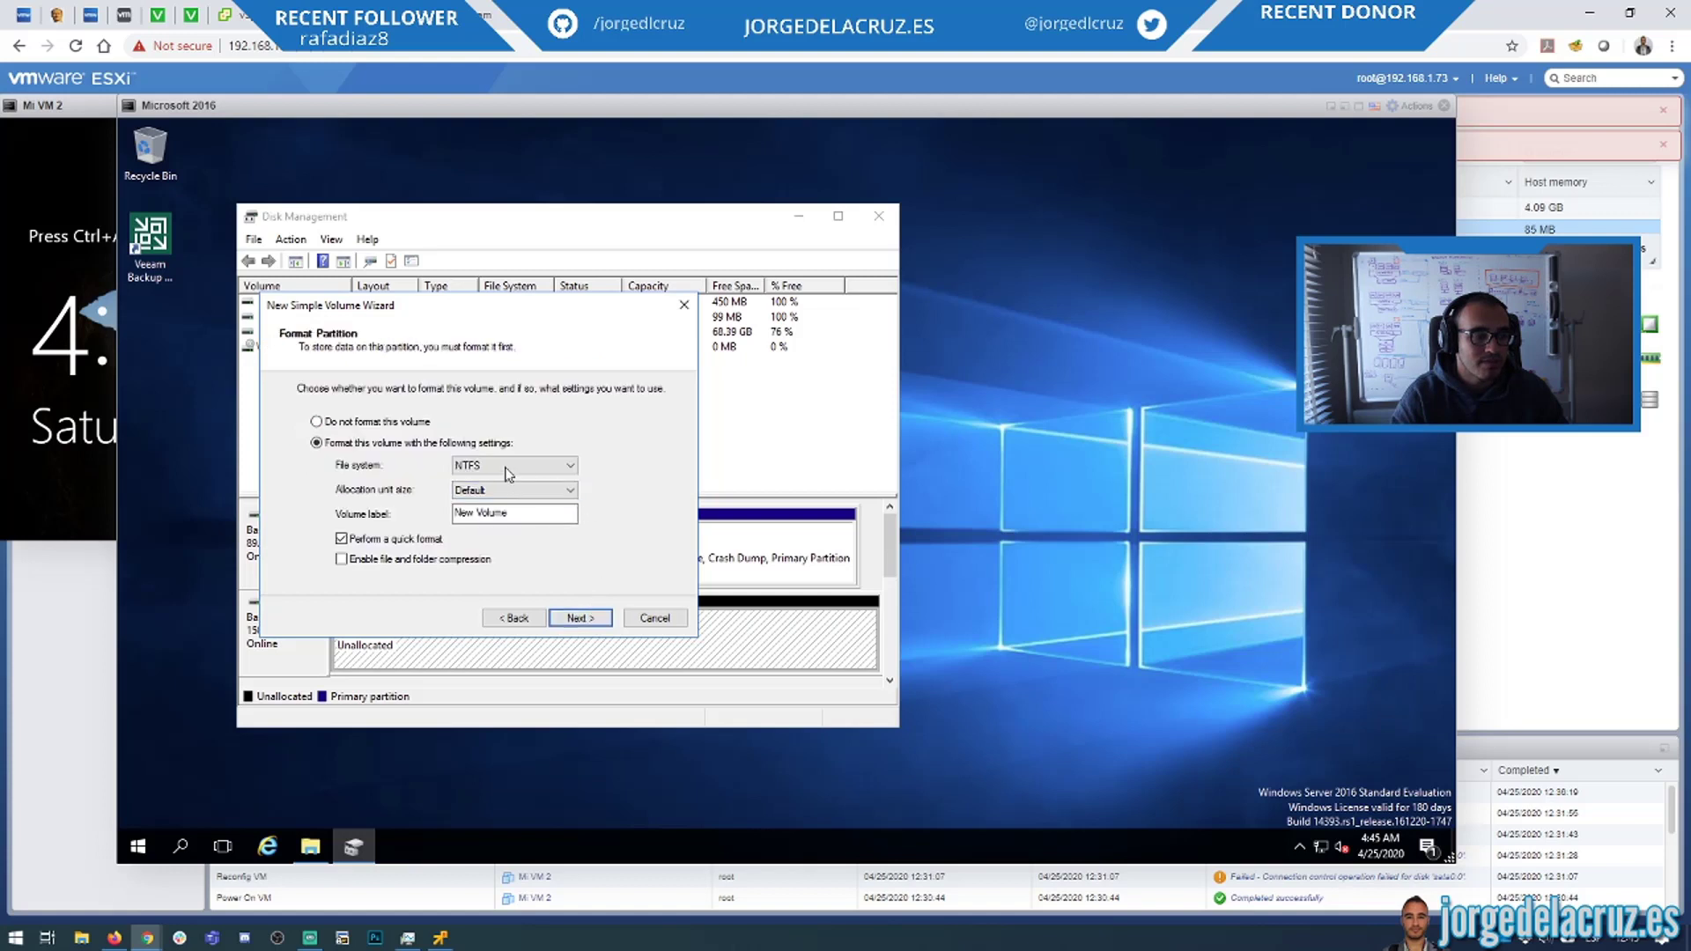
- Format the volume as ReFS with 64K allocation units, labelled VEEAM, and finish the wizard
left_click(515, 465)
left_click(475, 506)
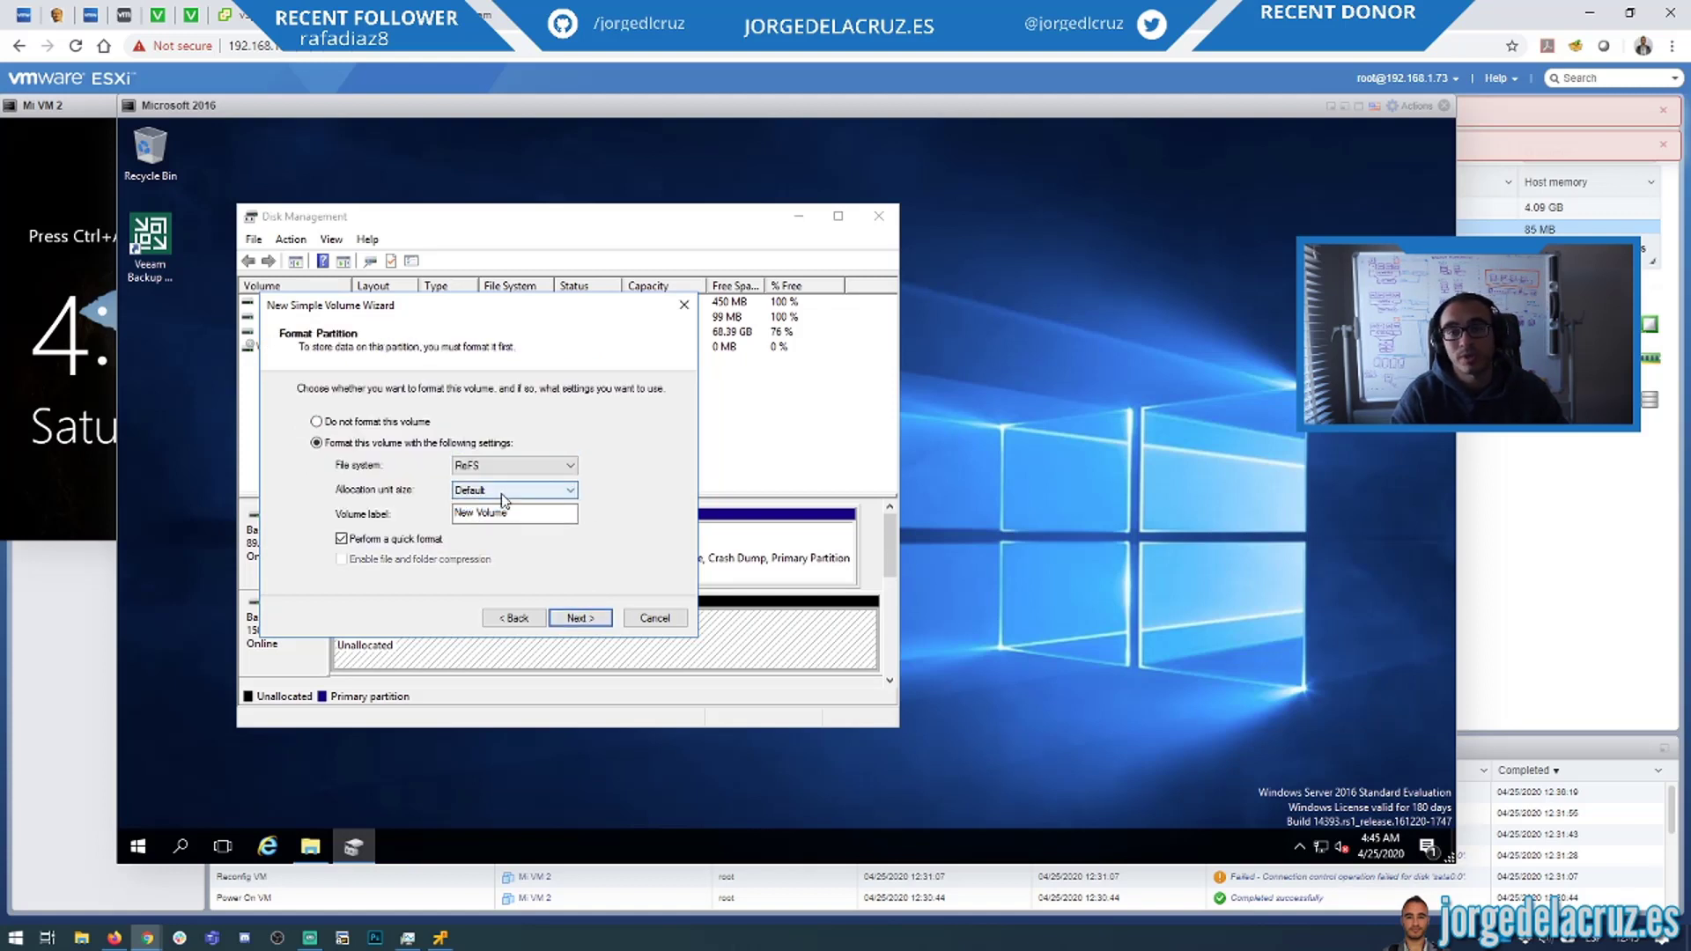
left_click(505, 500)
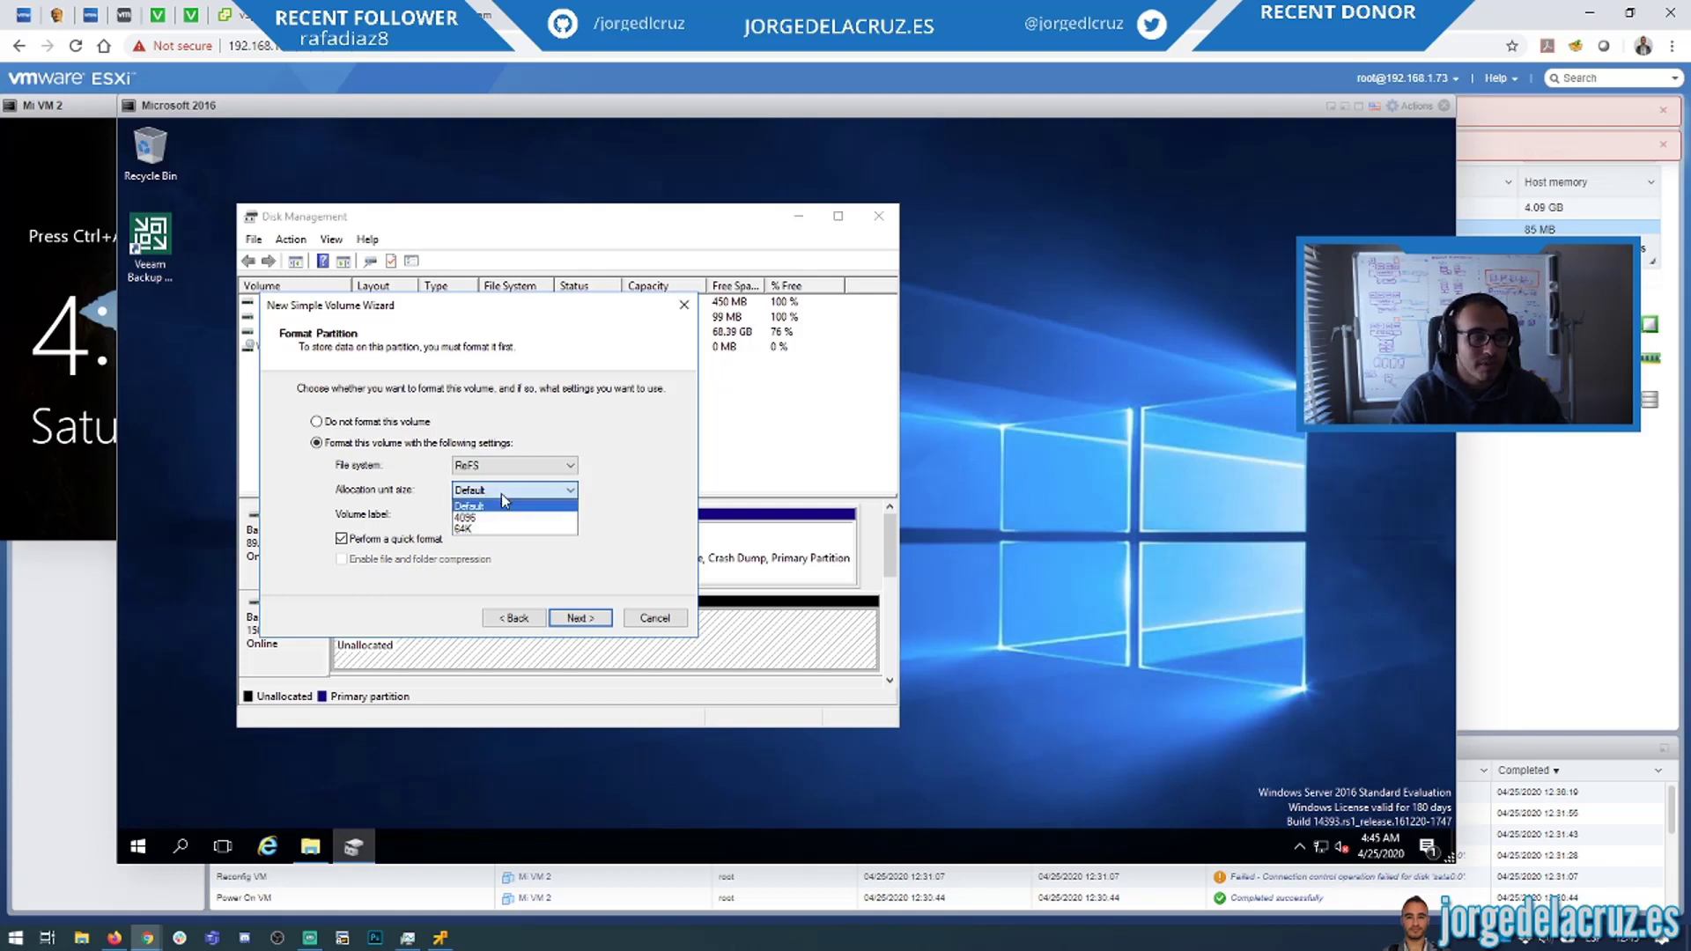
left_click(472, 530)
left_click_drag(529, 516, 421, 513)
type("VEEAM")
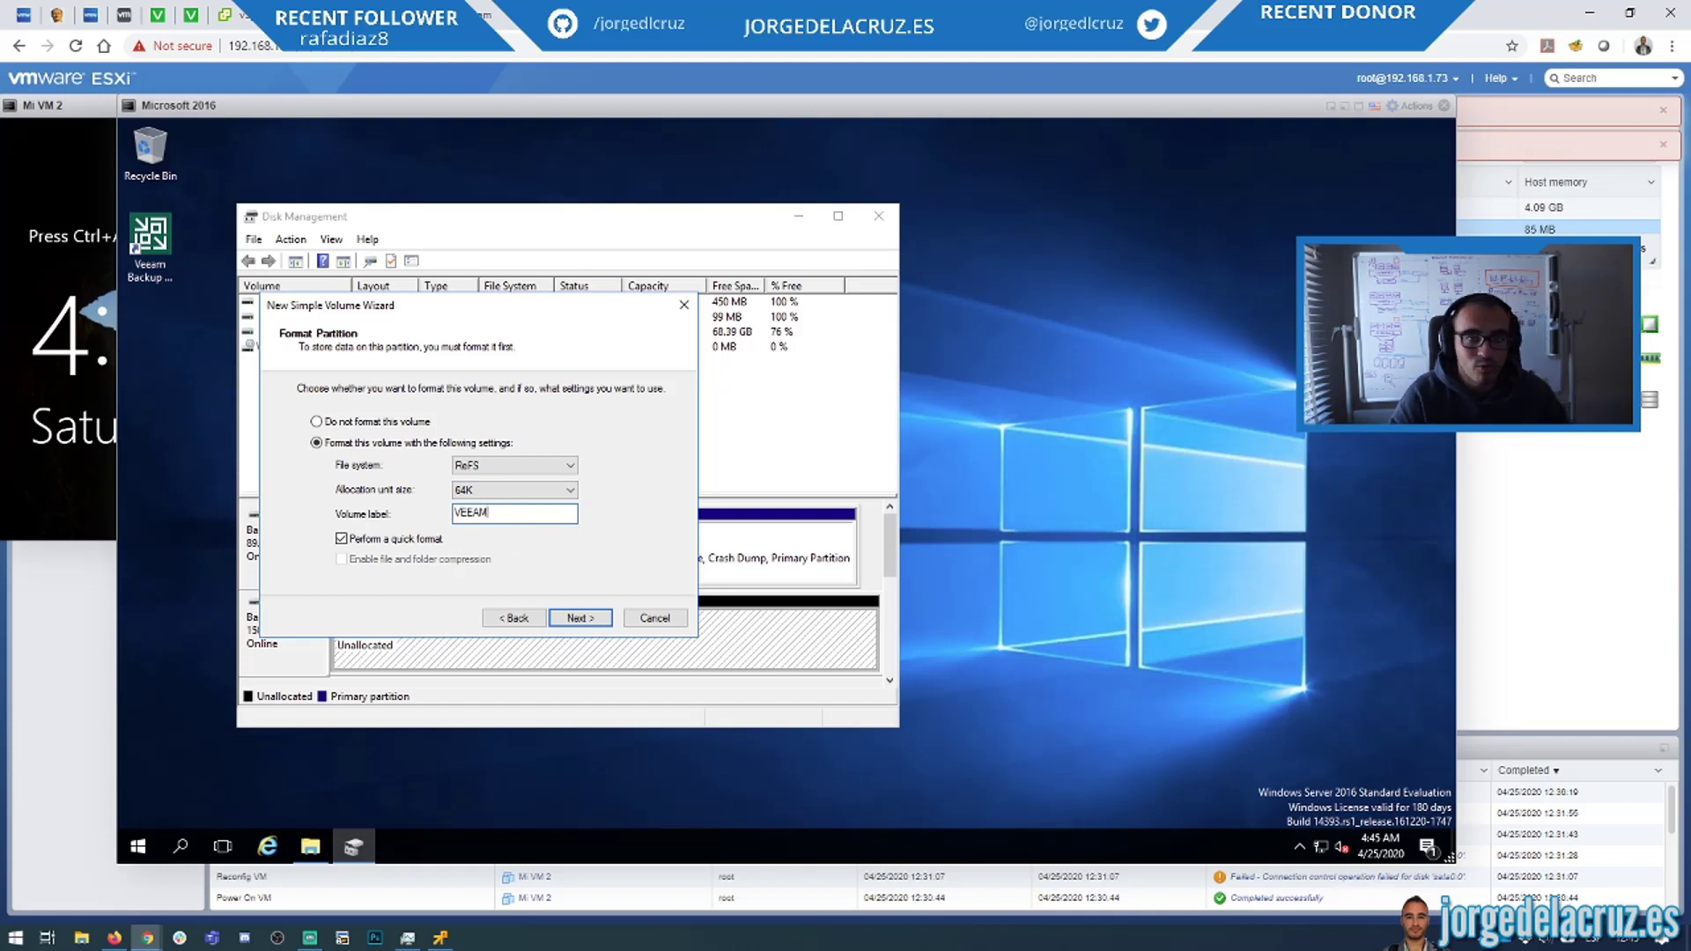
left_click(580, 619)
left_click(581, 619)
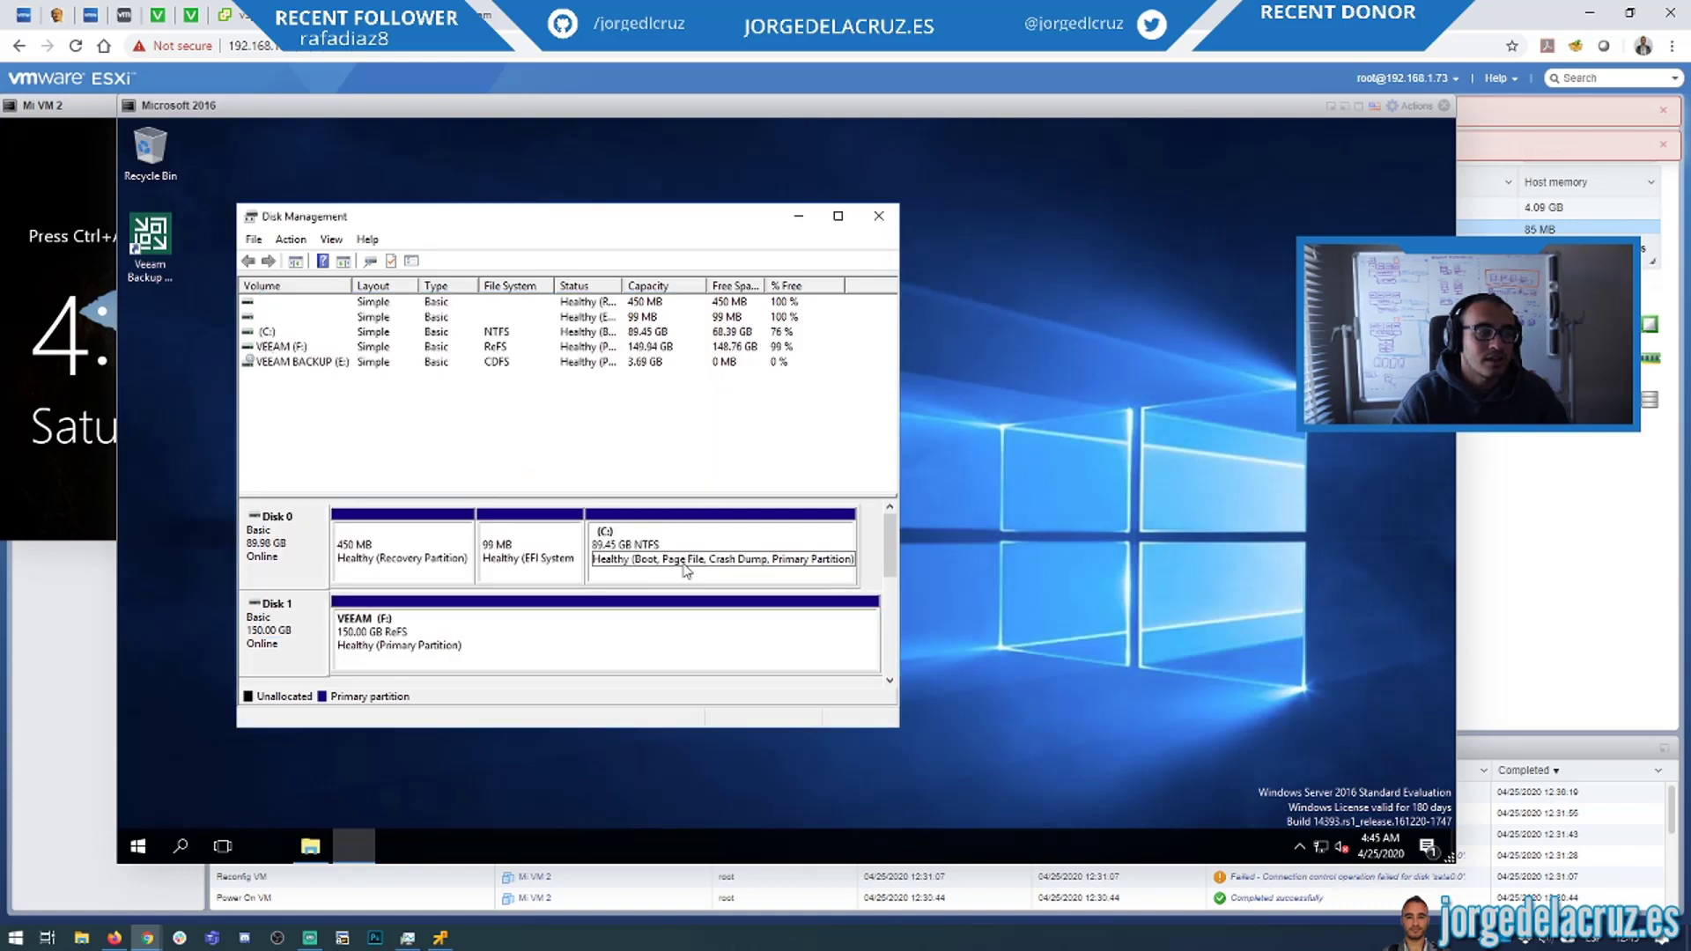
left_click_drag(552, 215, 673, 214)
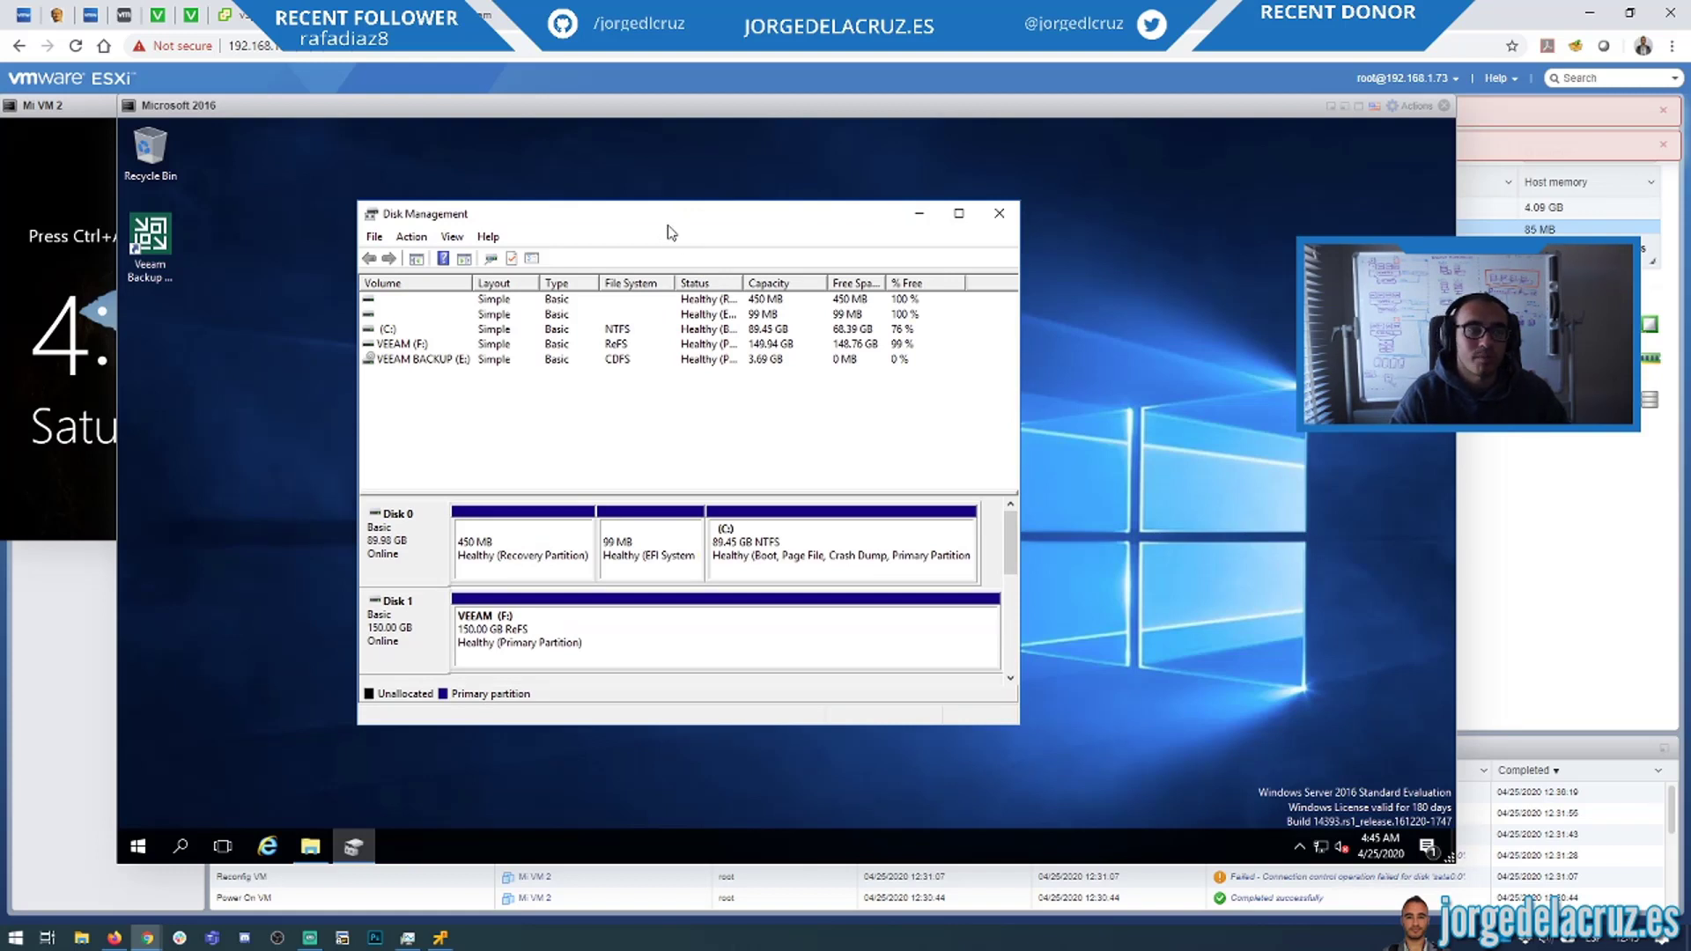
- Close Disk Management and launch the Veeam console connecting to localhost, then bring Mi VM 2 forward
left_click(1000, 214)
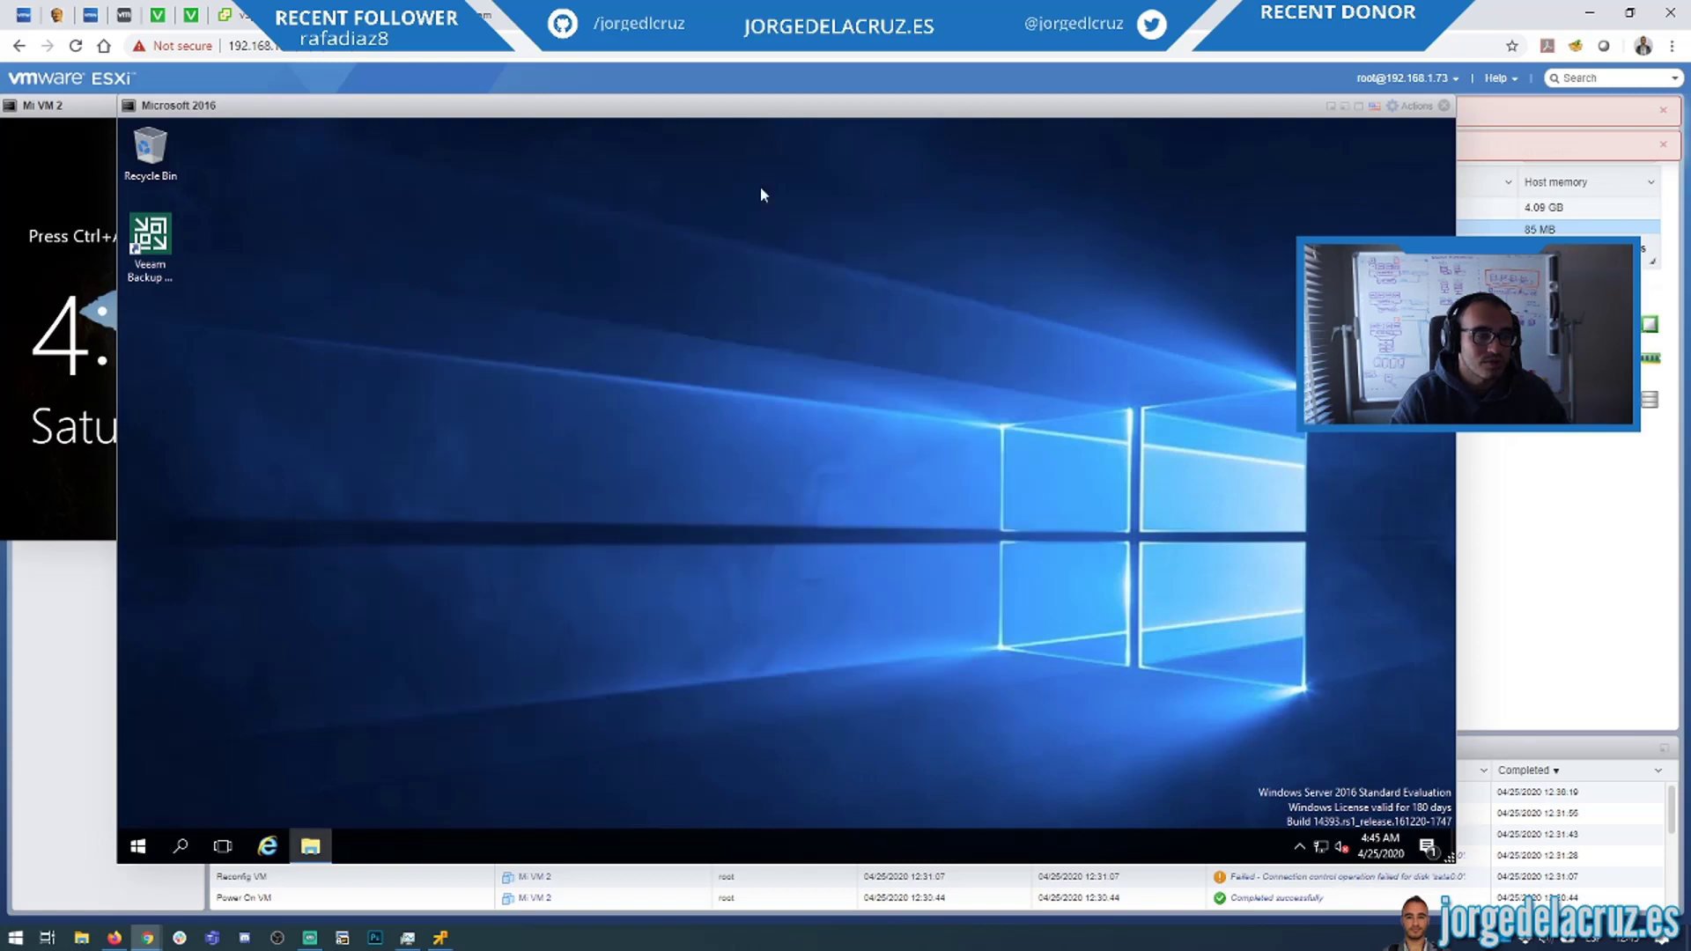
double_click(163, 240)
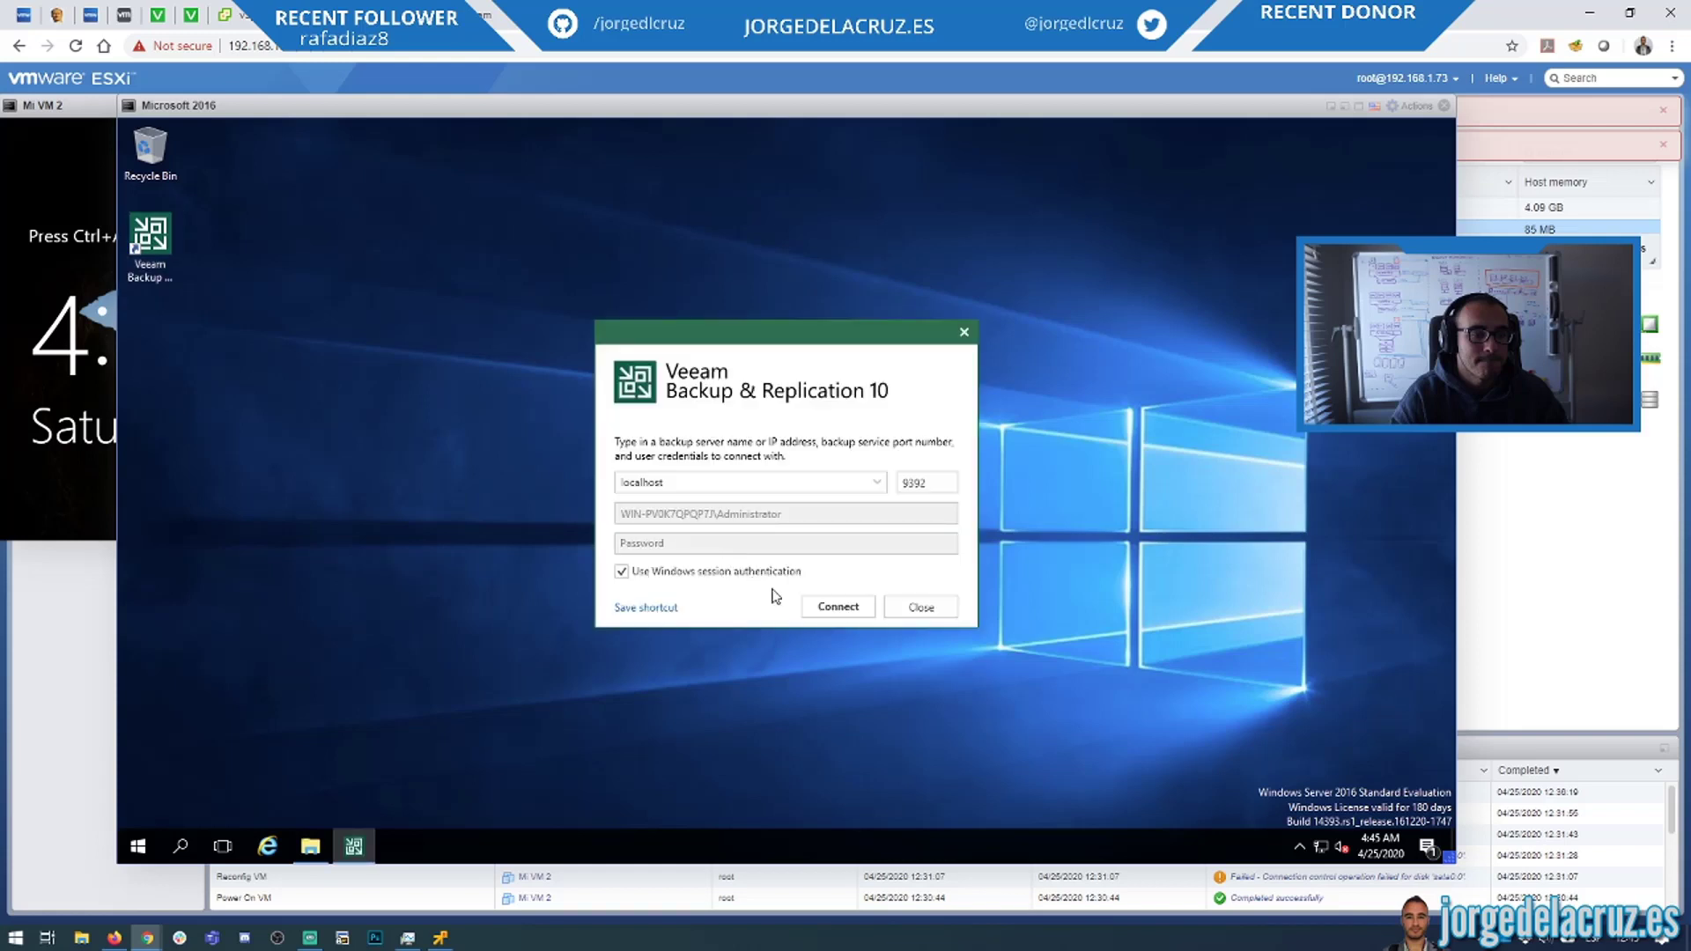
left_click(835, 607)
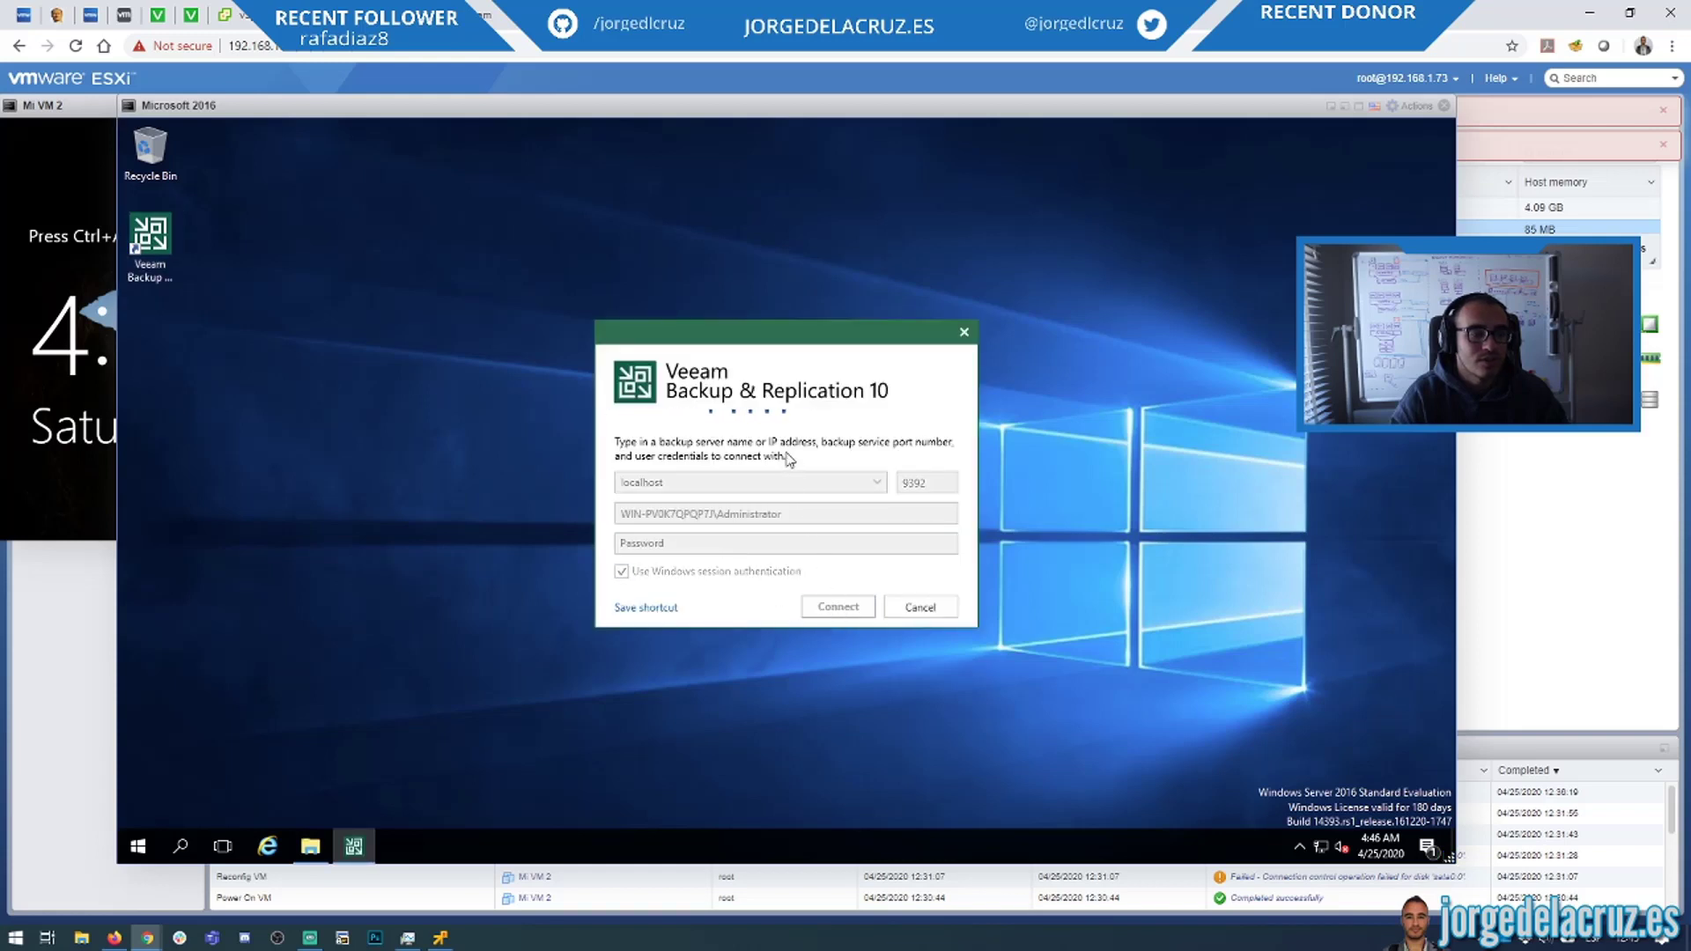
left_click(74, 104)
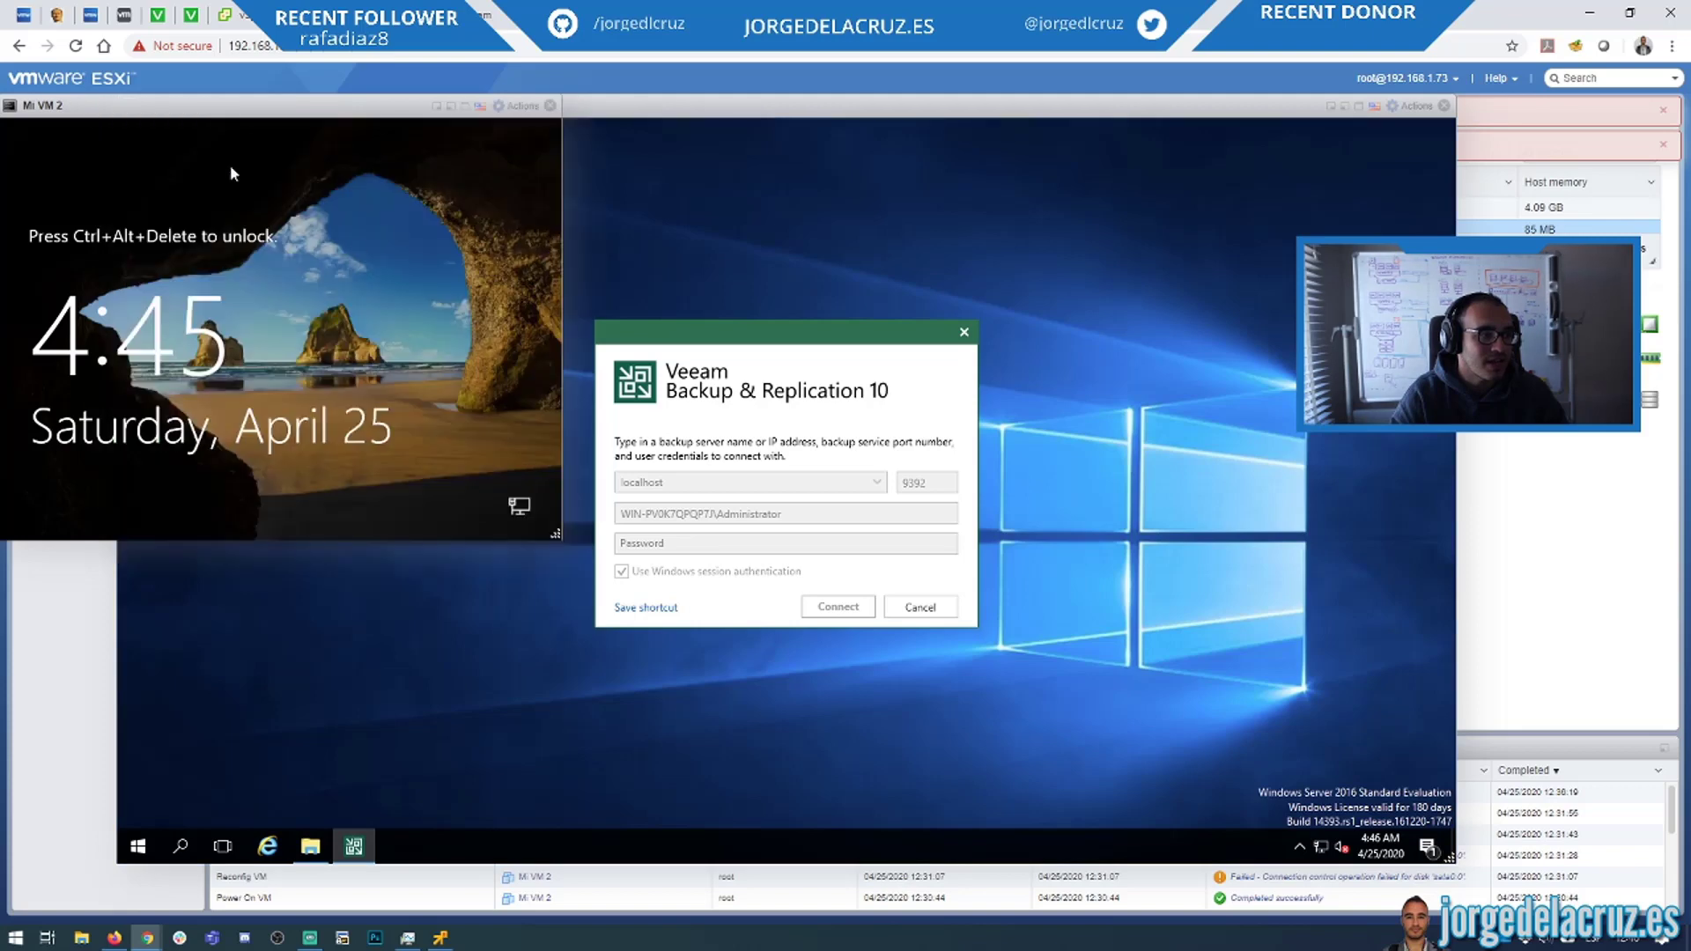
- Sign in to Mi VM 2 via Ctrl-Alt-Delete and enlarge its console window
left_click(519, 106)
mouse_move(534, 253)
left_click(554, 222)
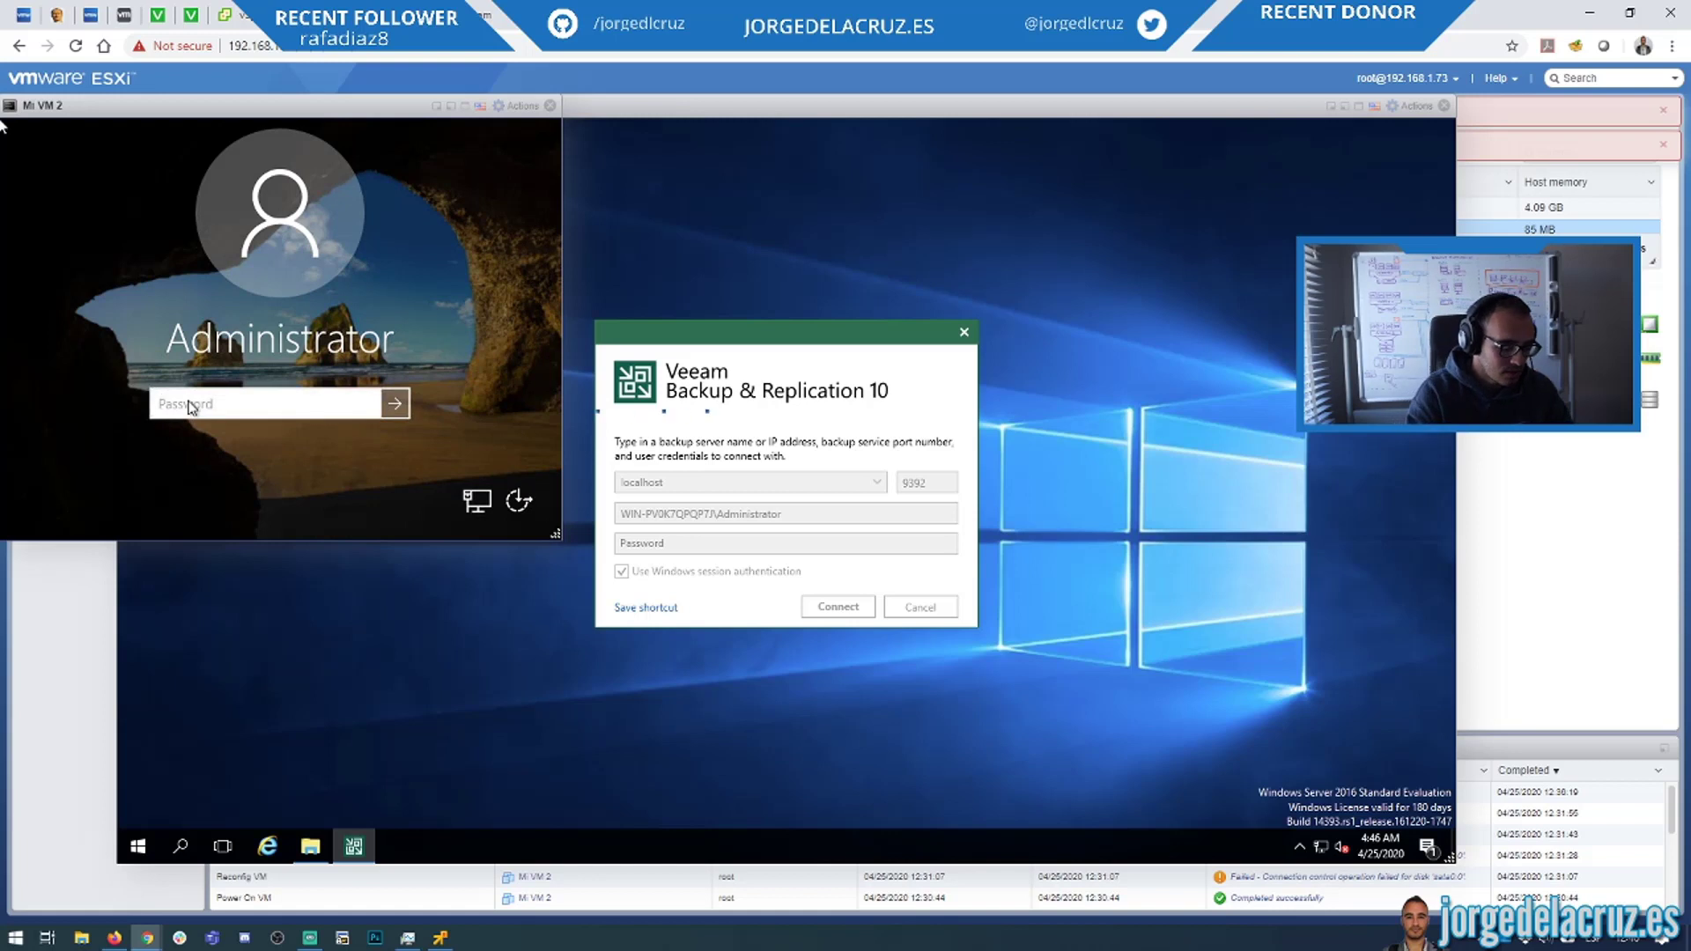
type("••••••••••••••")
key("Return")
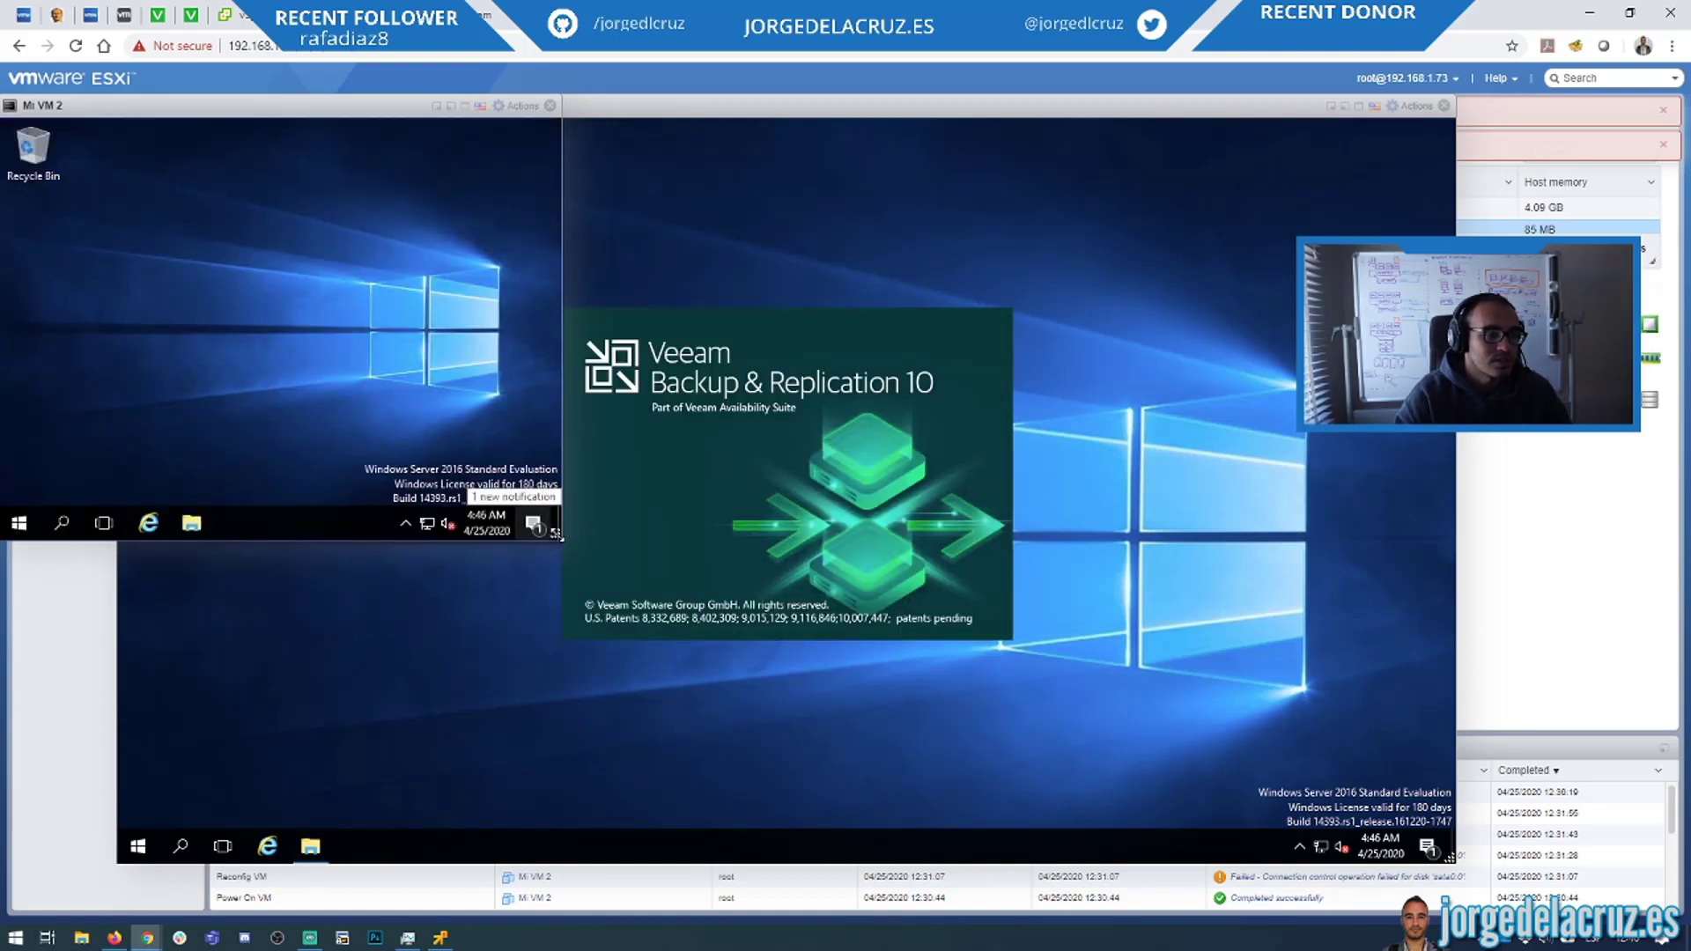
left_click_drag(555, 533, 670, 727)
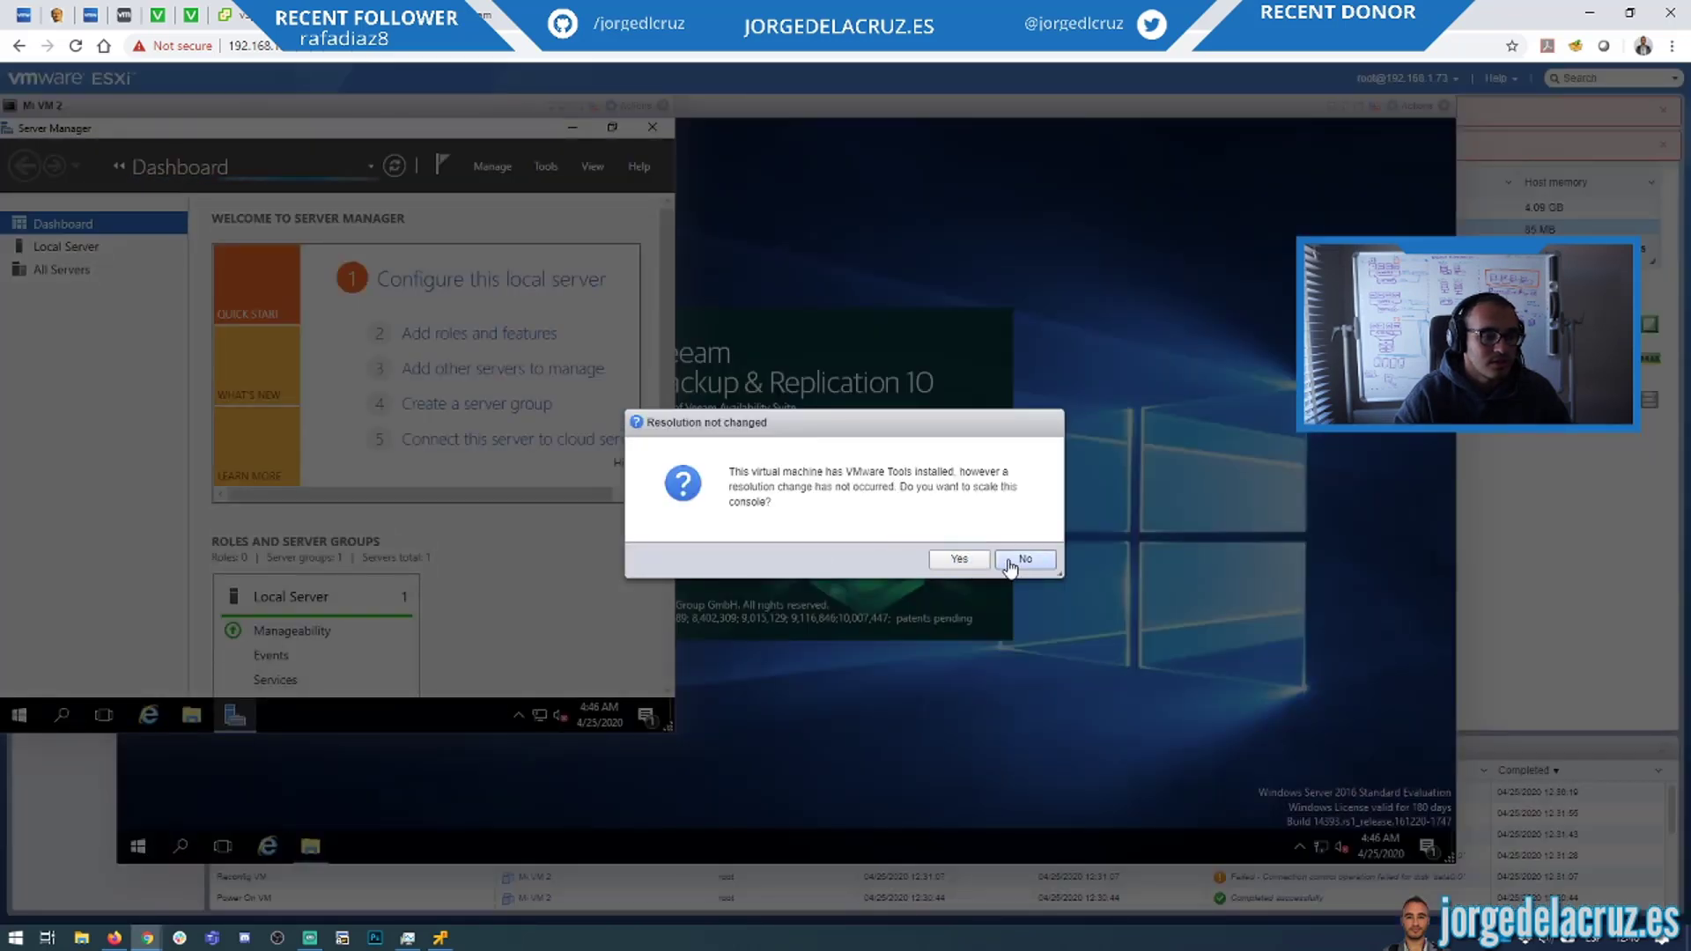
left_click(959, 559)
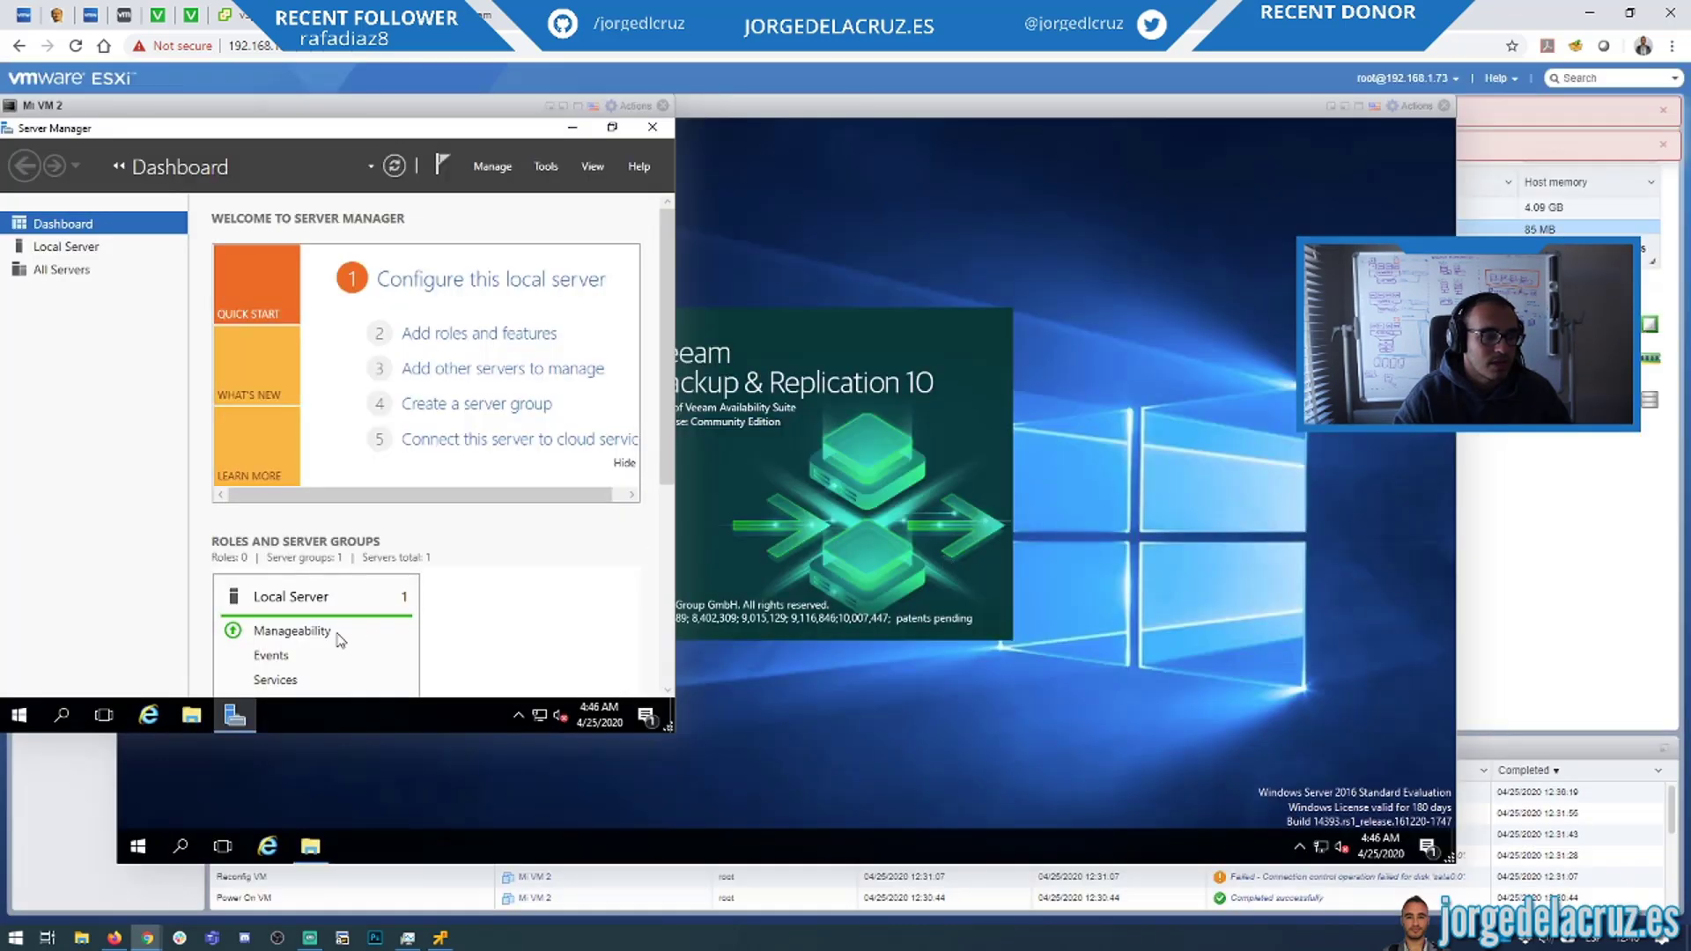
- Open Windows Firewall with Advanced Security from the Start menu search
right_click(13, 717)
left_click(18, 718)
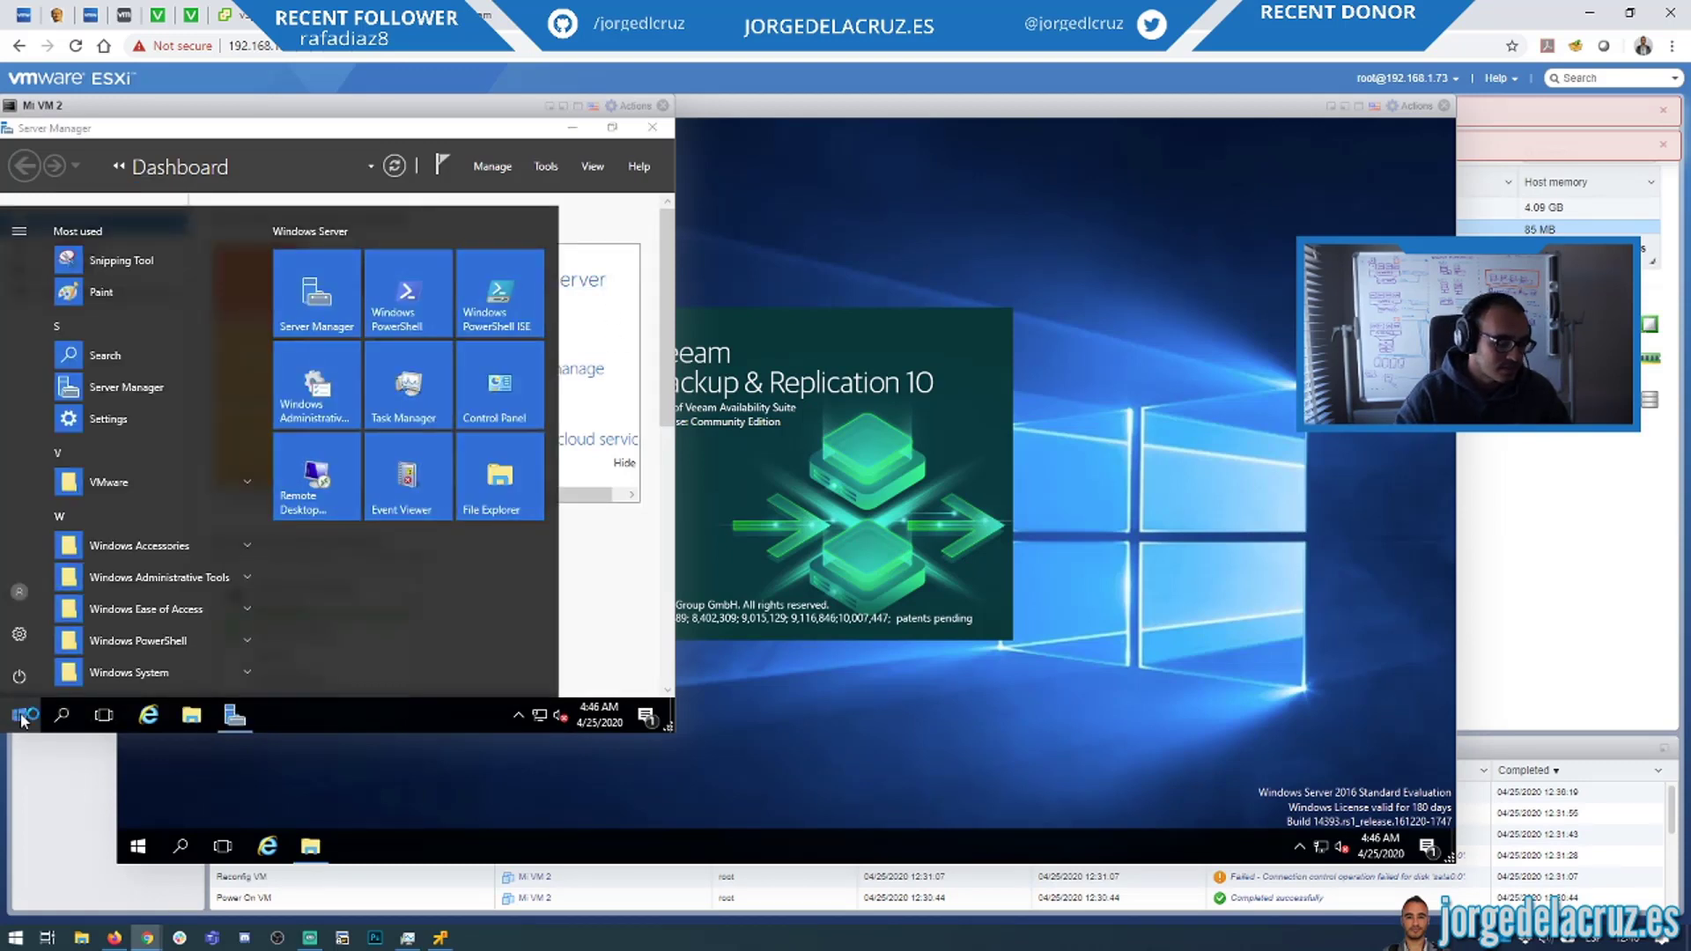
left_click(22, 720)
left_click(21, 719)
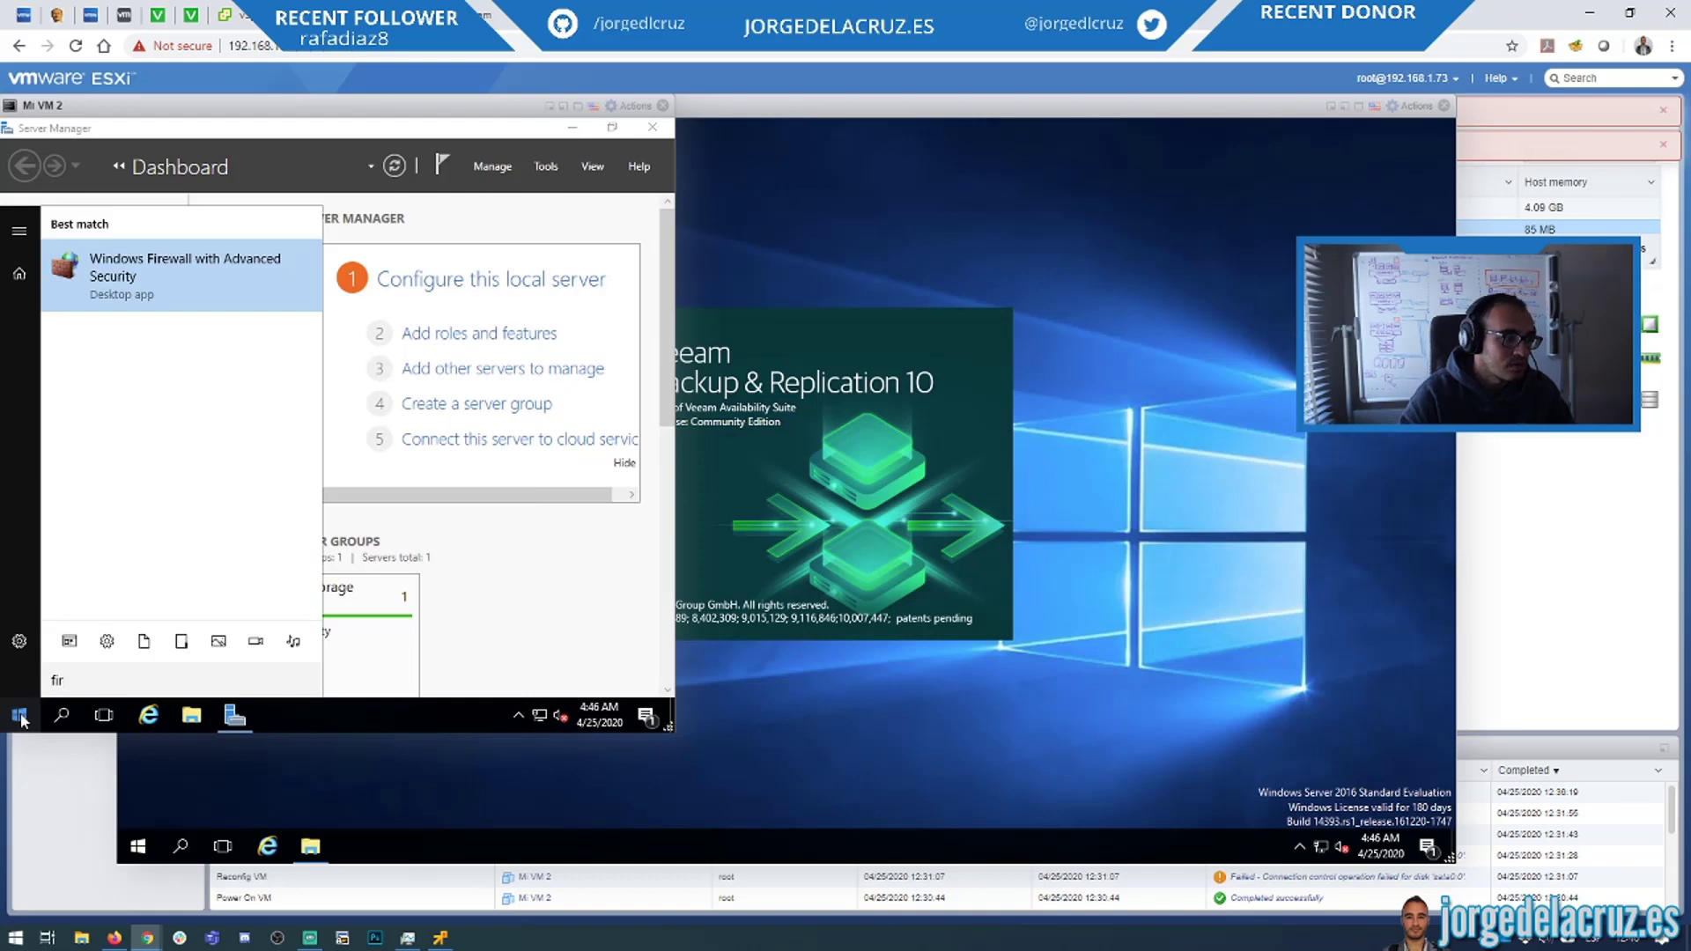
left_click(176, 266)
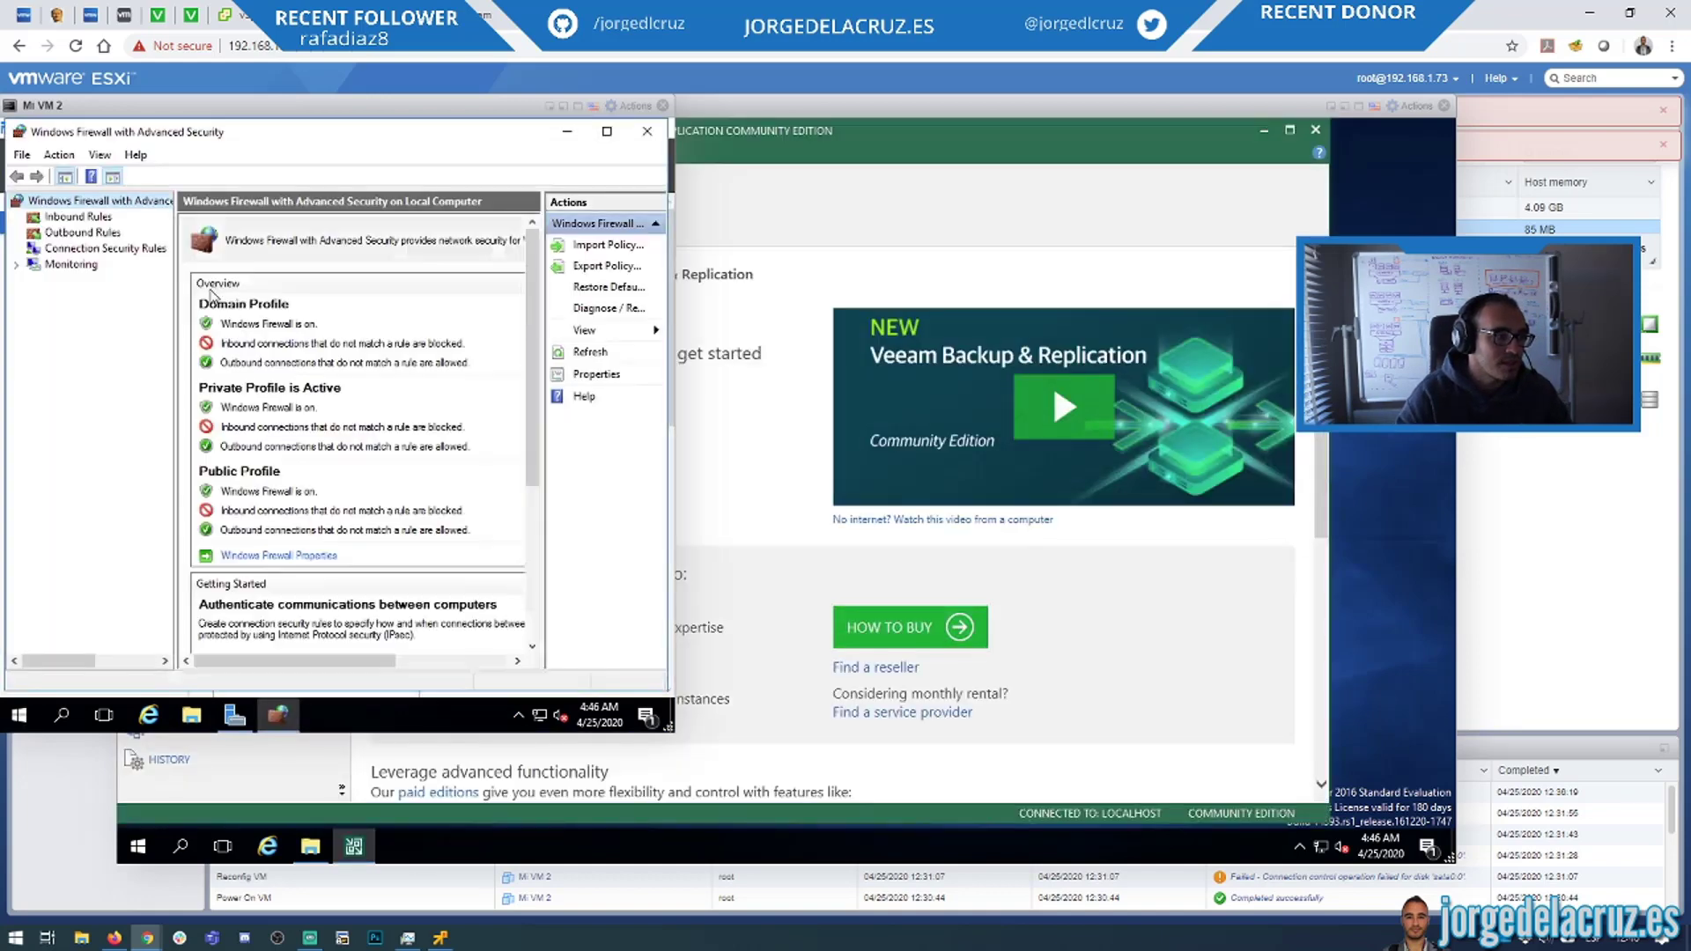
- Allow inbound connections on the Domain, Private and Public profiles, apply, and close the firewall and Server Manager
left_click(587, 373)
left_click(405, 342)
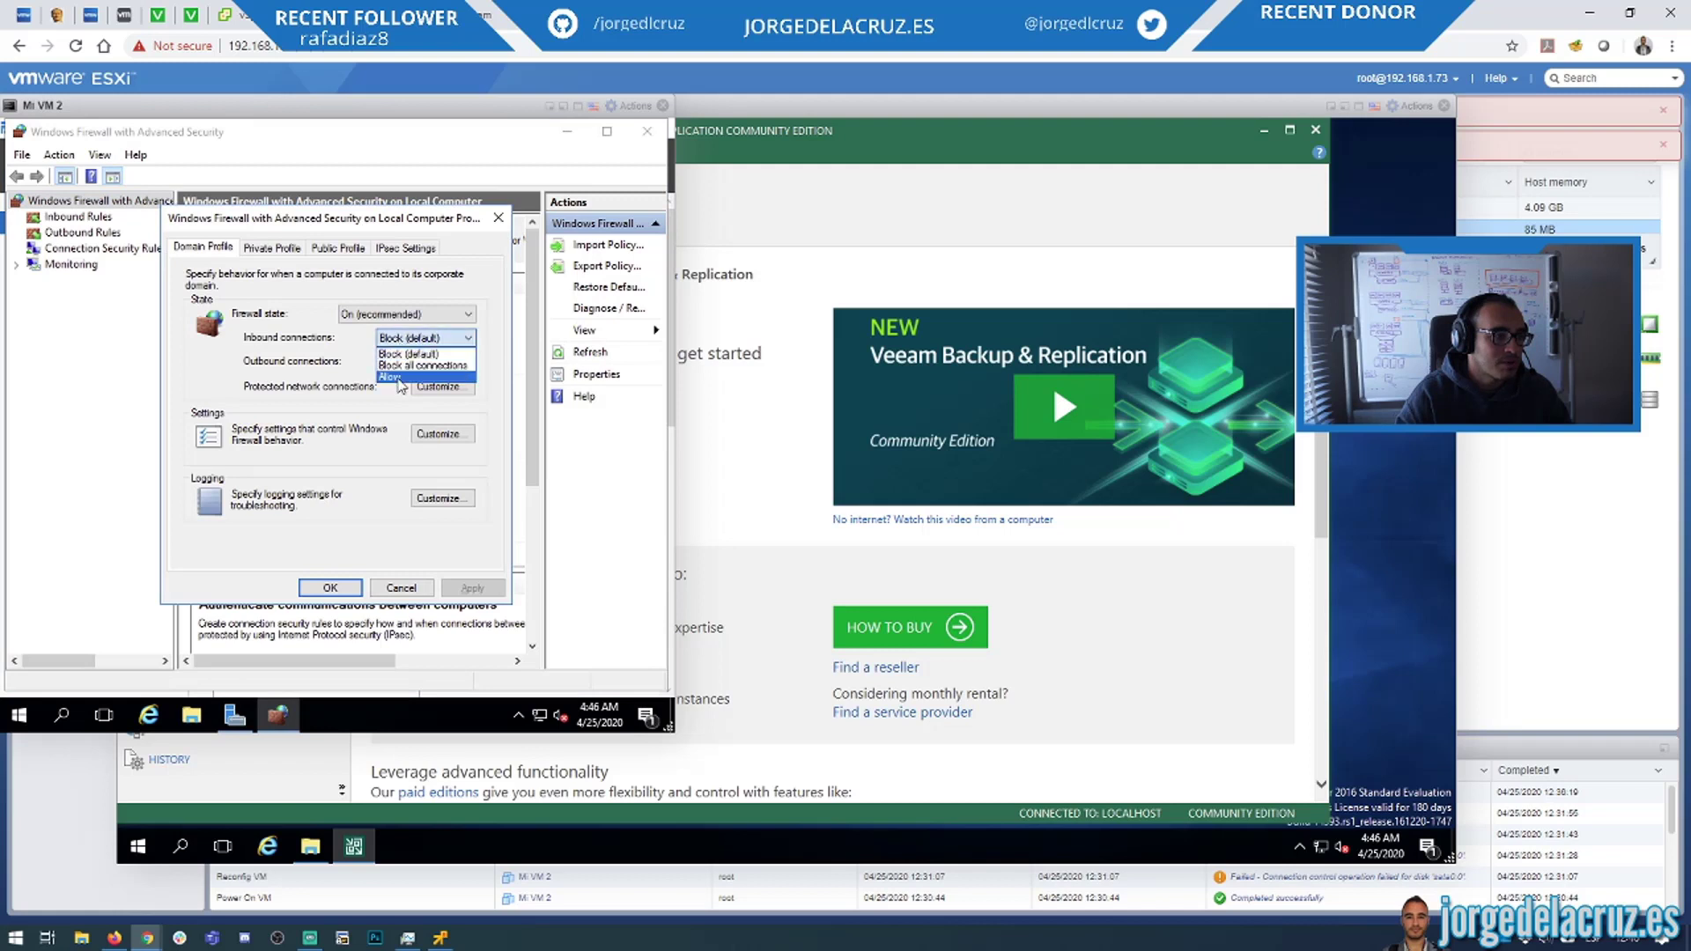
left_click(404, 384)
left_click(271, 248)
left_click(414, 339)
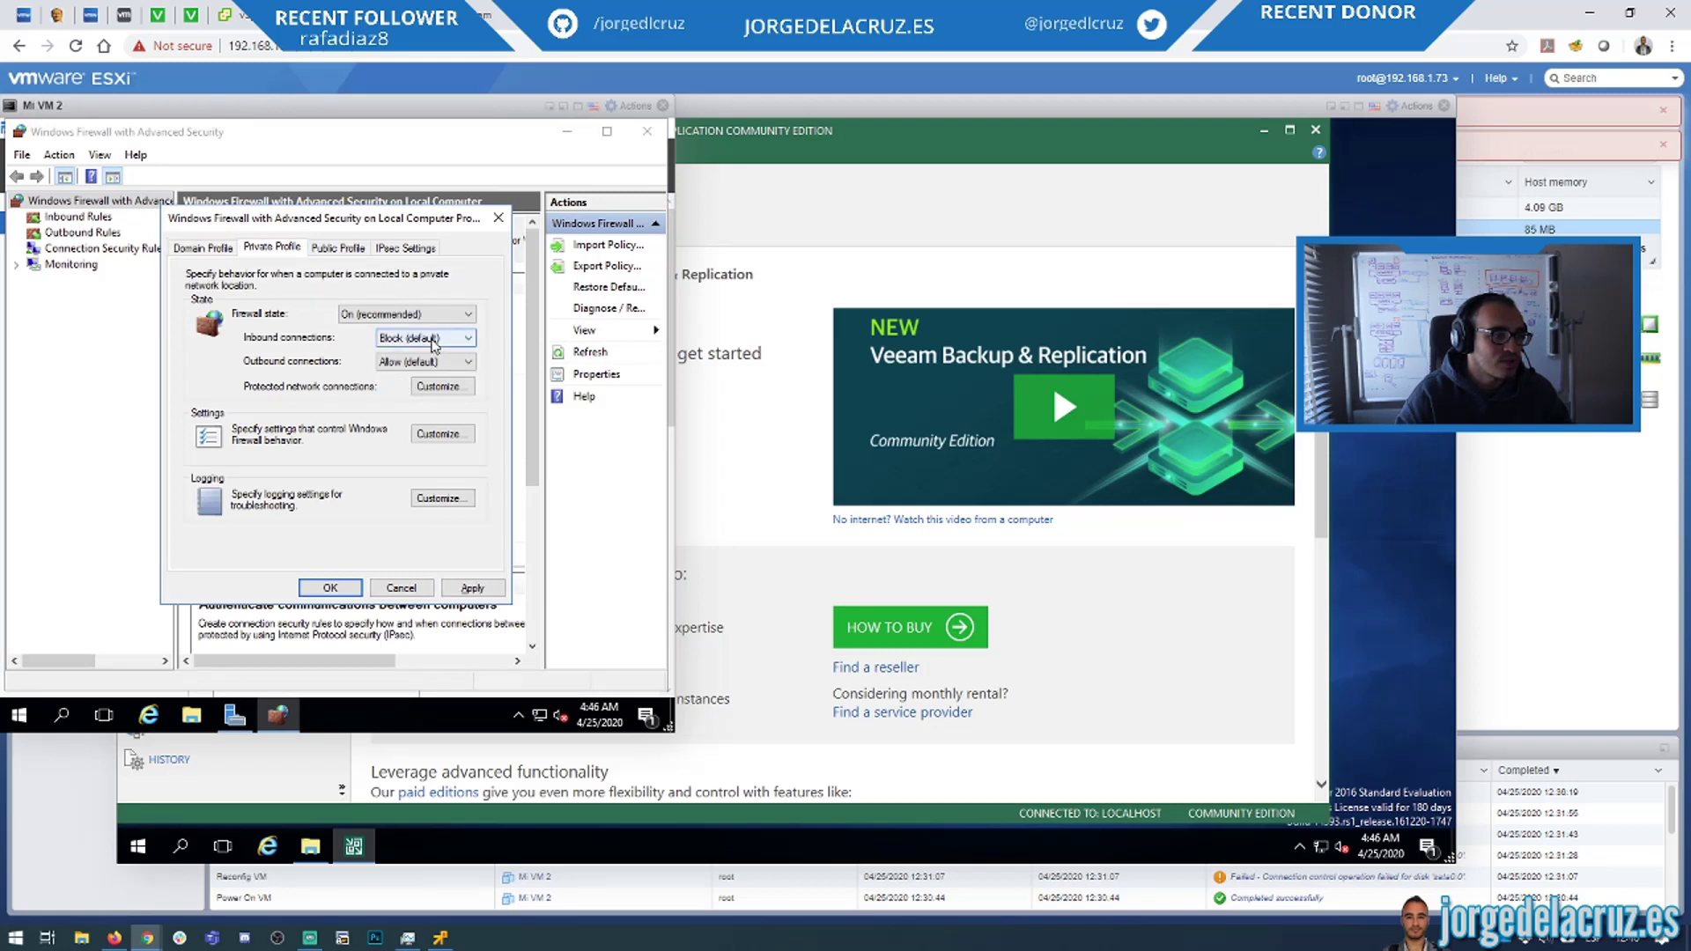
left_click(404, 381)
left_click(338, 248)
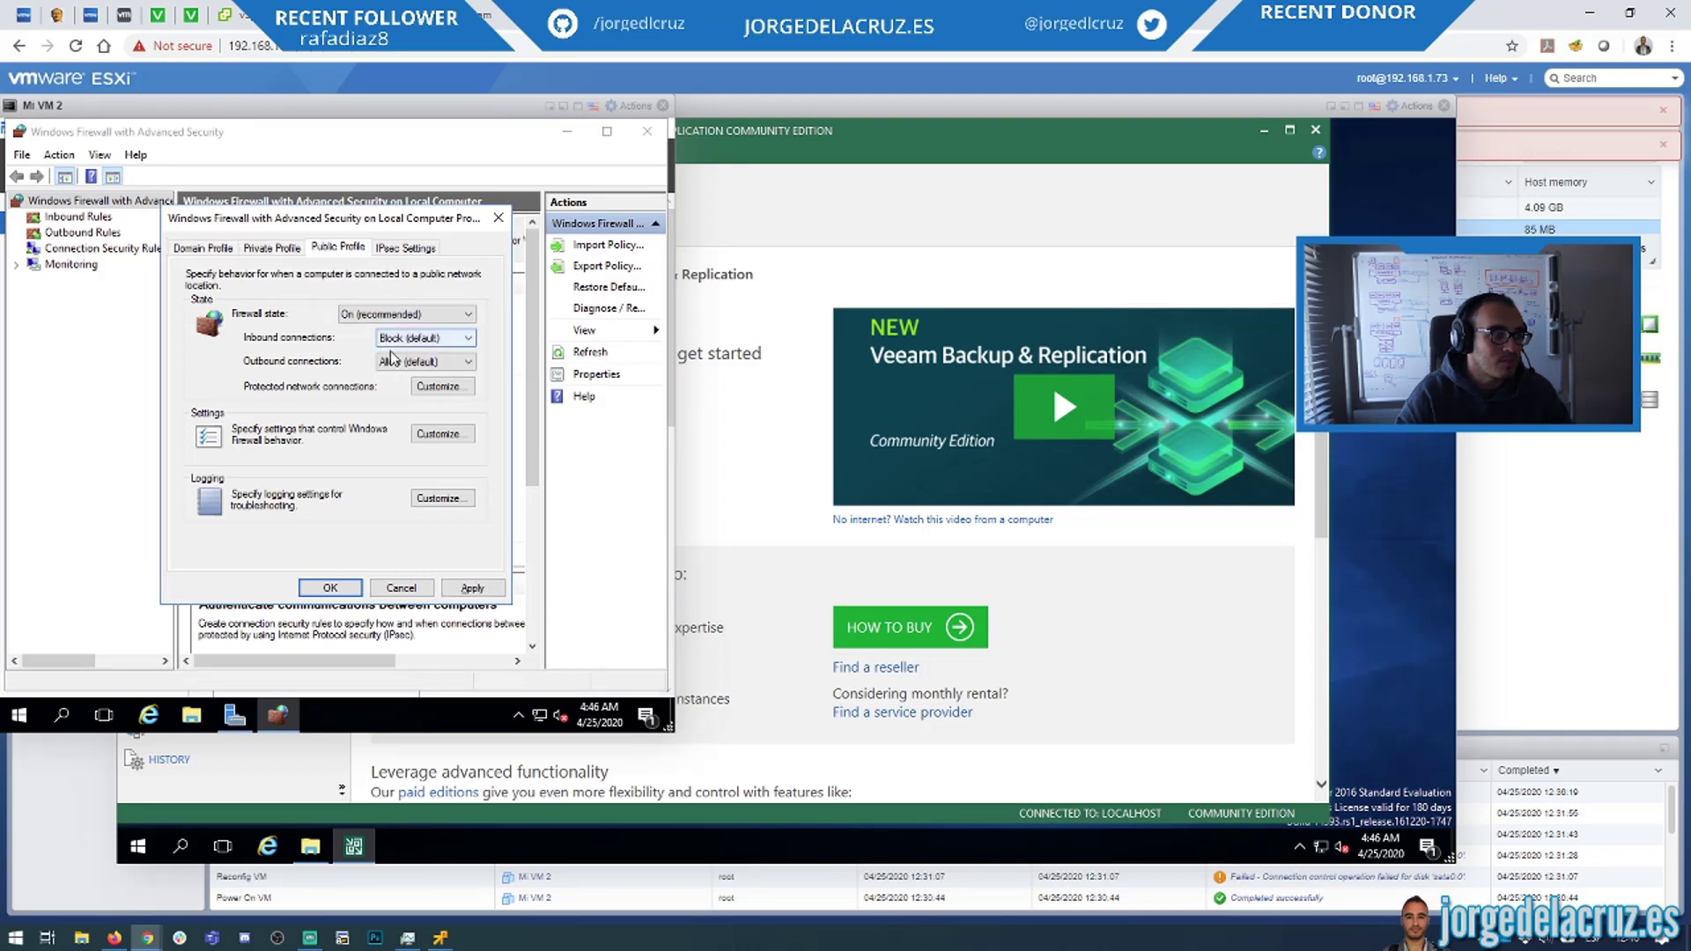
left_click(414, 337)
left_click(406, 376)
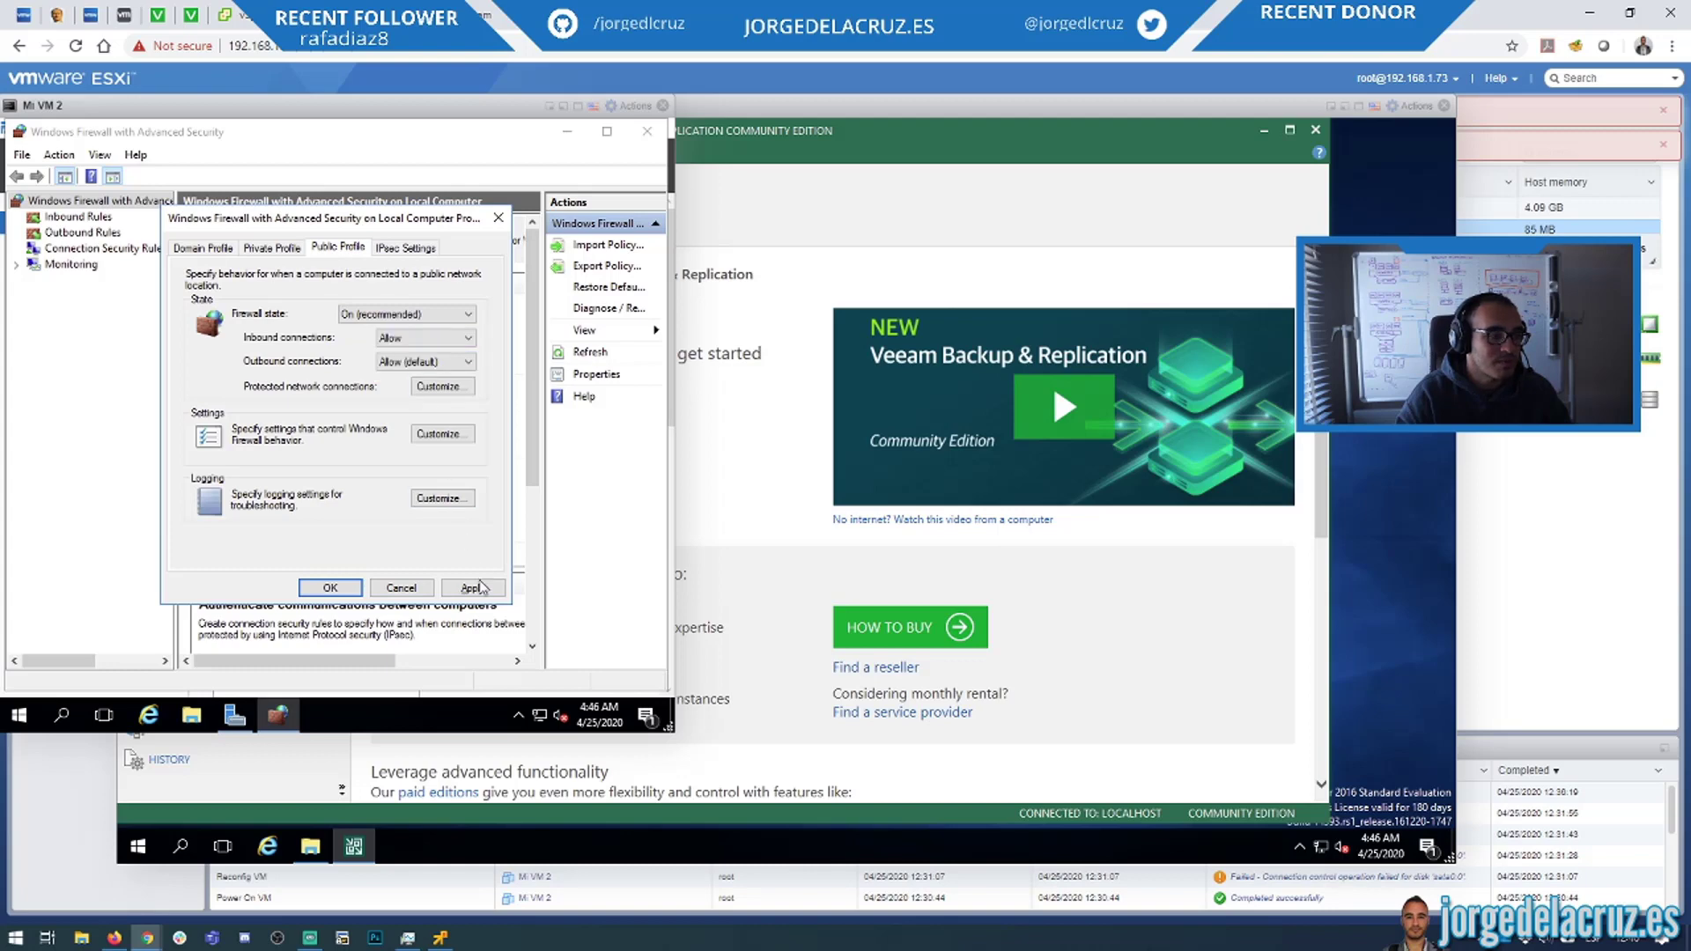
left_click(472, 588)
left_click(318, 588)
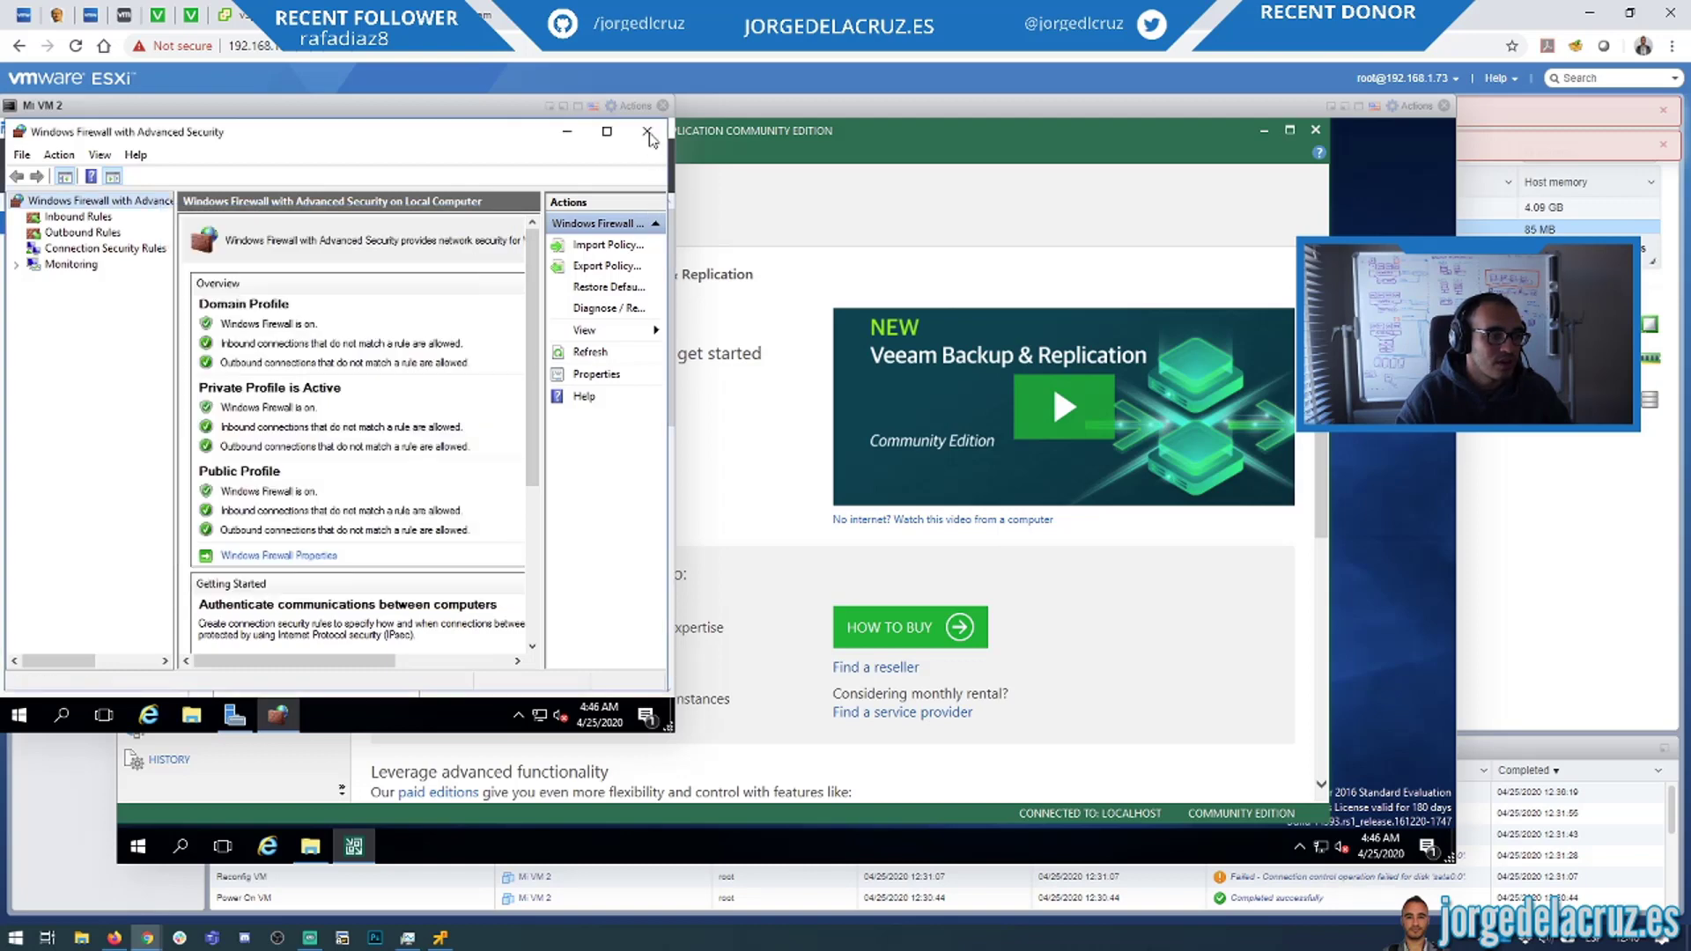
left_click(648, 131)
left_click(652, 131)
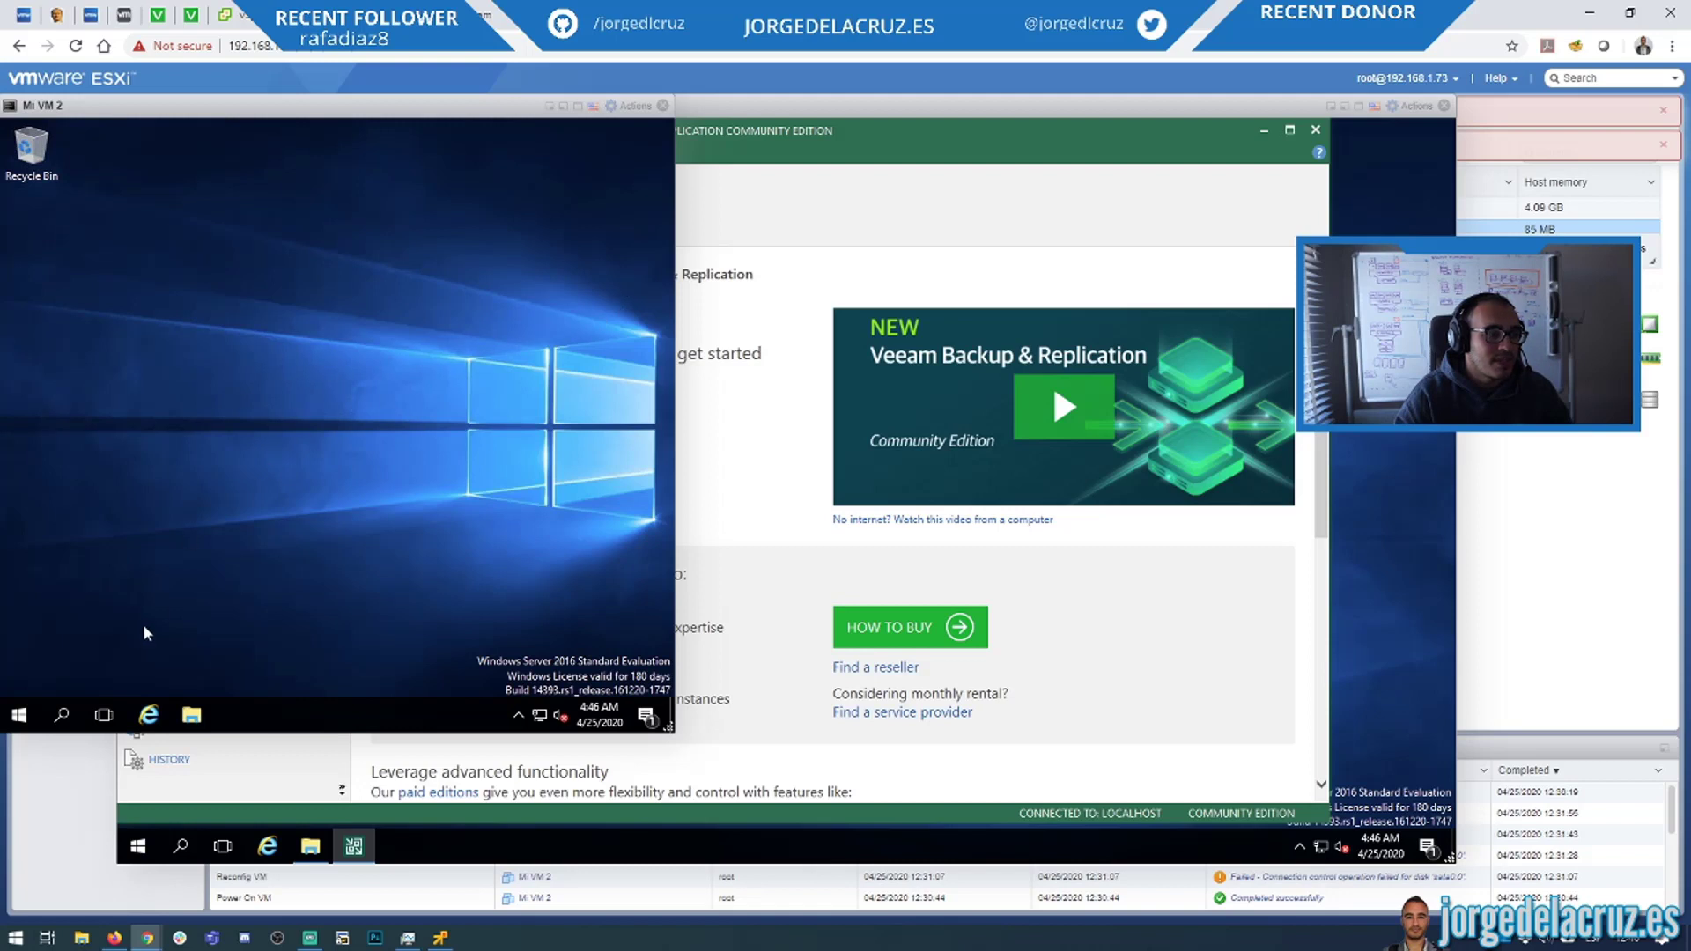
- Create a new text document on the Mi VM 2 desktop named PRUEBA
right_click(133, 472)
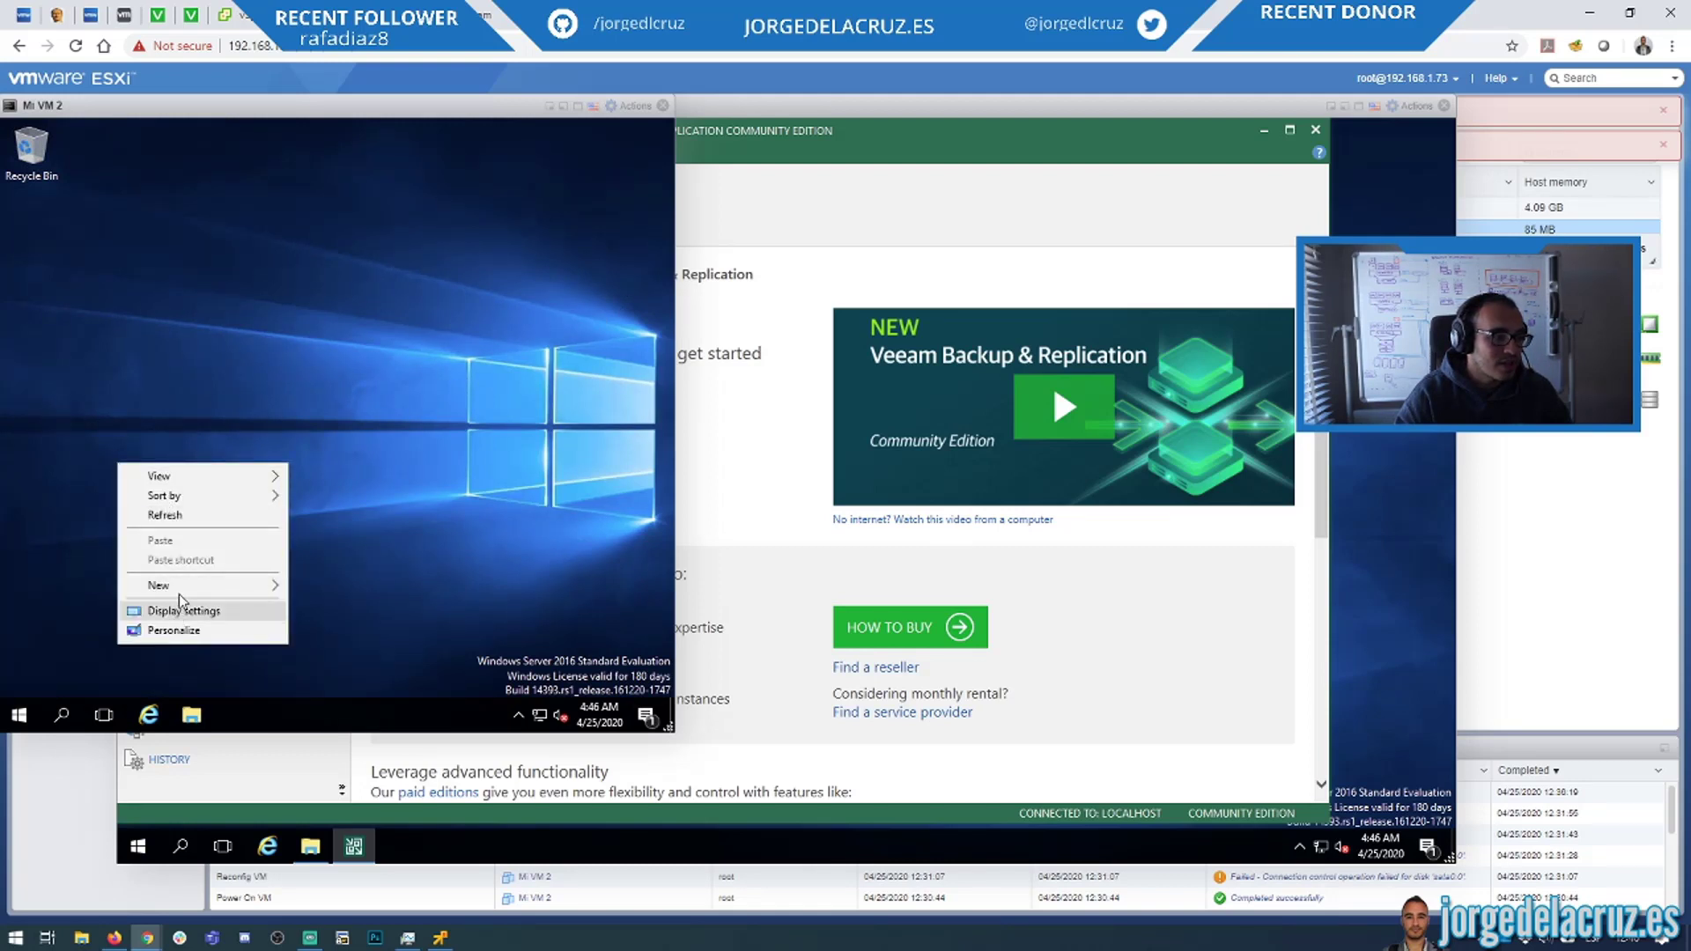
mouse_move(192, 590)
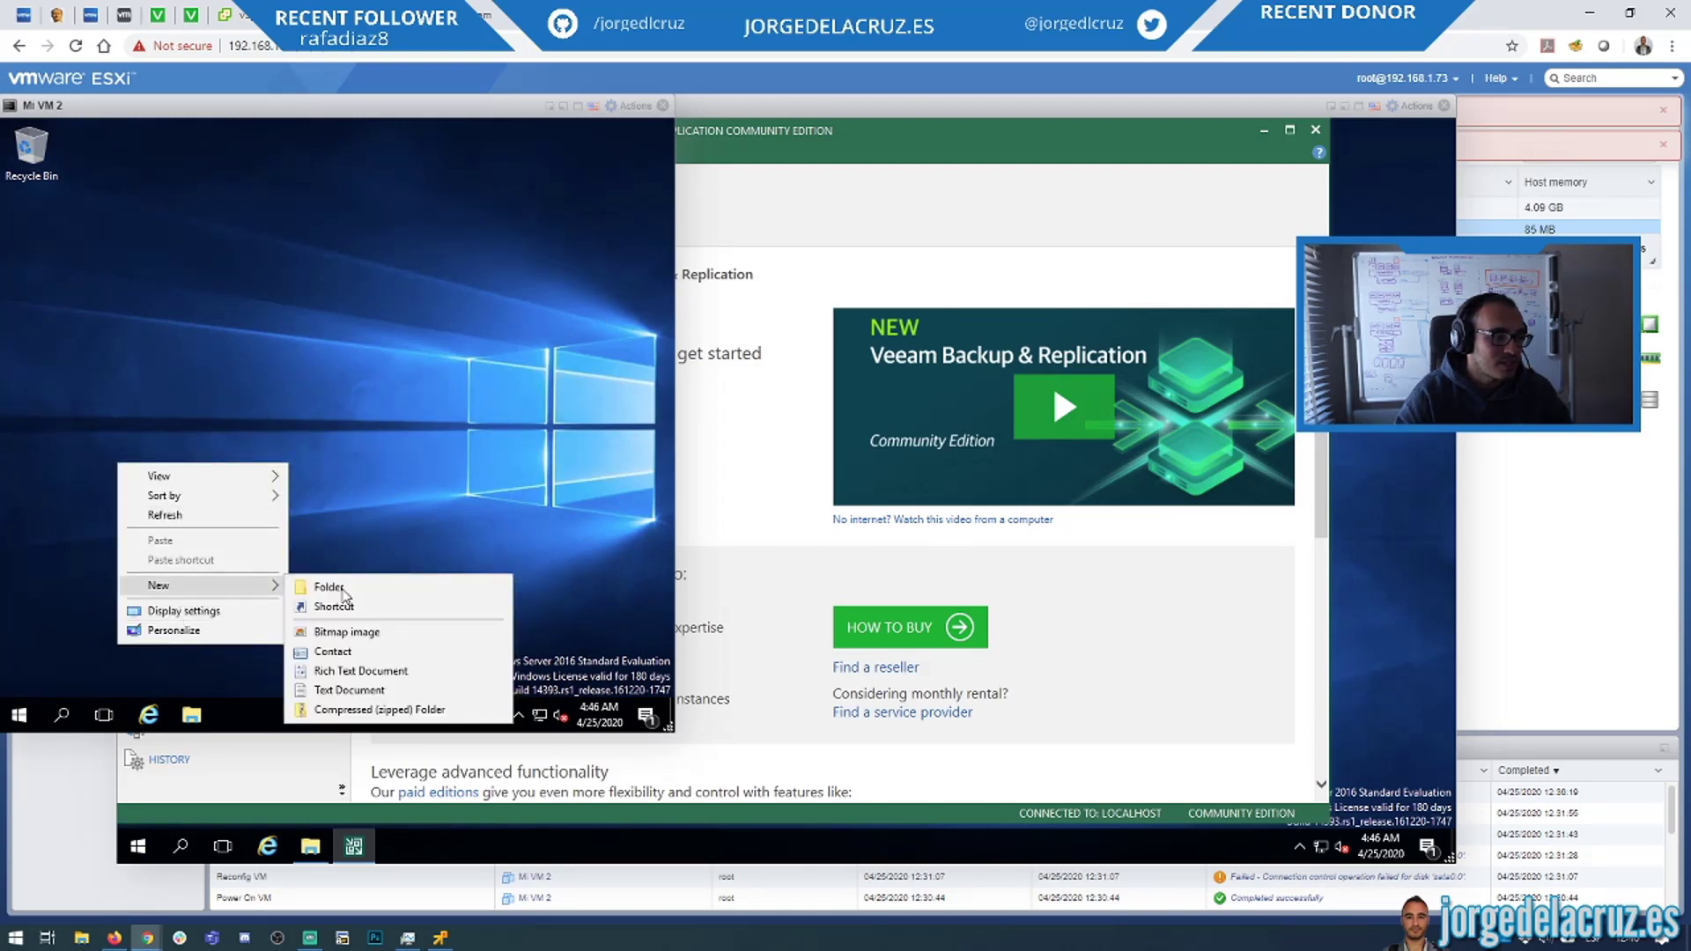
left_click(346, 690)
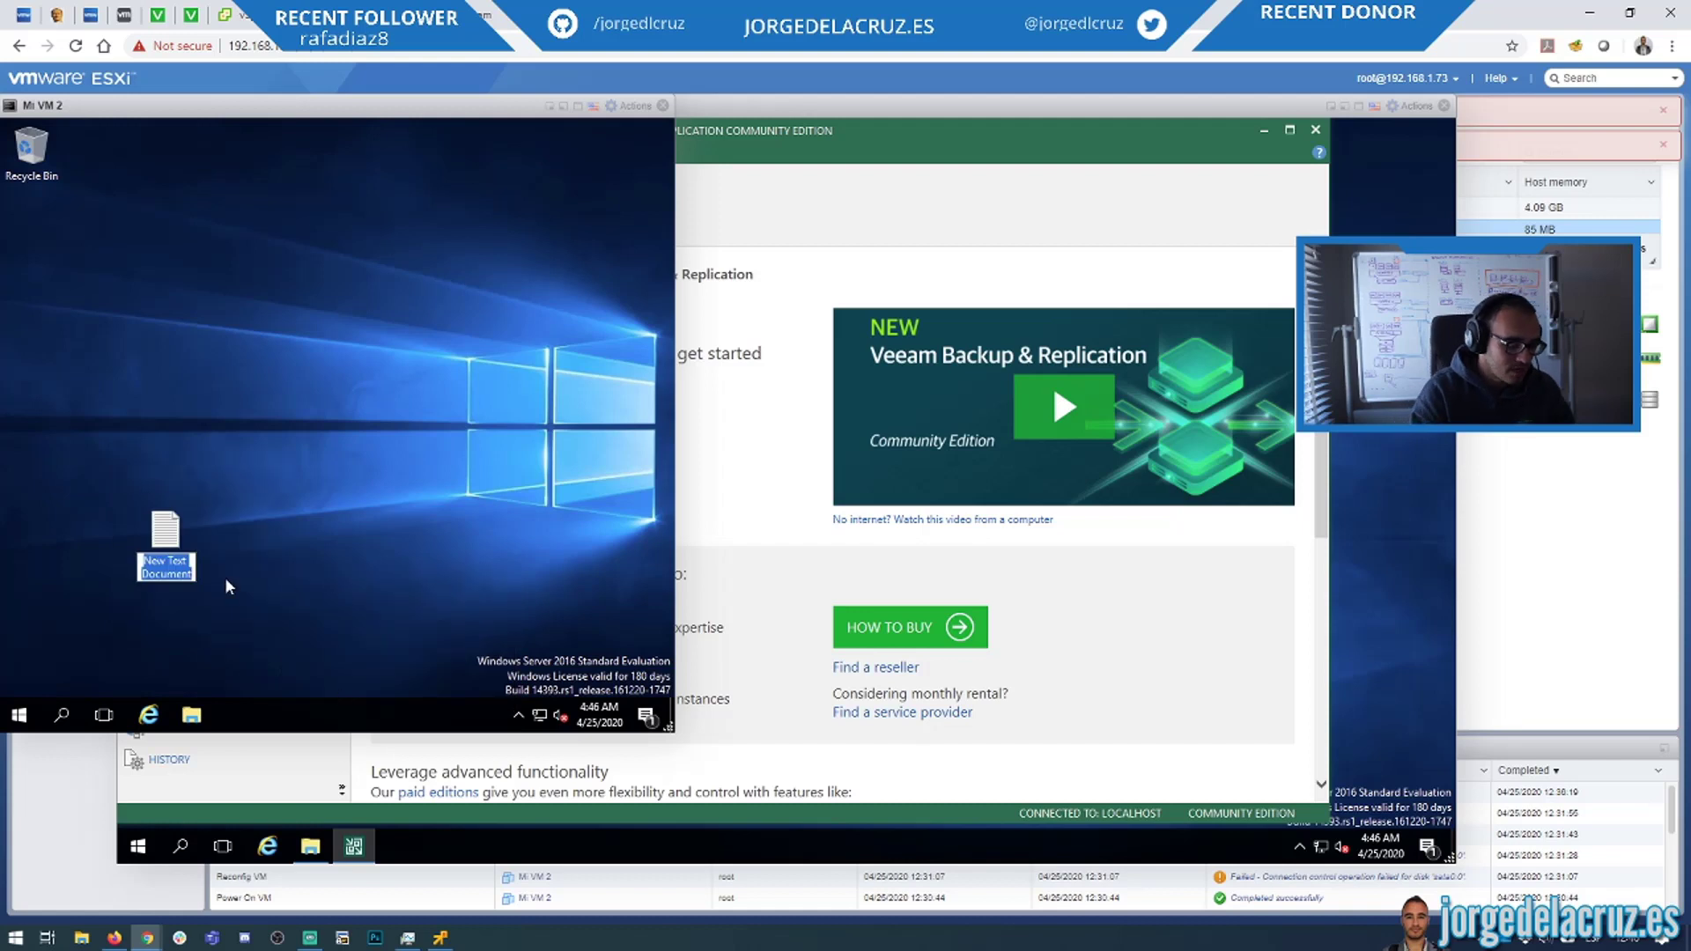
type("PRUEBA")
key("Return")
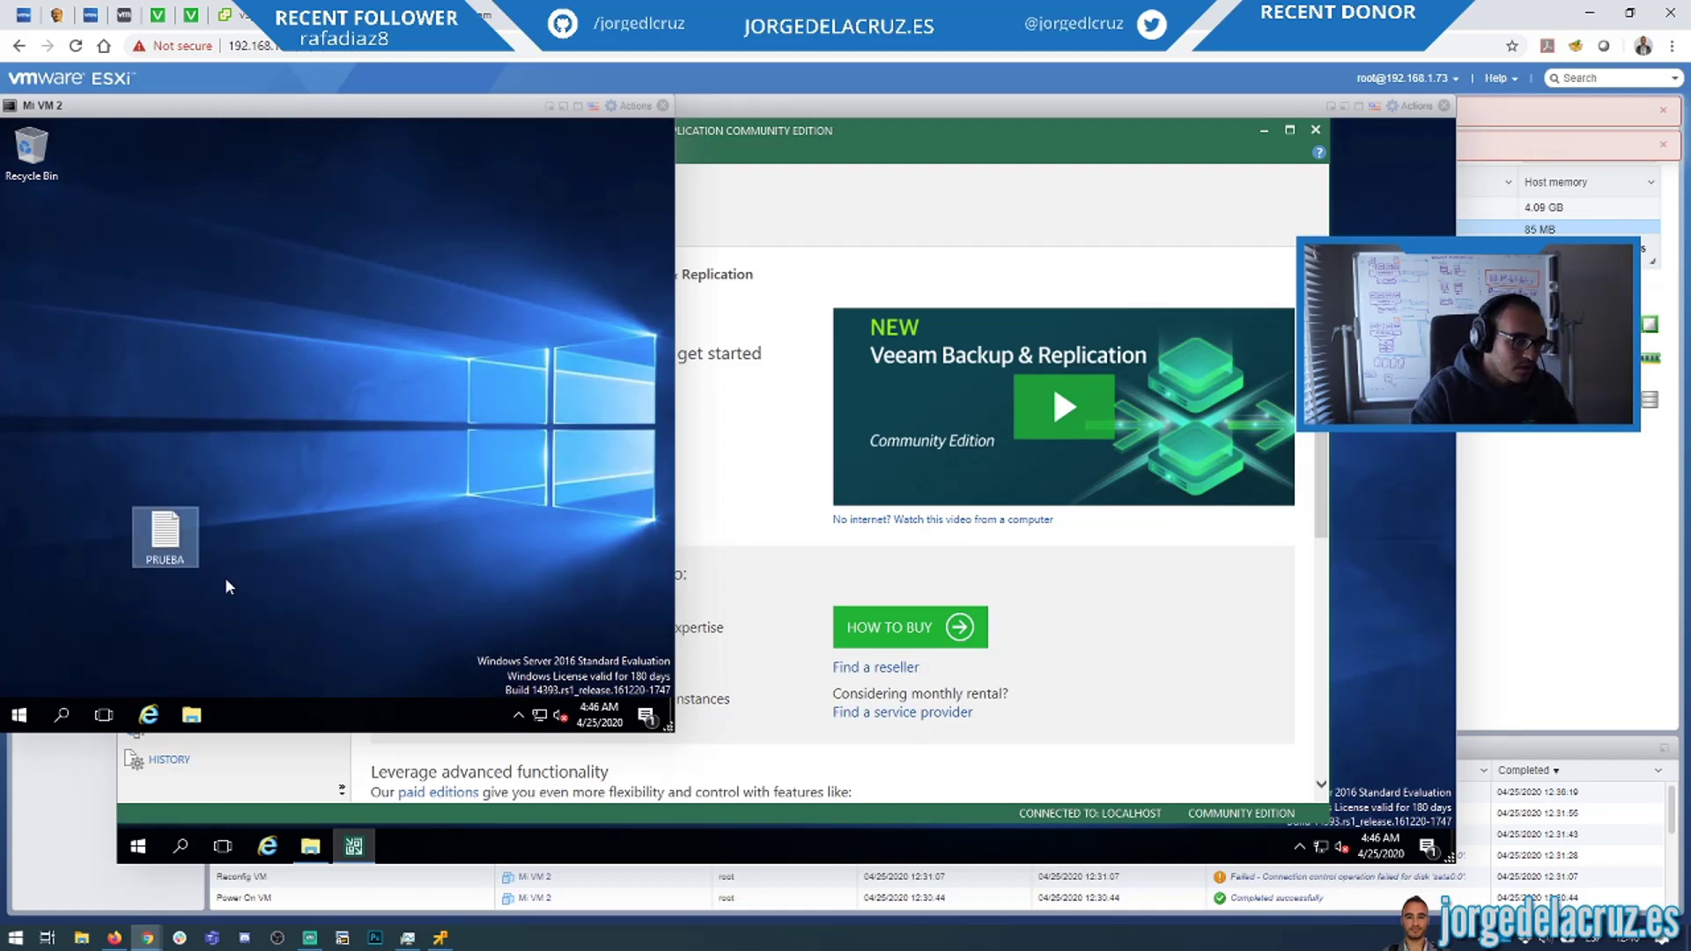
- Write 'Hola esto es un stream en directo, es la 1.47PM' in PRUEBA and save it
key("Return")
type("Ho")
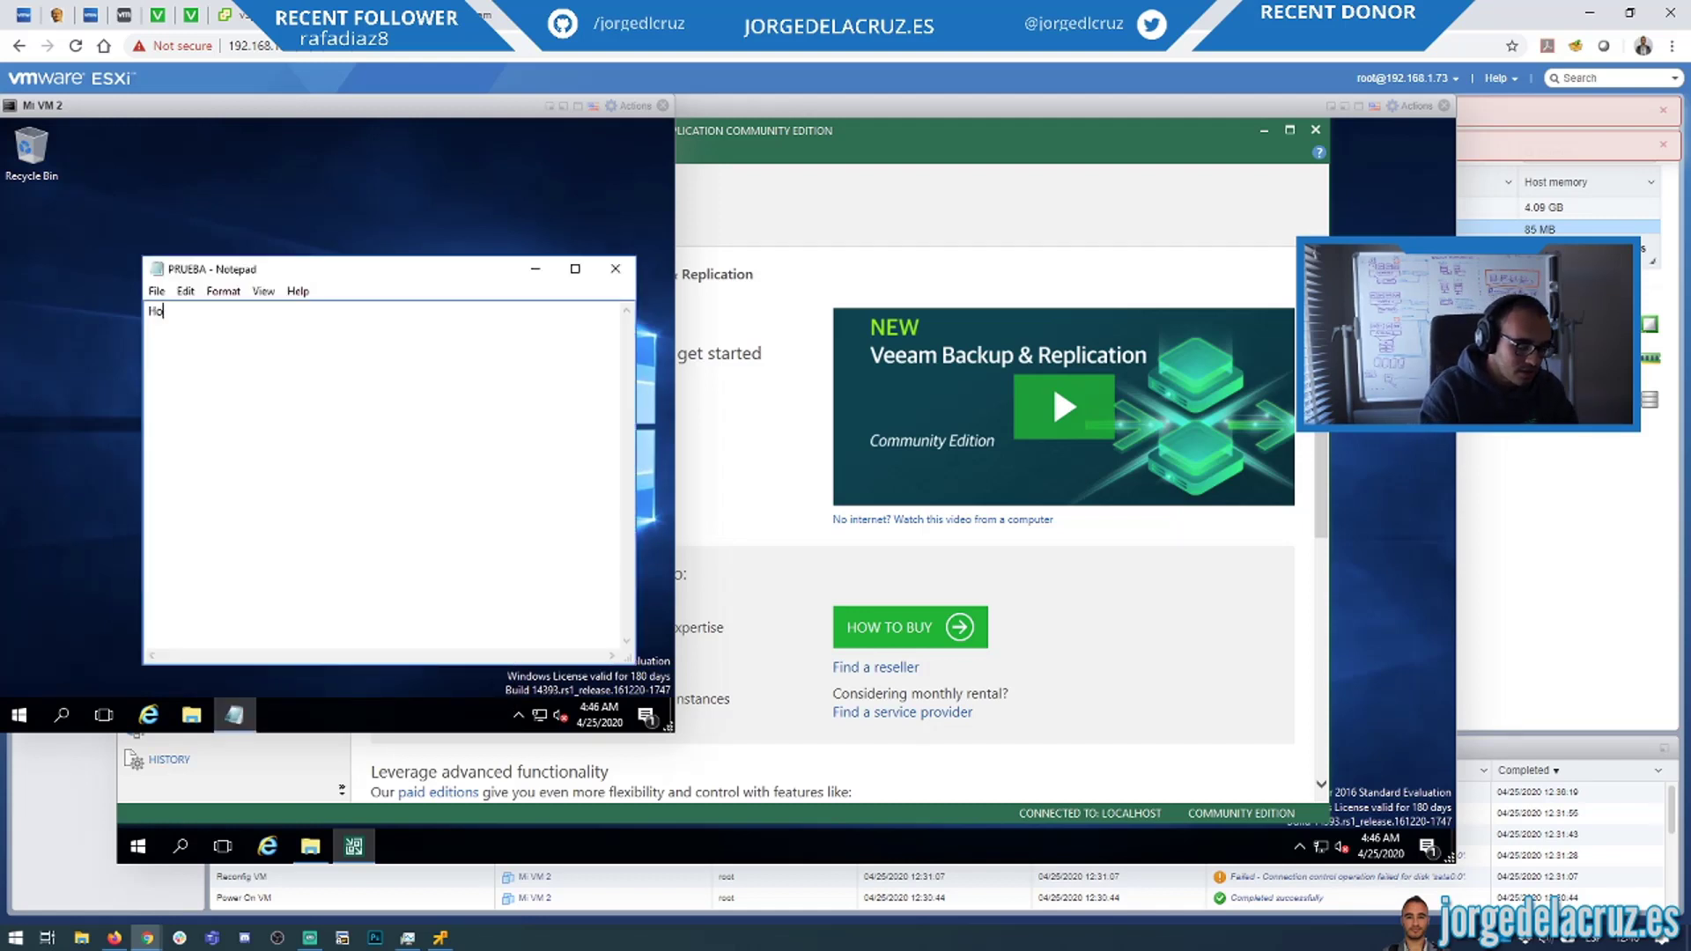
type("la esto es un st")
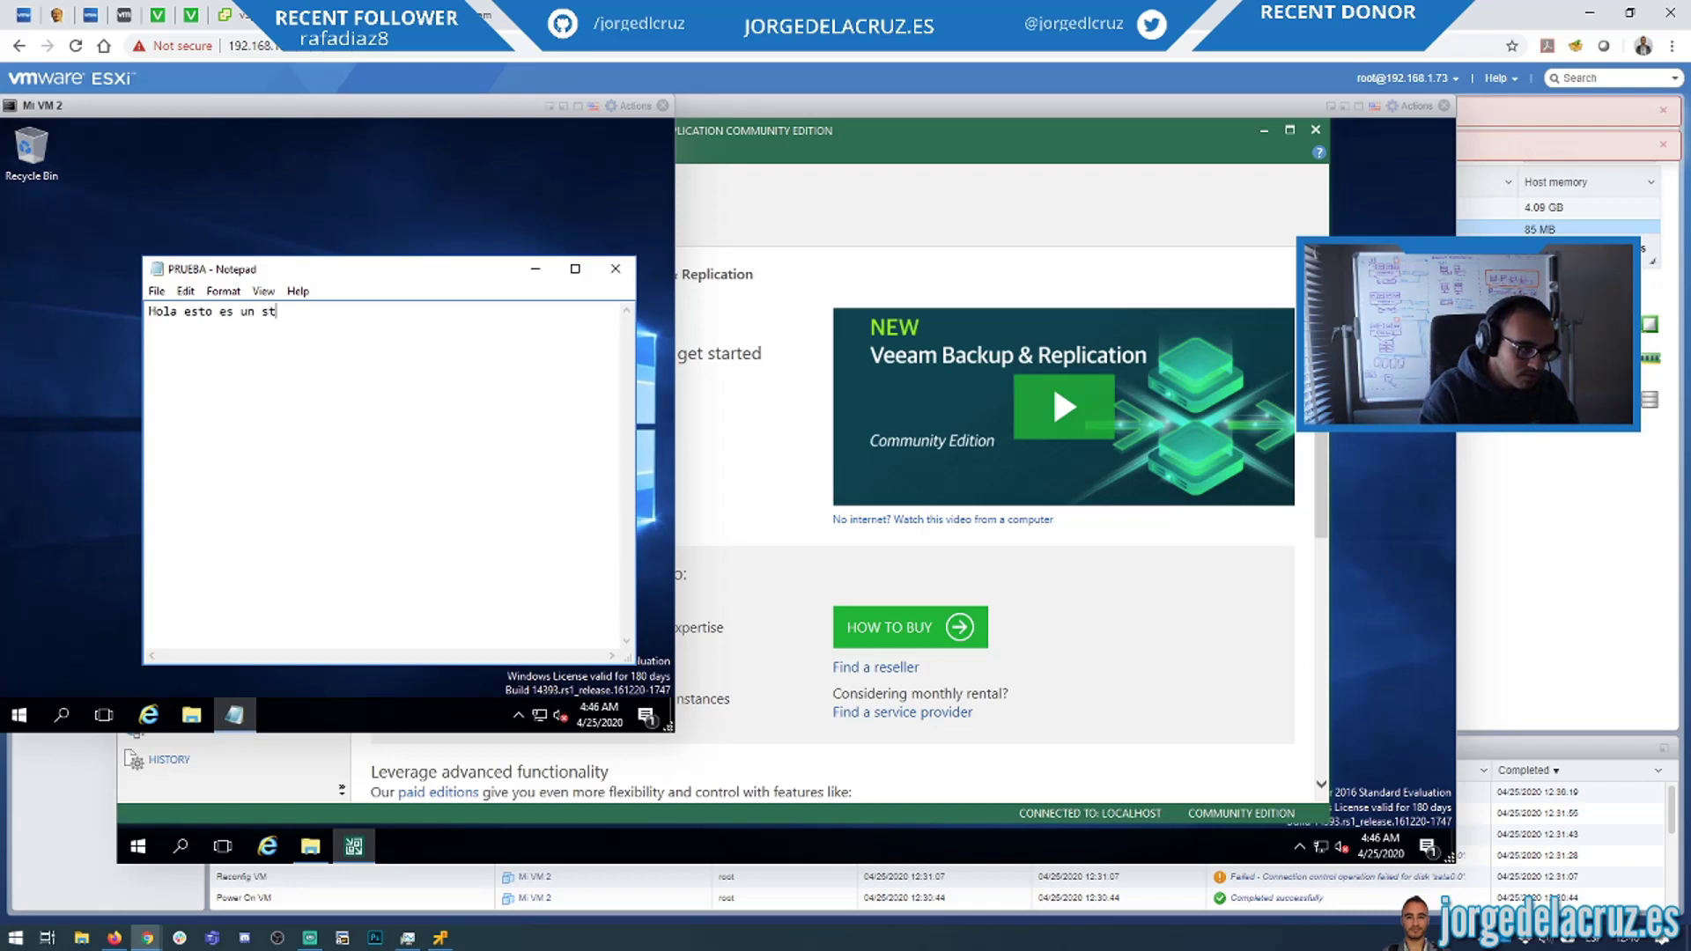
type("ream en directo,")
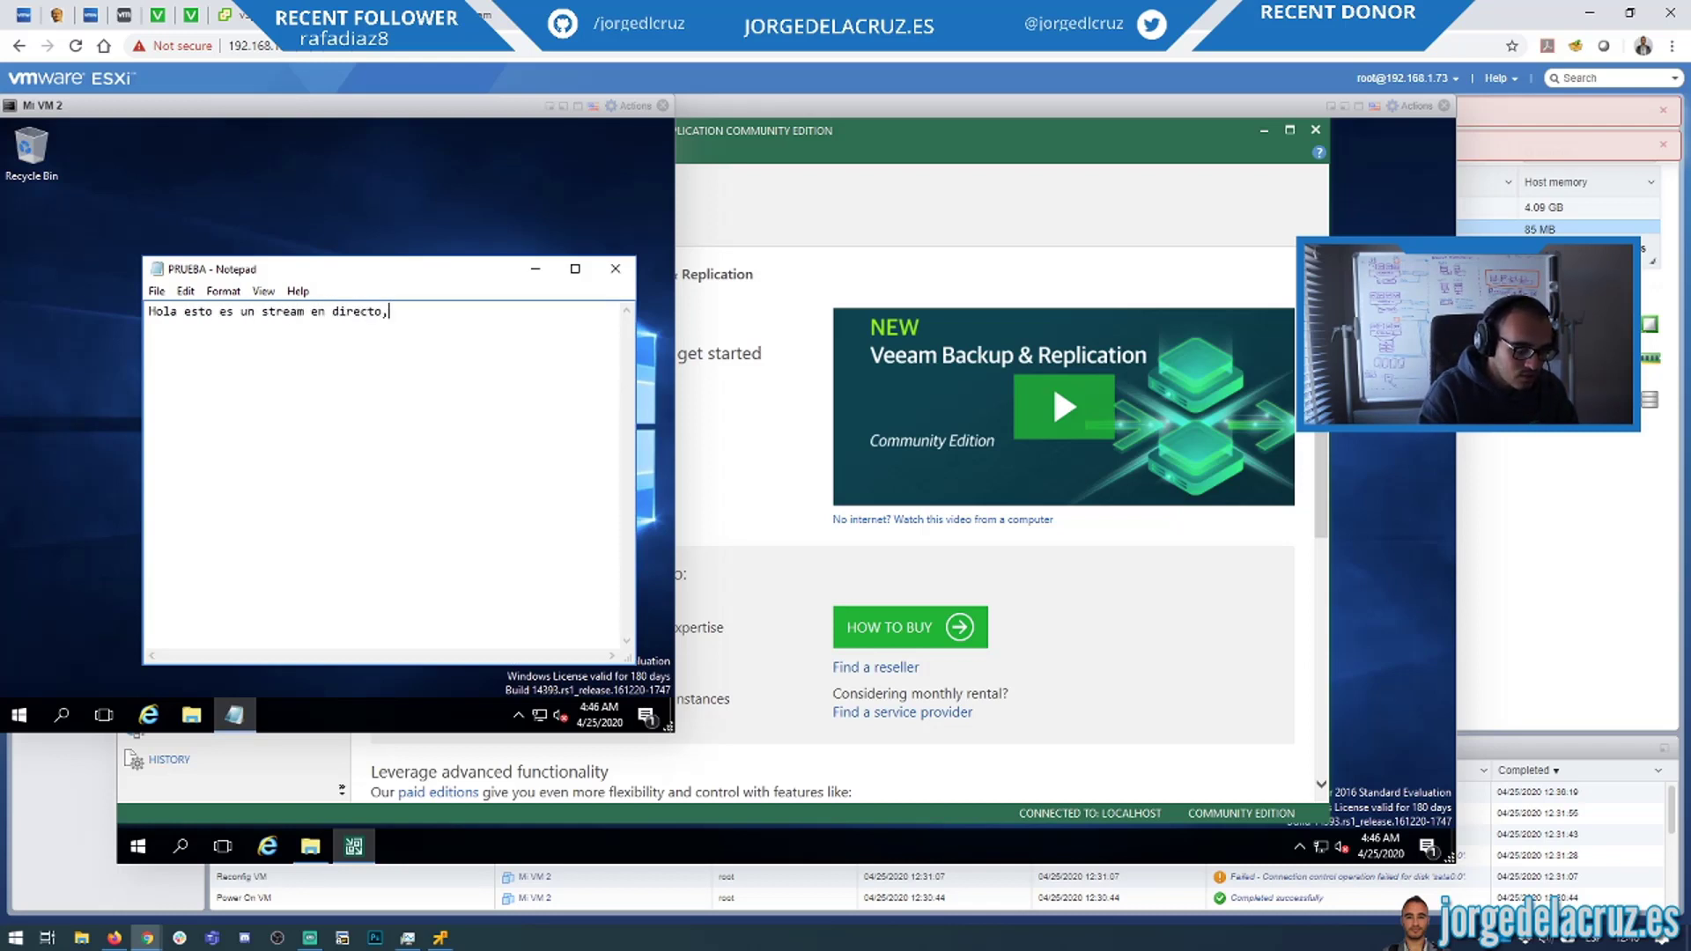
type(" son las")
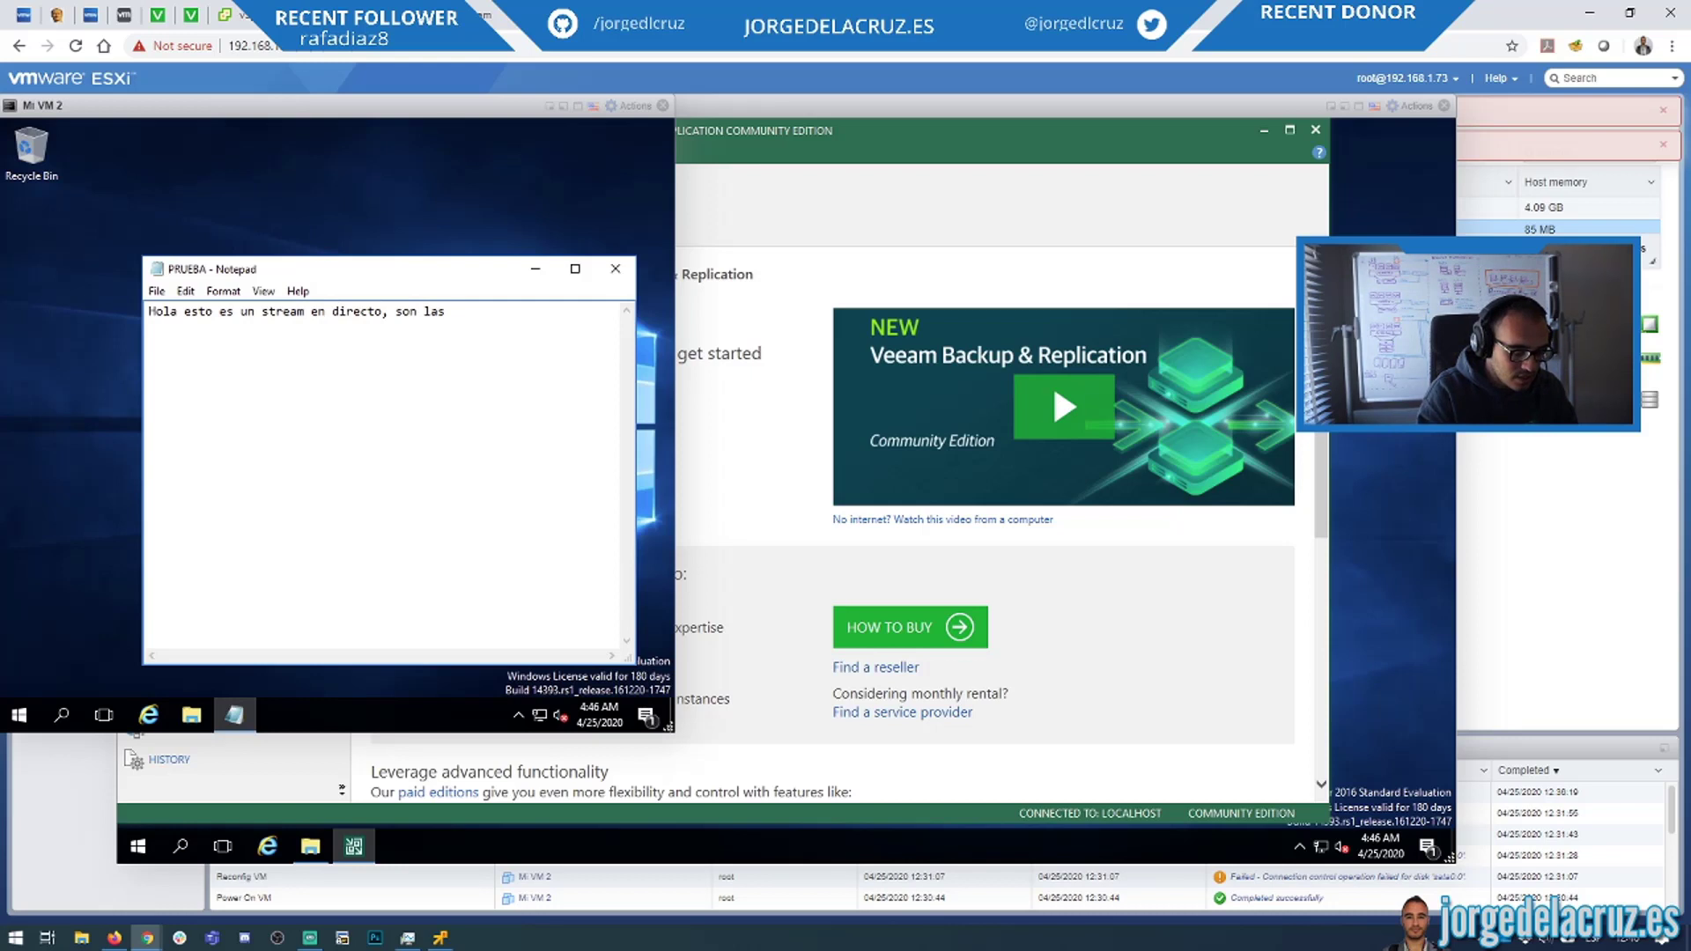
key("BackSpace")
key("BackSpace")
key("BackSpace")
key("BackSpace")
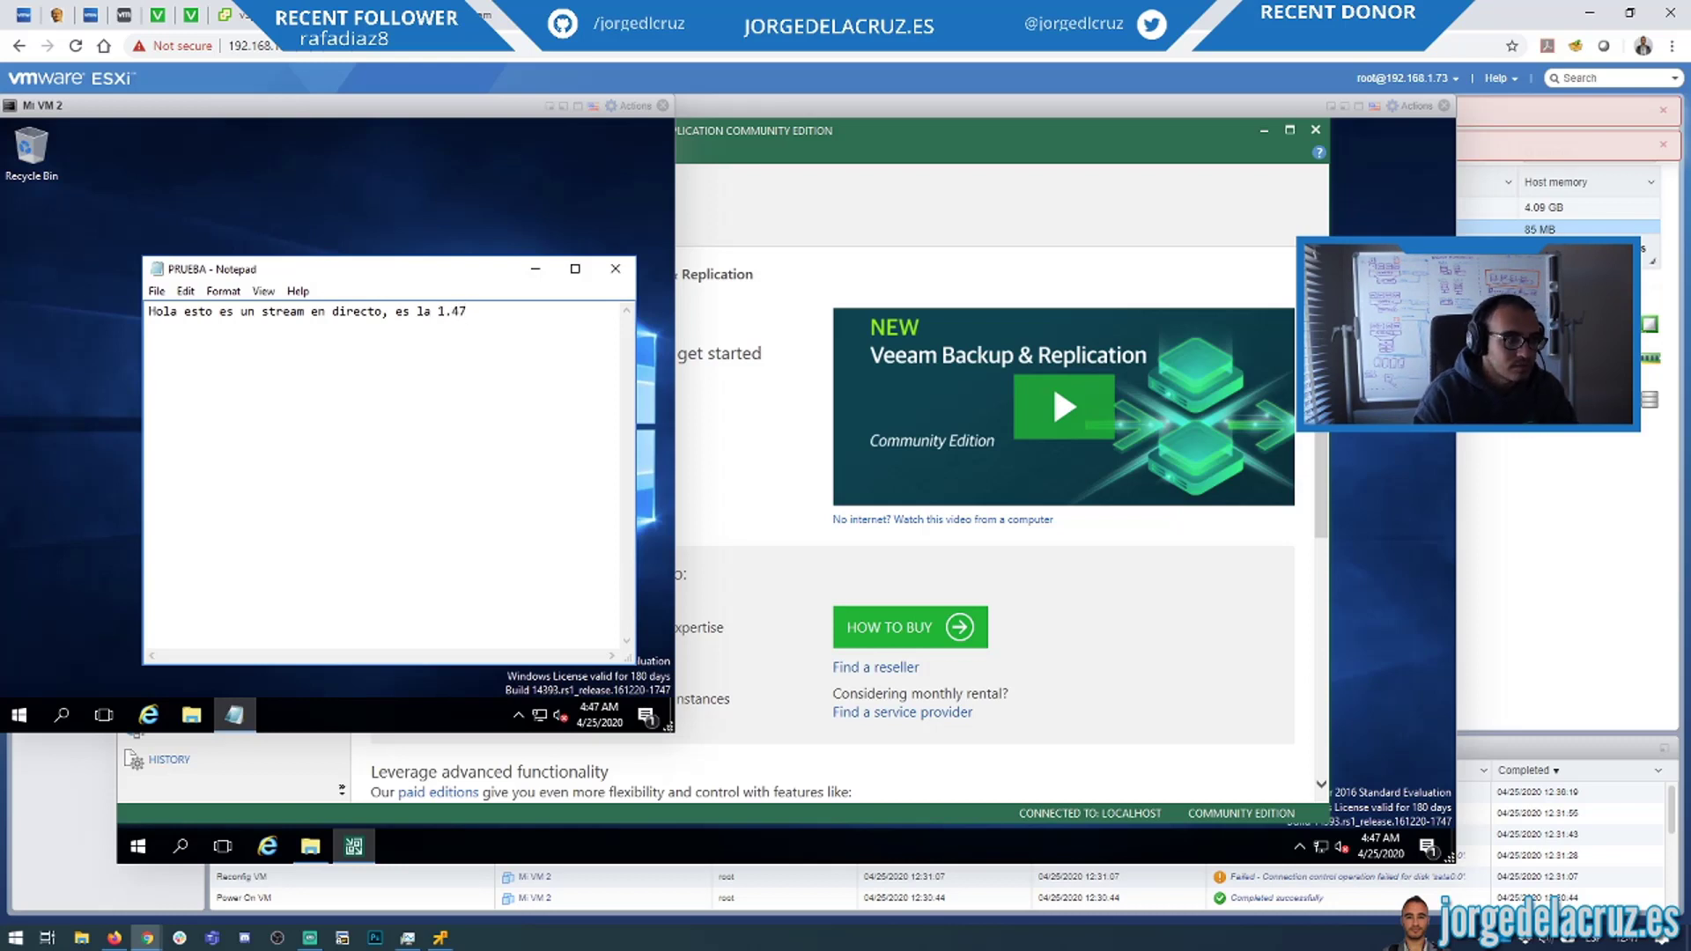
type("PM")
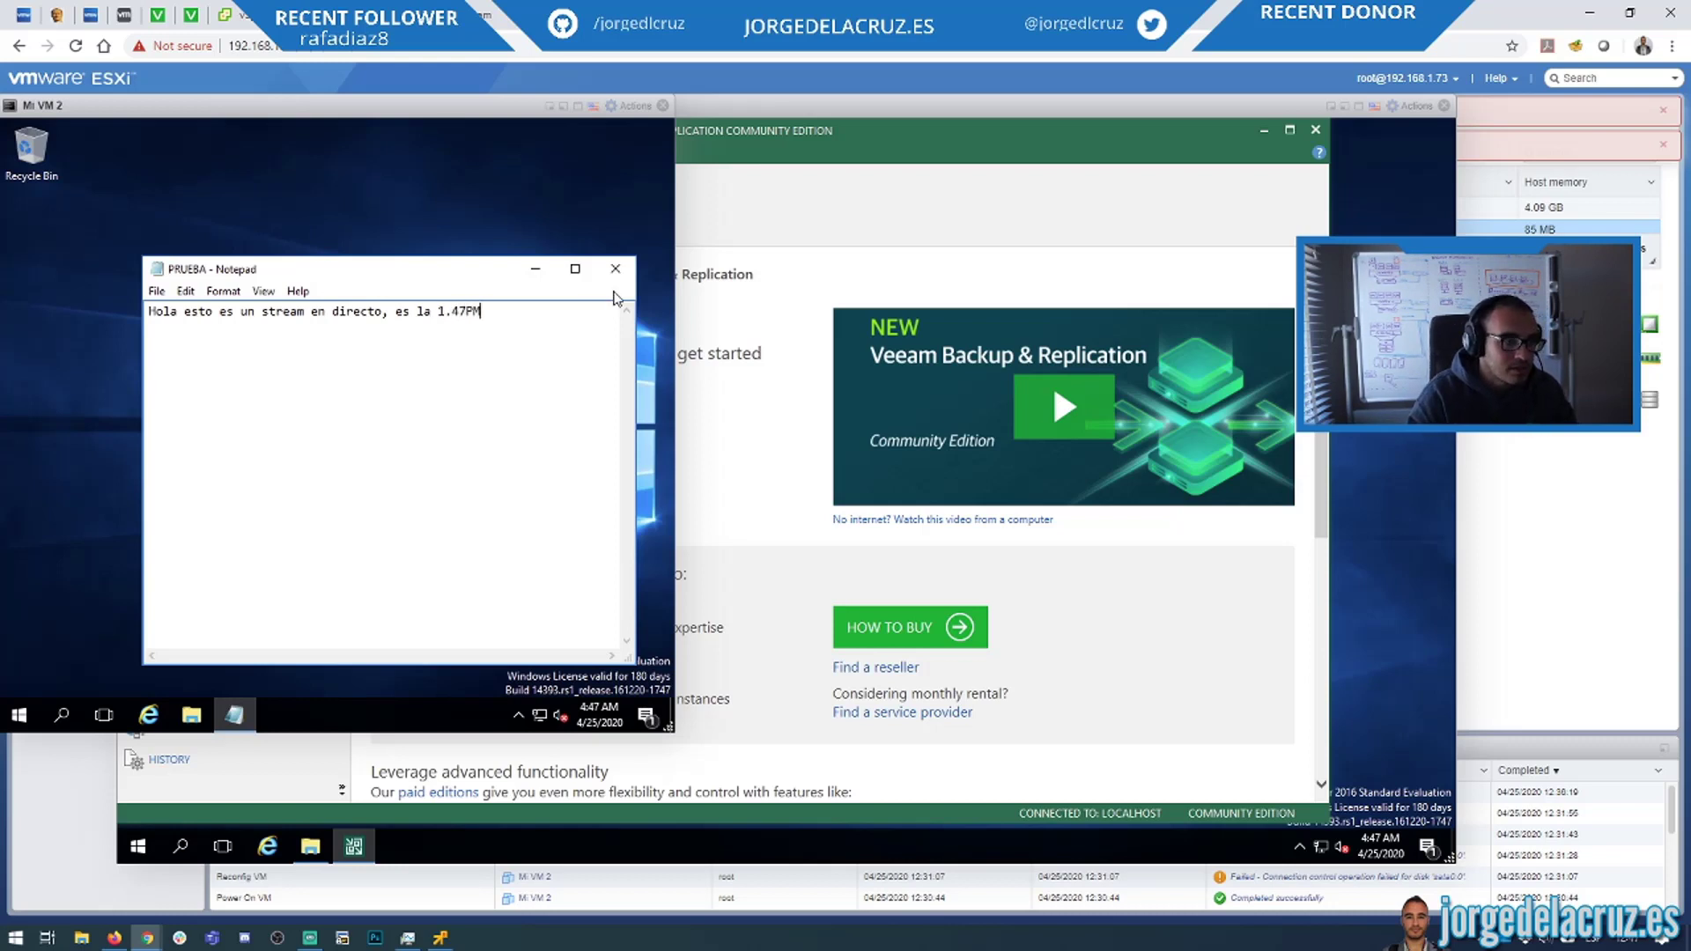
left_click(616, 268)
left_click(284, 427)
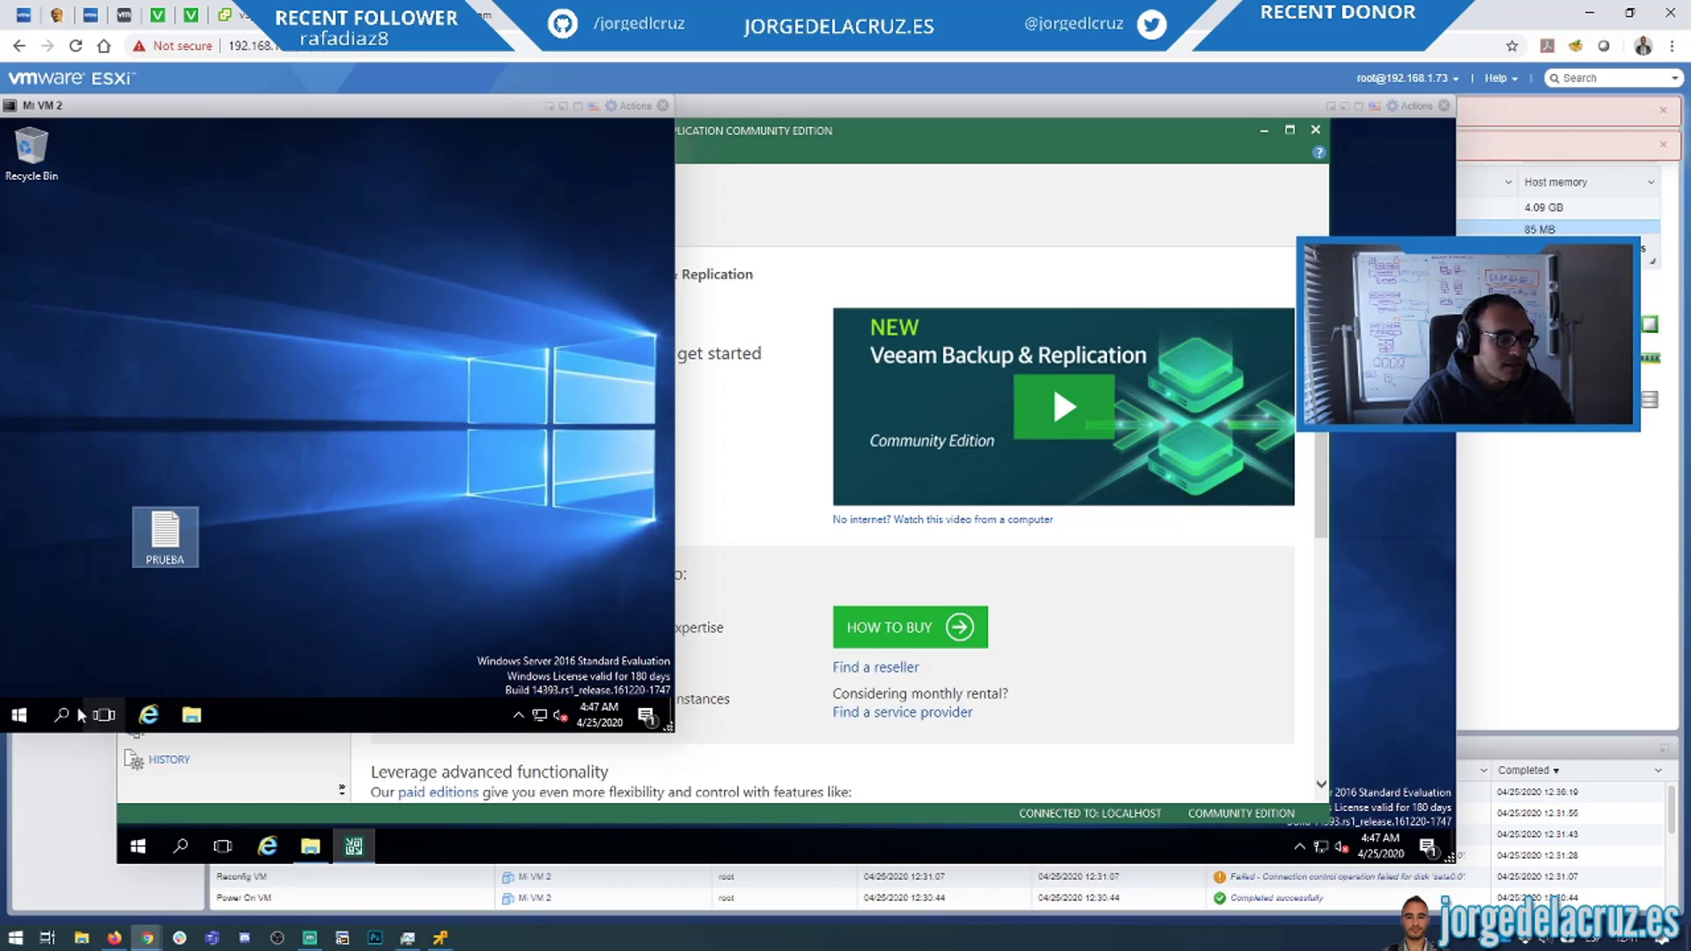
- Run ipconfig in Command Prompt to confirm IPv4 address 192.168.0.79, then return to Veeam
left_click(19, 716)
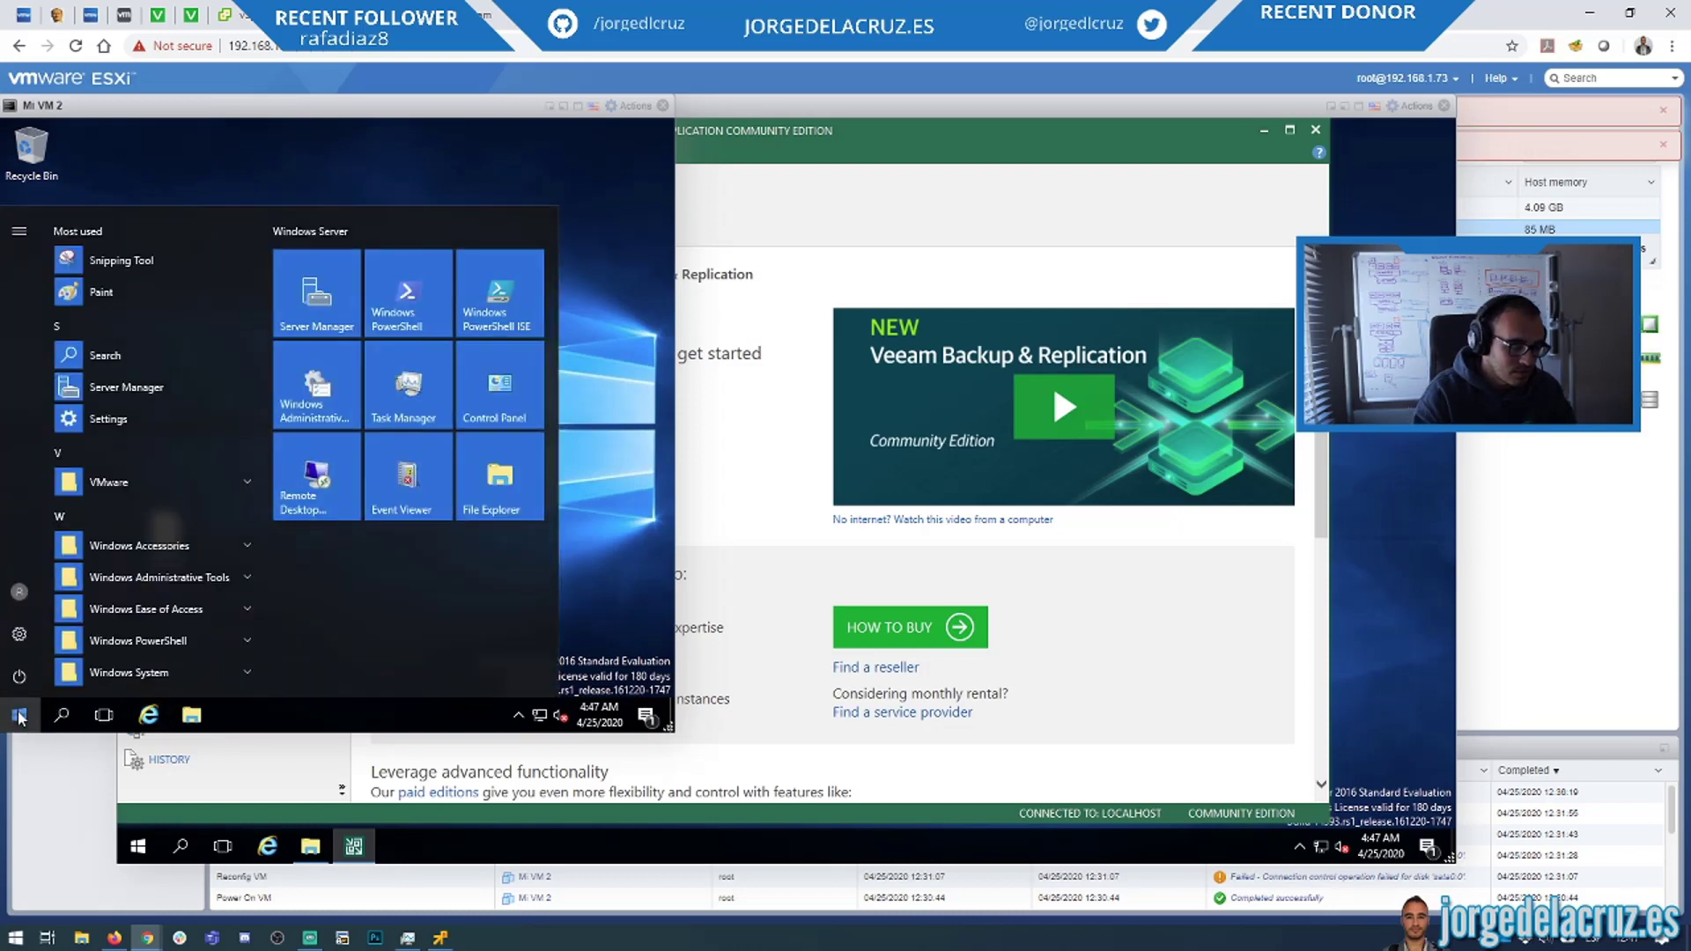
type("cmd")
key("Return")
type("ipconfig")
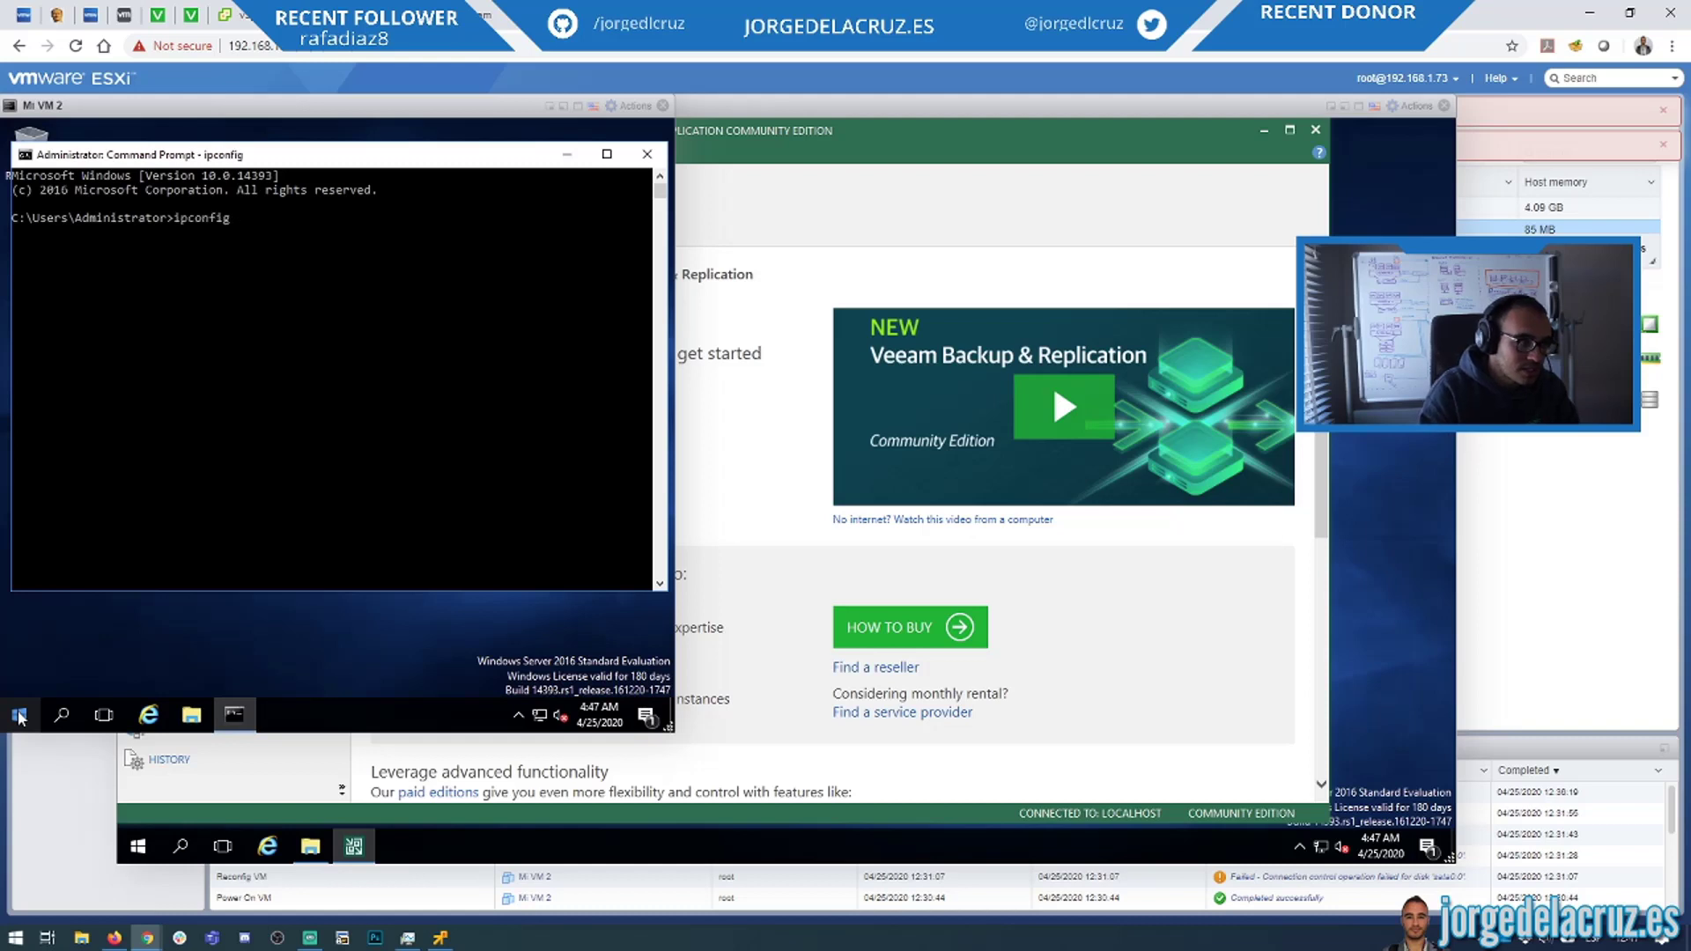
key("Return")
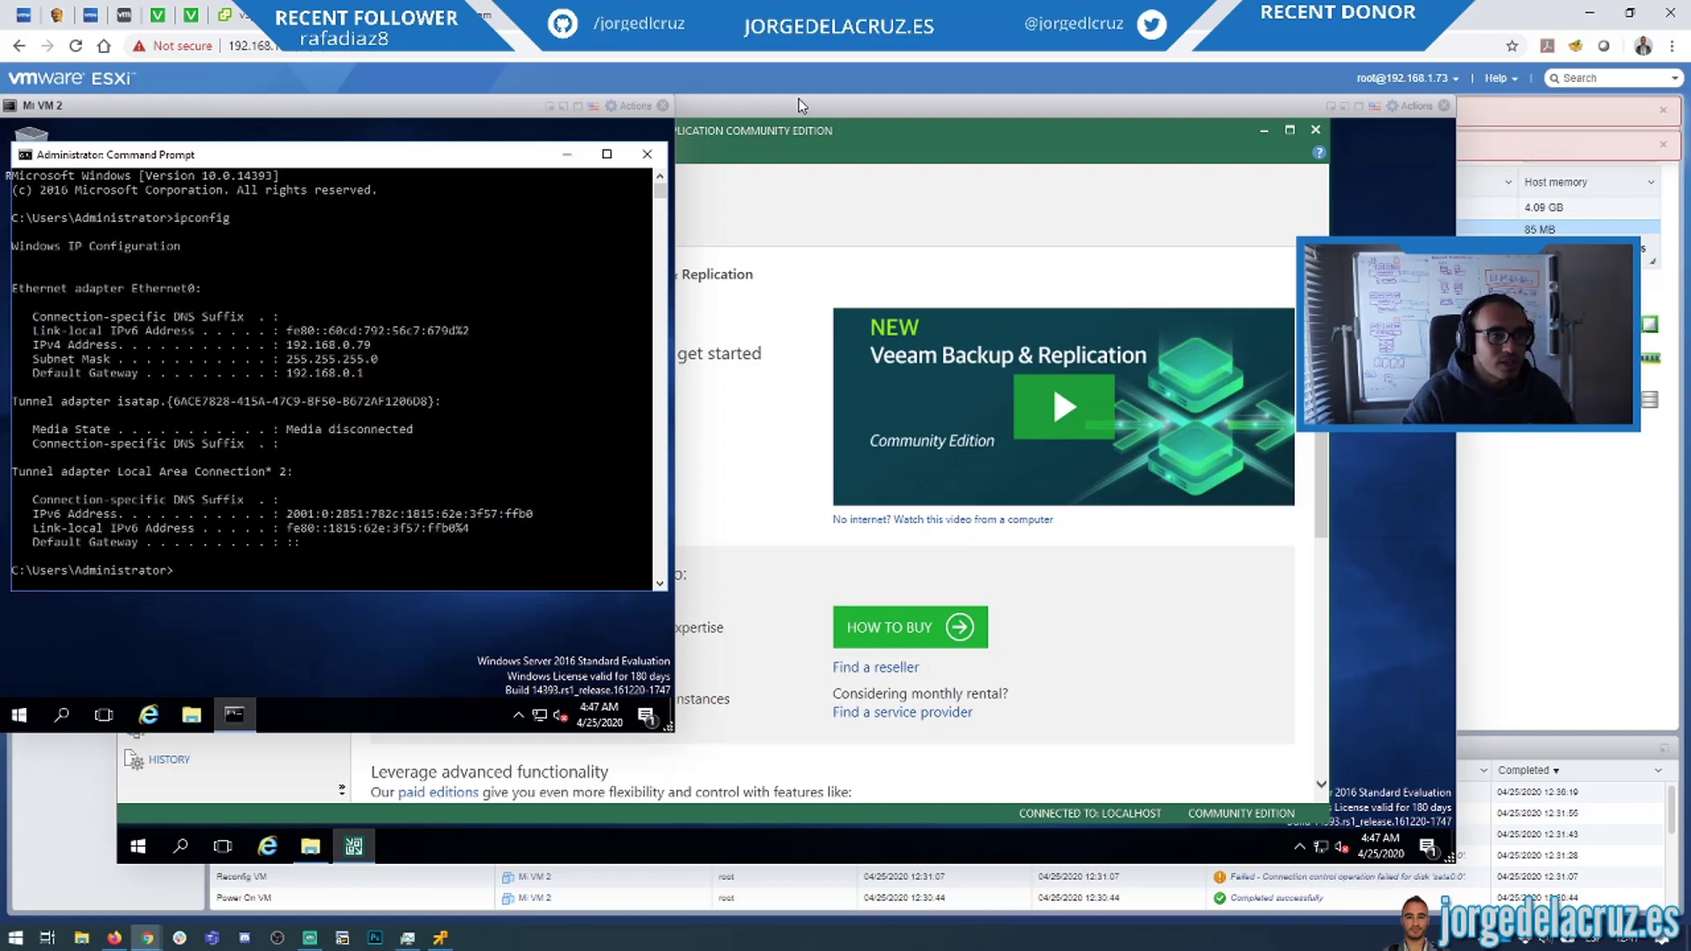
left_click(715, 355)
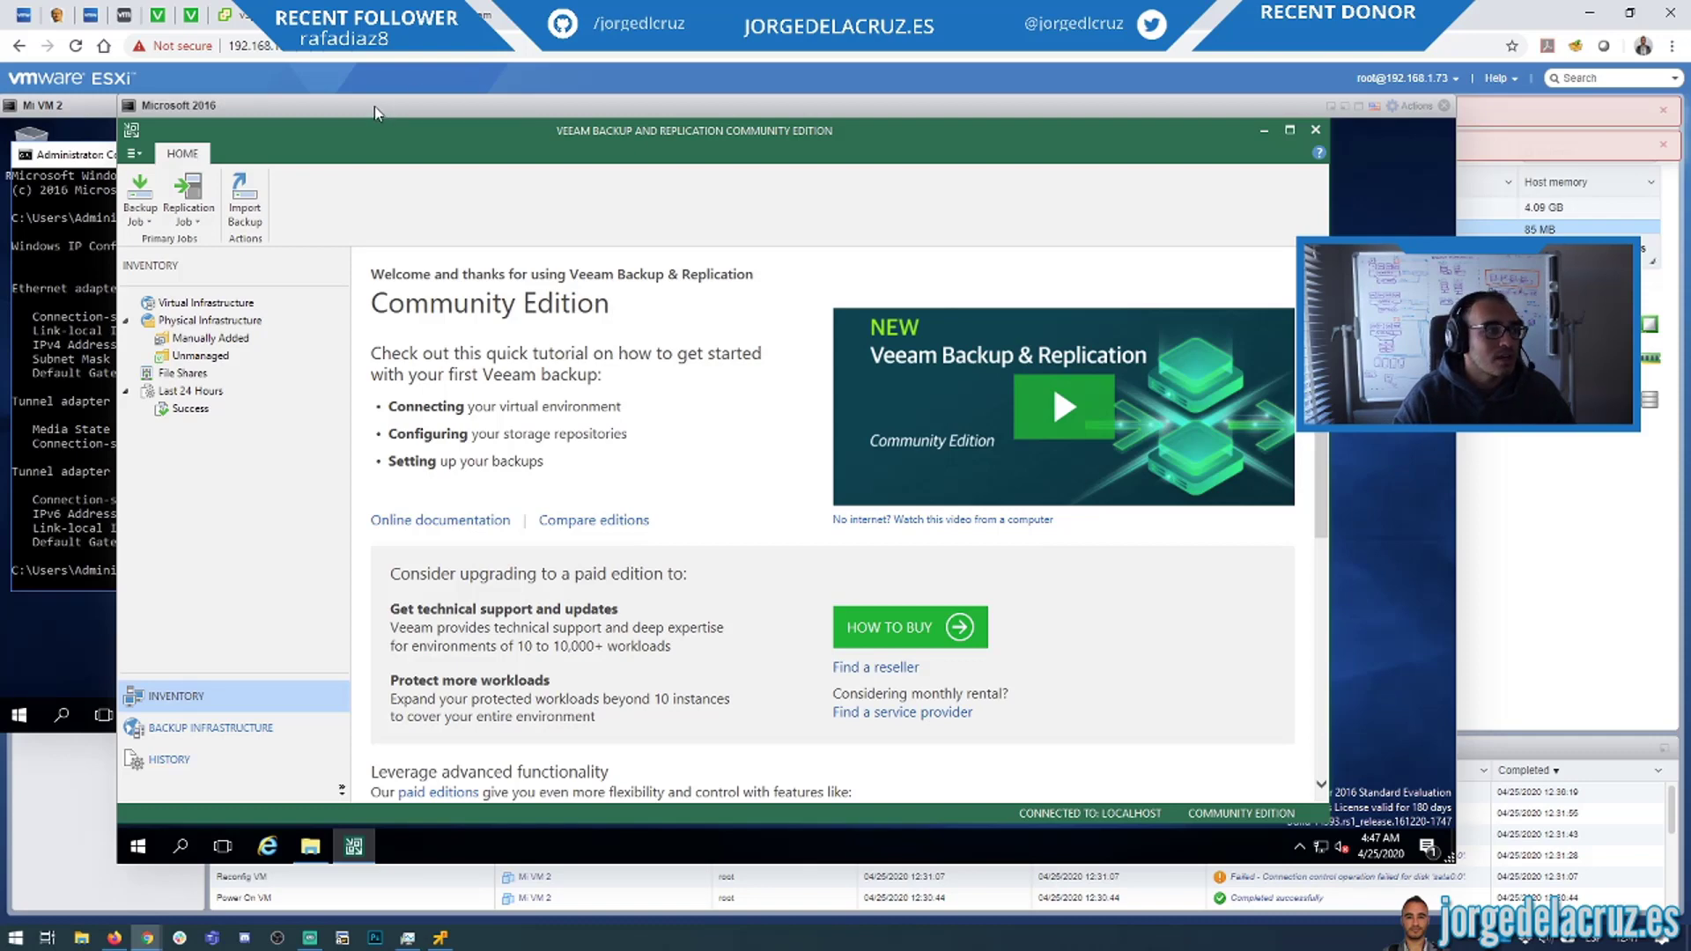
- Move and widen the VM console window, then maximize the Veeam window
left_click_drag(377, 99, 260, 97)
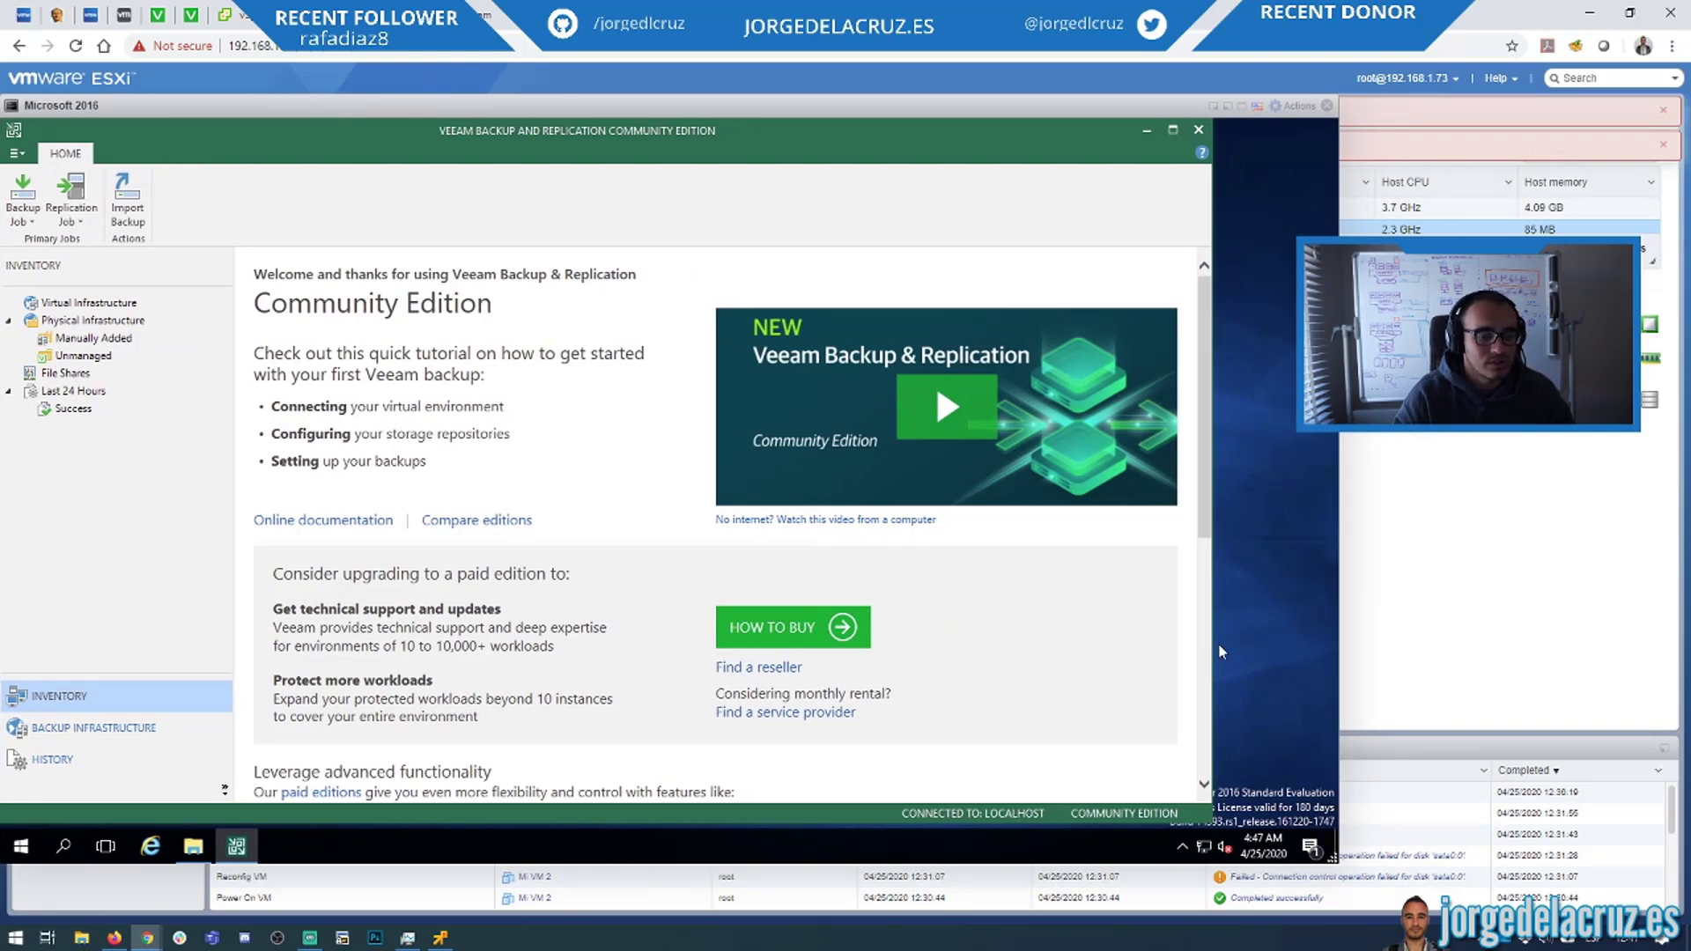
left_click_drag(1334, 855, 1482, 916)
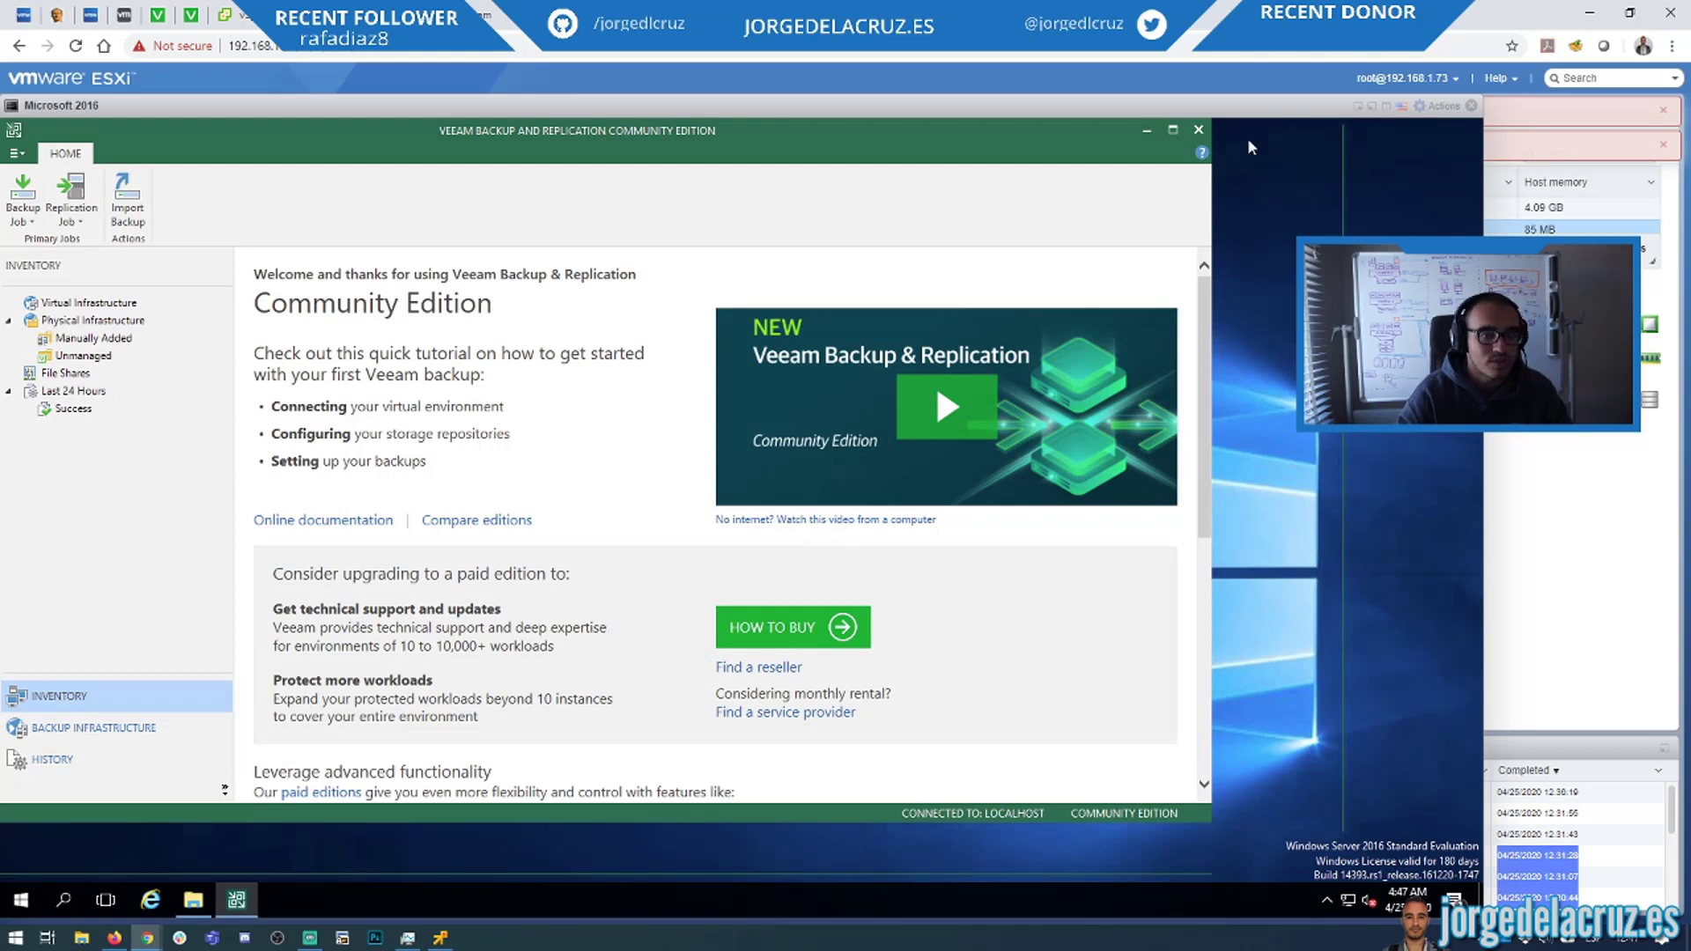
left_click(1171, 131)
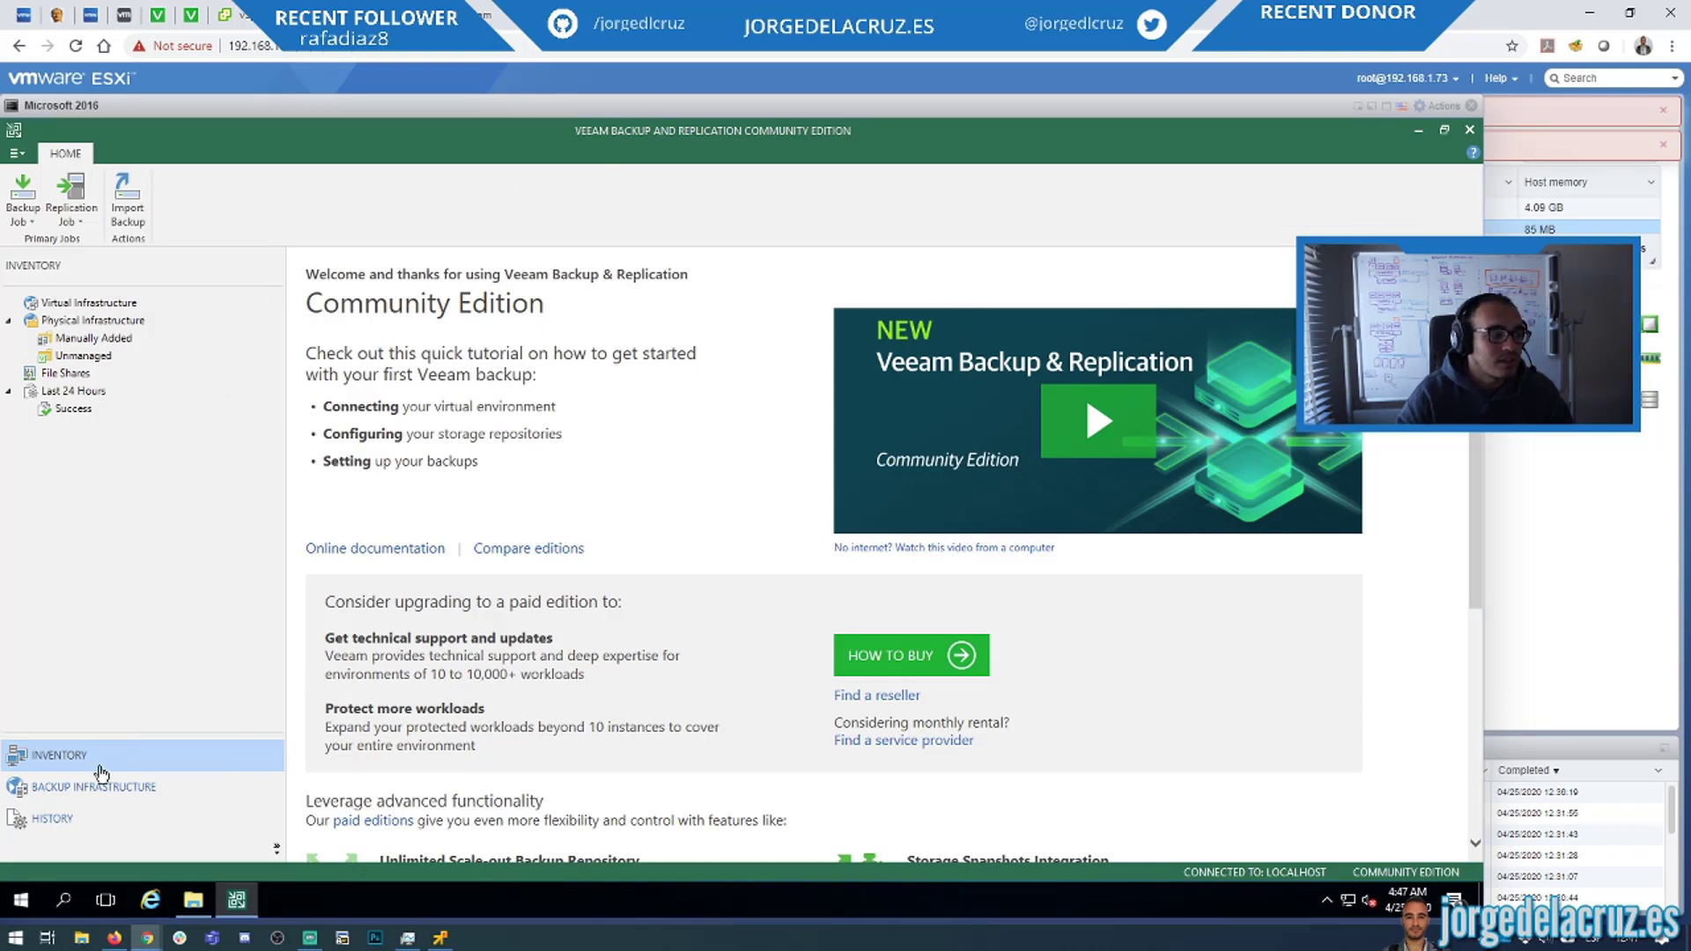
- Add the Home and Files sections to the navigation pane and check the Home and Inventory views
left_click(276, 848)
left_click(342, 710)
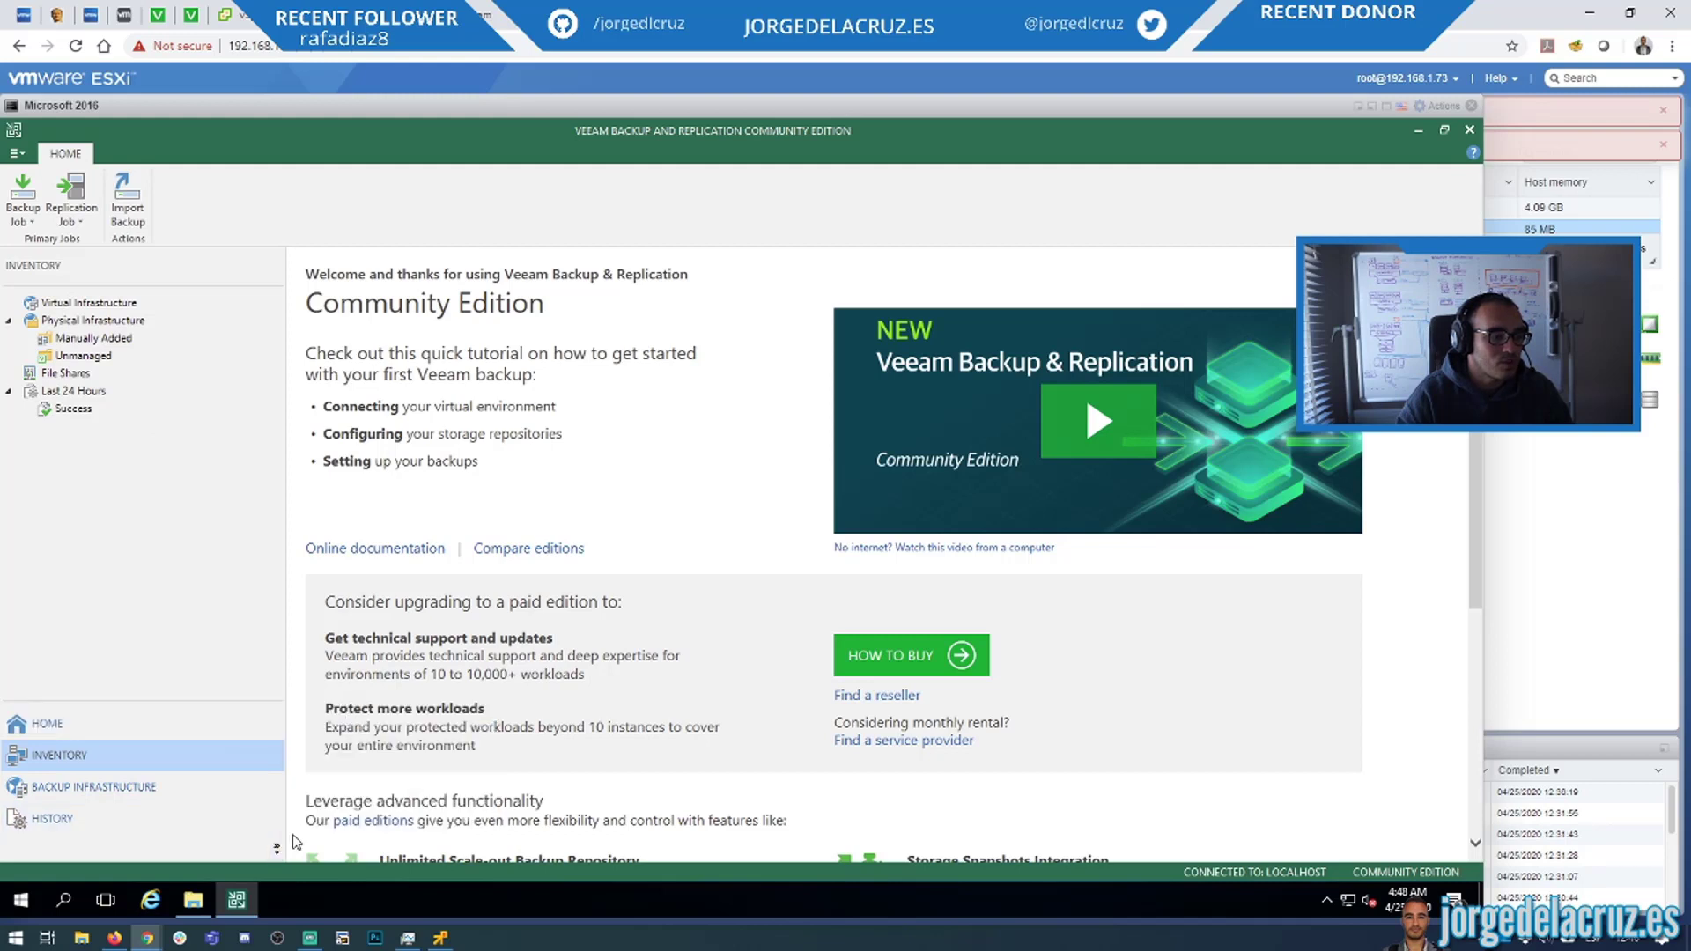
left_click(276, 848)
left_click(341, 795)
left_click(53, 691)
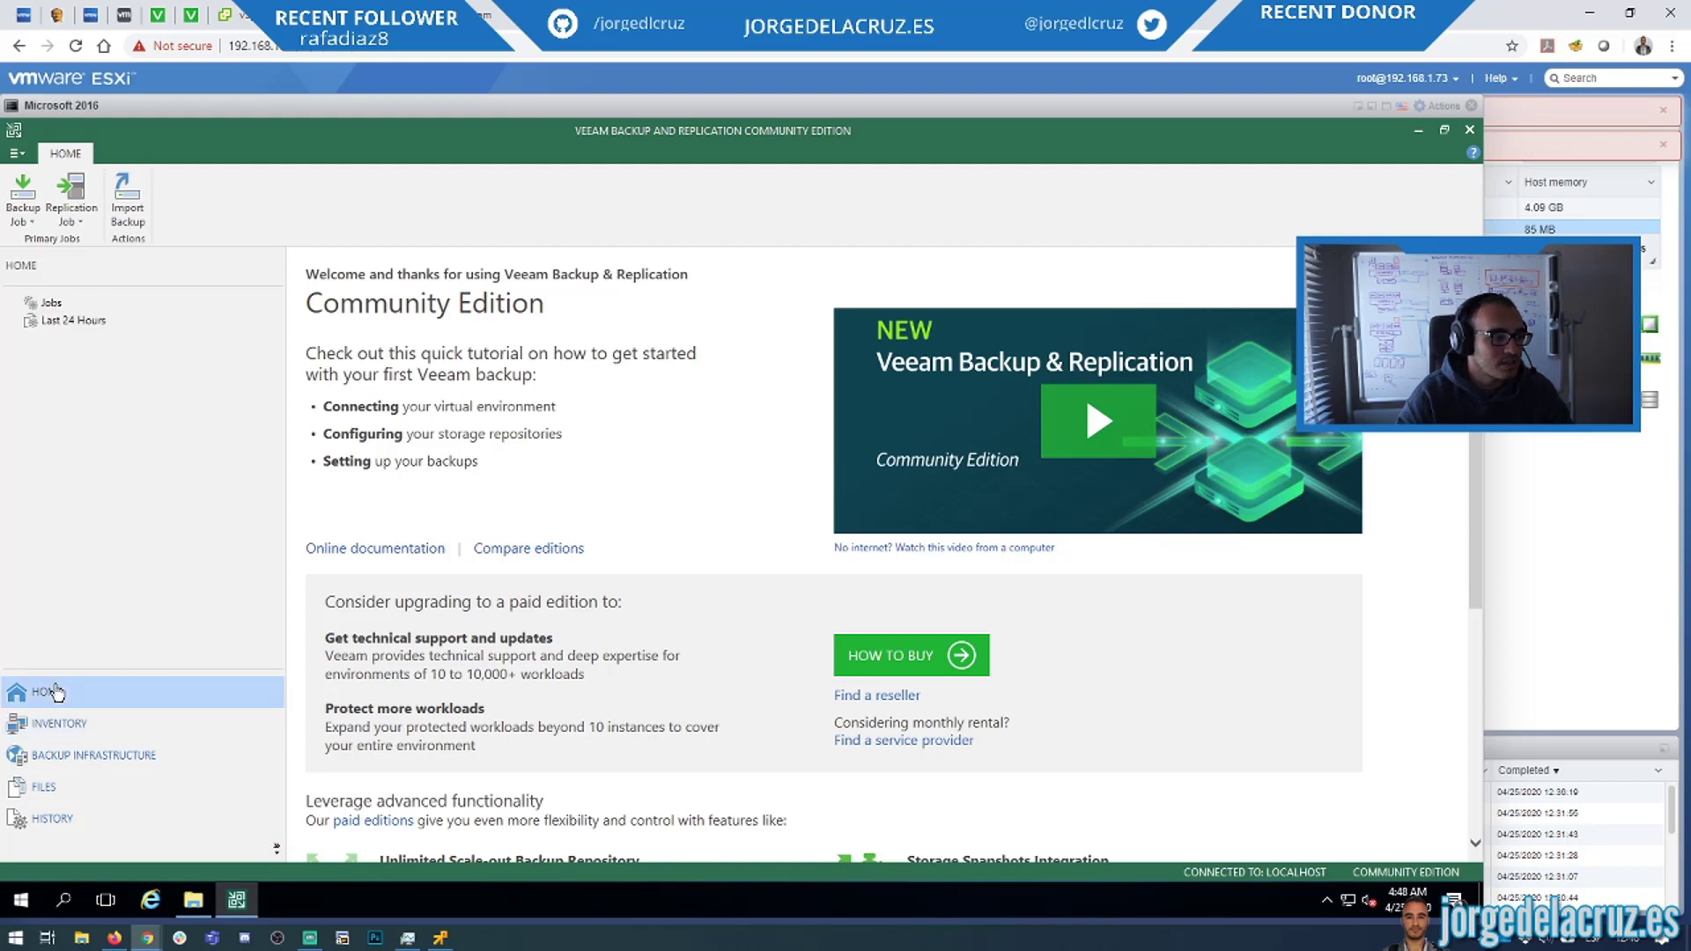
left_click(56, 725)
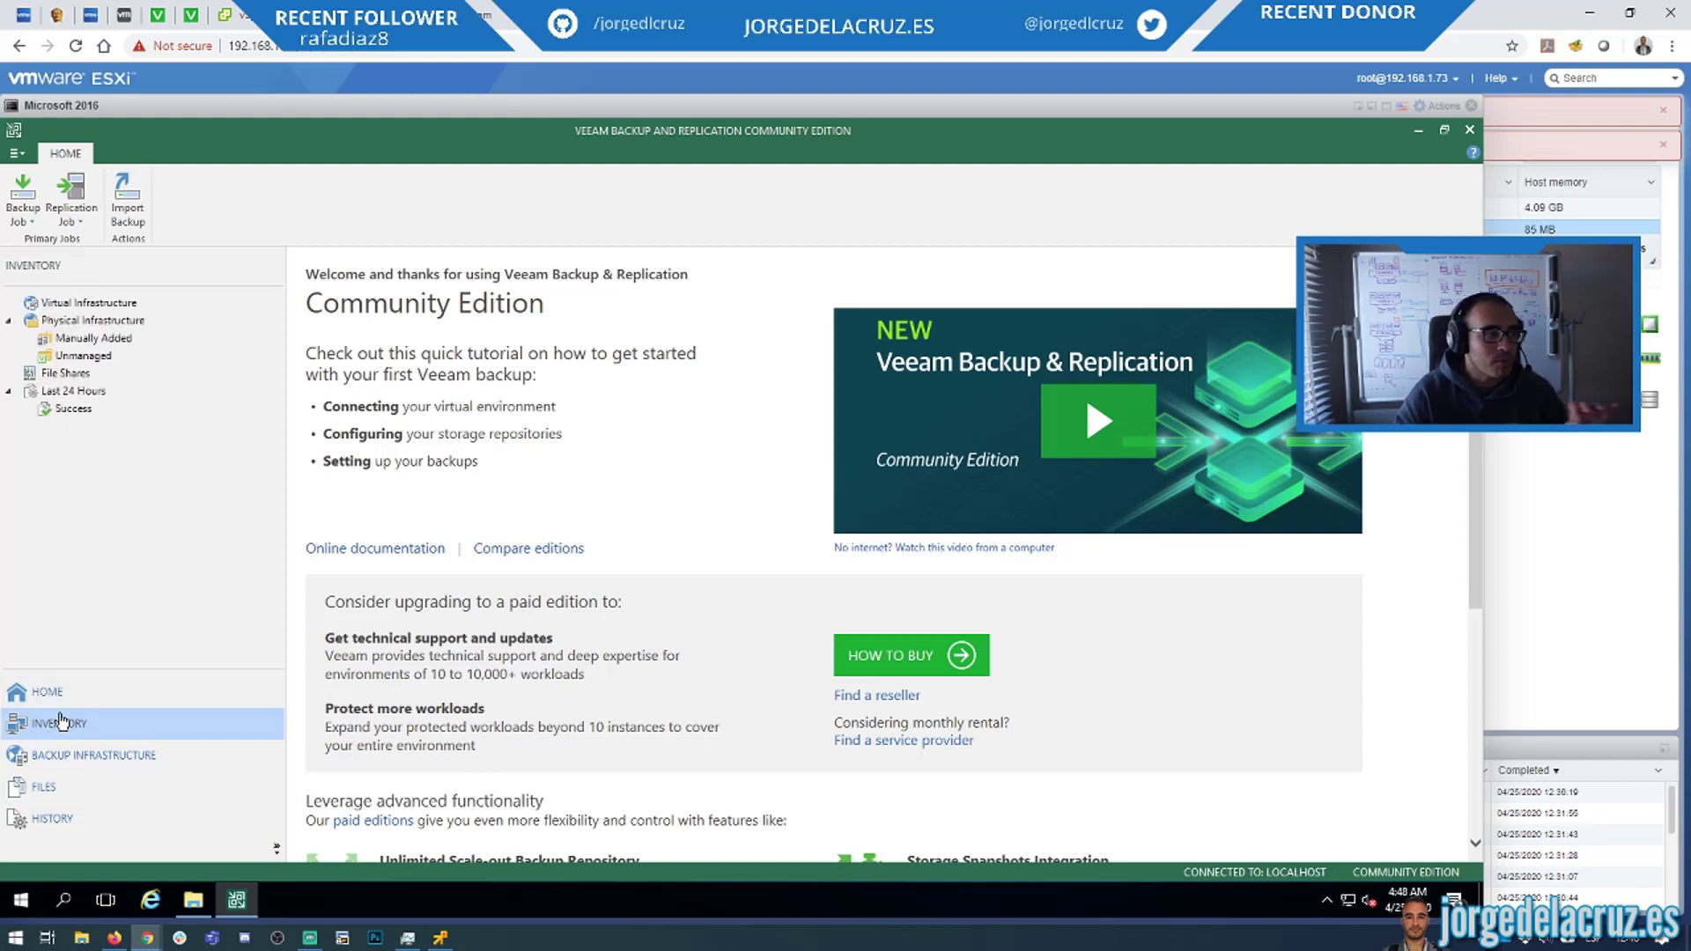
left_click(15, 153)
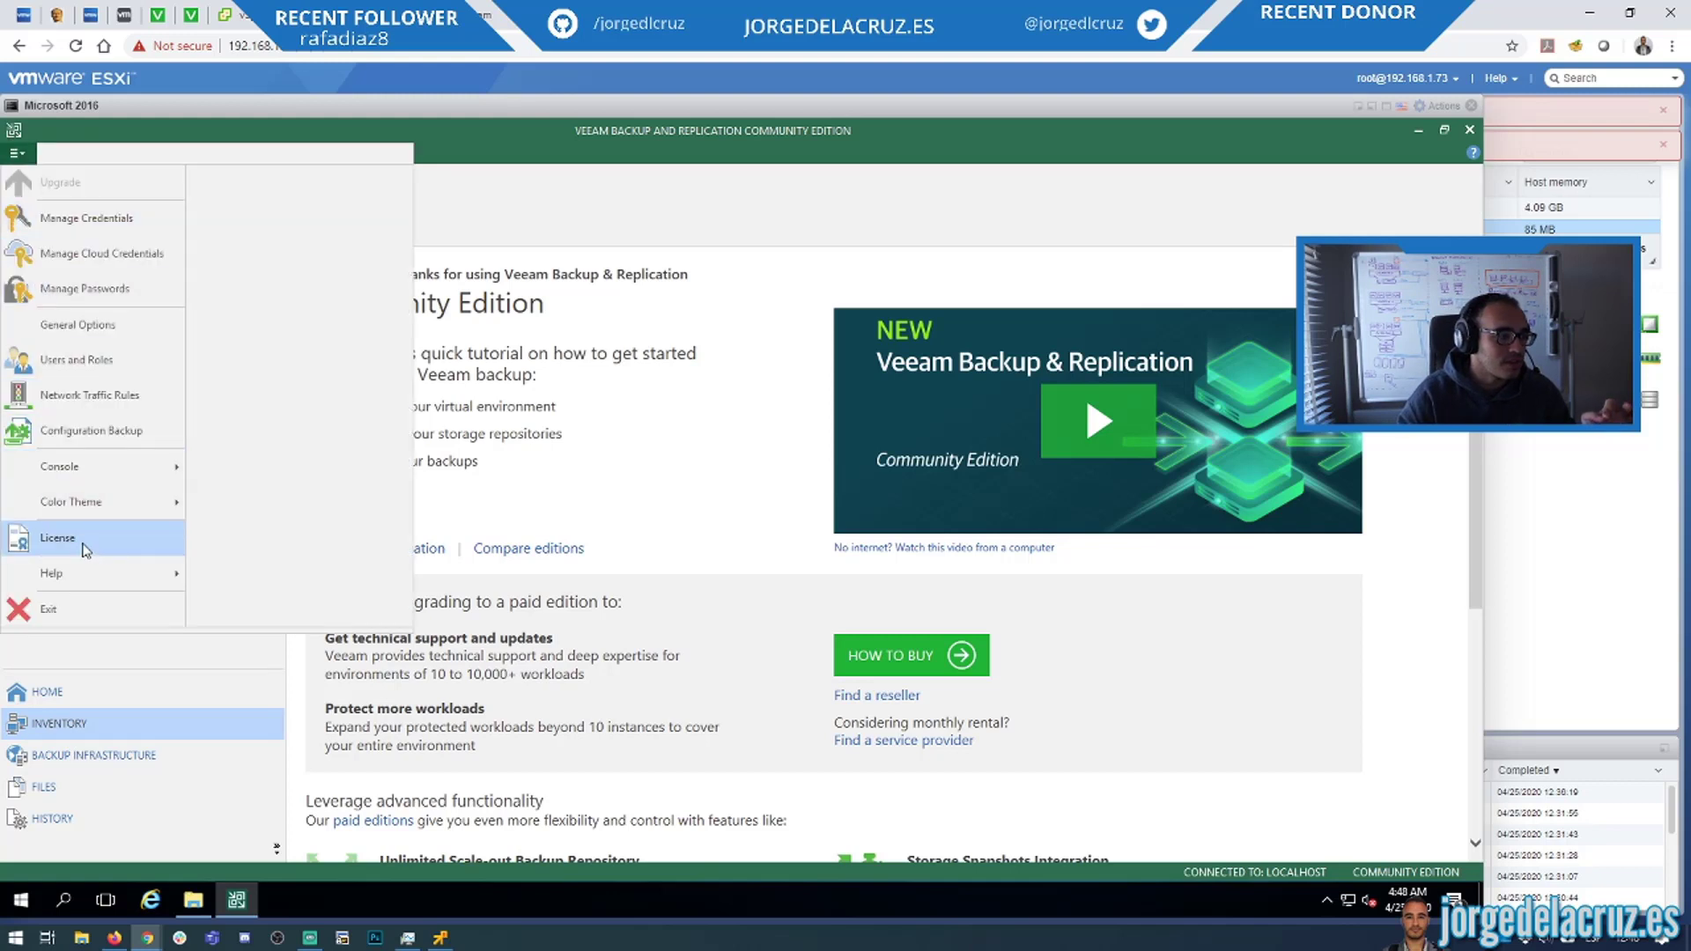
key("Escape")
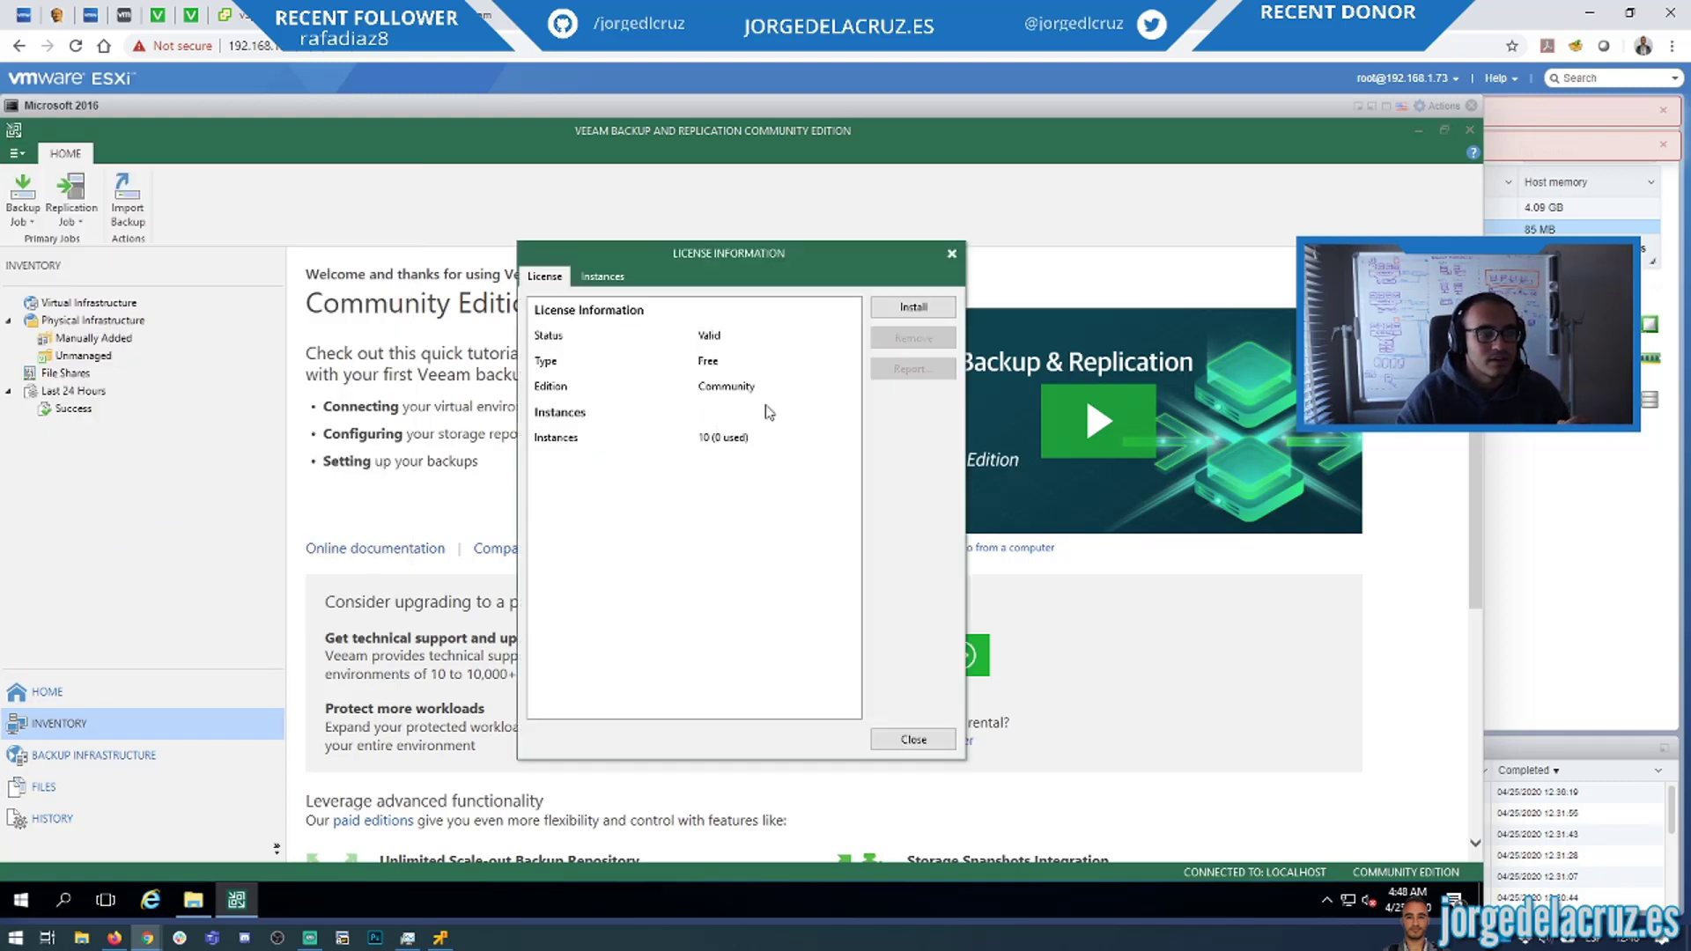
left_click(705, 444)
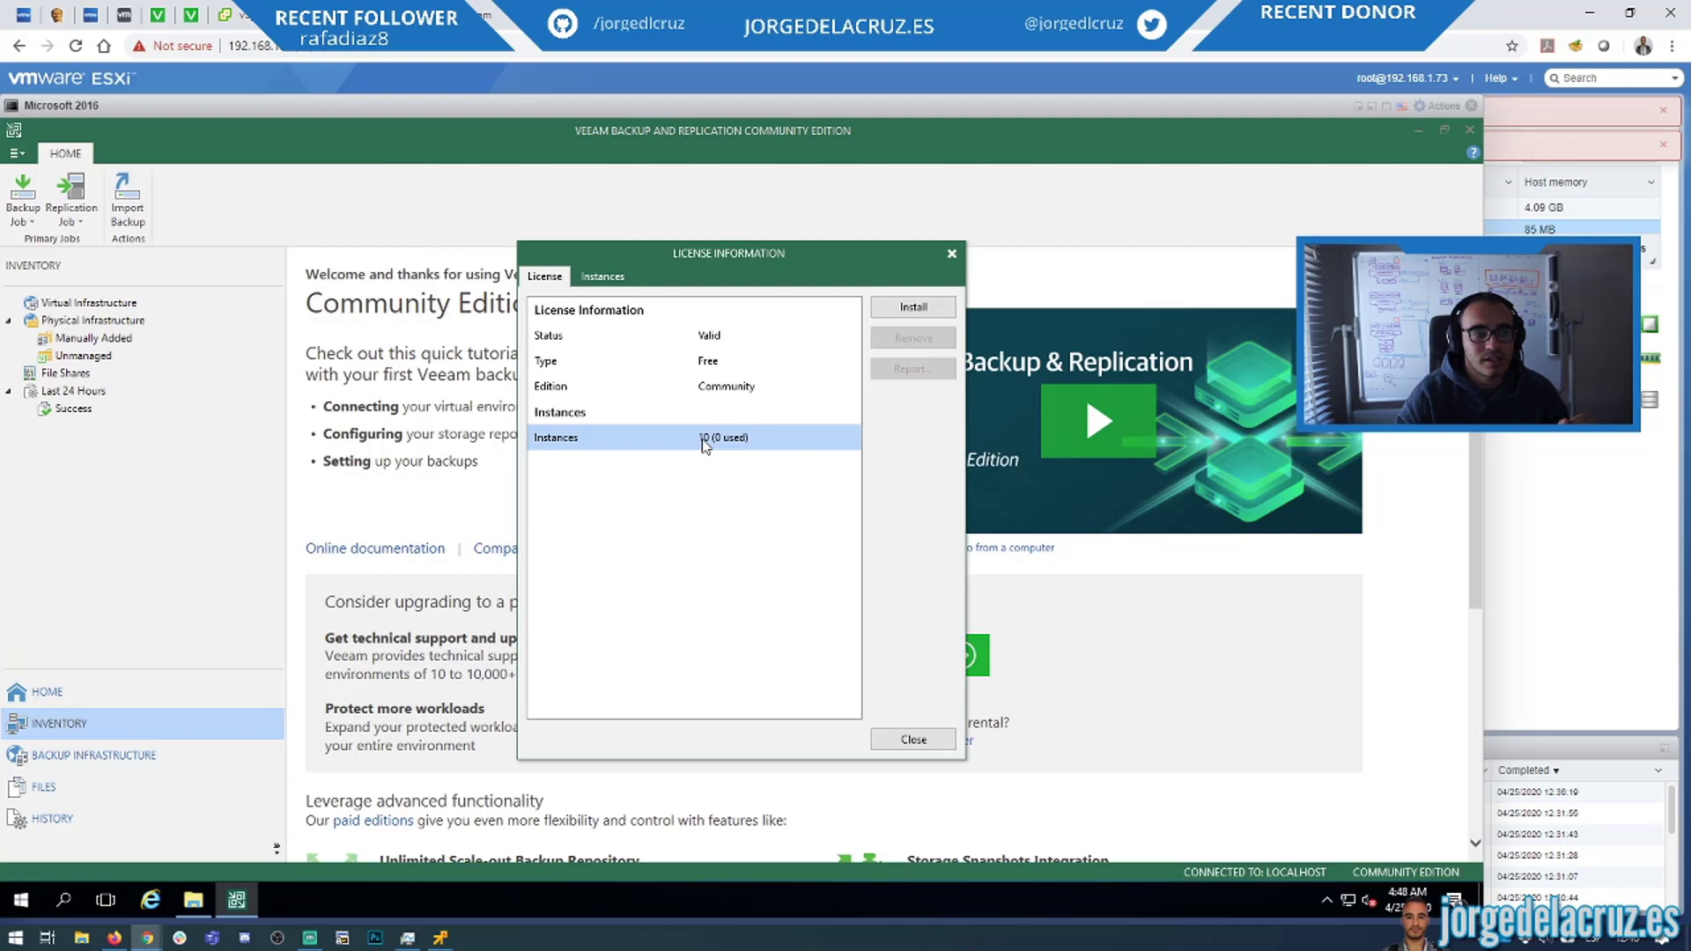
left_click(710, 390)
left_click(694, 366)
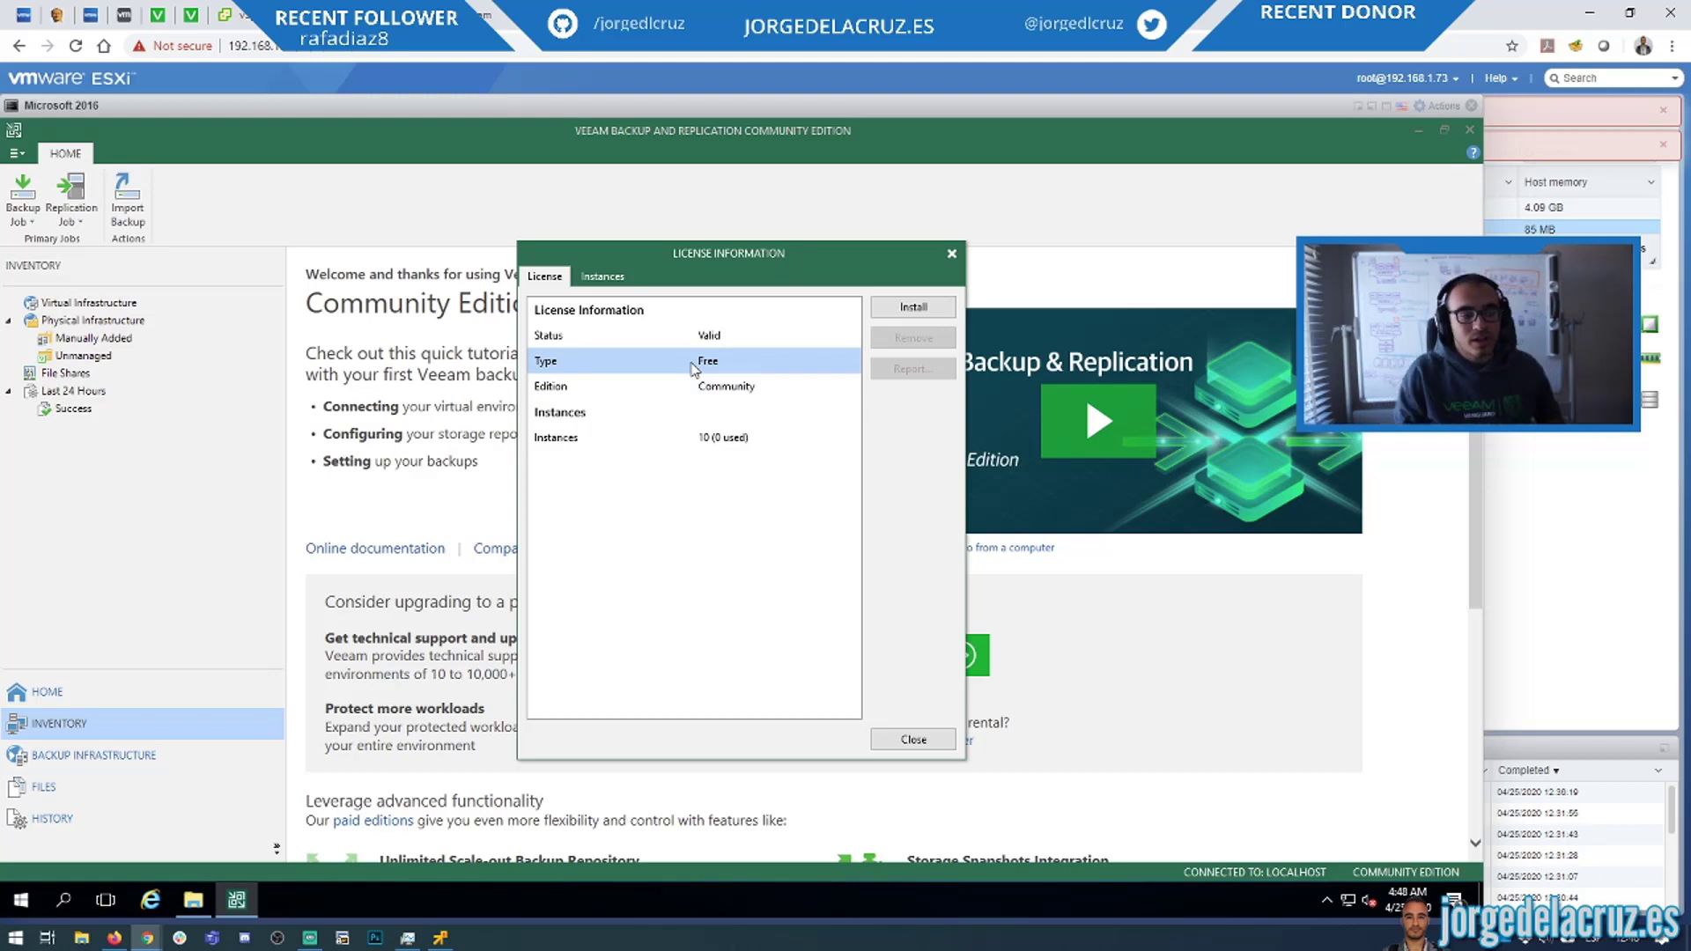
left_click(587, 280)
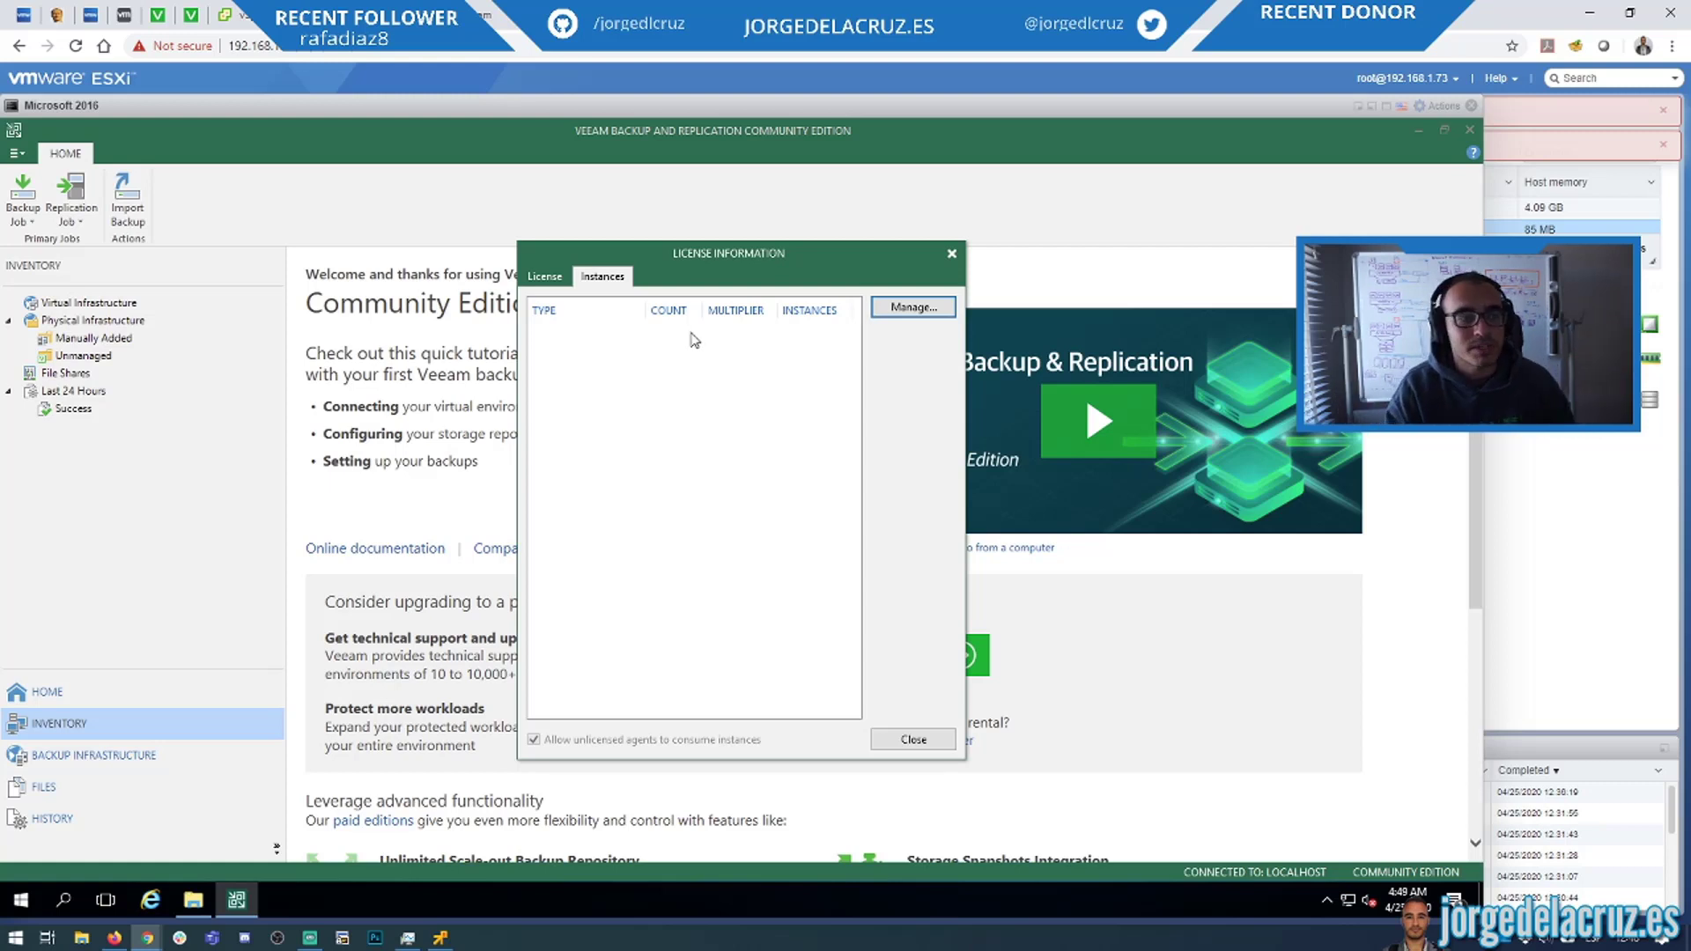
left_click(546, 279)
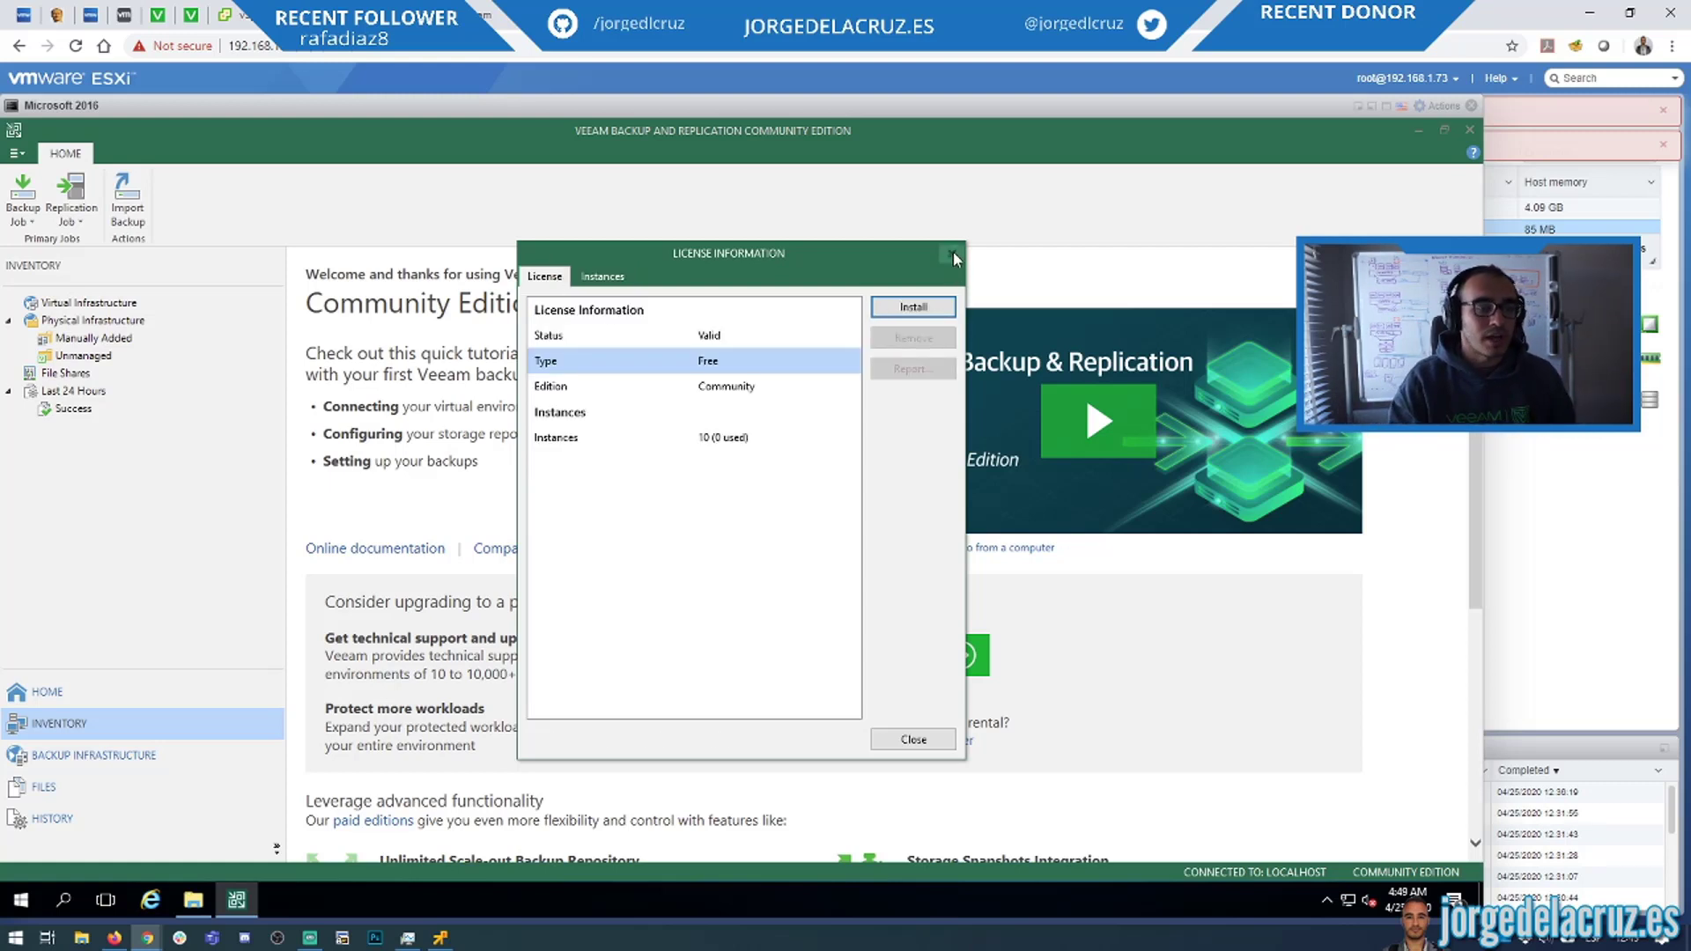
left_click(953, 256)
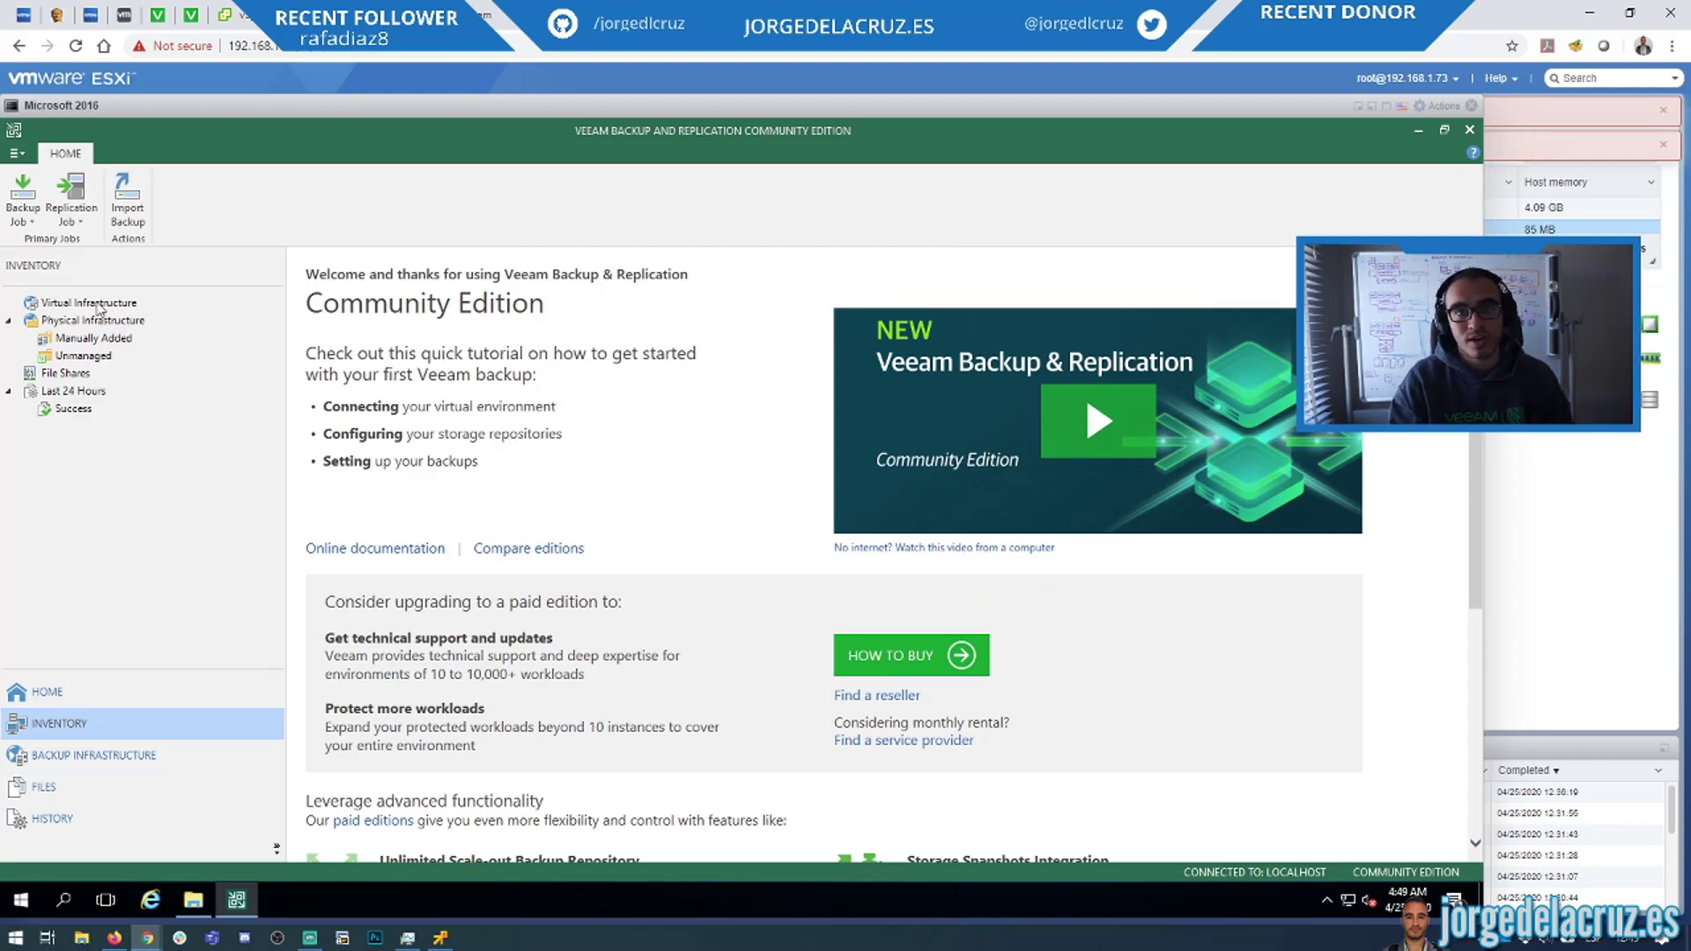
- Add a VMware vSphere server at 192.168.1.73 with the description 'Mi ESXi Free'
left_click(100, 305)
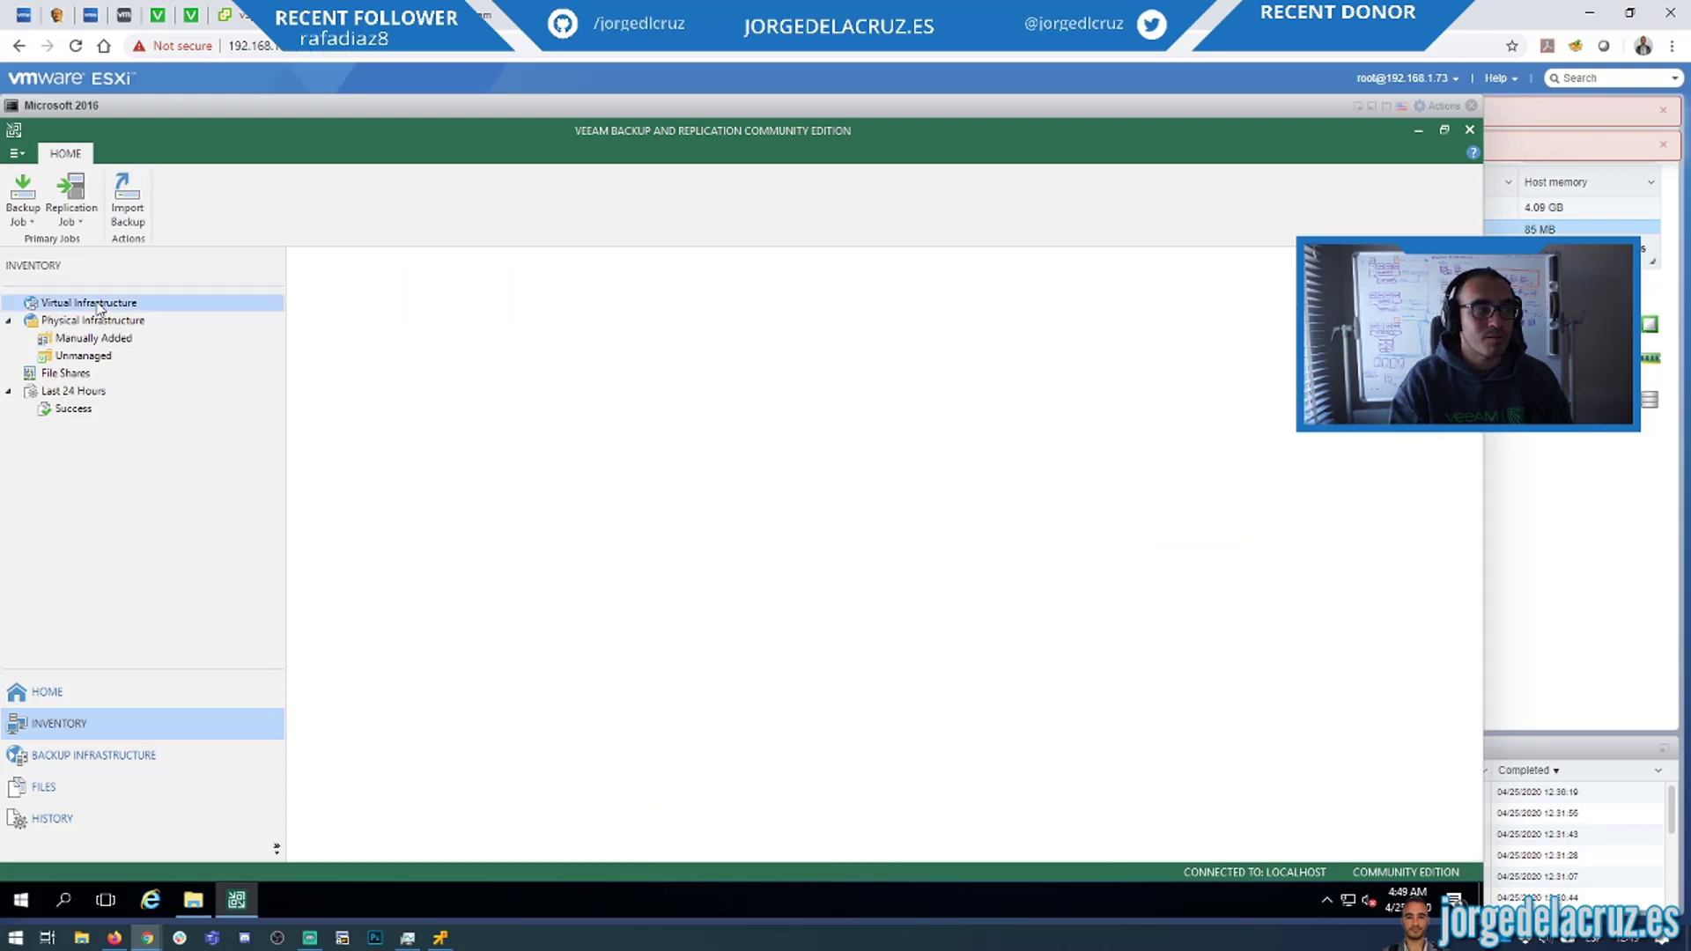
left_click(464, 325)
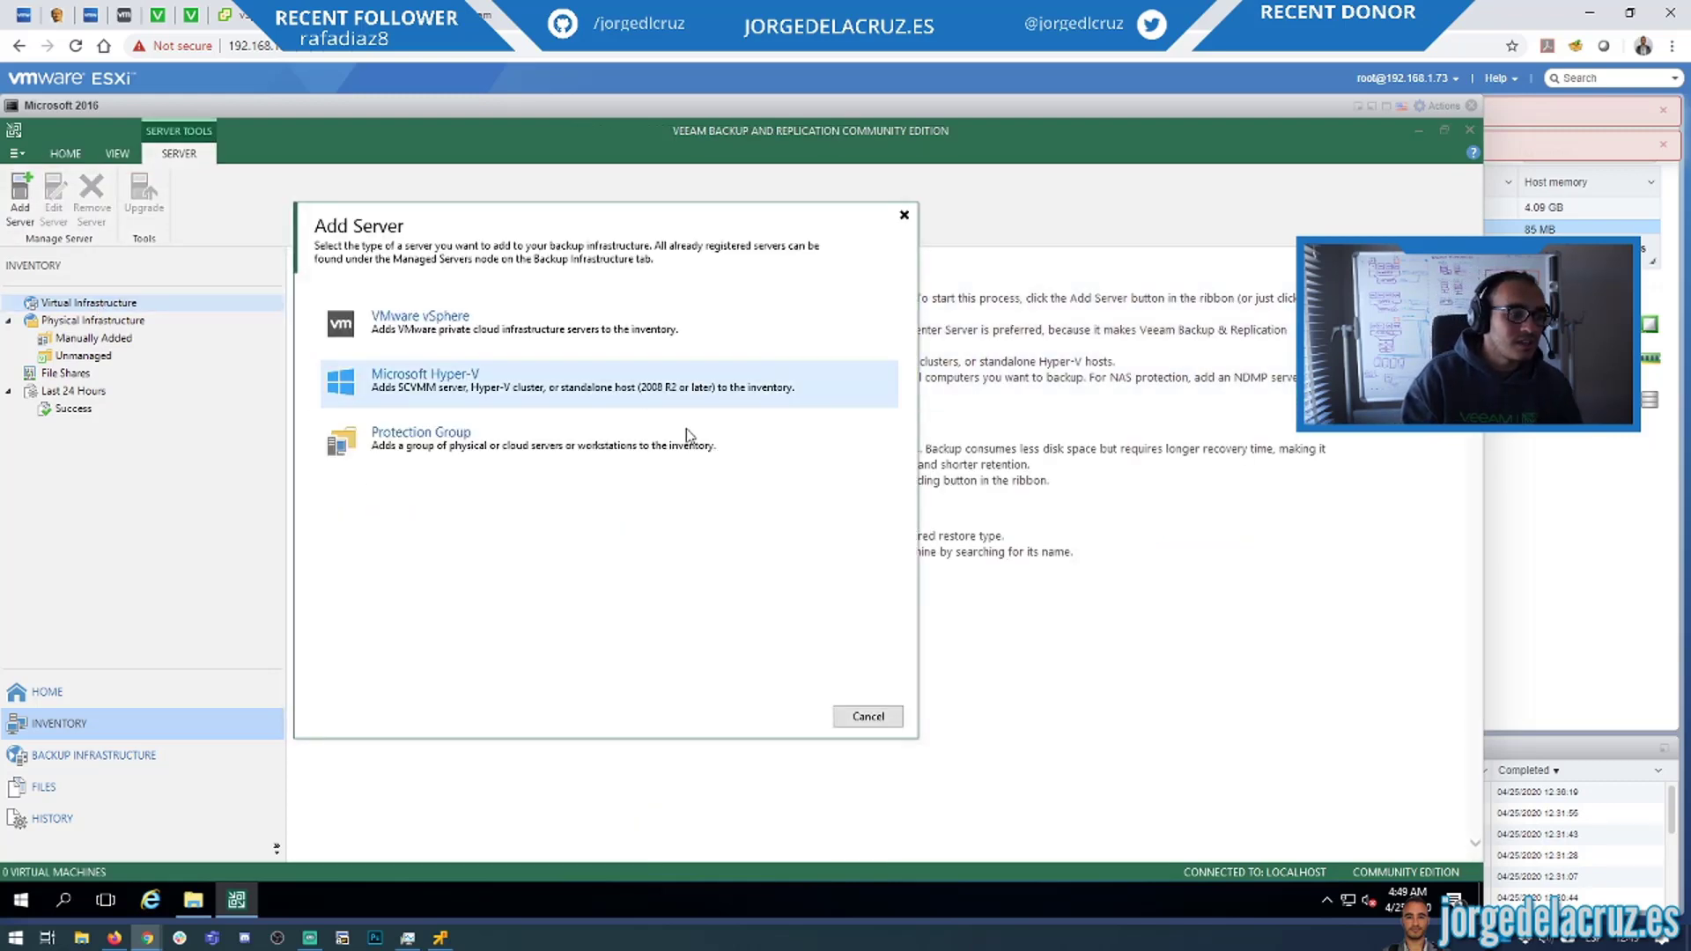
left_click(452, 335)
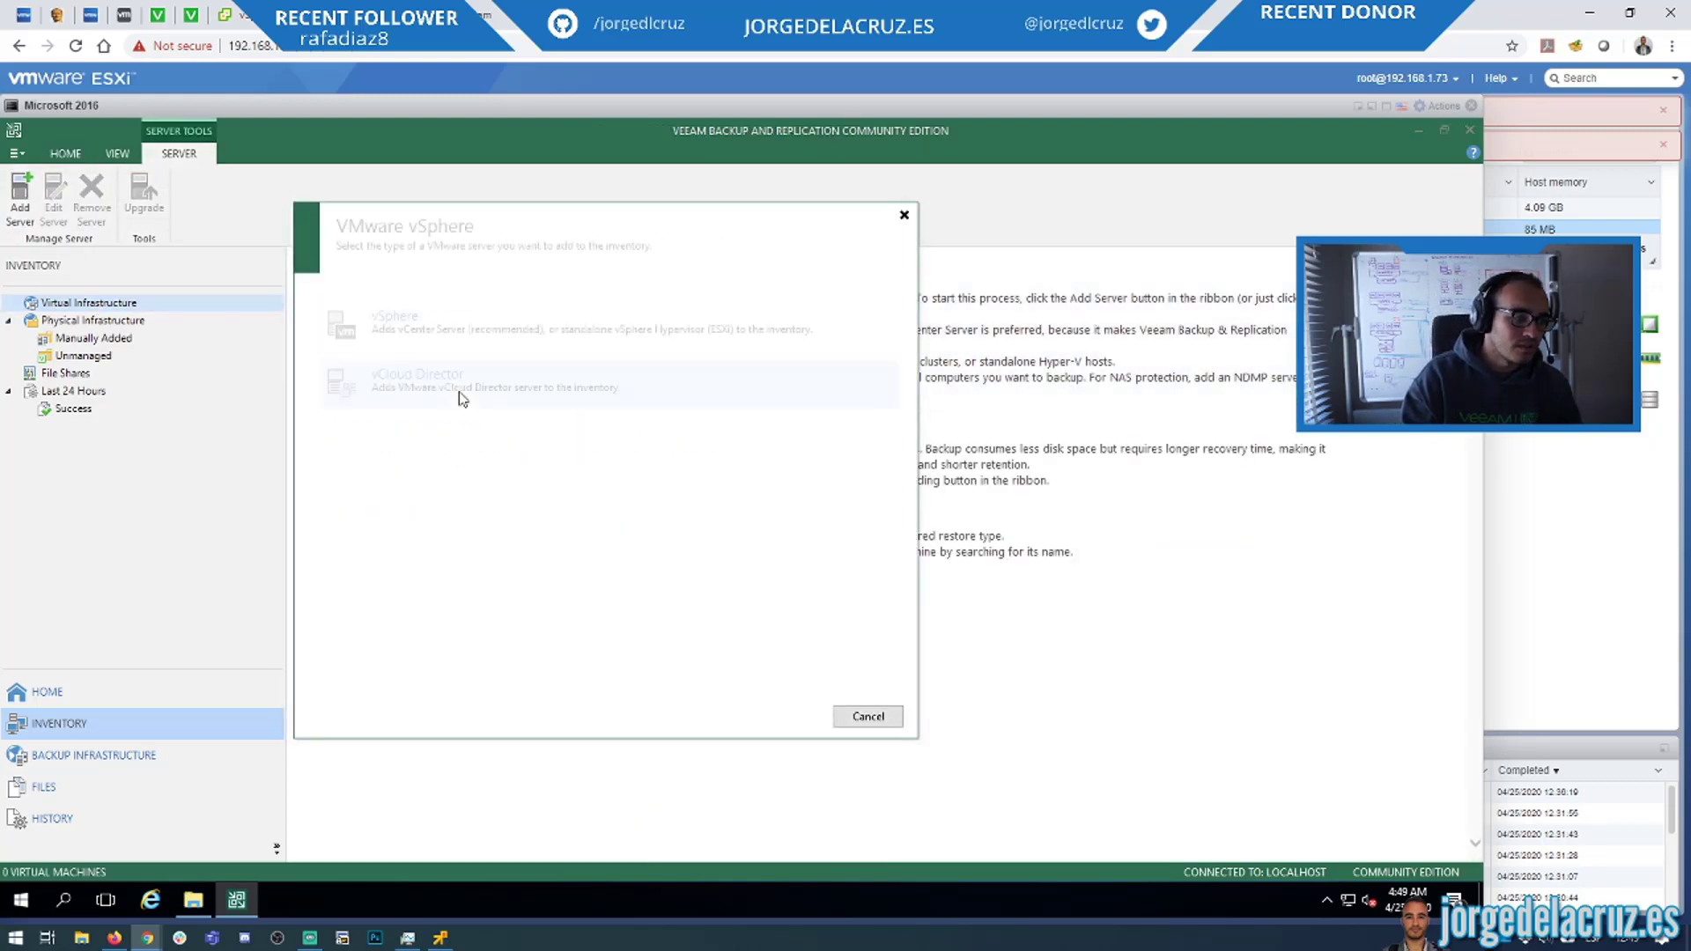
left_click(441, 332)
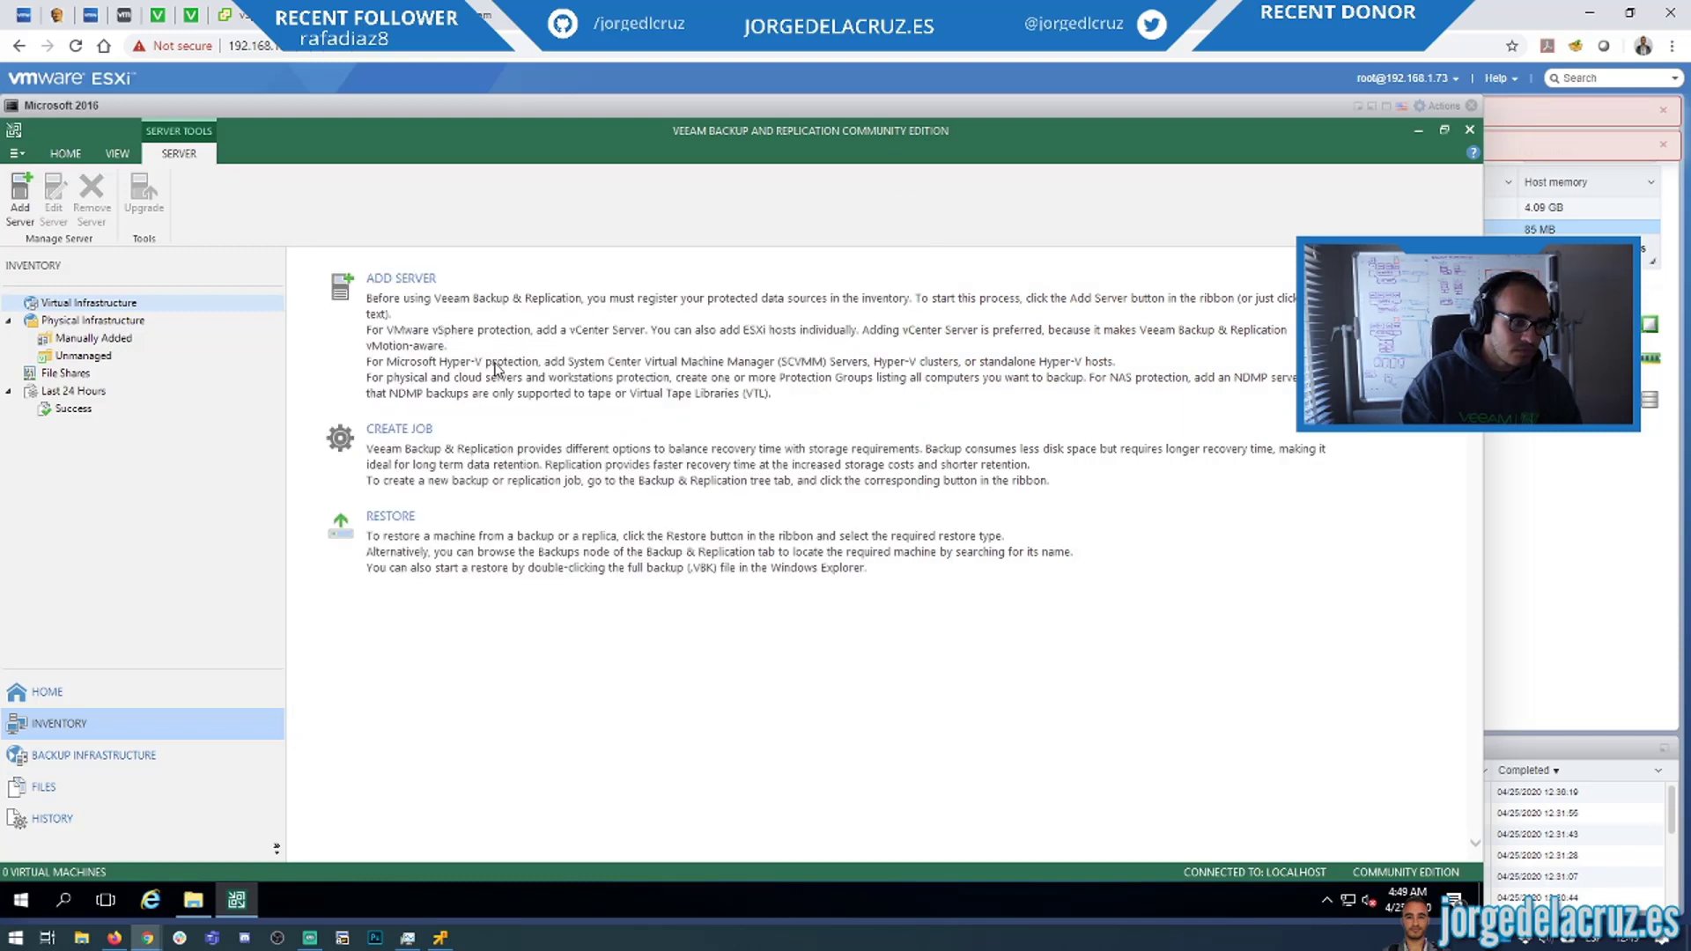
type("192.168.1.")
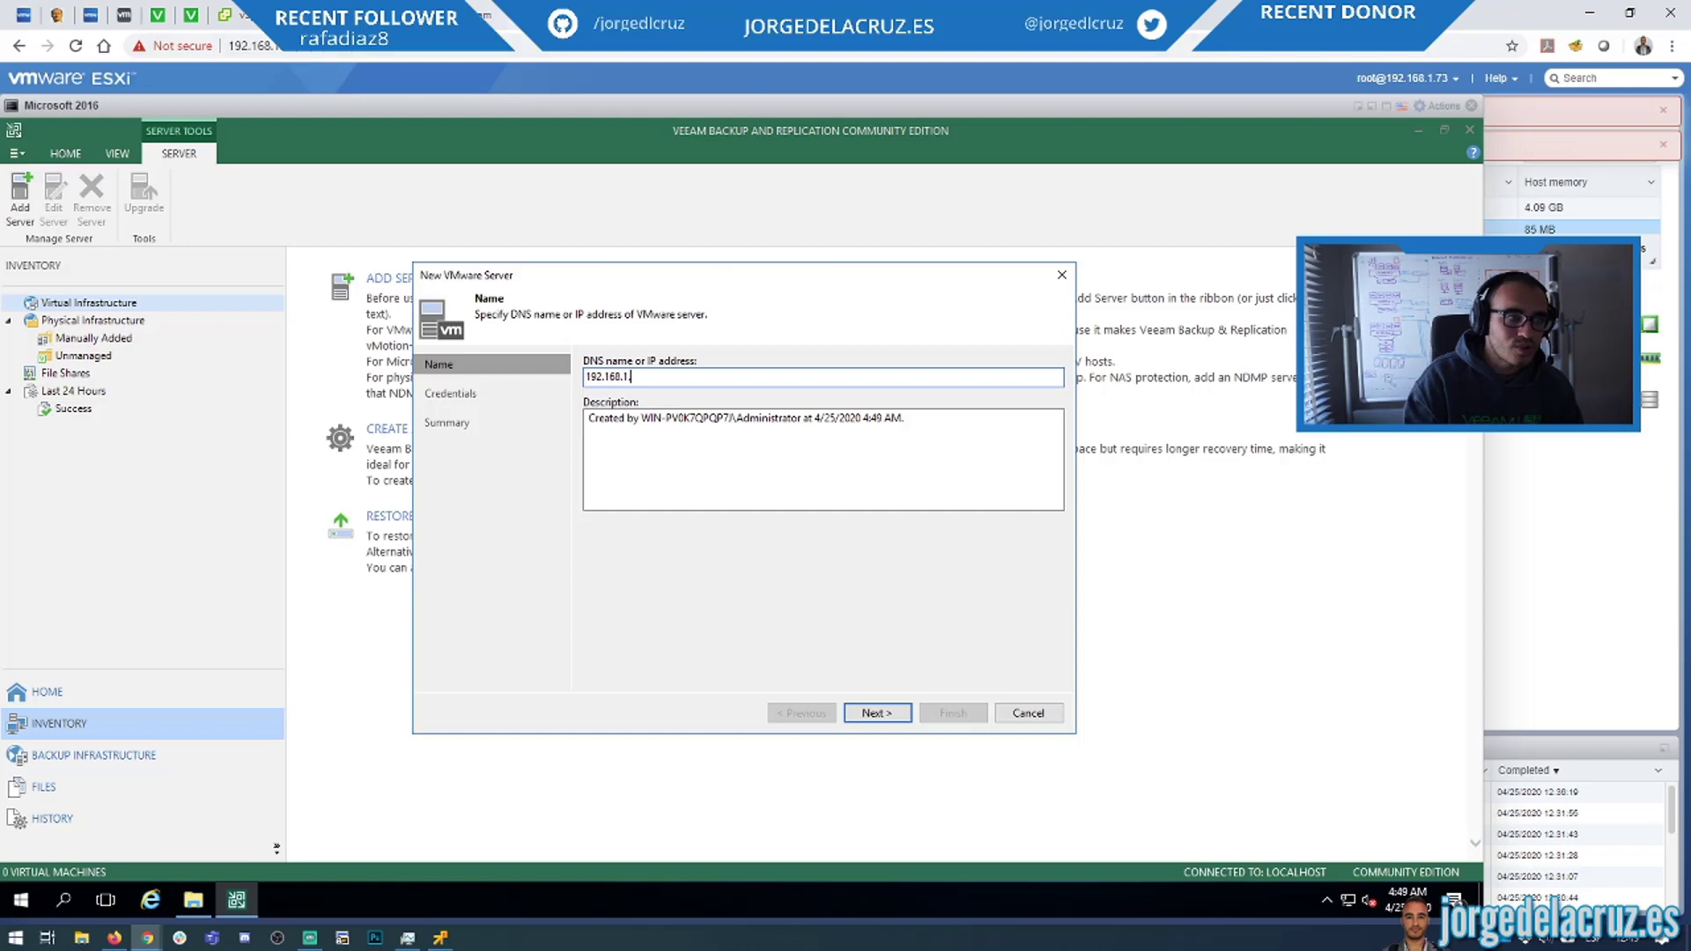
left_click(502, 19)
mouse_move(1105, 709)
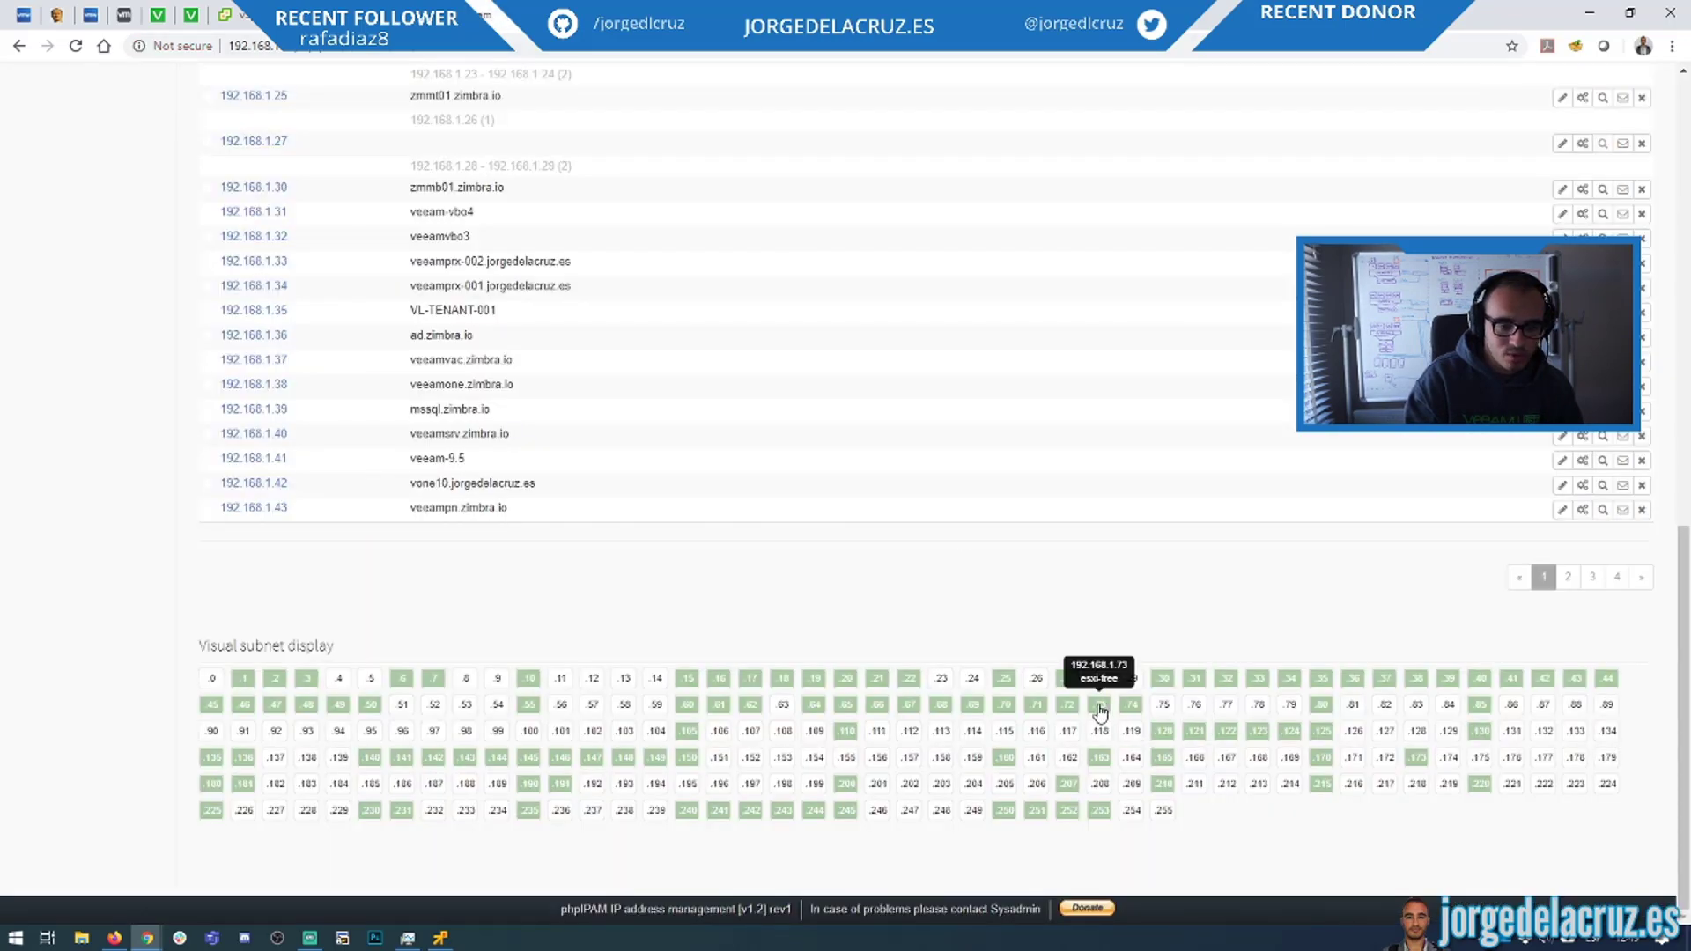
key("ctrl+Tab")
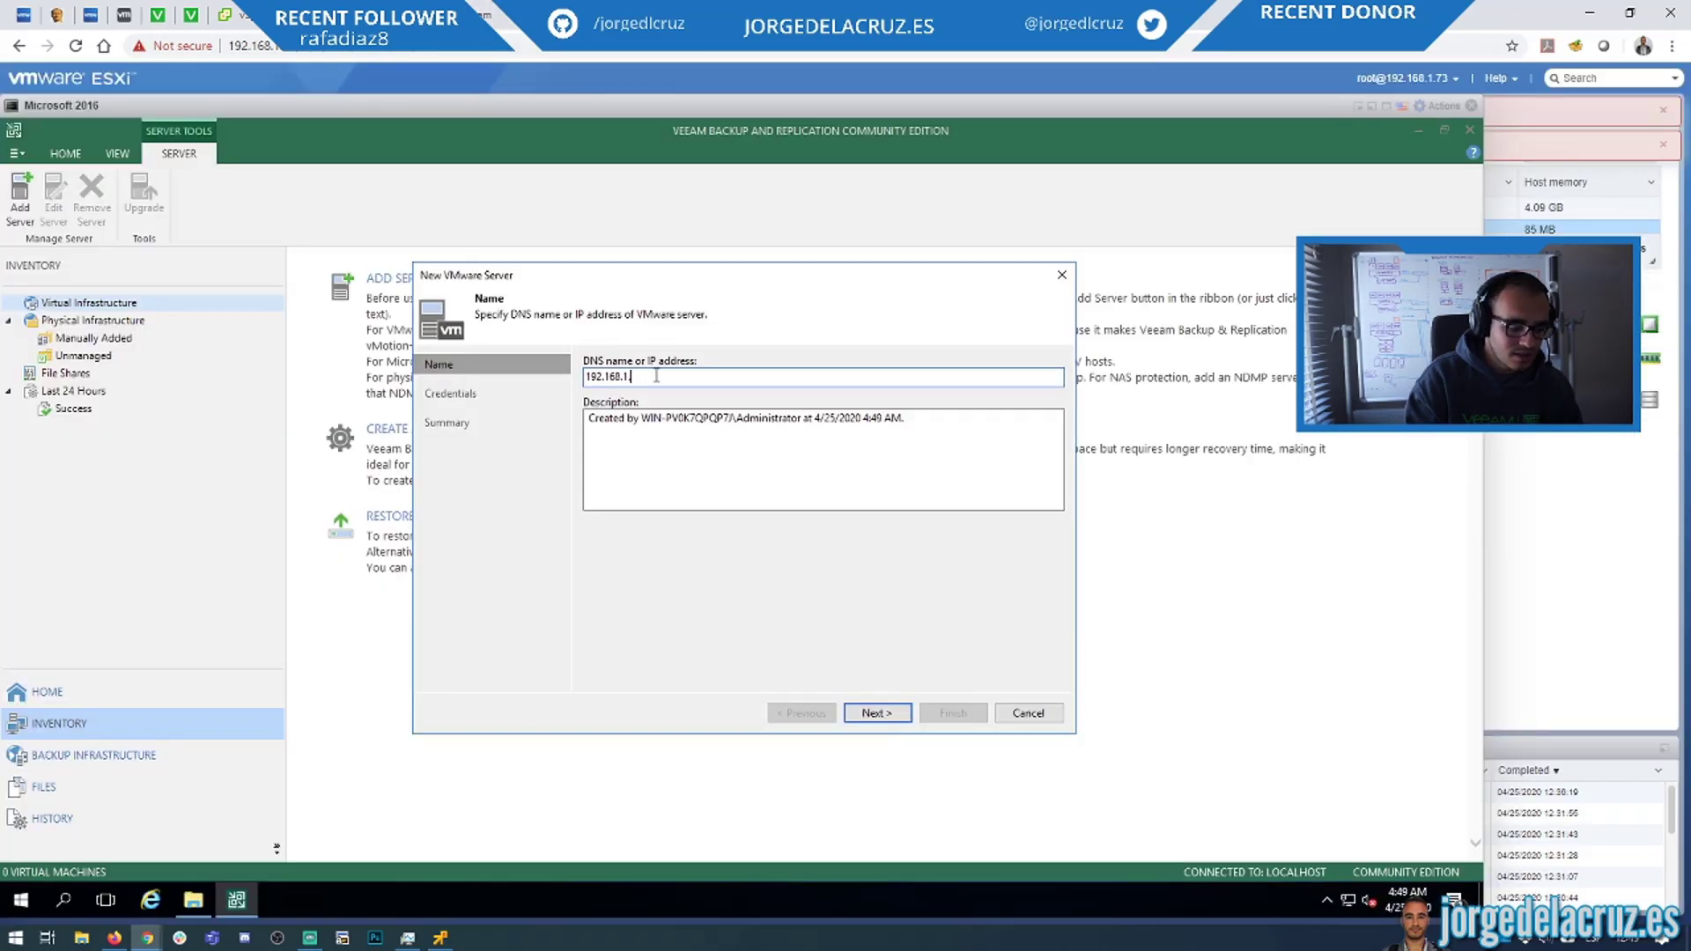
type("73")
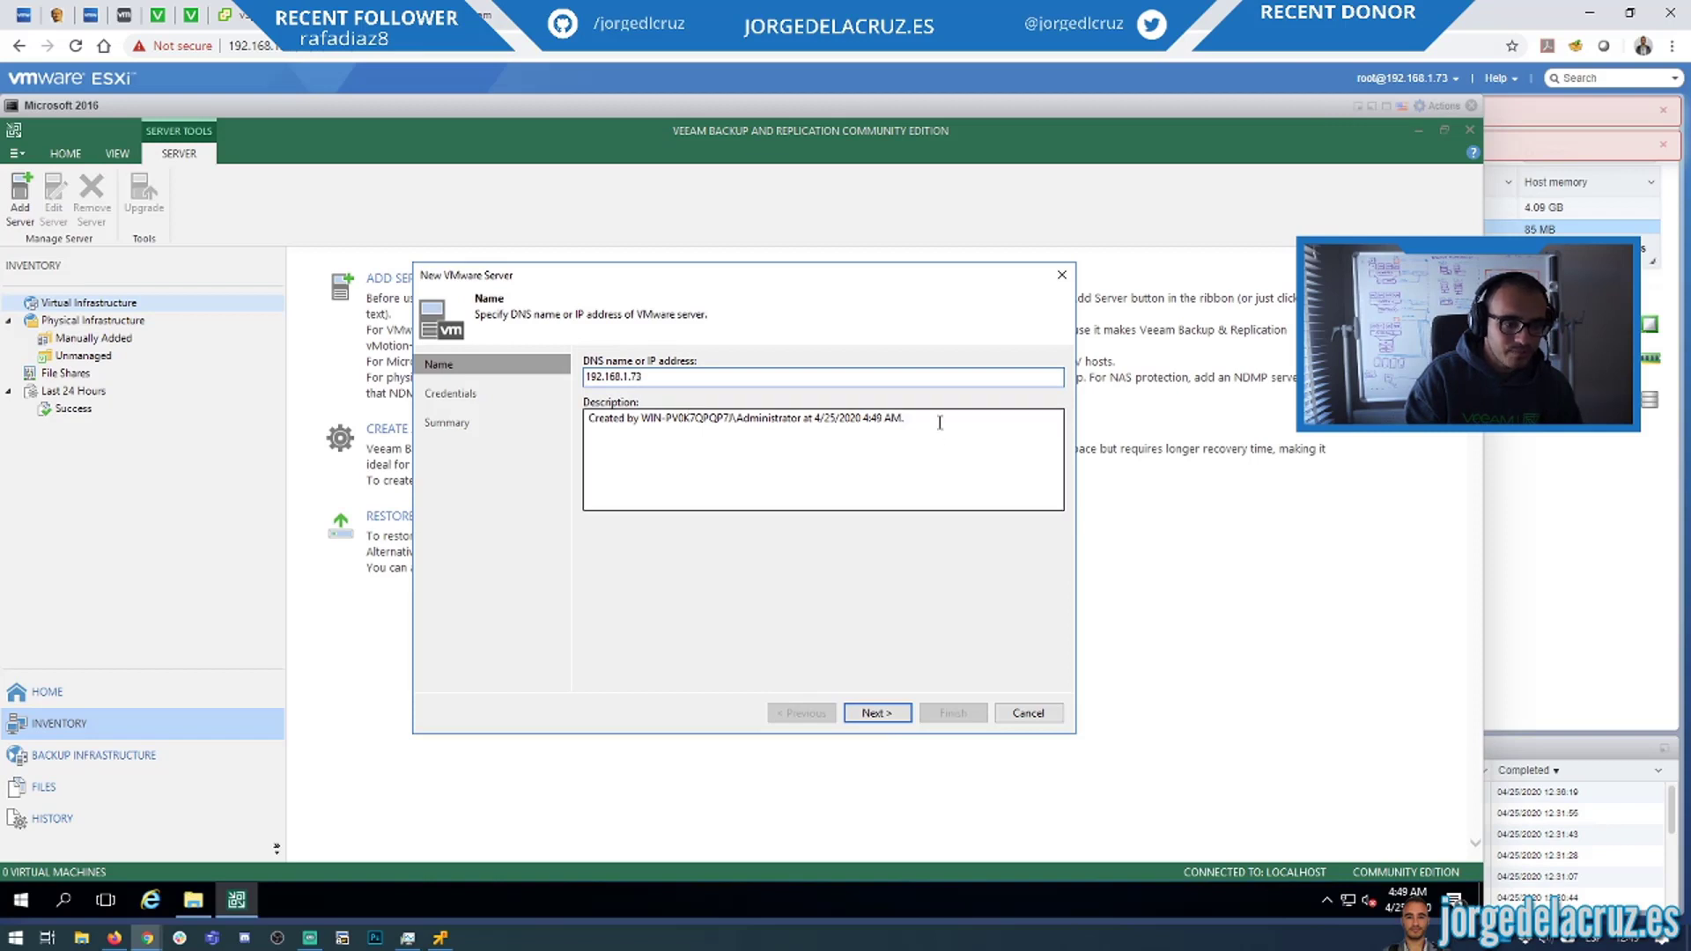
left_click_drag(938, 421, 582, 438)
type("Mi")
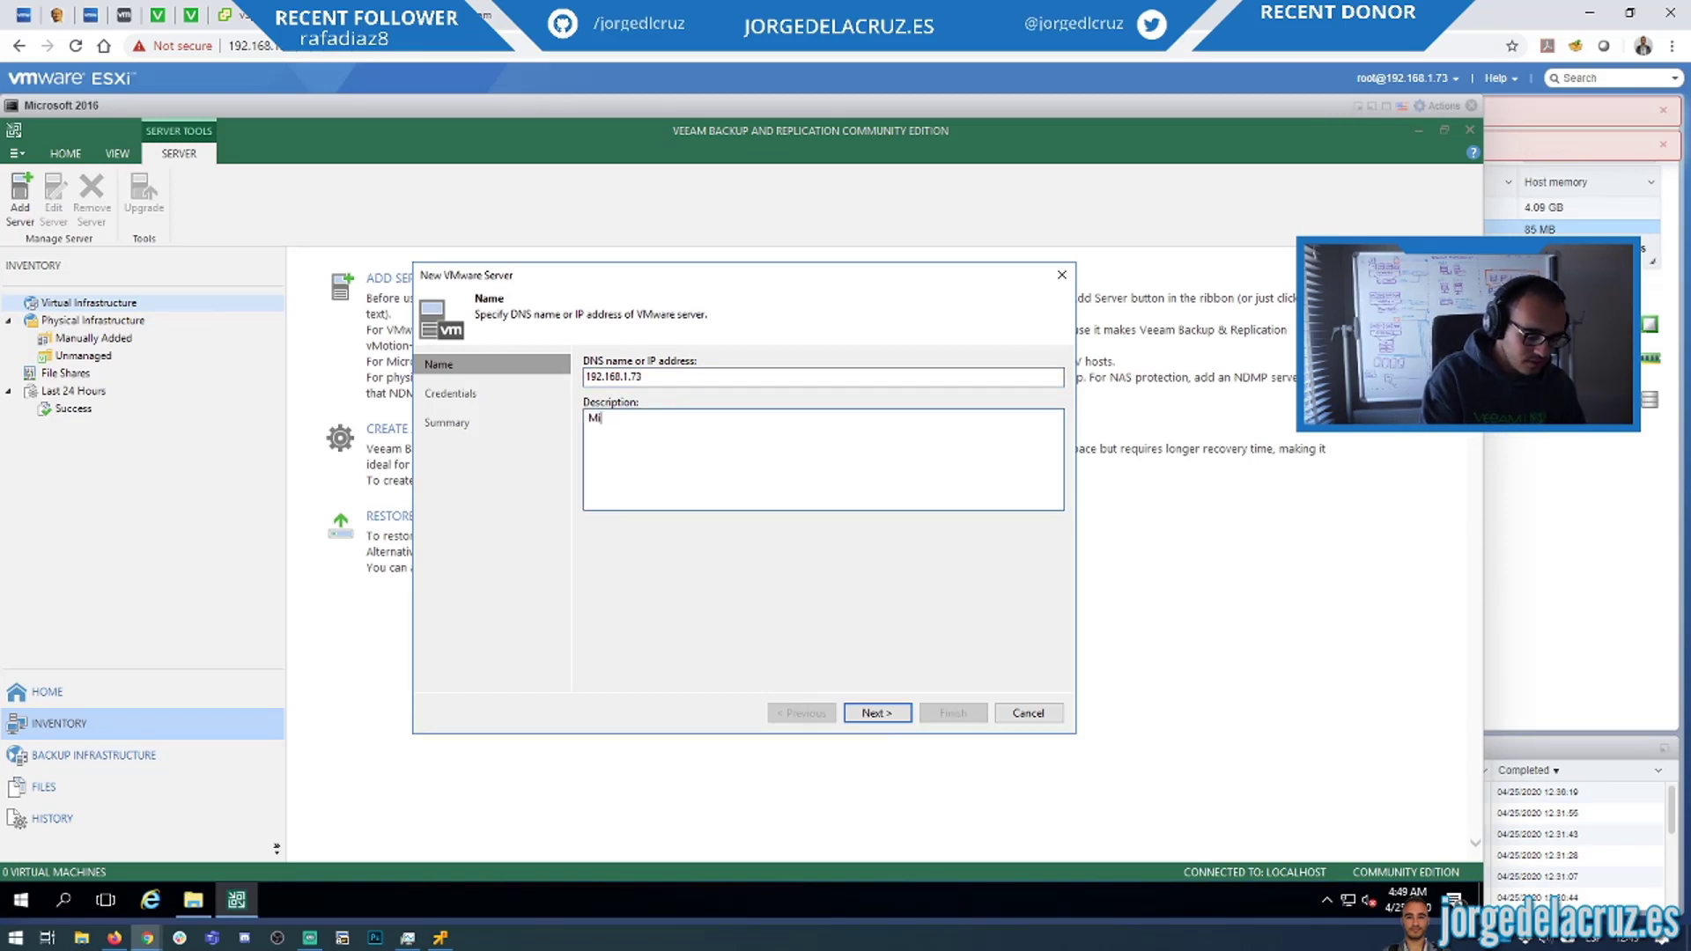
type(" ESXi Free")
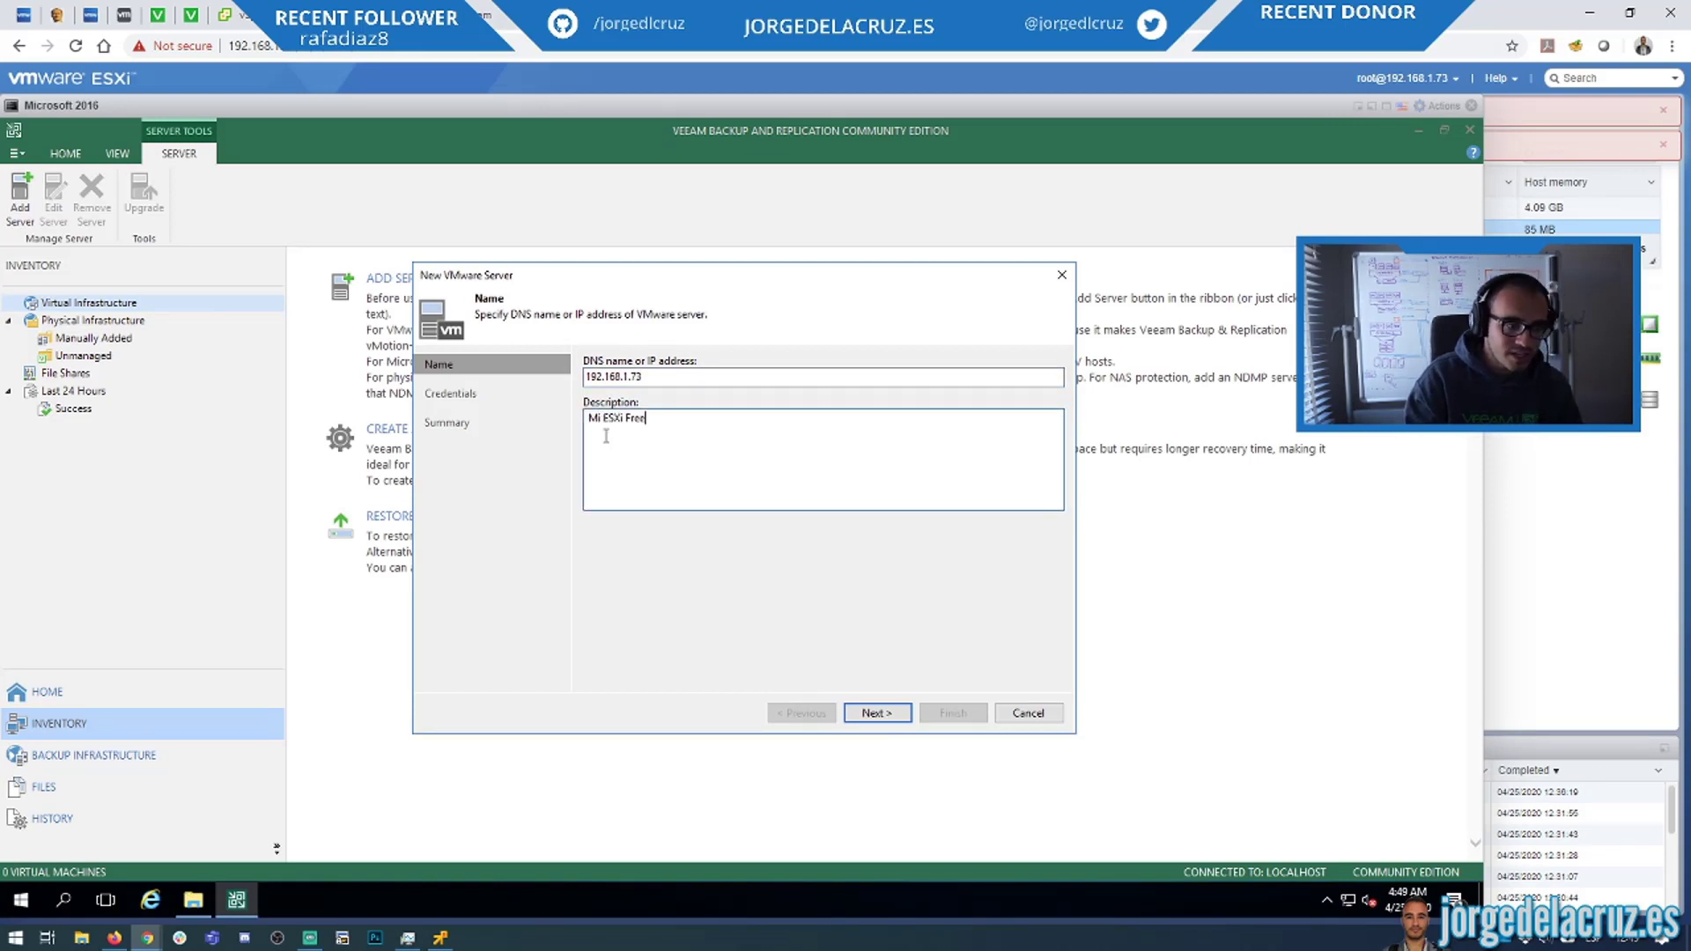
left_click(876, 712)
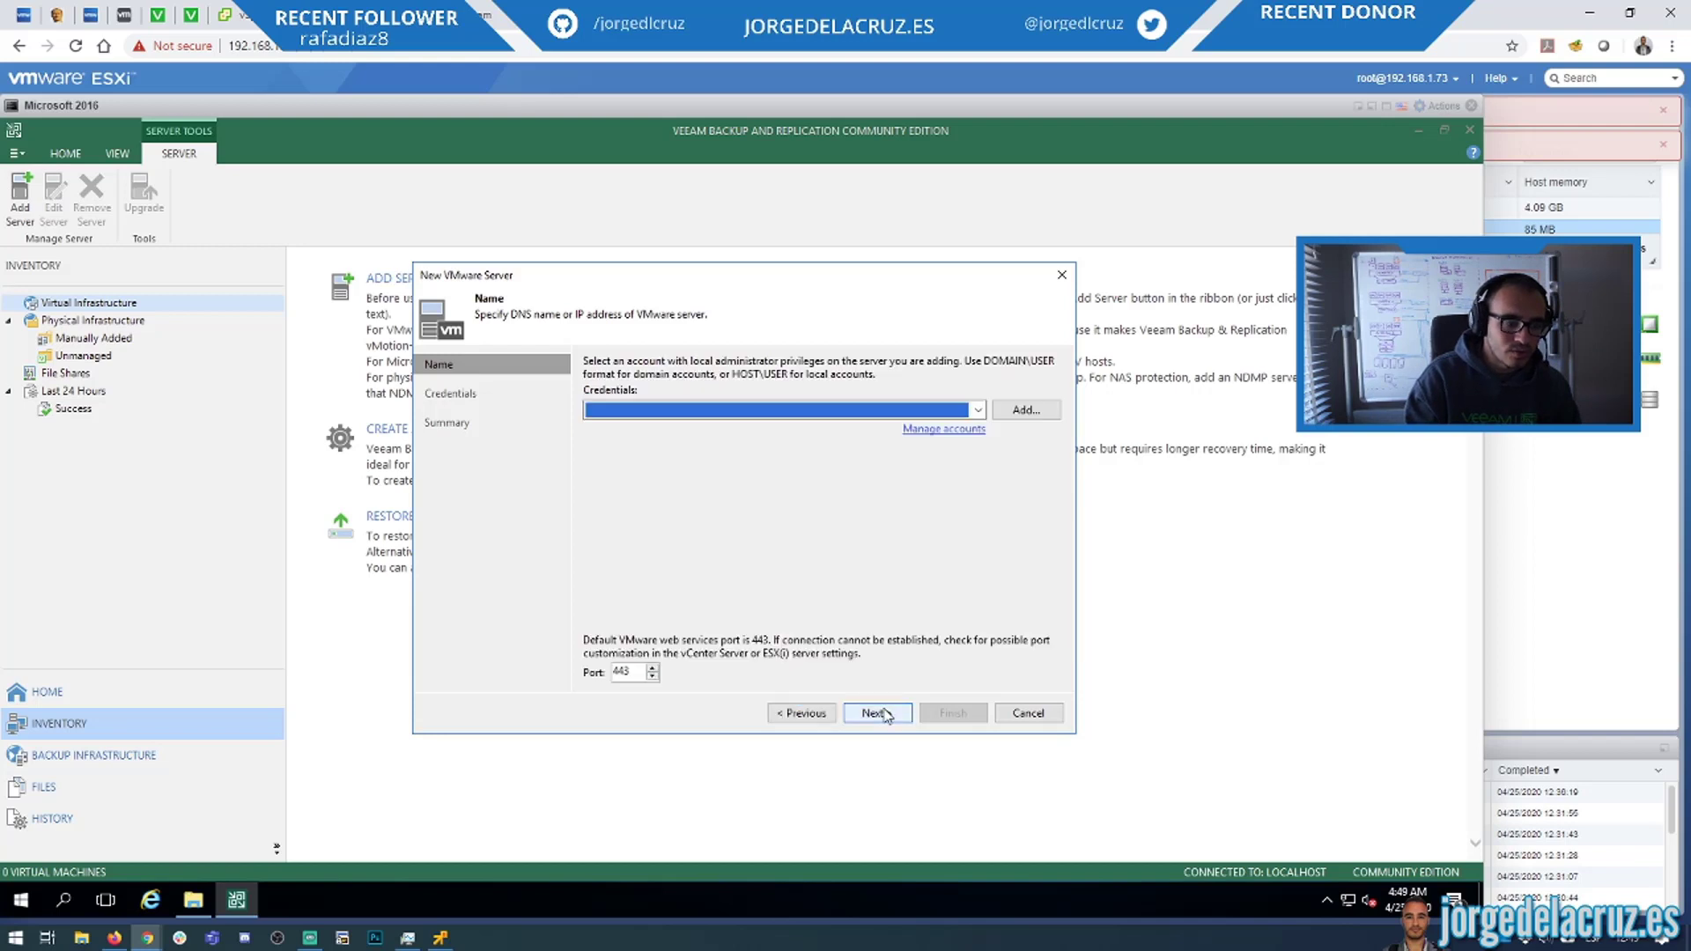
- Connect with root credentials, accept the certificate, finish, and view the host's virtual machines
left_click(1019, 414)
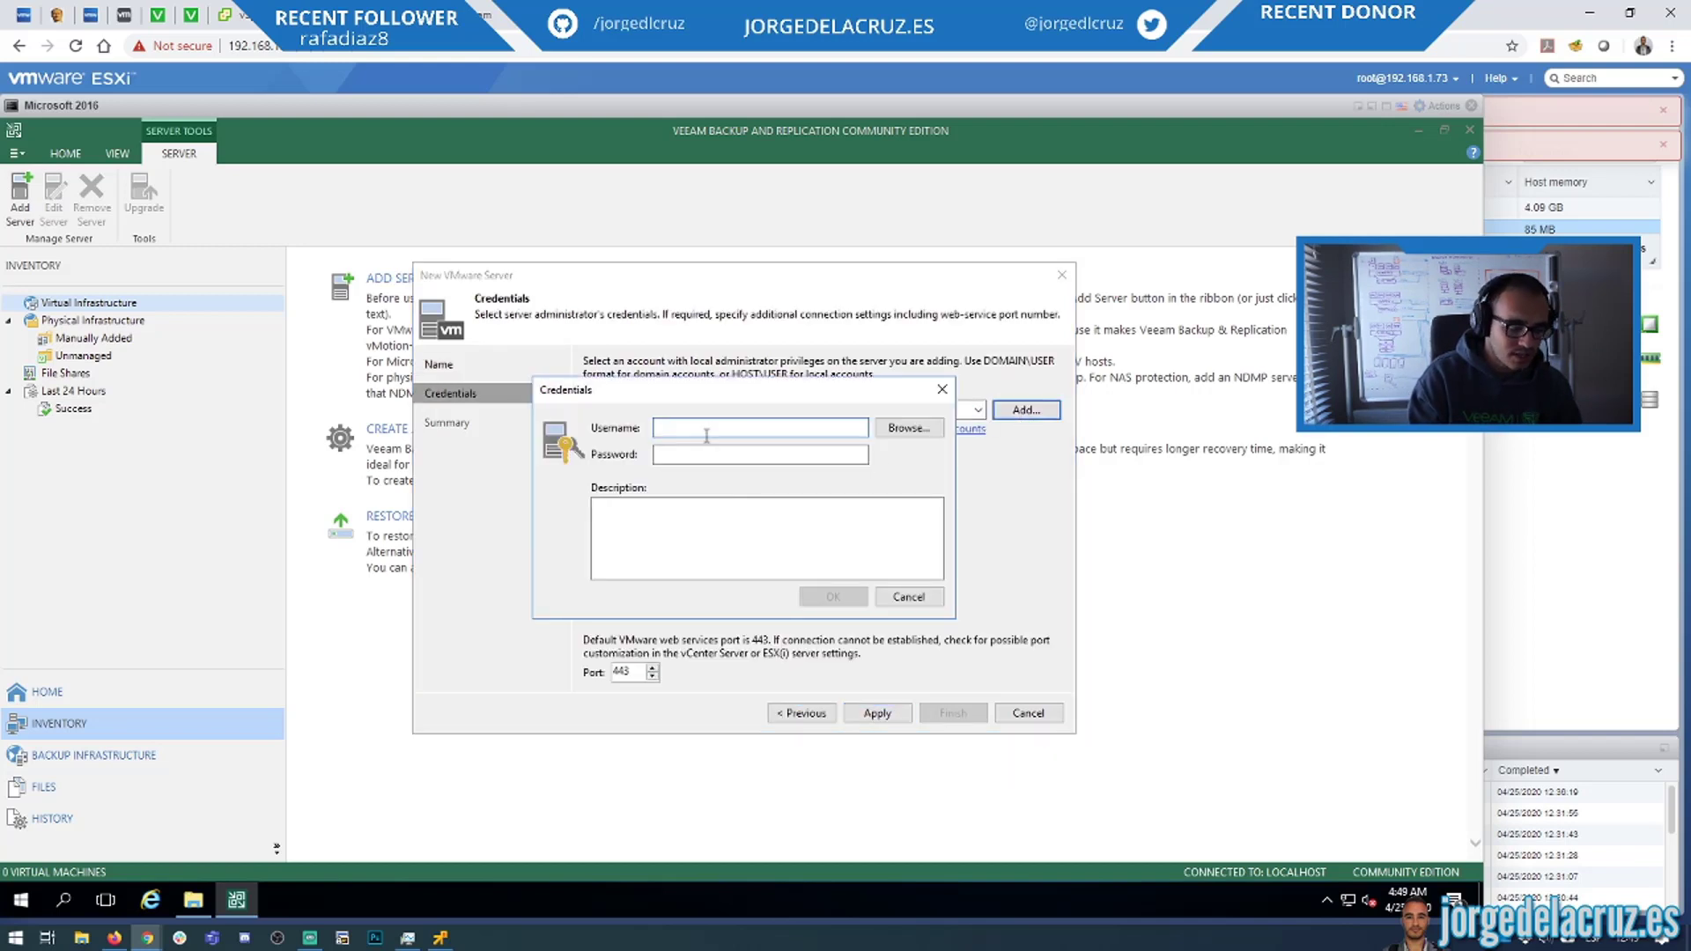
type("root")
key("Tab")
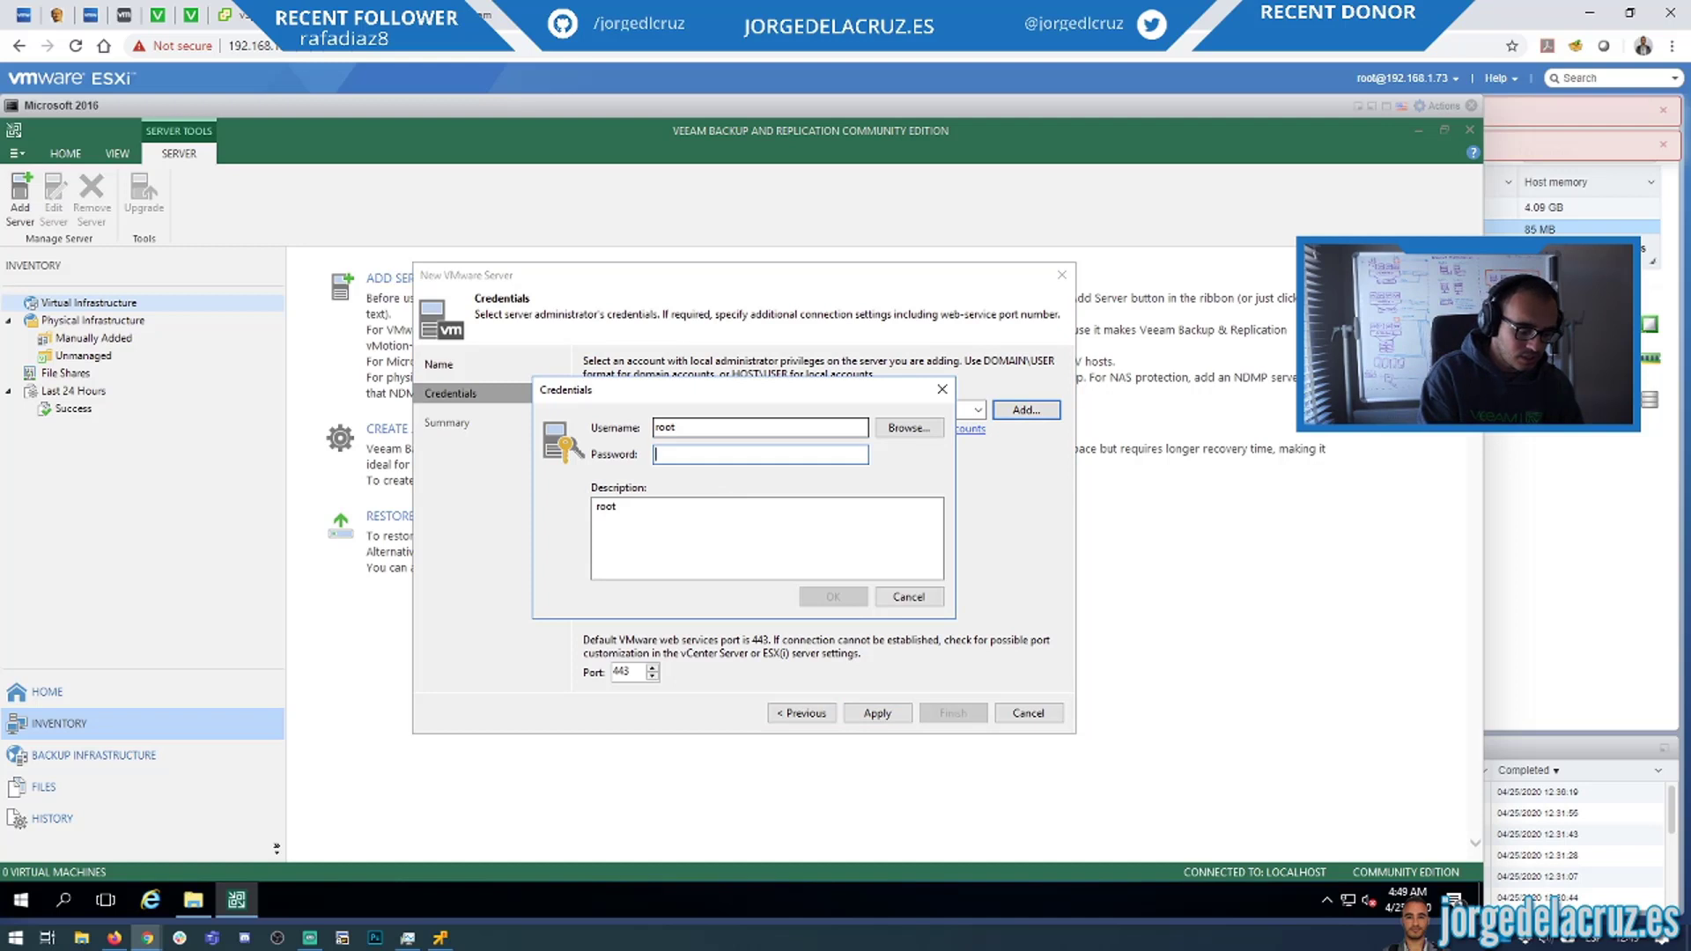
type("•••••••••••")
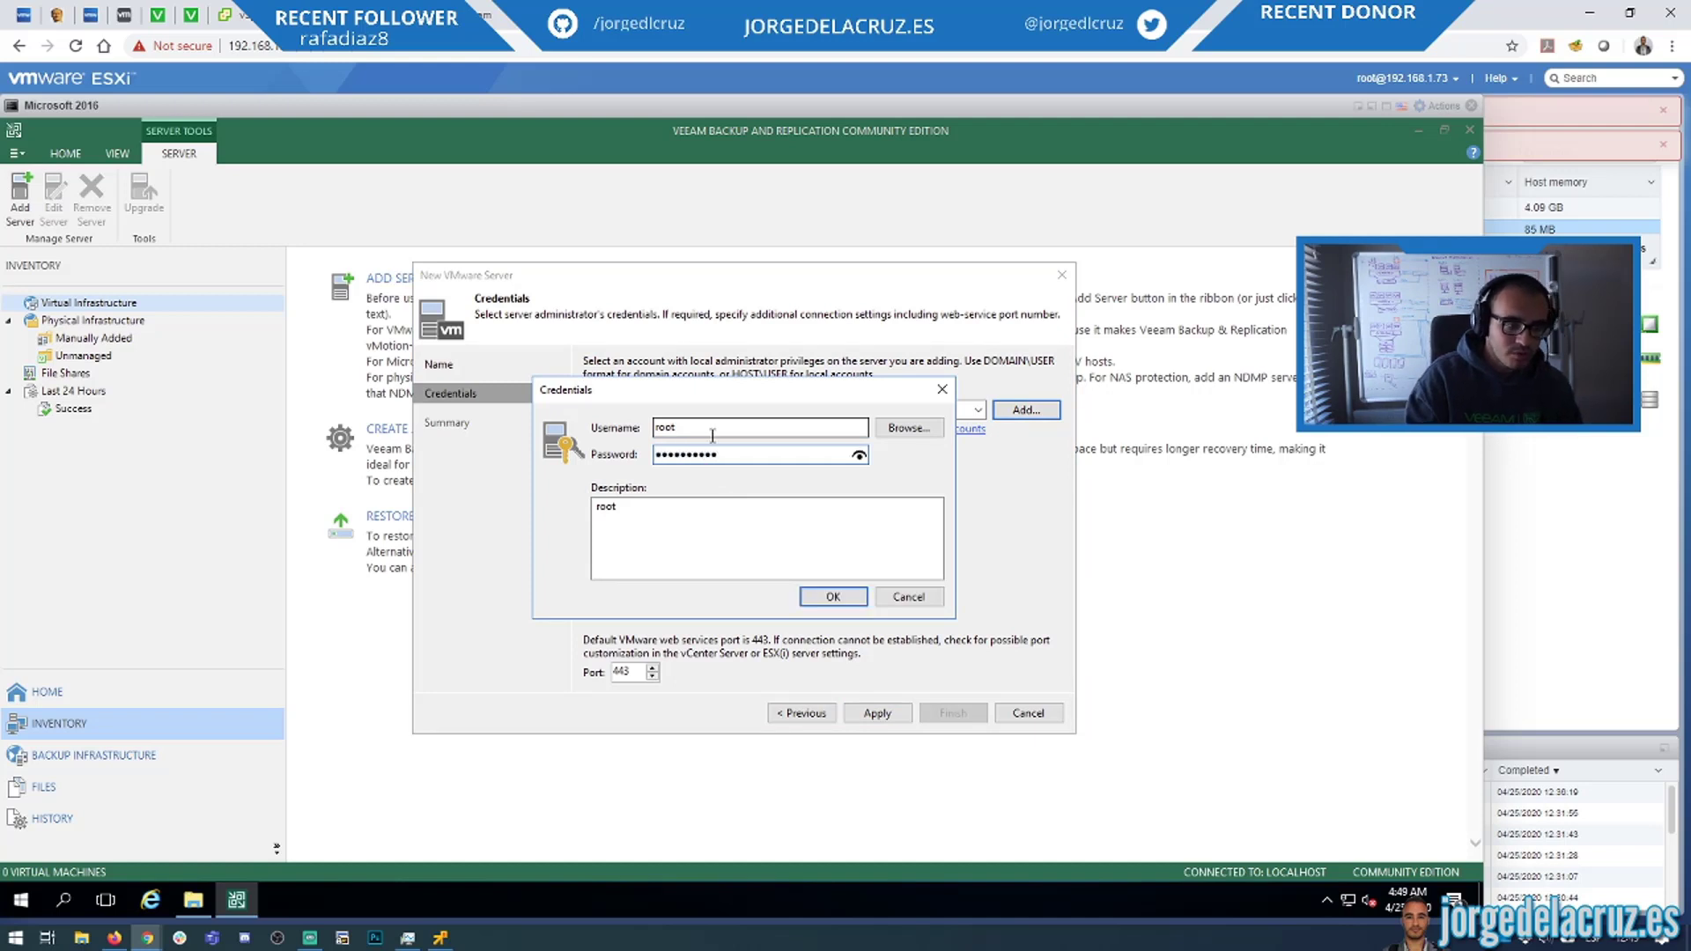
left_click(833, 597)
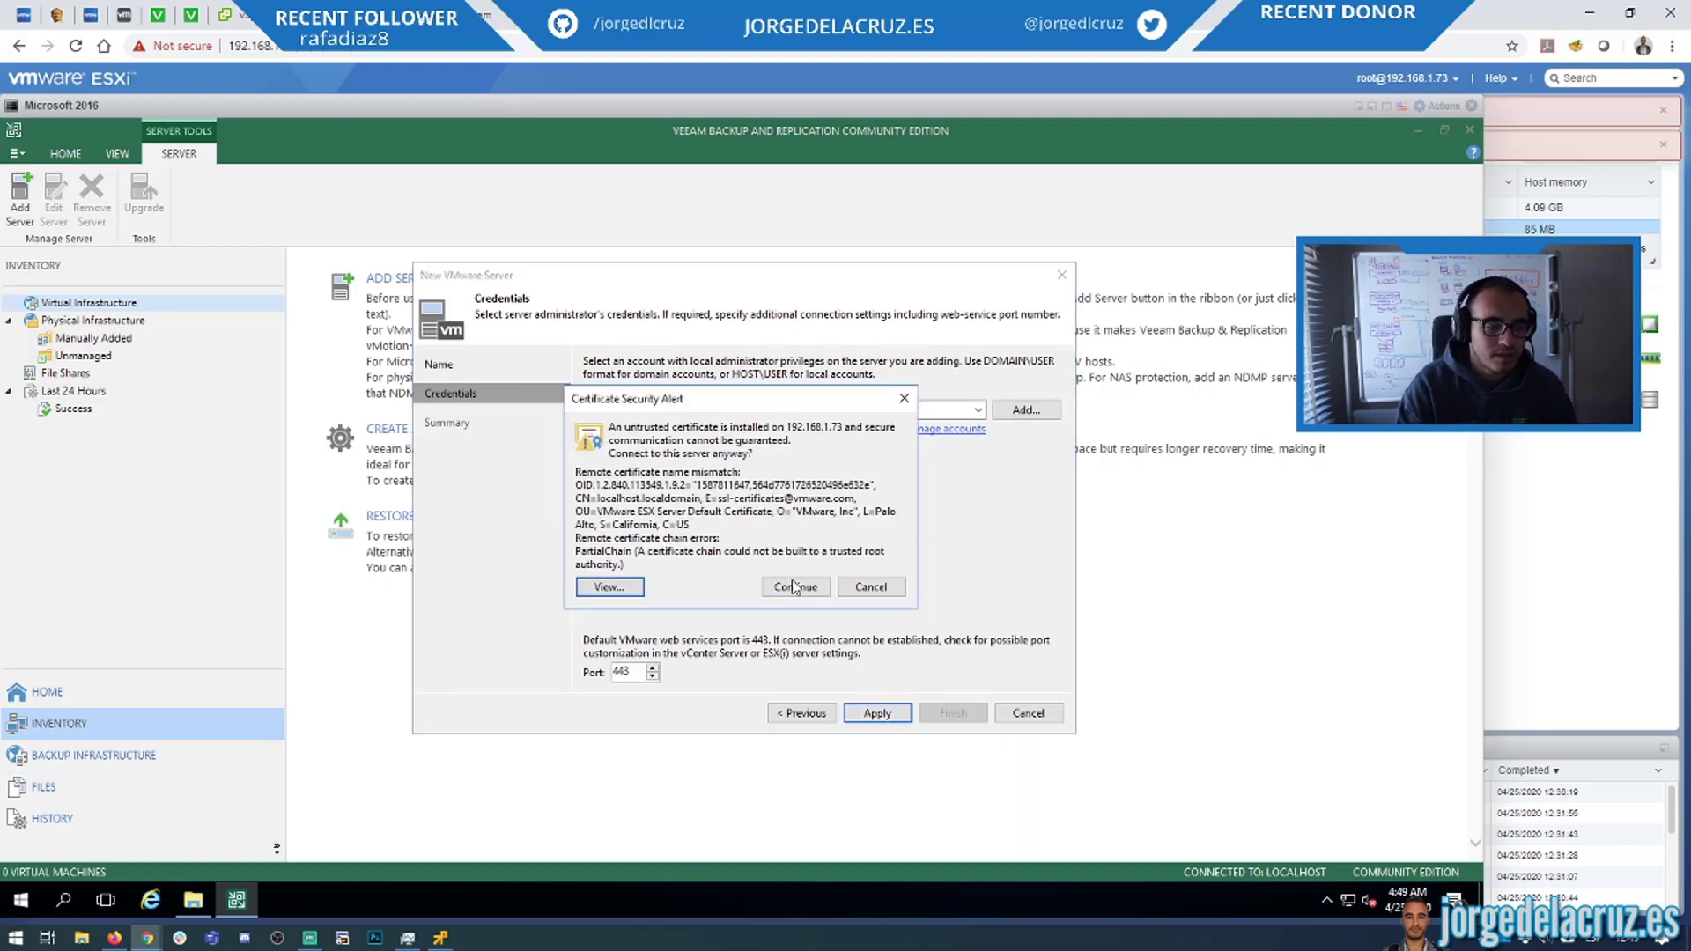
left_click(793, 588)
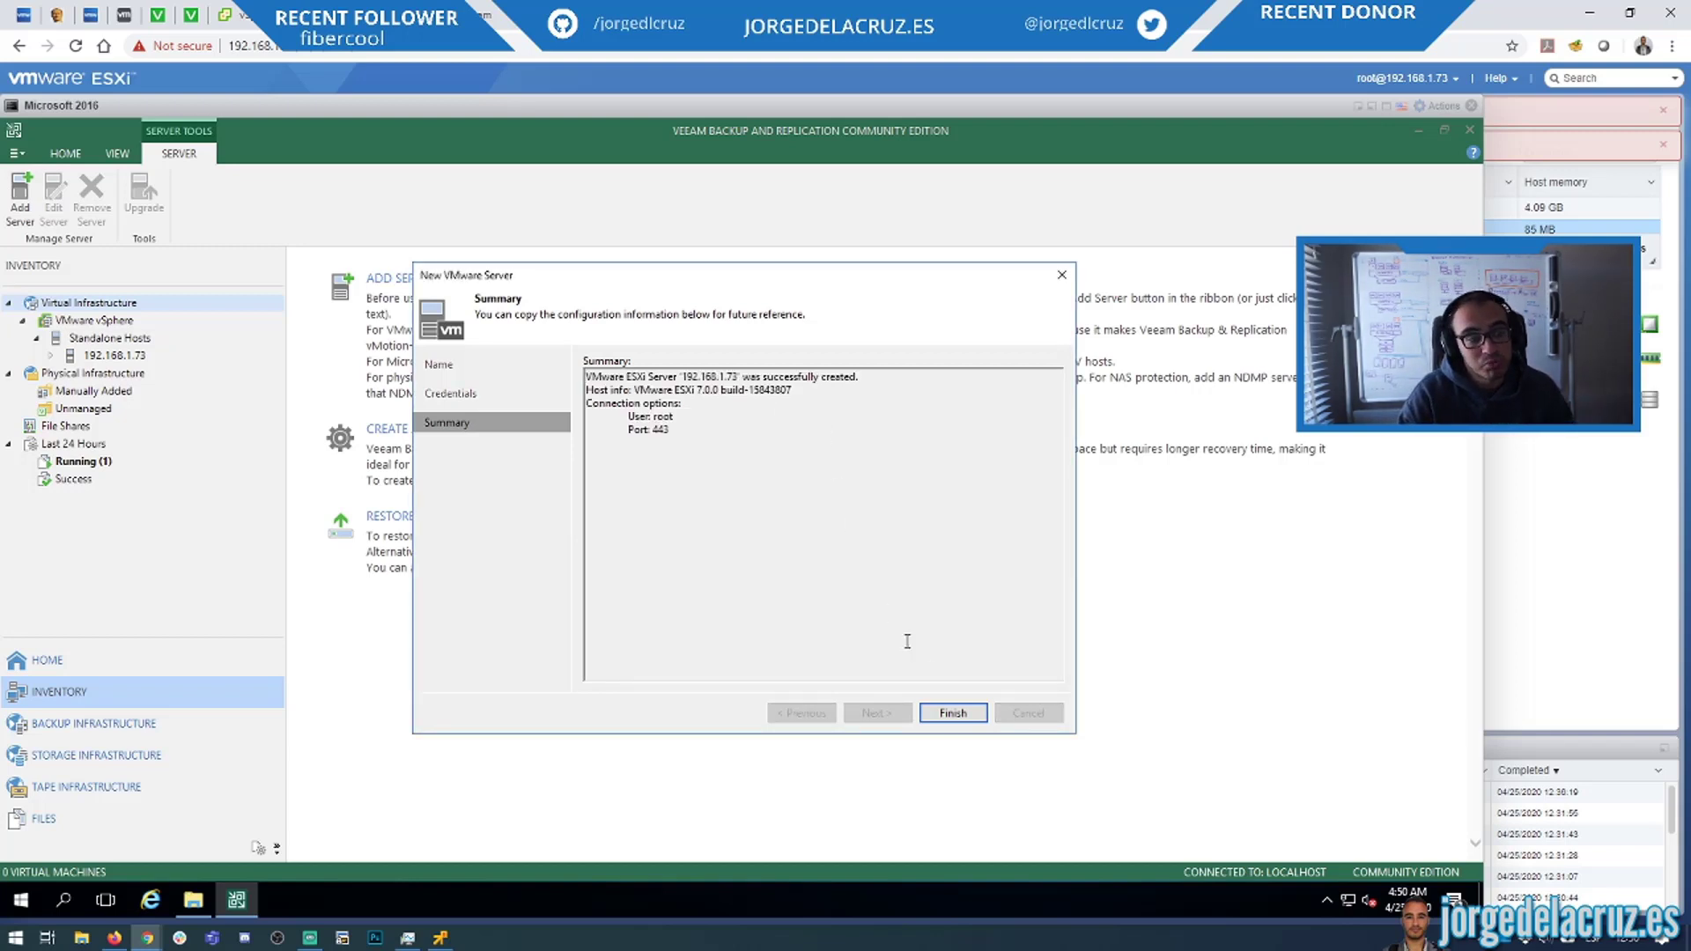
left_click(953, 713)
left_click(86, 357)
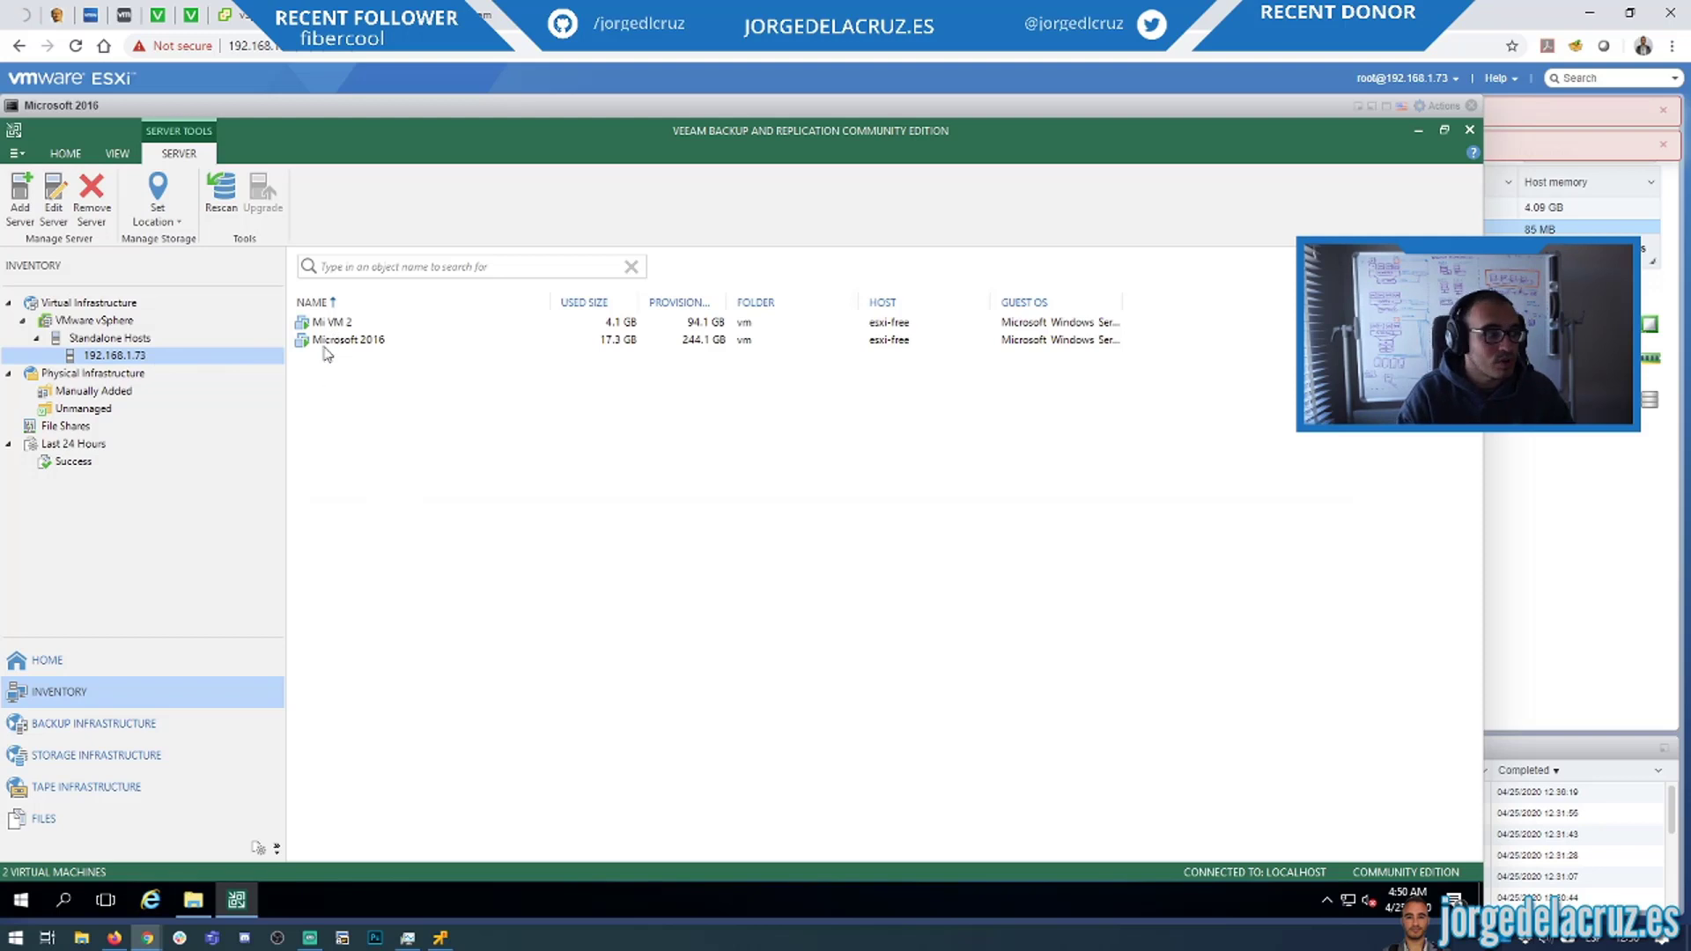
- Start a Microsoft Windows direct-attached repository named Mi Repositorio on the backup server
left_click(97, 731)
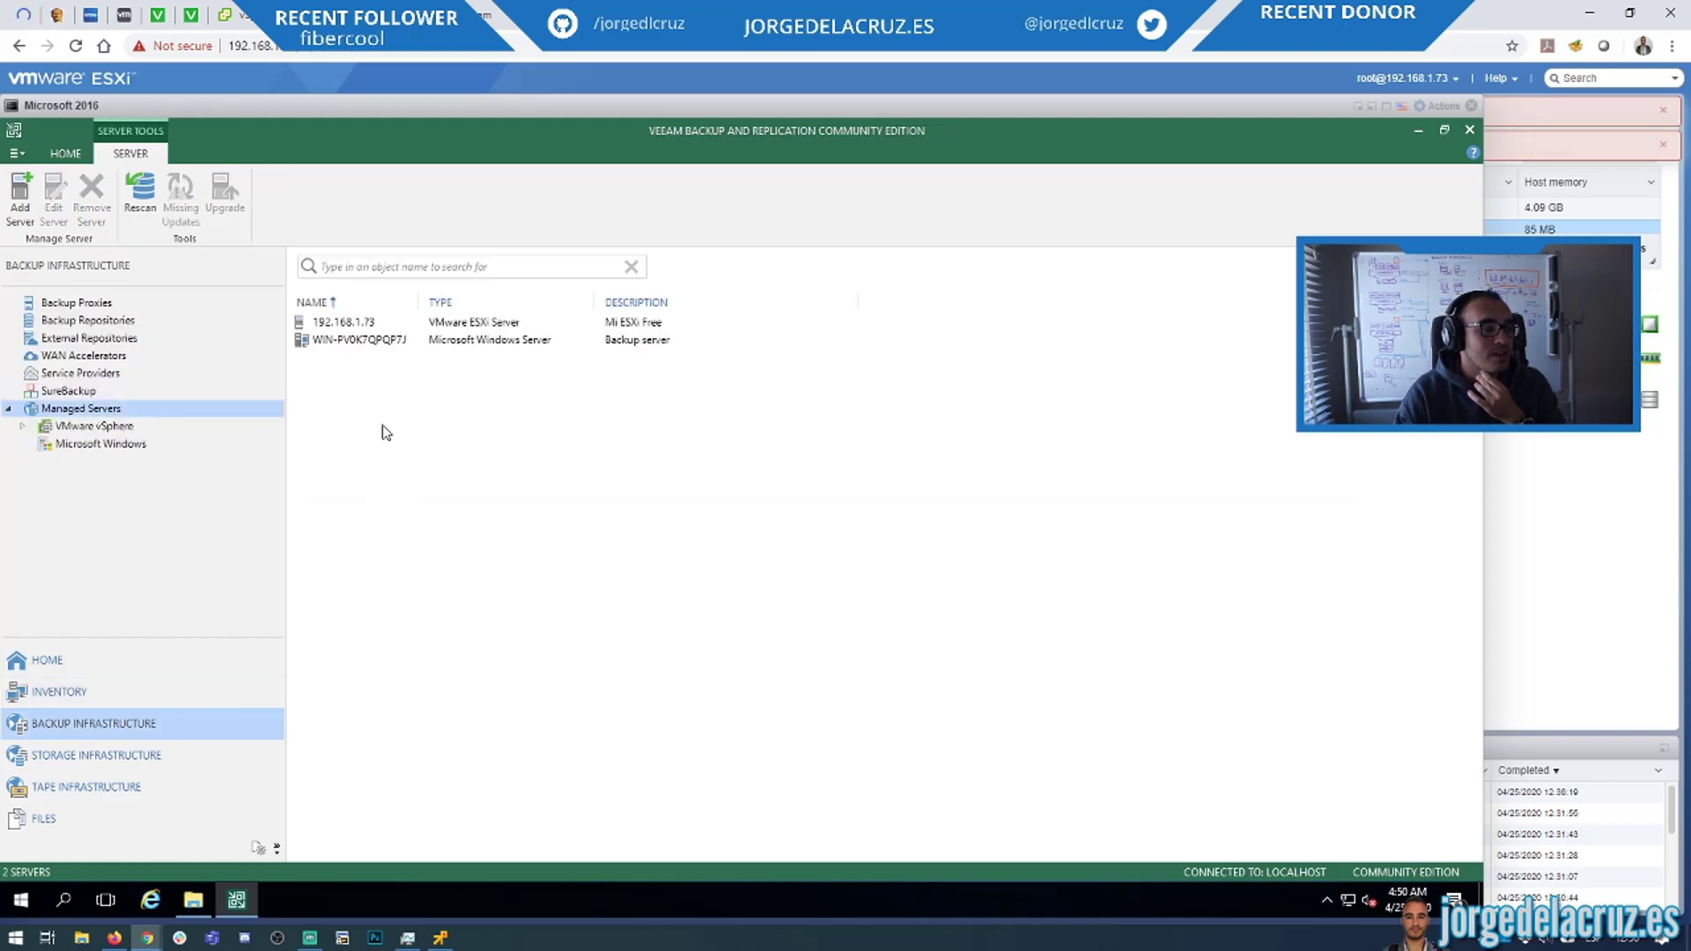
left_click(85, 321)
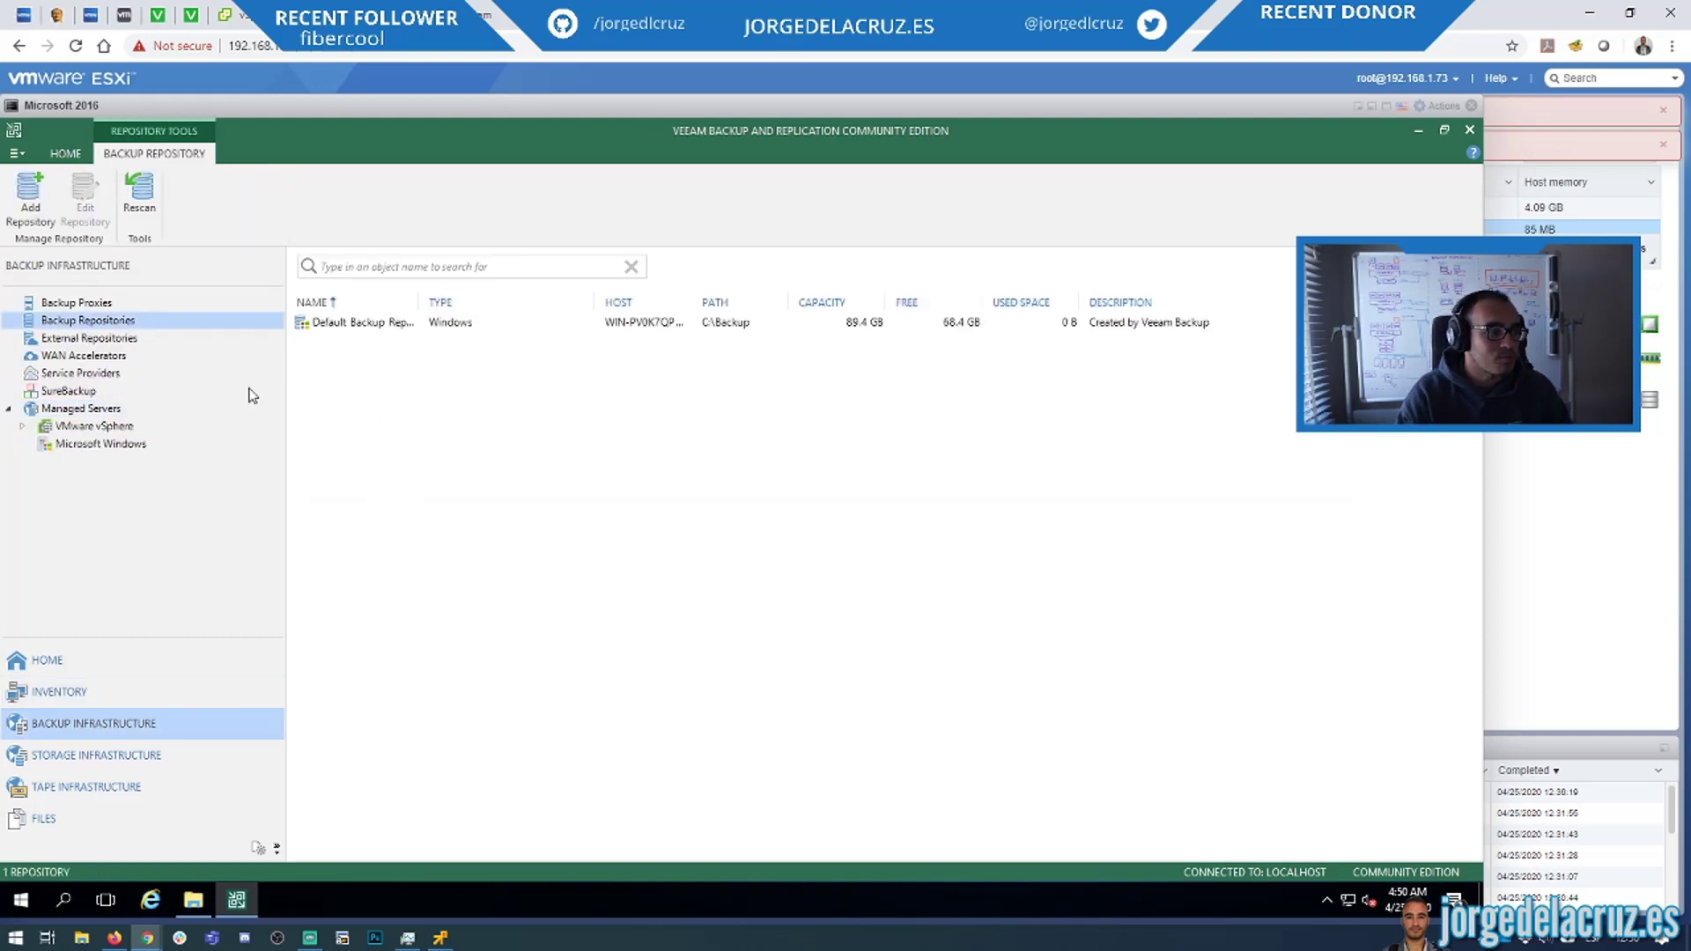
right_click(370, 393)
left_click(414, 388)
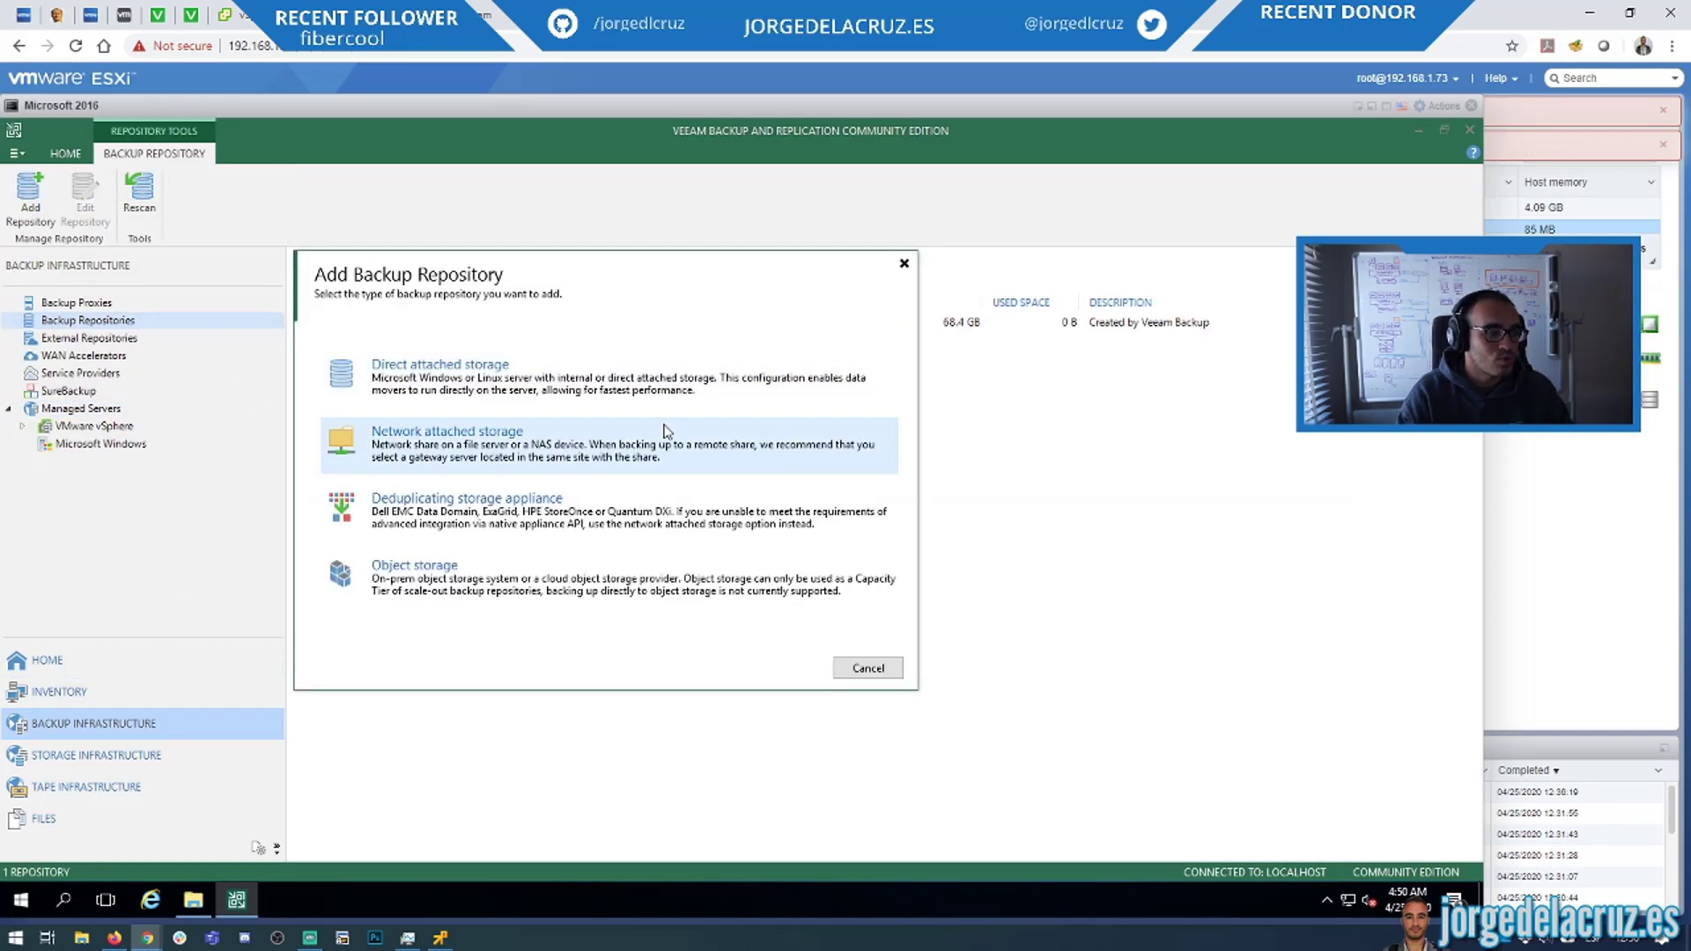
left_click(467, 384)
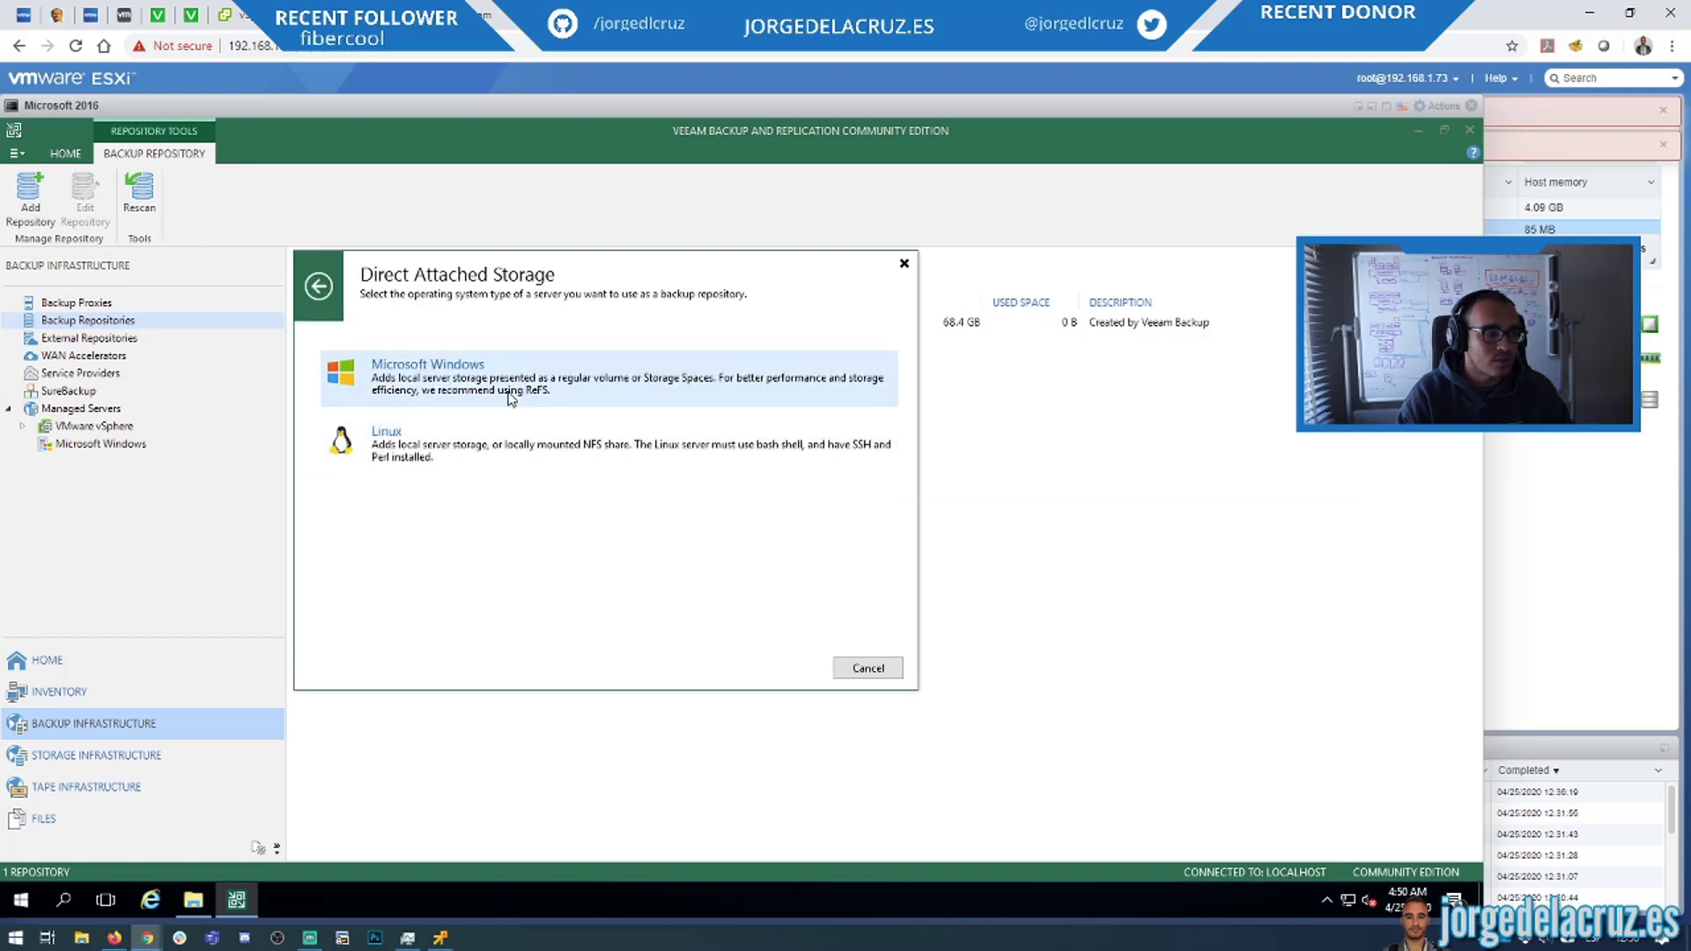
key("Escape")
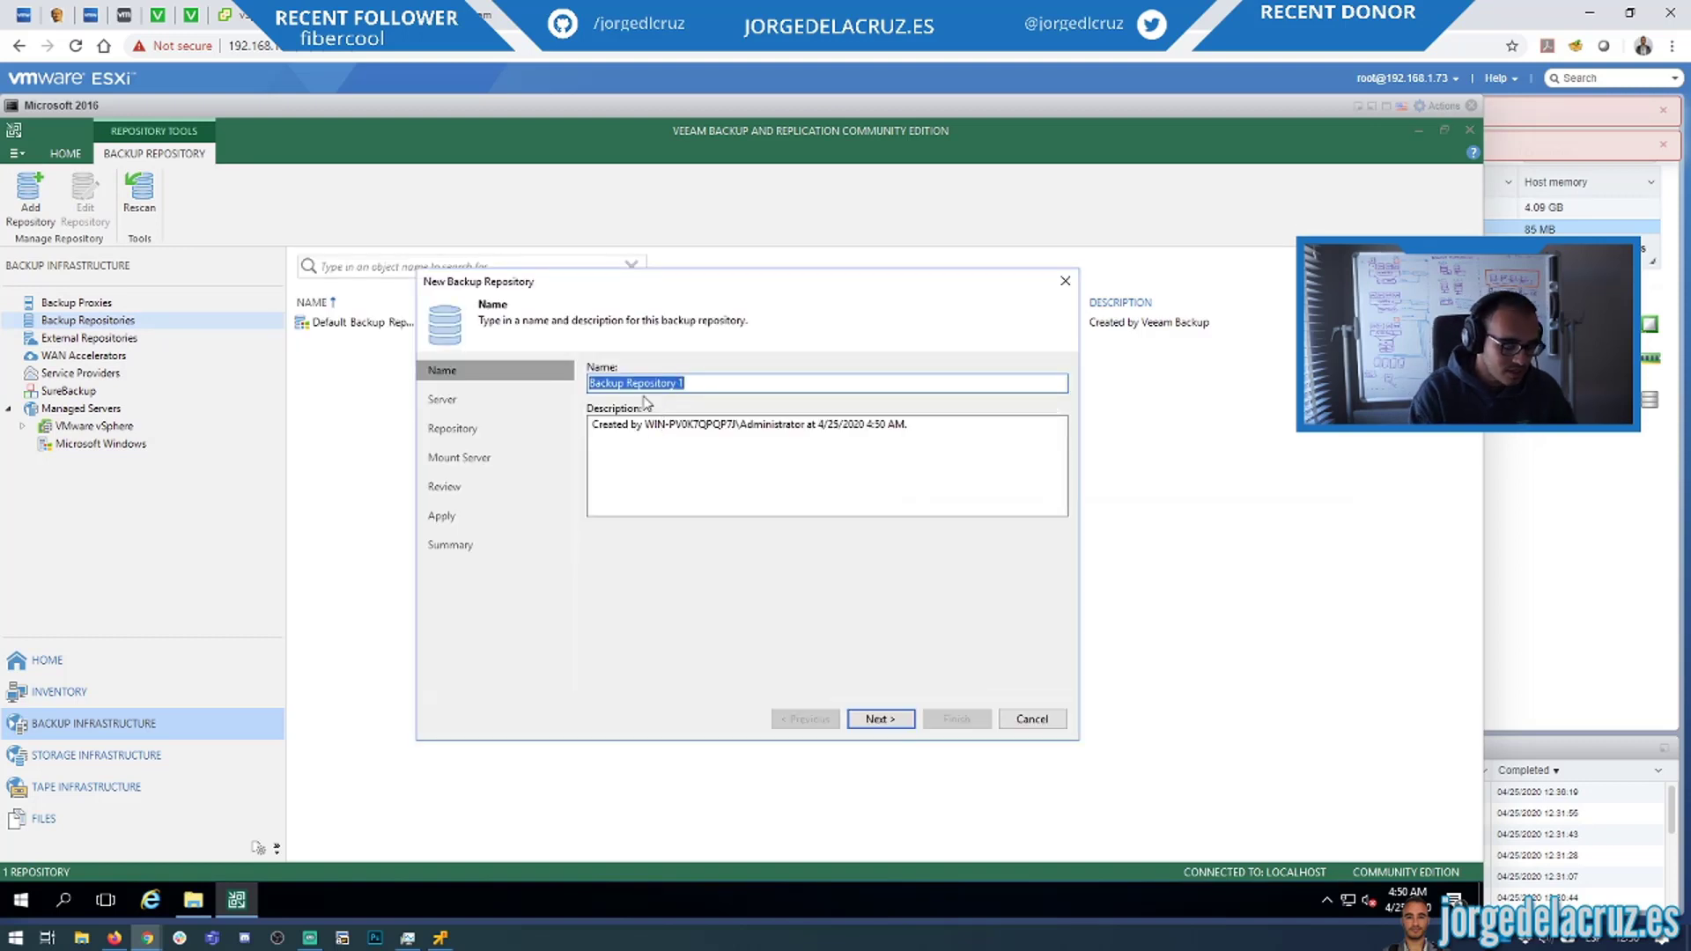
type("M")
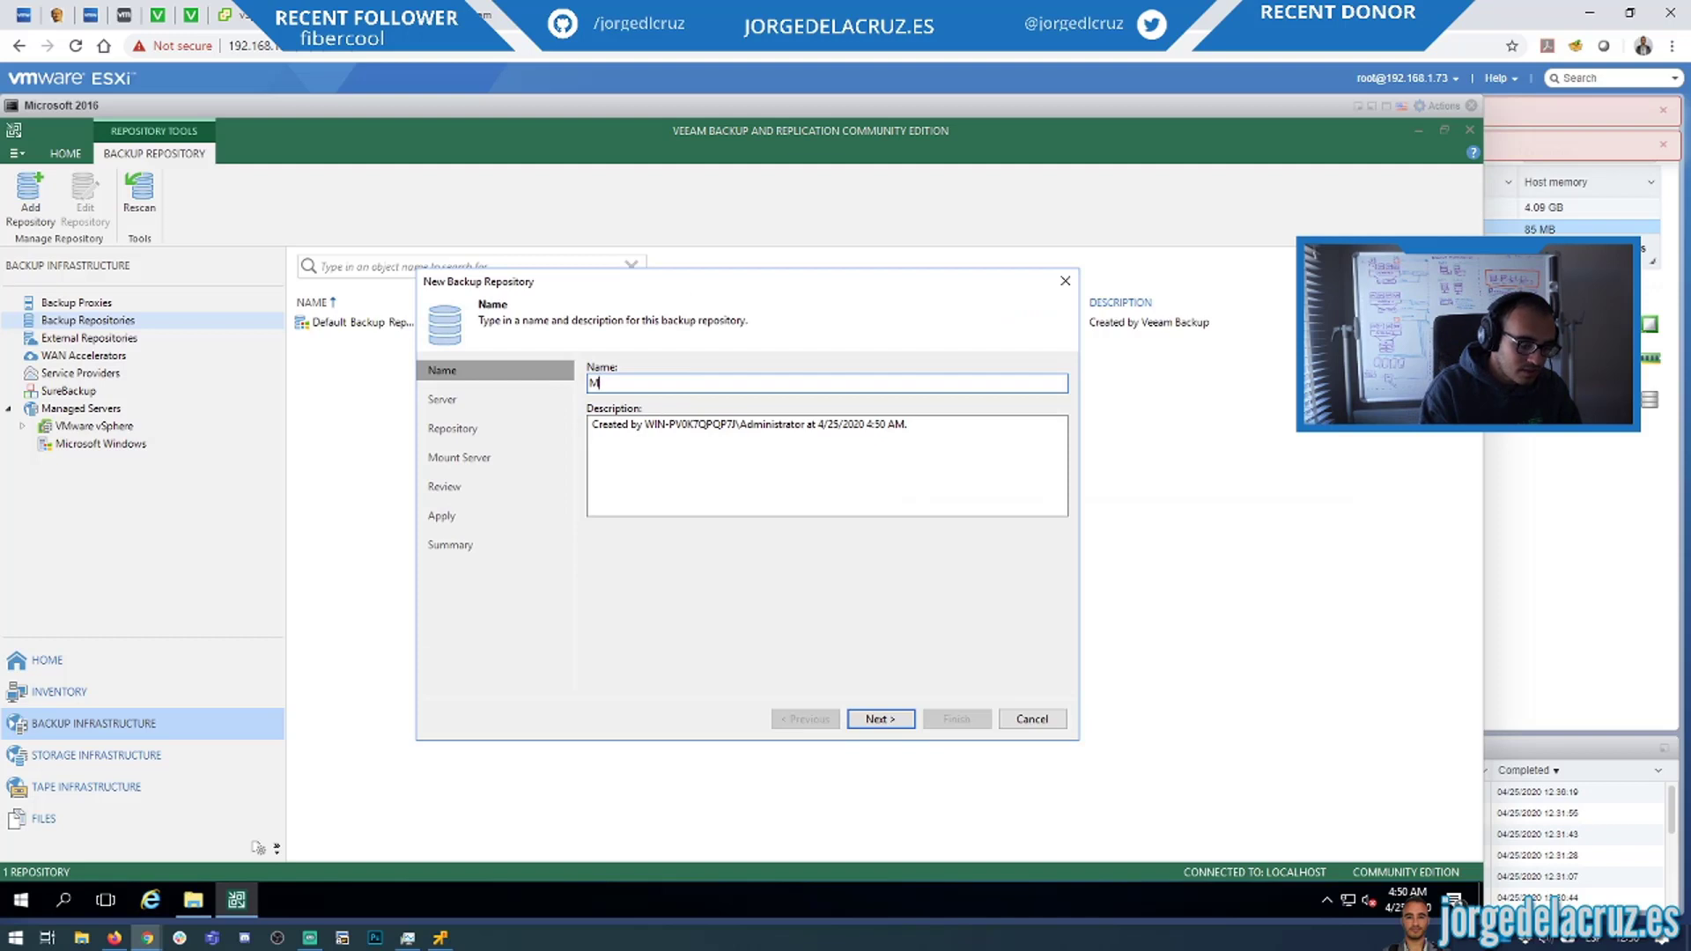
type("i Reposi")
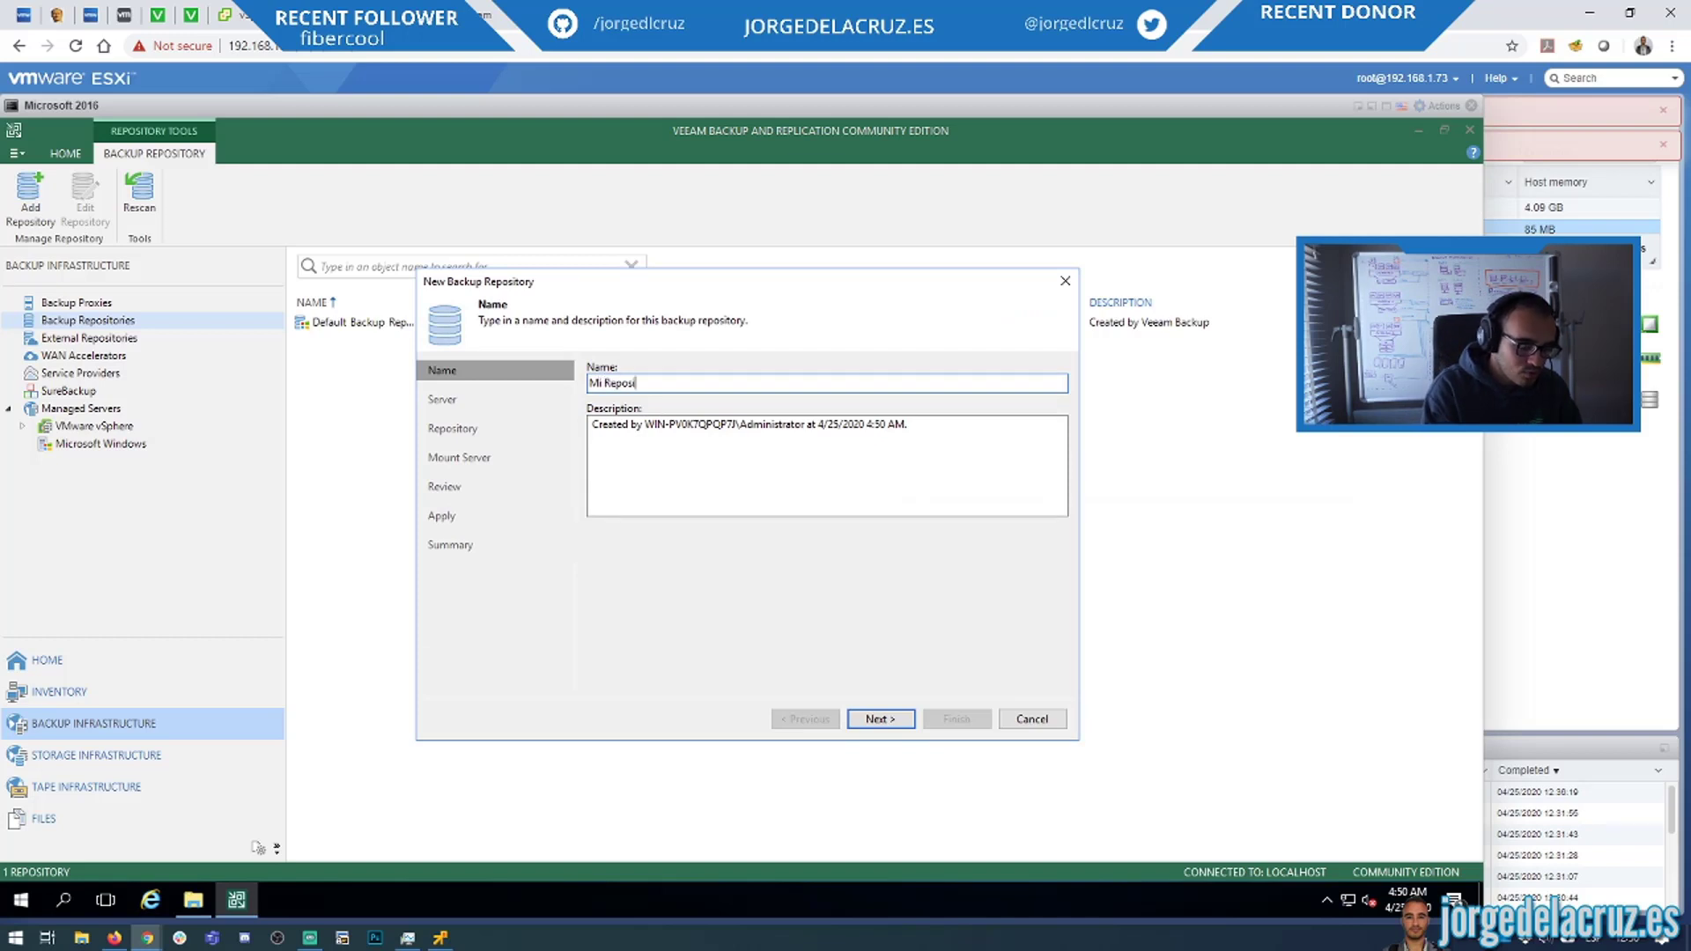
type("torio")
left_click(880, 719)
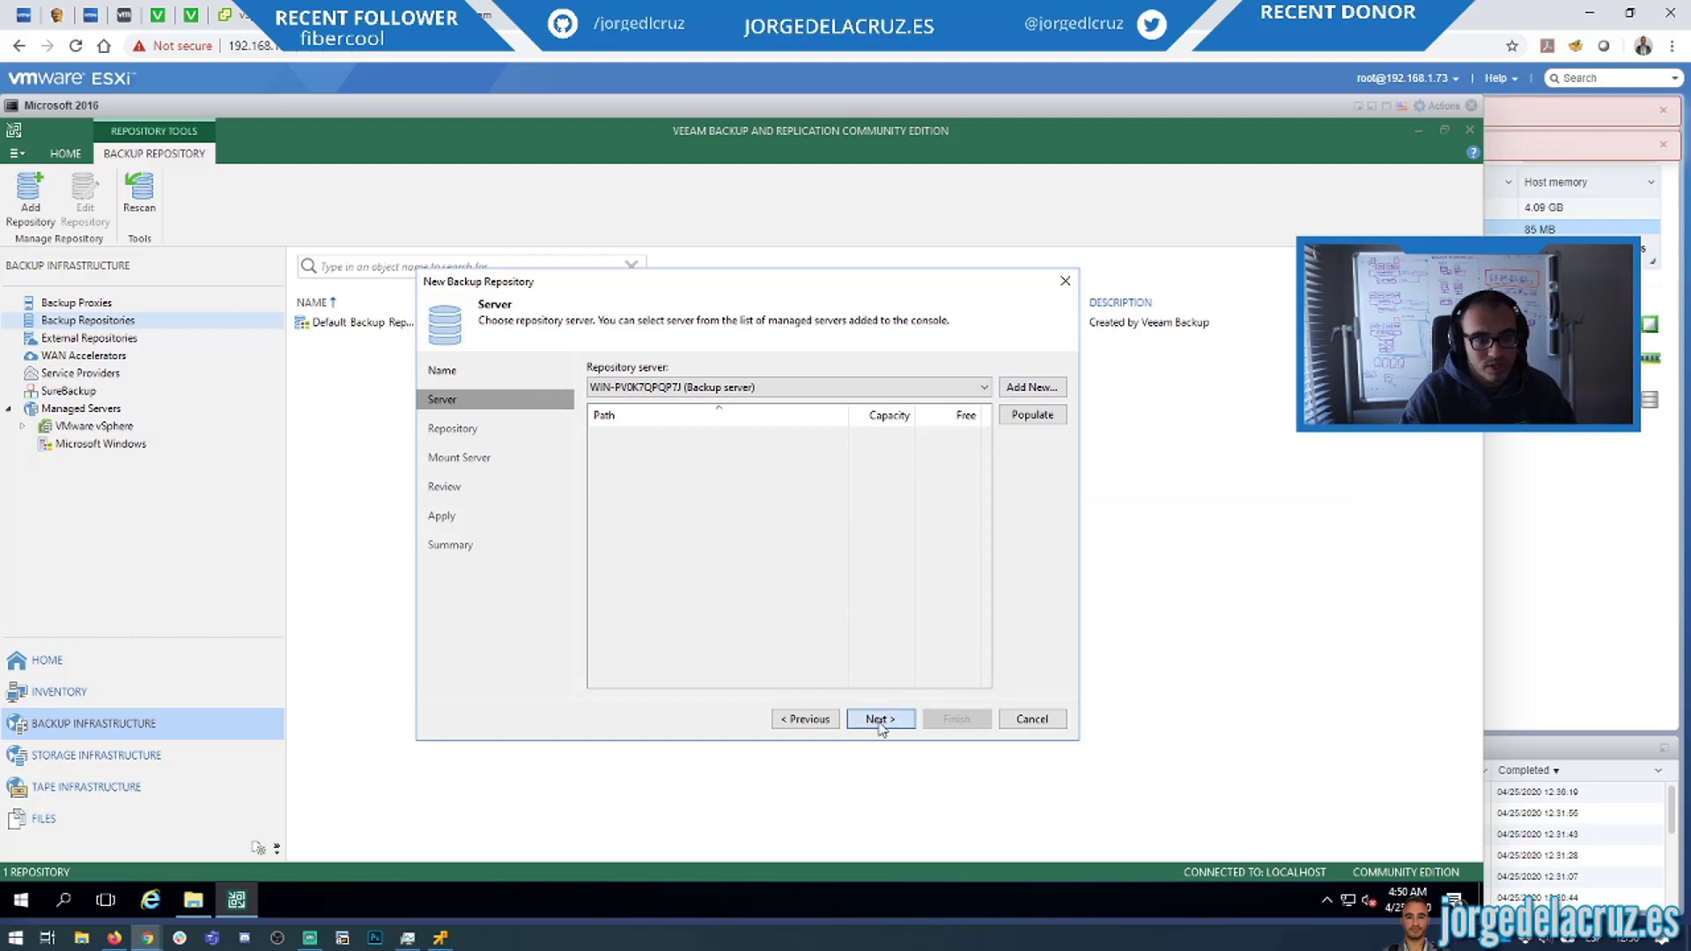
left_click(881, 719)
- Create a Backups folder on the VEEAM (F:) drive and use F:\Backups as the path
left_click(1032, 404)
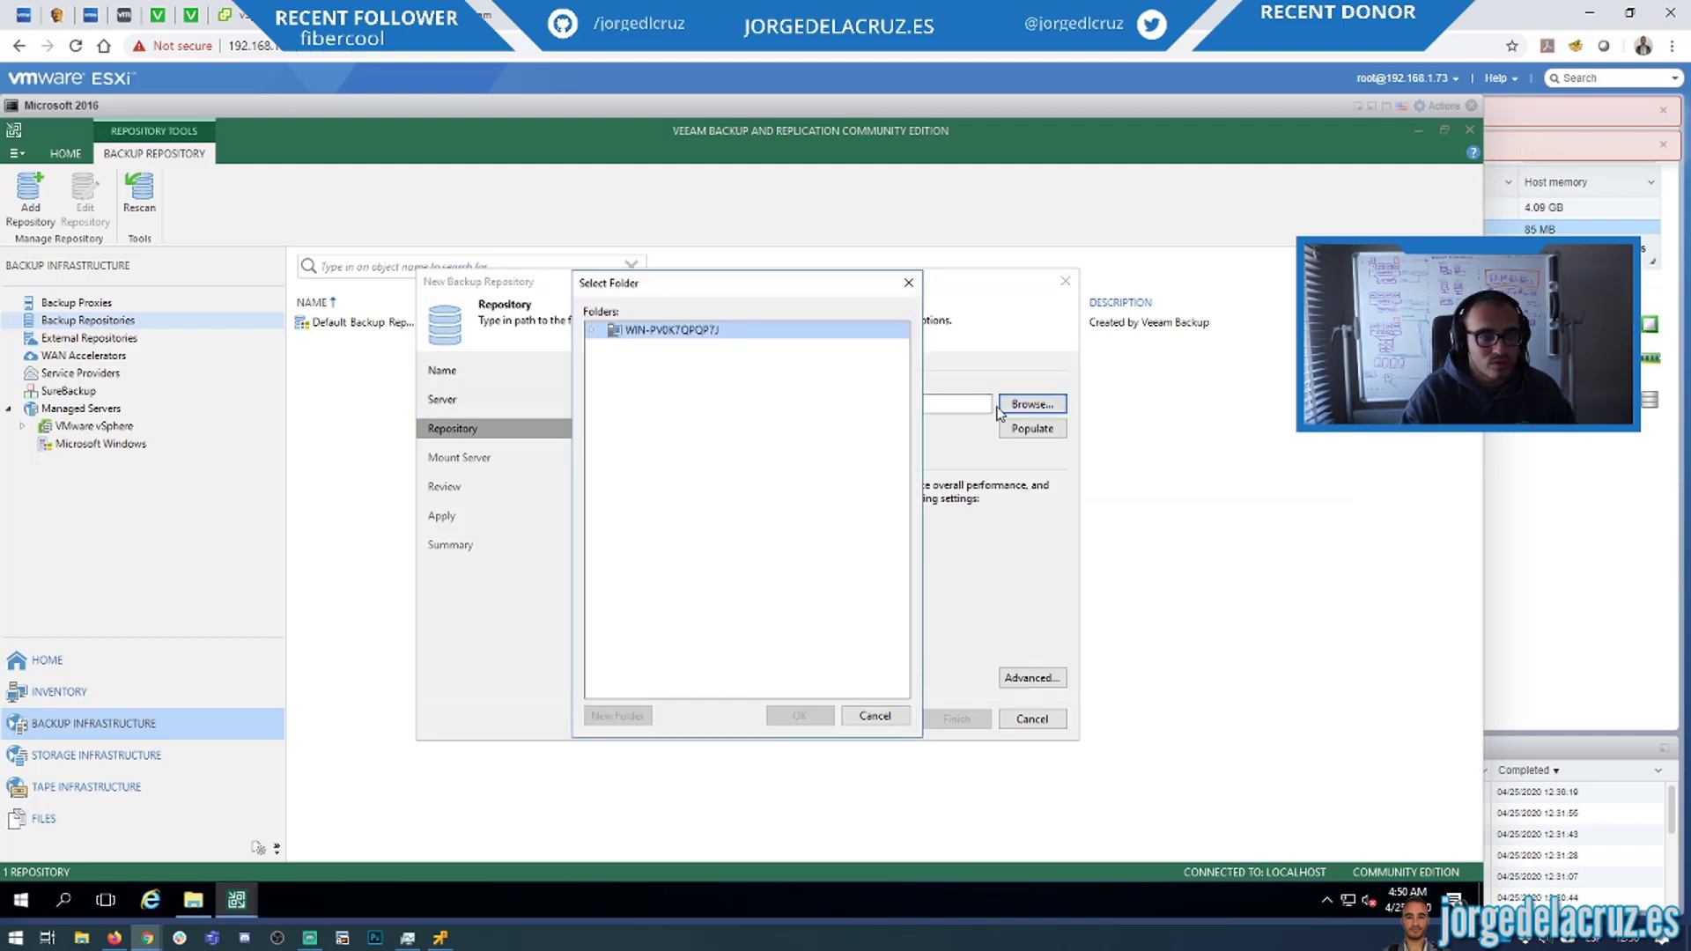
left_click(592, 330)
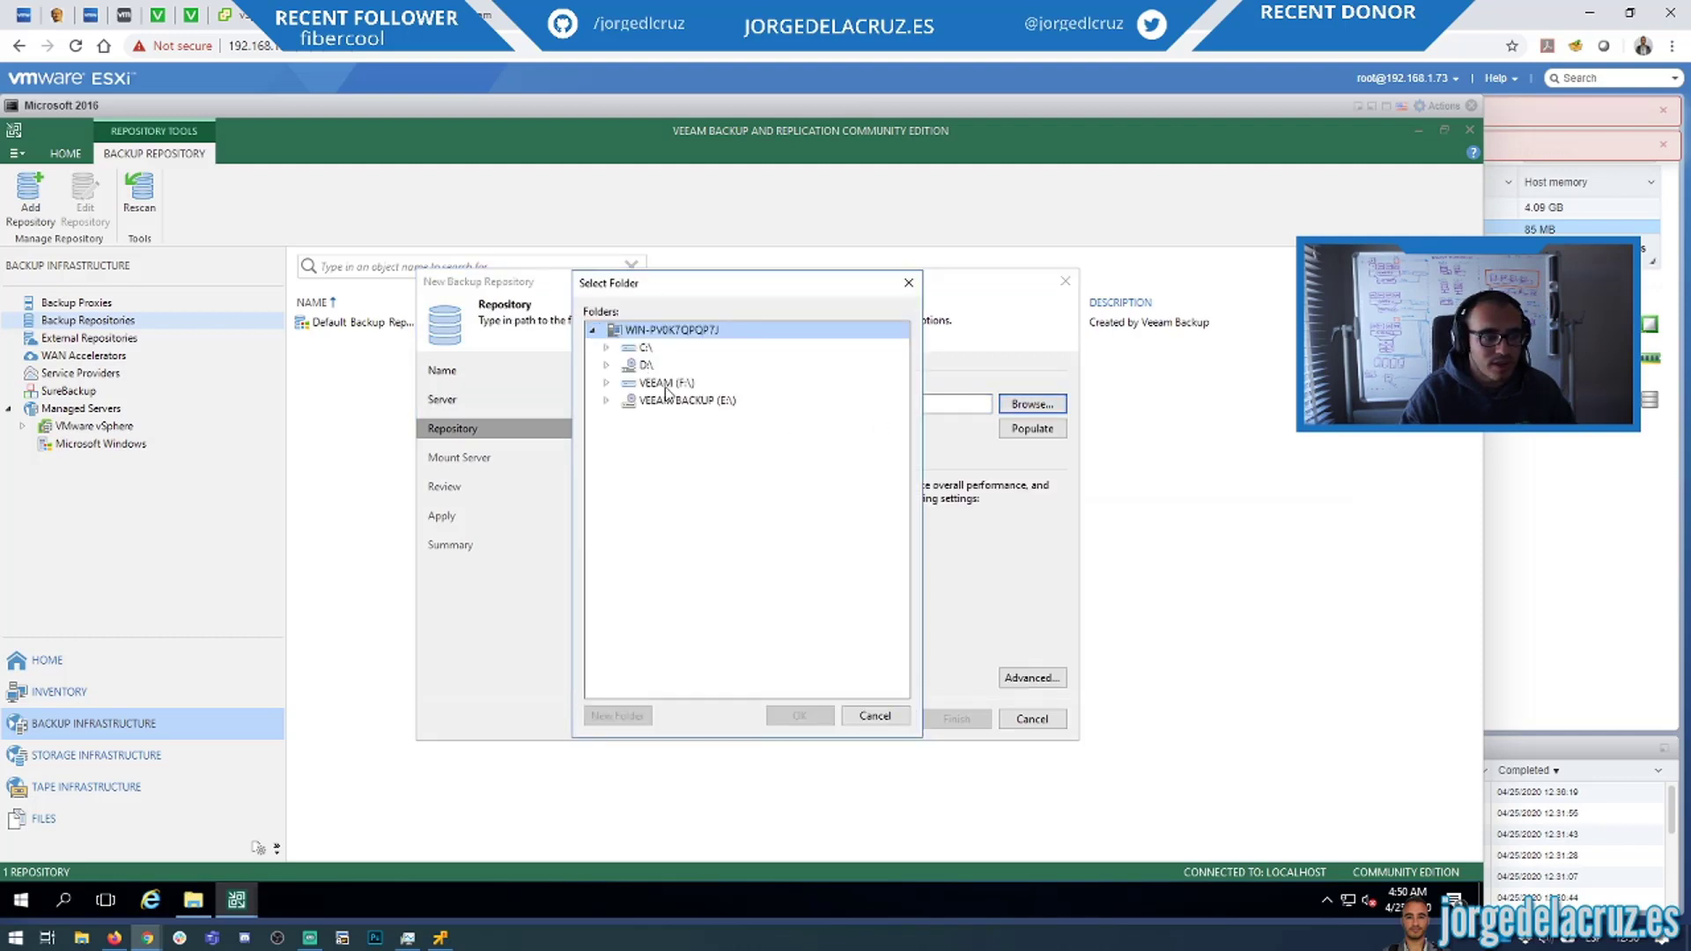
left_click(667, 384)
left_click(597, 713)
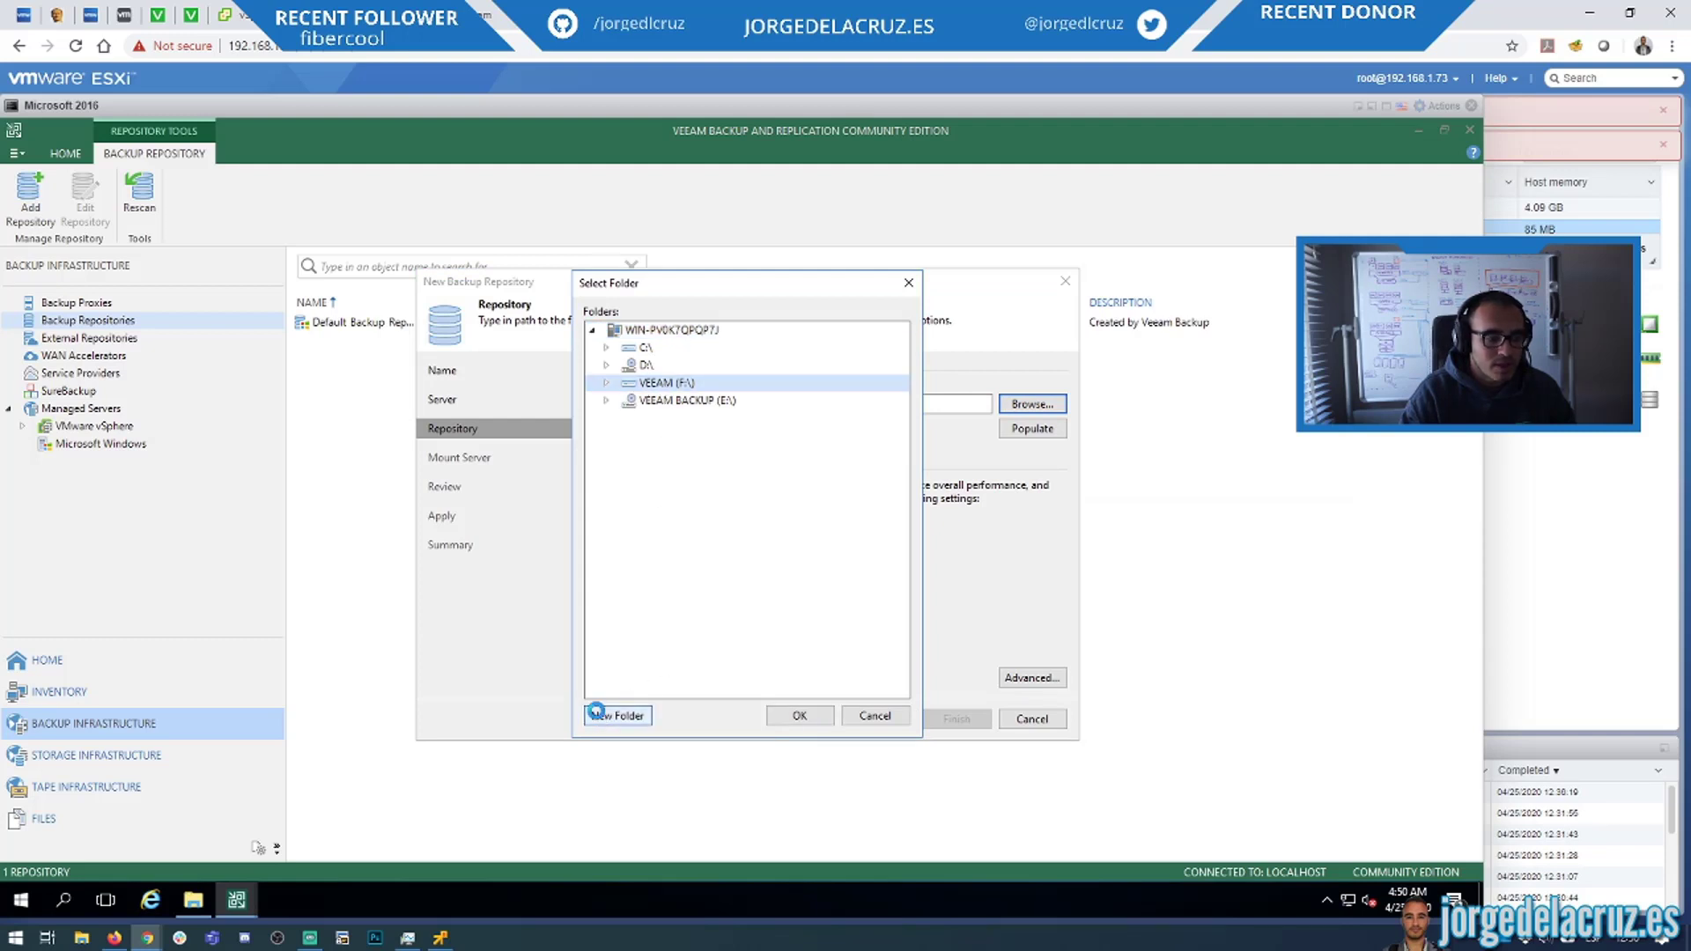
type("Backups")
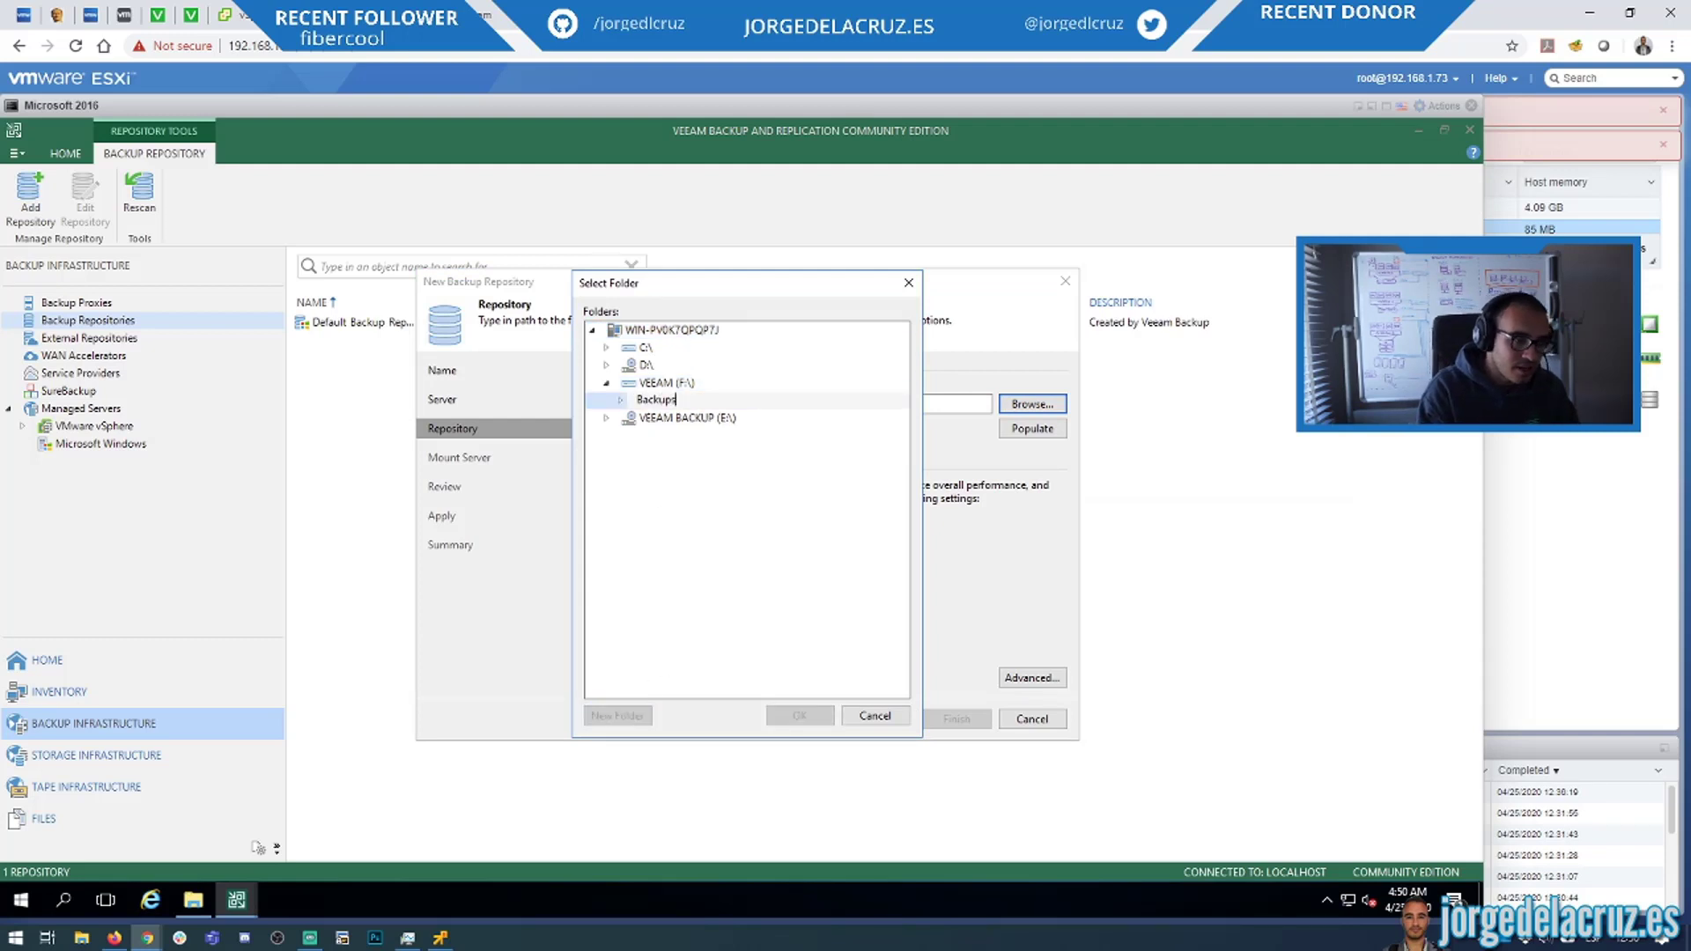
key("Return")
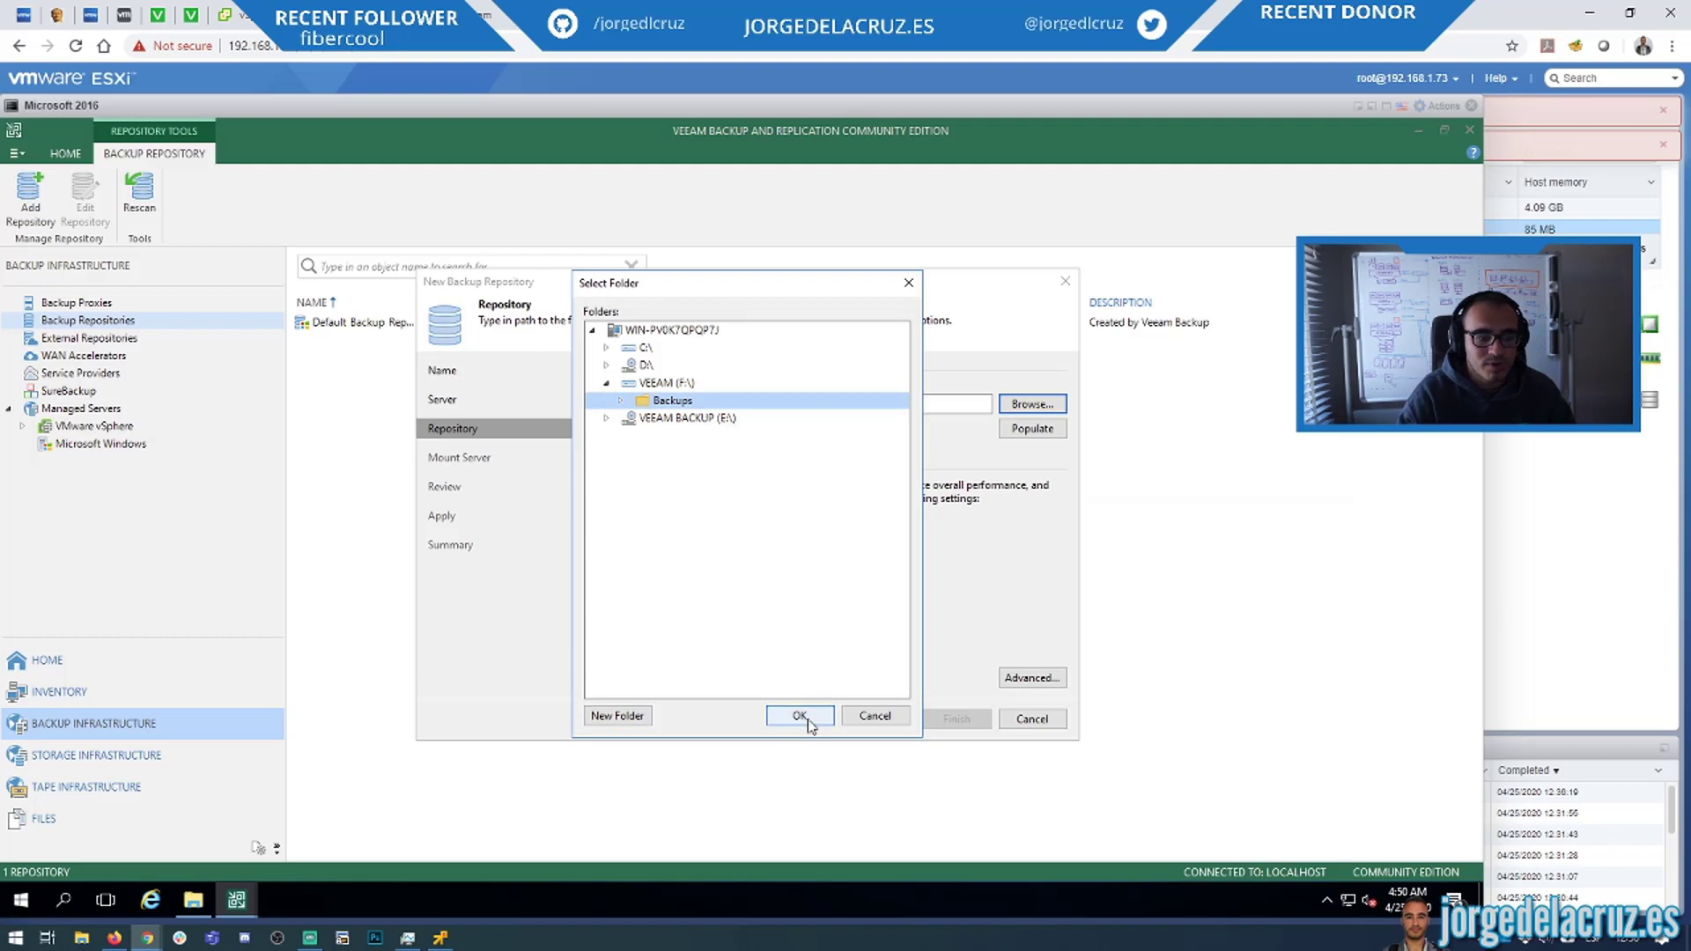
left_click(799, 715)
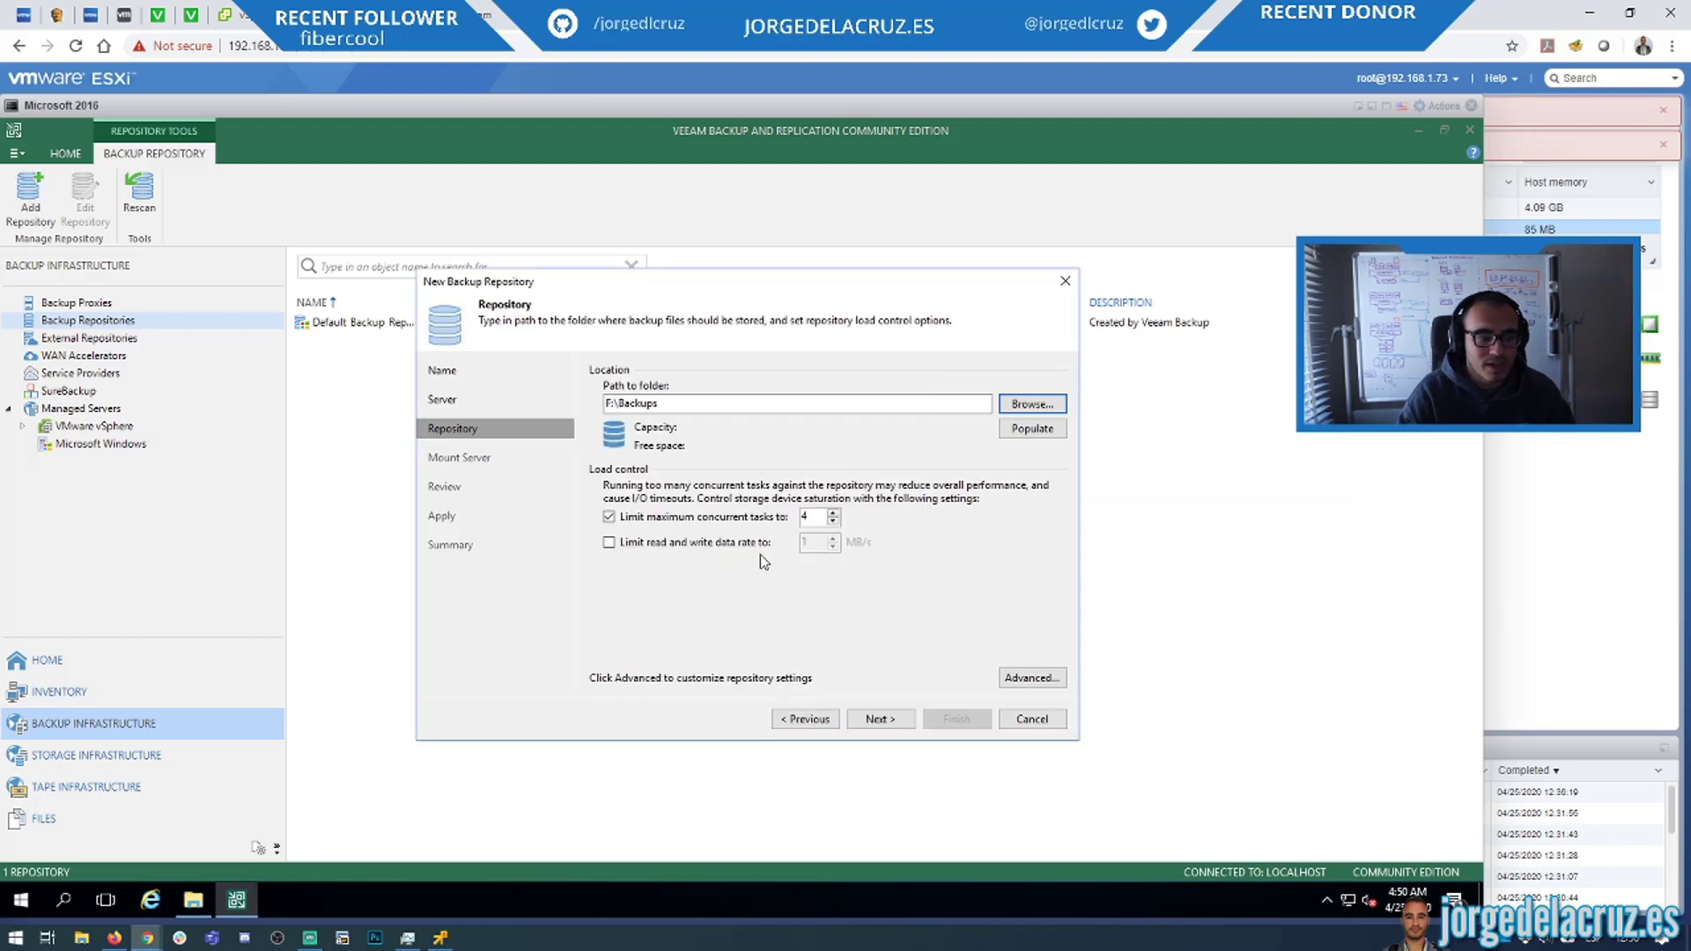
left_click(1015, 678)
- Enable aligned backup file data blocks, complete the Mi Repositorio wizard, and open the Home jobs view
left_click(640, 353)
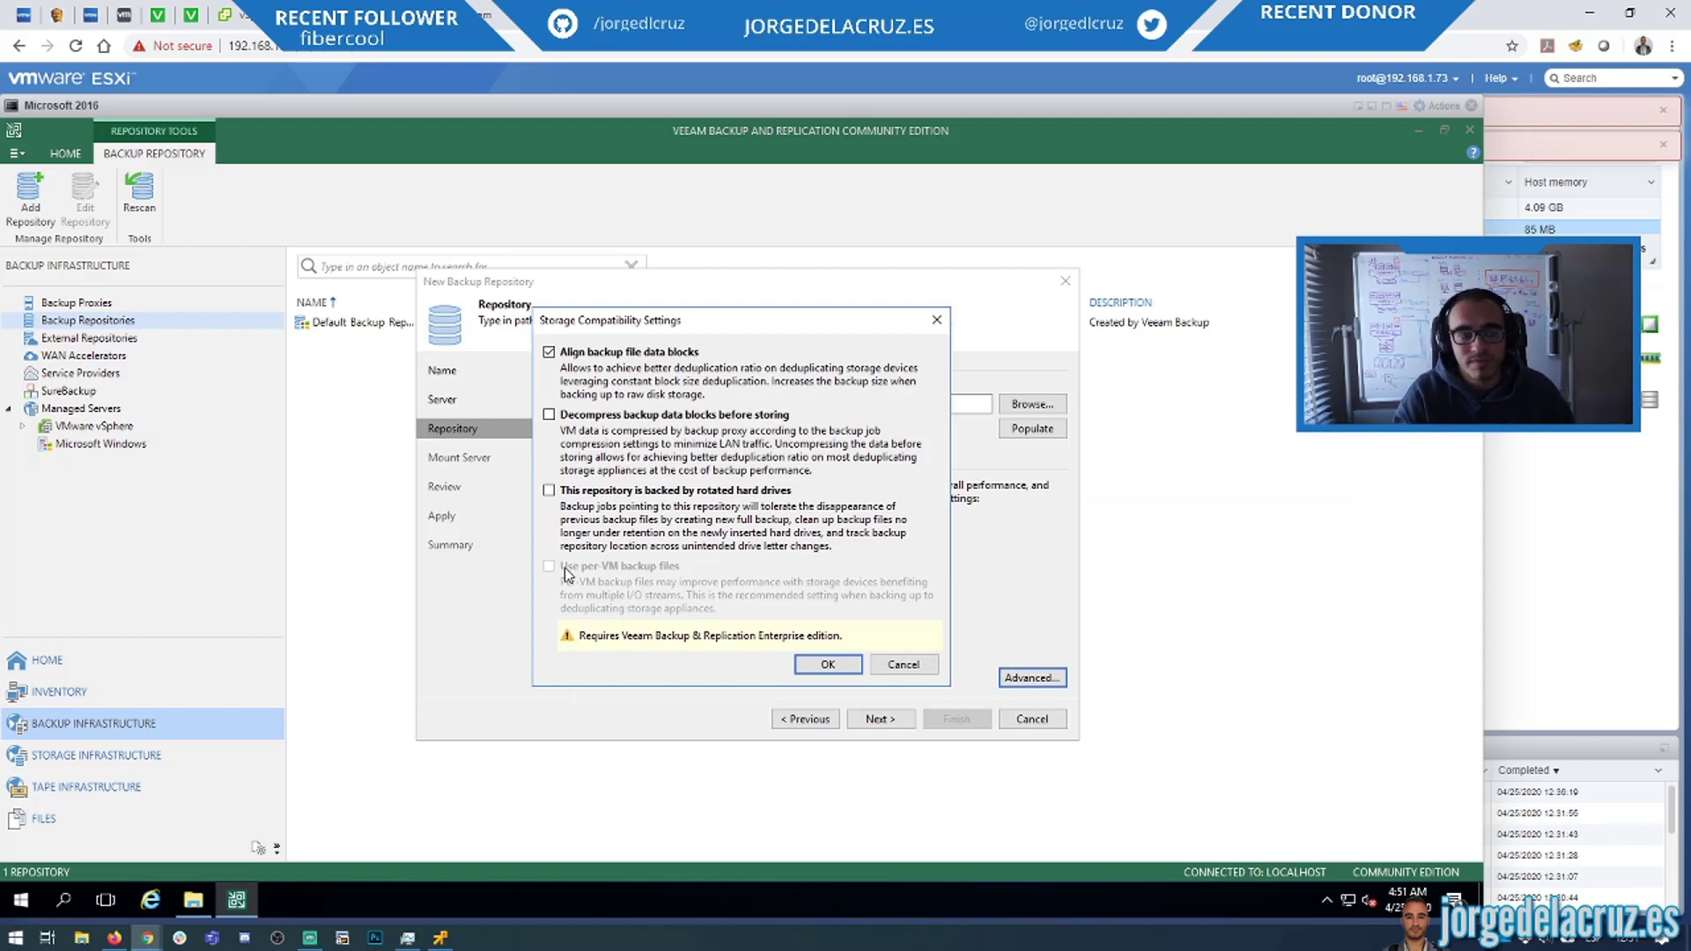
left_click(827, 666)
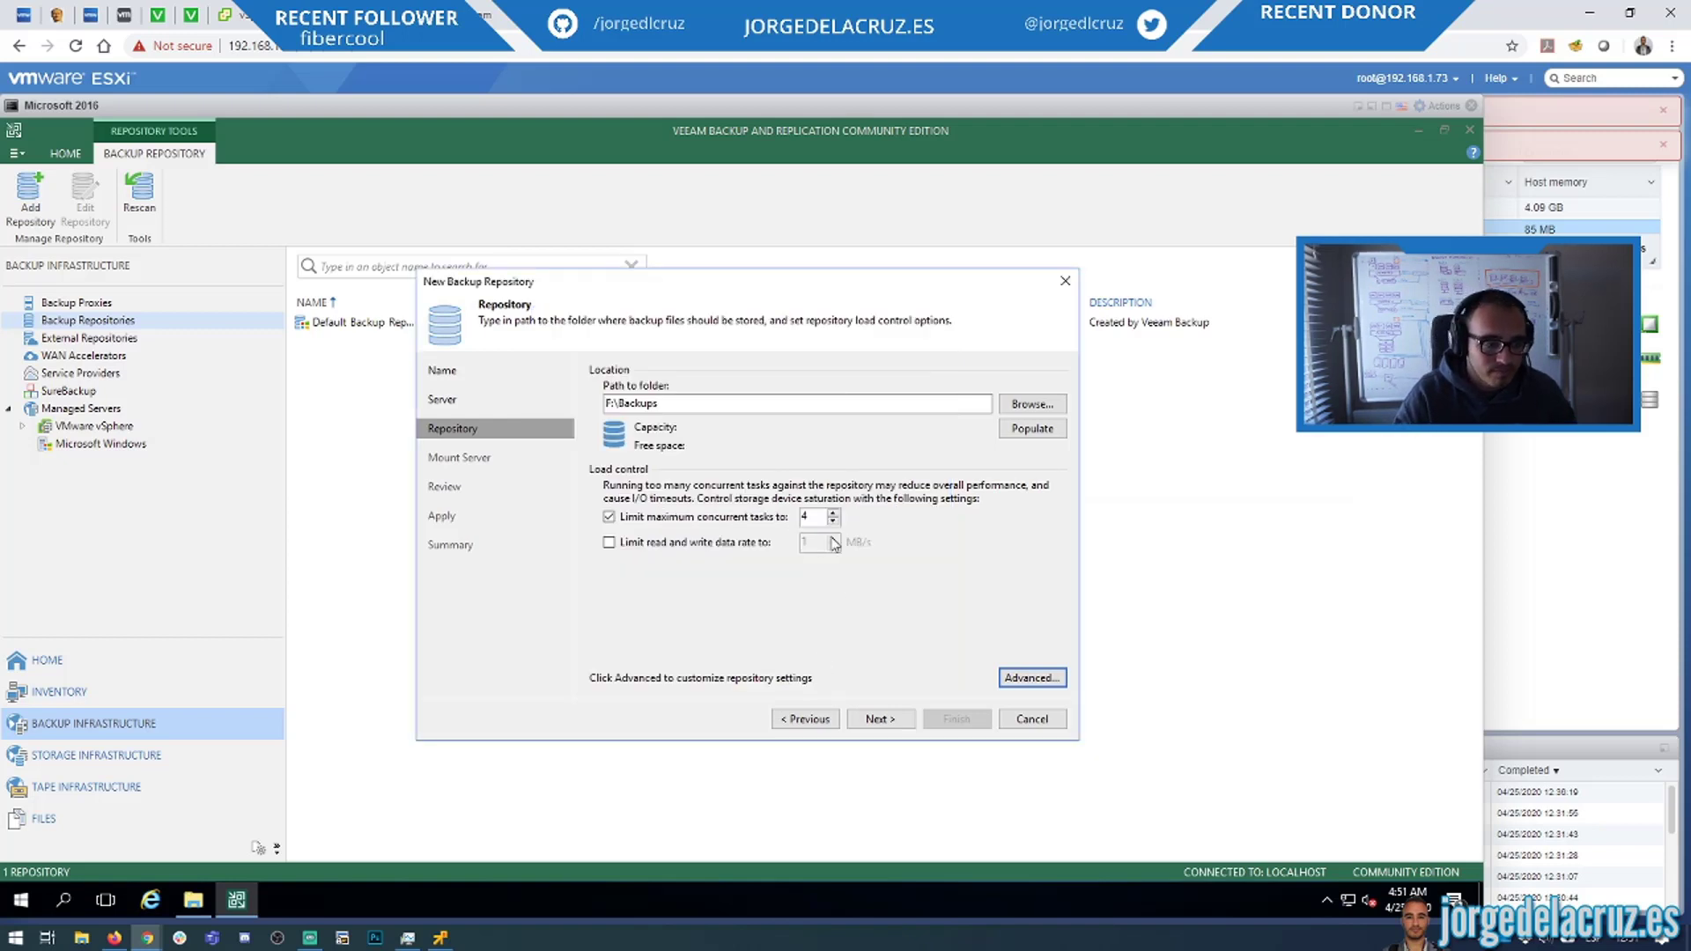
left_click(881, 720)
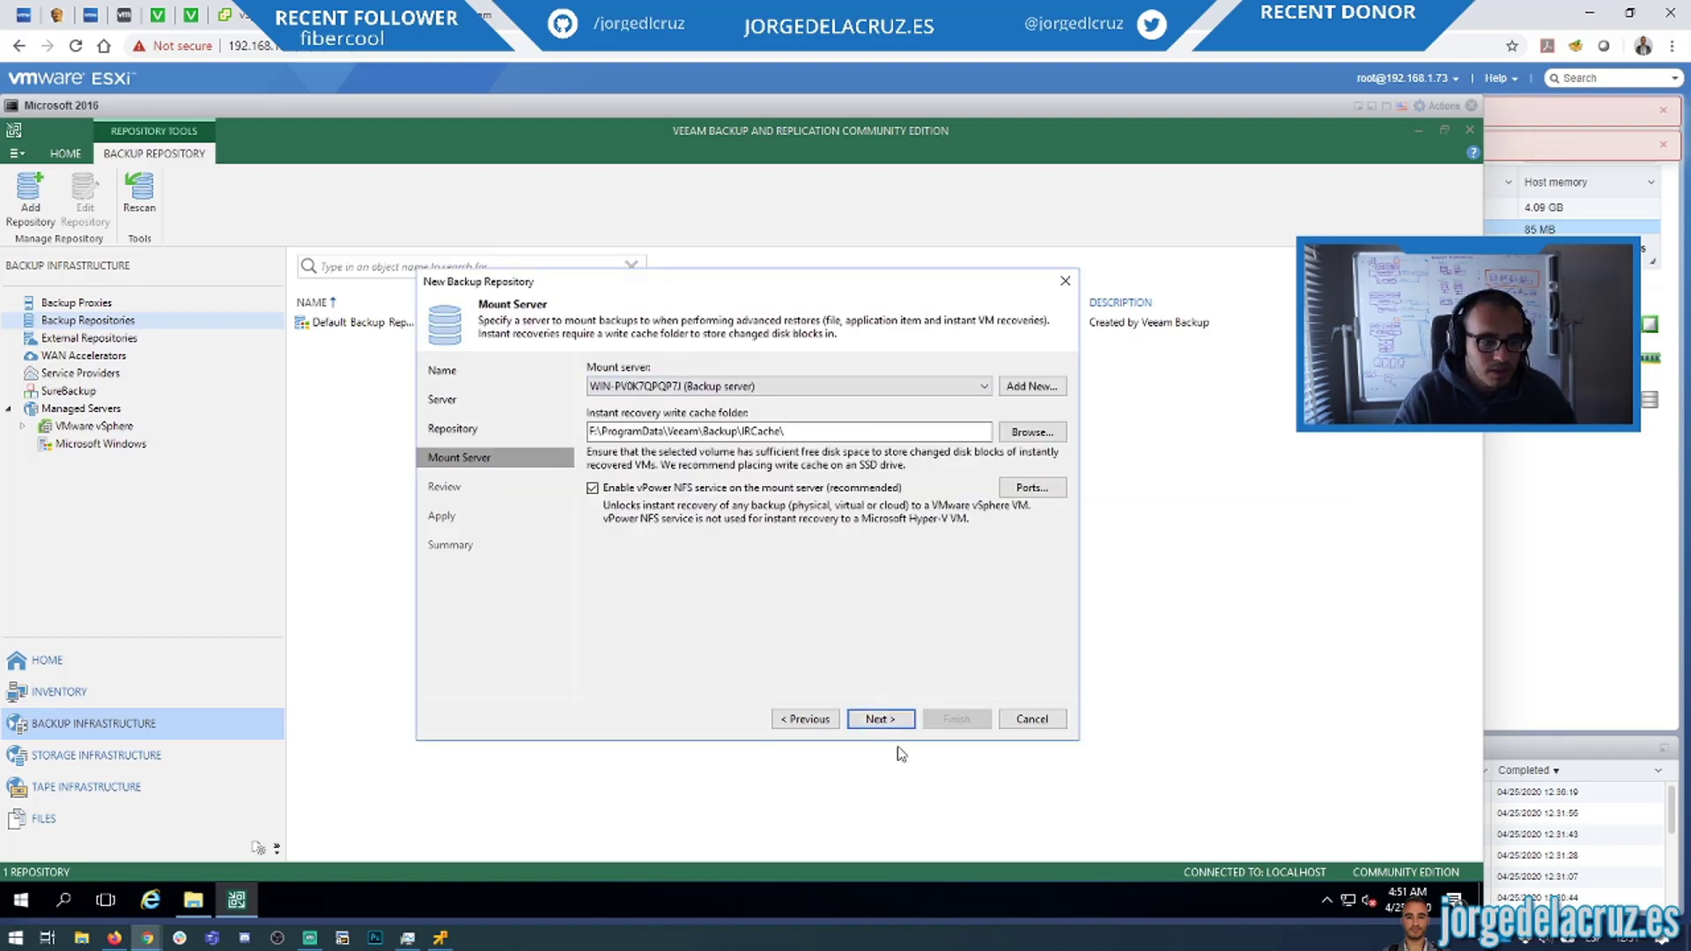
left_click(881, 719)
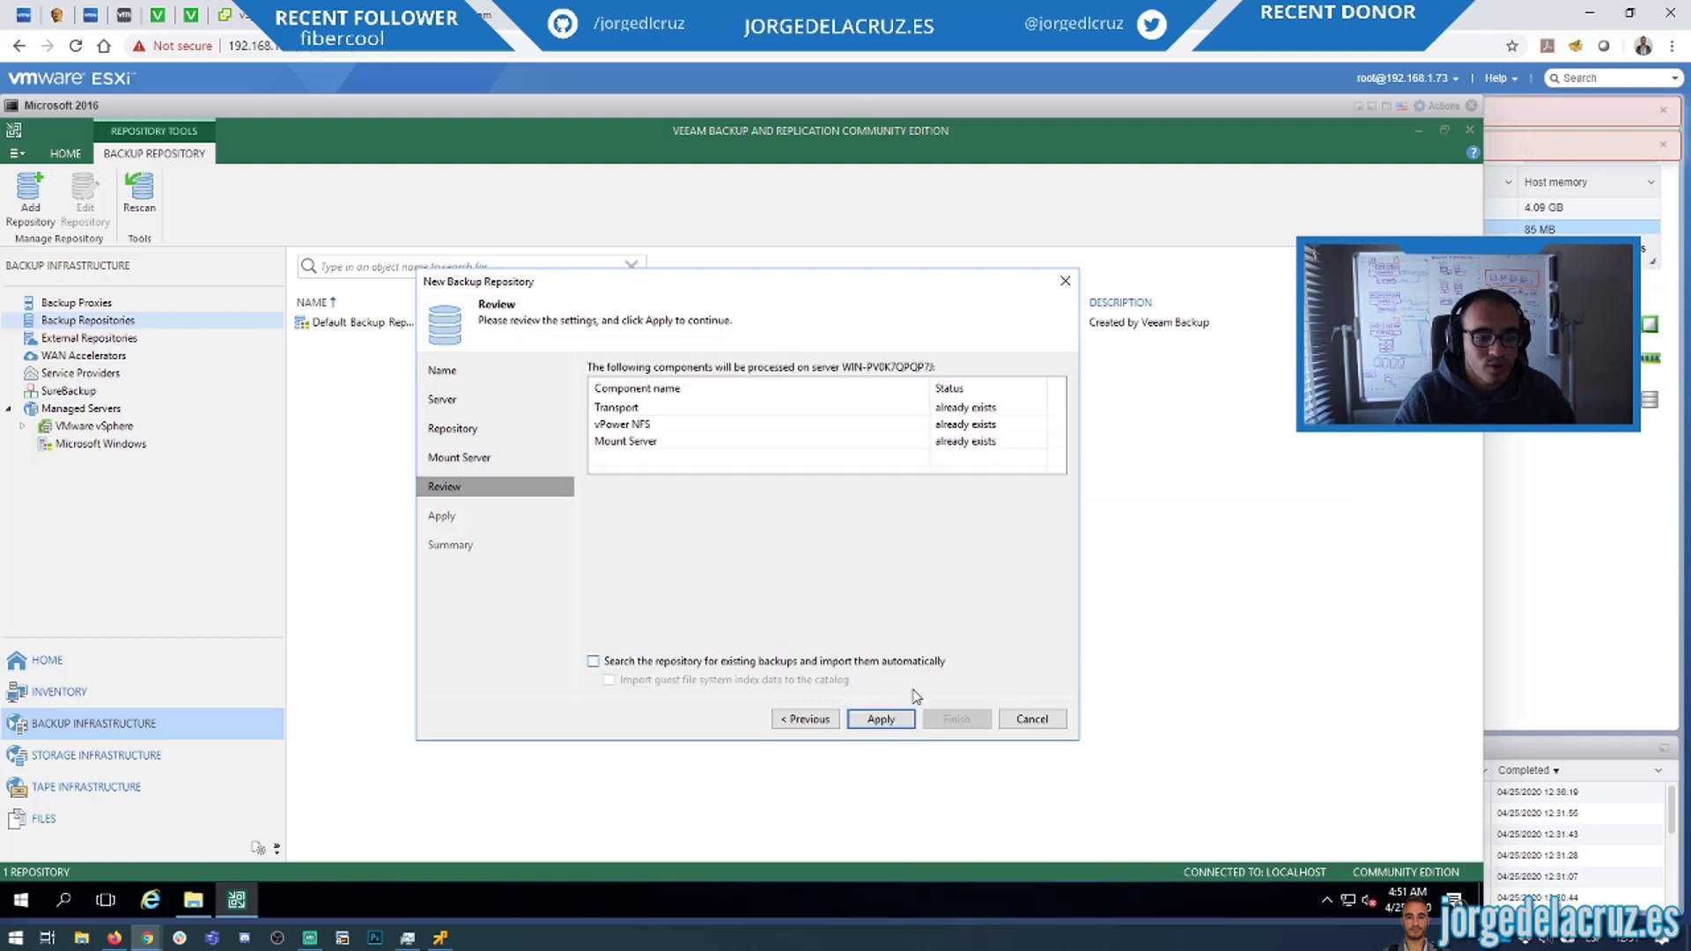
left_click(881, 719)
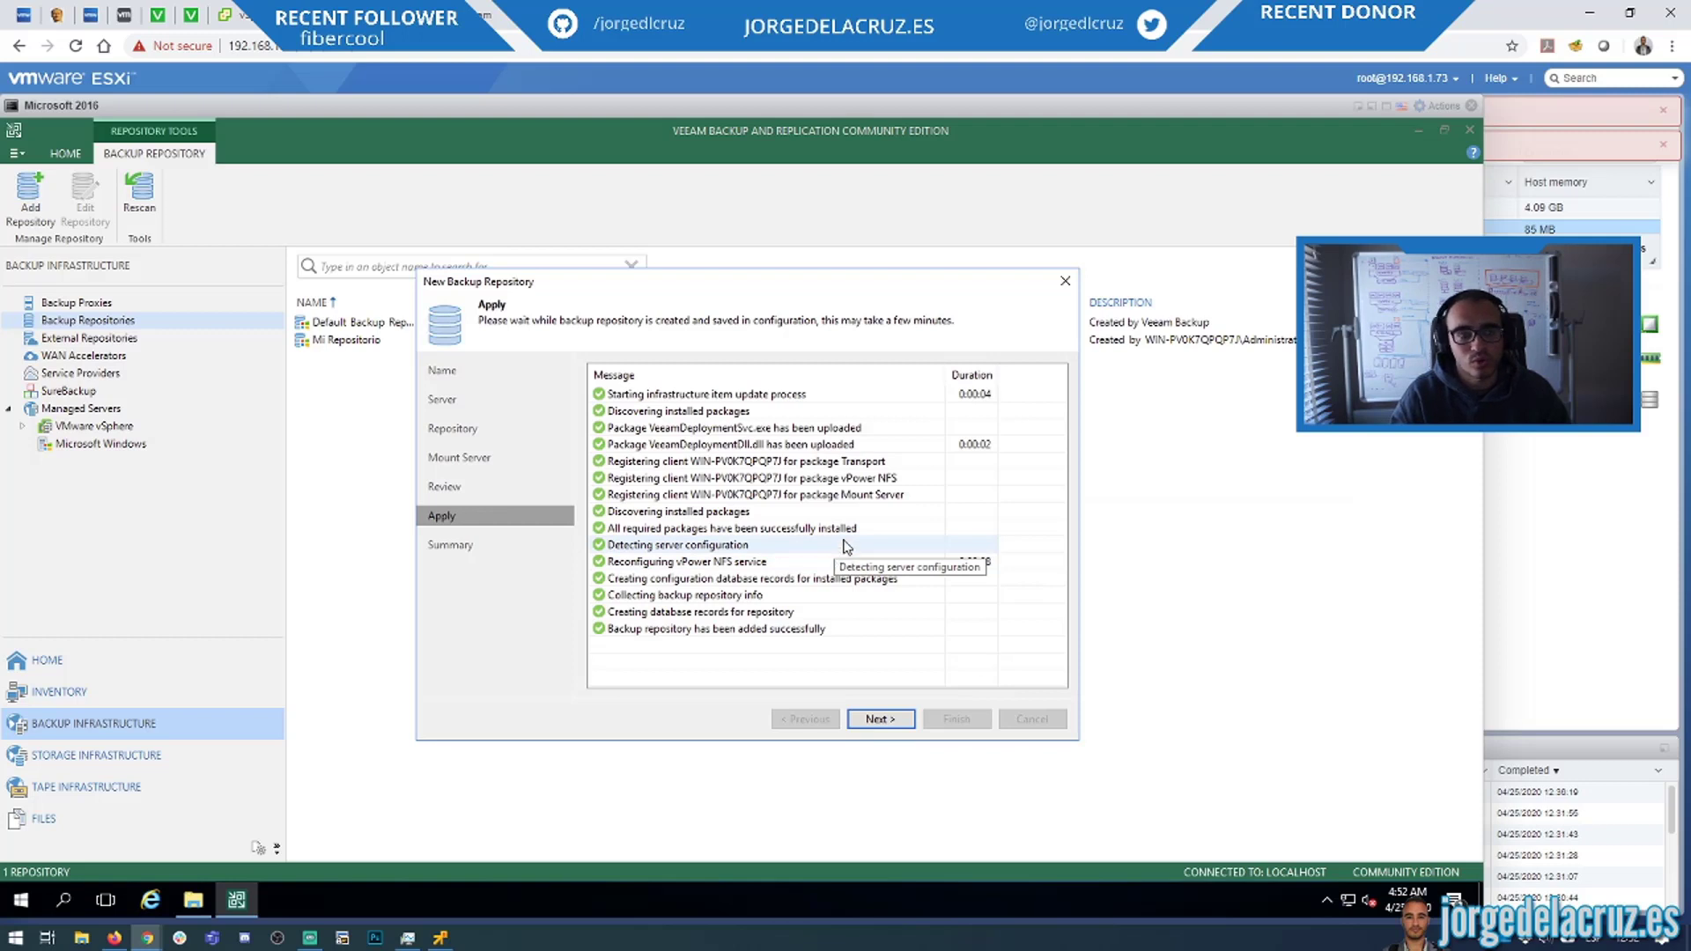
left_click(881, 719)
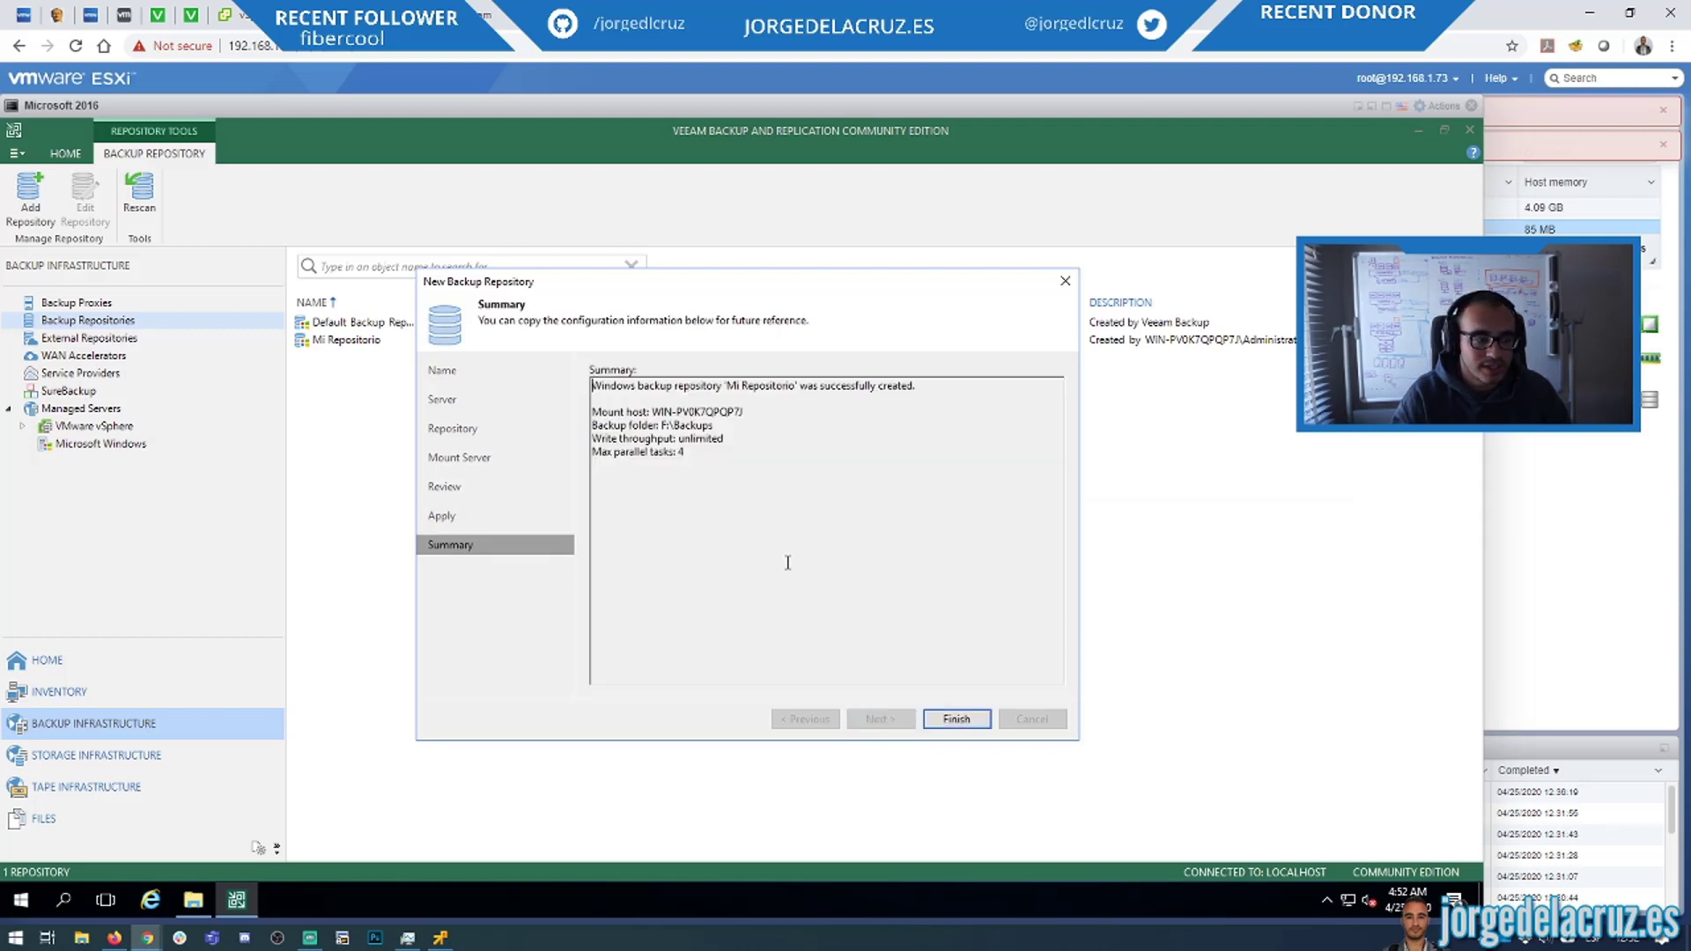
left_click(956, 719)
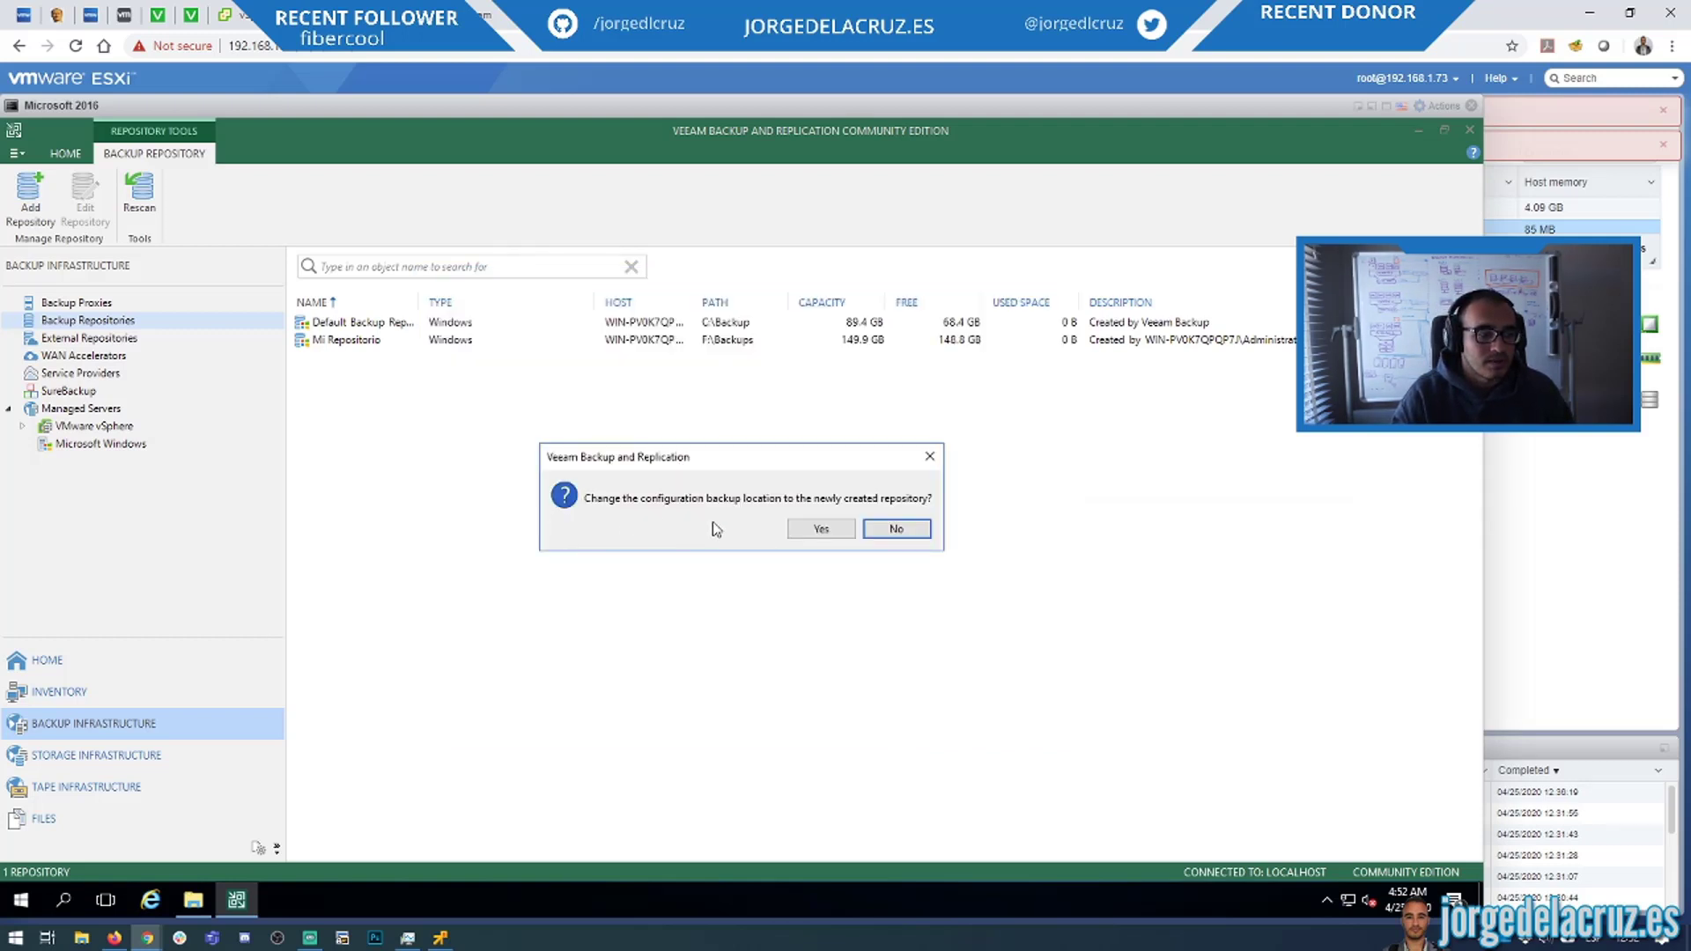
left_click(894, 529)
left_click(355, 346)
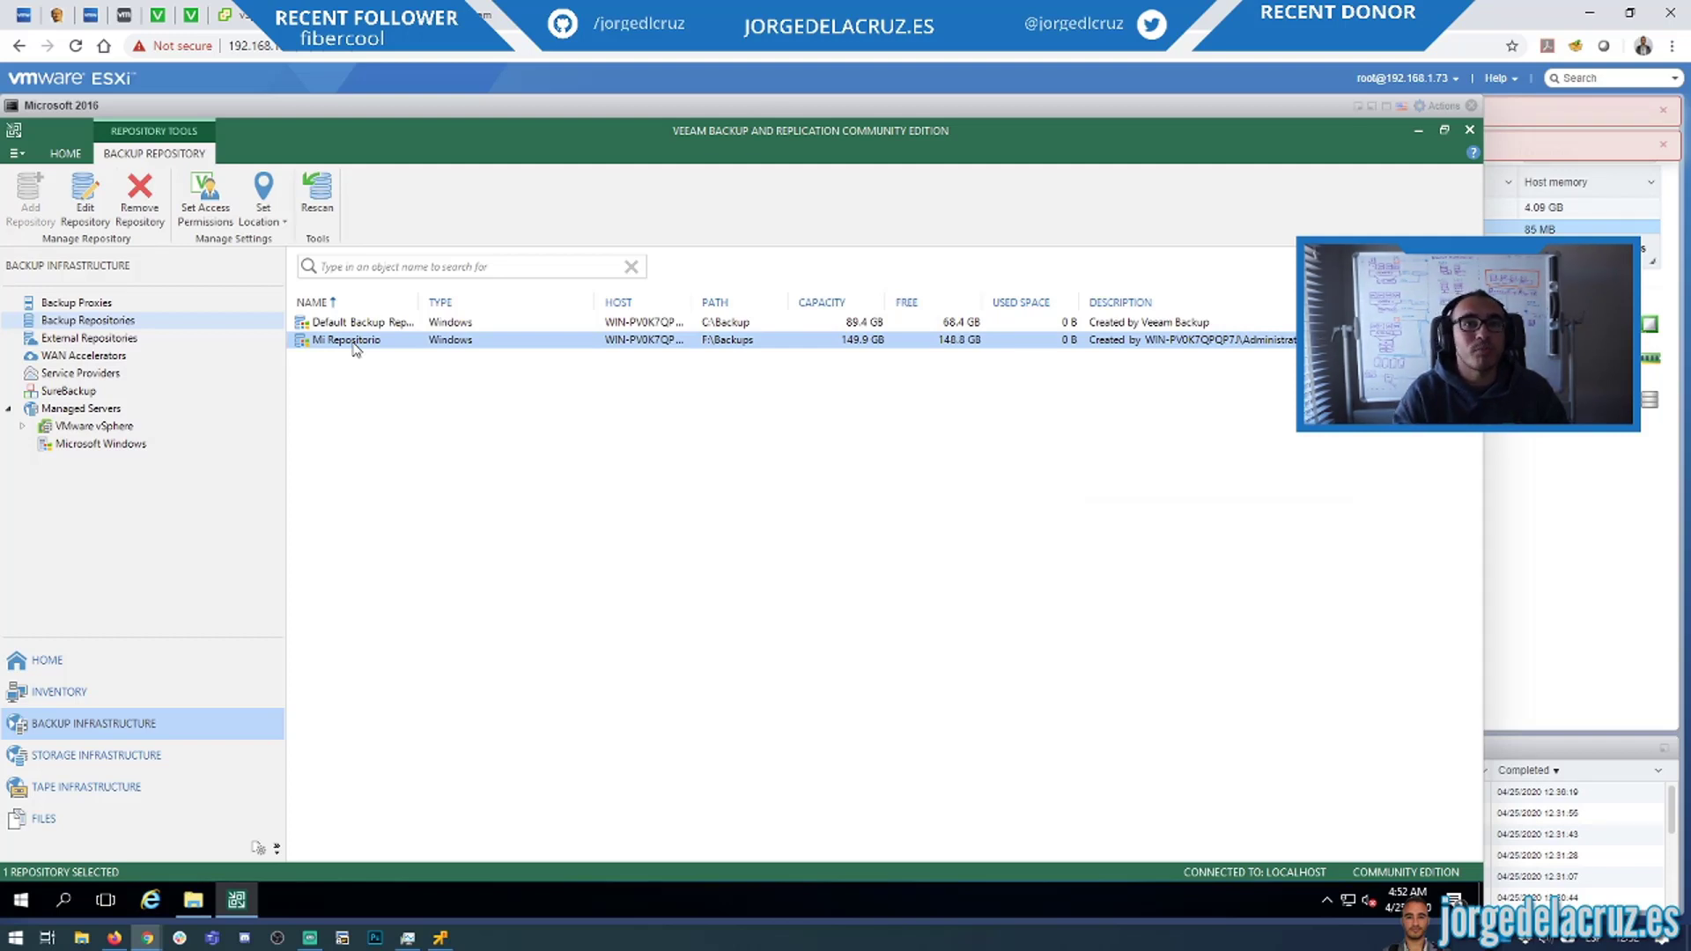
left_click(51, 661)
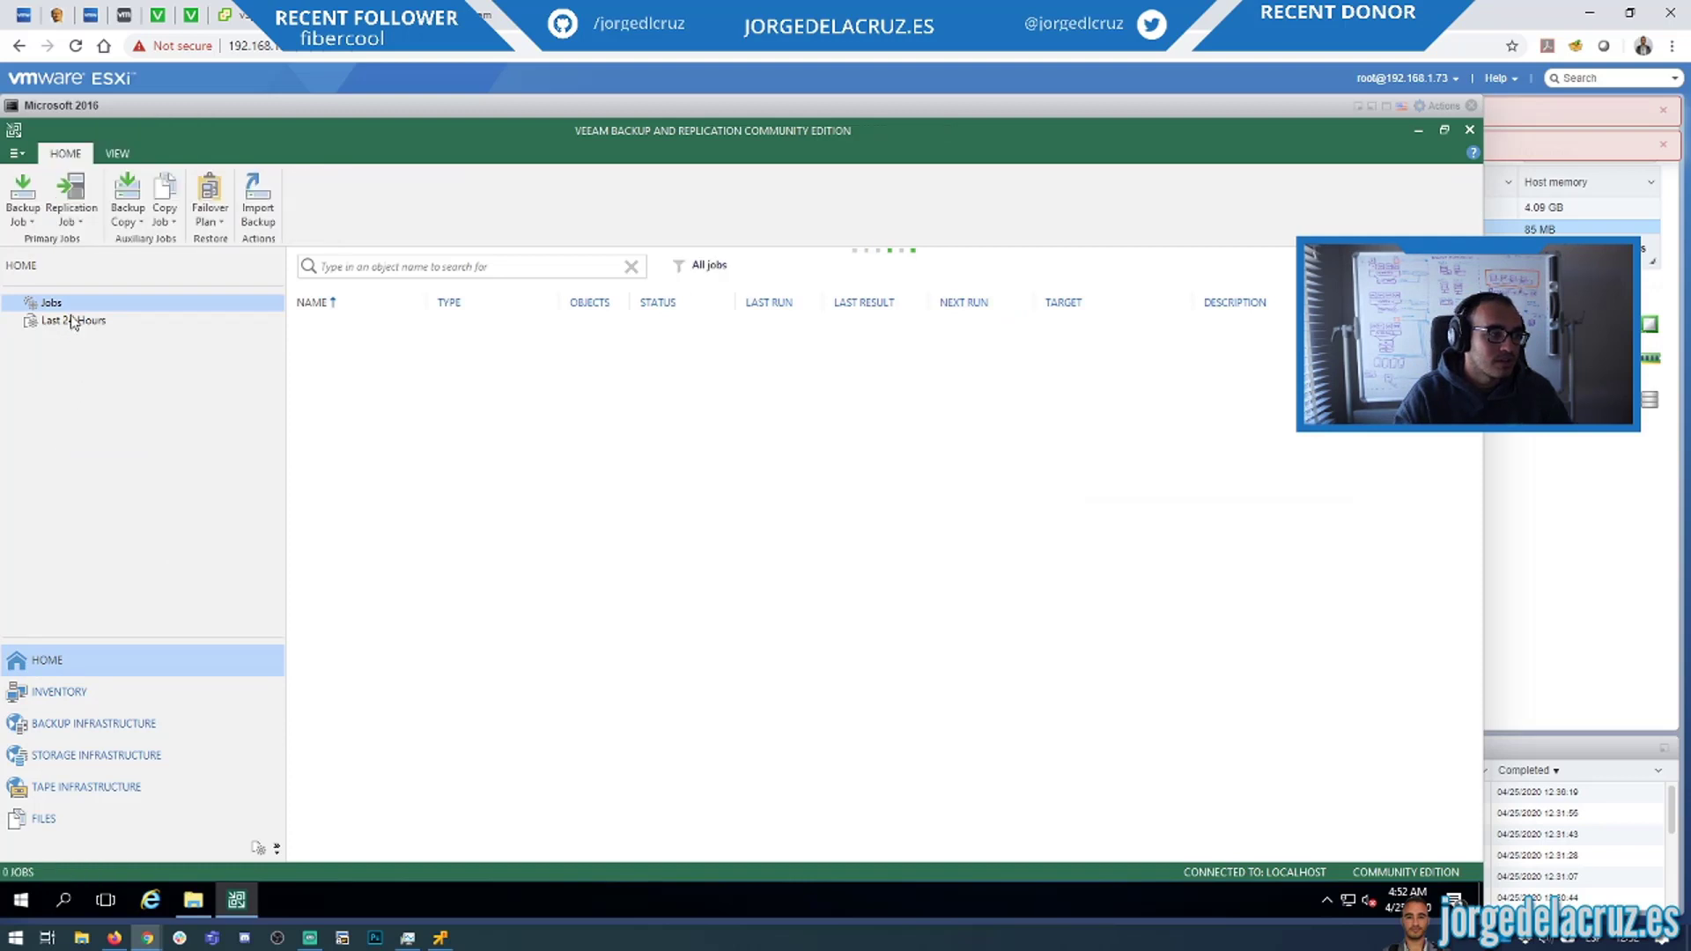
- Start a new VM backup job, name it, and add Mi VM 2 from host 192.168.1.73
right_click(331, 343)
mouse_move(364, 351)
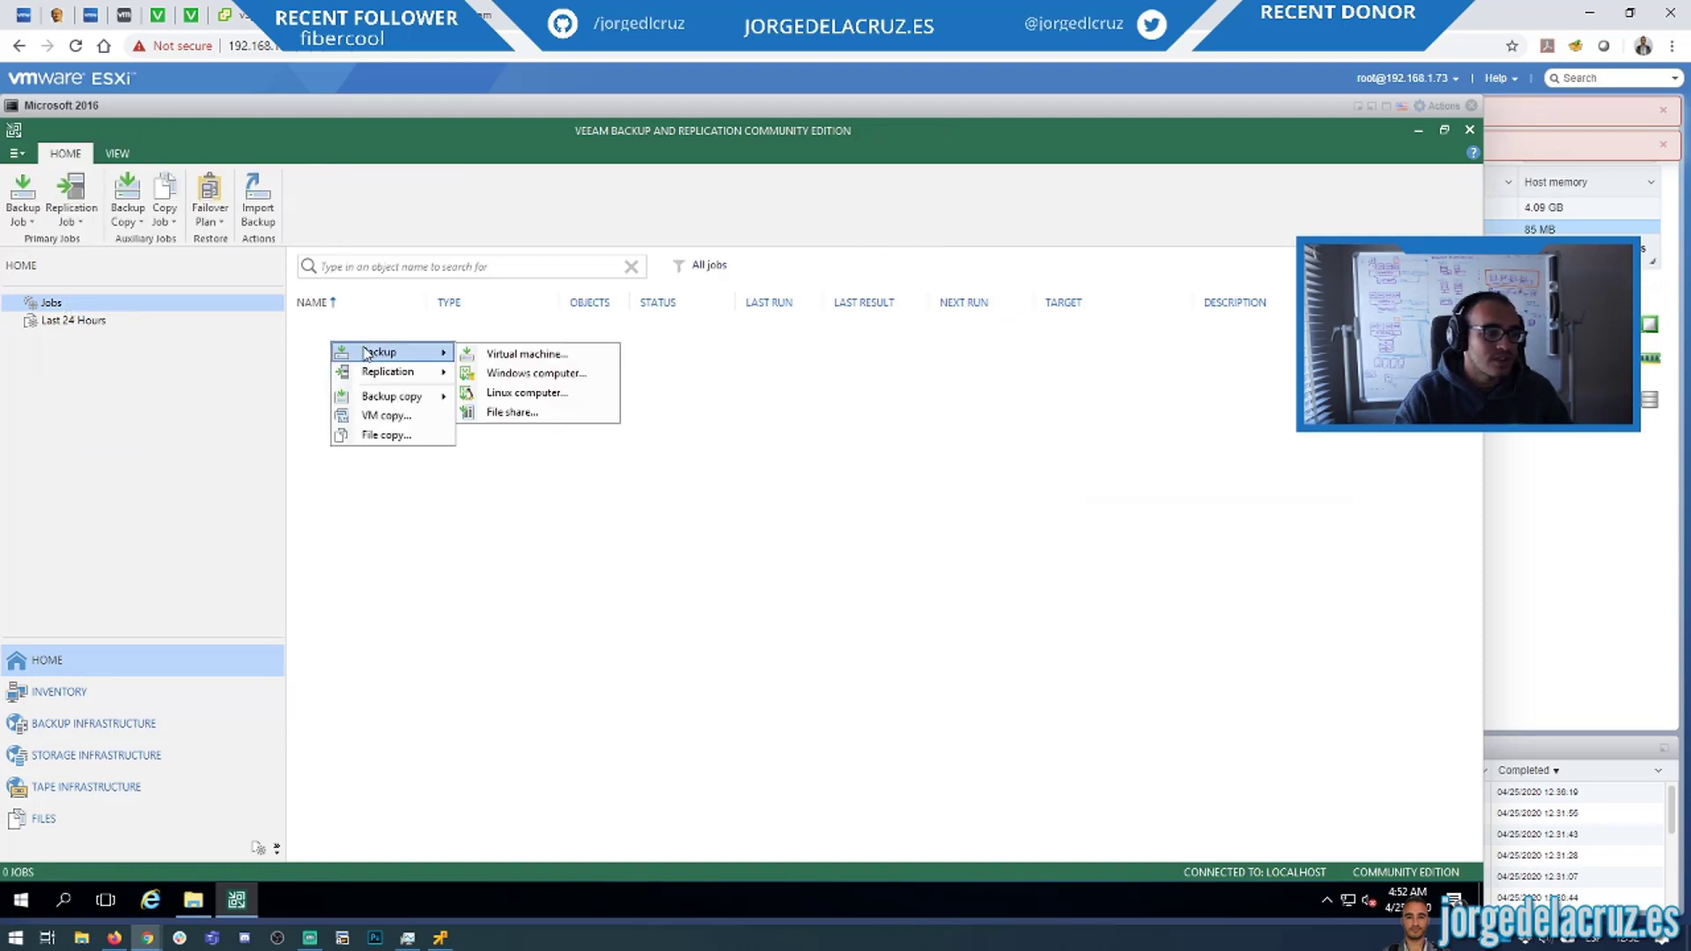
left_click(496, 354)
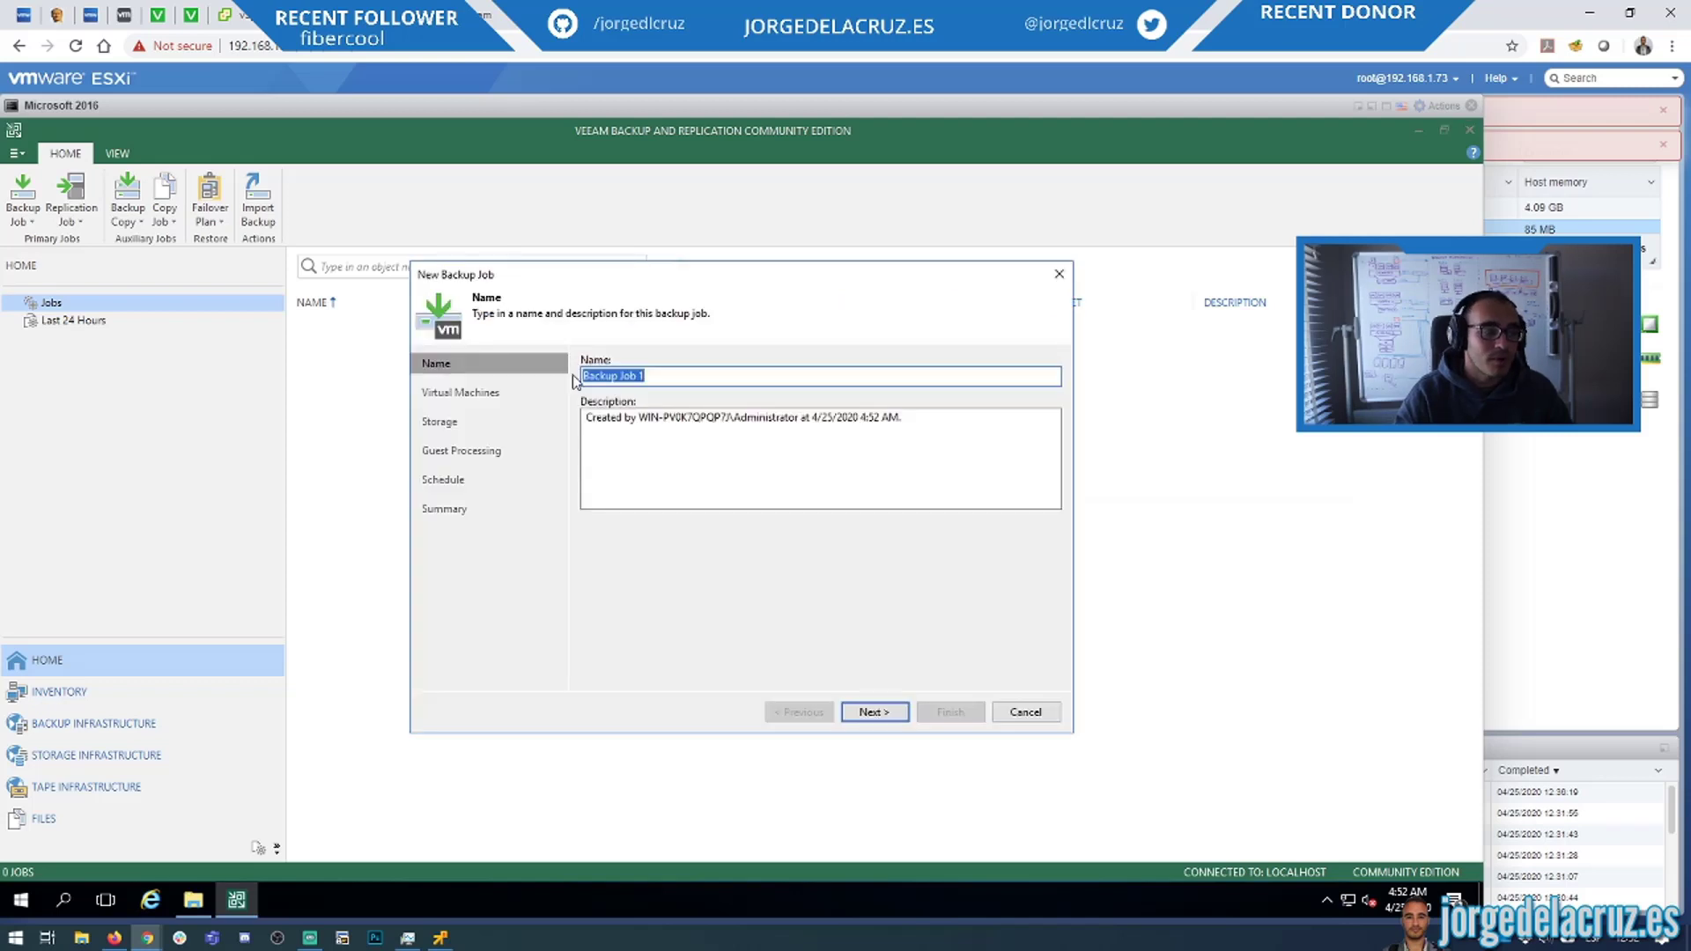
type("BA")
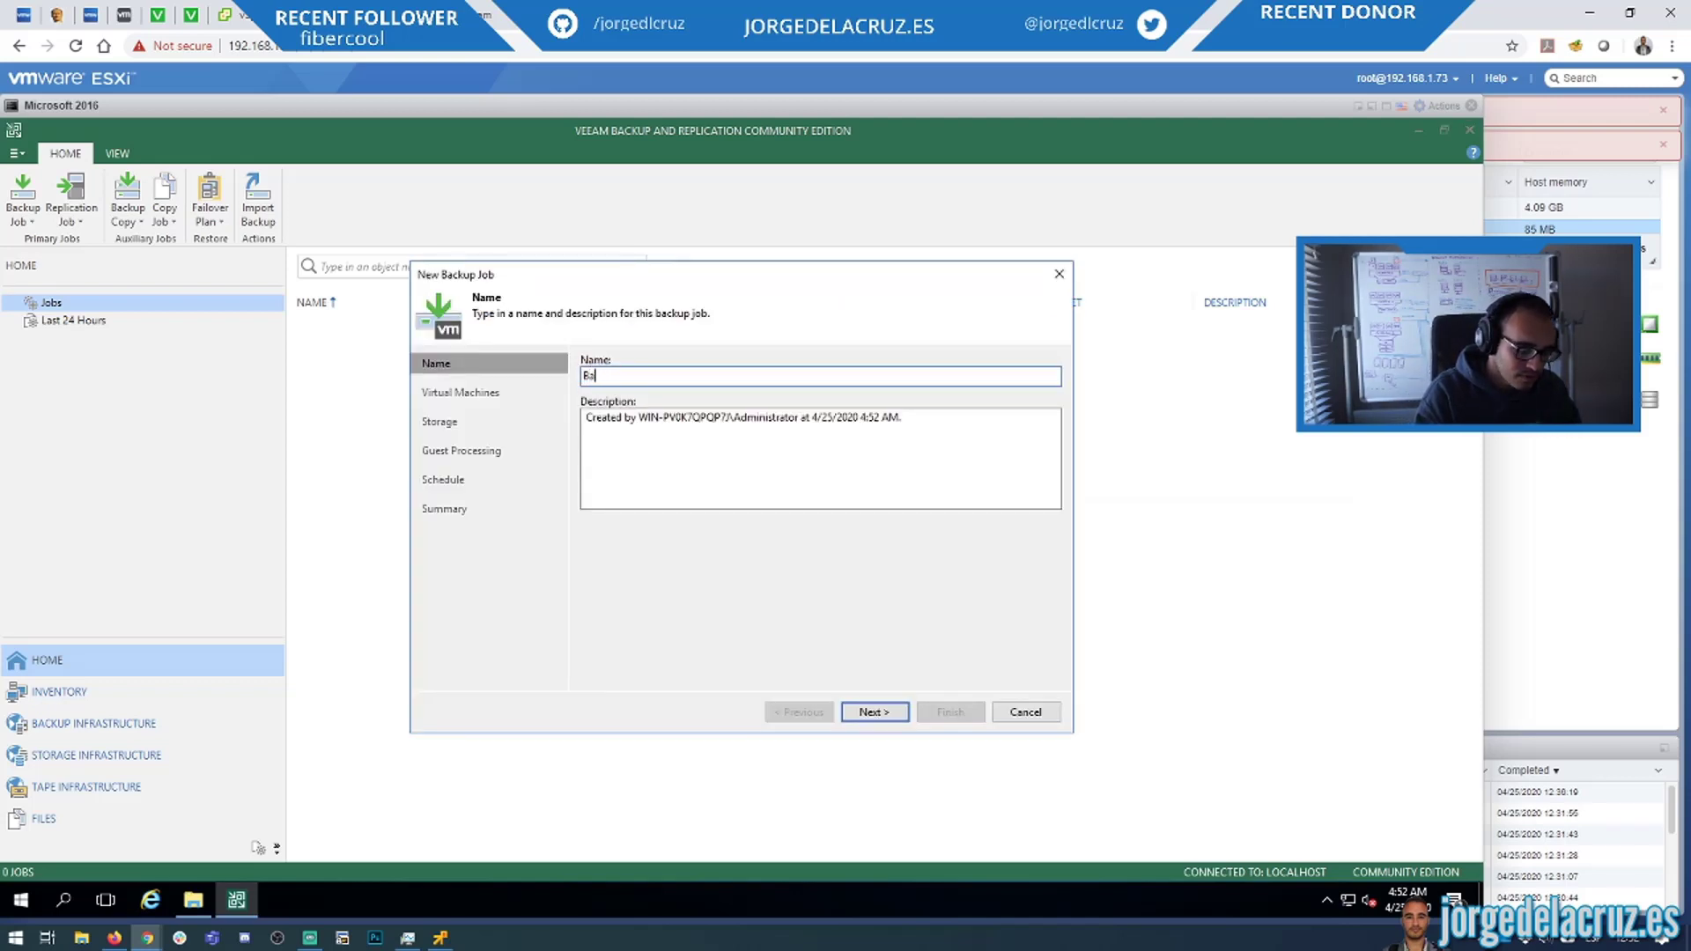
type("ckup-NAS")
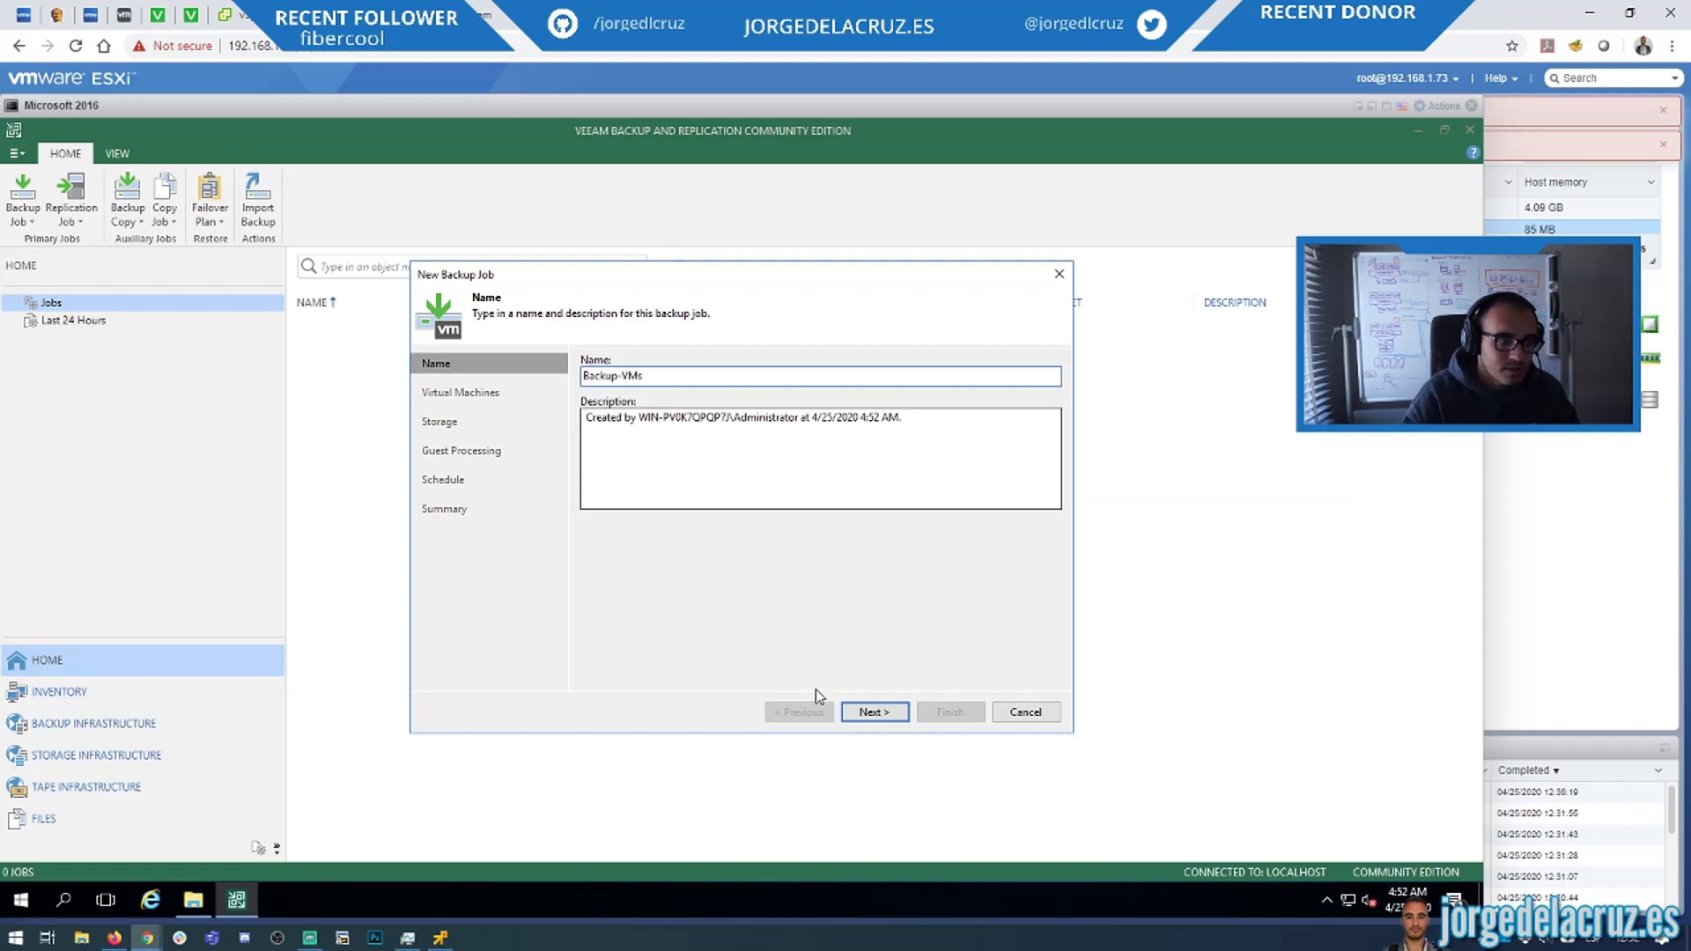
left_click(875, 711)
left_click(1024, 381)
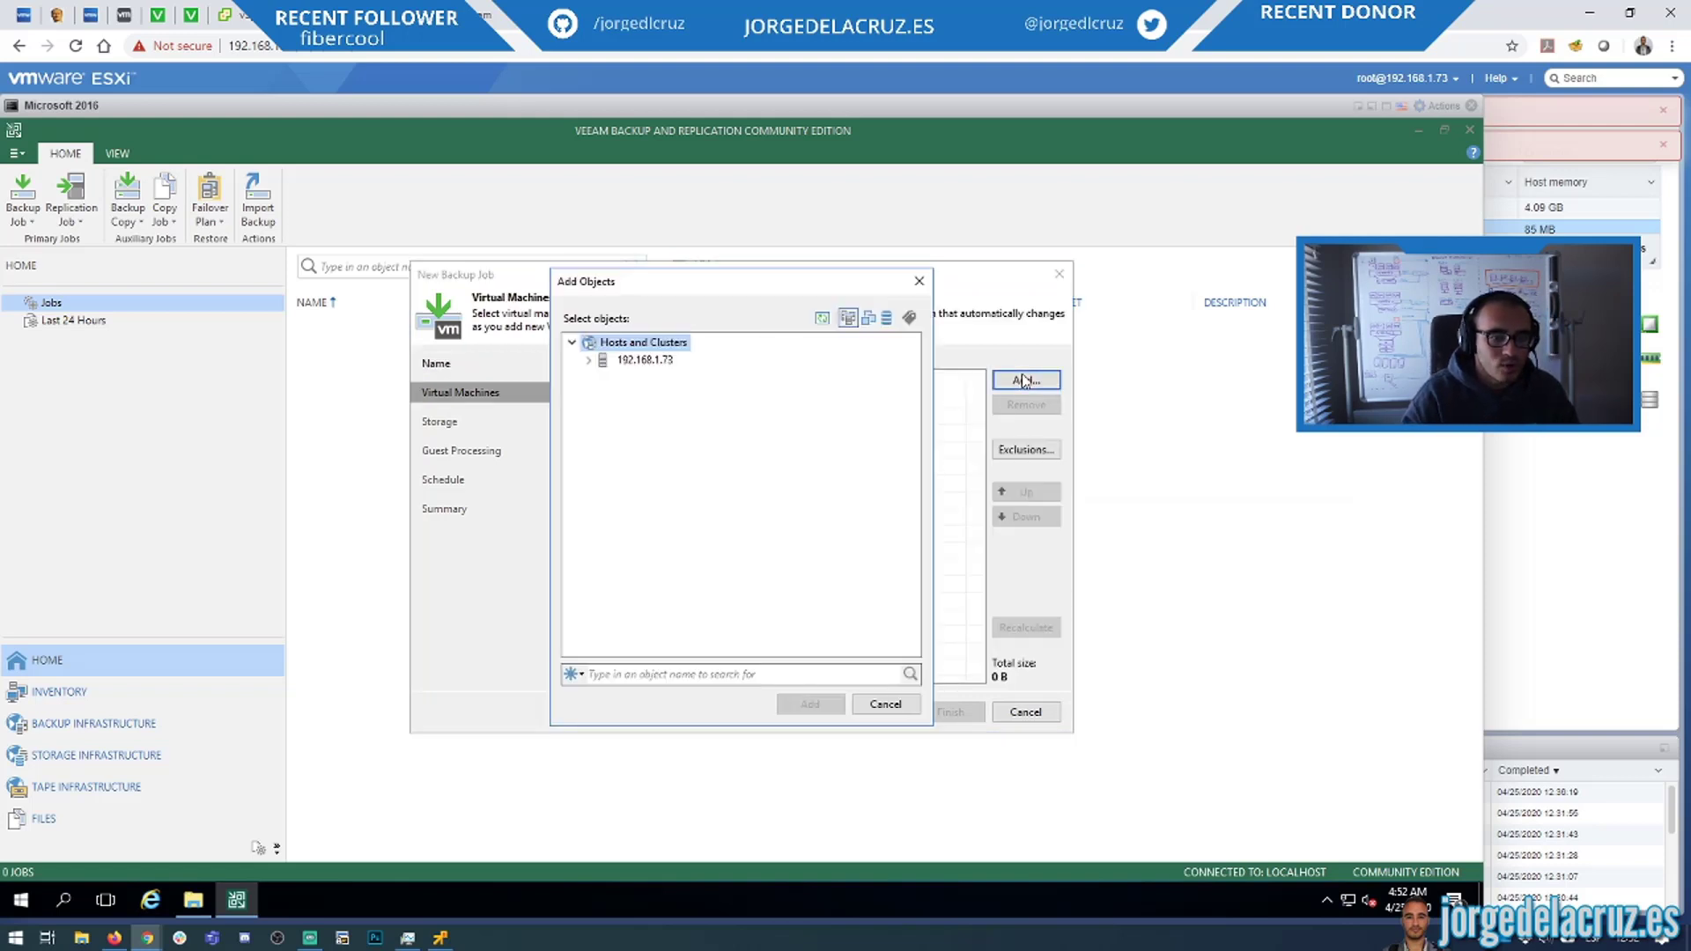
left_click(624, 361)
left_click(590, 360)
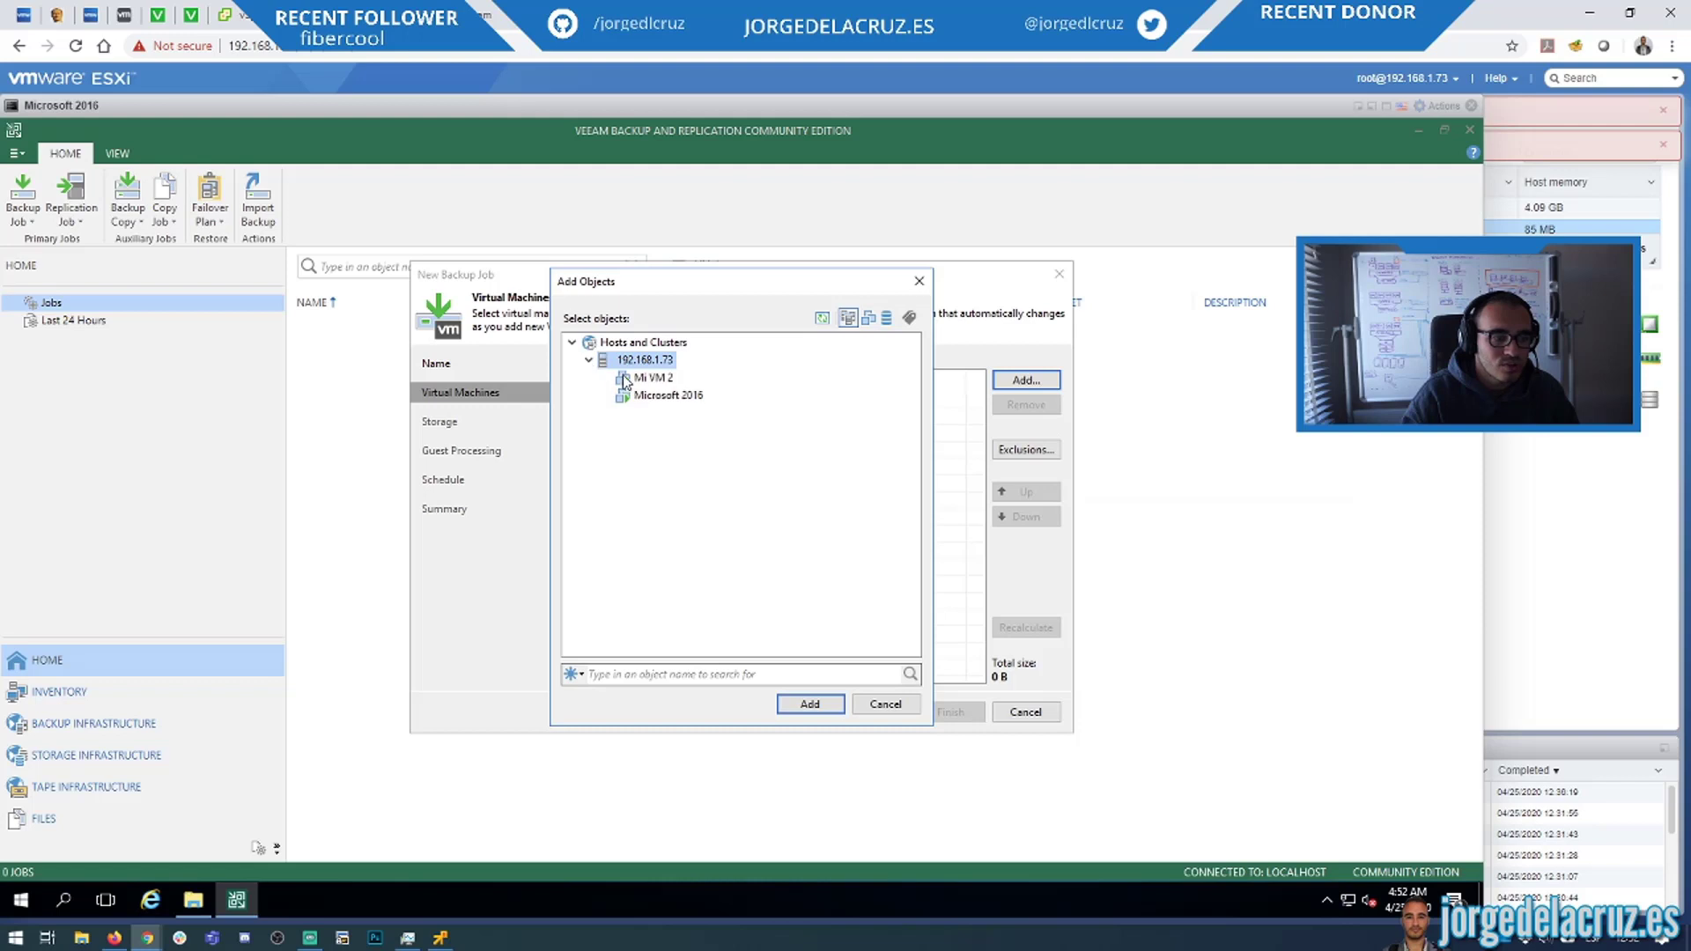
left_click(625, 377)
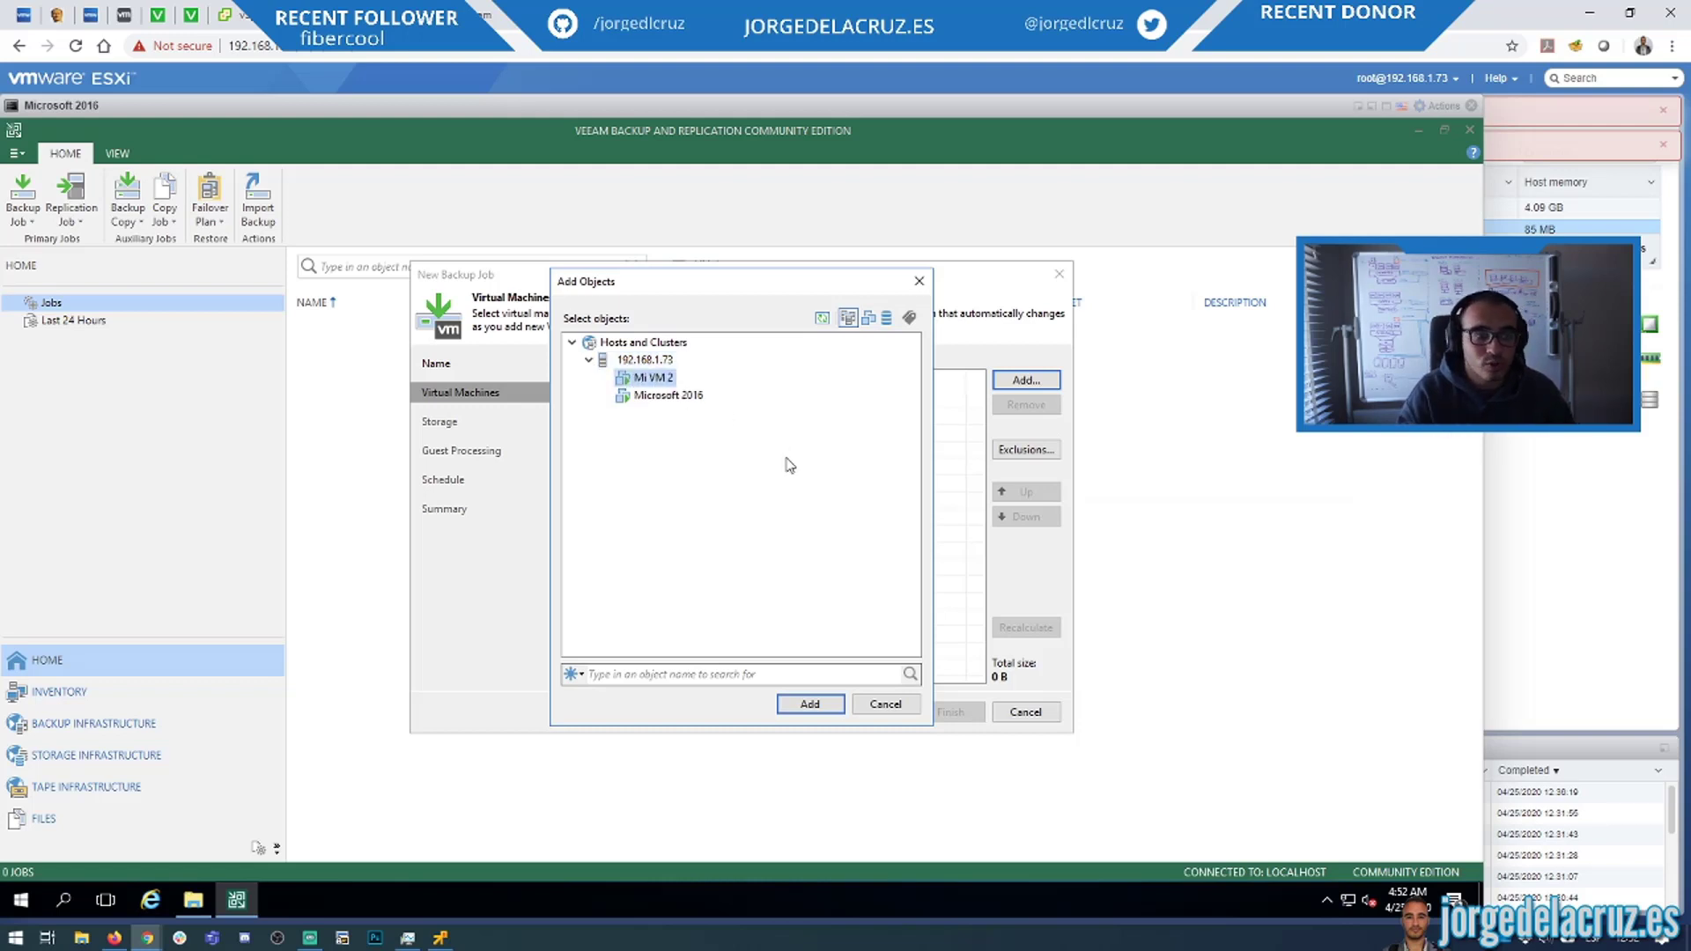
left_click(809, 704)
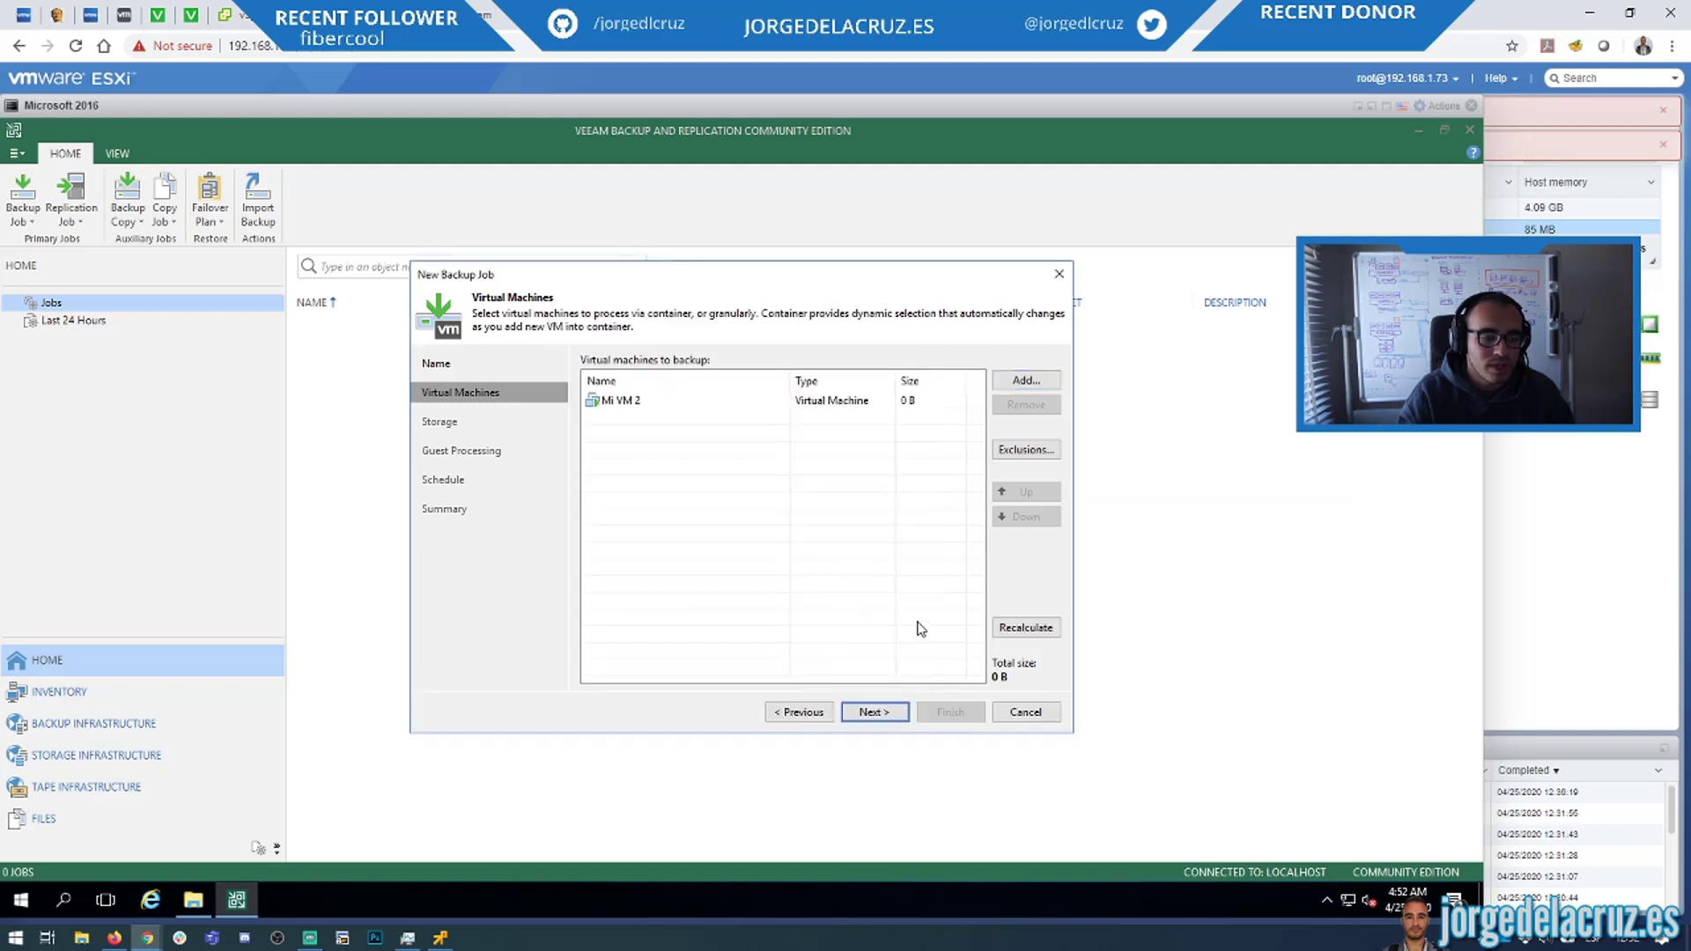
left_click(920, 402)
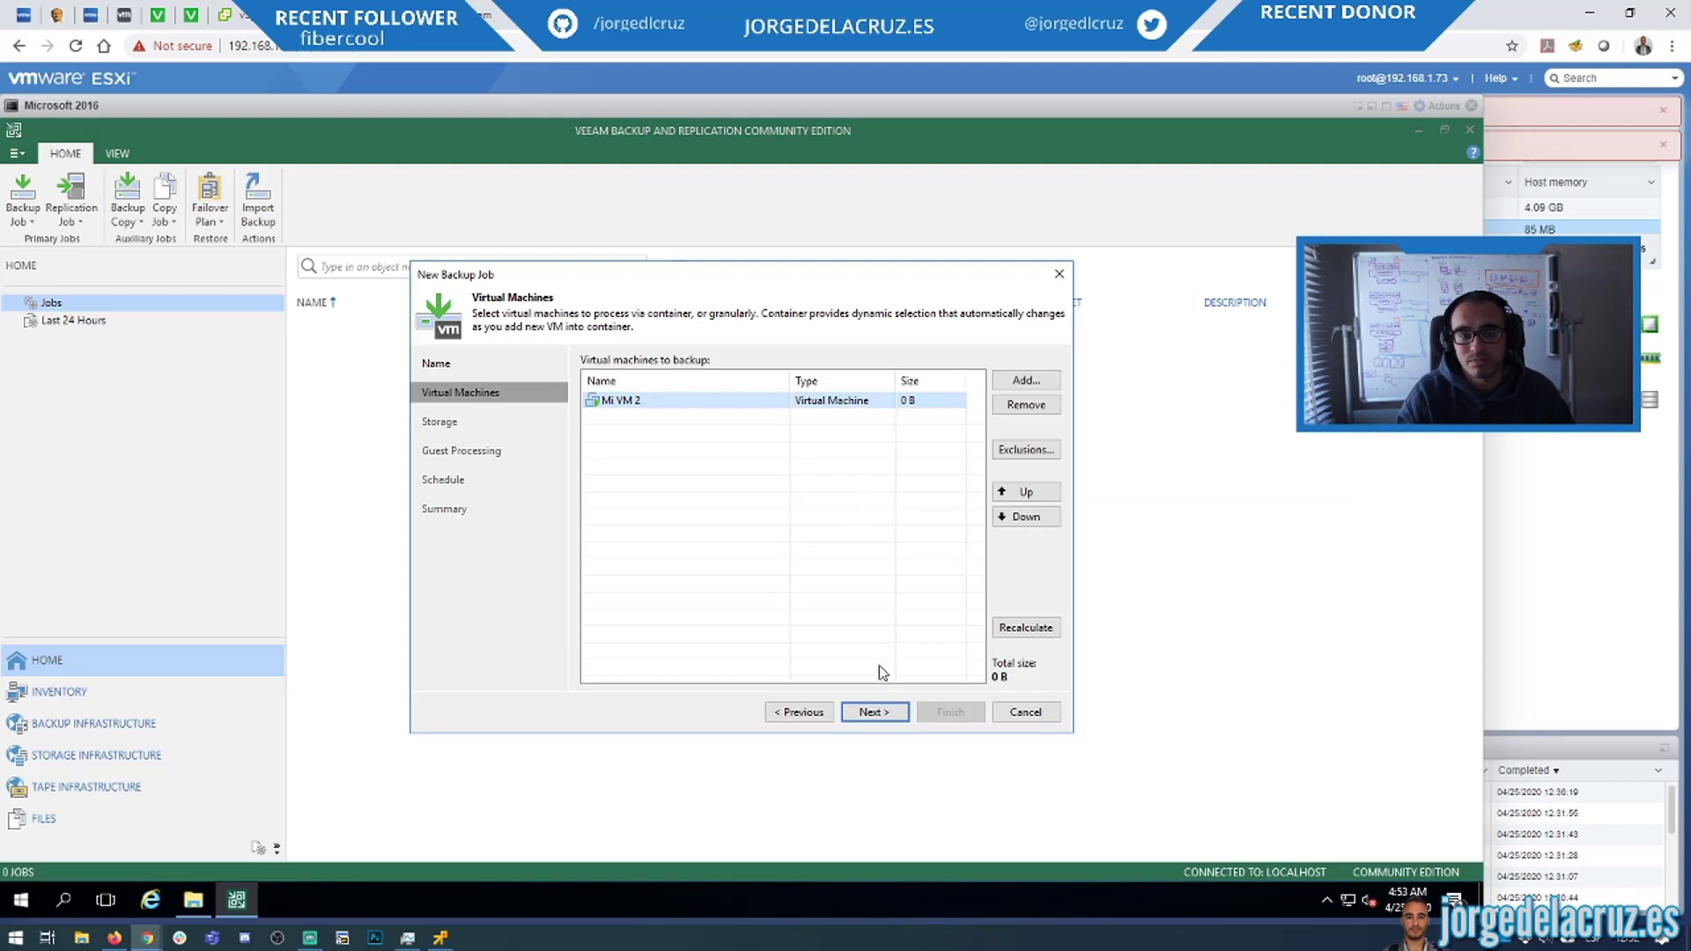
left_click(872, 711)
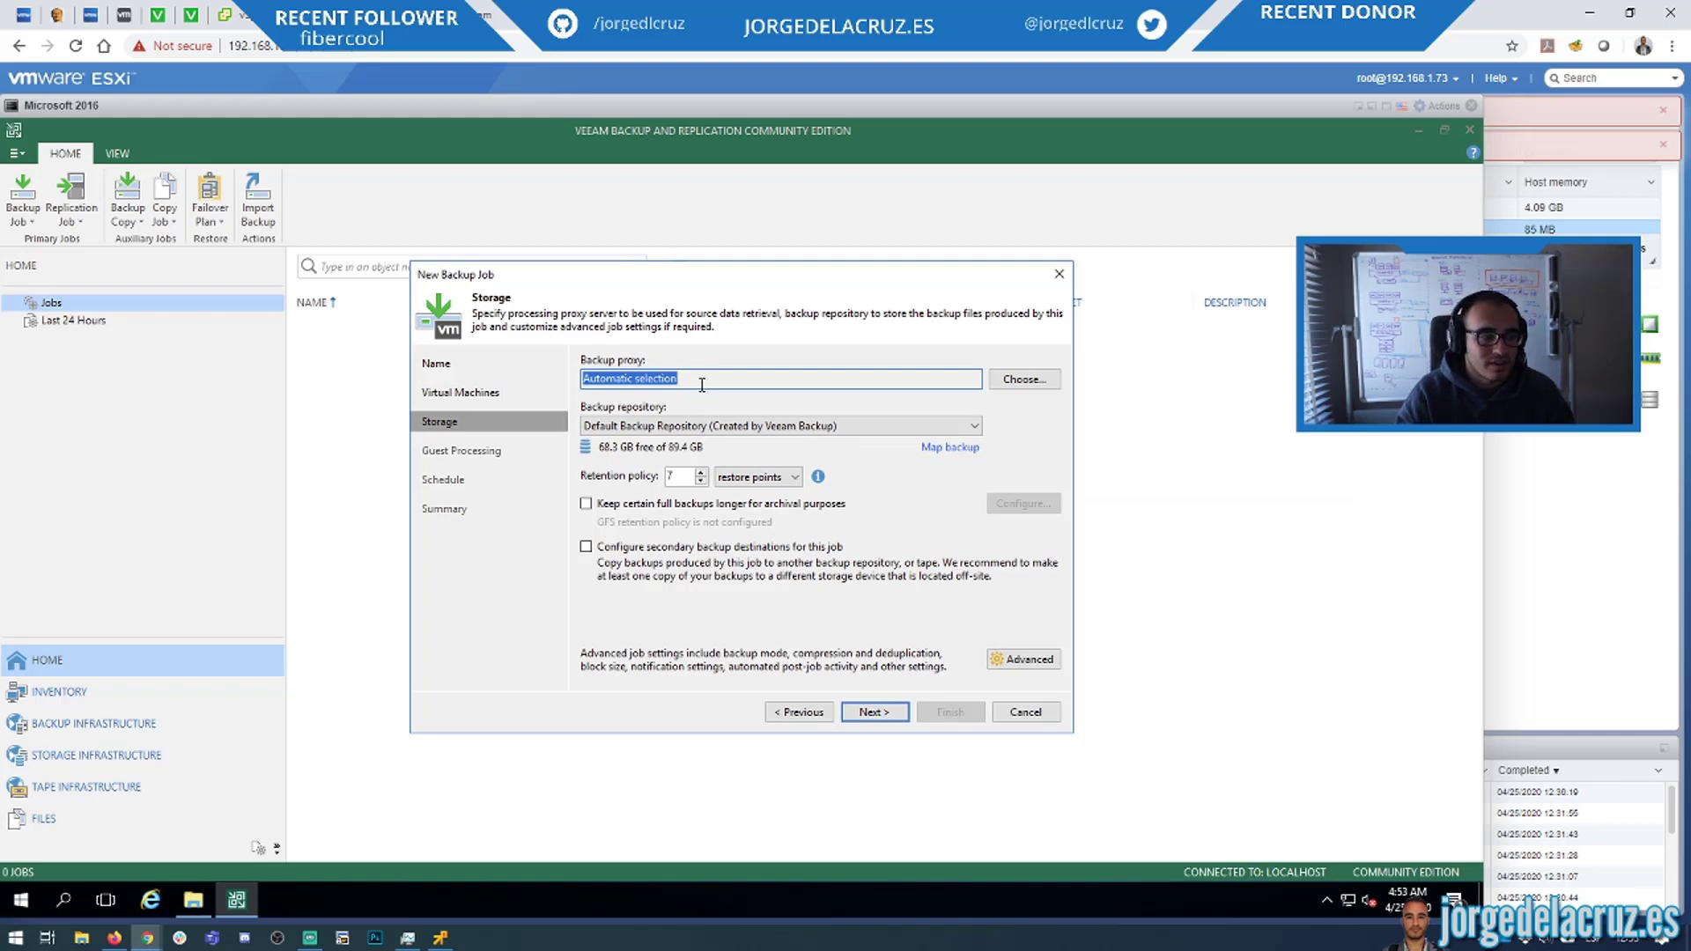
- Target Mi Repositorio, keep default guest processing and schedule, and finish the job
left_click(673, 426)
left_click(644, 456)
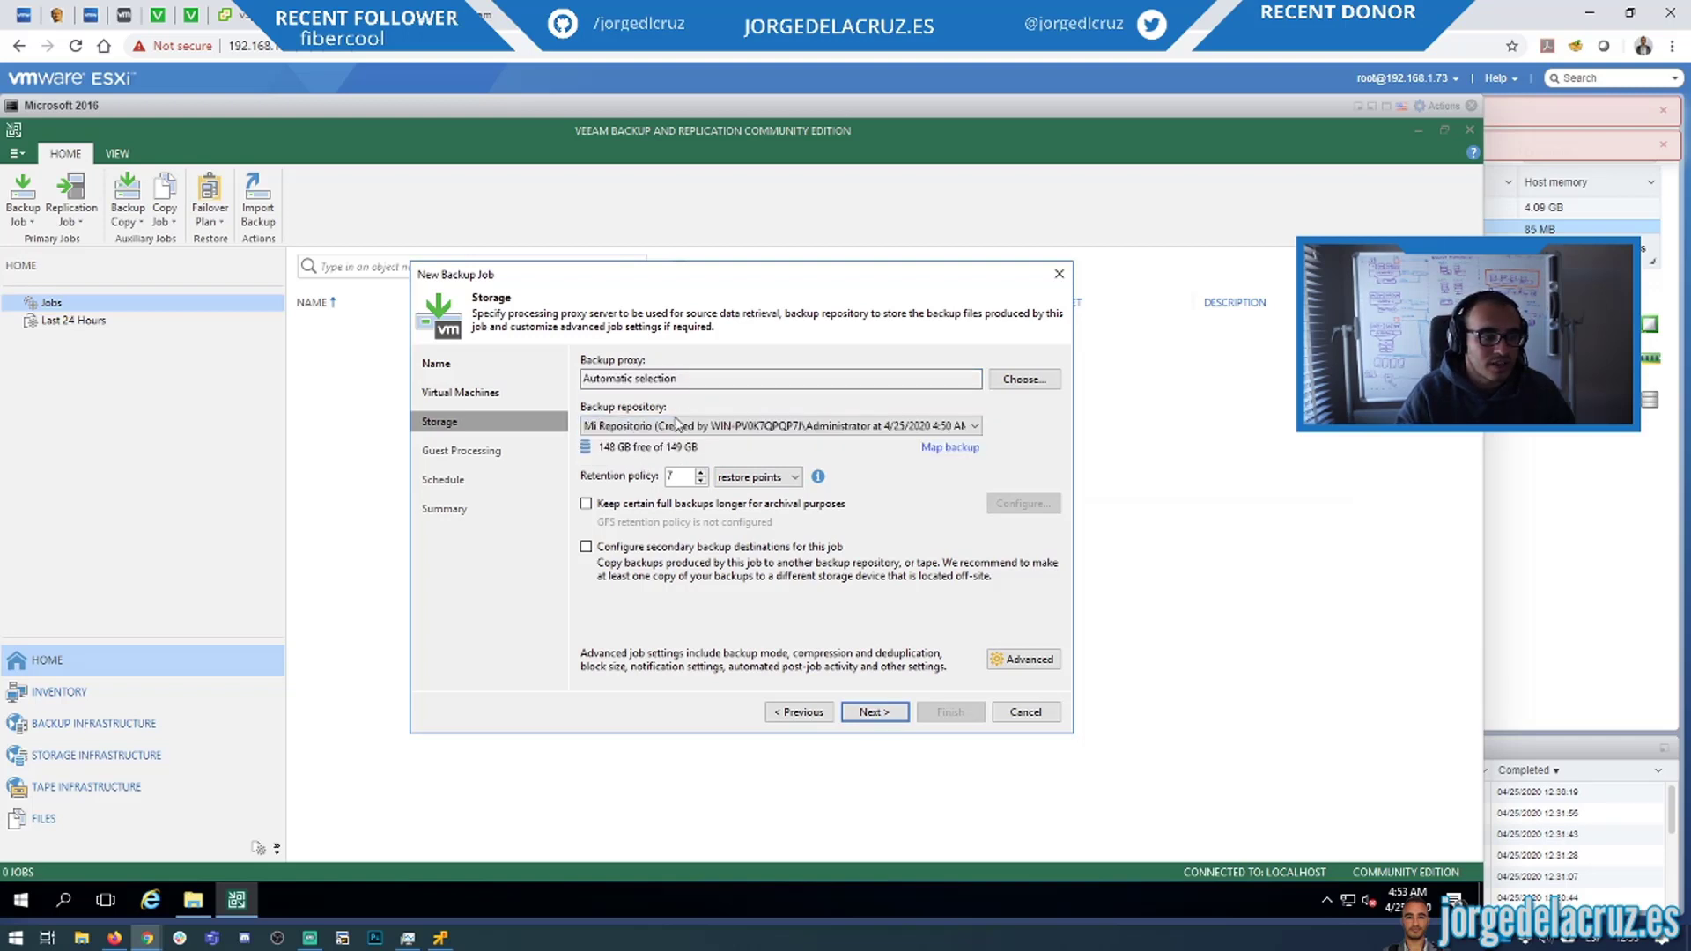
left_click(872, 713)
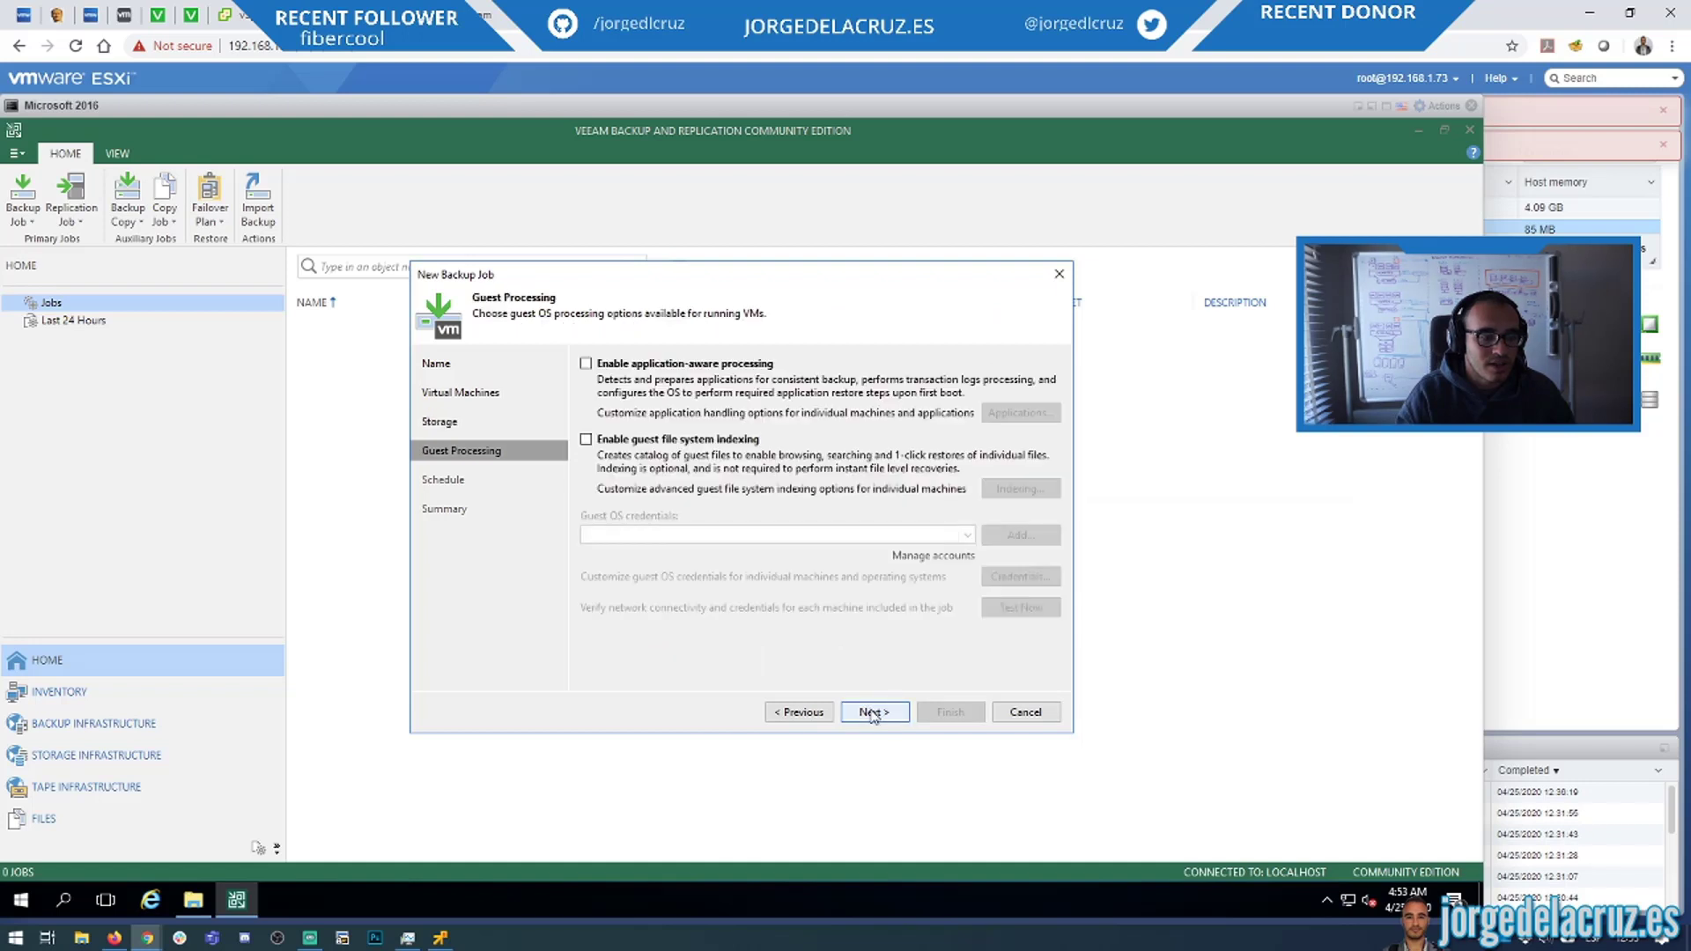
left_click(872, 713)
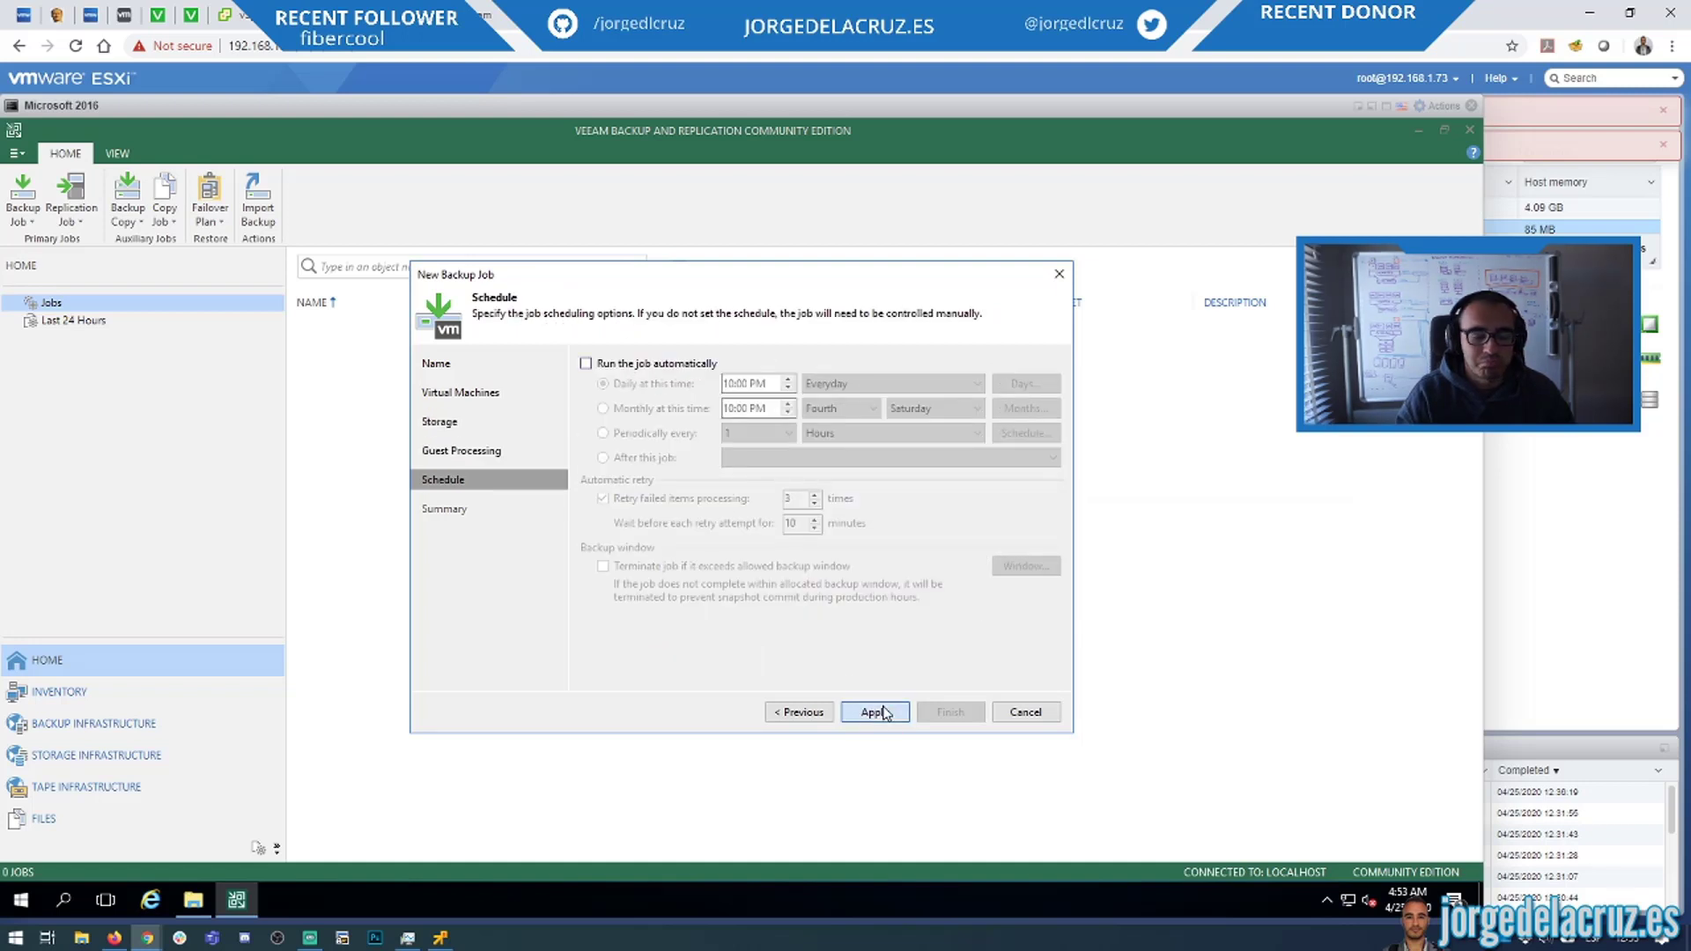
left_click(872, 710)
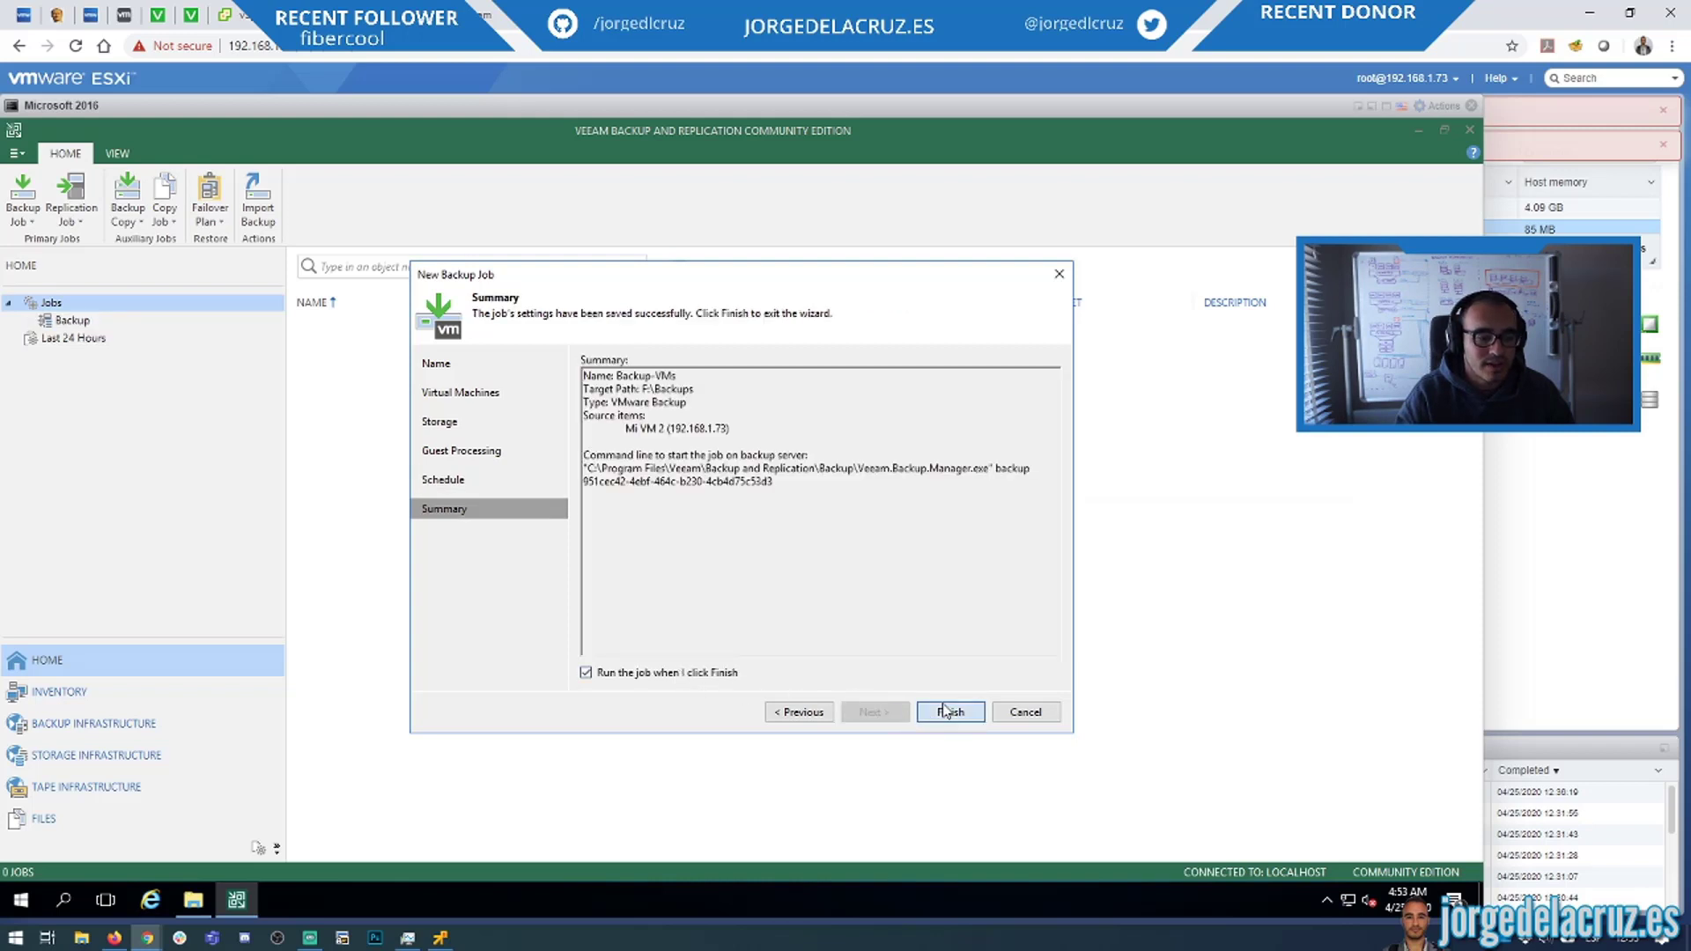
left_click(948, 712)
- Open Backup-VMs details and read Mi VM 2's vSphere license snapshot error, then close the window
left_click(357, 324)
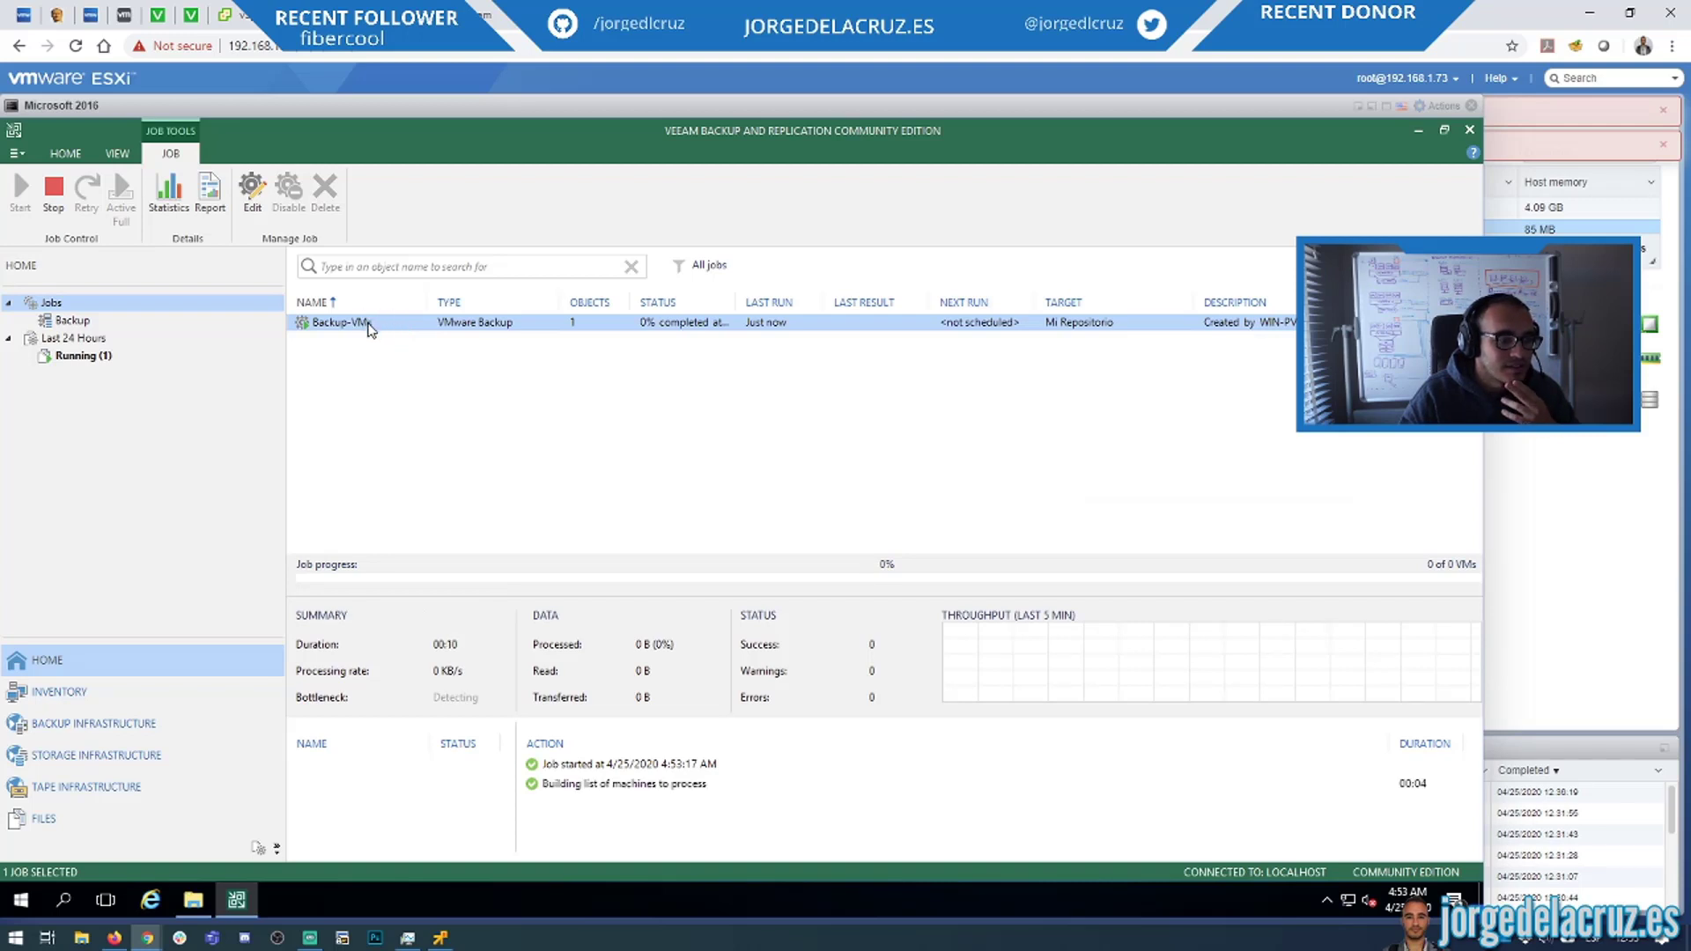
double_click(356, 322)
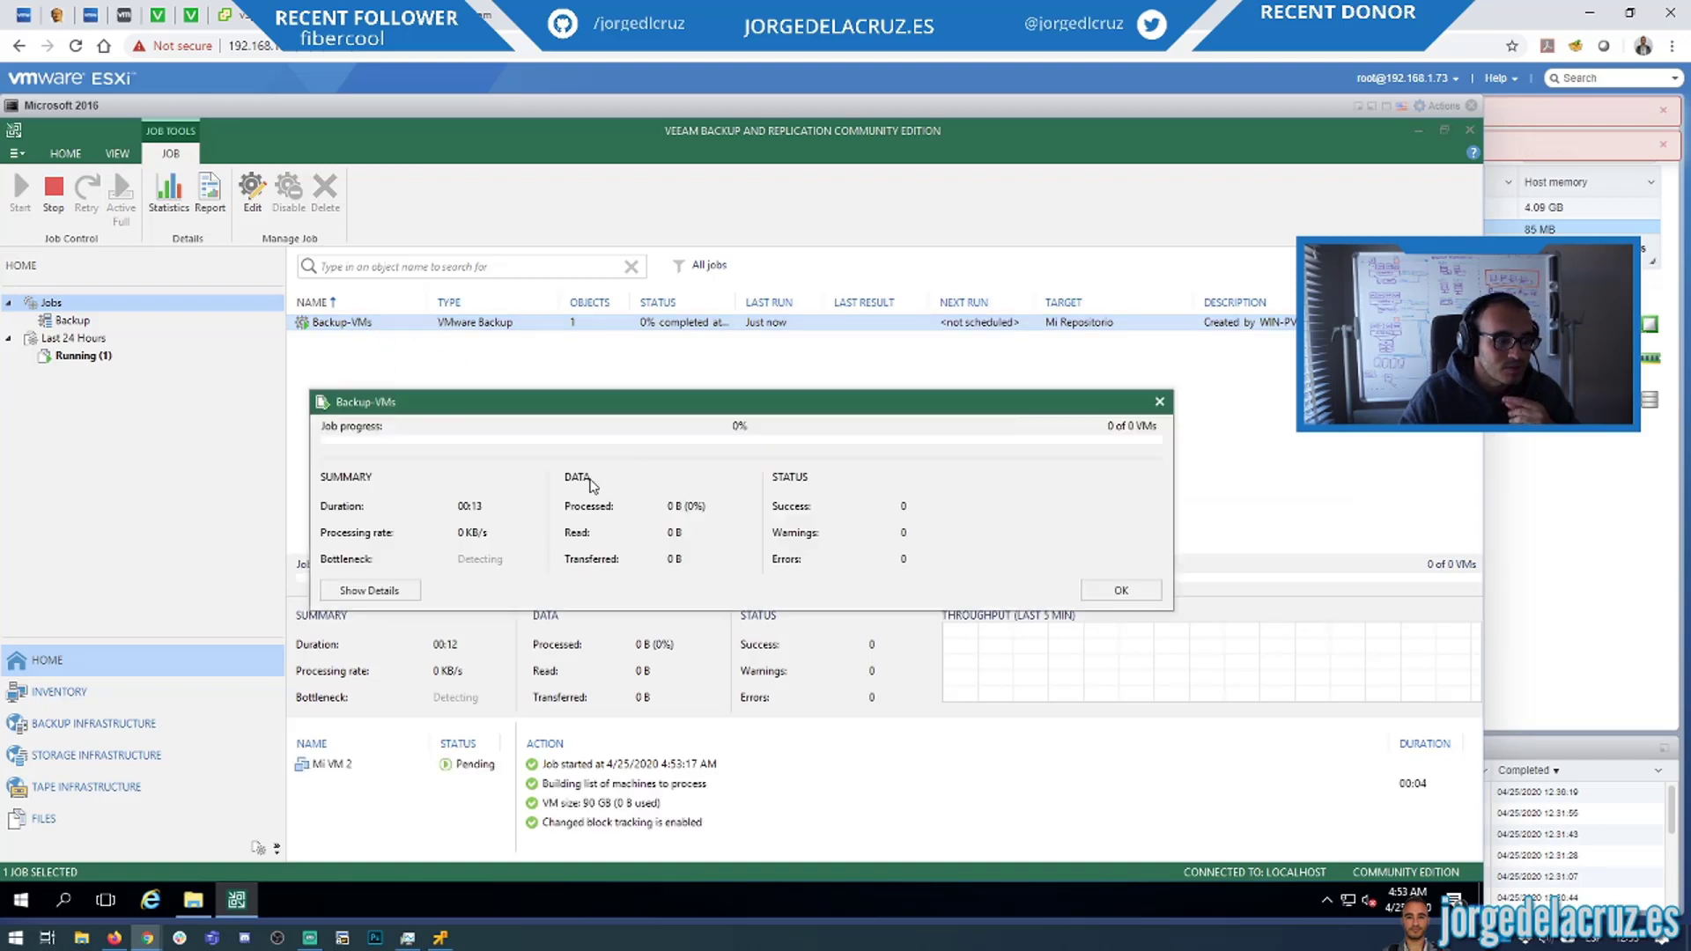
left_click(368, 590)
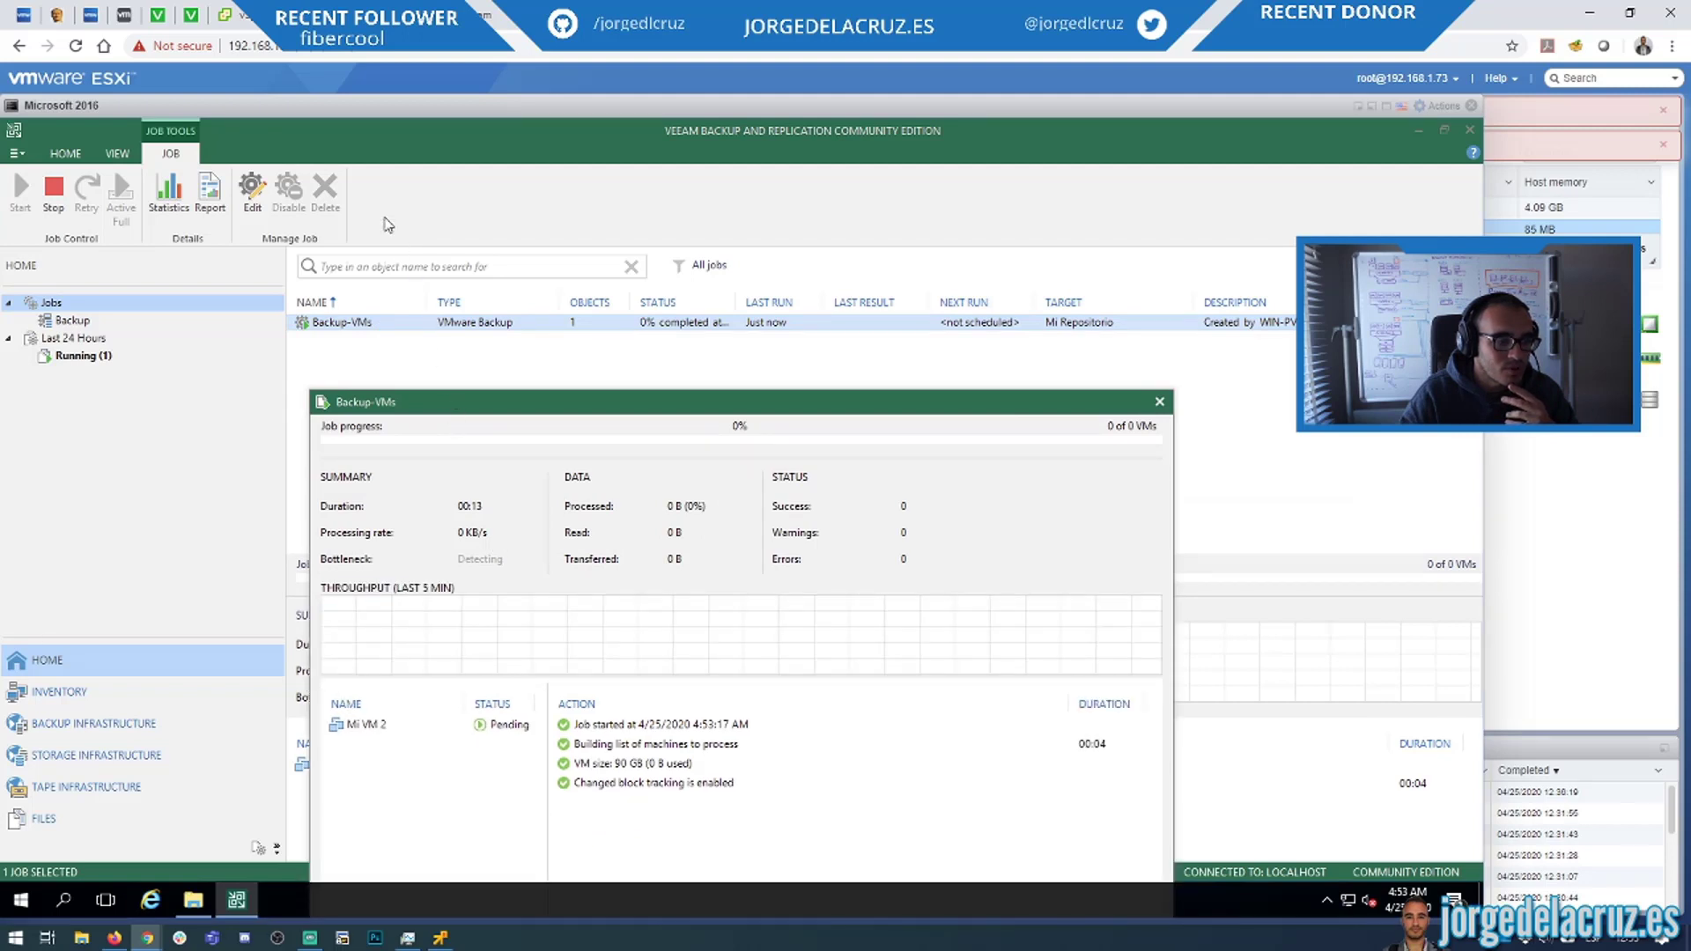
left_click_drag(472, 401, 396, 217)
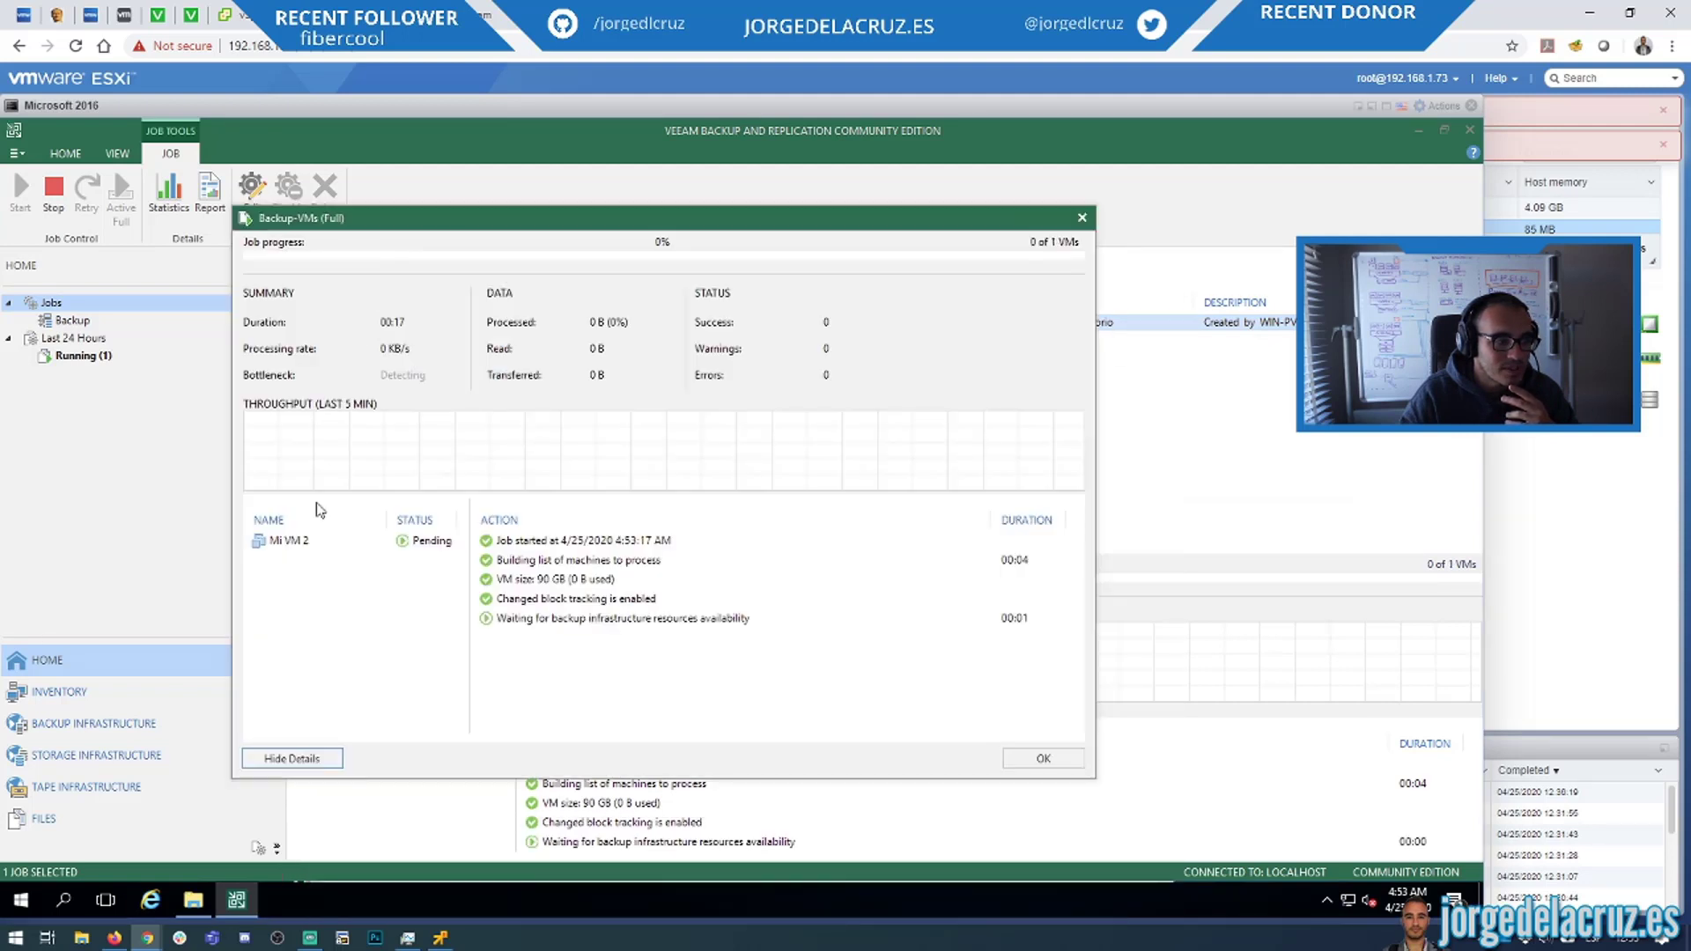
left_click(303, 540)
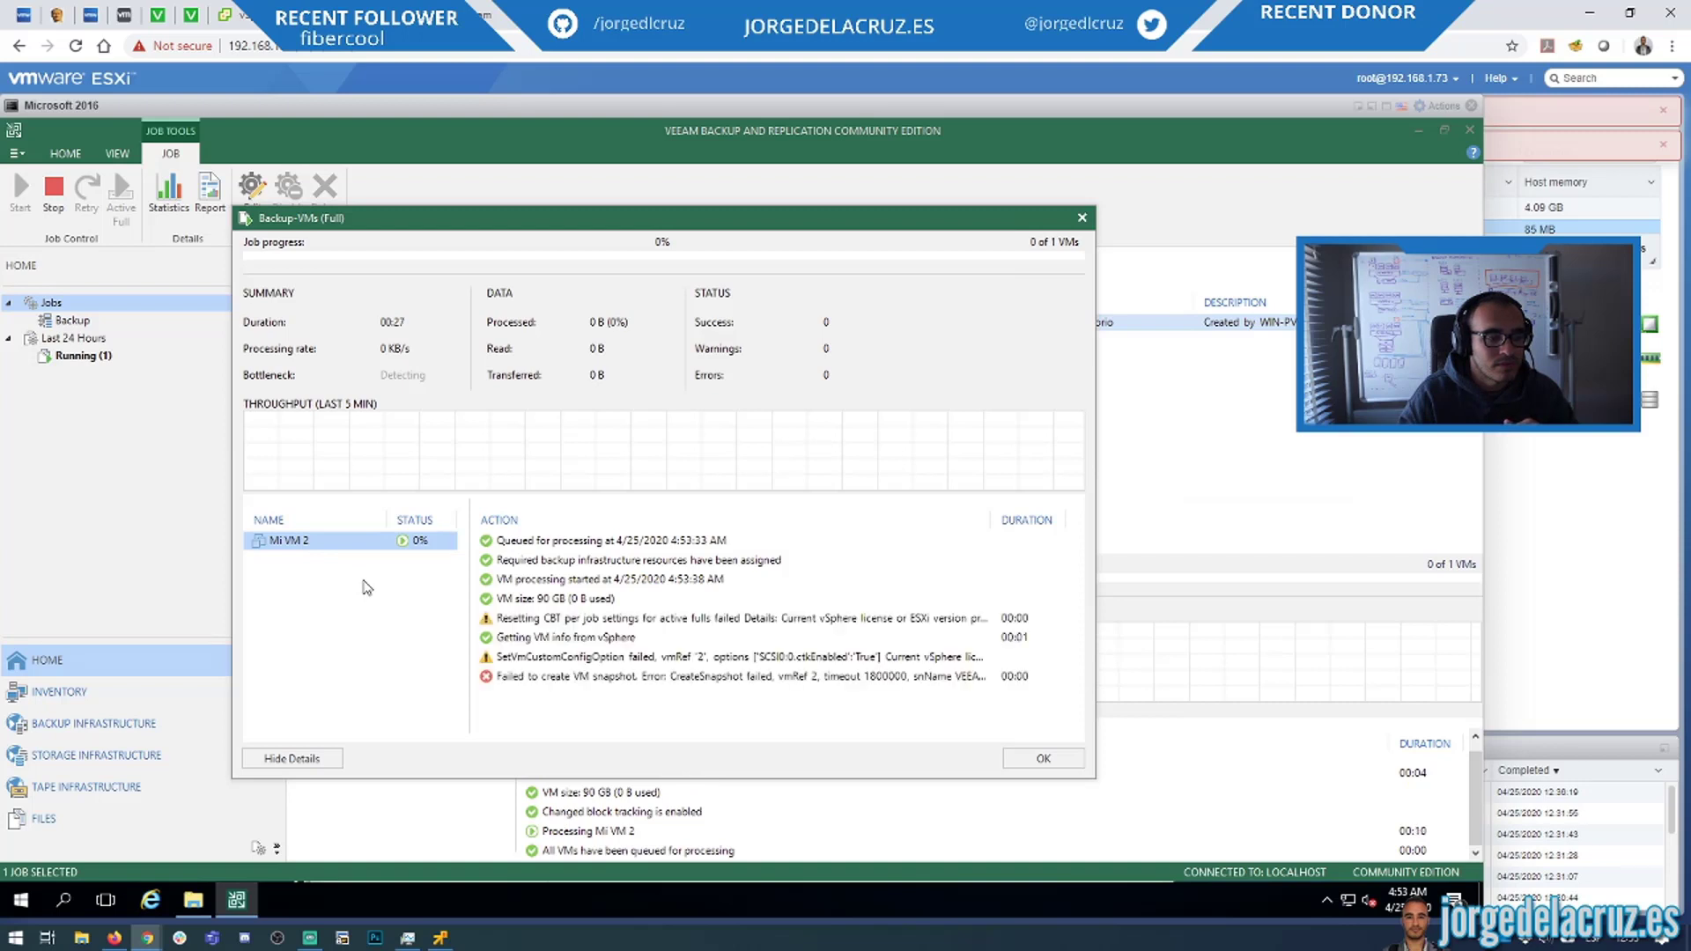
left_click(667, 677)
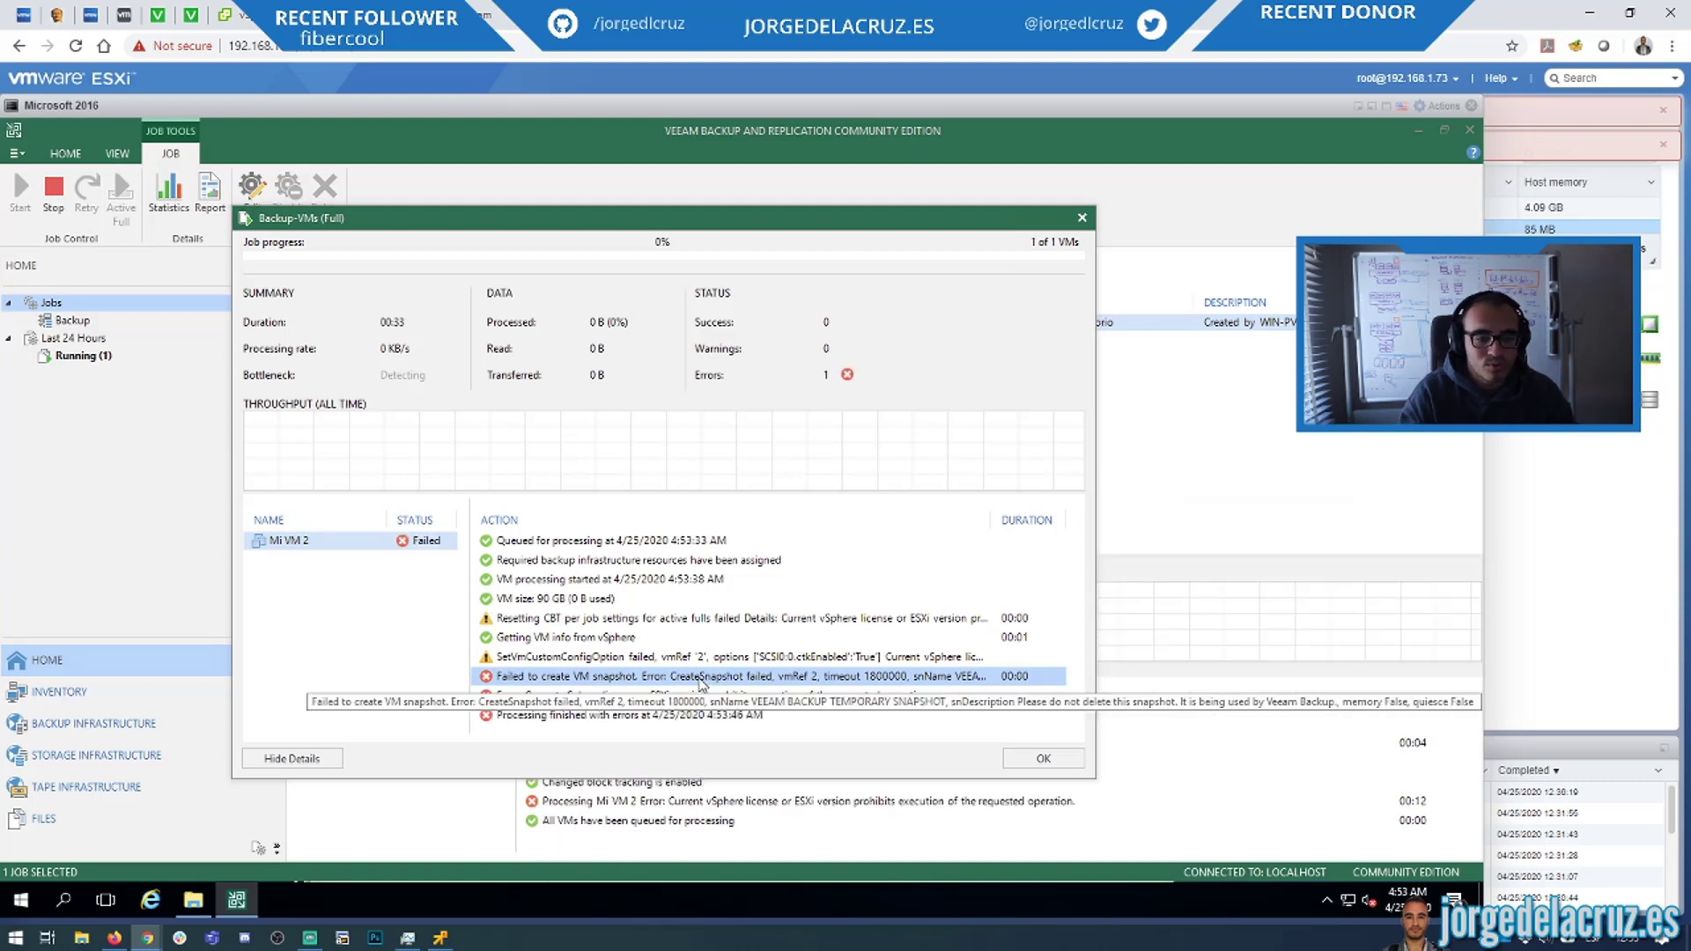
left_click(394, 656)
left_click(302, 541)
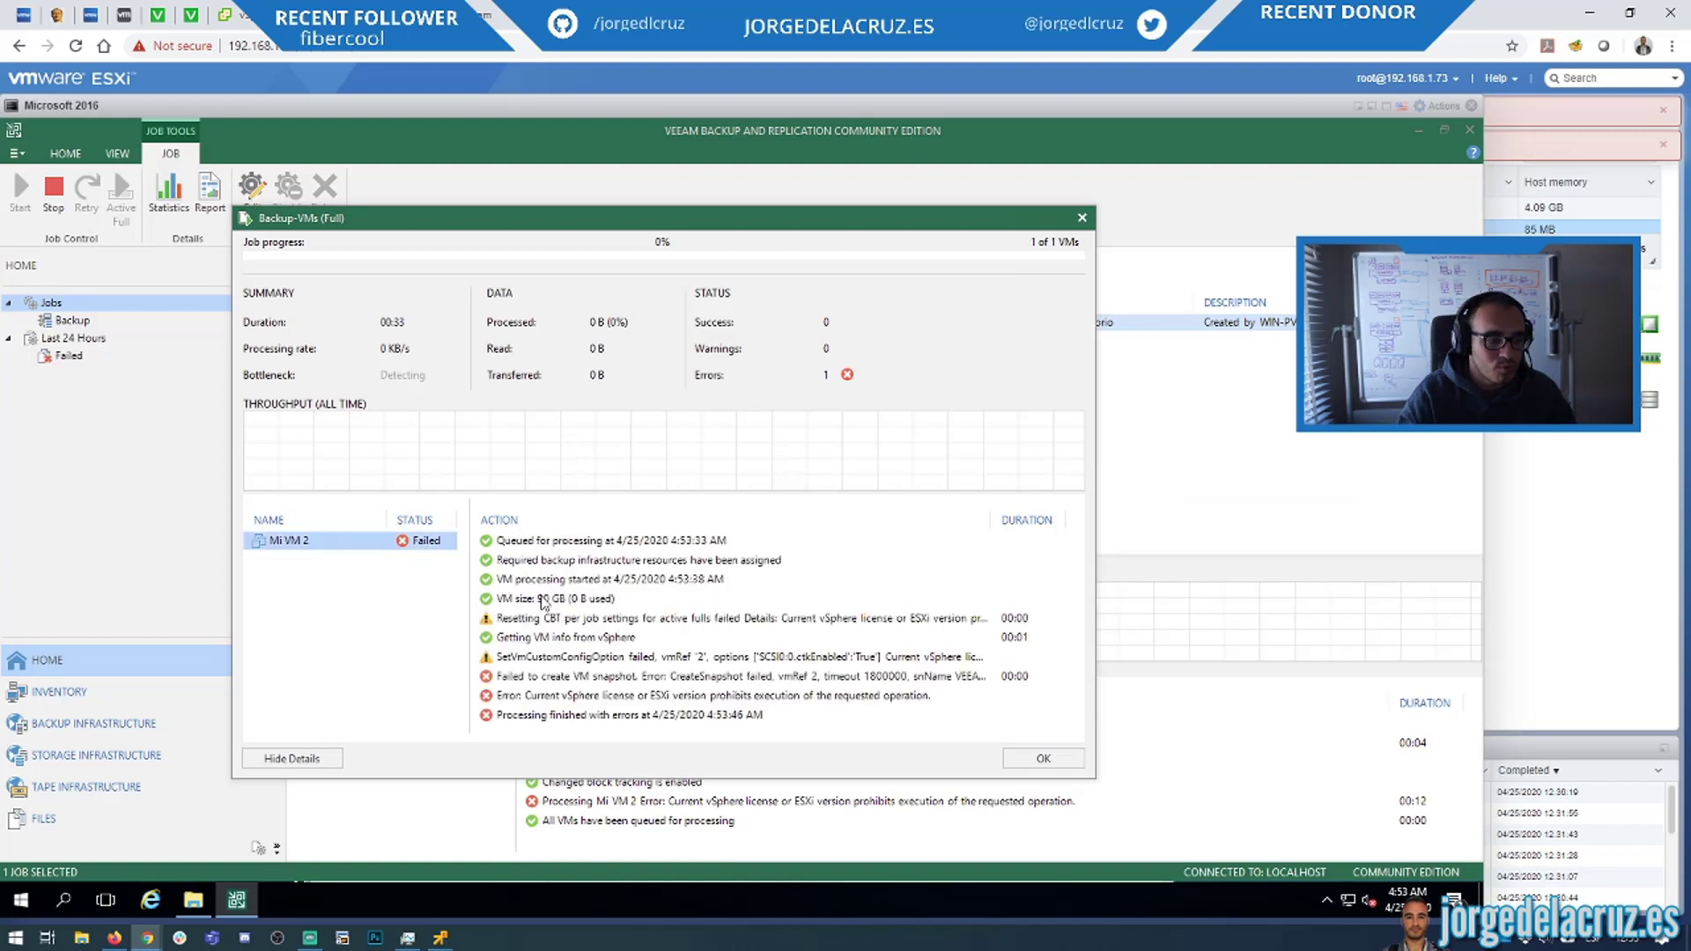
left_click(619, 698)
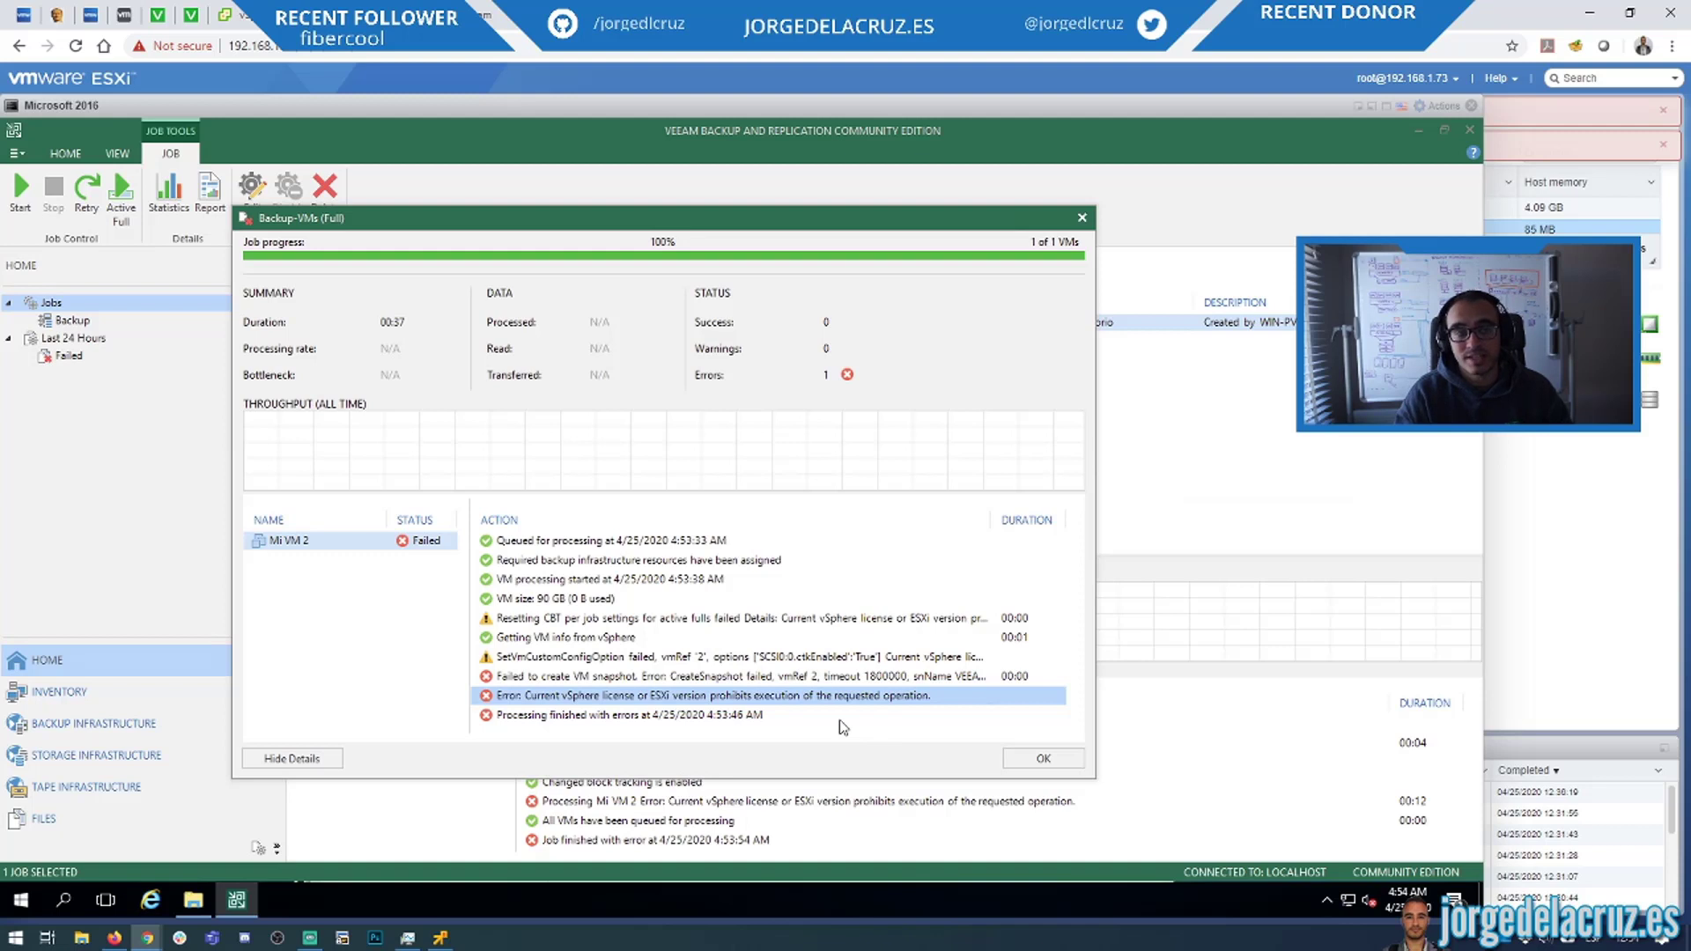
left_click(1082, 218)
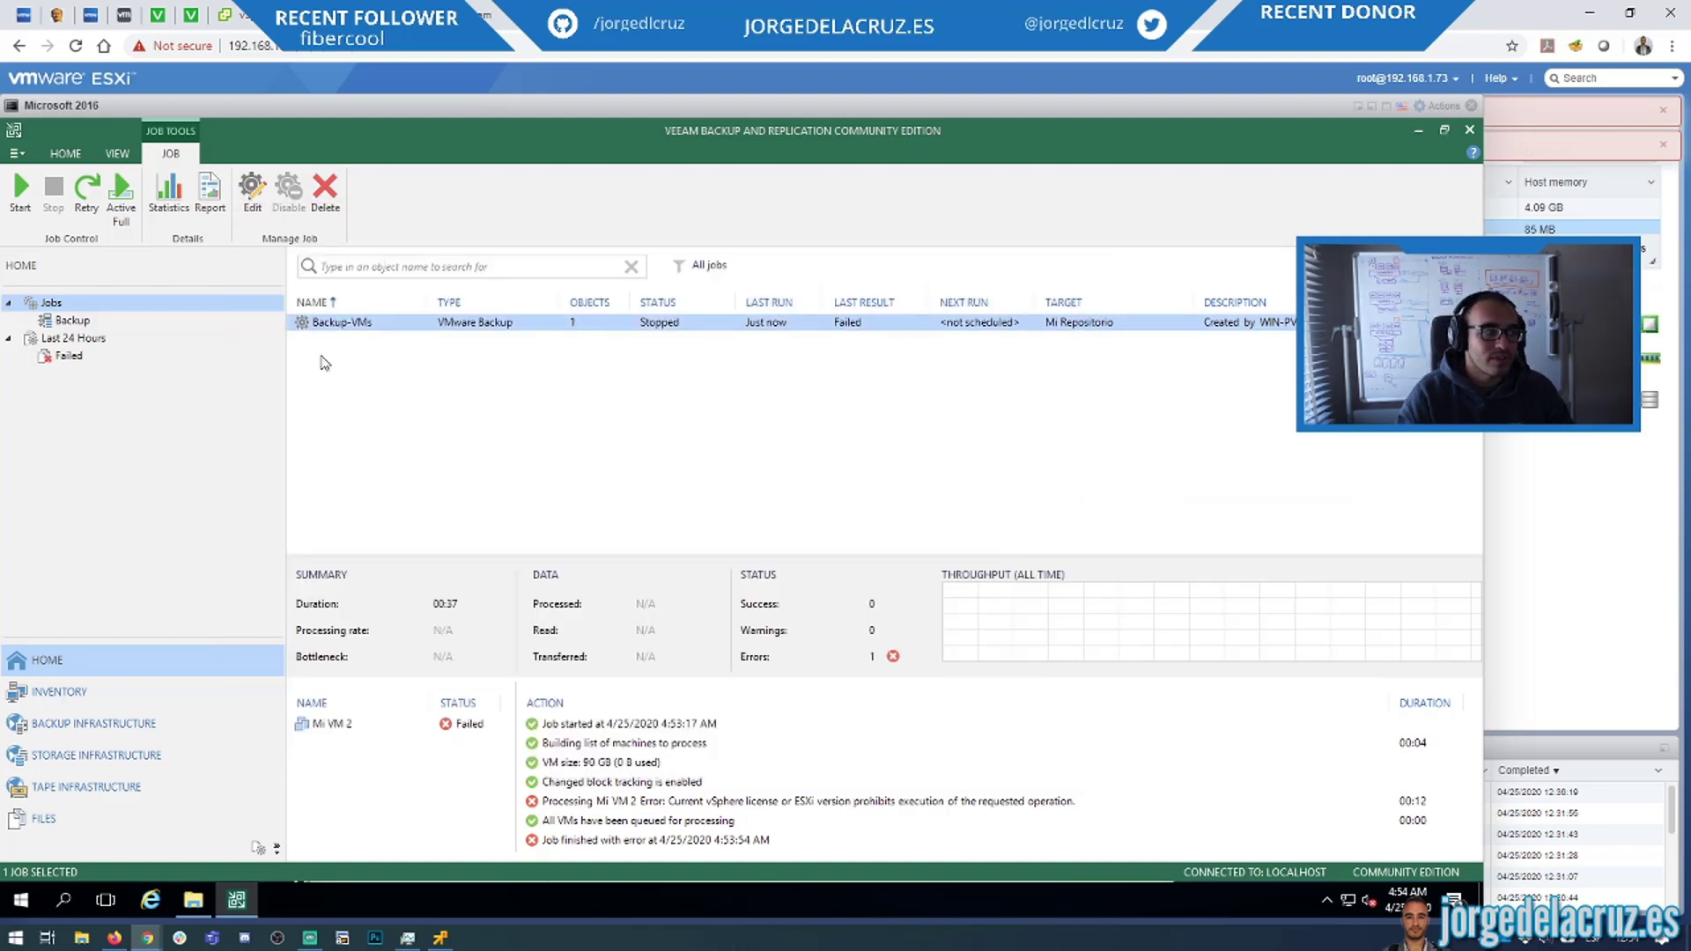
- Start a named protection group under Physical Infrastructure populated with Individual computers
left_click(61, 698)
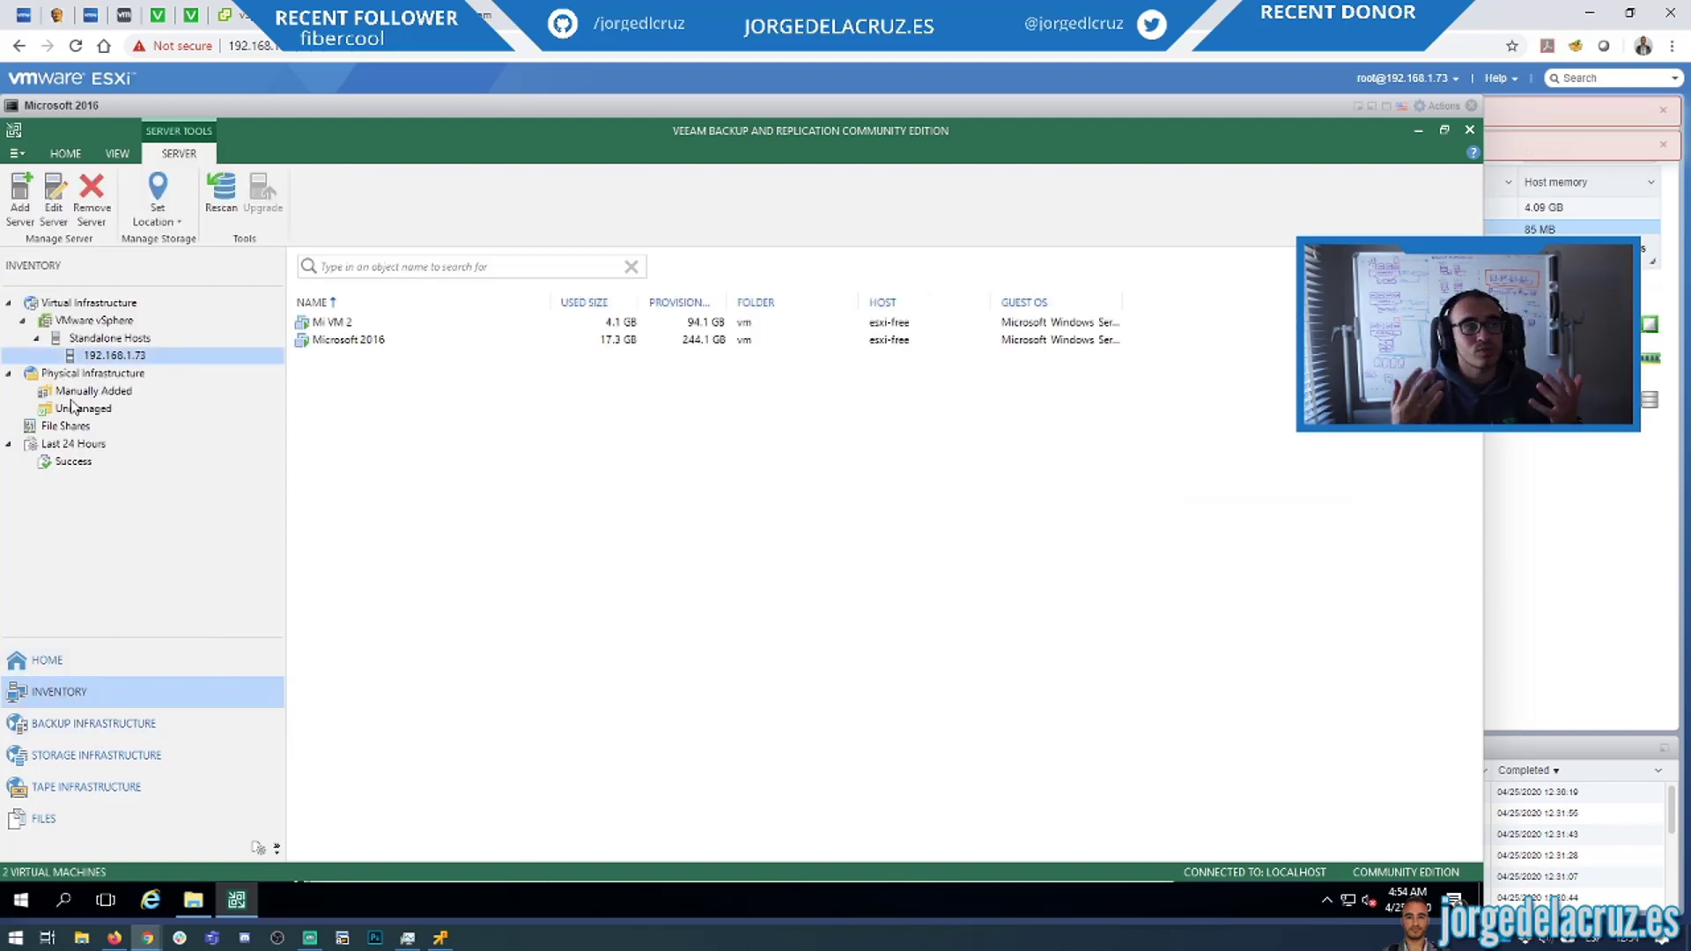
left_click(72, 399)
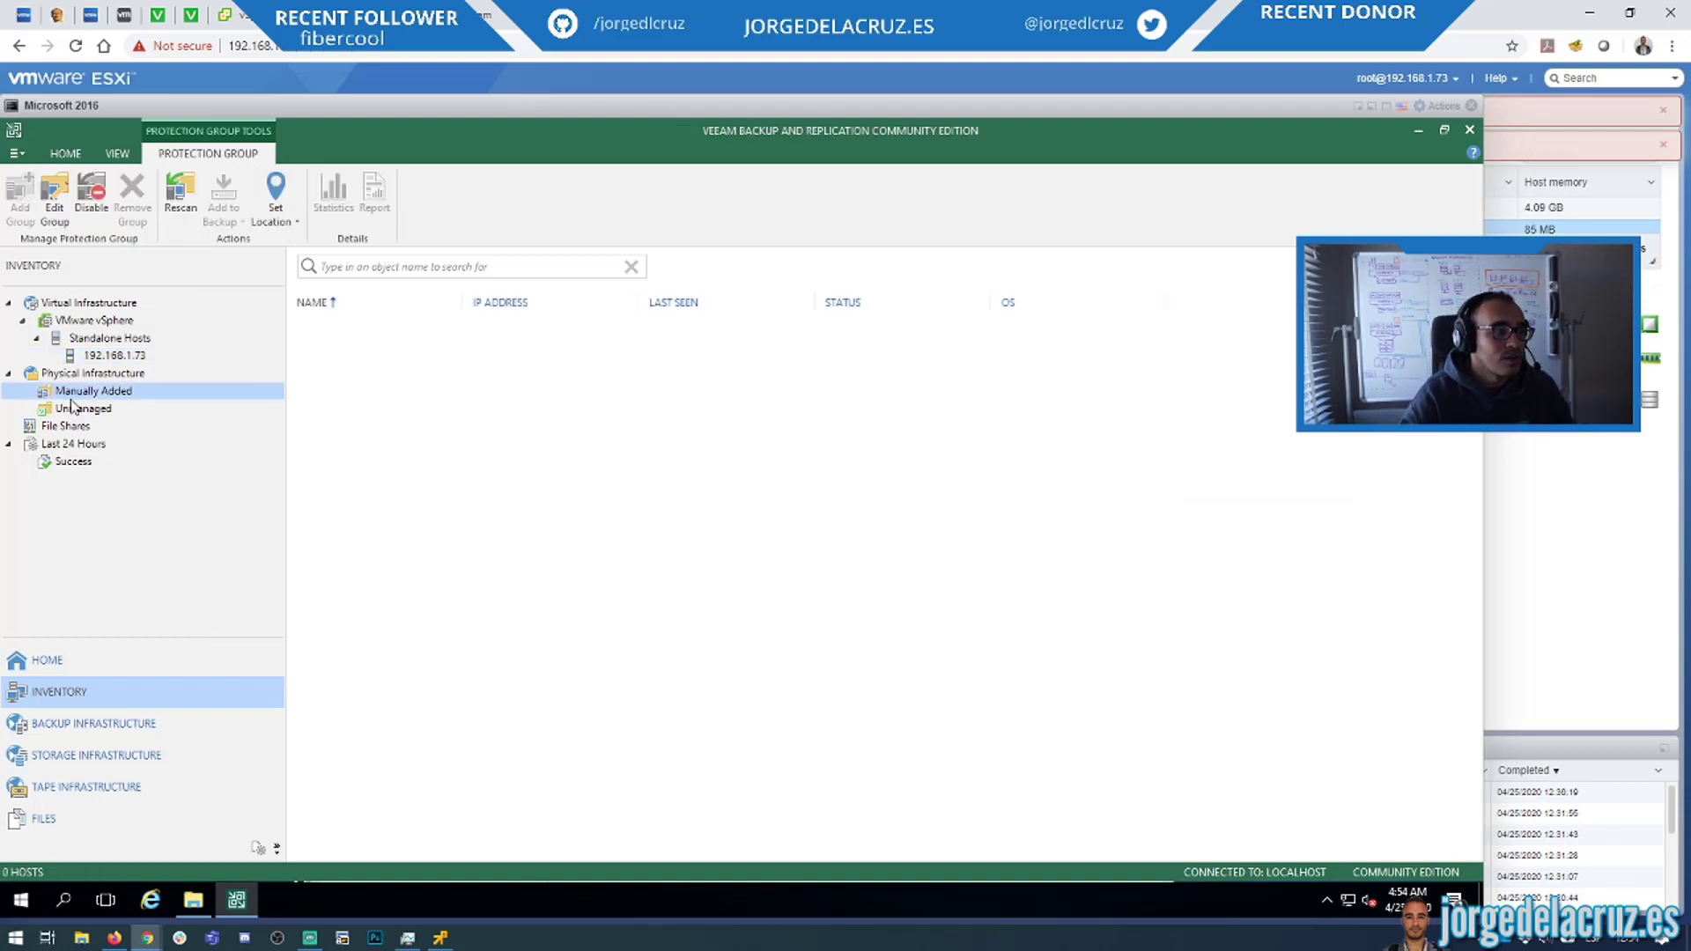
left_click(77, 377)
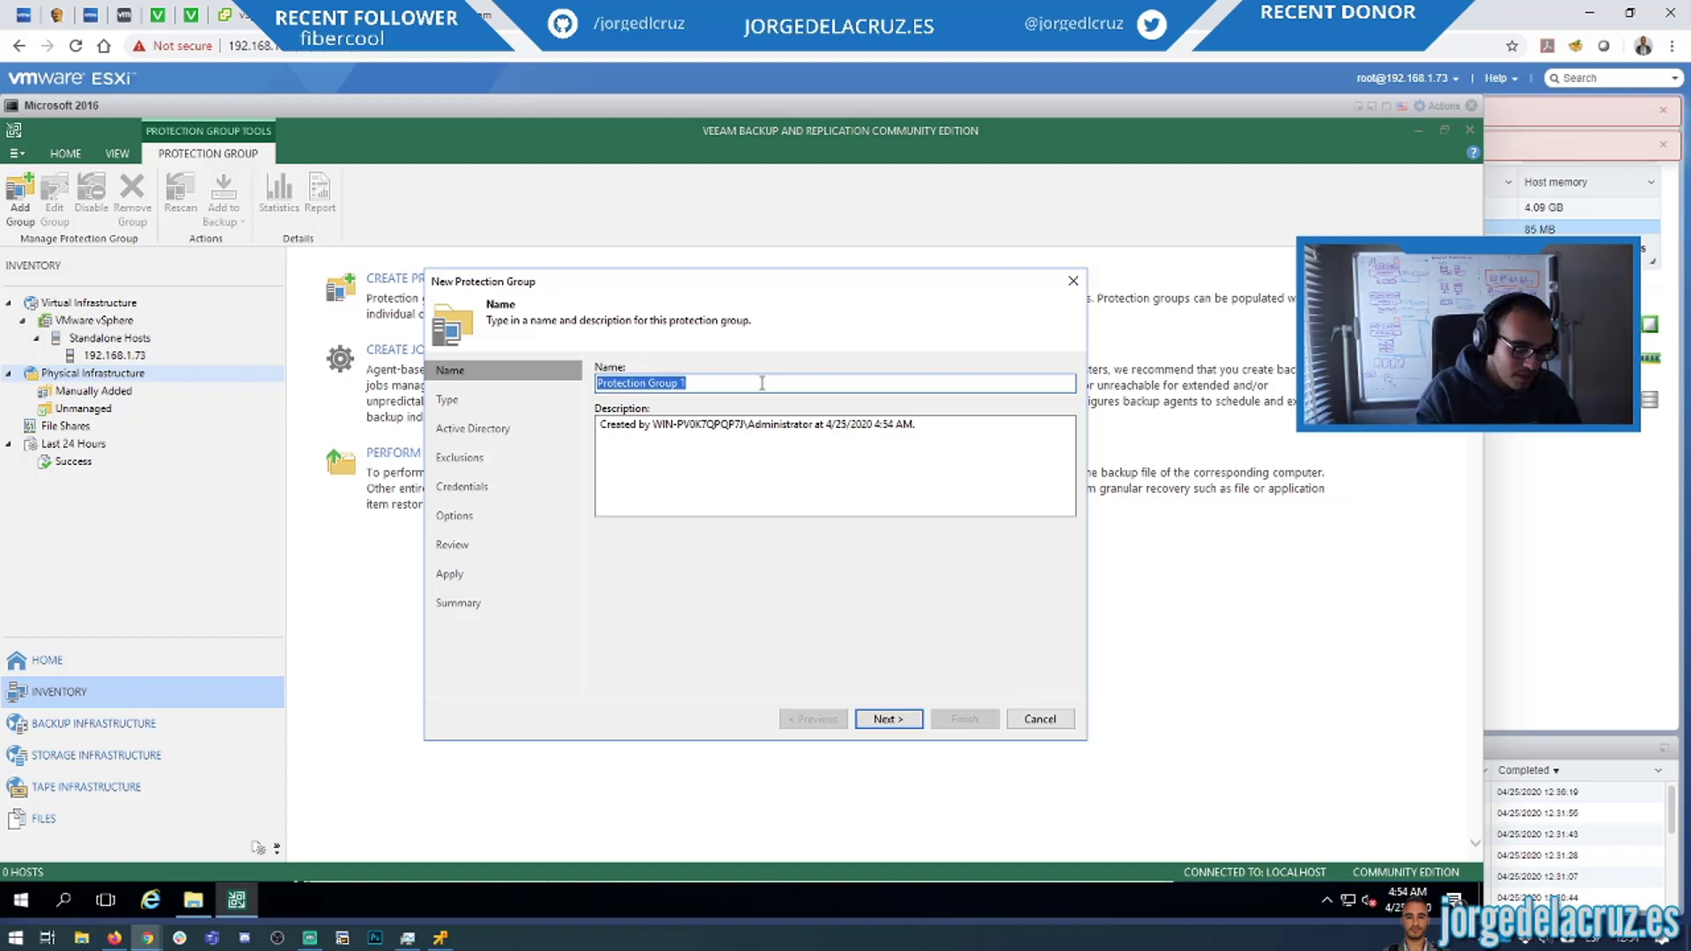
type("Mi Grupo de")
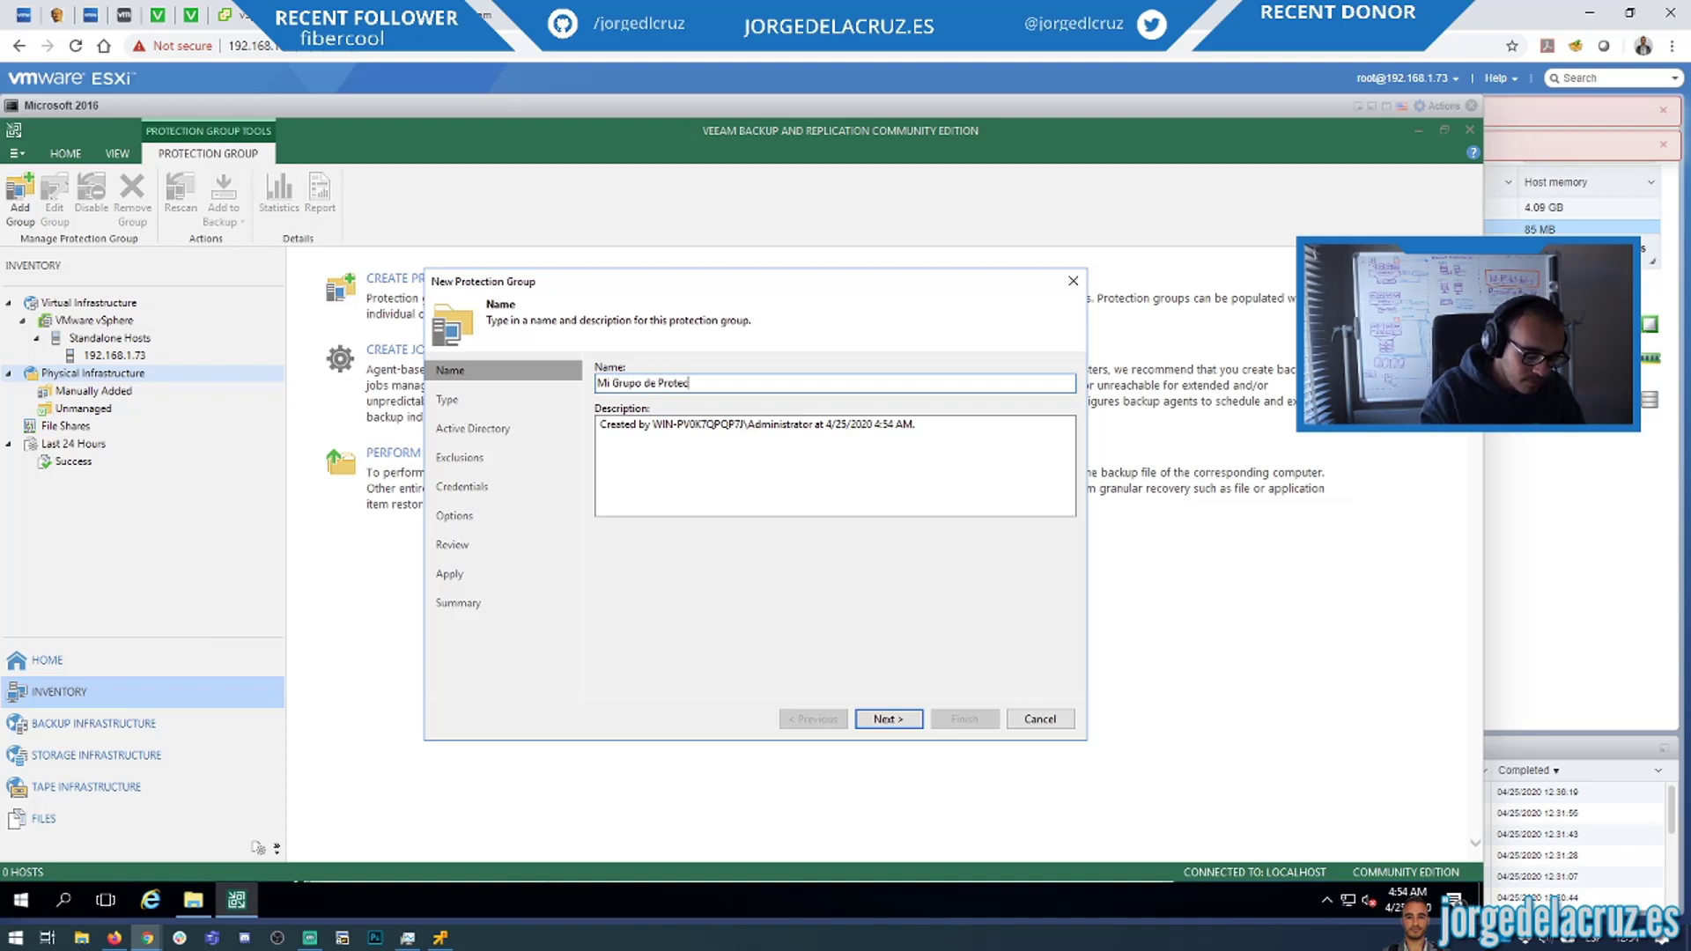
left_click(890, 717)
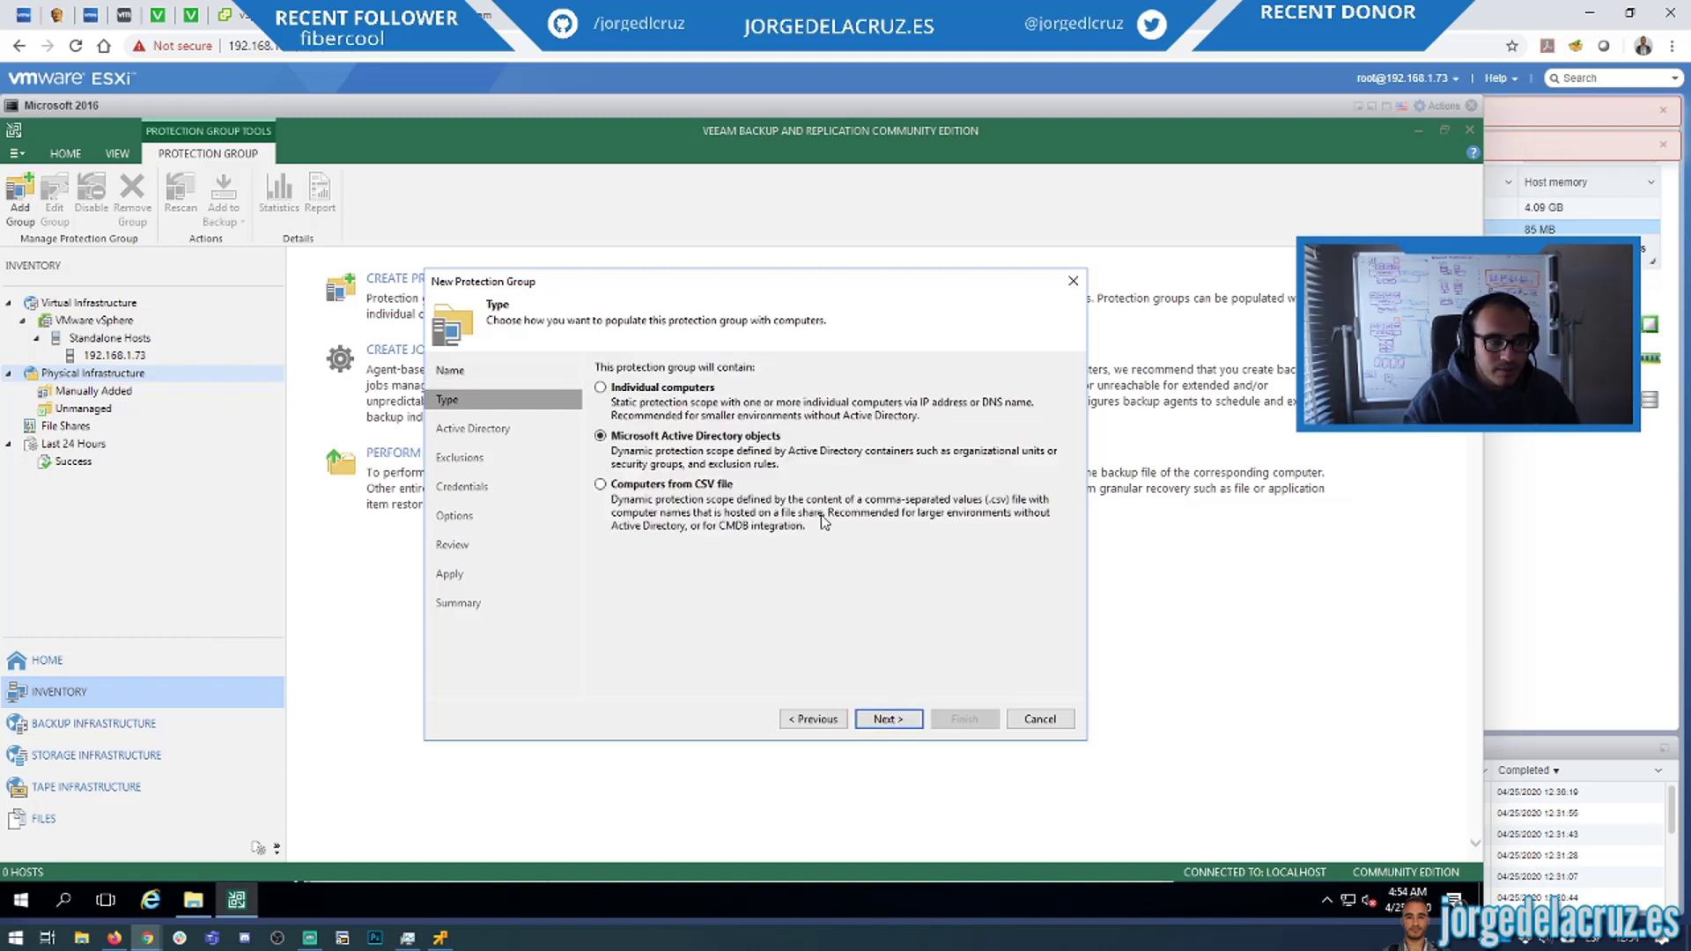
left_click(646, 395)
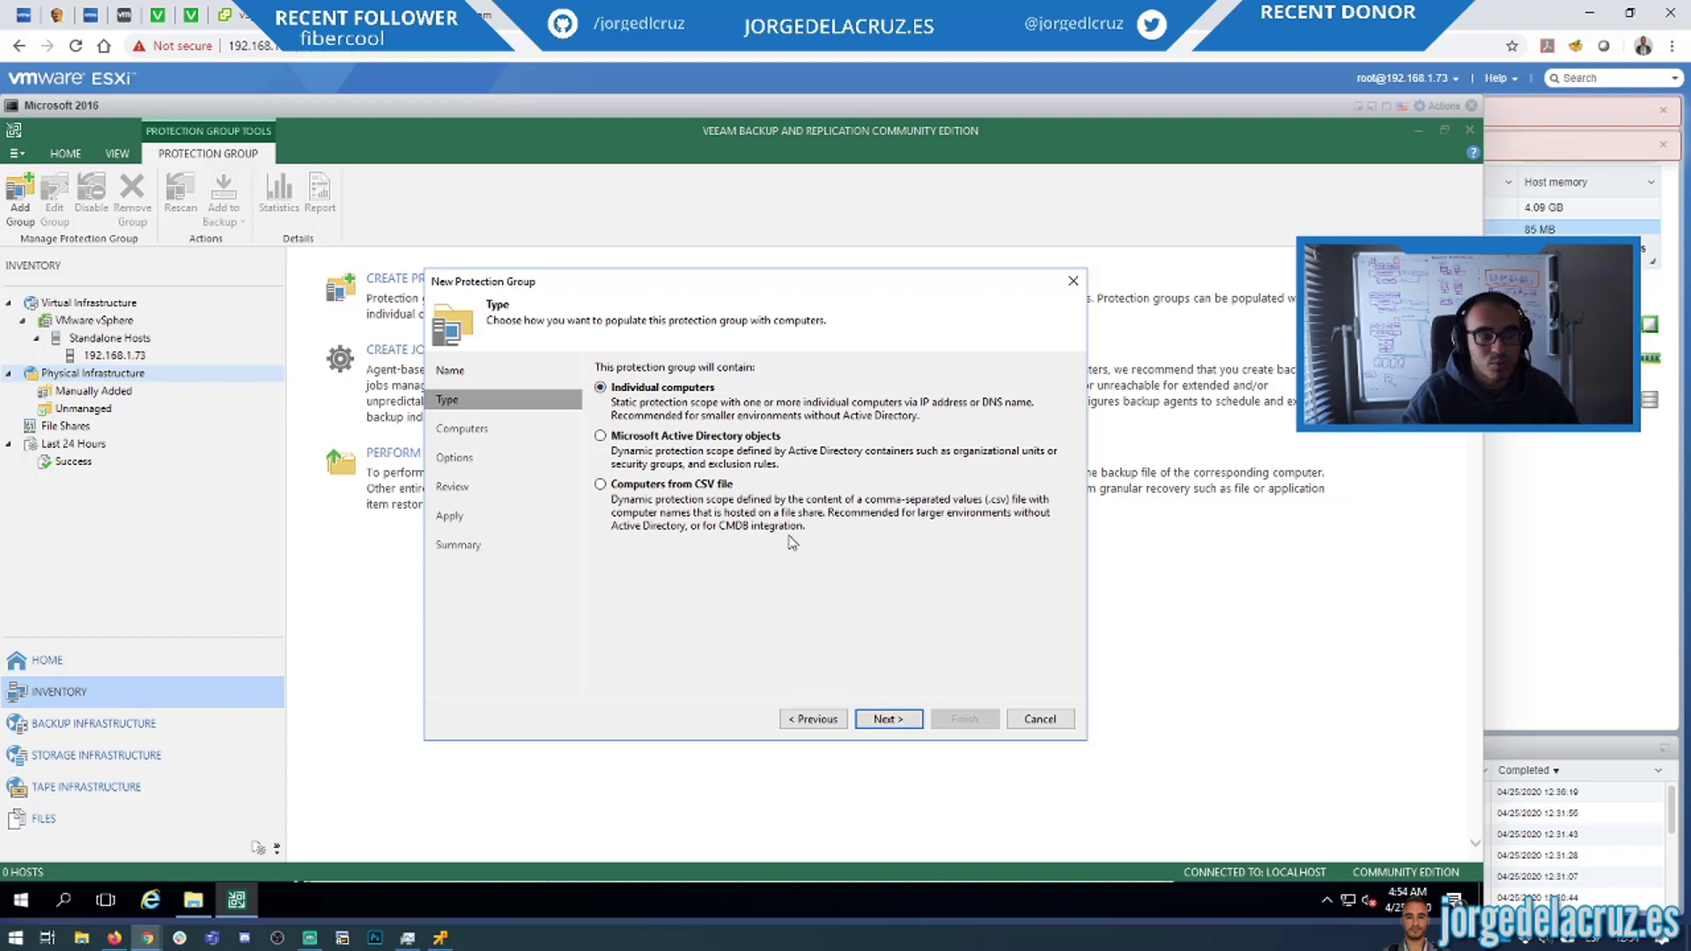
left_click(887, 718)
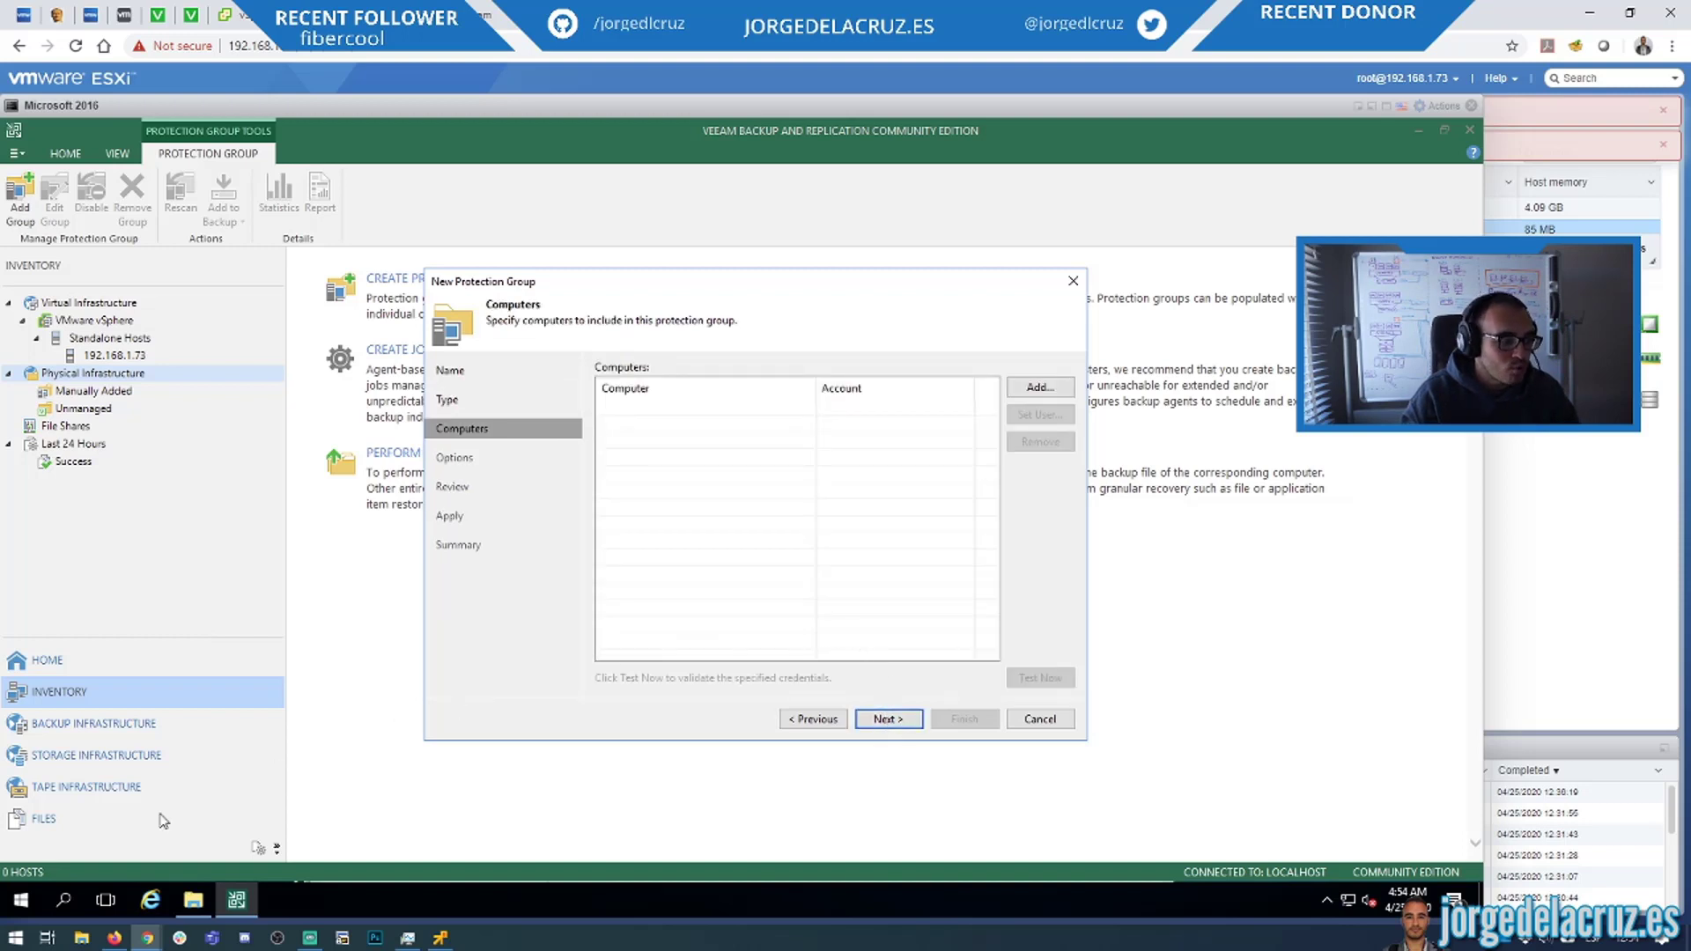
left_click(22, 899)
- Launch Windows Firewall with Advanced Security and allow inbound connections on the Domain and Private profiles
type("fire")
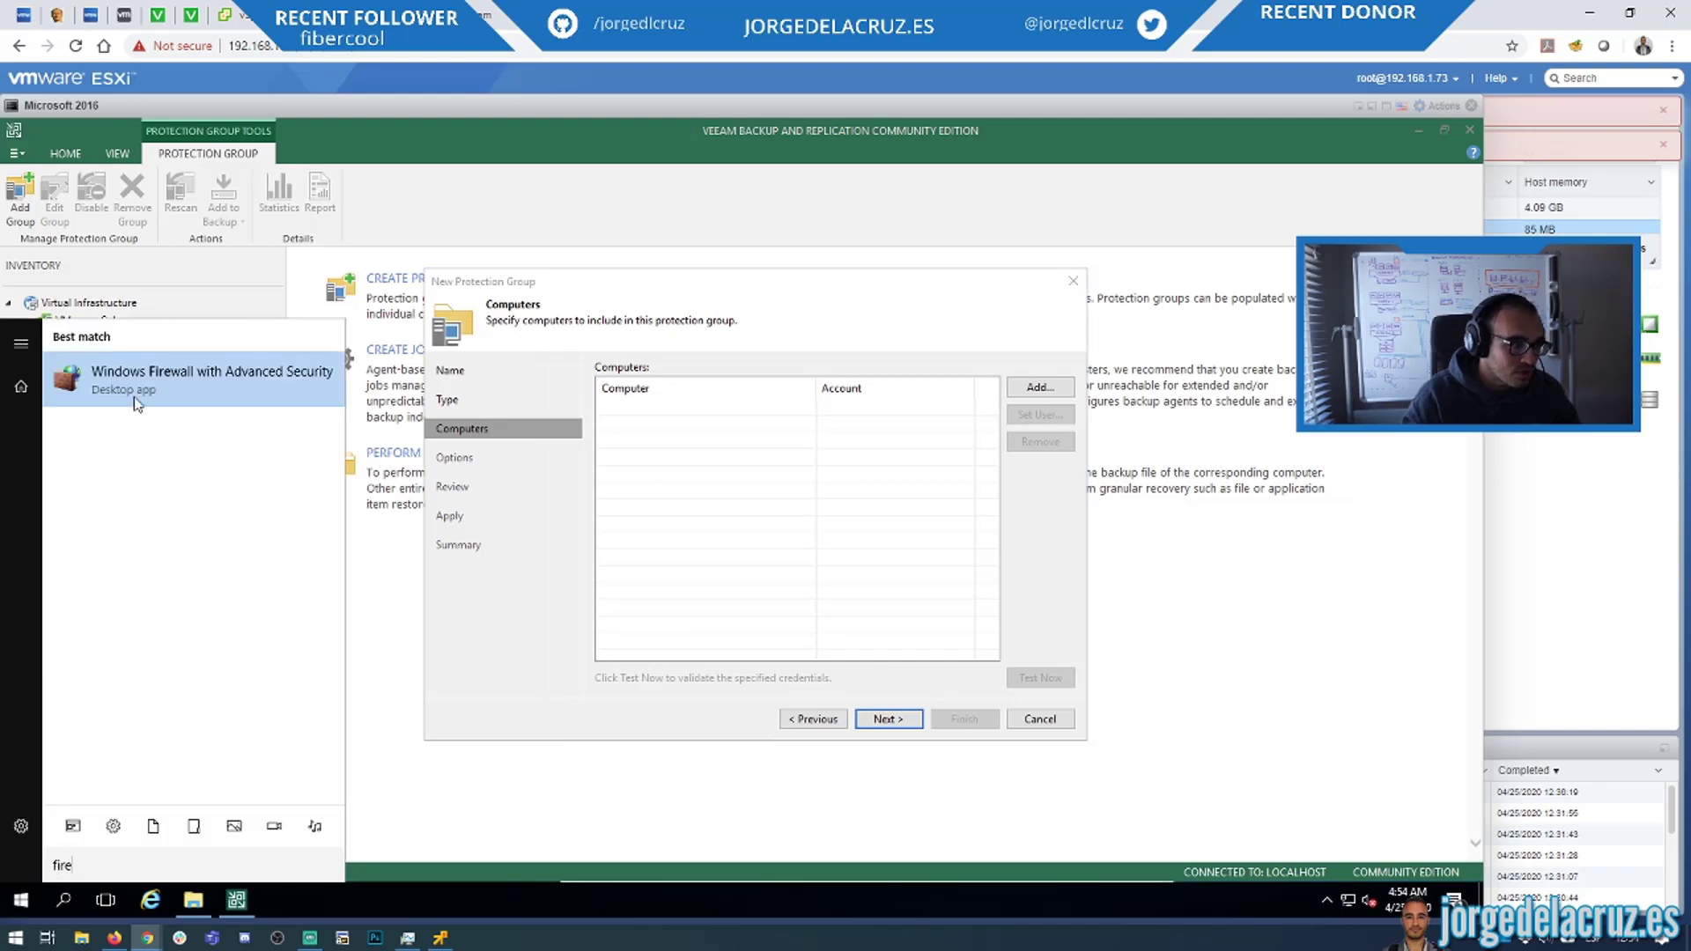
left_click(174, 379)
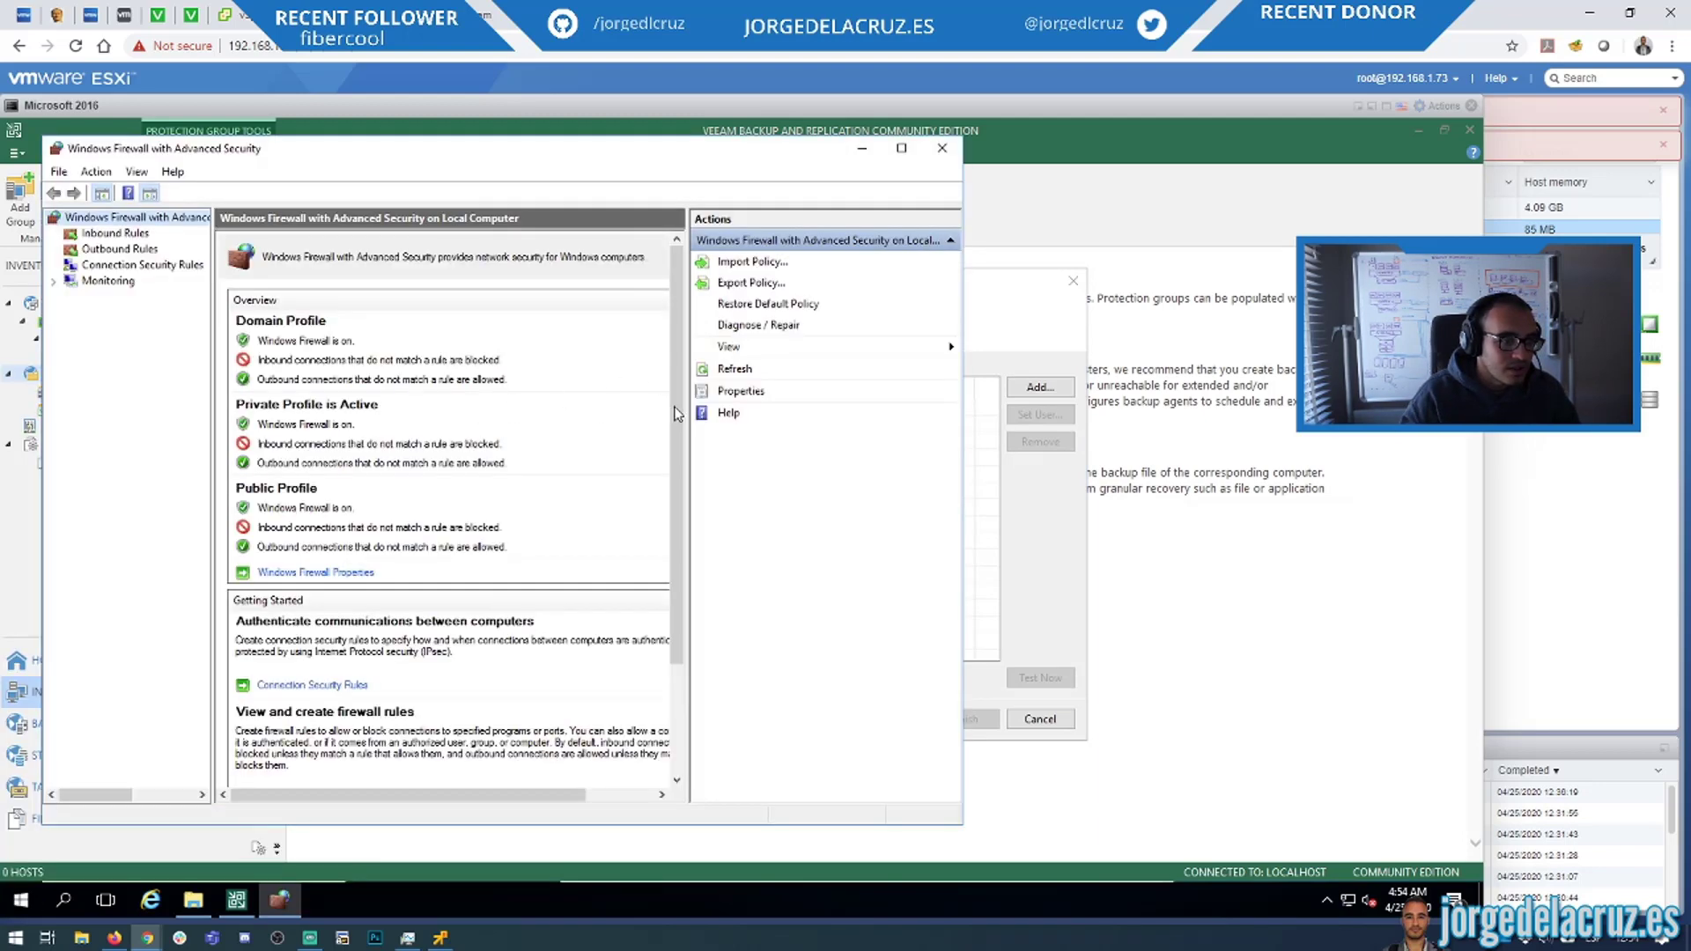
left_click(744, 392)
left_click(590, 412)
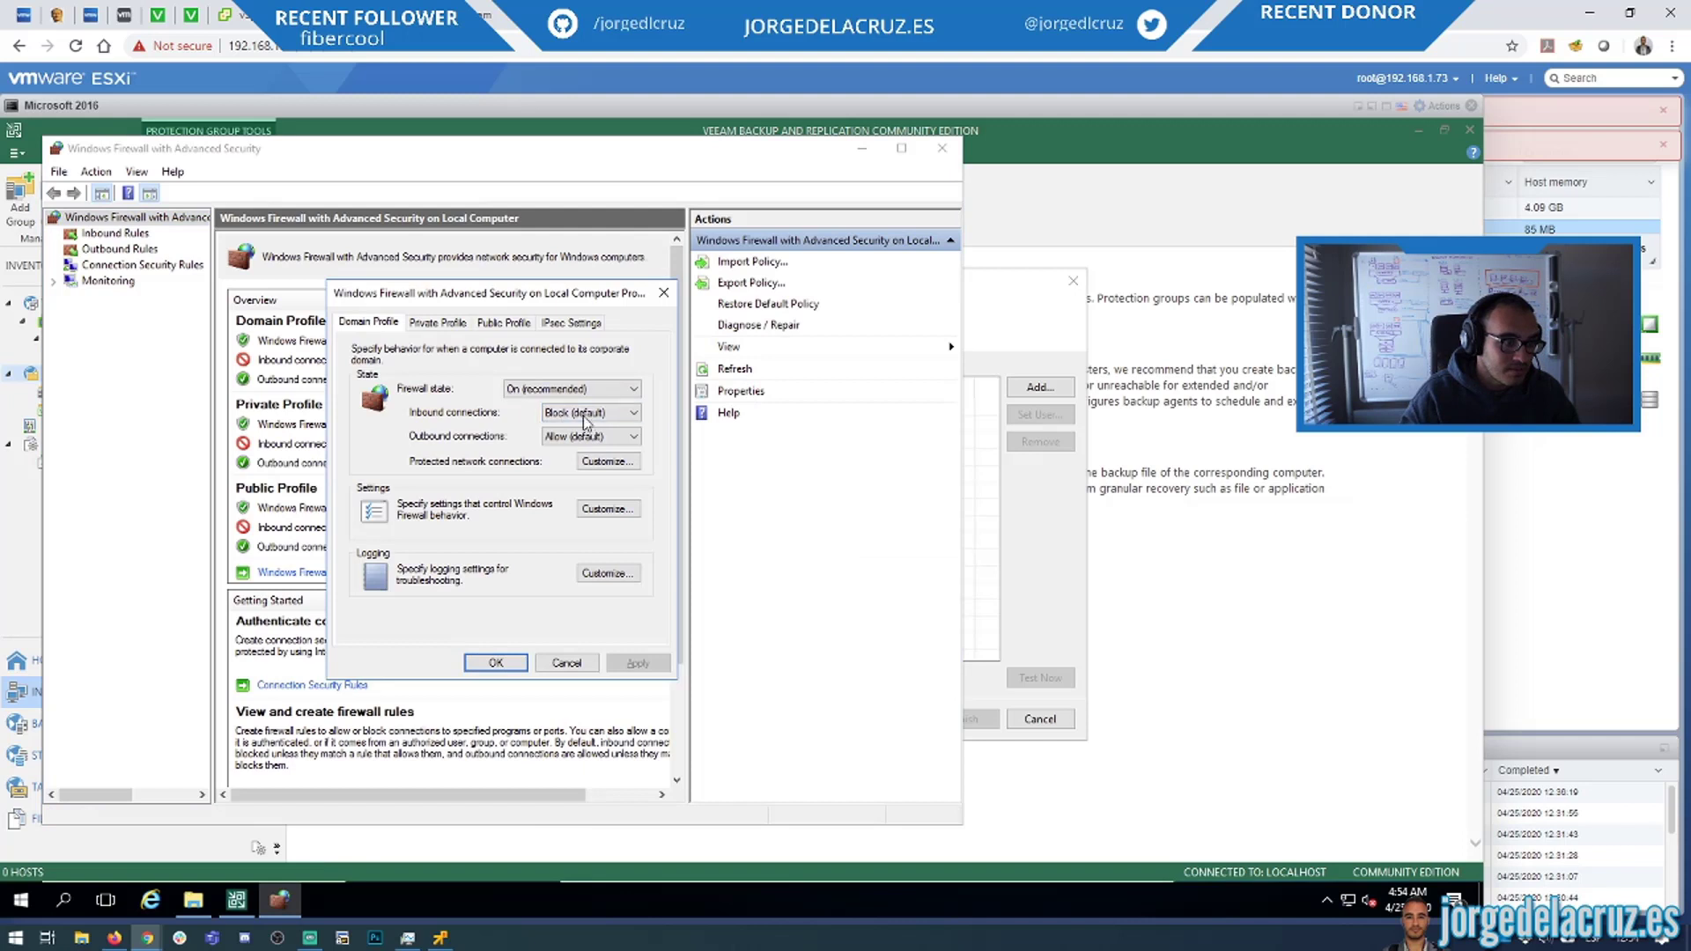
left_click(573, 452)
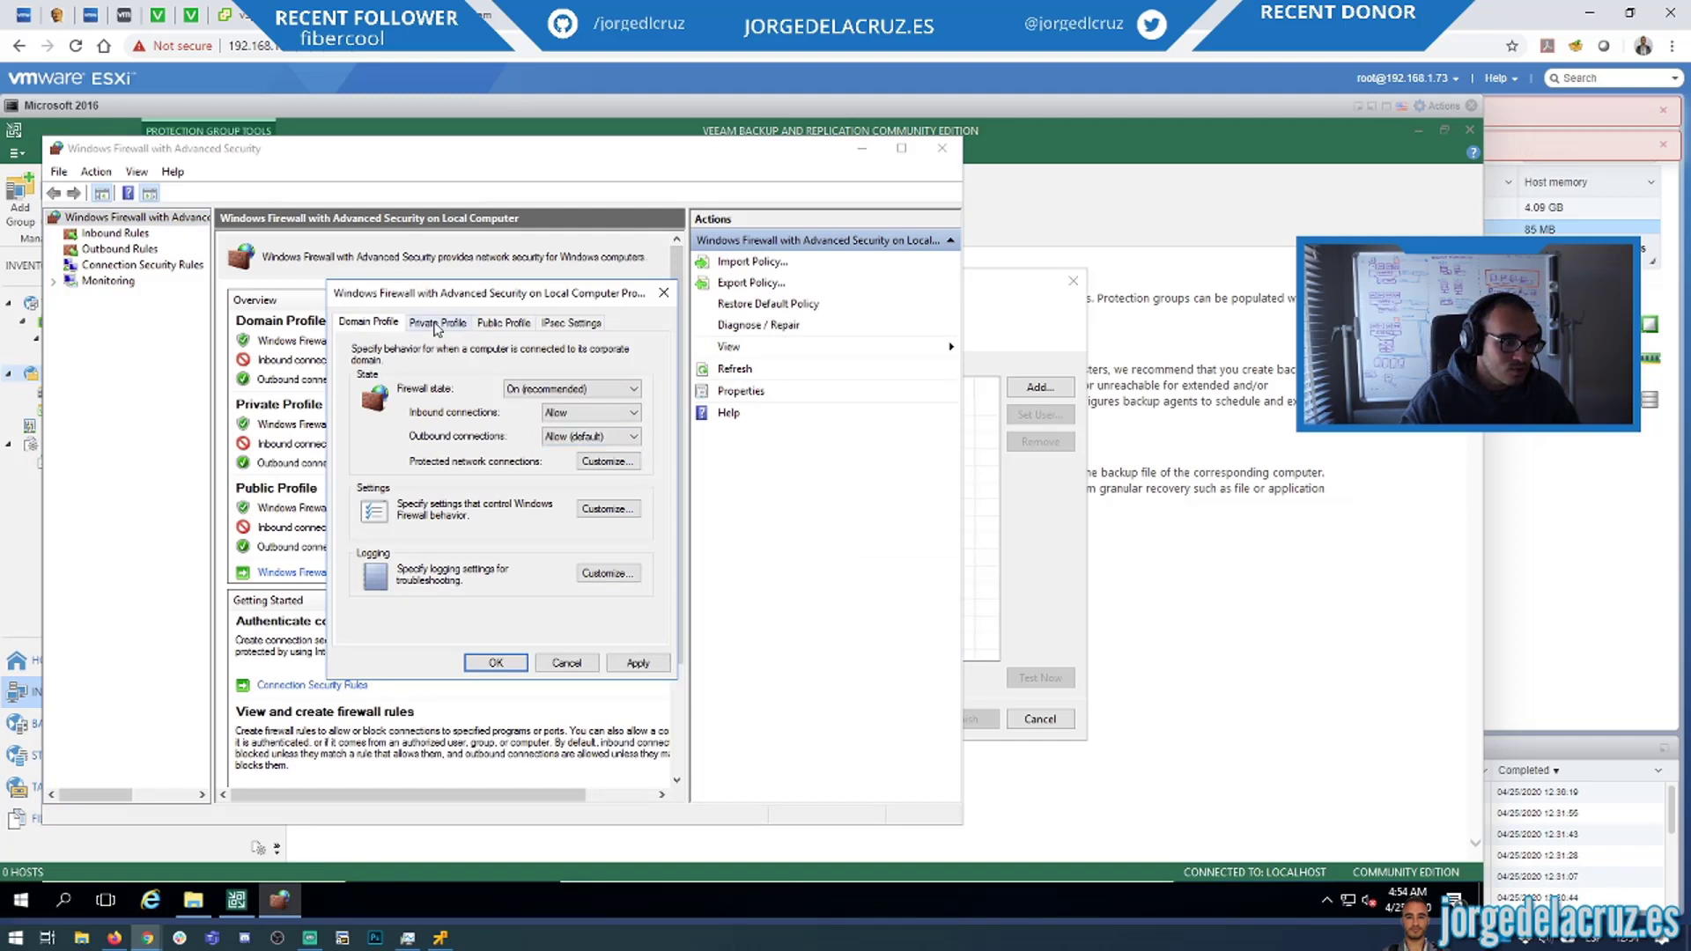
left_click(437, 323)
left_click(590, 412)
left_click(591, 413)
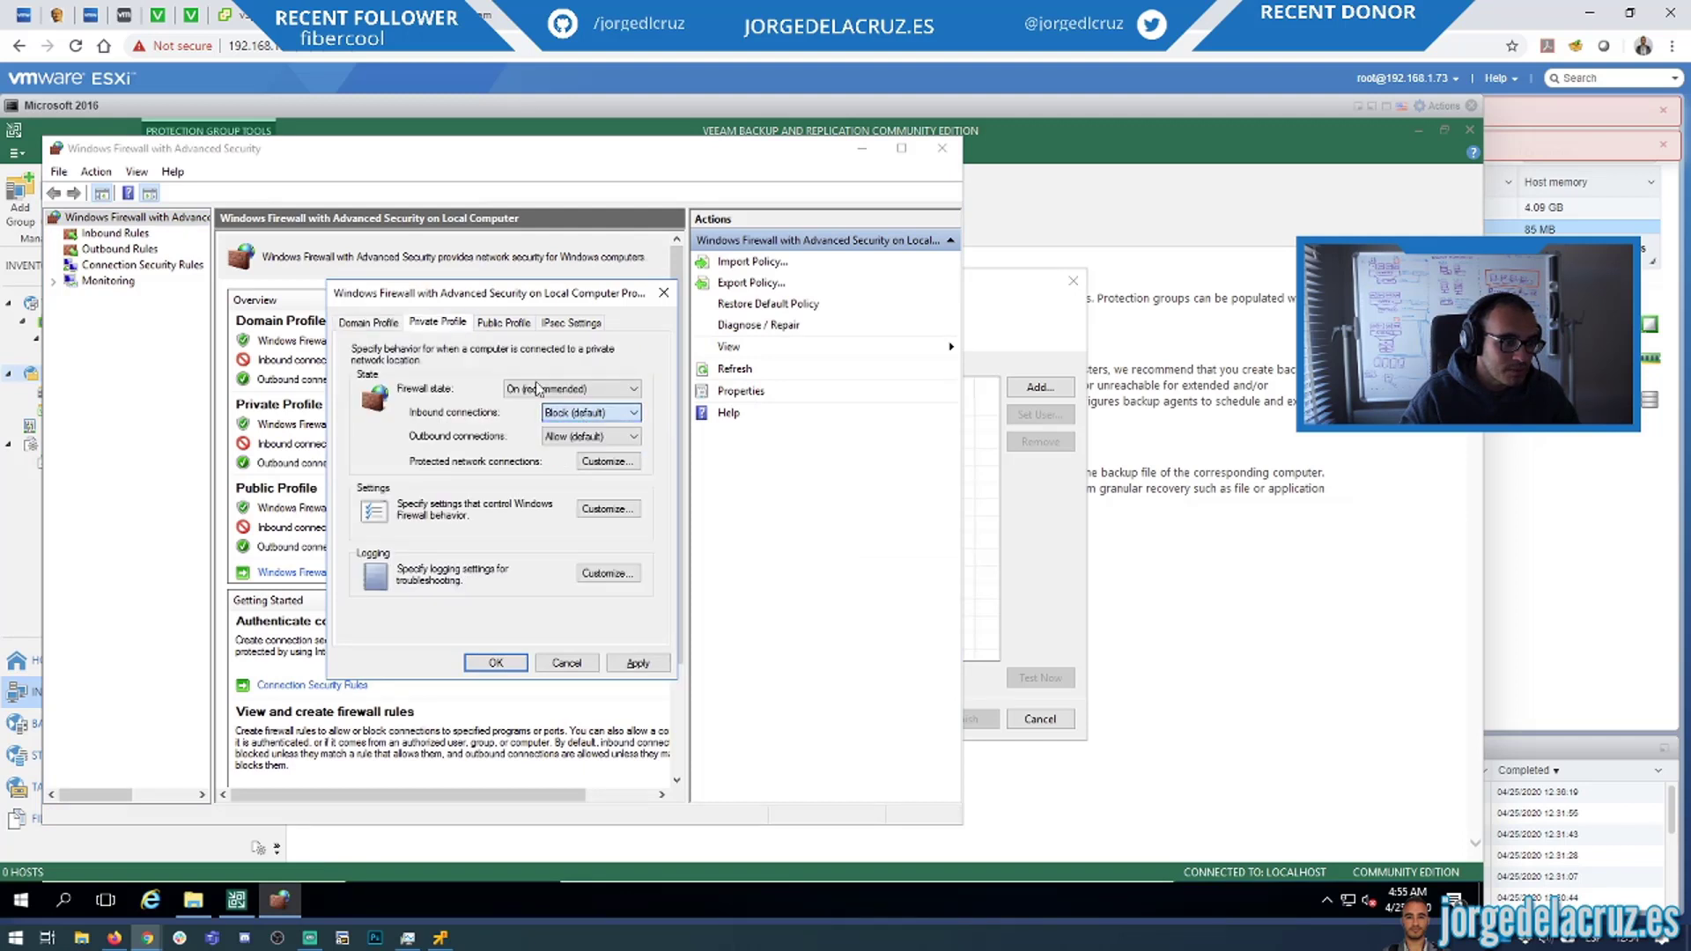
- Allow inbound connections on the Public profile, apply, and minimize the firewall console
left_click(503, 323)
left_click(590, 412)
left_click(564, 455)
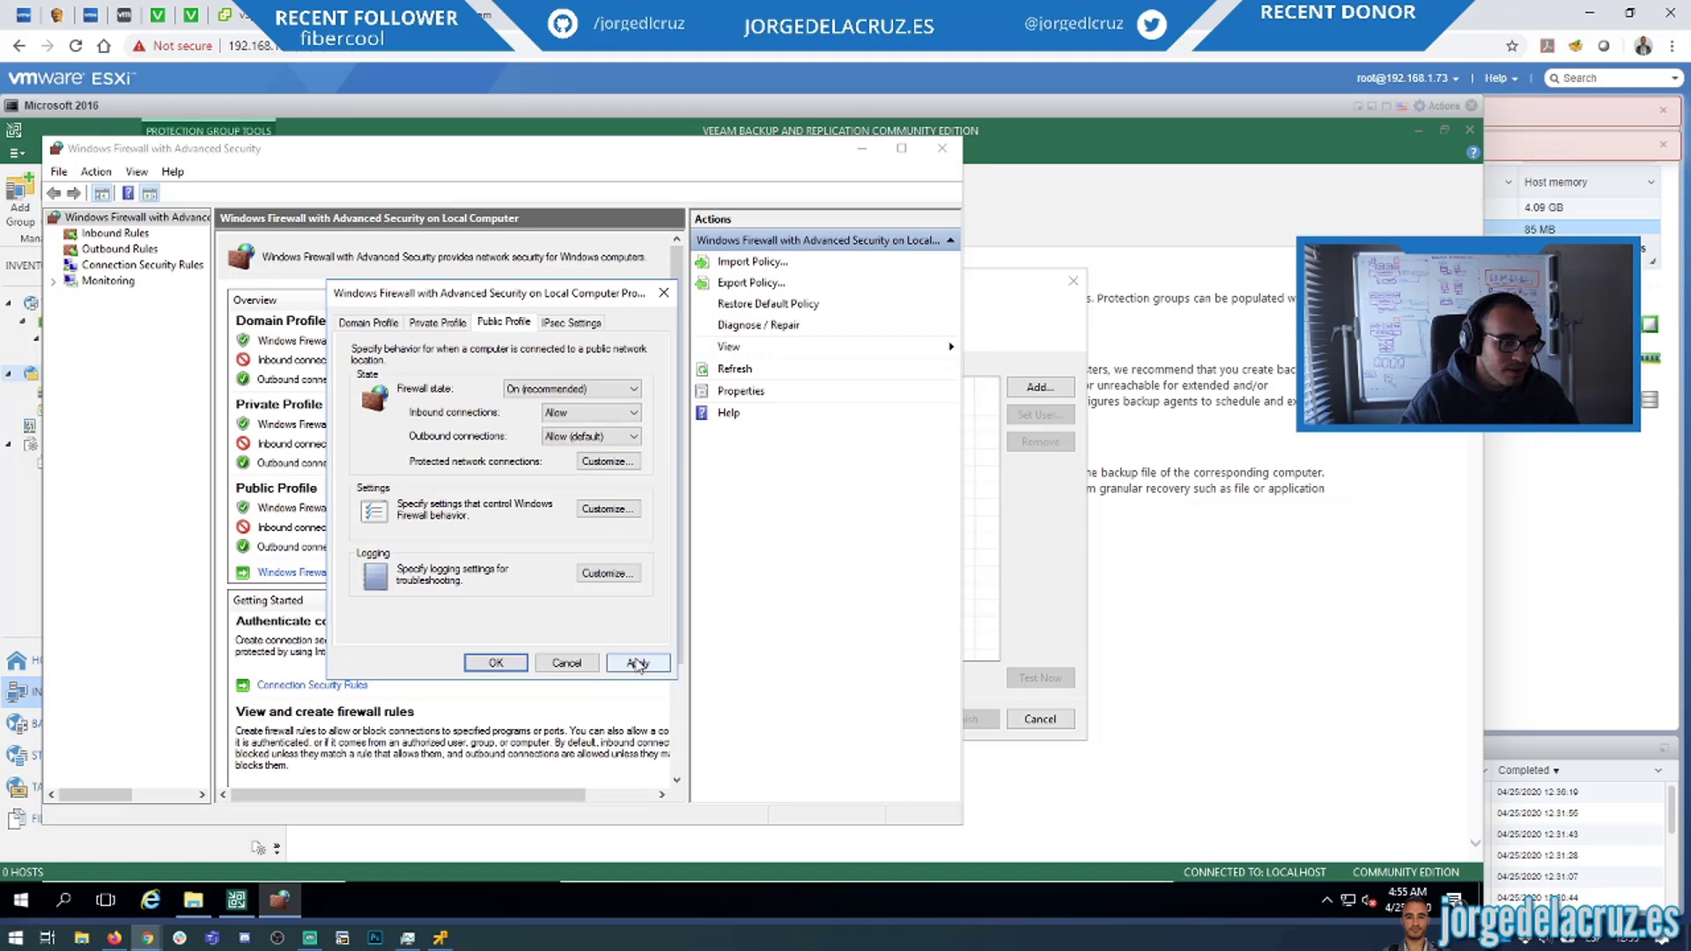
left_click(496, 663)
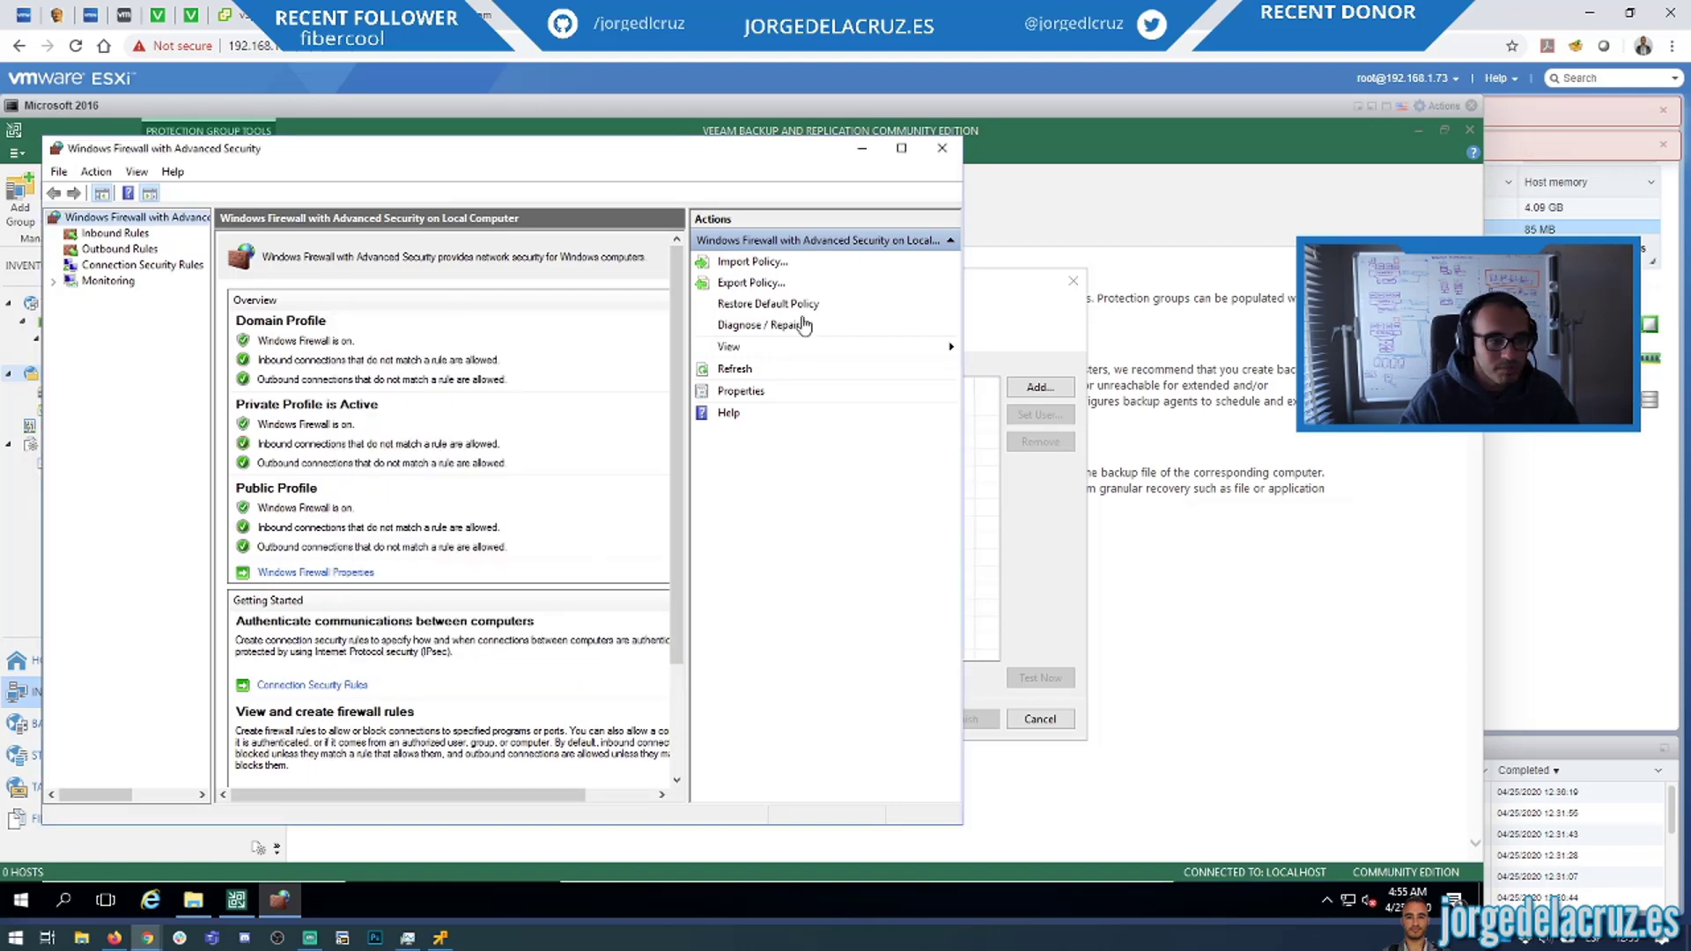
left_click(862, 148)
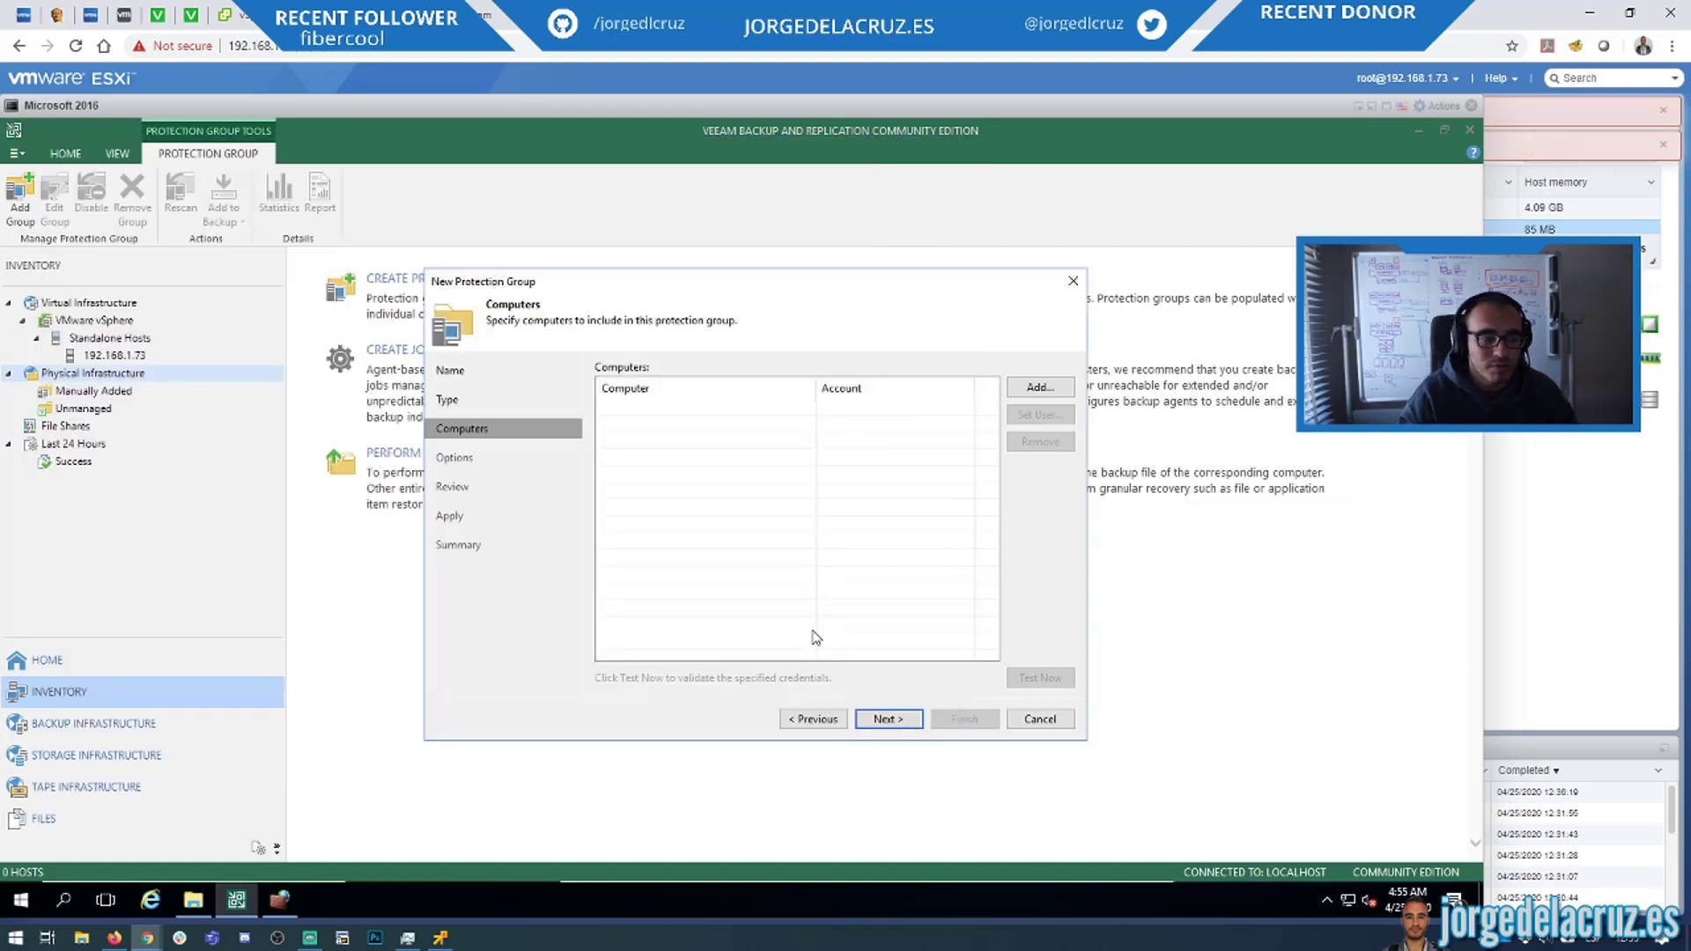
- Start adding a computer in Veeam, then launch Command Prompt in the guest VM
left_click(1027, 388)
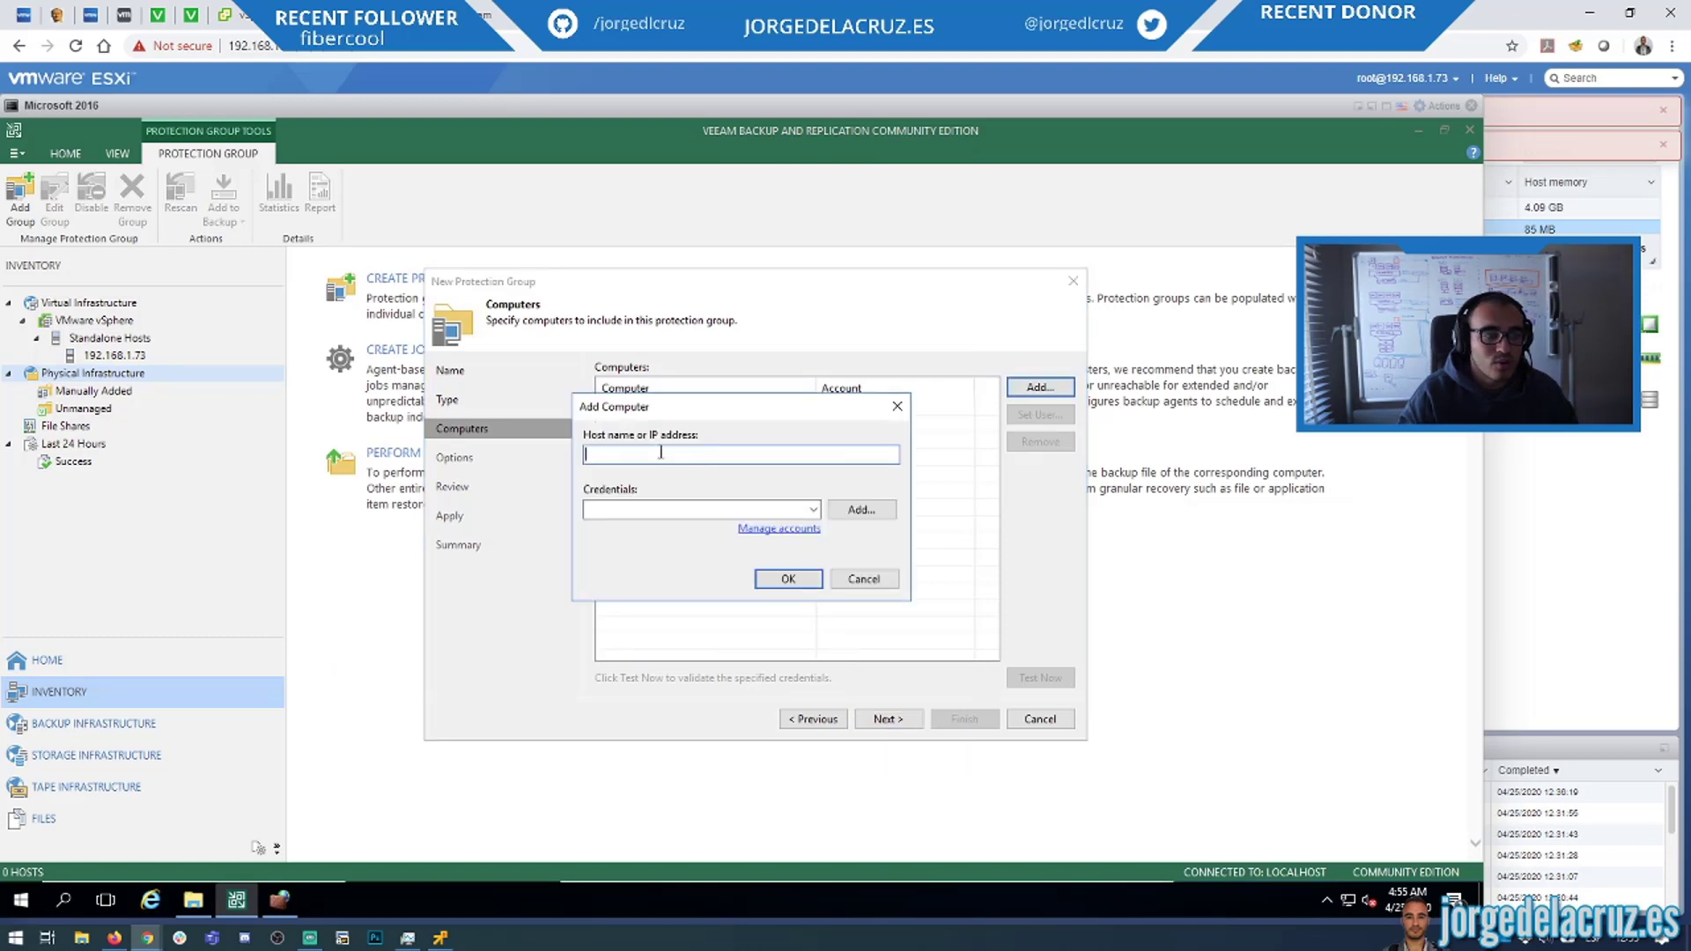
mouse_move(227, 112)
left_mouse_down()
mouse_move(766, 110)
mouse_move(212, 108)
mouse_move(231, 87)
left_mouse_up()
left_click(52, 900)
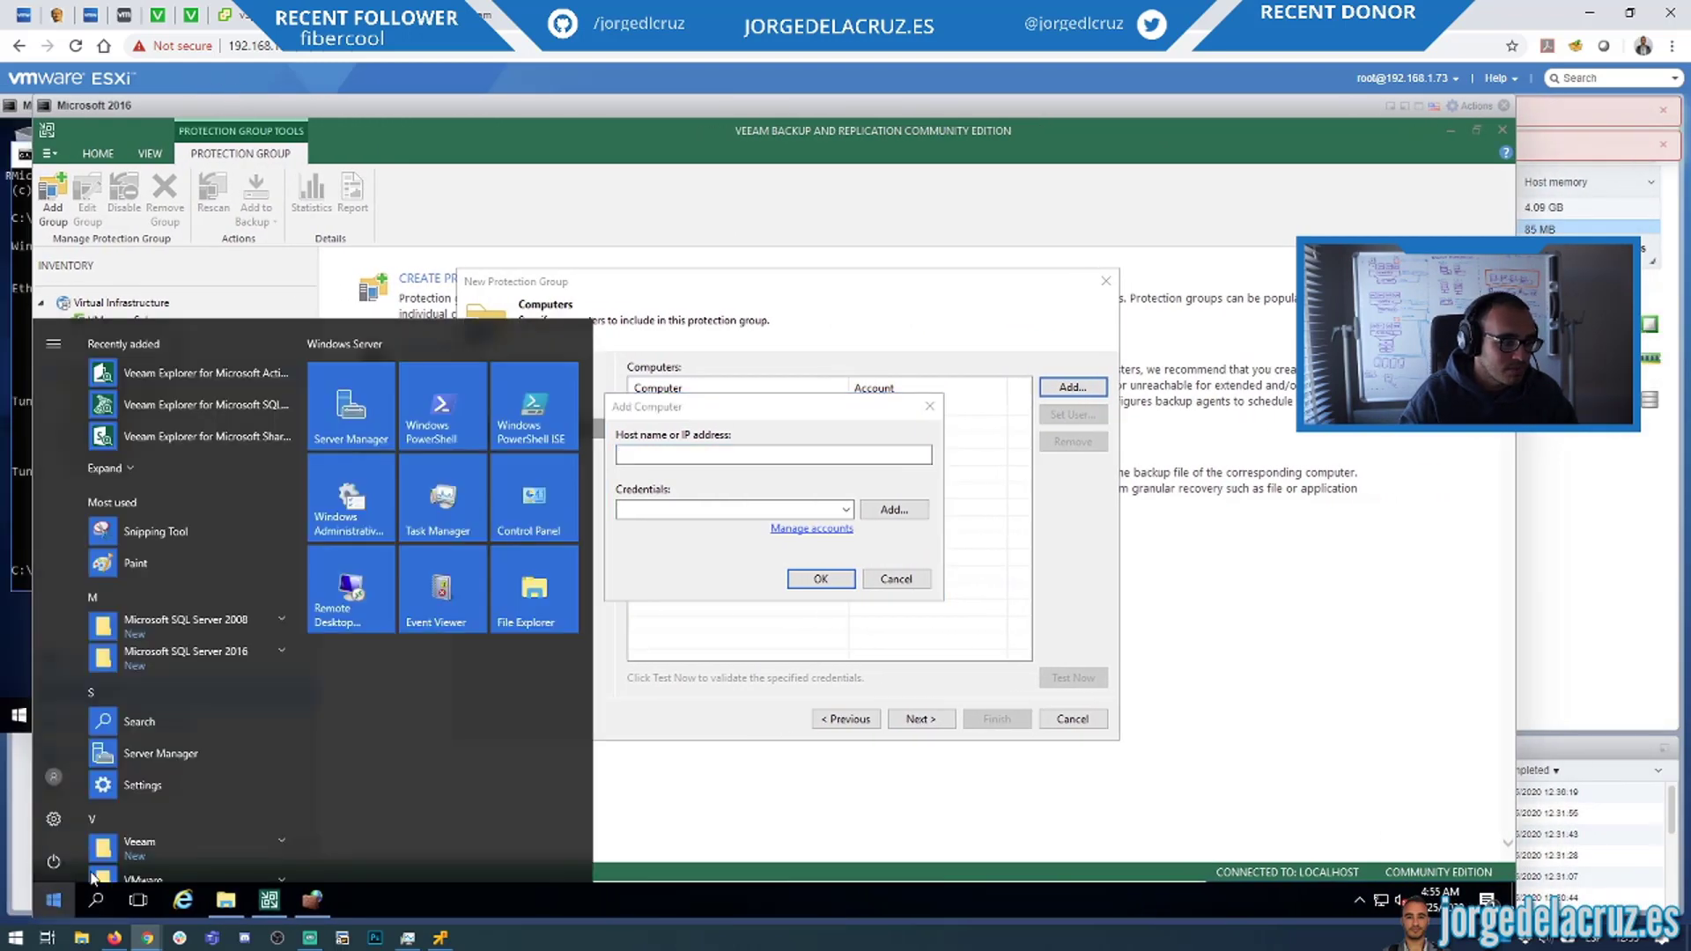
type("cmd")
key("Return")
- Ping 192.168.0.79 until it replies, then stop the ping and return to Veeam
type("ping 192.168.0.")
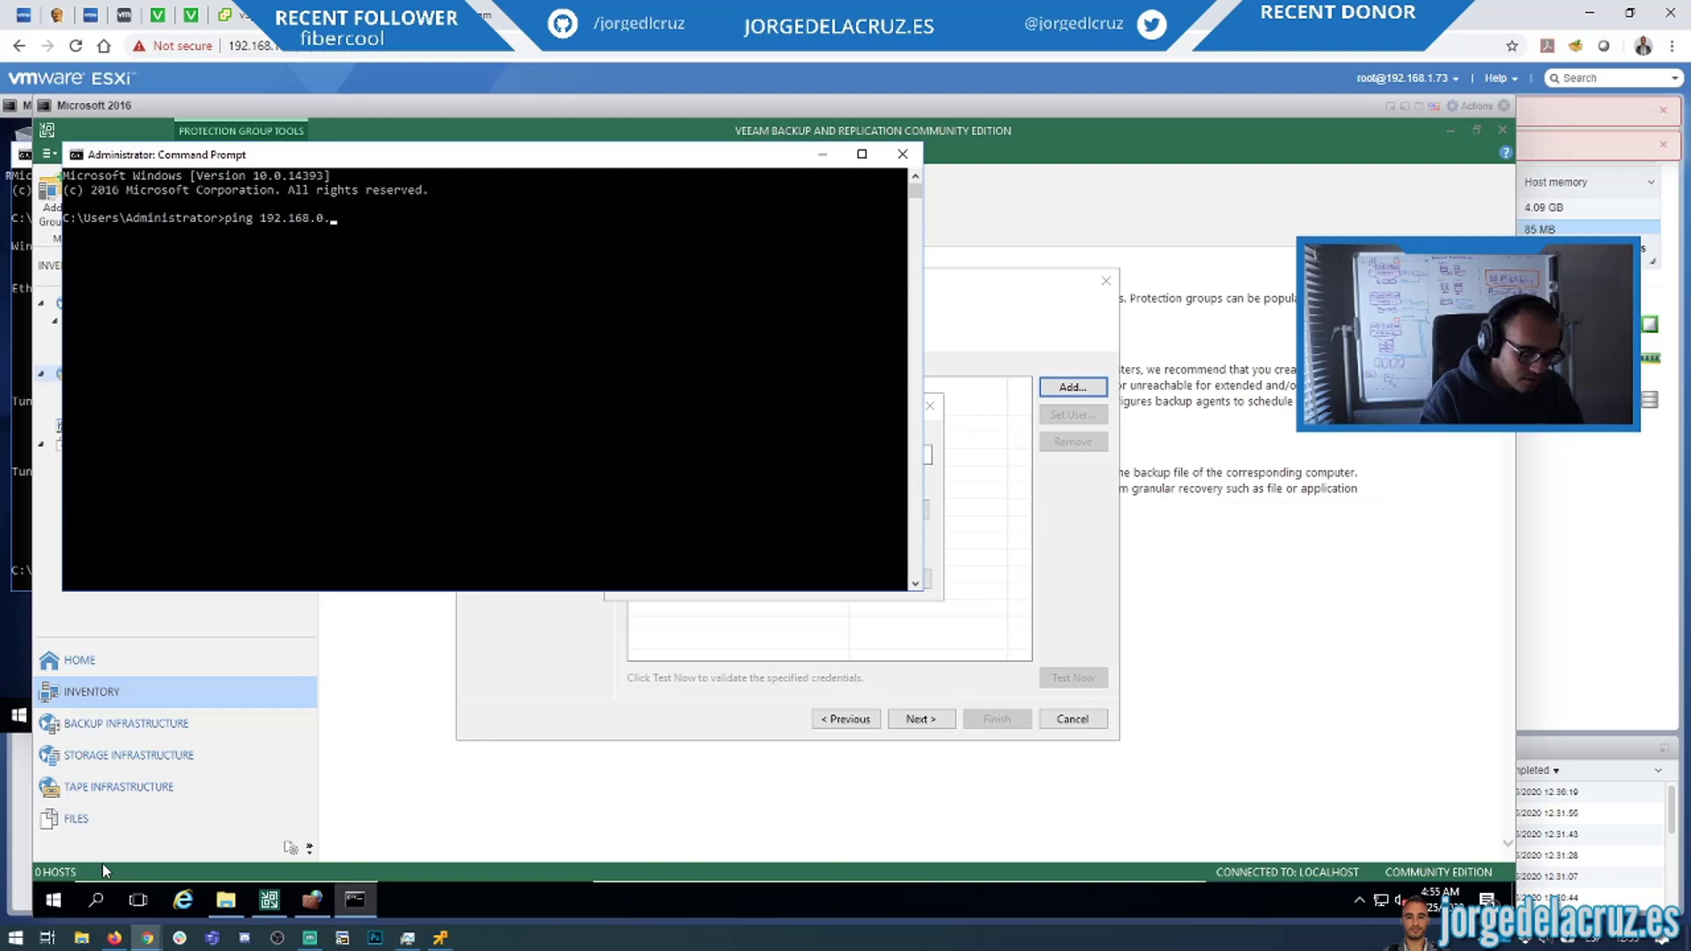
type("79")
key("Return")
key("ctrl+c")
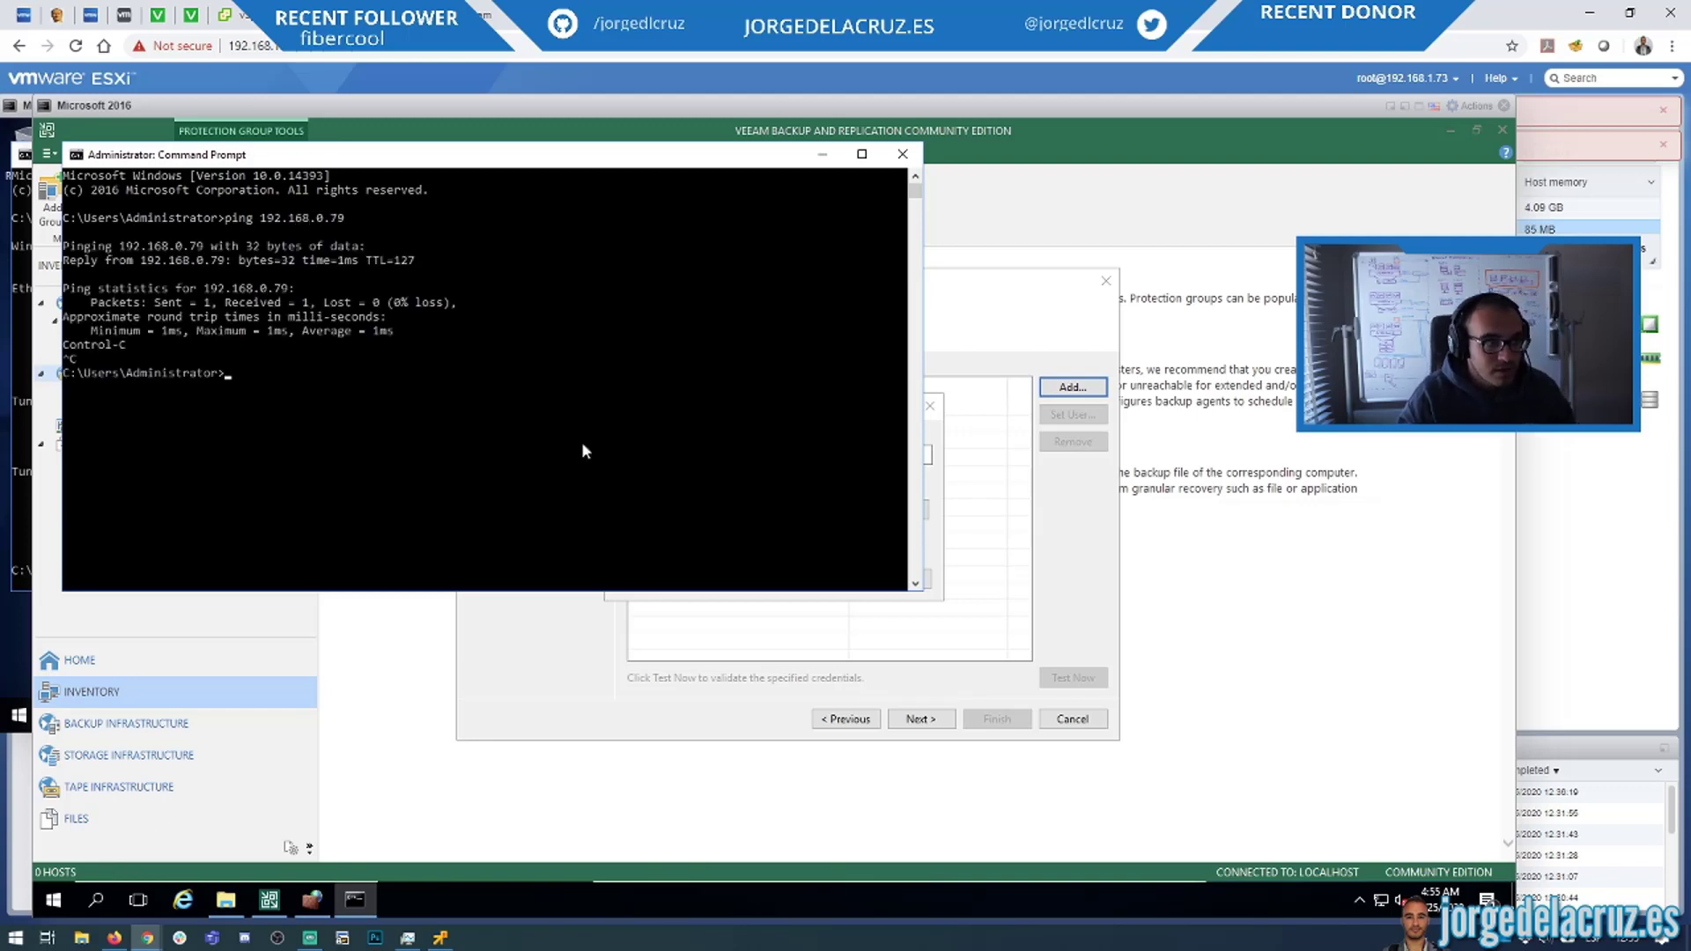
left_click_drag(479, 109, 458, 108)
left_click(869, 154)
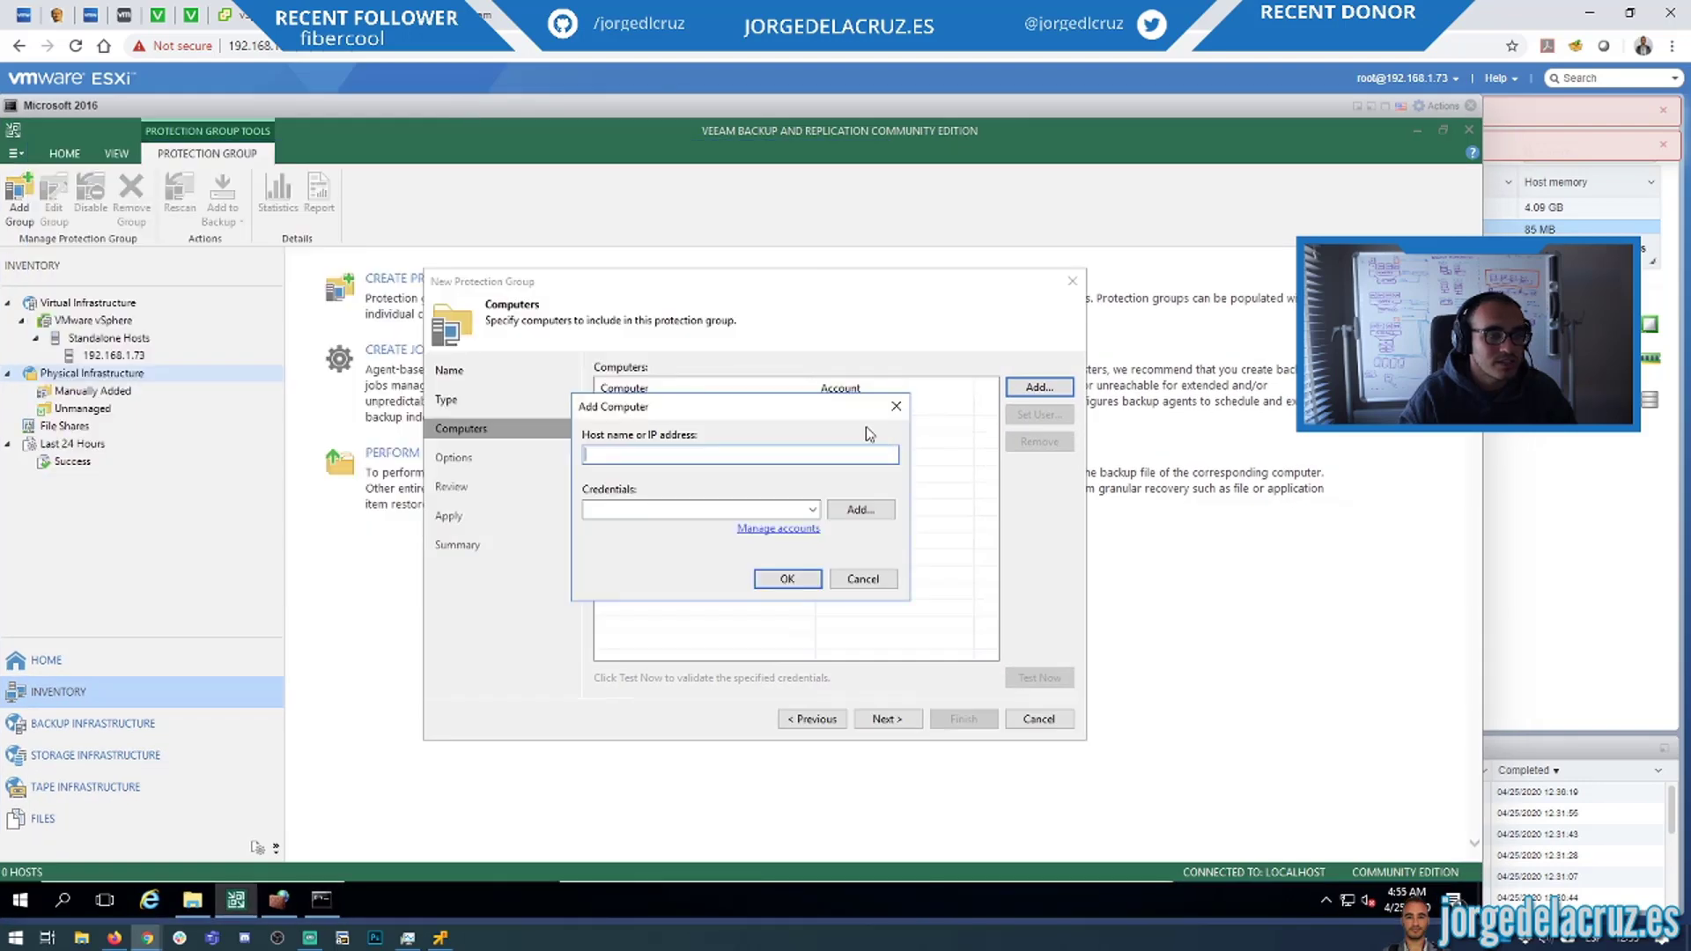
- Add host 192.168.0.79 using a new standard-account credential .\administrator with its password
type("192.168.0.79")
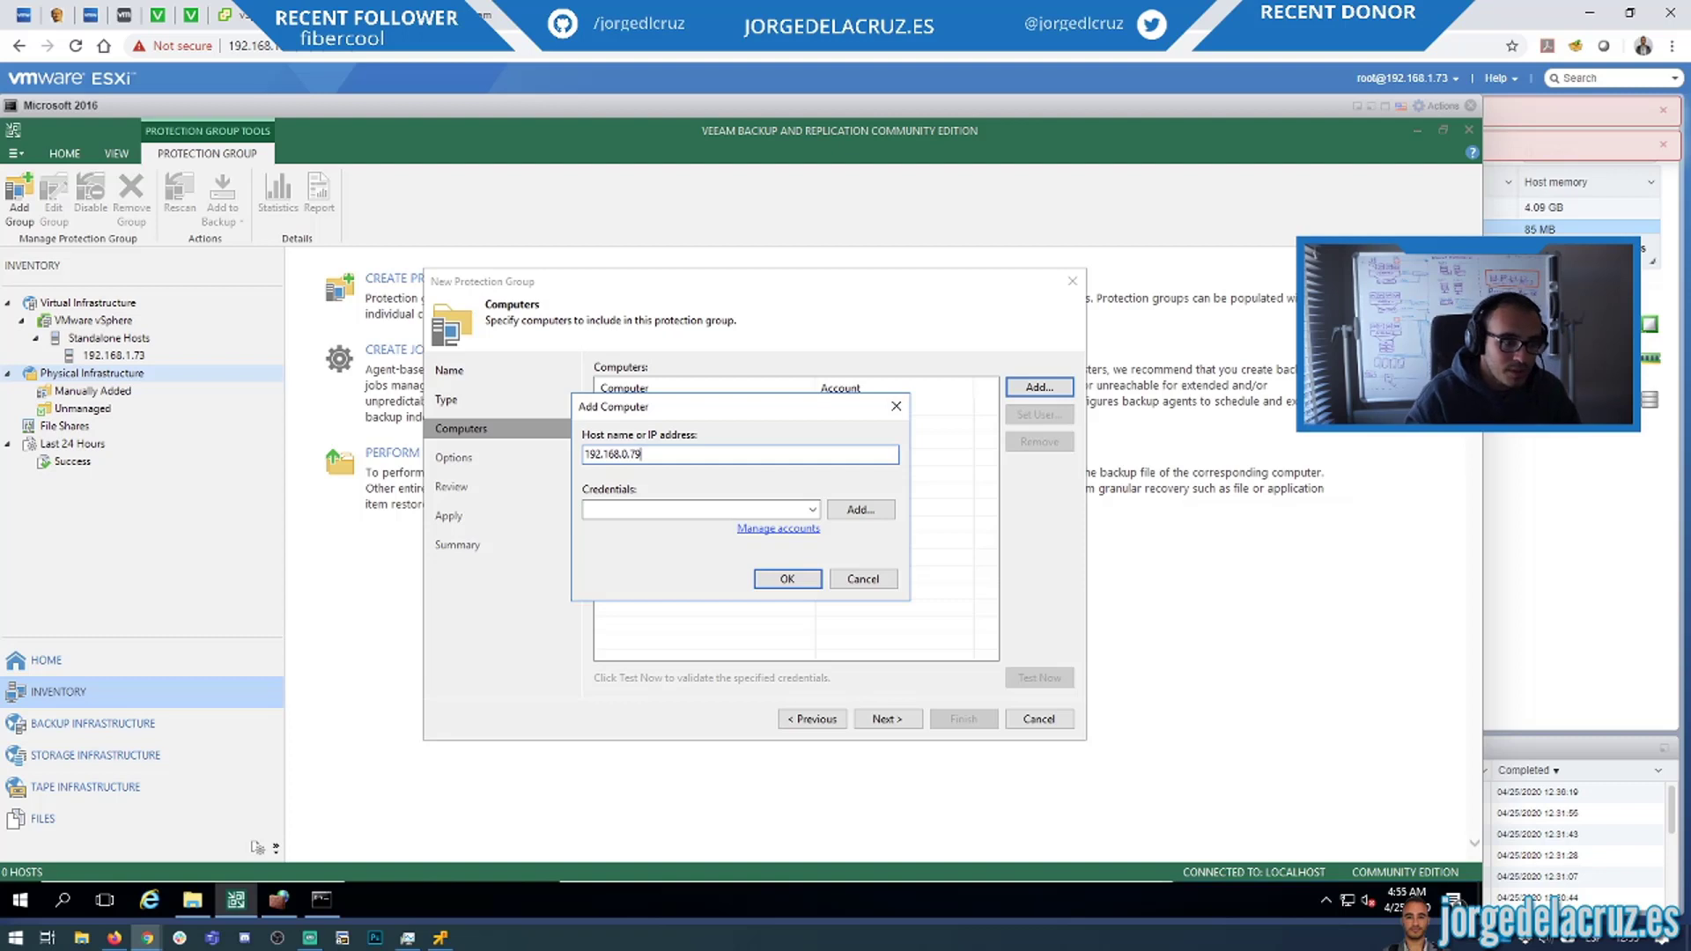
left_click(763, 509)
left_click(859, 512)
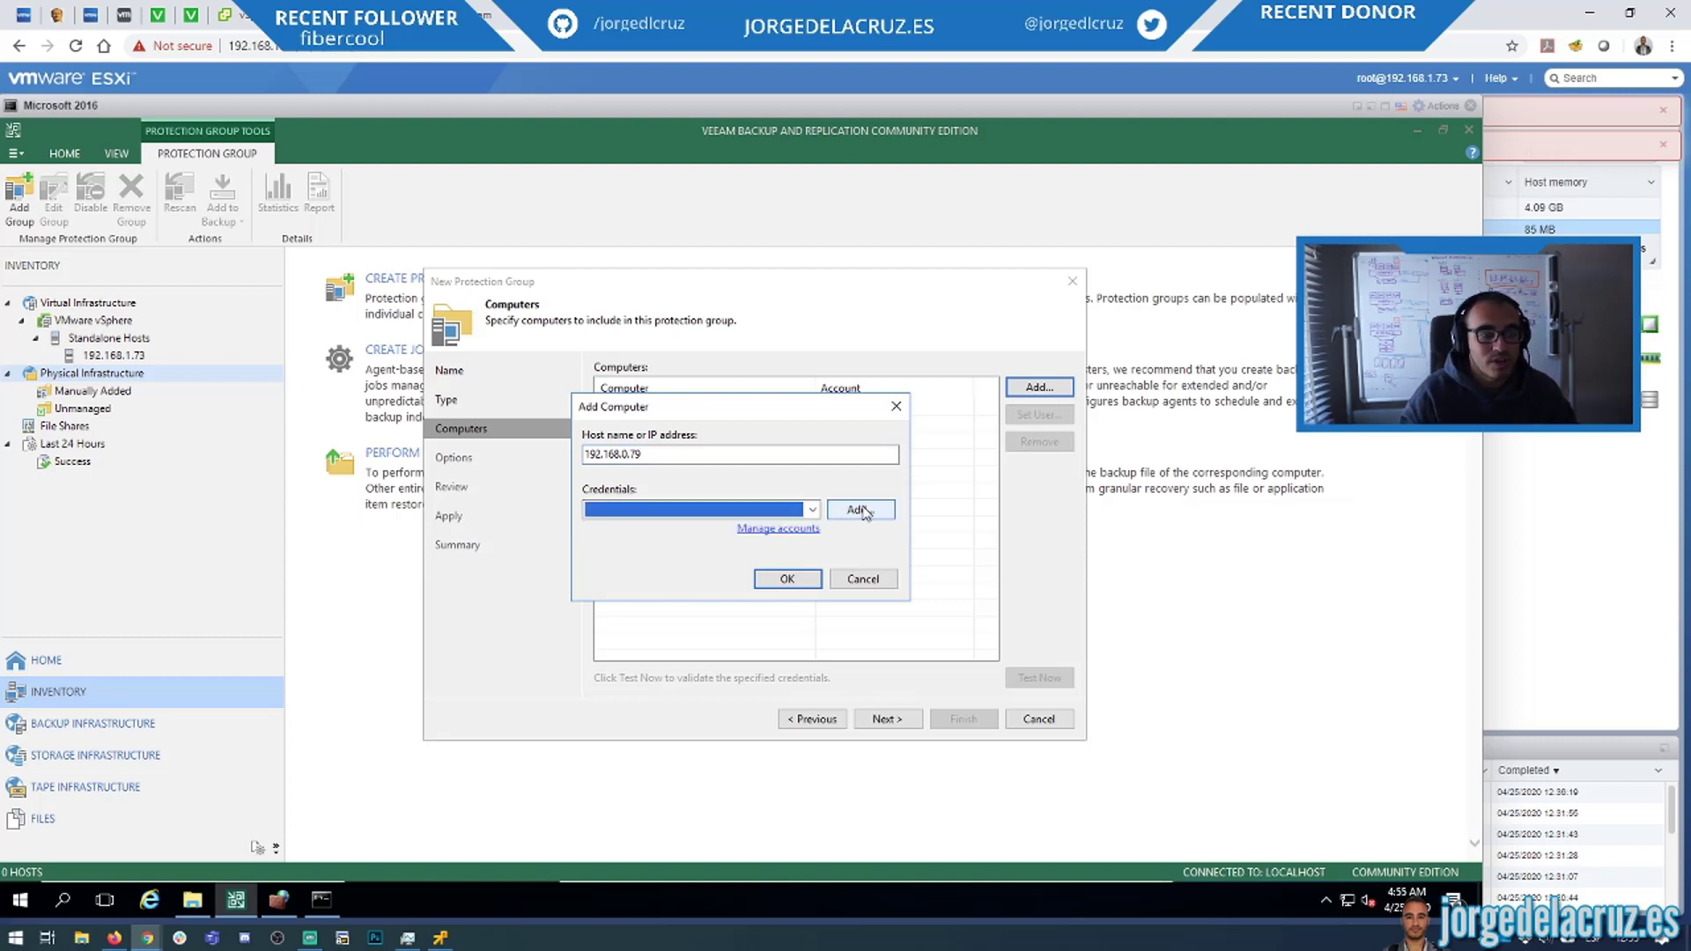
left_click(862, 512)
left_click(906, 534)
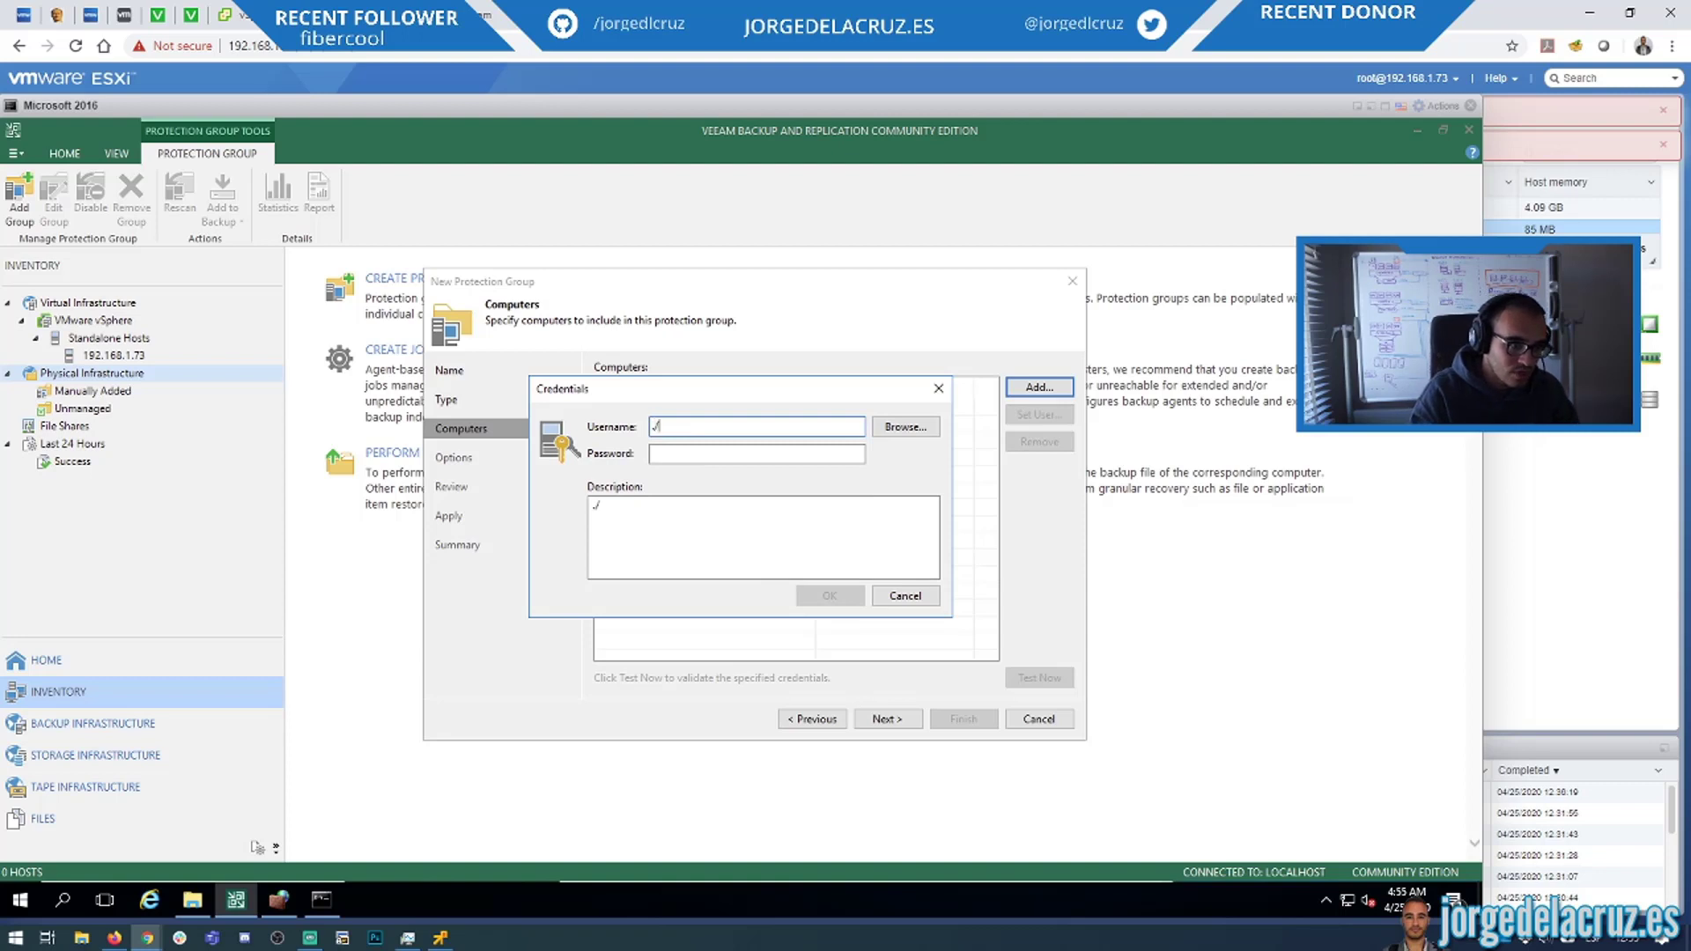
type(".\\administrator")
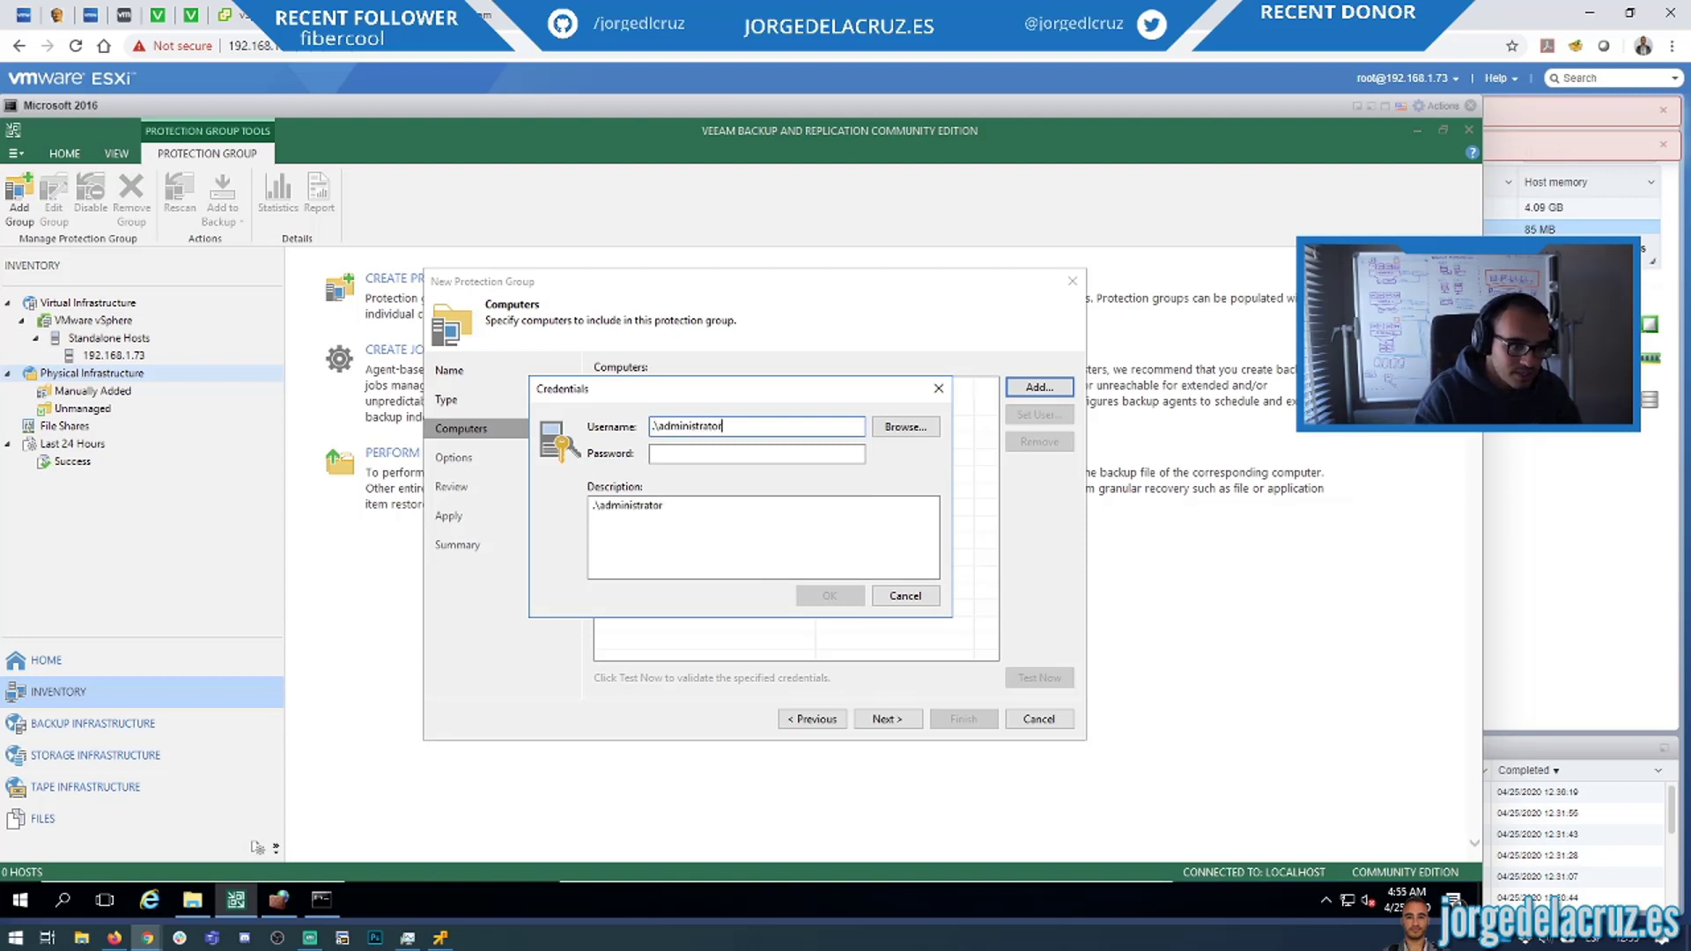
left_click(757, 454)
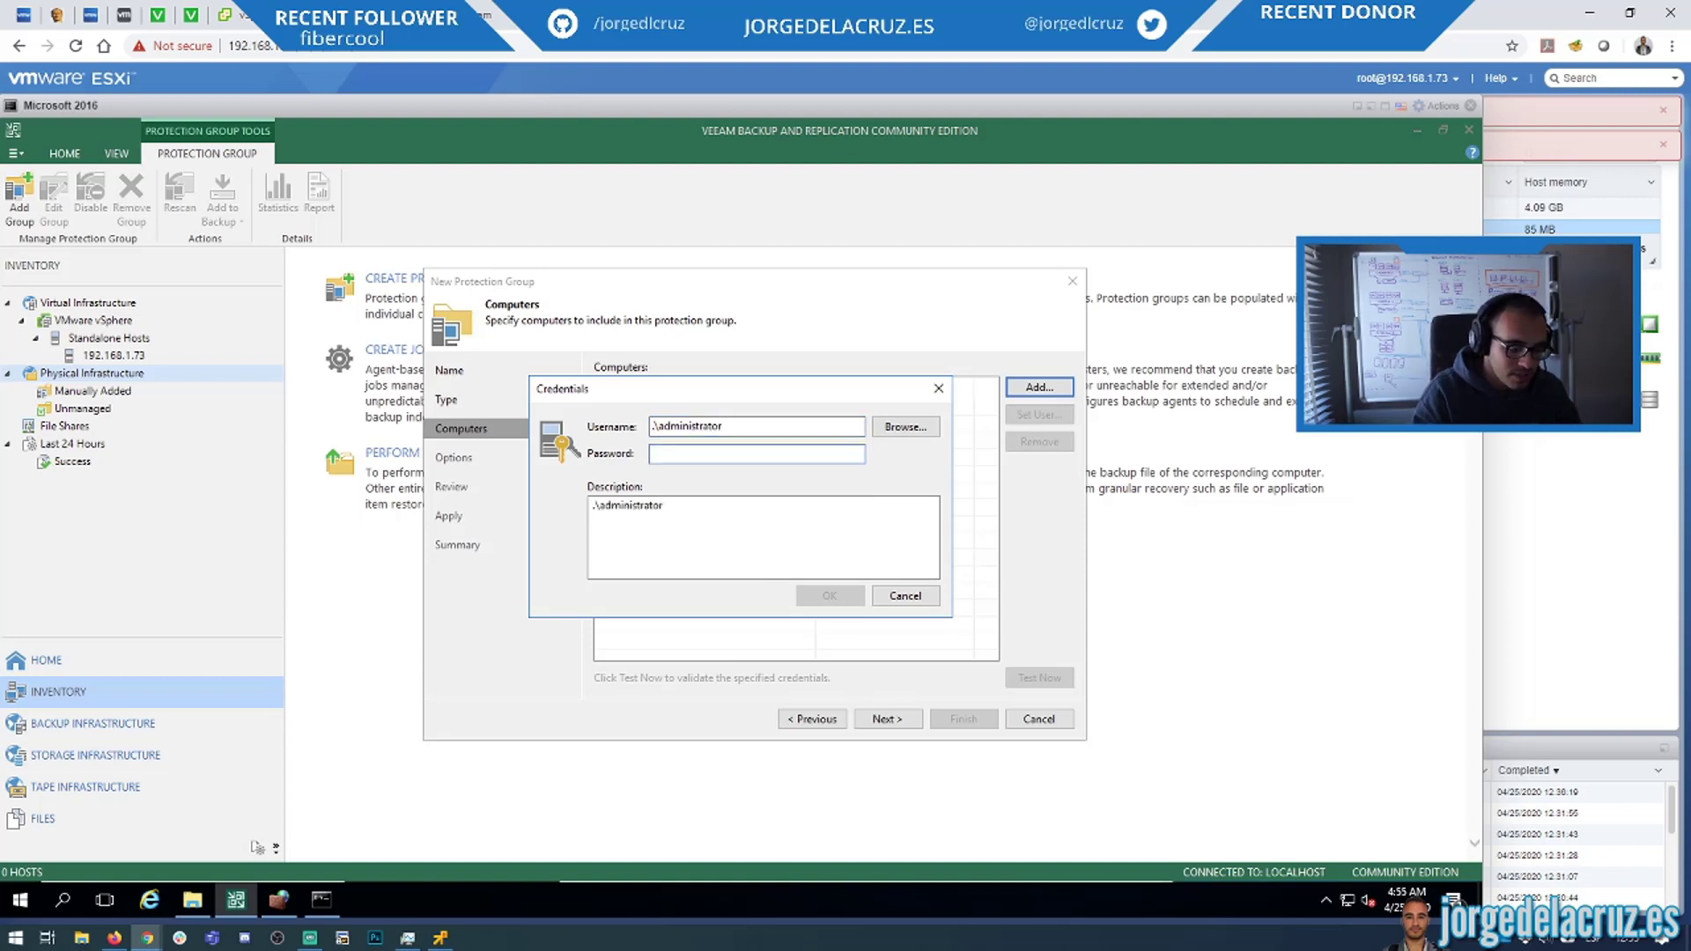
type("••")
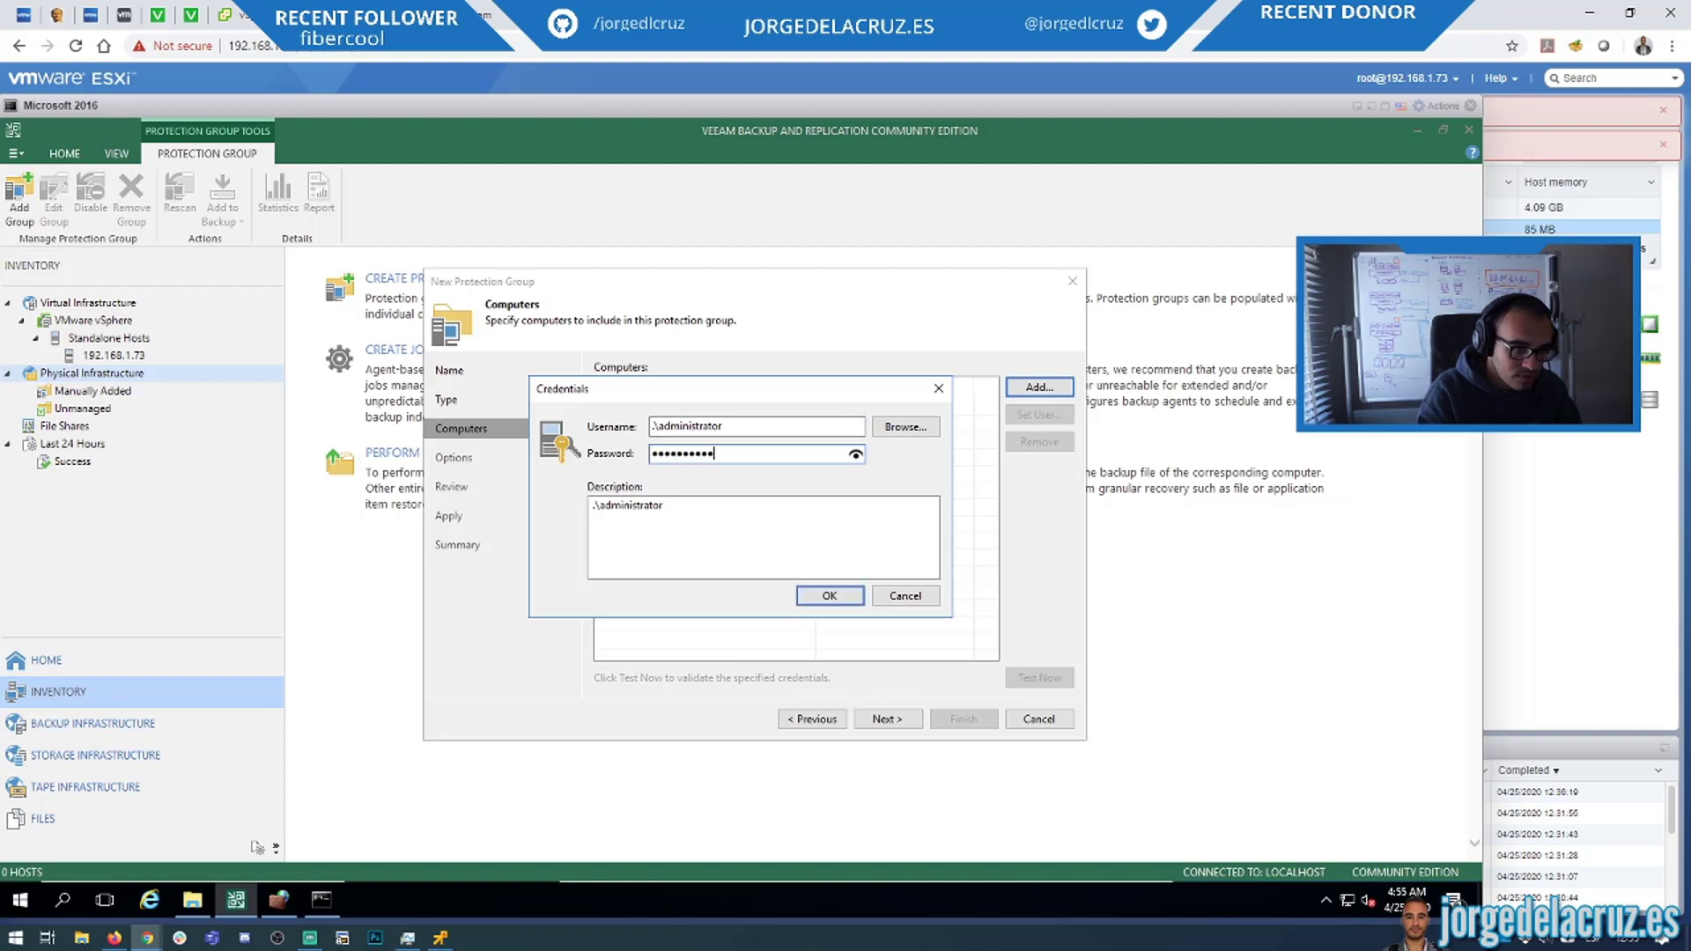
left_click(855, 453)
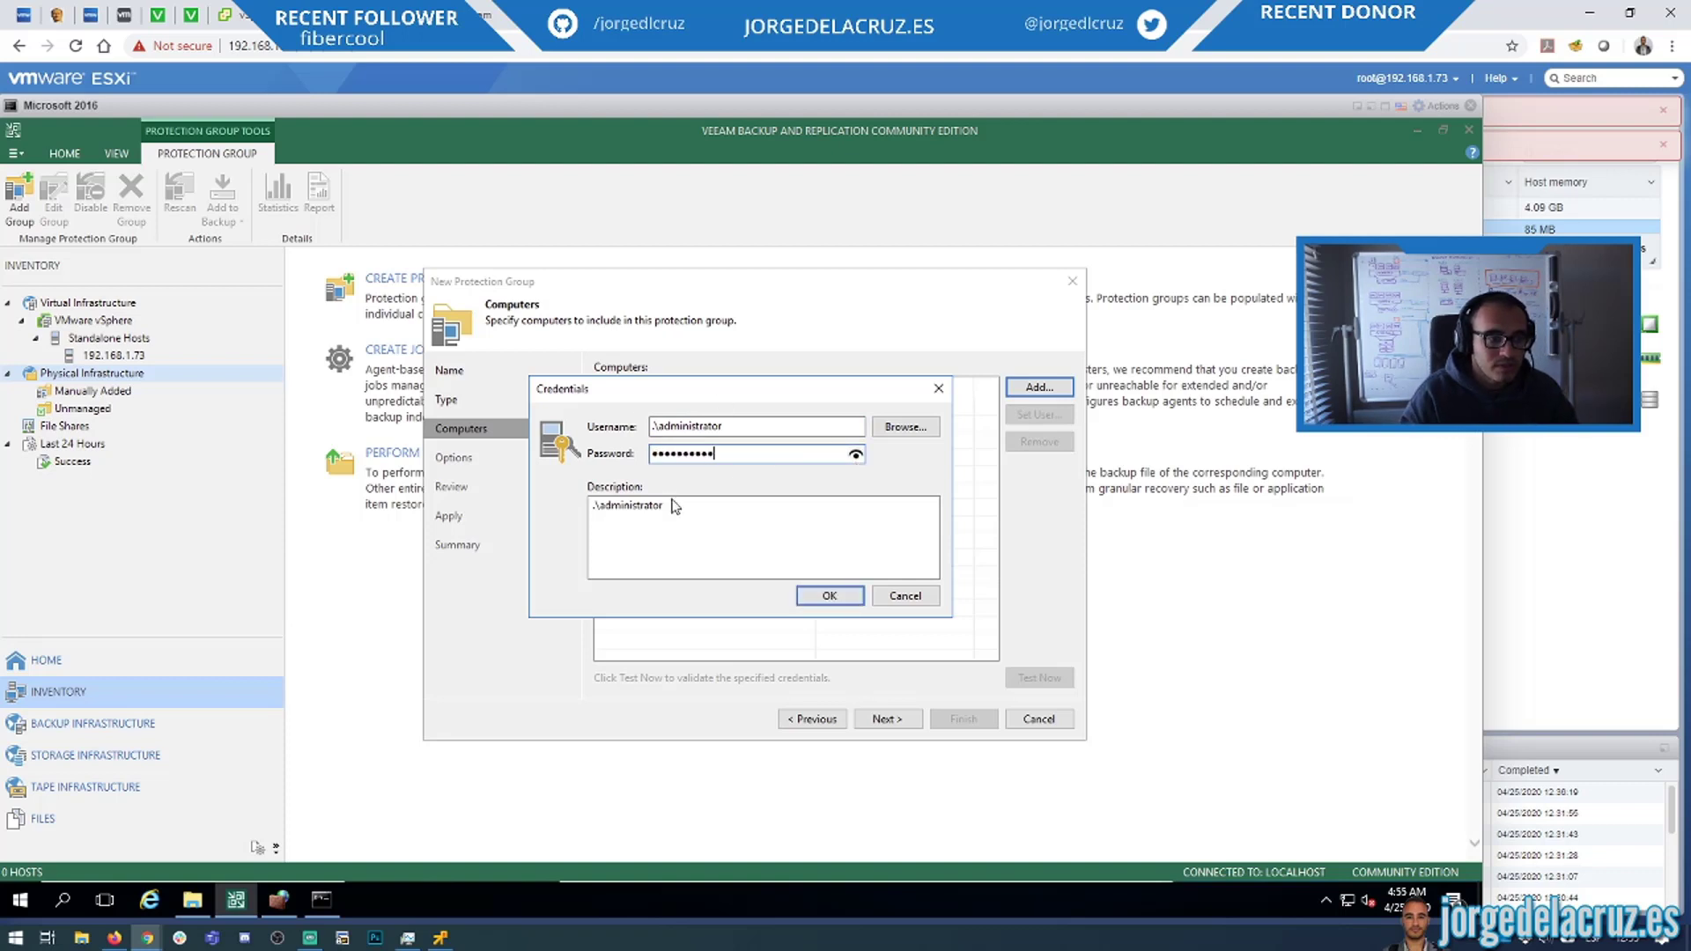
left_click(828, 598)
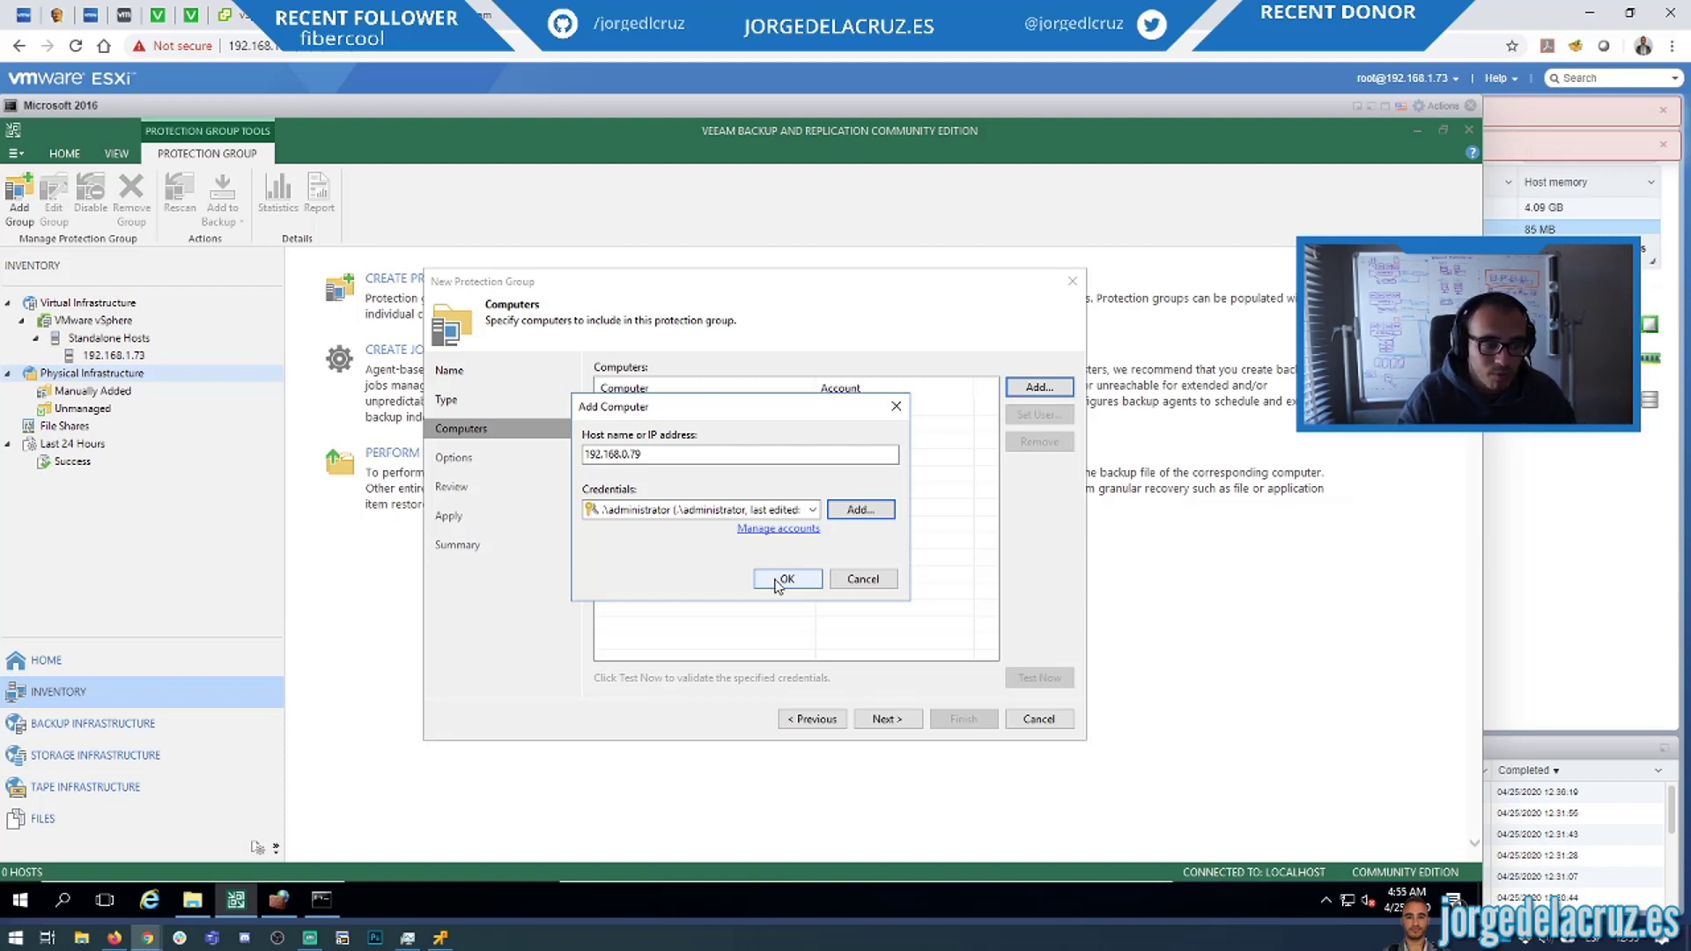
left_click(779, 581)
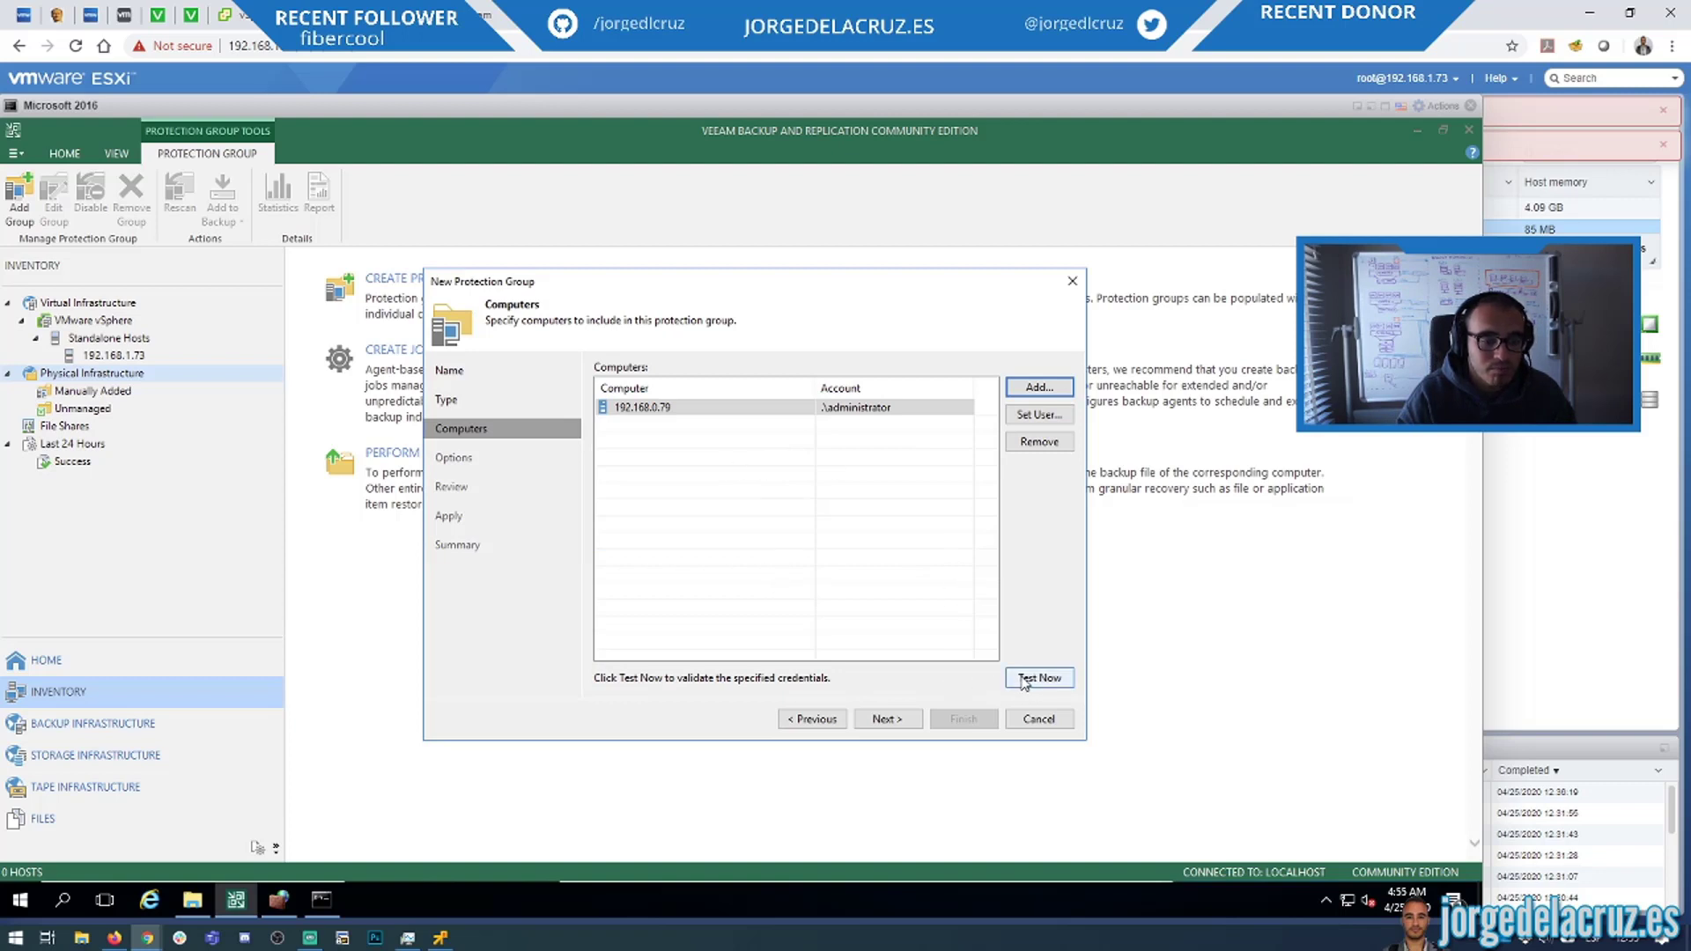
- Run the credentials test for 192.168.0.79, review its successful steps, and continue to Options
left_click(1023, 680)
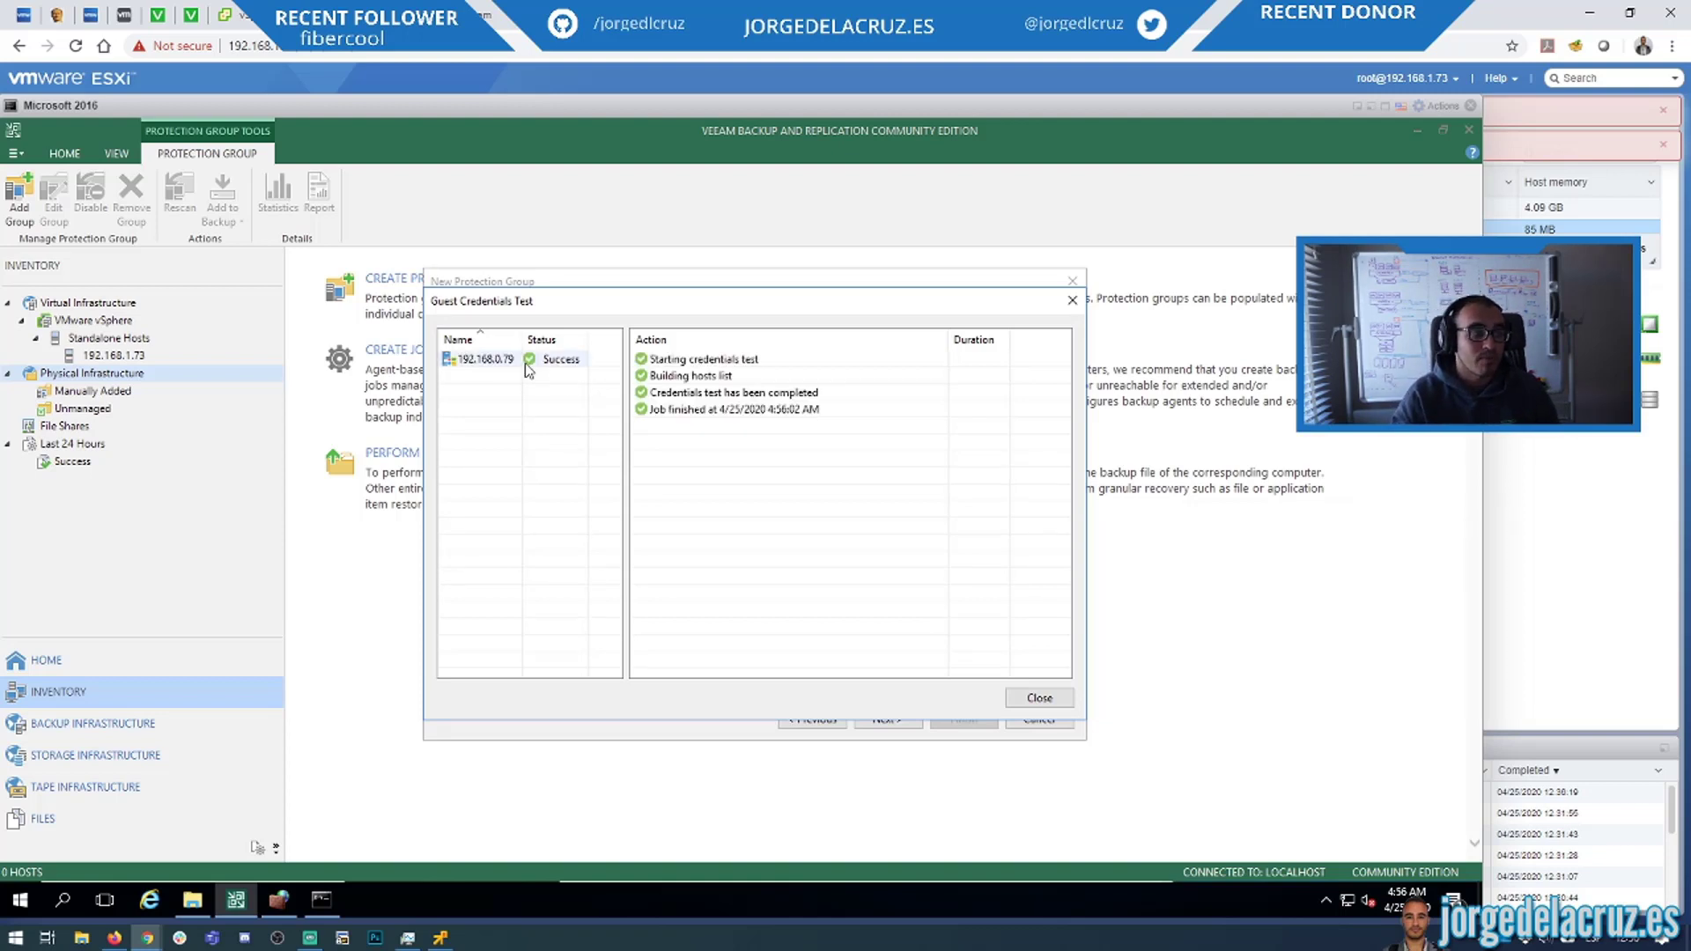
left_click(525, 363)
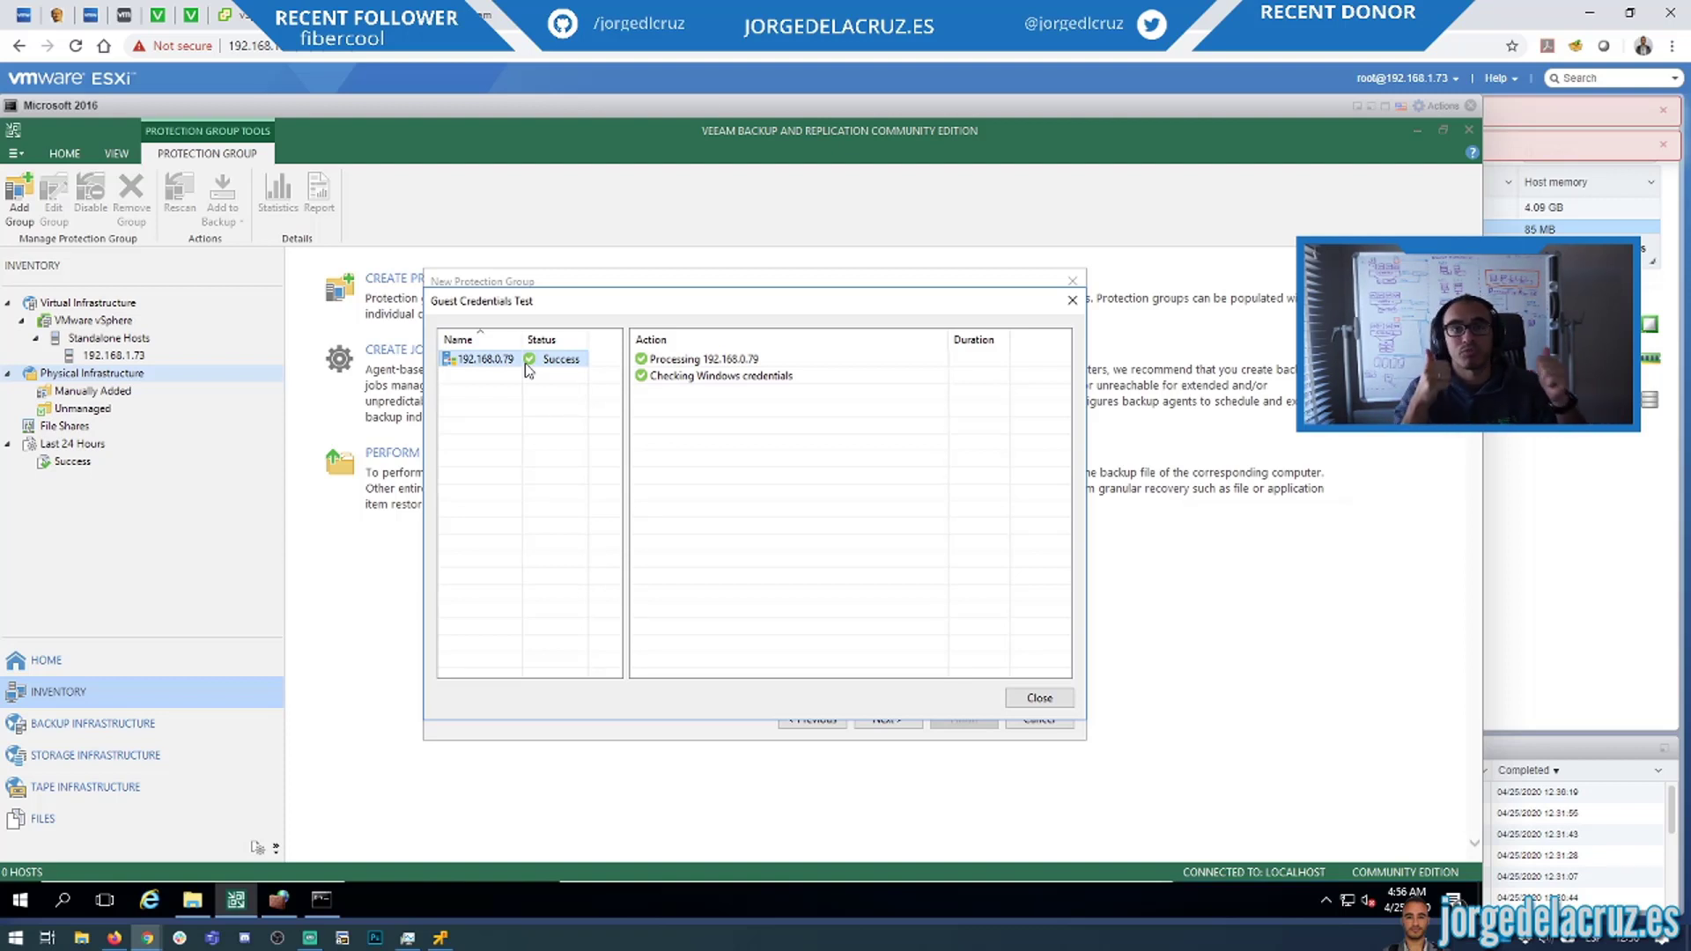
left_click(1022, 698)
left_click(886, 721)
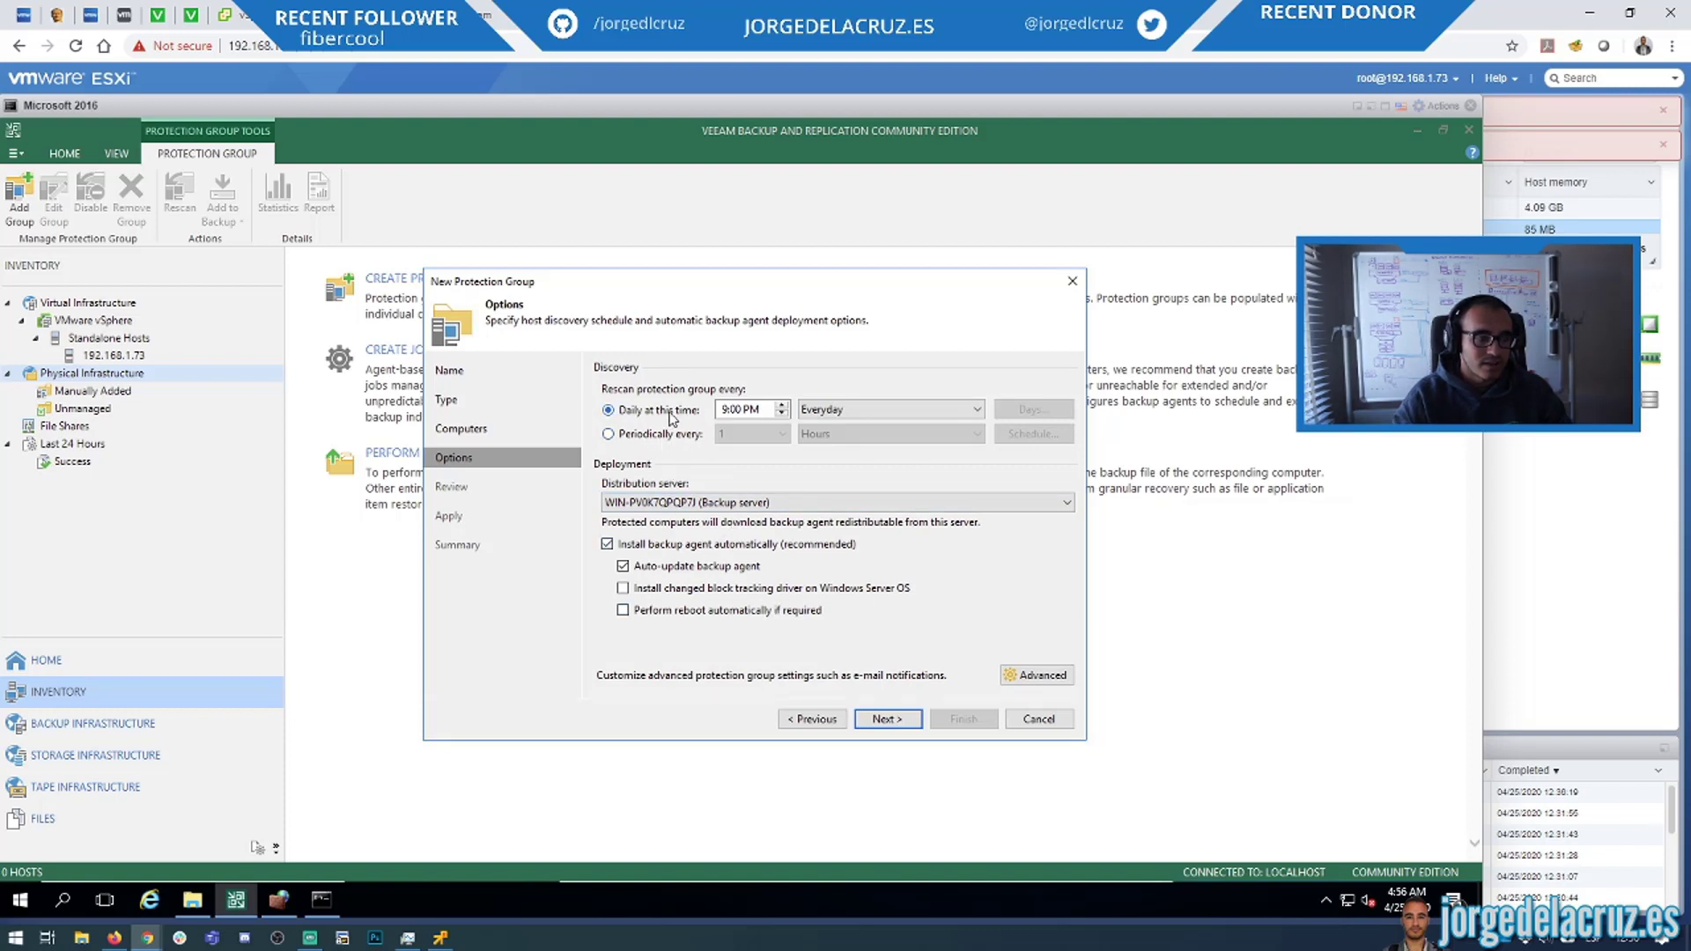
- Install the required agent components and finish creating the Mi Grupo de Proteccion group
left_click(887, 719)
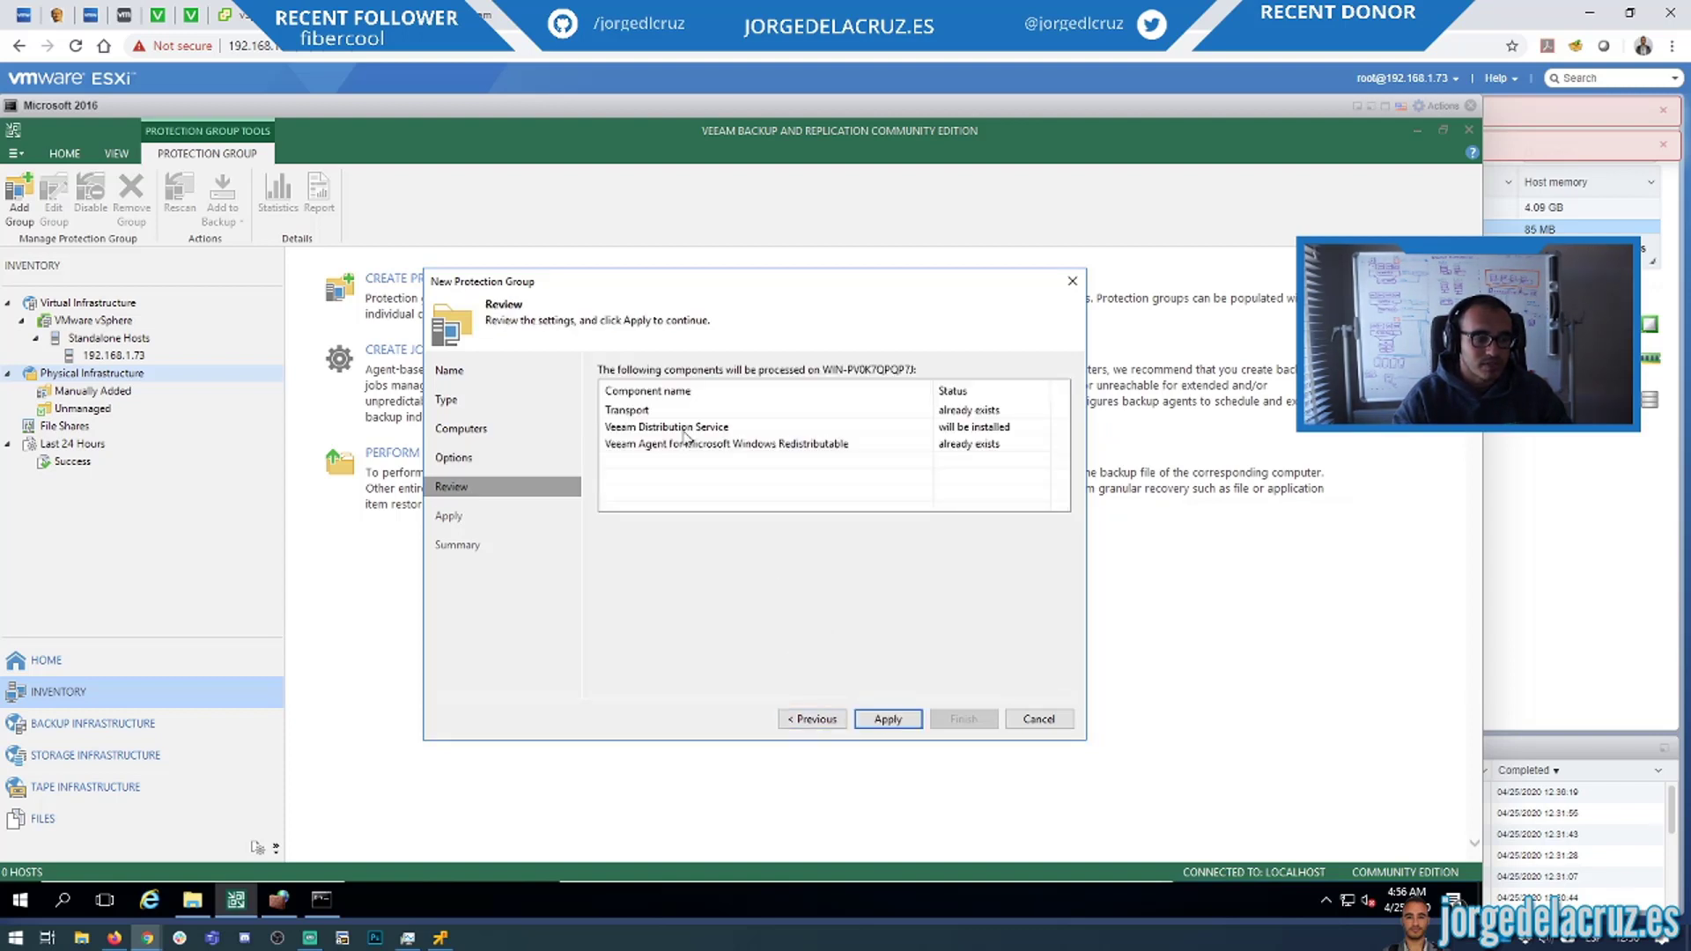
left_click(818, 725)
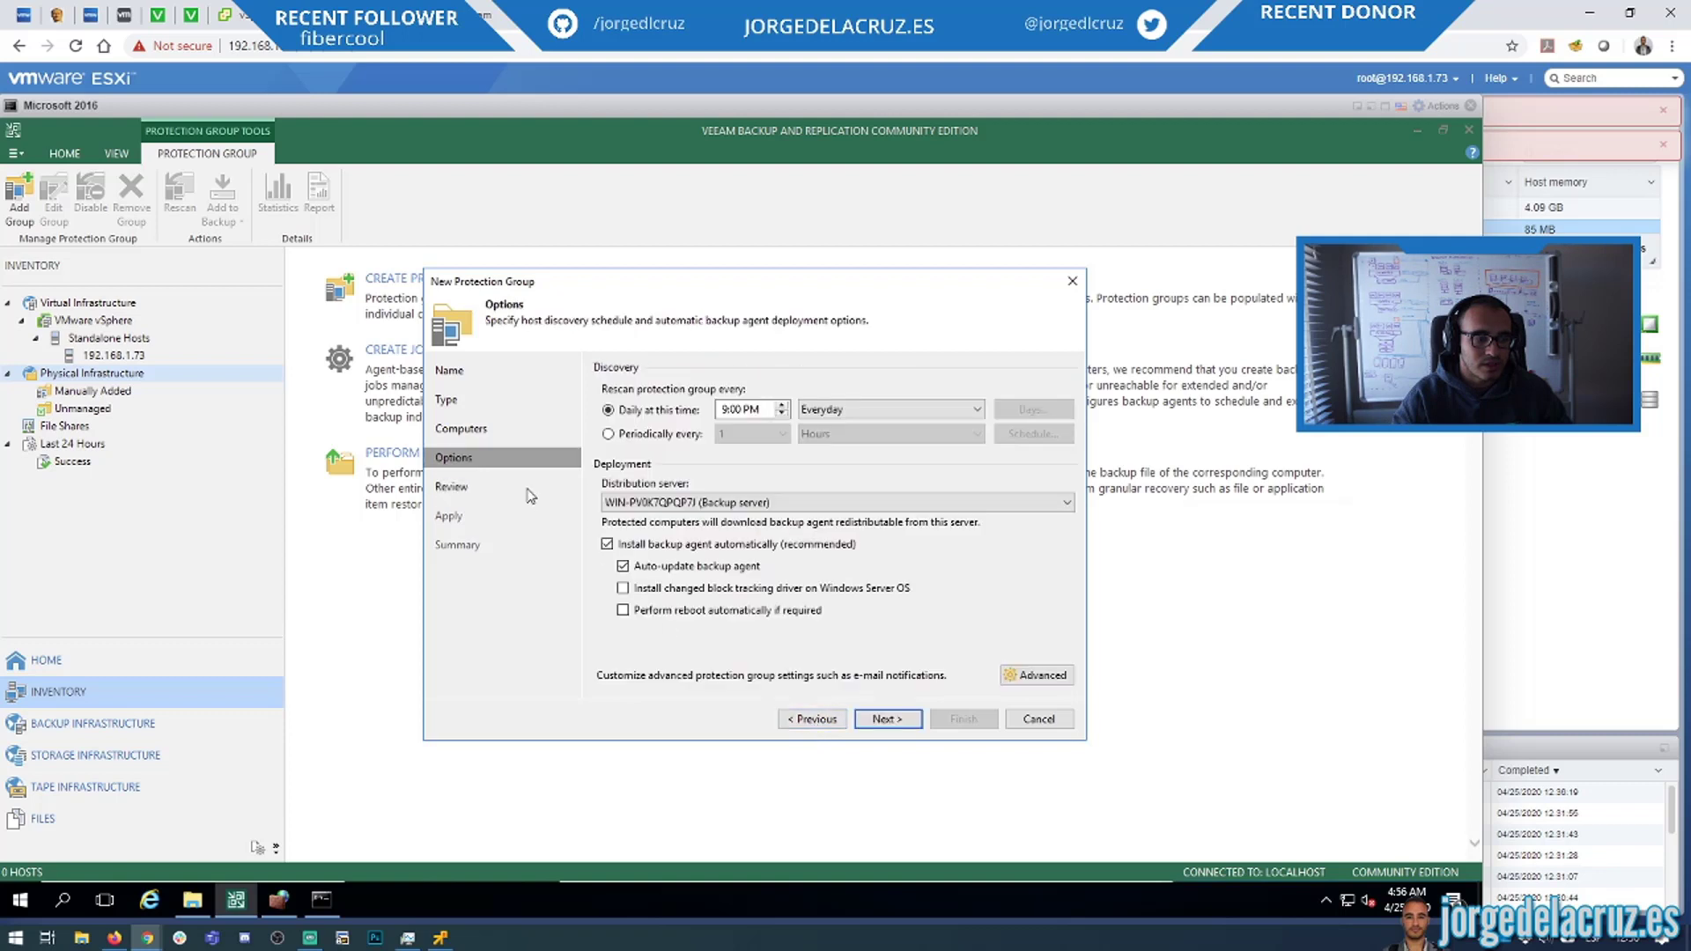
left_click(460, 429)
left_click(454, 459)
left_click(452, 488)
left_click(887, 720)
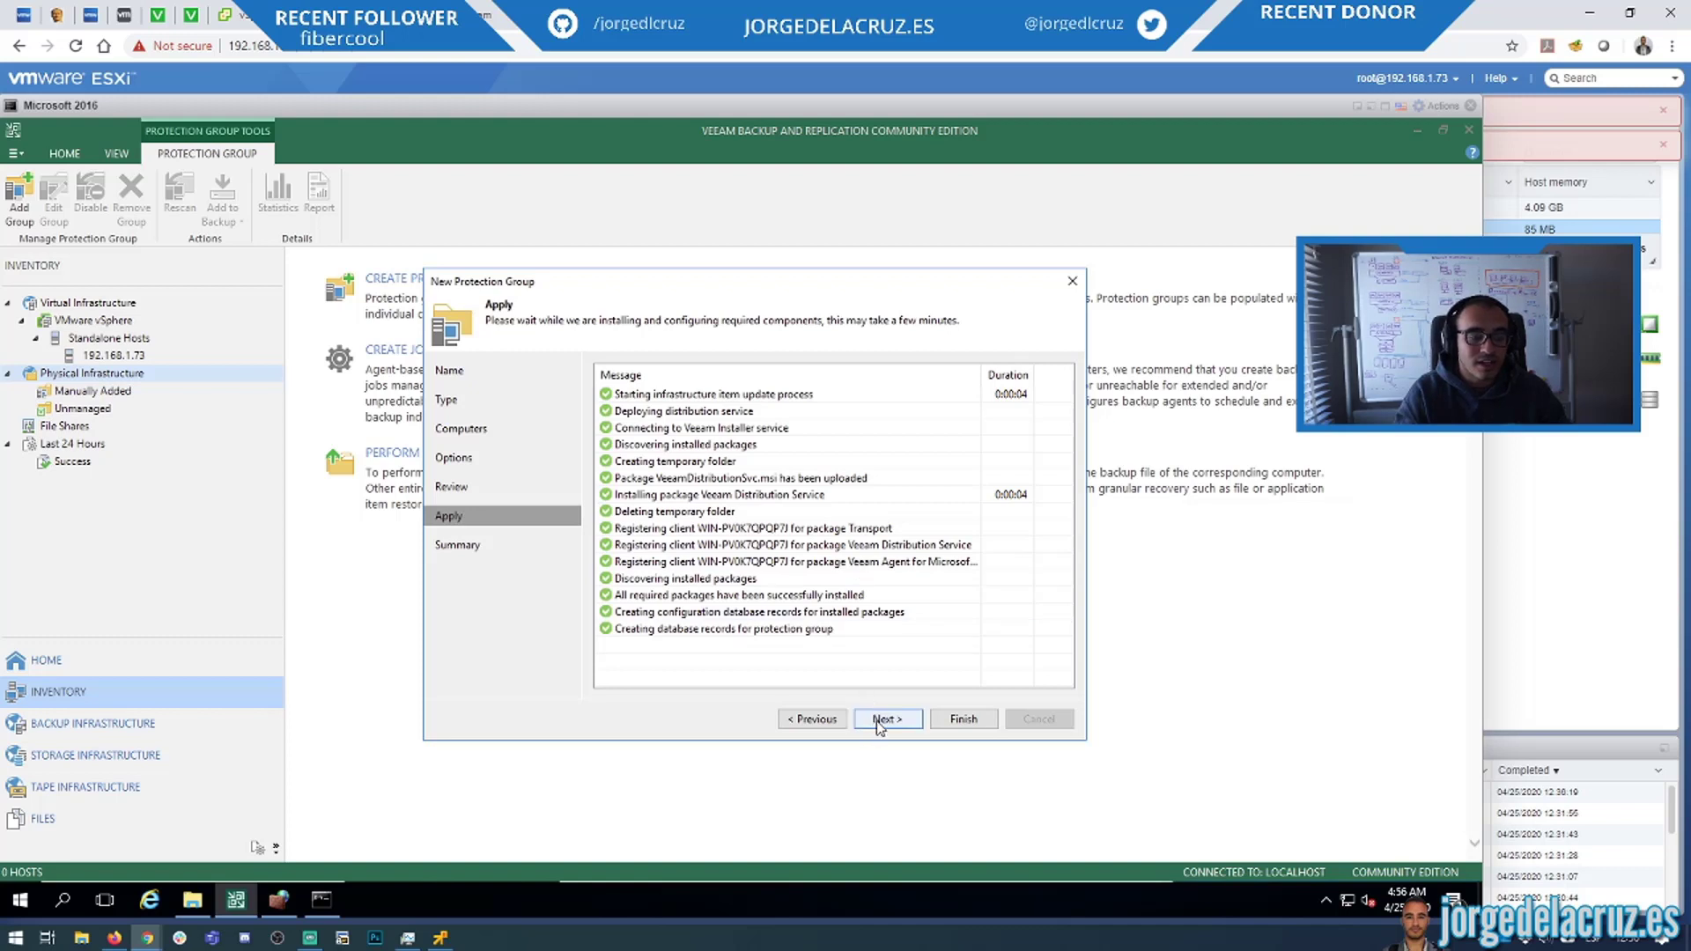
left_click(888, 719)
left_click(996, 719)
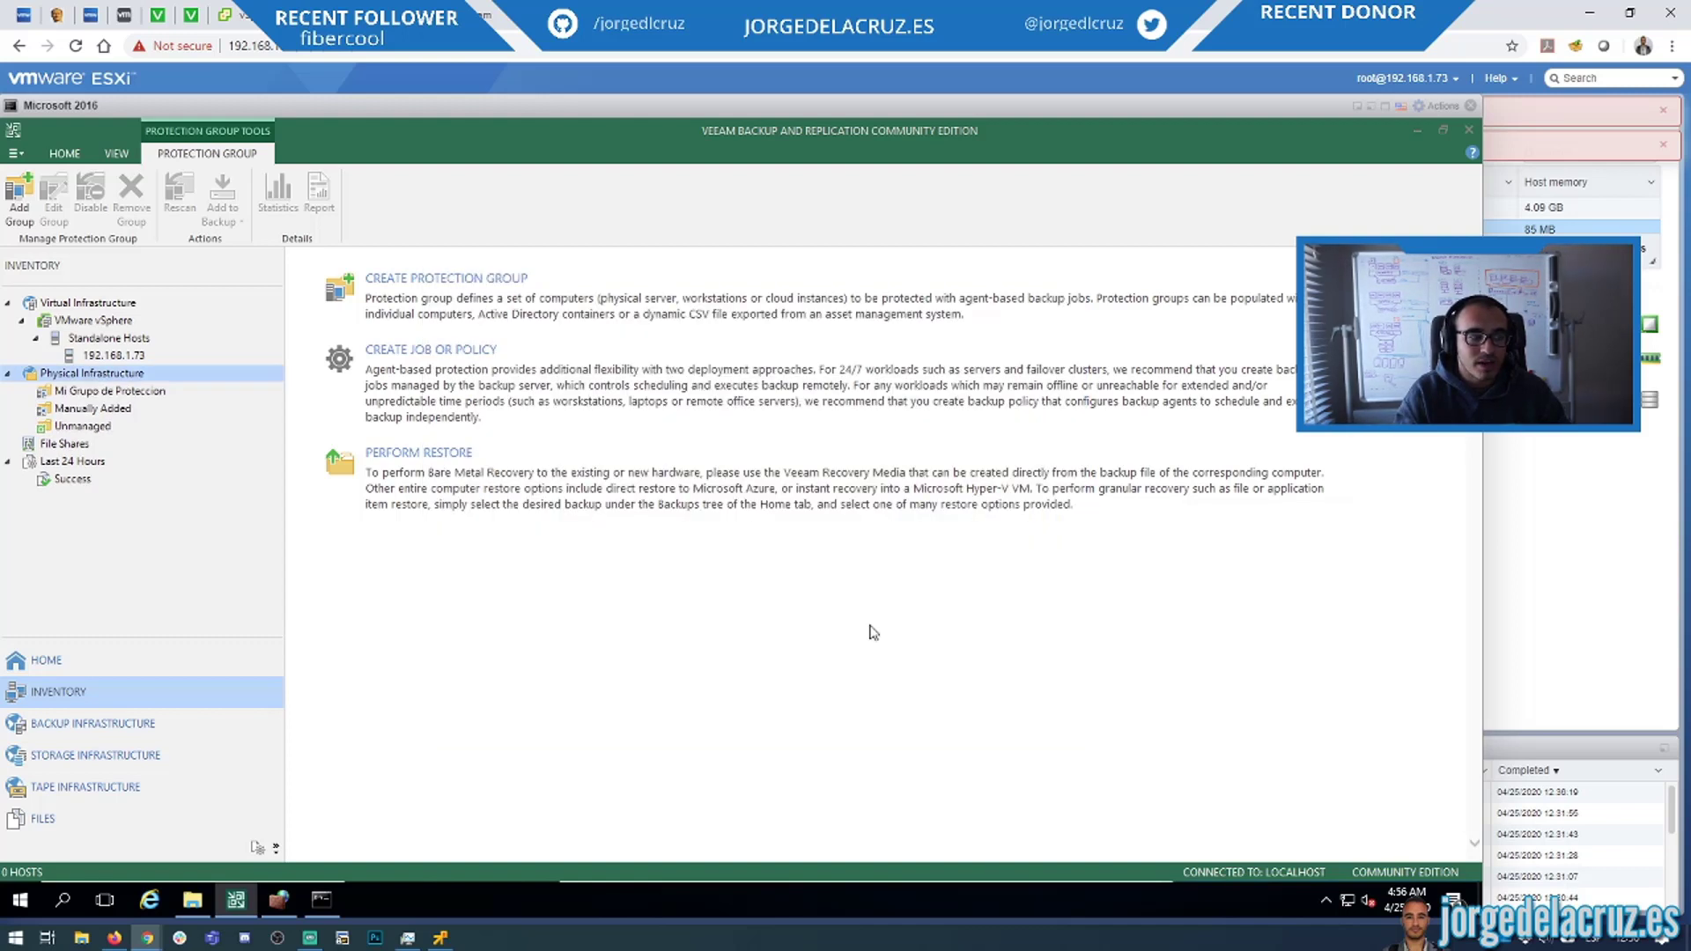
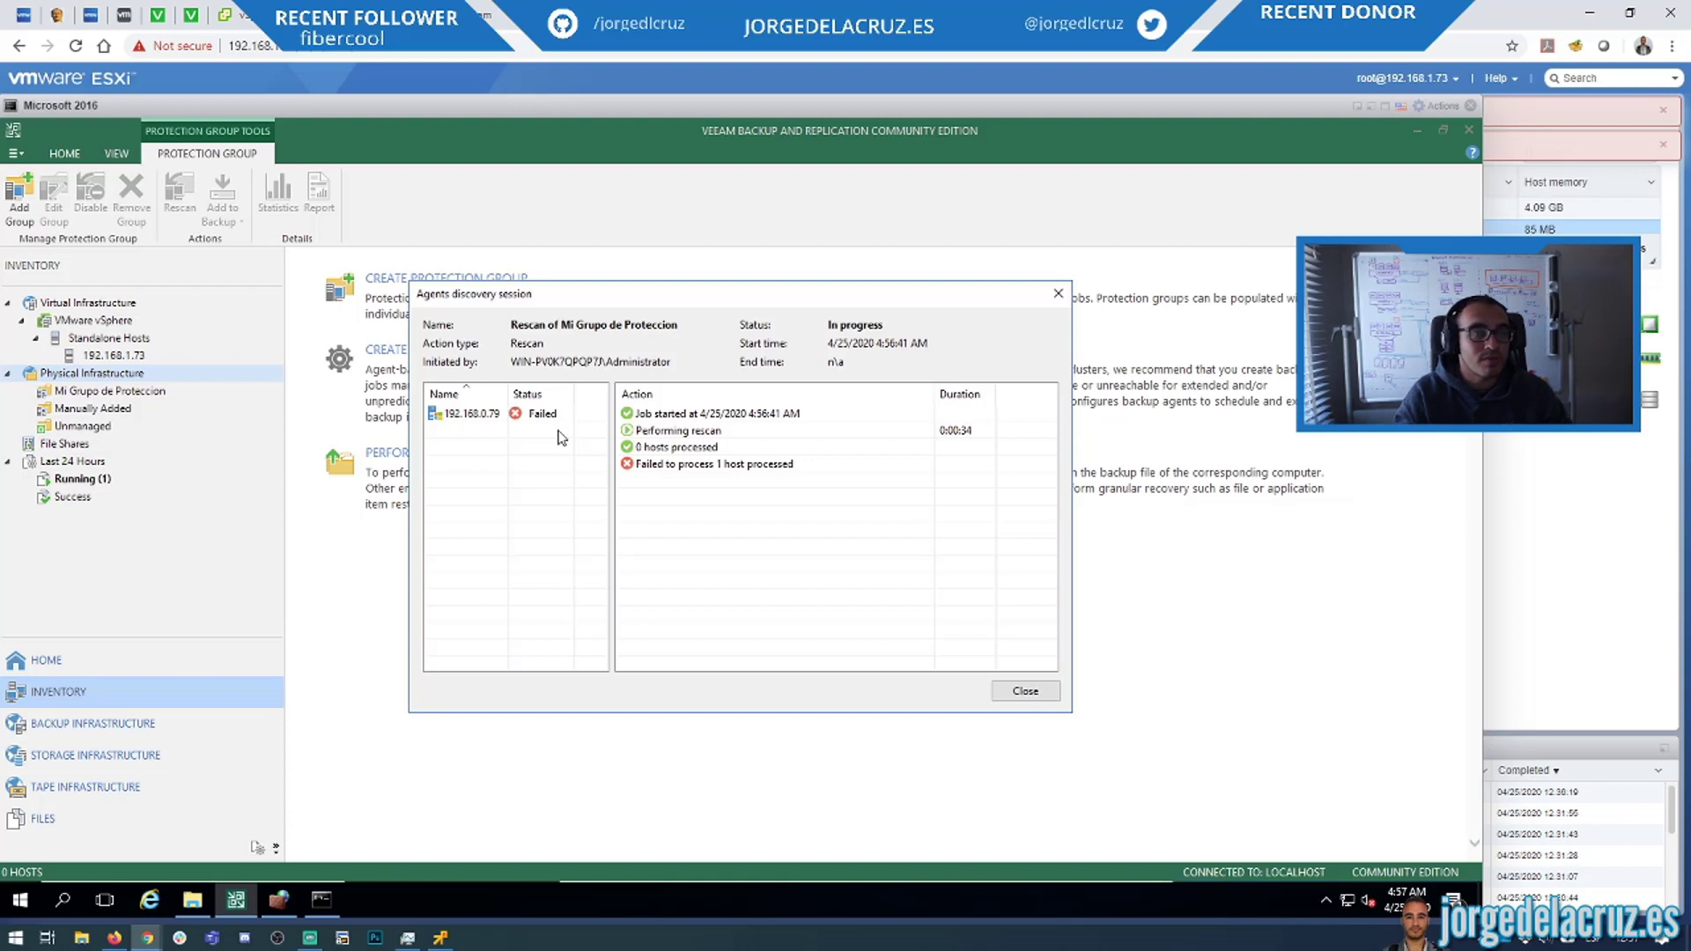
- Read the 'Unable to install backup agent' error for host 192.168.0.79, then close the report
left_click(546, 414)
left_click(749, 431)
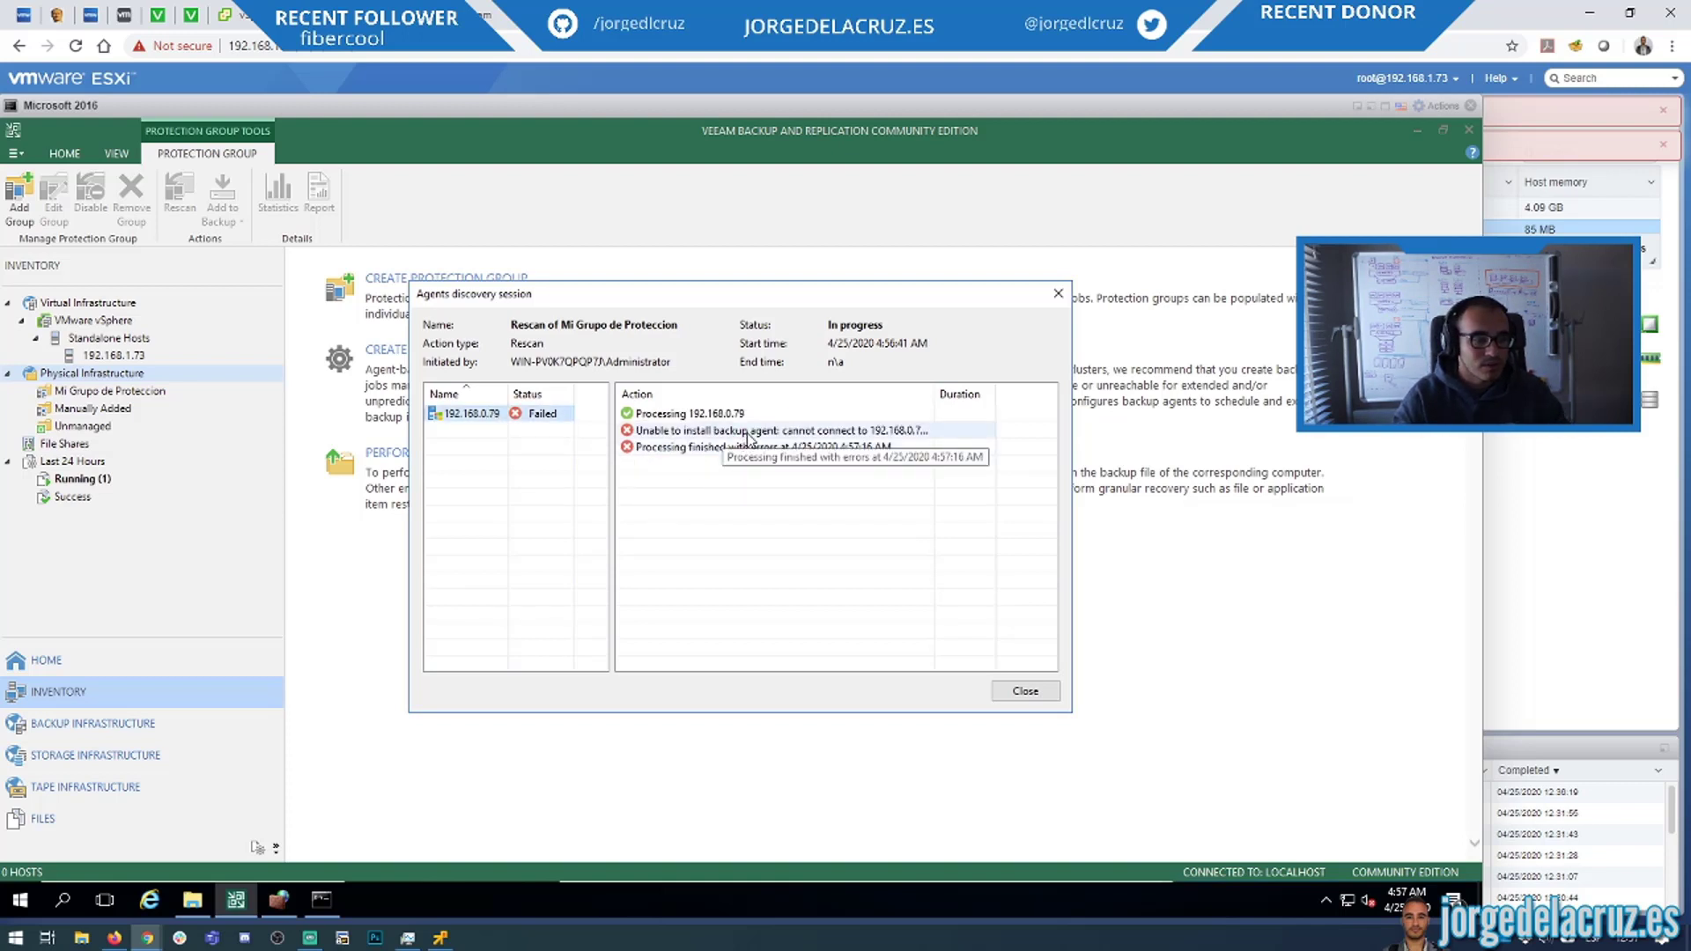
left_click_drag(938, 391, 1066, 394)
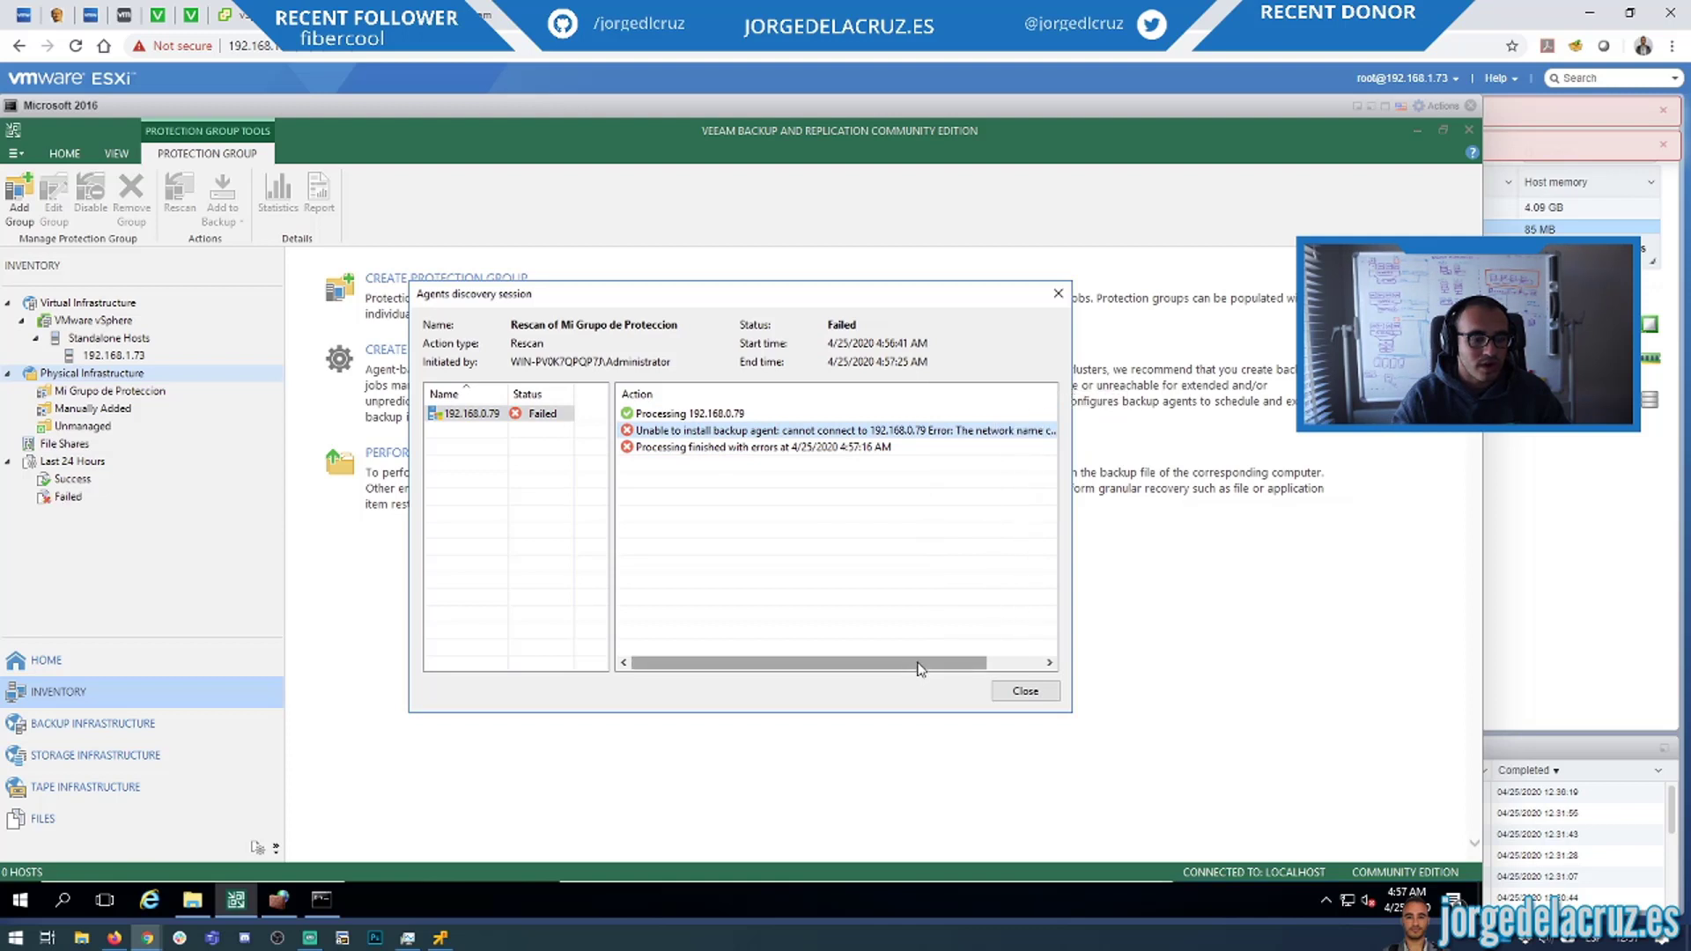
left_click_drag(919, 662, 974, 662)
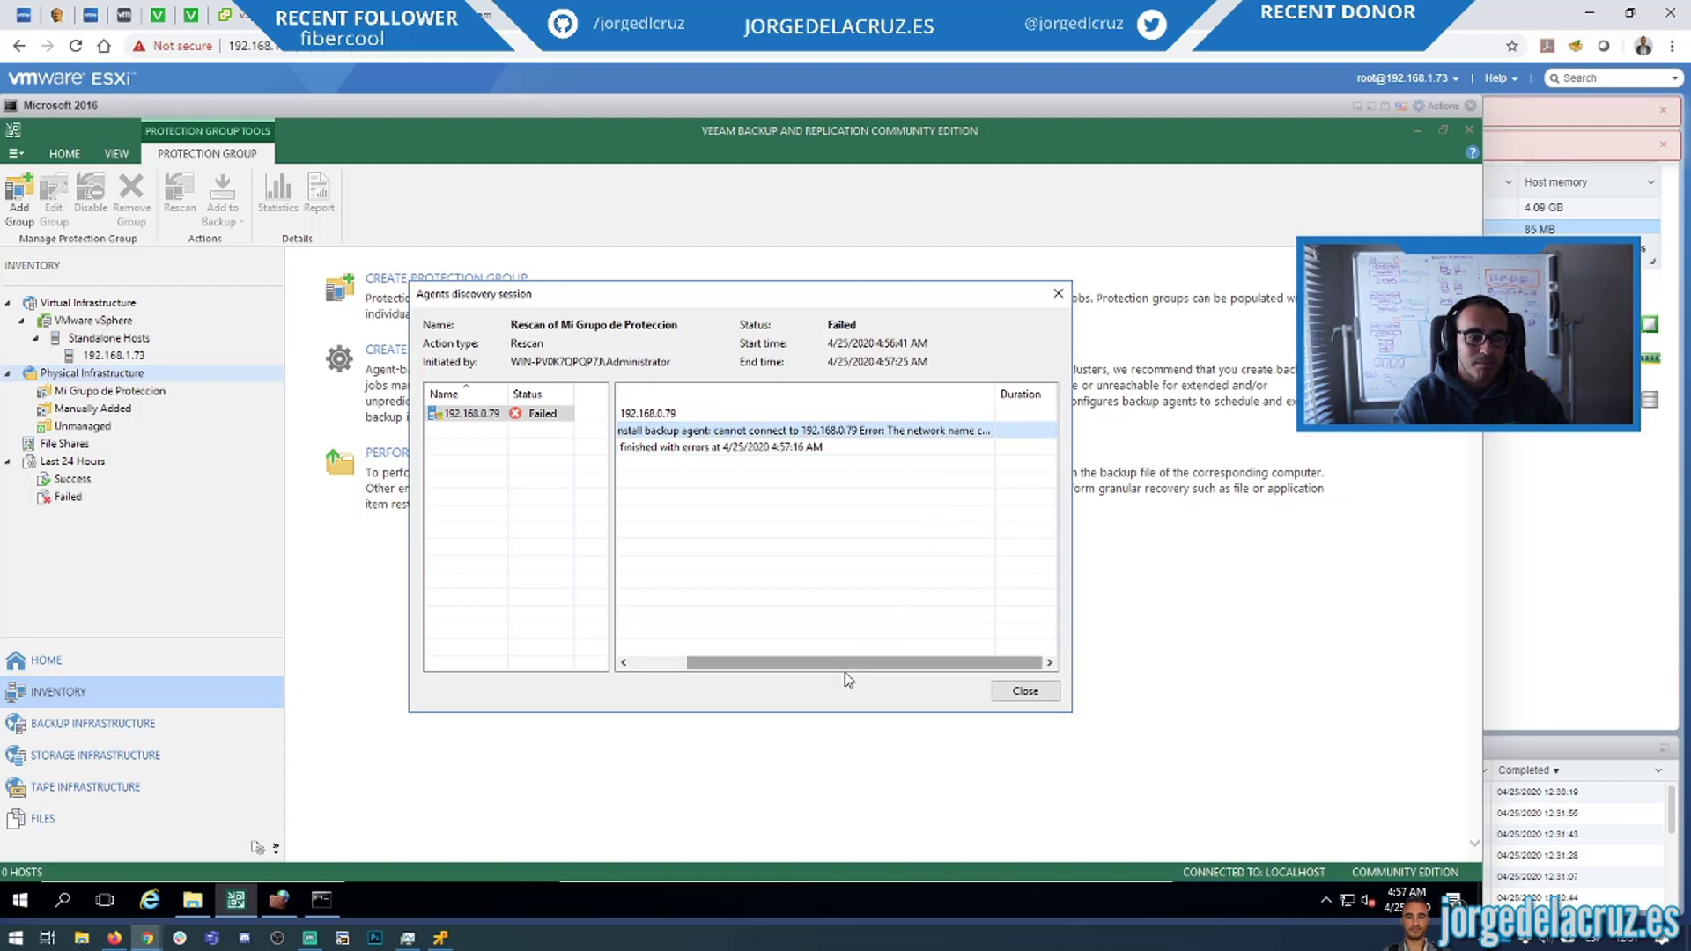
left_click_drag(836, 662, 736, 659)
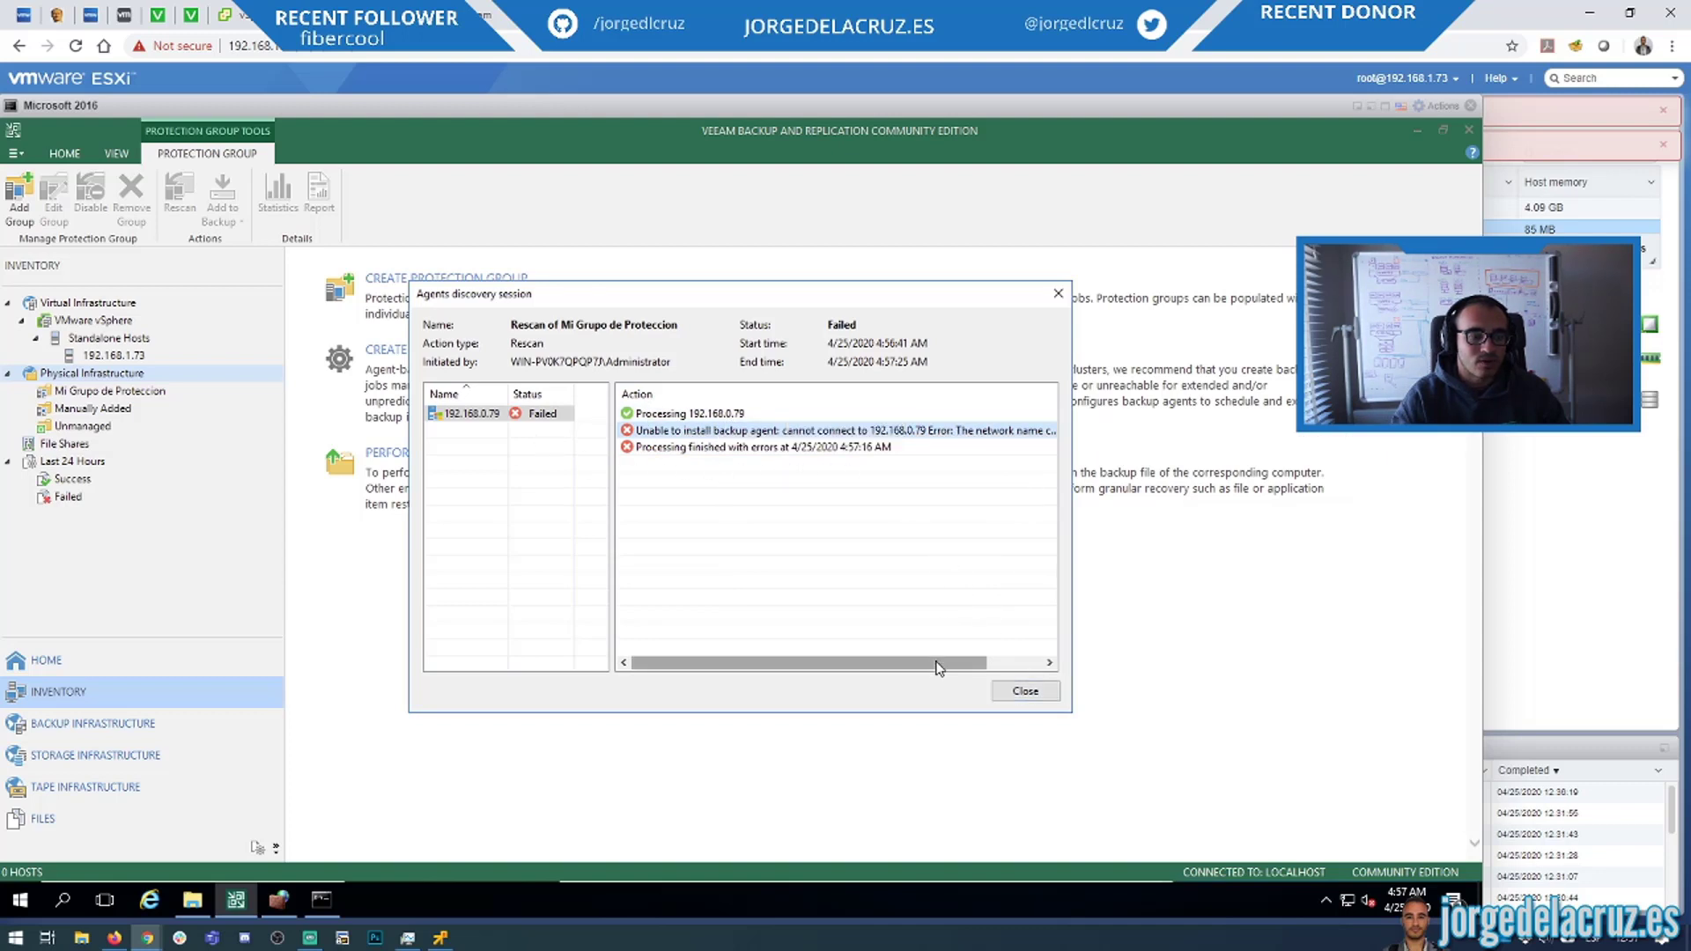
left_click_drag(939, 662, 848, 483)
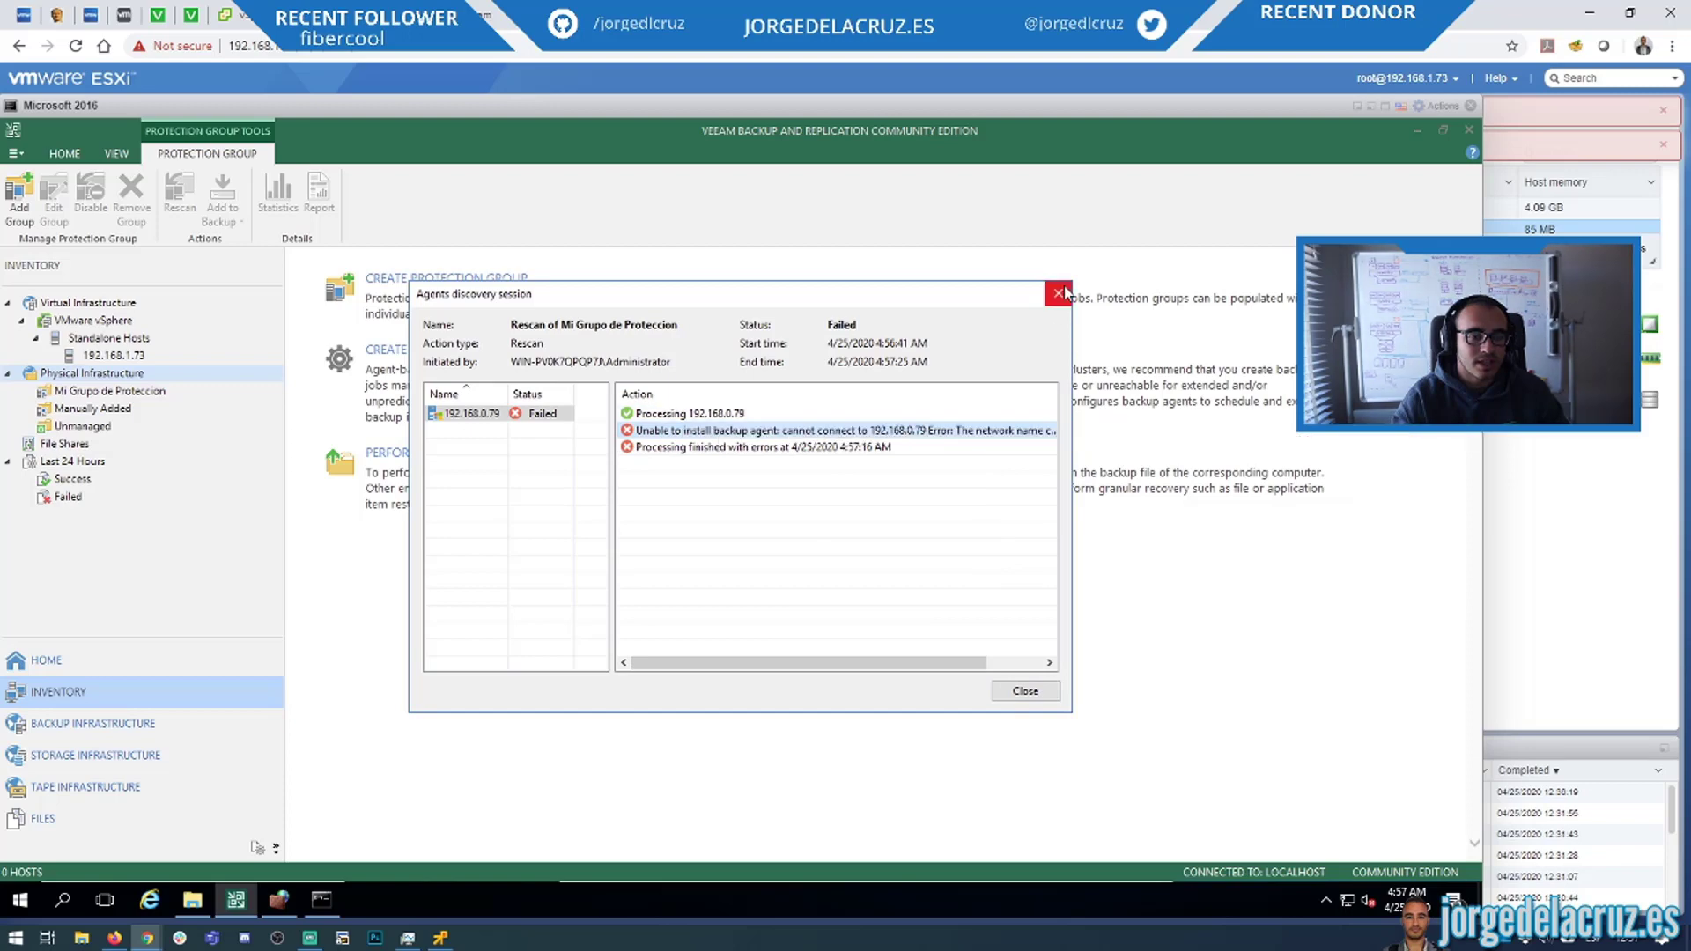
left_click(1058, 293)
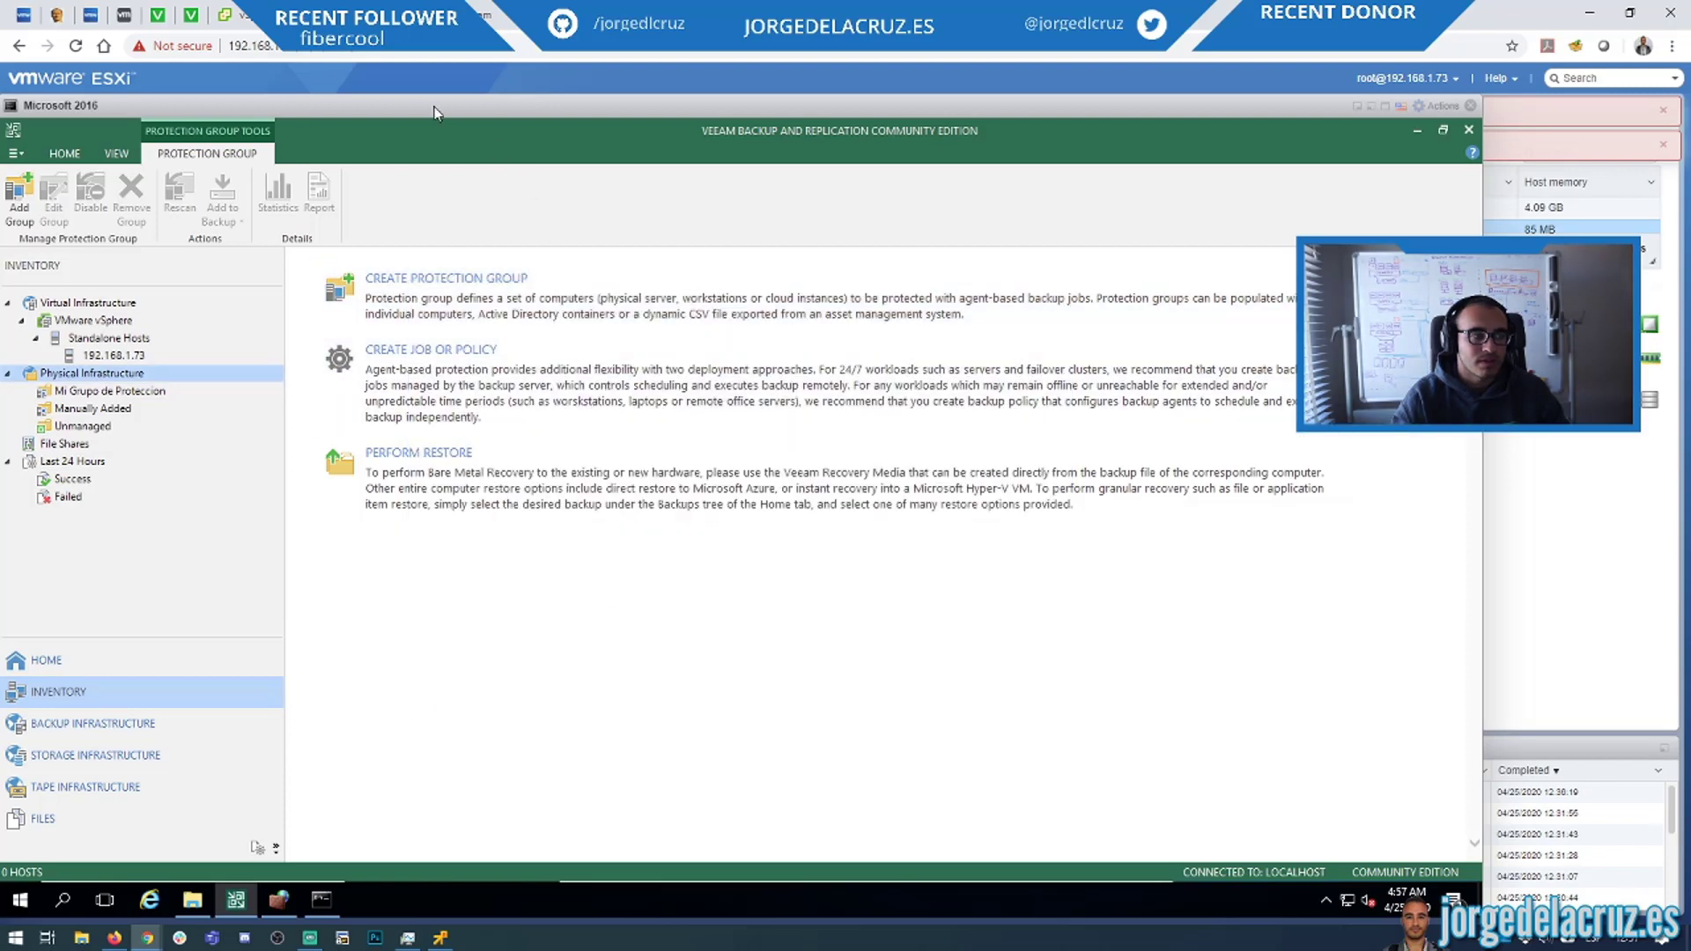
- In the Mi VM 2 console, open the IPv4 properties of the Ethernet0 adapter
left_click_drag(434, 113, 918, 90)
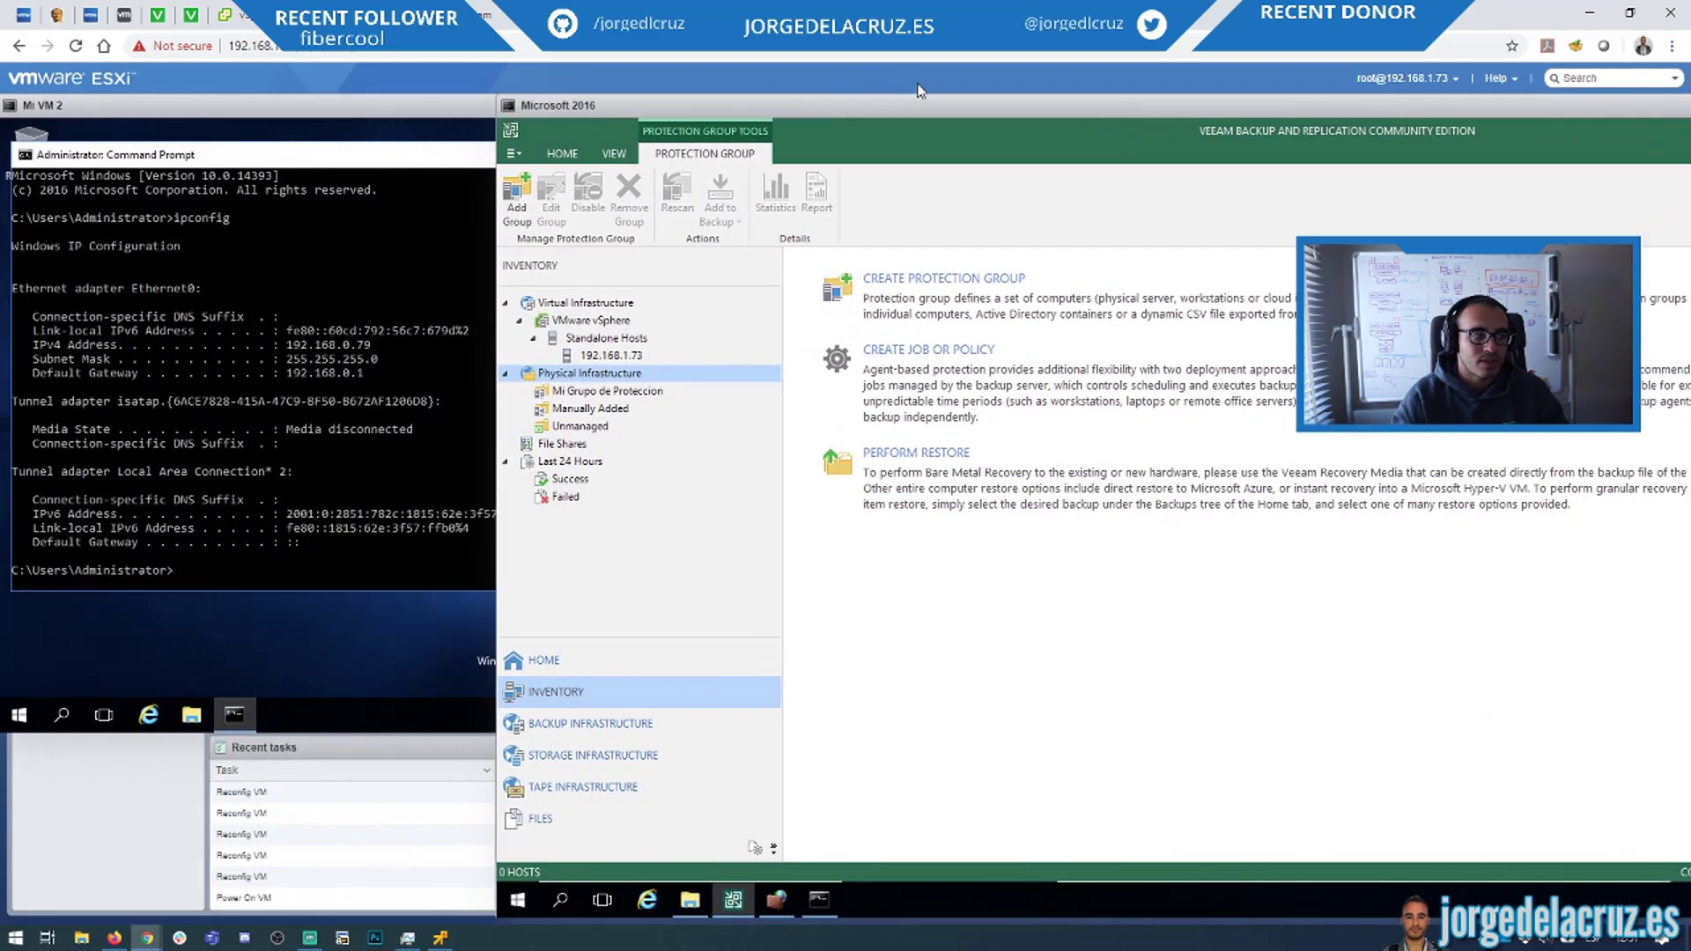
left_click(376, 120)
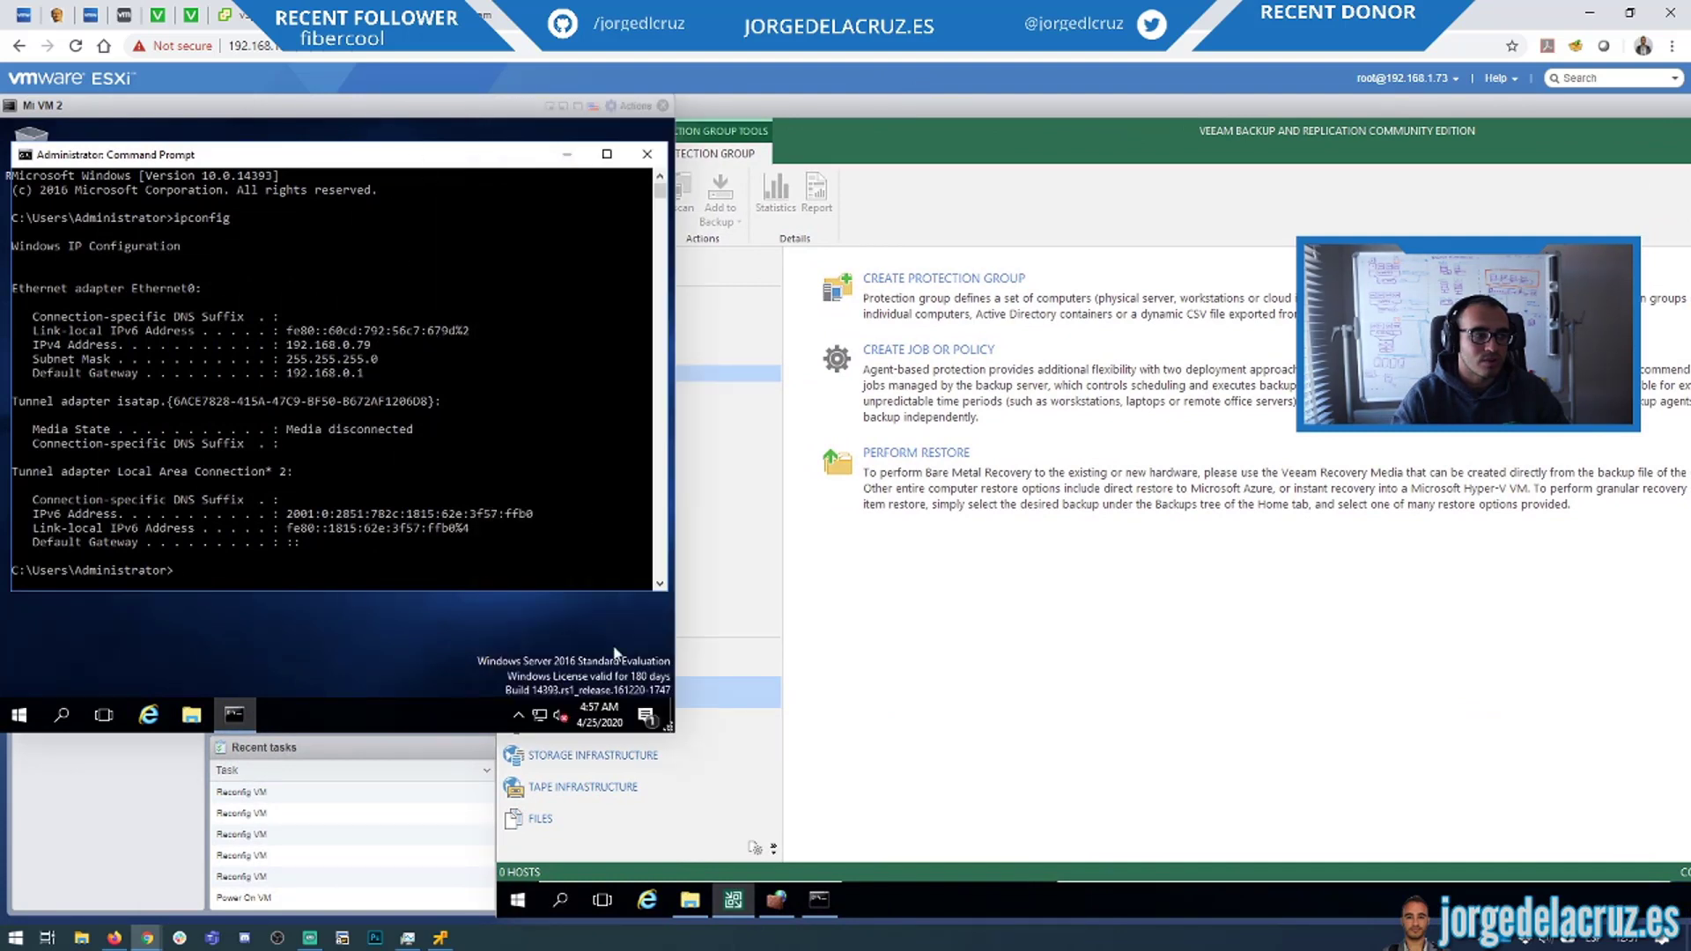
right_click(540, 714)
left_click(521, 710)
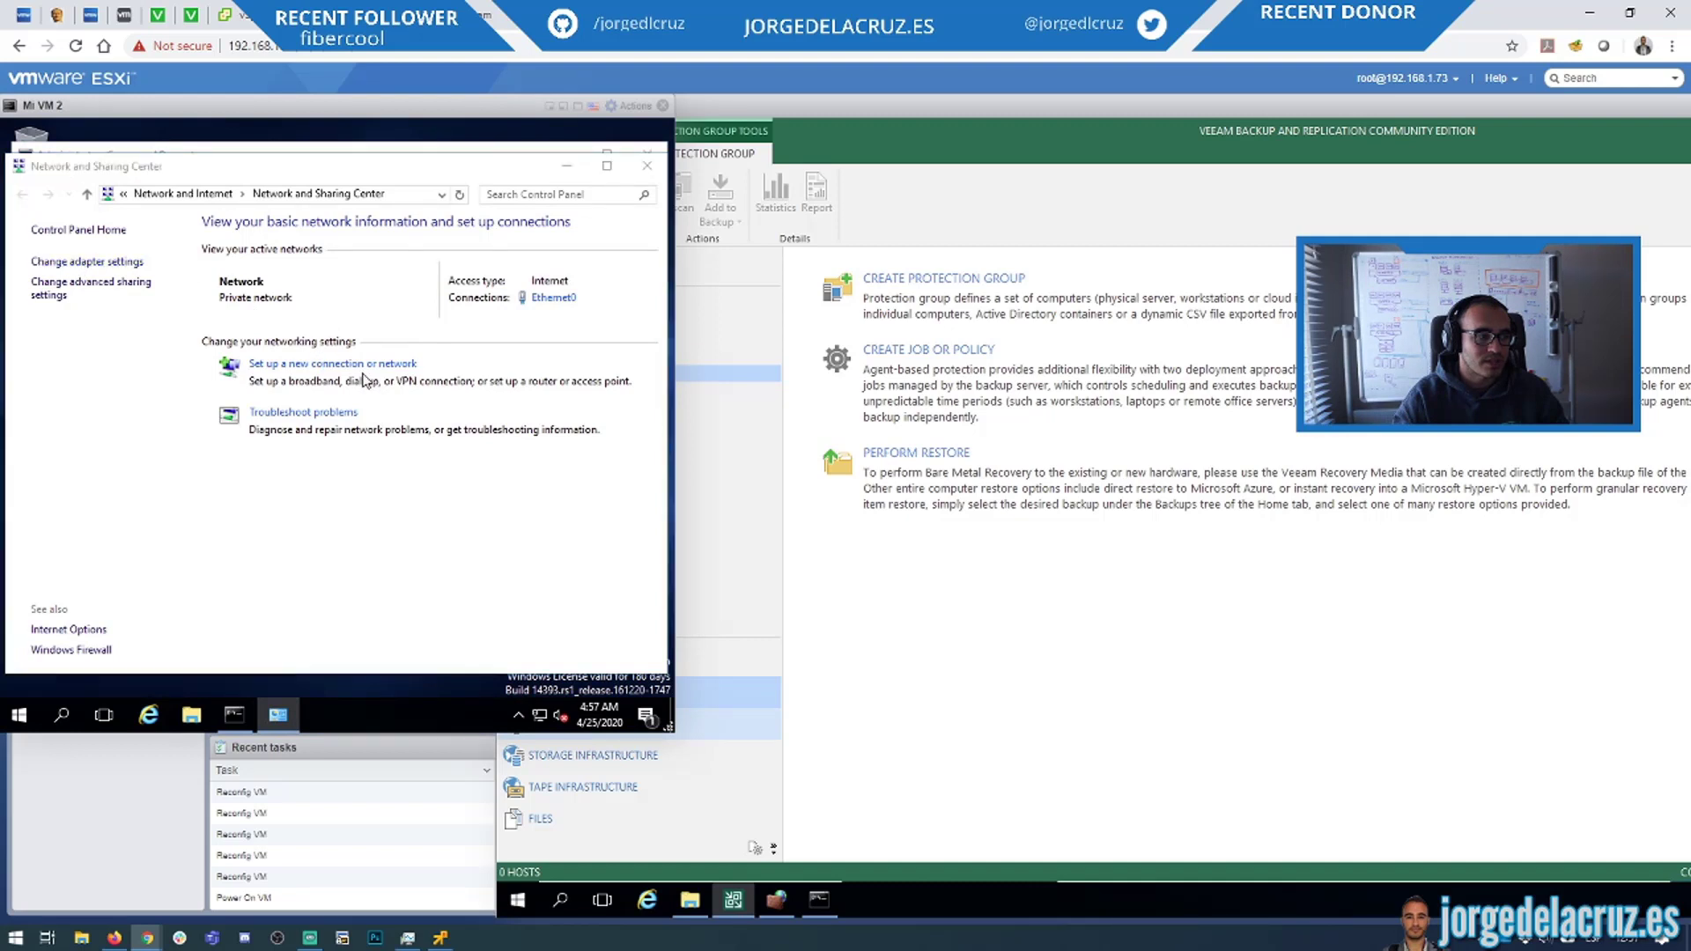
left_click(86, 261)
right_click(91, 273)
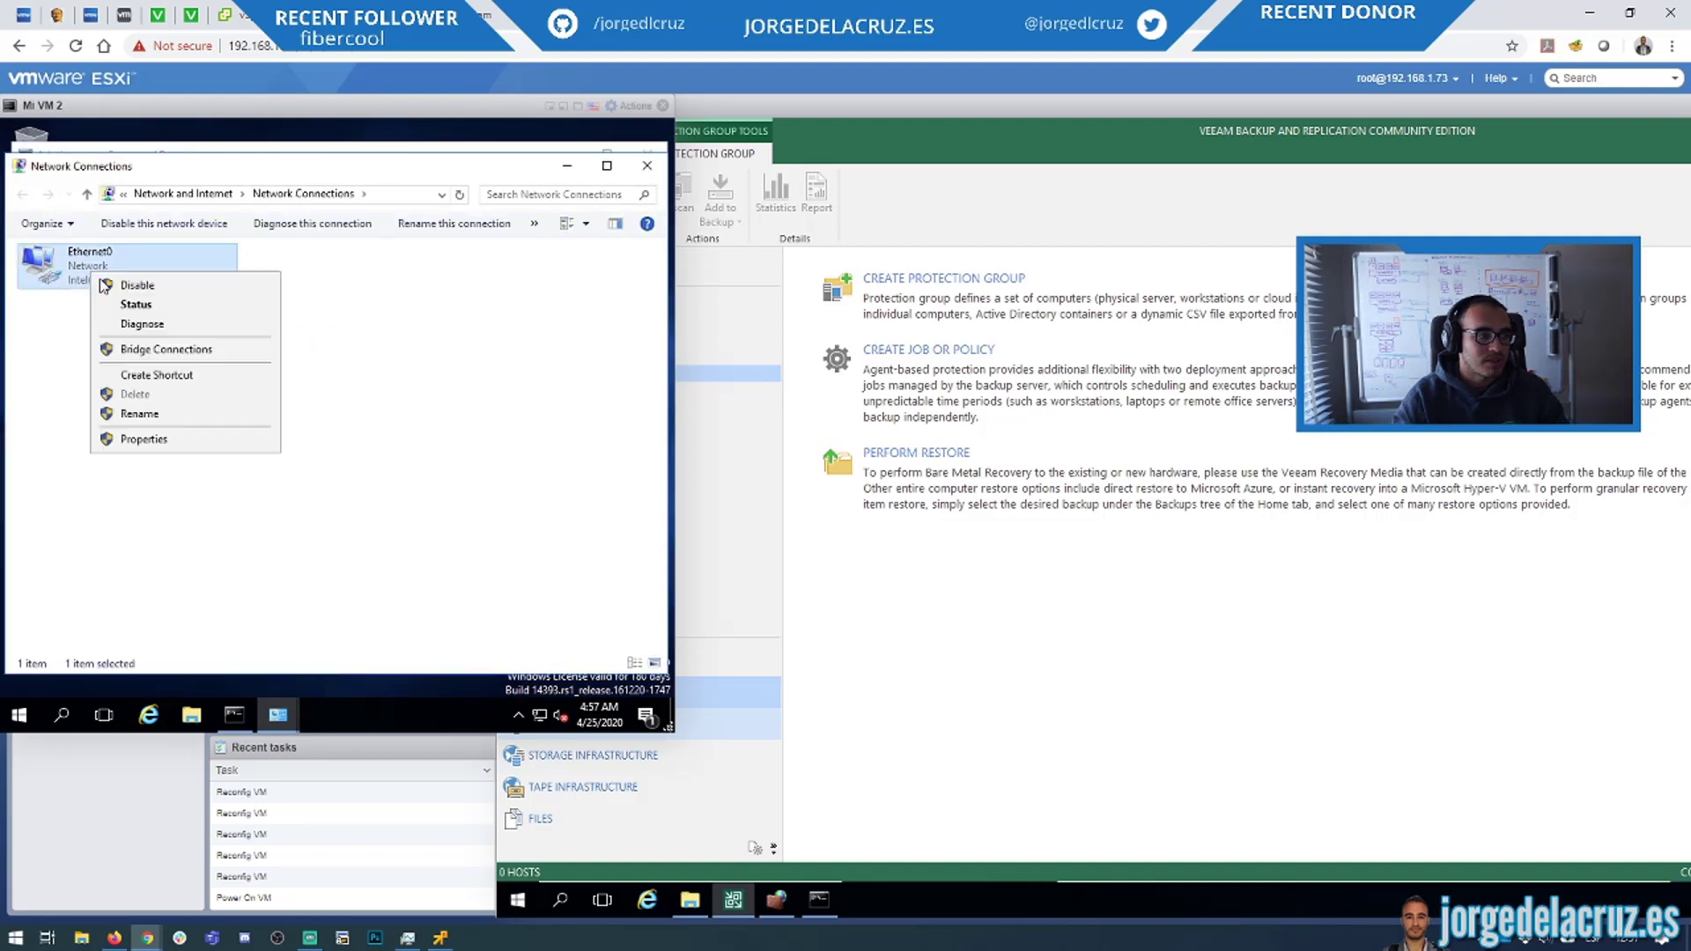
left_click(161, 441)
left_click(166, 431)
left_click(282, 507)
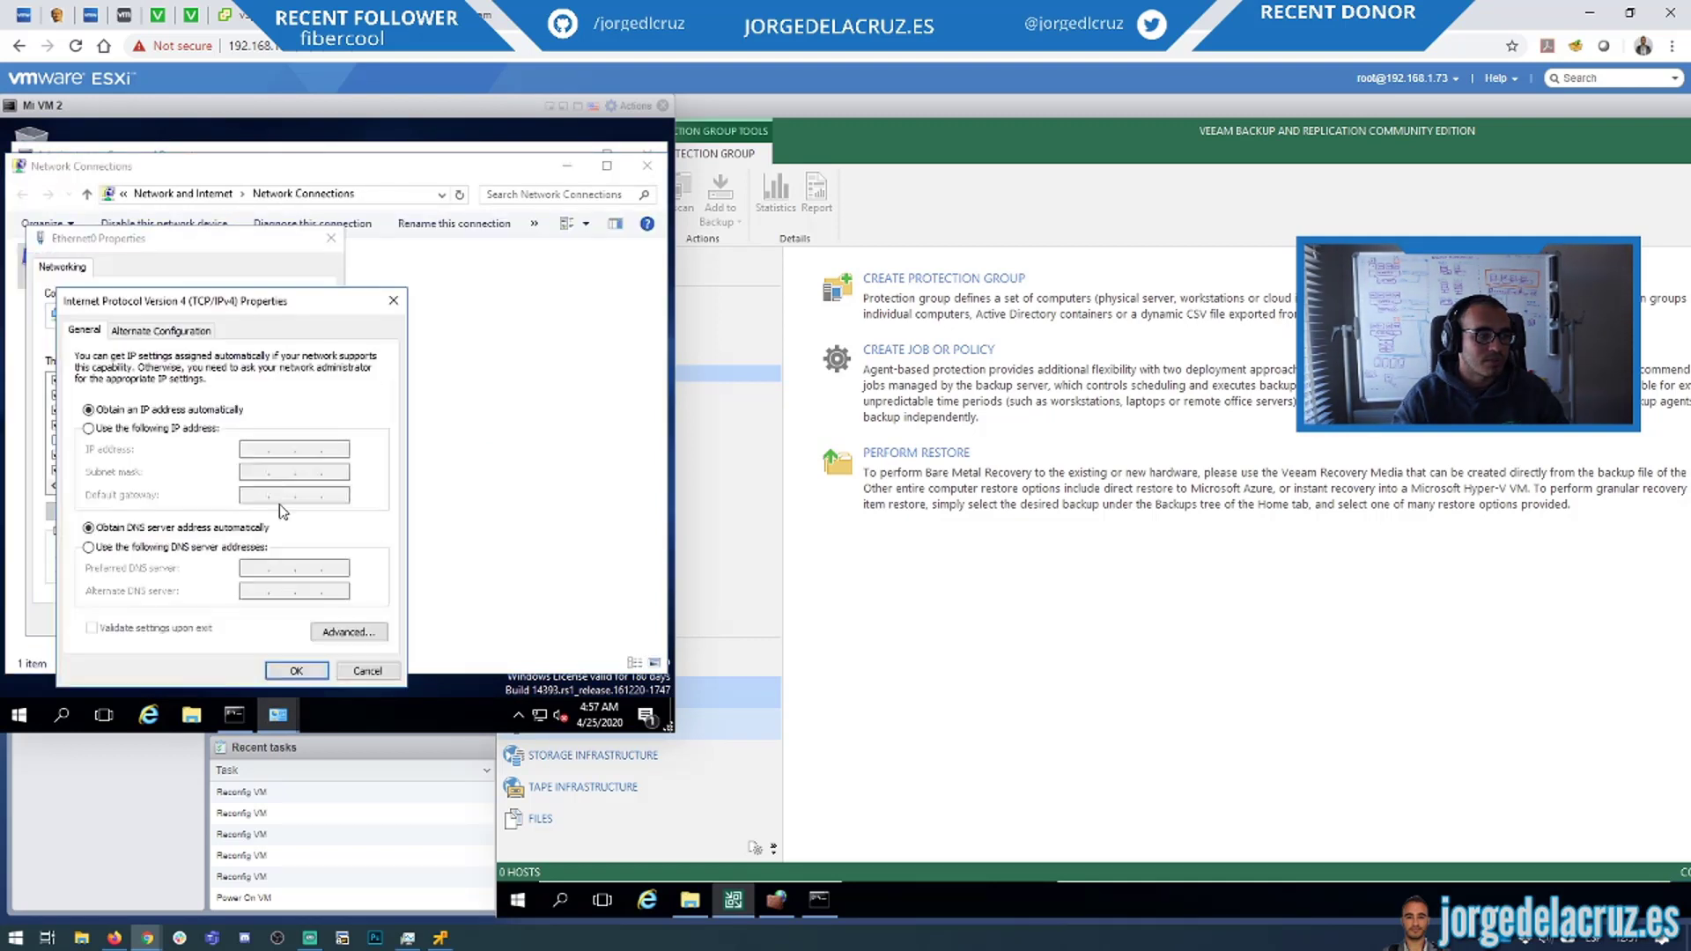
- Set static IP 192.168.1.75, mask 255.255.255.0, gateway 192.168.1.1, DNS 1.1.1.1 and 8.8.8.8
left_click(88, 428)
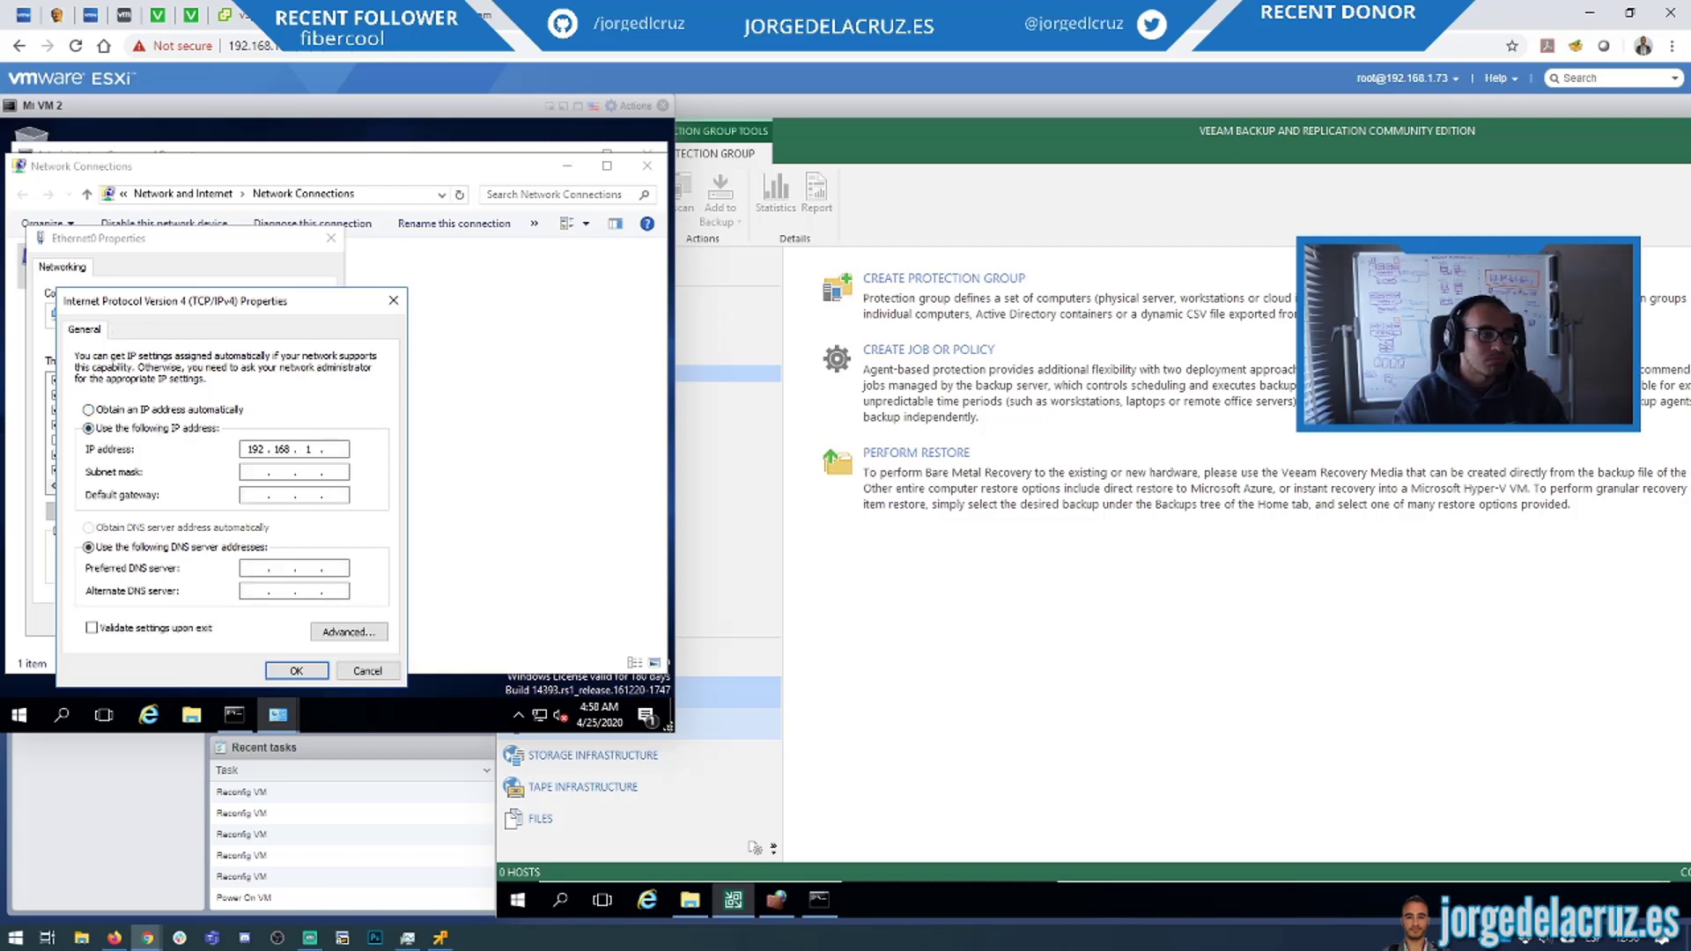
left_click(485, 13)
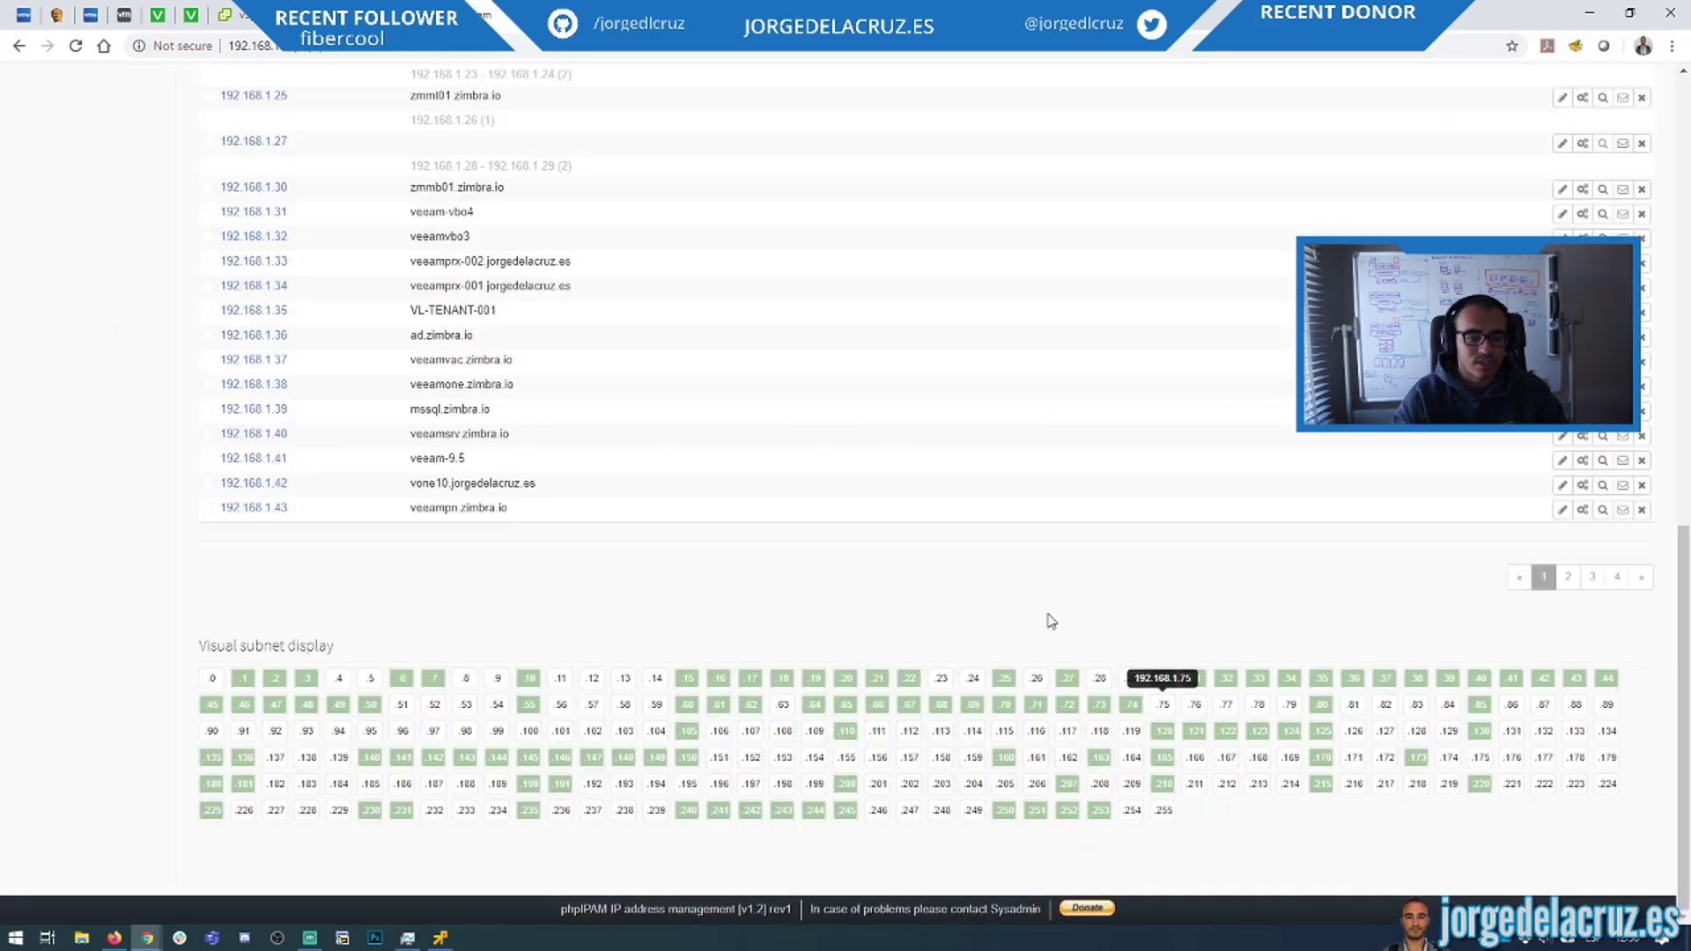
left_click(196, 15)
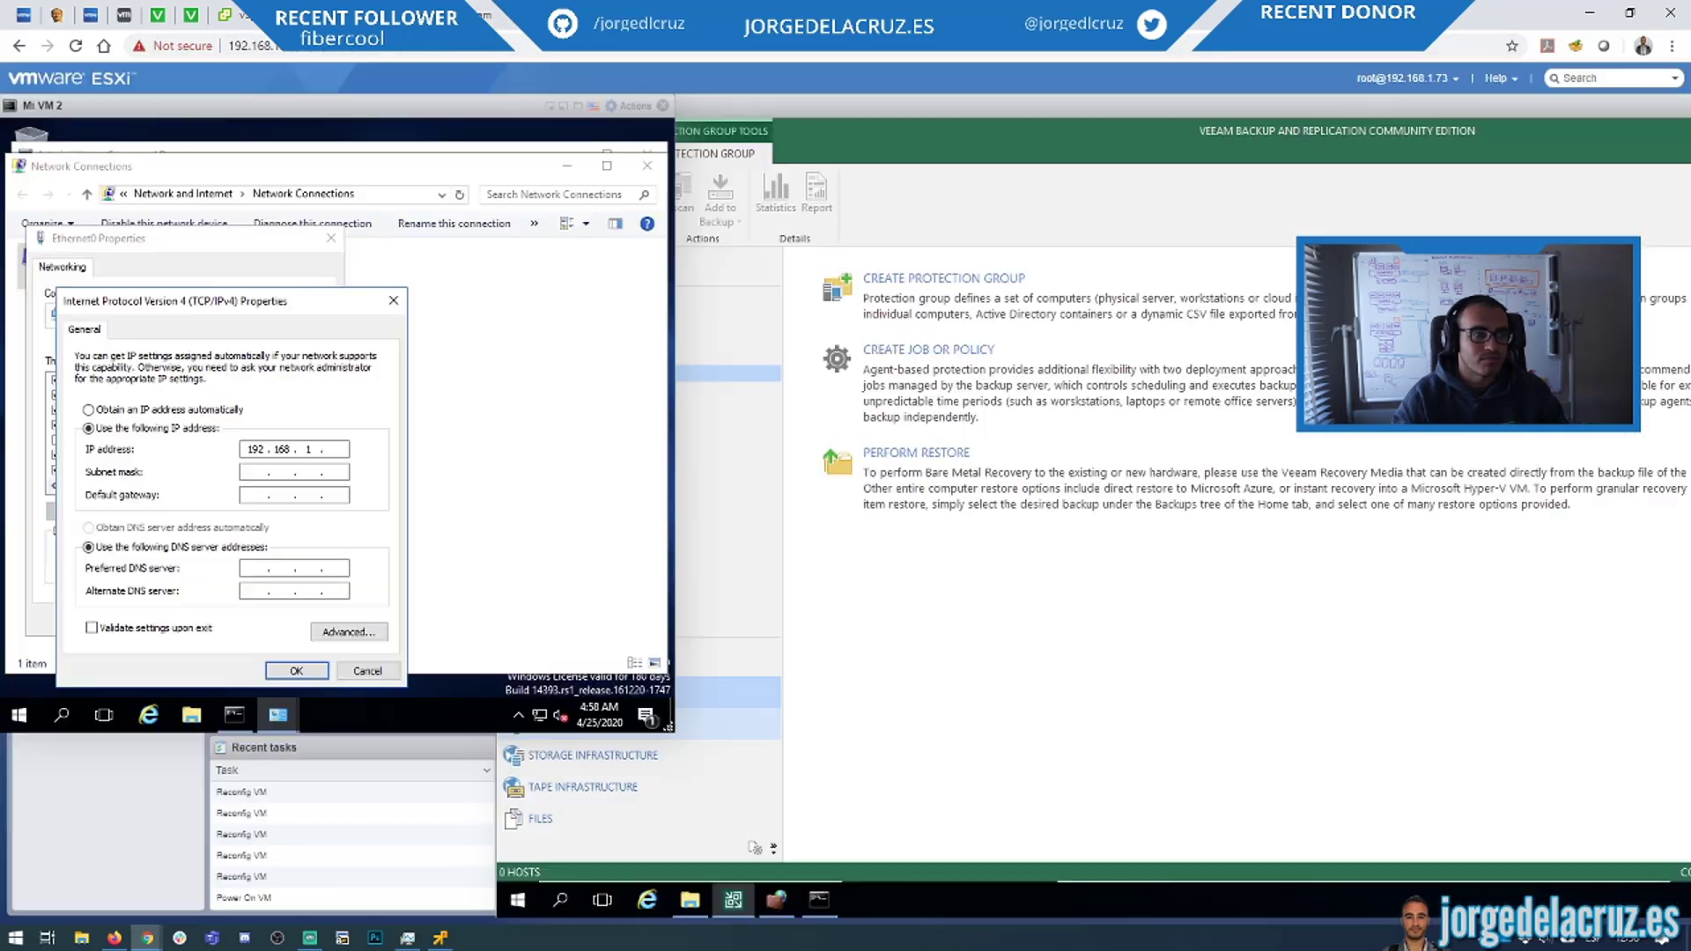
left_click(266, 479)
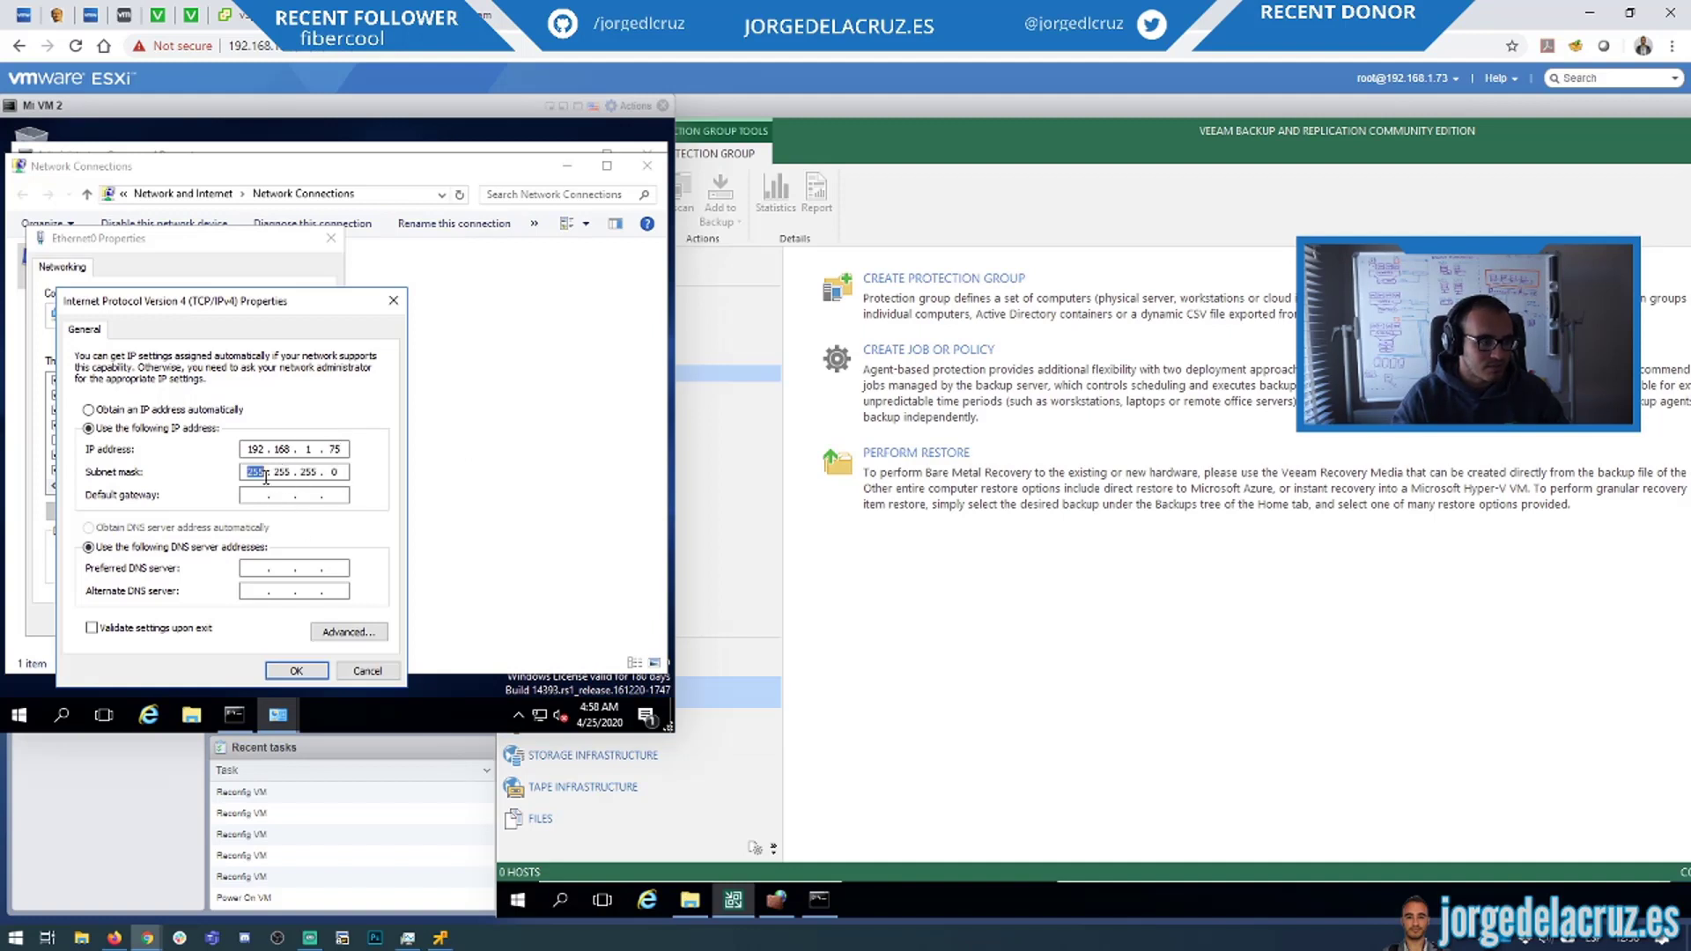
left_click(259, 496)
type("192.168.1.1")
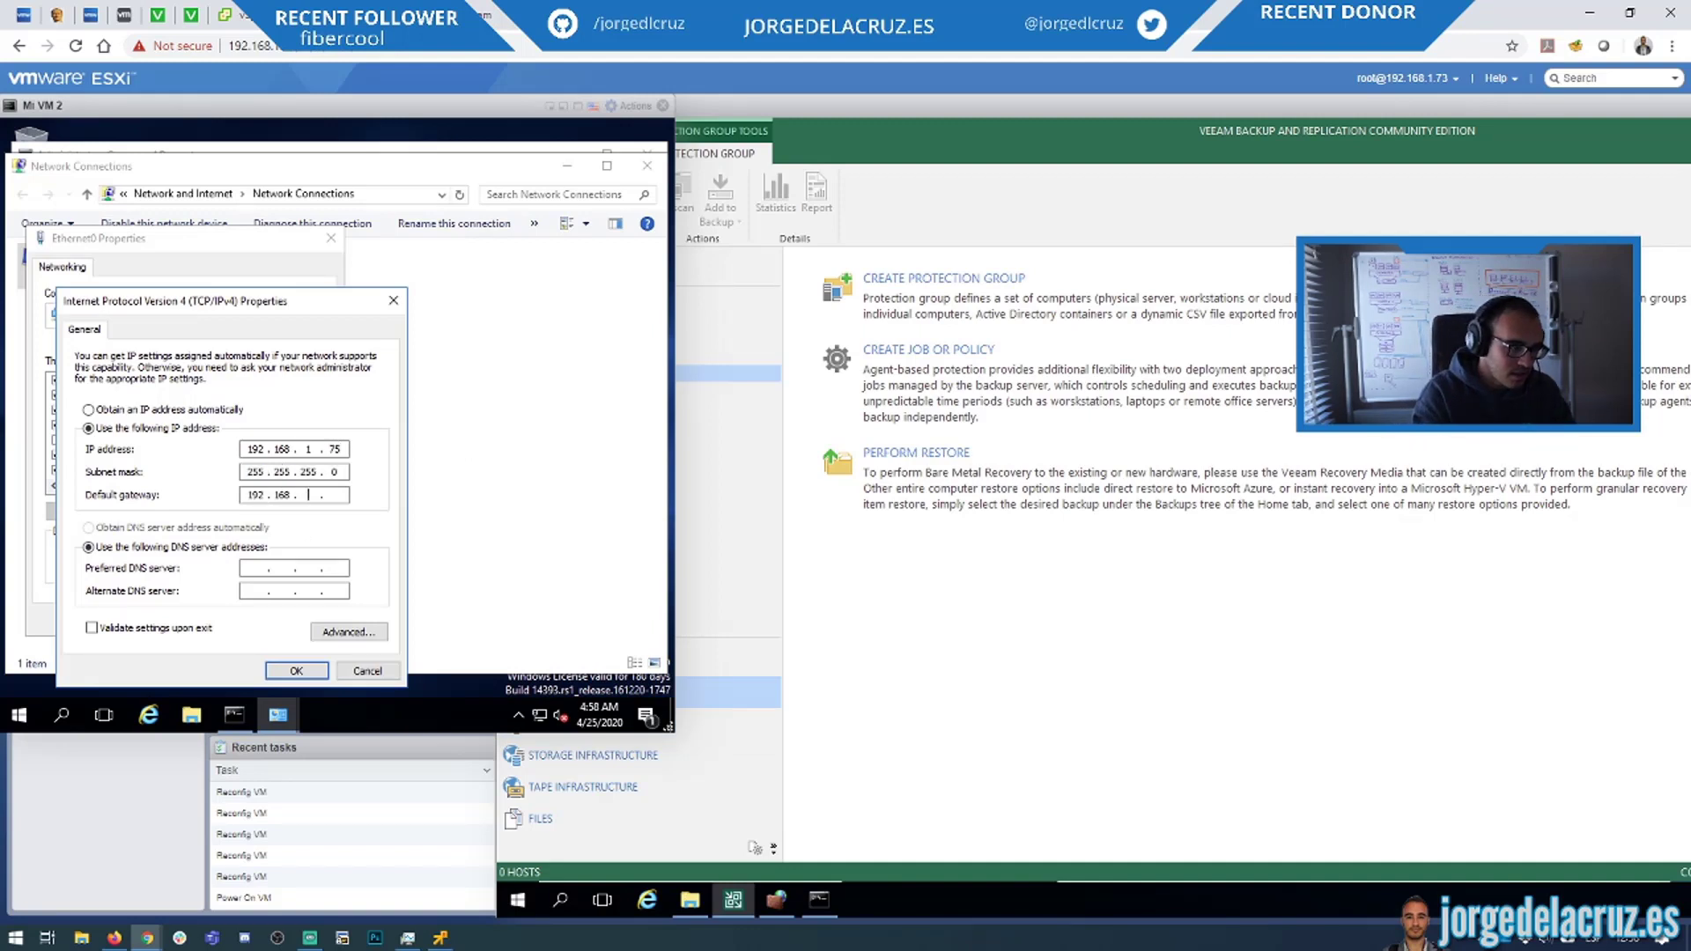
key("Tab")
key("Tab")
type("1.1.1")
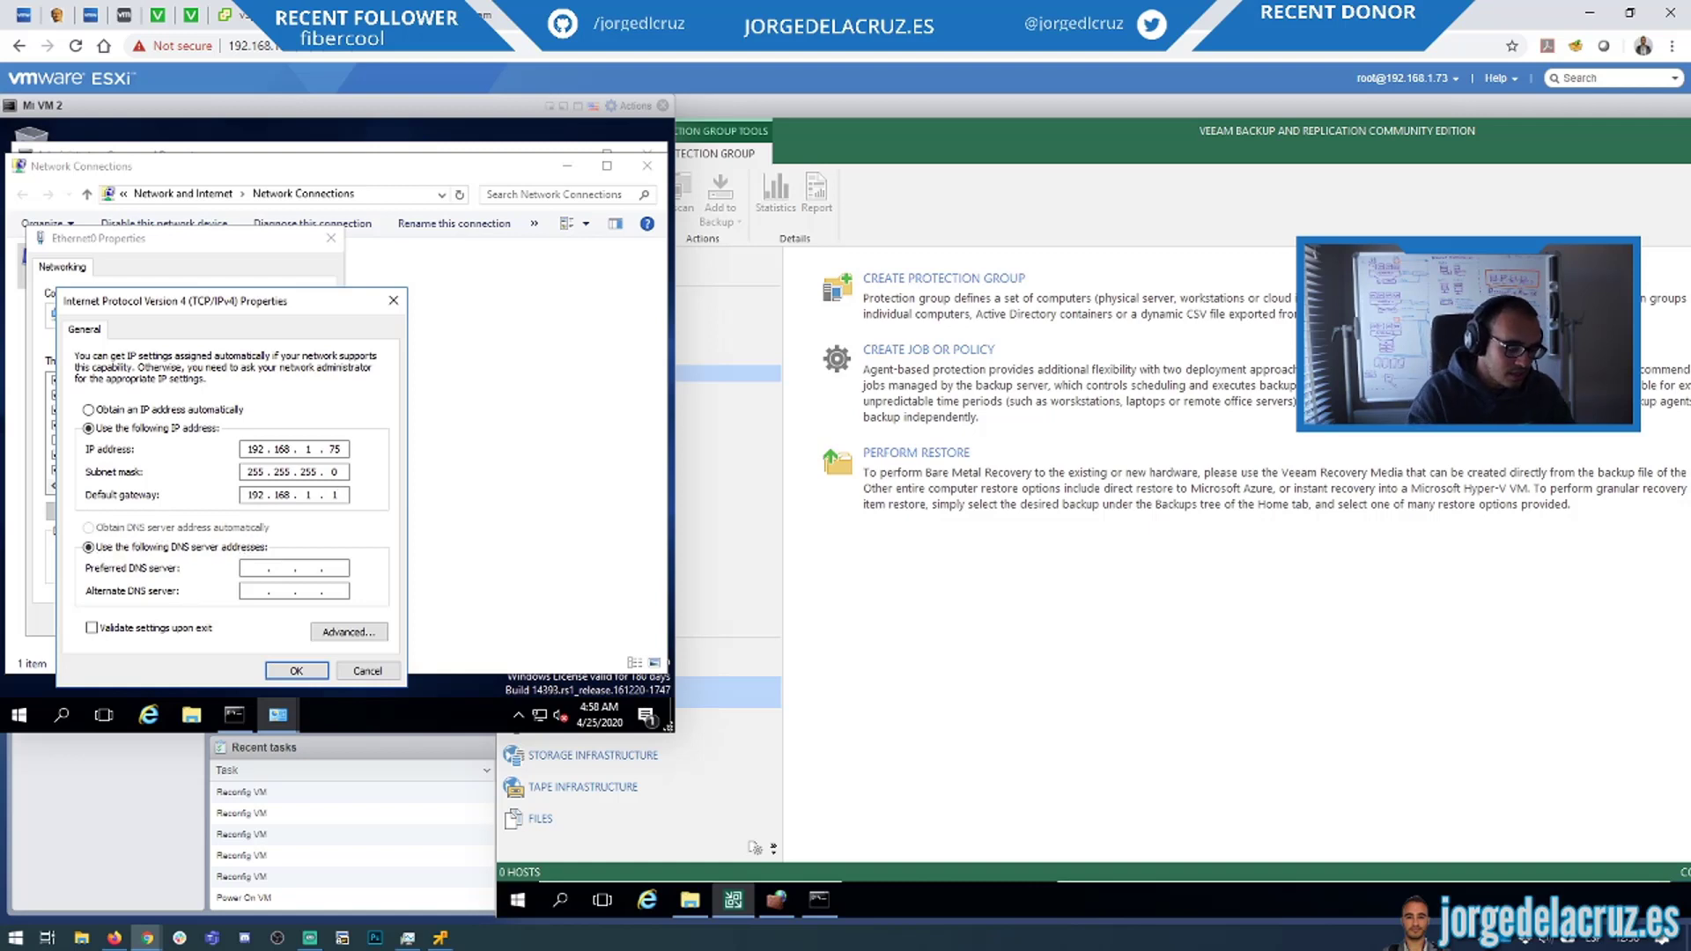
type("1.1")
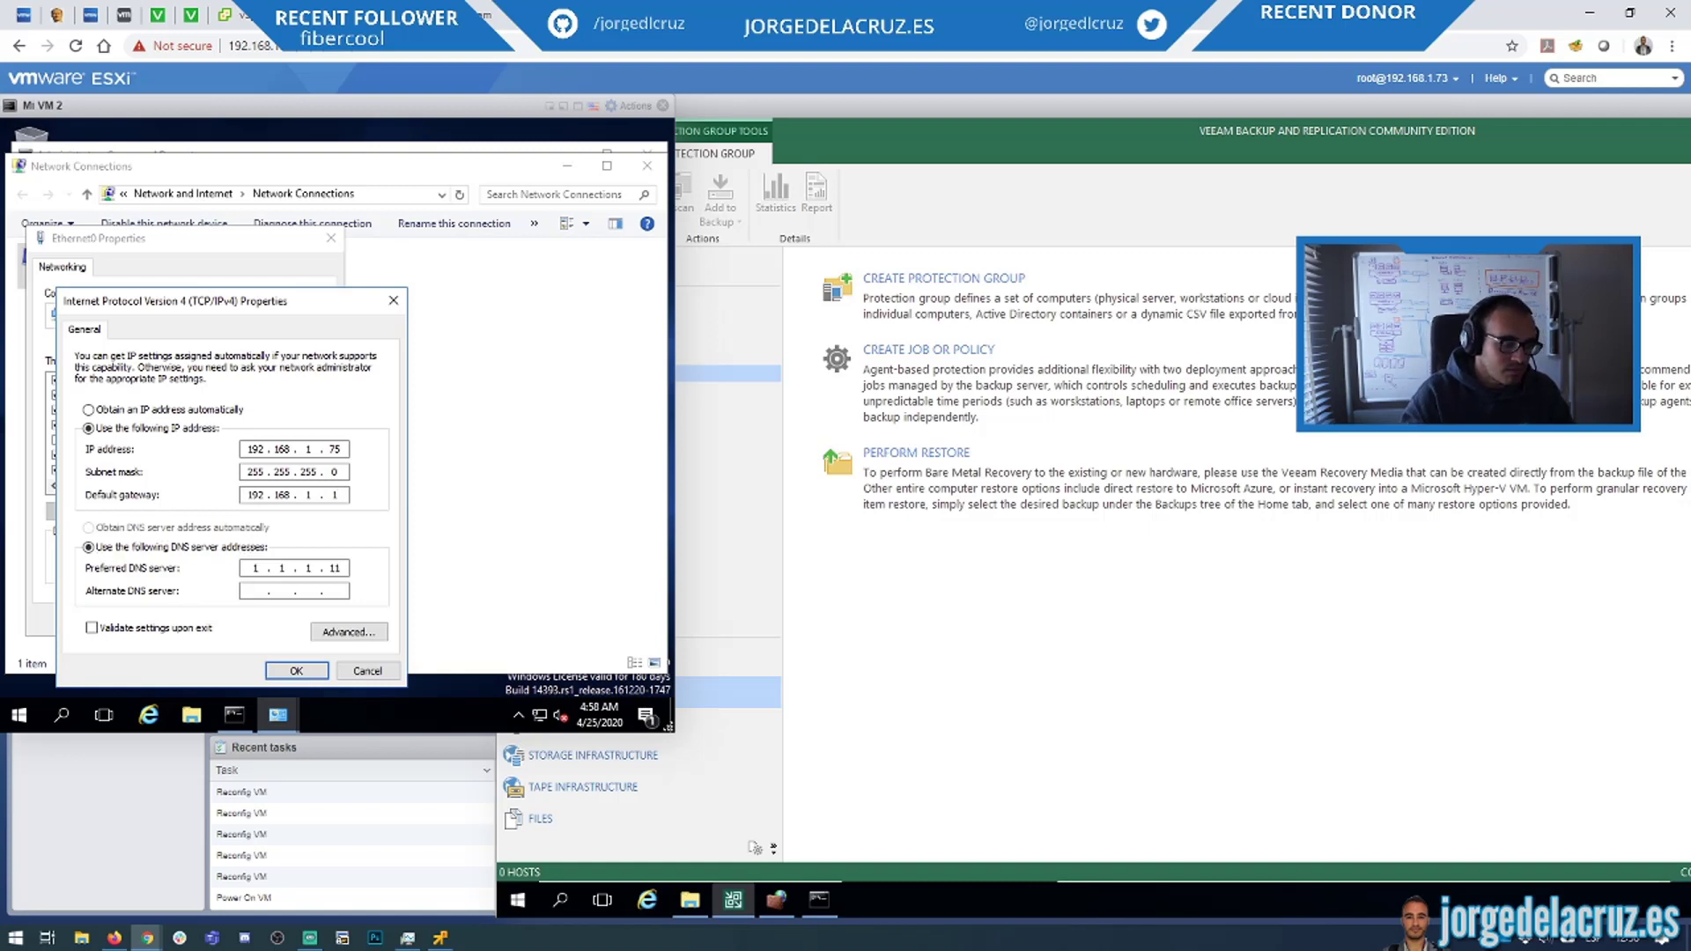
left_click(250, 591)
type("8.8.8.8")
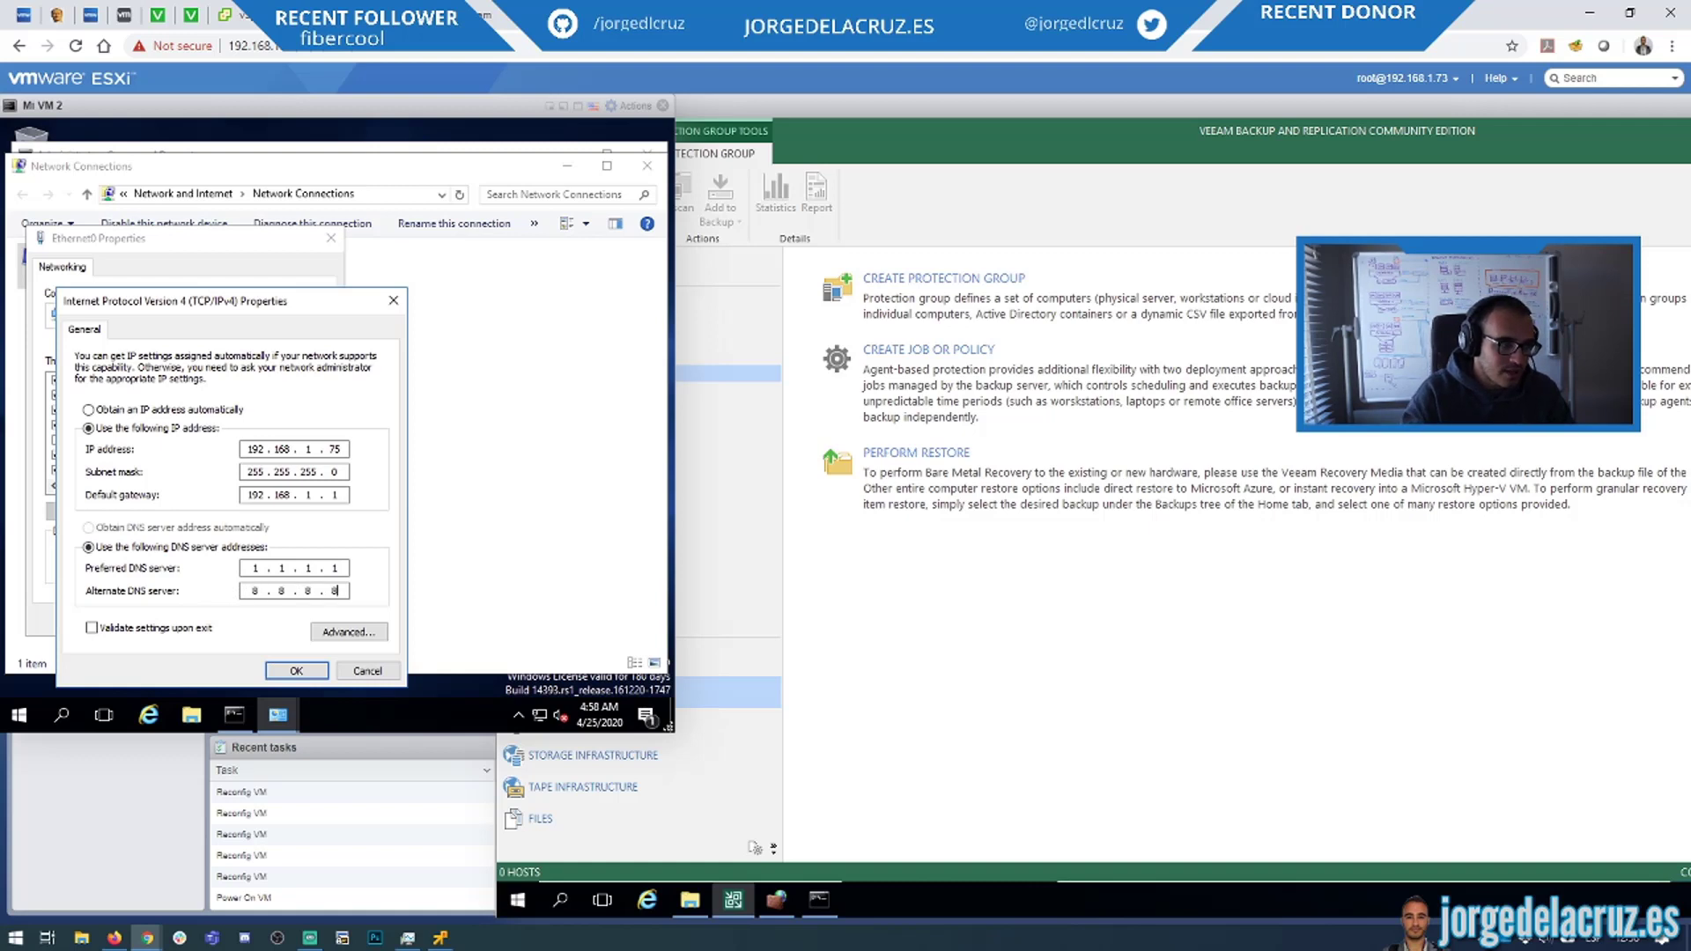
left_click(296, 670)
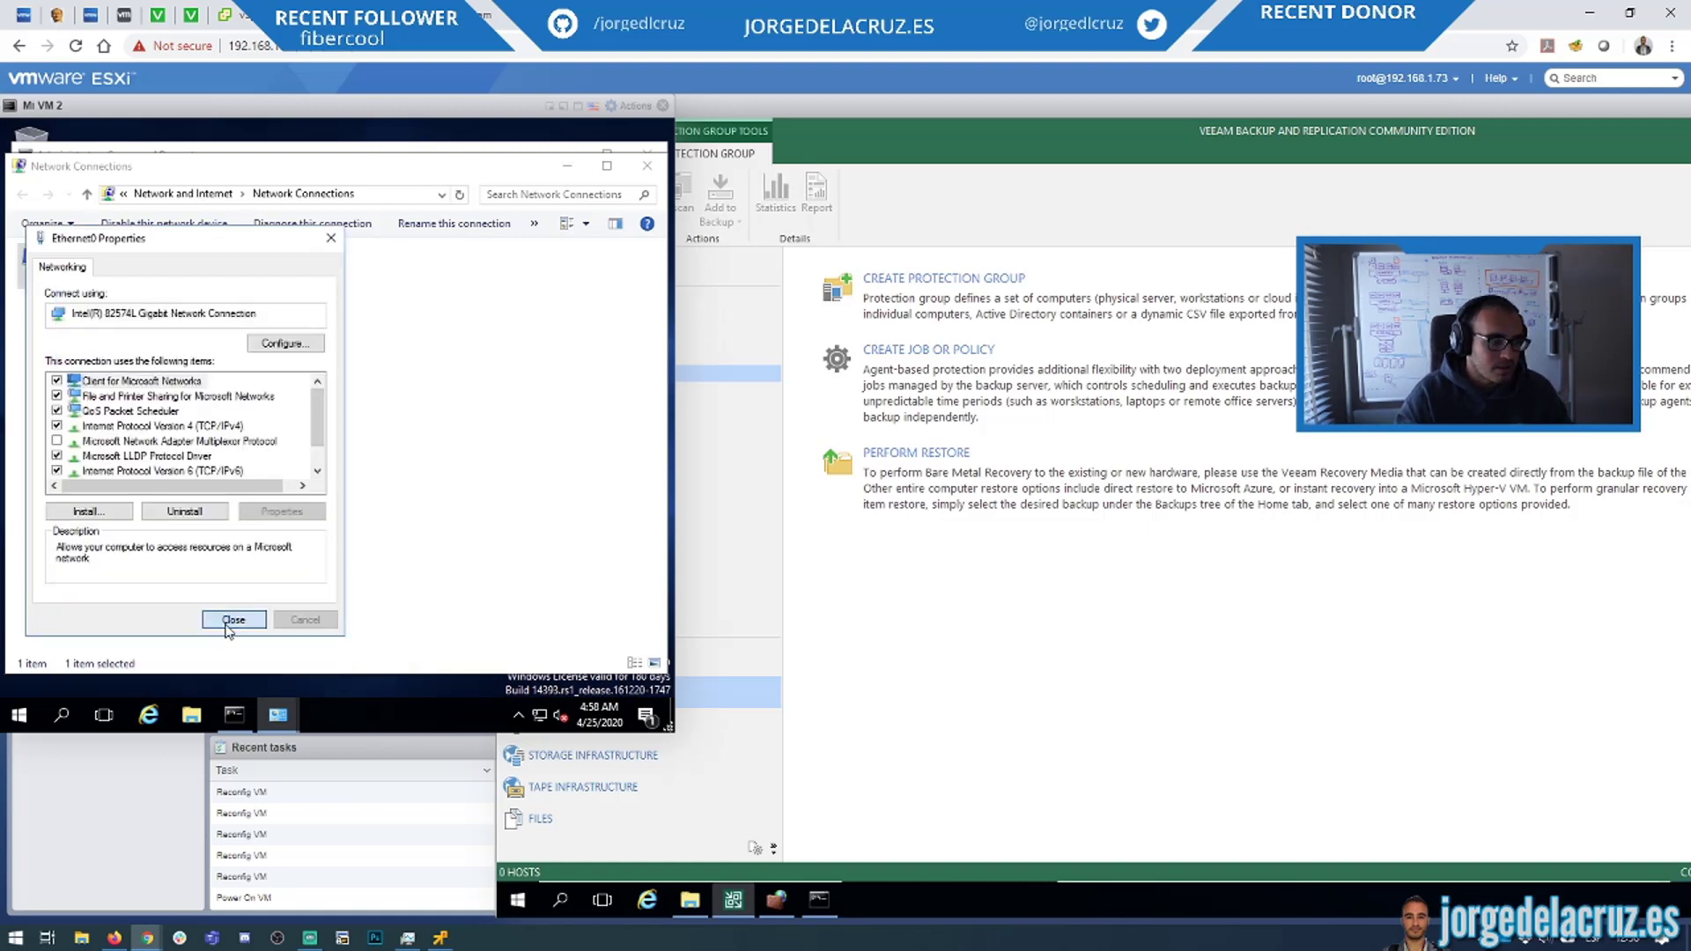
- Close the network windows and rerun ipconfig to confirm the 192.168.1.75 address
left_click(231, 618)
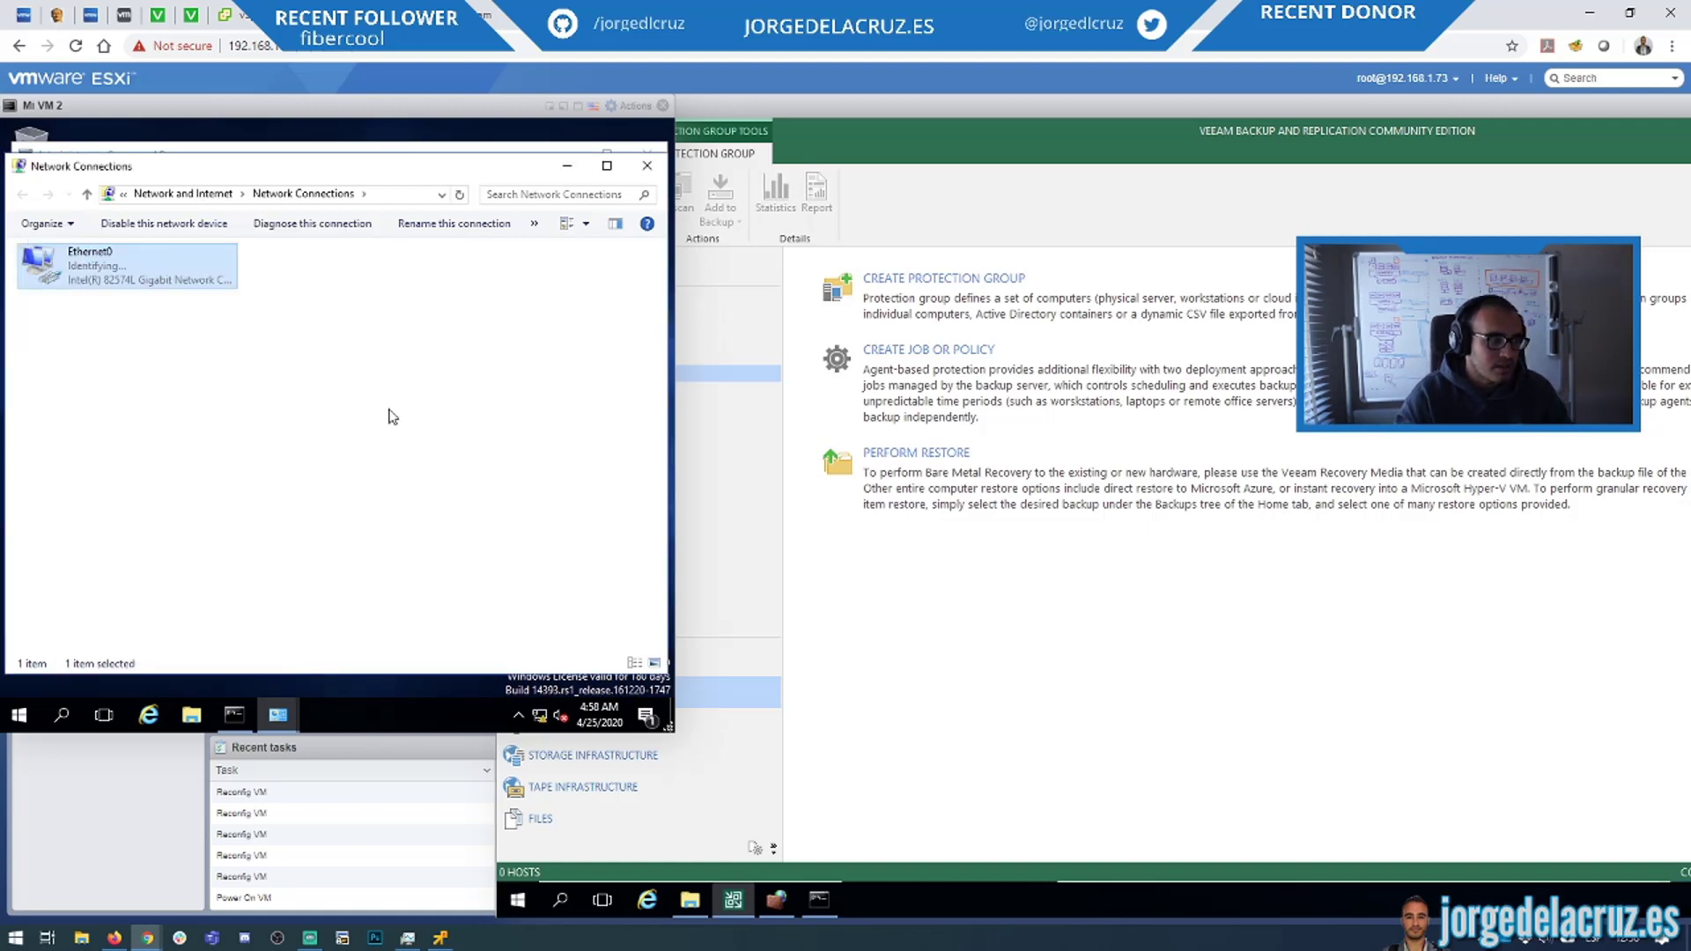
left_click(648, 172)
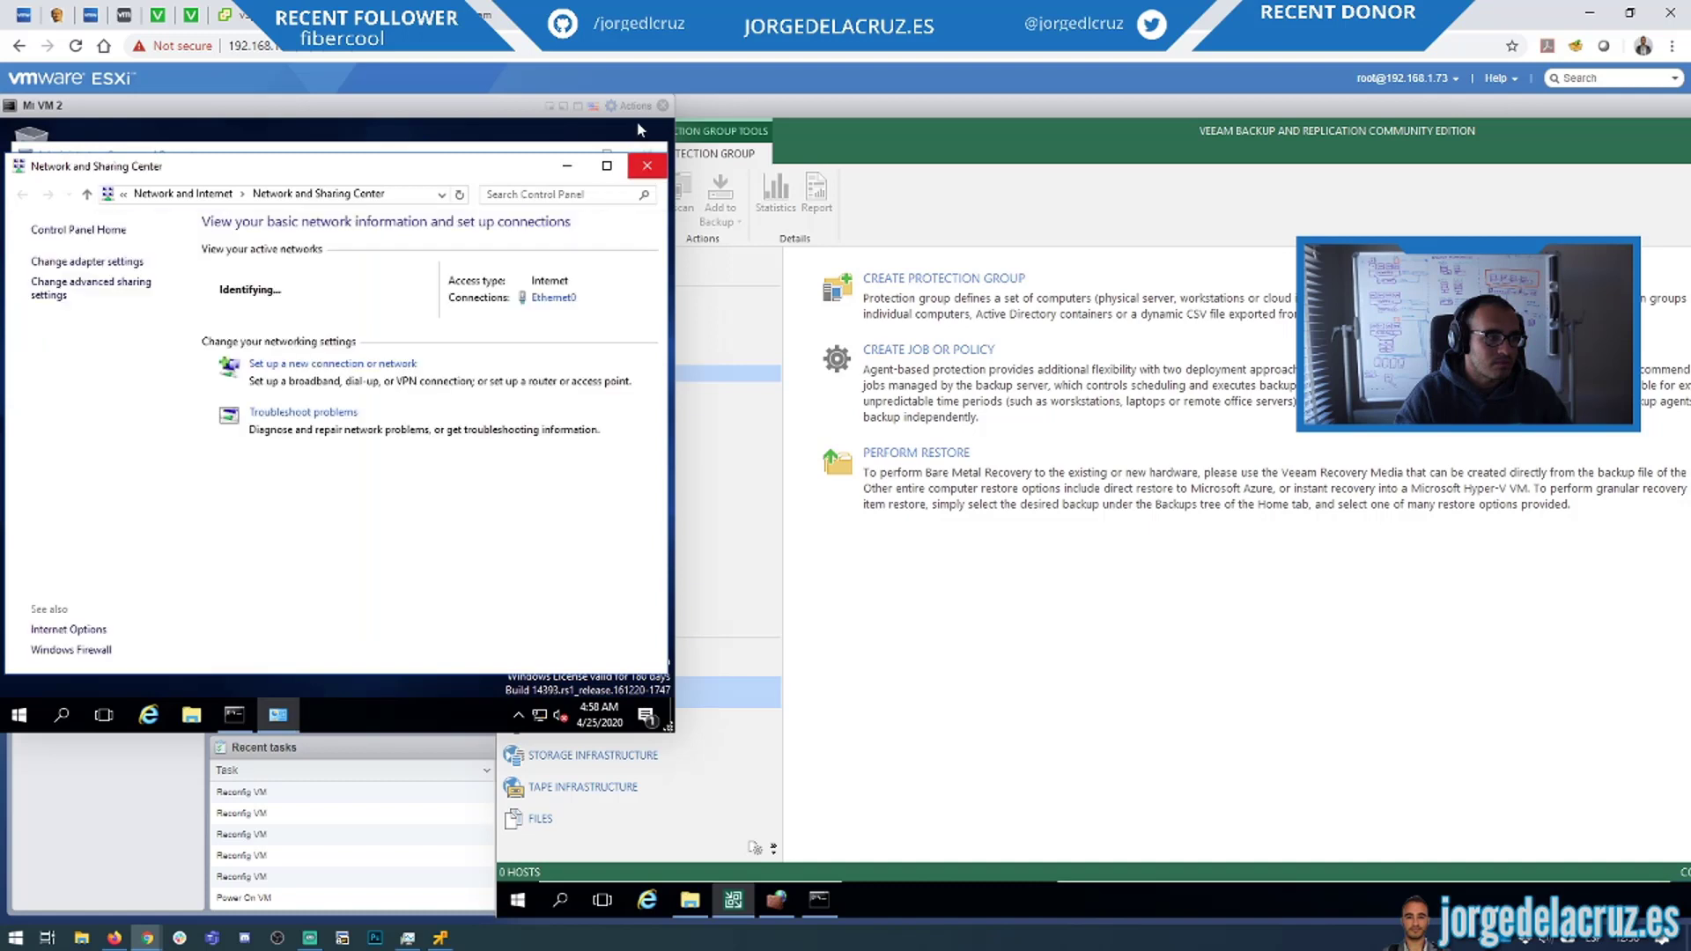
left_click(498, 447)
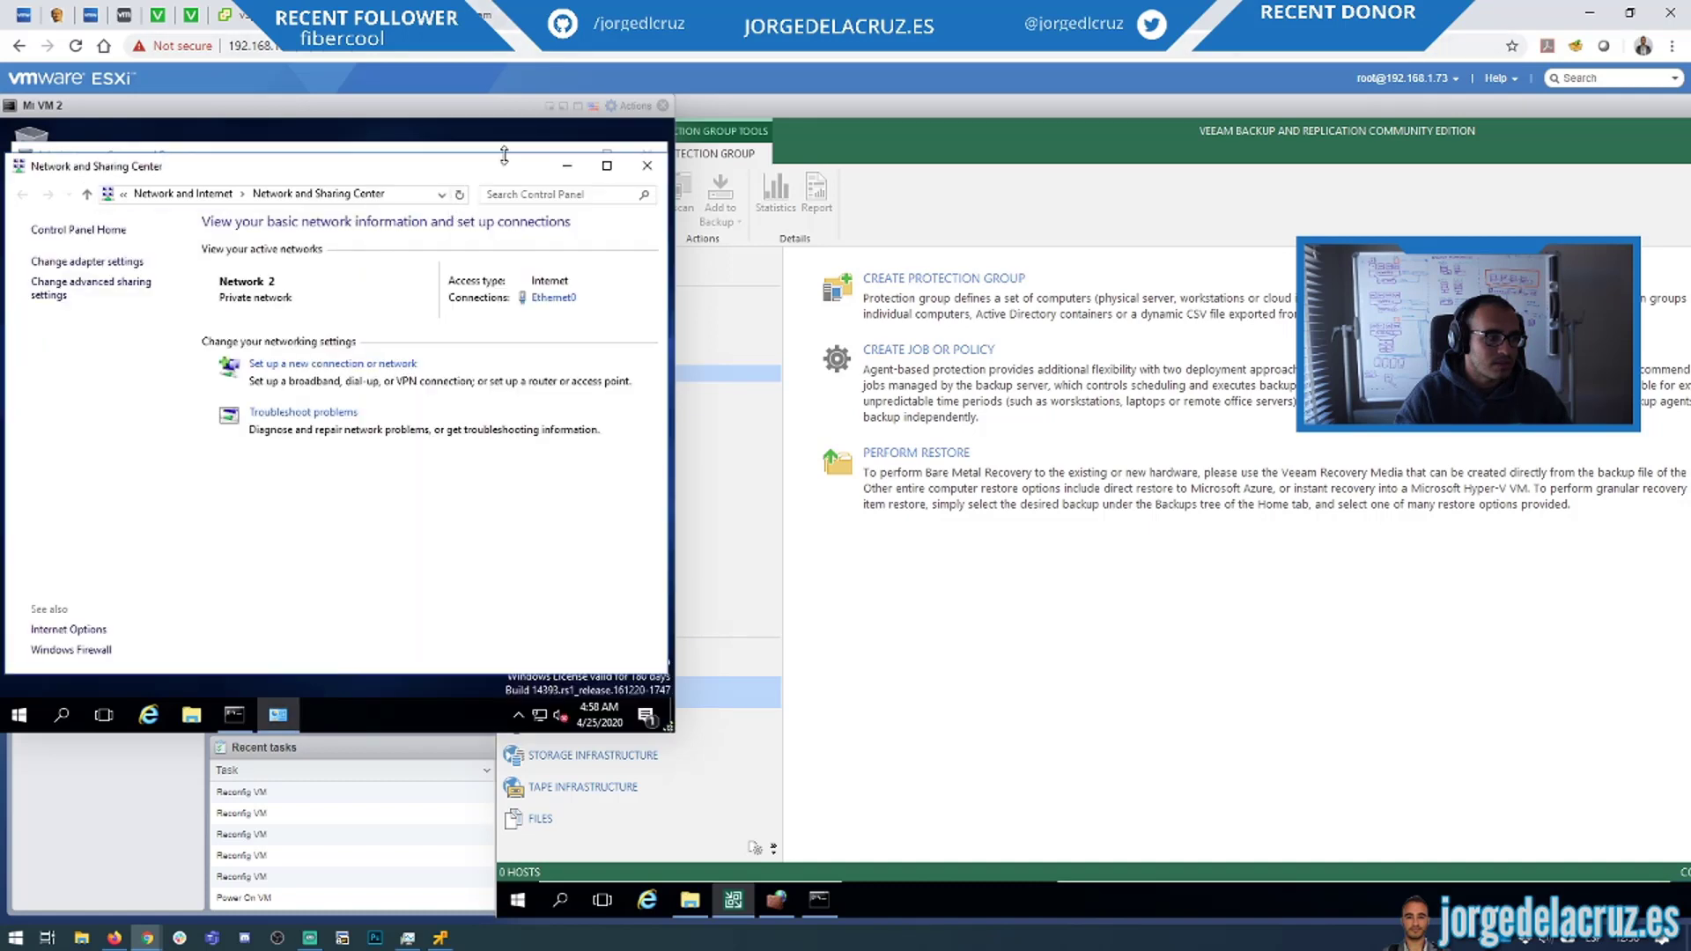
left_click(645, 166)
left_click_drag(349, 358, 371, 359)
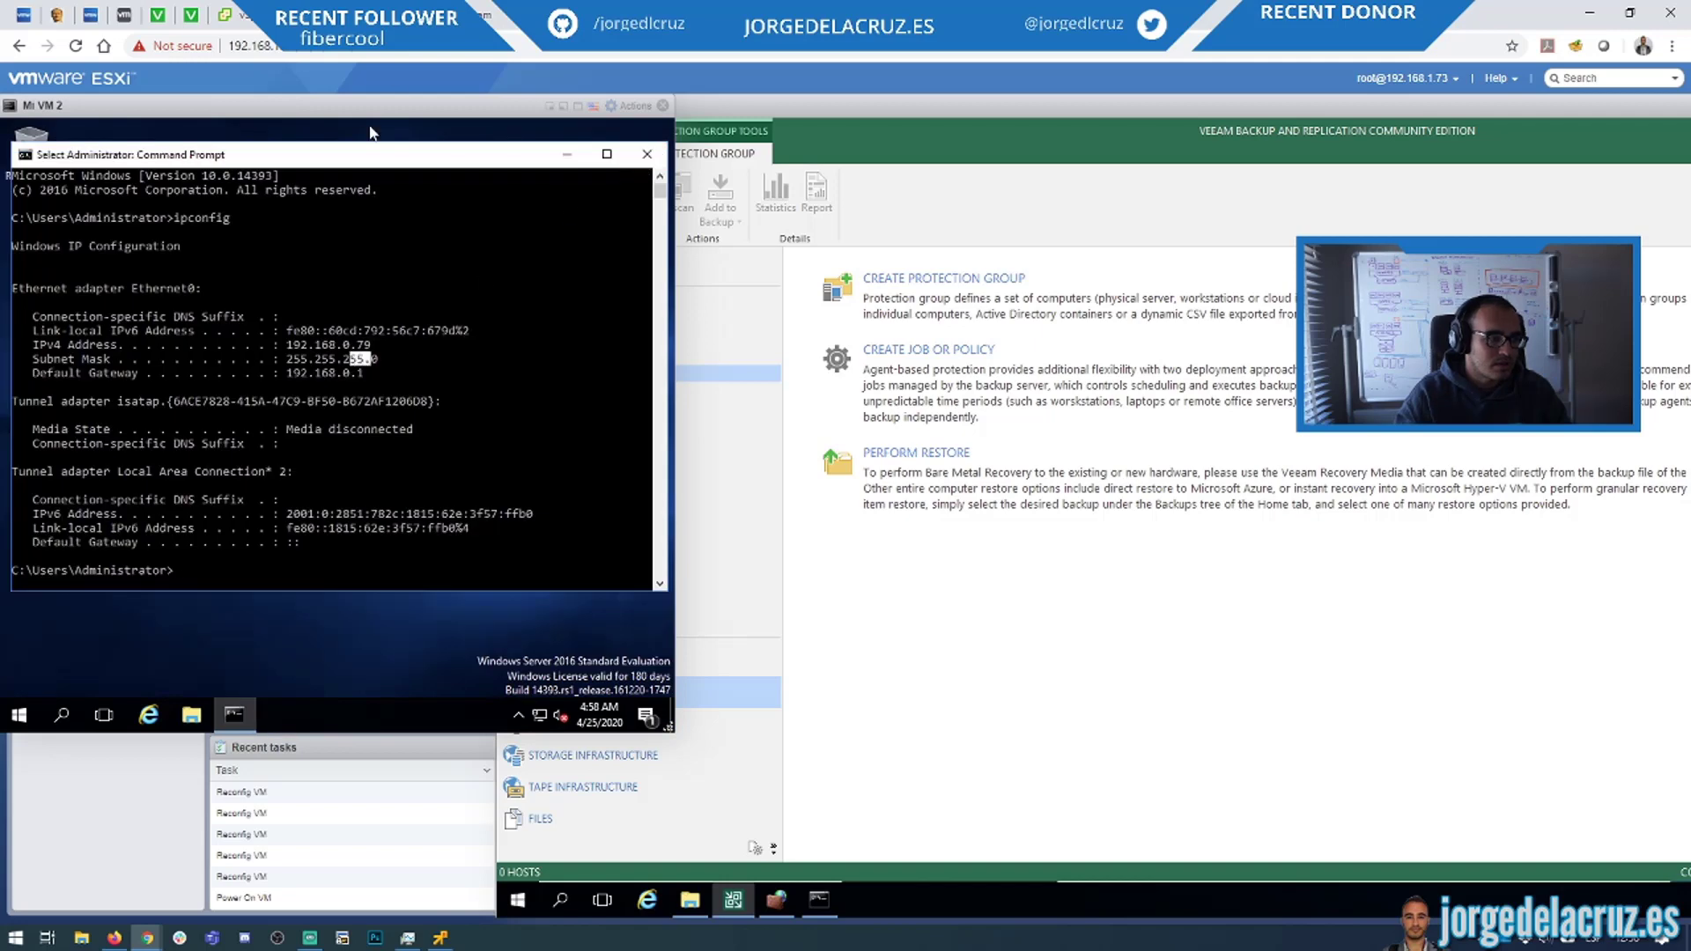
left_click(808, 130)
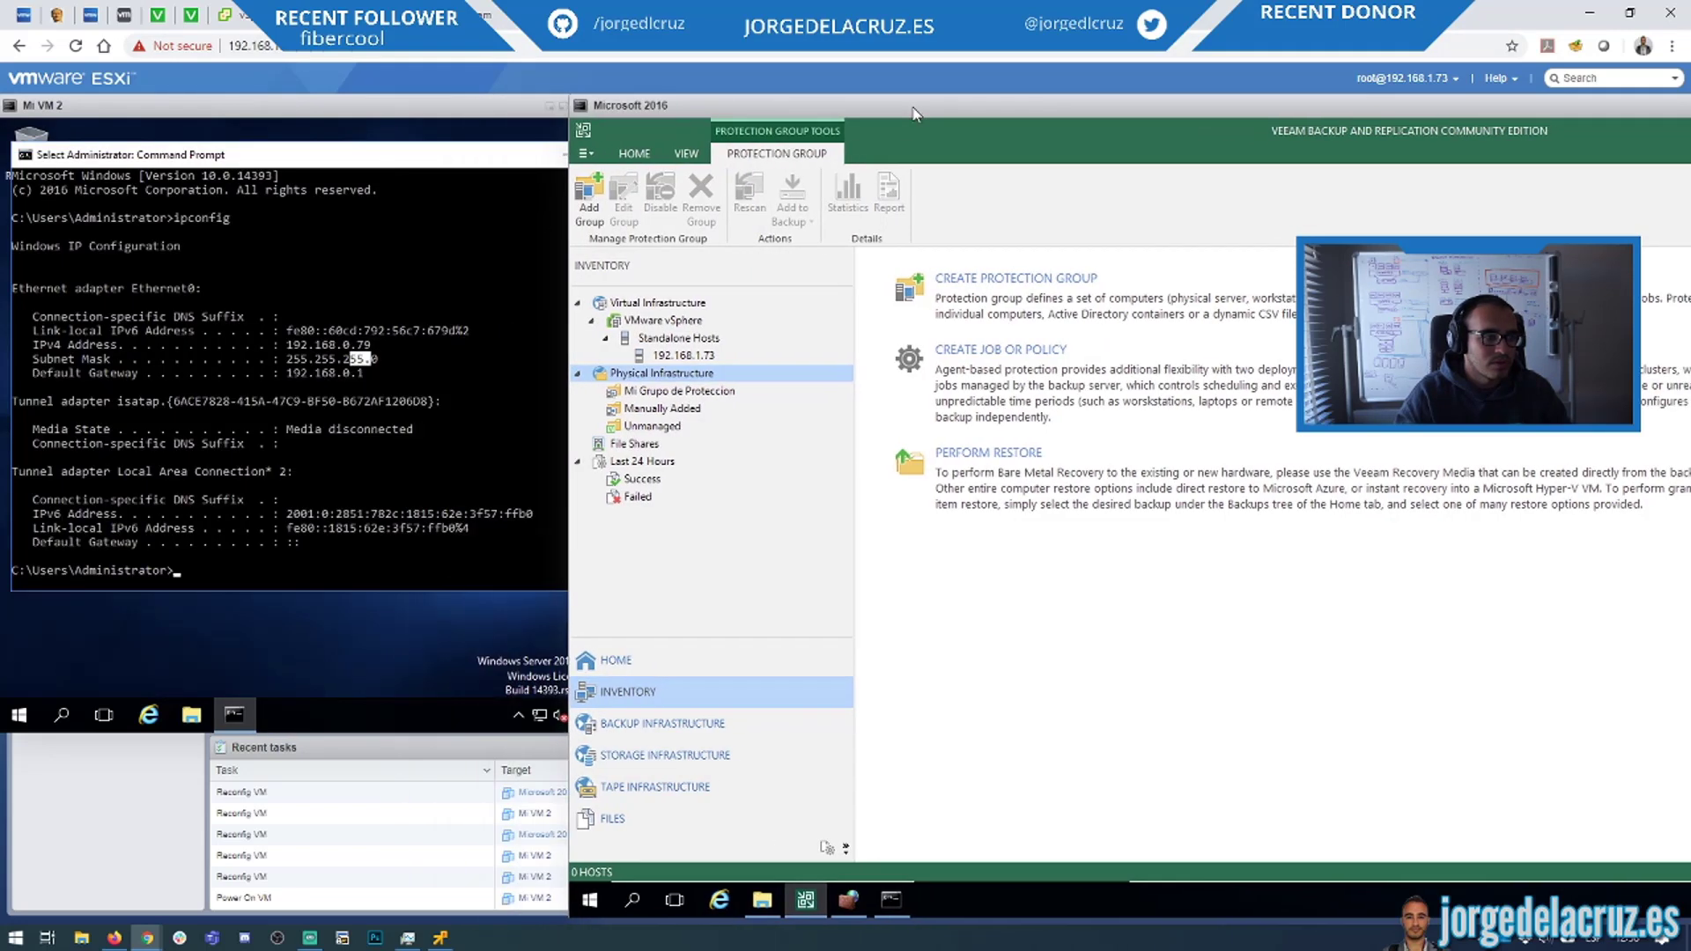
left_click(148, 361)
key("Up")
key("Return")
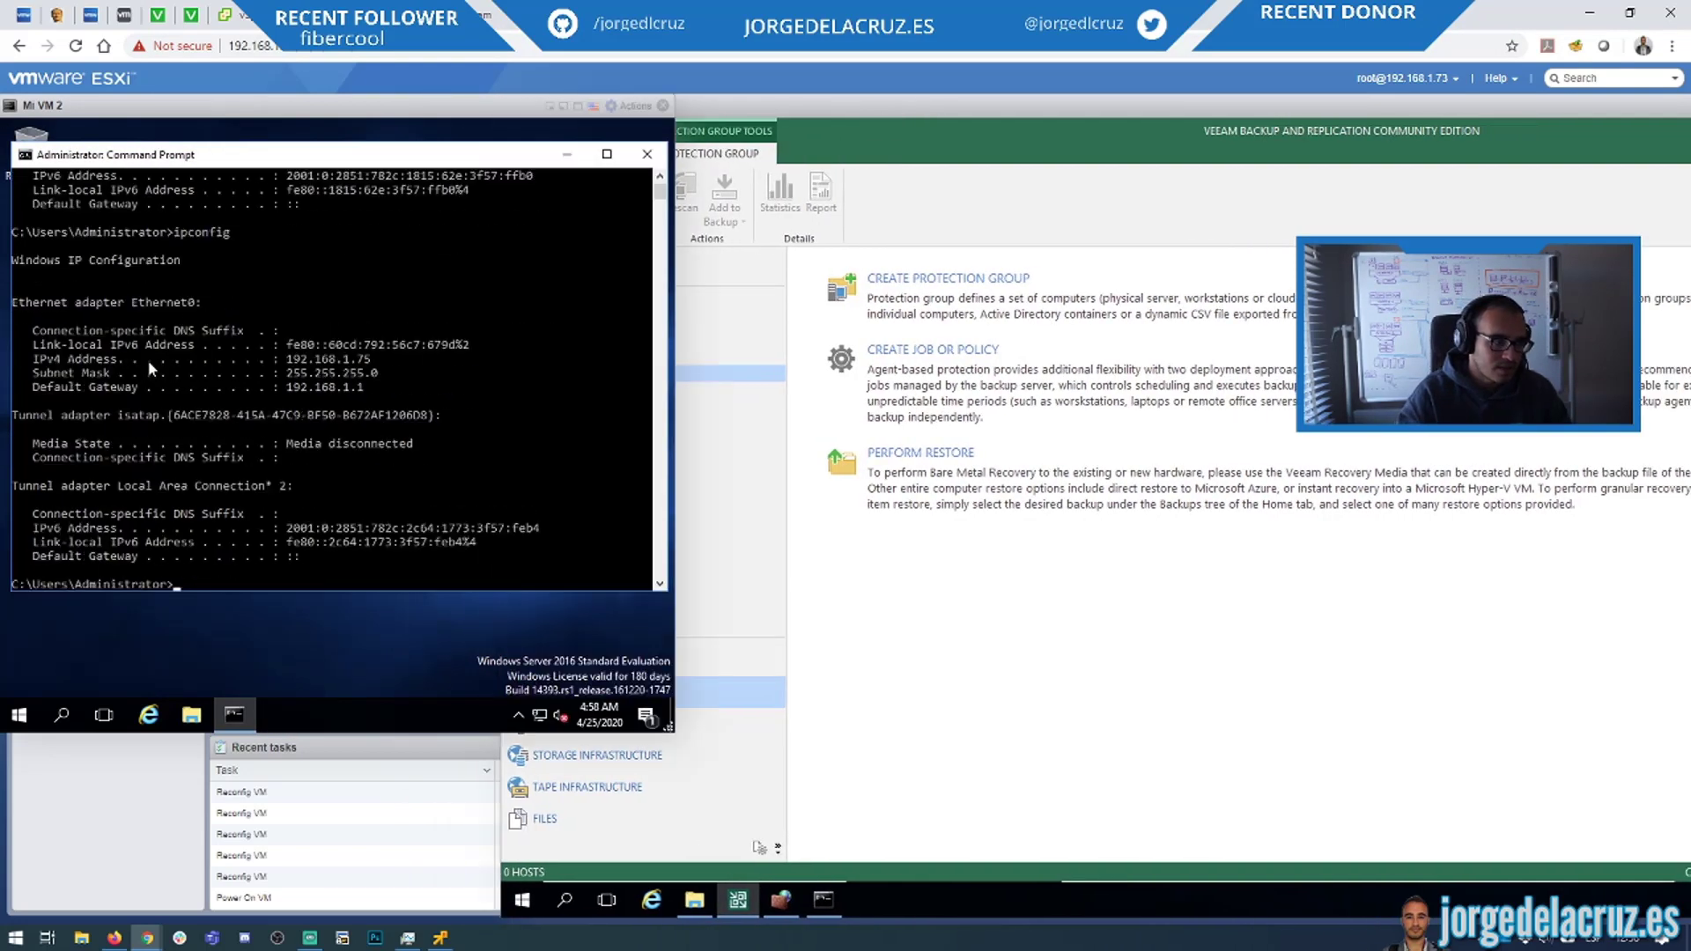
left_click_drag(904, 124, 417, 60)
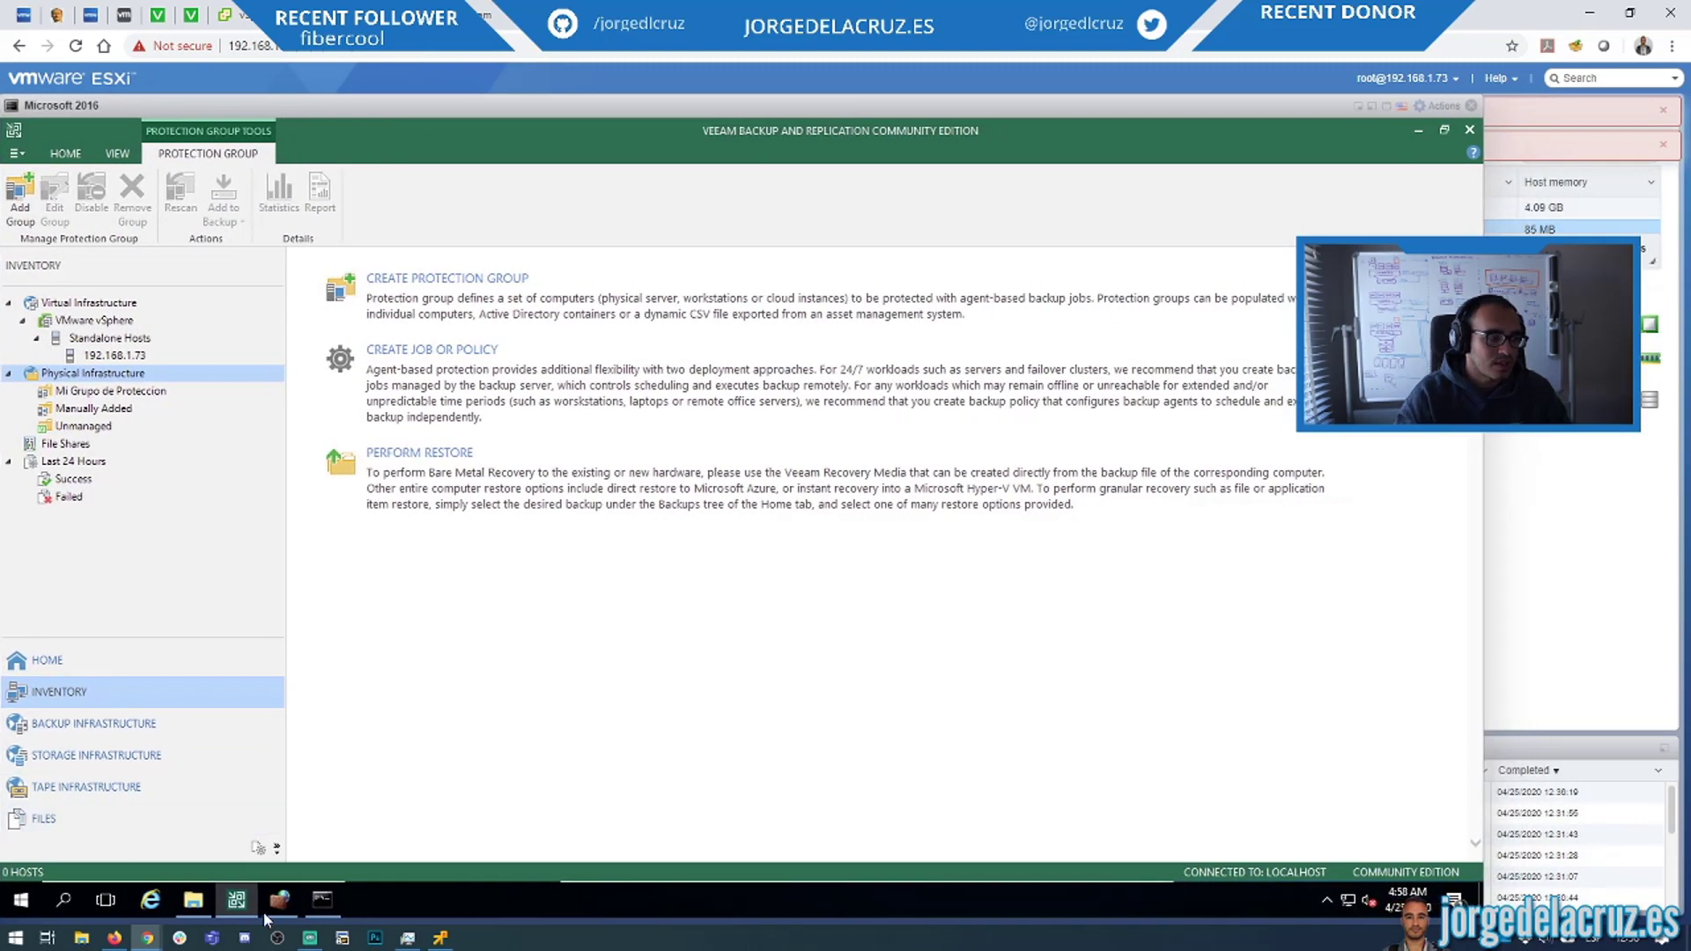
- Ping 192.168.1.75 from the Veeam server's command prompt
left_click(322, 899)
key("Up")
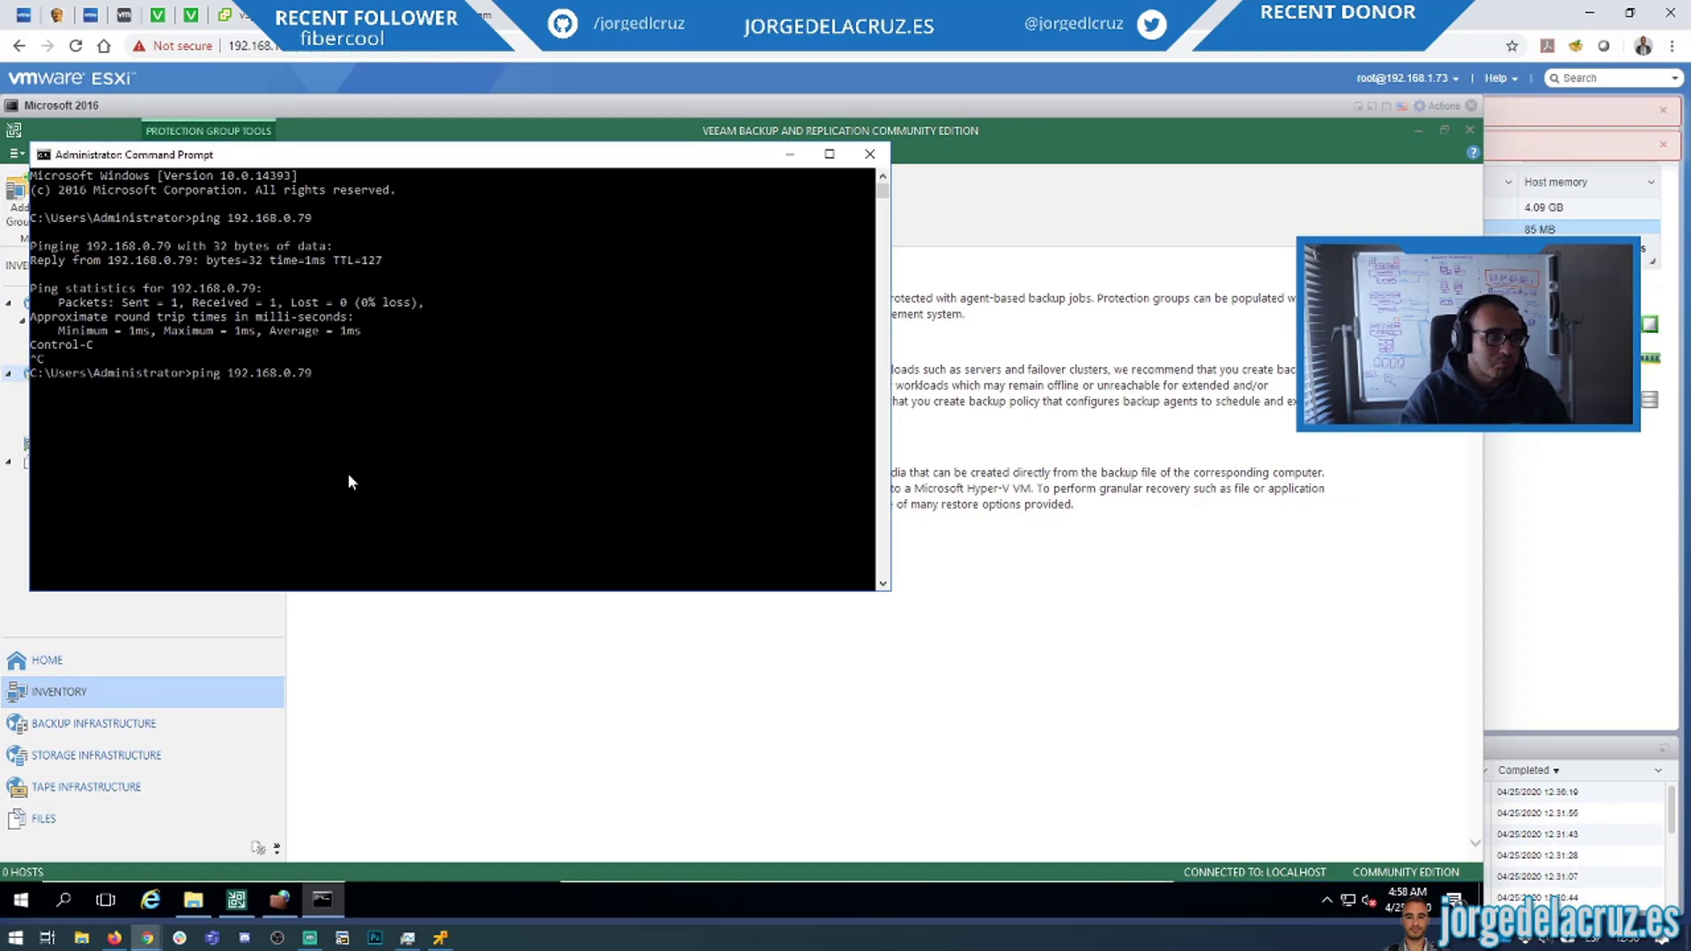
key("BackSpace")
key("BackSpace")
key("BackSpace")
key("BackSpace")
type("1.75")
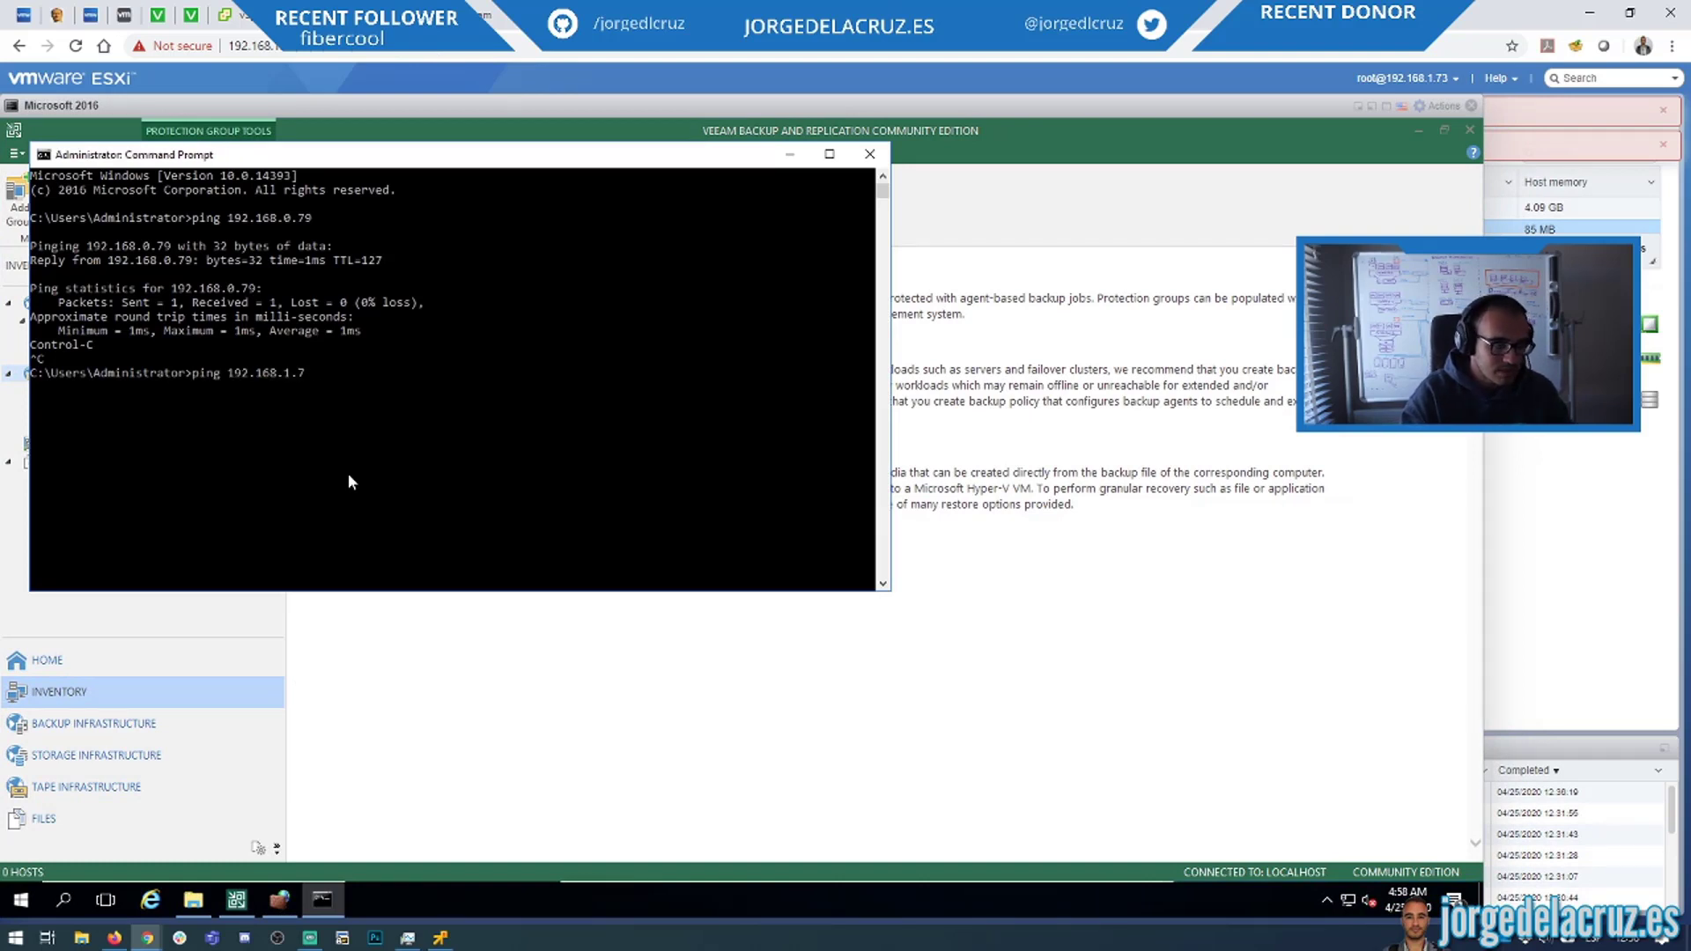
key("Return")
left_click(790, 154)
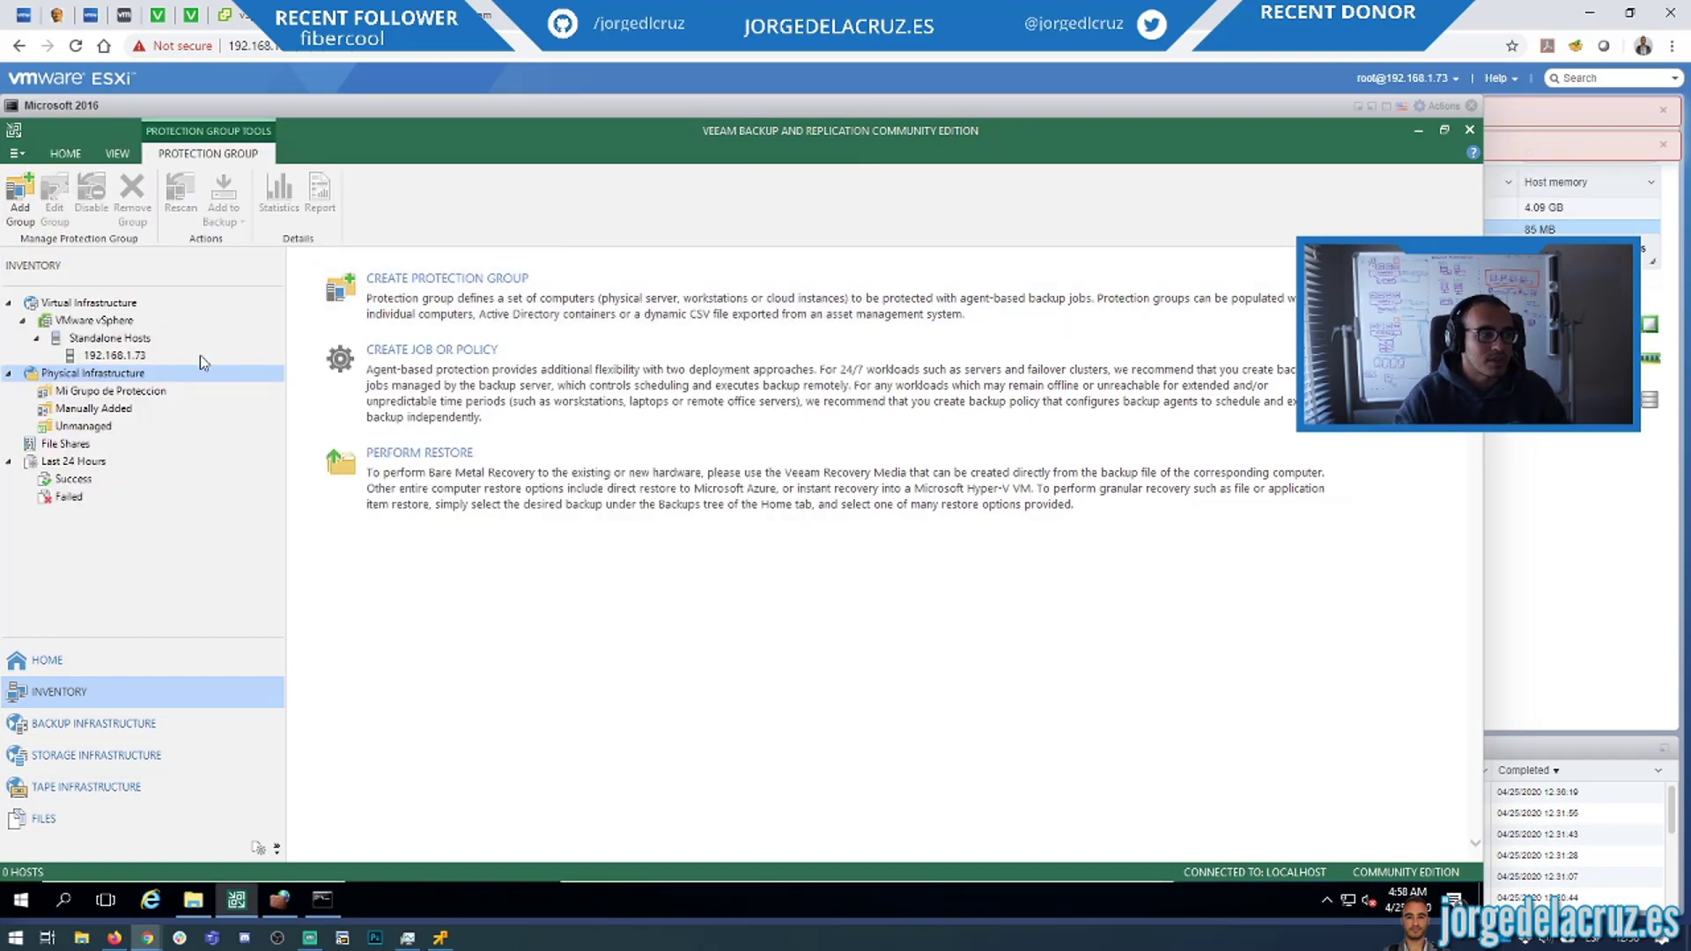
- Edit Mi Grupo de Proteccion and remove computer 192.168.0.79 from it
right_click(109, 397)
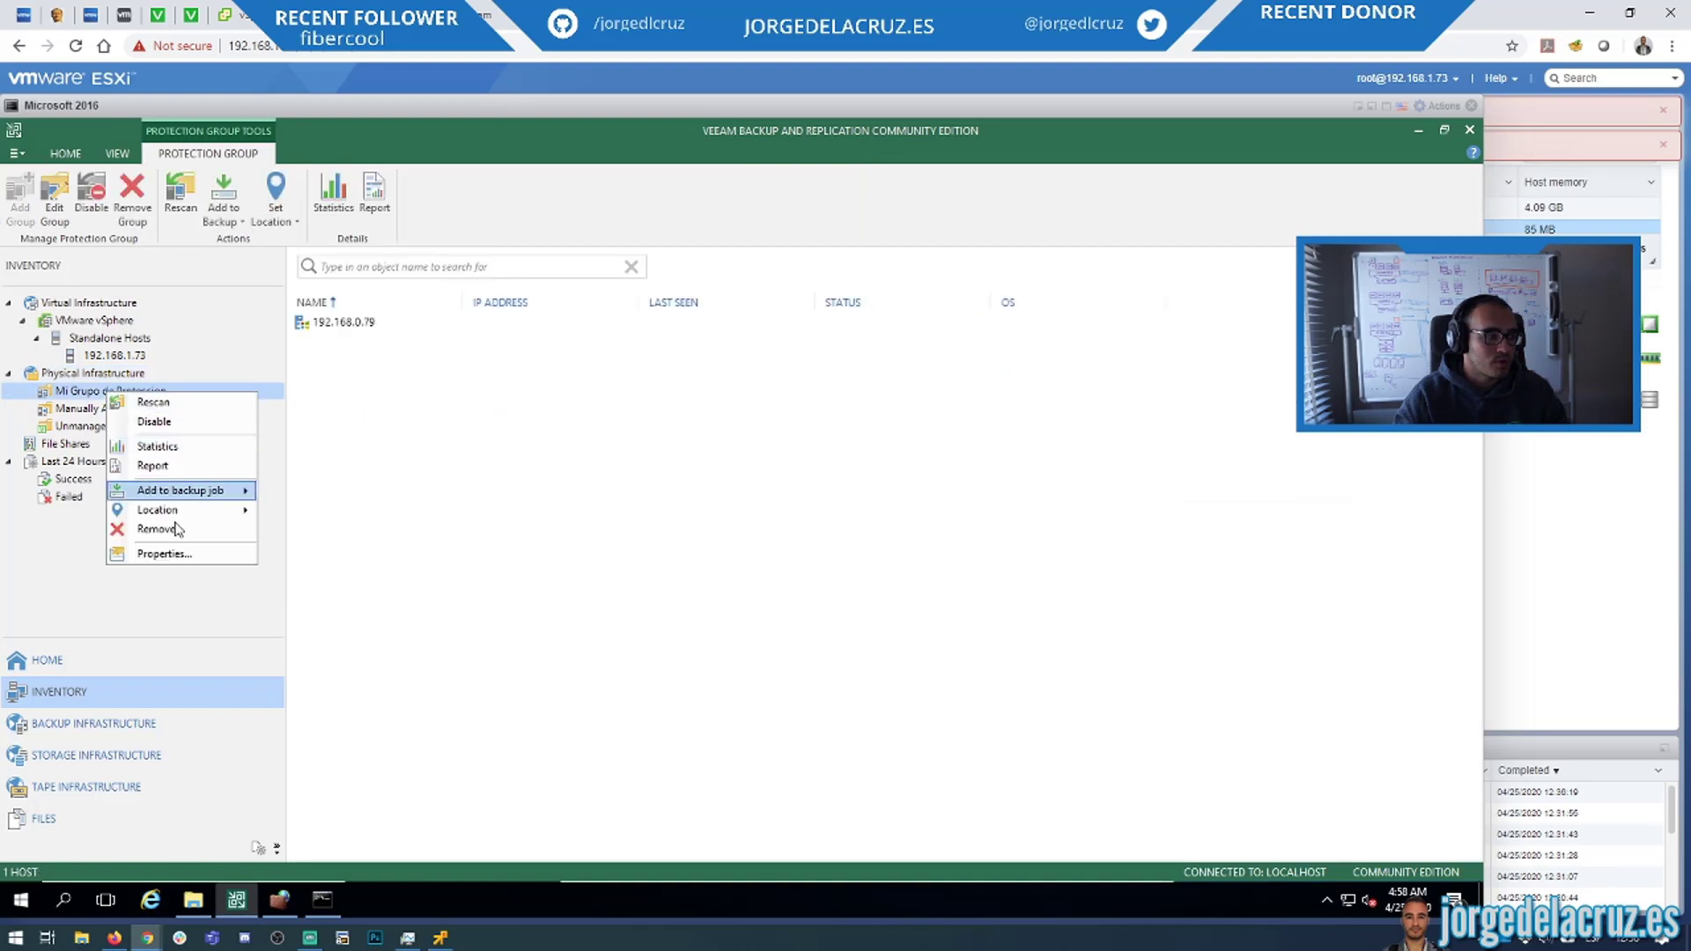
left_click(132, 556)
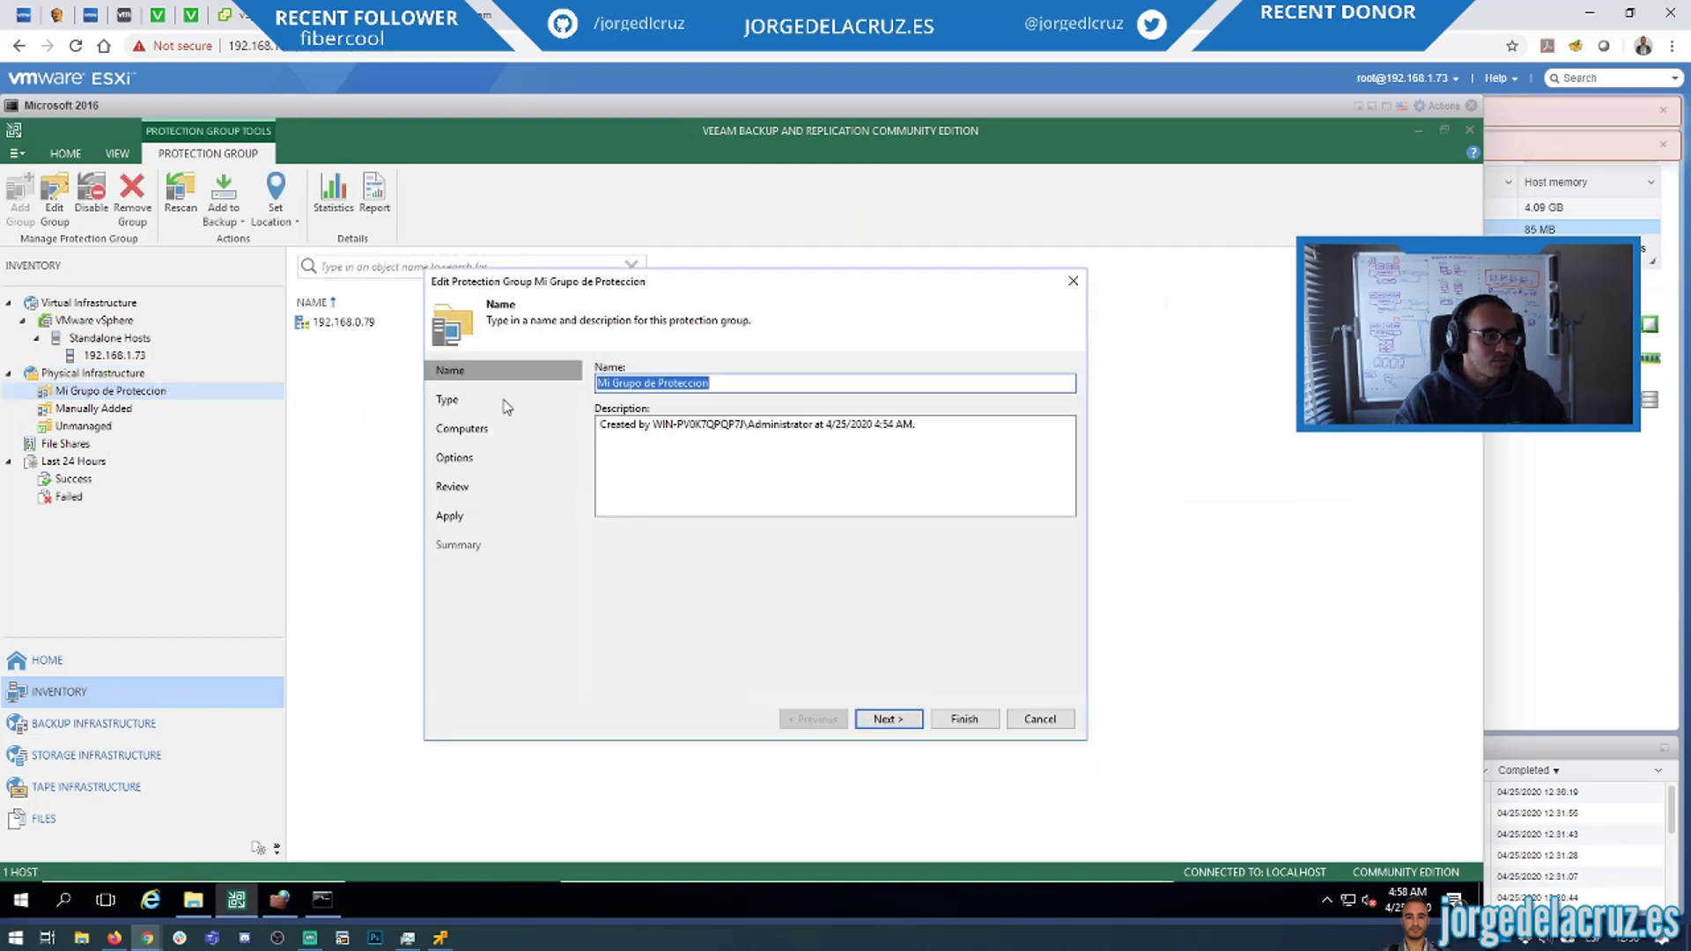
left_click(448, 399)
left_click(467, 428)
left_click(746, 408)
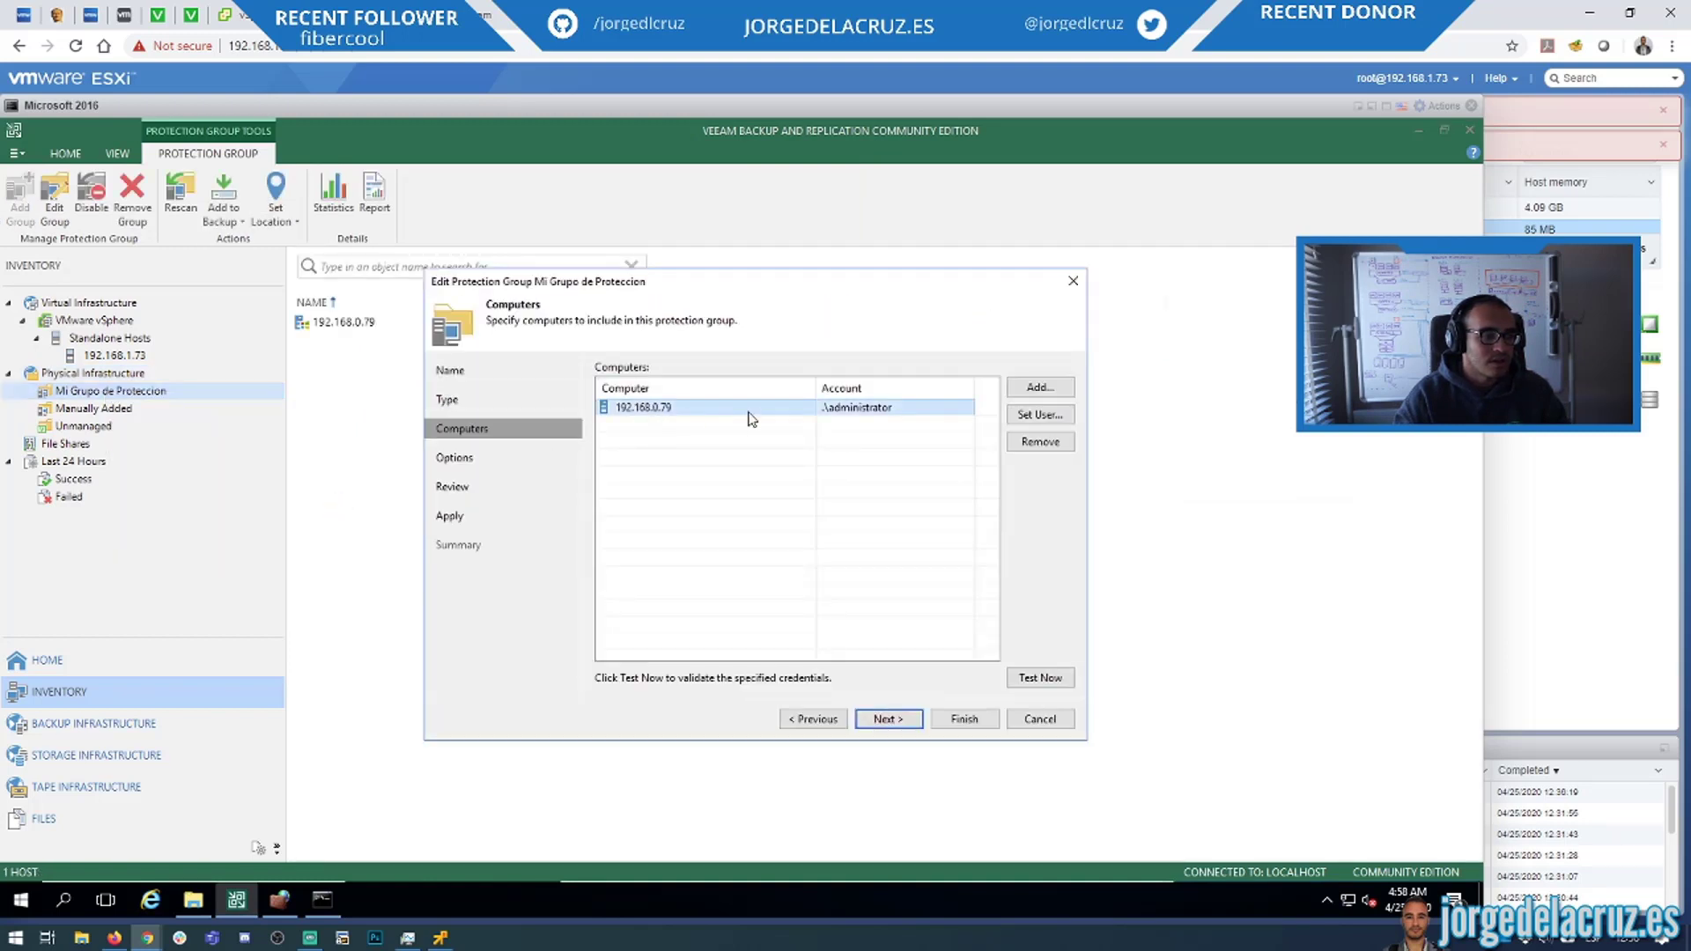
left_click(1037, 441)
- Add computer 192.168.1.75 to the group using the administrator credentials
left_click(1036, 390)
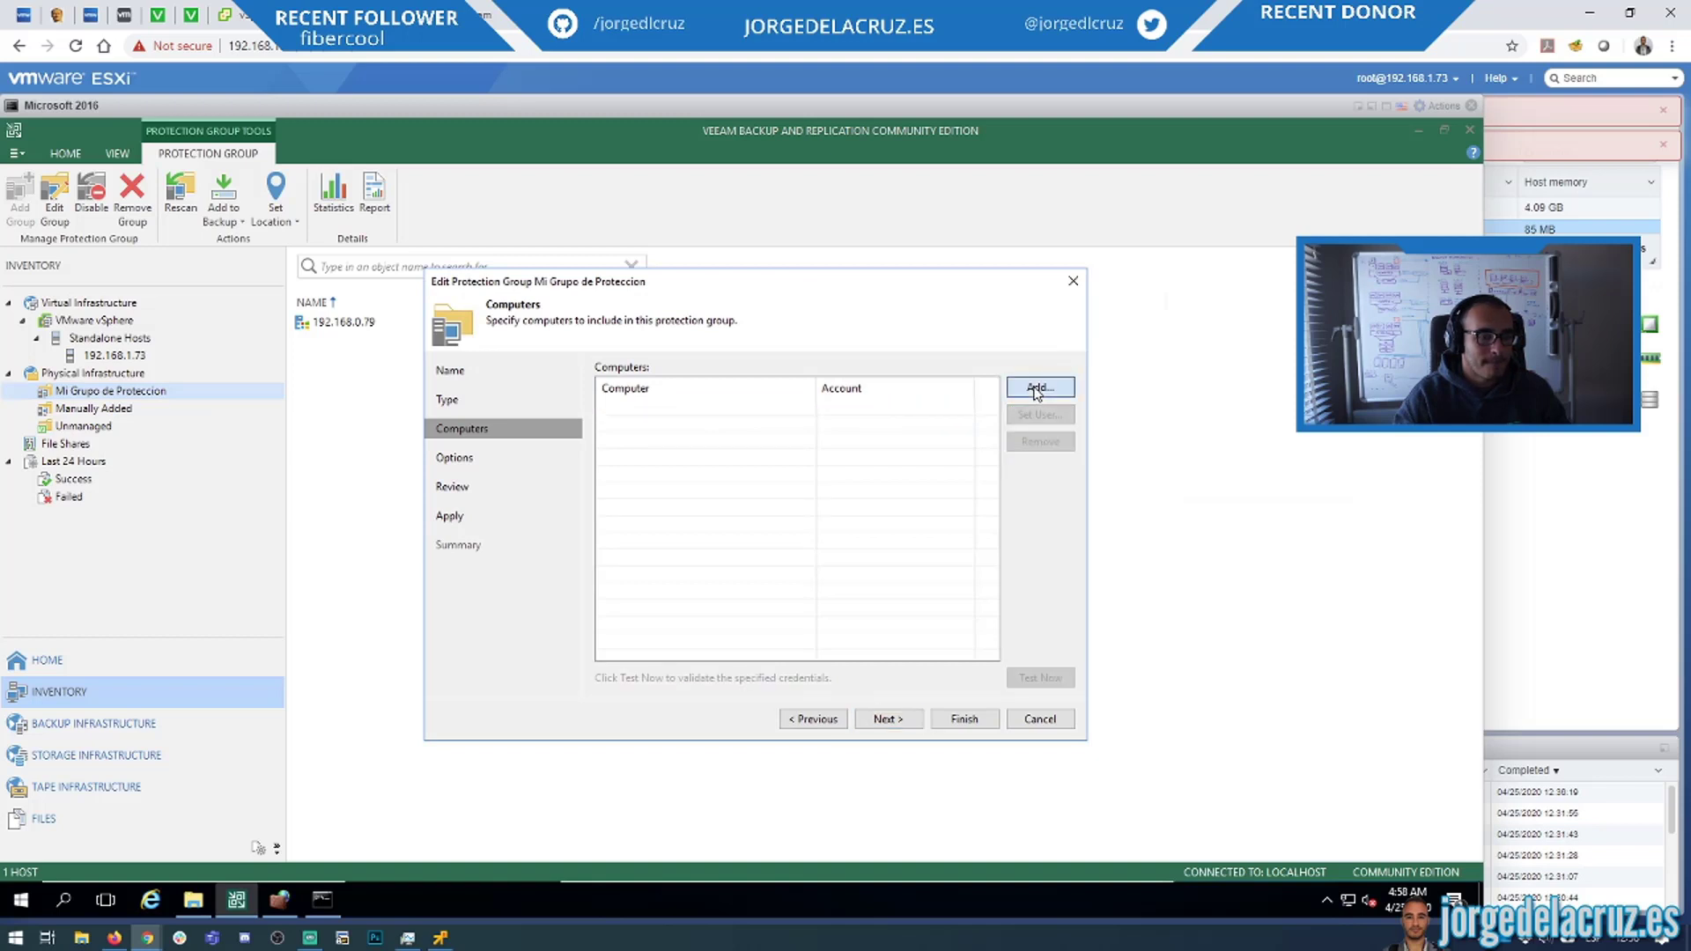
type("19")
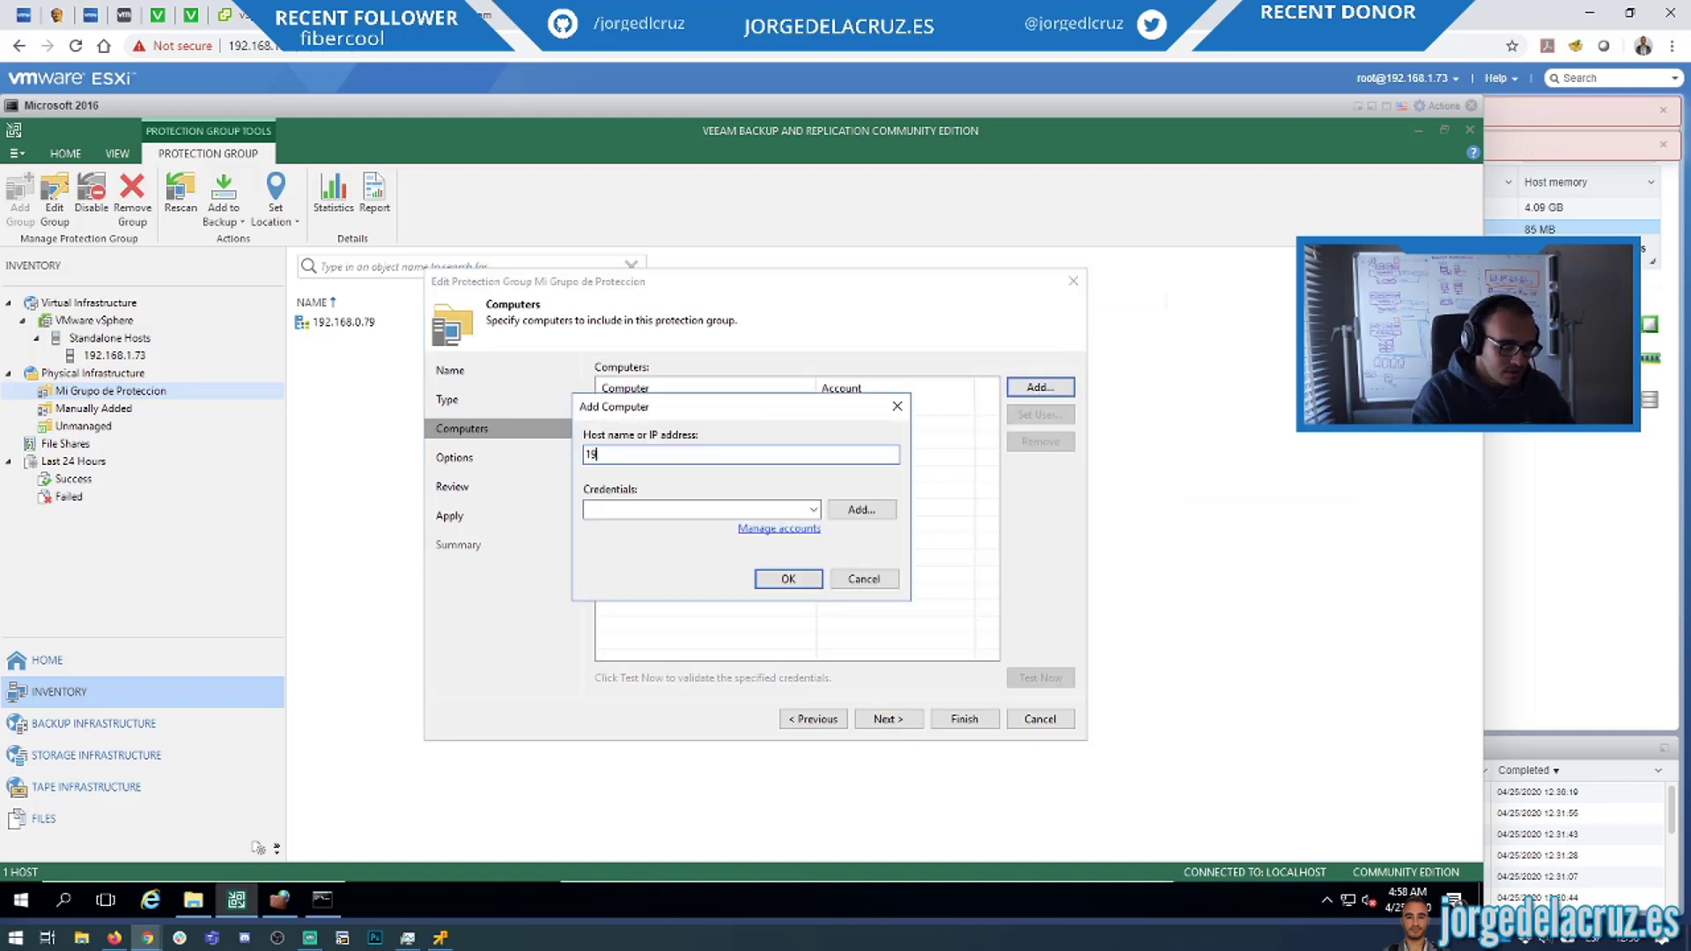
type("2.168.1.75")
left_click(659, 511)
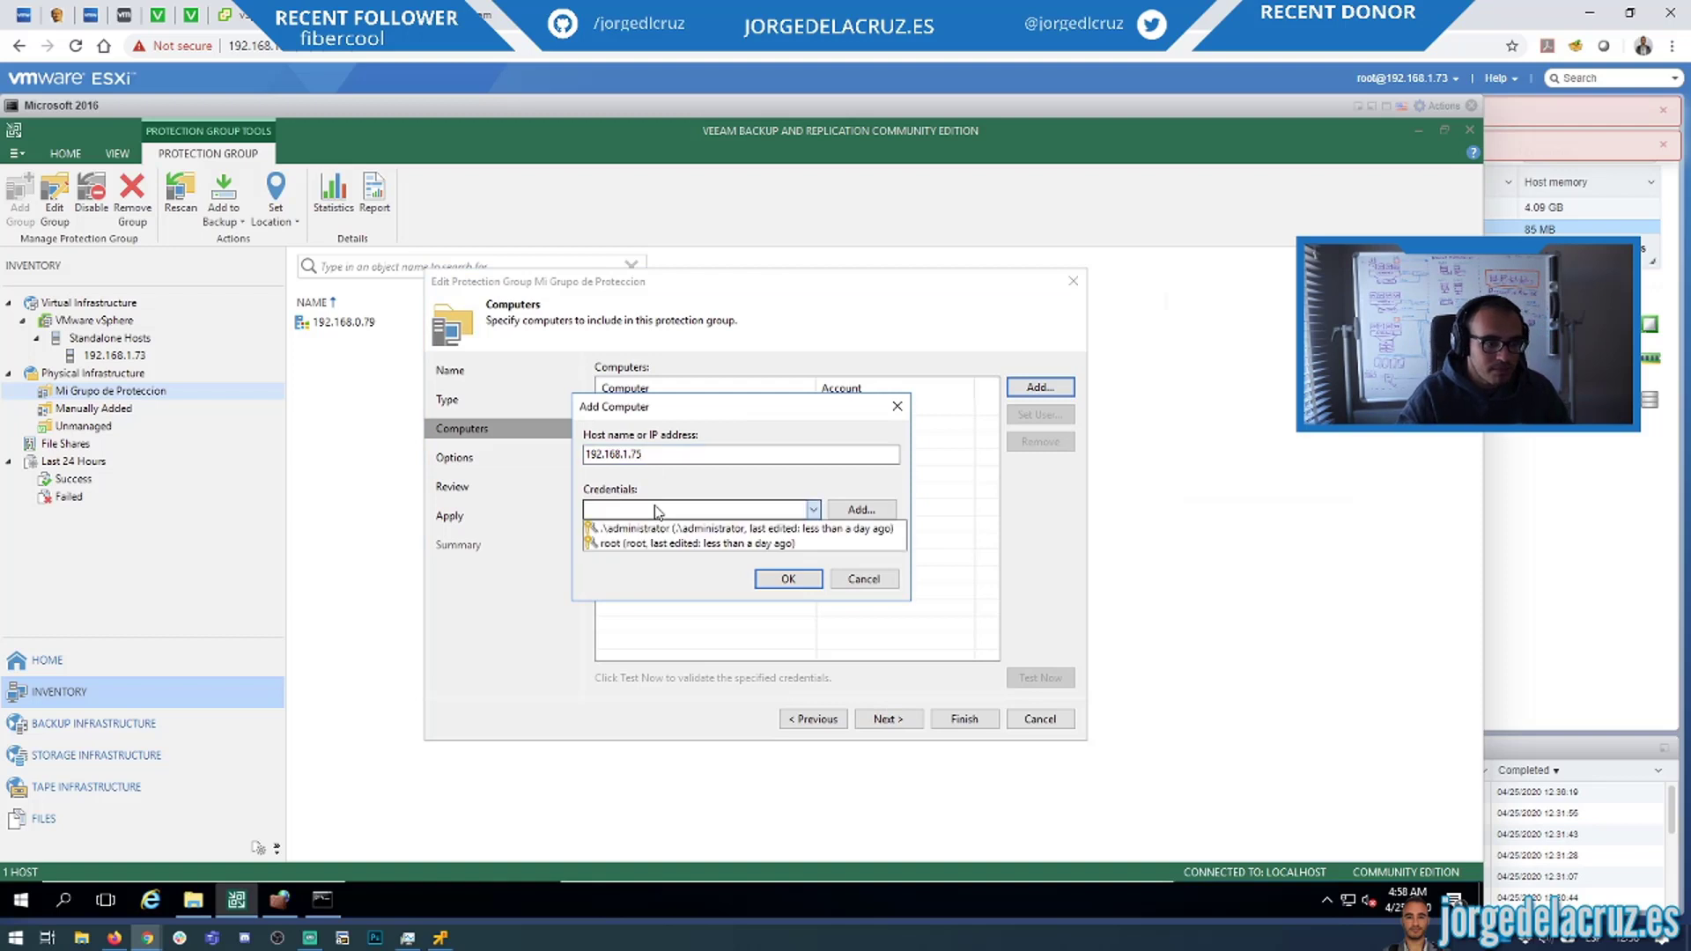
left_click(797, 480)
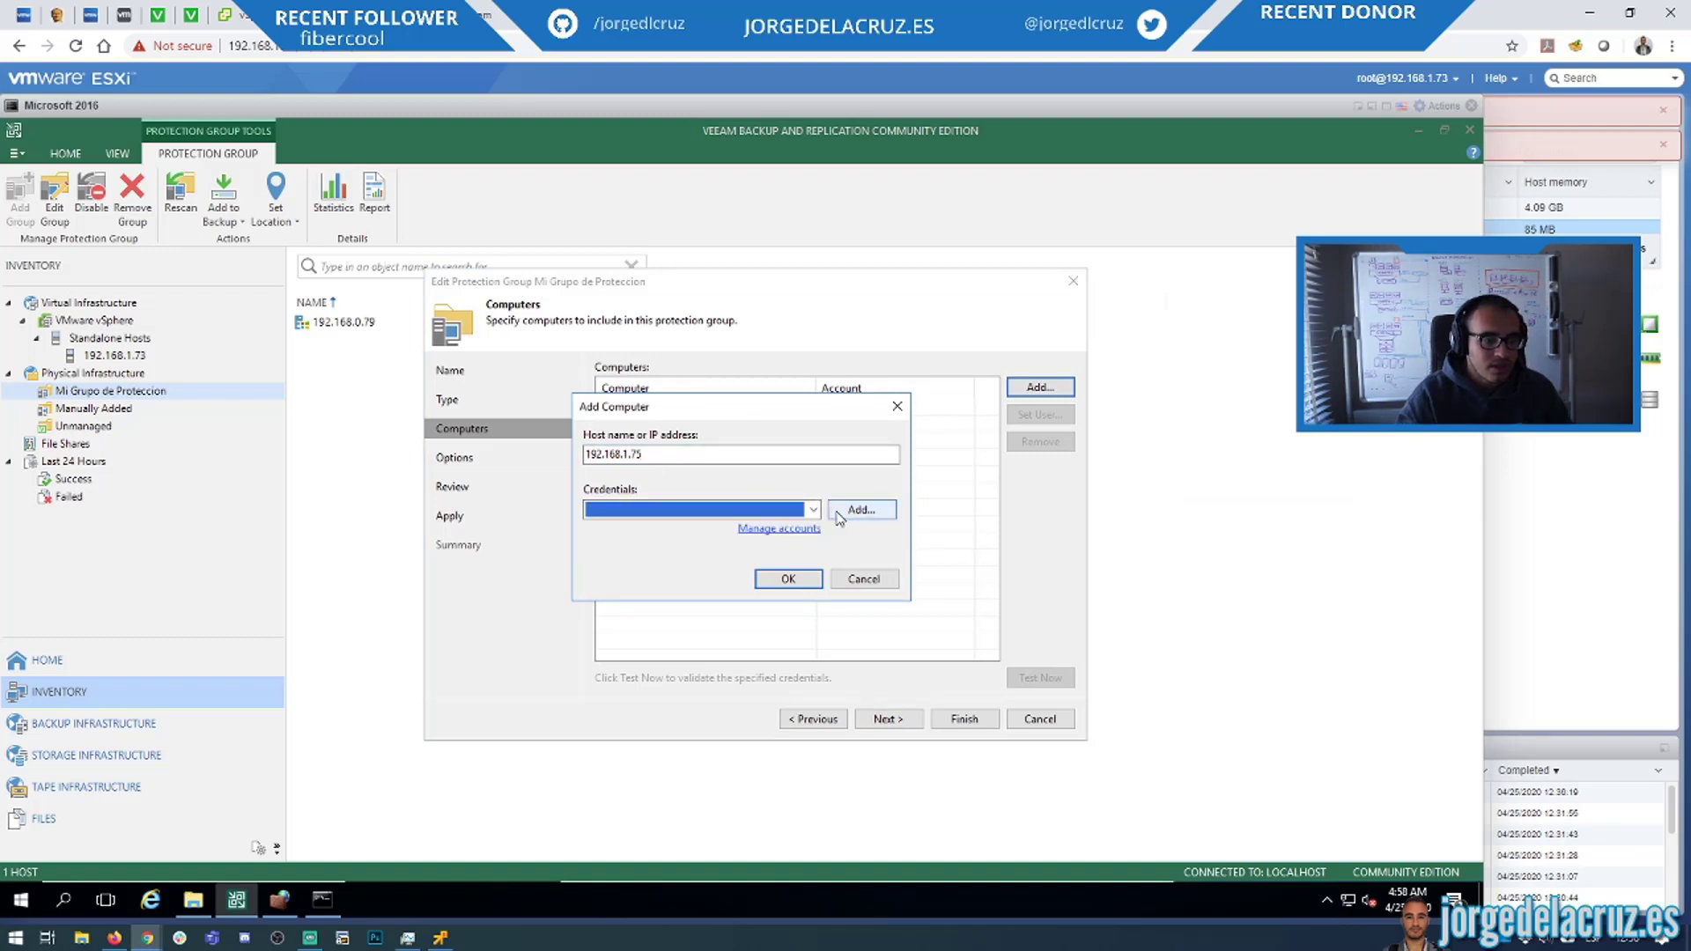
left_click(855, 514)
left_click(812, 510)
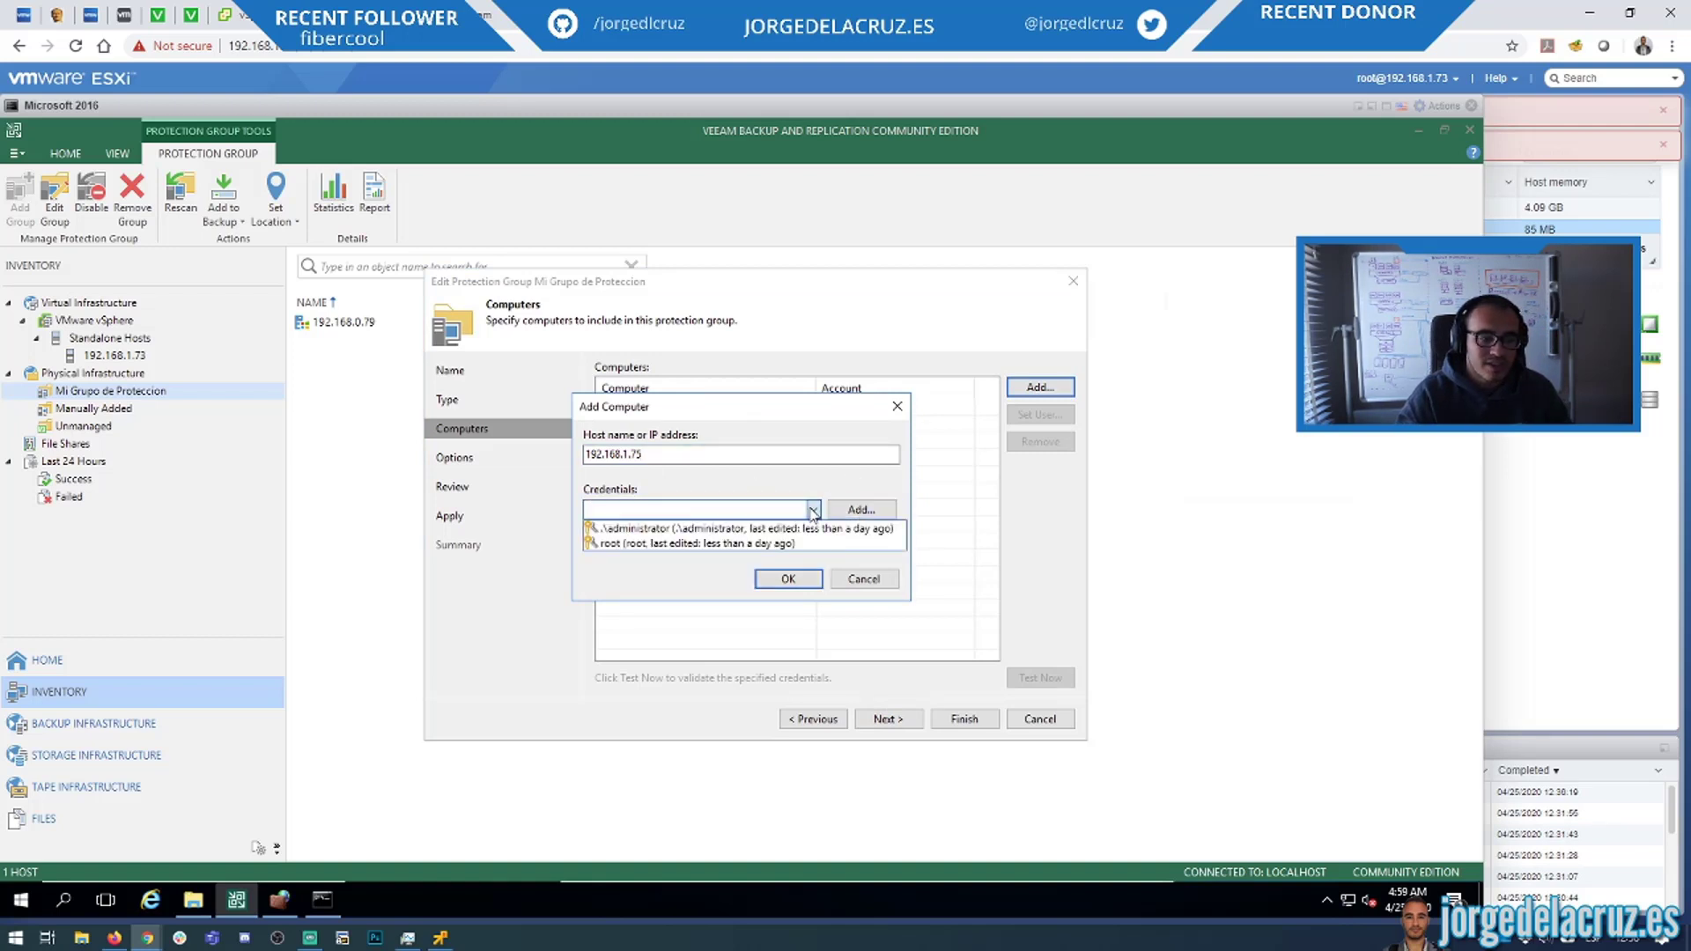
left_click(802, 529)
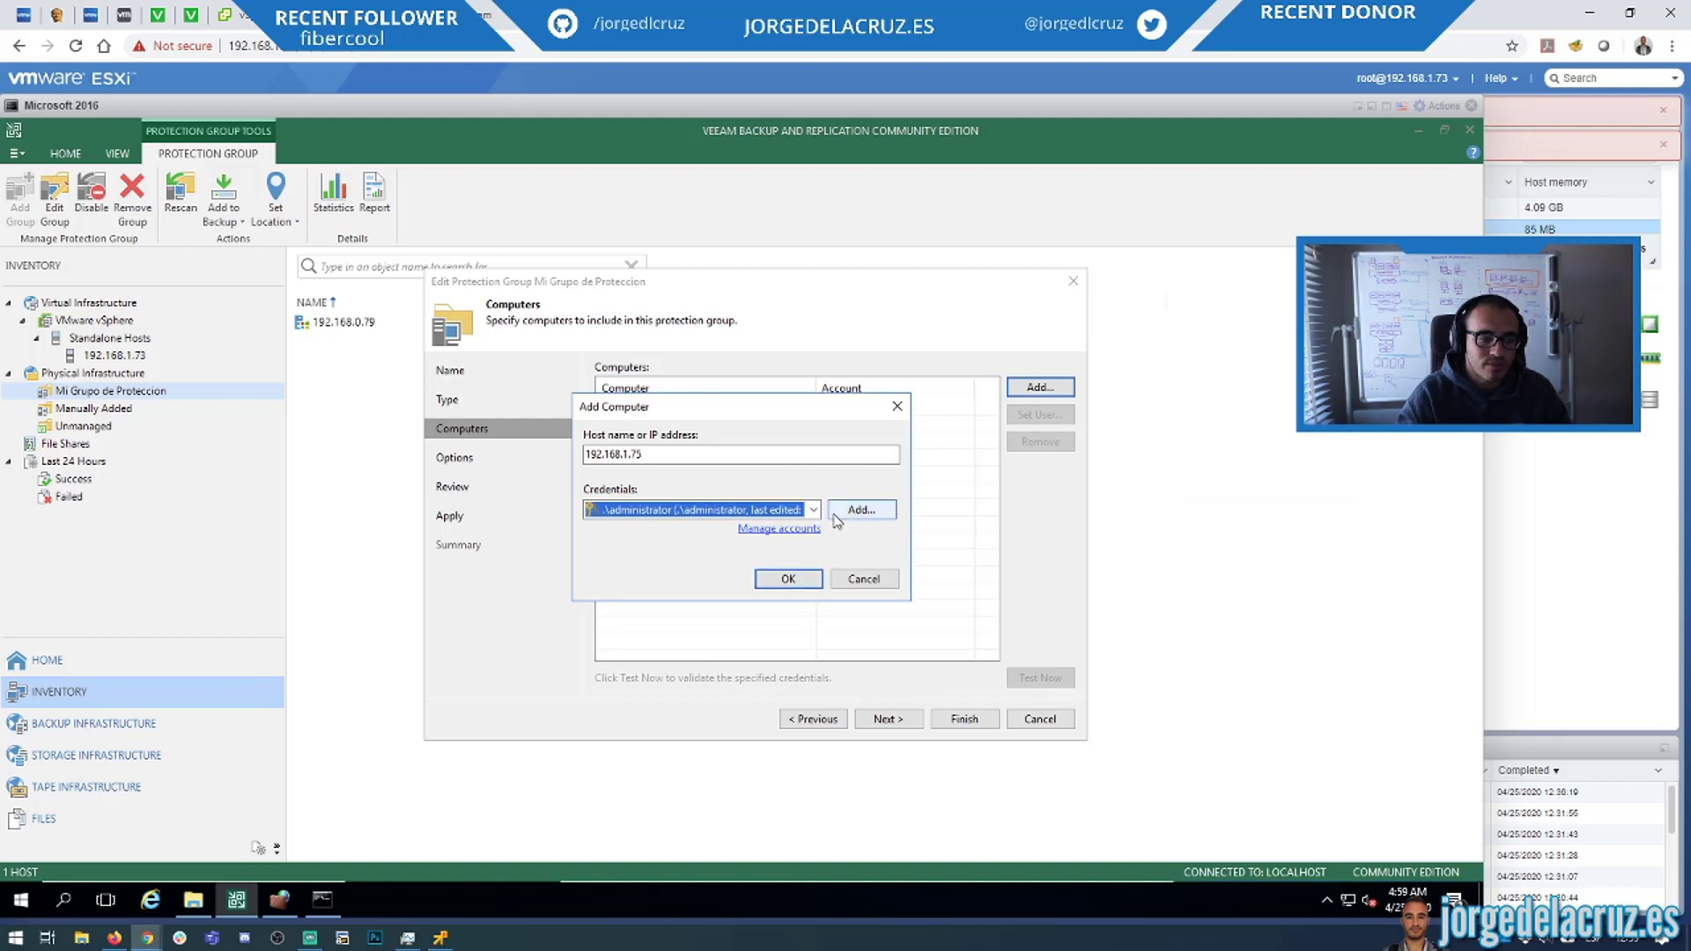
left_click(786, 578)
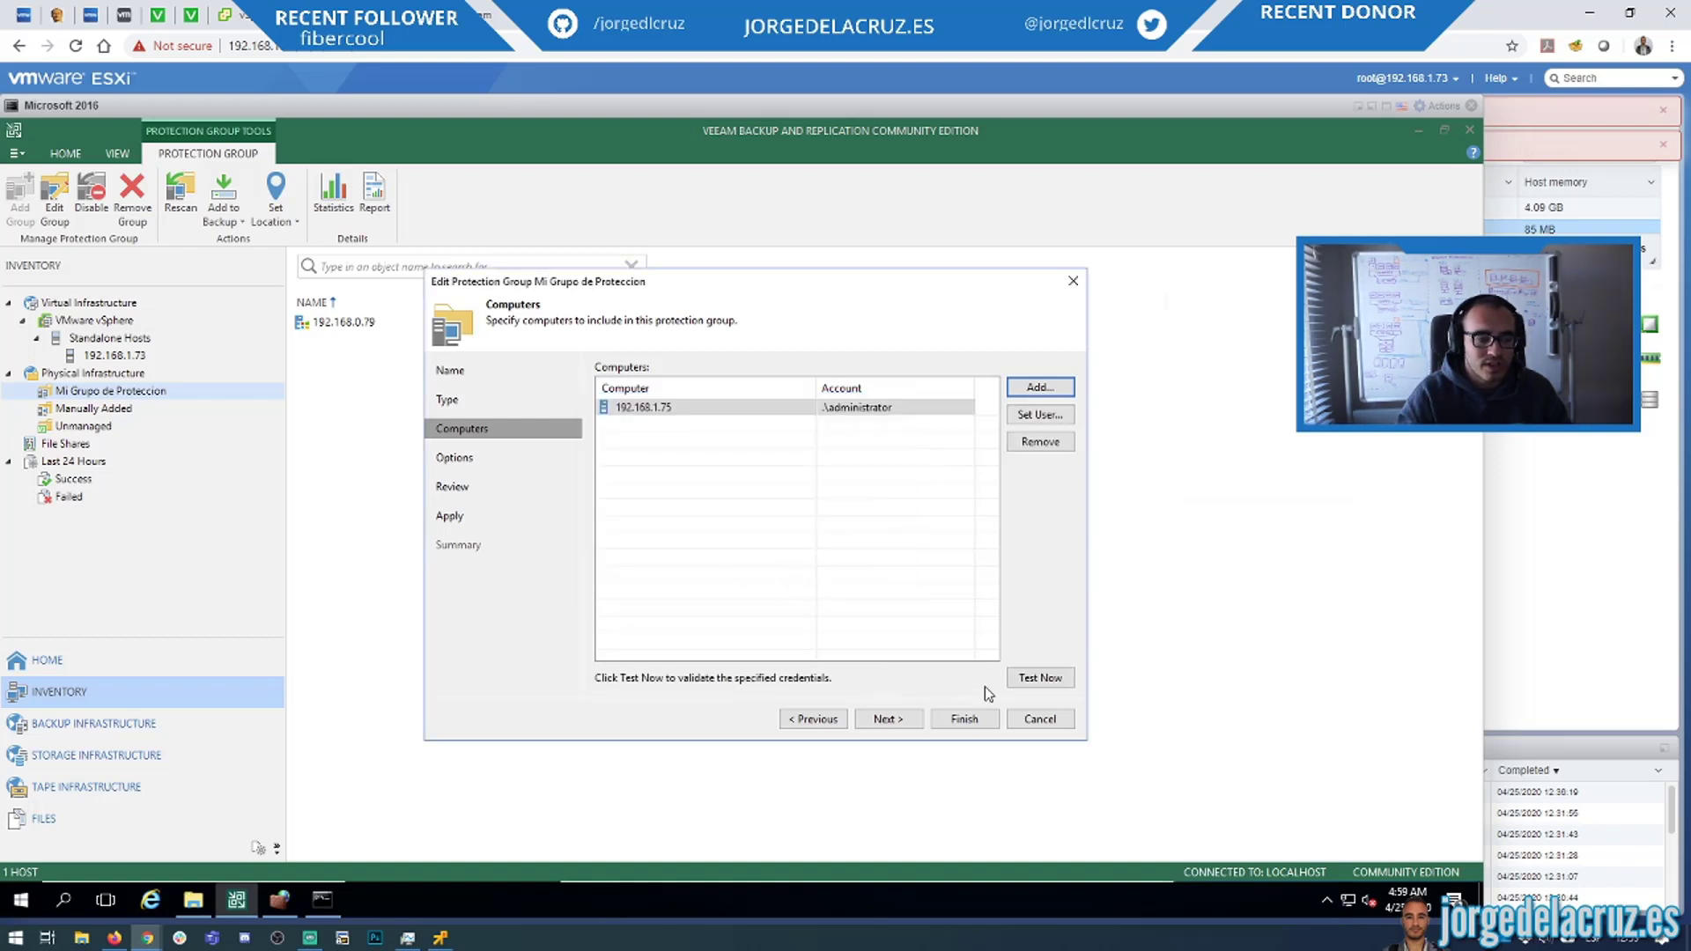
- Test the credentials for 192.168.1.75, then apply the protection group changes
left_click(1039, 678)
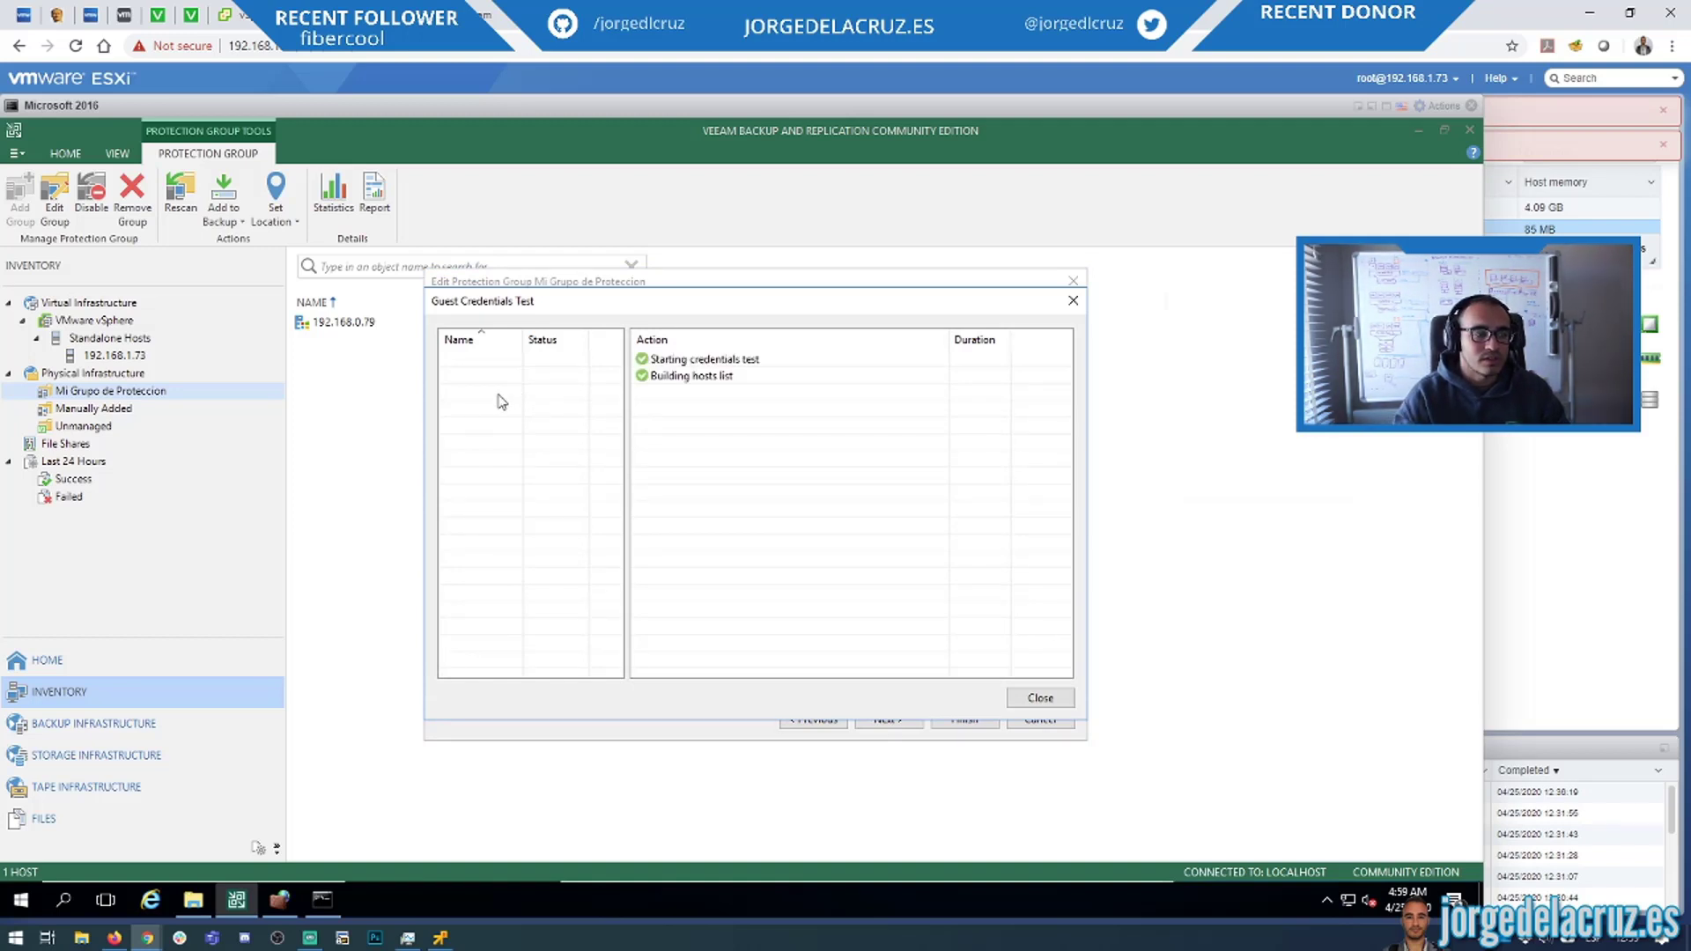
left_click(499, 360)
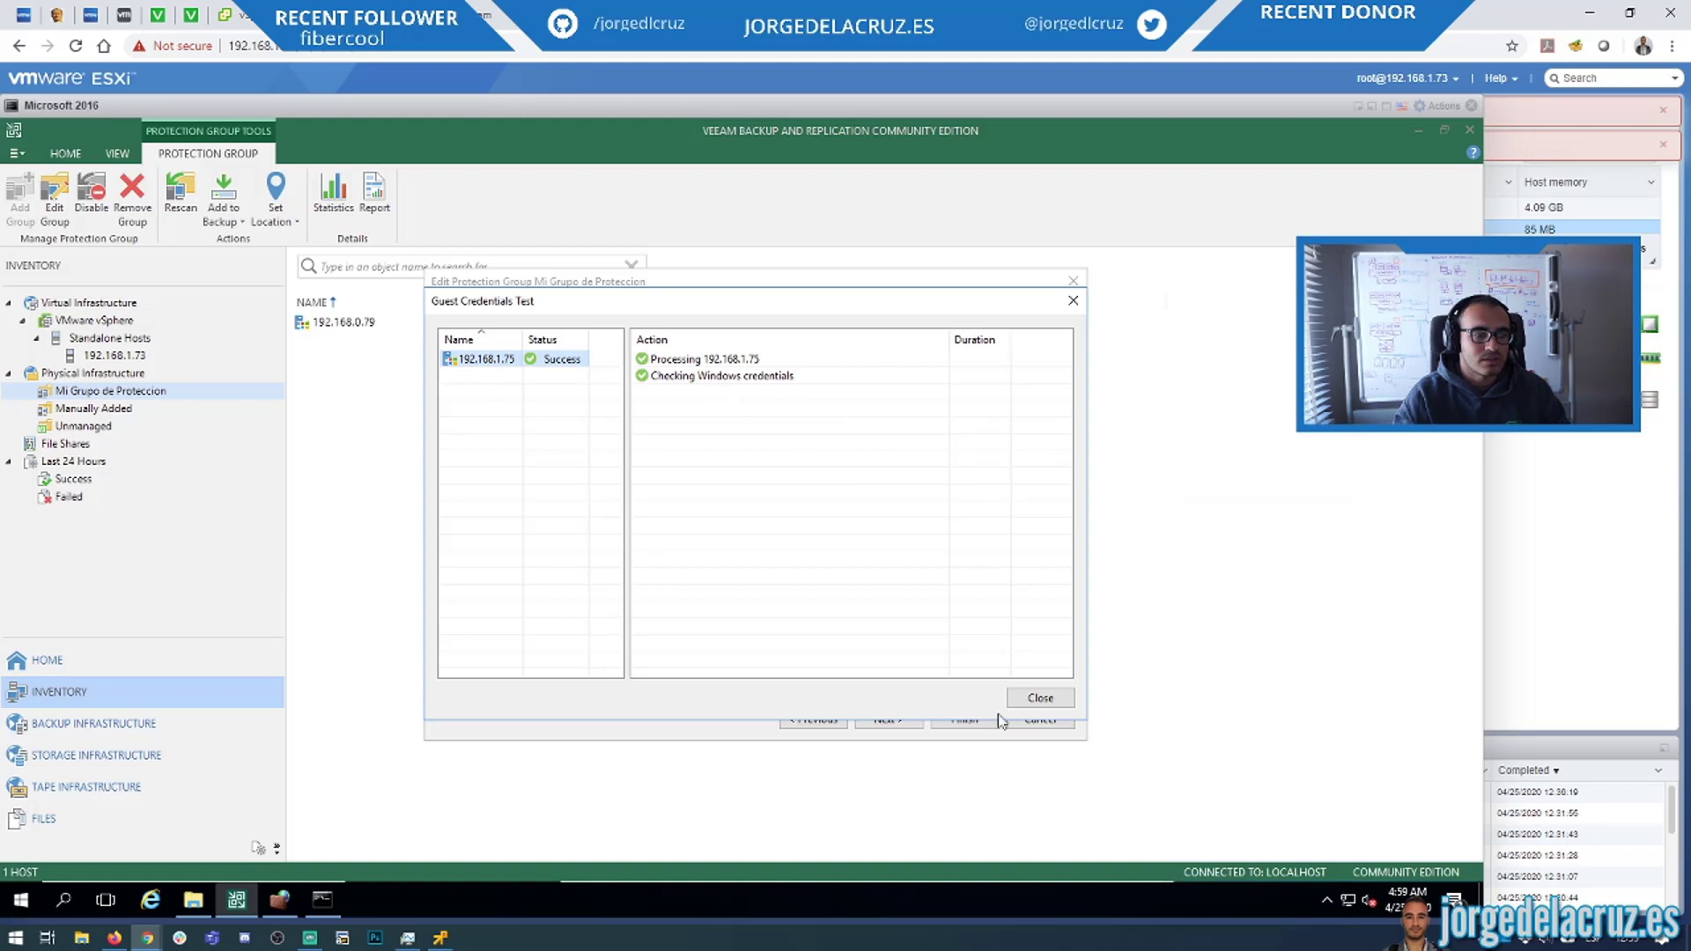
left_click(1022, 701)
left_click(888, 720)
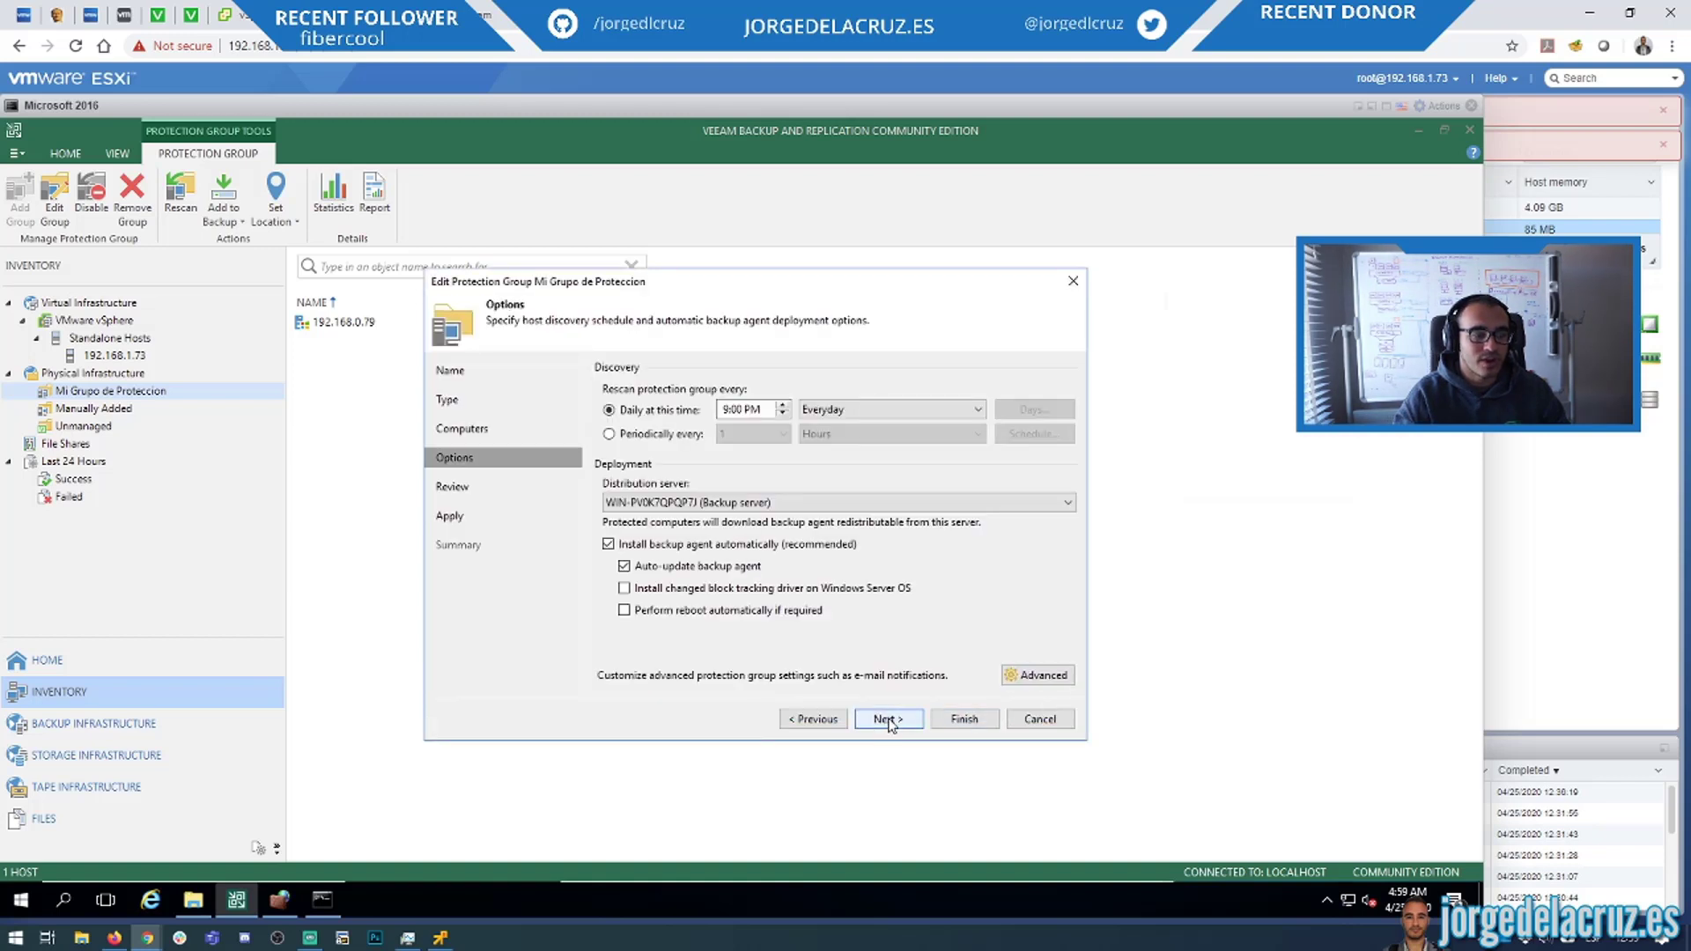
left_click(888, 721)
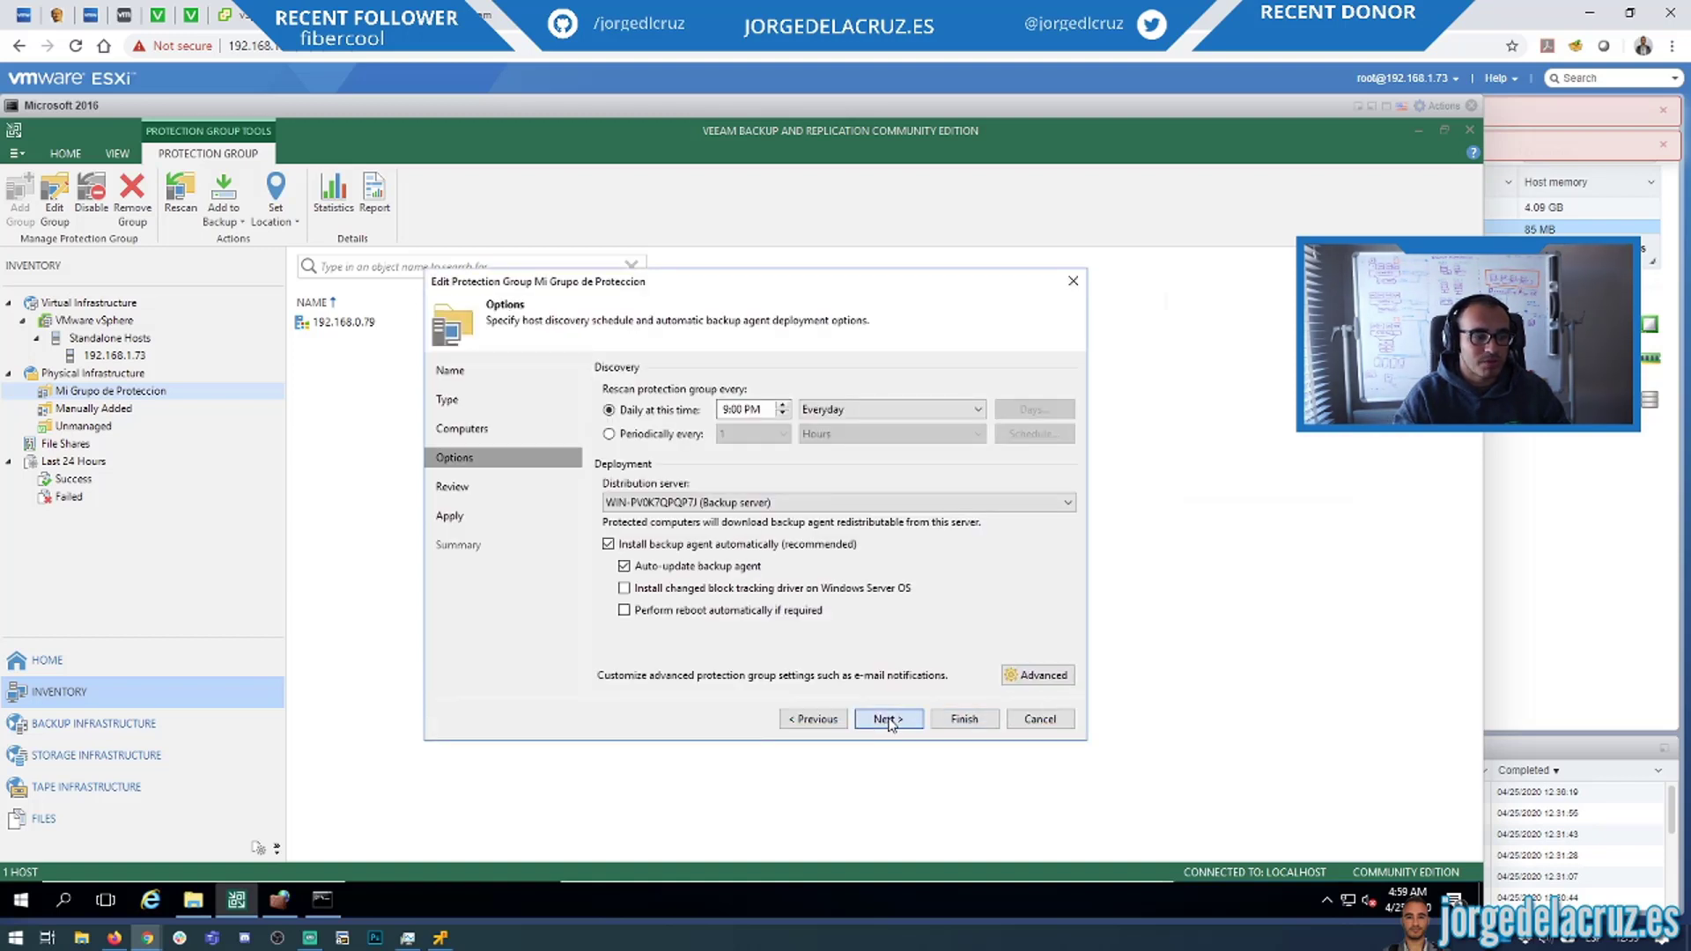
left_click(887, 718)
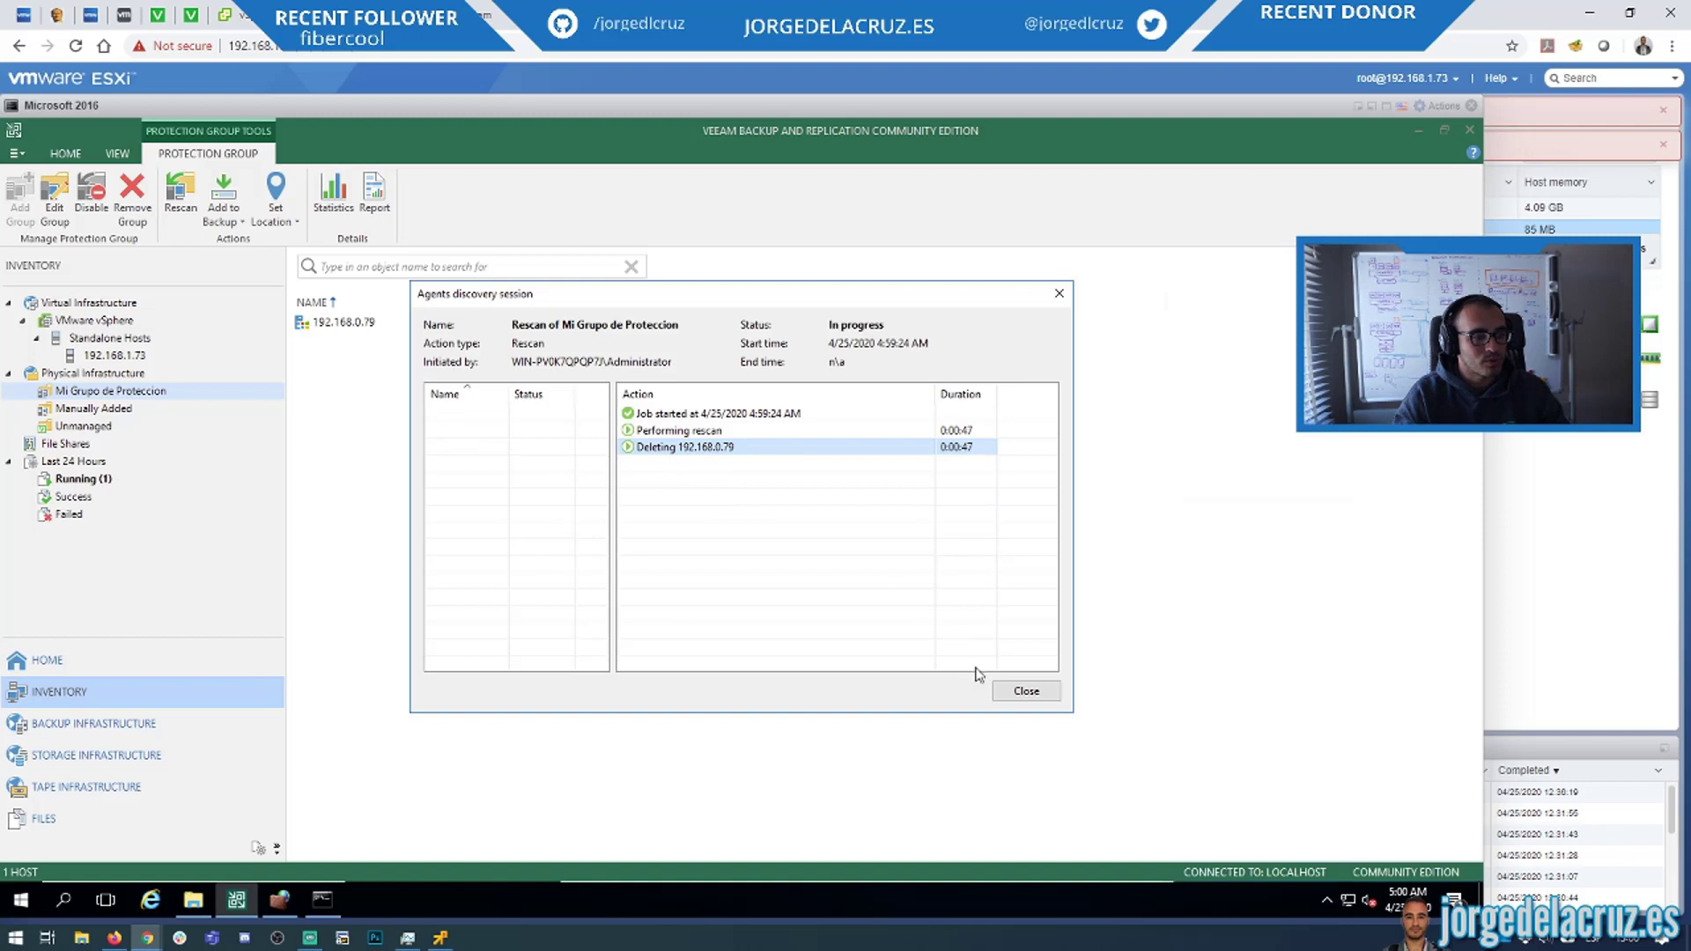
- Find the running Mi Grupo de Proteccion rescan session and stop it
left_click(1036, 692)
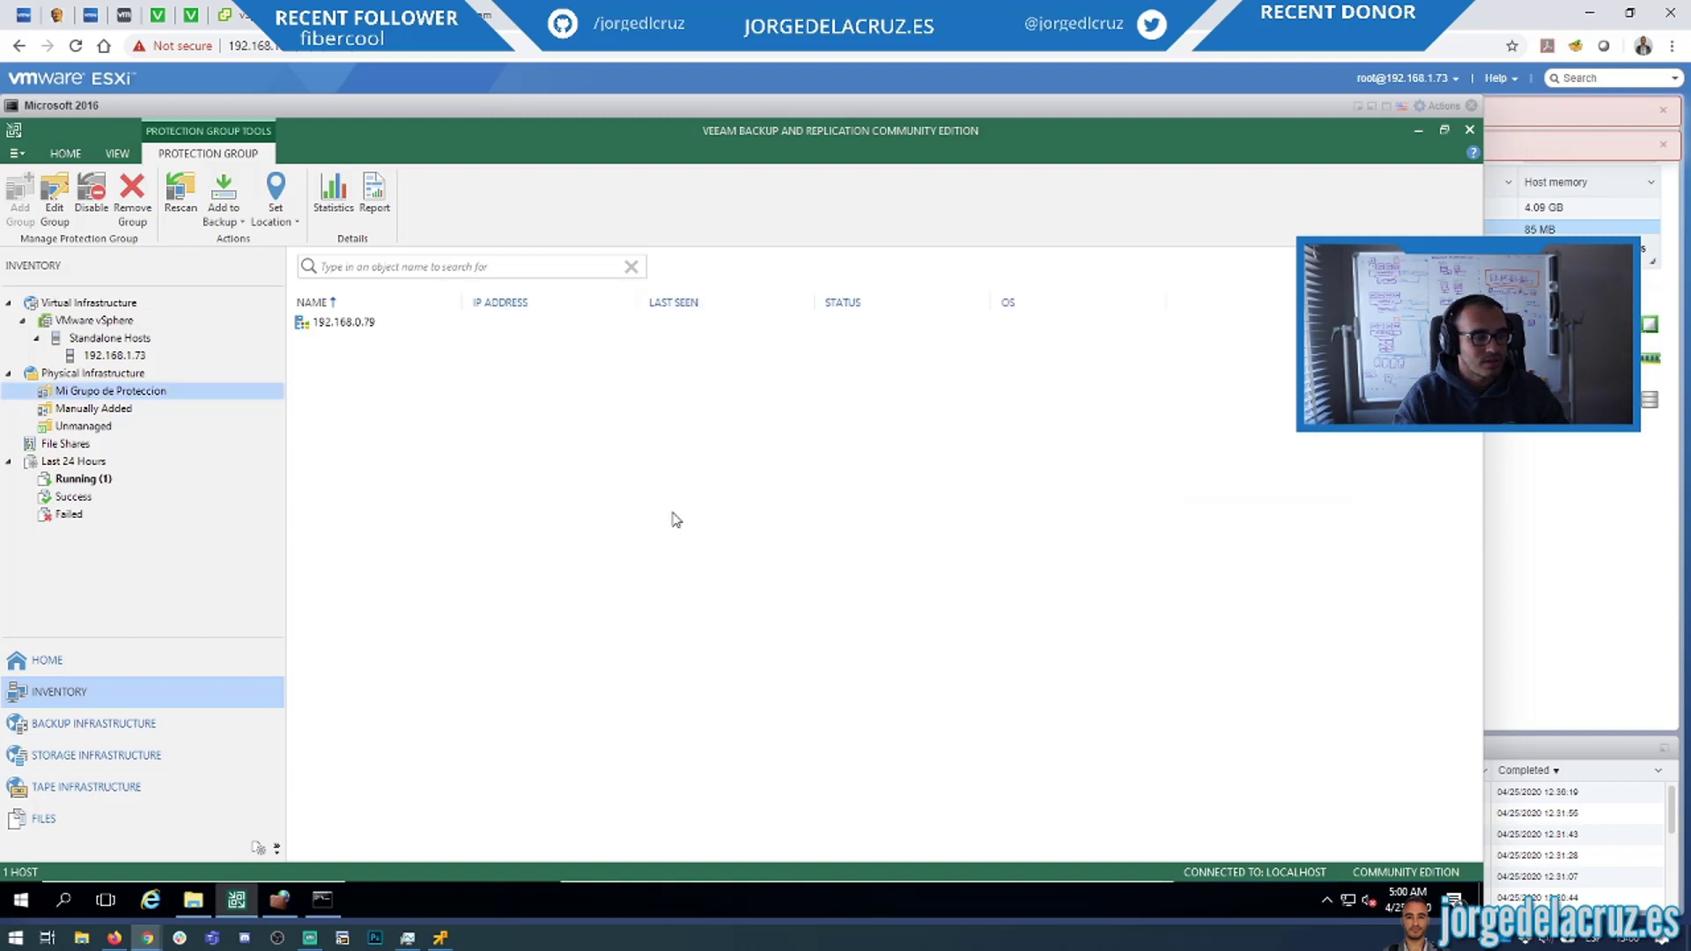
left_click(126, 409)
left_click(114, 393)
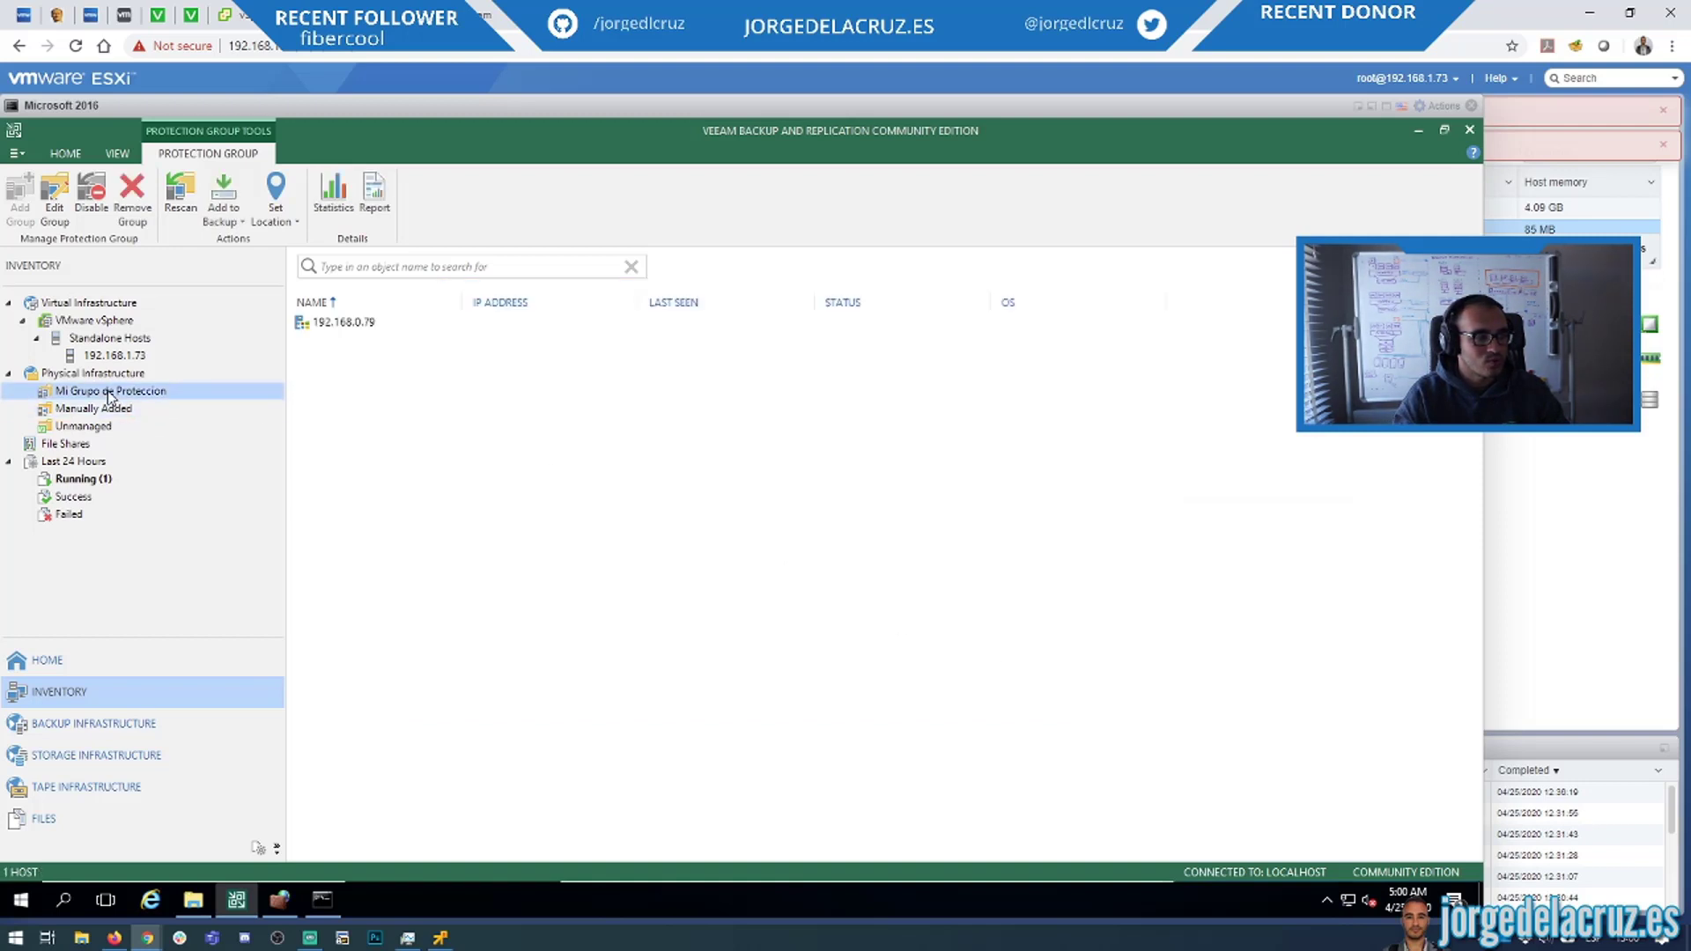
left_click(82, 478)
double_click(374, 326)
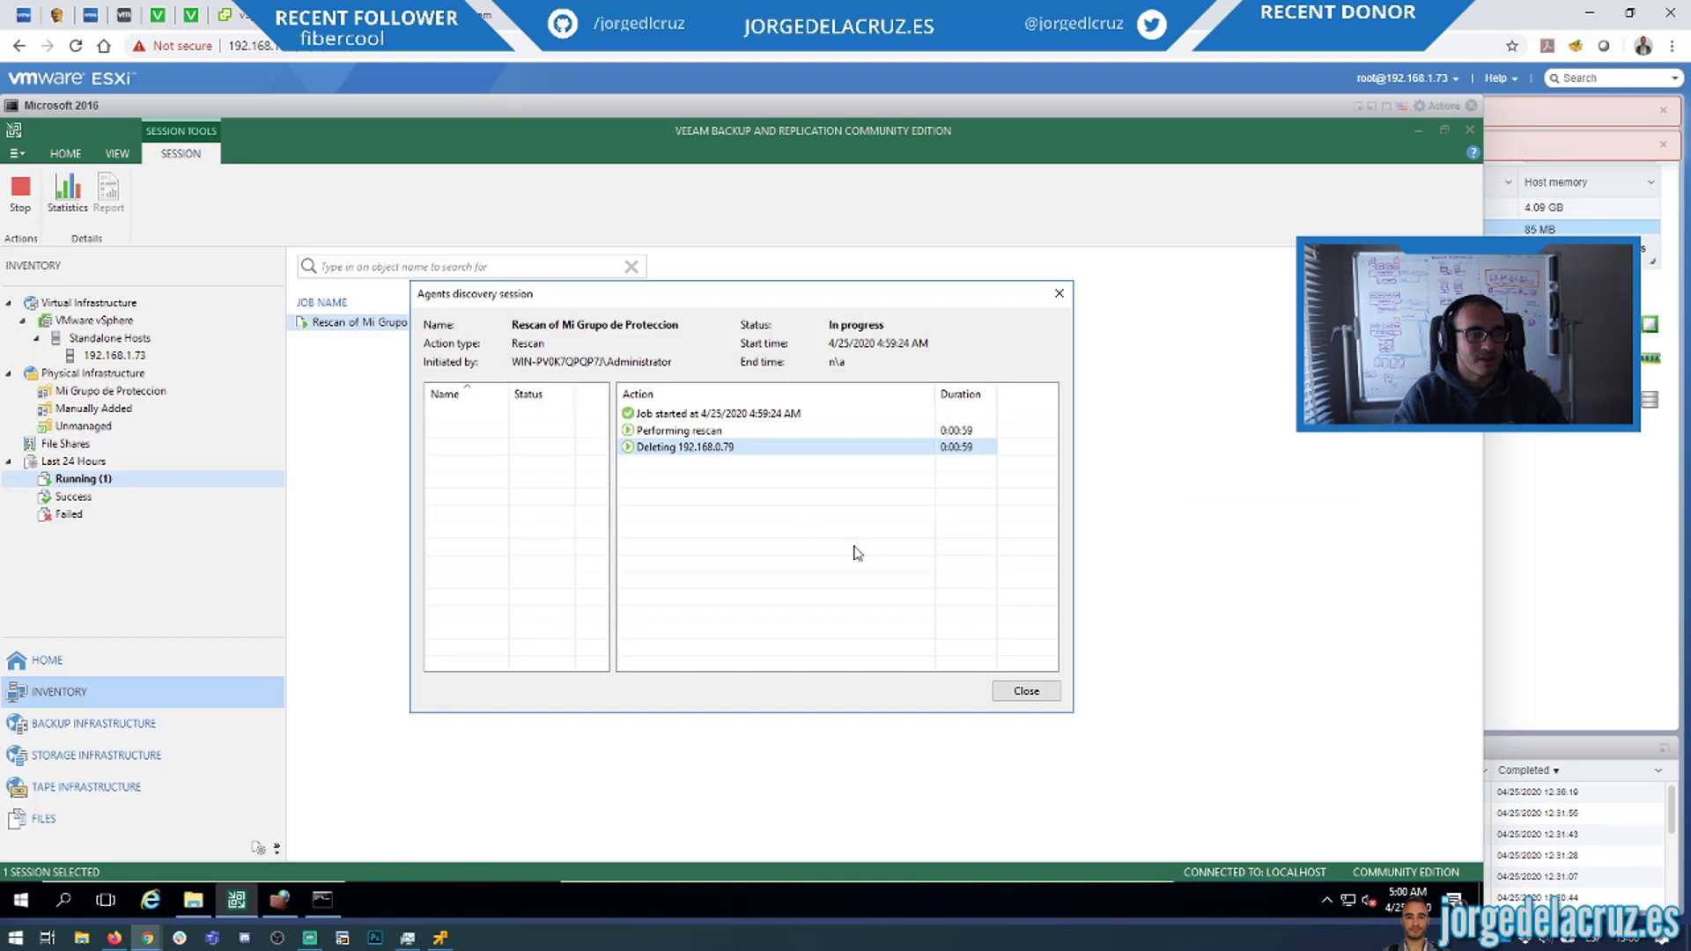
left_click(1026, 689)
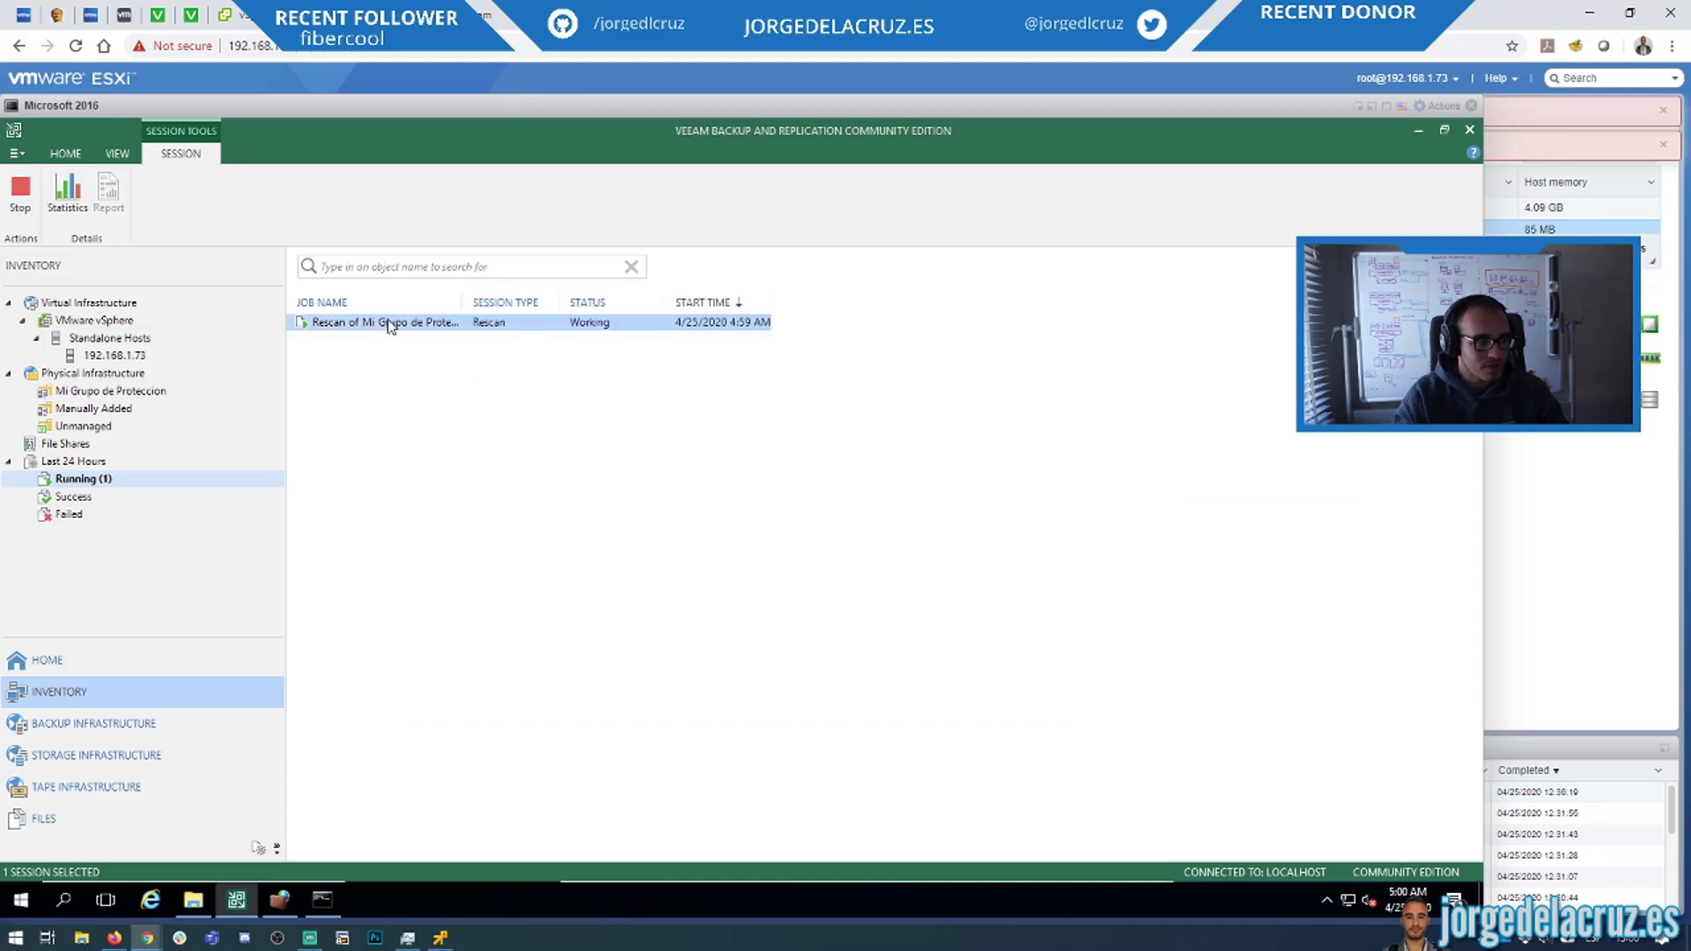
right_click(389, 326)
left_click(436, 333)
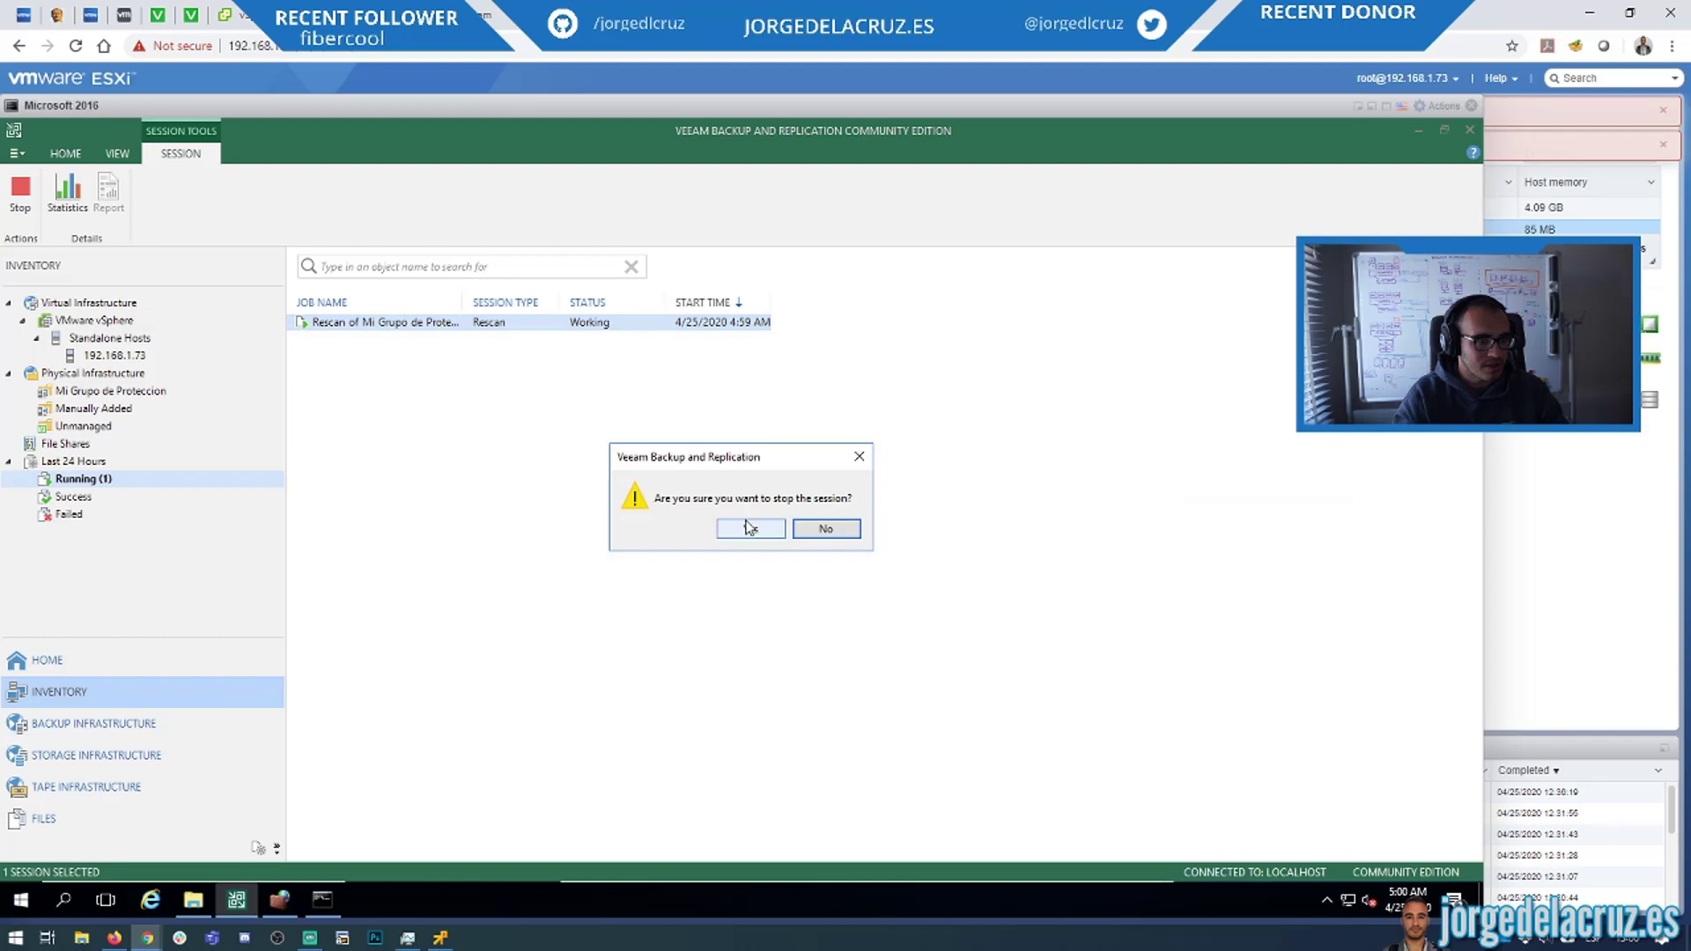
left_click(765, 532)
- Check the 192.168.0.79 computer and confirm the rescan session shows Stopping
left_click(91, 394)
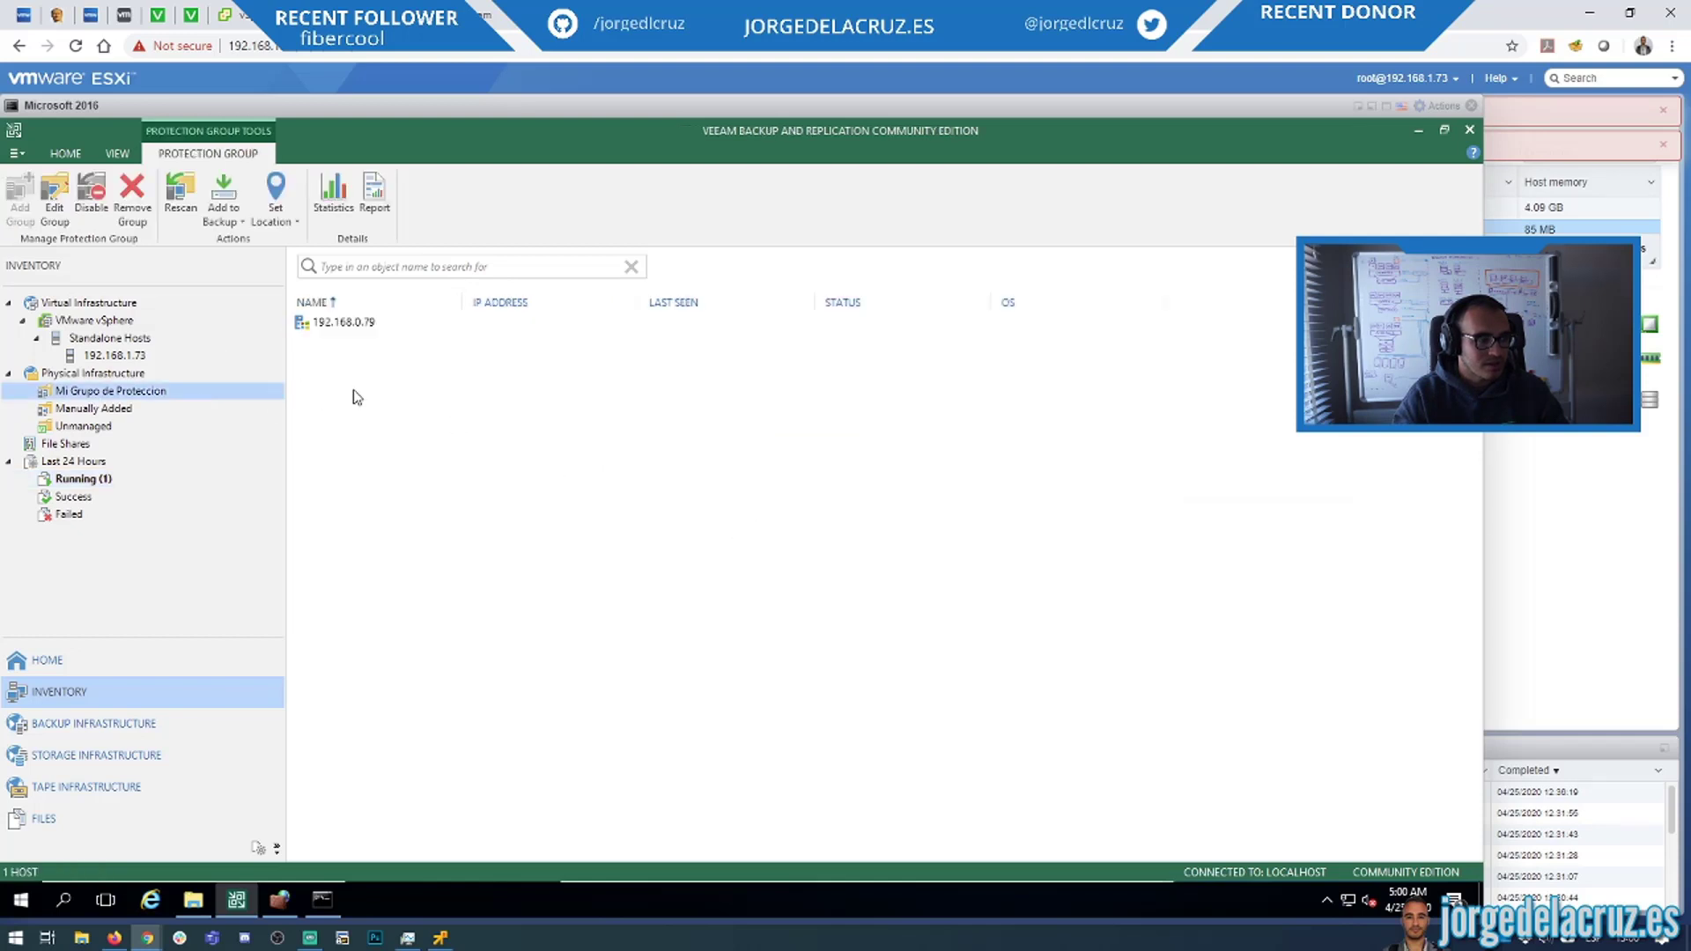
left_click(335, 325)
right_click(352, 326)
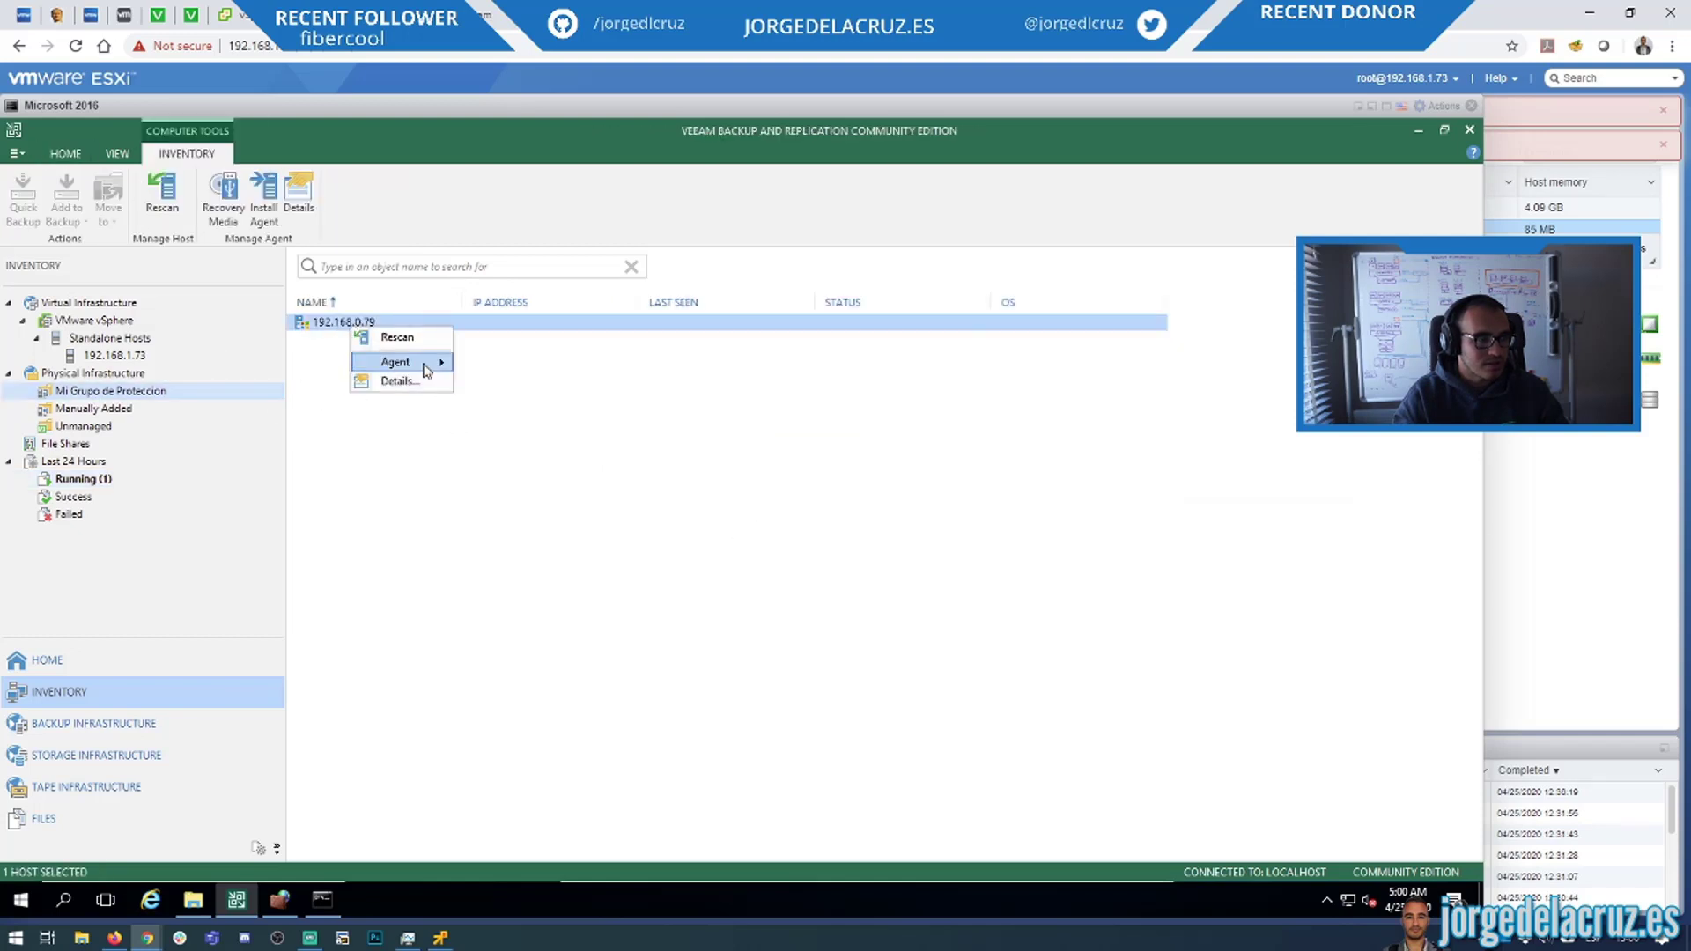
left_click(83, 479)
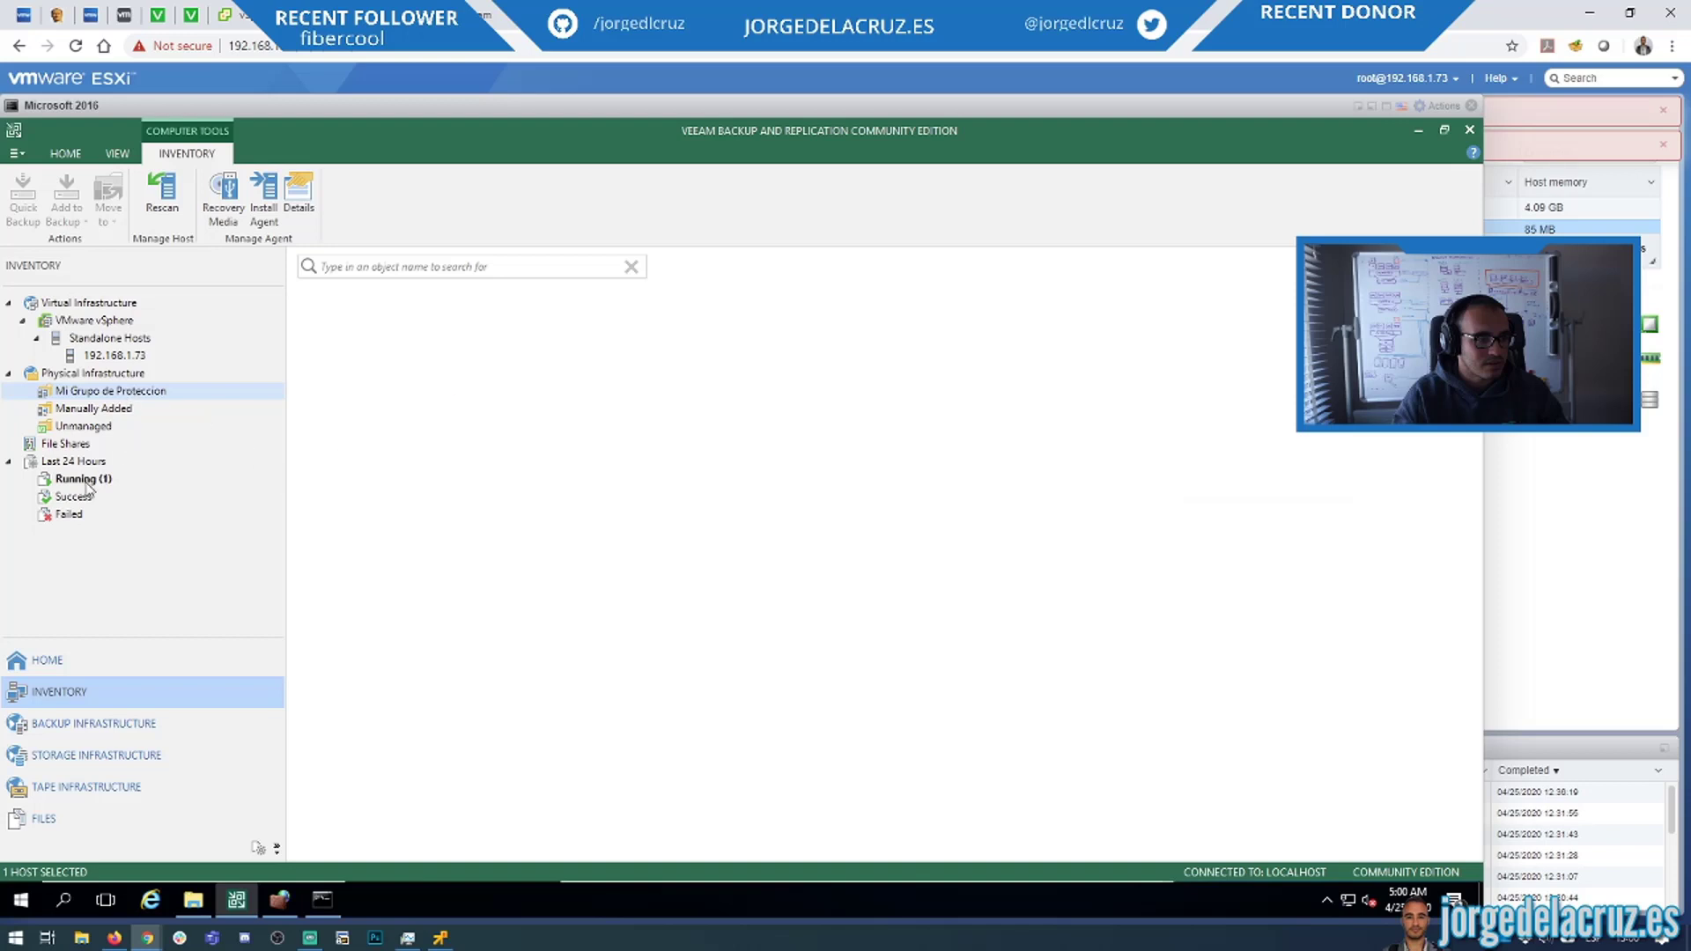
right_click(392, 328)
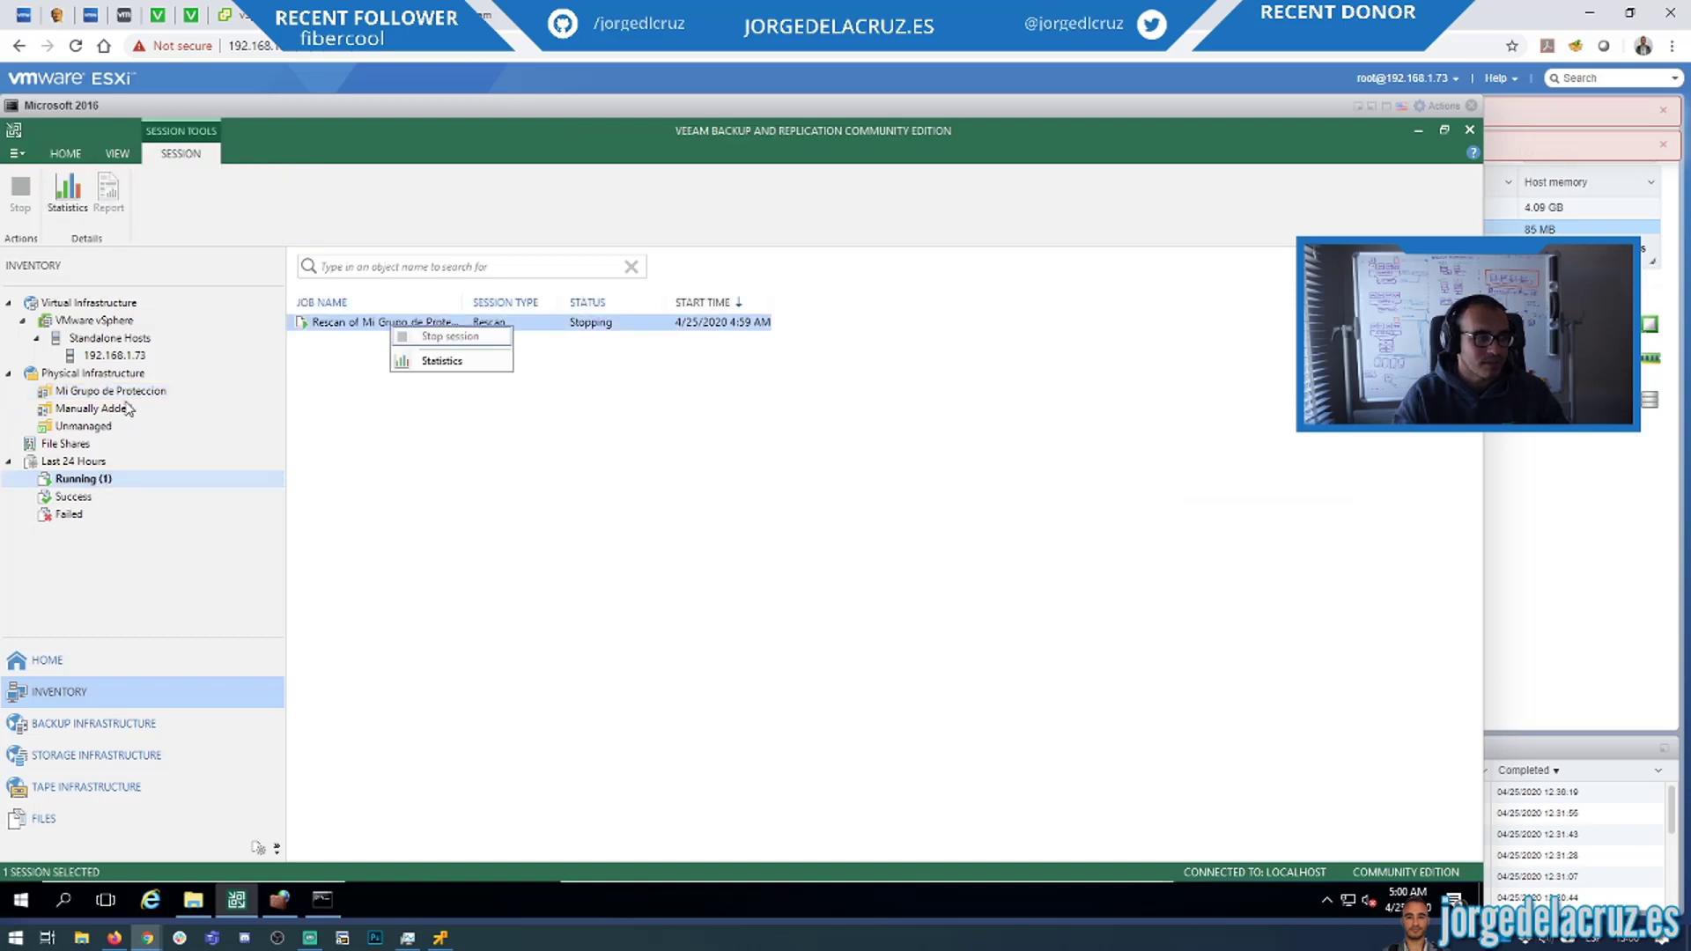
left_click(85, 374)
- Start a protection group named 'Mi grupo de Proteccion 2' containing individual computers
left_click(163, 386)
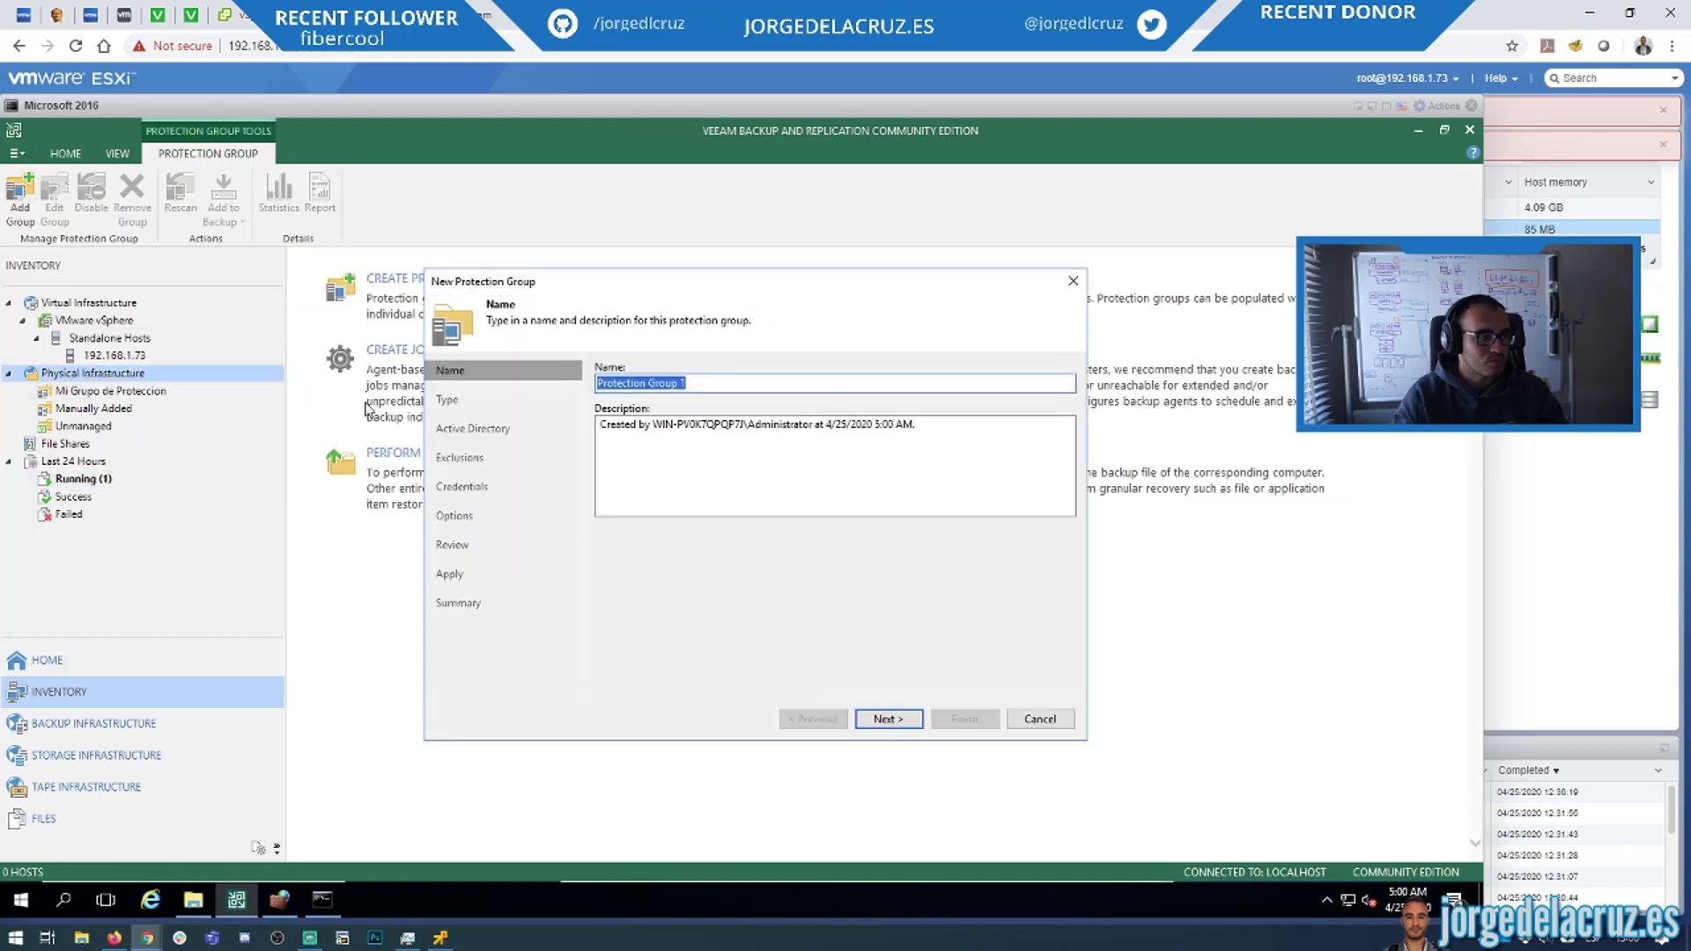
type("Mi g")
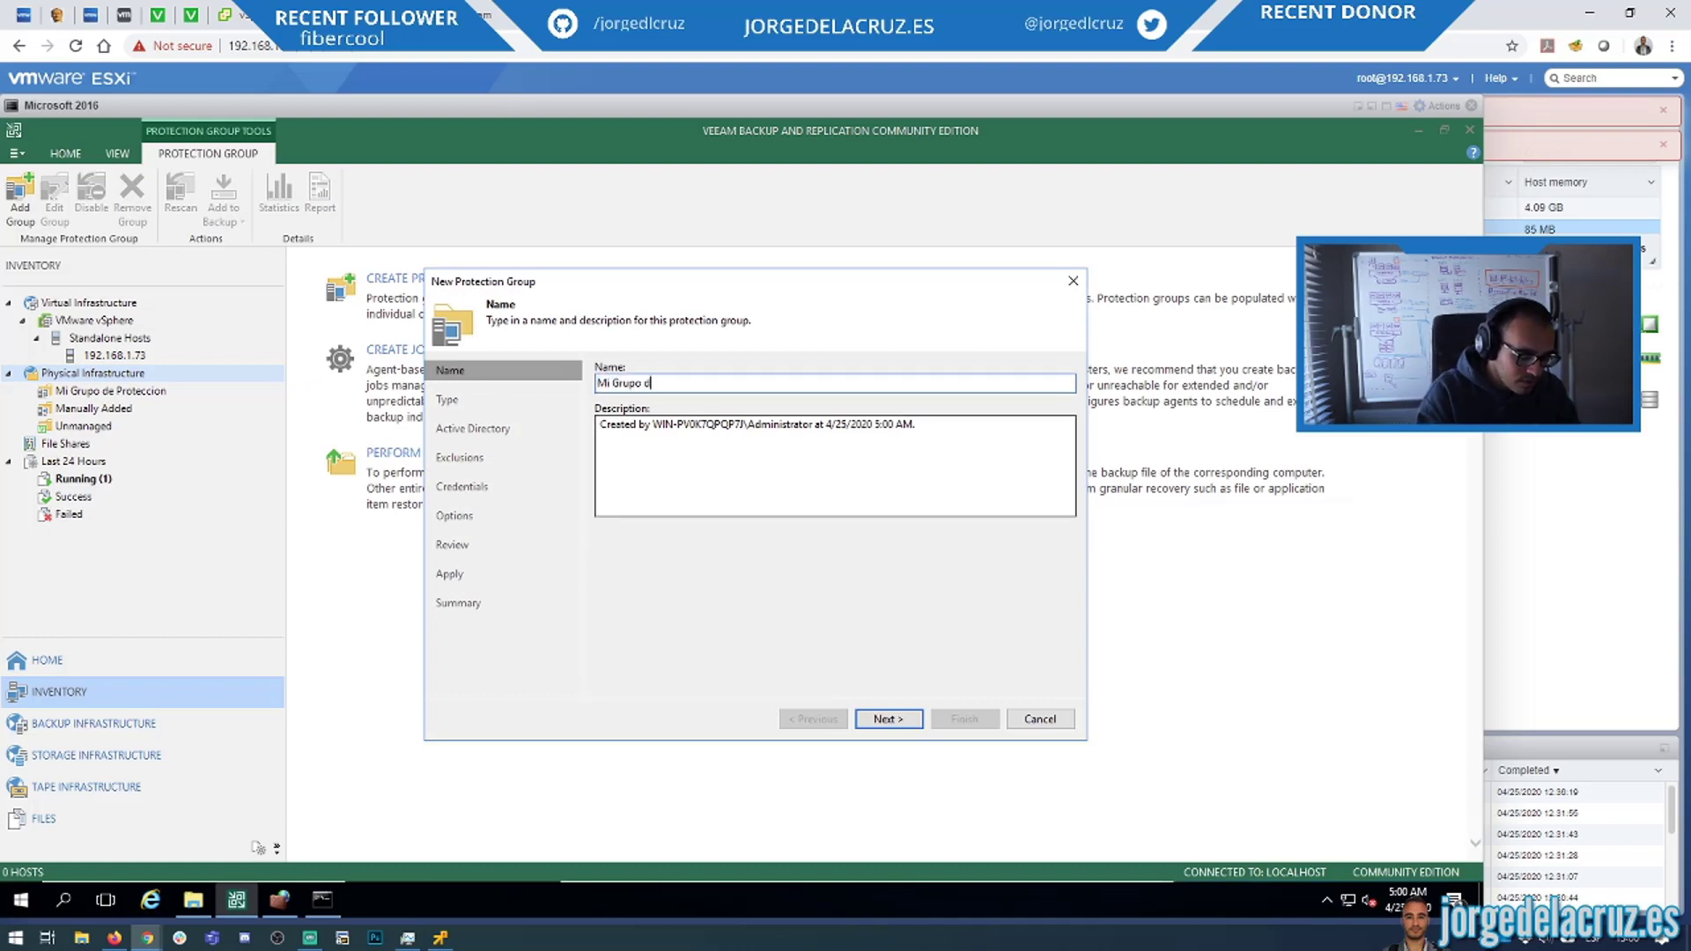
type("rupo de Proteccion 2")
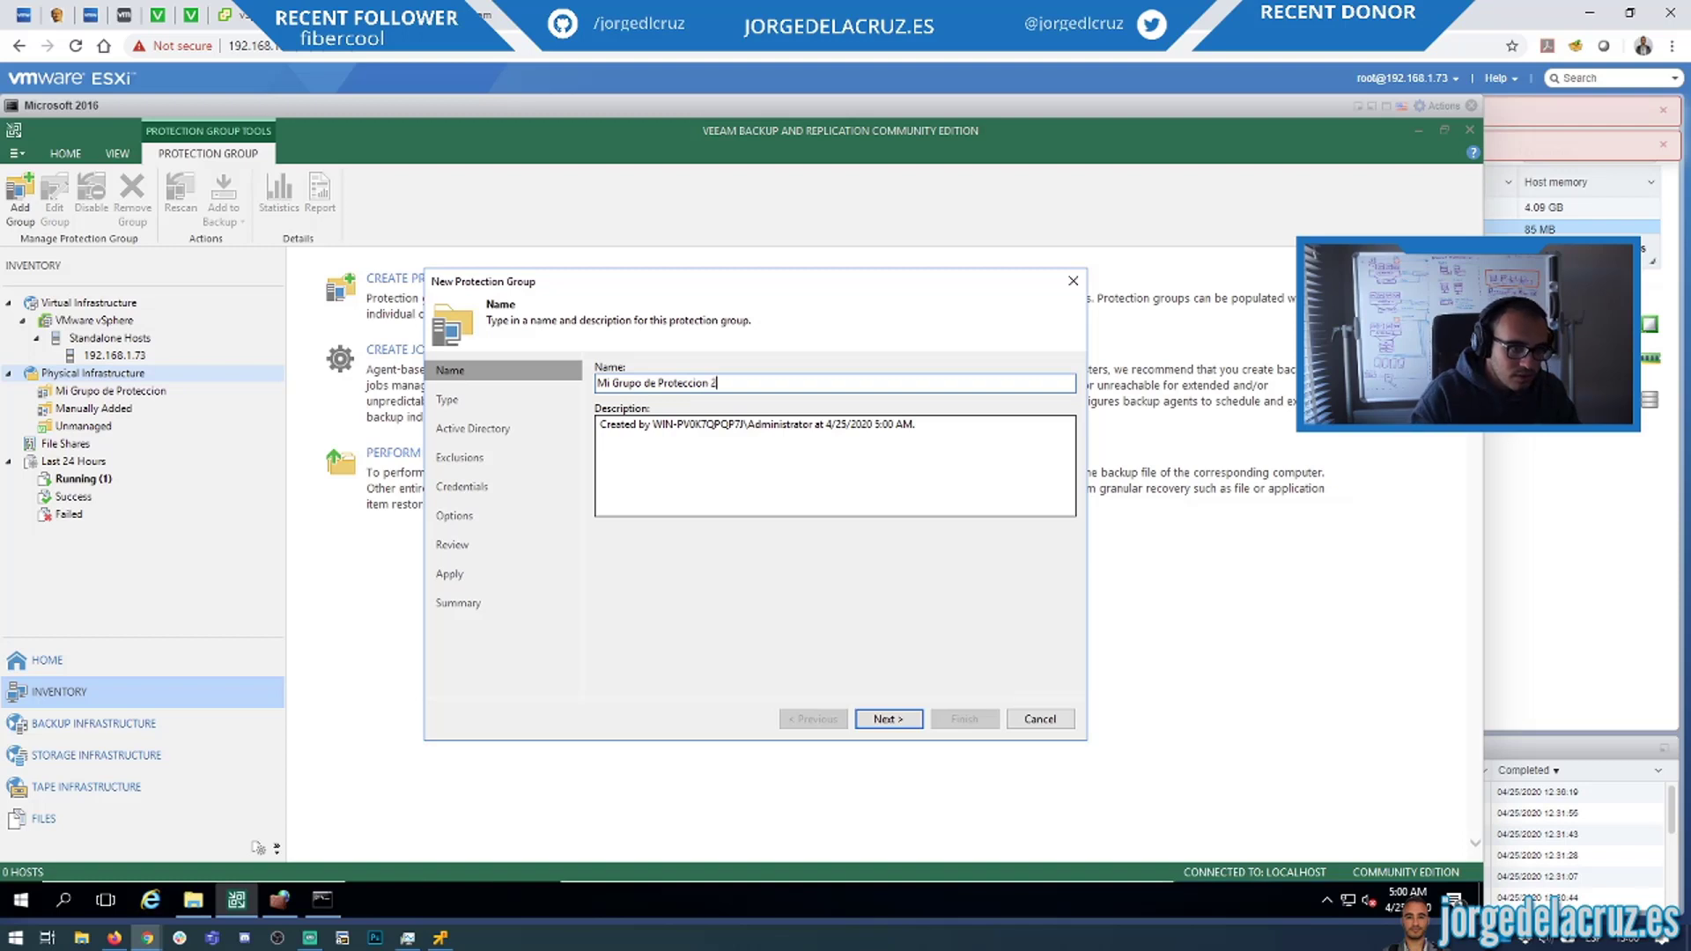
left_click(892, 722)
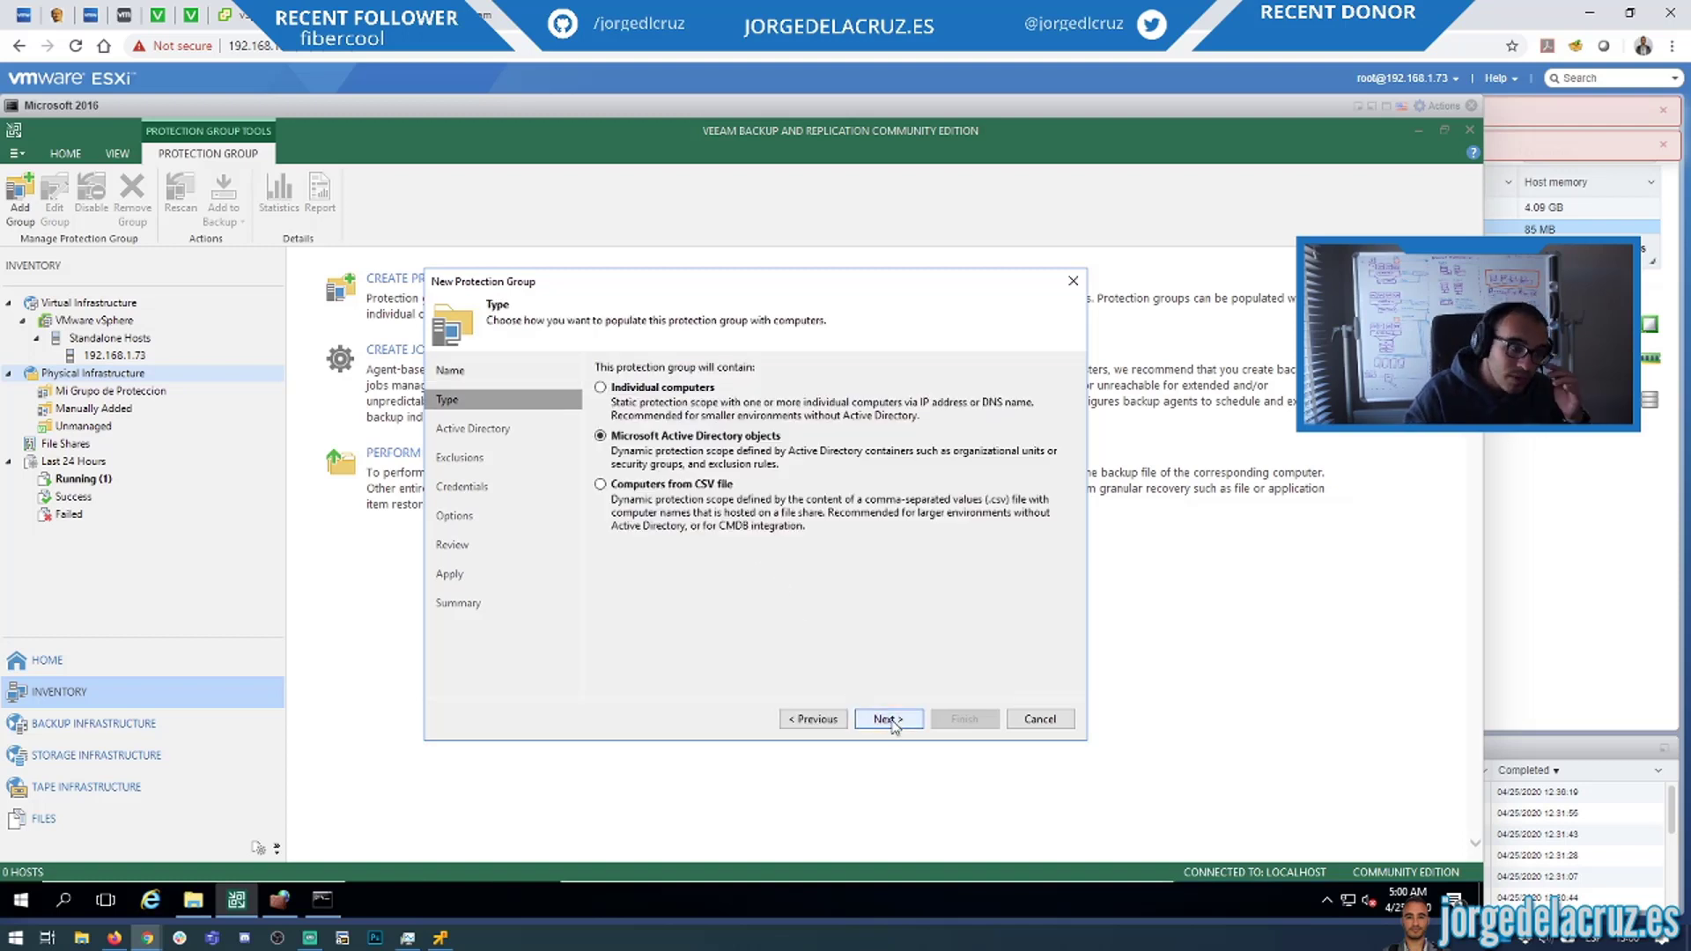
left_click(633, 389)
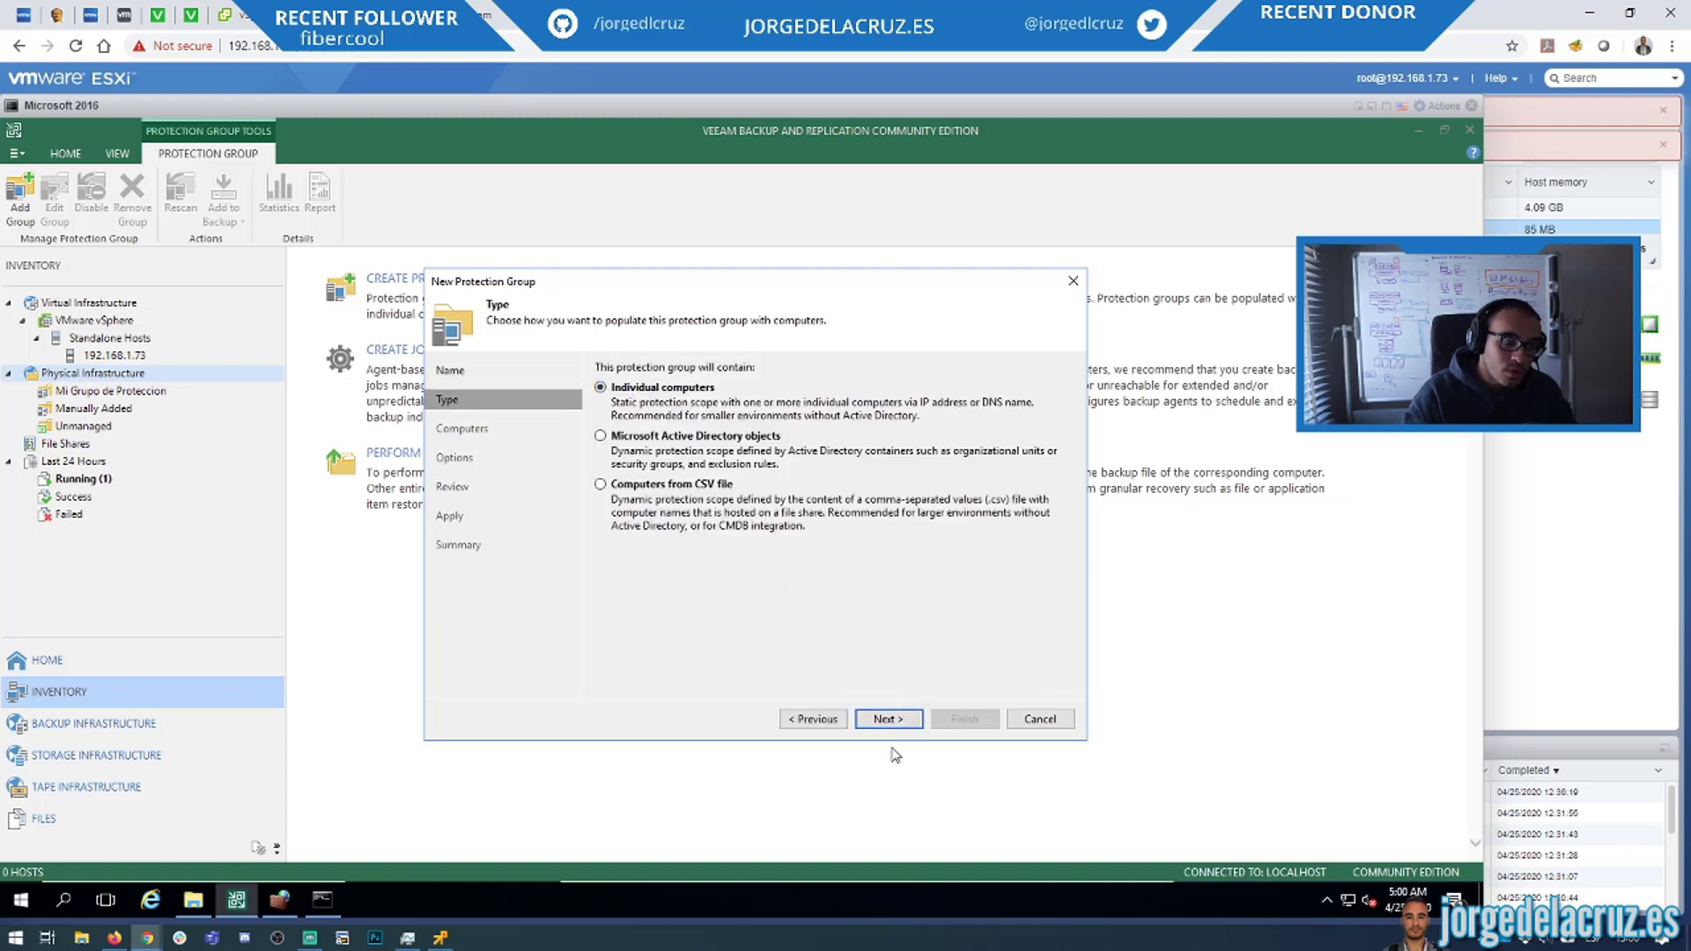
left_click(888, 719)
- Add computer 192.168.1.75 with the .\administrator credentials
left_click(1036, 398)
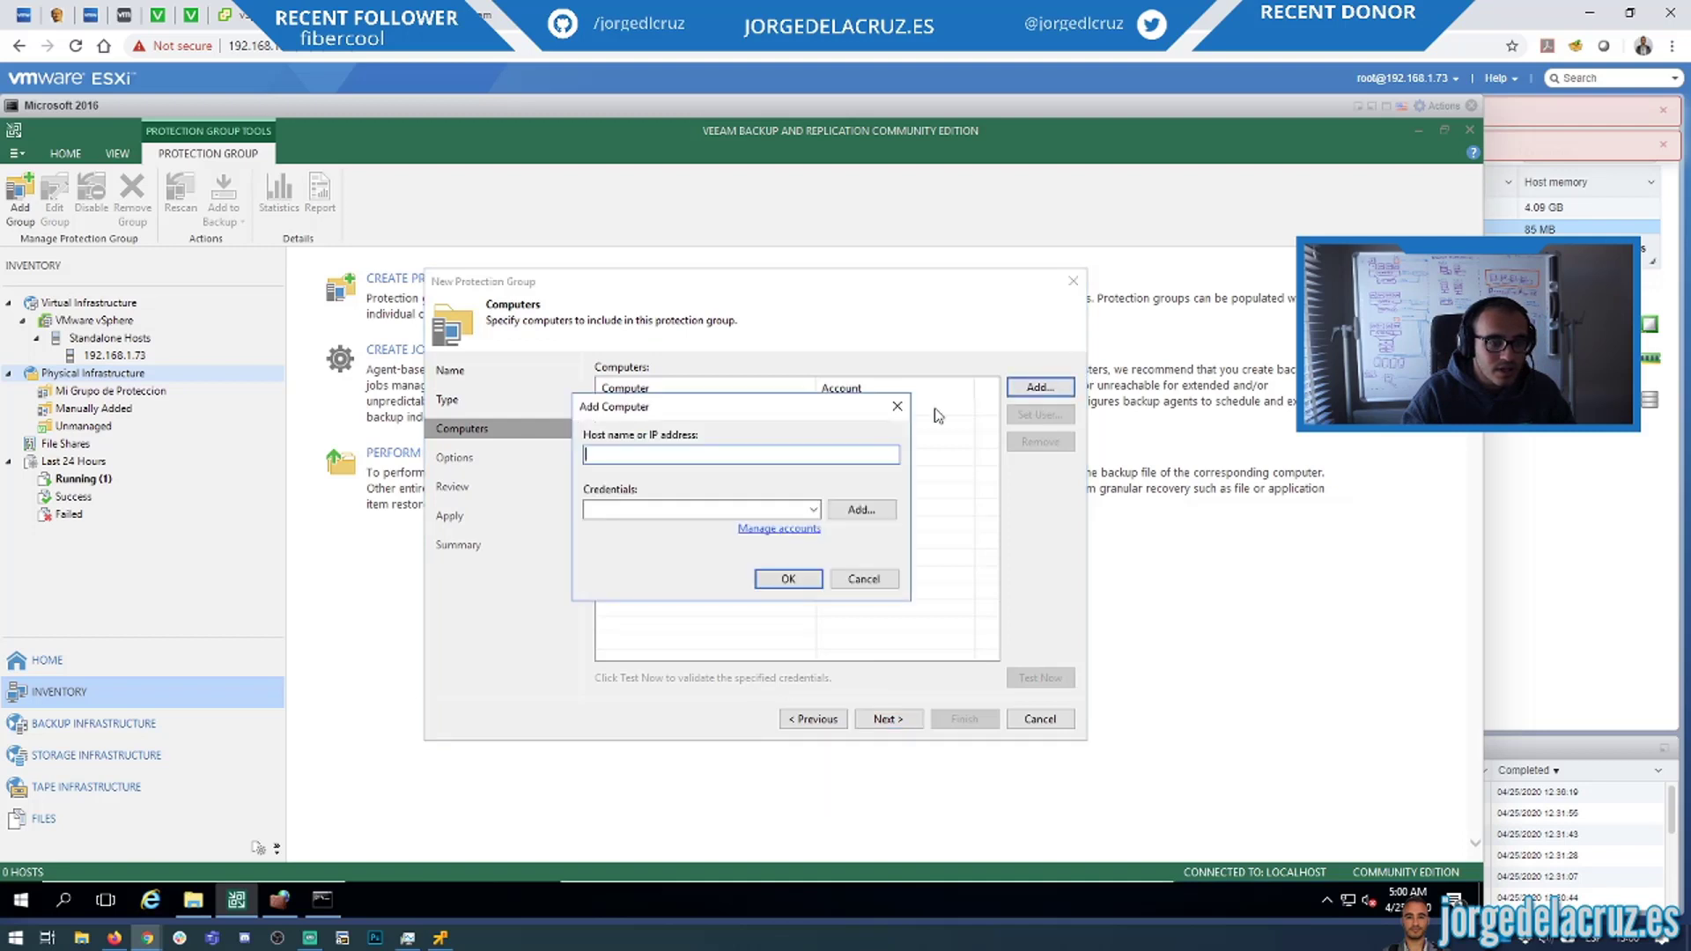
type("192.168.1")
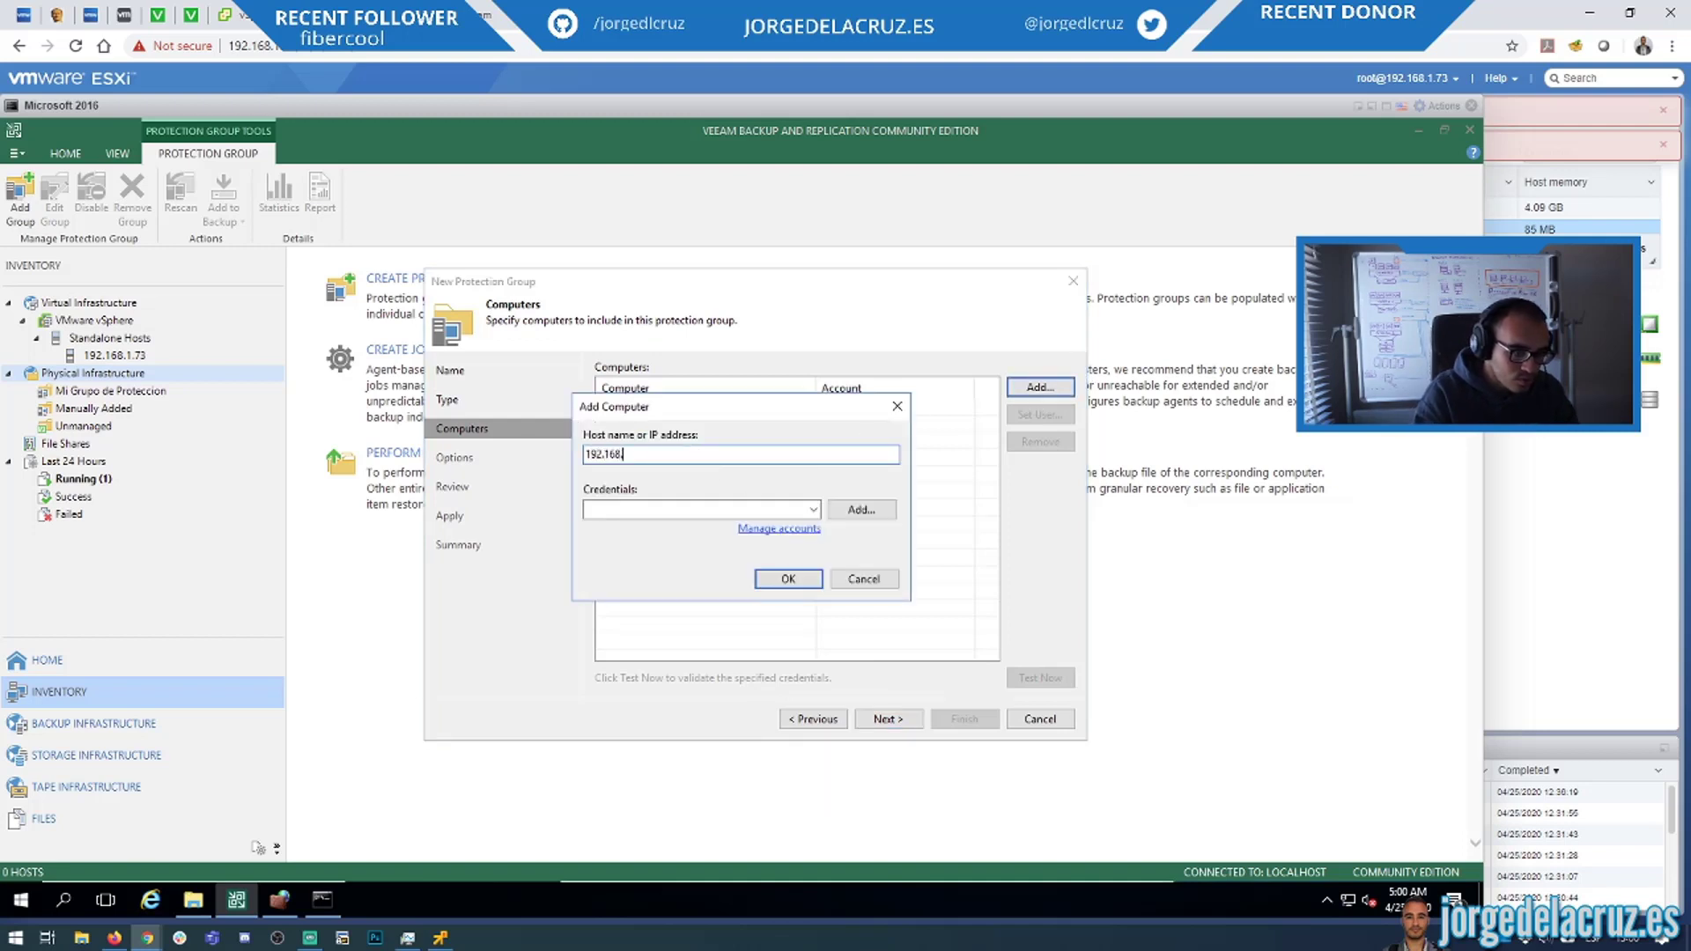
type(".")
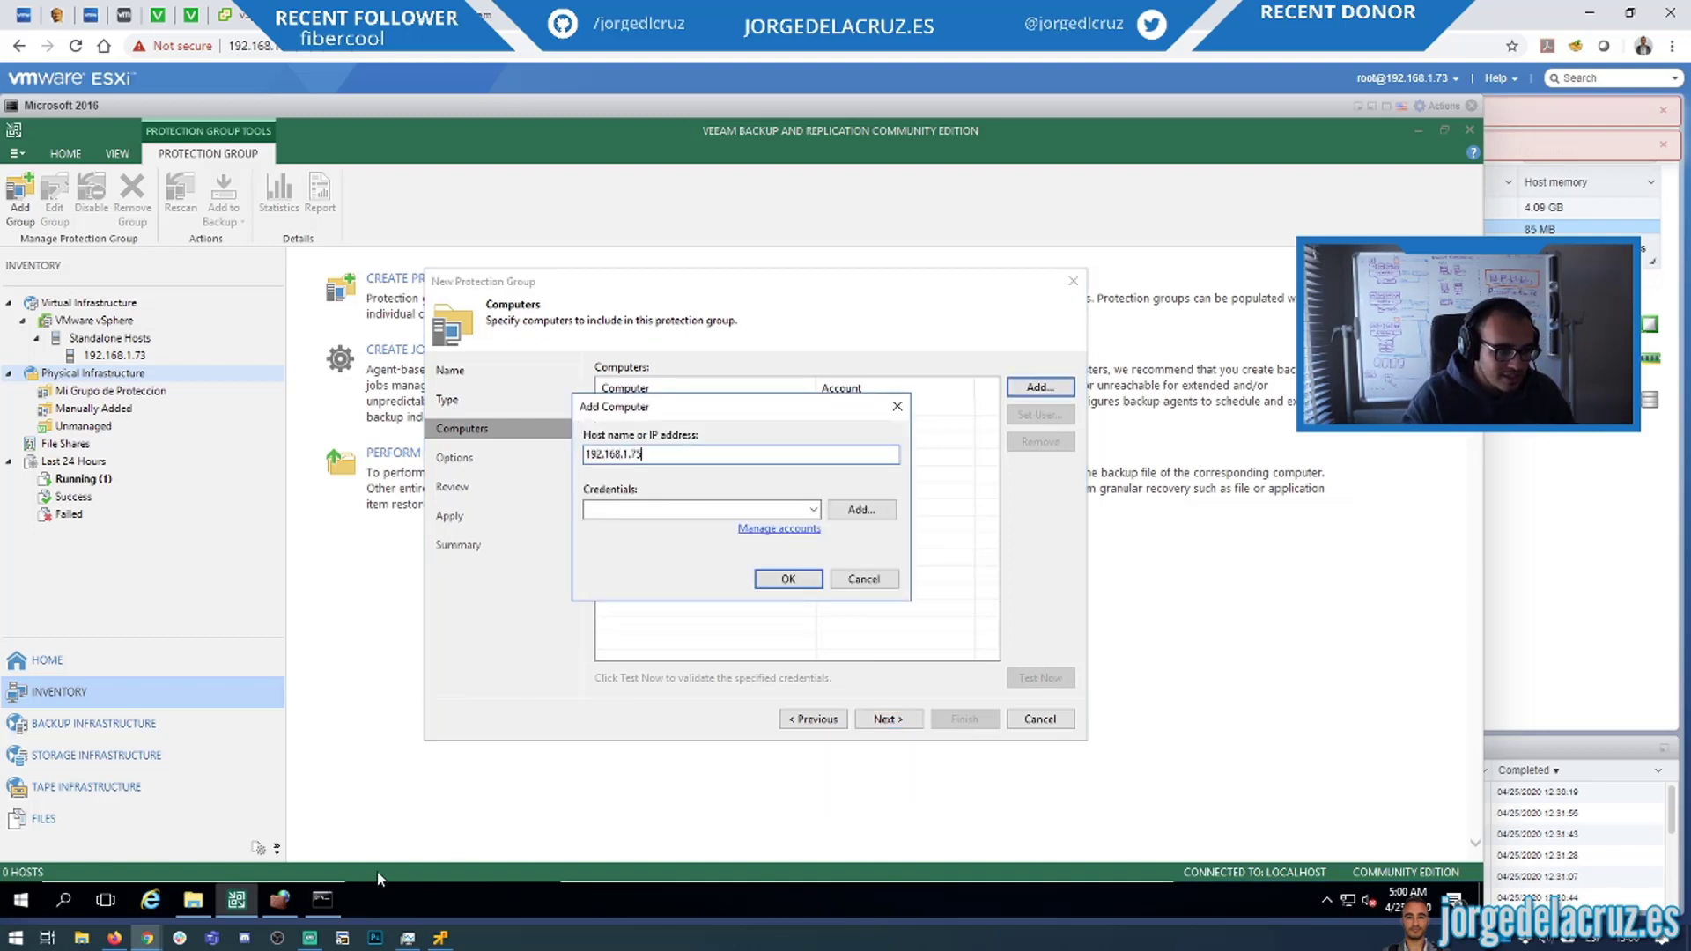
left_click(322, 899)
left_click(322, 899)
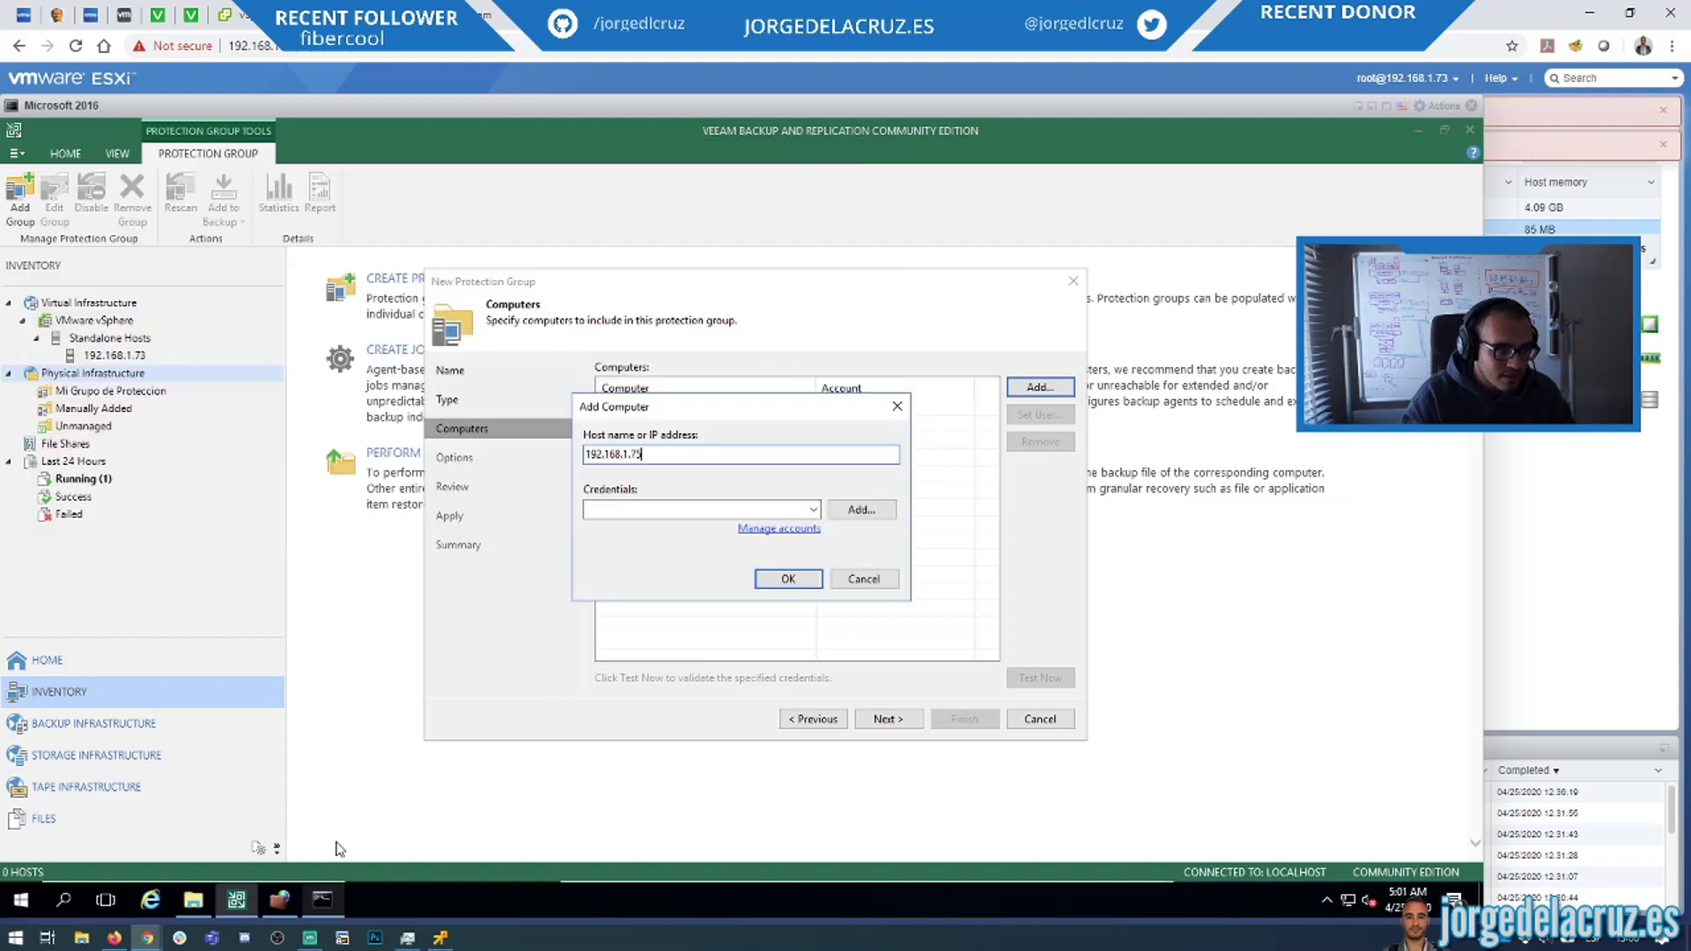
left_click(664, 508)
left_click(690, 527)
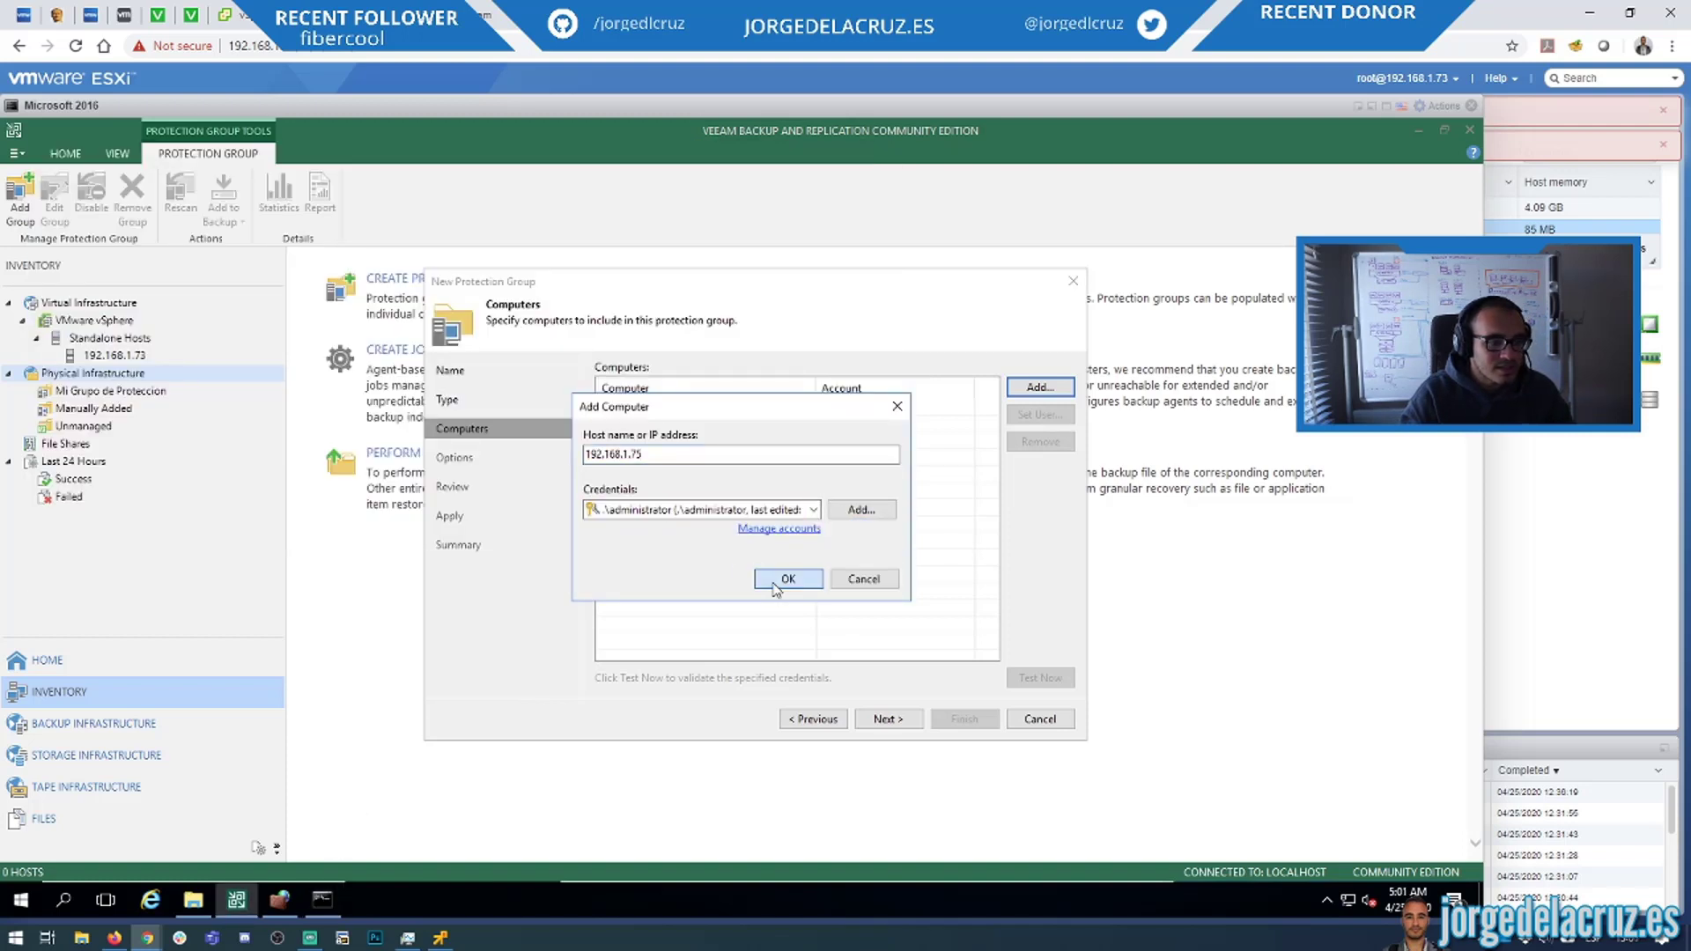
left_click(786, 578)
- Keep default discovery options, apply the group and finish to start its rescan
left_click(890, 720)
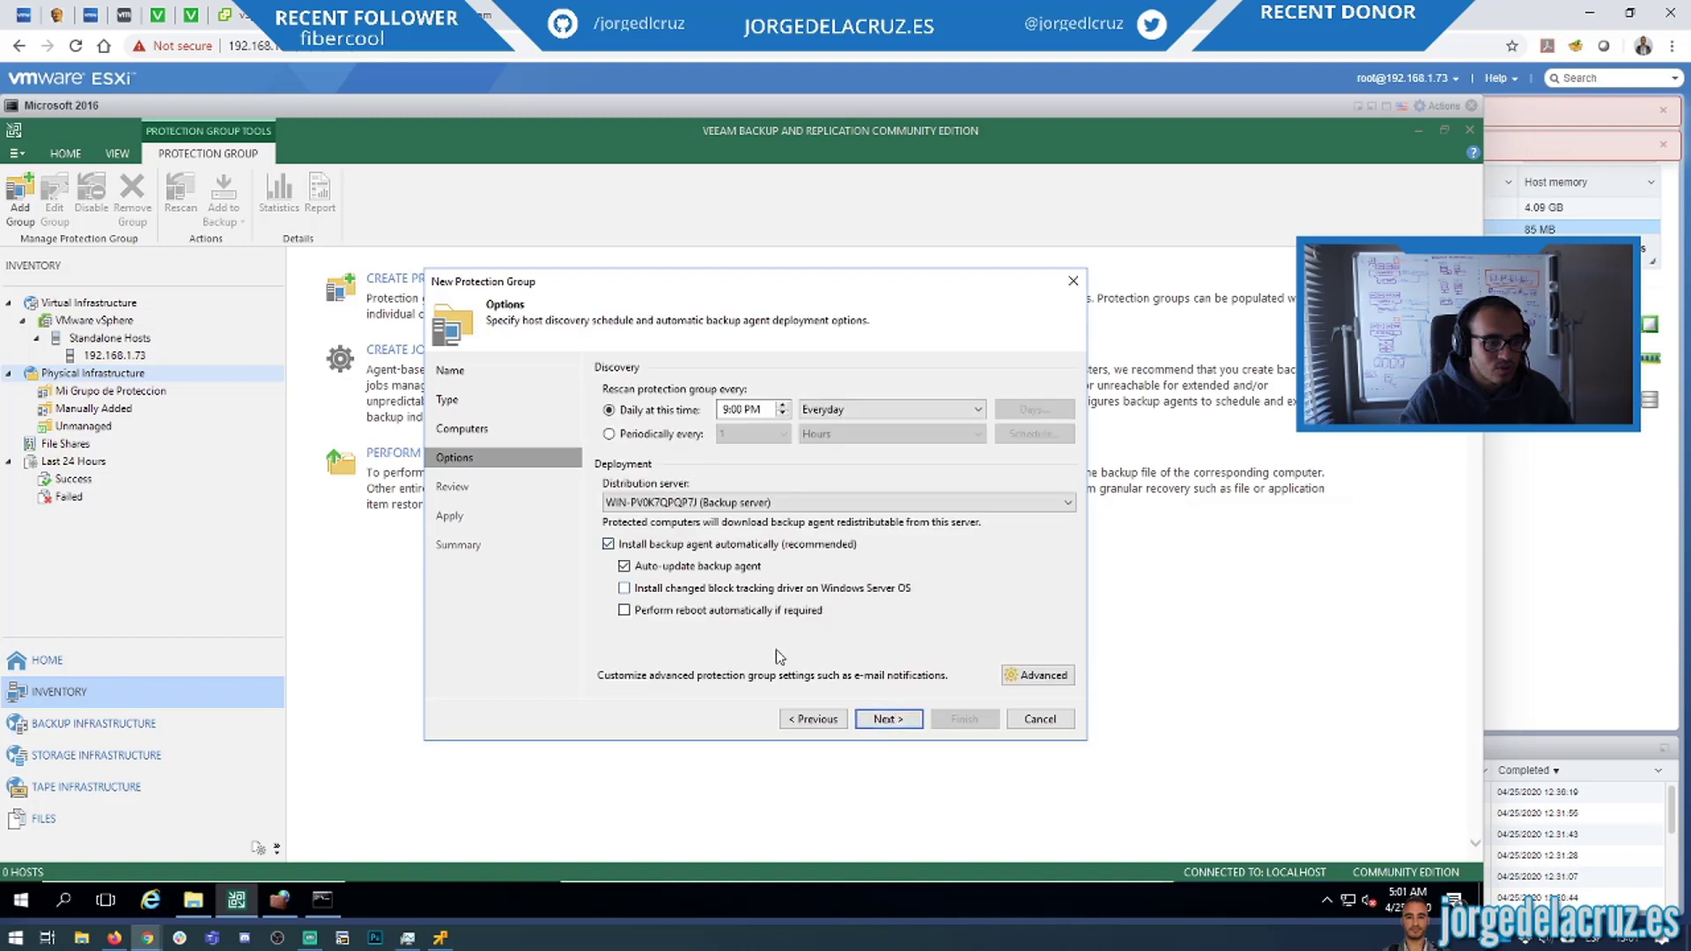
left_click(1022, 674)
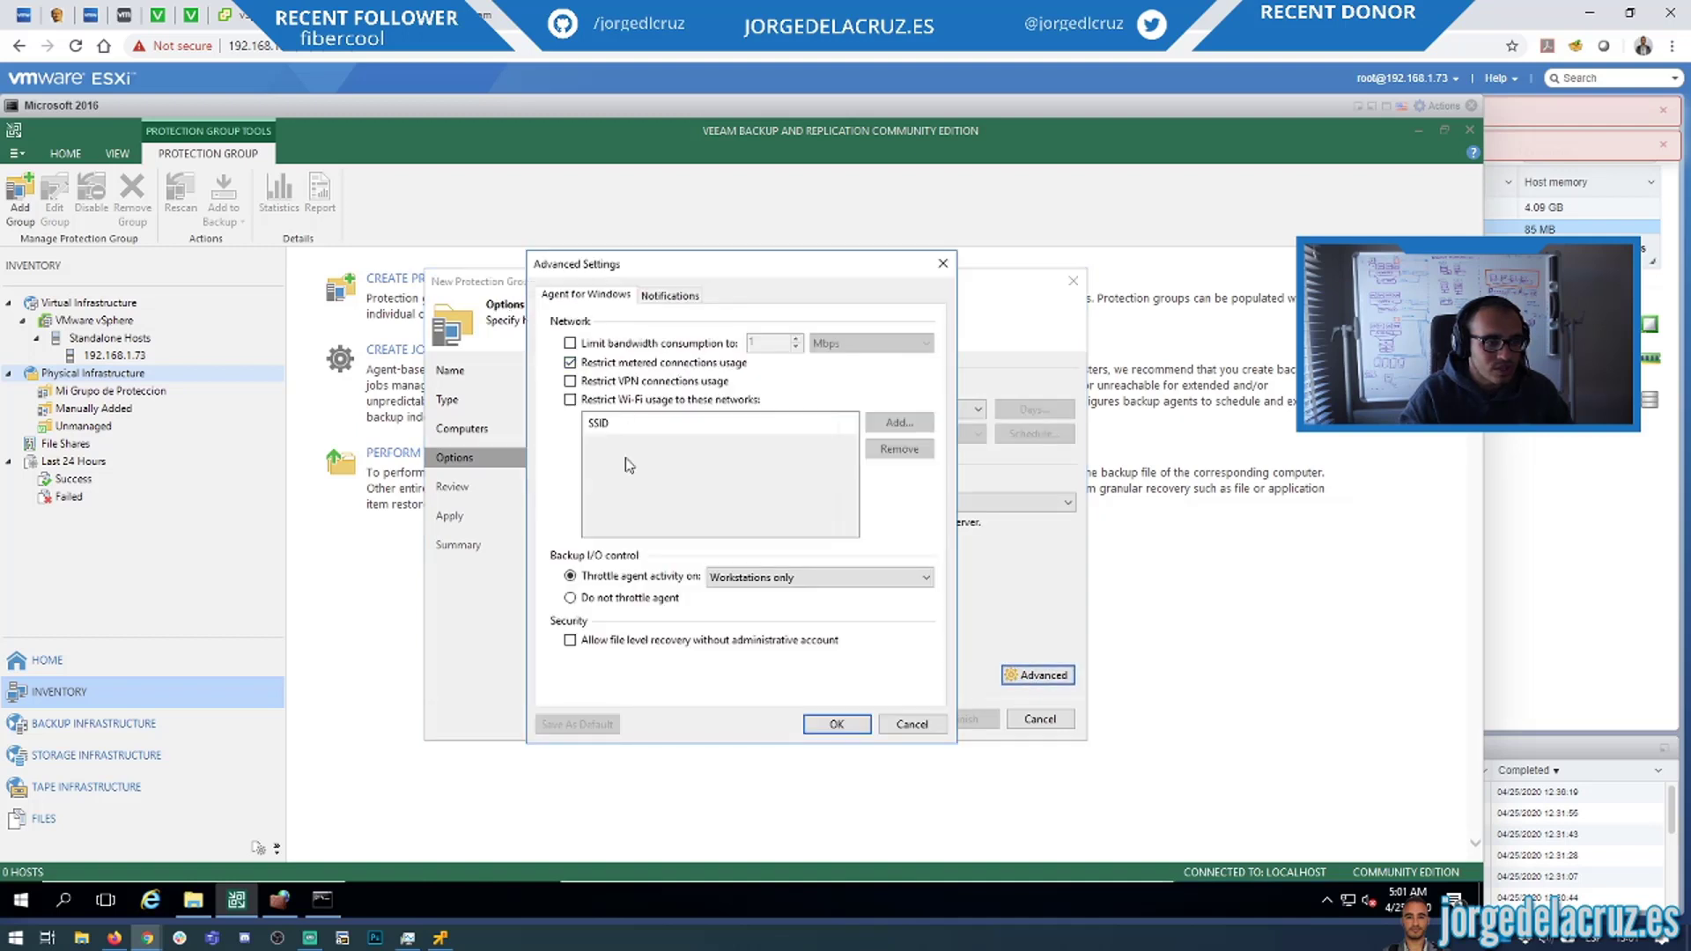
left_click(912, 724)
left_click(890, 719)
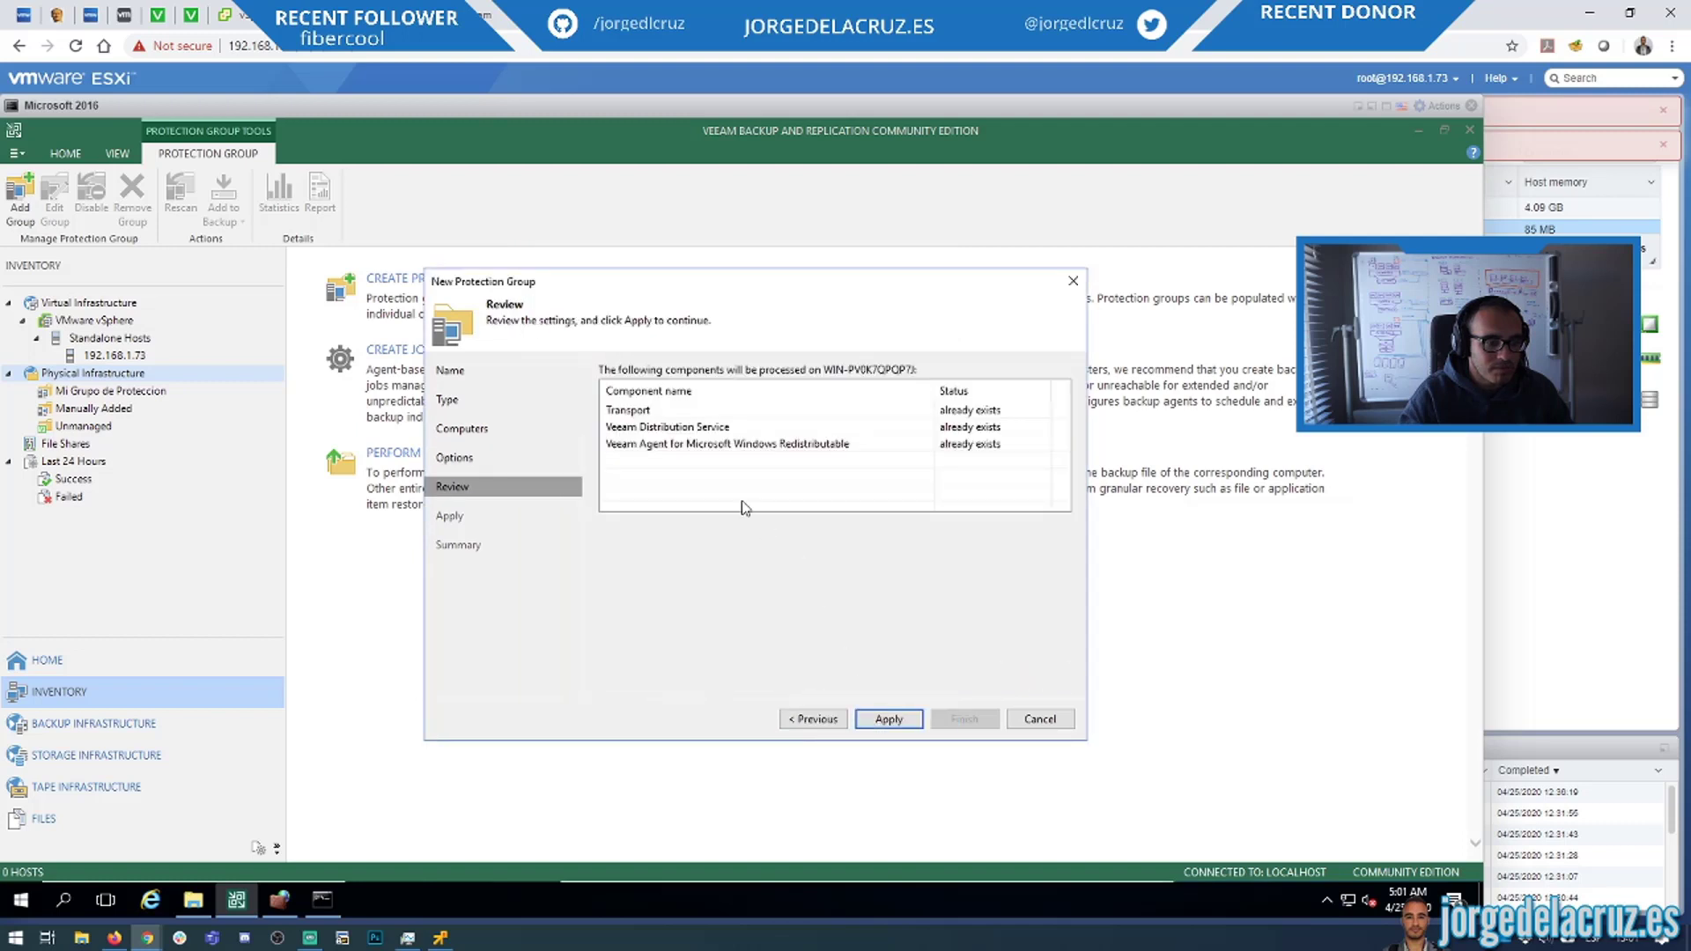
left_click(886, 715)
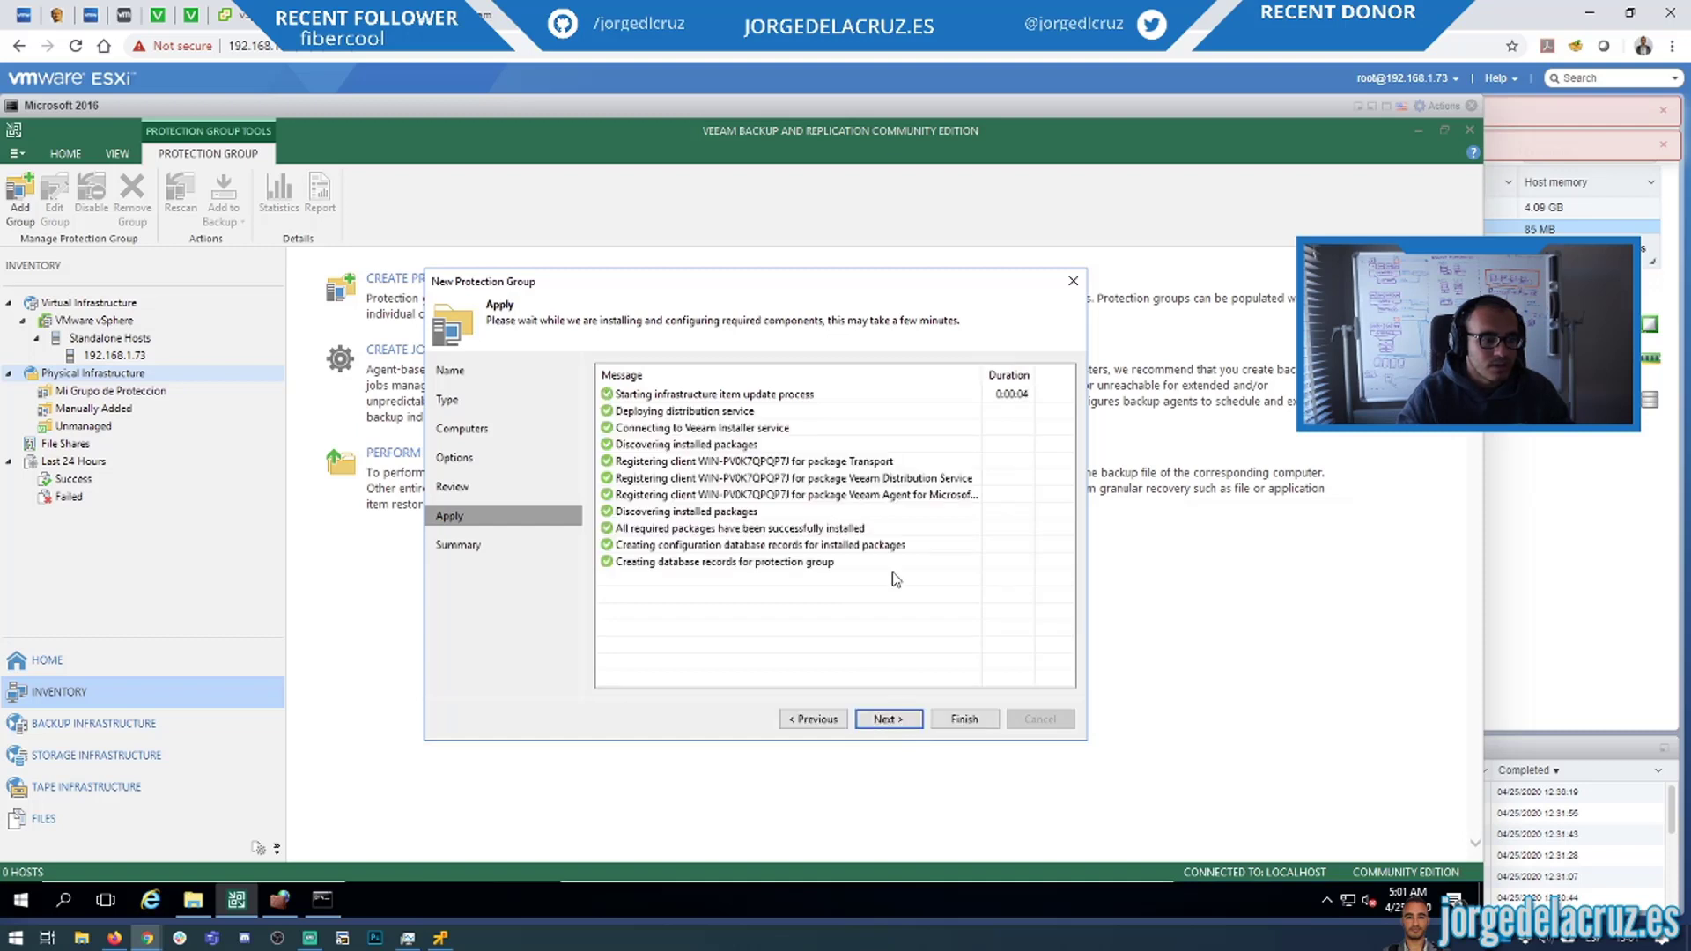
left_click(887, 719)
left_click(964, 719)
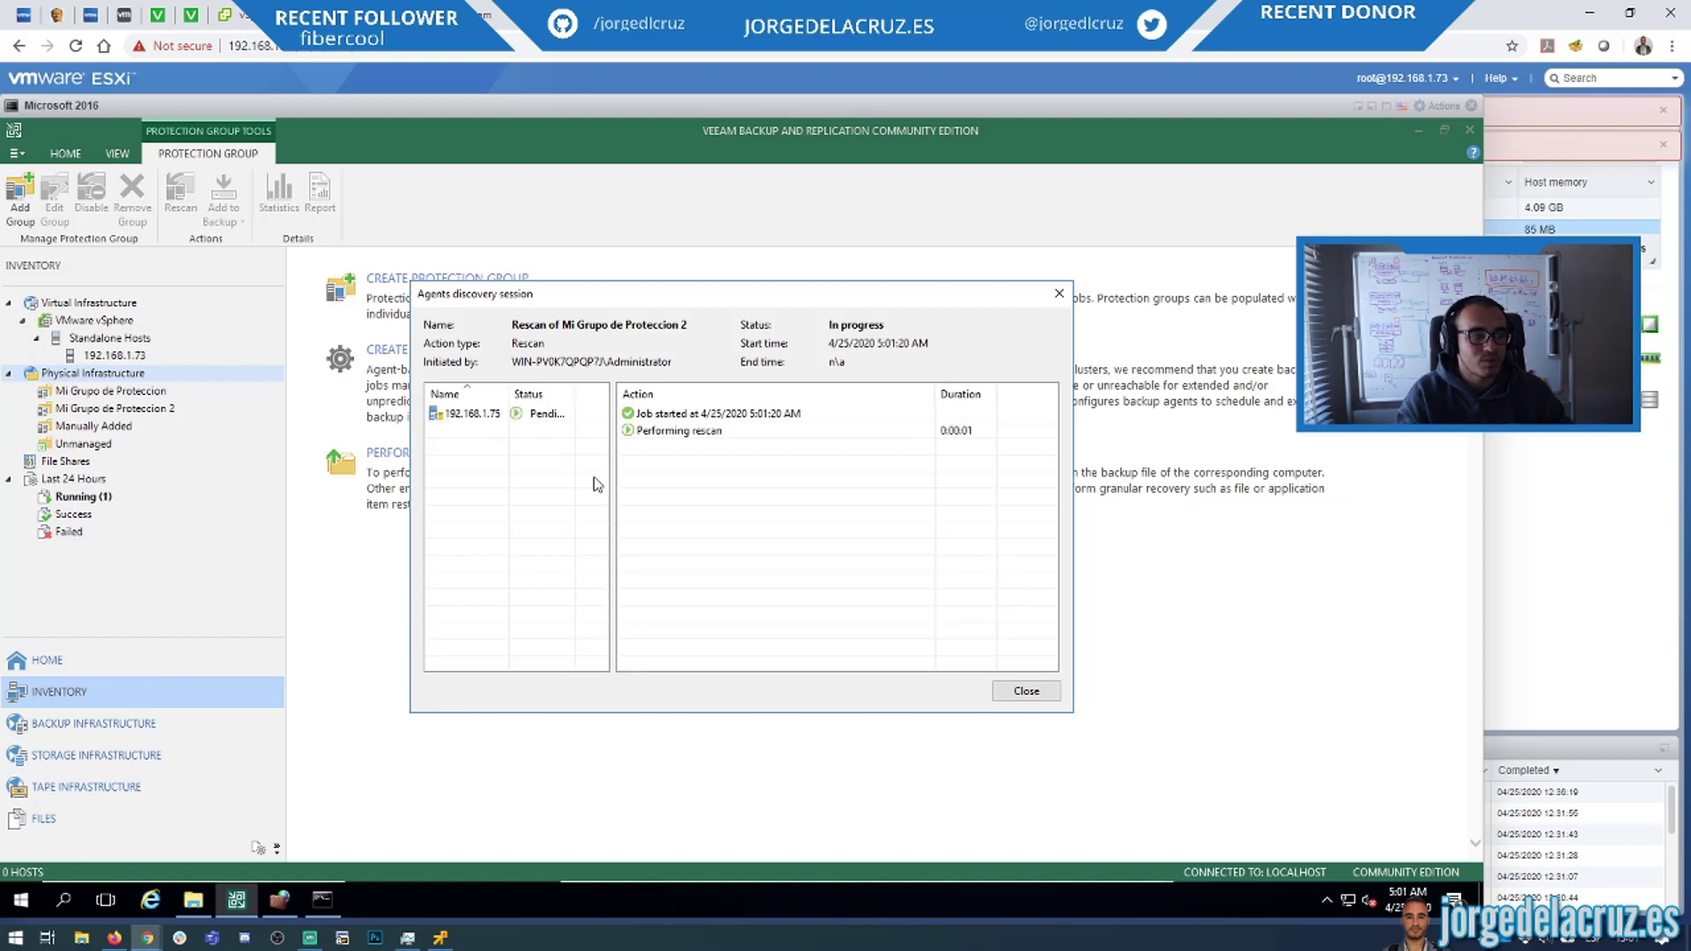
- Read the 'Unable to install backup agent' error for 192.168.1.75 and close the session
left_click(480, 414)
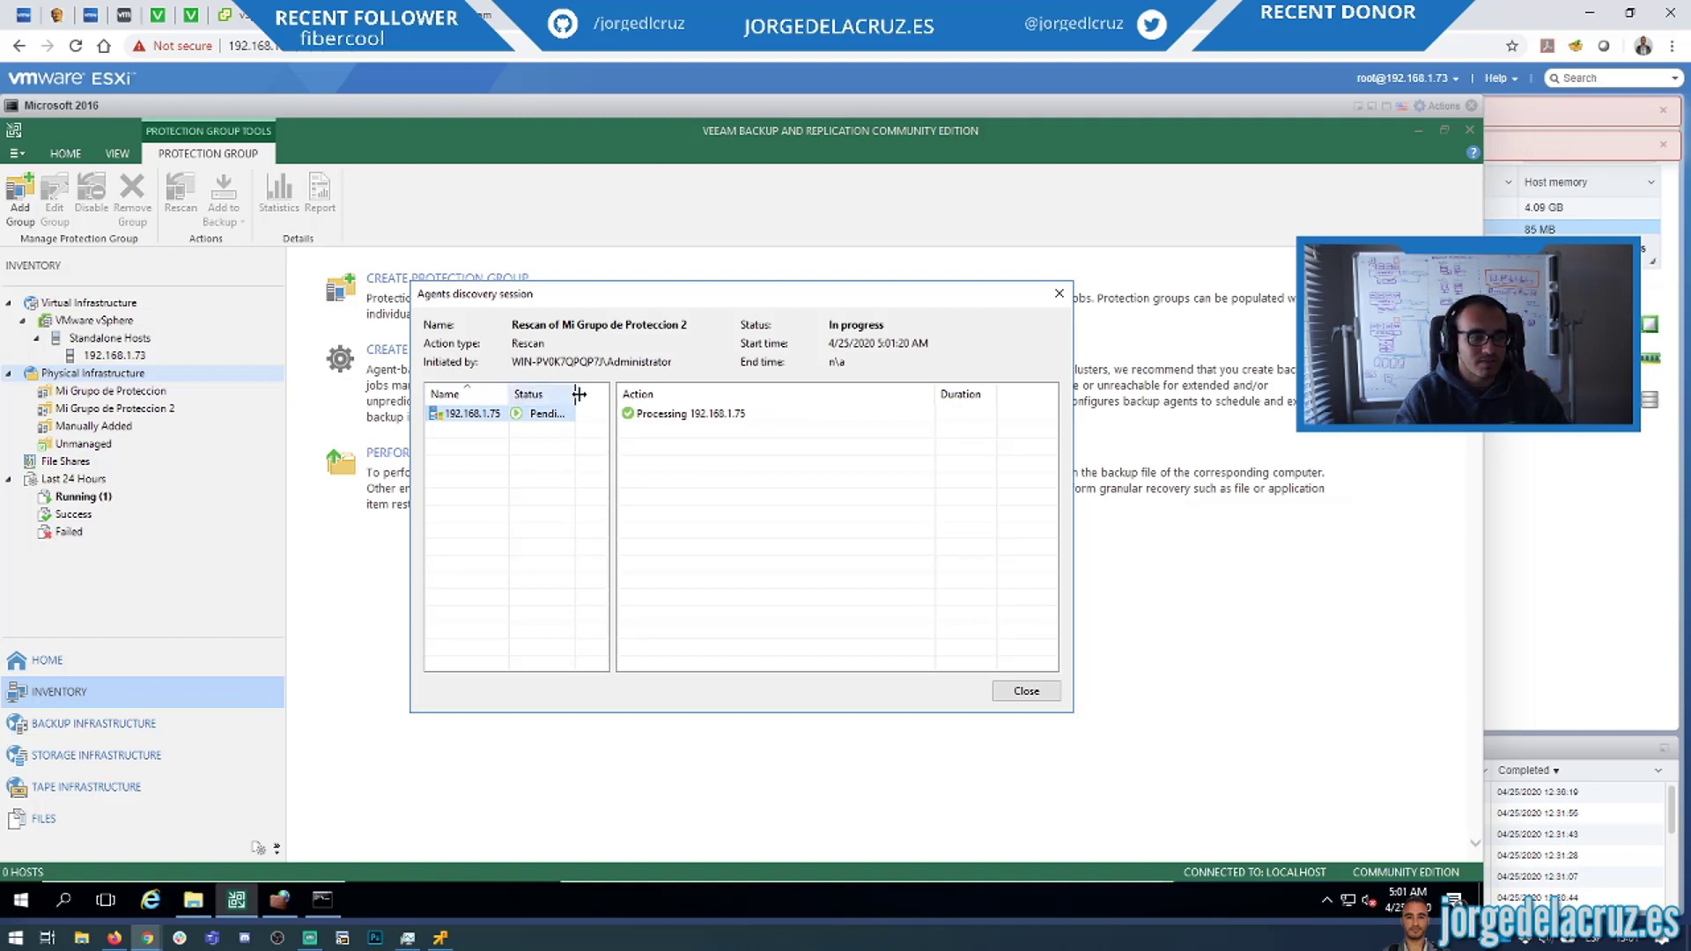
mouse_move(577, 394)
left_mouse_down()
mouse_move(610, 400)
mouse_move(583, 390)
left_mouse_up()
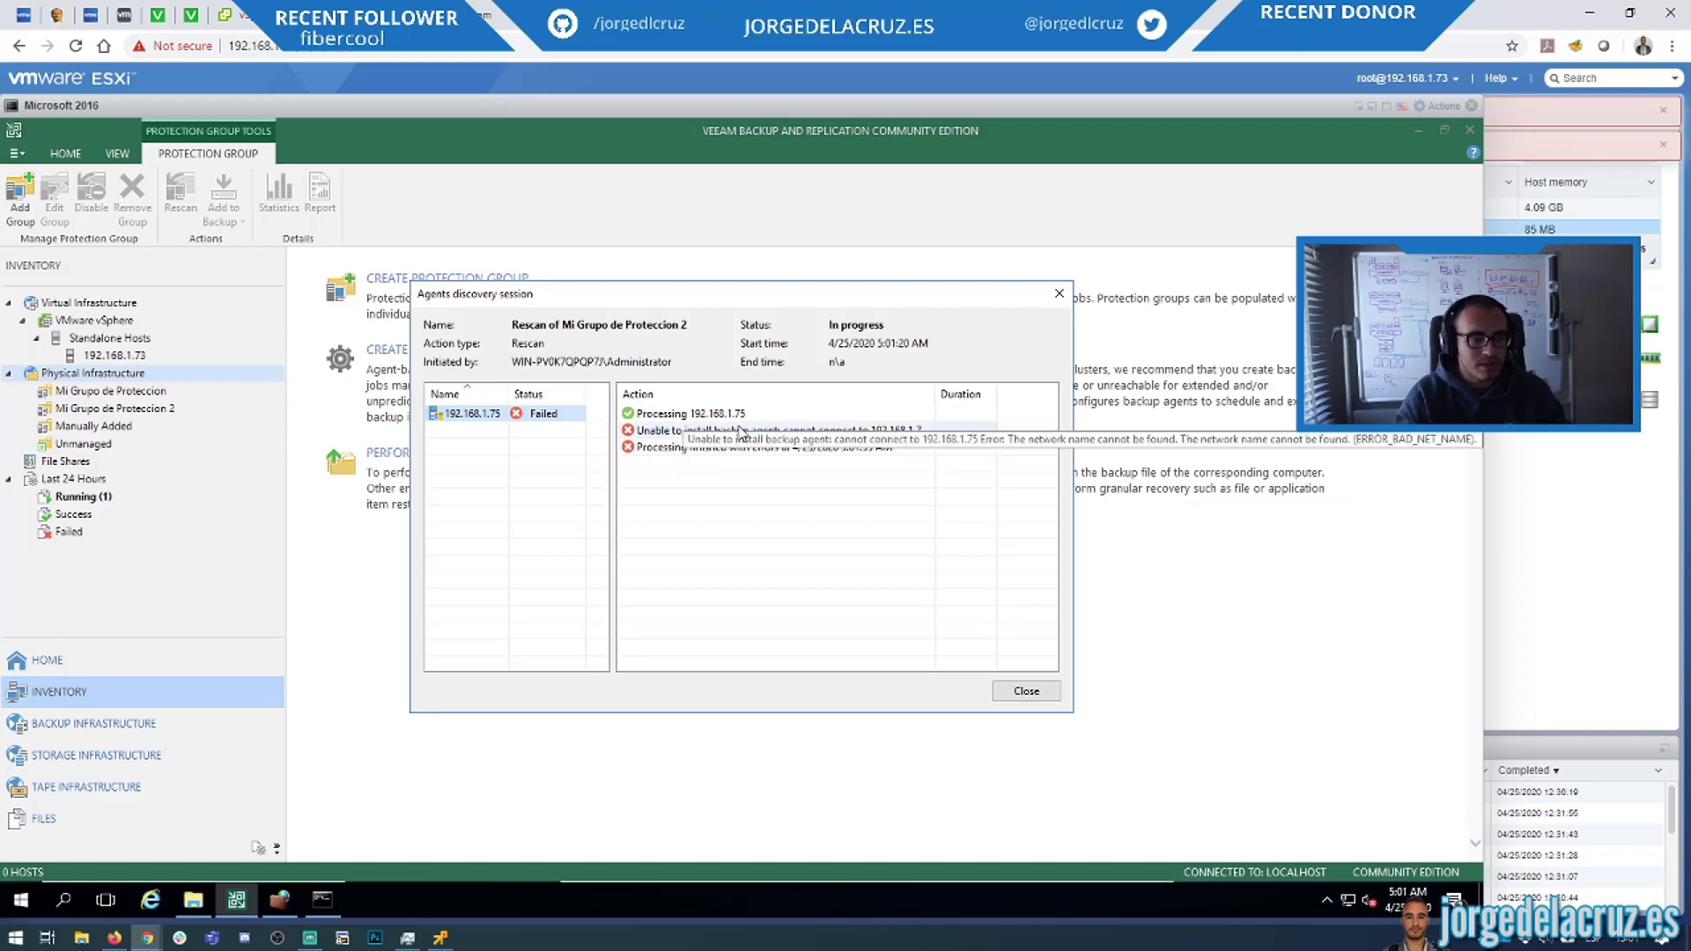
left_click(1027, 690)
- In Mi Grupo de Proteccion 2's properties, start editing the .\administrator credential for 192.168.1.75
right_click(114, 408)
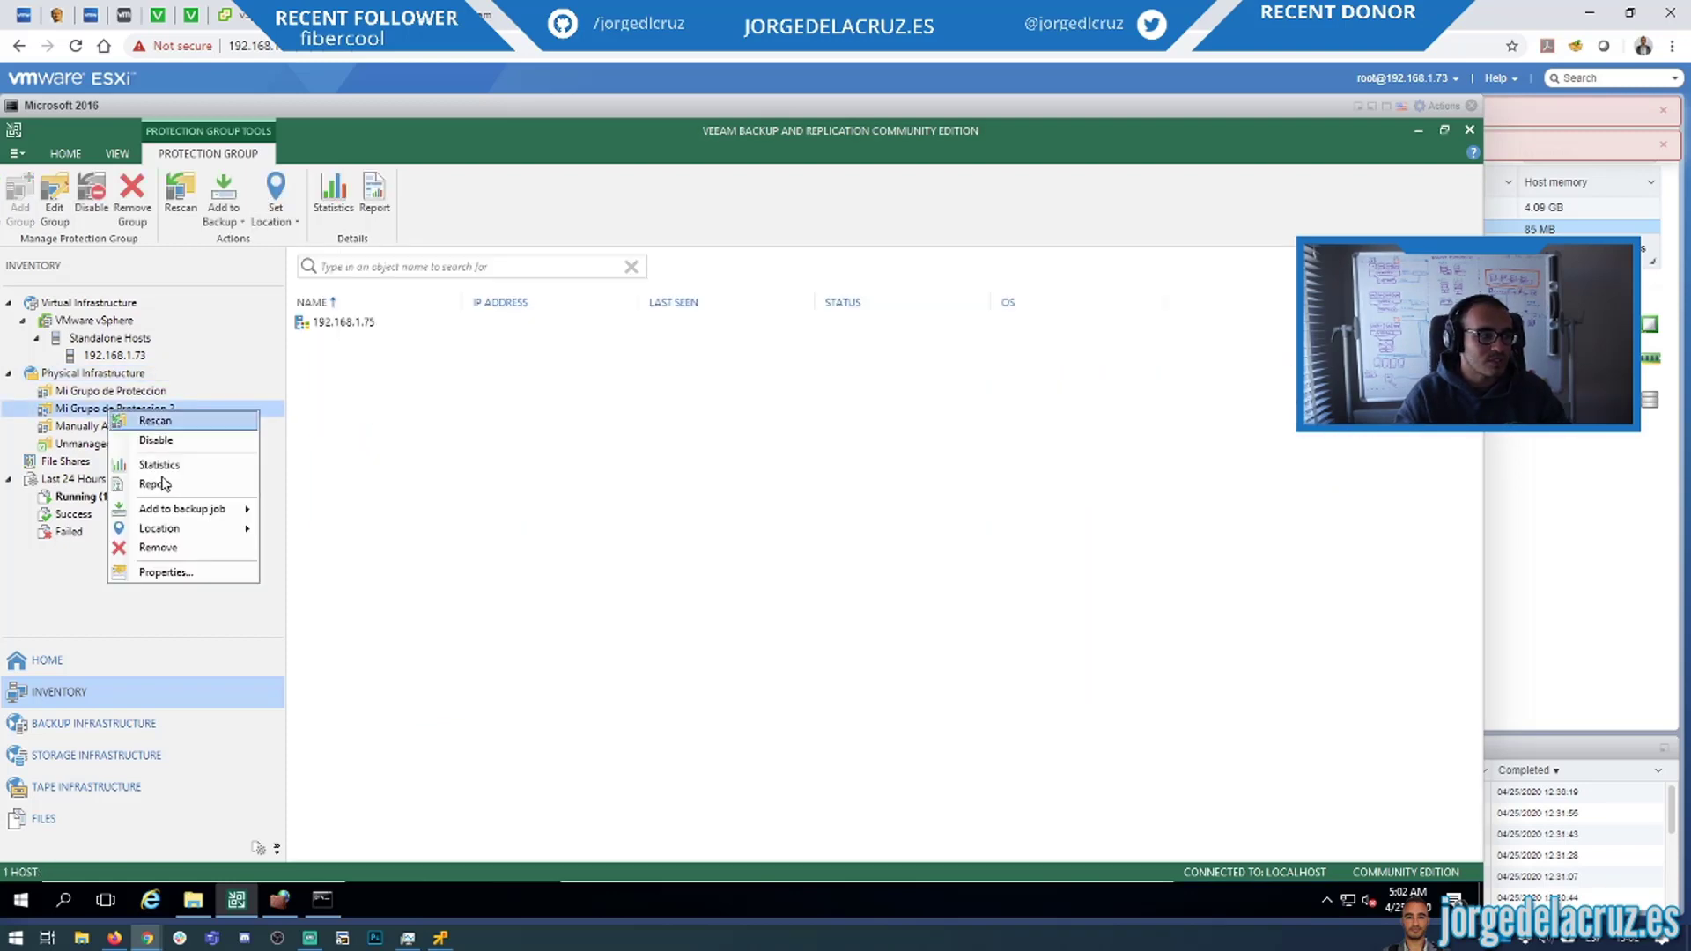
left_click(149, 573)
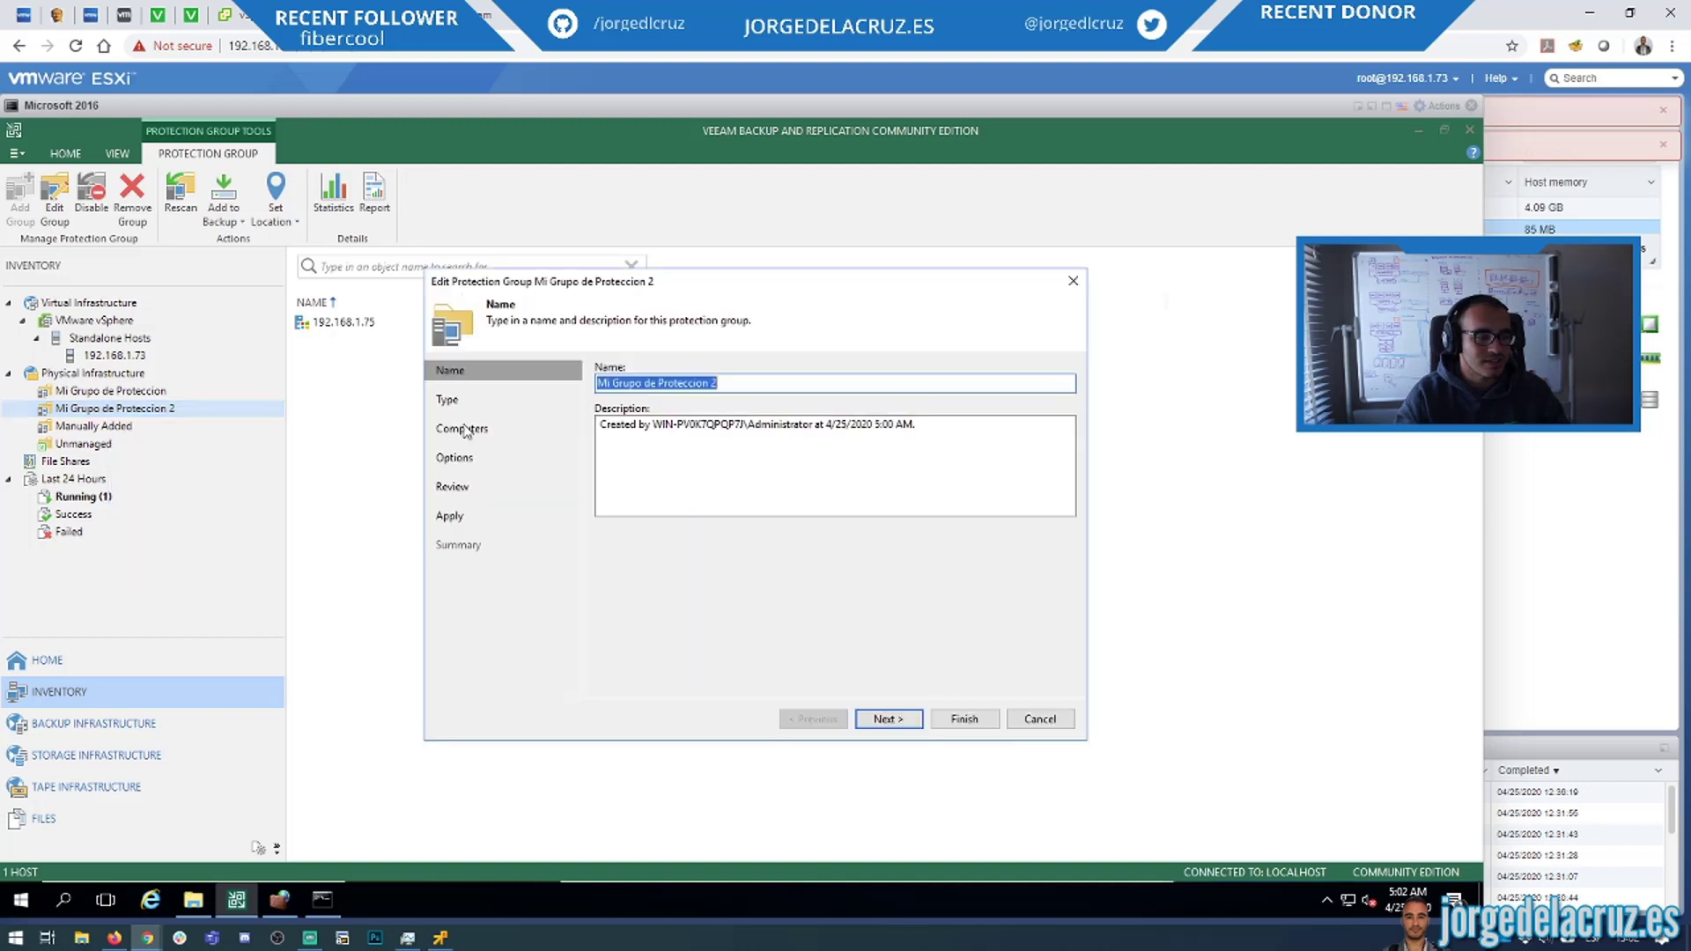
left_click(455, 429)
left_click(705, 407)
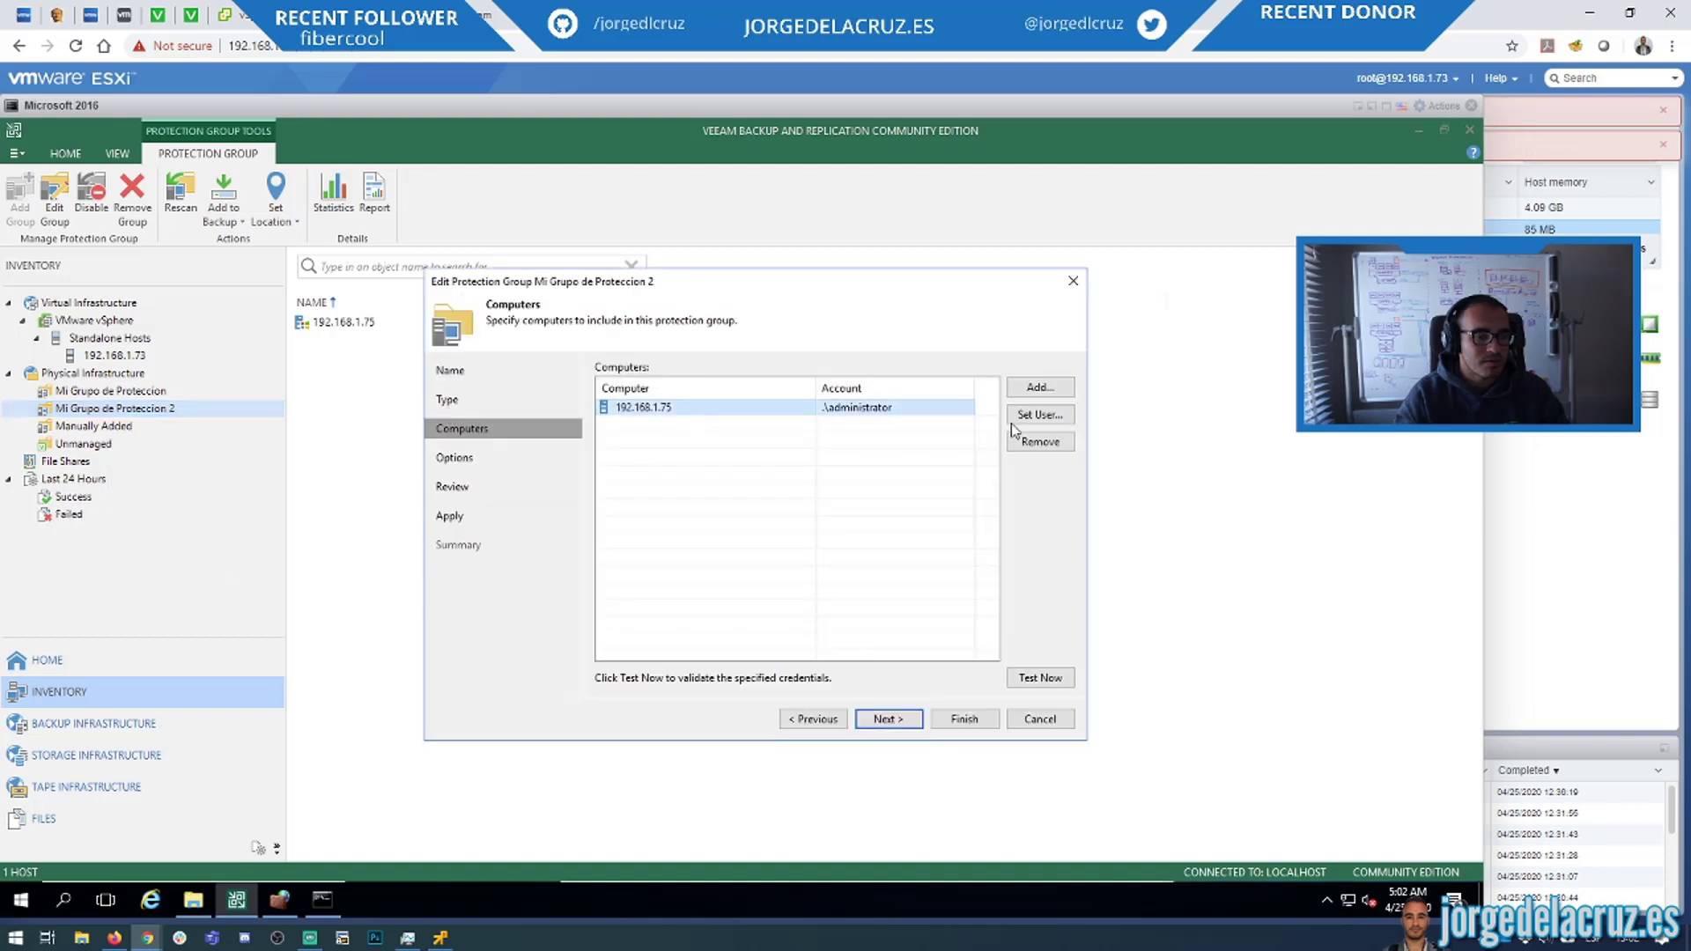
left_click(1040, 414)
left_click(825, 509)
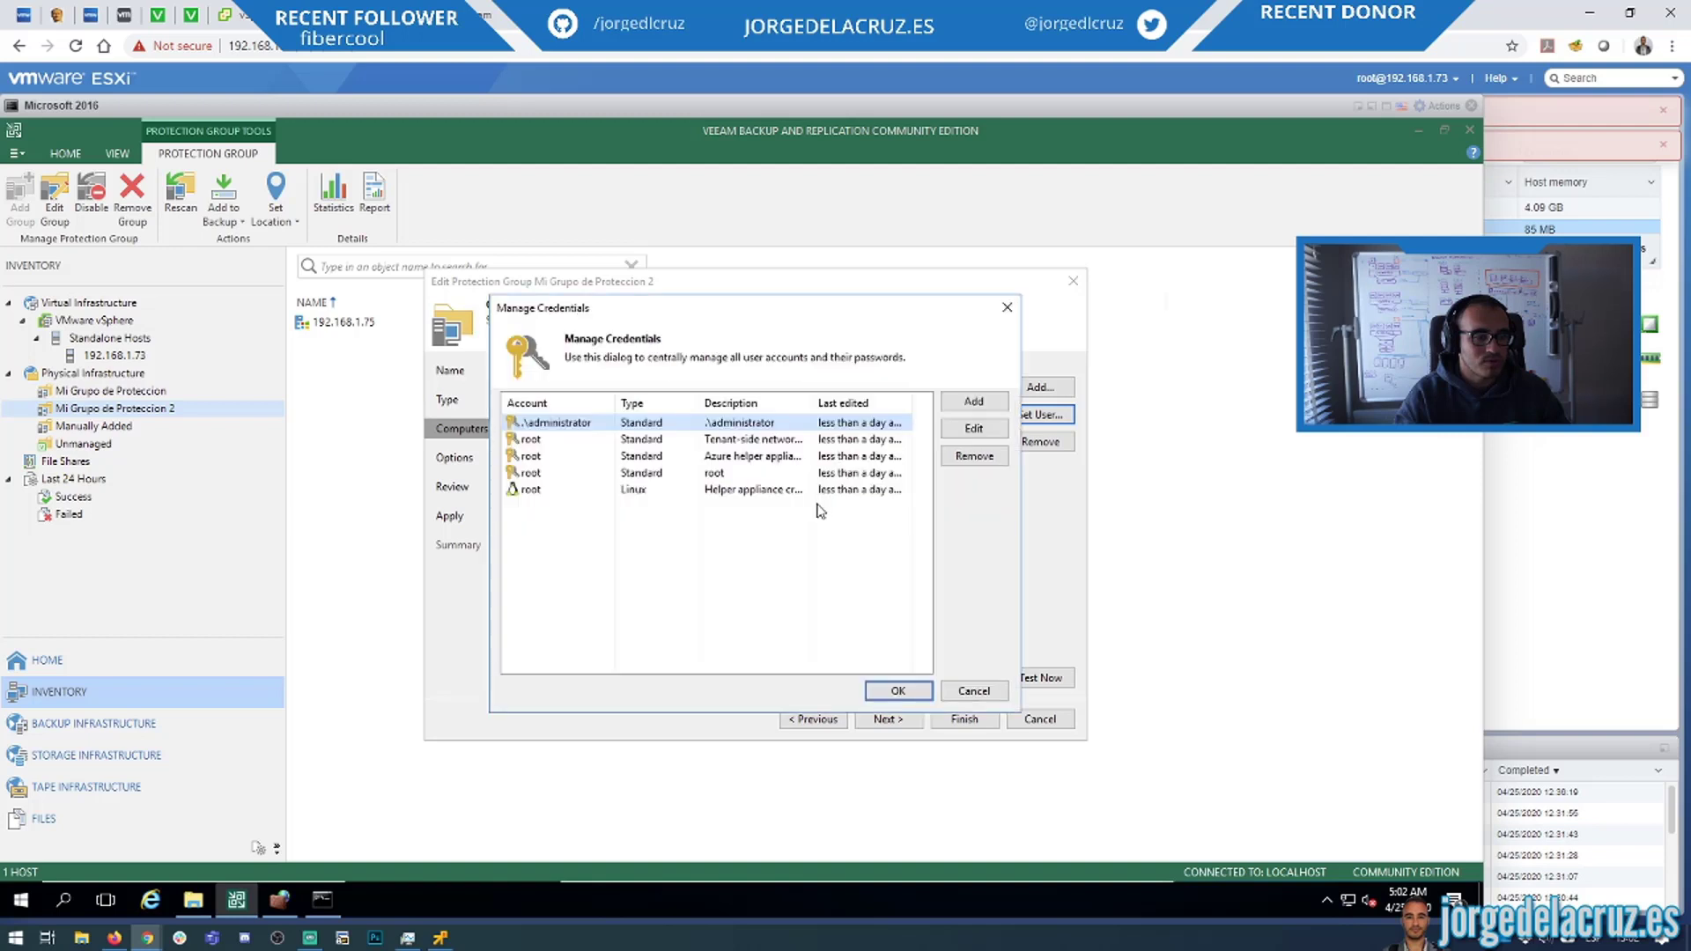
left_click(988, 431)
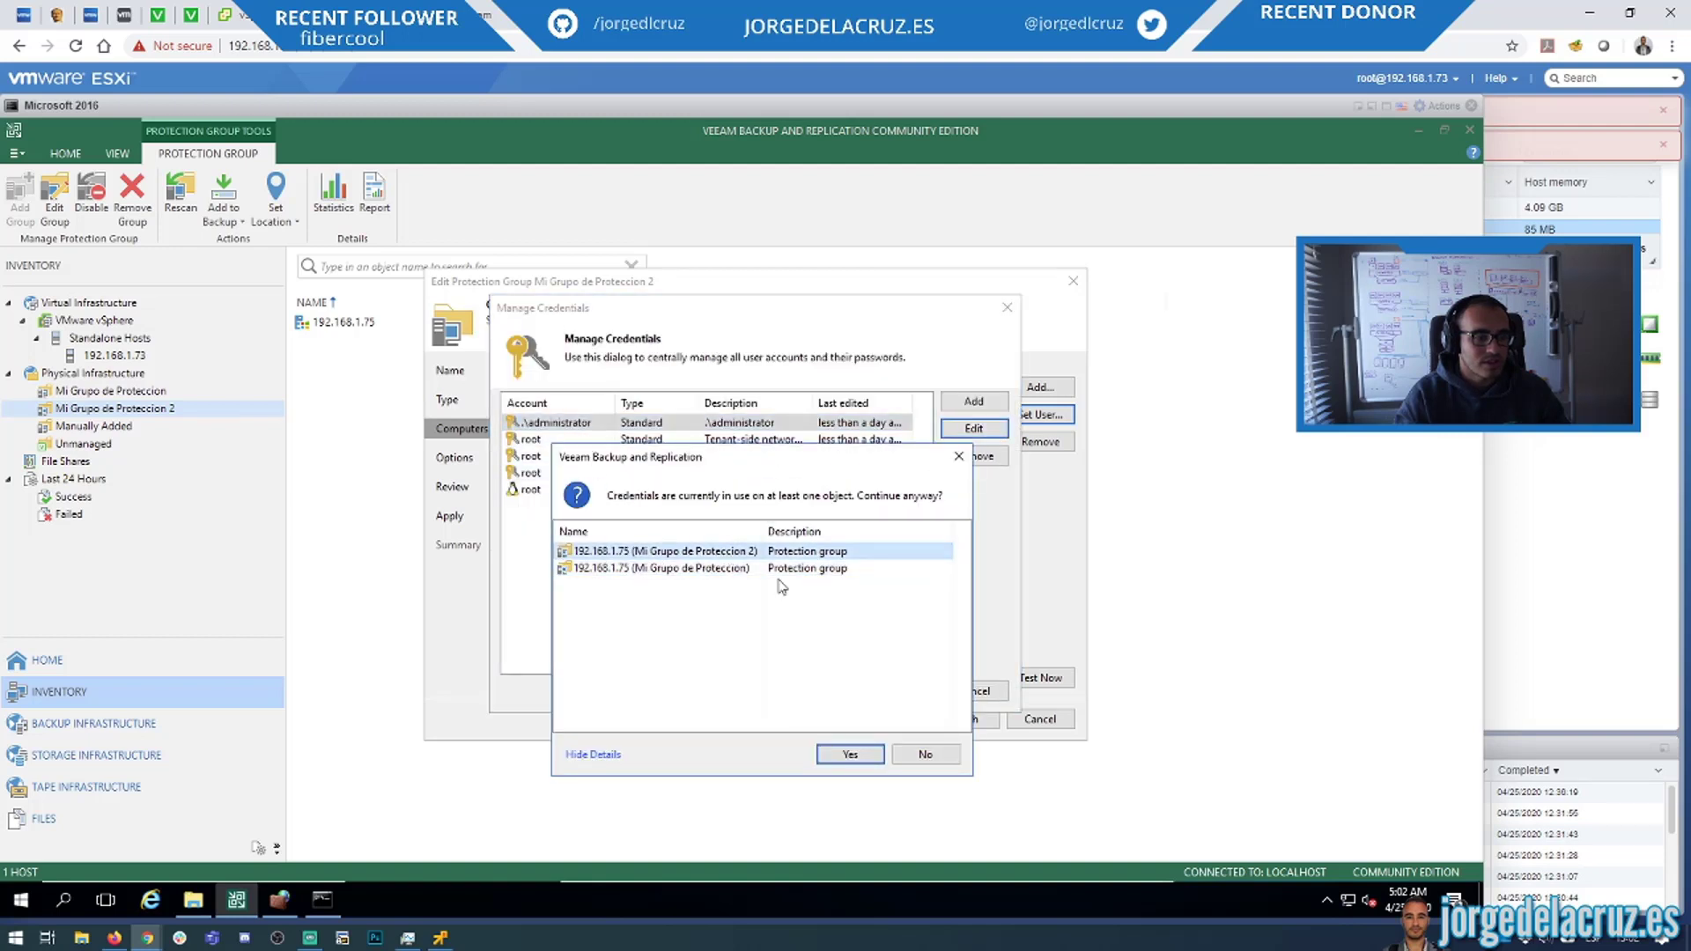
left_click(848, 754)
- Change the username to administrator, enter the account password, and save the credential
left_click(675, 431)
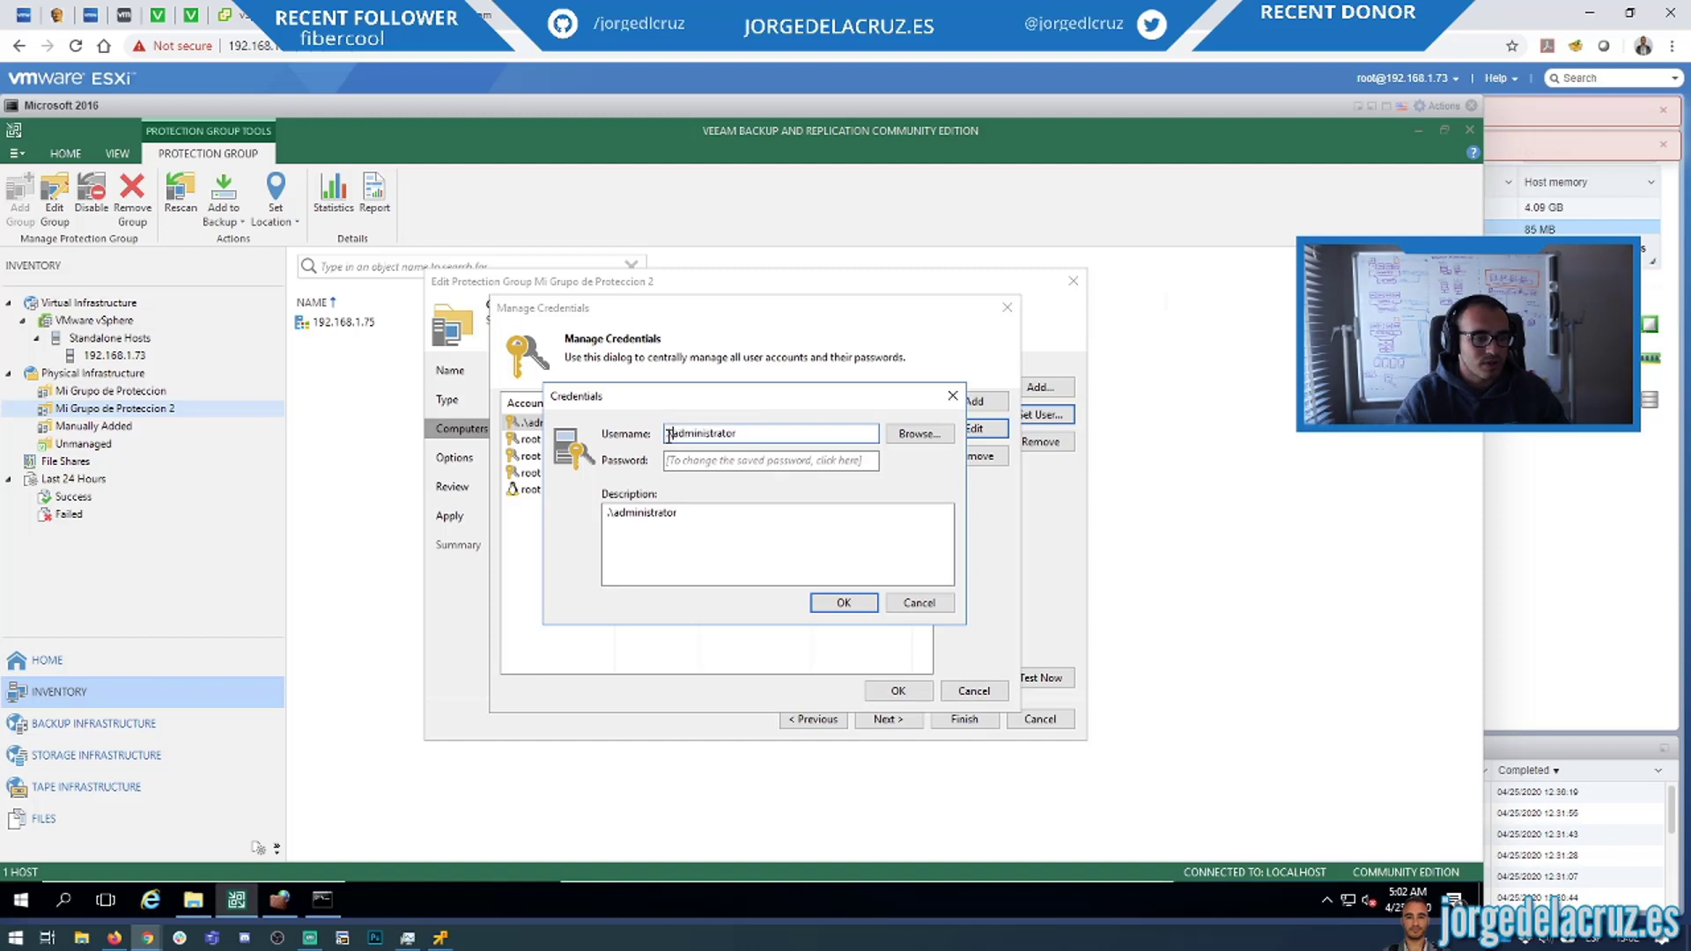
key("BackSpace")
key("BackSpace")
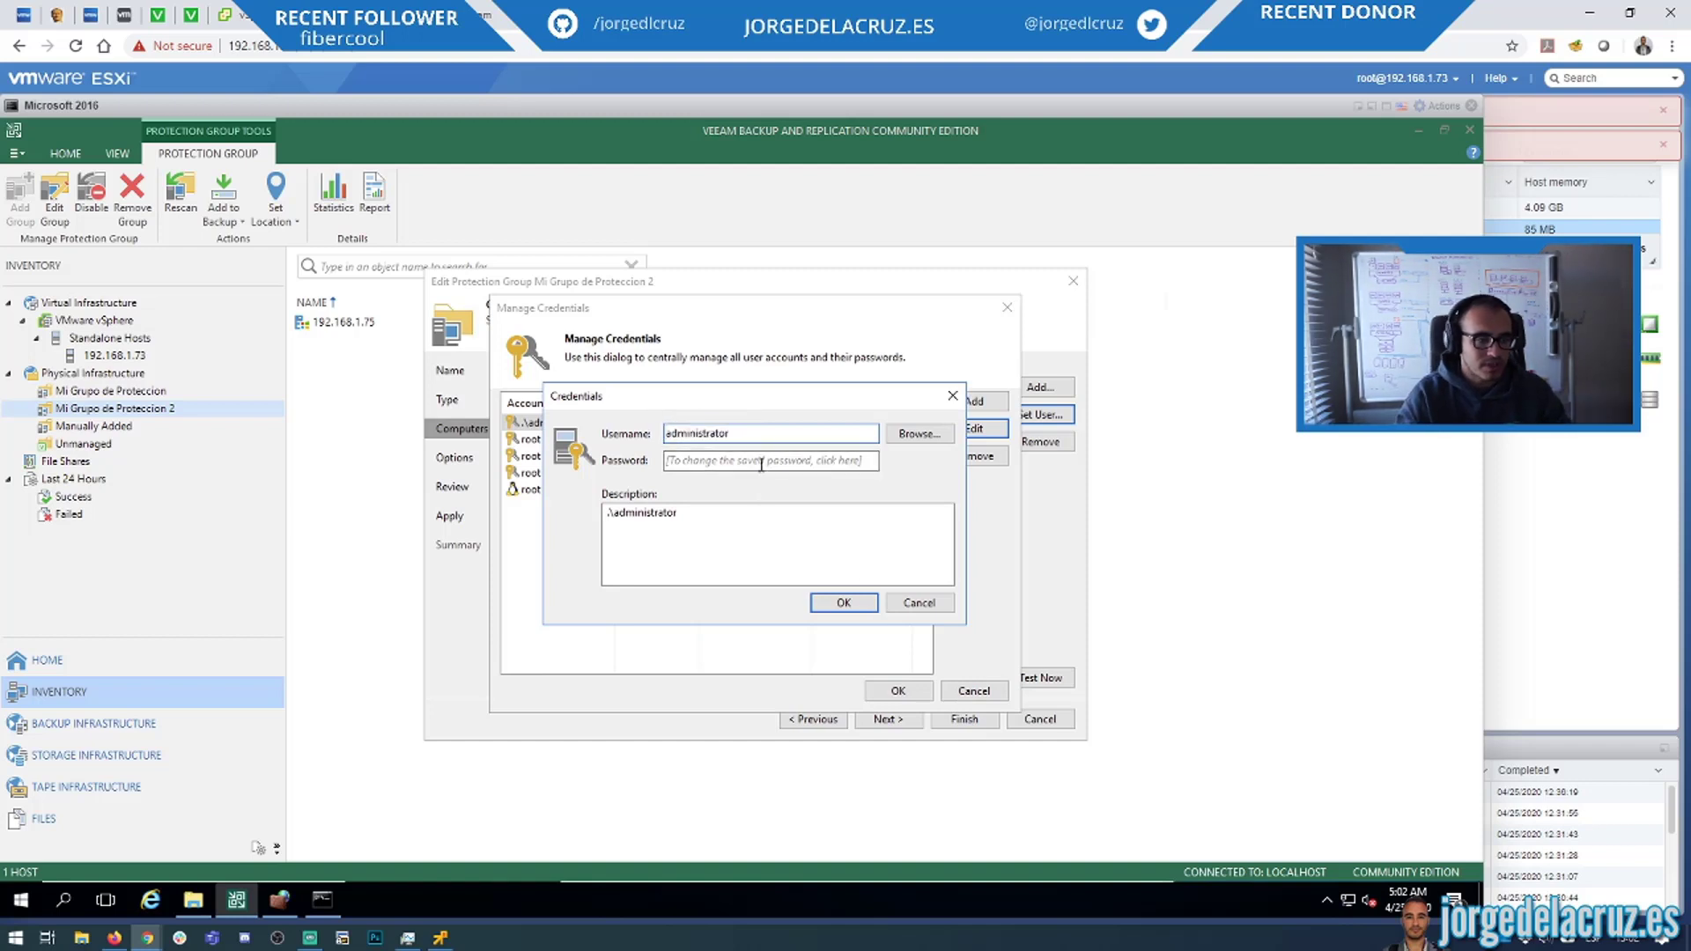
left_click(753, 464)
type("••••••••••")
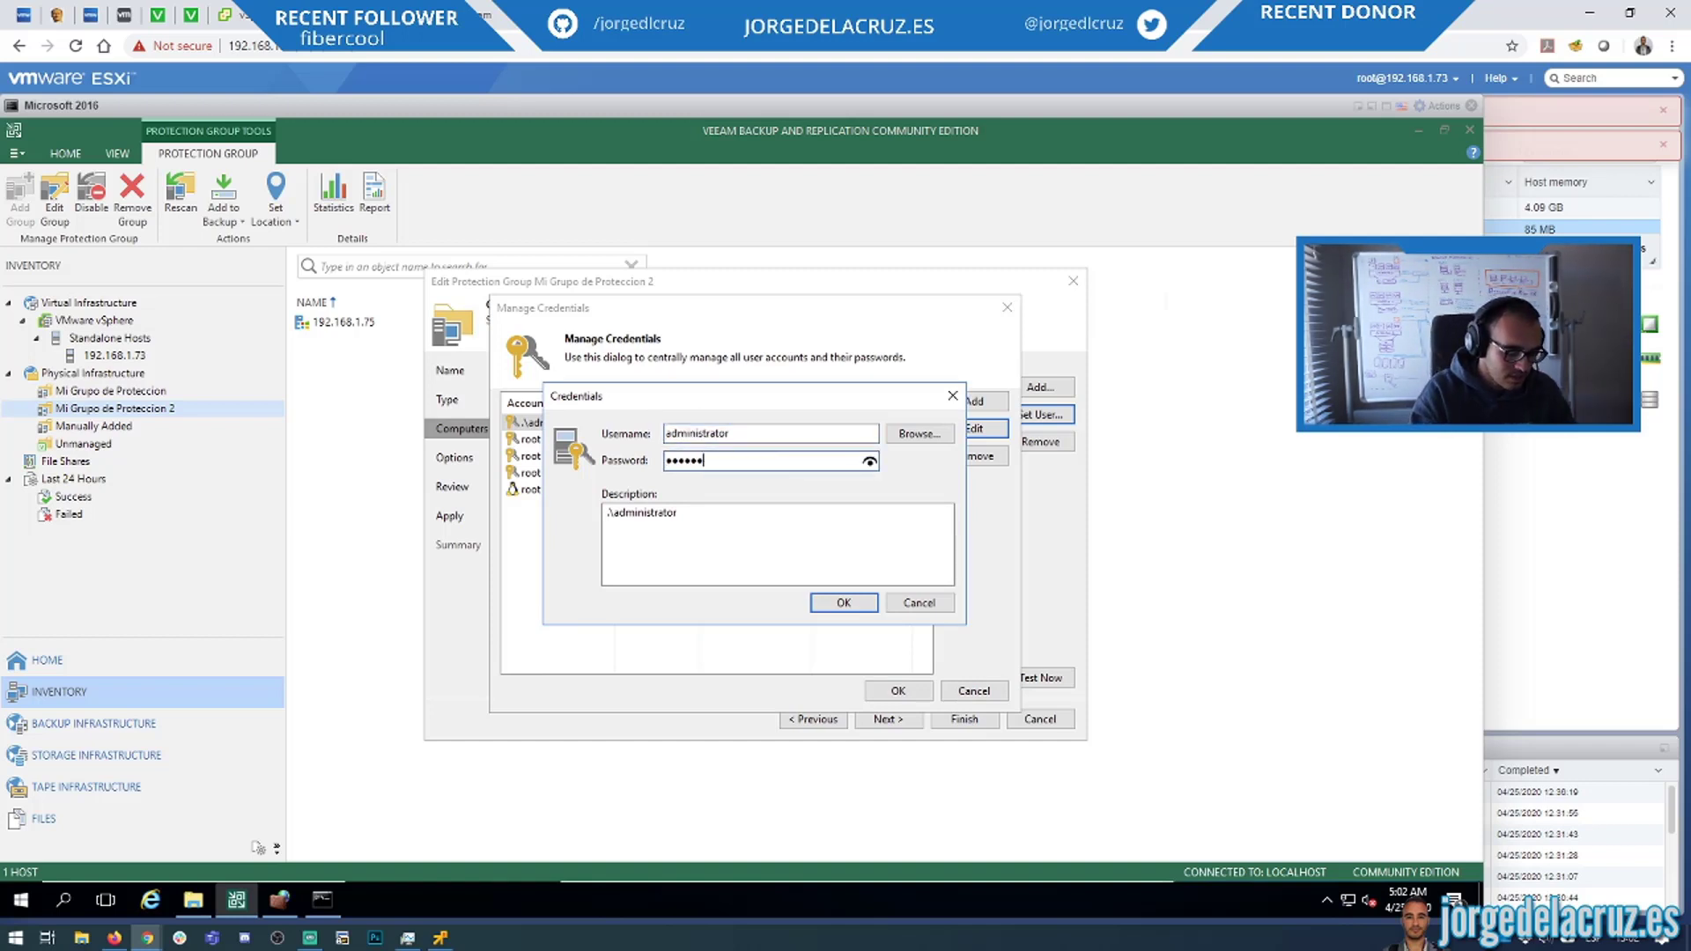
left_click(869, 461)
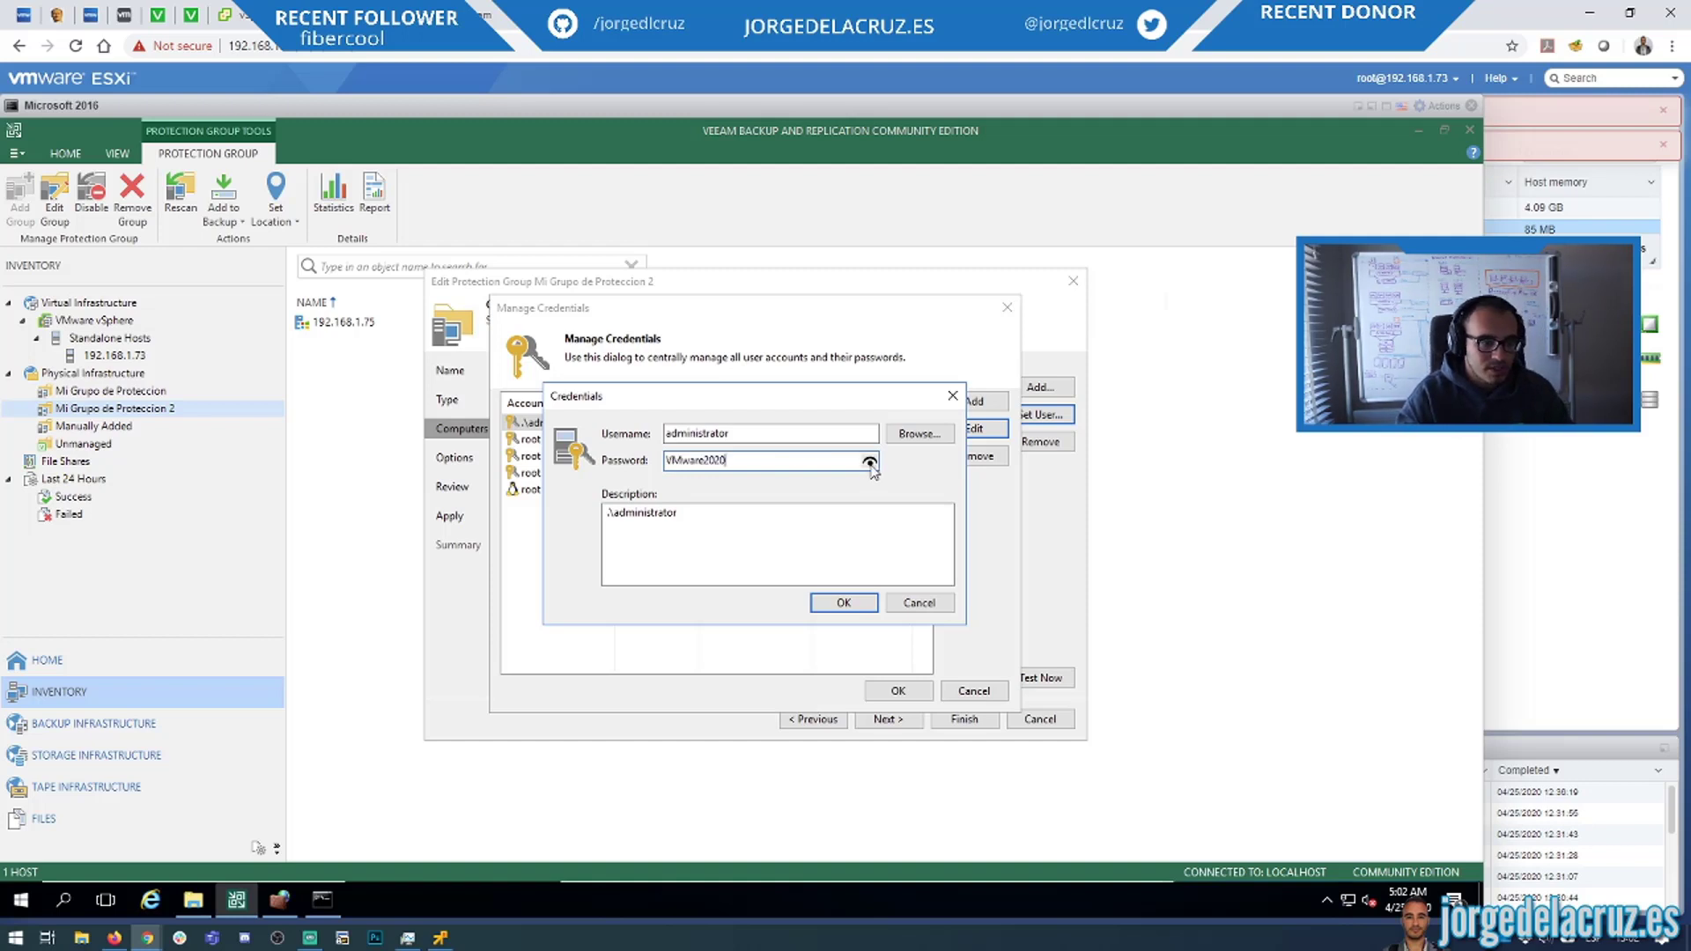
left_click(844, 603)
left_click(891, 686)
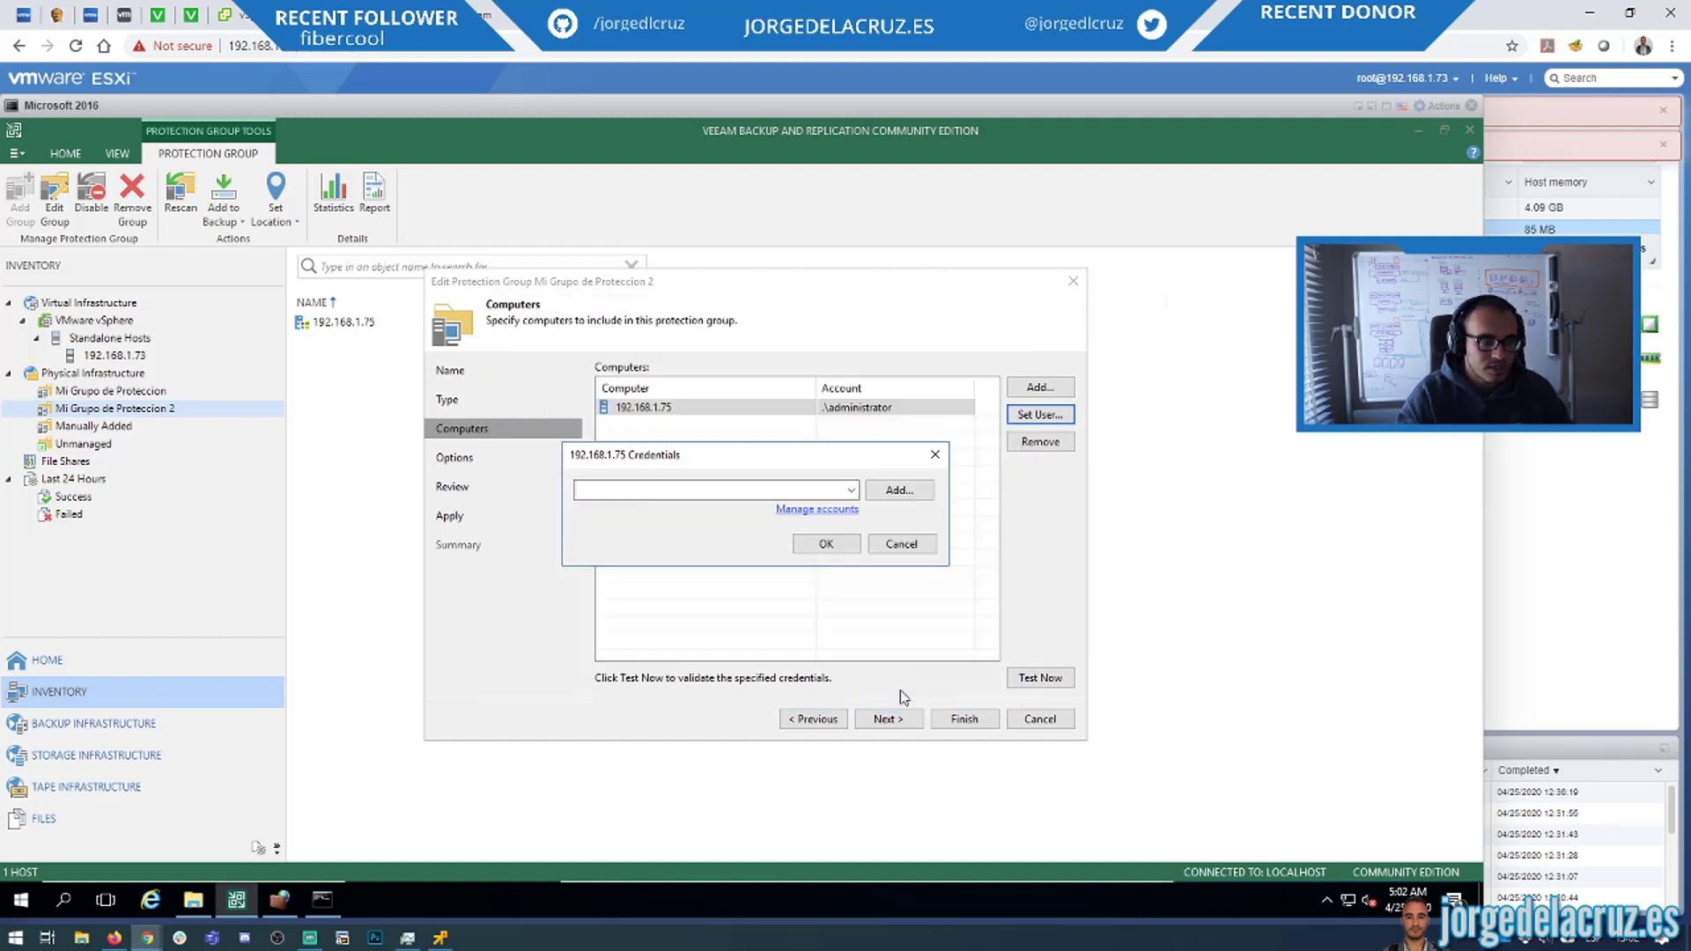
- Test the administrator credentials on 192.168.1.75 and finish to rerun discovery
left_click(825, 549)
left_click(1040, 678)
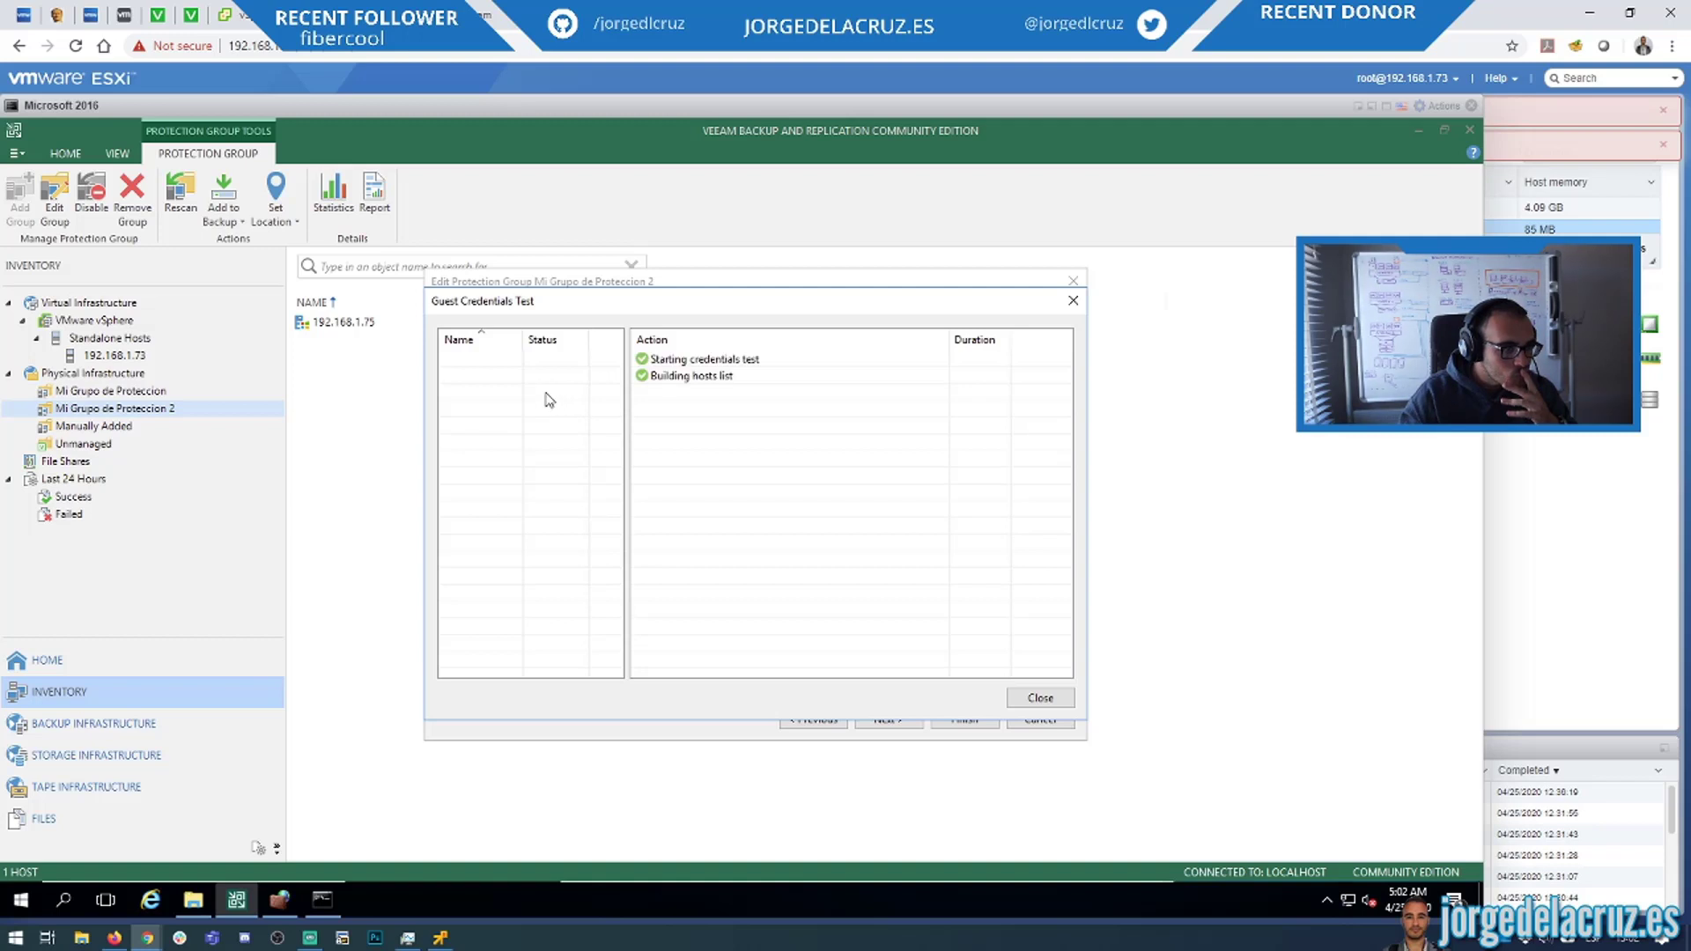
left_click(1054, 697)
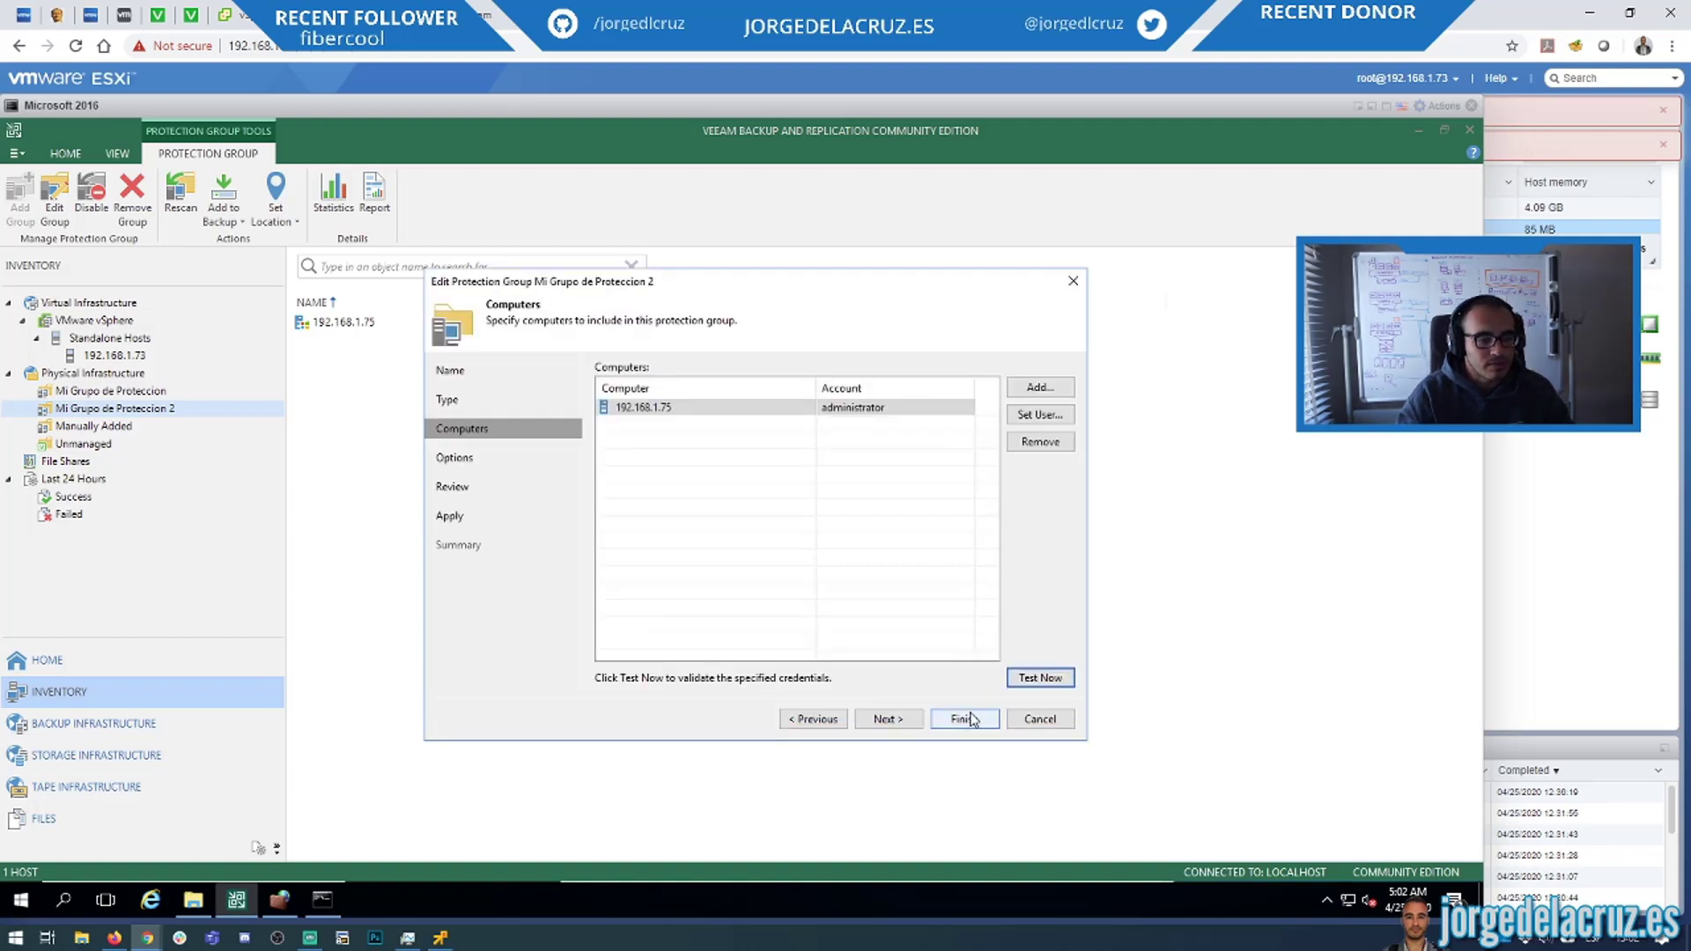
left_click(964, 719)
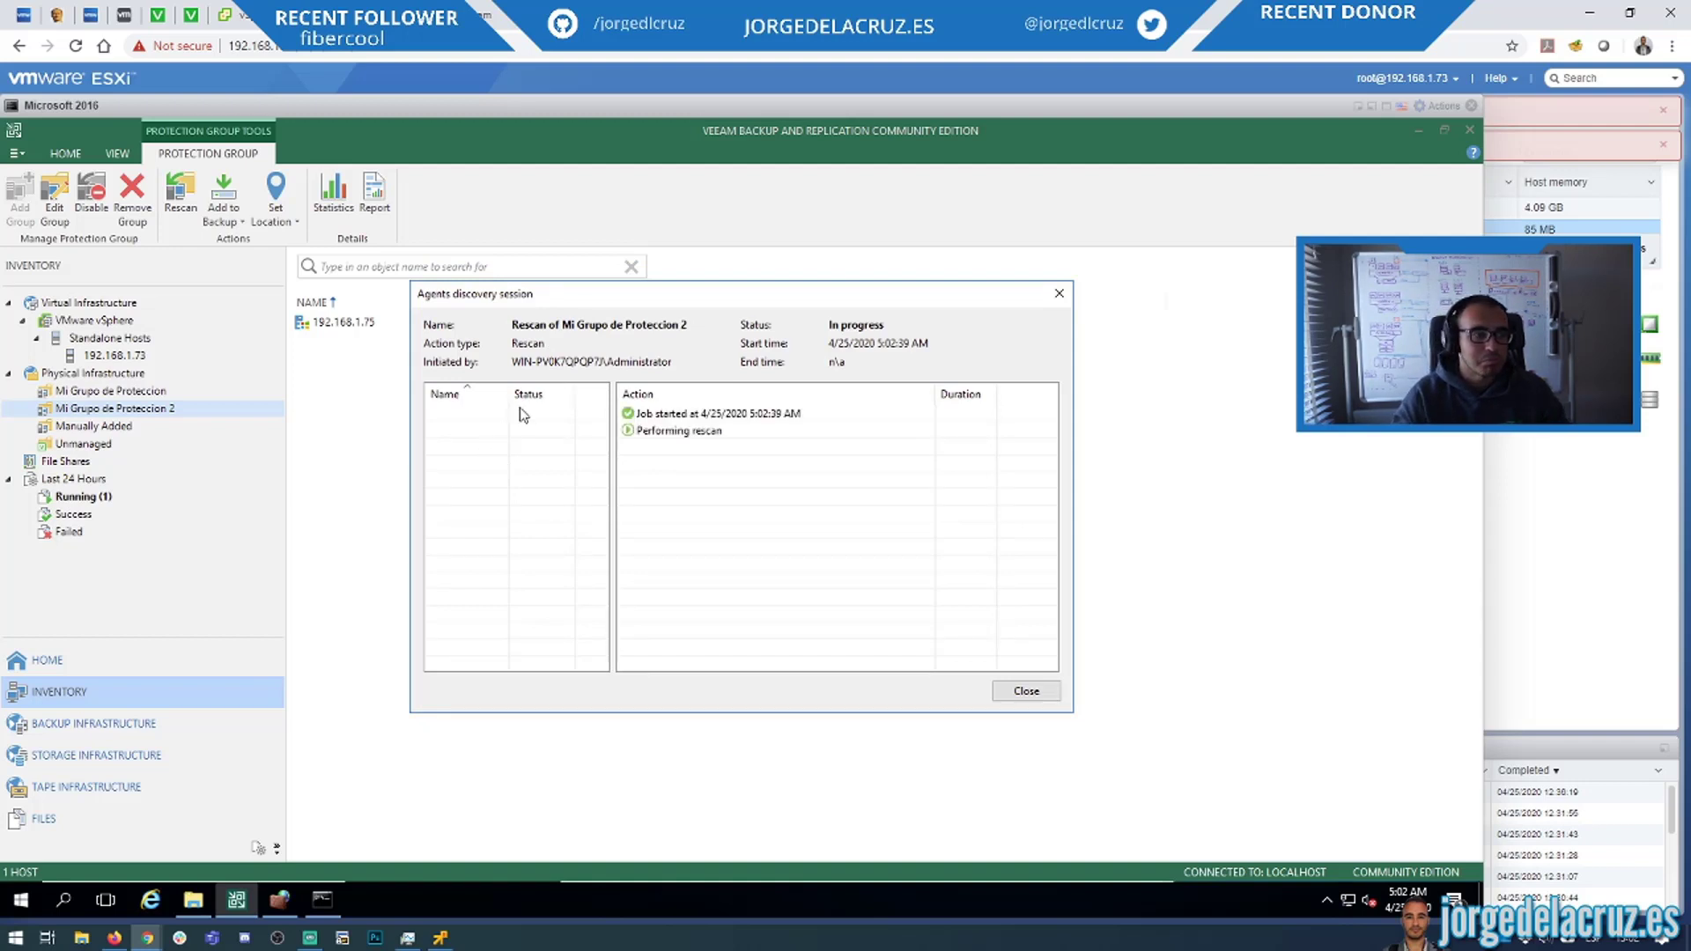
- Follow the 192.168.1.75 rescan until .NET and Veeam Agent for Windows install, then close it
left_click(483, 418)
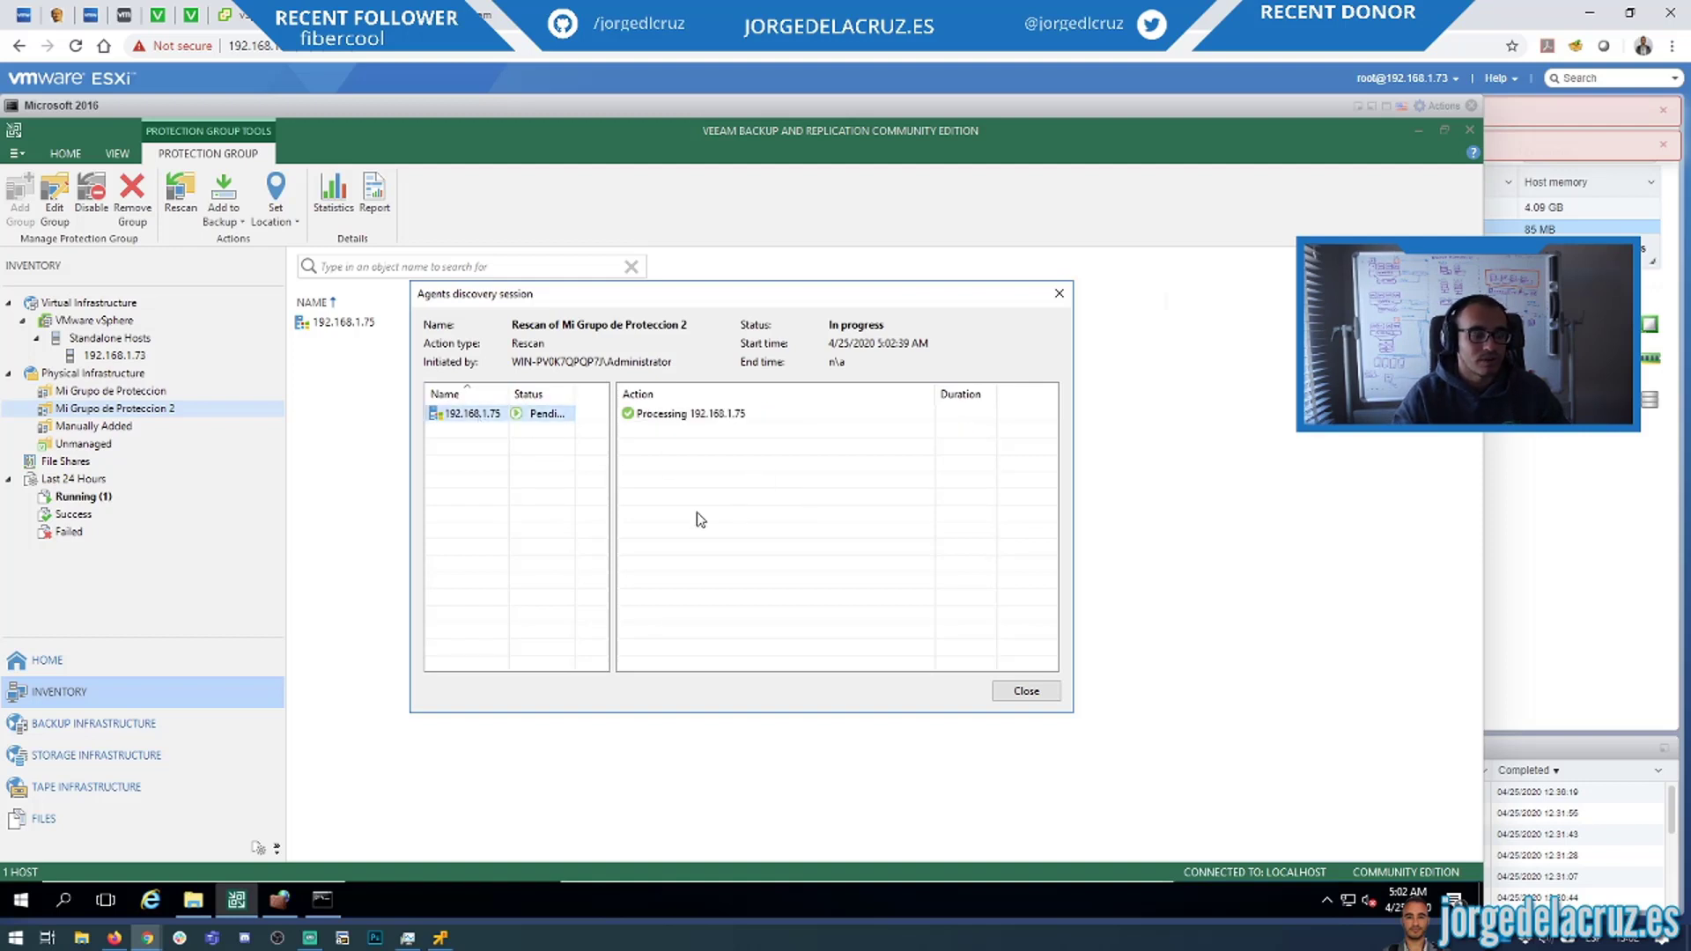
mouse_move(575, 393)
left_mouse_down()
mouse_move(596, 393)
mouse_move(579, 393)
left_mouse_up()
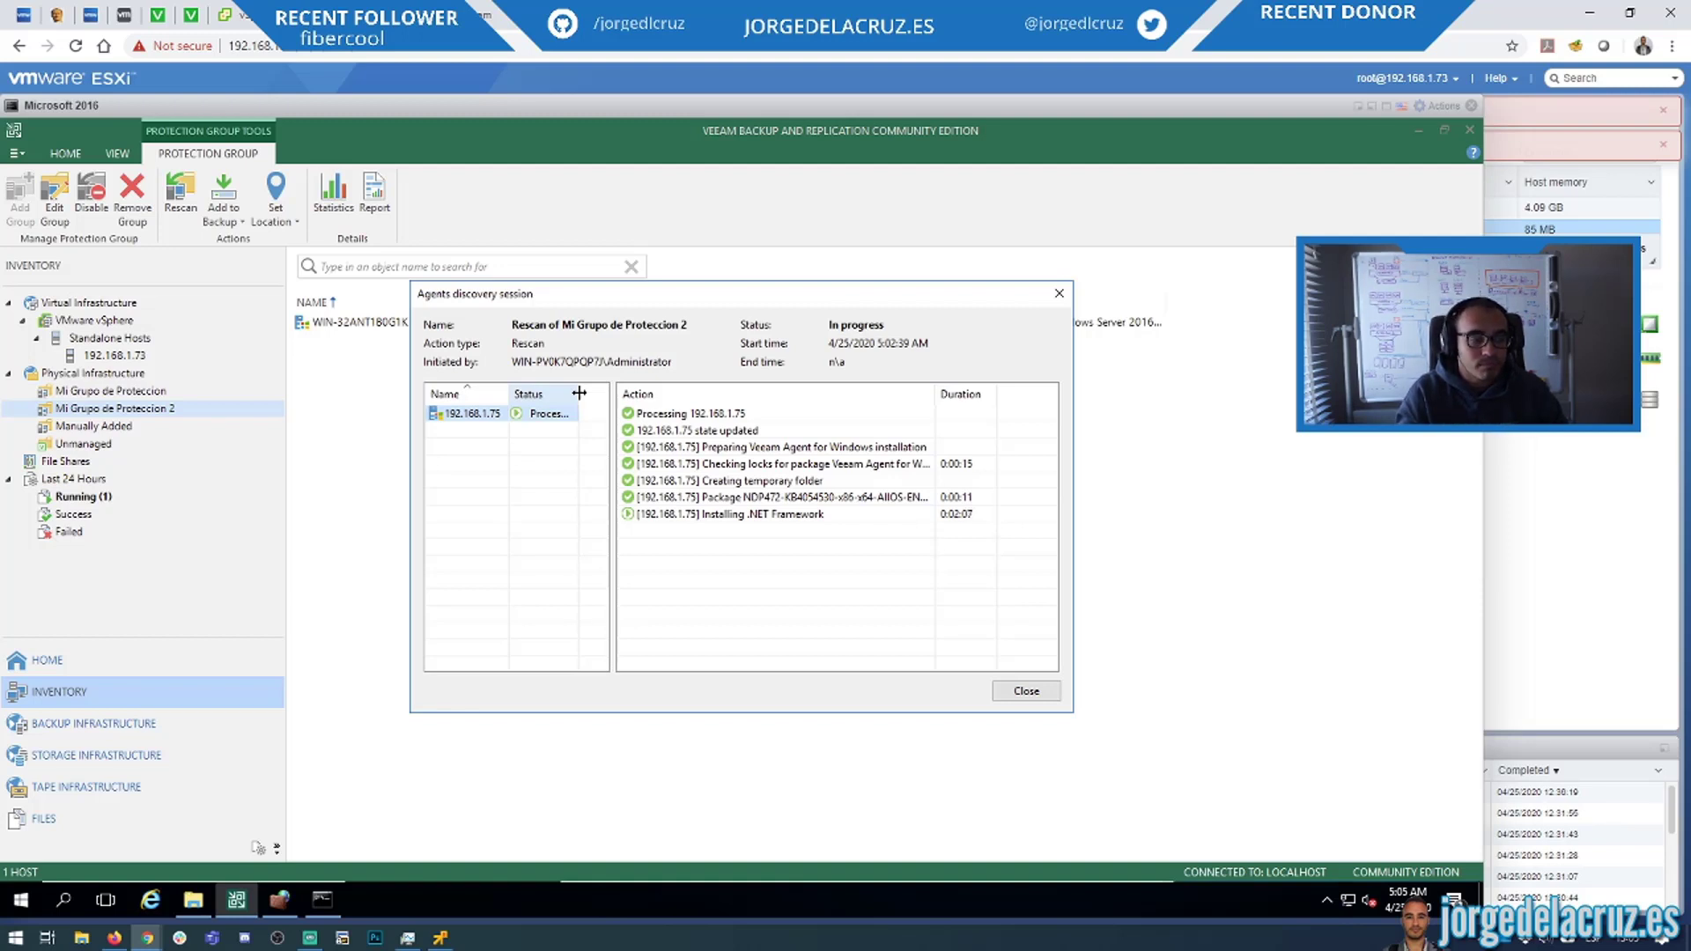
left_click_drag(579, 393, 594, 397)
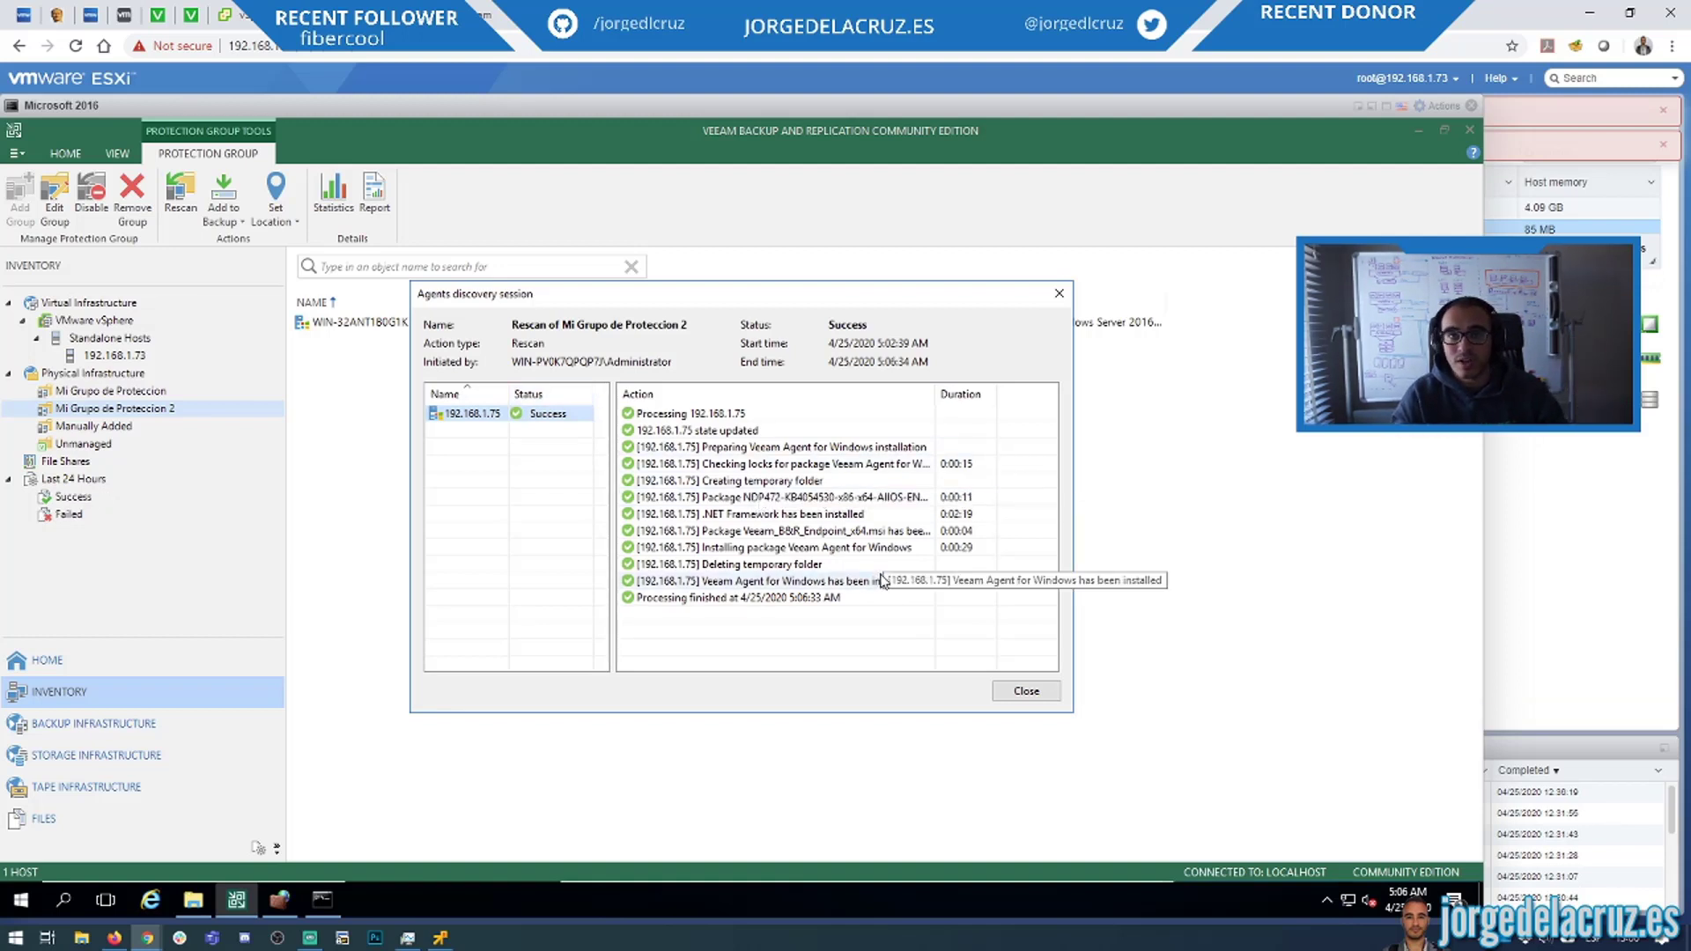
left_click(1026, 691)
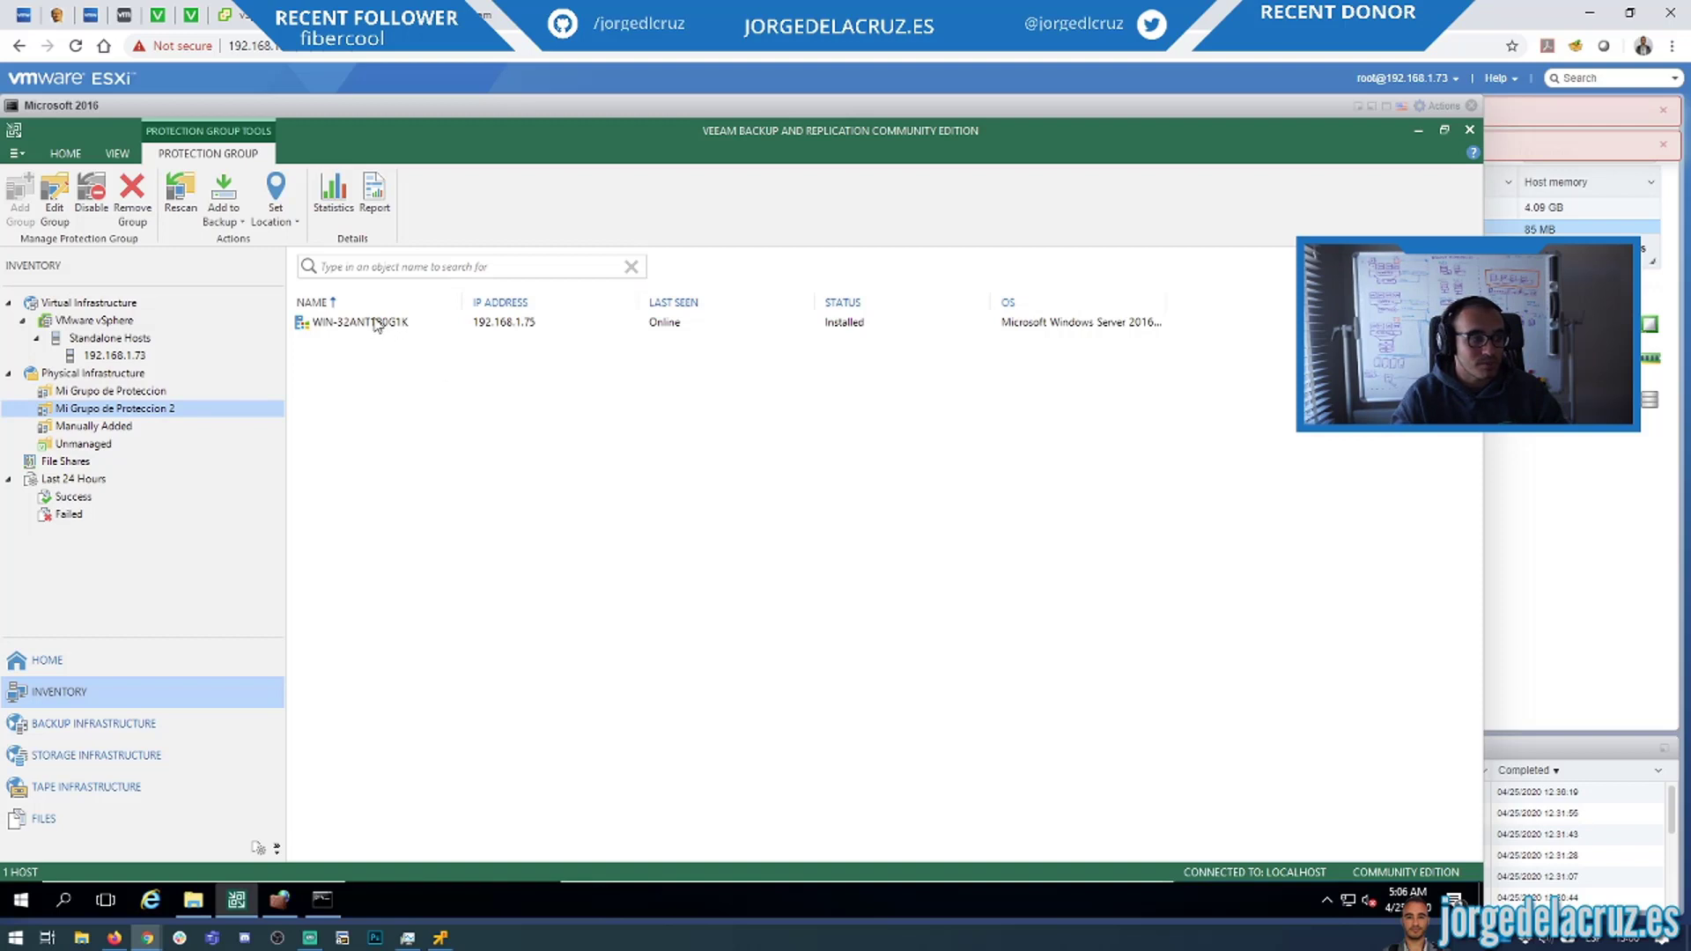
- View WIN-32ANT180G1K host details showing agent version 4.0.0.1811, then close them
left_click(432, 328)
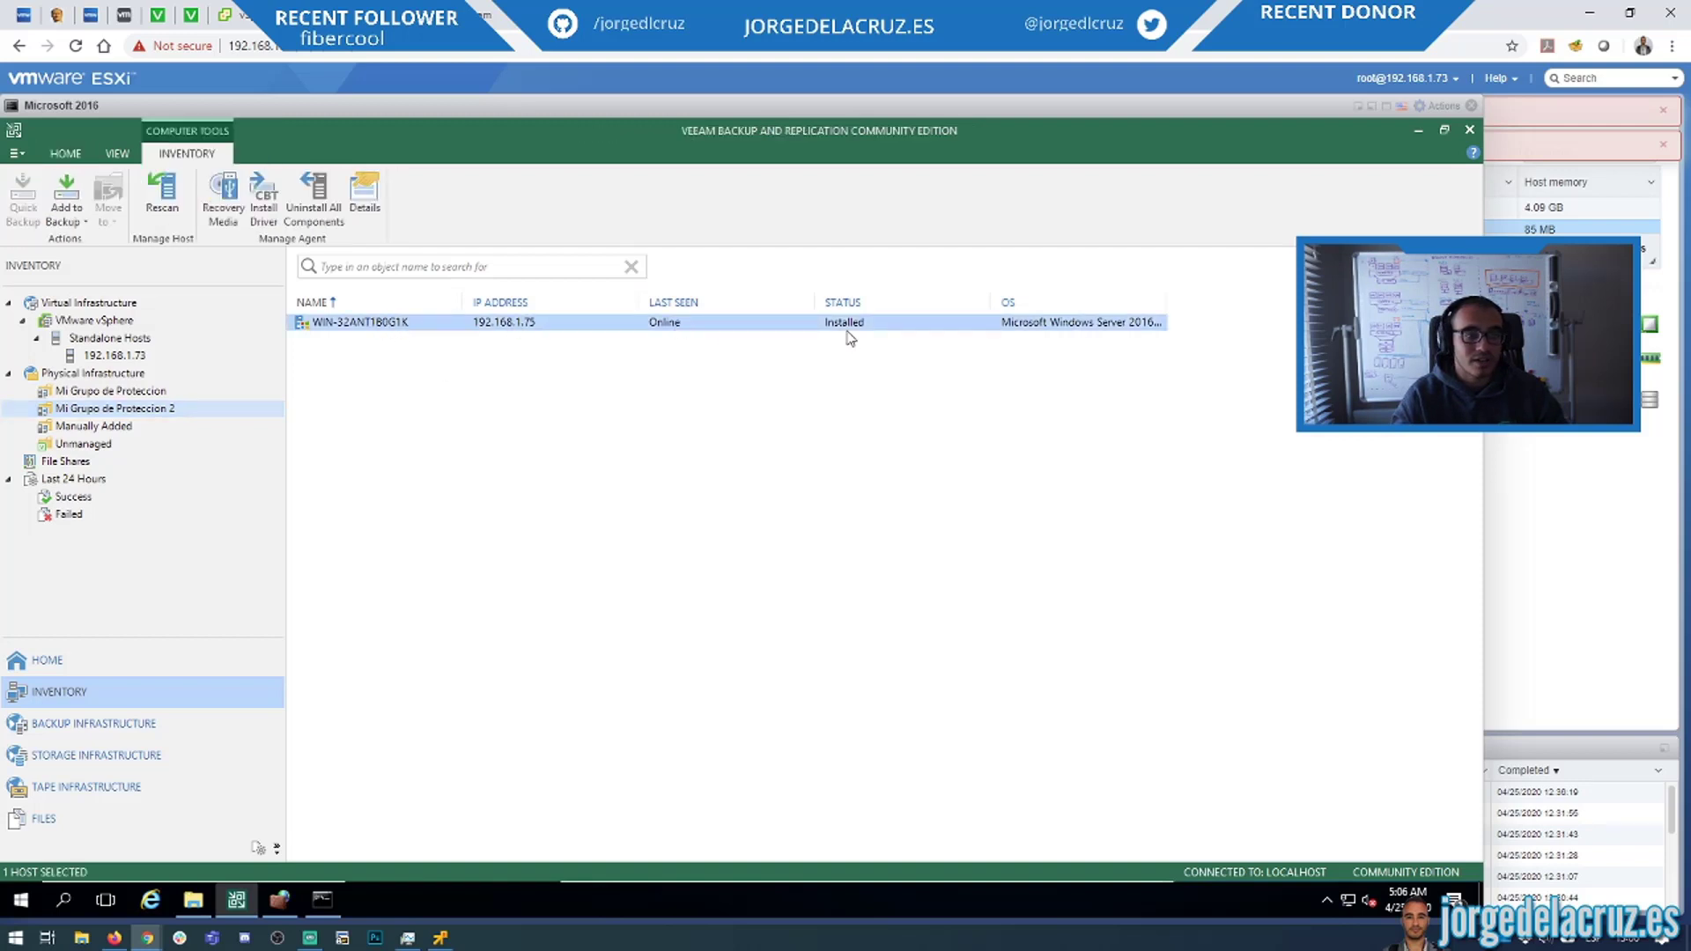
right_click(510, 321)
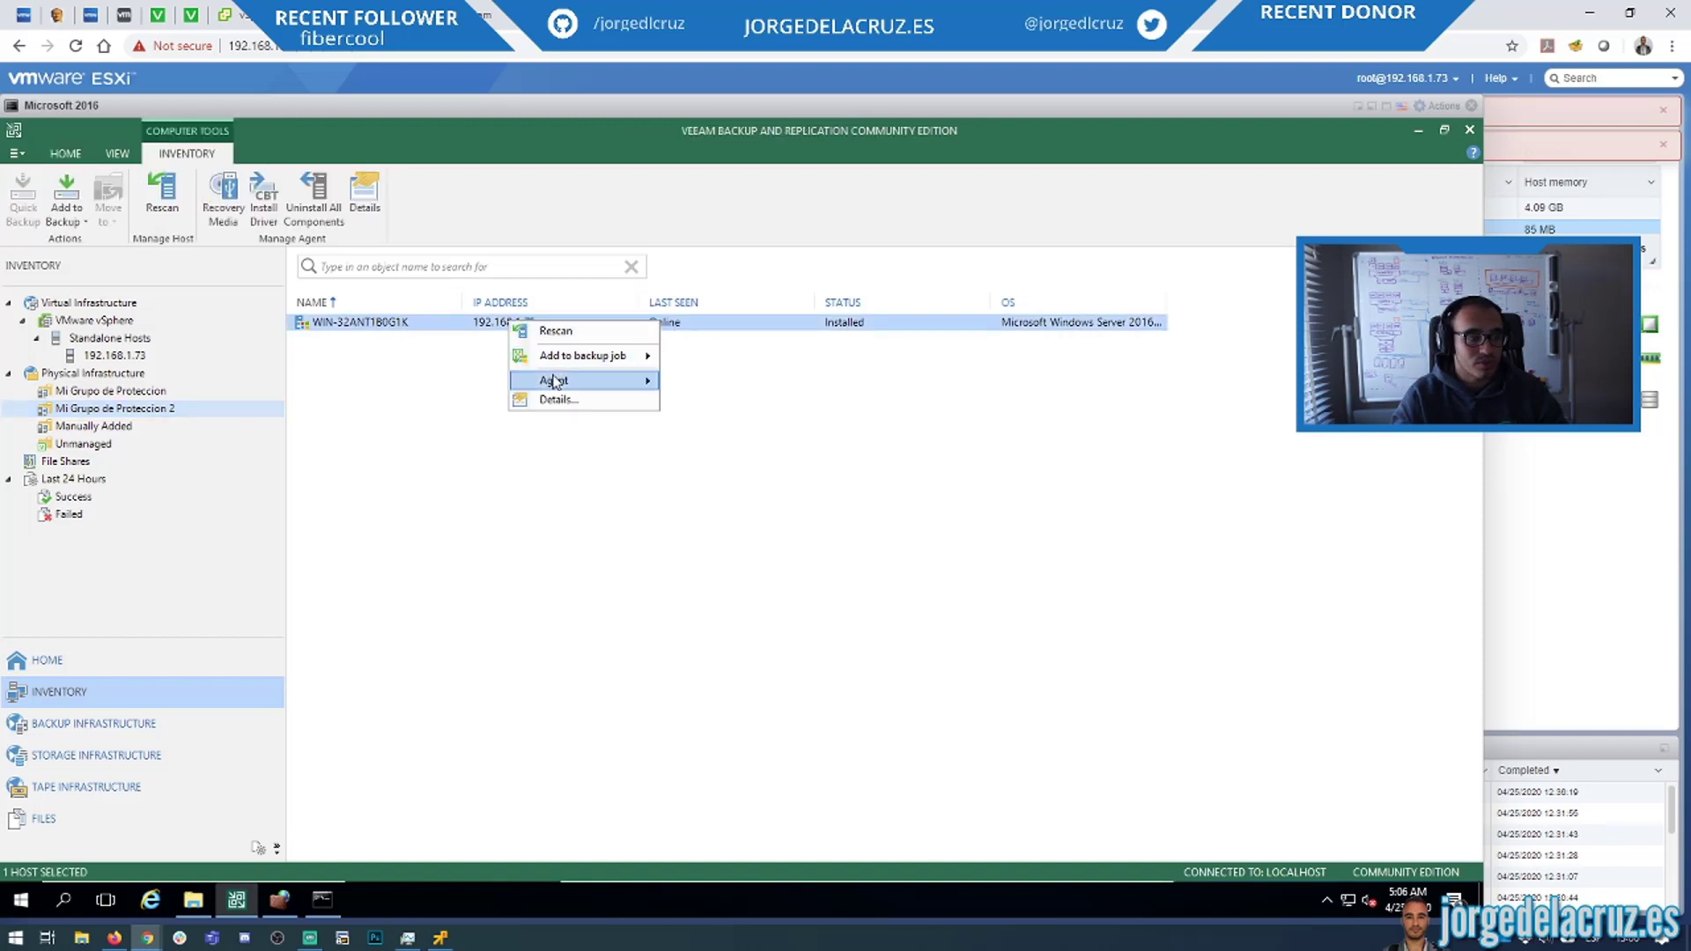
mouse_move(579, 381)
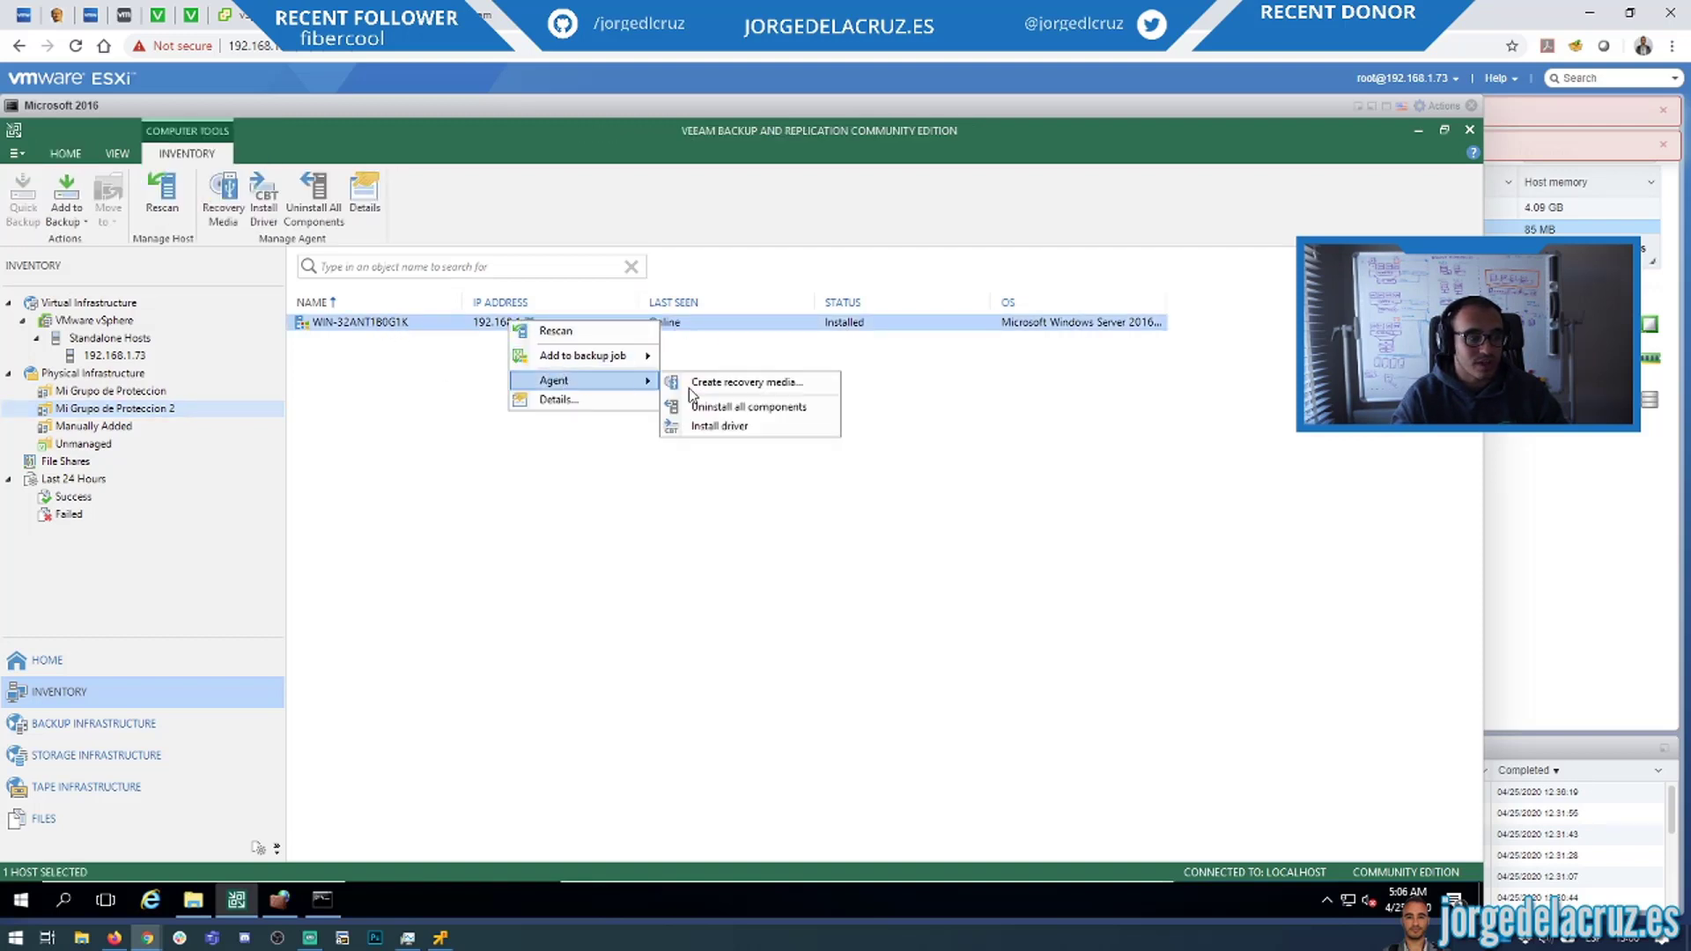
left_click(557, 399)
left_click_drag(740, 432, 677, 449)
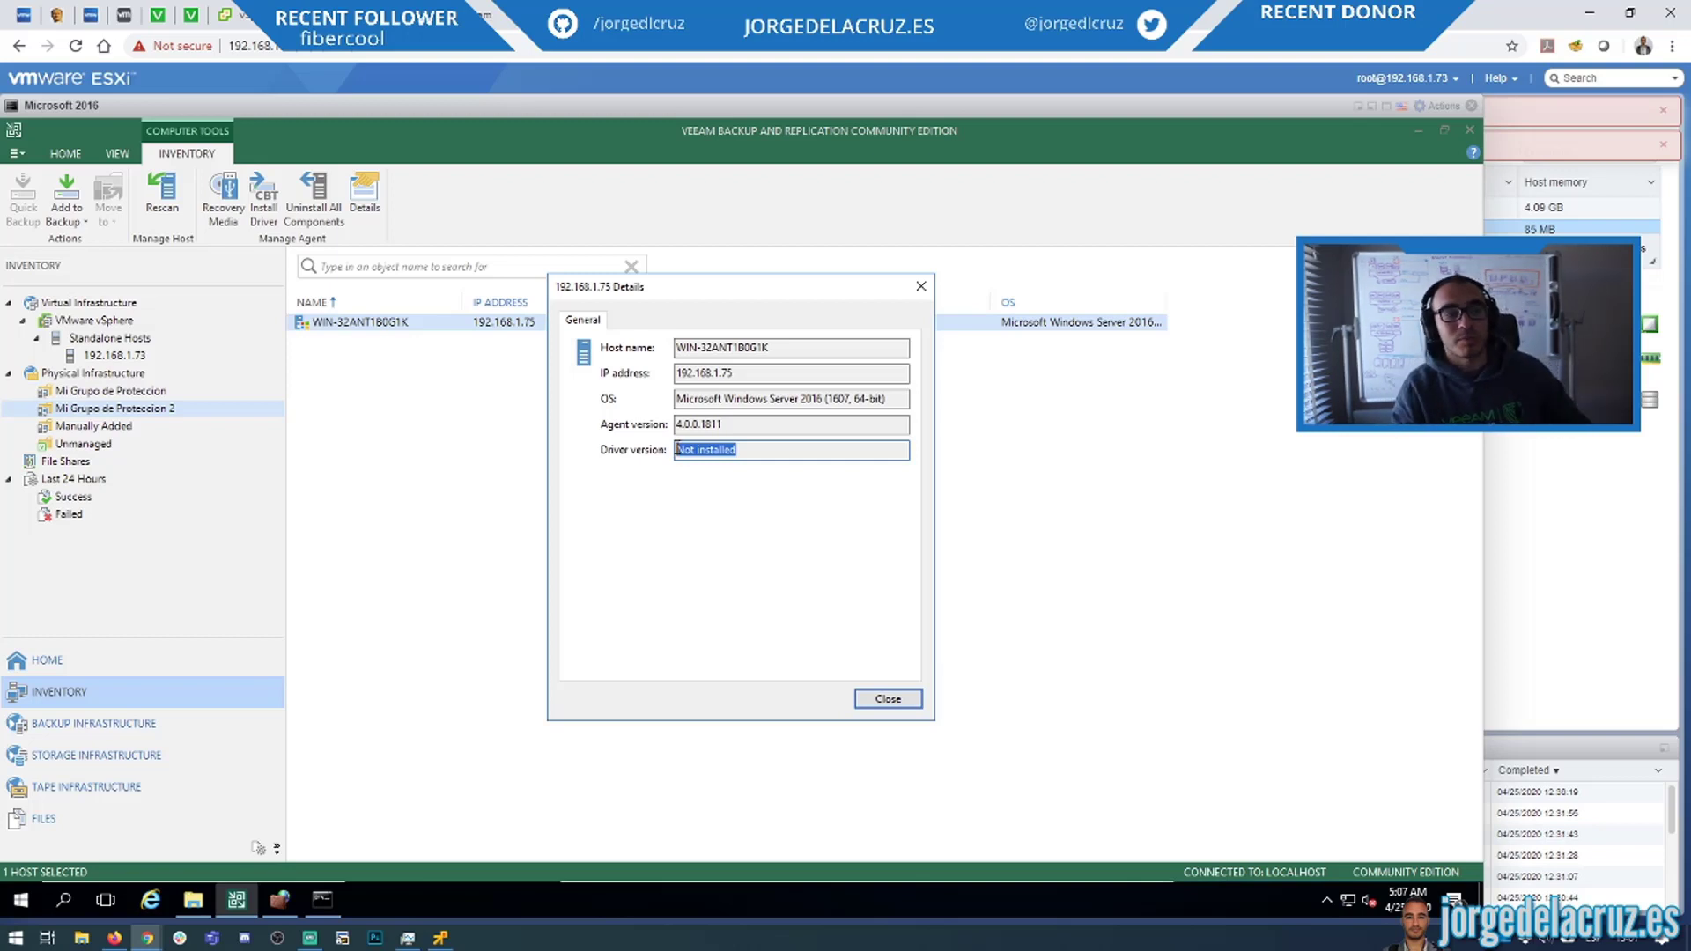
left_click(888, 698)
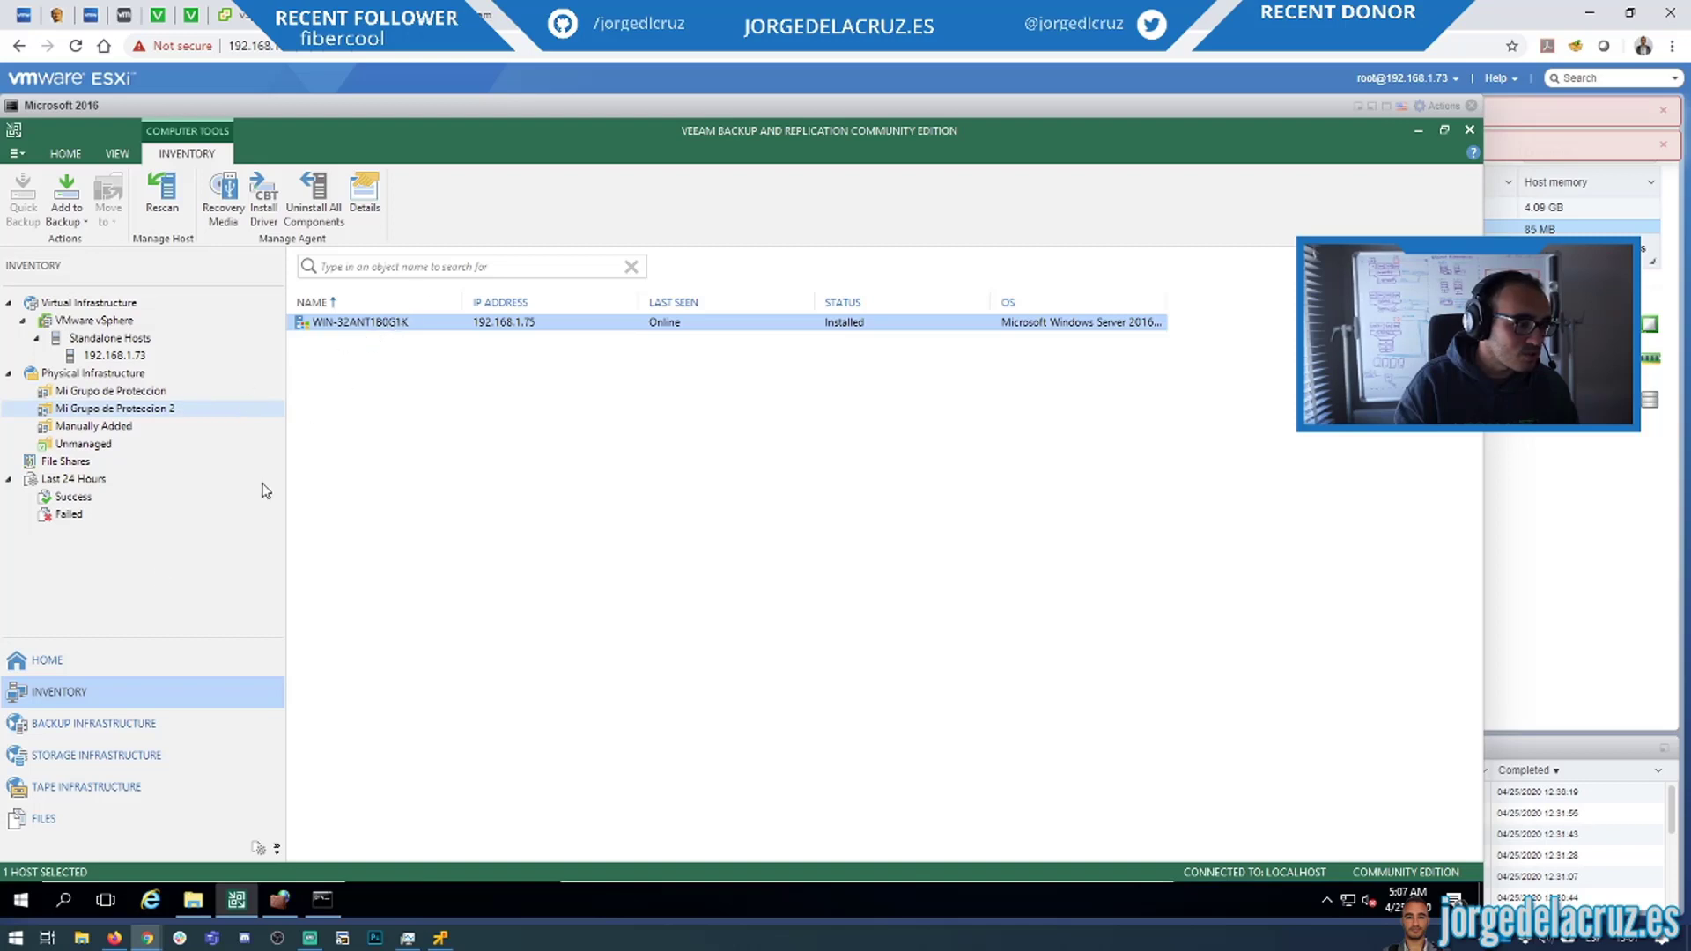
- From the Home jobs list, start a new agent backup job via Backup > Windows computer
left_click(60, 663)
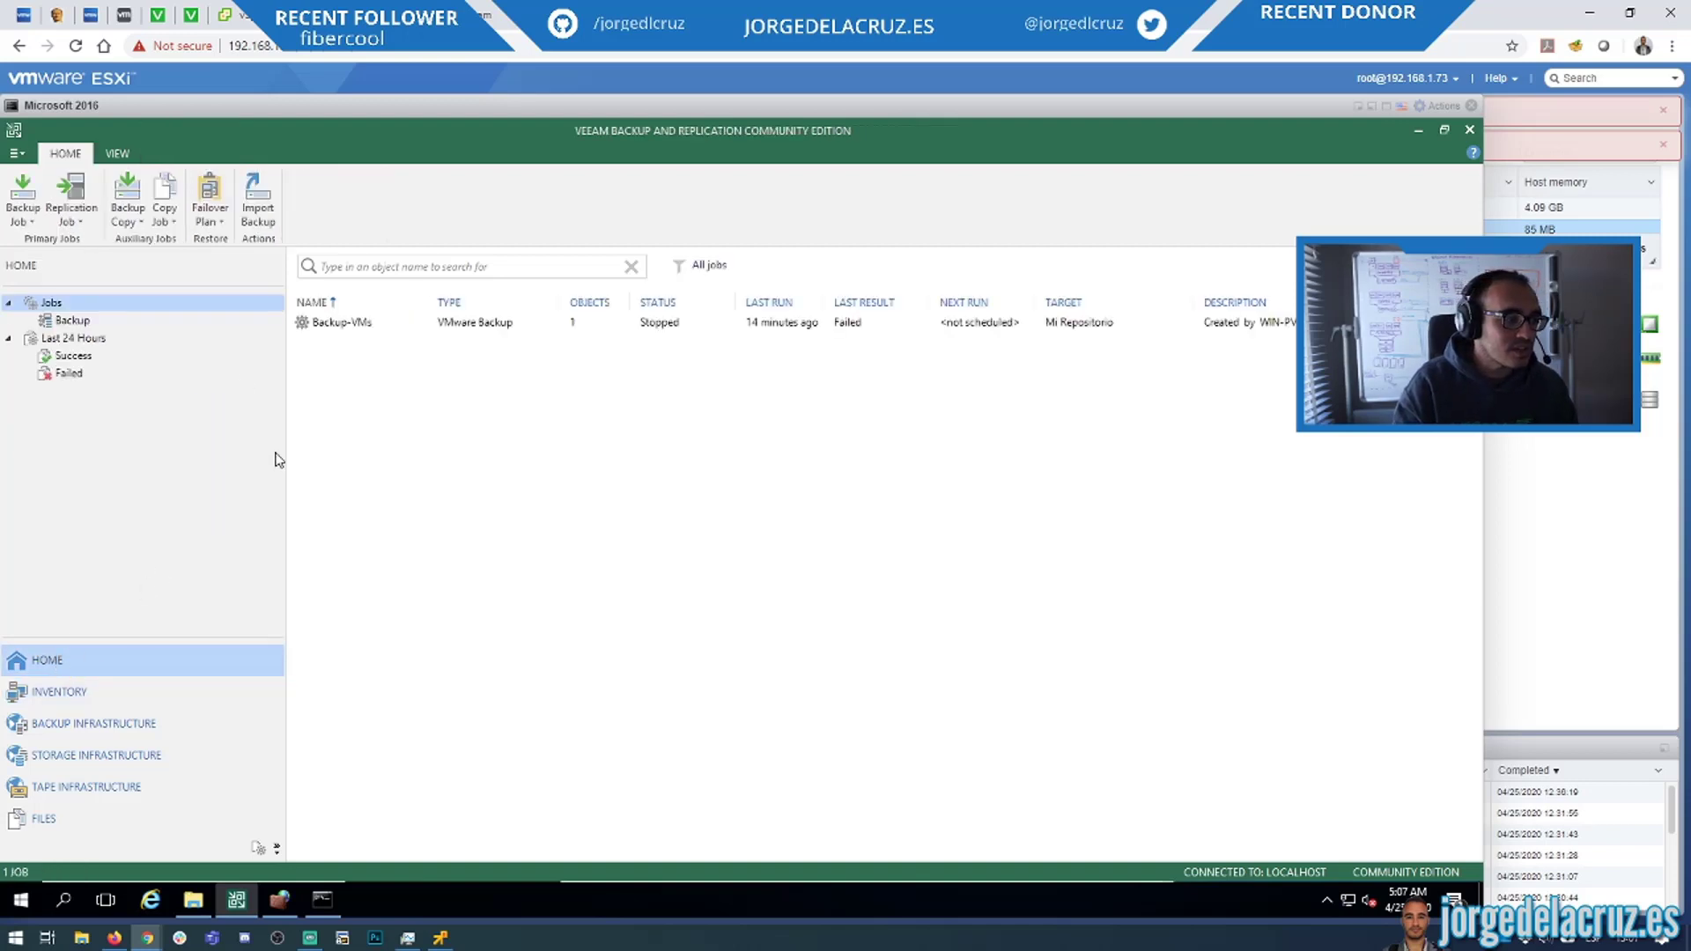
left_click(364, 329)
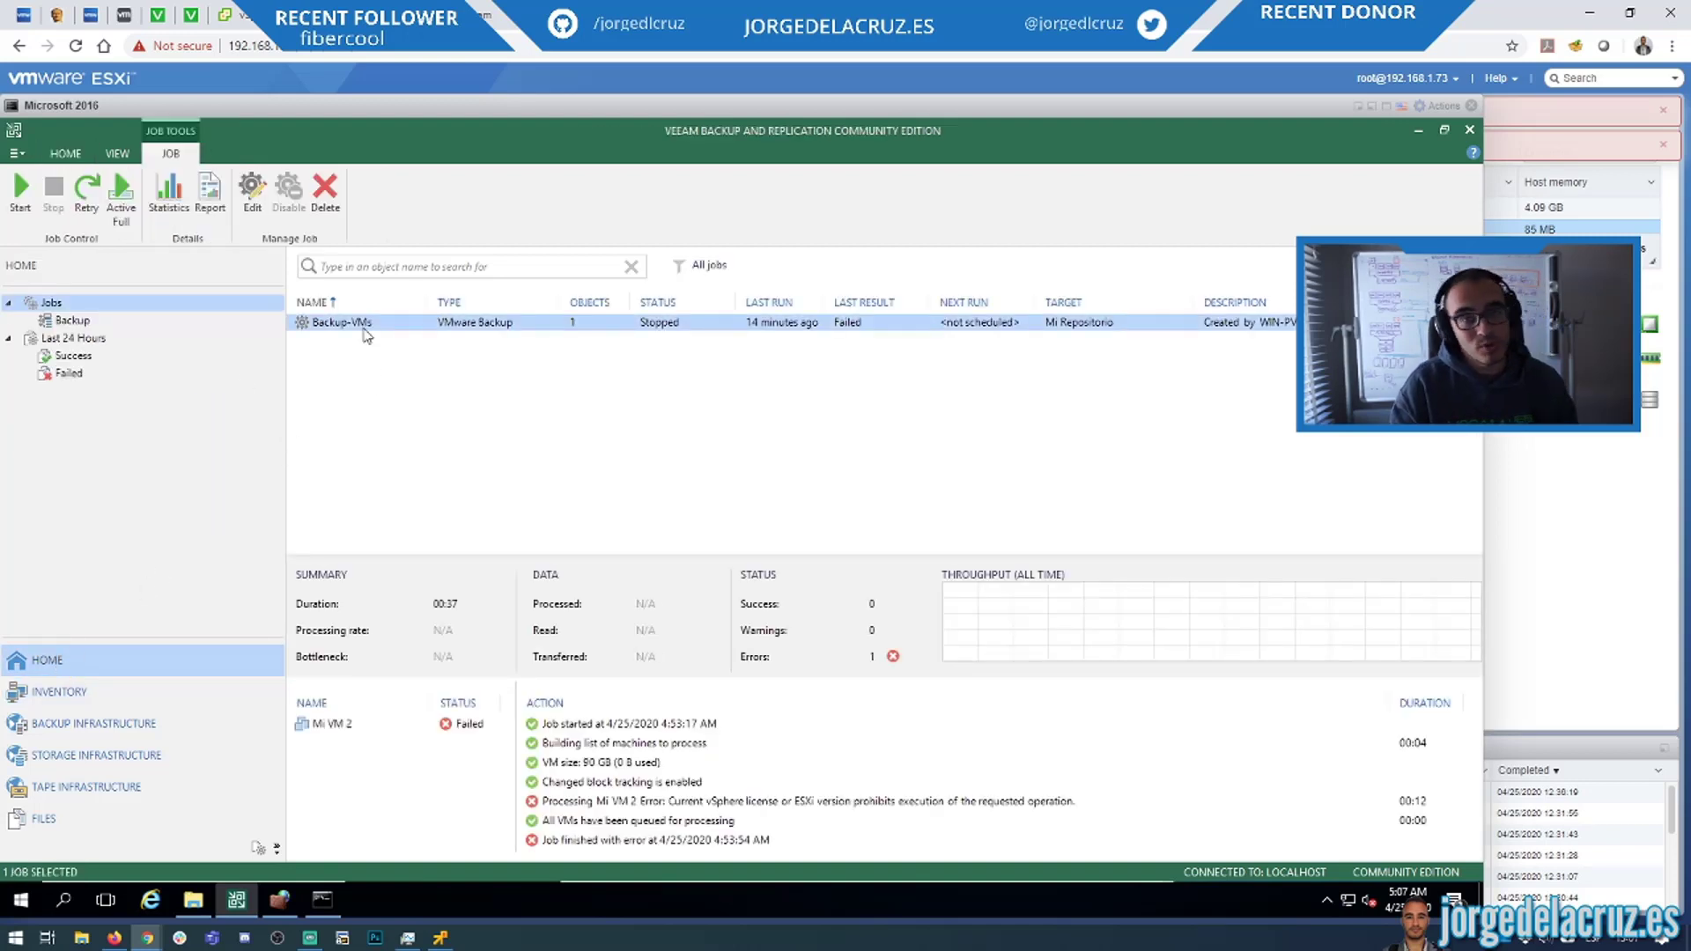
right_click(369, 360)
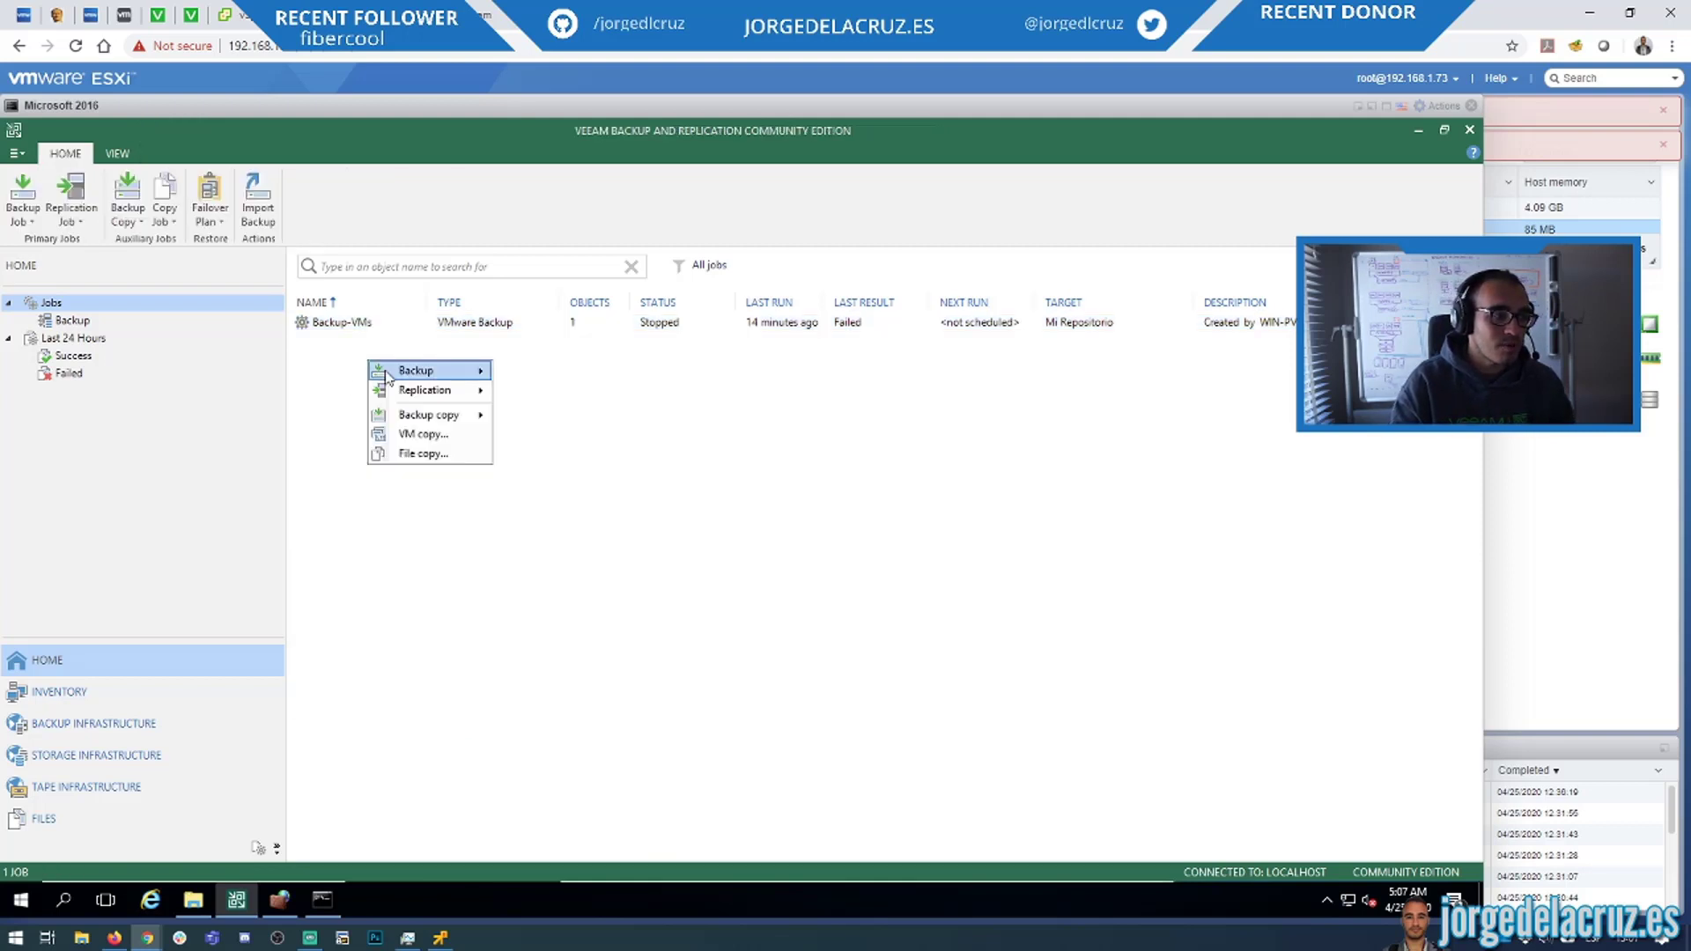
mouse_move(388, 377)
left_click(572, 392)
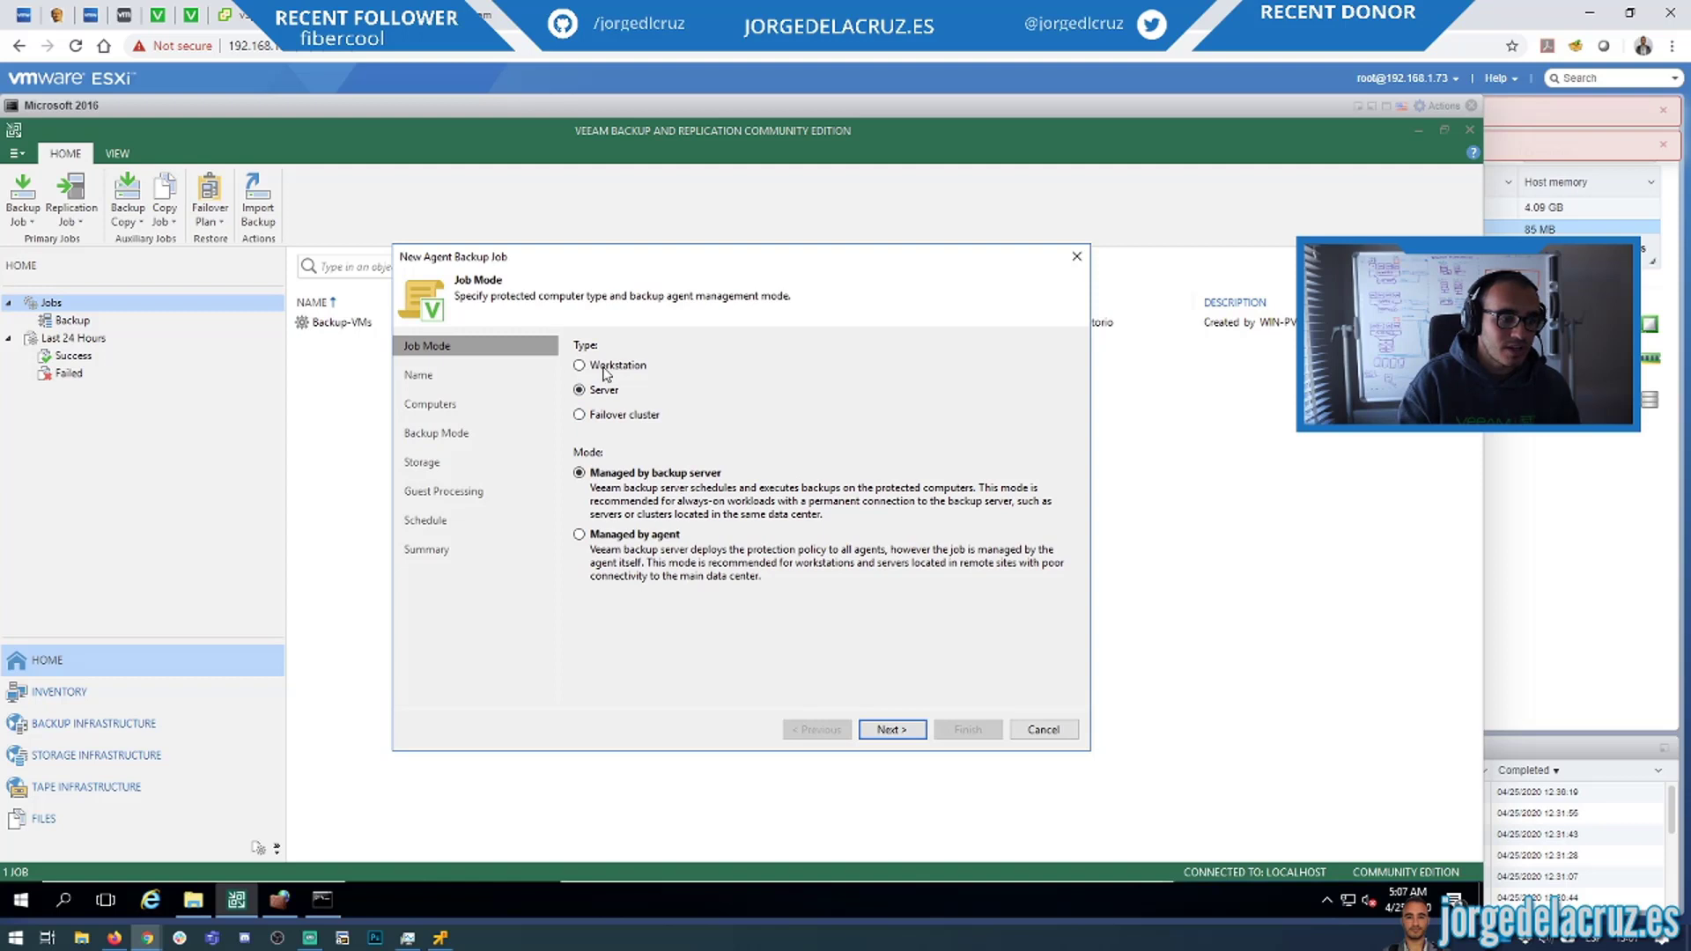
- Keep Server mode and name the agent job Backup-Server
left_click(891, 729)
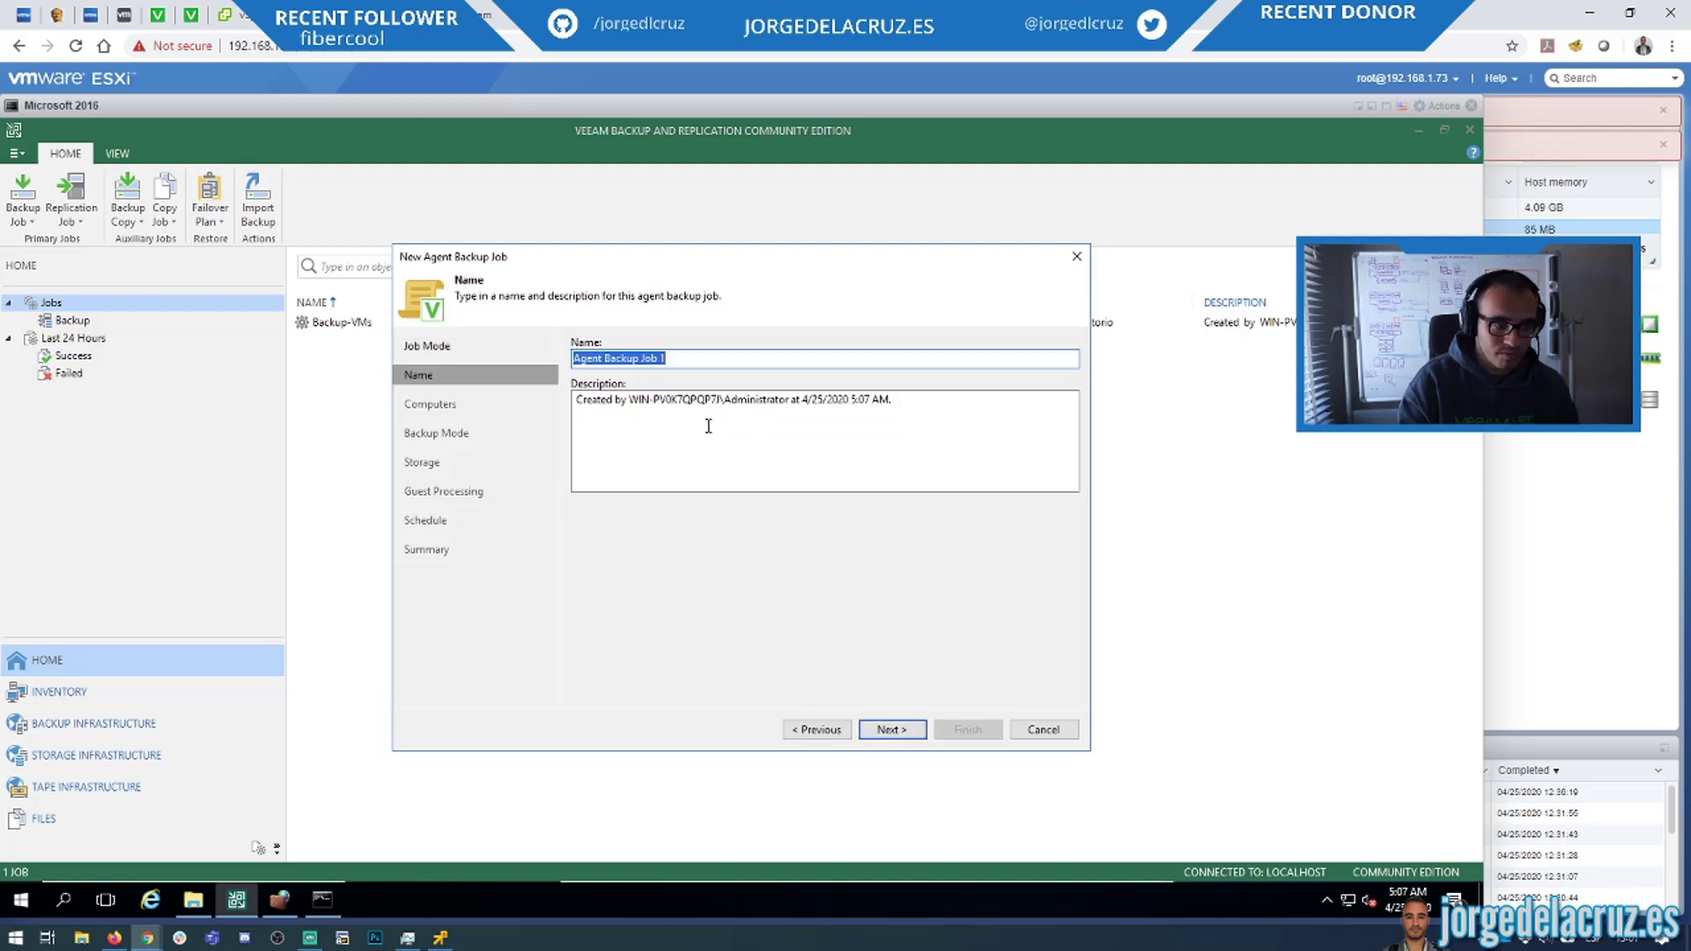
type("Backu")
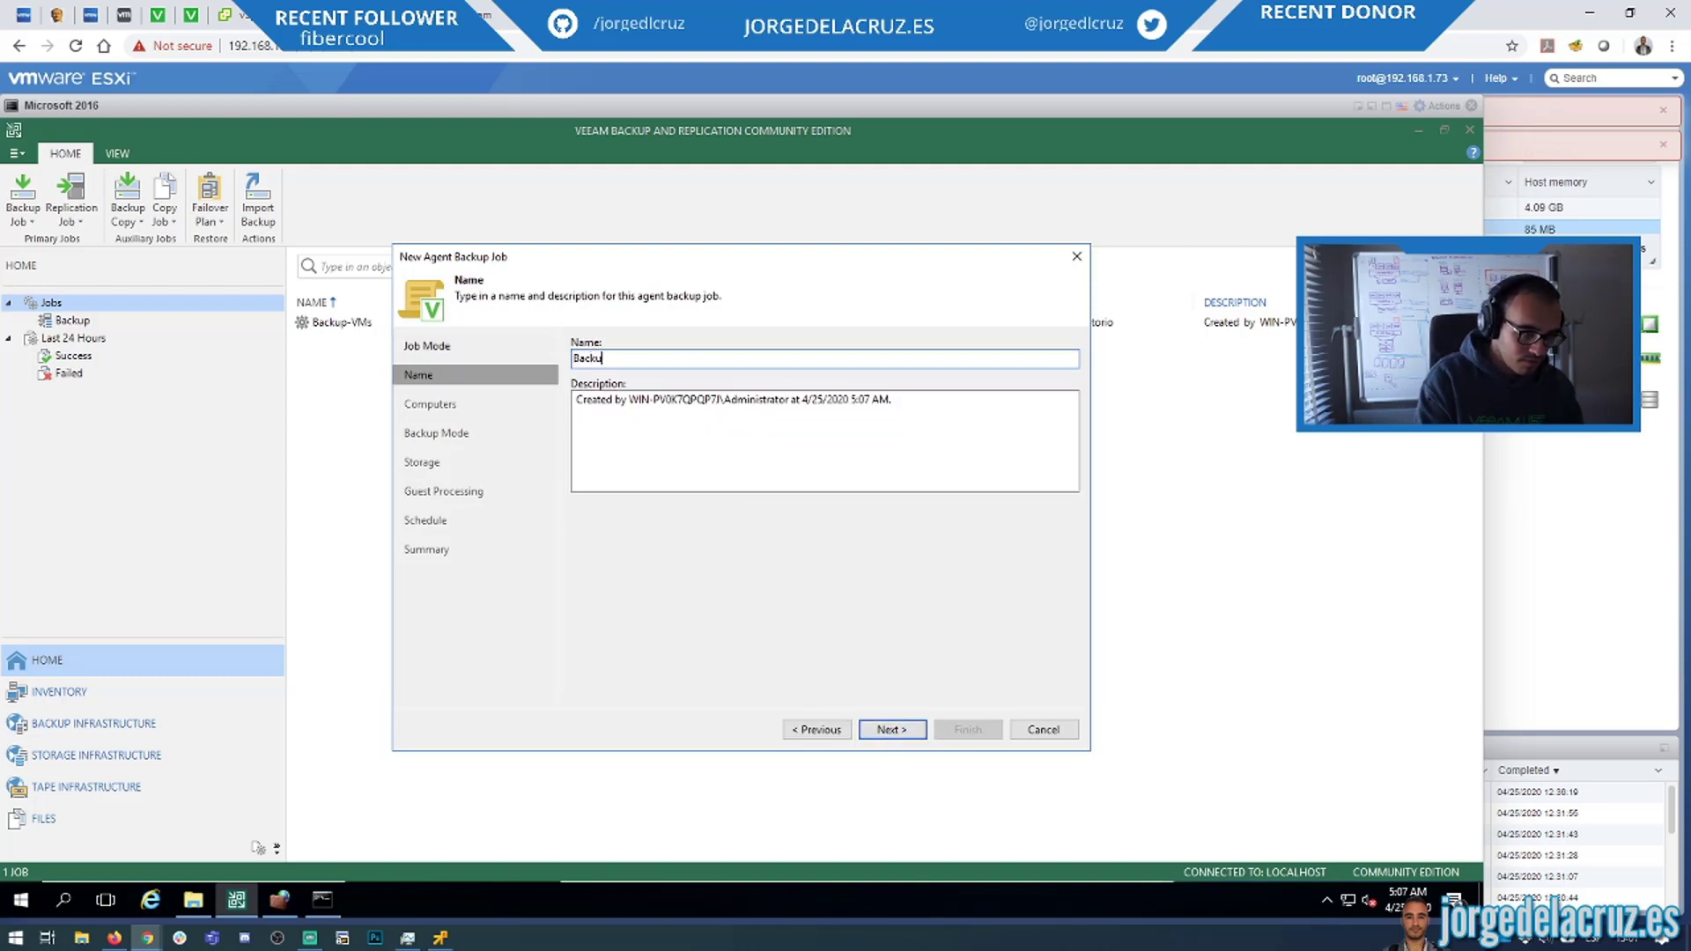
type("p-Server")
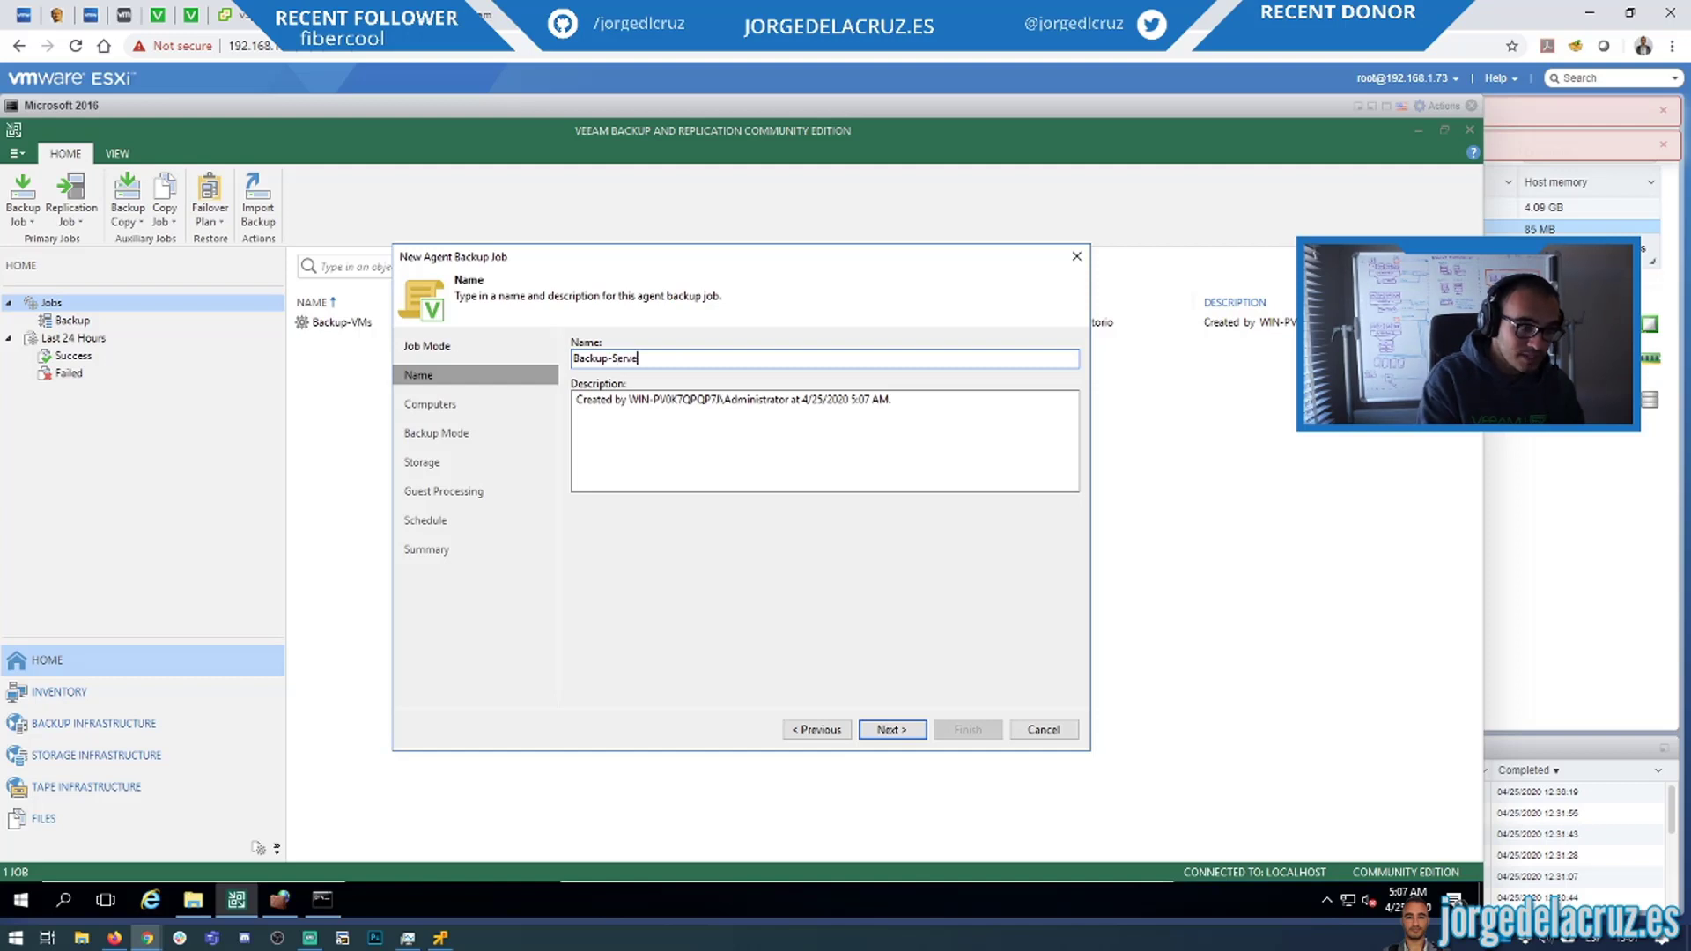
left_click(899, 731)
- Add WIN-32ANT1B0G1K from protection group Mi Grupo de Proteccion 2 as the job's computer
left_click(1043, 362)
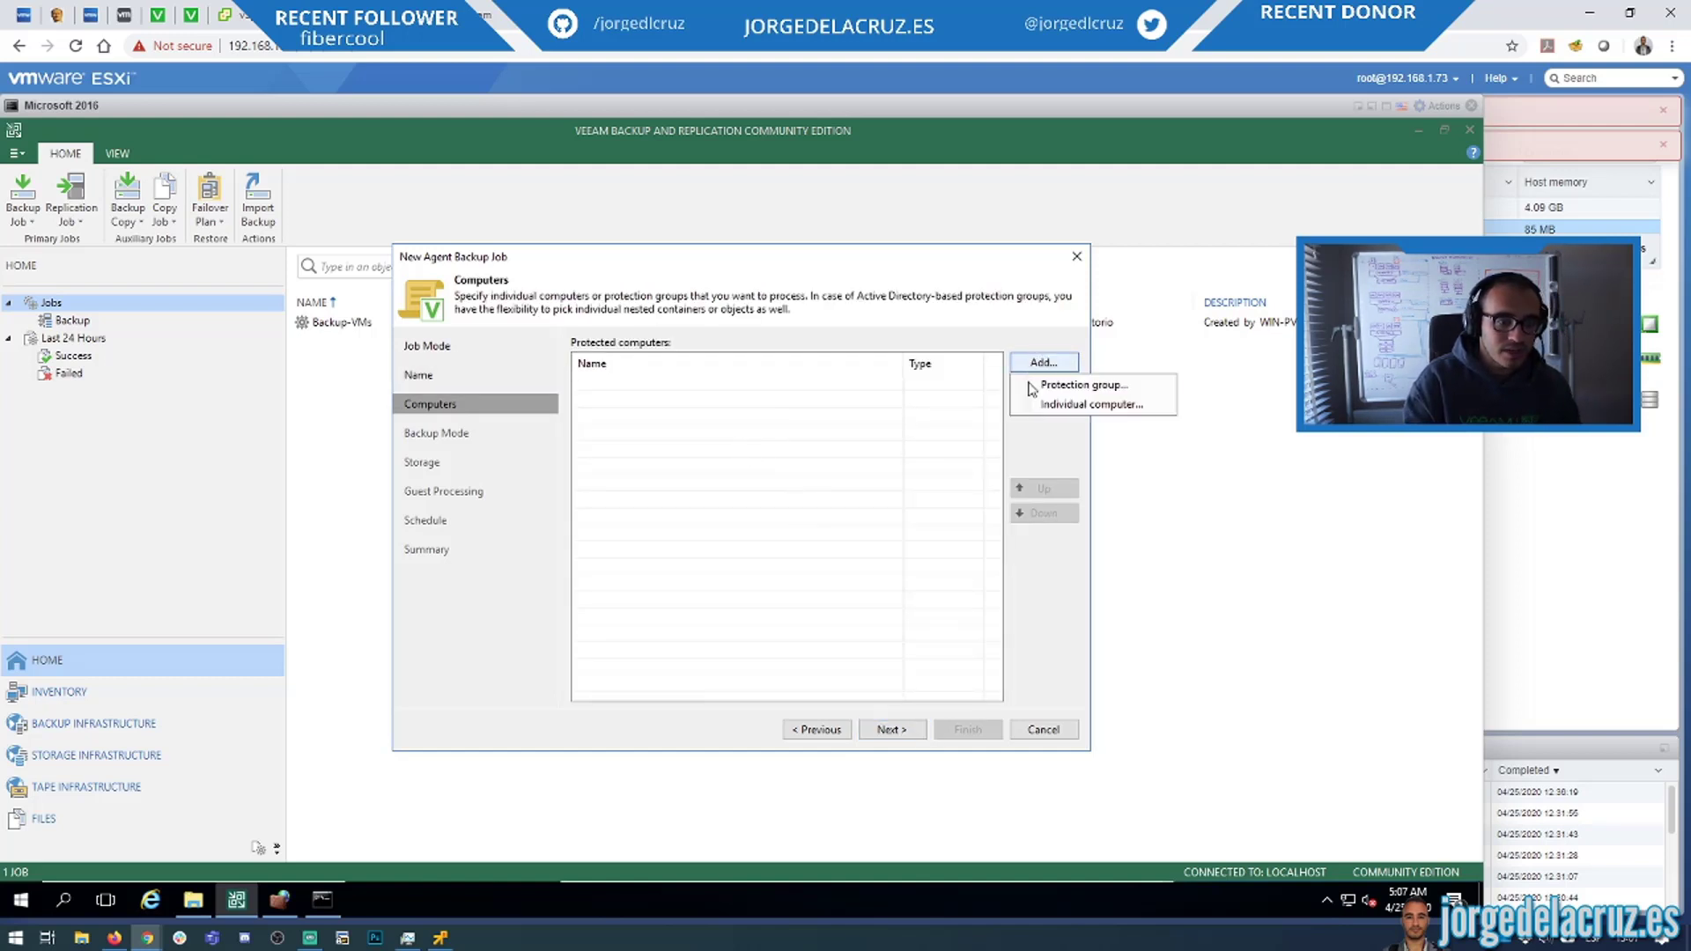
left_click(1044, 384)
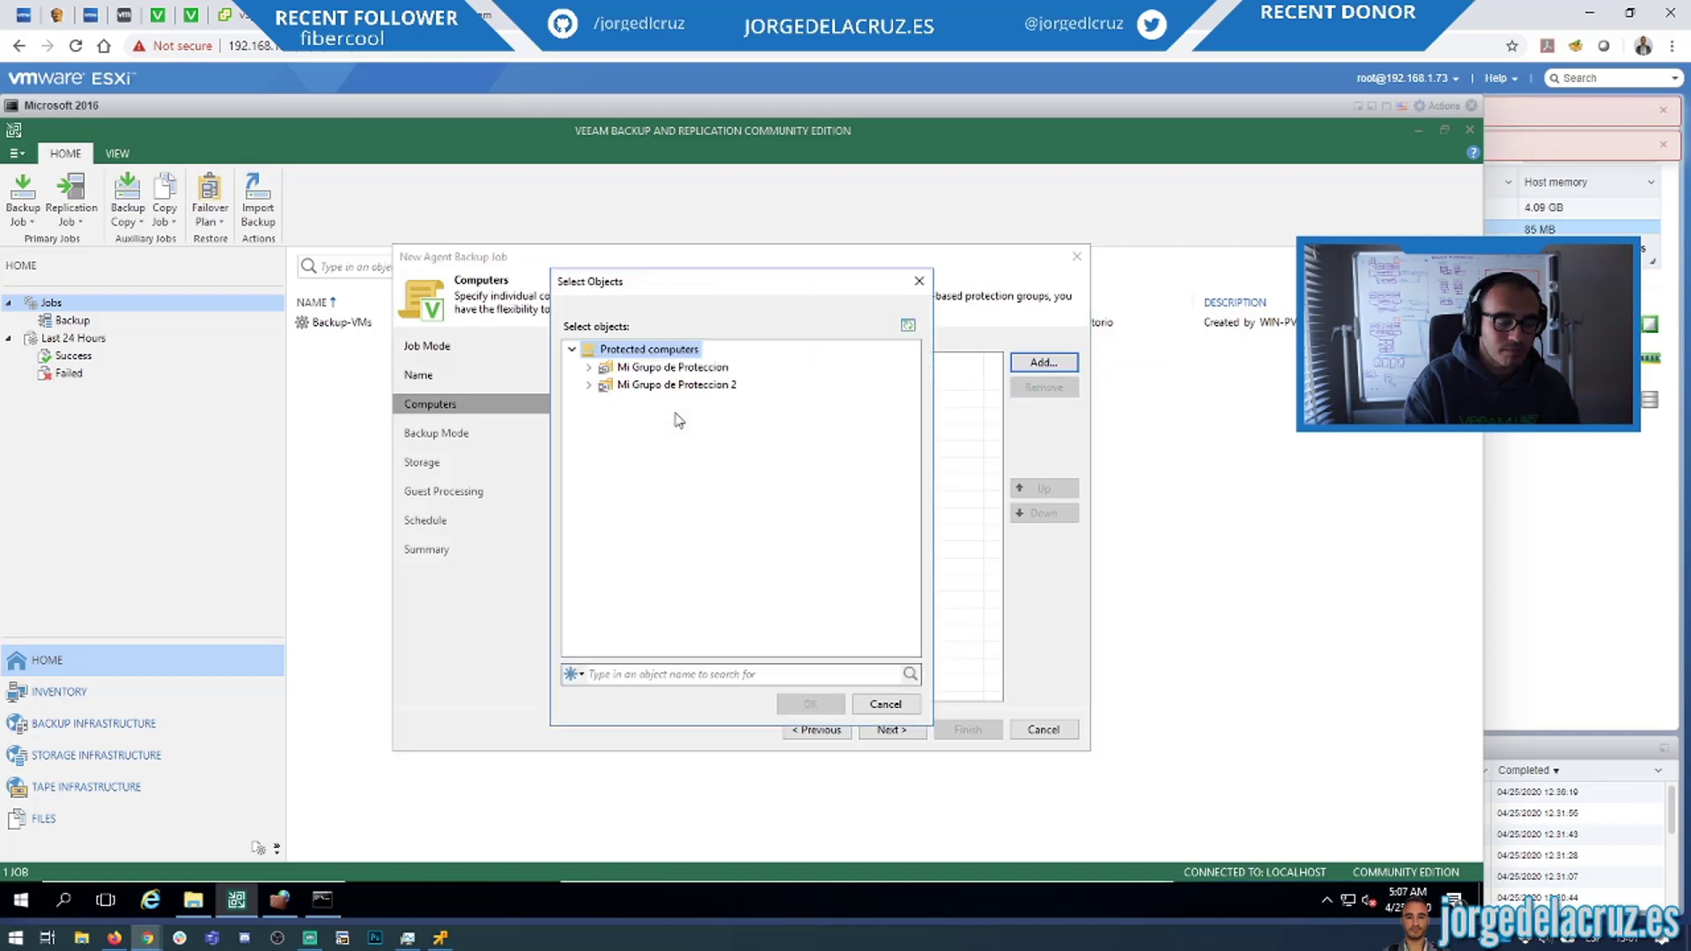
left_click(607, 387)
double_click(608, 388)
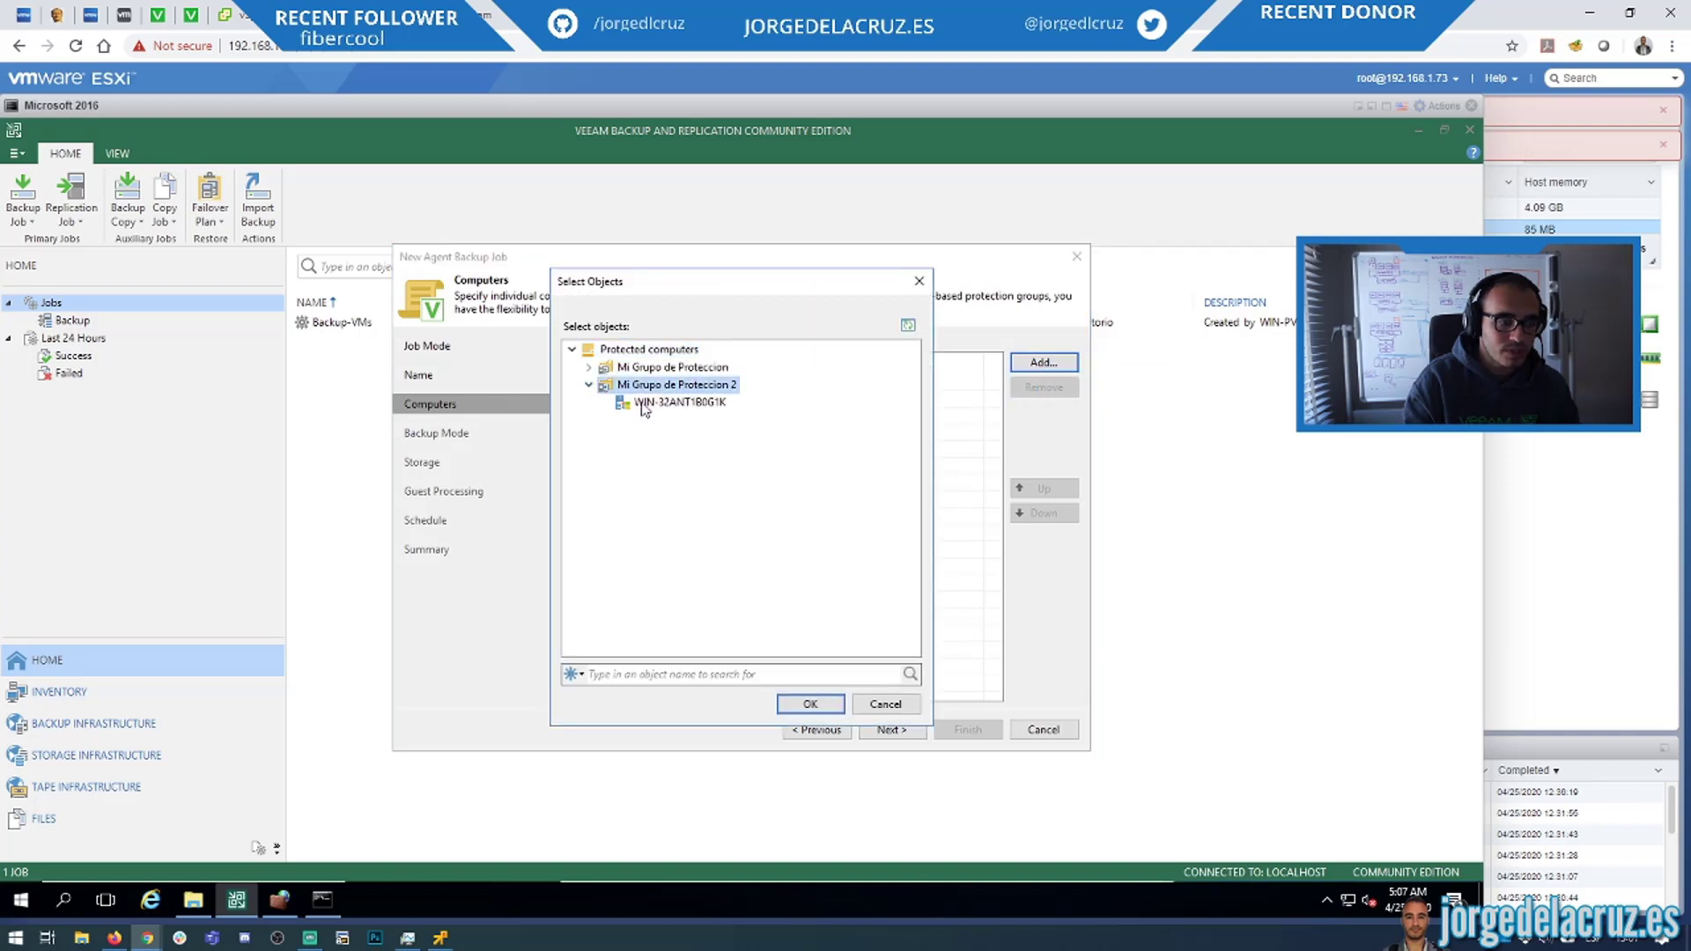
left_click(670, 403)
left_click(810, 704)
left_click(891, 729)
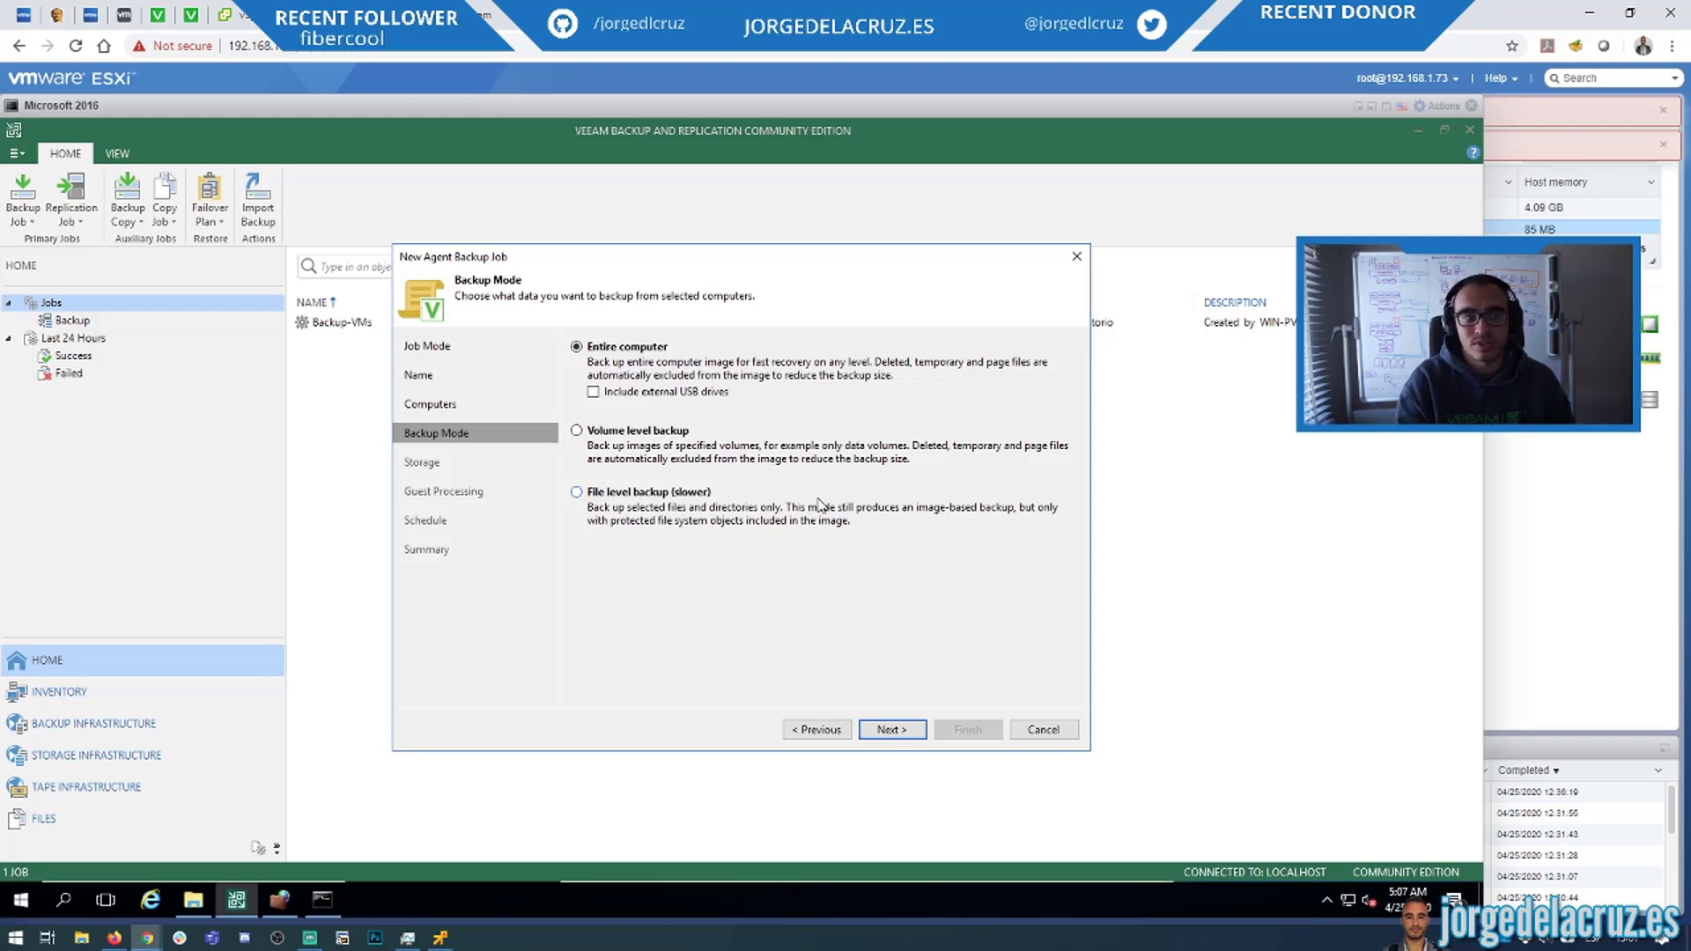
- Keep Entire computer mode, target Mi Repositorio and set retention to 14 restore points
left_click(887, 730)
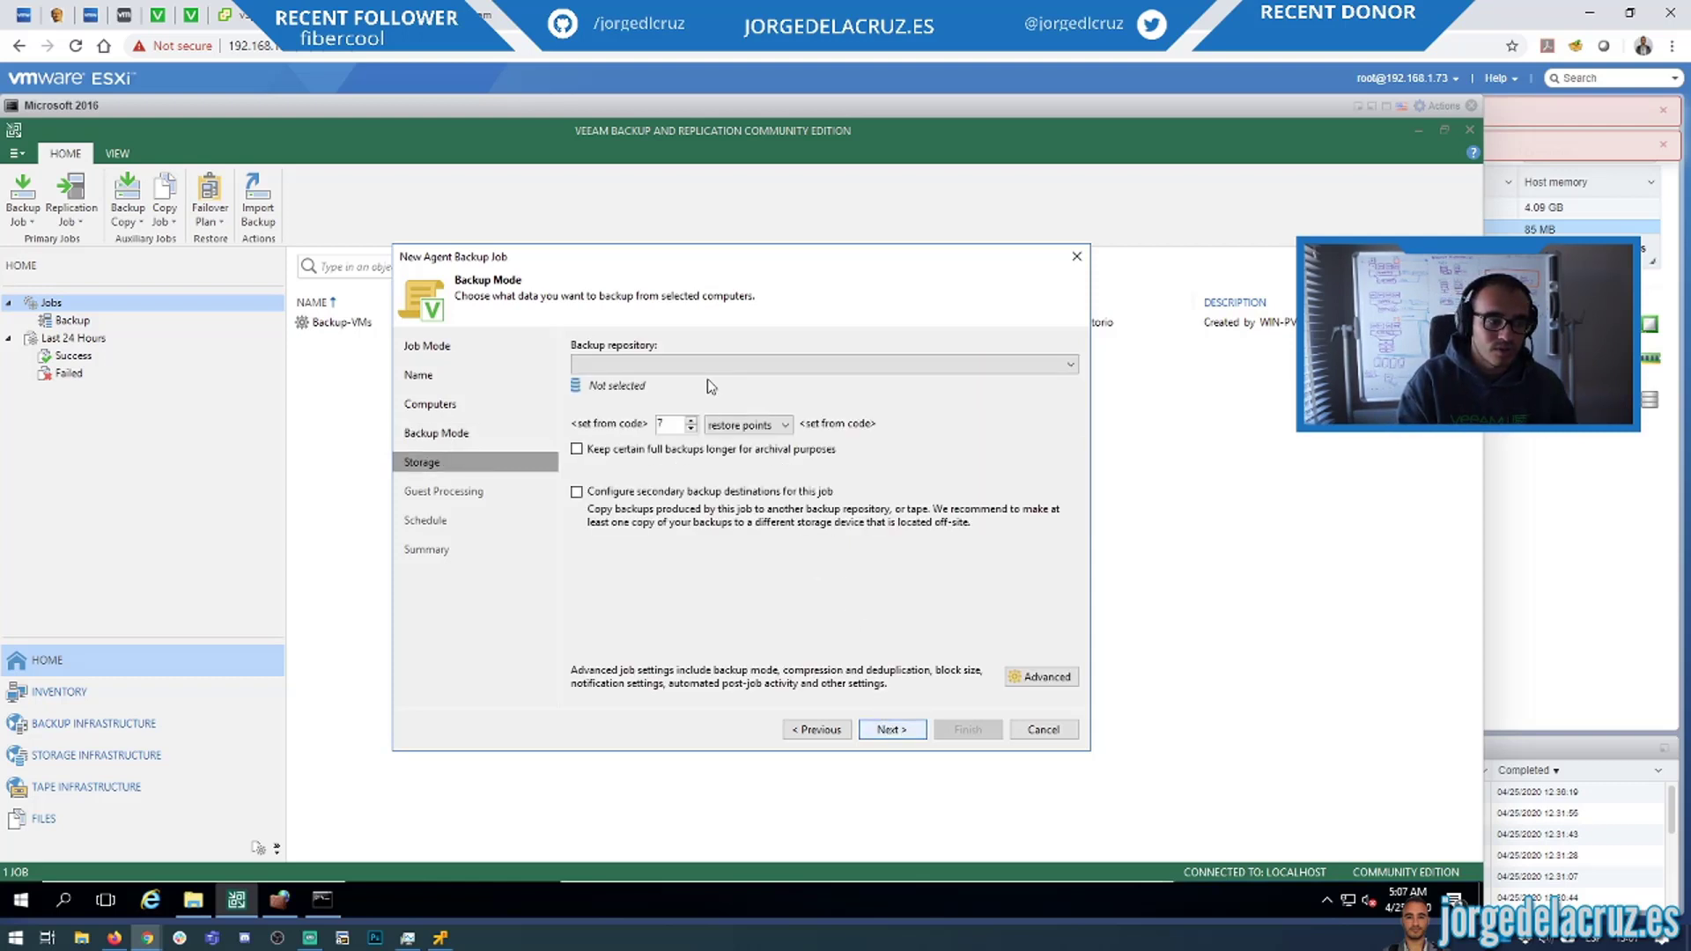
left_click(660, 365)
left_click(659, 428)
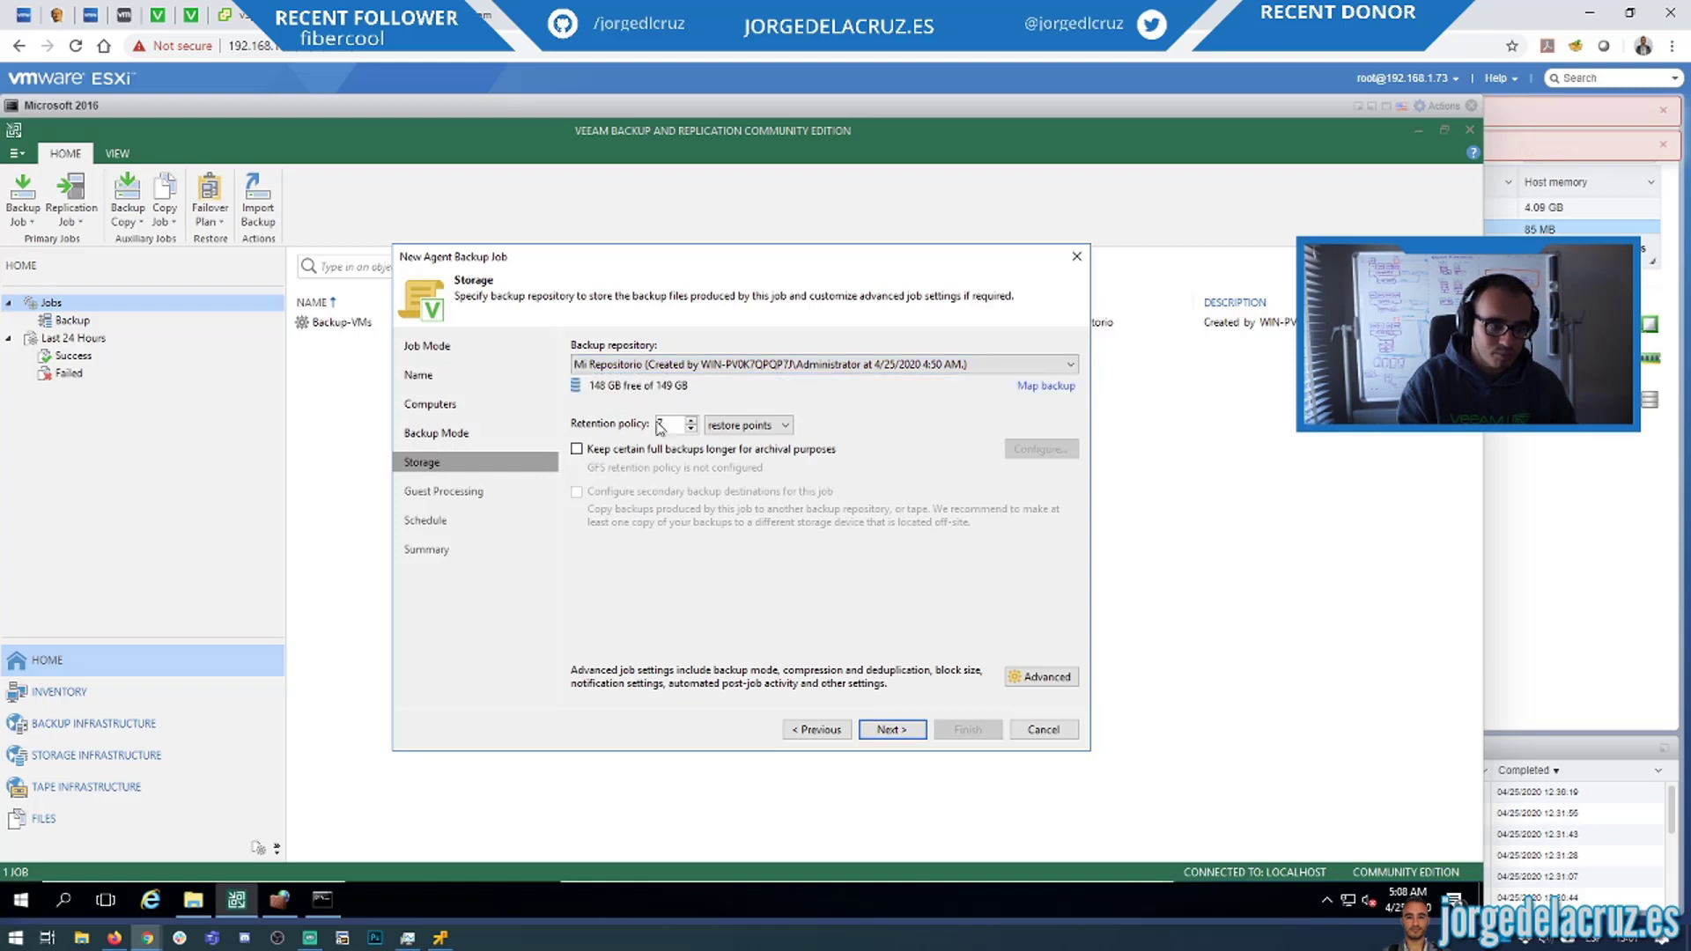
double_click(662, 425)
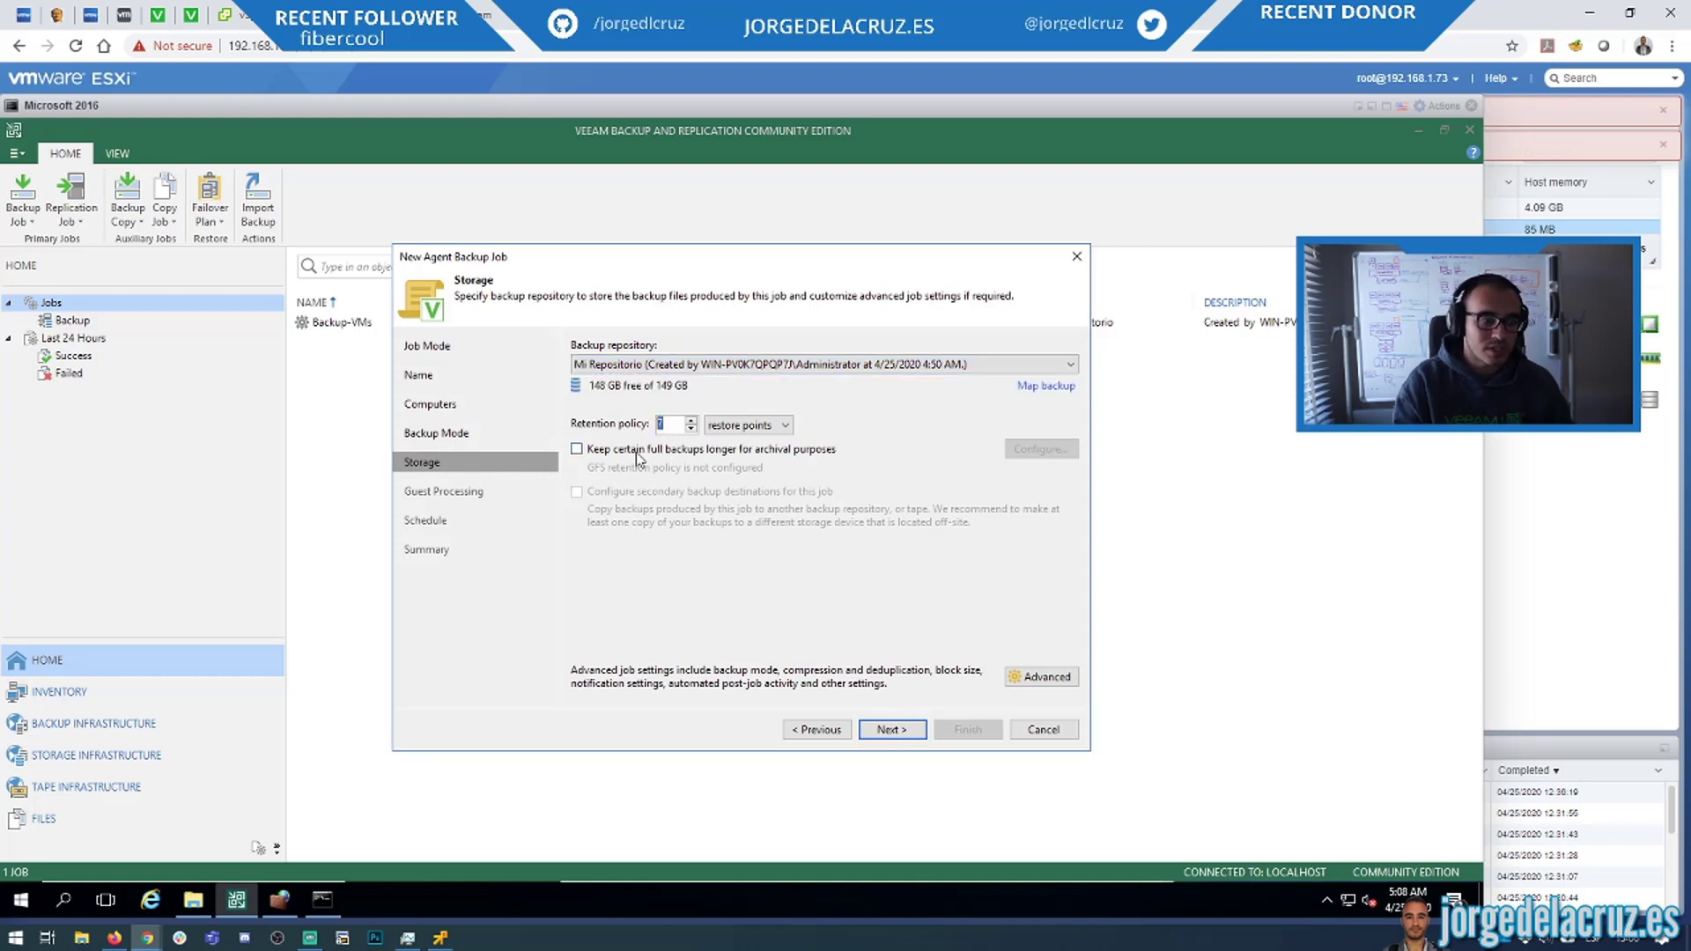
type("14")
- Enable GFS archival fulls: 4 weekly, 12 monthly and 5 yearly
left_click(662, 451)
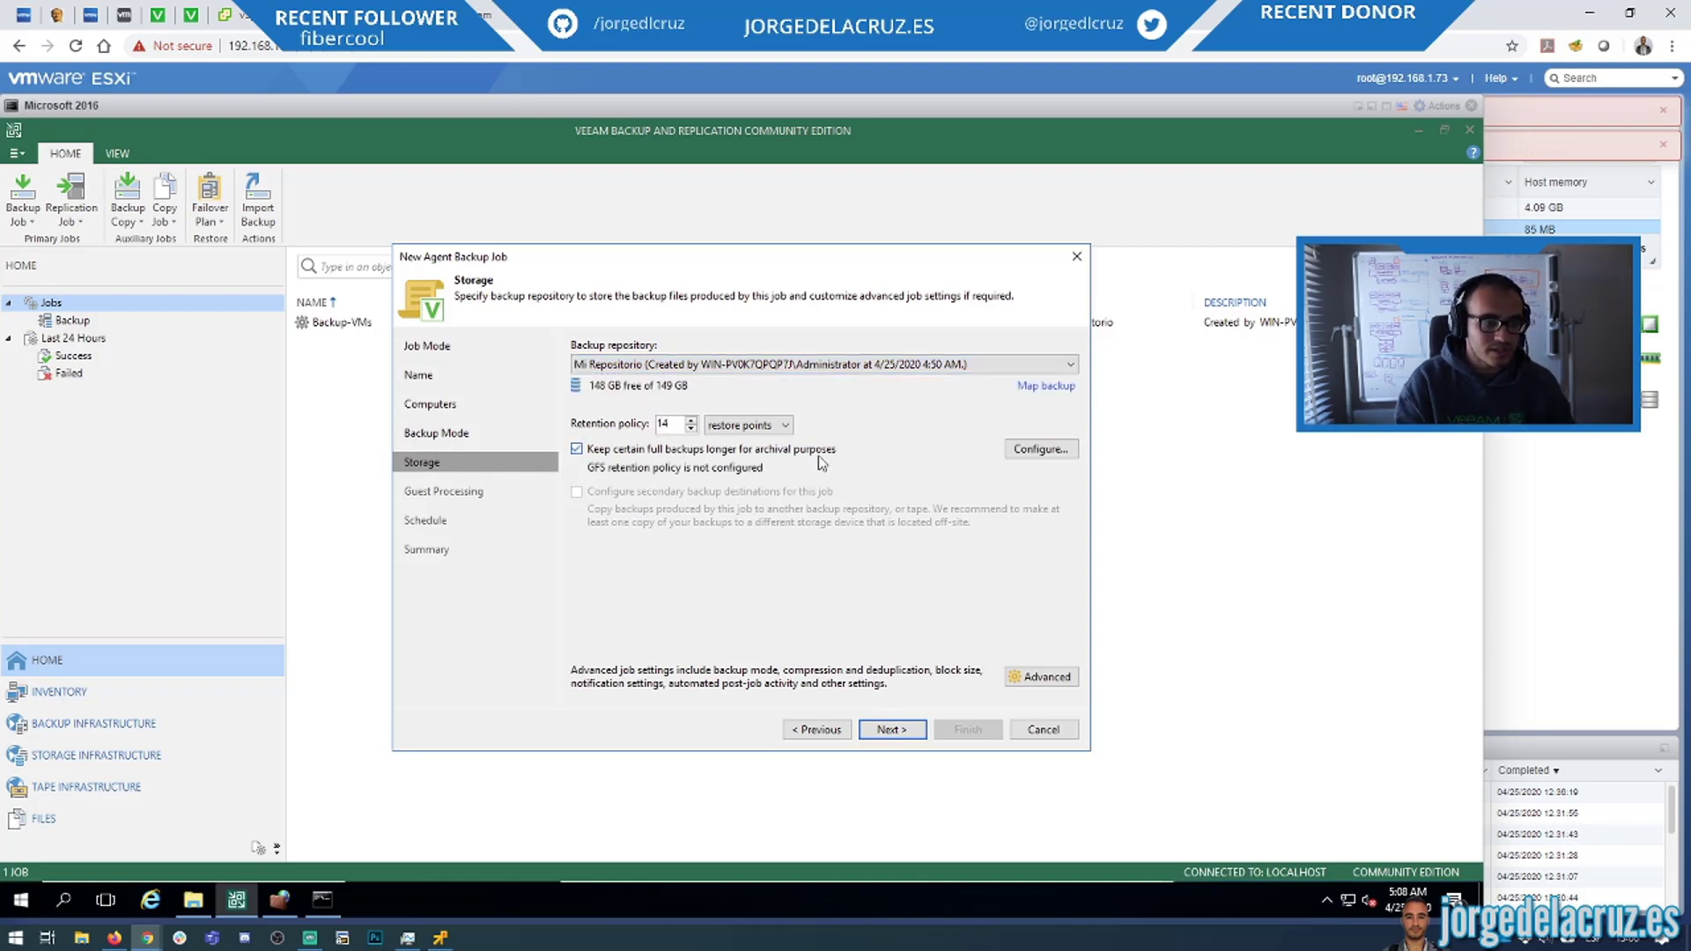
left_click(1041, 448)
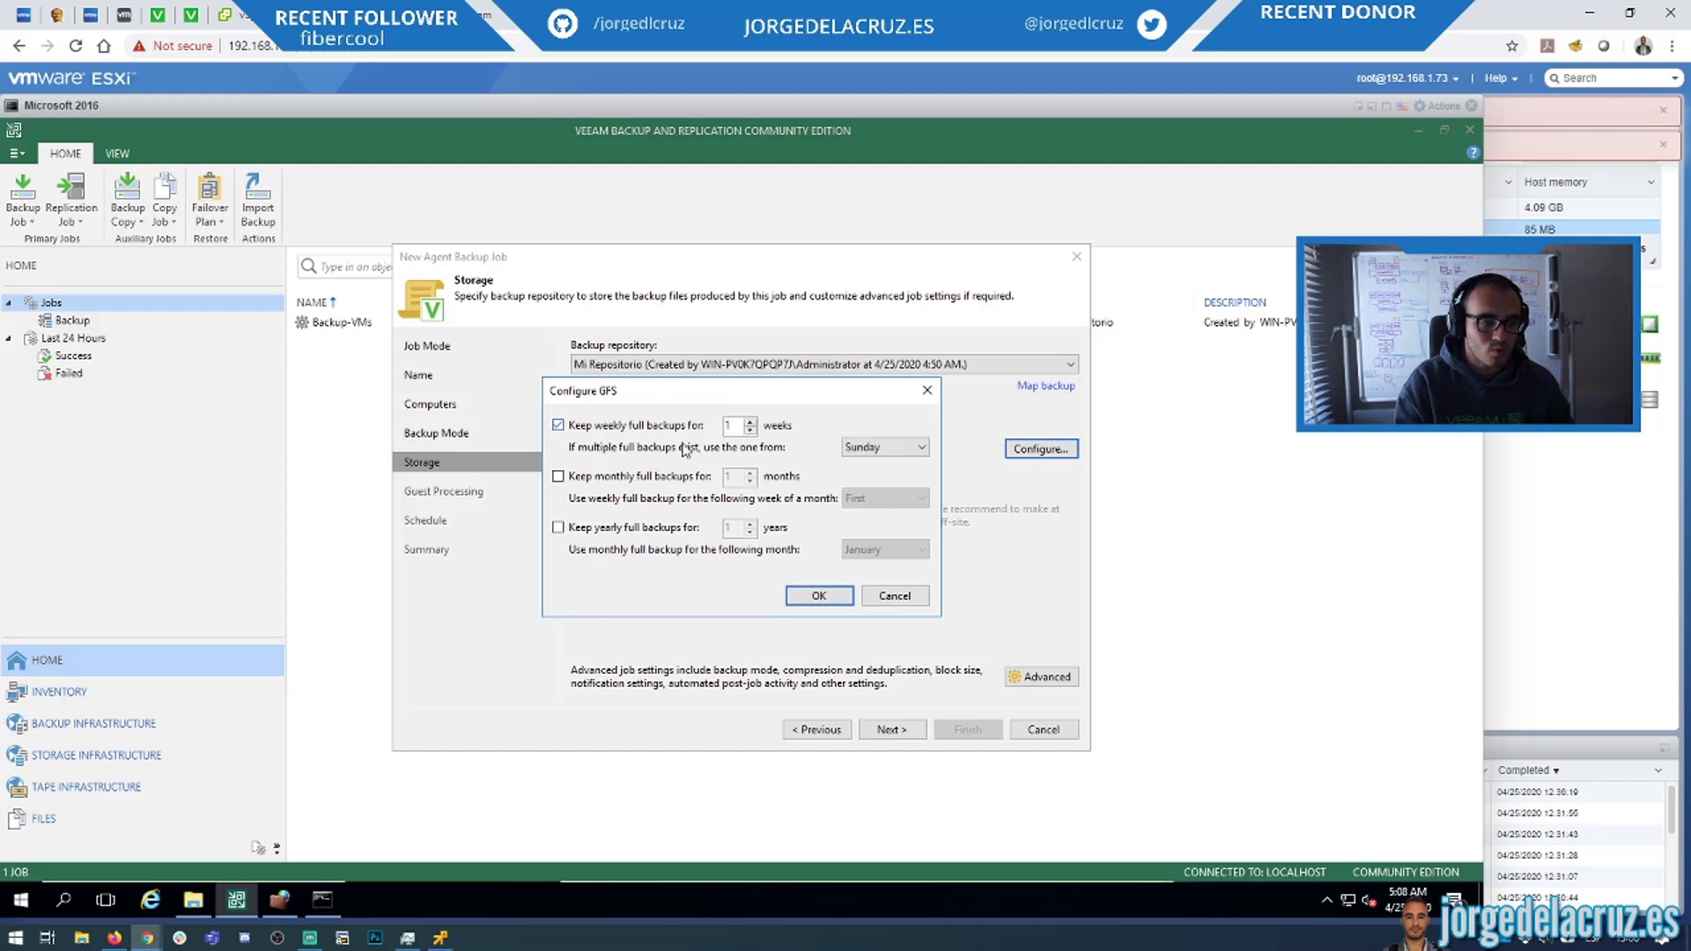
double_click(728, 426)
type("4")
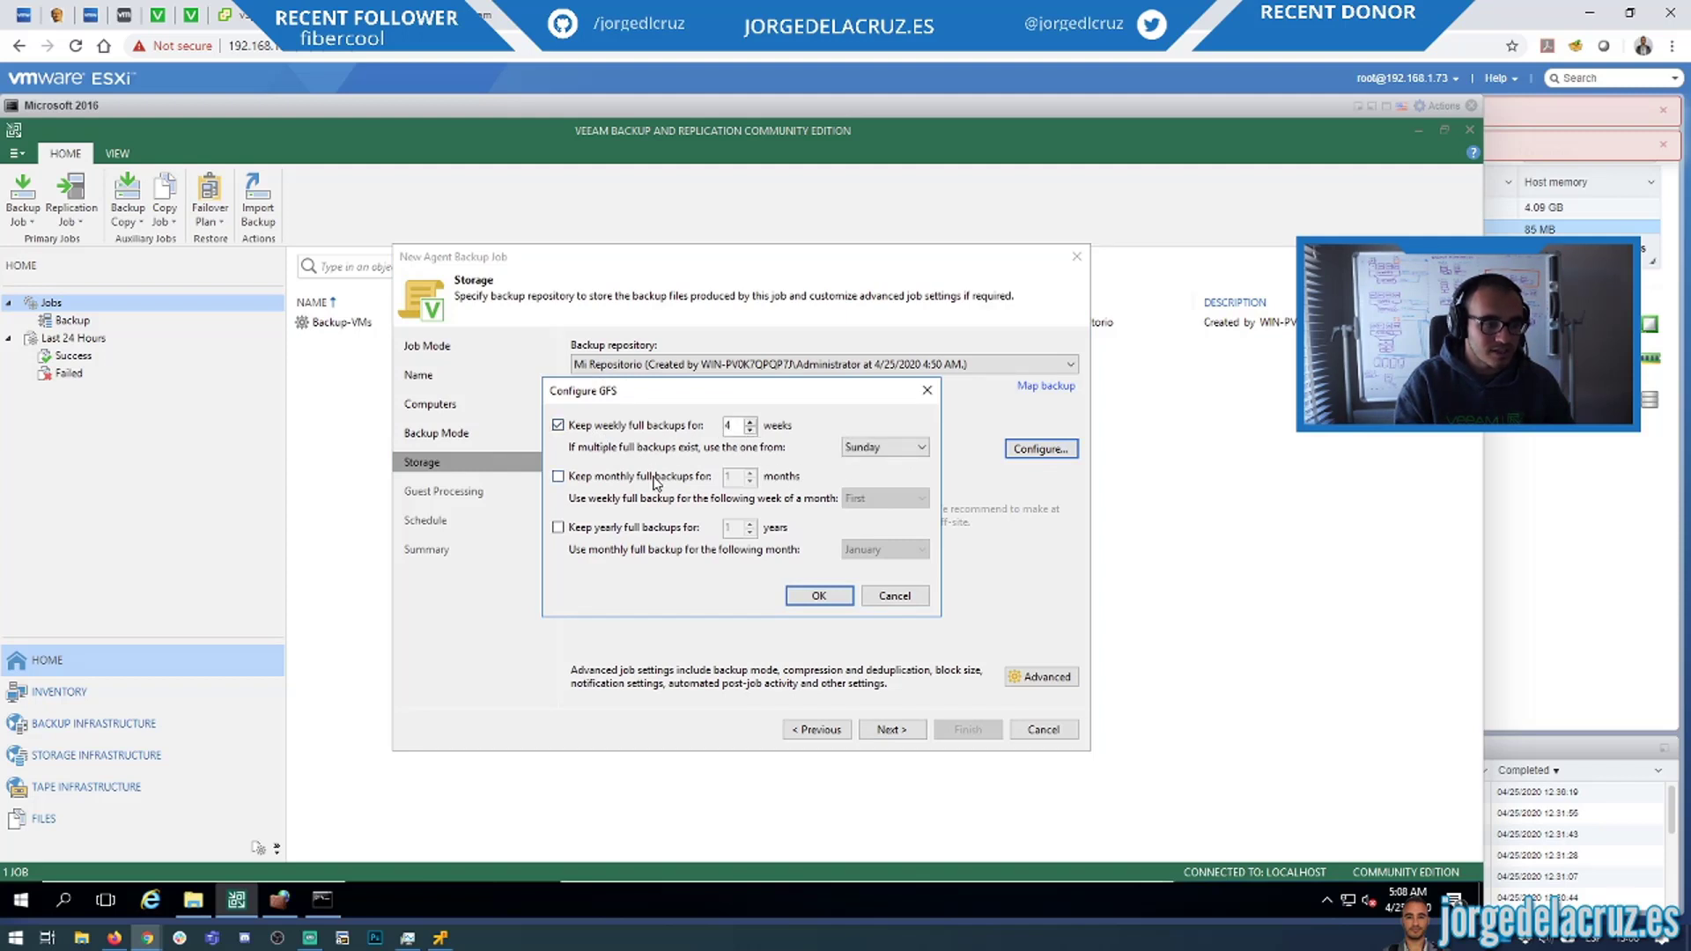
left_click(657, 477)
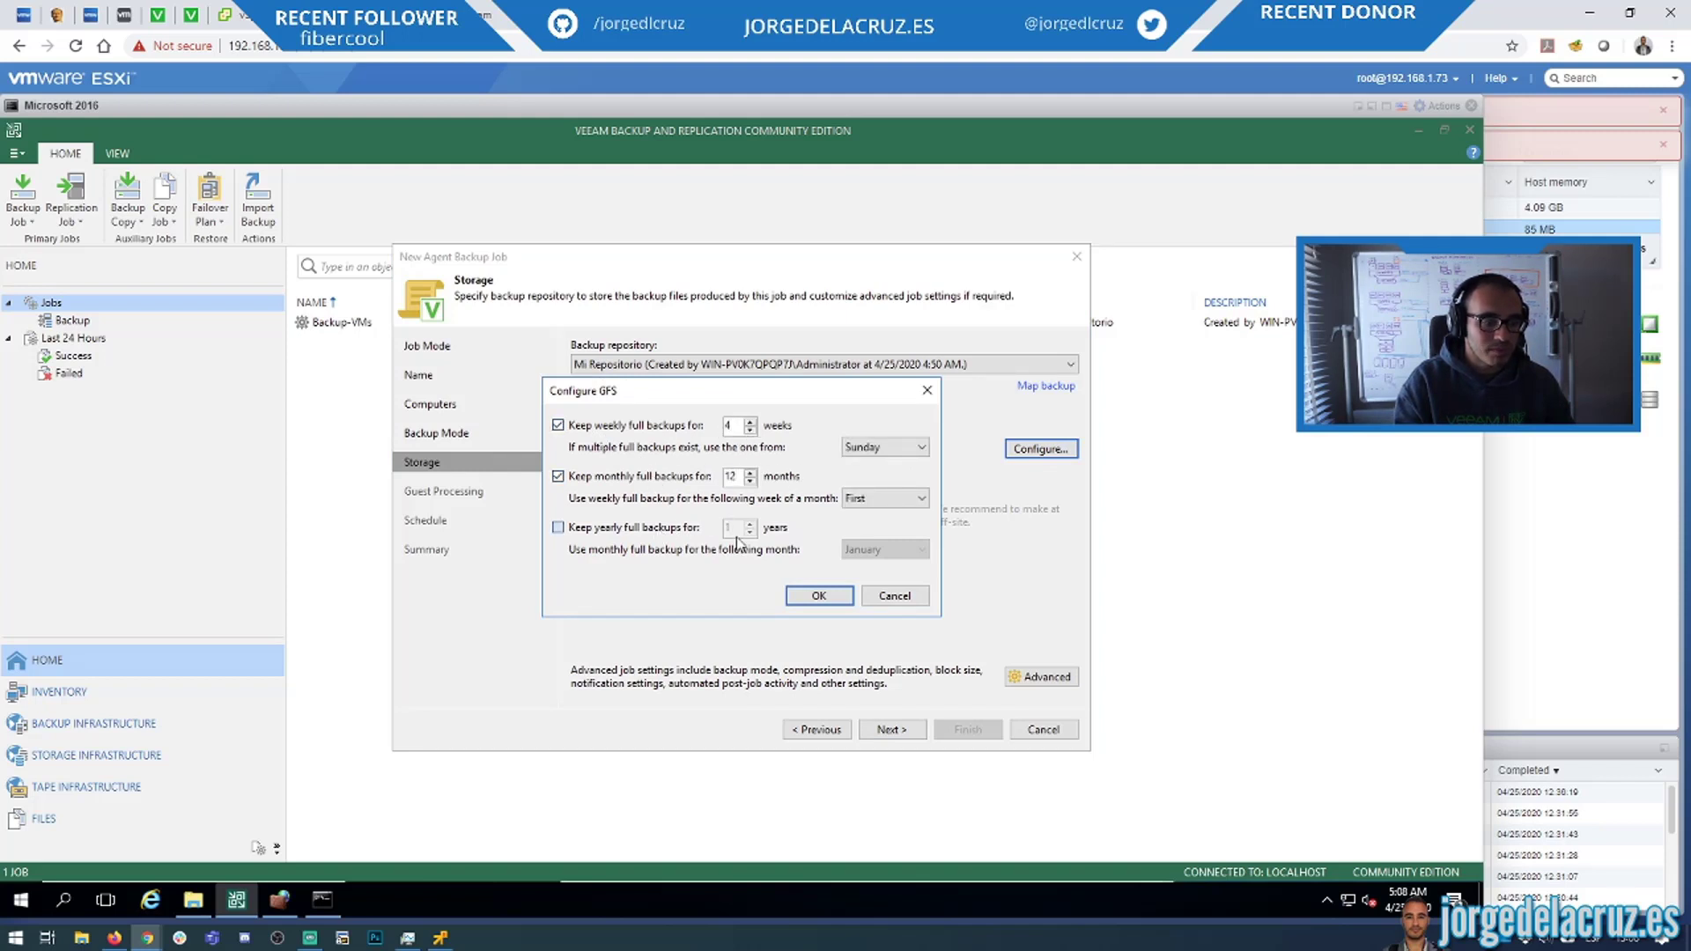
left_click(705, 528)
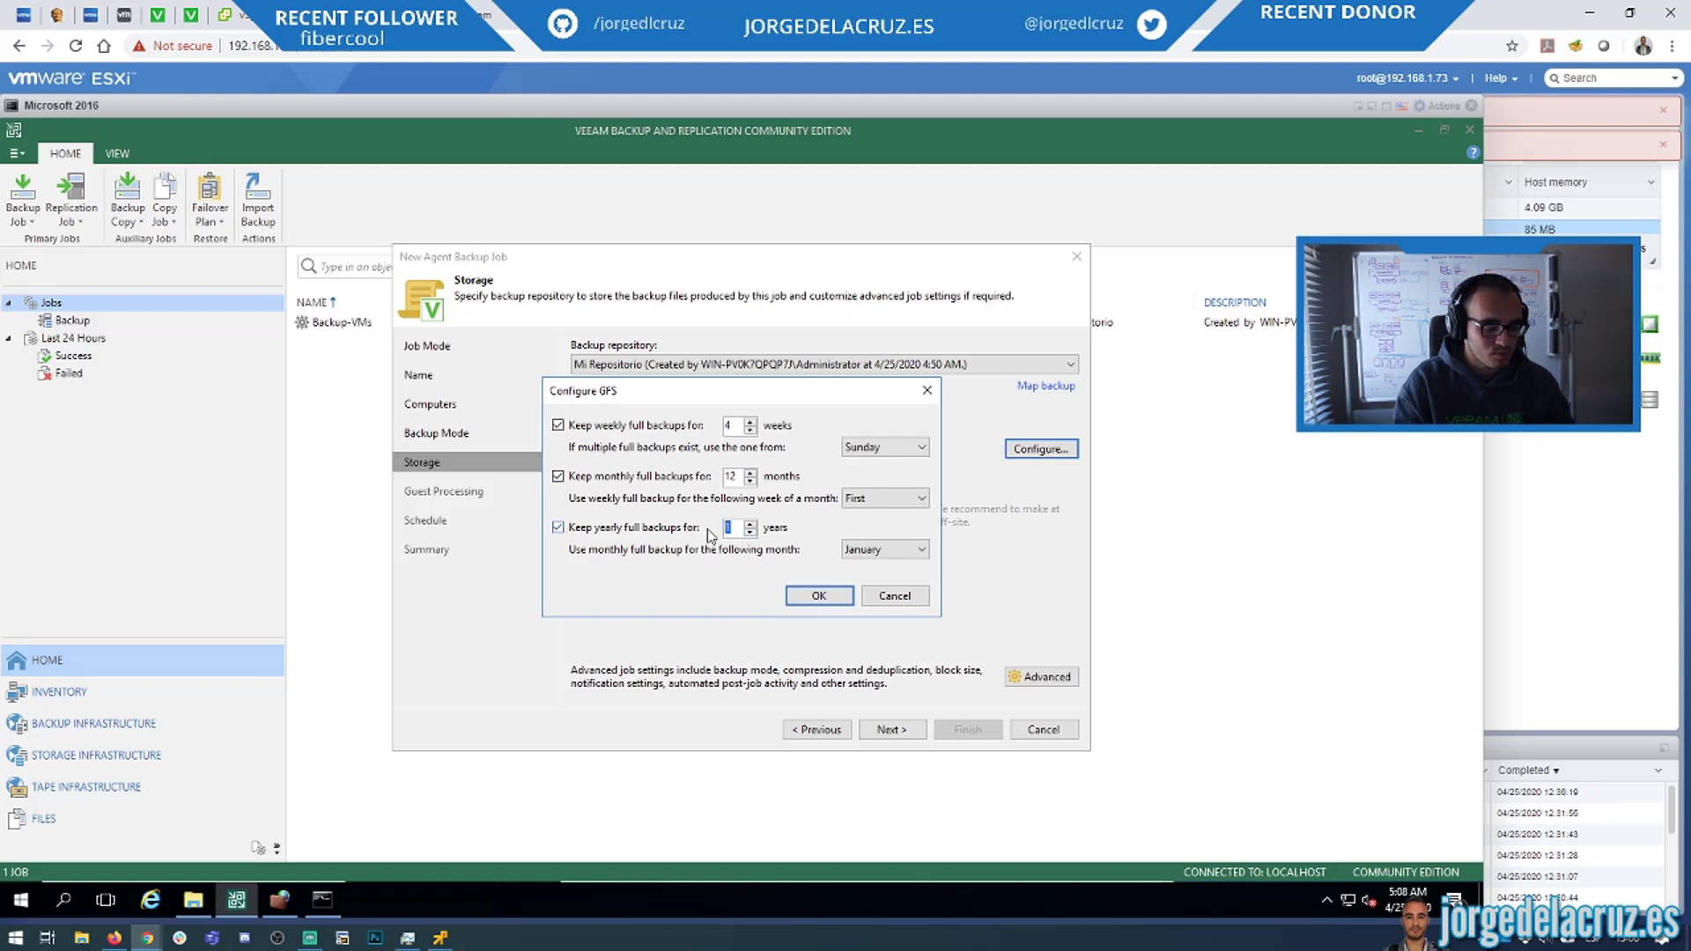
type("5")
left_click(819, 595)
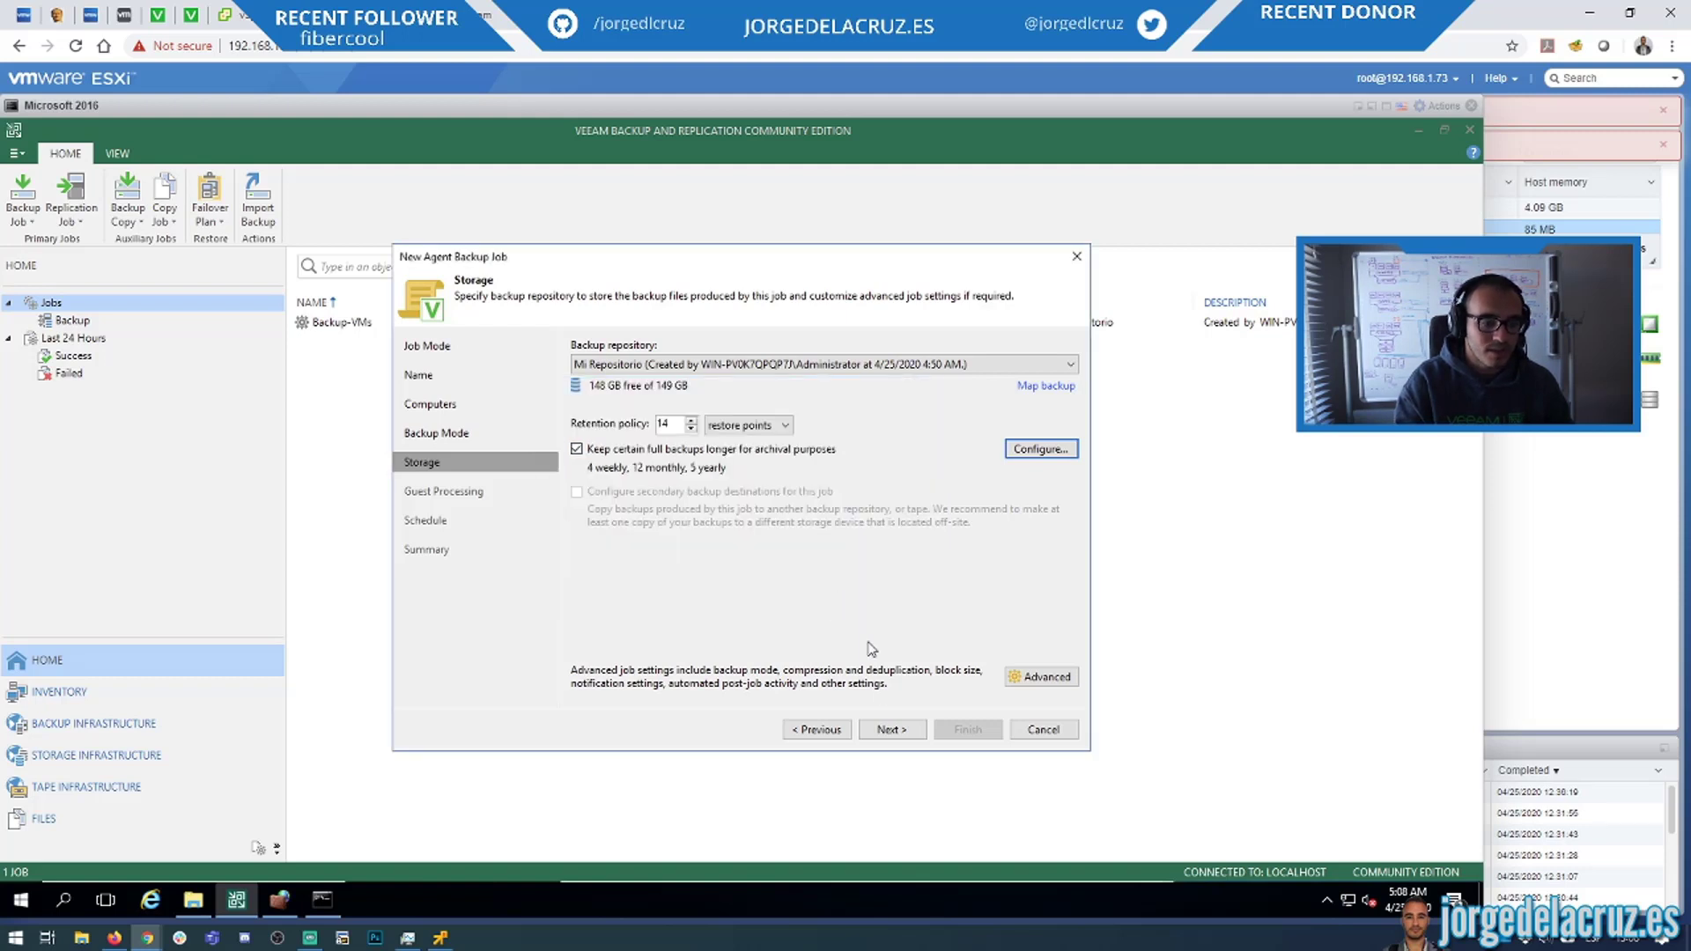
left_click(892, 731)
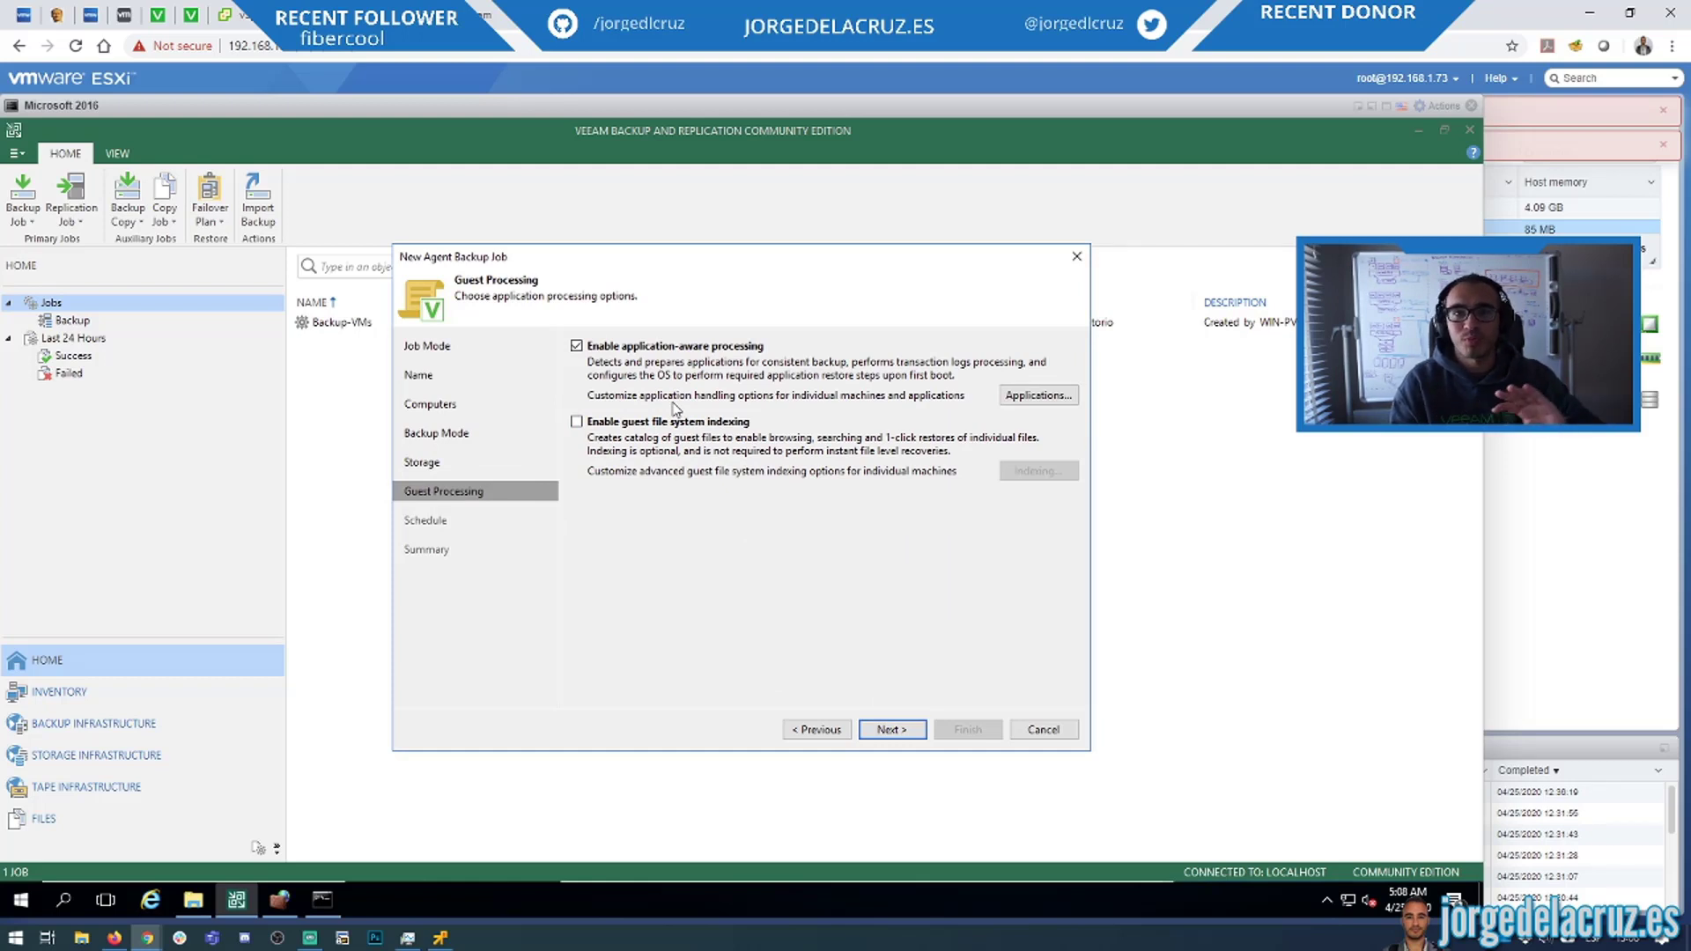
- Disable application-aware processing and finish the Backup-Server job with no schedule
left_click(646, 346)
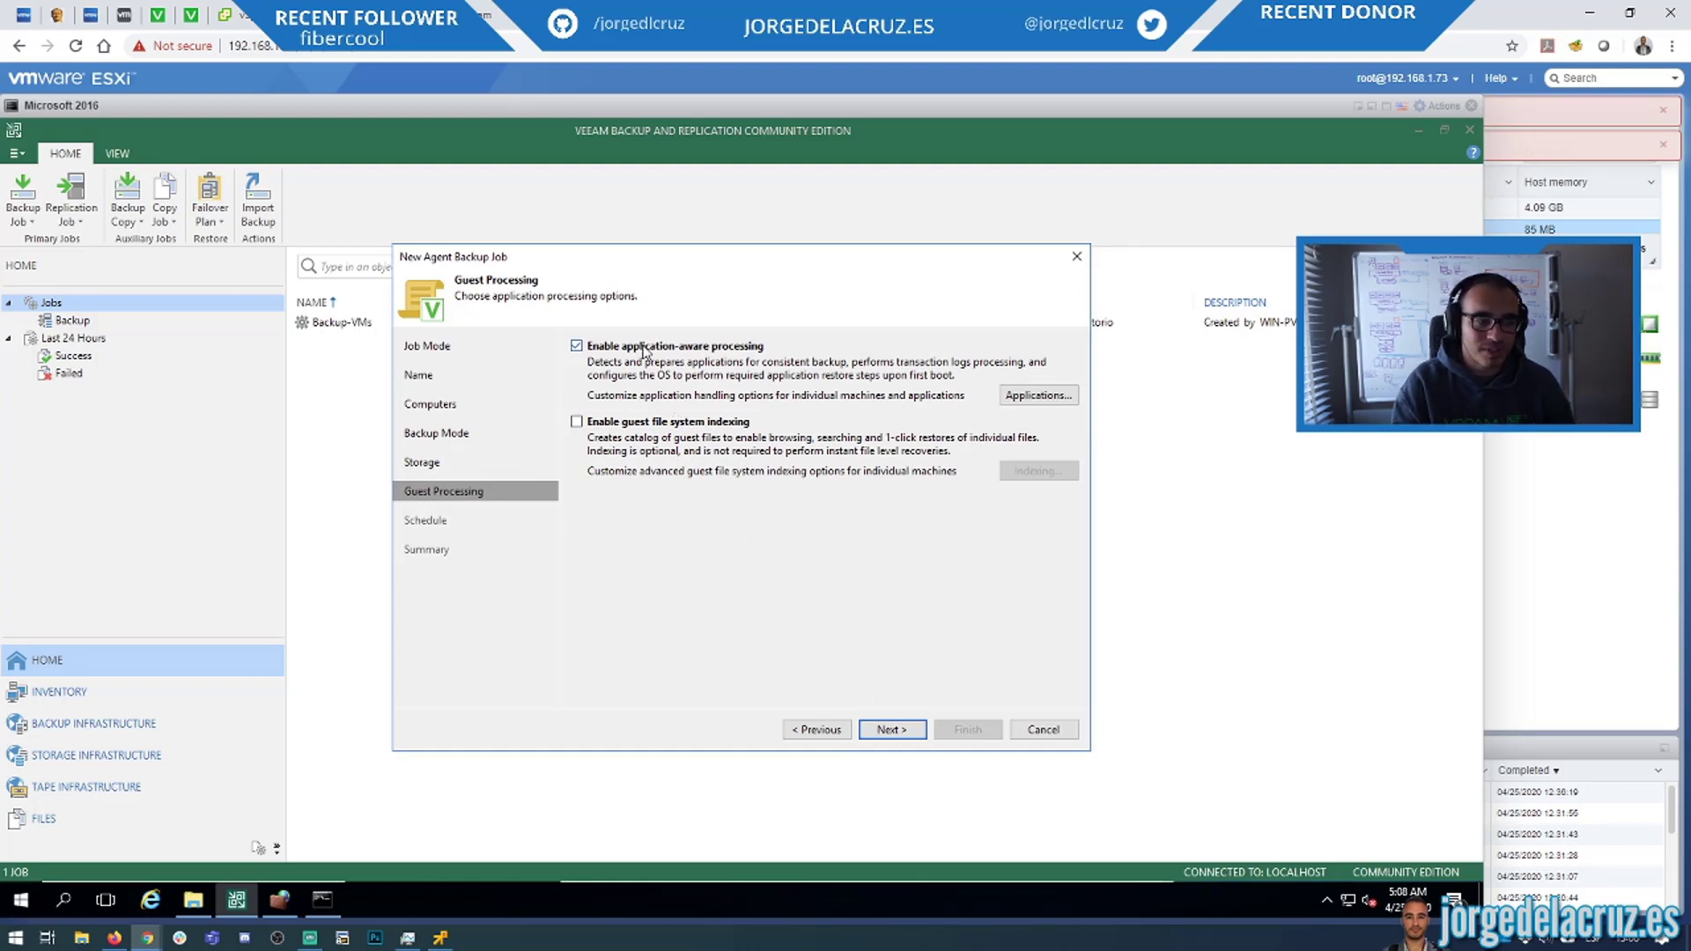
left_click(892, 730)
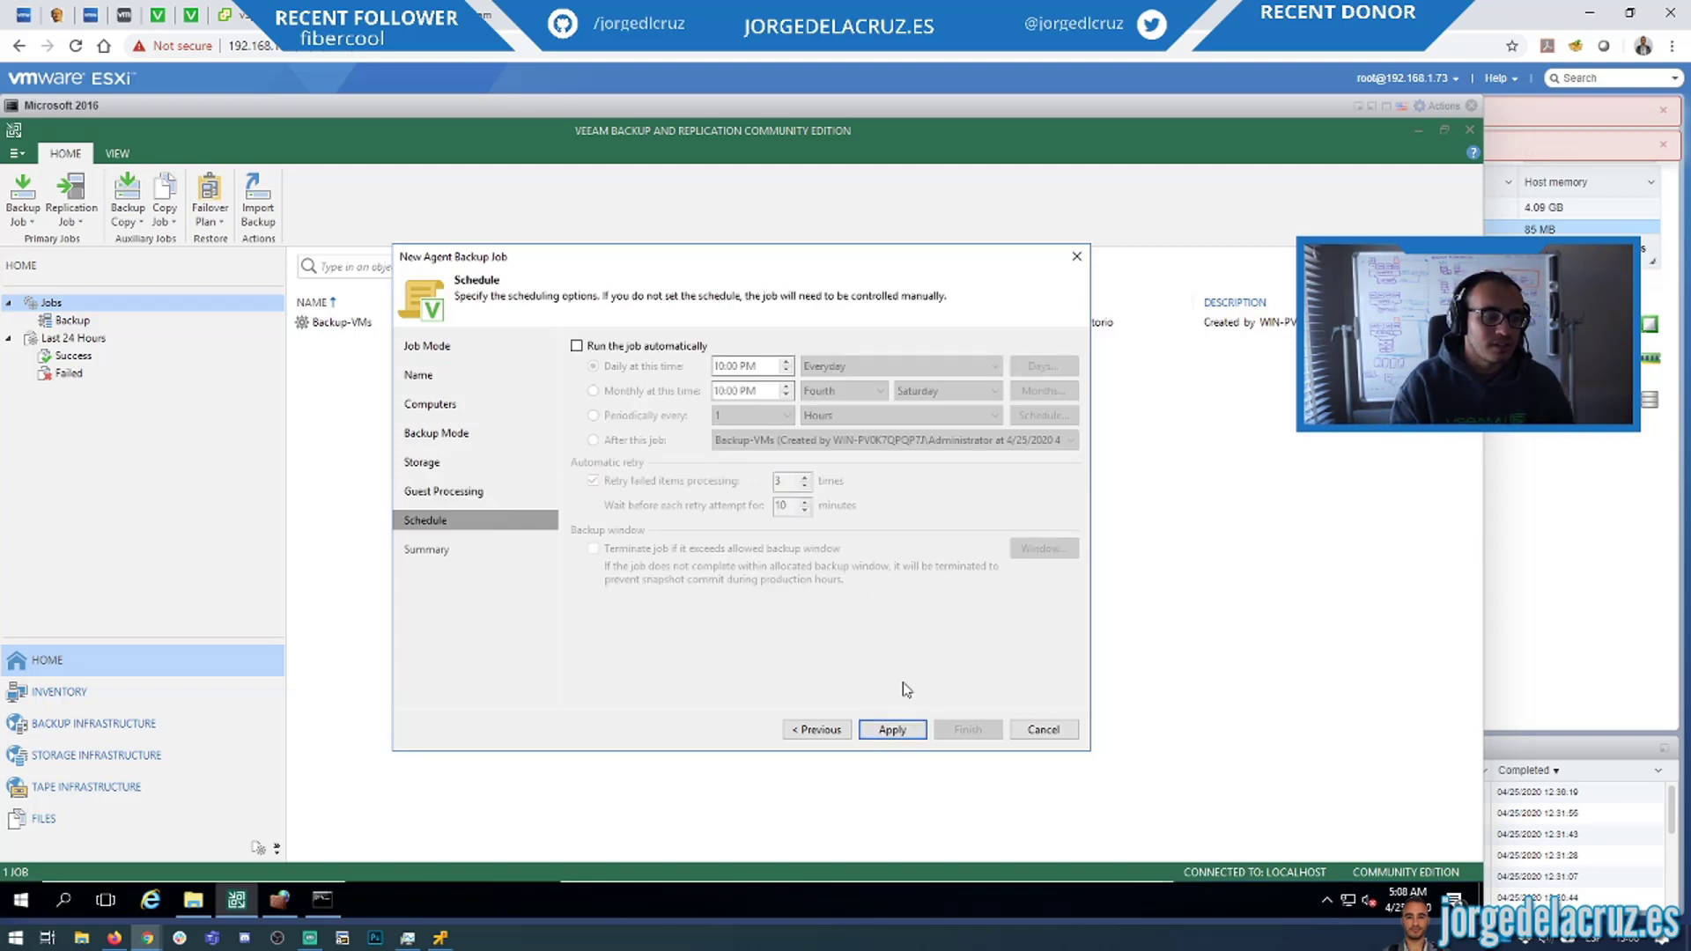
left_click(904, 730)
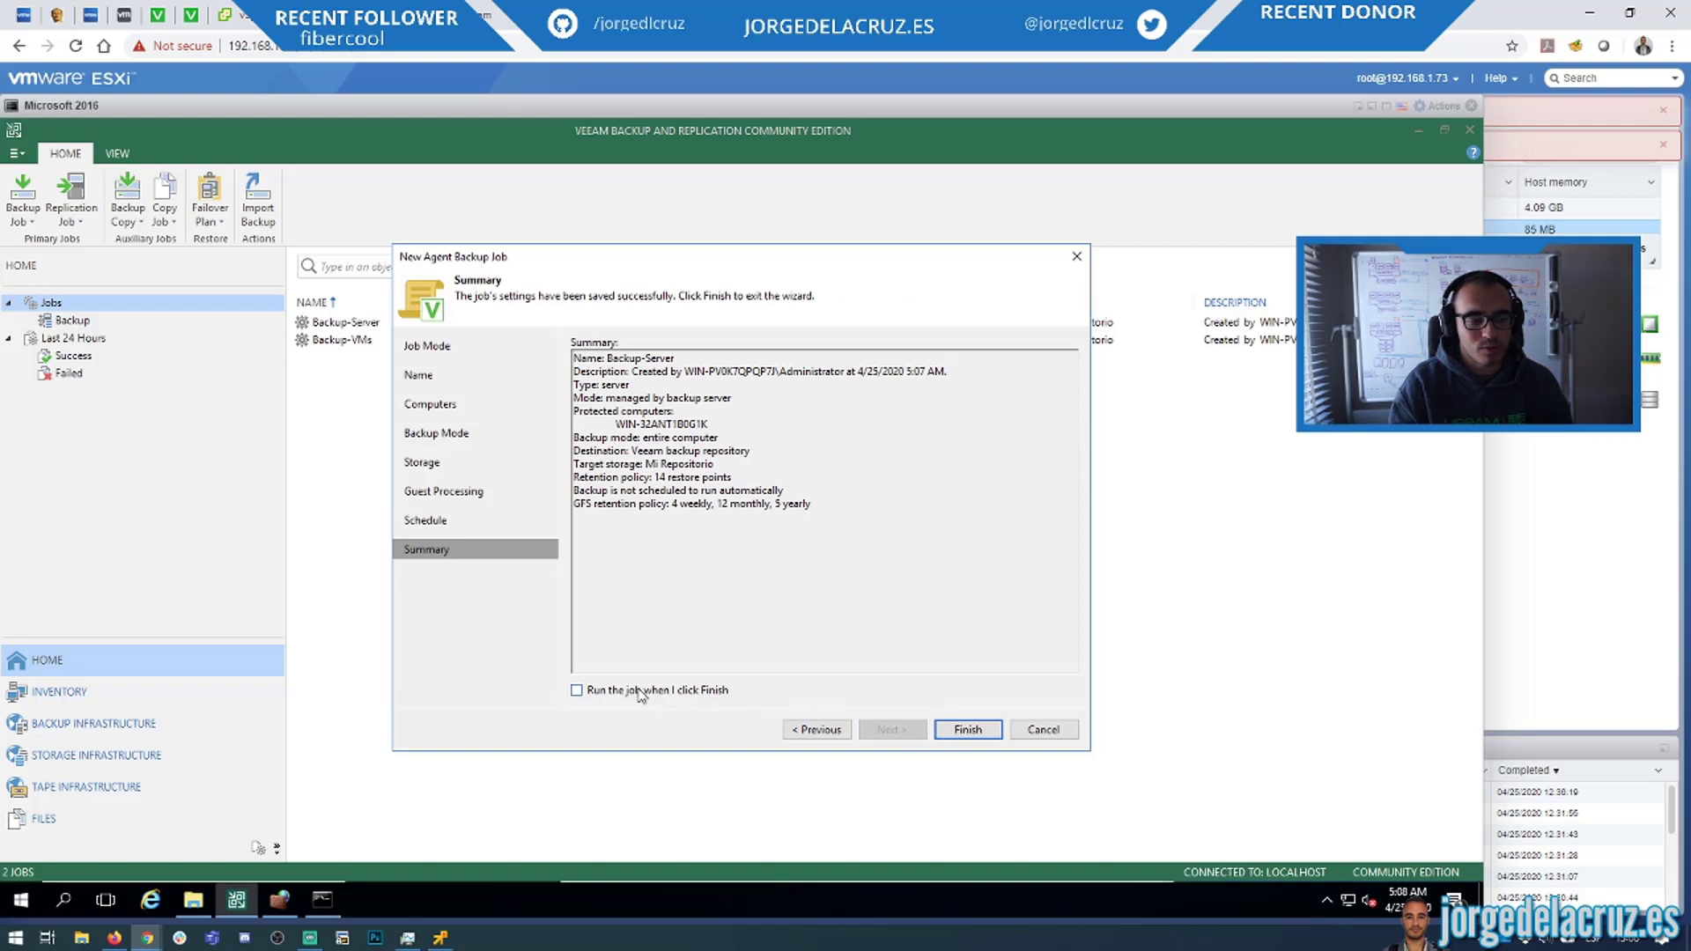
left_click(967, 729)
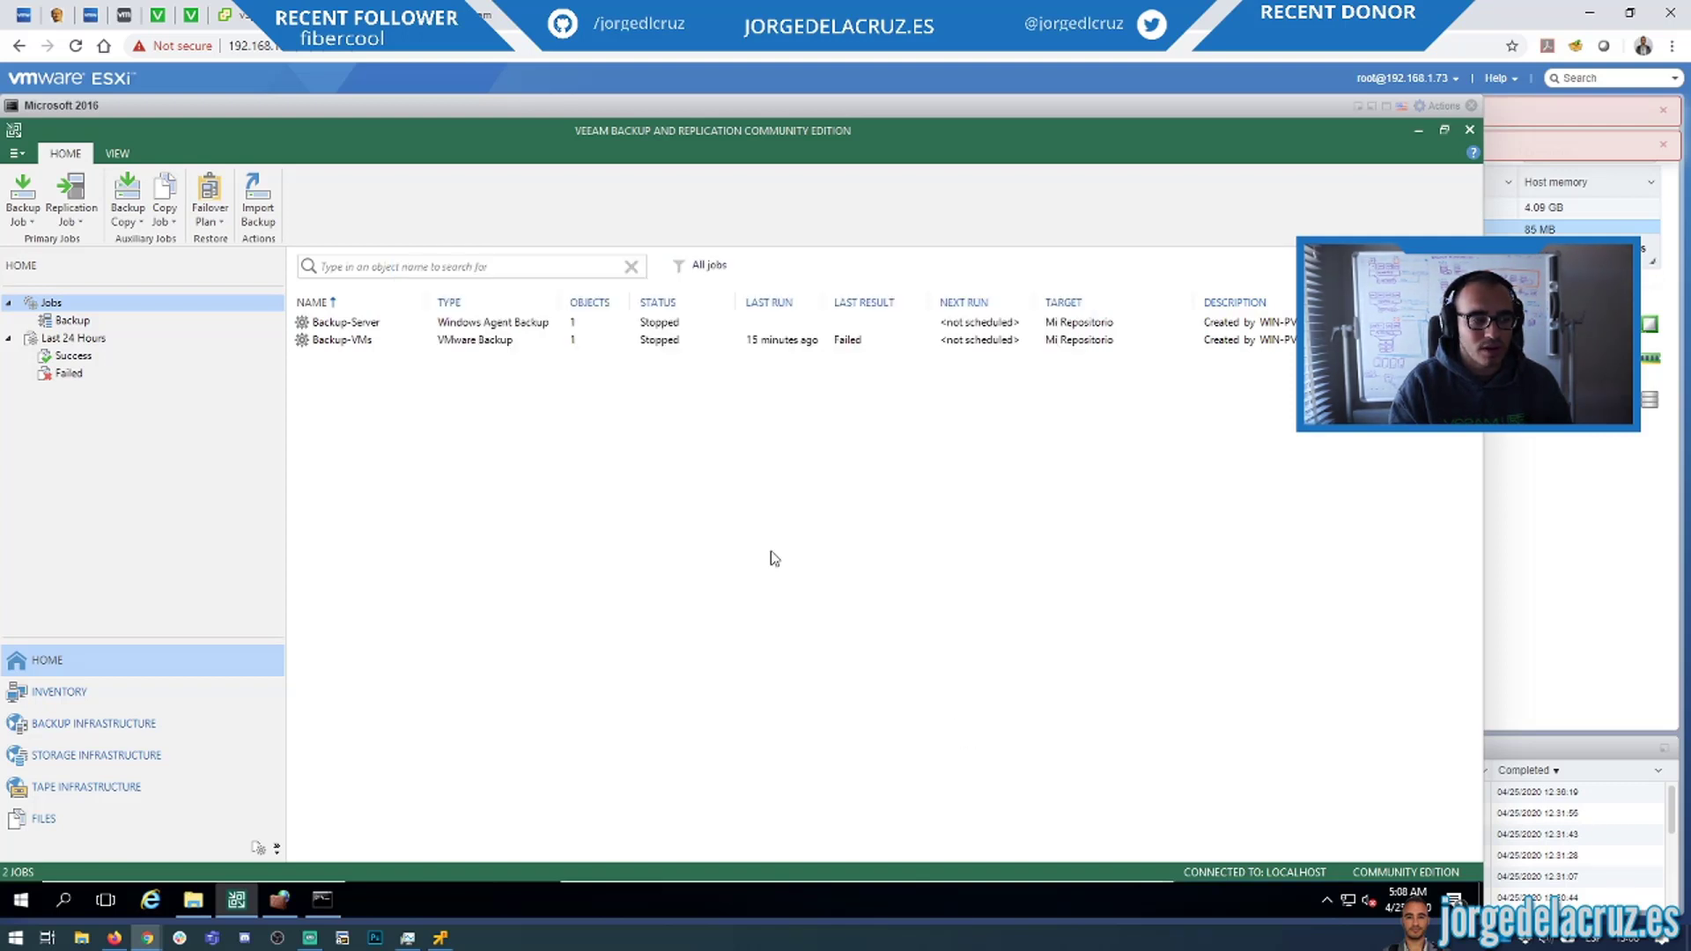
- Start the Backup-Server job from its context menu in the jobs list
left_click(353, 343)
left_click(362, 327)
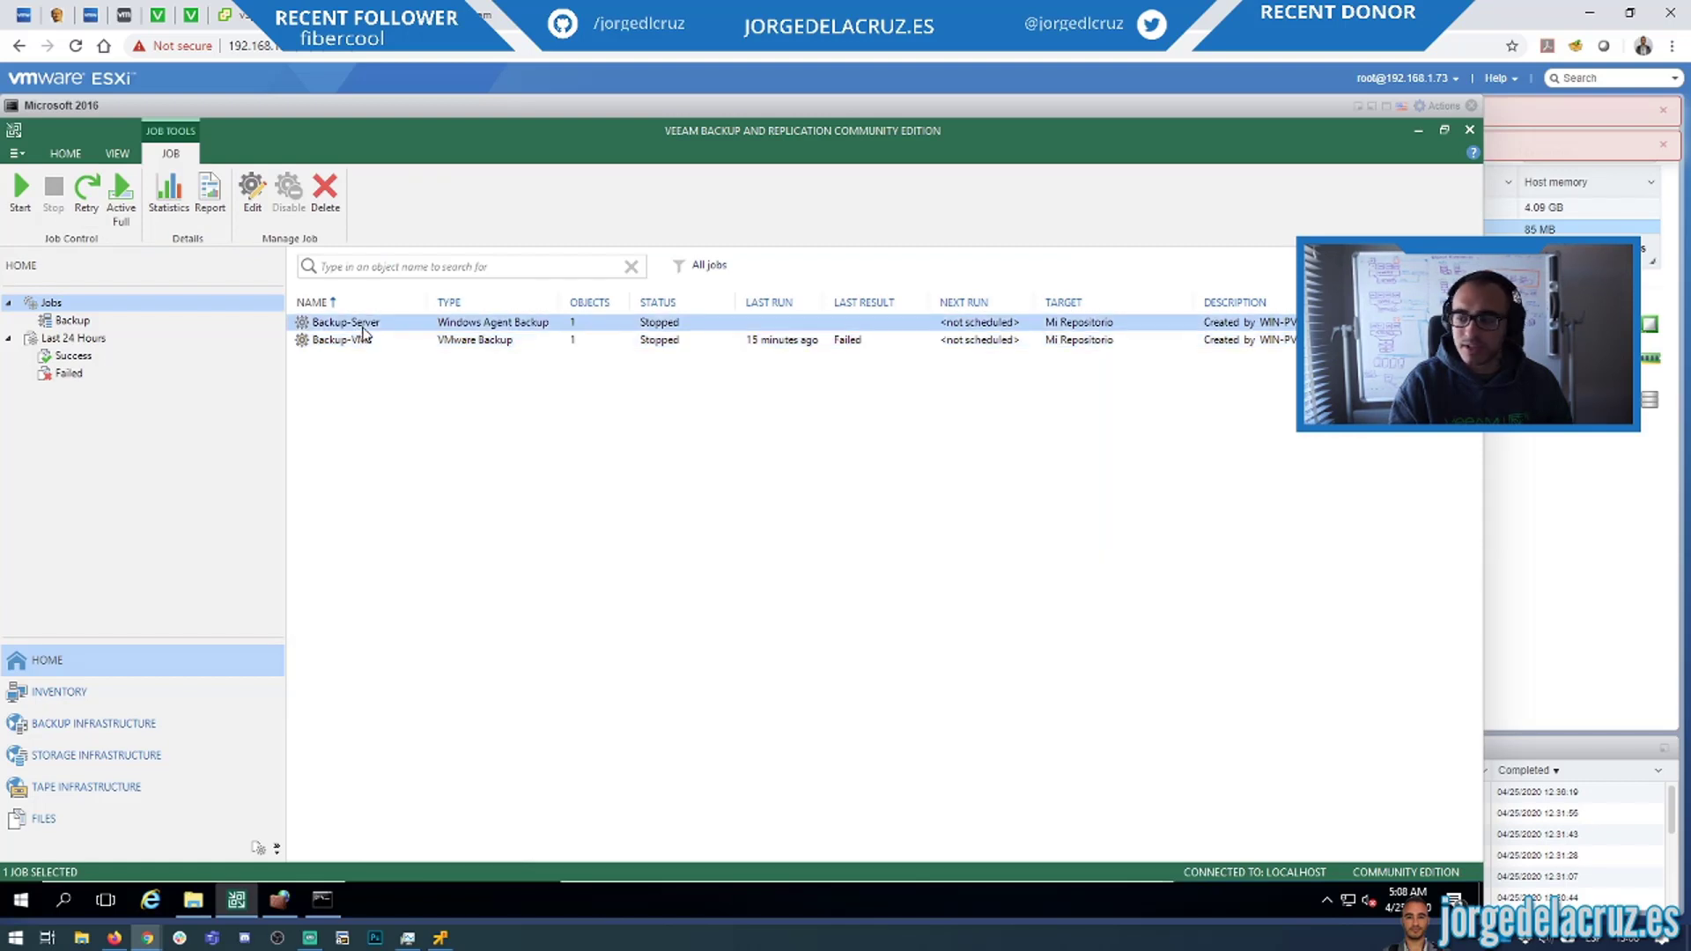
right_click(363, 332)
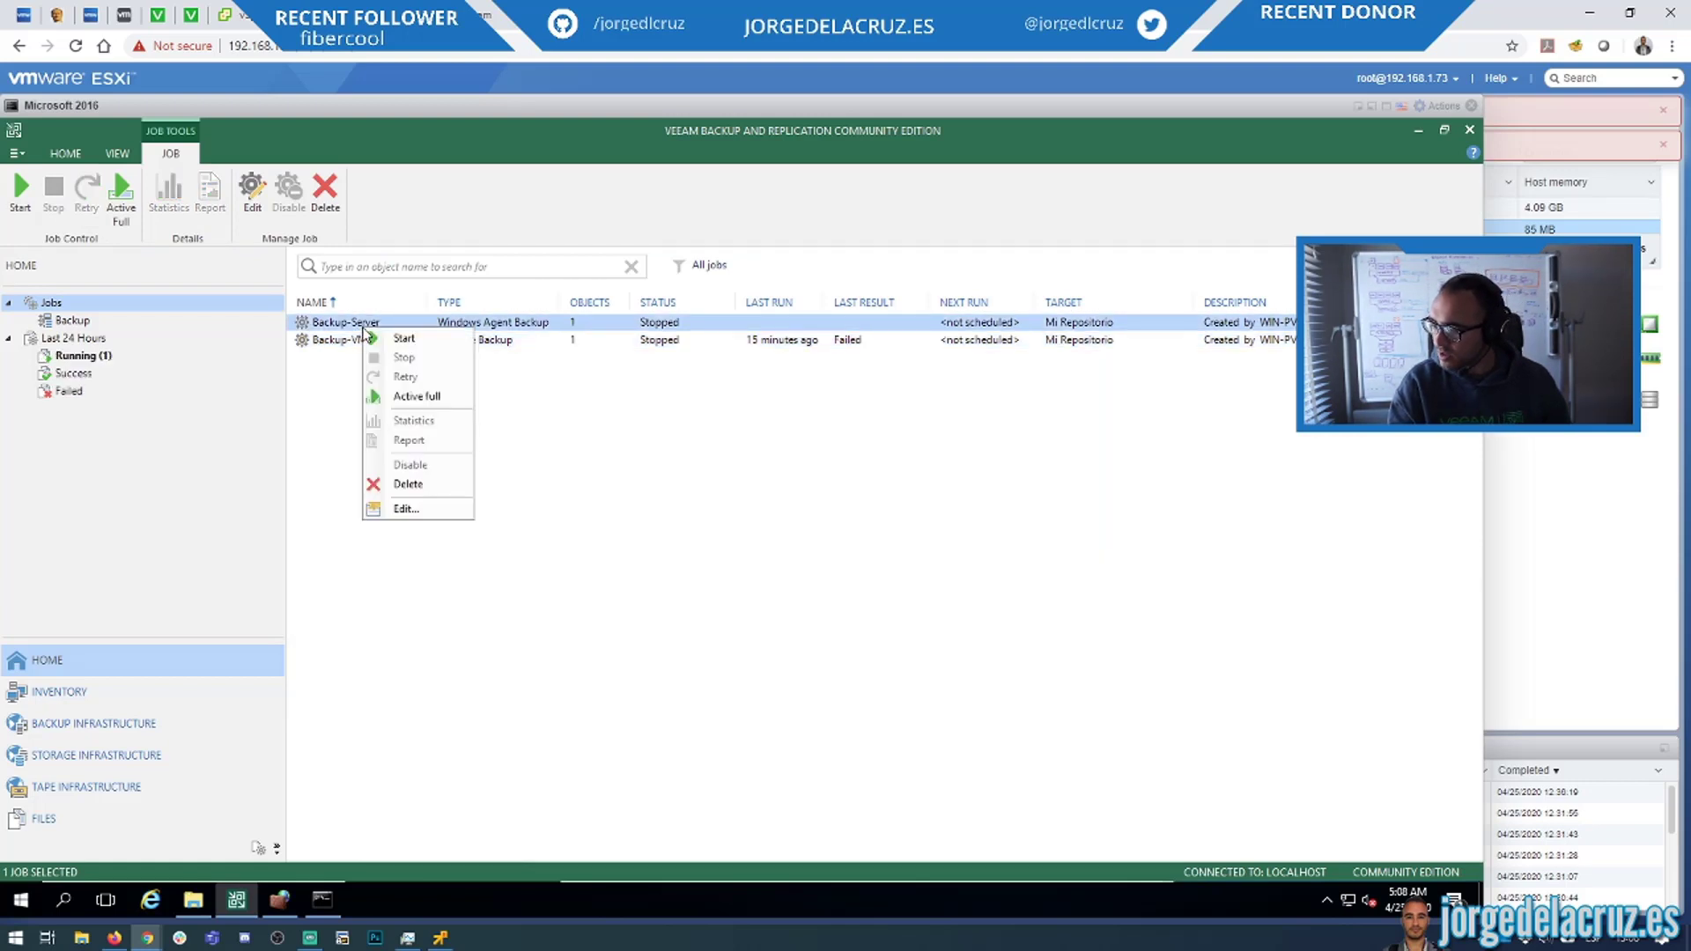
left_click(364, 333)
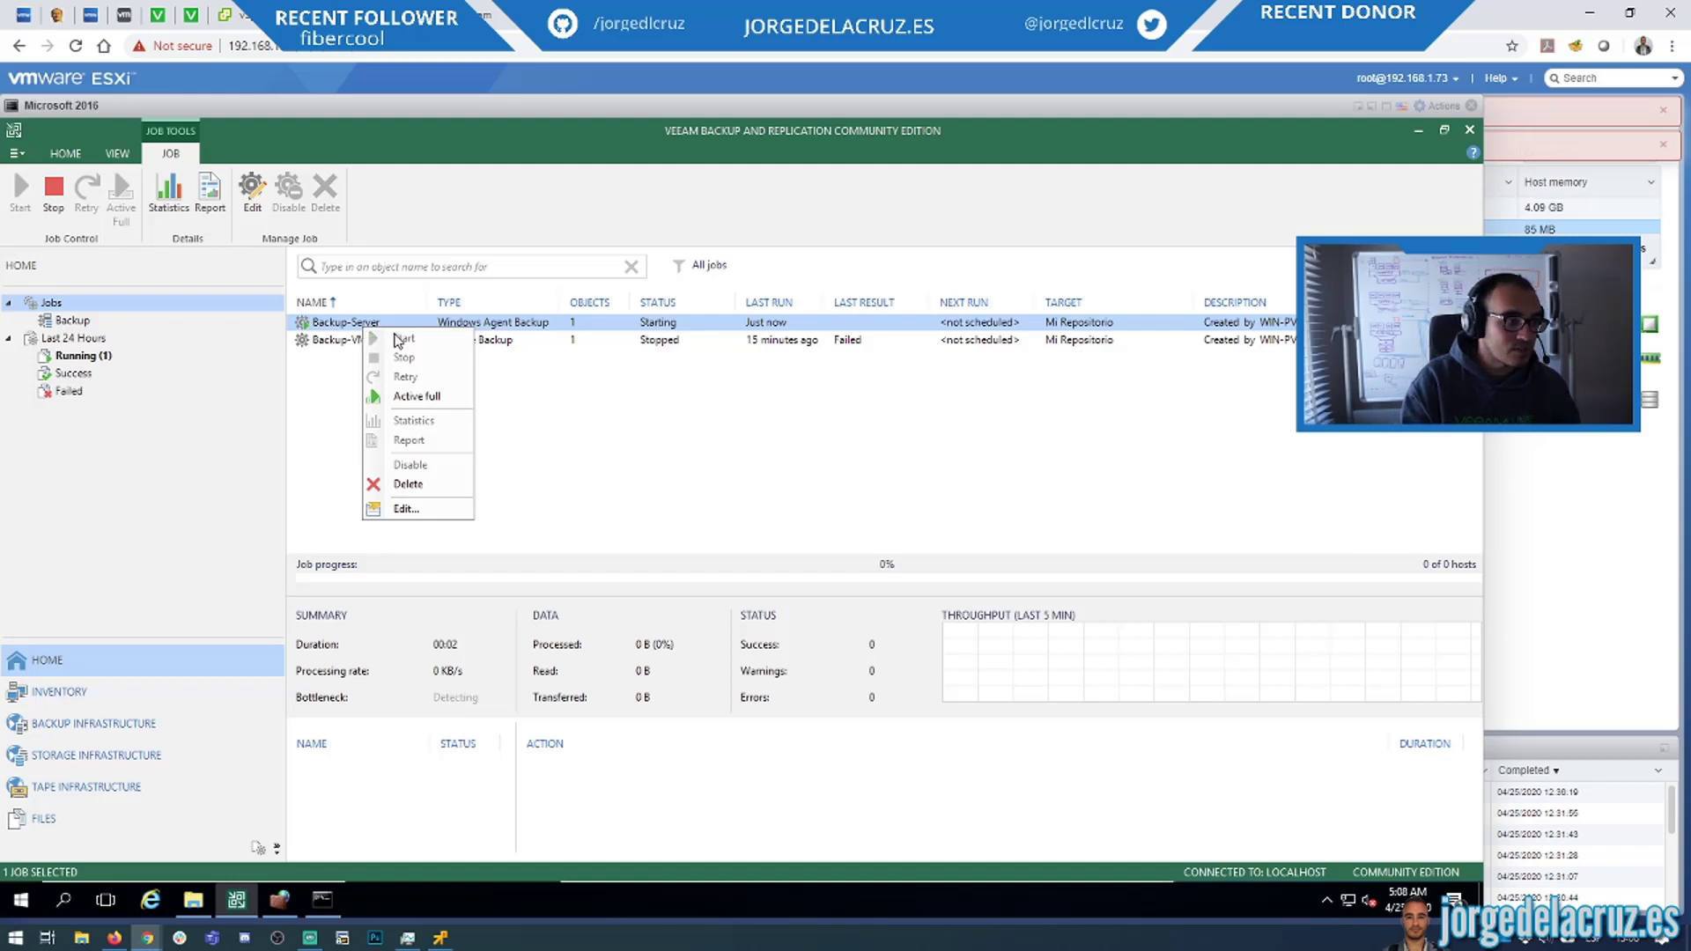
left_click(623, 461)
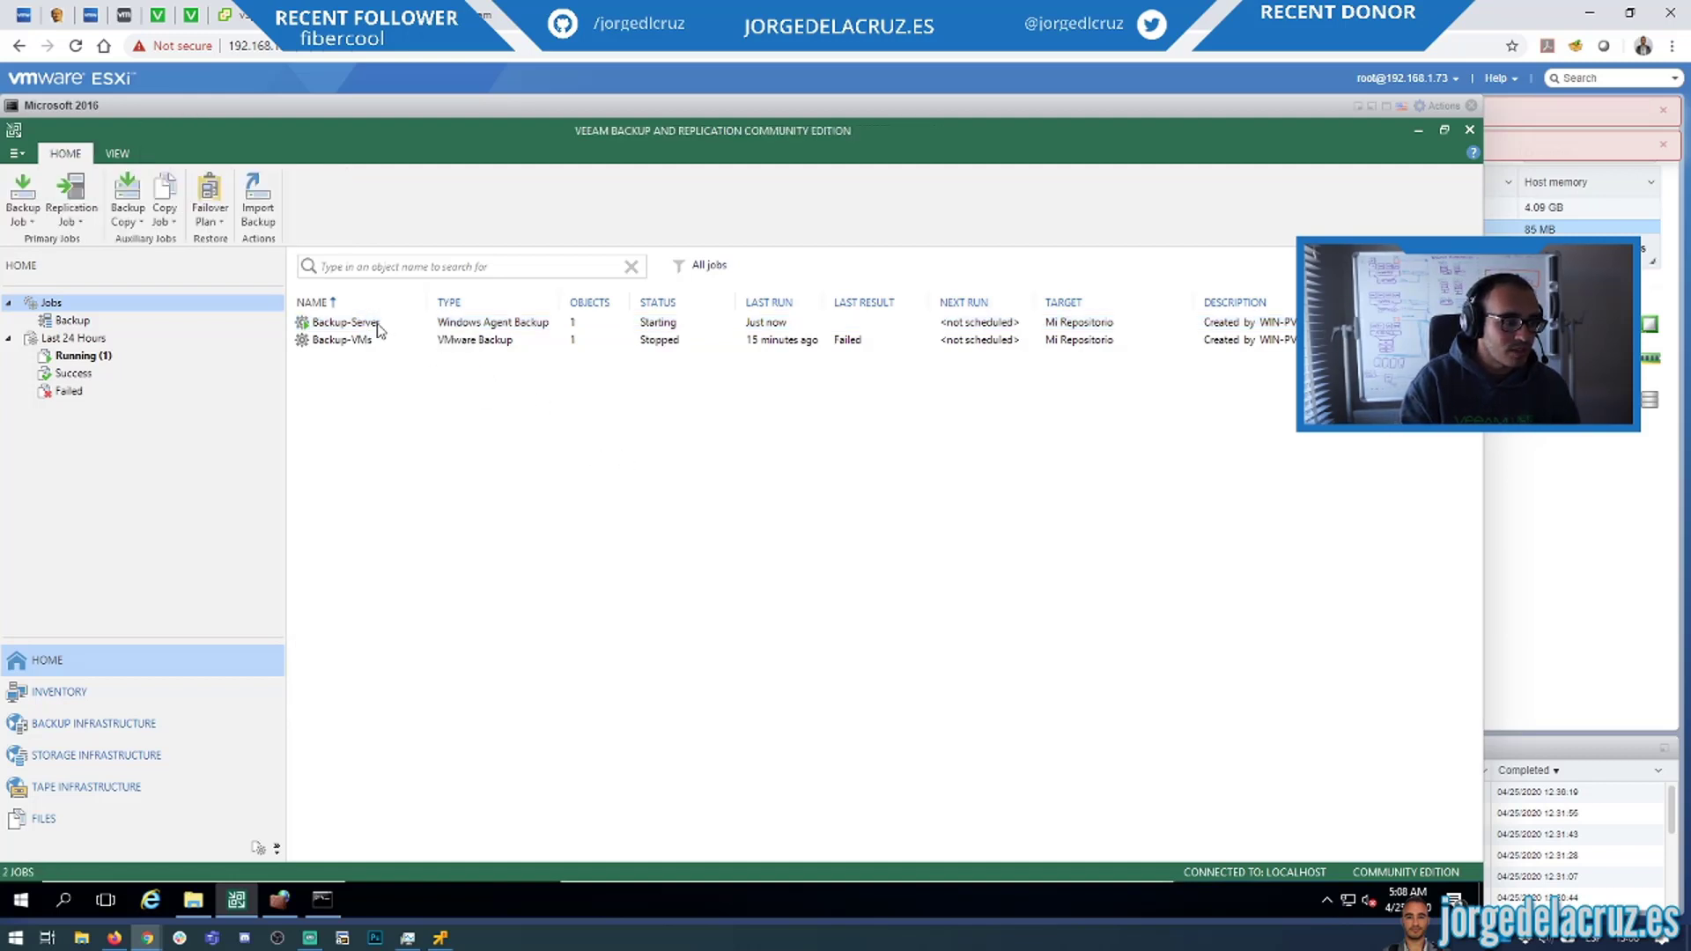
- Open the statistics window of the running Backup-Server job by double-clicking it
double_click(382, 332)
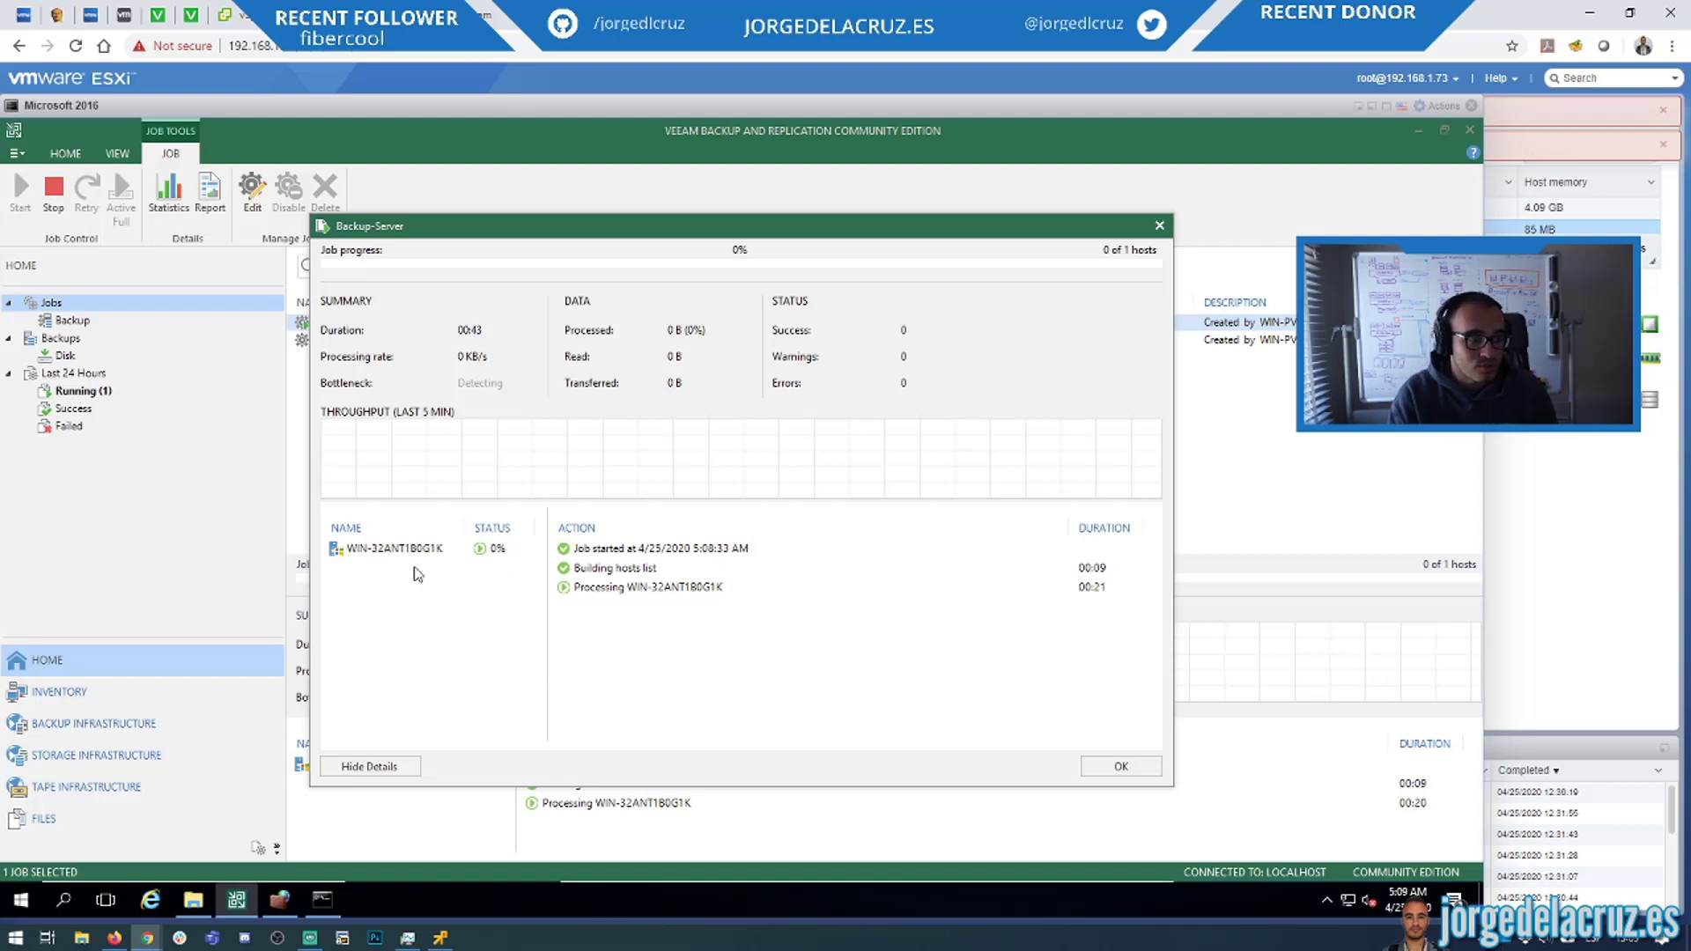
- Show WIN-32ANT1B0G1K's processing log and review steps from Initializing to the C: drive read
left_click(389, 554)
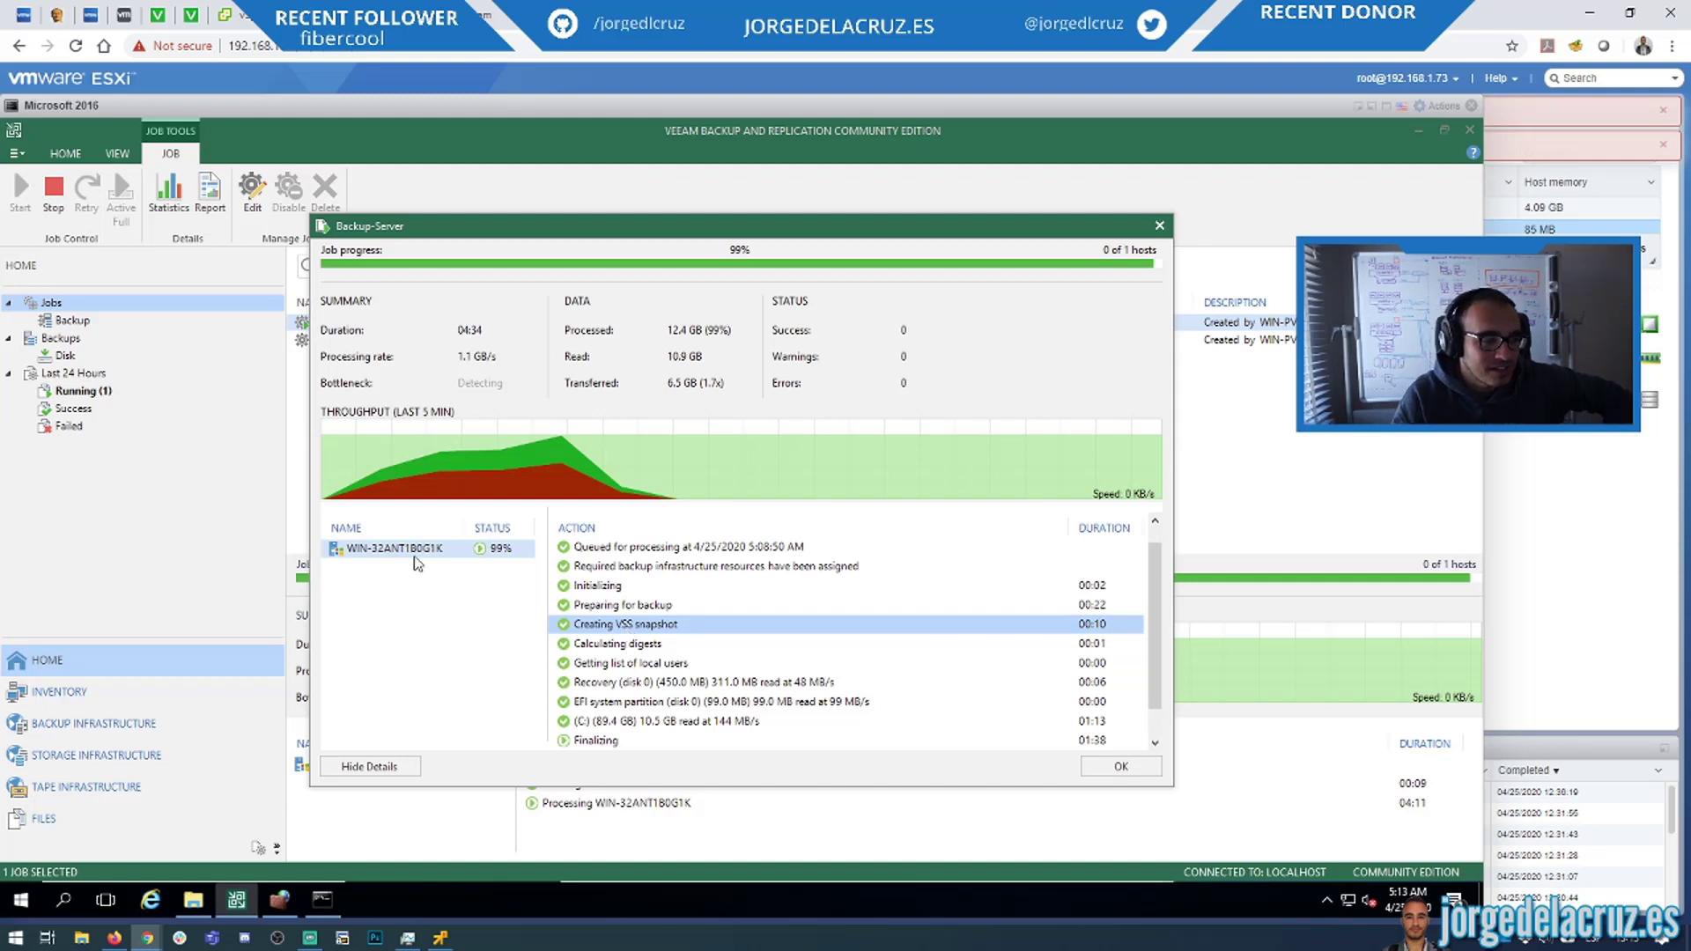
left_click(612, 646)
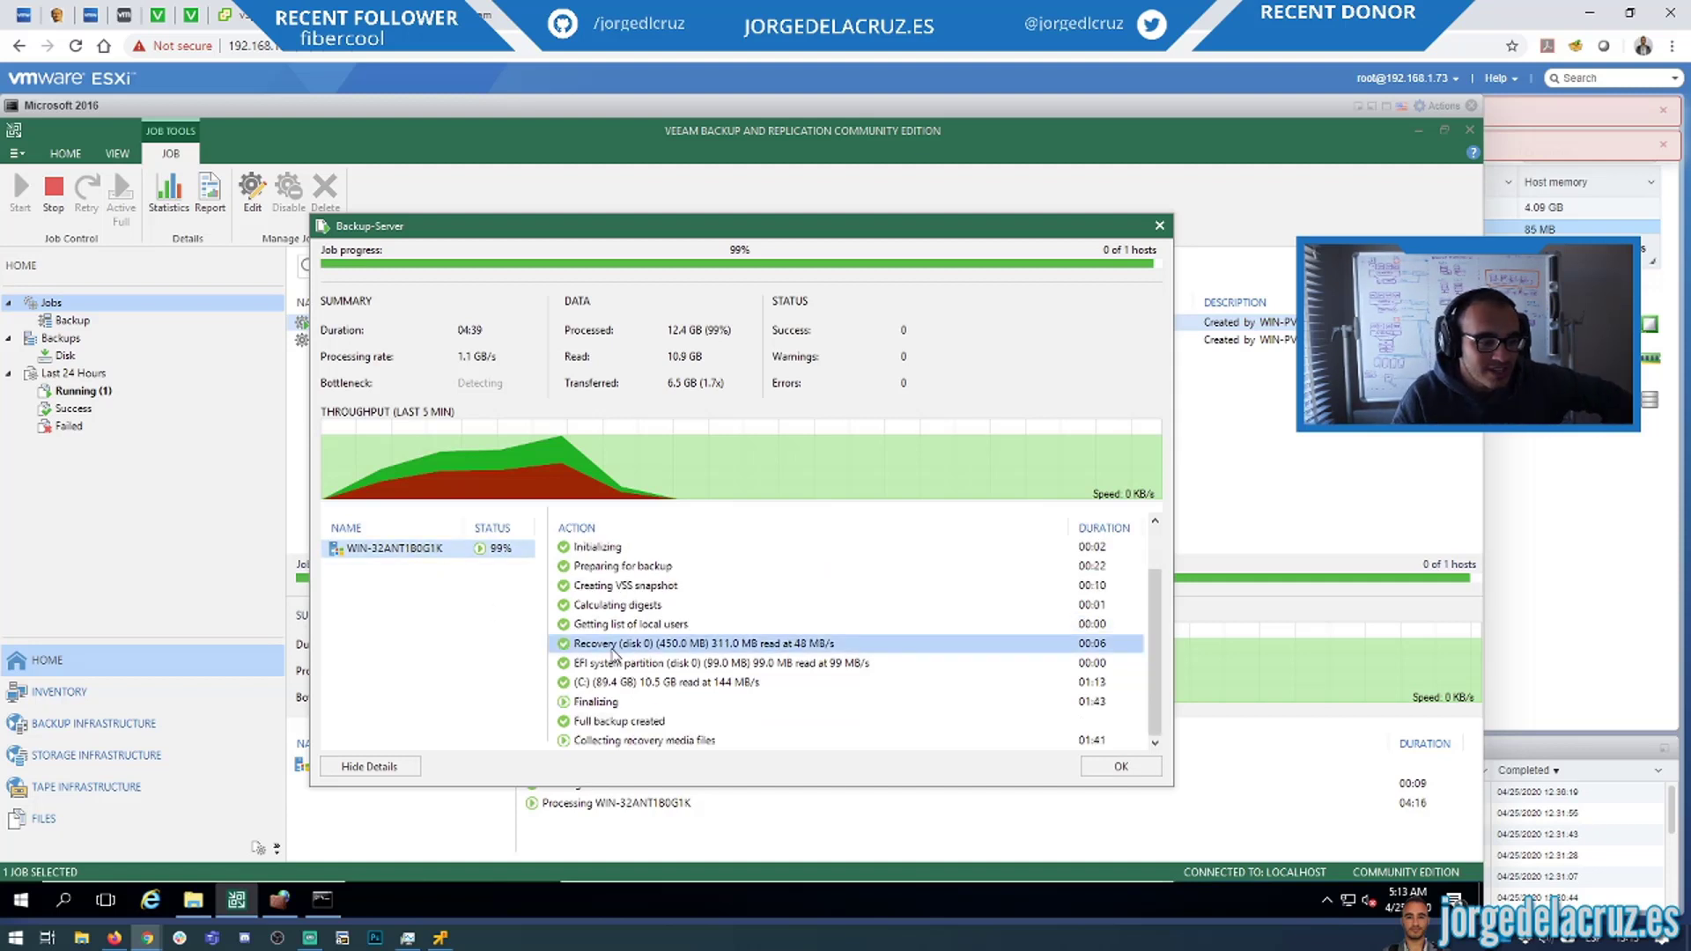
left_click(614, 704)
left_click(629, 741)
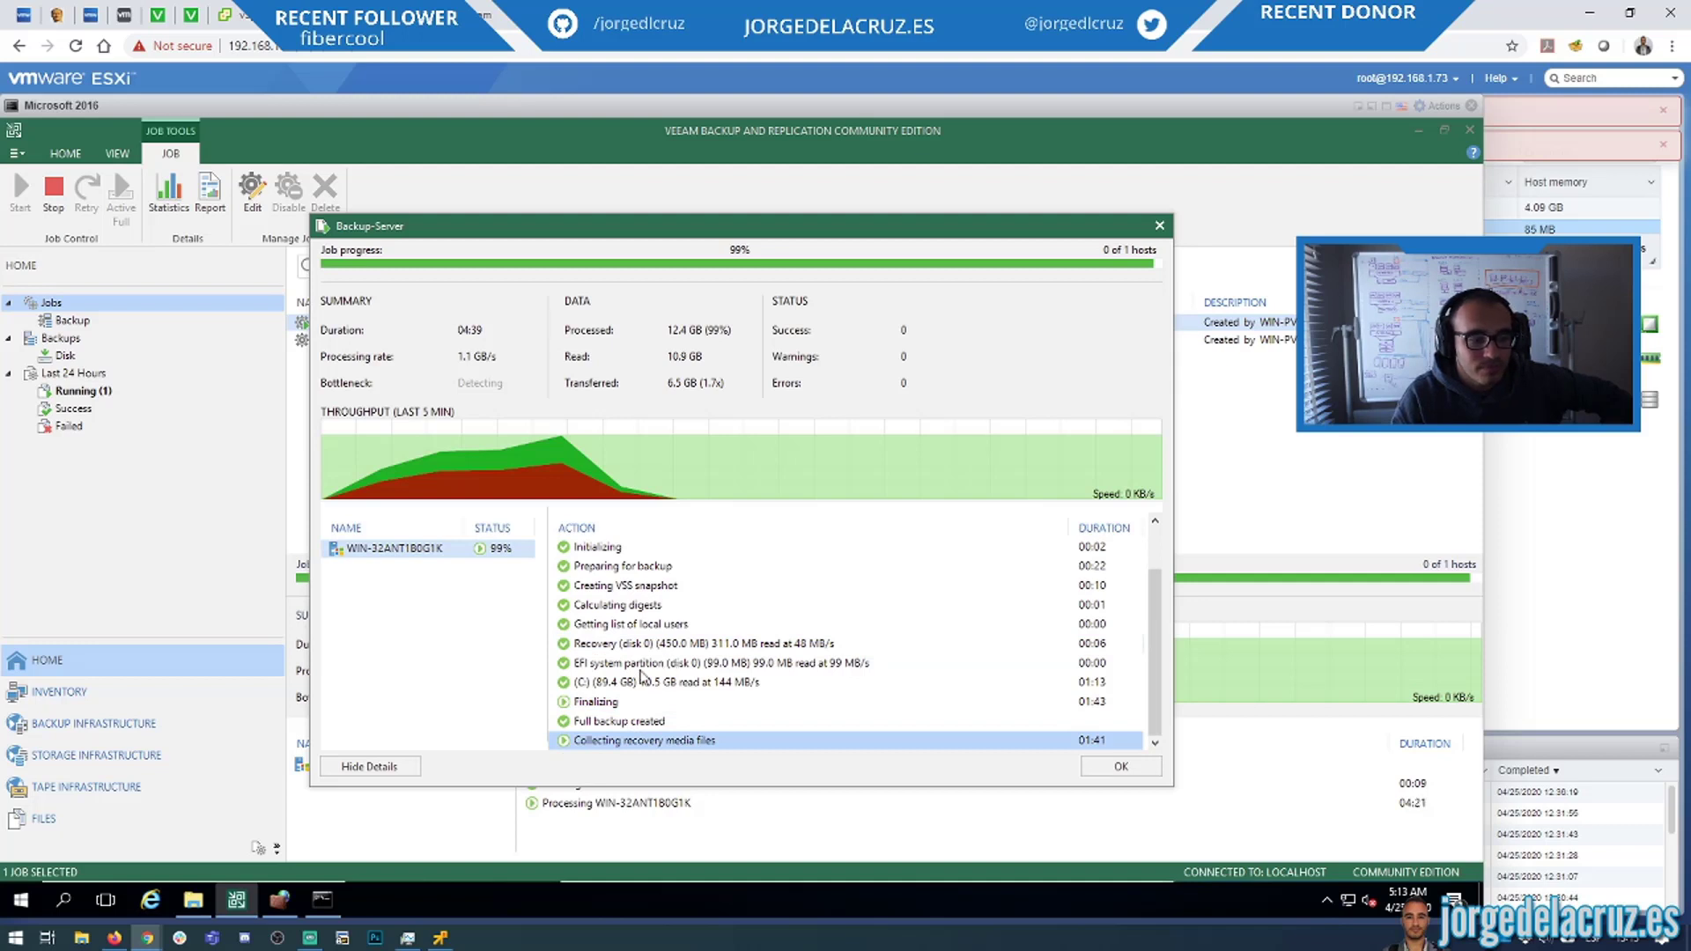
left_click(610, 705)
left_click(635, 741)
left_click(626, 705)
left_click(634, 684)
scroll(640, 673, "up", 1)
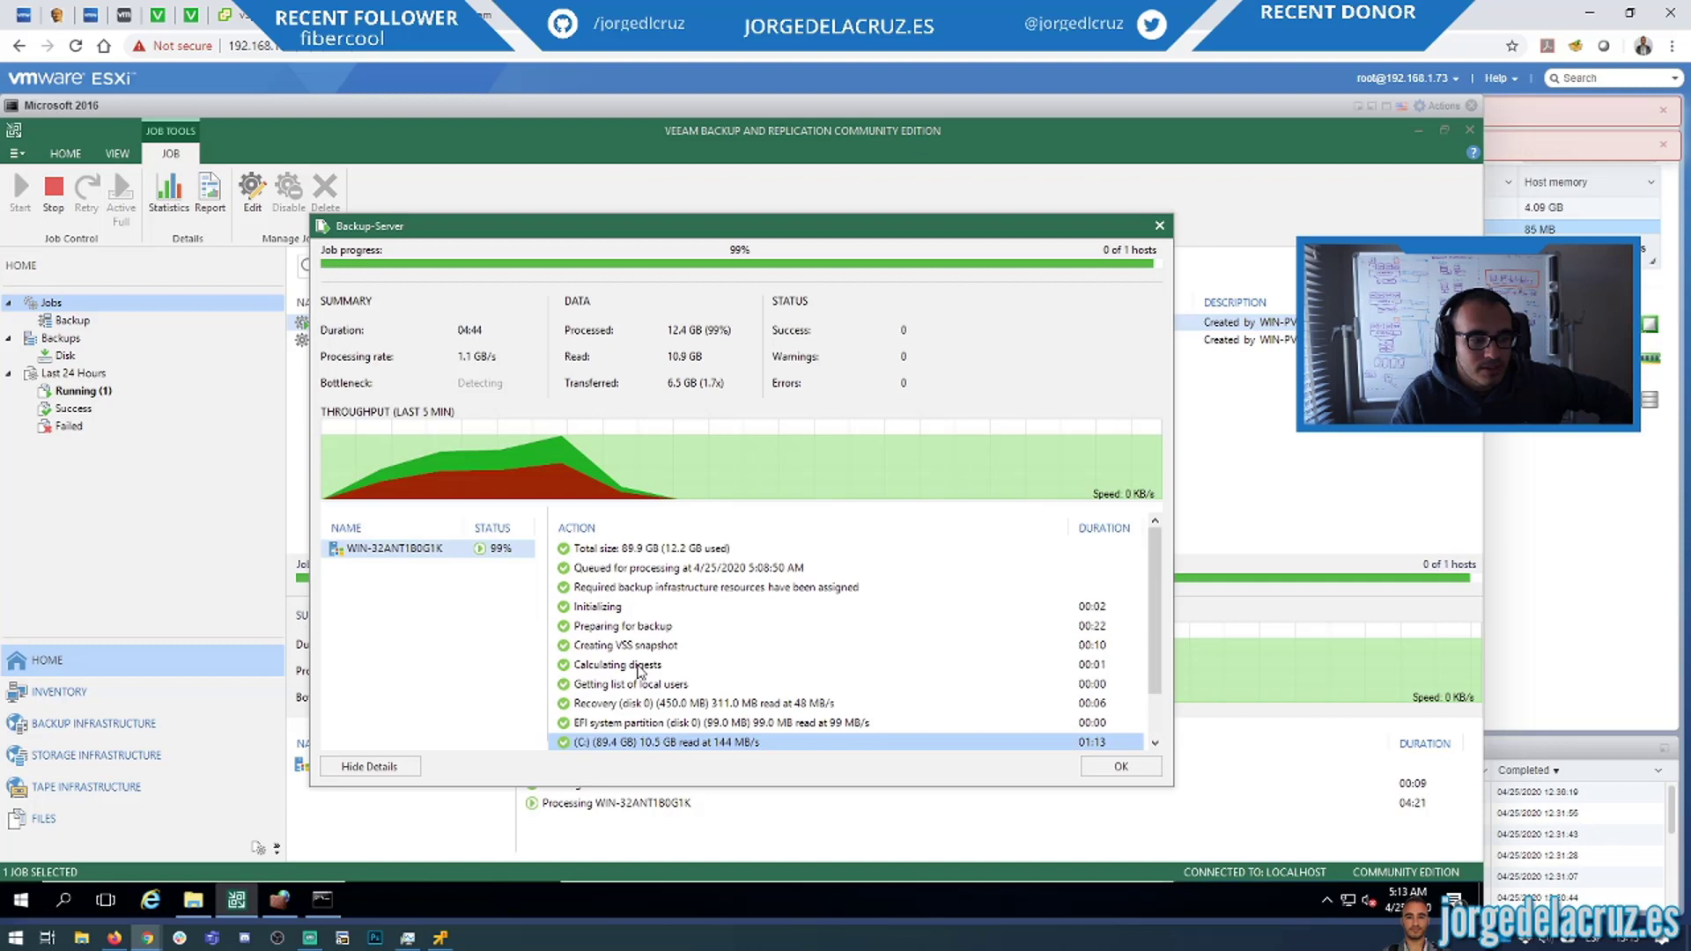
scroll(648, 624, "down", 1)
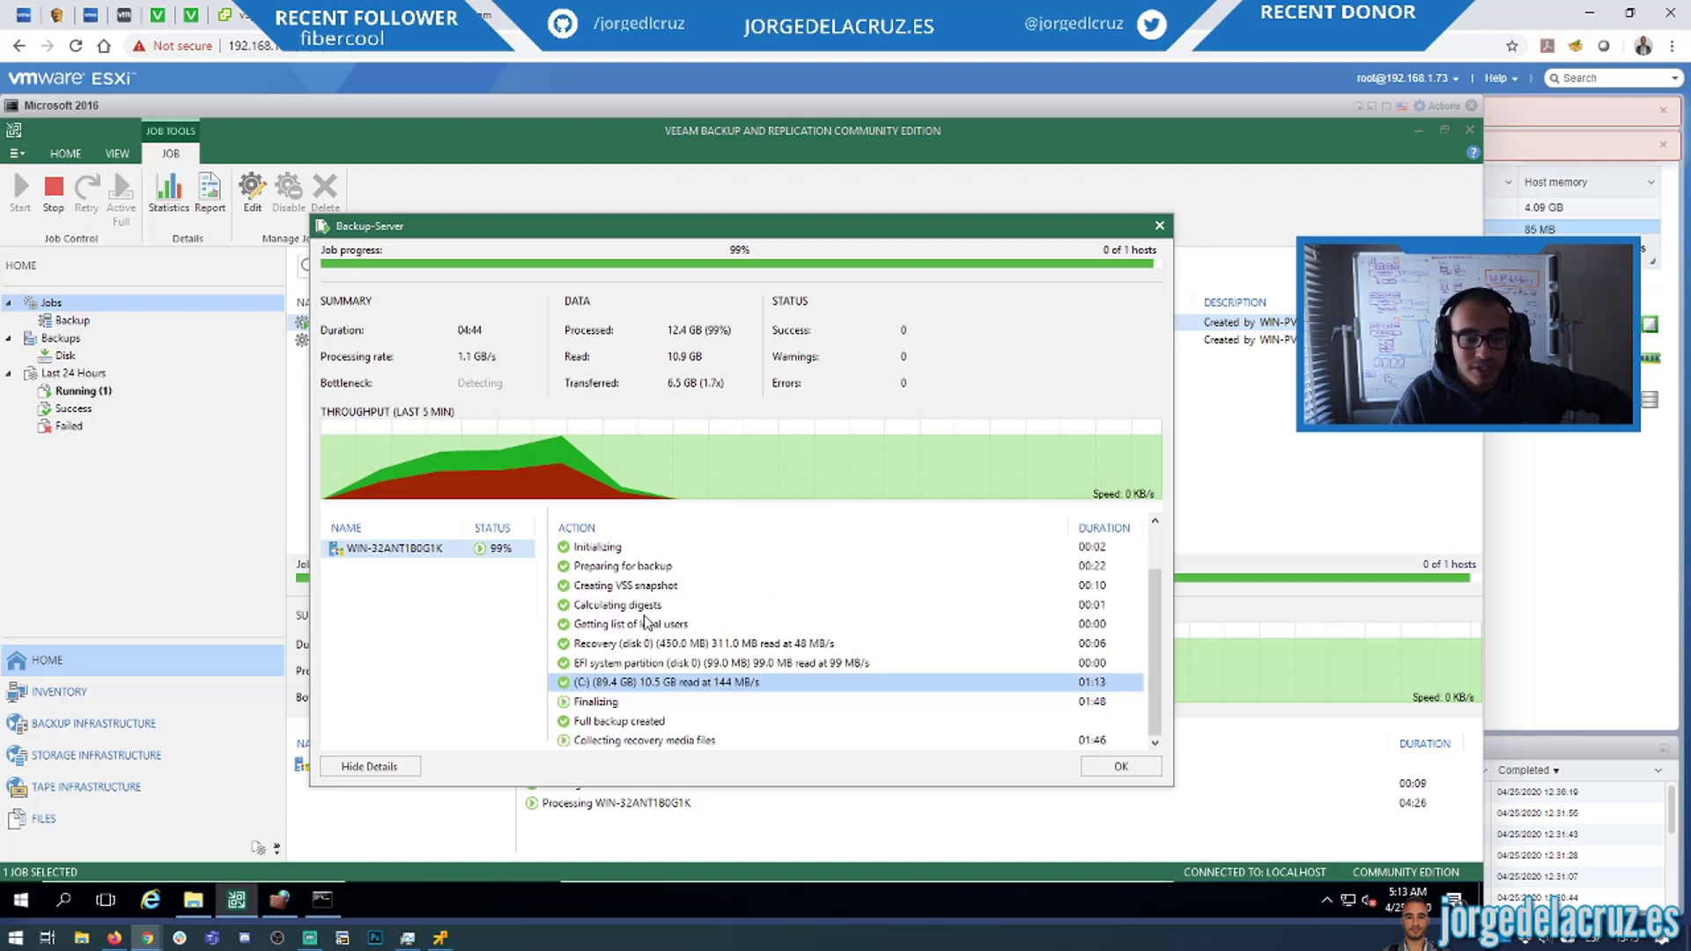
left_click(968, 587)
left_click(1044, 685)
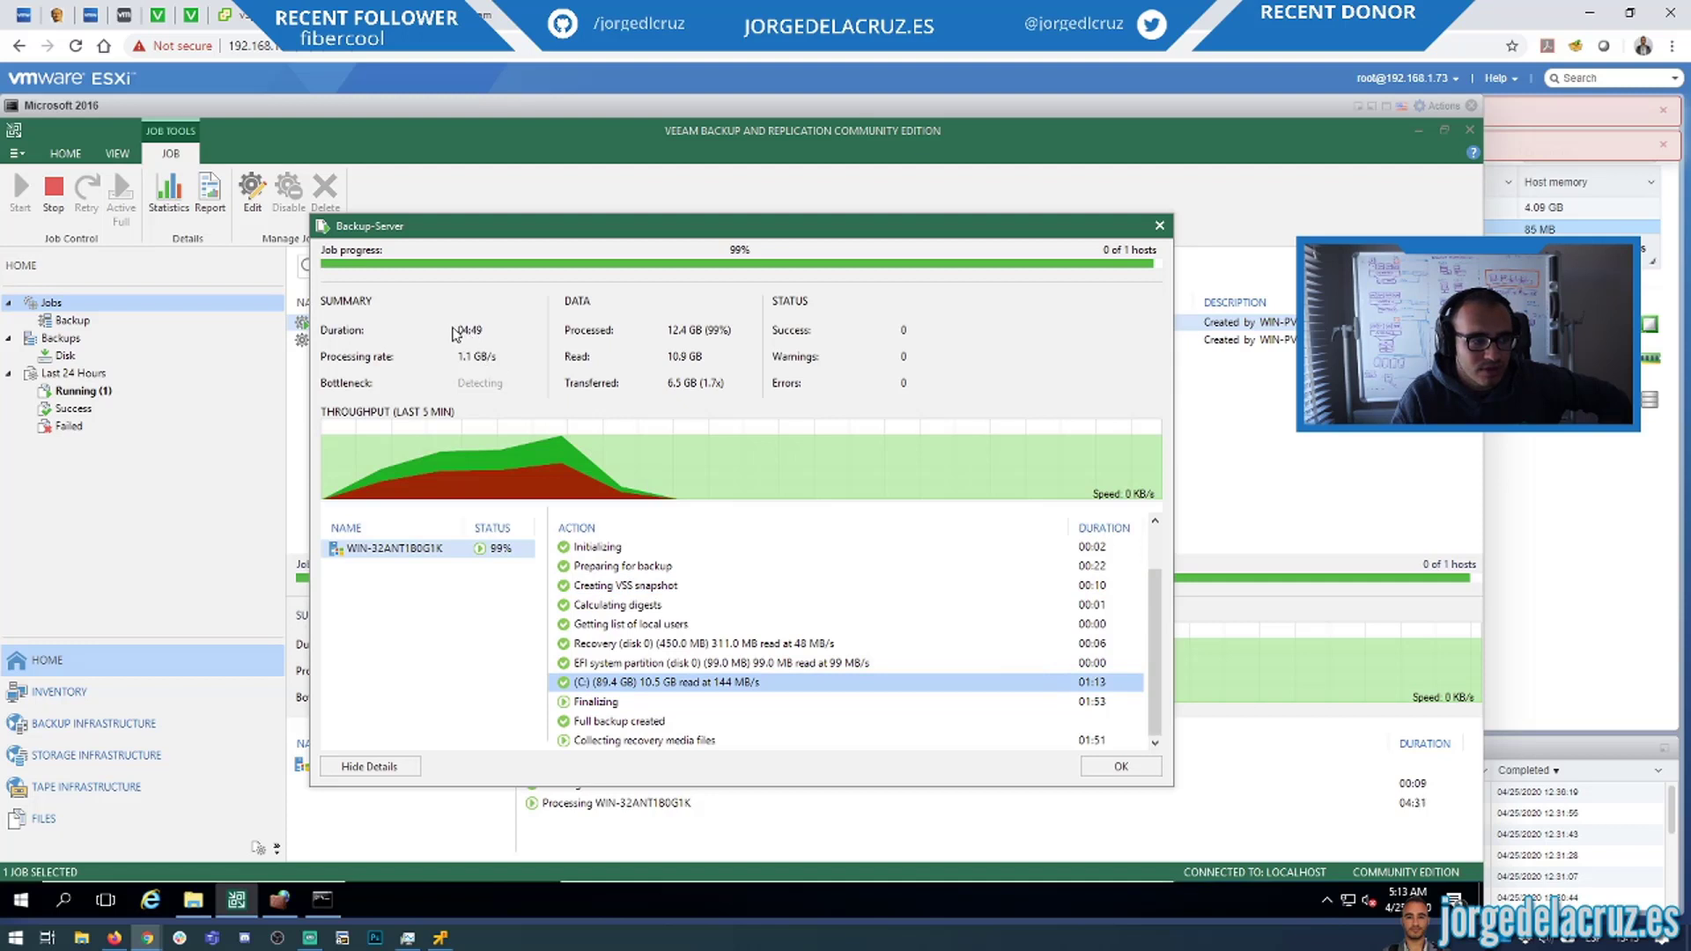
scroll(714, 608, "up", 1)
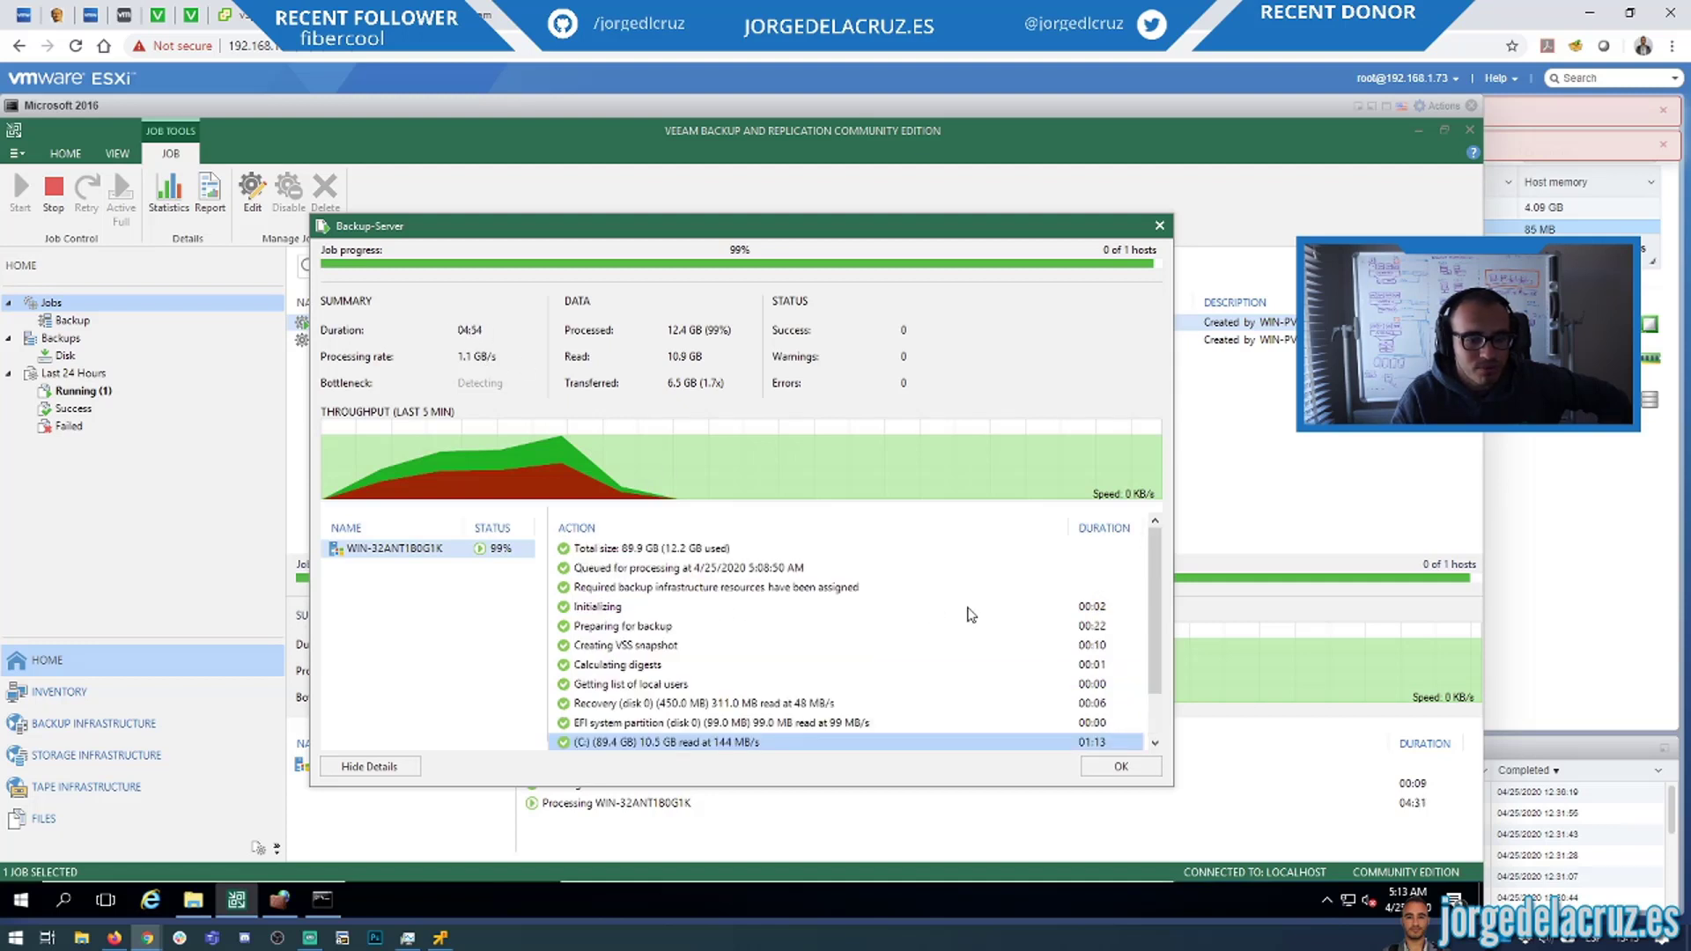
left_click(1071, 608)
left_click(1076, 627)
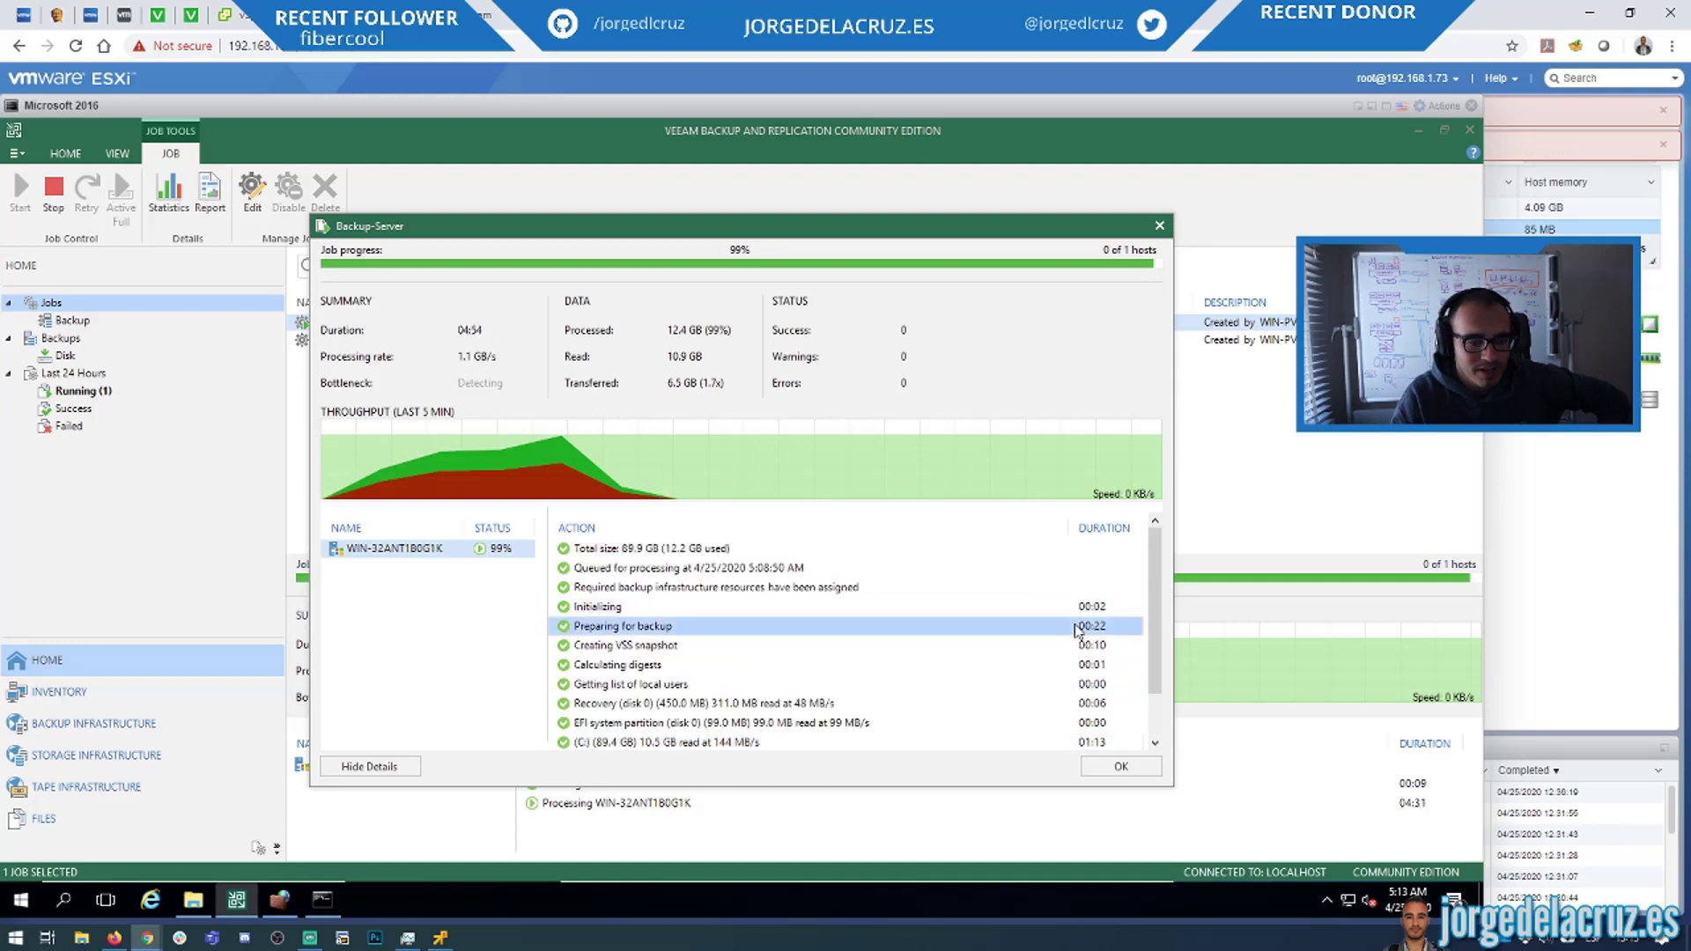
left_click(1079, 645)
left_click(1064, 666)
scroll(1056, 676, "down", 1)
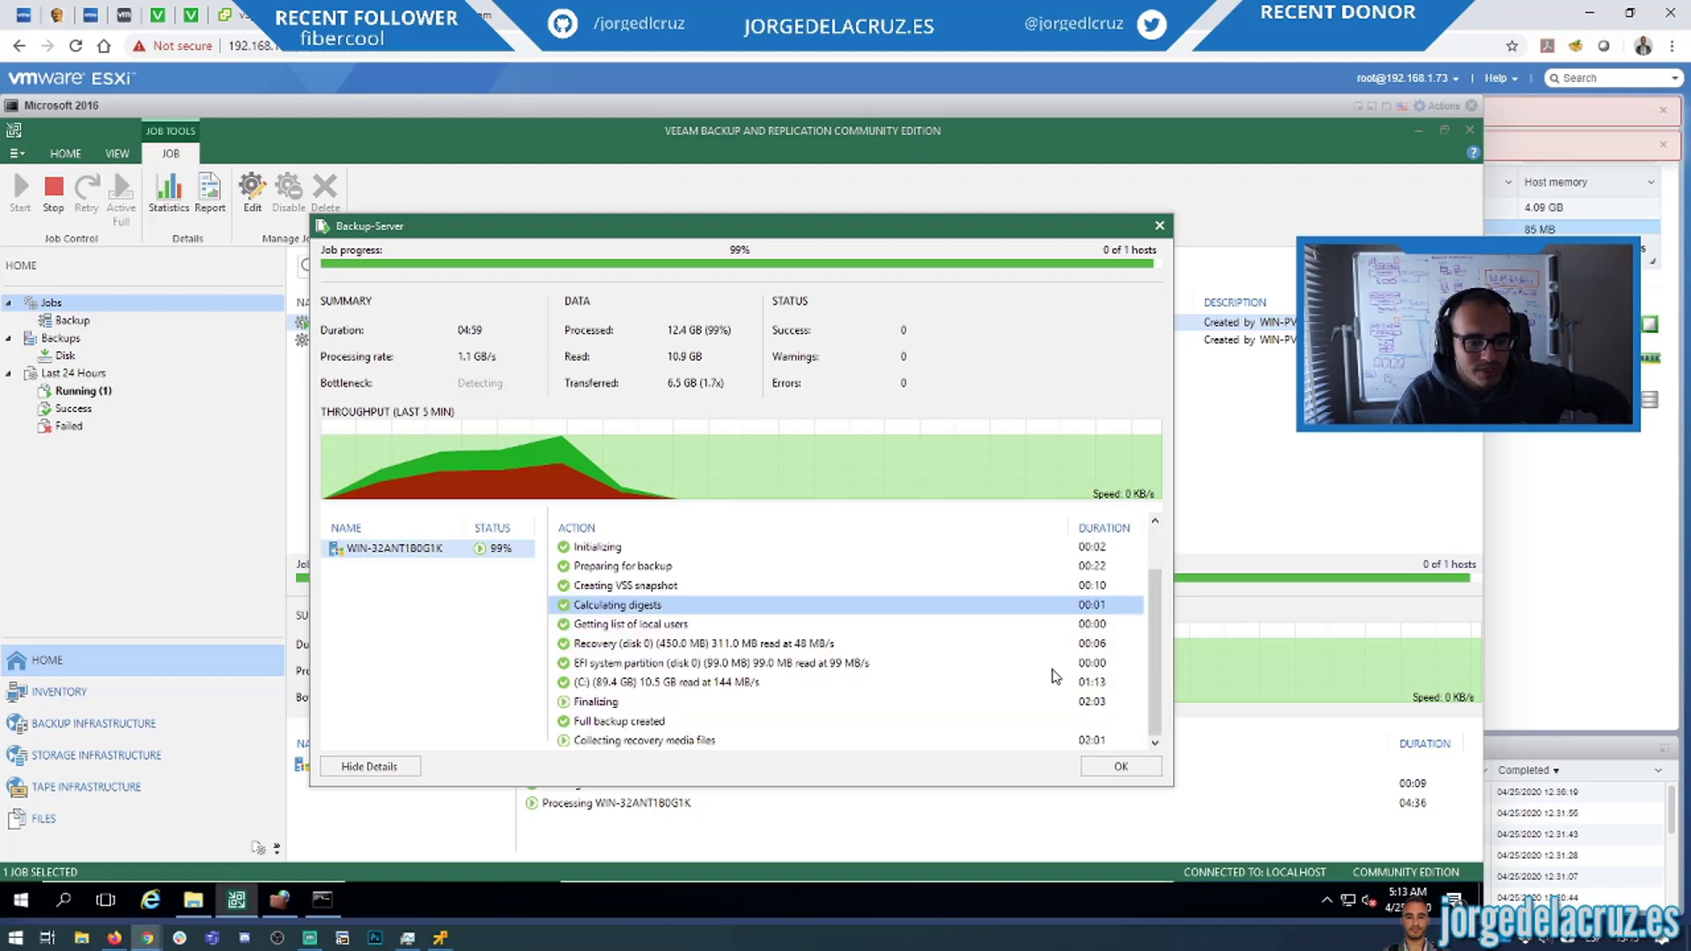
left_click(1052, 684)
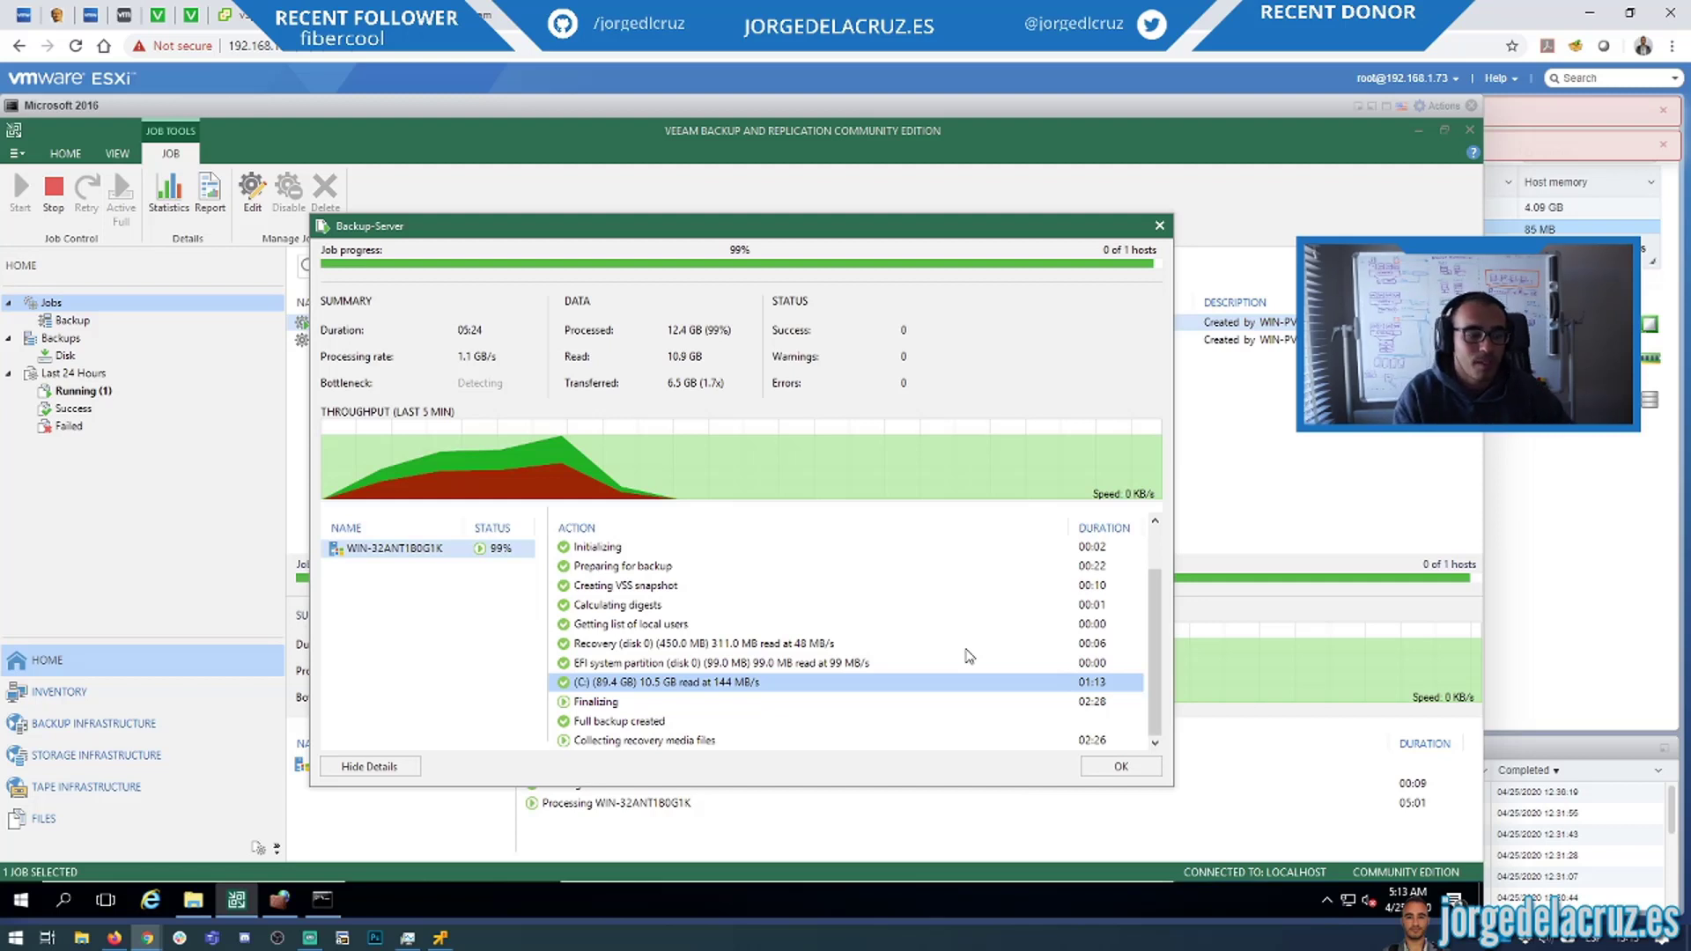
- Switch the throughput chart to All Time, recheck the log steps, and close the details window
left_click(666, 648)
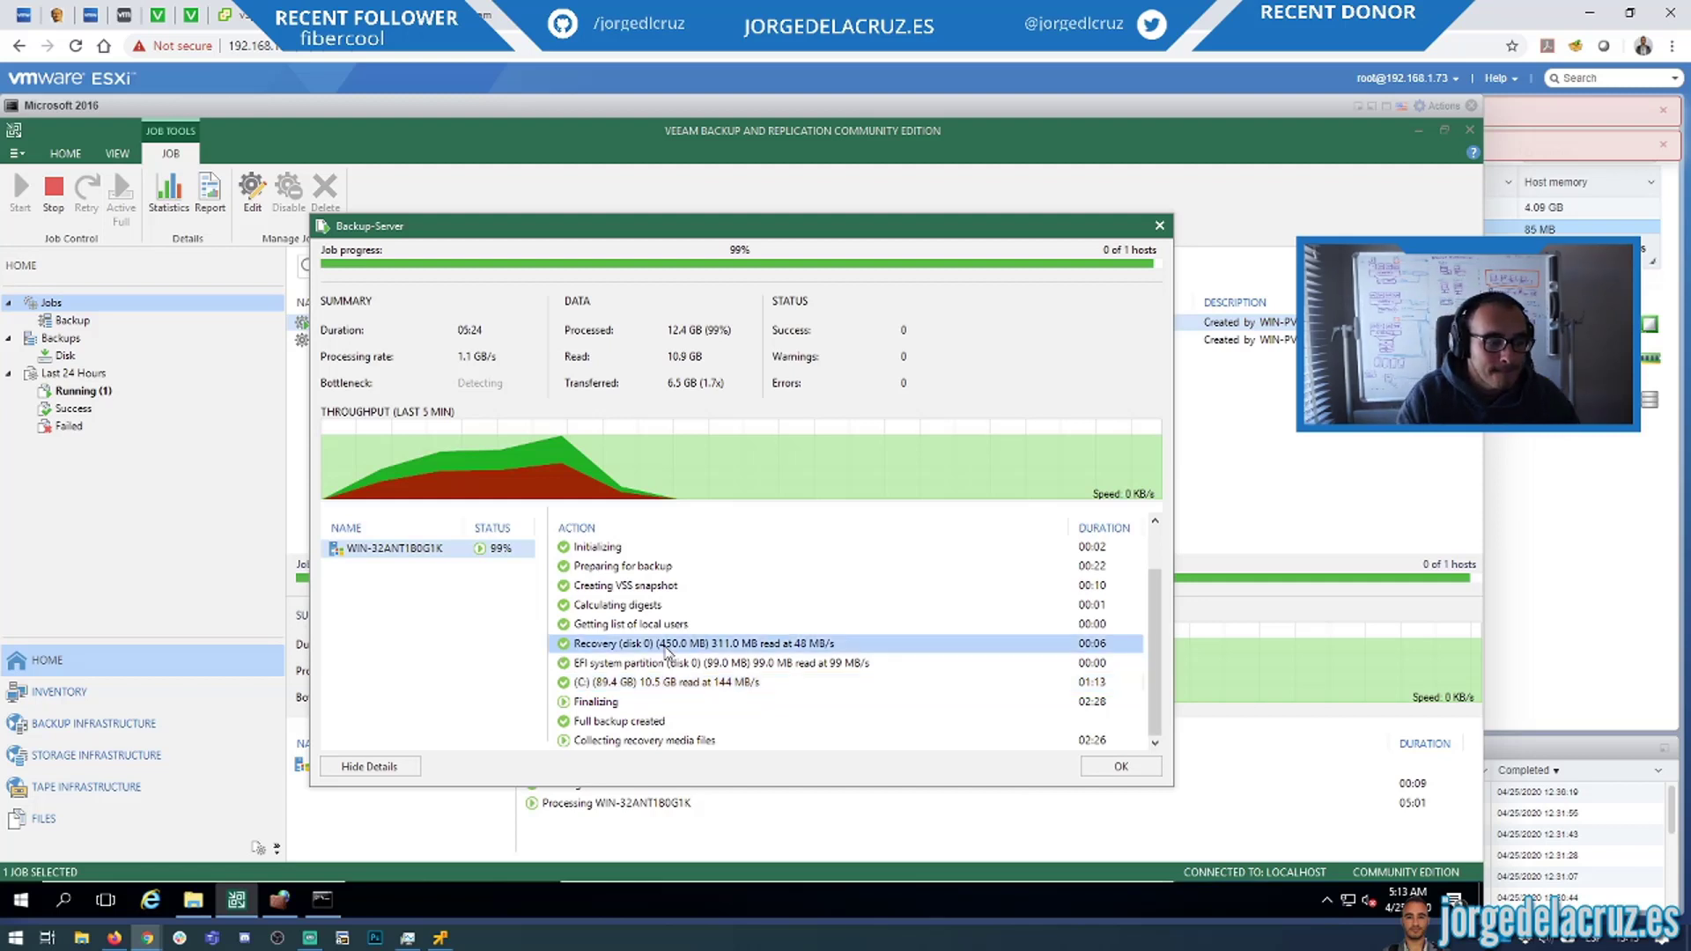
left_click(637, 745)
left_click(675, 651)
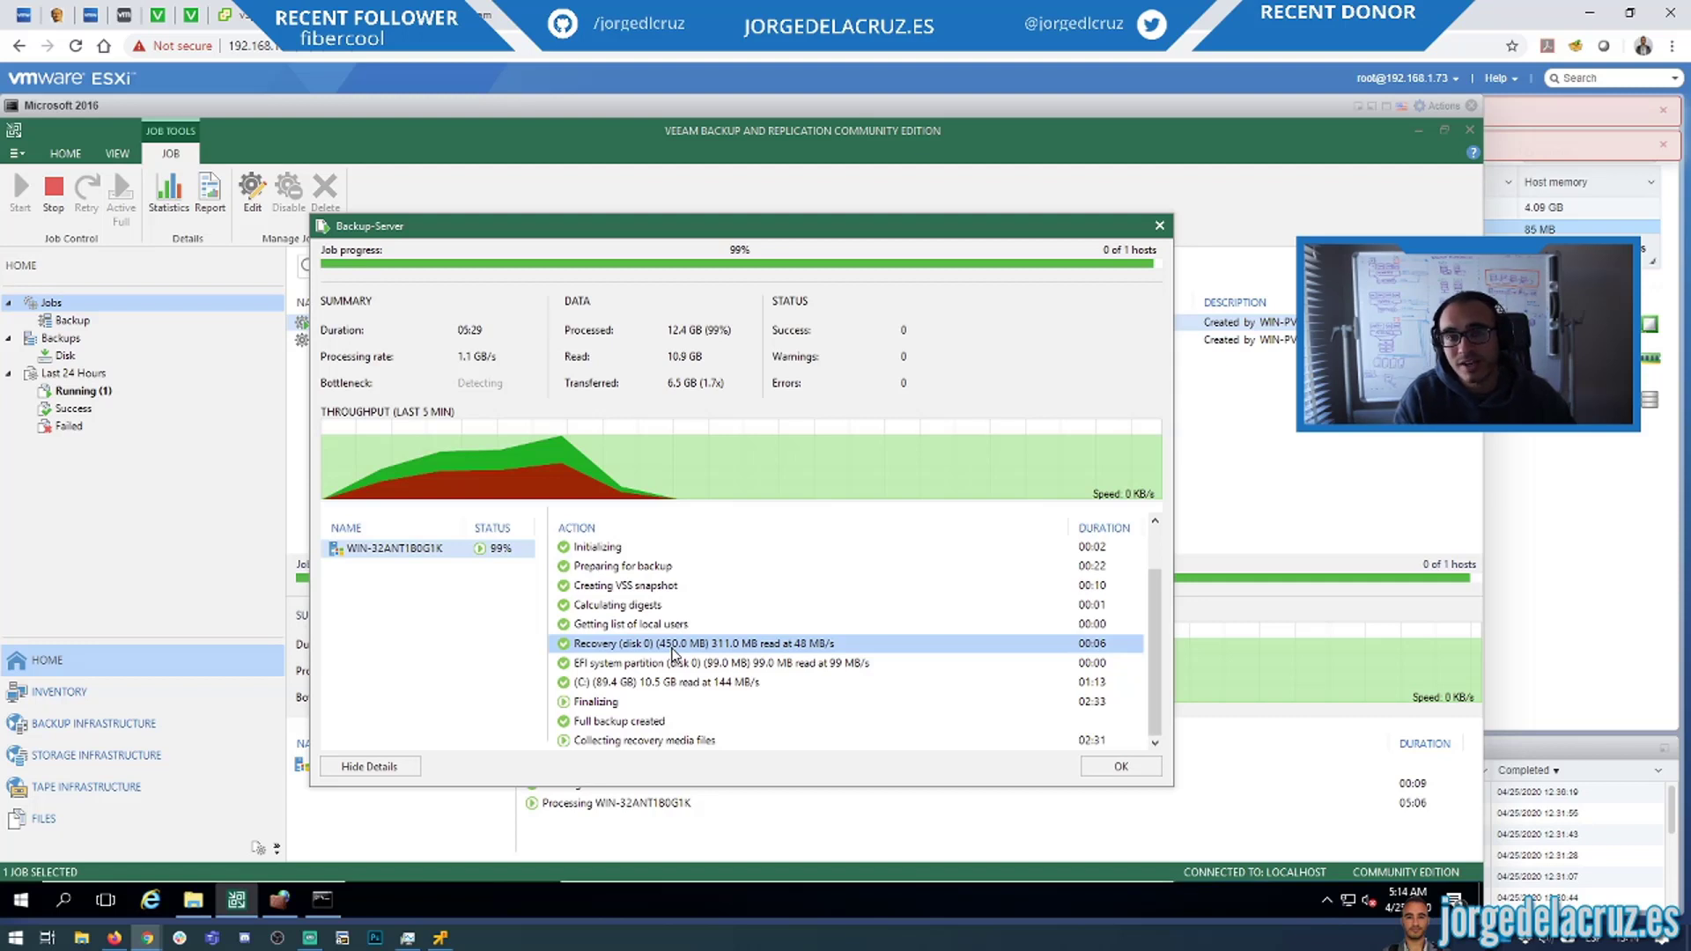
left_click(659, 745)
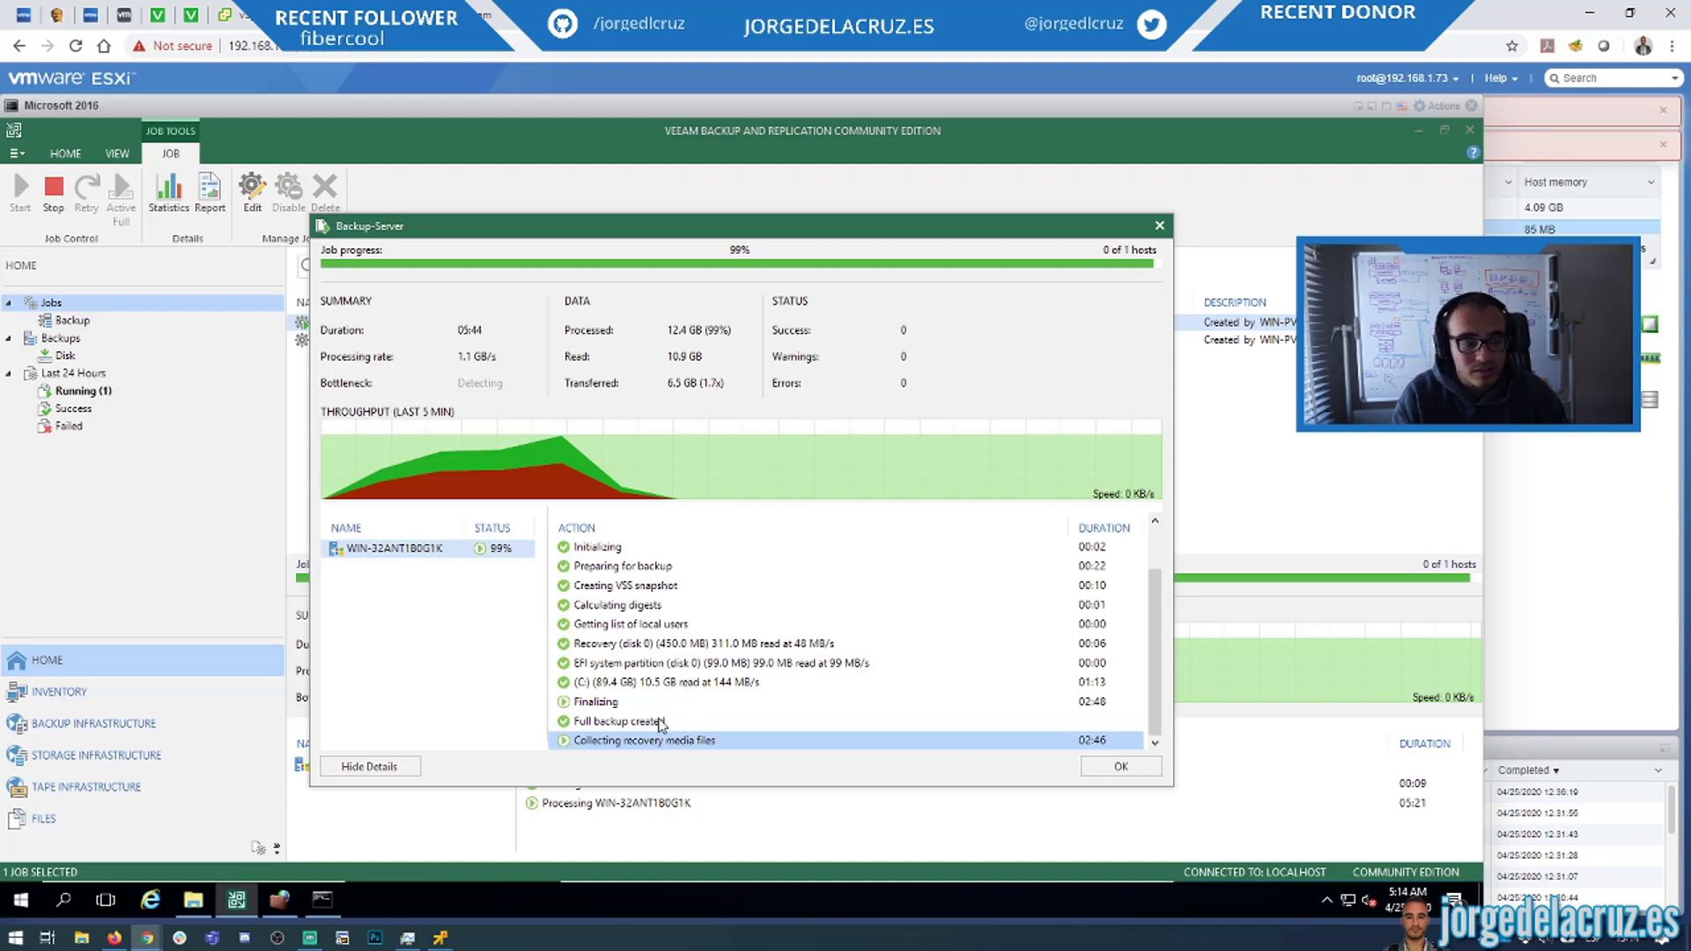
left_click(665, 684)
left_click(633, 702)
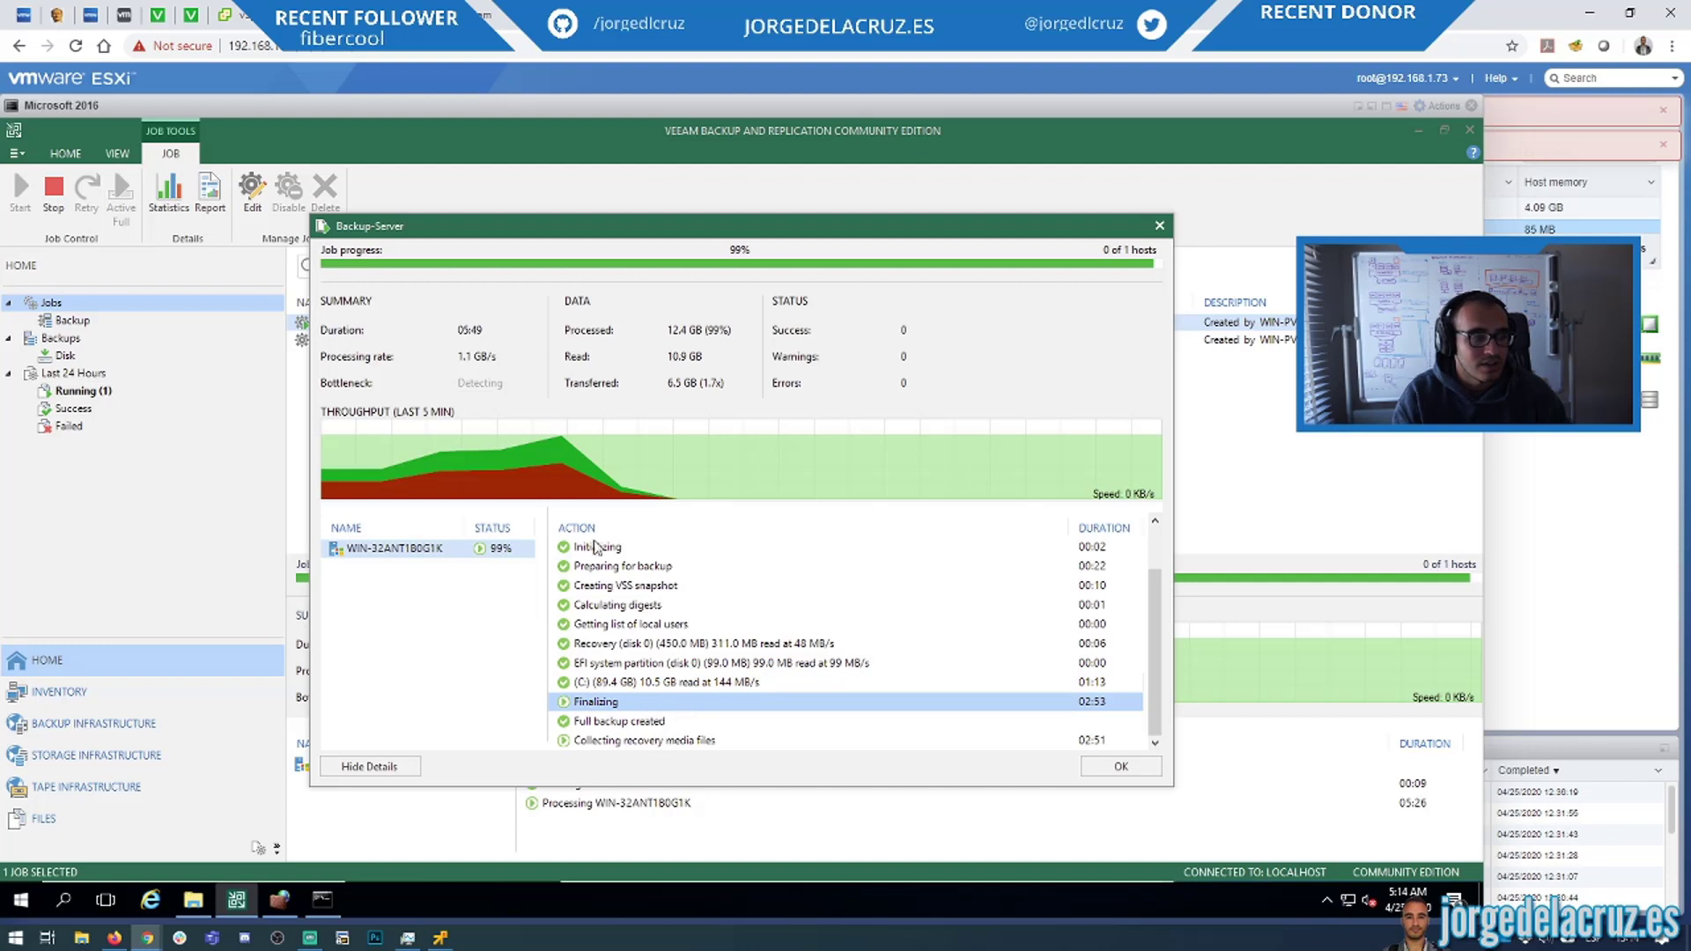
left_click(545, 474)
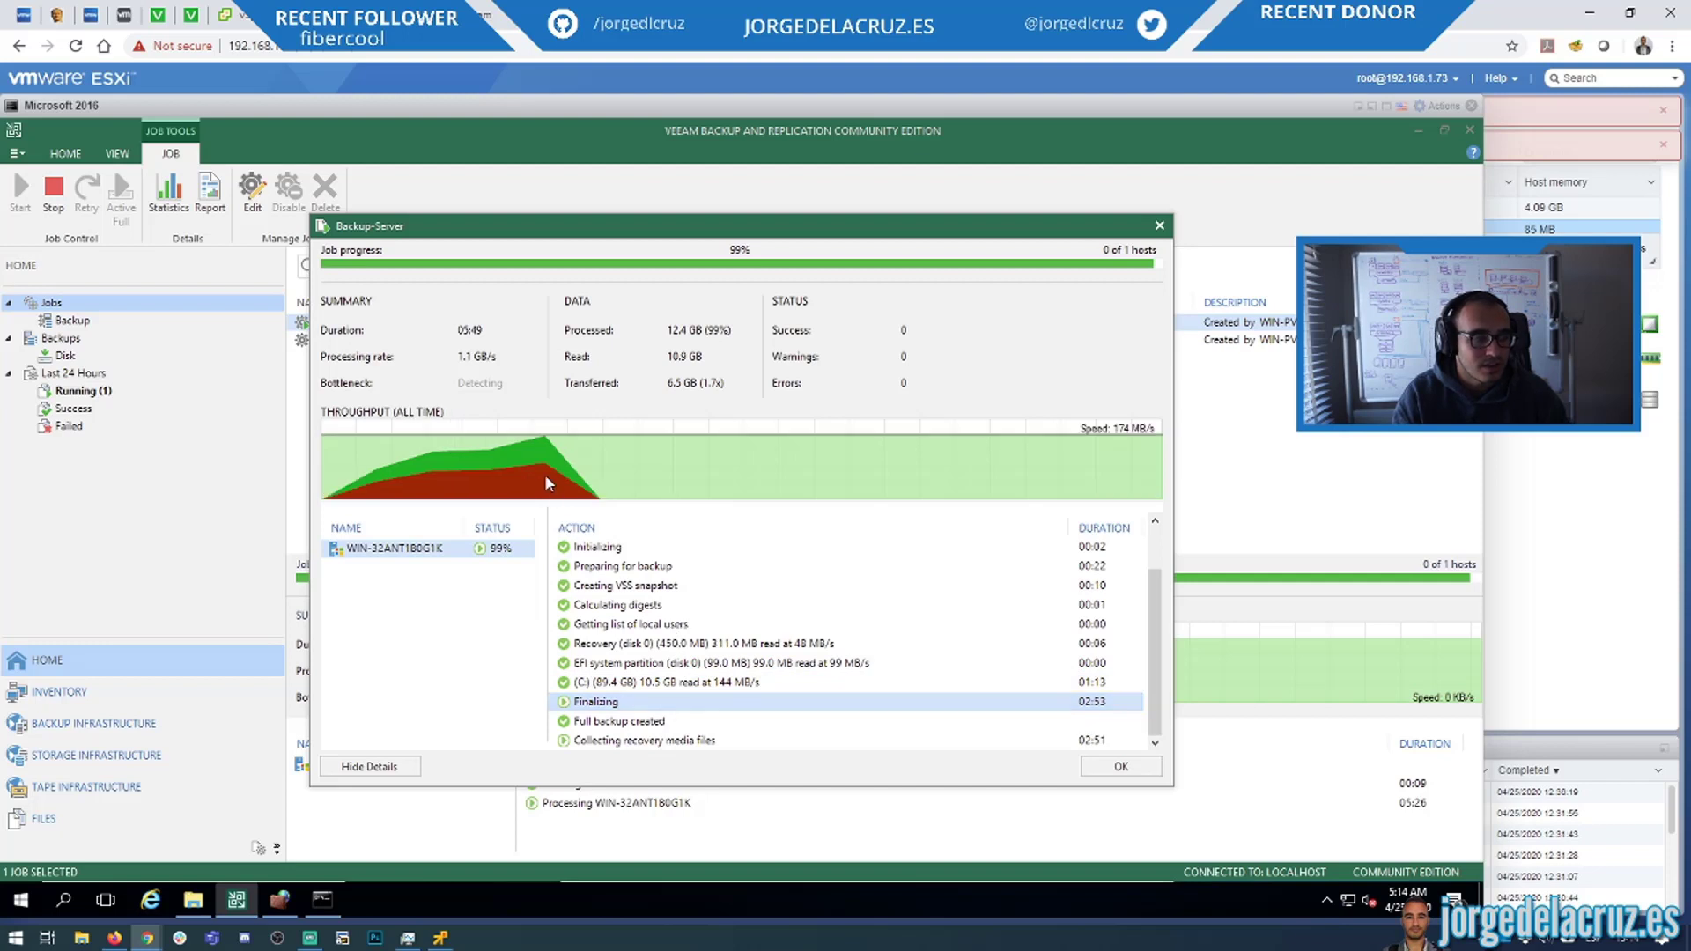
left_click(654, 682)
left_click(636, 646)
left_click(619, 607)
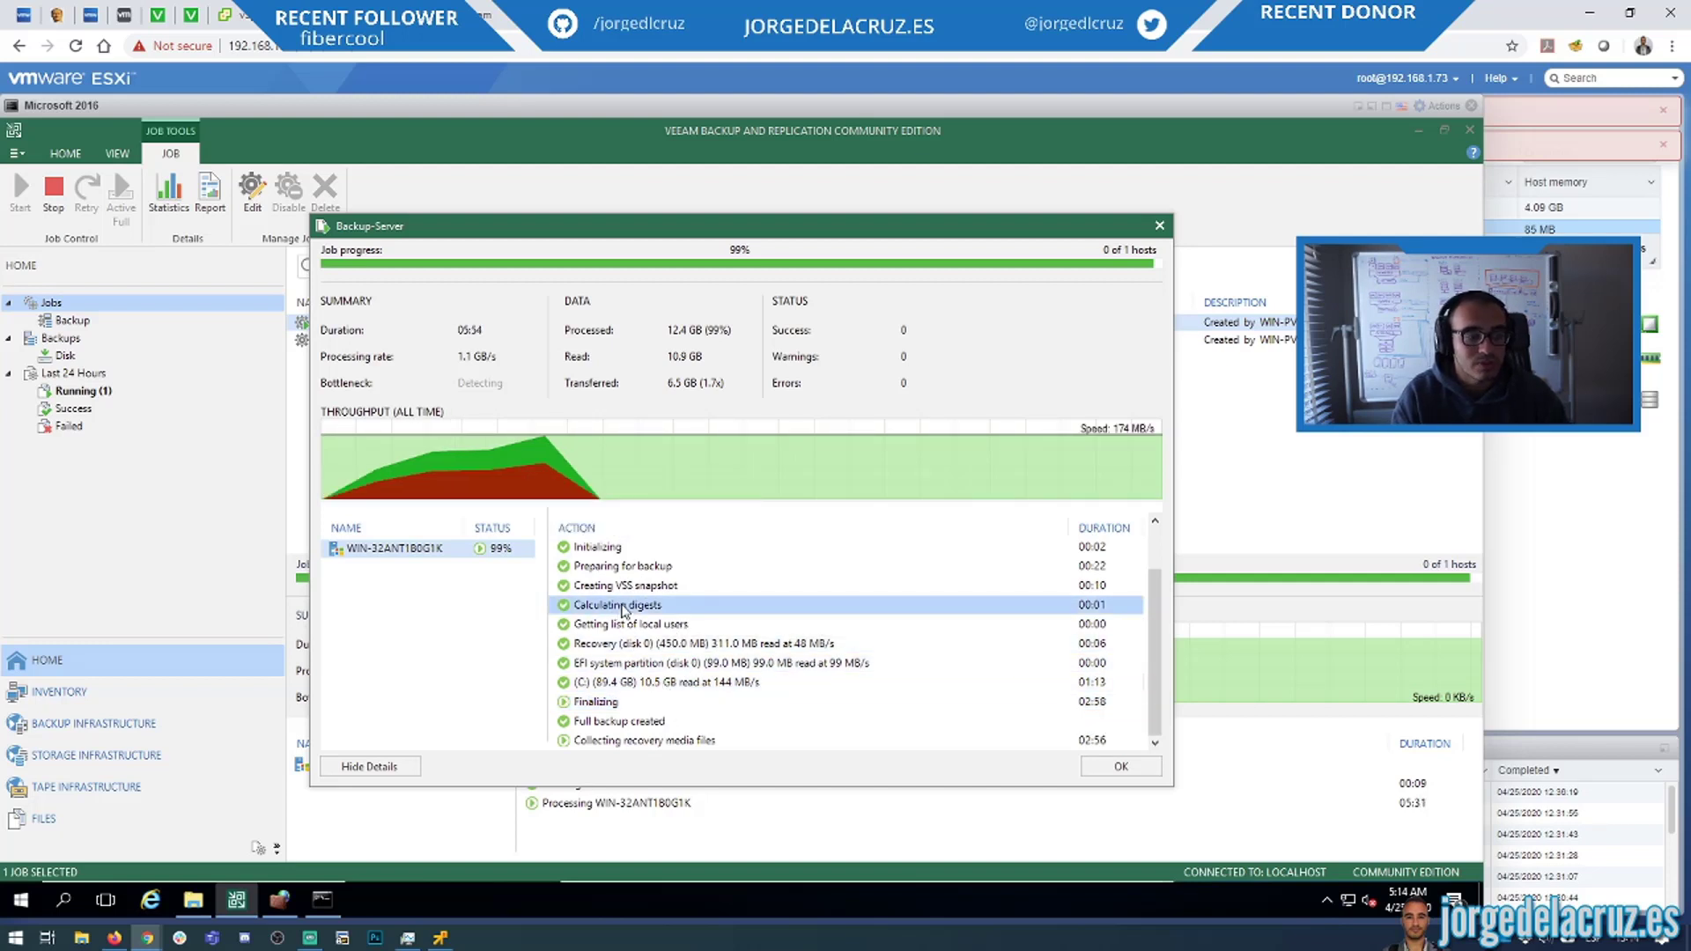
left_click(623, 586)
left_click(617, 568)
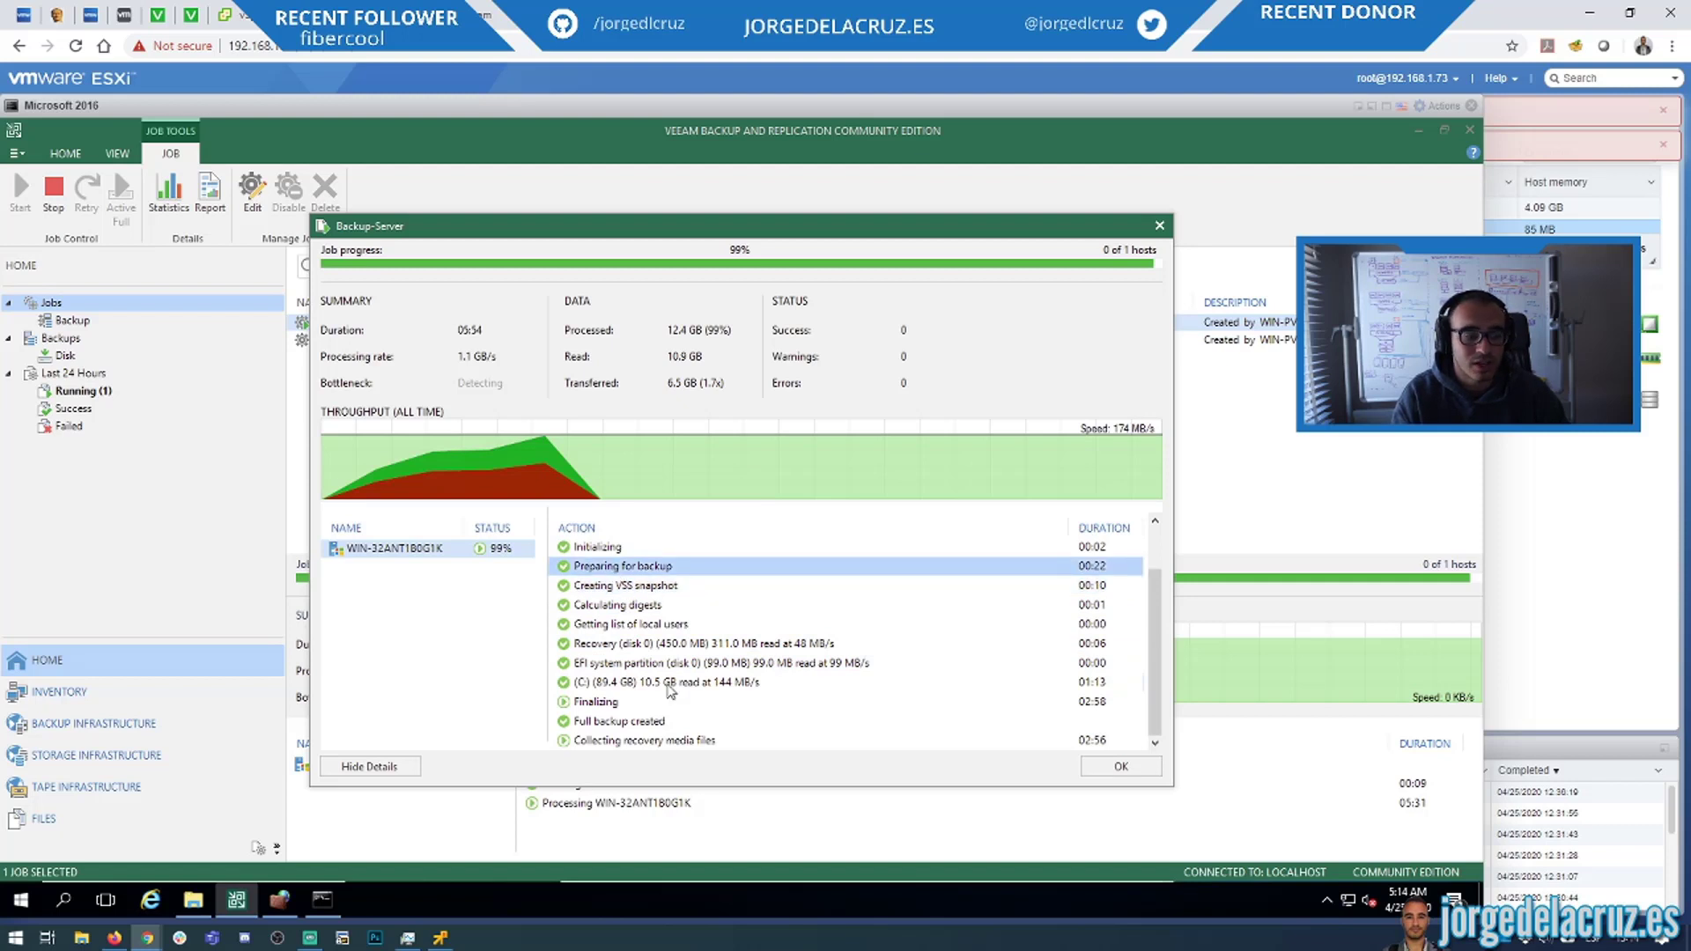
left_click(624, 721)
left_click(631, 740)
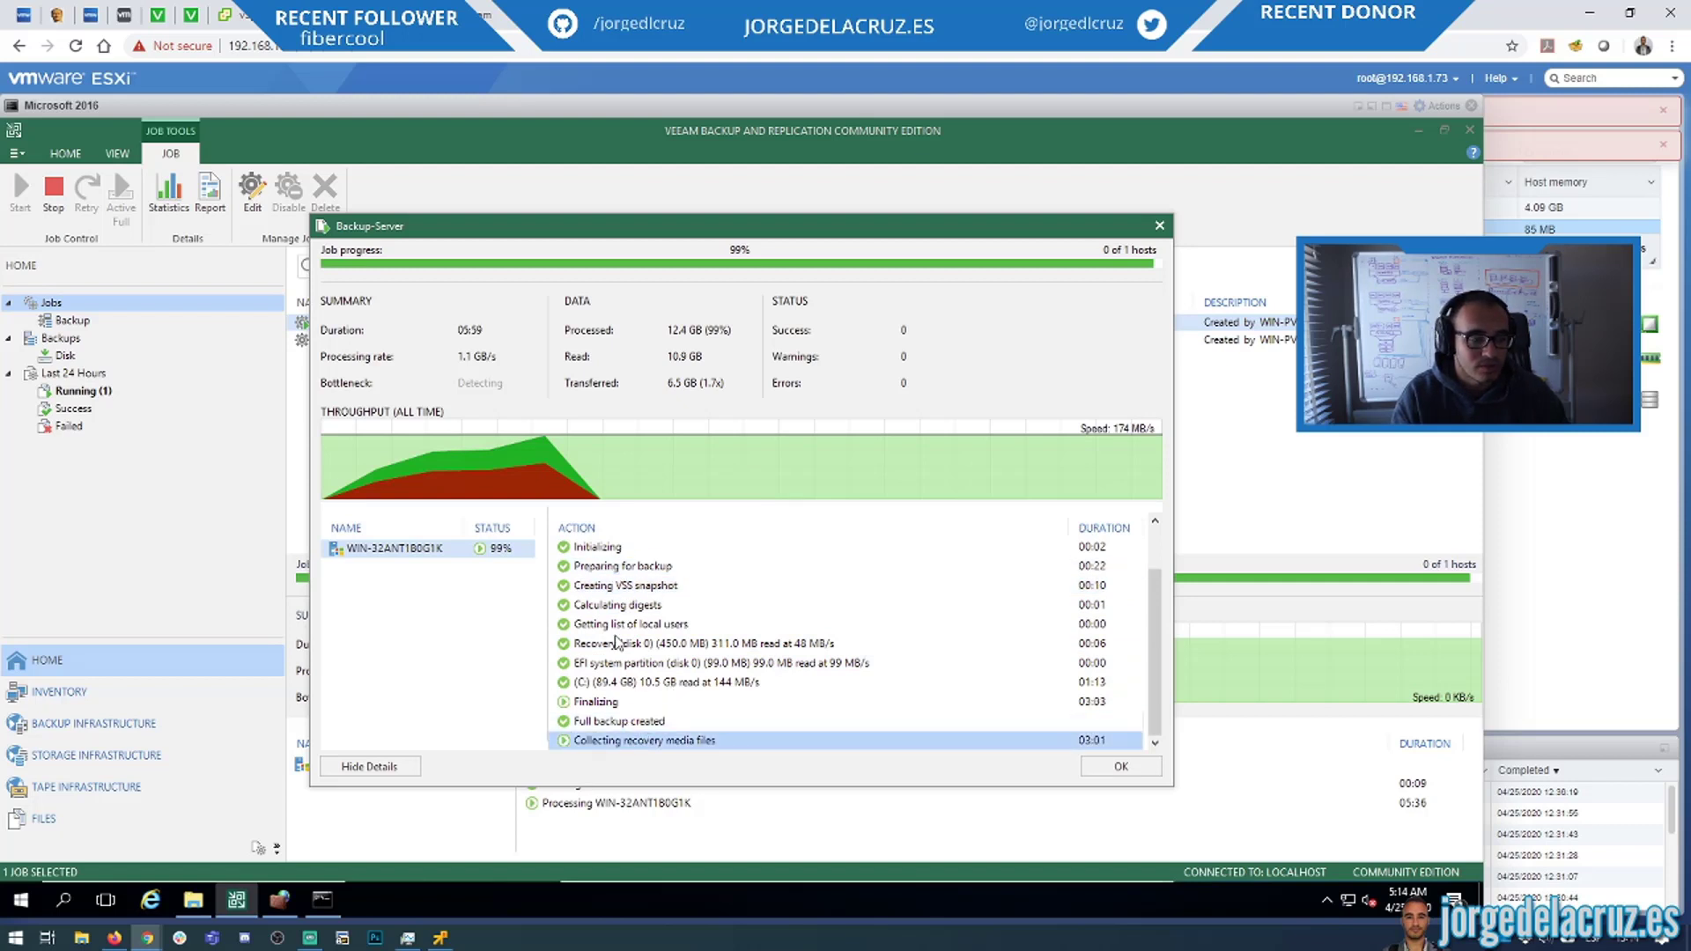
left_click(595, 704)
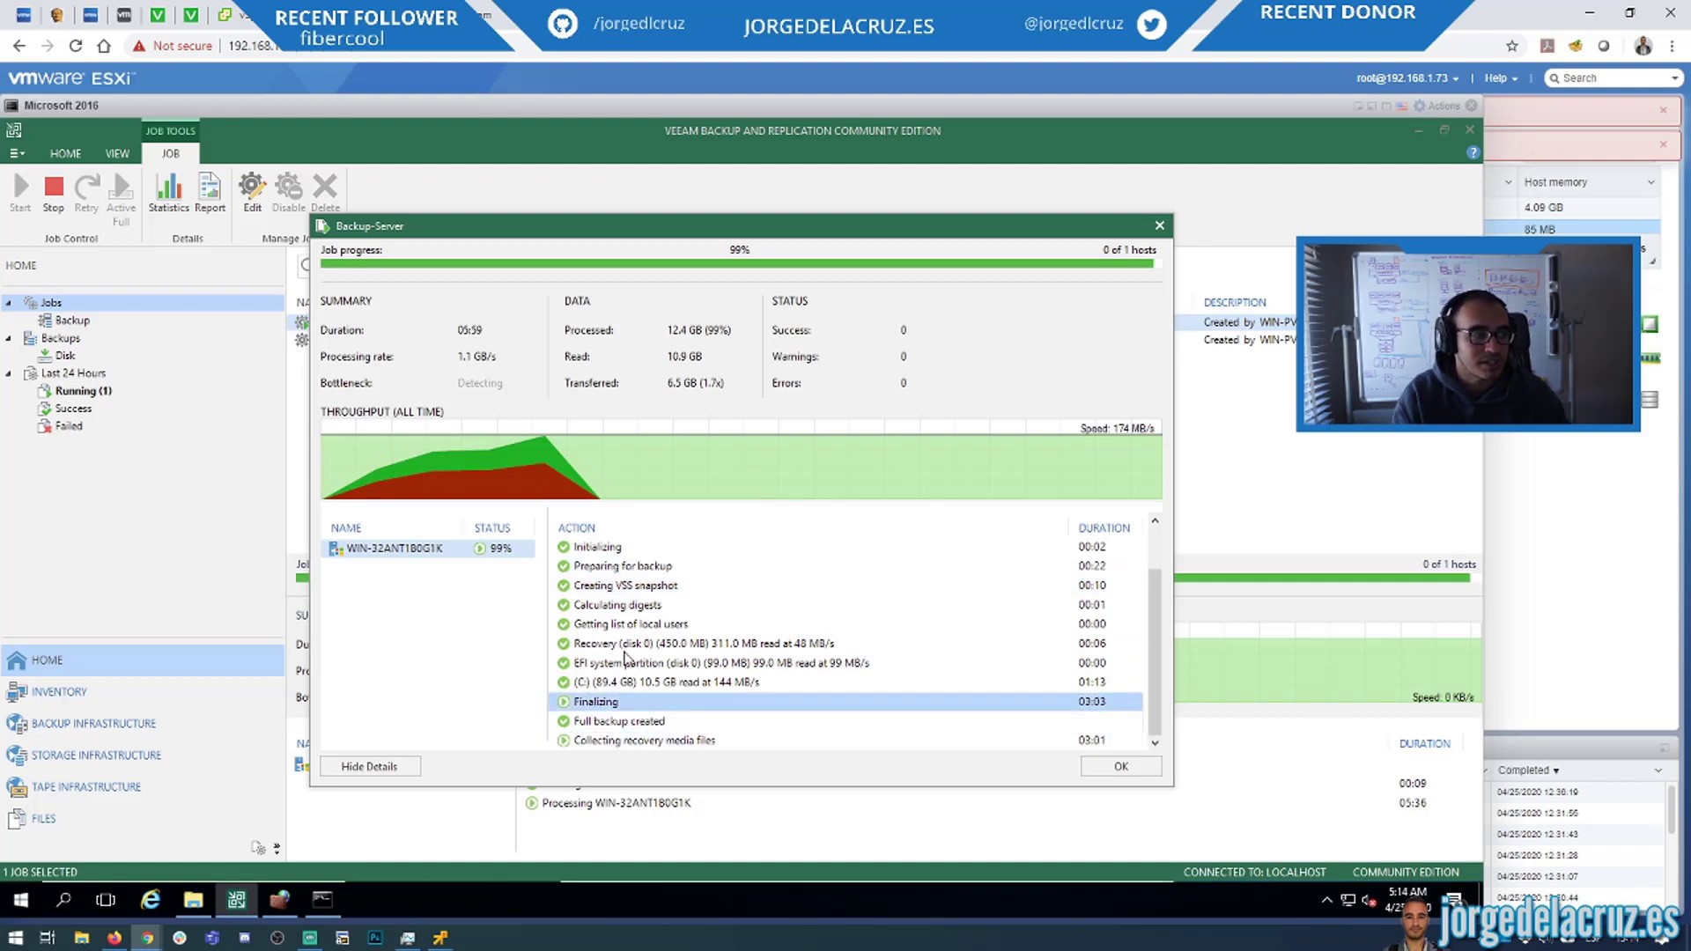
left_click(1119, 766)
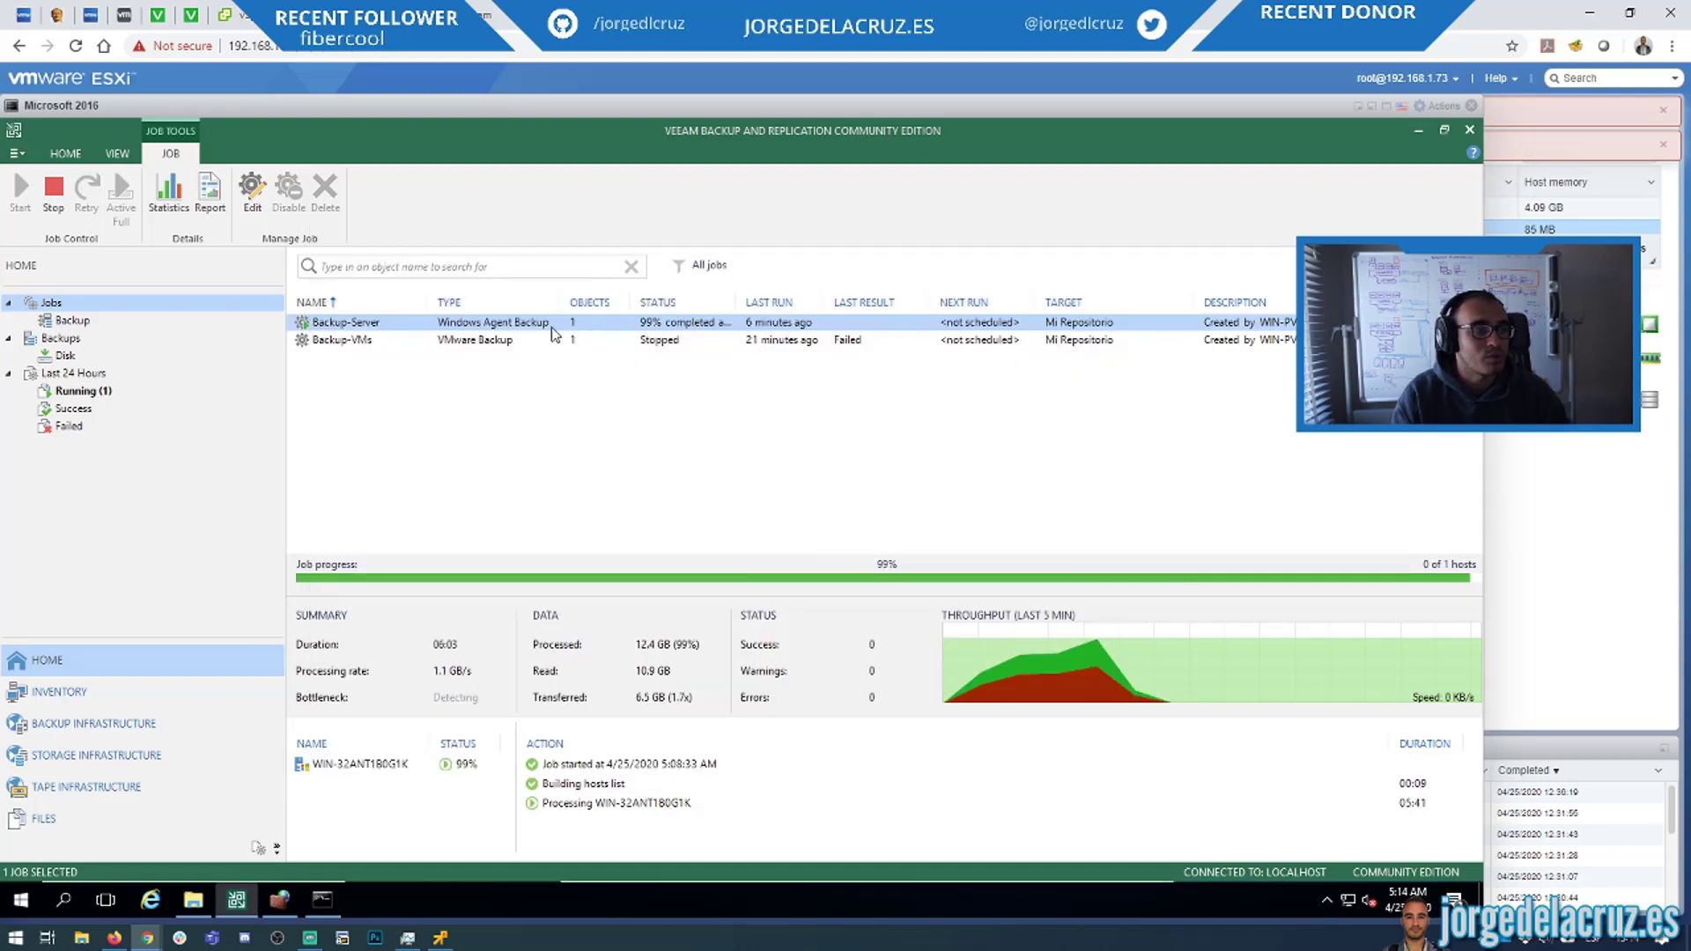
- Open License Information and view the Instances tab showing 1 of 10 Servers used
left_click(17, 153)
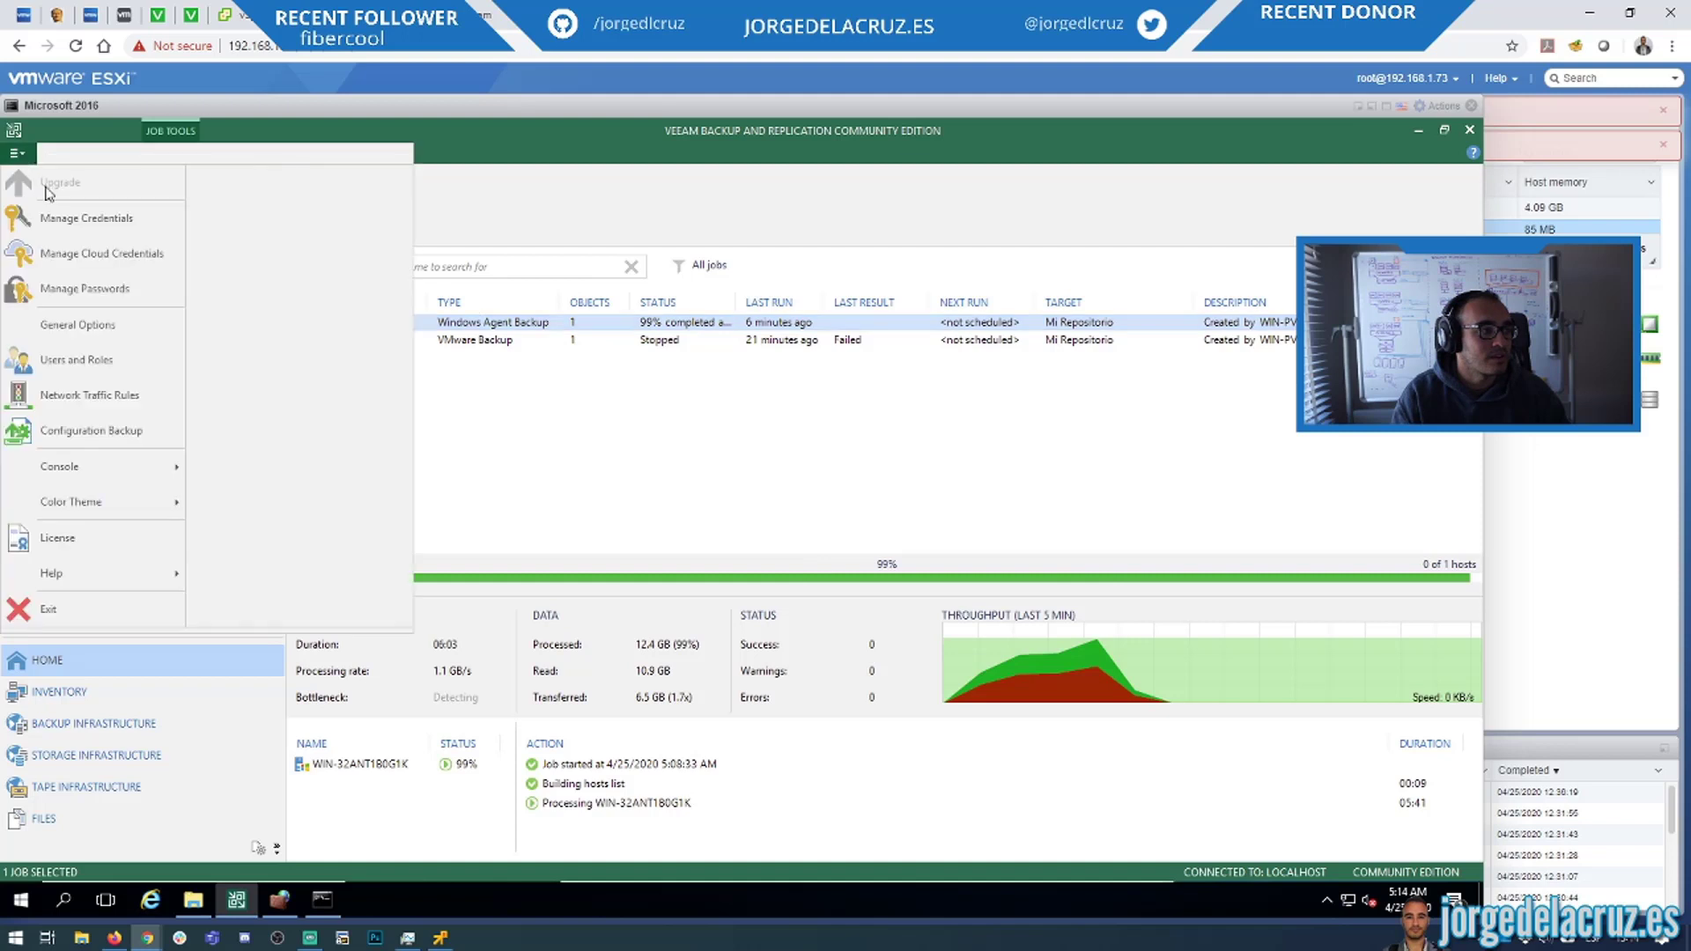
left_click(56, 537)
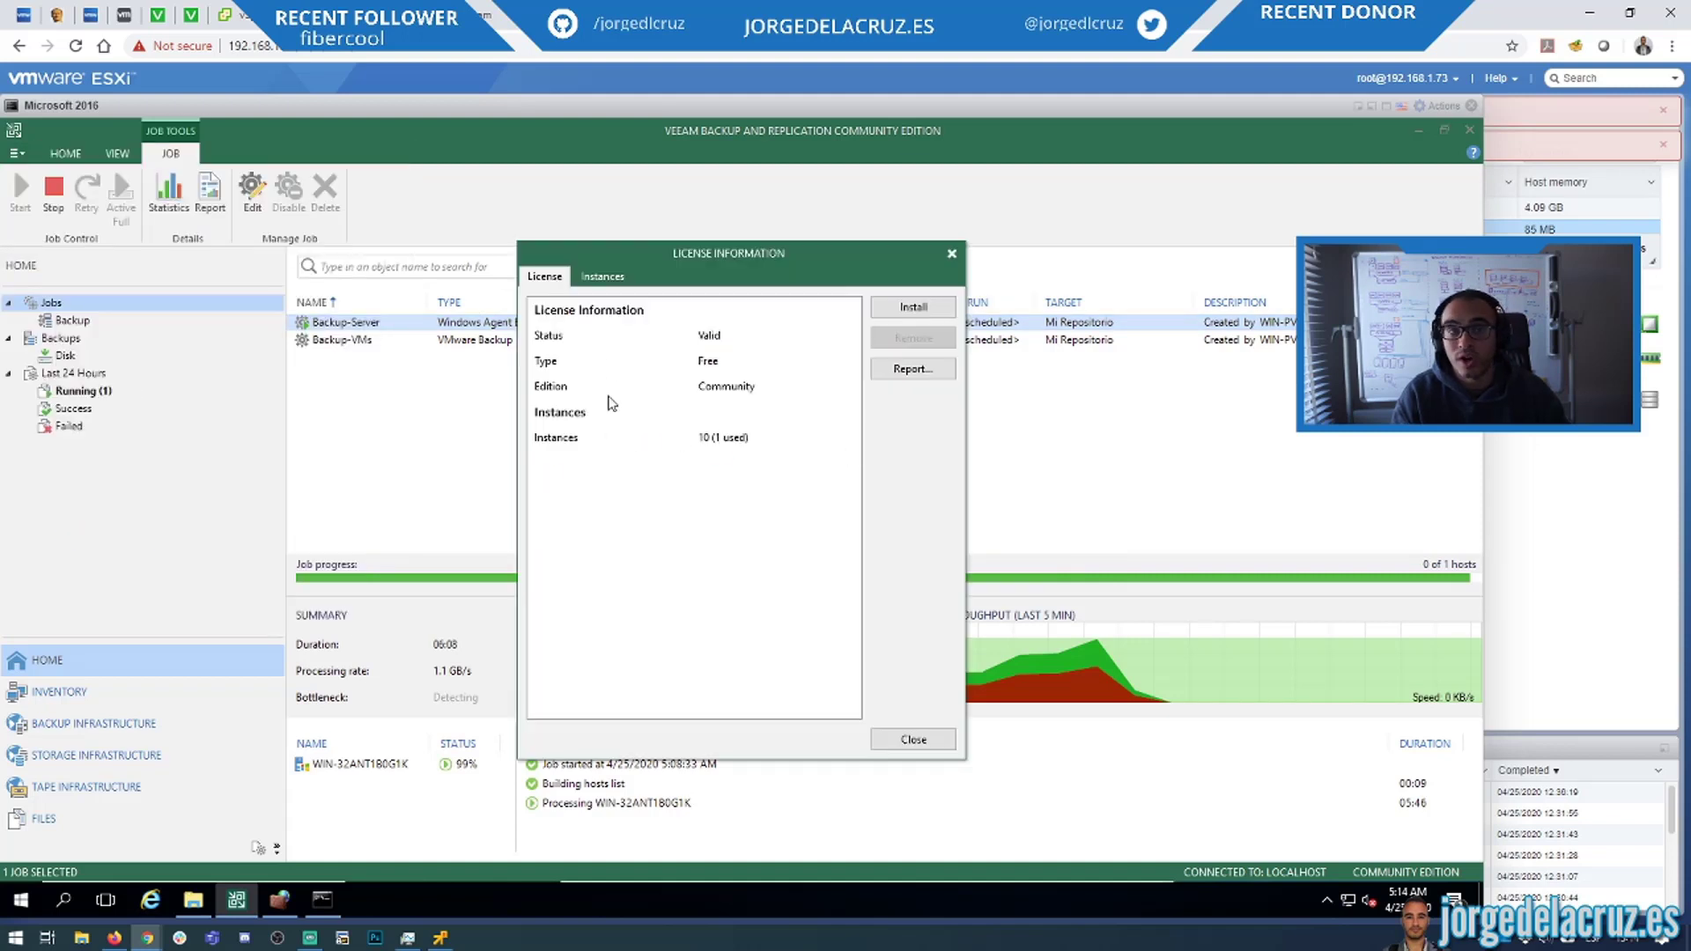
left_click(598, 278)
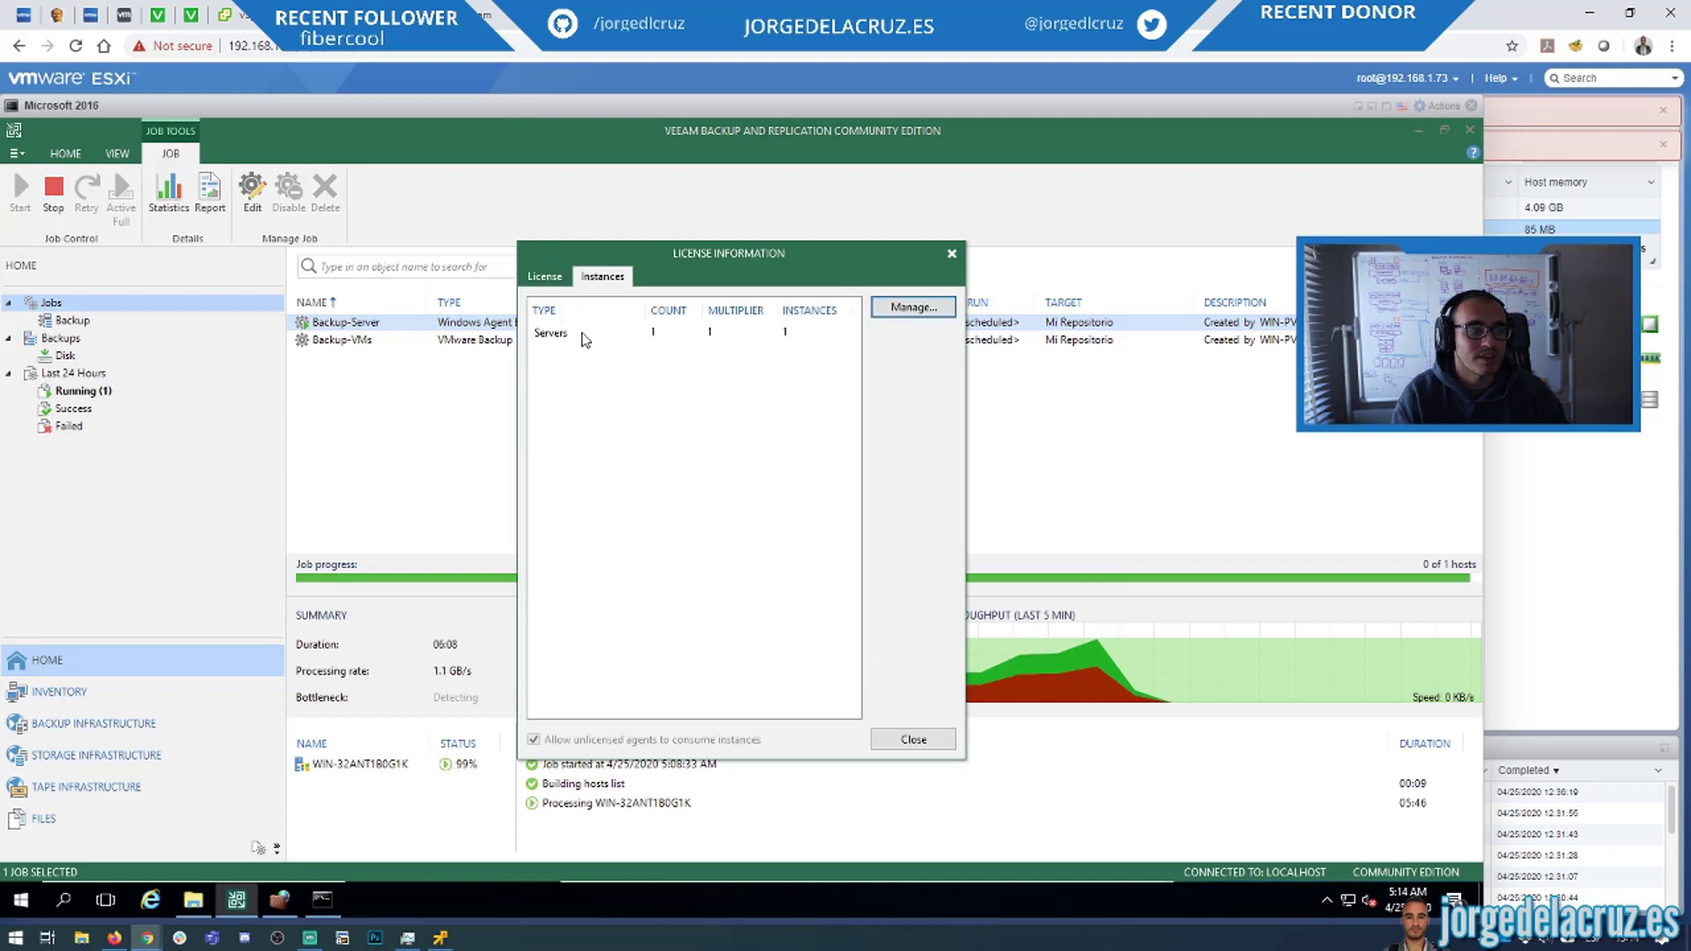
left_click(582, 335)
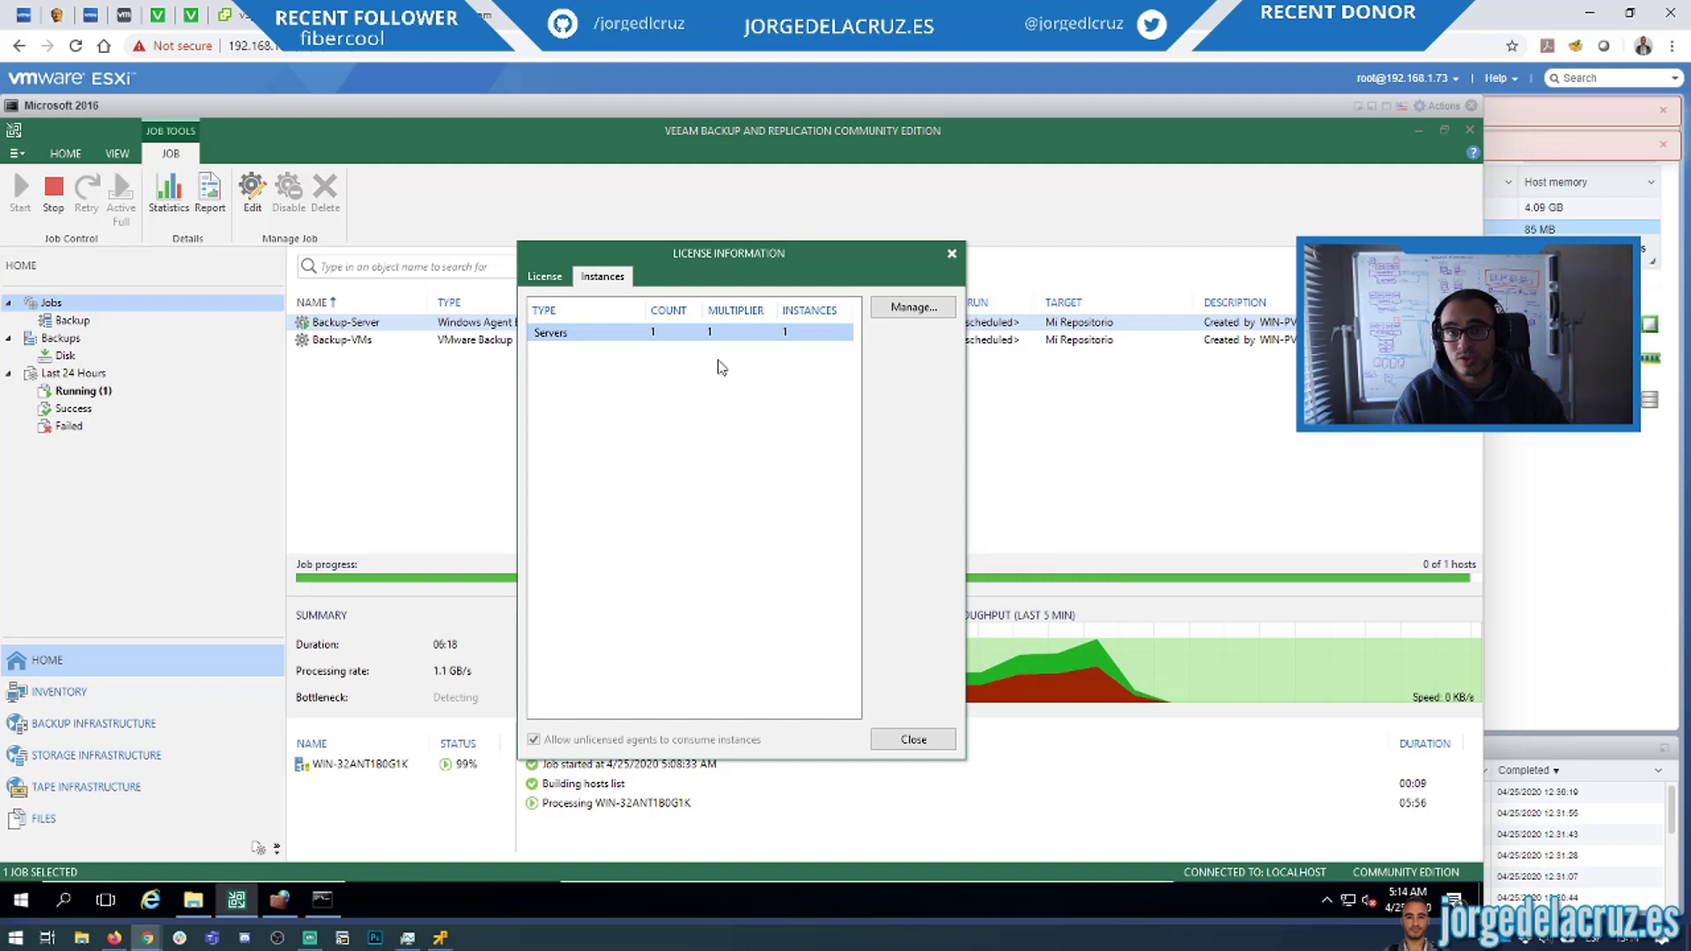
- Check the licensed server machine in the Licensed Instances list, then close both license dialogs
left_click(902, 322)
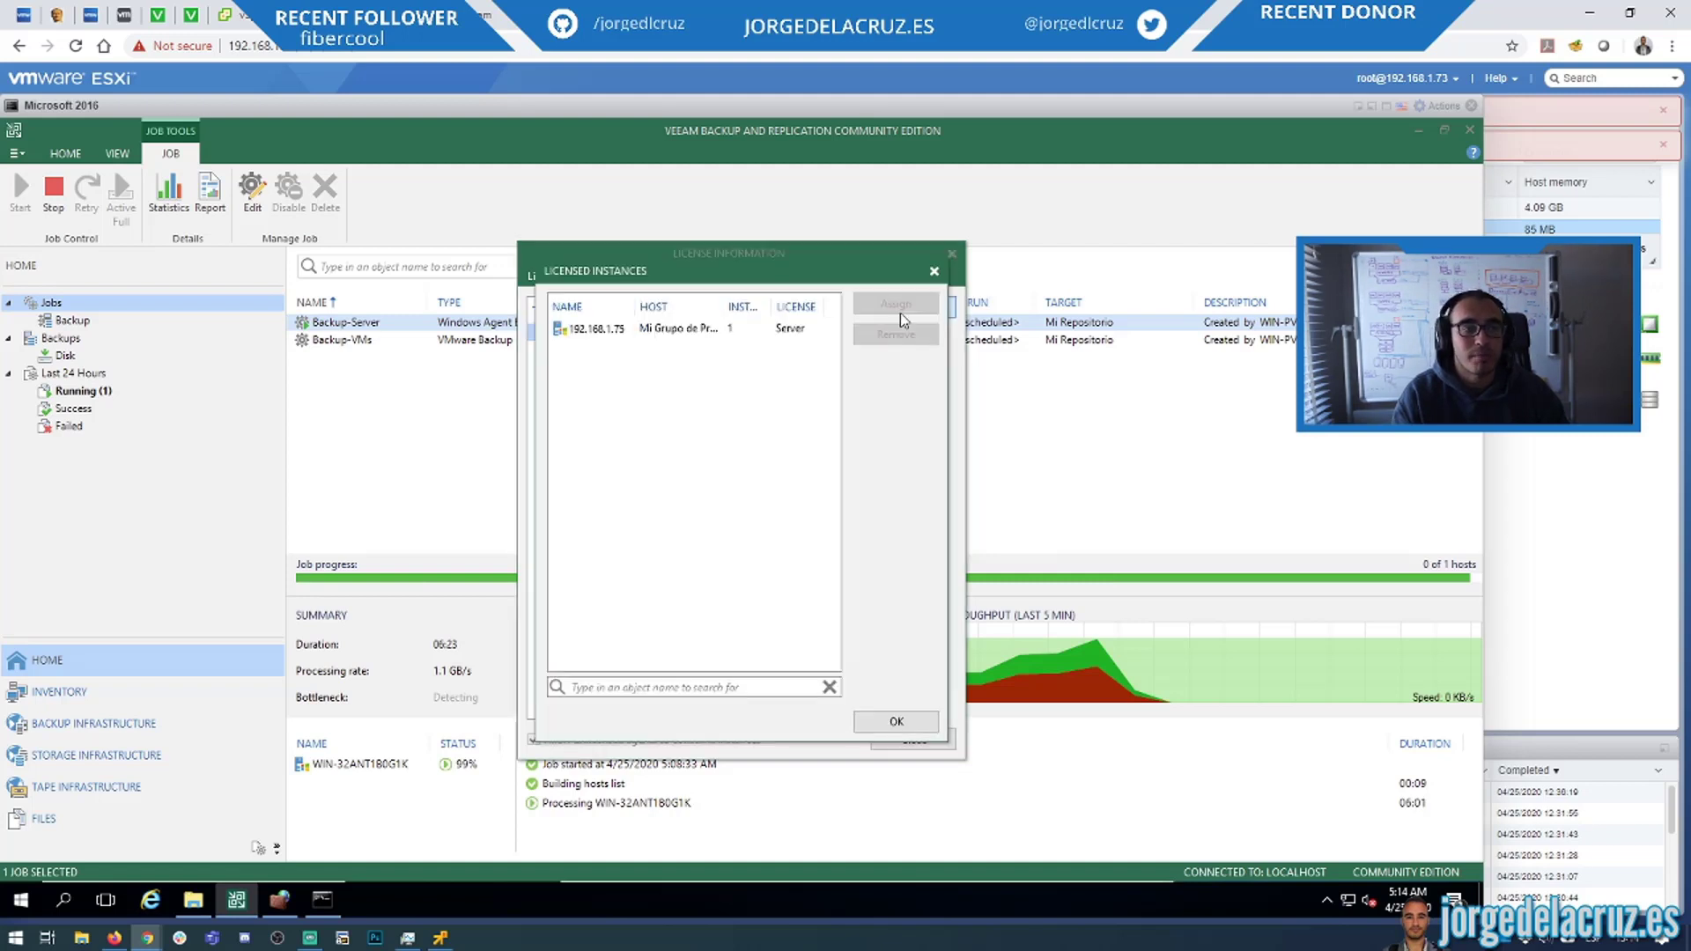
left_click(611, 333)
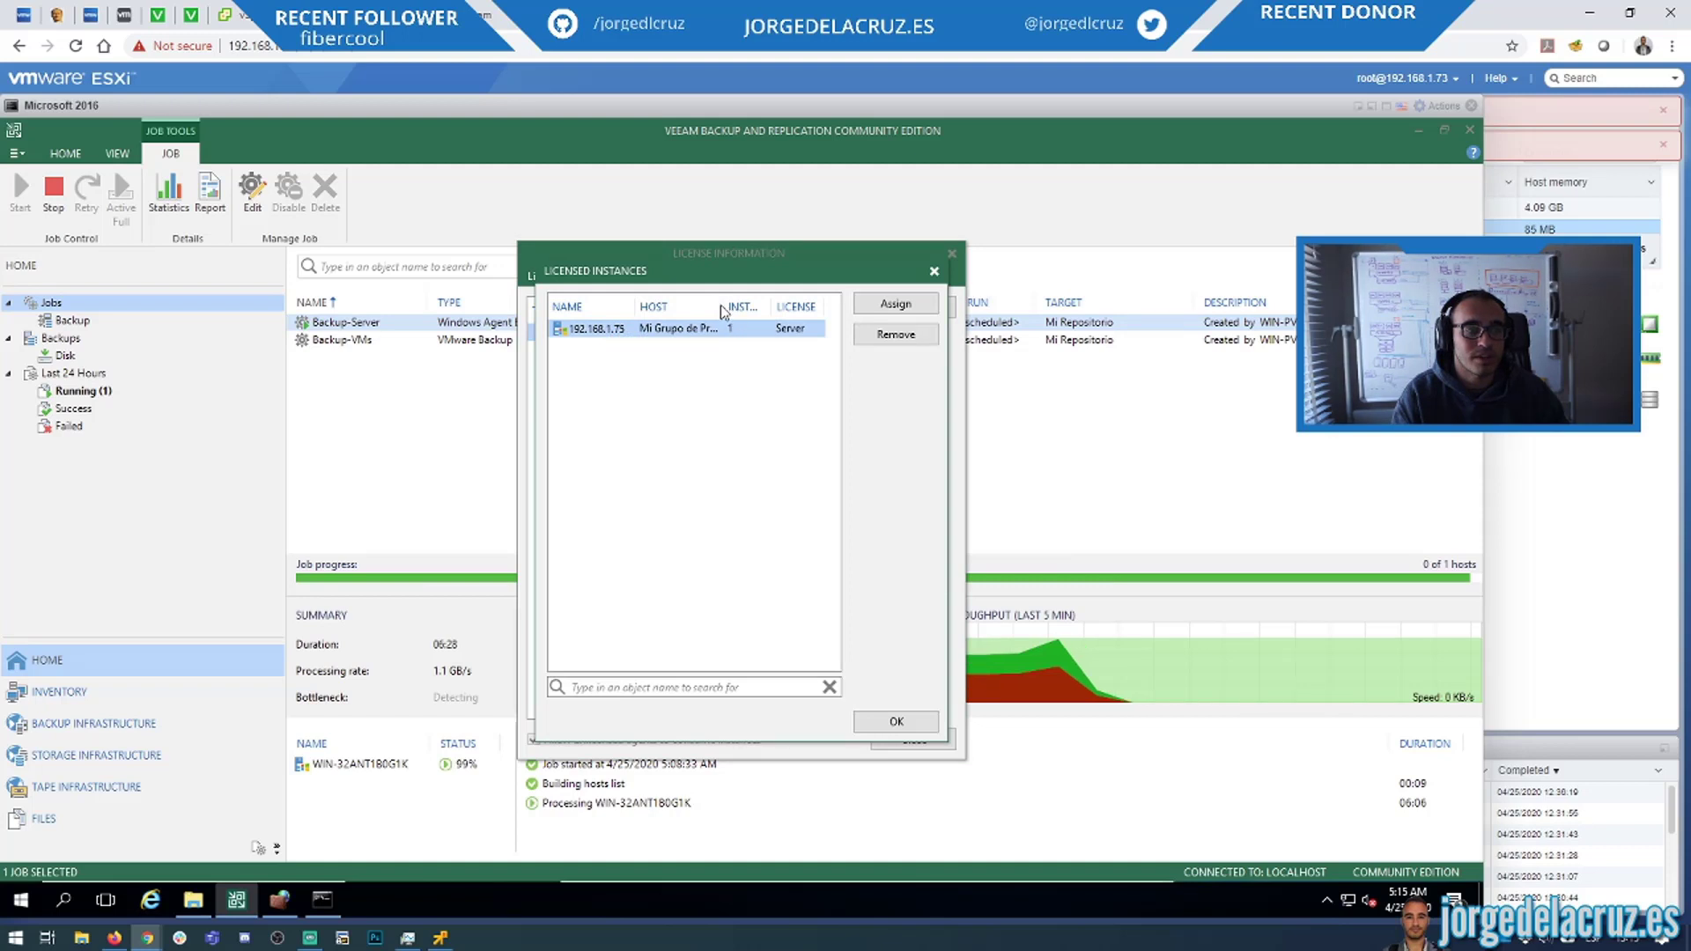
left_click_drag(783, 318, 711, 310)
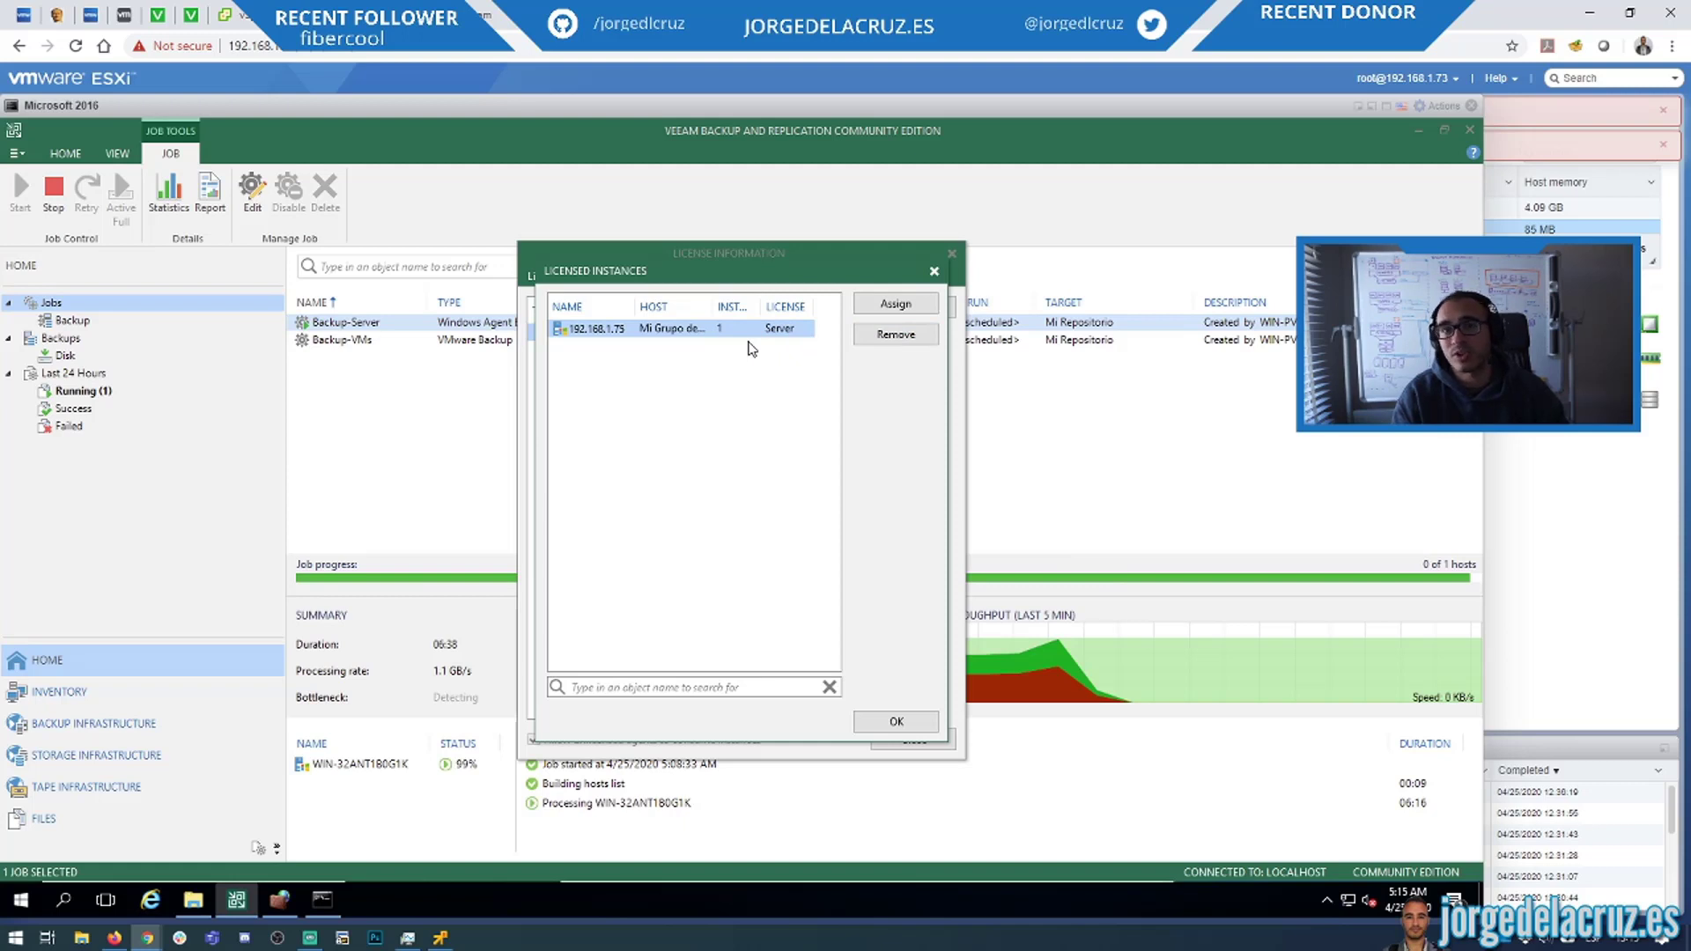
left_click(902, 723)
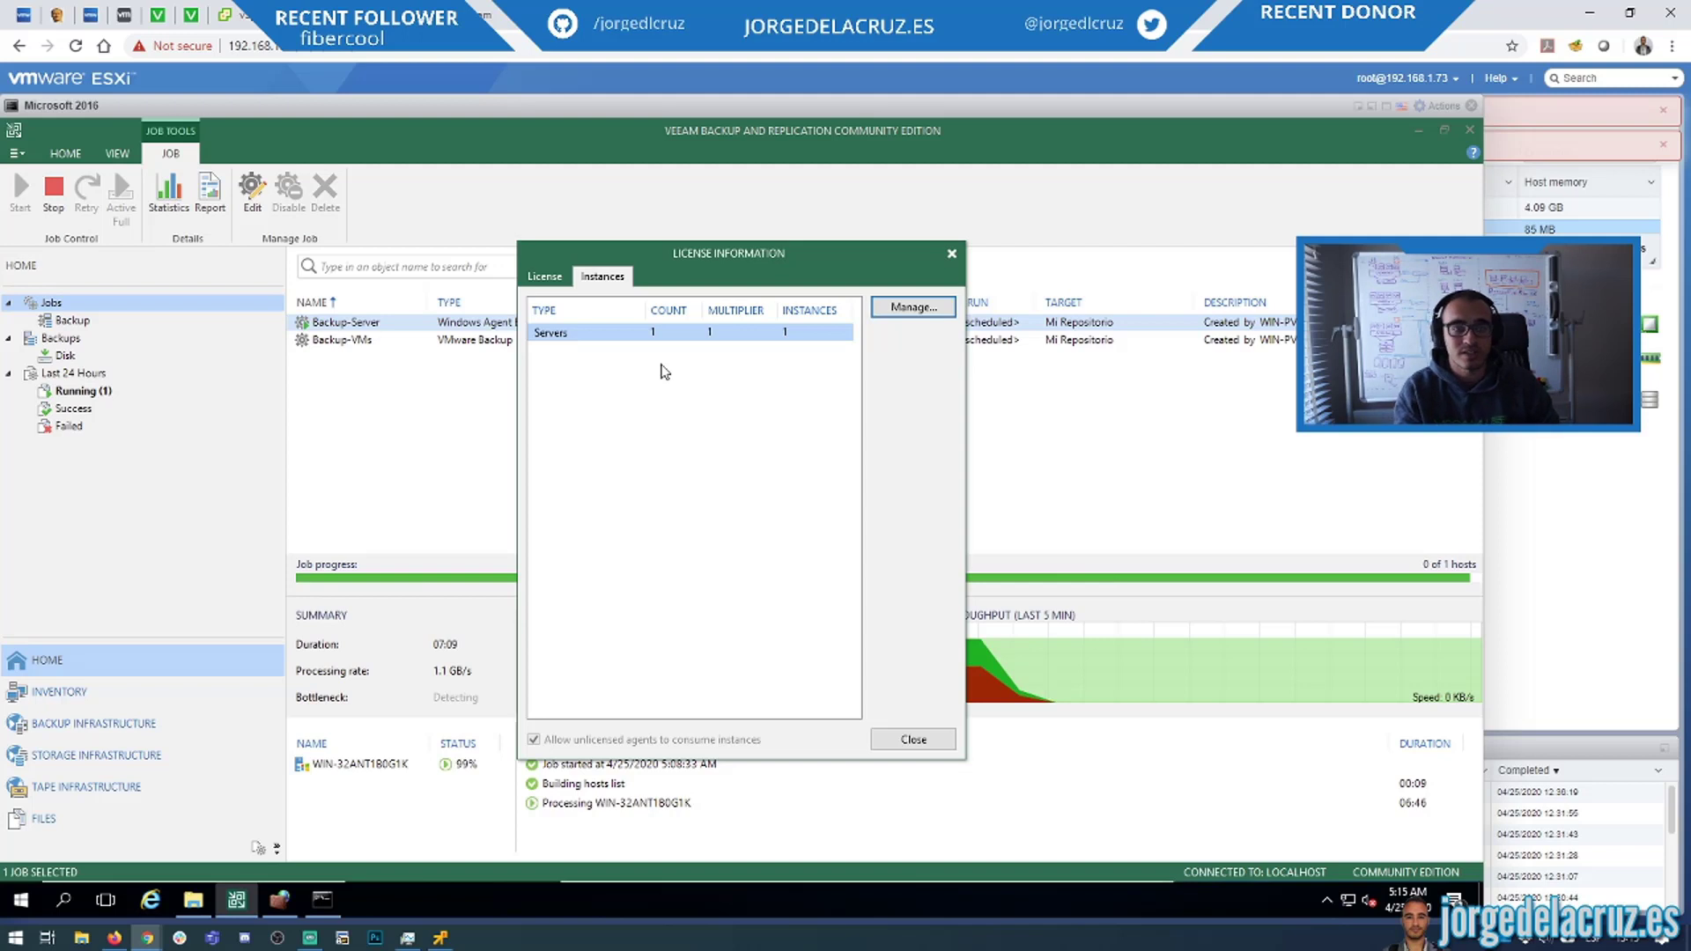
left_click(913, 740)
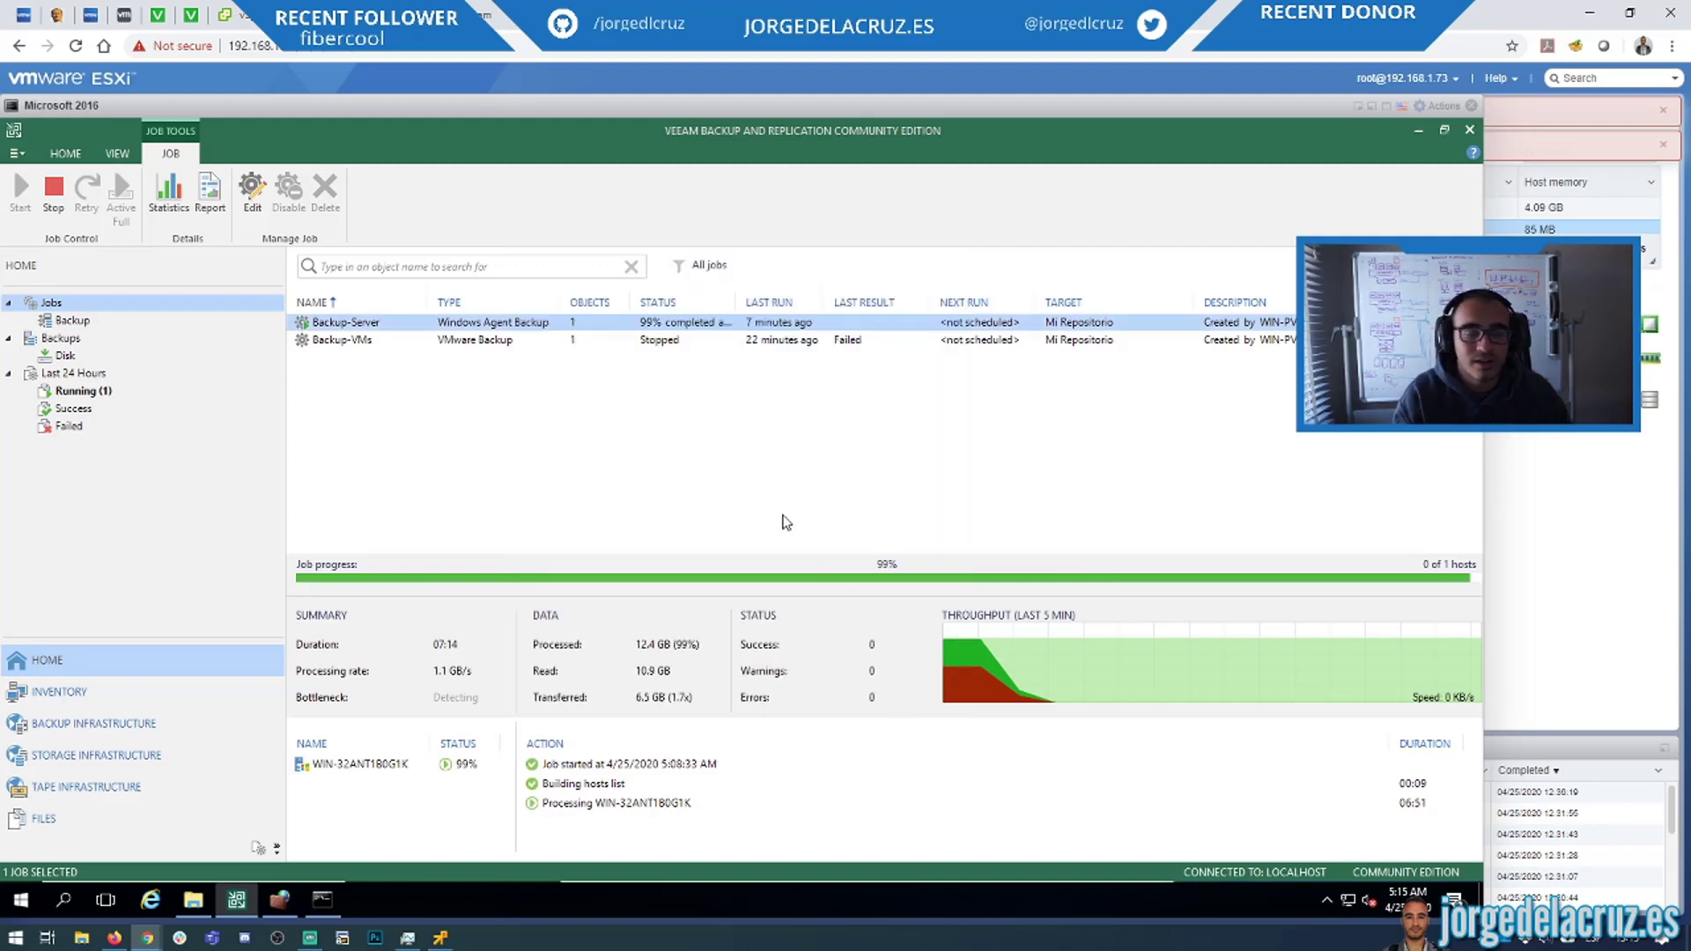
- Look at the Backup-Server disk backup, then go via Running to Jobs > Backup
left_click(66, 356)
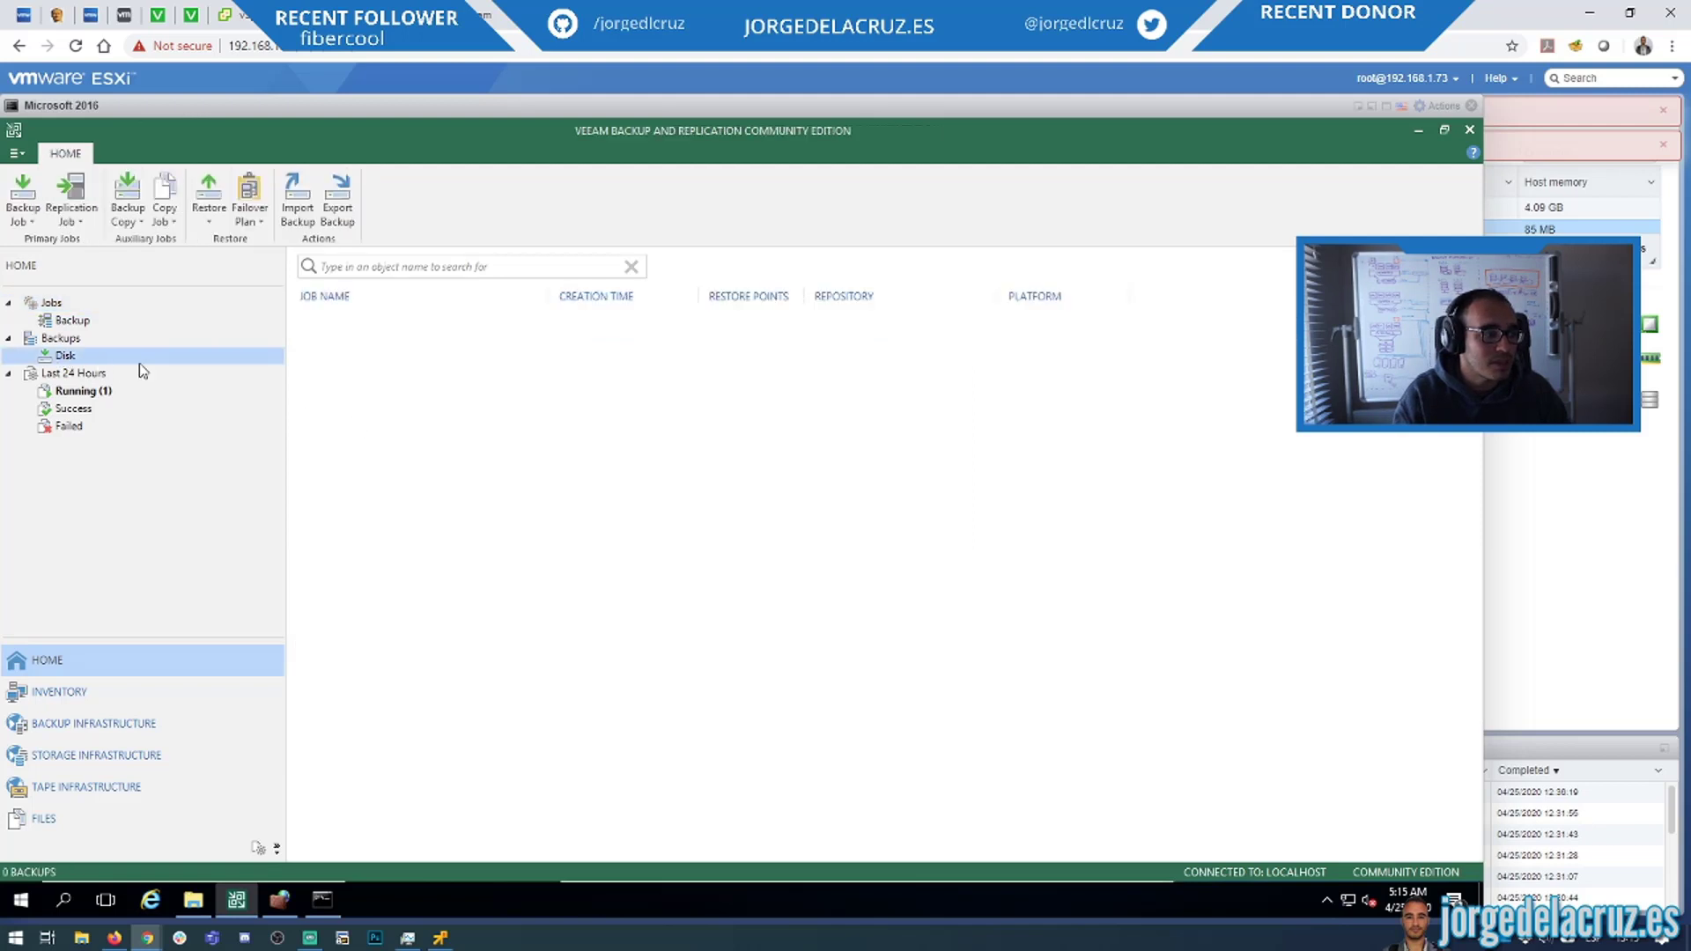
left_click(341, 319)
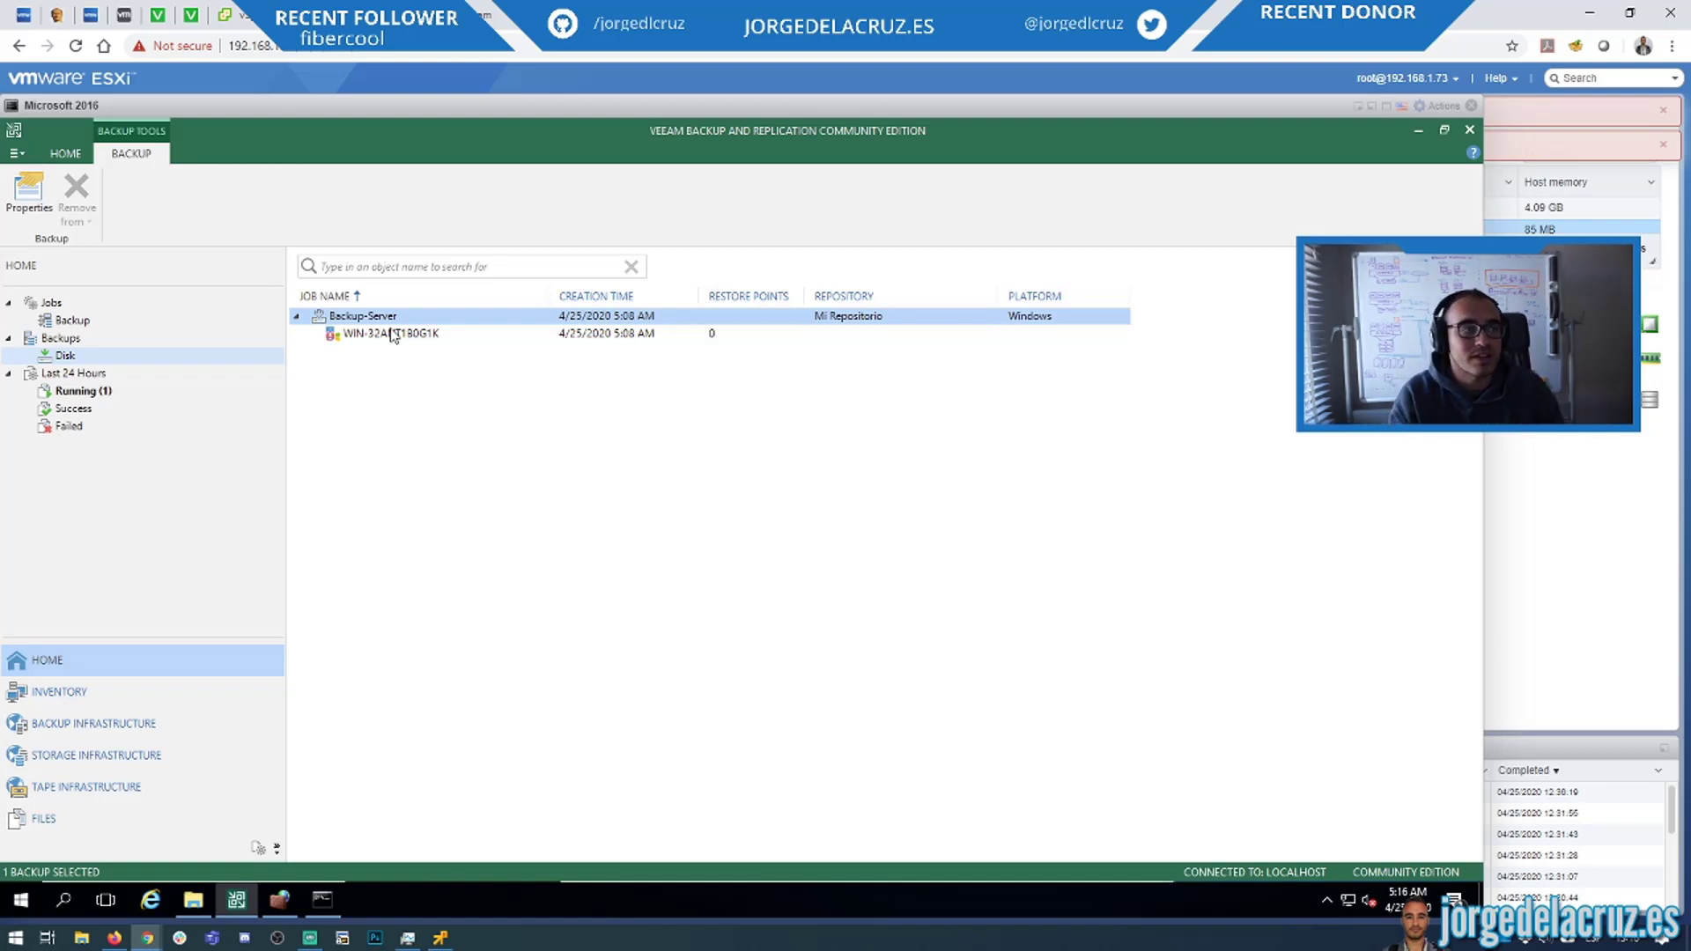
left_click(353, 340)
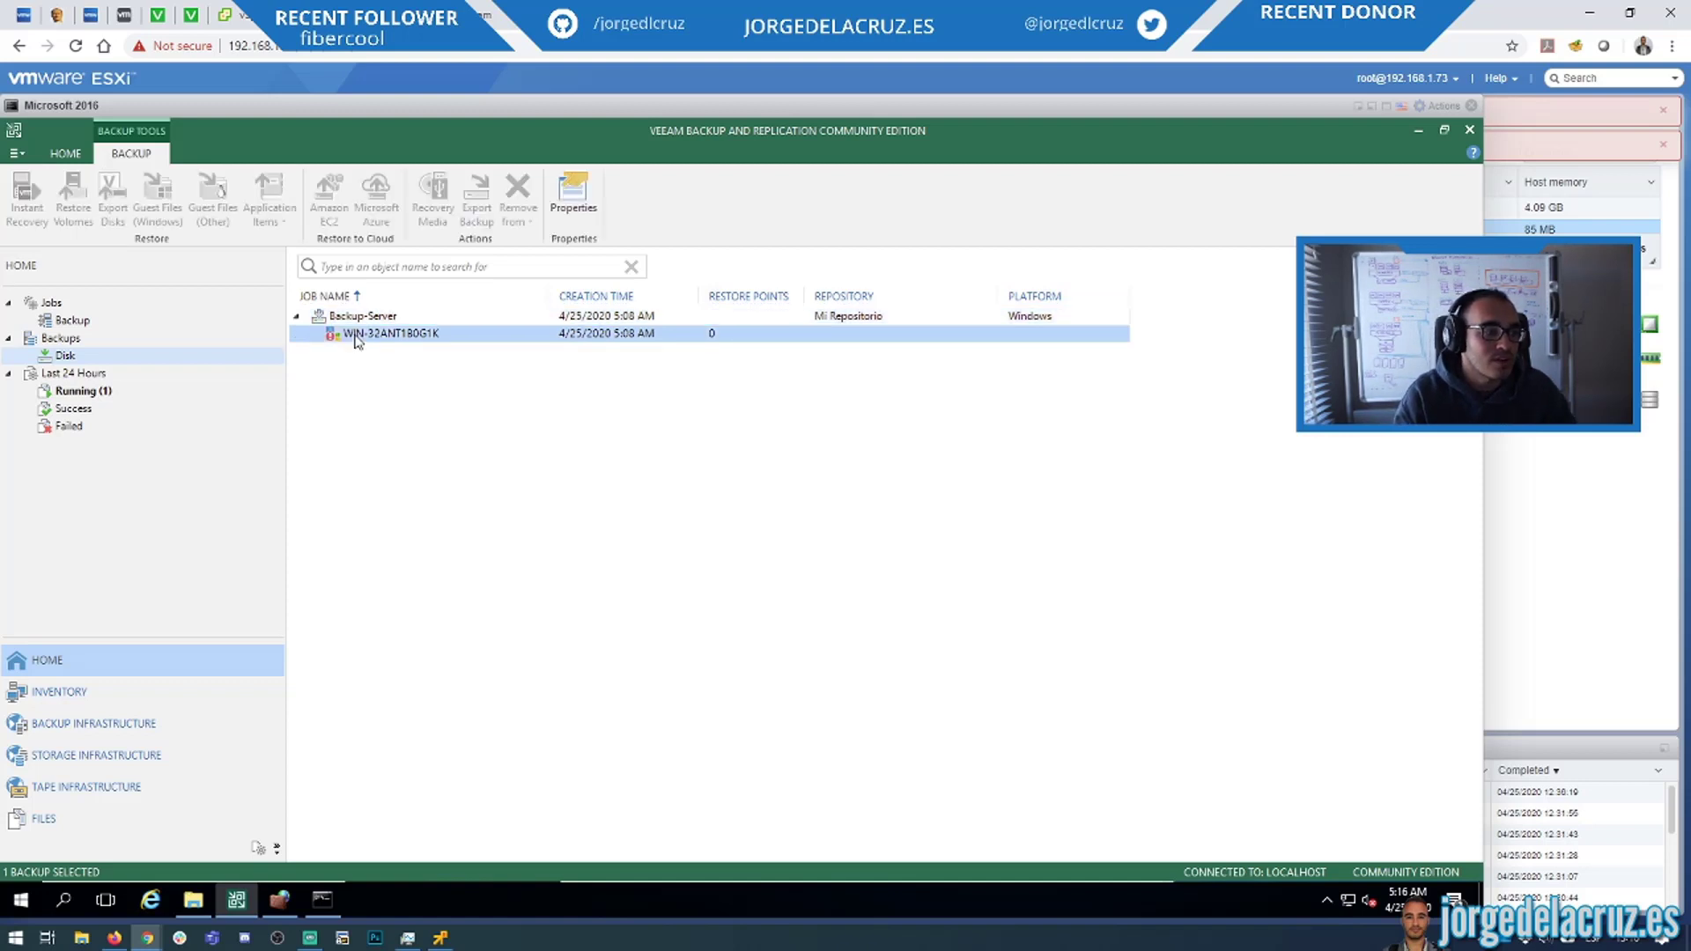
right_click(380, 345)
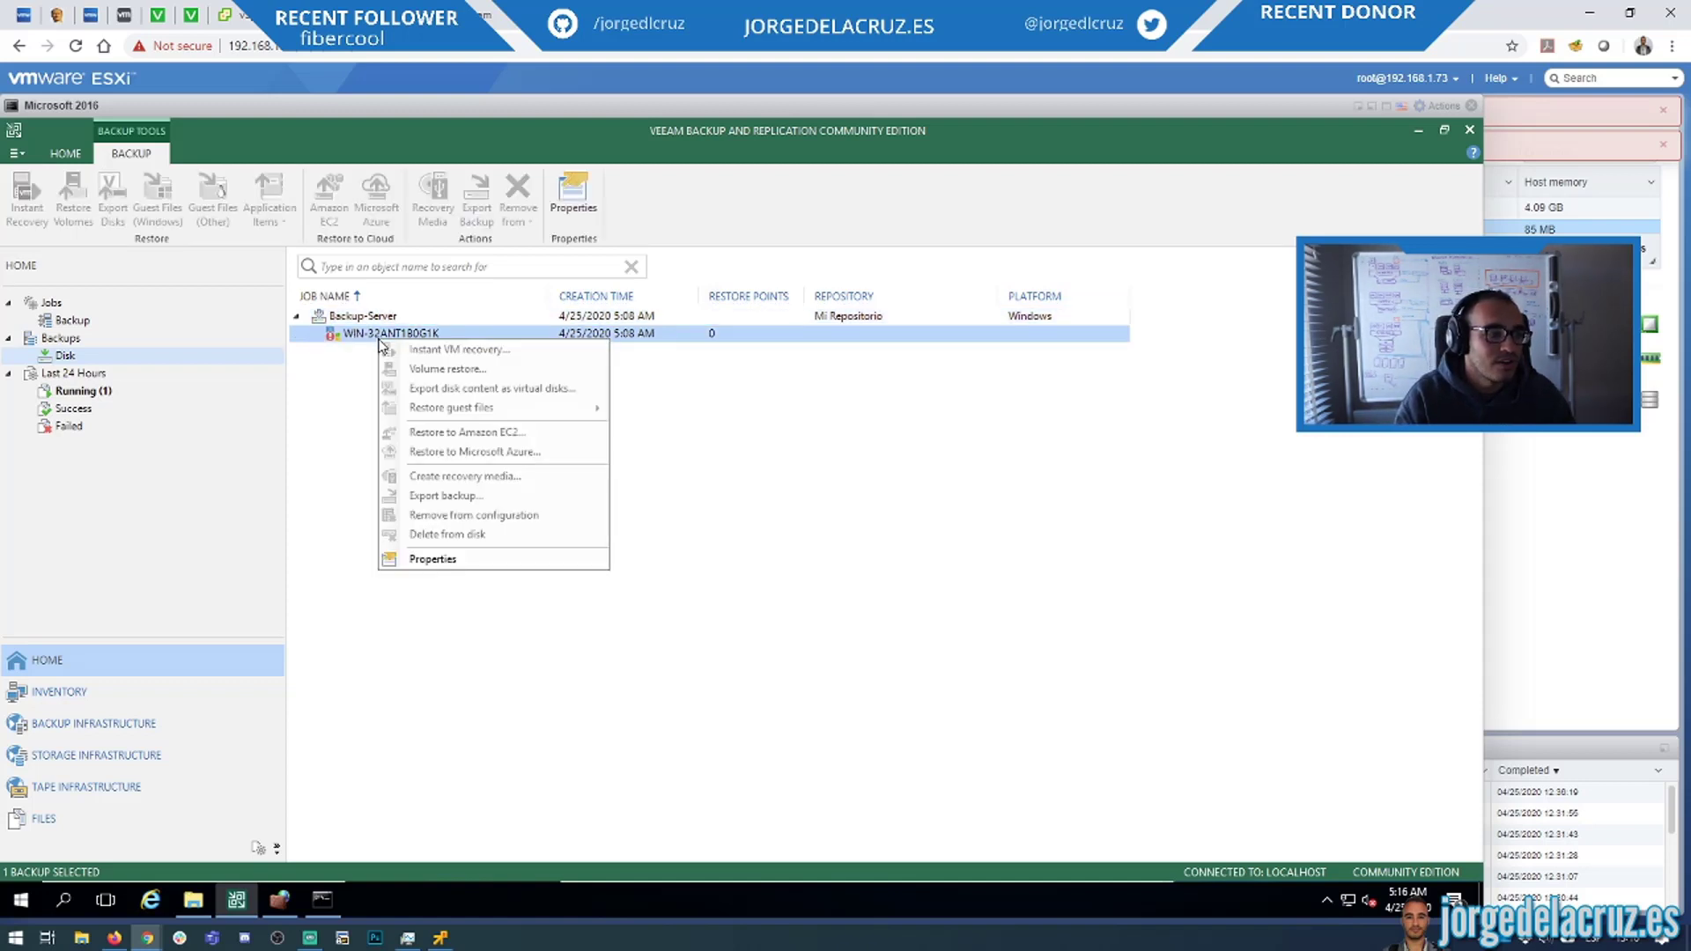
left_click(282, 397)
left_click(74, 322)
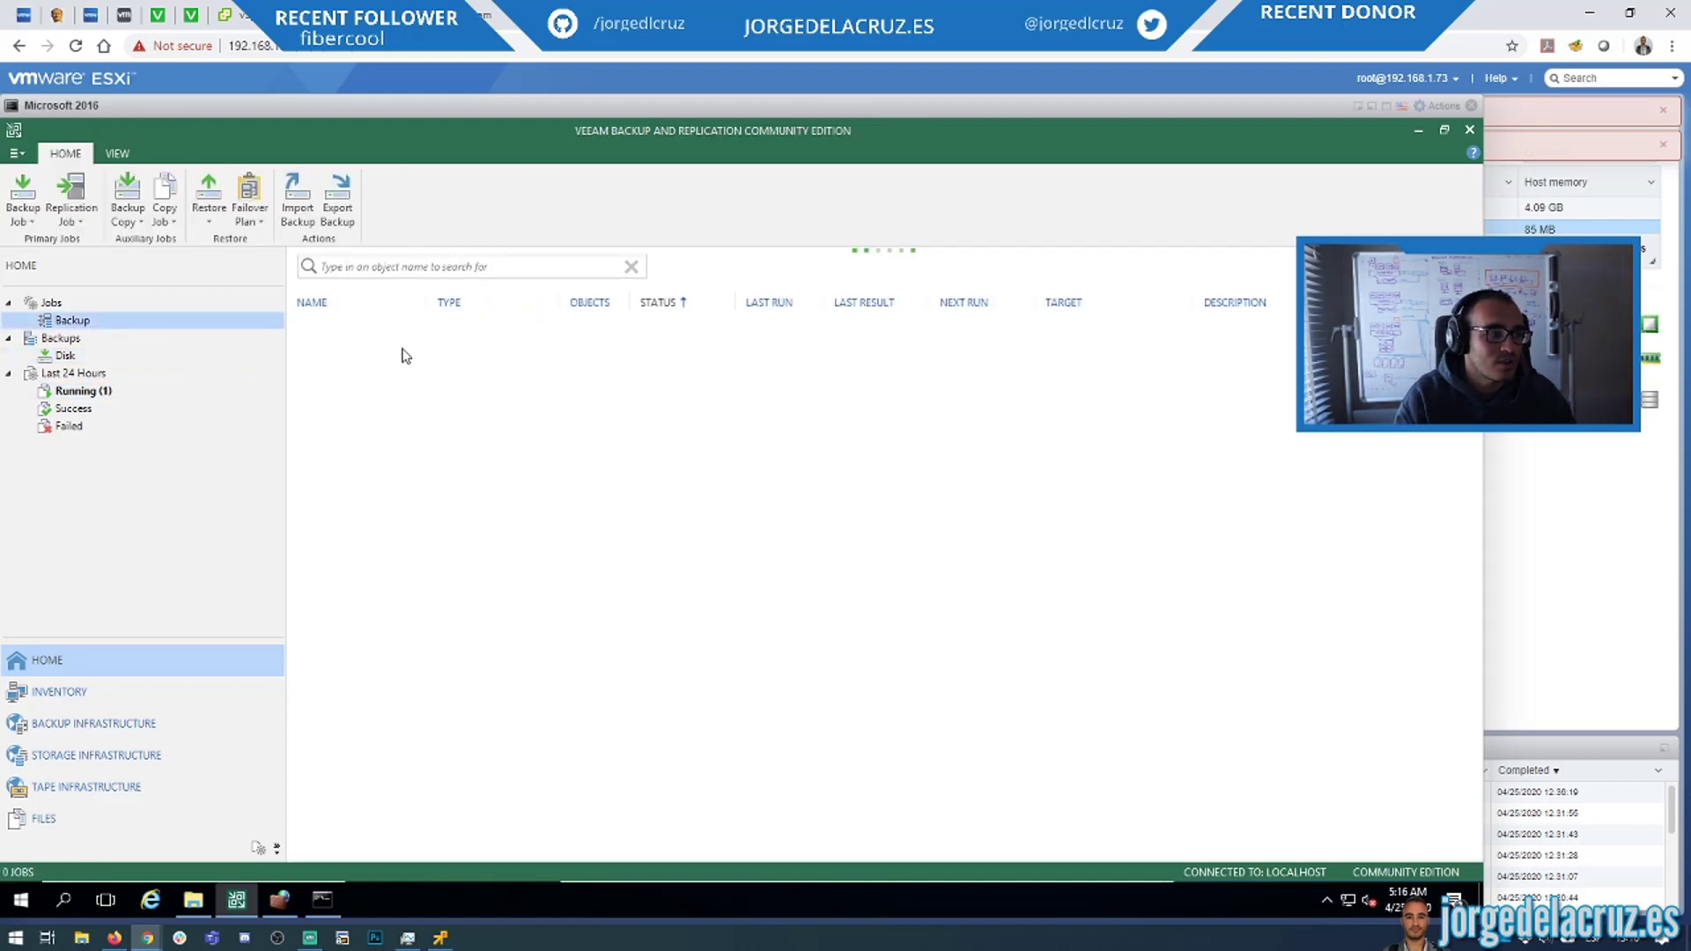
- Review the Backup-Server log through Full backup created, close it, and open Backups > Disk
left_click(353, 341)
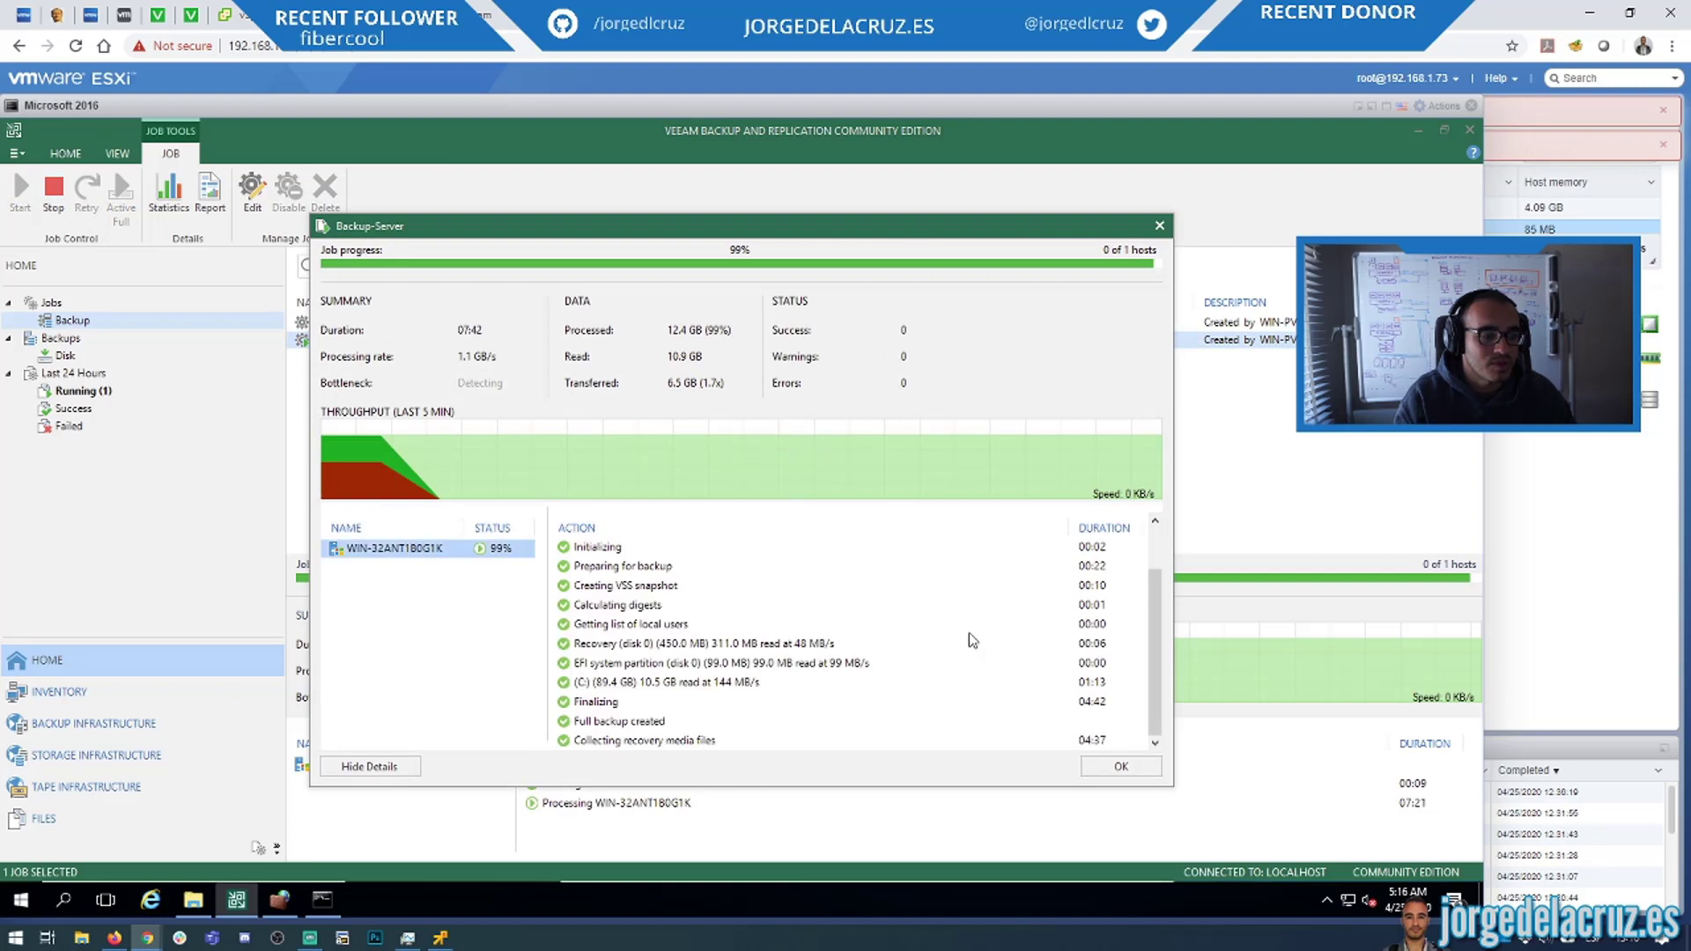
left_click(669, 742)
left_click(622, 664)
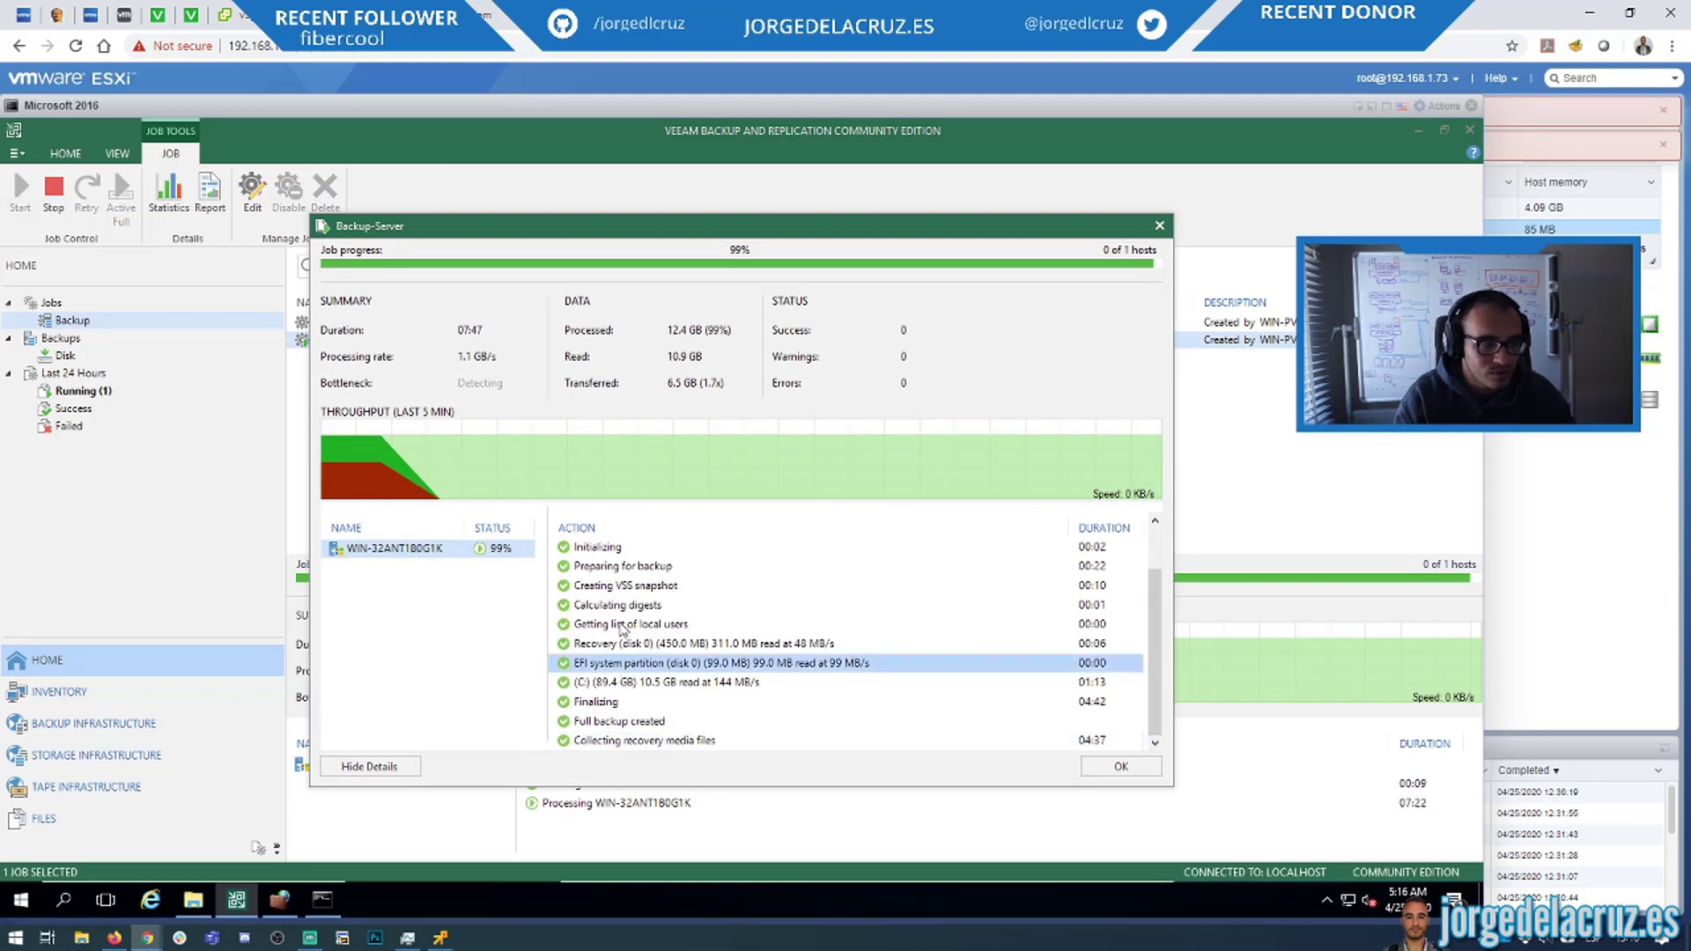
left_click(602, 685)
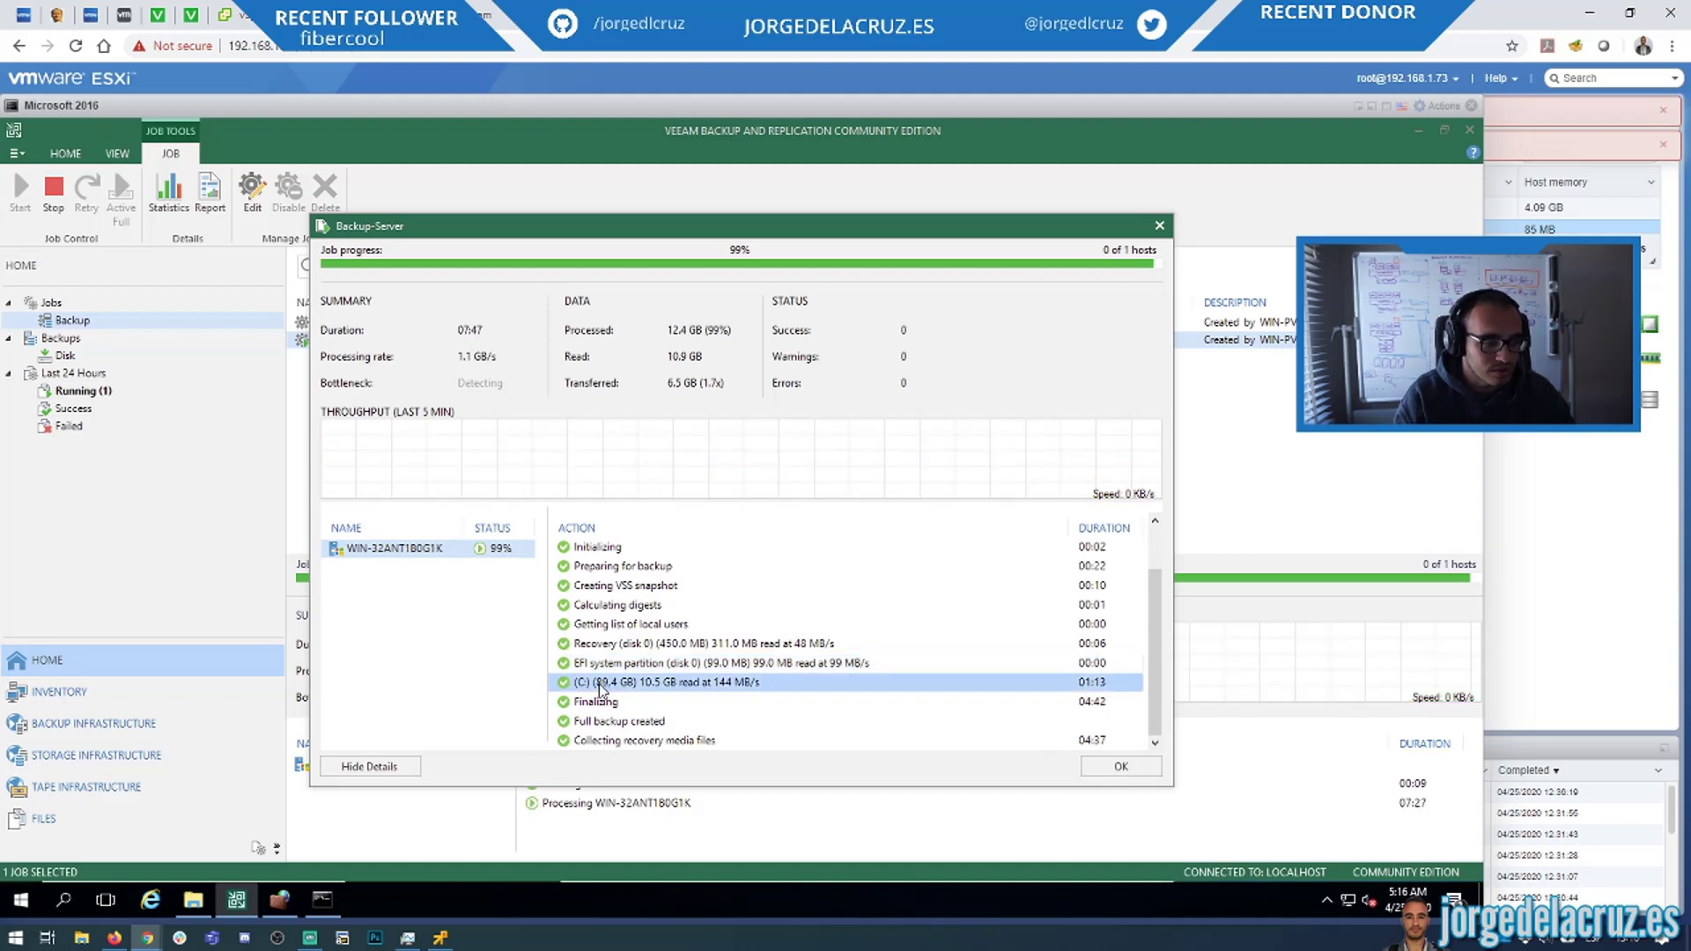
left_click(597, 702)
left_click(601, 722)
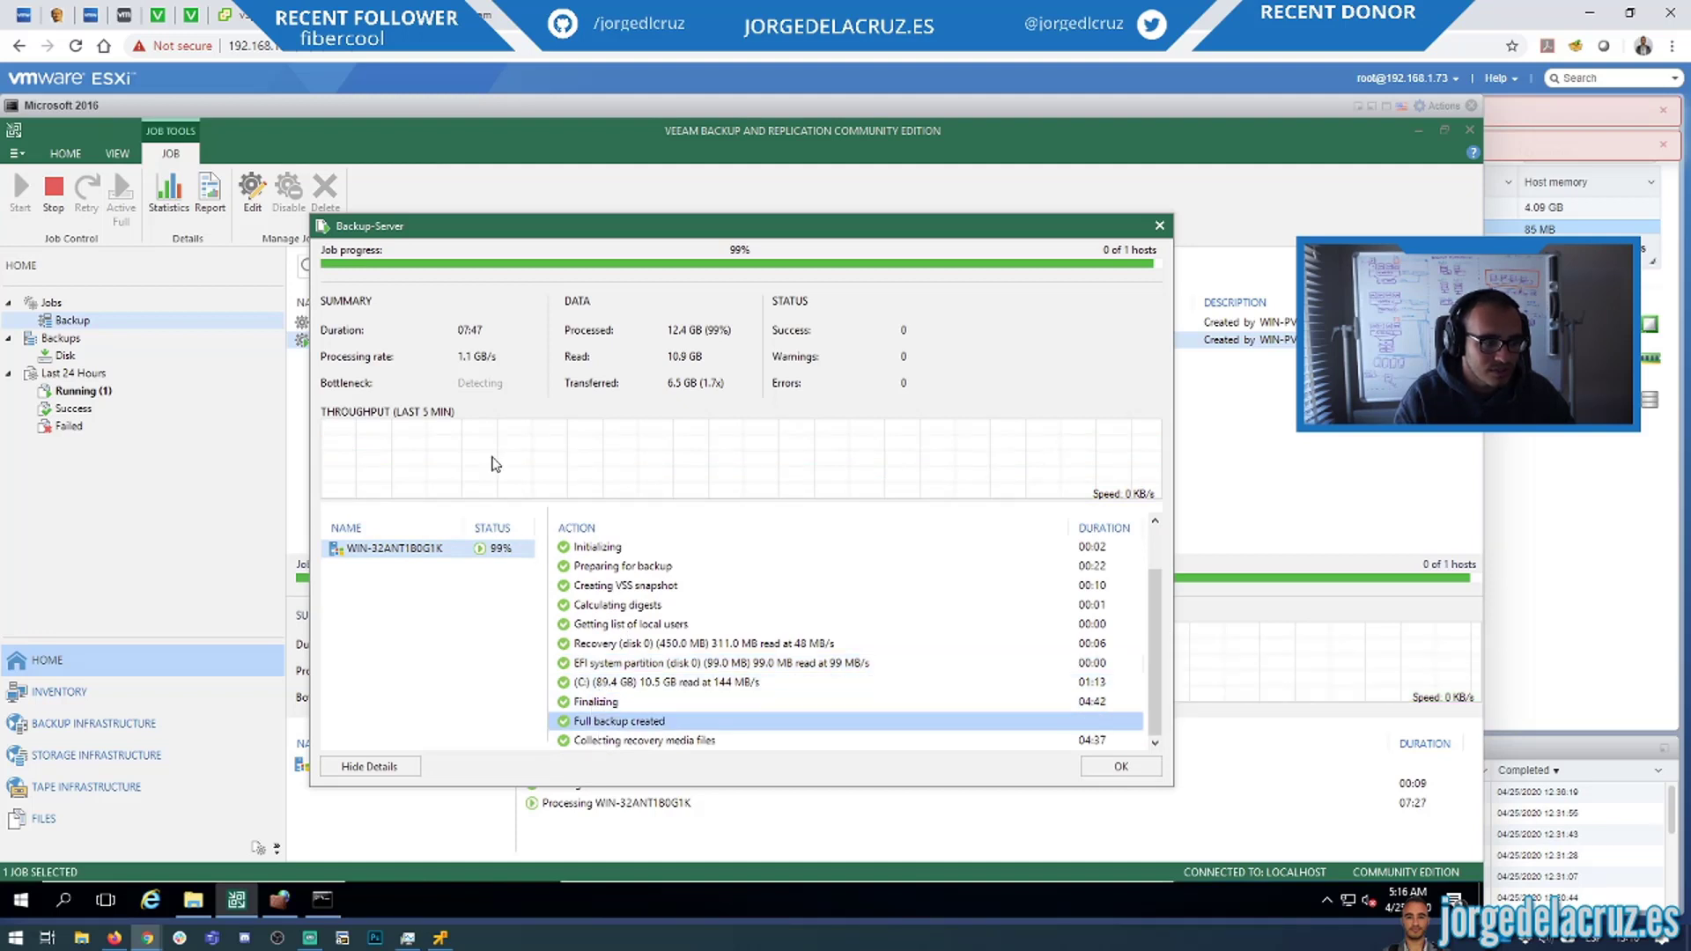
left_click(618, 741)
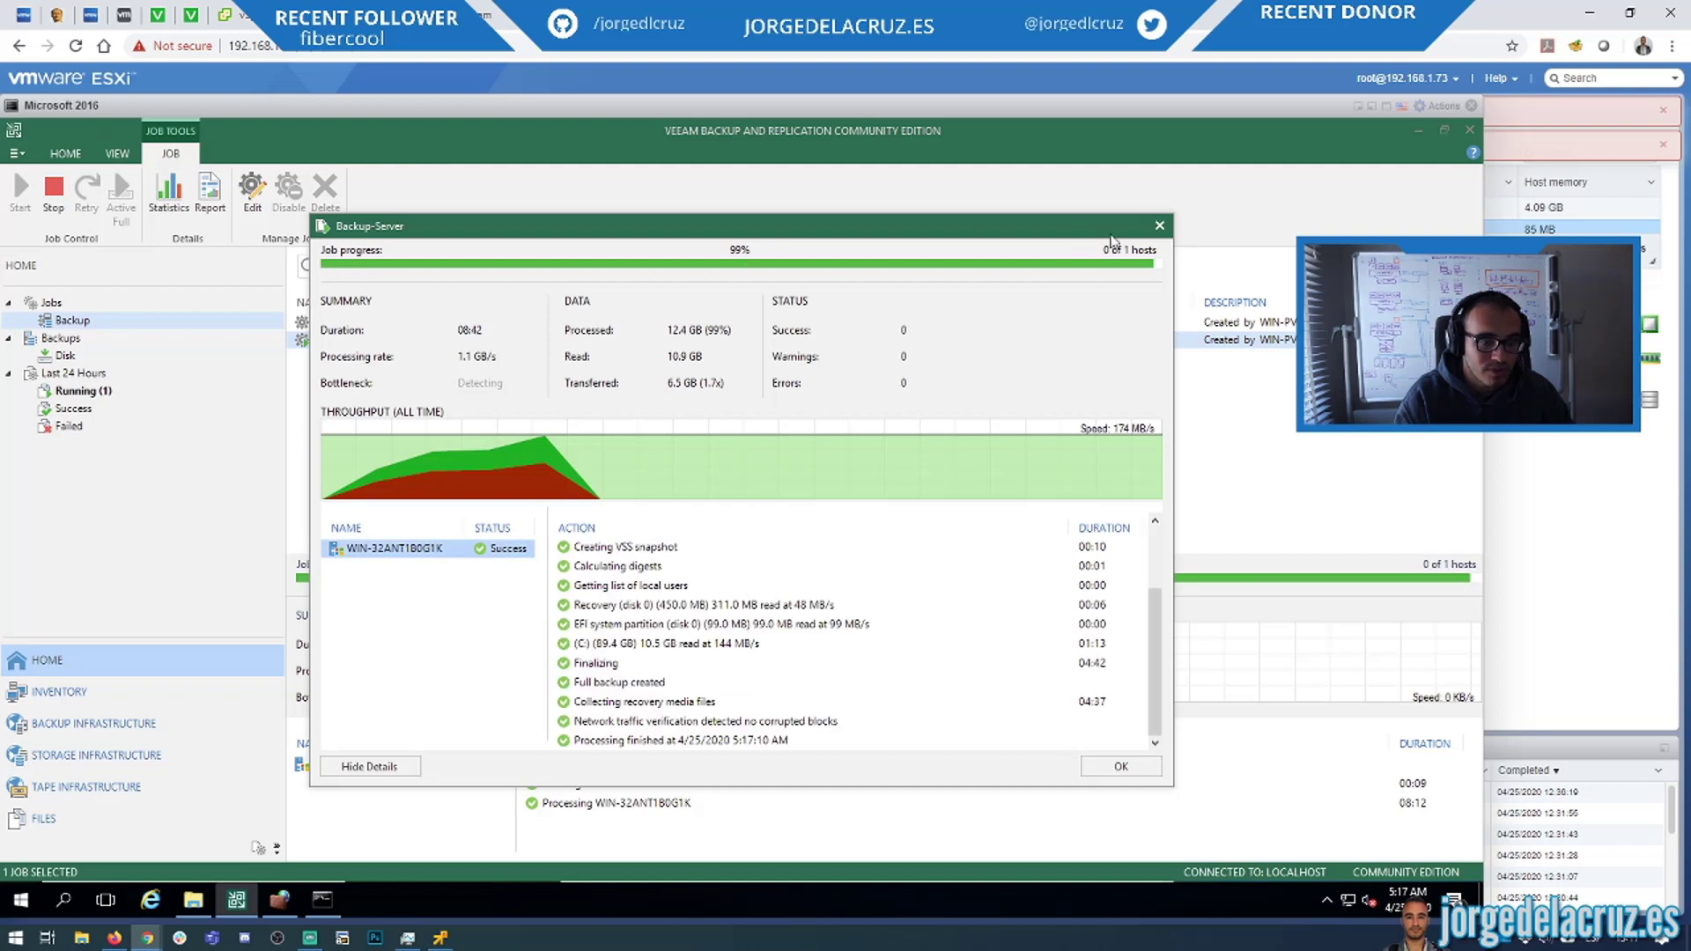
left_click(1159, 226)
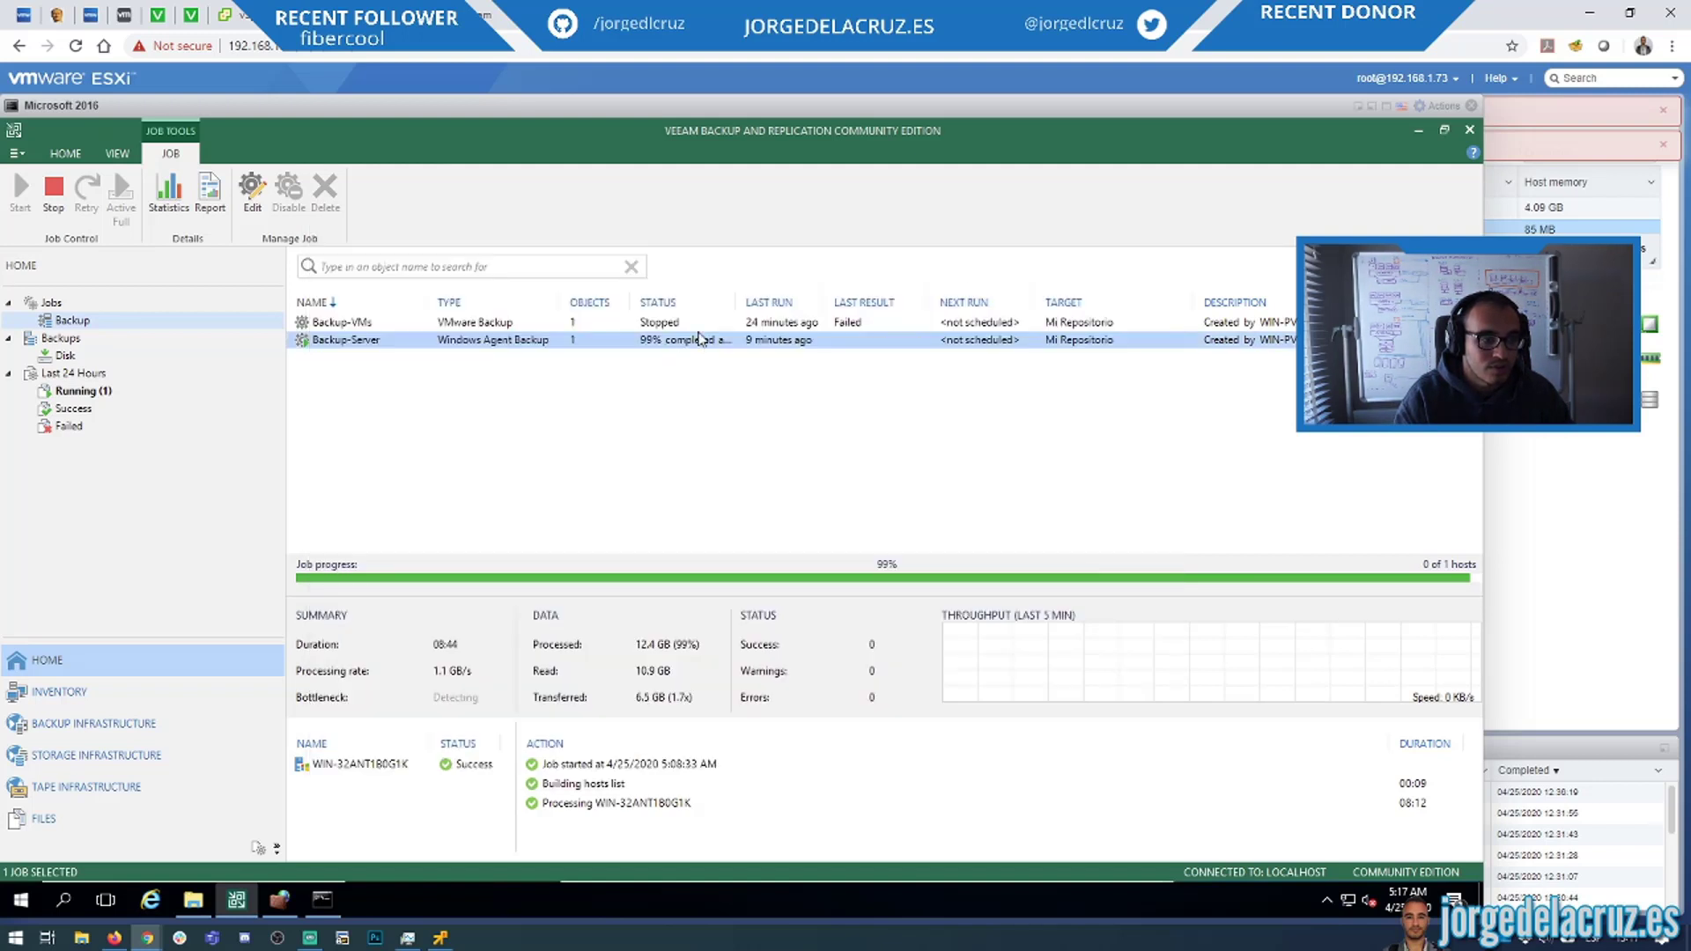
left_click(696, 324)
left_click(681, 342)
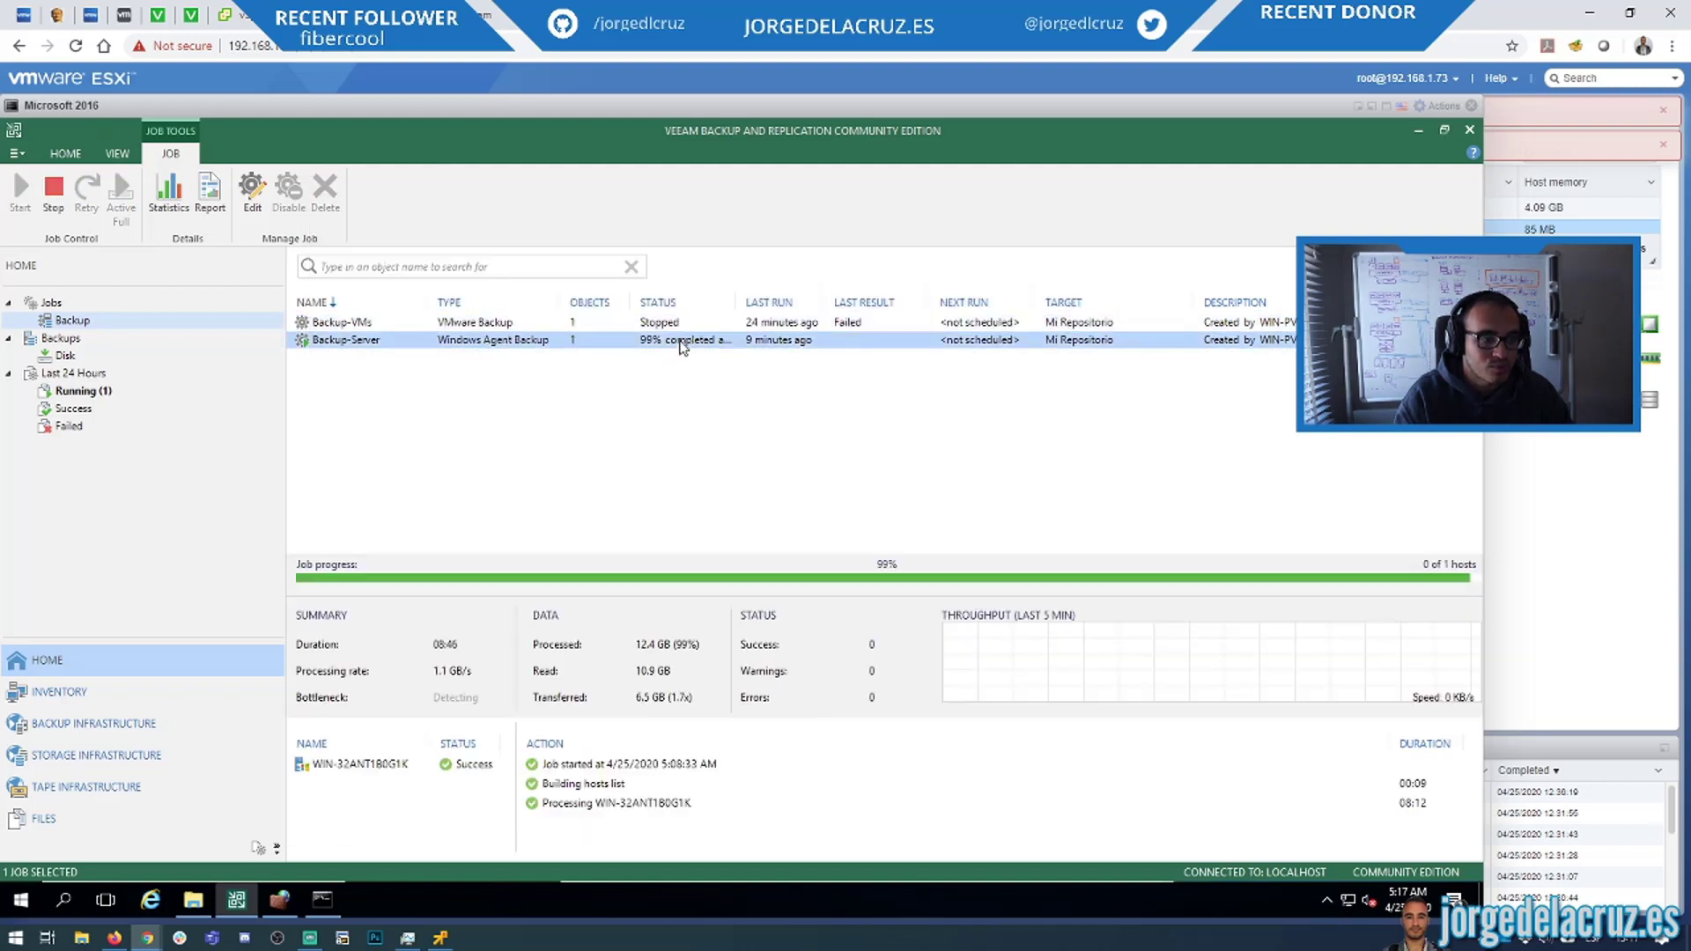
left_click(65, 355)
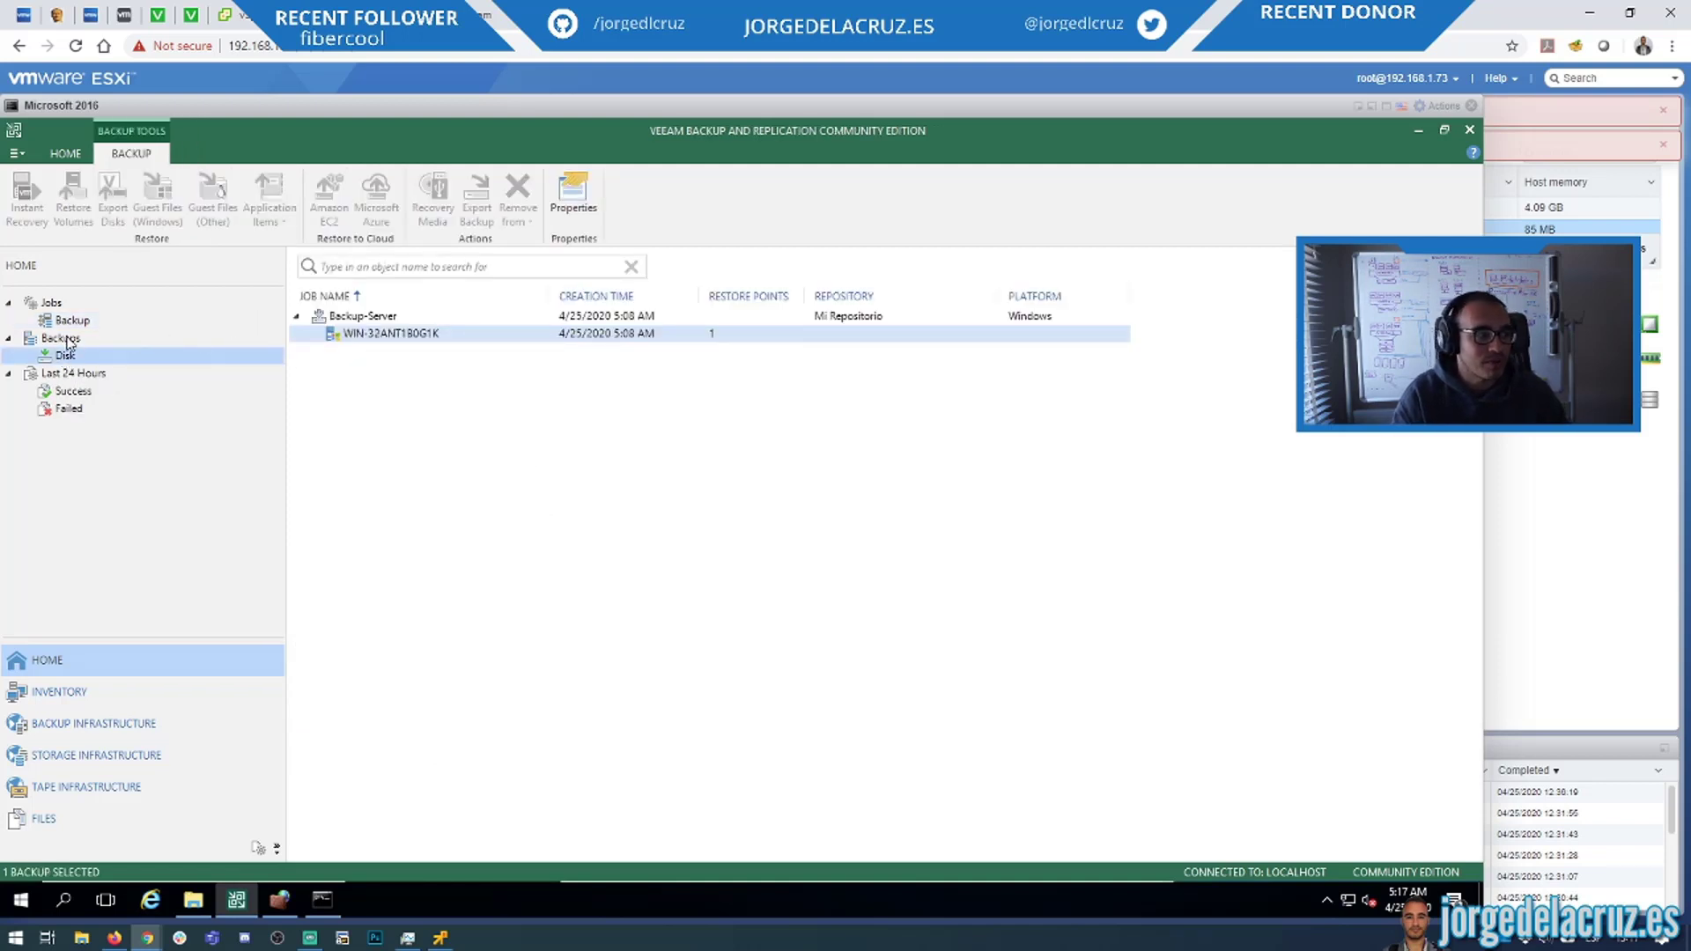
- Restore Microsoft Windows guest files of WIN-32ANT1B0G1K from the 5:08 AM 4/25/2020 restore point
right_click(527, 339)
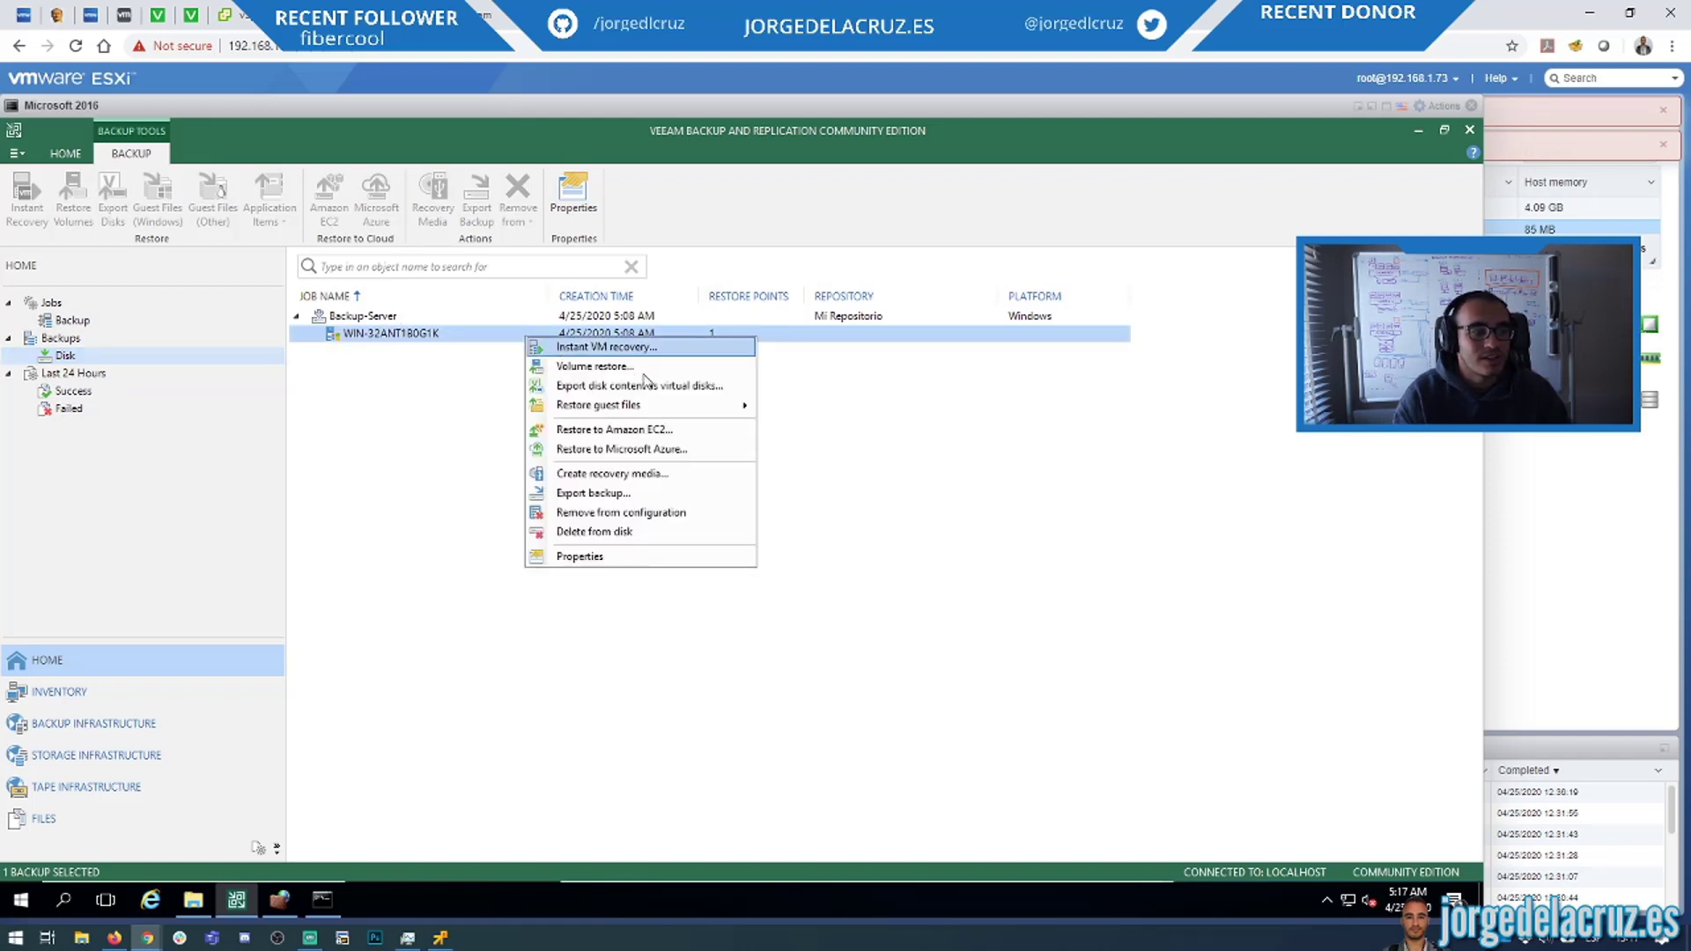
mouse_move(669, 405)
left_click(833, 407)
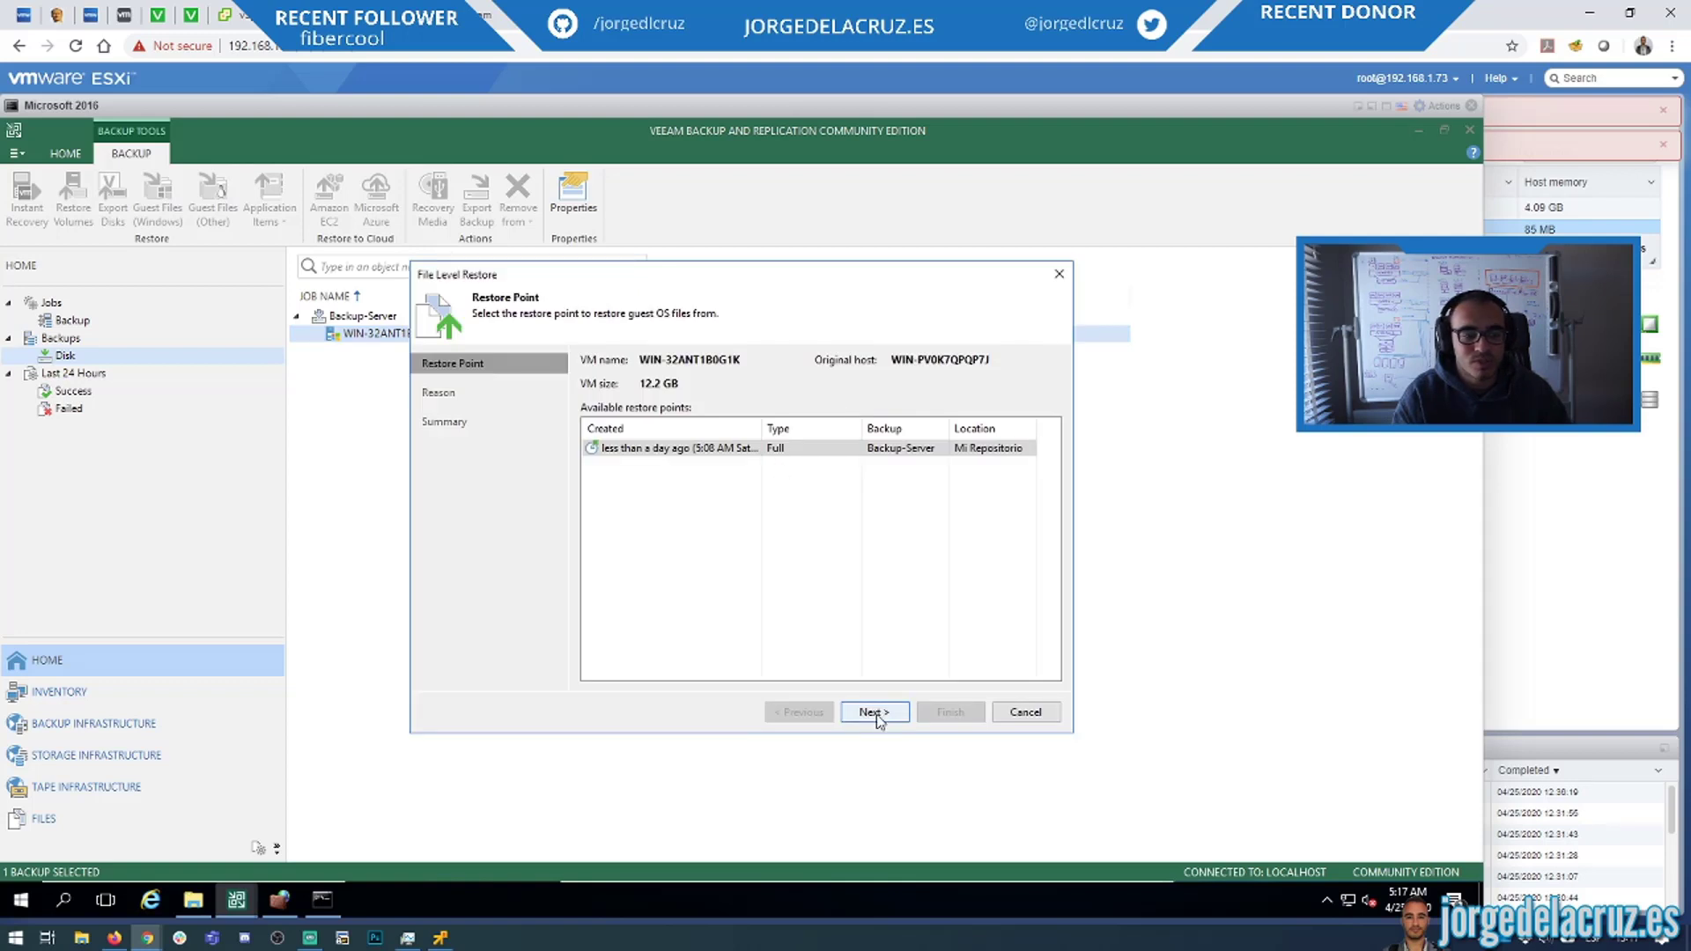
left_click(875, 713)
left_click(870, 712)
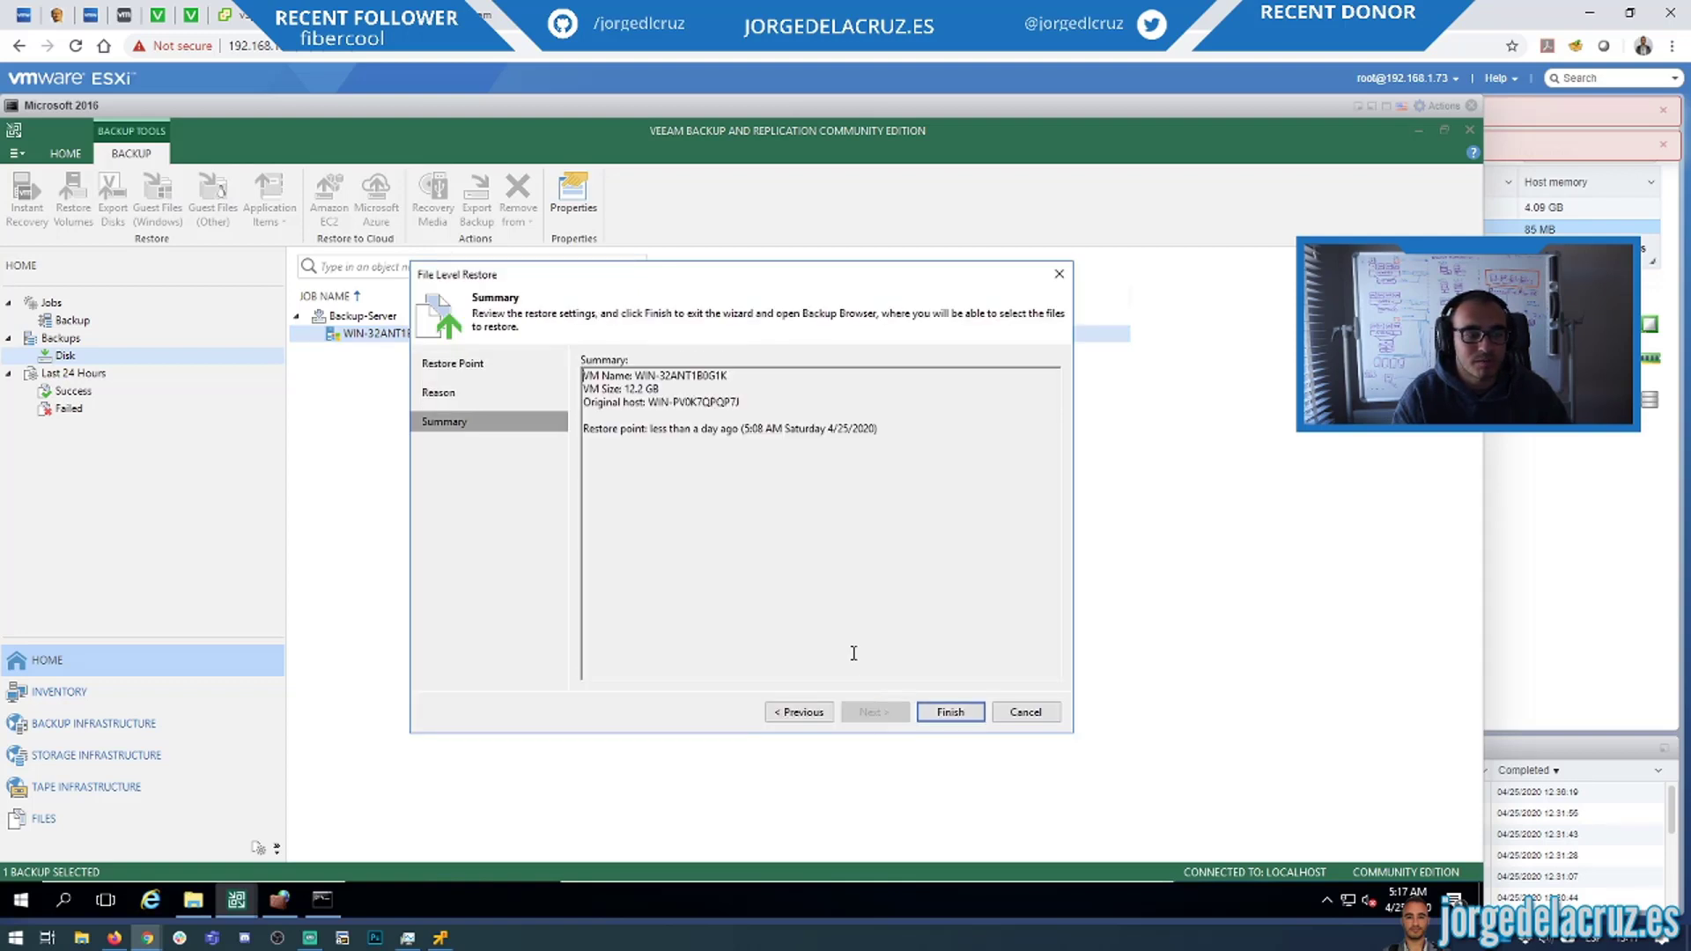
left_click(949, 711)
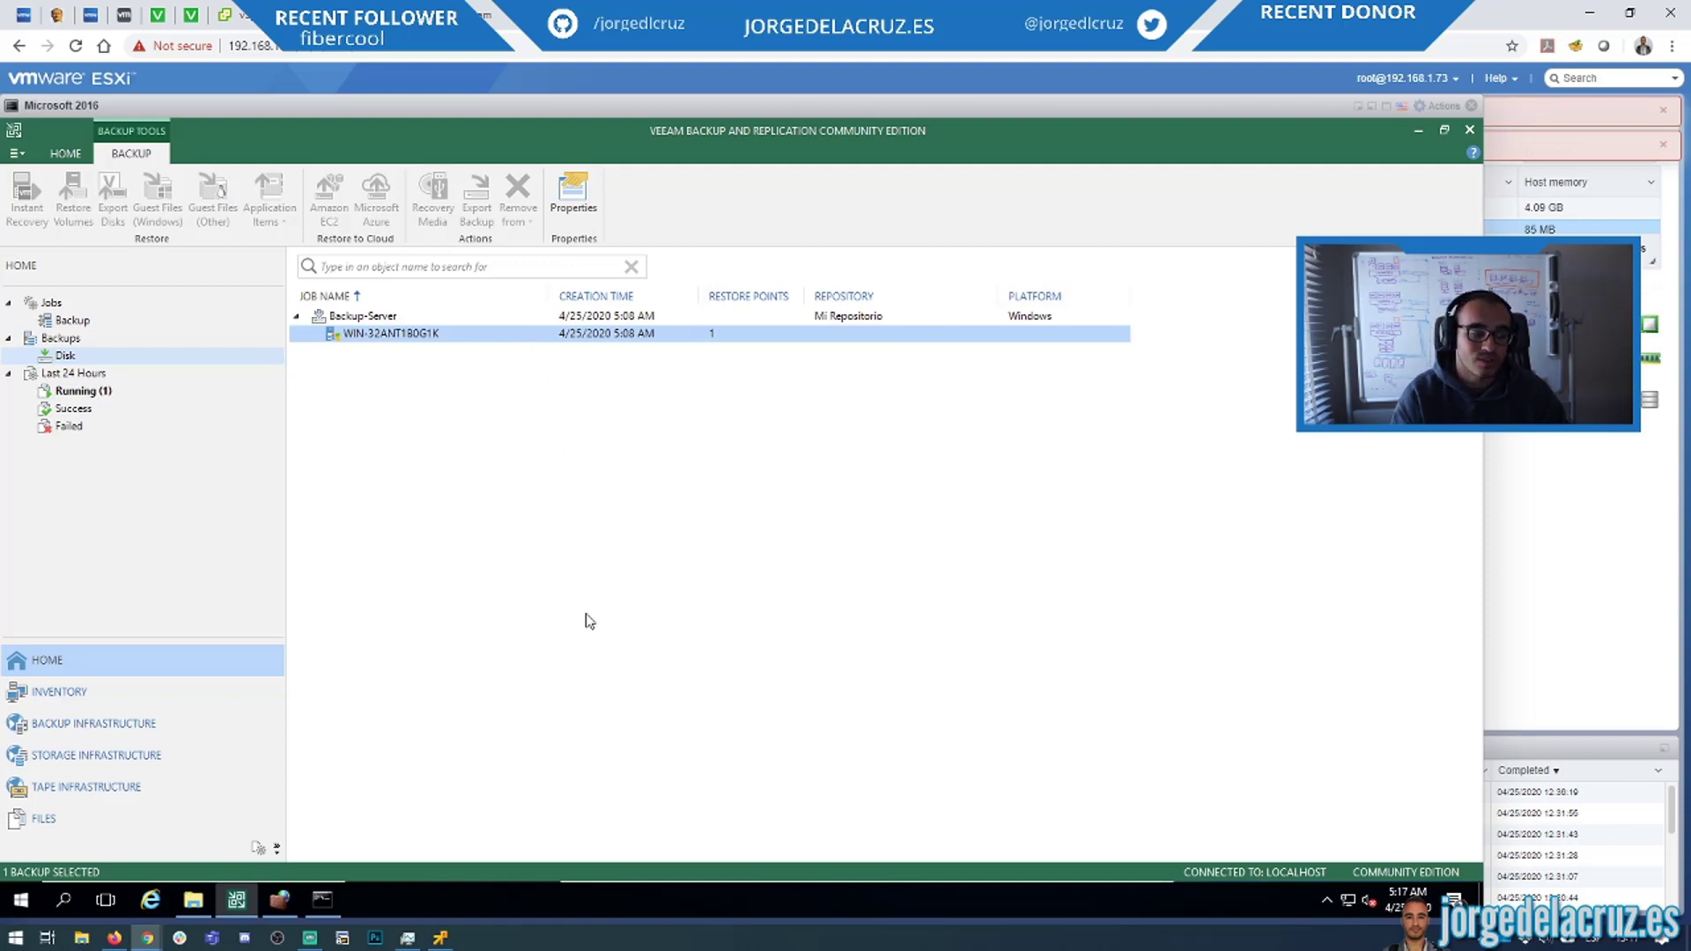
- Open the backup in Backup Browser and go to C:\Users\Administrator\Desktop, selecting PRUEBA.txt
double_click(588, 374)
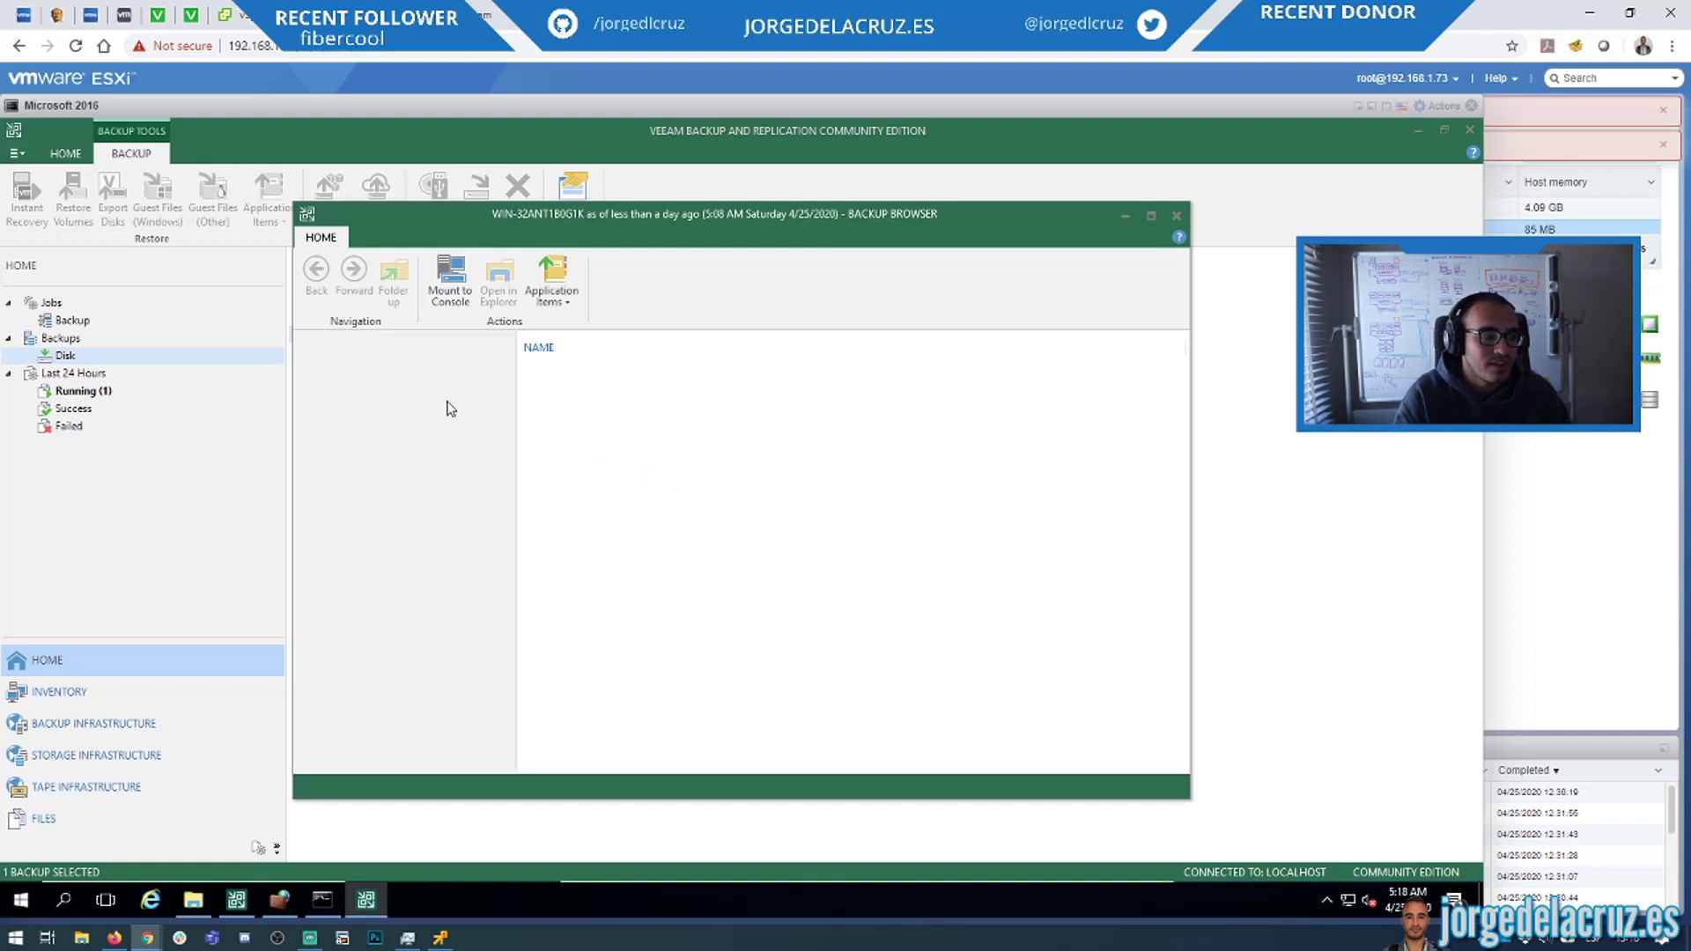
left_click(322, 363)
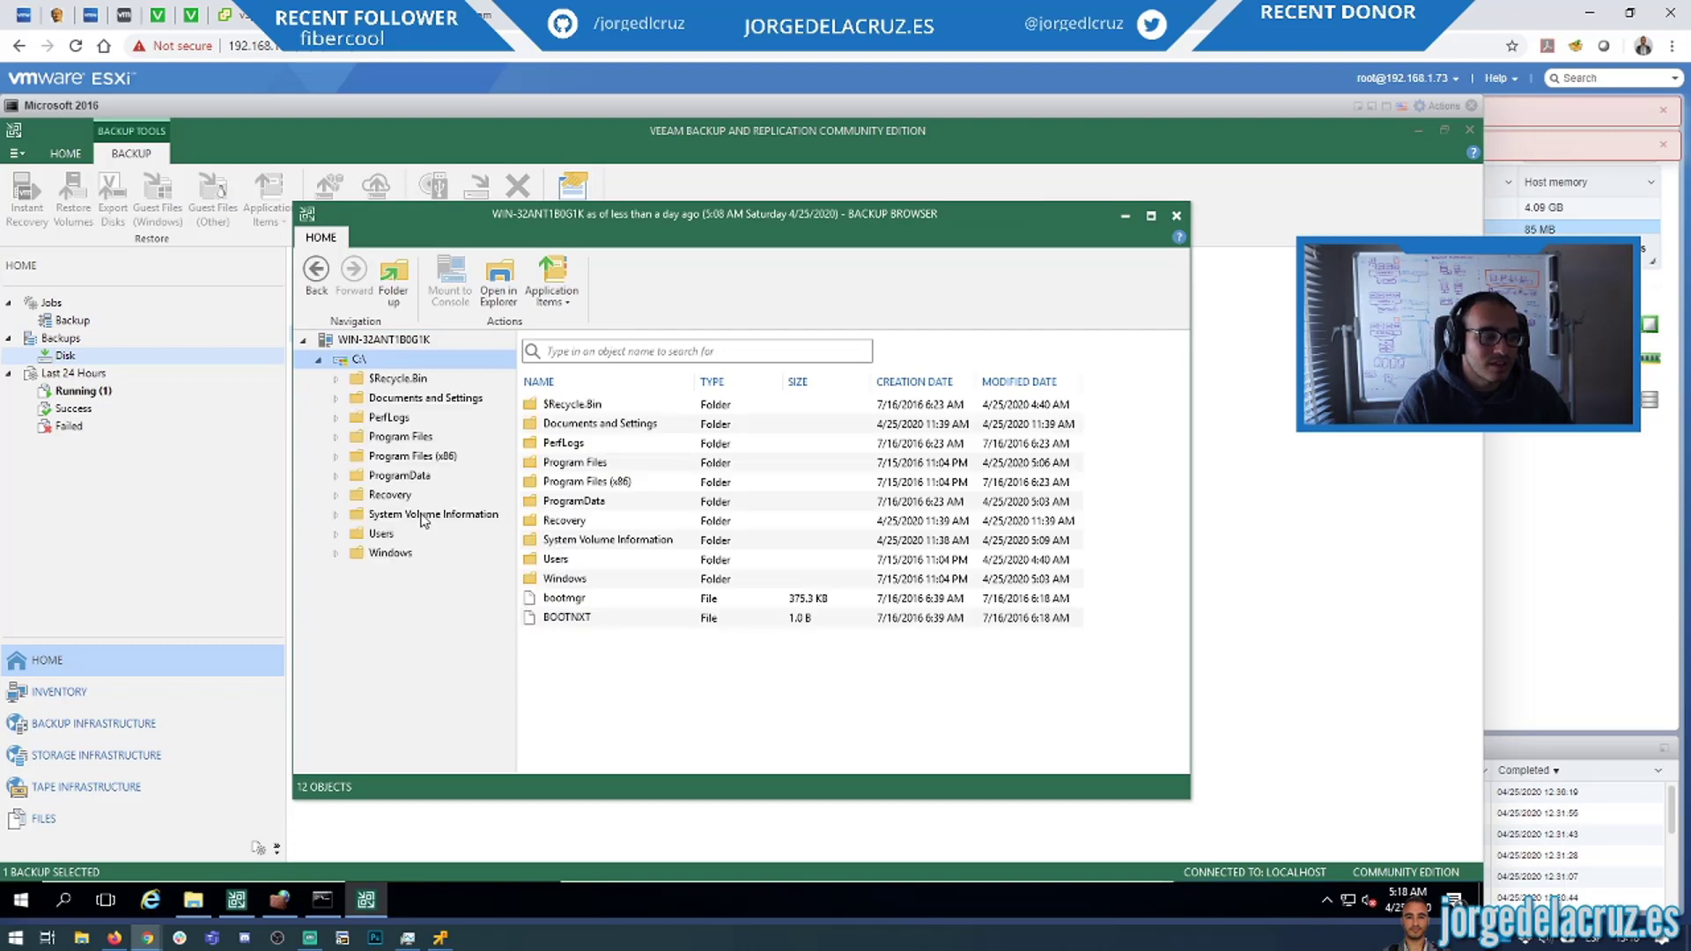
left_click(380, 534)
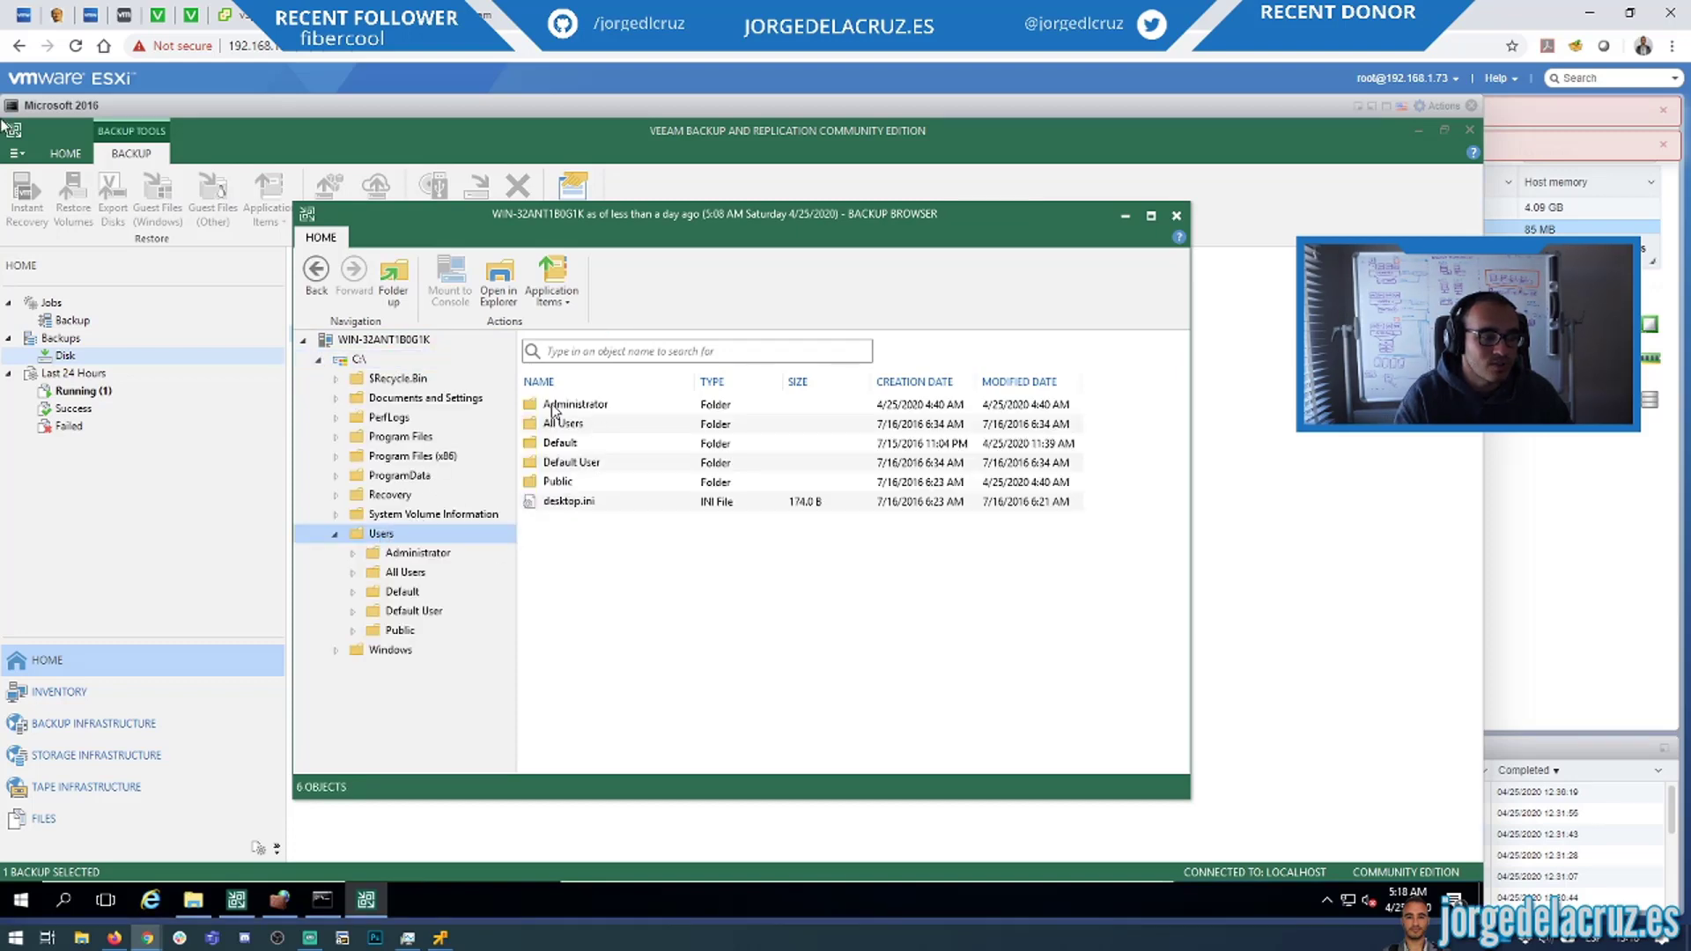
double_click(553, 410)
left_click(562, 489)
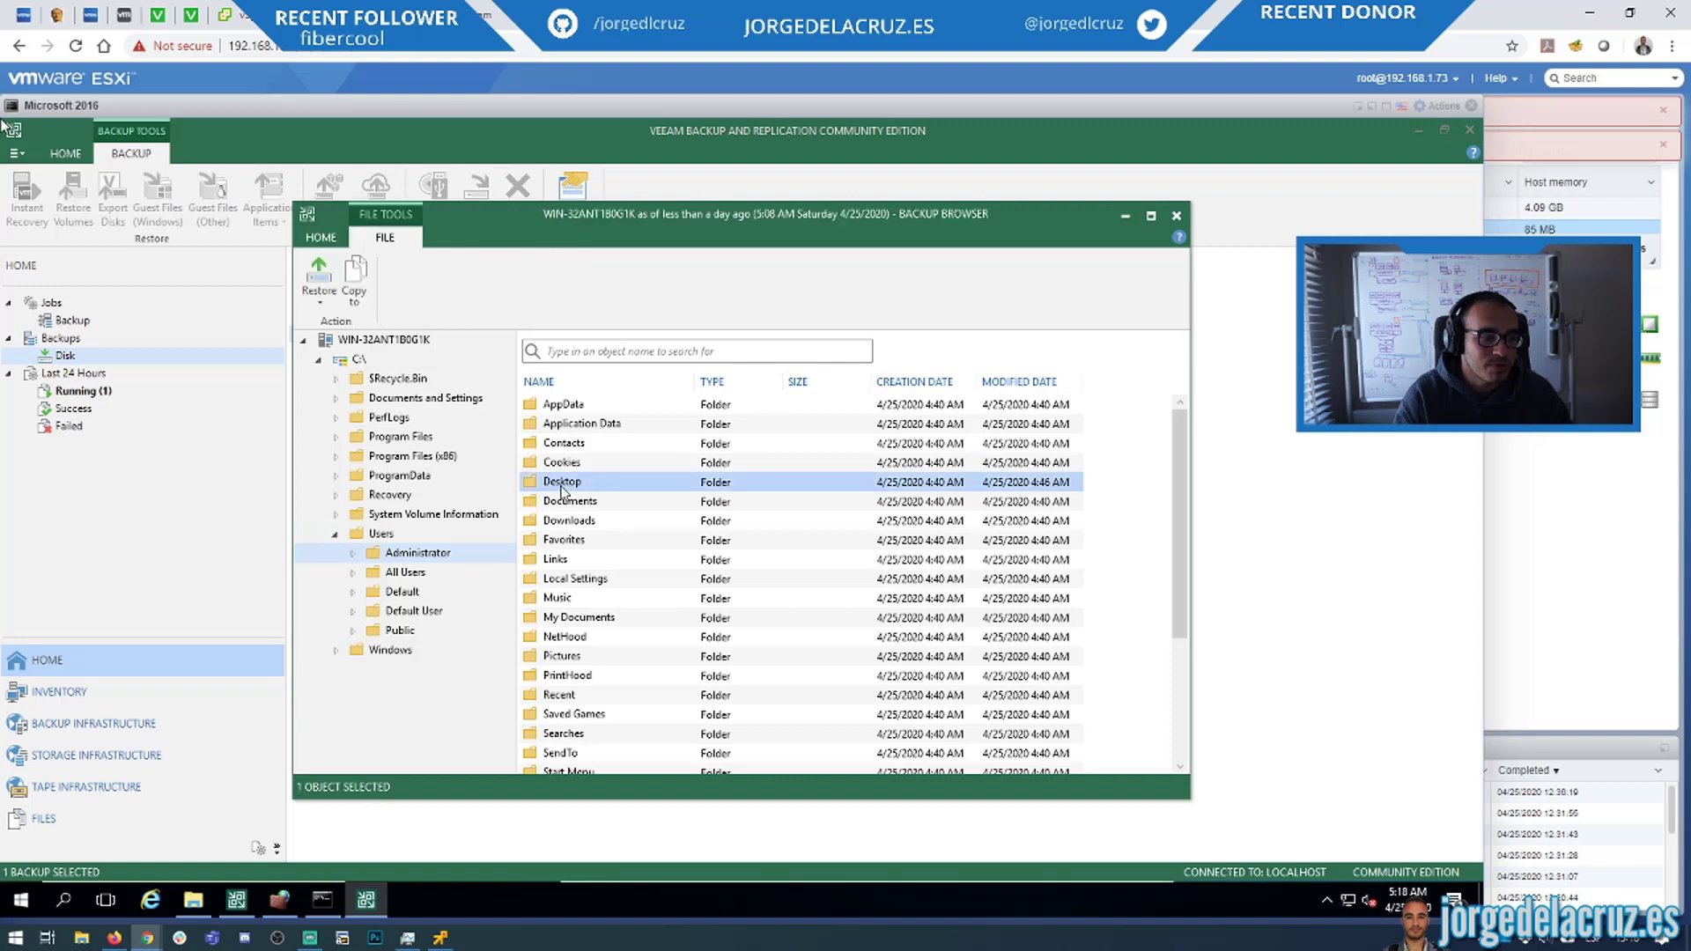
double_click(562, 489)
left_click(574, 425)
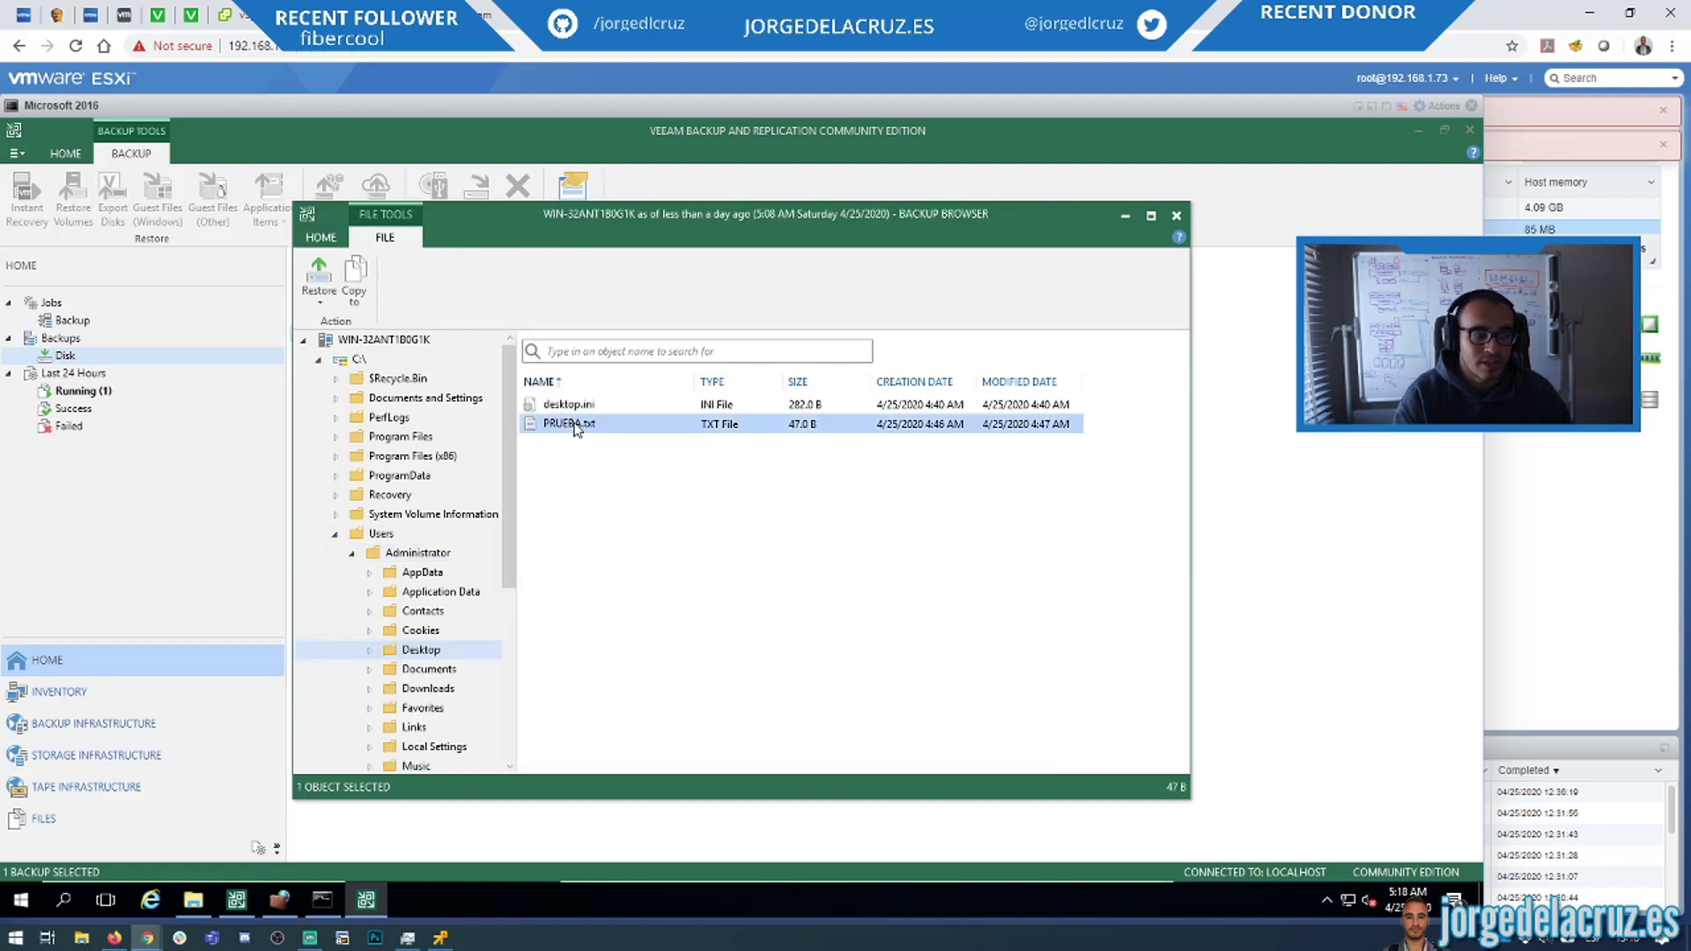
- Copy PRUEBA.txt from the backup to the local C:\Users\Administrator\Desktop folder
right_click(575, 426)
mouse_move(670, 436)
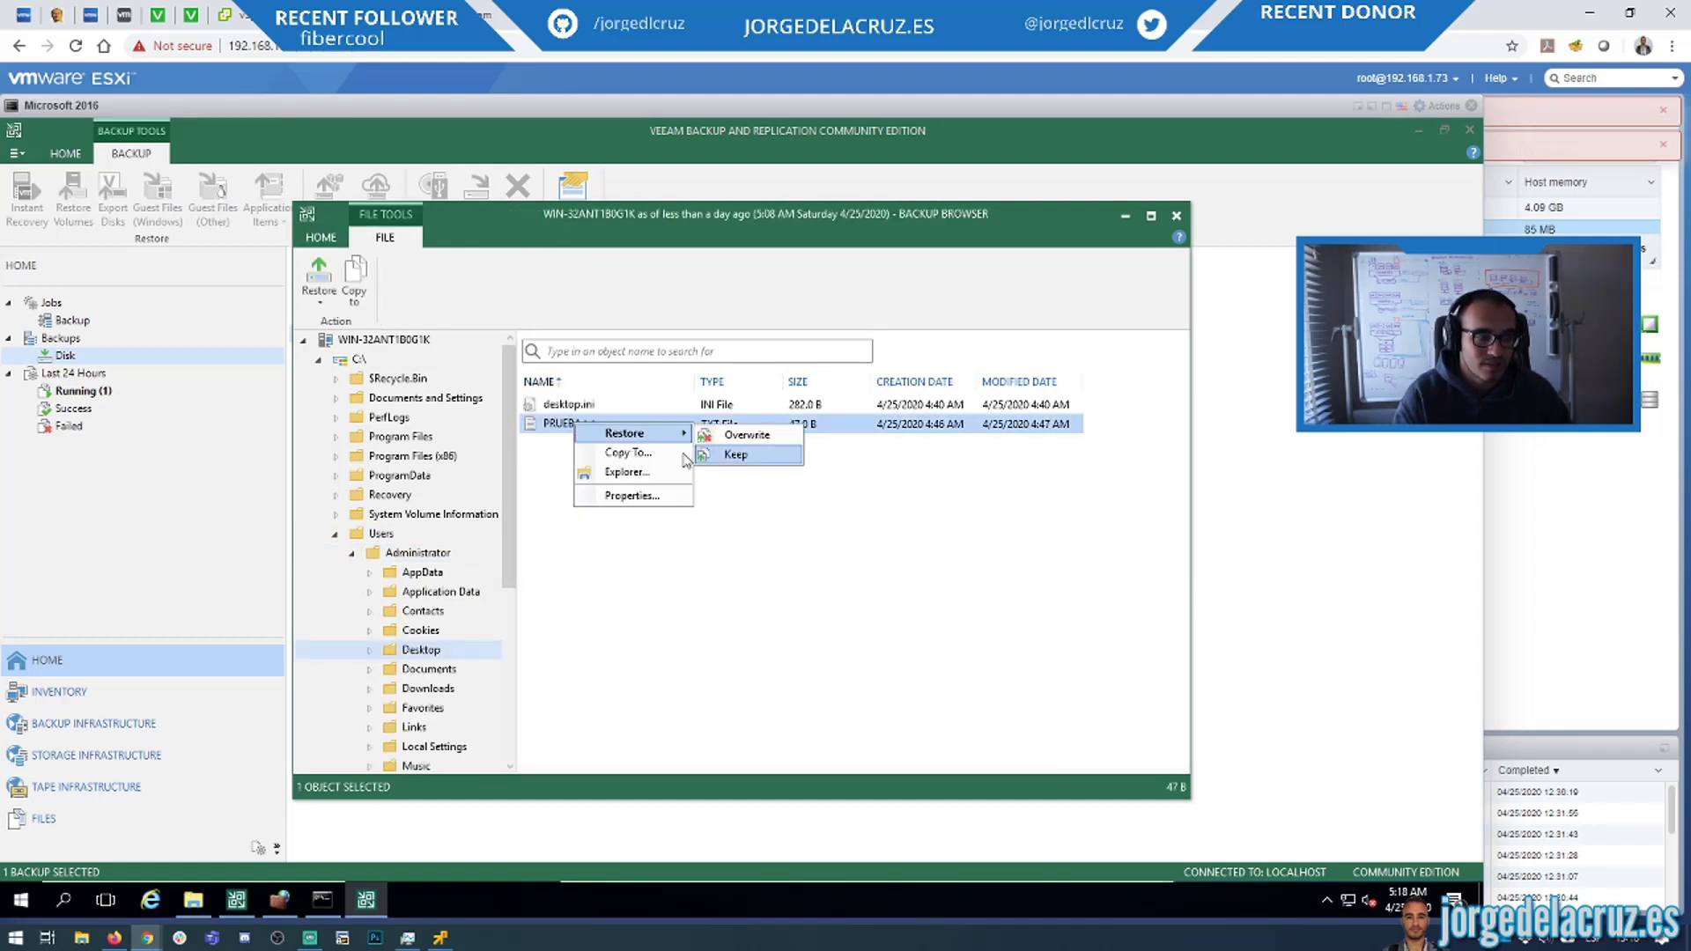
left_click(627, 453)
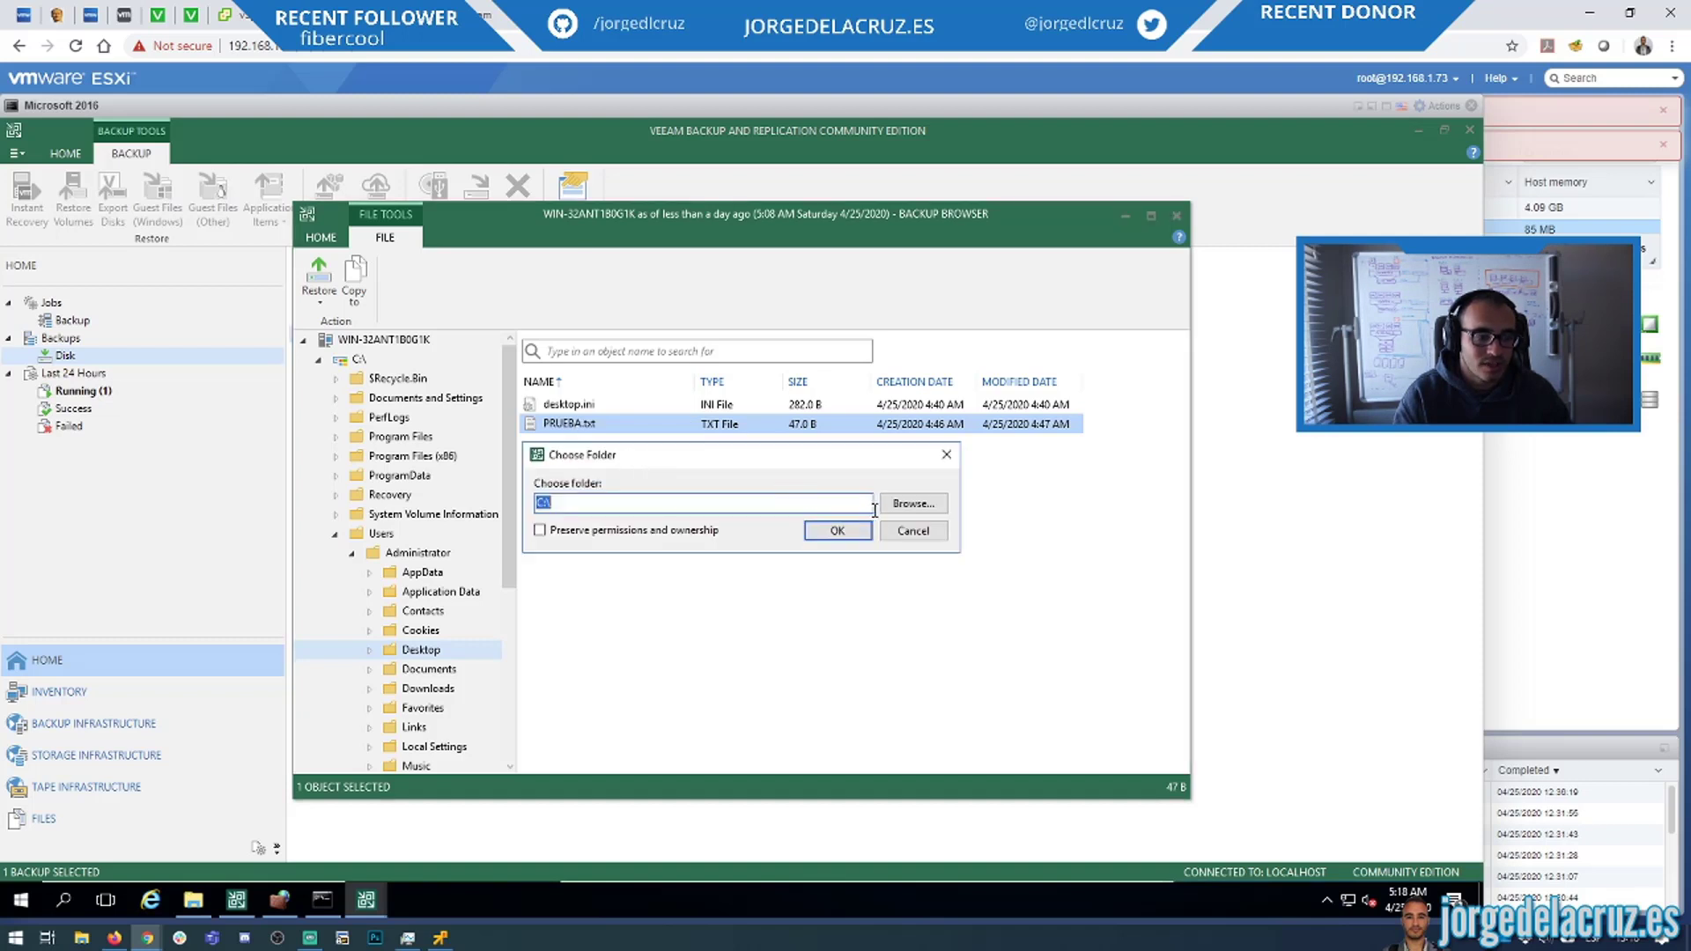
left_click(912, 503)
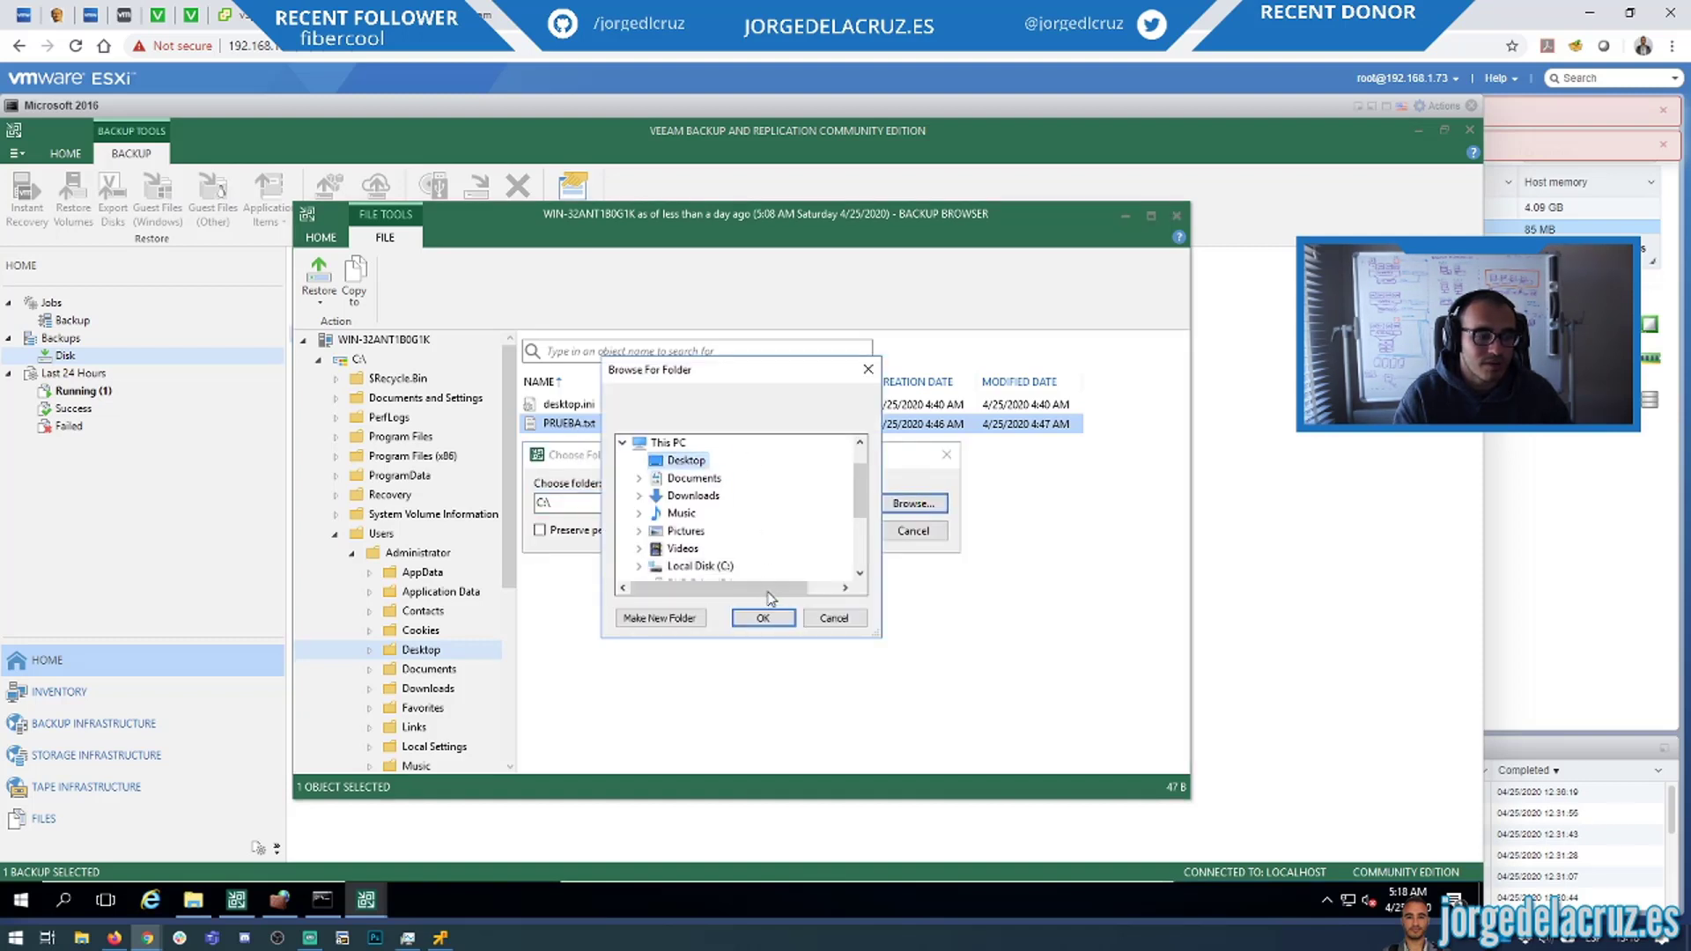
left_click(763, 617)
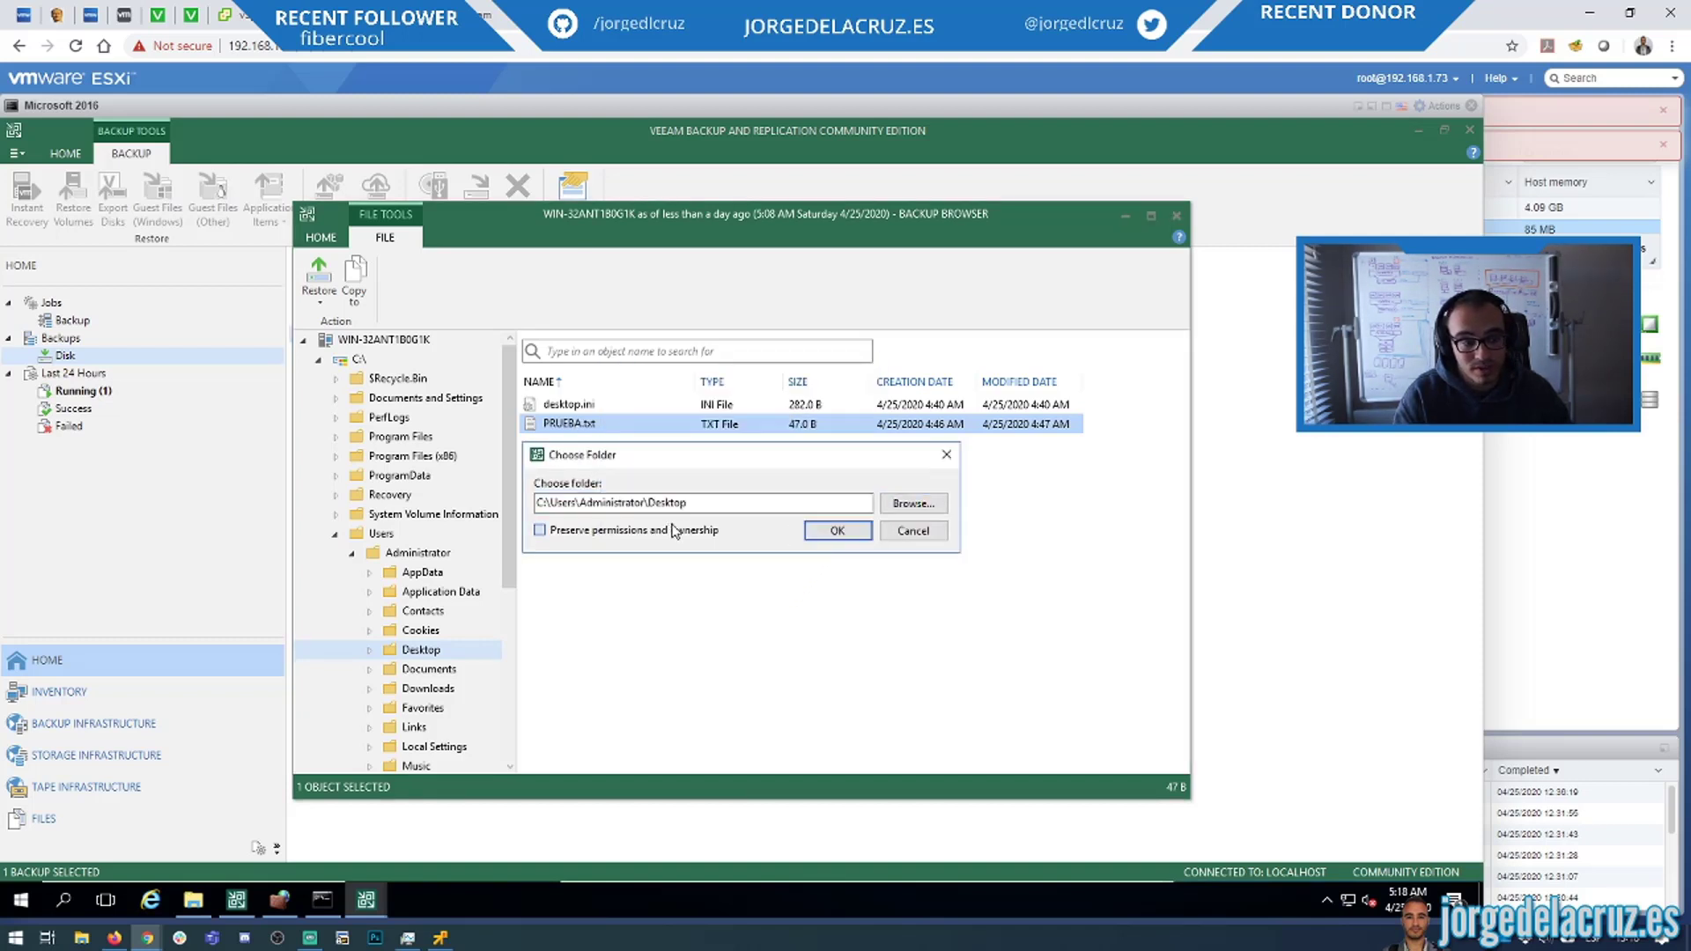
left_click(835, 530)
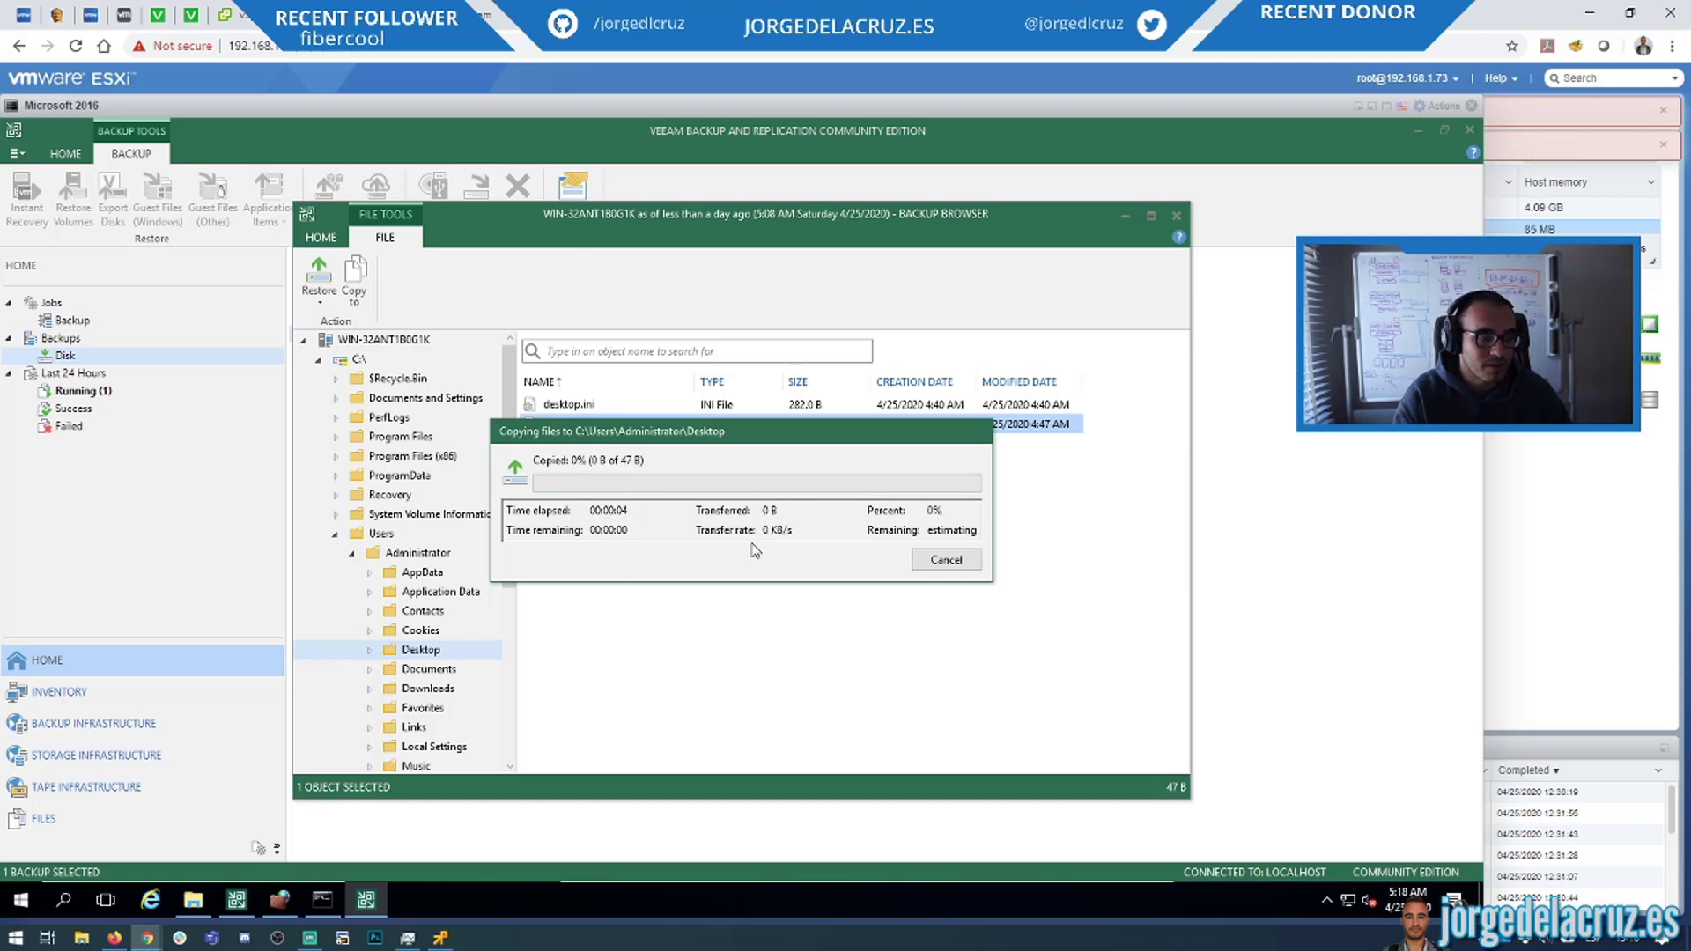
left_click(193, 899)
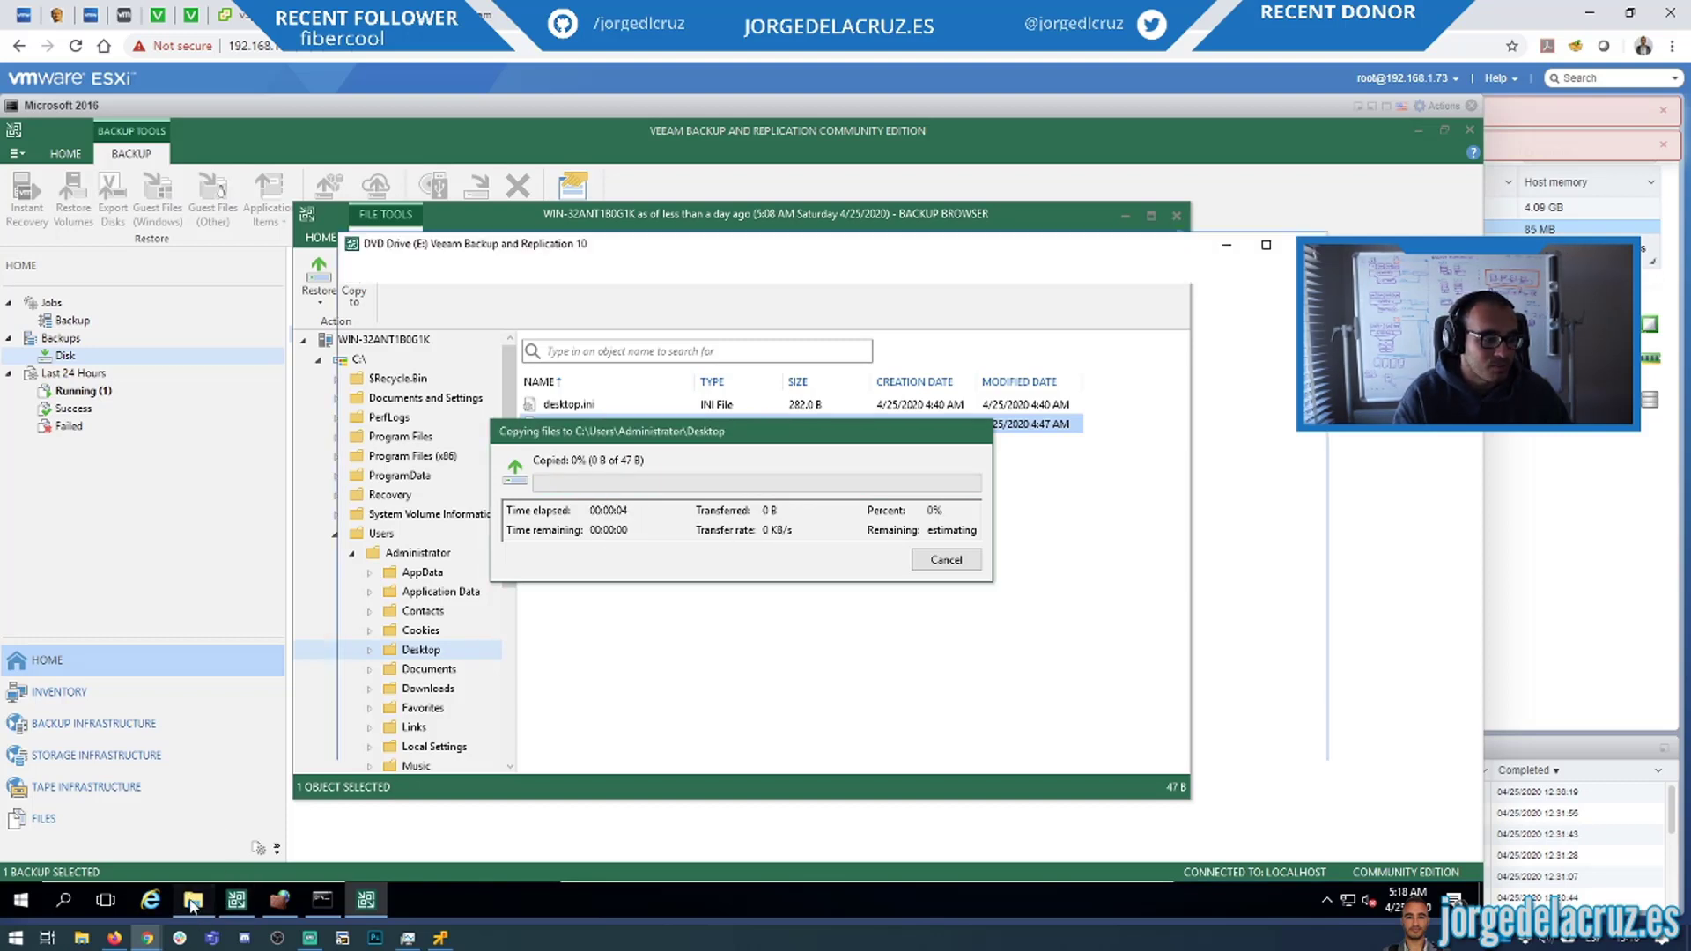
- Open the restored PRUEBA.txt from the local Desktop in Notepad, check its text, and close it
left_click(398, 357)
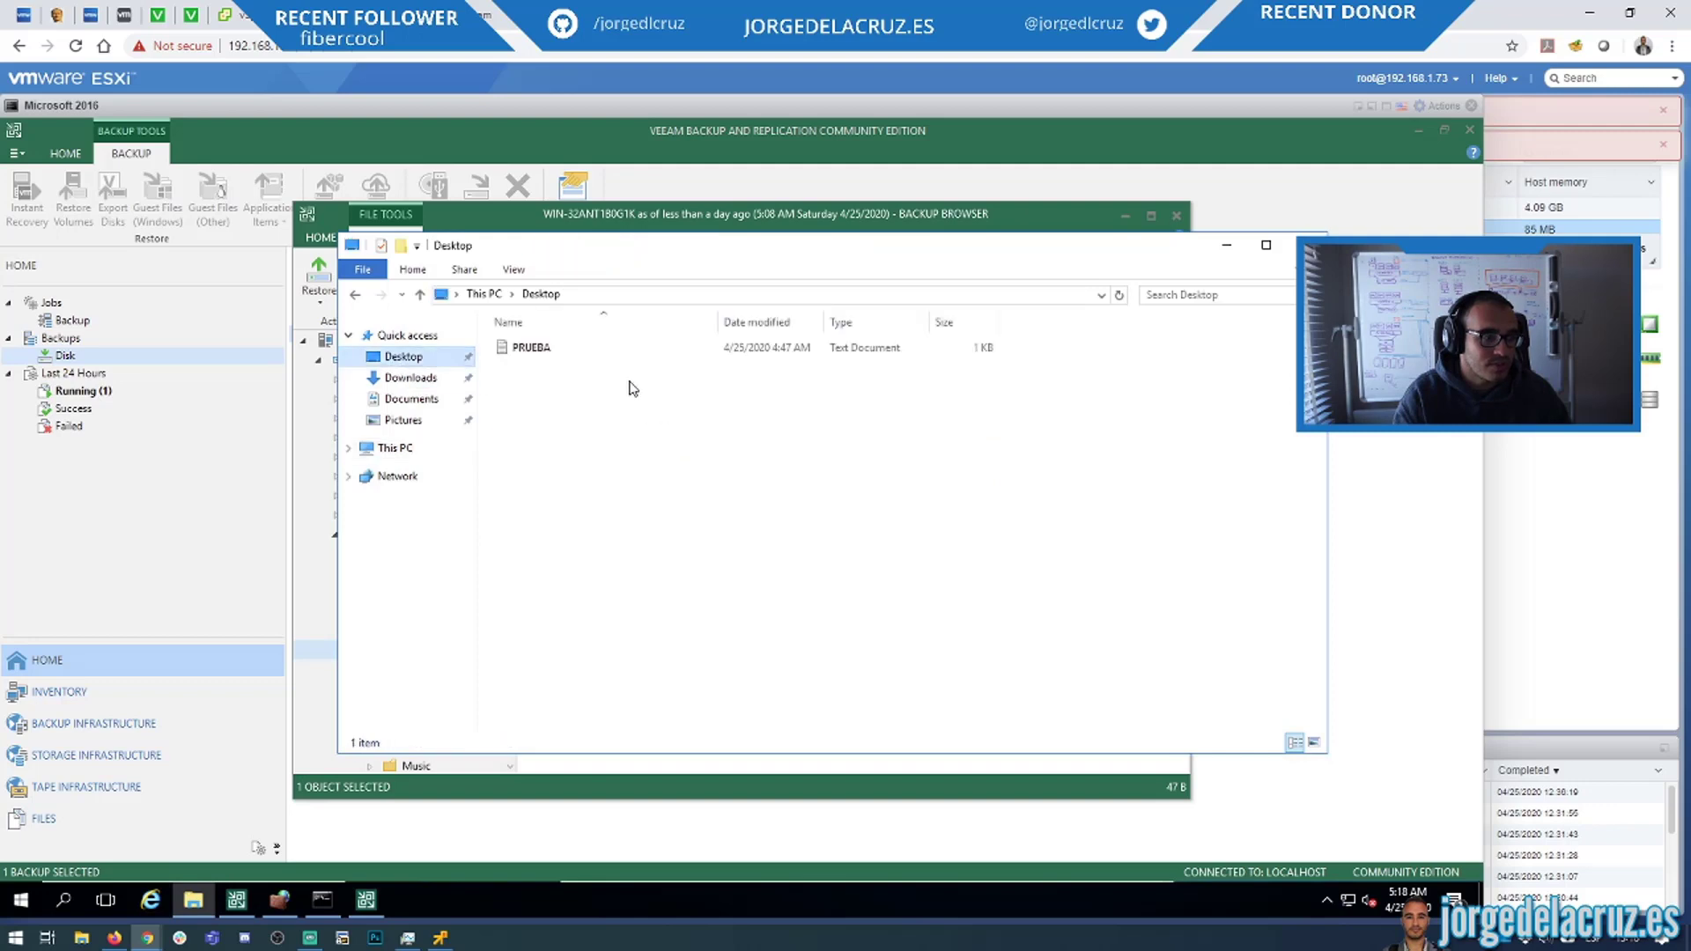
left_click_drag(658, 255, 665, 261)
left_click_drag(1159, 612, 788, 304)
double_click(662, 395)
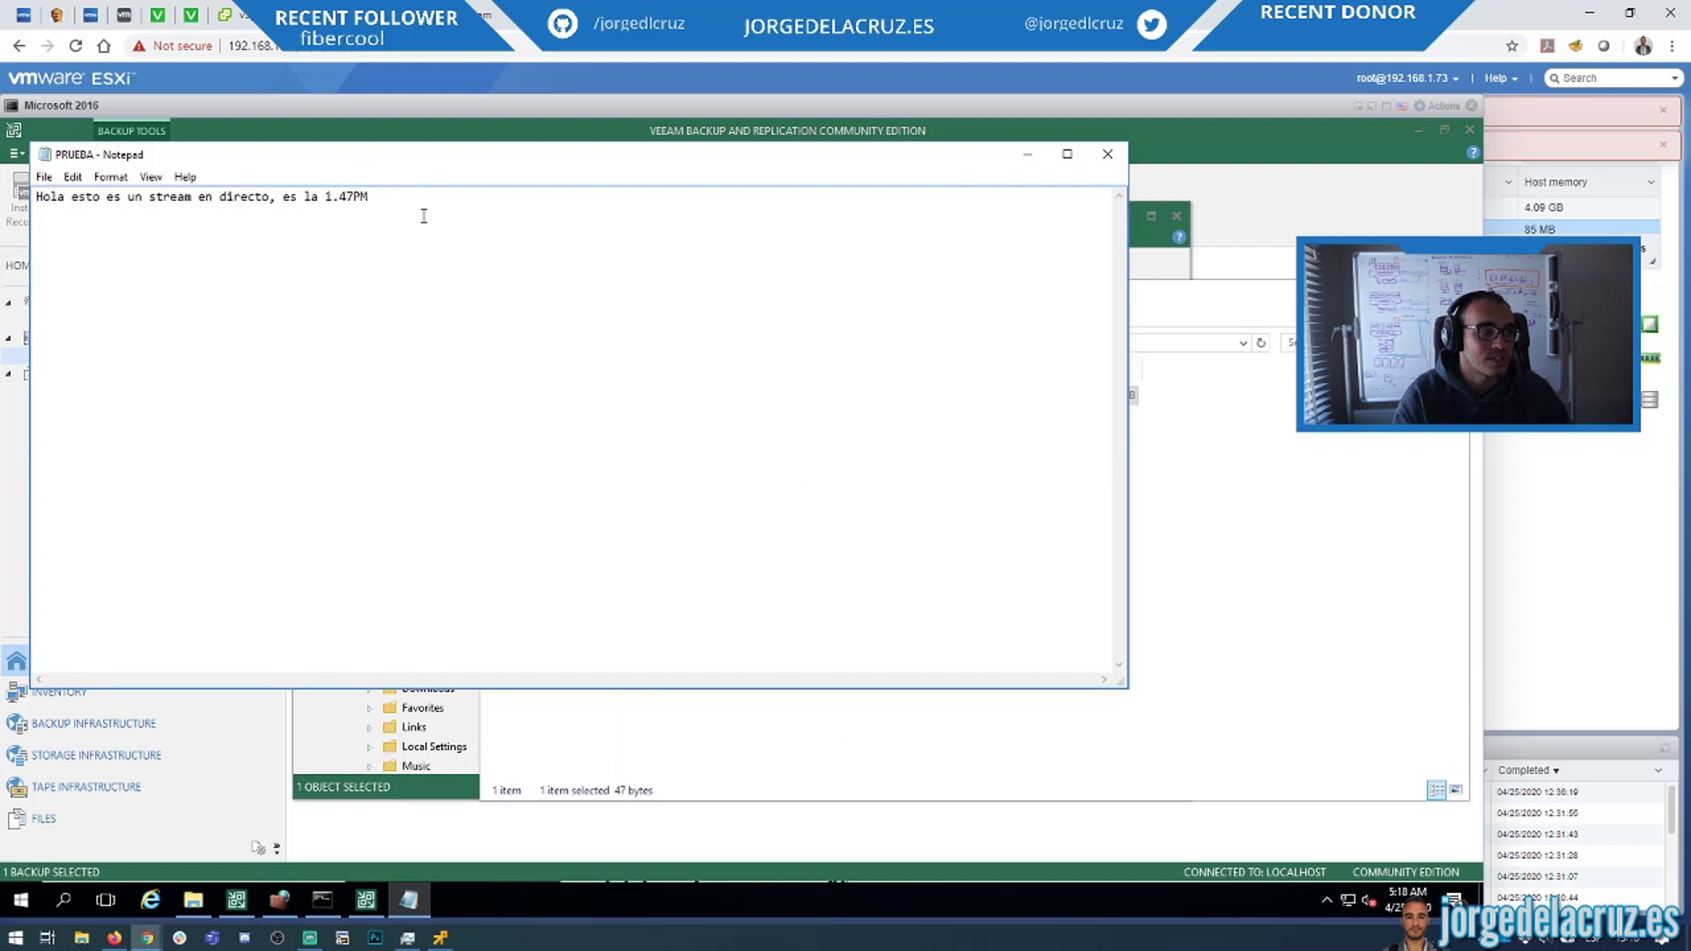
left_click_drag(290, 199, 370, 198)
left_click(348, 197)
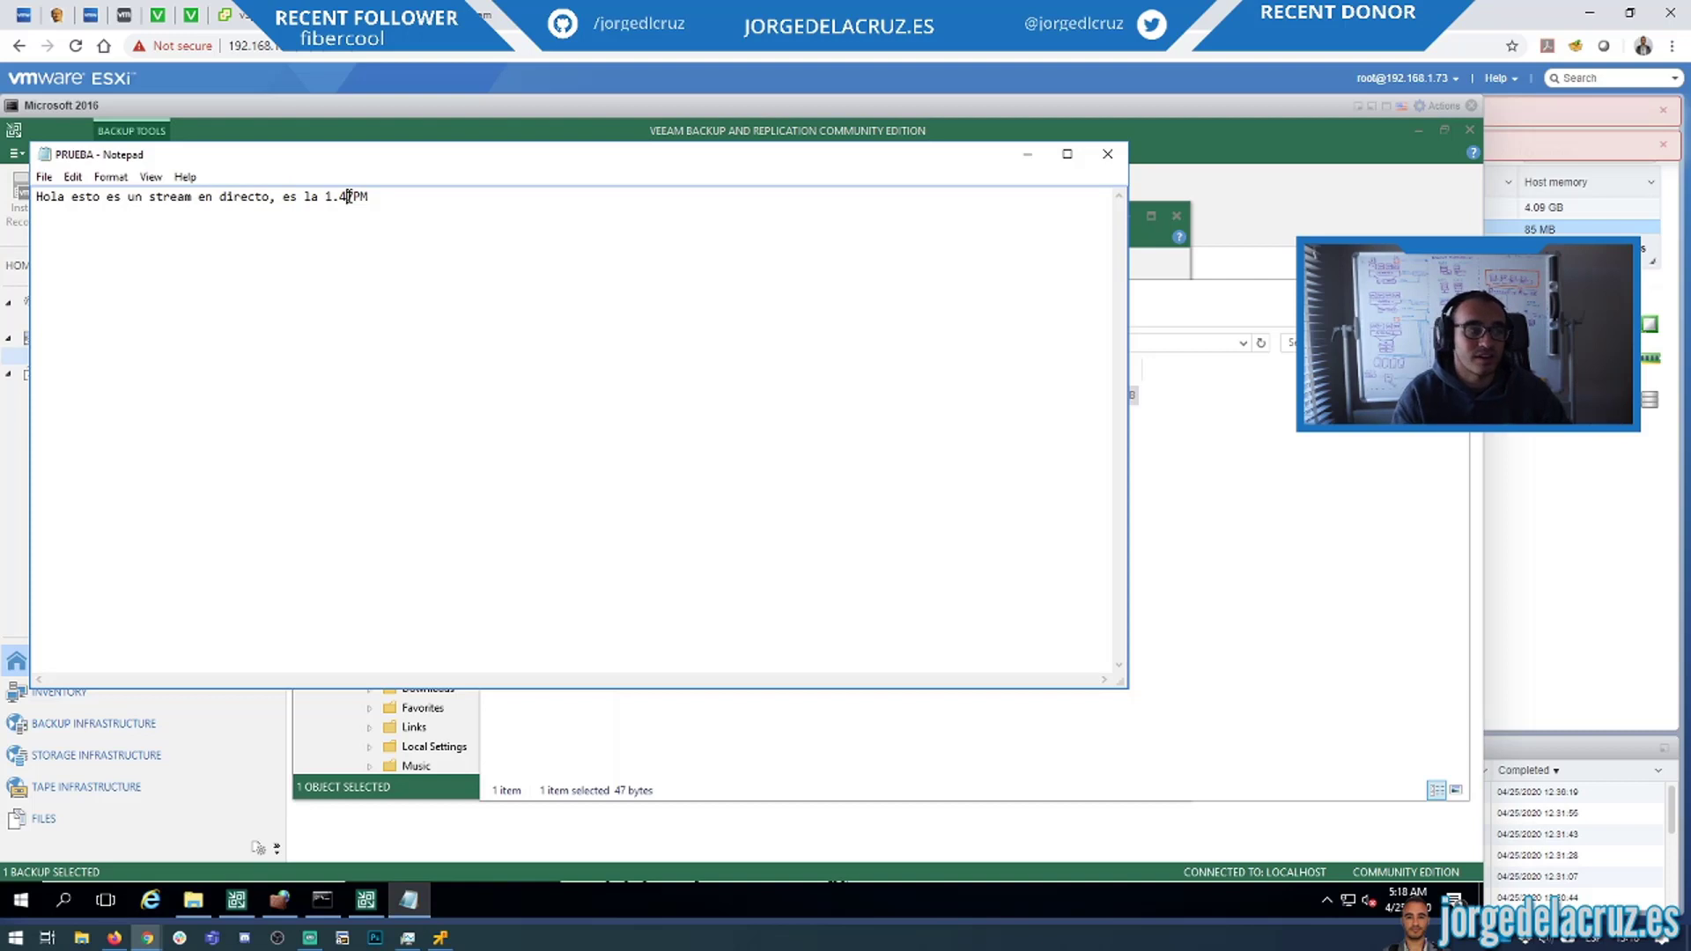
left_click(1108, 154)
key("alt+Tab")
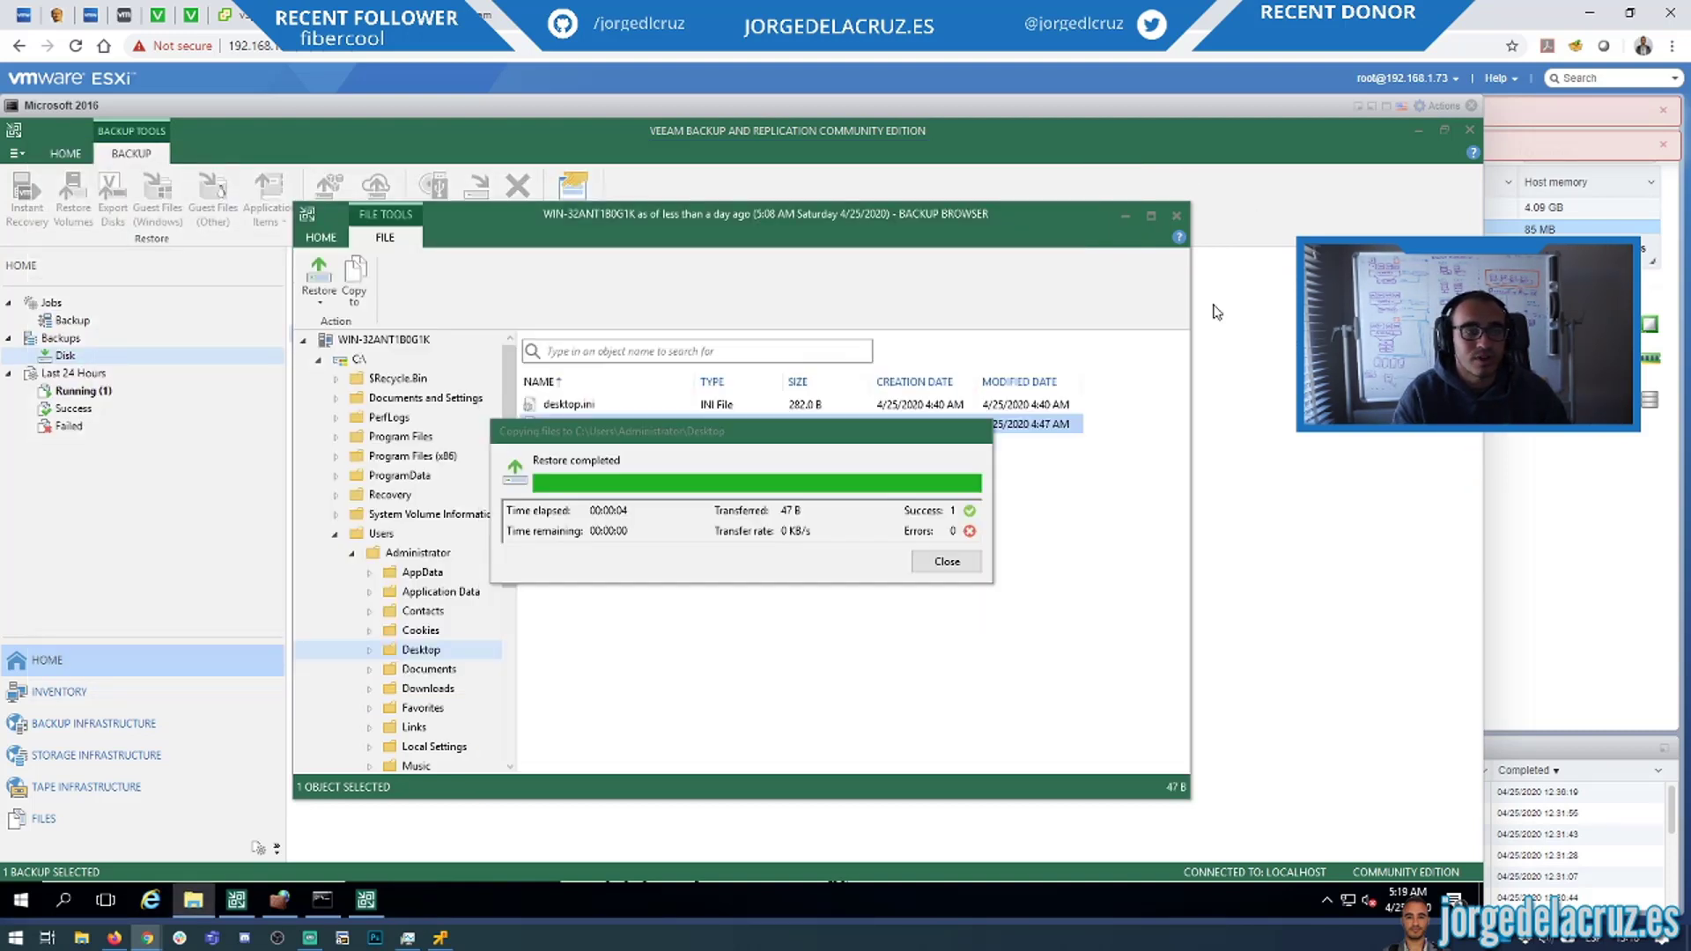
- Close the restore results and start Instant VM recovery of WIN-32ANT1B0G1K up to Destination
left_click(947, 561)
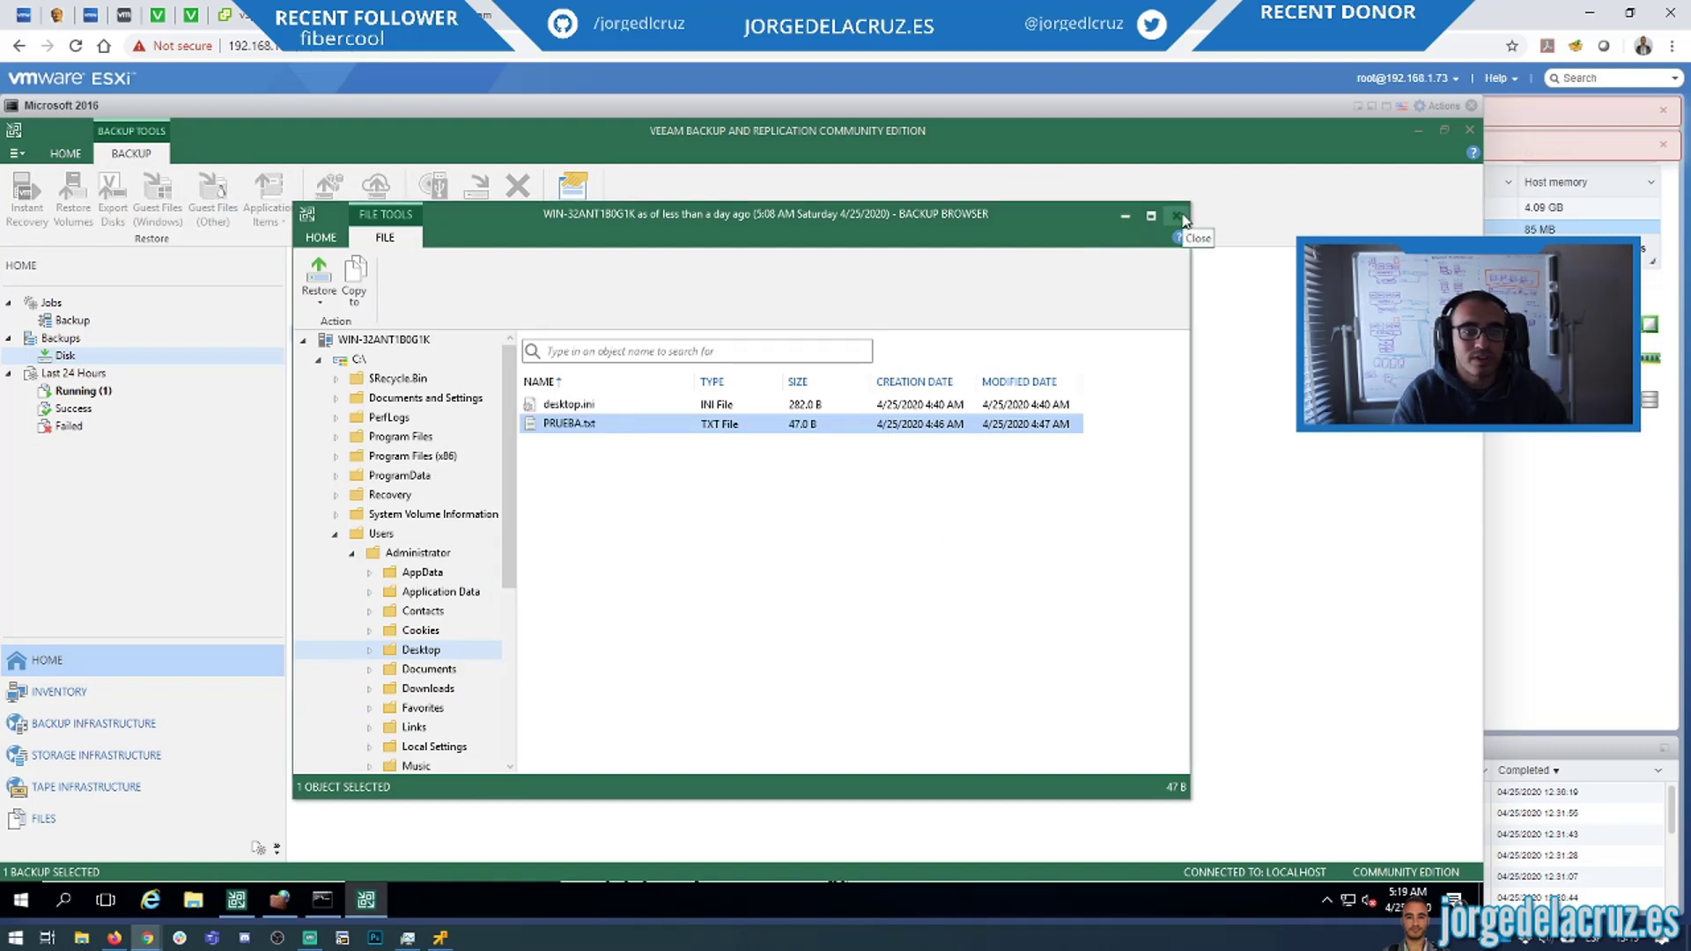
left_click(1177, 215)
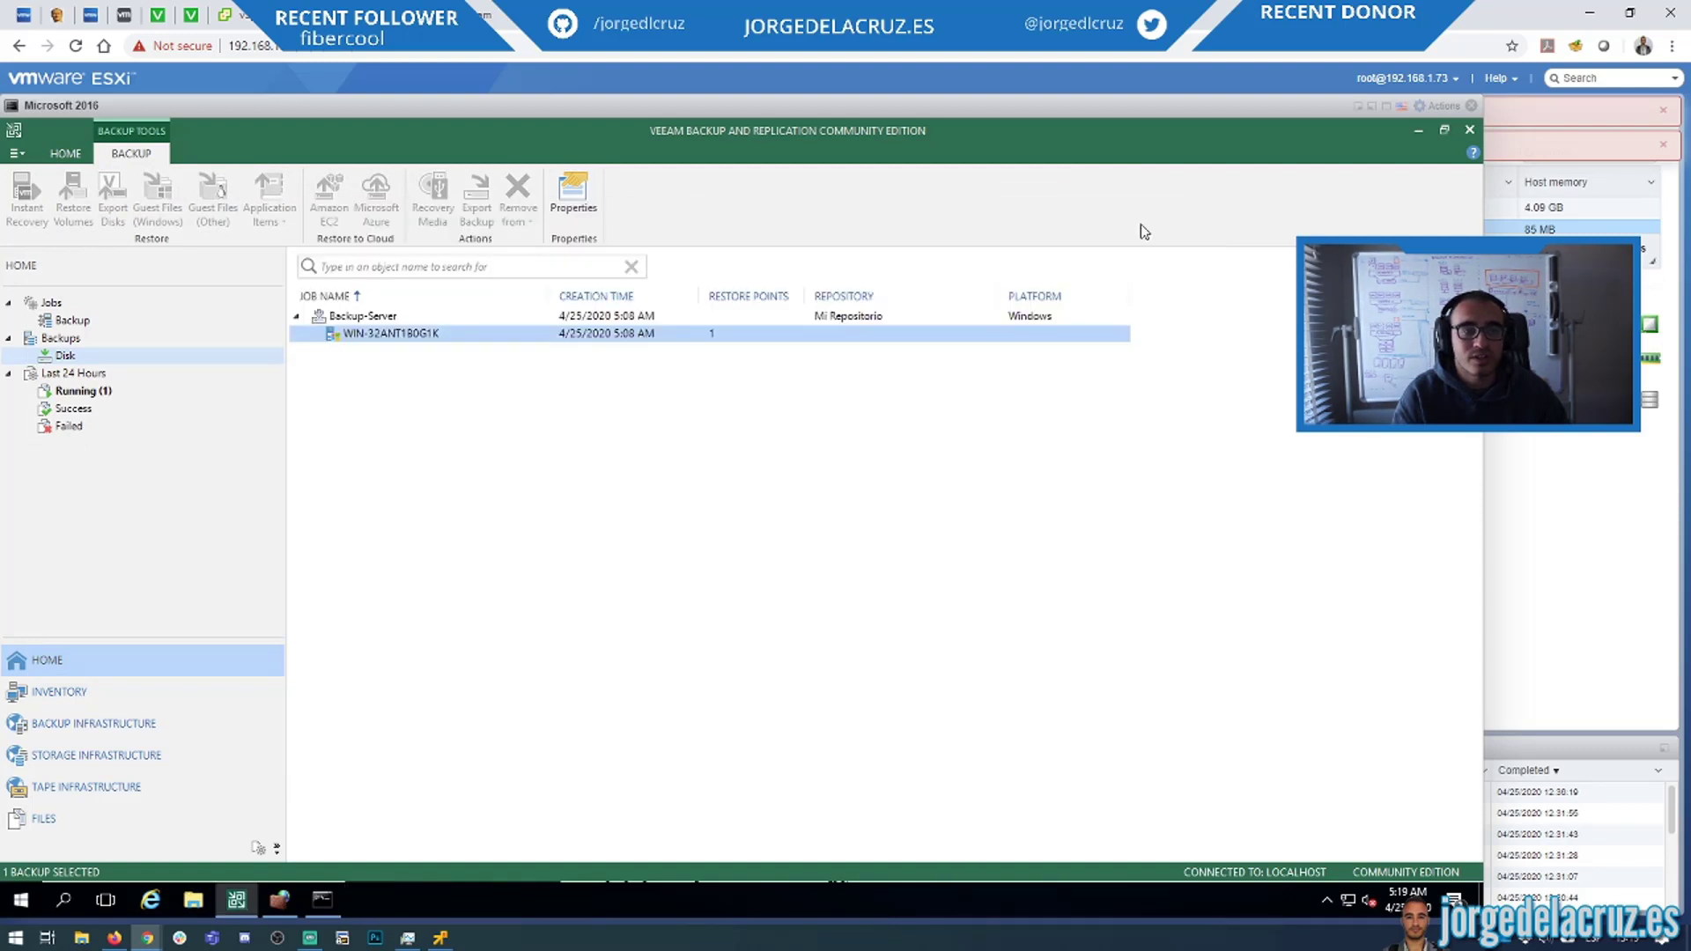
right_click(404, 337)
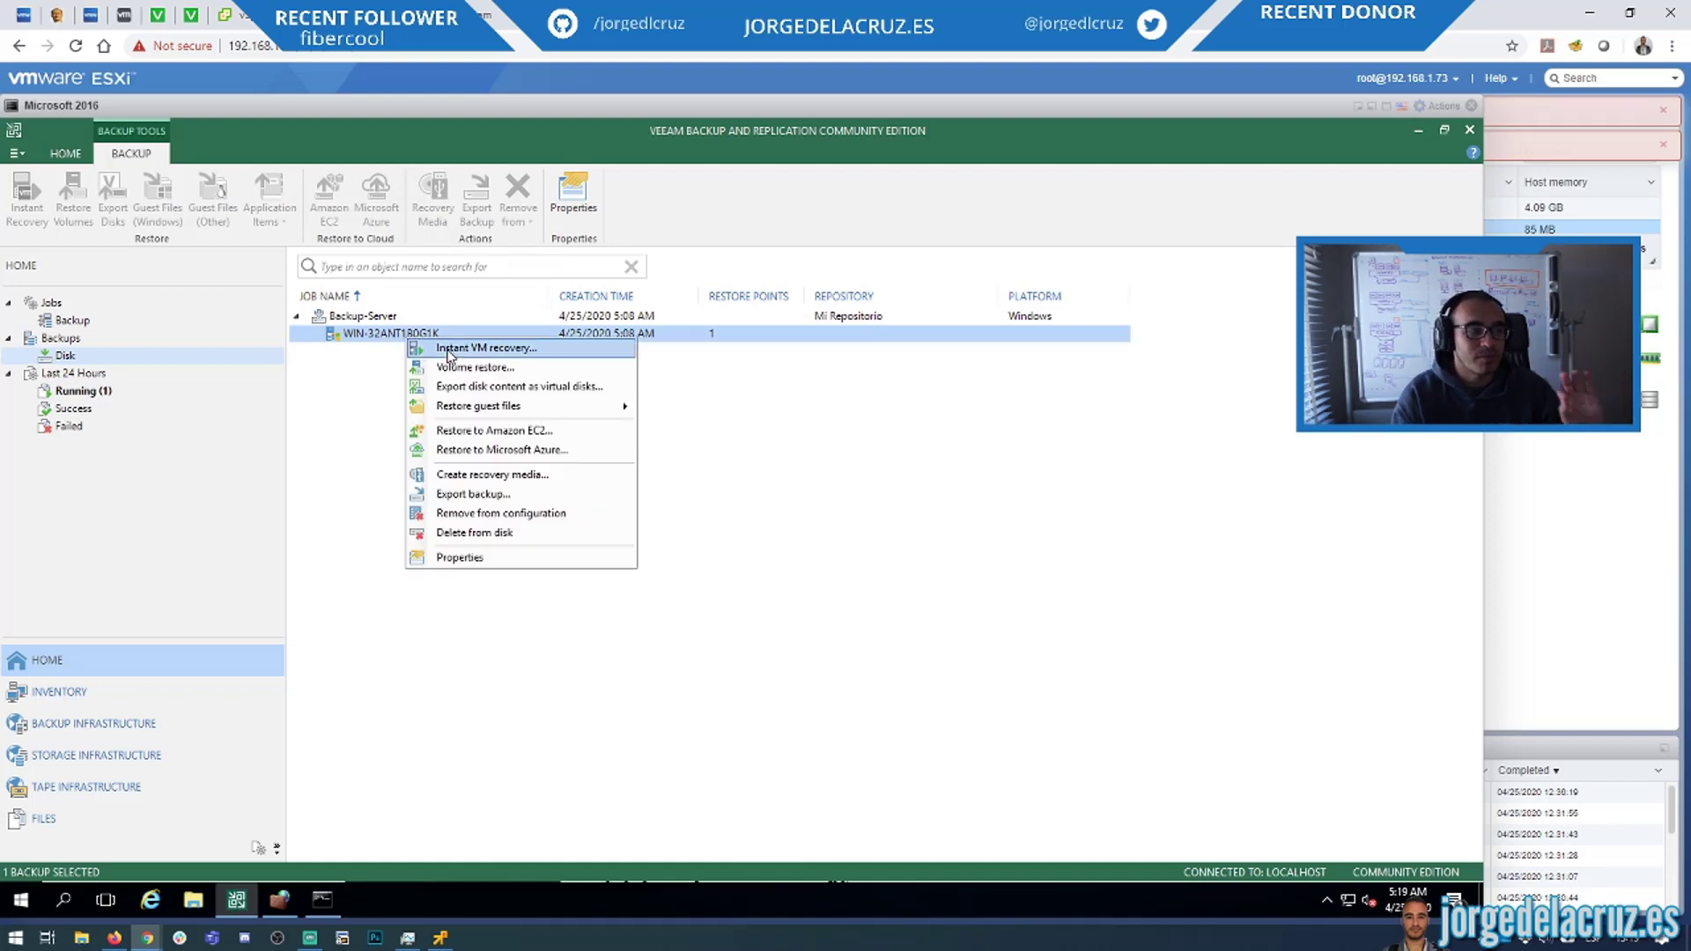
left_click(447, 347)
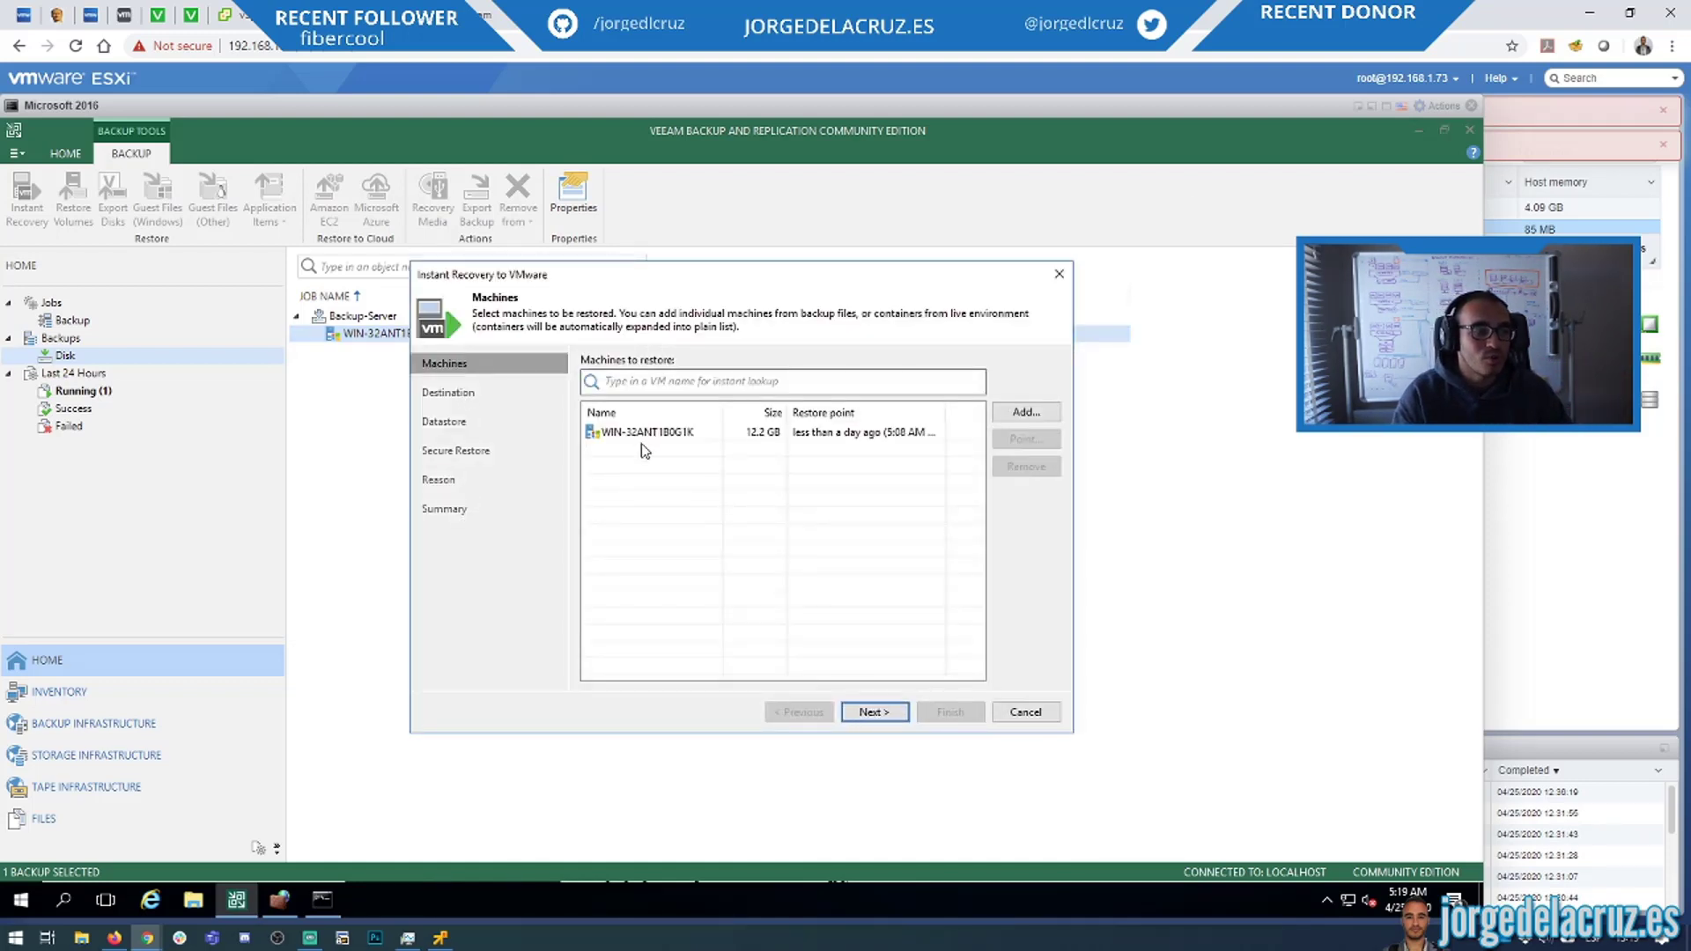
left_click(652, 433)
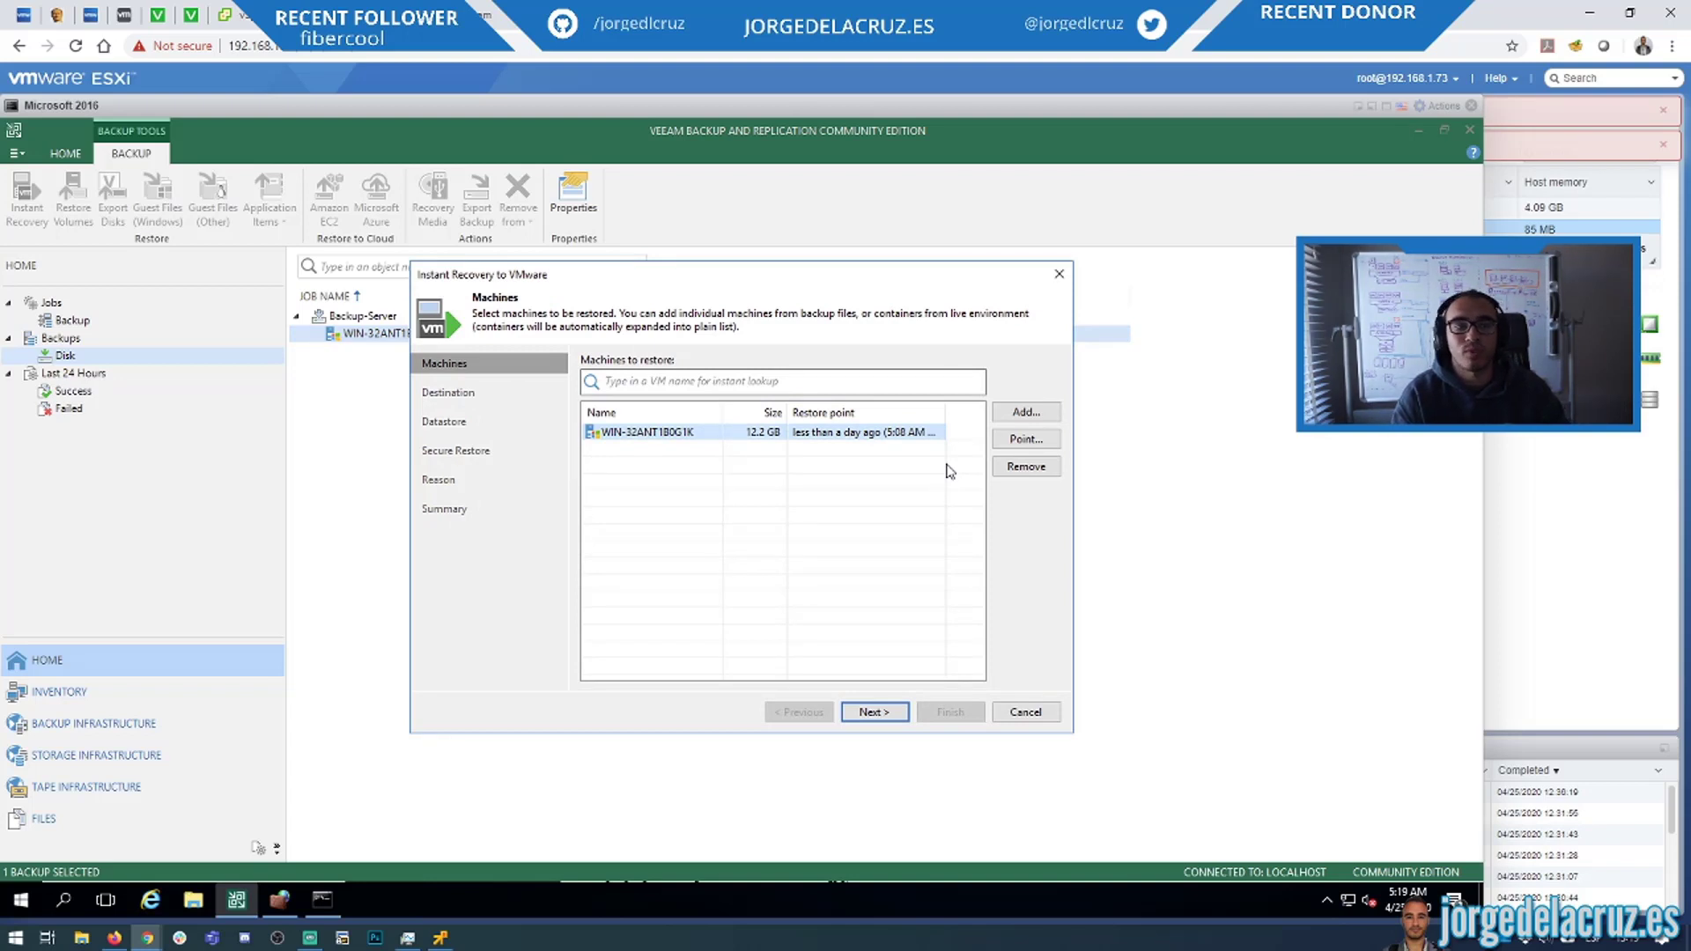
left_click(875, 711)
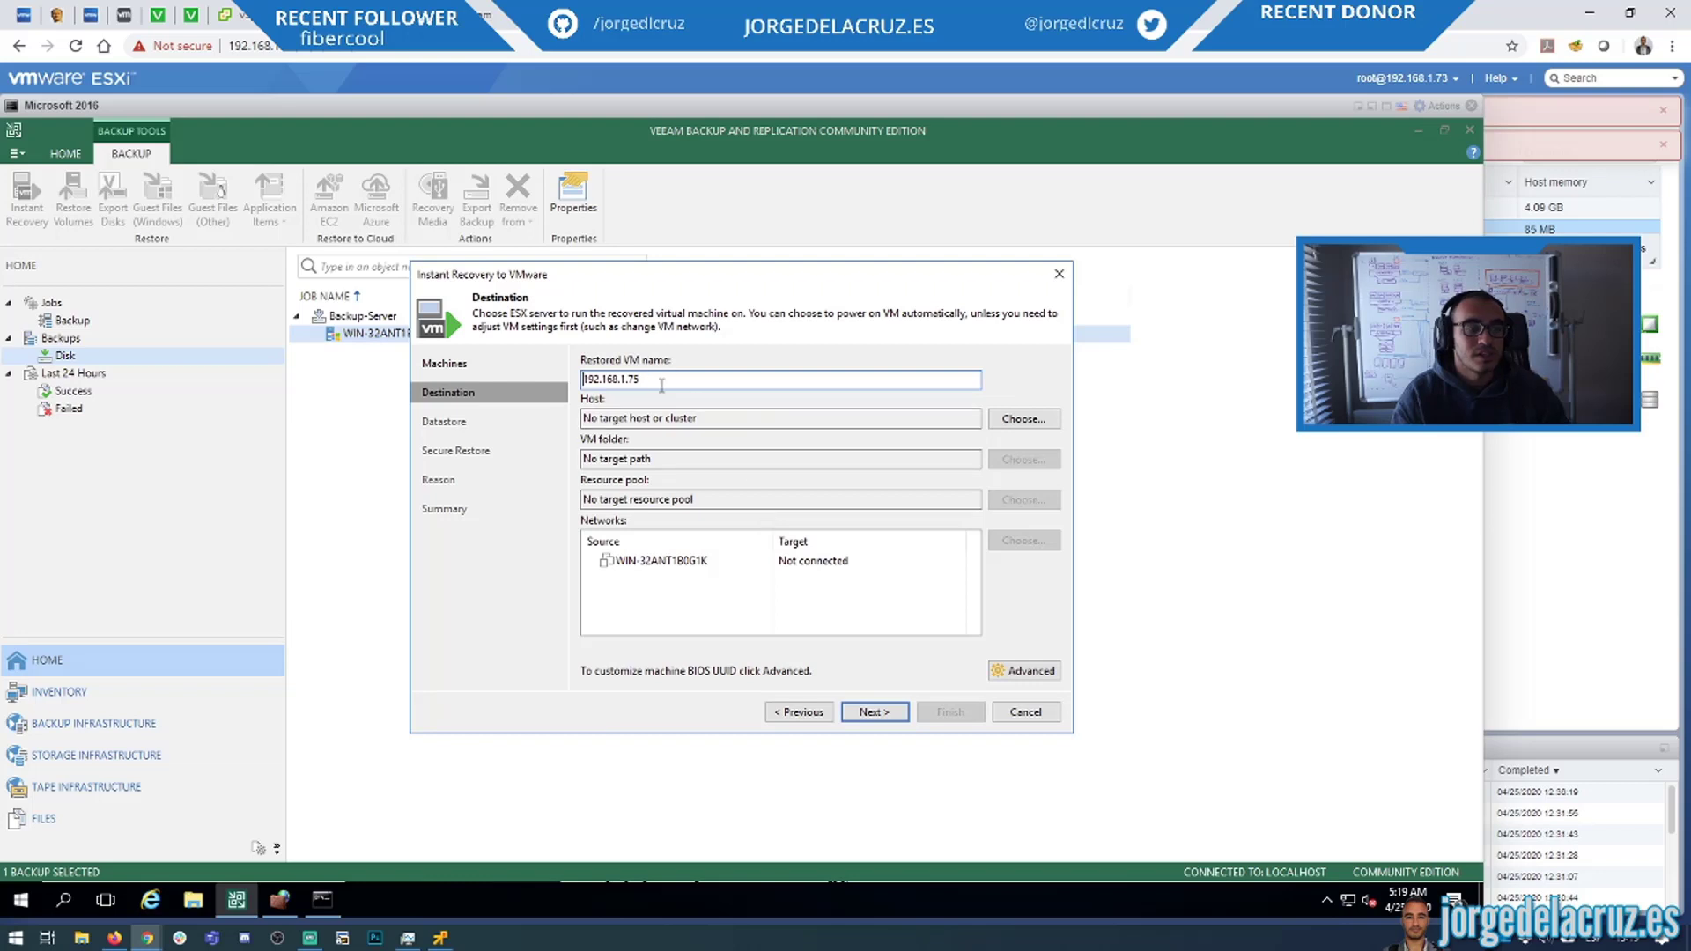
- Target host 192.168.1.73 and map the VM's network adapter to VM Network
left_click(1032, 421)
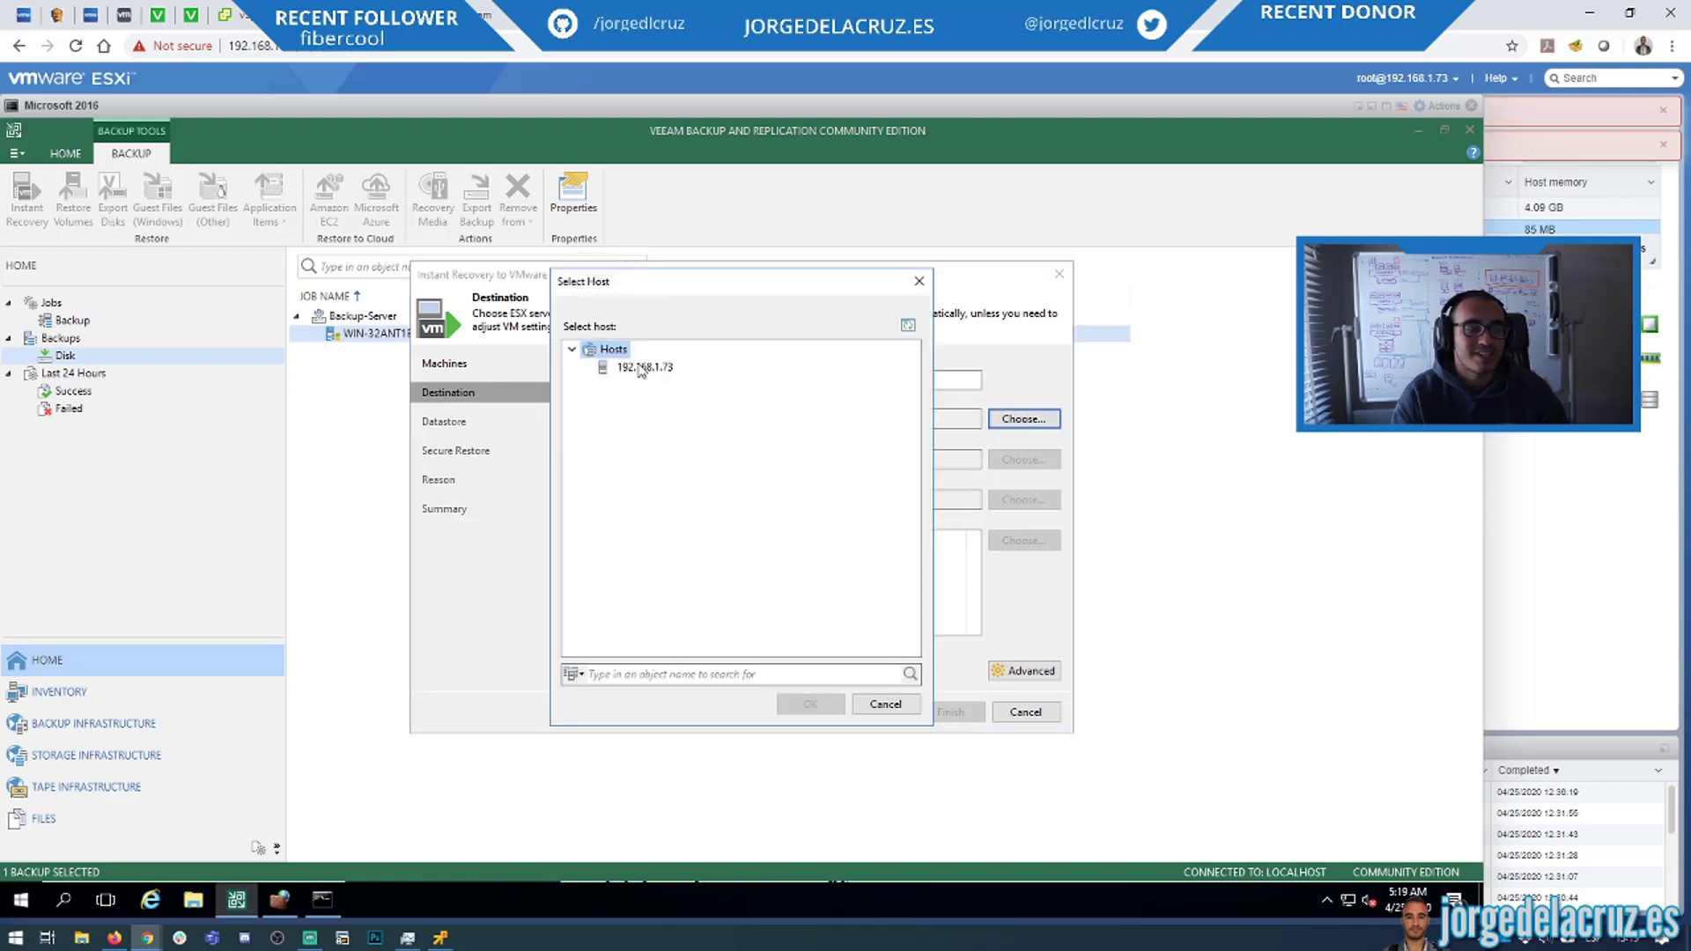
left_click(640, 367)
left_click(809, 704)
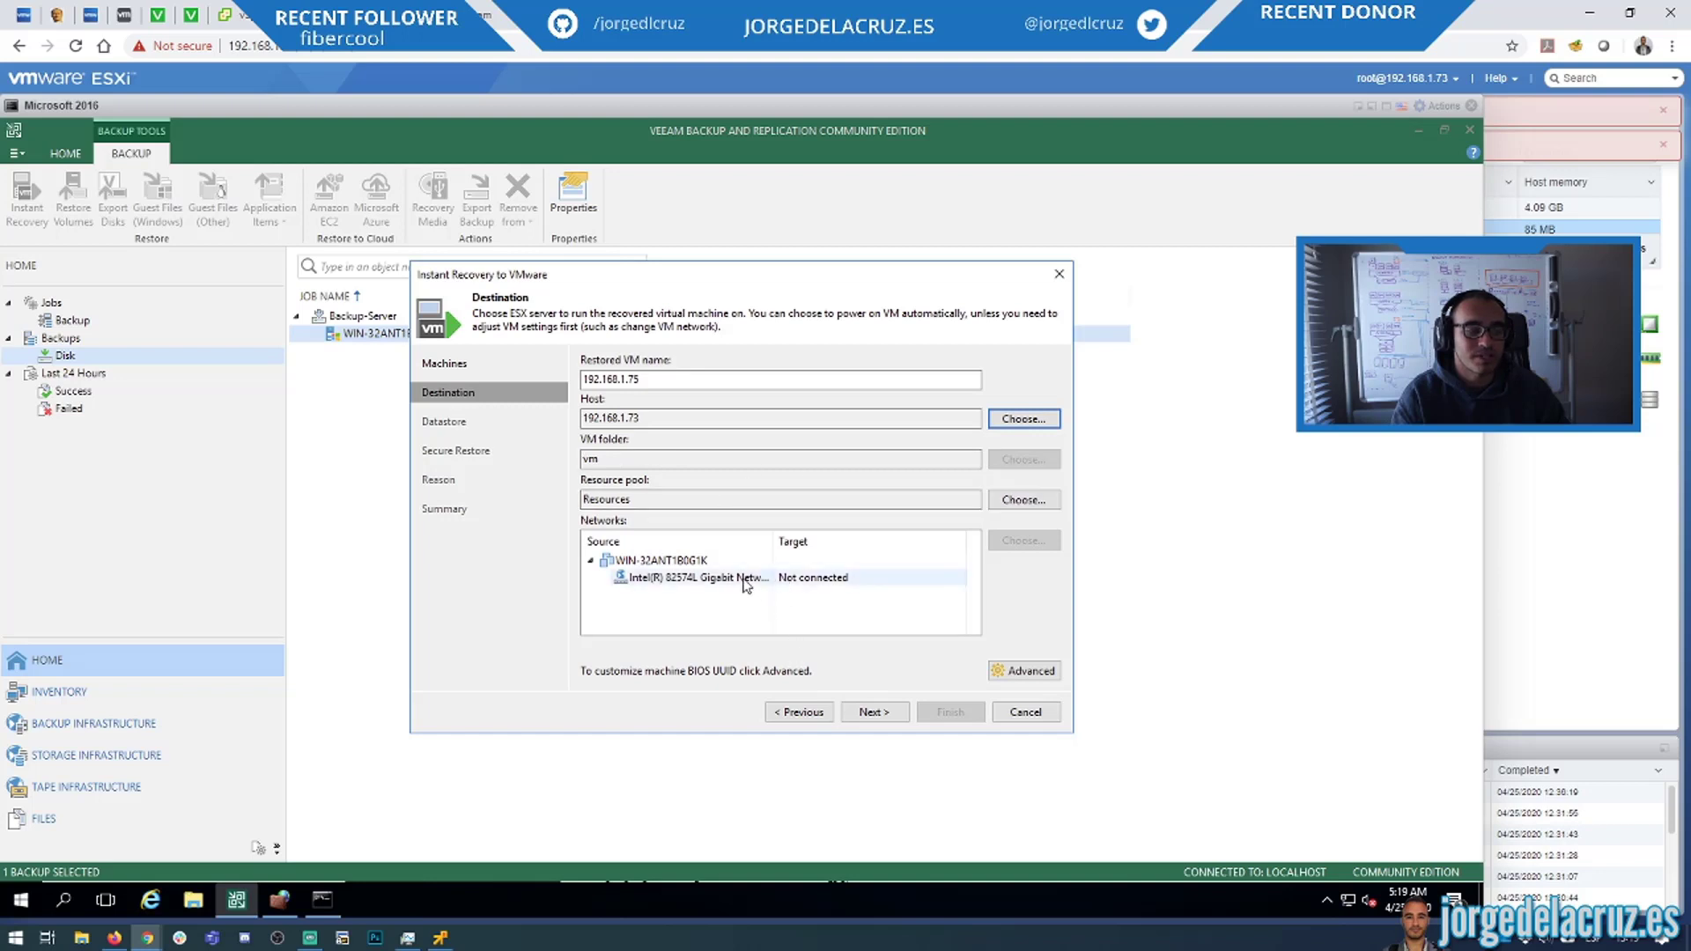
left_click(746, 579)
left_click(1025, 541)
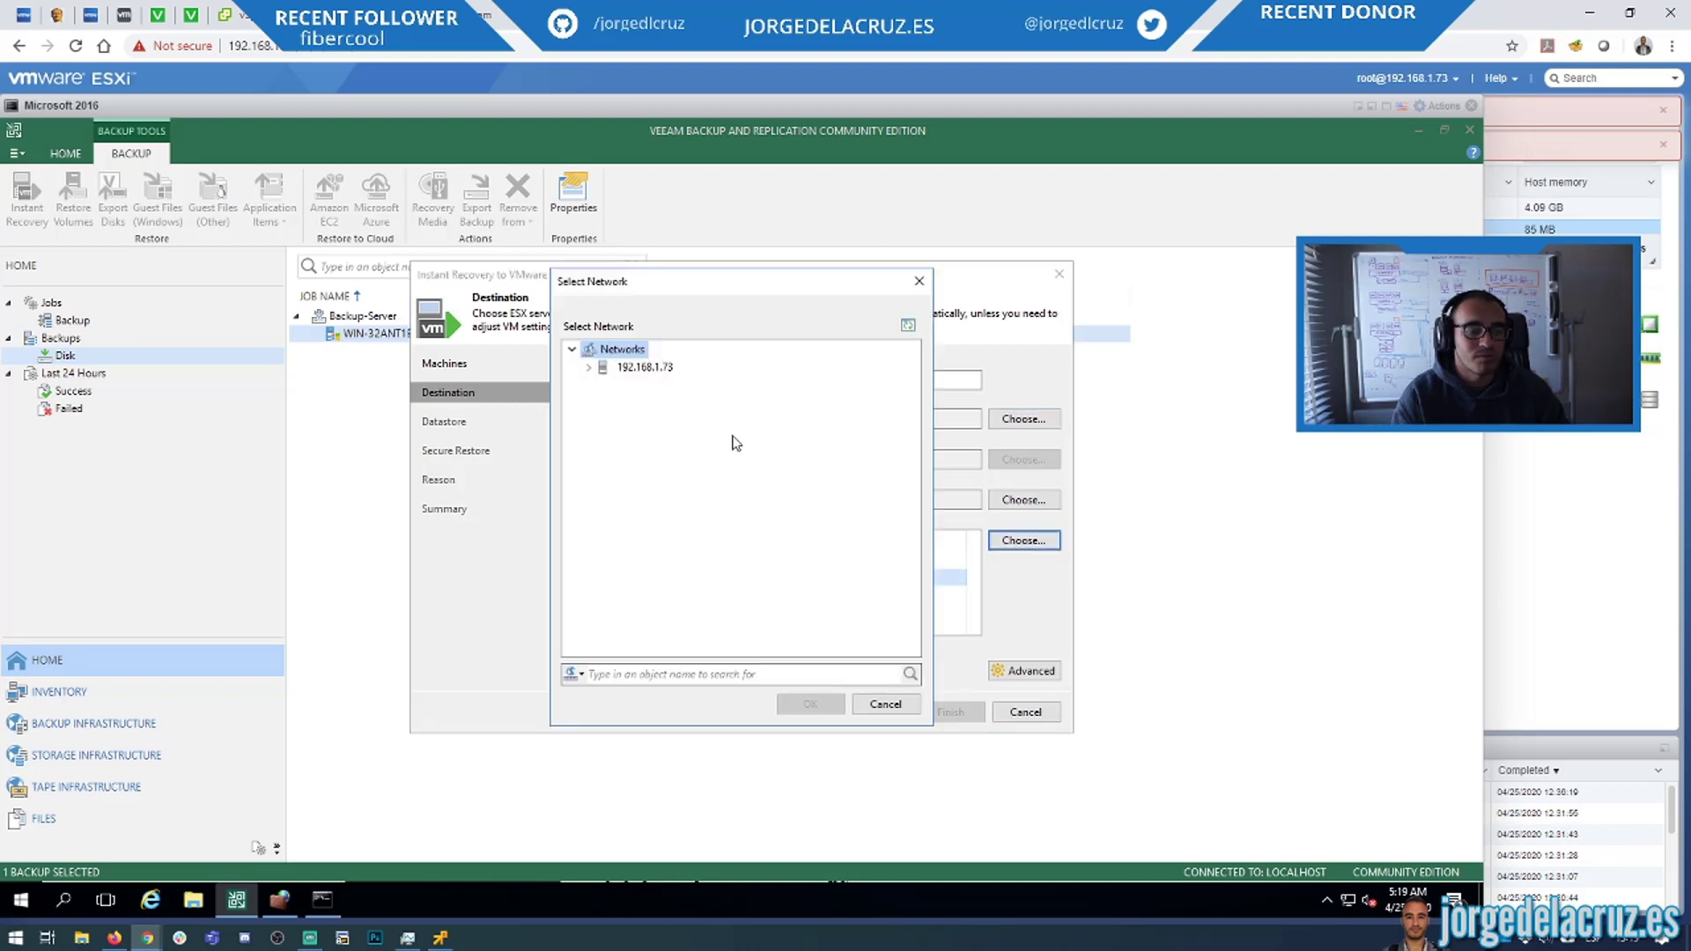
double_click(630, 368)
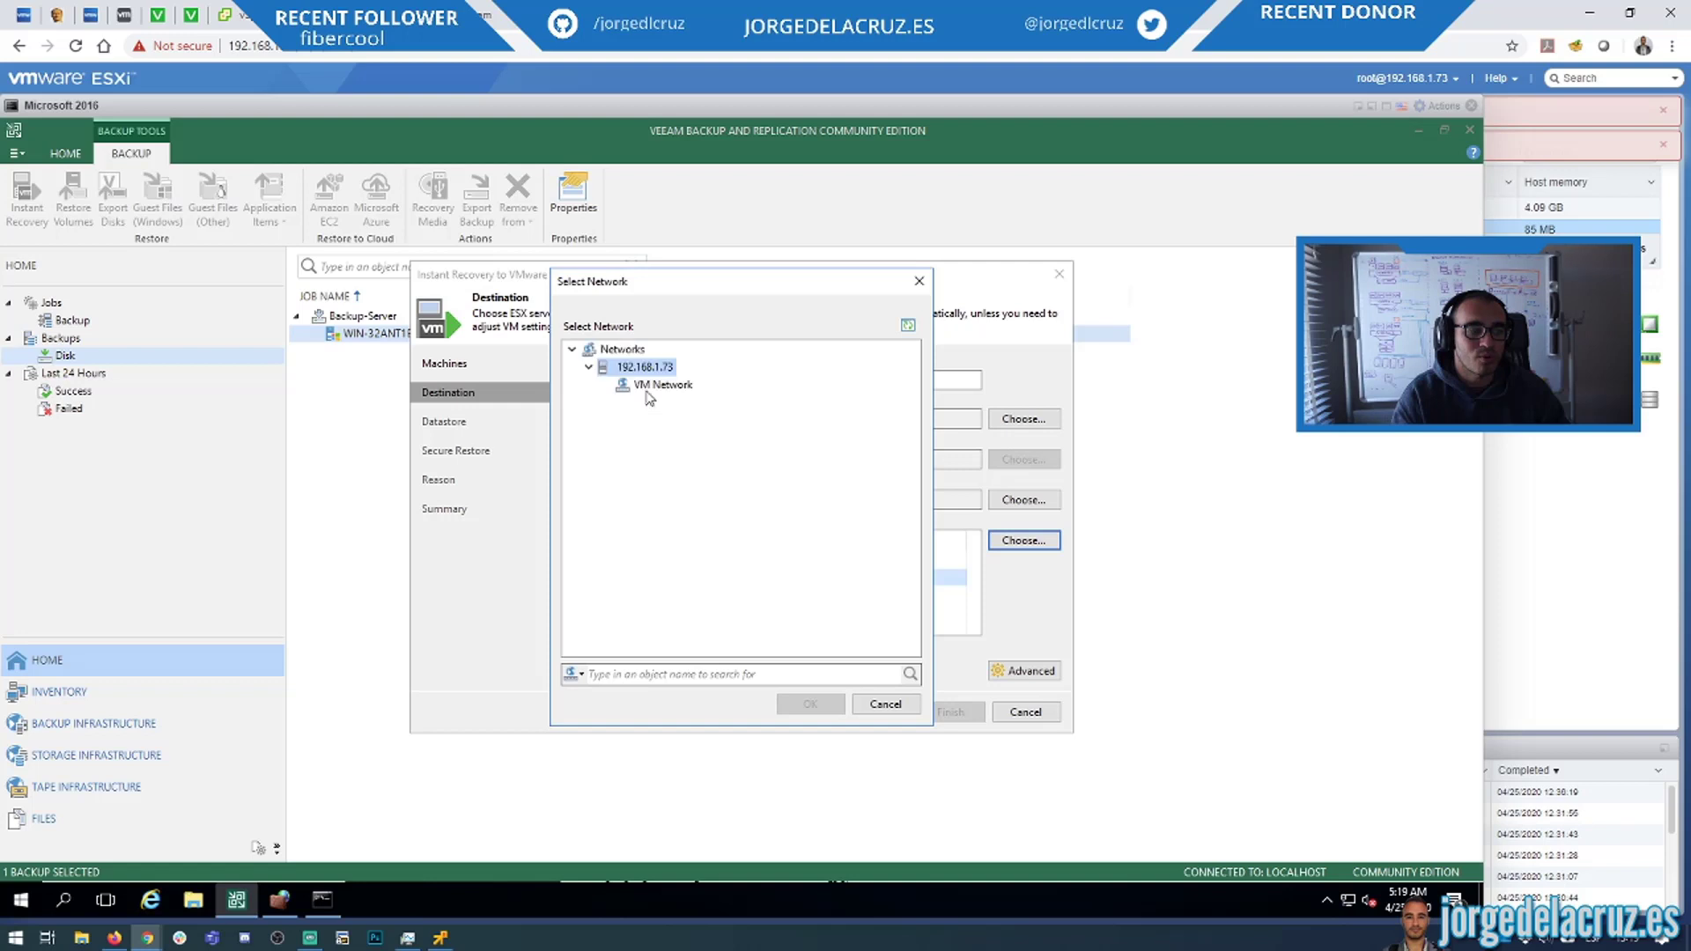
left_click(656, 385)
left_click(808, 704)
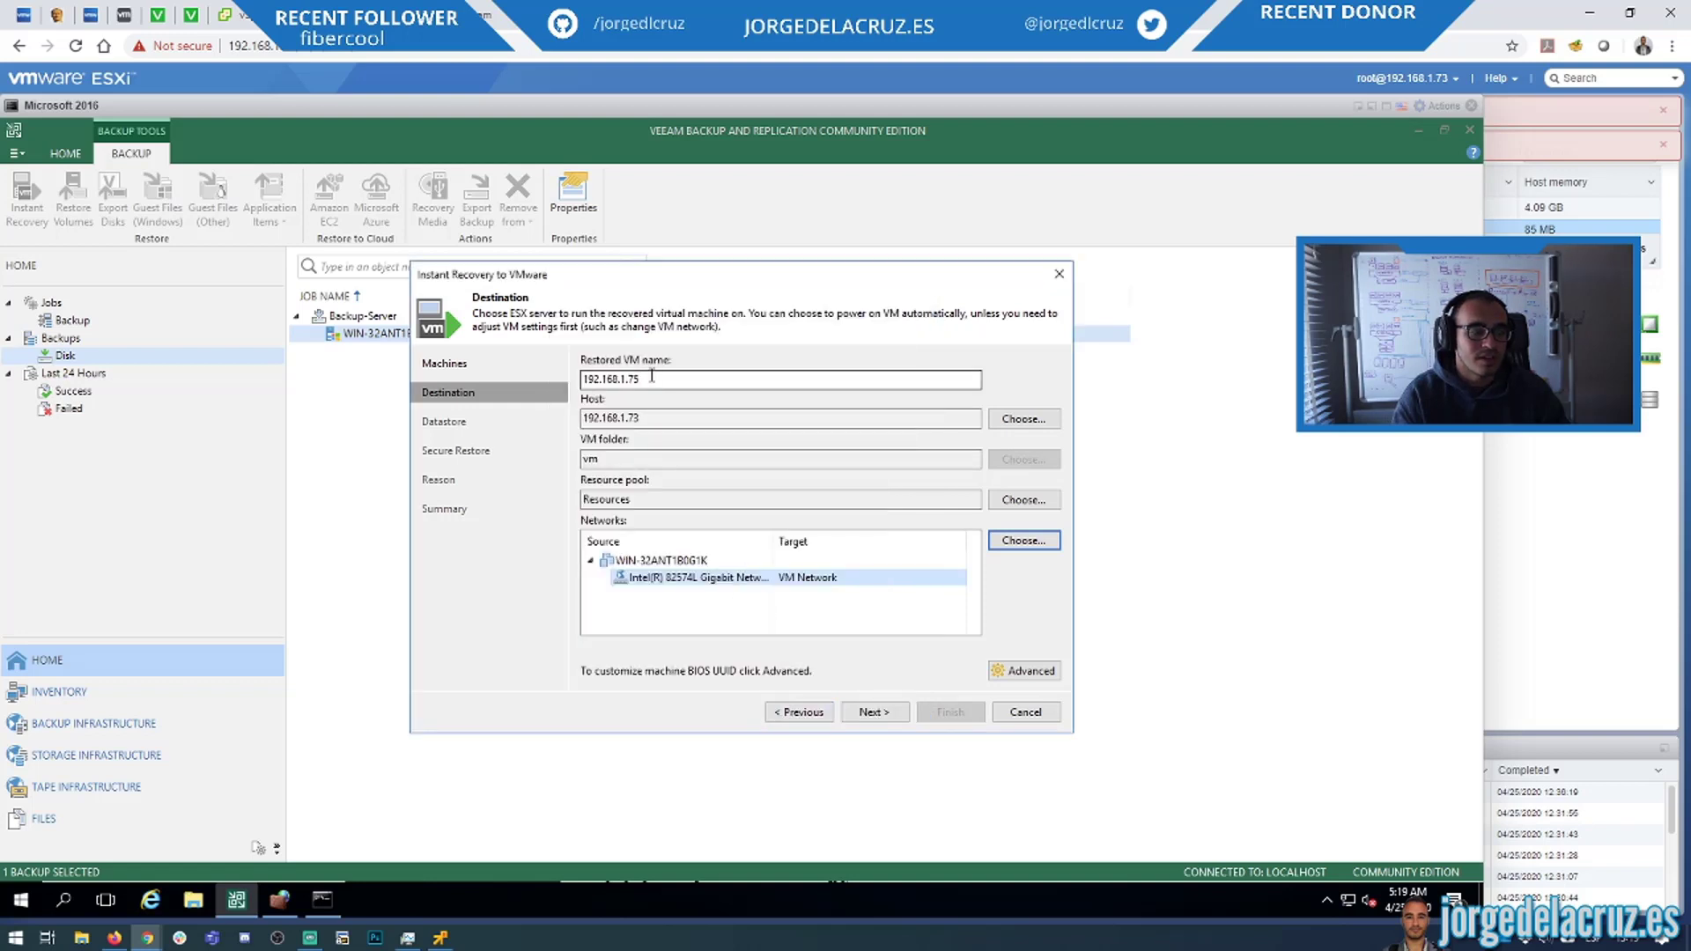
- Rename the restored VM to 'Mi VM Restaurada' and accept the destination settings
left_click(662, 379)
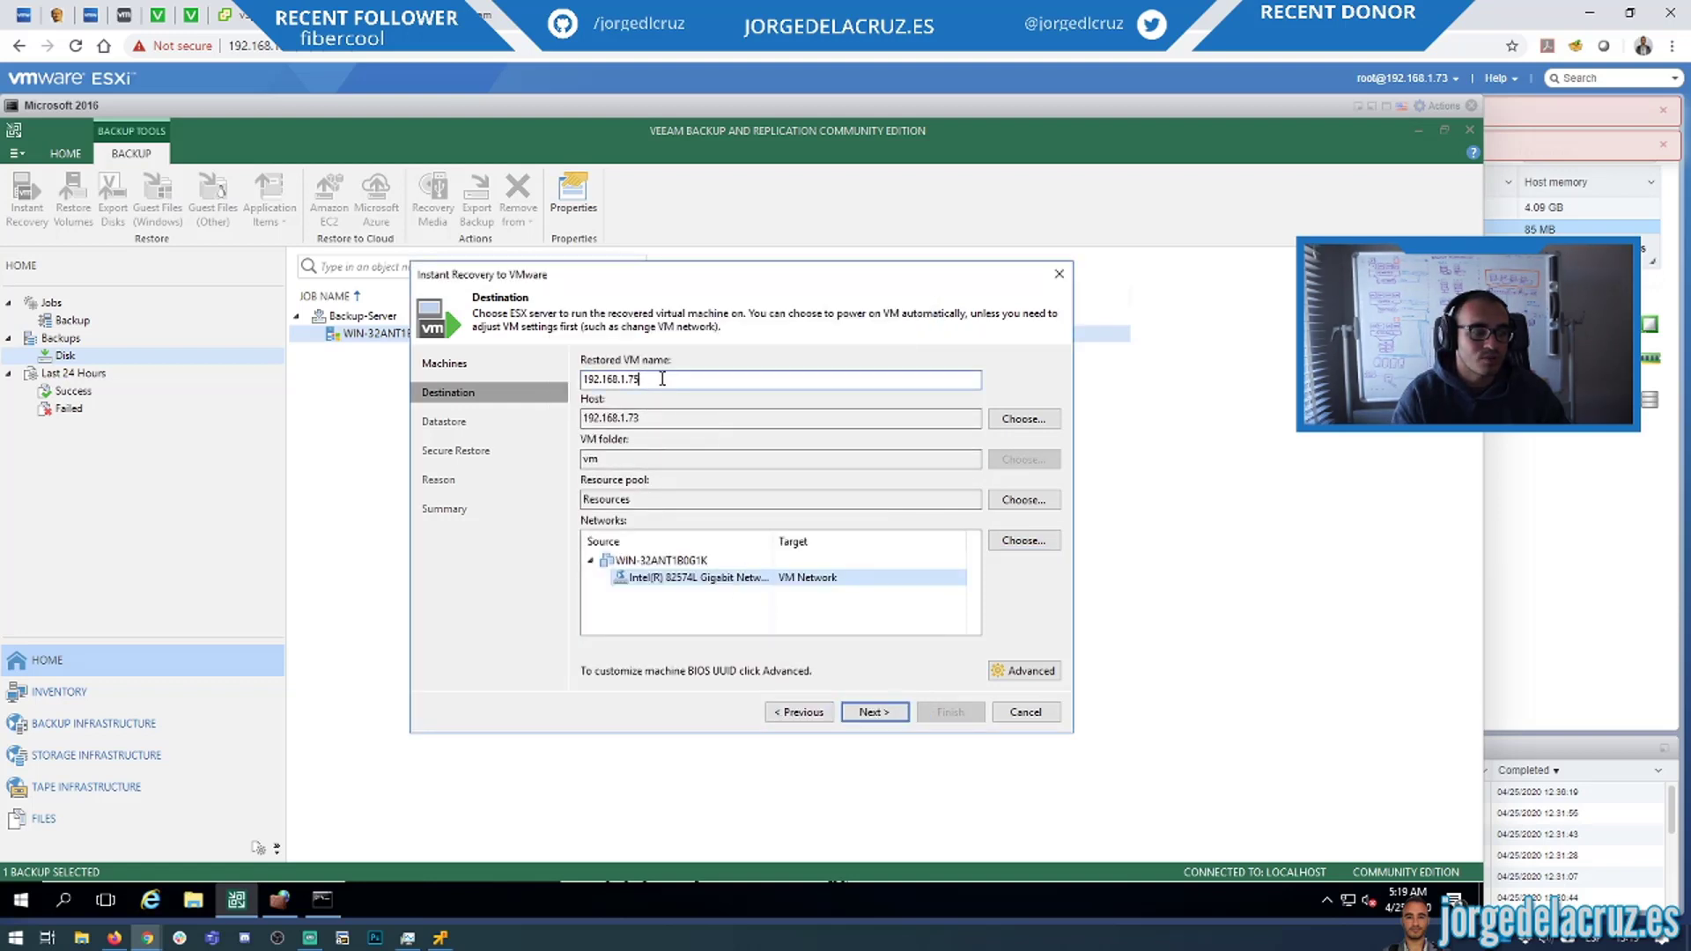
key("BackSpace")
key("BackSpace")
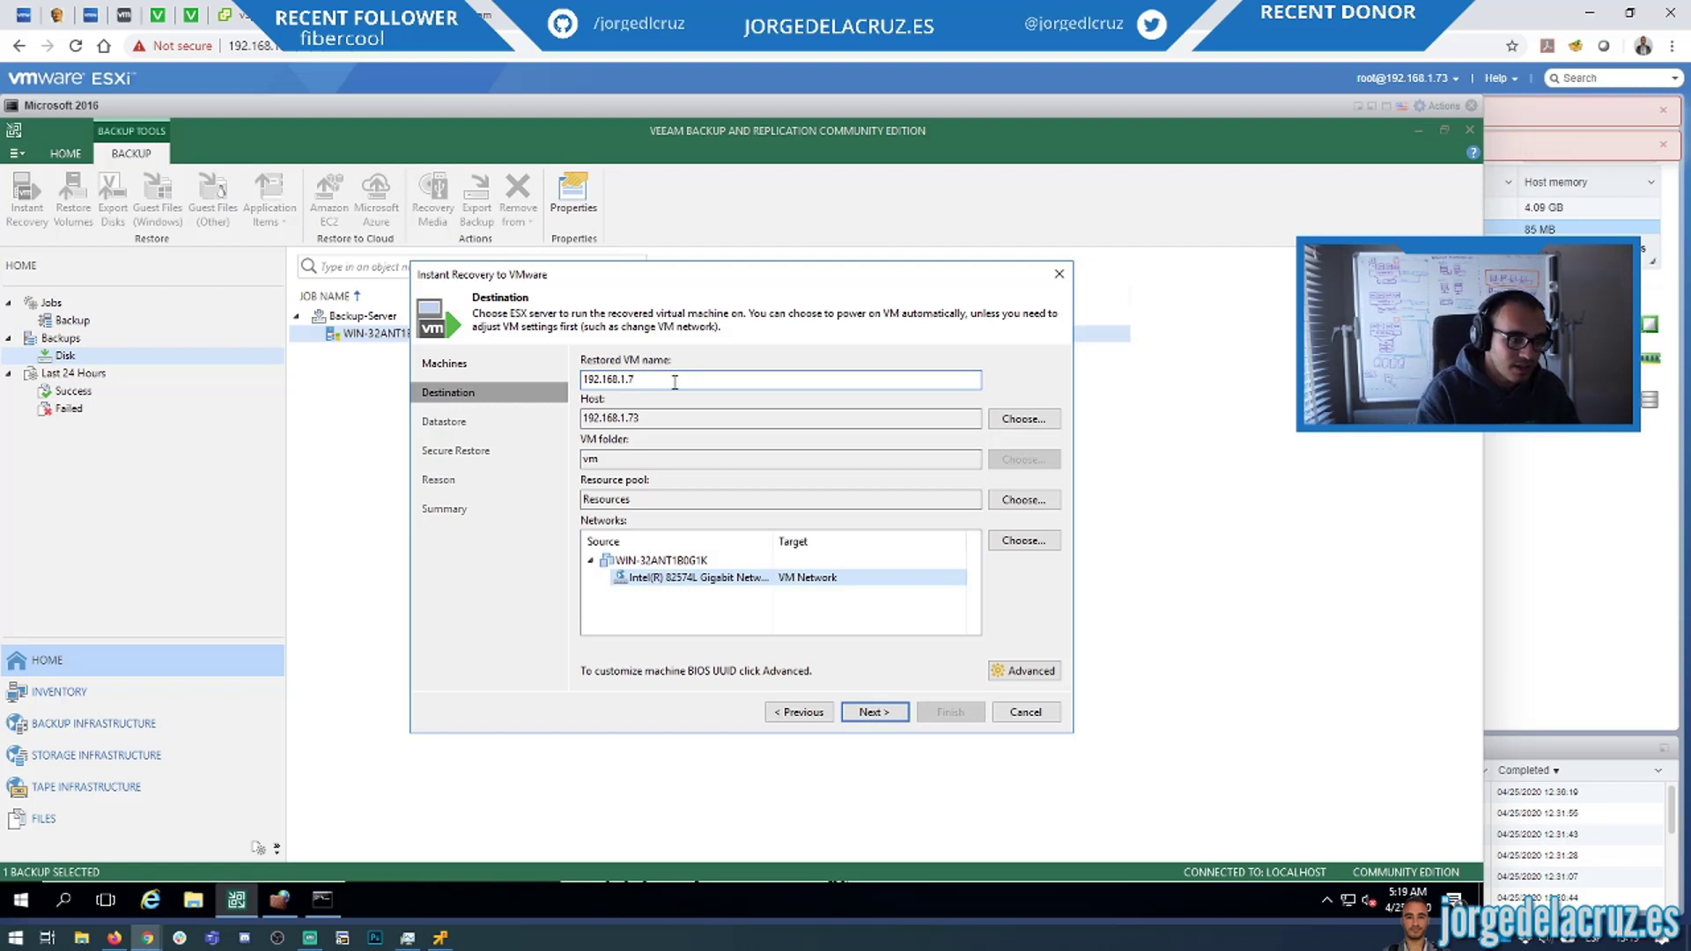
key("BackSpace")
key("BackSpace")
key("BackSpace")
key("BackSpace")
key("BackSpace")
key("BackSpace")
key("BackSpace")
key("BackSpace")
key("BackSpace")
key("BackSpace")
type("M")
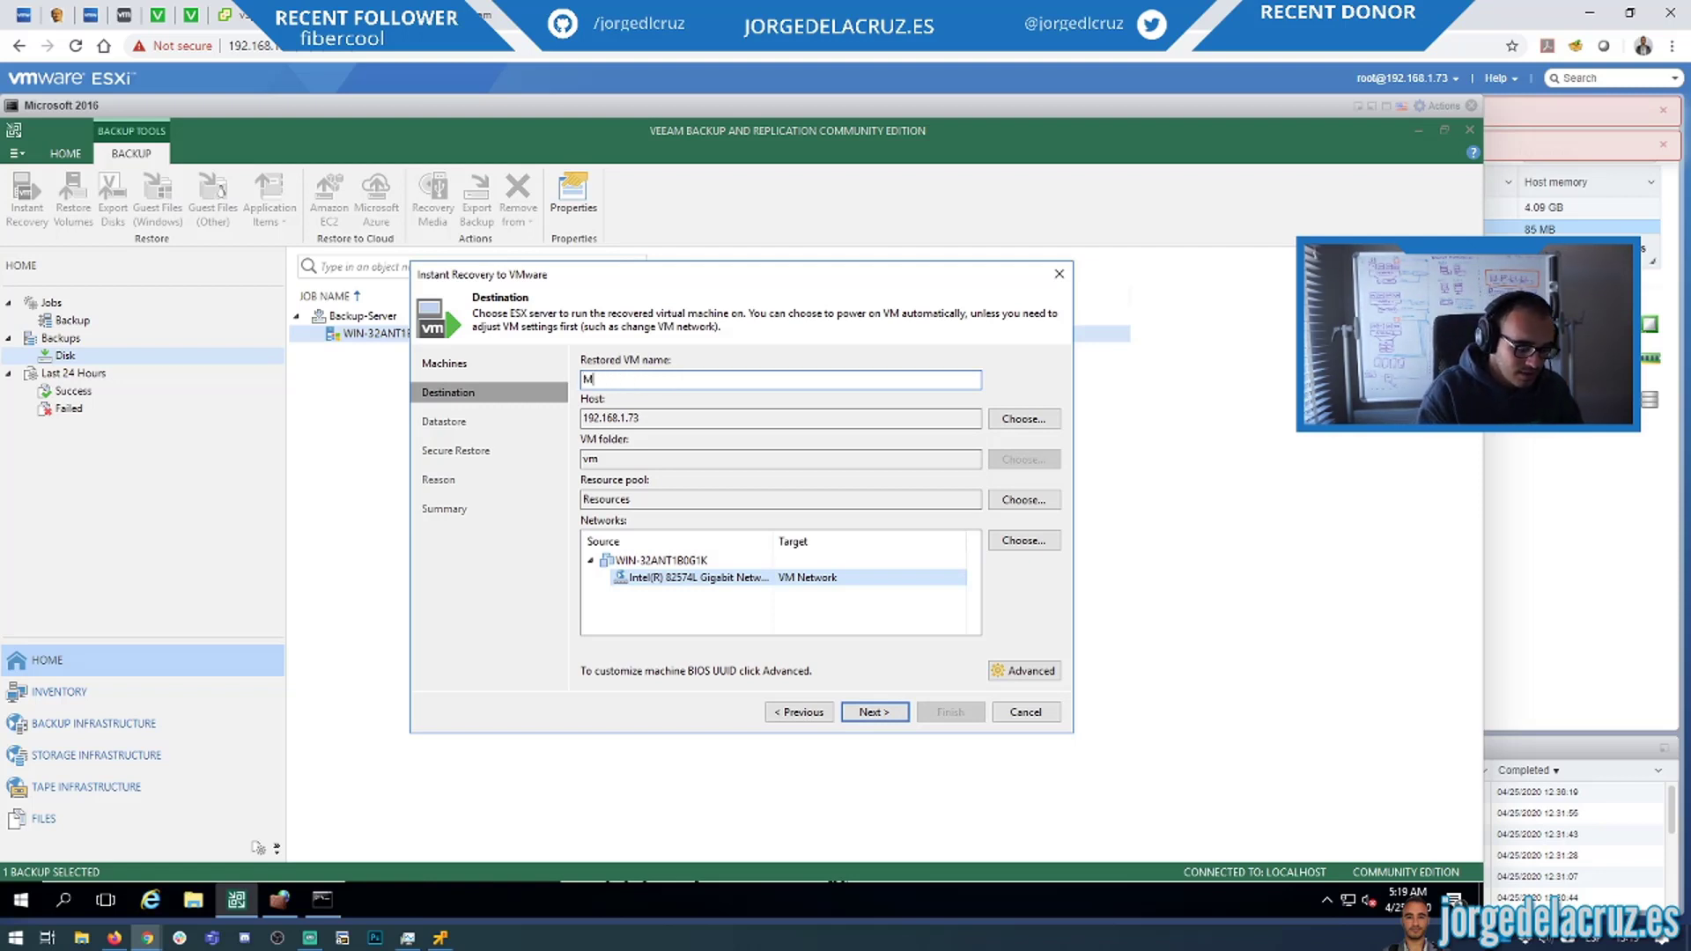
type("i VM Re")
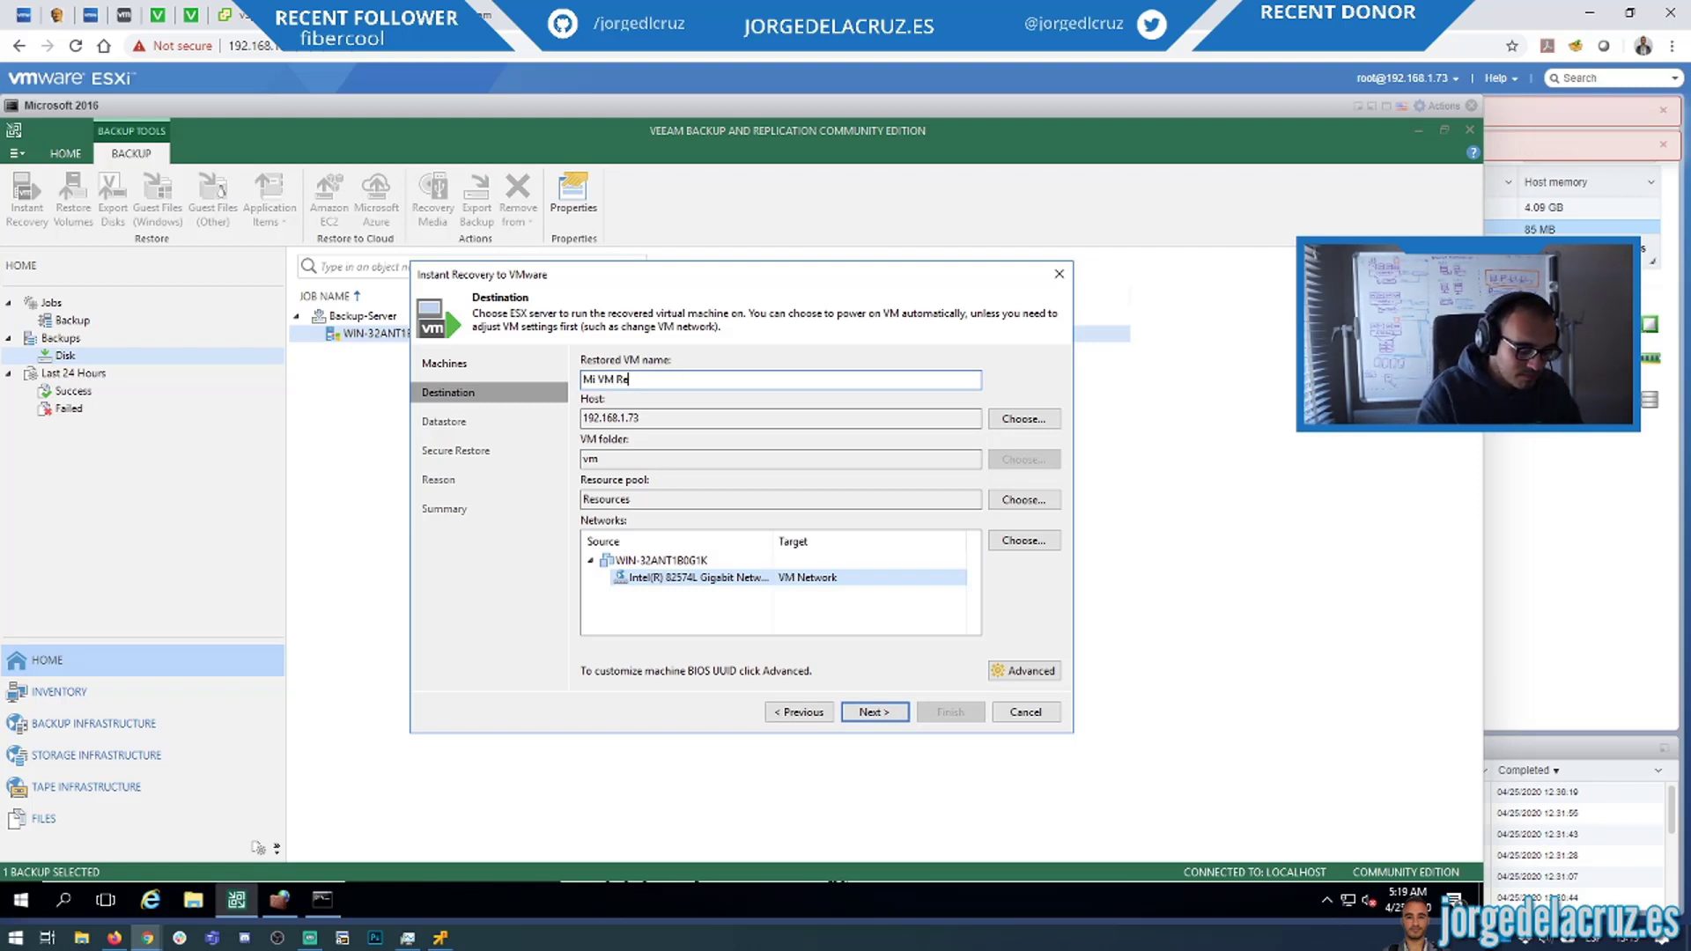
type("staurada")
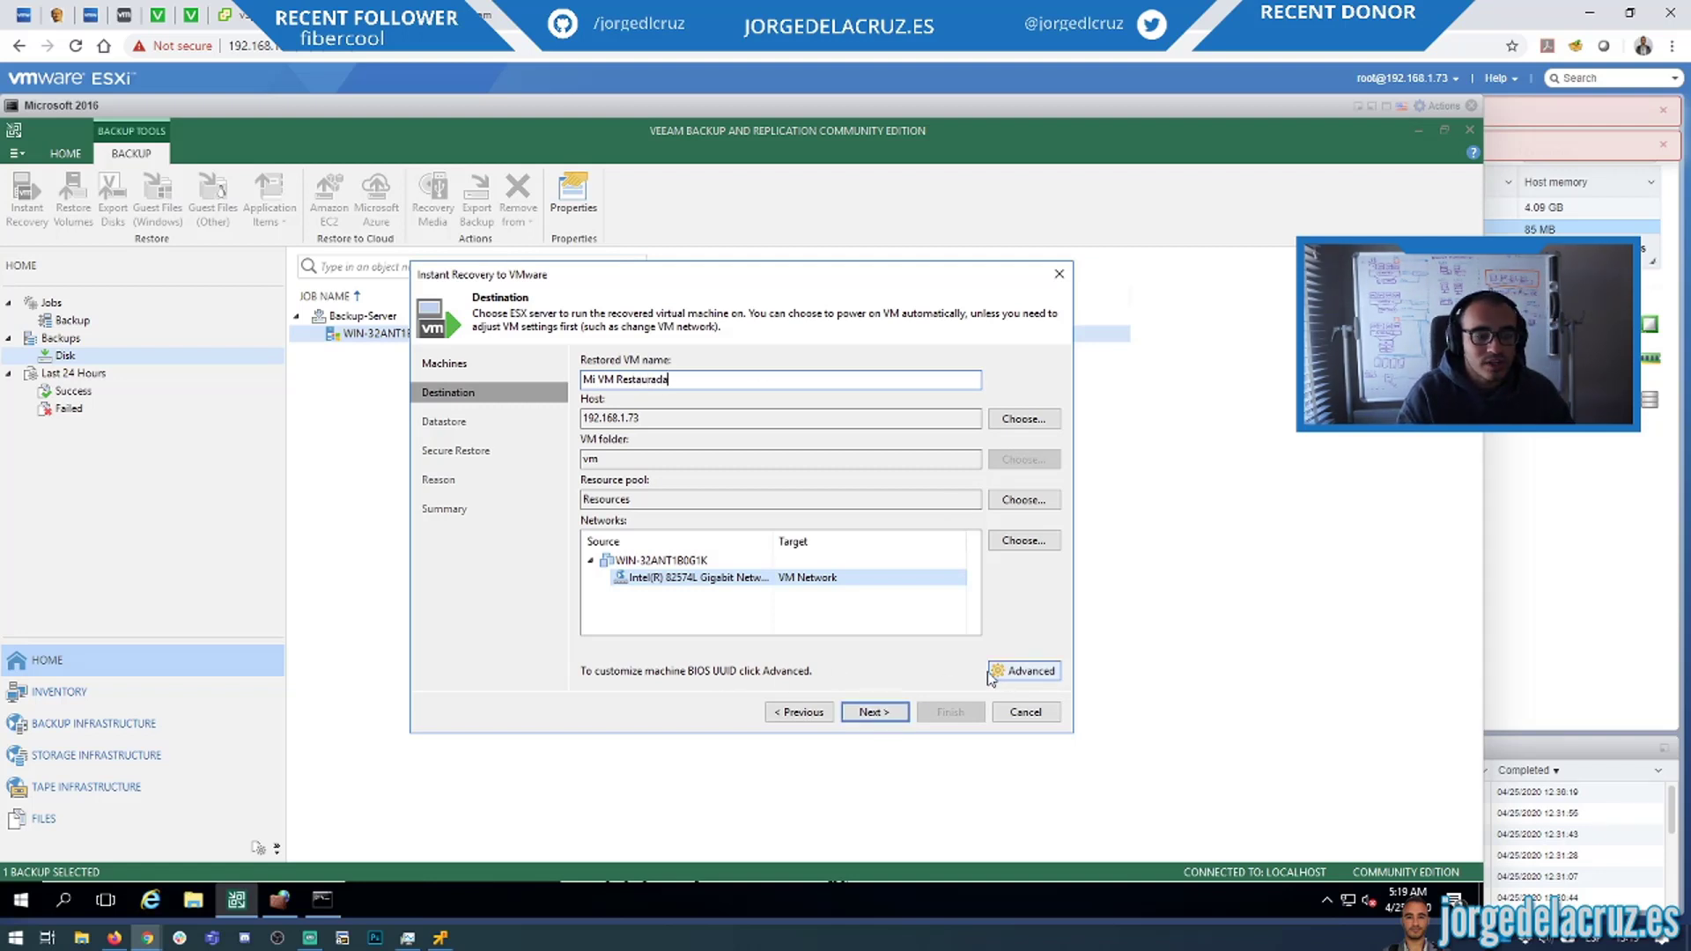
left_click(874, 713)
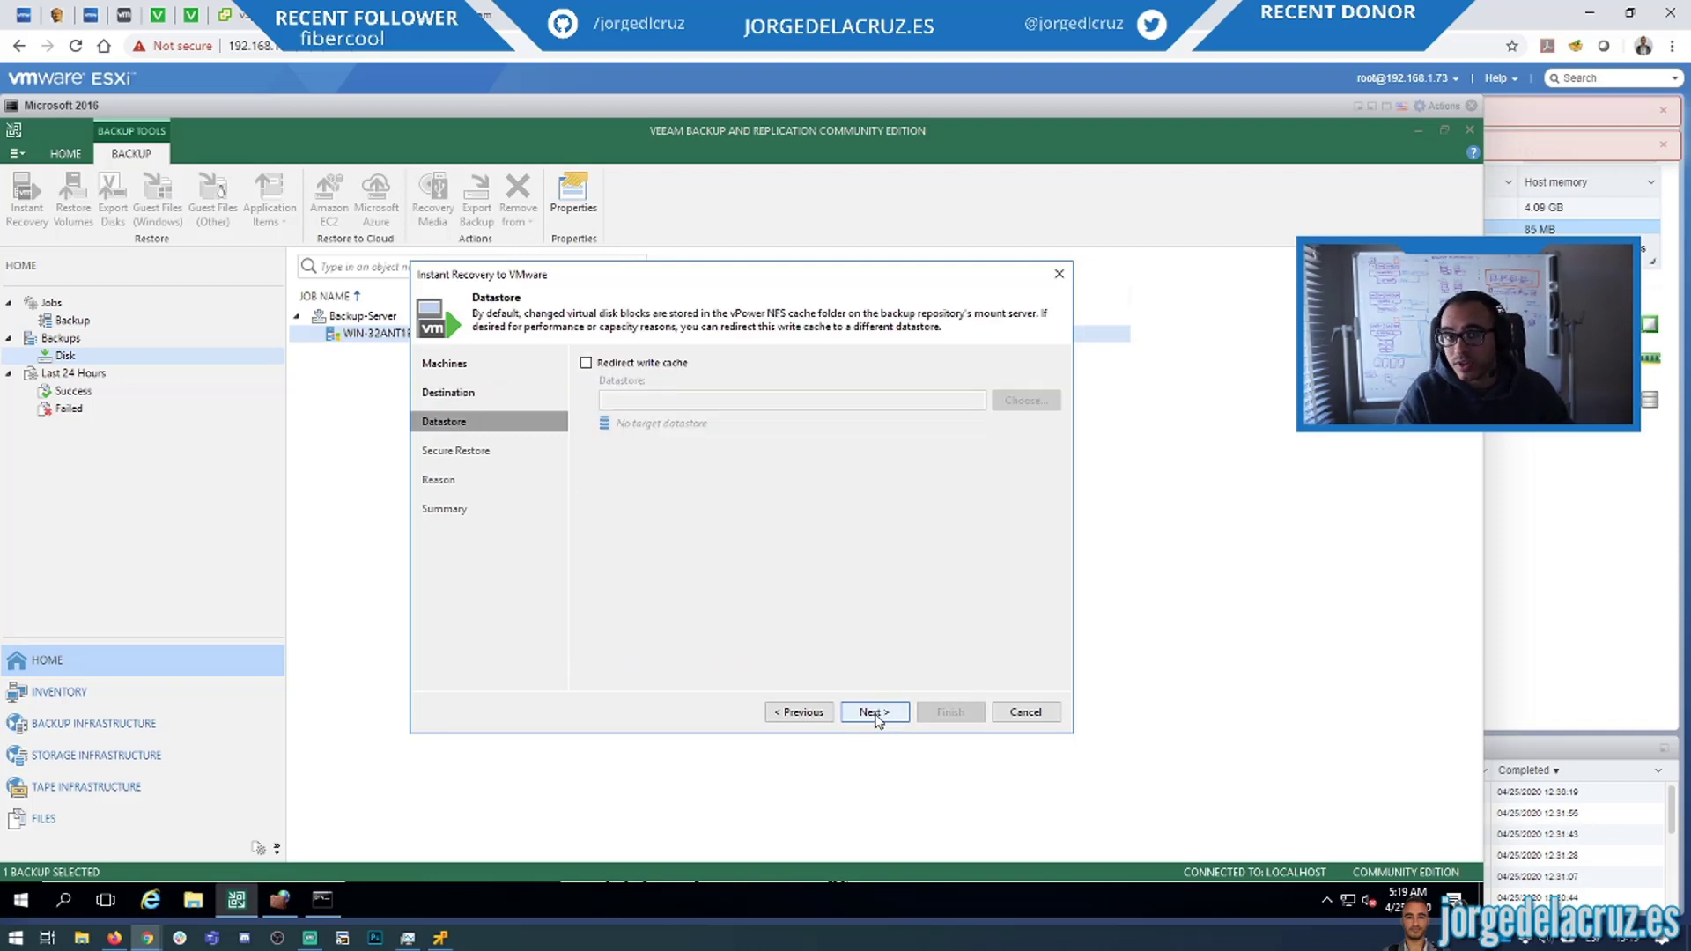
- Keep default write cache, record a restore reason, enable power-on after restoring, and launch recovery
left_click(876, 715)
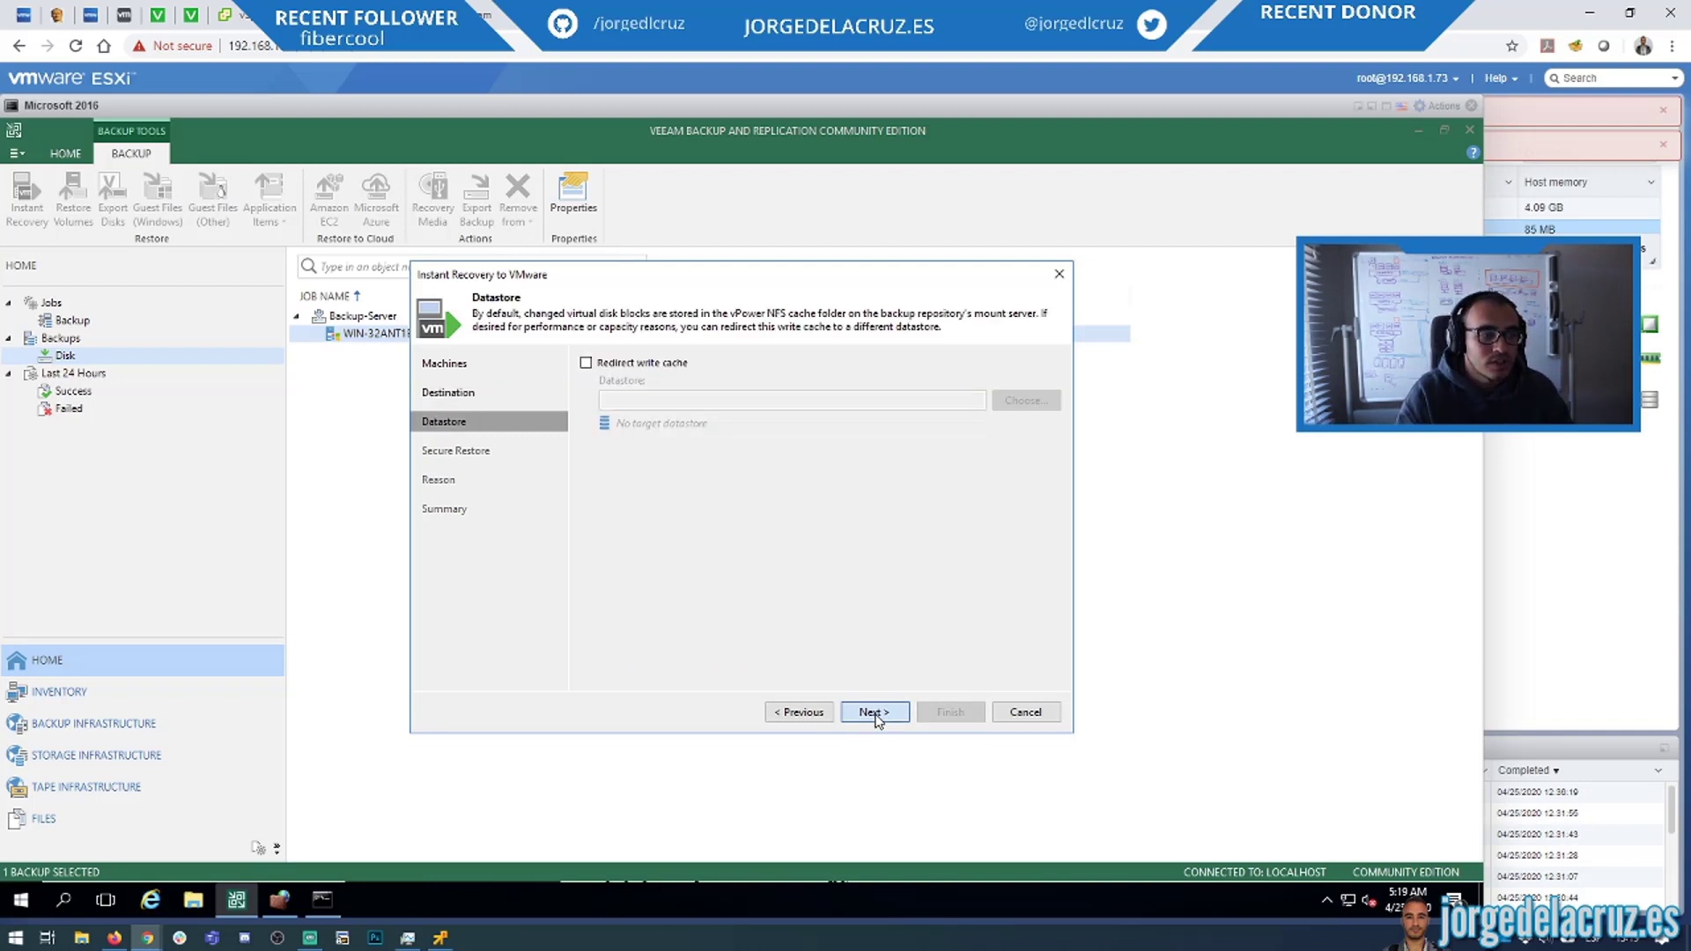
left_click(866, 716)
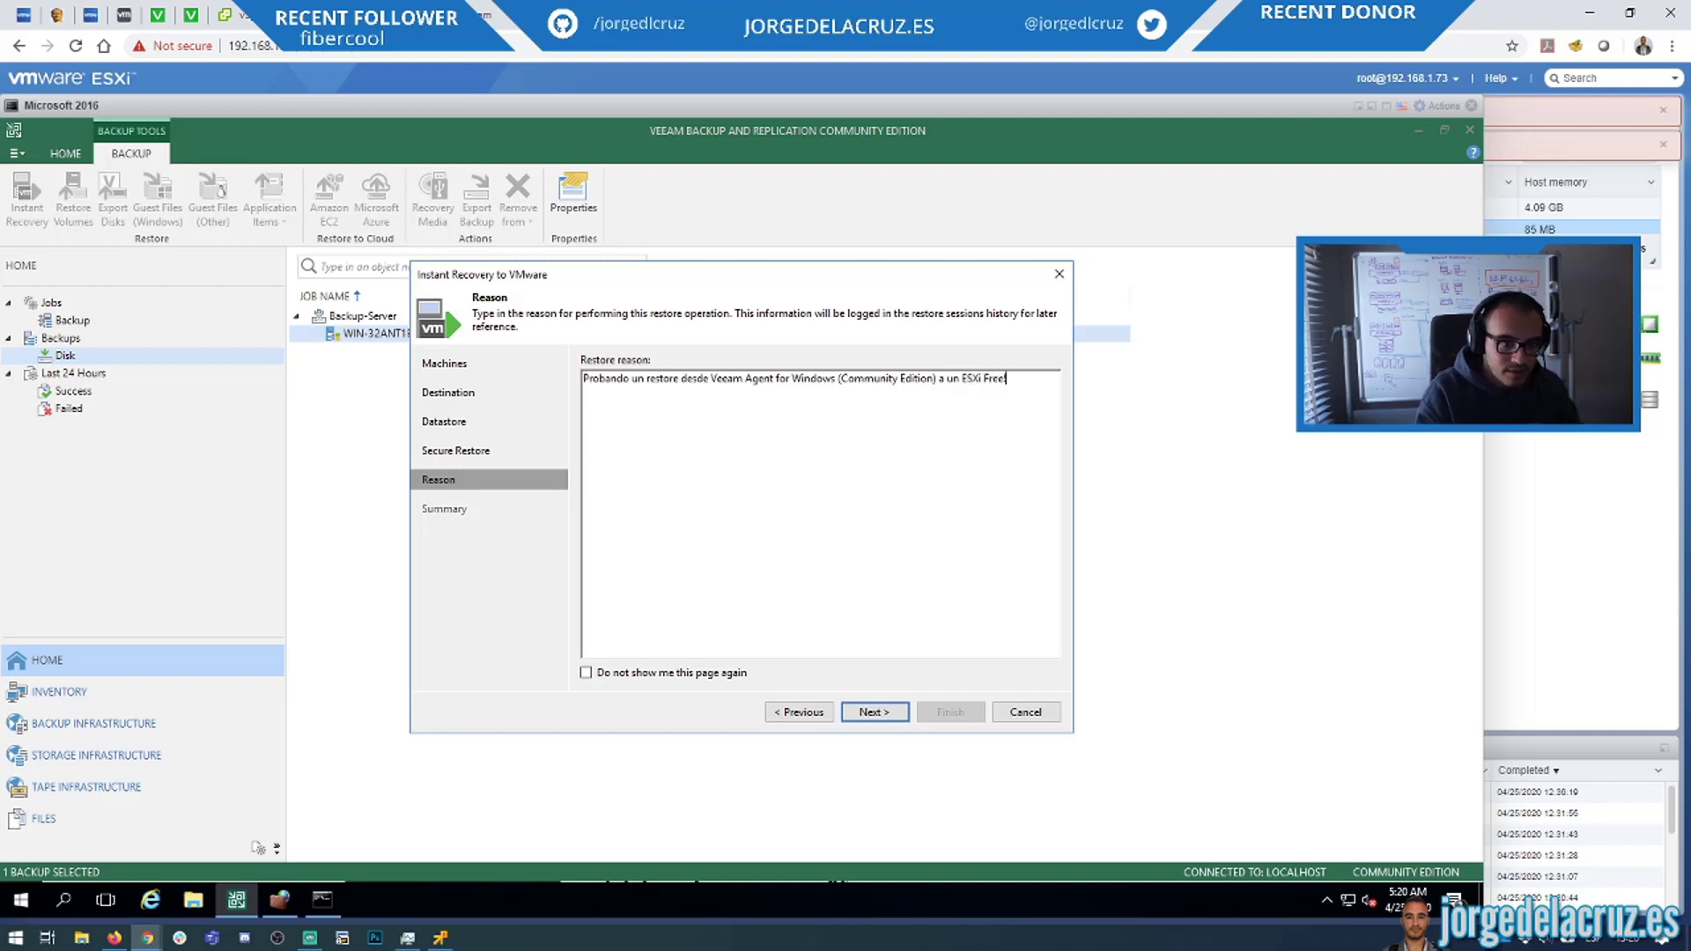
left_click(872, 711)
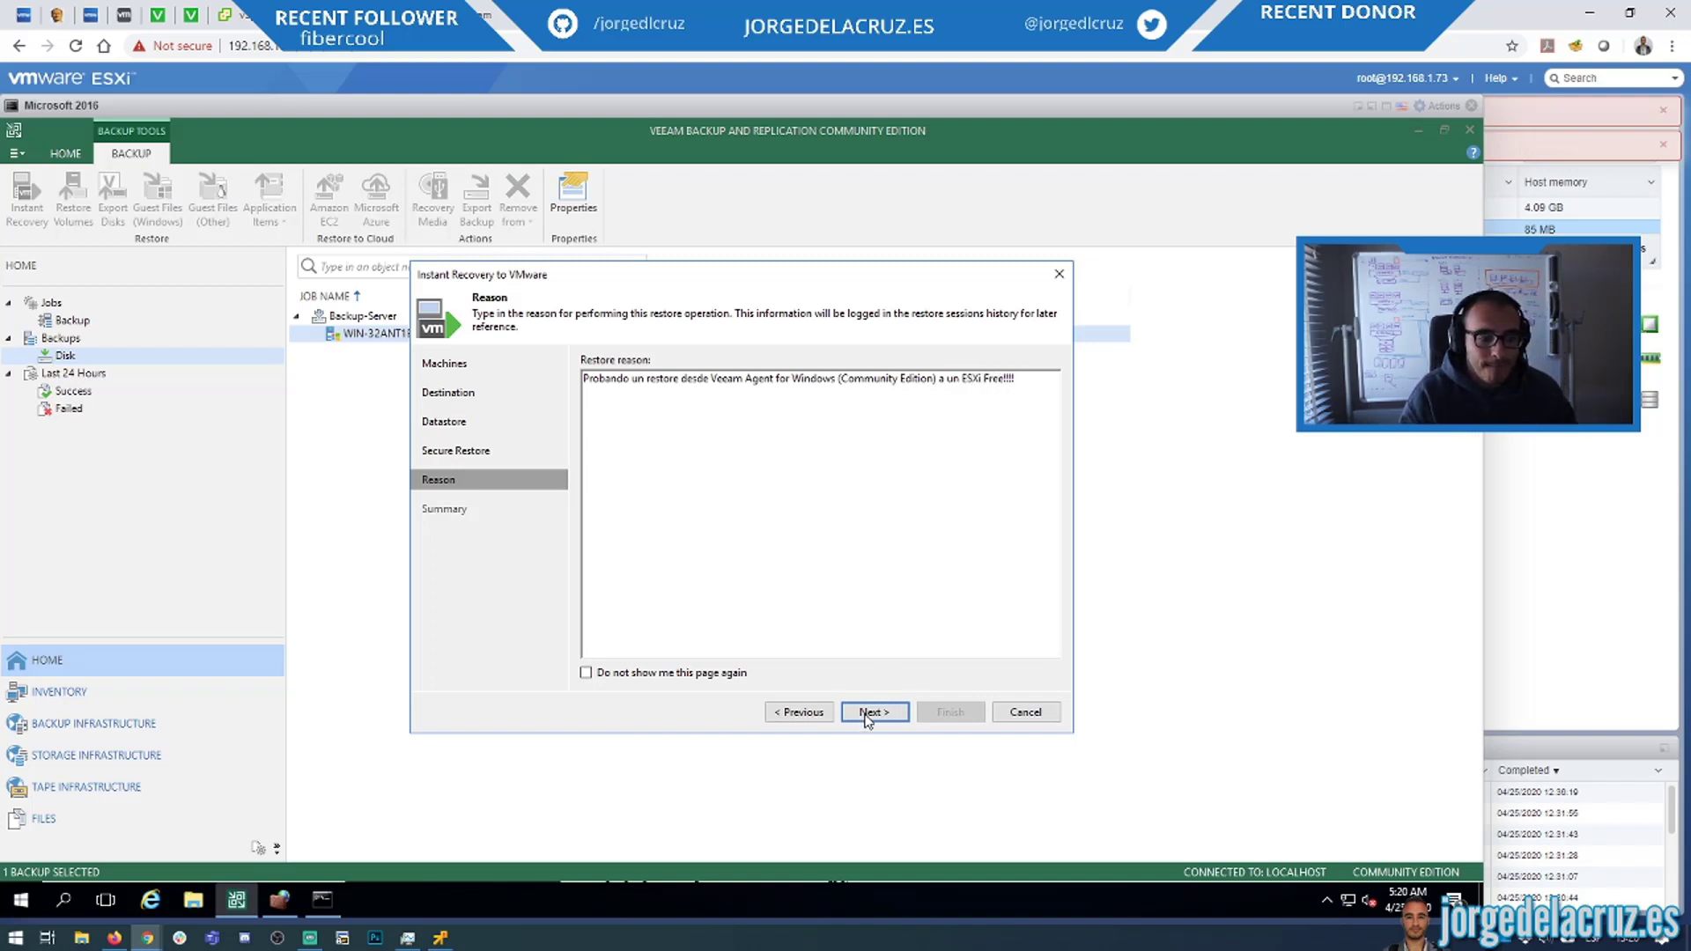
left_click(628, 601)
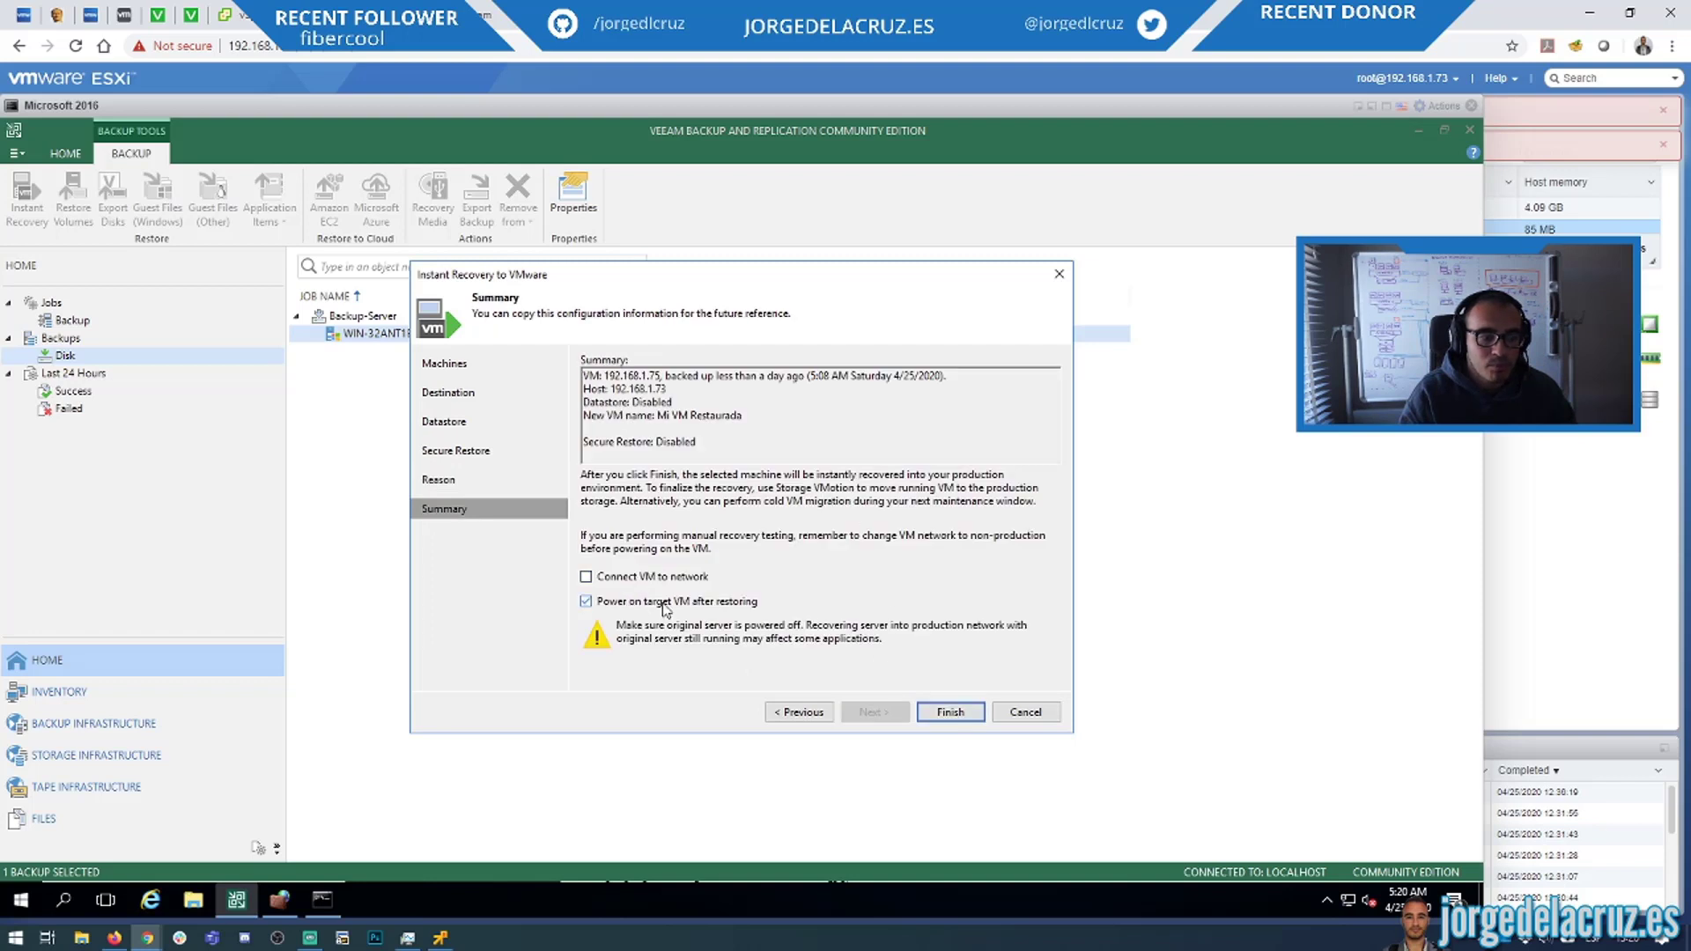
left_click(950, 712)
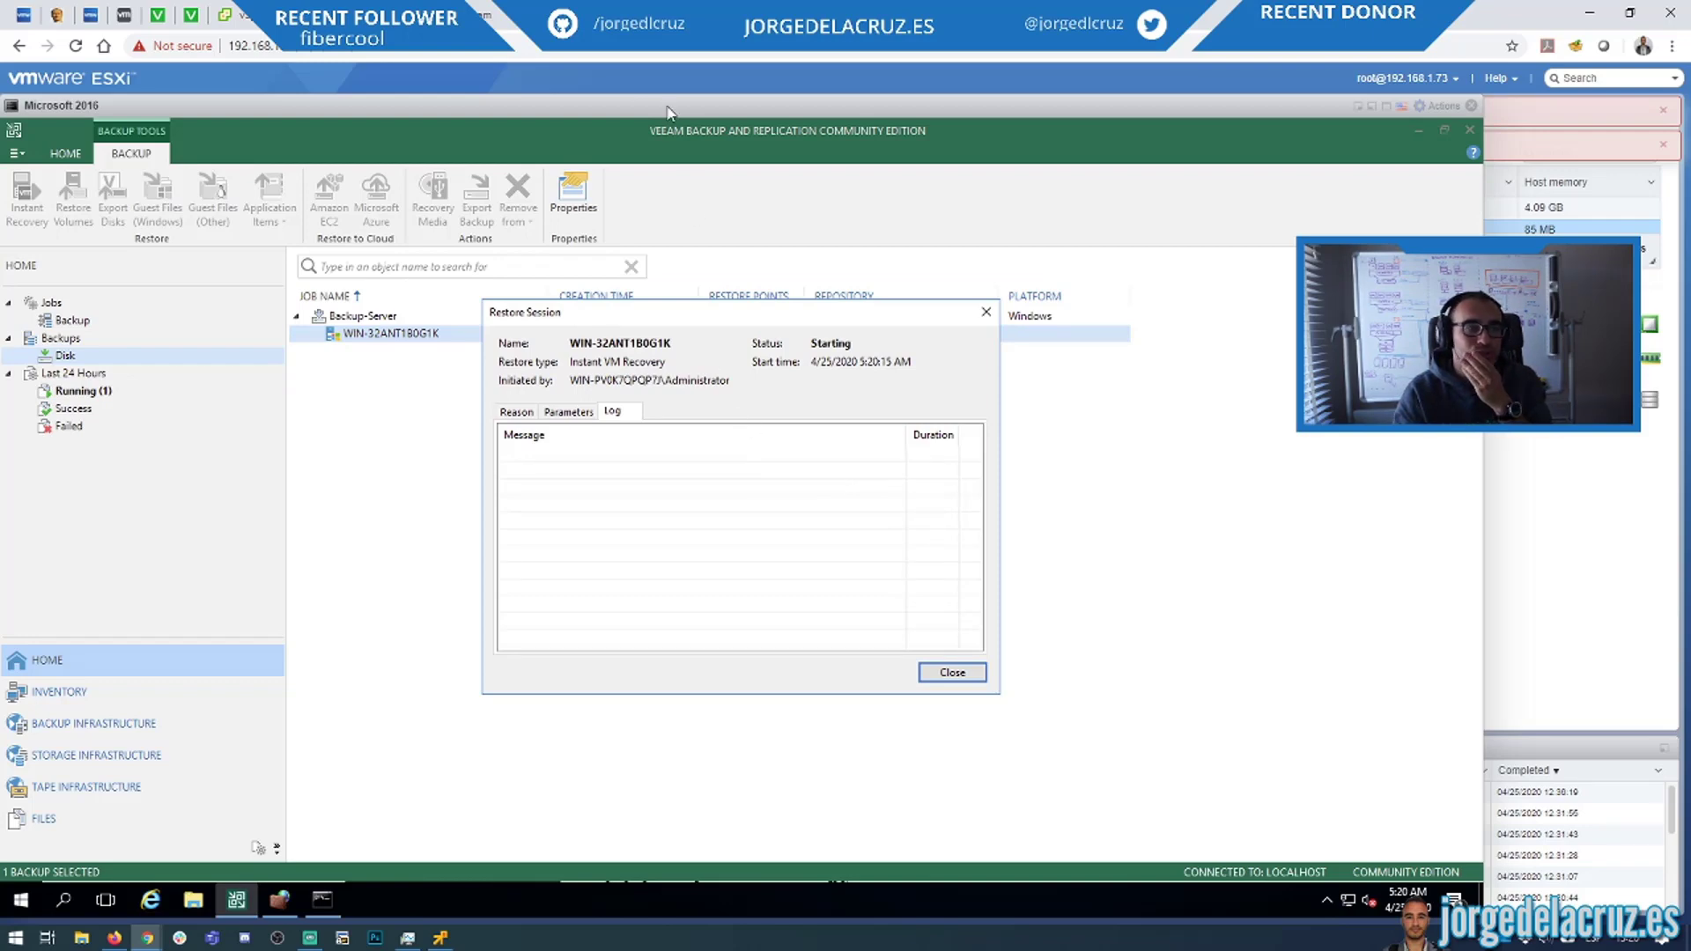
- Dismiss the ESXi error notices and arrange windows to read the failed Restore Session log
left_click_drag(588, 109, 1149, 108)
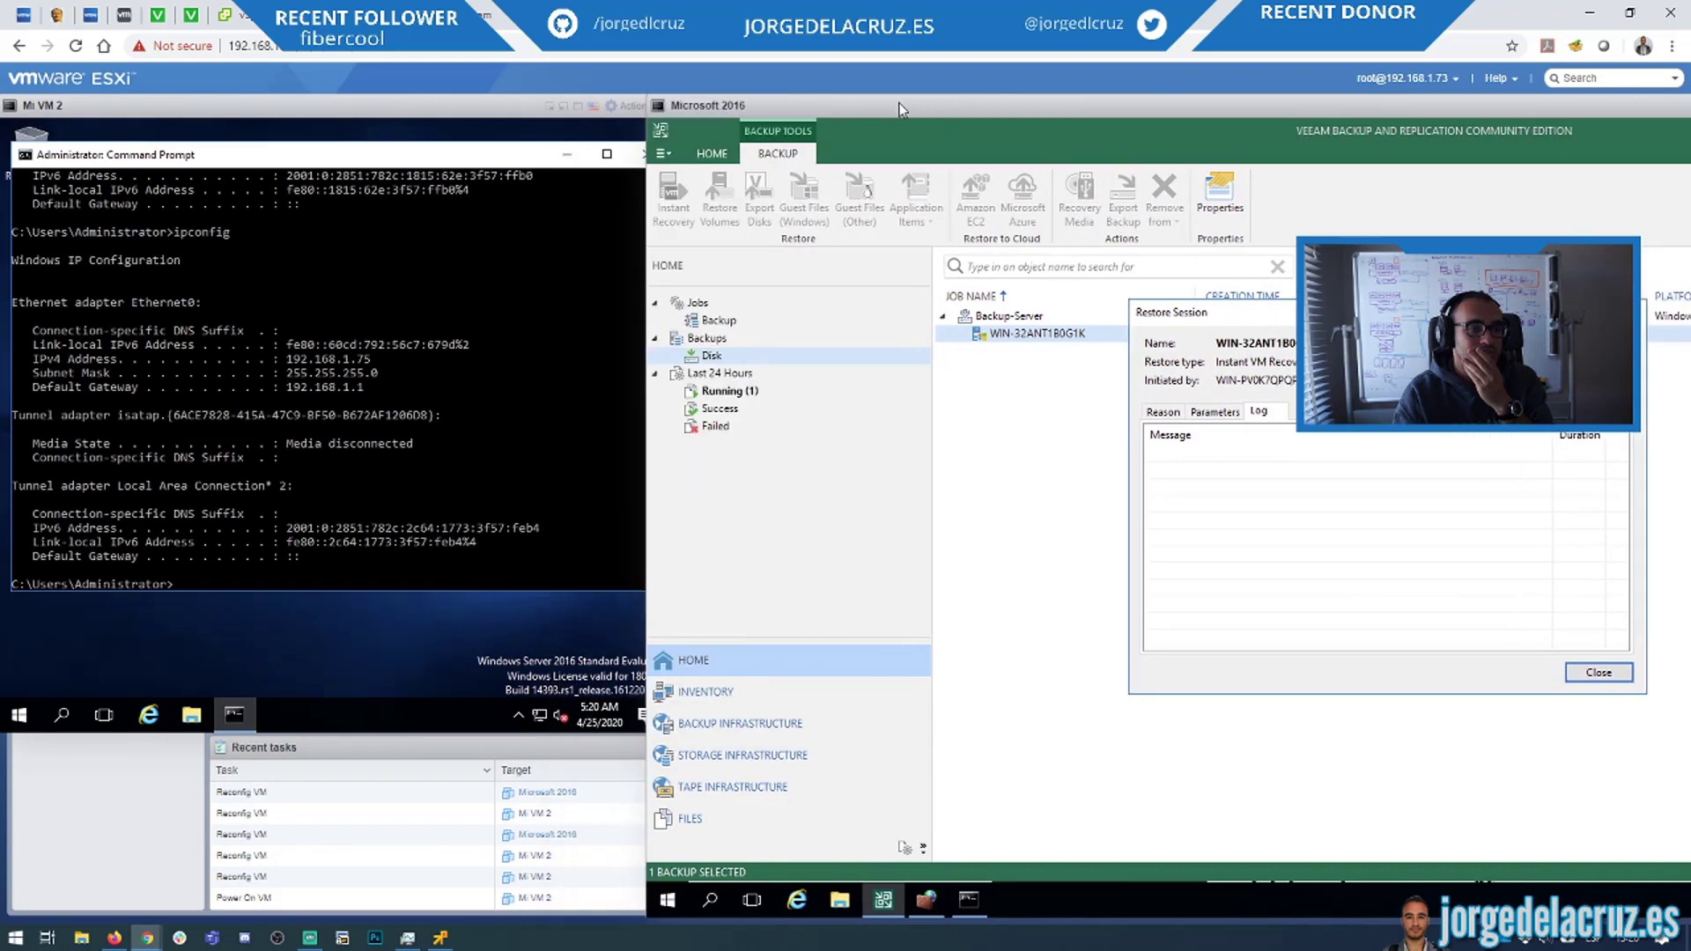
left_click(662, 105)
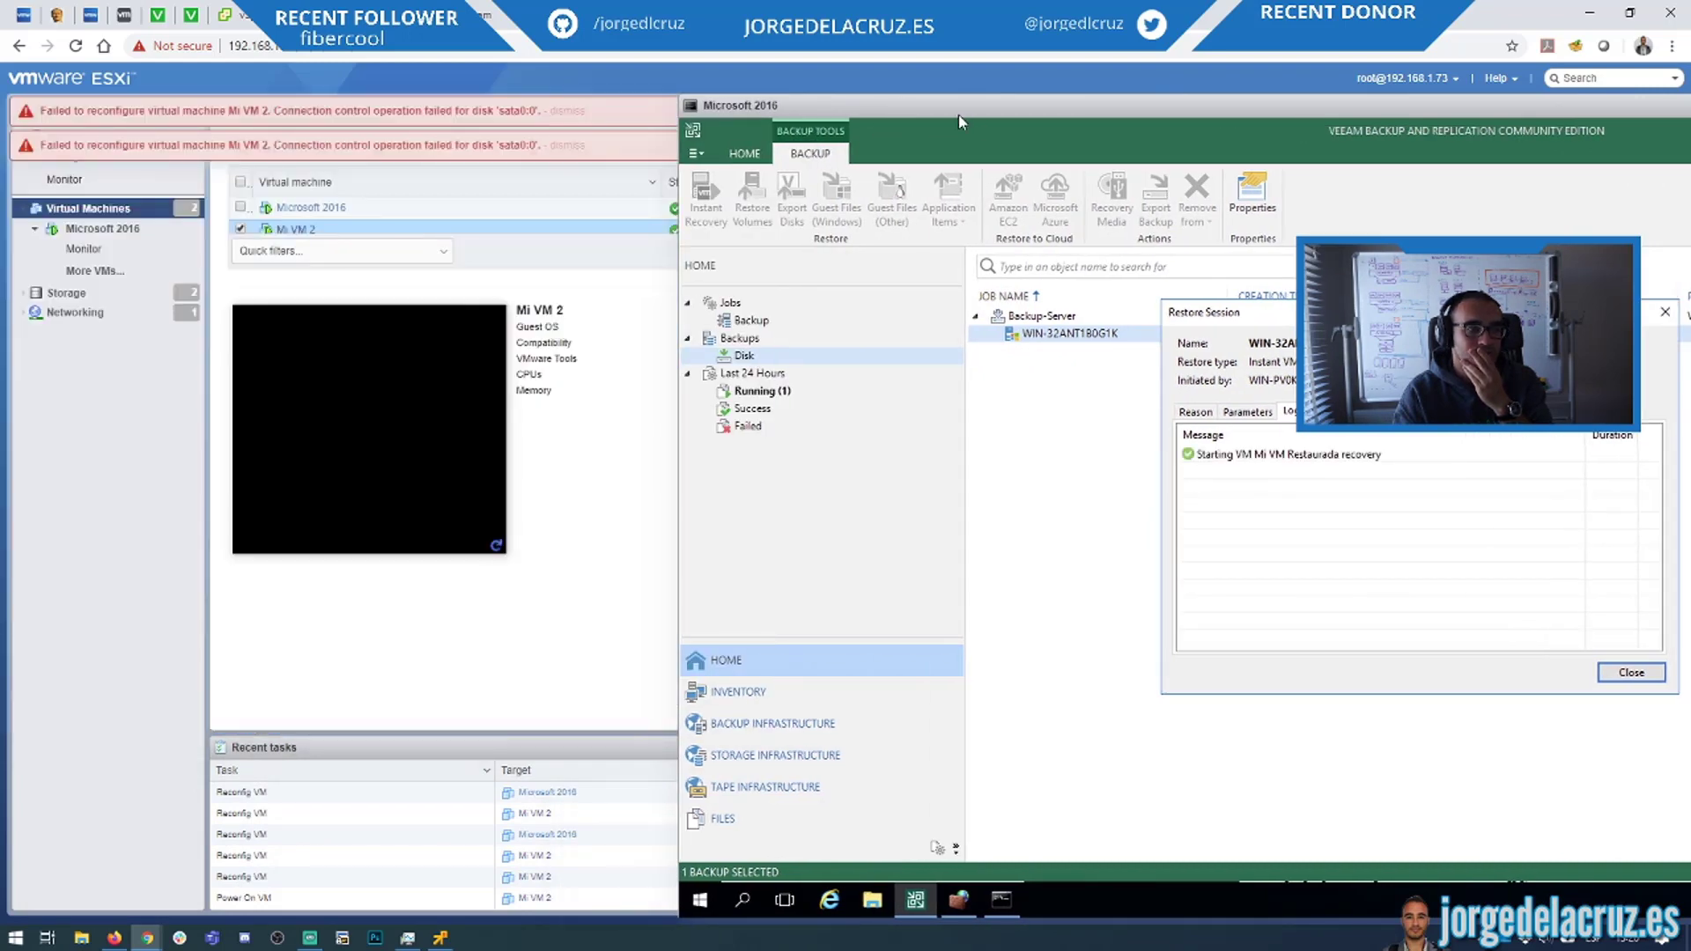
left_click_drag(958, 115, 522, 190)
left_click(1664, 142)
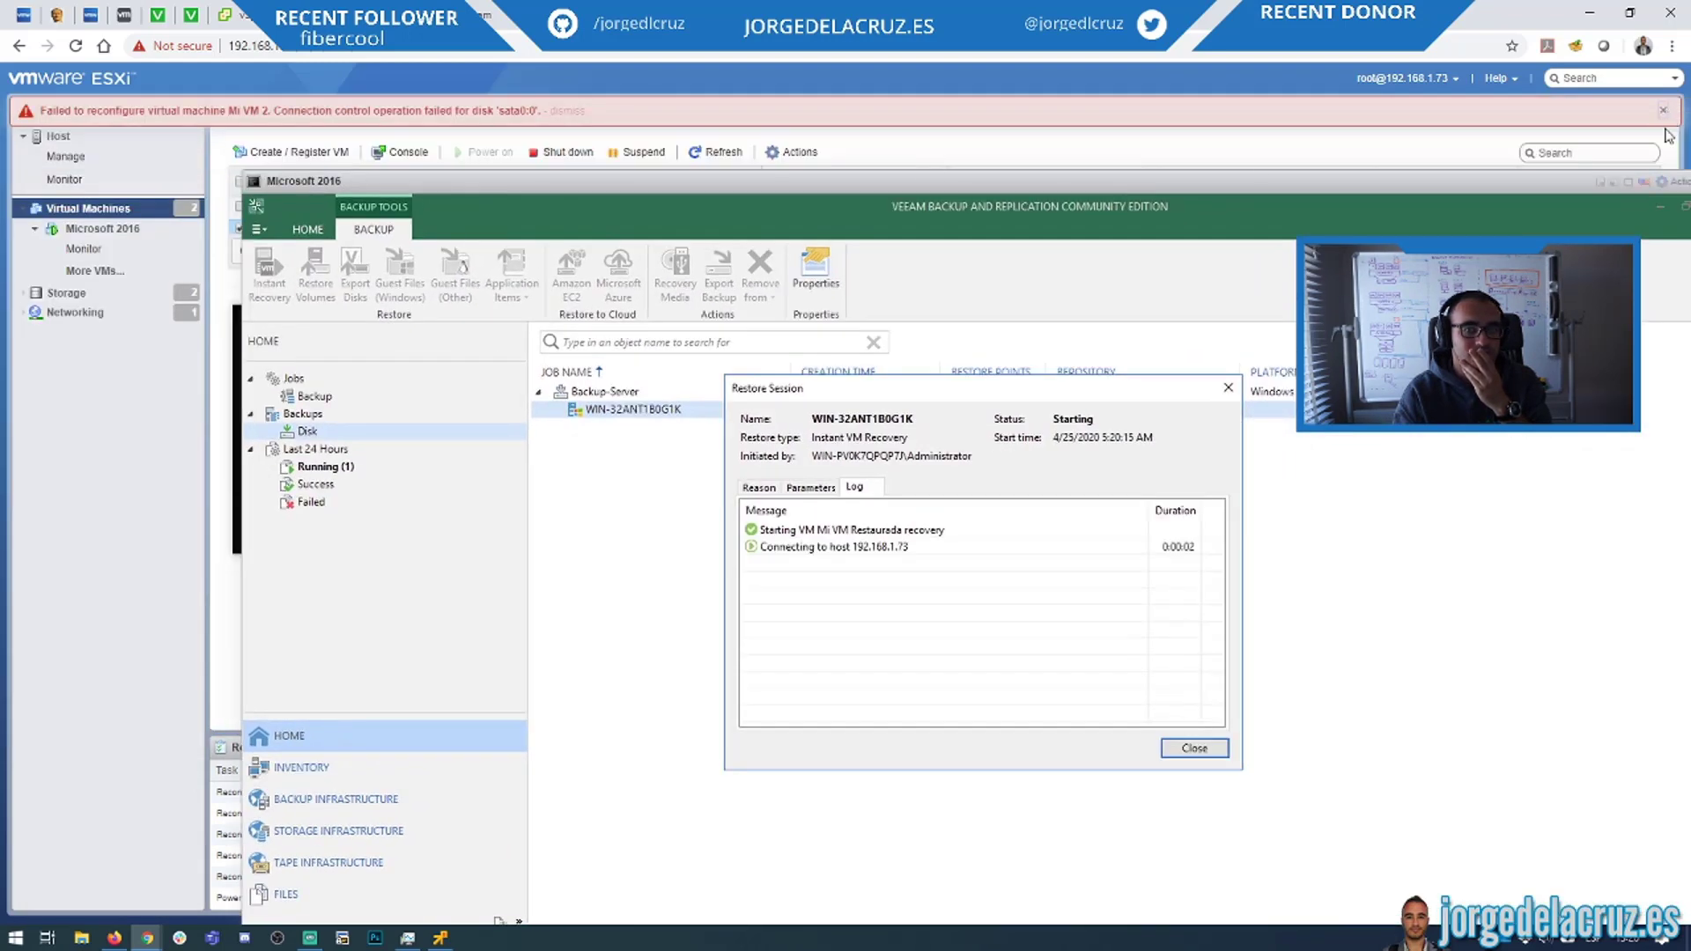
left_click(1664, 110)
left_click_drag(810, 178, 1277, 85)
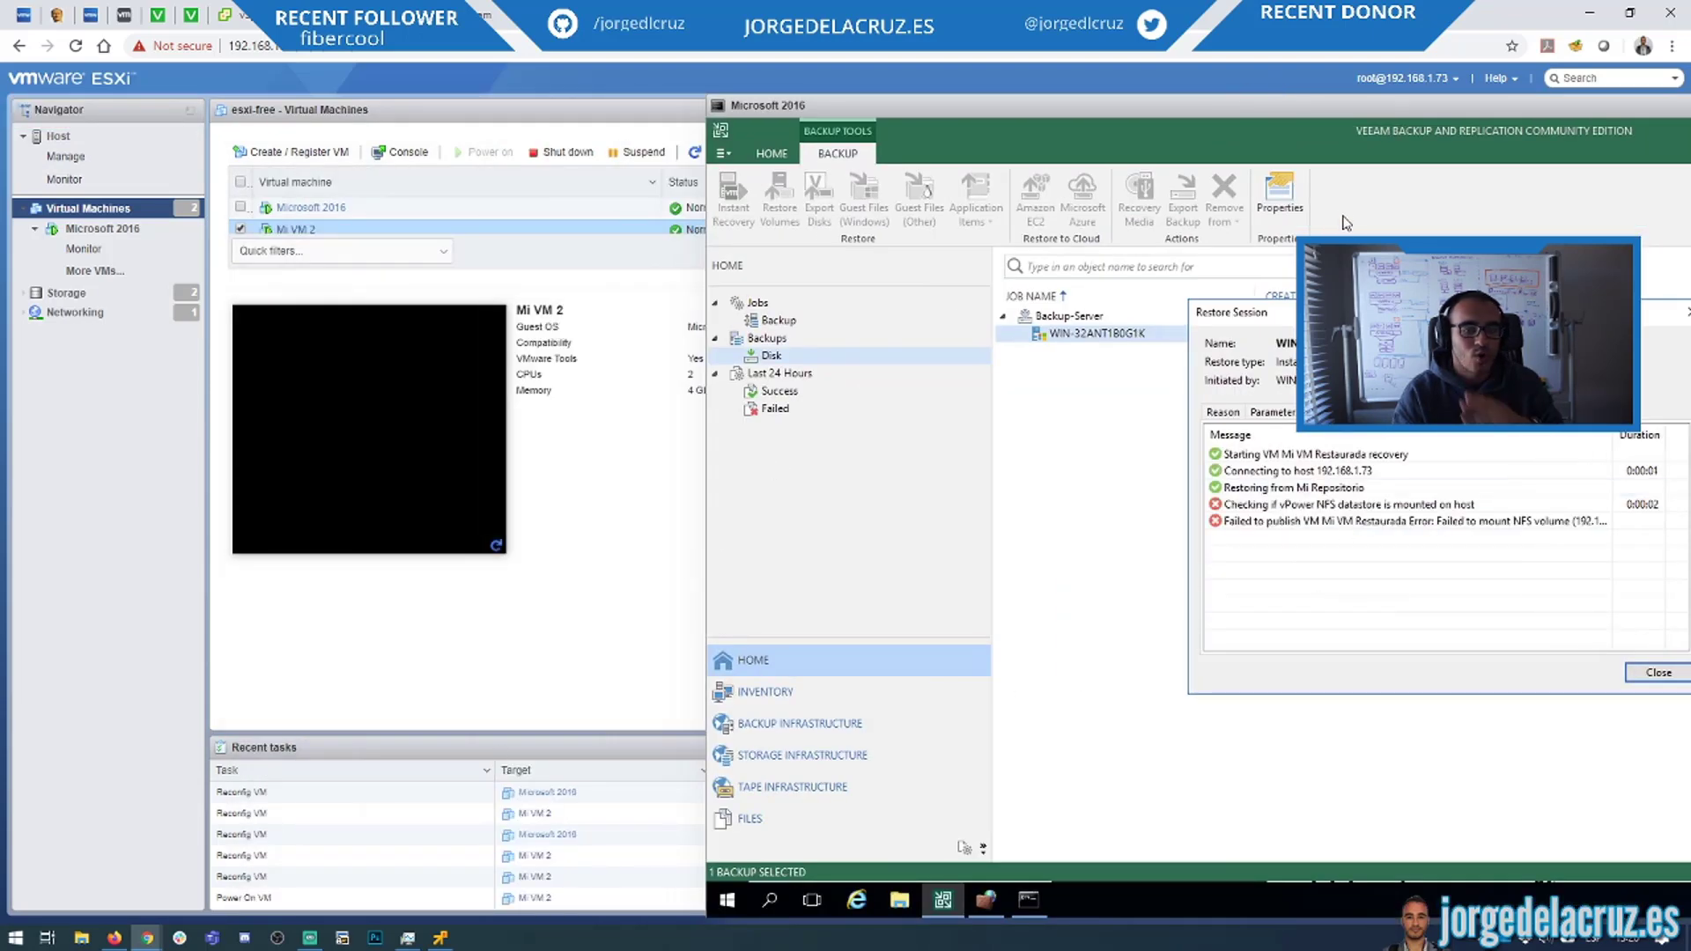
left_click_drag(1191, 106, 558, 108)
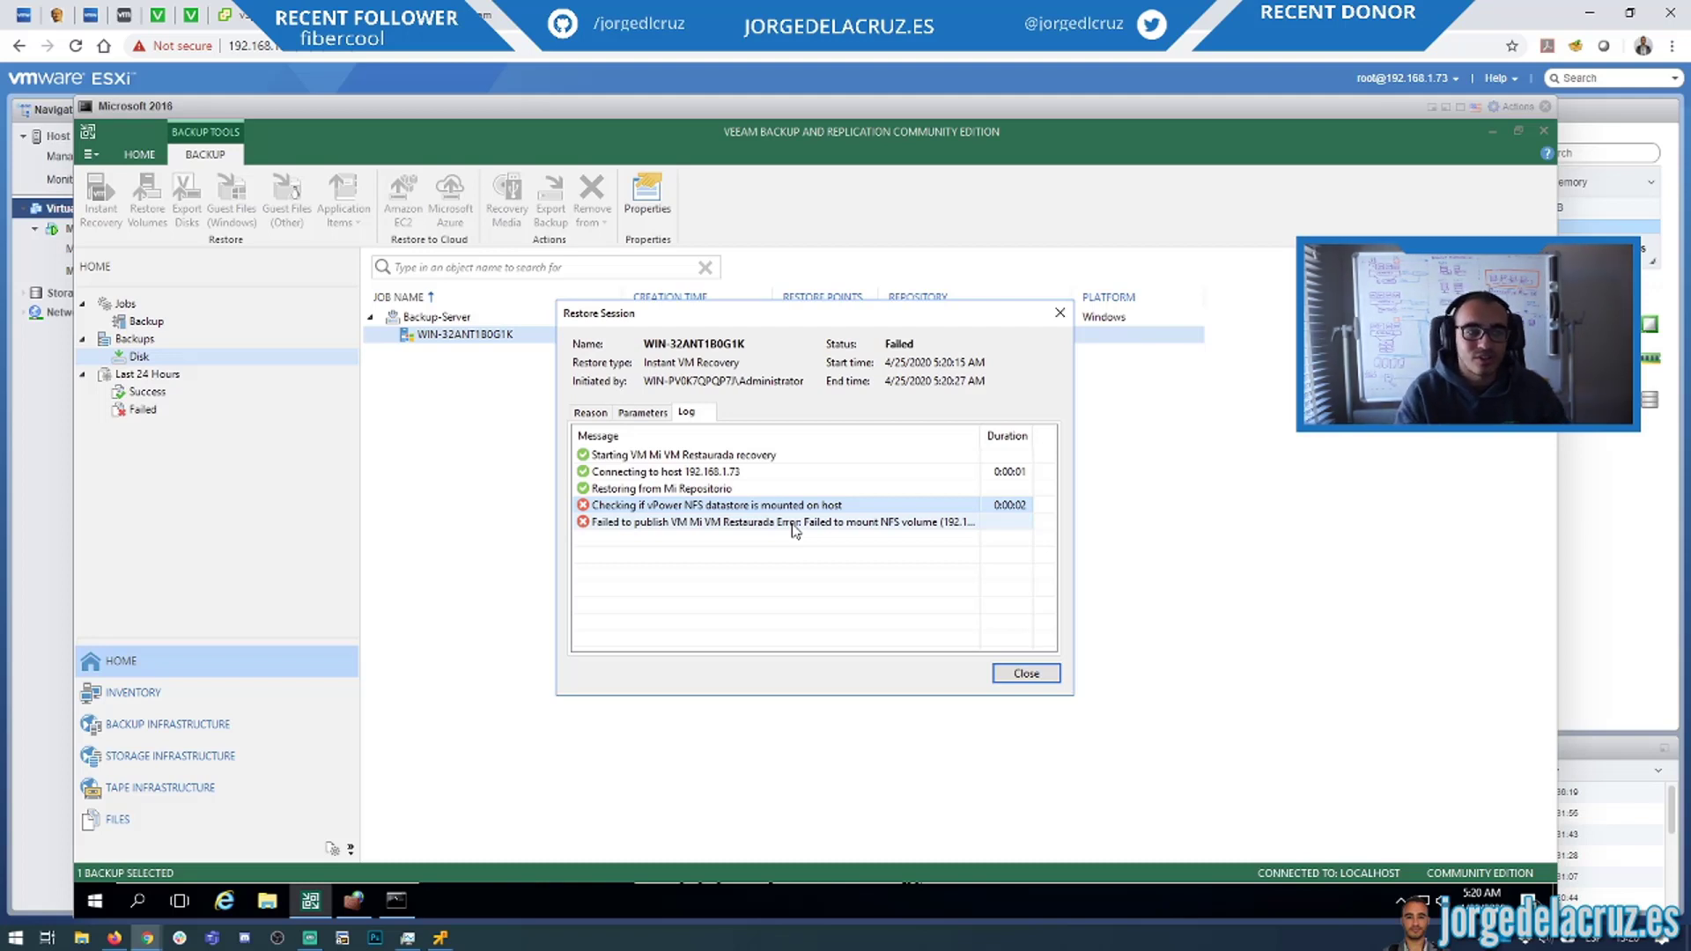
- Close the failed session, then begin a disk export with Disk 0 ticked and cancel it
left_click(1026, 673)
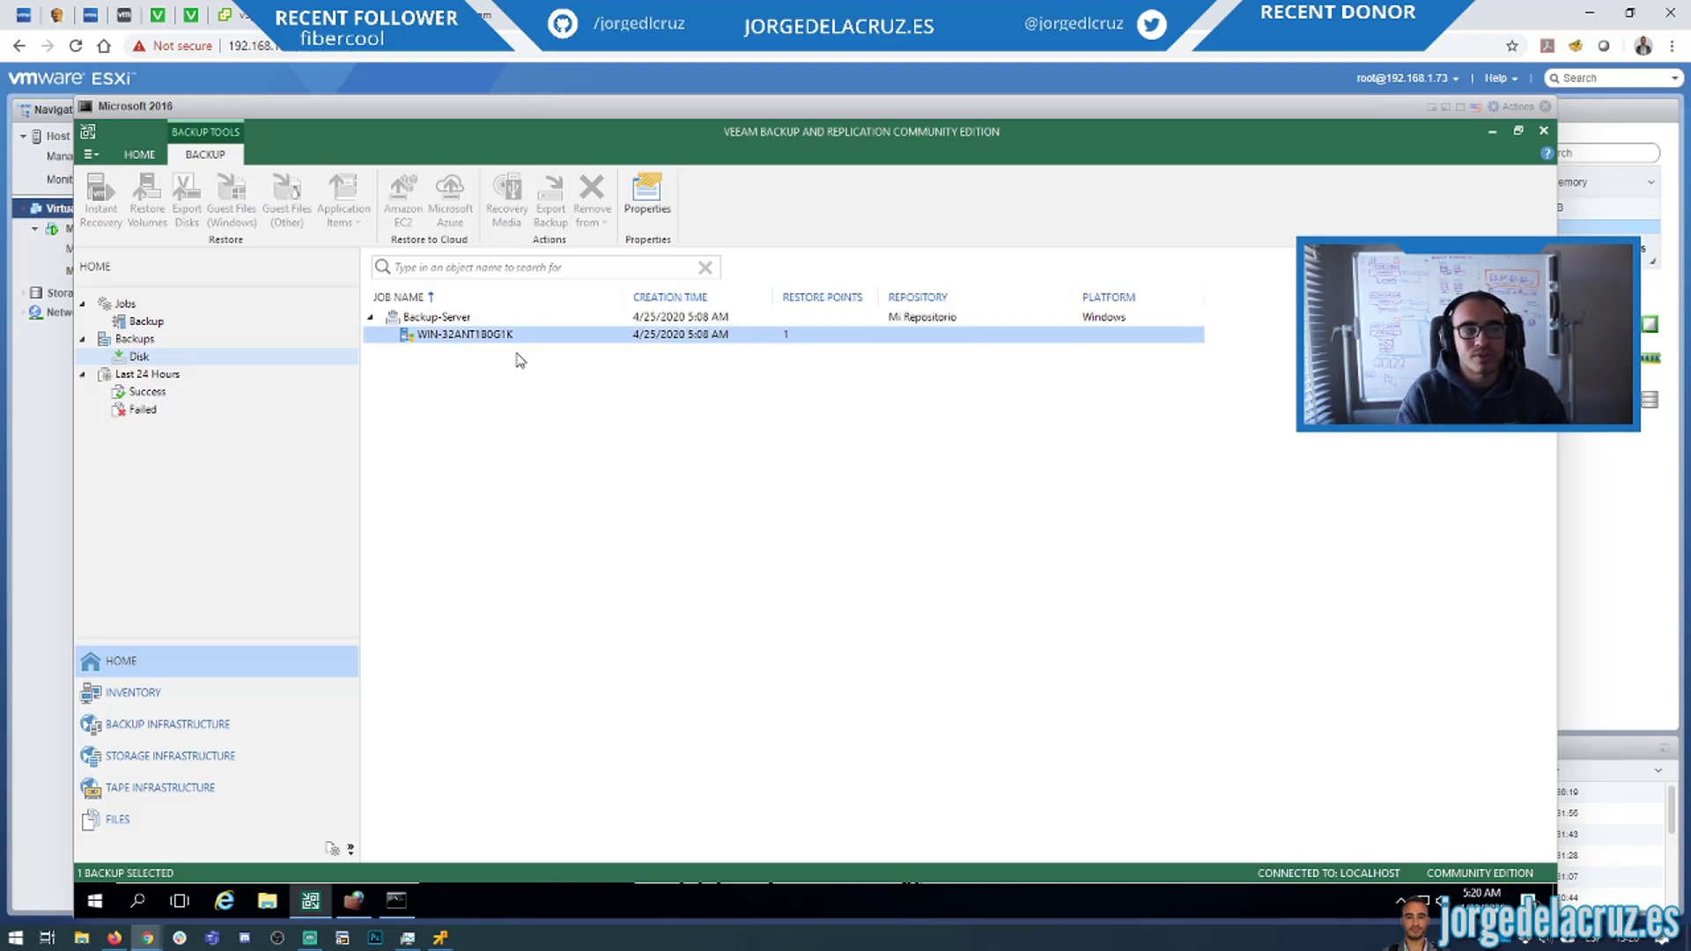
right_click(487, 339)
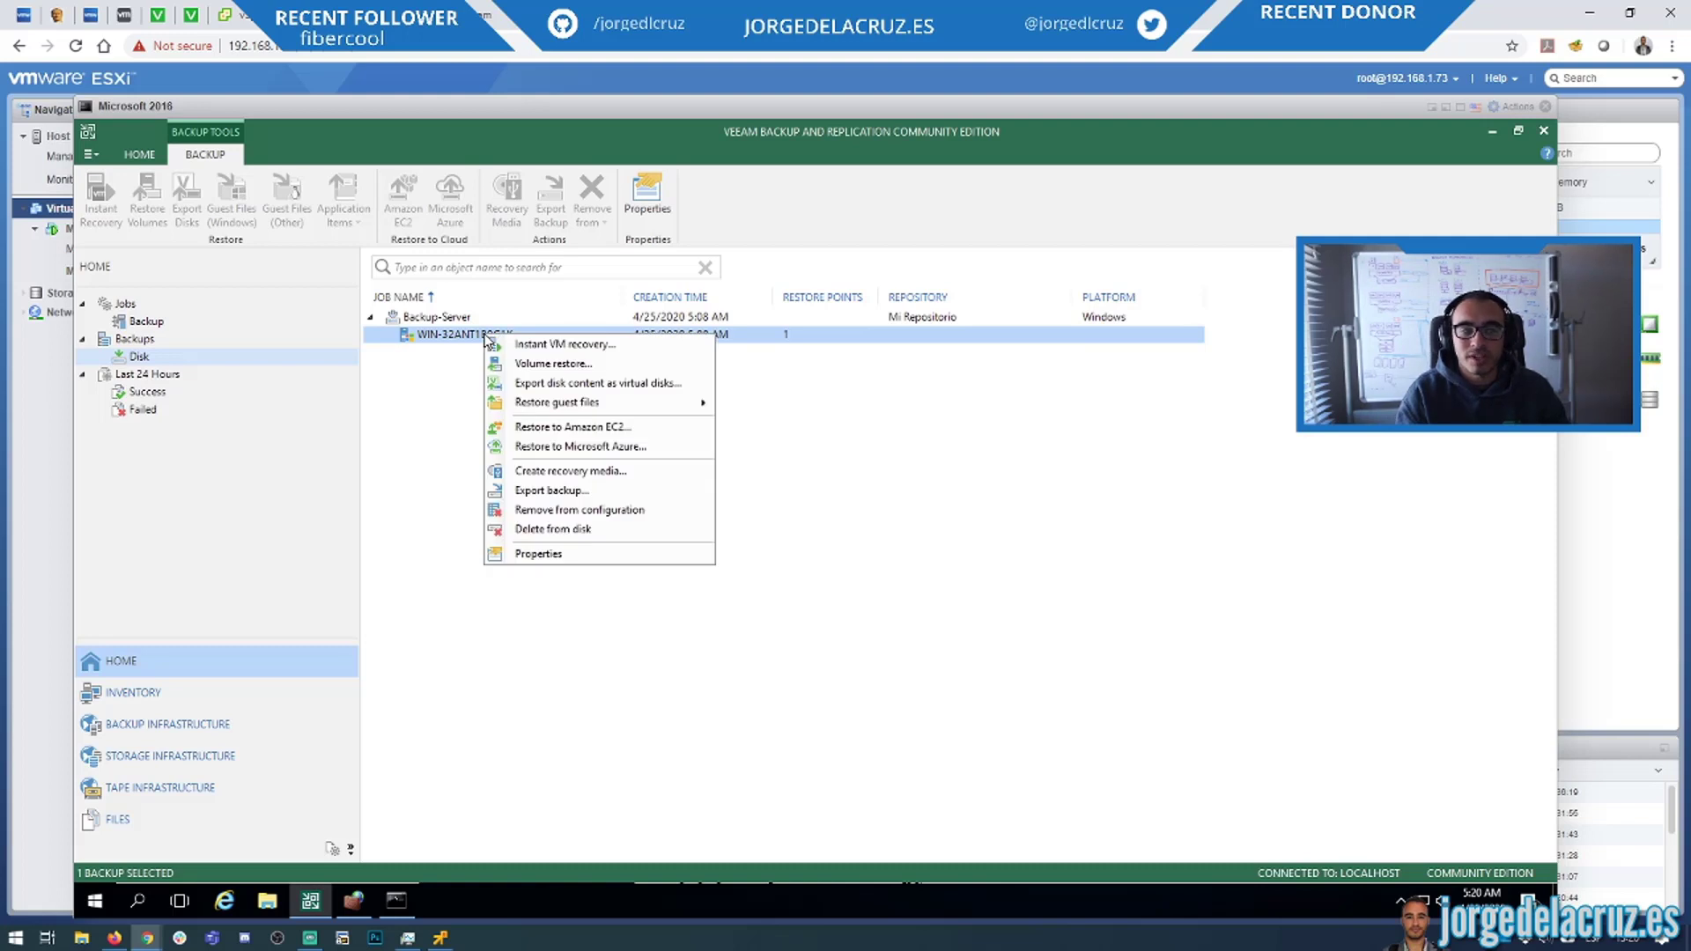
mouse_move(573, 407)
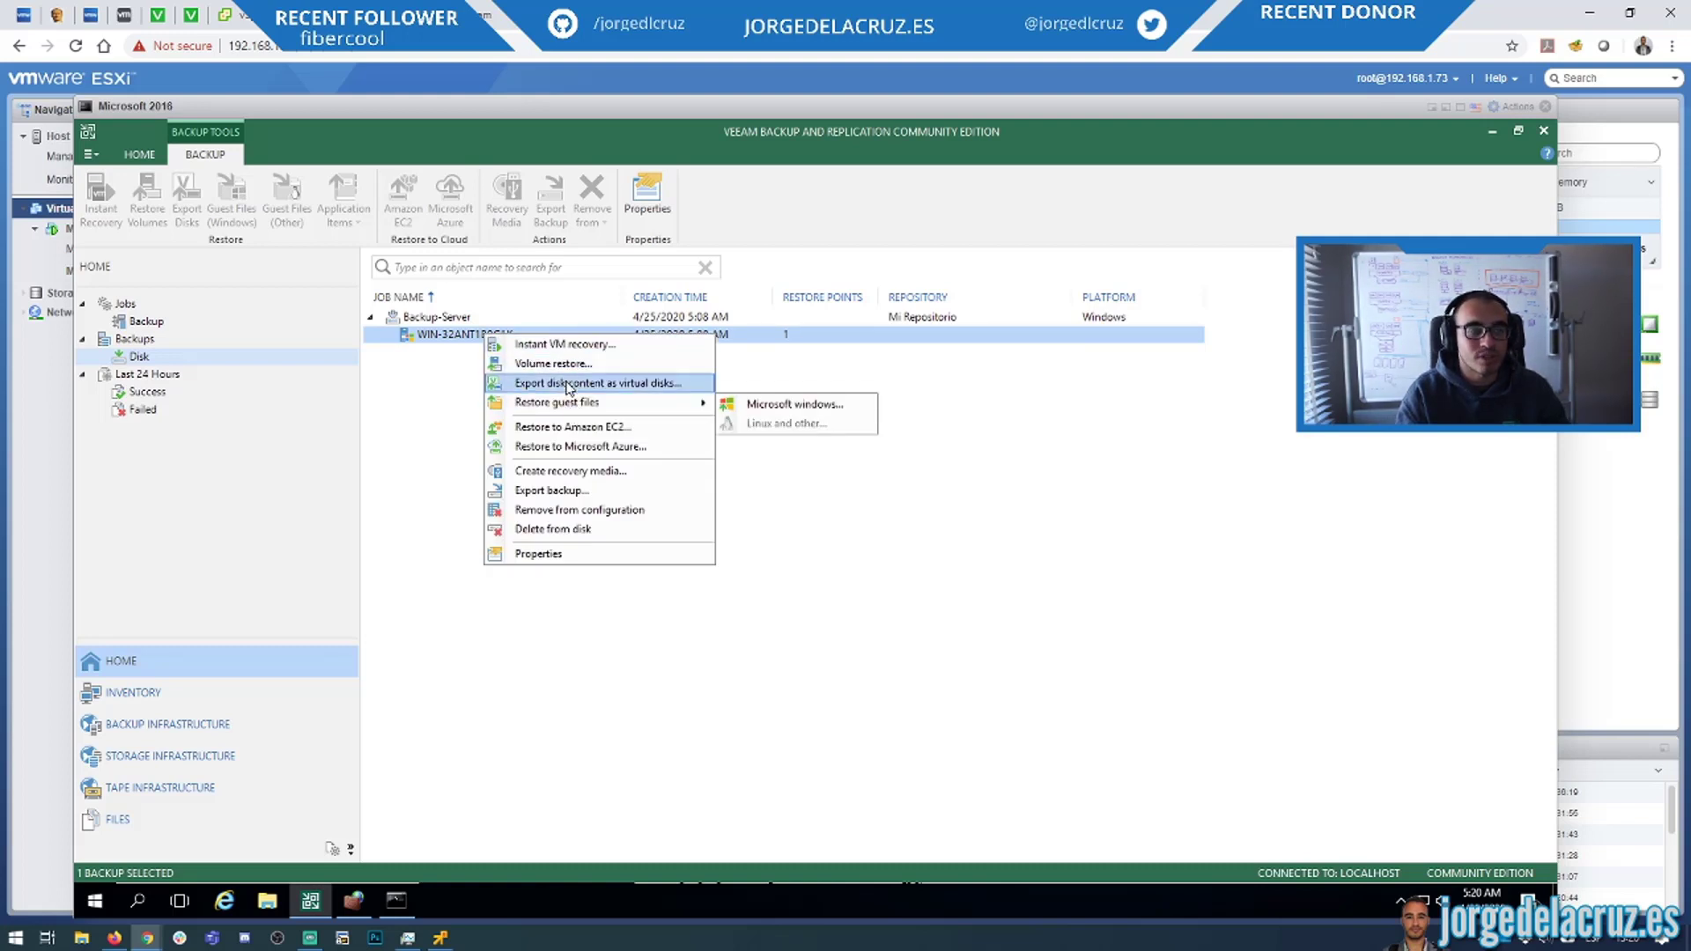
left_click(568, 384)
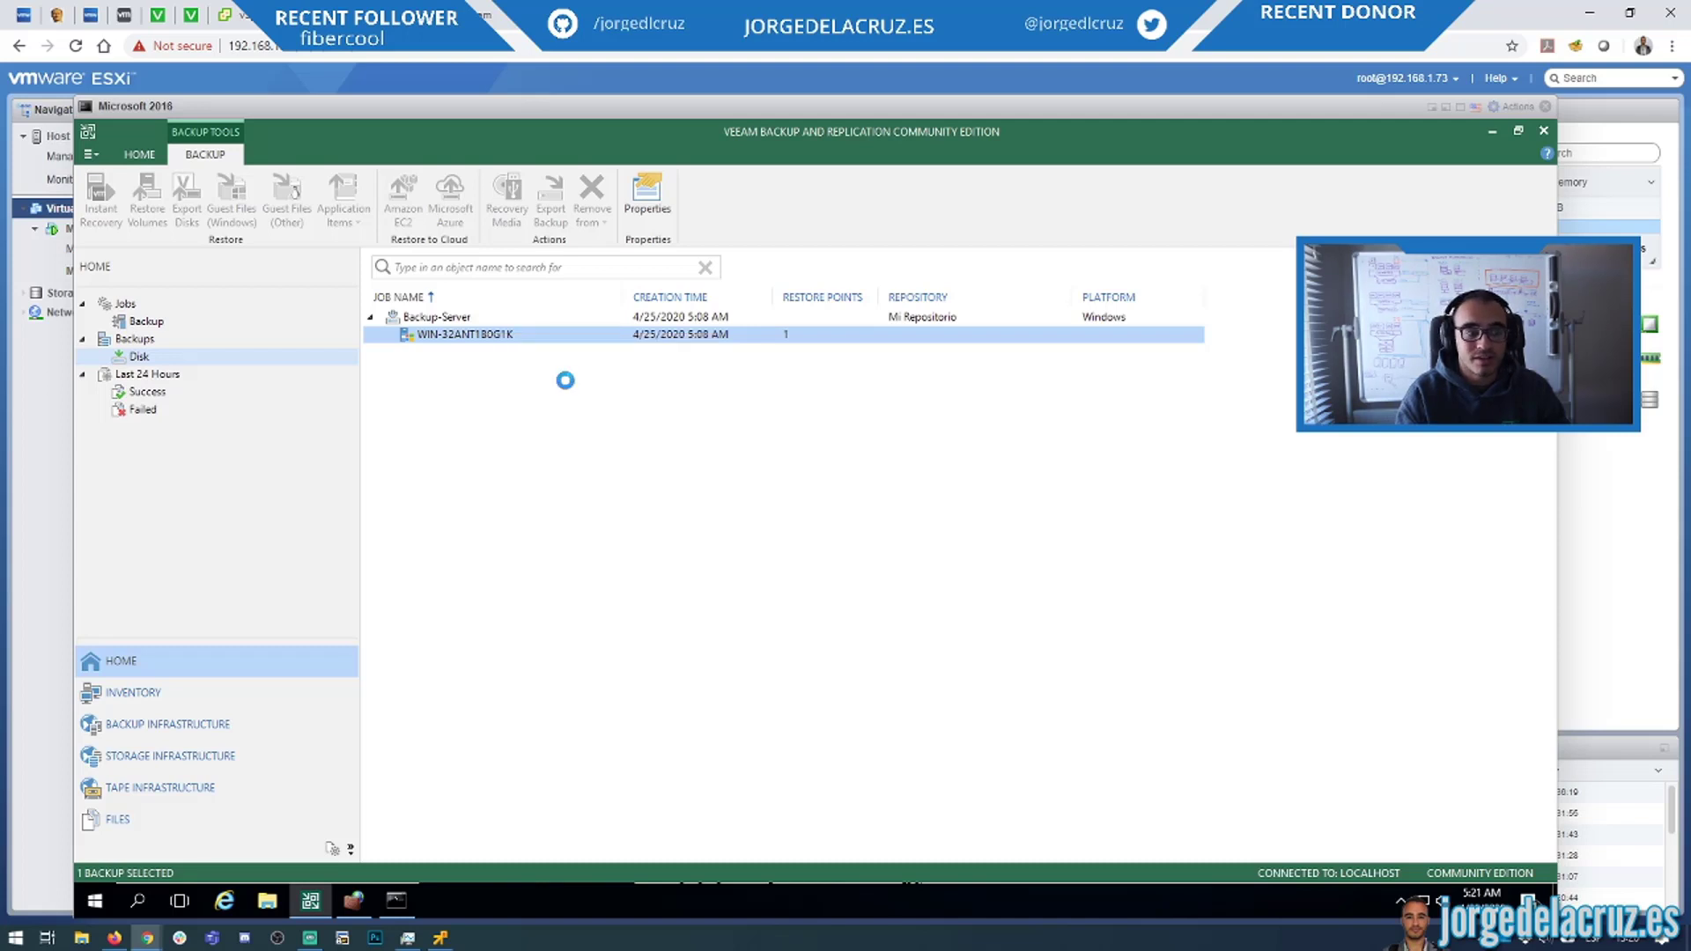
left_click(962, 720)
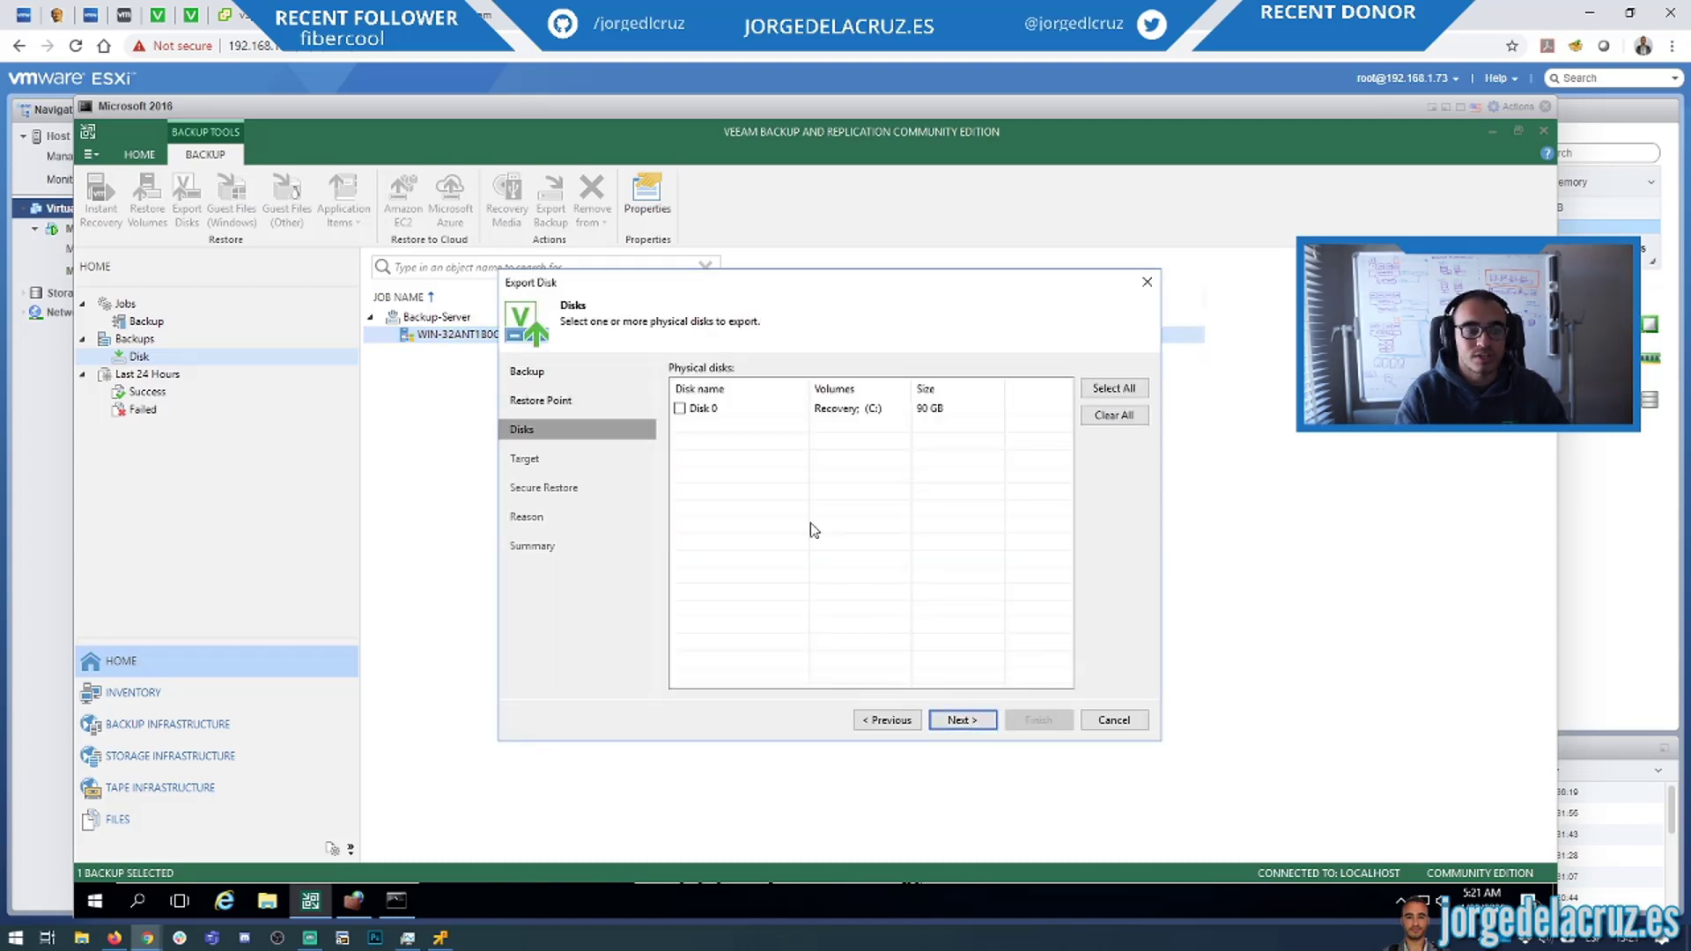
left_click(680, 409)
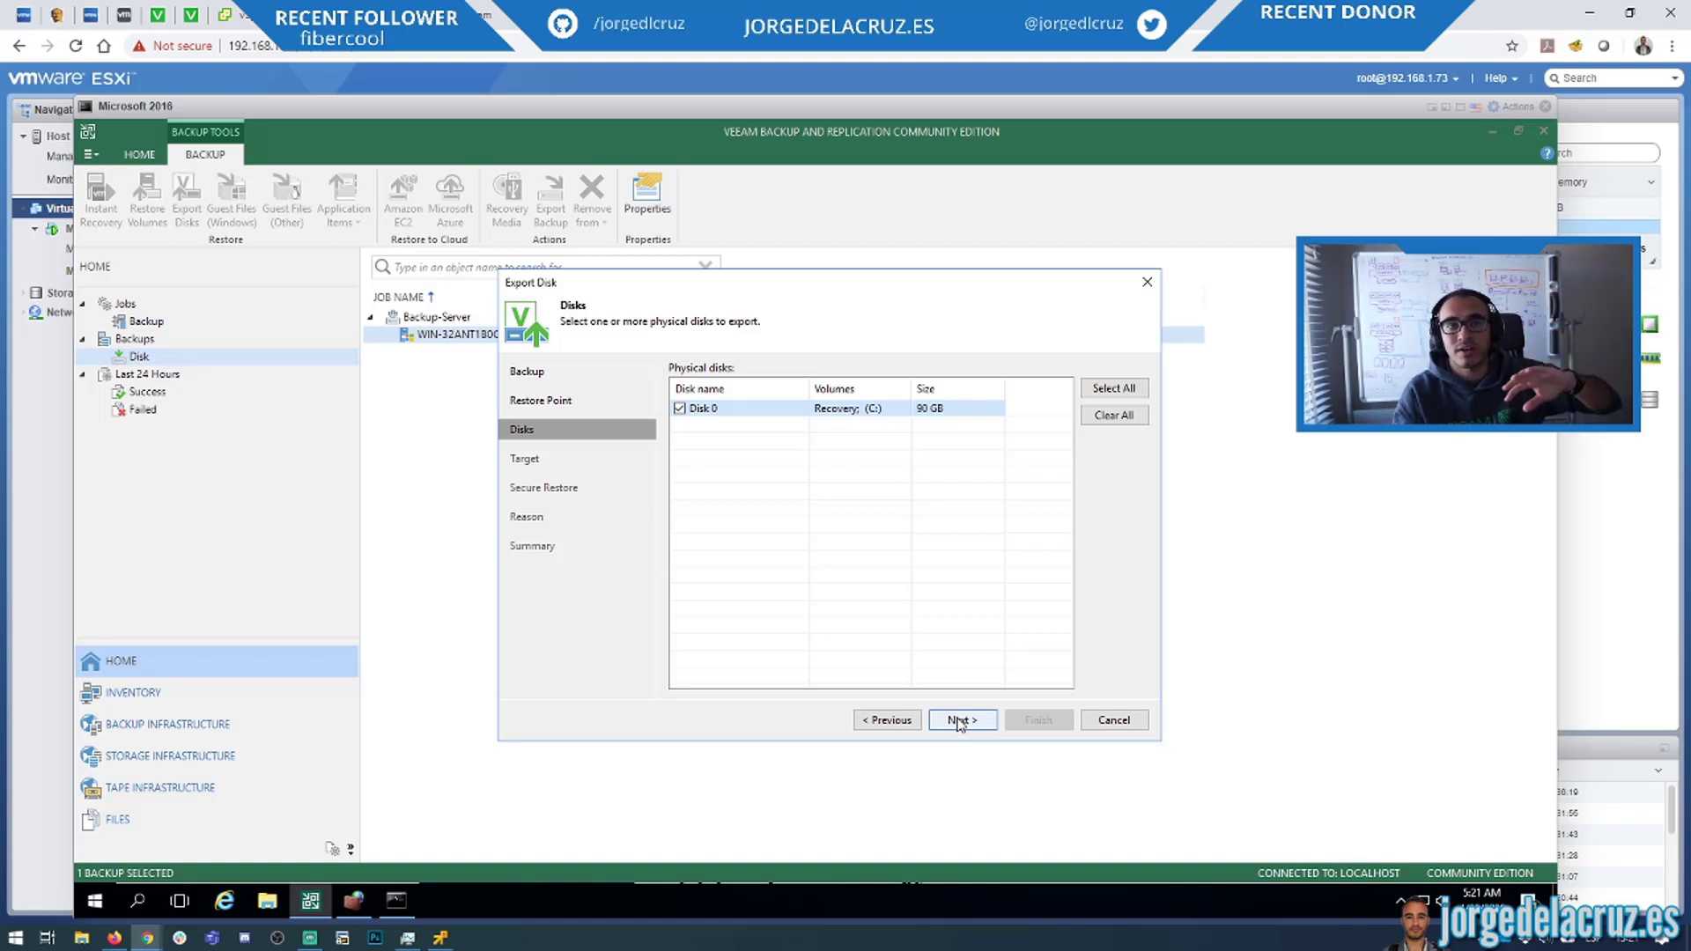
left_click(1126, 728)
left_click(825, 530)
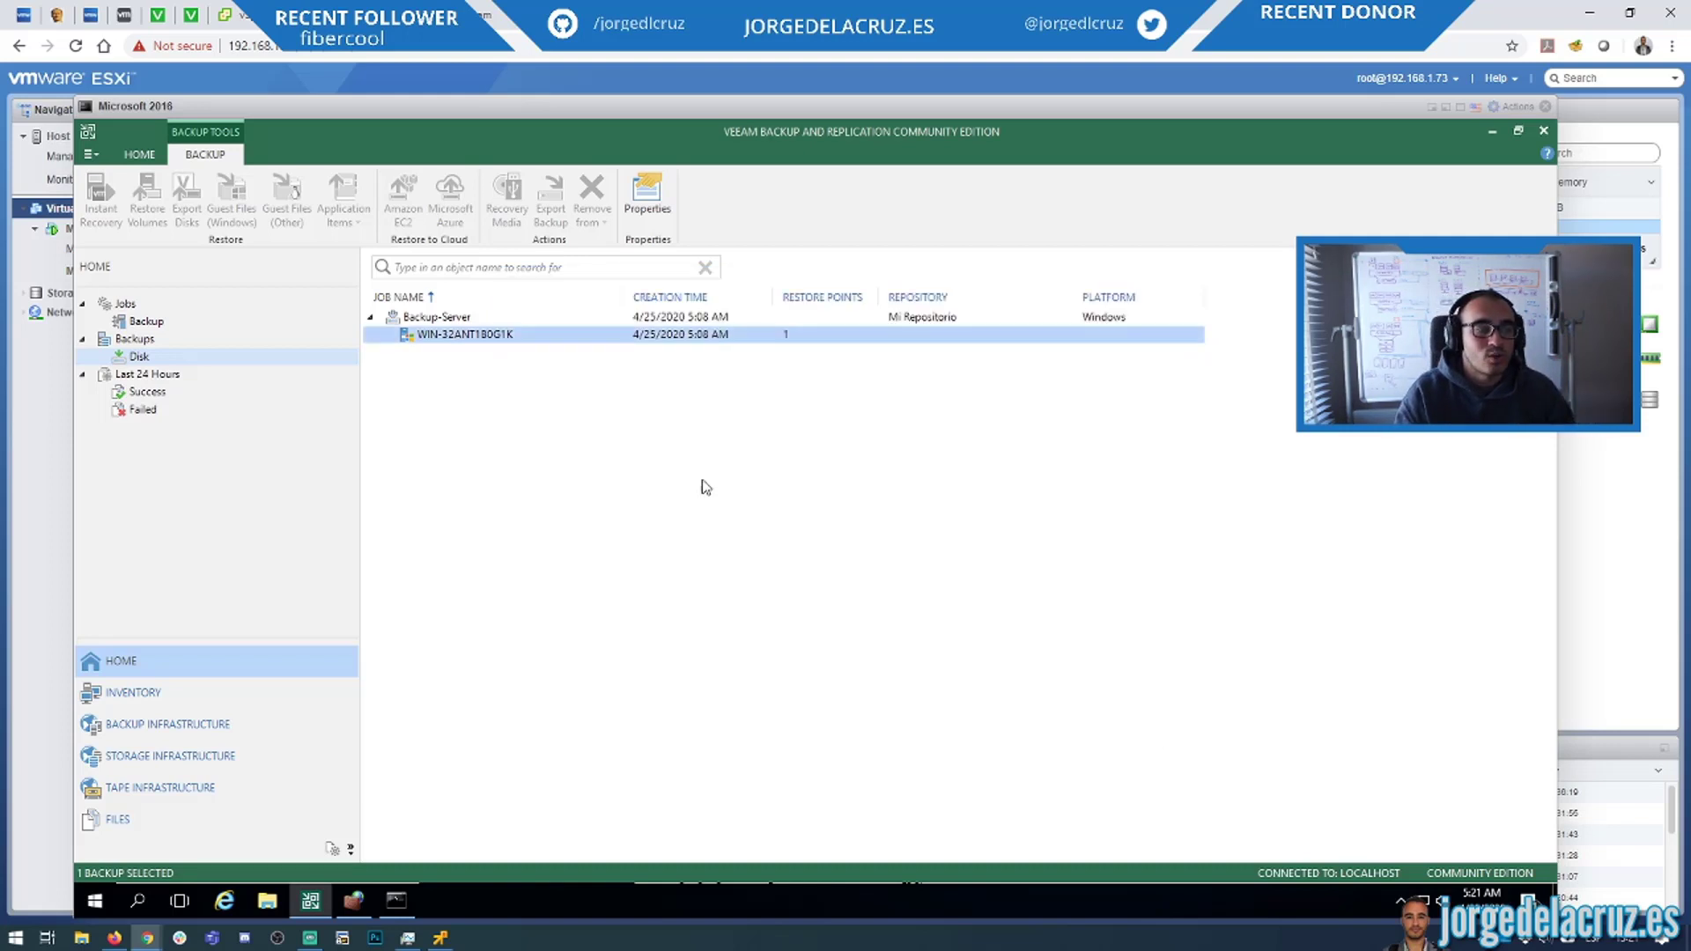
- Start exporting Disk 0 as virtual disks with ESXi host 192.168.1.73 as the destination server
right_click(465, 339)
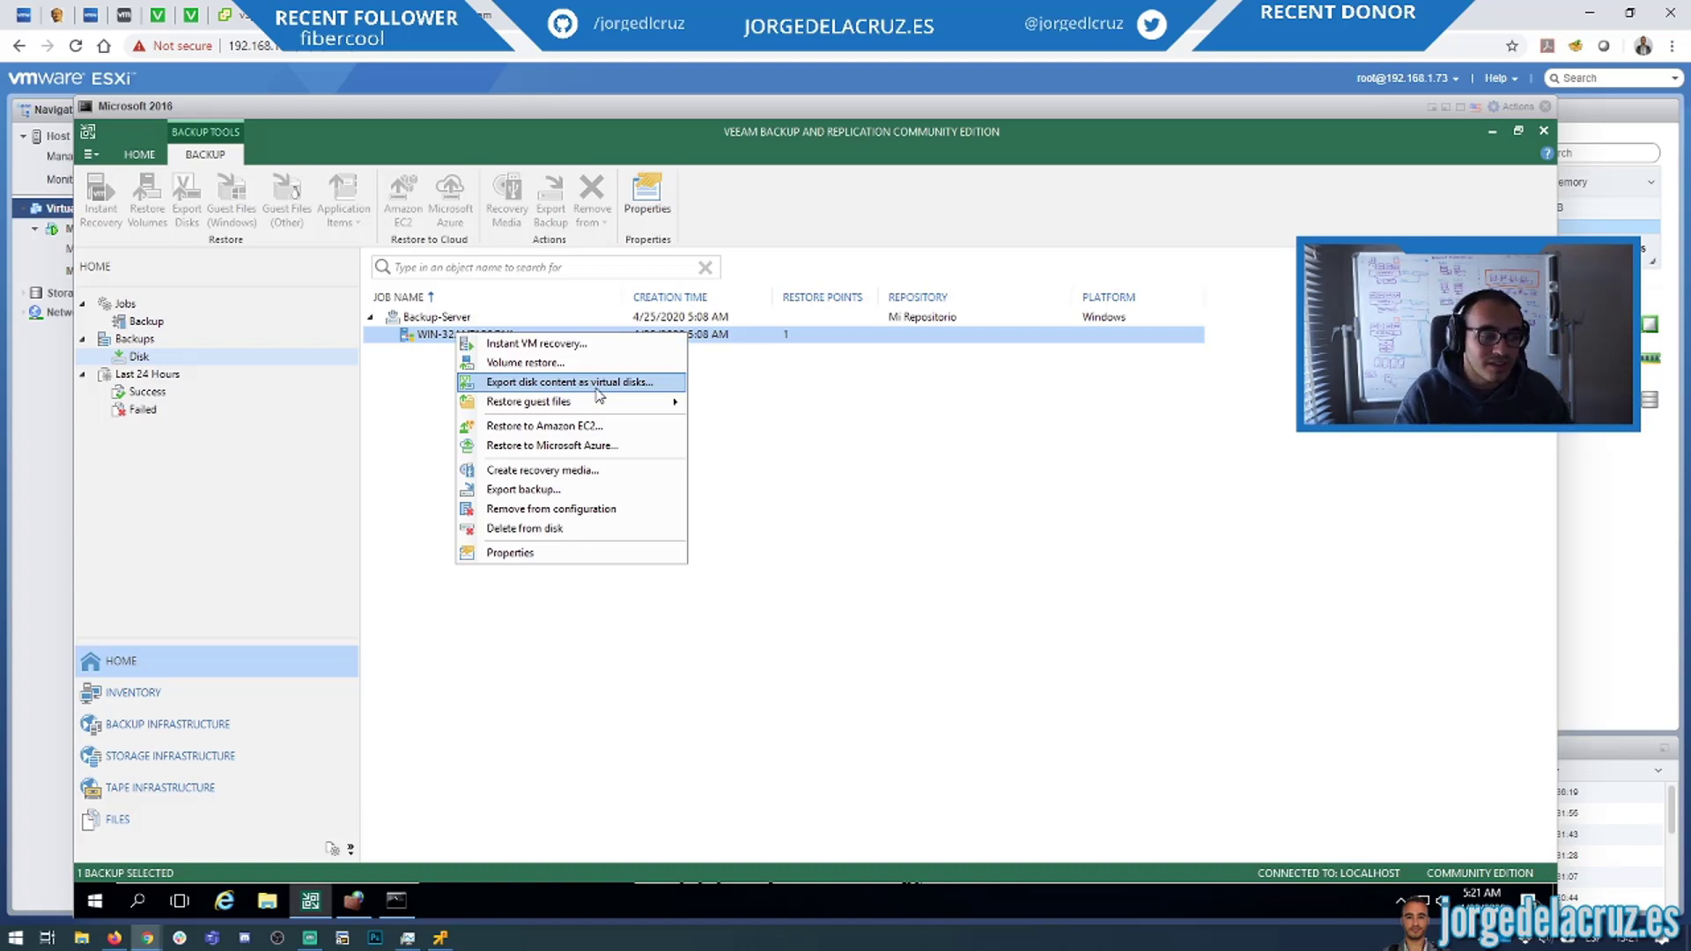
left_click(586, 384)
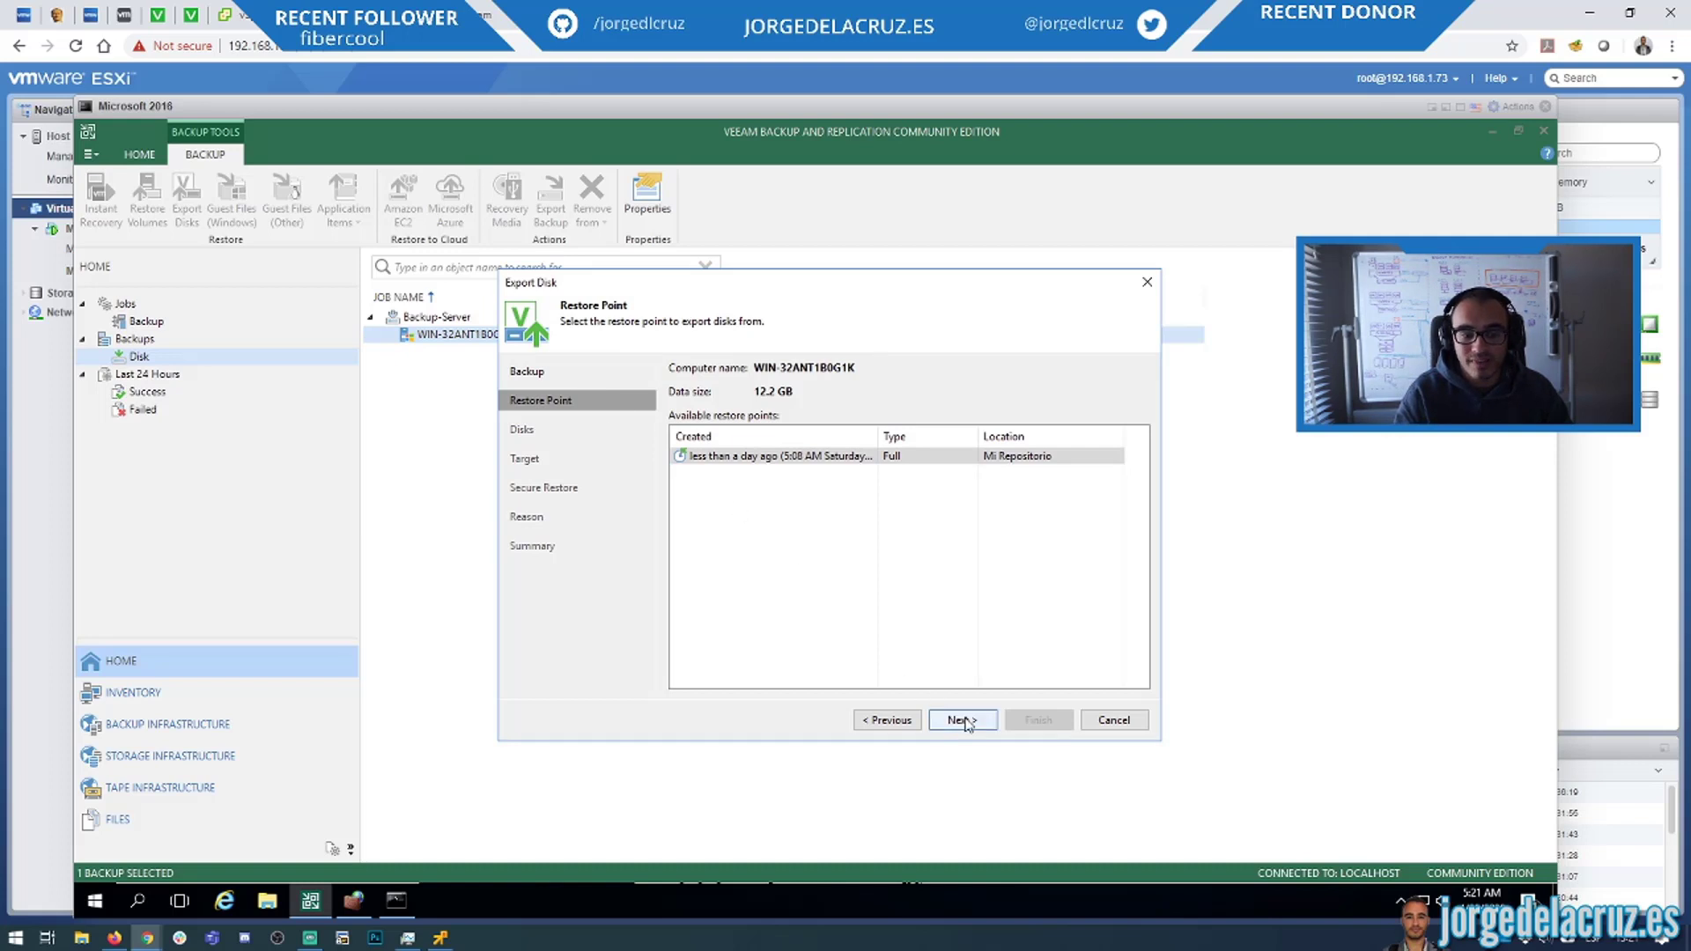
left_click(962, 720)
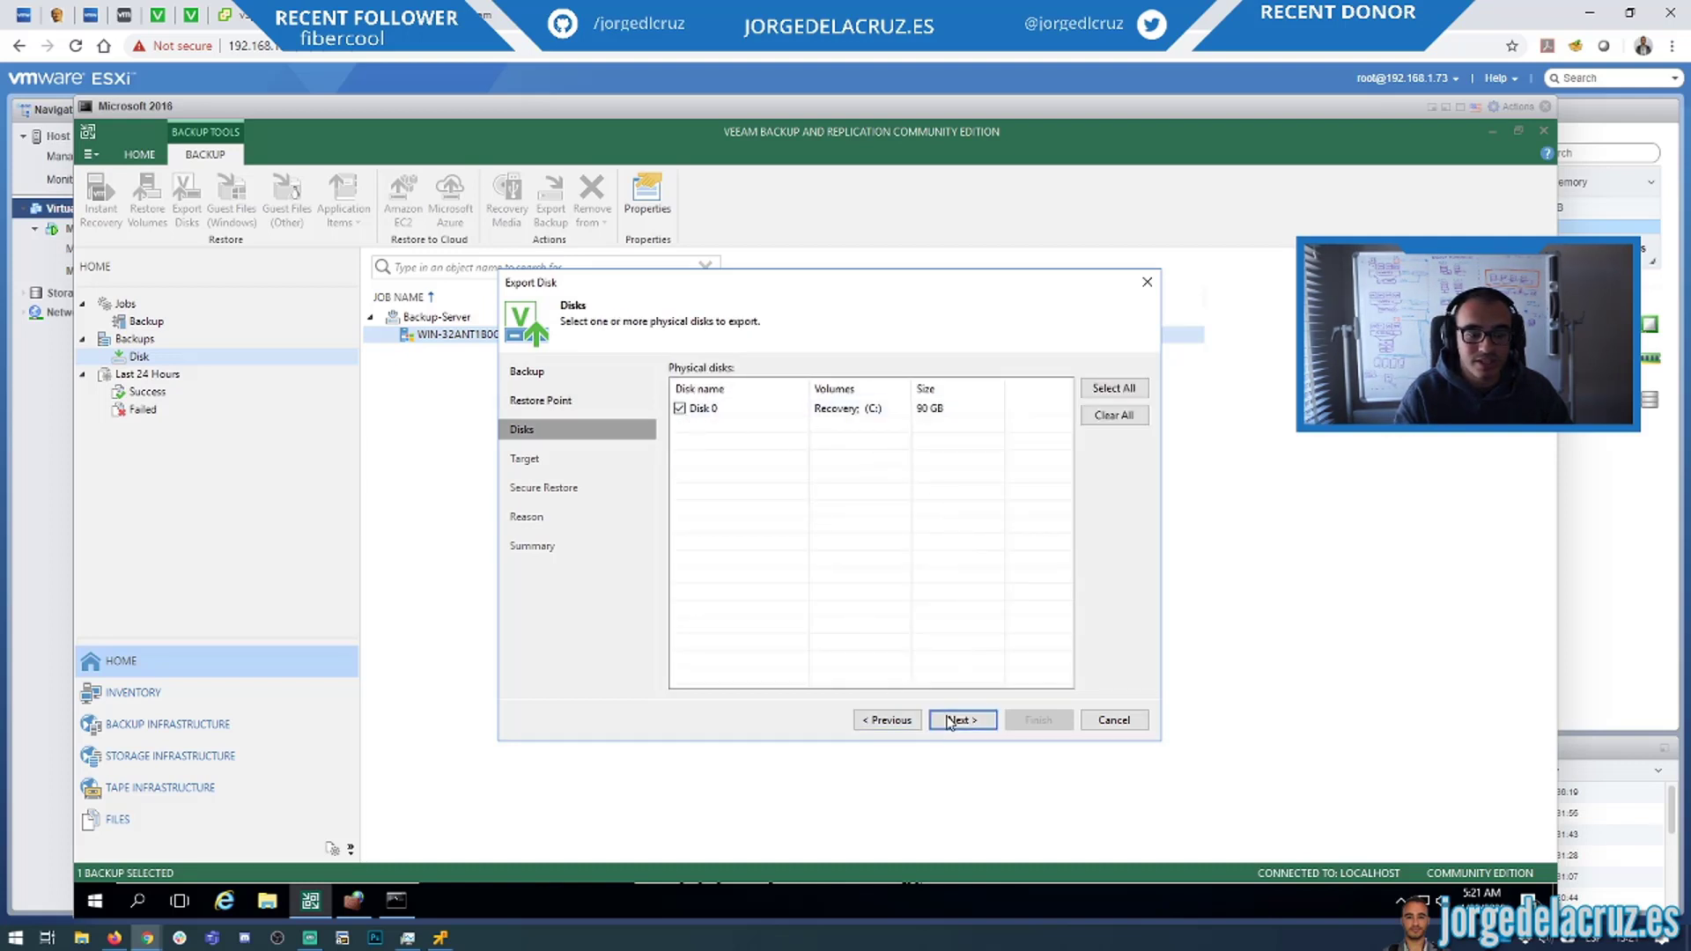
left_click(962, 720)
left_click(795, 391)
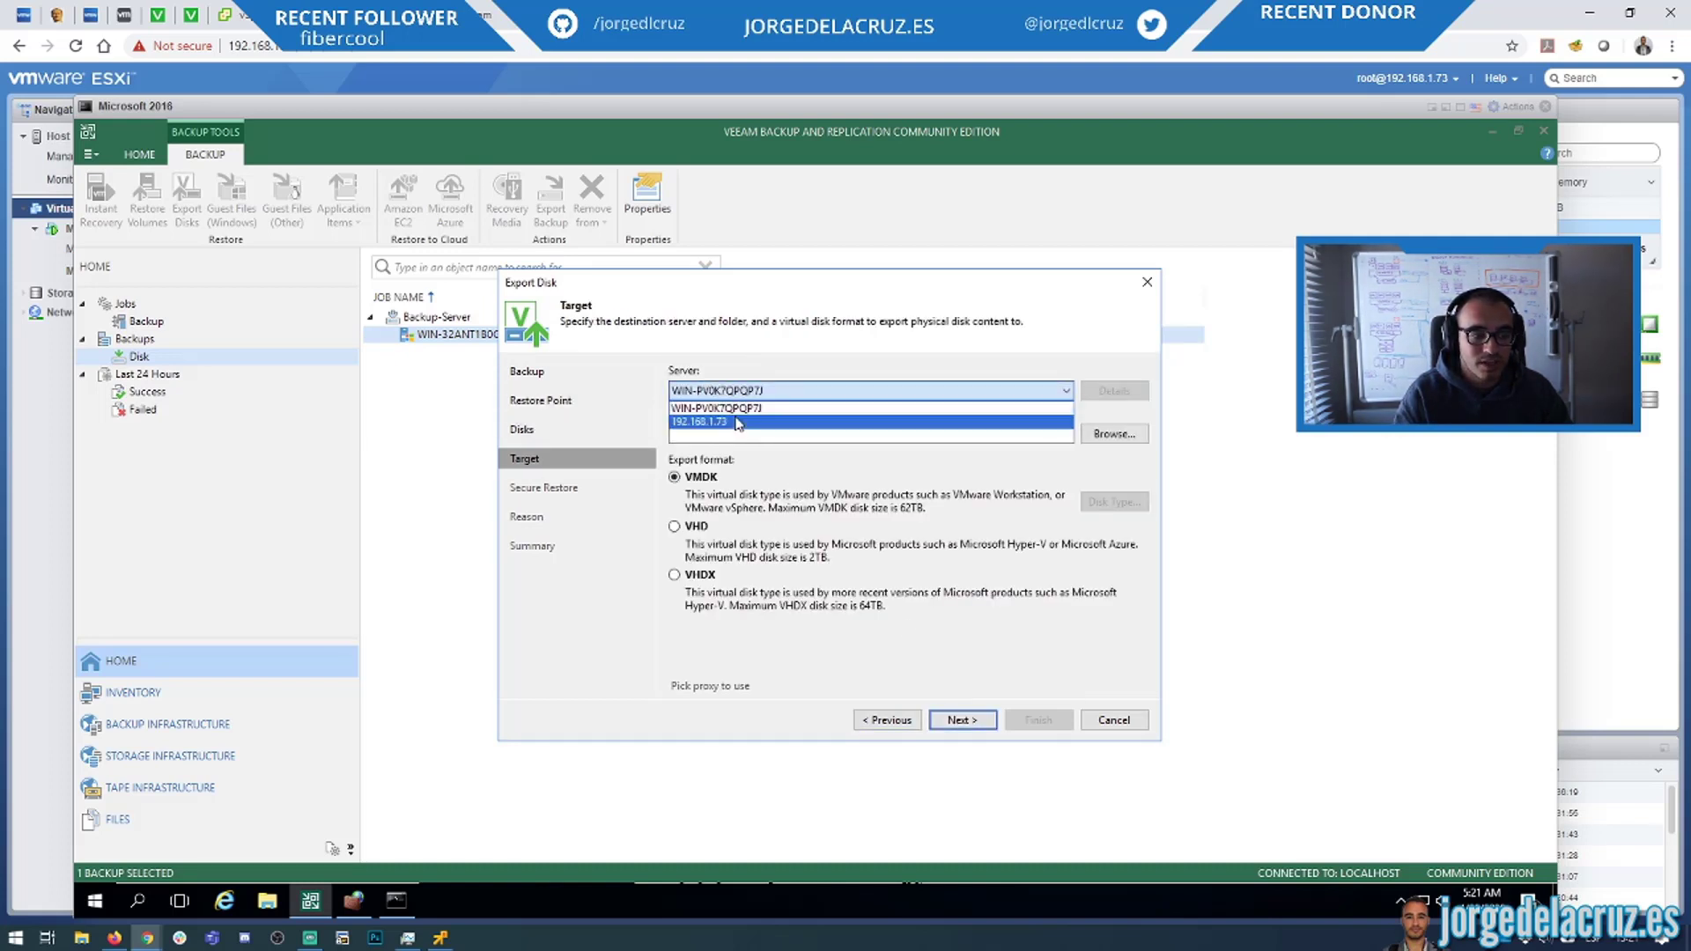
left_click(753, 415)
- Try creating folder 'Mi VM 3' in [STORAGE] and dismiss the licence error
left_click(1102, 432)
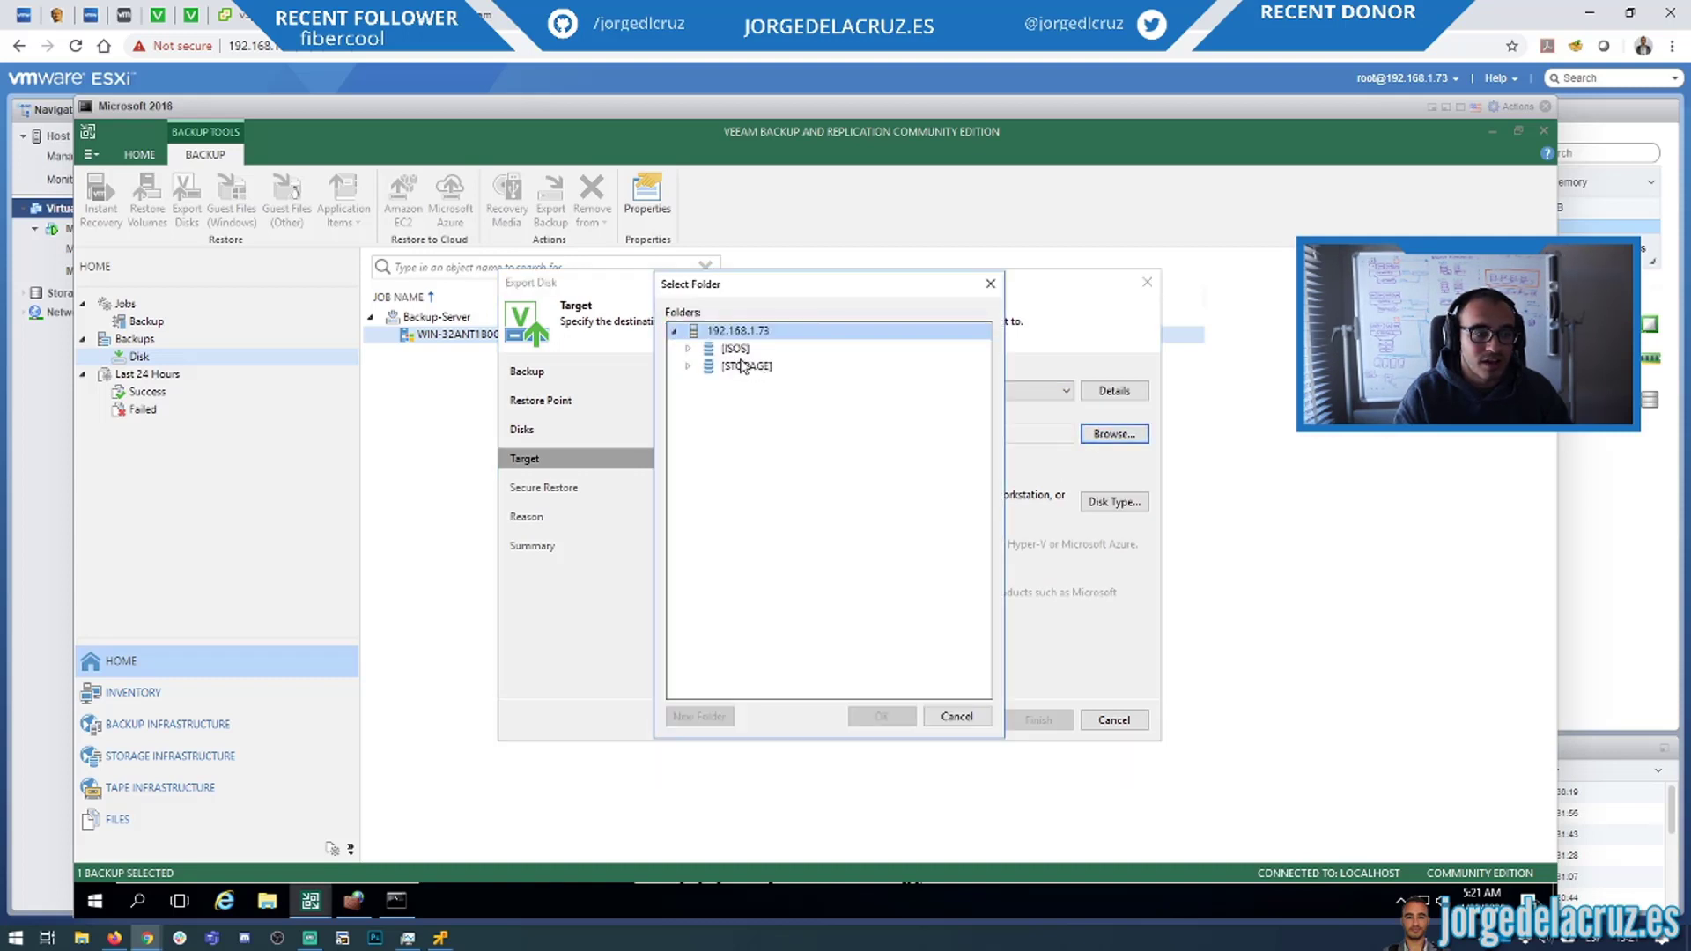
left_click(691, 365)
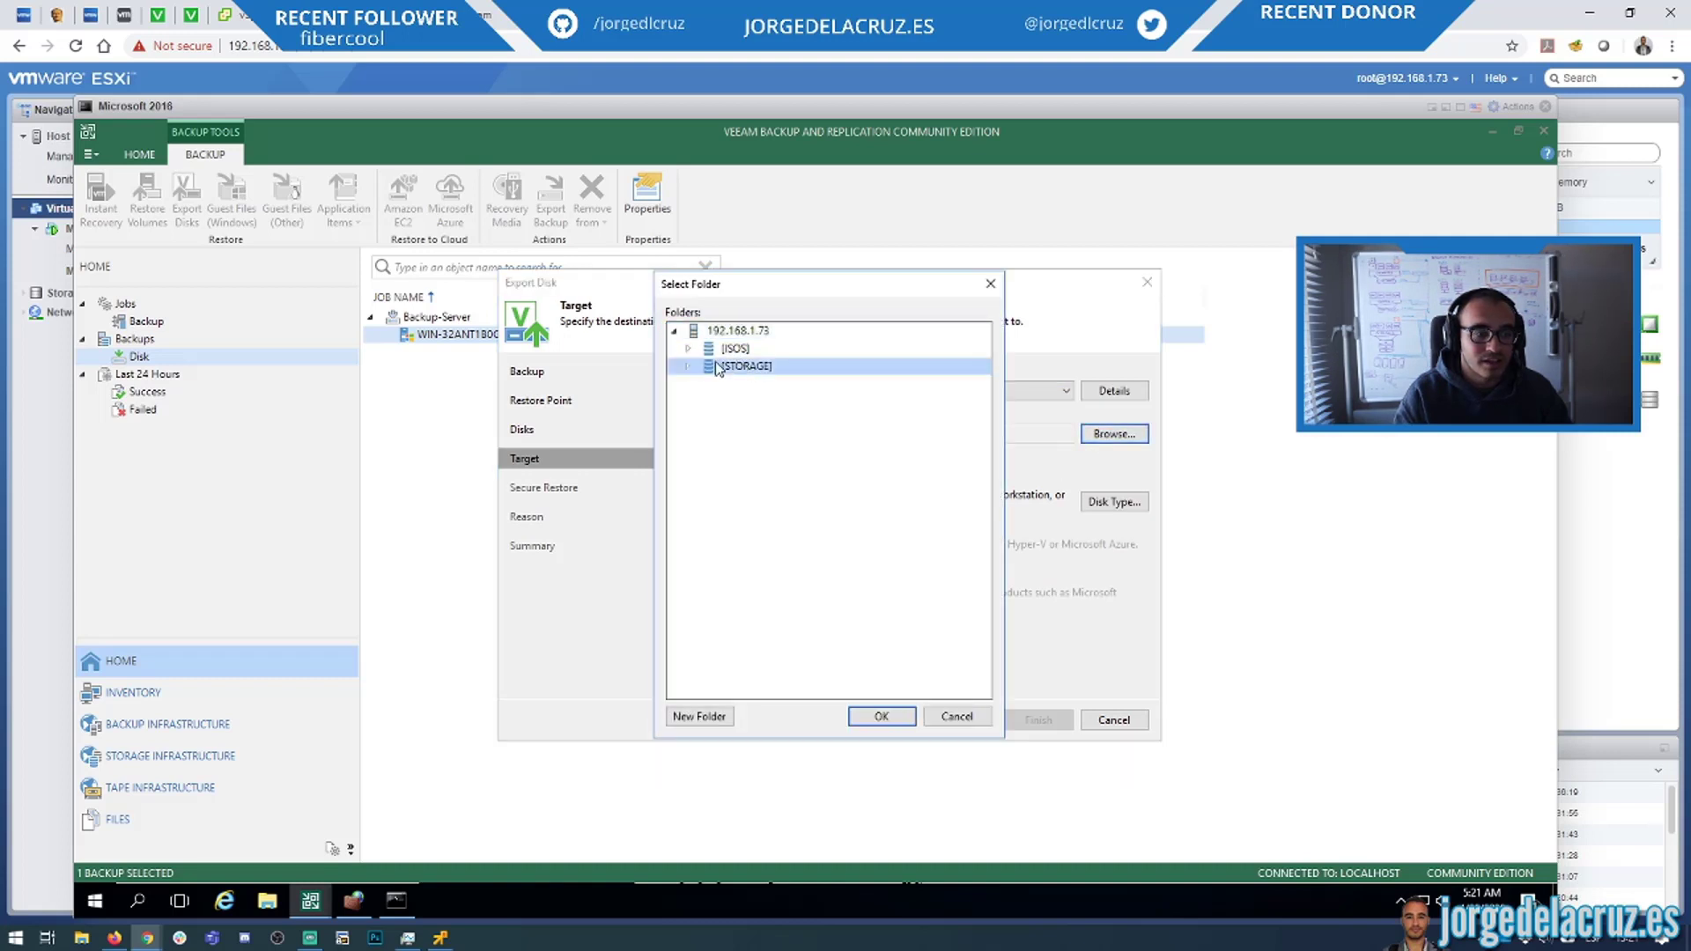
left_click(698, 716)
type("Mi VM2")
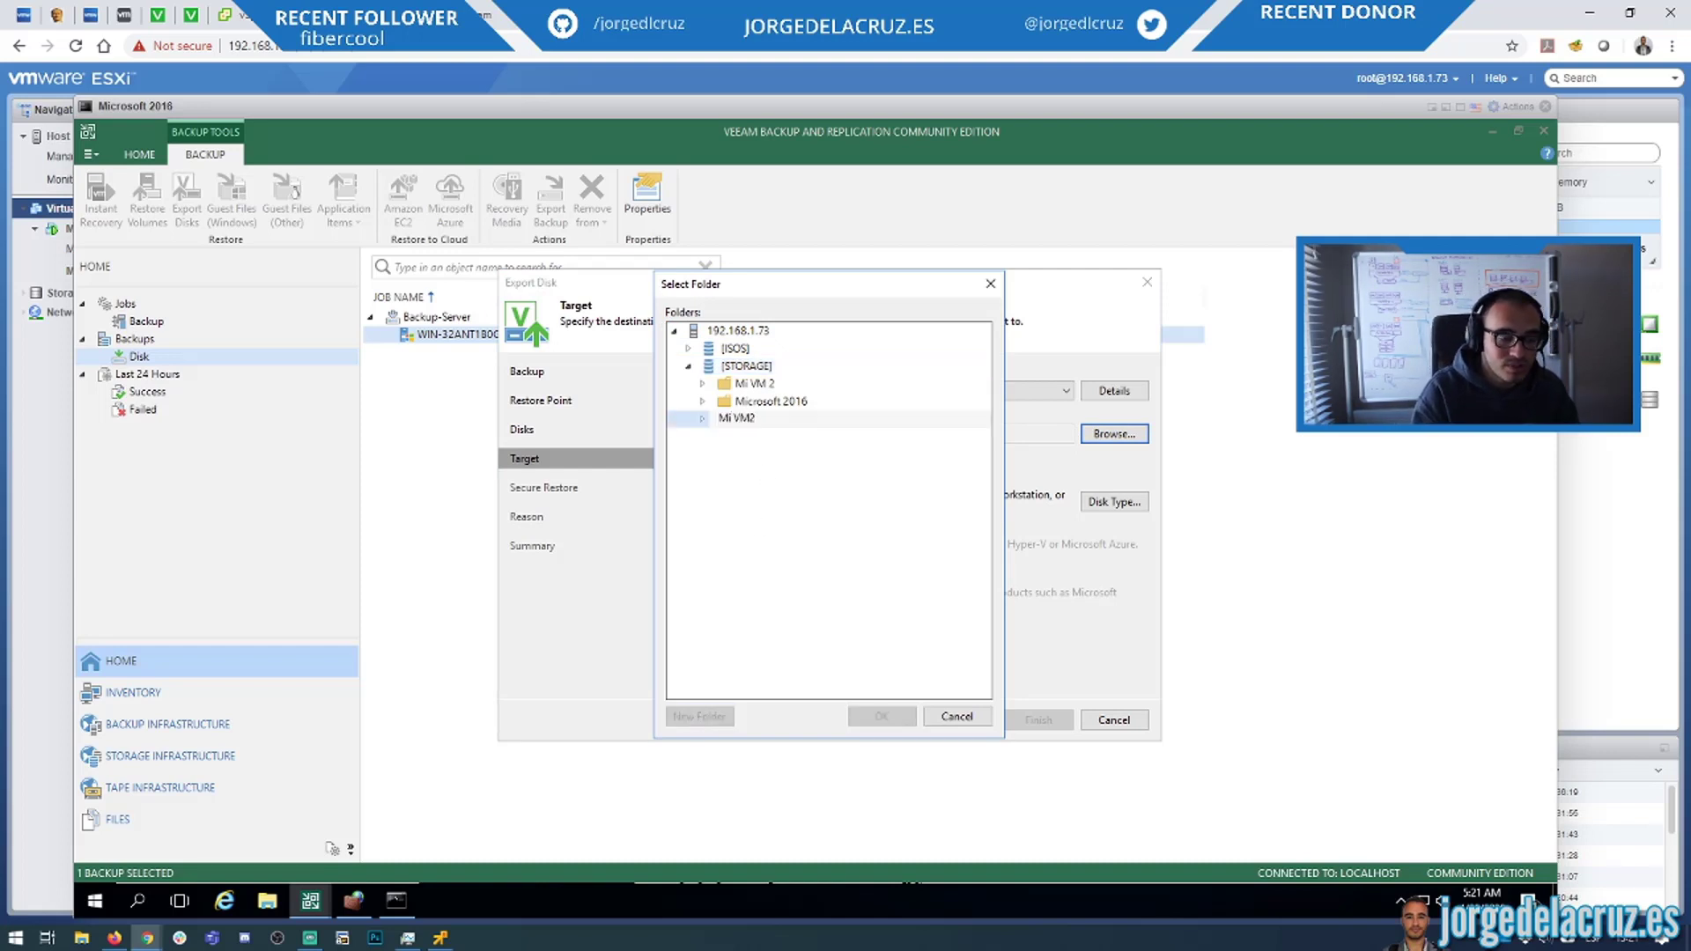
key("BackSpace")
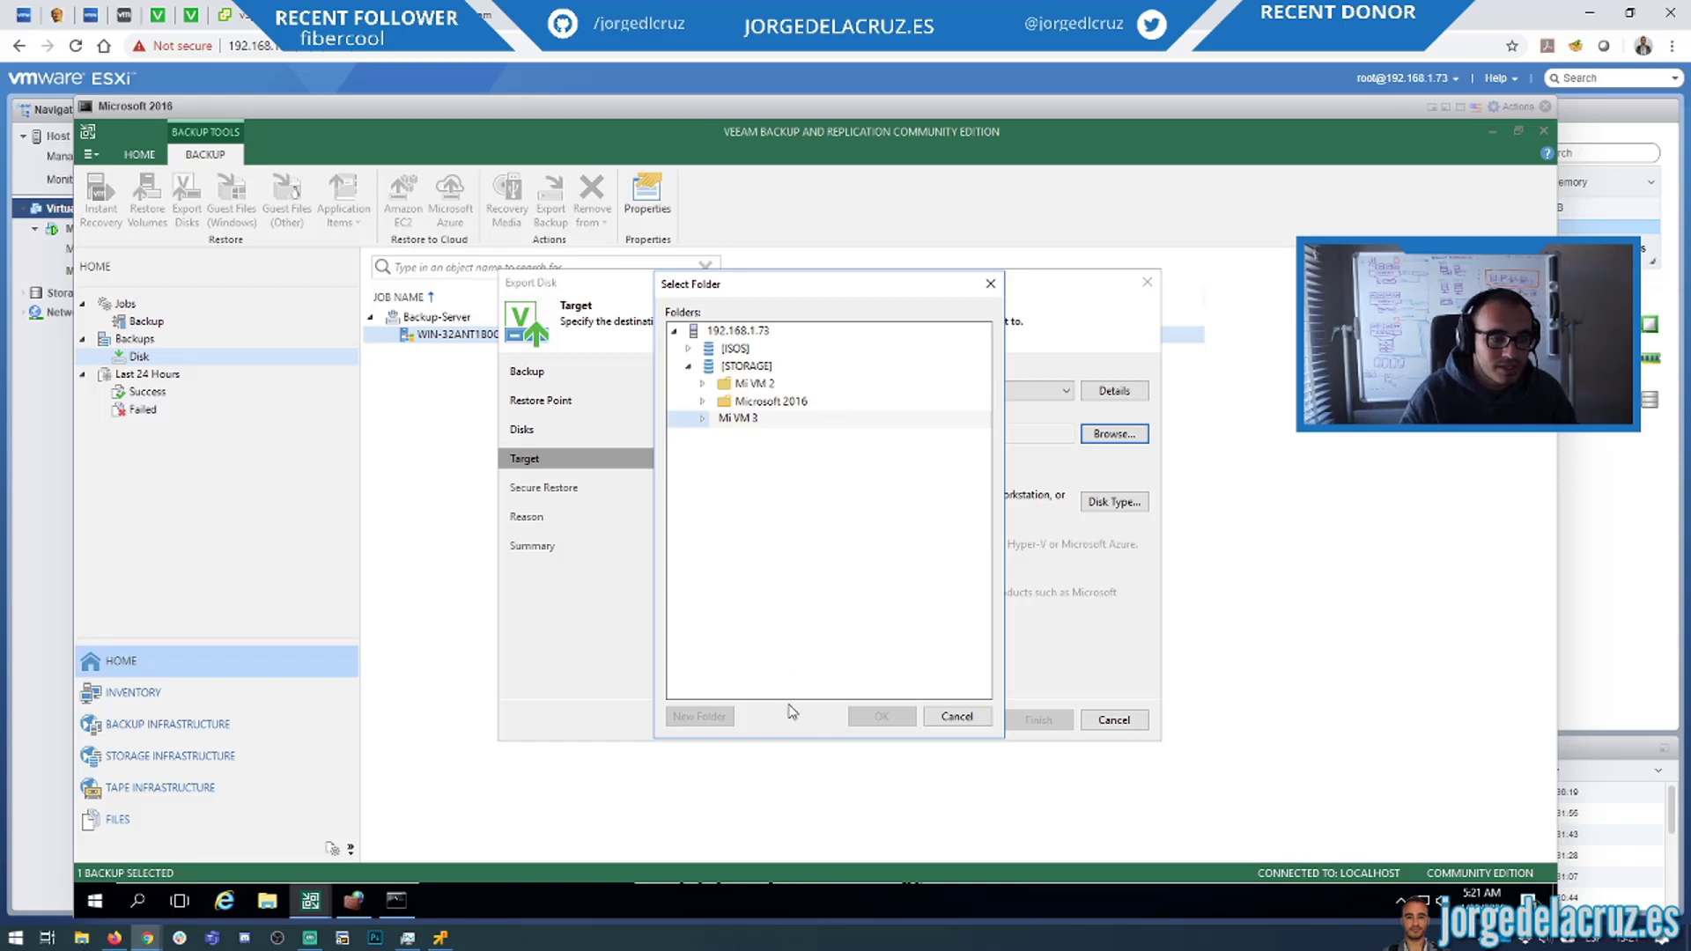
key("Return")
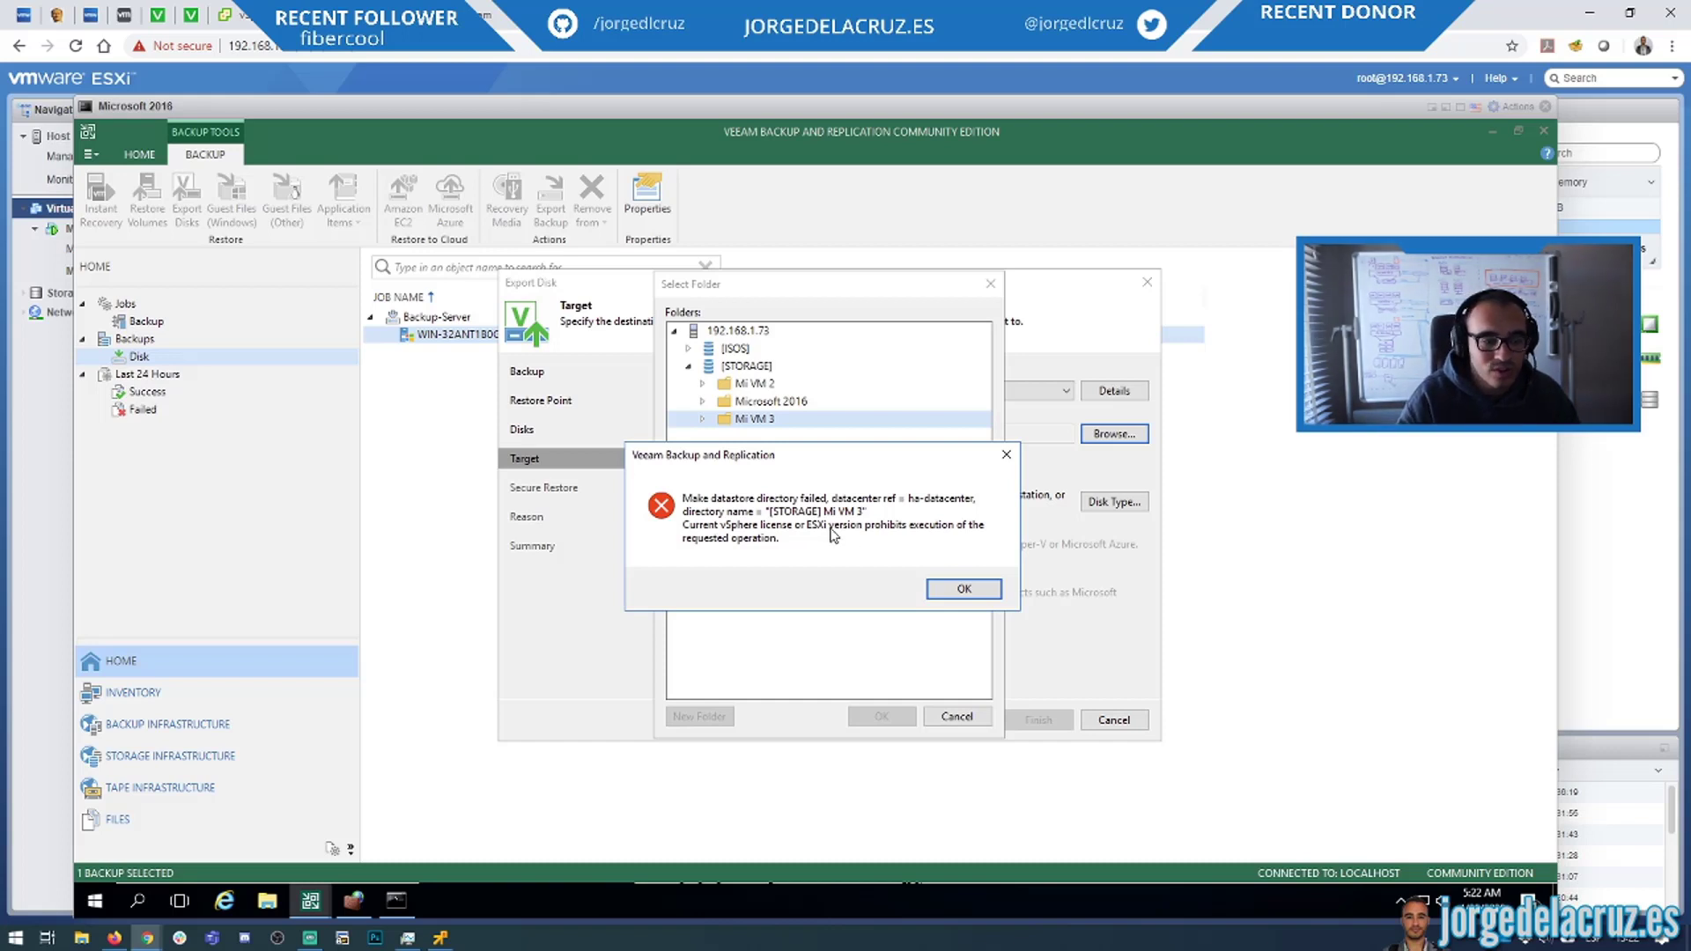
left_click(961, 590)
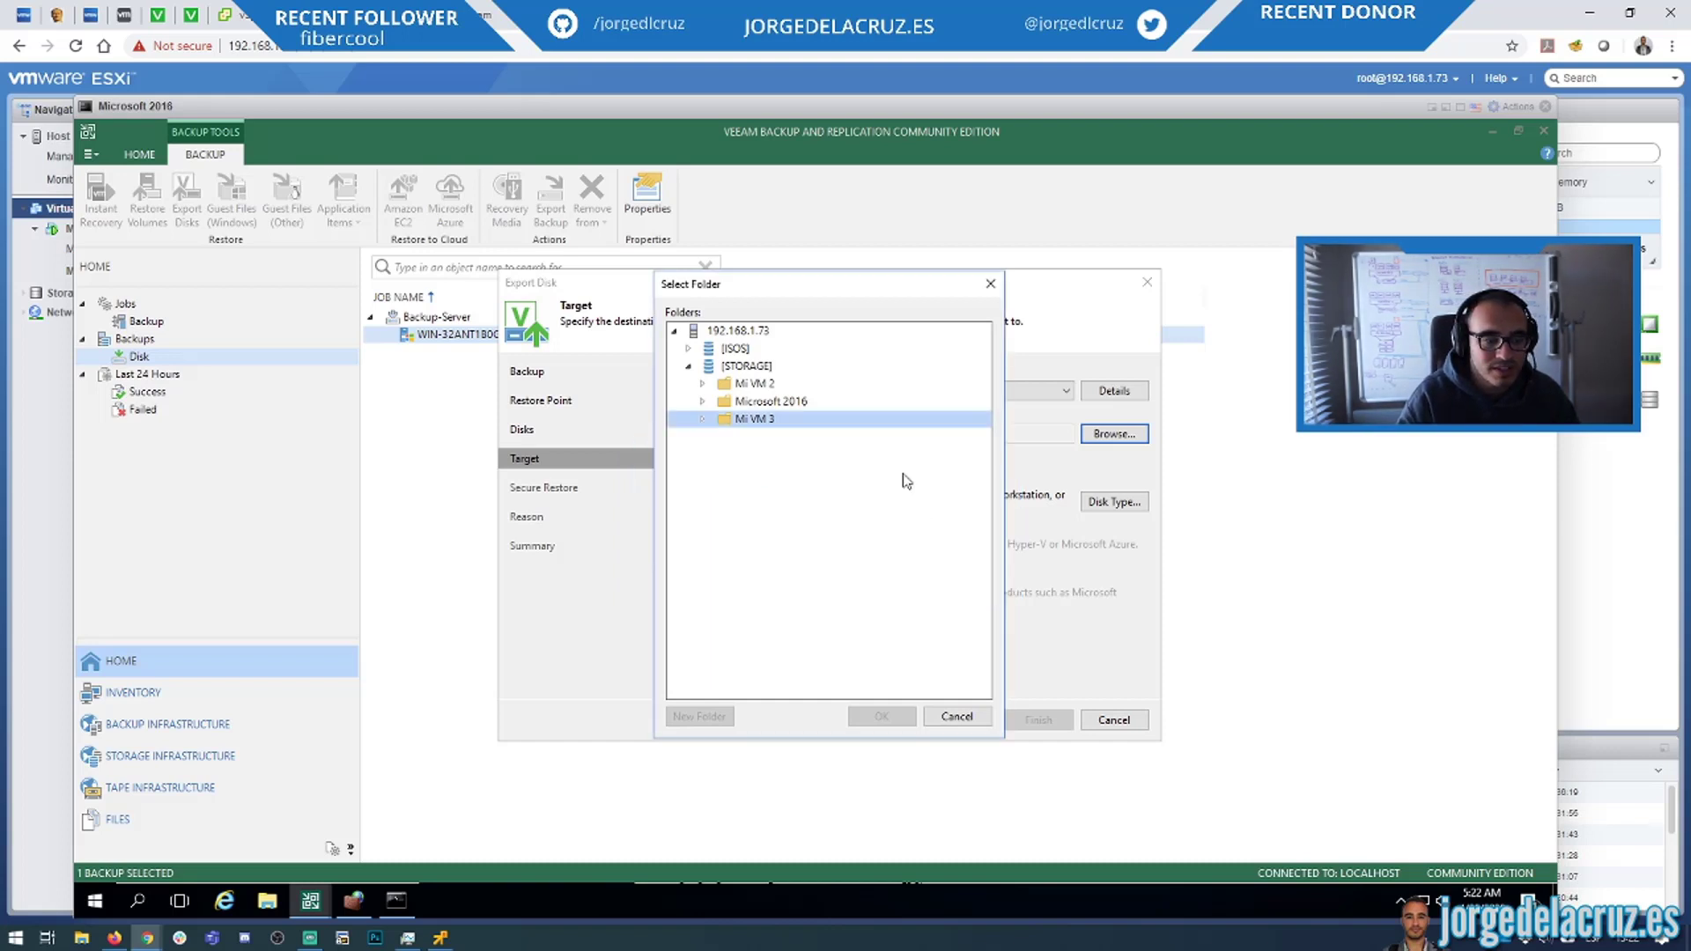
- Export Disk 0 as VMDK into the existing [STORAGE] Mi VM 2 folder and launch it
left_click(755, 384)
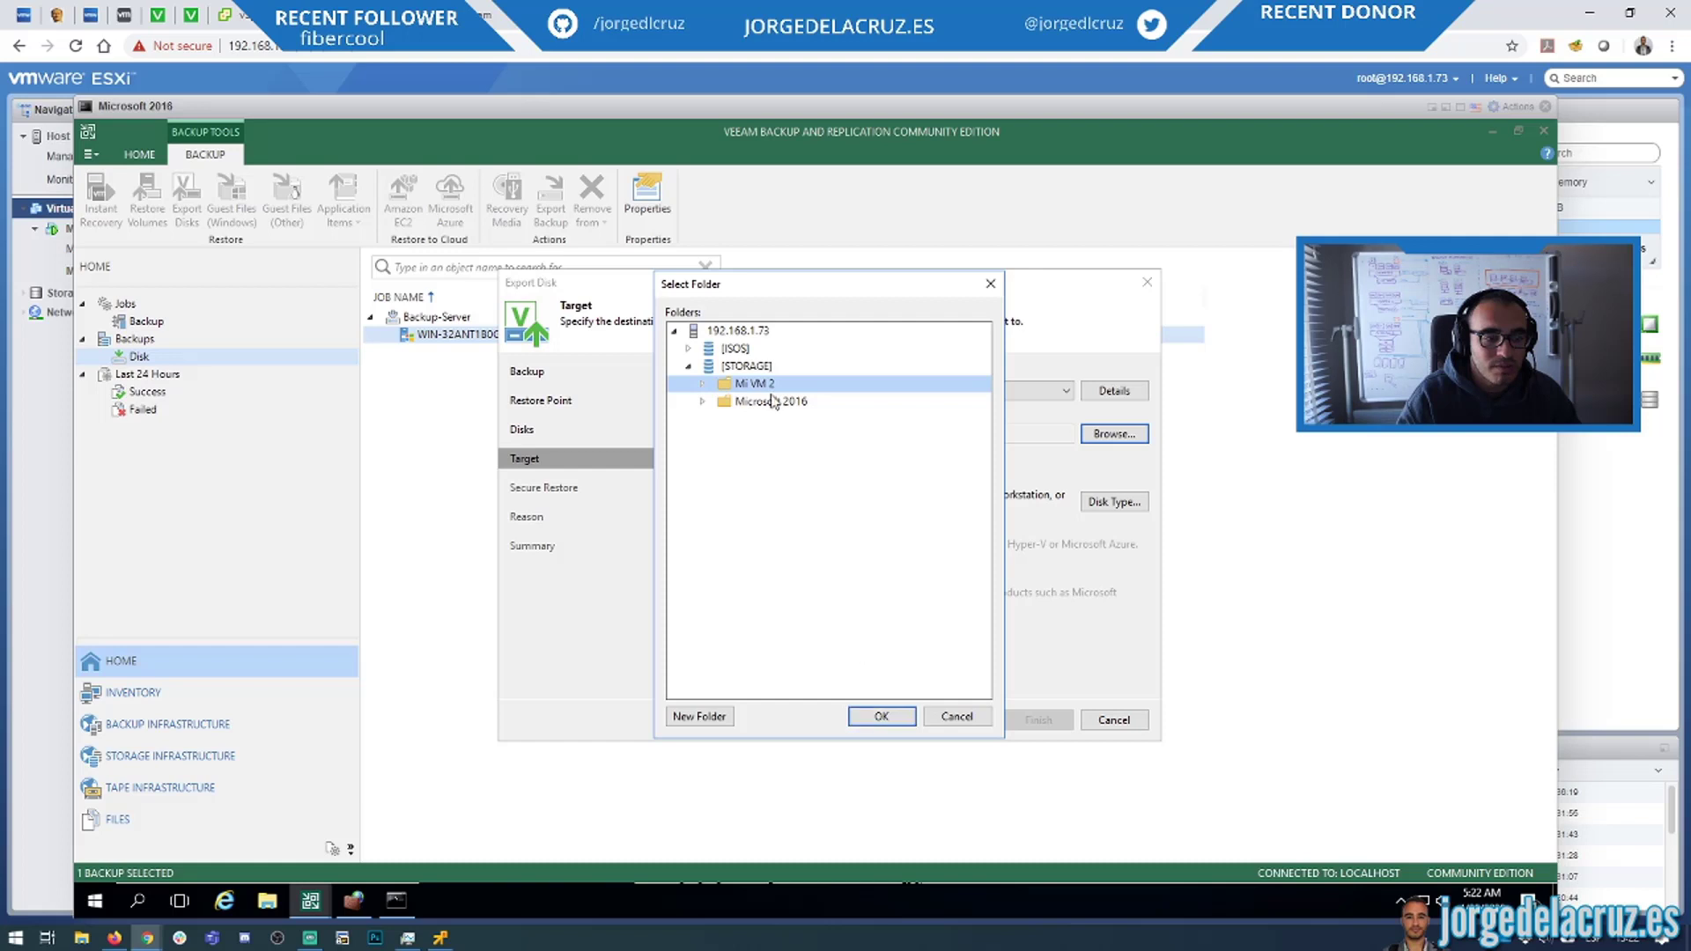
left_click(861, 717)
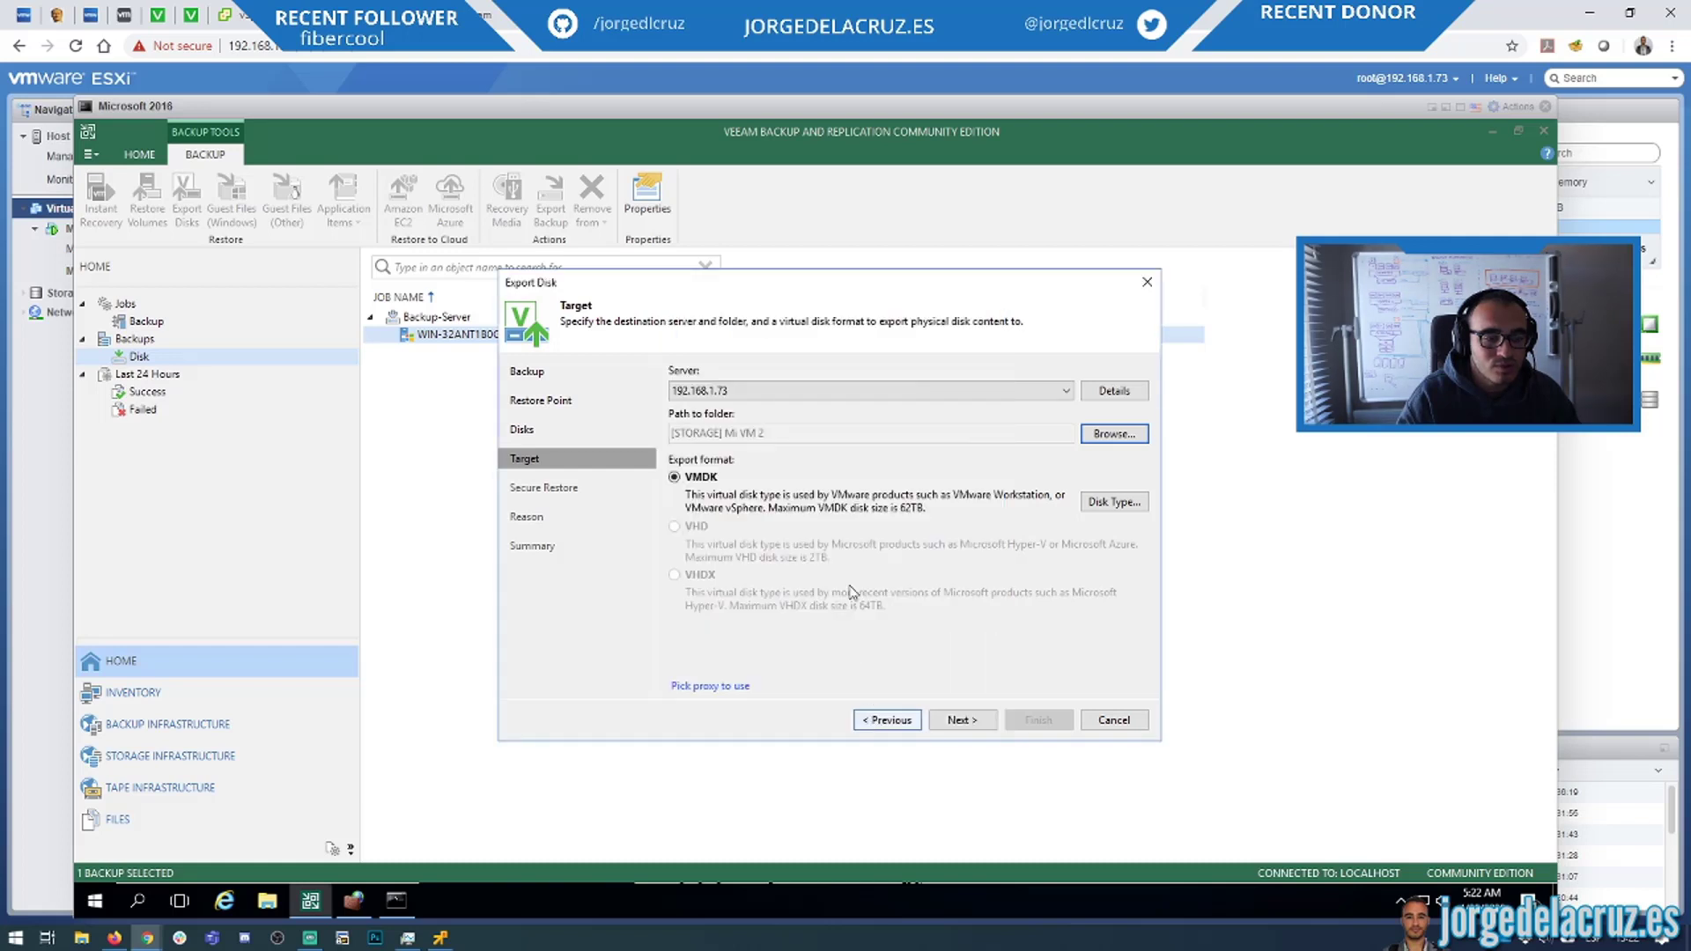
left_click(966, 721)
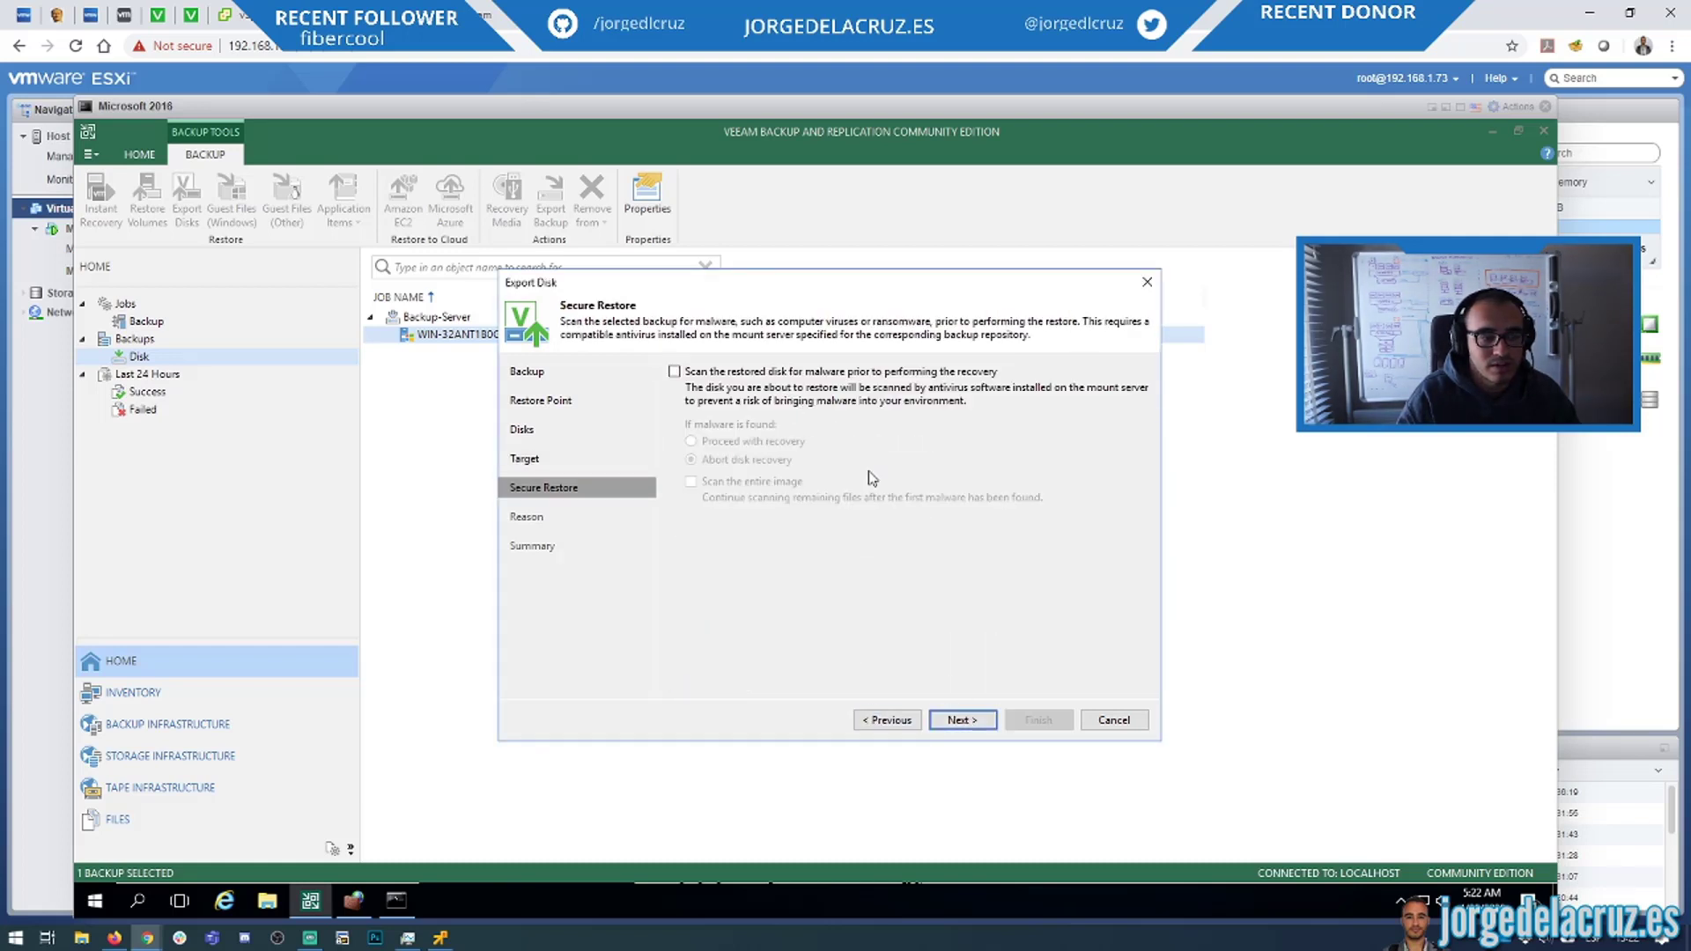
left_click(960, 719)
left_click(960, 720)
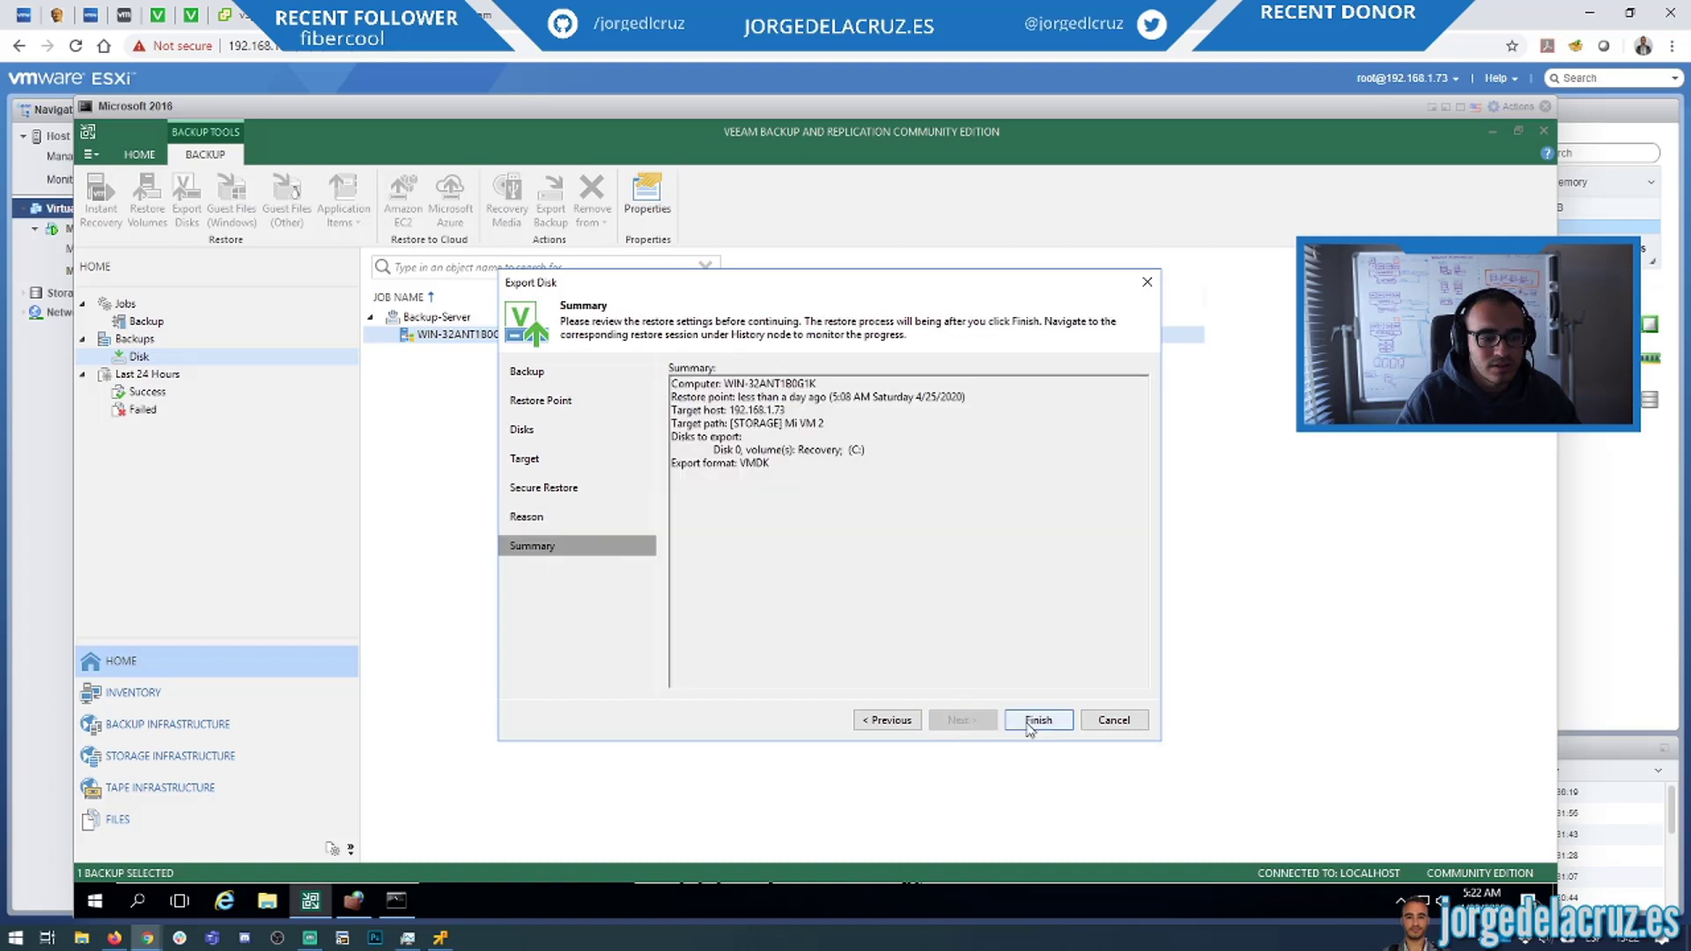
left_click(1039, 720)
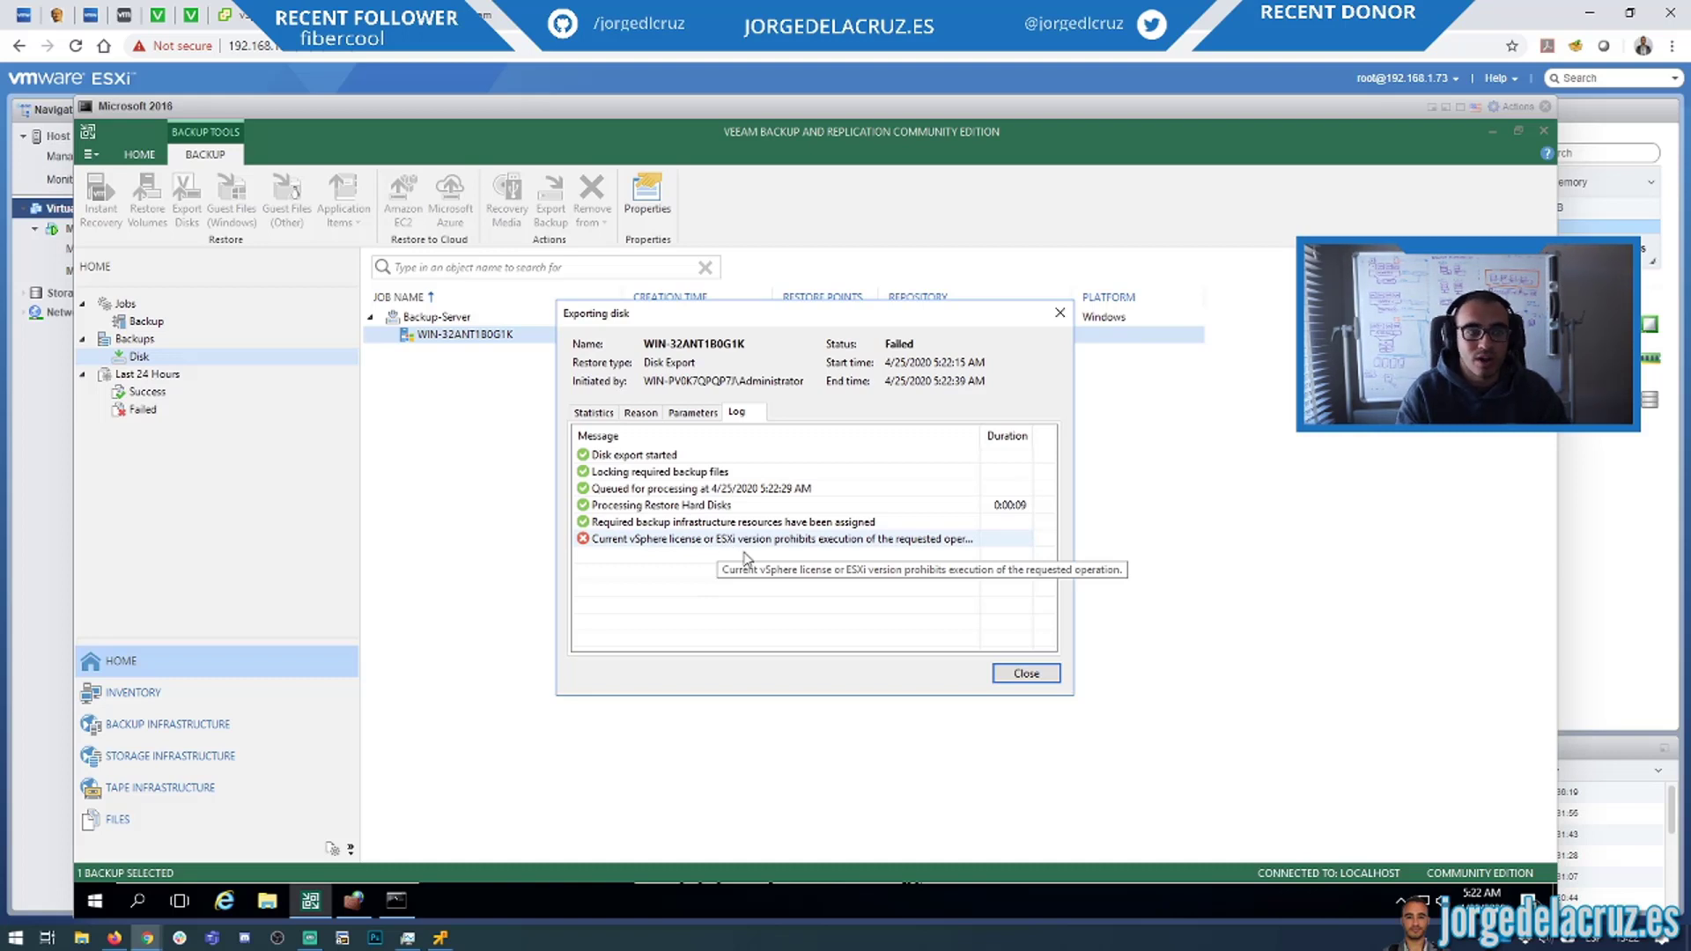
- Close the failed log and start a new disk export of WIN-32ANT1B0G1K with Disk 0 included
left_click(1022, 675)
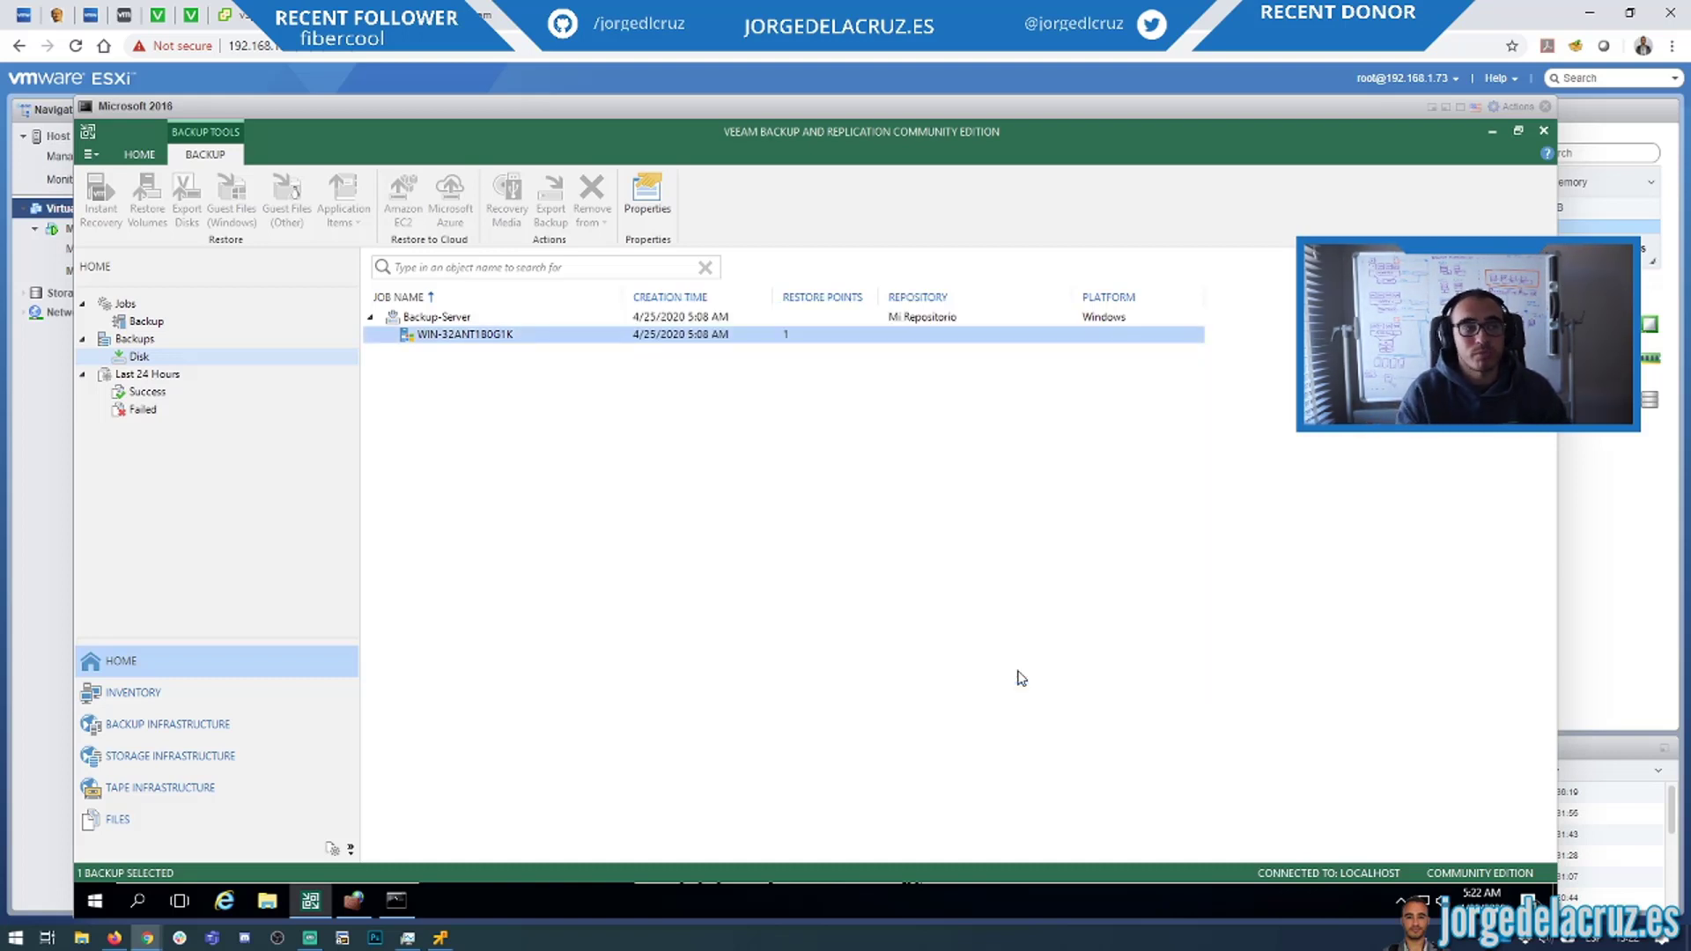
right_click(455, 333)
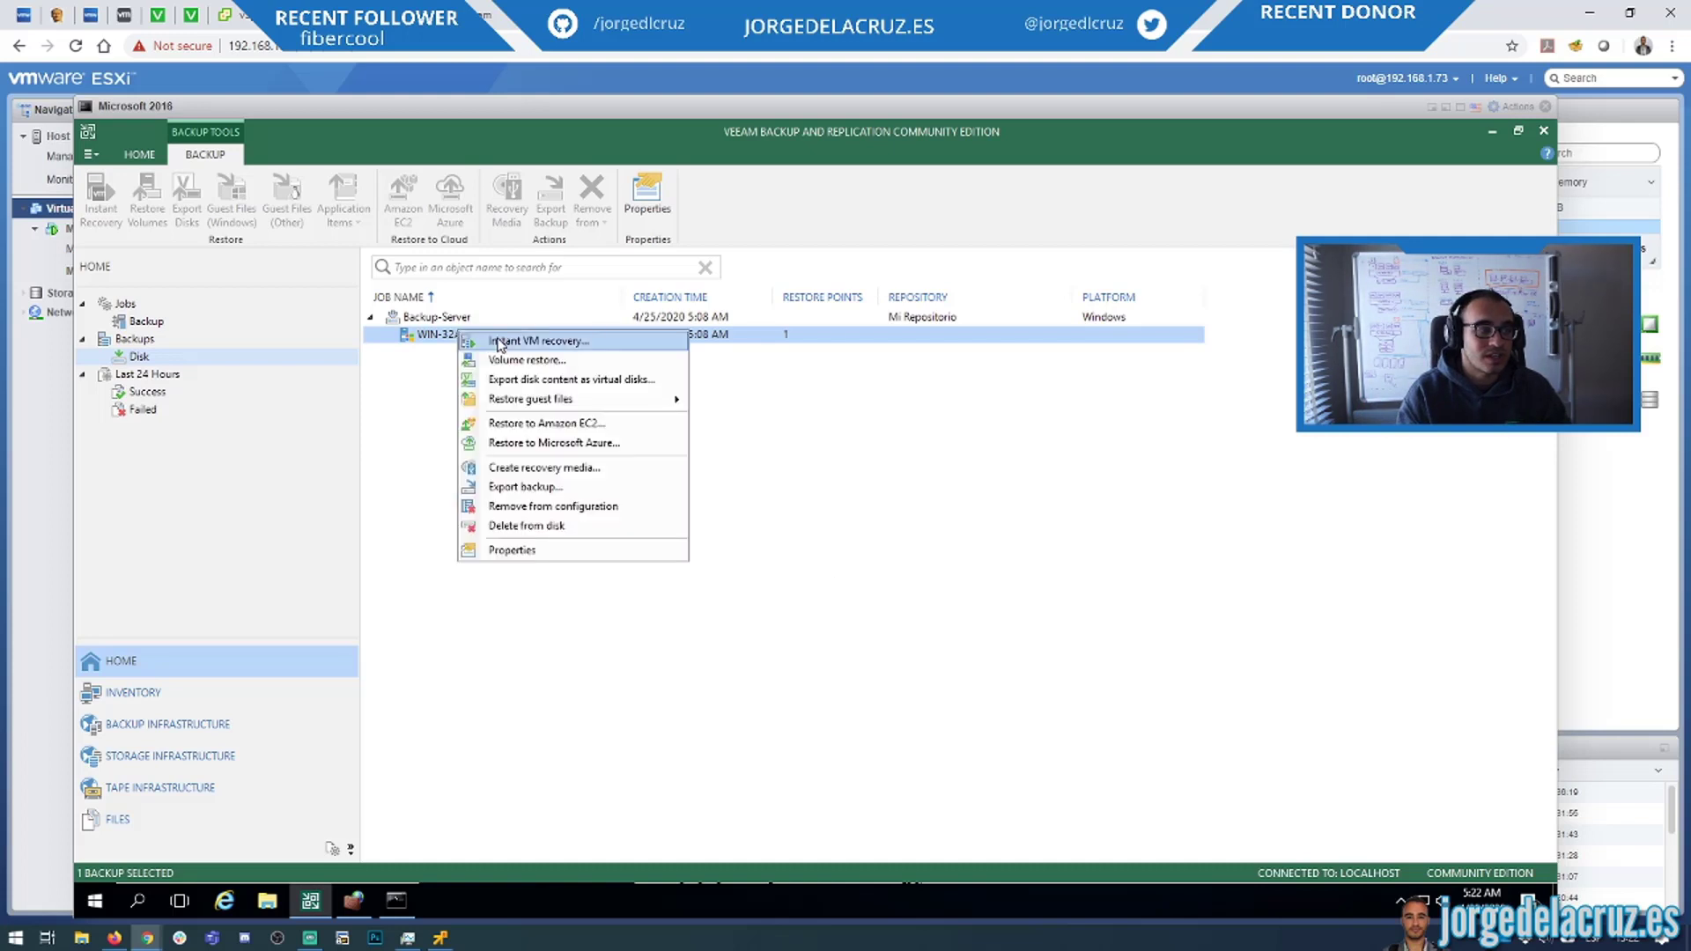
left_click(528, 381)
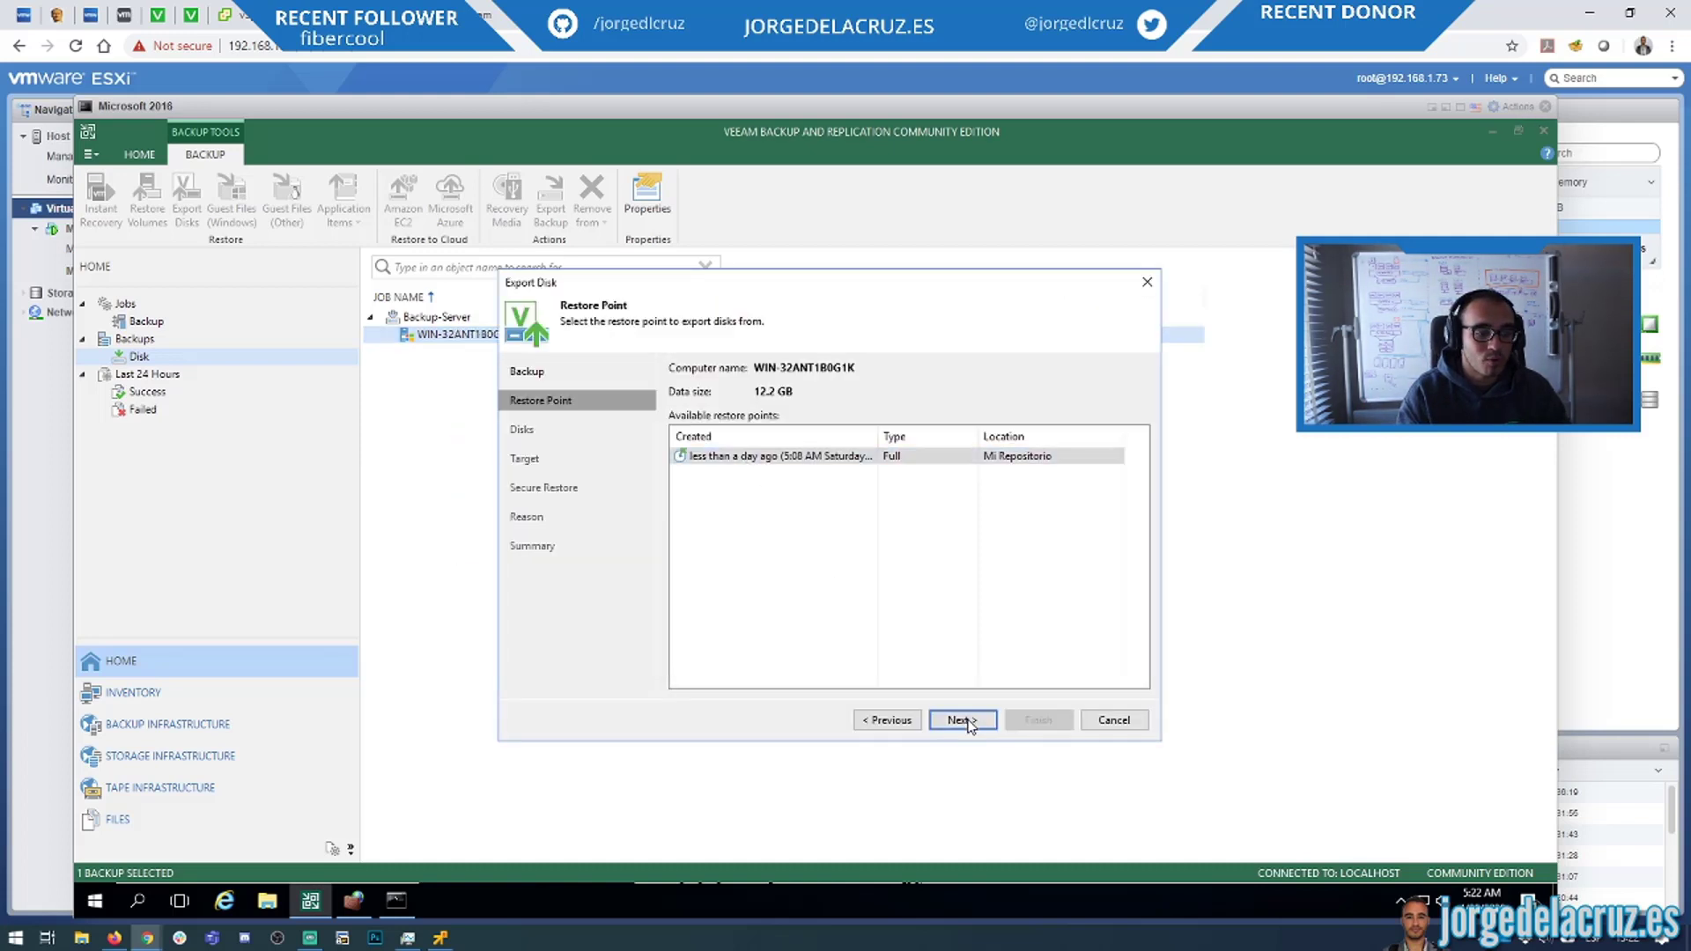
left_click(967, 720)
left_click(819, 409)
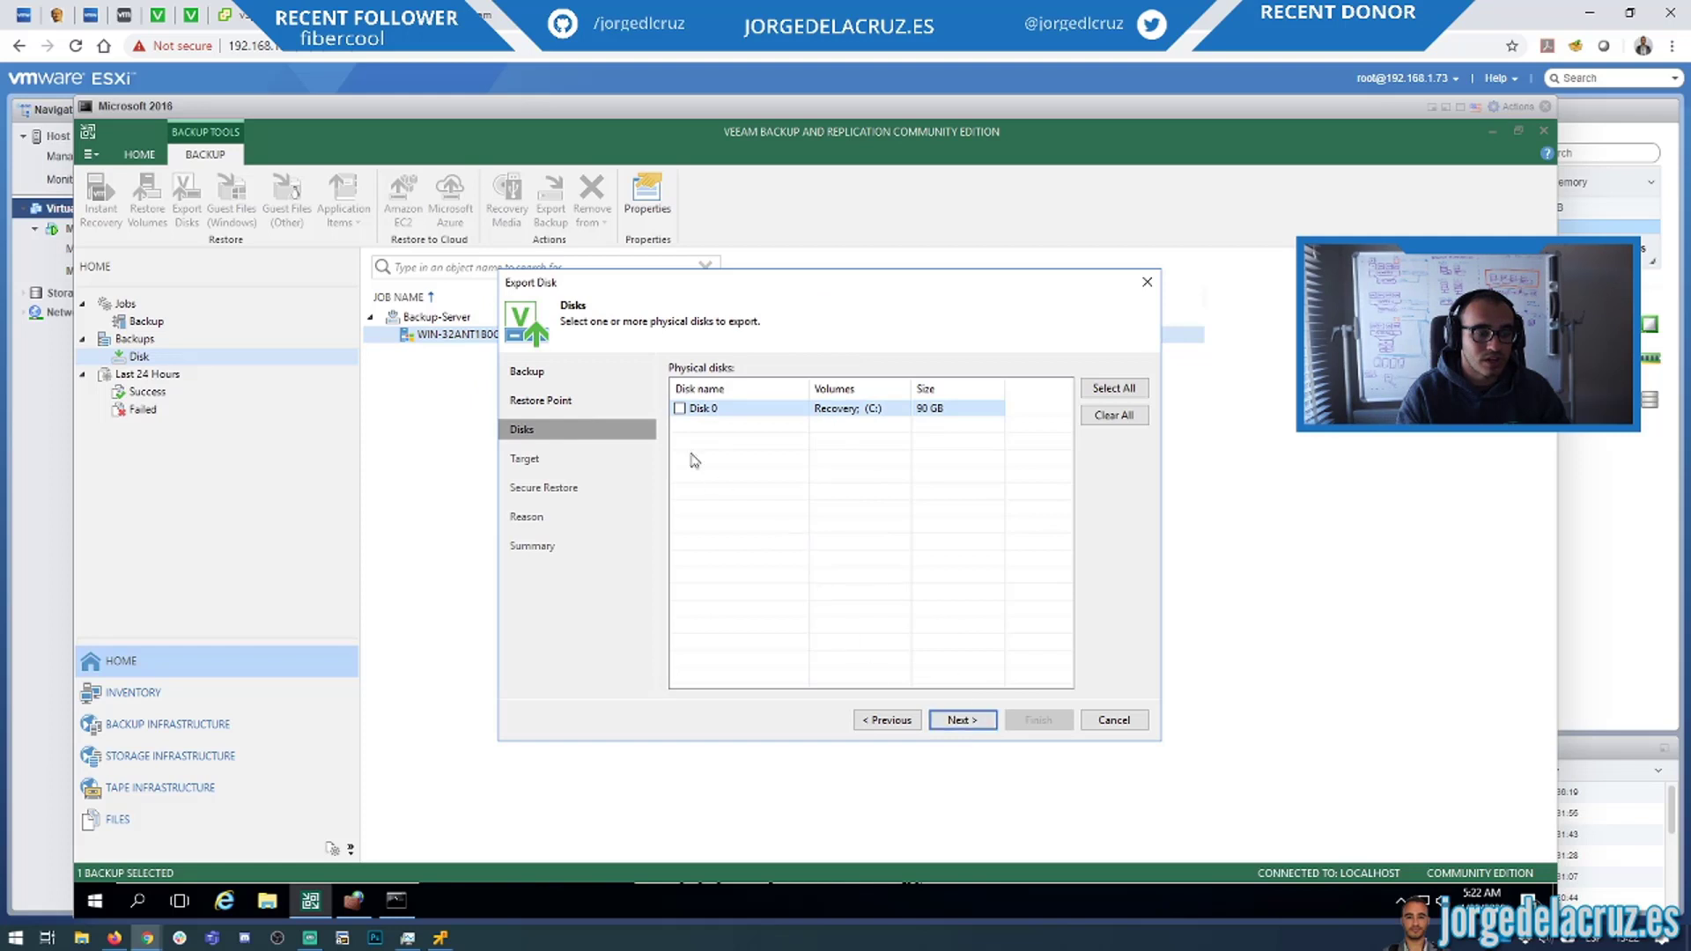
left_click(680, 409)
left_click(967, 720)
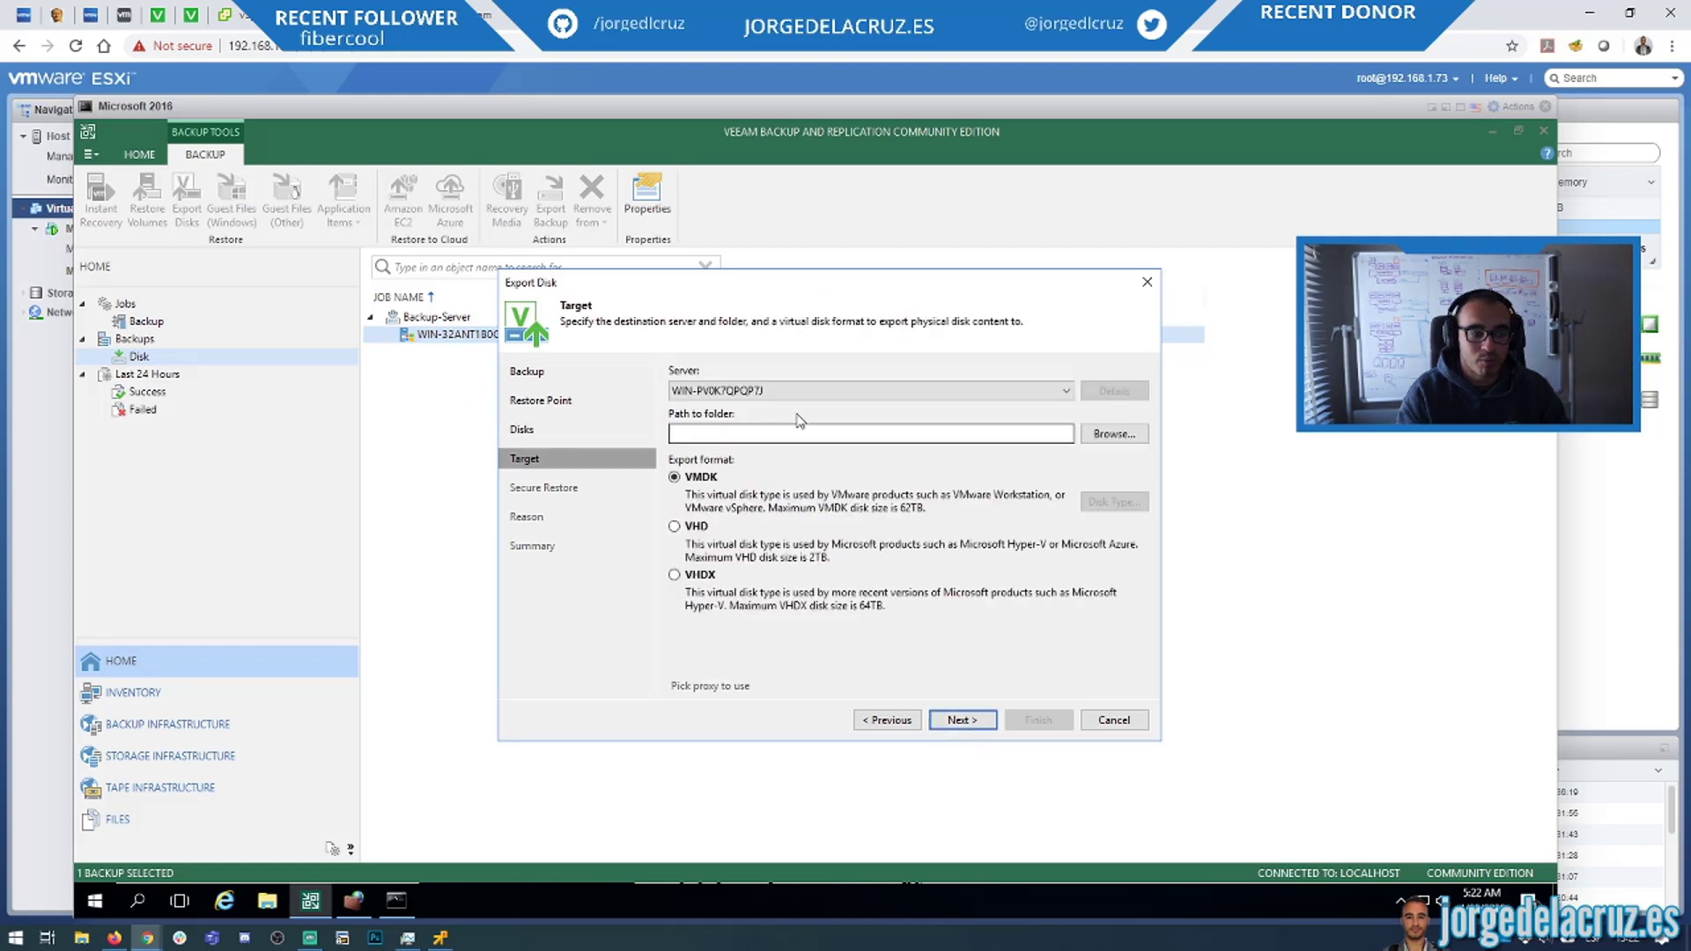
- Set the export target to a new folder TEST on the local VEEAM (F:\) drive
left_click(1114, 434)
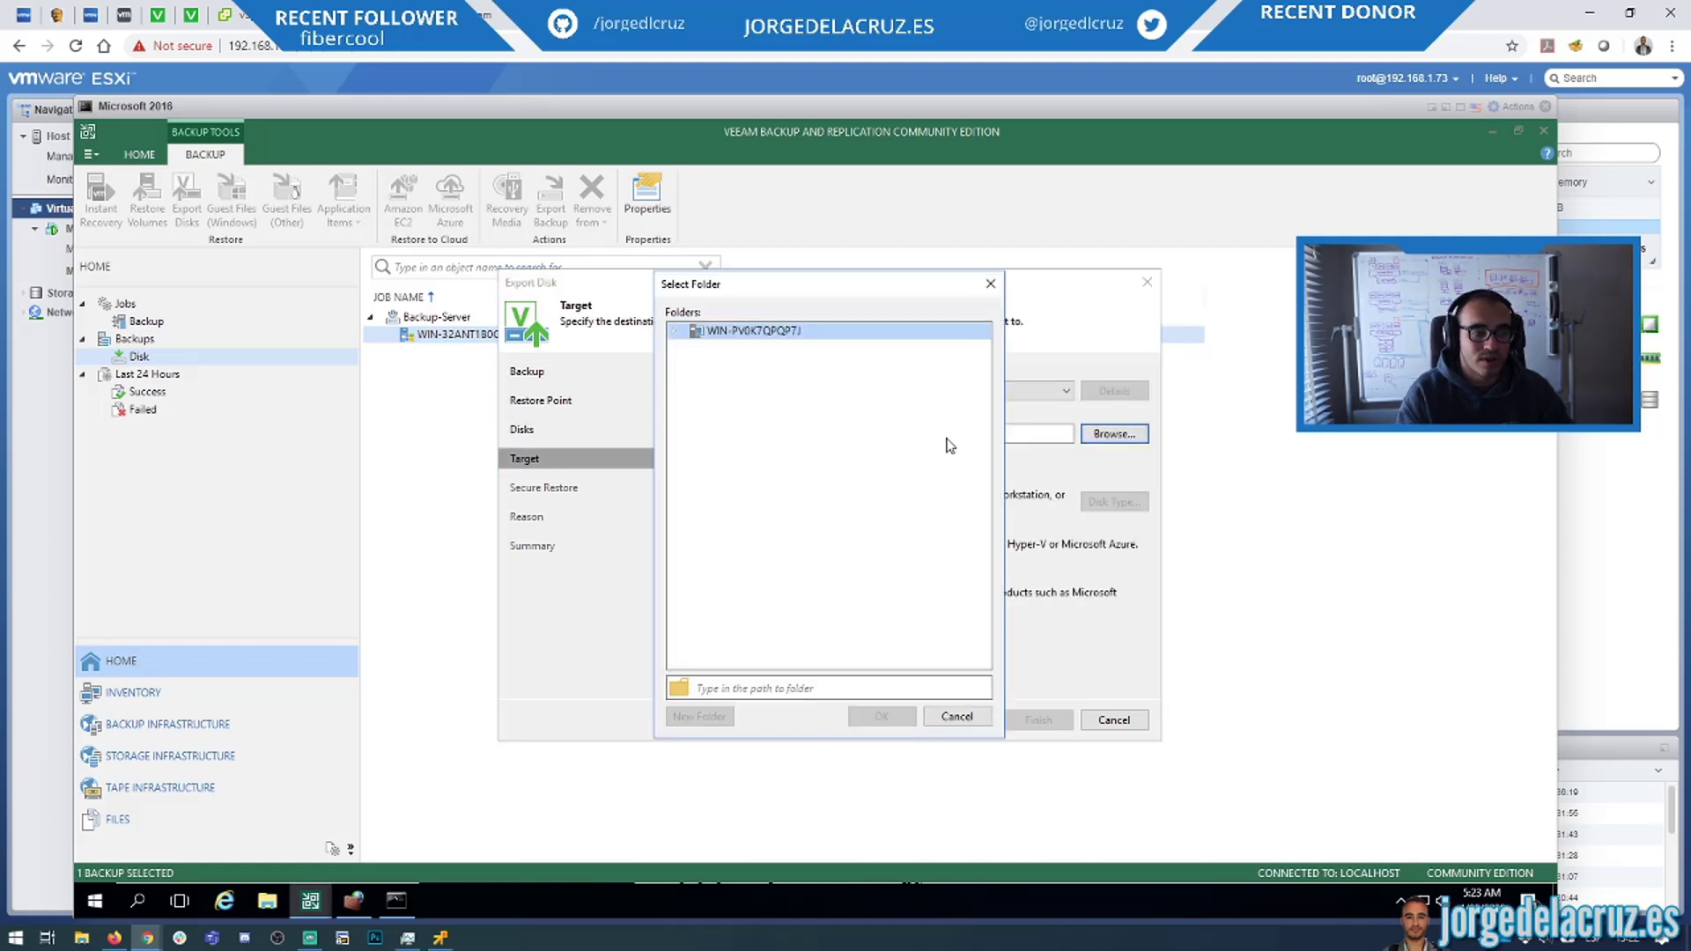
left_click(679, 333)
left_click(733, 384)
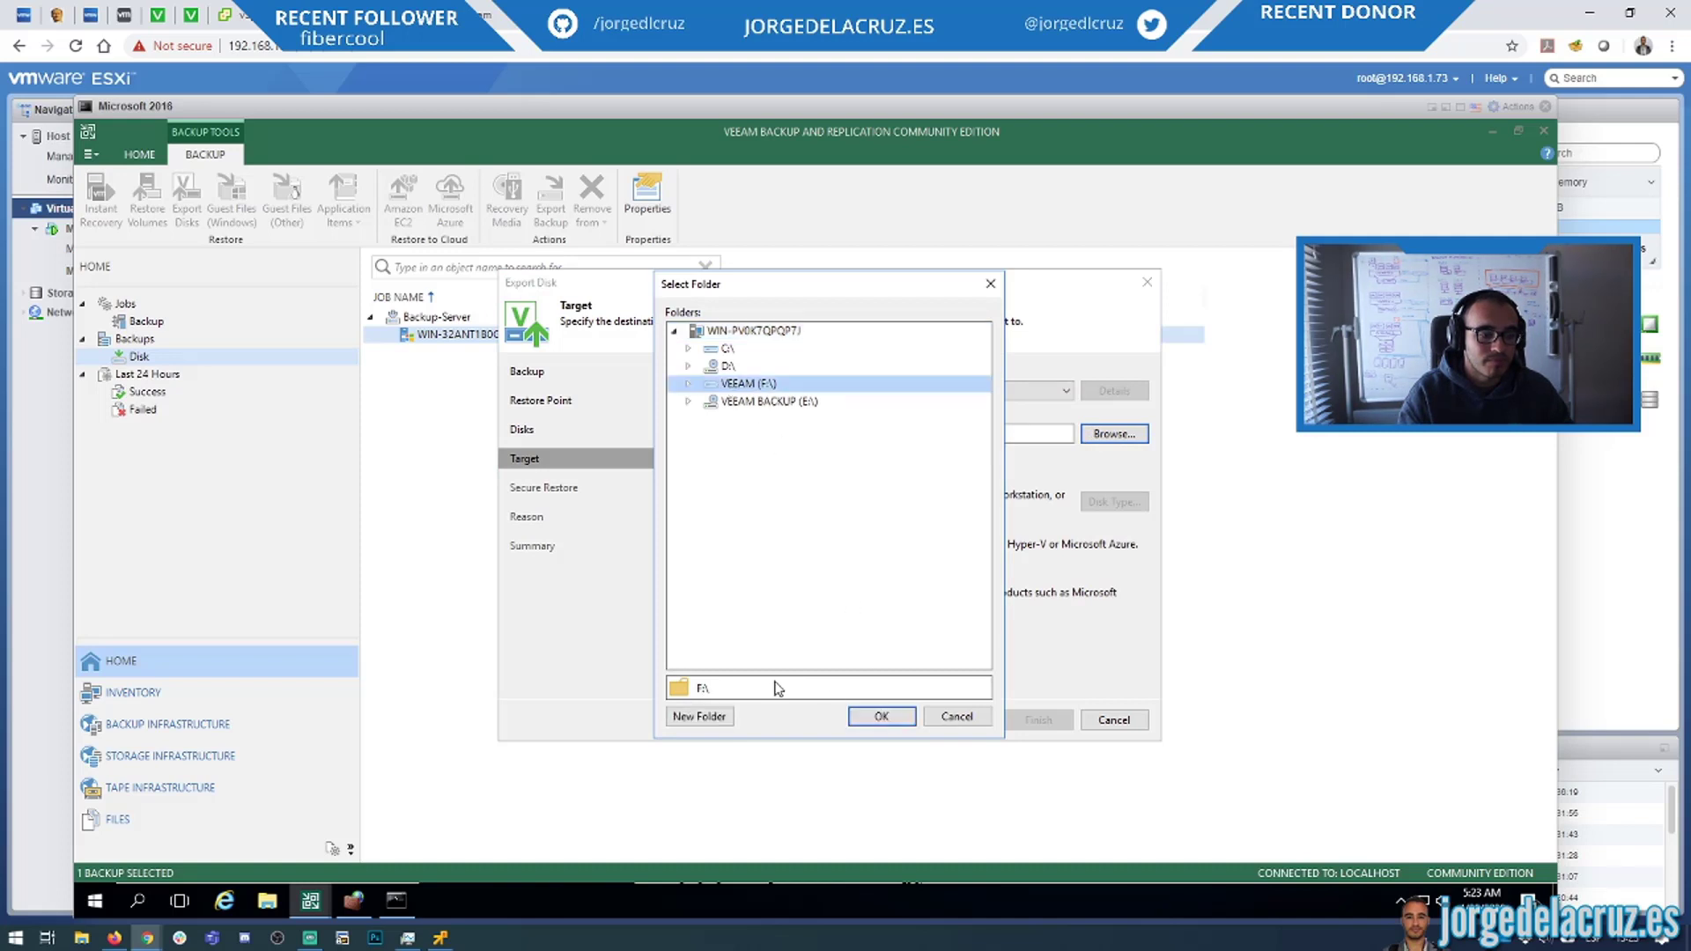
left_click(702, 716)
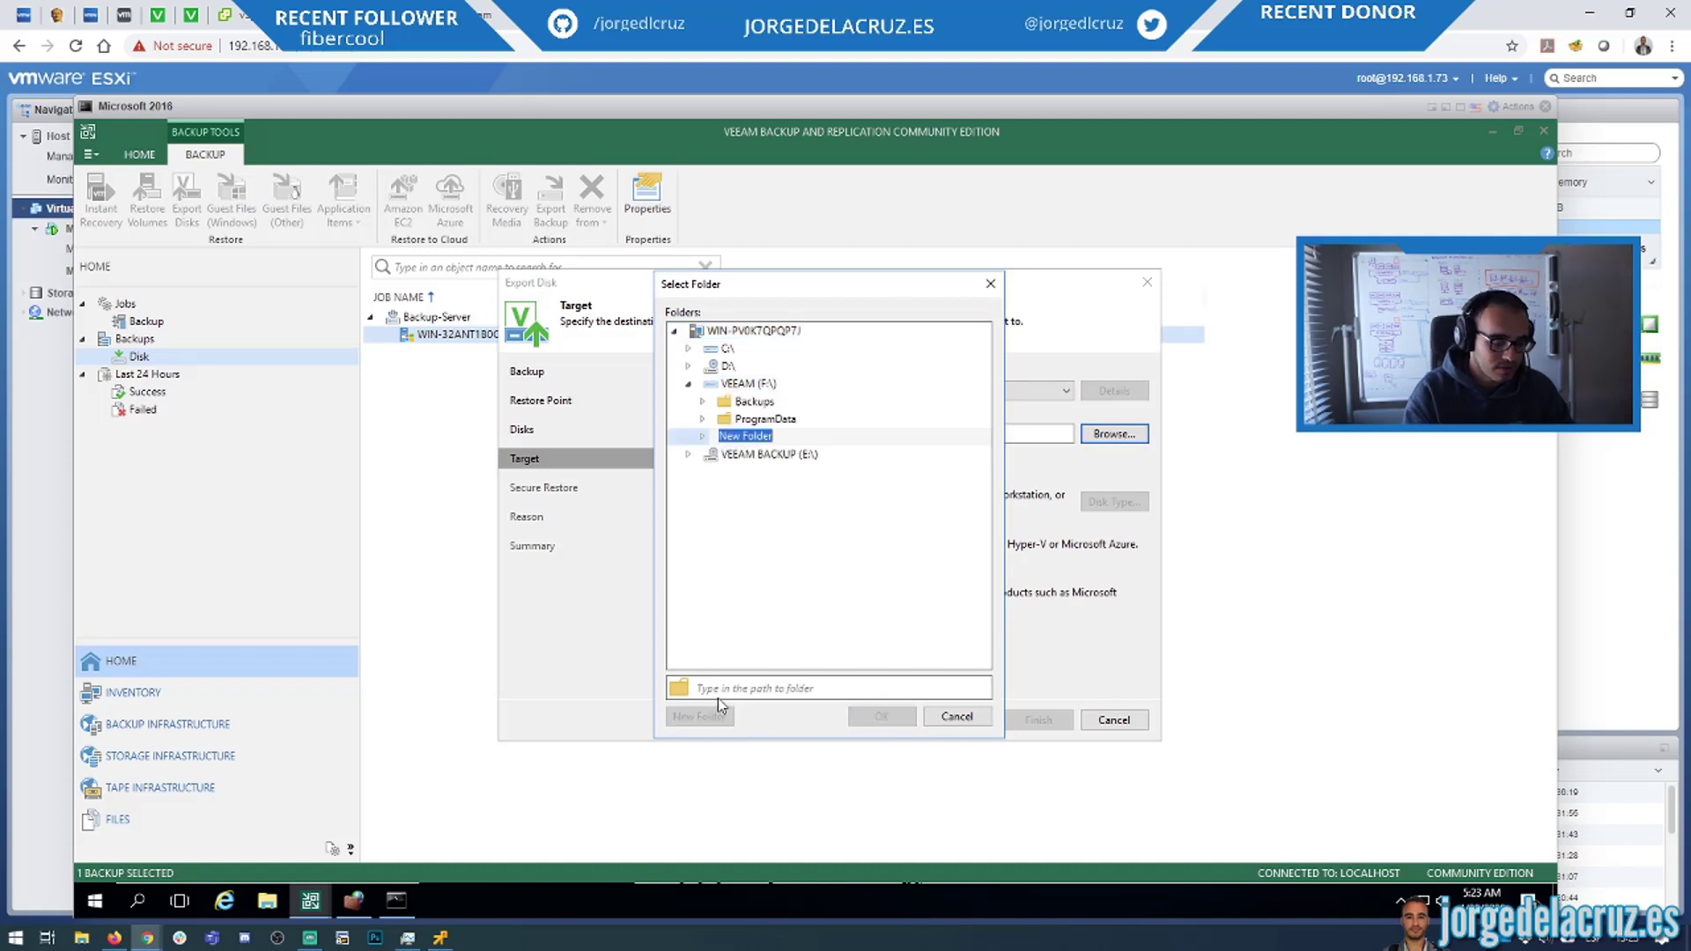
type("TEST")
key("Return")
key("Return")
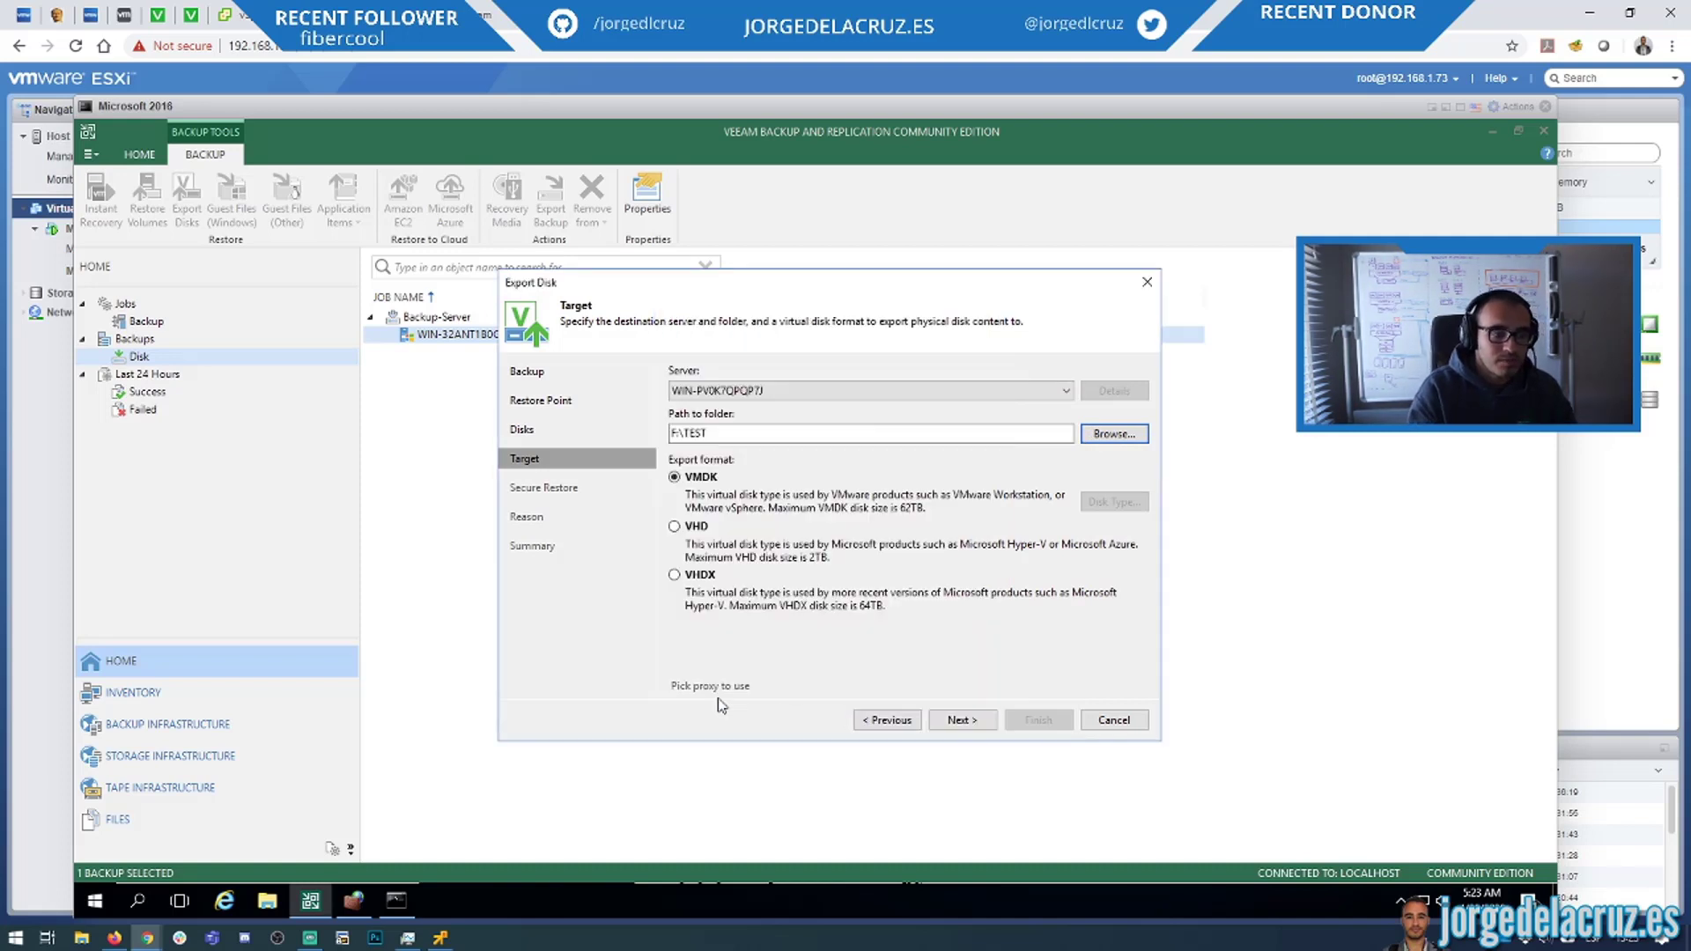
- Skip the malware scan and restore reason pages and start exporting Disk 0 to F:\TEST
left_click(976, 720)
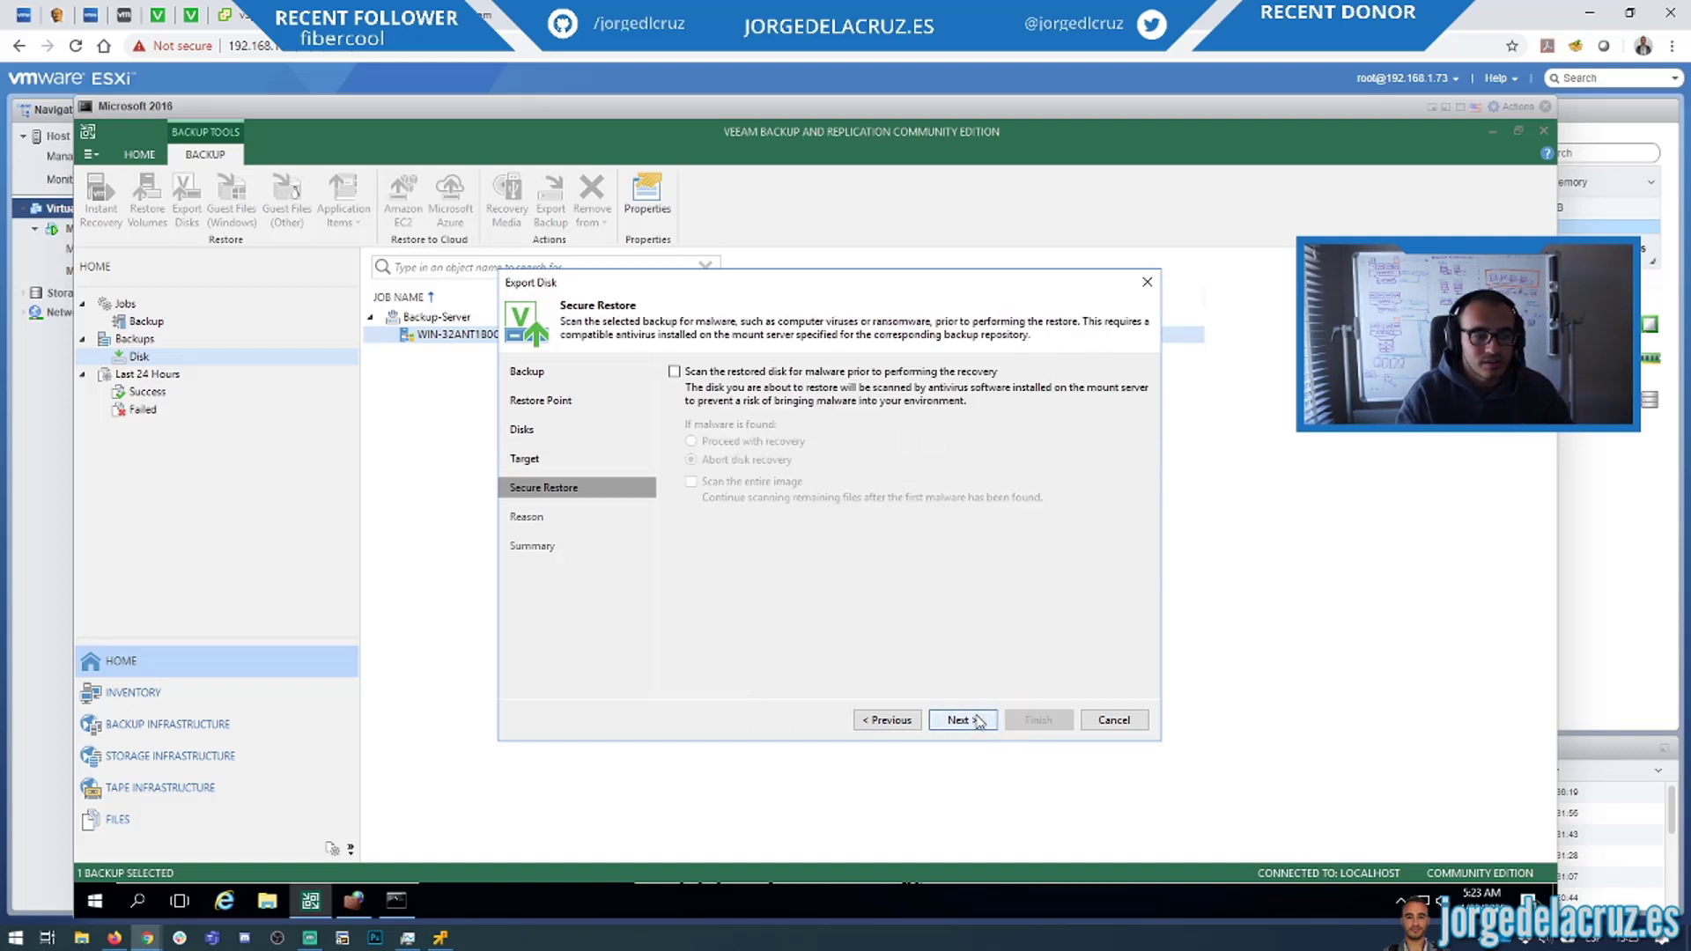
left_click(972, 722)
left_click(971, 720)
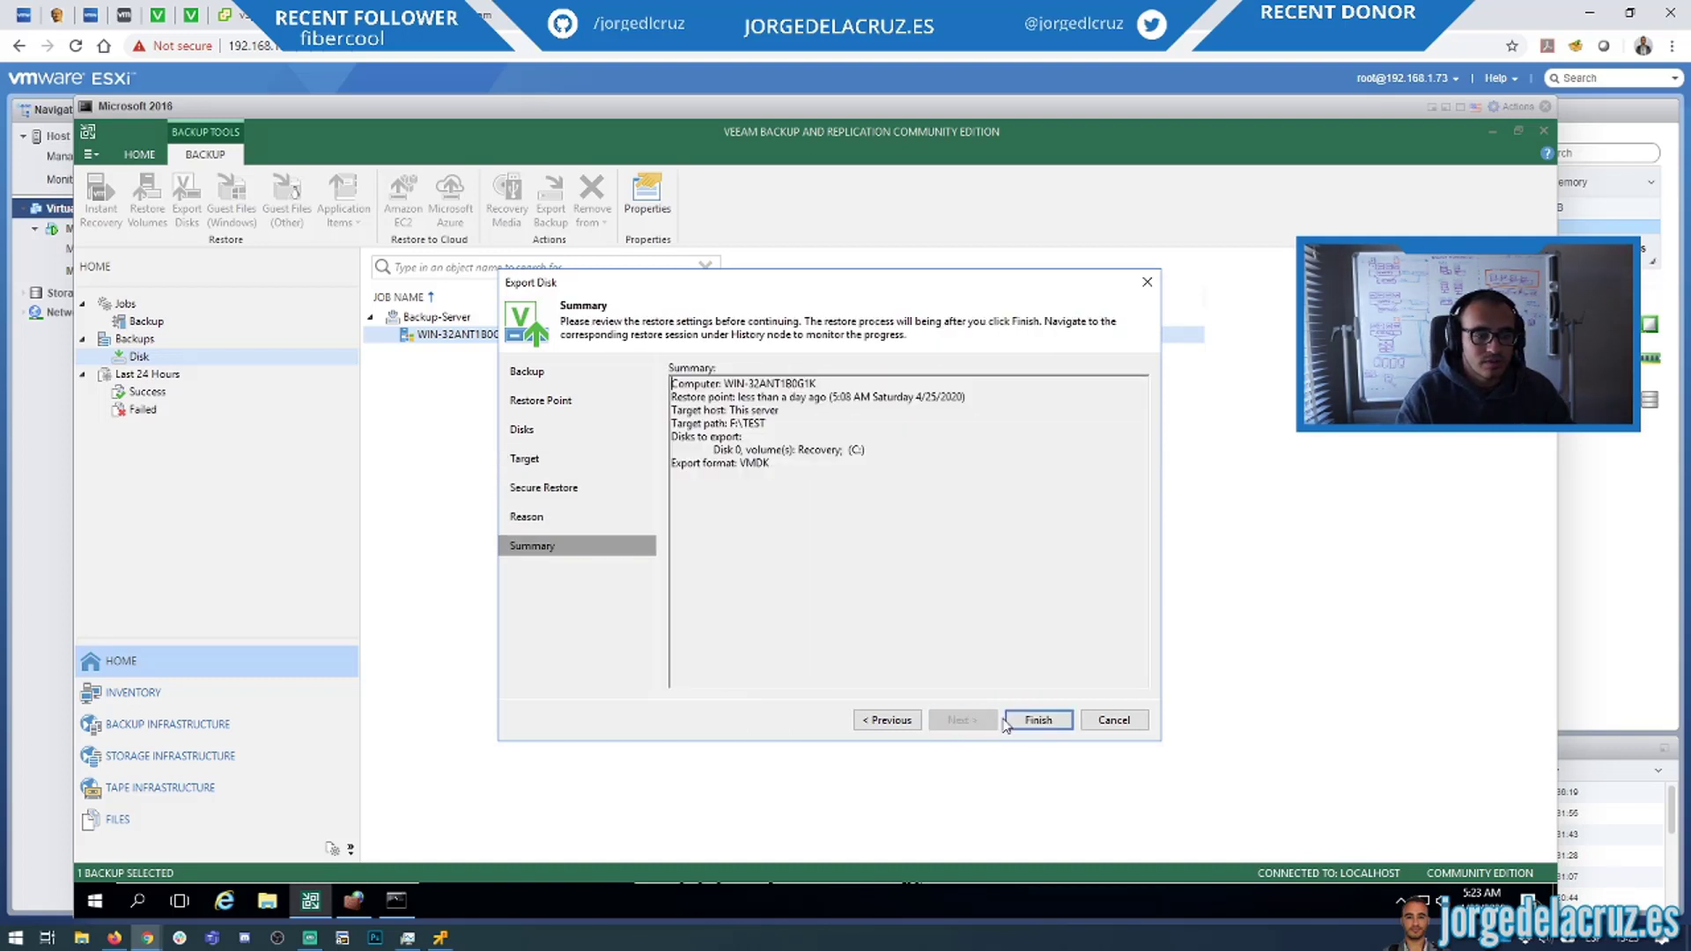
left_click(1009, 720)
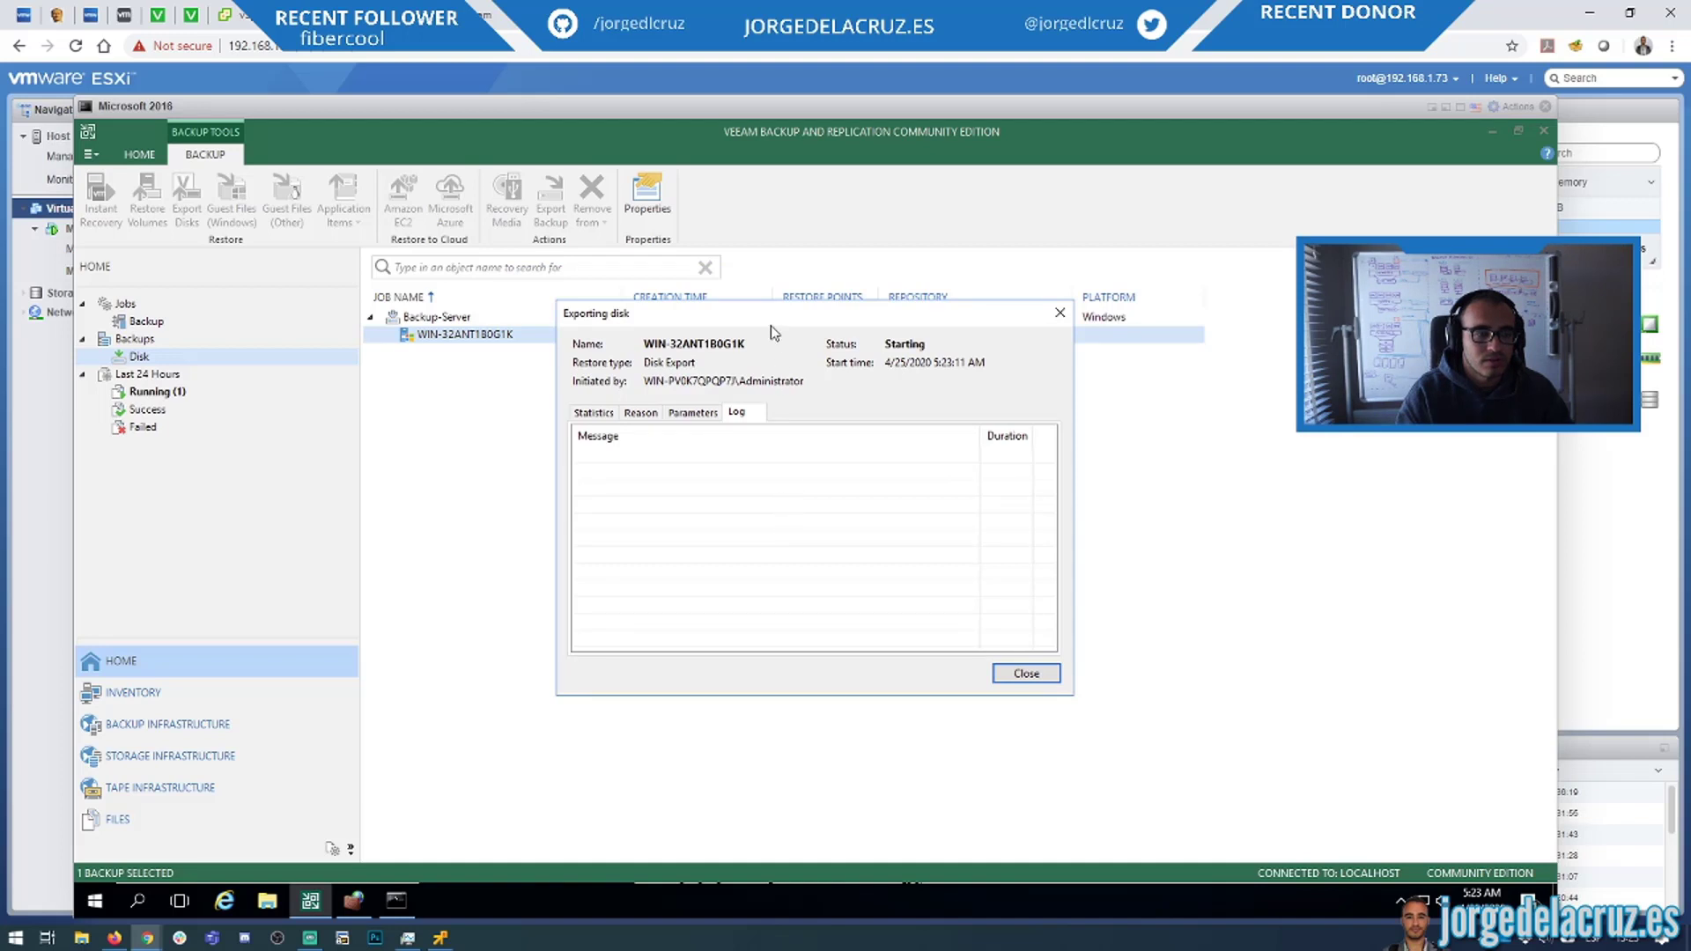
left_click_drag(768, 317, 593, 375)
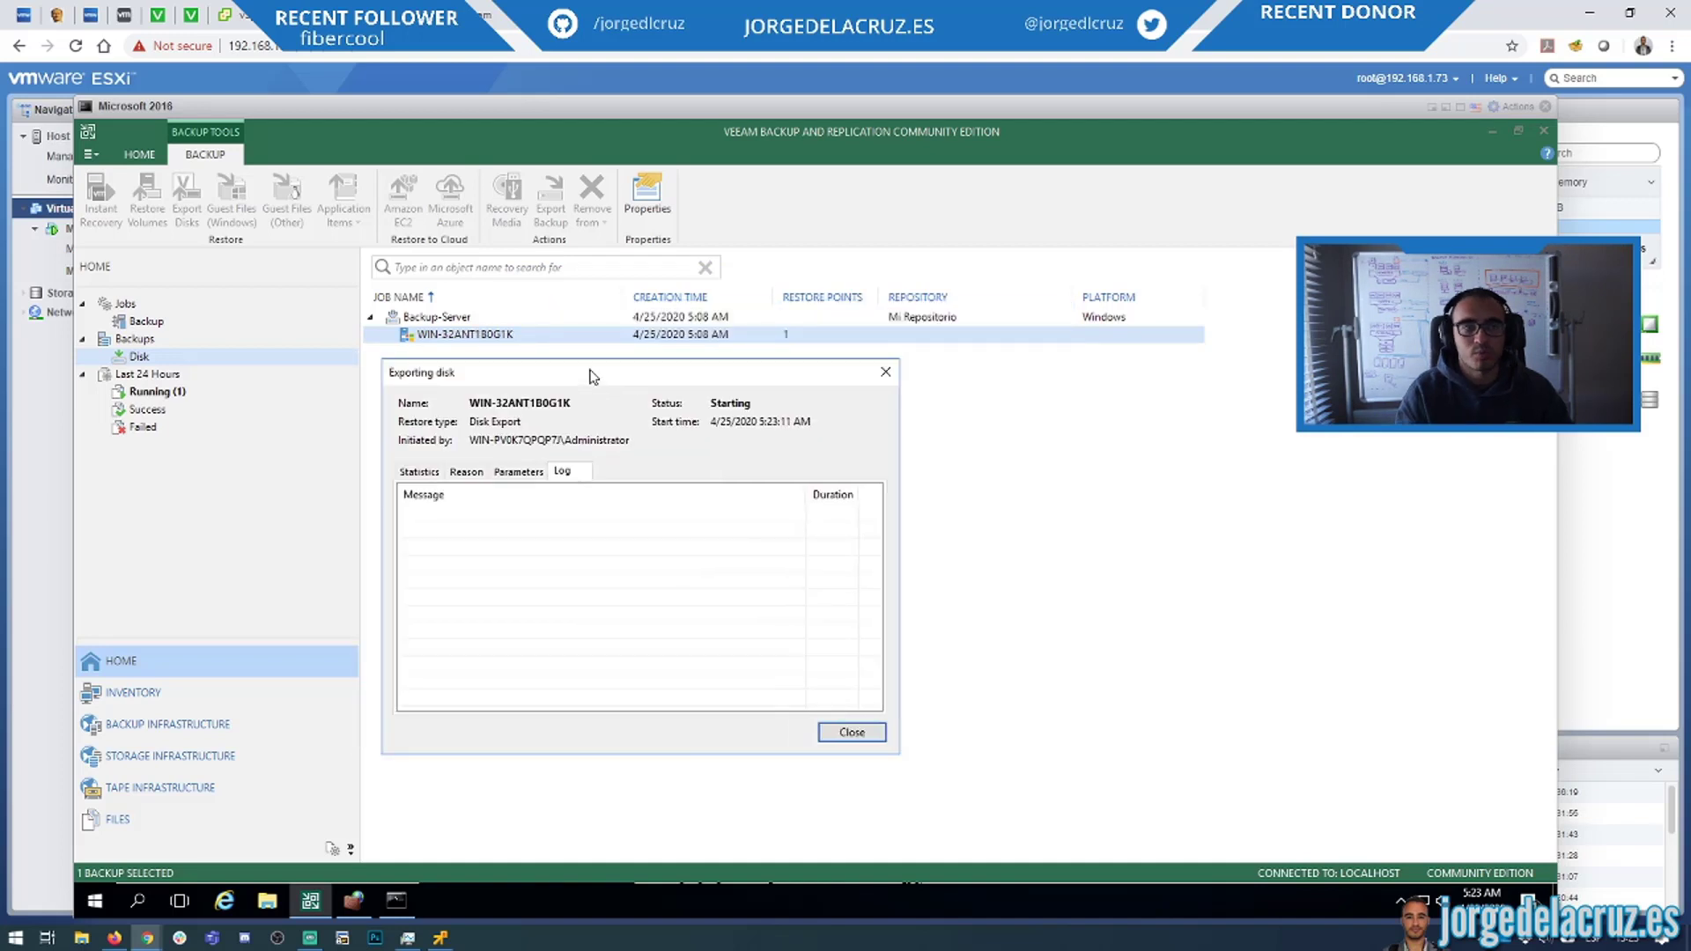
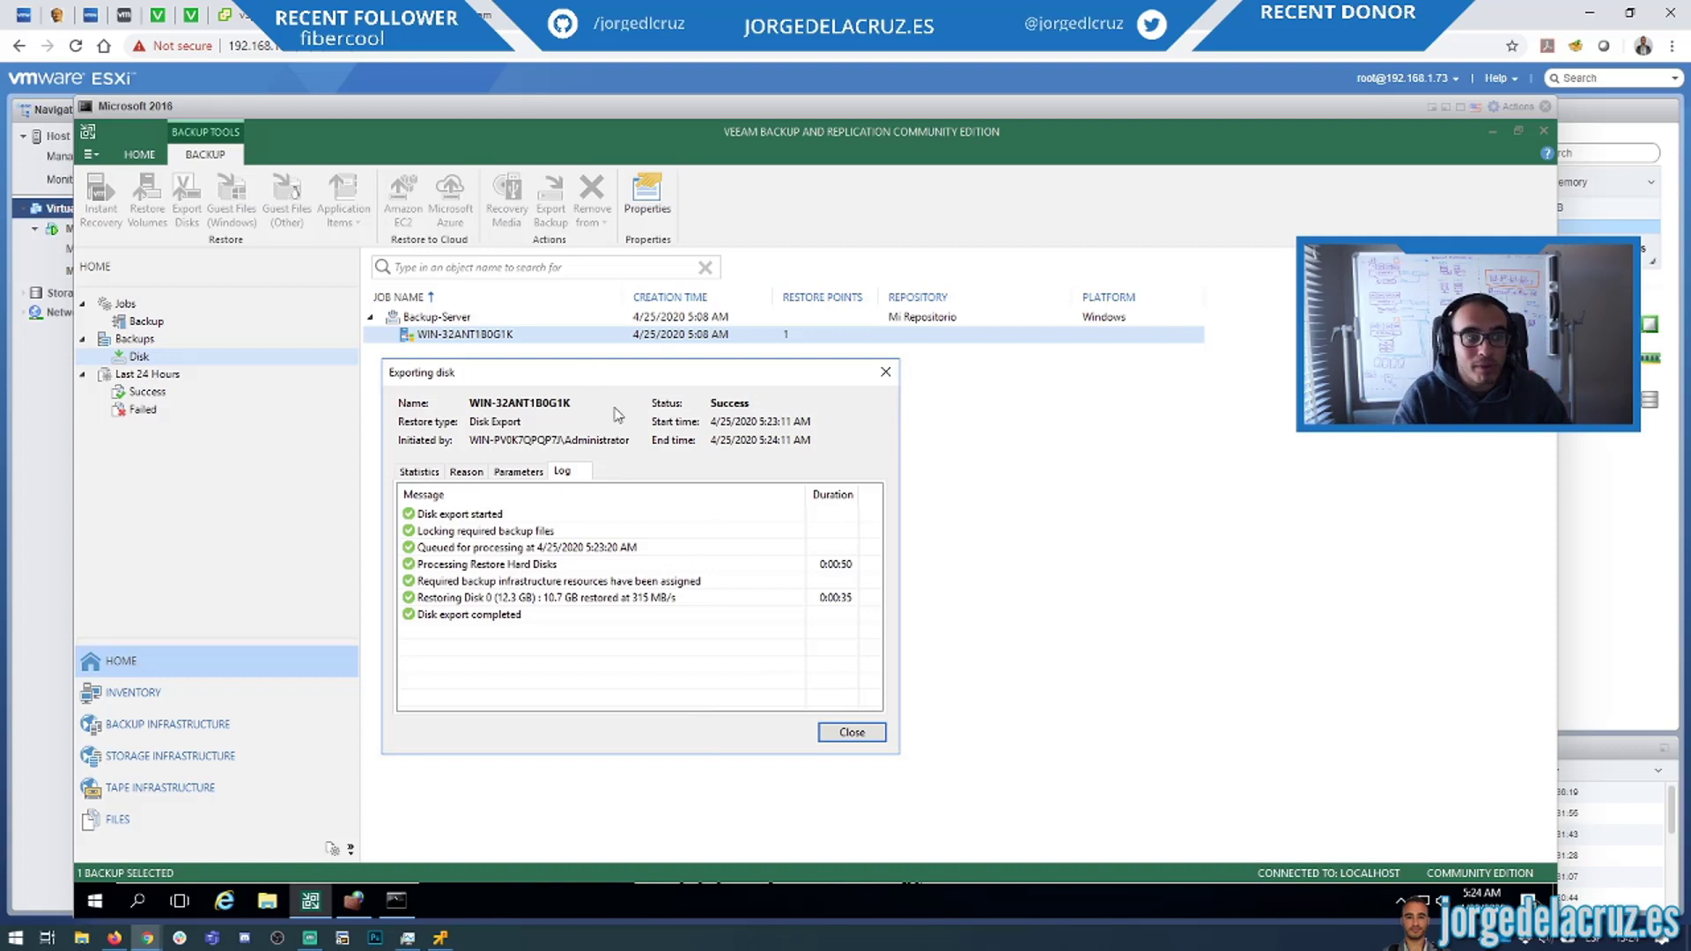
- Close the export summary, check the two VMDKs in VEEAM (F:)\TEST, then launch Internet Explorer
left_click(845, 734)
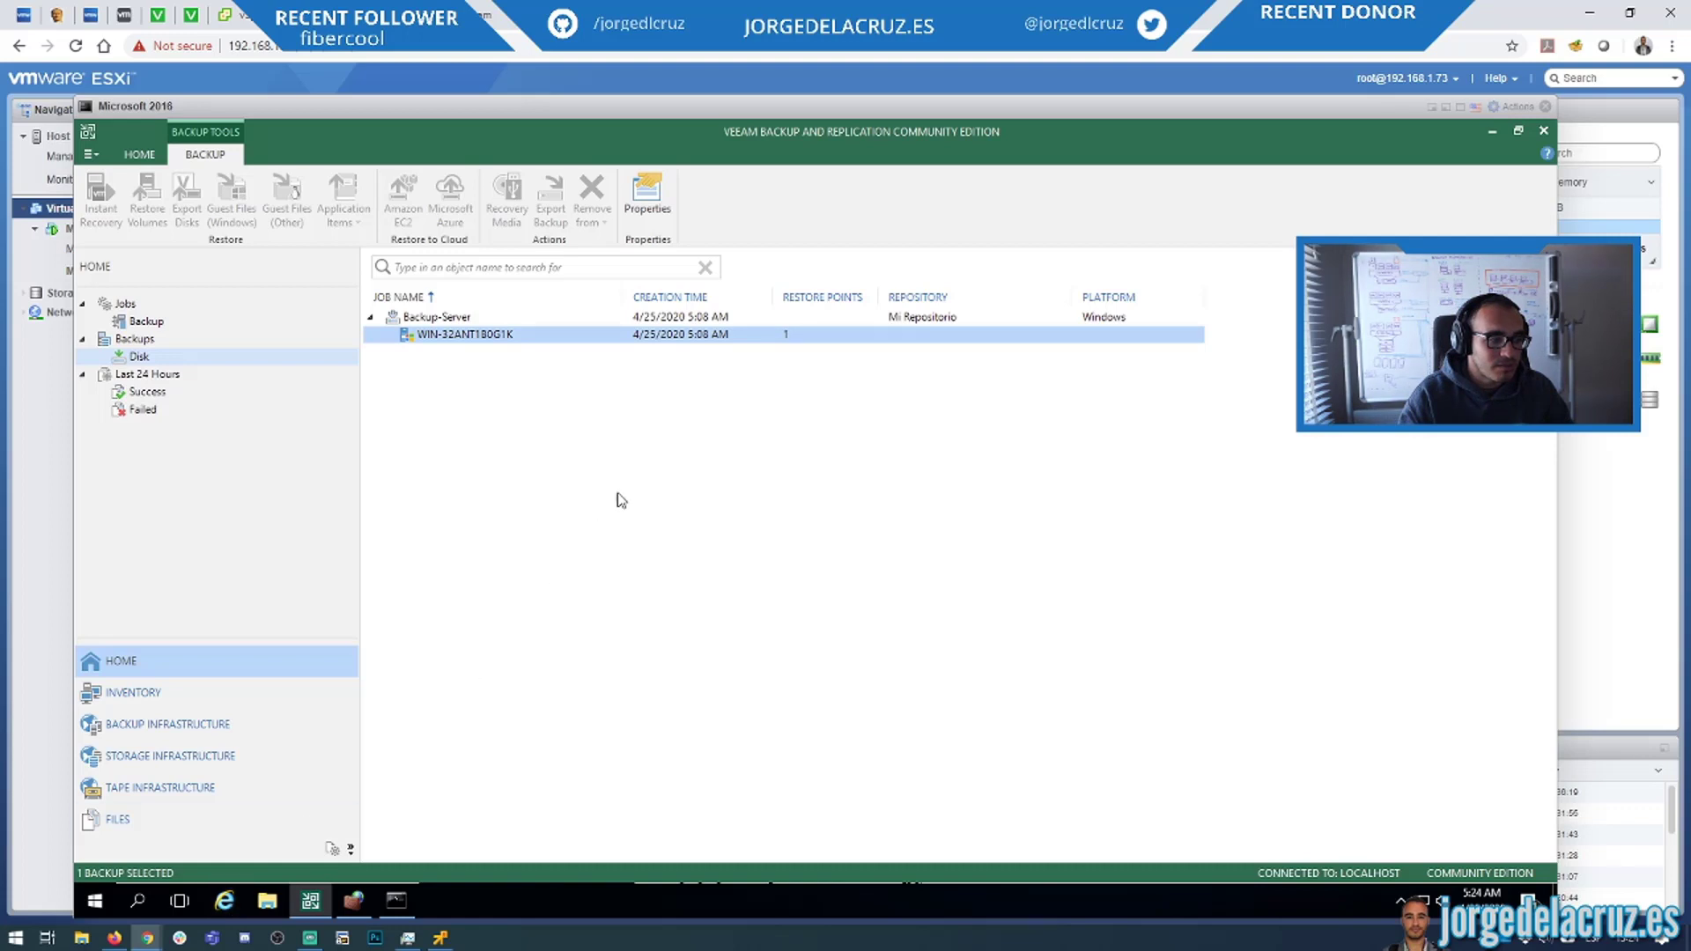
left_click(268, 900)
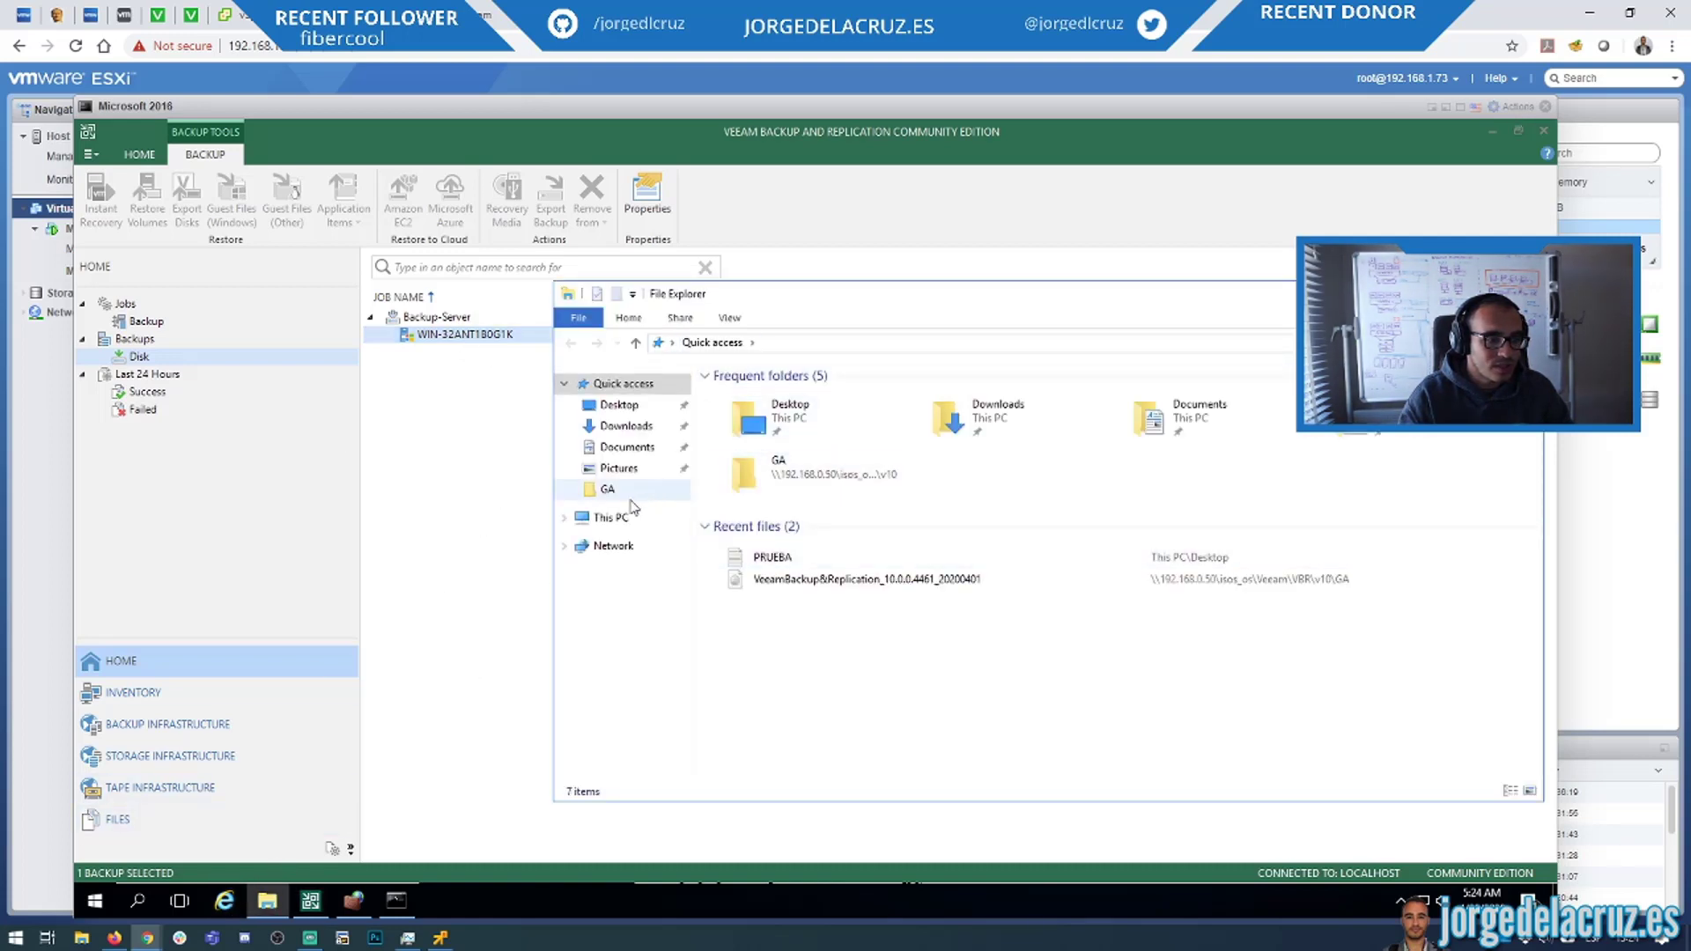
left_click(611, 519)
double_click(817, 576)
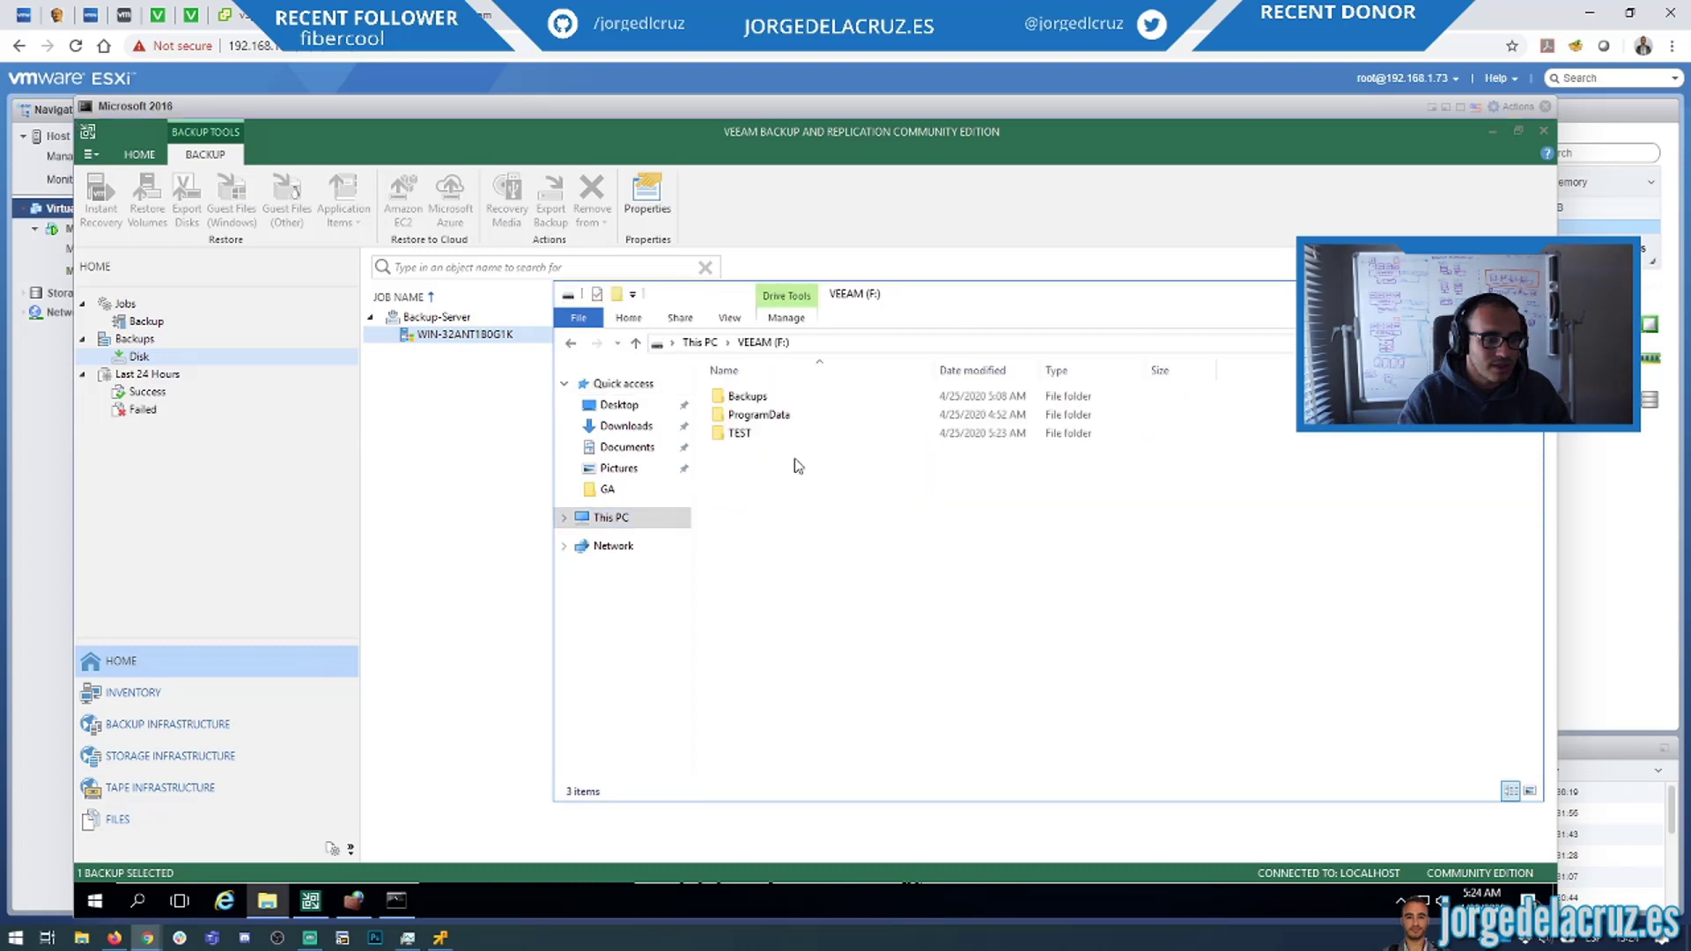
double_click(752, 434)
left_click(772, 398)
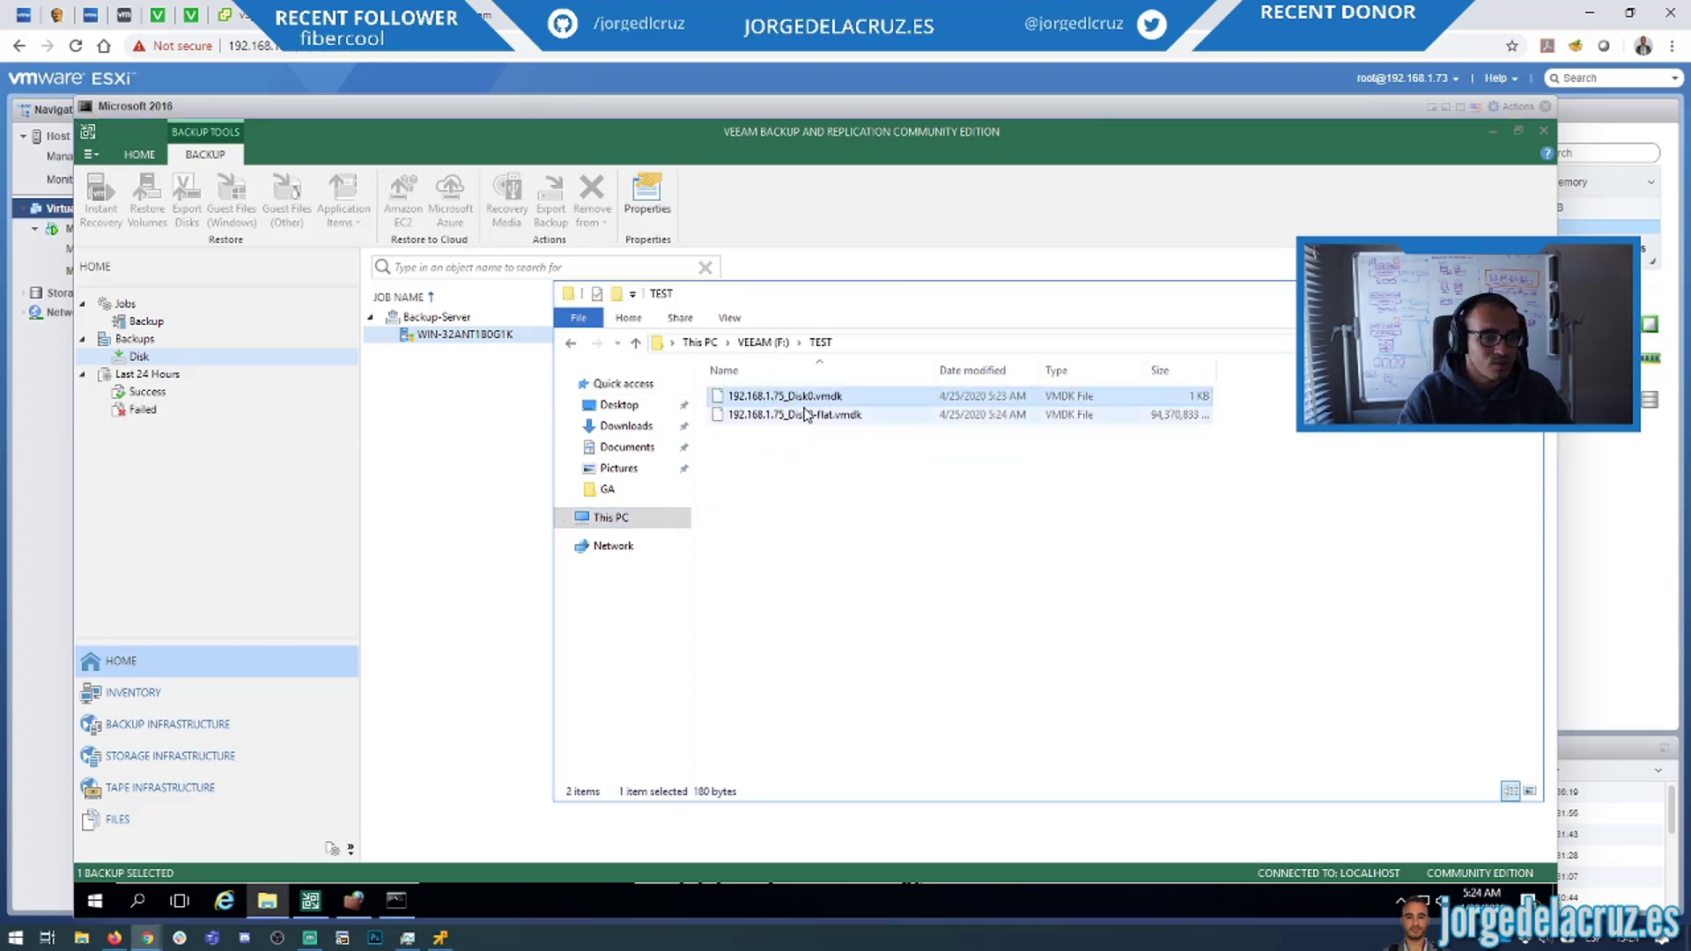
left_click(483, 426)
left_click(224, 900)
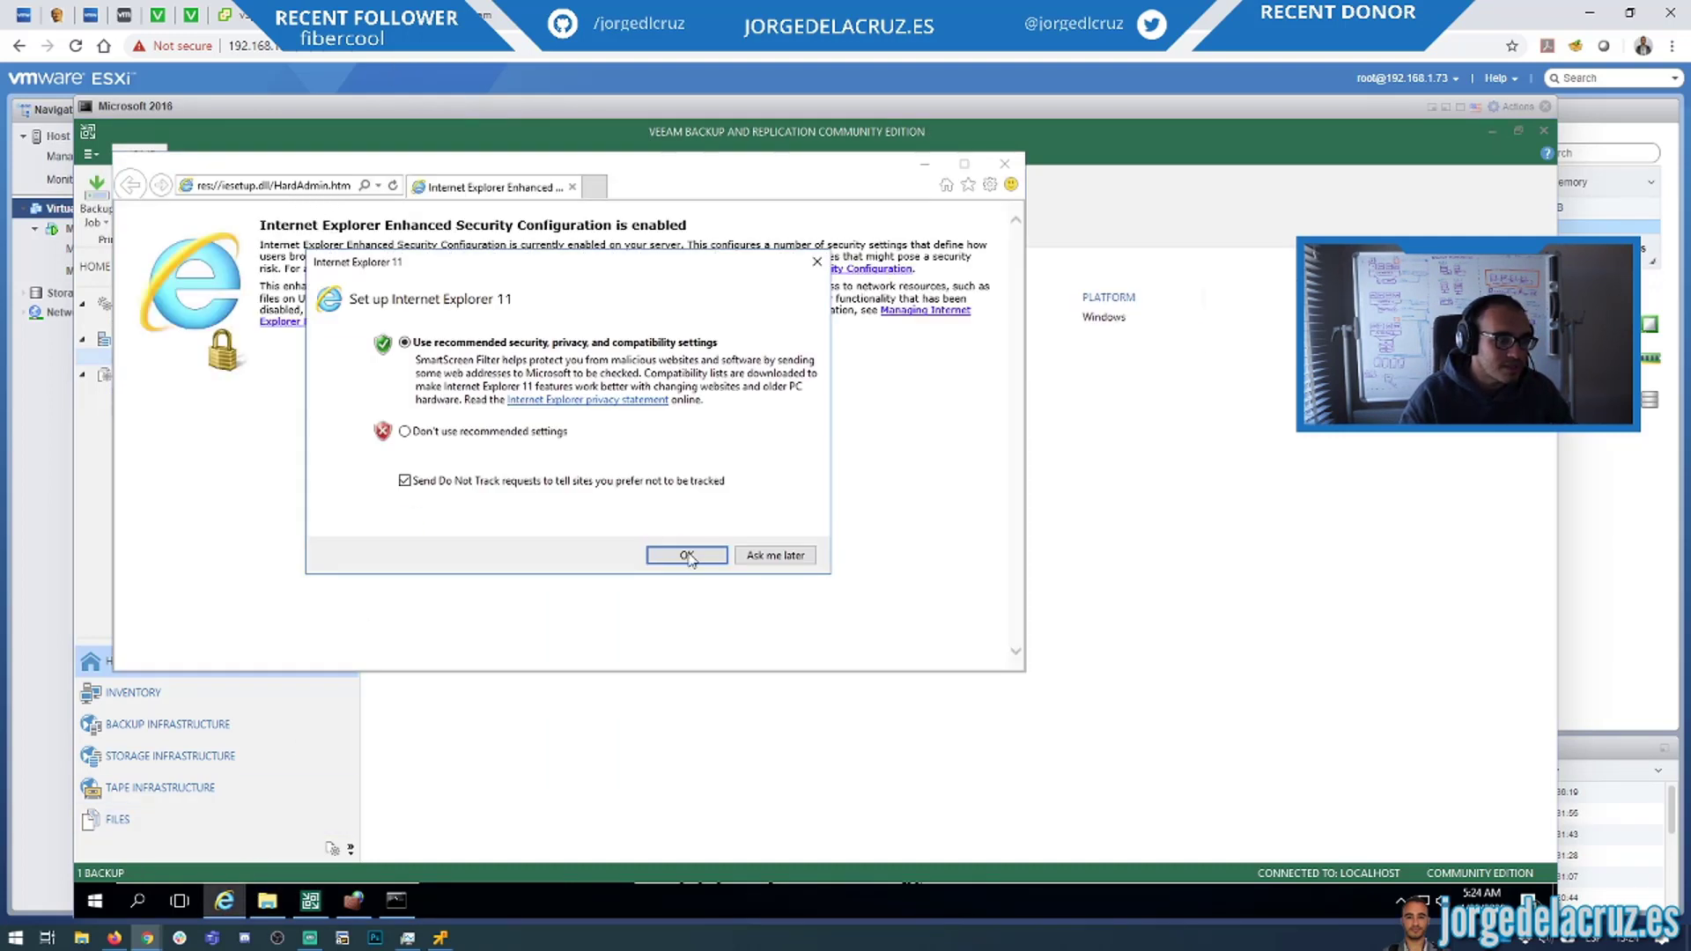
left_click(775, 555)
left_click(319, 187)
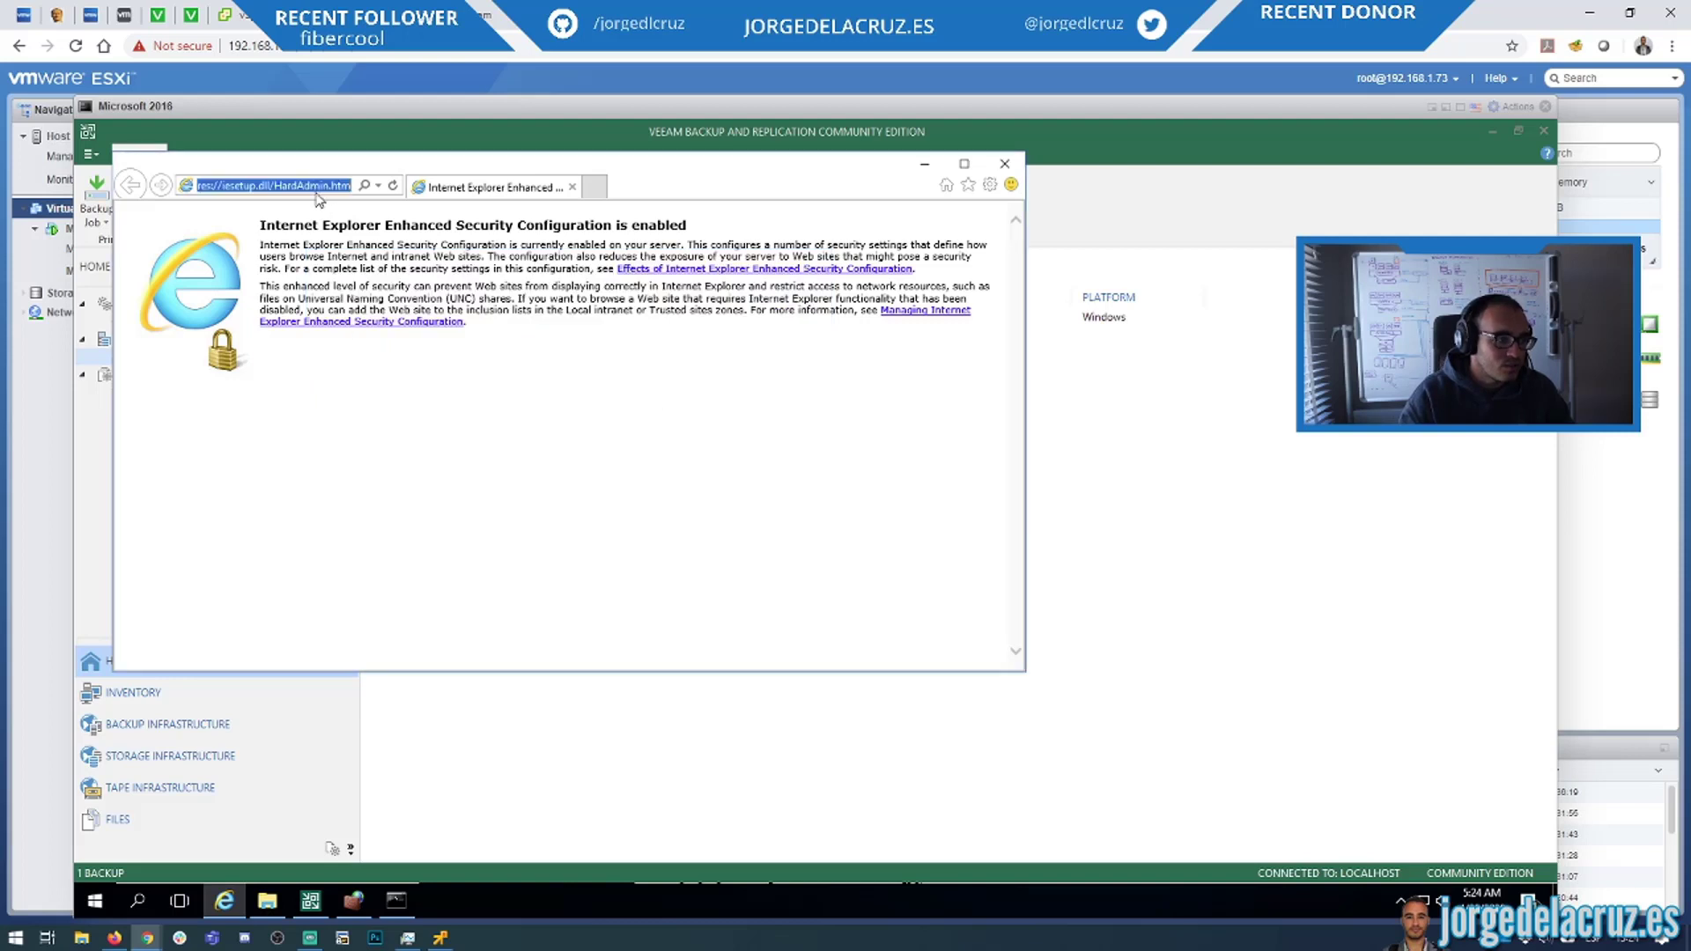
type("http")
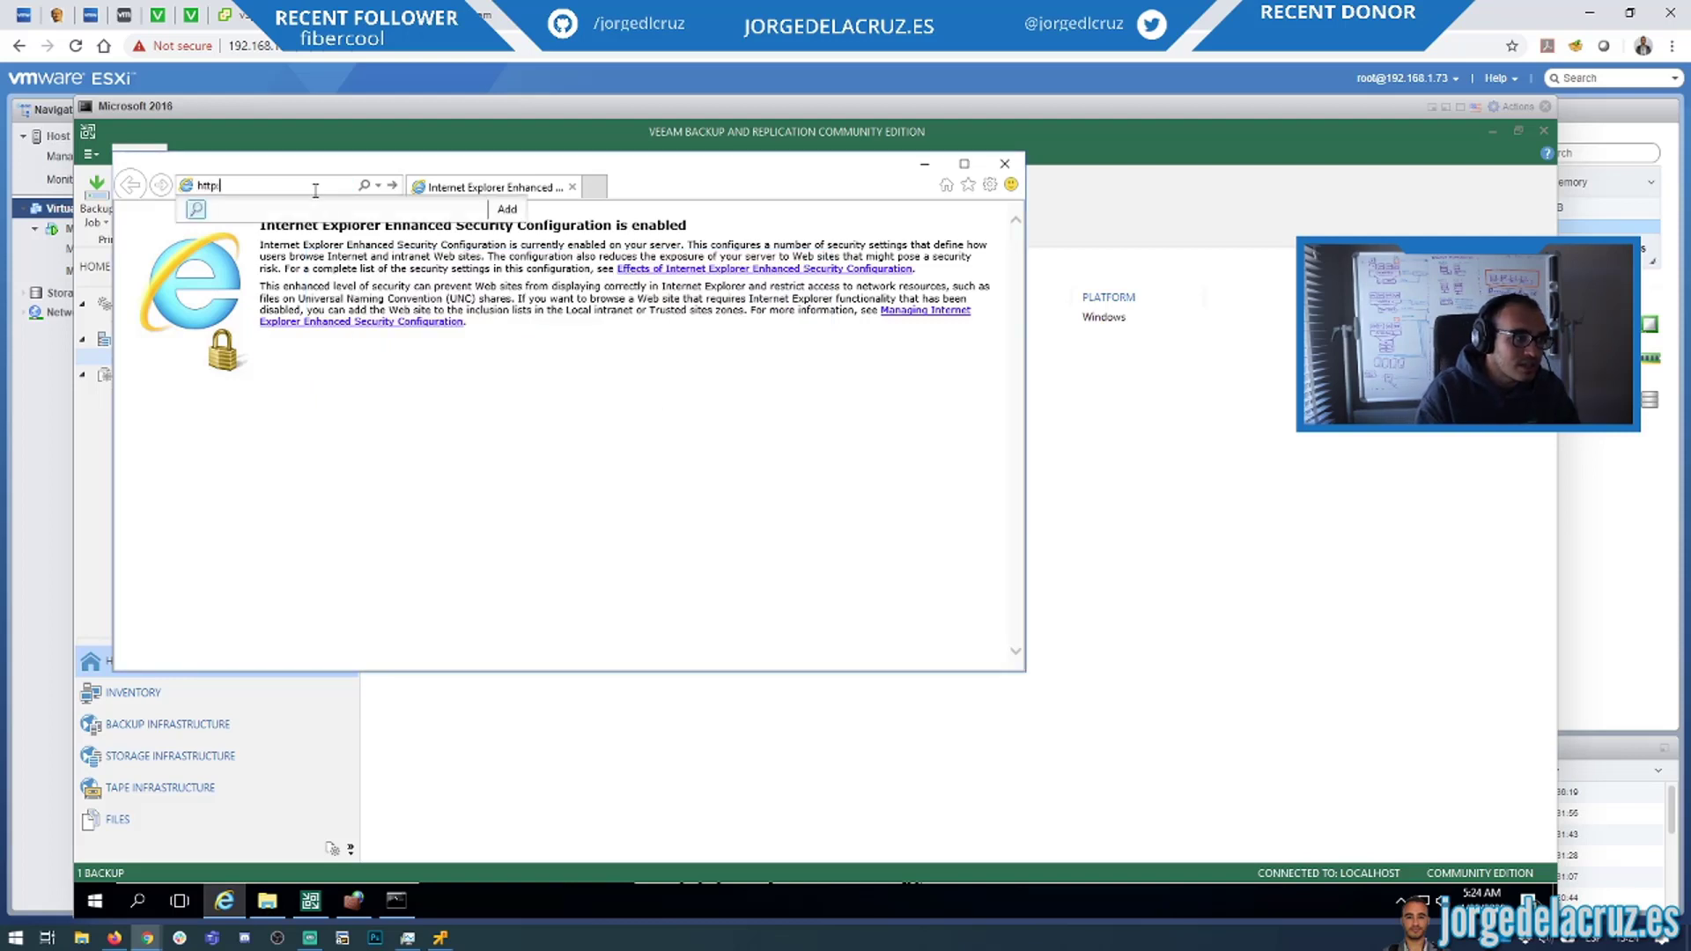
type("s:")
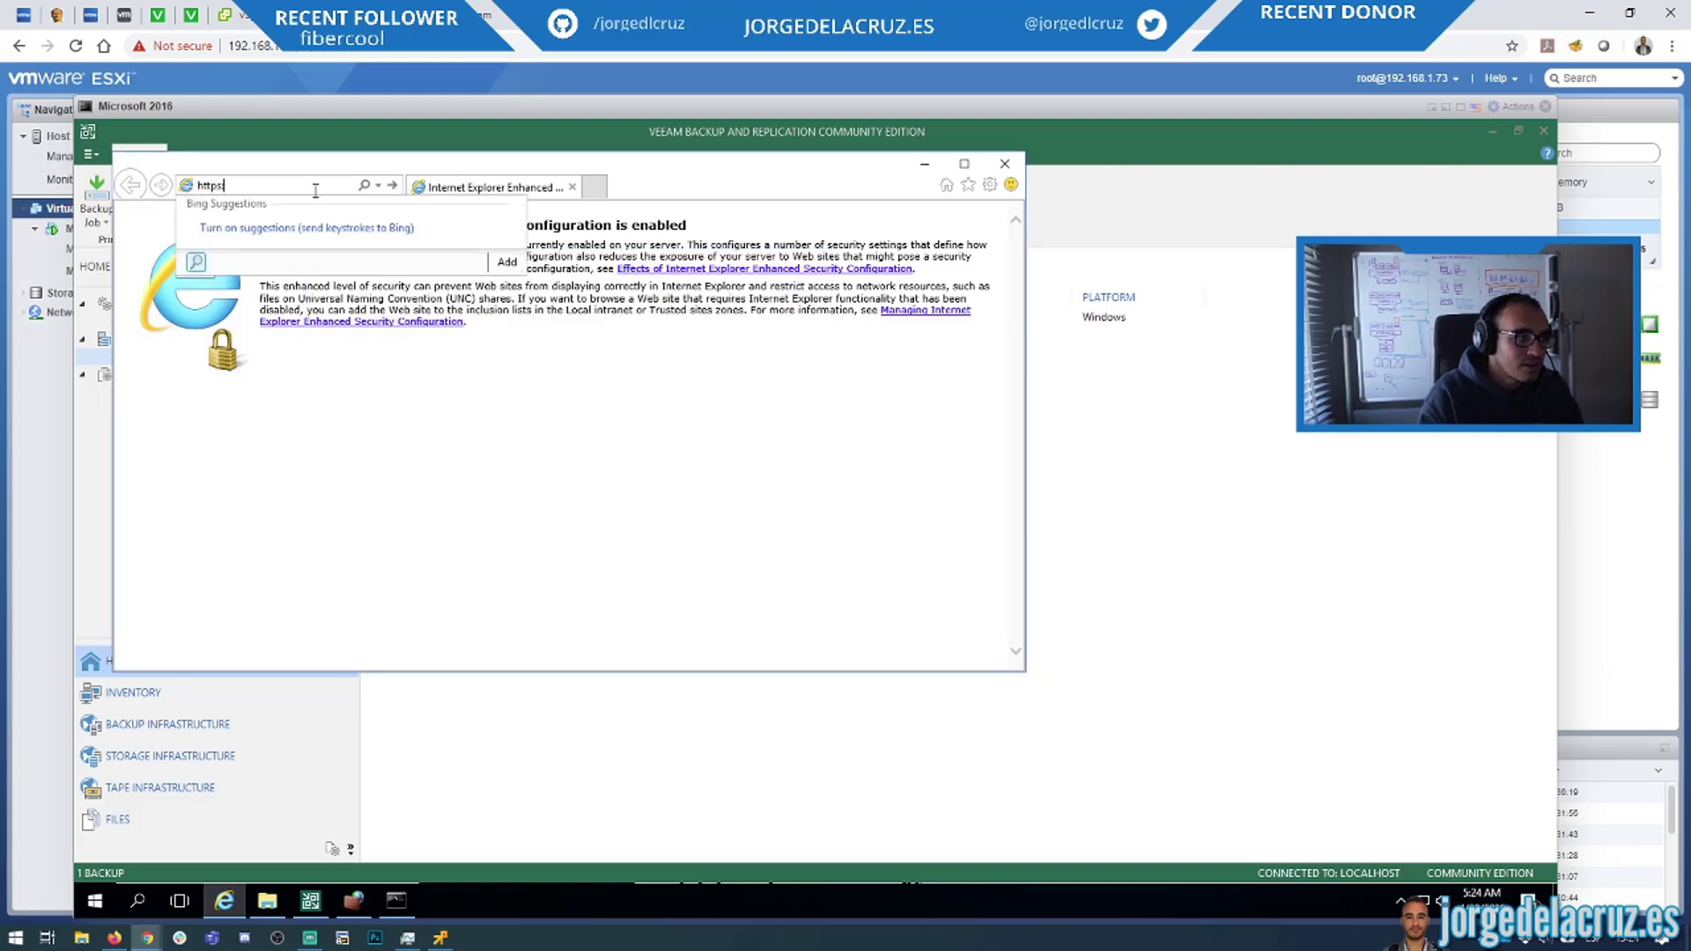
type("//")
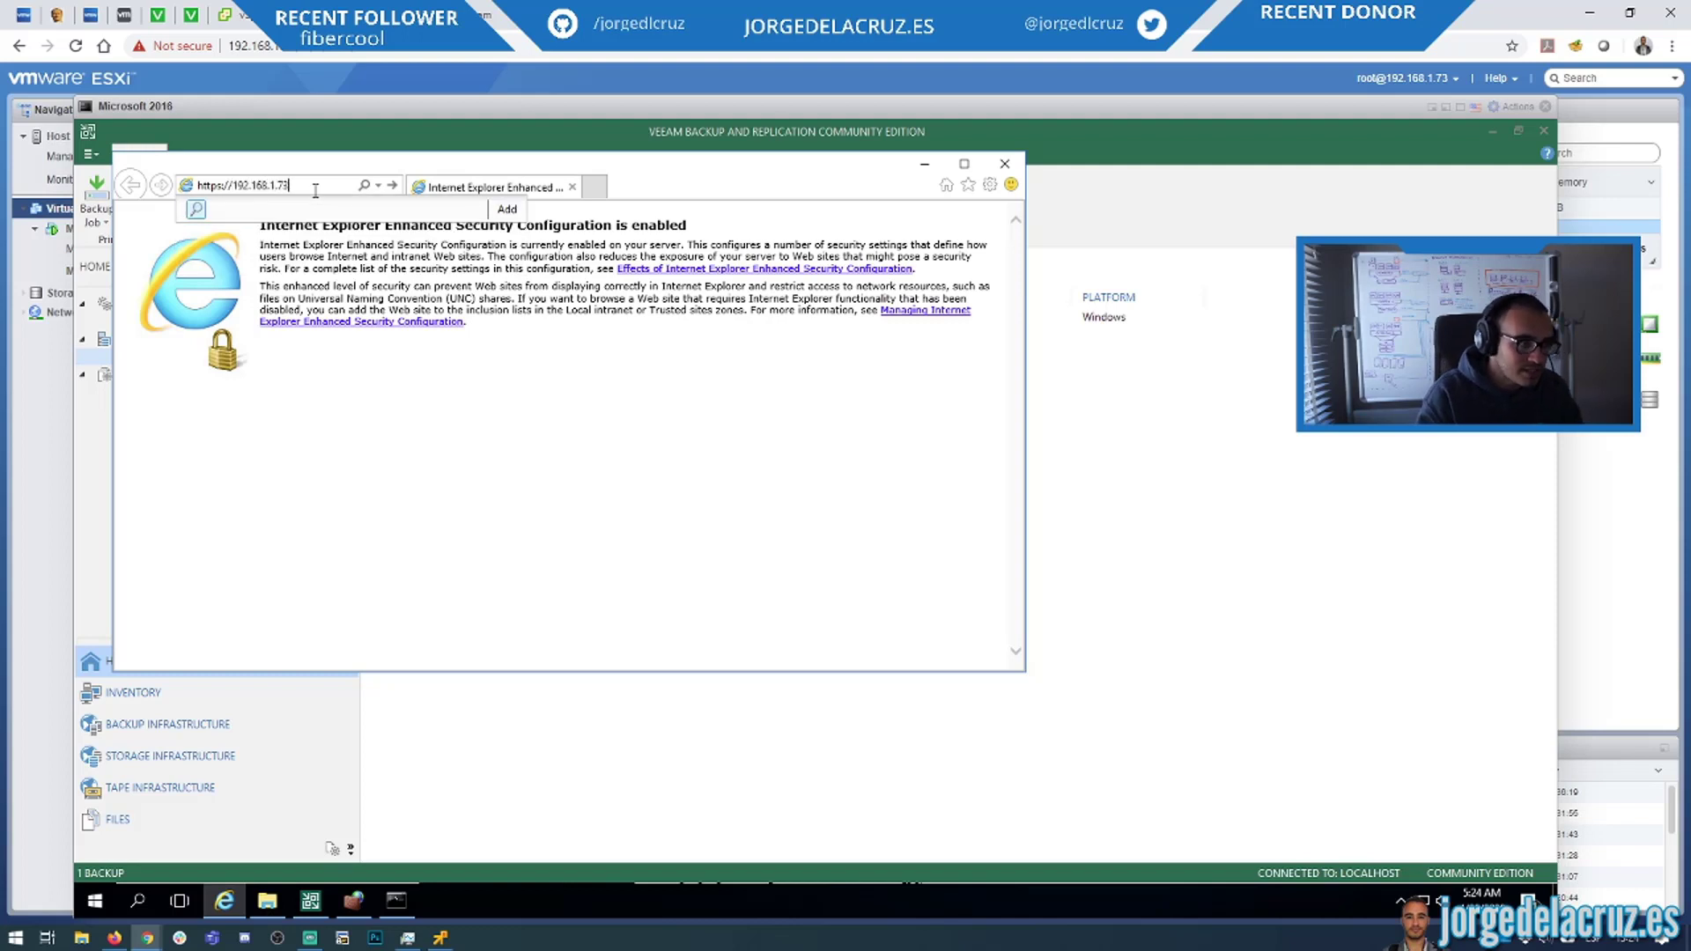
type("192.168.1.73")
key("Return")
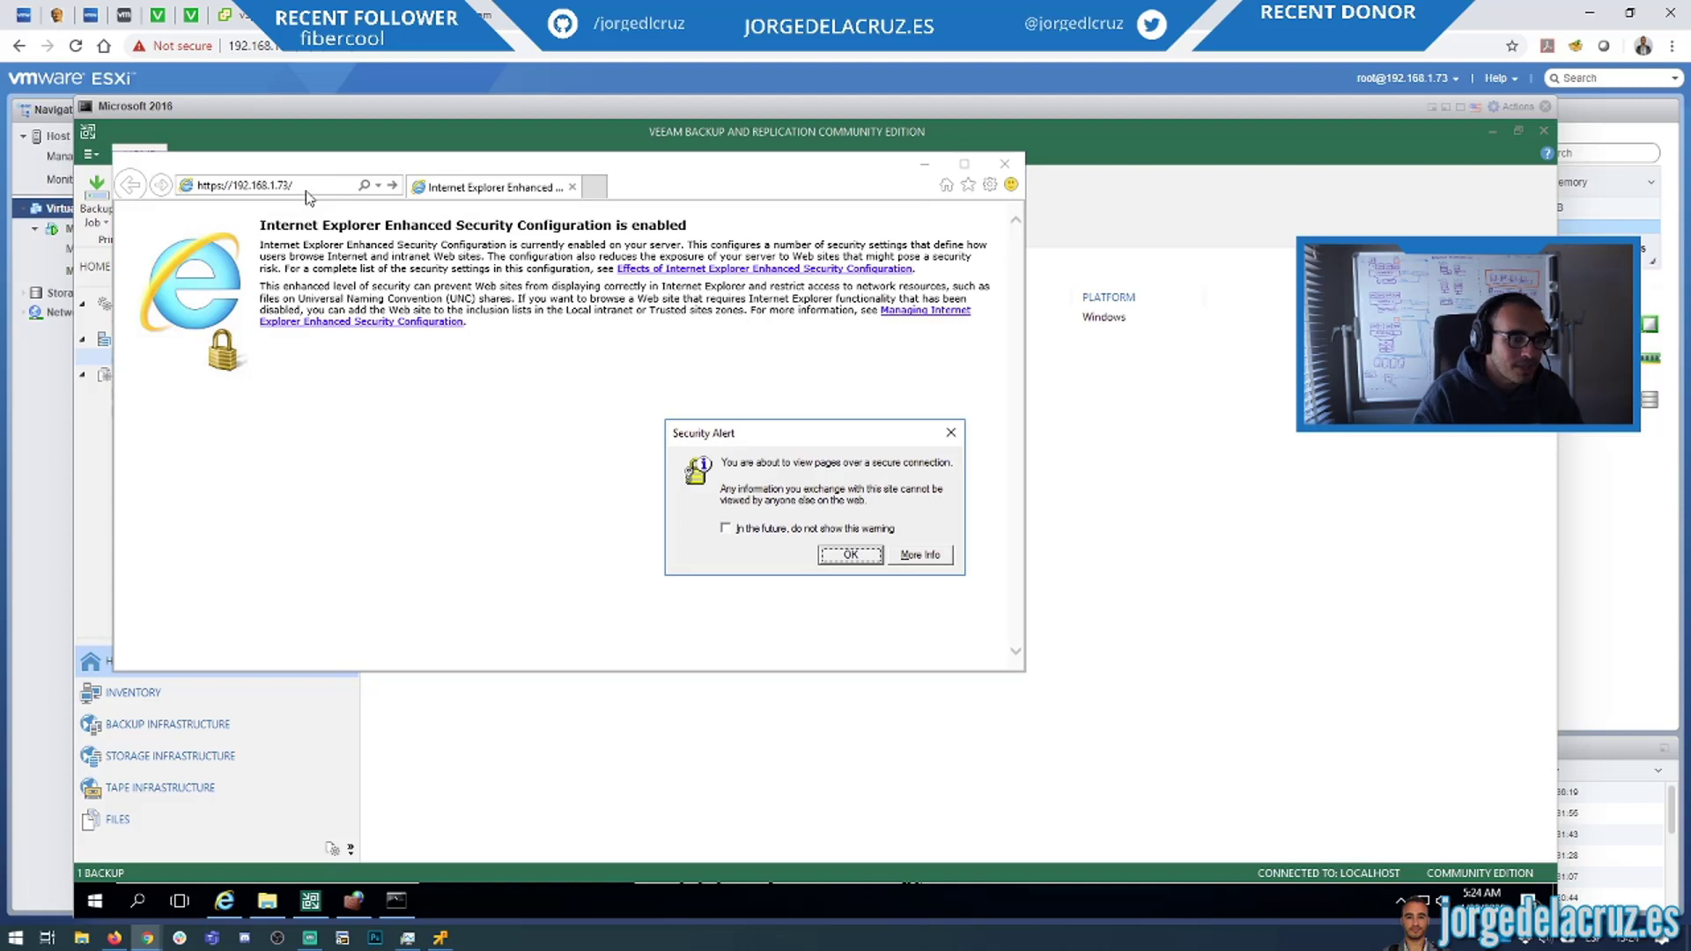
left_click(850, 555)
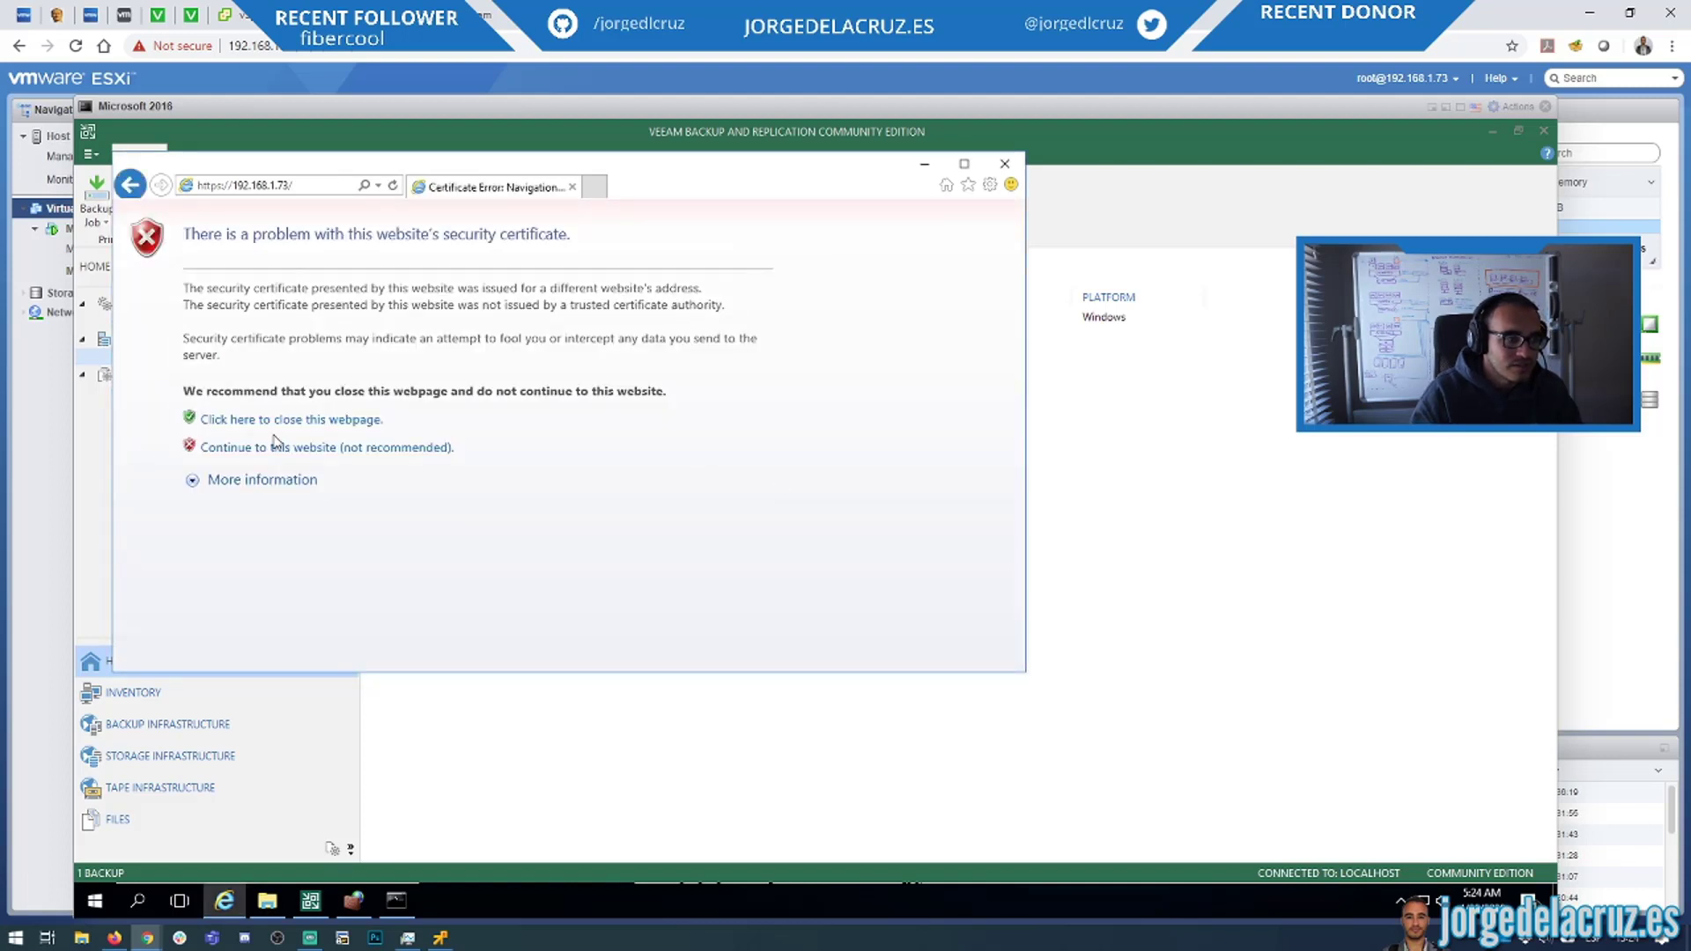
left_click(276, 449)
left_click(851, 555)
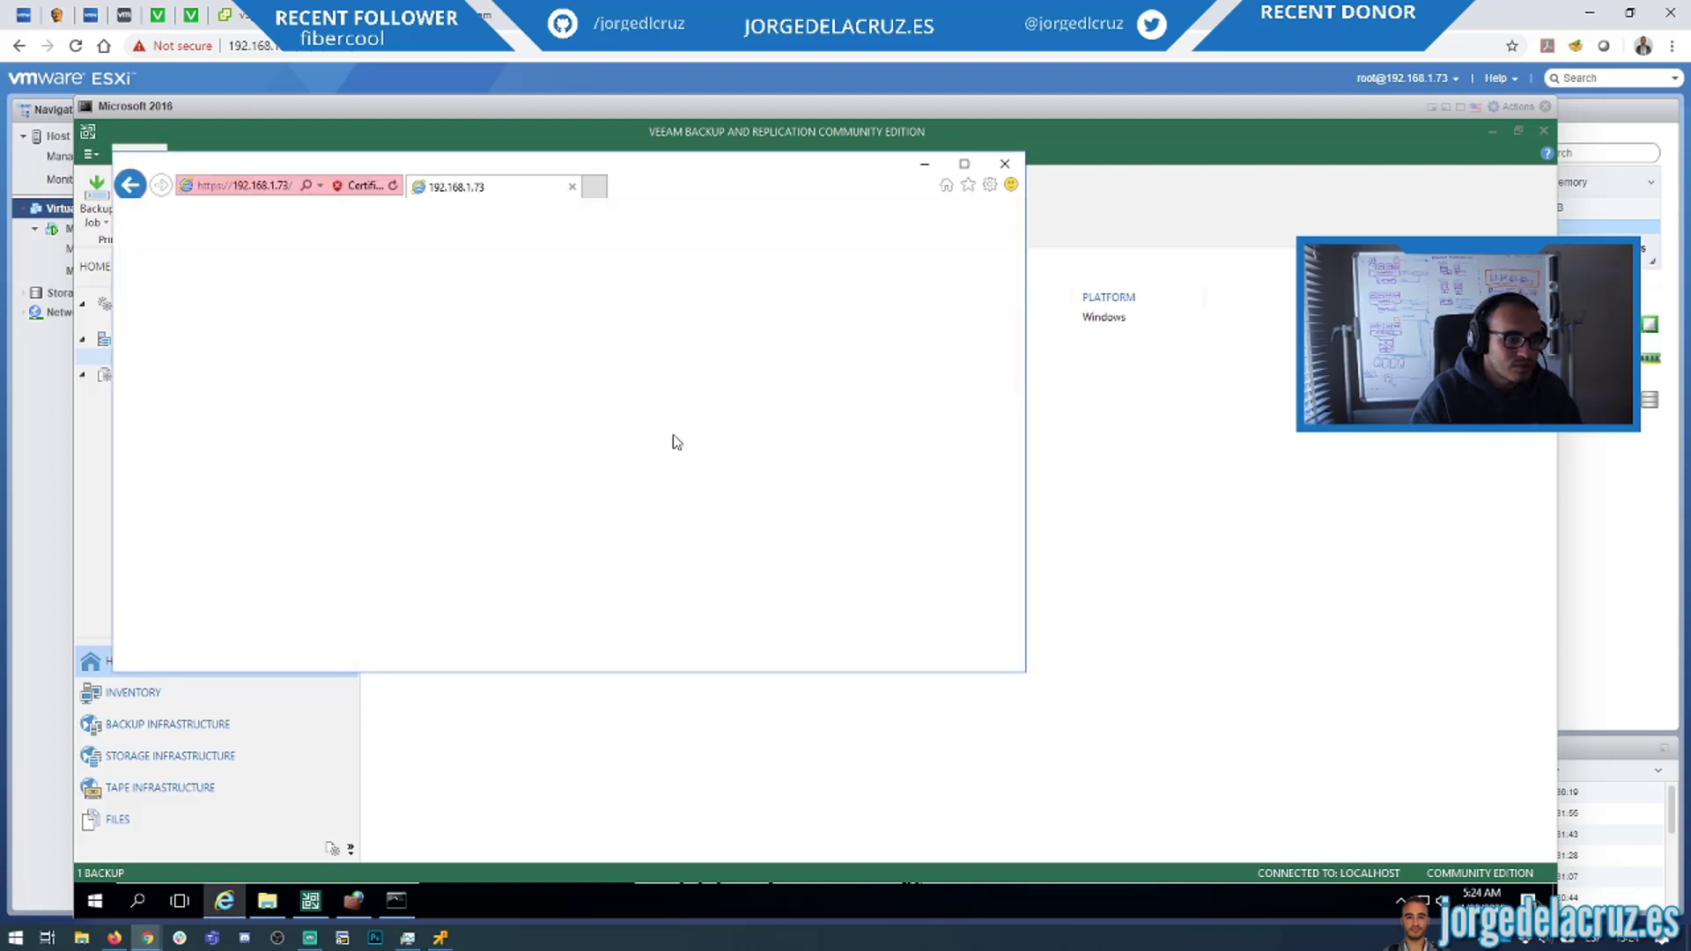
left_click(965, 166)
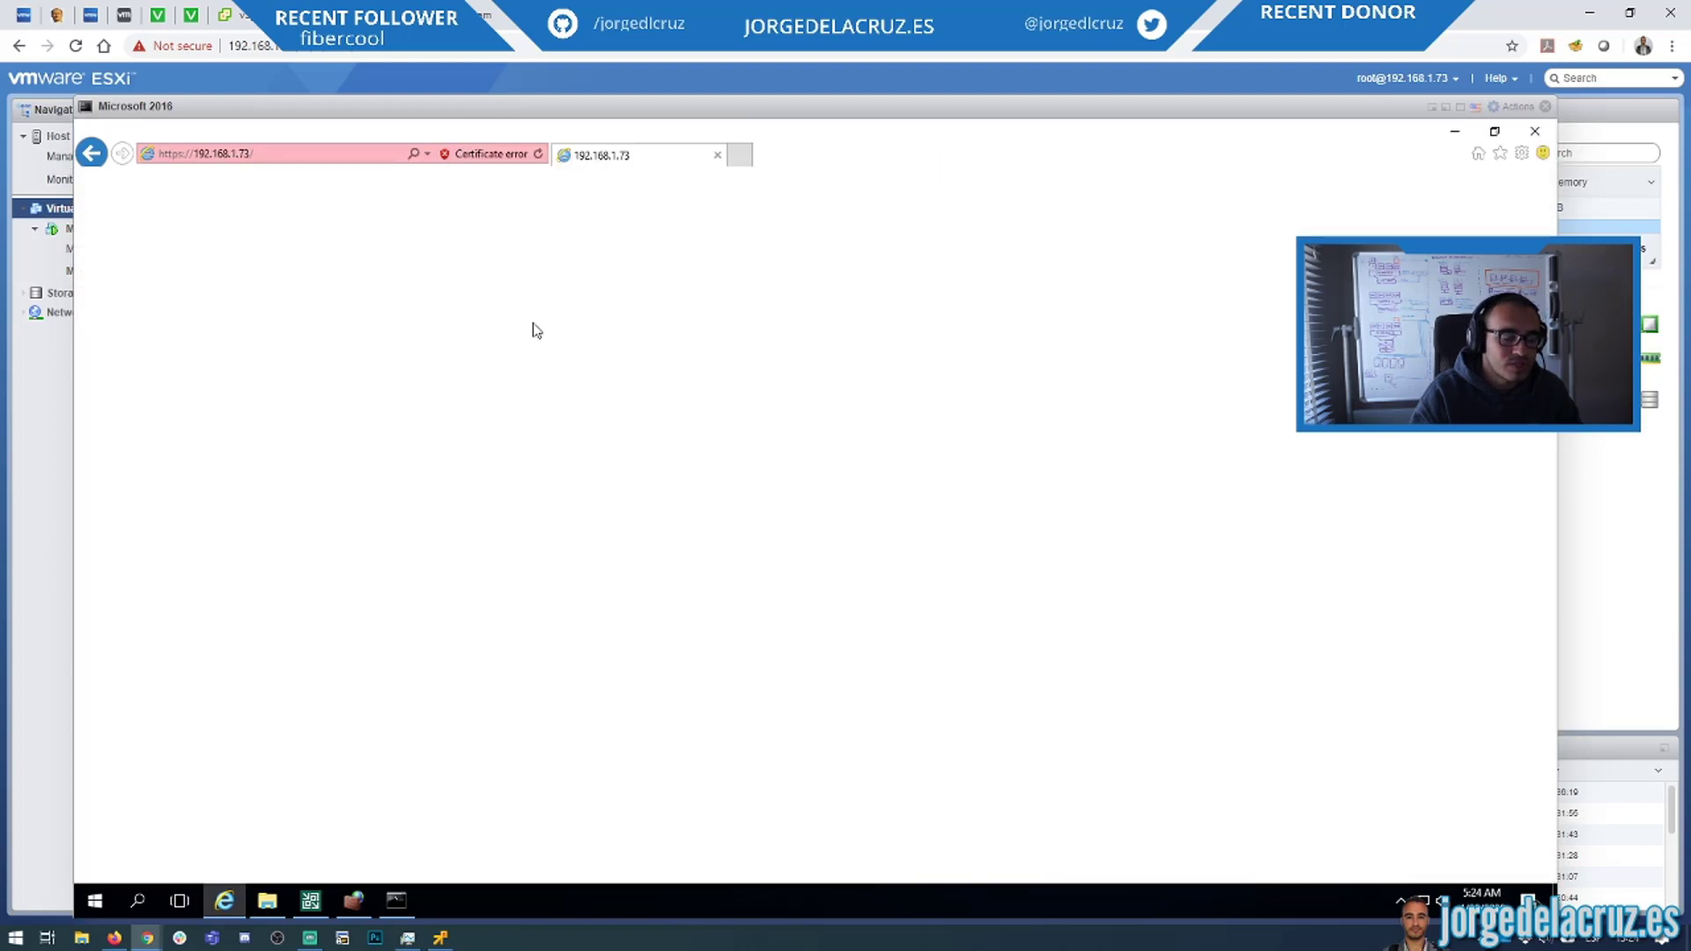
left_click(324, 156)
left_click(347, 172)
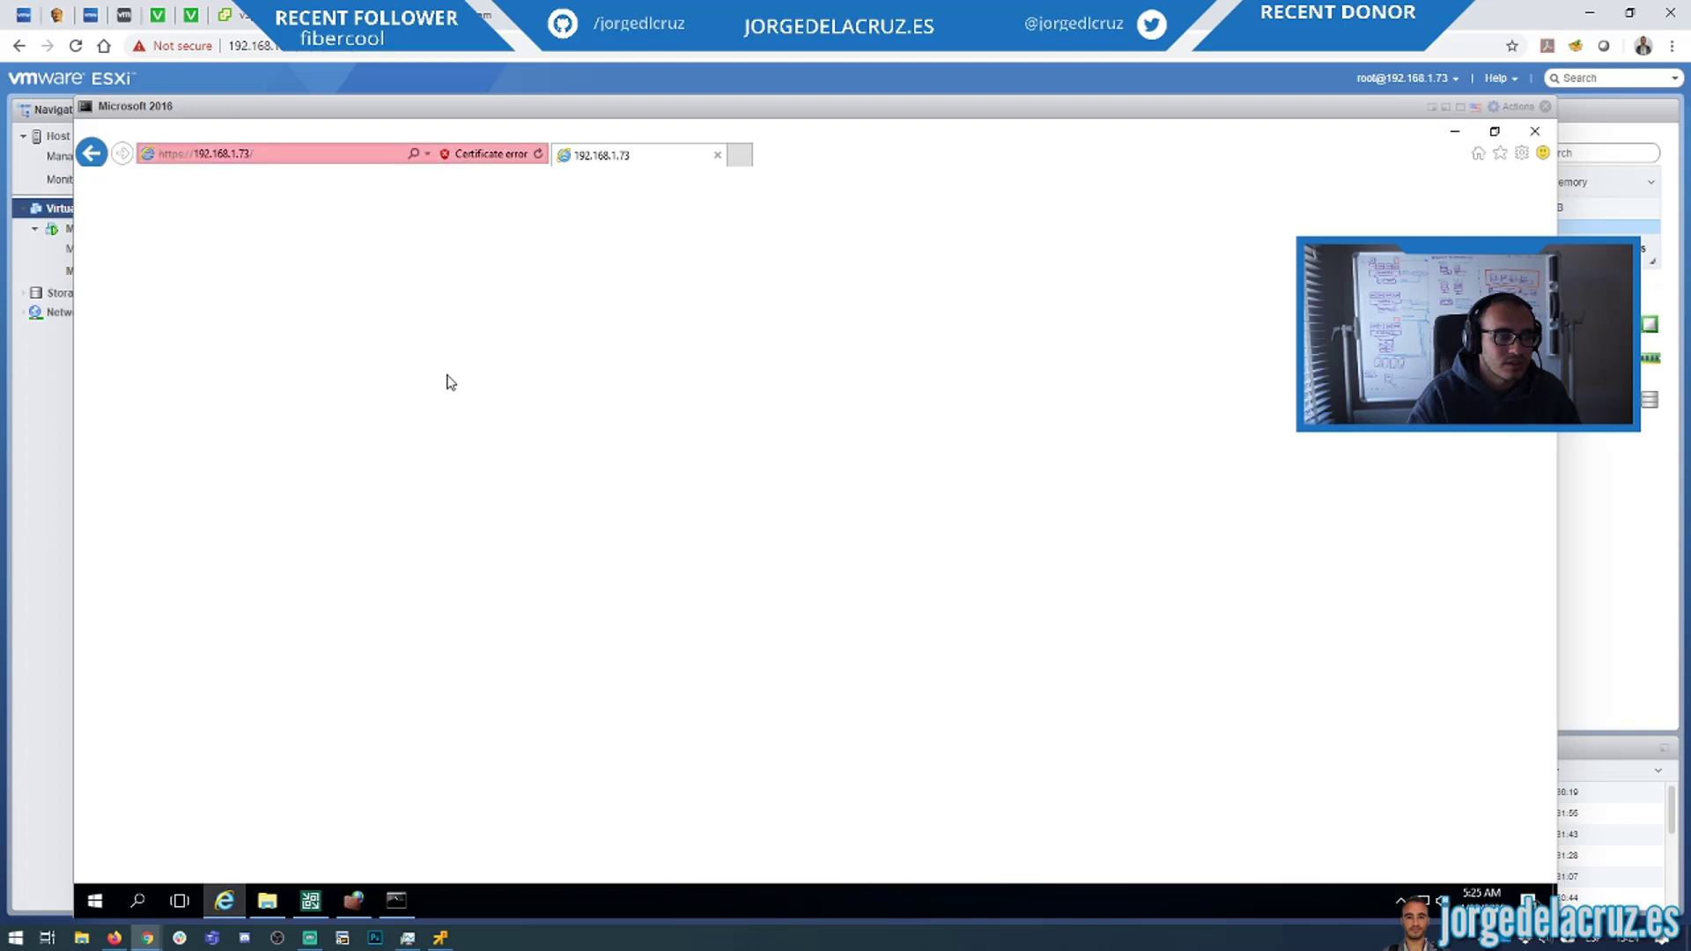
left_click(315, 158)
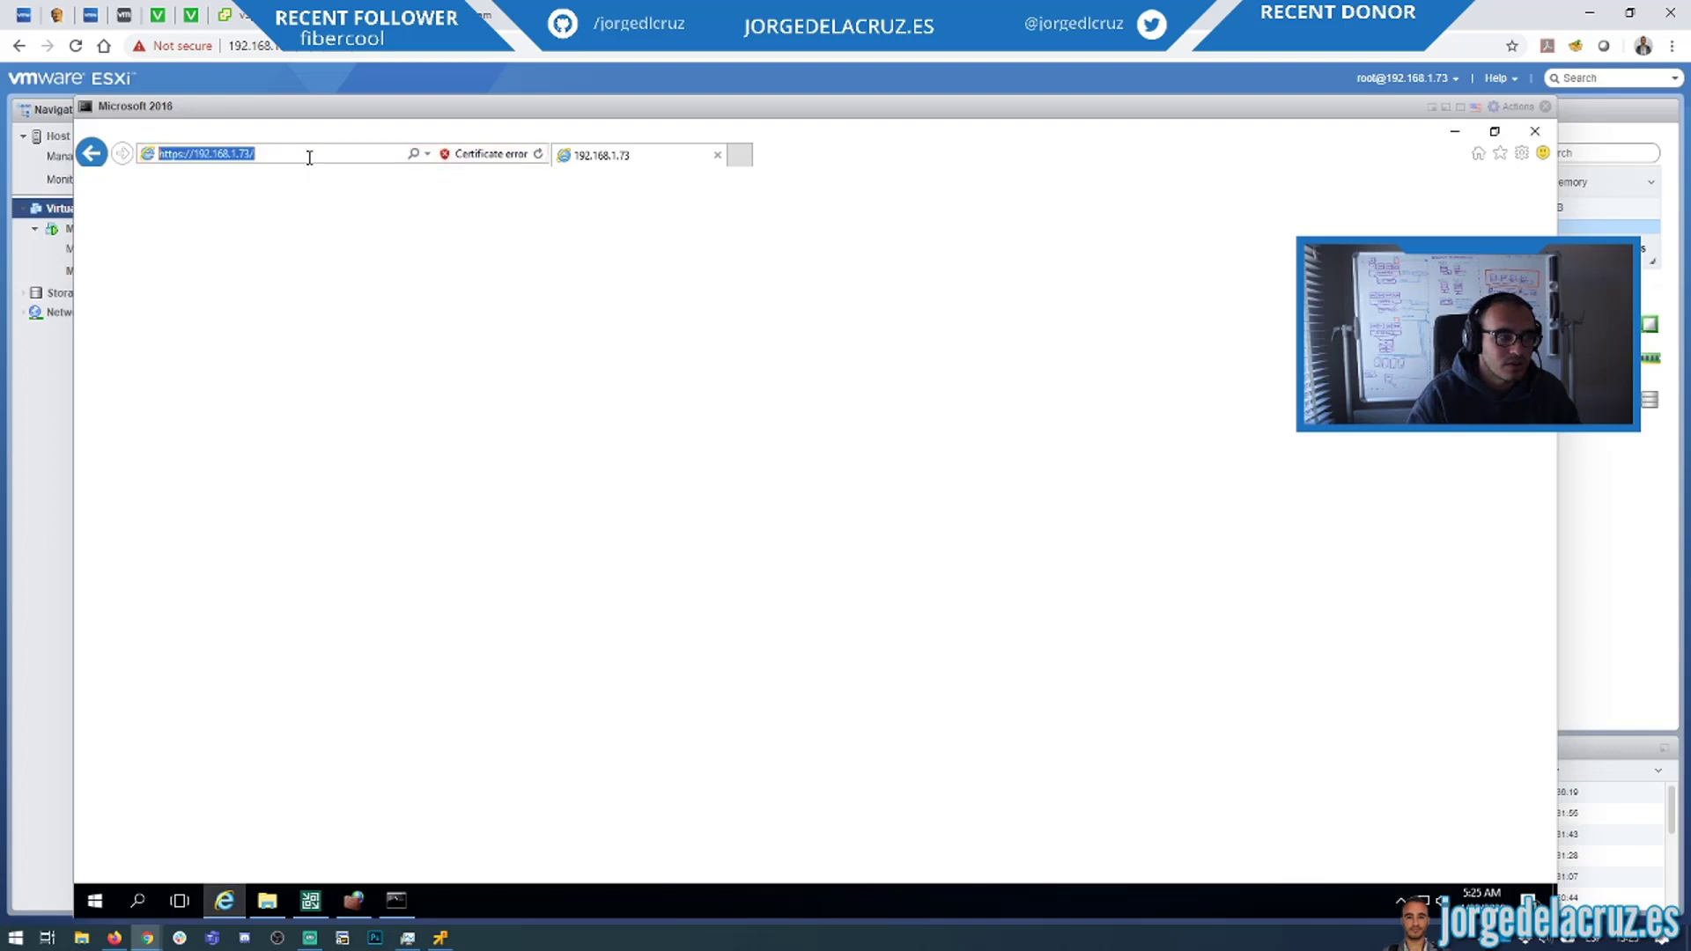
left_click(309, 166)
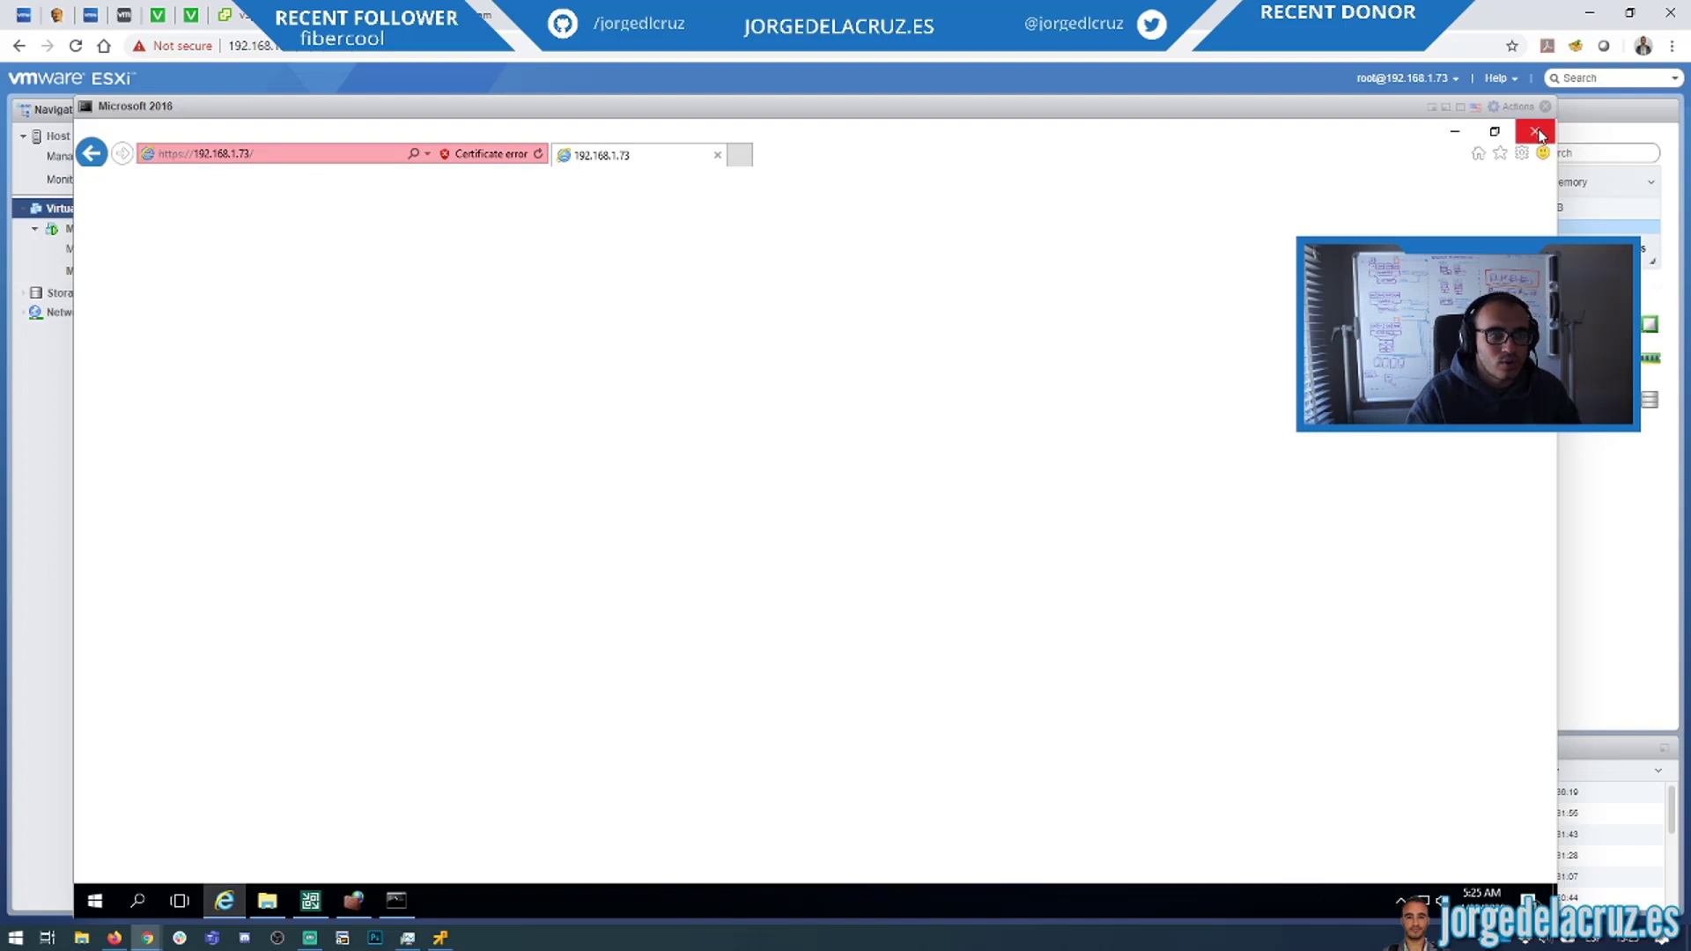
left_click(1537, 134)
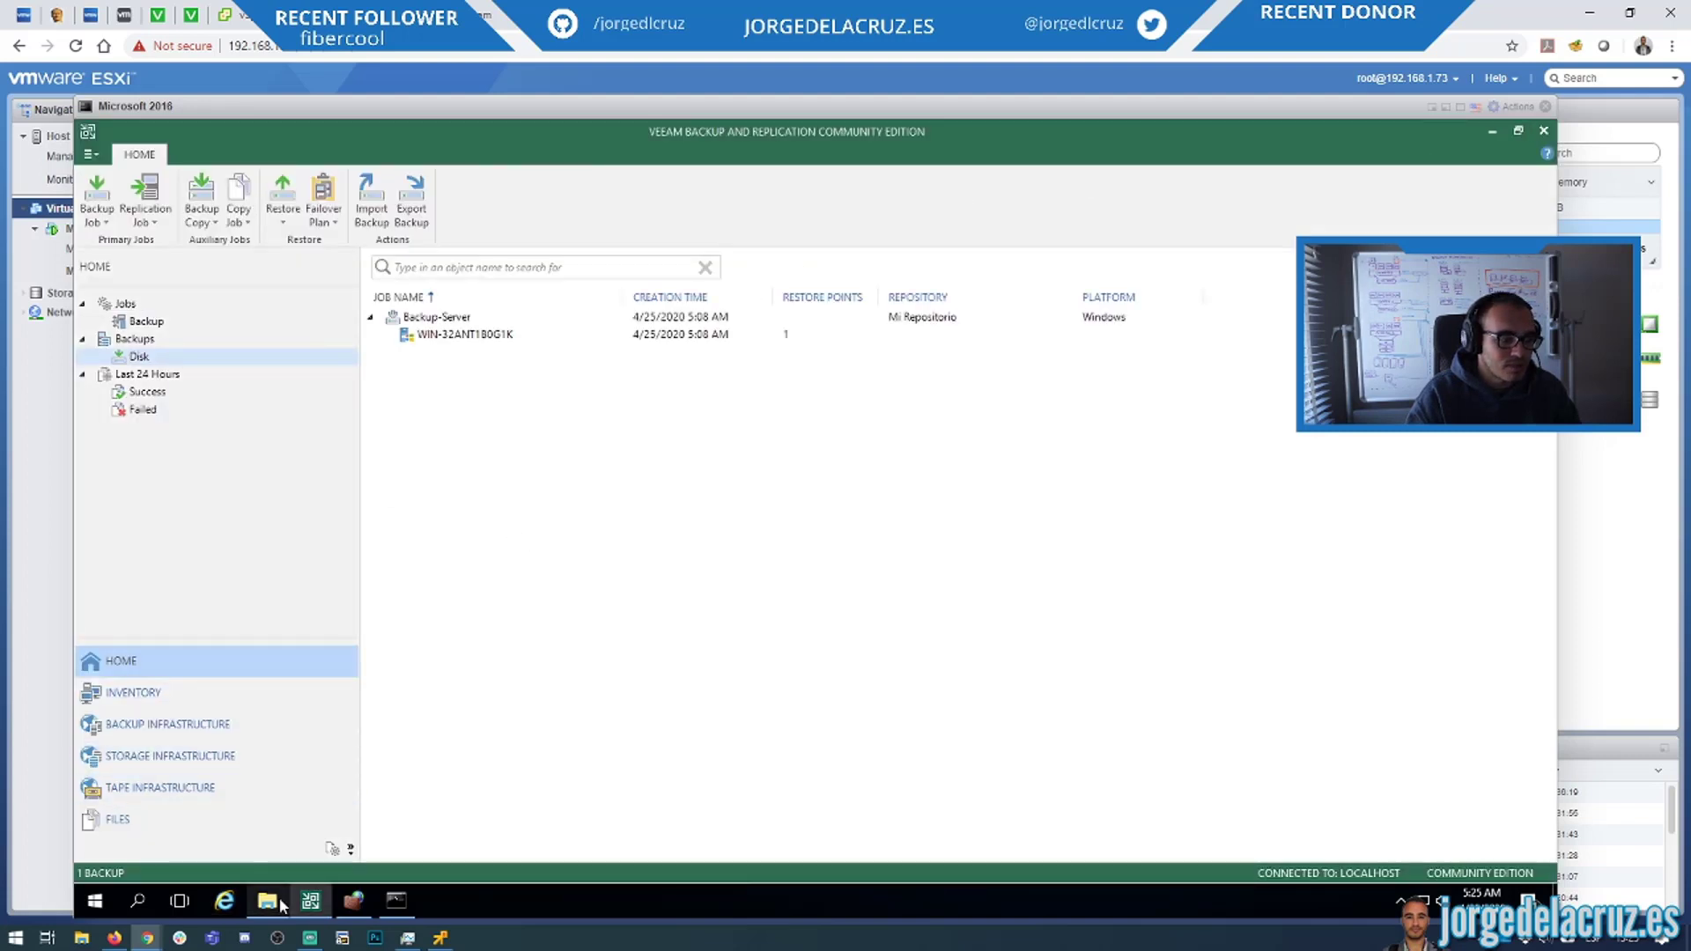
left_click(396, 900)
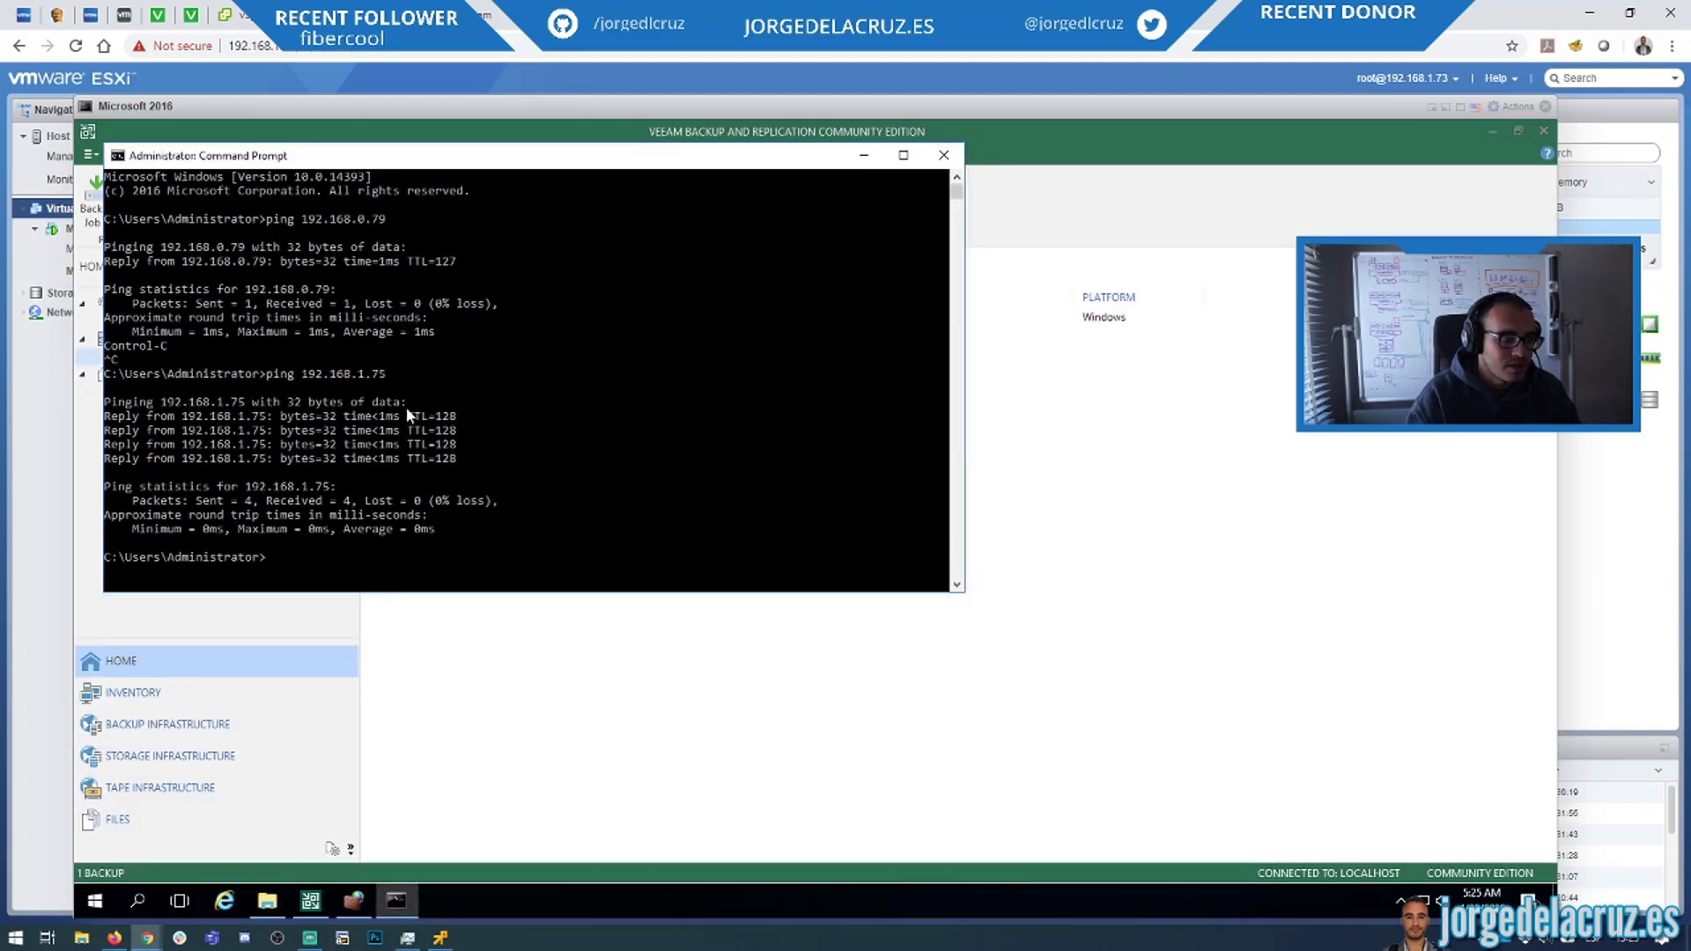
- Run ipconfig and copy the server's IPv4 address 192.168.1.74
type("ipconfig")
key("Return")
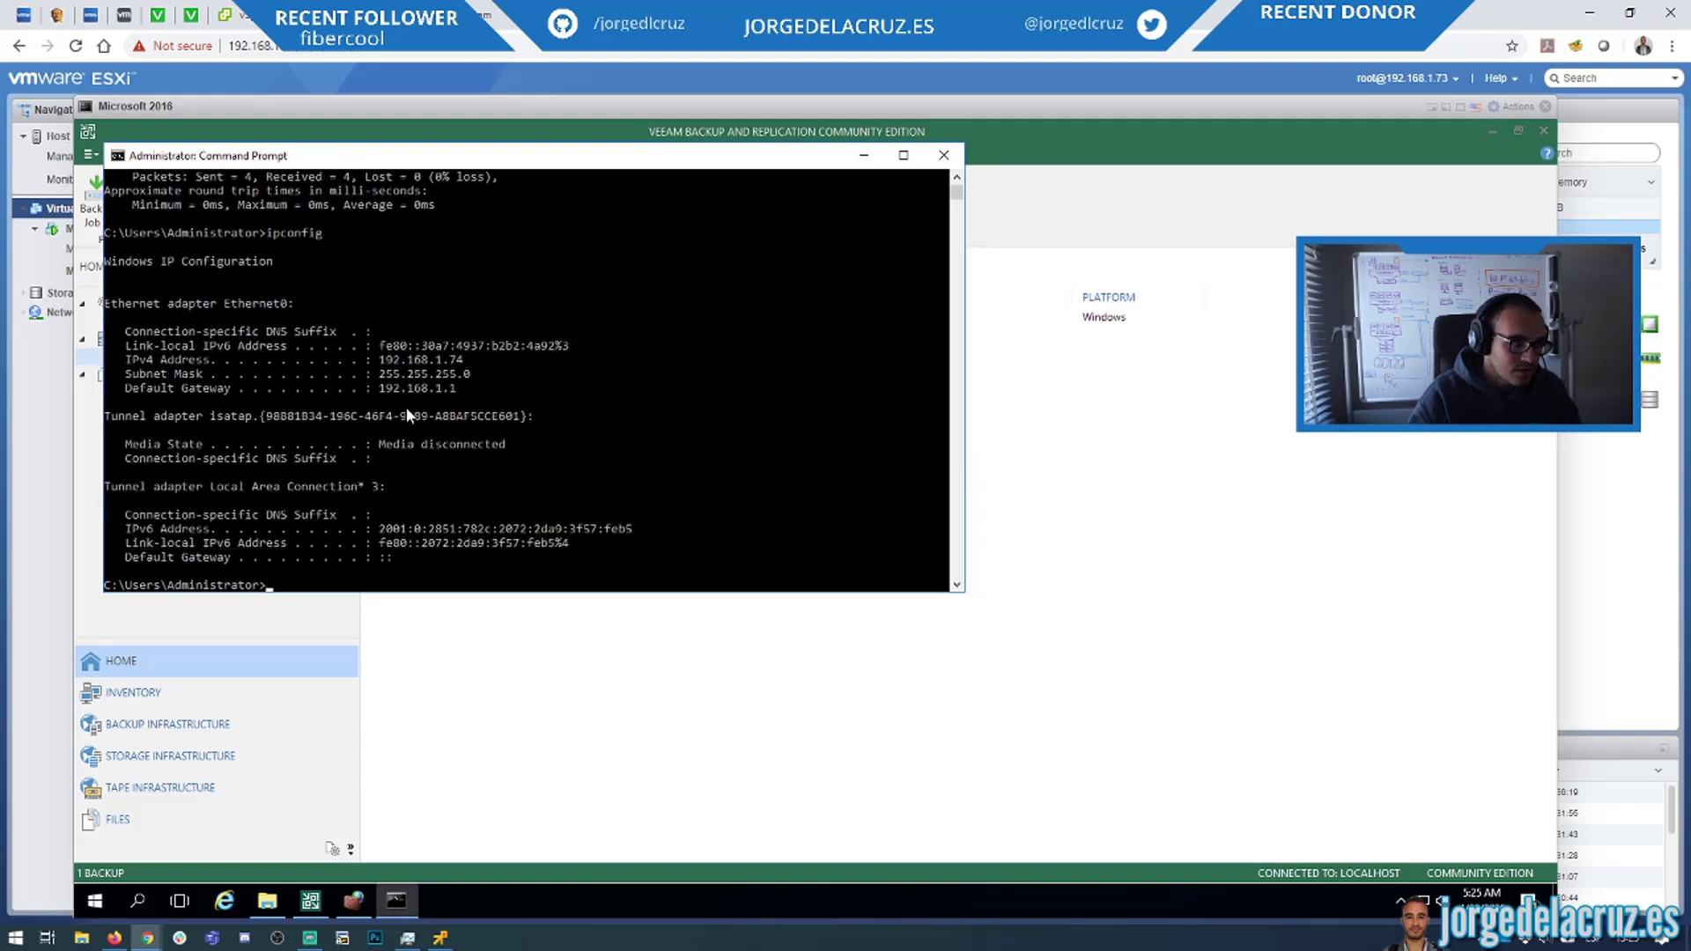
left_click(439, 375)
left_click_drag(421, 361, 379, 361)
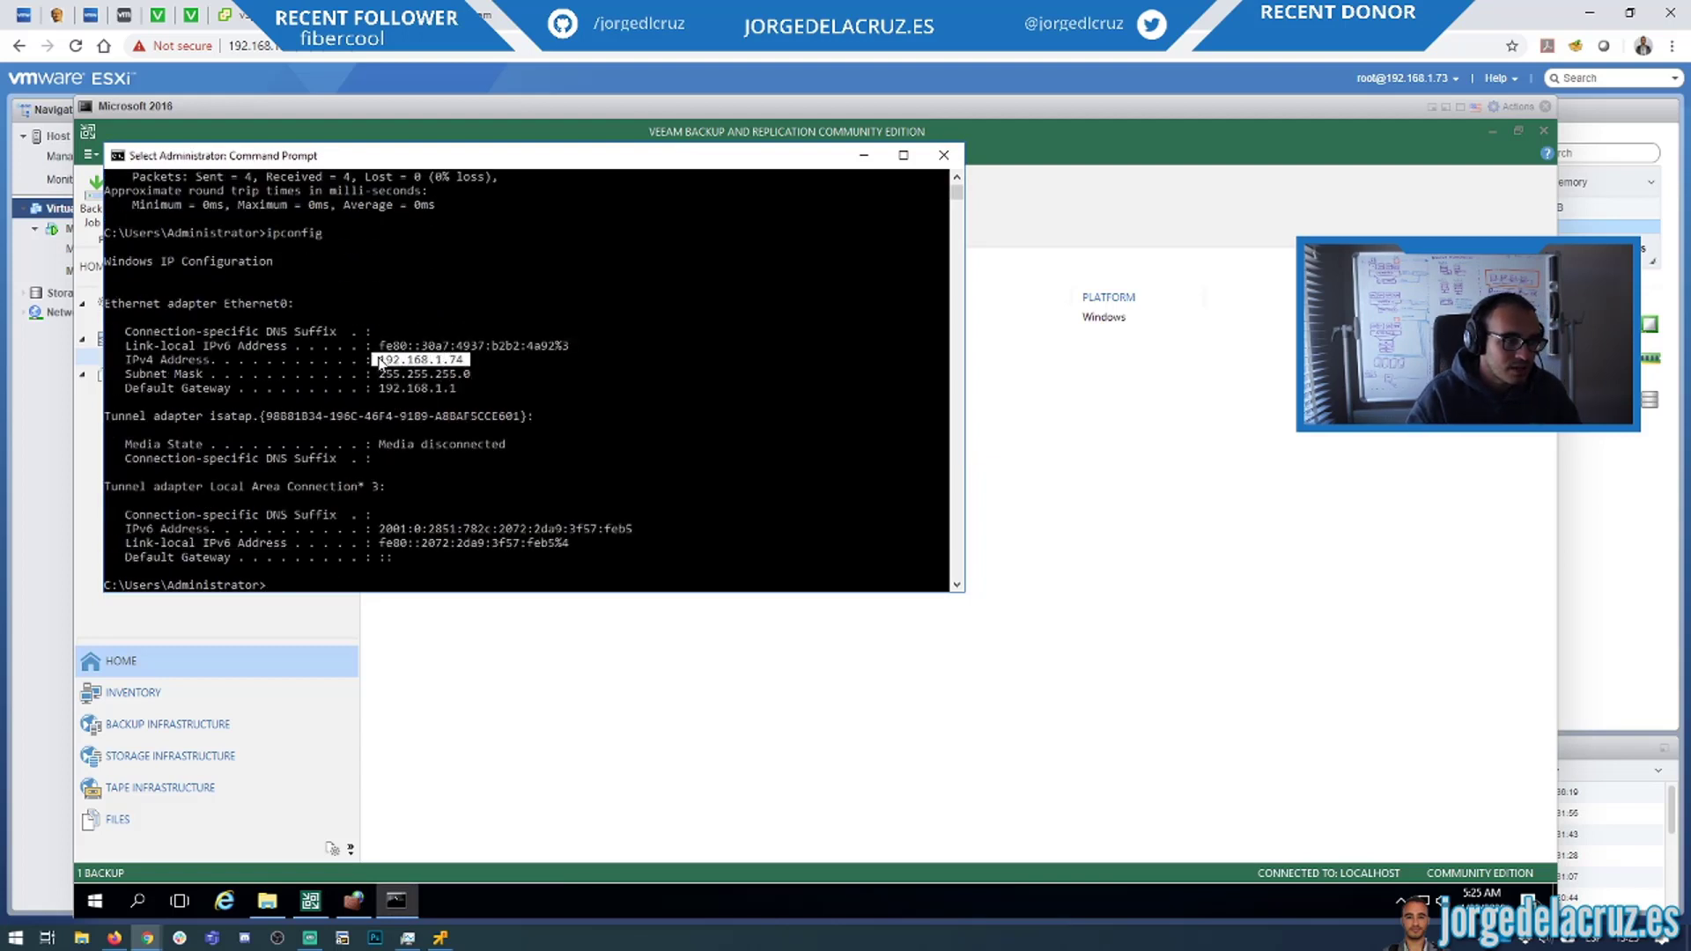
right_click(379, 361)
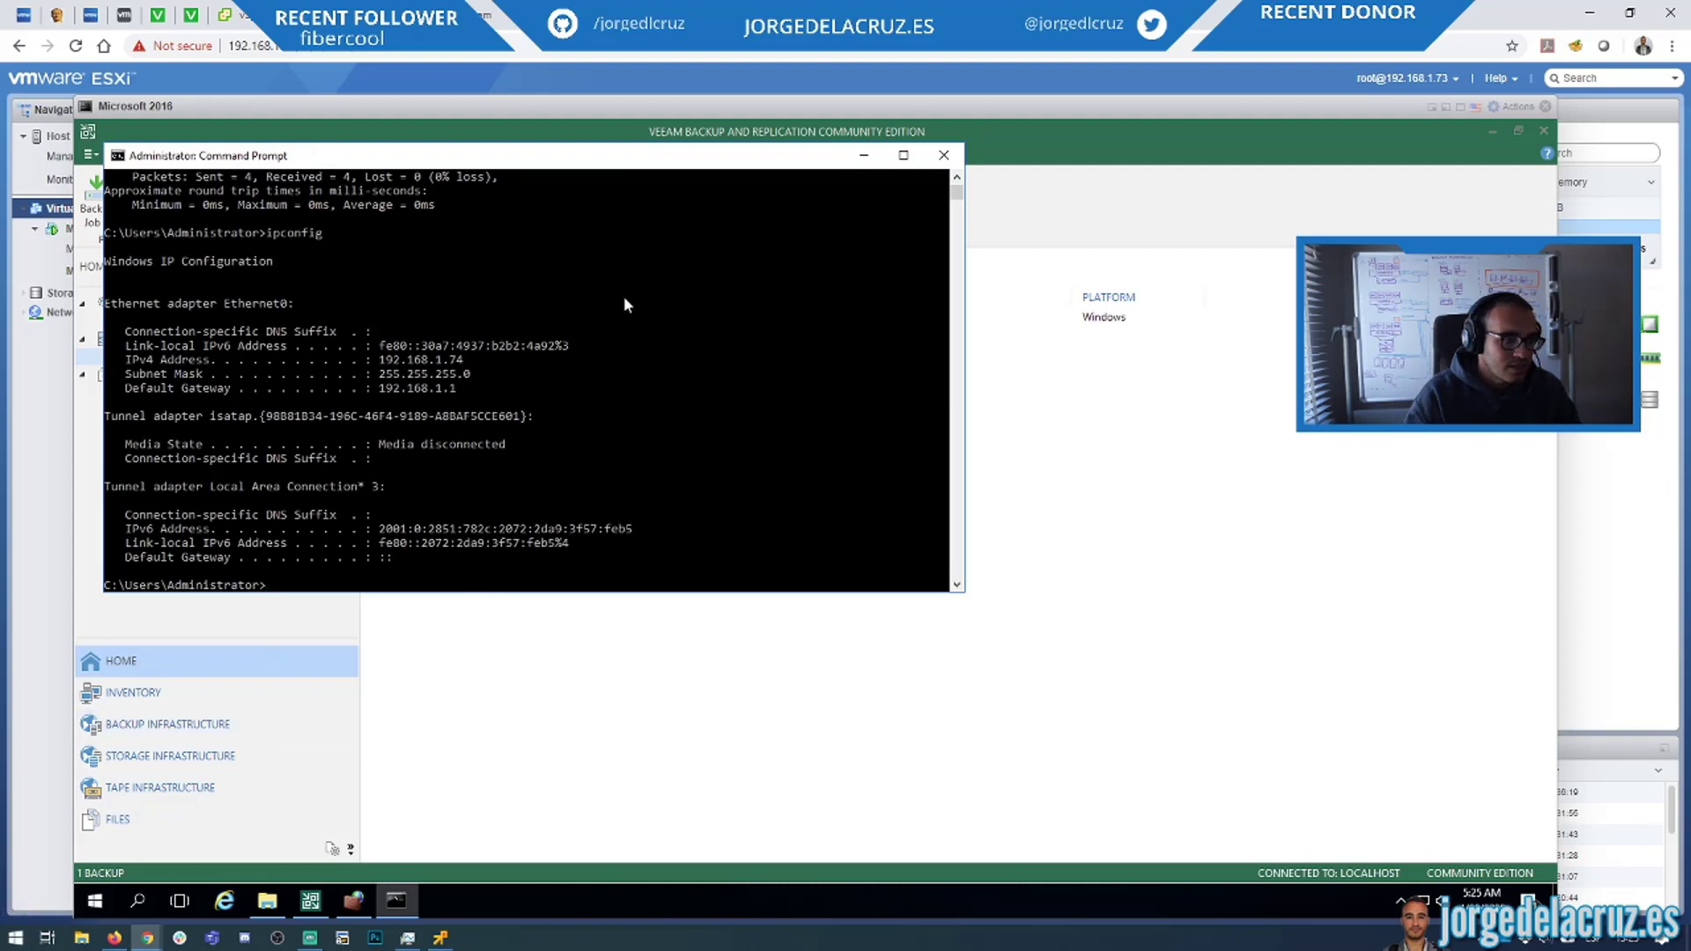
- Start a Remote Desktop connection to 192.168.1.74, then cancel the attempt
right_click(12, 937)
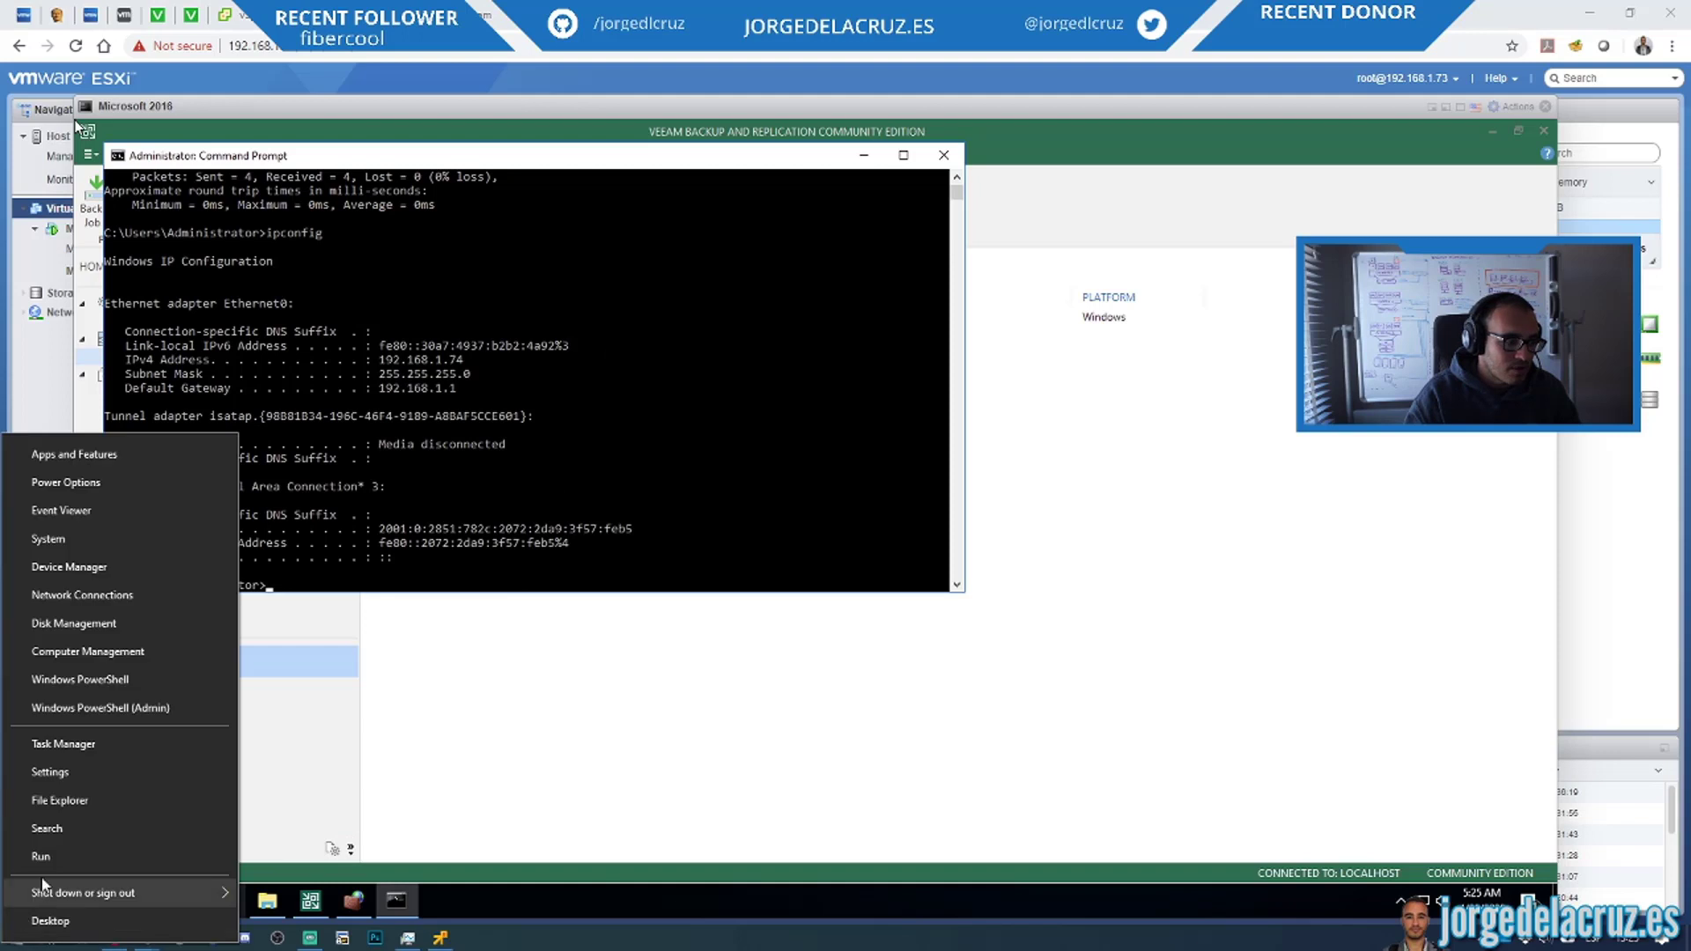
left_click(40, 856)
key("Return")
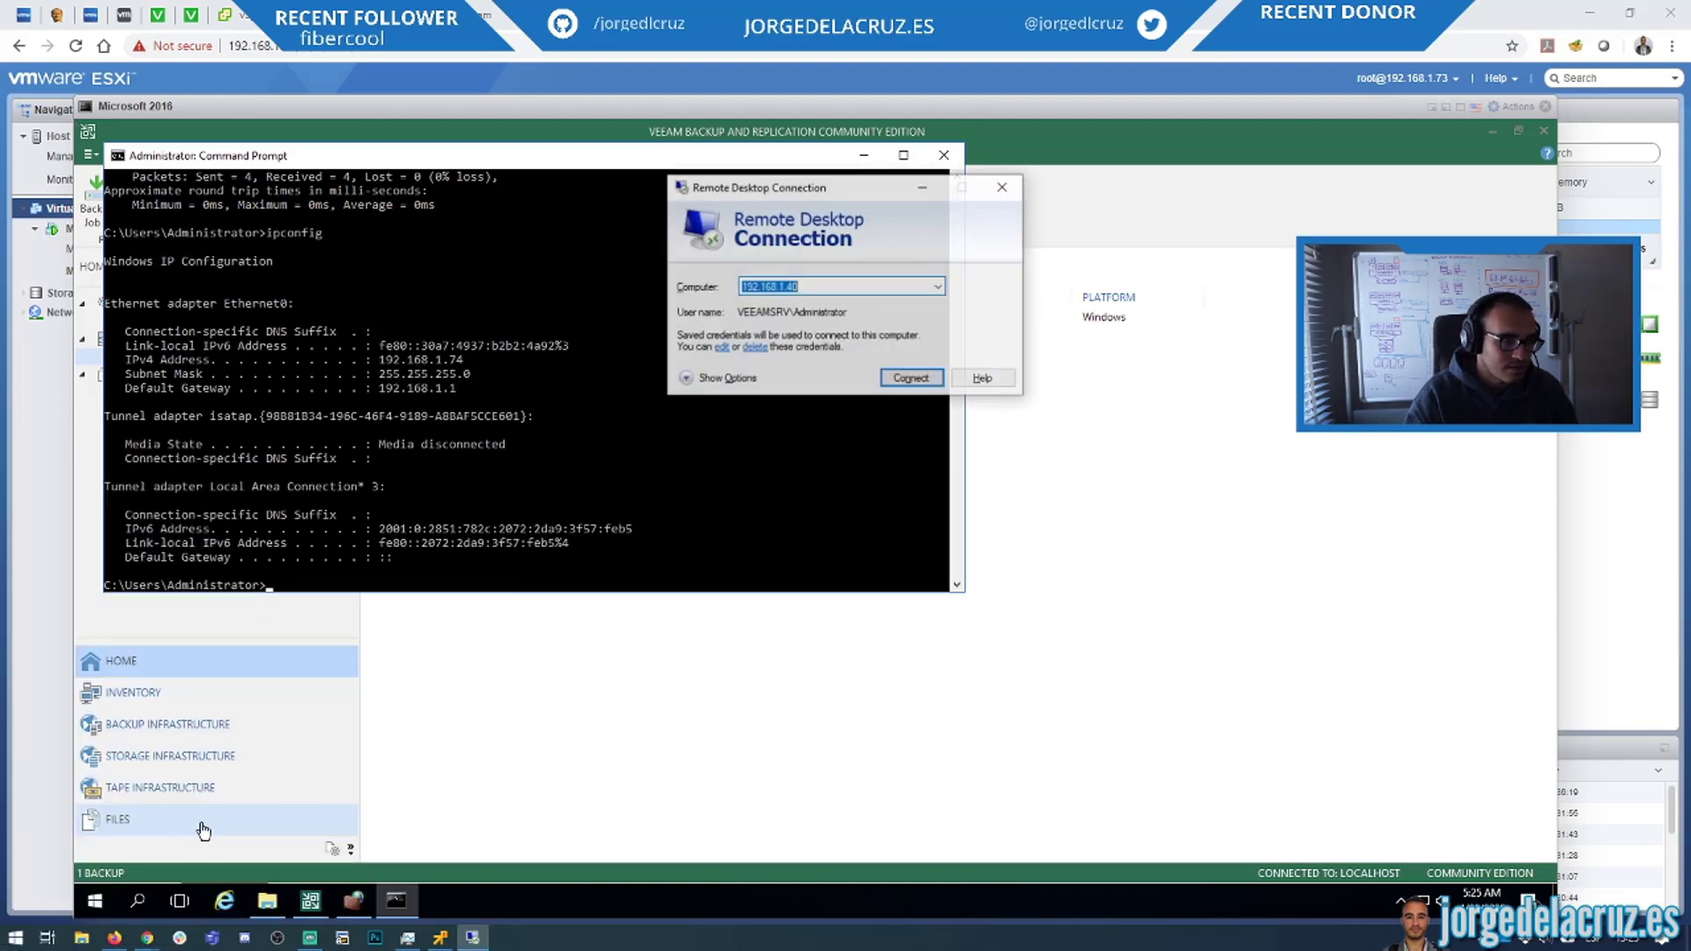
key("BackSpace")
left_click(804, 288)
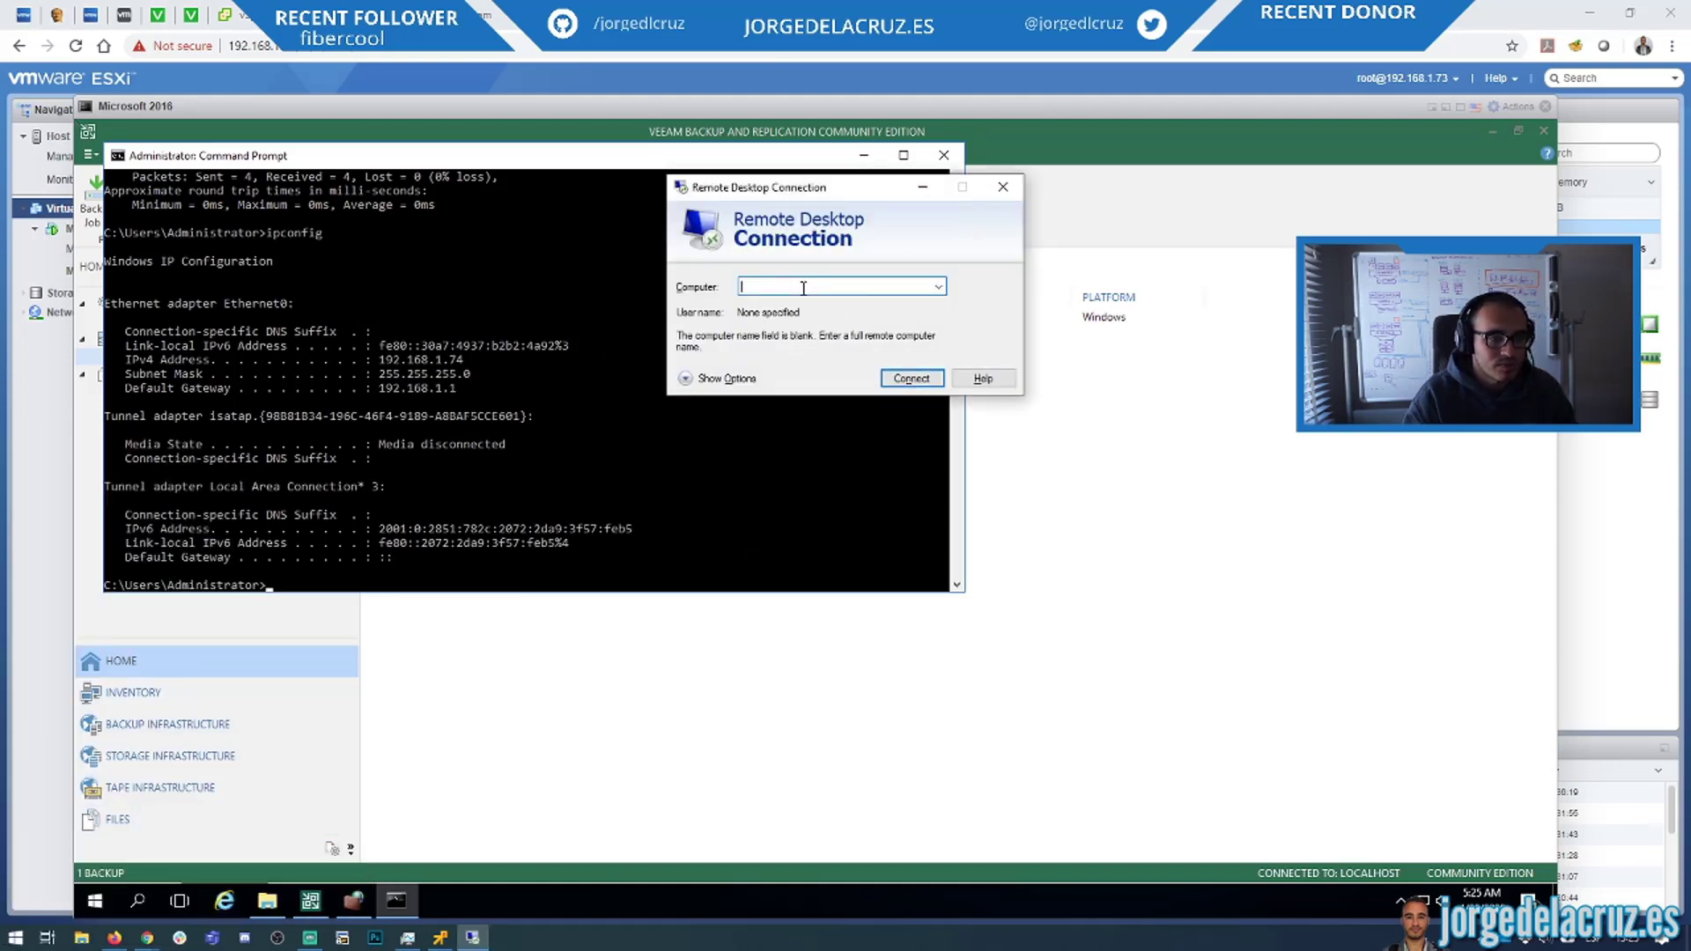
type("192.168.1.74")
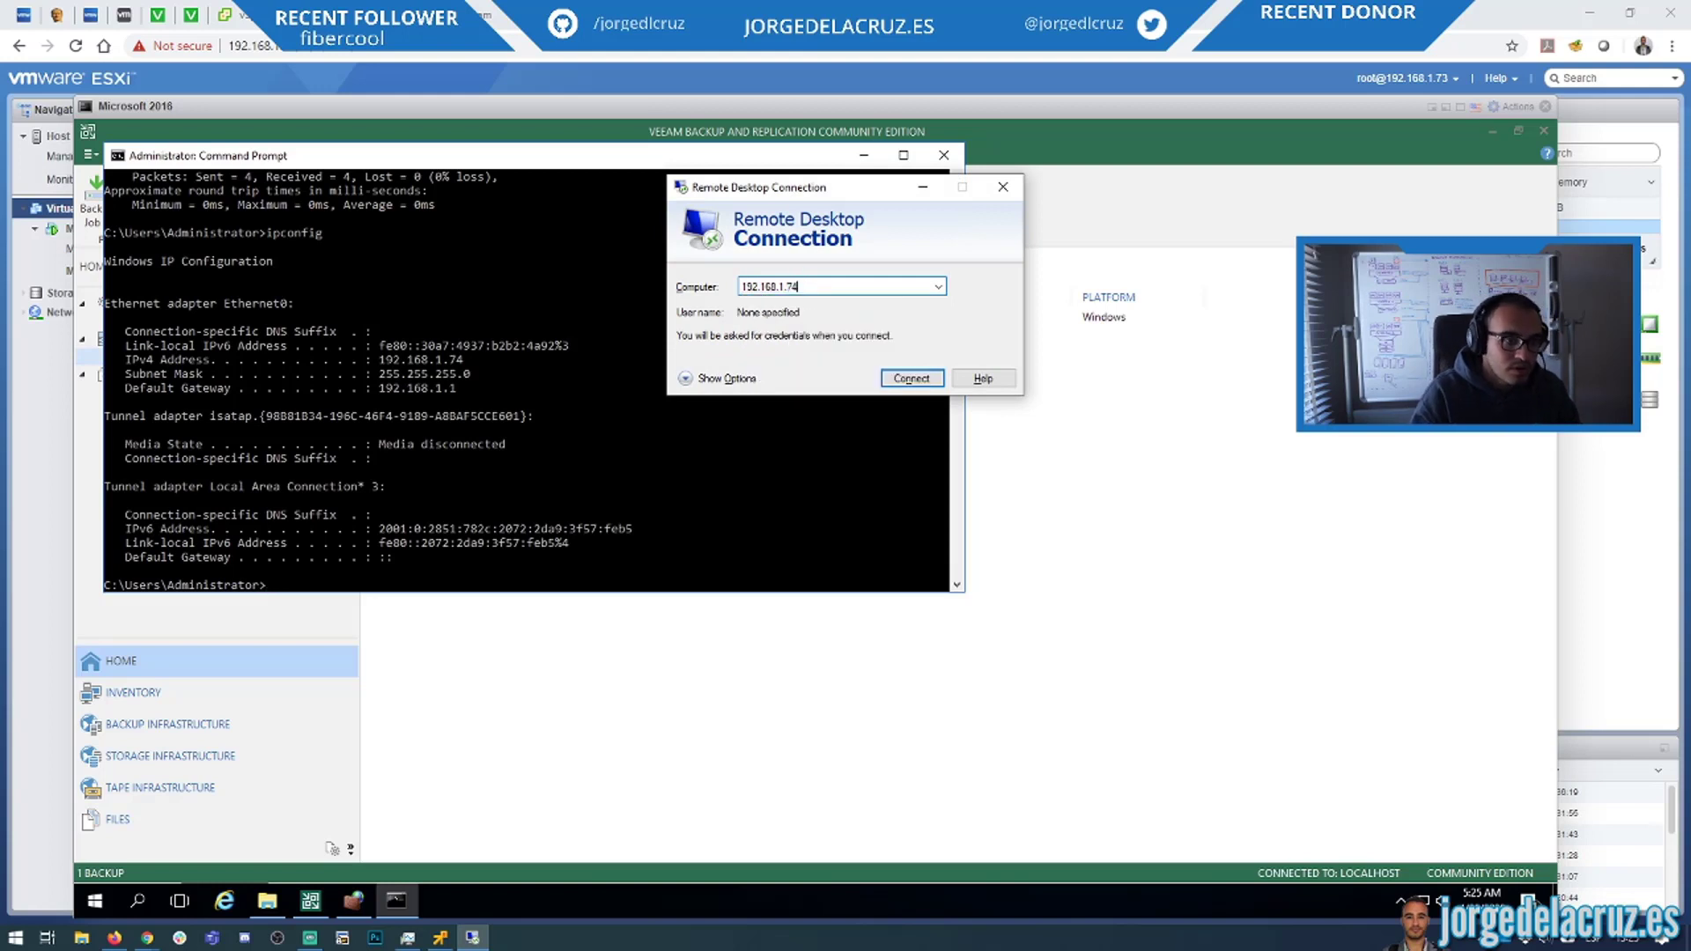
key("Return")
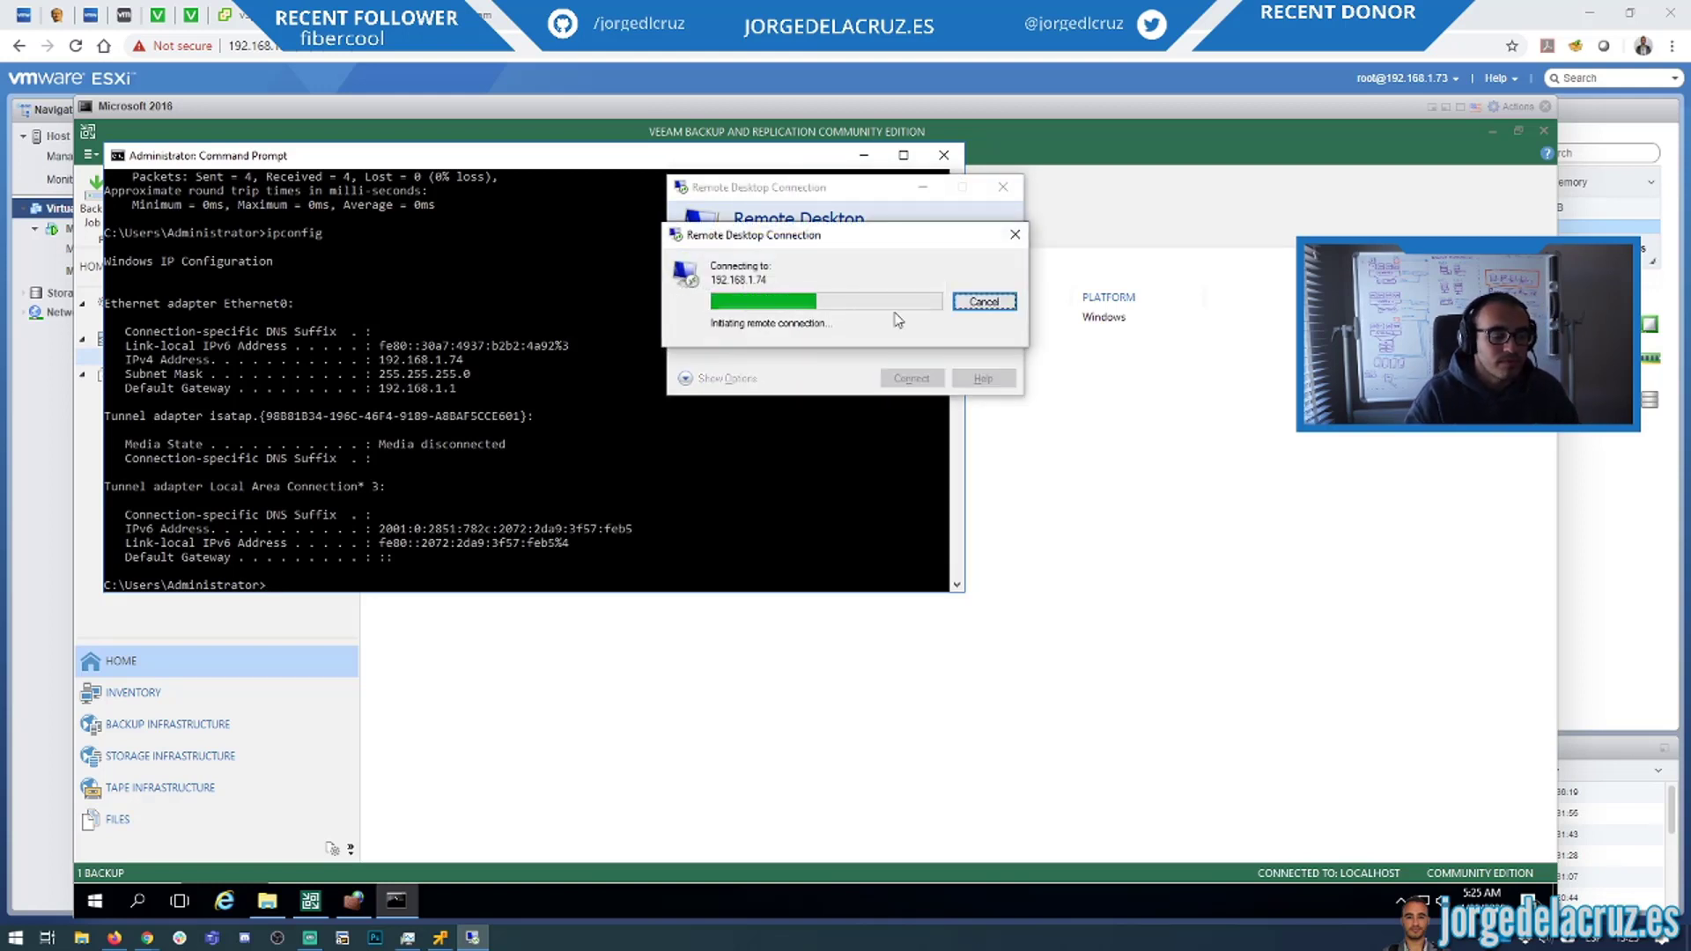
left_click(984, 302)
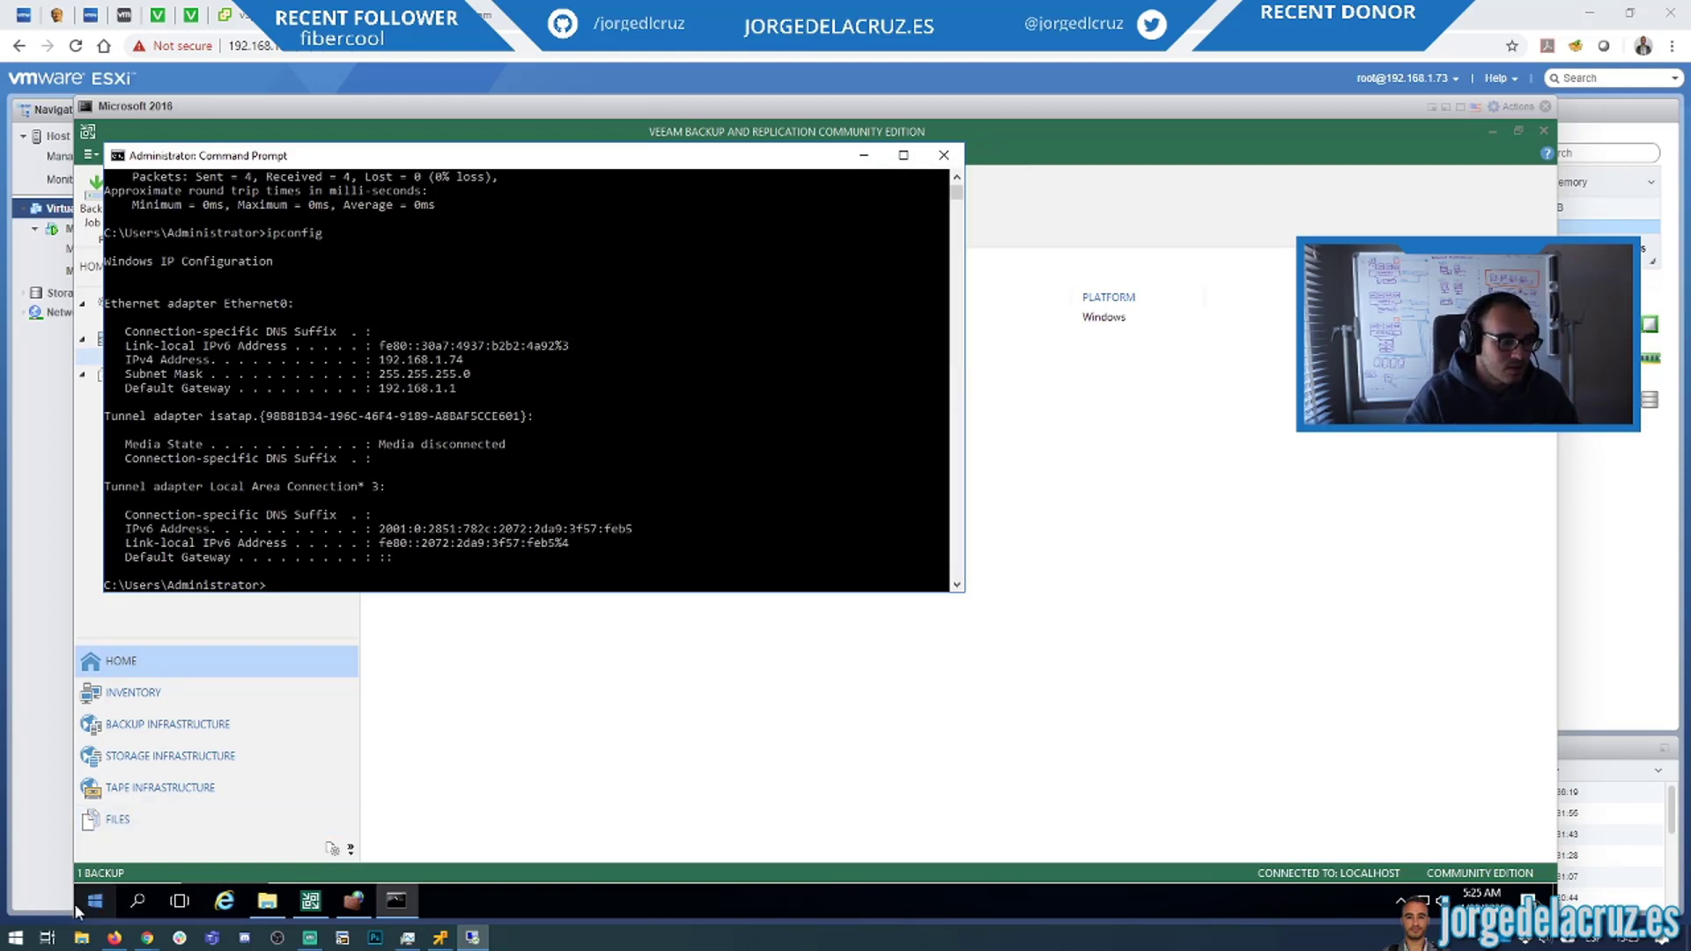
- Open Server Manager's Local Server properties in a maximized window
left_click(97, 899)
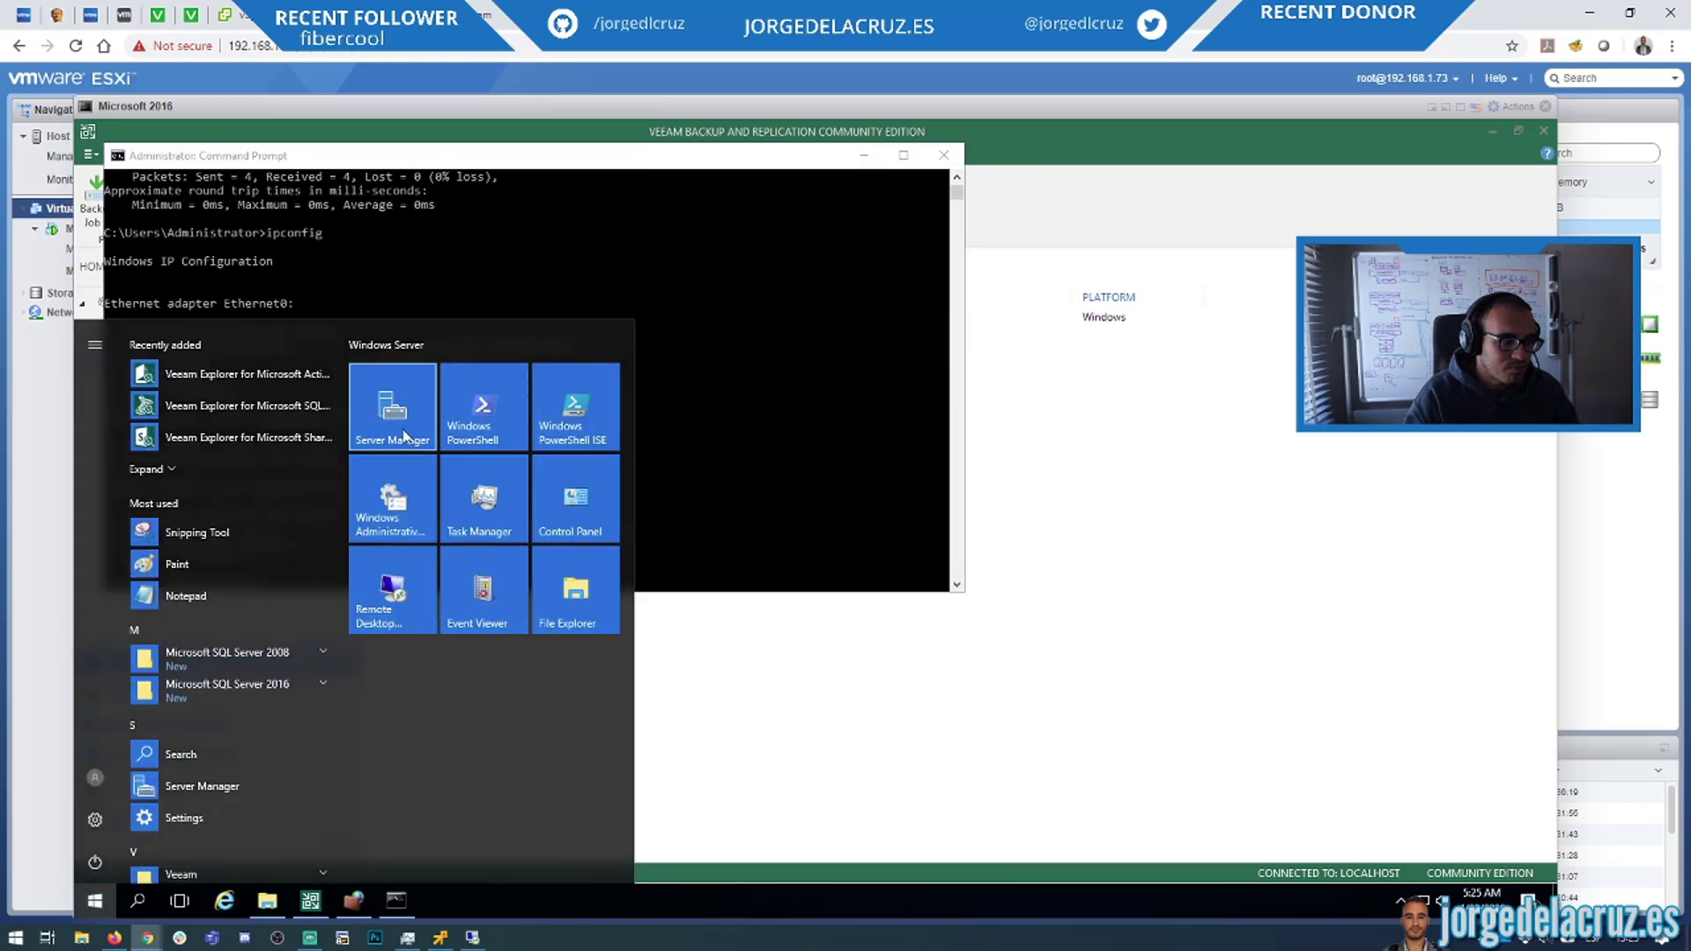
left_click(405, 435)
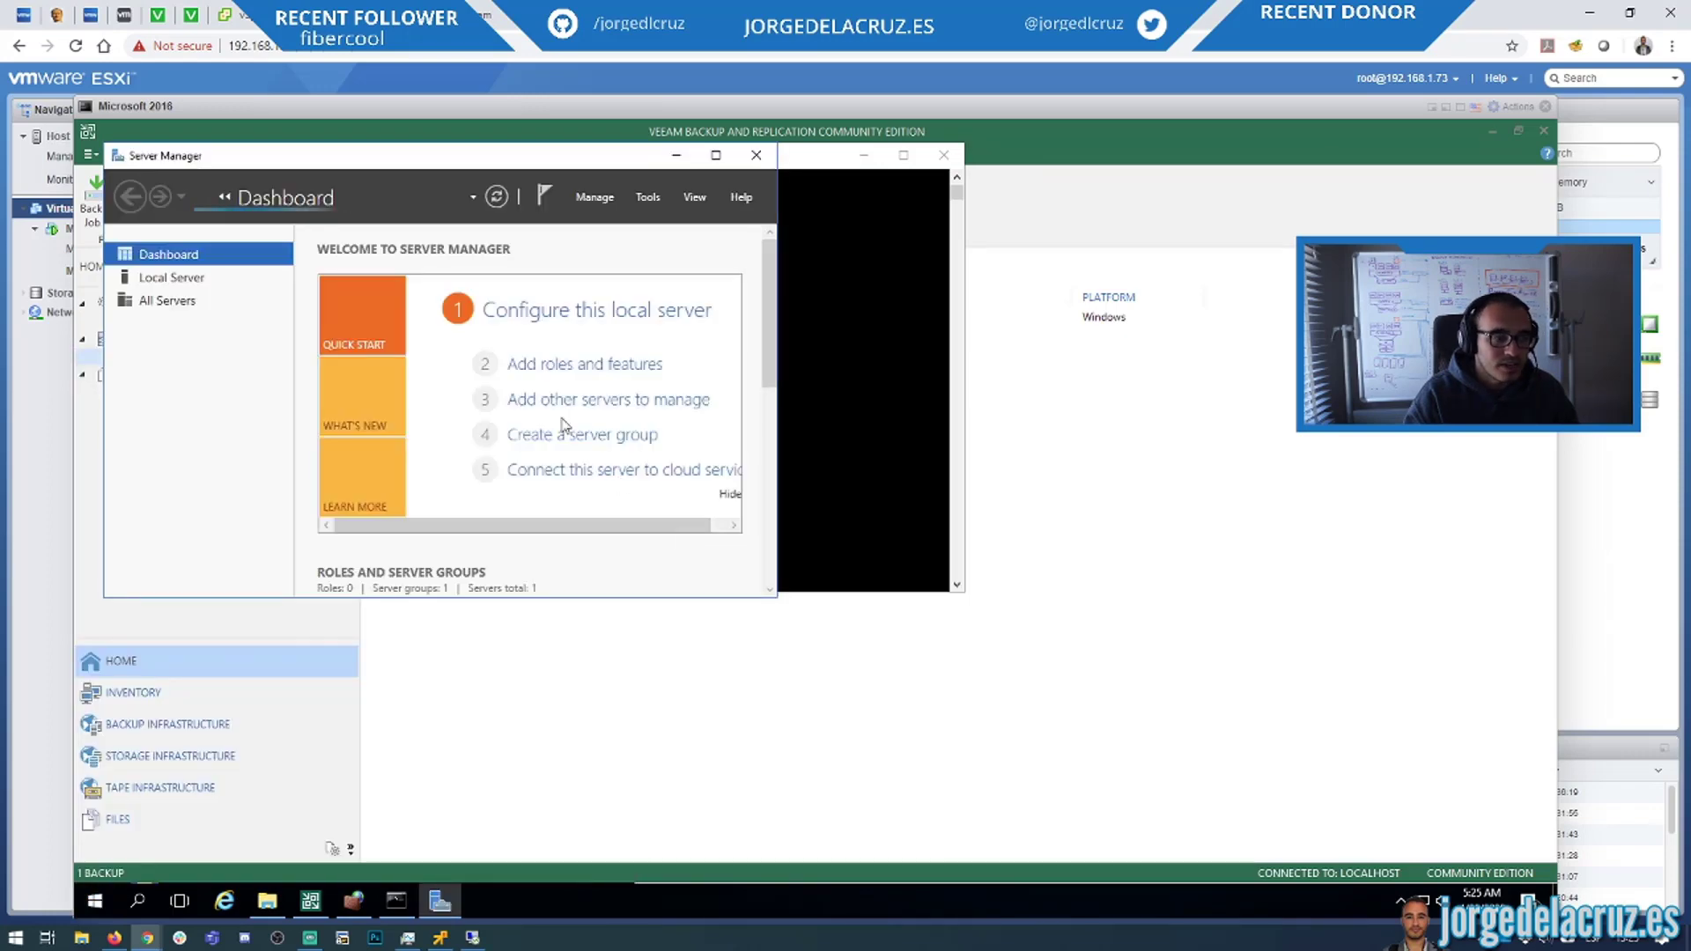
left_click(177, 277)
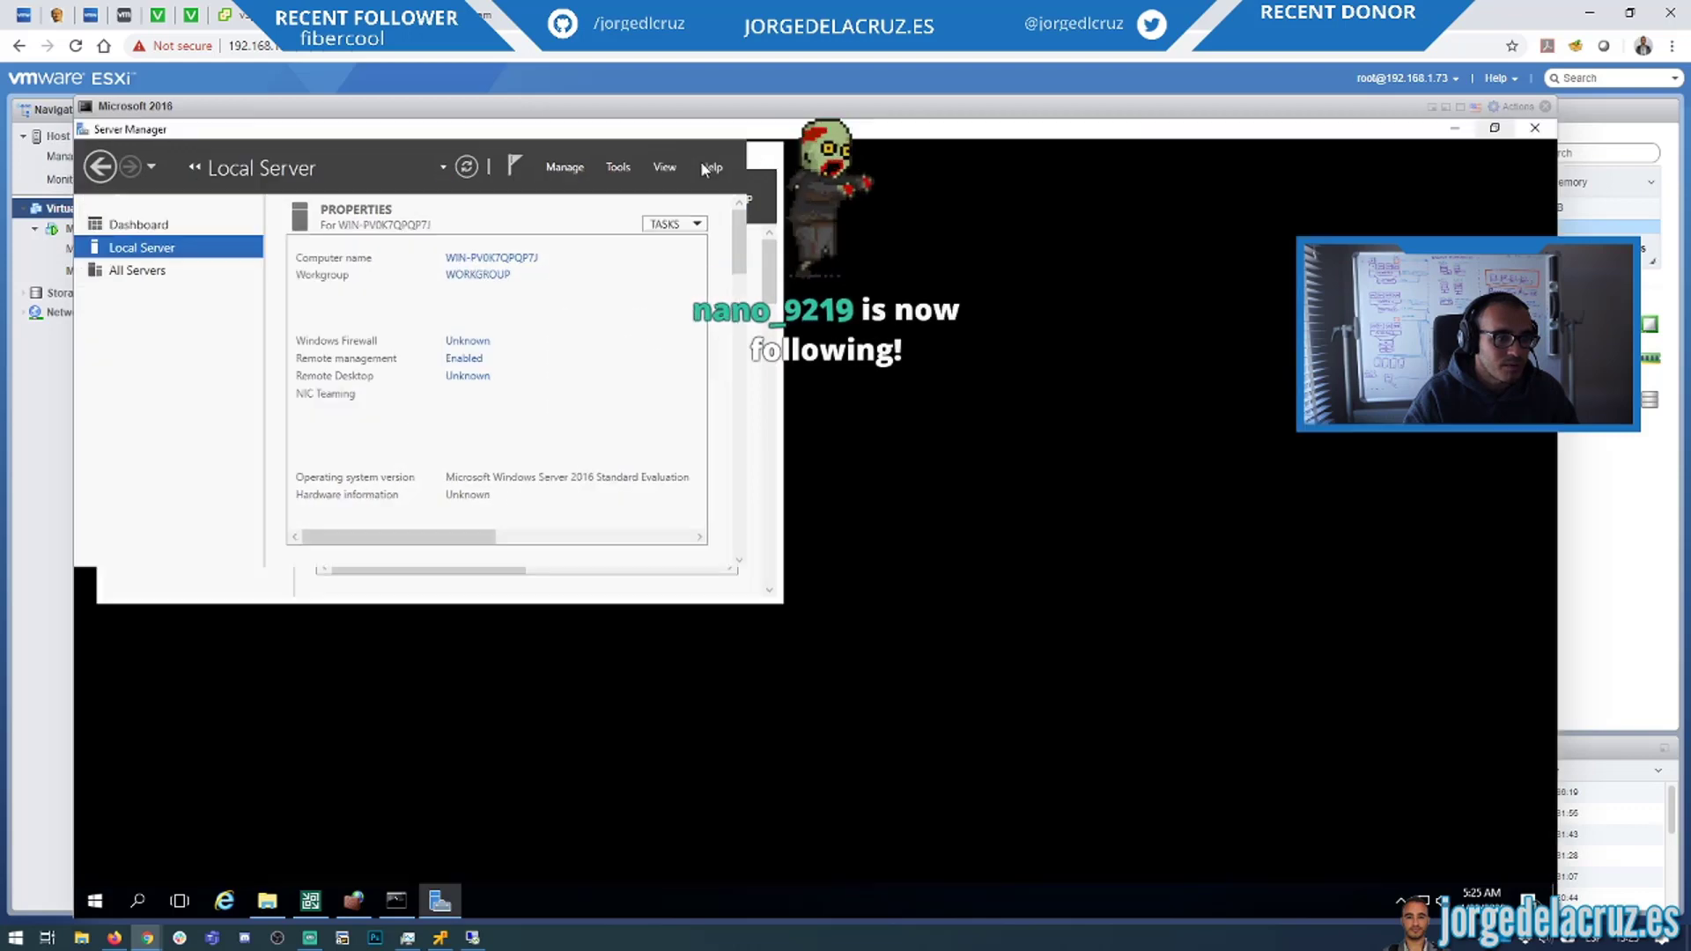
left_click(715, 155)
- Allow remote connections in System Properties, accept the firewall warning, apply, and close Server Manager
left_click(507, 257)
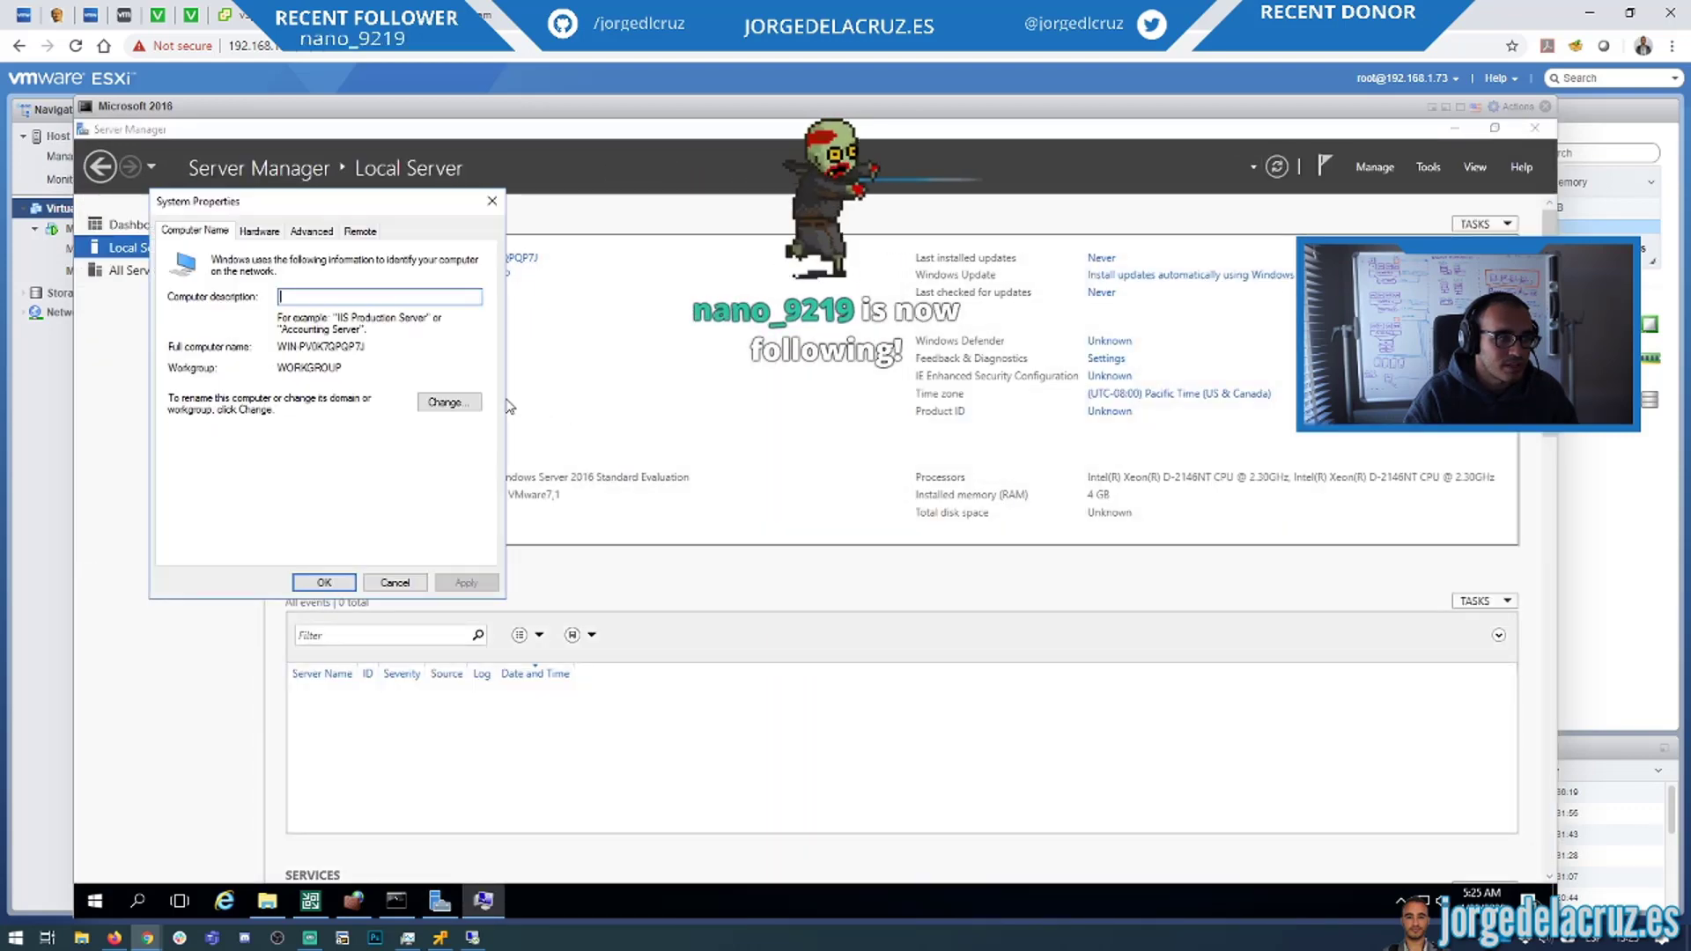
left_click(360, 230)
left_click(180, 459)
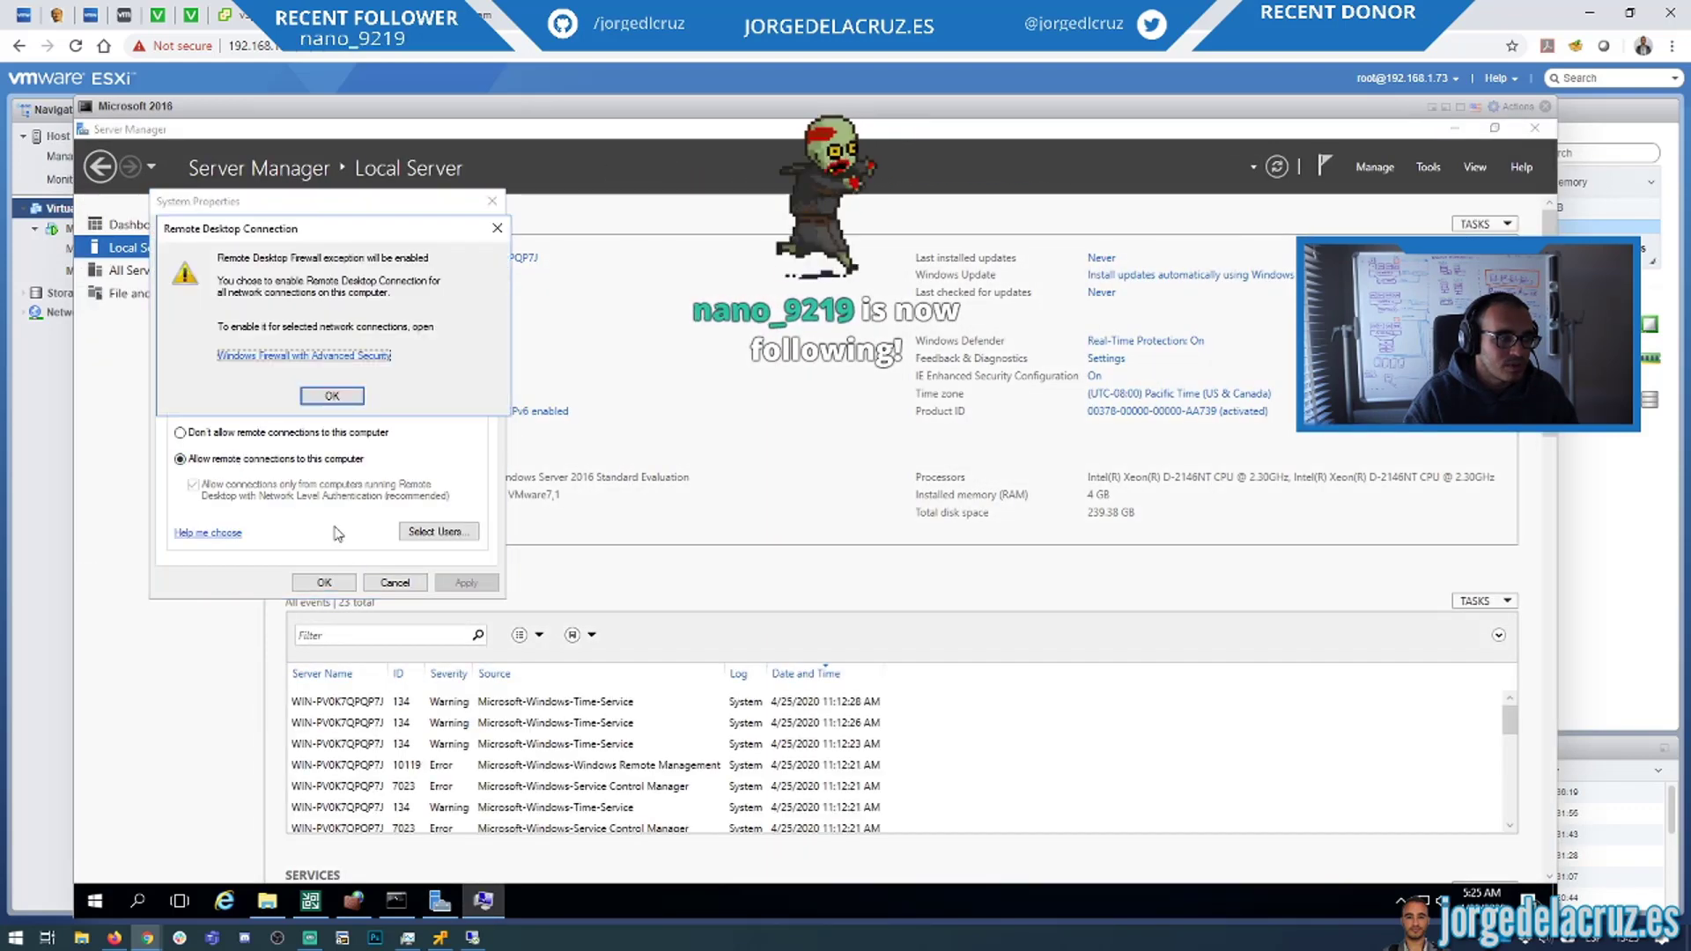
left_click(351, 398)
left_click(464, 582)
left_click(322, 583)
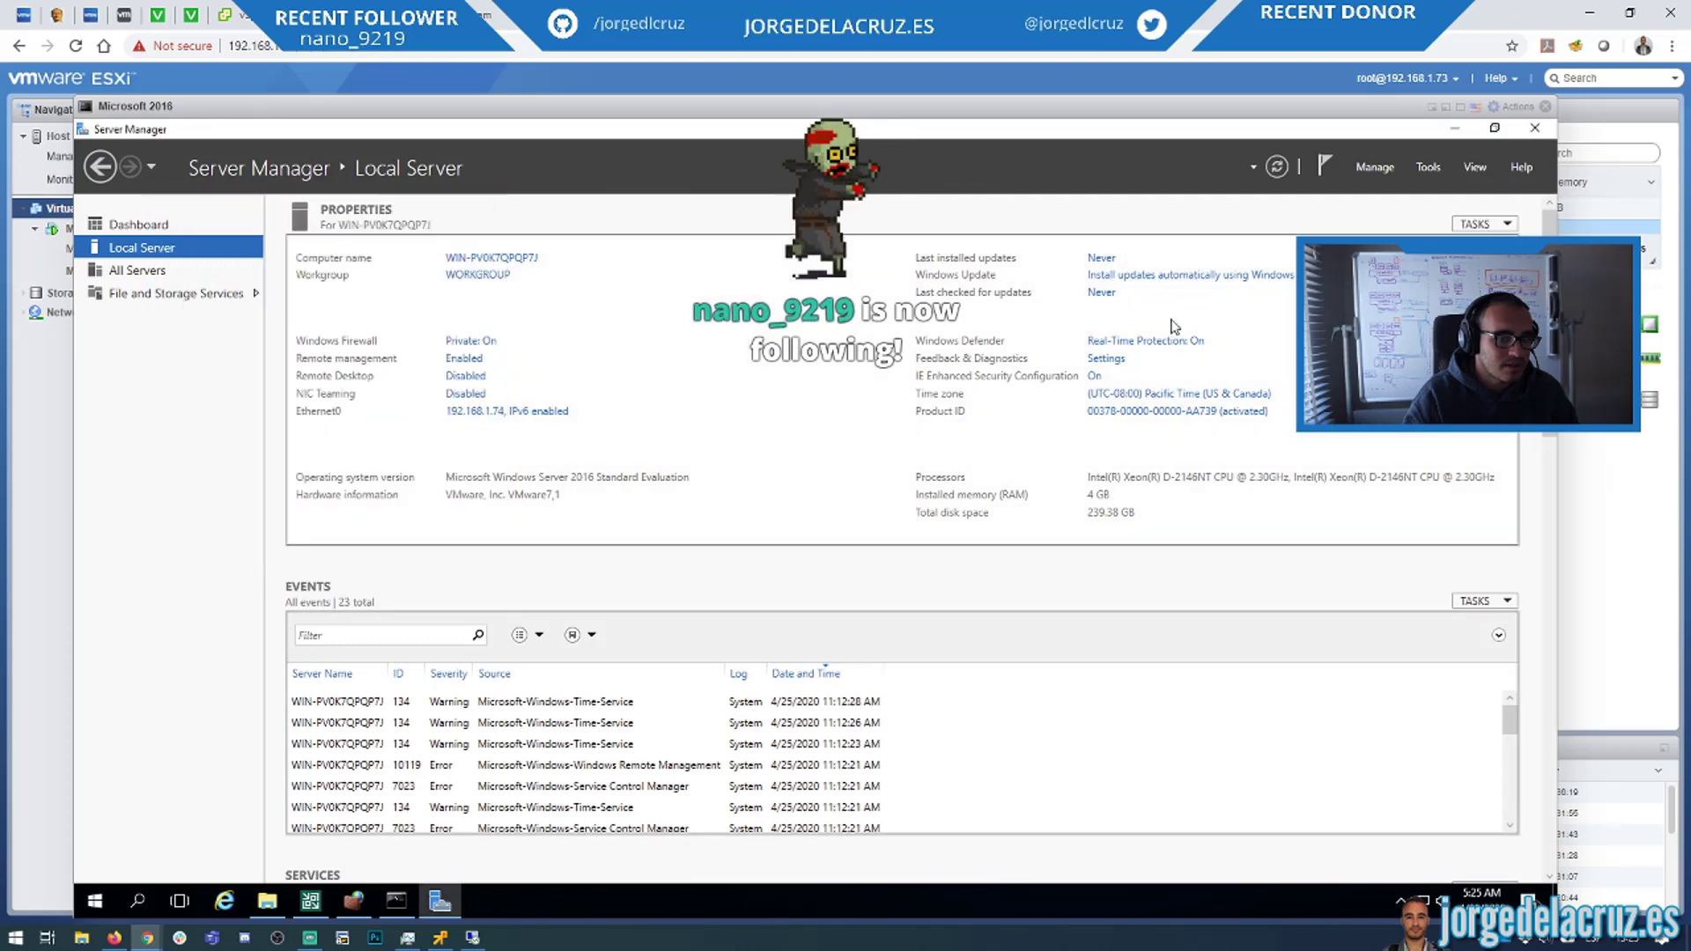
key("alt+F4")
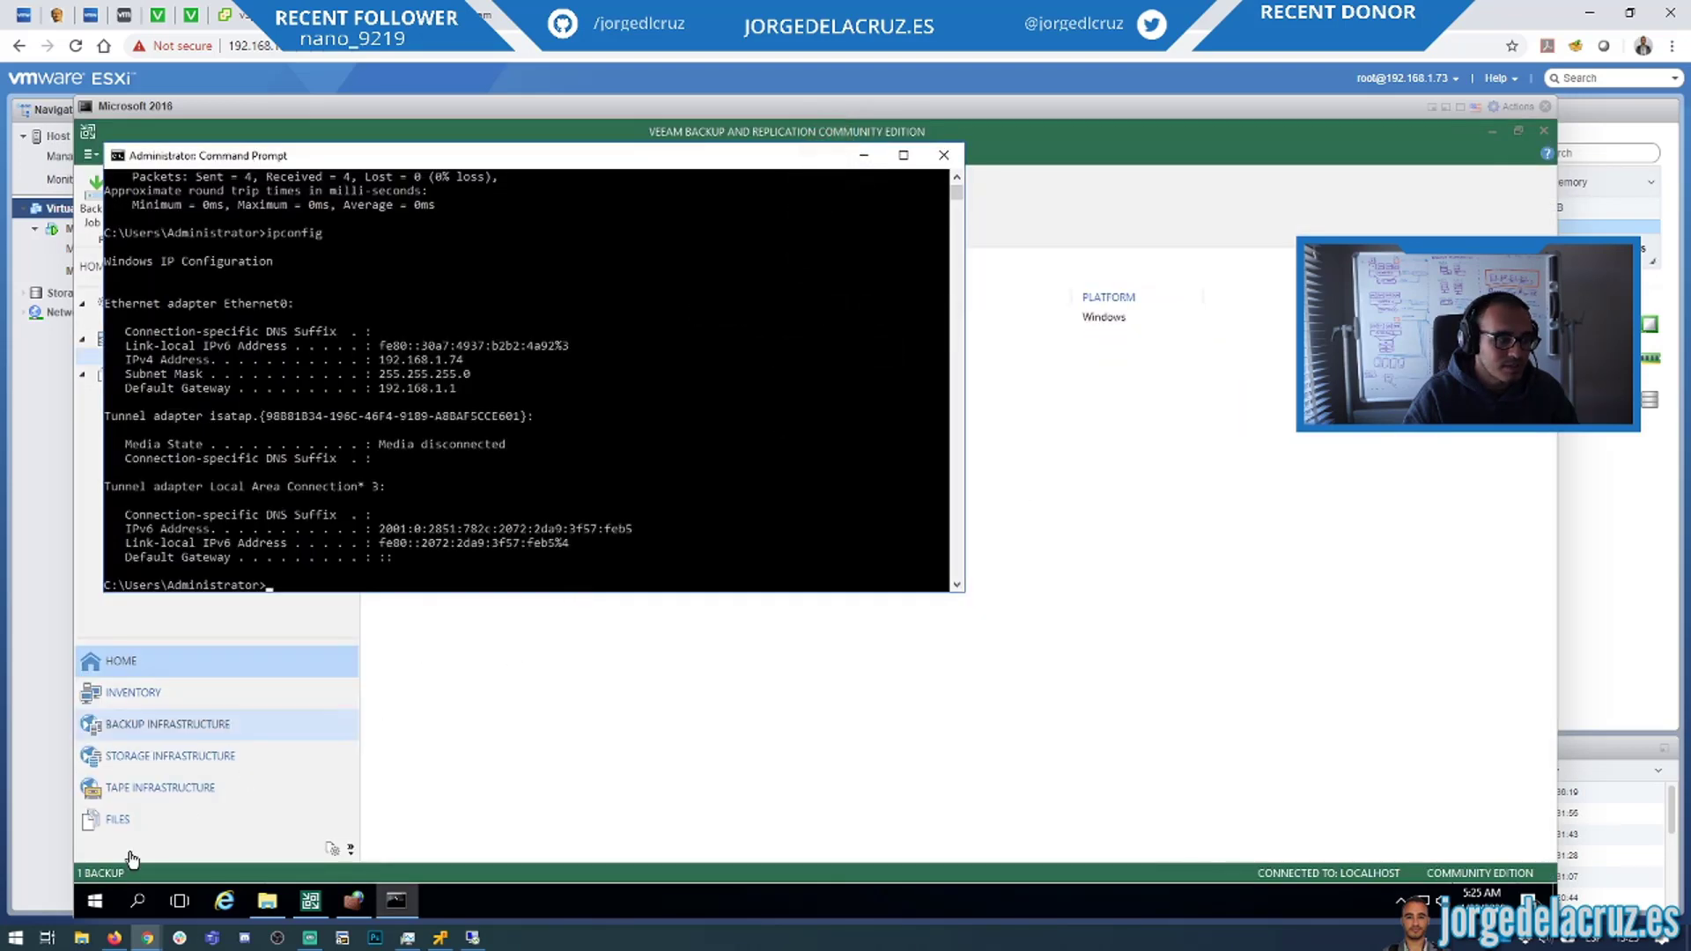
- Launch mstsc -admin and connect to 192.168.1.74
right_click(16, 937)
left_click(44, 849)
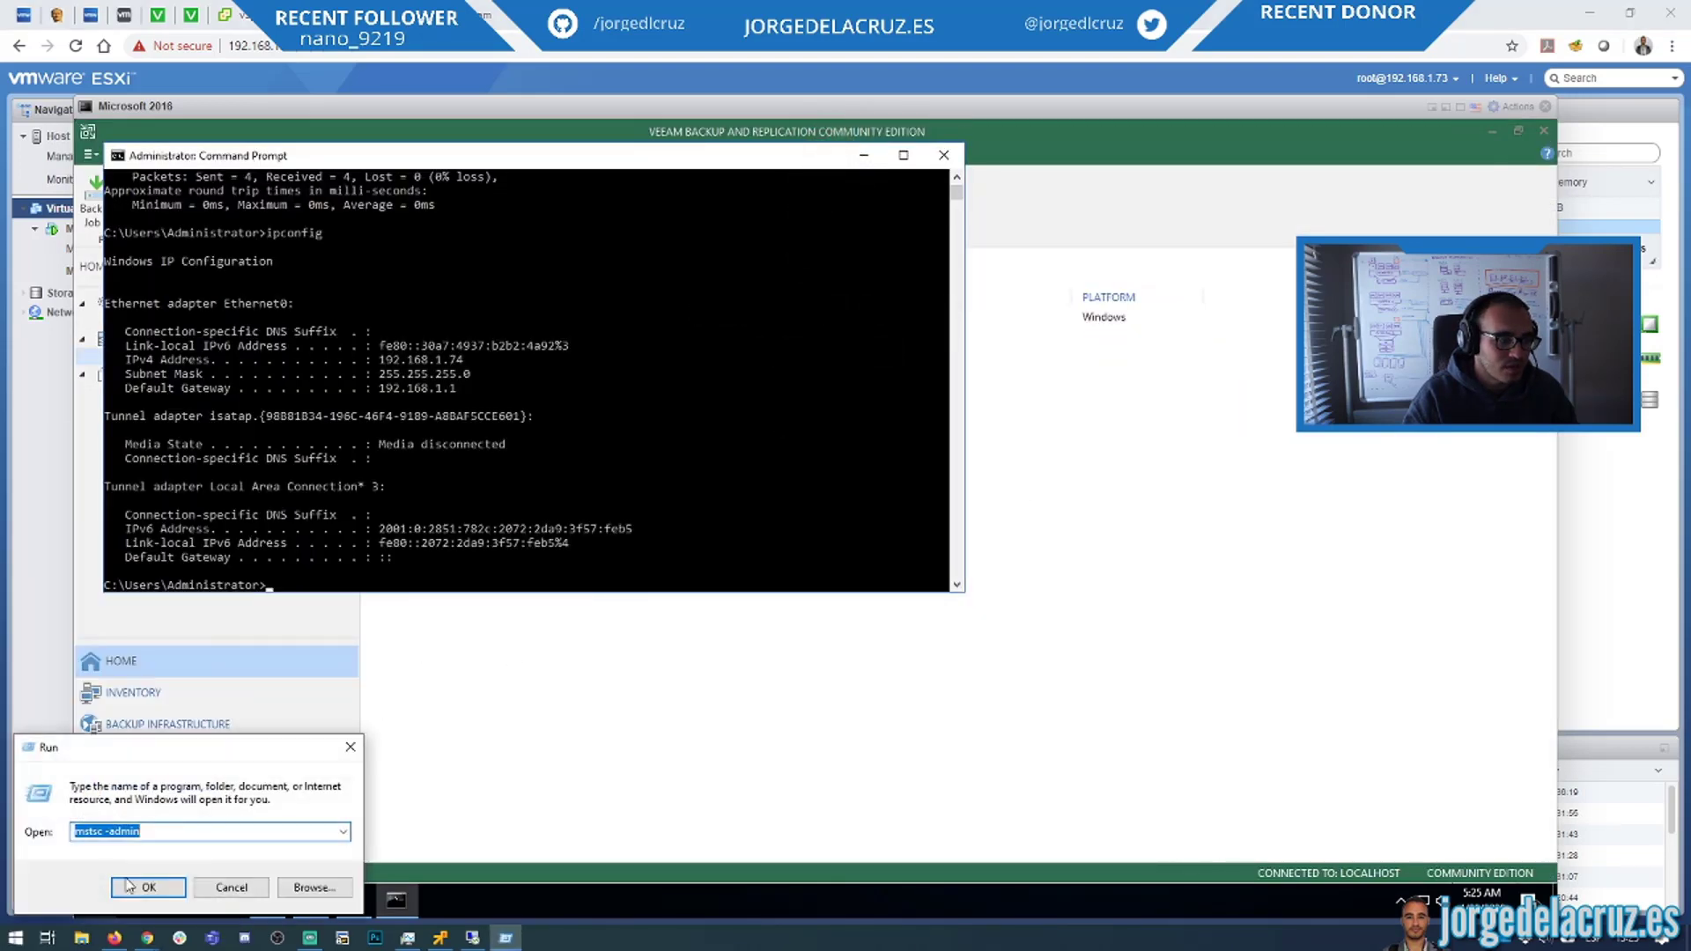
left_click(130, 885)
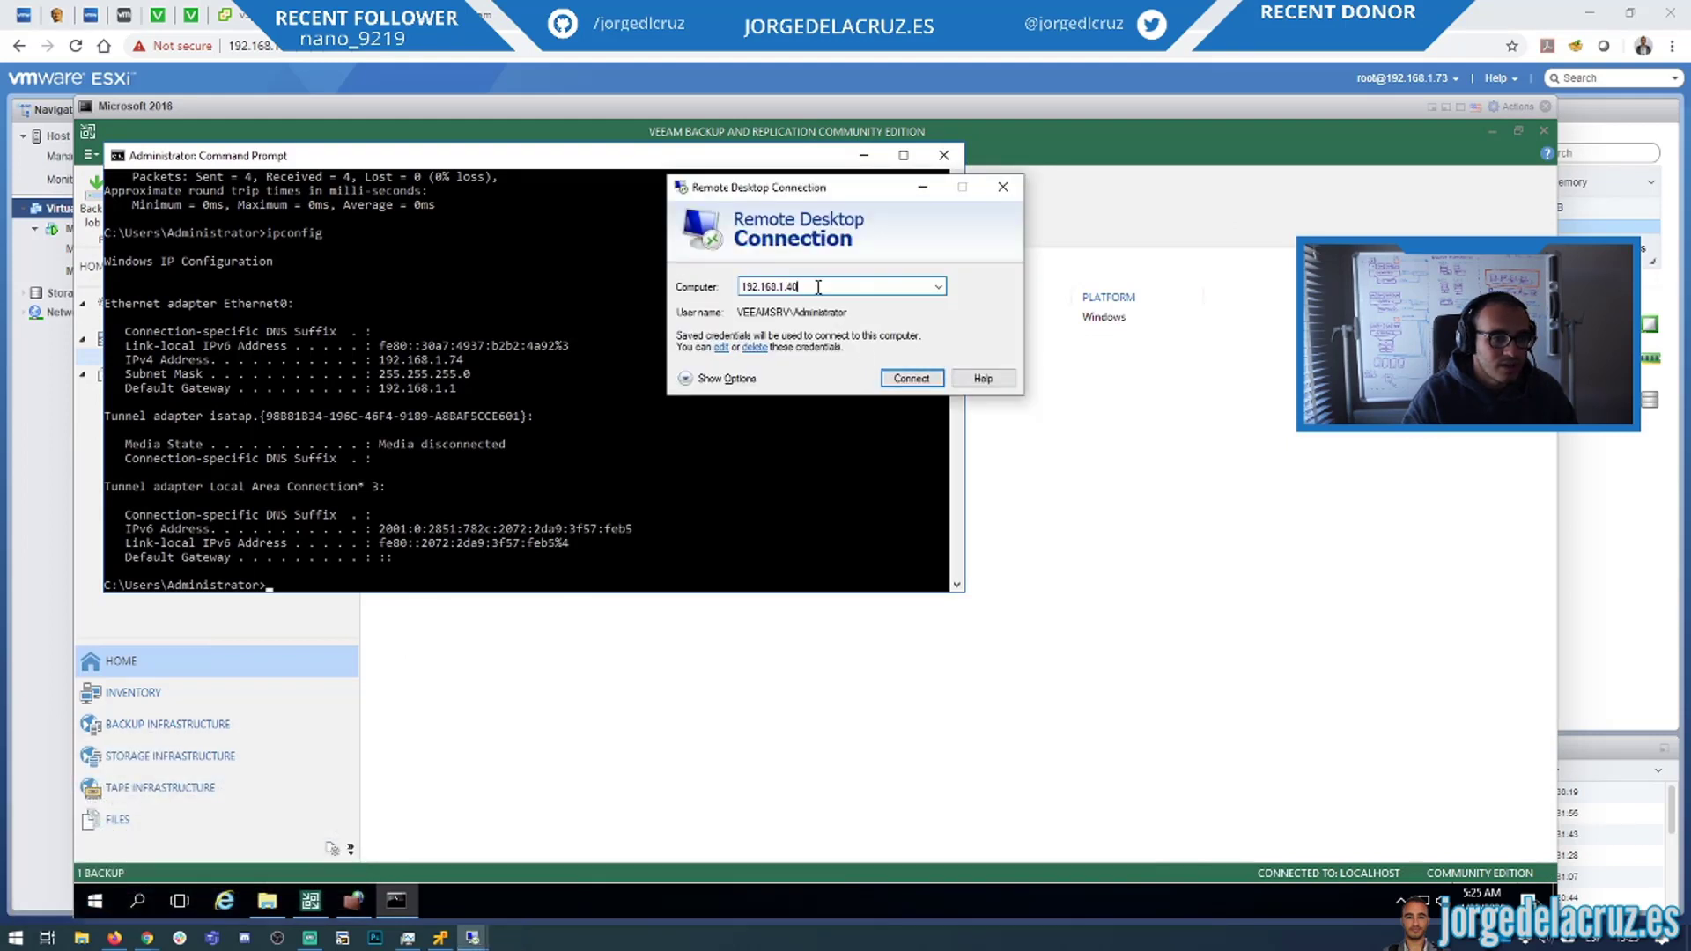
key("BackSpace")
type("674")
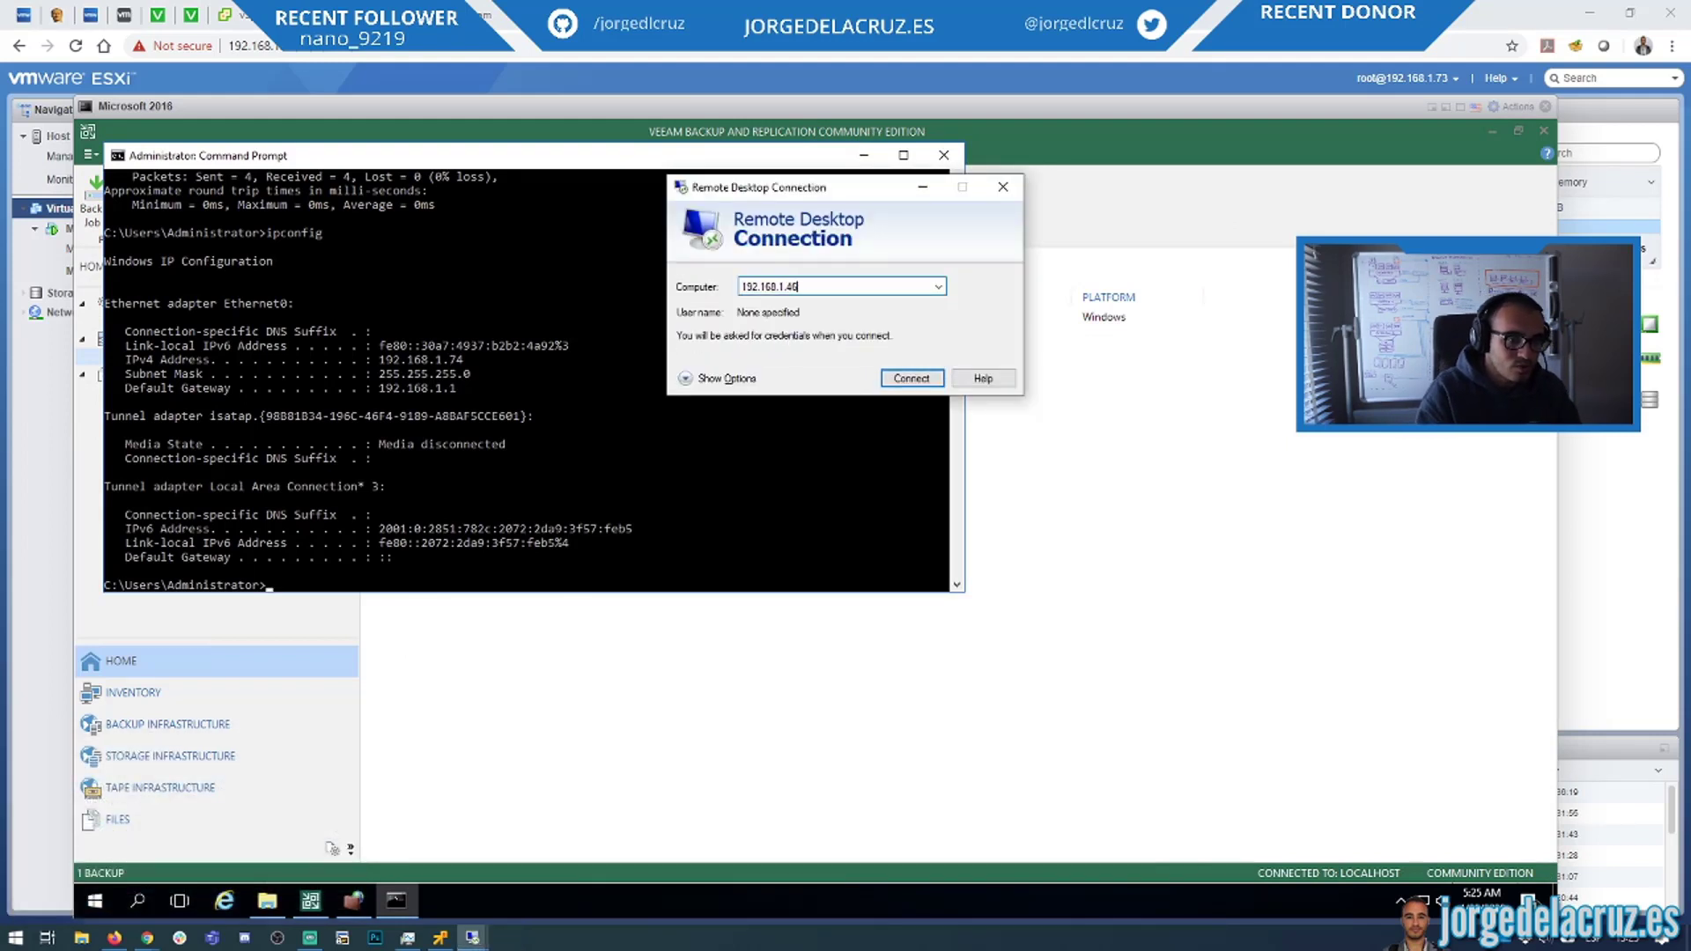
key("BackSpace")
key("BackSpace")
type("74")
key("Return")
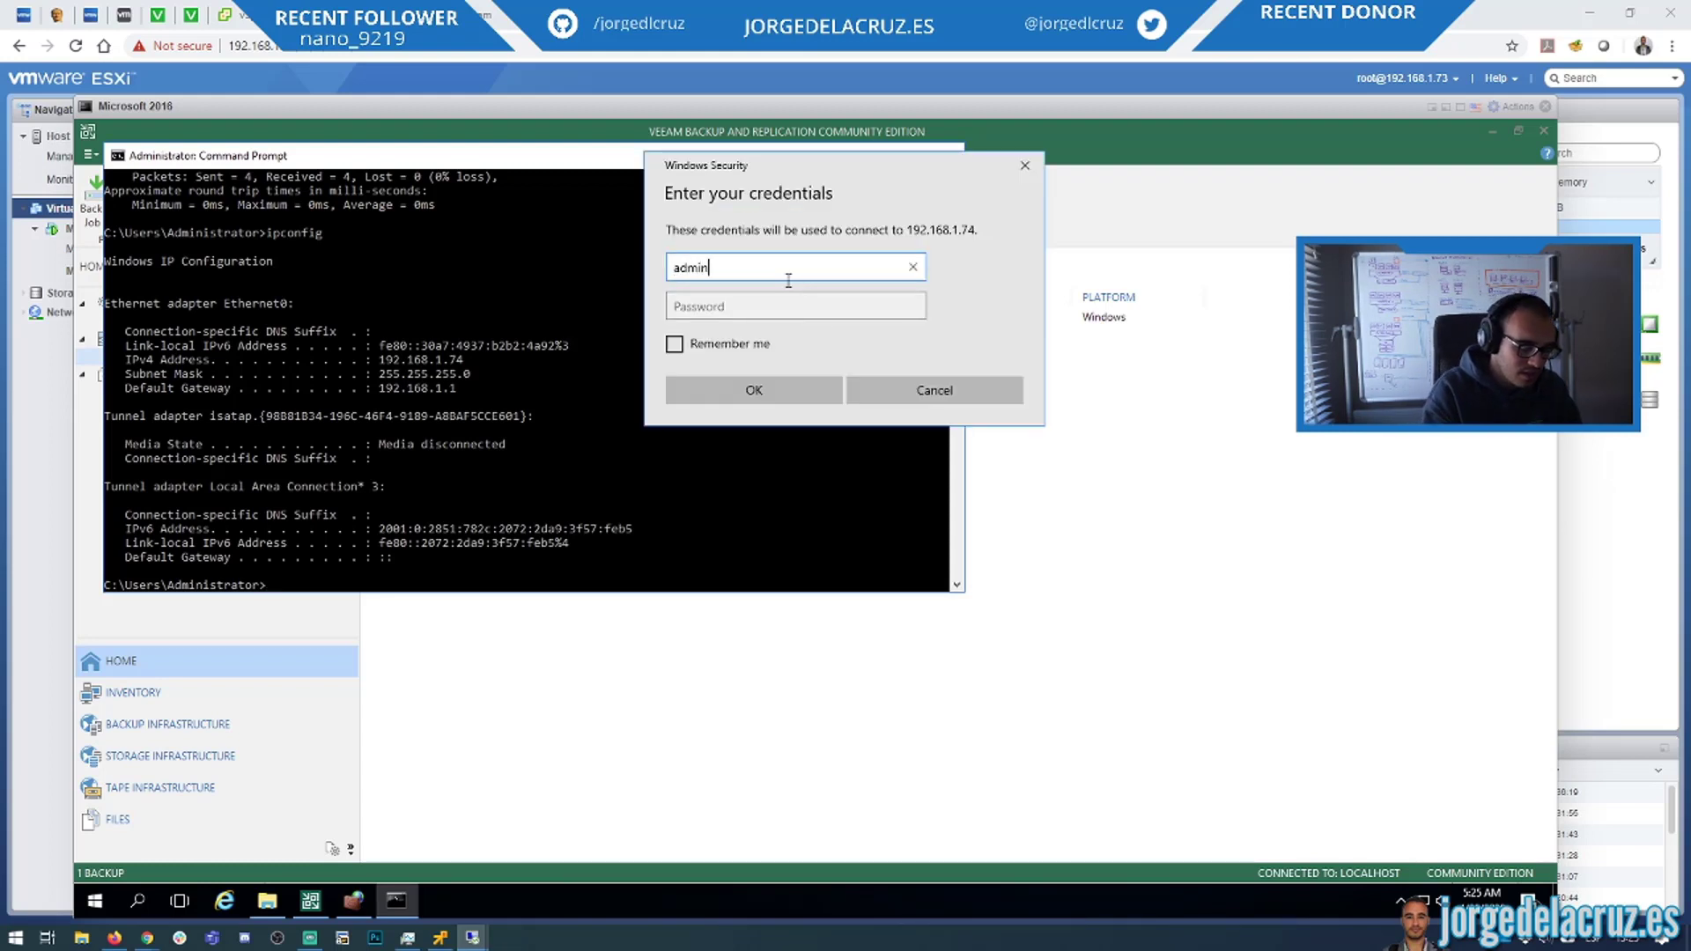
- Sign in with the administrator credentials and accept the certificate warning
key("Tab")
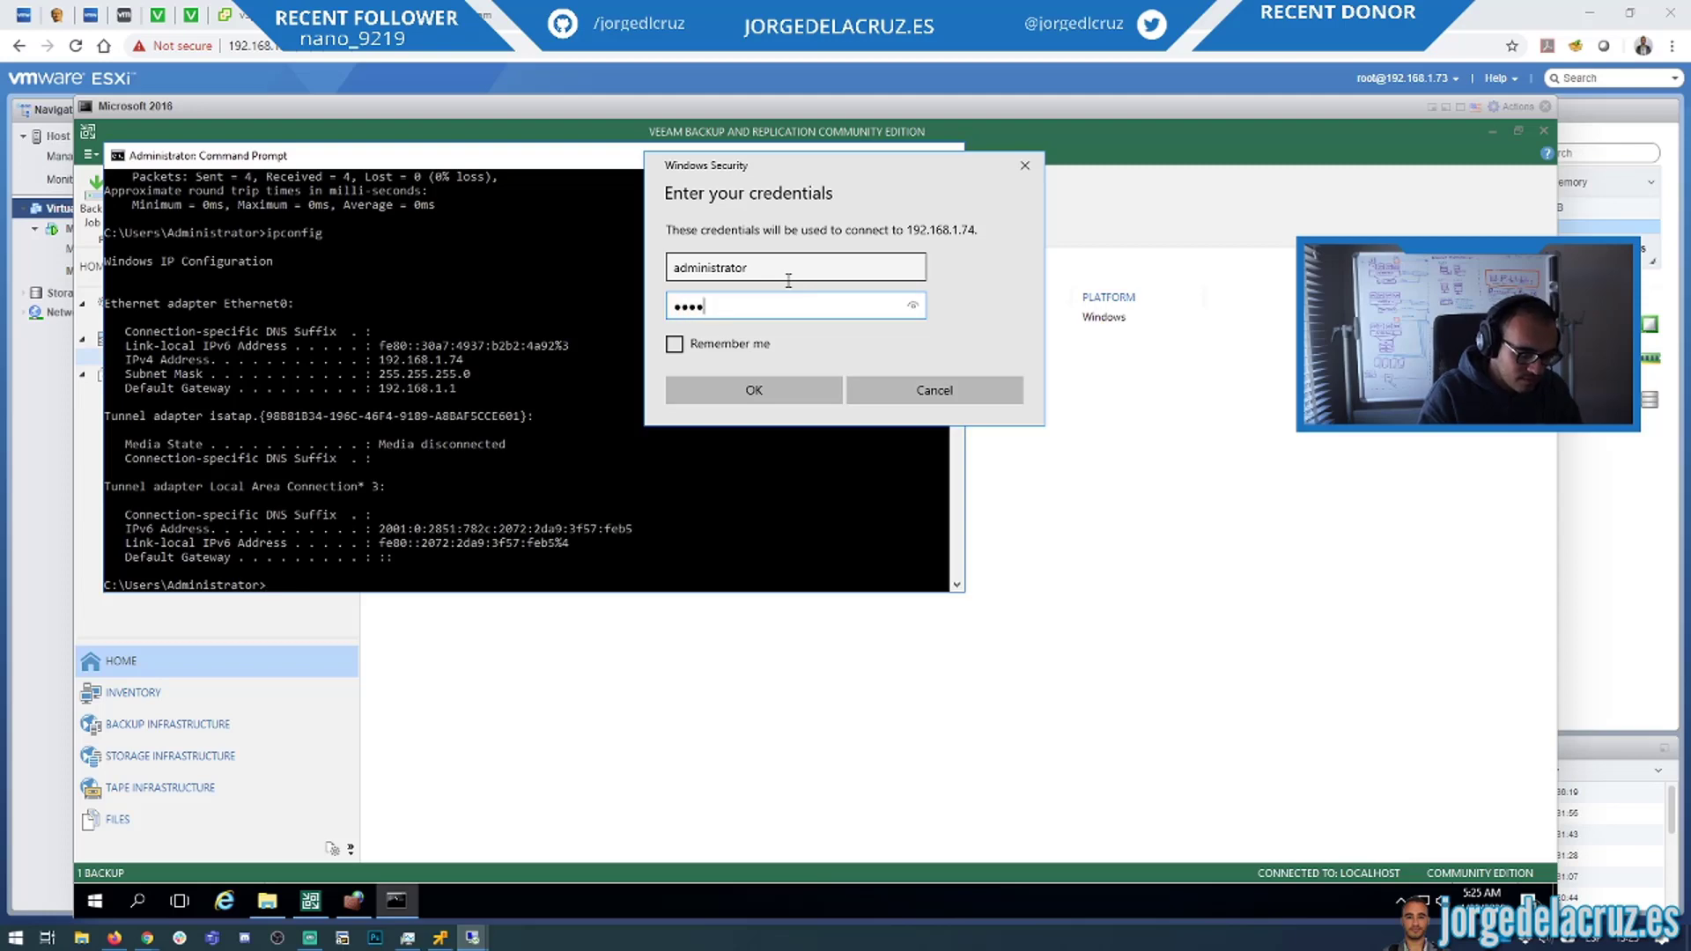
key("Return")
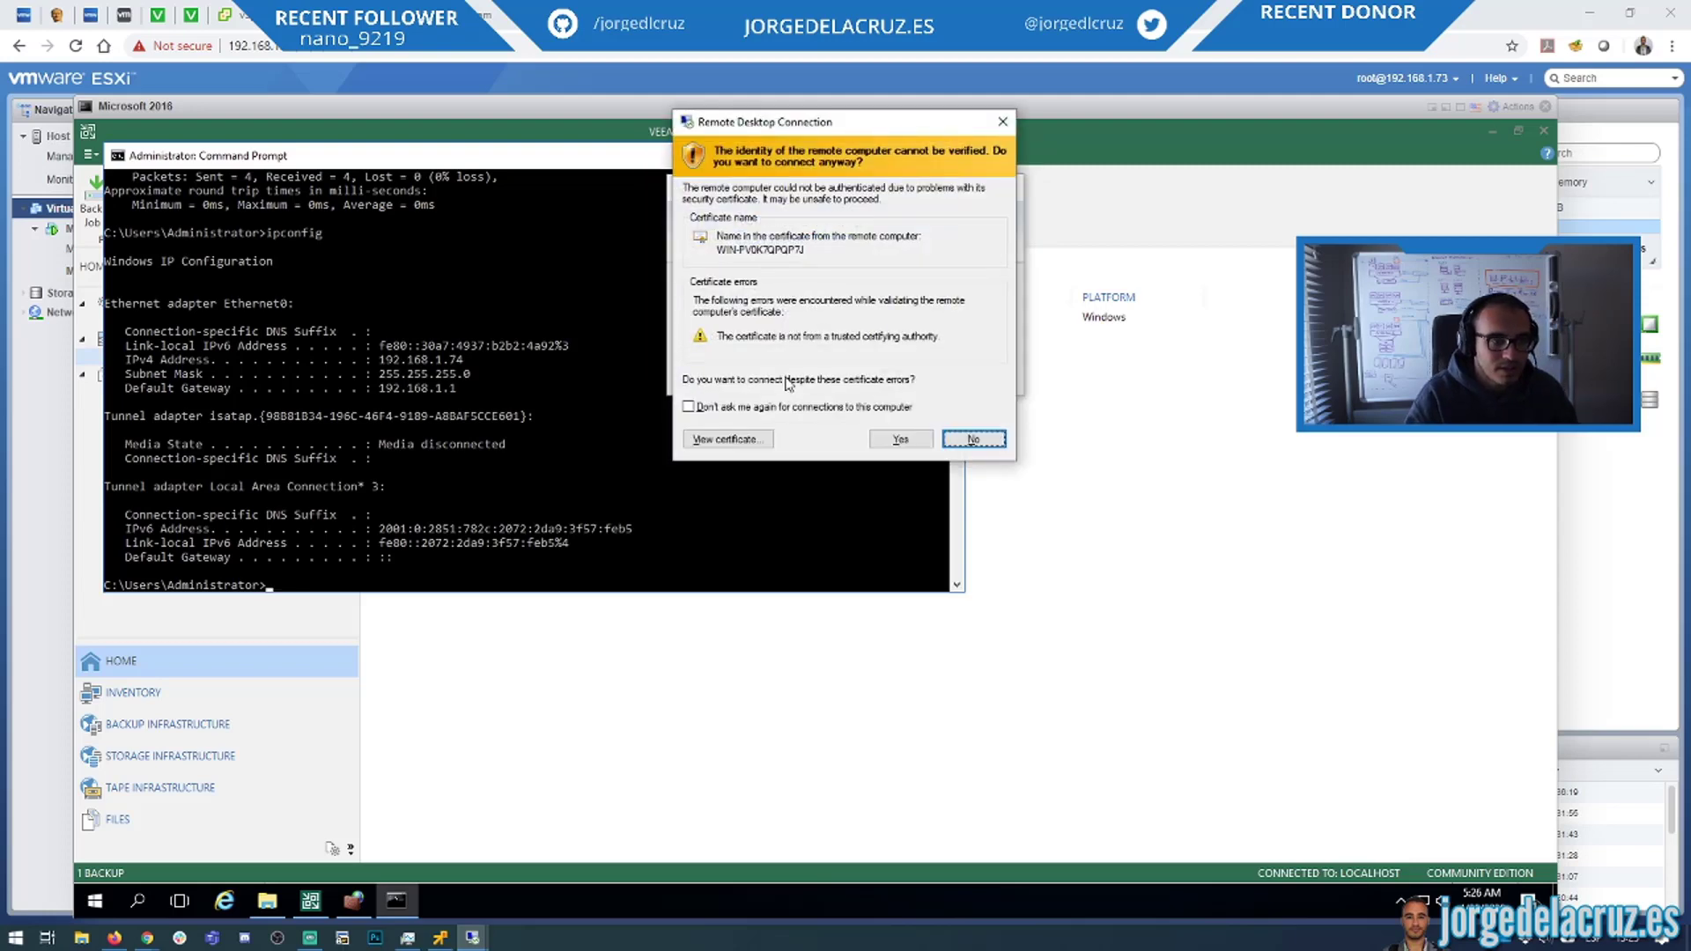
left_click(806, 406)
left_click(880, 437)
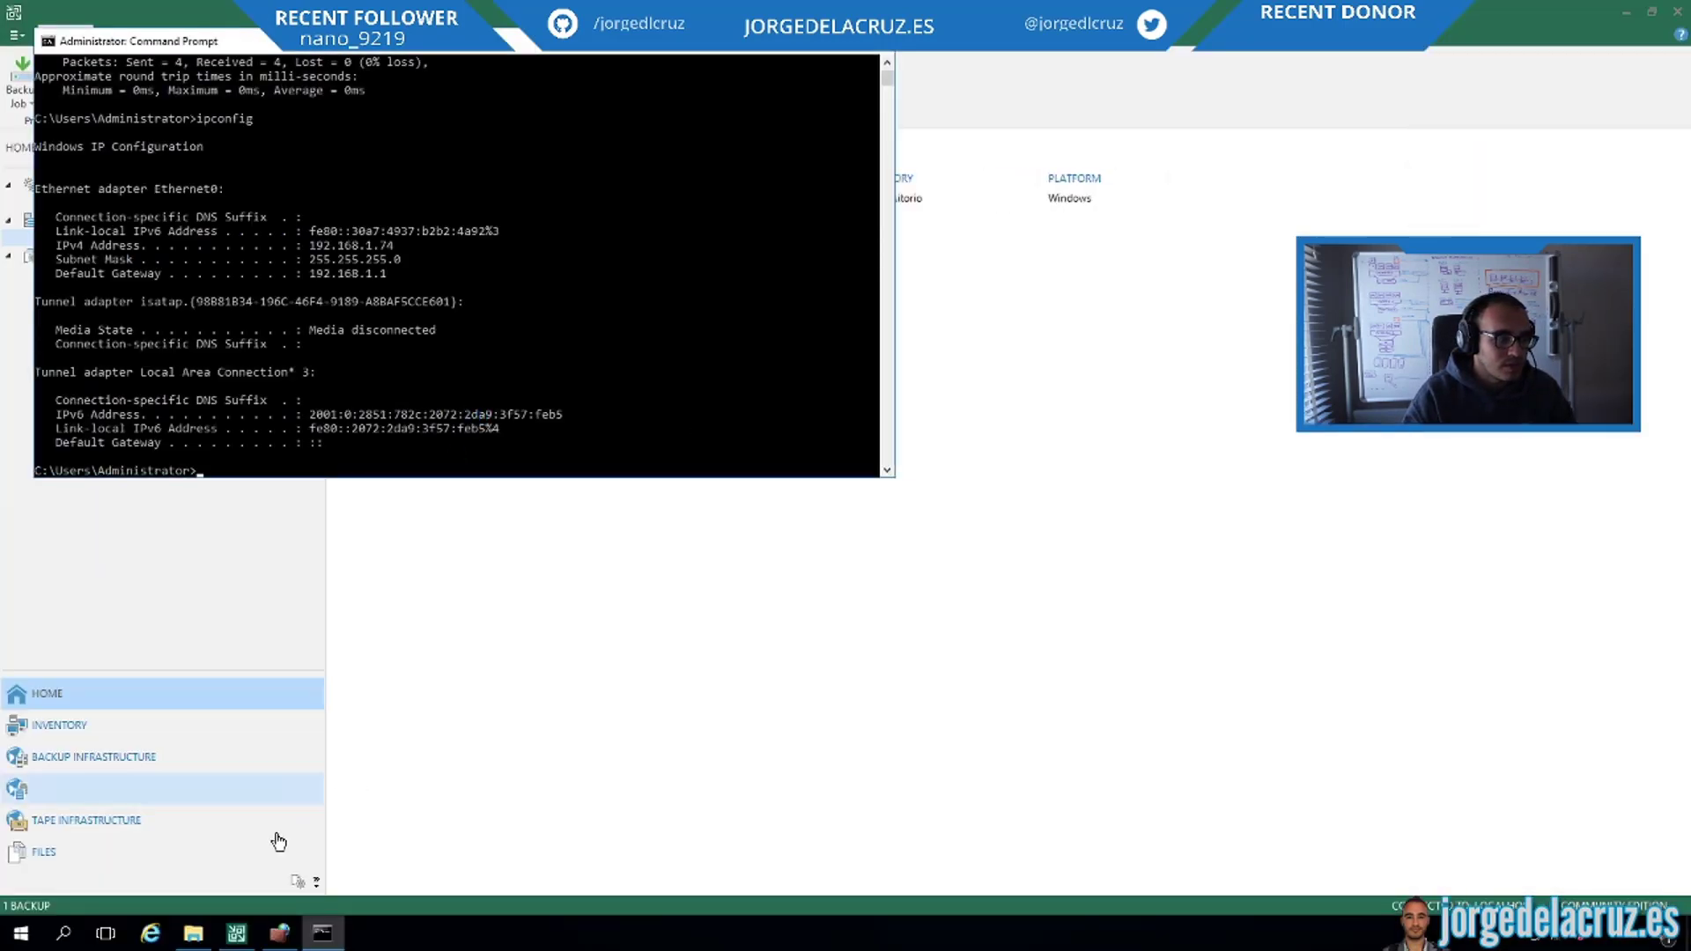
- Try copying both VMDKs from VEEAM (F:)\TEST to Downloads, and dismiss the copy error
left_click(193, 934)
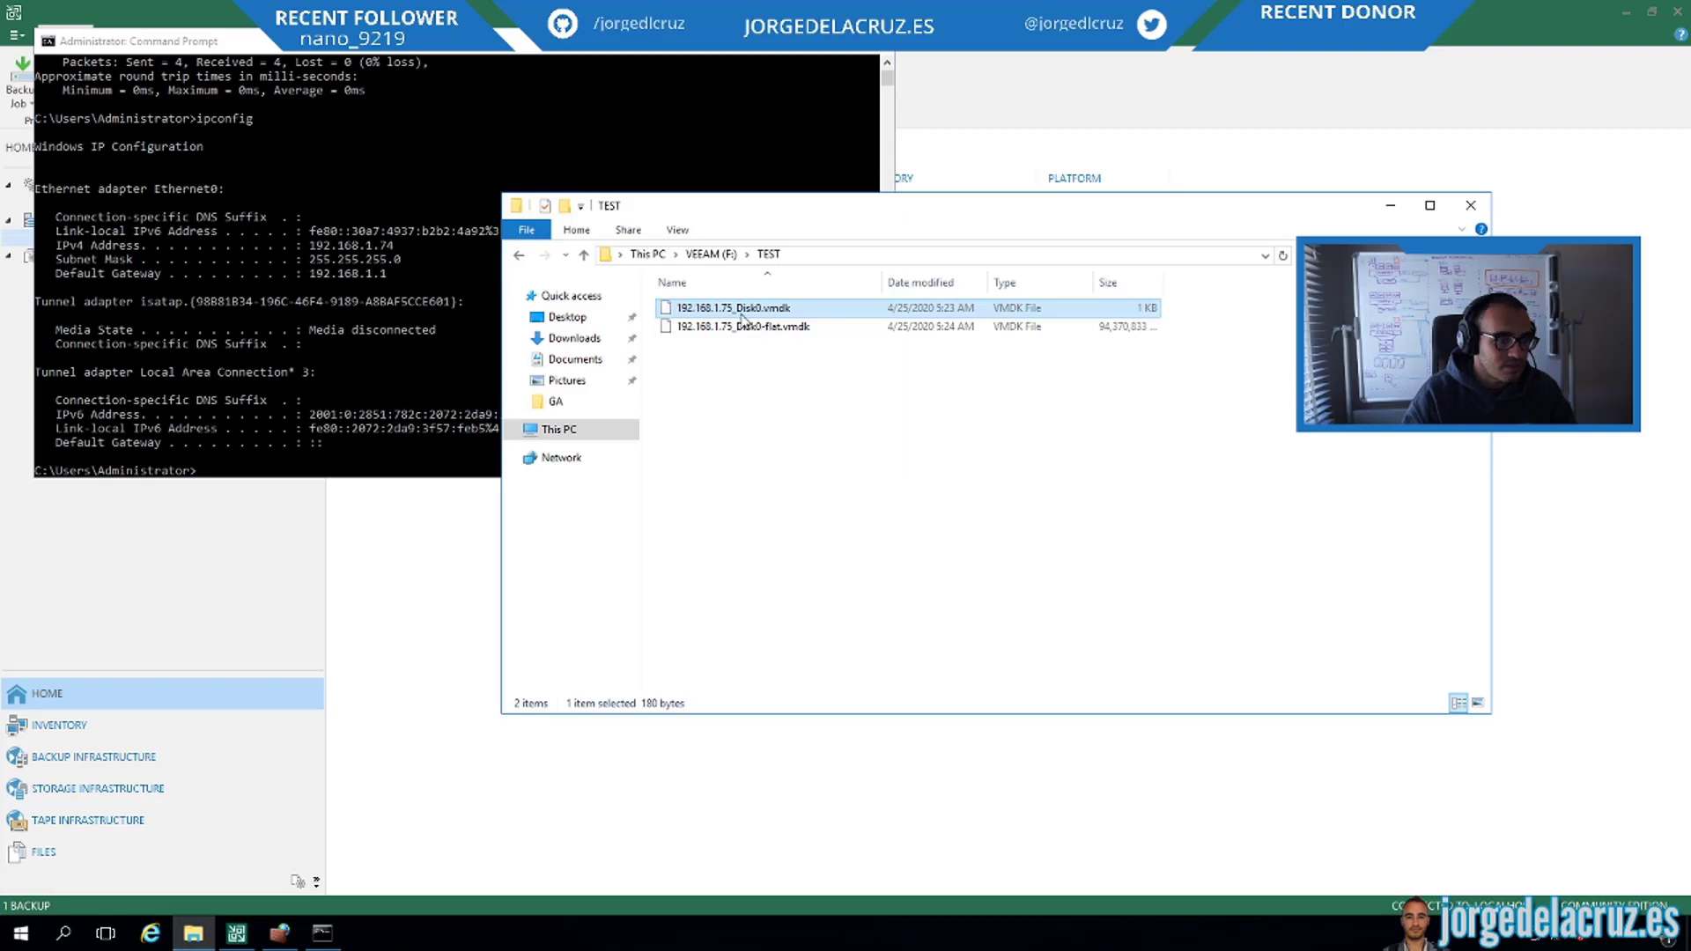
left_click_drag(752, 366, 744, 304)
left_click(726, 256)
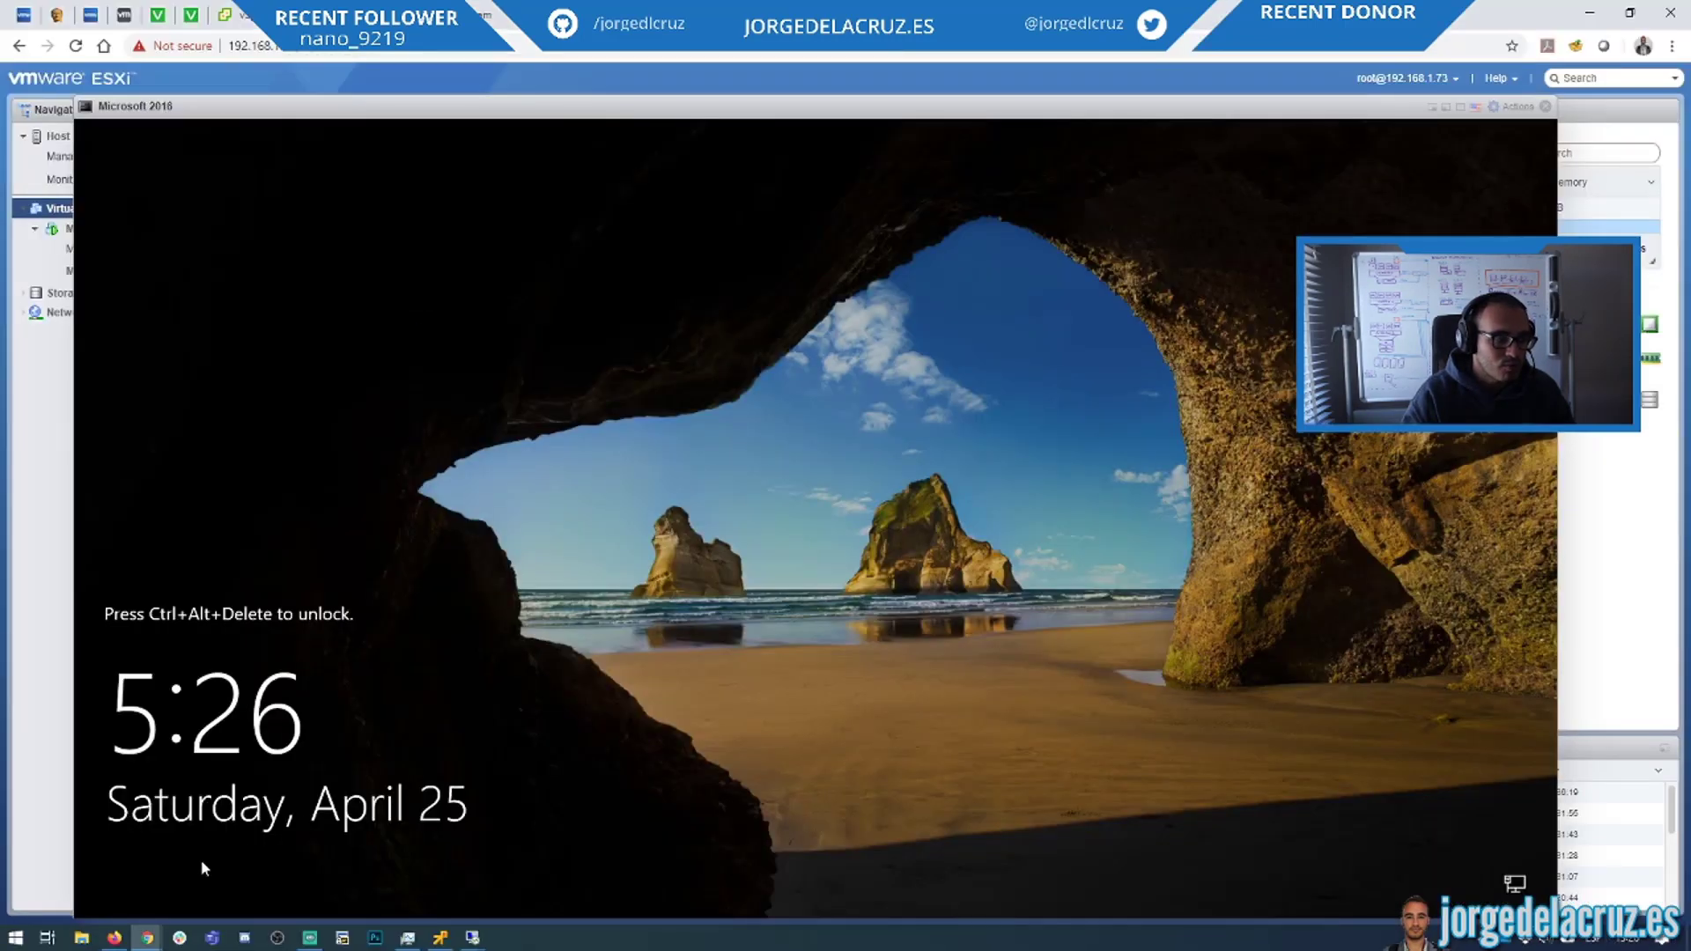
key("super+e")
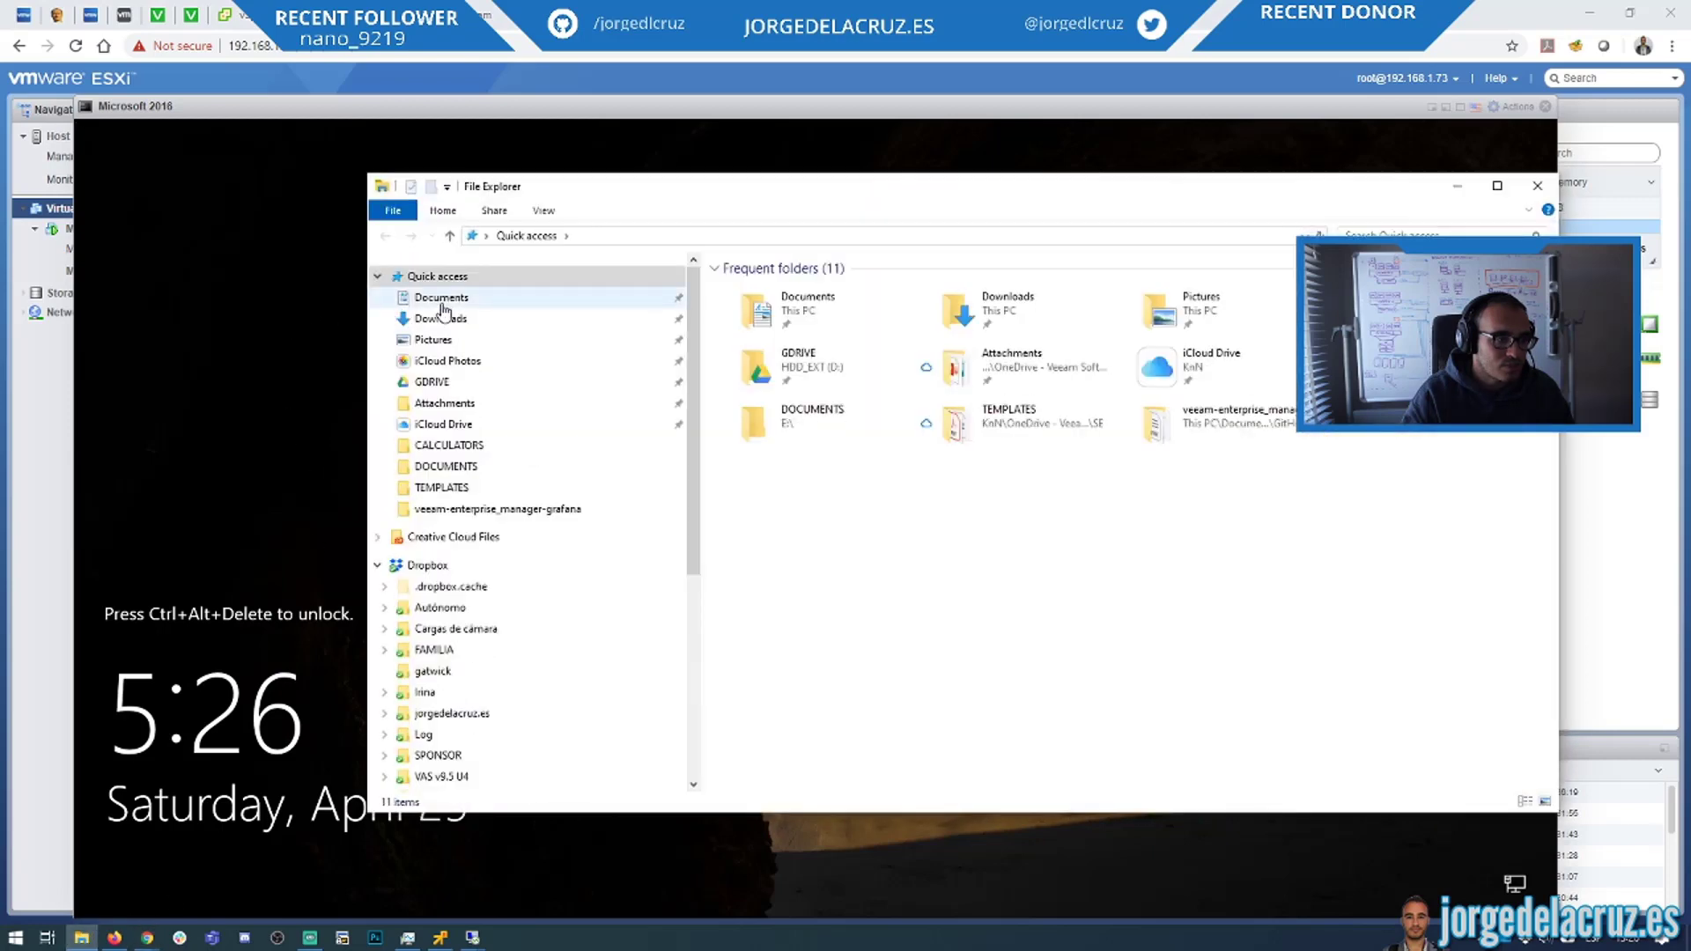
left_click(441, 318)
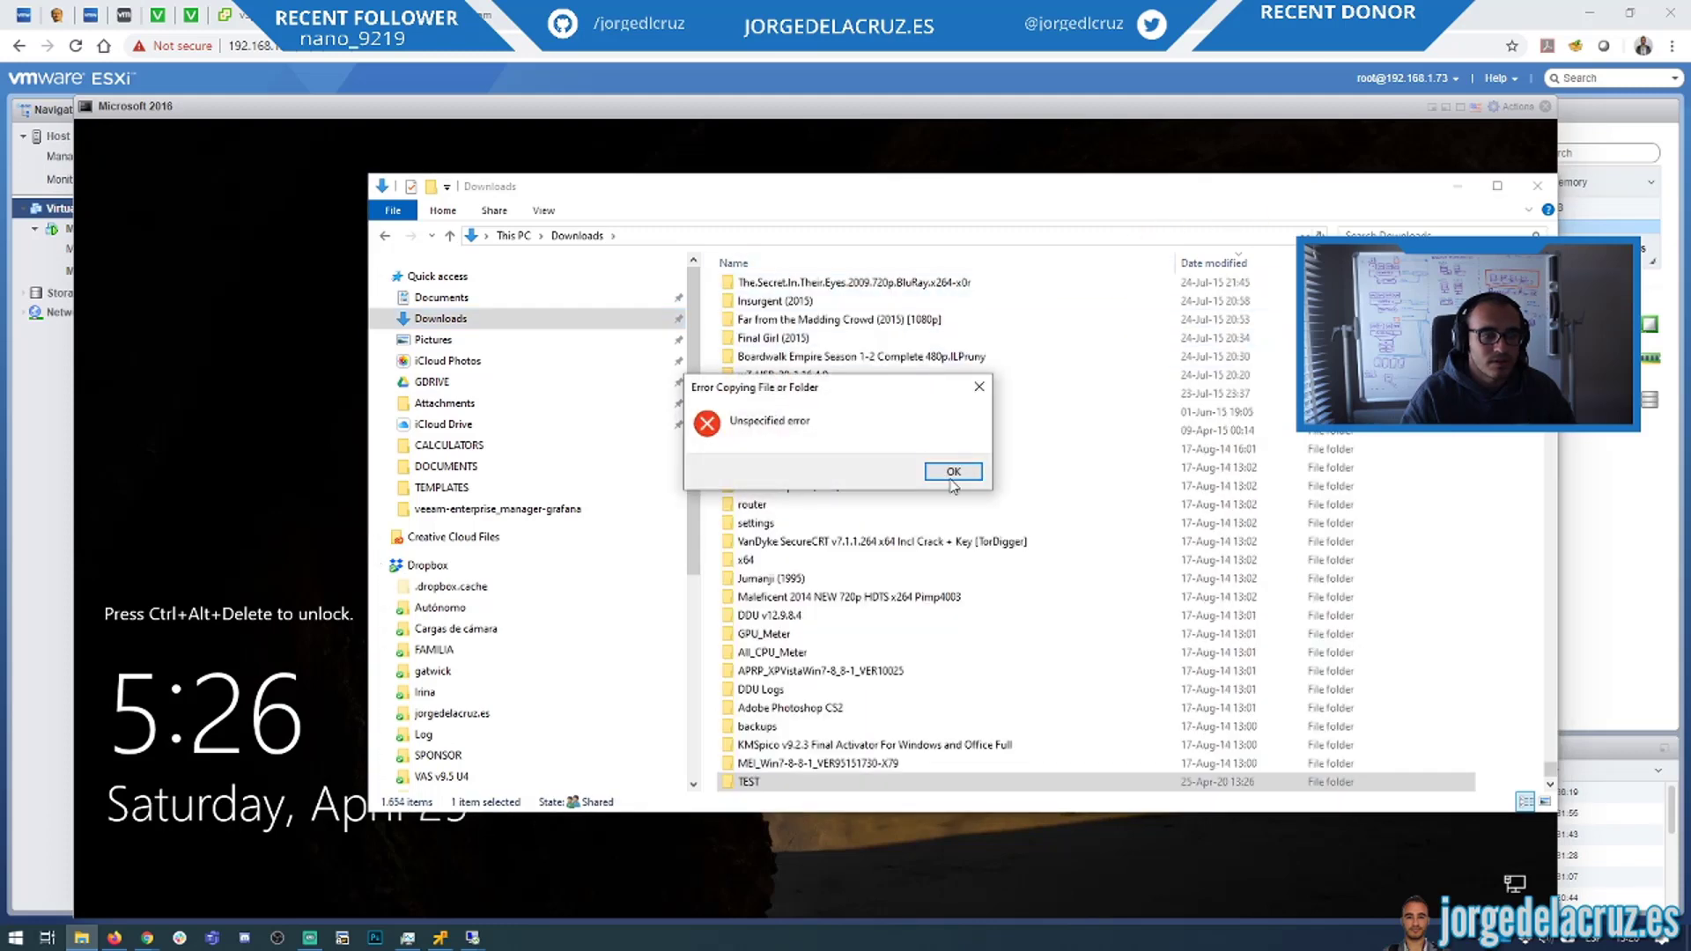
left_click(951, 470)
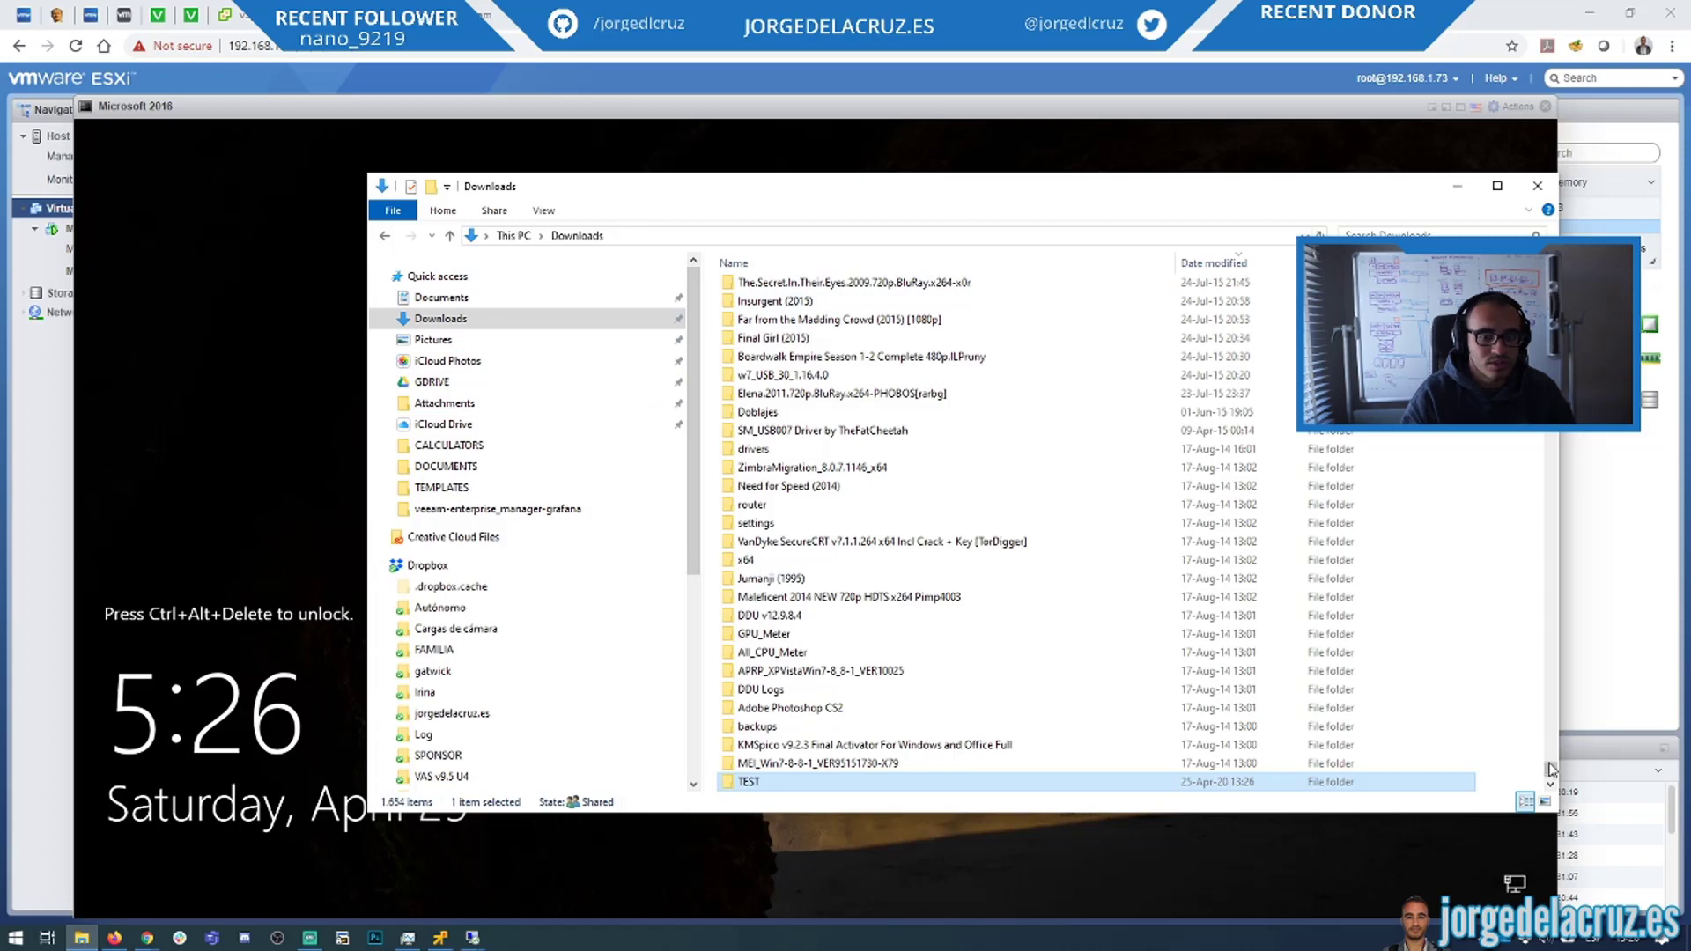
- Type a short entry in the Downloads window, minimize it, and return to the remote session
scroll(1550, 769, "down", 9)
left_click(804, 366)
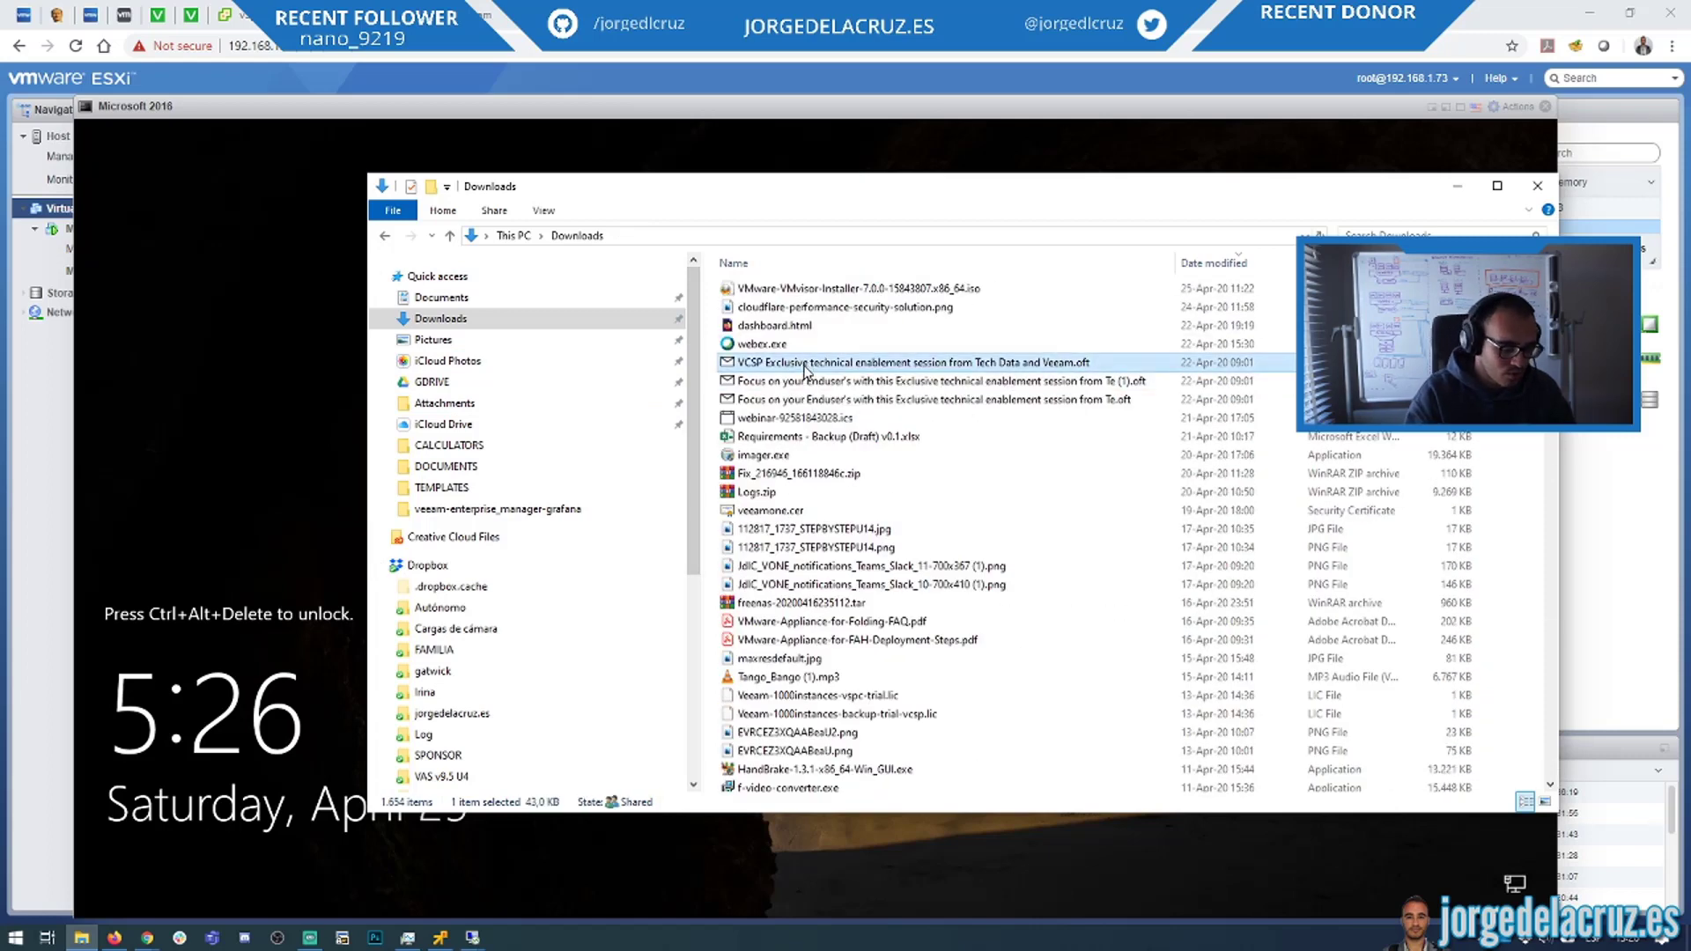
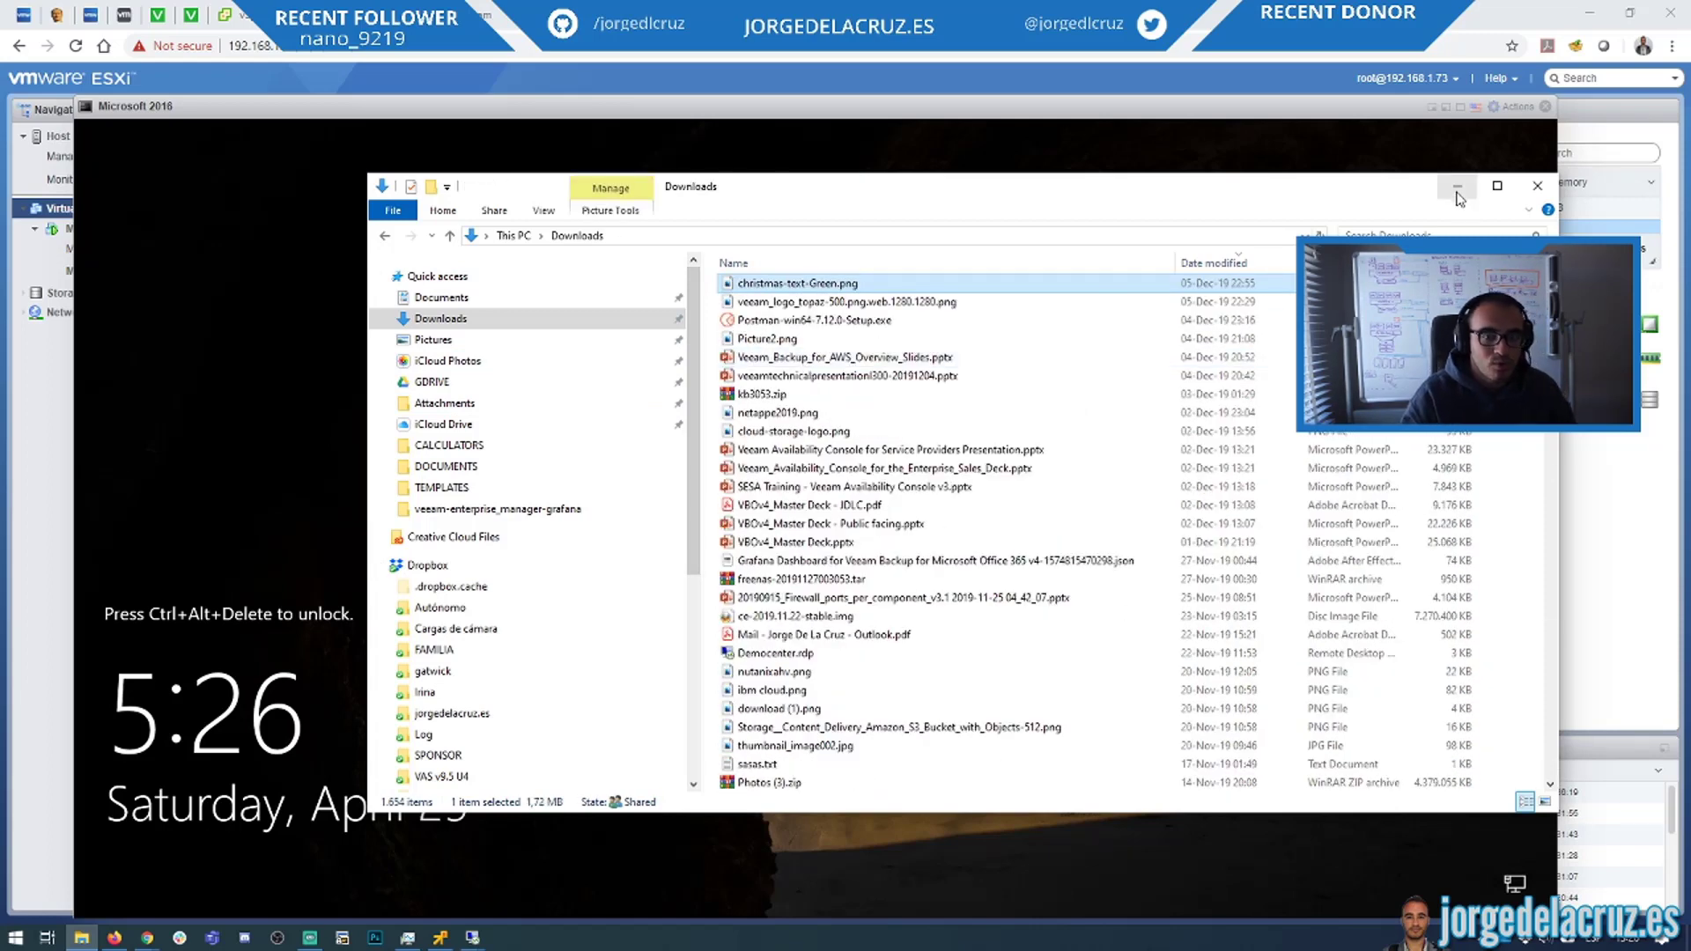
left_click(1458, 189)
mouse_move(473, 937)
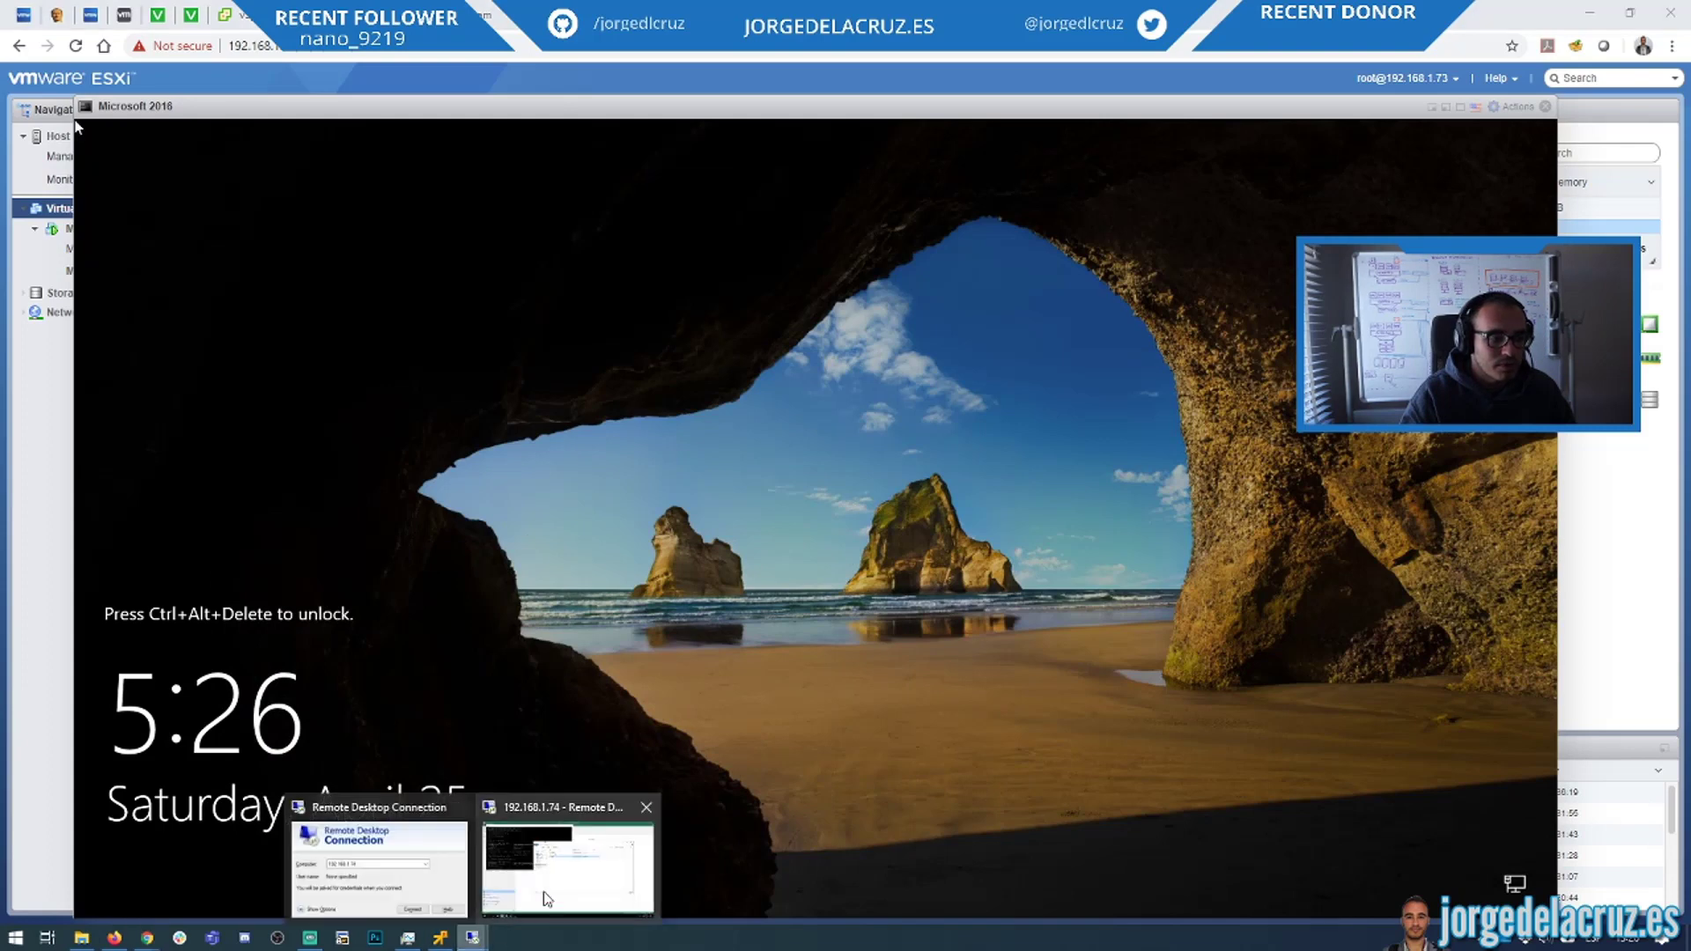
left_click(547, 881)
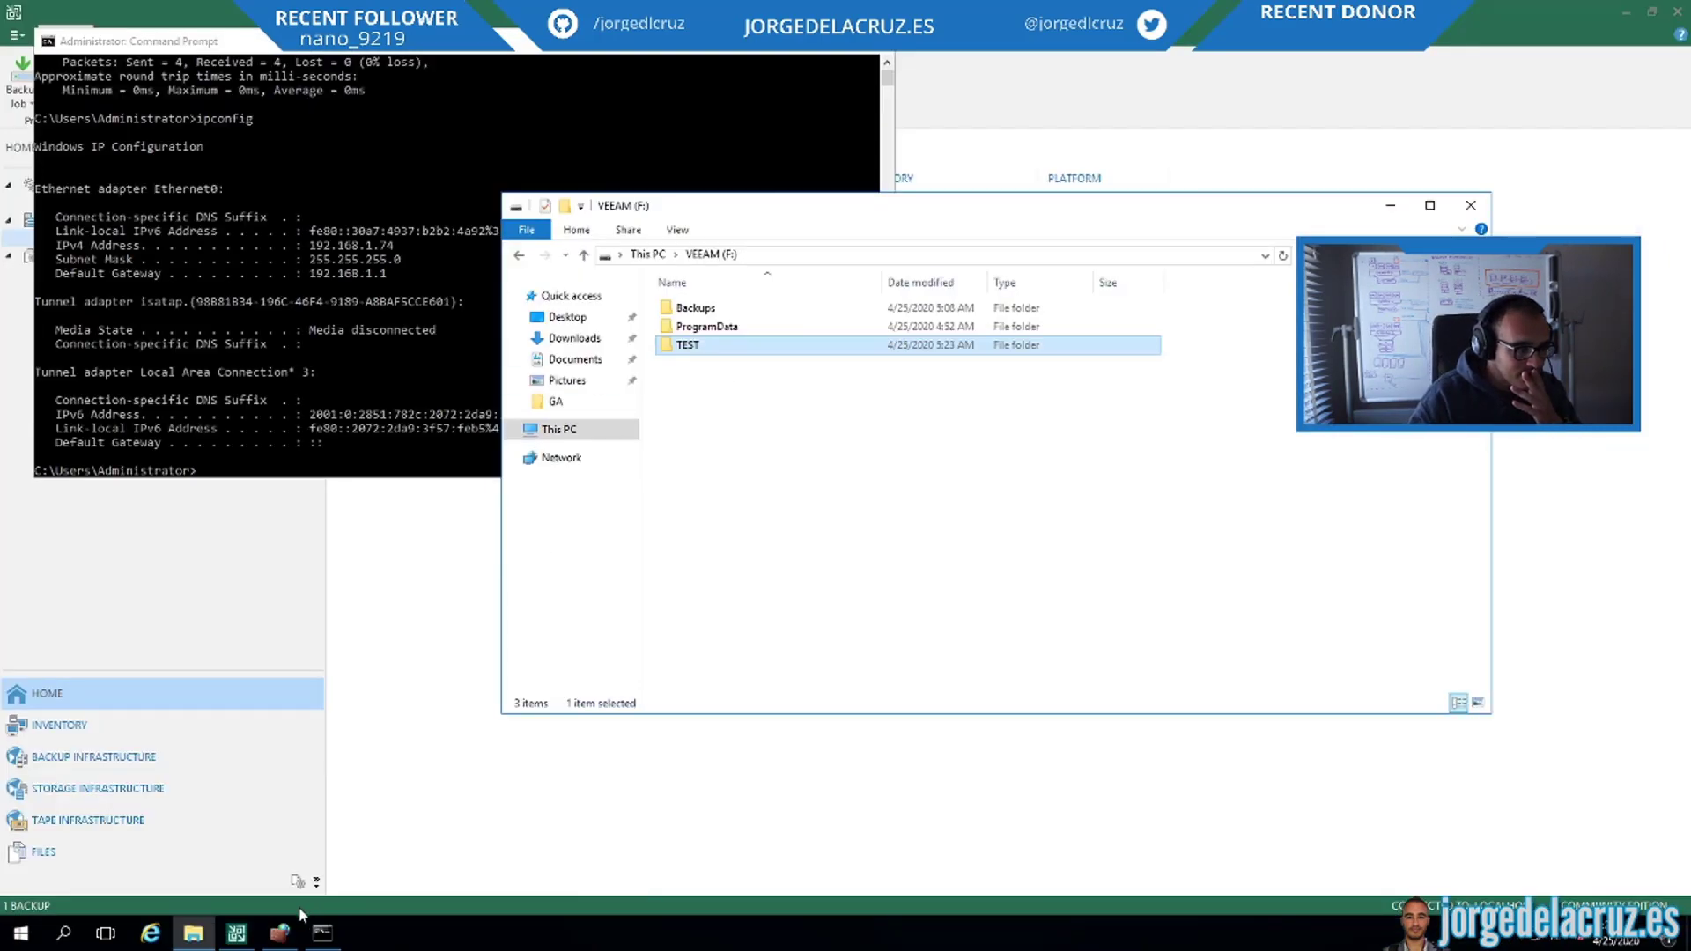
left_click(149, 933)
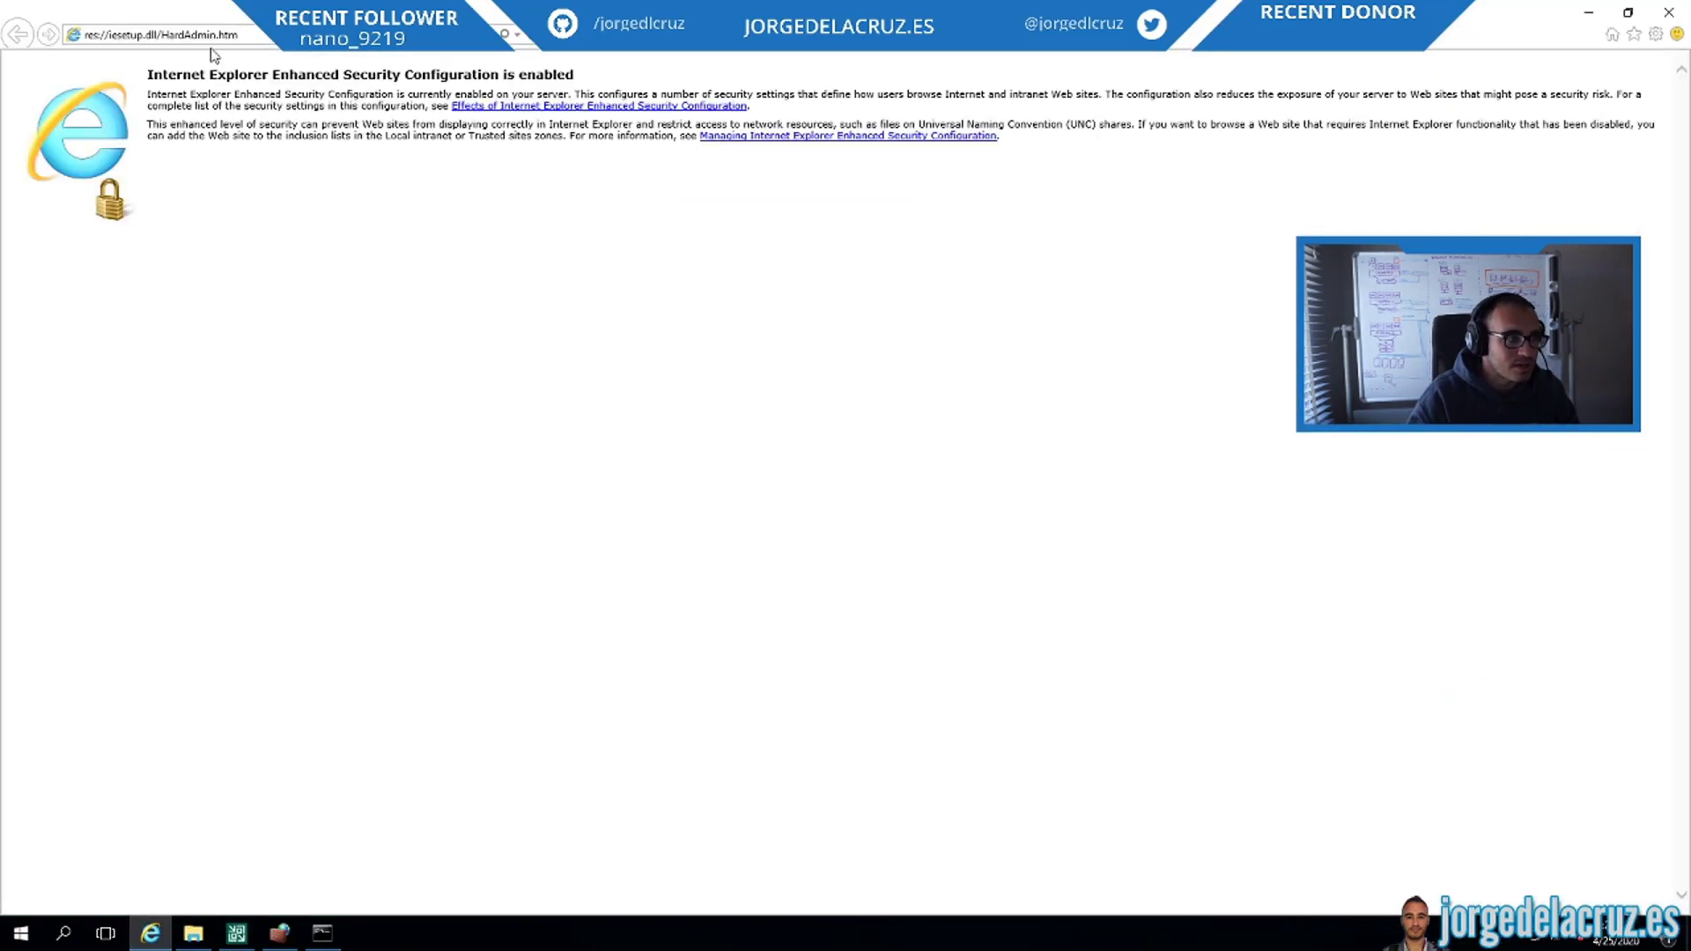
left_click(230, 36)
type("https:/")
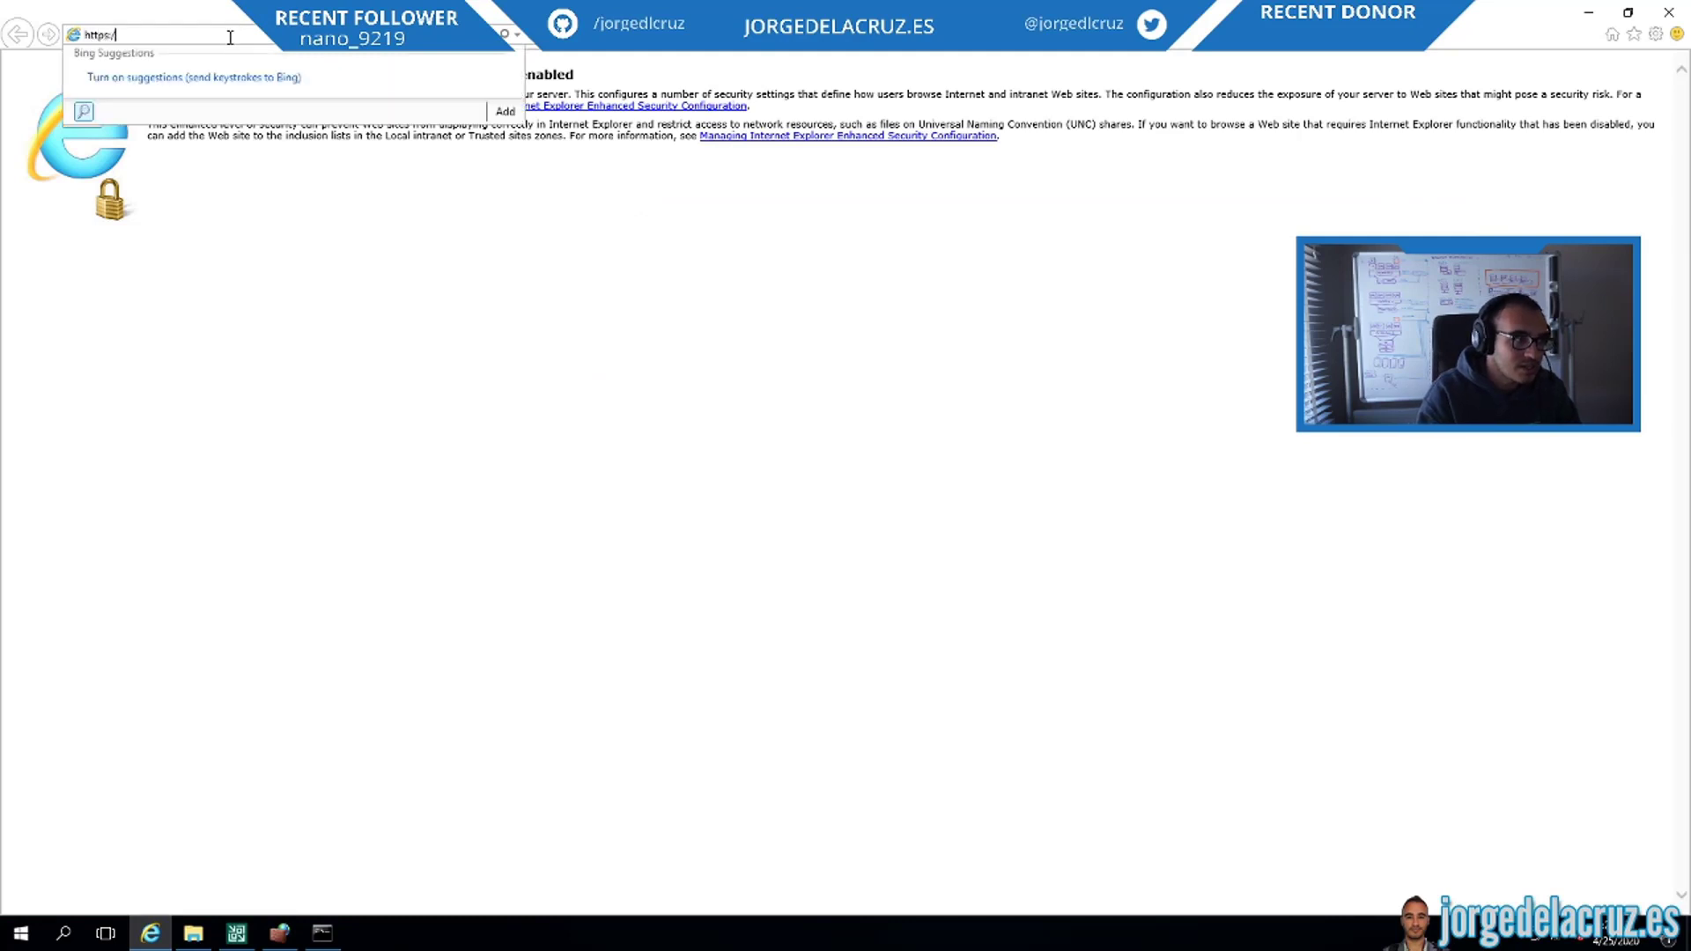
type("/192.1")
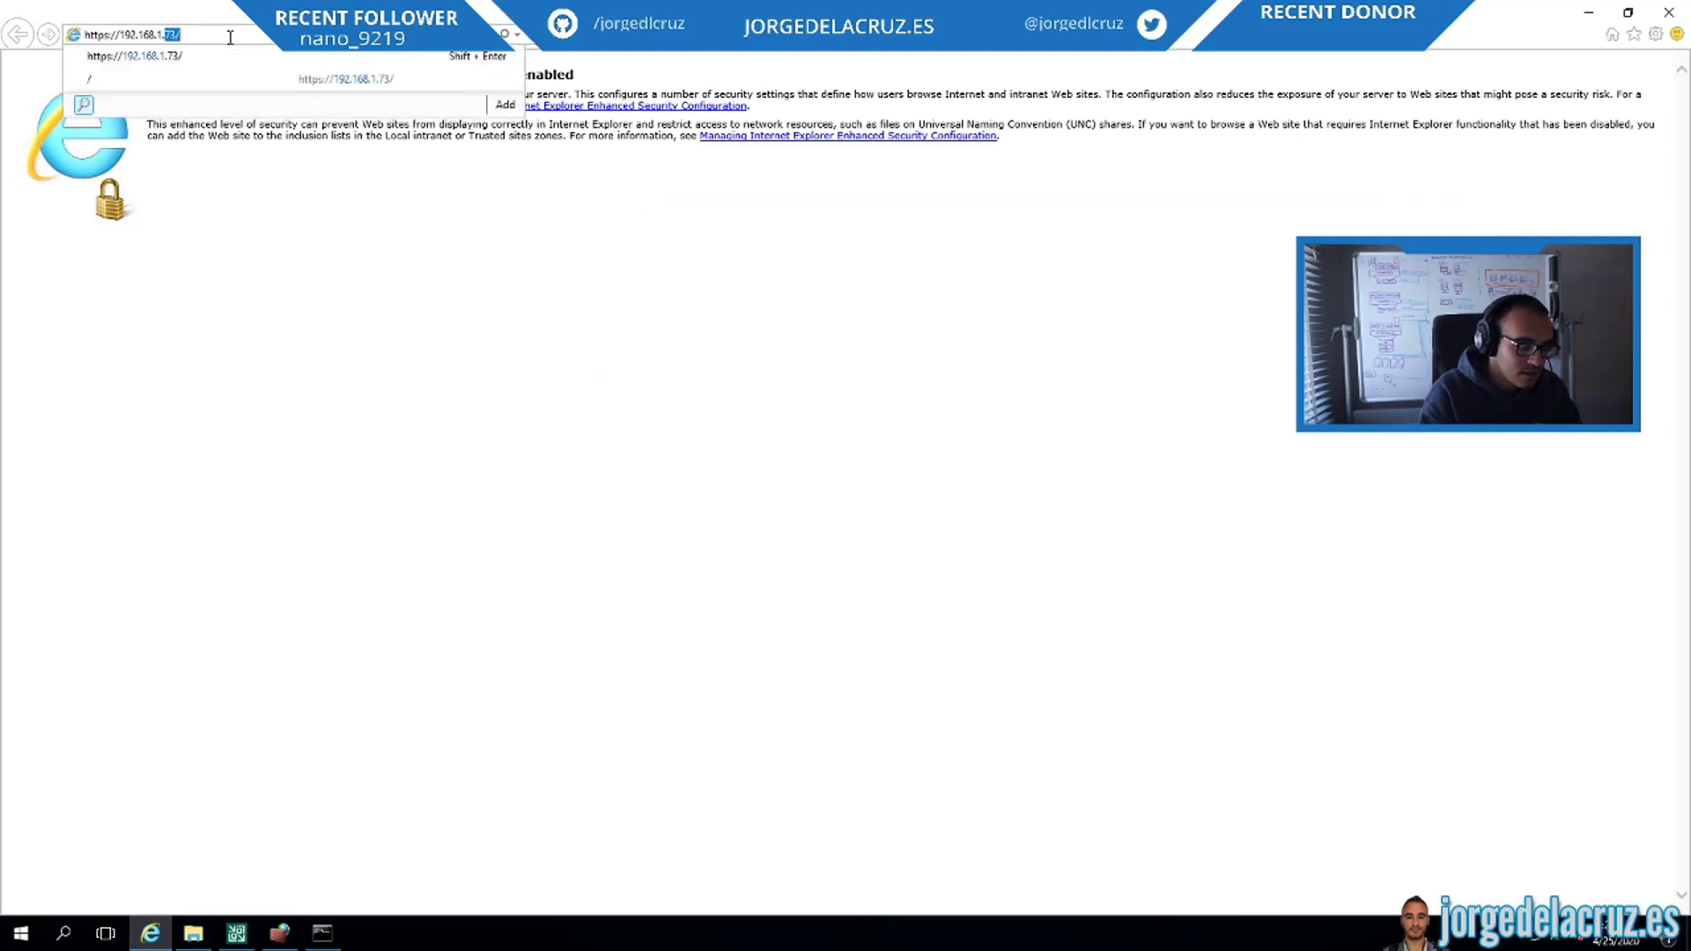
type("68.1.")
key("Return")
- Get past the security and certificate alerts, then launch Server Manager from Start
left_click(884, 517)
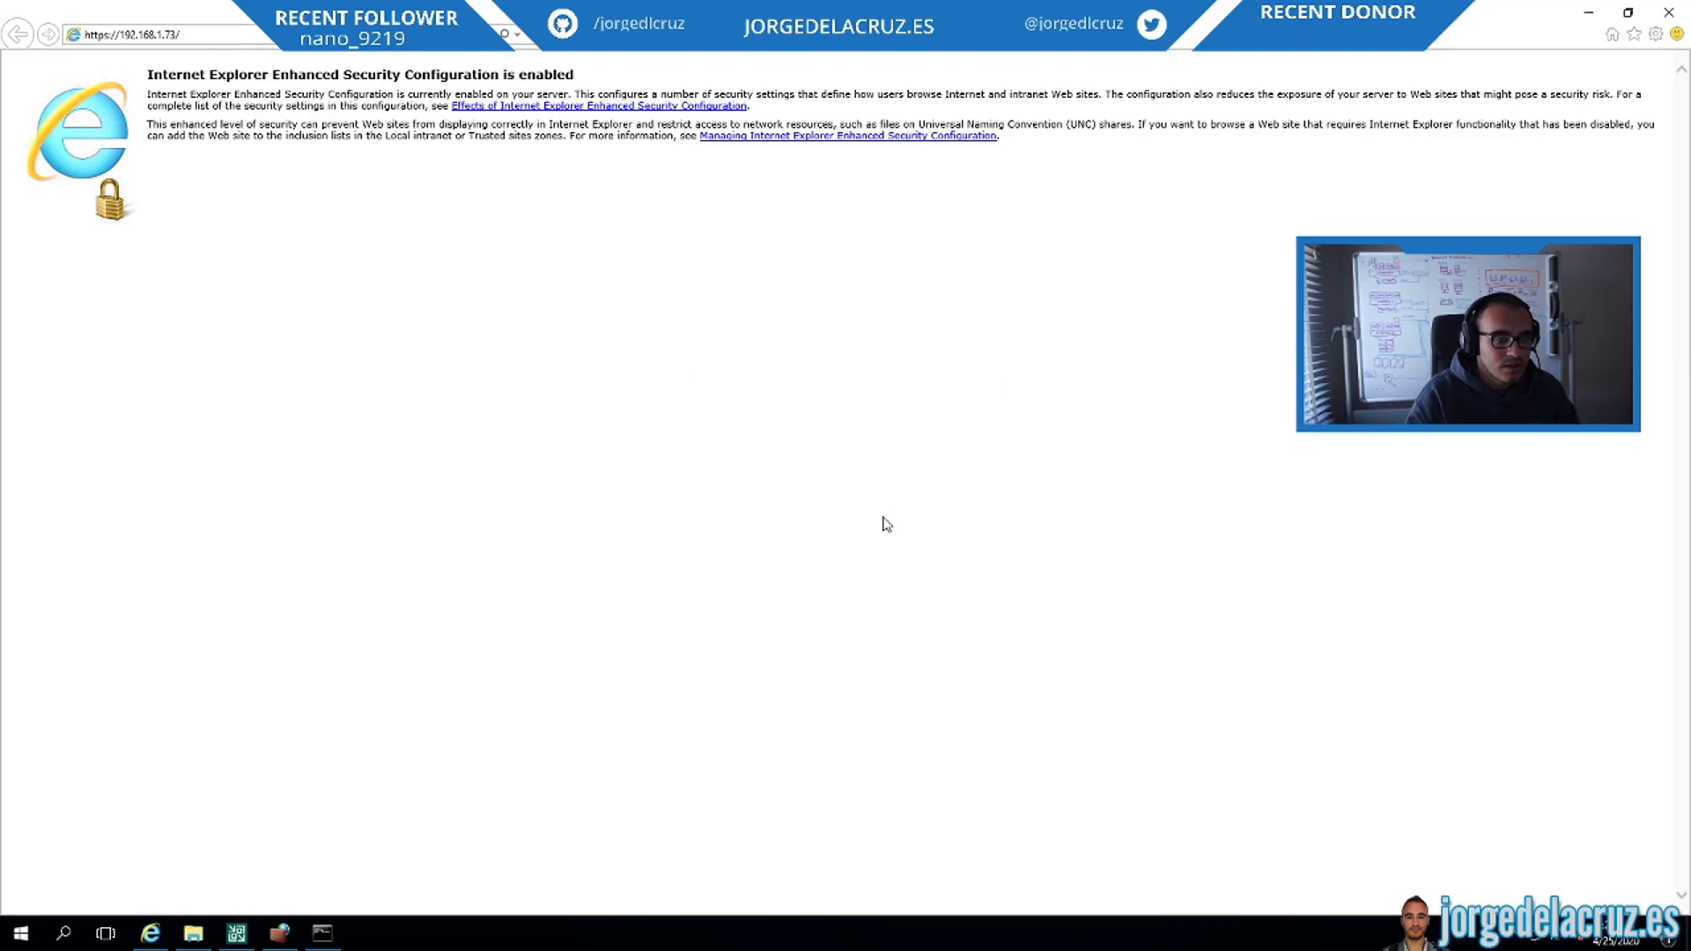
left_click(265, 297)
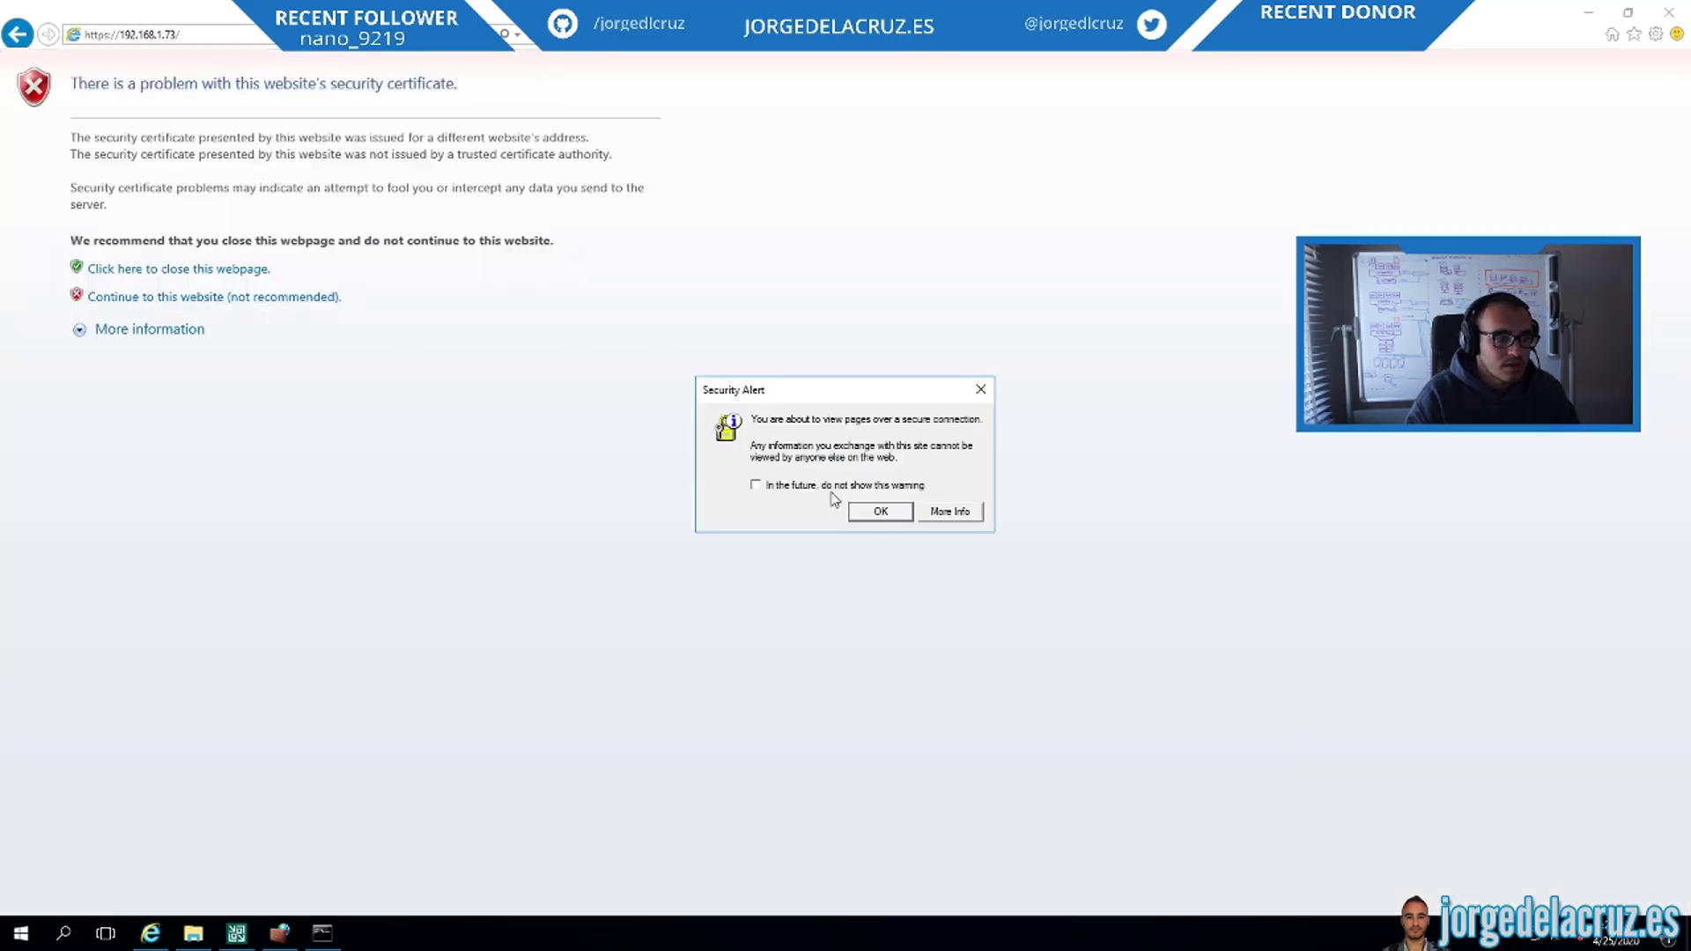
left_click(865, 514)
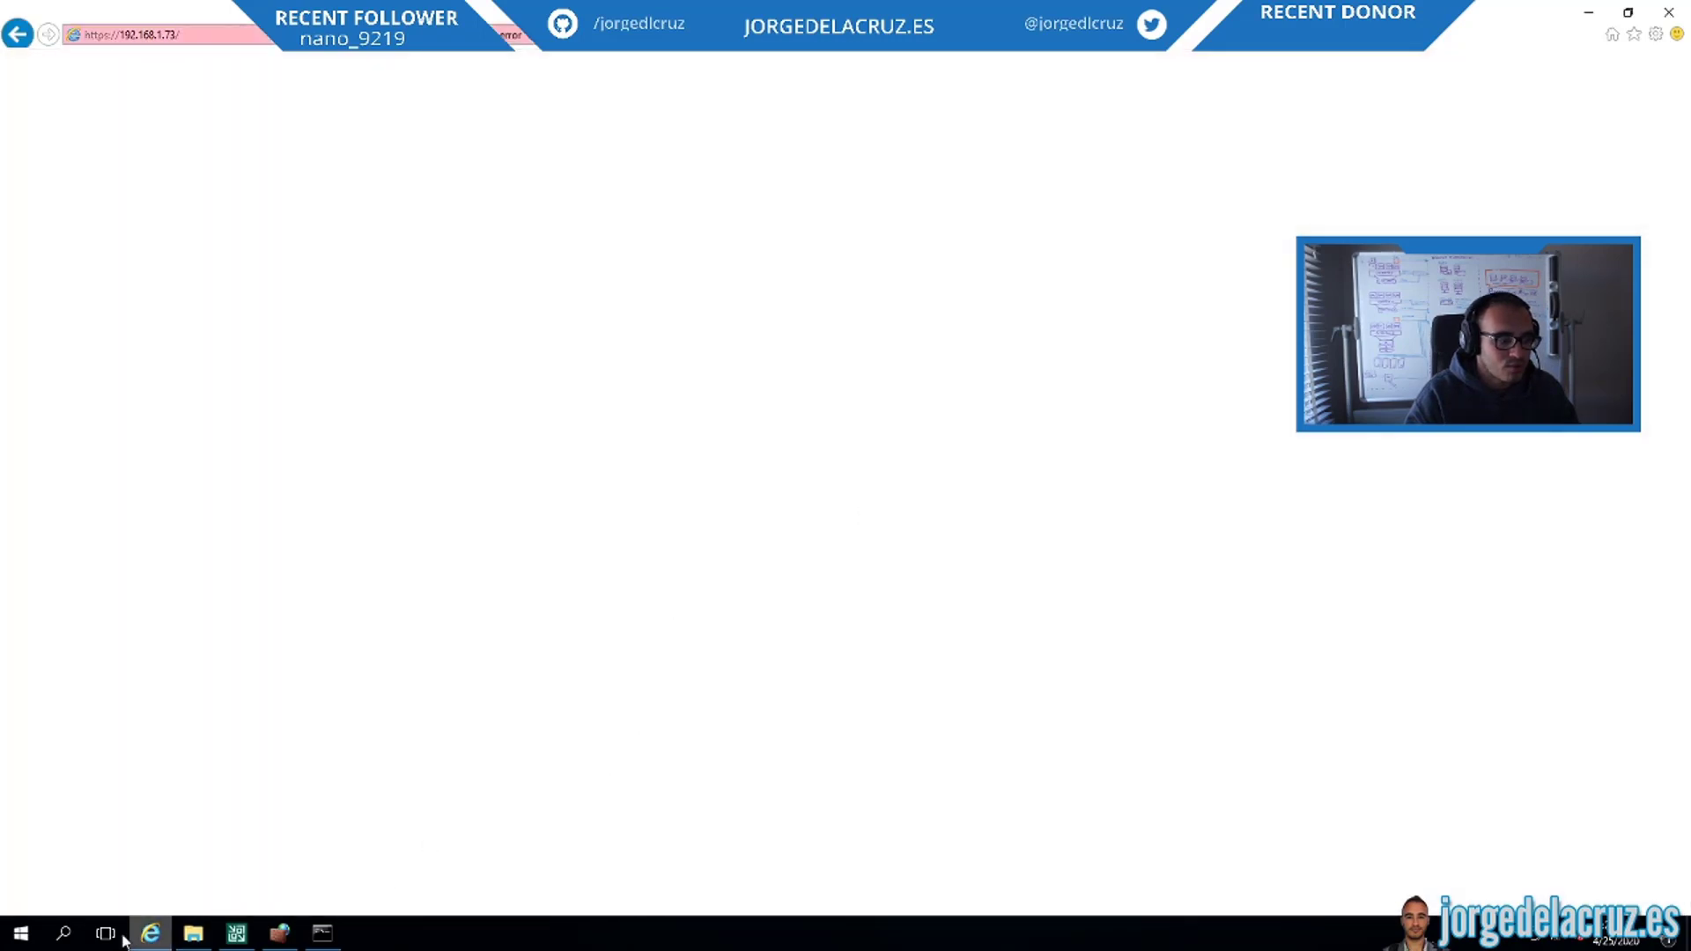
left_click(19, 932)
left_click(294, 455)
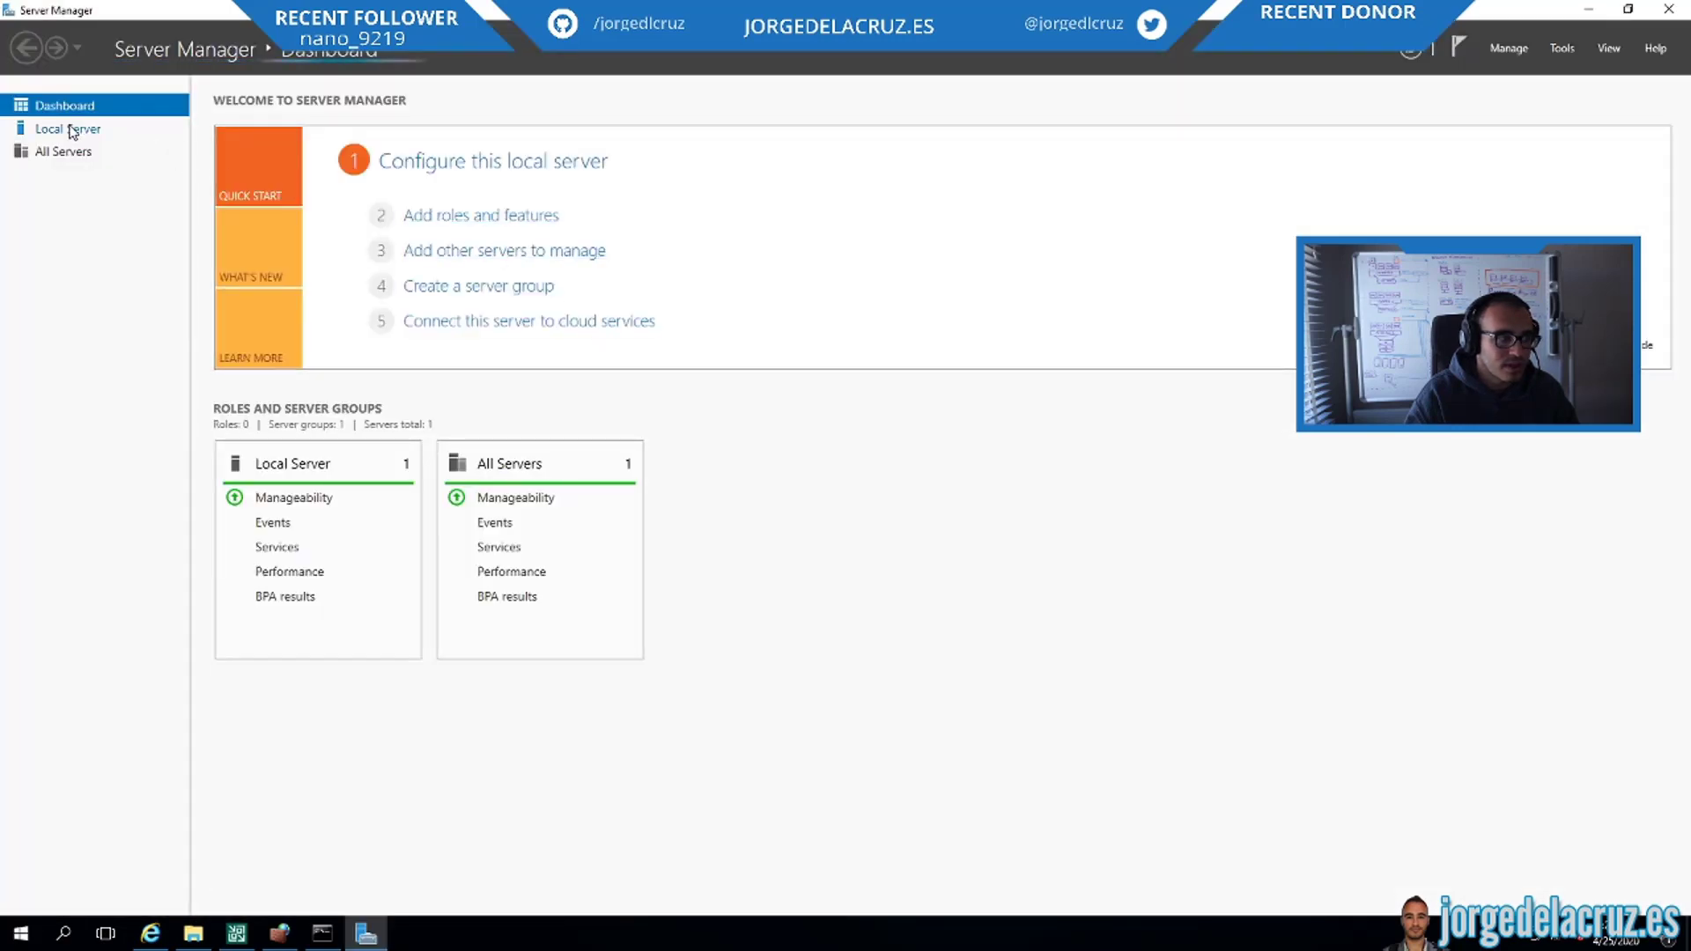
- Switch IE Enhanced Security Configuration to Off for Administrators in the Local Server properties
left_click(72, 130)
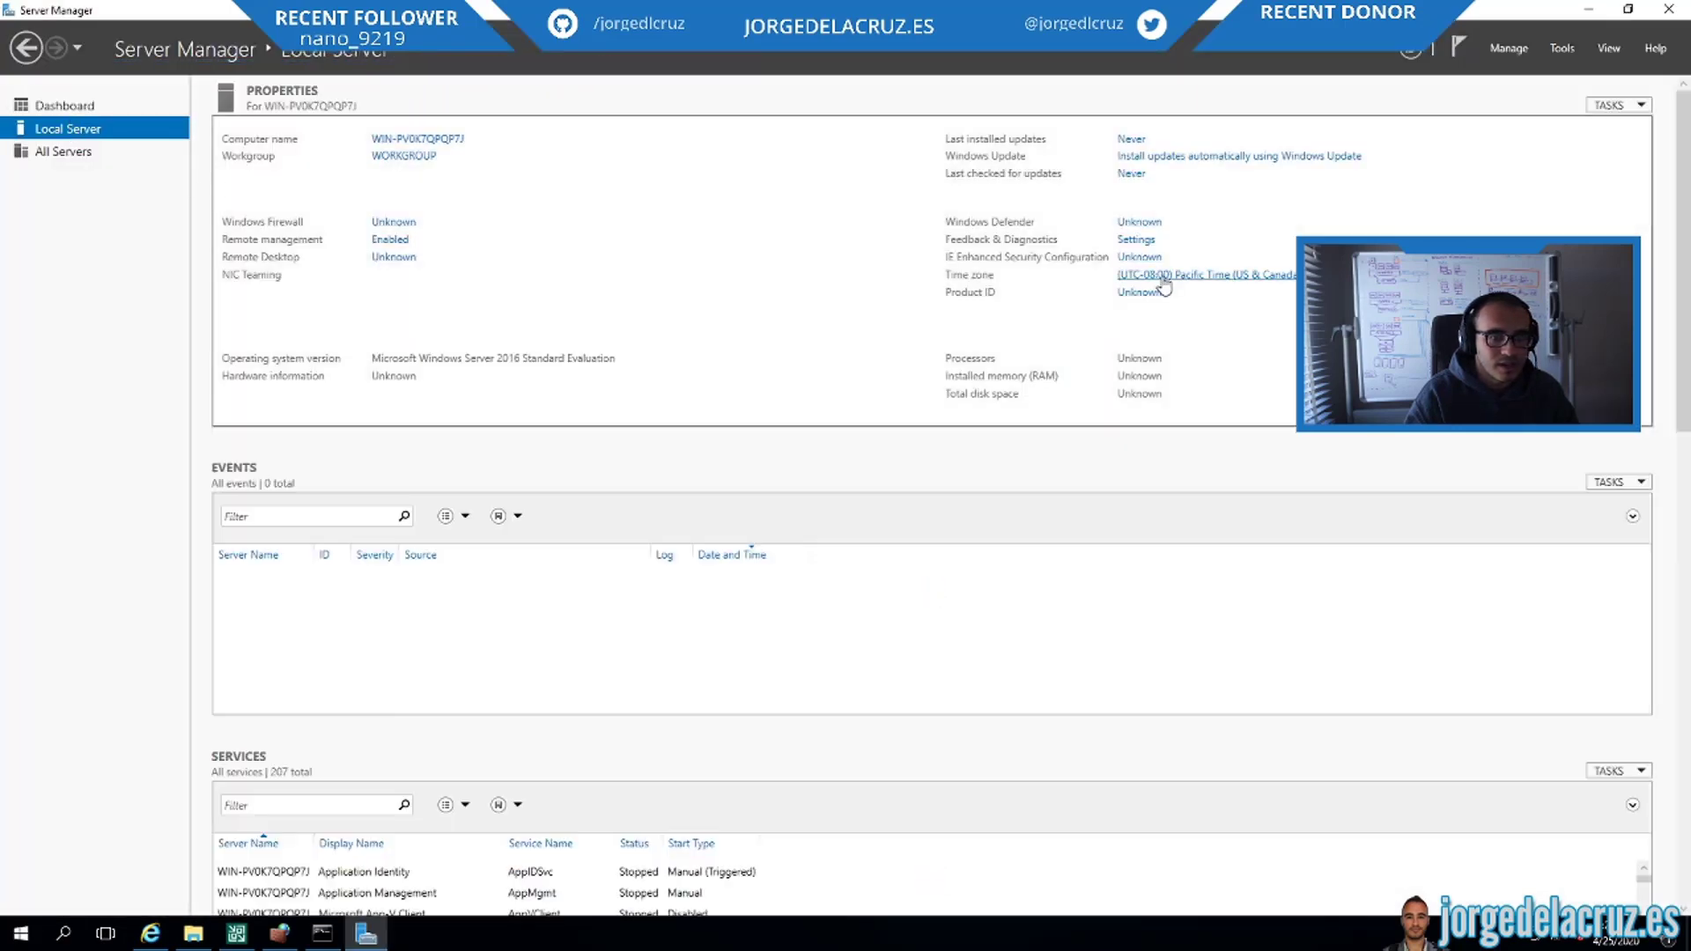
left_click(1126, 258)
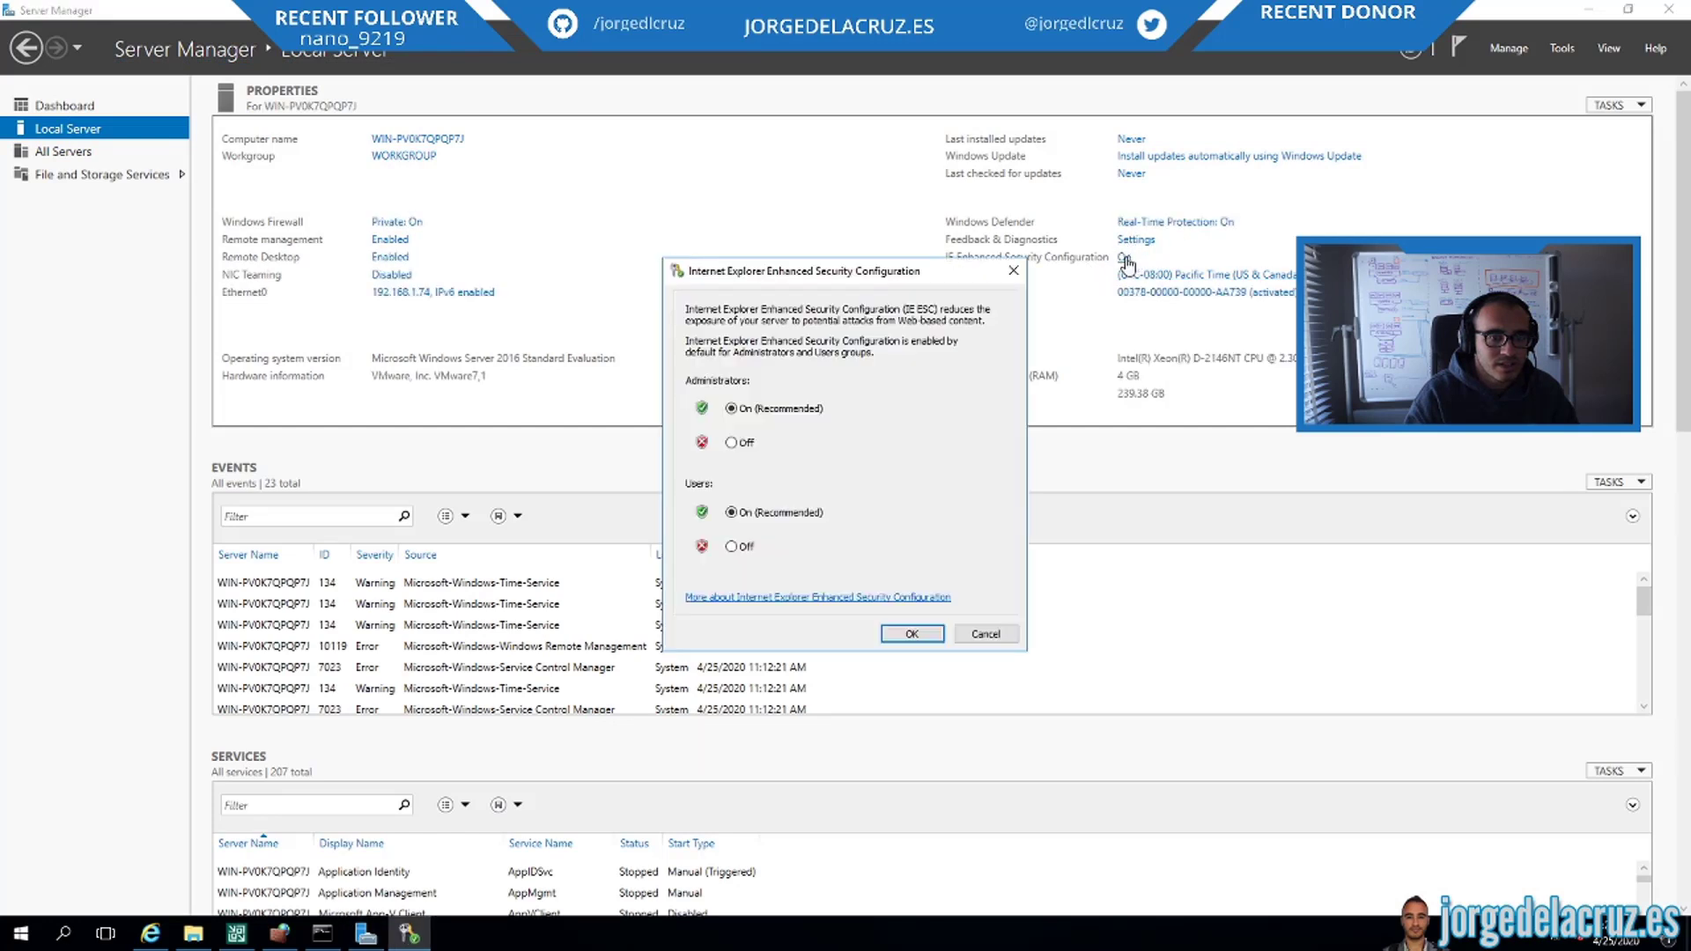
left_click(912, 634)
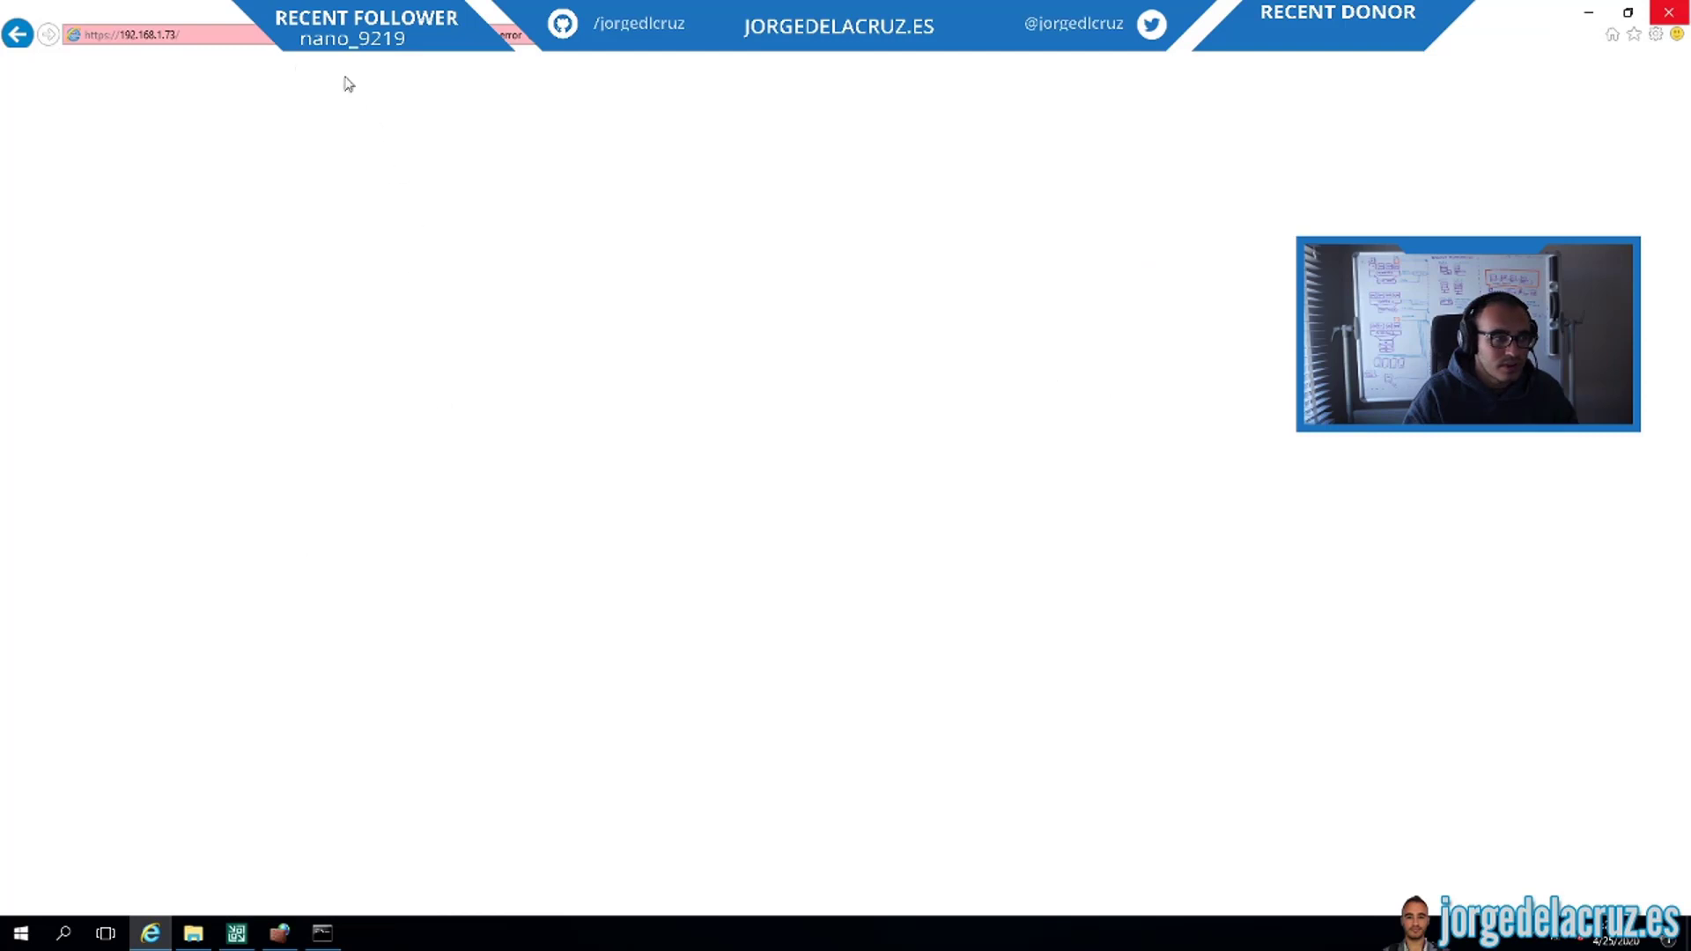
- Search Bing for 'chrome' from the Internet Explorer address bar
left_click(248, 40)
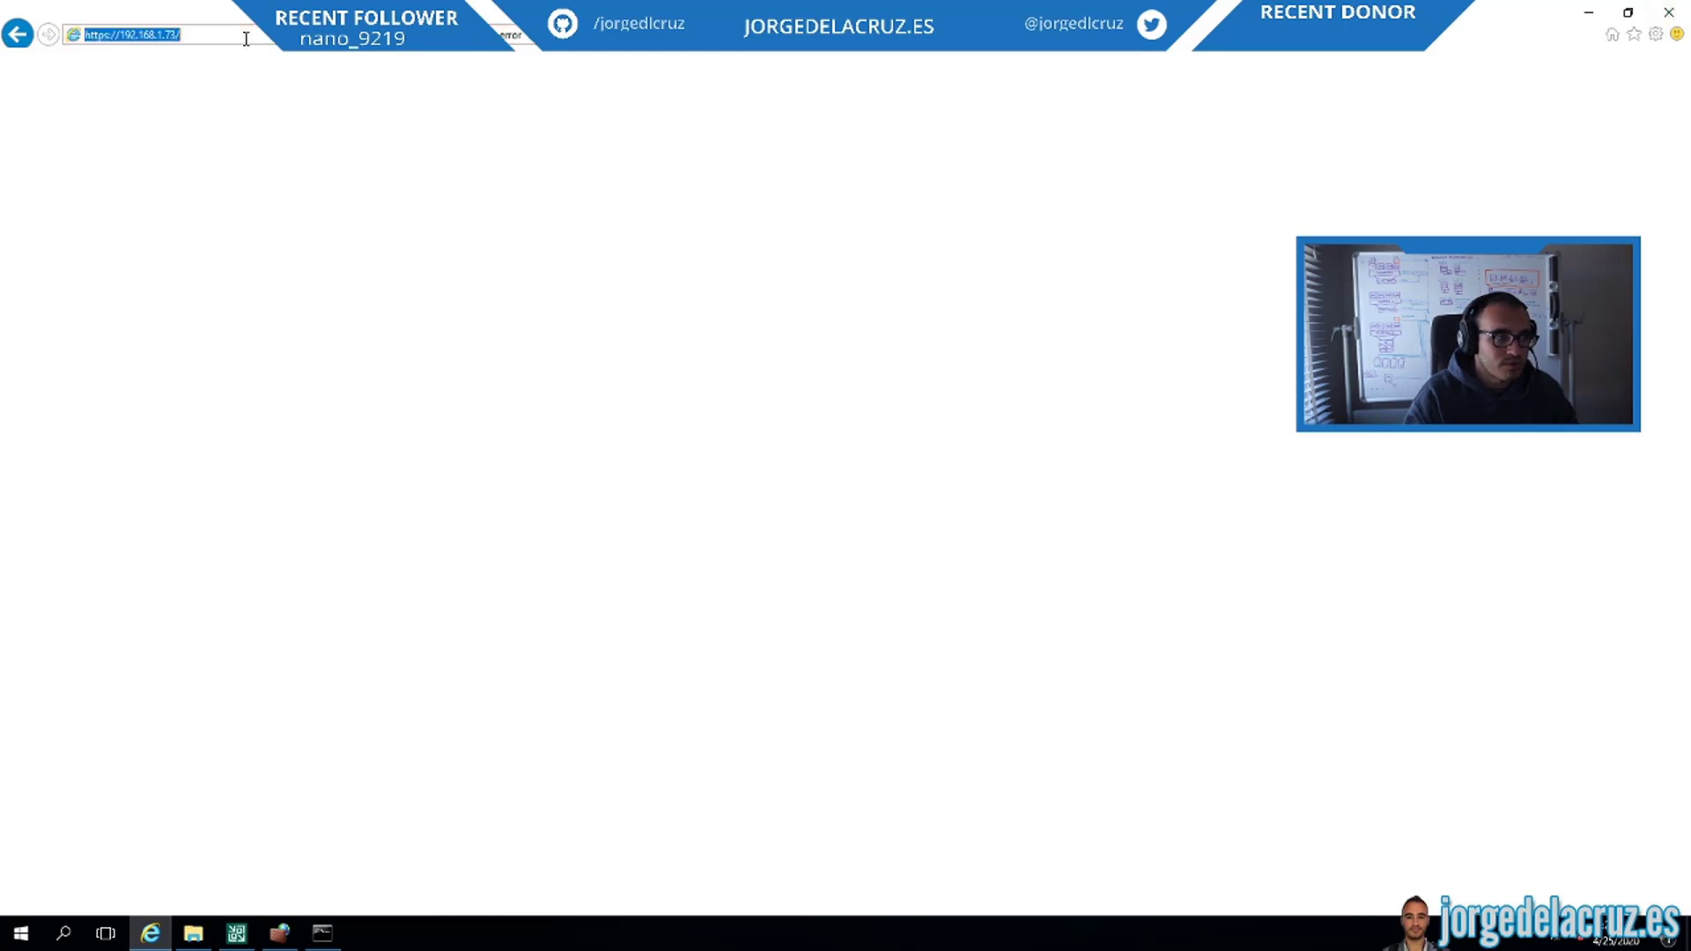
key("Return")
left_click(236, 35)
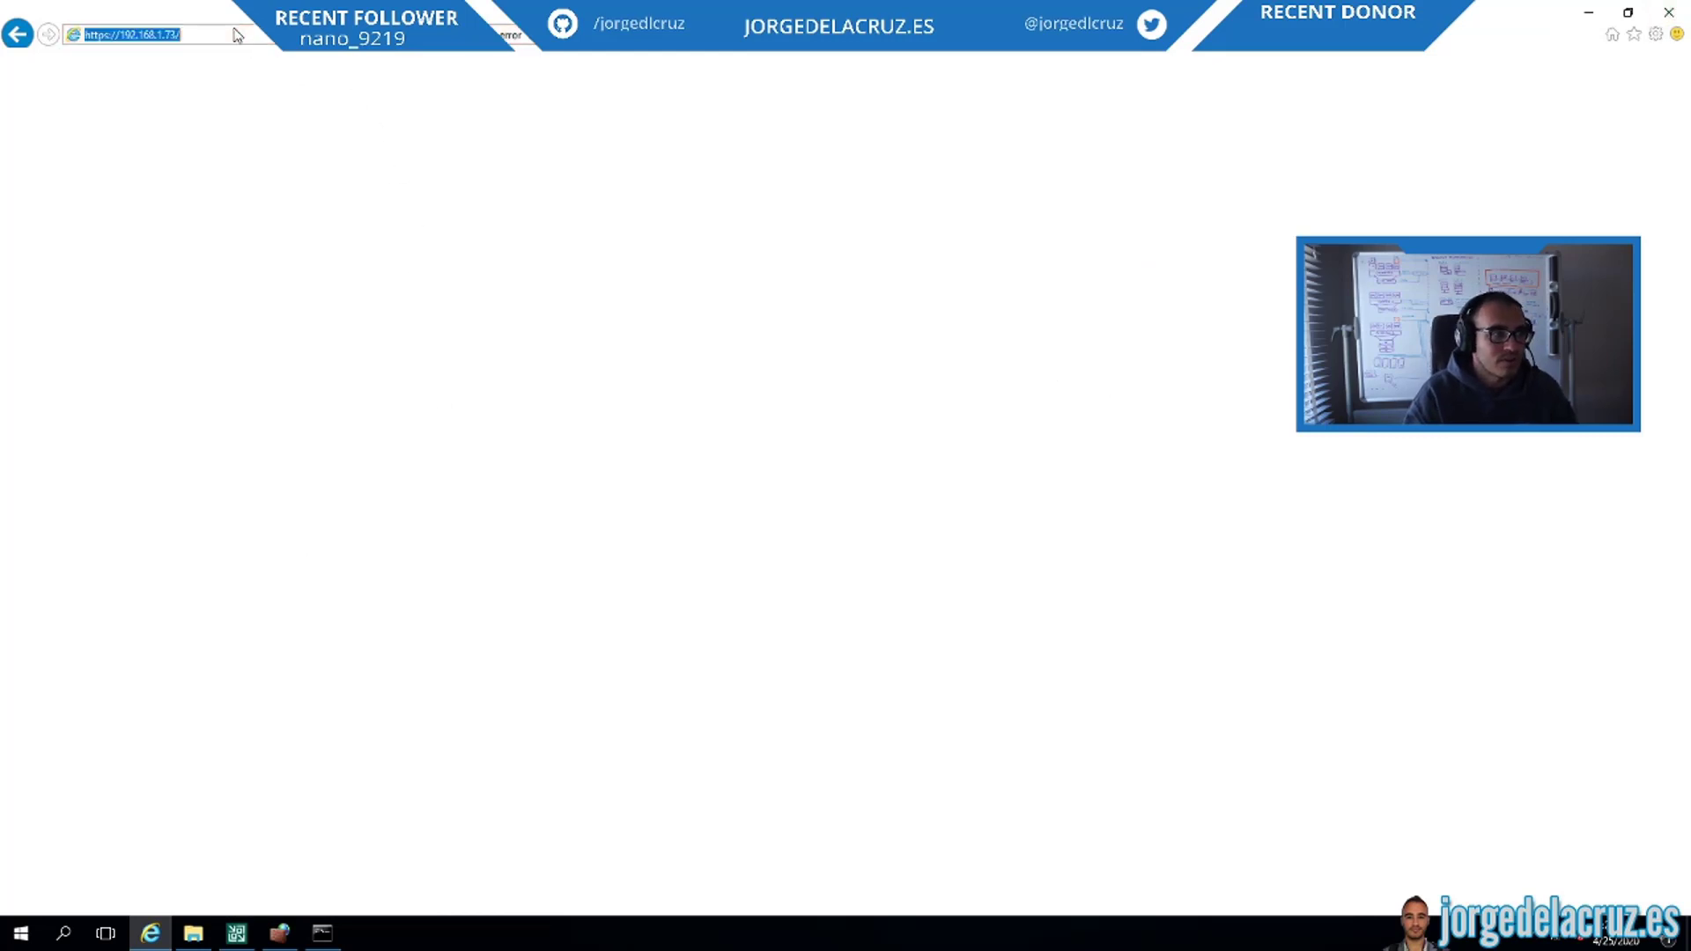
type("chrome")
key("Return")
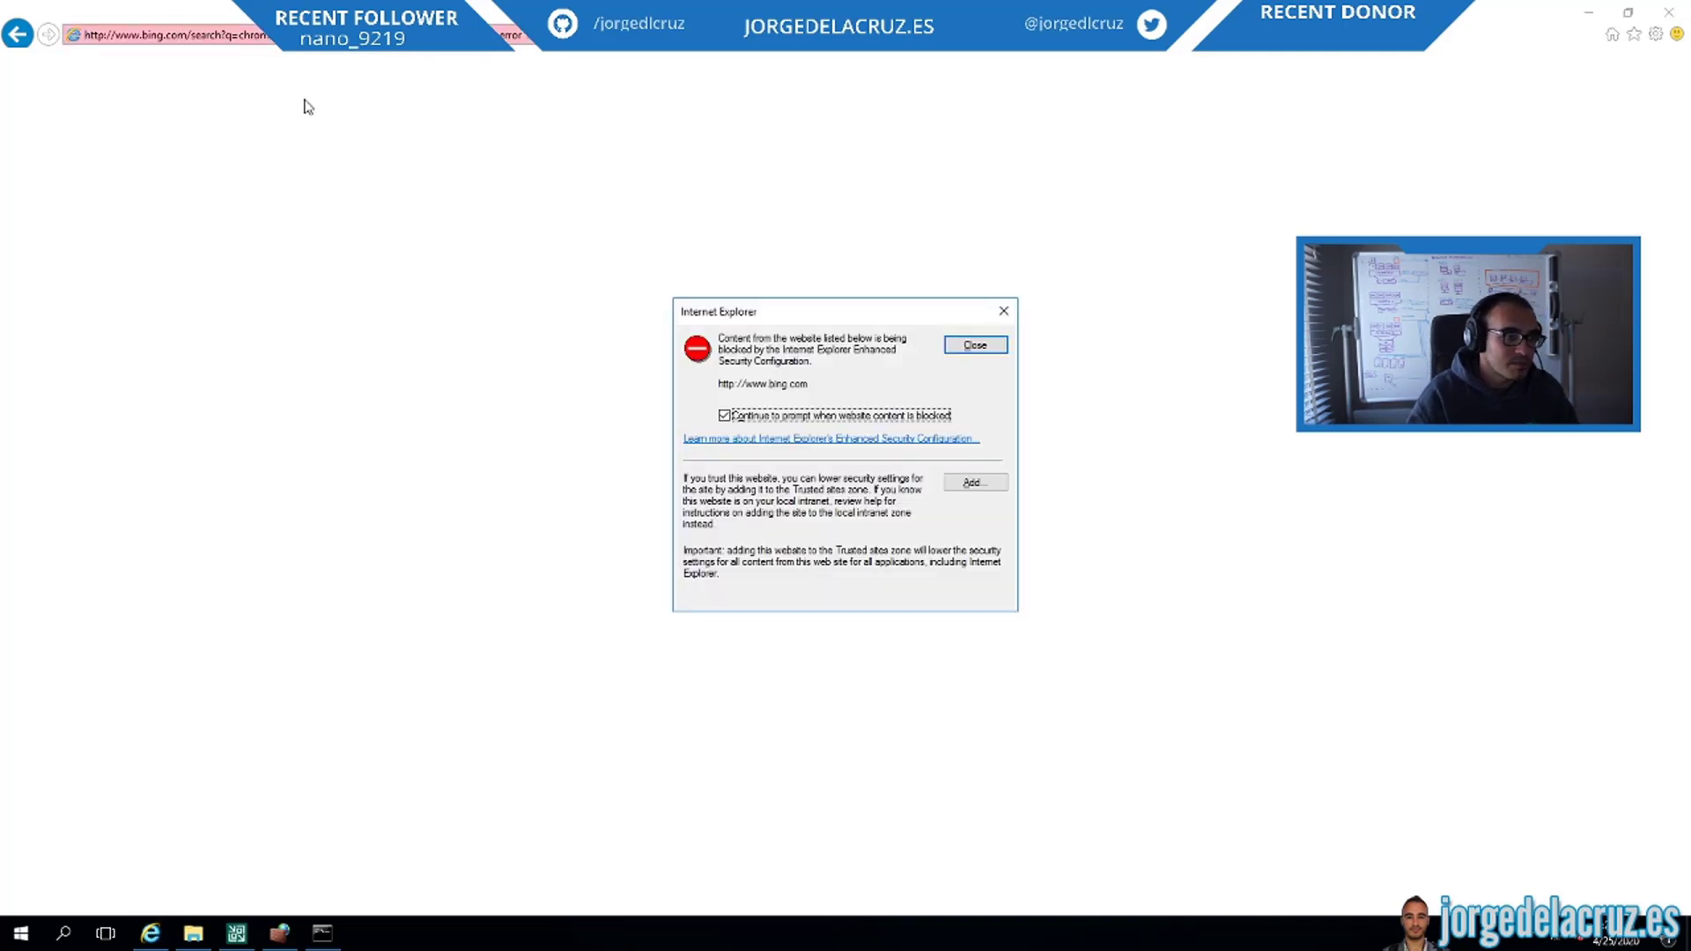
- Add bing.com to Trusted sites, then download and run ChromeSetup.exe from the Chrome page
left_click(998, 487)
left_click(966, 443)
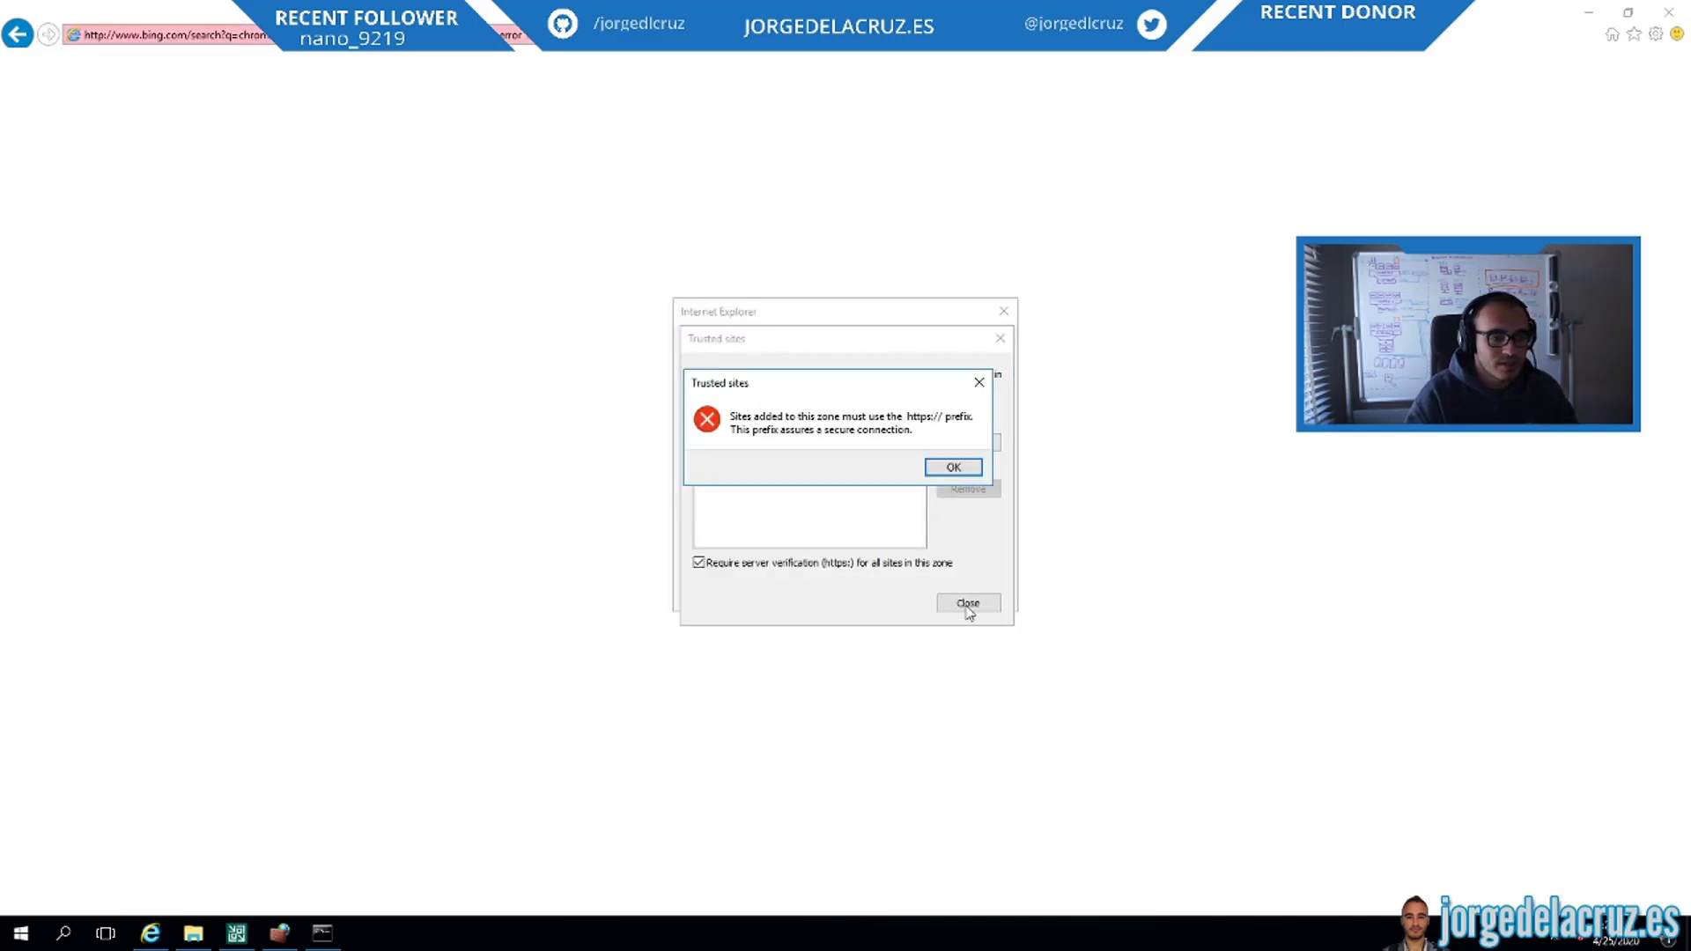
left_click(953, 467)
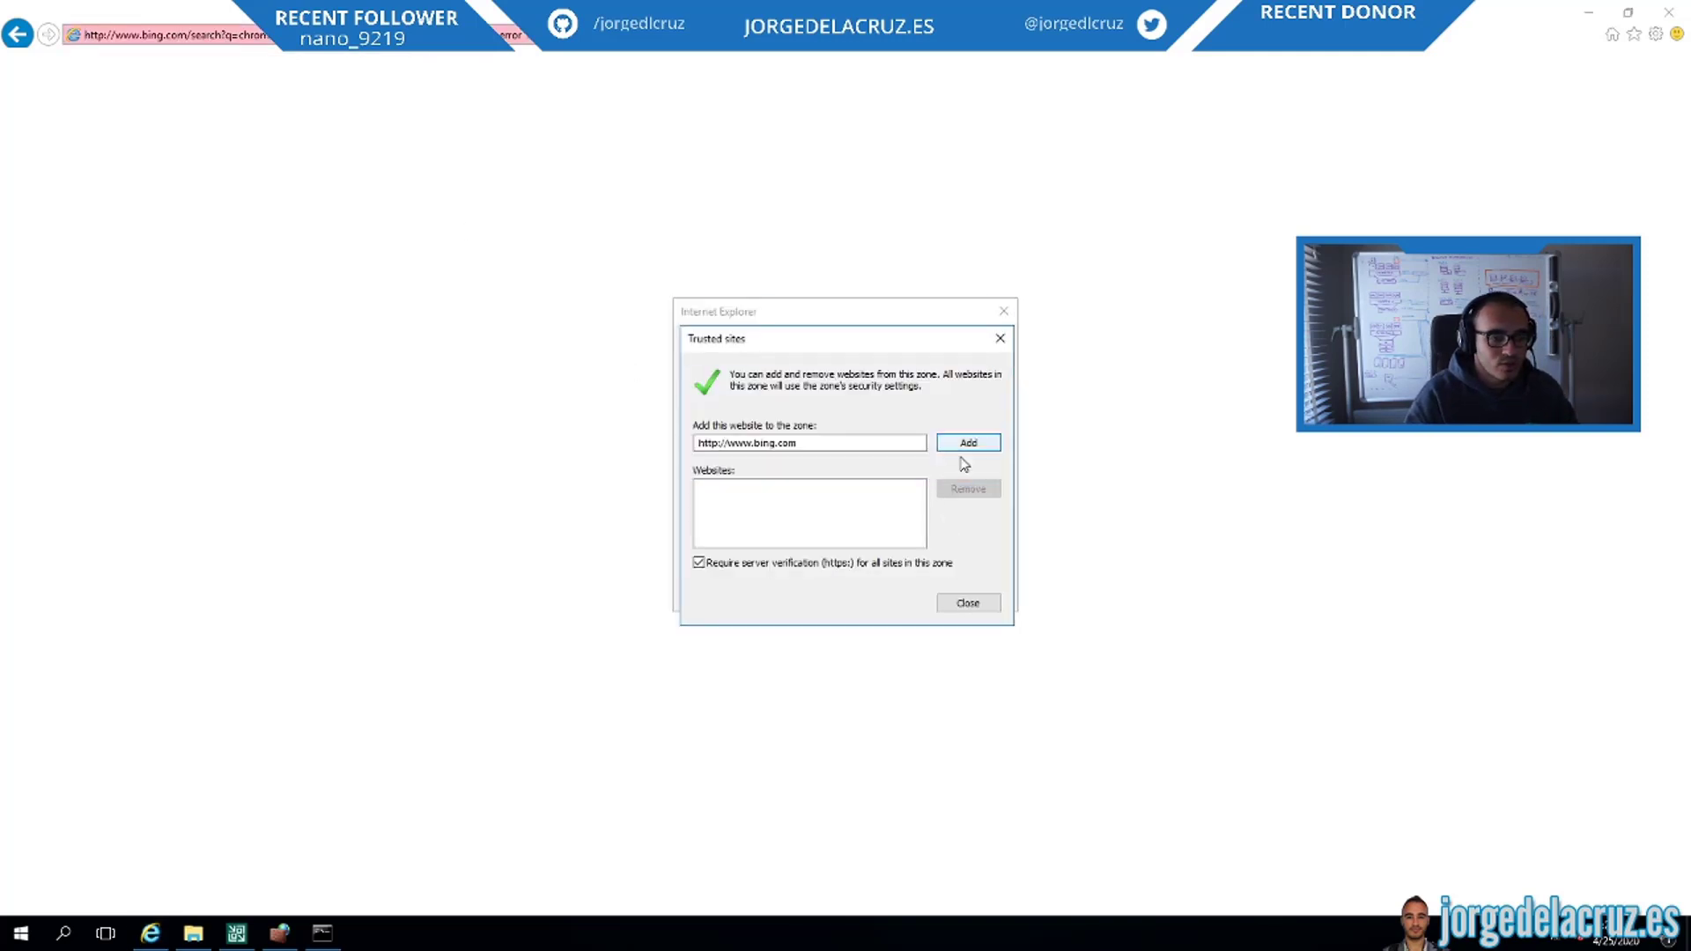
left_click(963, 603)
left_click(973, 346)
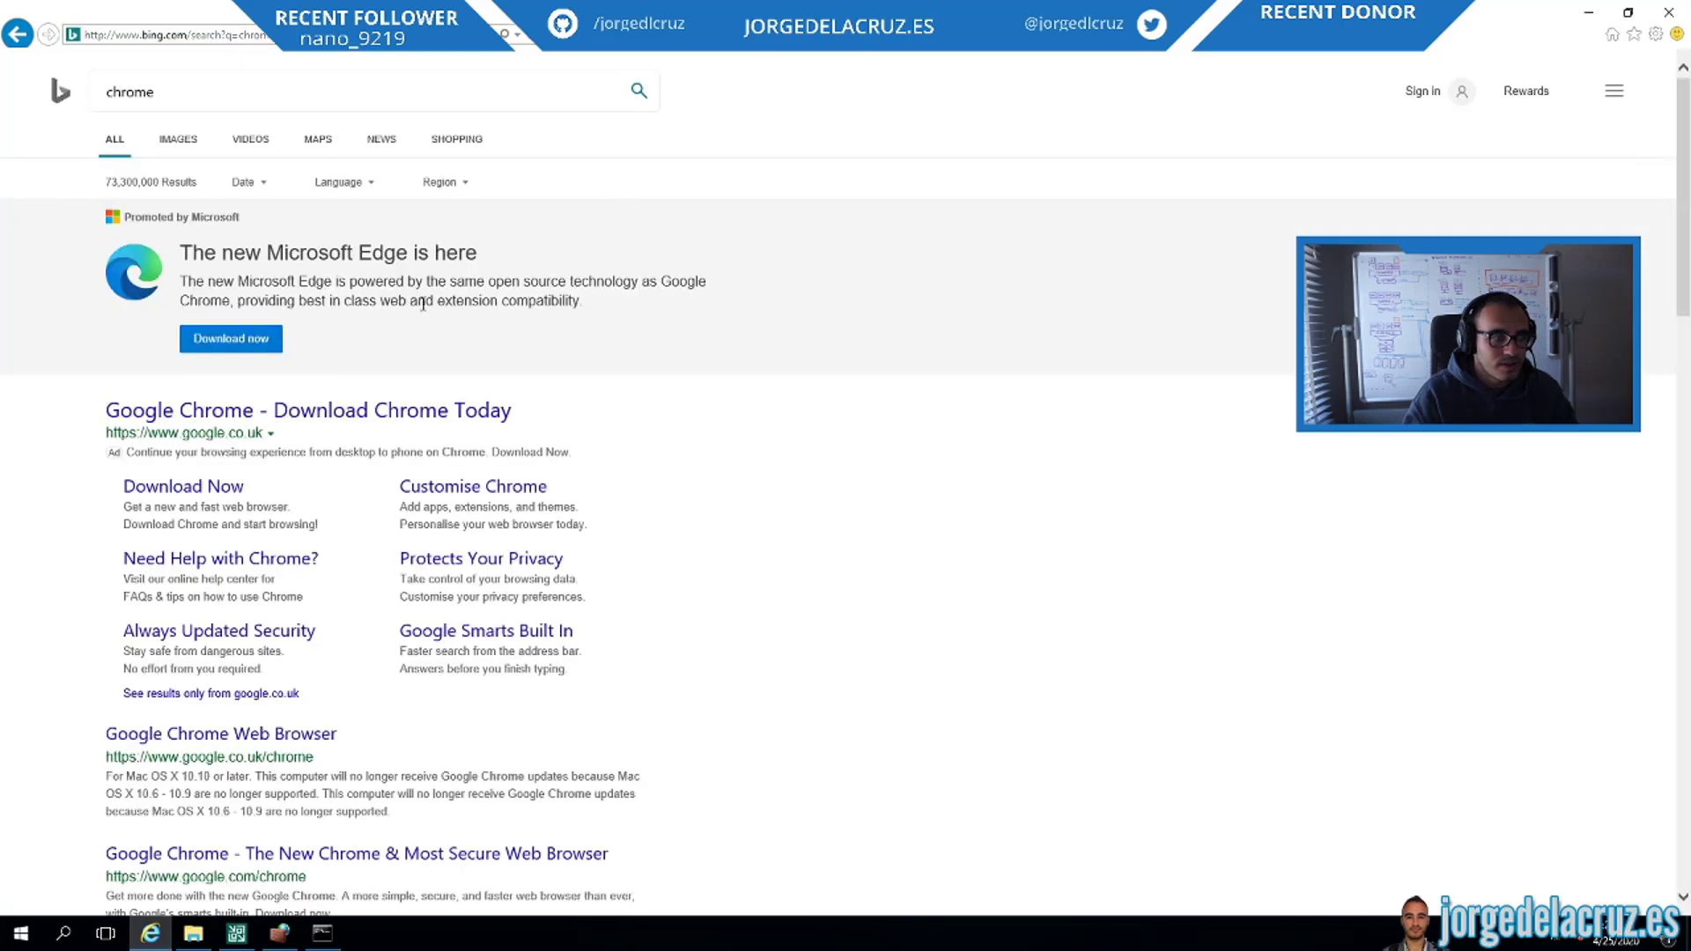
left_click(166, 535)
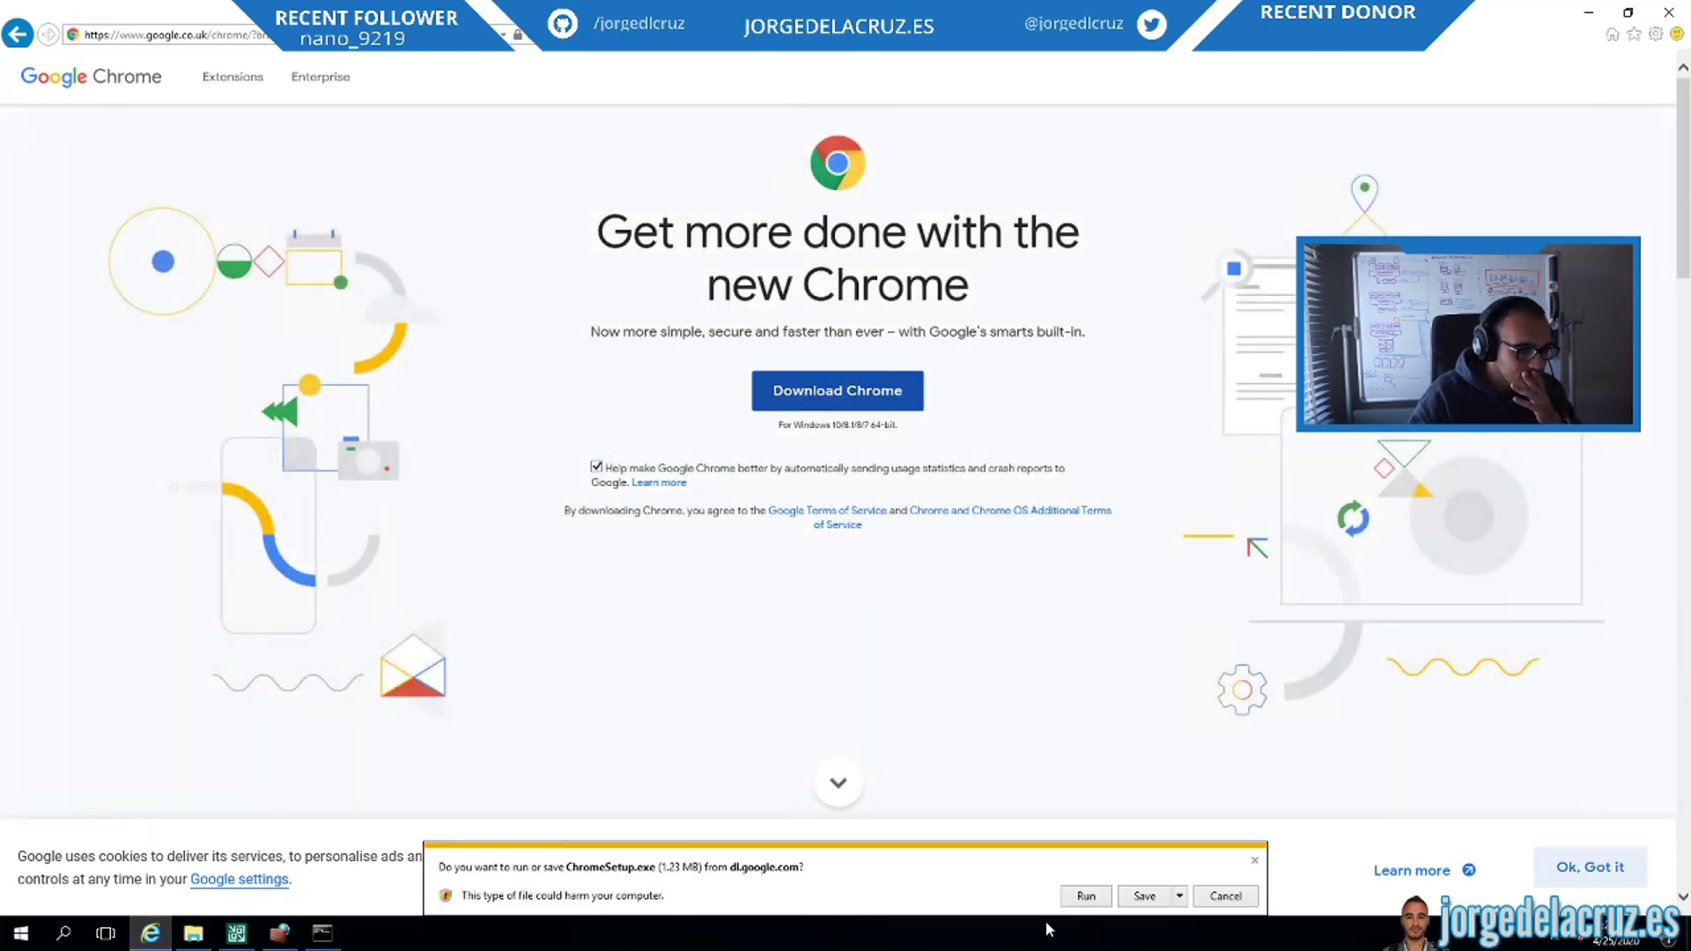
left_click(1084, 896)
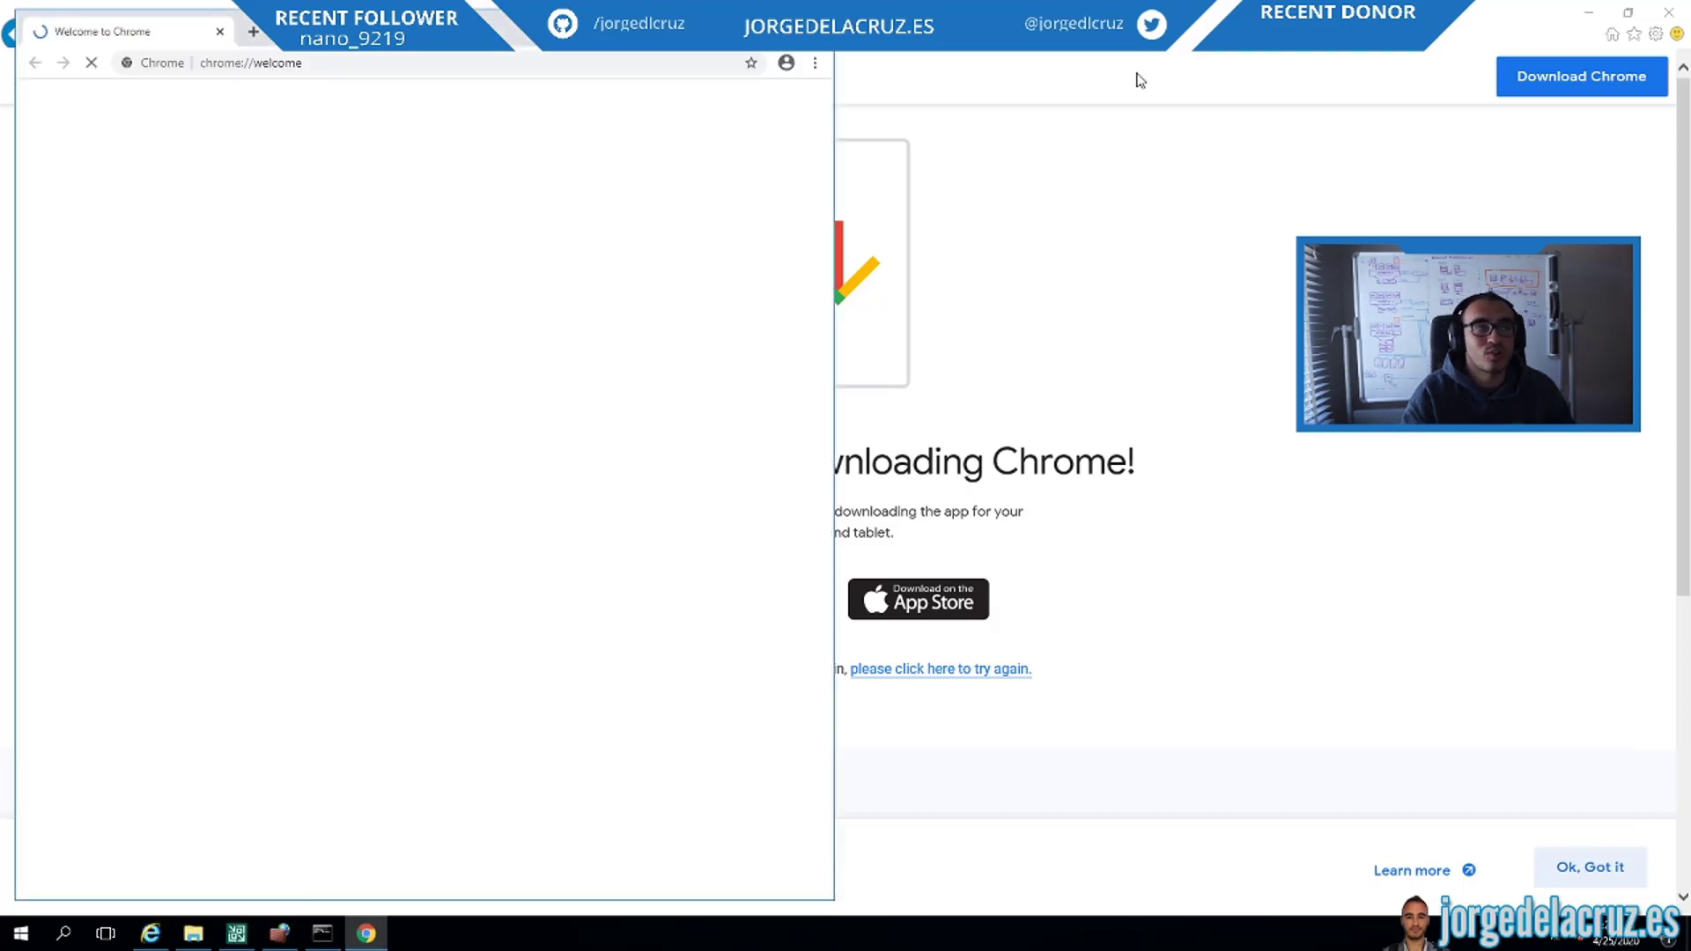
- Maximize Chrome and enter the ESXi host address 192.168.1.73
left_click(256, 34)
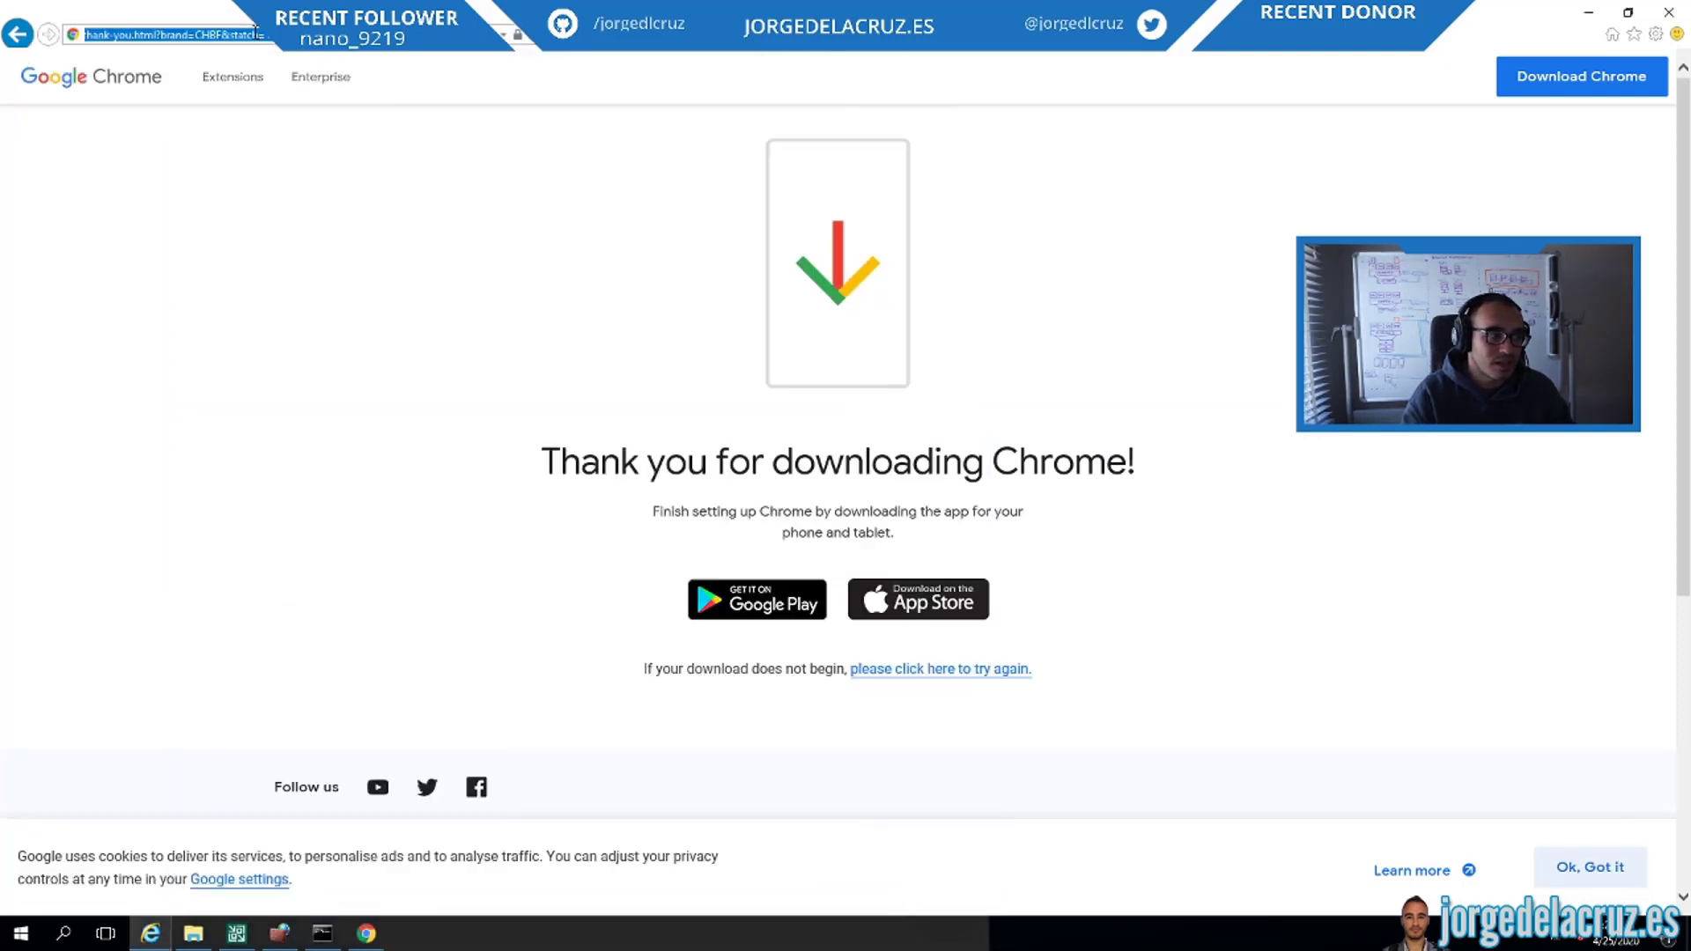
type("192.168.1.73/")
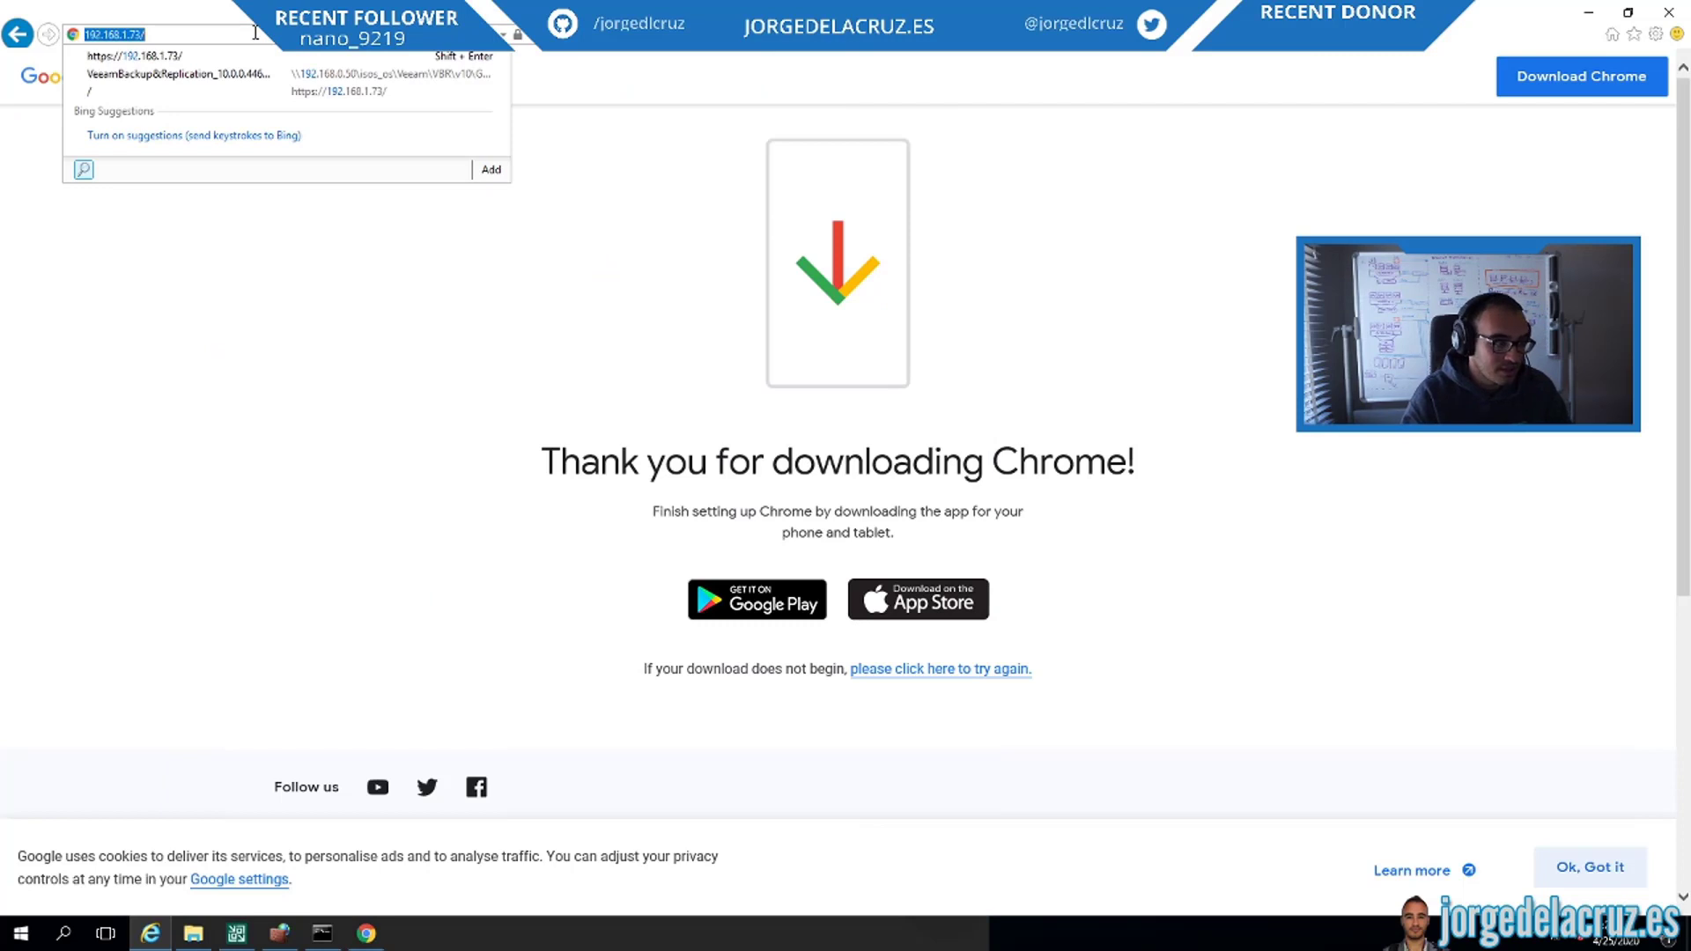
left_click(1588, 12)
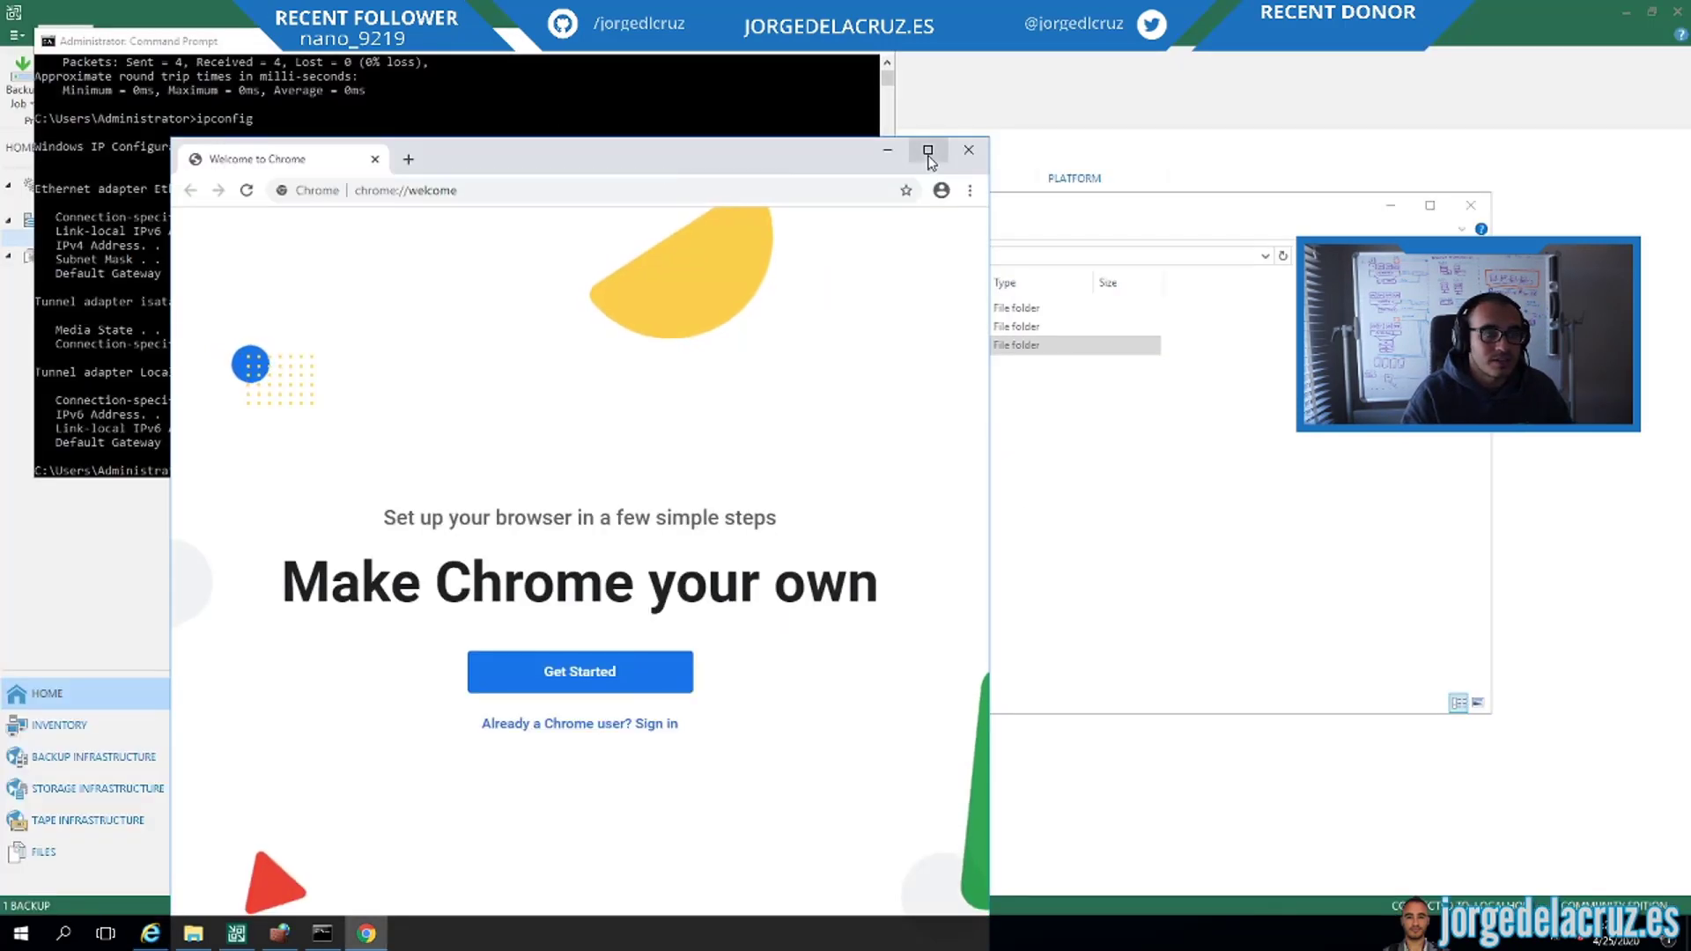
left_click(929, 152)
left_click(229, 45)
type("192.168.1.73")
key("Escape")
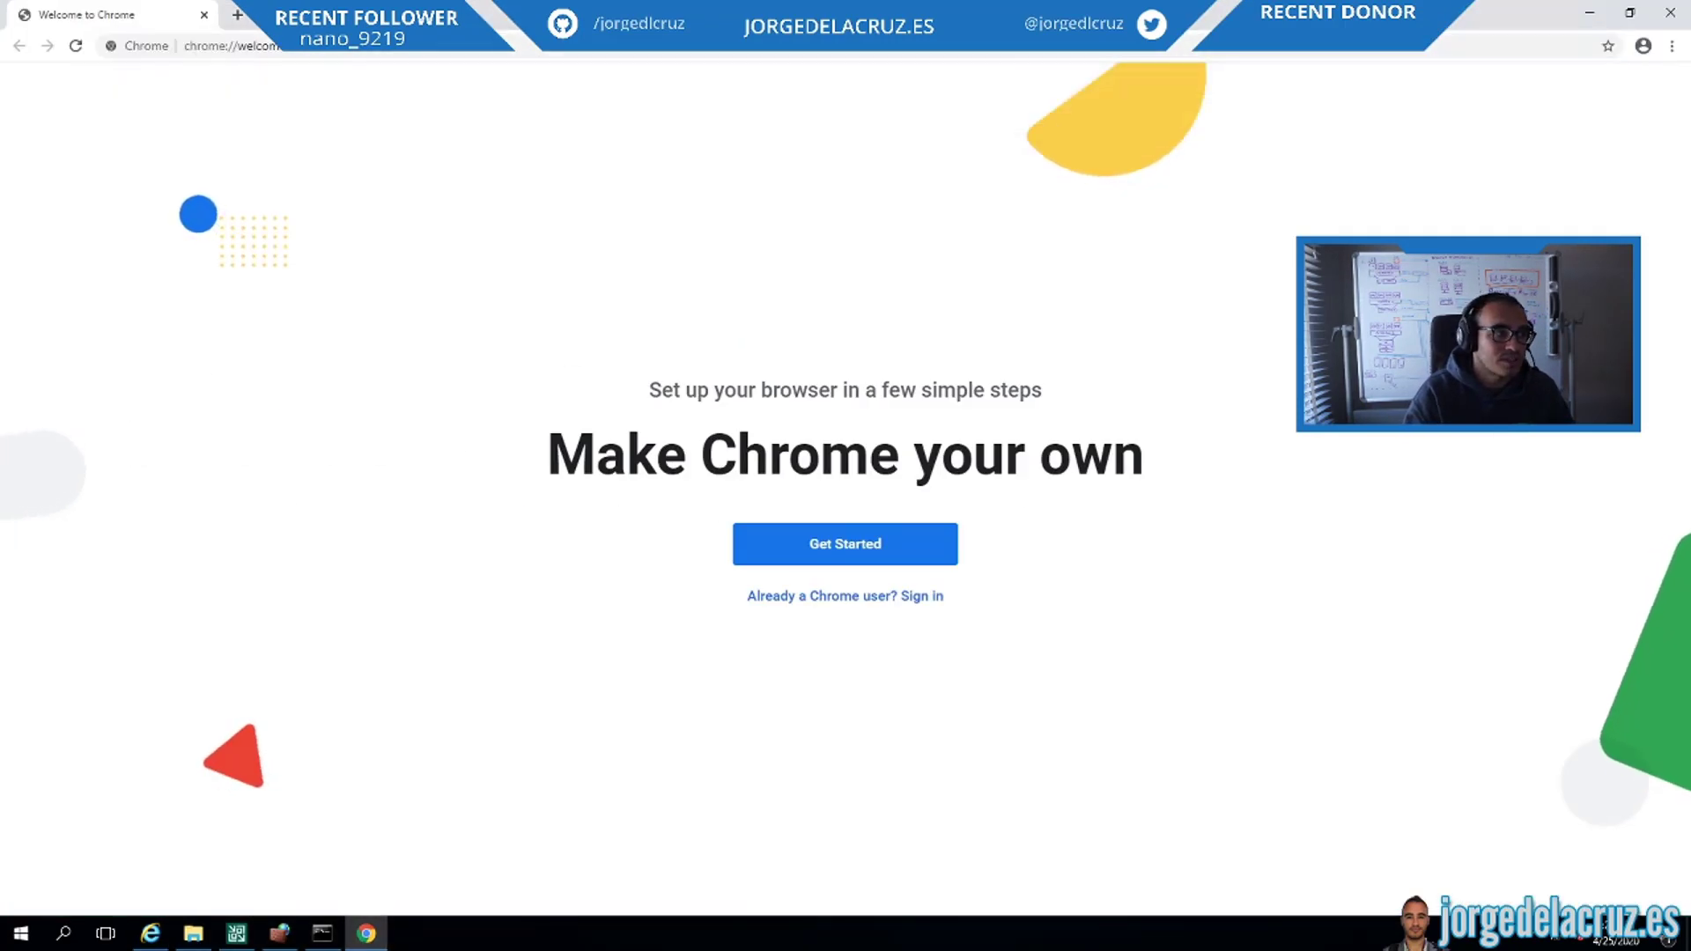
- Bypass the certificate warning and log in to the ESXi host as root
left_click(634, 532)
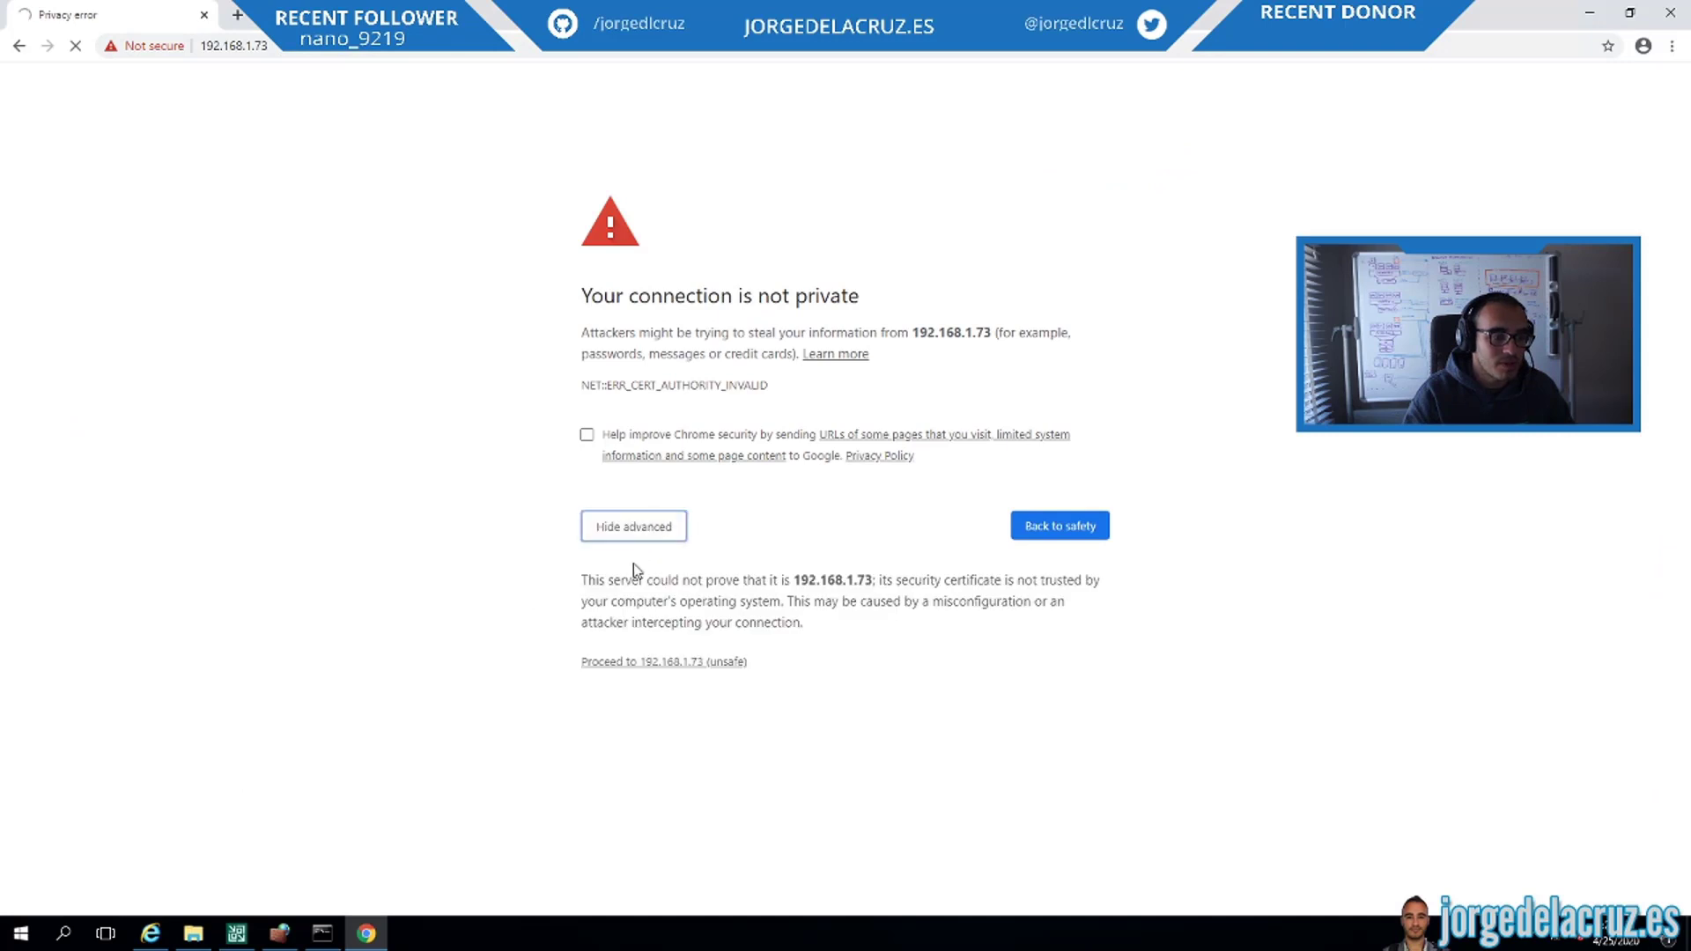
left_click(617, 661)
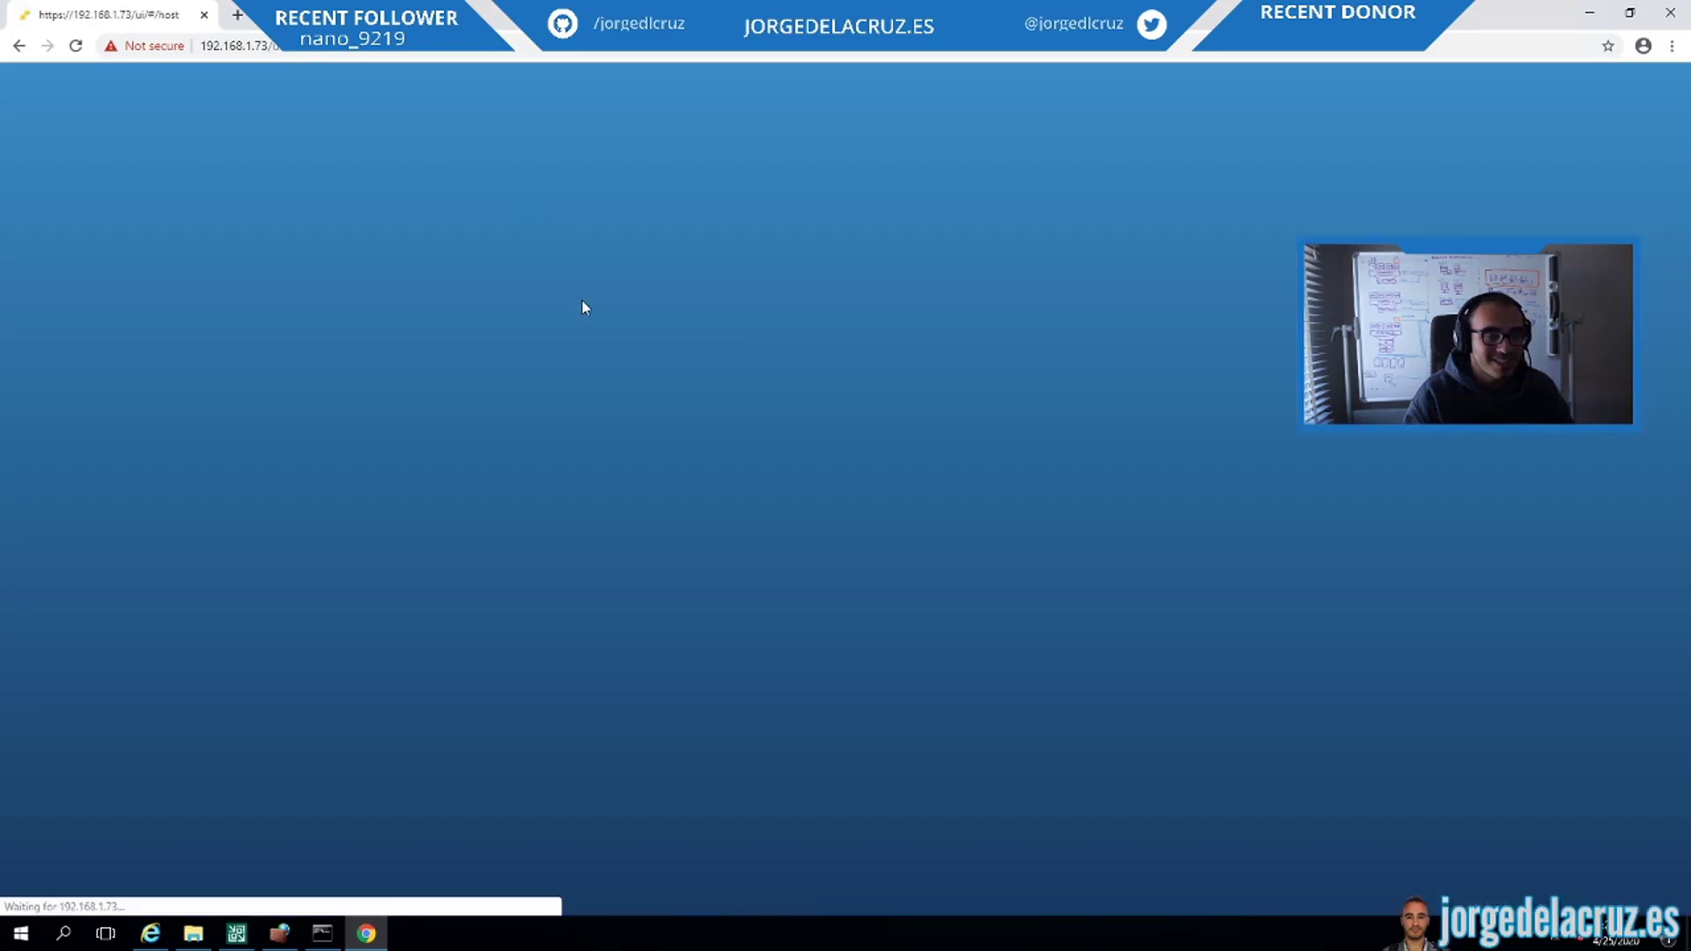
left_click(223, 359)
type("ro")
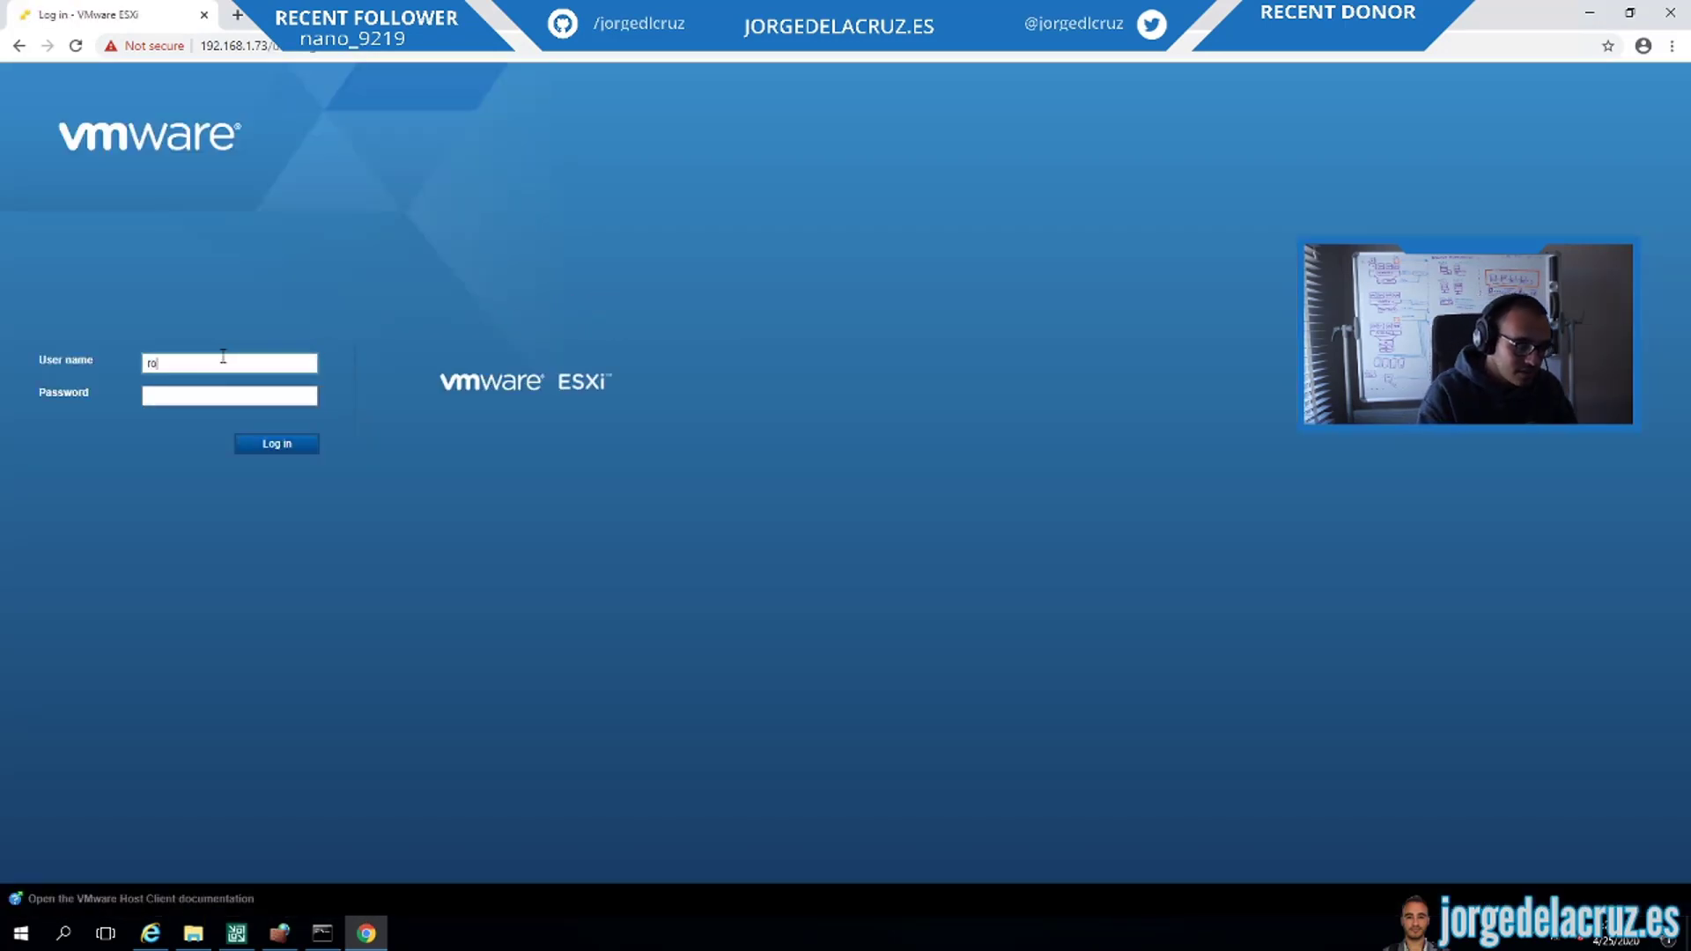
type("ot")
key("Tab")
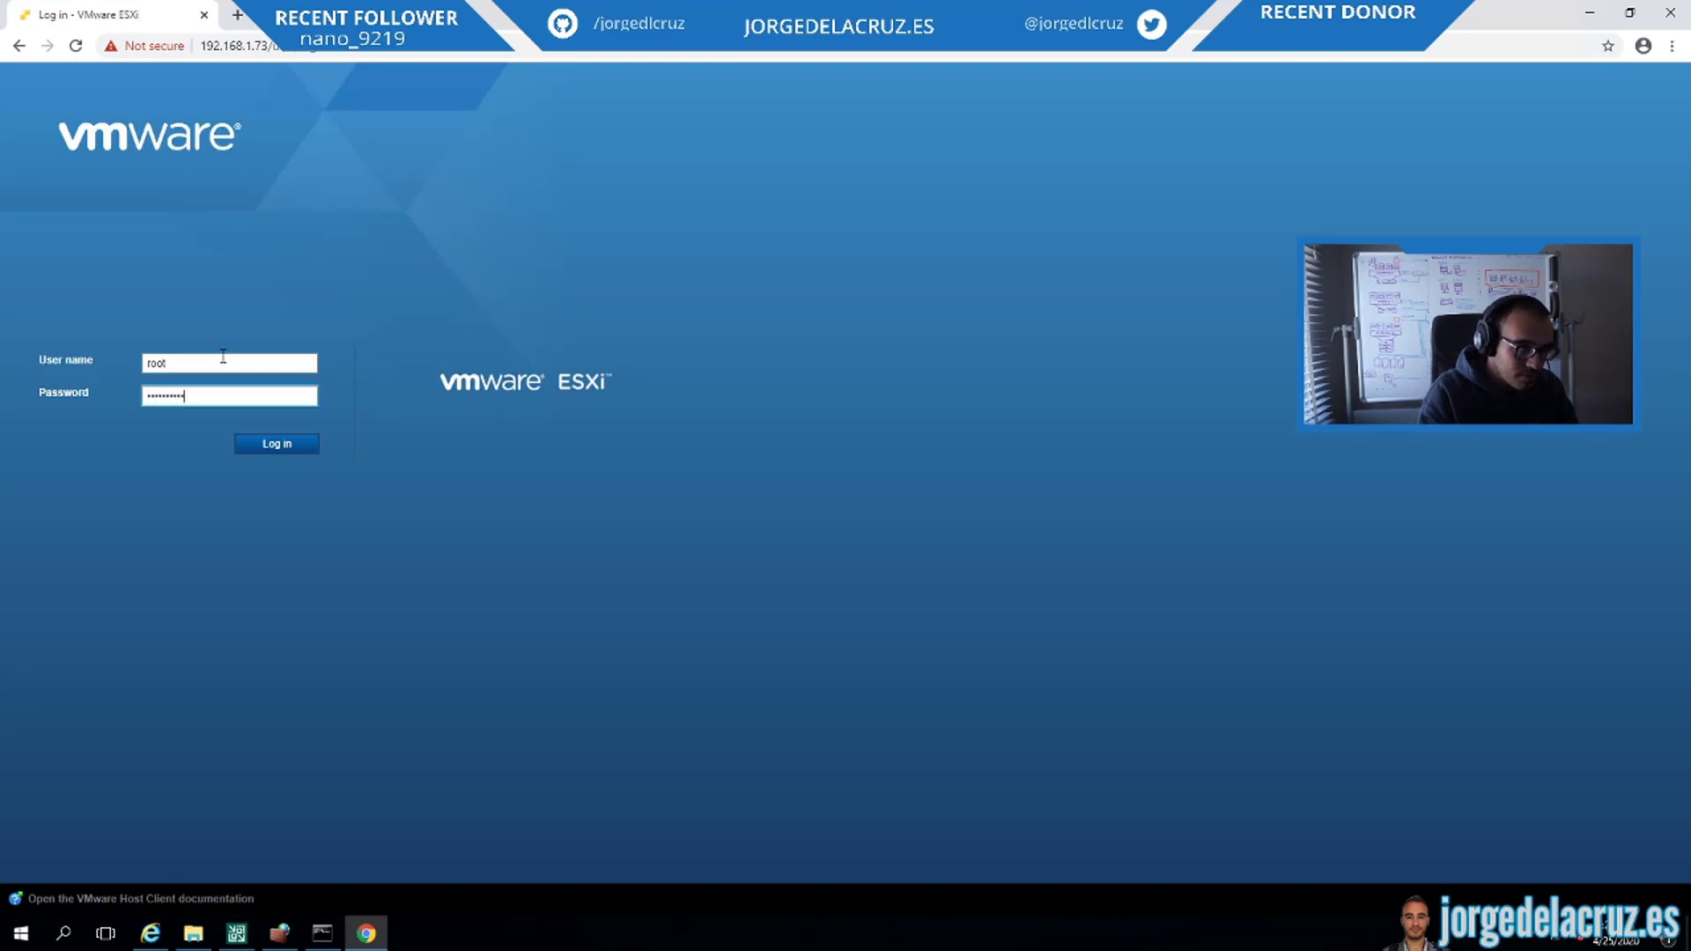
key("Return")
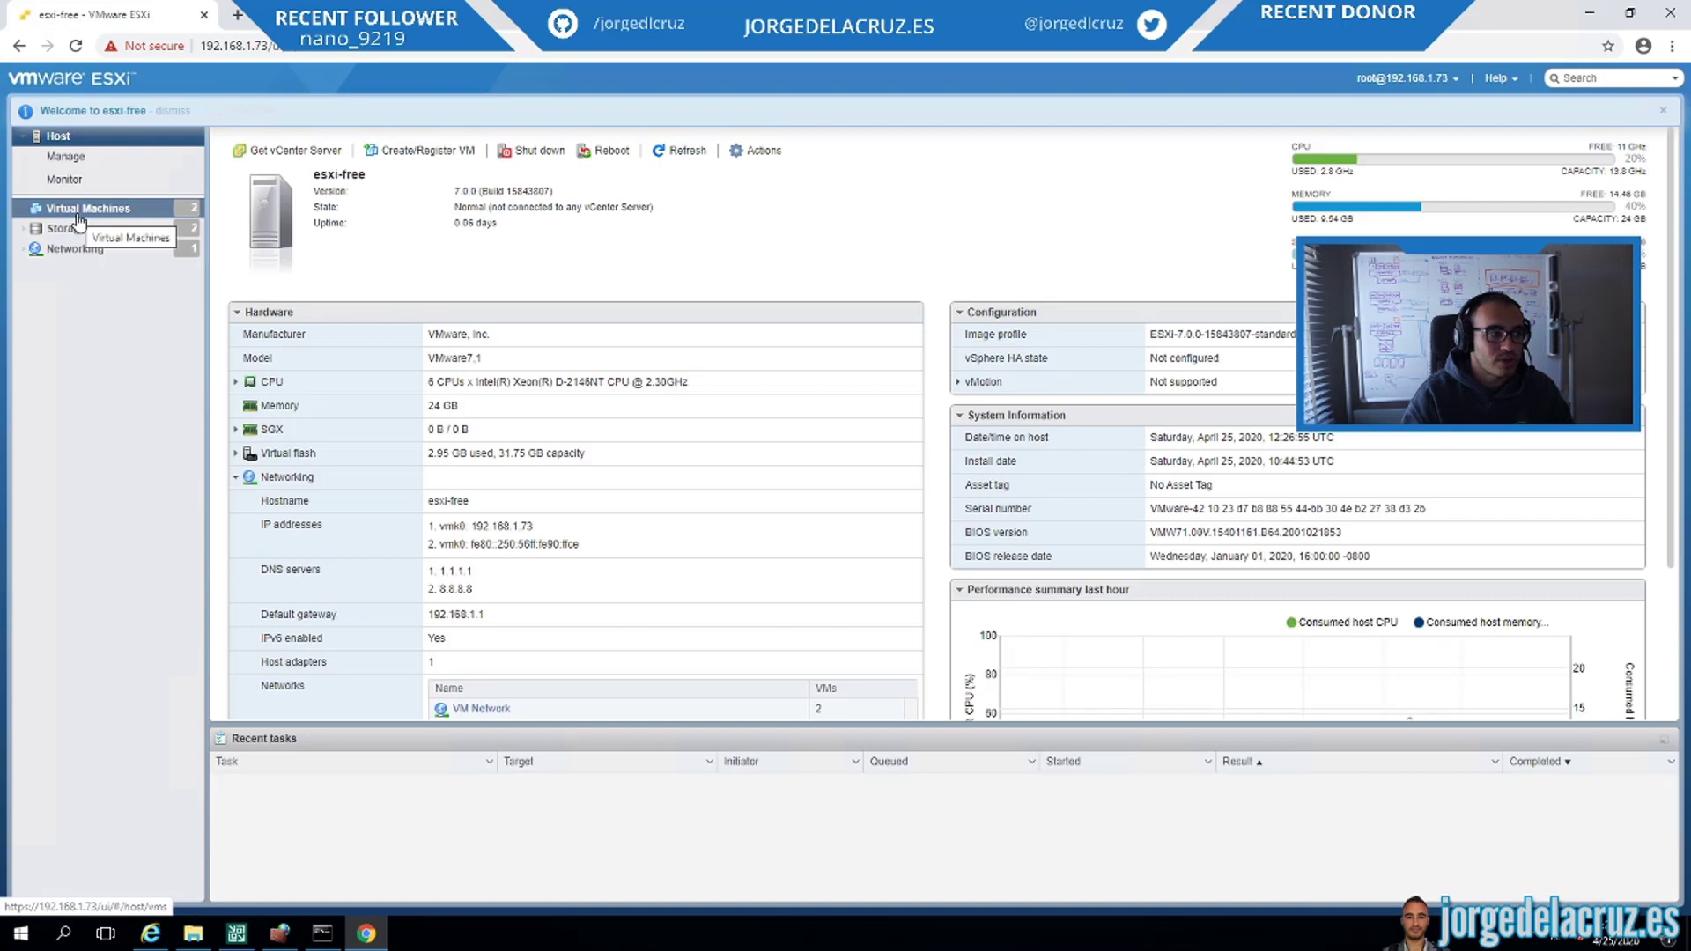
- Start the New virtual machine wizard from the Virtual Machines list
left_click(79, 217)
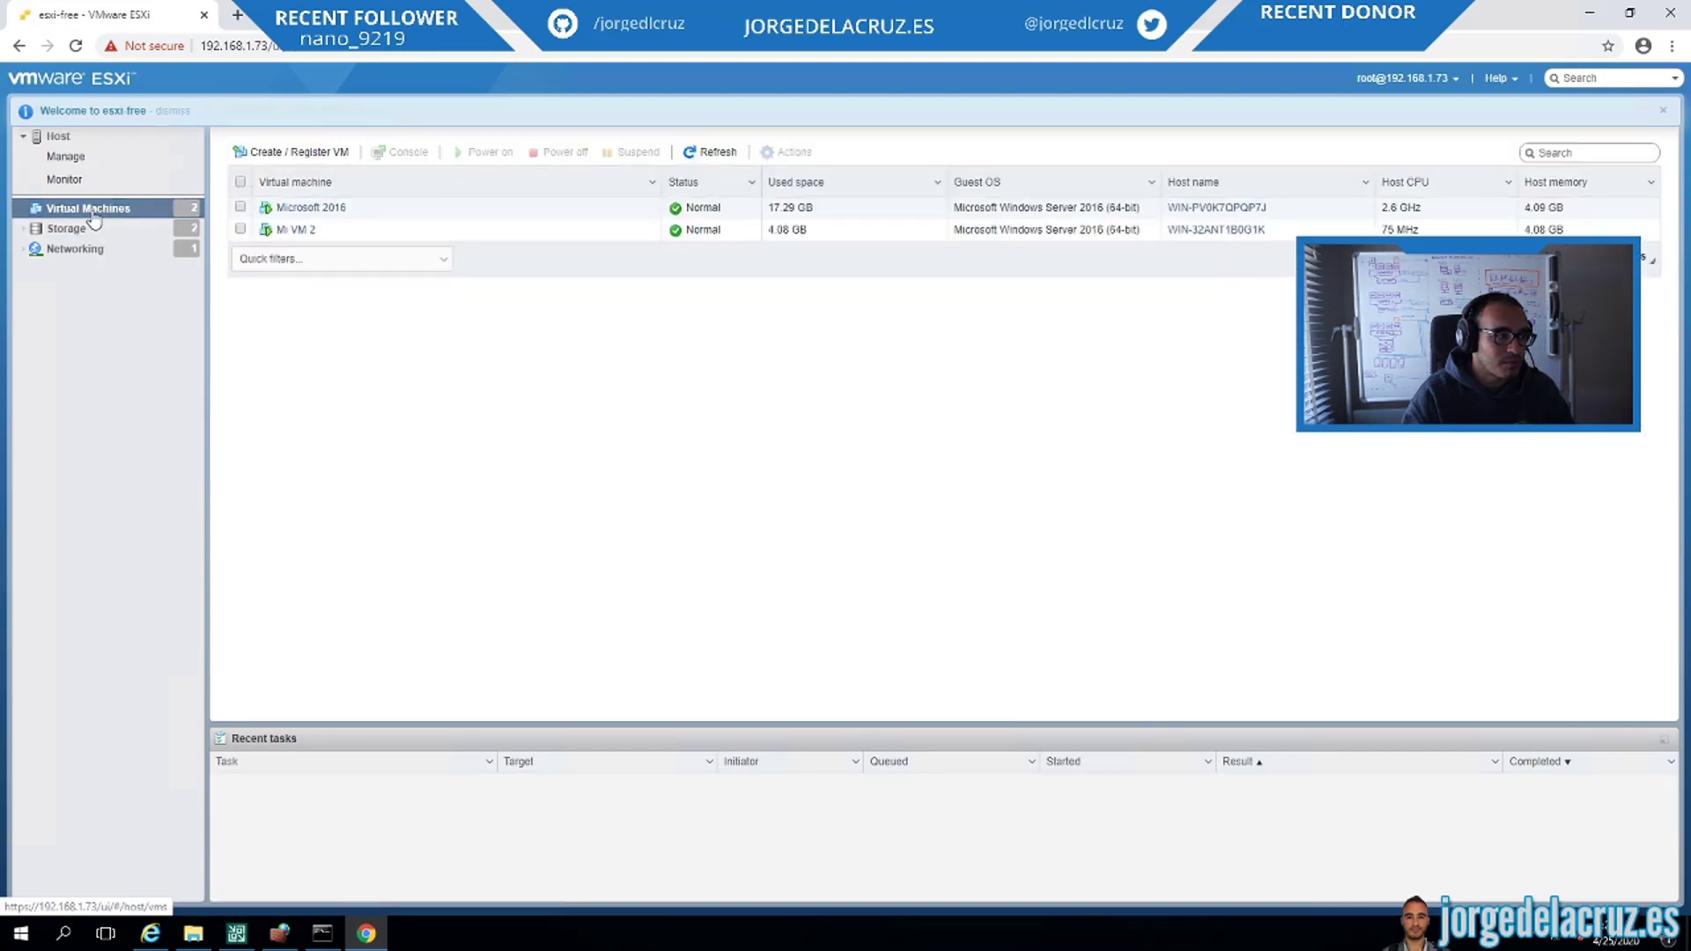
right_click(93, 219)
left_click(150, 248)
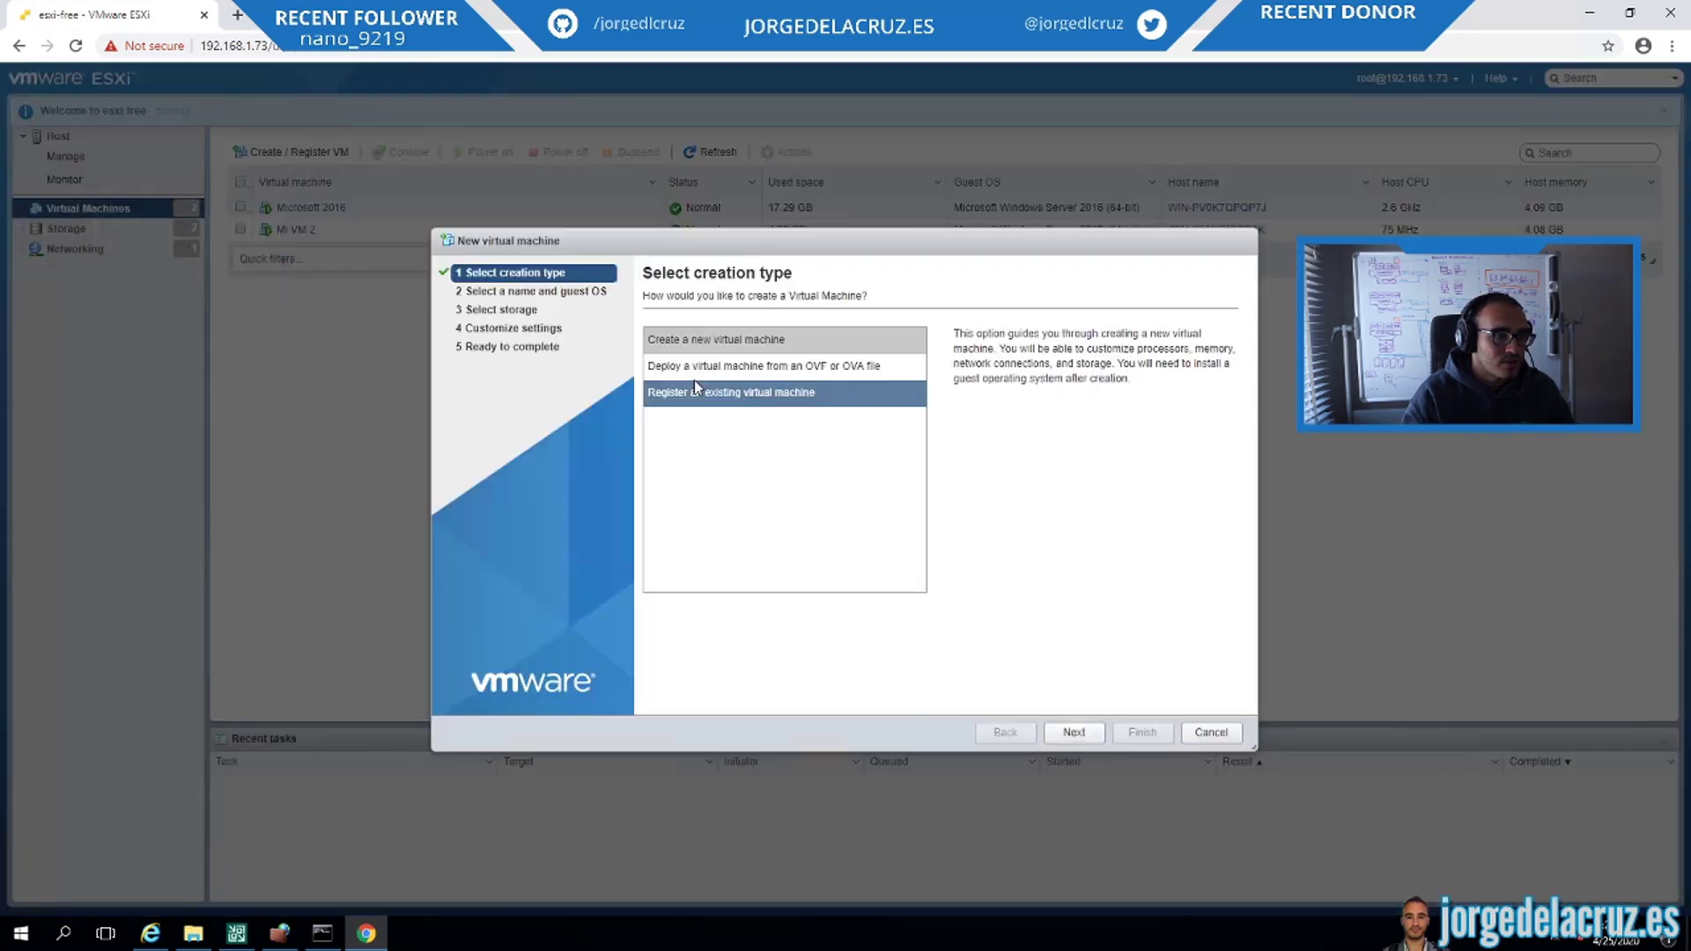
left_click(1076, 737)
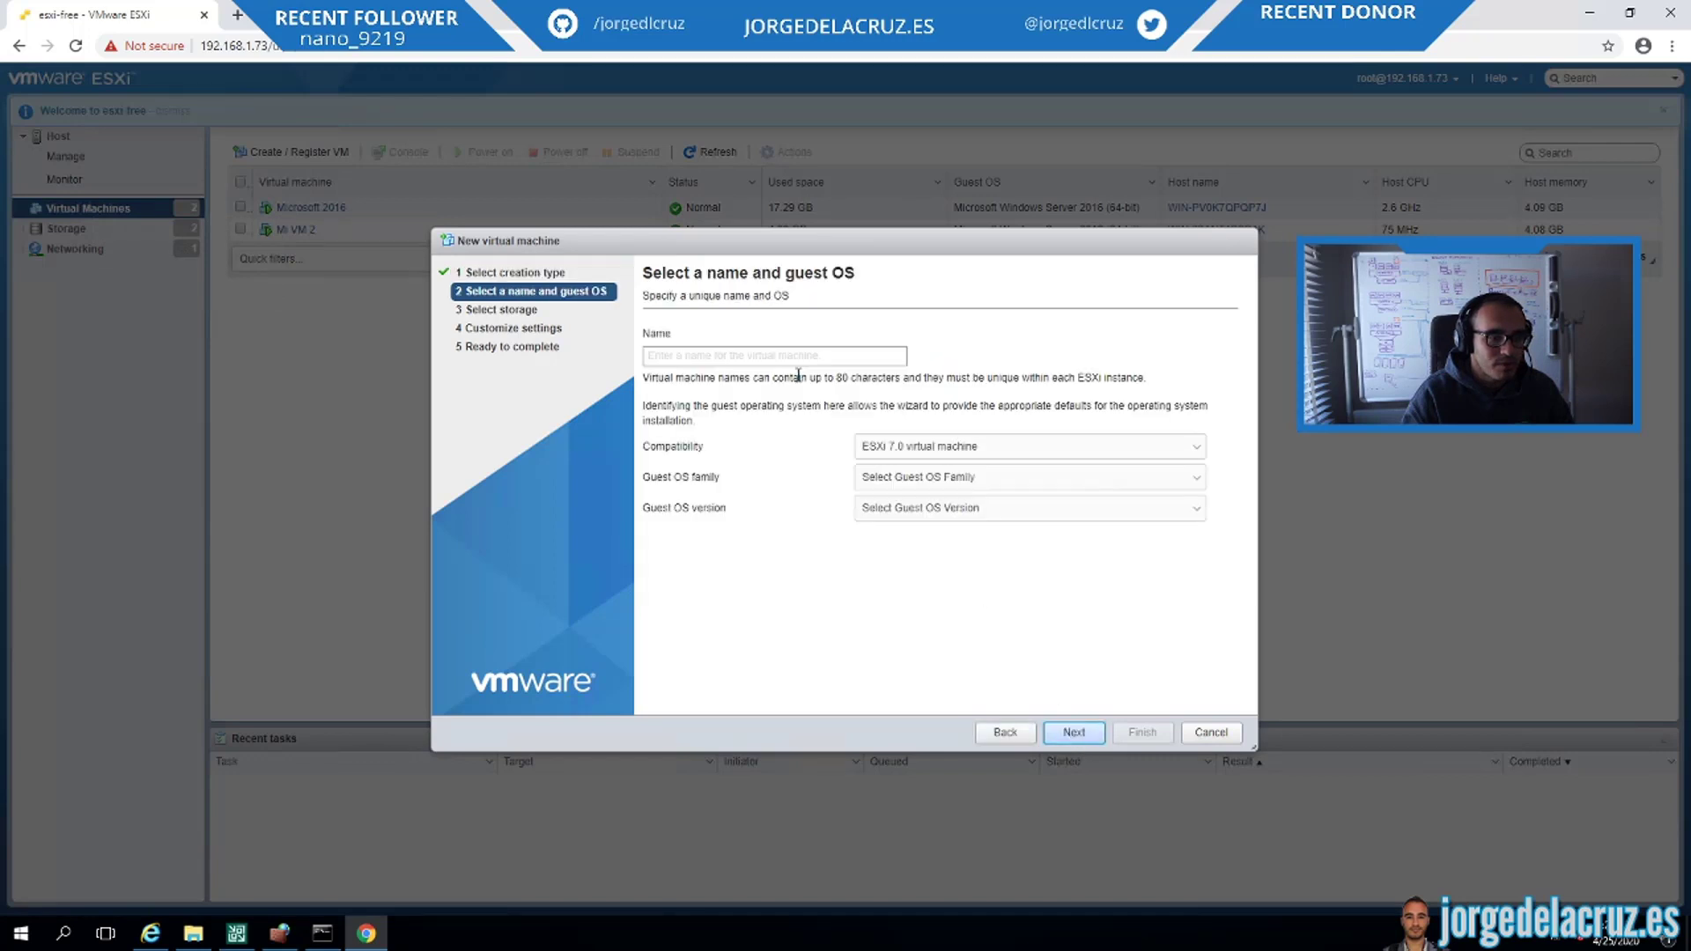
- Name the VM 'Mi VM 3' with guest OS Windows Server 2016 (64-bit)
left_click(708, 355)
type("Mi VM 3")
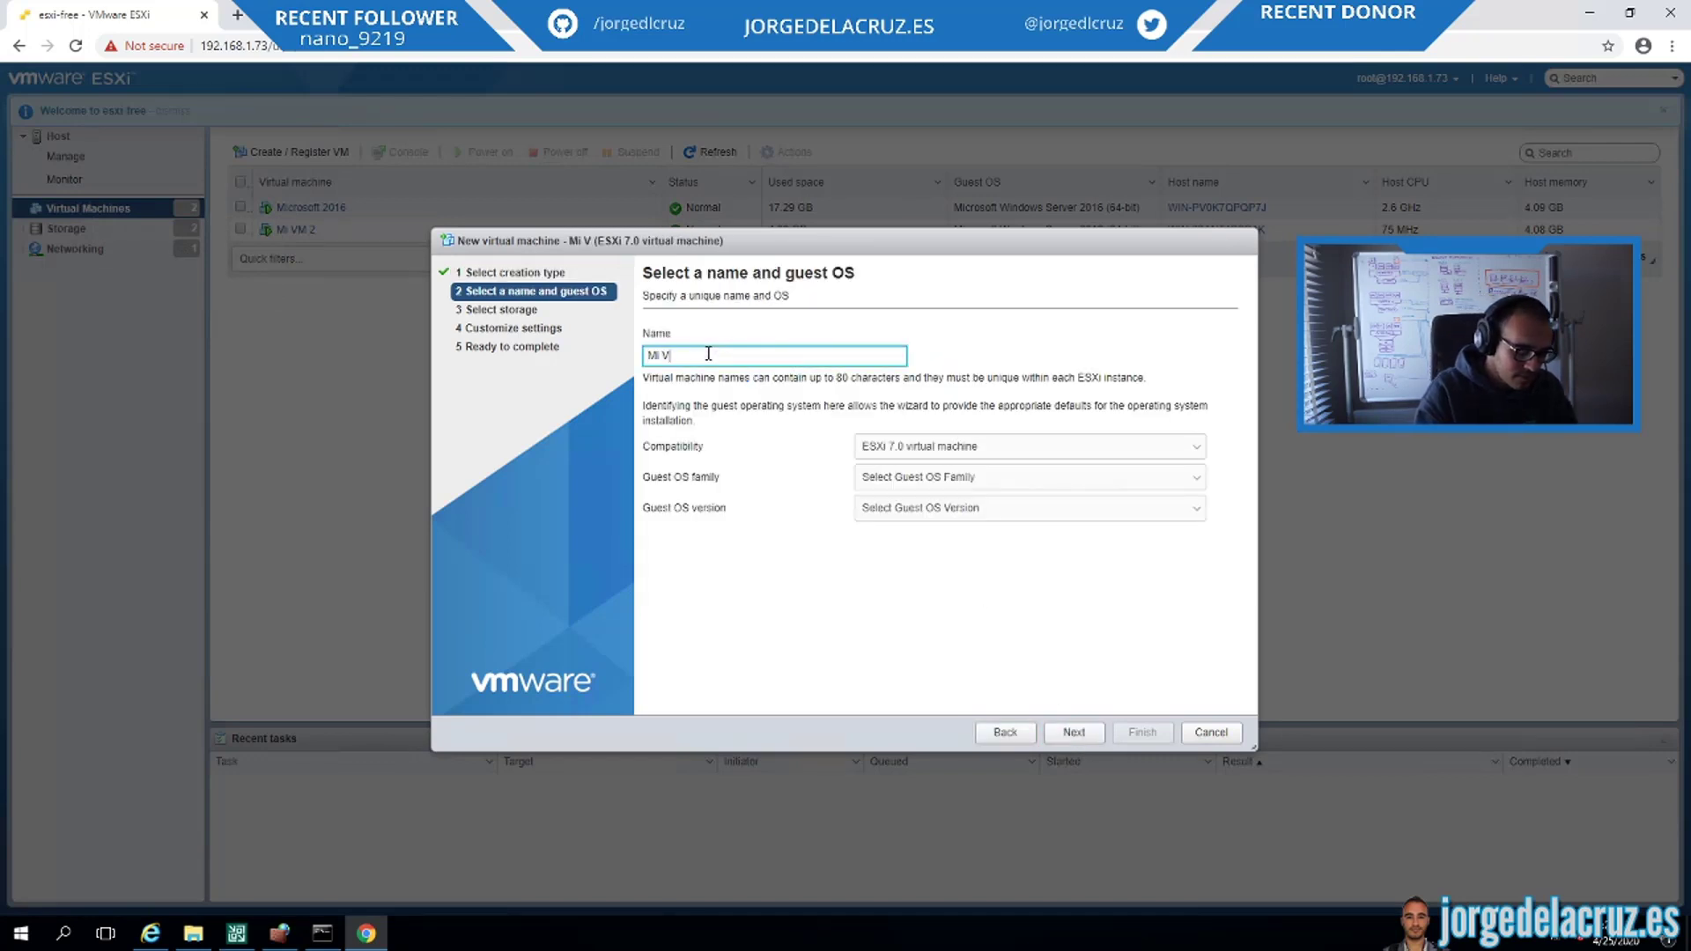
left_click(934, 484)
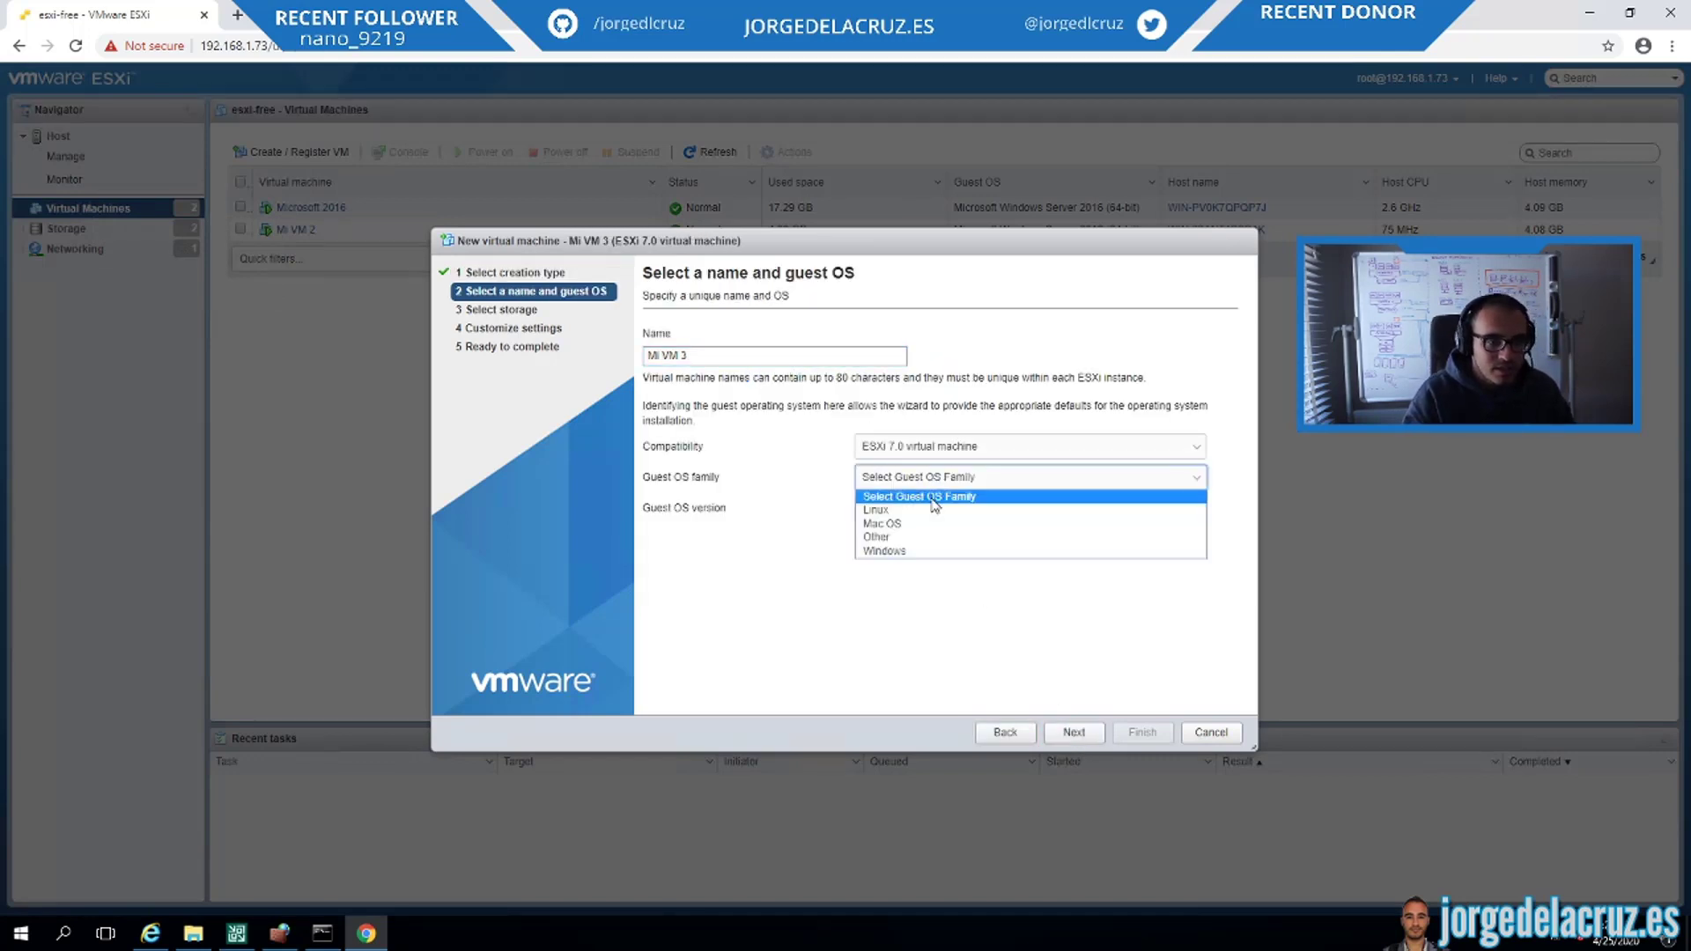
left_click(894, 552)
left_click(903, 509)
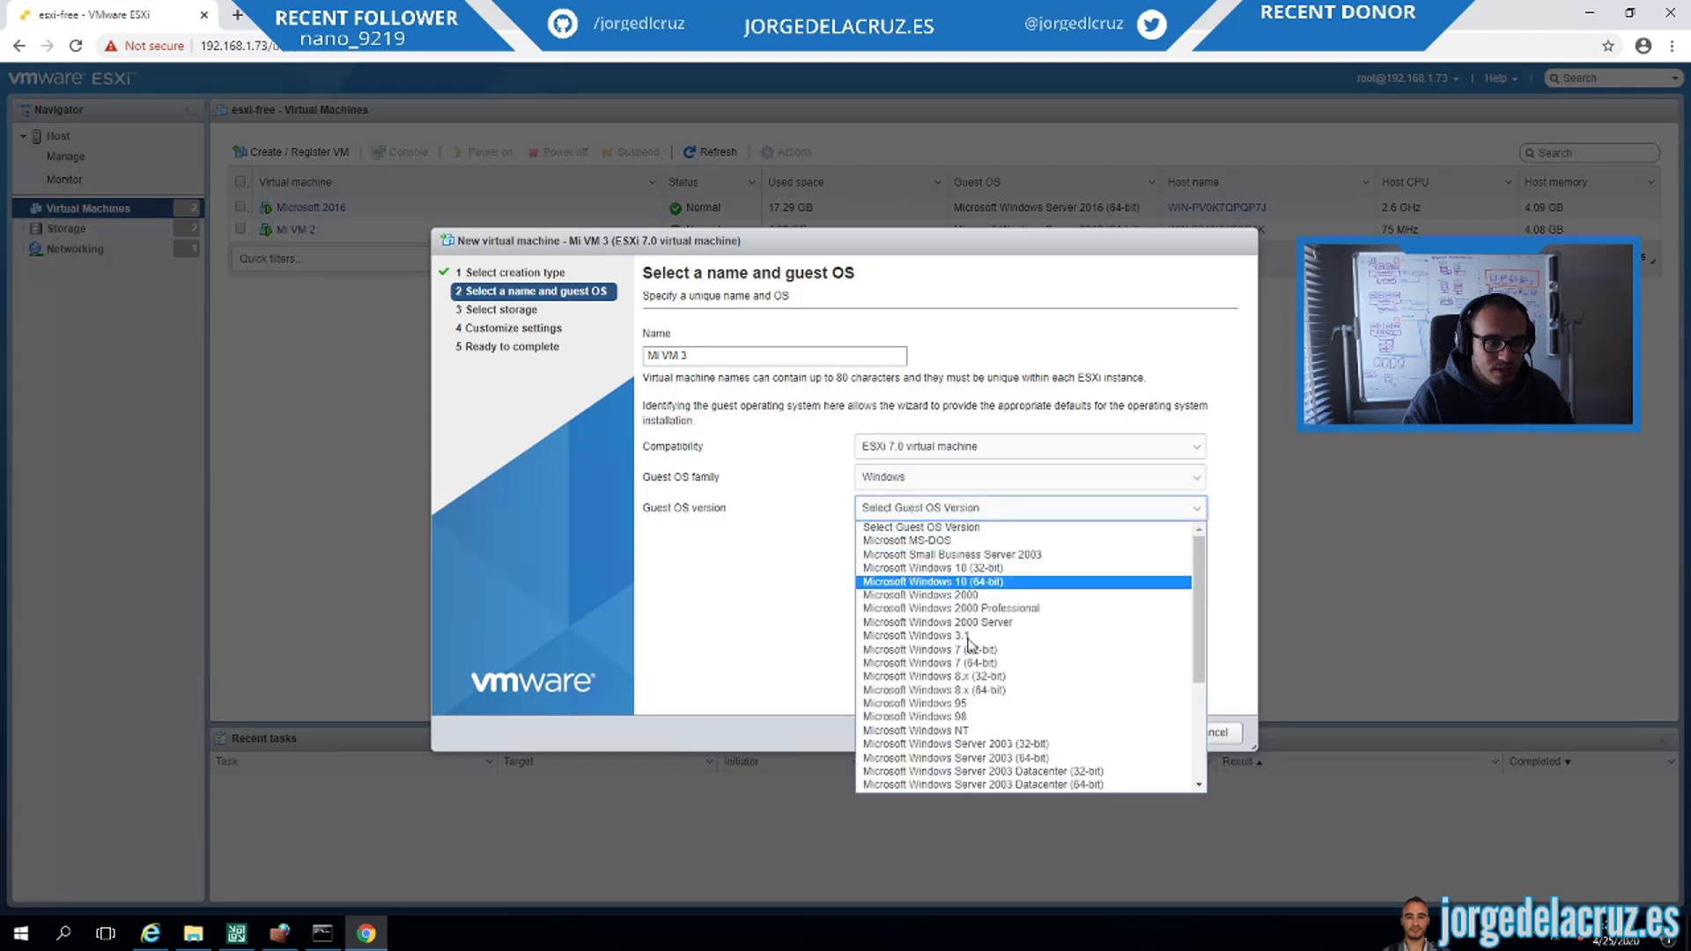
scroll(986, 696, "down", 3)
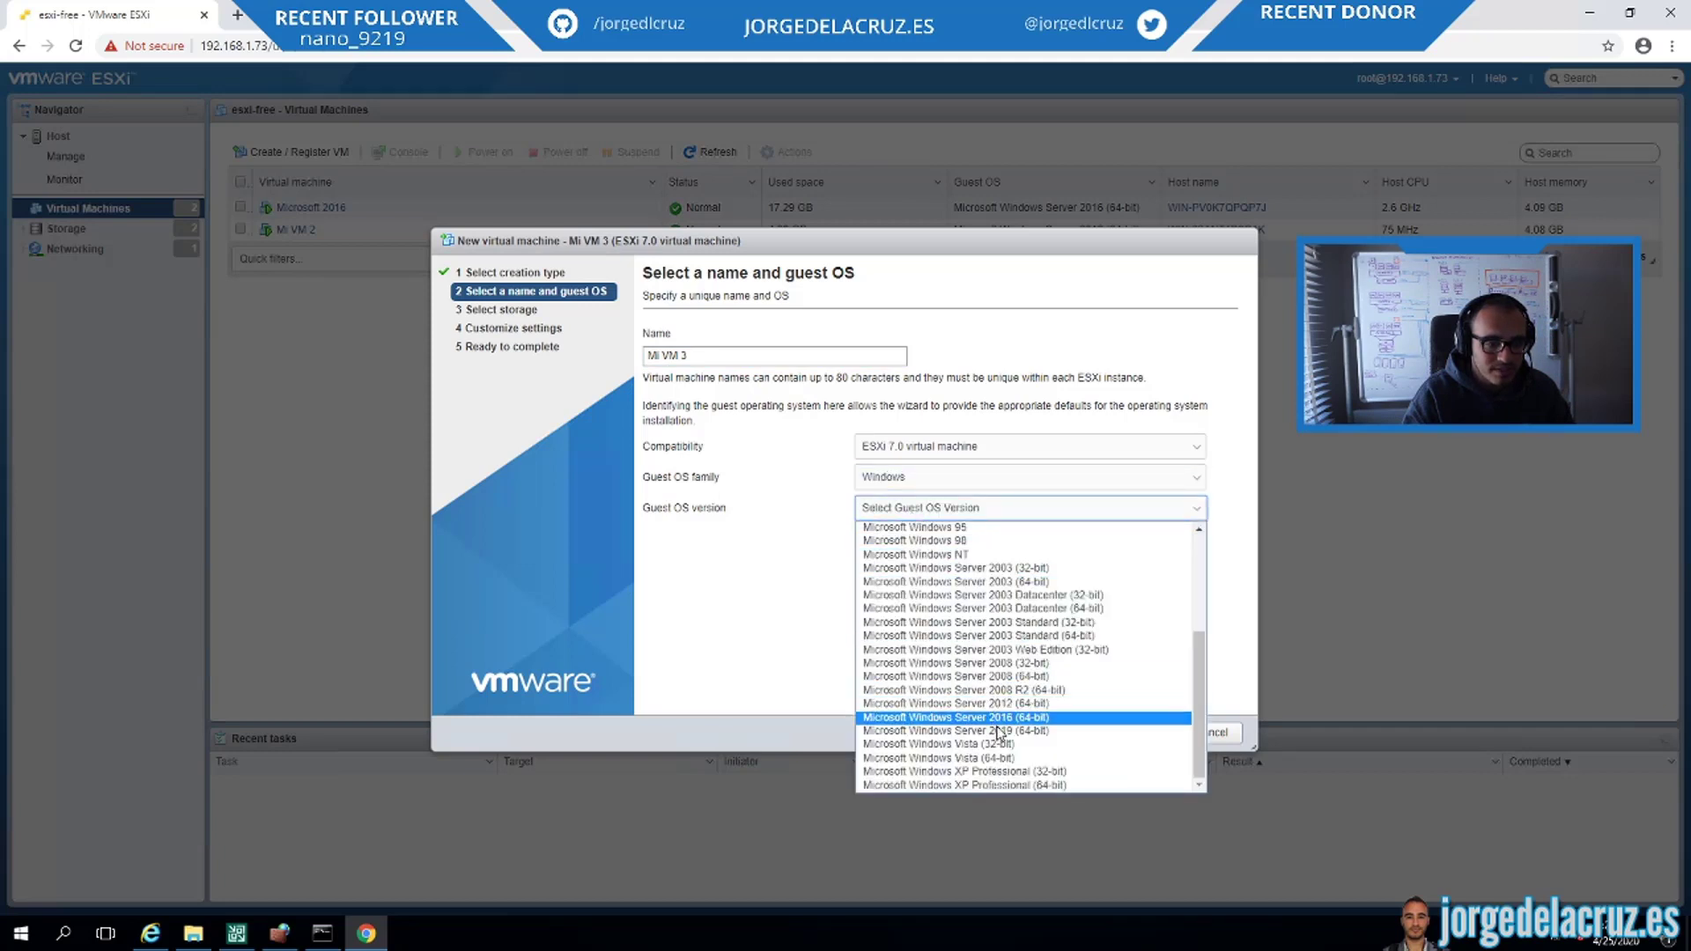
left_click(986, 717)
- Place it on the STORAGE datastore, review the hard disk settings, and finish
left_click(1067, 733)
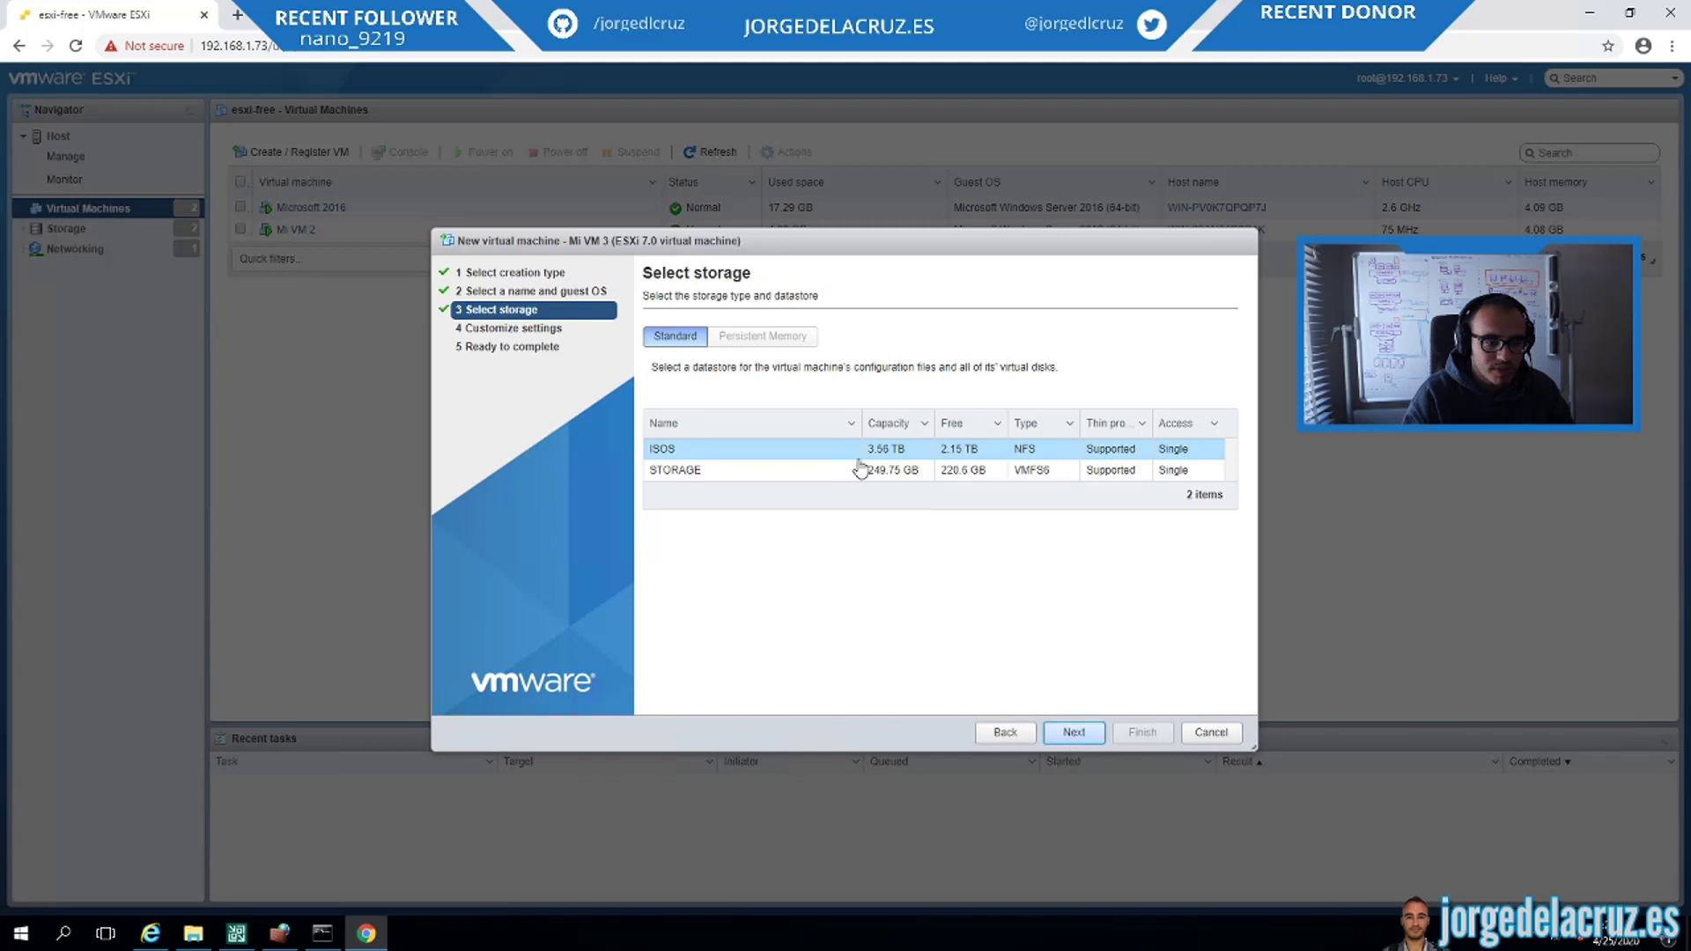
left_click(828, 471)
left_click(1074, 733)
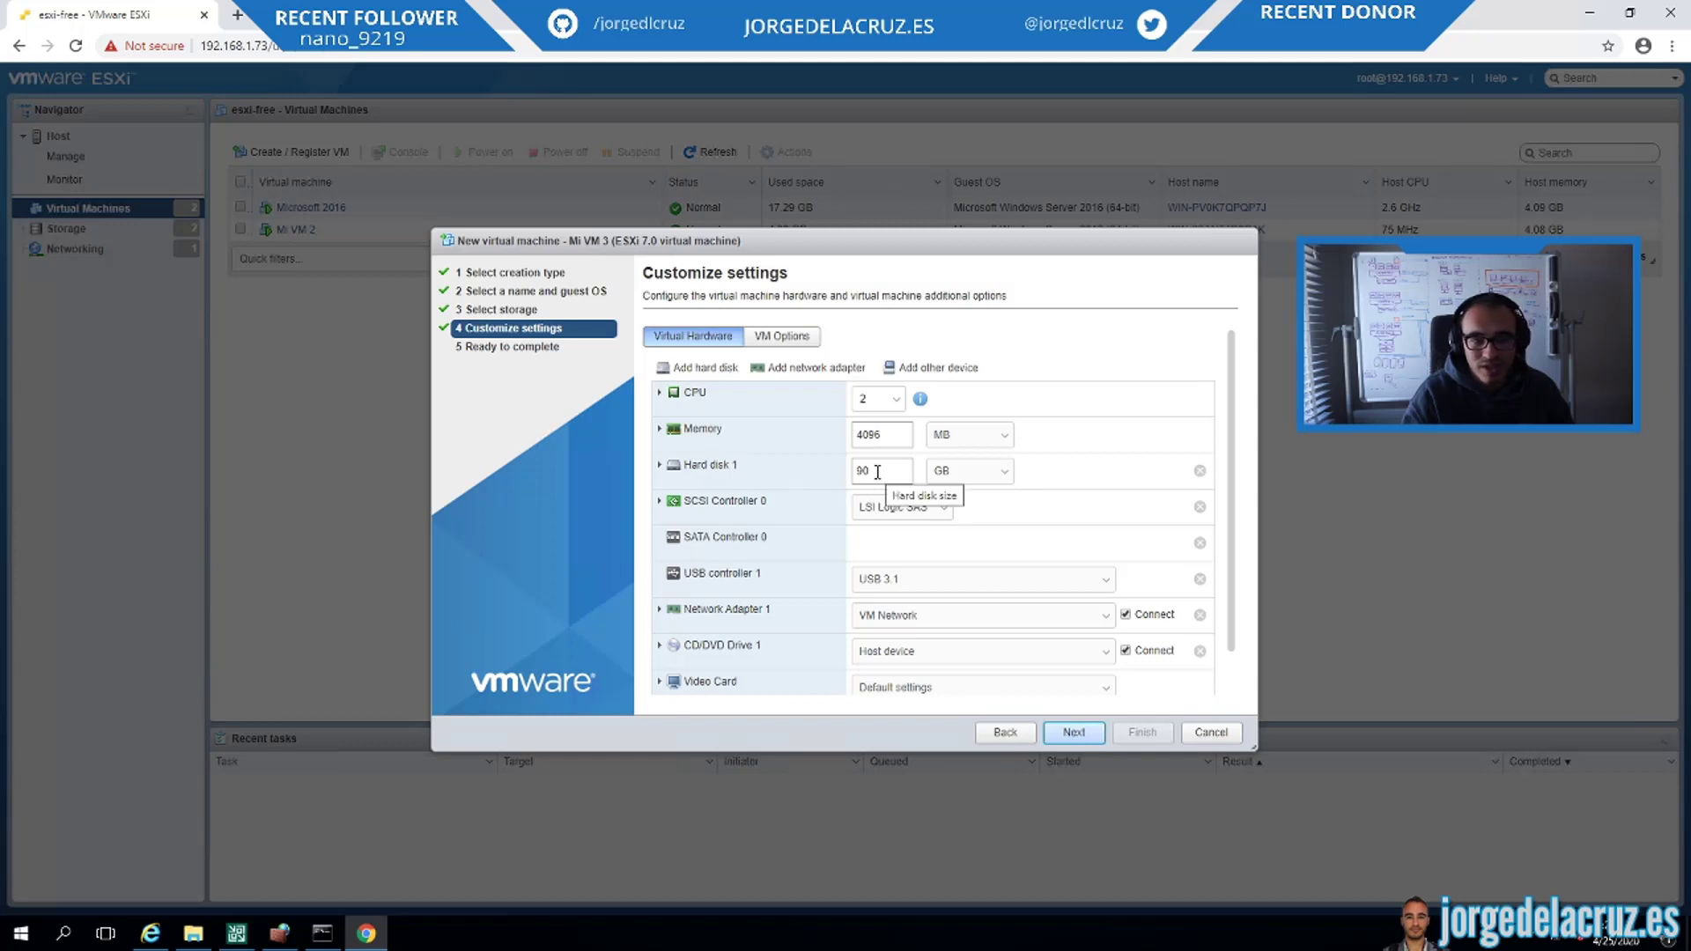
left_click(660, 465)
scroll(844, 526, "down", 1)
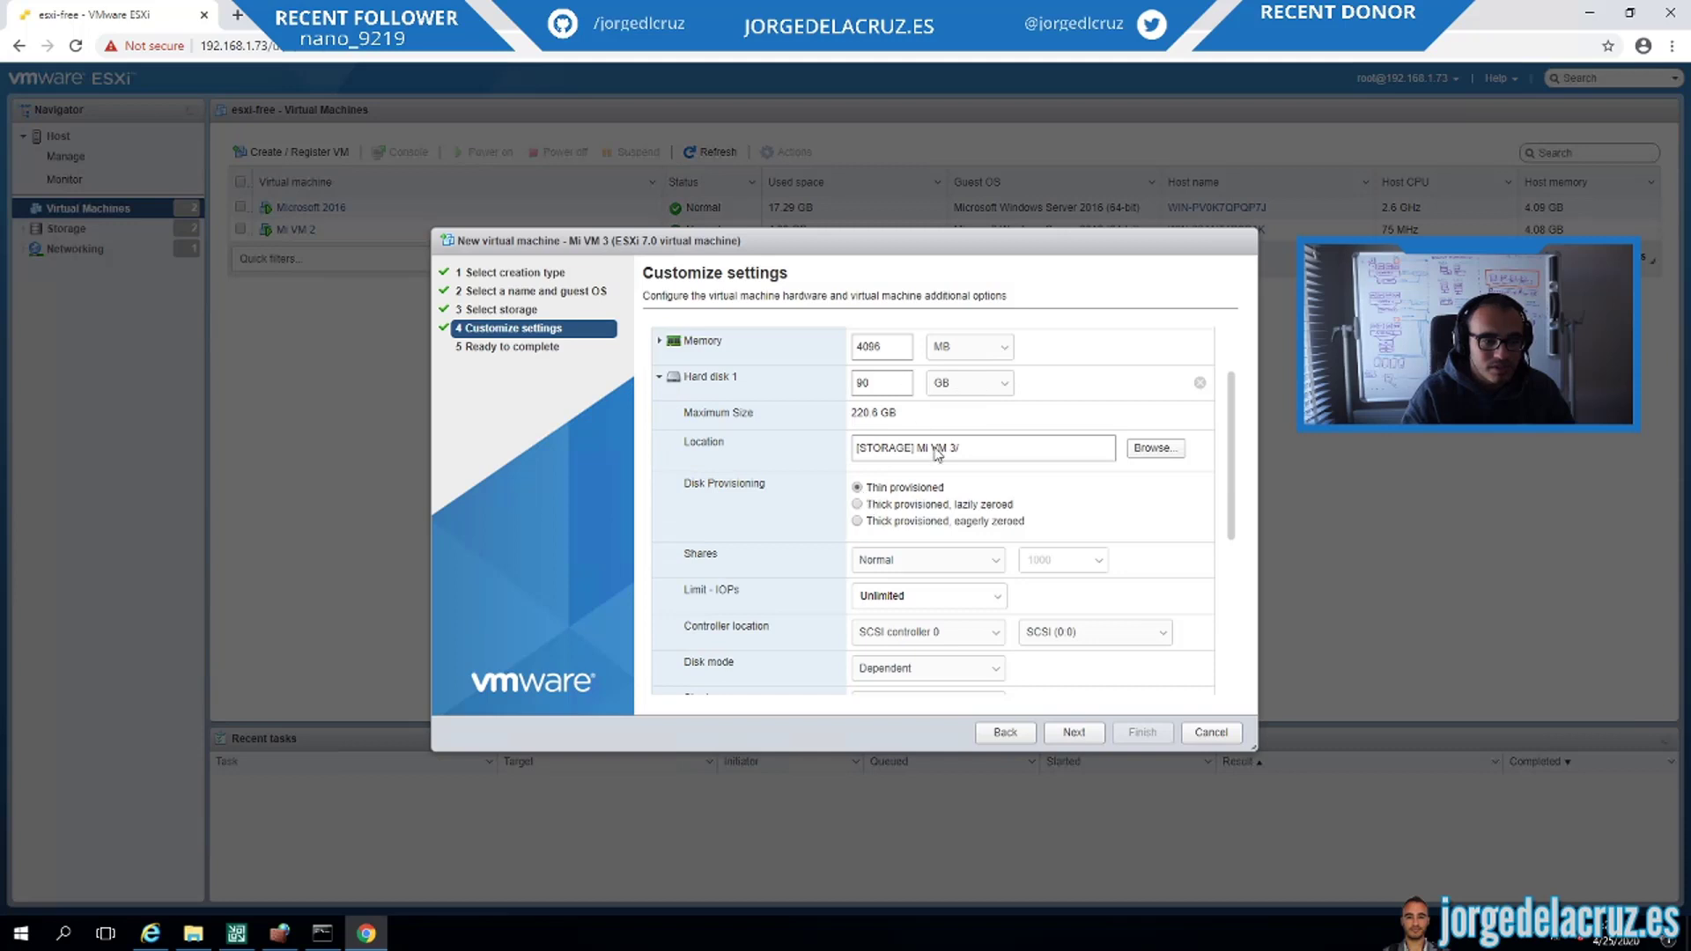
left_click(1074, 734)
left_click(1142, 733)
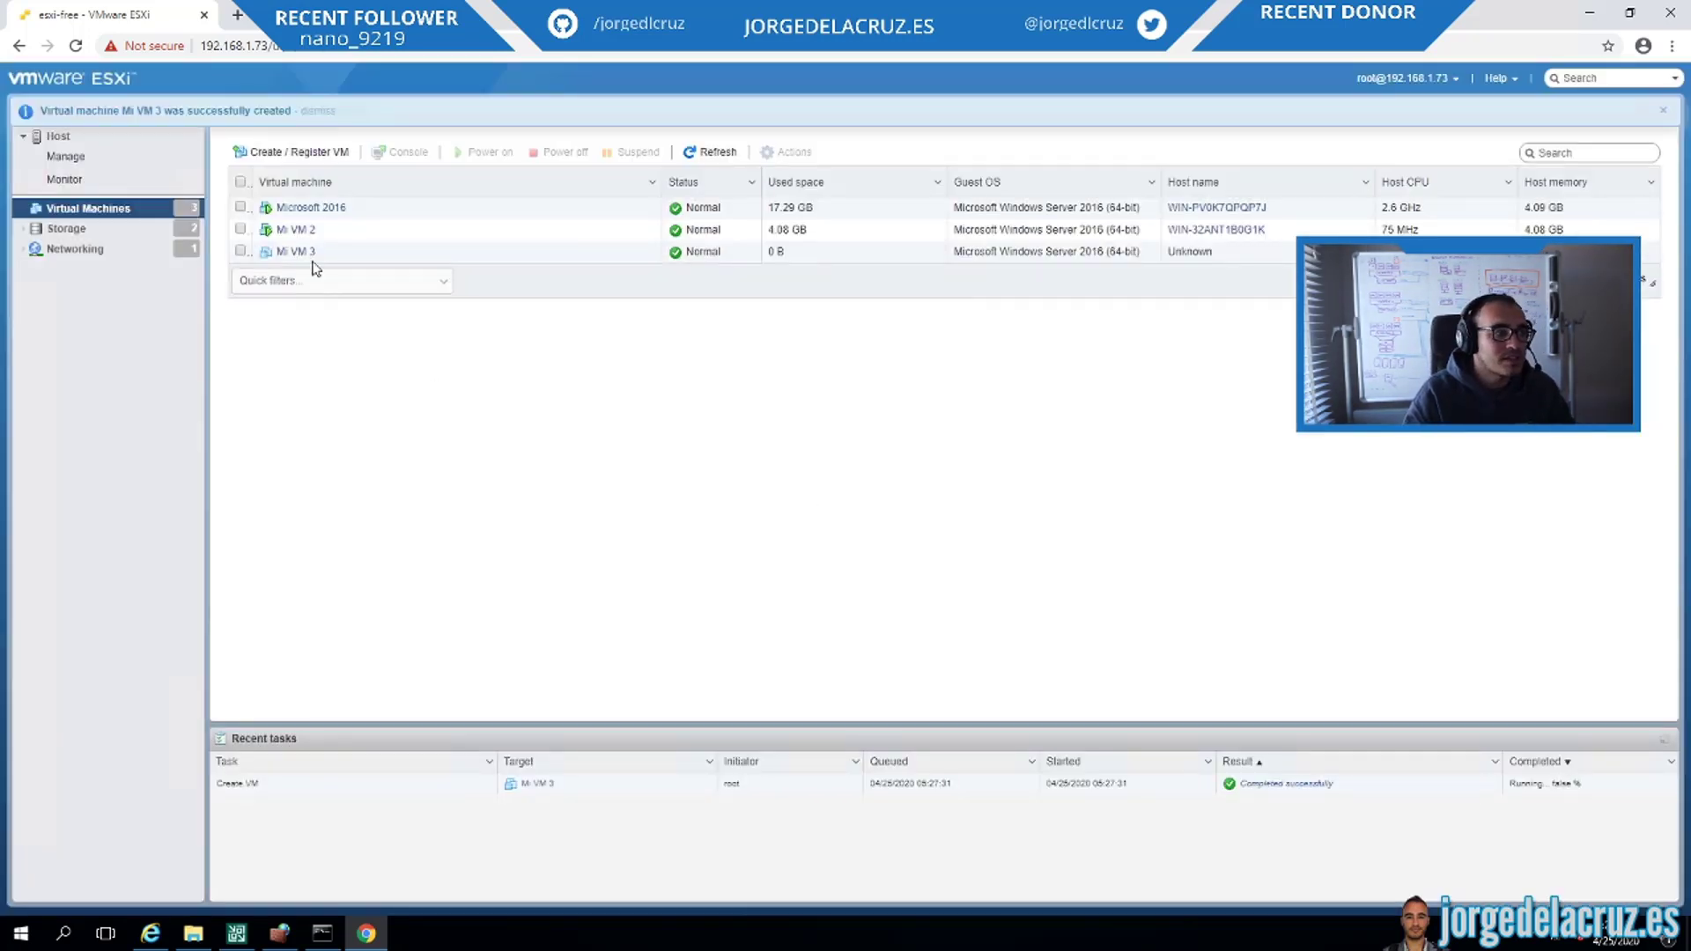
- Open the STORAGE datastore browser, select the Mi VM 3 folder, and begin an upload
left_click(67, 228)
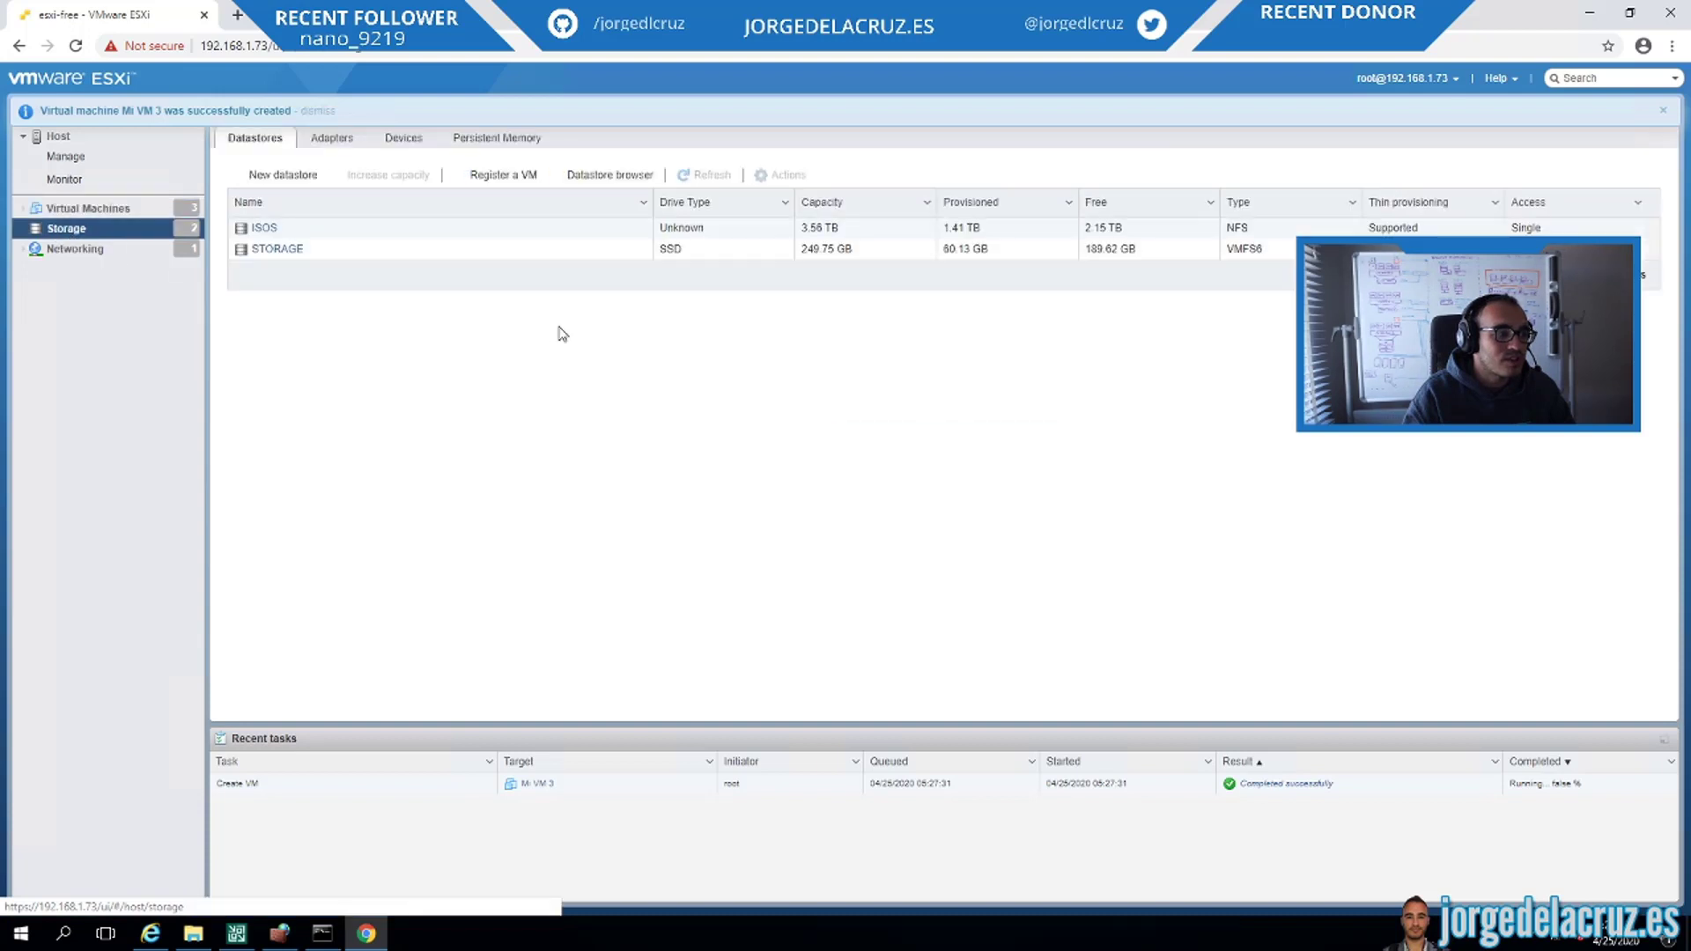
left_click(280, 251)
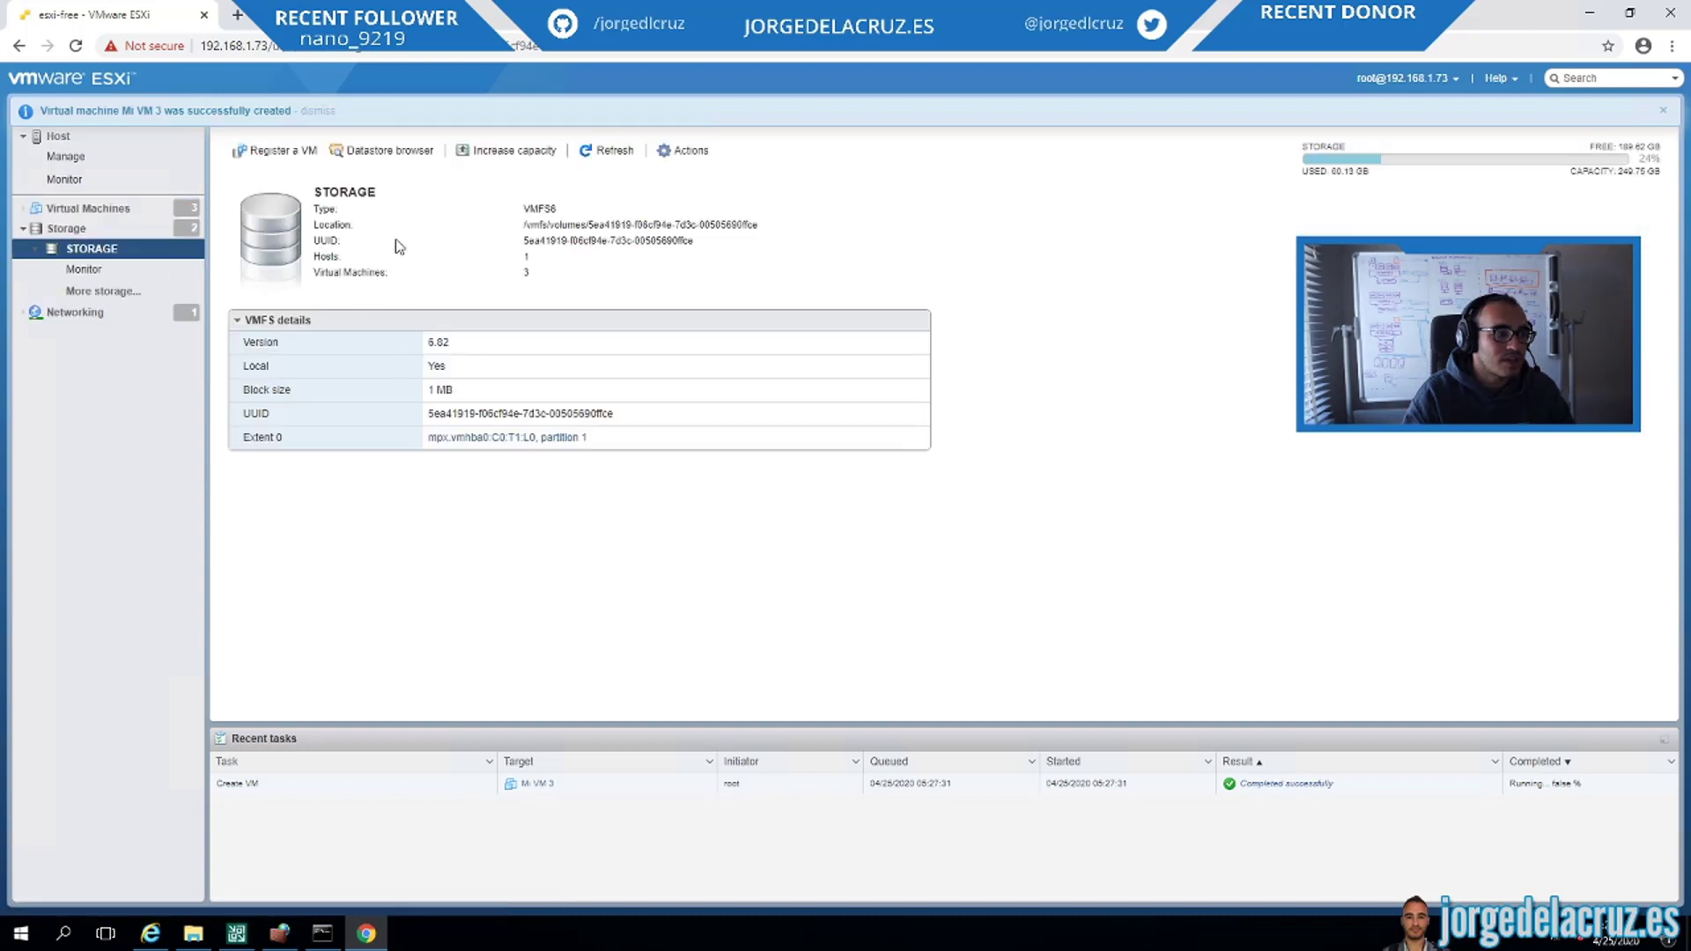
left_click(380, 151)
left_click(634, 378)
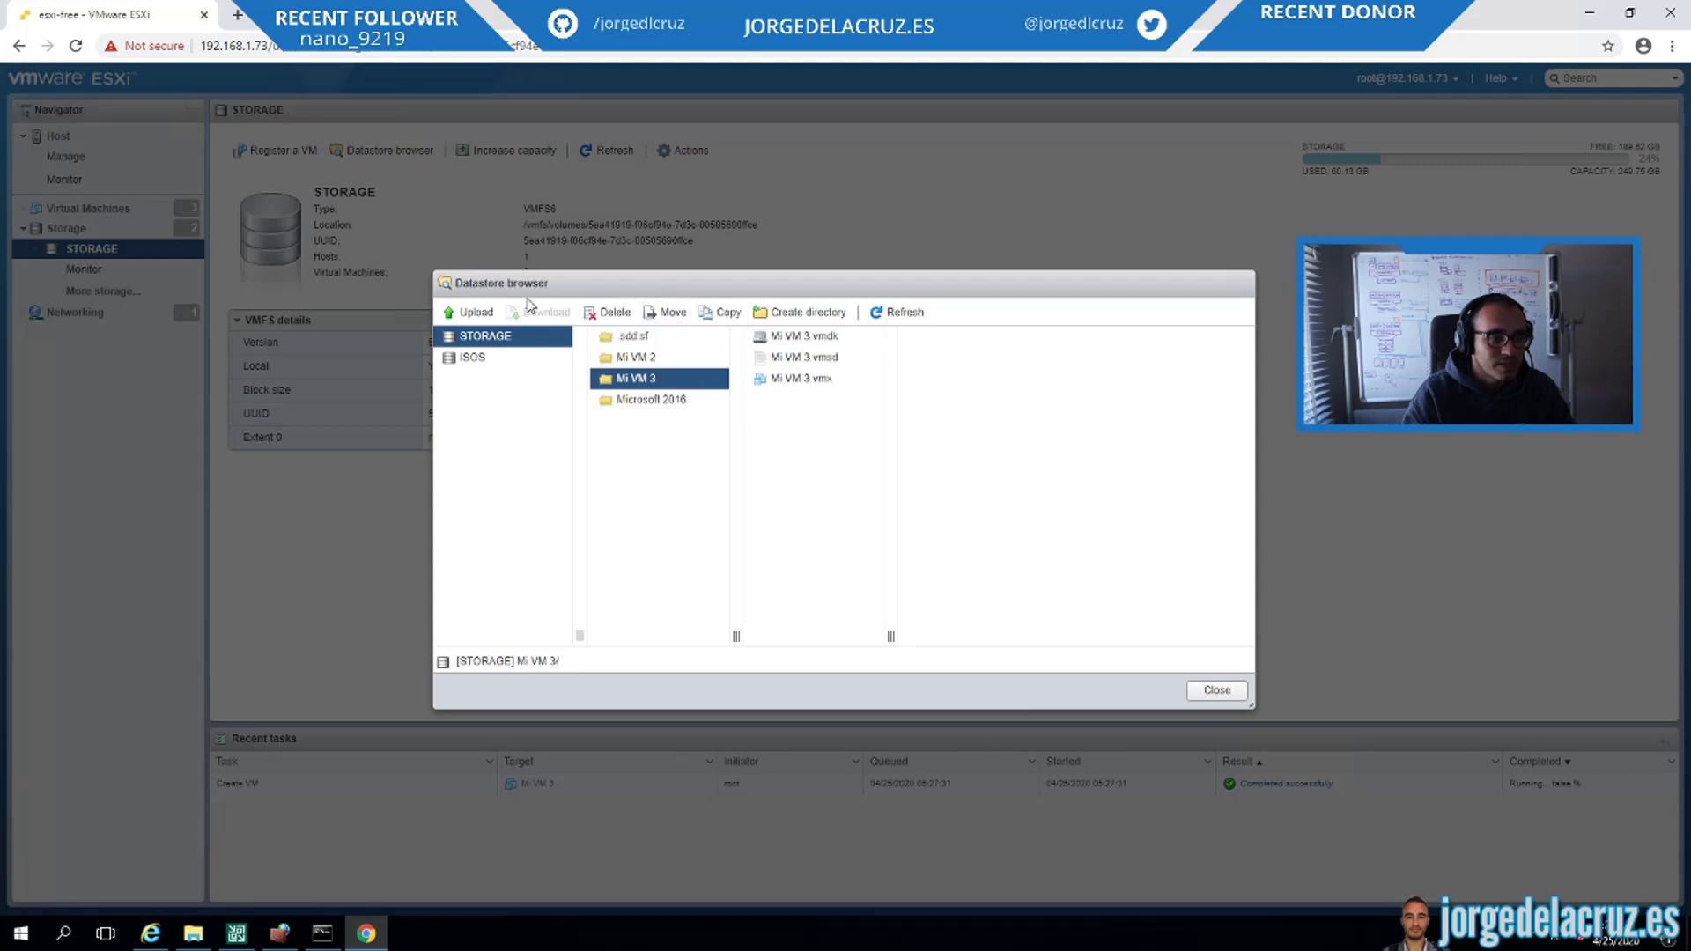
left_click(475, 312)
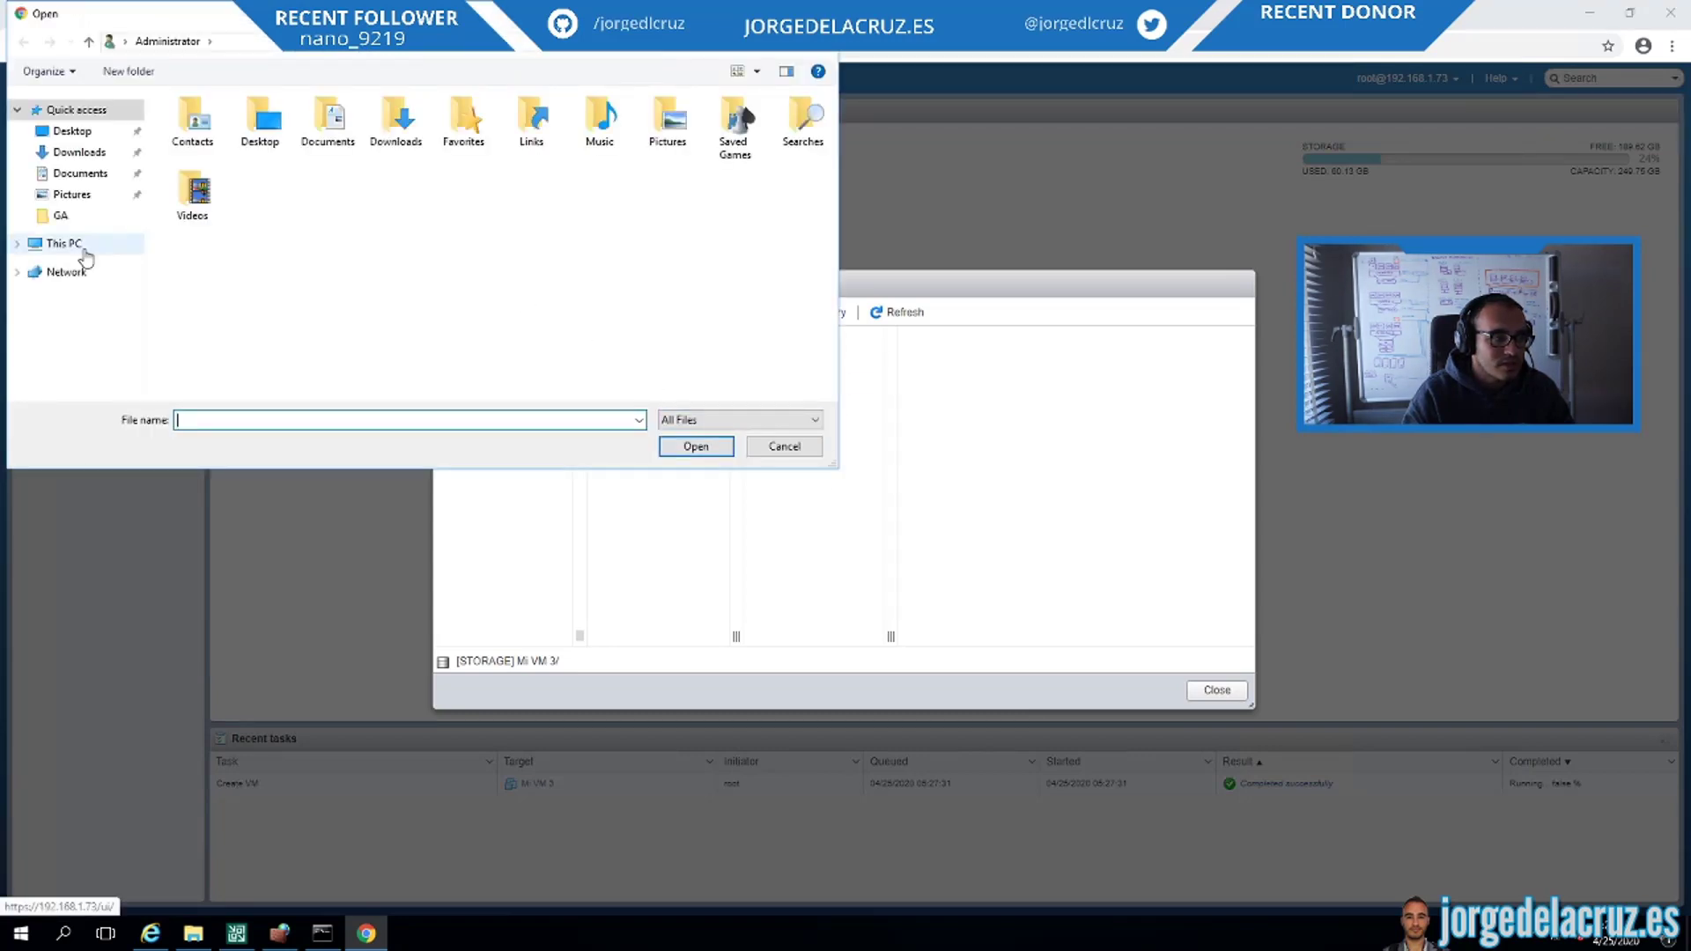
- Upload 192.168.1.75_Disk0.vmdk from VEEAM (F:)\TEST into the Mi VM 3 folder
left_click(83, 250)
double_click(229, 306)
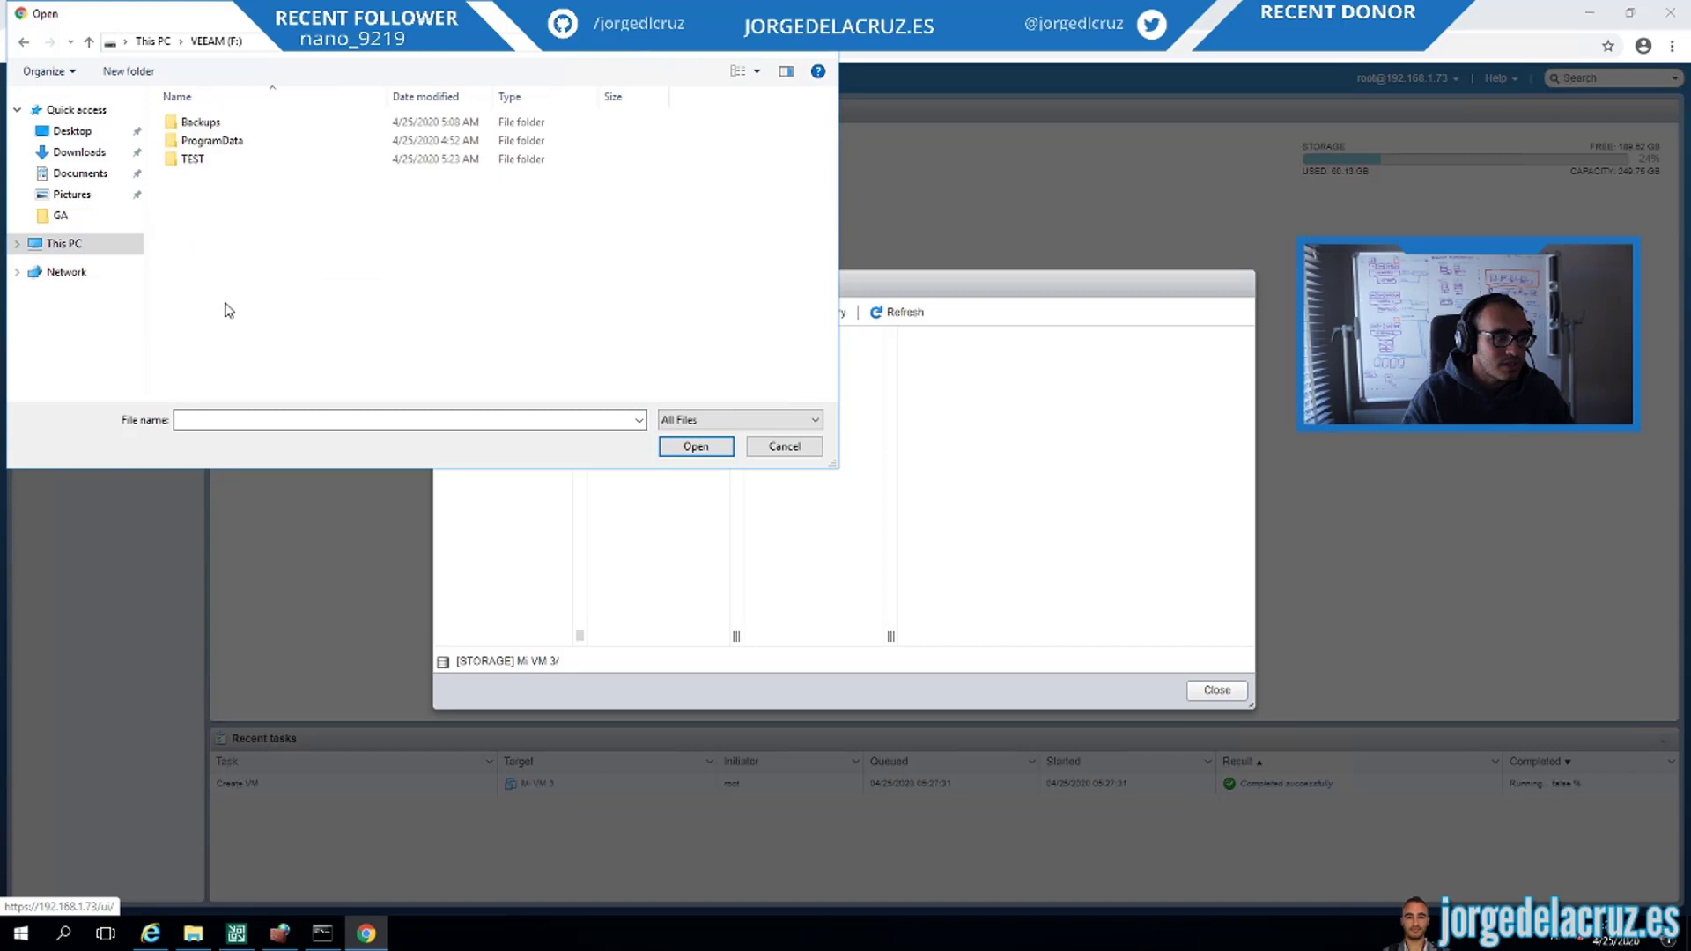
double_click(193, 160)
left_click(252, 146)
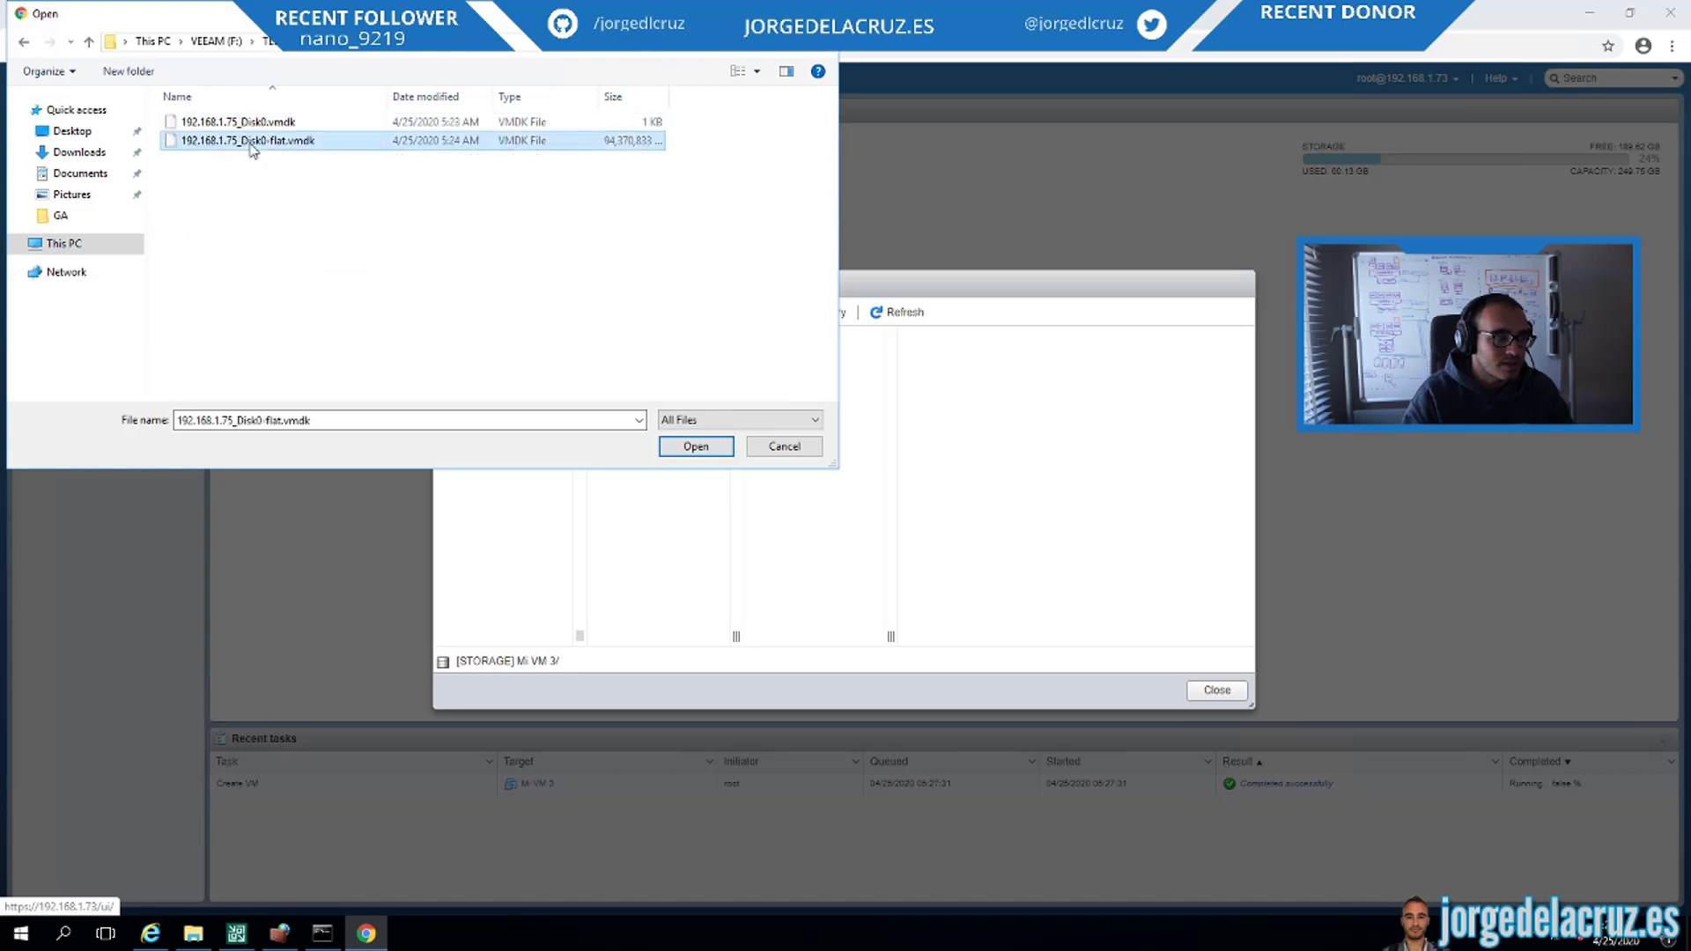
left_click(294, 123)
left_click(298, 142)
double_click(295, 123)
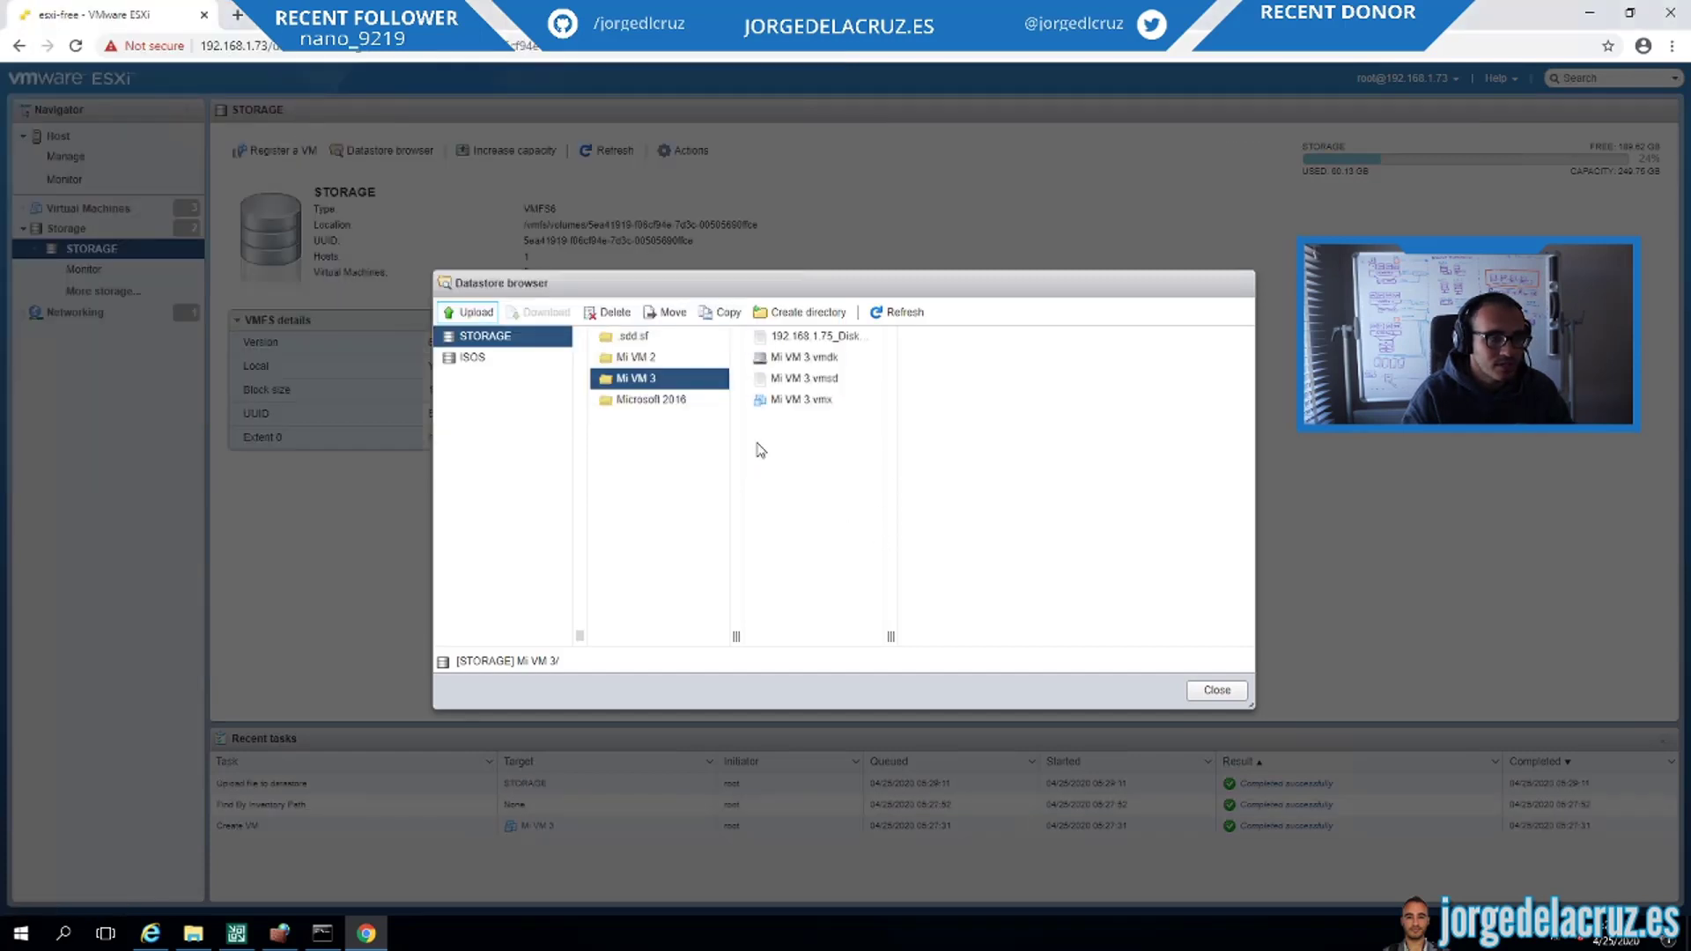
- Upload the 192.168.1.75_Disk0-flat.vmdk data file into the Mi VM 3 folder
left_click(471, 312)
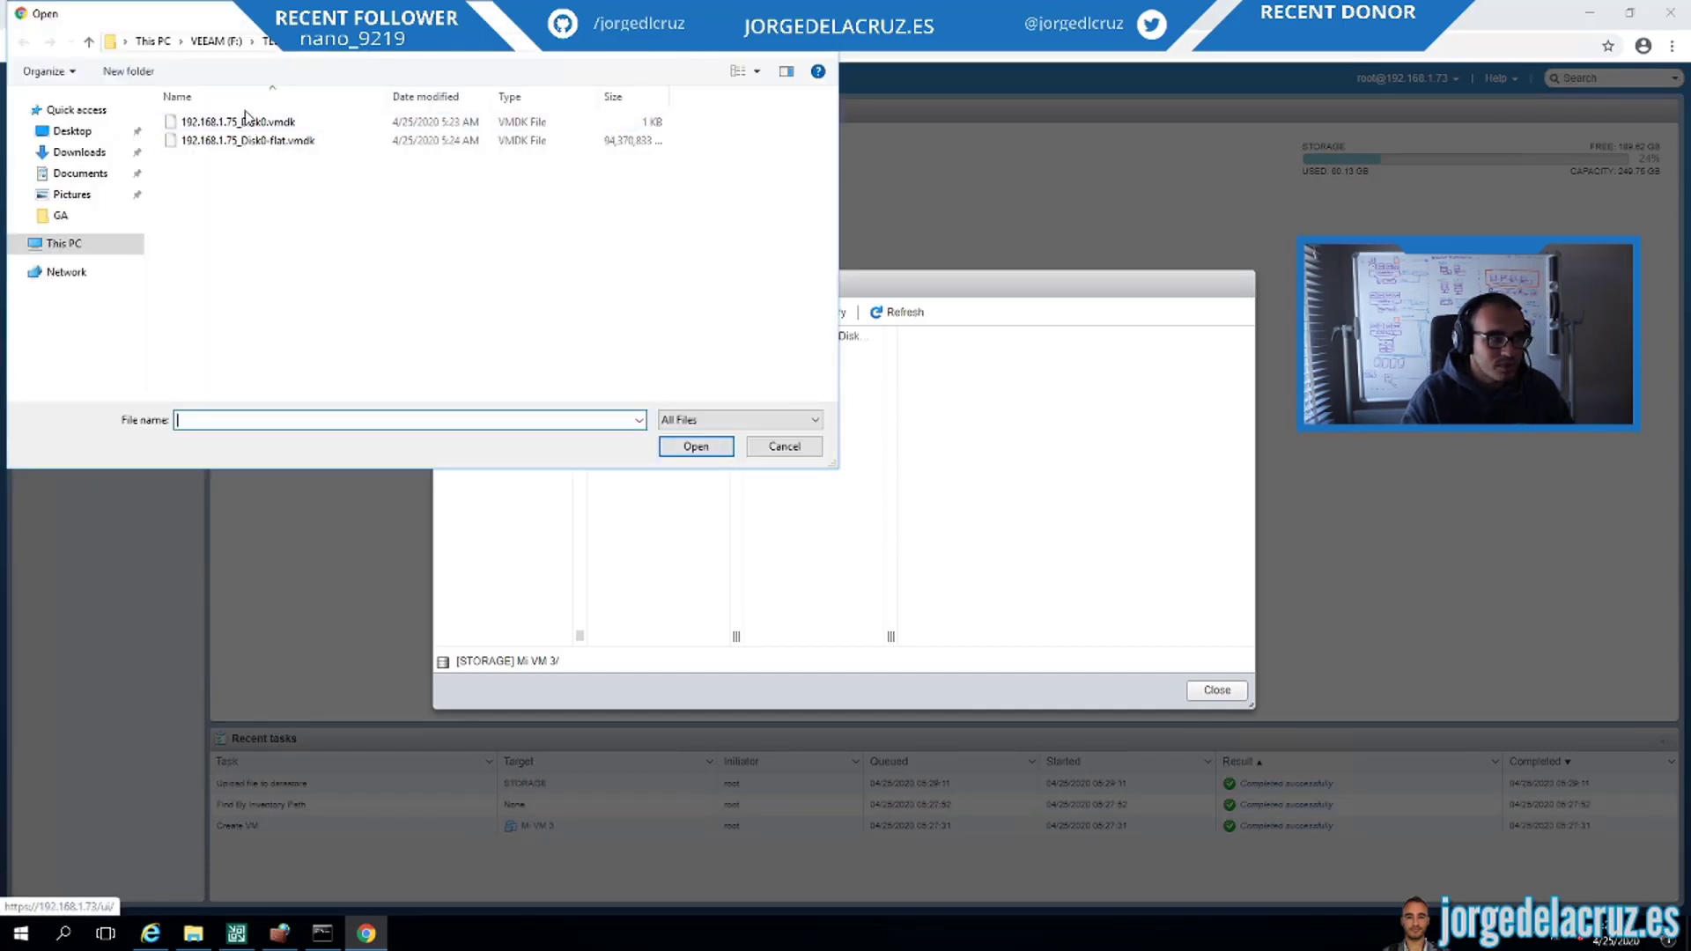
left_click(265, 141)
left_click(687, 443)
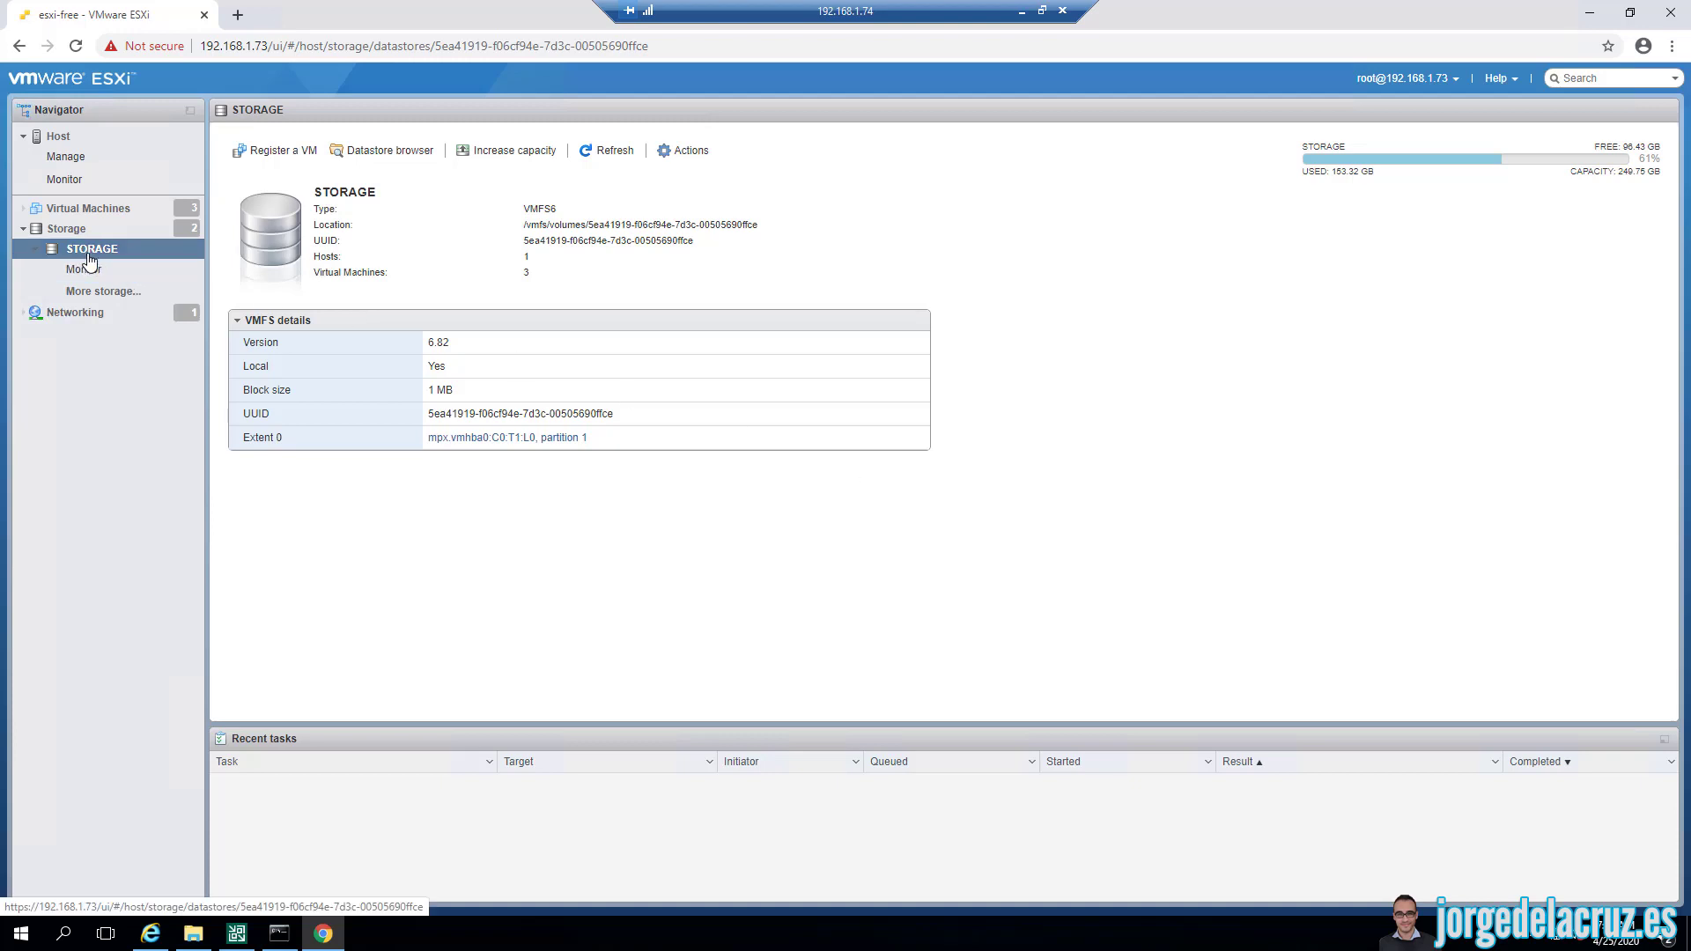
- In the datastore's Mi VM 3 folder, confirm the uploaded 192.168.1.75_Disk0.vmdk is 90 GB
left_click(390, 151)
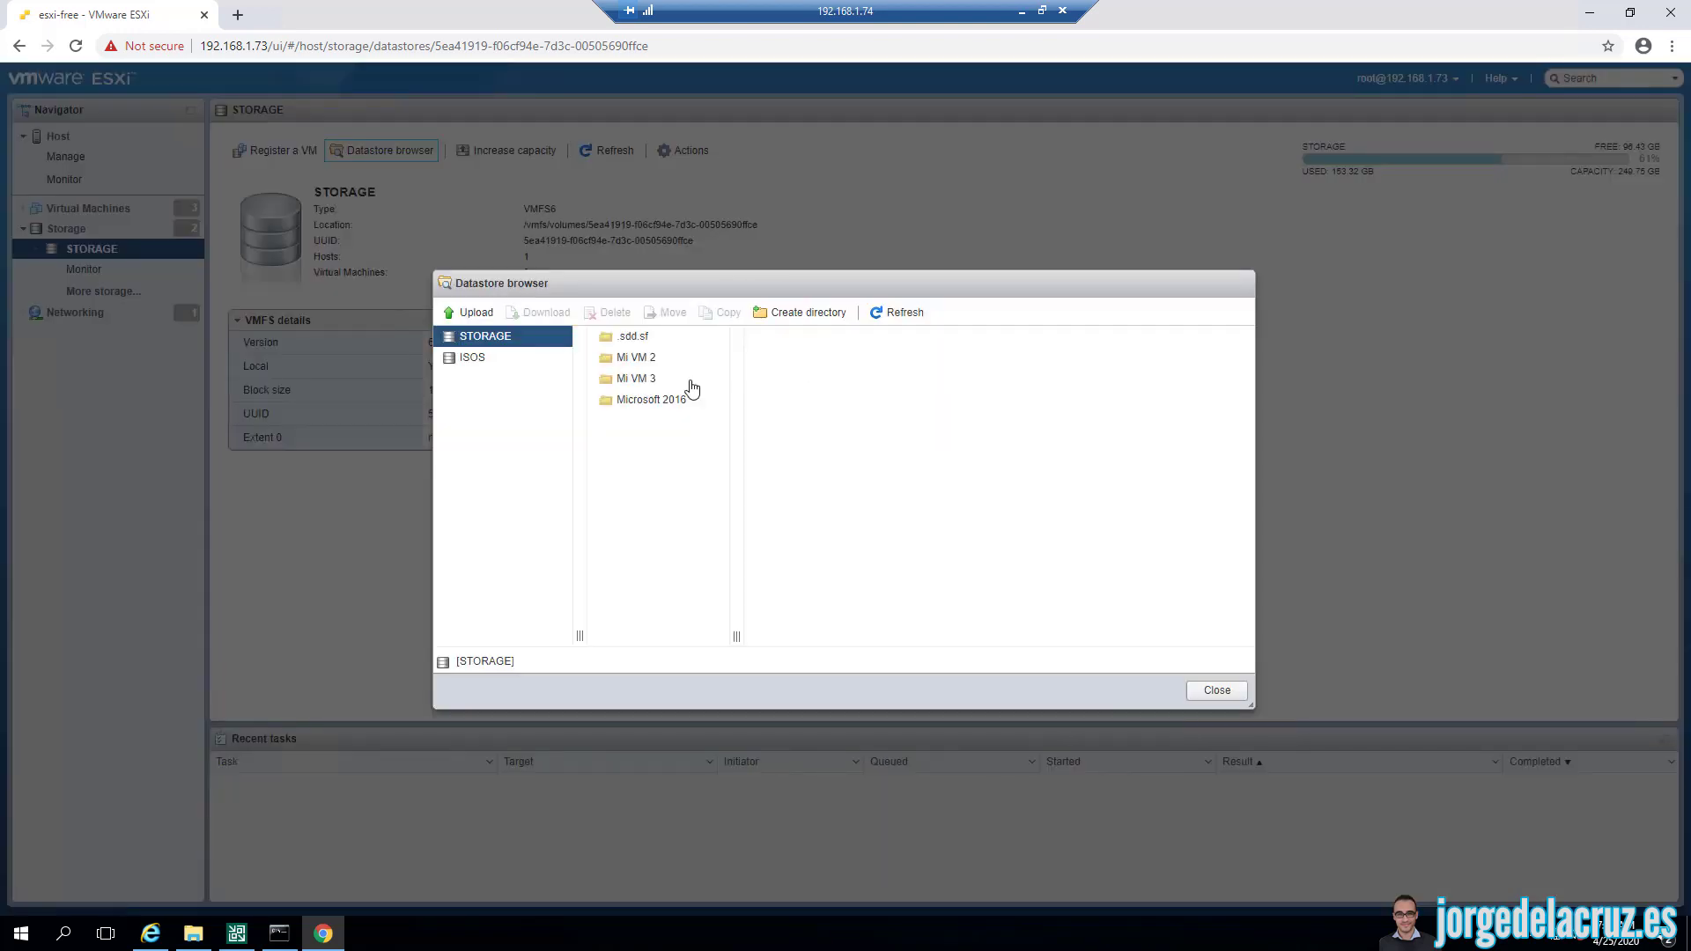
left_click(641, 381)
left_click(805, 361)
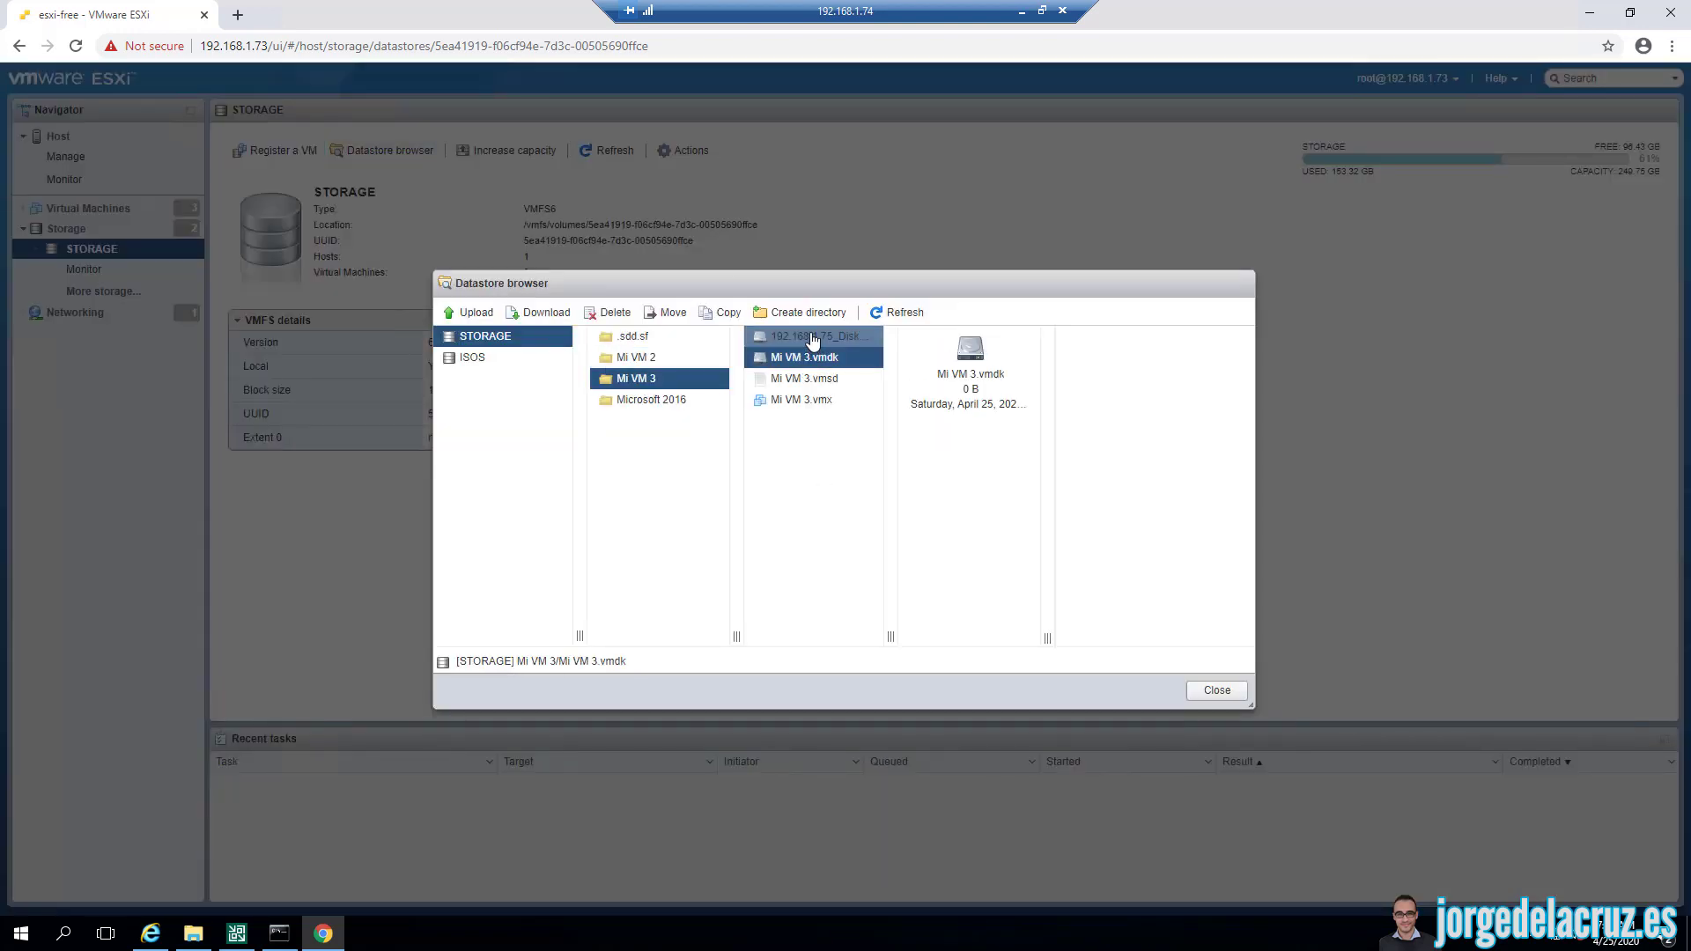
left_click(812, 340)
triple_click(1053, 409)
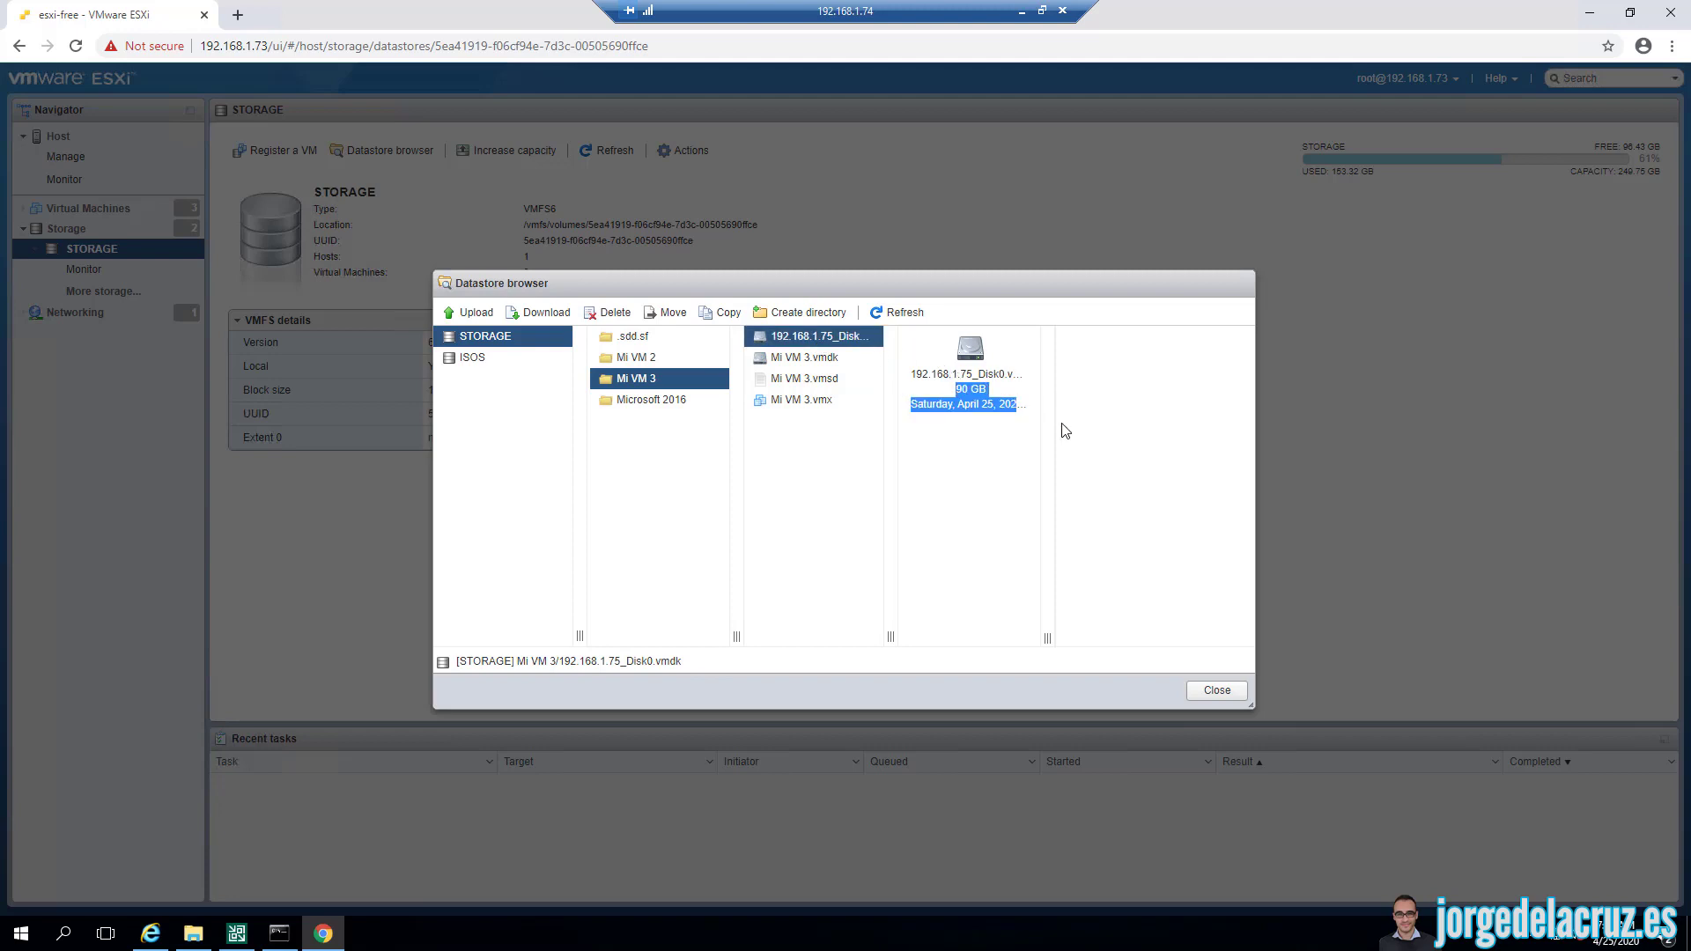
left_click(1212, 688)
left_click(188, 215)
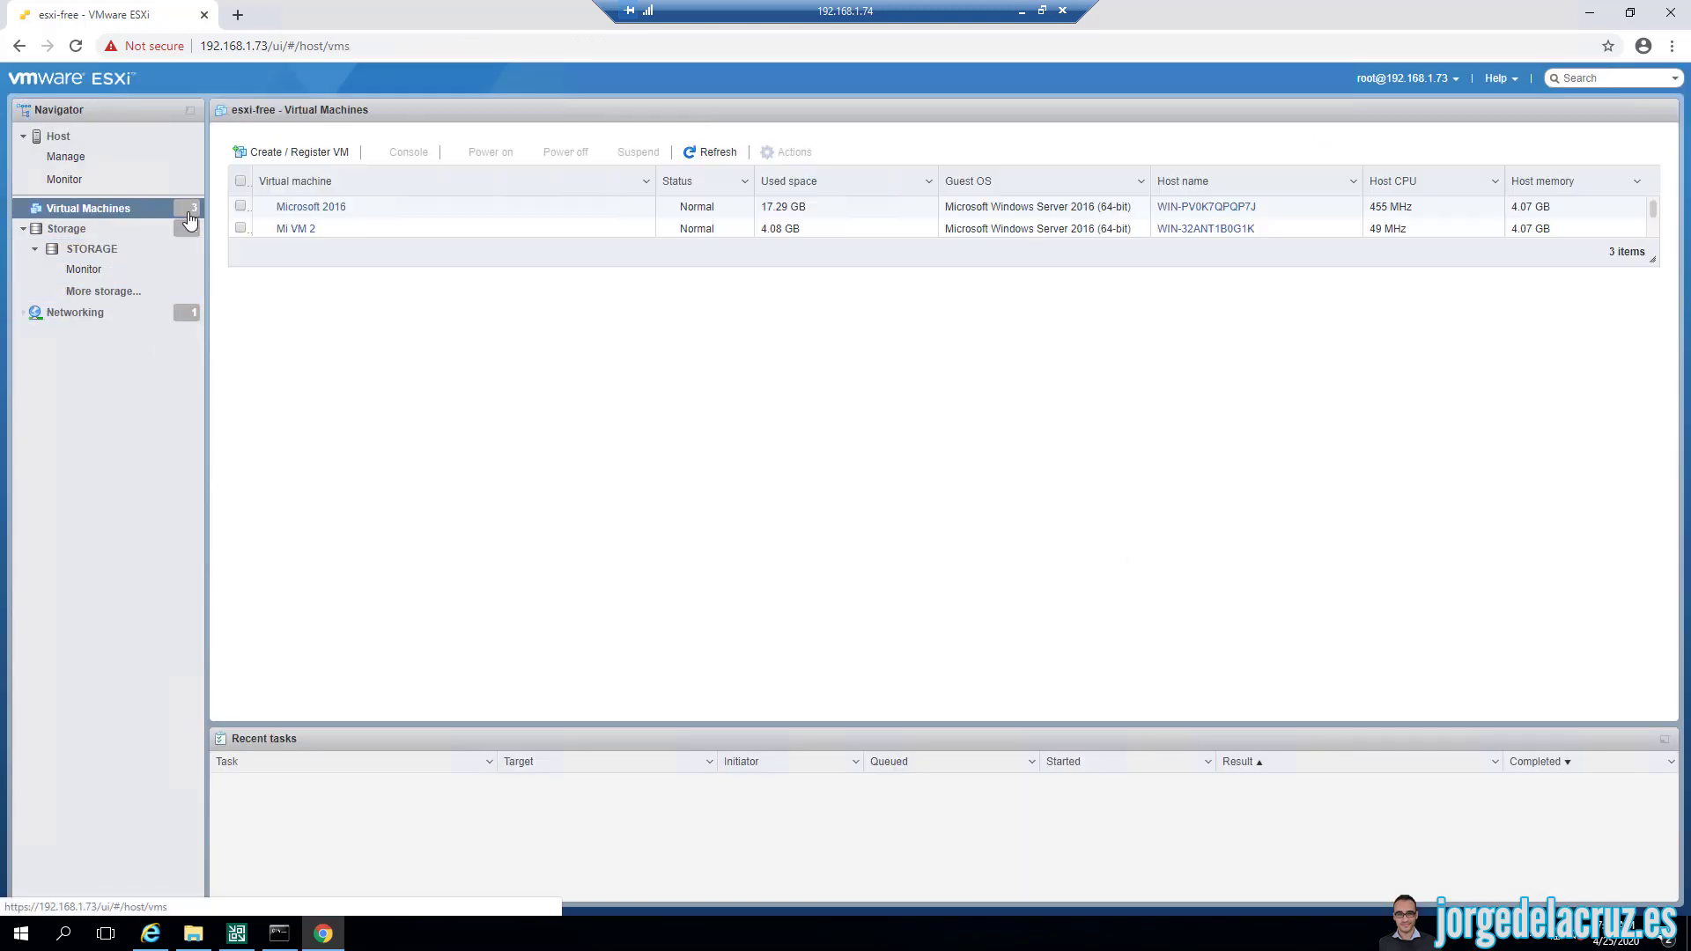
- Swap Mi VM 3's Hard disk 1 for the existing 192.168.1.75_Disk0.vmdk and save
right_click(299, 253)
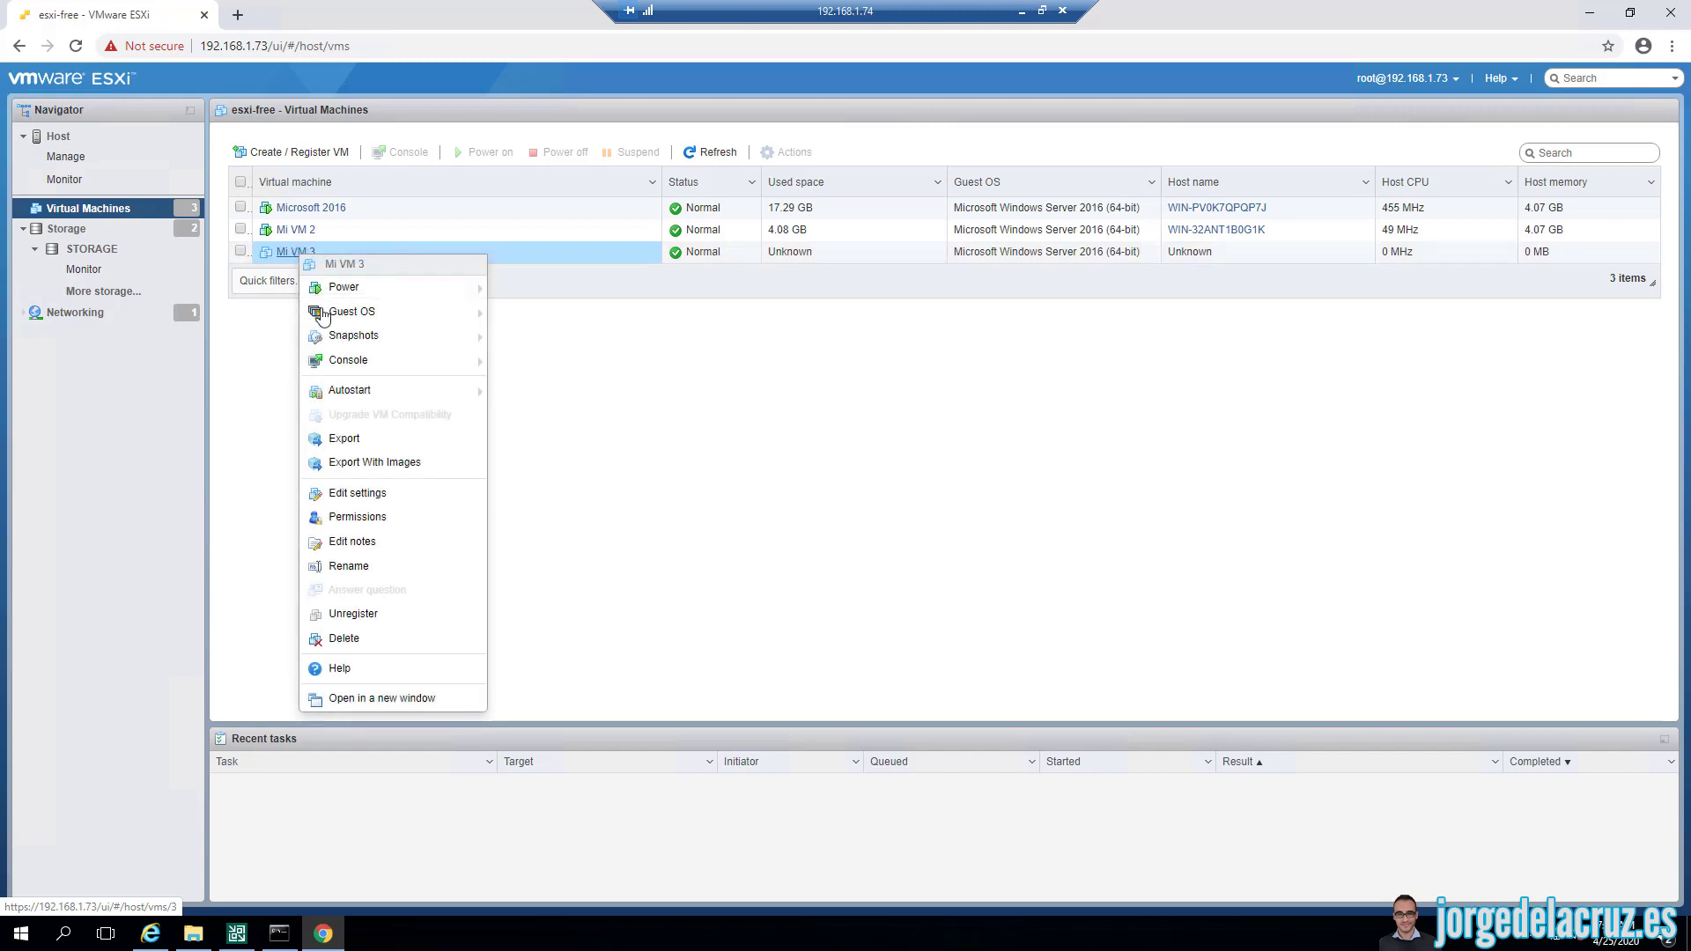
left_click(357, 493)
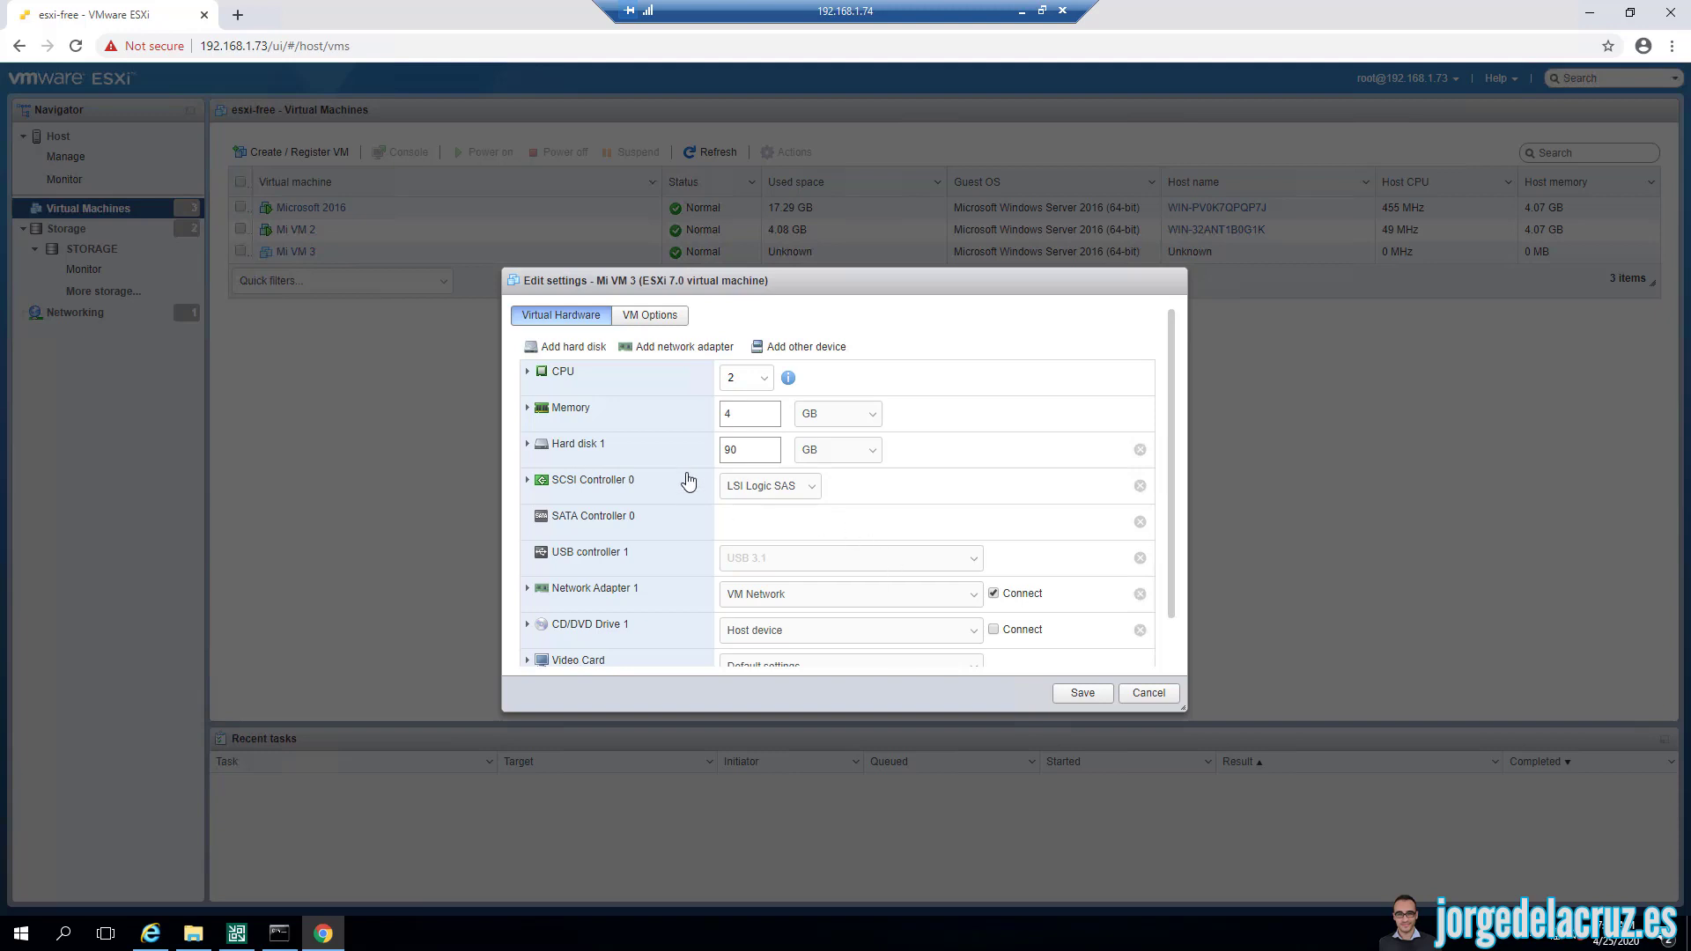
left_click(1140, 449)
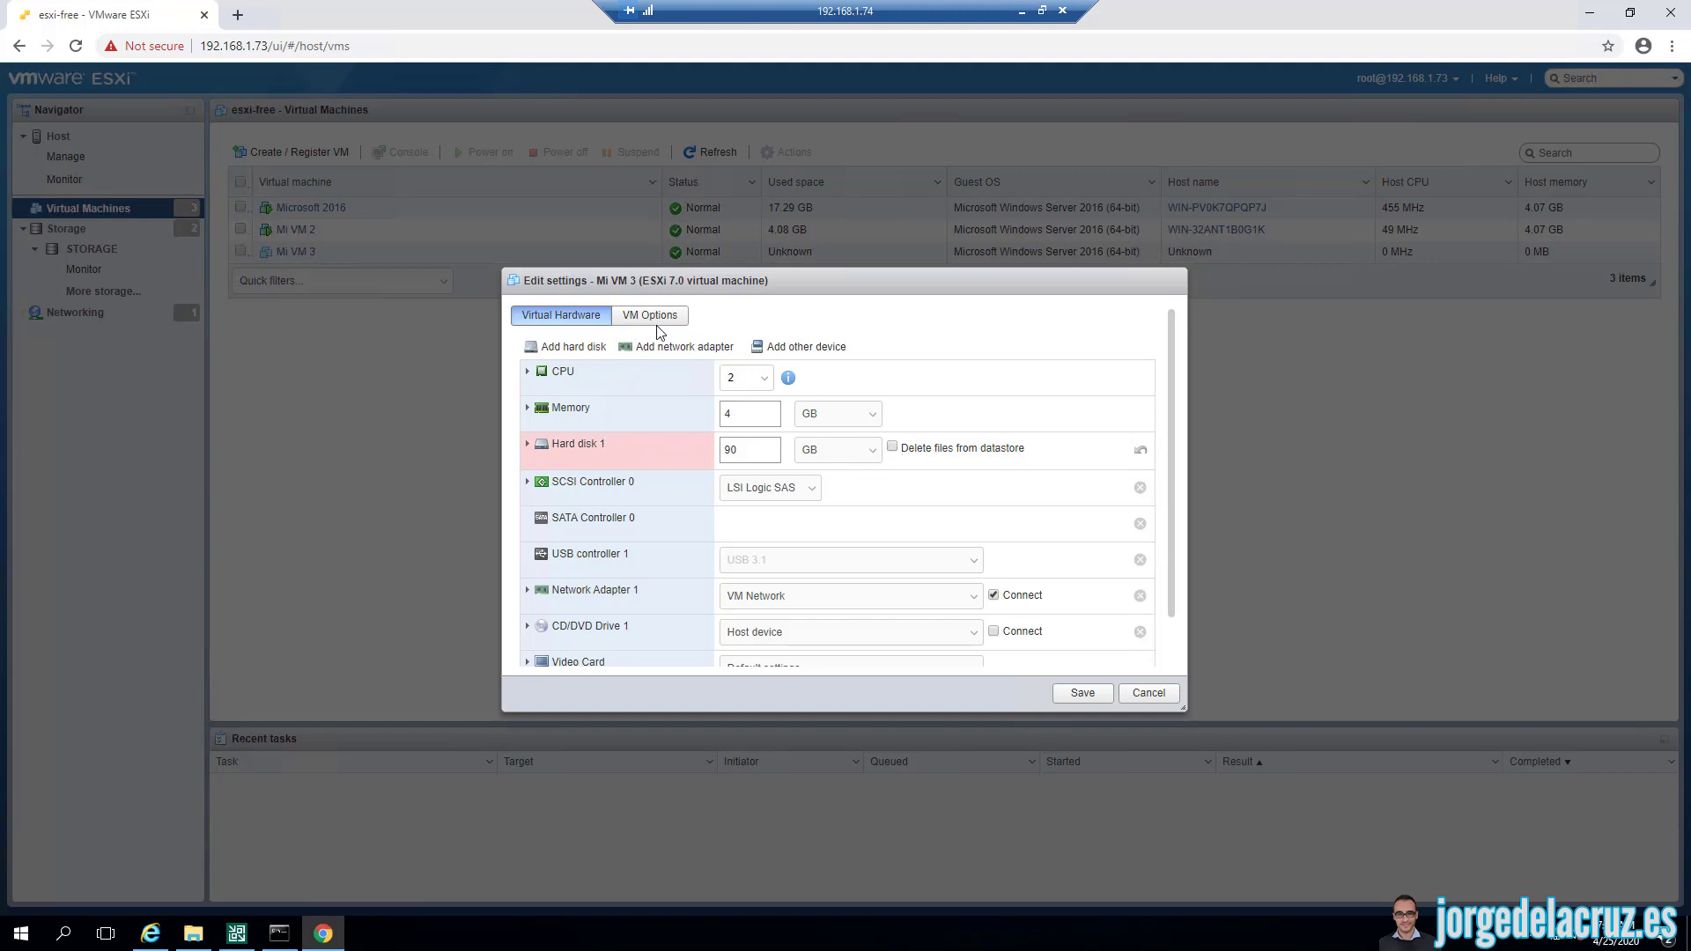
left_click(564, 347)
left_click(579, 393)
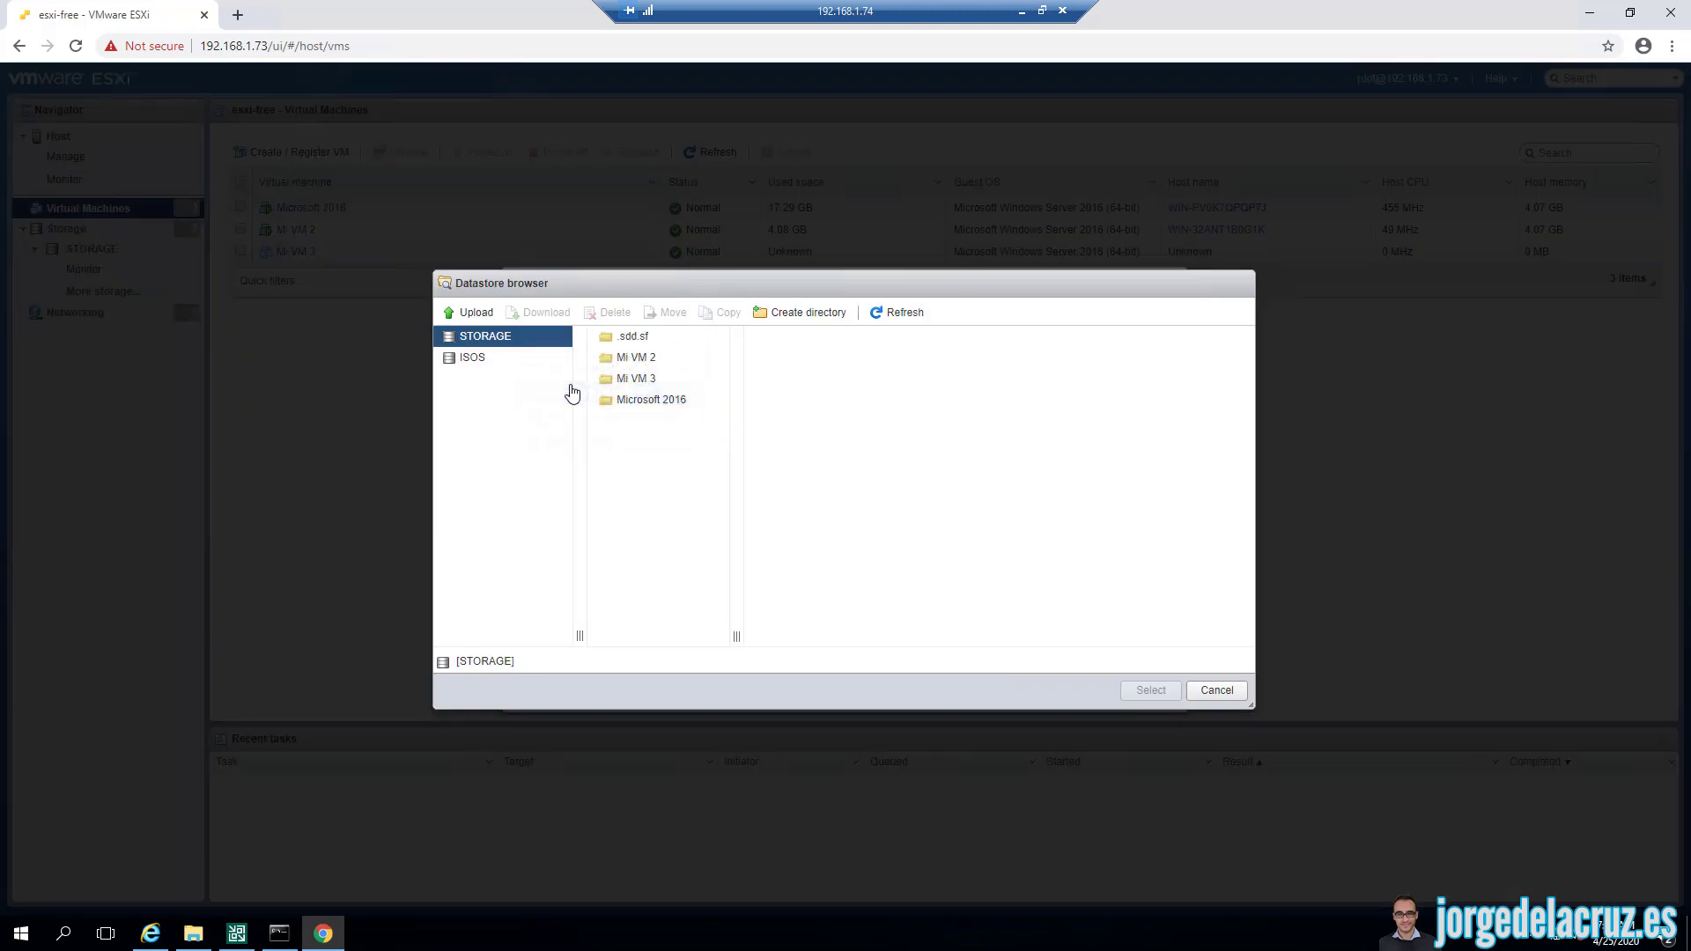
left_click(634, 379)
left_click(793, 336)
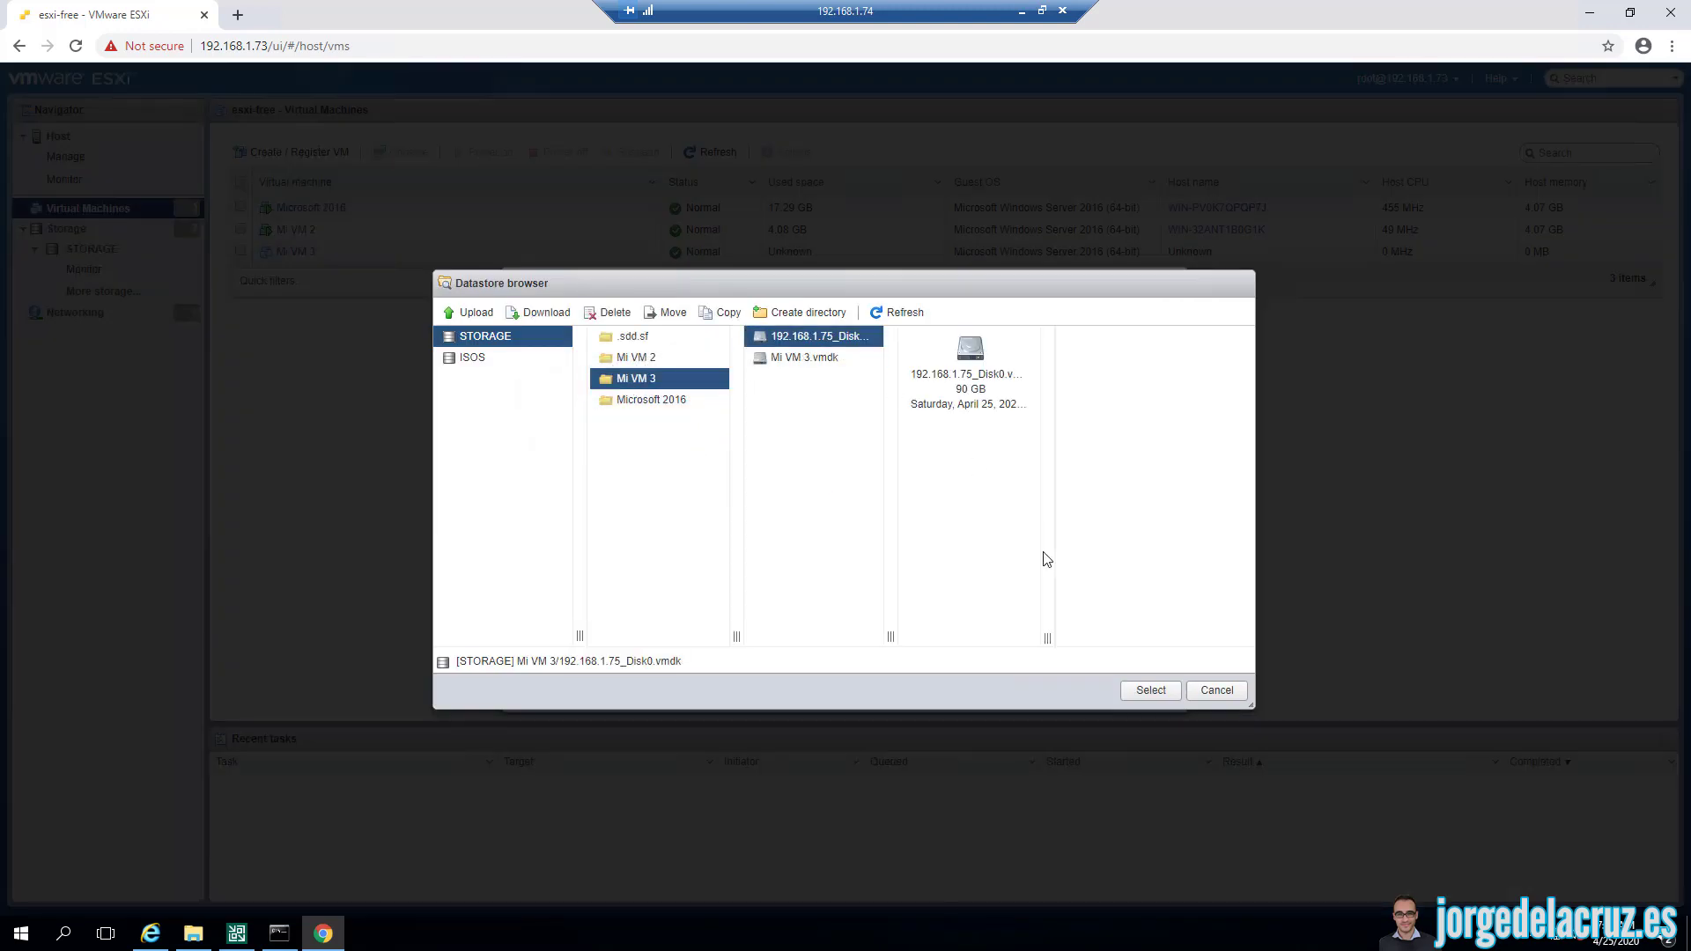
left_click(1145, 690)
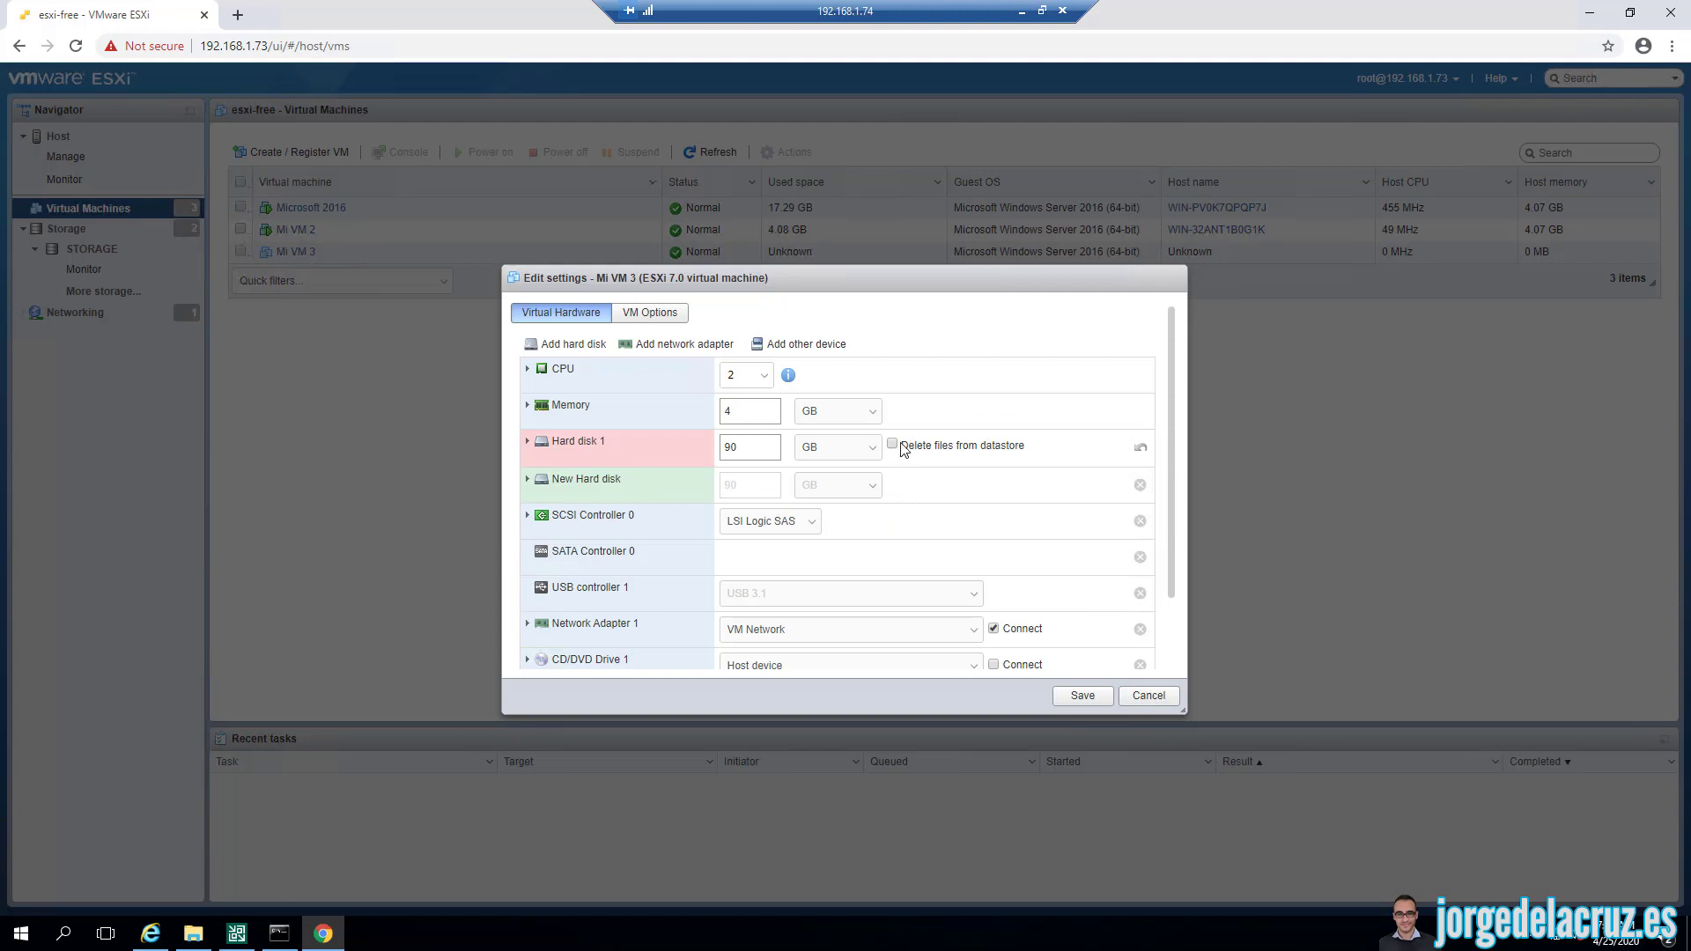
left_click(1080, 696)
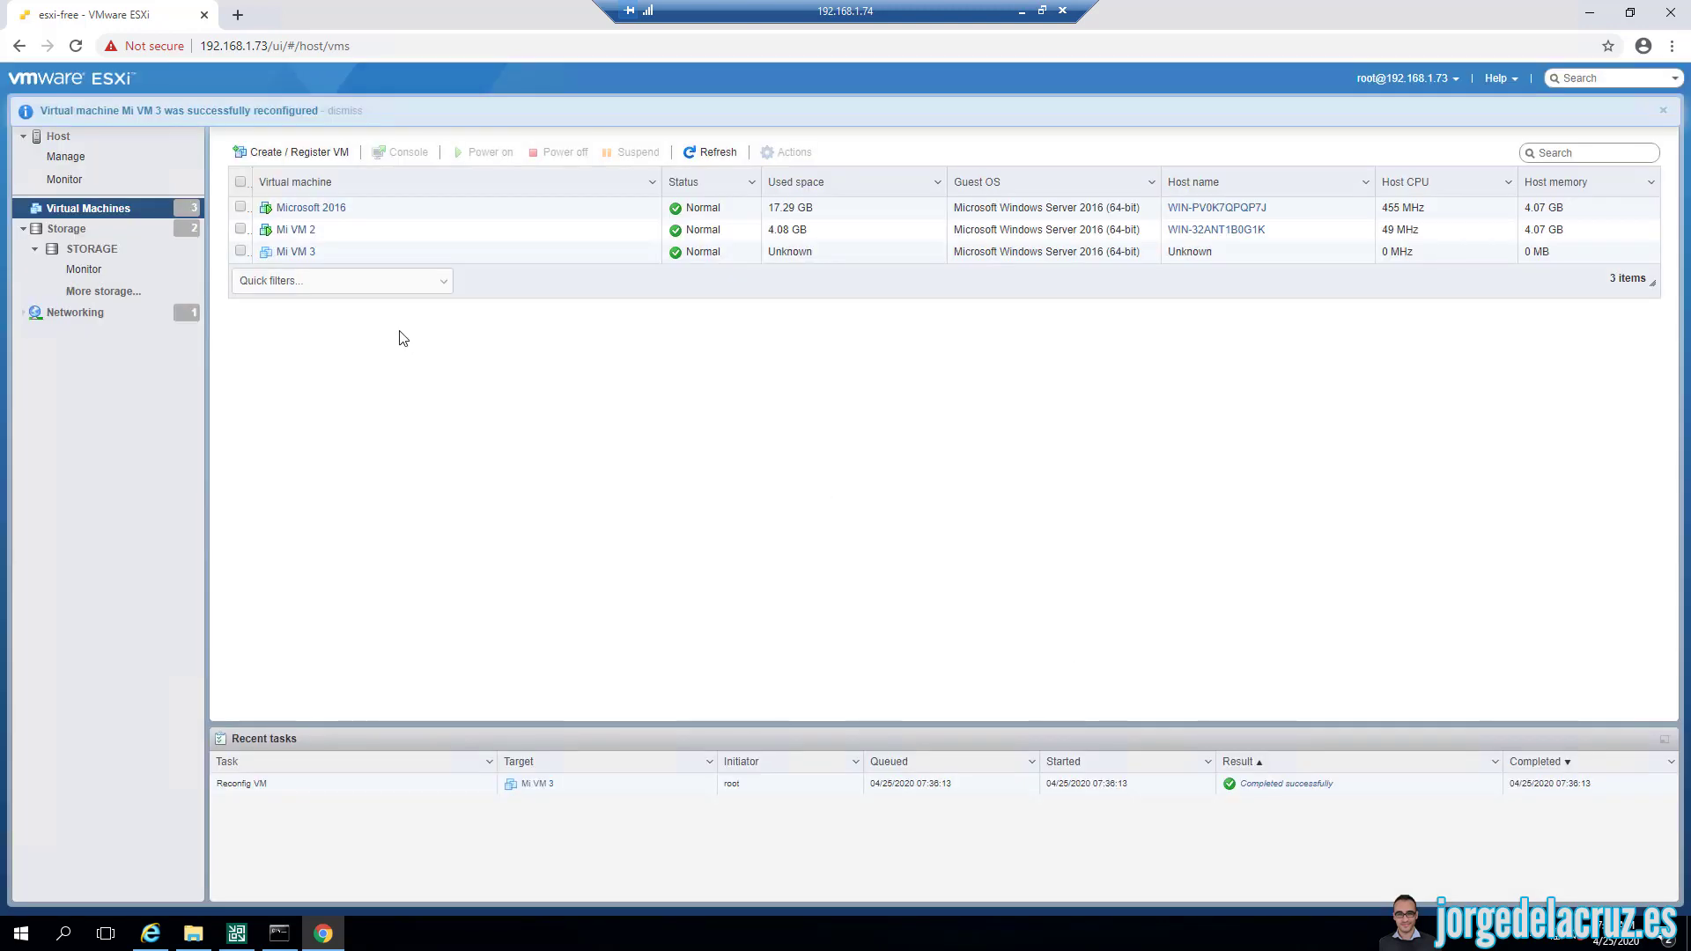
- Power on Mi VM 3 and watch Windows boot in its console
left_click(257, 250)
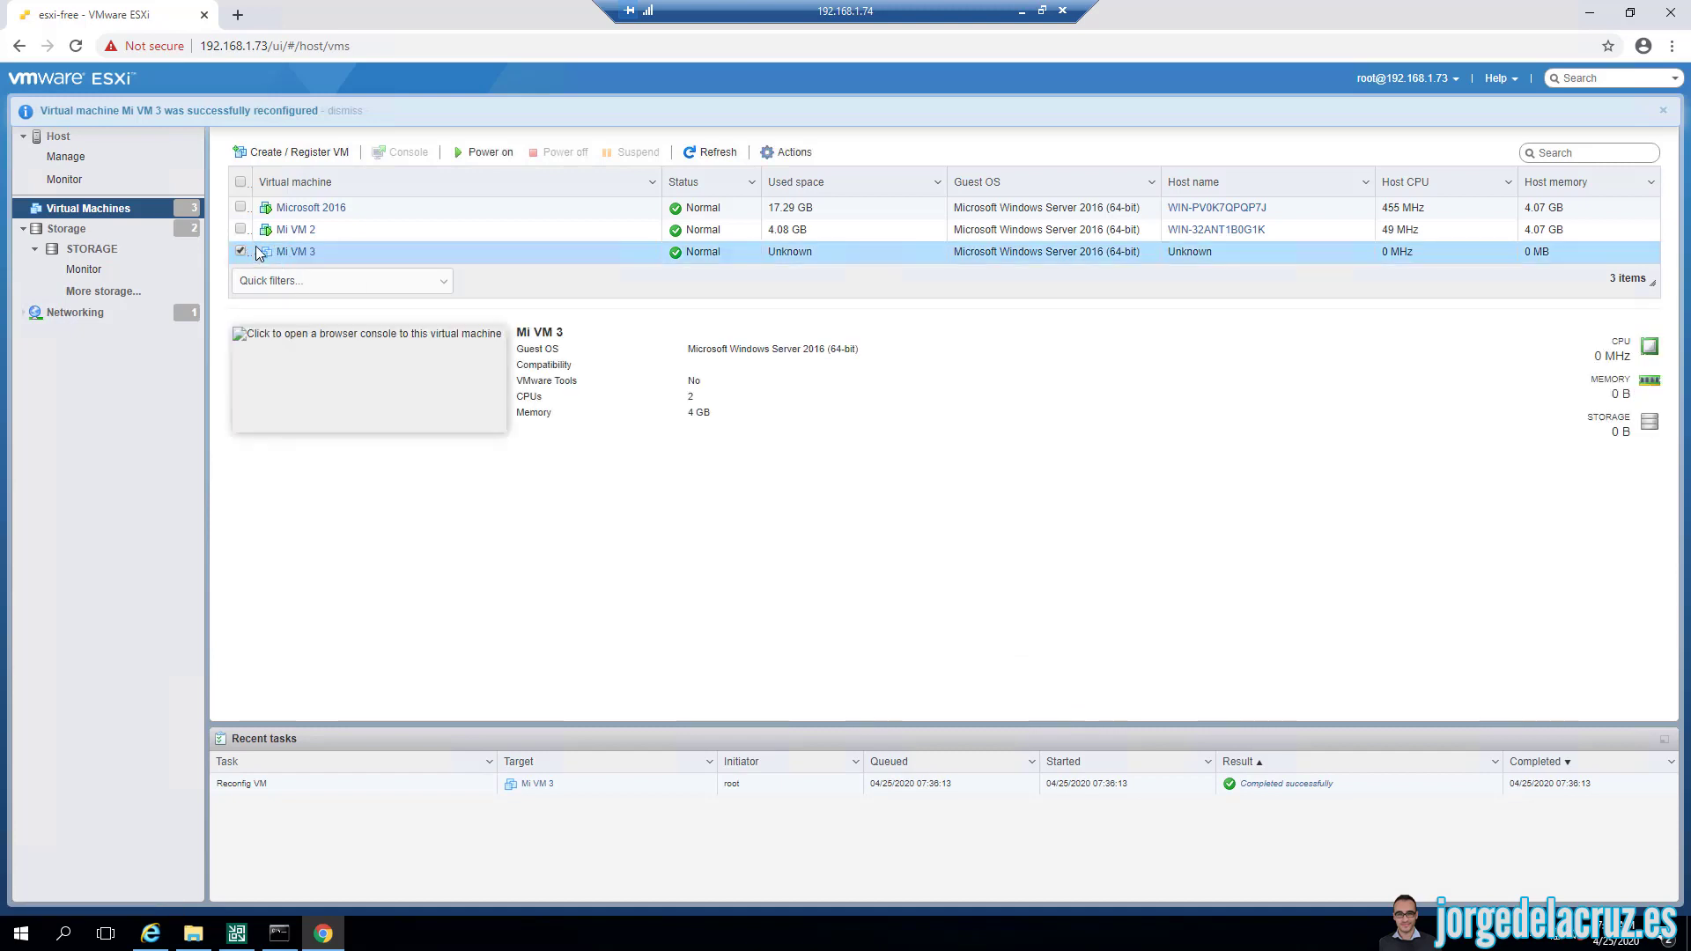
left_click(487, 151)
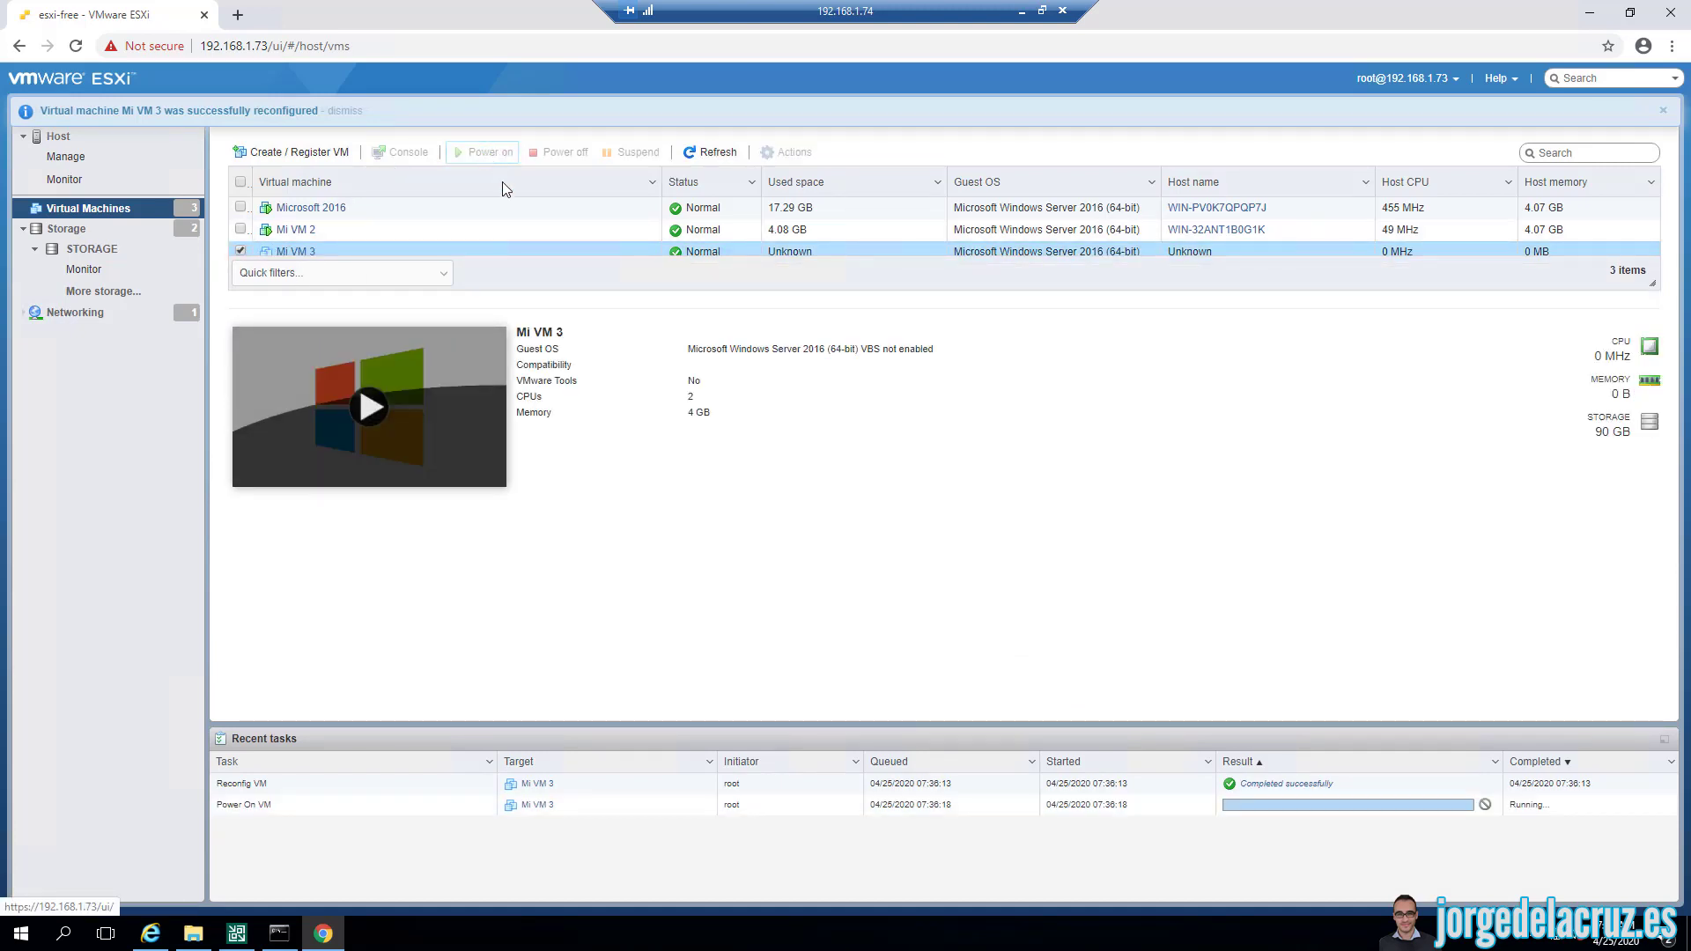
left_click(290, 252)
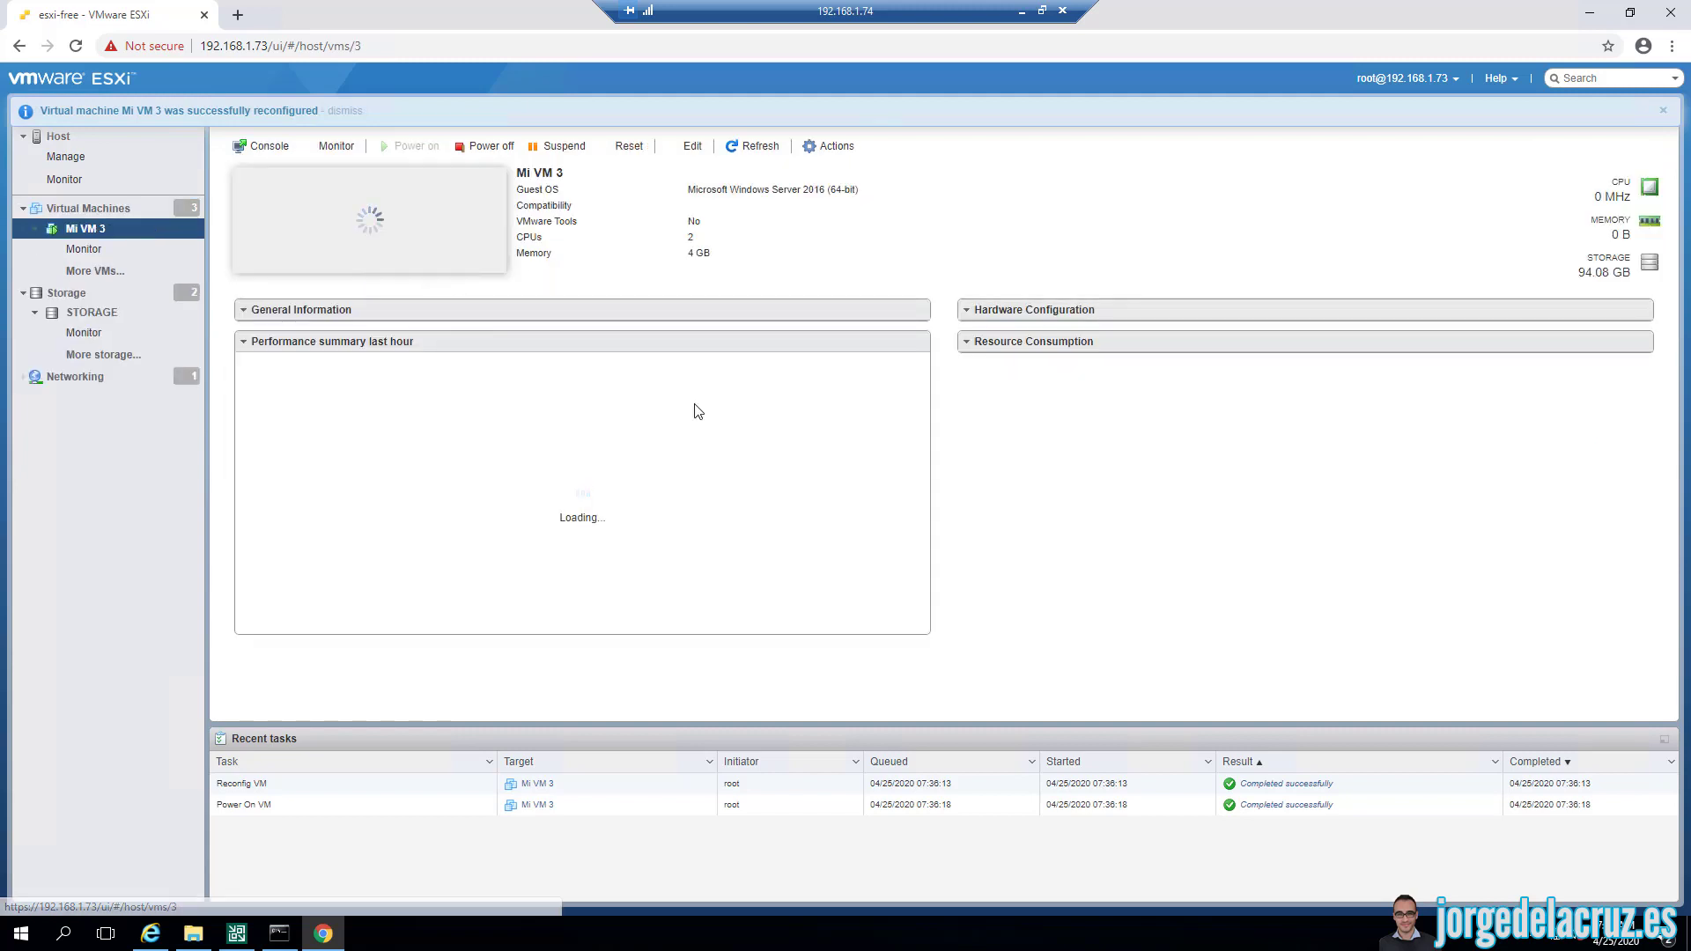
left_click(435, 278)
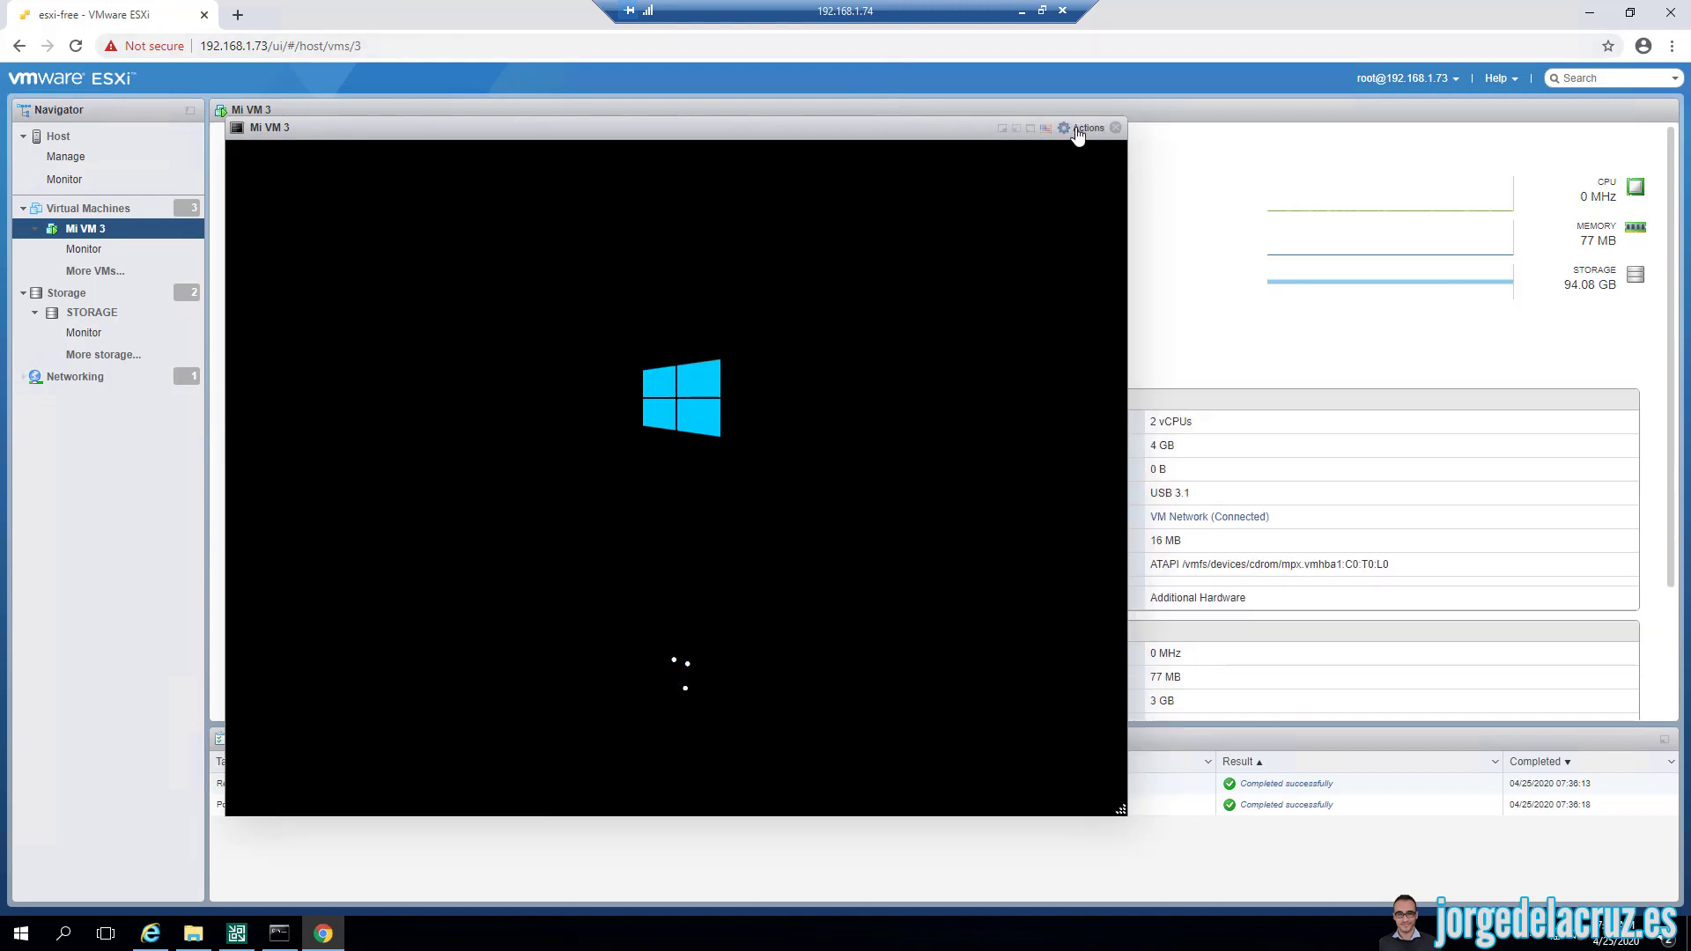
- Send Ctrl-Alt-Delete to the guest and sign in with the administrator password
left_click(1078, 131)
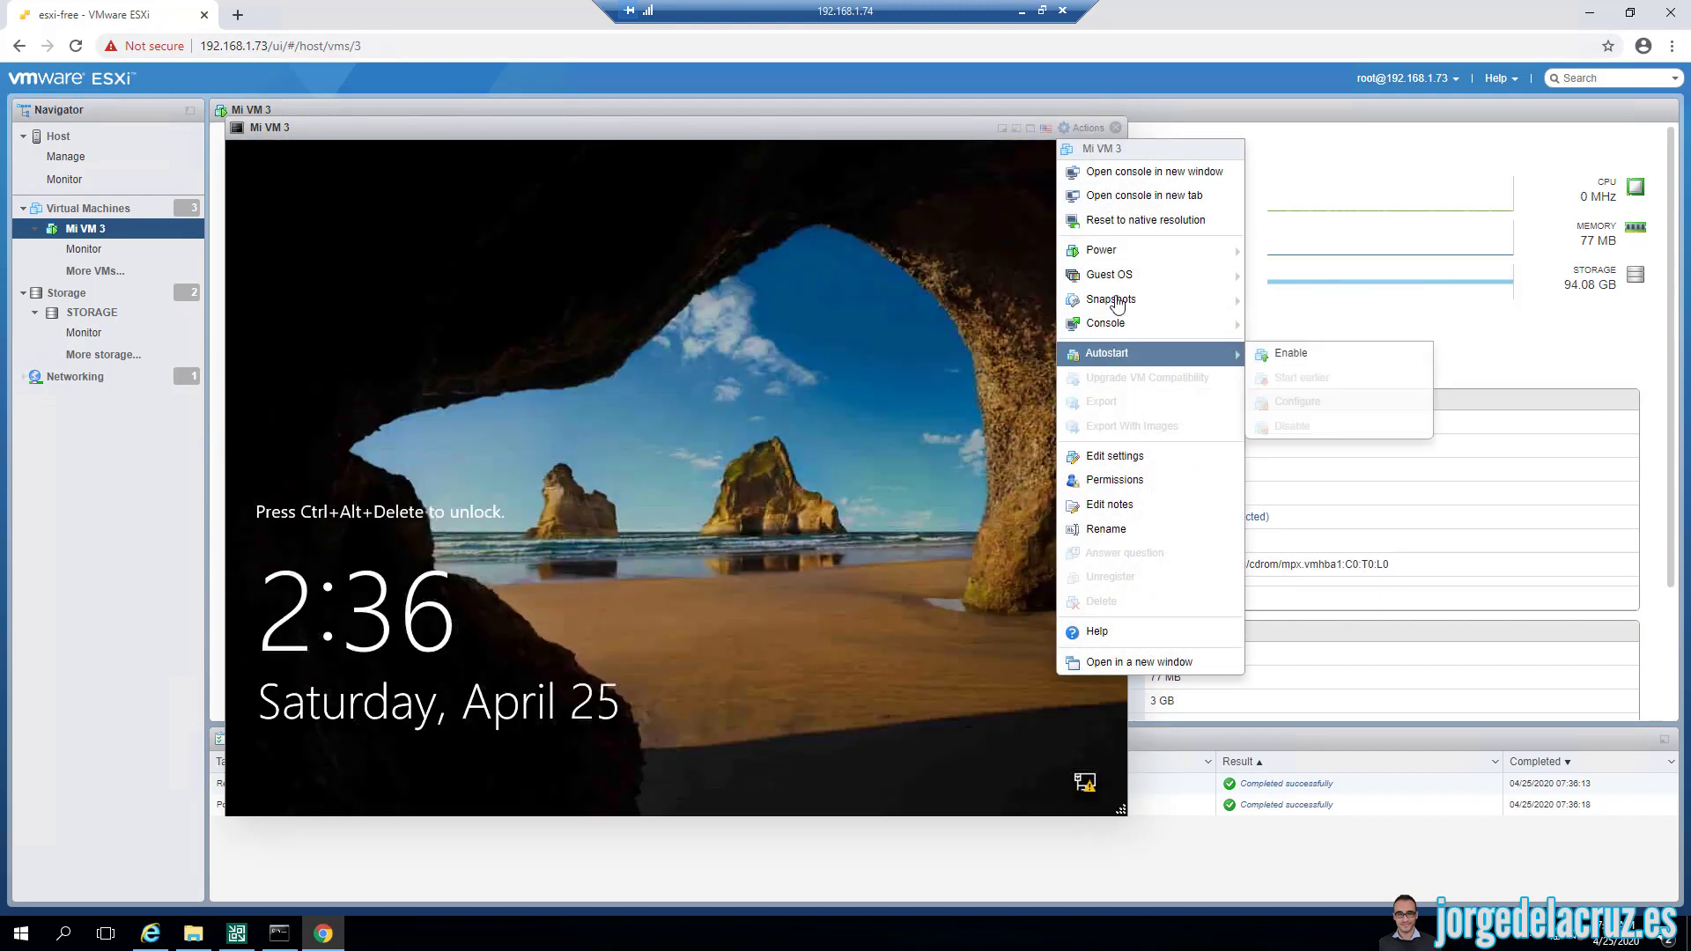
mouse_move(1117, 278)
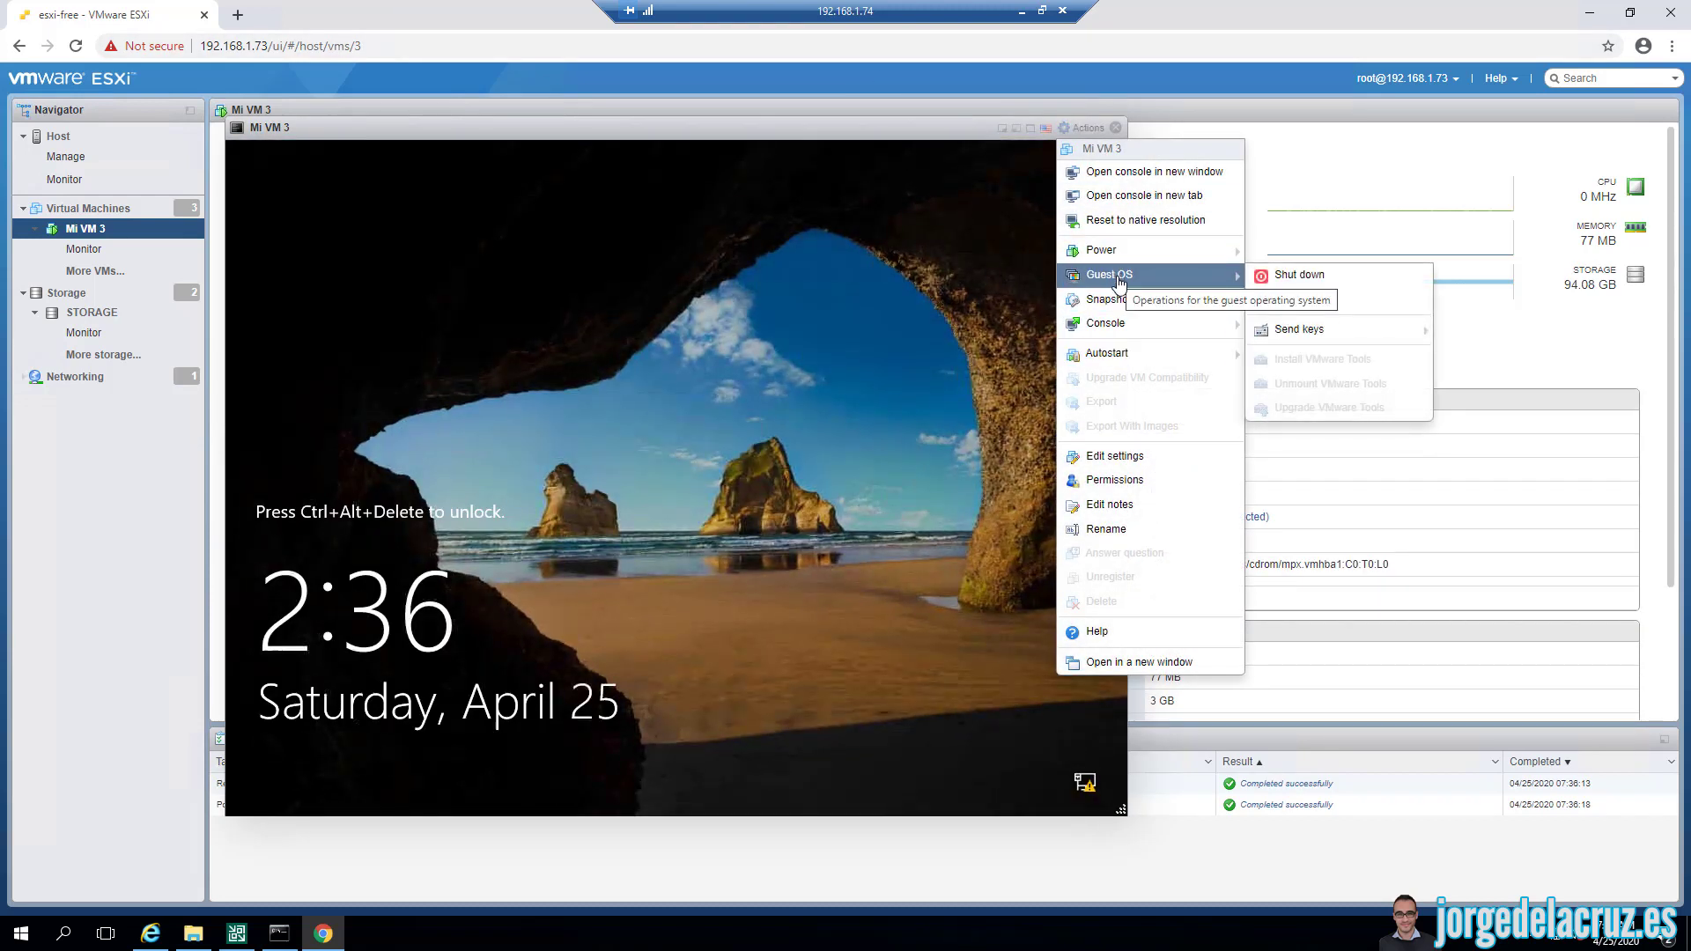
mouse_move(1303, 329)
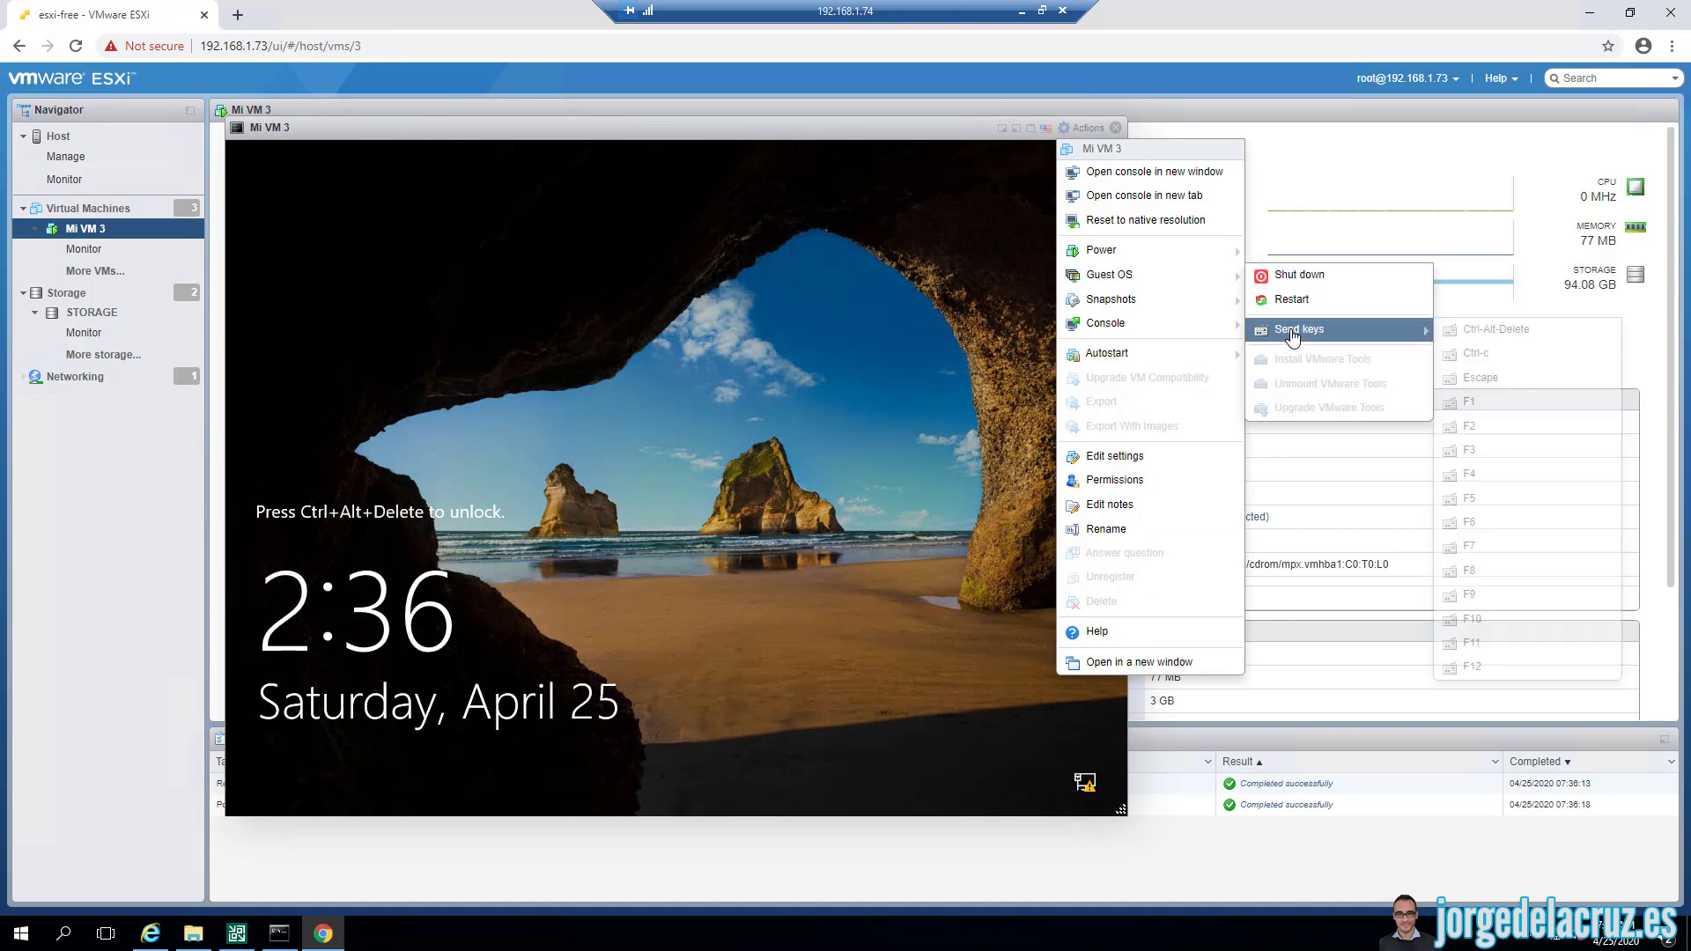
left_click(1497, 332)
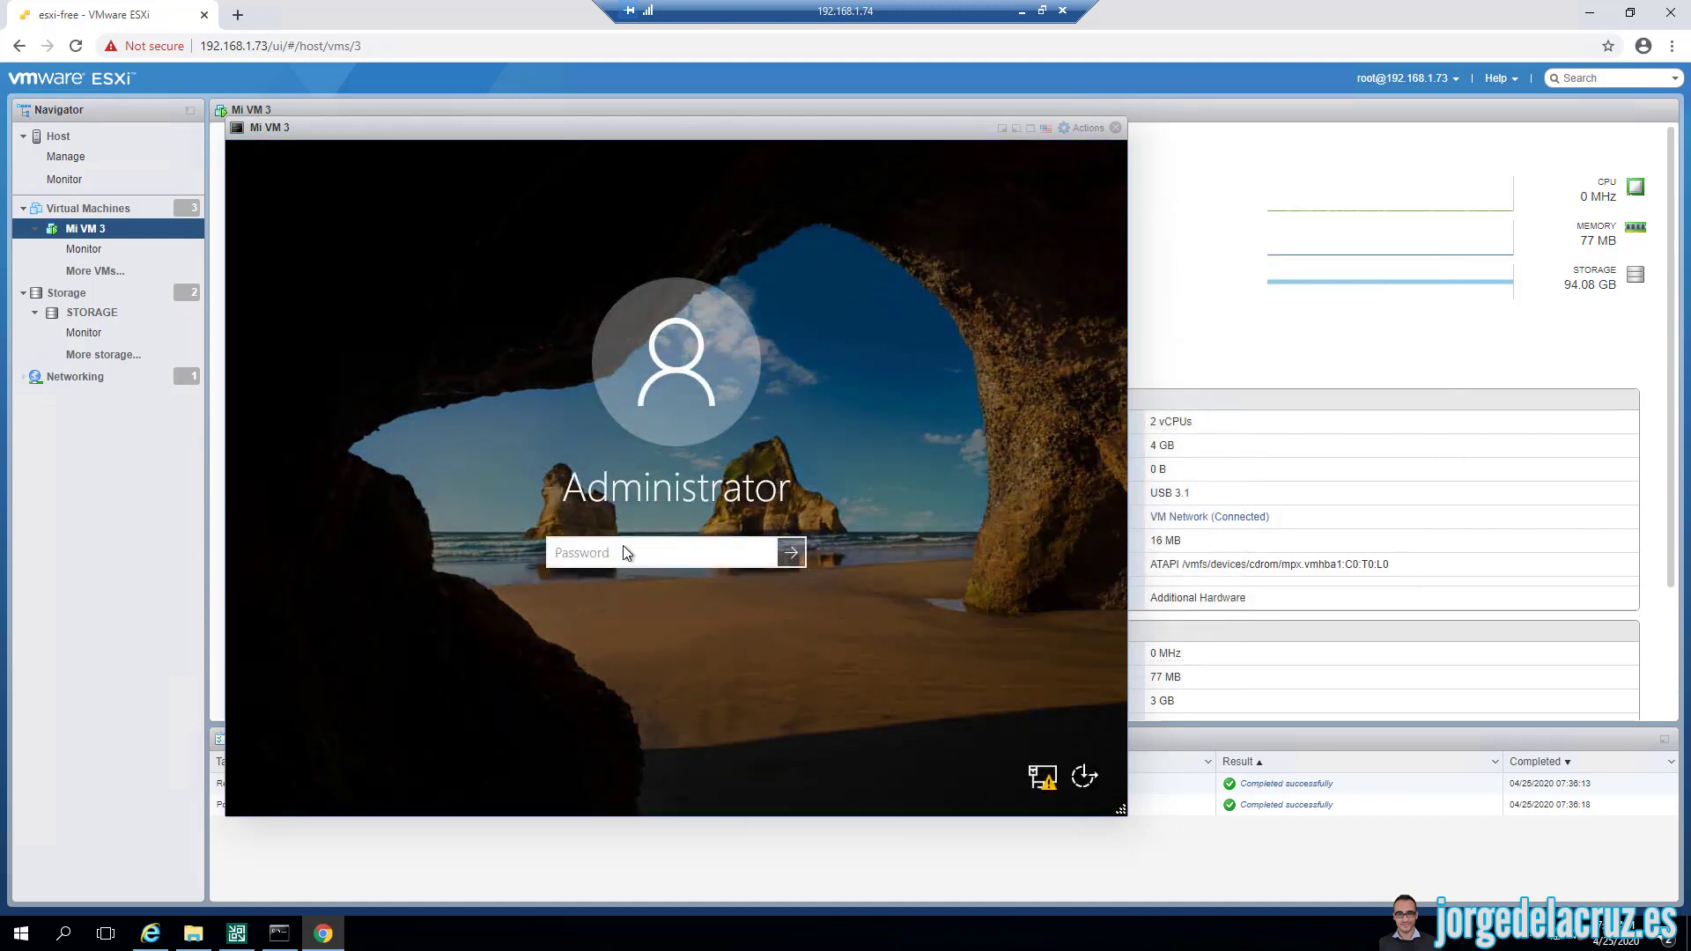
type("•")
key("BackSpace")
type("••")
key("BackSpace")
key("BackSpace")
type("••••••")
key("Return")
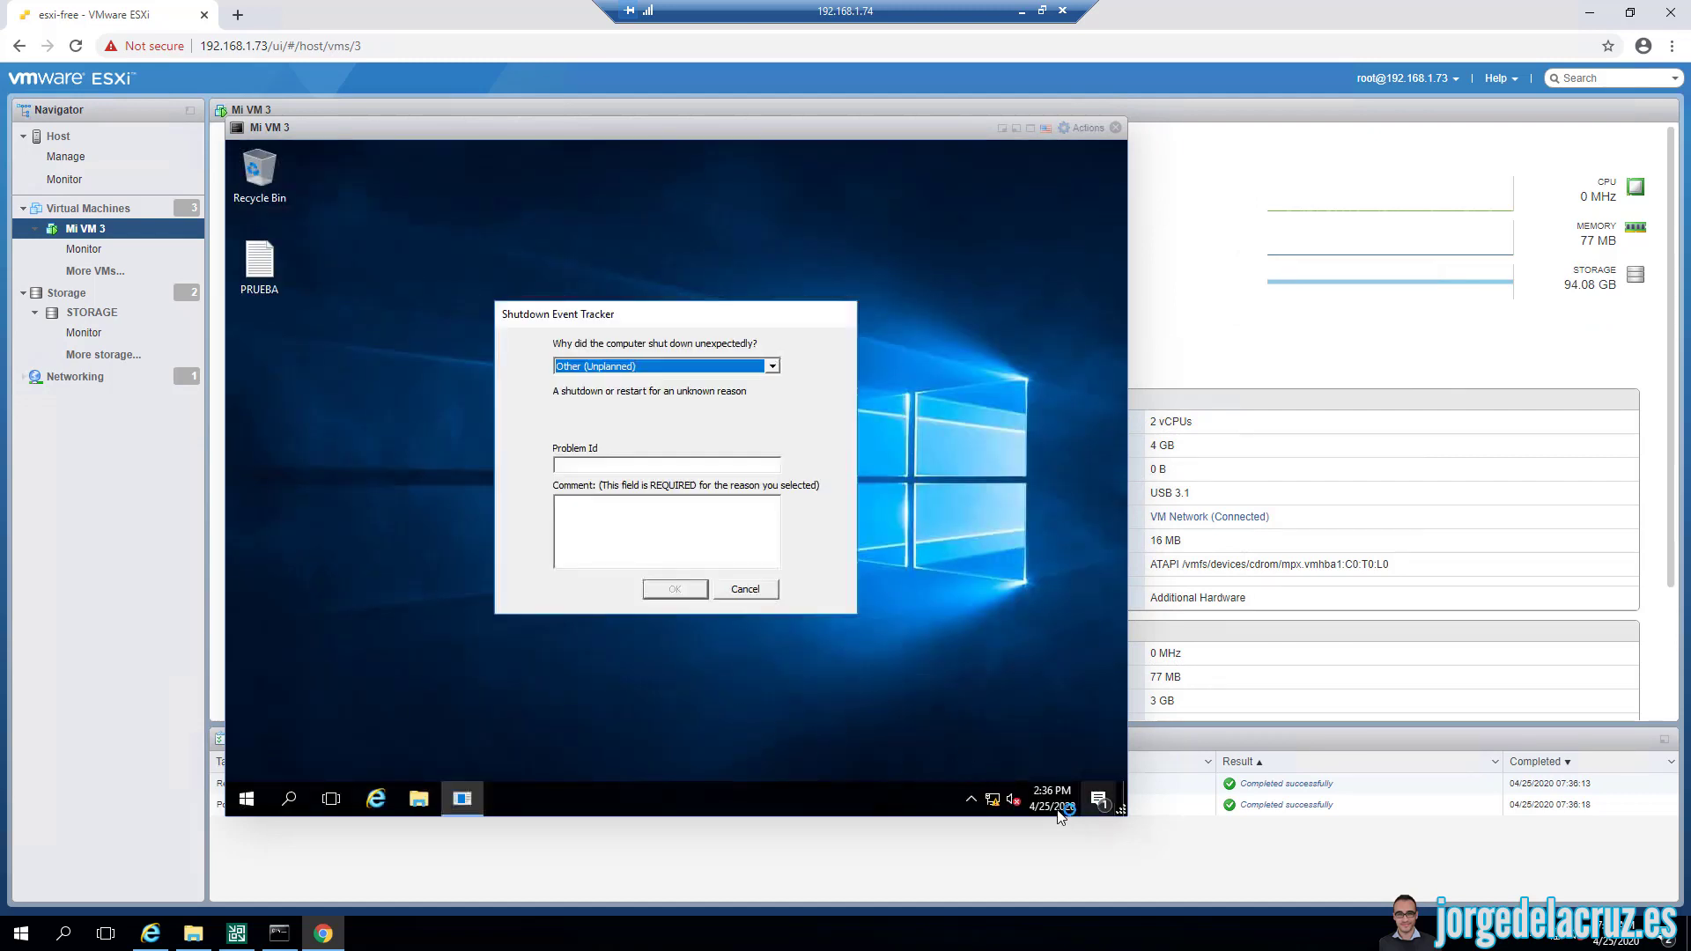
- Dismiss the shutdown reason prompt and open the PRUEBA note from the desktop in Notepad
left_click(752, 586)
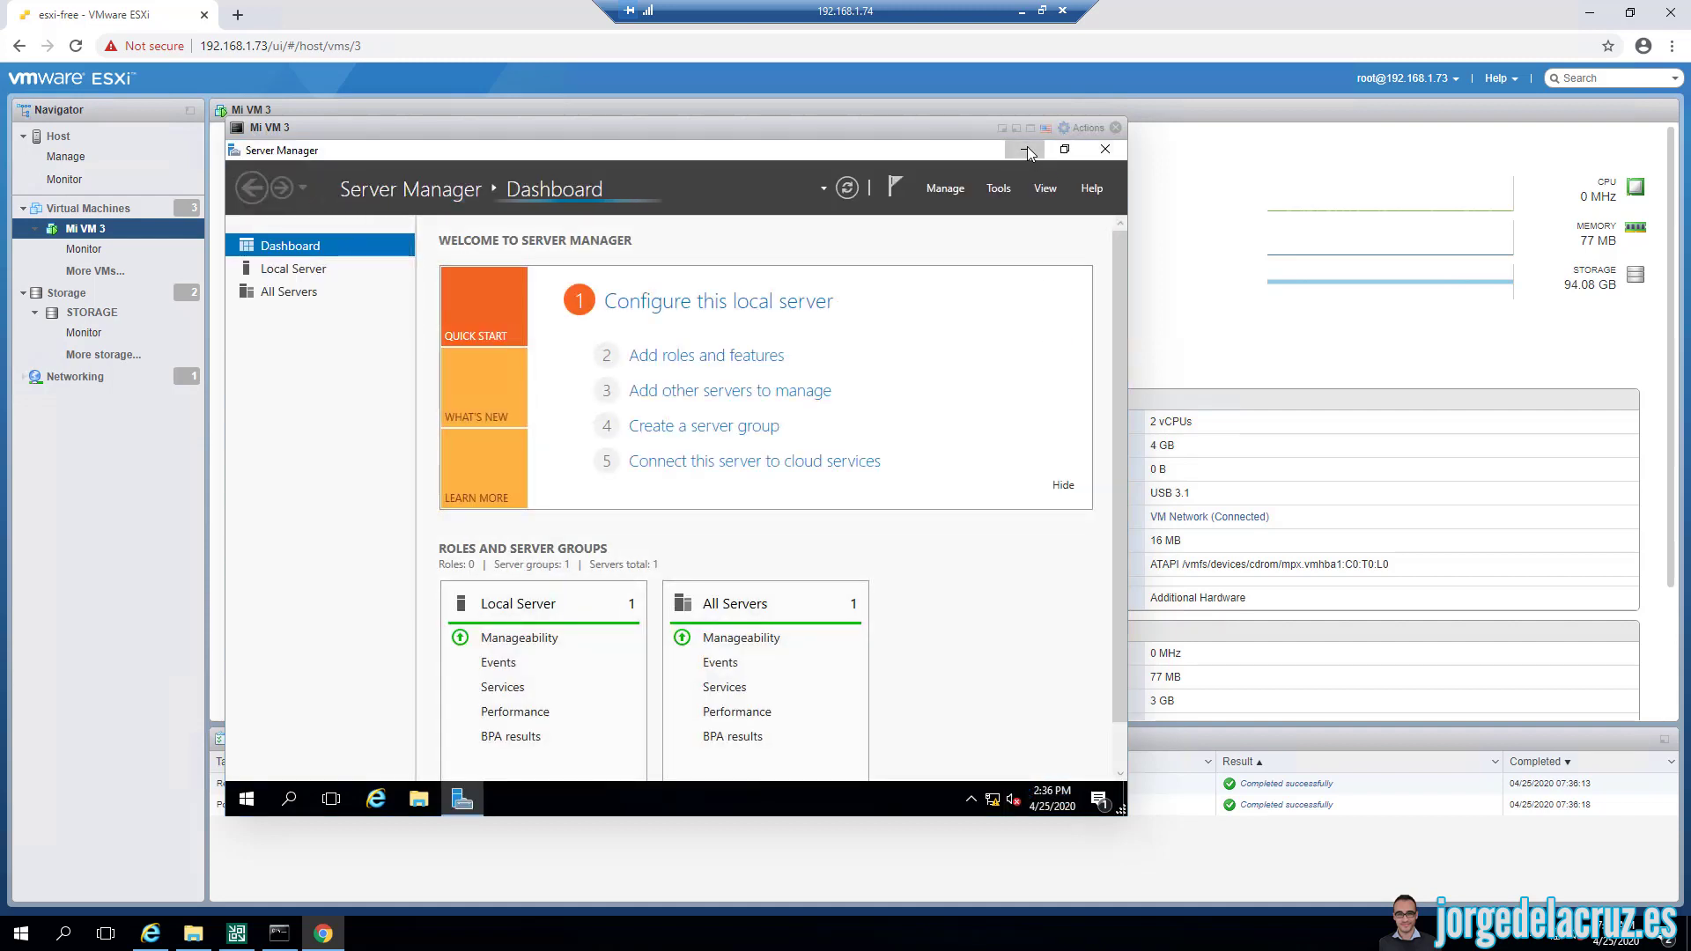
left_click(1026, 151)
double_click(259, 264)
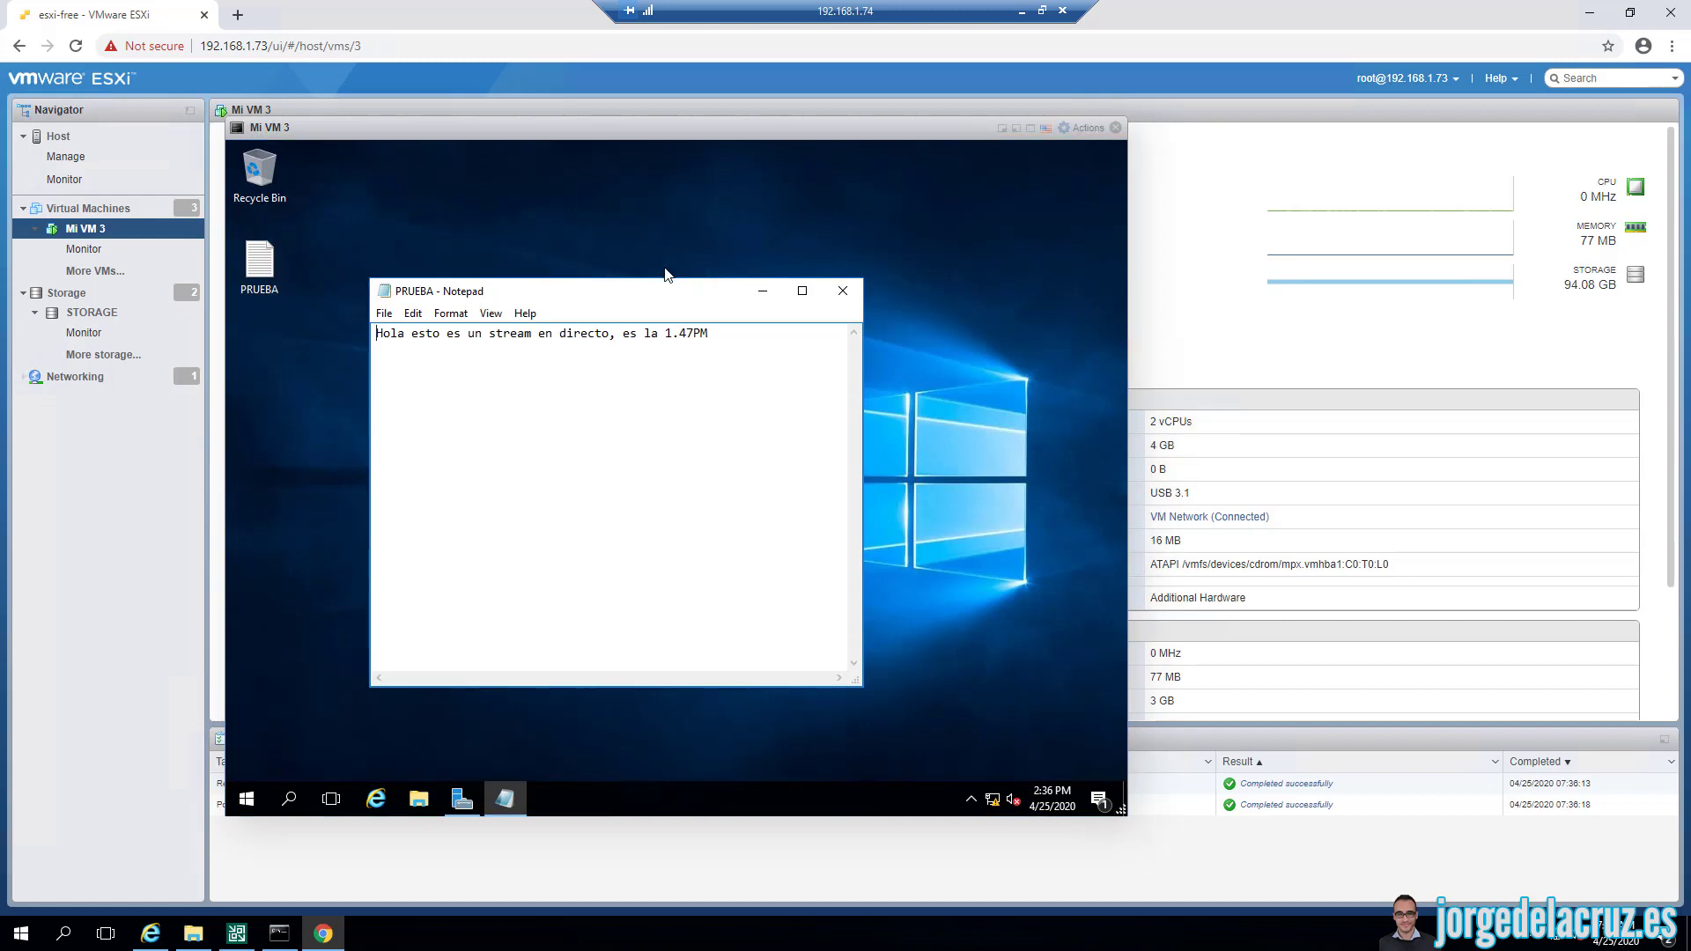
left_click_drag(638, 296, 623, 230)
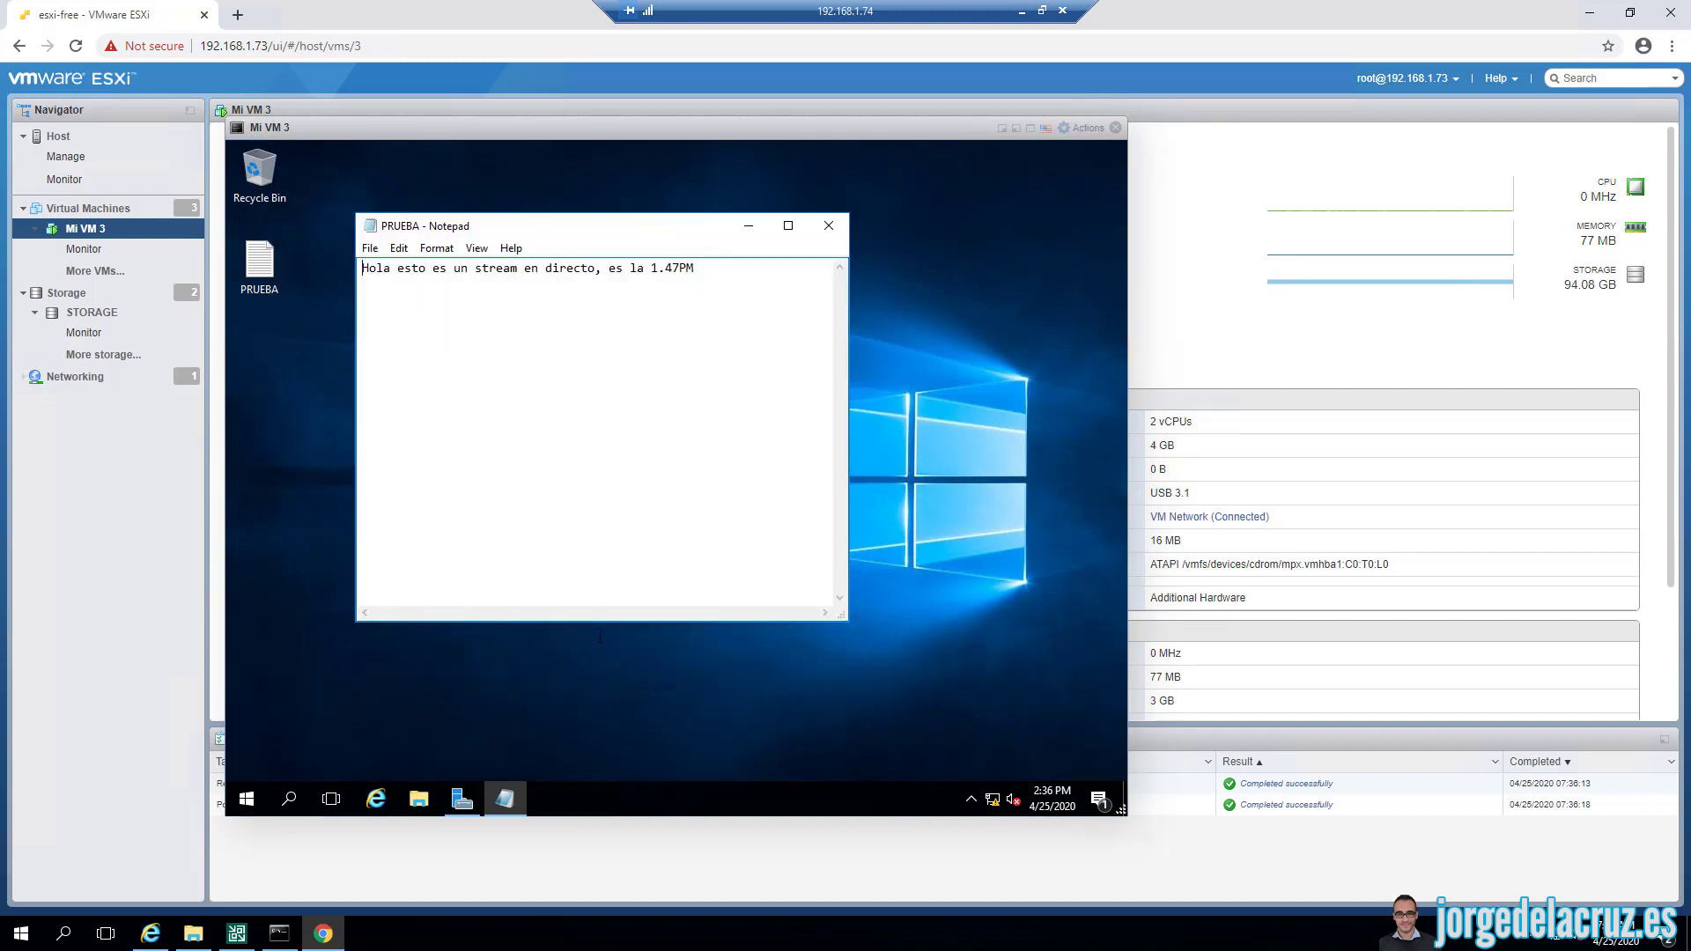
- Close the console and power off Mi VM 3, confirming the warning
left_click(1115, 128)
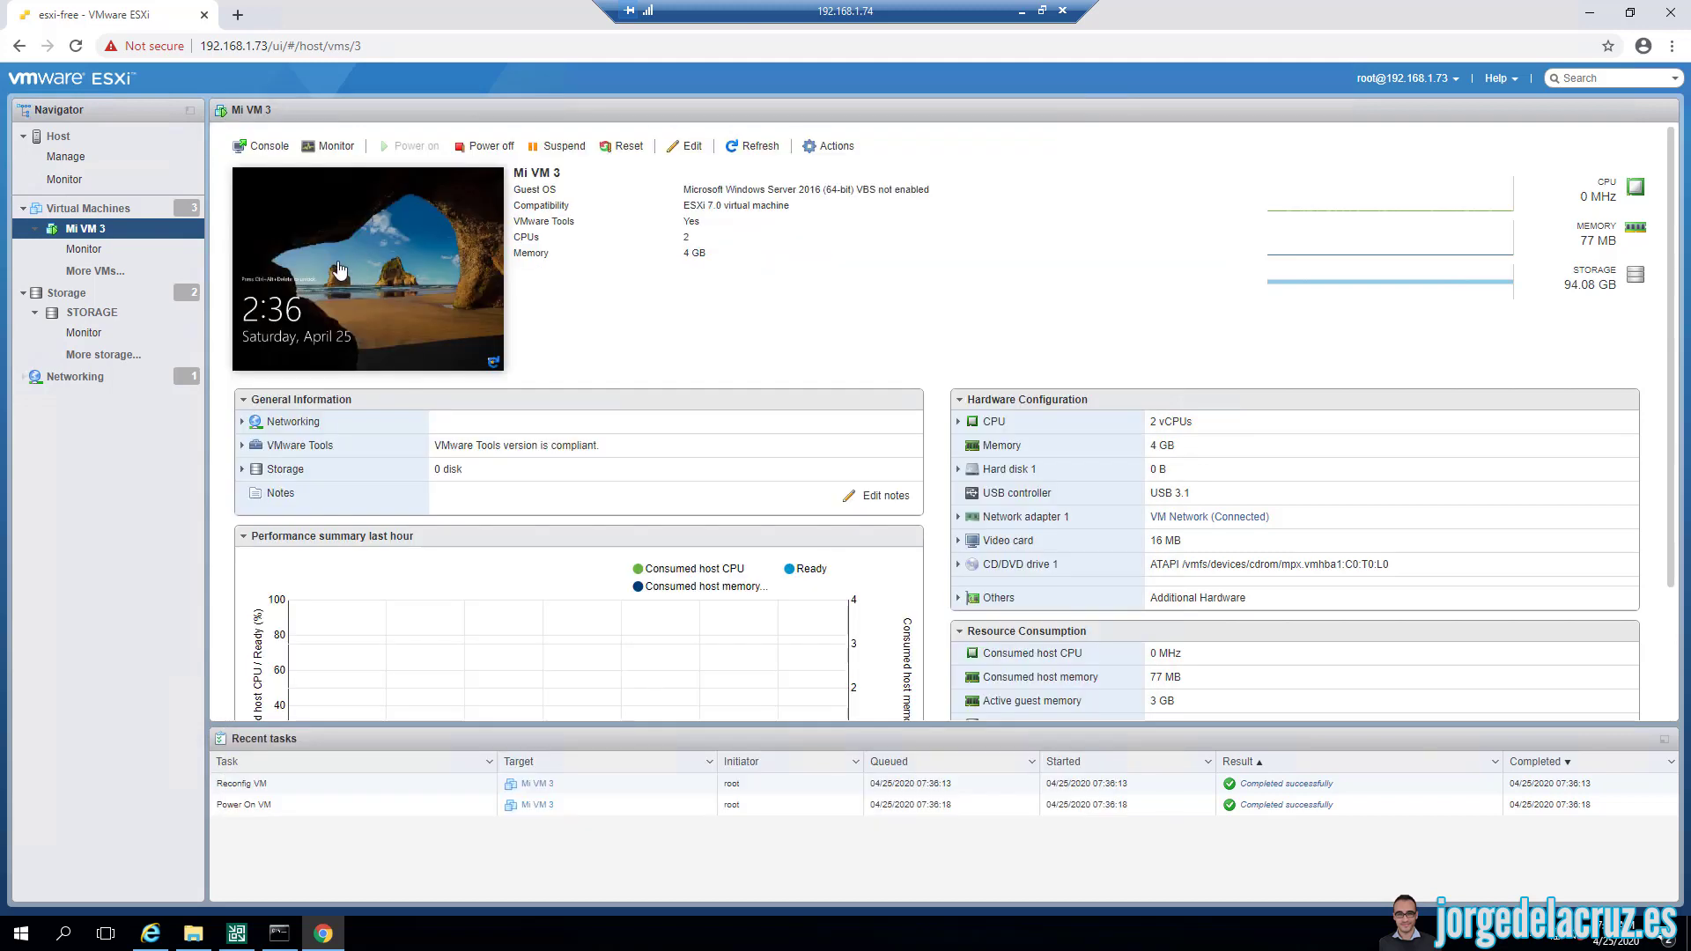
right_click(78, 231)
mouse_move(119, 267)
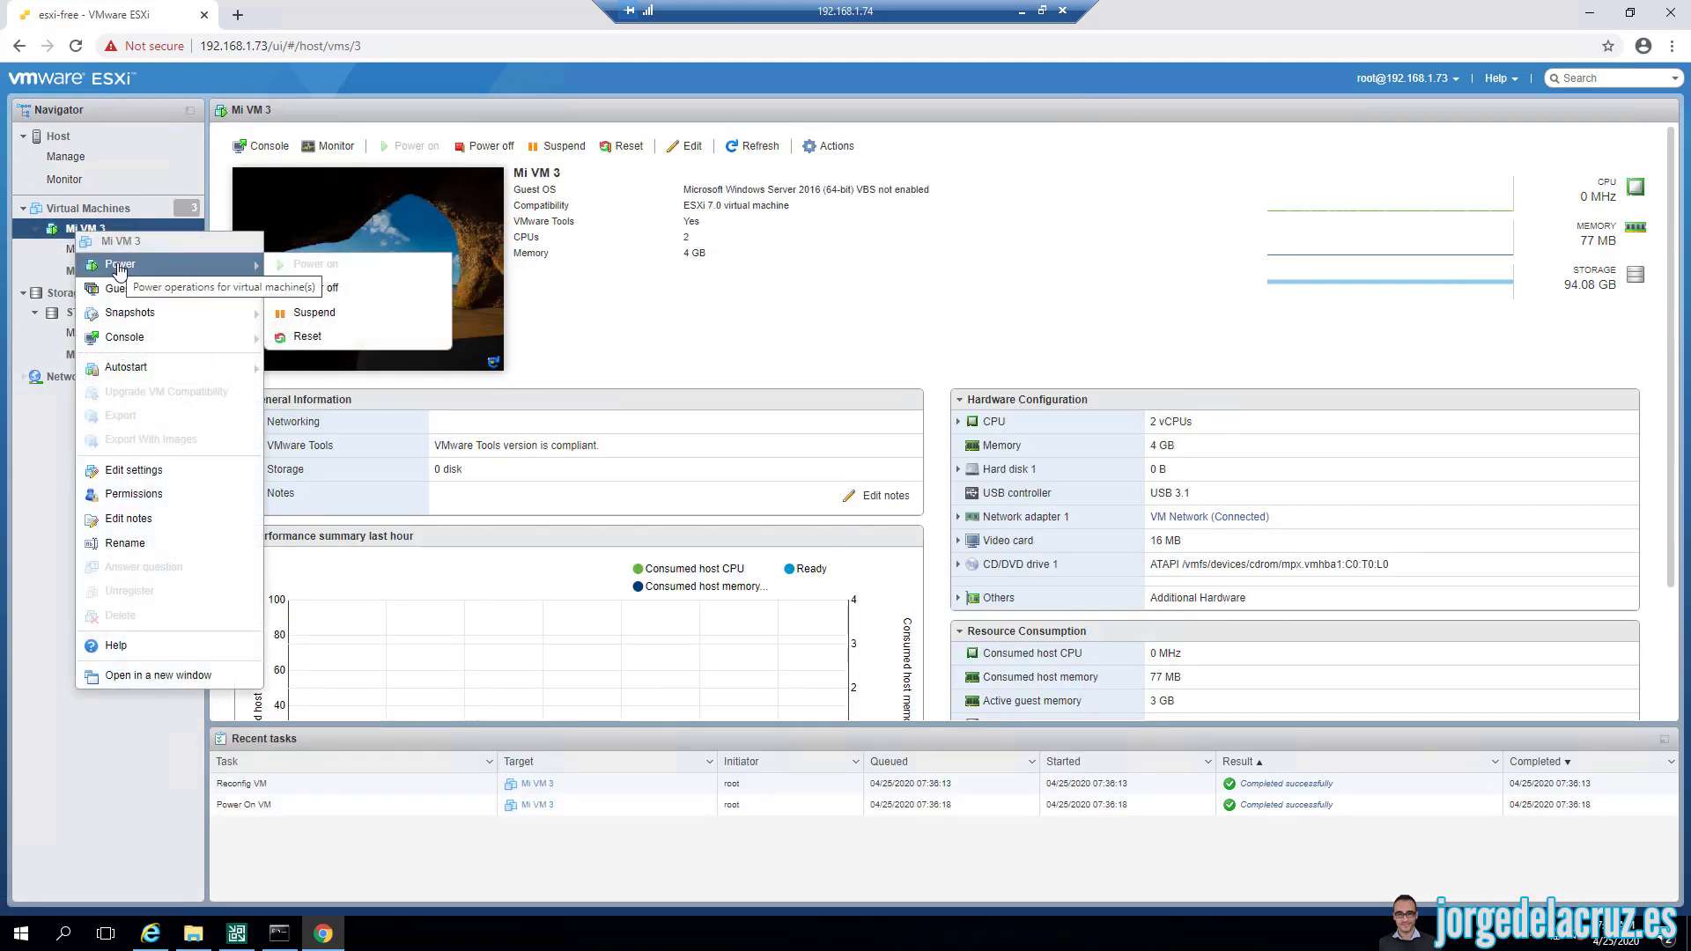
left_click(313, 288)
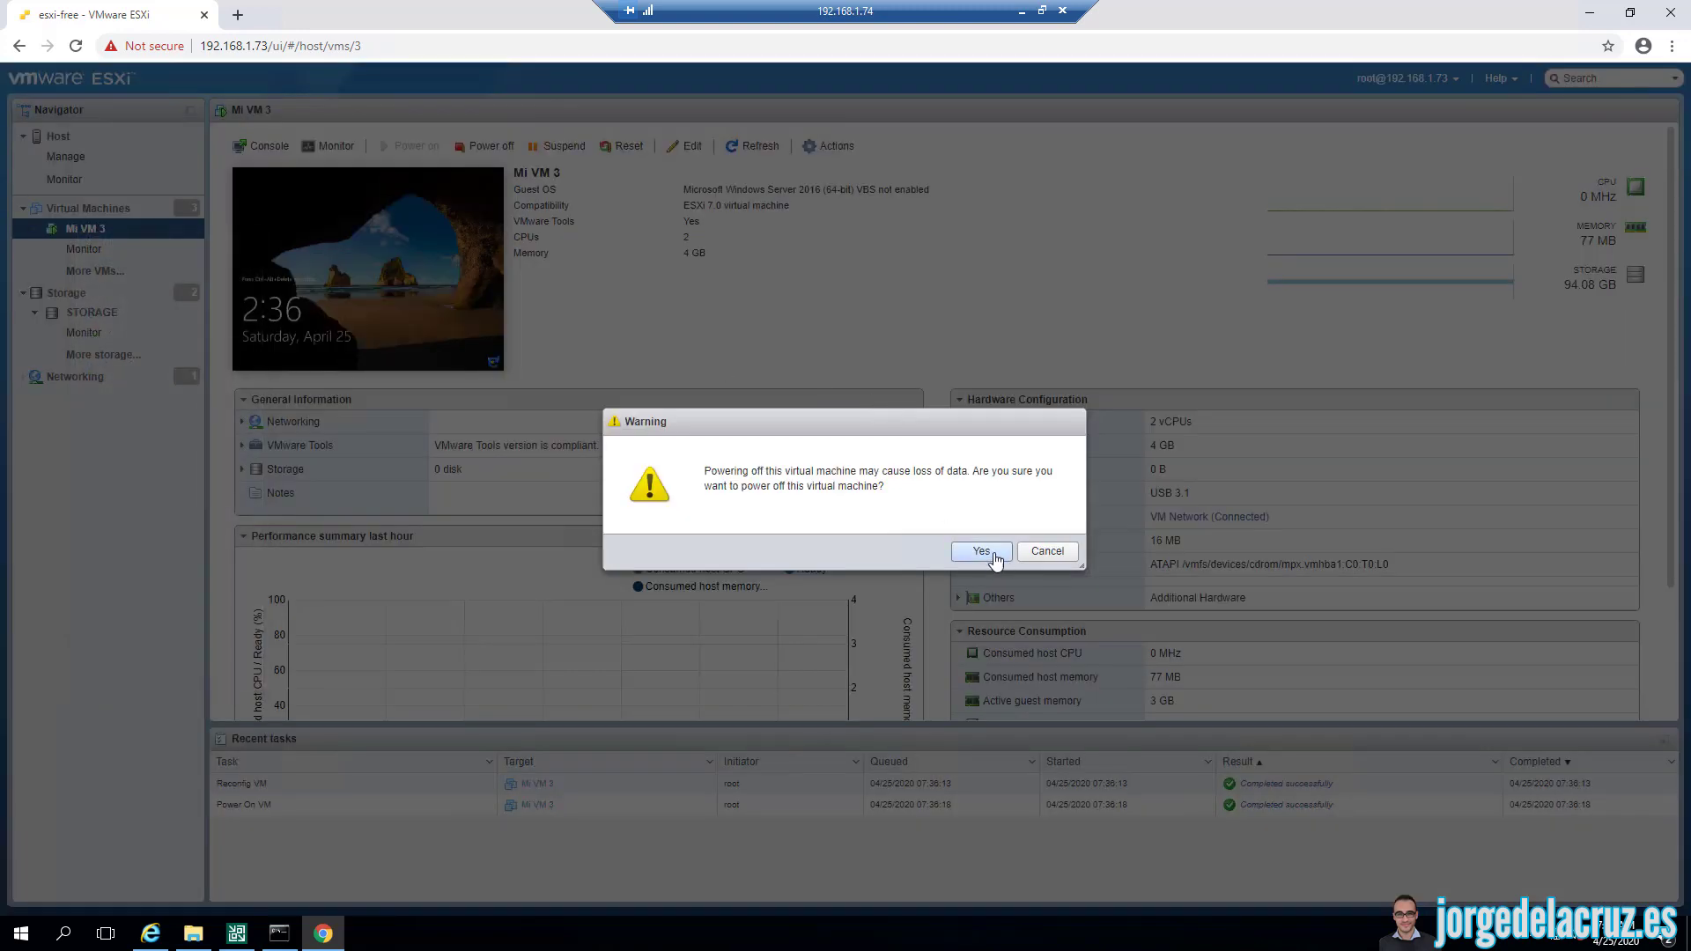
left_click(980, 551)
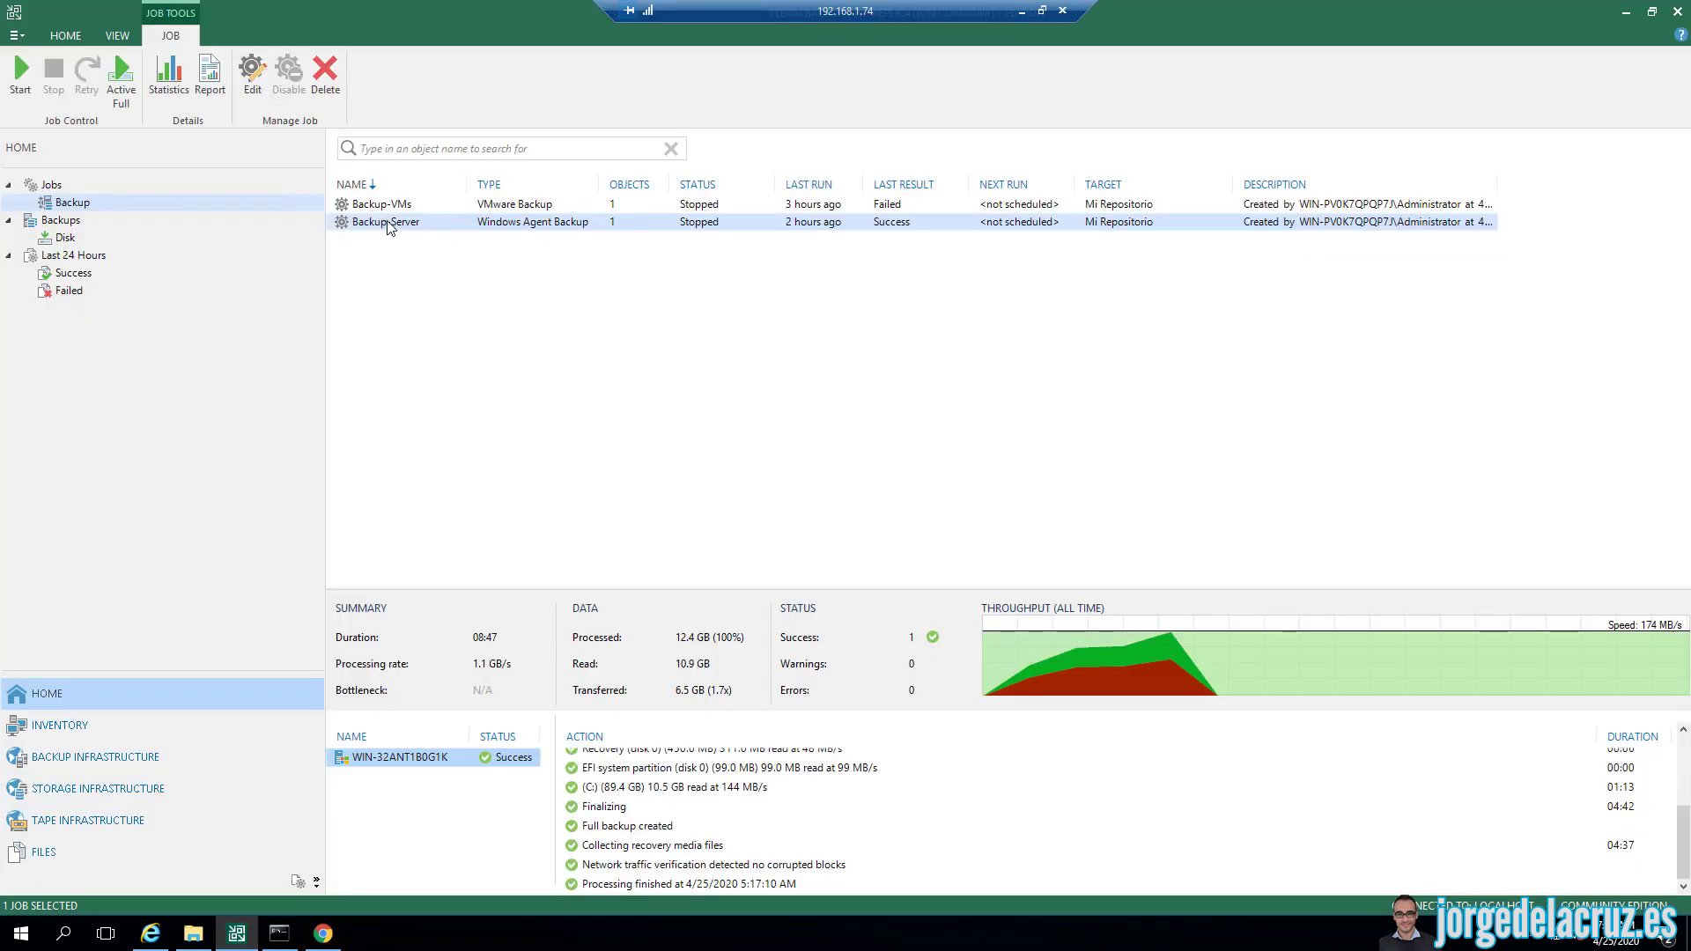
- Start exporting WIN-32ANT1B0G1K's Disk 0 as virtual disks, then cancel the wizard without exporting
left_click(390, 225)
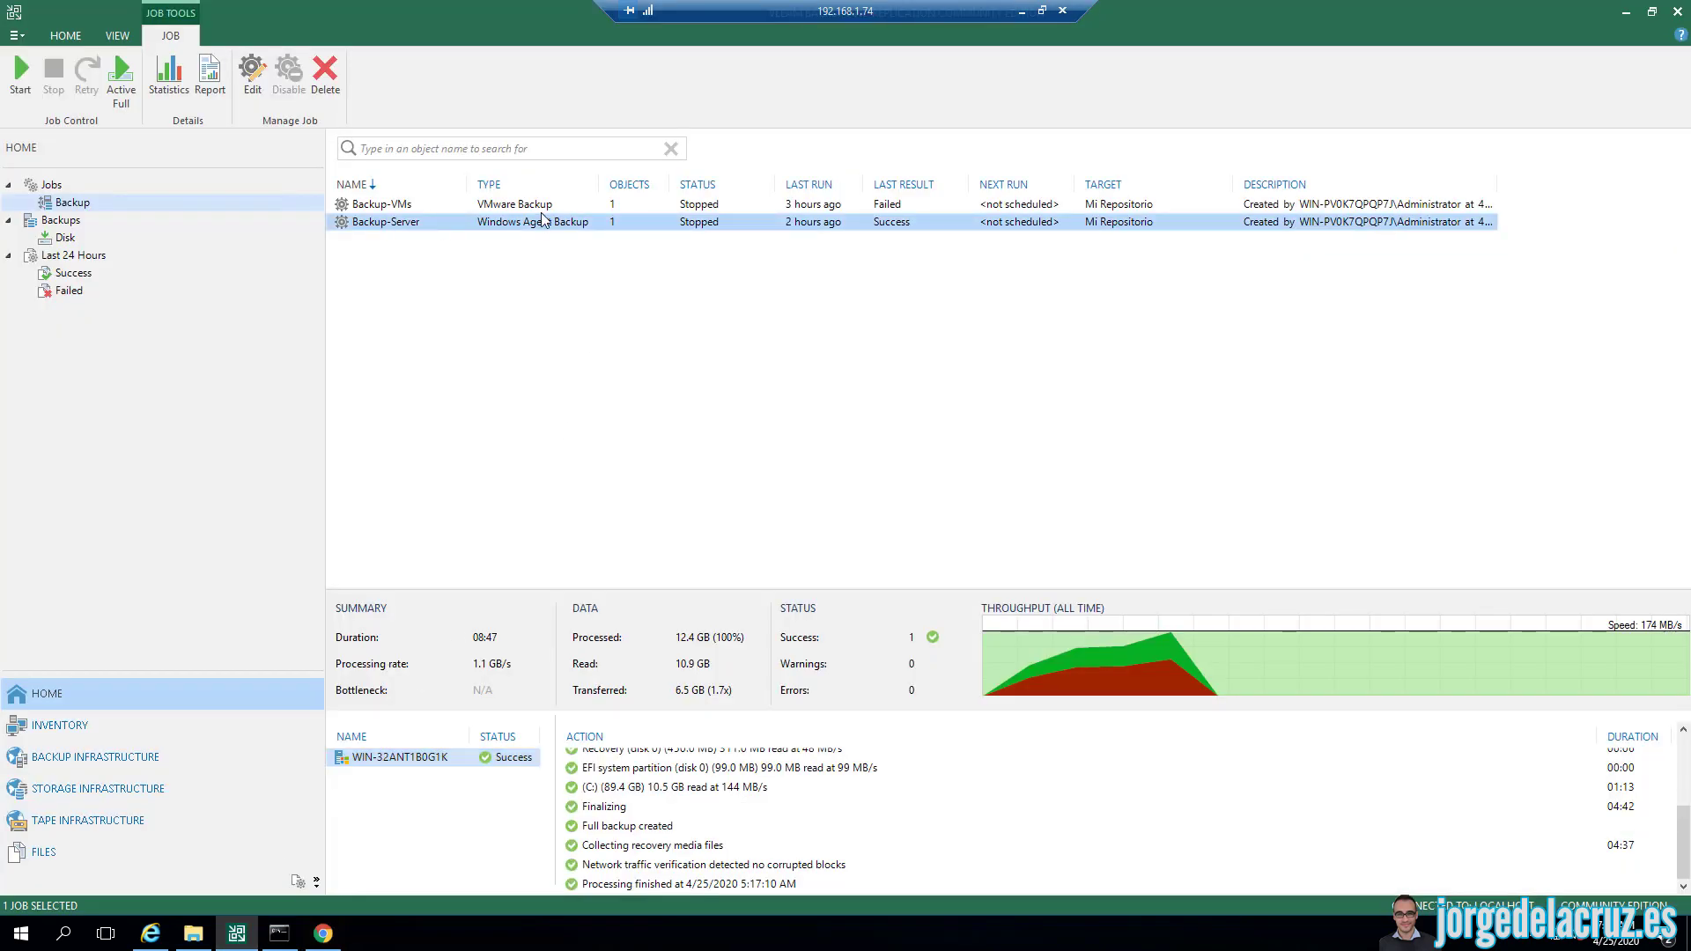
left_click(65, 238)
left_click(427, 216)
right_click(427, 216)
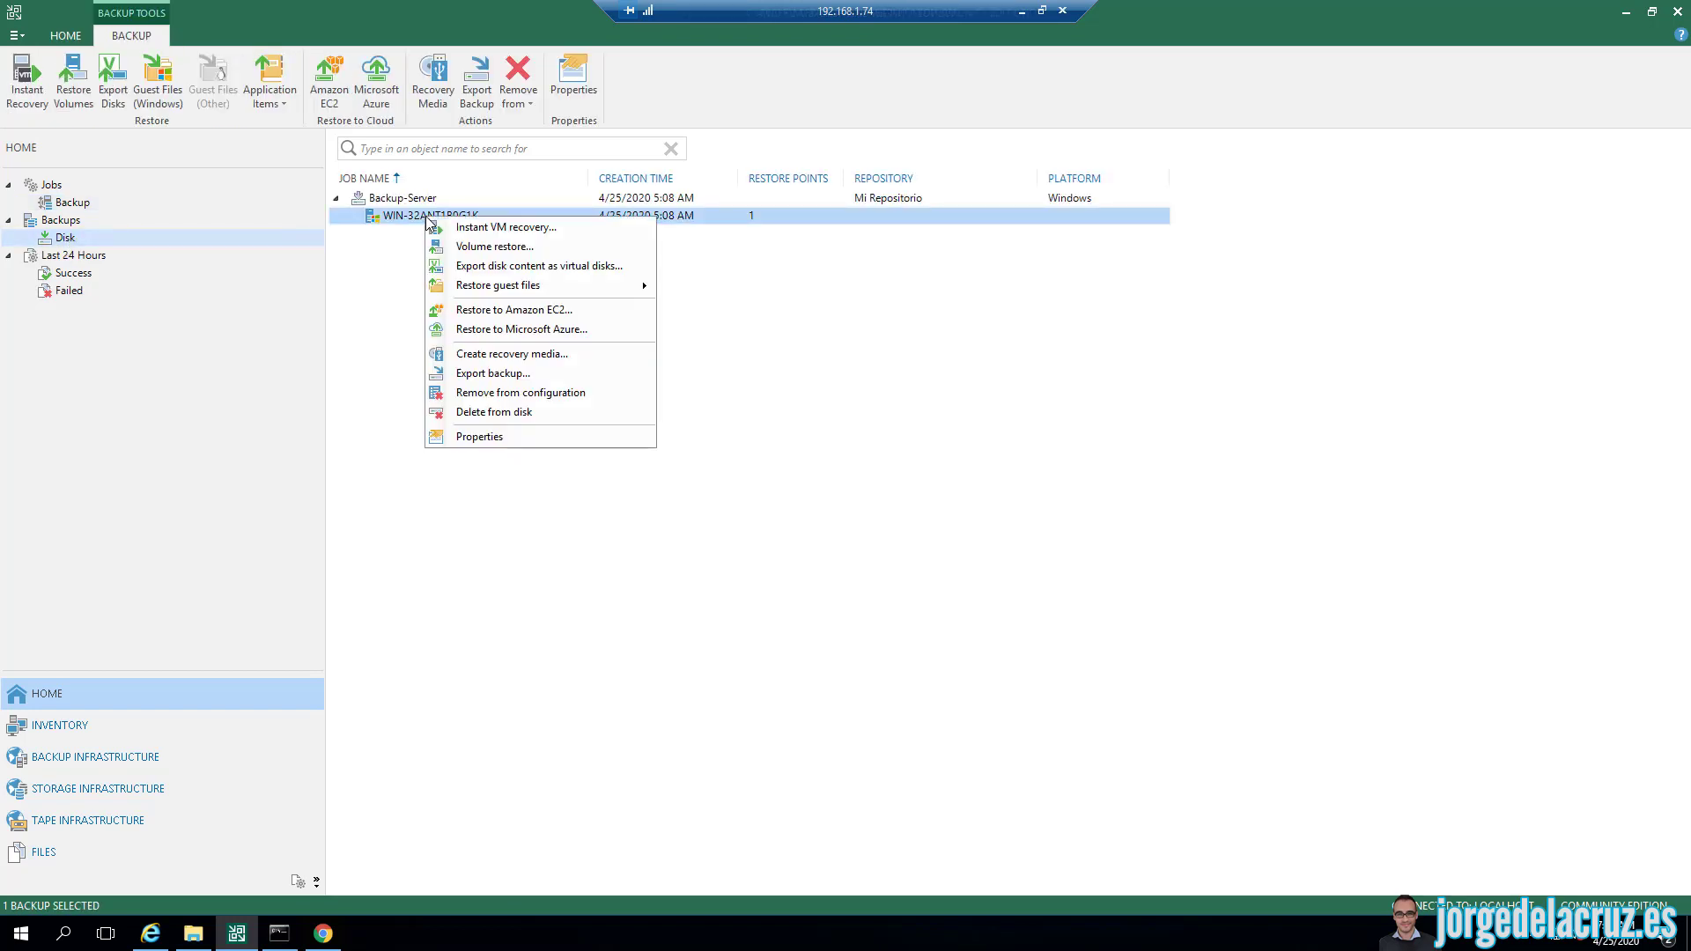
left_click(513, 266)
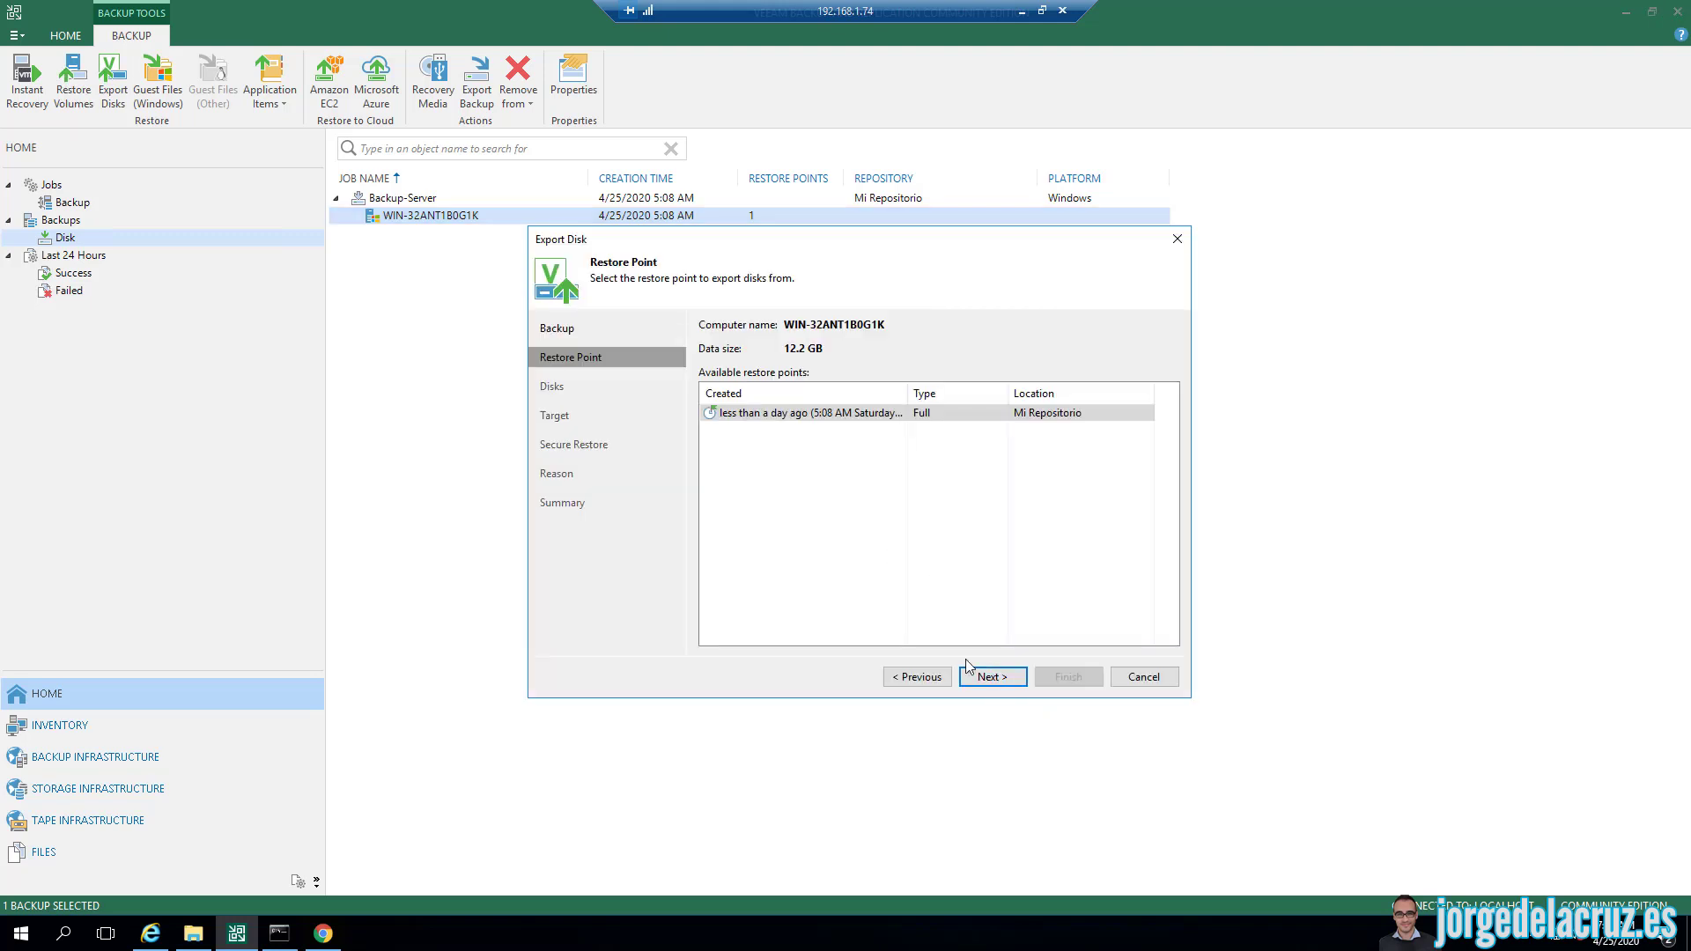
left_click(994, 678)
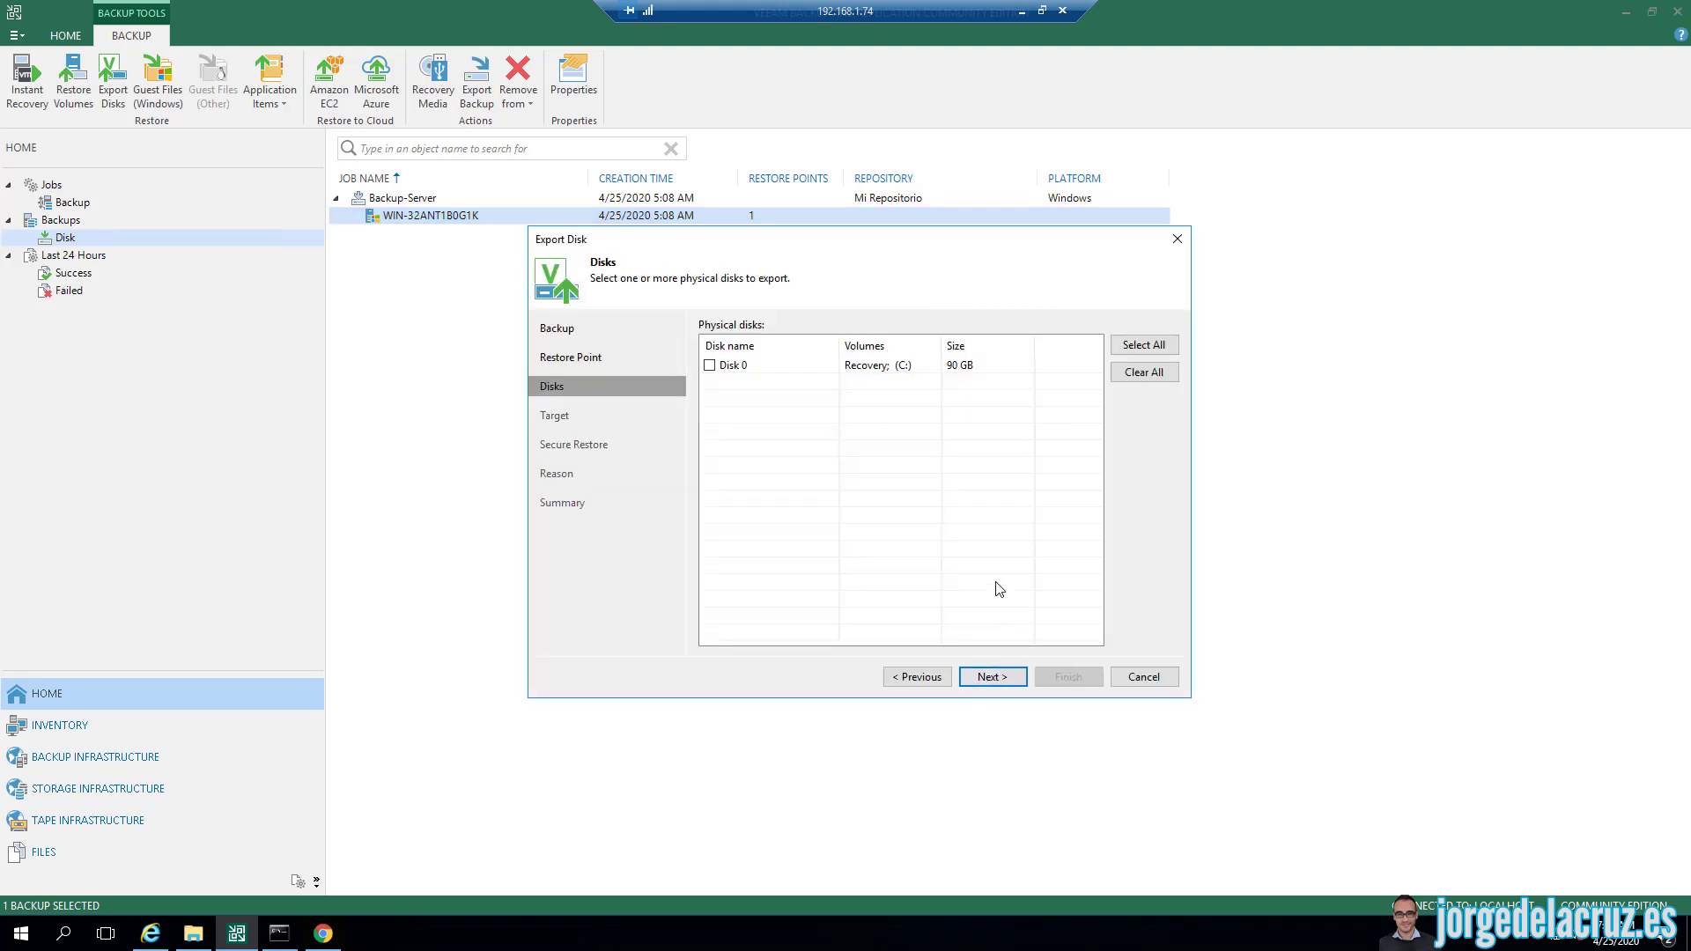
left_click(987, 677)
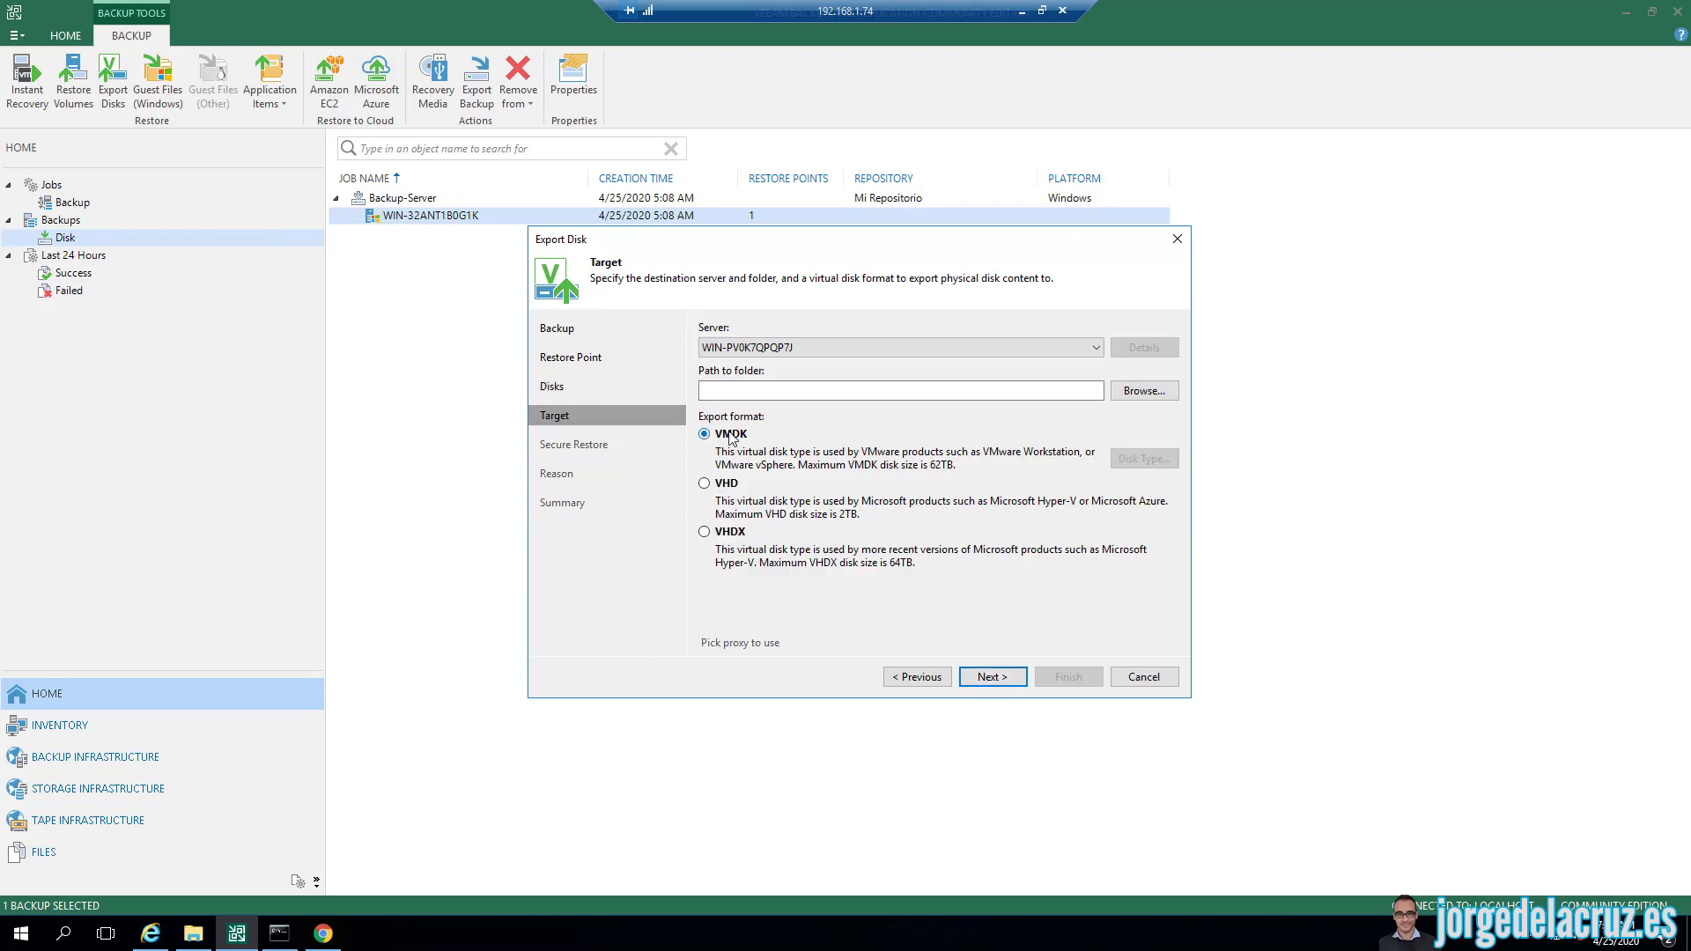
left_click(1145, 677)
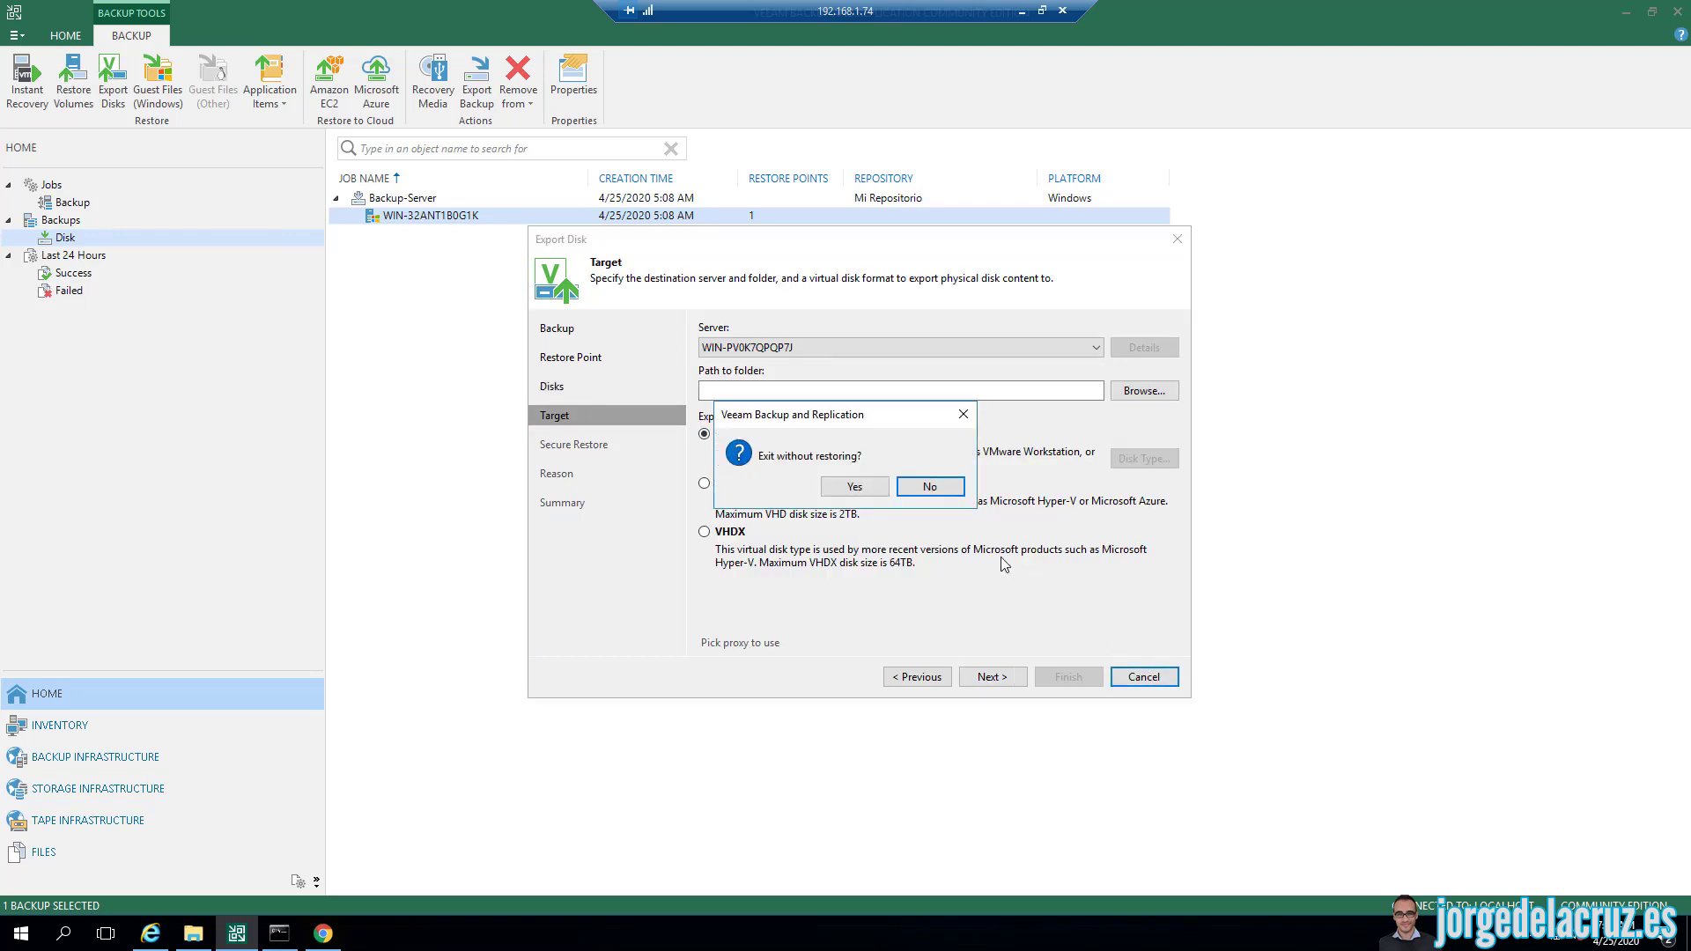
left_click(836, 489)
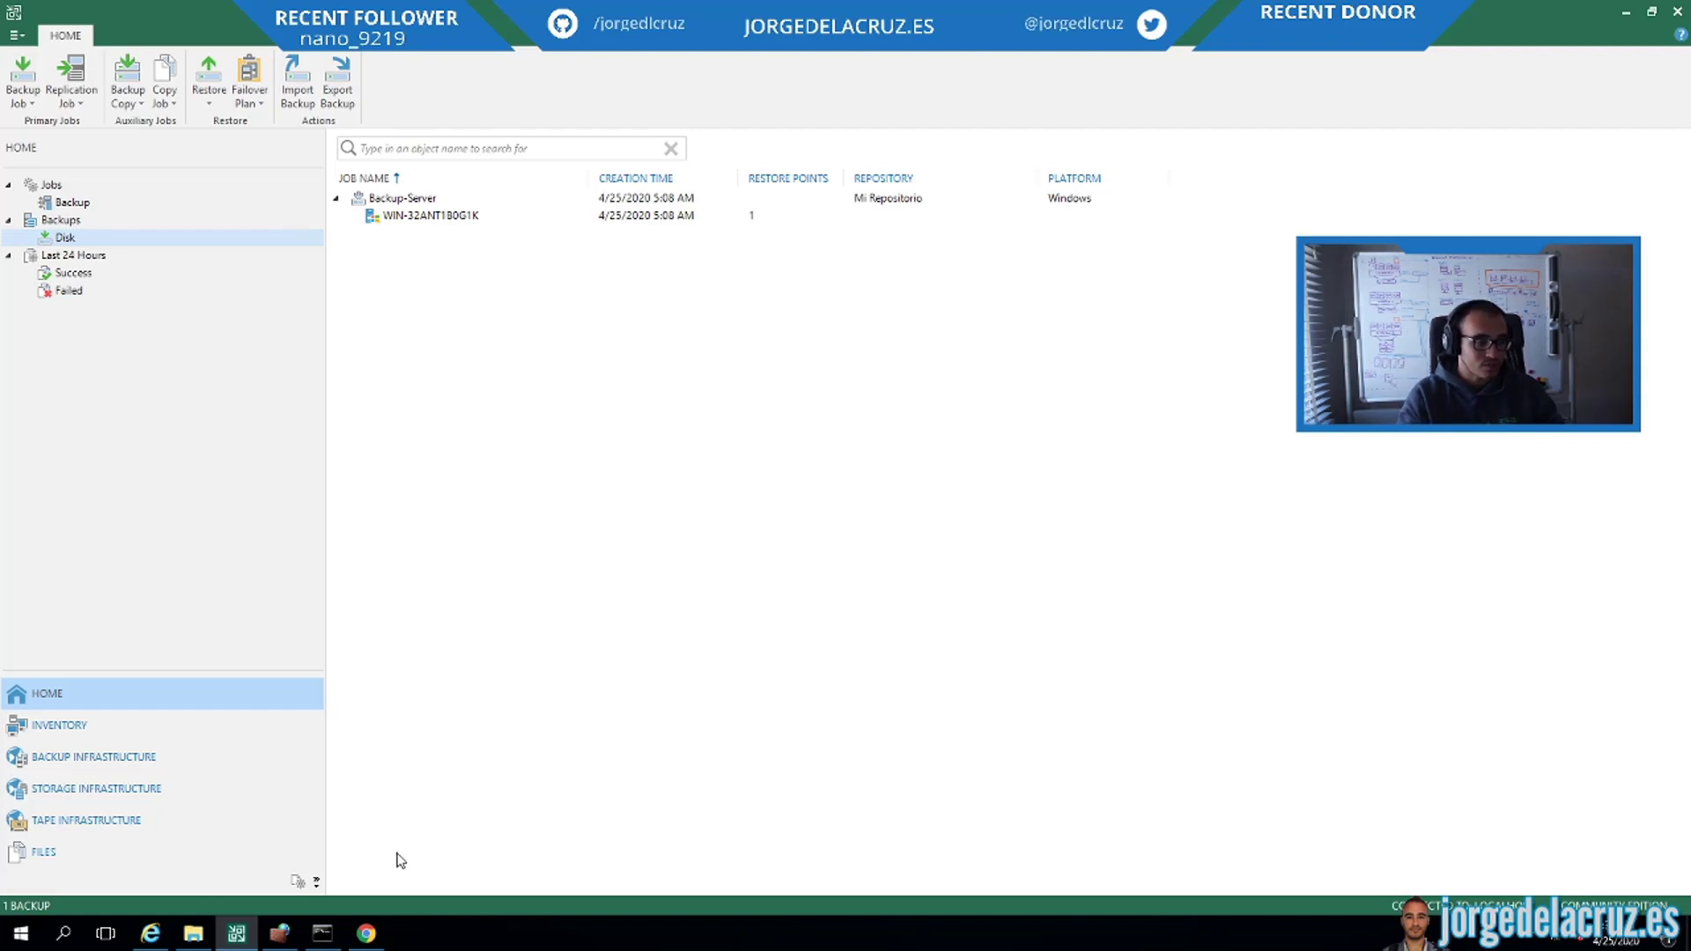
- Review Backup jobs: Backup-VMs failed, Backup-Server succeeded processing 12.4 GB in 08:47
left_click(366, 934)
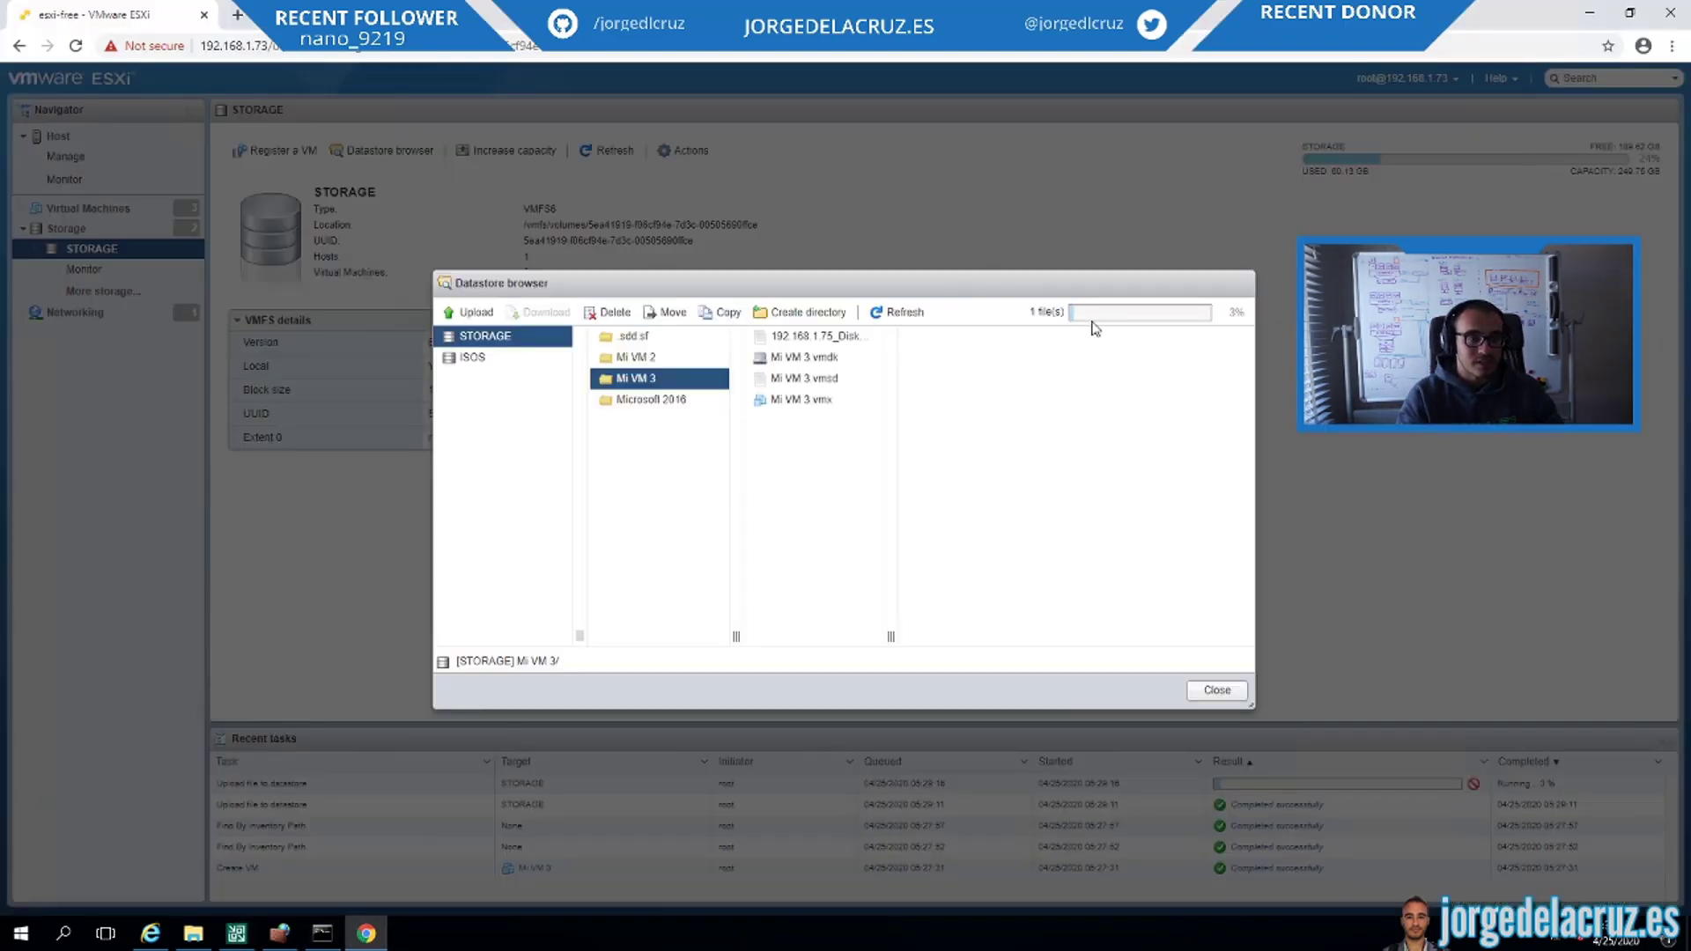
left_click(1590, 12)
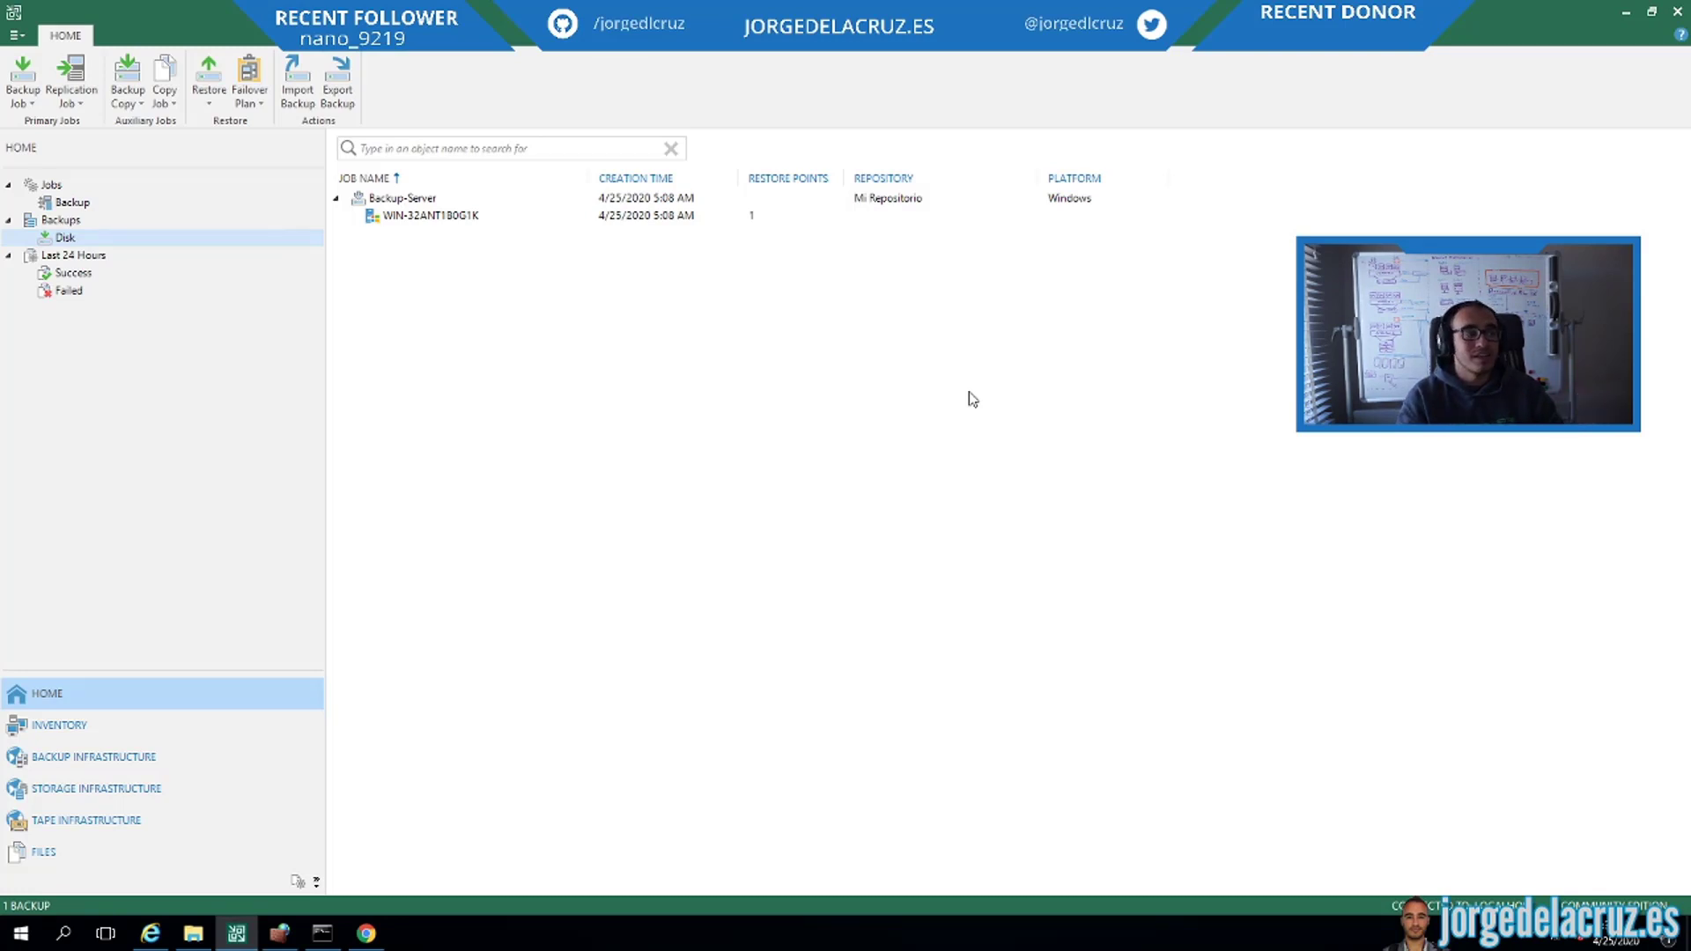
left_click(132, 203)
left_click(393, 224)
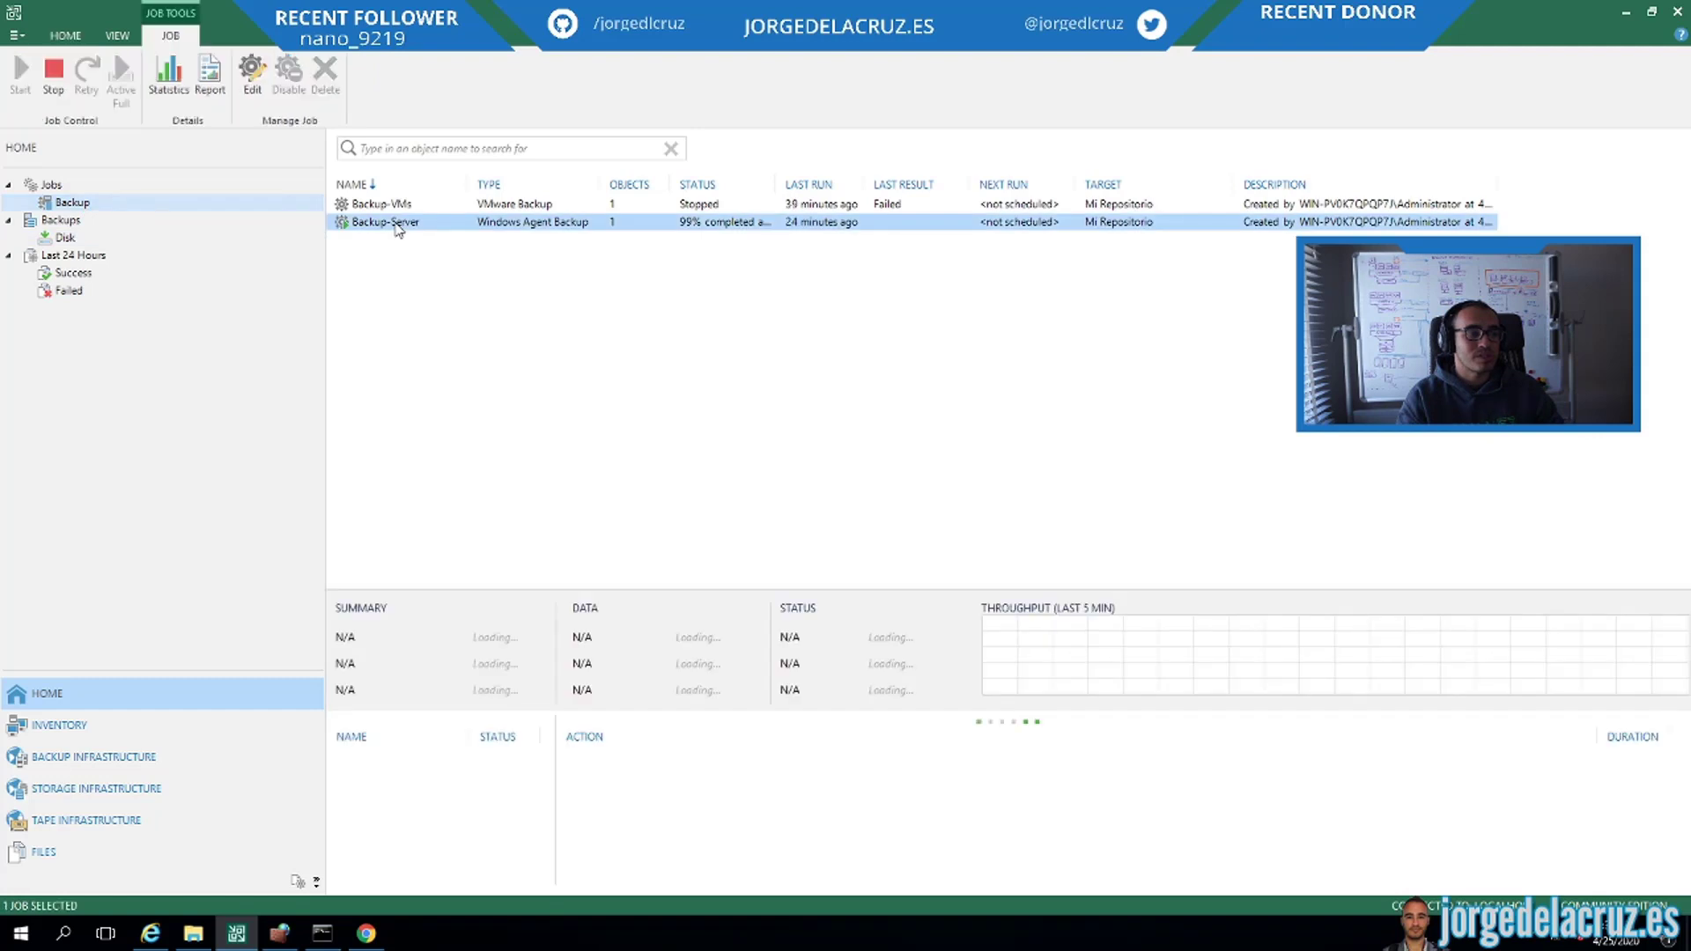
left_click(746, 206)
left_click(681, 226)
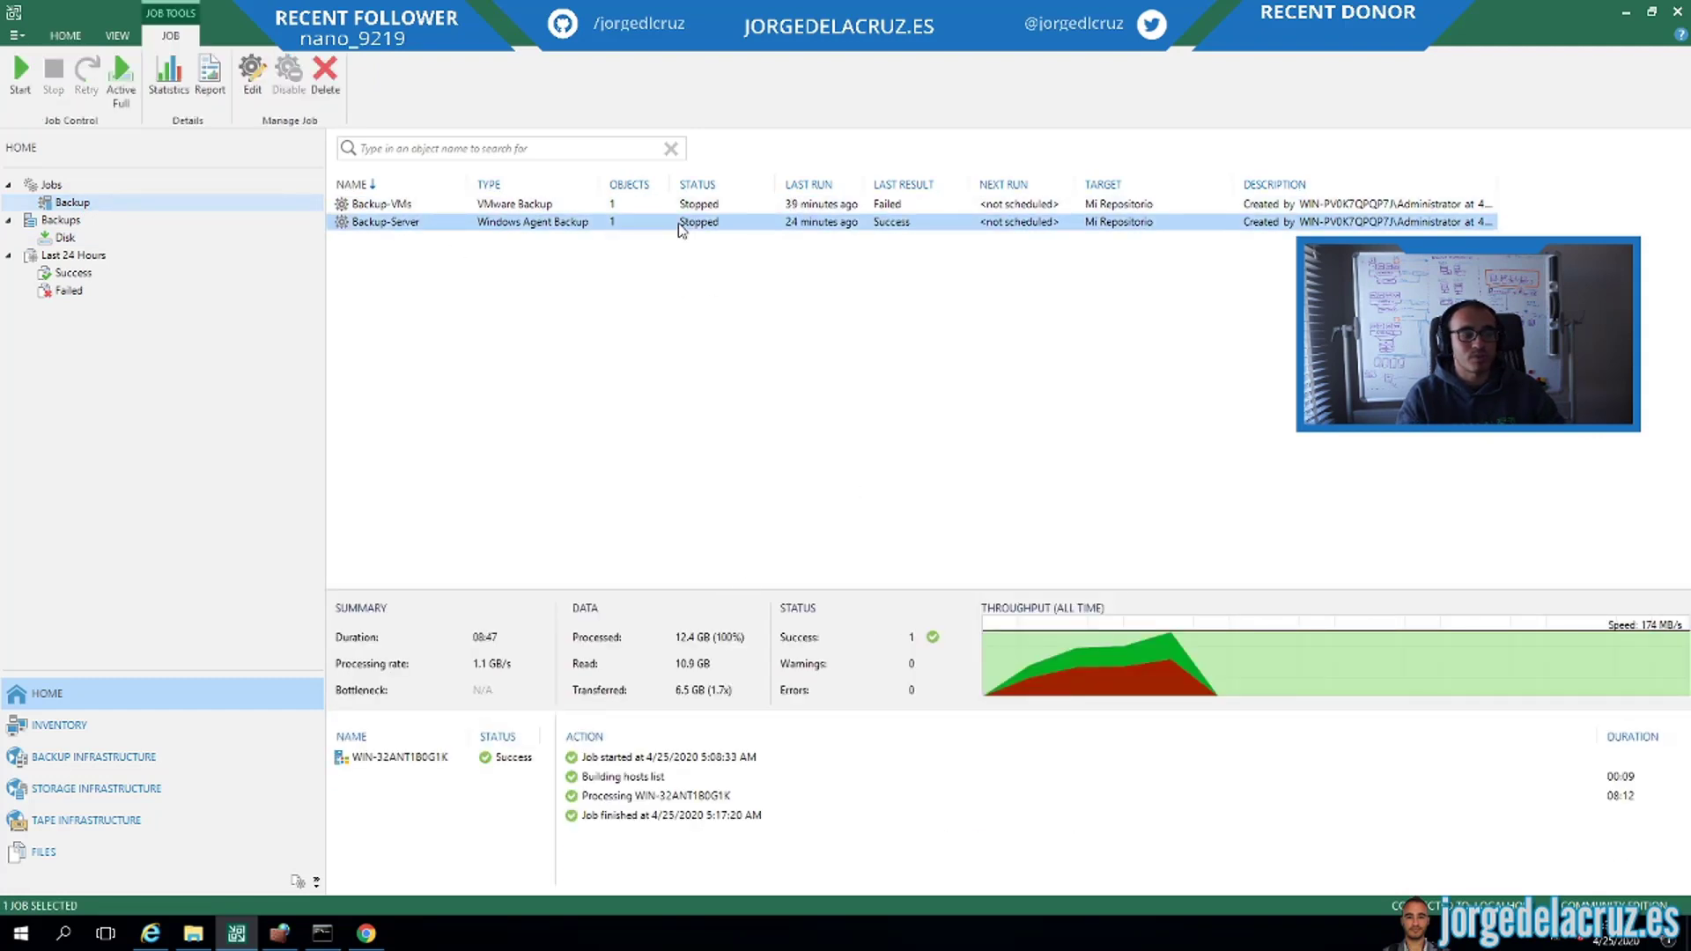